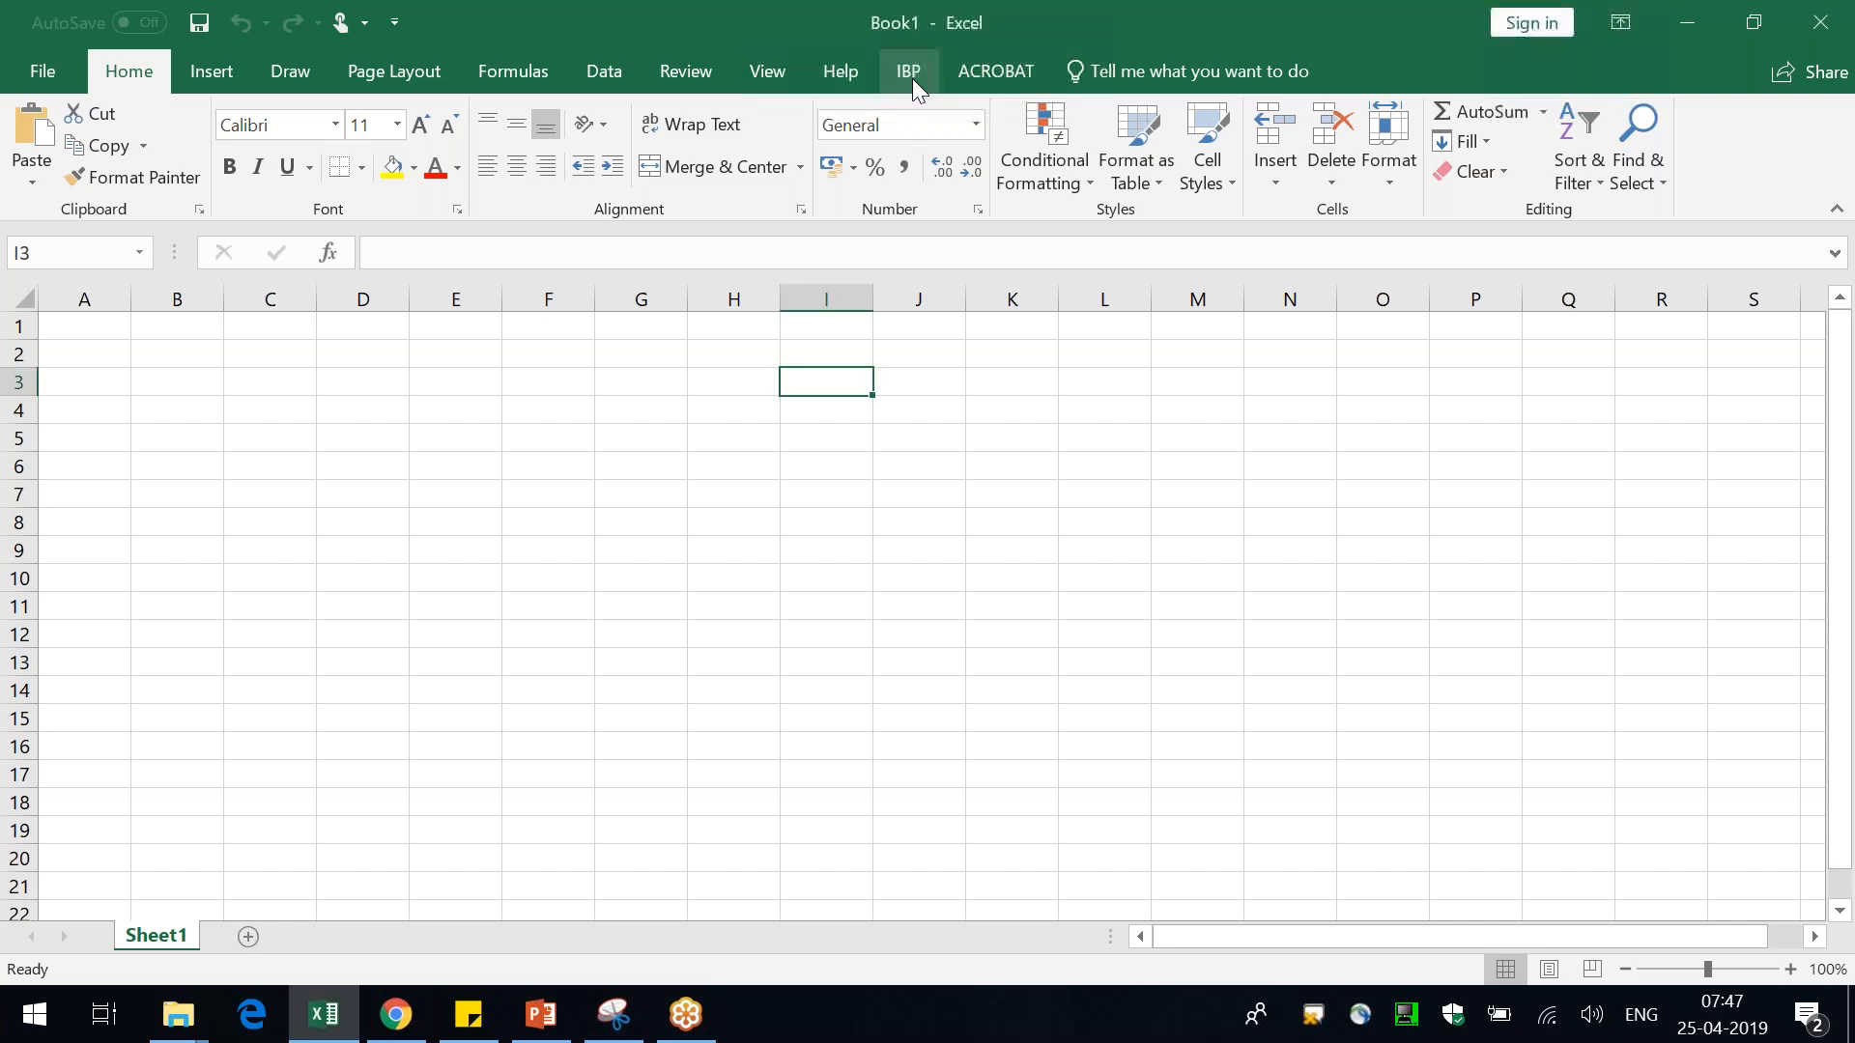
Log on to SAP Integrated Business Planning using the Configuration connection
{"action": "left_click", "coordinate": [908, 72]}
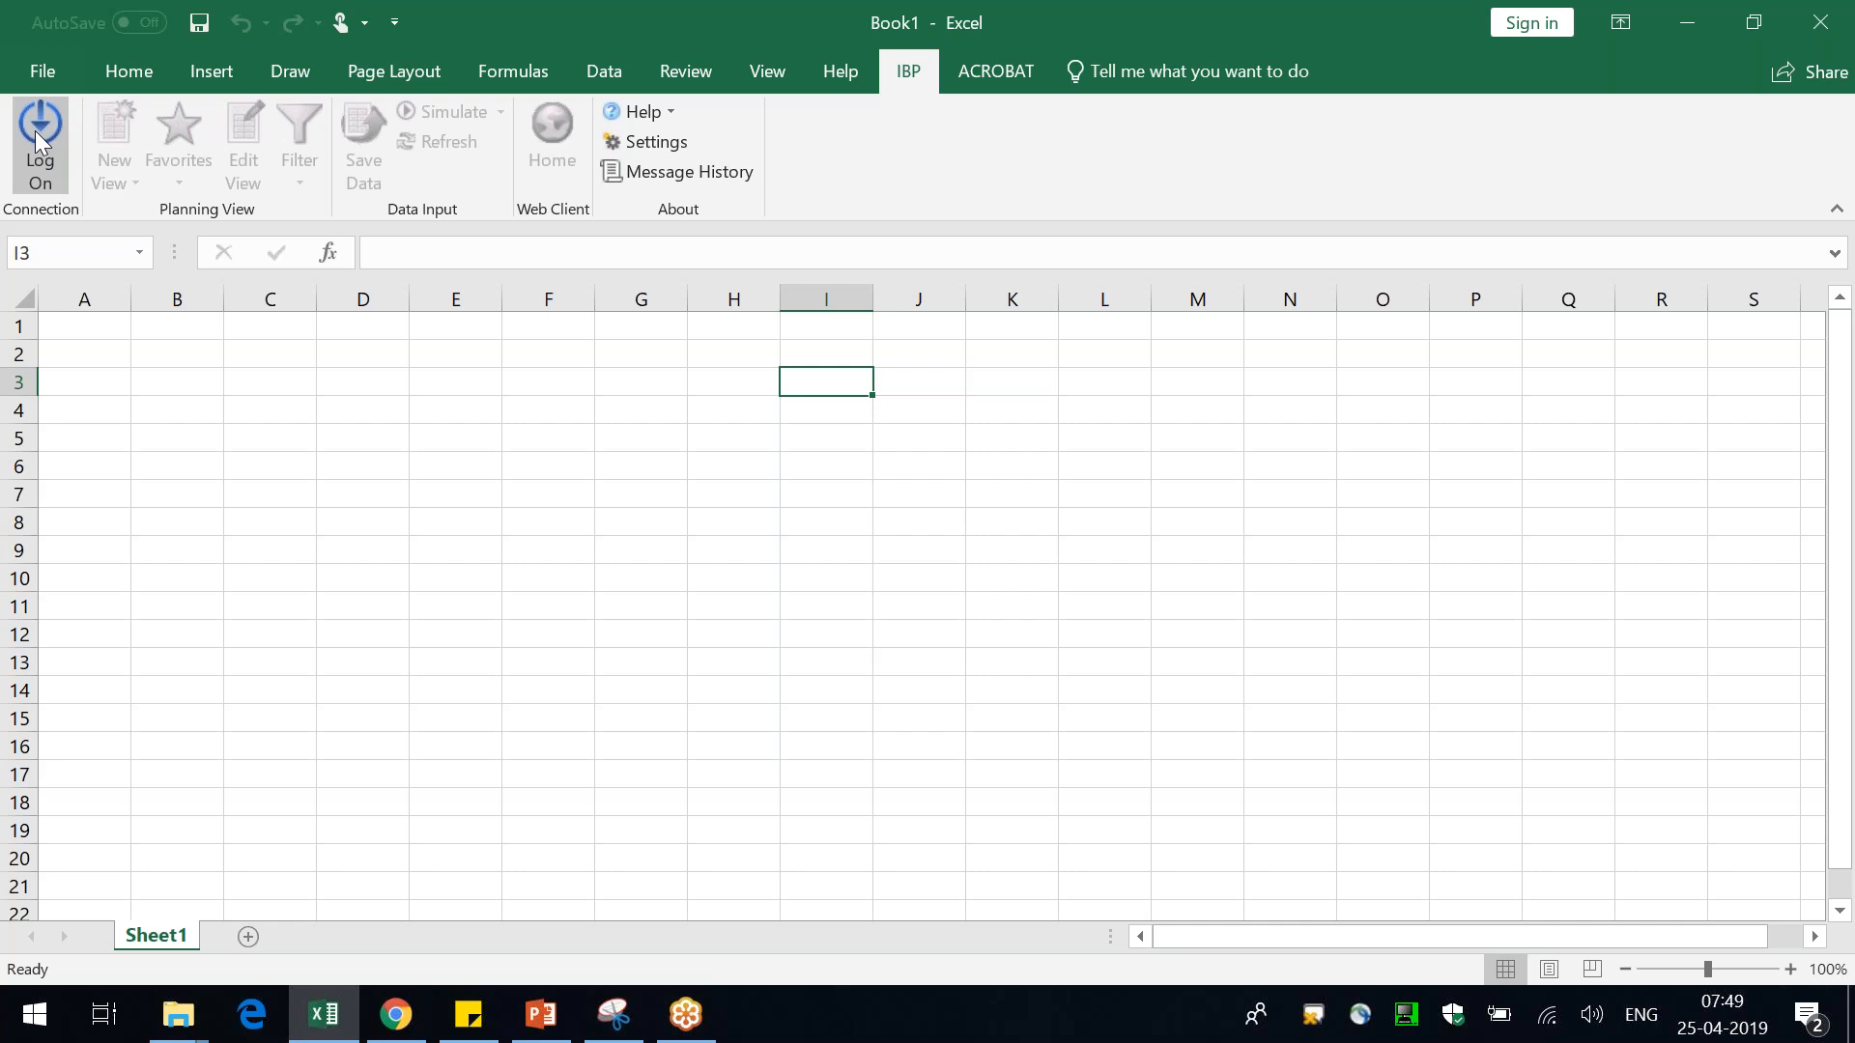
{"action": "left_click", "coordinate": [35, 131]}
{"action": "left_click", "coordinate": [887, 471]}
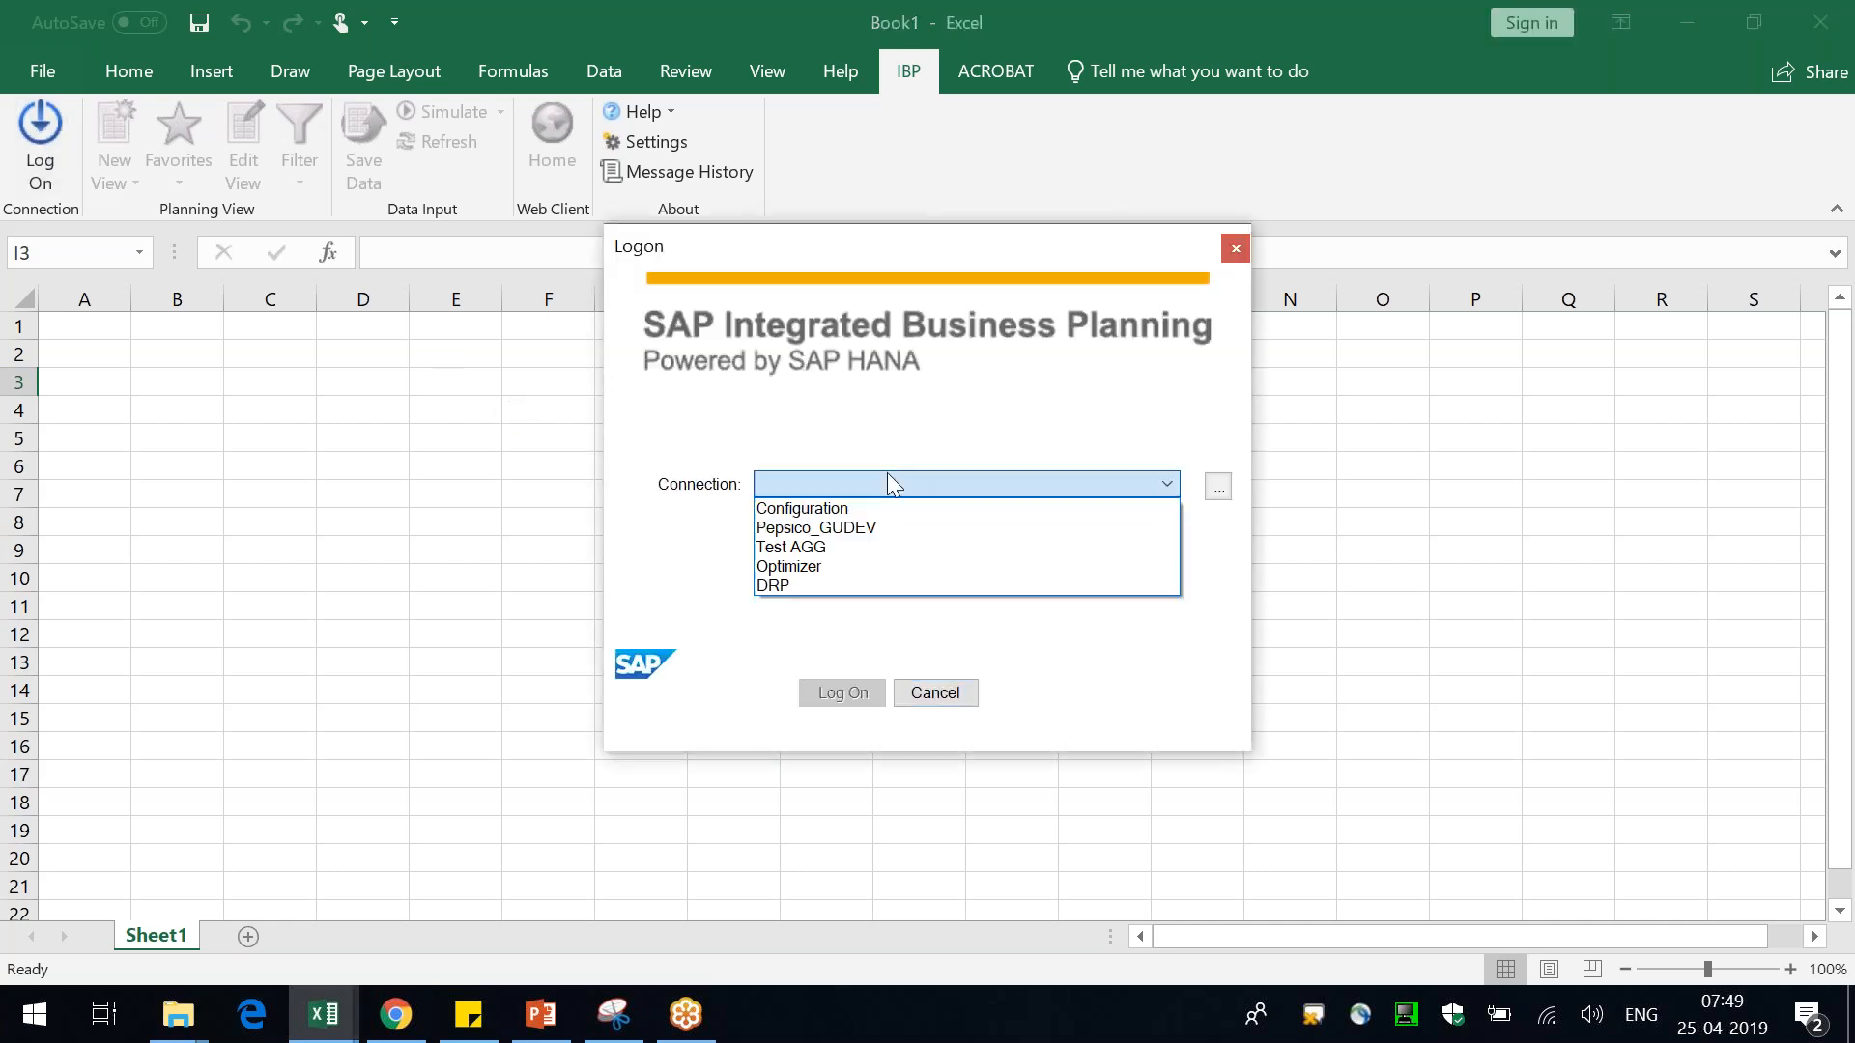
{"action": "left_click", "coordinate": [845, 508]}
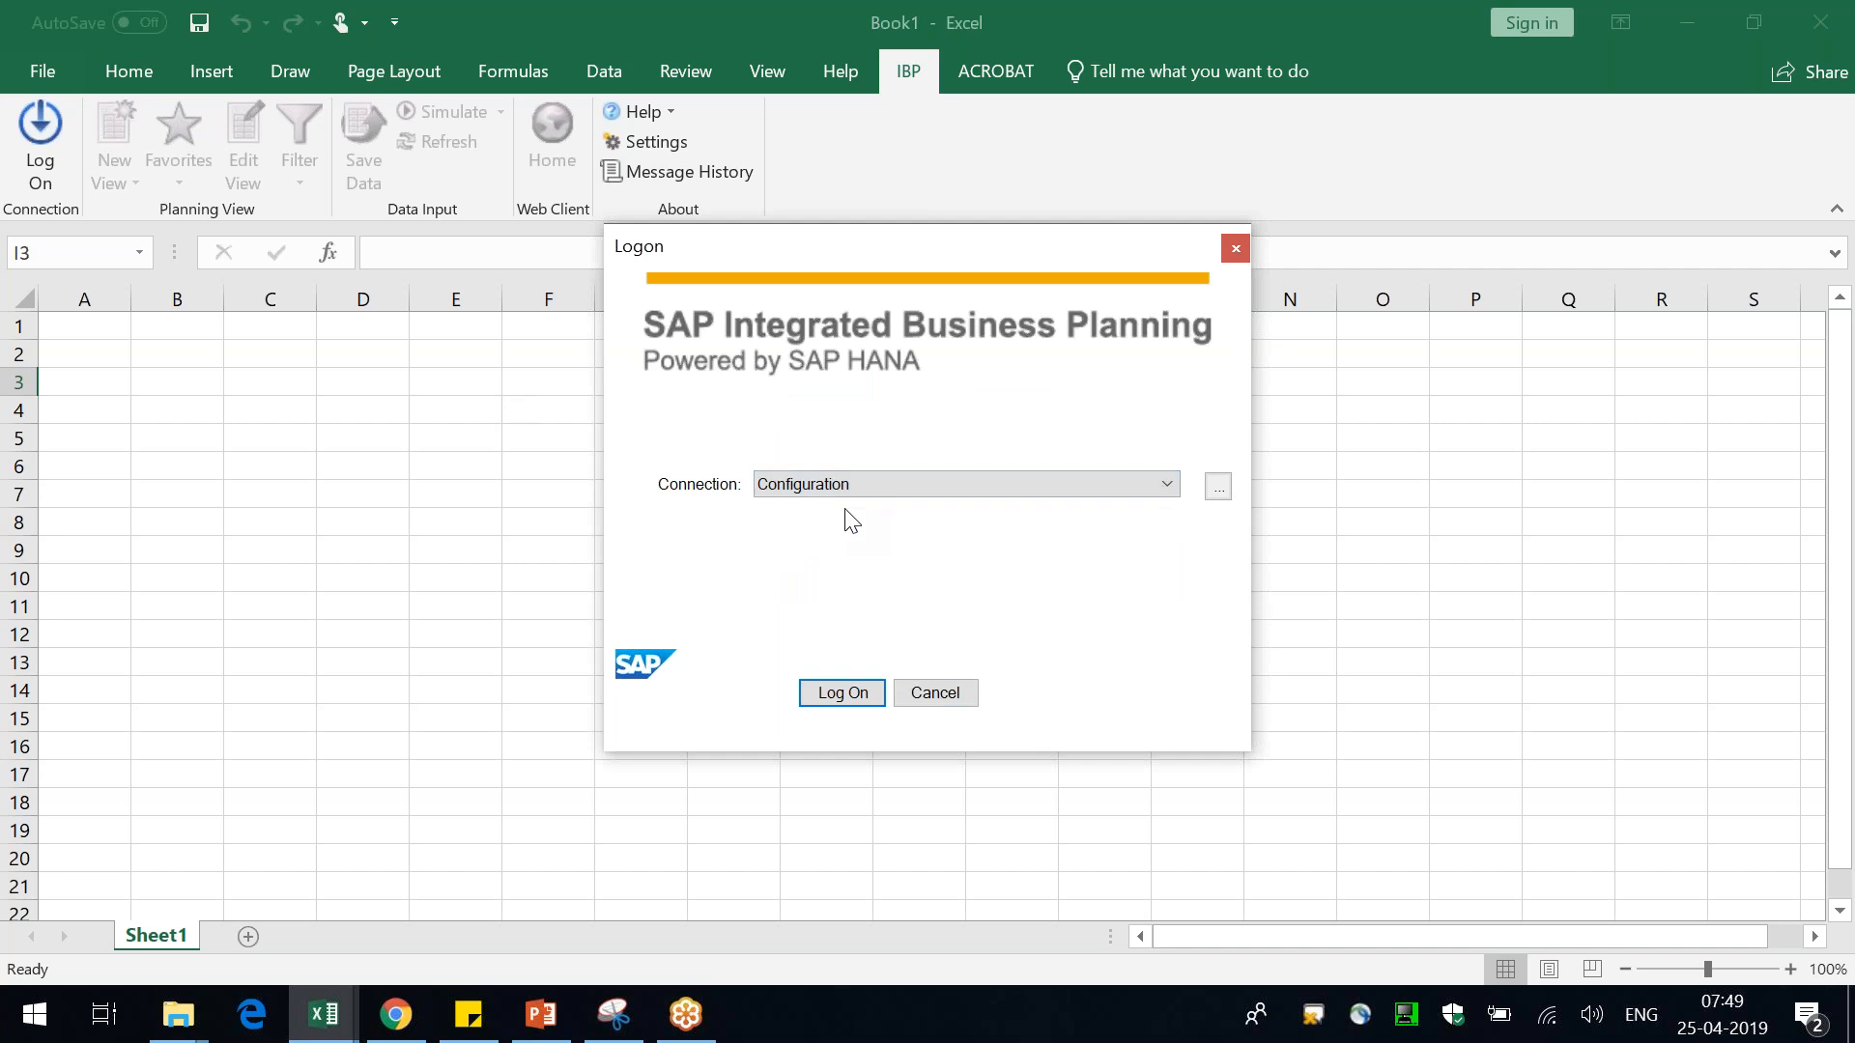
{"action": "left_click", "coordinate": [850, 691]}
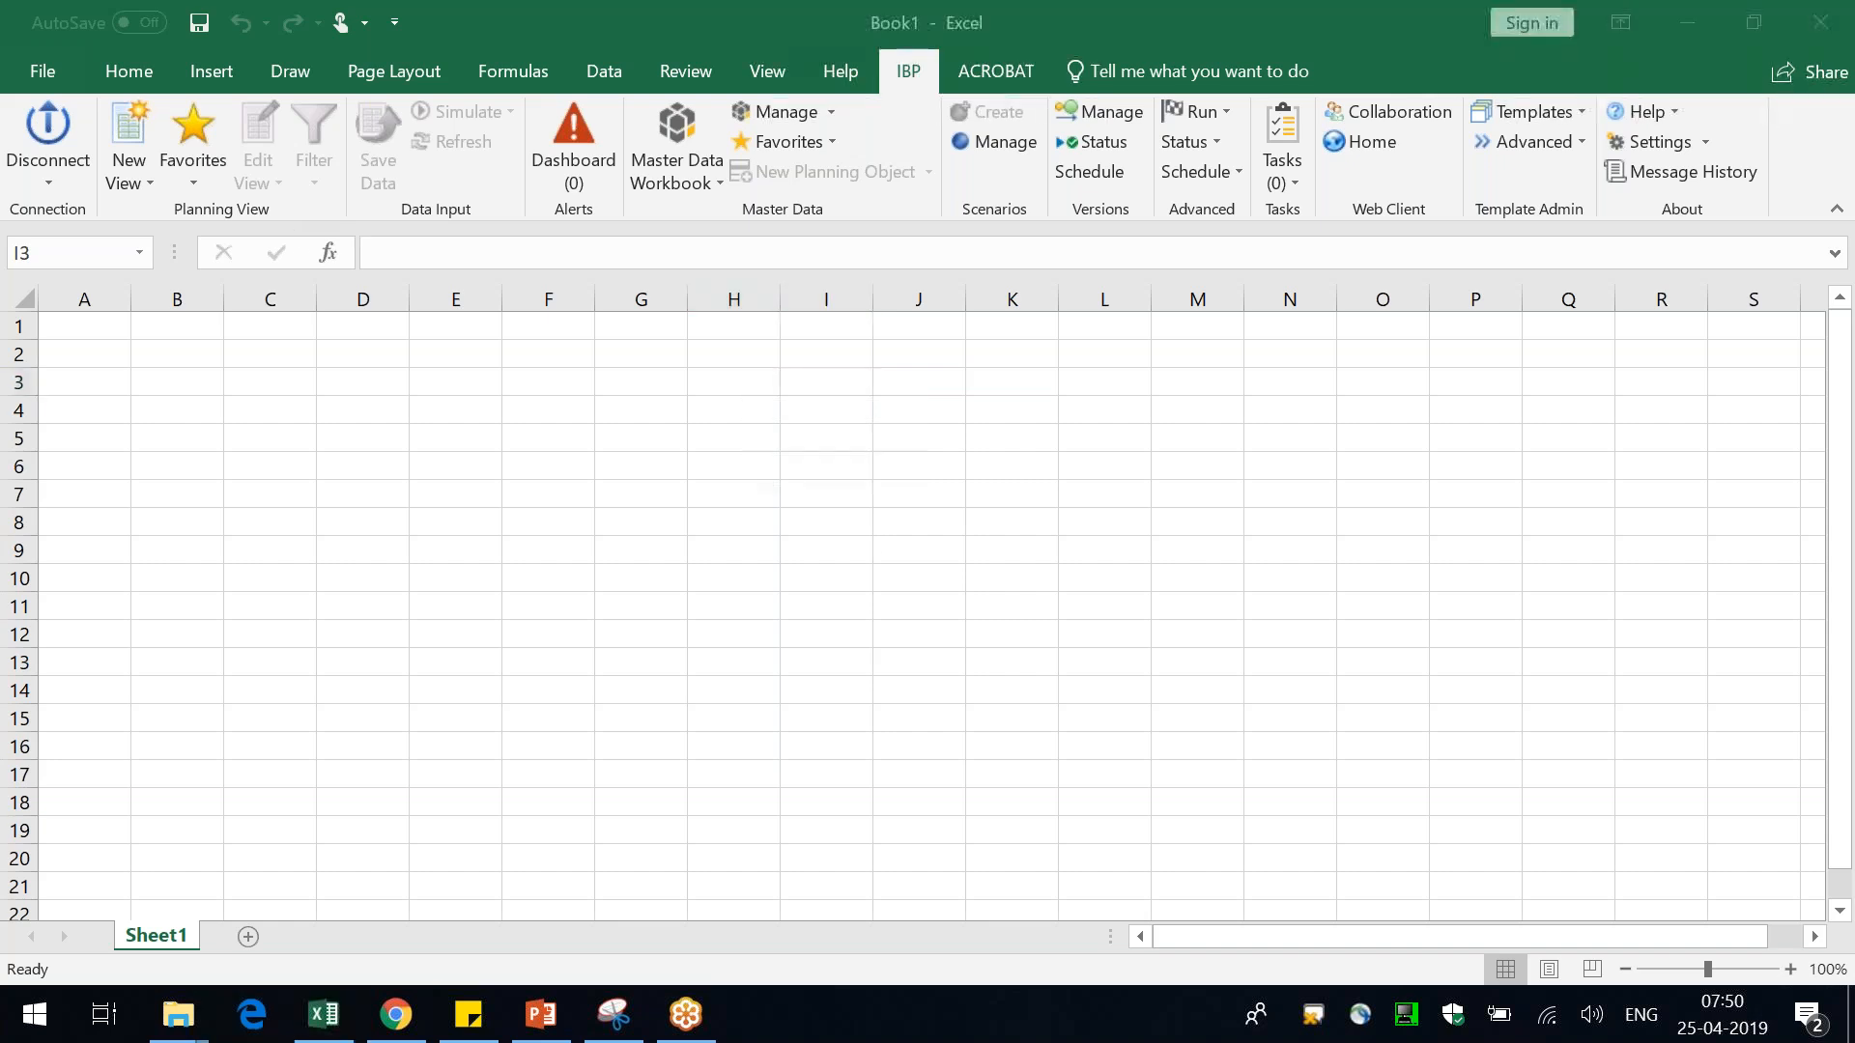
{"action": "left_click", "coordinate": [1475, 522]}
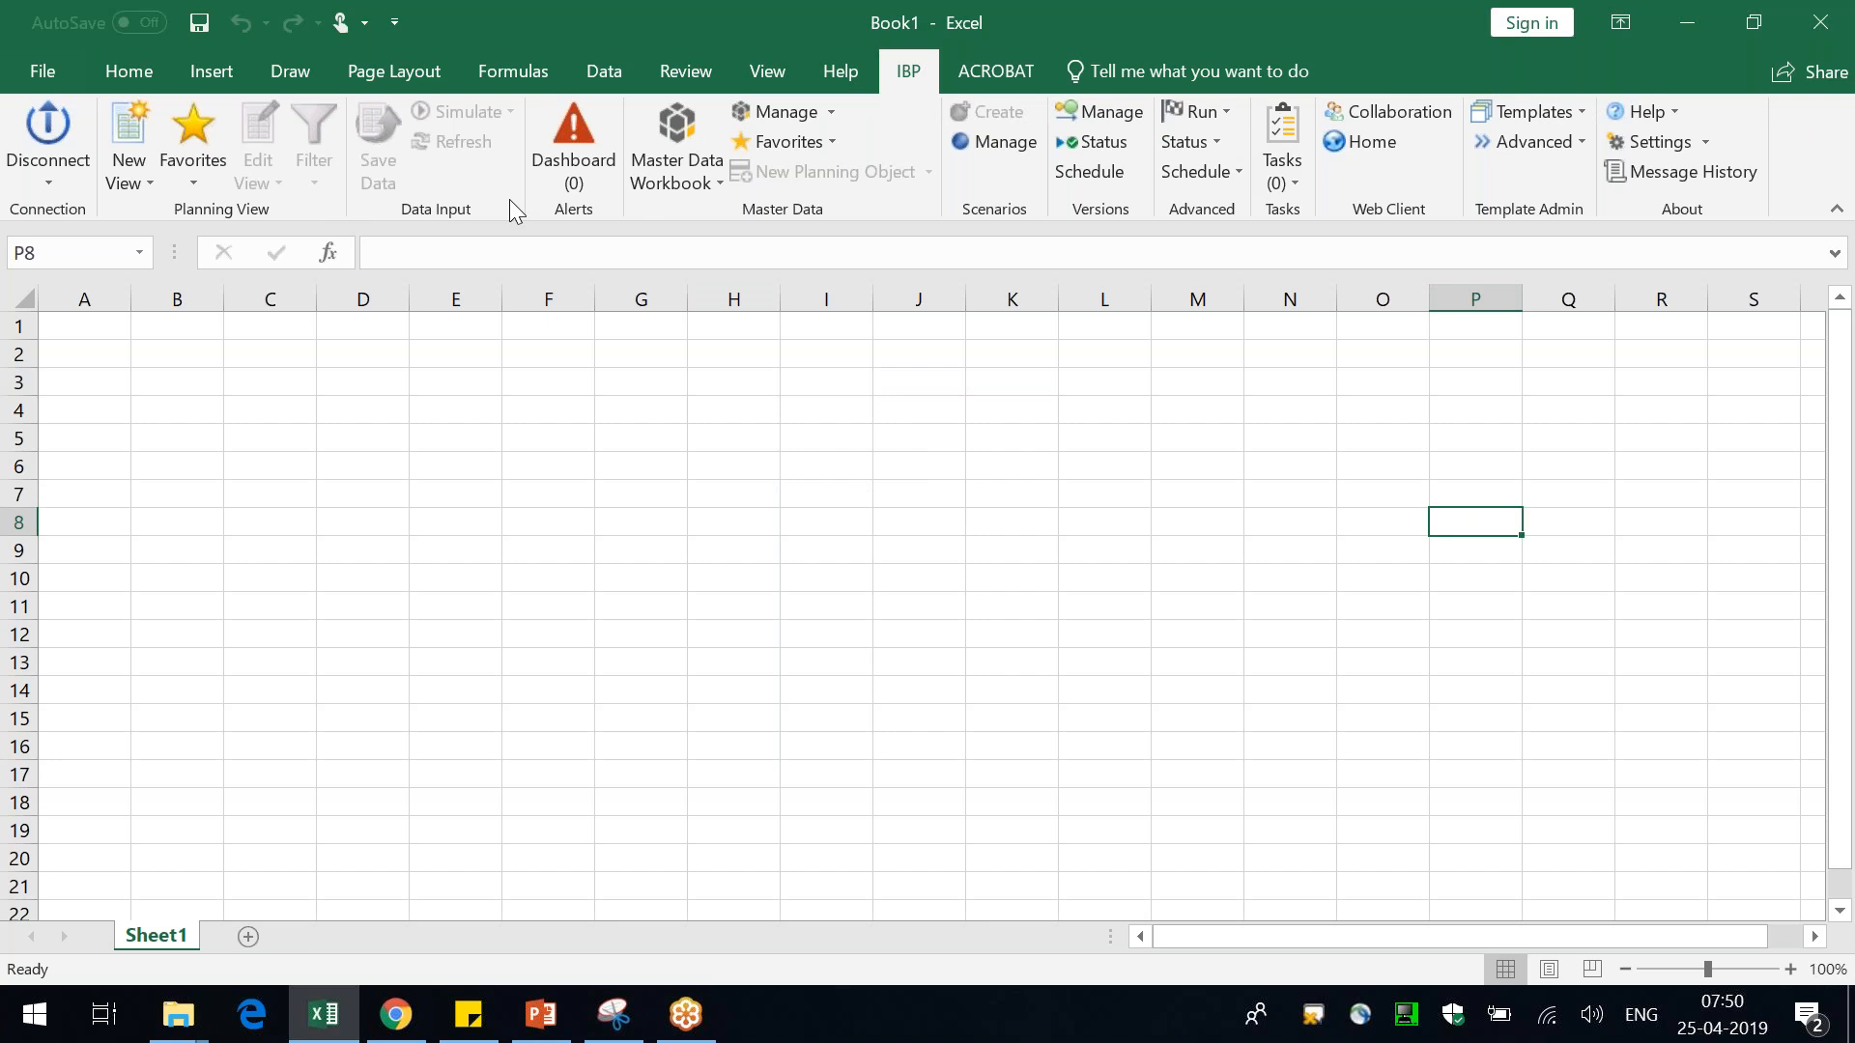
{"action": "left_click", "coordinate": [724, 541]}
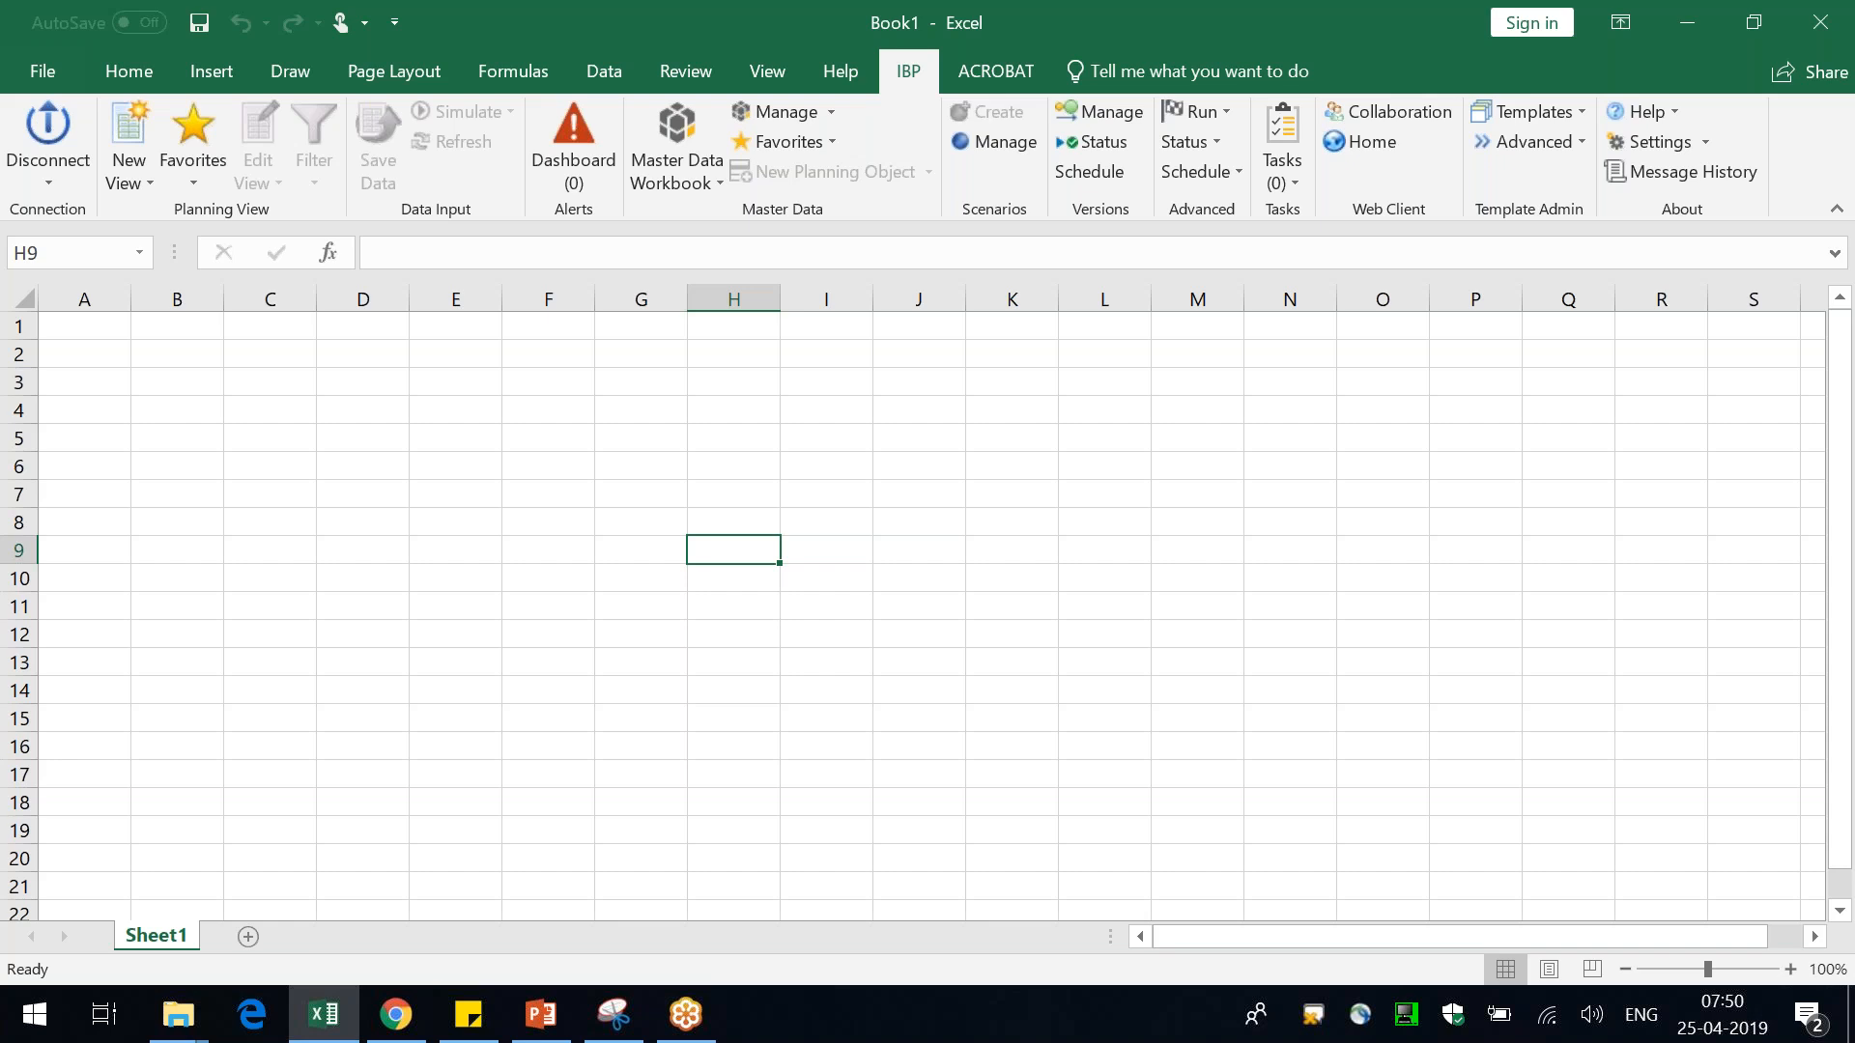
{"action": "left_click", "coordinate": [776, 457]}
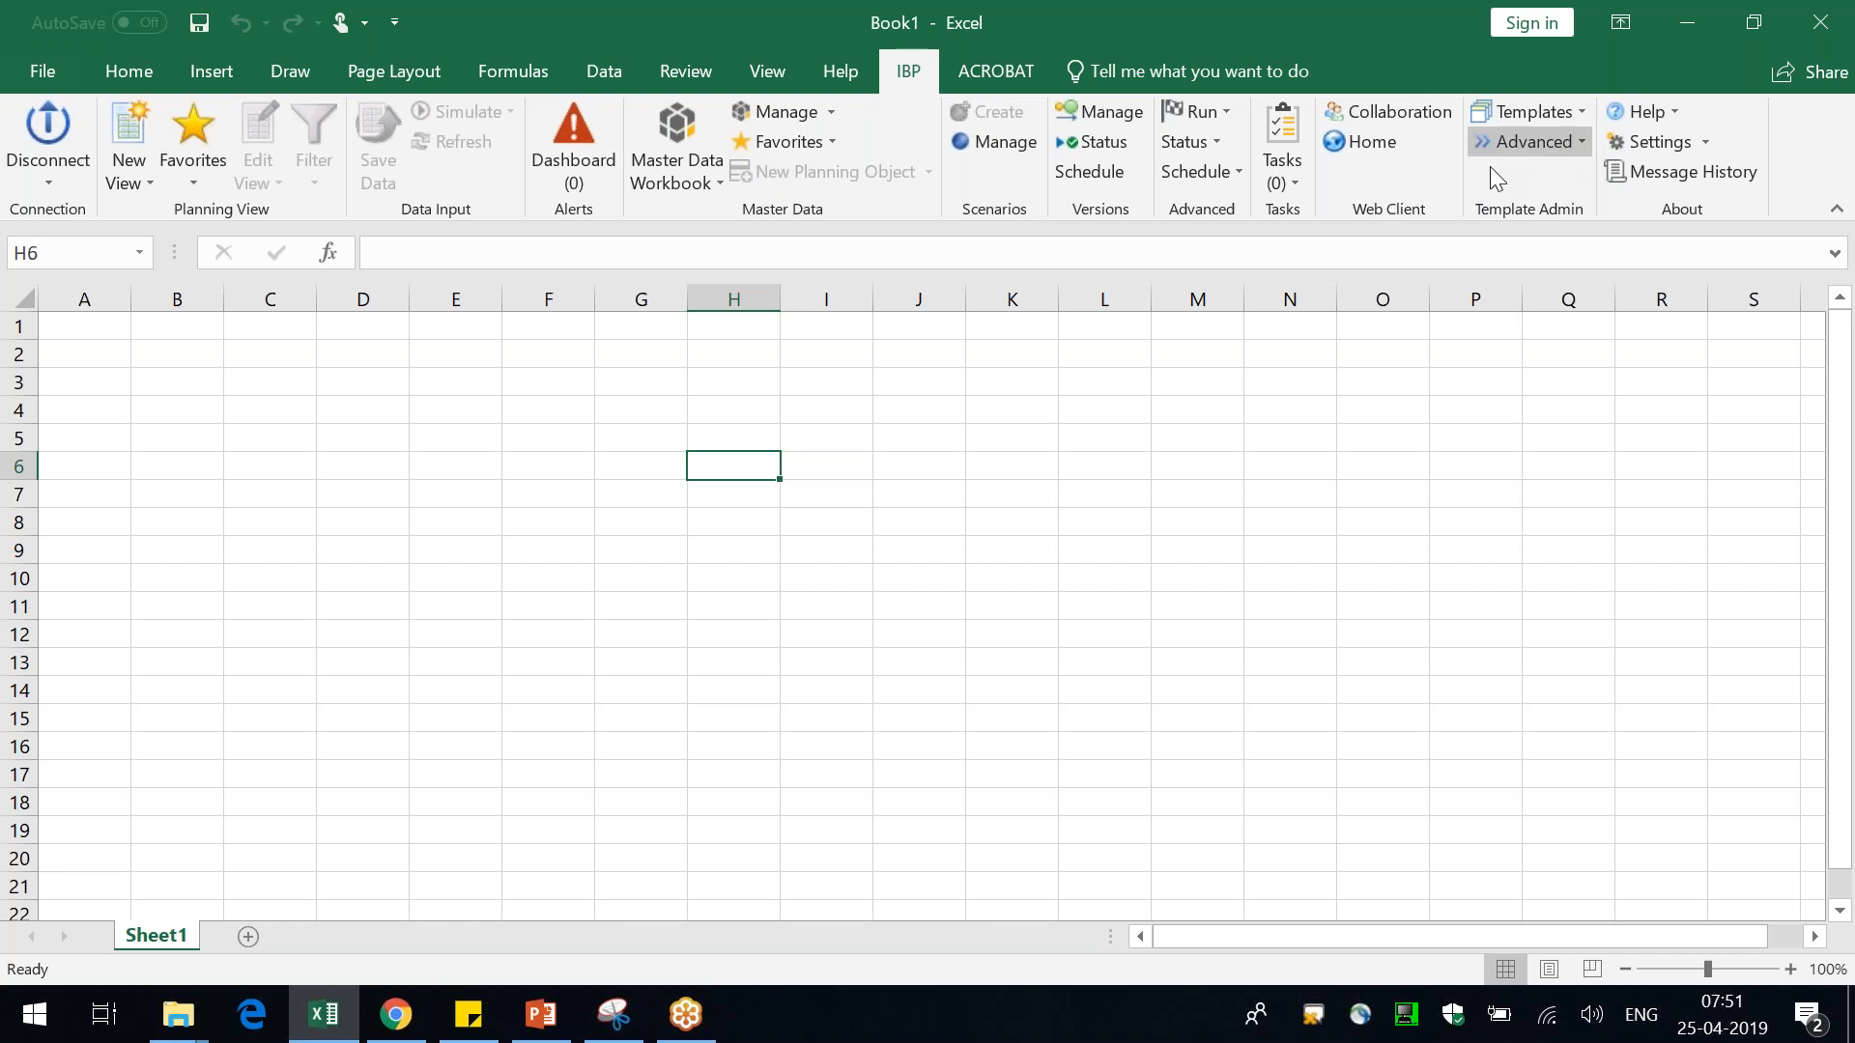
{"action": "left_click", "coordinate": [1557, 120]}
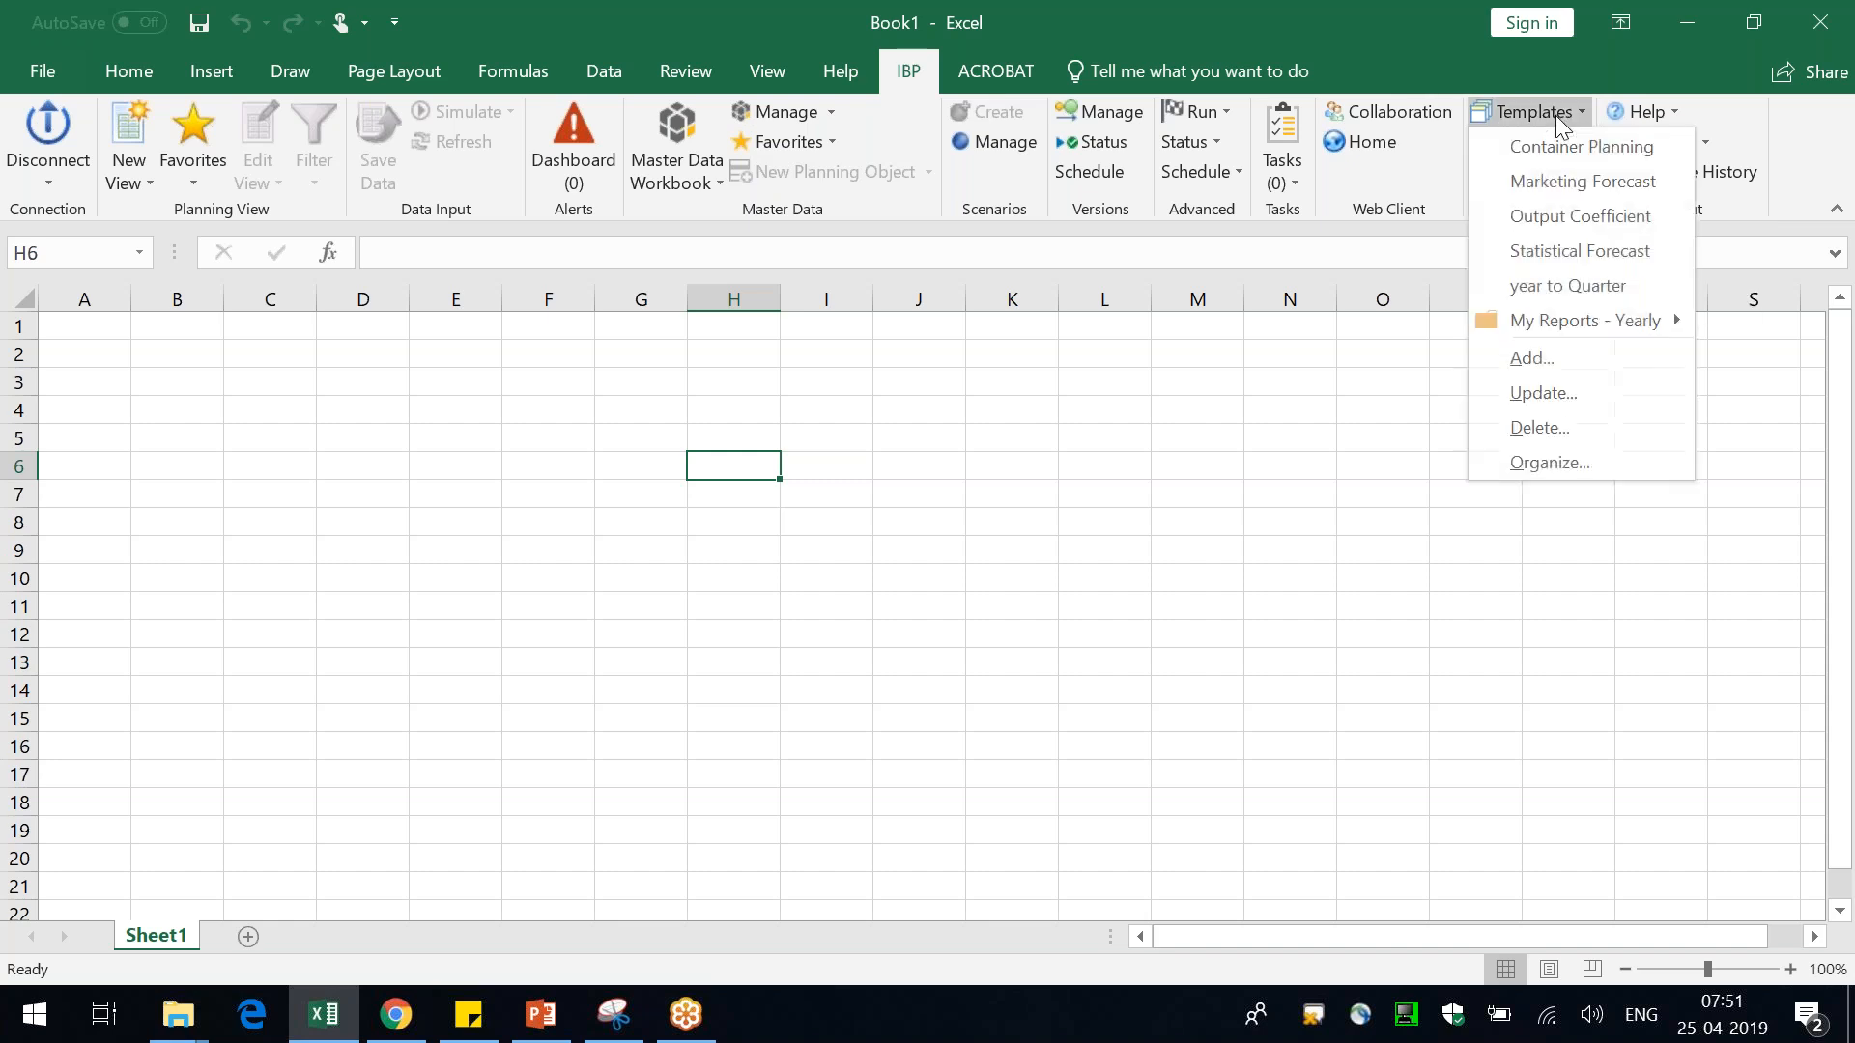
{"action": "left_click", "coordinate": [1440, 406]}
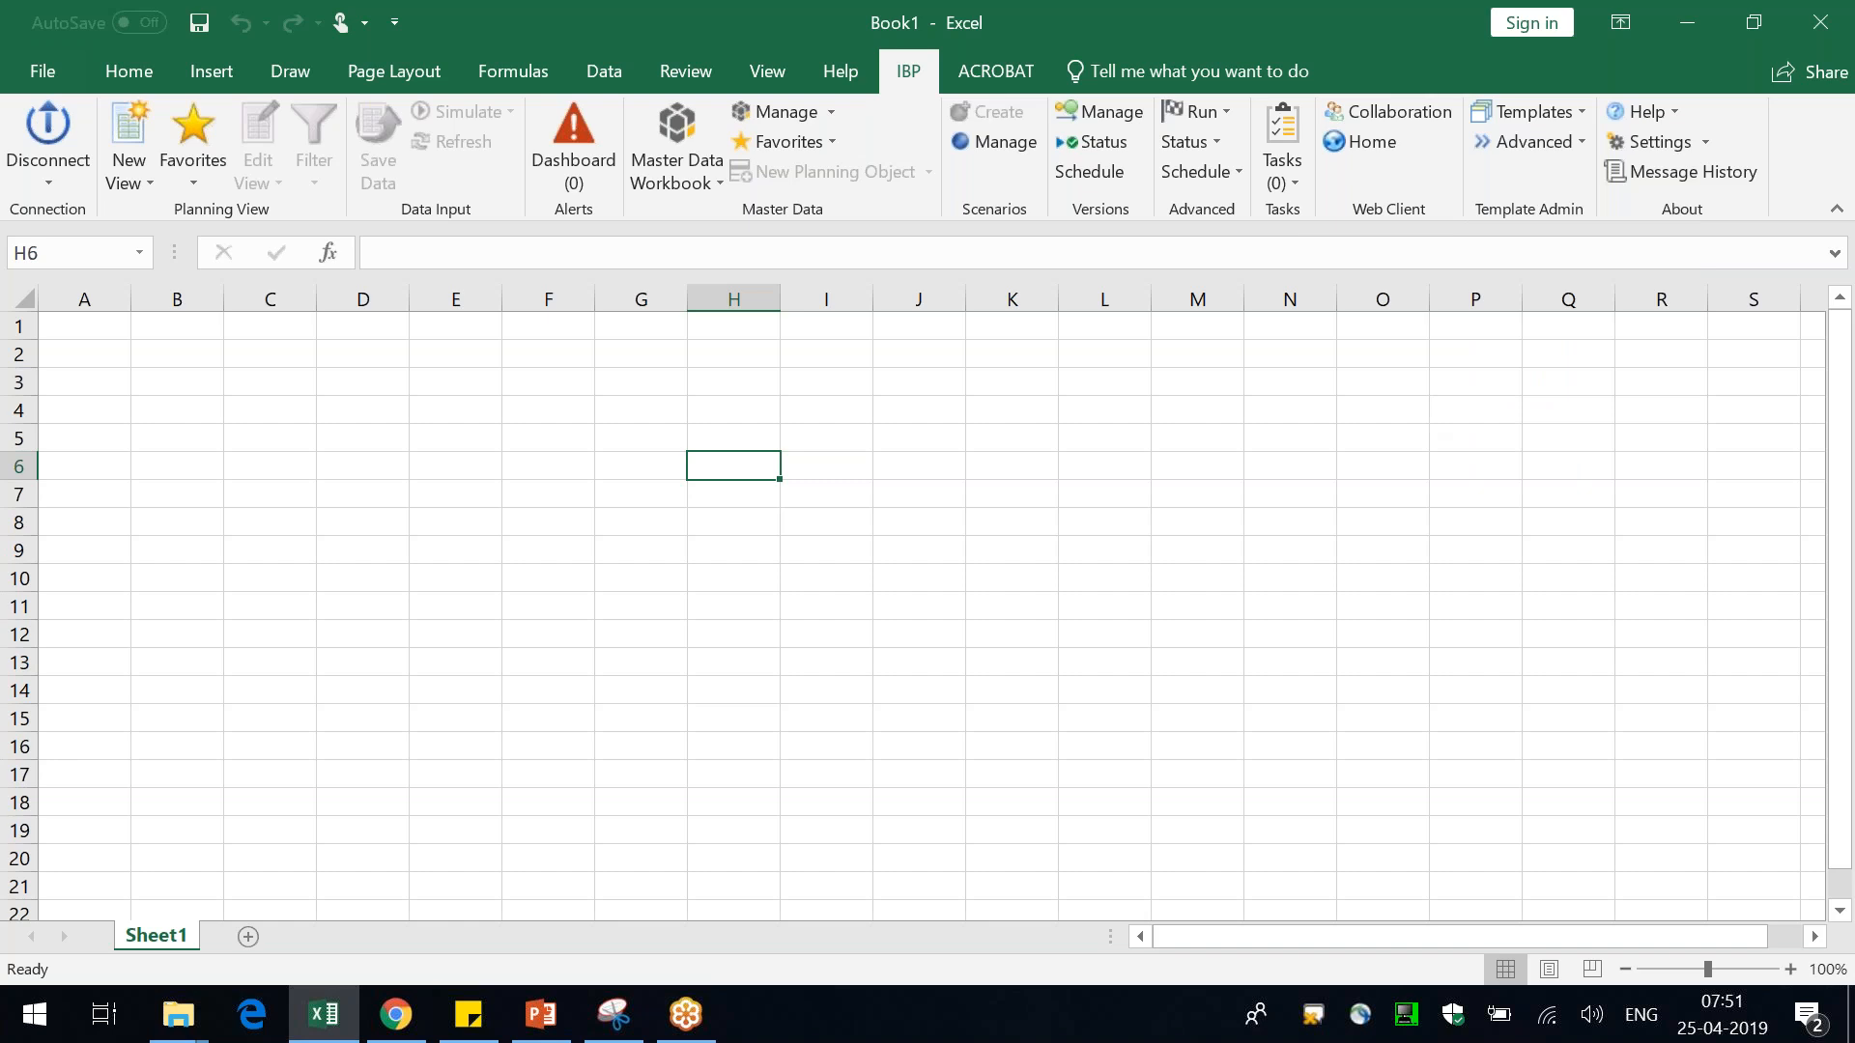
{"action": "left_click", "coordinate": [1581, 114]}
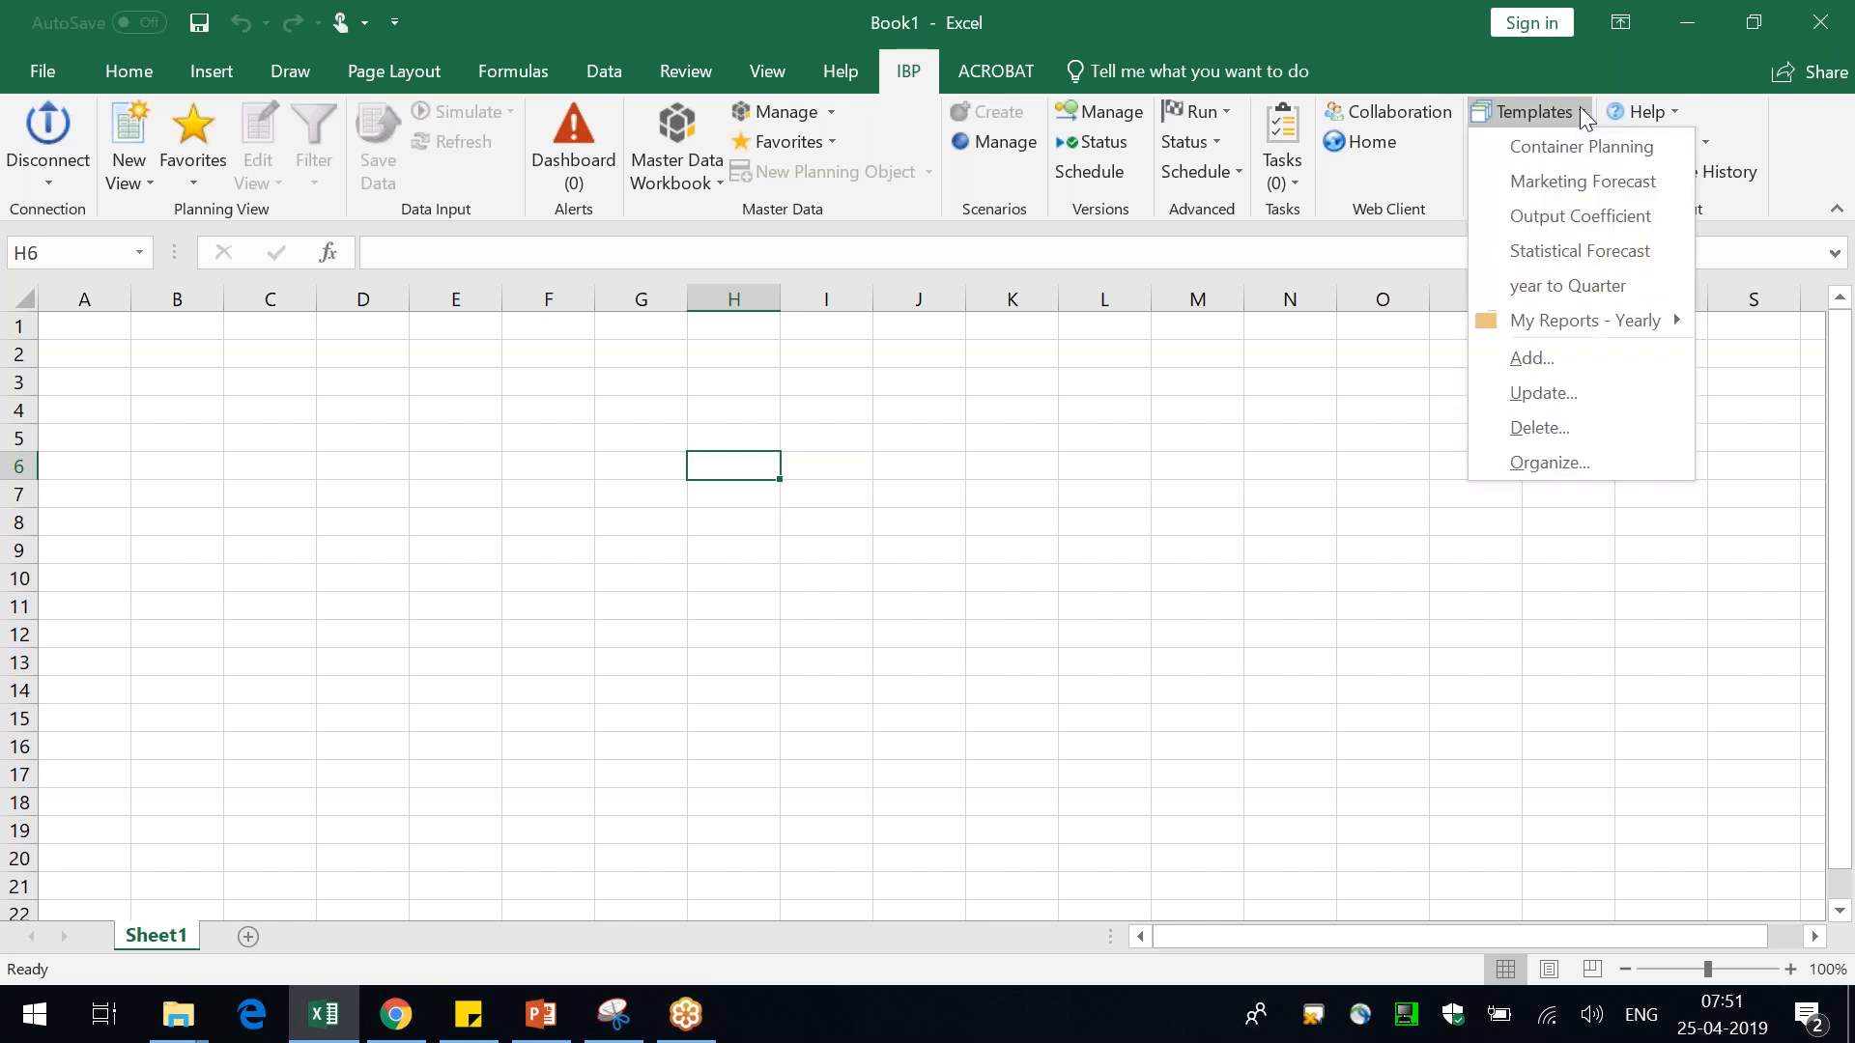
{"action": "left_click", "coordinate": [1579, 108]}
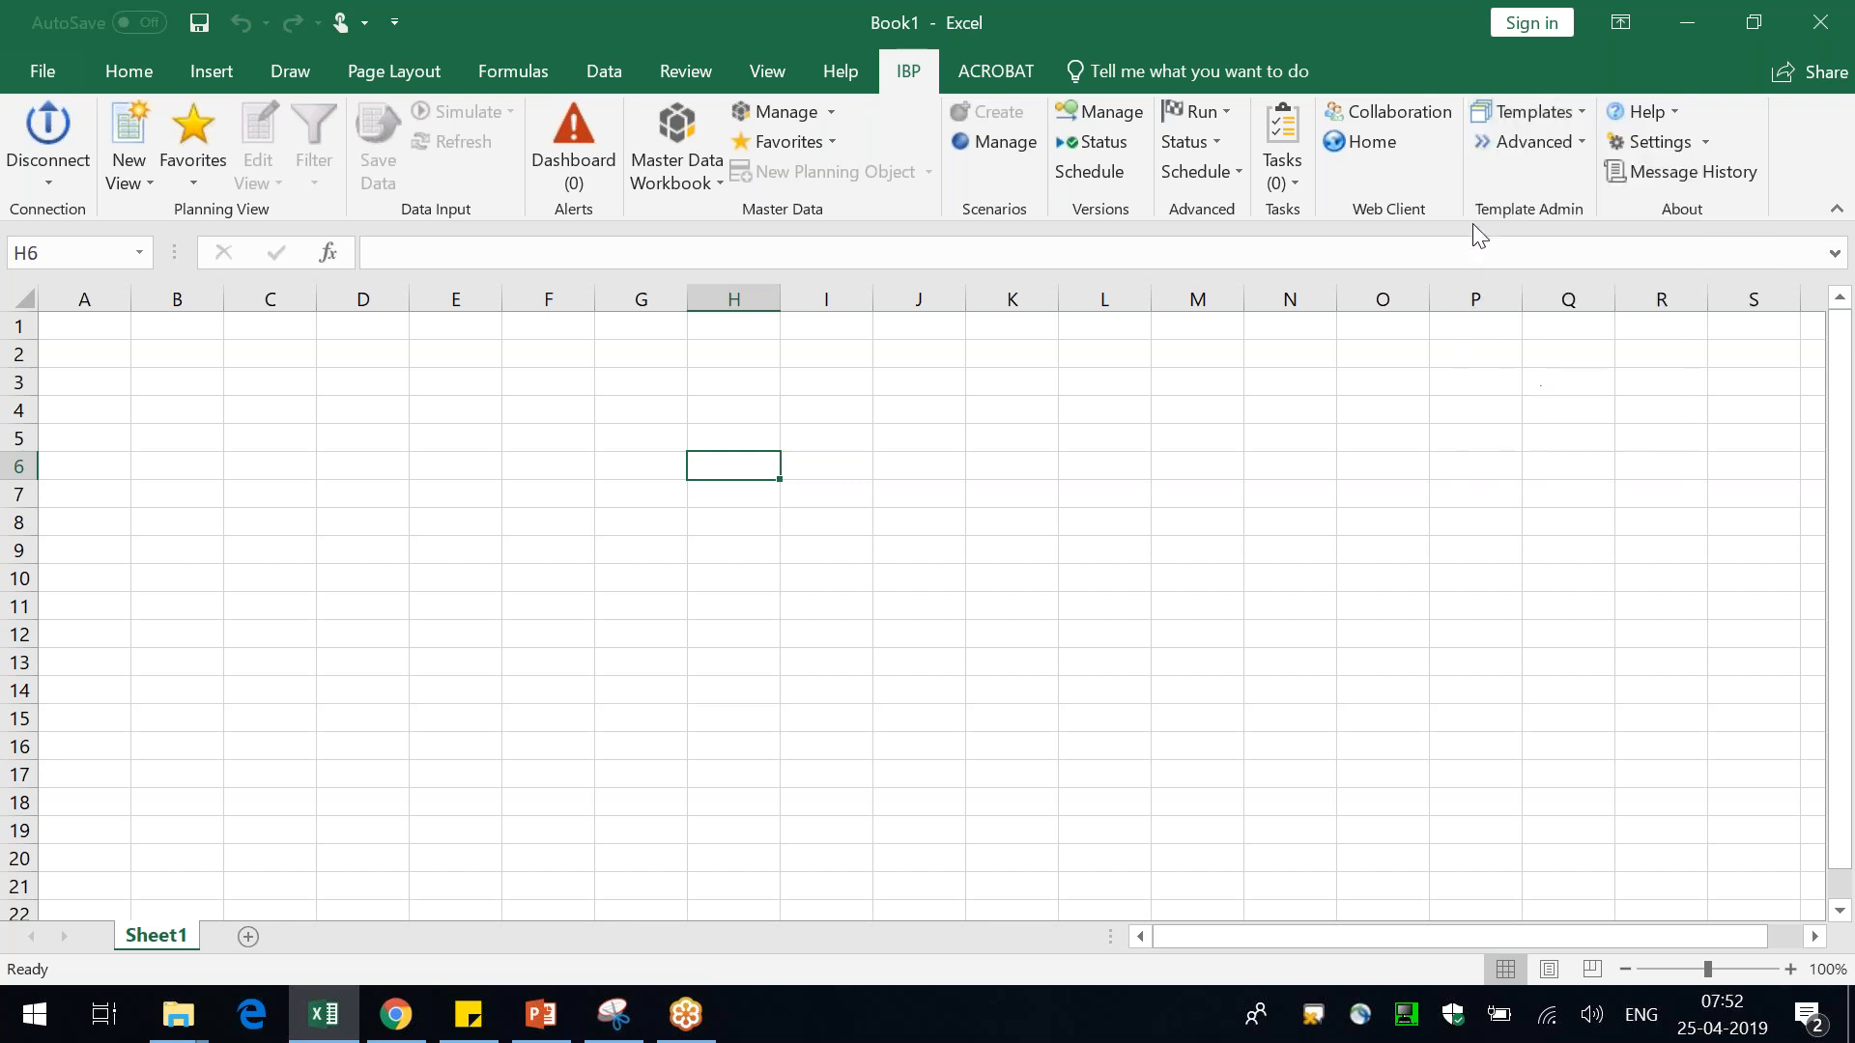
{"action": "left_click", "coordinate": [1358, 476]}
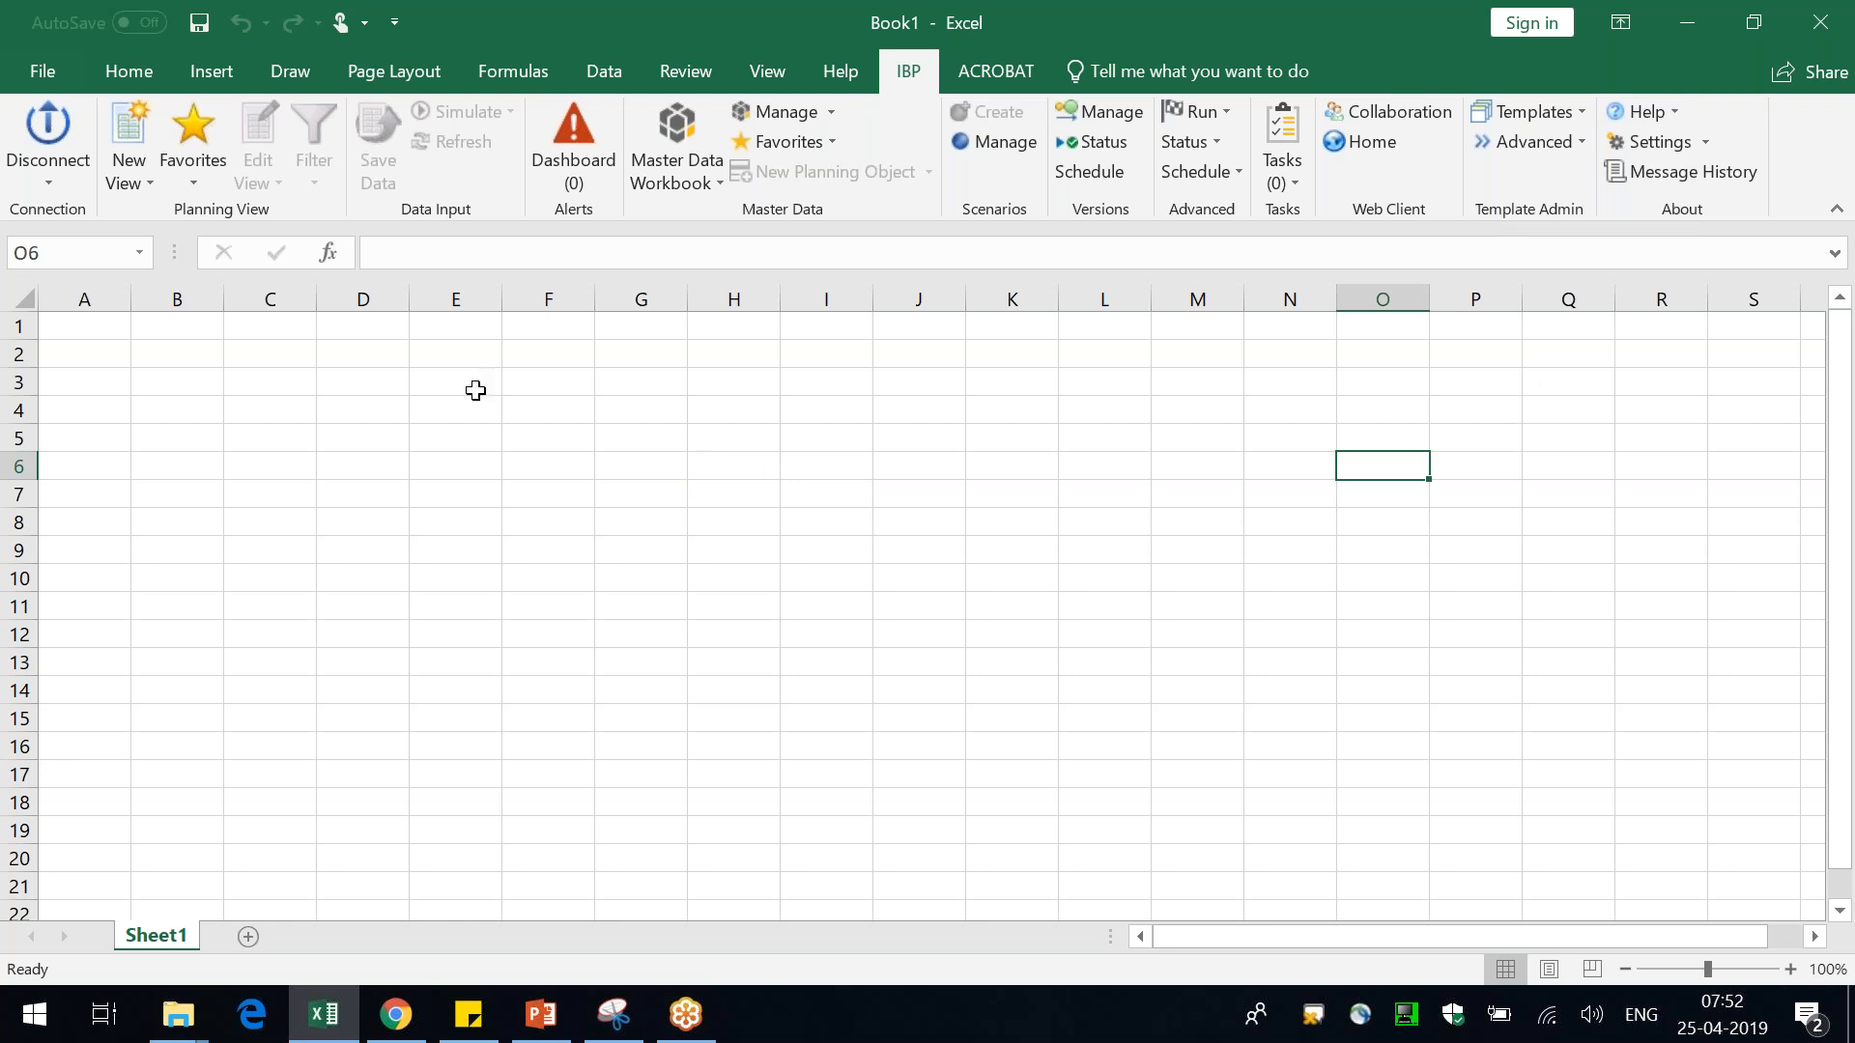
{"action": "left_click", "coordinate": [254, 417]}
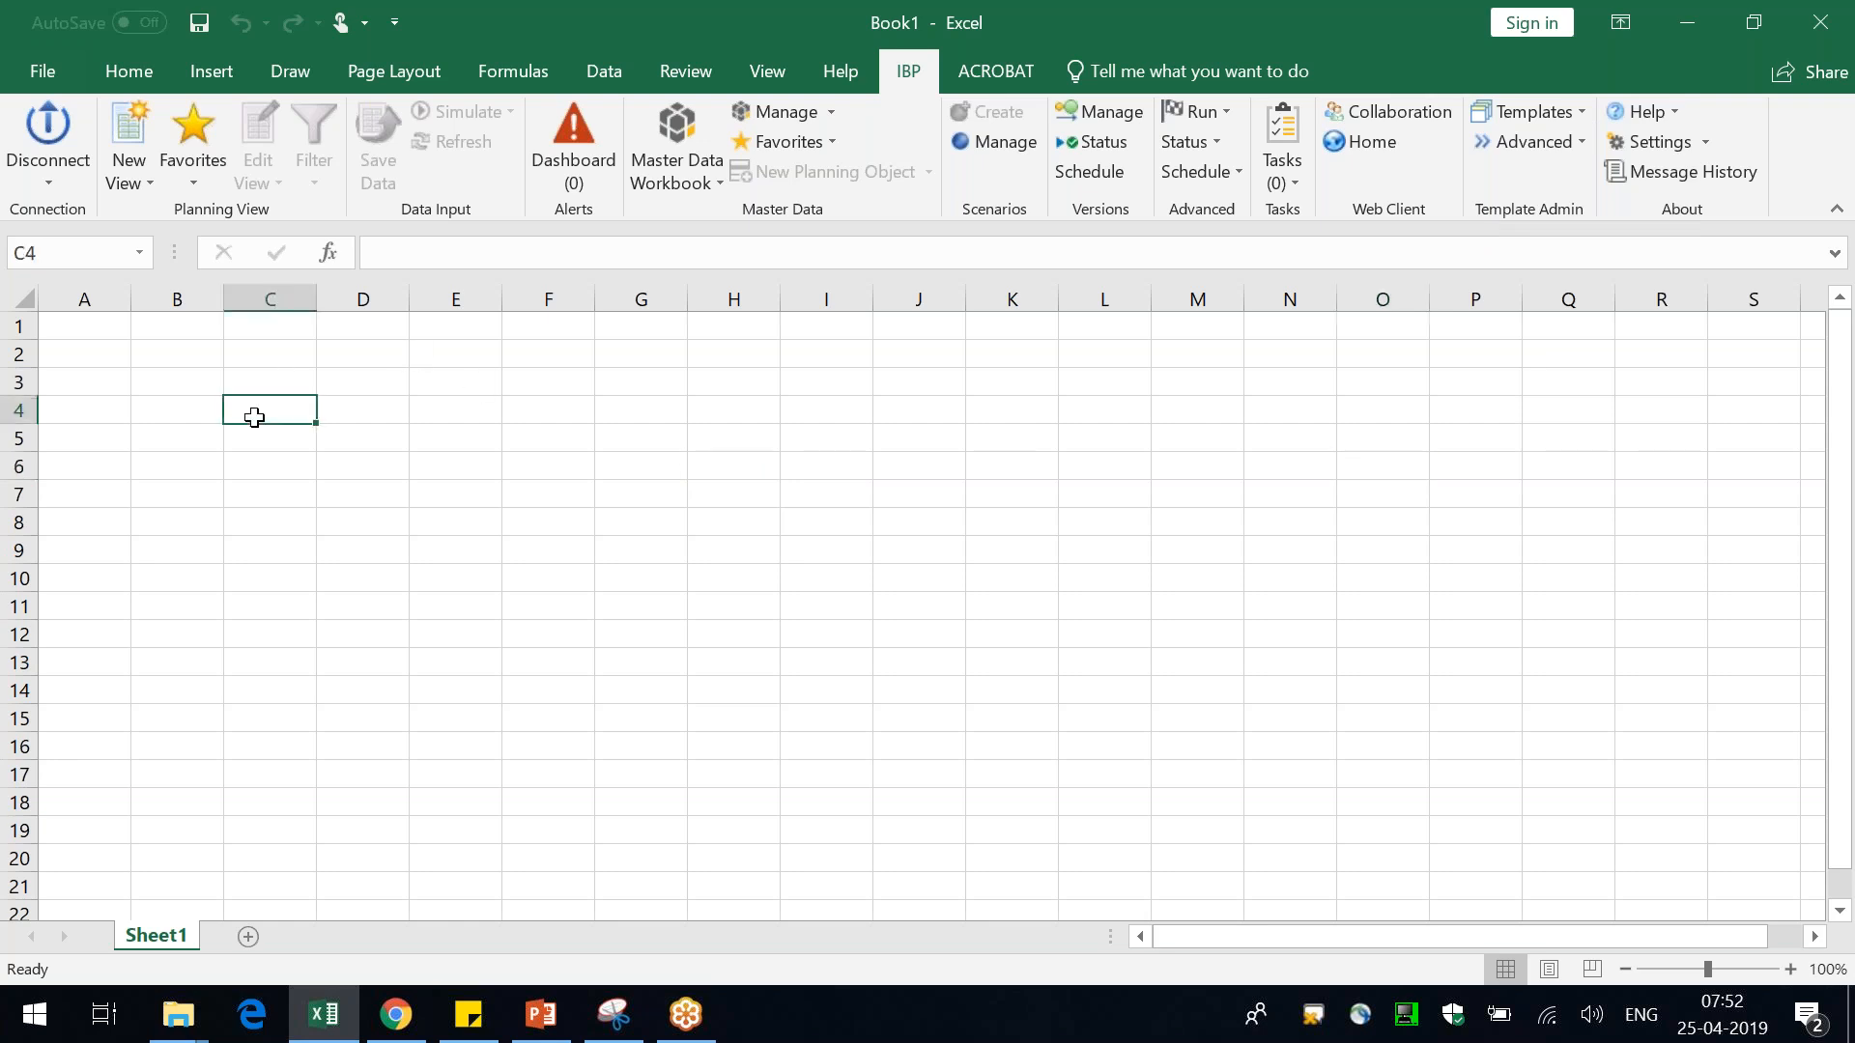
{"action": "key", "text": "ctrl+Home"}
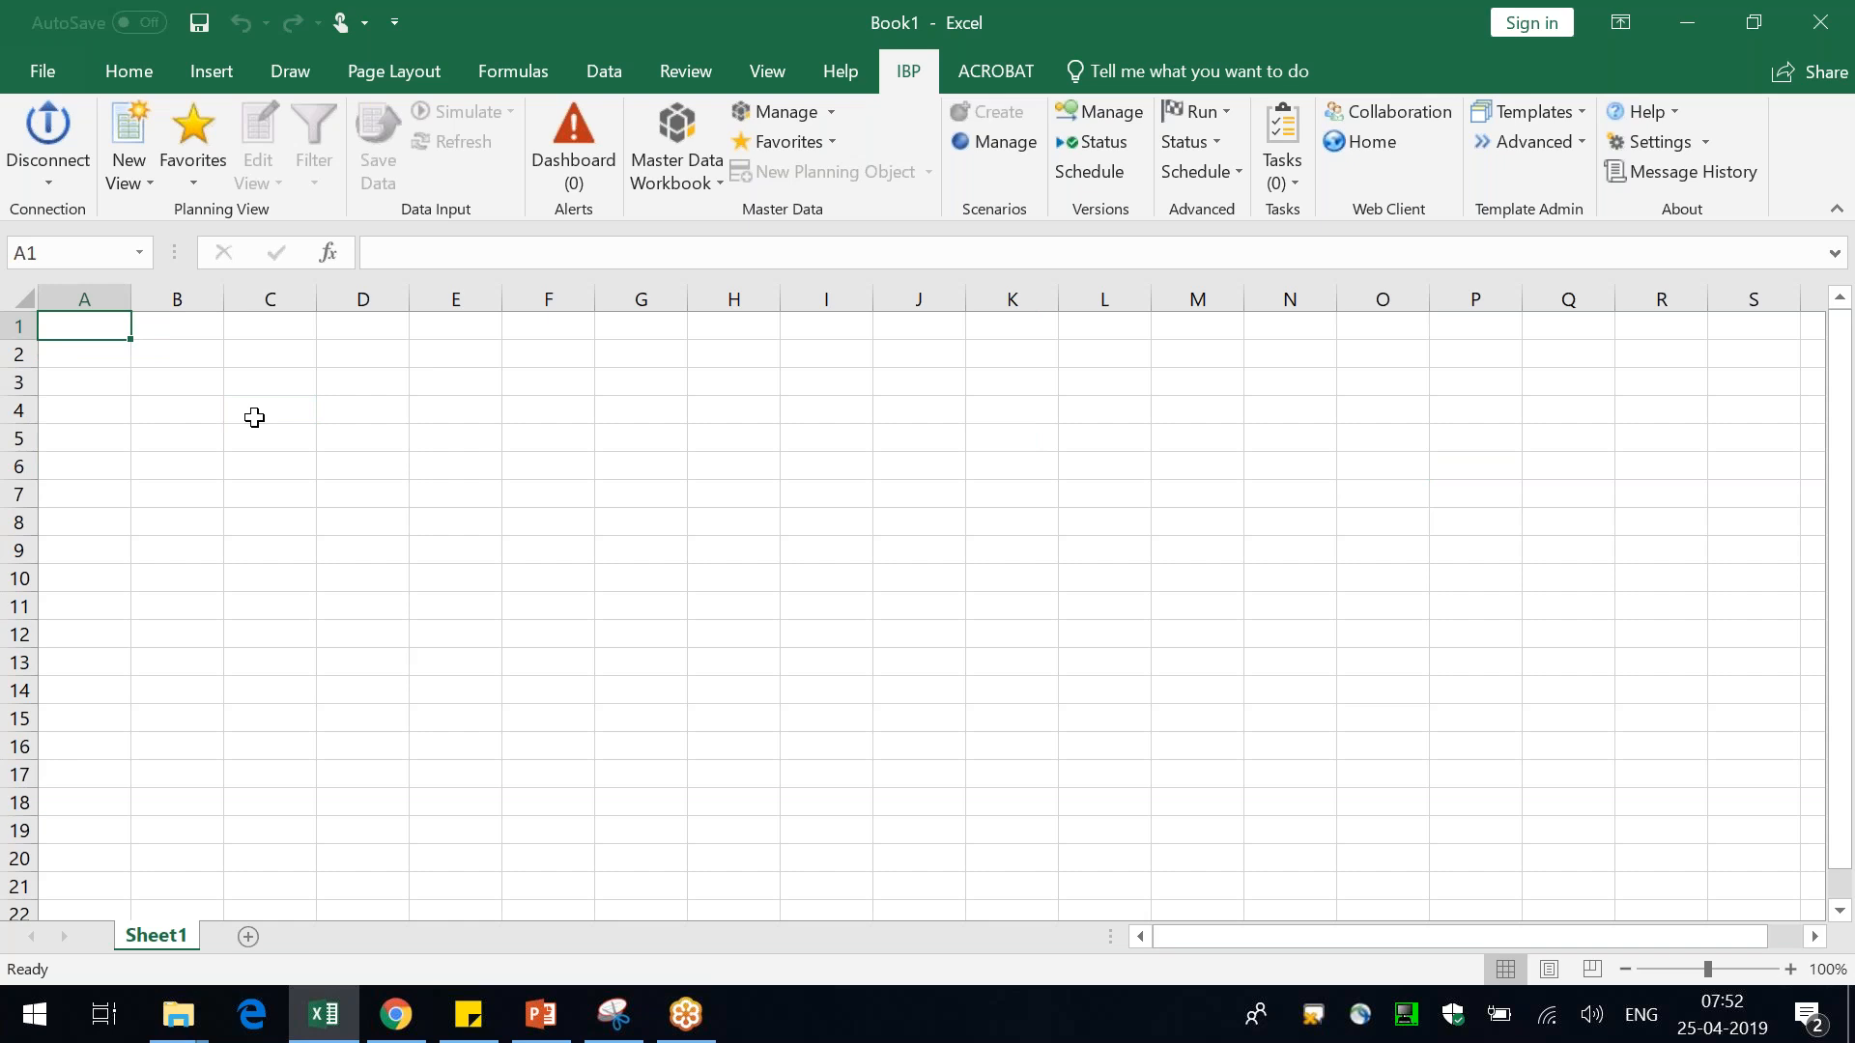
{"action": "left_click", "coordinate": [1832, 35]}
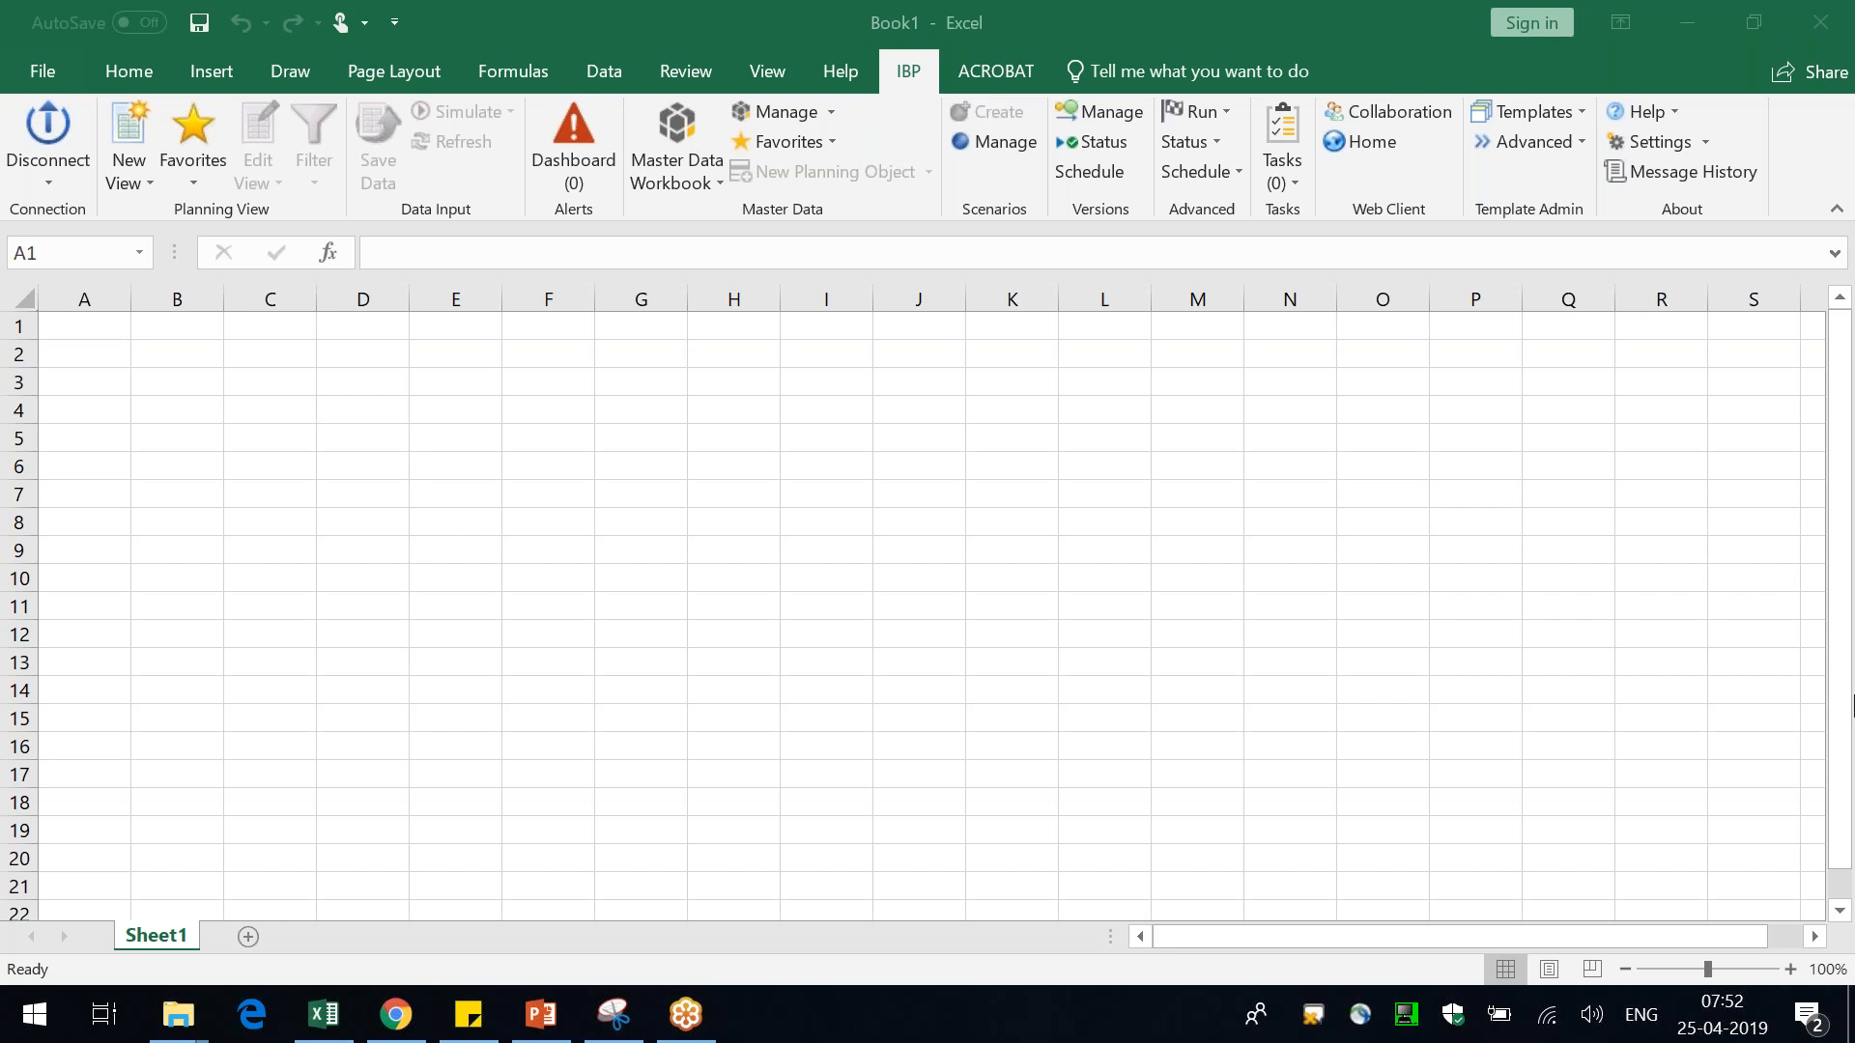
{"action": "key", "text": "alt+Tab"}
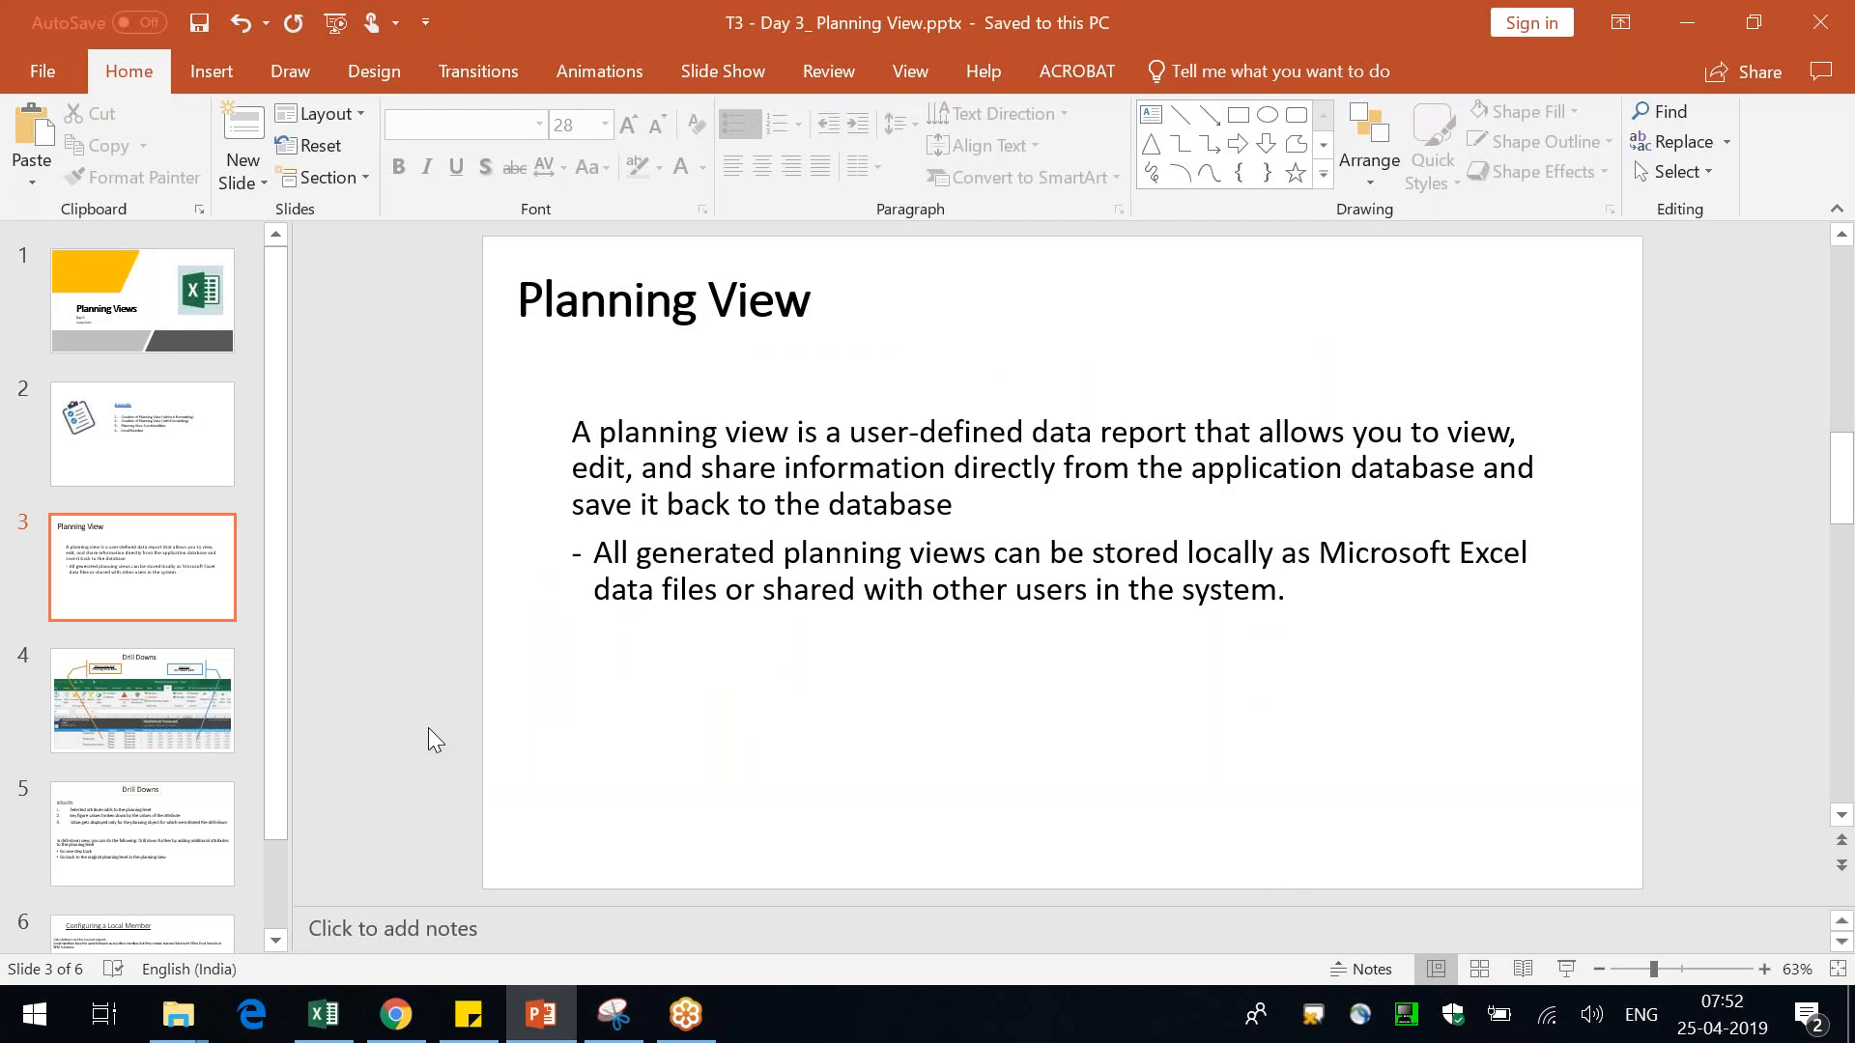
{"action": "key", "text": "alt+Tab"}
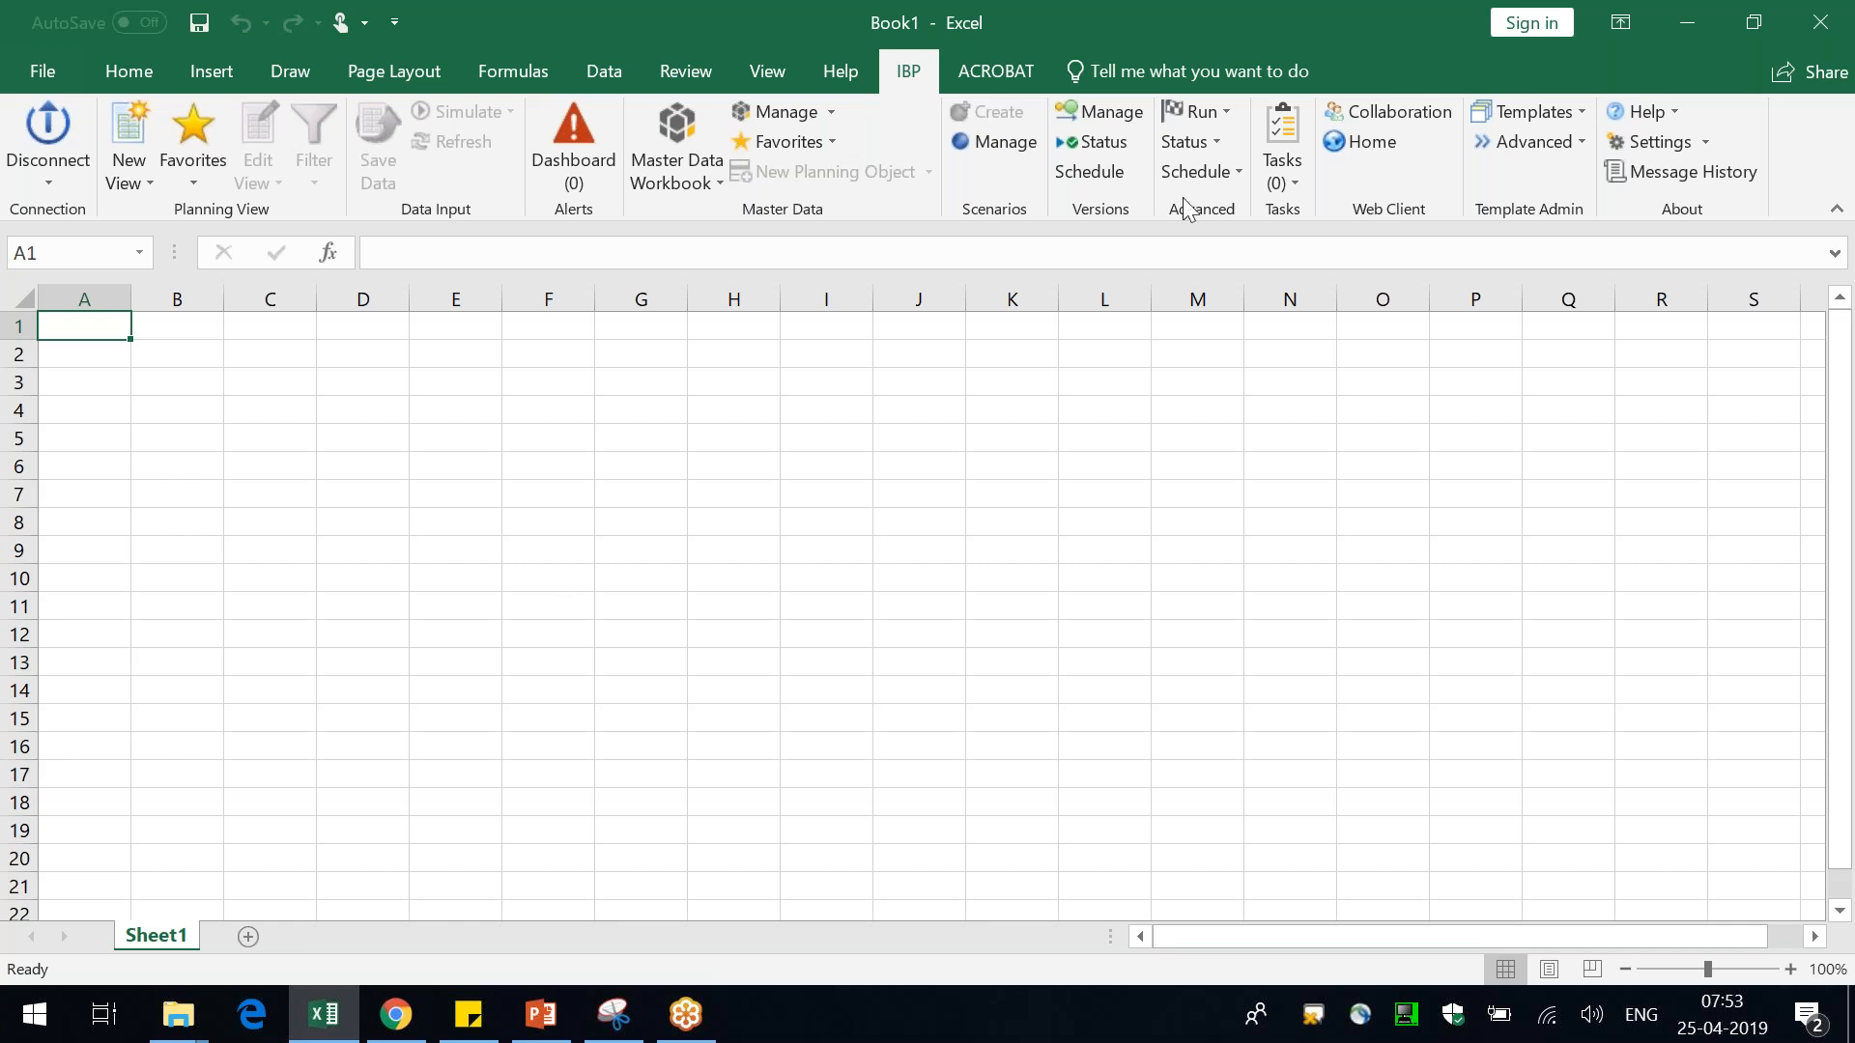
{"action": "left_click", "coordinate": [1817, 64]}
{"action": "left_click", "coordinate": [248, 613]}
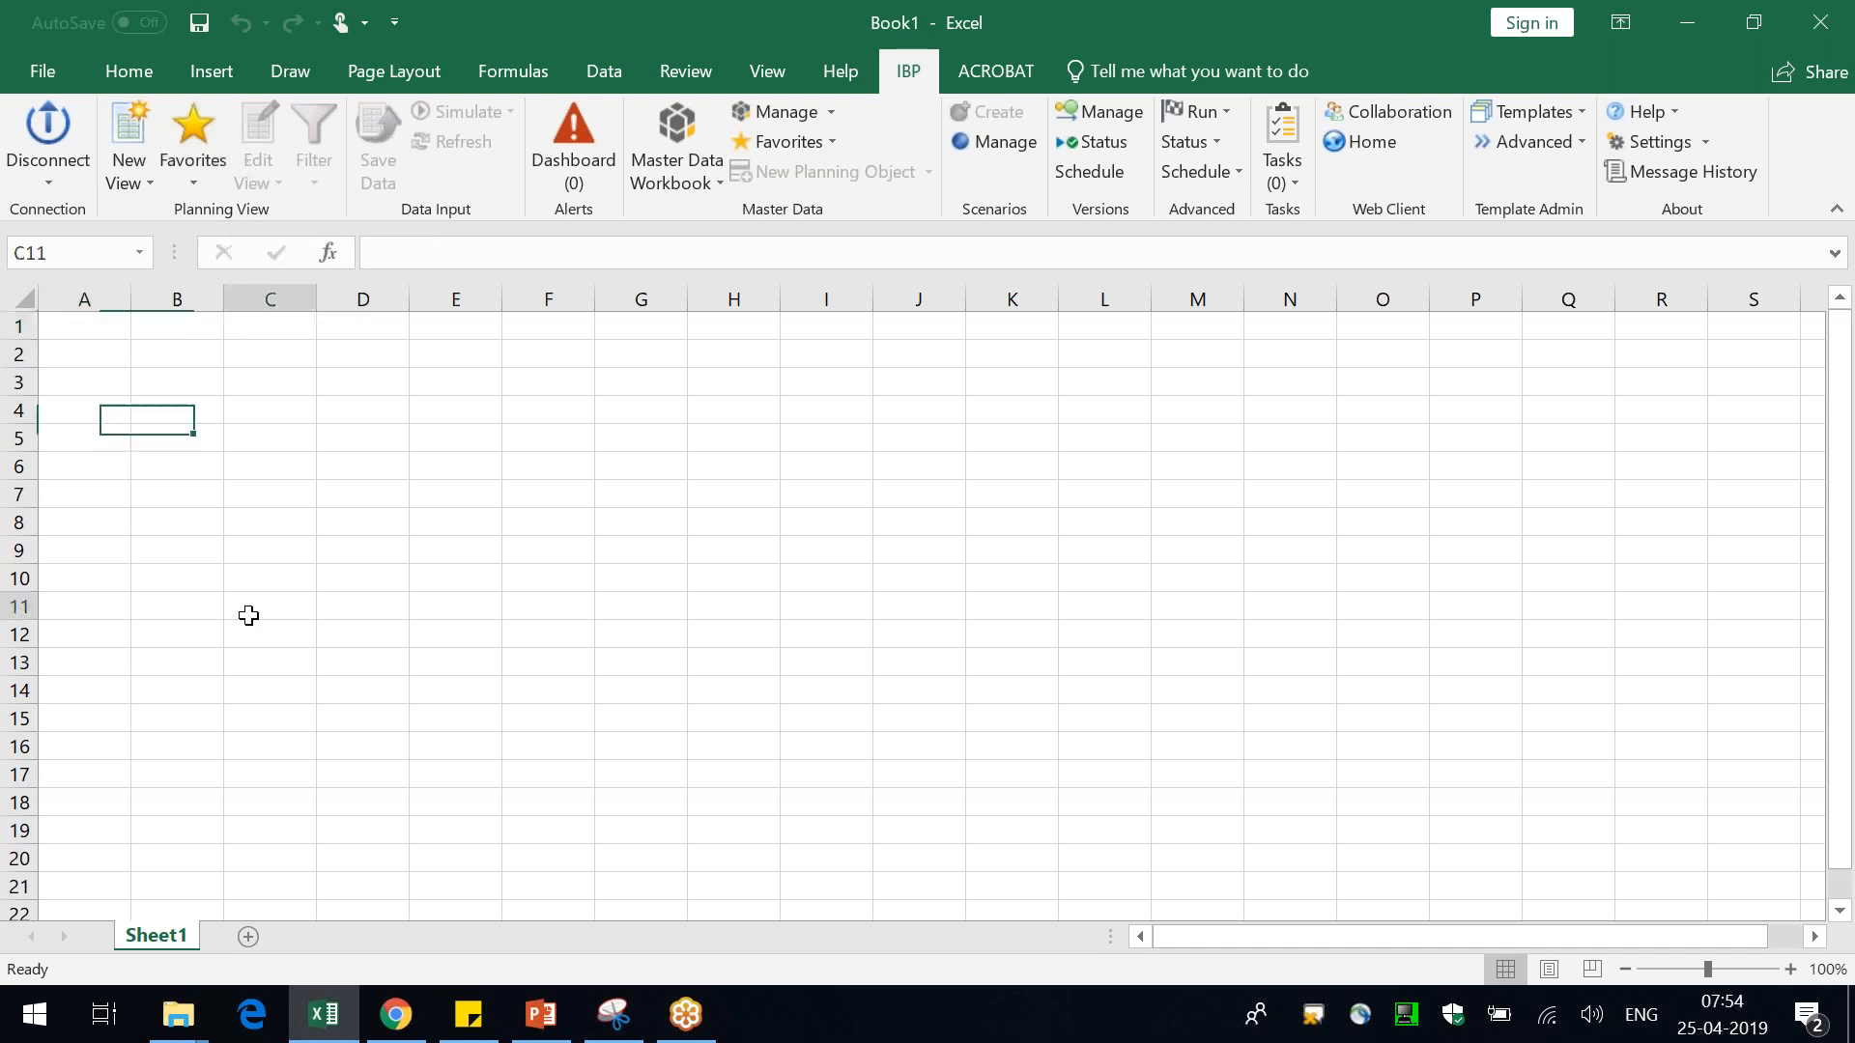
{"action": "key", "text": "ctrl+Home"}
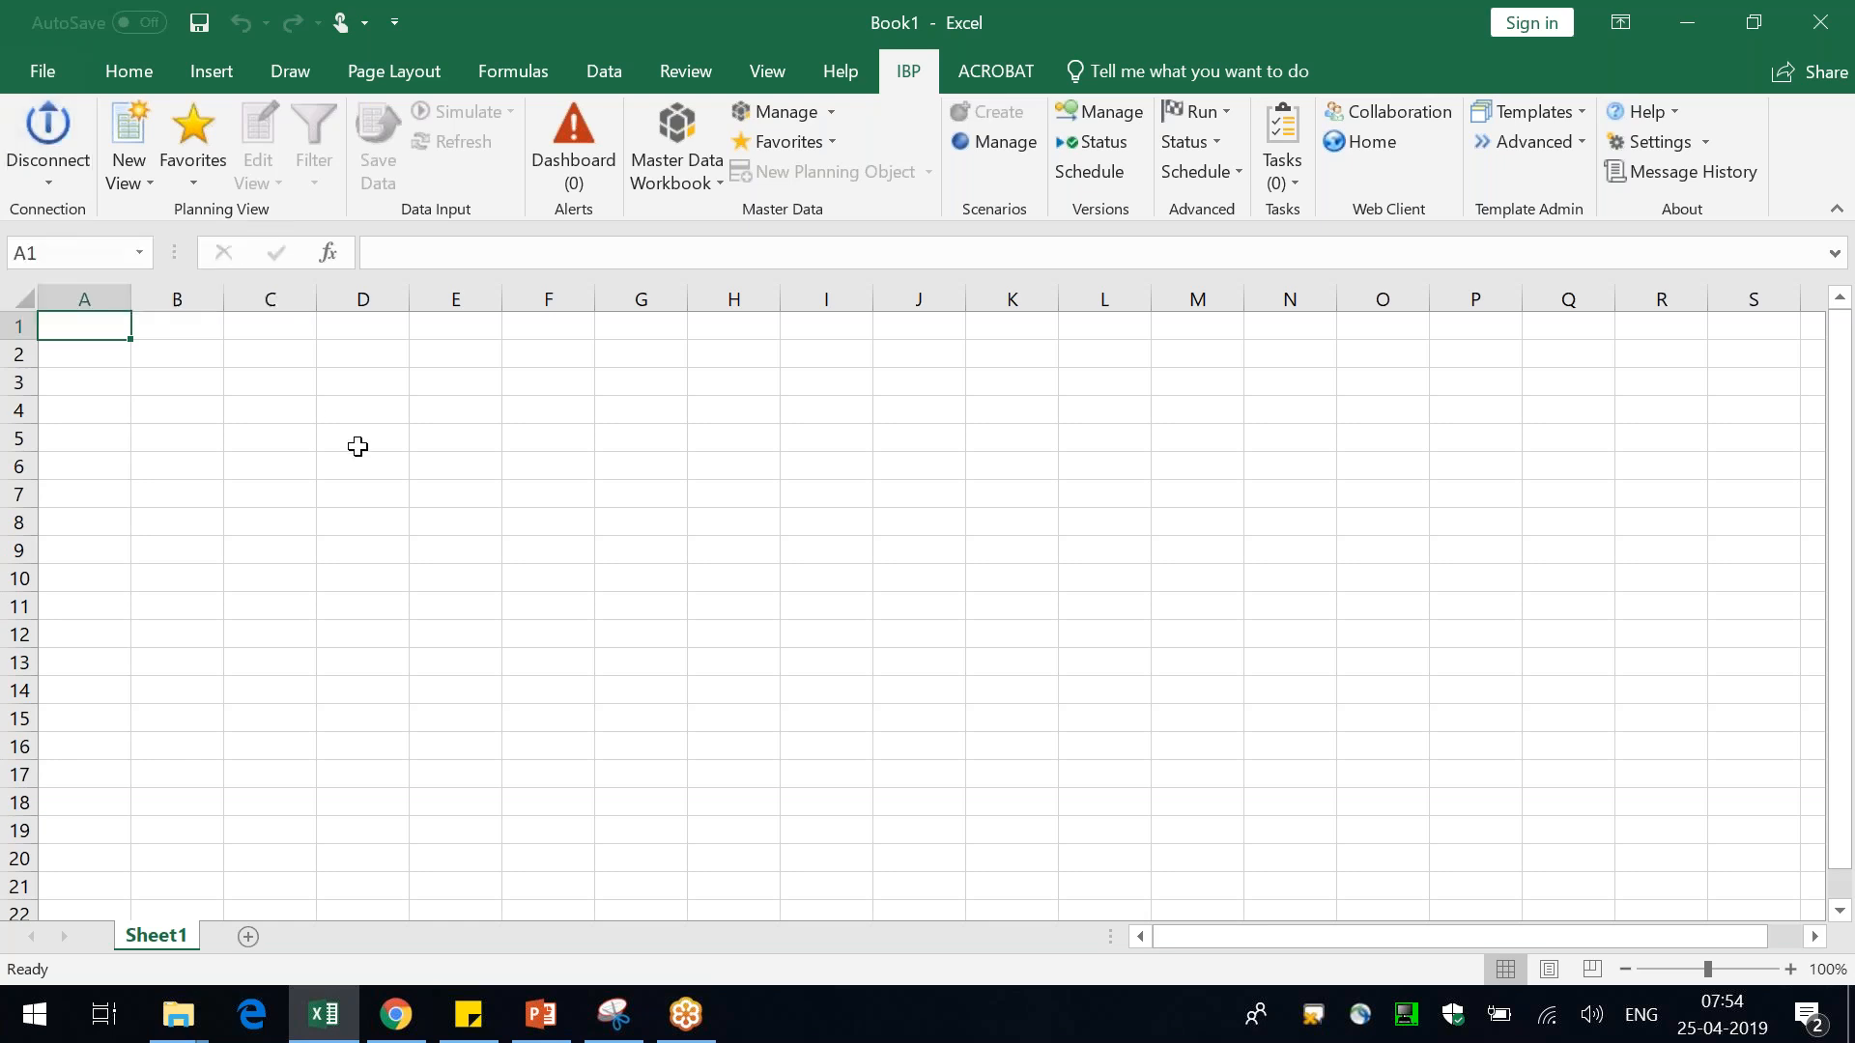
{"action": "left_click", "coordinate": [141, 188]}
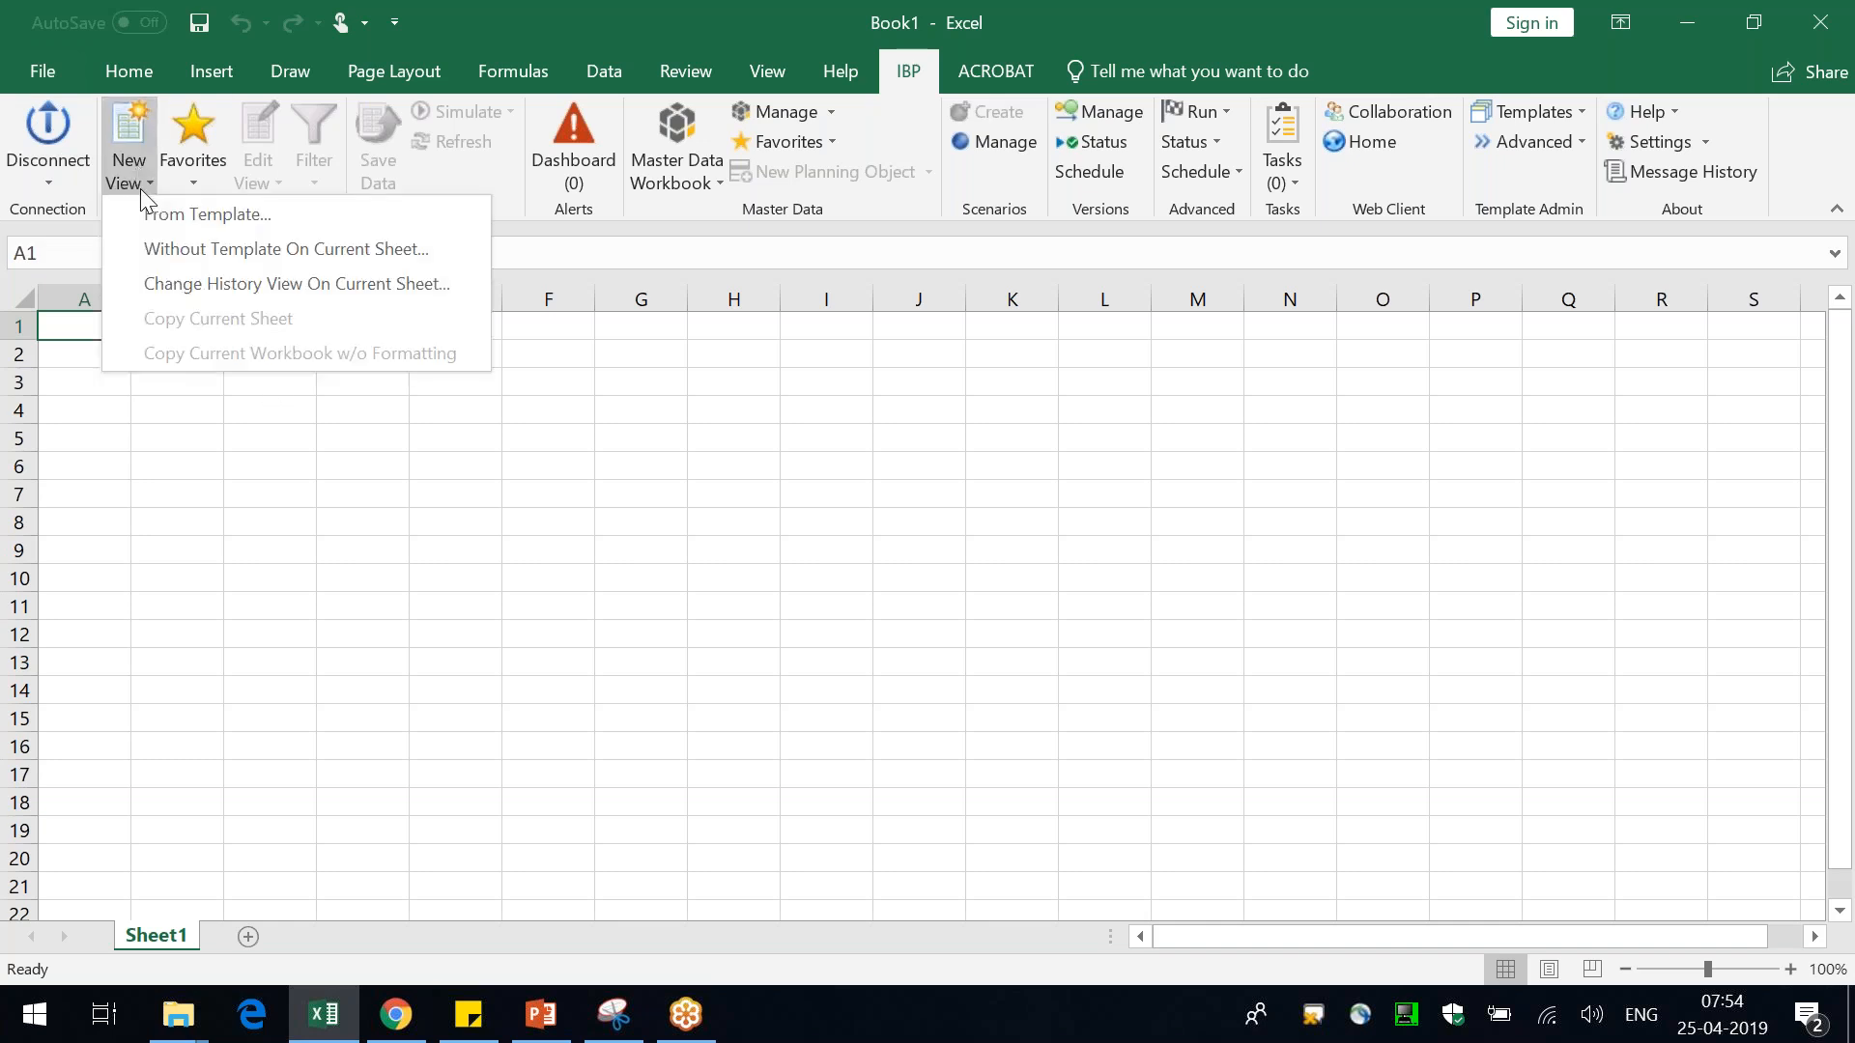
{"action": "left_click", "coordinate": [291, 250]}
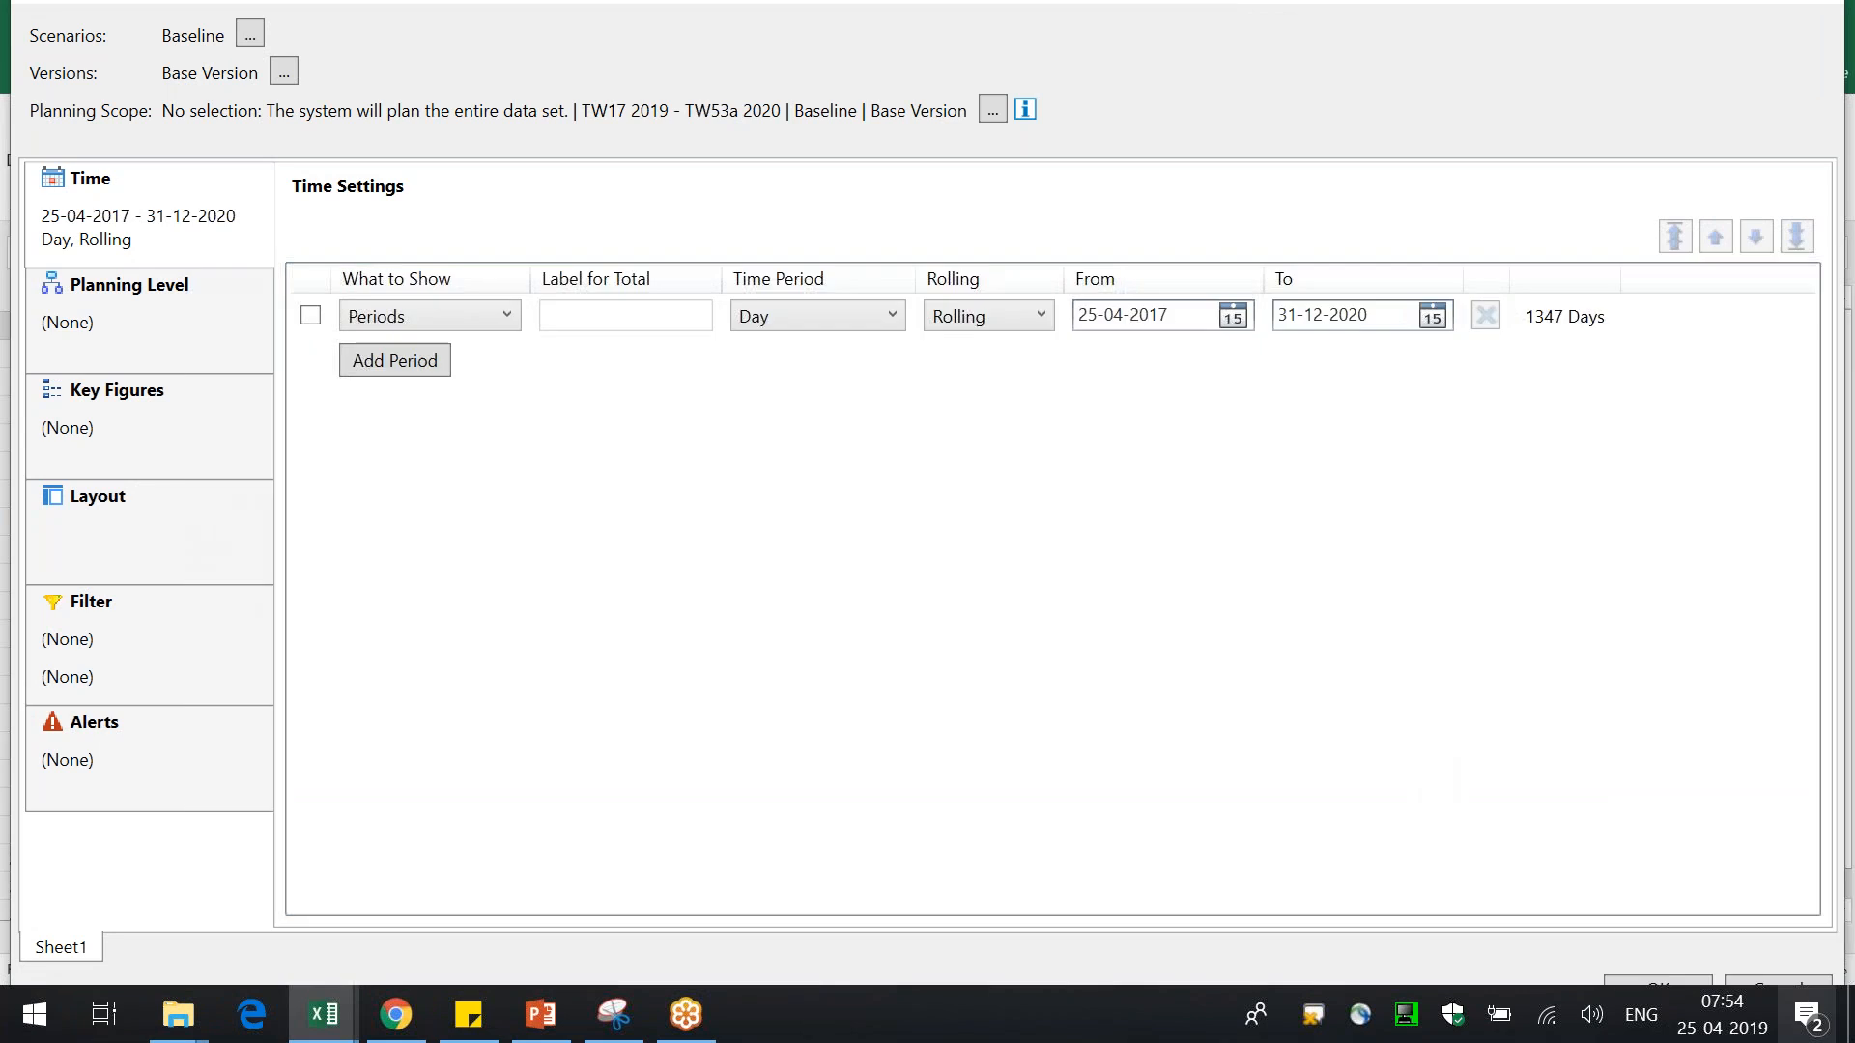
{"action": "left_click", "coordinate": [1790, 983]}
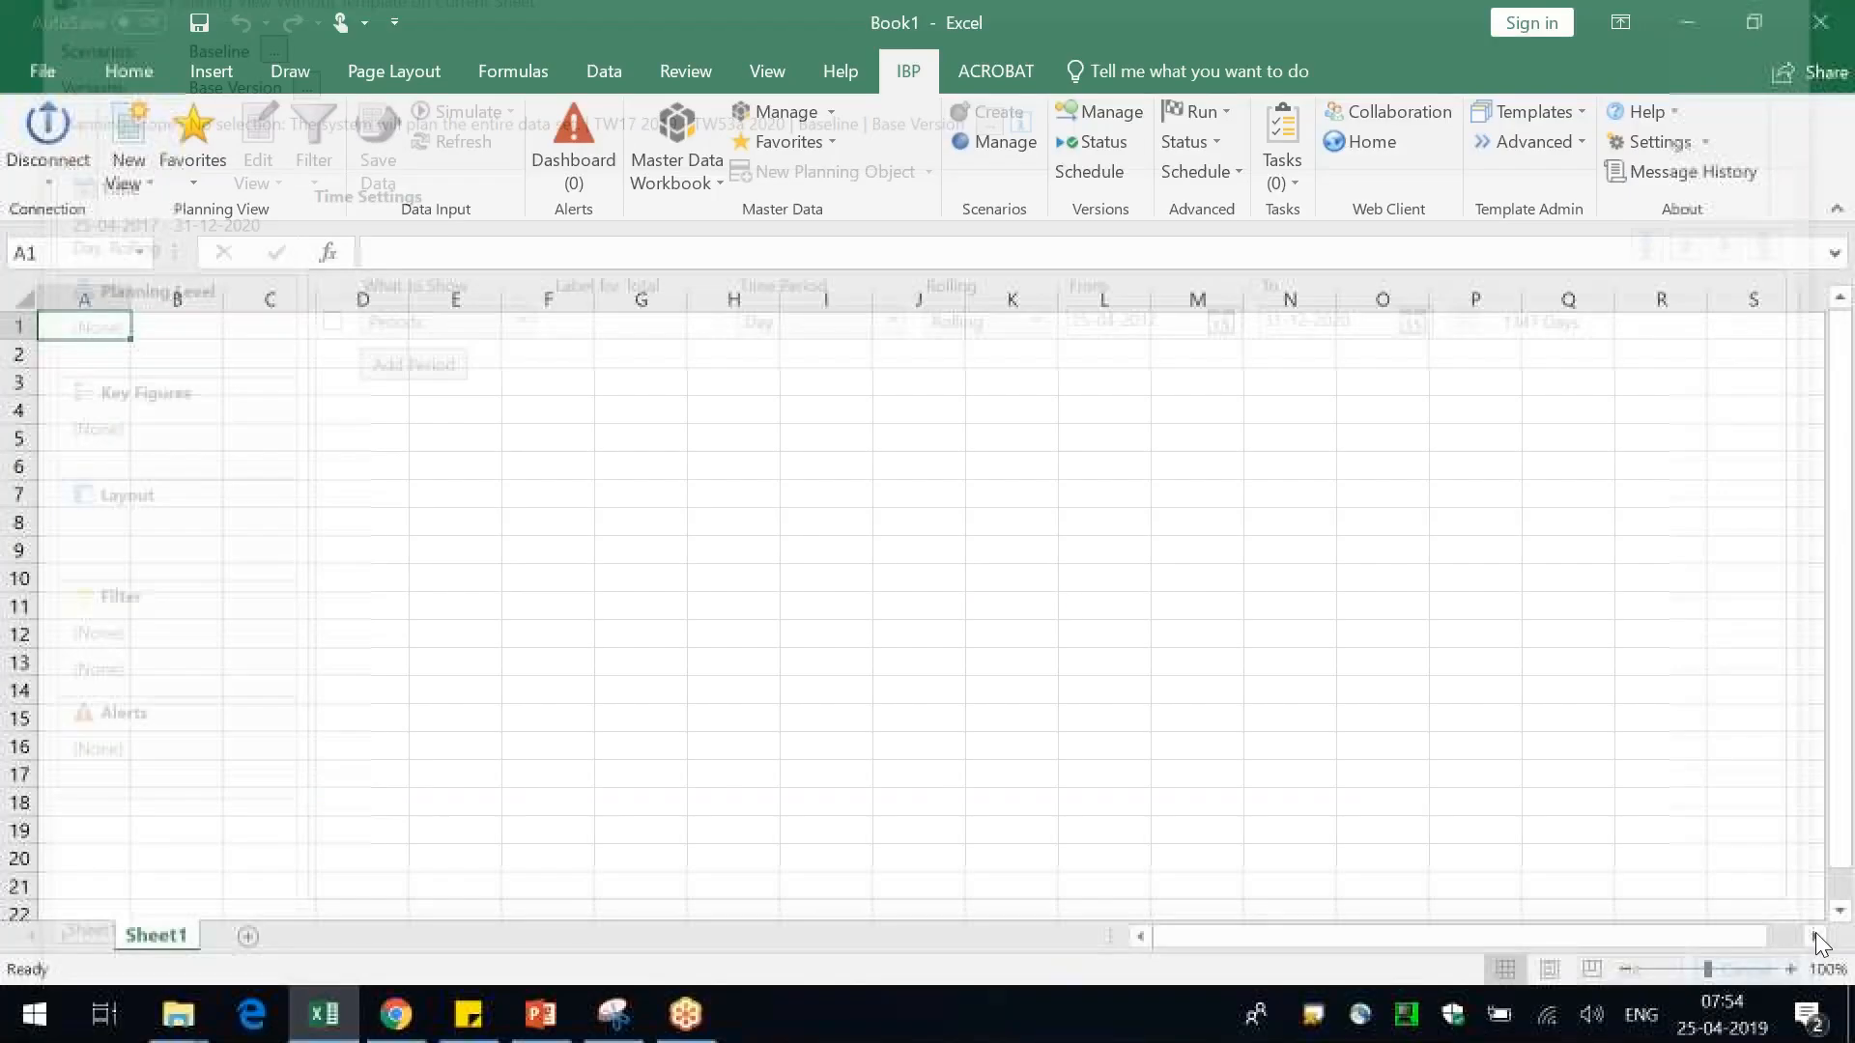
{"action": "left_click", "coordinate": [1017, 609]}
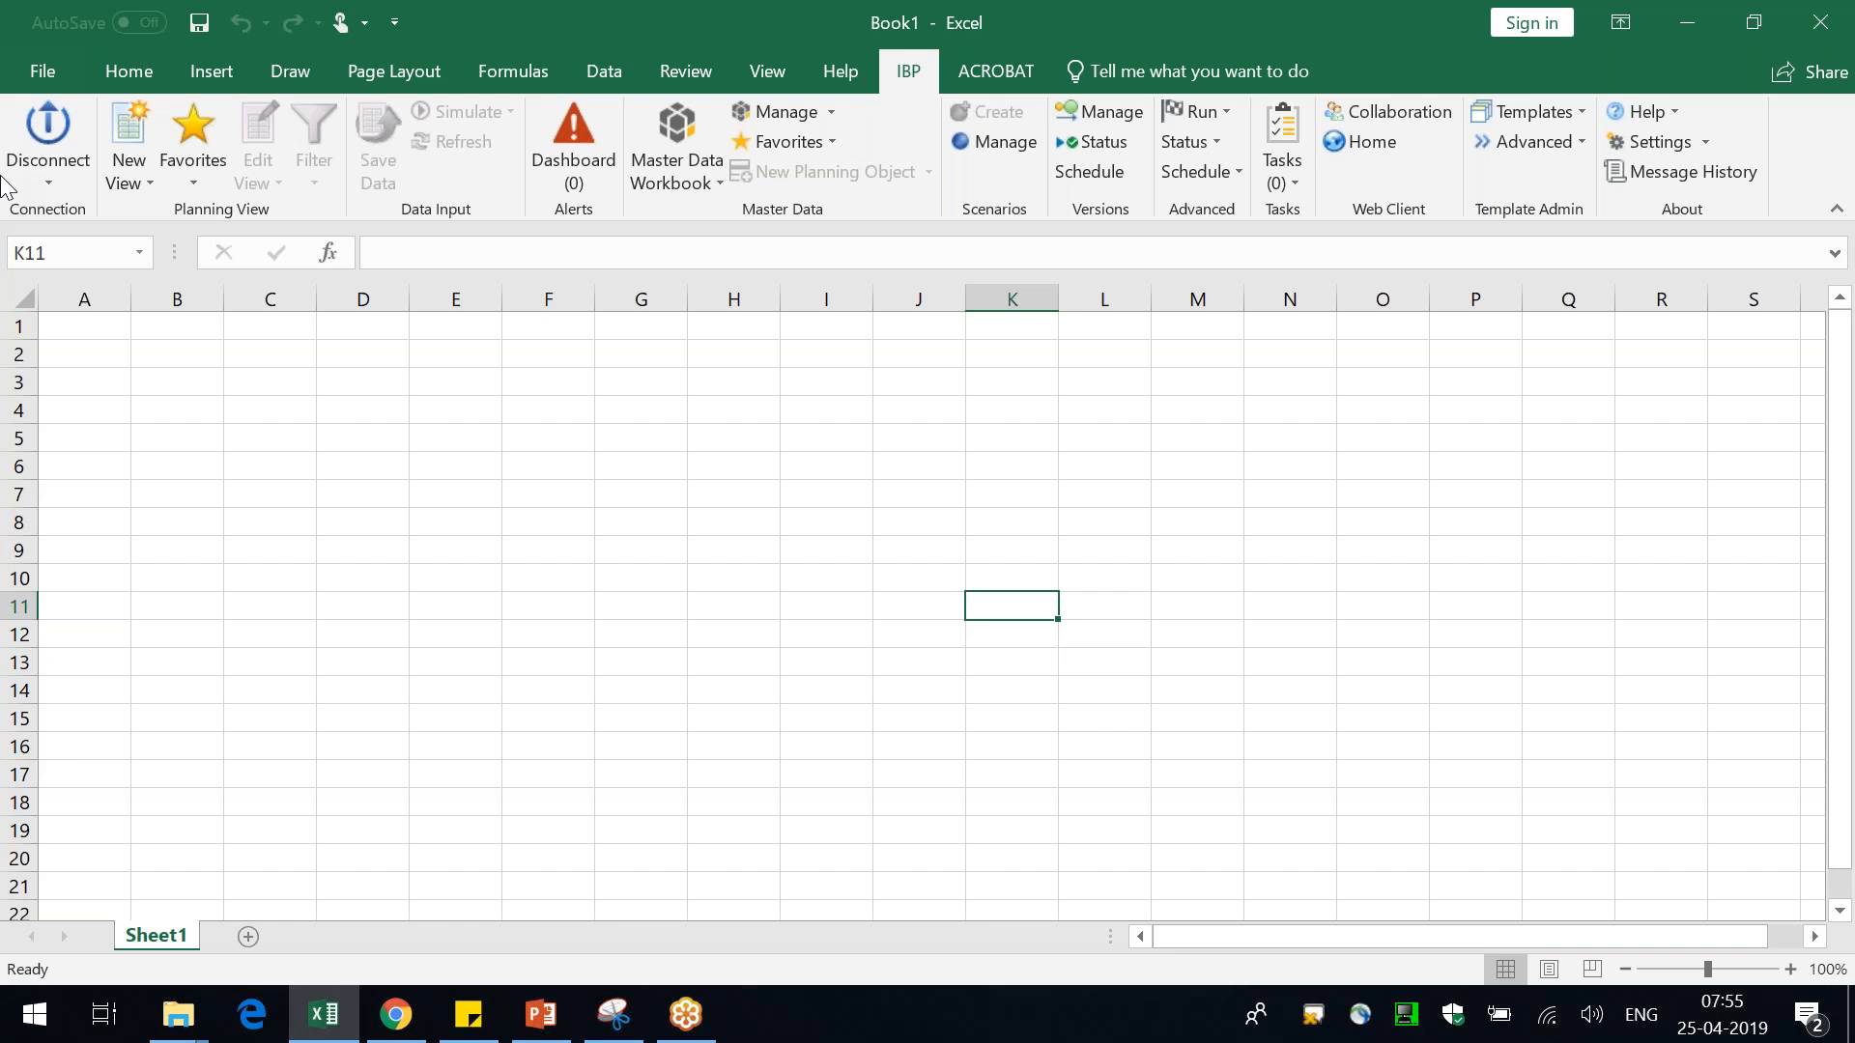
{"action": "left_click", "coordinate": [638, 435]}
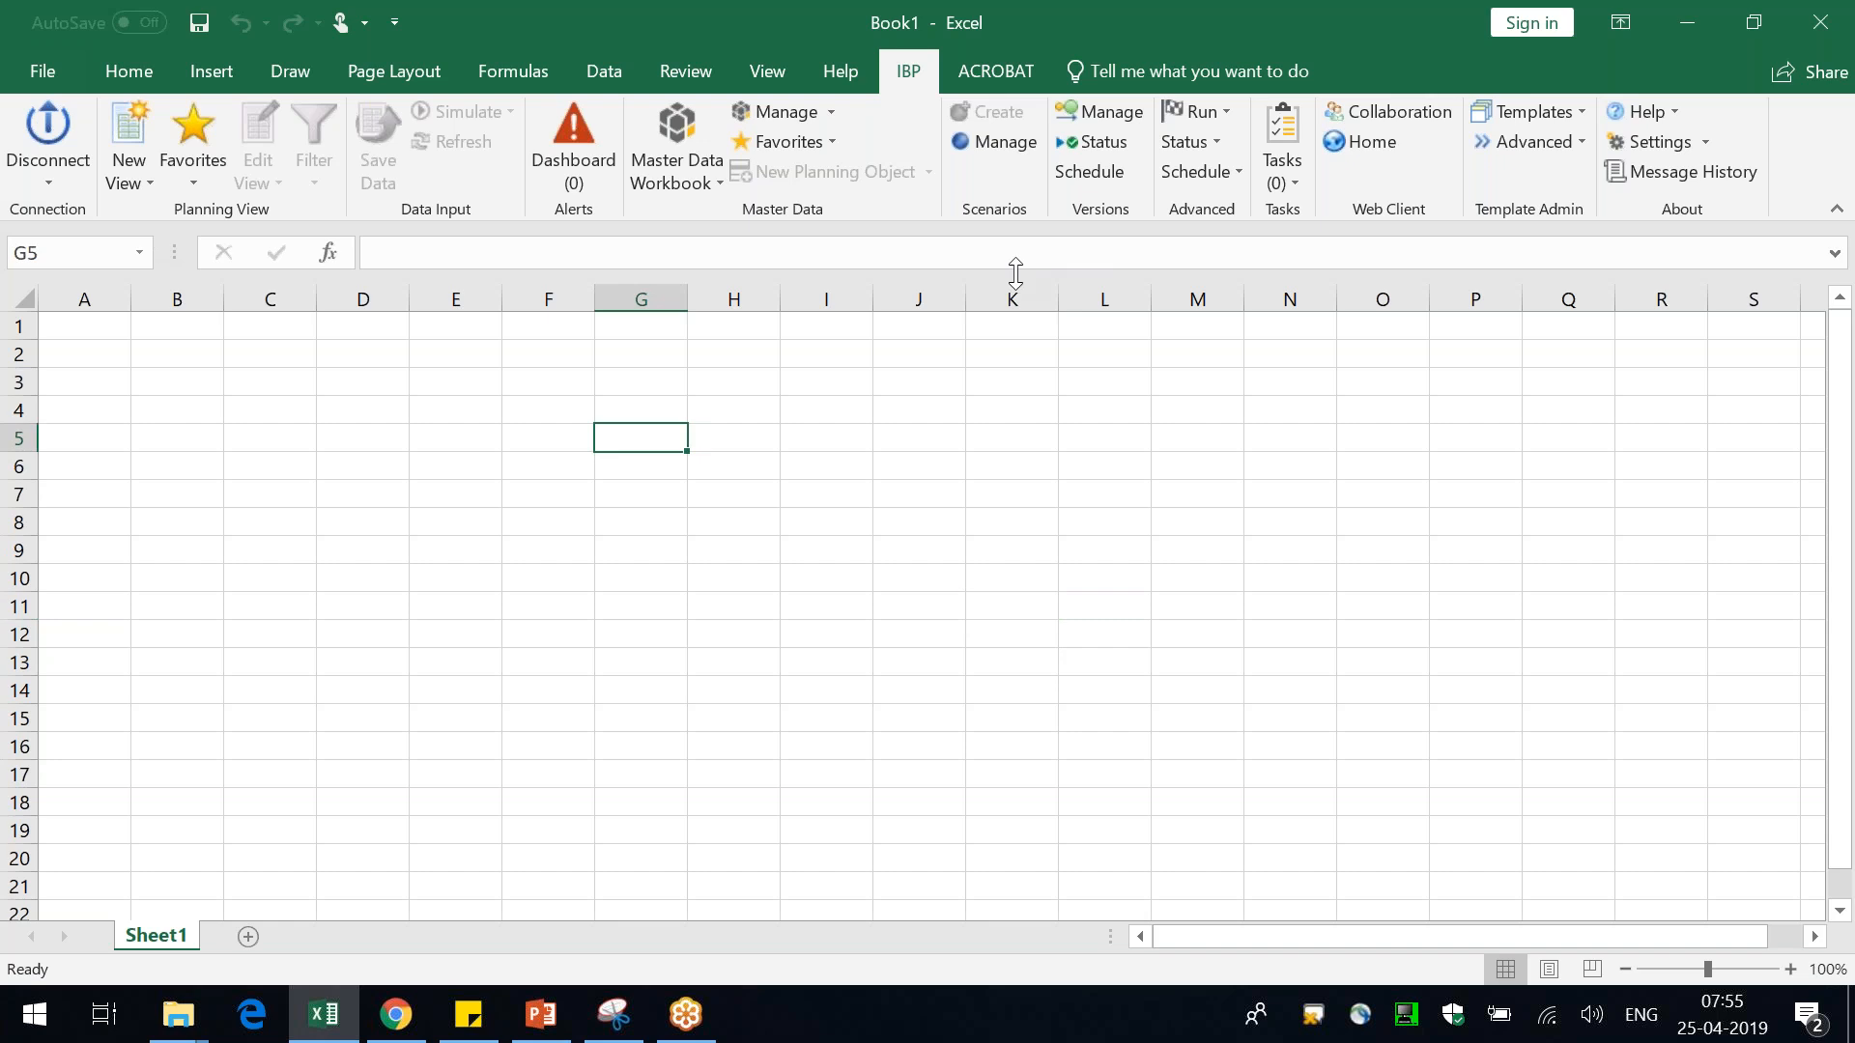
{"action": "key", "text": "ctrl+Home"}
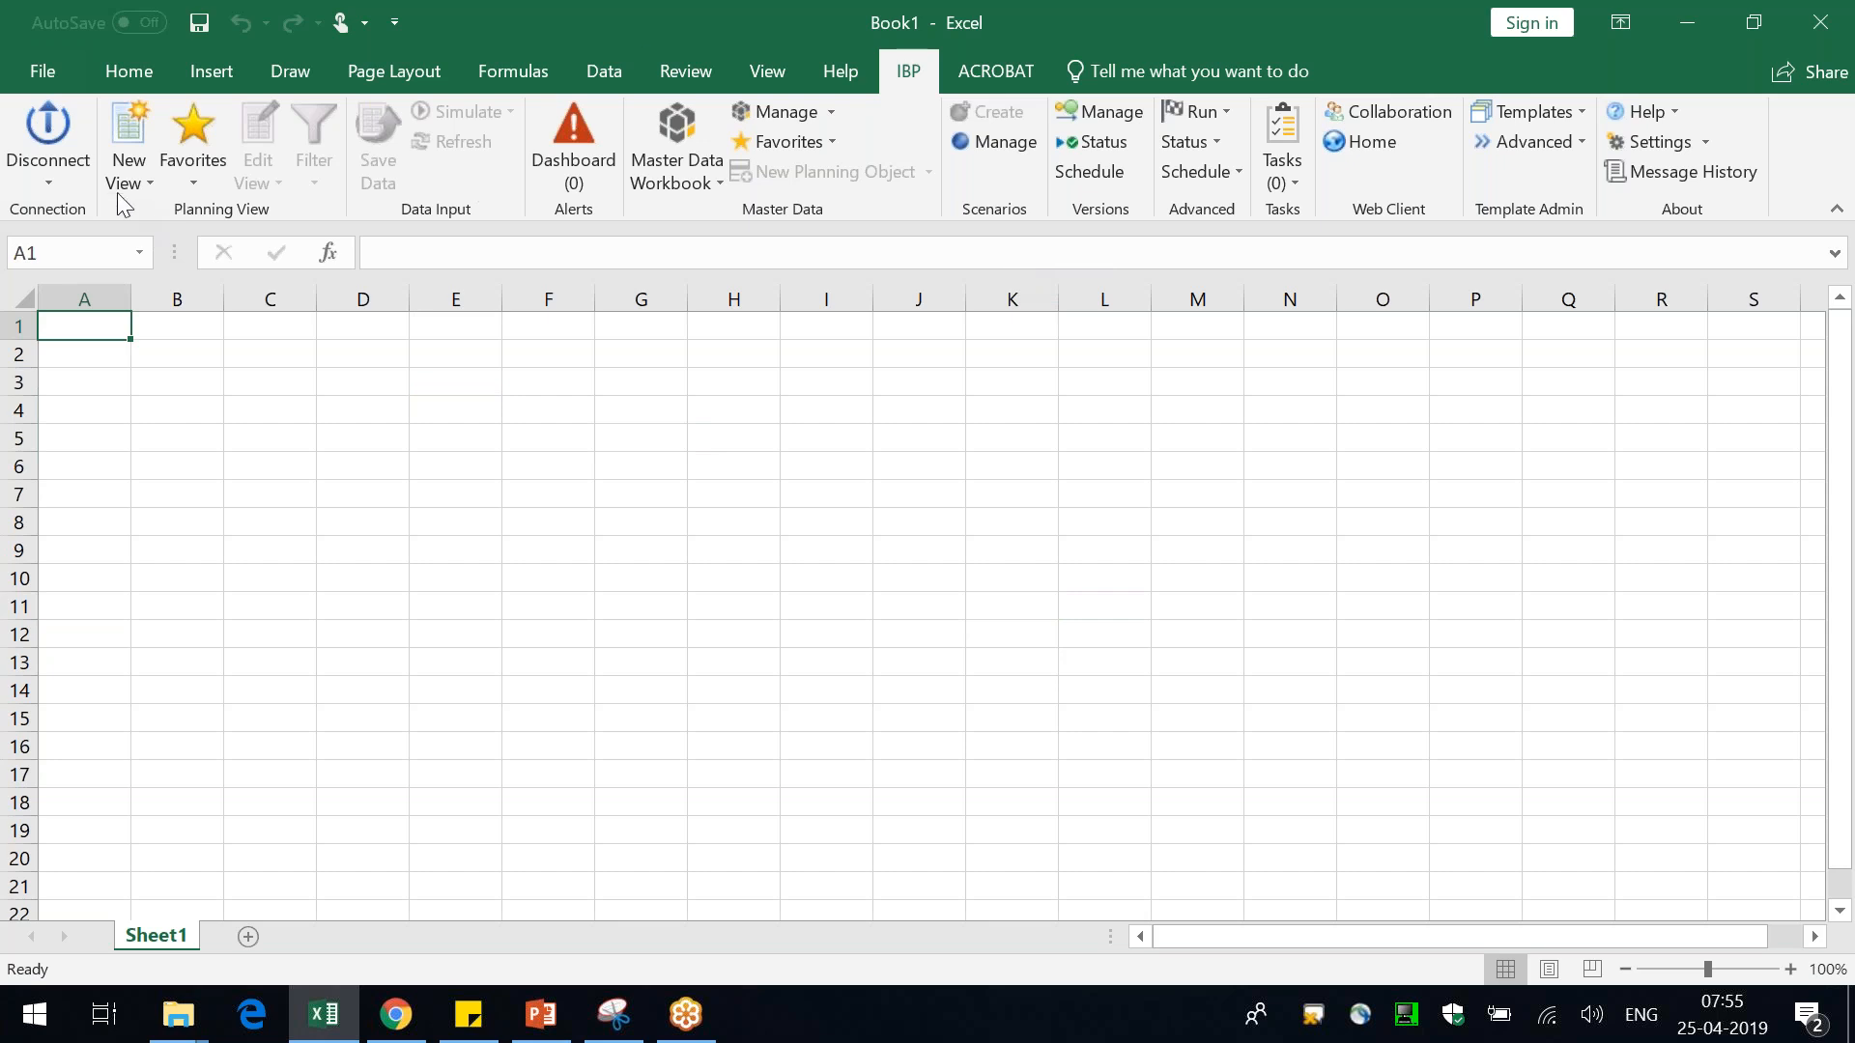
{"action": "key", "text": "alt+Tab"}
{"action": "key", "text": "alt+shift+Tab"}
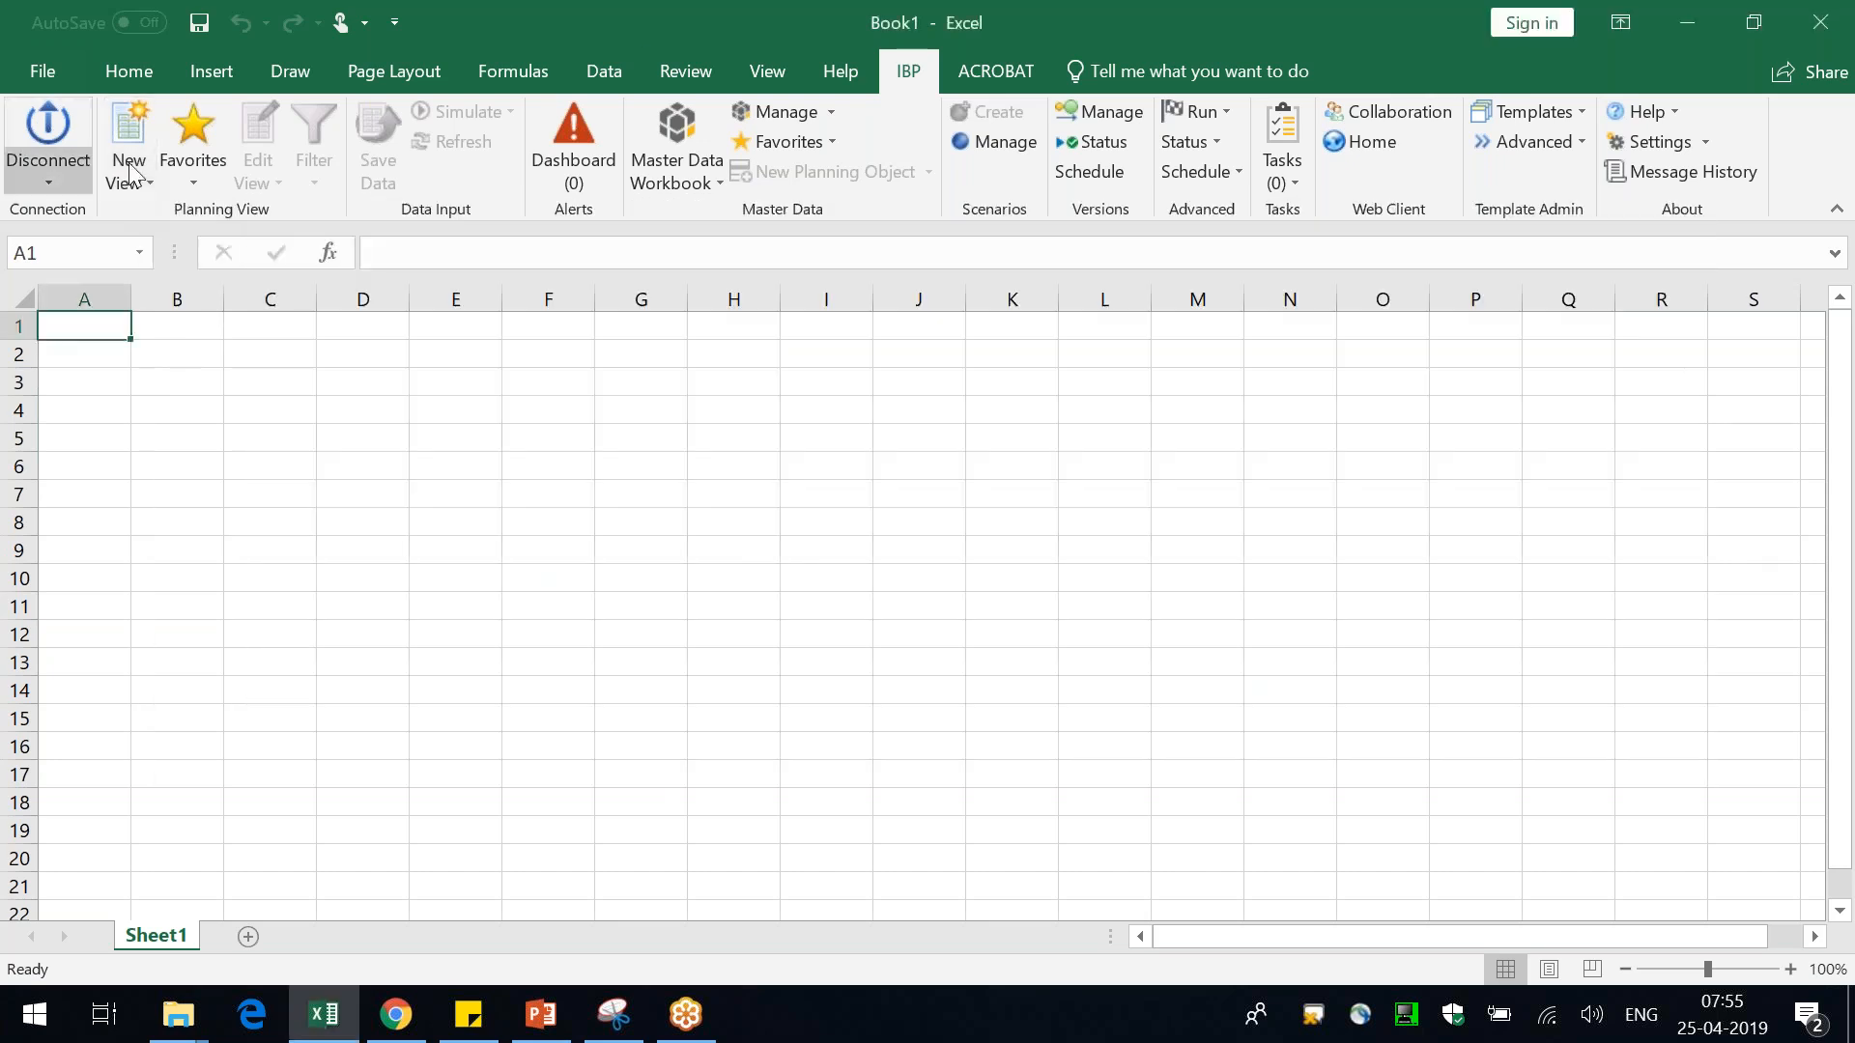
Start a new planning view without a template on the current sheet and set its time period to Month
{"action": "left_click", "coordinate": [135, 172]}
{"action": "left_click", "coordinate": [253, 247]}
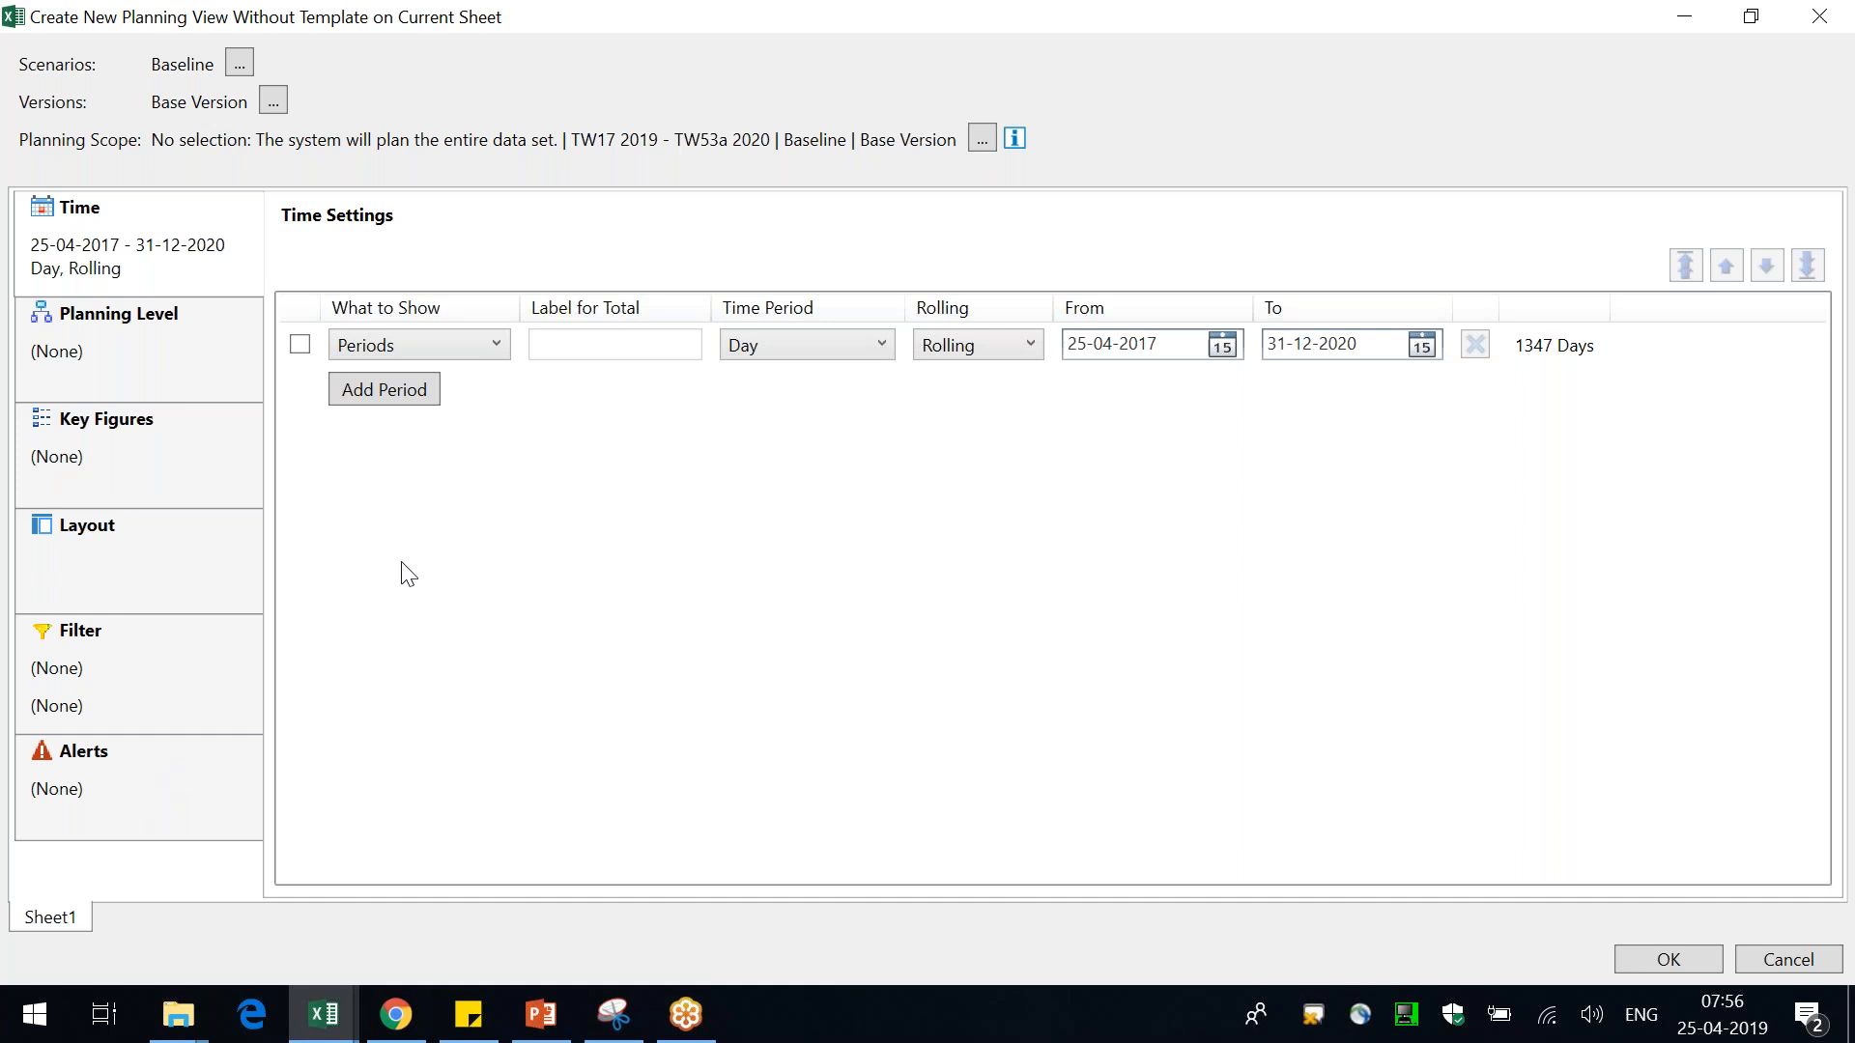
{"action": "left_click", "coordinate": [788, 346]}
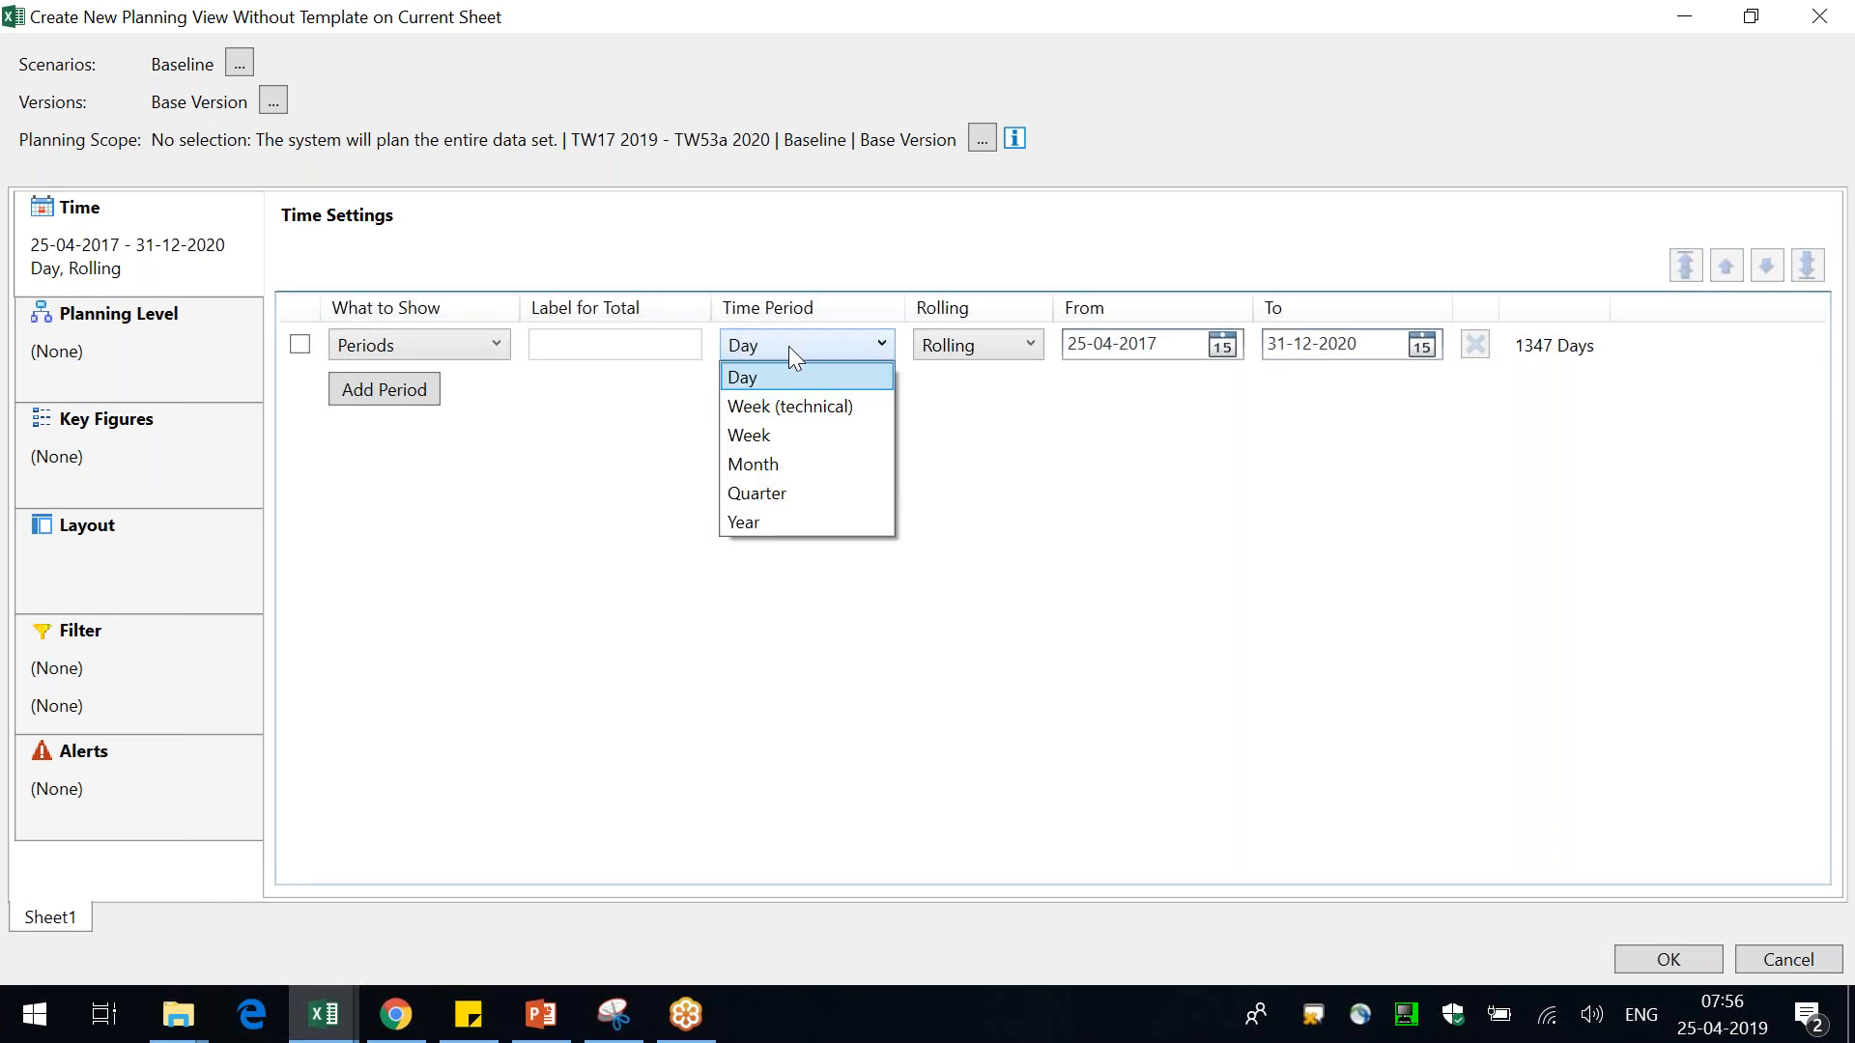
{"action": "left_click", "coordinate": [789, 462]}
Set the start of the monthly time range to 19-Mar
{"action": "left_click", "coordinate": [1165, 345]}
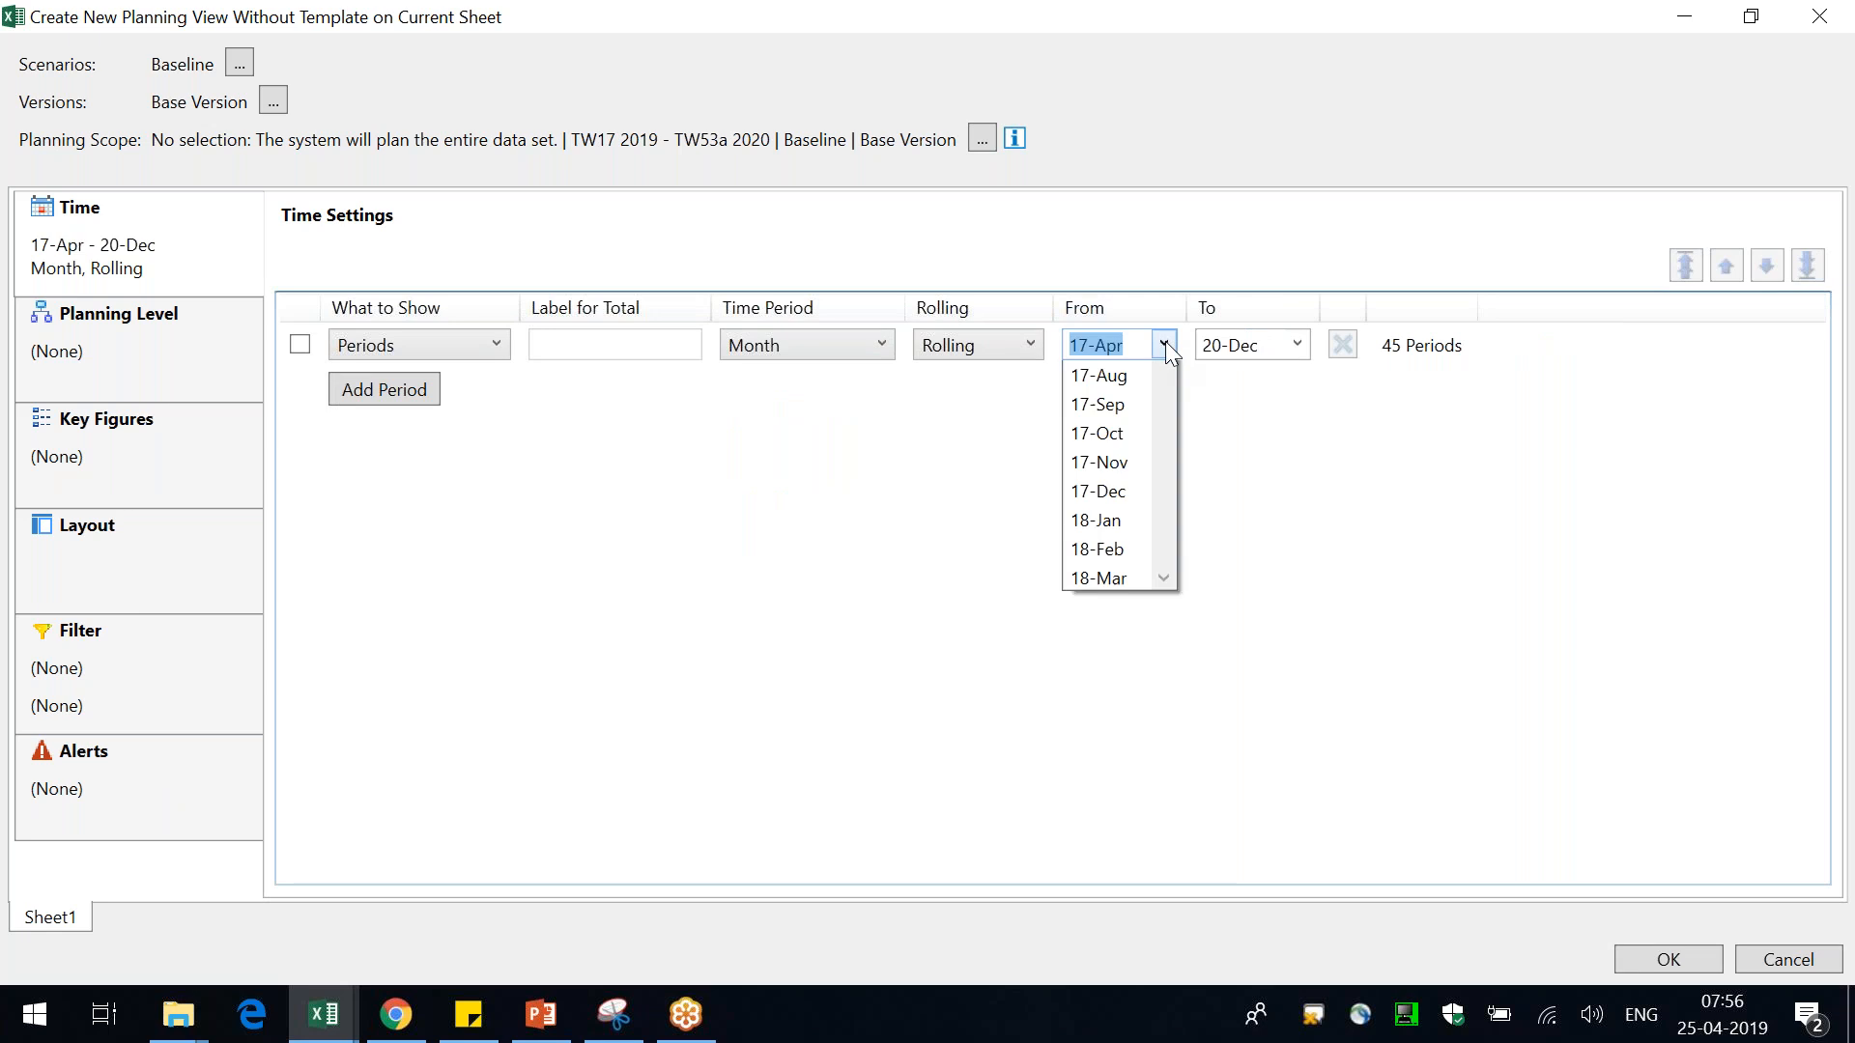
{"action": "left_click_drag", "start_coordinate": [1169, 400], "coordinate": [1169, 530]}
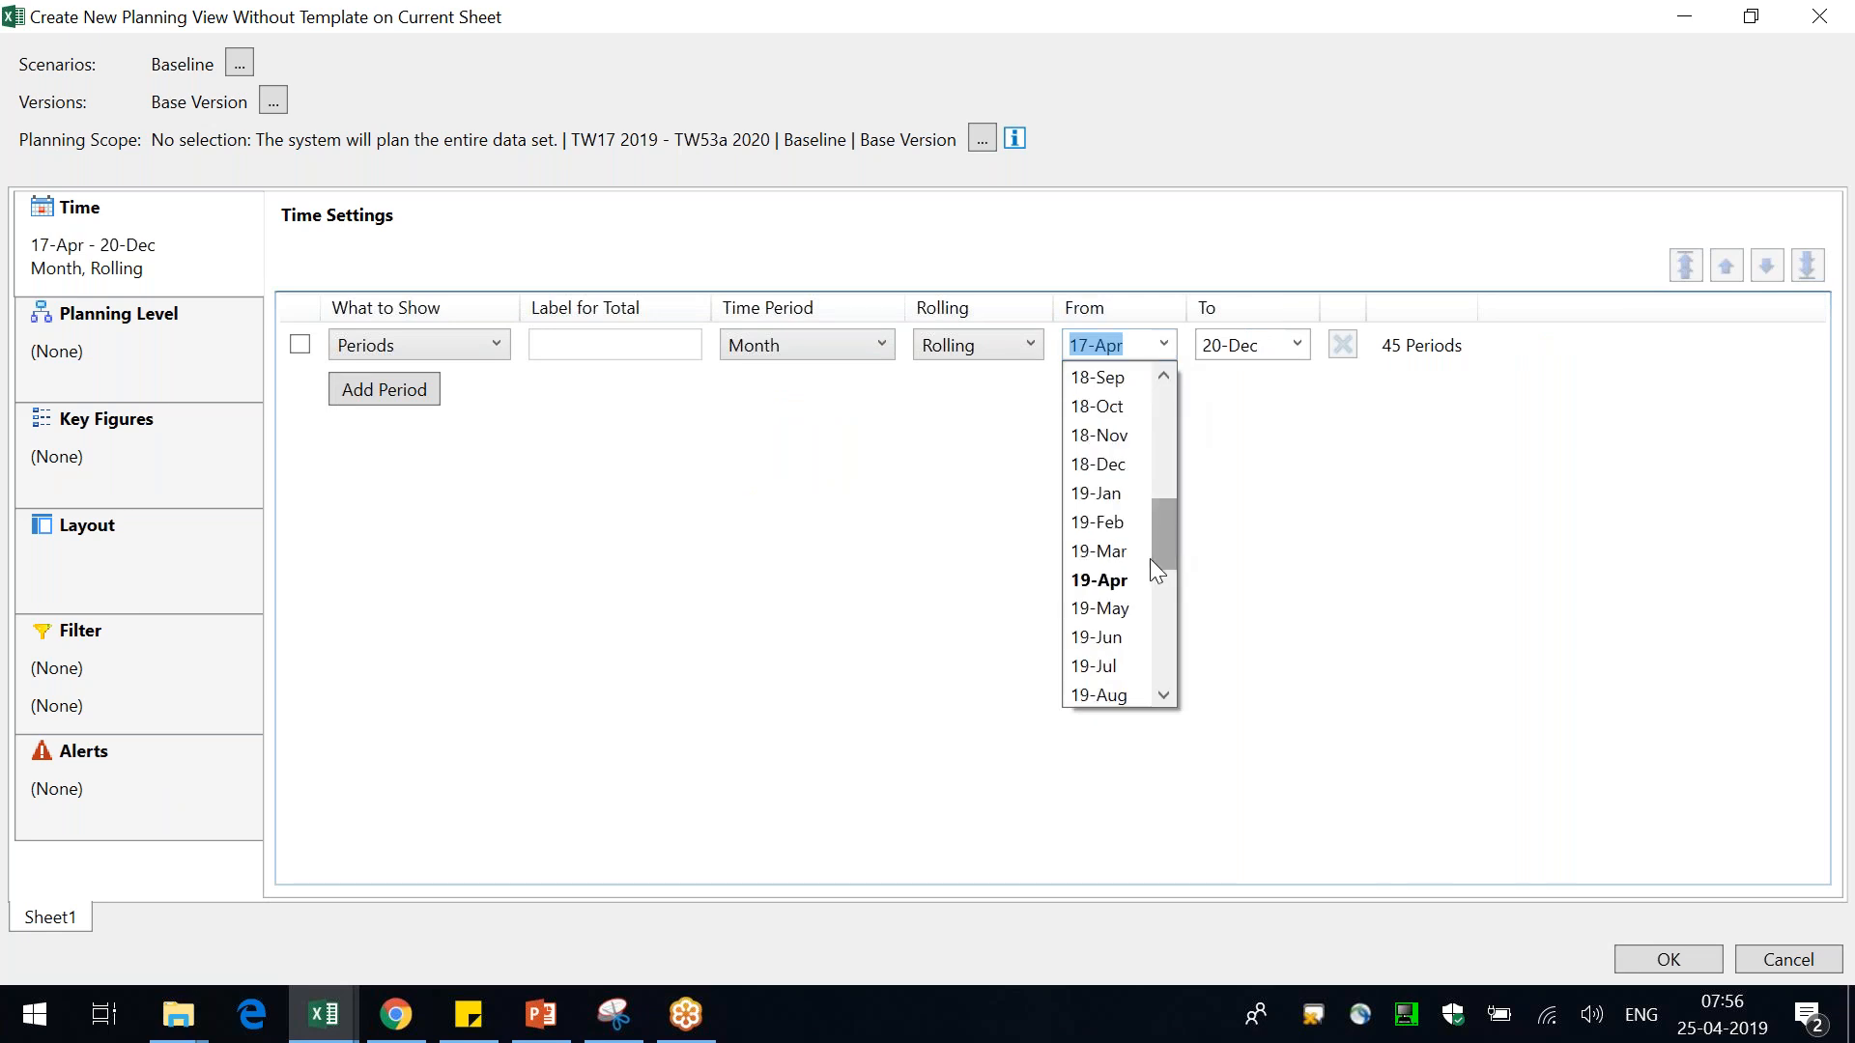
{"action": "left_click", "coordinate": [1140, 551]}
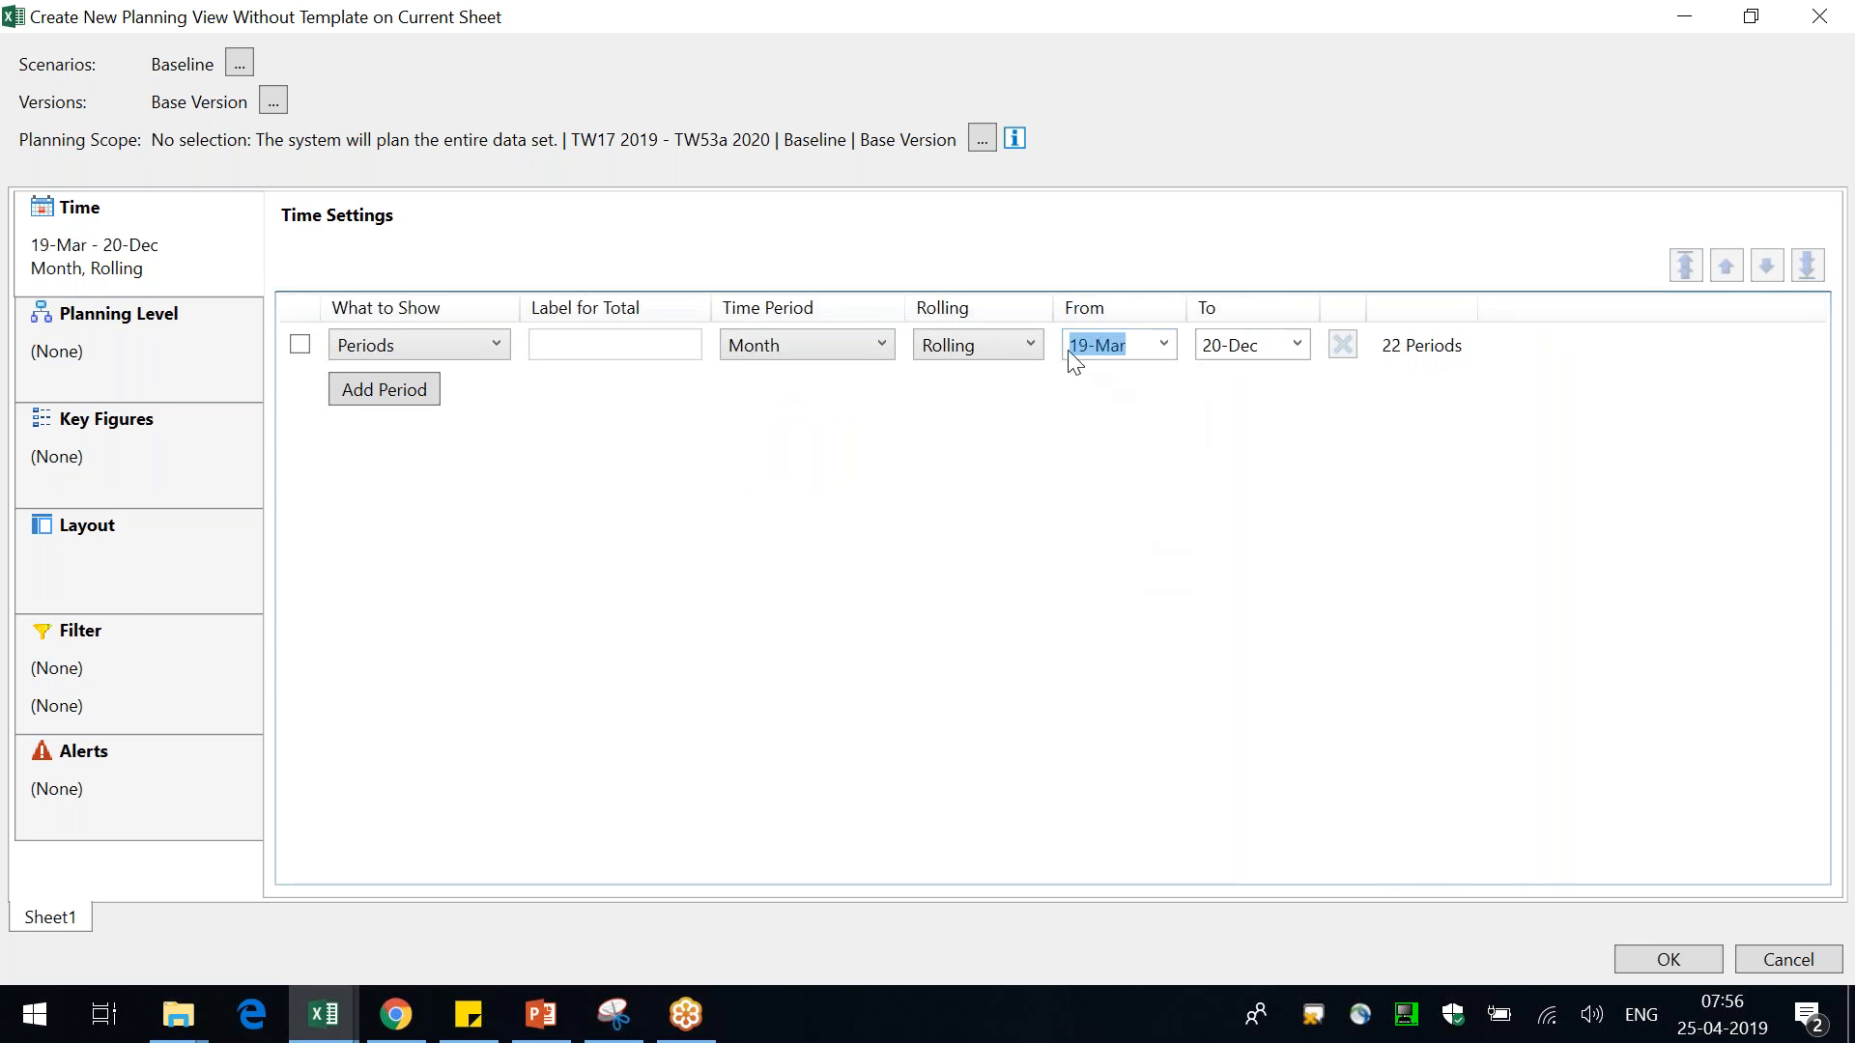
Look through the available end periods for the time range
{"action": "left_click", "coordinate": [1296, 344]}
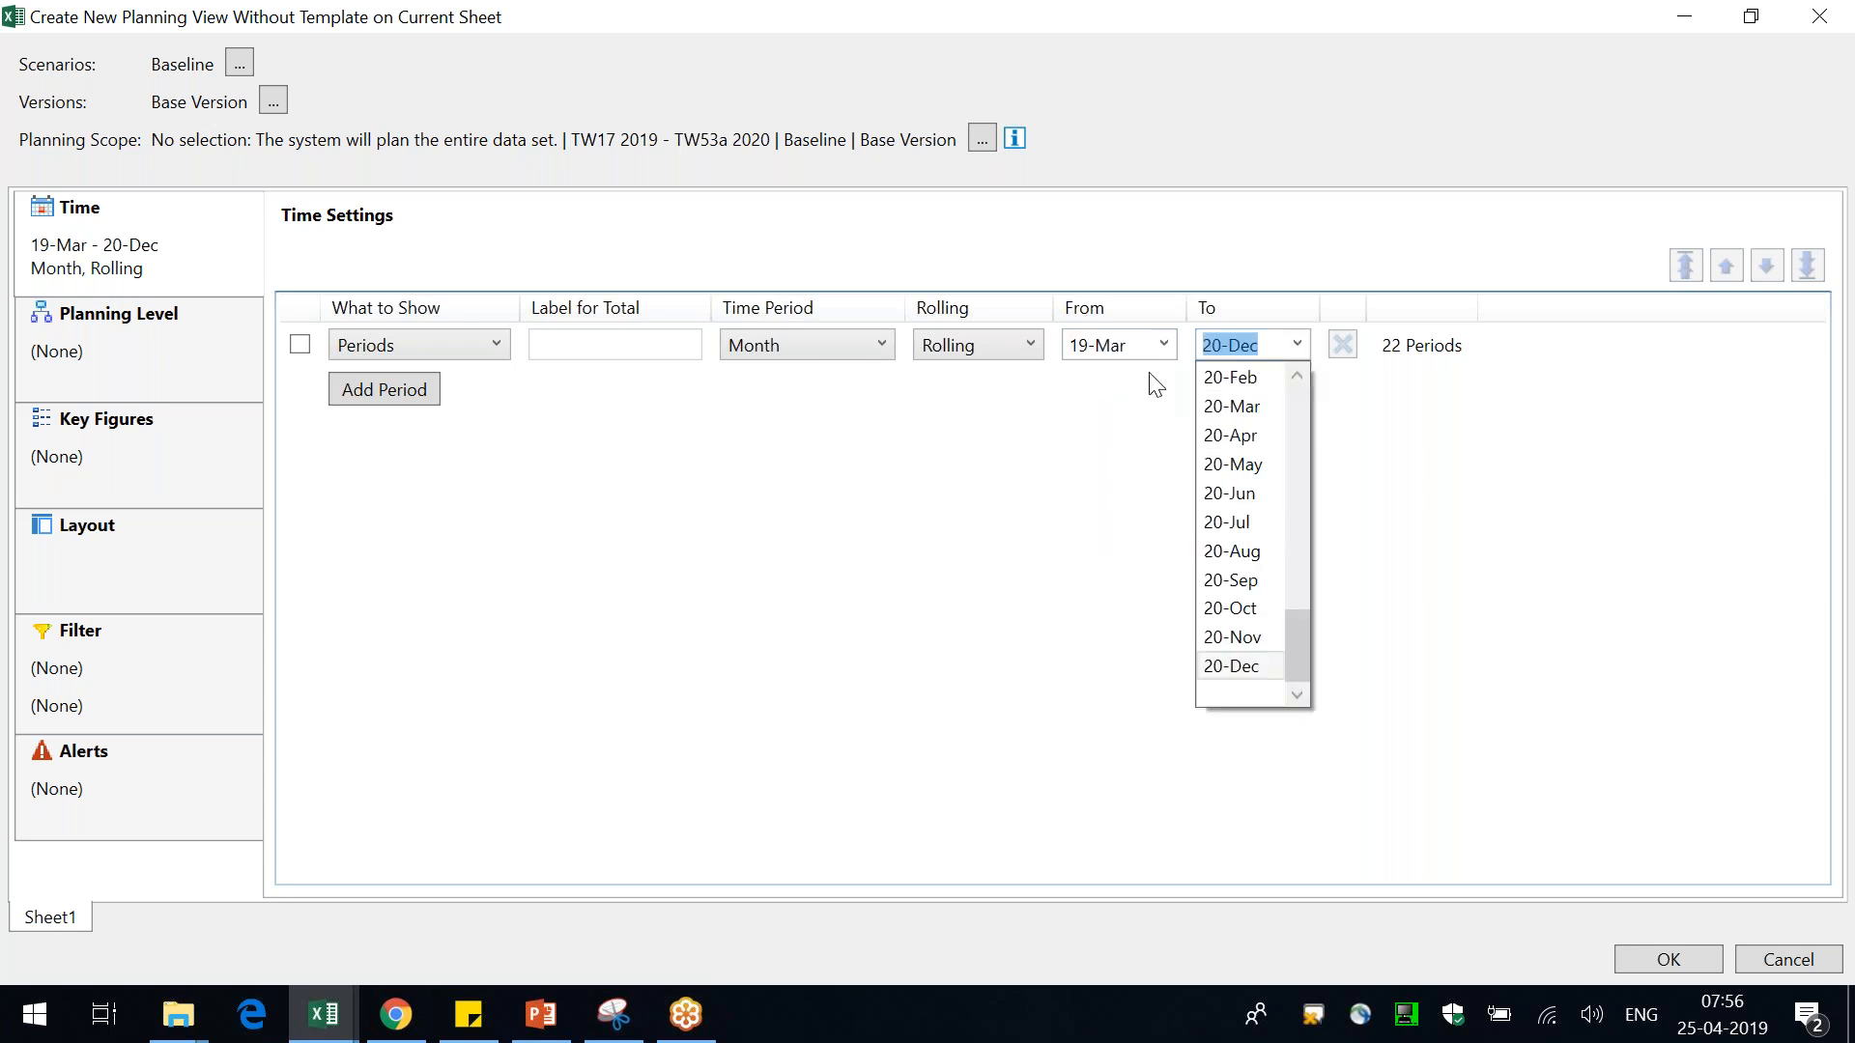
{"action": "left_click", "coordinate": [1085, 576]}
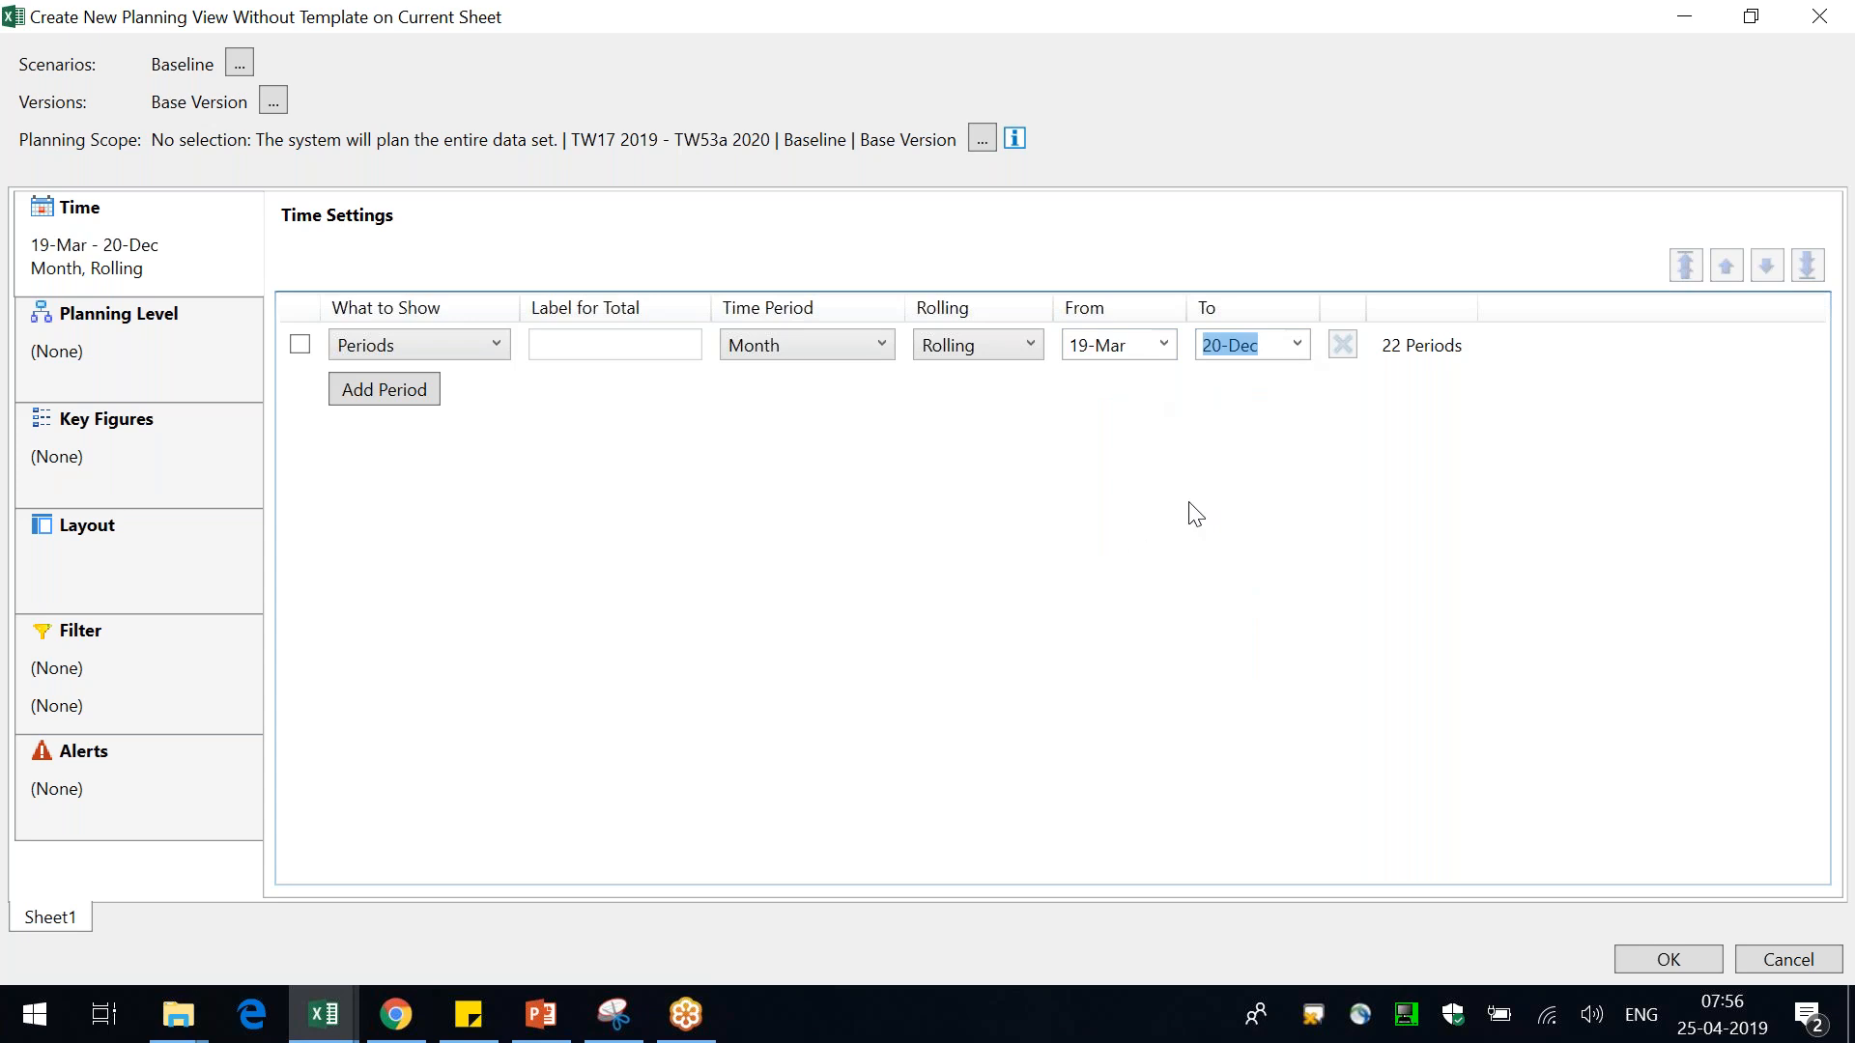
{"action": "left_click", "coordinate": [1299, 345]}
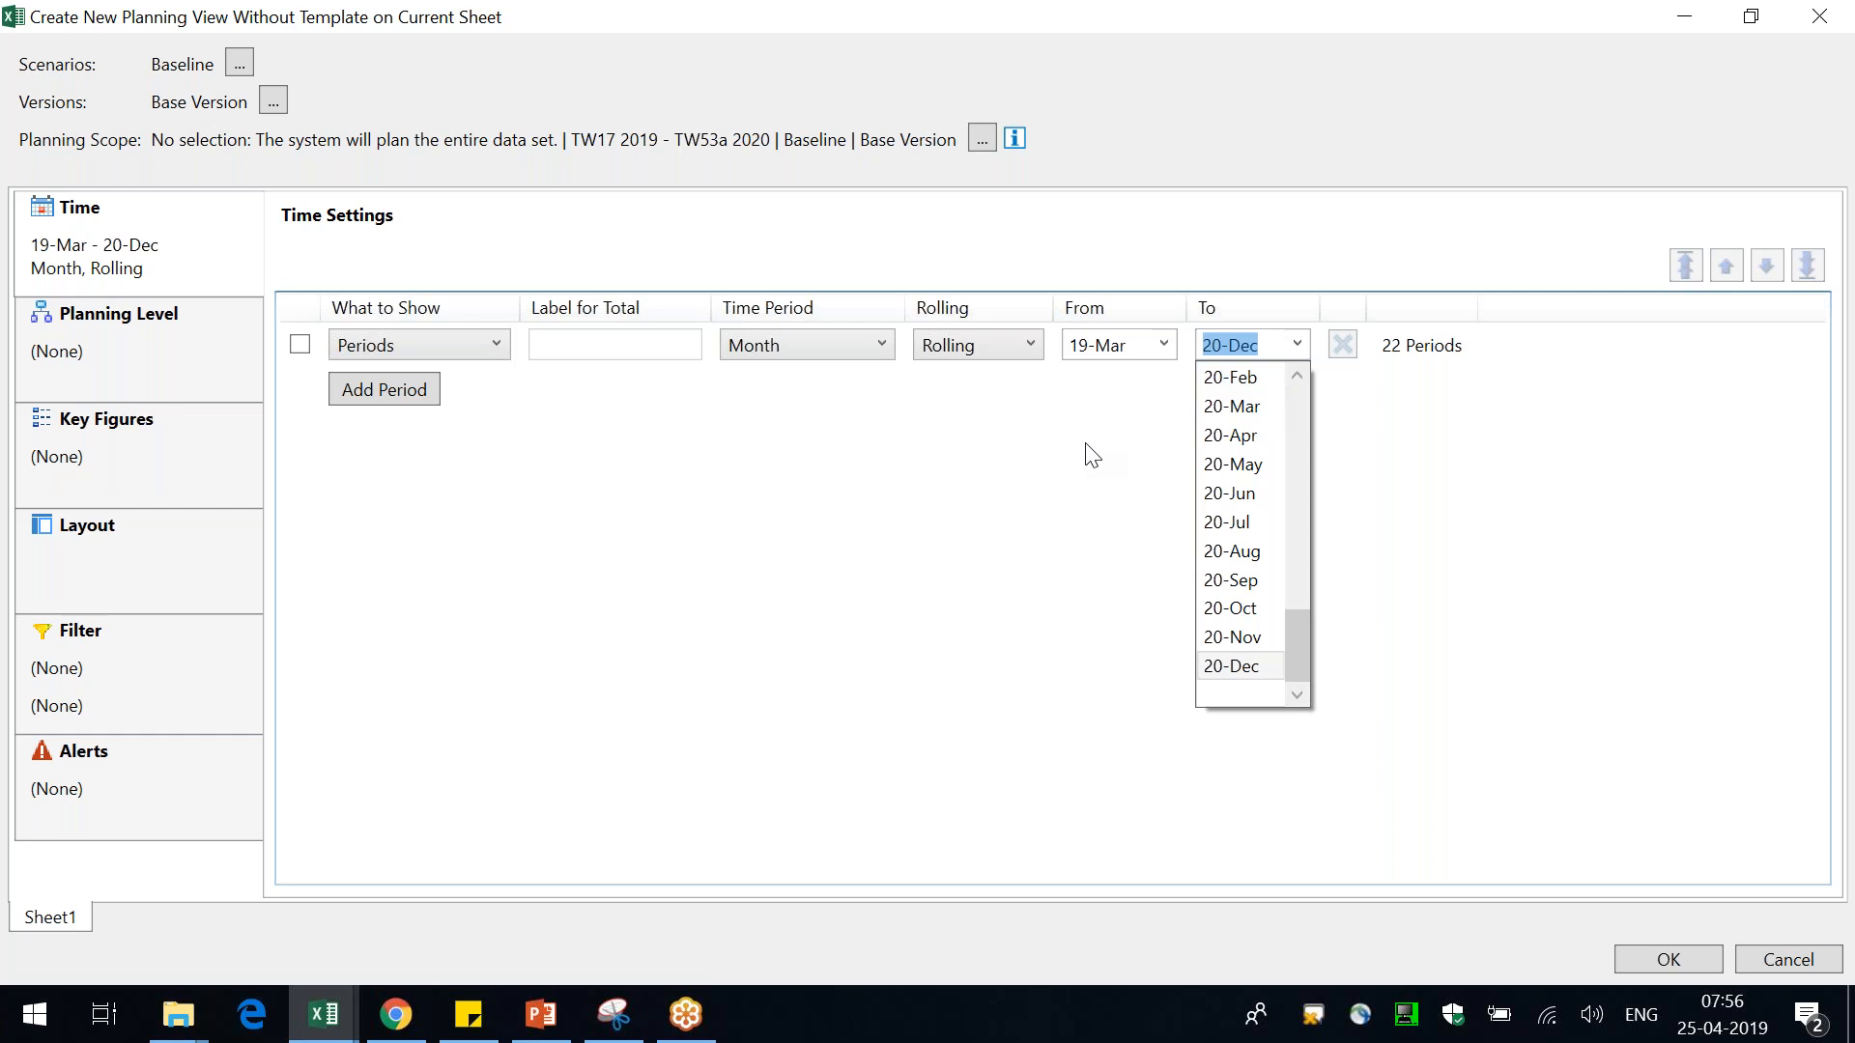
{"action": "left_click", "coordinate": [1024, 577]}
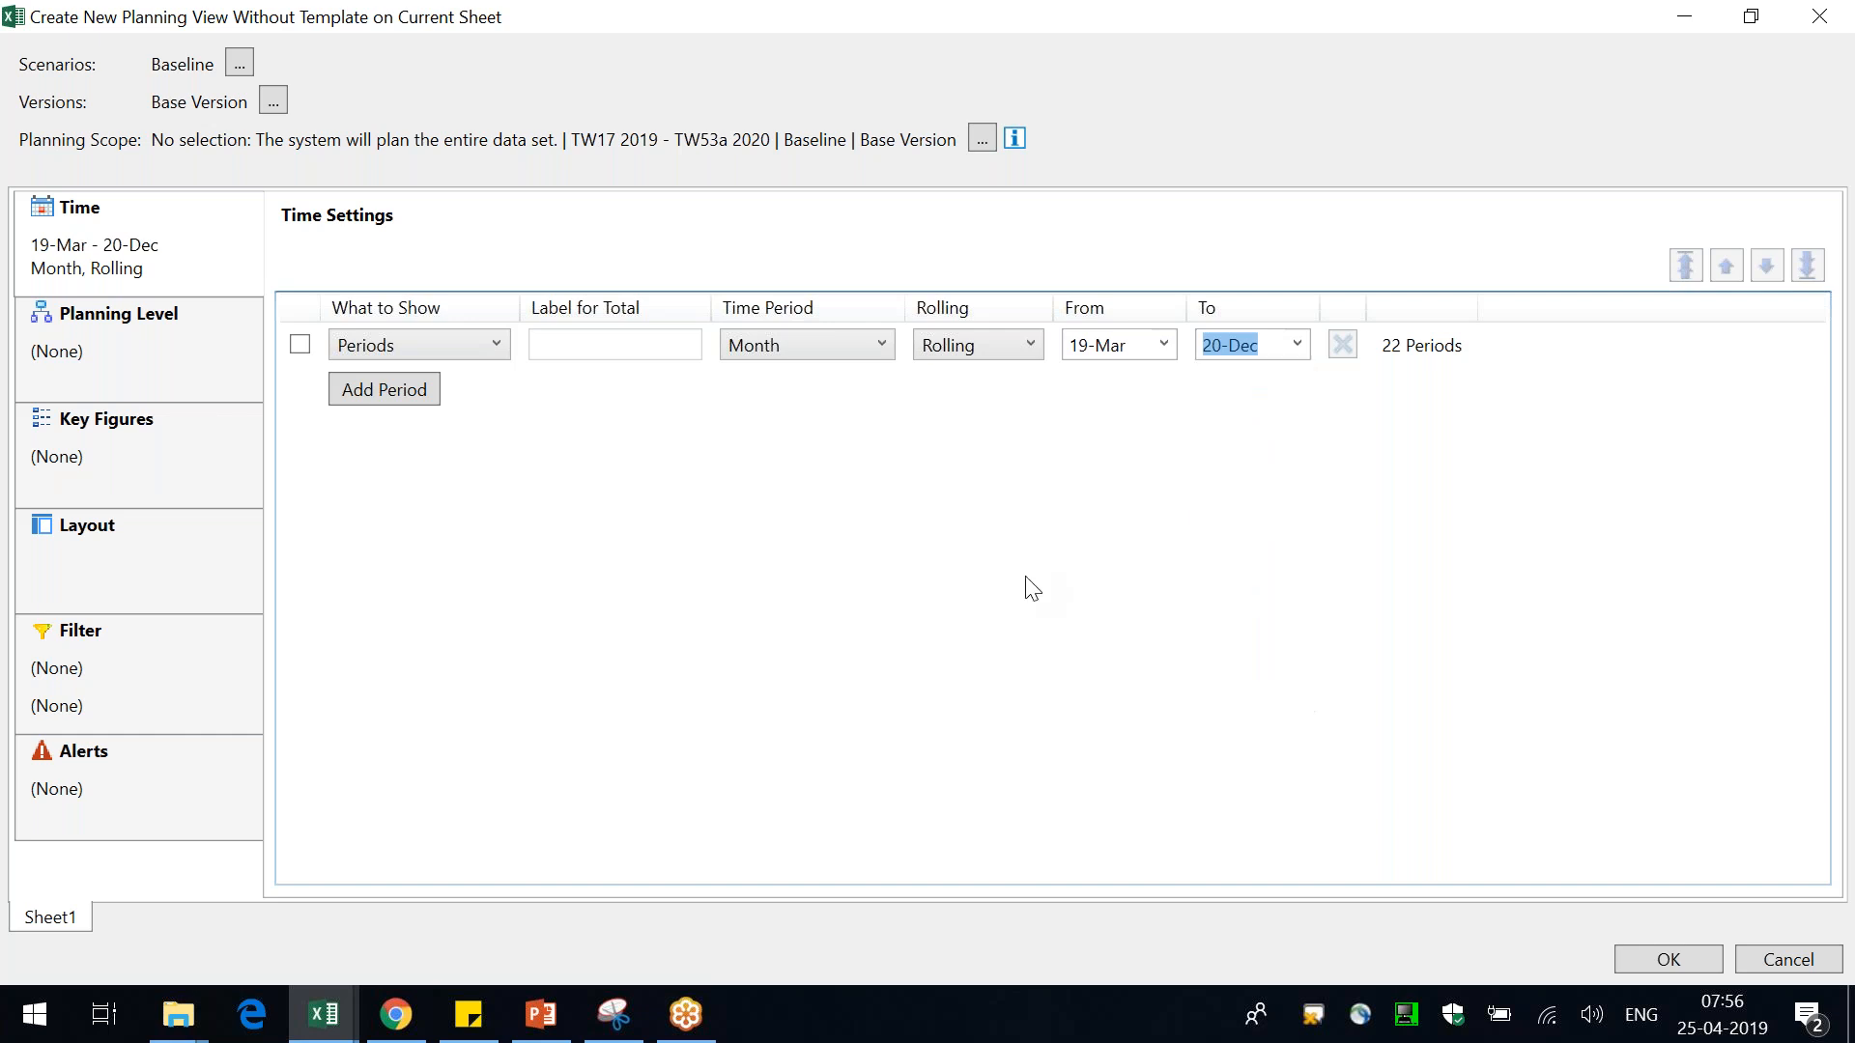
Set the planning level to the Brand and Product Family attributes, searching the attribute list for product
{"action": "left_click", "coordinate": [155, 345]}
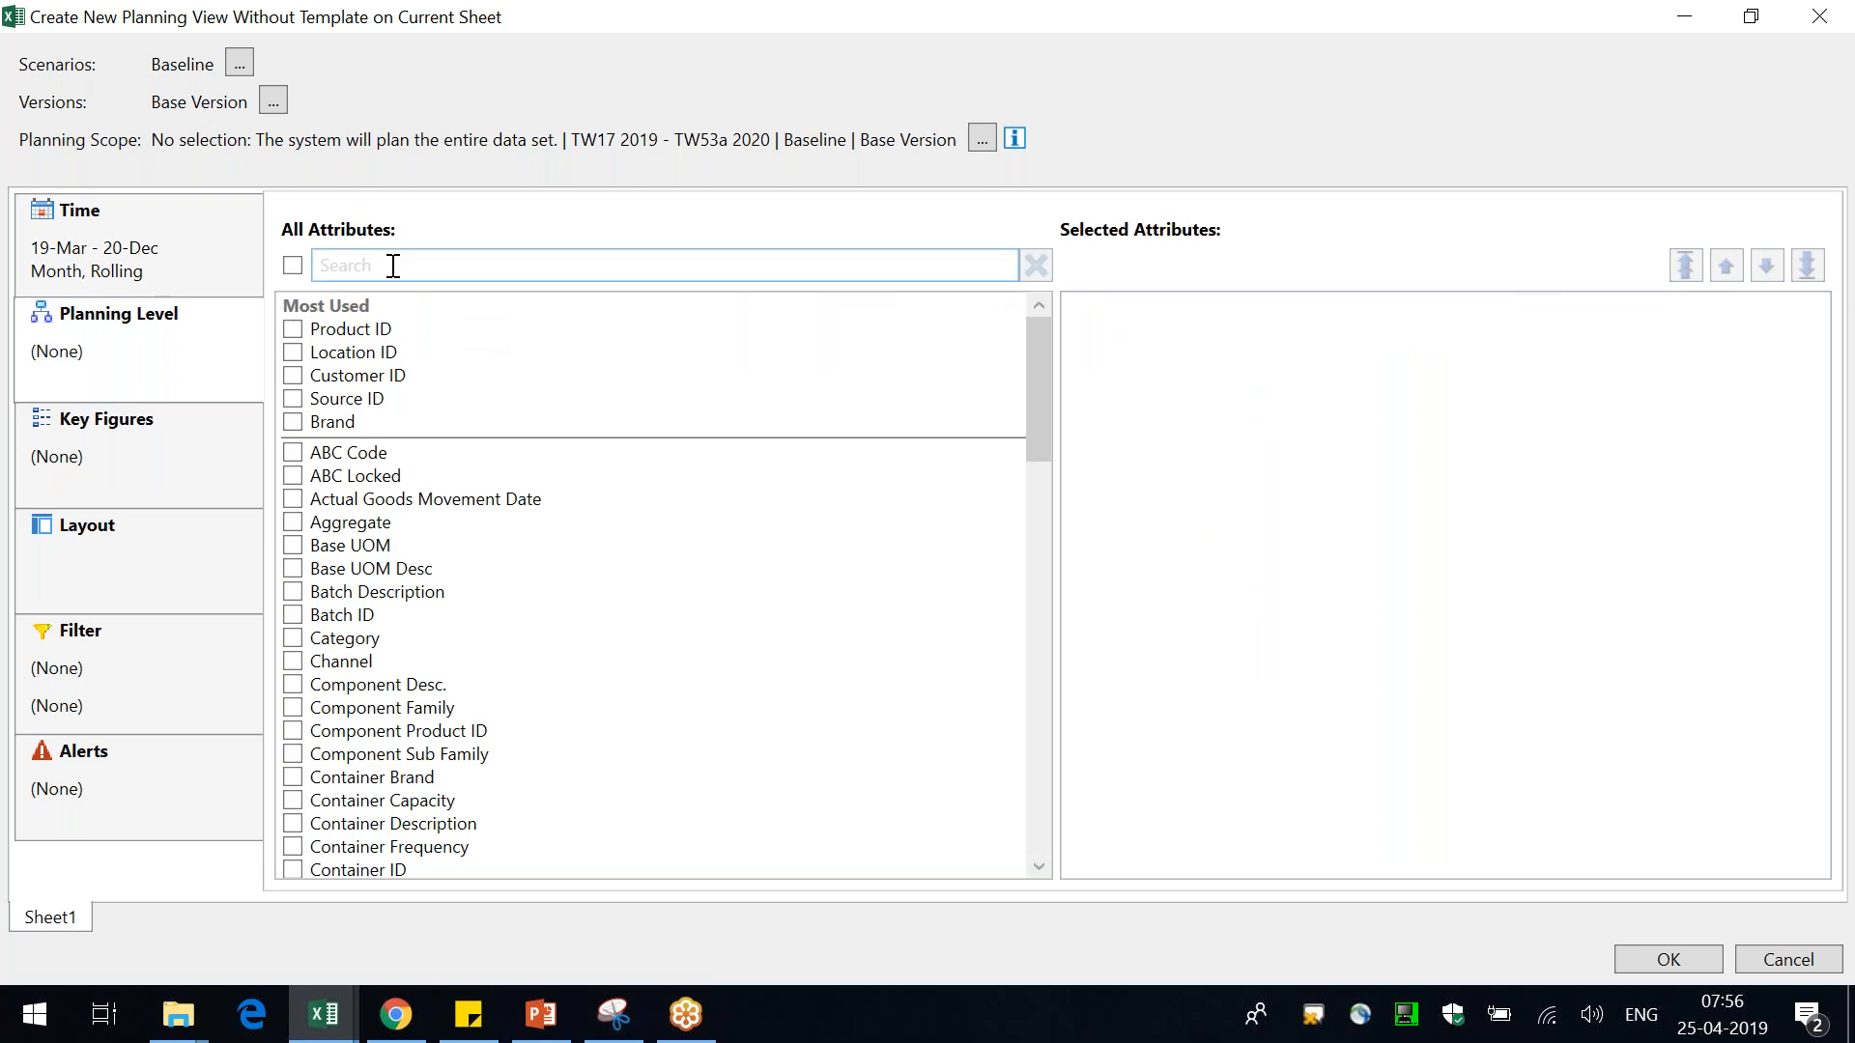
{"action": "left_click", "coordinate": [340, 425]}
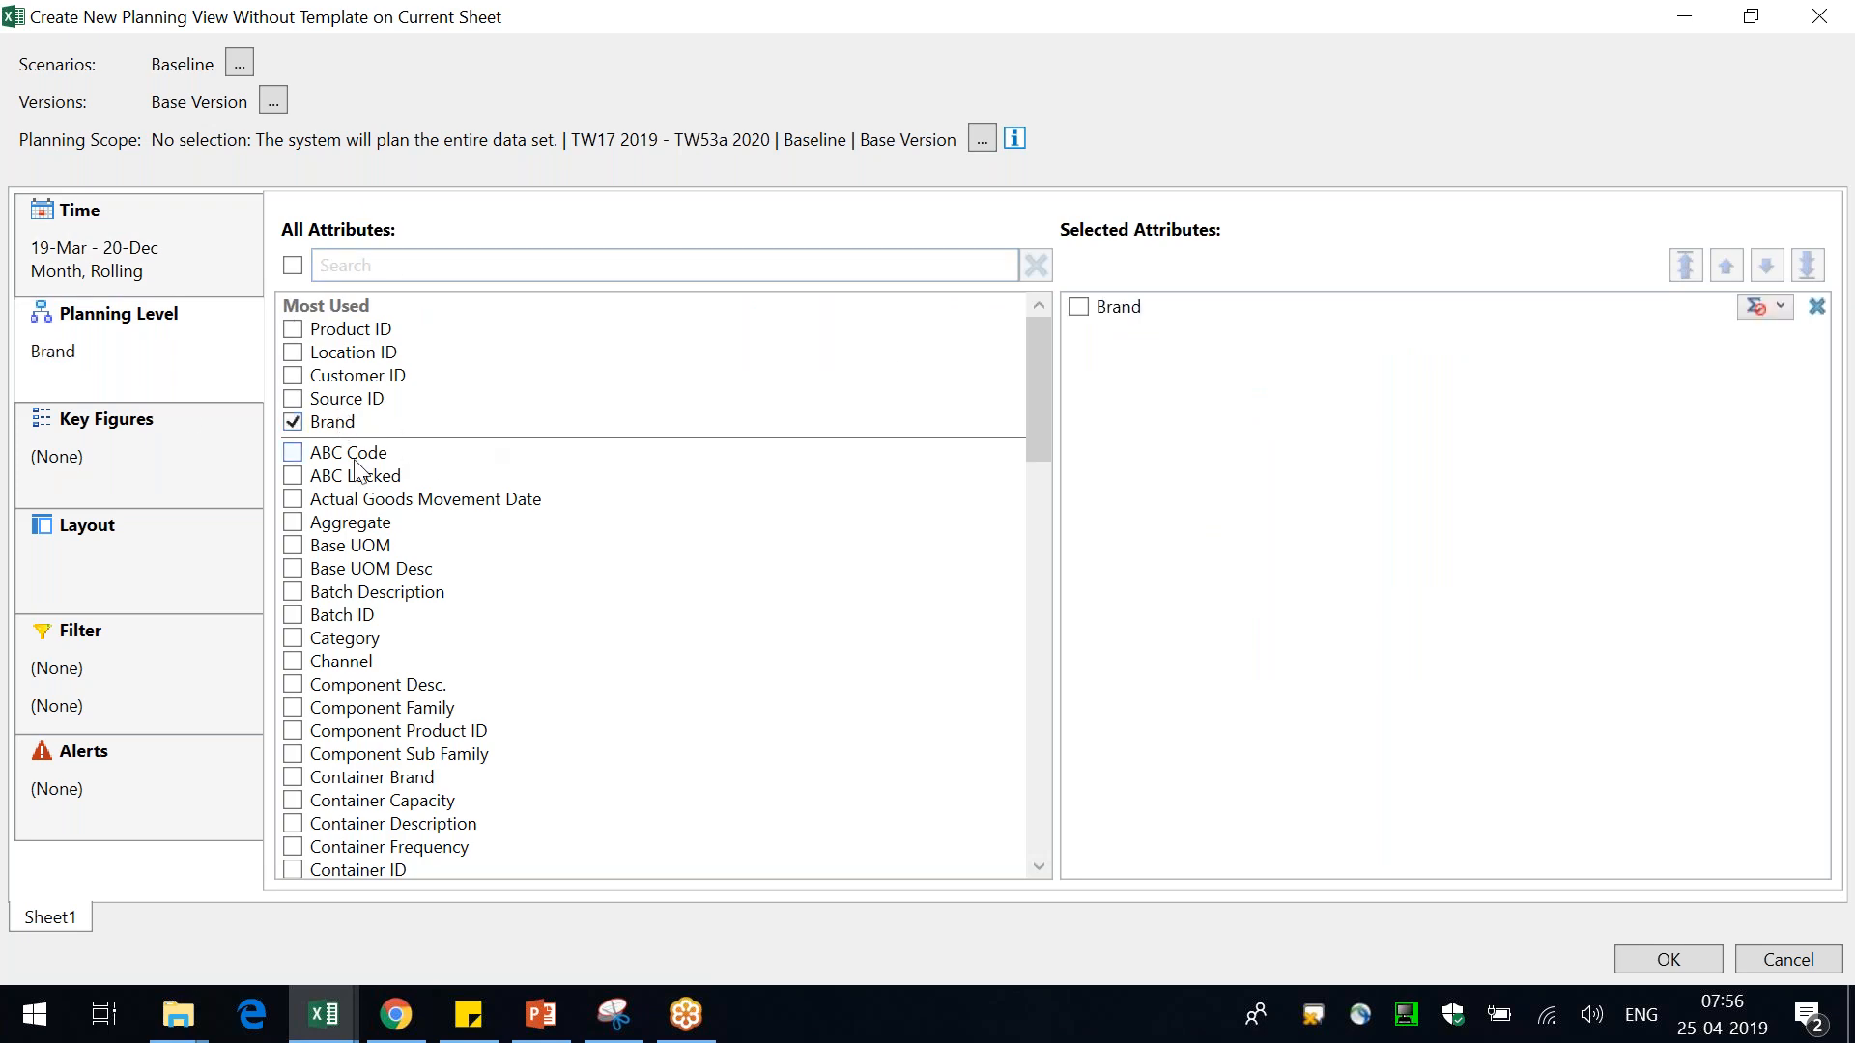
{"action": "left_click", "coordinate": [467, 262]}
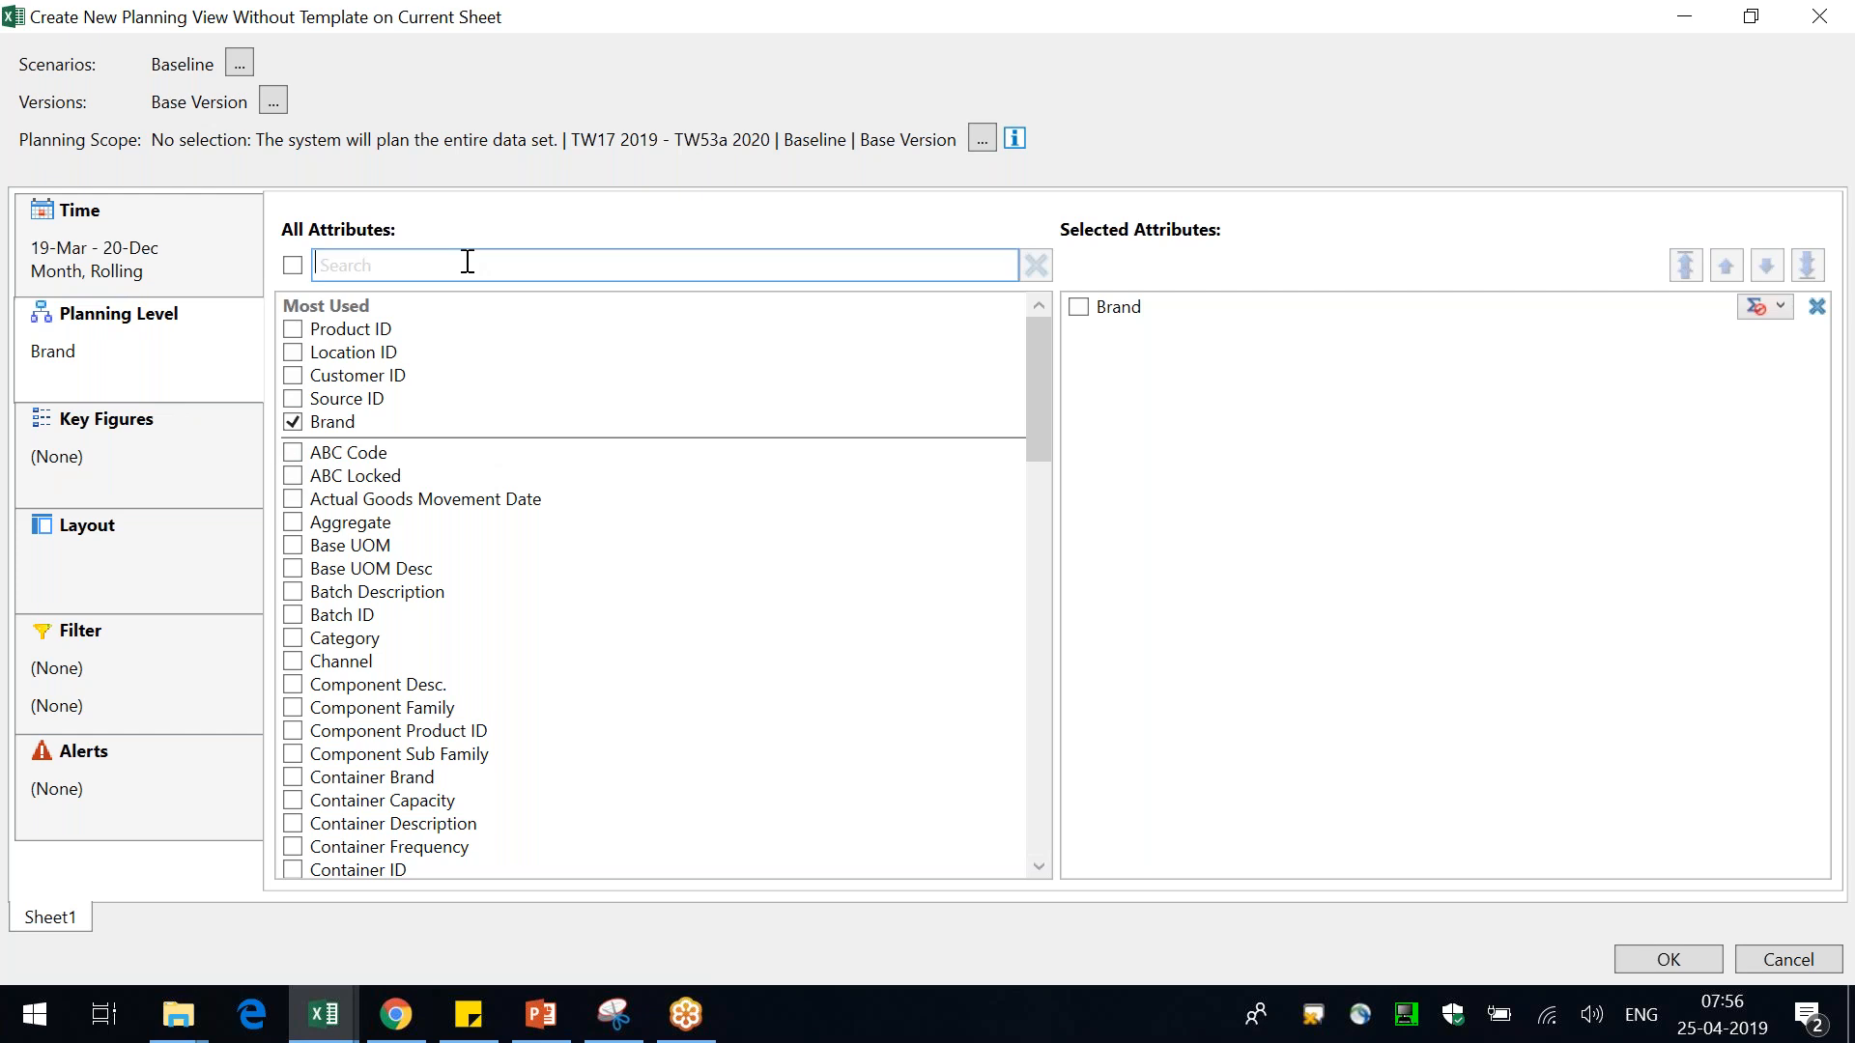
{"action": "type", "text": "product"}
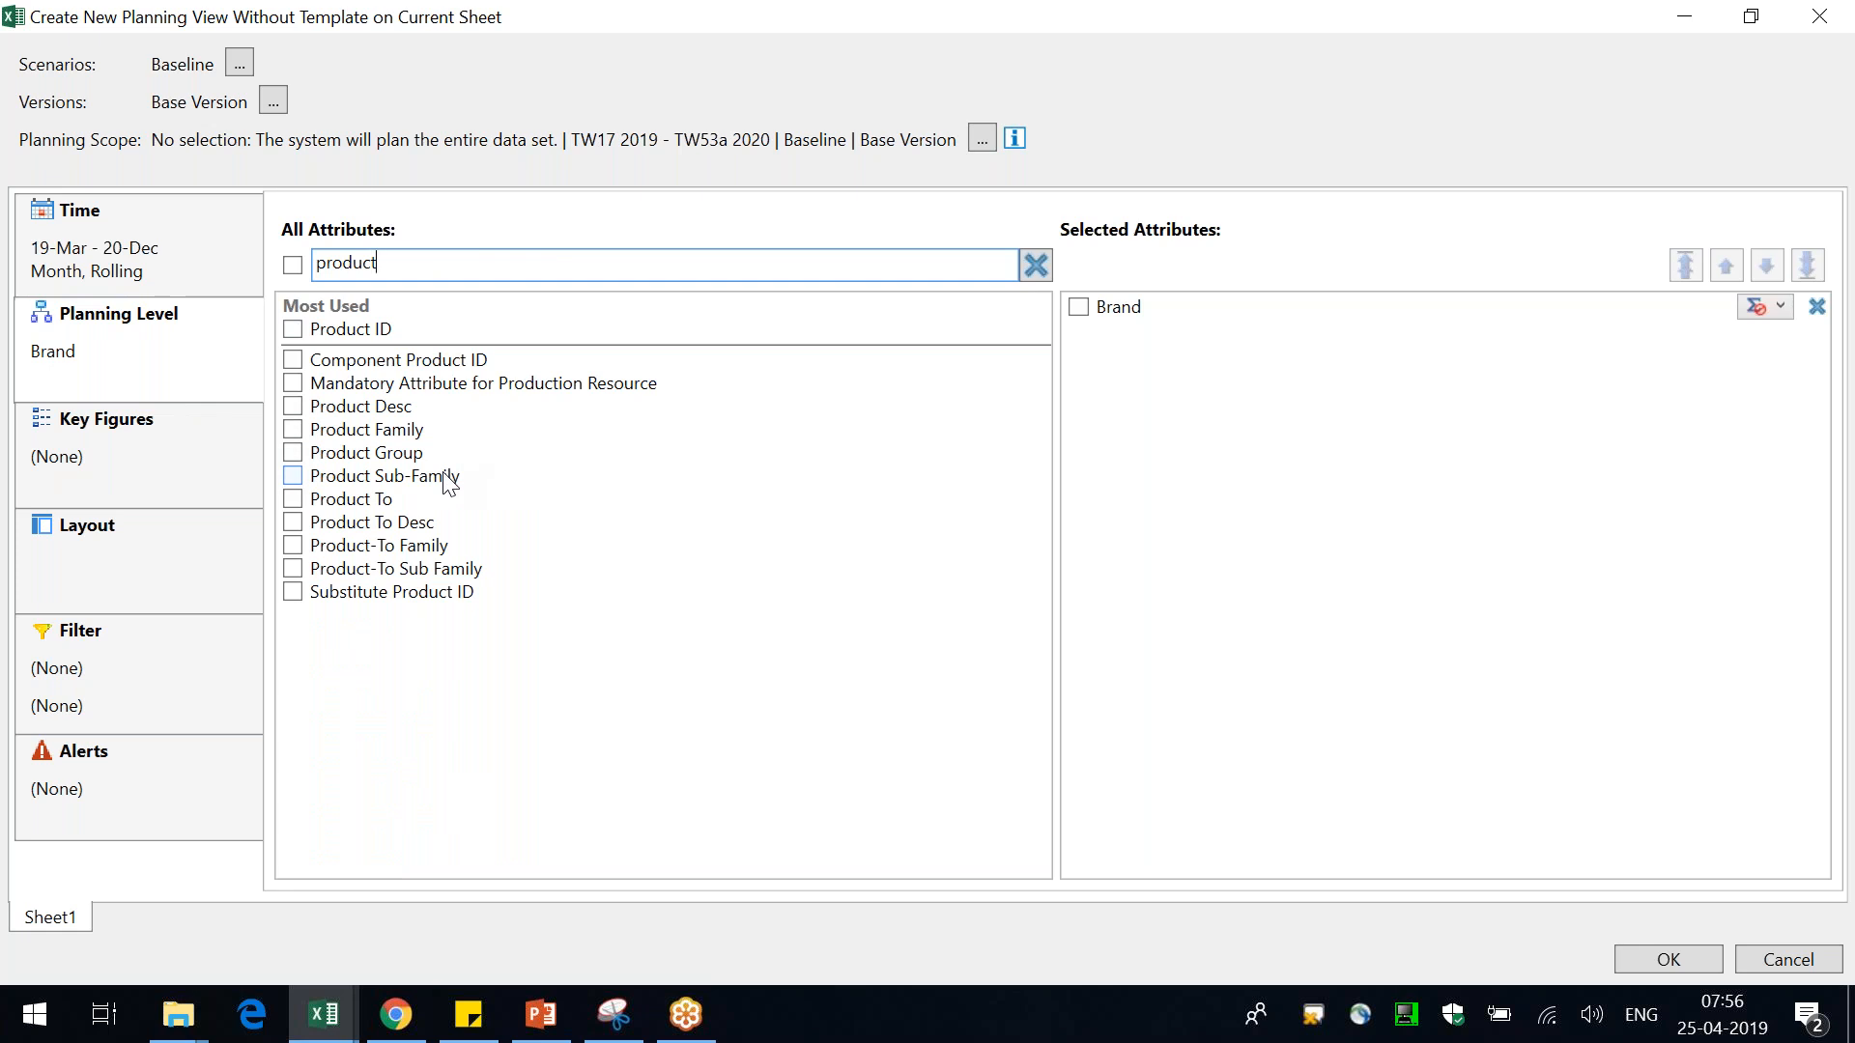
{"action": "left_click", "coordinate": [412, 434]}
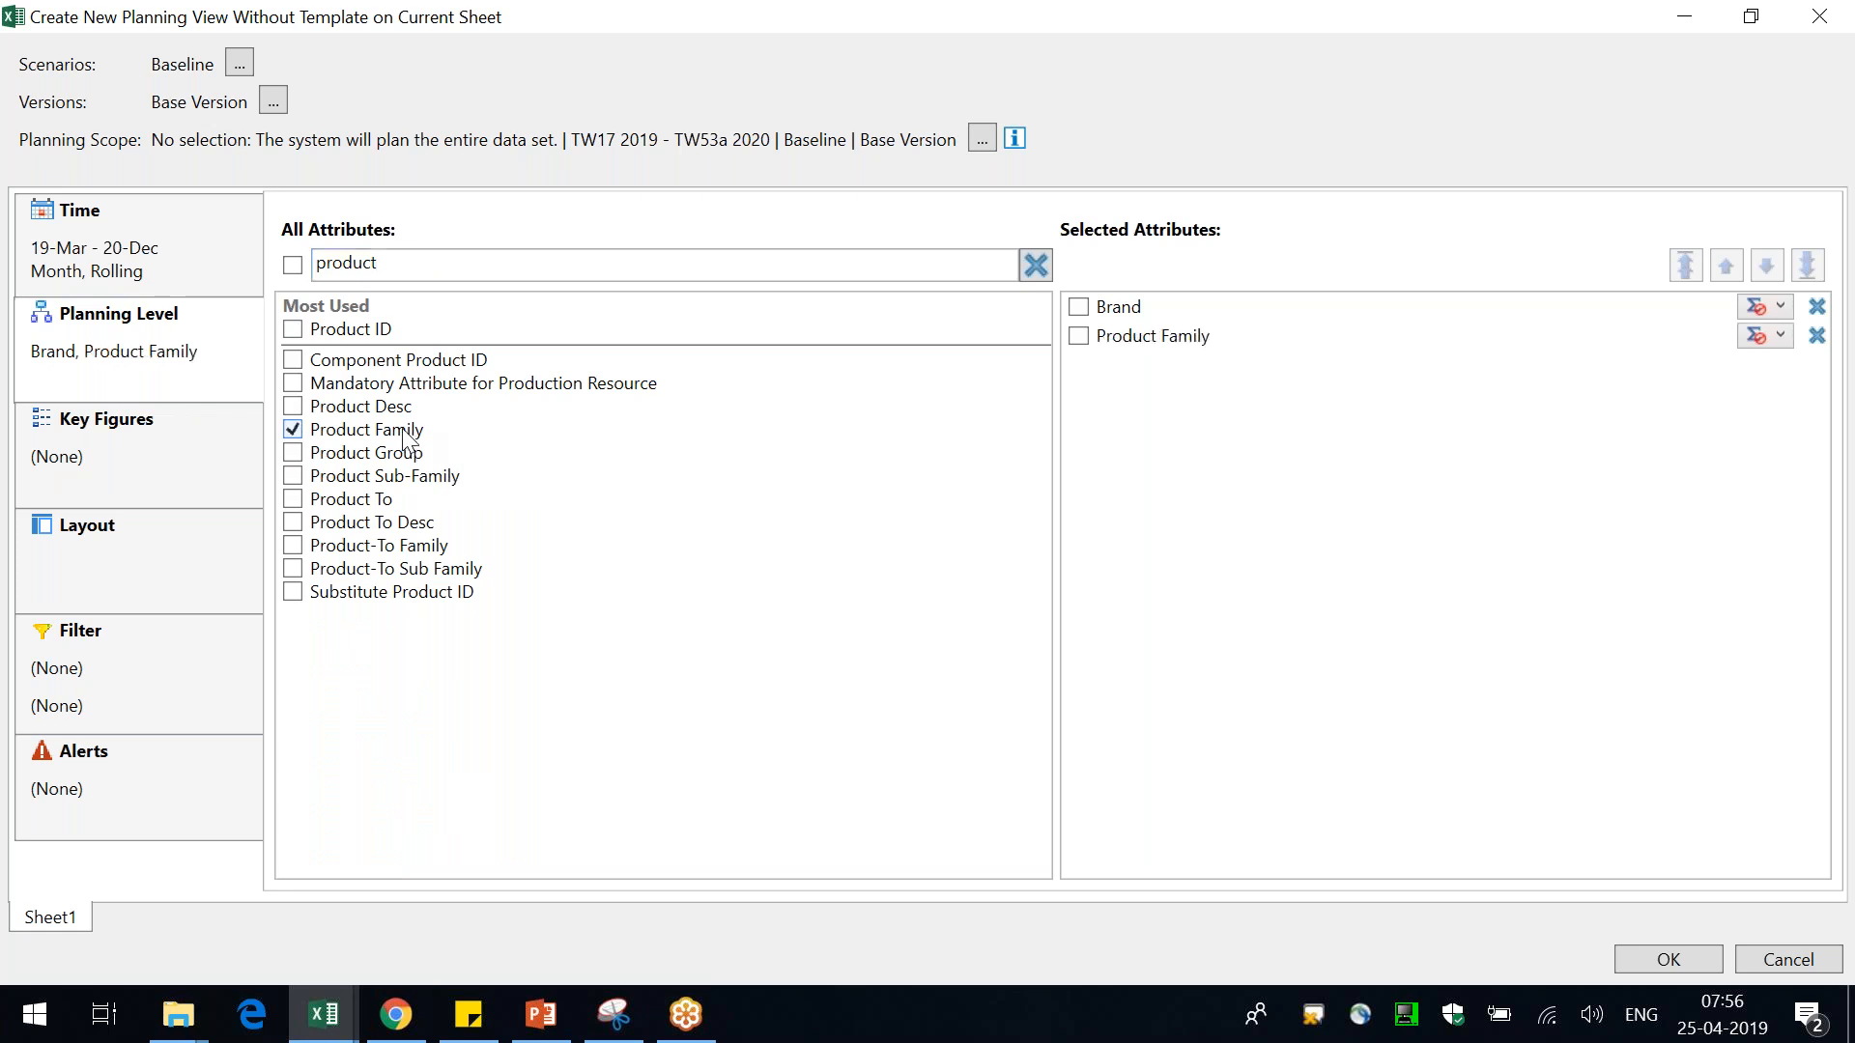
Add the key figures Marketing Fcst Qty and Sales Fcst Qty, searching the key figure list for sales
{"action": "left_click", "coordinate": [97, 450]}
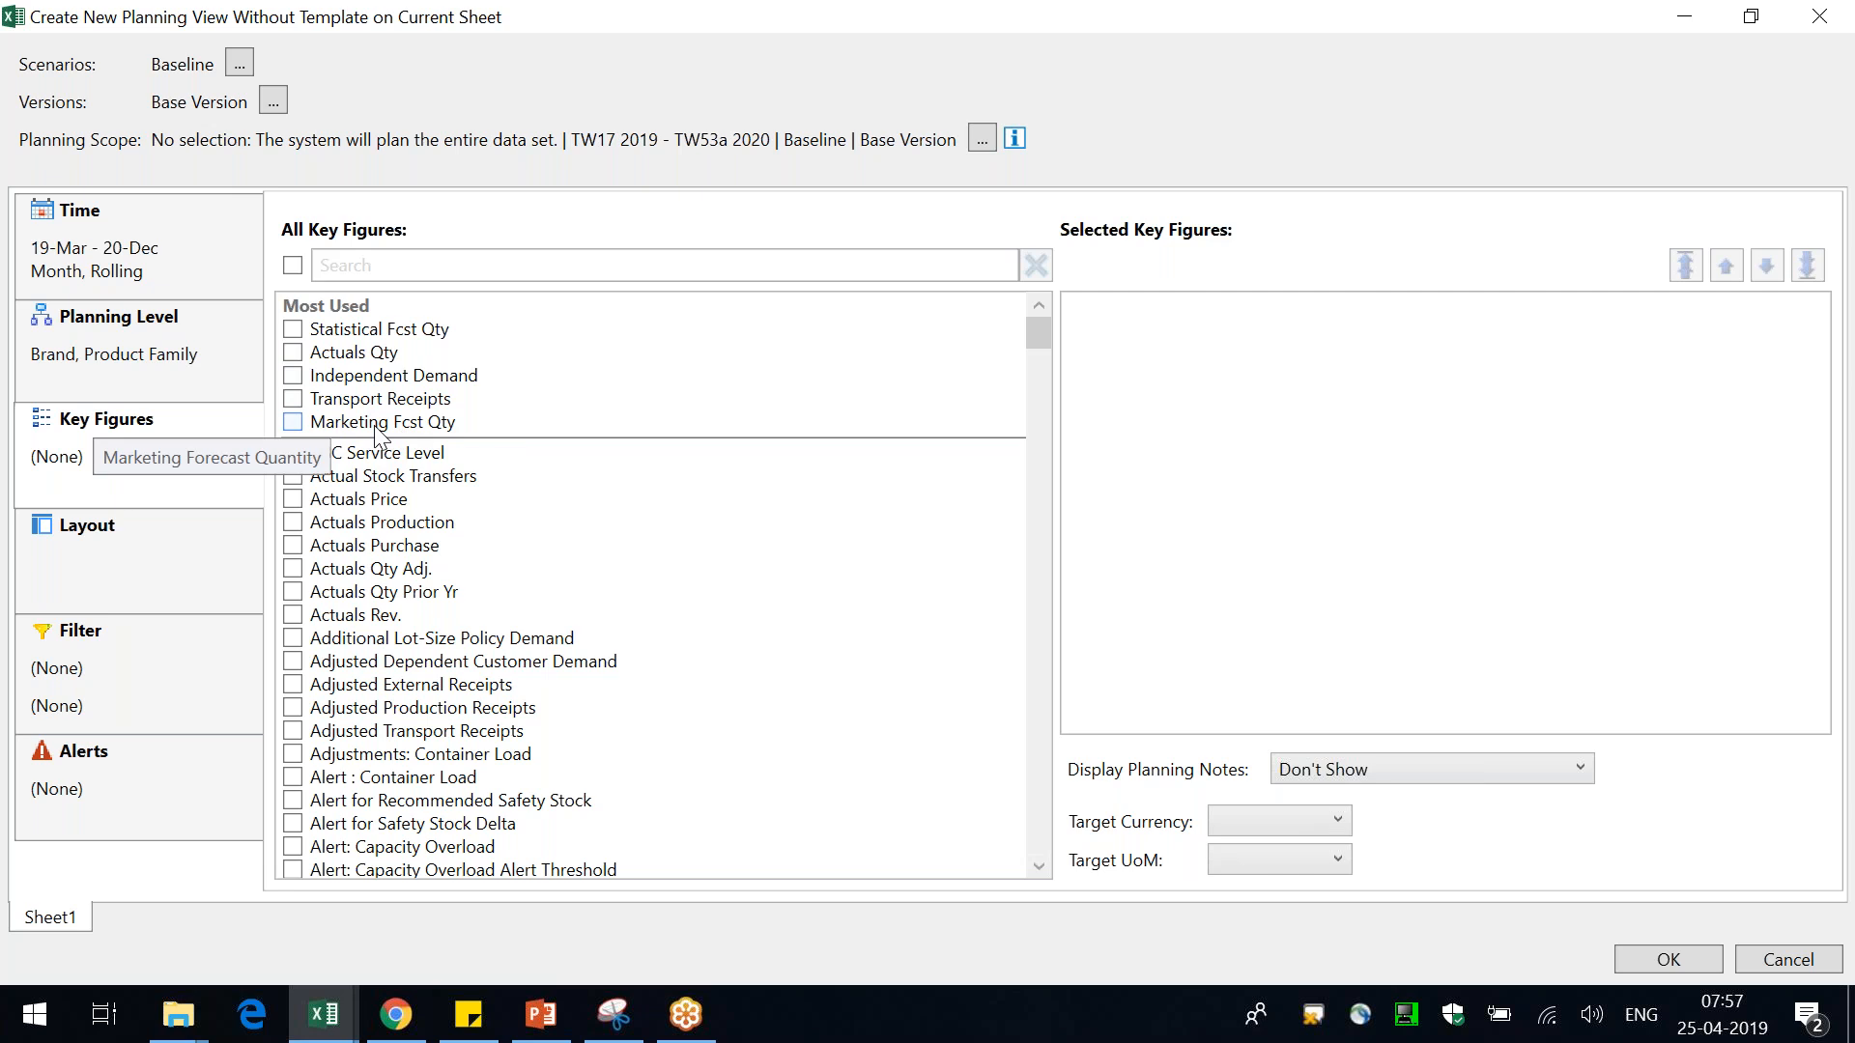
{"action": "left_click", "coordinate": [396, 440]}
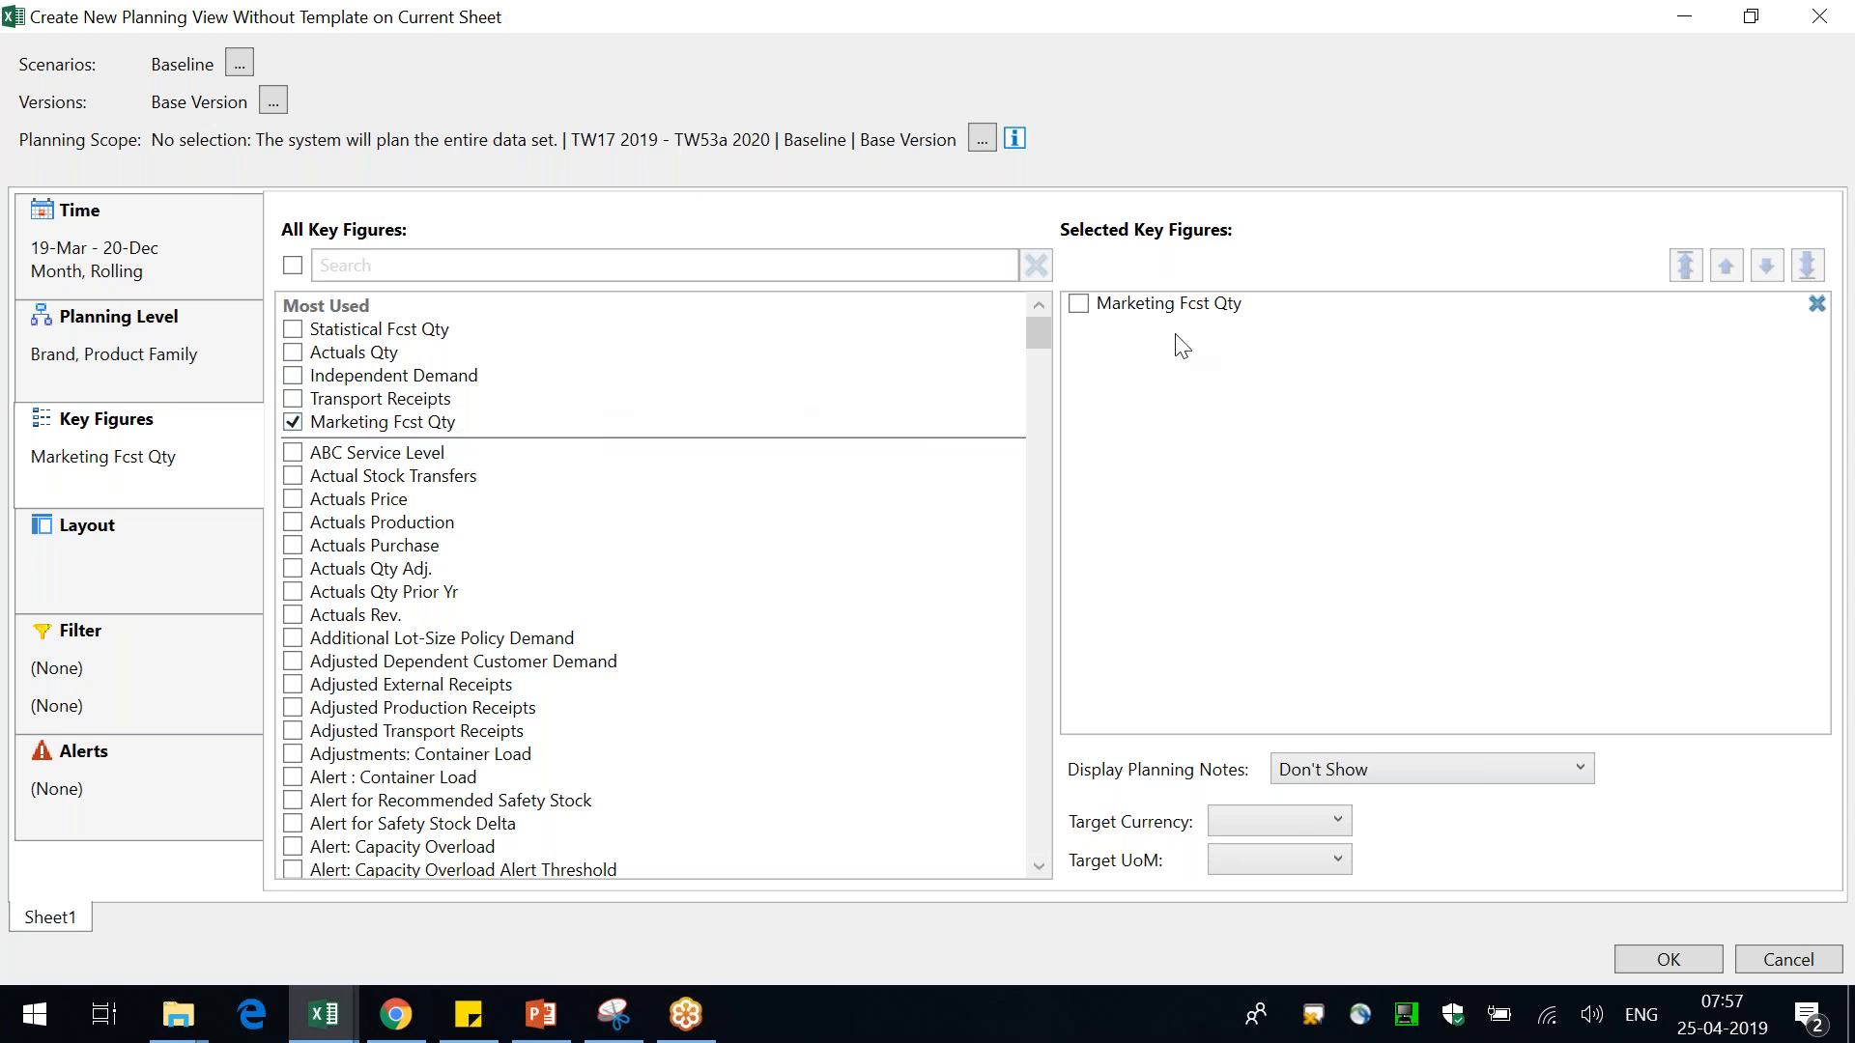
{"action": "left_click", "coordinate": [1832, 215]}
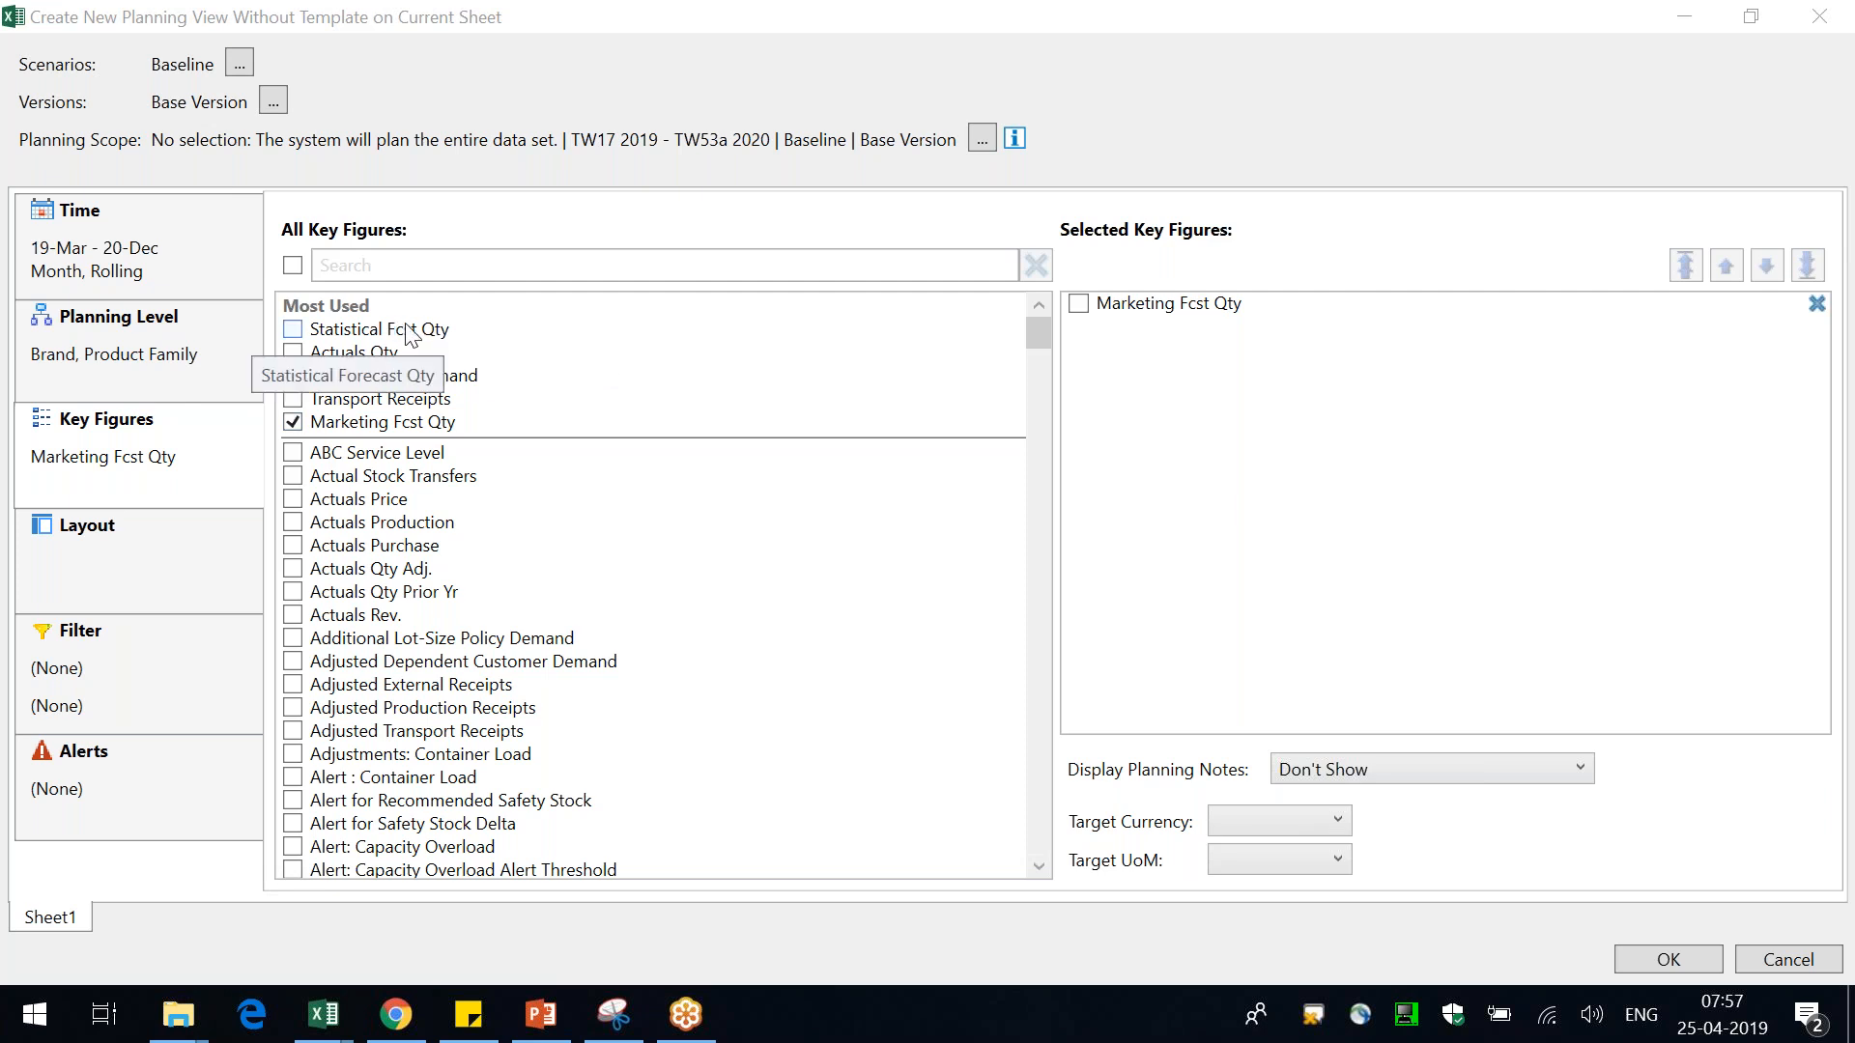
{"action": "left_click", "coordinate": [396, 267]}
{"action": "type", "text": "sales"}
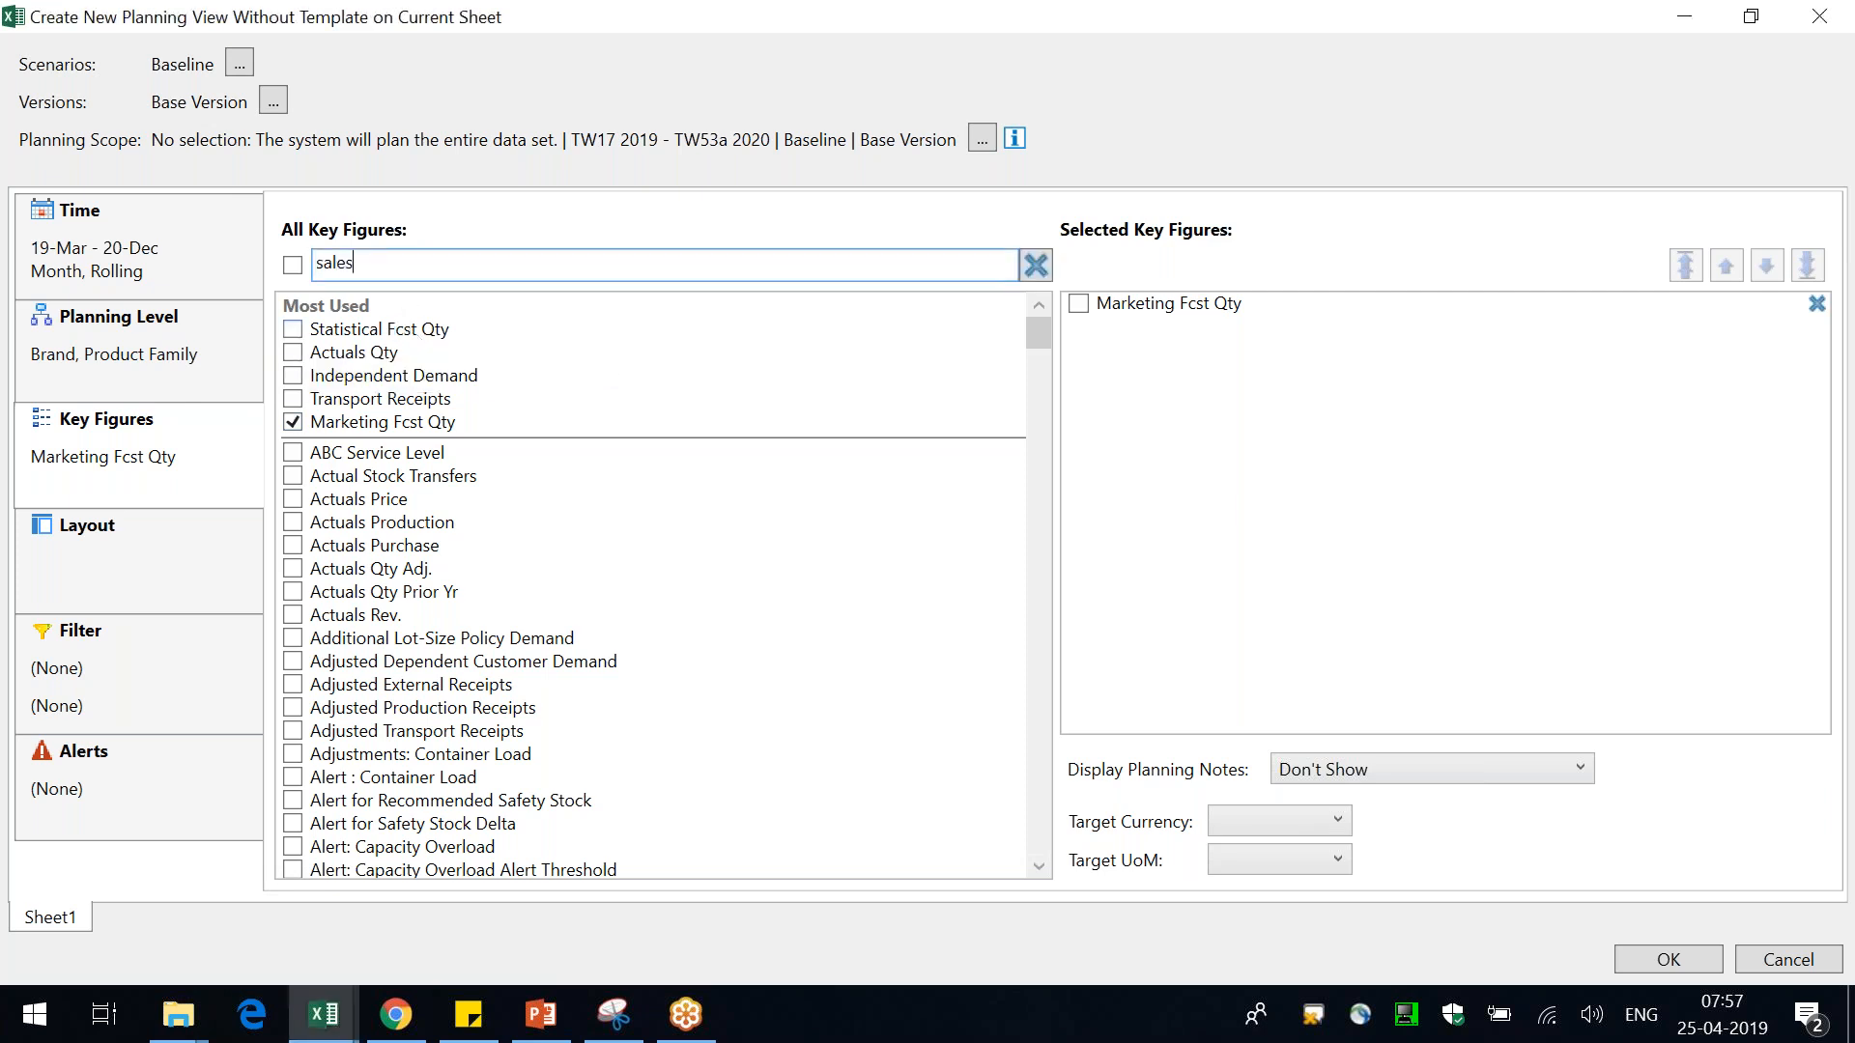
{"action": "left_click", "coordinate": [398, 351]}
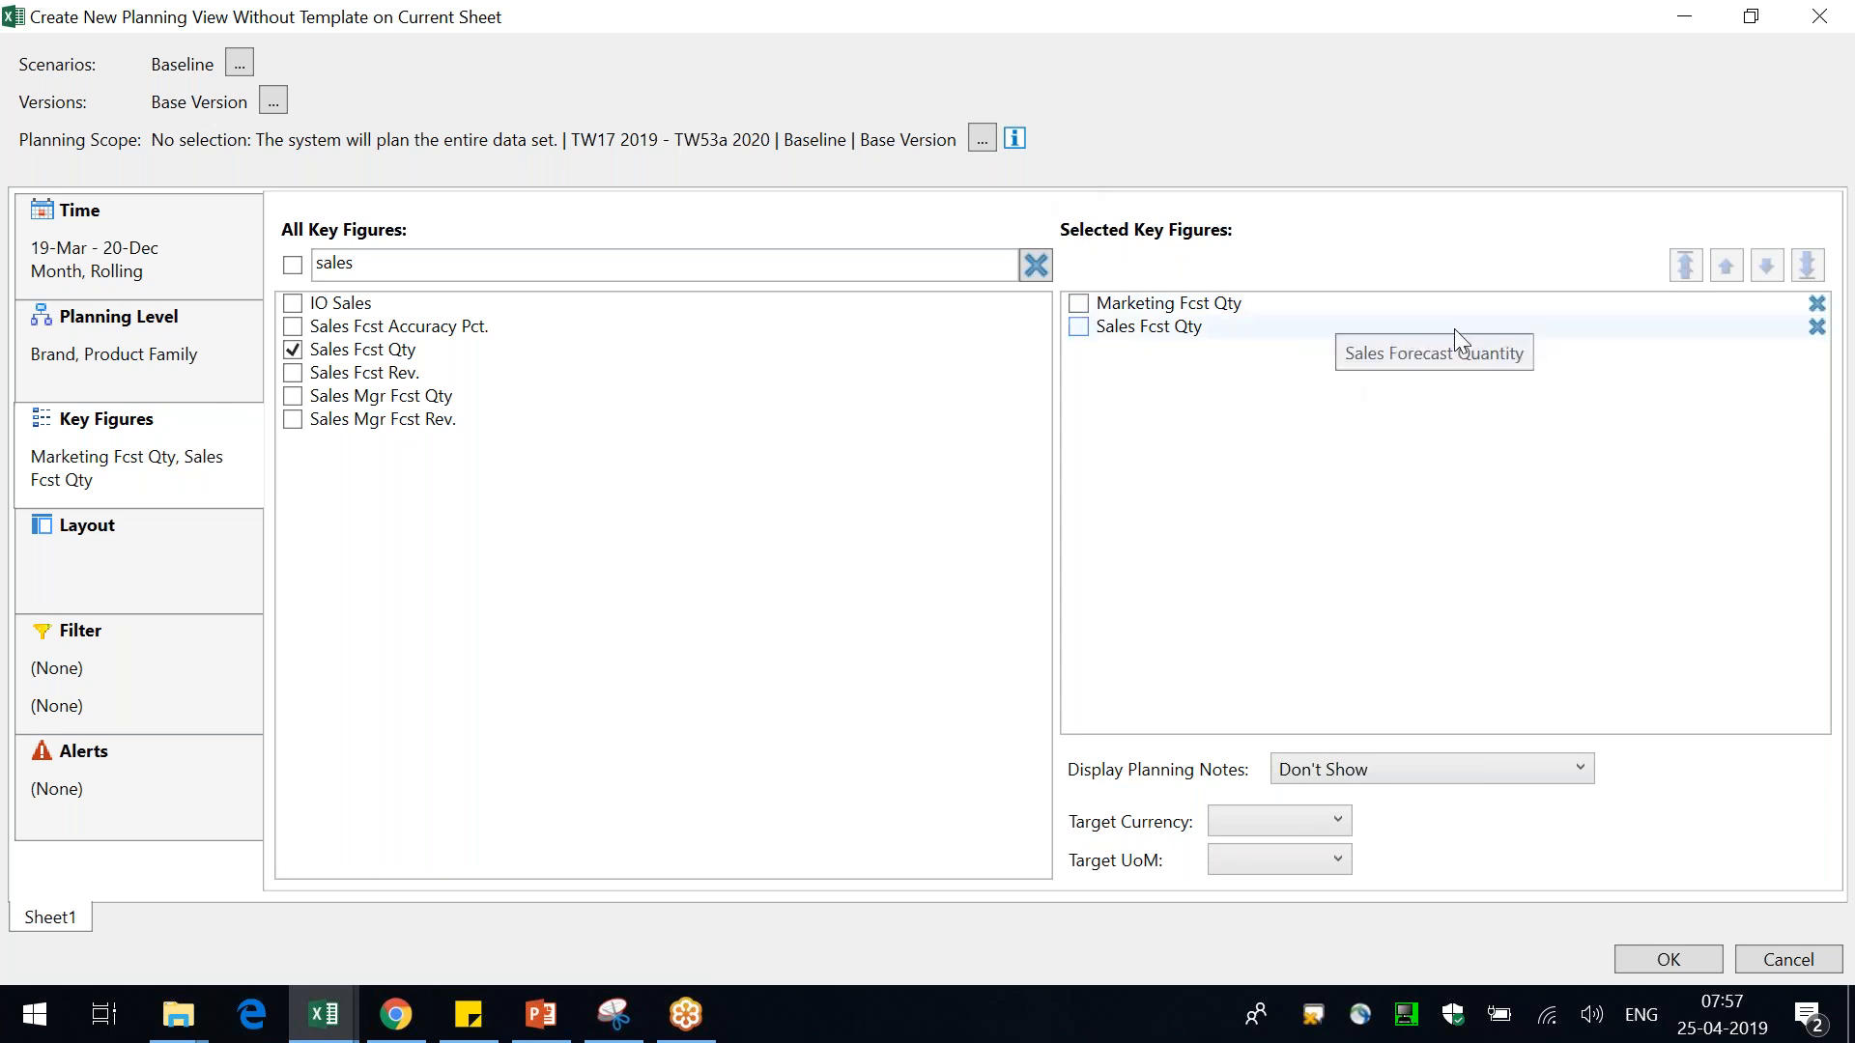
Move Sales Fcst Qty above Marketing Fcst Qty and set the target UoM to EA
{"action": "left_click", "coordinate": [1233, 328]}
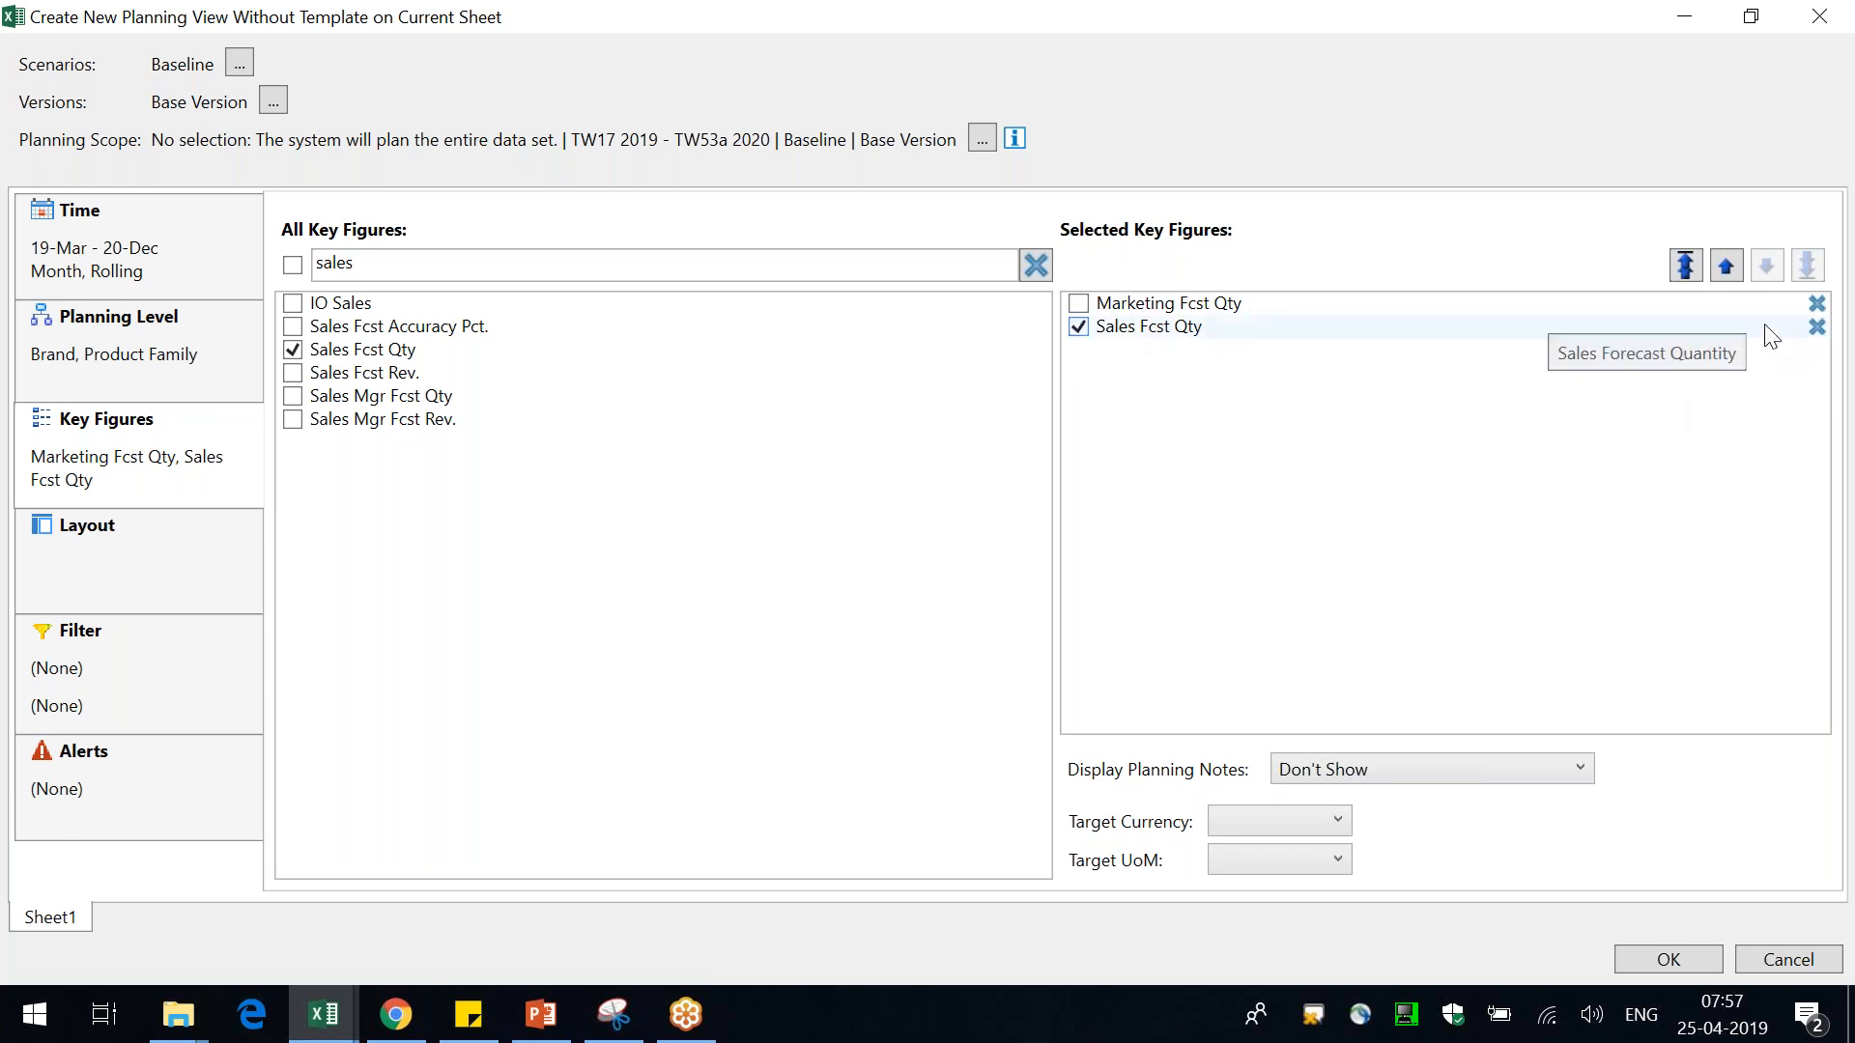
{"action": "left_click", "coordinate": [1725, 270]}
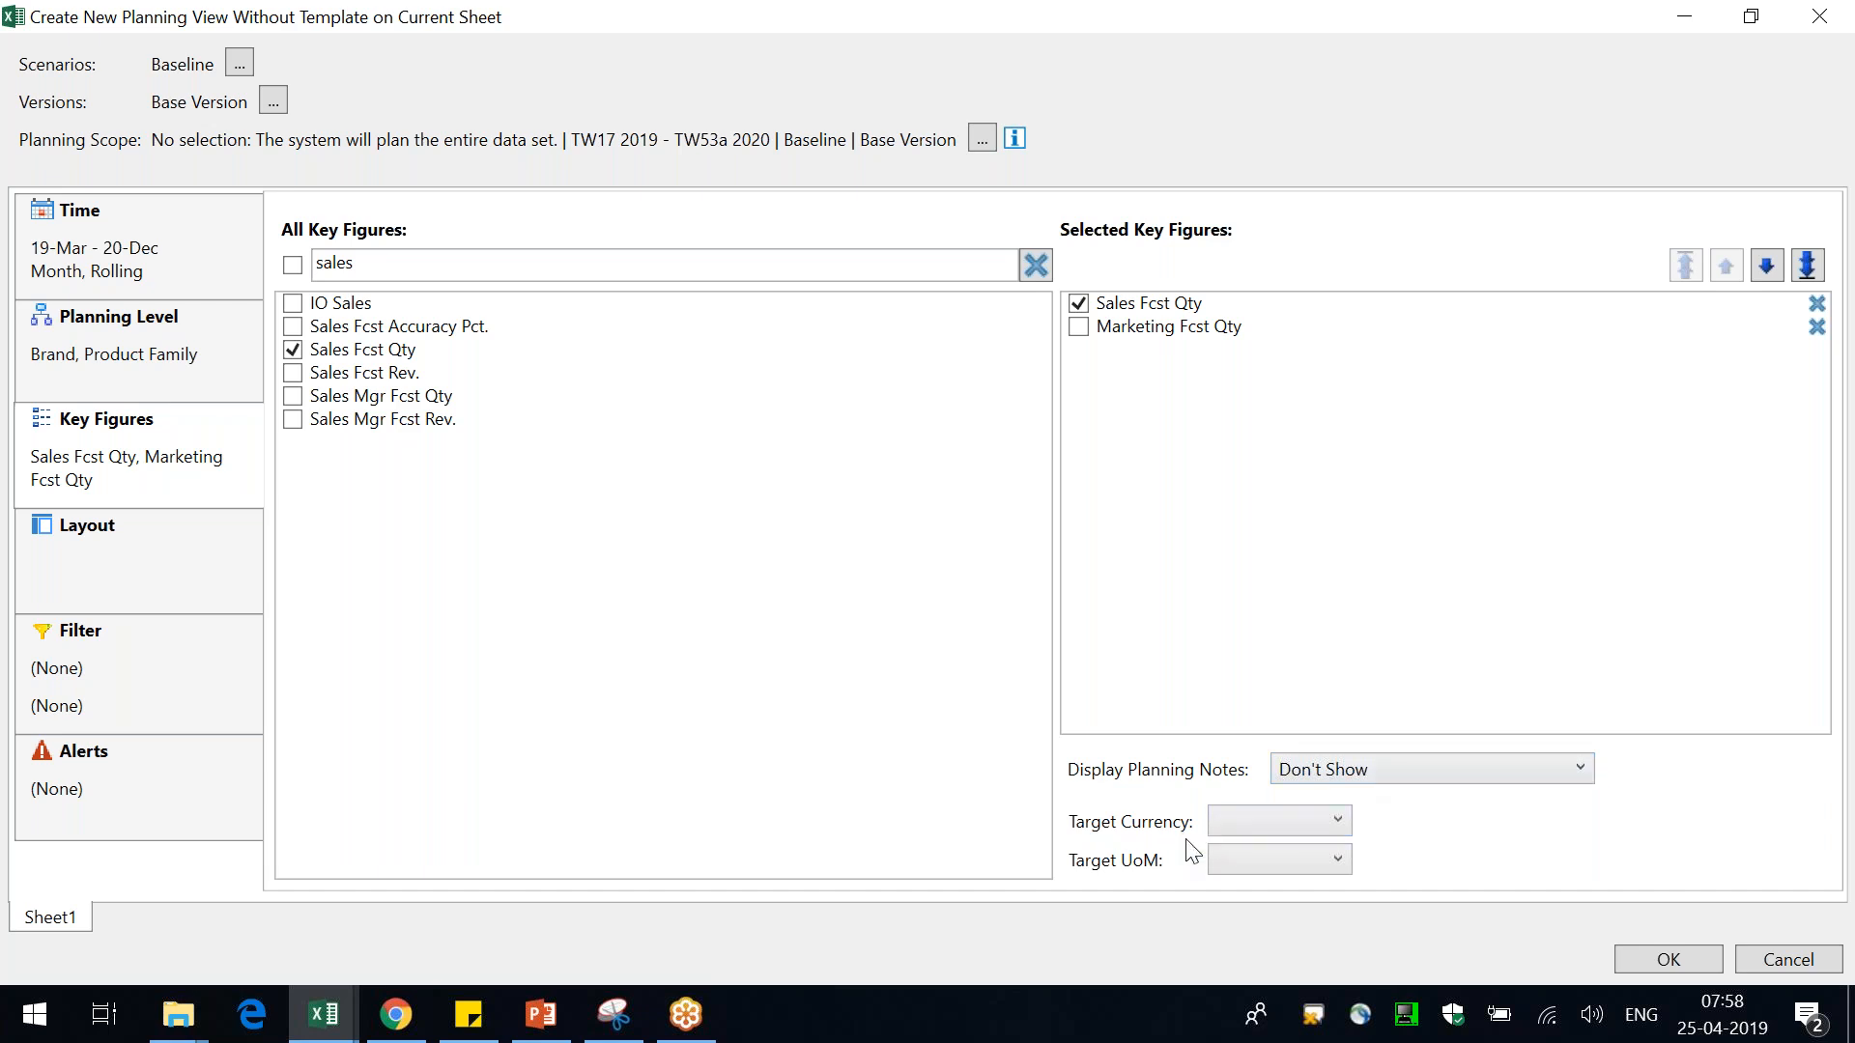
{"action": "left_click", "coordinate": [1320, 862]}
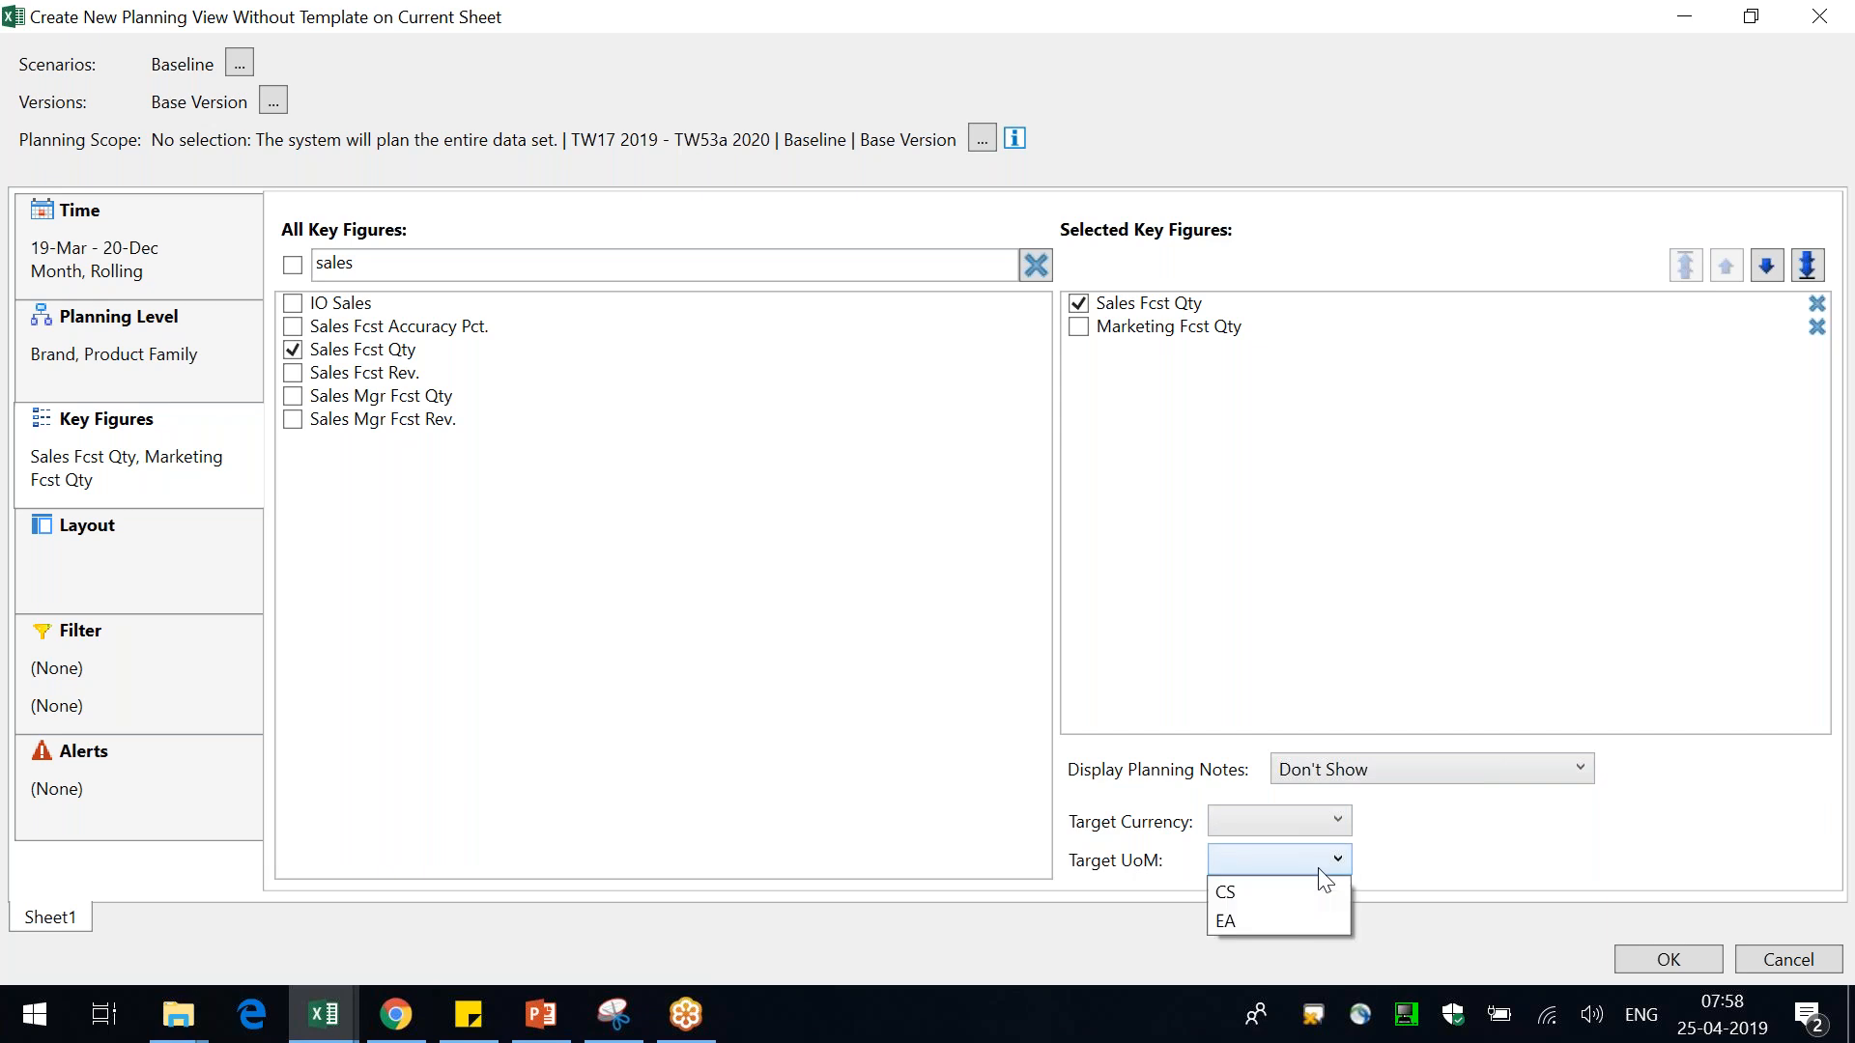
{"action": "left_click", "coordinate": [1238, 920]}
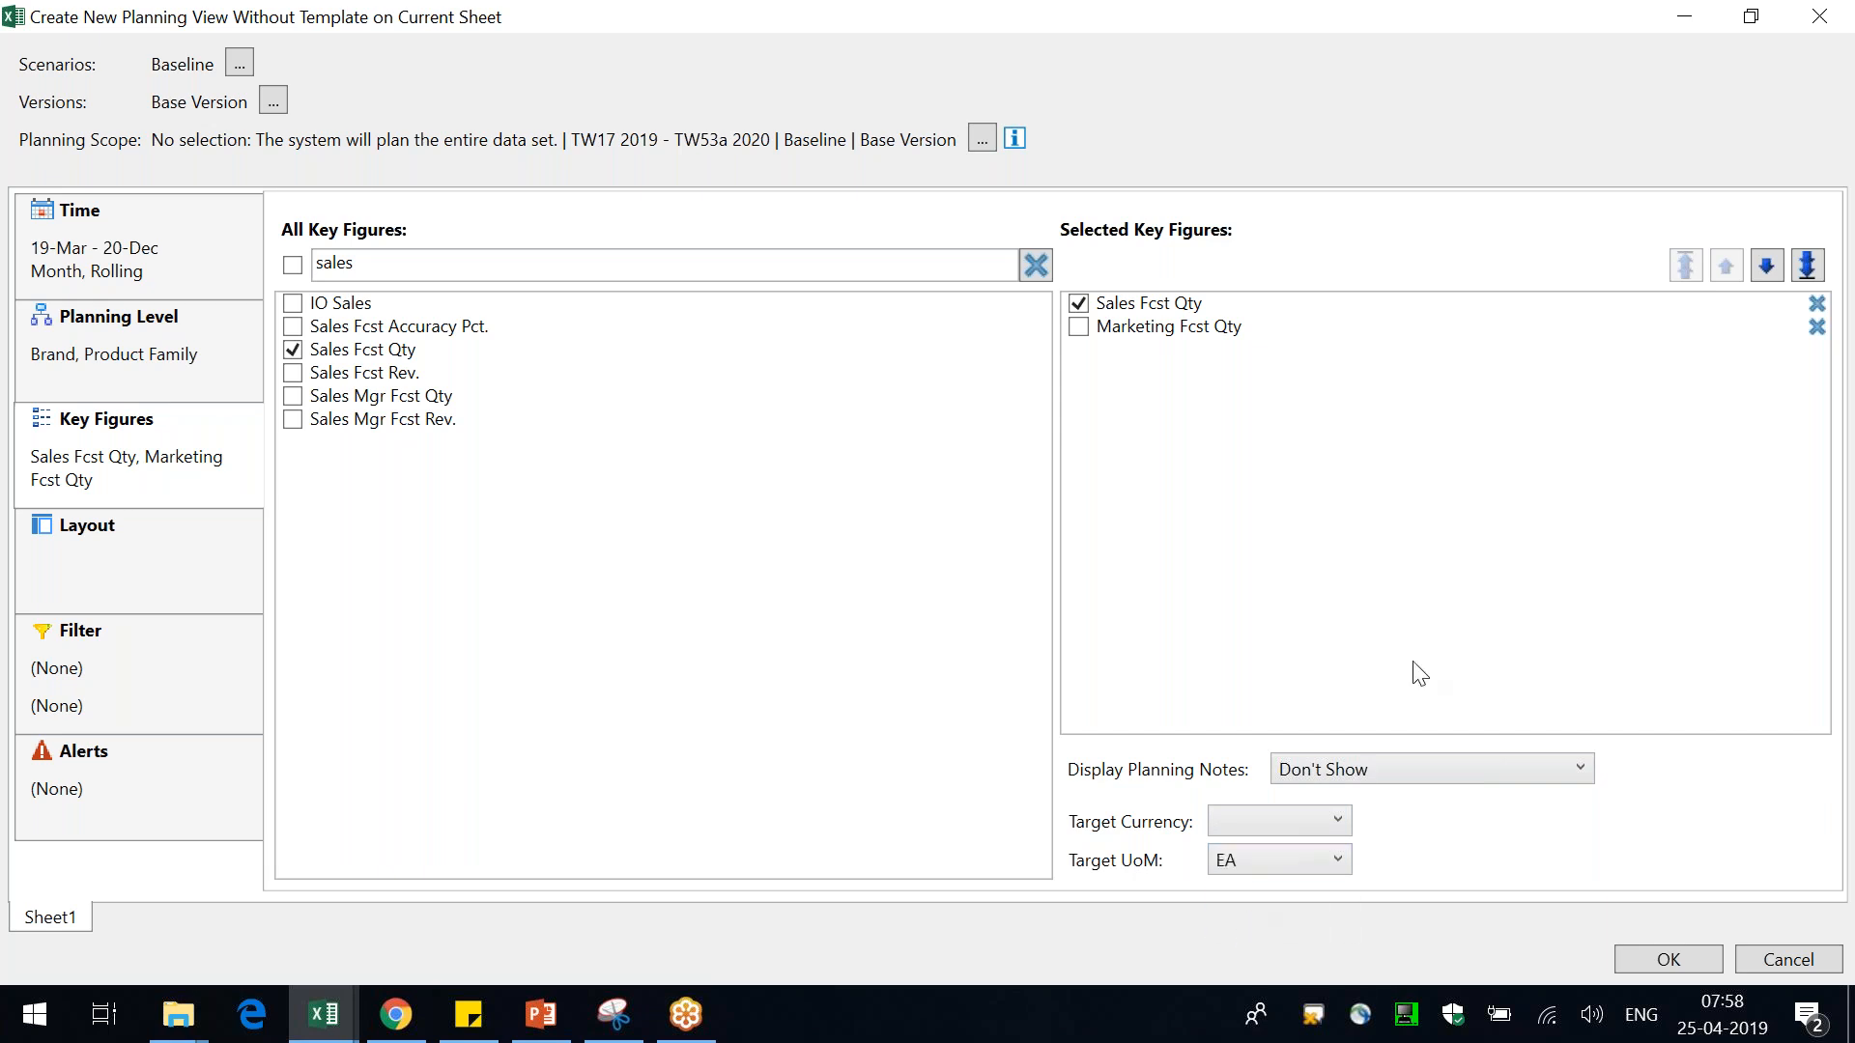
Review the layout, then start an attribute-based filter on Brand with the = operator
{"action": "left_click", "coordinate": [158, 551]}
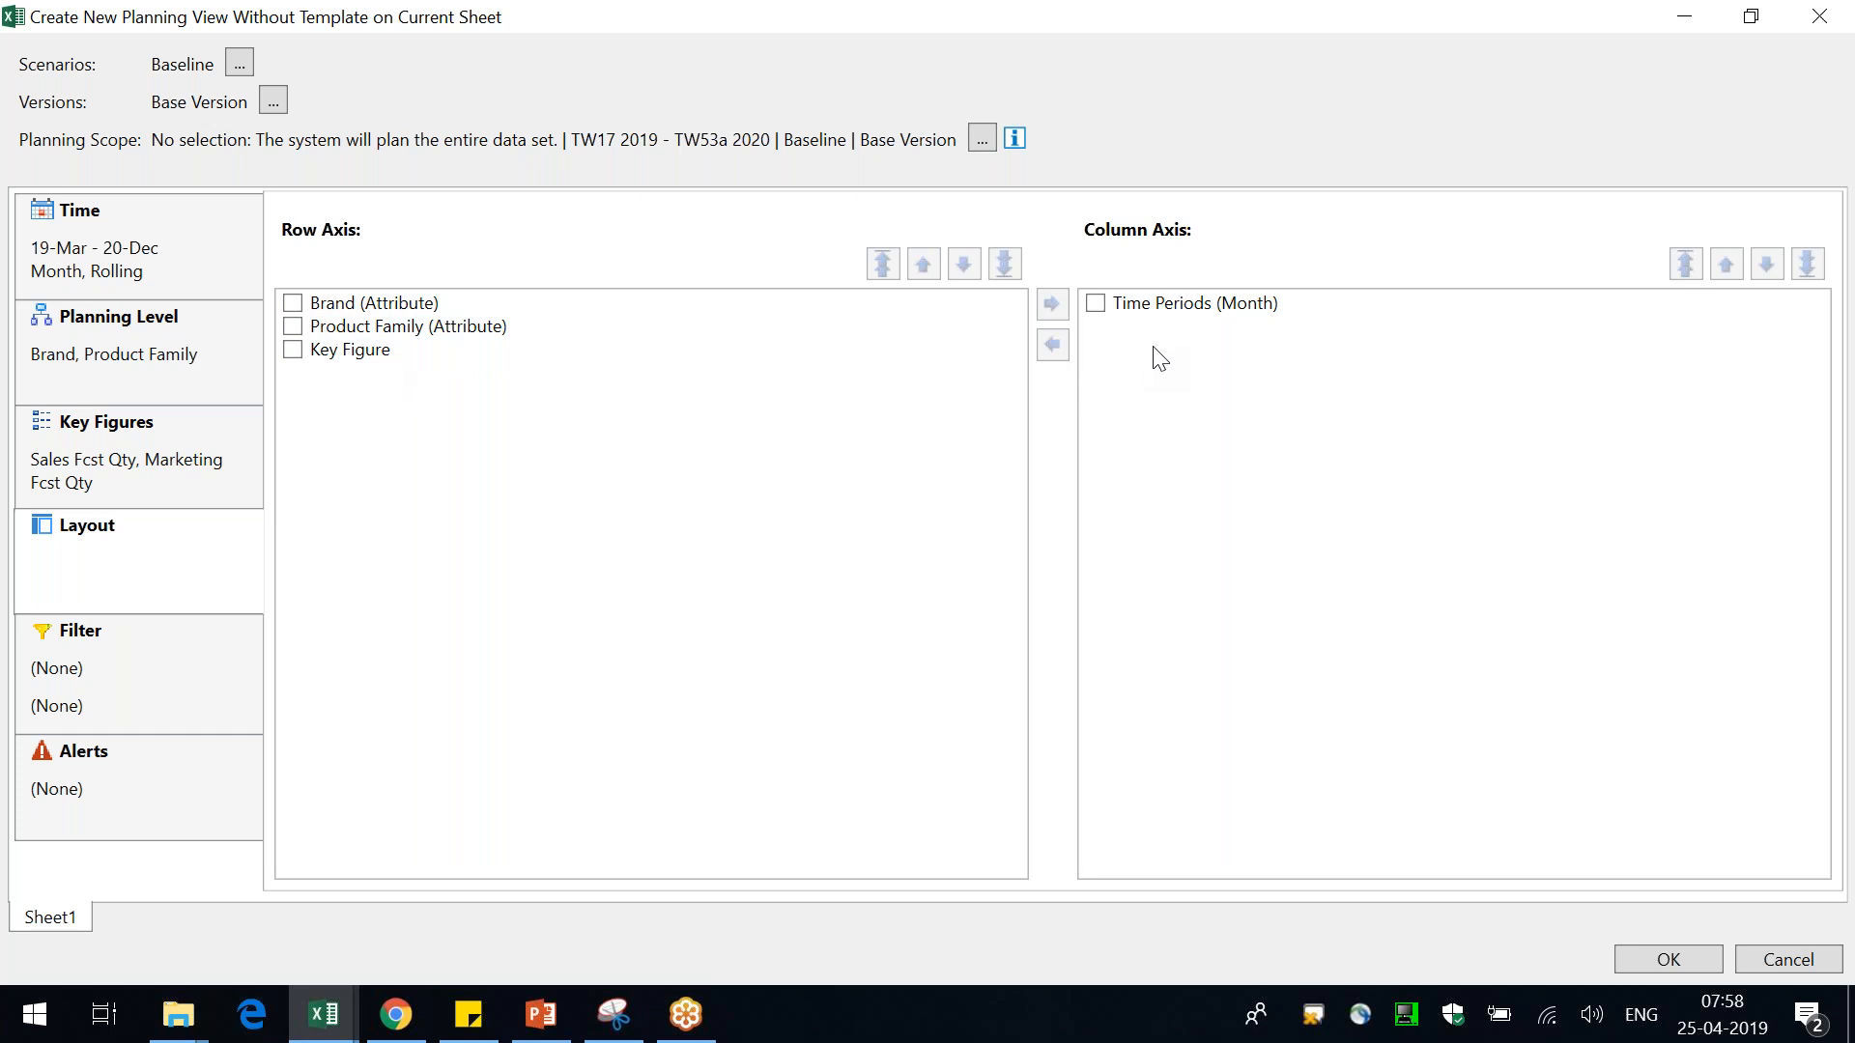
{"action": "left_click", "coordinate": [177, 666]}
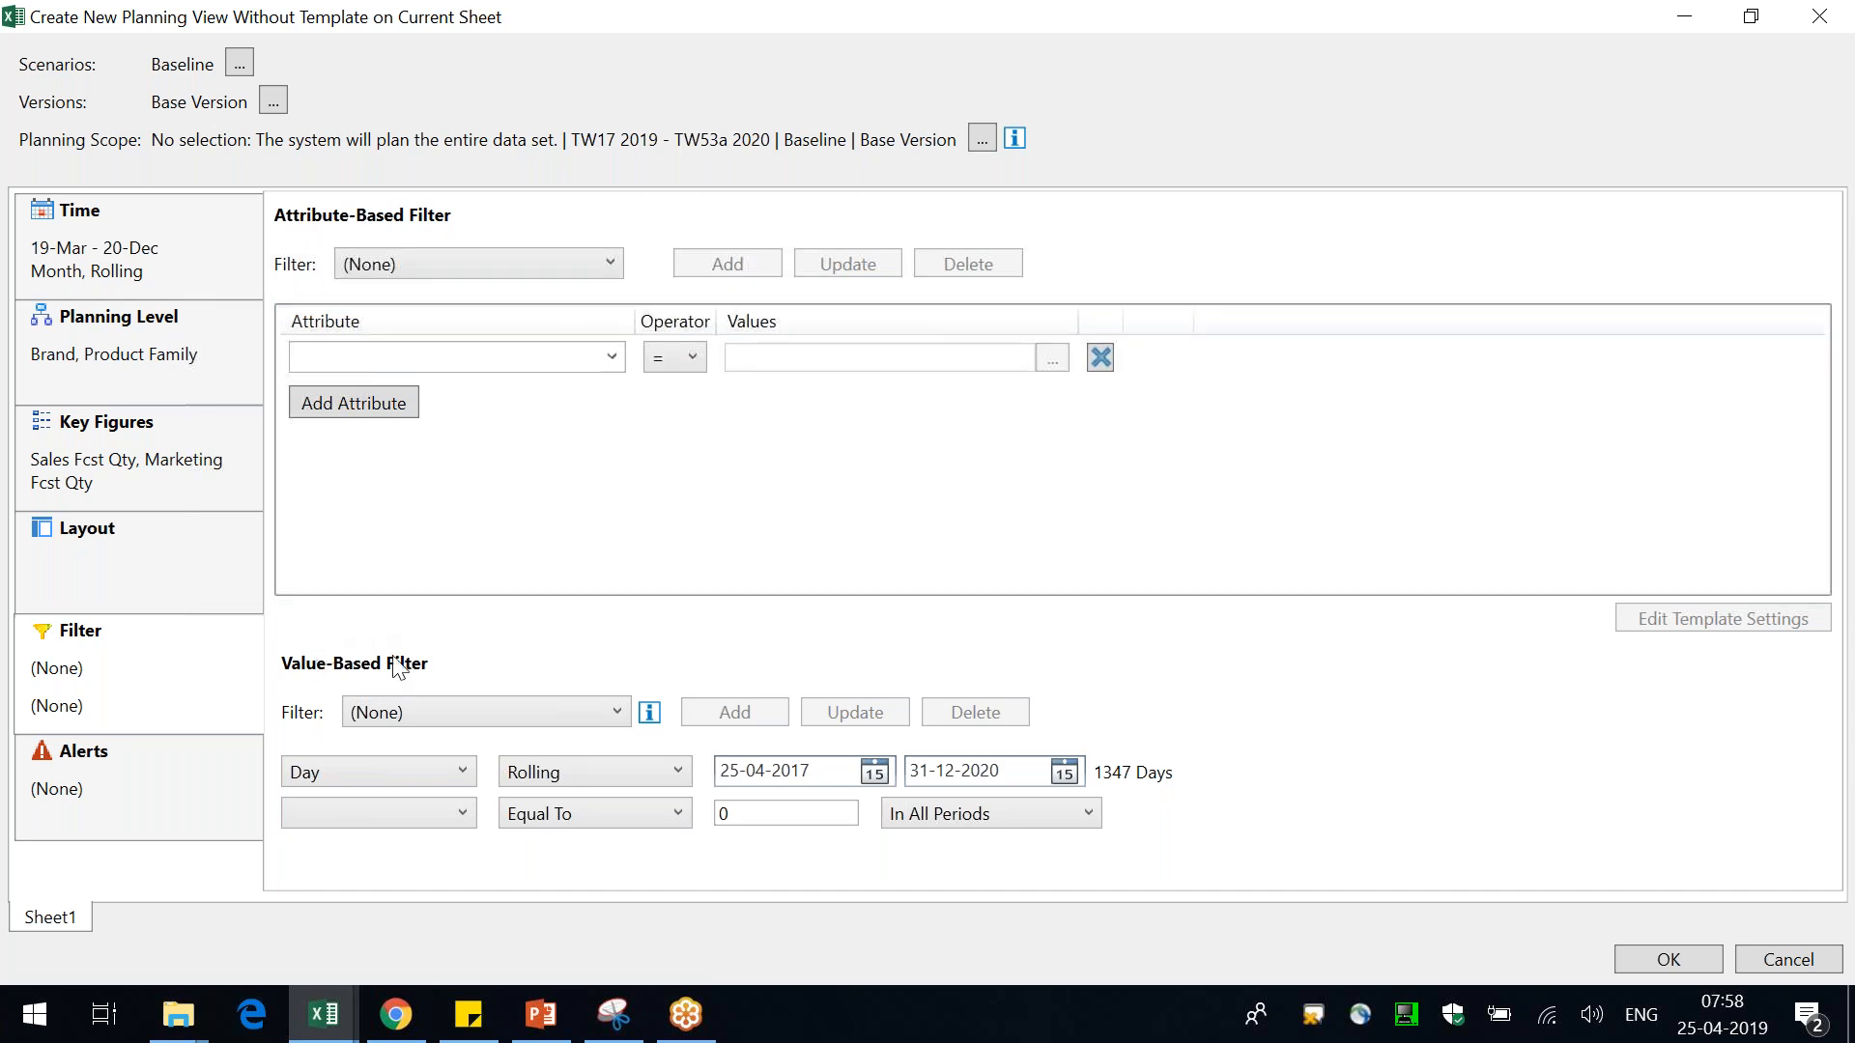
{"action": "left_click", "coordinate": [612, 357]}
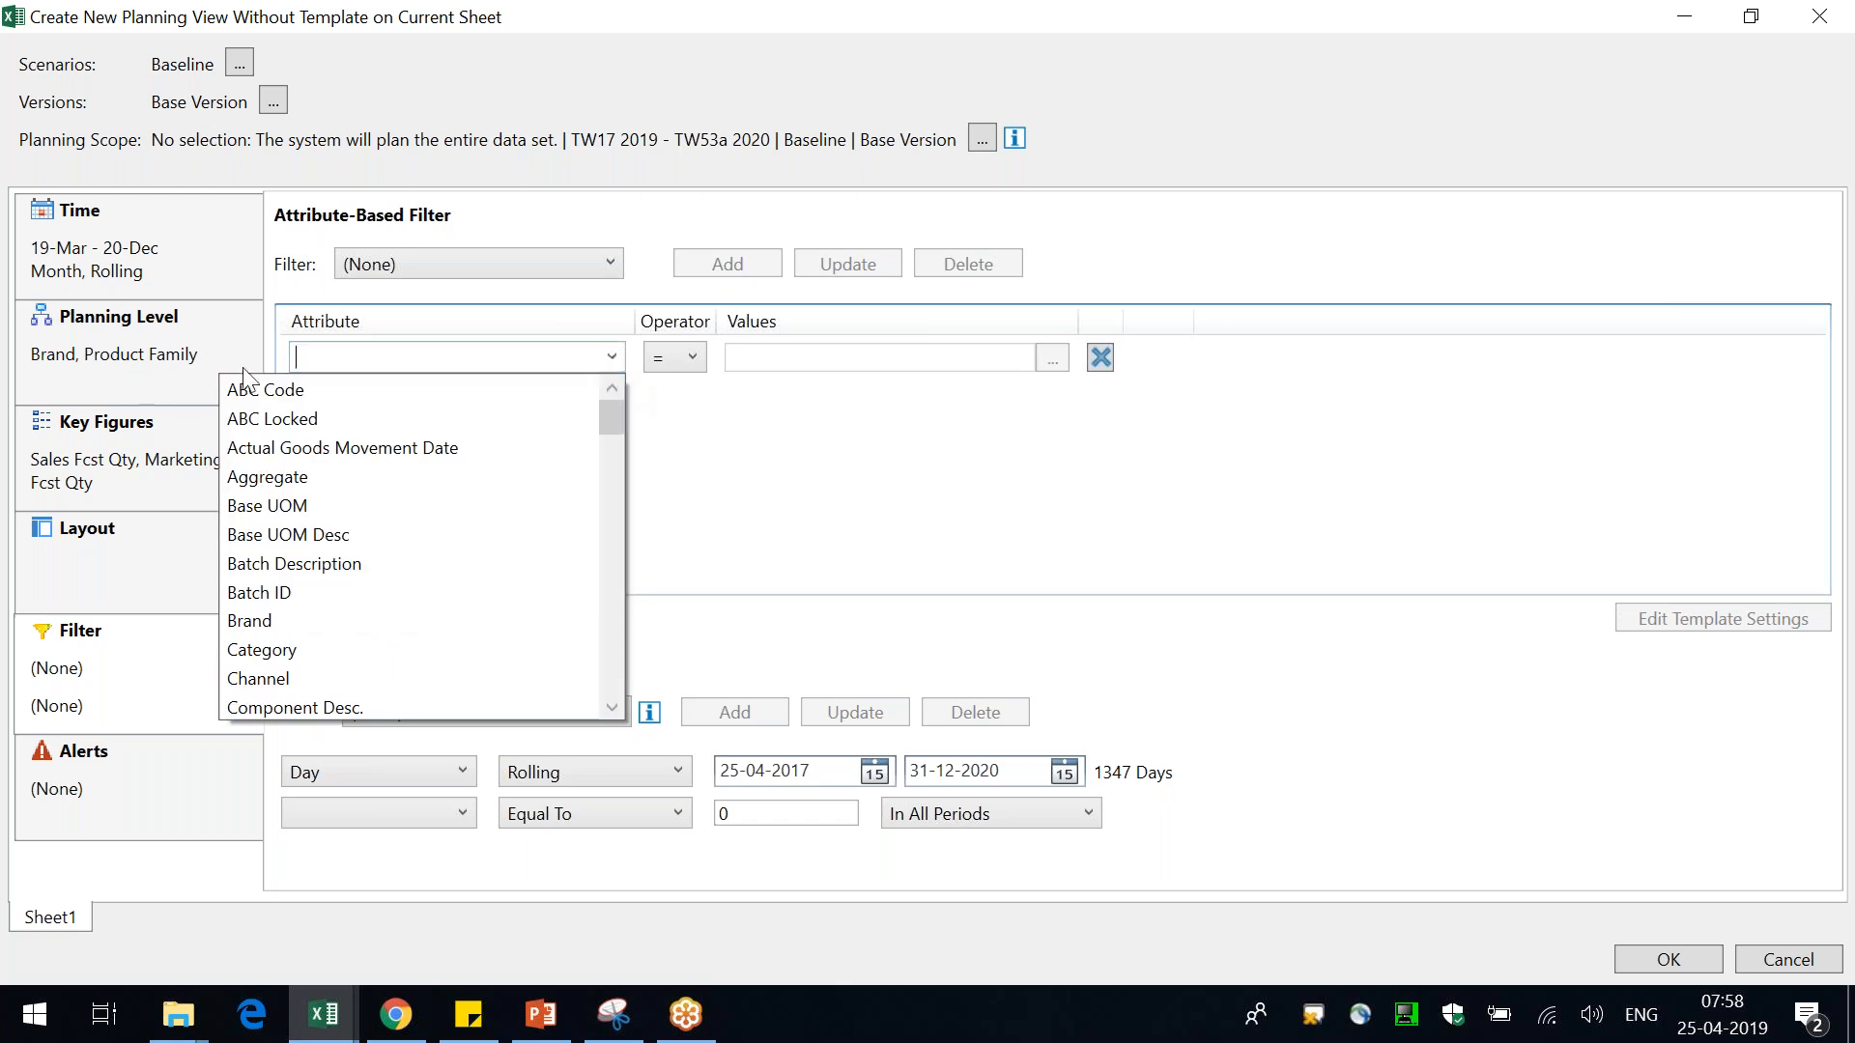
{"action": "type", "text": "Brand"}
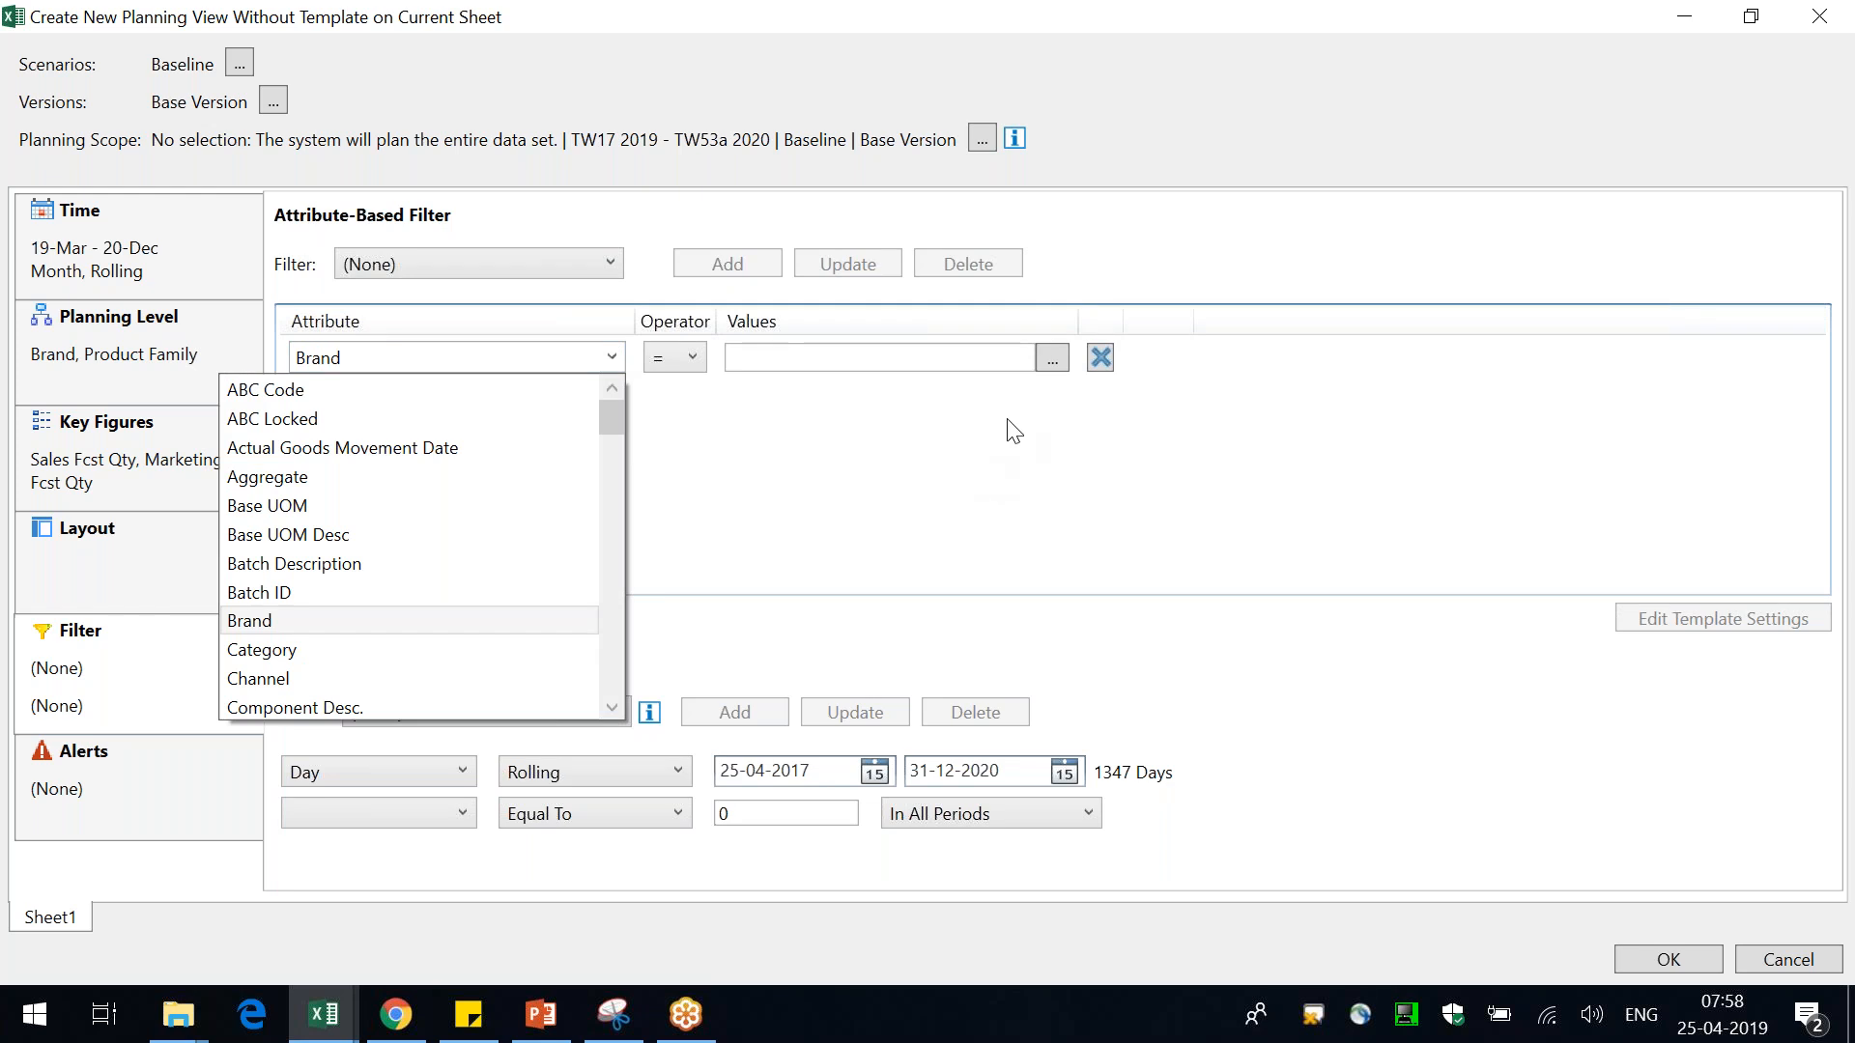
{"action": "key", "text": "Return"}
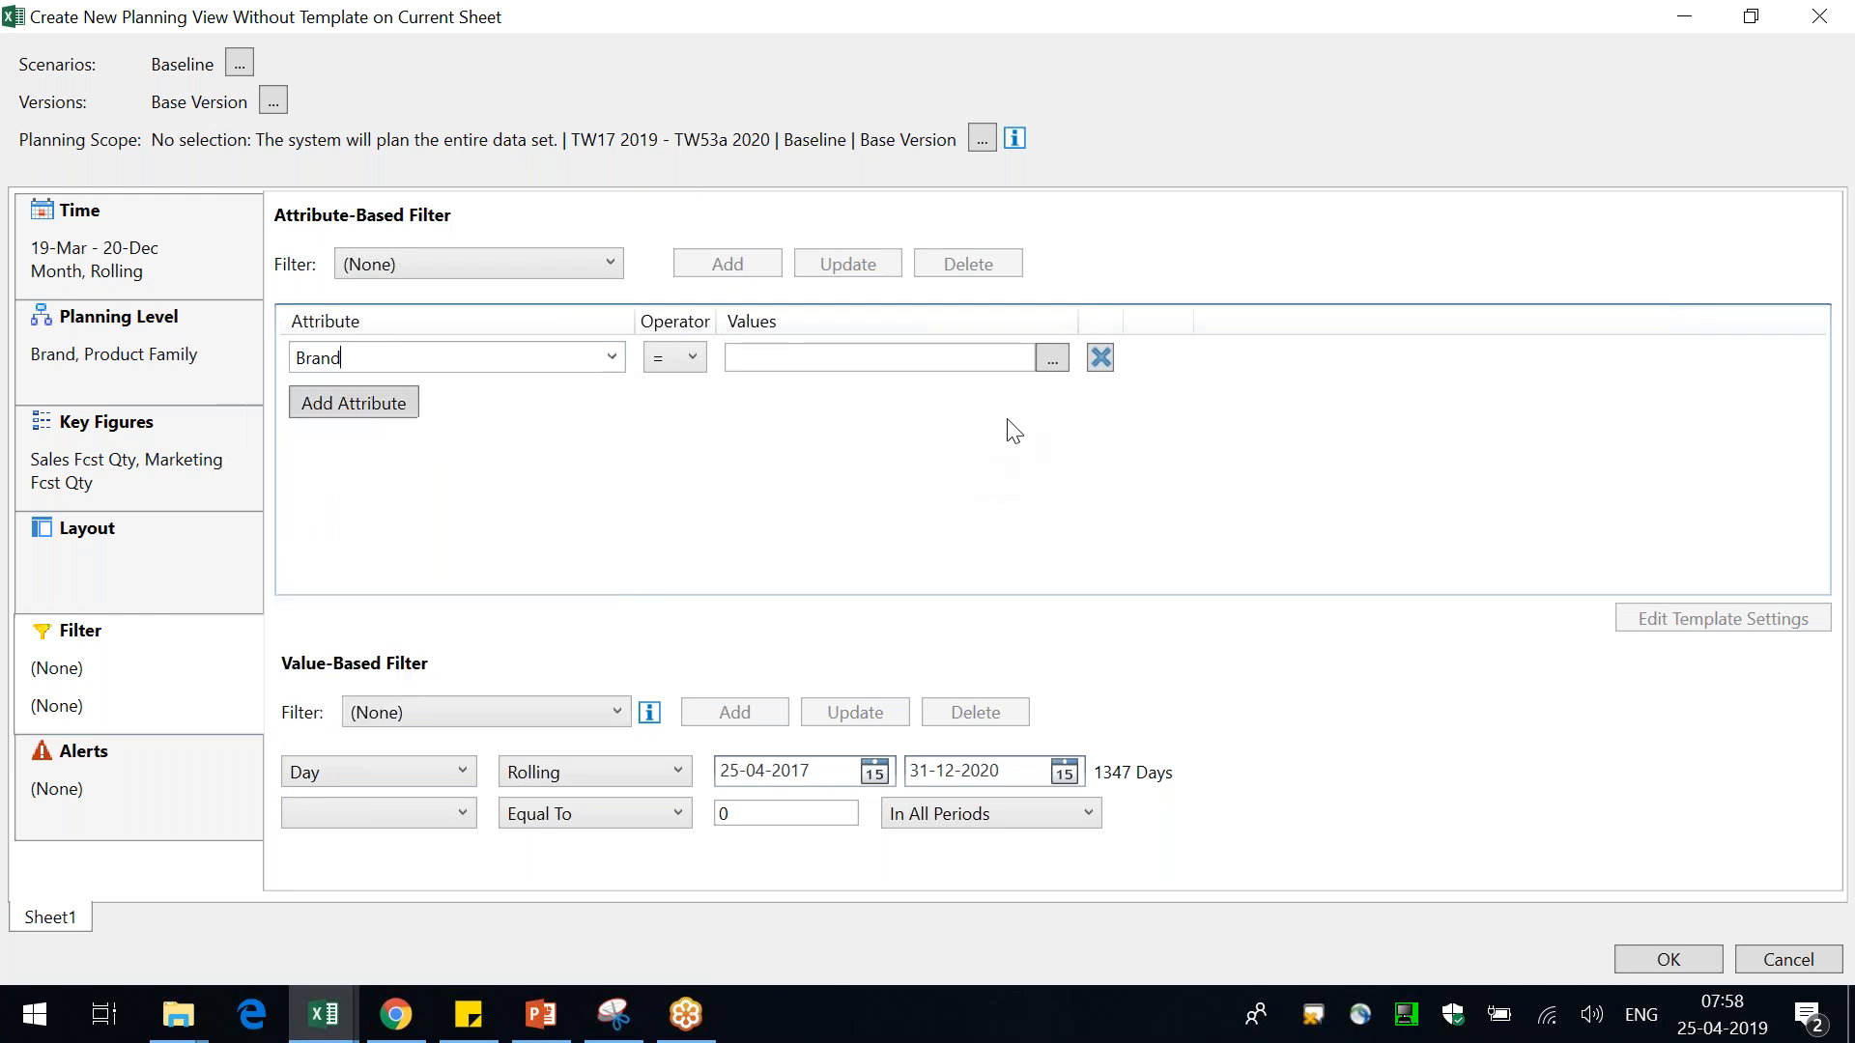
{"action": "left_click", "coordinate": [666, 366]}
{"action": "left_click", "coordinate": [677, 390]}
Restrict the Brand filter values to Galaxy Note, Galaxy Tabs and Samsung Smart Watch
{"action": "left_click", "coordinate": [1057, 365]}
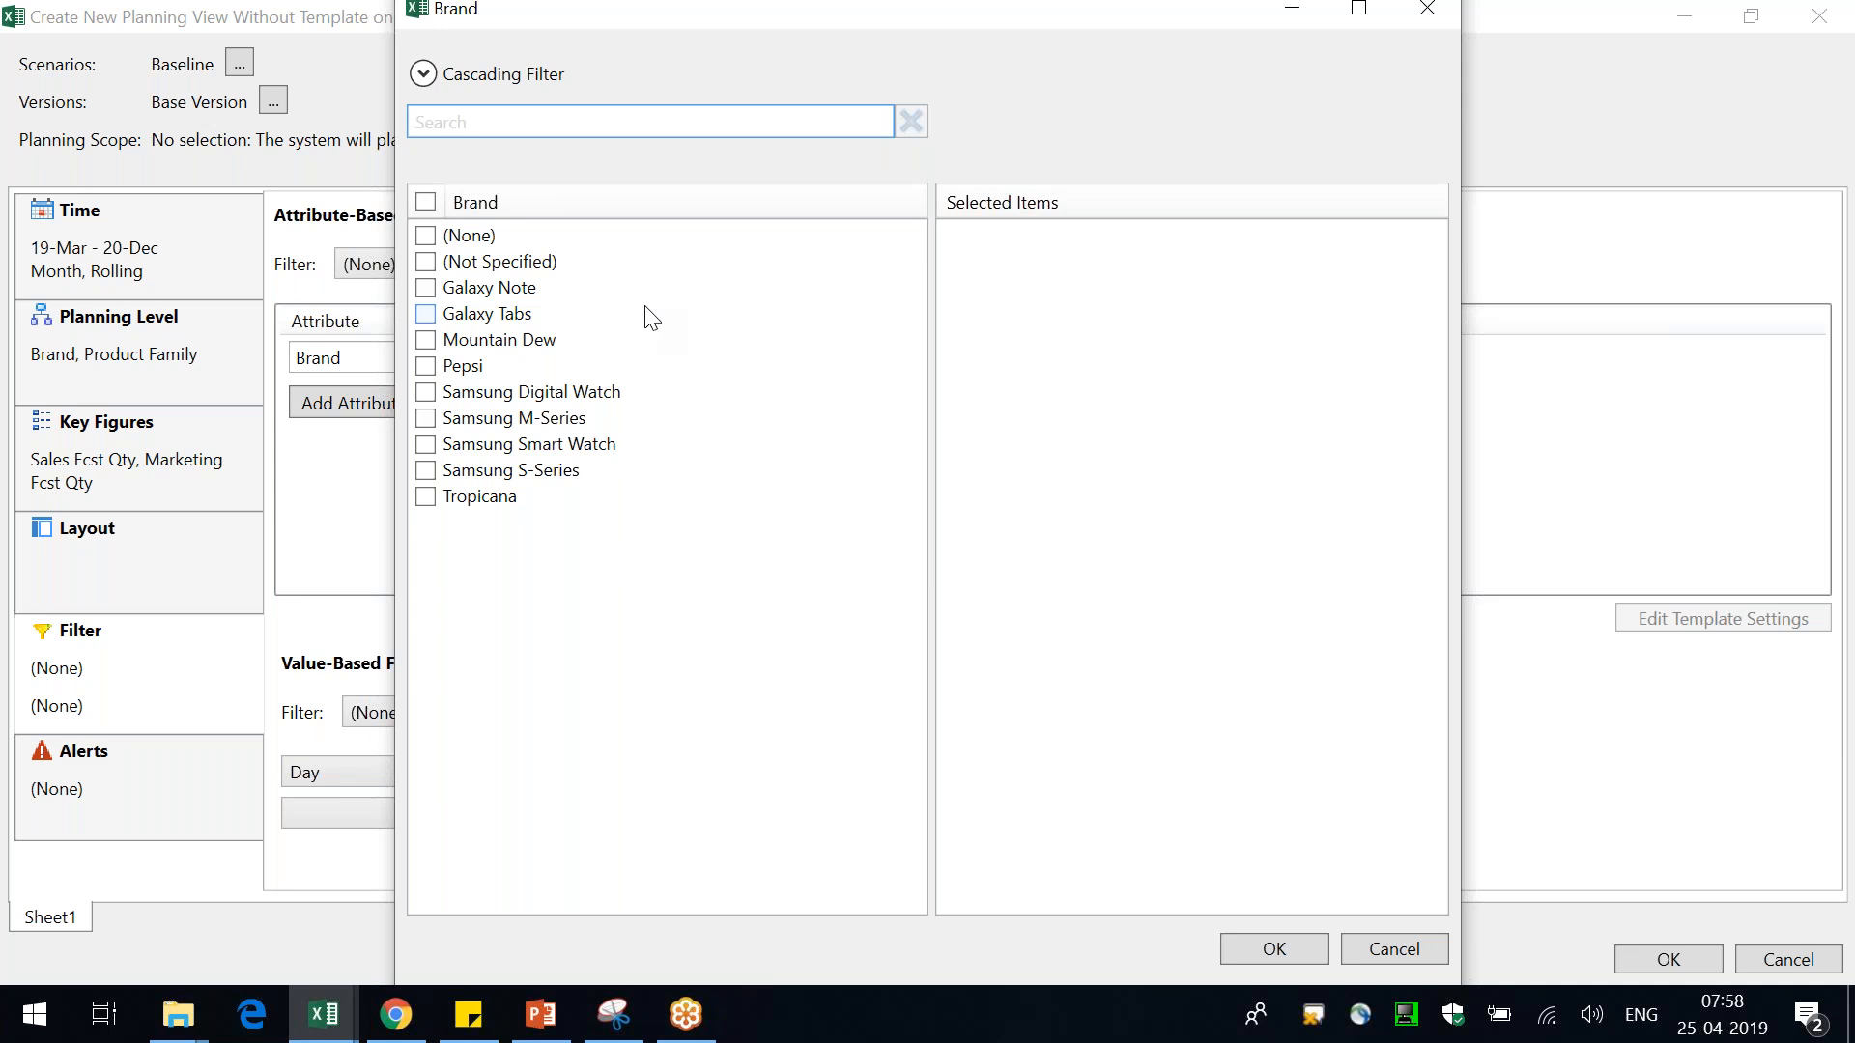
{"action": "left_click", "coordinate": [537, 292]}
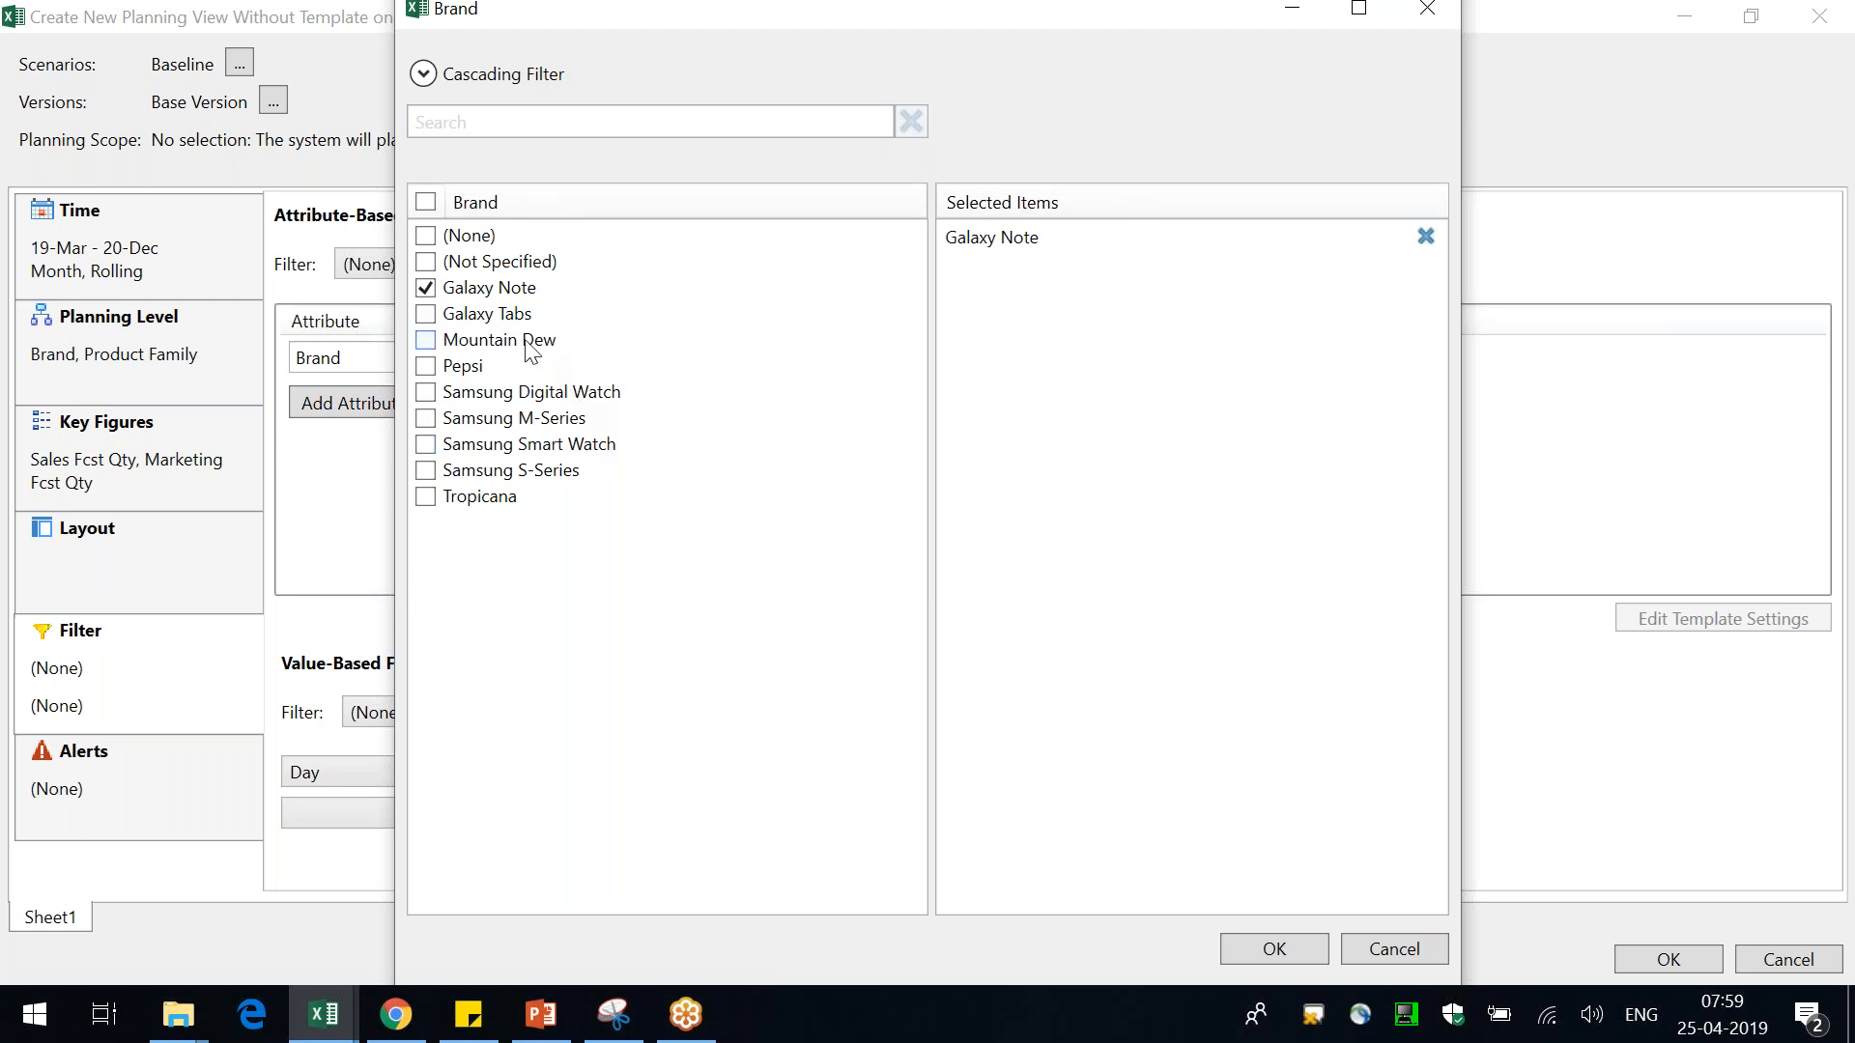
{"action": "left_click", "coordinate": [509, 318]}
{"action": "left_click", "coordinate": [594, 450]}
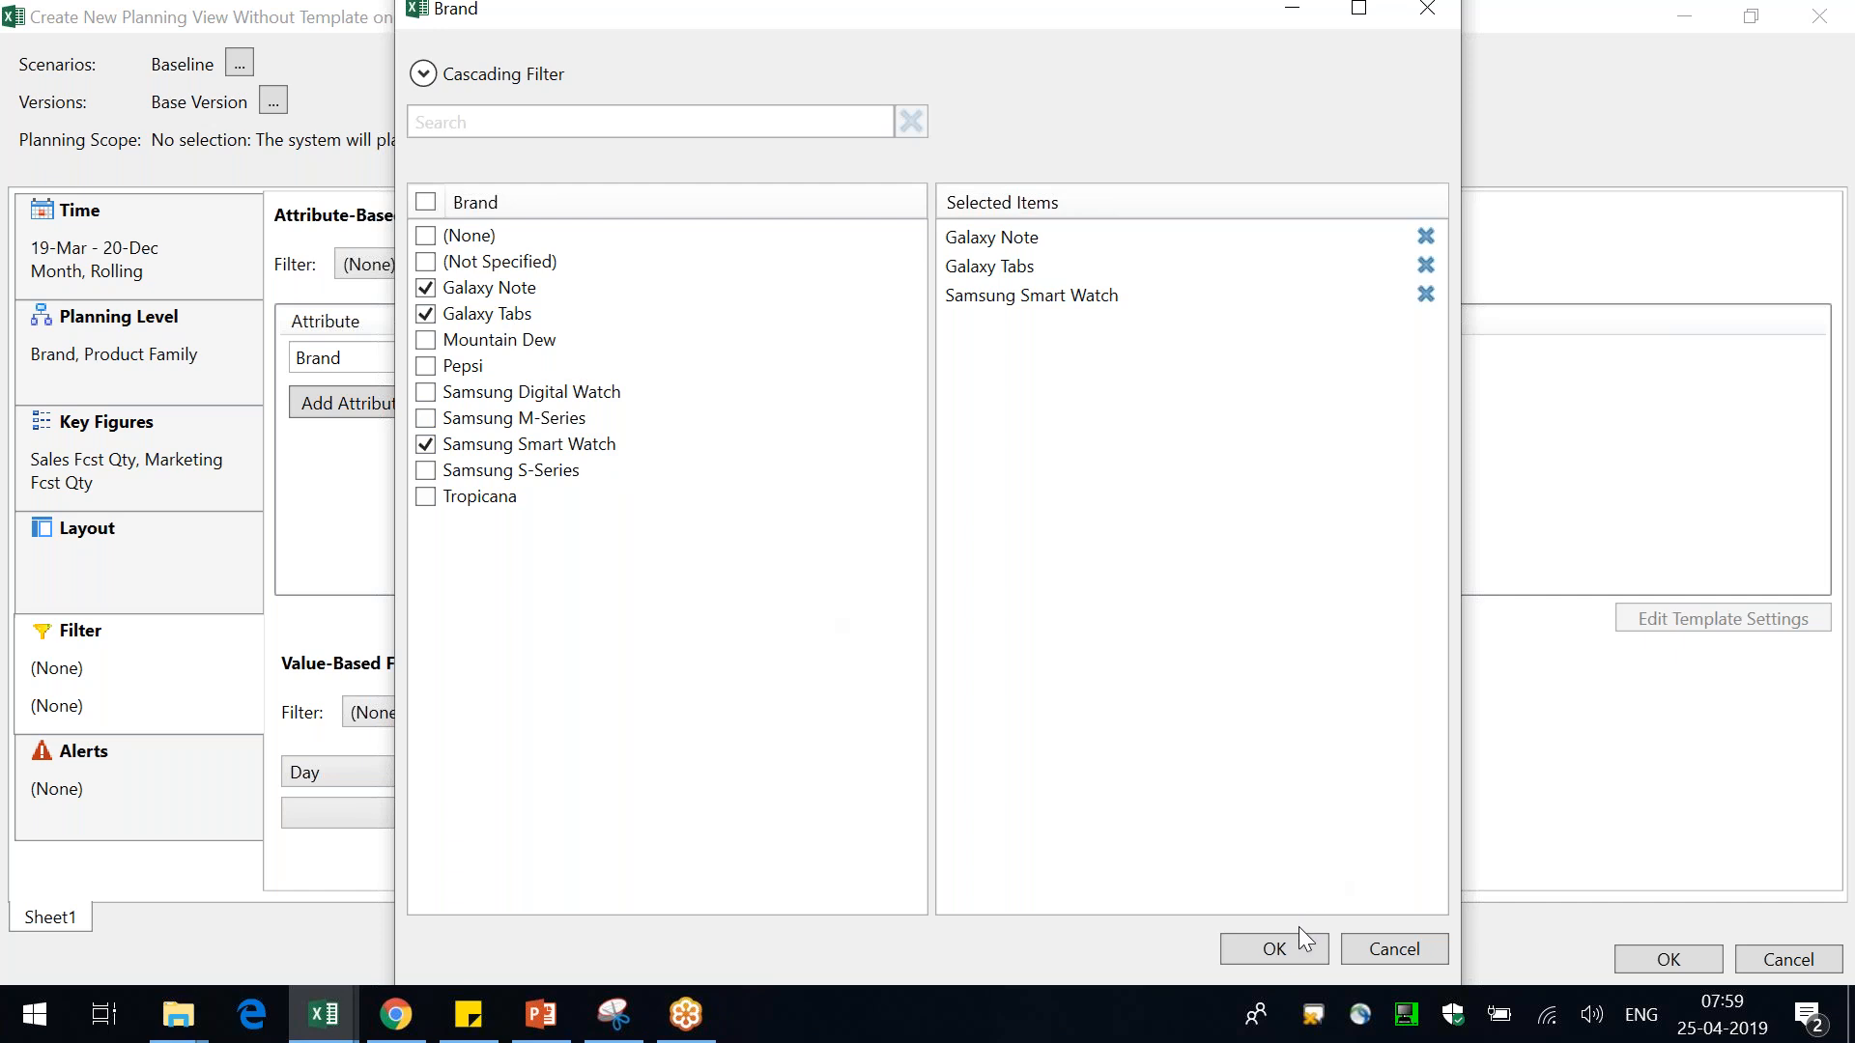
{"action": "left_click", "coordinate": [1285, 948]}
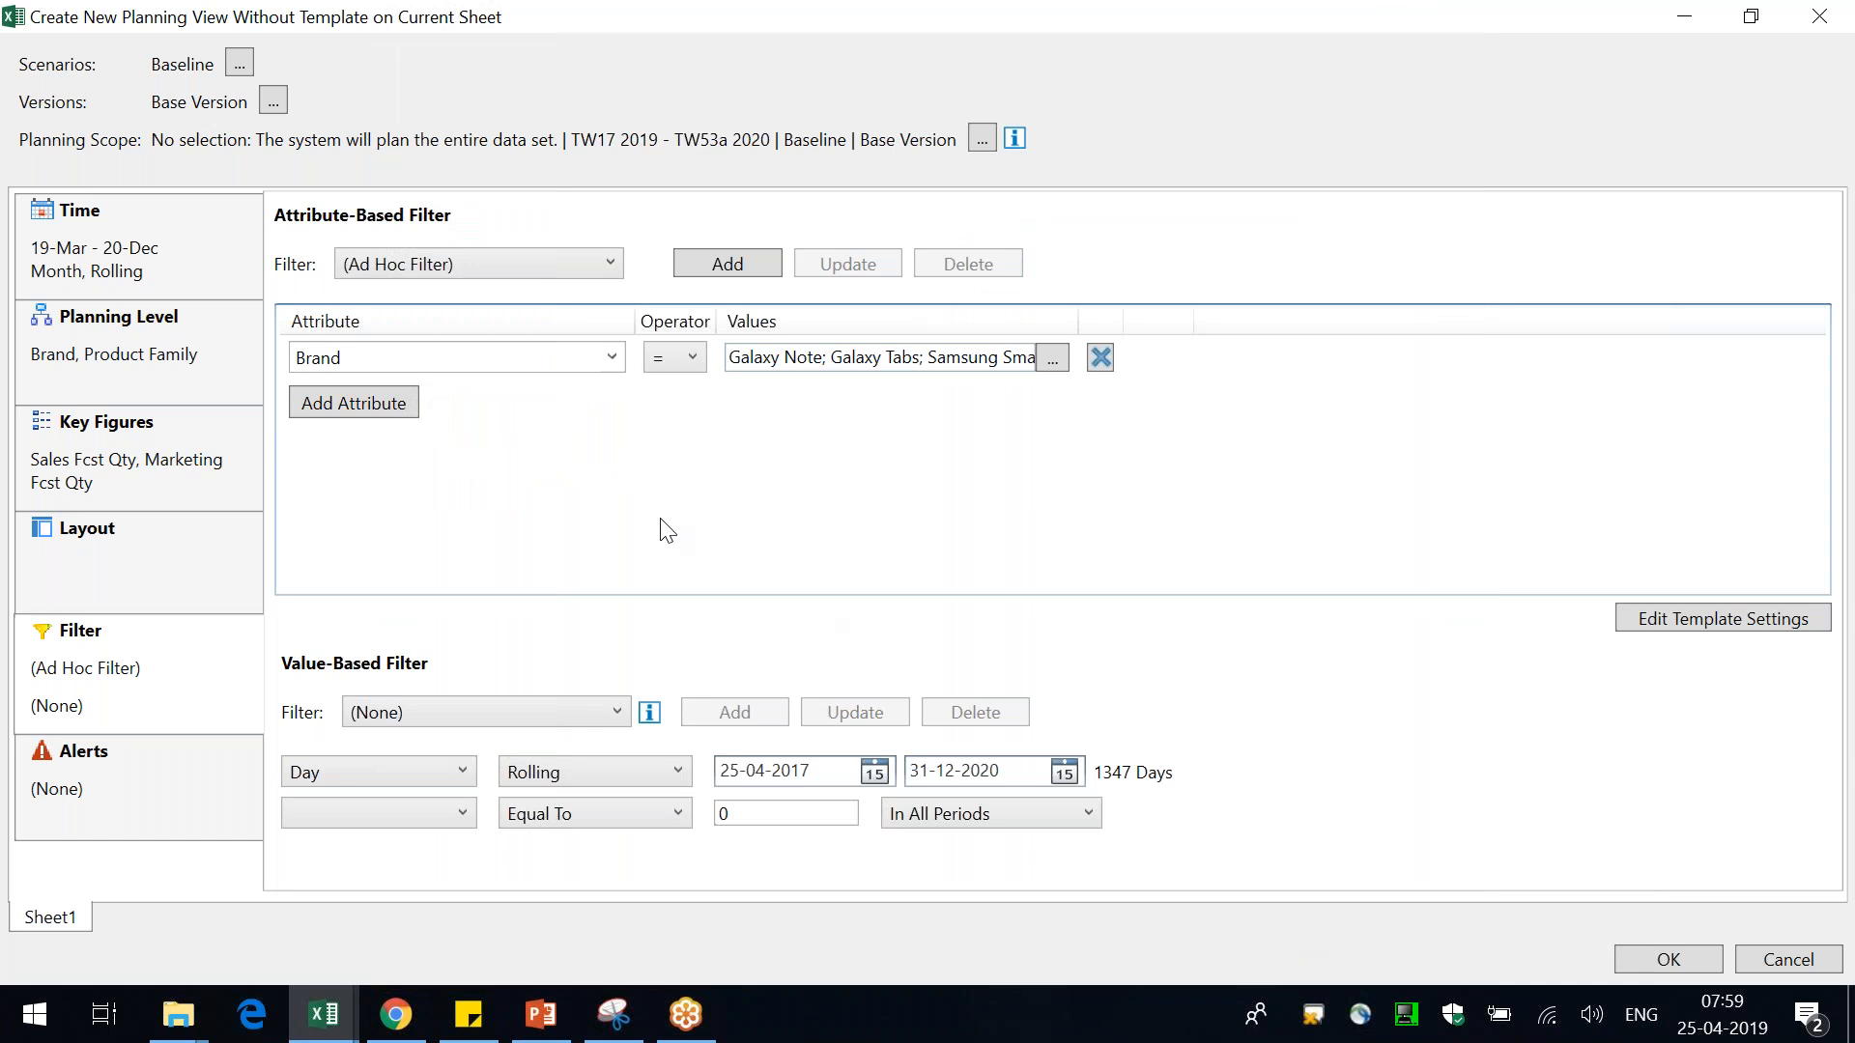
Save the attribute-based filter under the name Day 3
{"action": "left_click", "coordinate": [734, 268]}
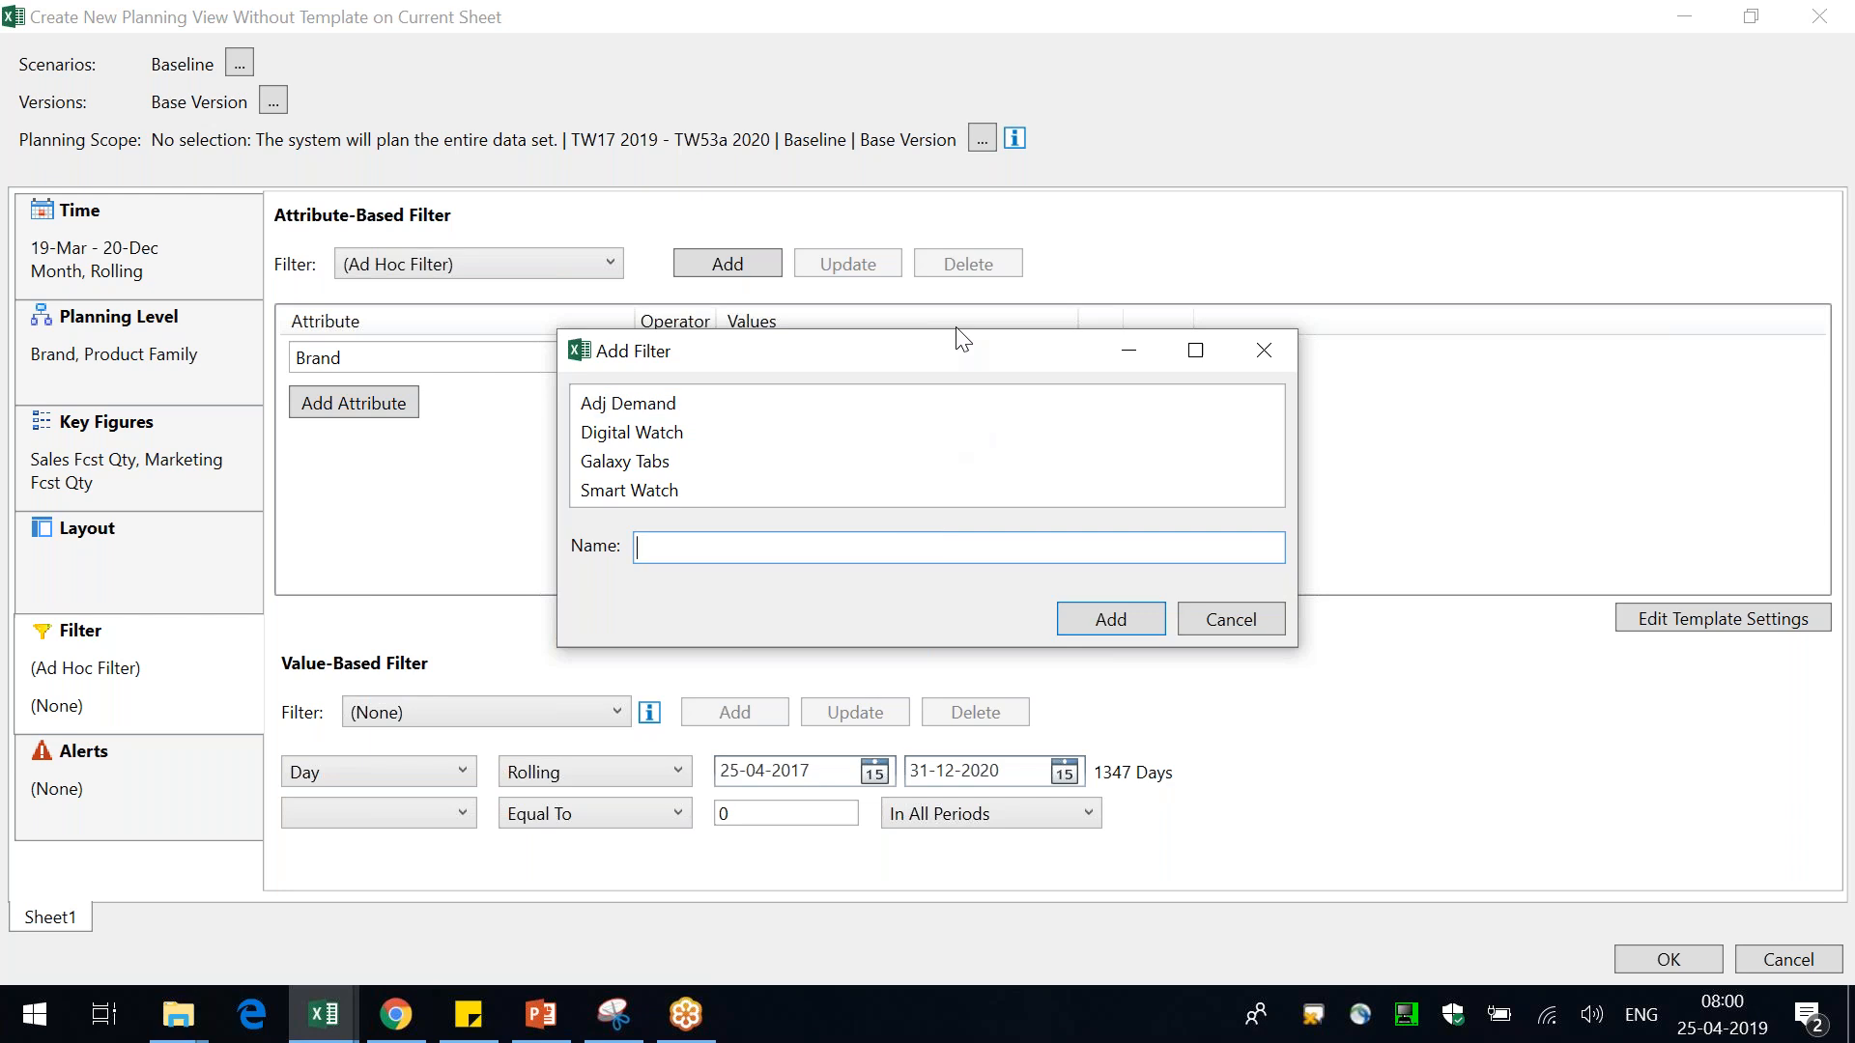
{"action": "left_click_drag", "start_coordinate": [956, 355], "coordinate": [1041, 403]}
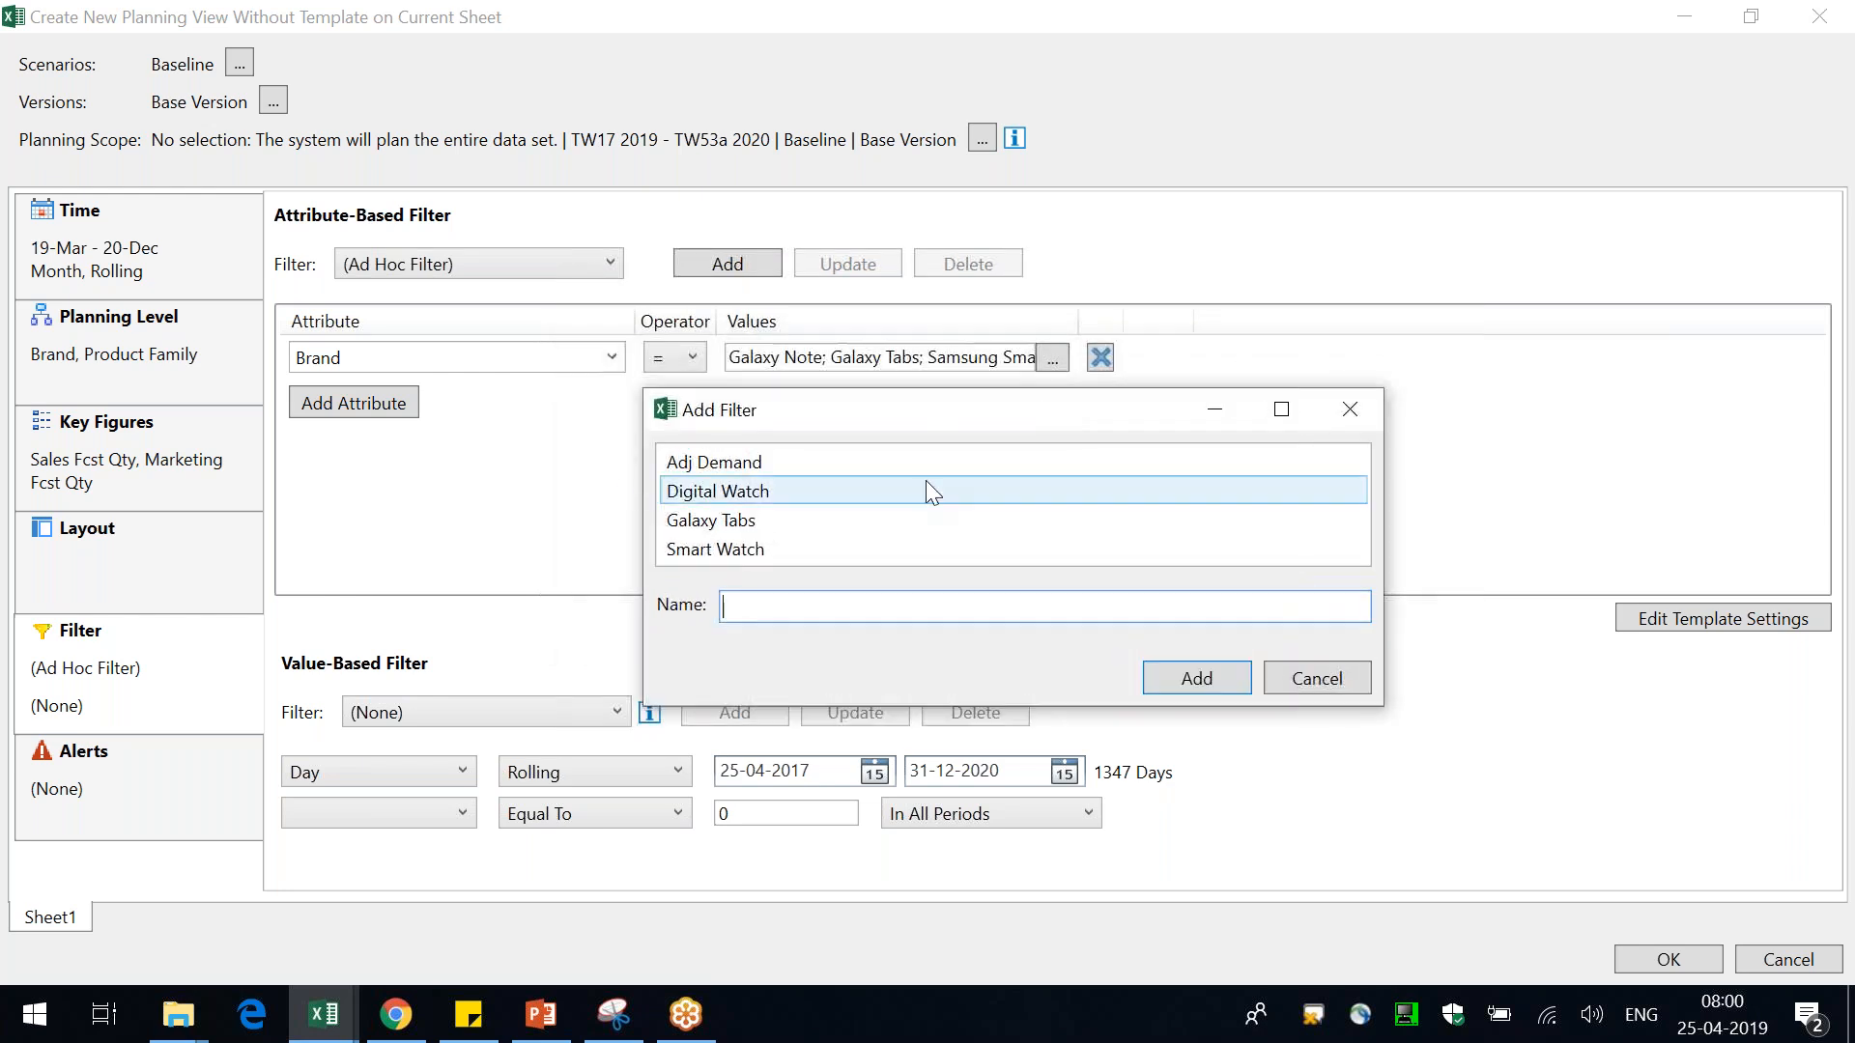
{"action": "type", "text": "Day 3"}
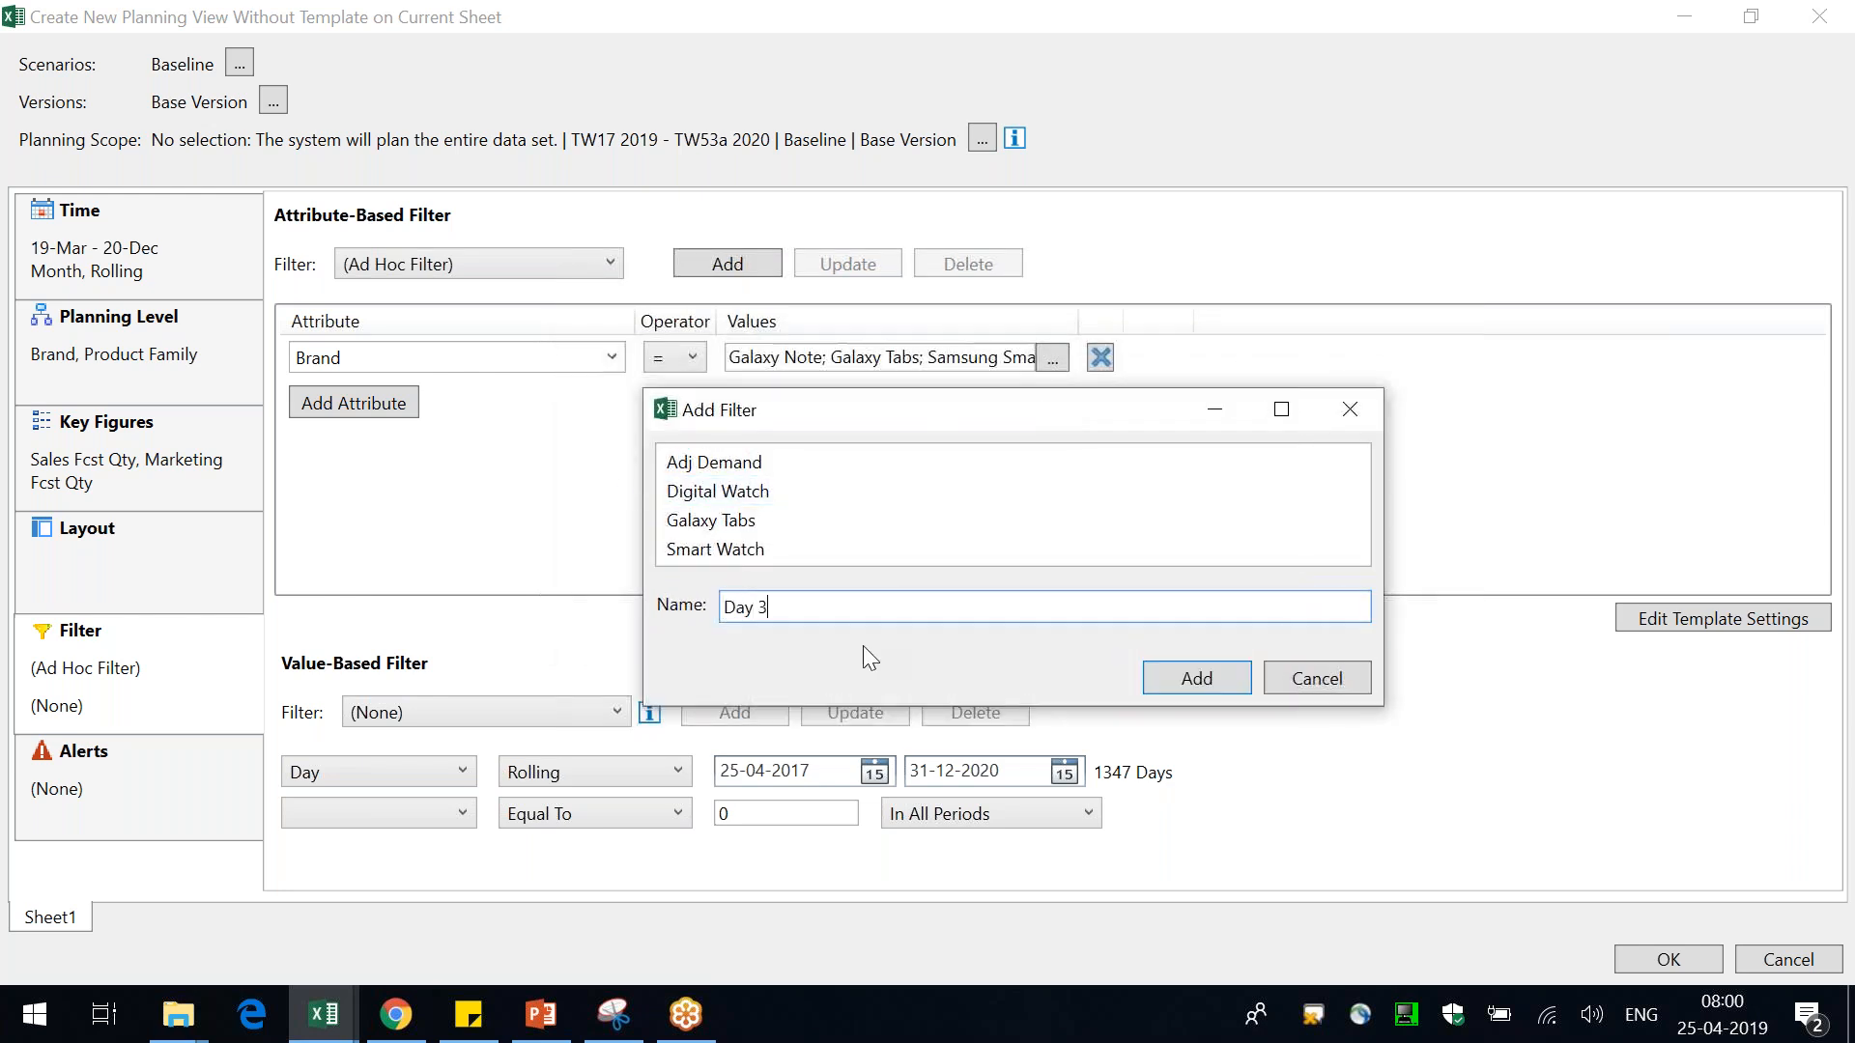
{"action": "left_click", "coordinate": [1236, 684]}
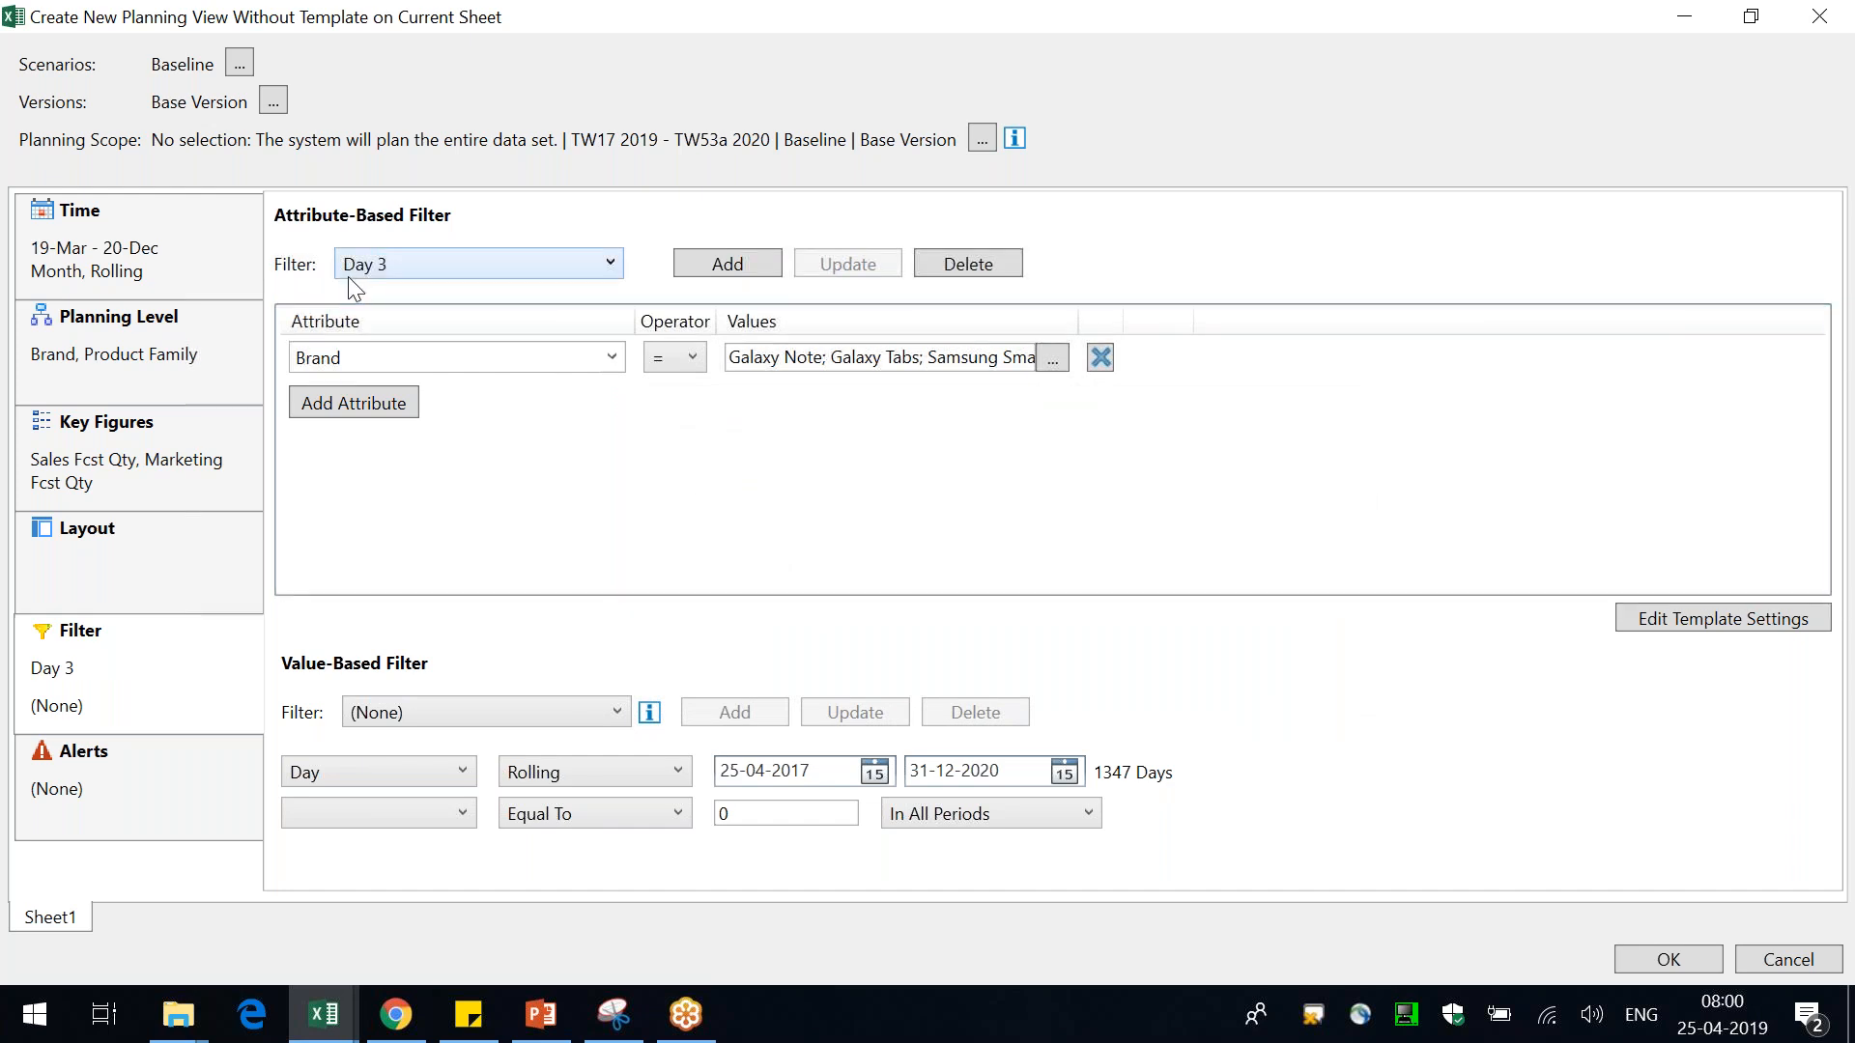
Open the saved Digital Watch filter to inspect it, then reselect the Day 3 filter
{"action": "left_click", "coordinate": [393, 265]}
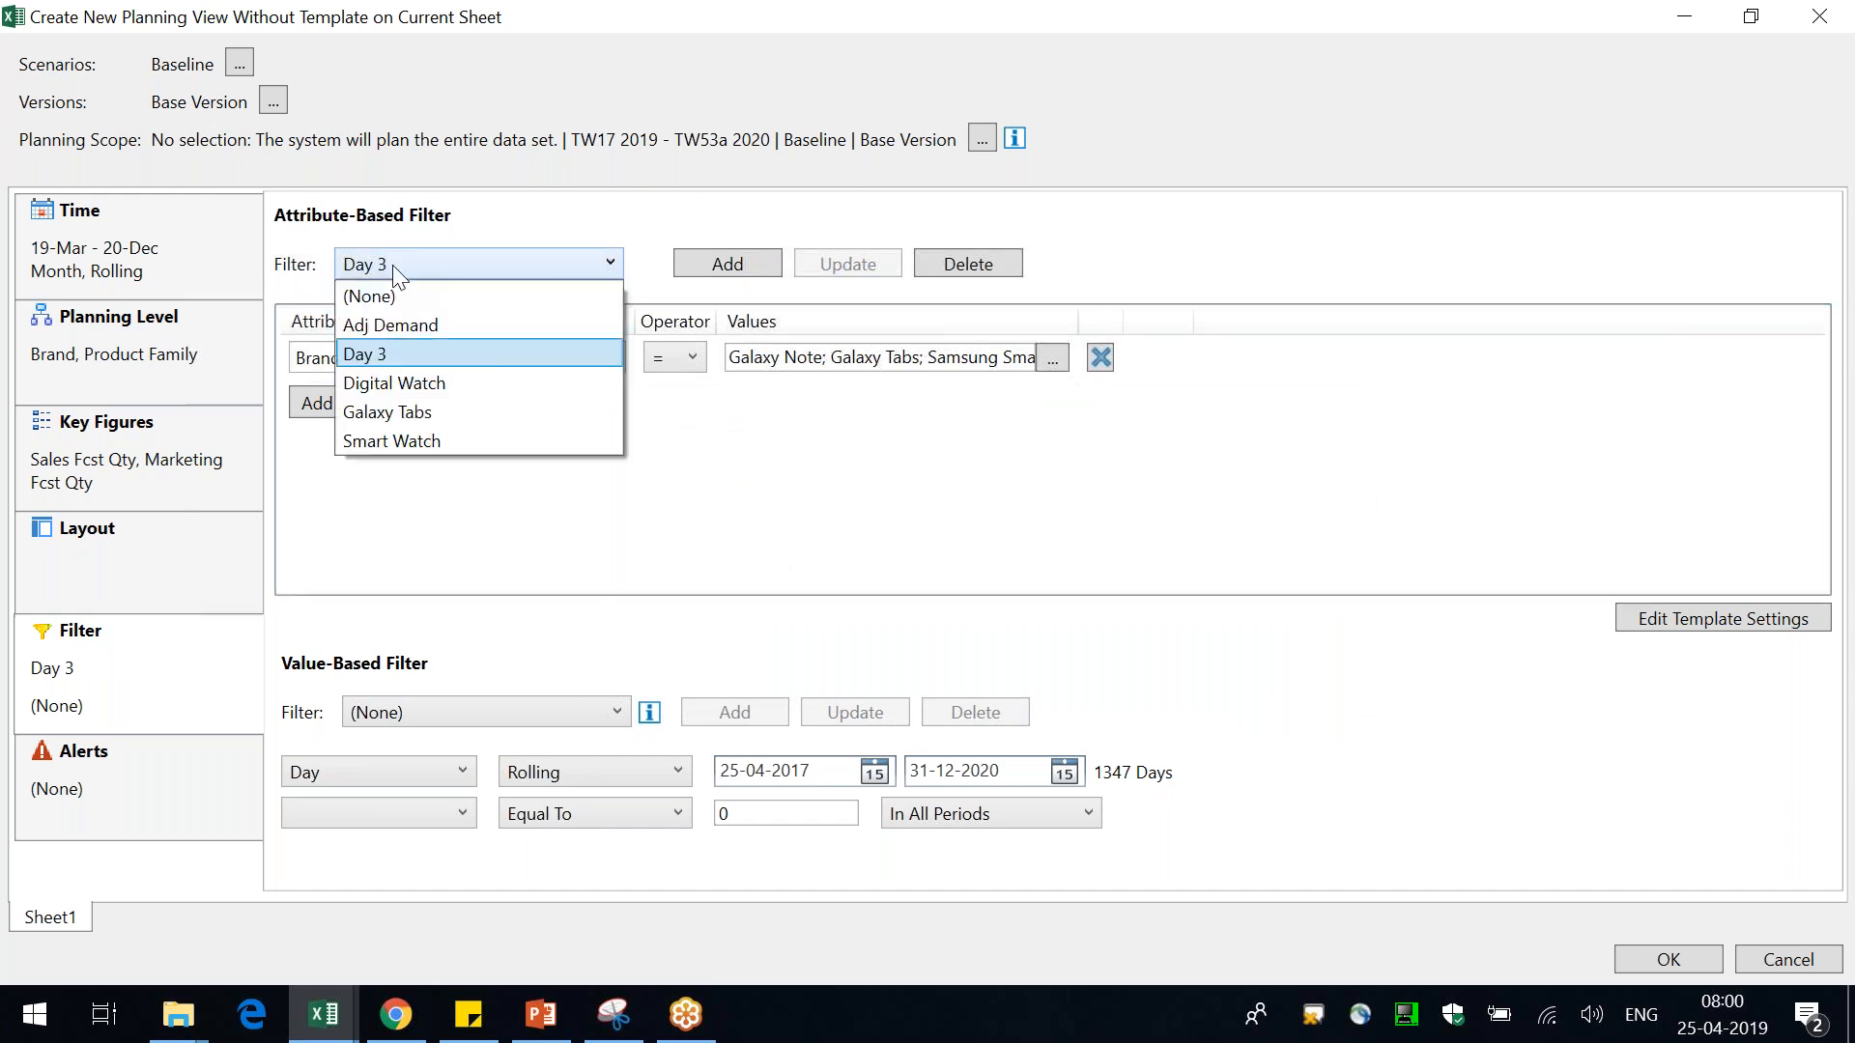
{"action": "left_click", "coordinate": [454, 384]}
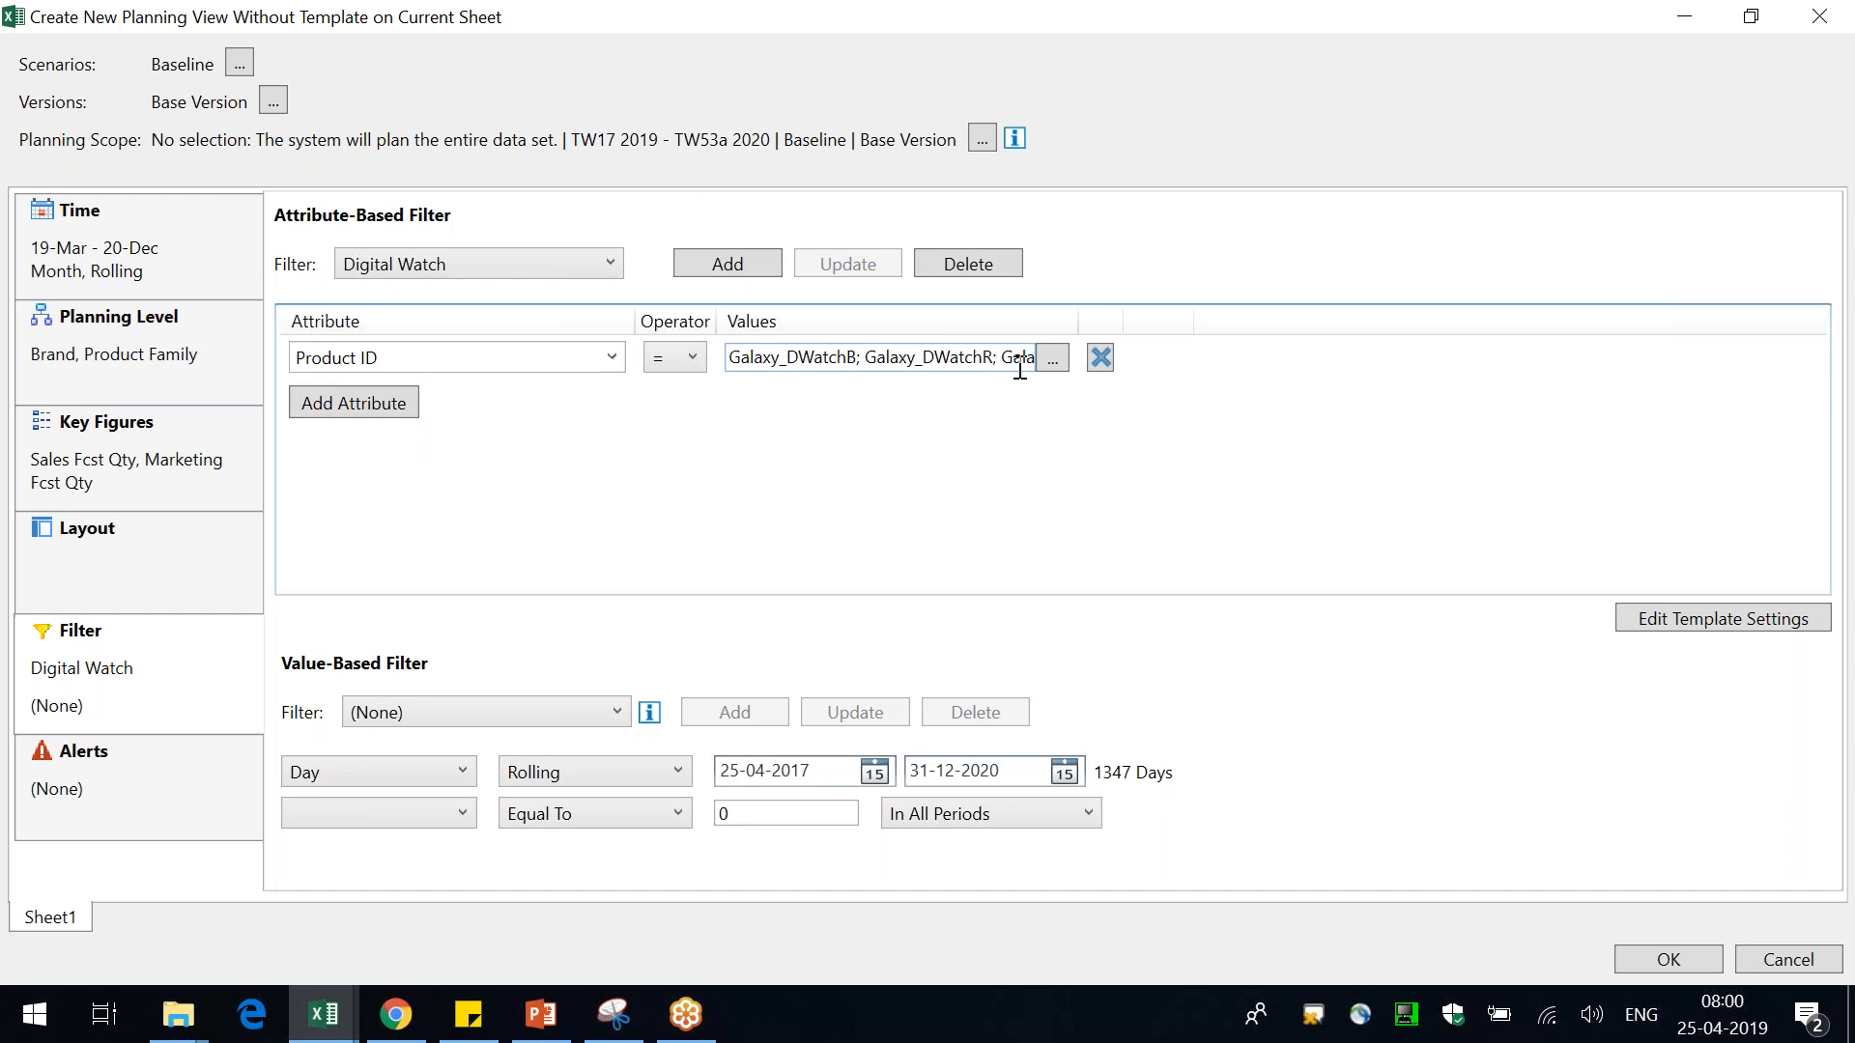
{"action": "left_click", "coordinate": [478, 262]}
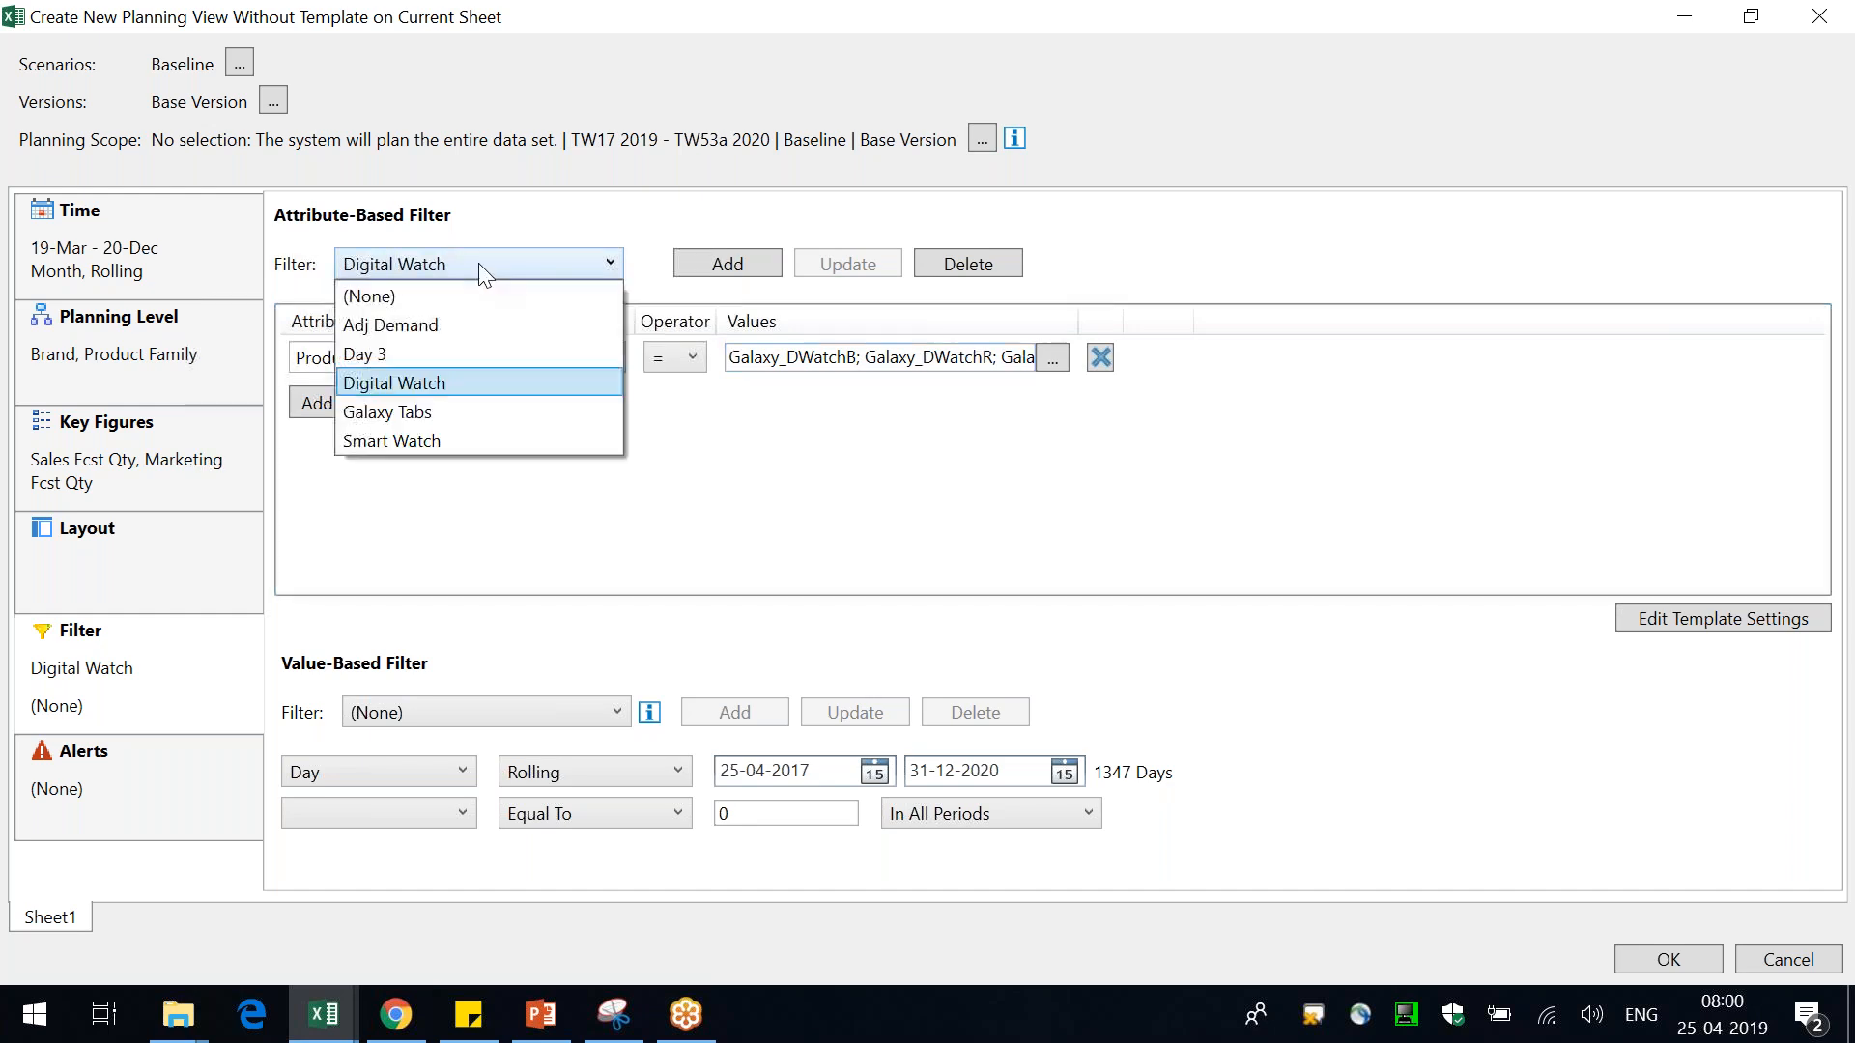
{"action": "left_click", "coordinate": [402, 353]}
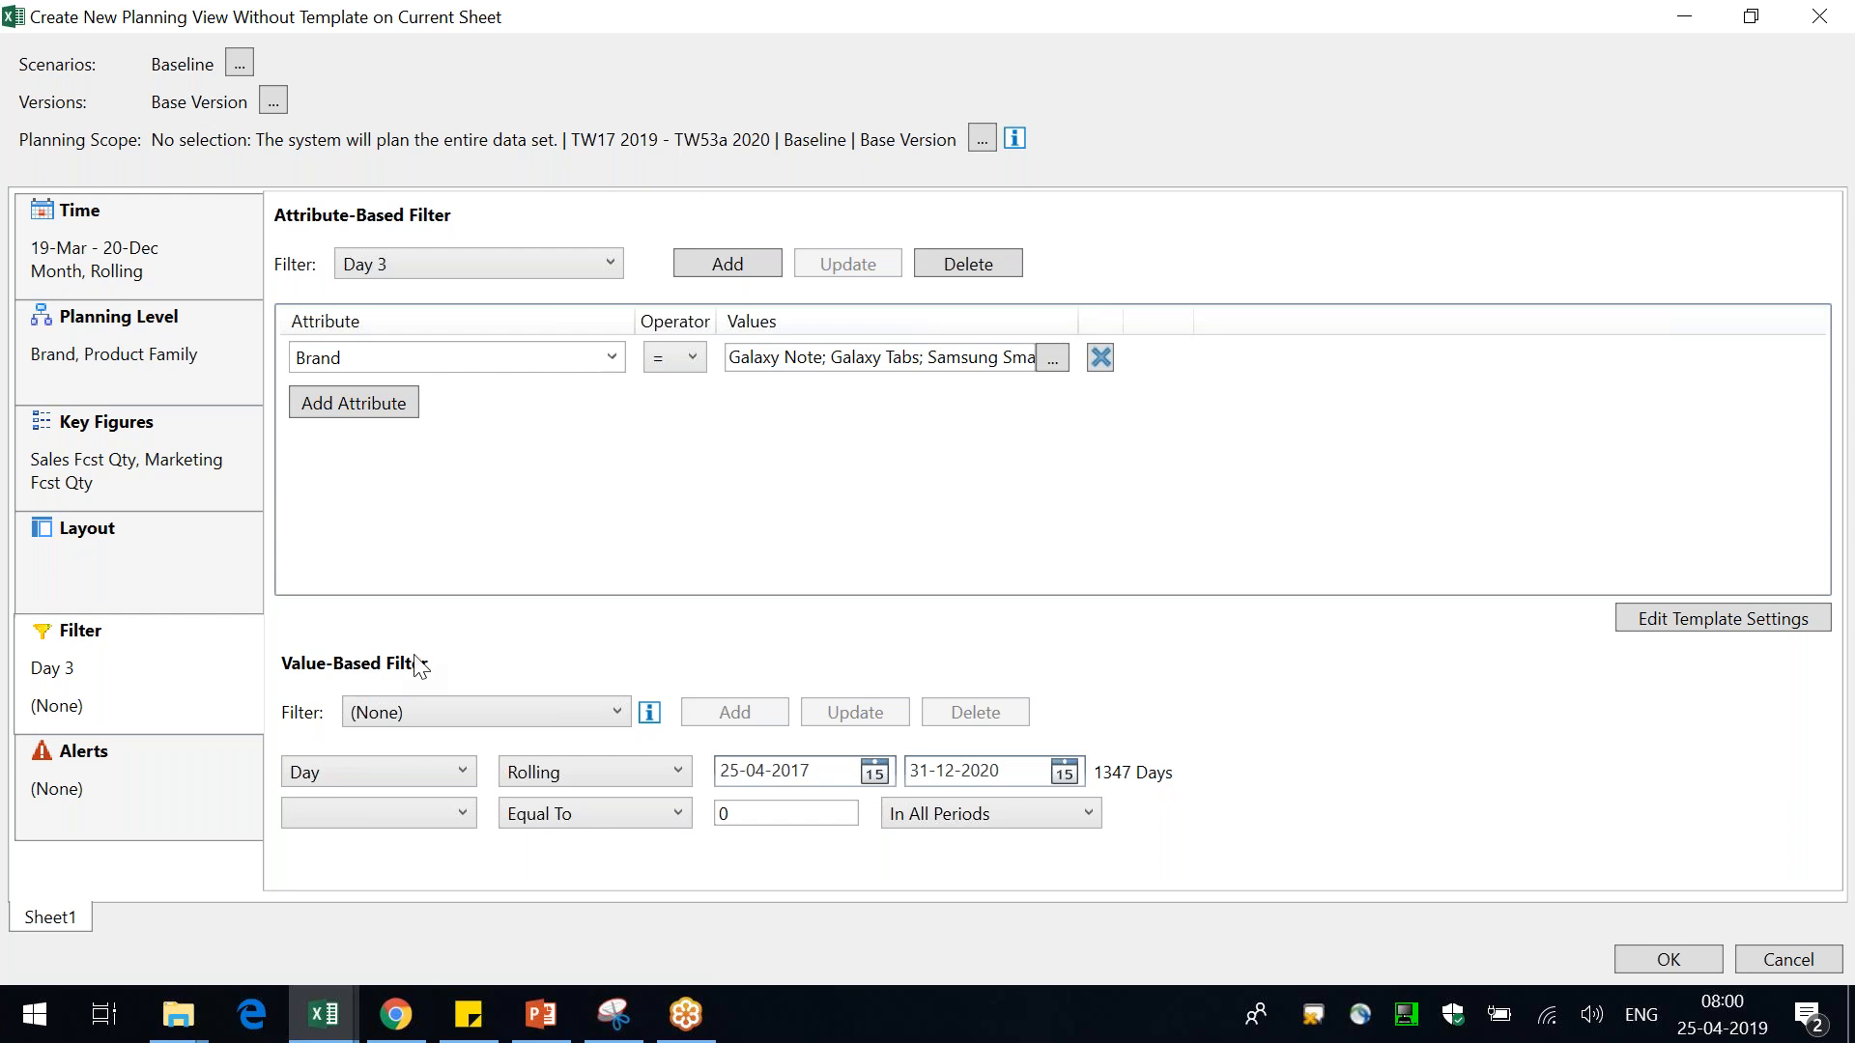
Set the value-based filter's time period to Month
{"action": "left_click", "coordinate": [408, 773]}
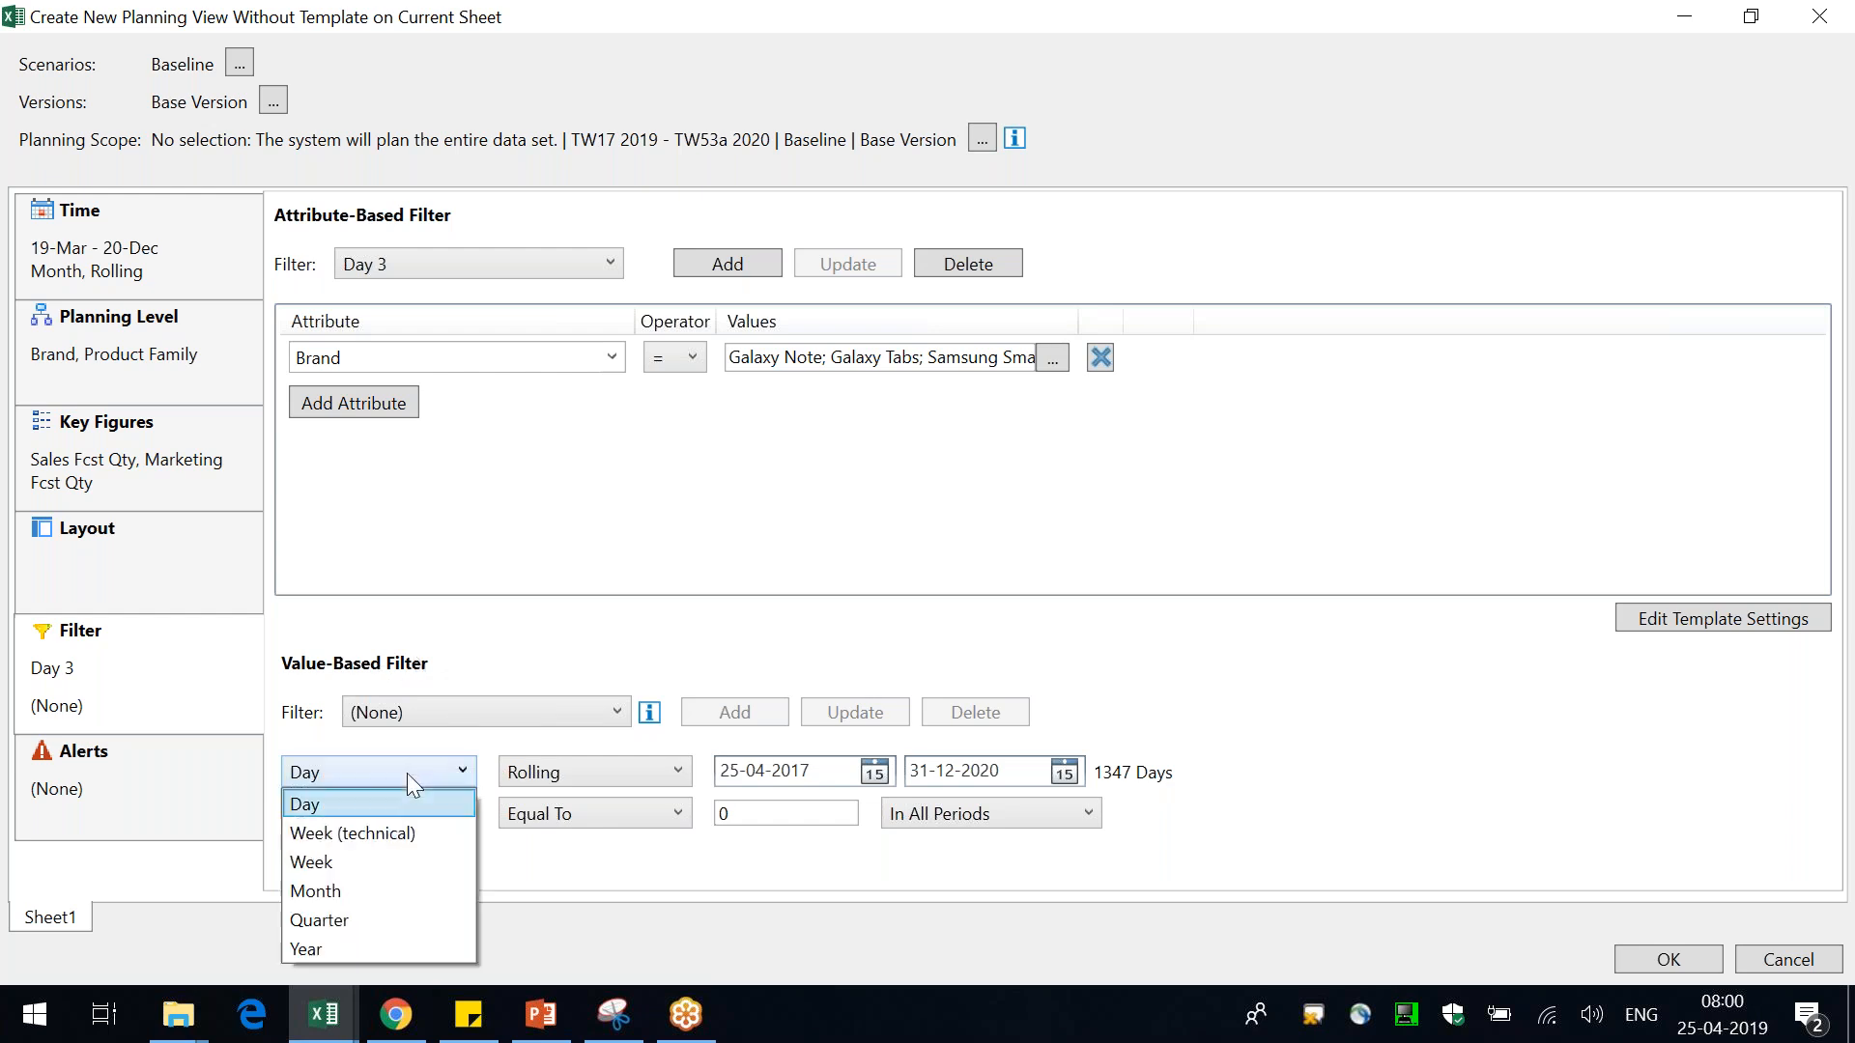
{"action": "left_click", "coordinate": [369, 888]}
{"action": "left_click", "coordinate": [882, 777]}
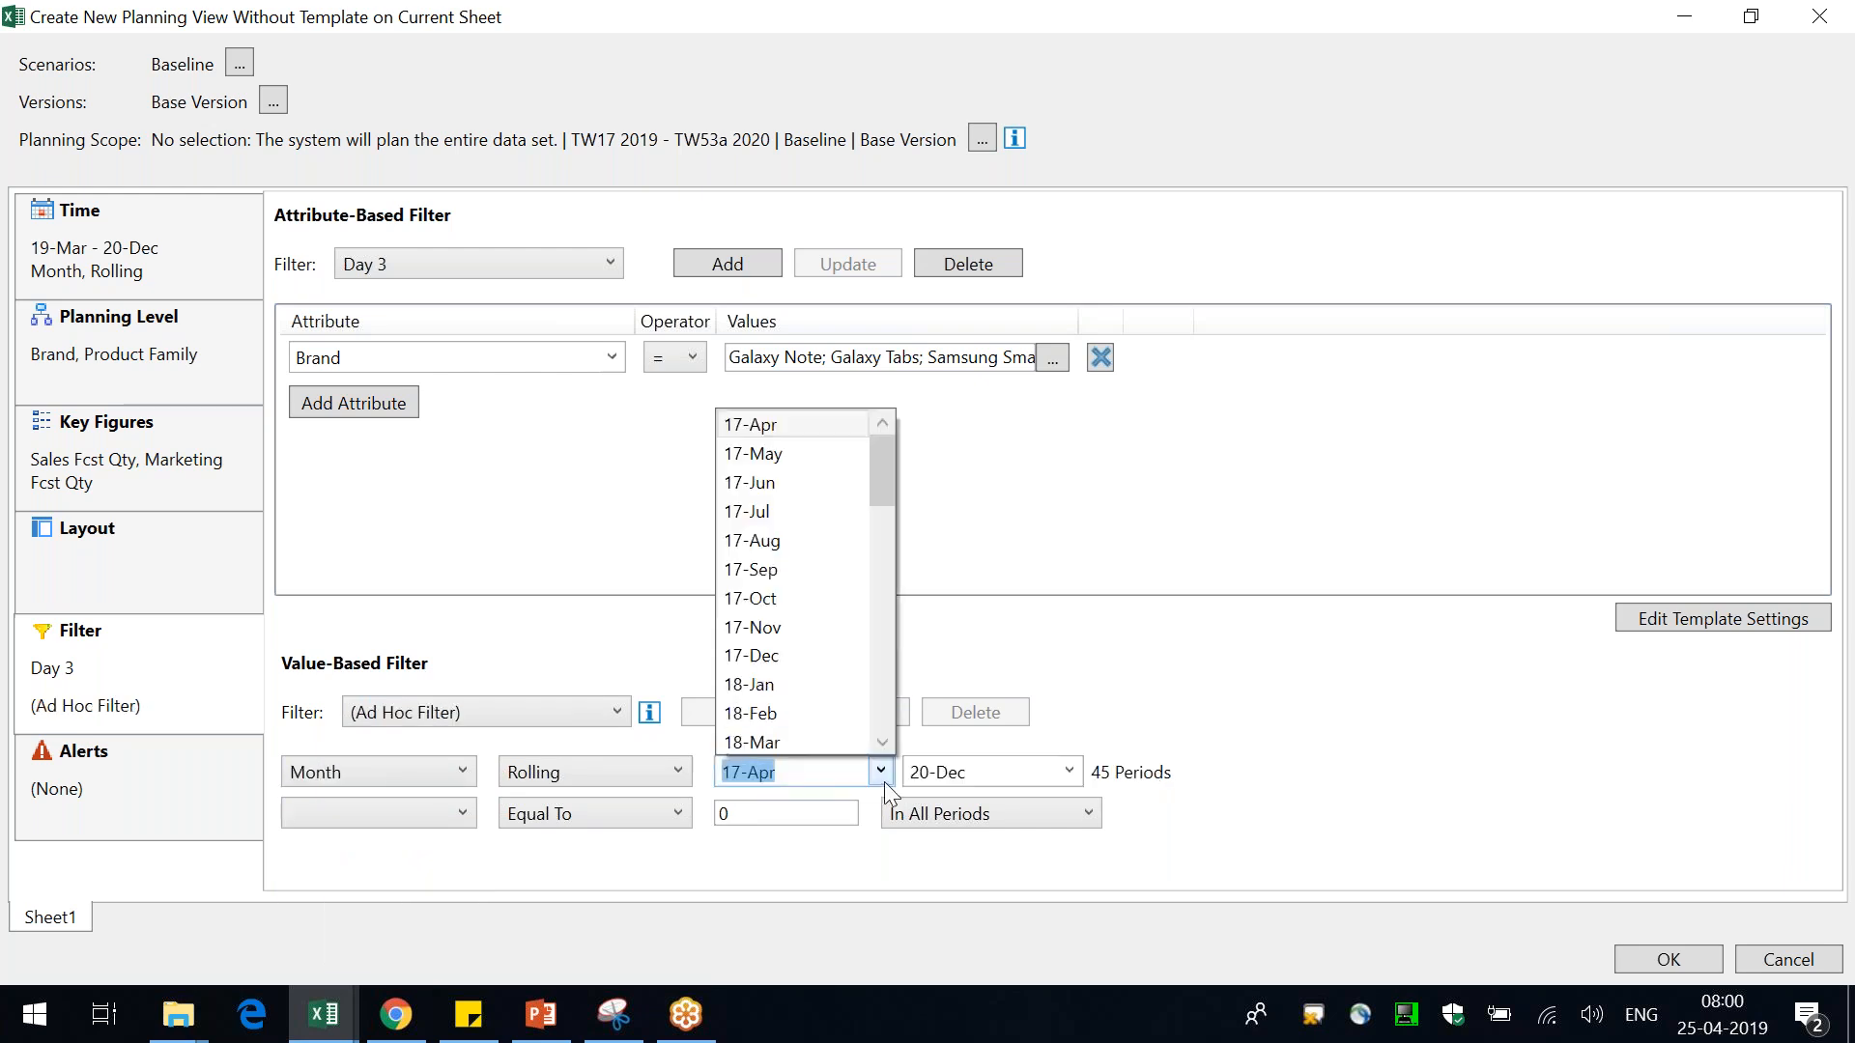
{"action": "left_click", "coordinate": [1212, 551]}
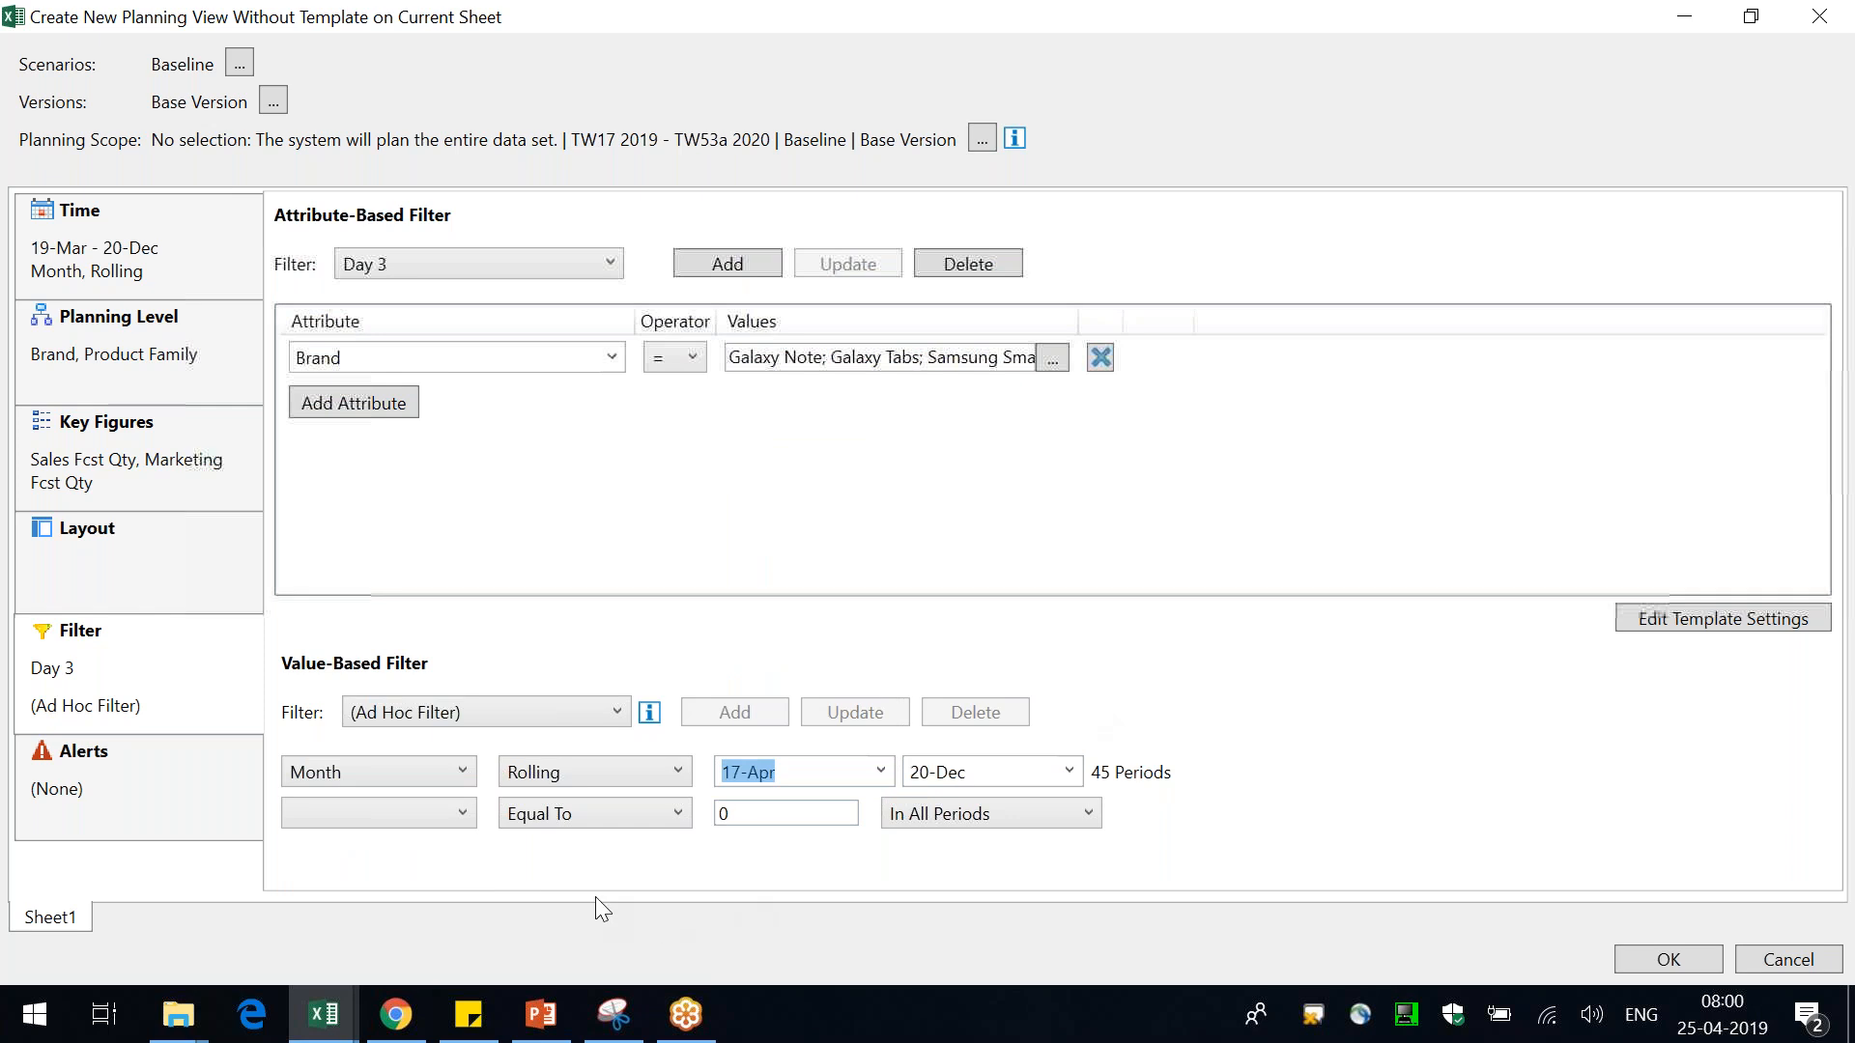
Set the value-based filter's key figure to Marketing Fcst Qty
{"action": "left_click", "coordinate": [437, 824]}
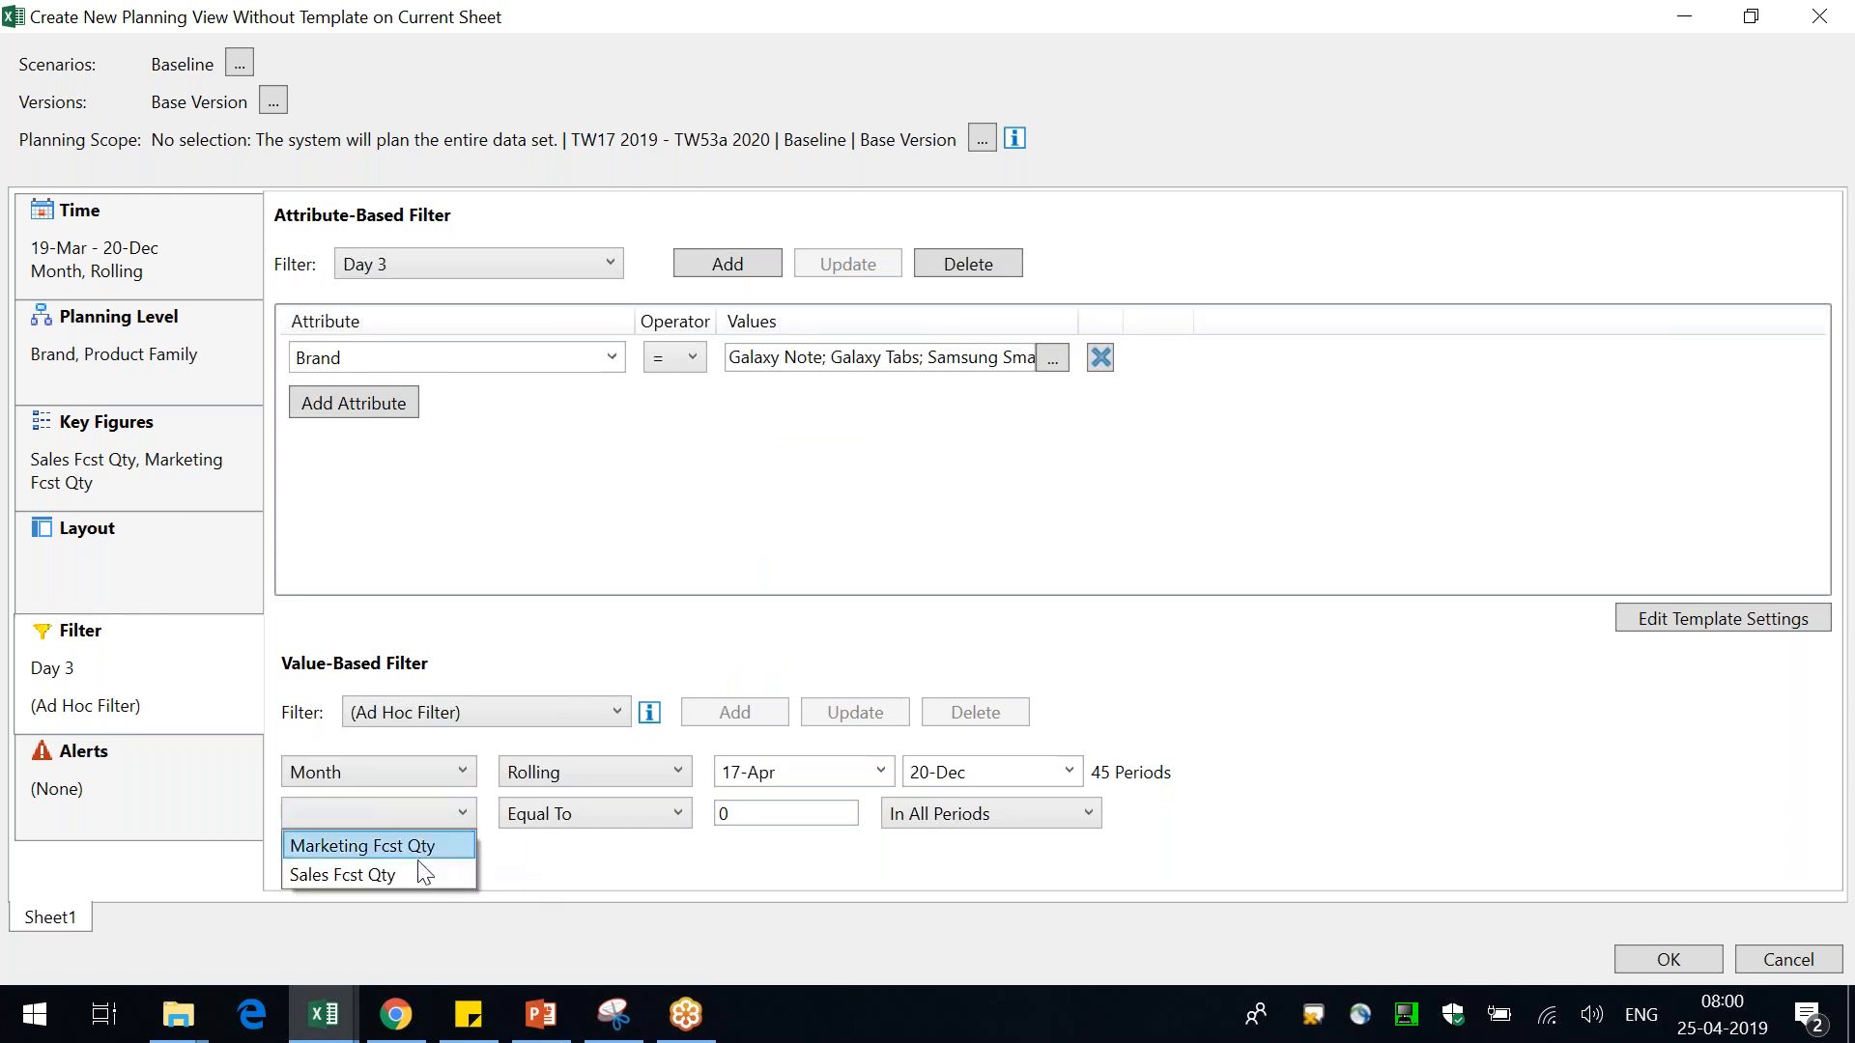
{"action": "left_click", "coordinate": [547, 861]}
{"action": "left_click", "coordinate": [135, 468]}
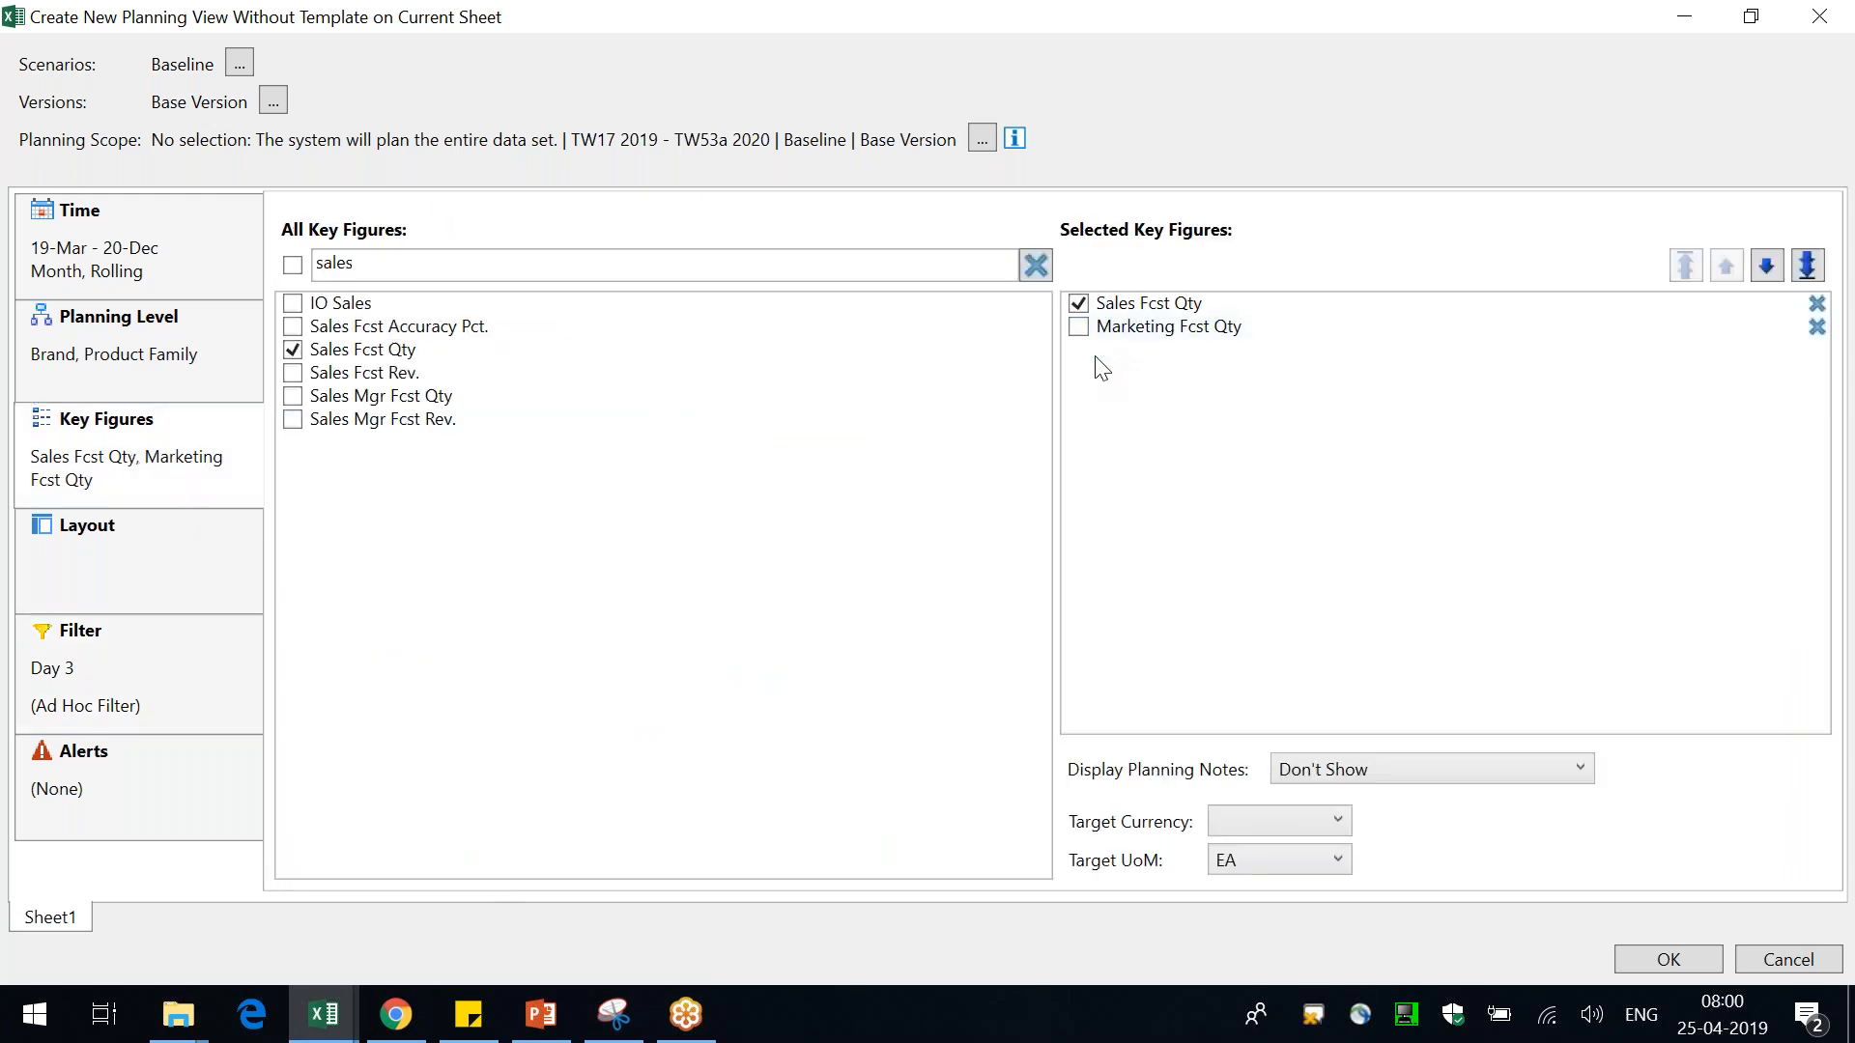
{"action": "left_click", "coordinate": [158, 654]}
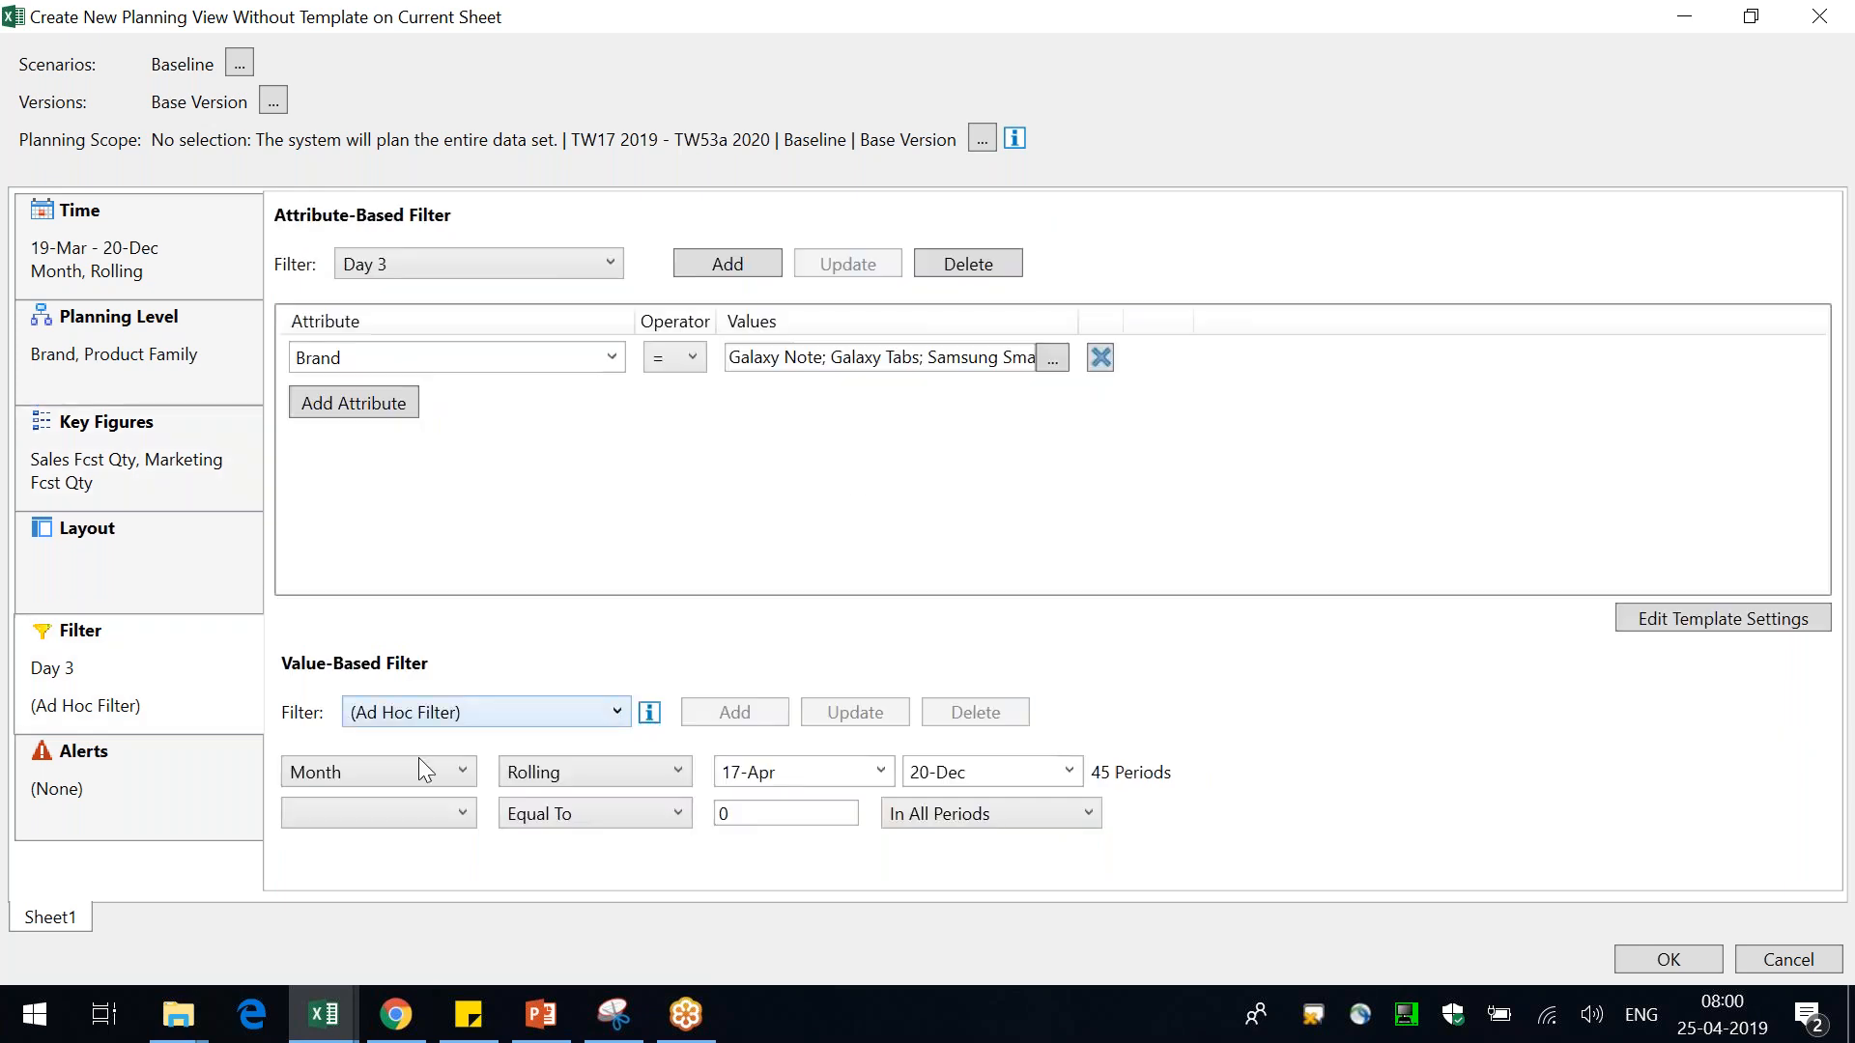
{"action": "left_click", "coordinate": [421, 813]}
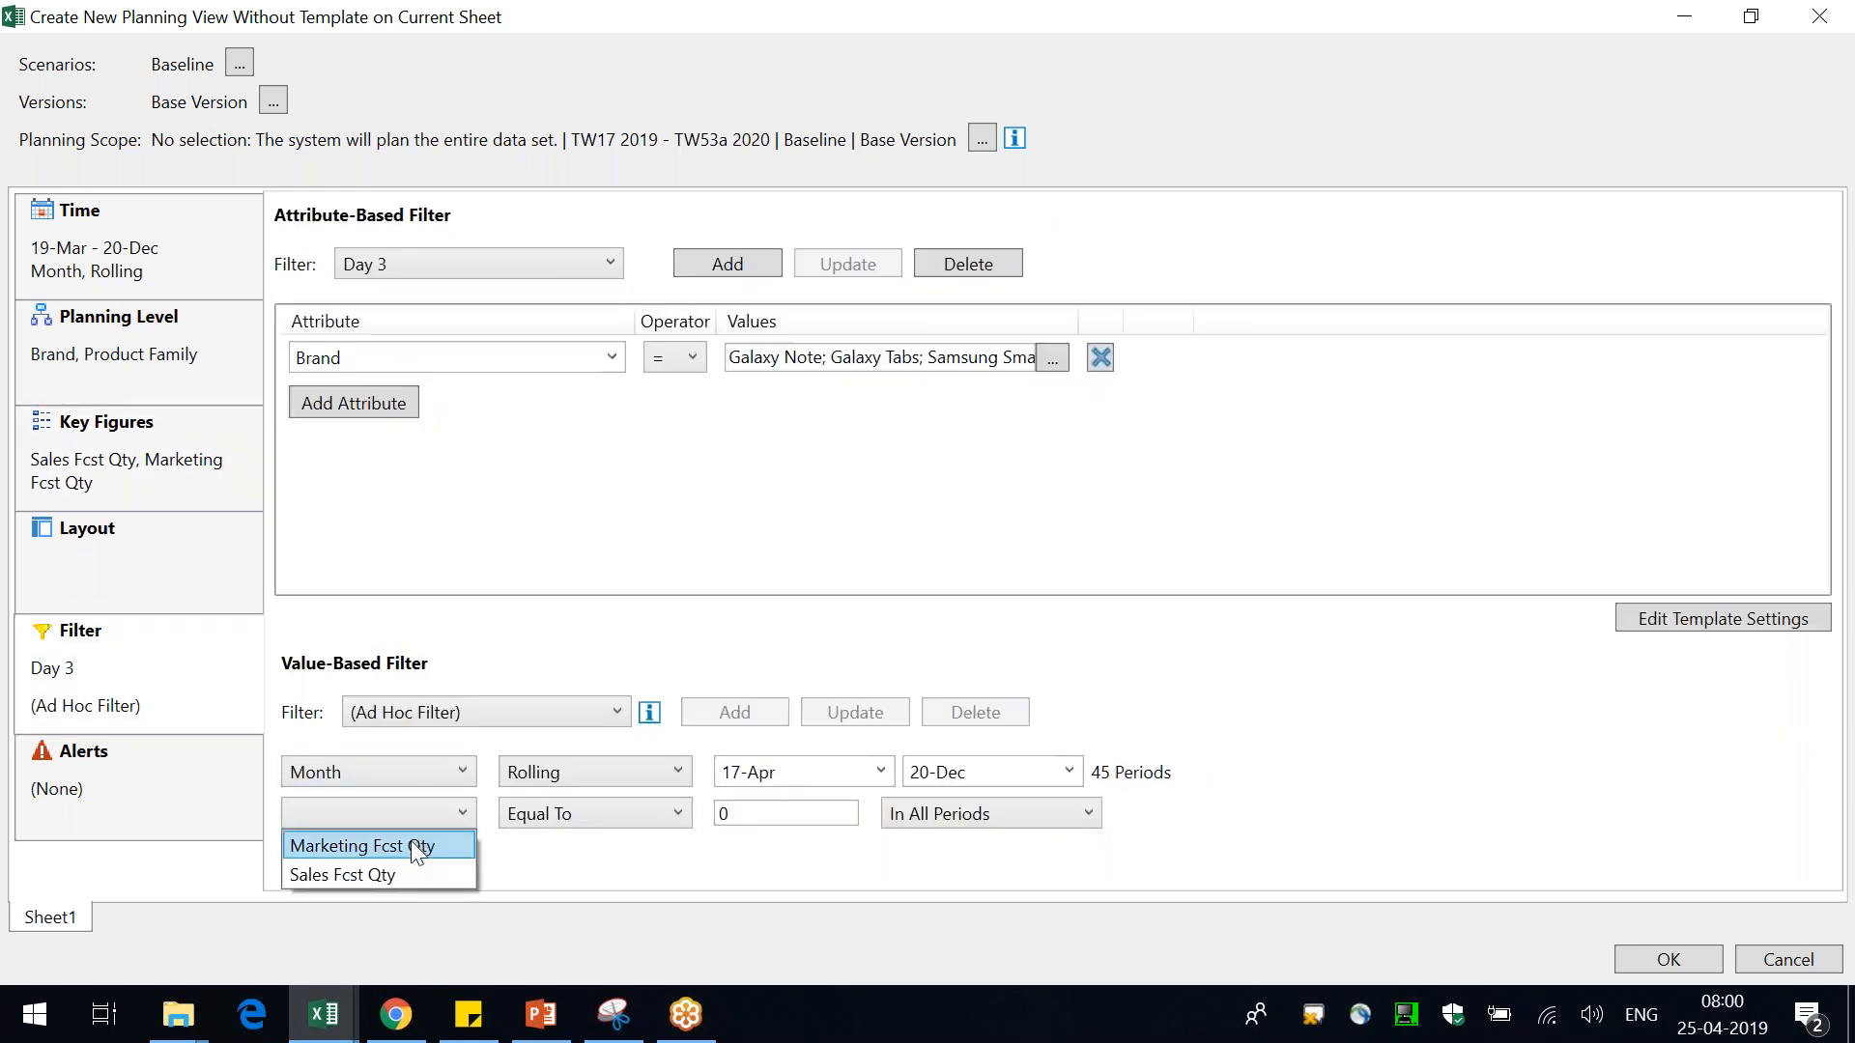
{"action": "left_click", "coordinate": [410, 842]}
Set the value-based filter condition to Greater Than 1000 for Marketing Fcst Qty
{"action": "left_click", "coordinate": [547, 827]}
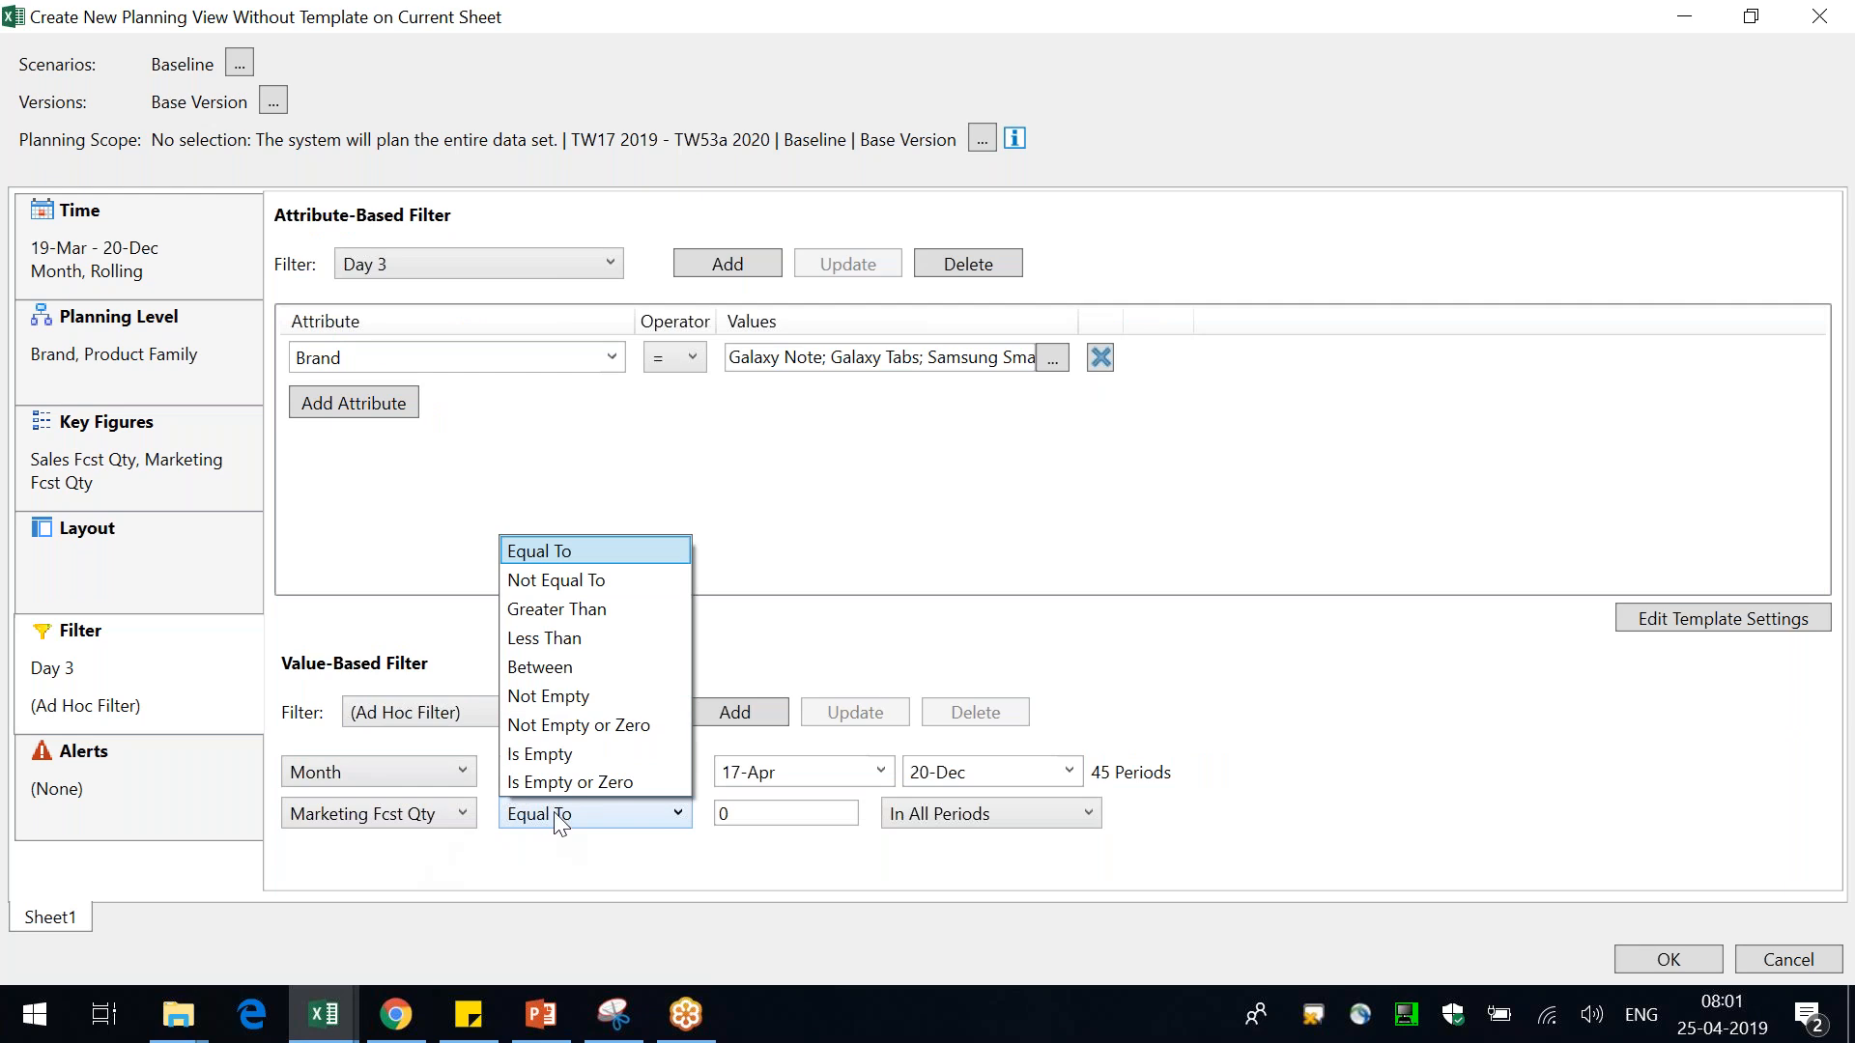
{"action": "left_click", "coordinate": [647, 610]}
{"action": "left_click", "coordinate": [811, 816]}
{"action": "key", "text": "BackSpace"}
{"action": "type", "text": "1000"}
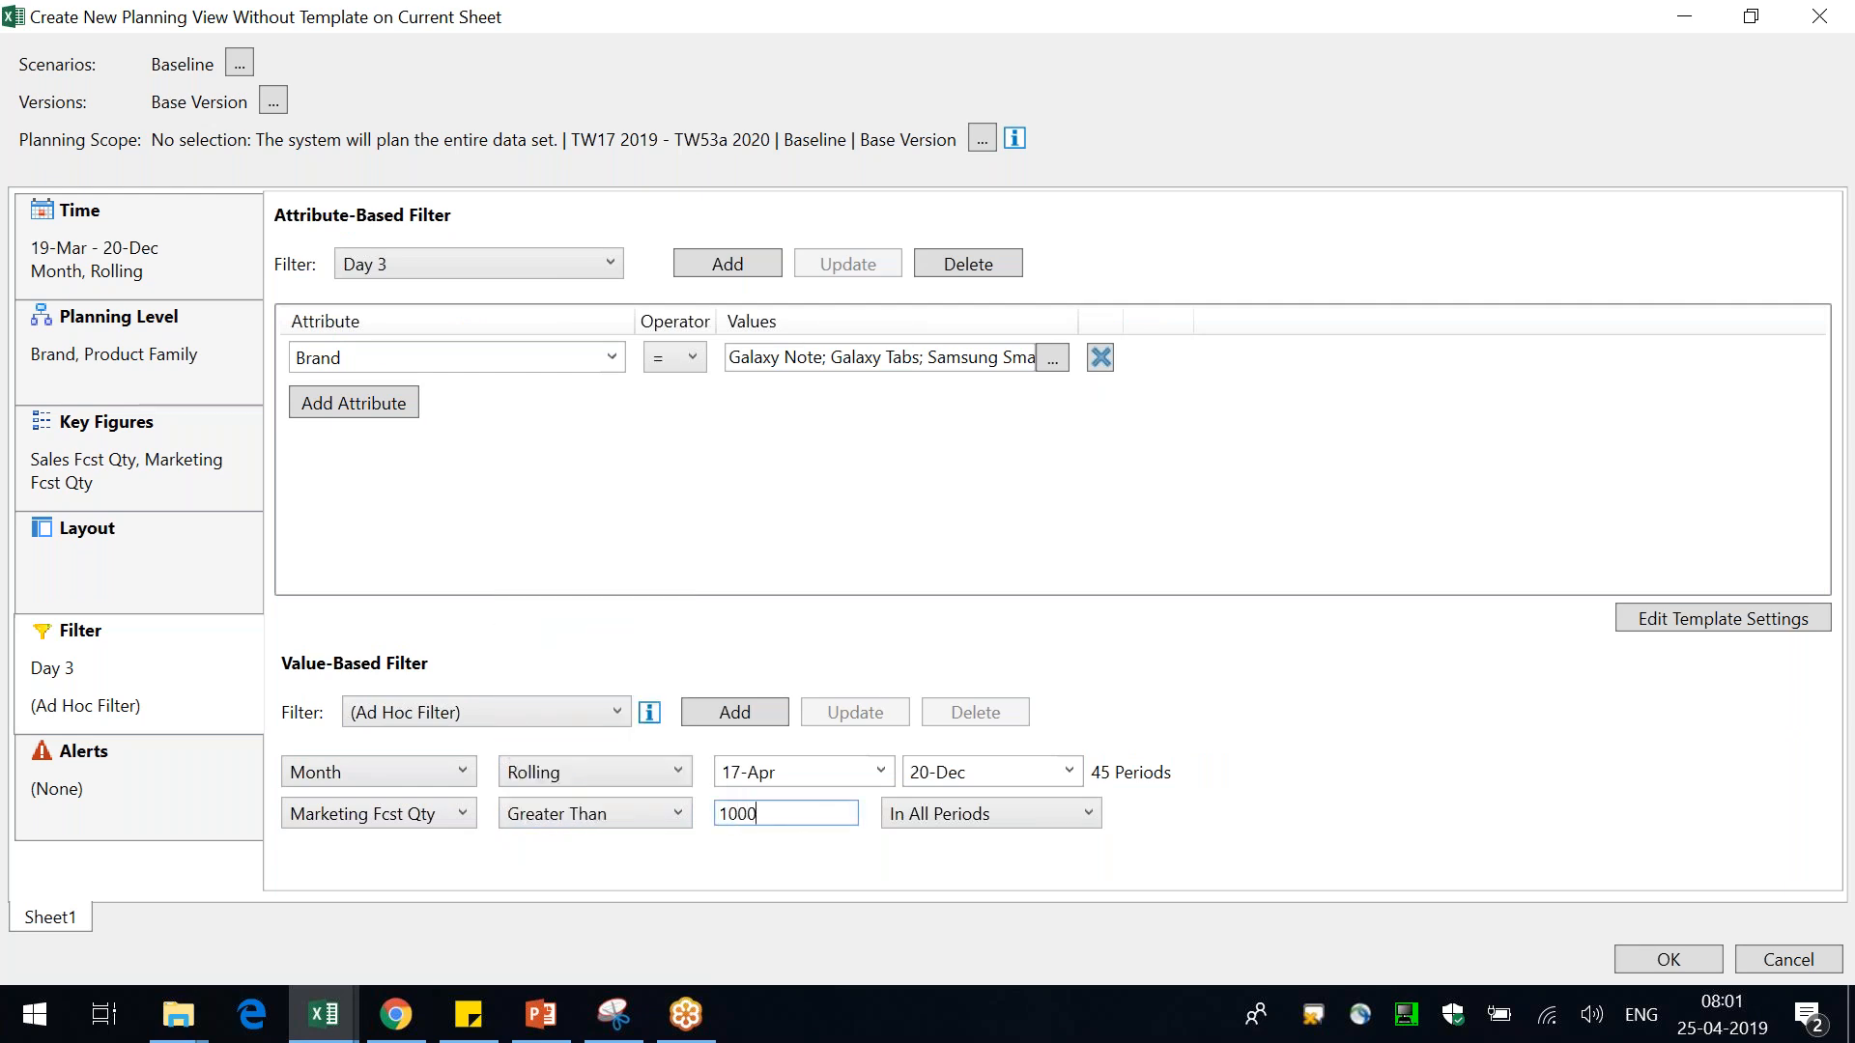
{"action": "left_click", "coordinate": [1324, 785]}
Add an alert line and open its base calculation list
{"action": "left_click", "coordinate": [155, 808]}
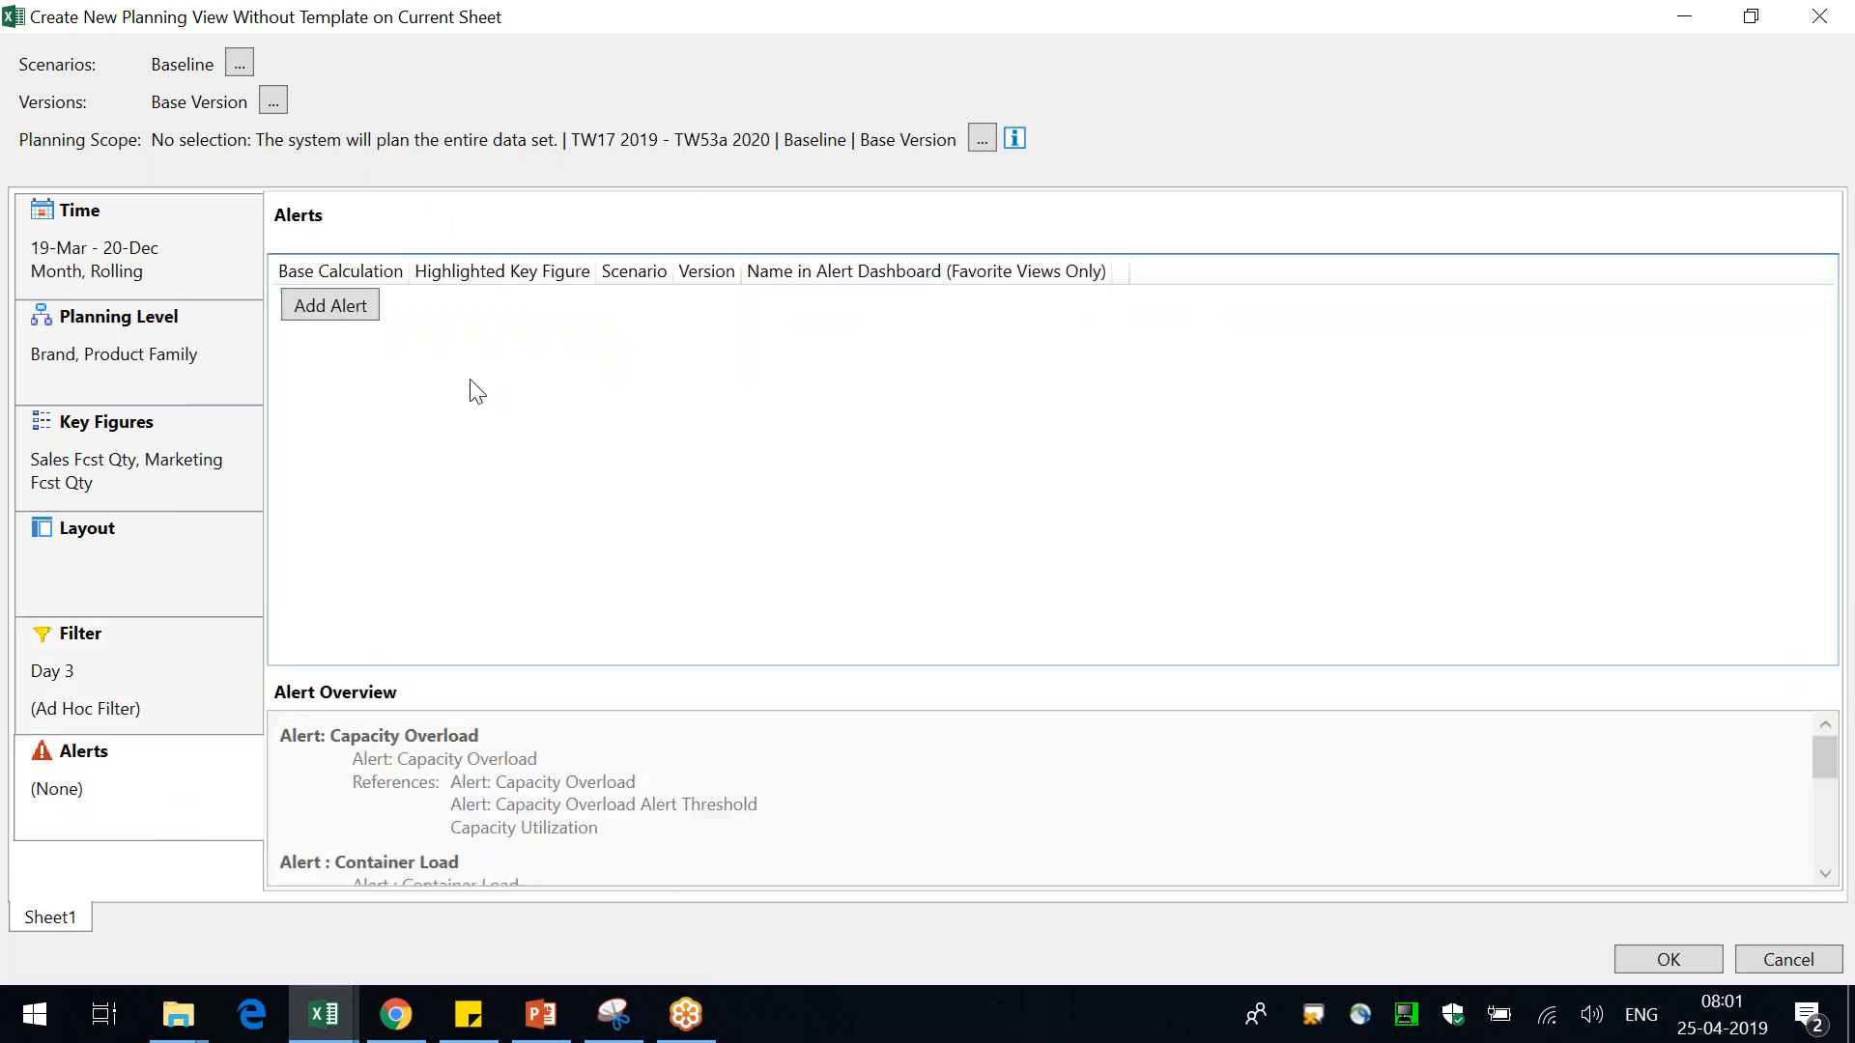
{"action": "left_click", "coordinate": [326, 308]}
{"action": "left_click", "coordinate": [362, 303]}
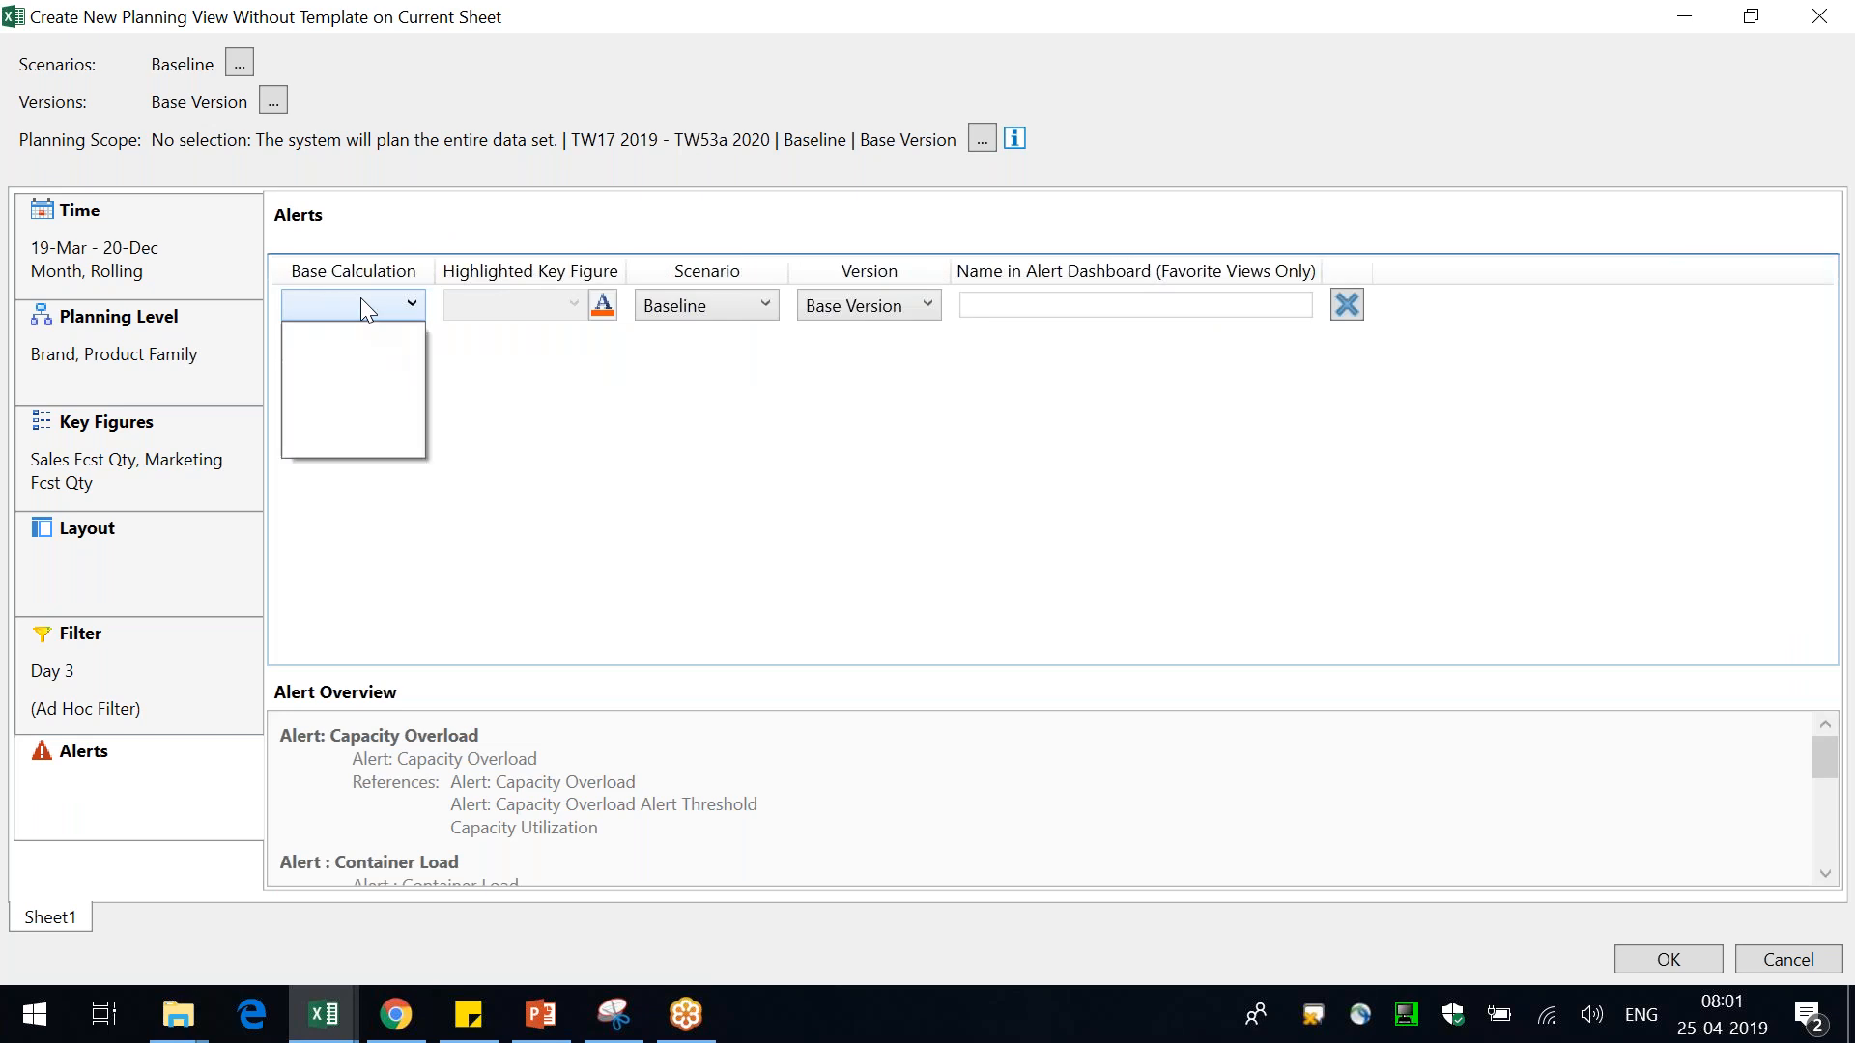
{"action": "left_click", "coordinate": [573, 448]}
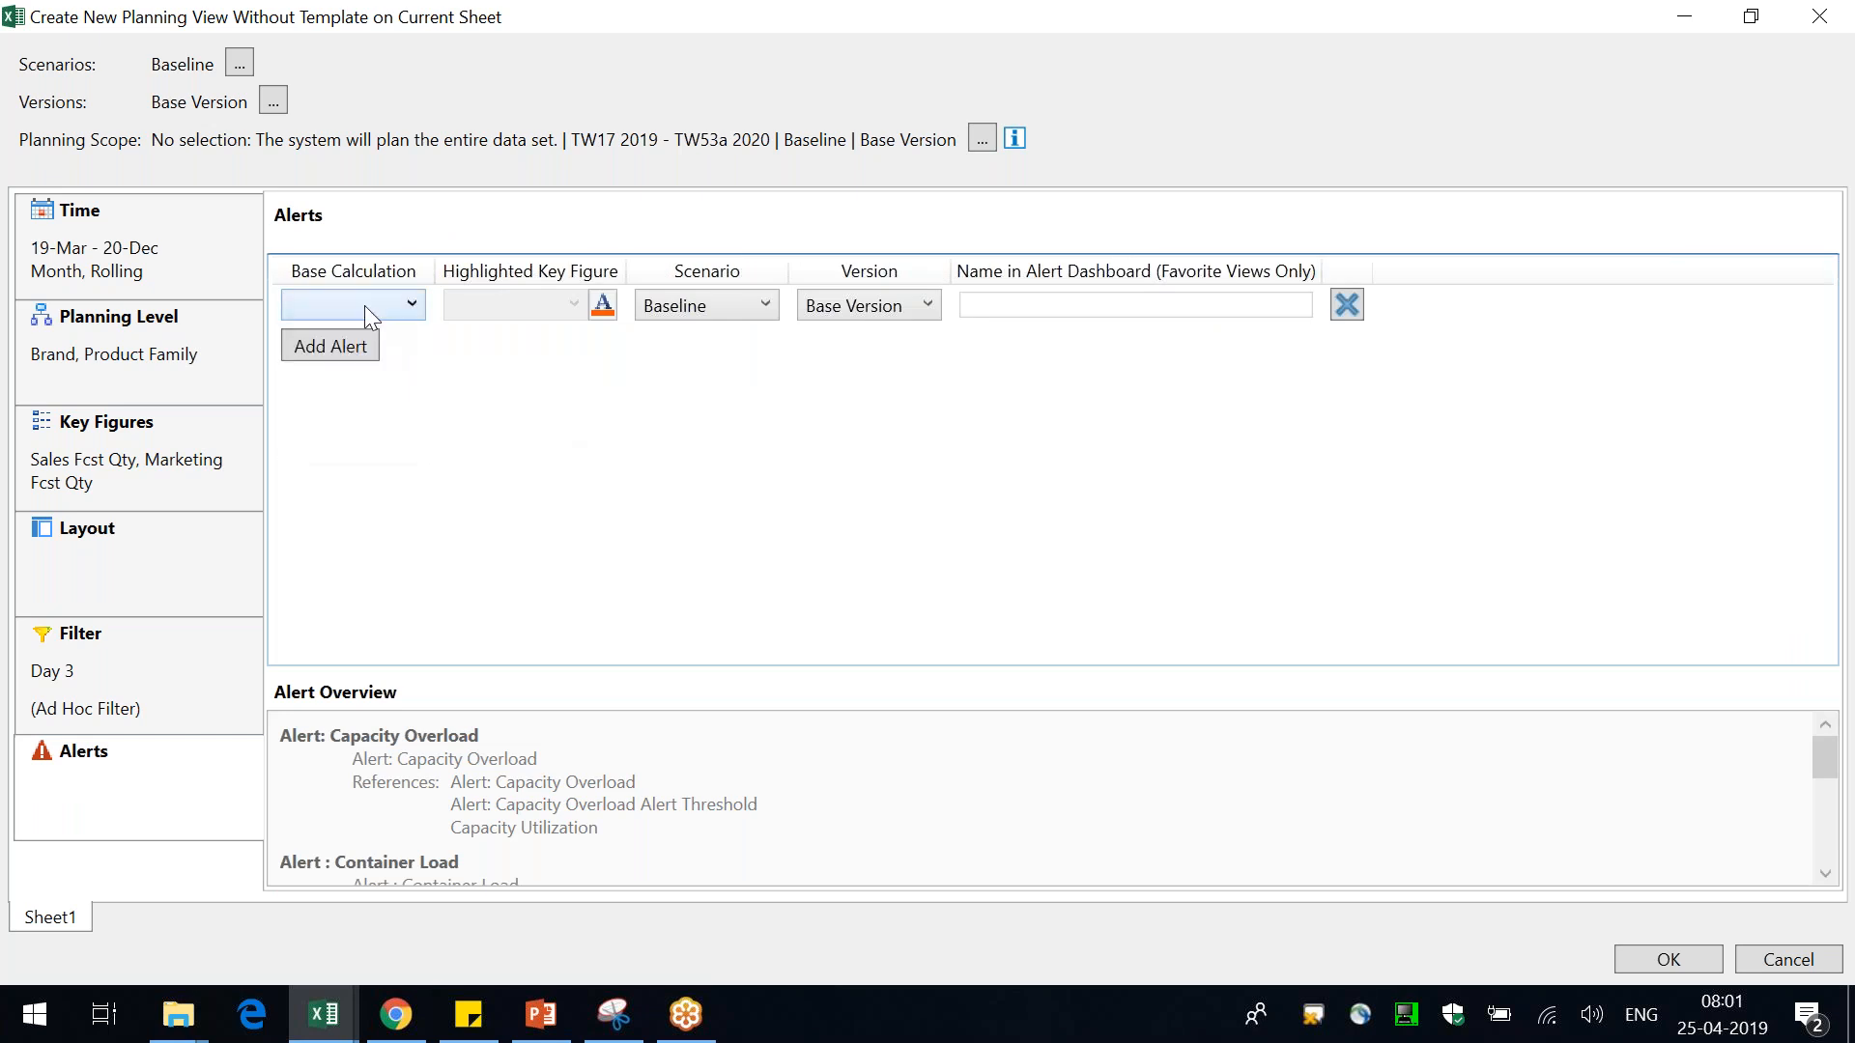
{"action": "left_click", "coordinate": [363, 305]}
{"action": "left_click", "coordinate": [578, 430]}
{"action": "left_click", "coordinate": [171, 366]}
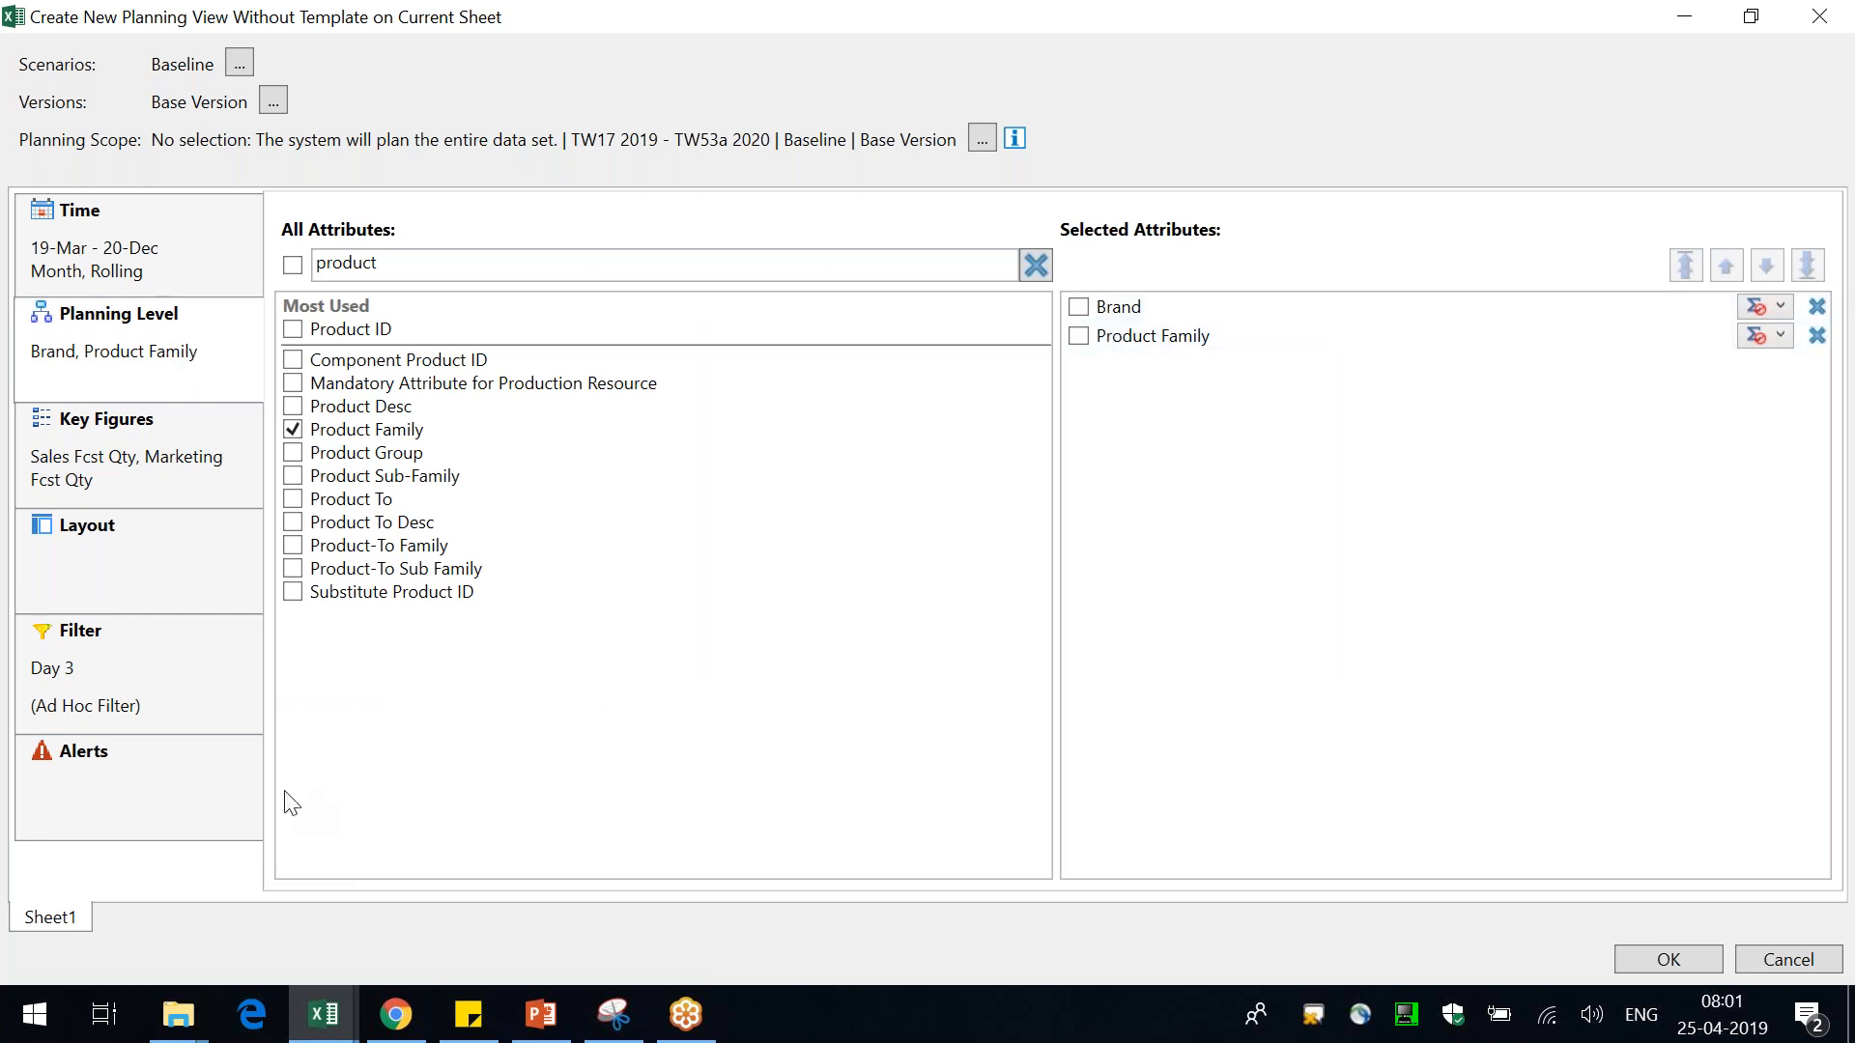
{"action": "left_click", "coordinate": [178, 787]}
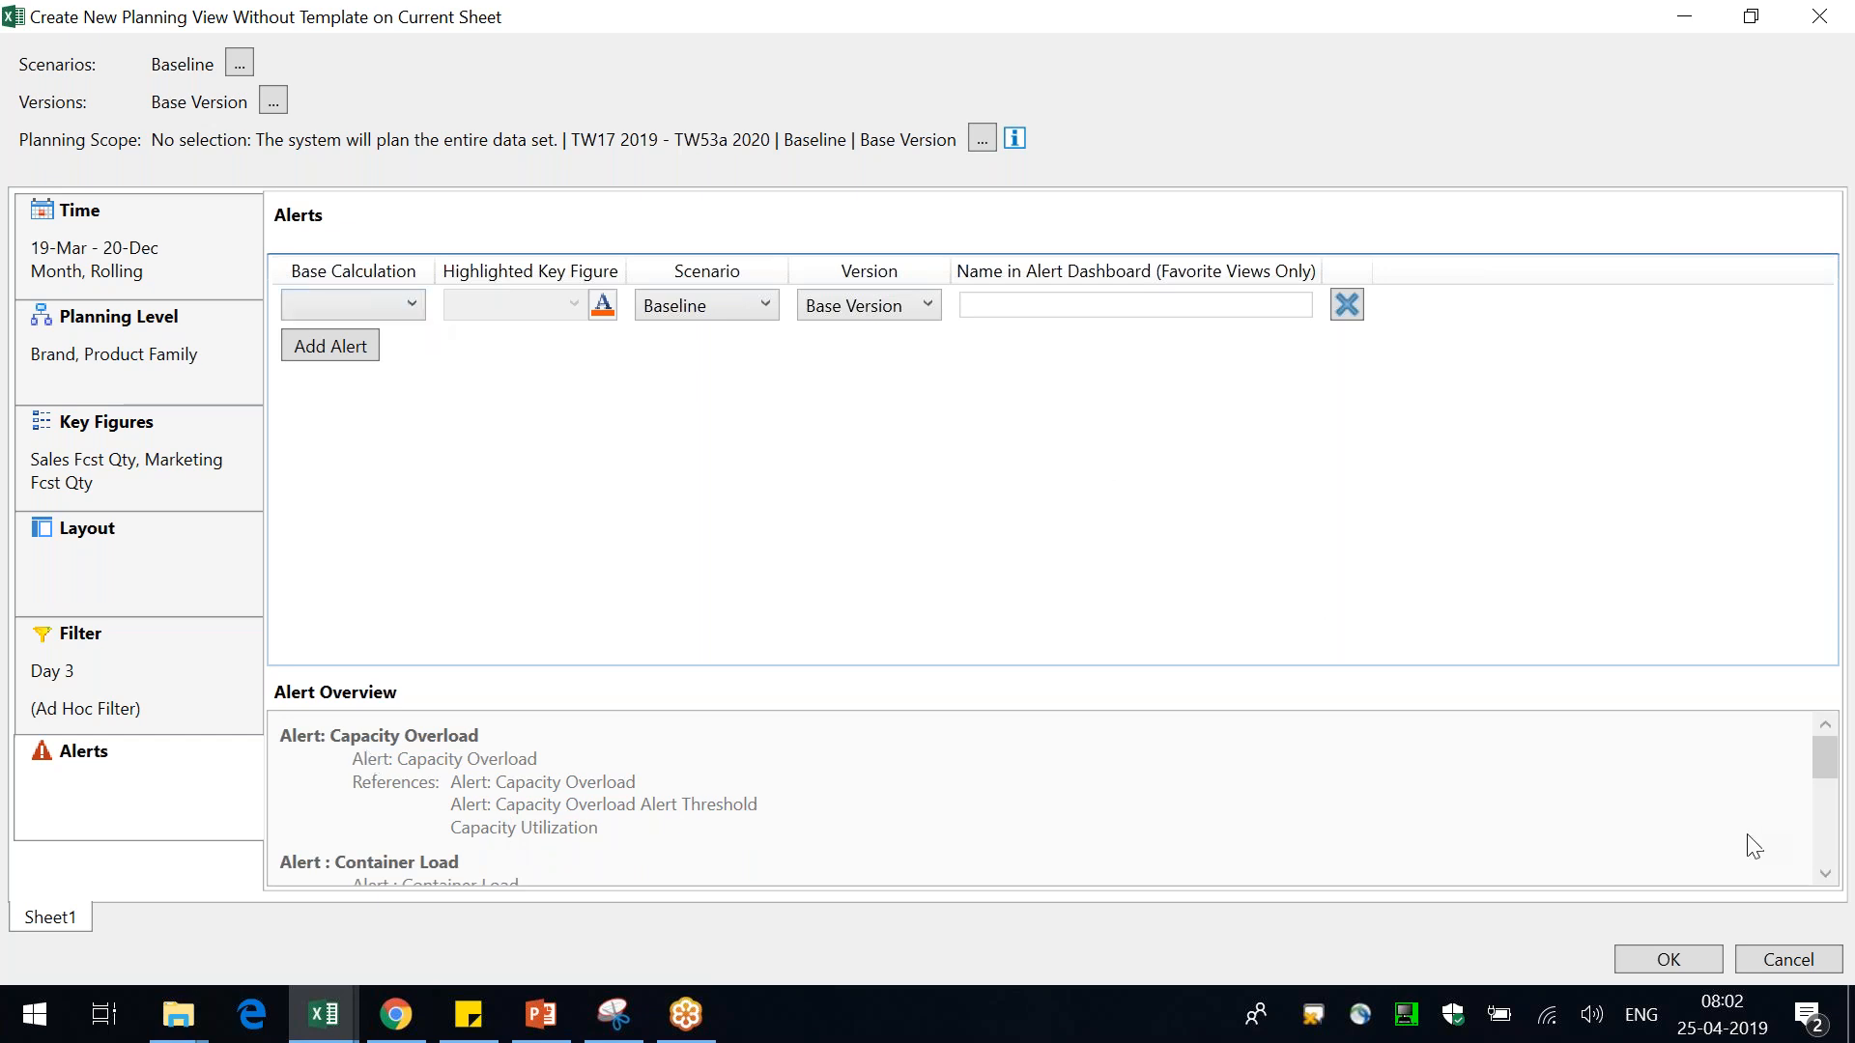
Scroll through the alert overview descriptions
{"action": "left_click", "coordinate": [1825, 873]}
{"action": "left_click", "coordinate": [1825, 873]}
{"action": "left_click", "coordinate": [1825, 874]}
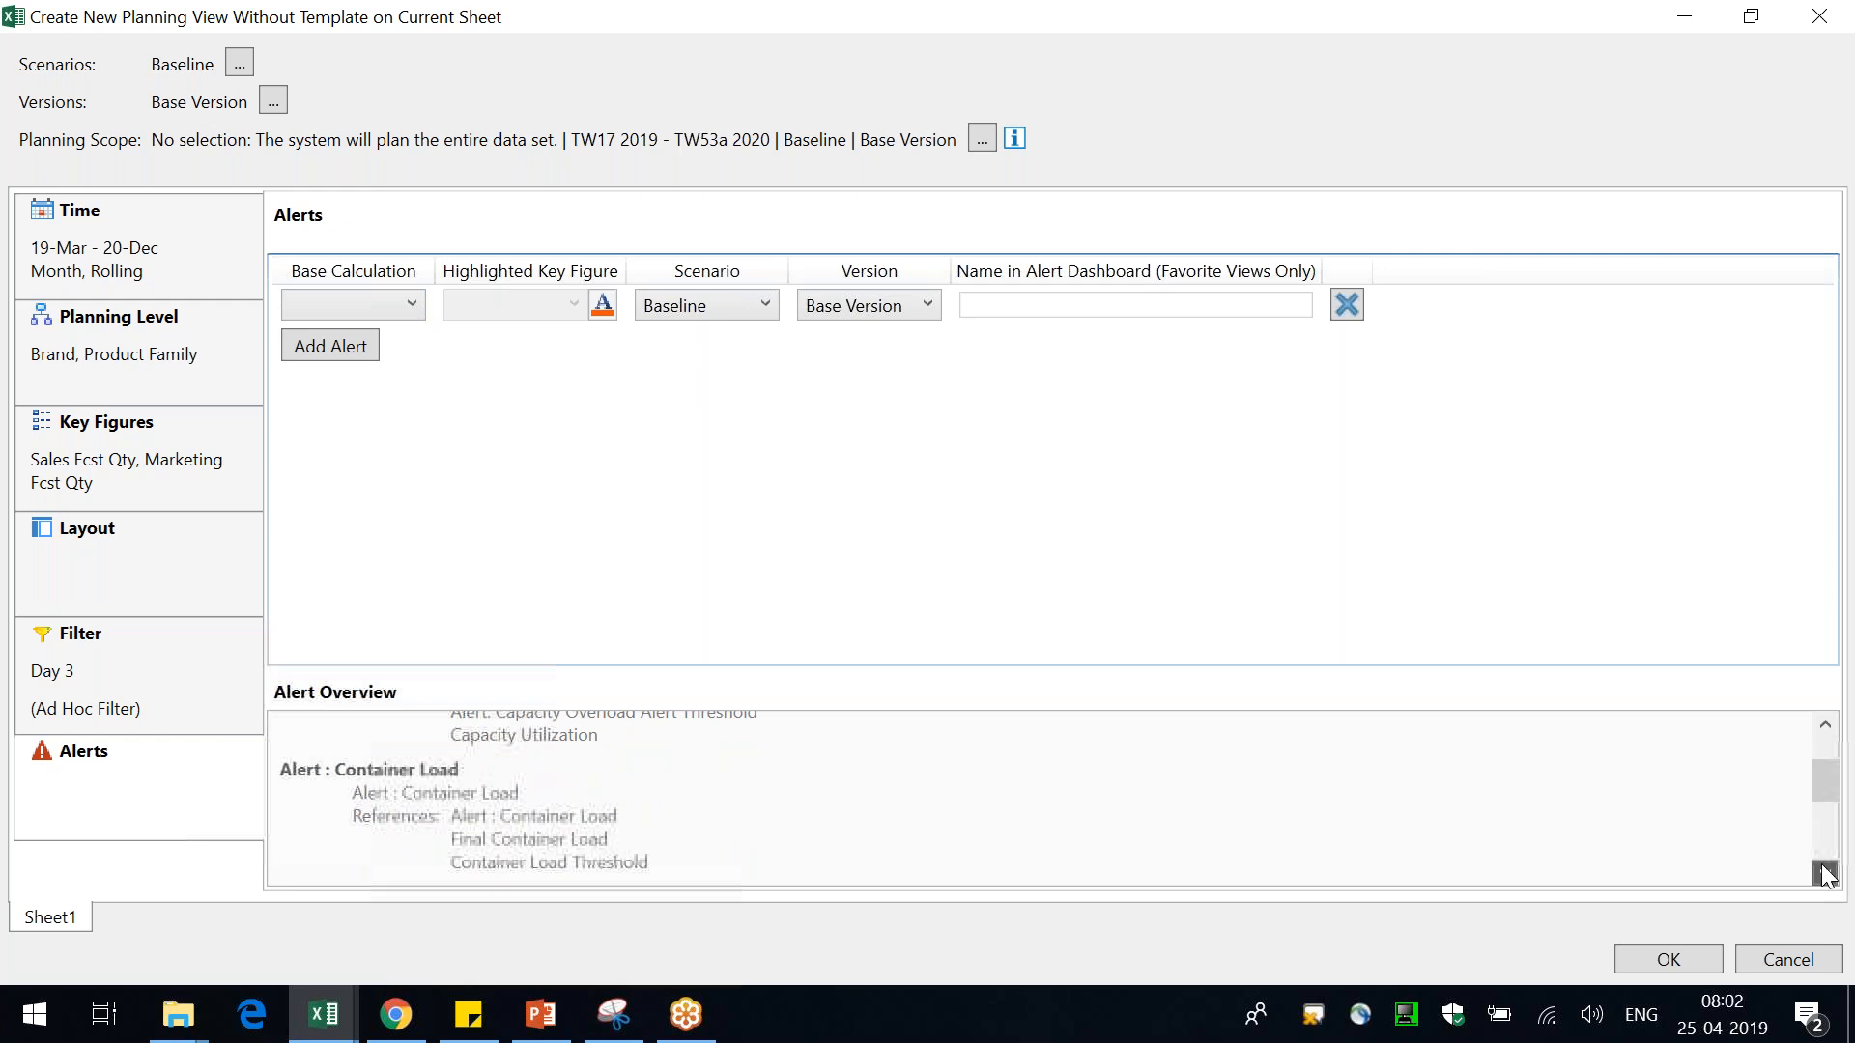
{"action": "left_click", "coordinate": [1825, 873]}
{"action": "left_click", "coordinate": [1825, 874]}
{"action": "left_click", "coordinate": [1825, 873]}
{"action": "left_click", "coordinate": [1825, 874]}
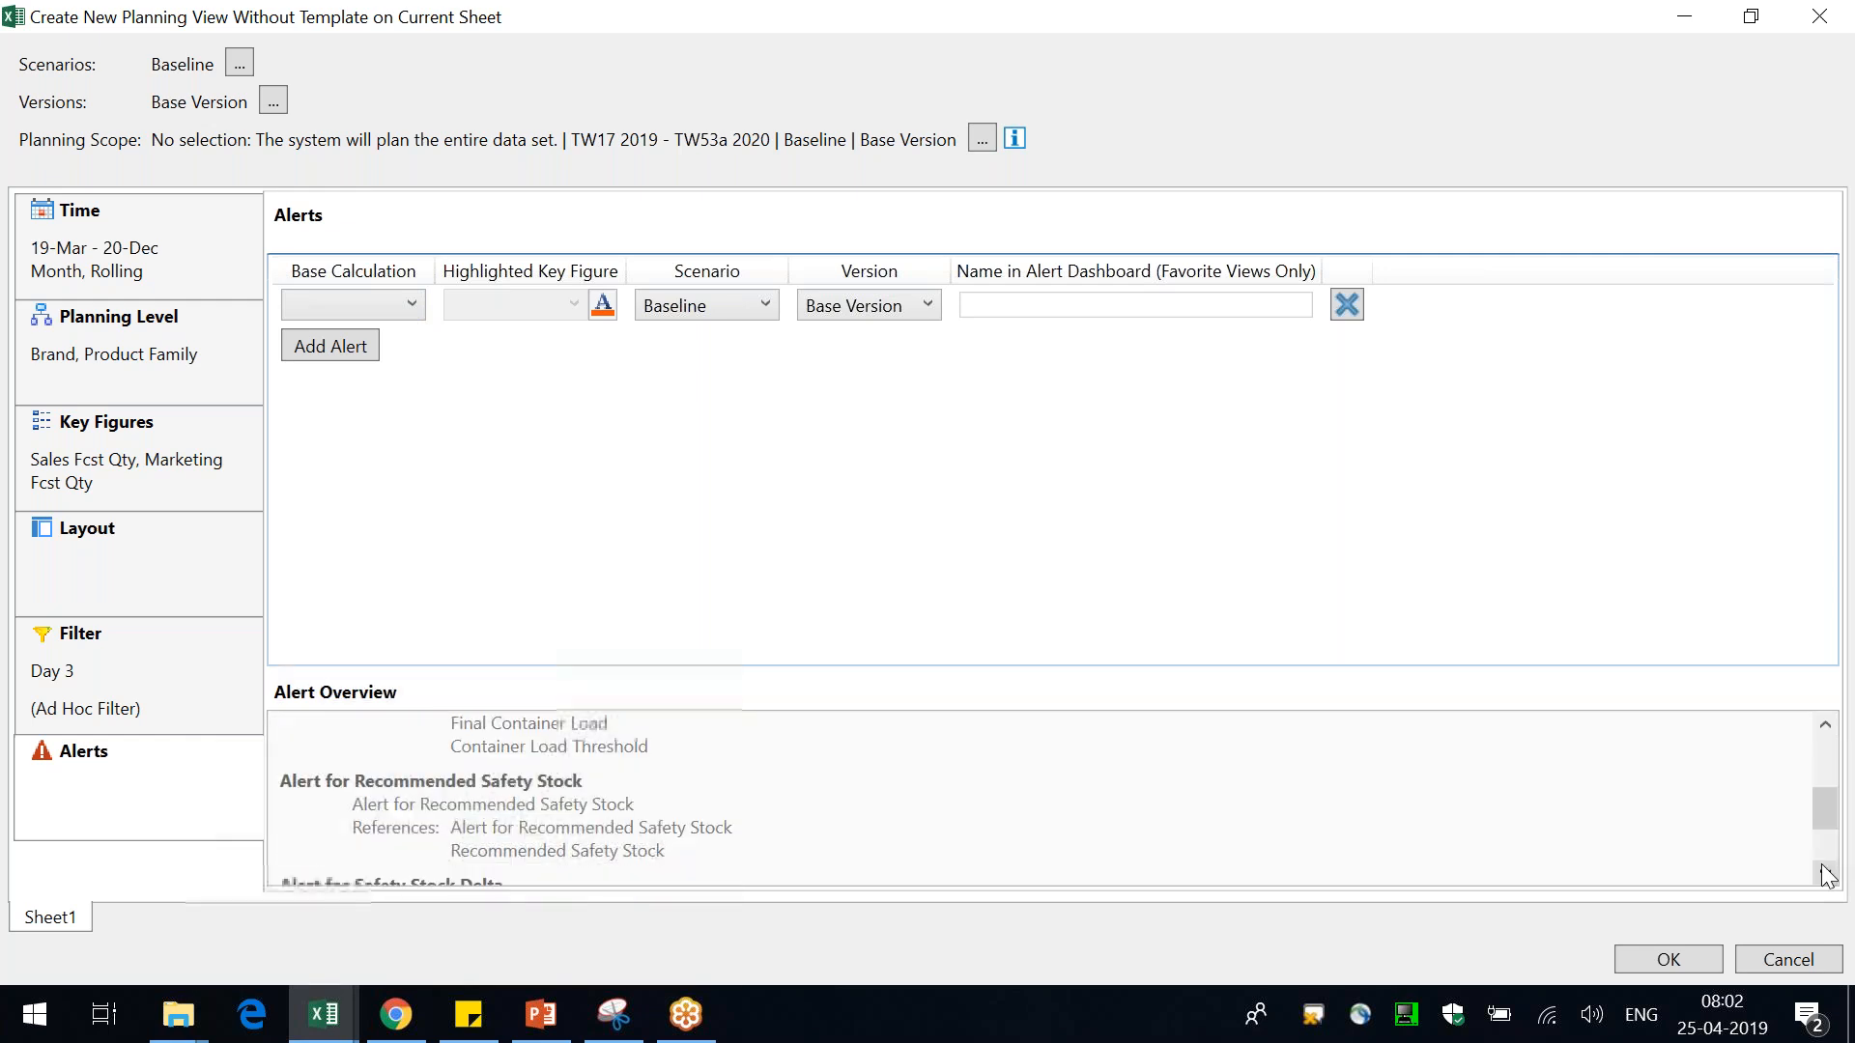
{"action": "left_click", "coordinate": [1509, 31]}
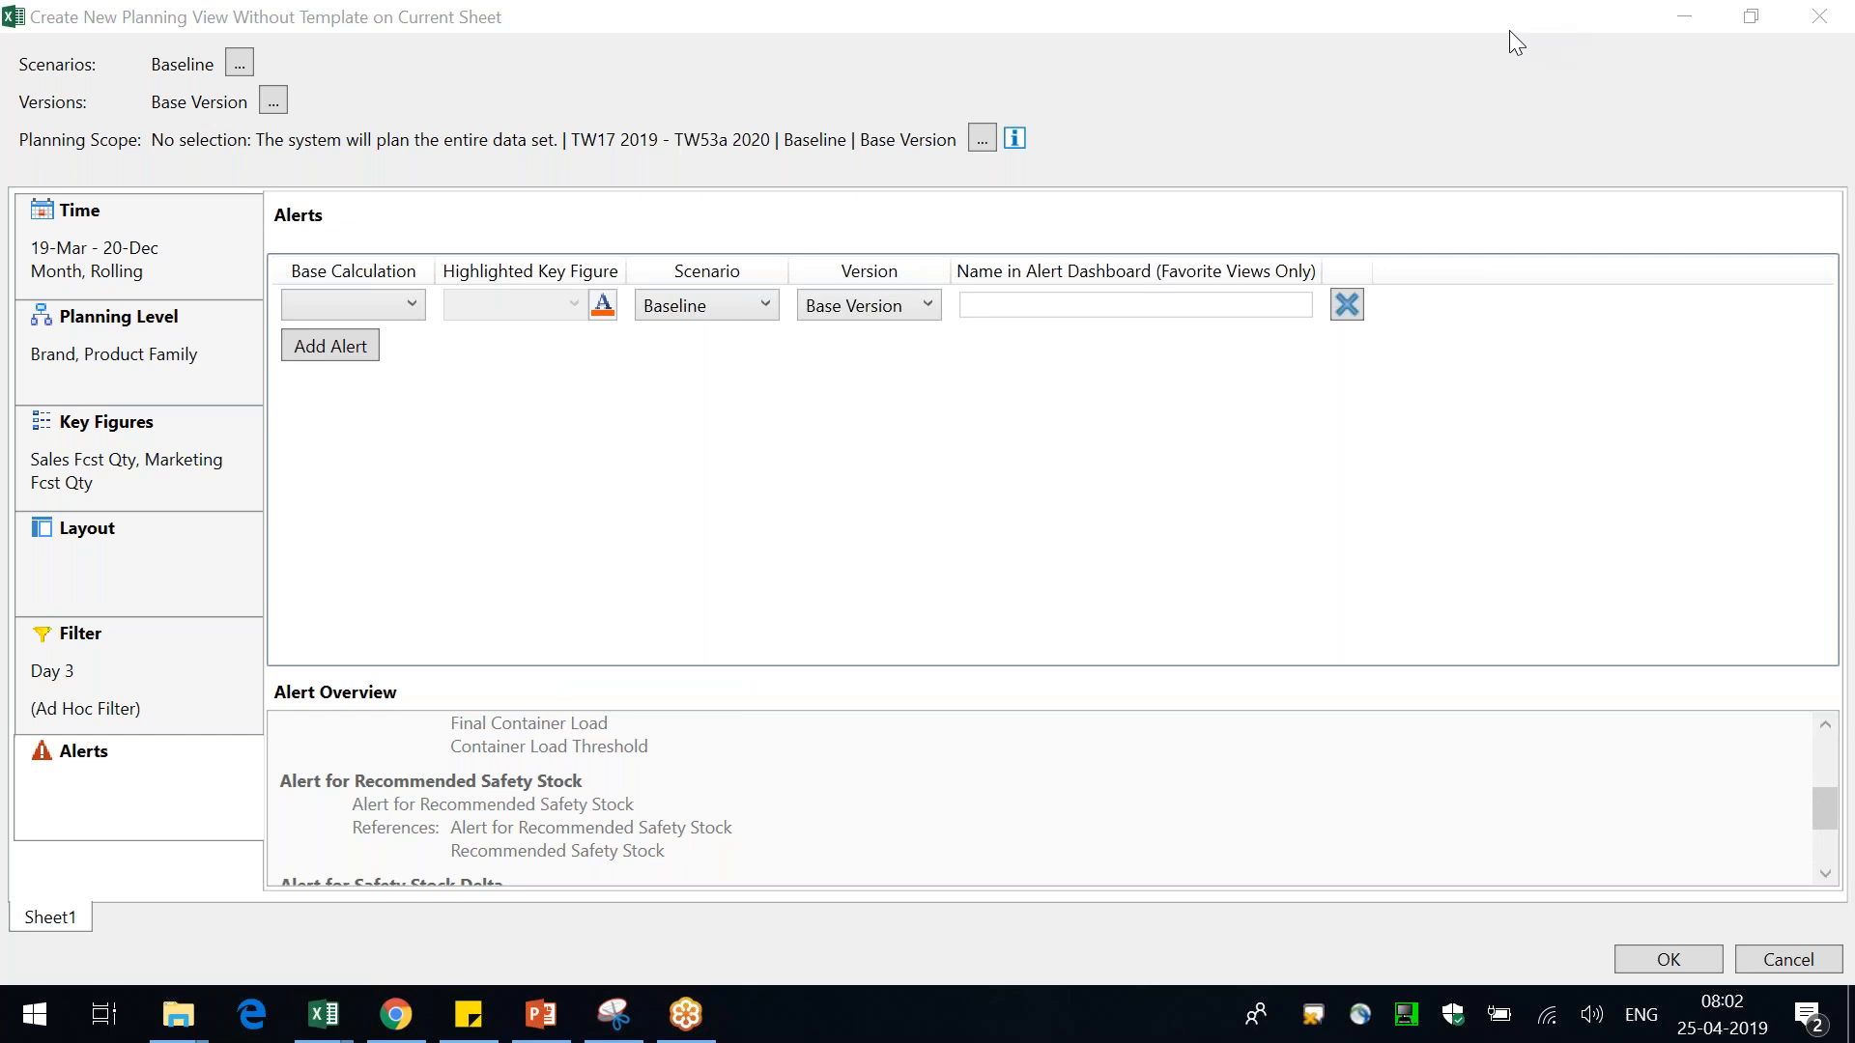
Restrict the planning scope to the INDIA planning unit
{"action": "left_click", "coordinate": [156, 244]}
{"action": "left_click", "coordinate": [154, 241]}
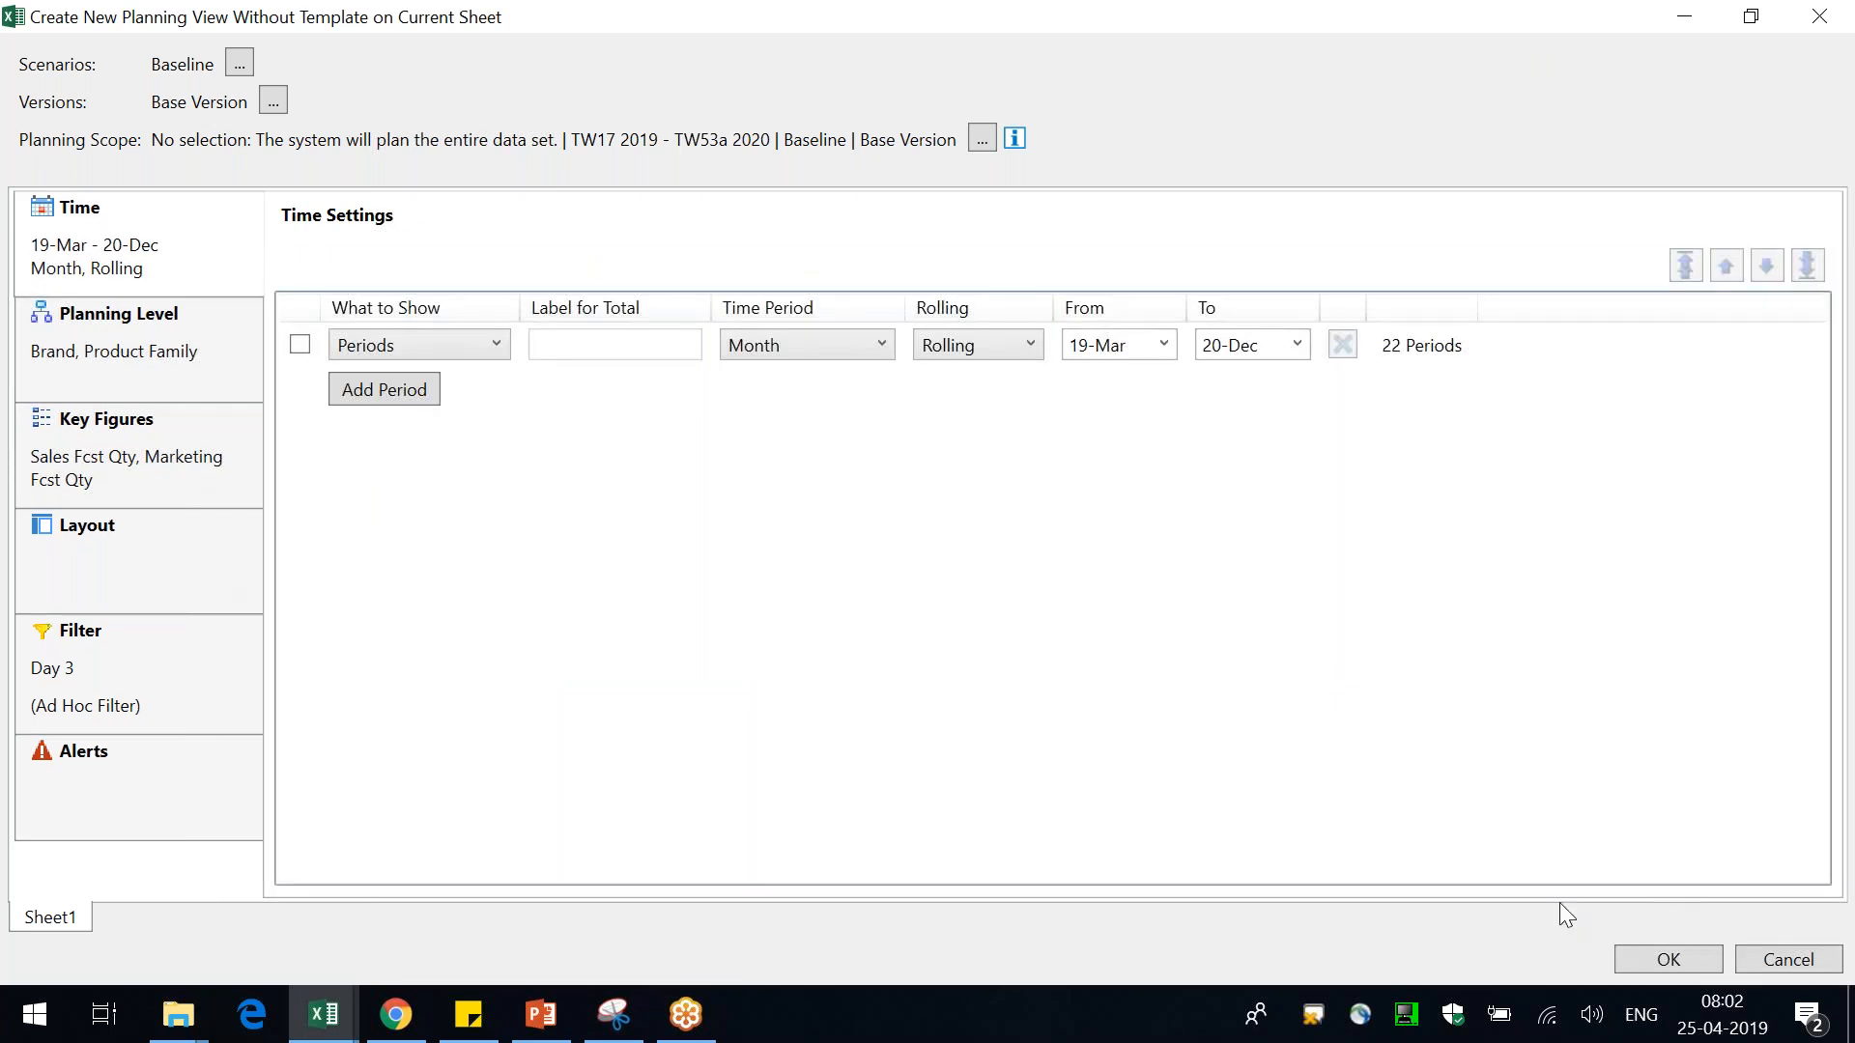
{"action": "left_click", "coordinate": [983, 140]}
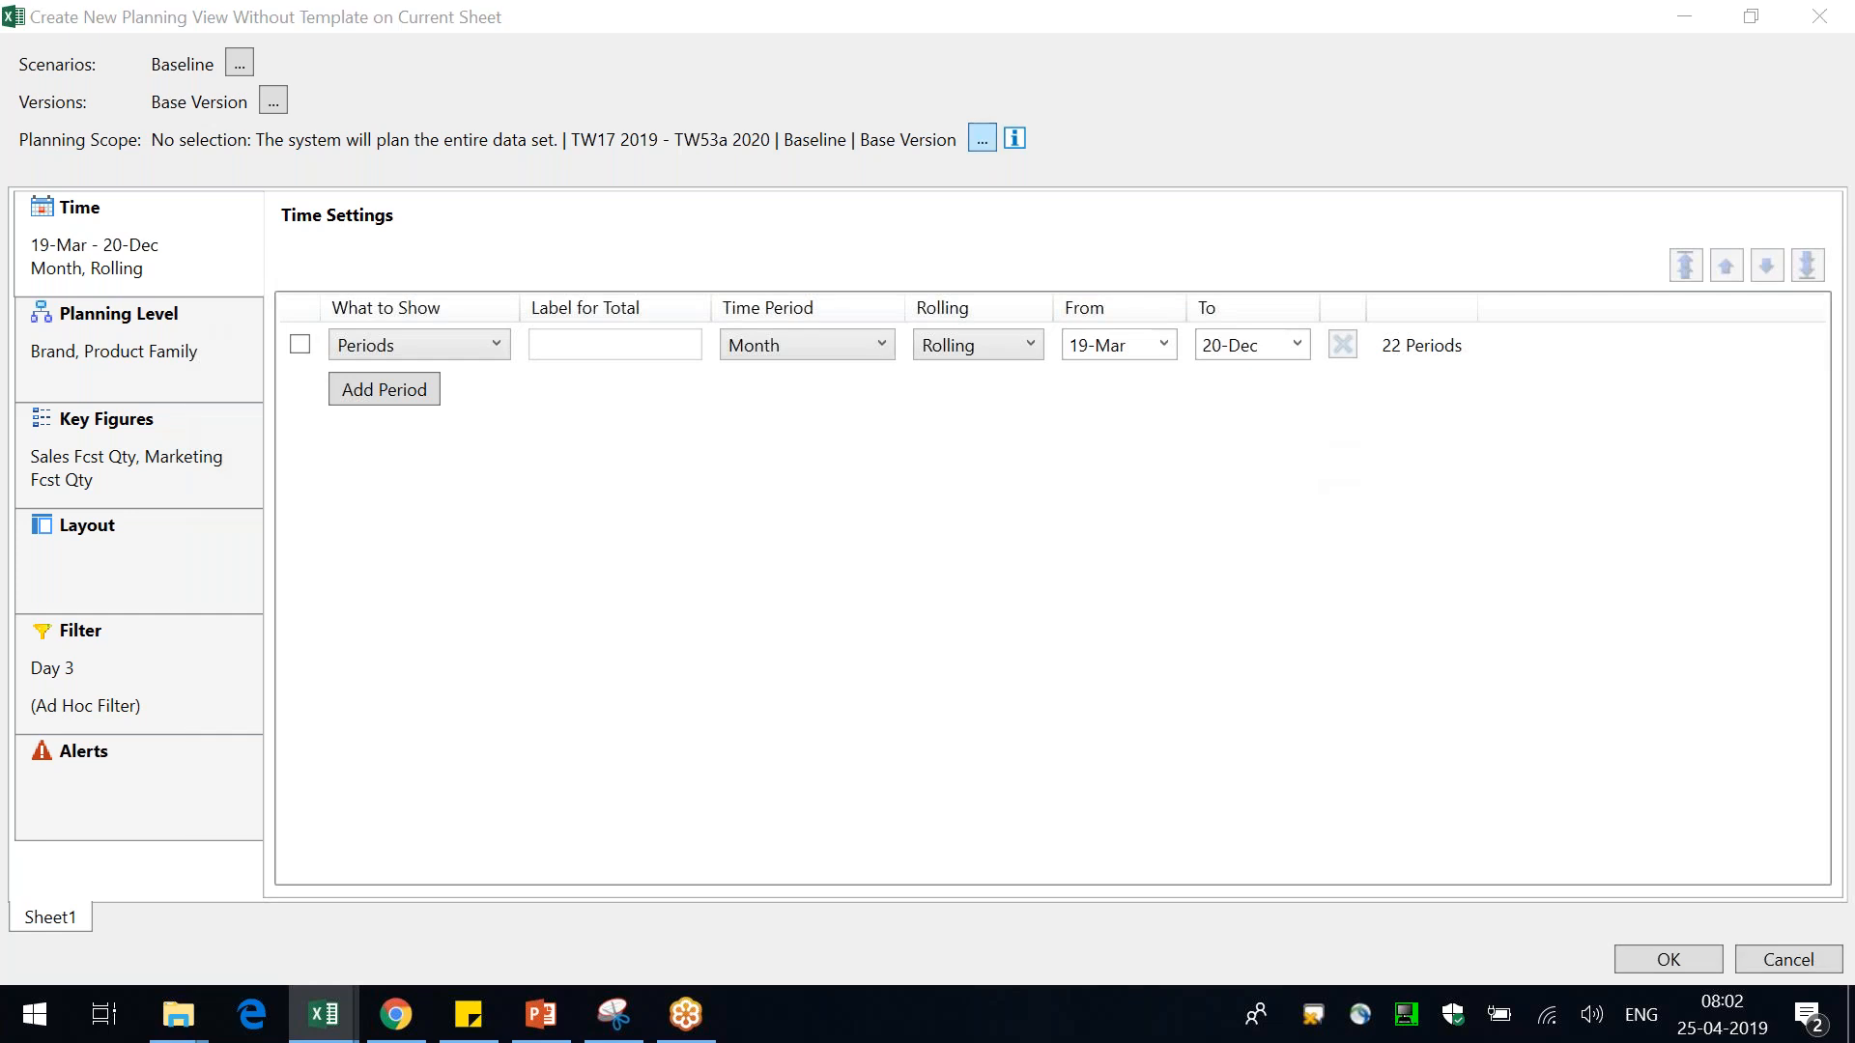
{"action": "left_click", "coordinate": [1141, 410]}
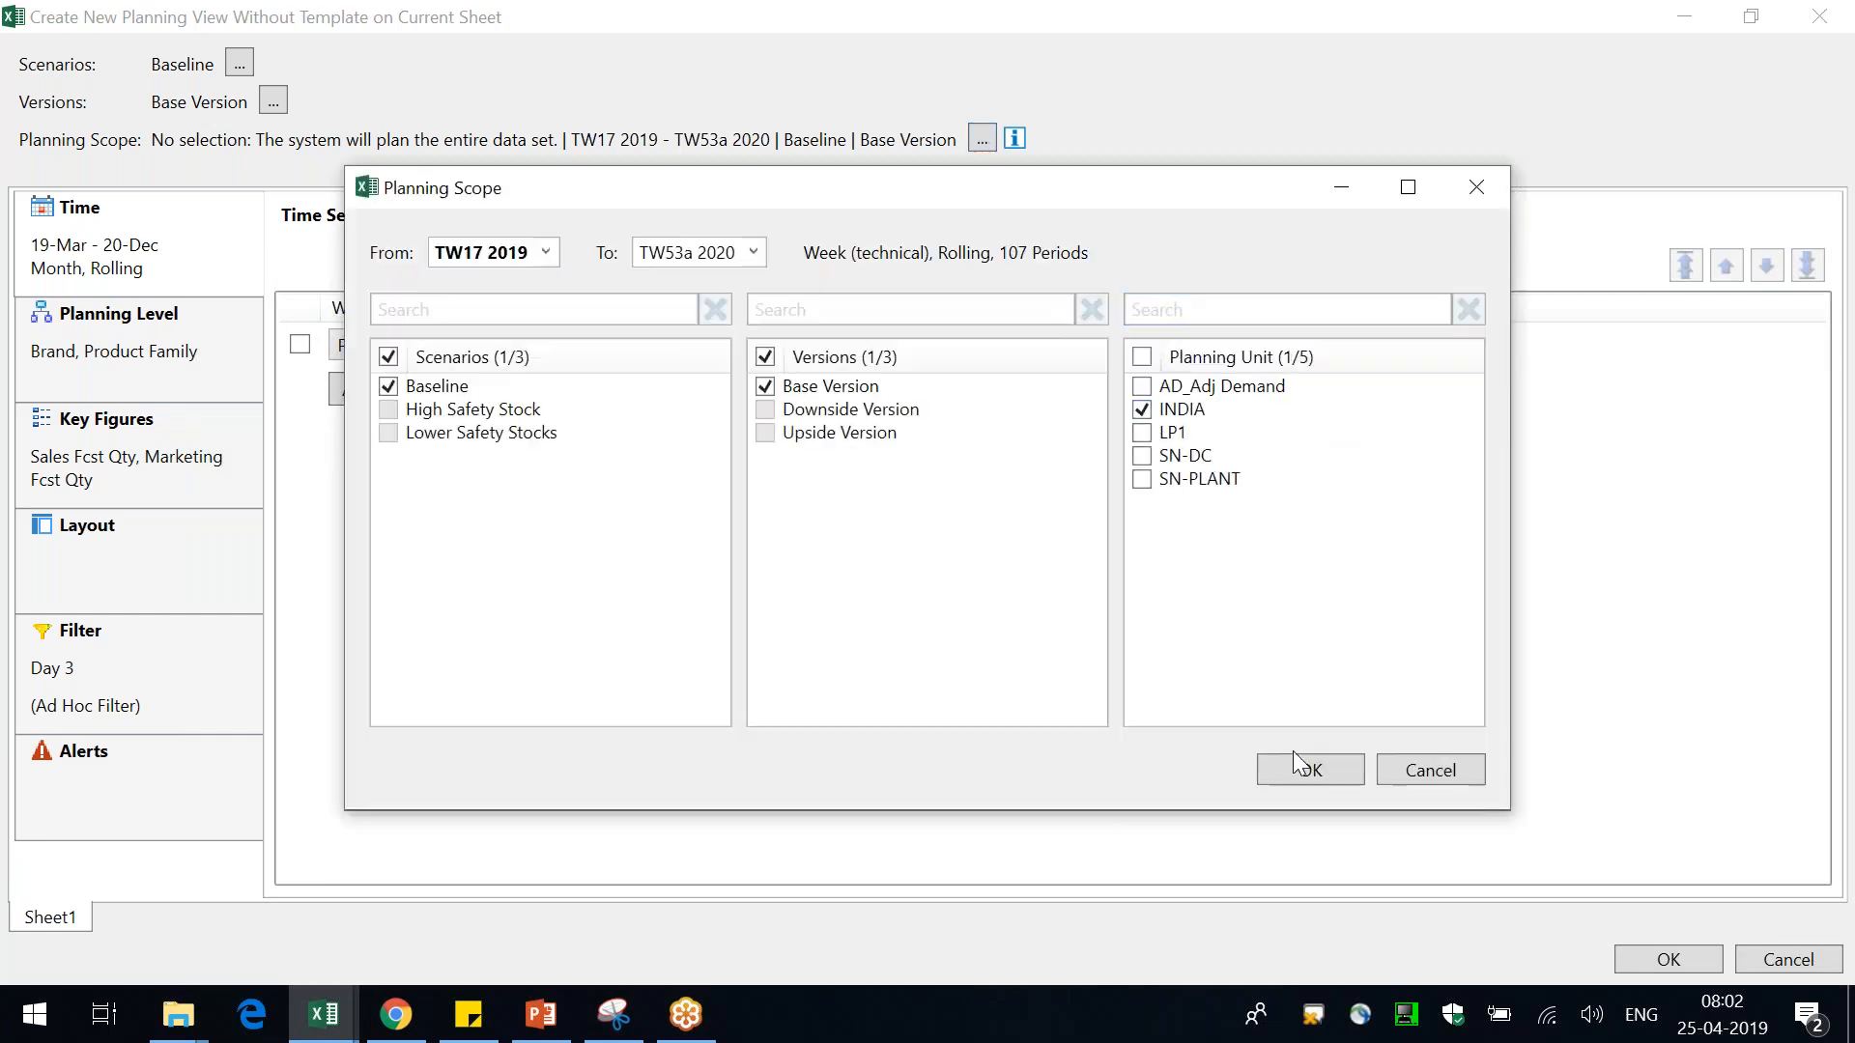
{"action": "left_click", "coordinate": [1301, 768]}
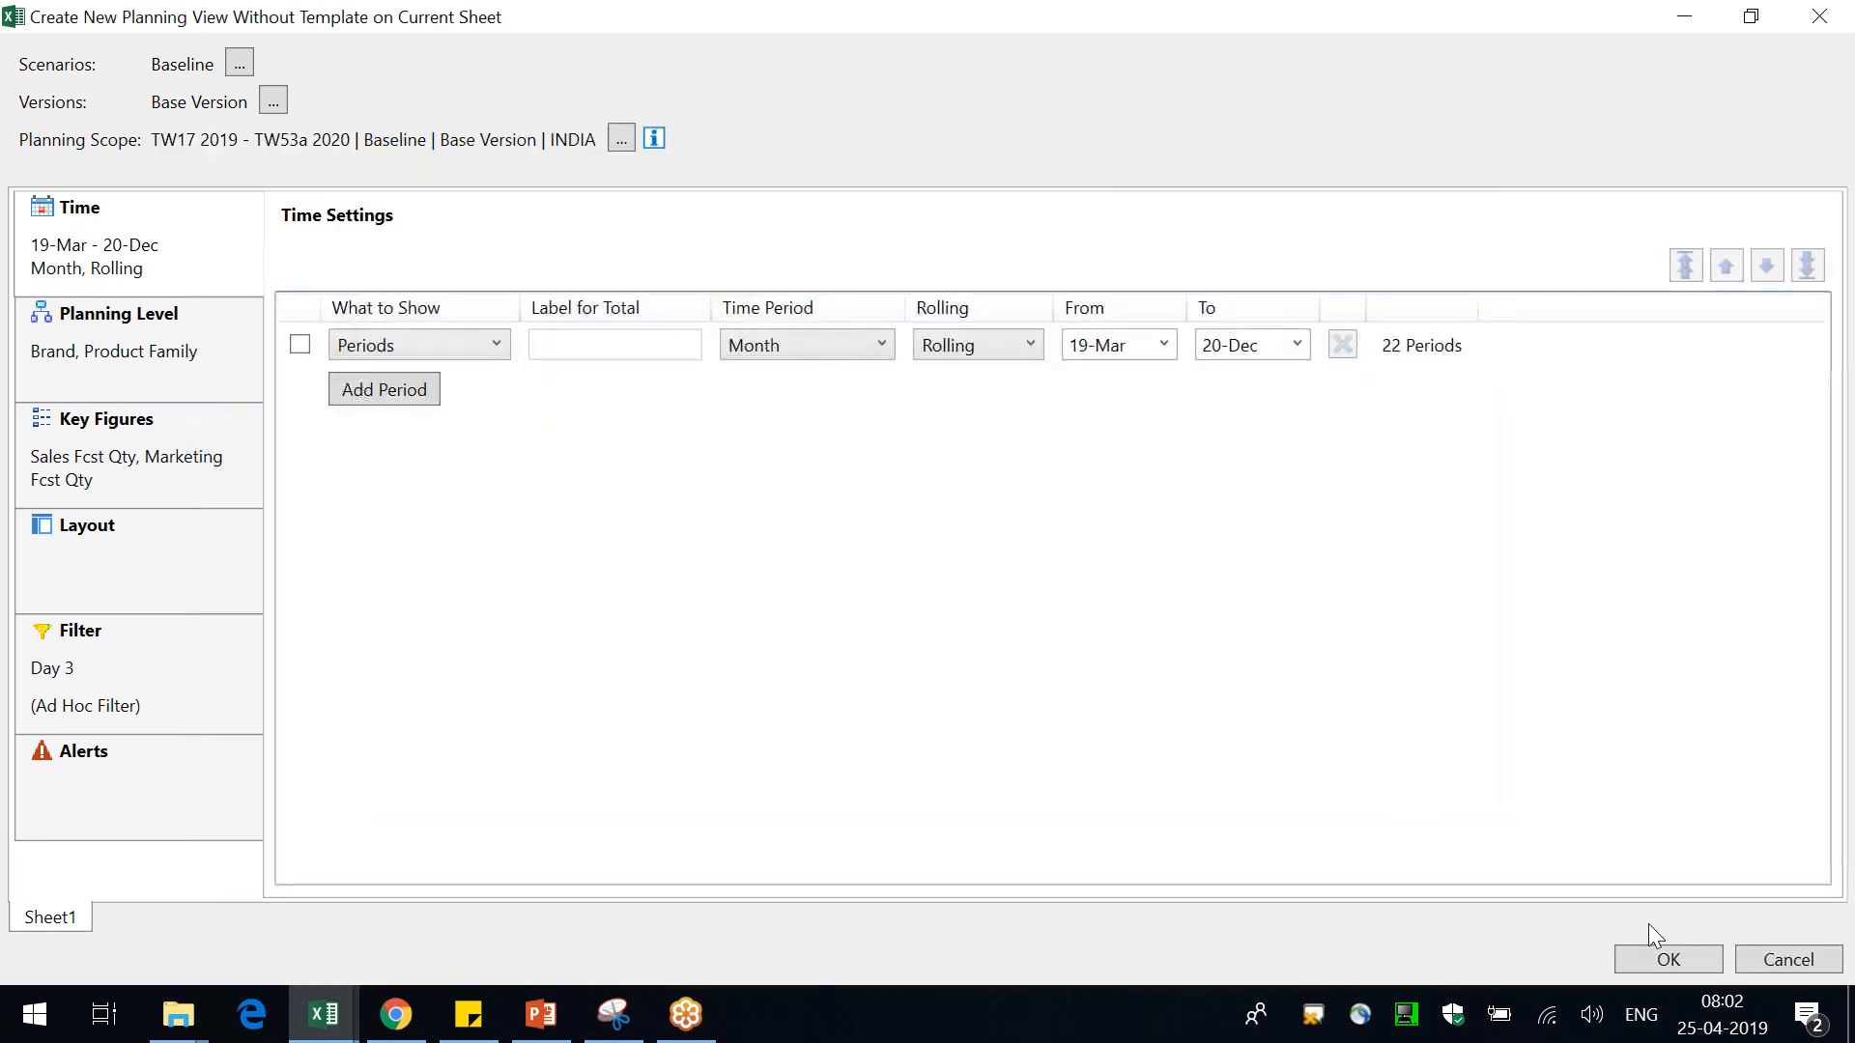
Try to confirm the planning view settings and dismiss the resulting error
{"action": "left_click", "coordinate": [1666, 961]}
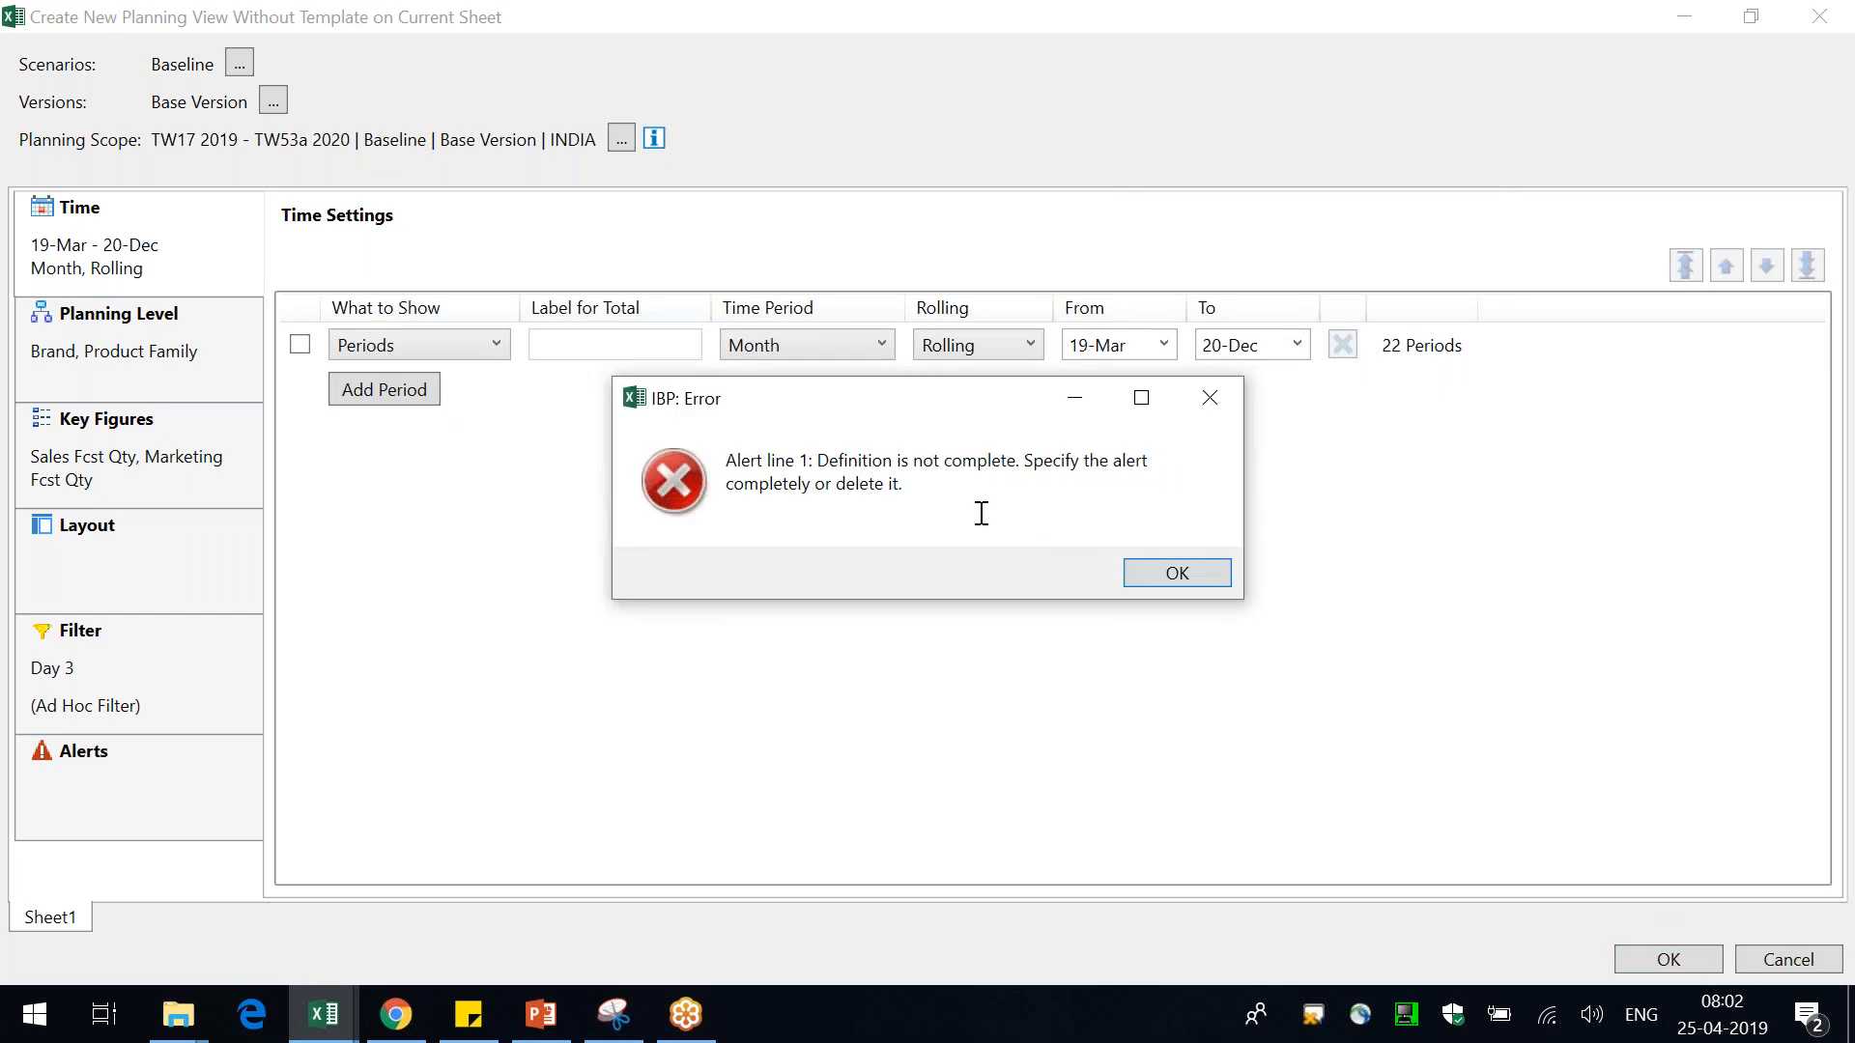
{"action": "left_click_drag", "start_coordinate": [872, 461], "coordinate": [1052, 489]}
{"action": "left_click", "coordinate": [1068, 494]}
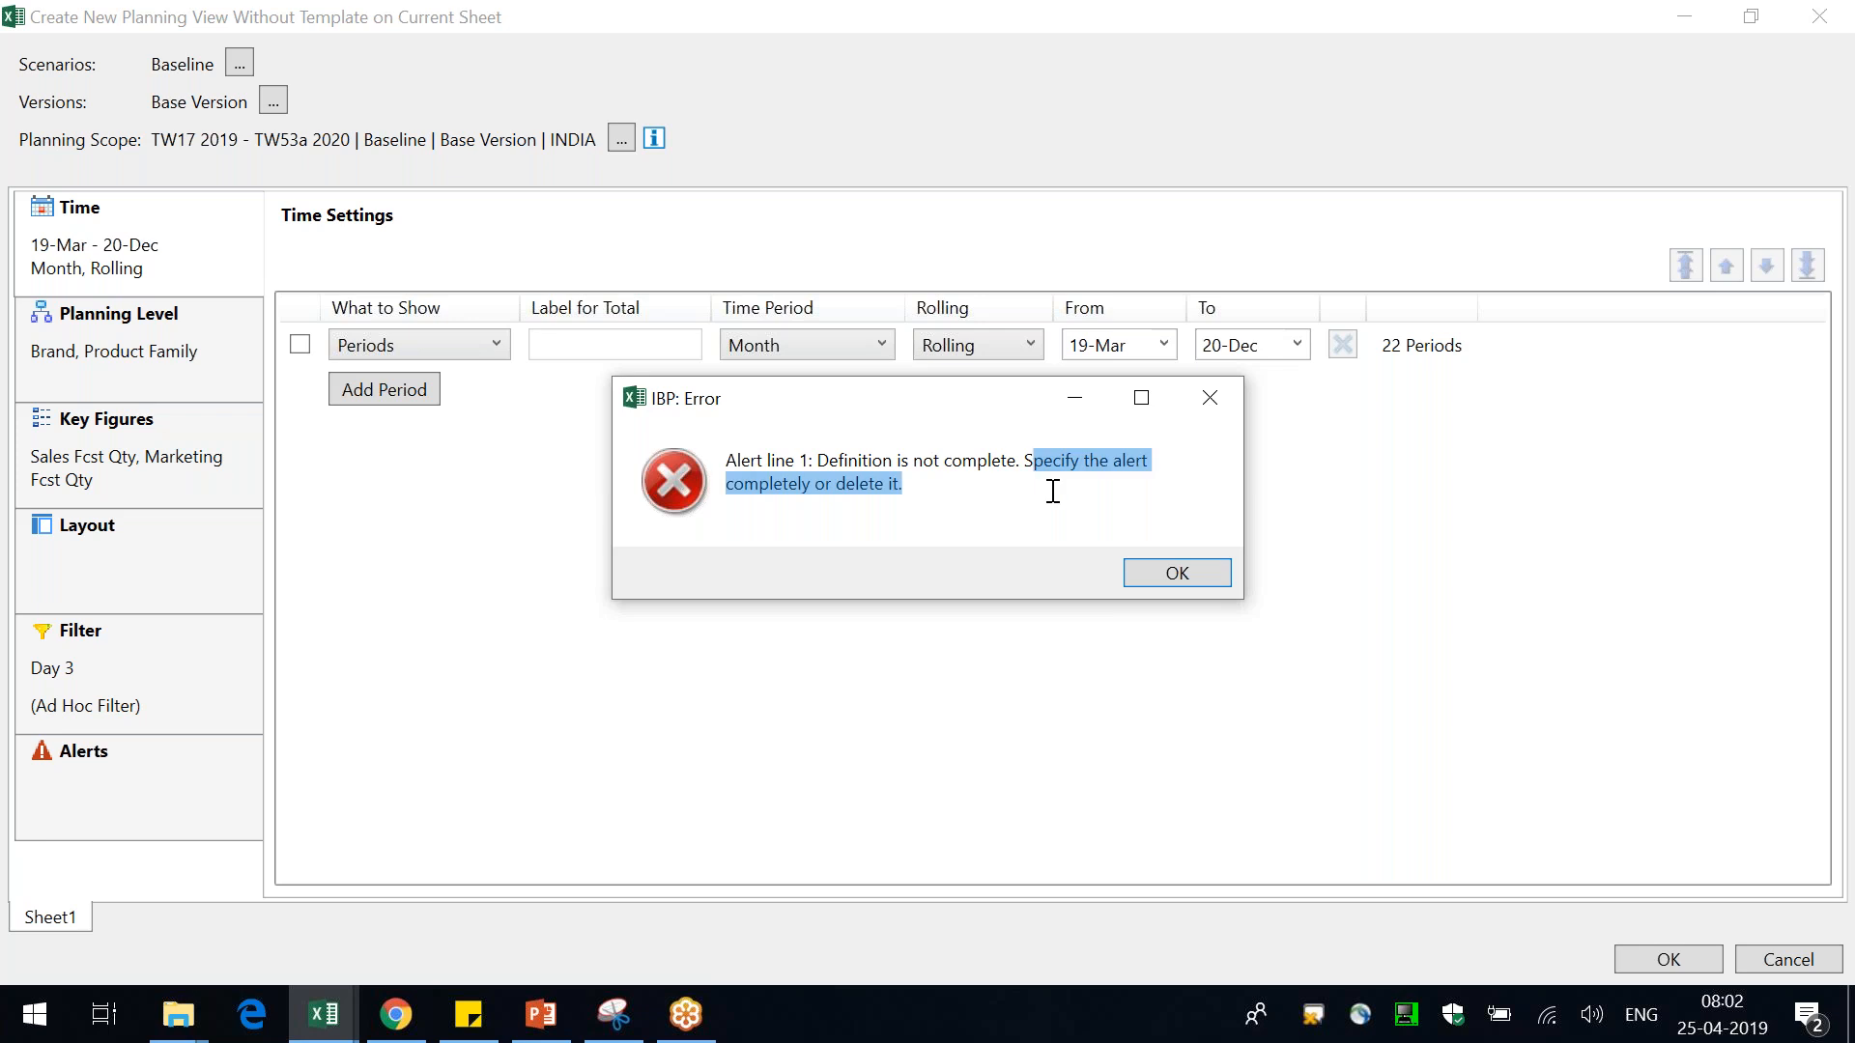
{"action": "left_click", "coordinate": [1180, 584]}
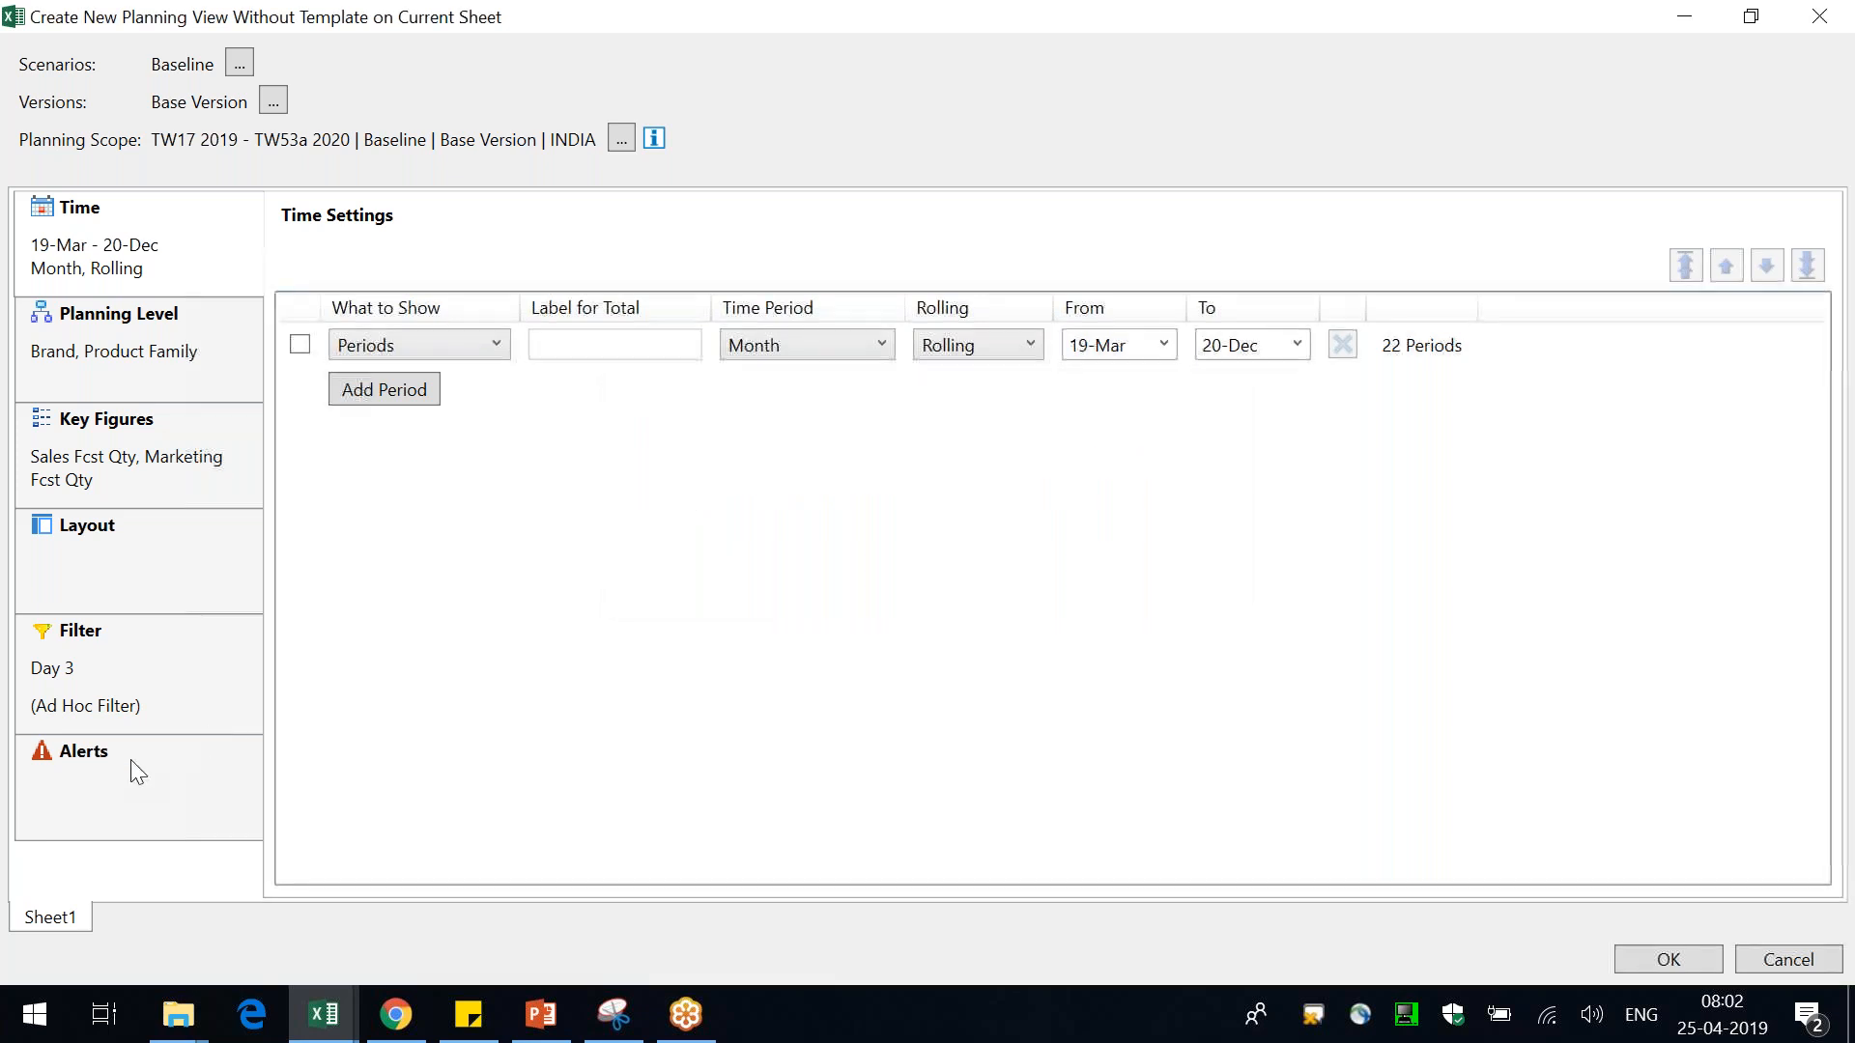
Delete the incomplete alert line and confirm the planning view settings
{"action": "left_click", "coordinate": [129, 770]}
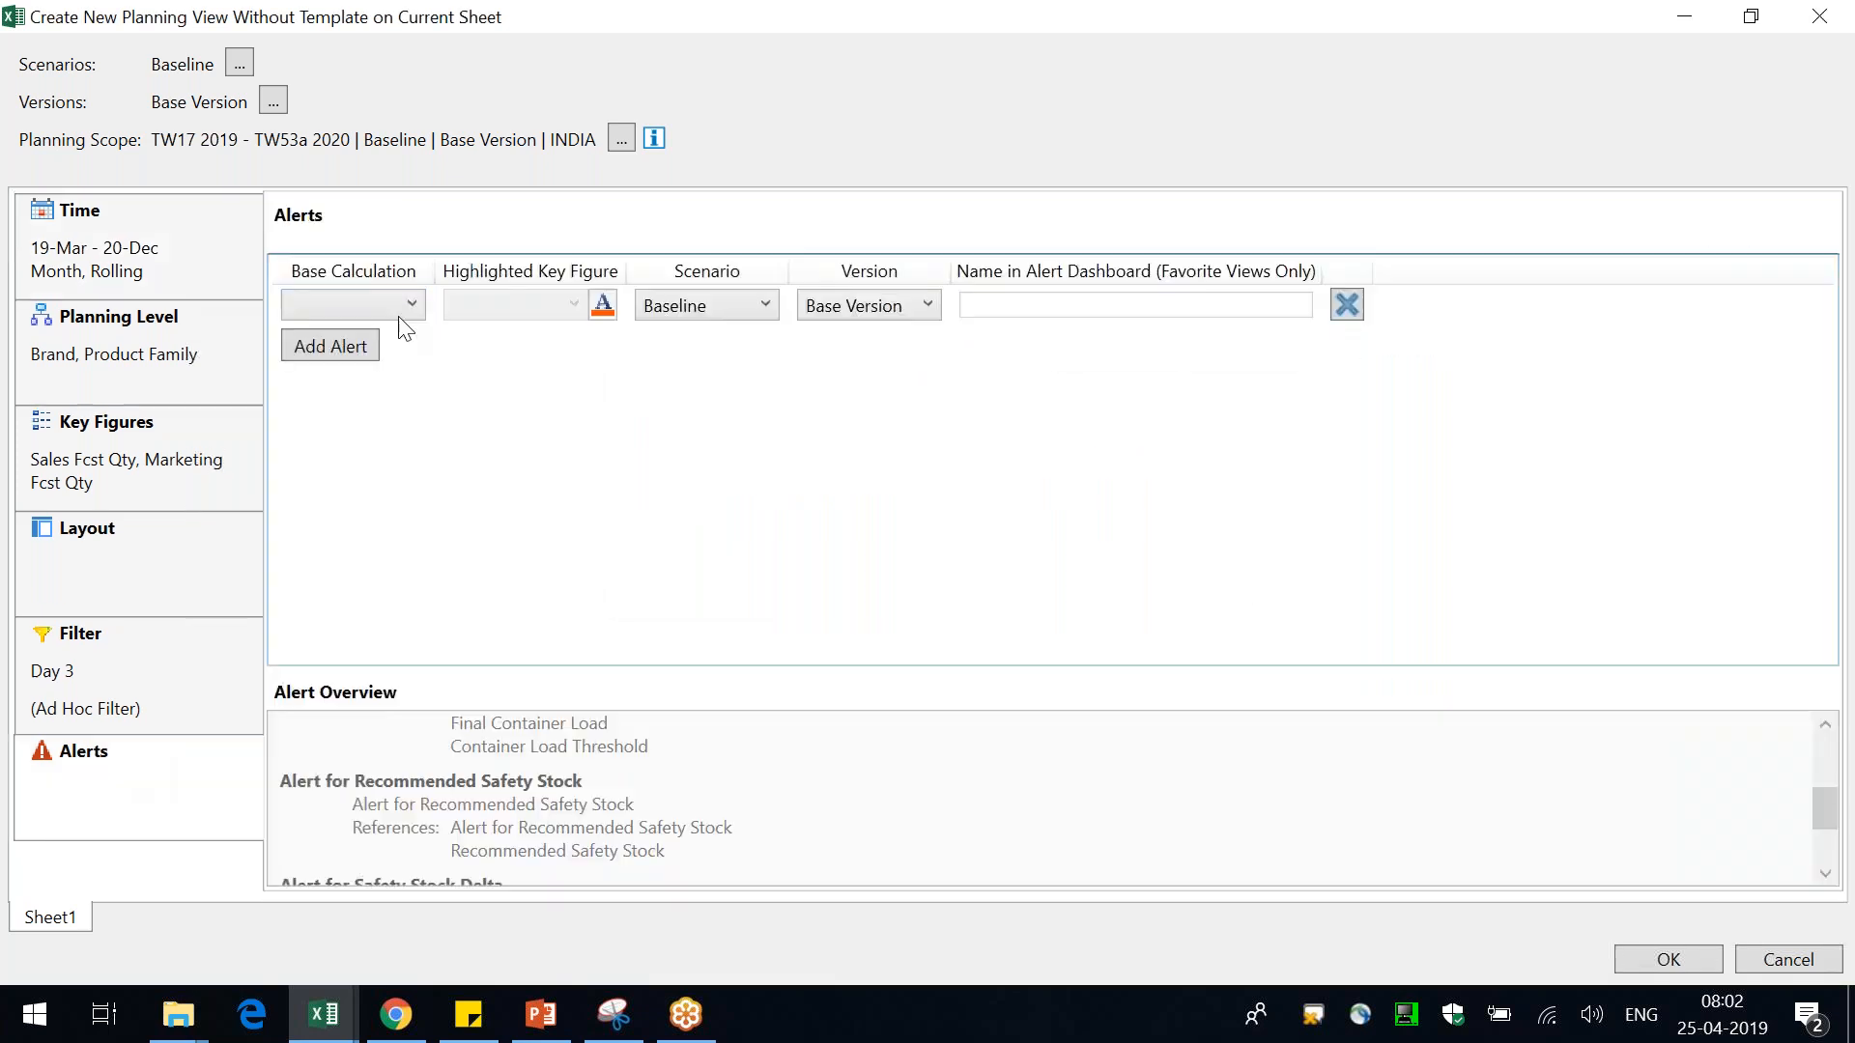
{"action": "left_click", "coordinate": [1348, 311]}
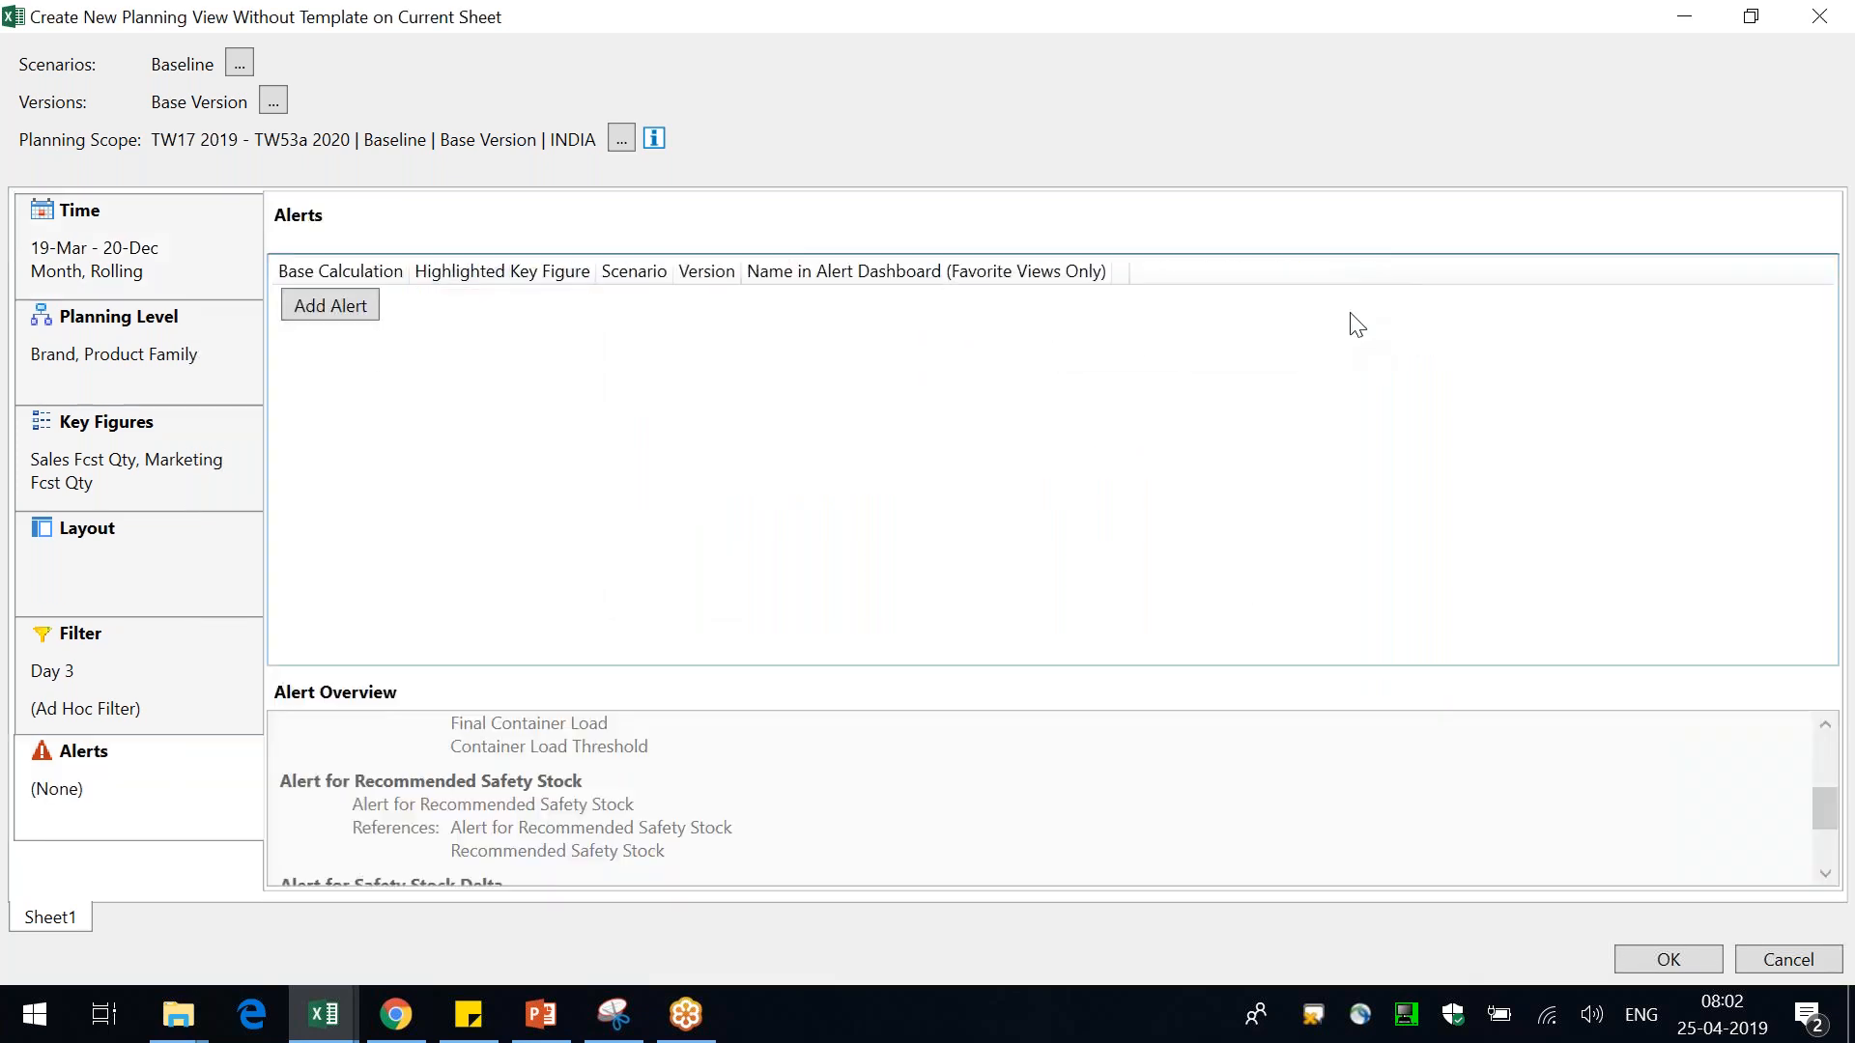
{"action": "left_click", "coordinate": [1658, 964]}
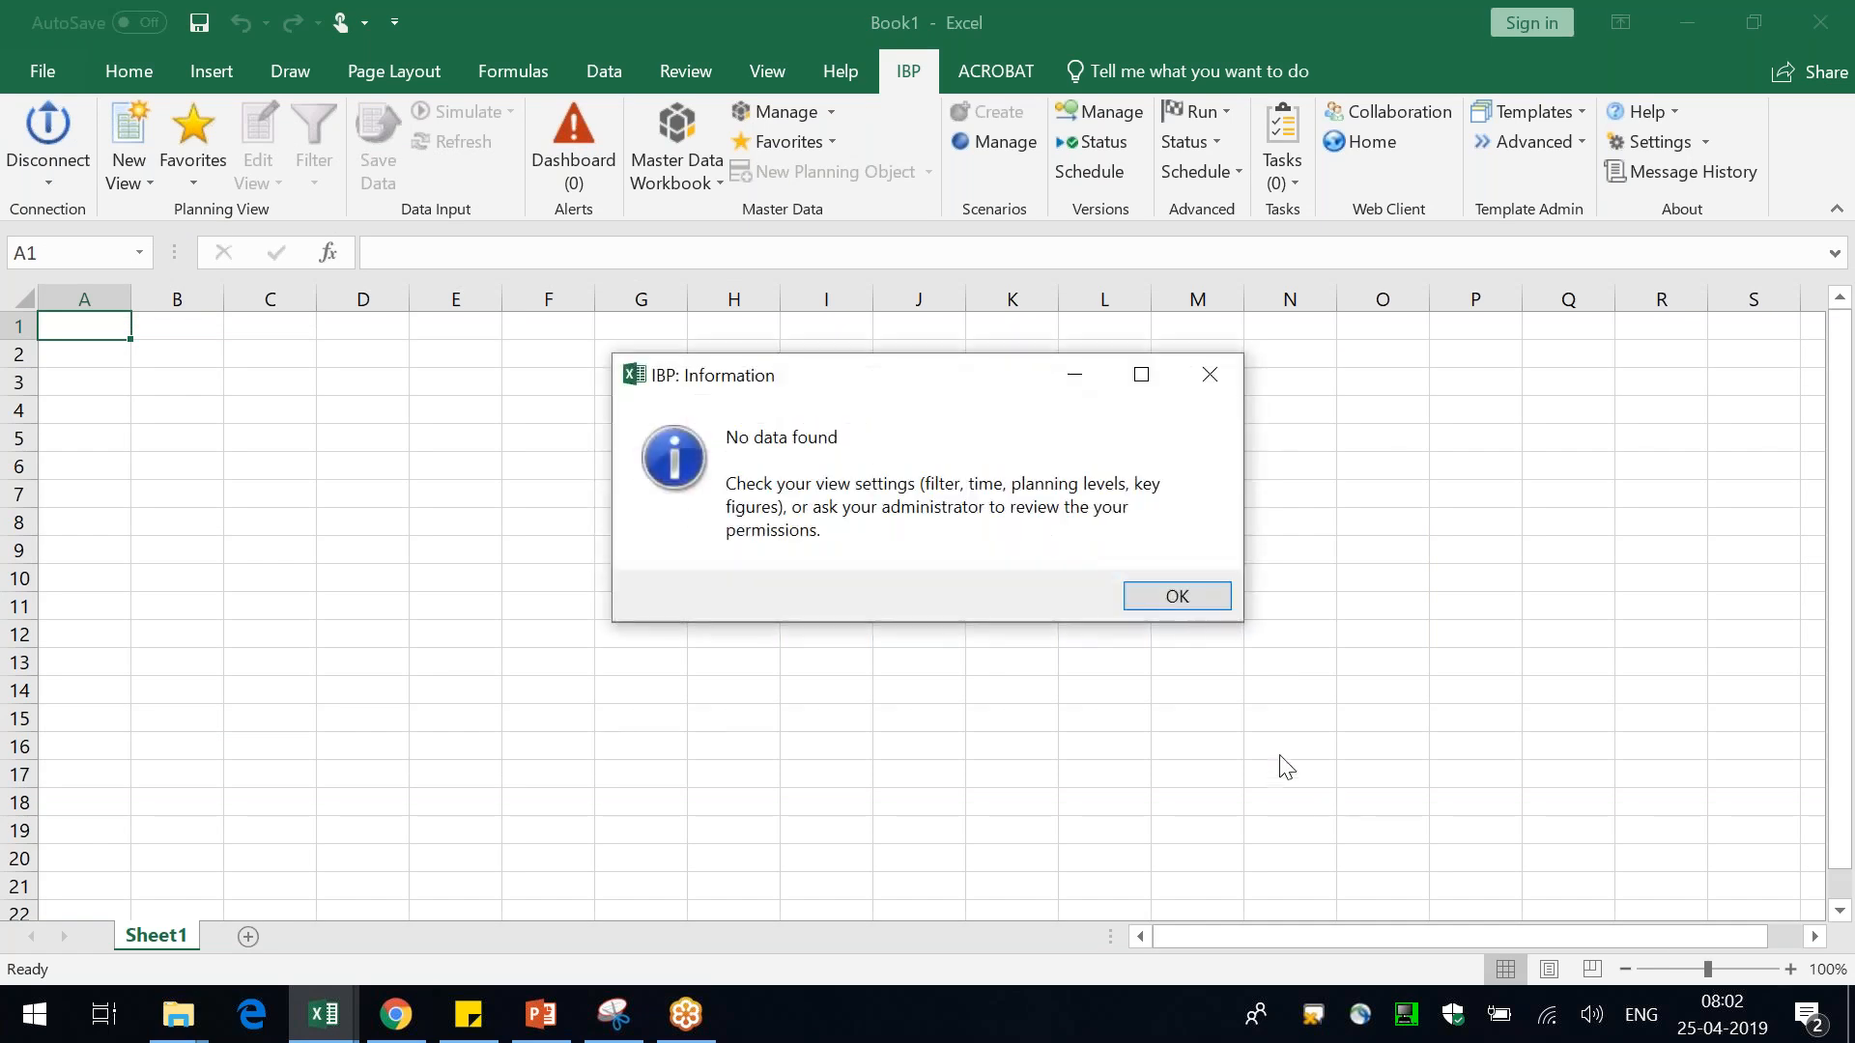
{"action": "left_click", "coordinate": [1186, 596]}
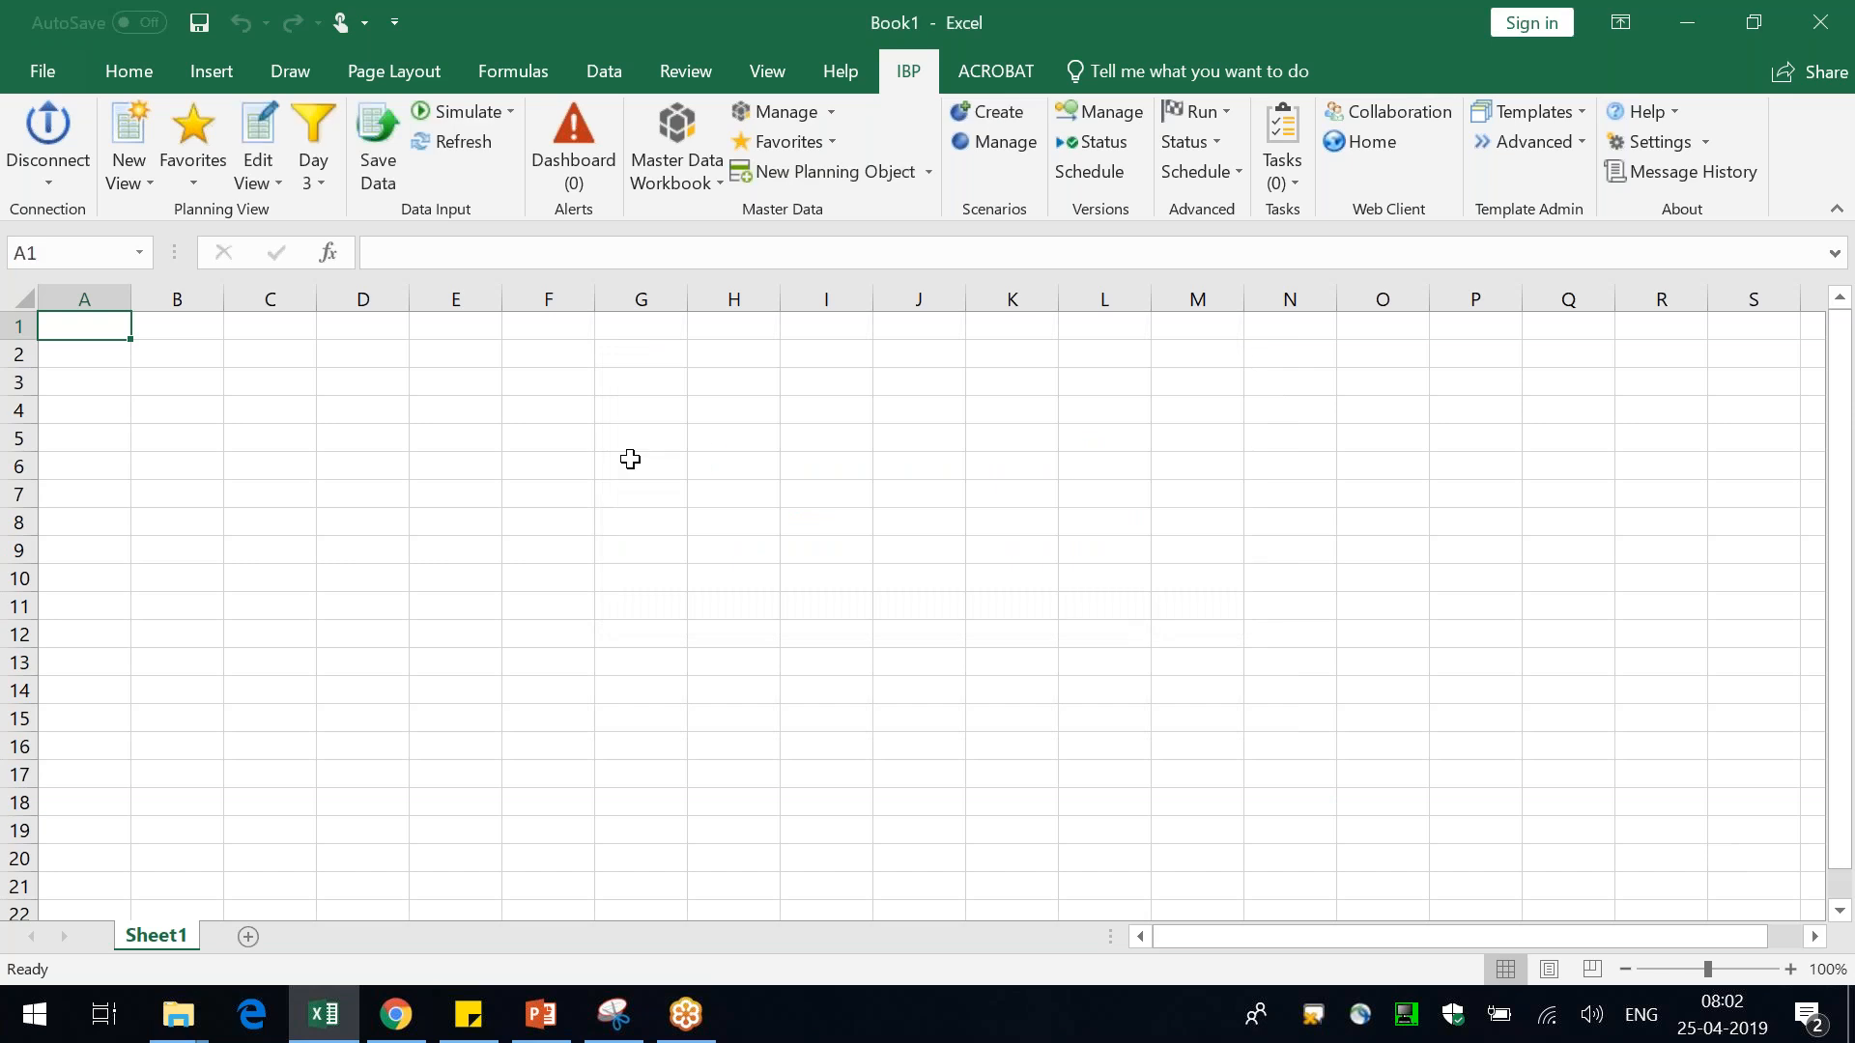
Reopen the view settings and change the value-based filter operator to Equal To
{"action": "left_click", "coordinate": [248, 127]}
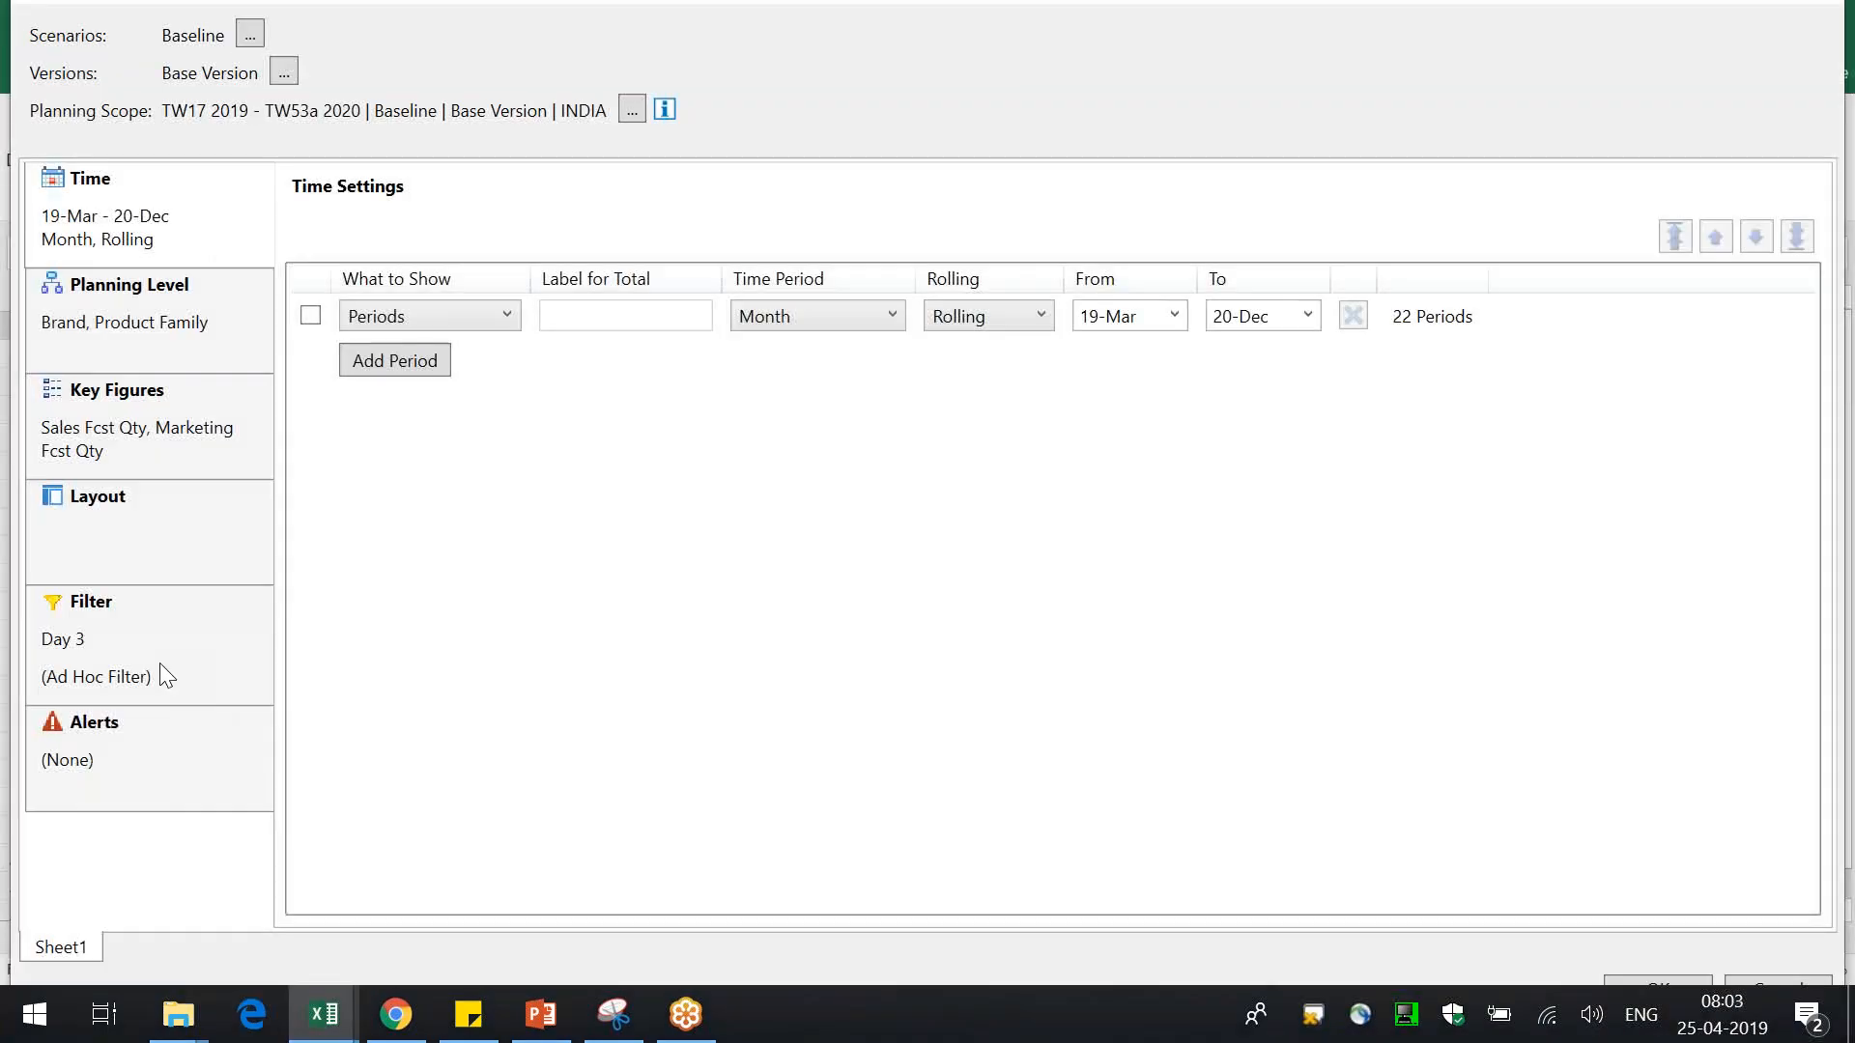
{"action": "left_click", "coordinate": [159, 663]}
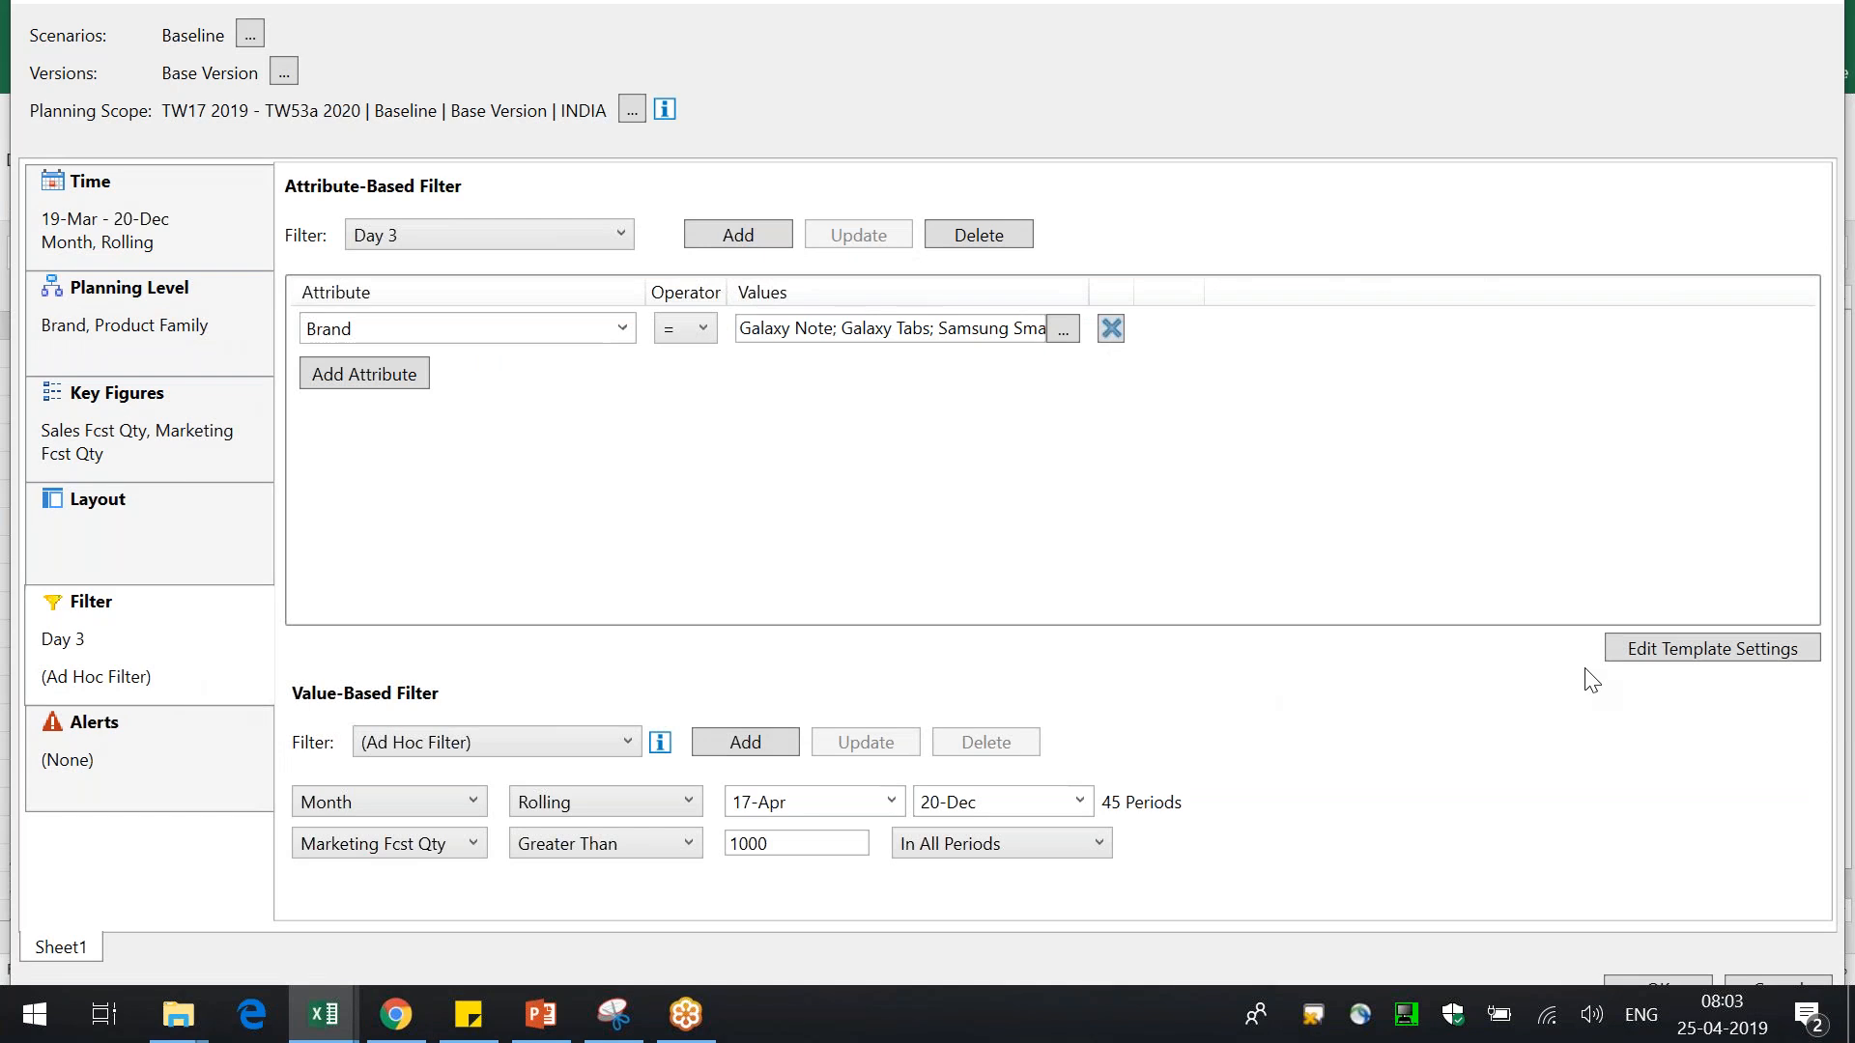
{"action": "left_click", "coordinate": [418, 854]}
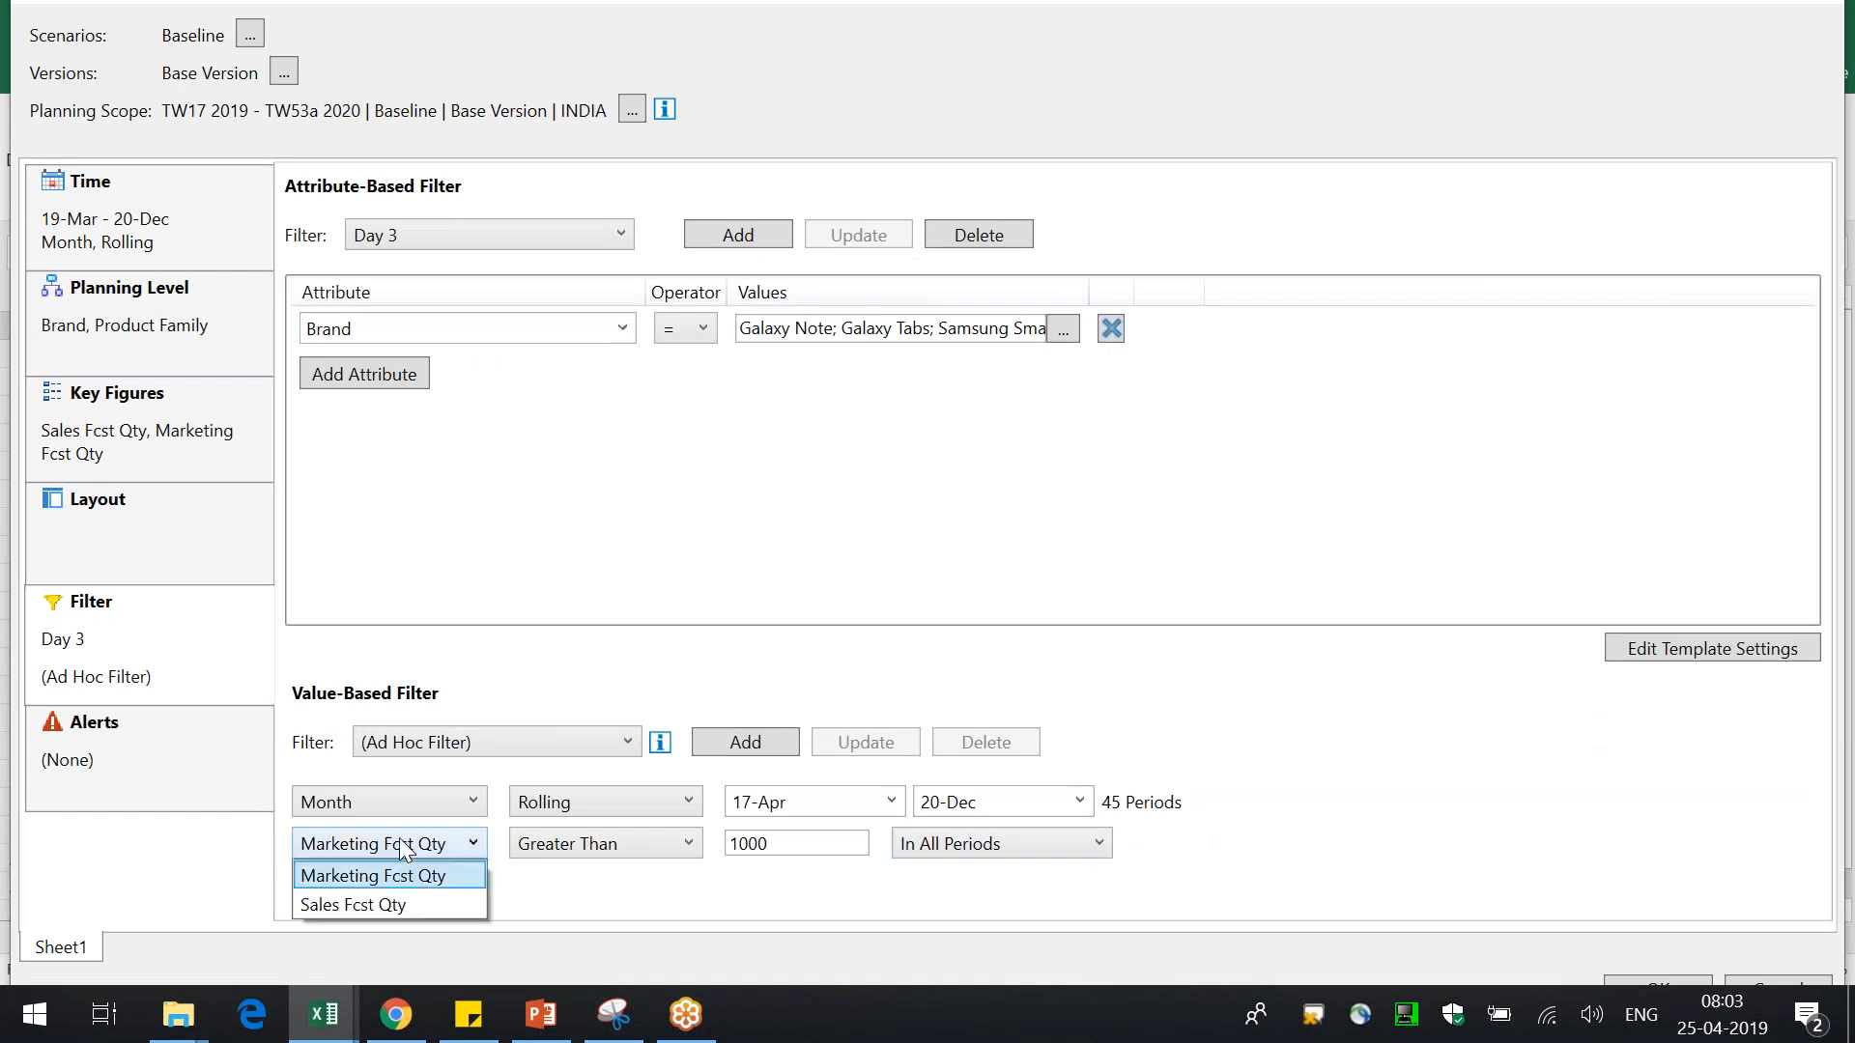
{"action": "left_click", "coordinate": [617, 844]}
{"action": "left_click", "coordinate": [617, 844]}
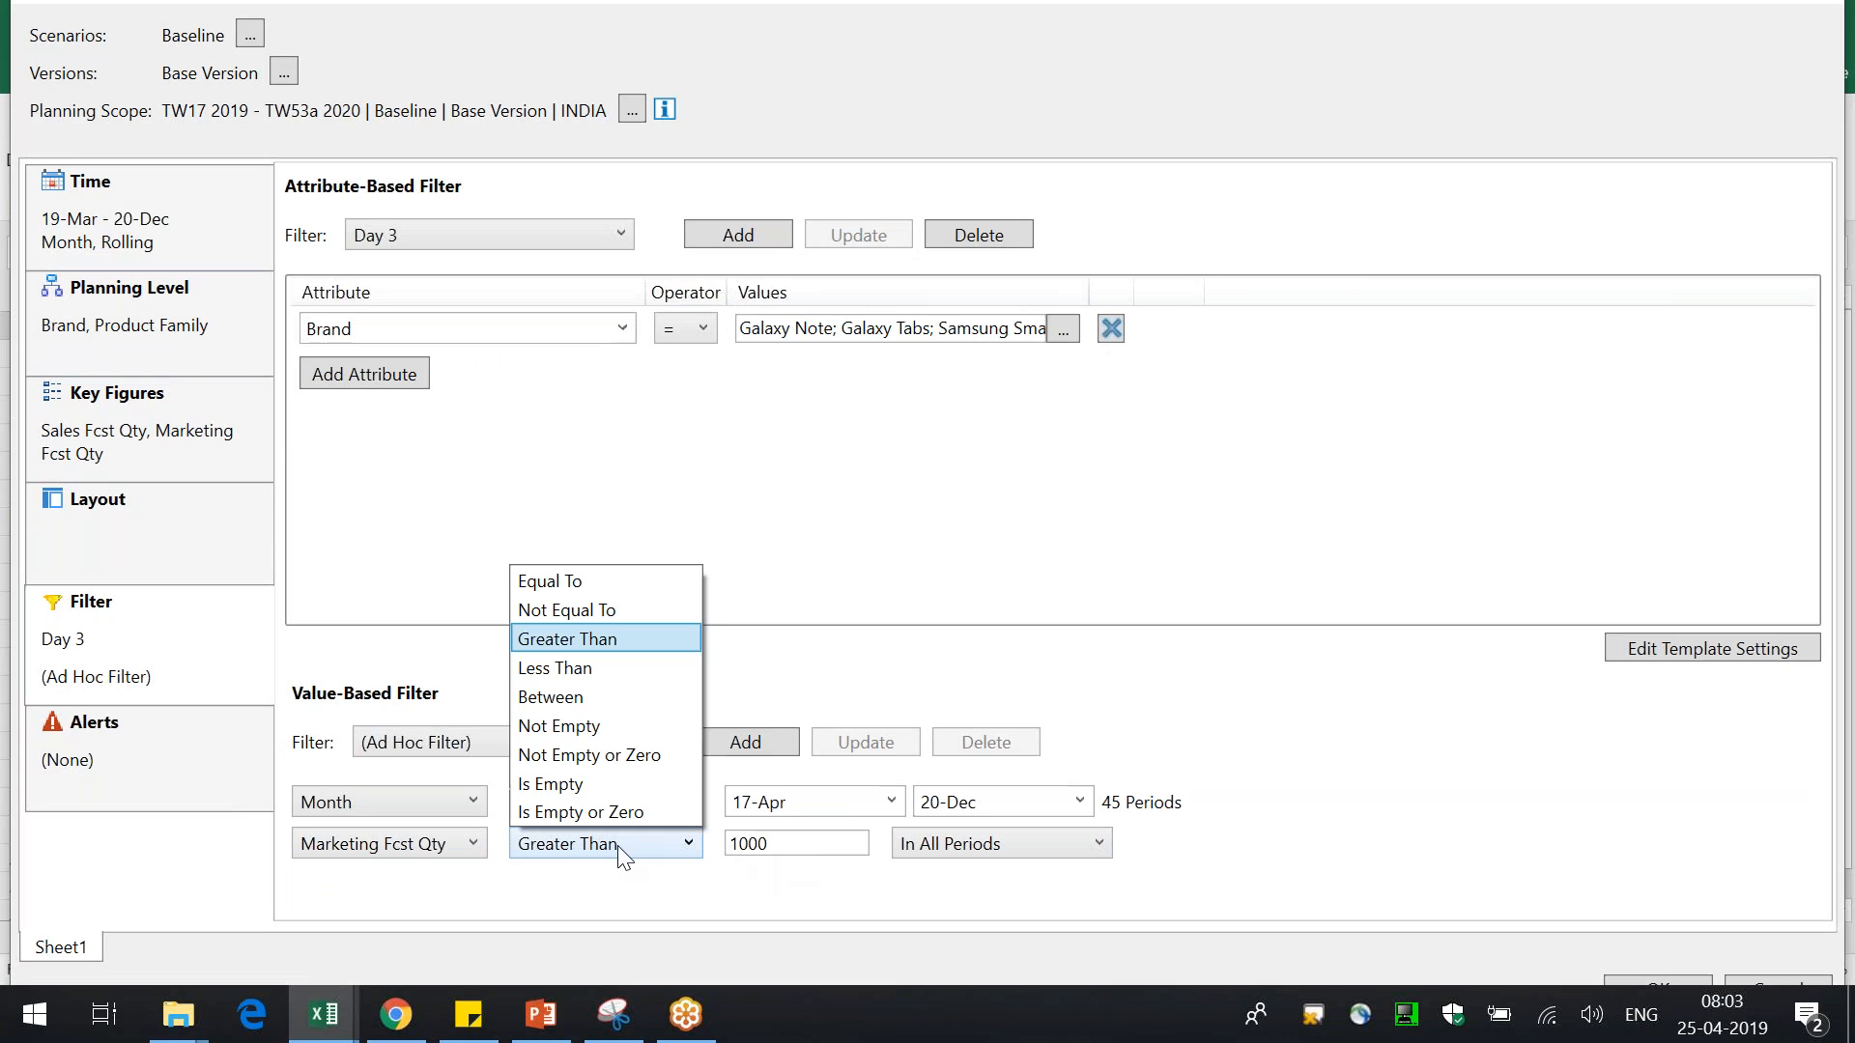
{"action": "left_click", "coordinate": [635, 582]}
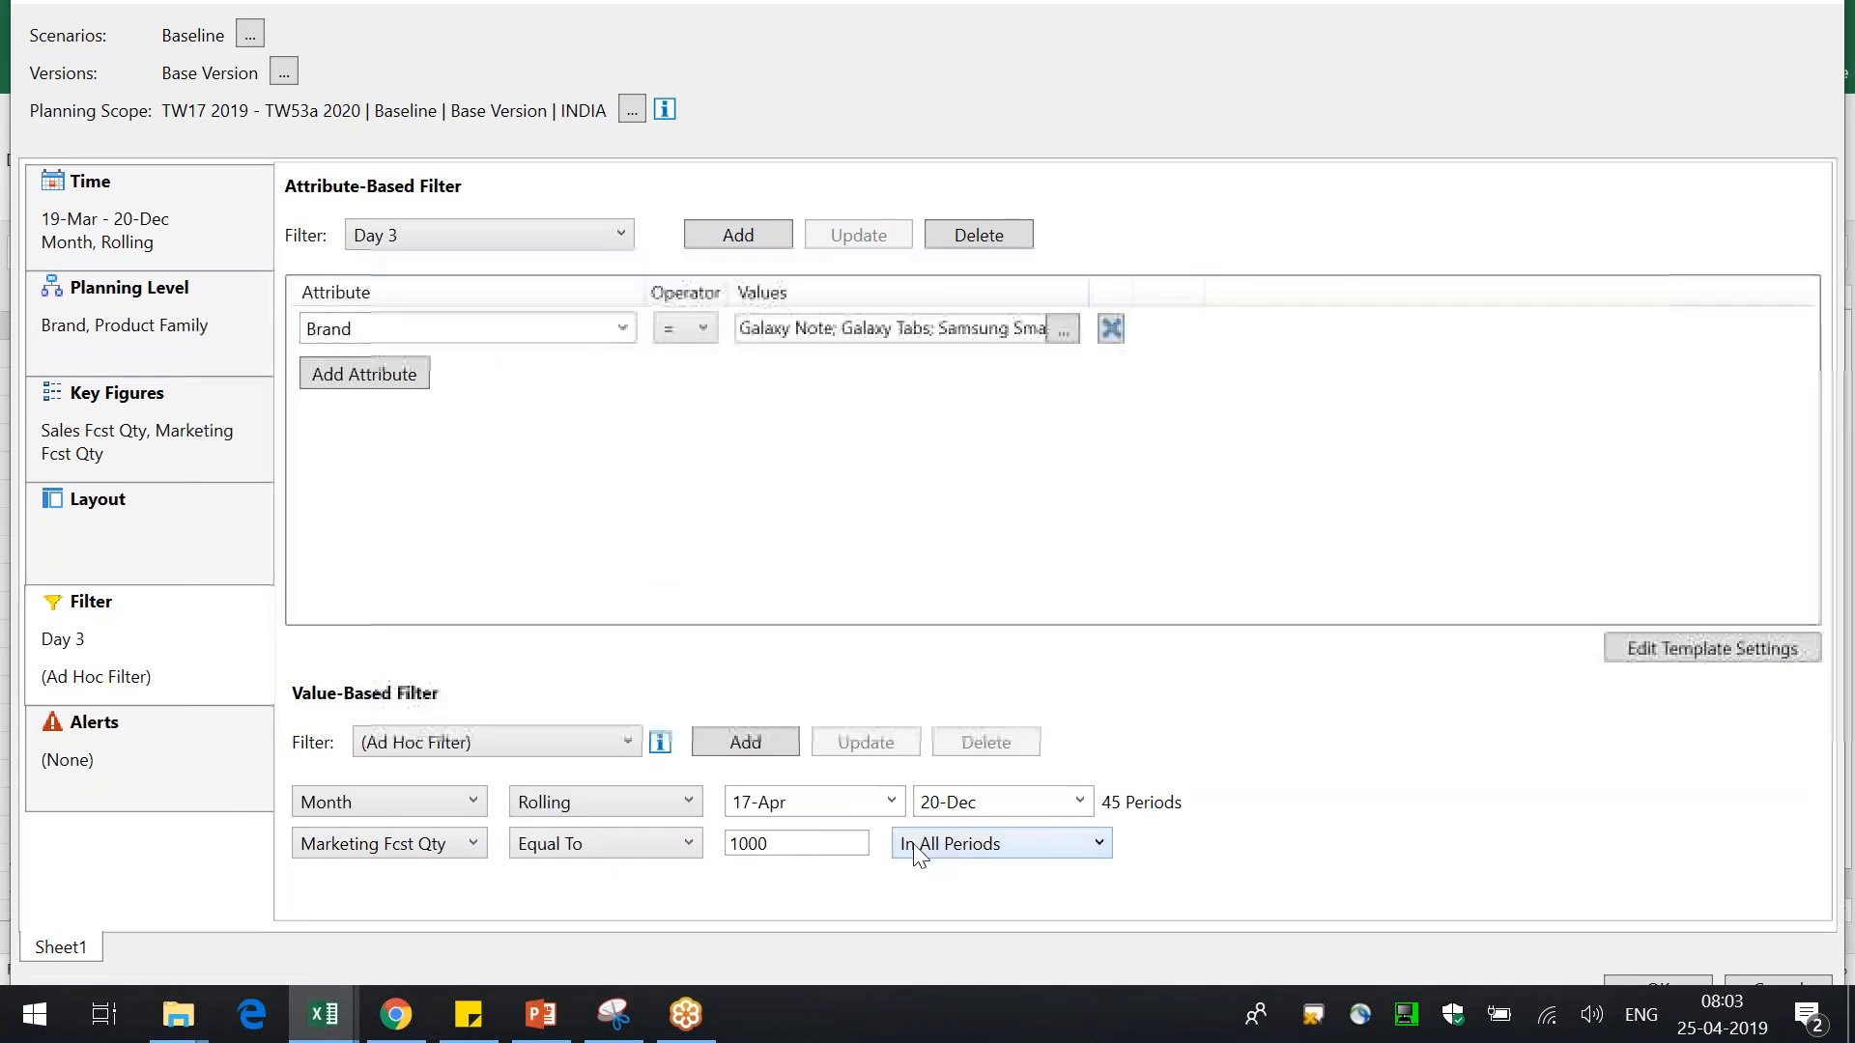
Set the value-based filter to (None) and apply the view settings
{"action": "left_click", "coordinate": [954, 847]}
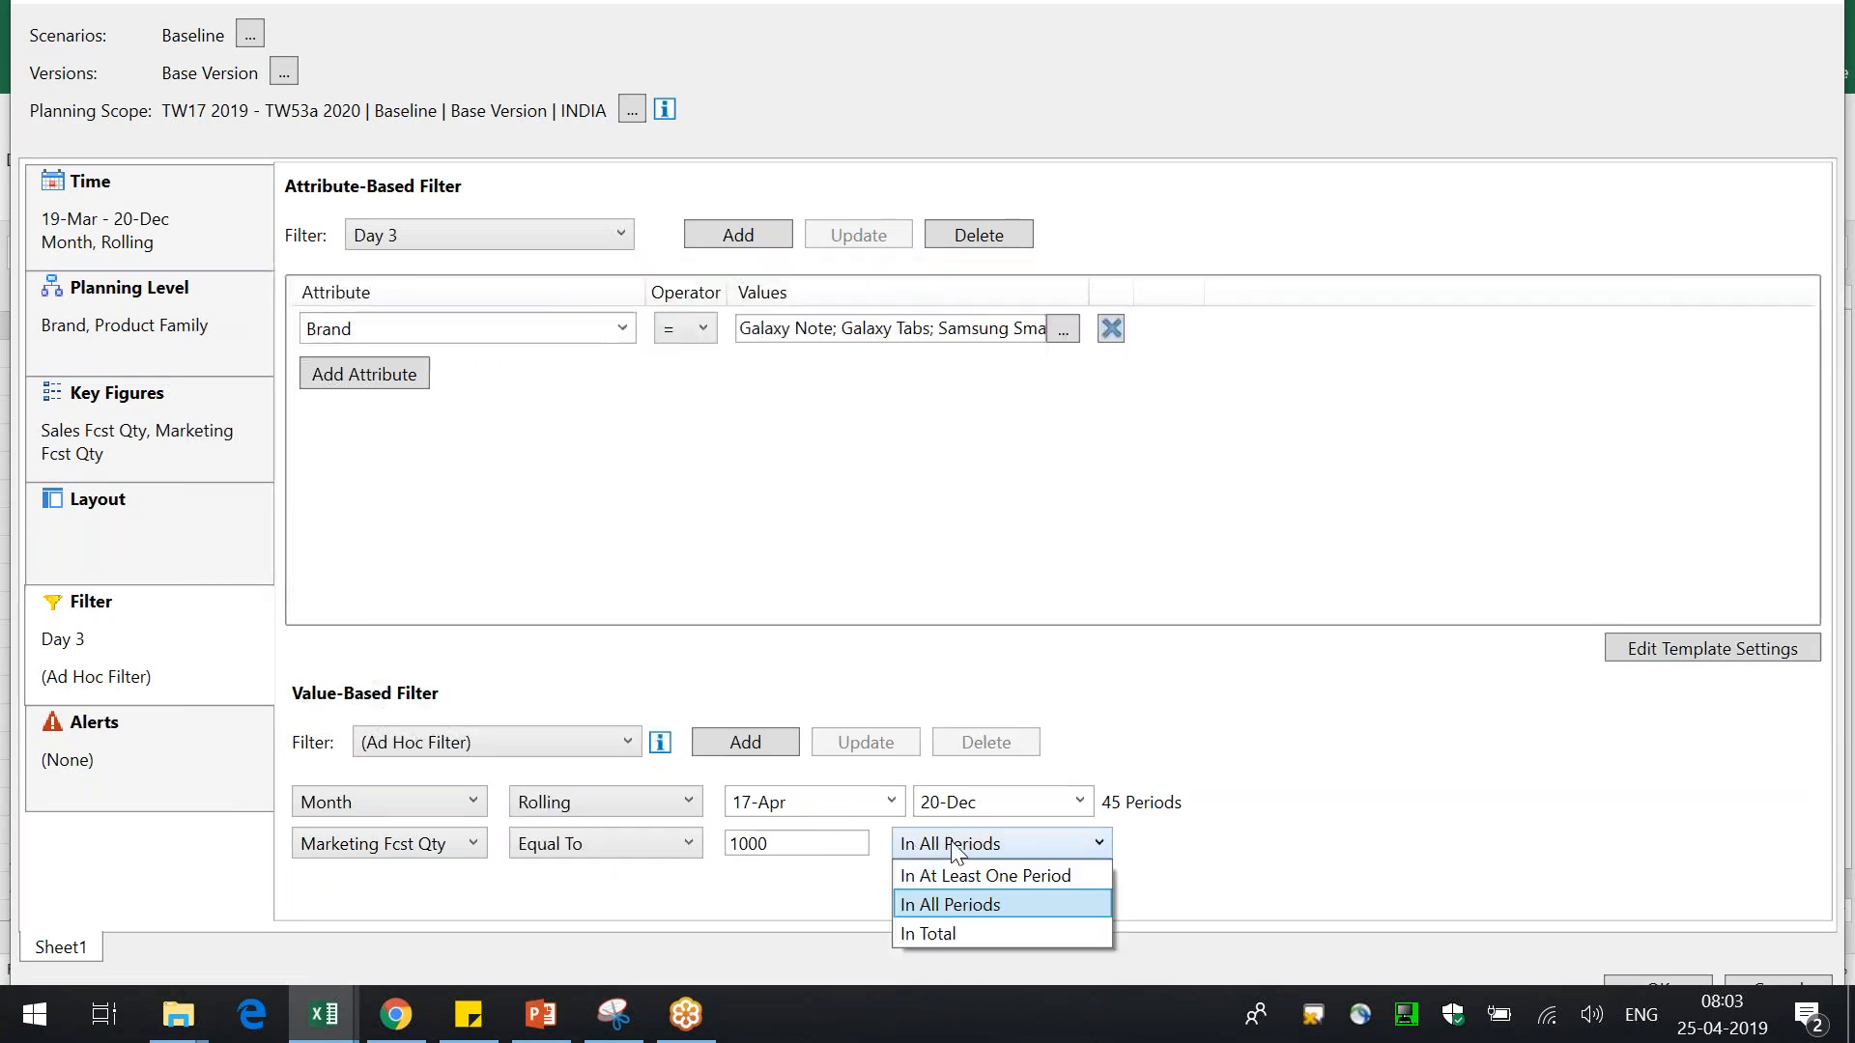
{"action": "left_click", "coordinate": [1179, 794]}
{"action": "left_click", "coordinate": [492, 743]}
{"action": "left_click", "coordinate": [467, 798]}
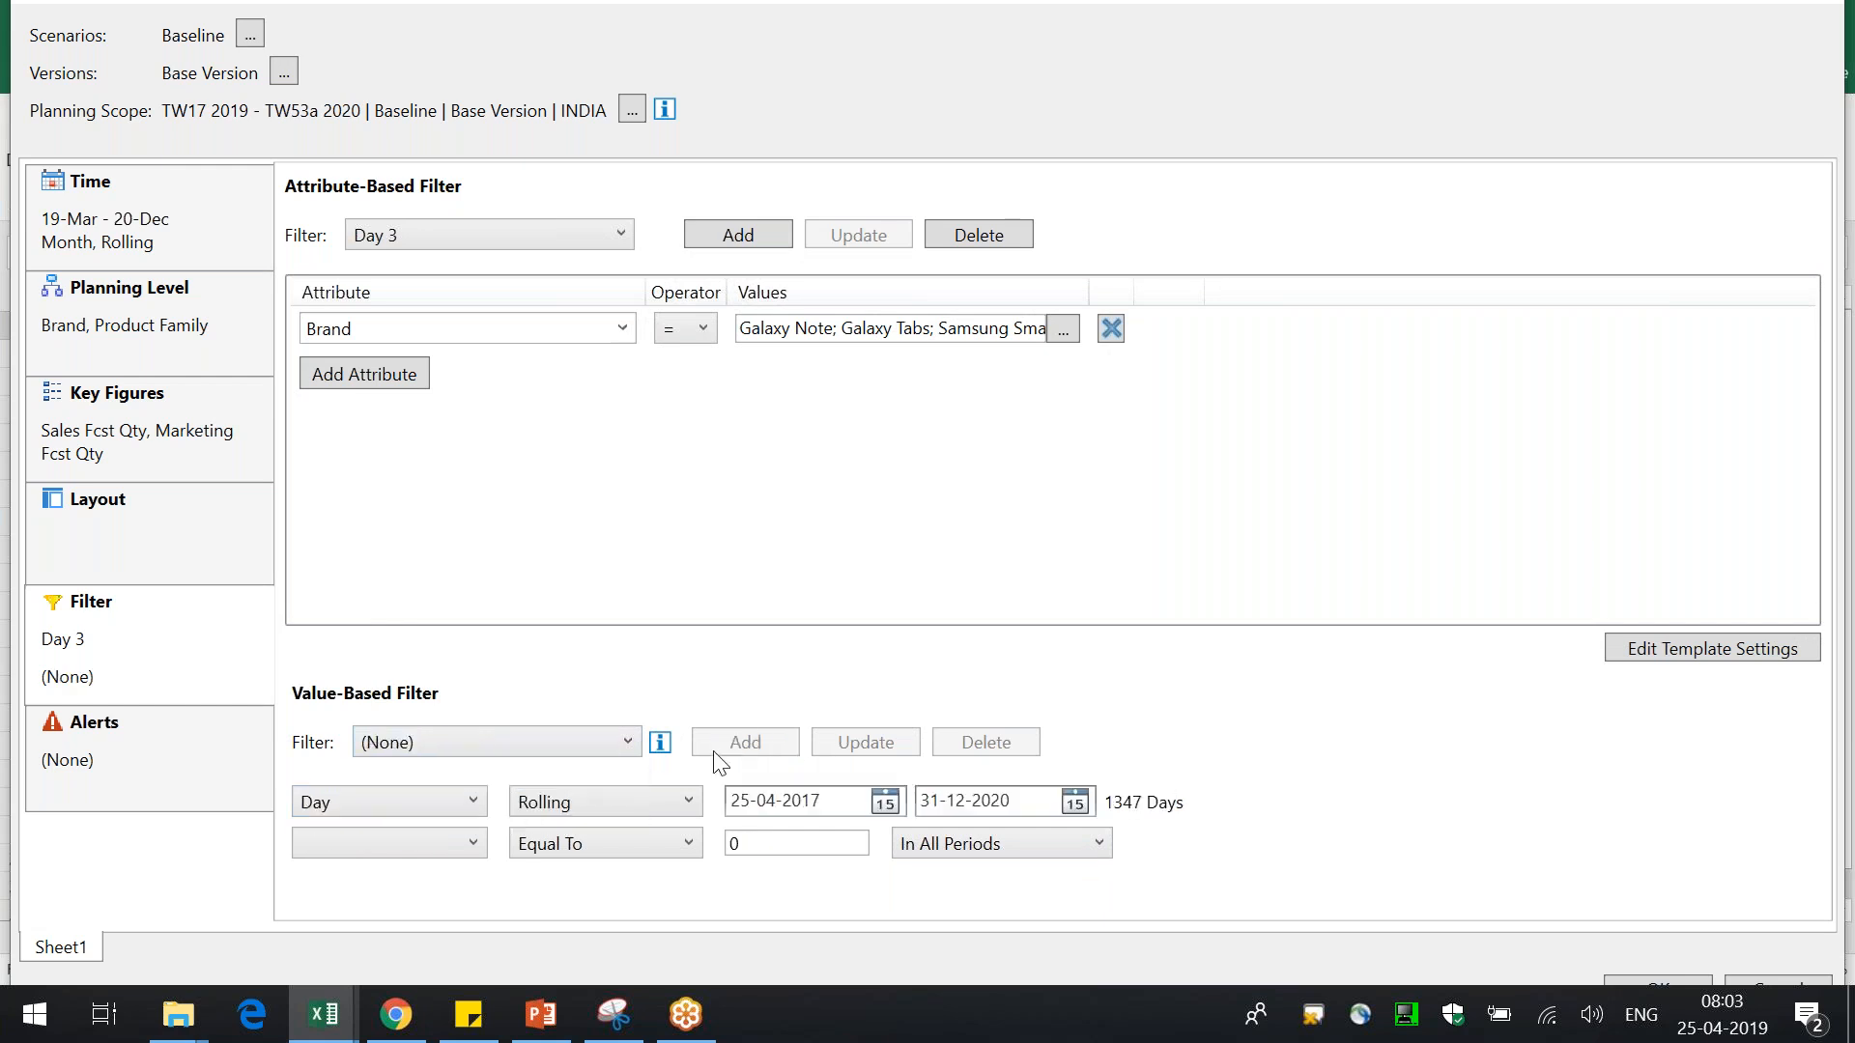
{"action": "left_click", "coordinate": [1648, 978]}
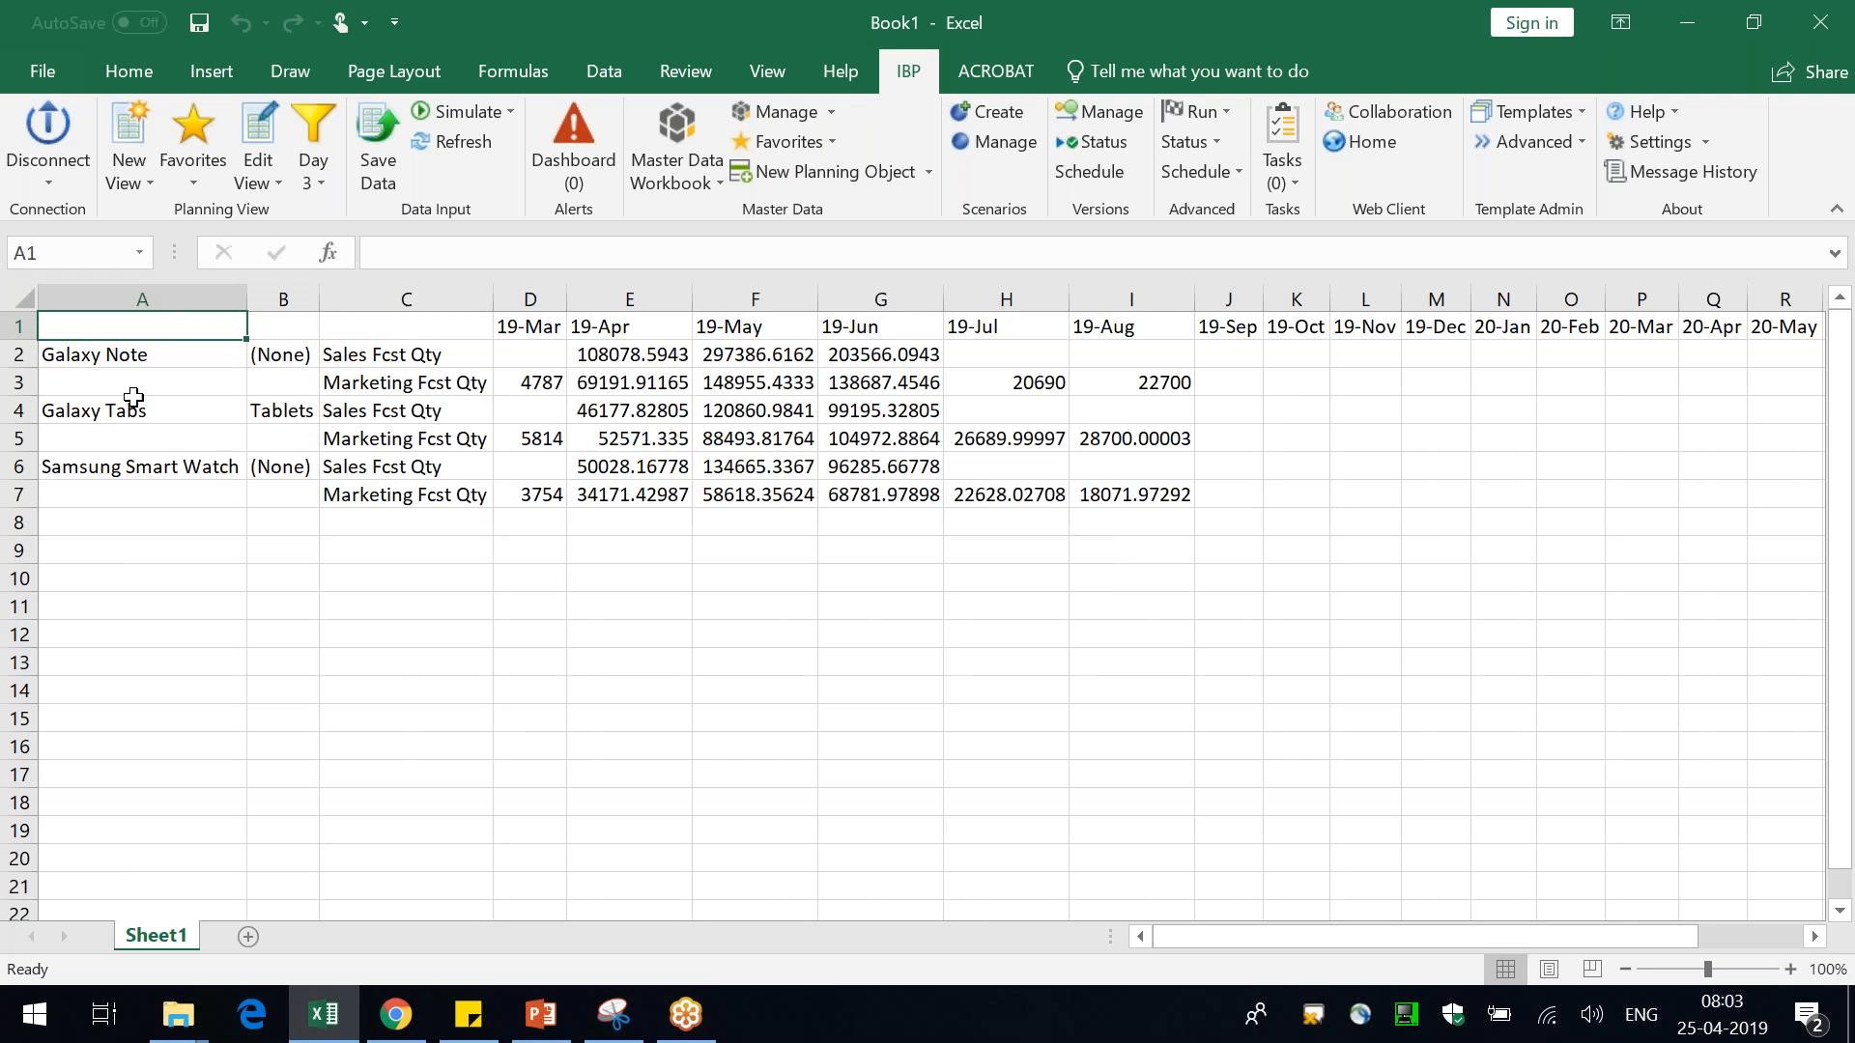
Inspect the Brand member formula behind cell A2
{"action": "left_click", "coordinate": [96, 362]}
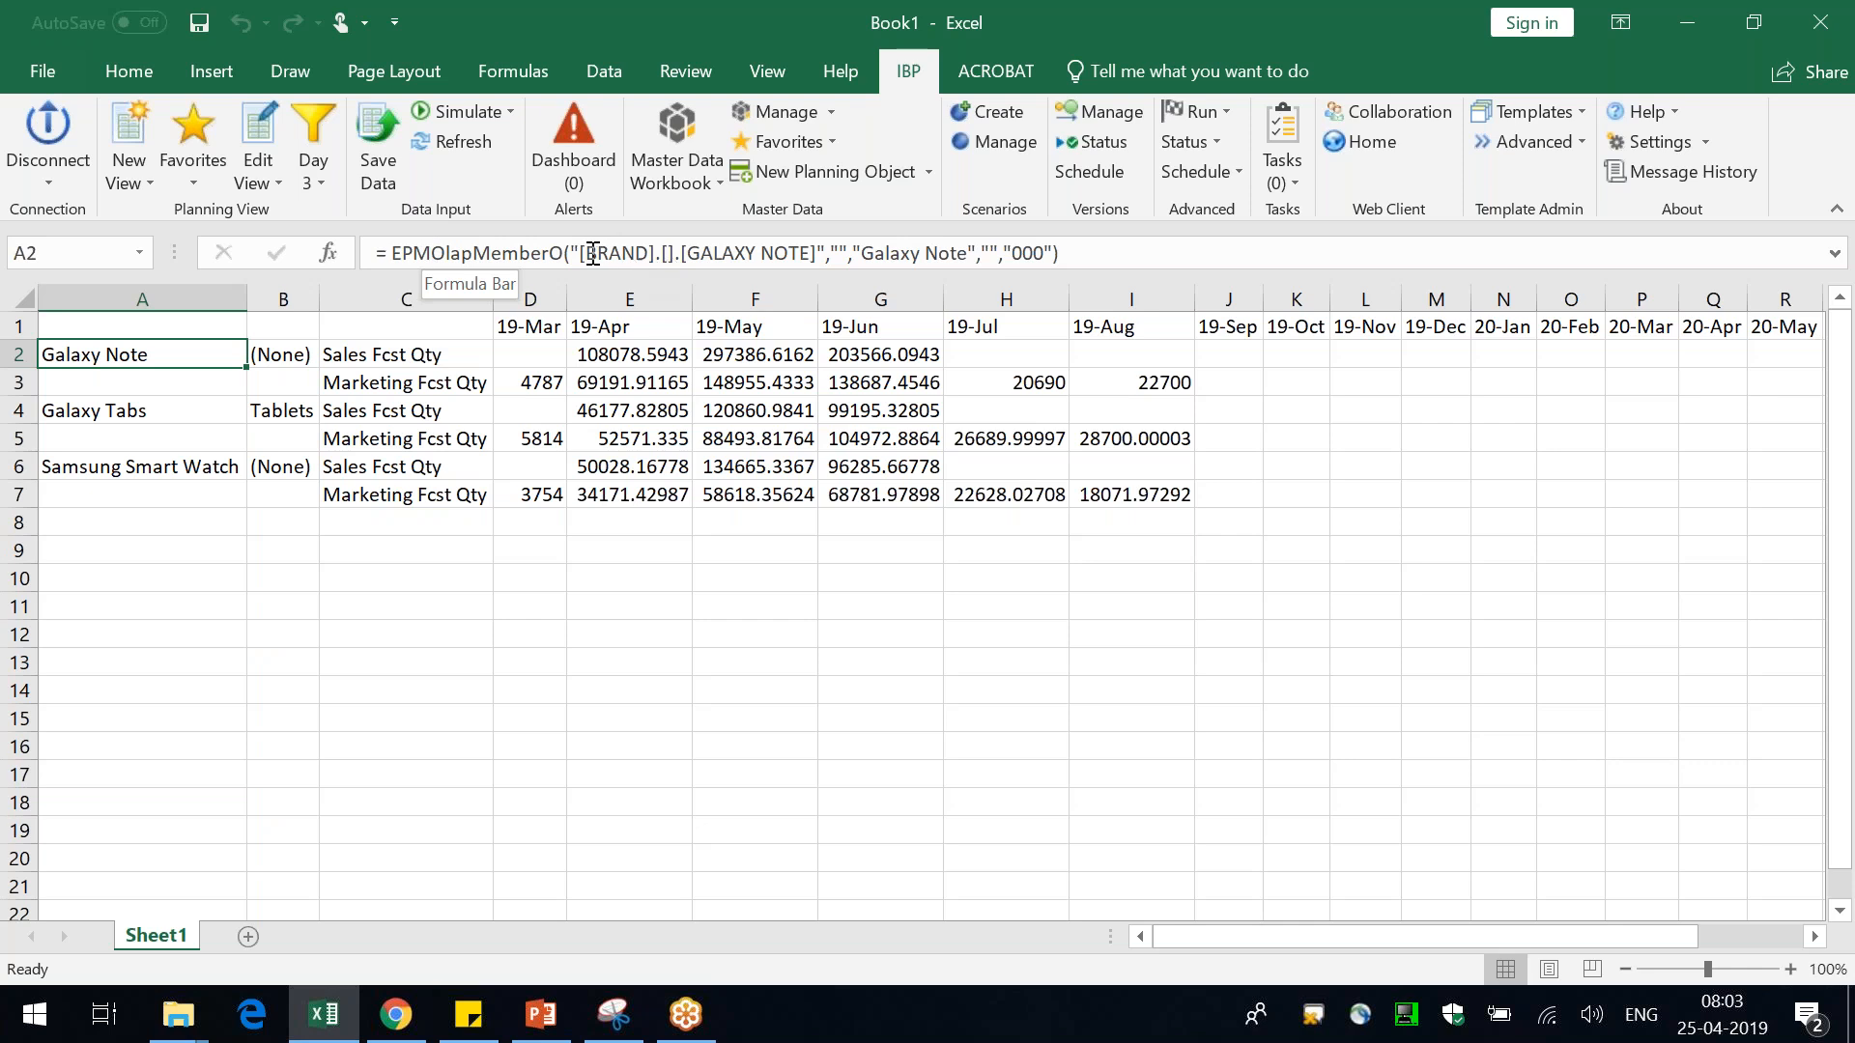
{"action": "left_click_drag", "start_coordinate": [591, 253], "coordinate": [635, 253]}
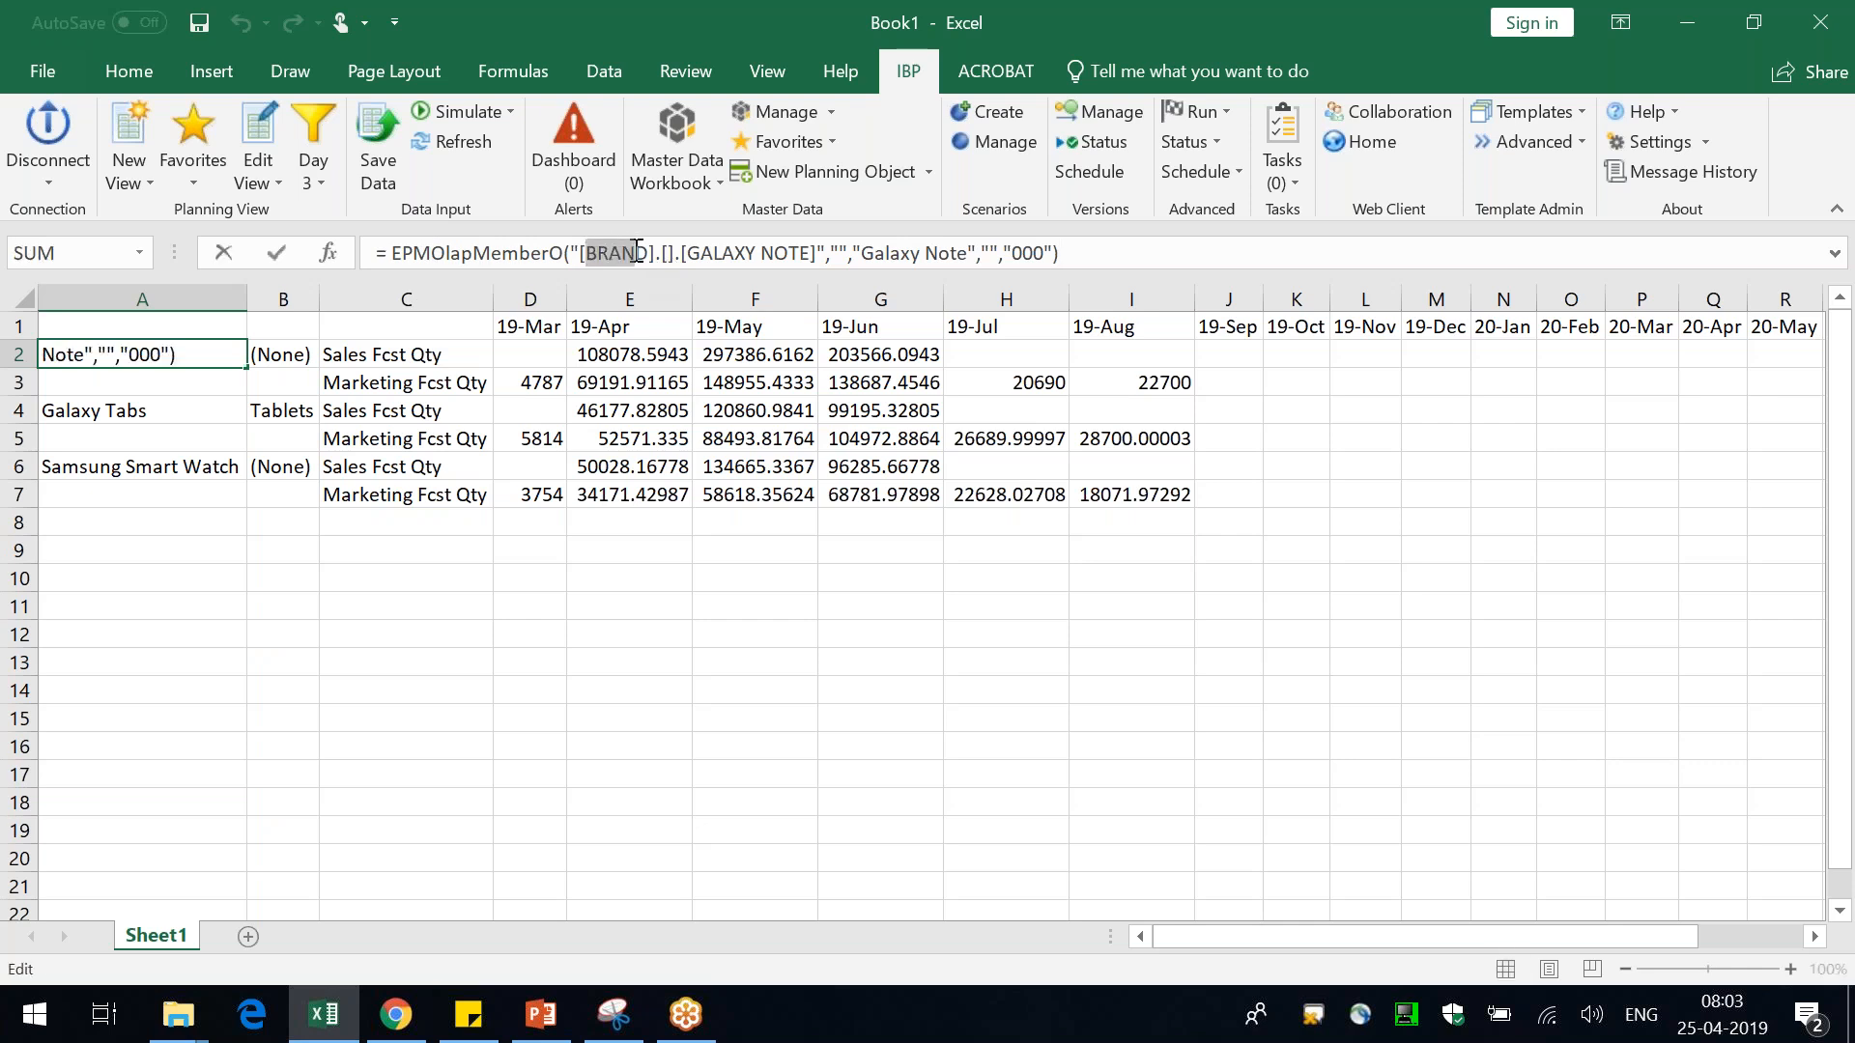
Inspect the member formulas behind the Brand and Product Family cells of the first rows
{"action": "left_click", "coordinate": [699, 253]}
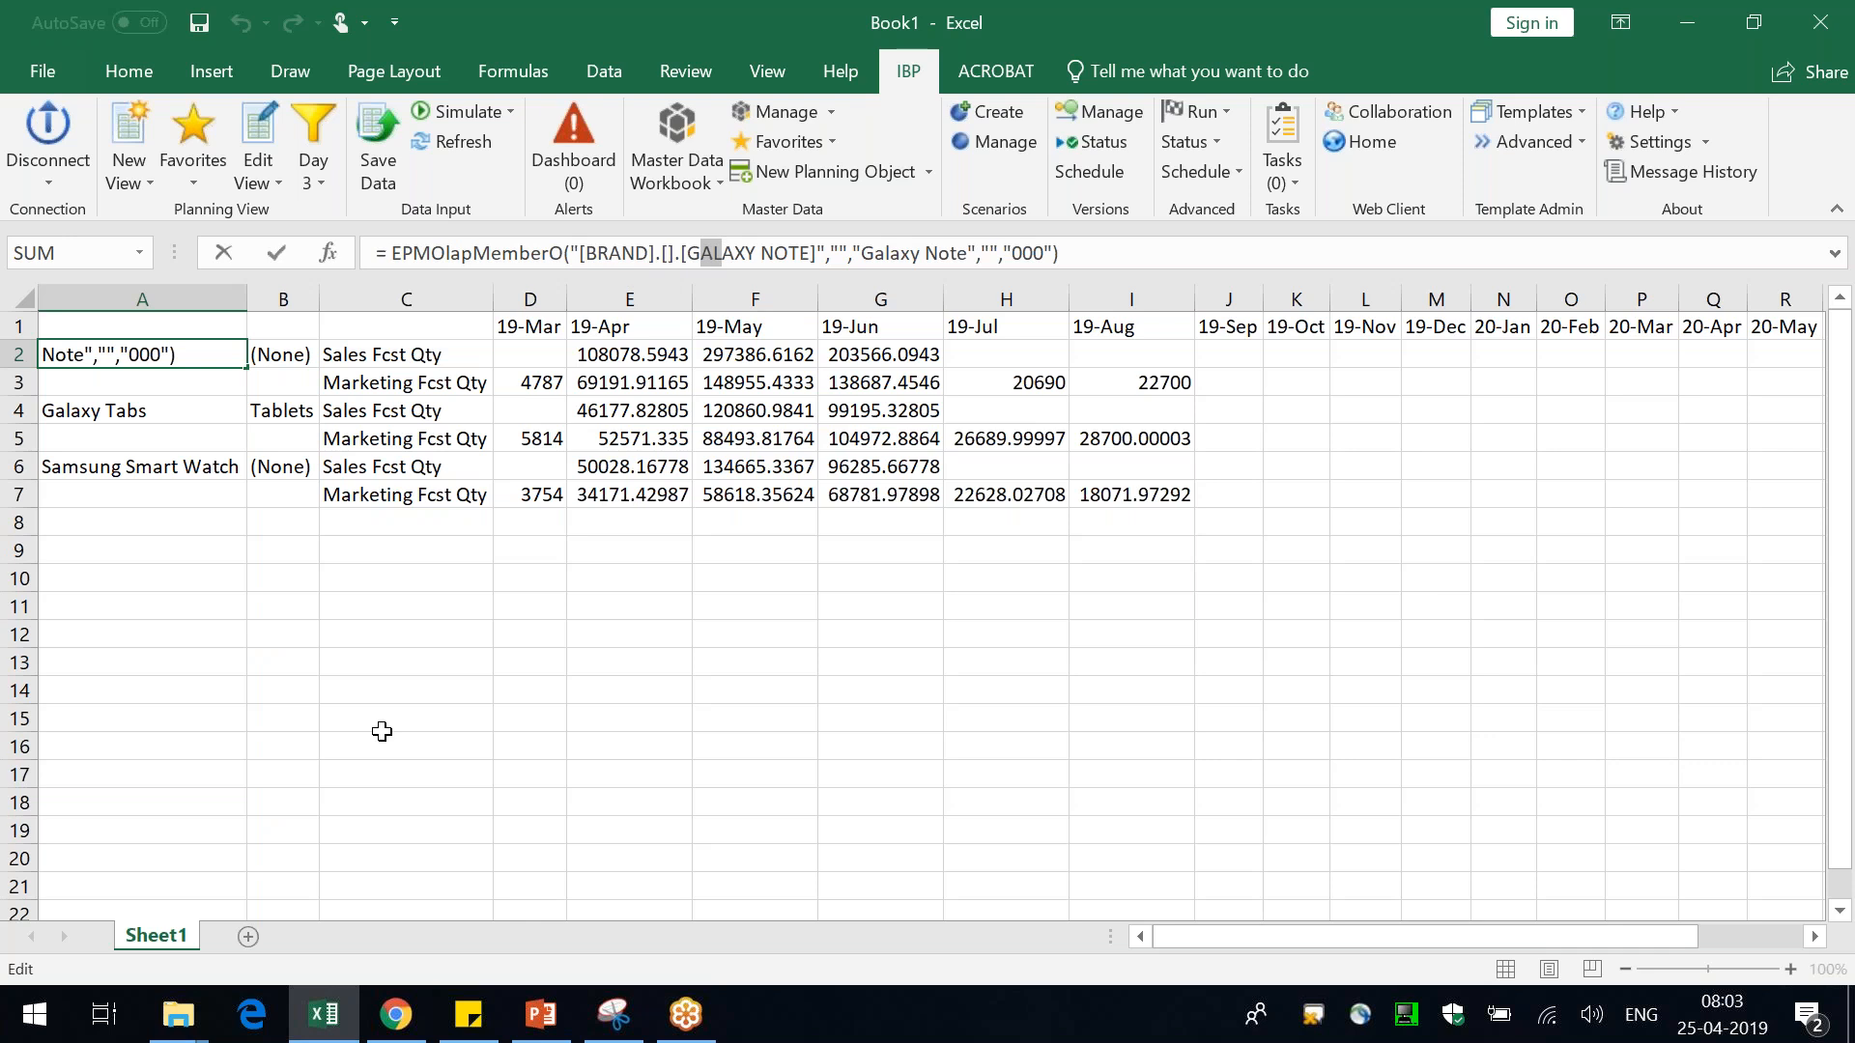
{"action": "key", "text": "Escape"}
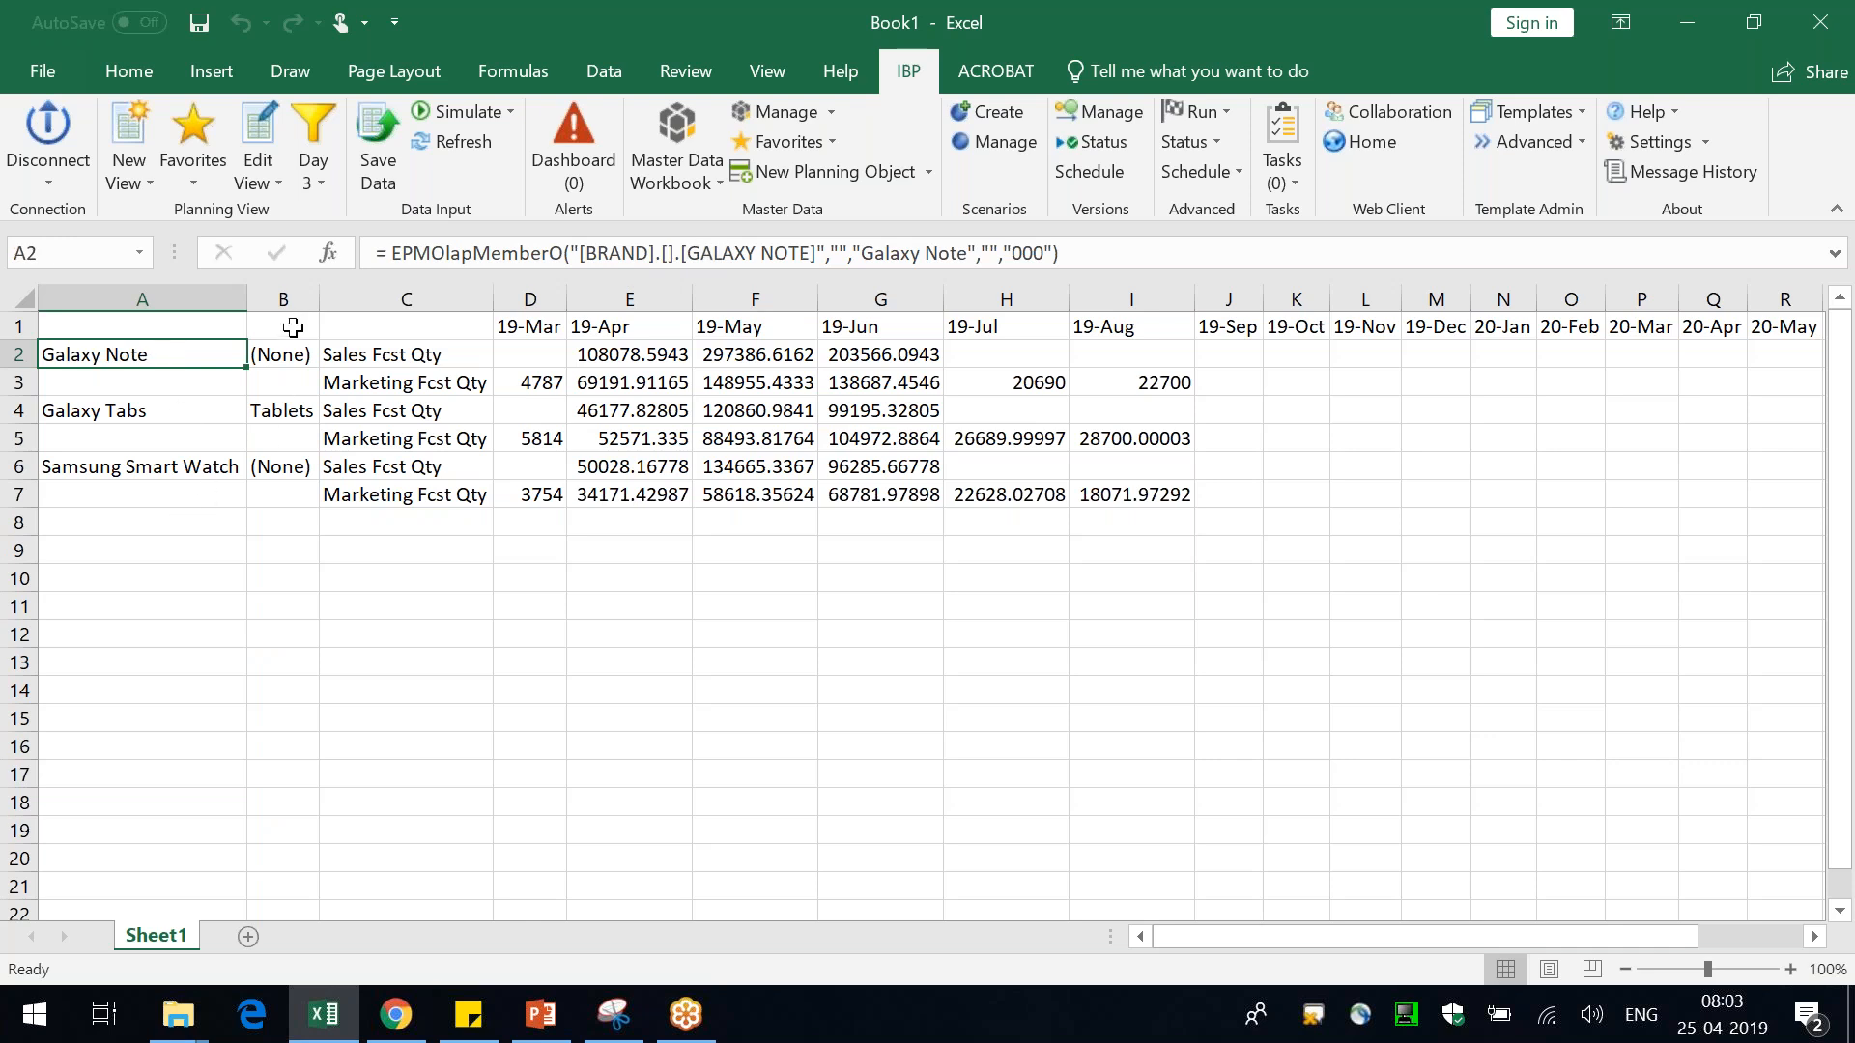
{"action": "left_click", "coordinate": [288, 356]}
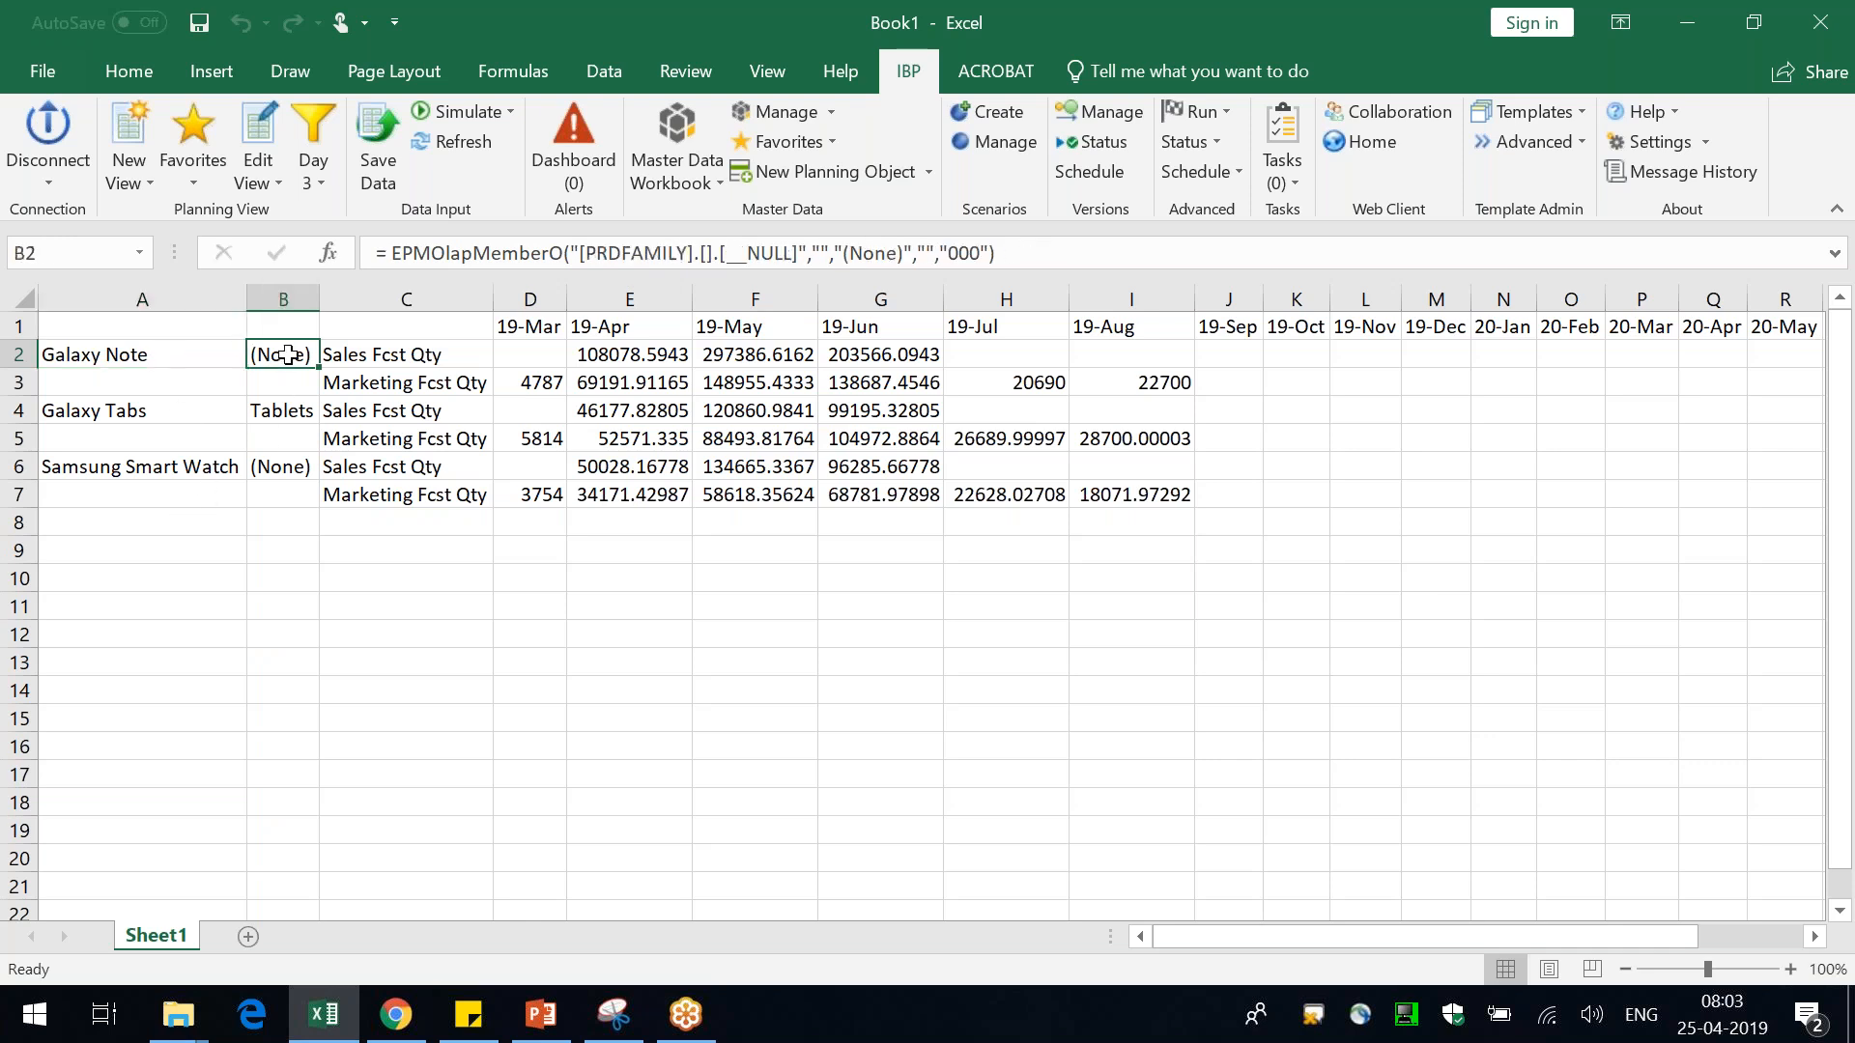
{"action": "left_click", "coordinate": [598, 255]}
{"action": "left_click", "coordinate": [381, 742]}
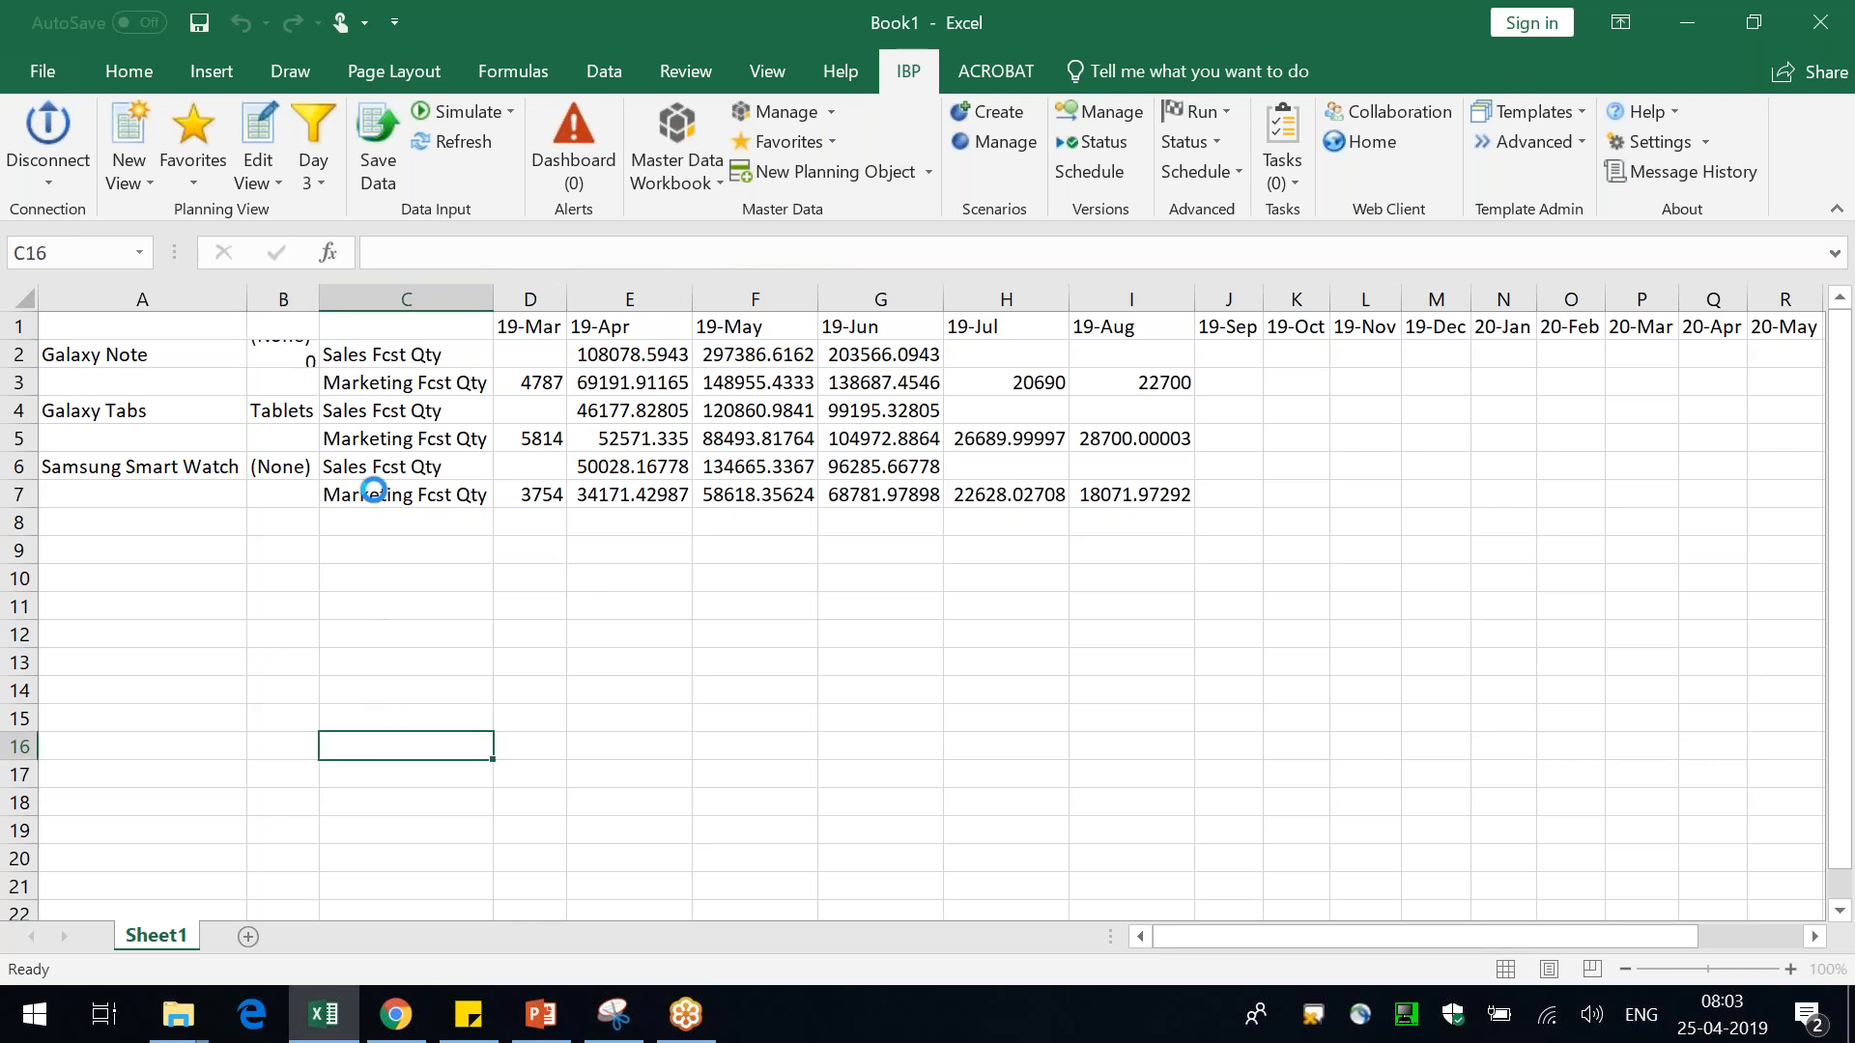
{"action": "left_click", "coordinate": [290, 352]}
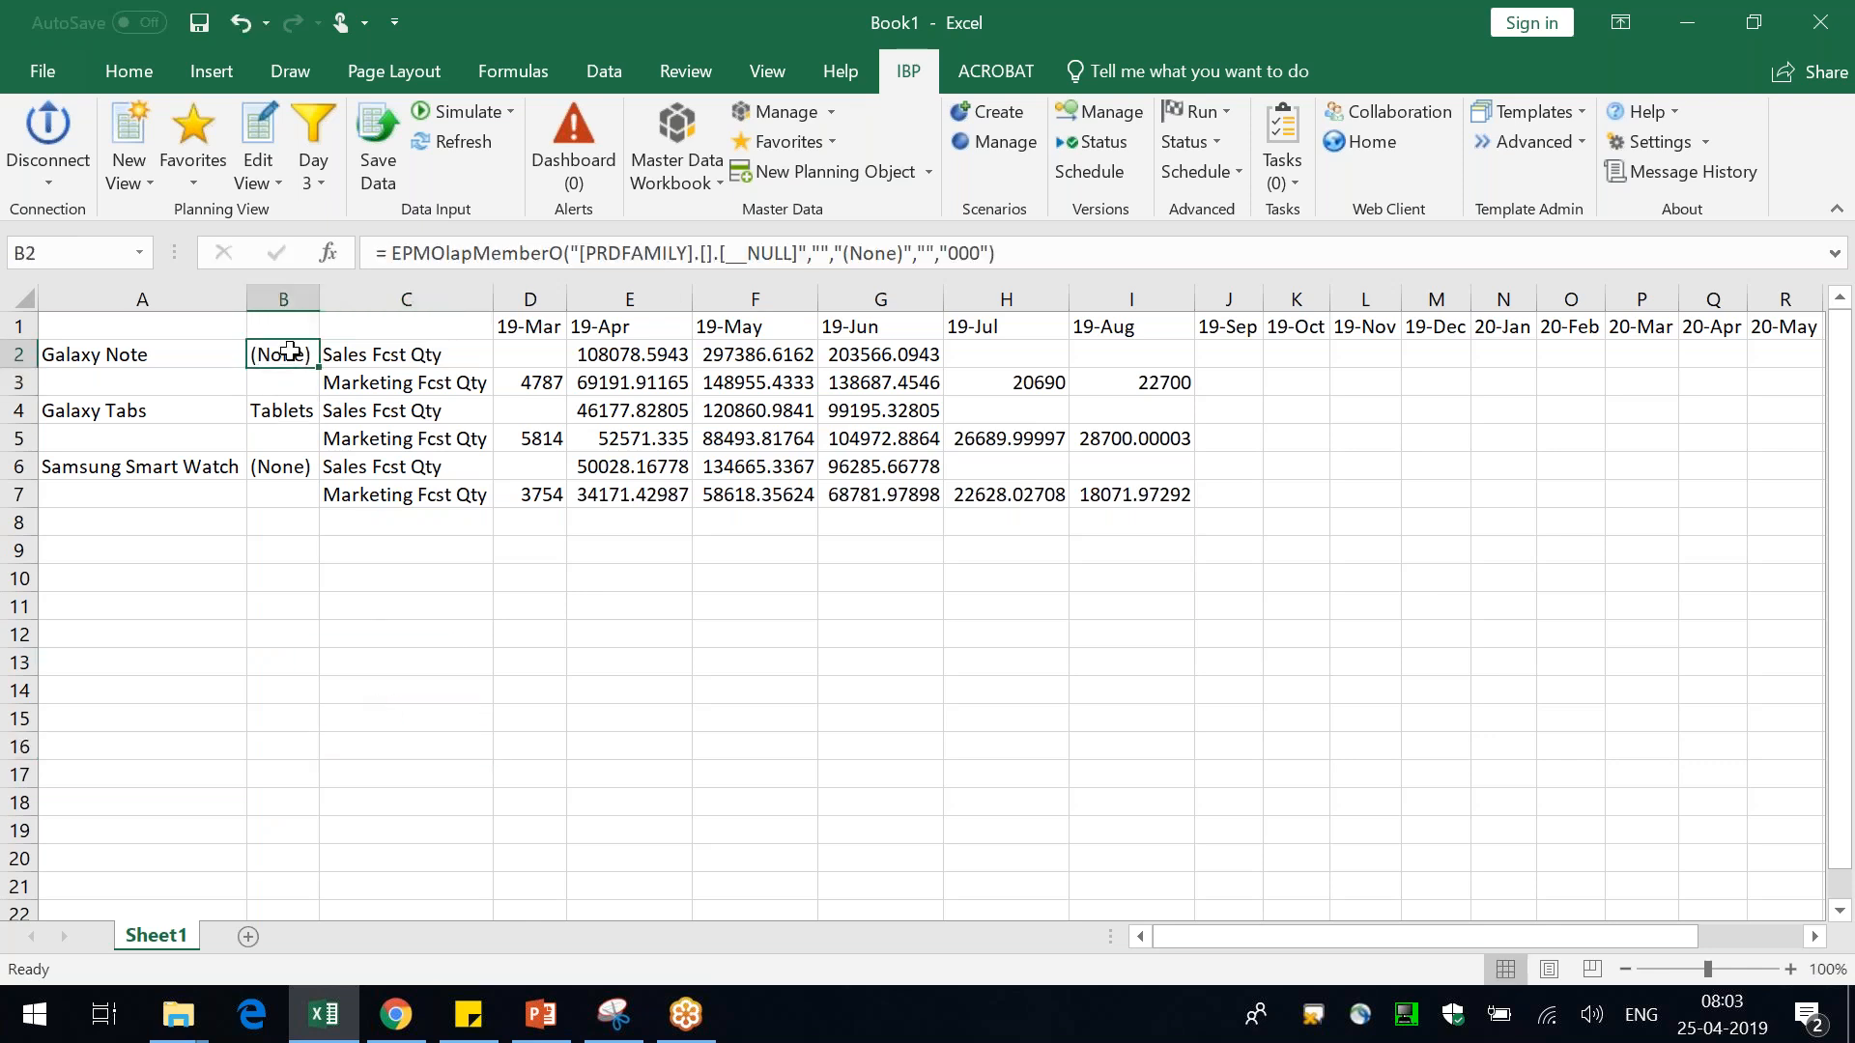
{"action": "left_click", "coordinate": [163, 417]}
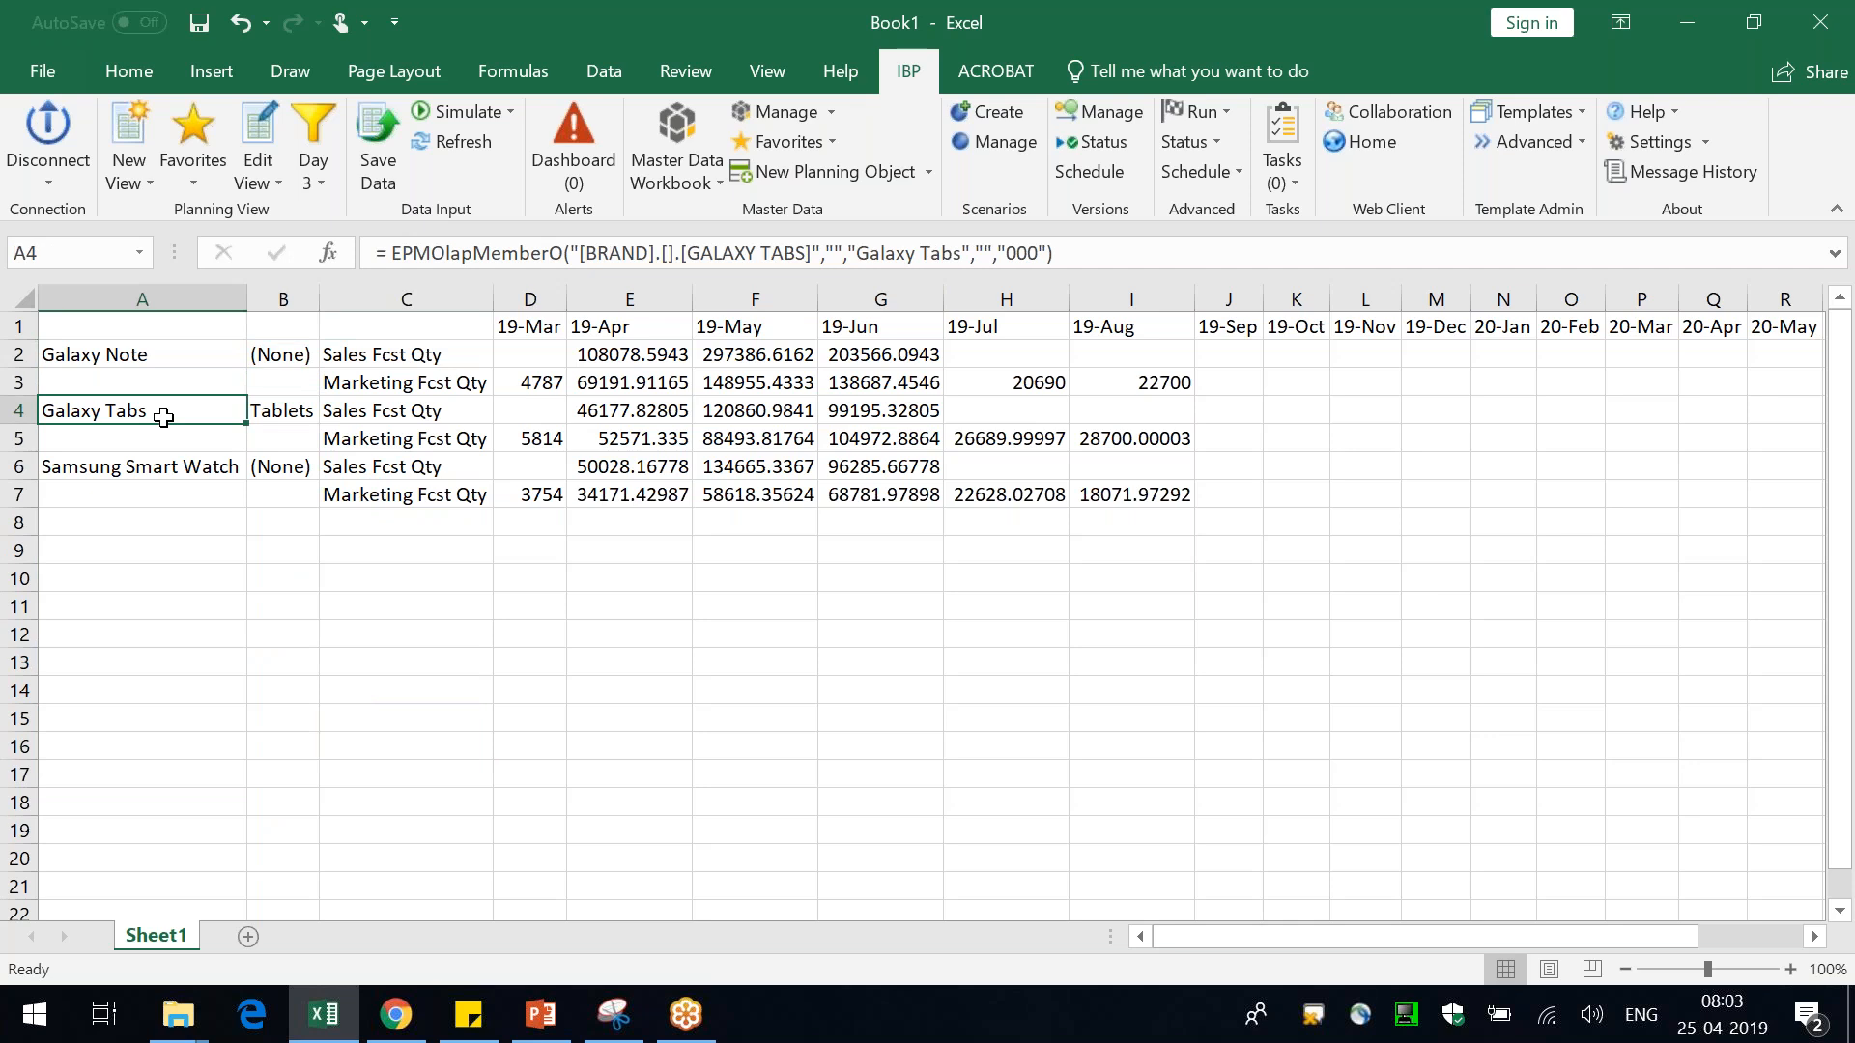
{"action": "left_click", "coordinate": [303, 412]}
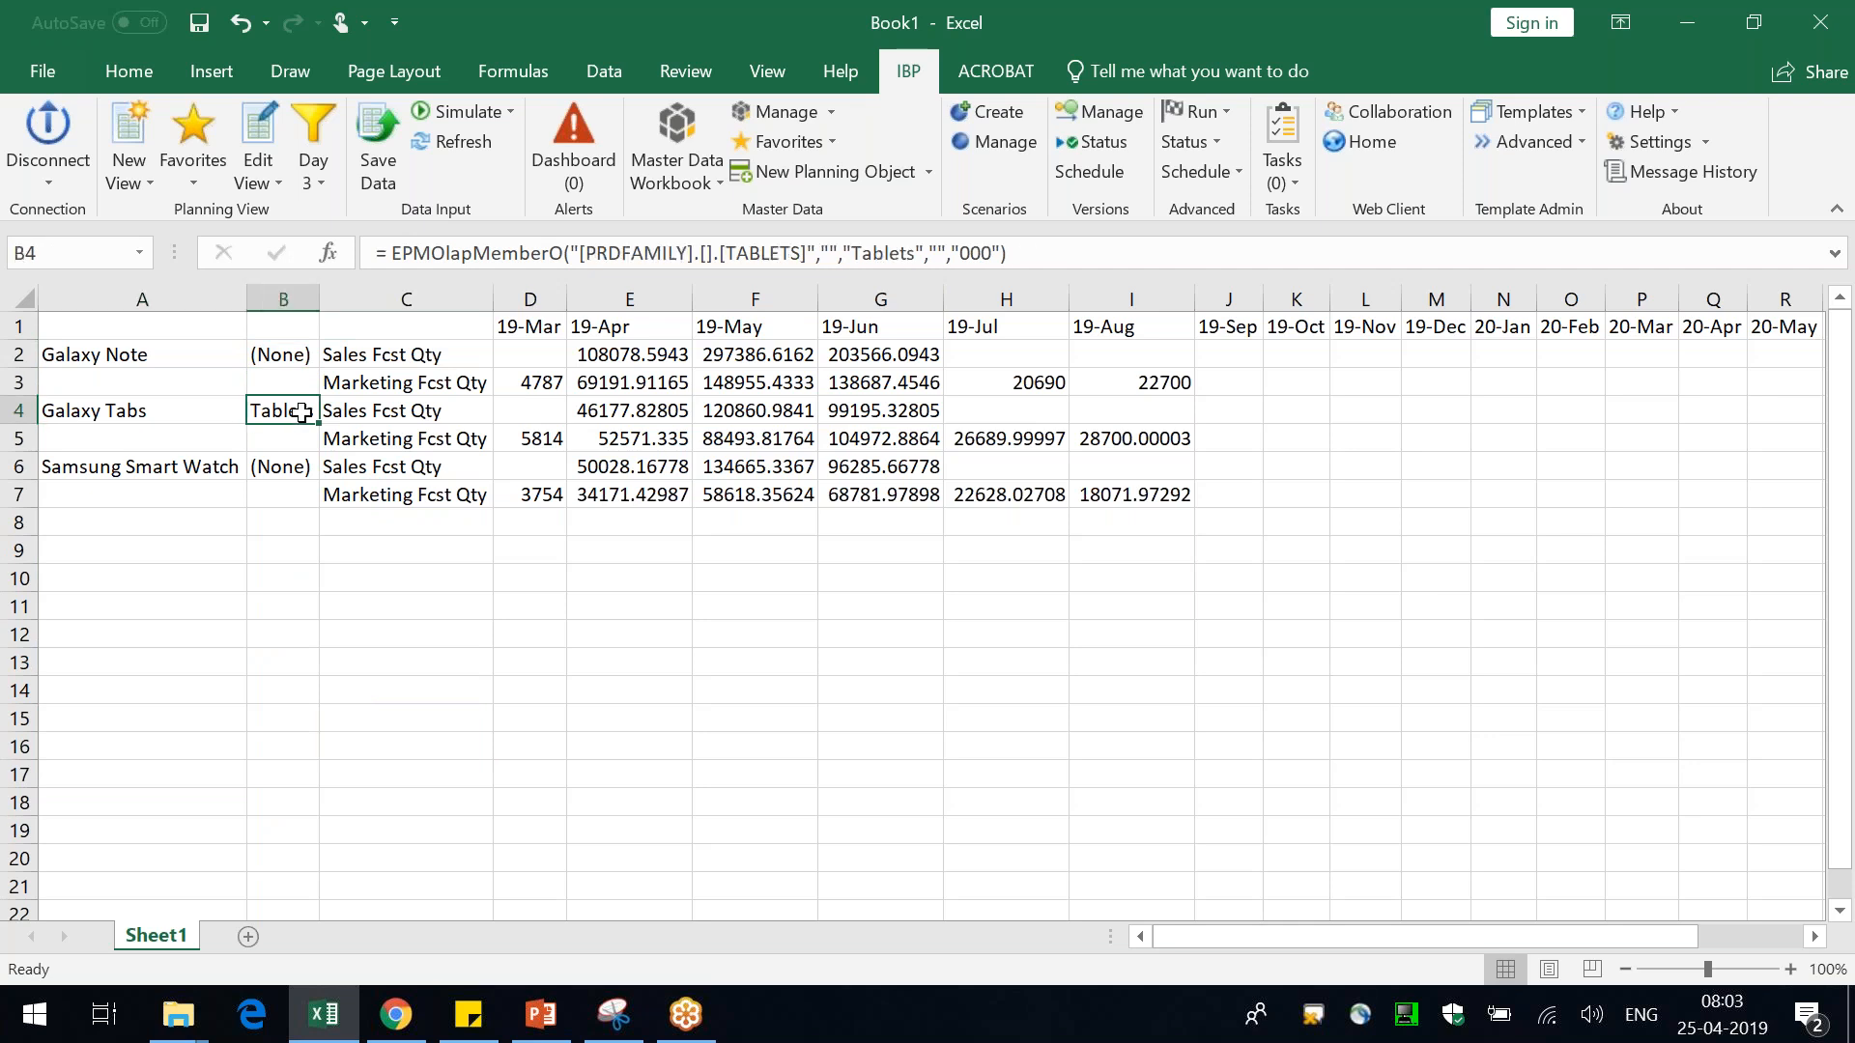
{"action": "left_click", "coordinate": [397, 412]}
{"action": "left_click", "coordinate": [512, 416]}
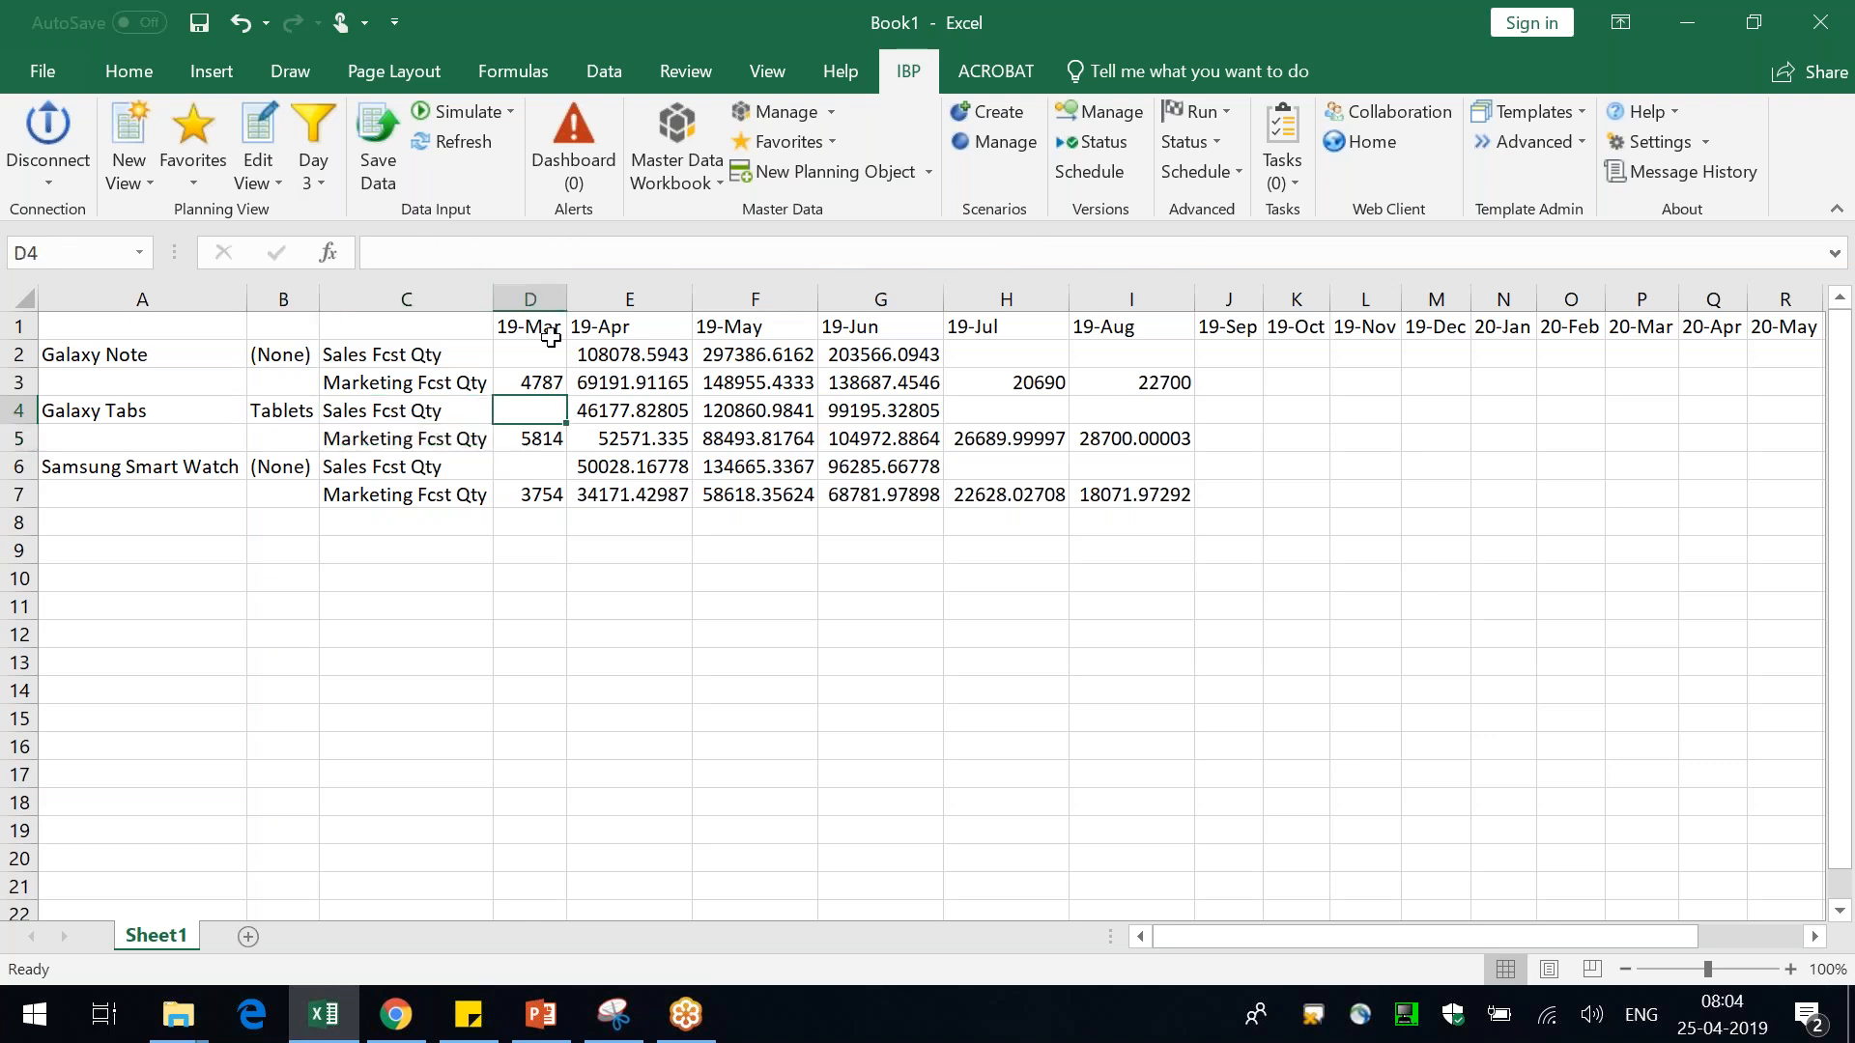
Inspect the period header columns and the Product Family member in cell B2
{"action": "left_click", "coordinate": [544, 290]}
{"action": "left_click", "coordinate": [630, 295]}
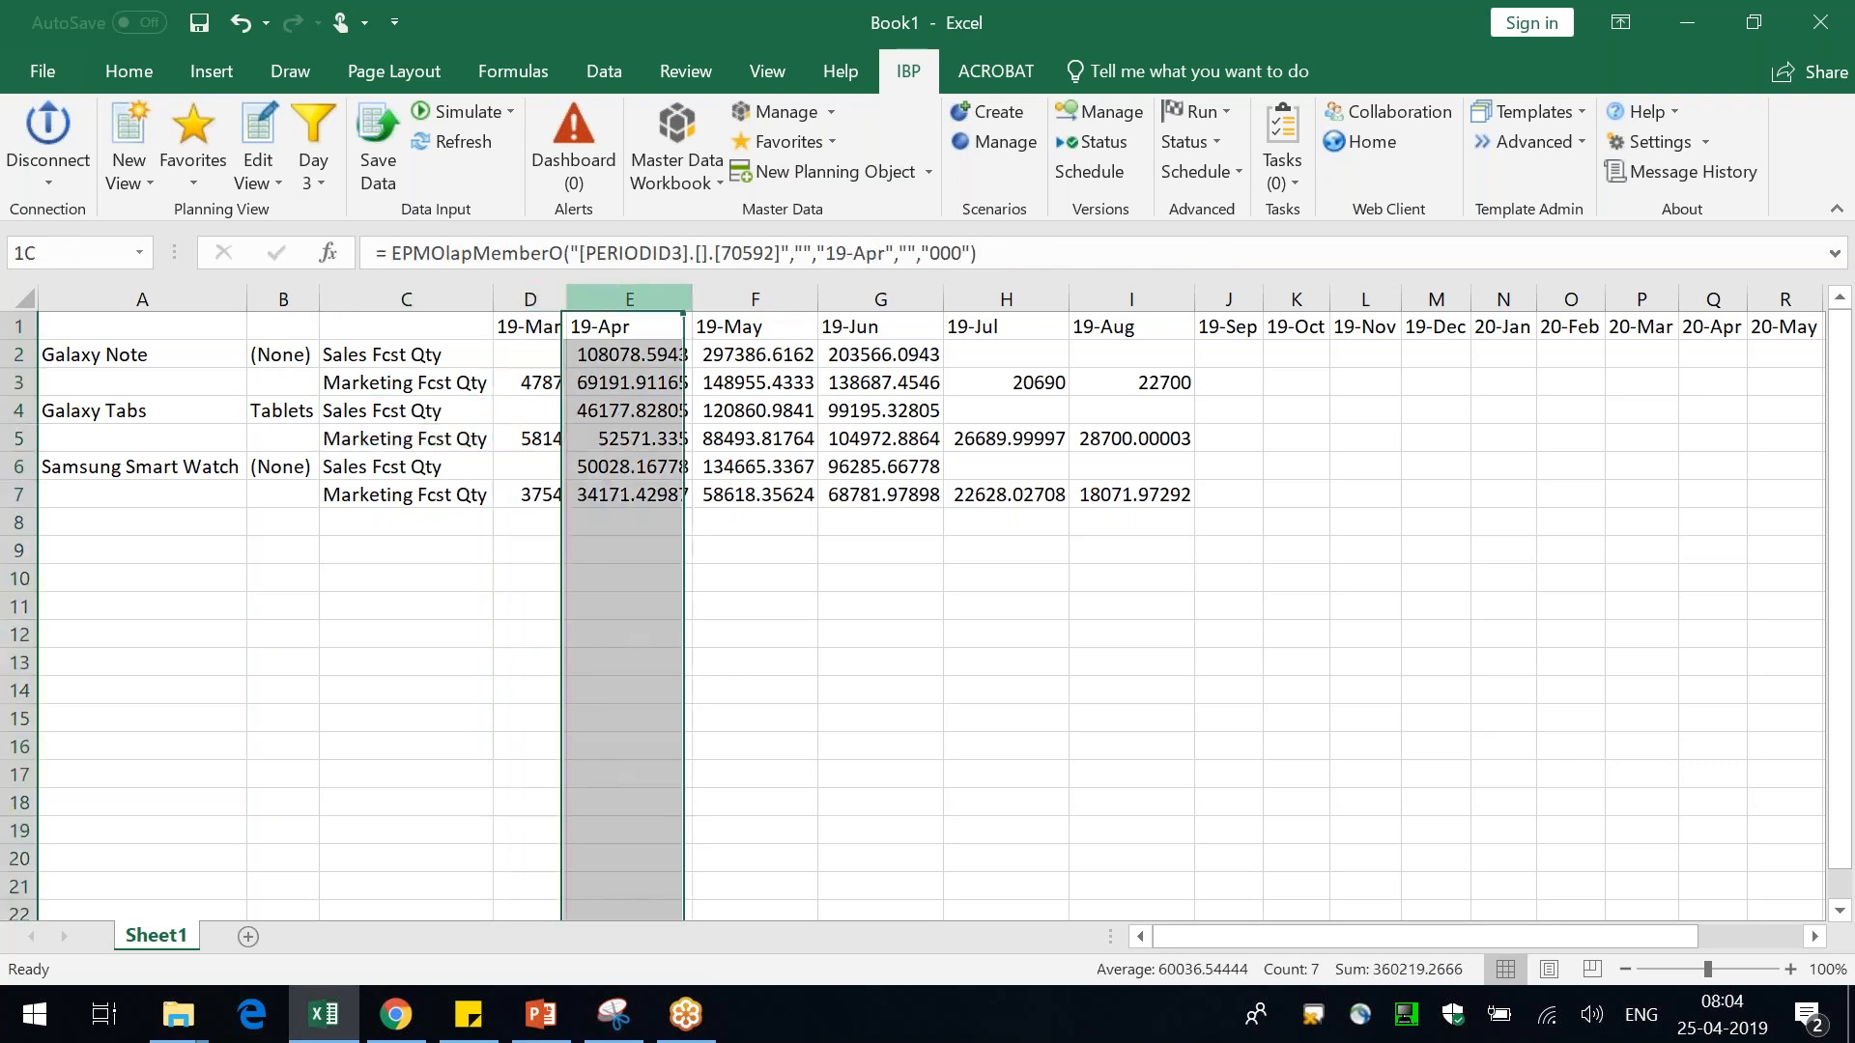
{"action": "left_click", "coordinate": [759, 292]}
{"action": "left_click", "coordinate": [865, 299]}
{"action": "left_click", "coordinate": [1005, 297]}
{"action": "left_click", "coordinate": [915, 712]}
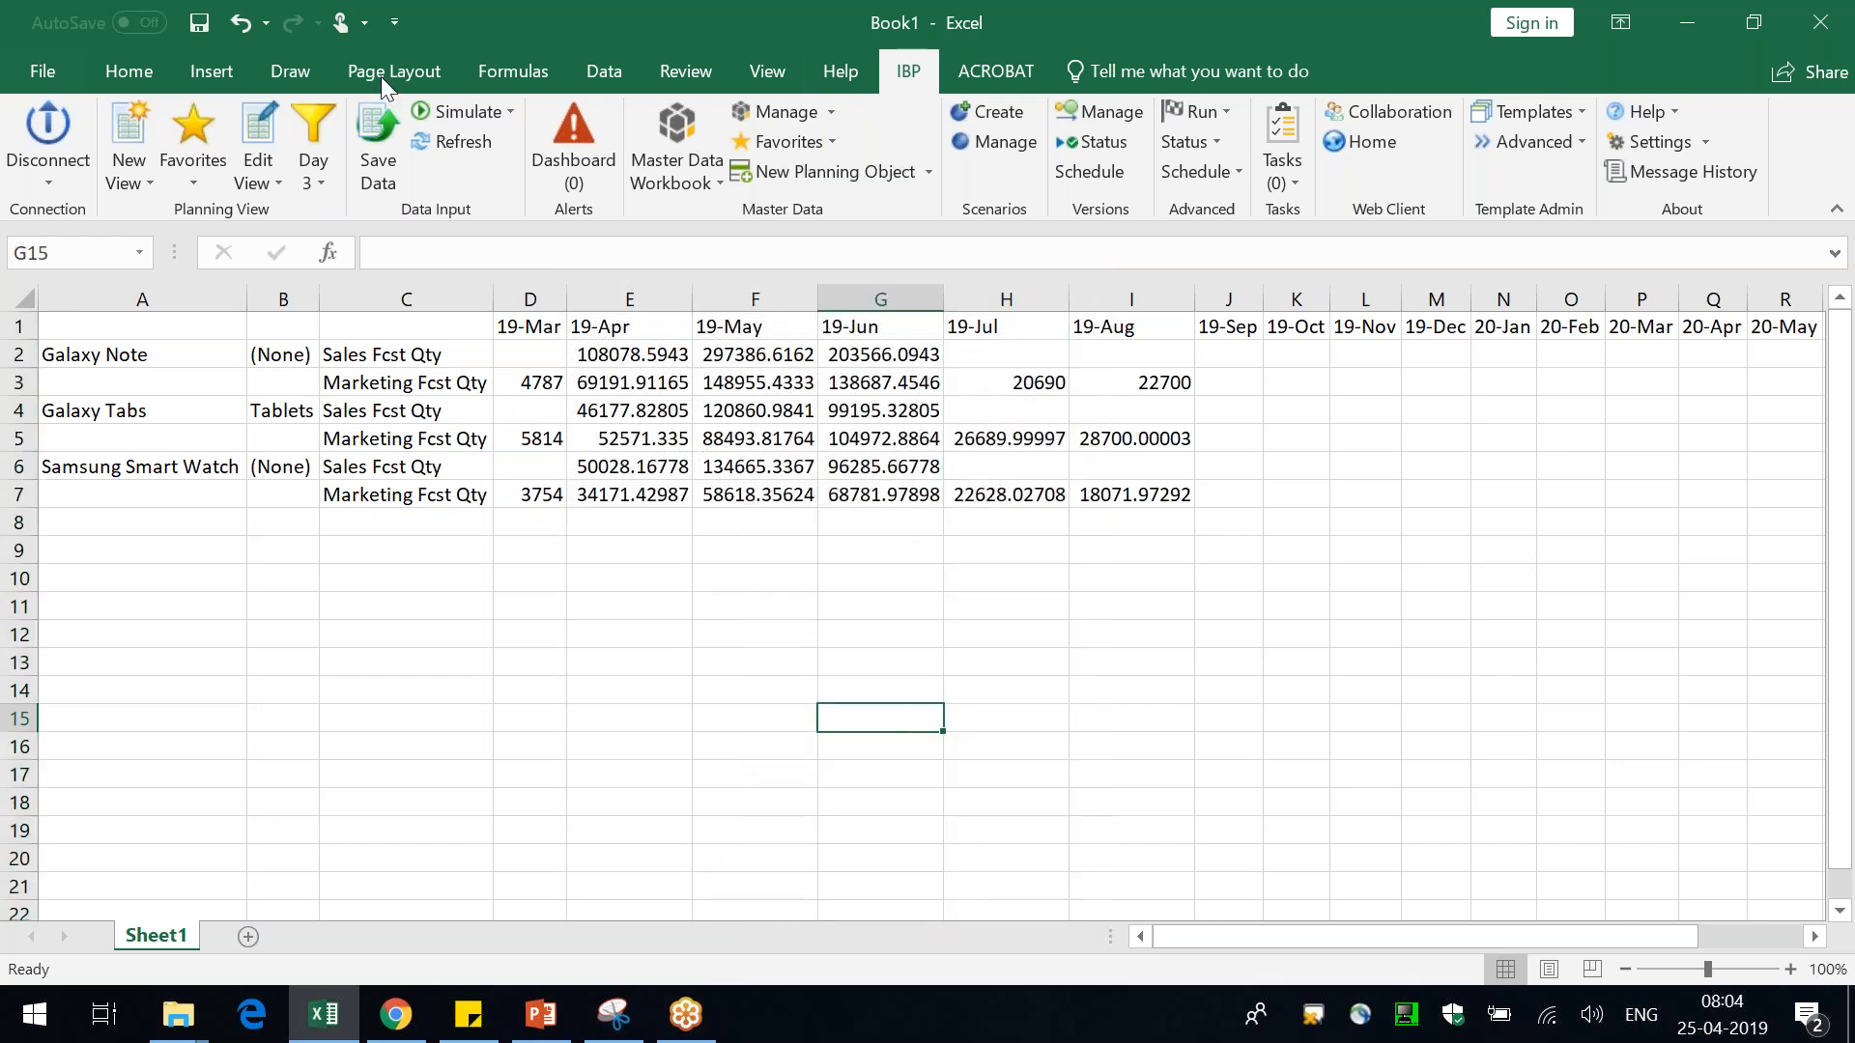
{"action": "left_click", "coordinate": [172, 606]}
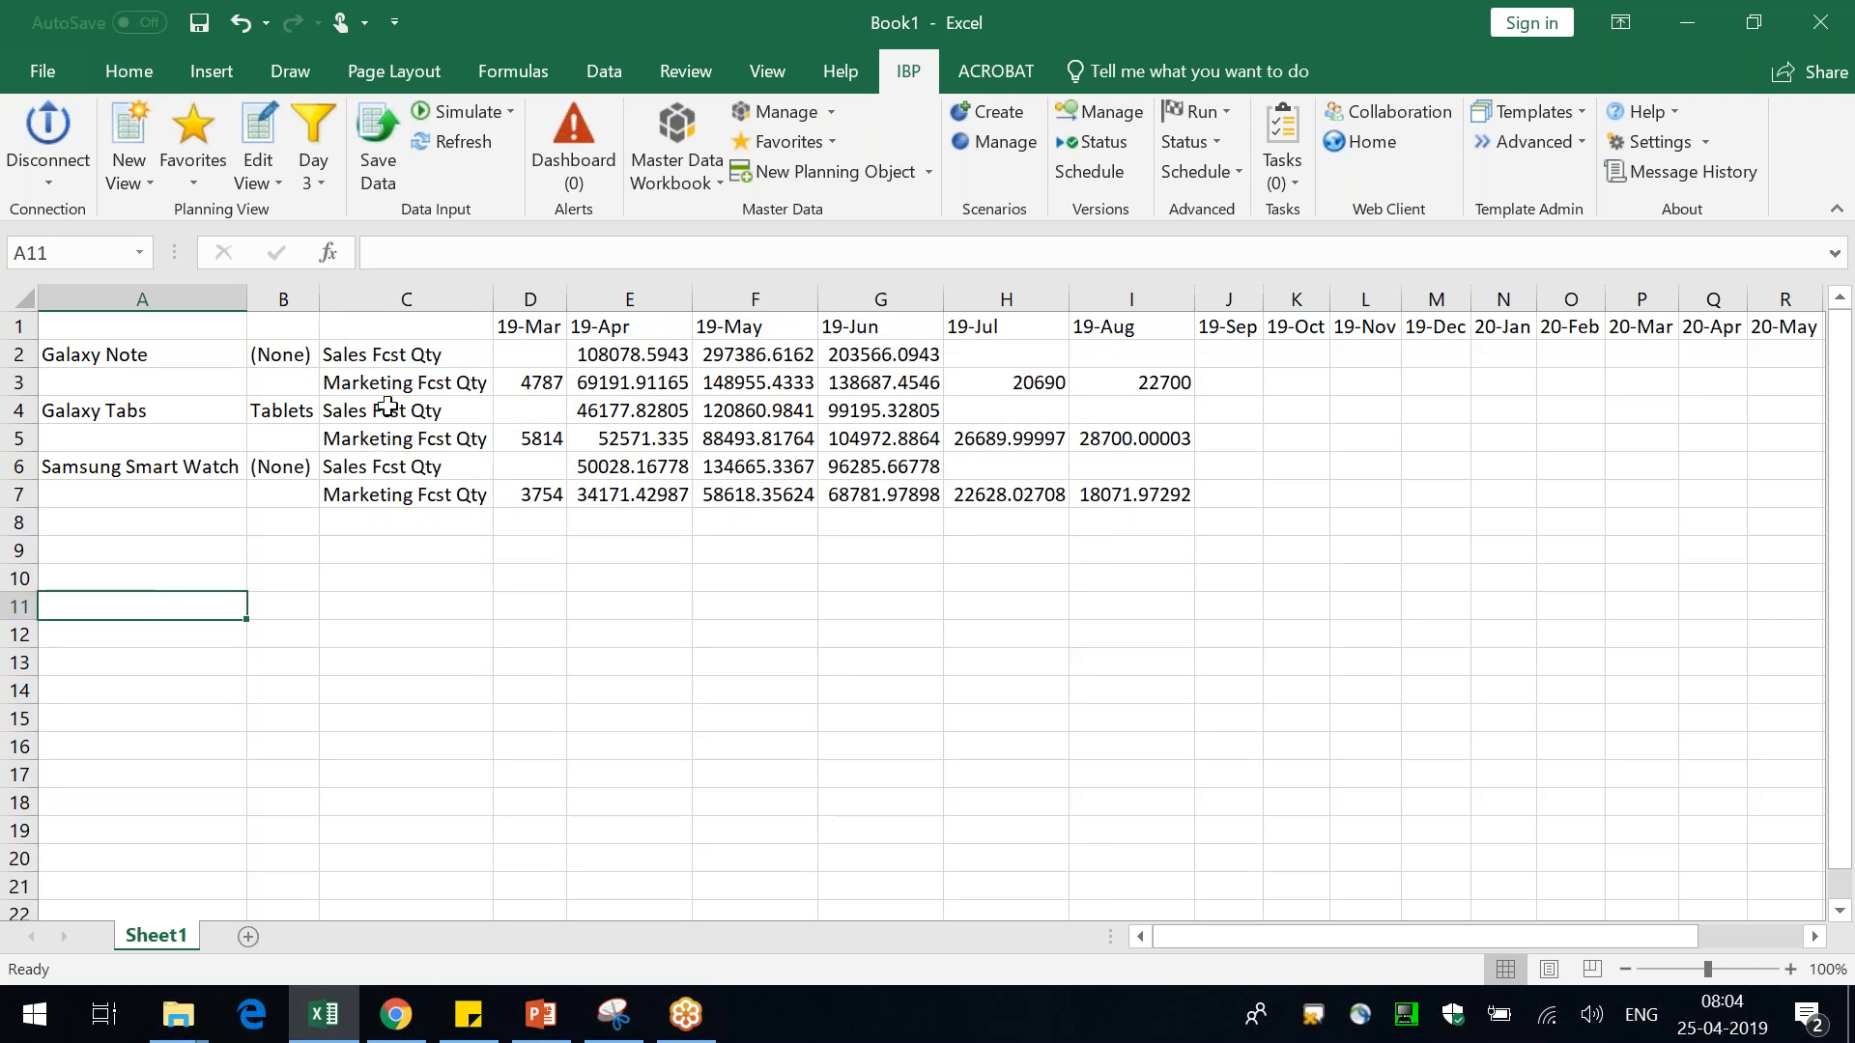
{"action": "left_click", "coordinate": [286, 360]}
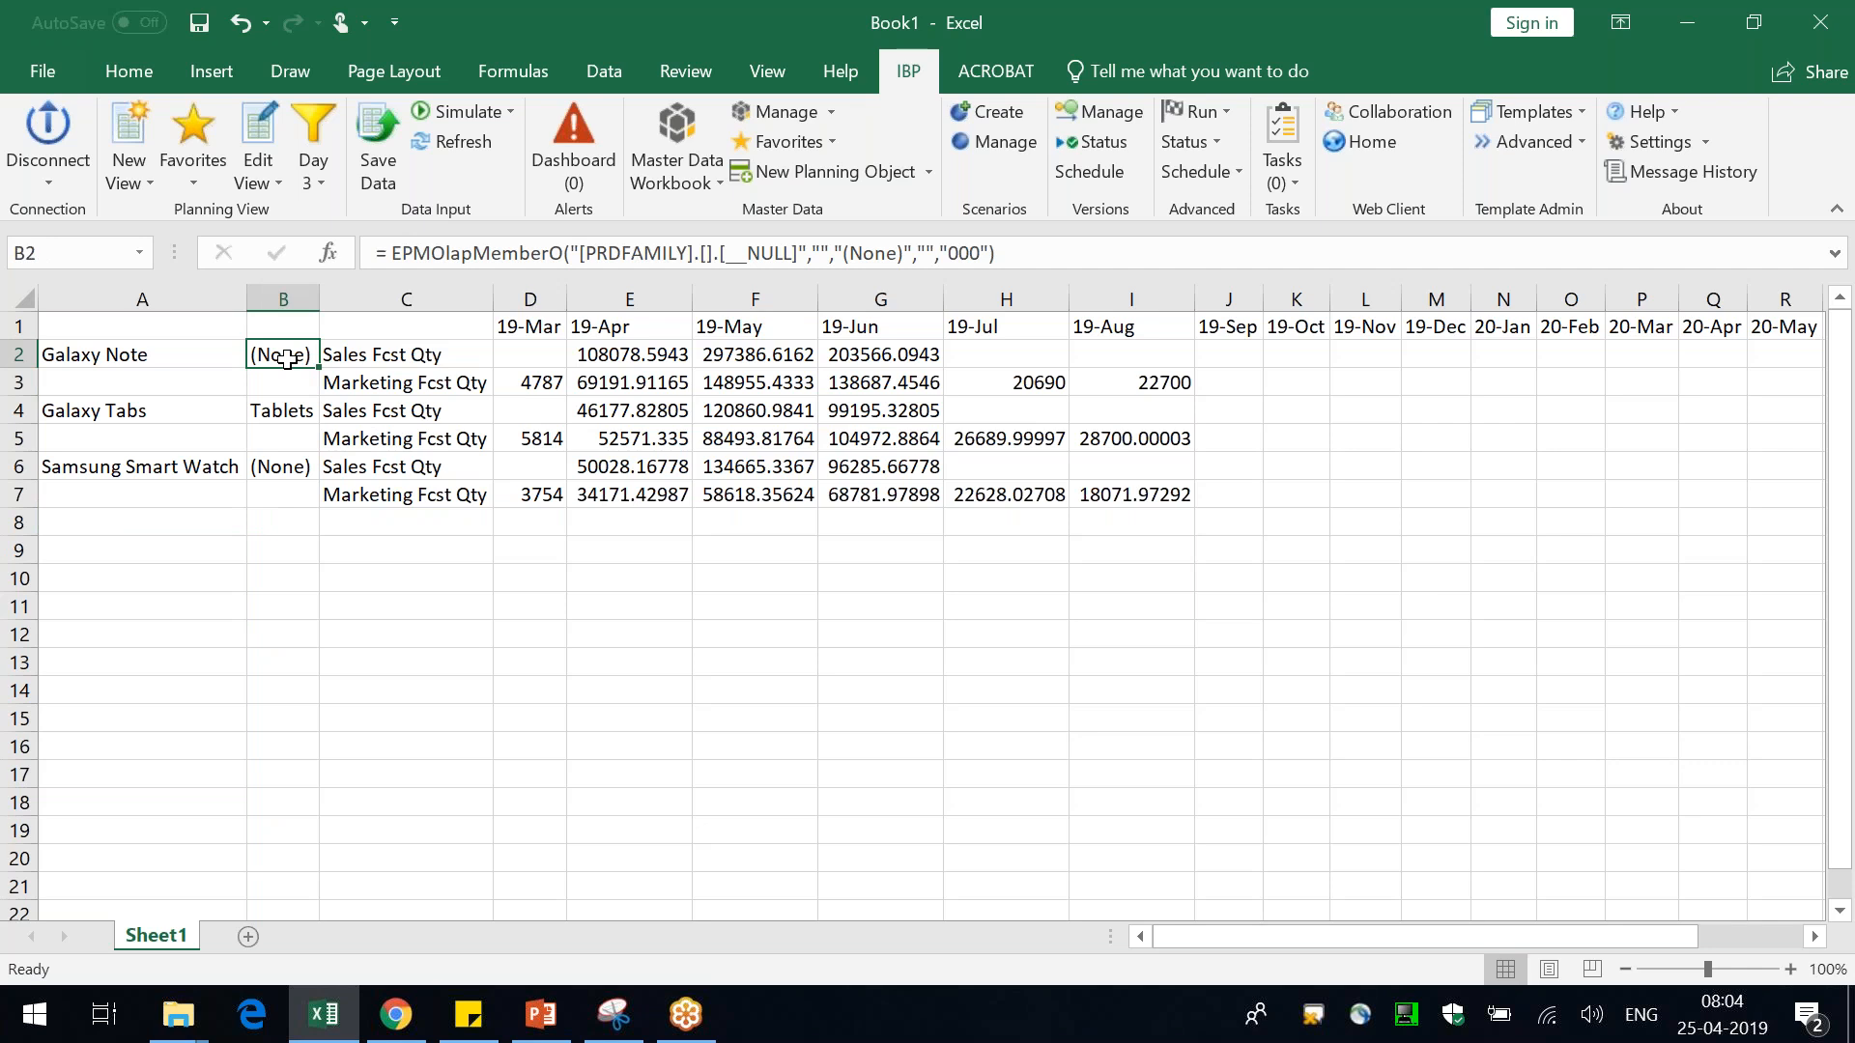
Remove Product Family from the planning level and apply the view settings
{"action": "left_click", "coordinate": [259, 122]}
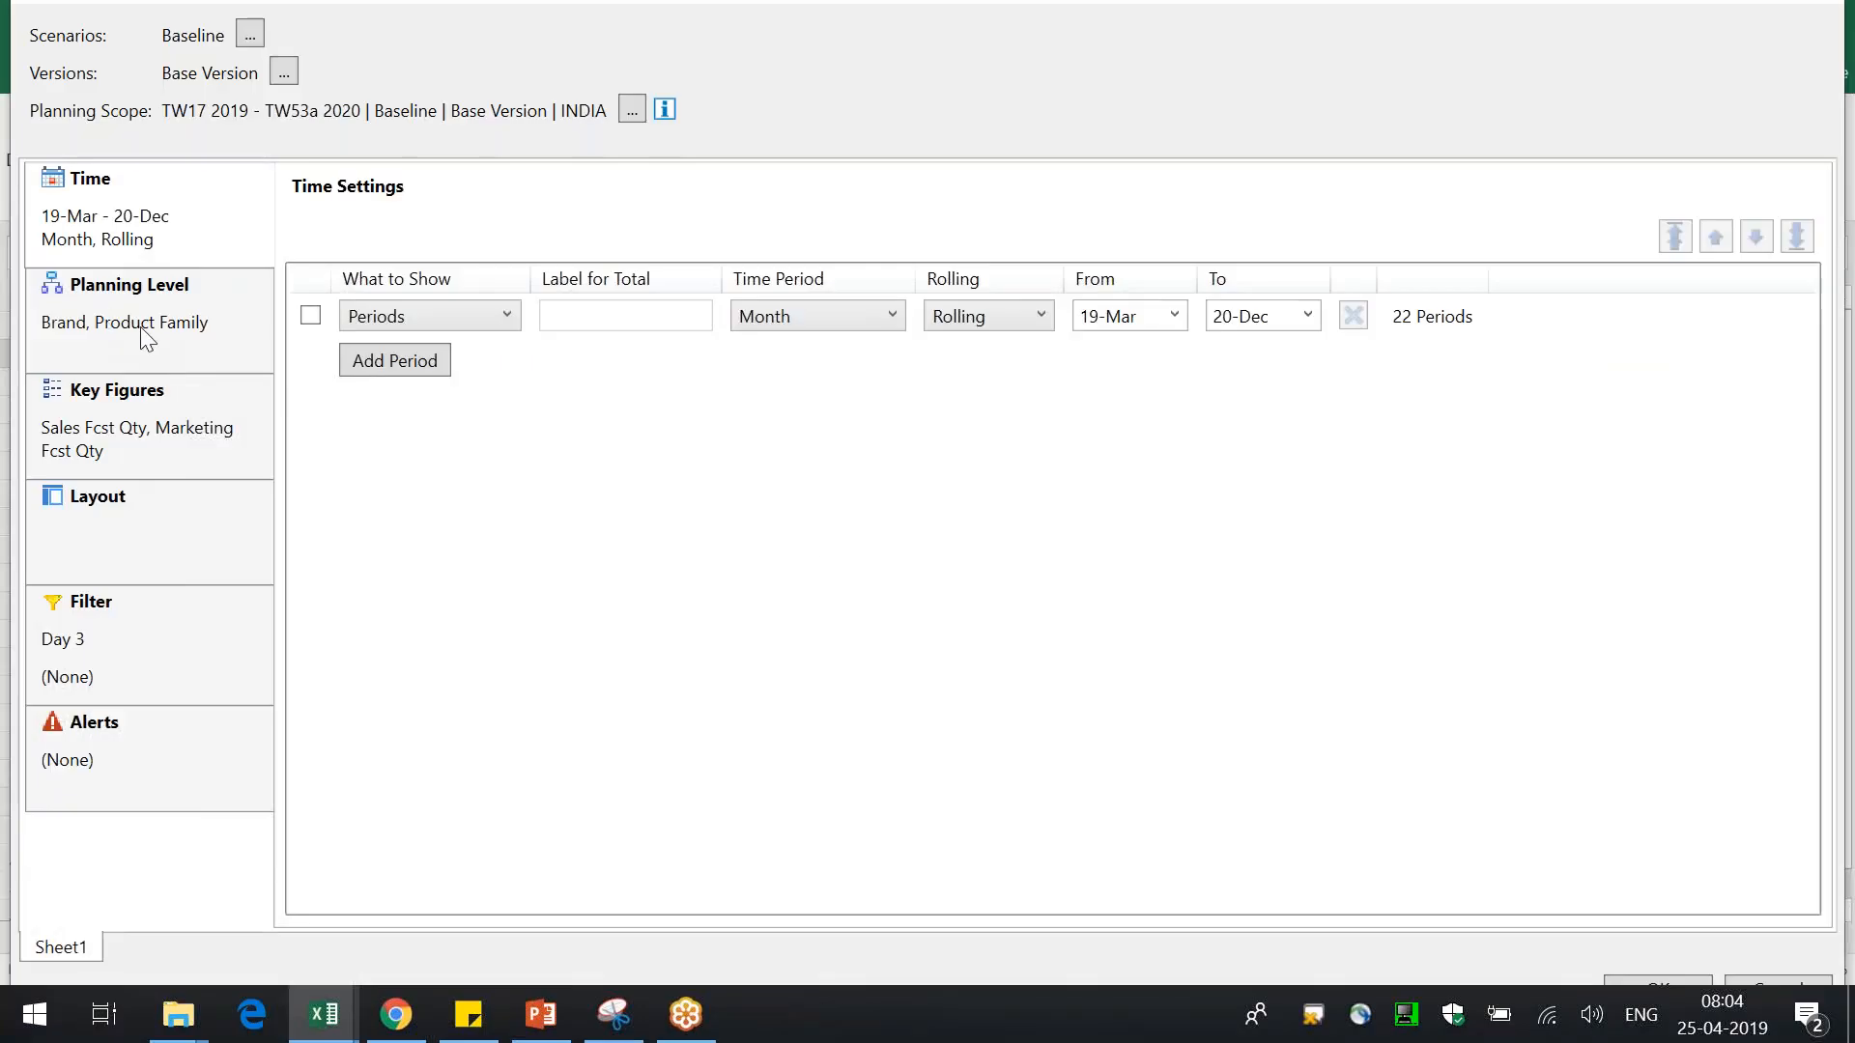
{"action": "left_click", "coordinate": [145, 338]}
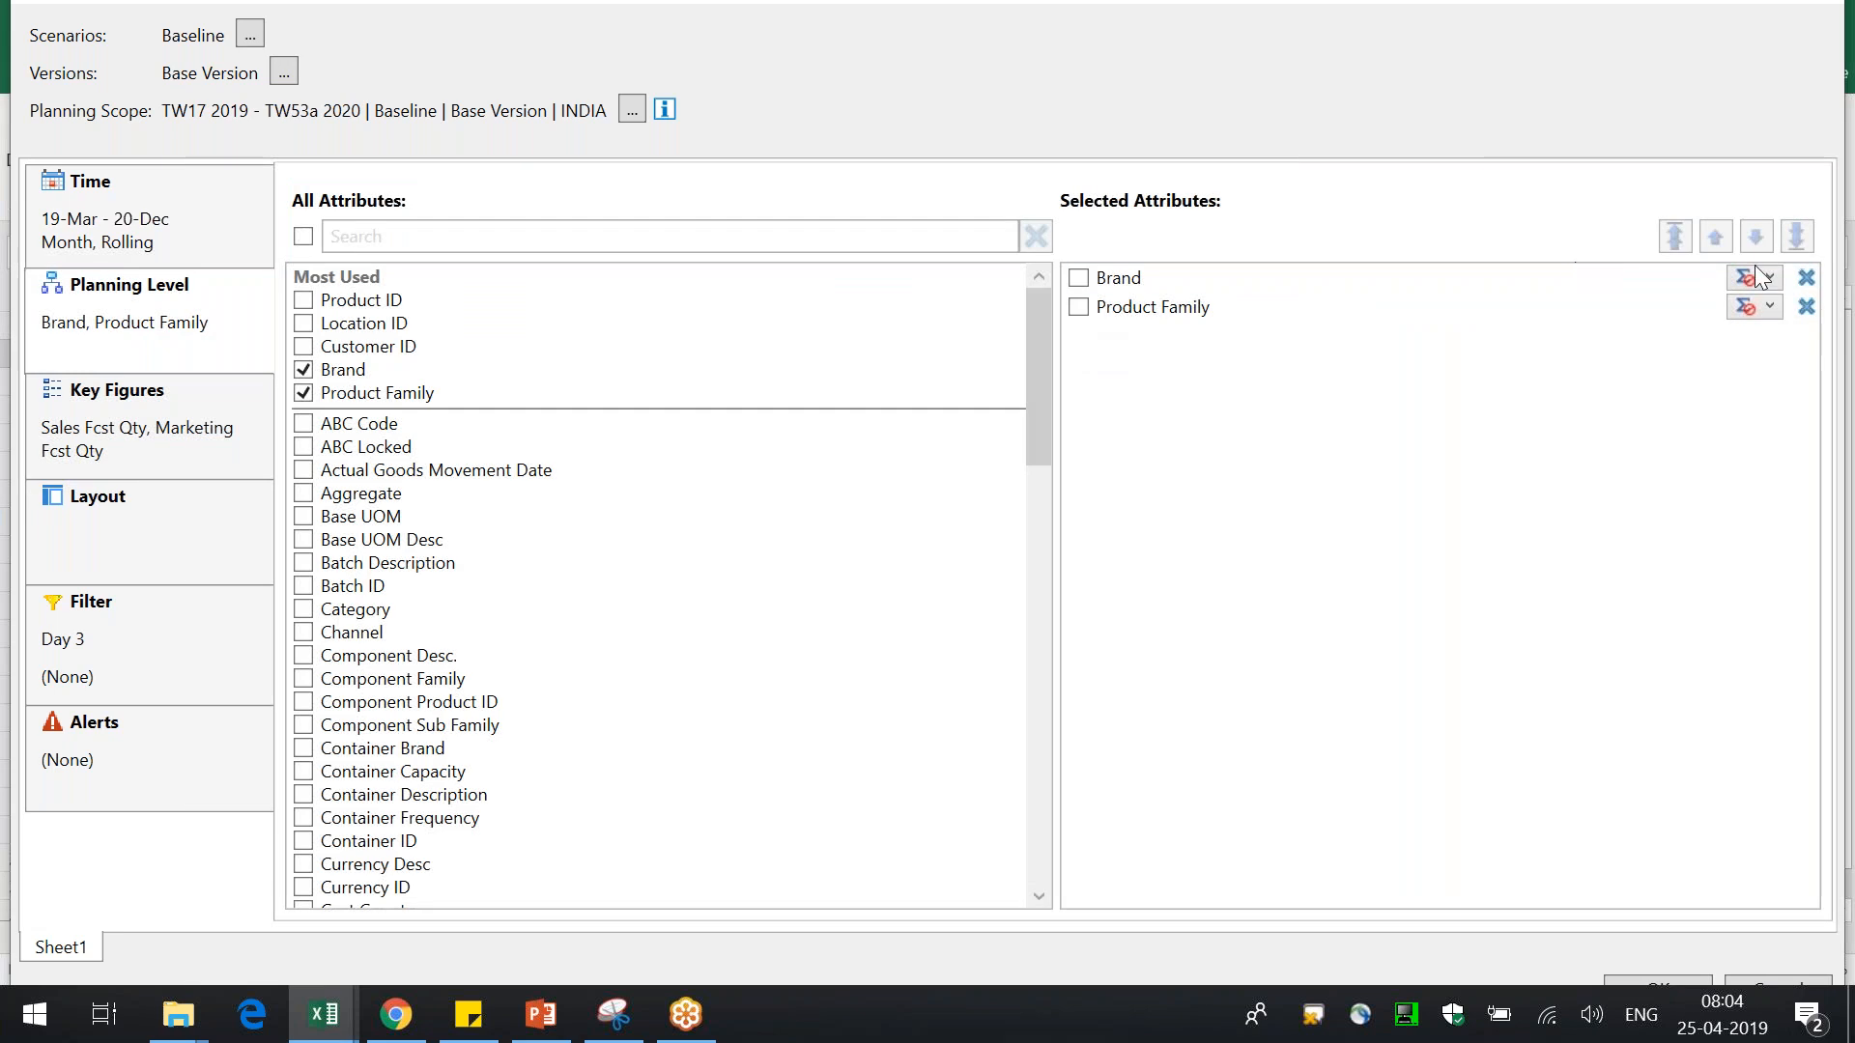
{"action": "left_click", "coordinate": [1806, 301]}
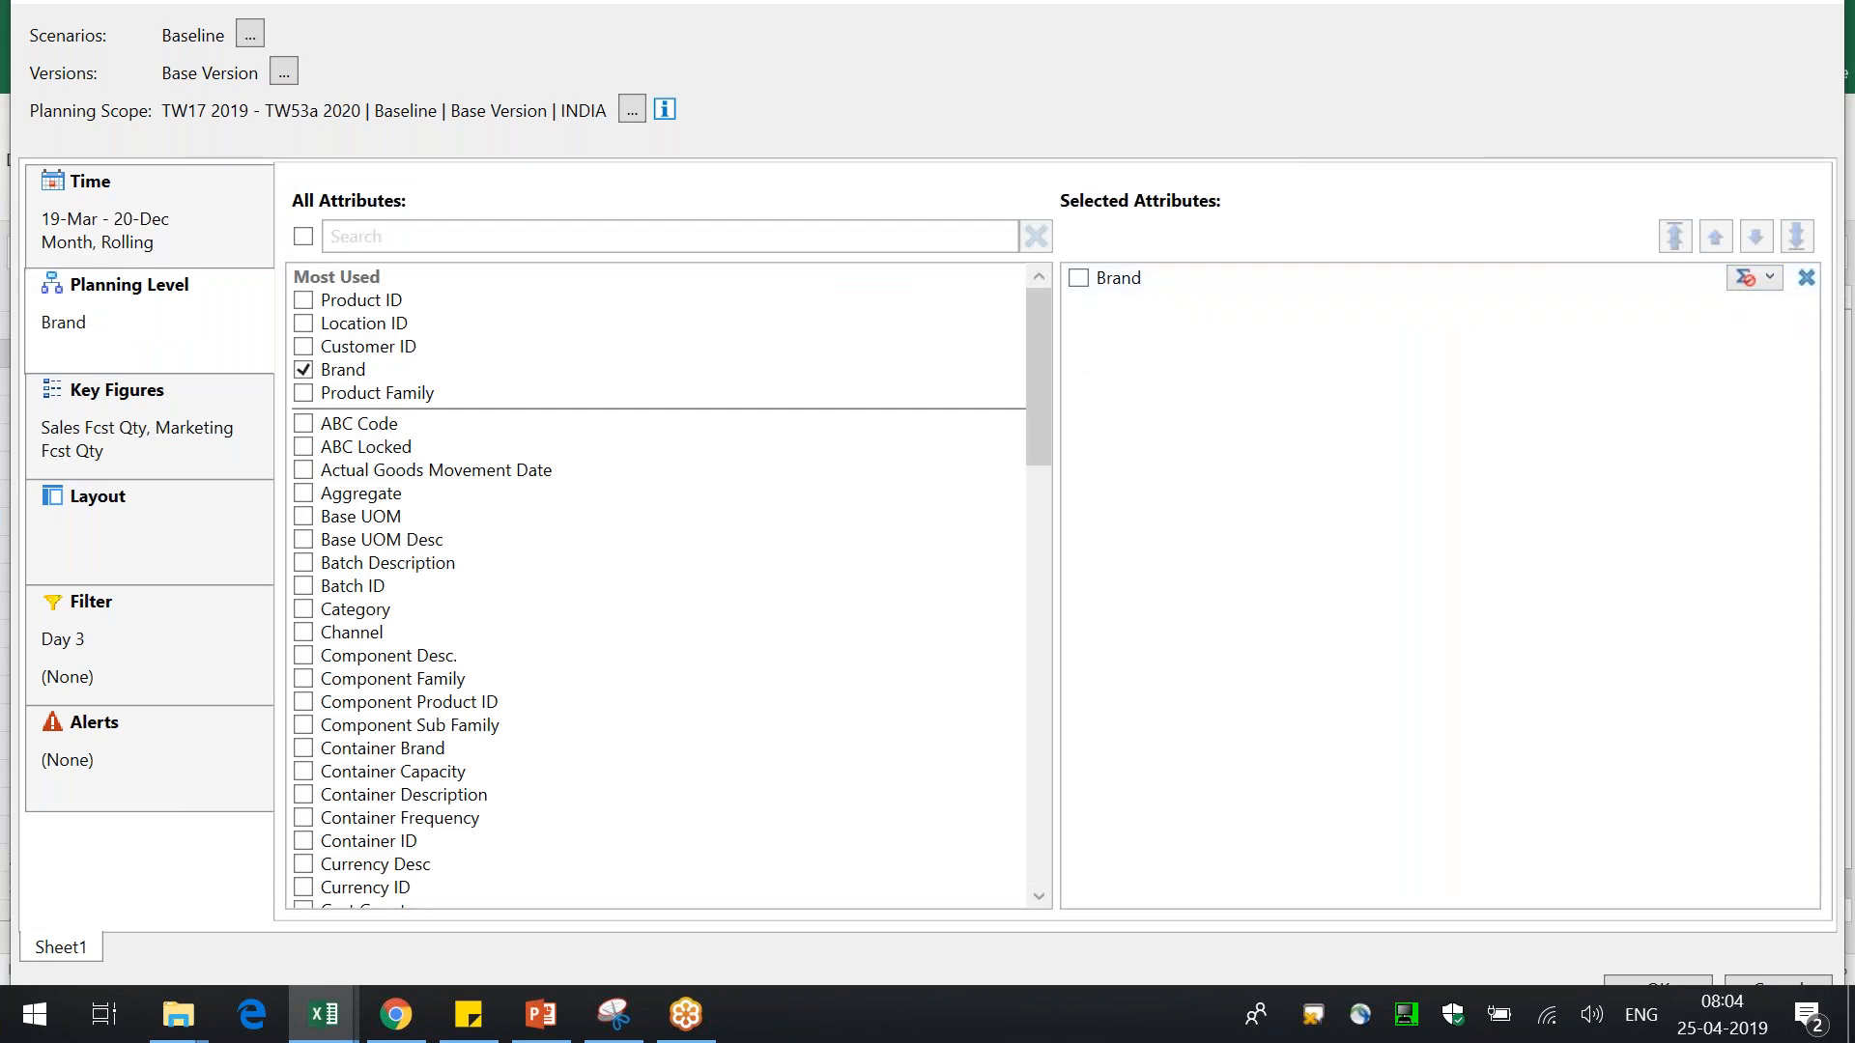
{"action": "left_click", "coordinate": [1656, 980]}
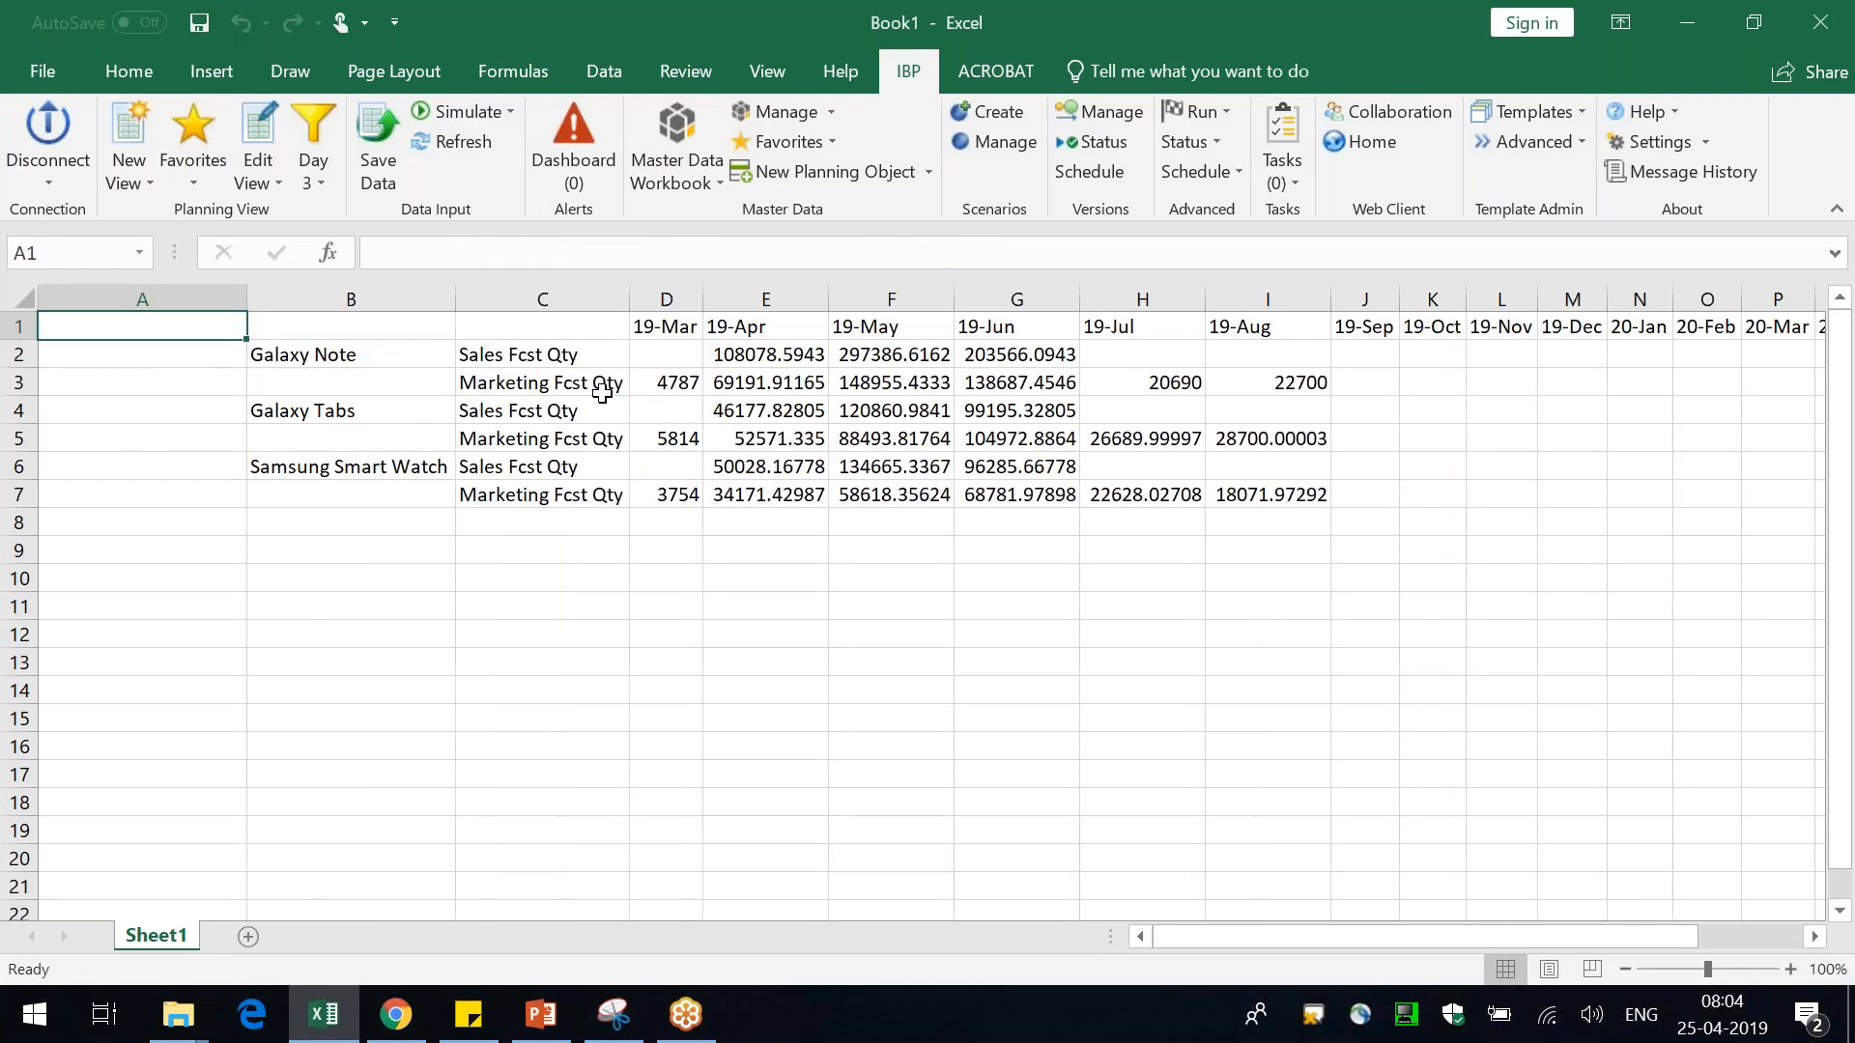
Add the Customer ID attribute after Brand using Quick Edit Planning View on the Galaxy Note cell
{"action": "left_click", "coordinate": [348, 360]}
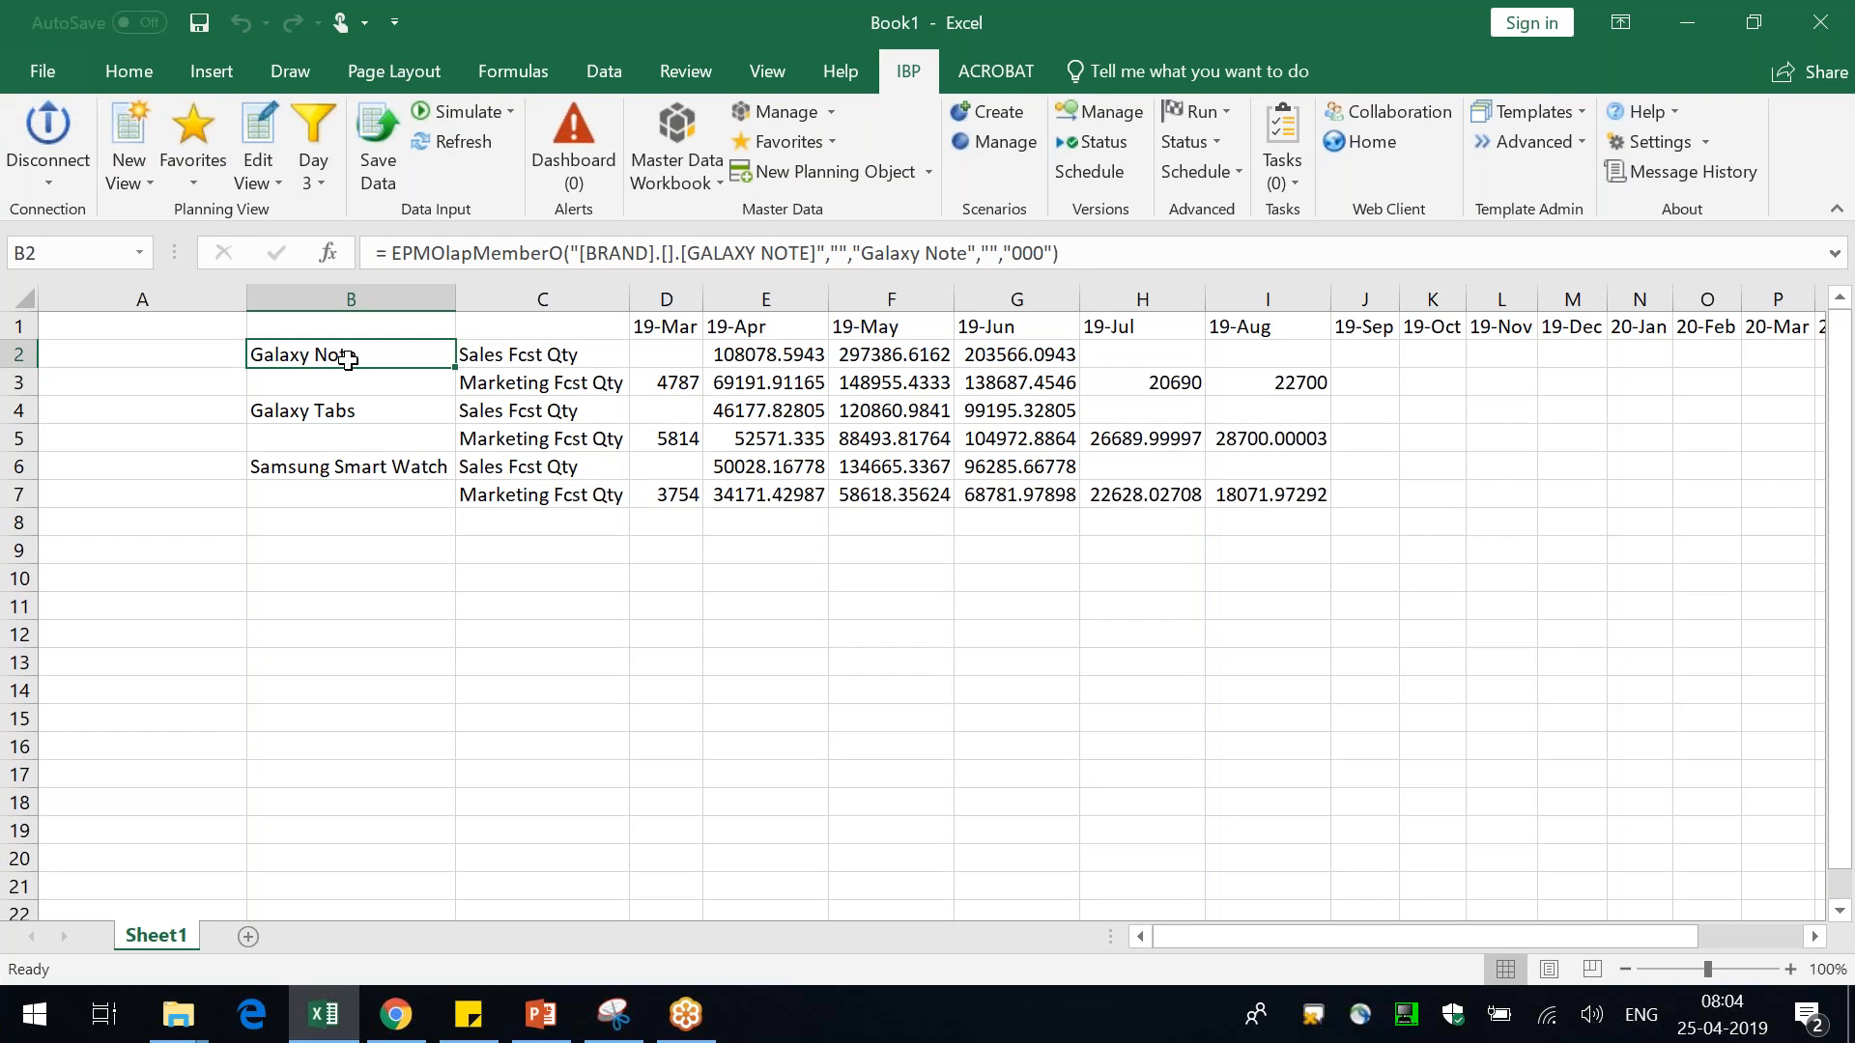
{"action": "right_click", "coordinate": [348, 360]}
{"action": "mouse_move", "coordinate": [483, 319]}
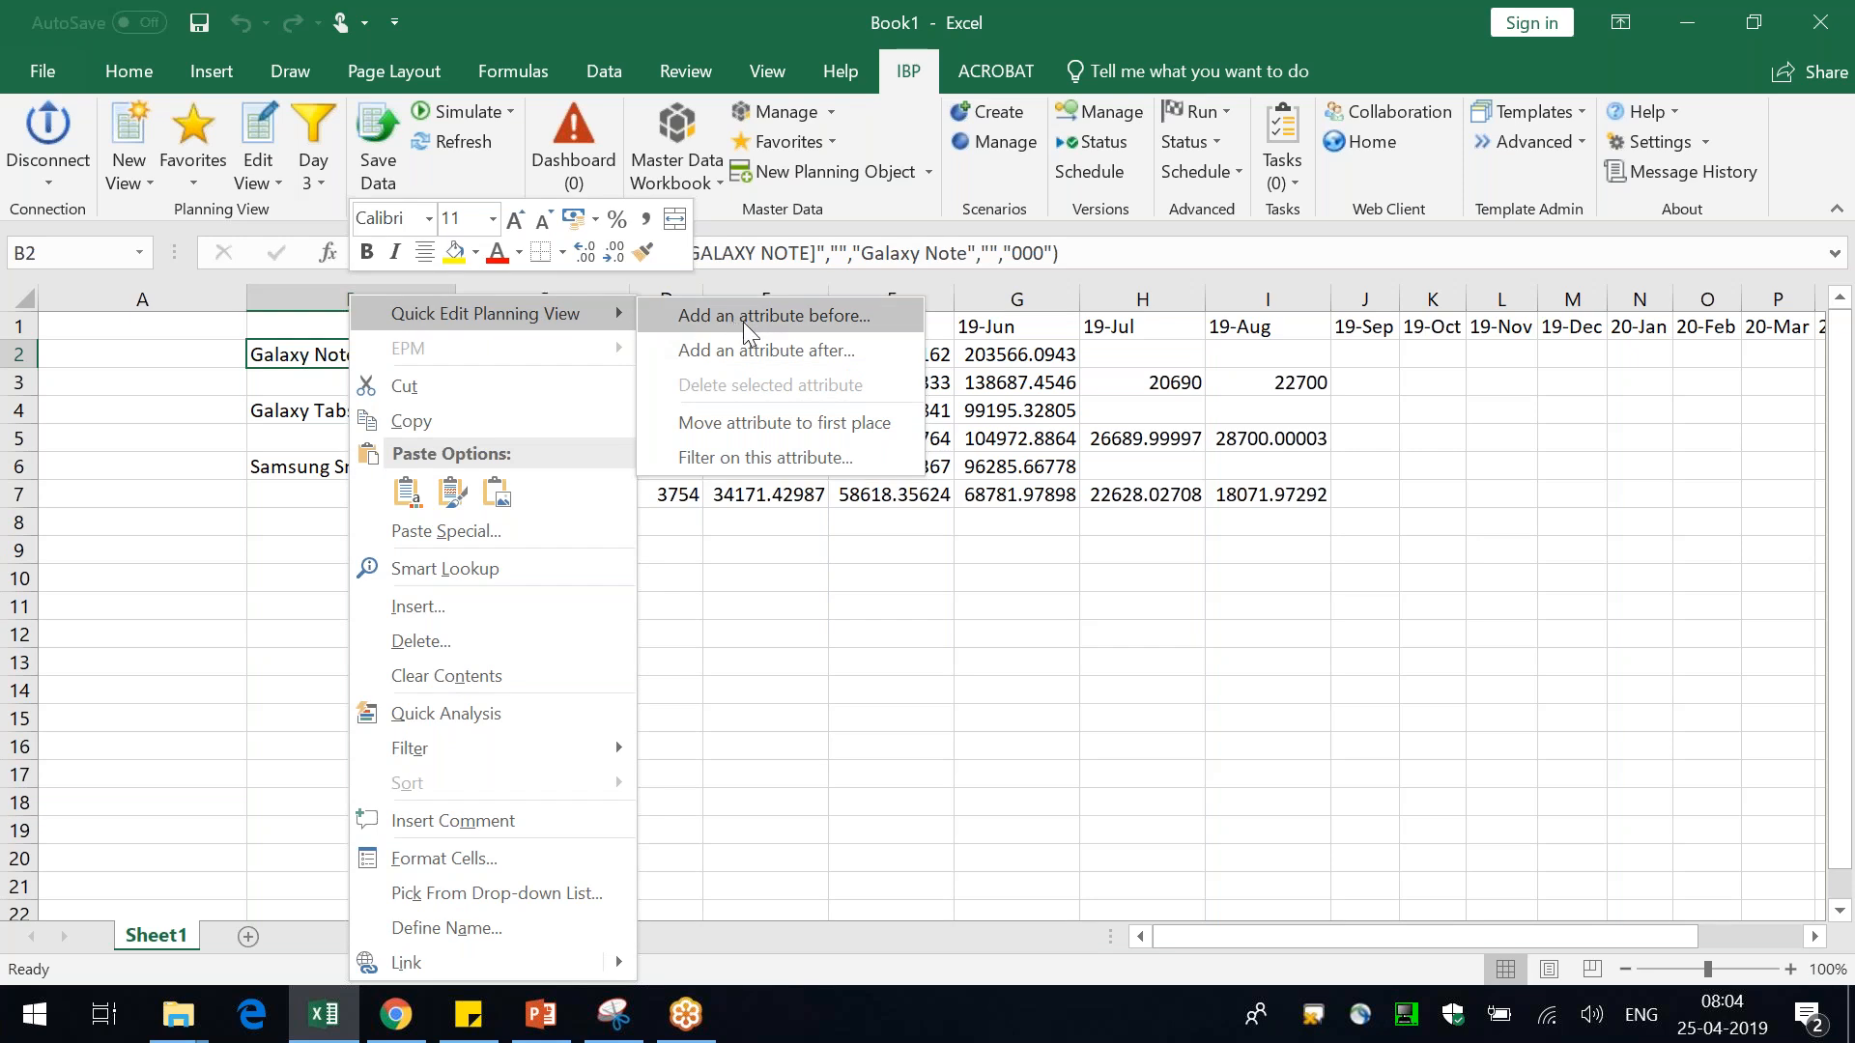
{"action": "left_click", "coordinate": [822, 350]}
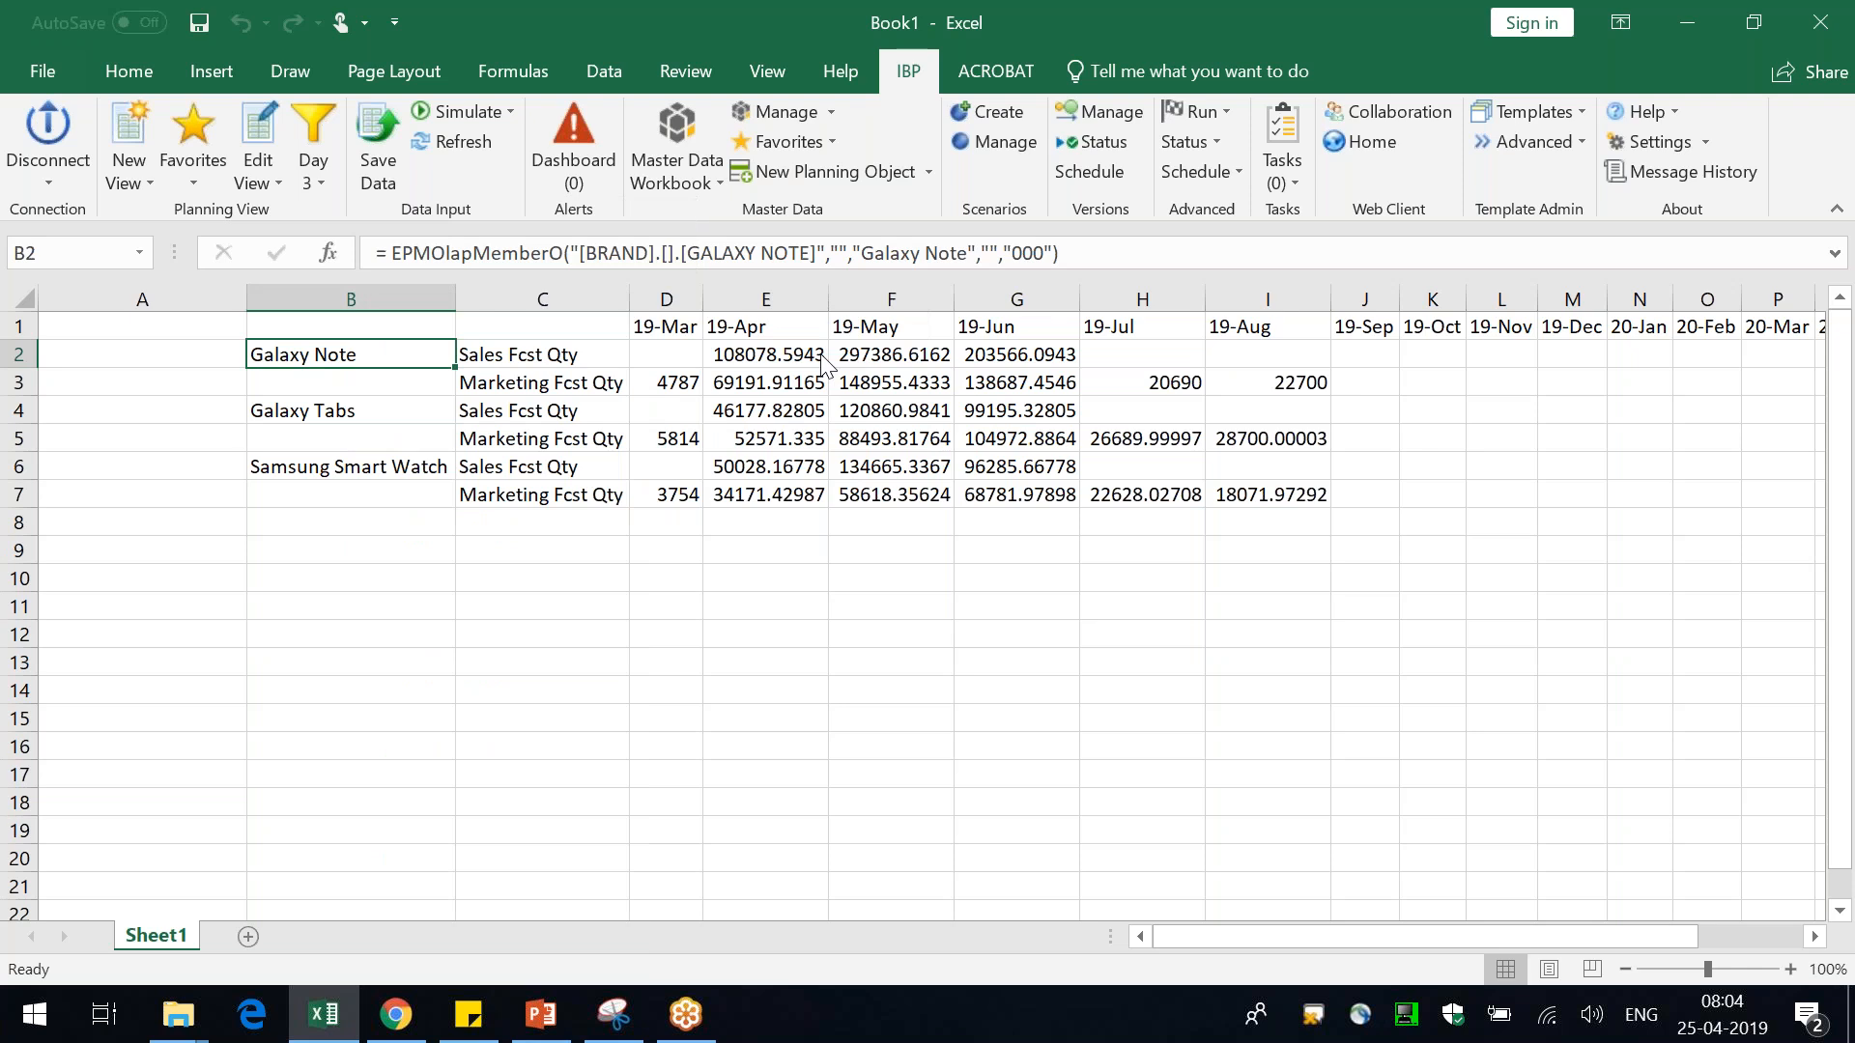
{"action": "left_click", "coordinate": [530, 230]}
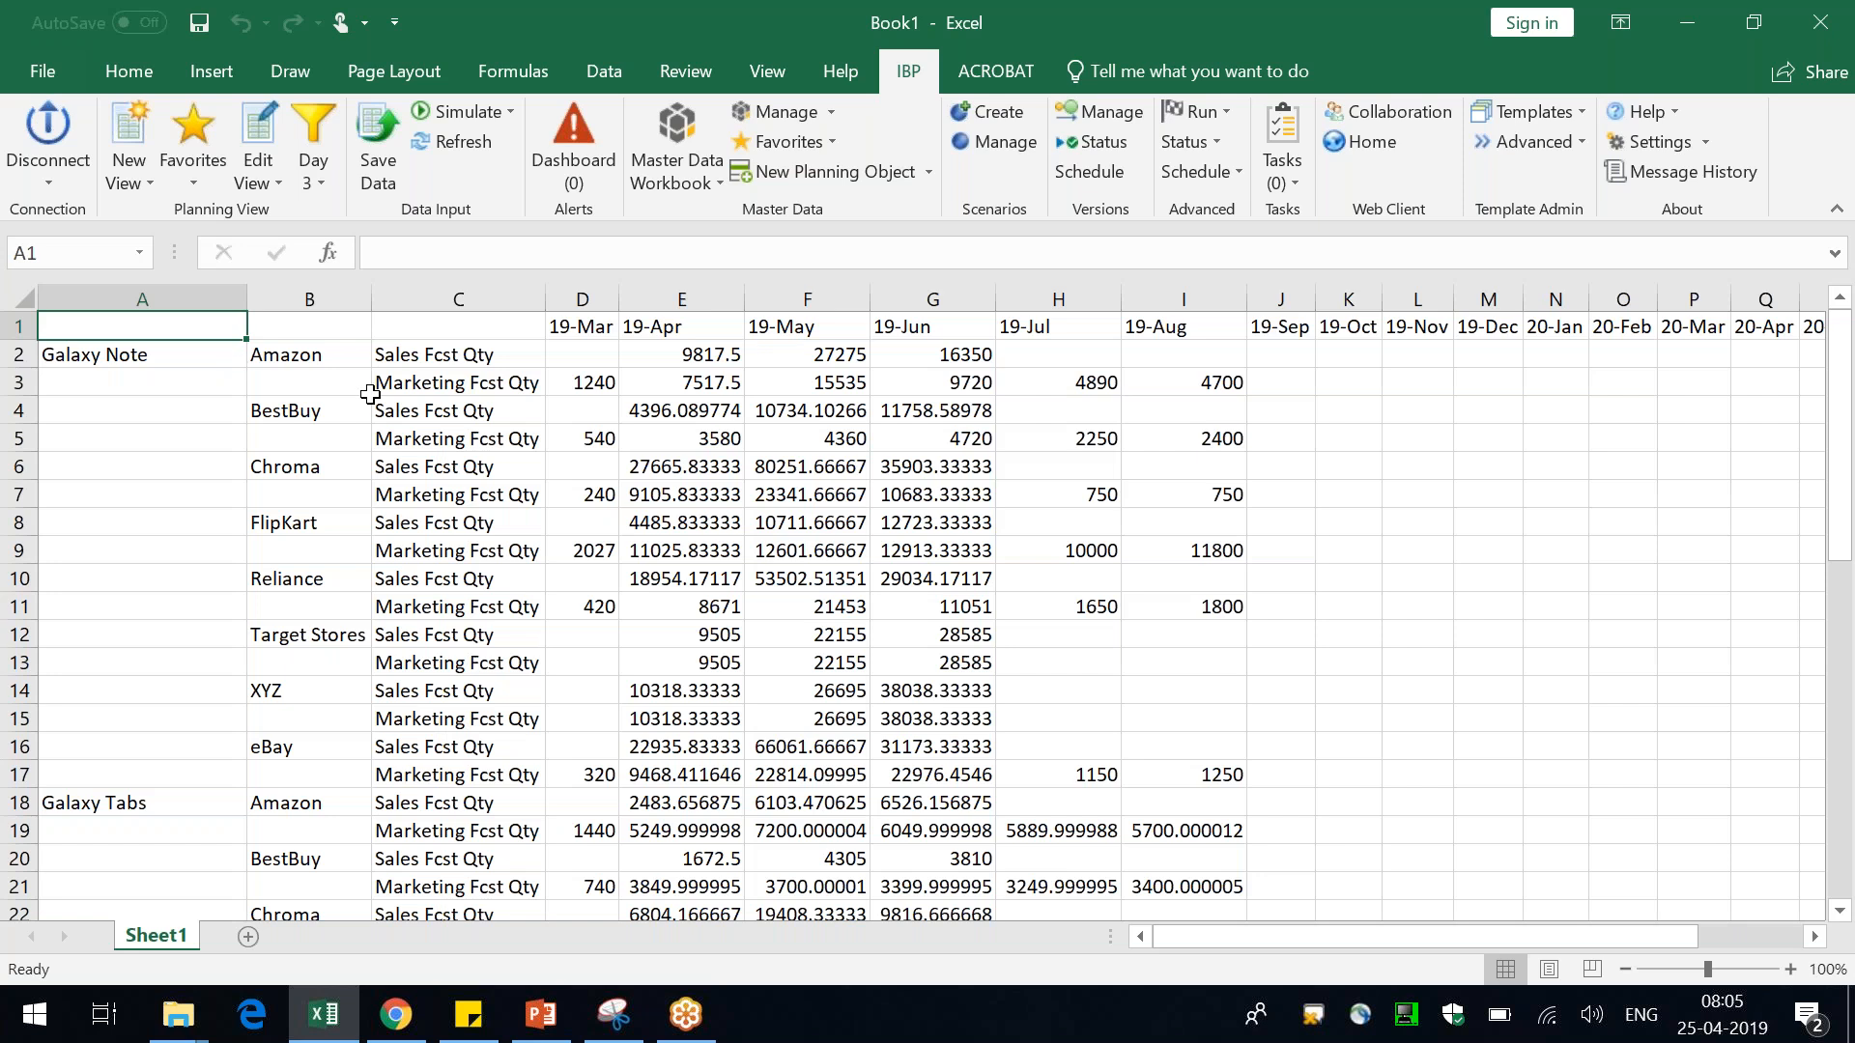
Inspect the customer member cells and the period values of the expanded view
{"action": "left_click", "coordinate": [314, 367]}
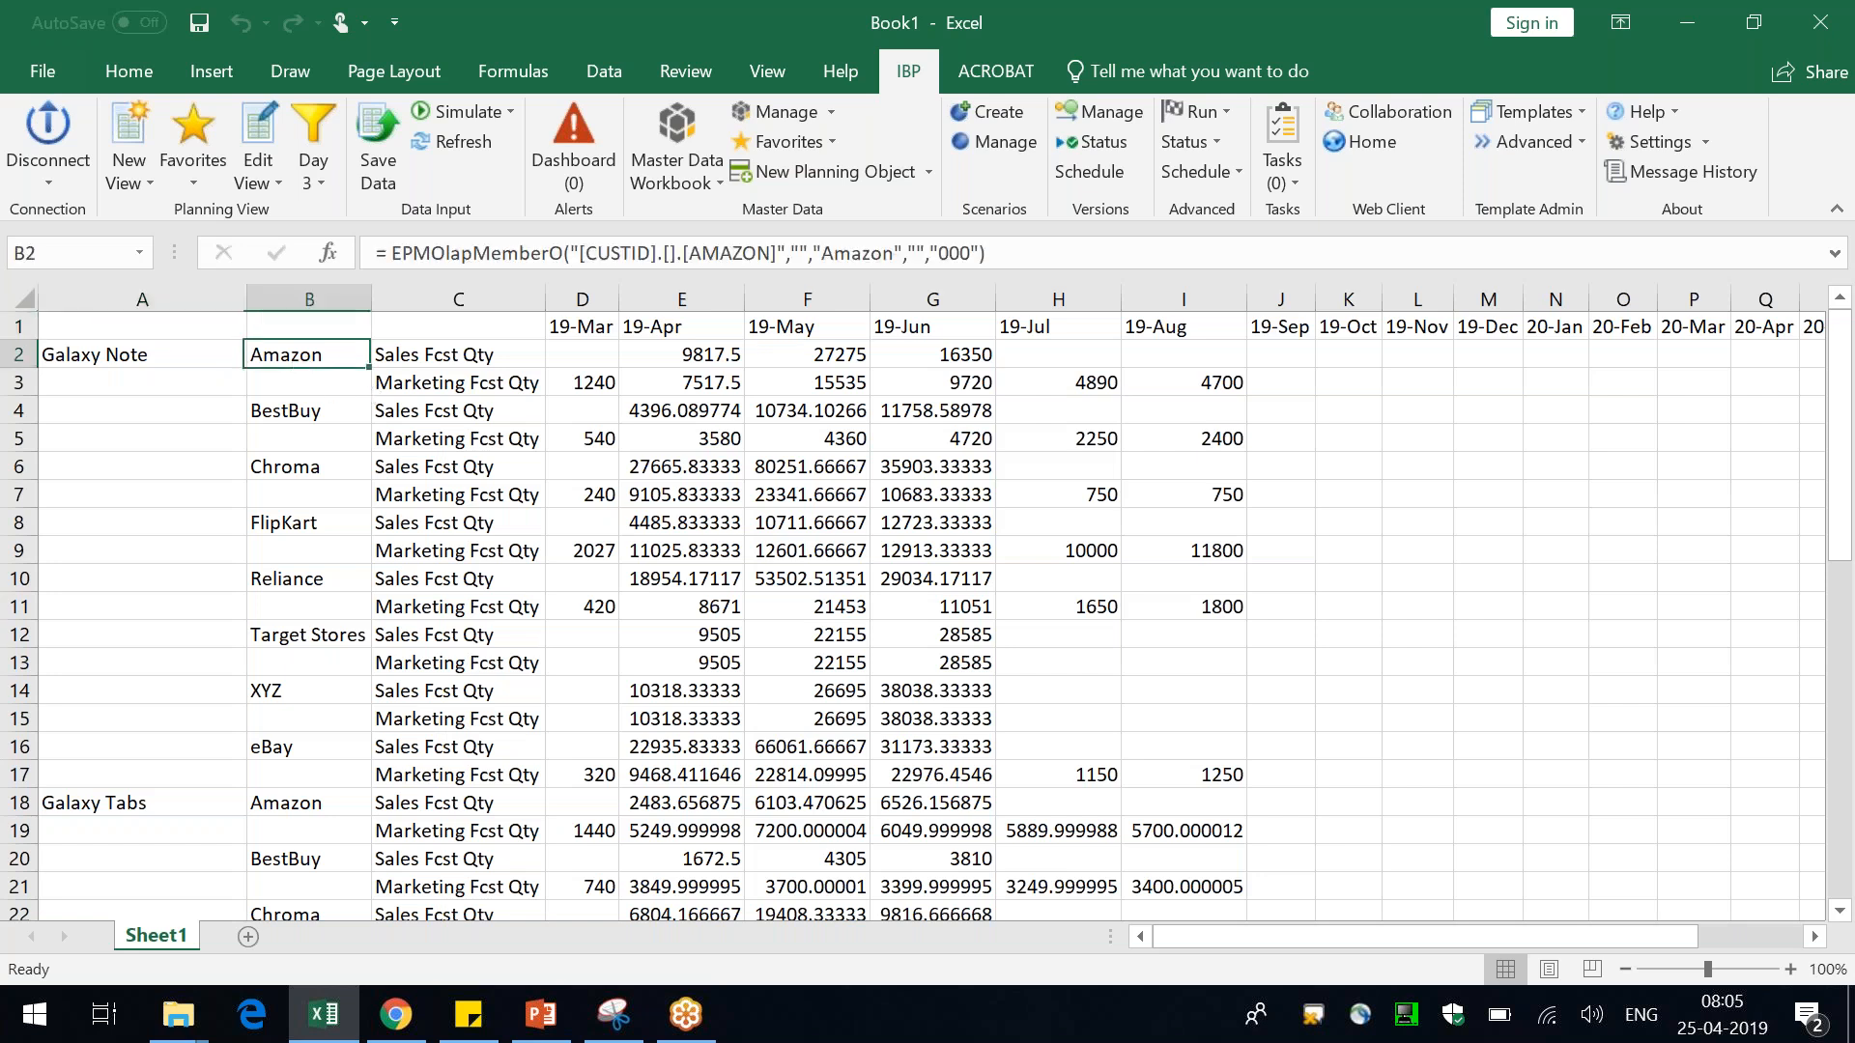
{"action": "left_click", "coordinate": [322, 418]}
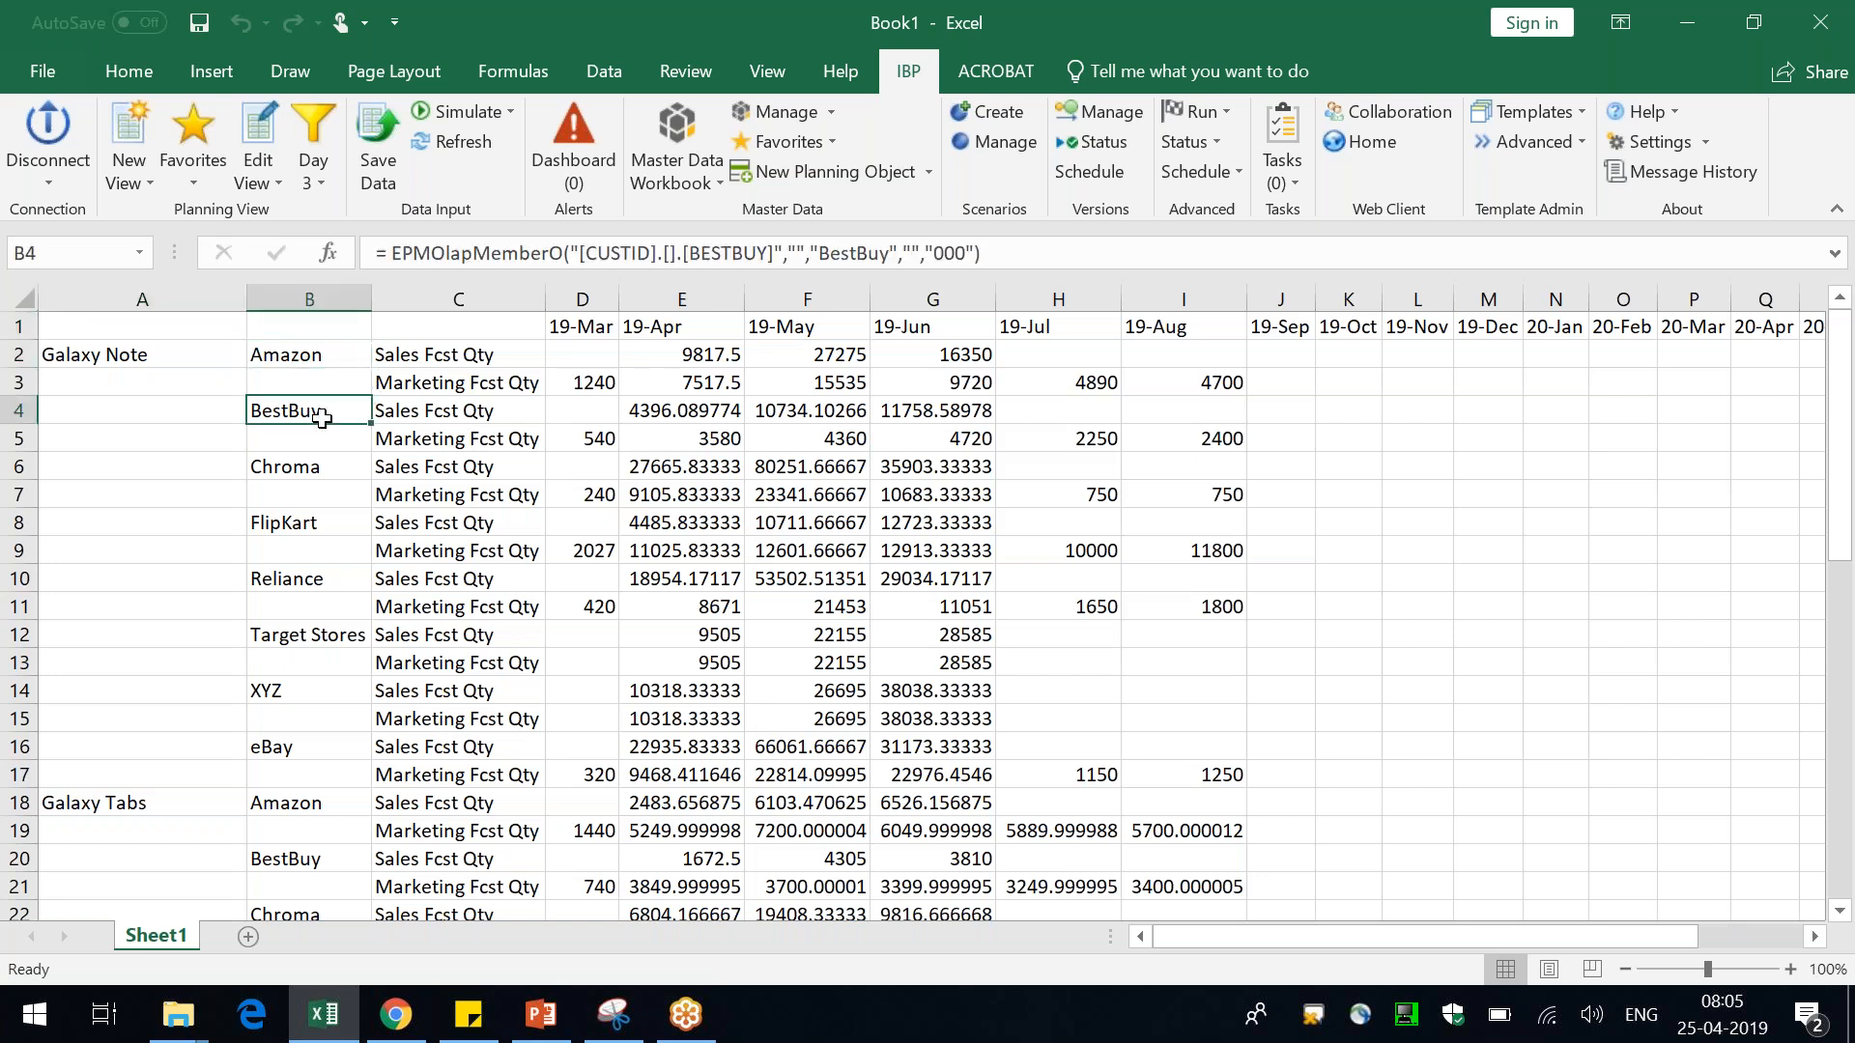
{"action": "left_click", "coordinate": [692, 357]}
{"action": "left_click", "coordinate": [694, 775]}
{"action": "left_click_drag", "start_coordinate": [695, 773], "coordinate": [681, 329]}
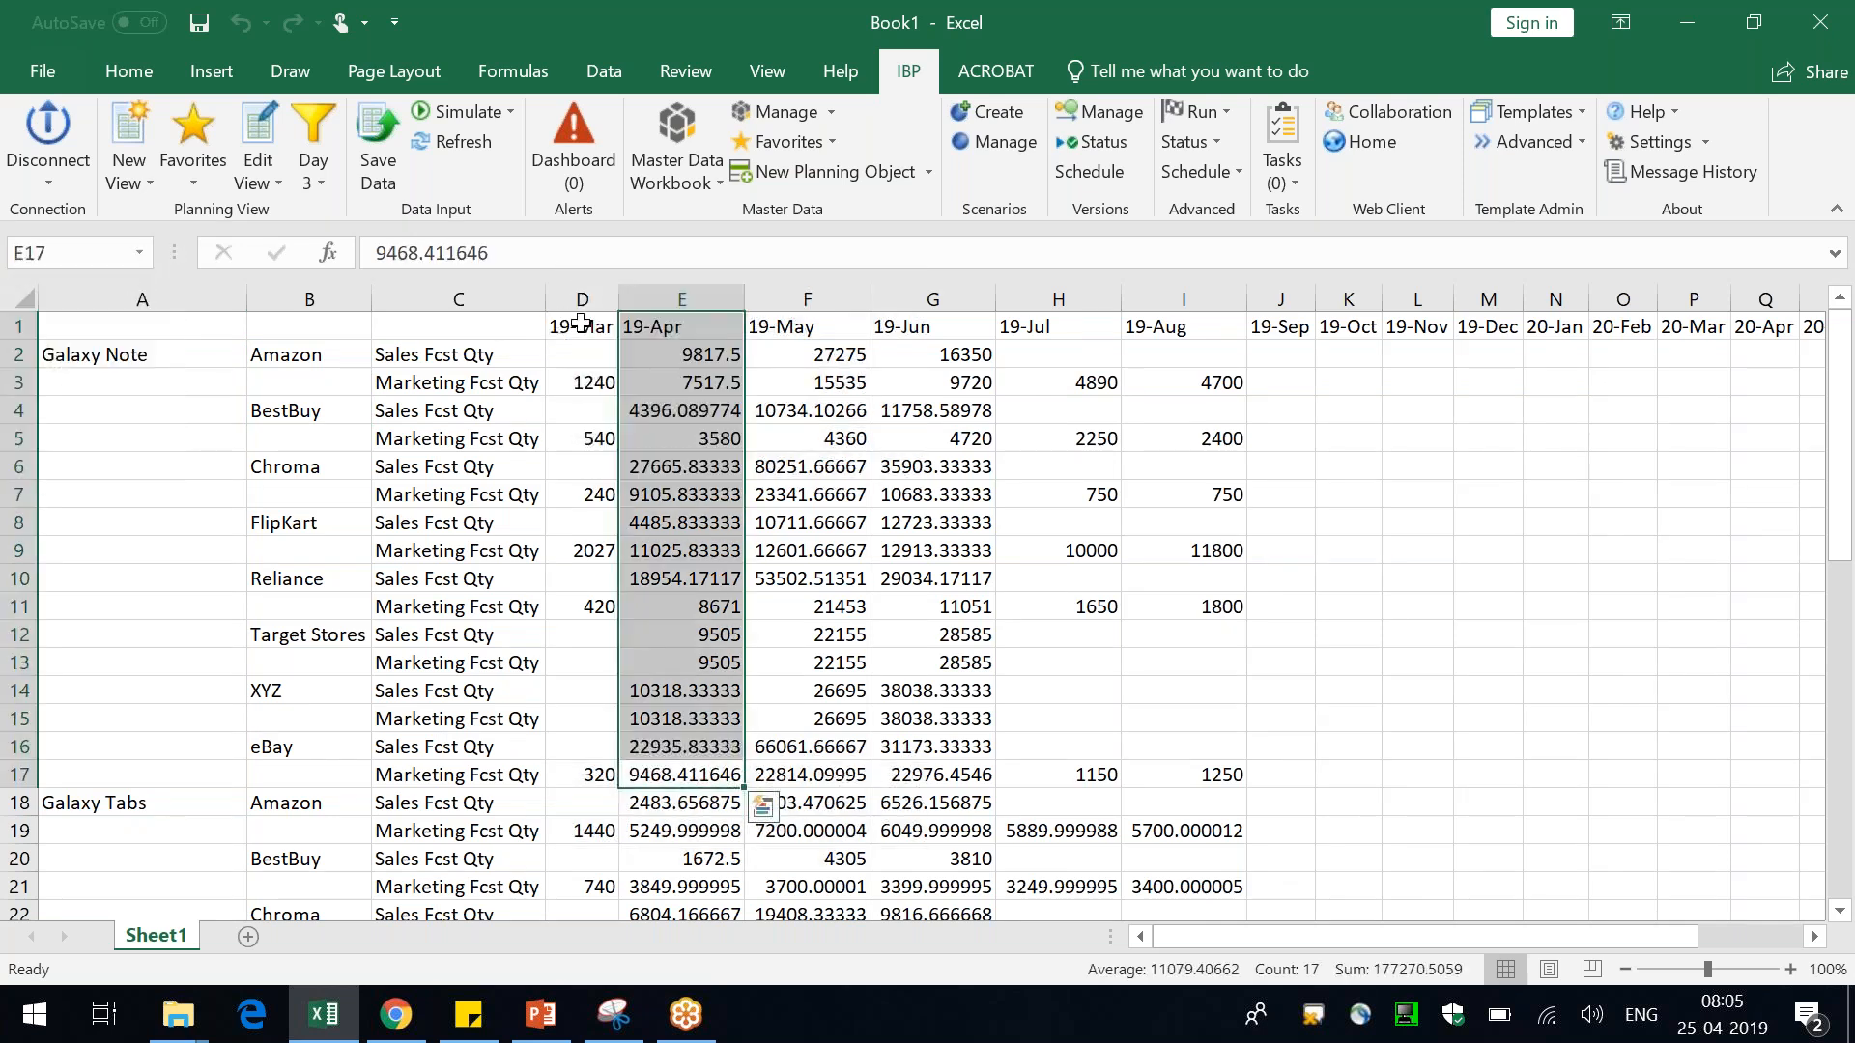
{"action": "left_click", "coordinate": [579, 324]}
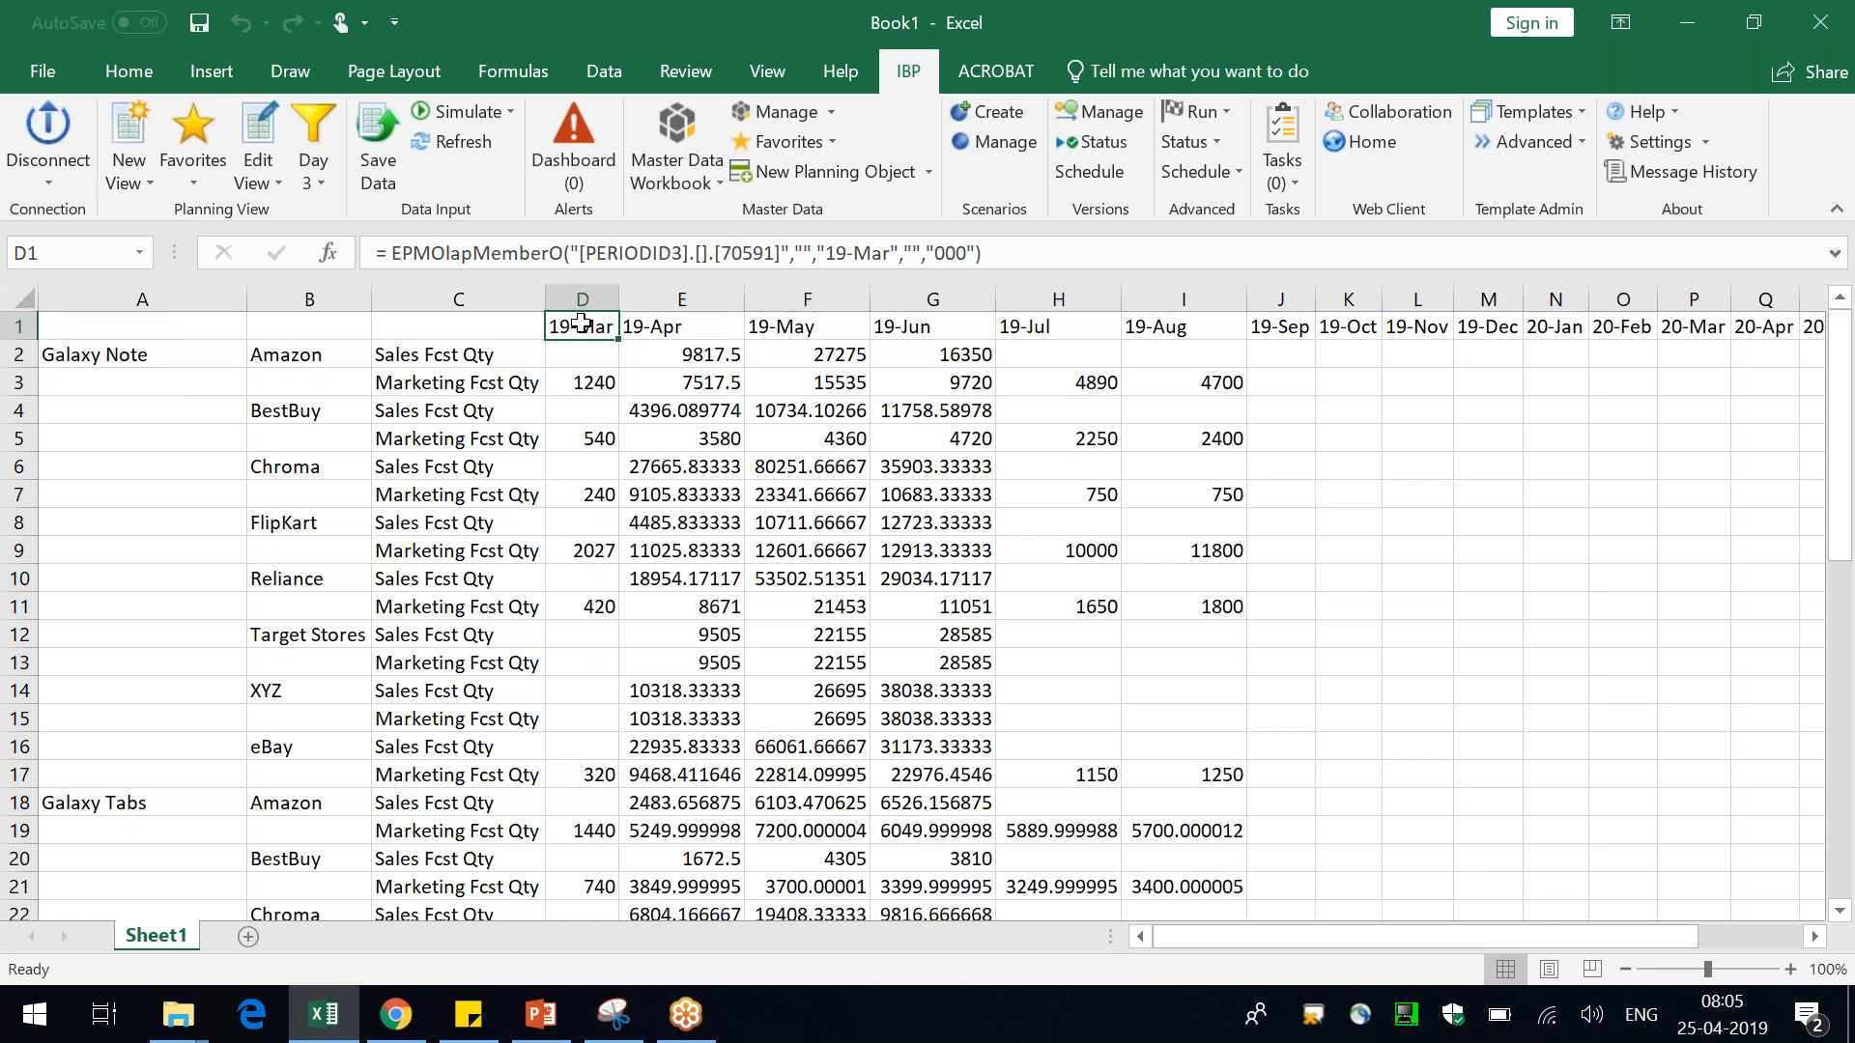
{"action": "left_click", "coordinate": [133, 352]}
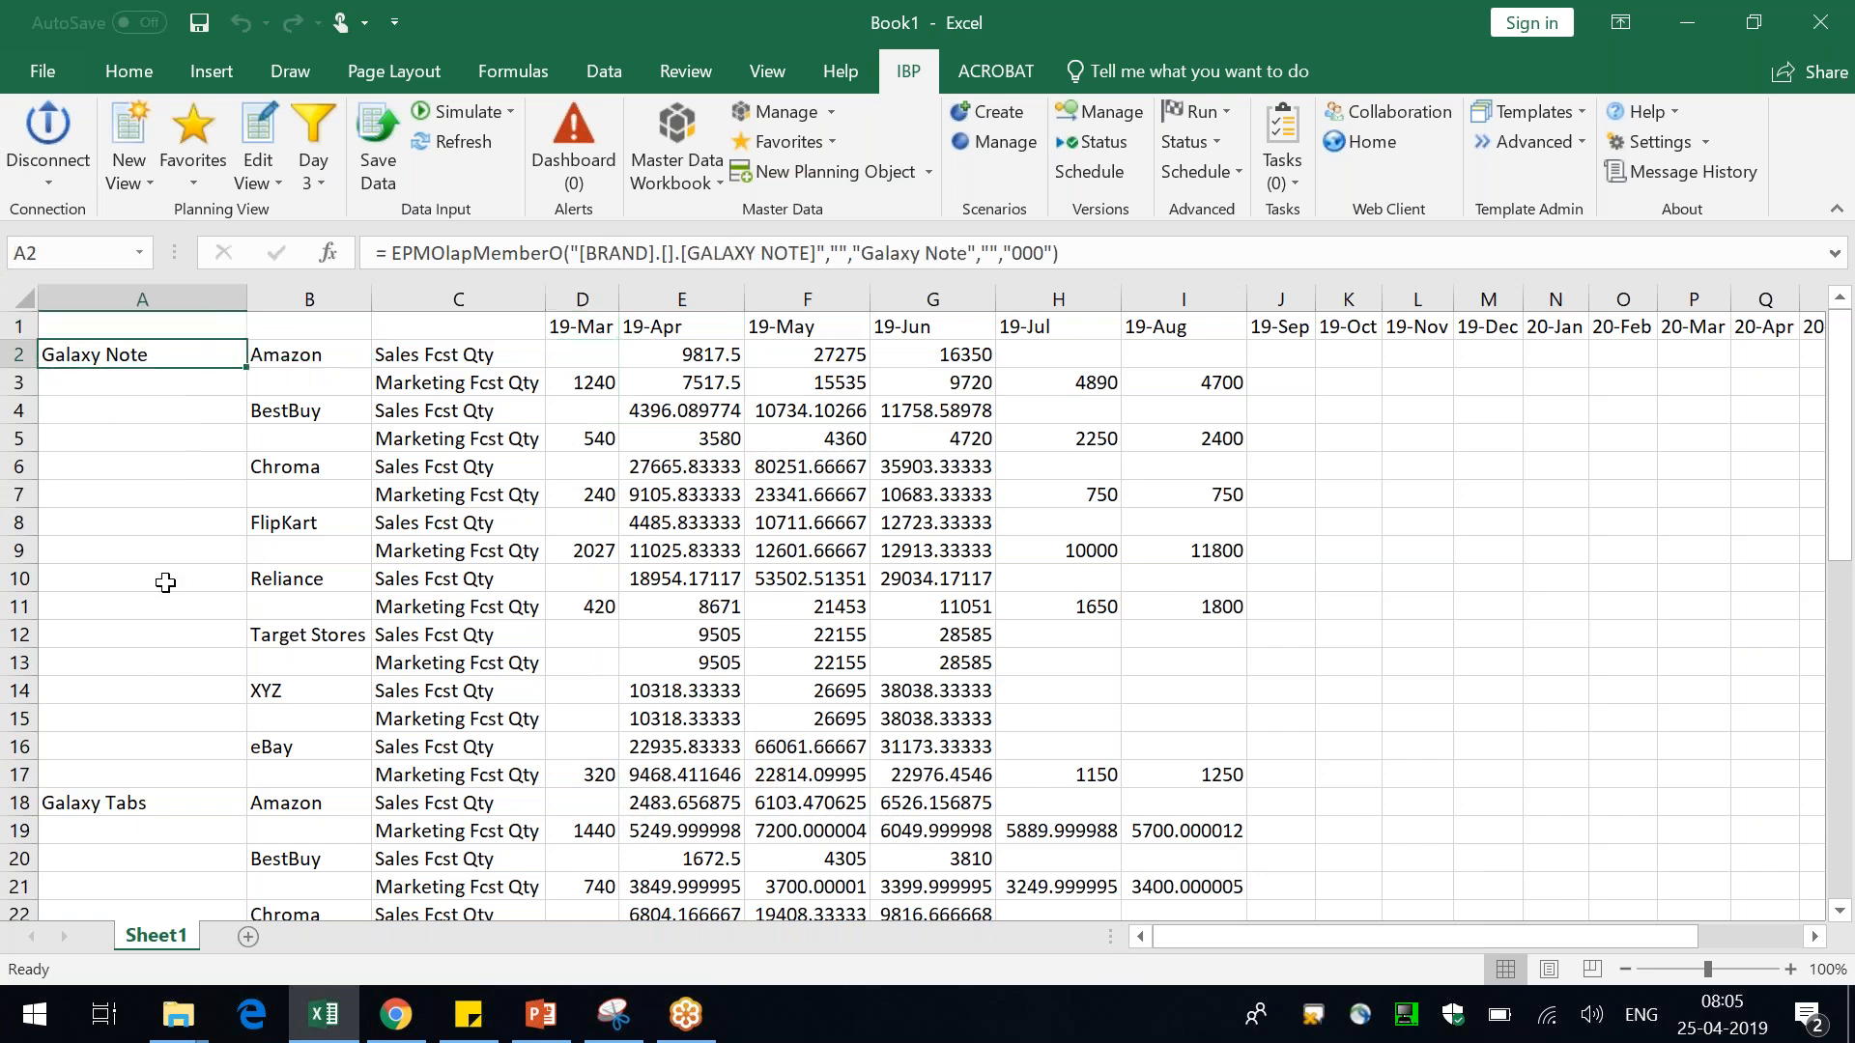
{"action": "scroll", "coordinate": [165, 671], "scroll_direction": "down", "scroll_amount": 1}
{"action": "scroll", "coordinate": [165, 671], "scroll_direction": "down", "scroll_amount": 2}
{"action": "scroll", "coordinate": [165, 672], "scroll_direction": "up", "scroll_amount": 2}
{"action": "left_click", "coordinate": [104, 329]}
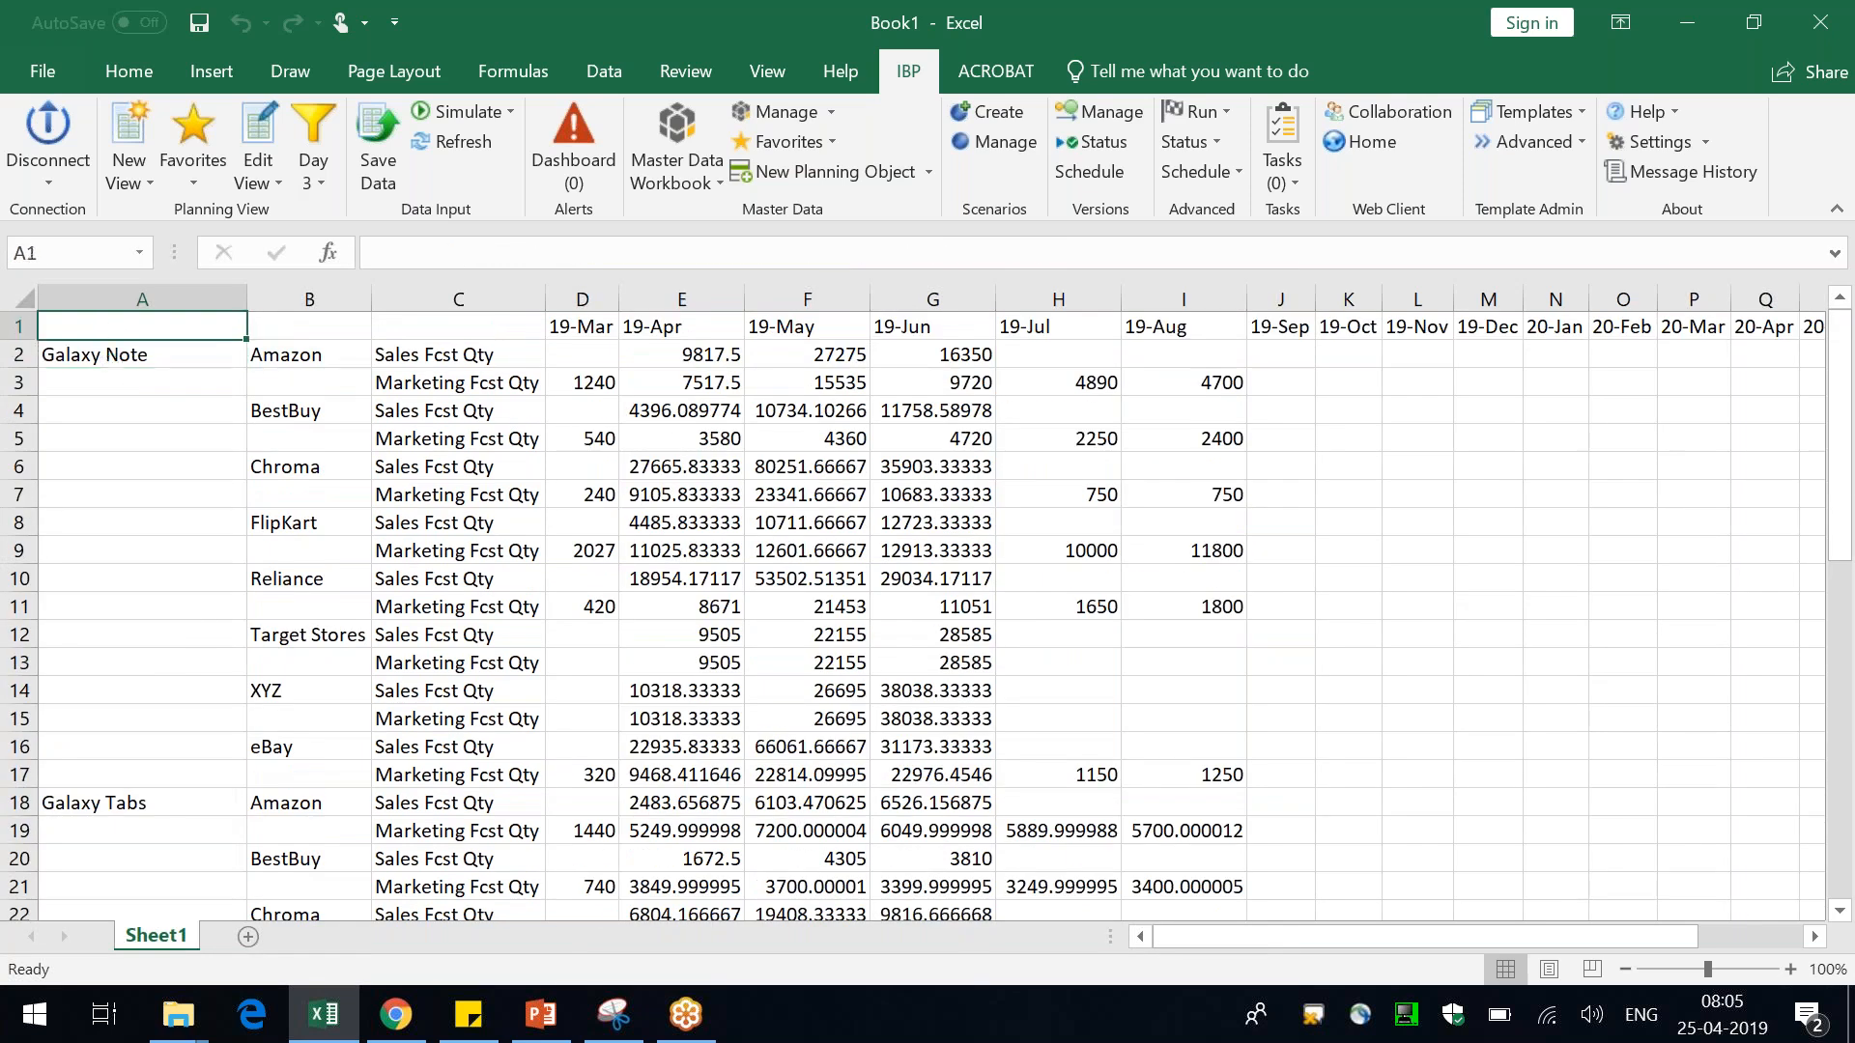
{"action": "left_click", "coordinate": [124, 354]}
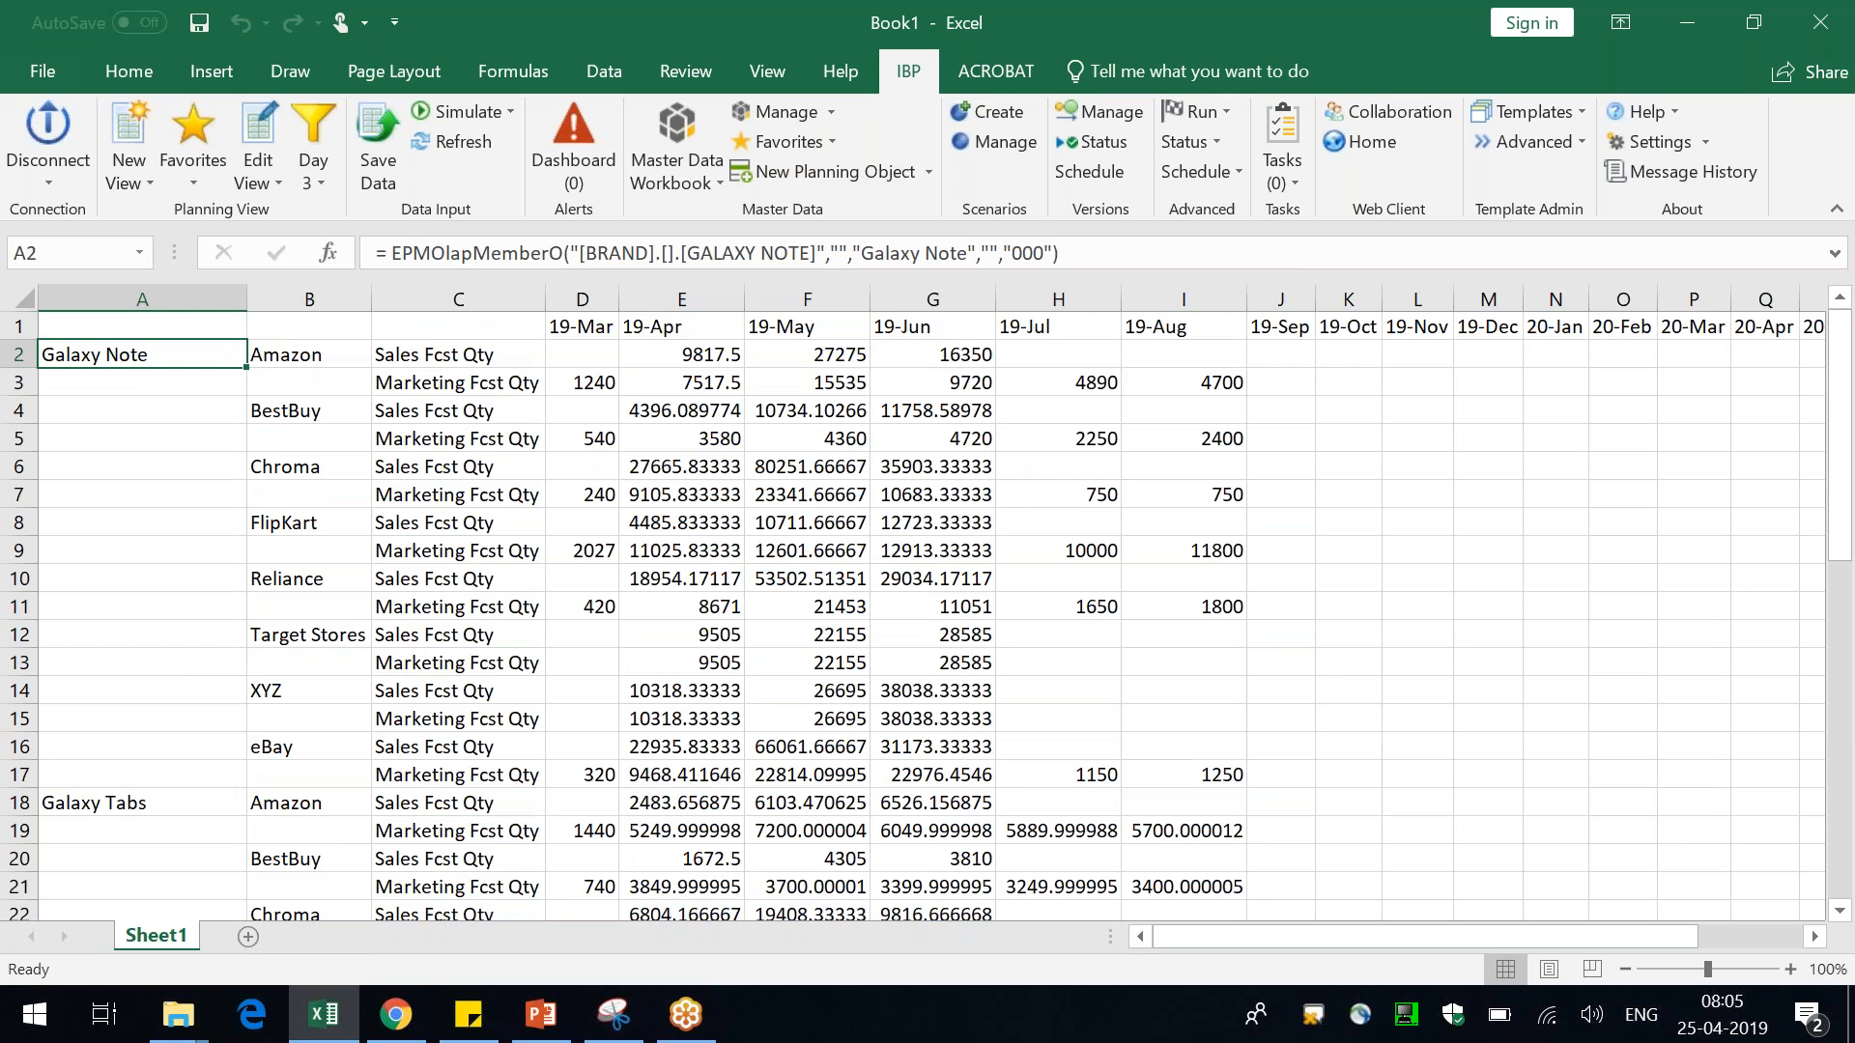
Label the header cells above the row attributes as Brand, Customer and Key Figures
{"action": "key", "text": "Up"}
{"action": "type", "text": "Brand"}
{"action": "key", "text": "Return"}
{"action": "key", "text": "Right"}
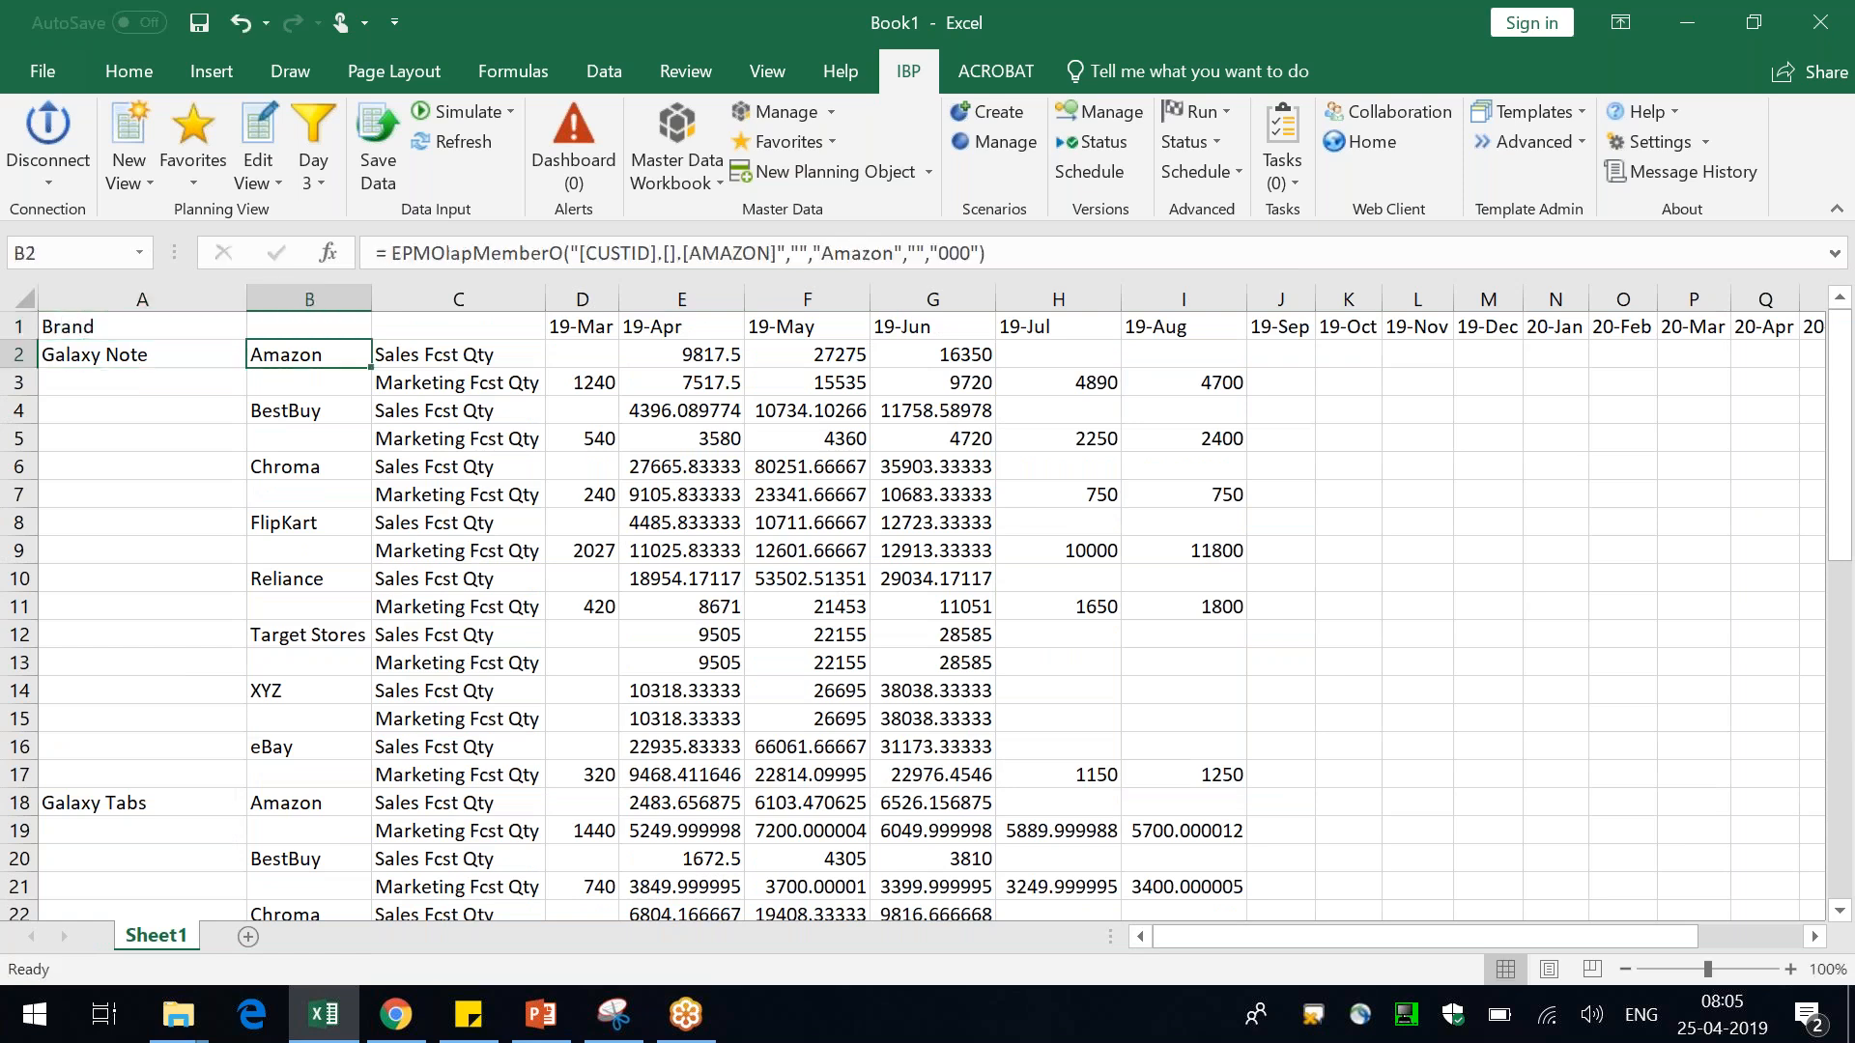
{"action": "key", "text": "Up"}
{"action": "type", "text": "Customer"}
{"action": "key", "text": "Return"}
{"action": "key", "text": "Right"}
{"action": "key", "text": "Up"}
{"action": "type", "text": "Key Figures"}
{"action": "key", "text": "Return"}
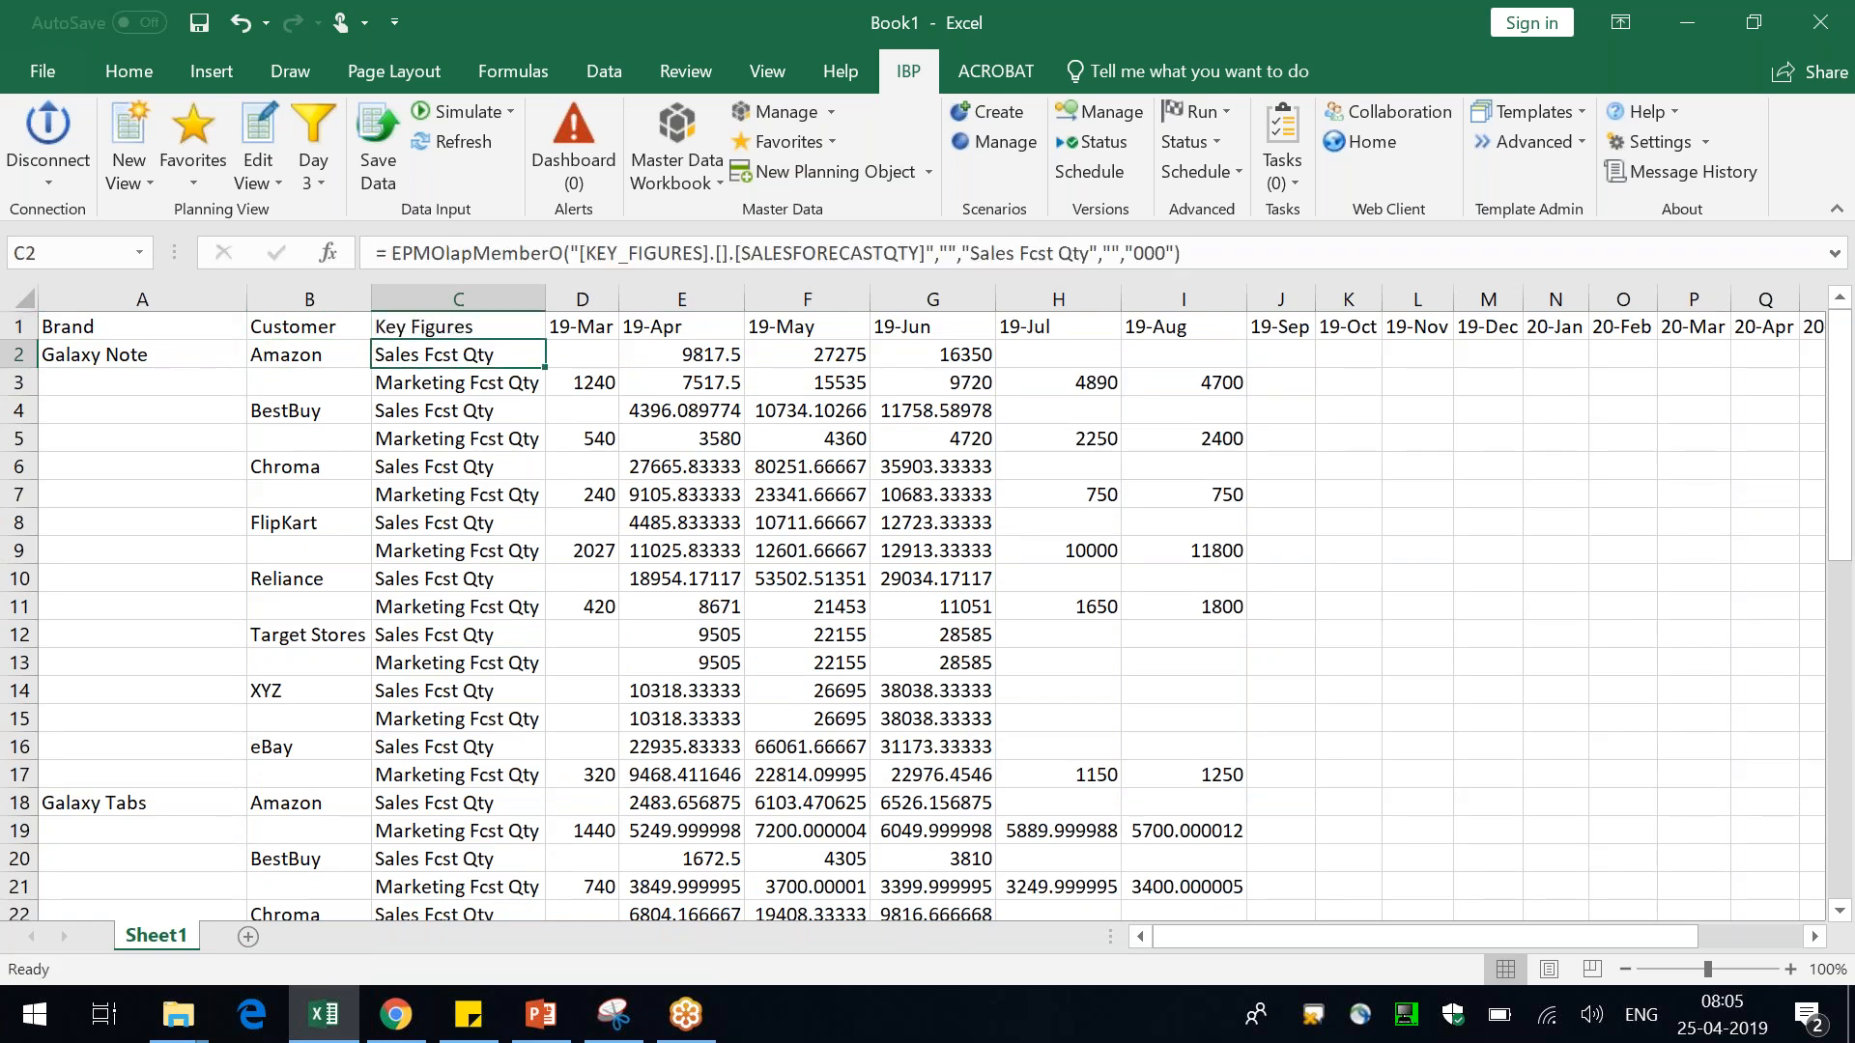
Format the header row bold with a light blue fill
{"action": "left_click", "coordinate": [131, 62]}
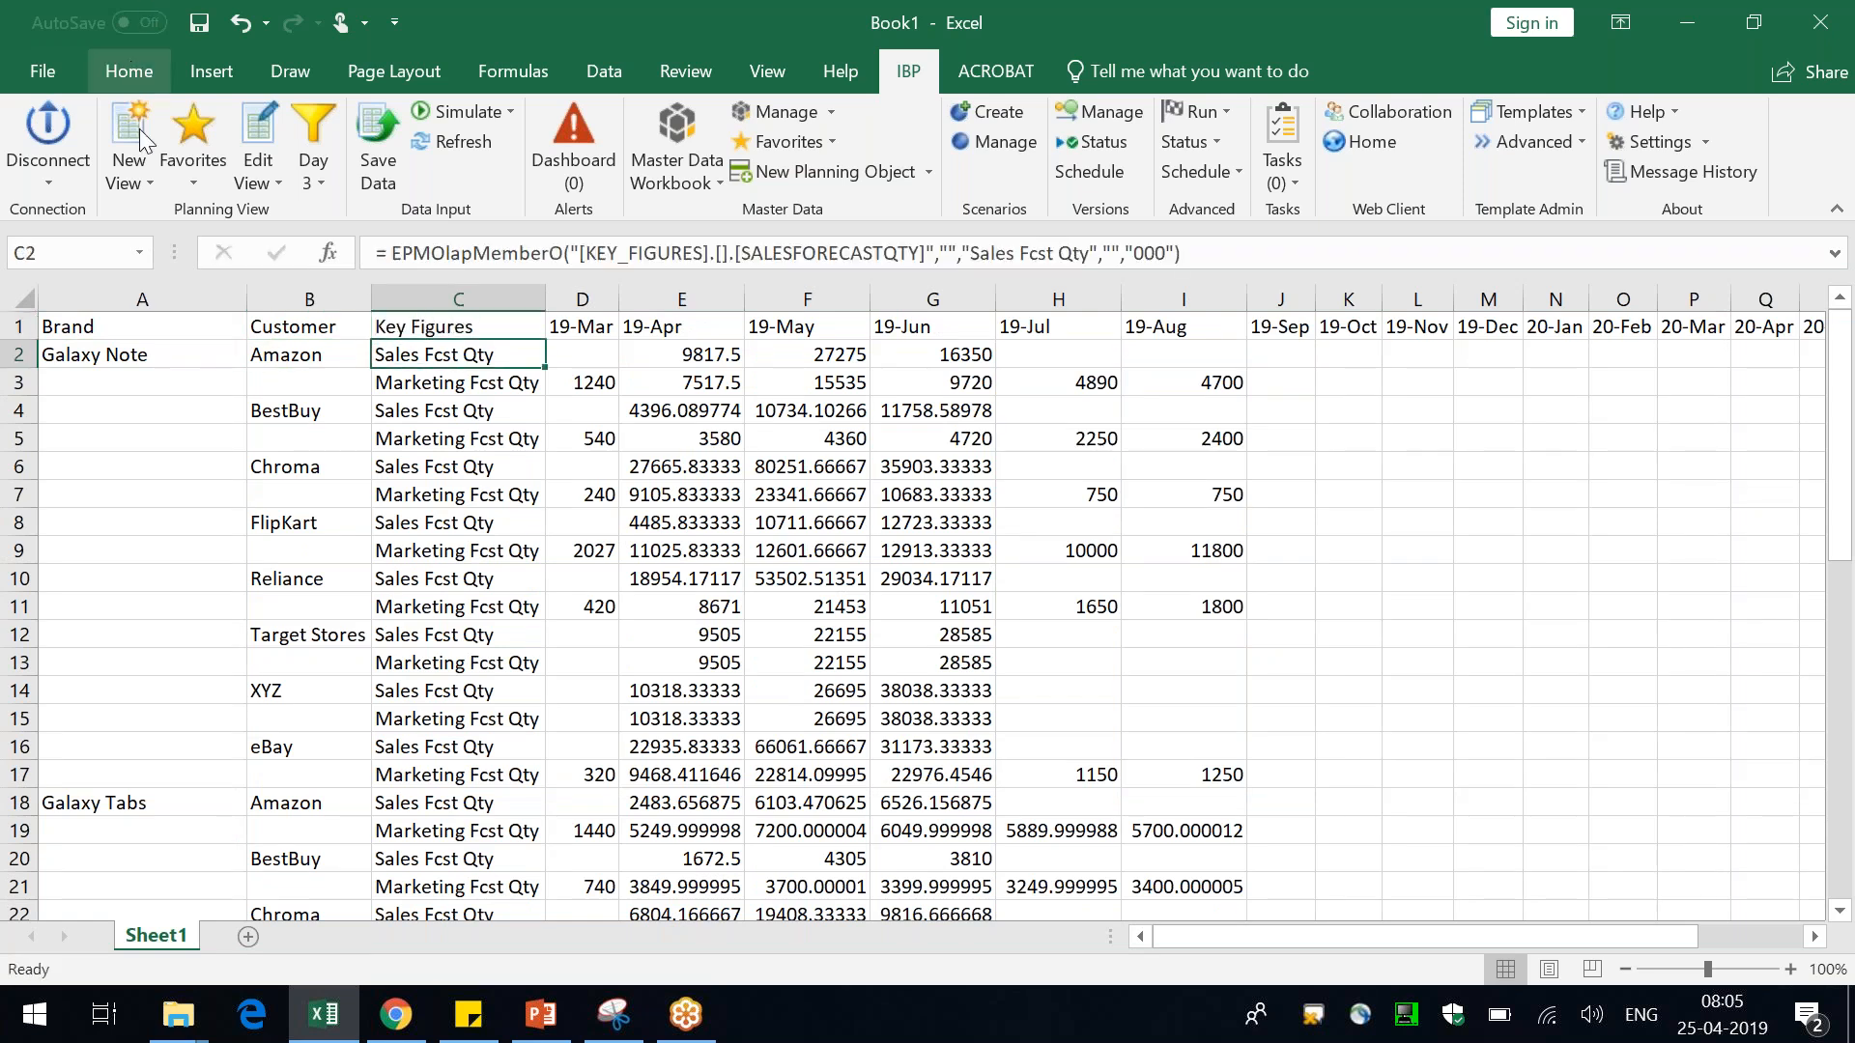
{"action": "left_click", "coordinate": [18, 326]}
{"action": "left_click", "coordinate": [237, 166]}
{"action": "left_click", "coordinate": [414, 167]}
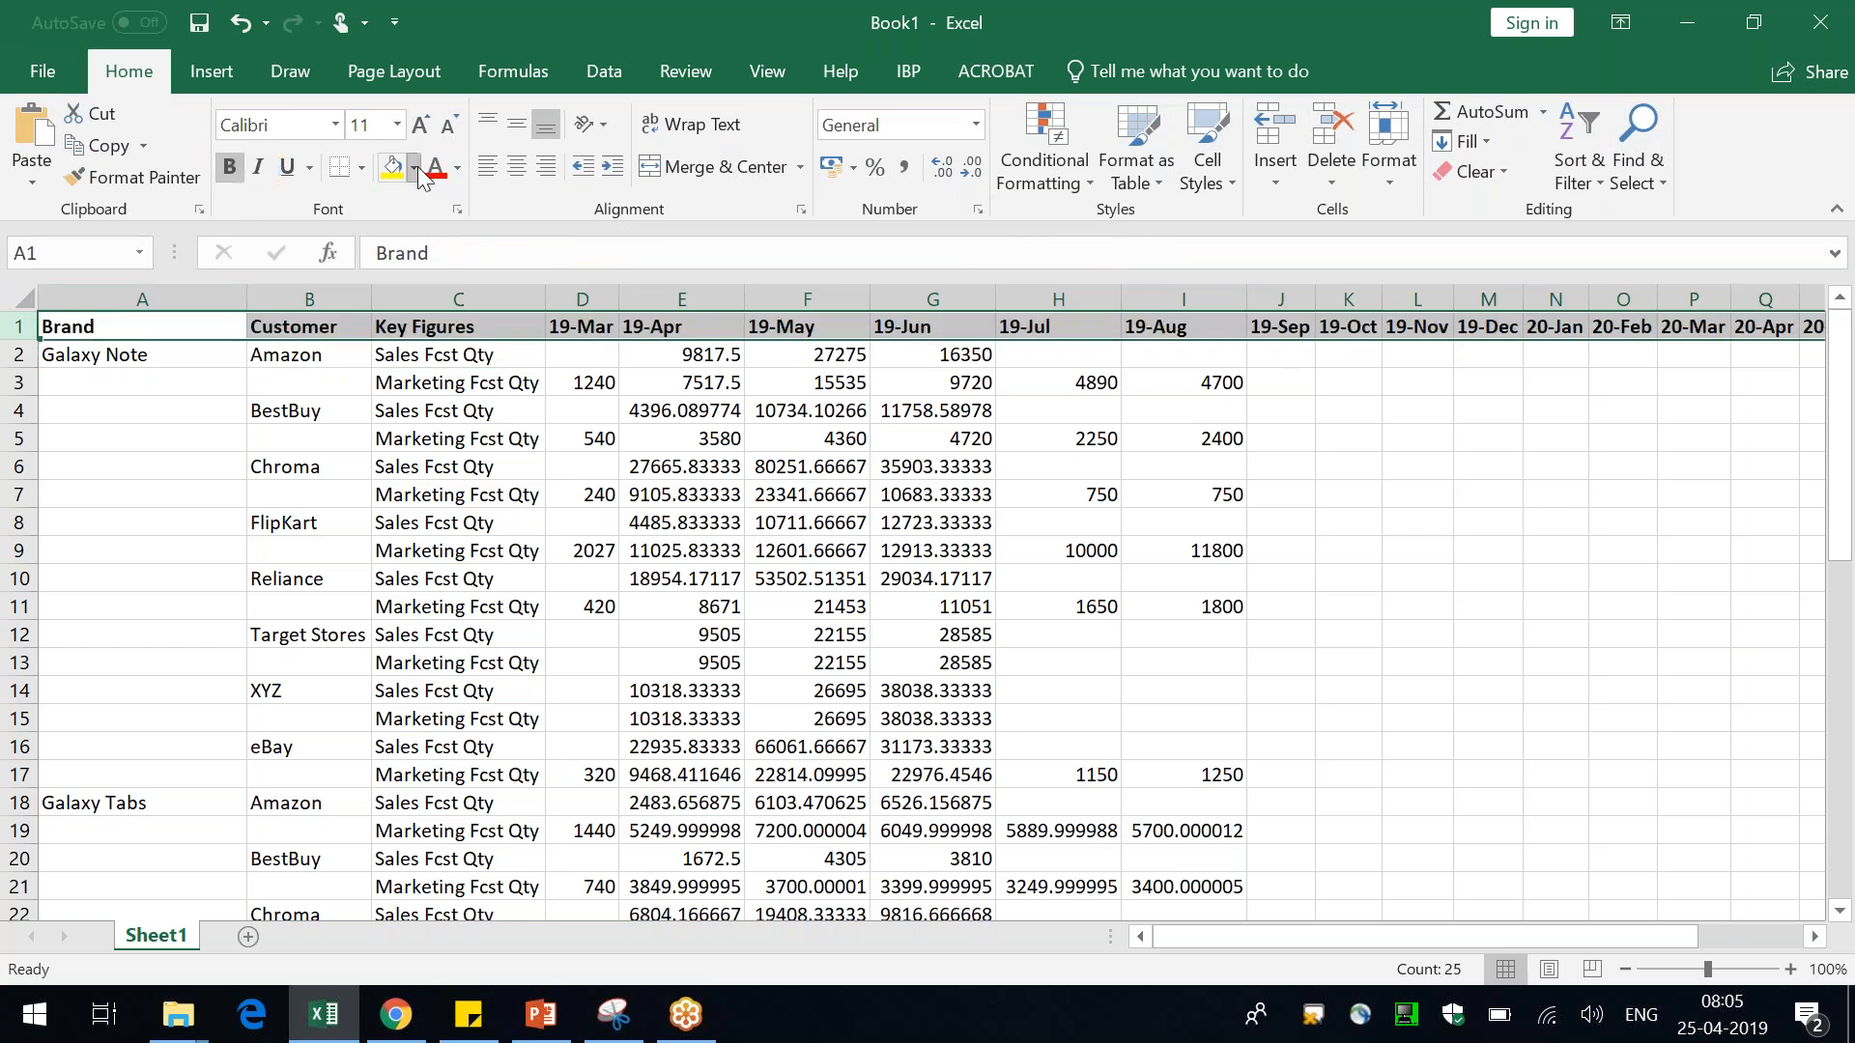
{"action": "left_click", "coordinate": [572, 258]}
{"action": "left_click", "coordinate": [571, 577]}
{"action": "key", "text": "ctrl+Home"}
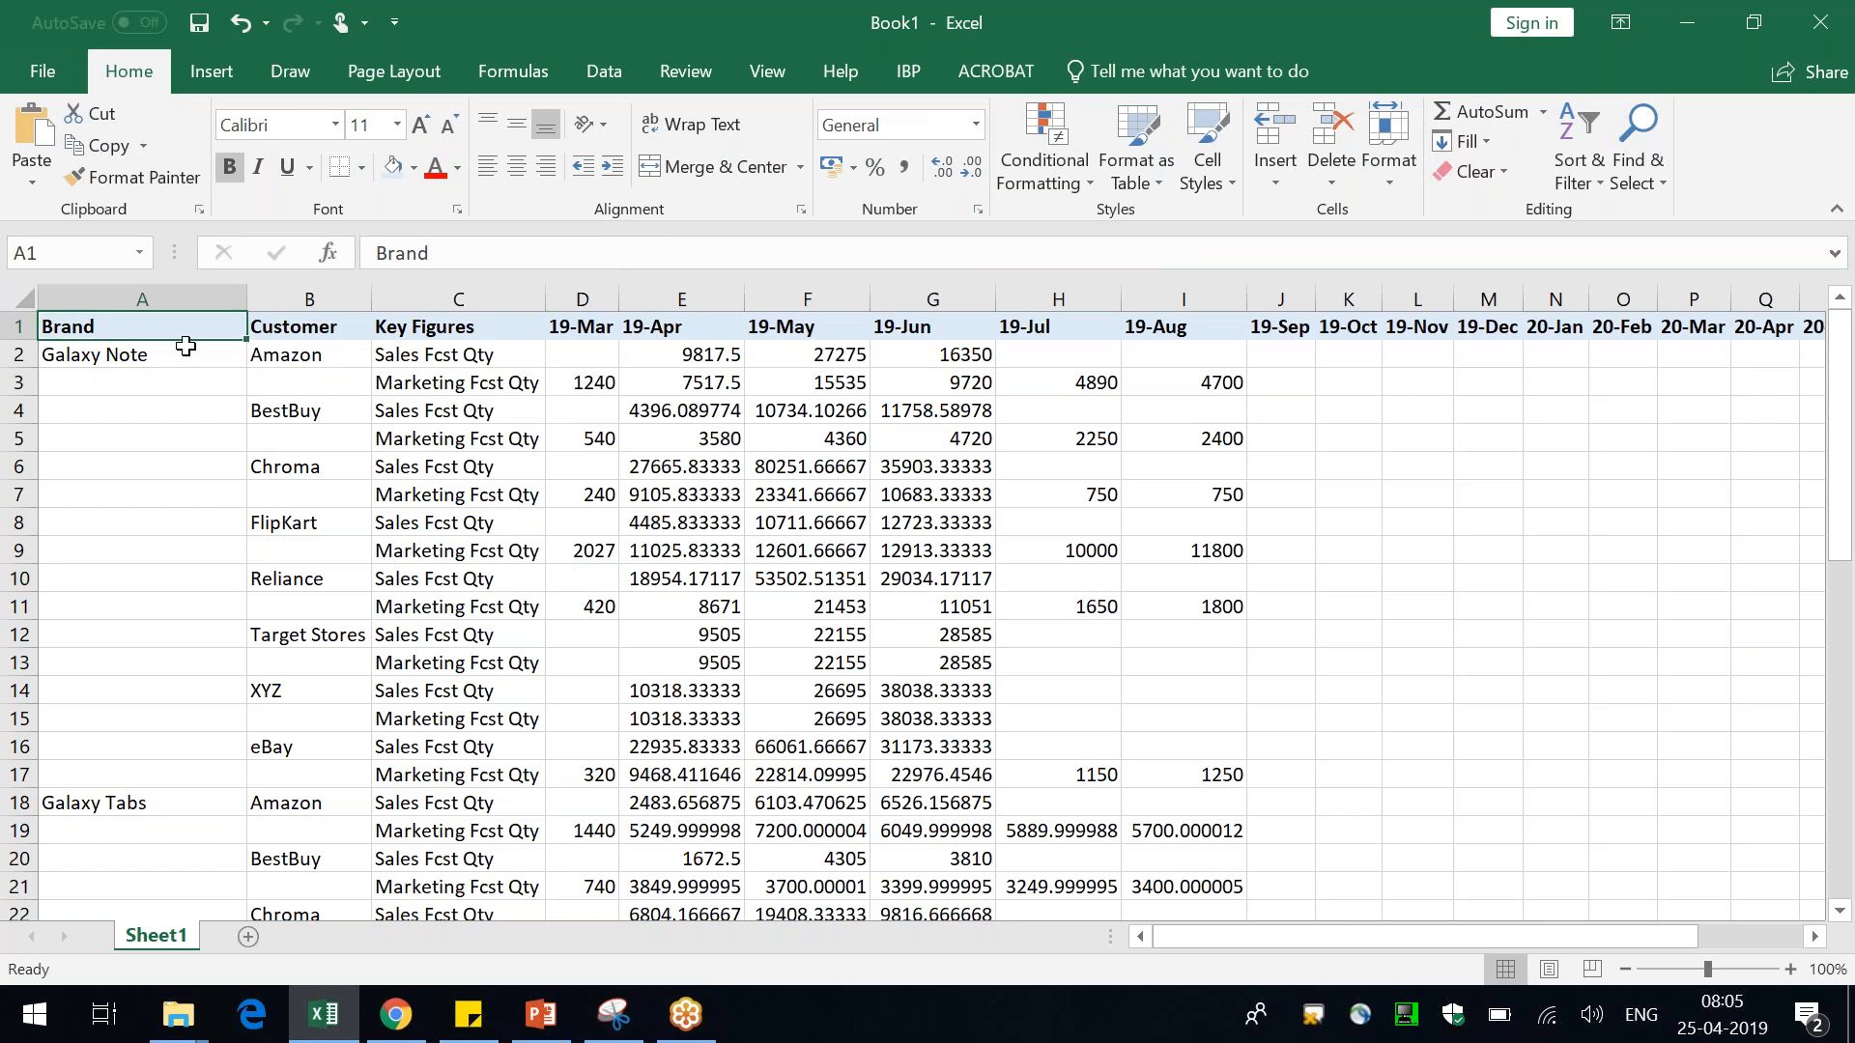
Insert three blank rows above the header row
{"action": "left_click", "coordinate": [19, 326]}
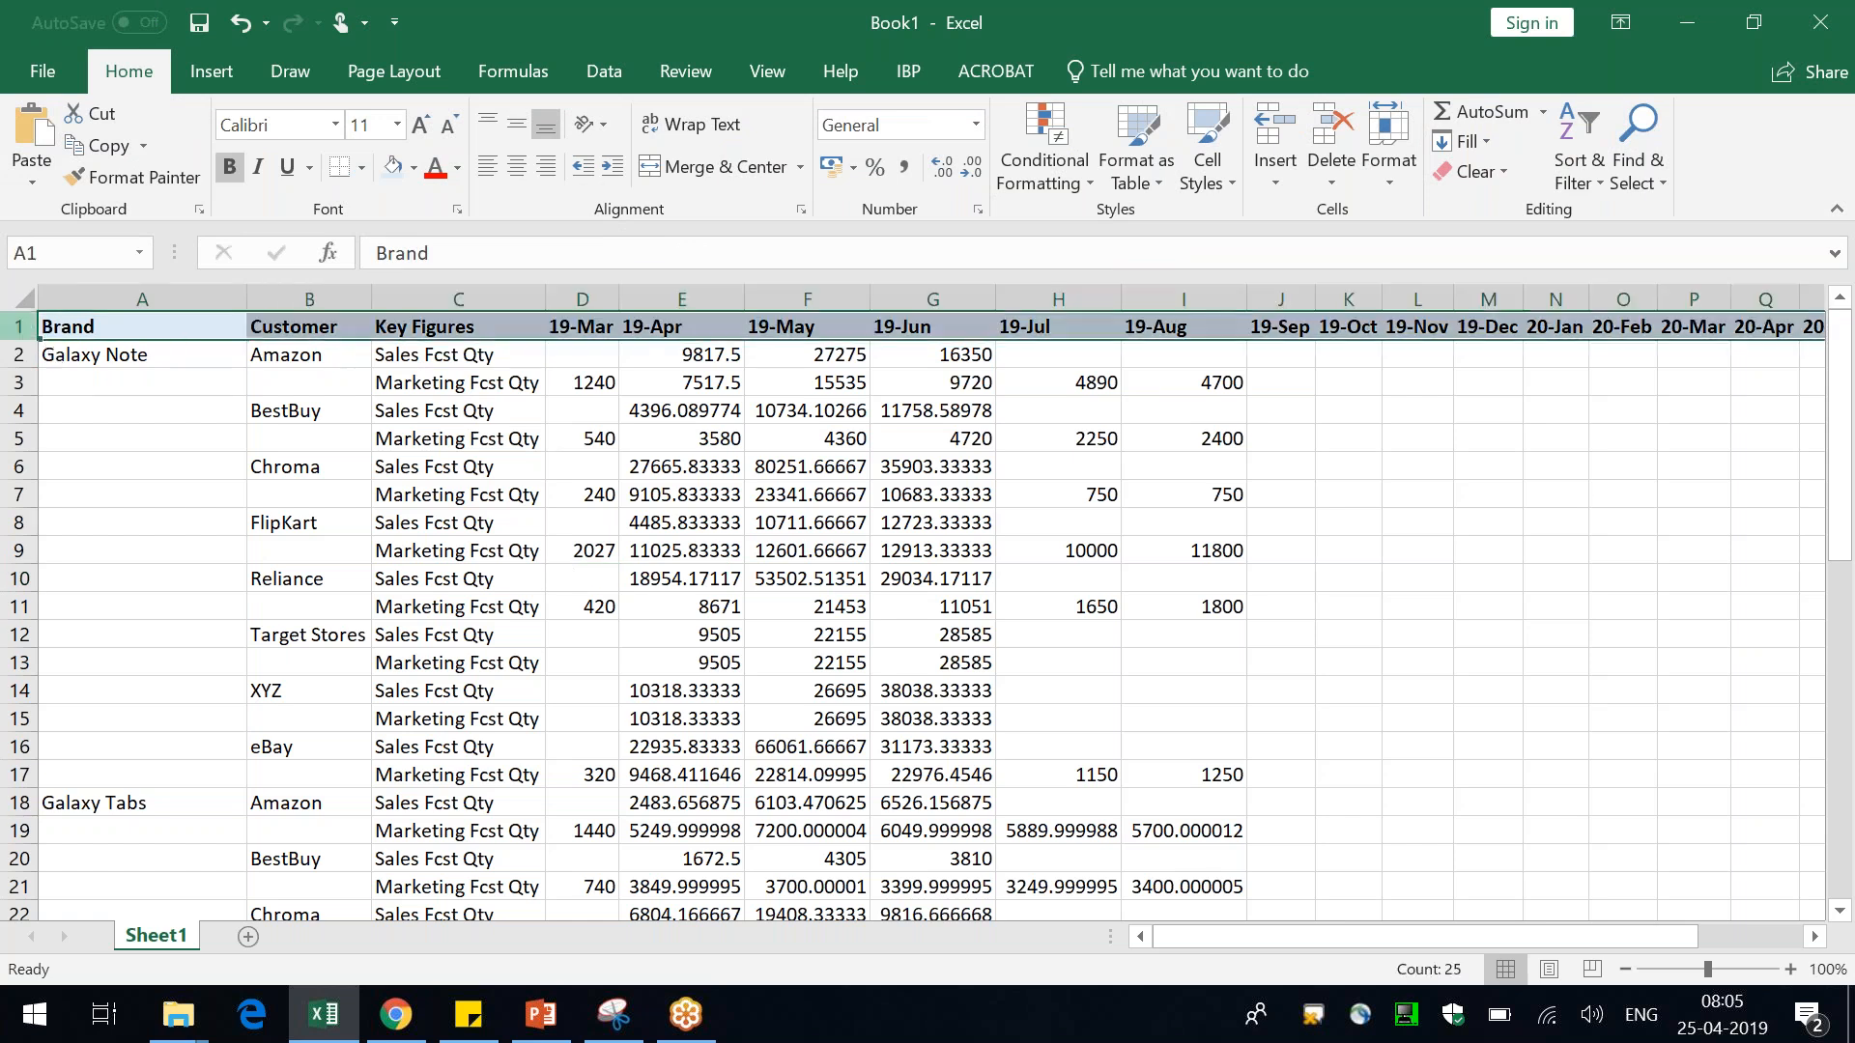
{"action": "left_click", "coordinate": [1275, 130]}
{"action": "left_click", "coordinate": [1275, 130]}
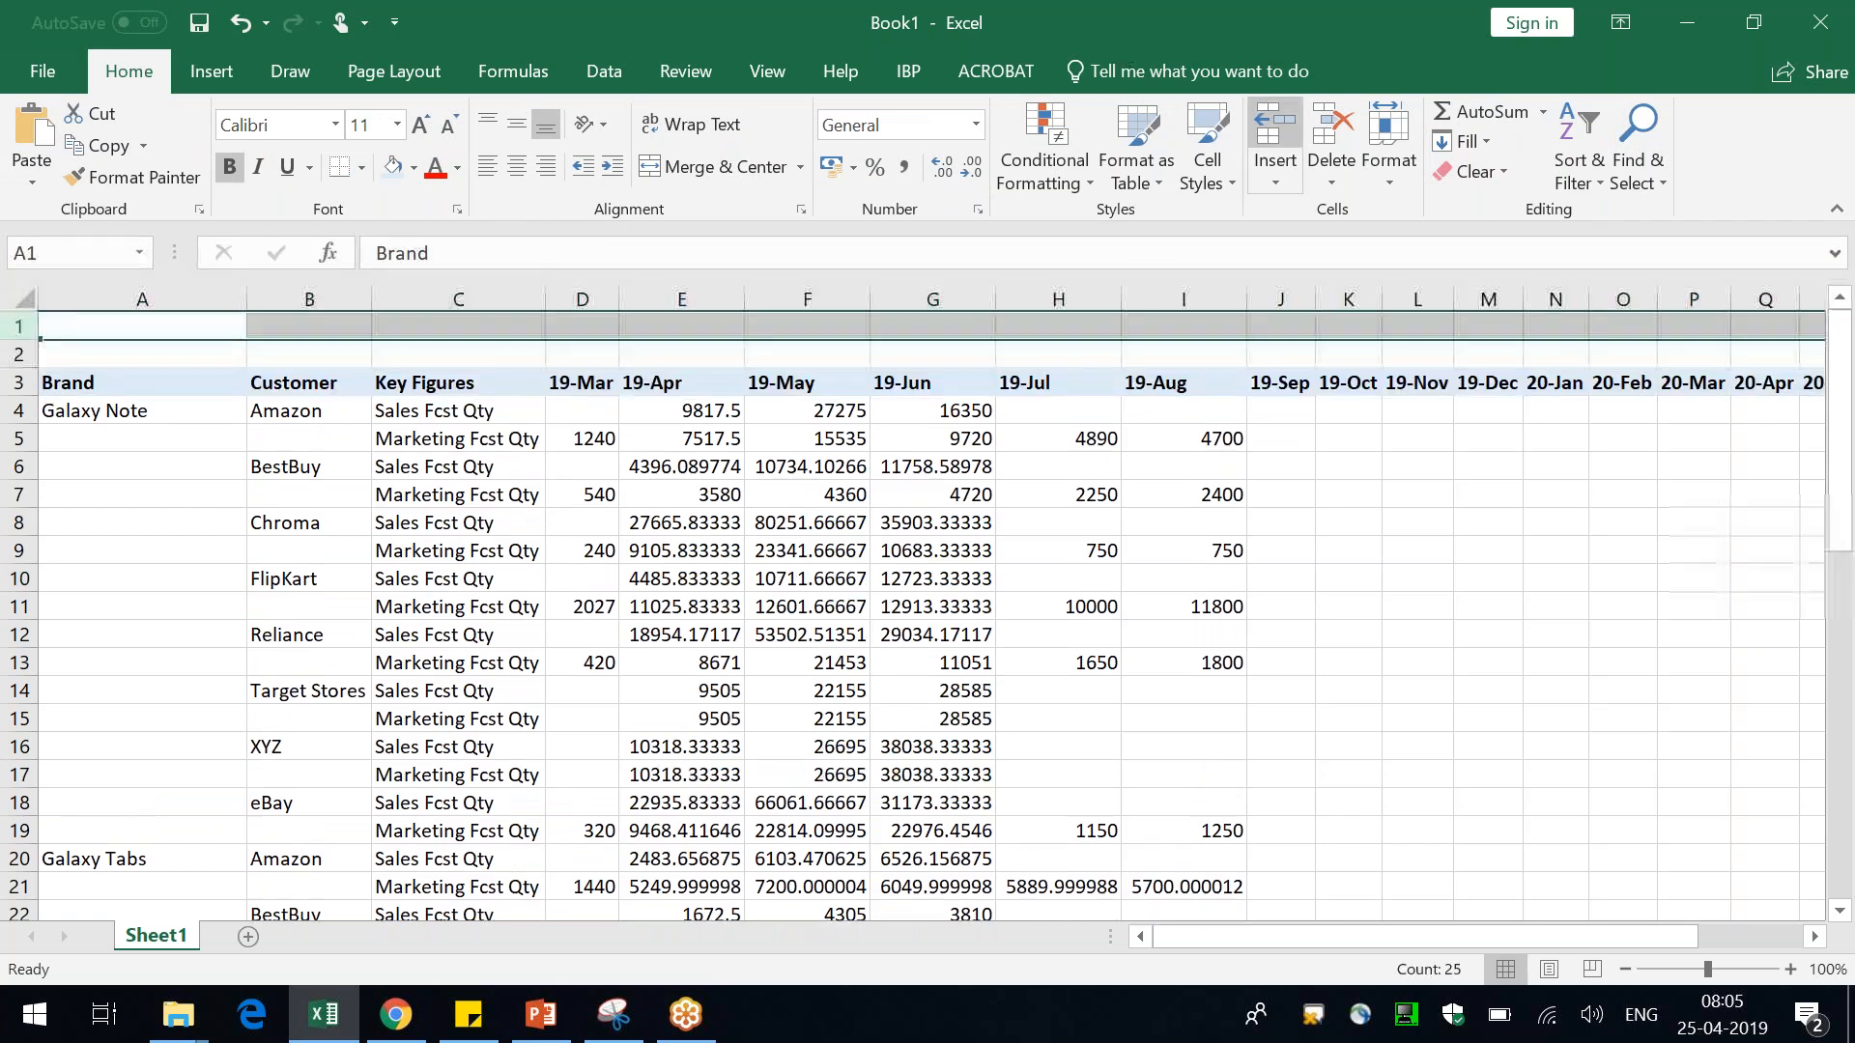
{"action": "left_click", "coordinate": [1275, 131]}
{"action": "left_click", "coordinate": [807, 747]}
Insert the samsung1280px-Samsung_Logo.svg.png picture from the Pictures folder into the sheet
{"action": "left_click", "coordinate": [177, 1014]}
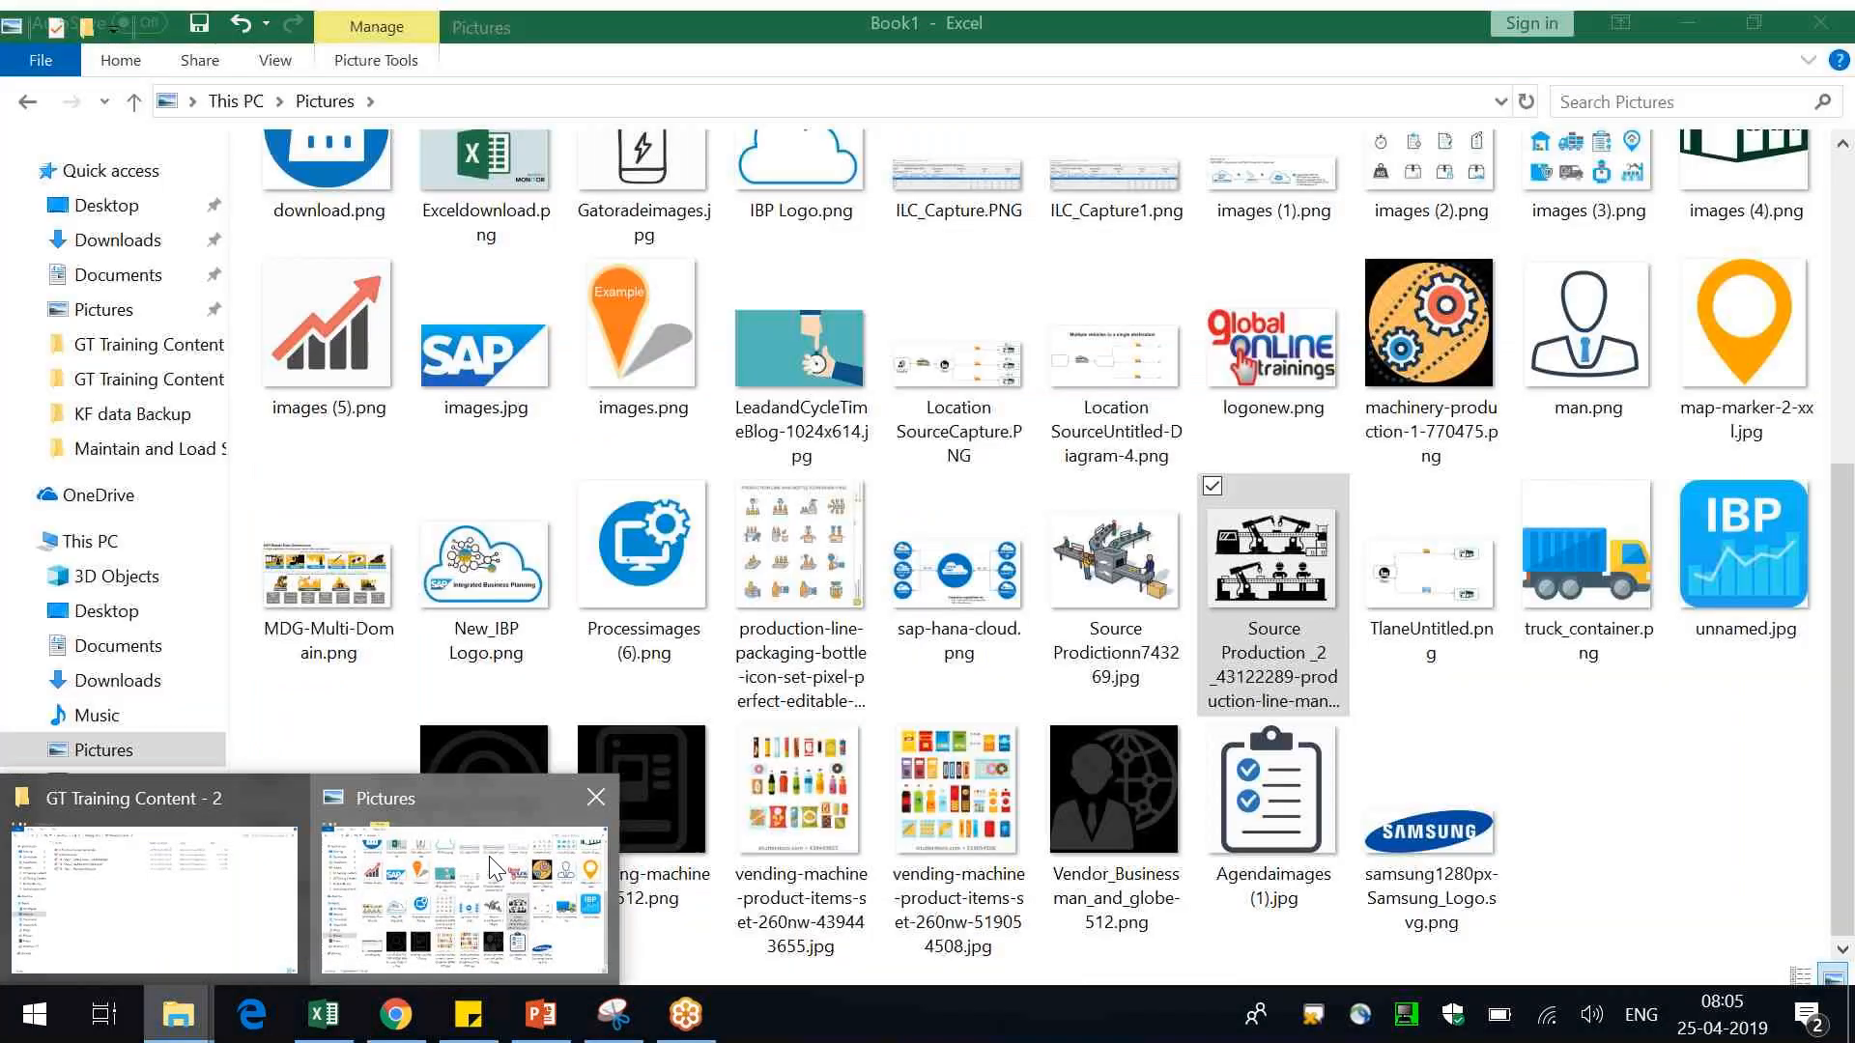
{"action": "left_click", "coordinate": [481, 875]}
{"action": "key", "text": "s"}
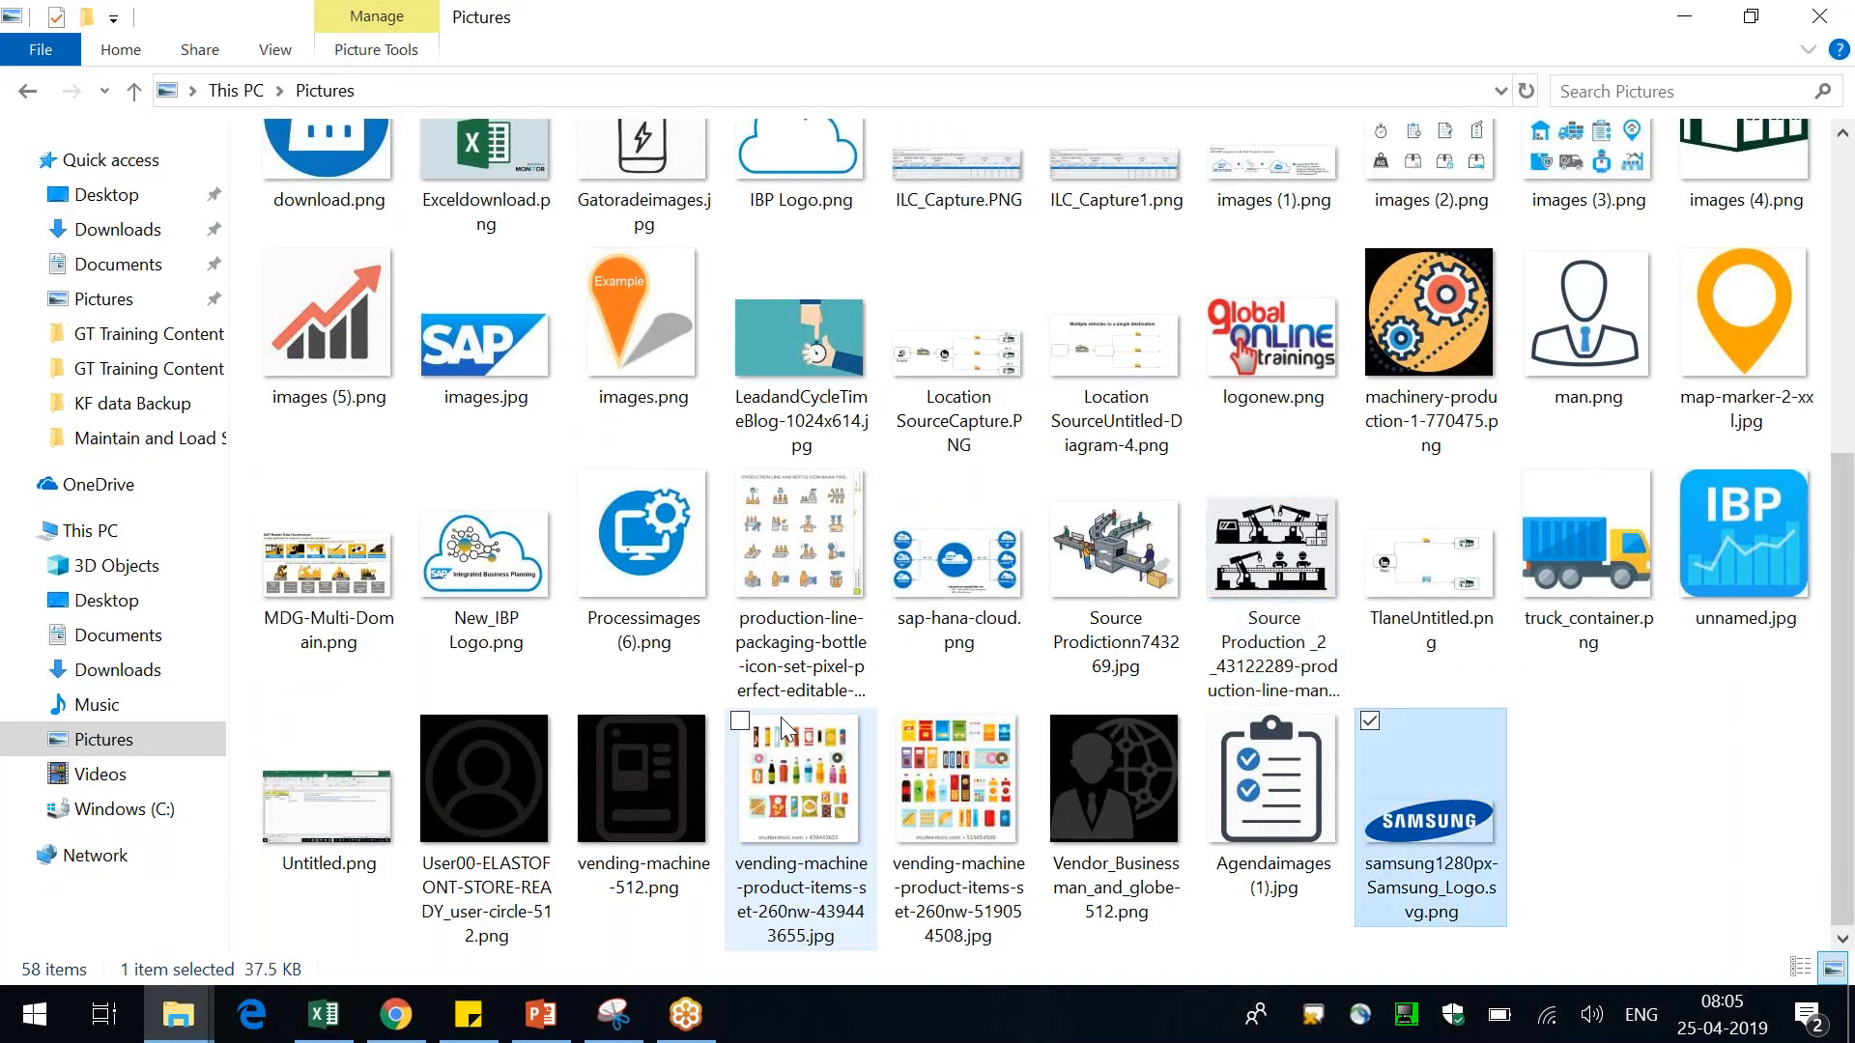
{"action": "key", "text": "alt+Tab"}
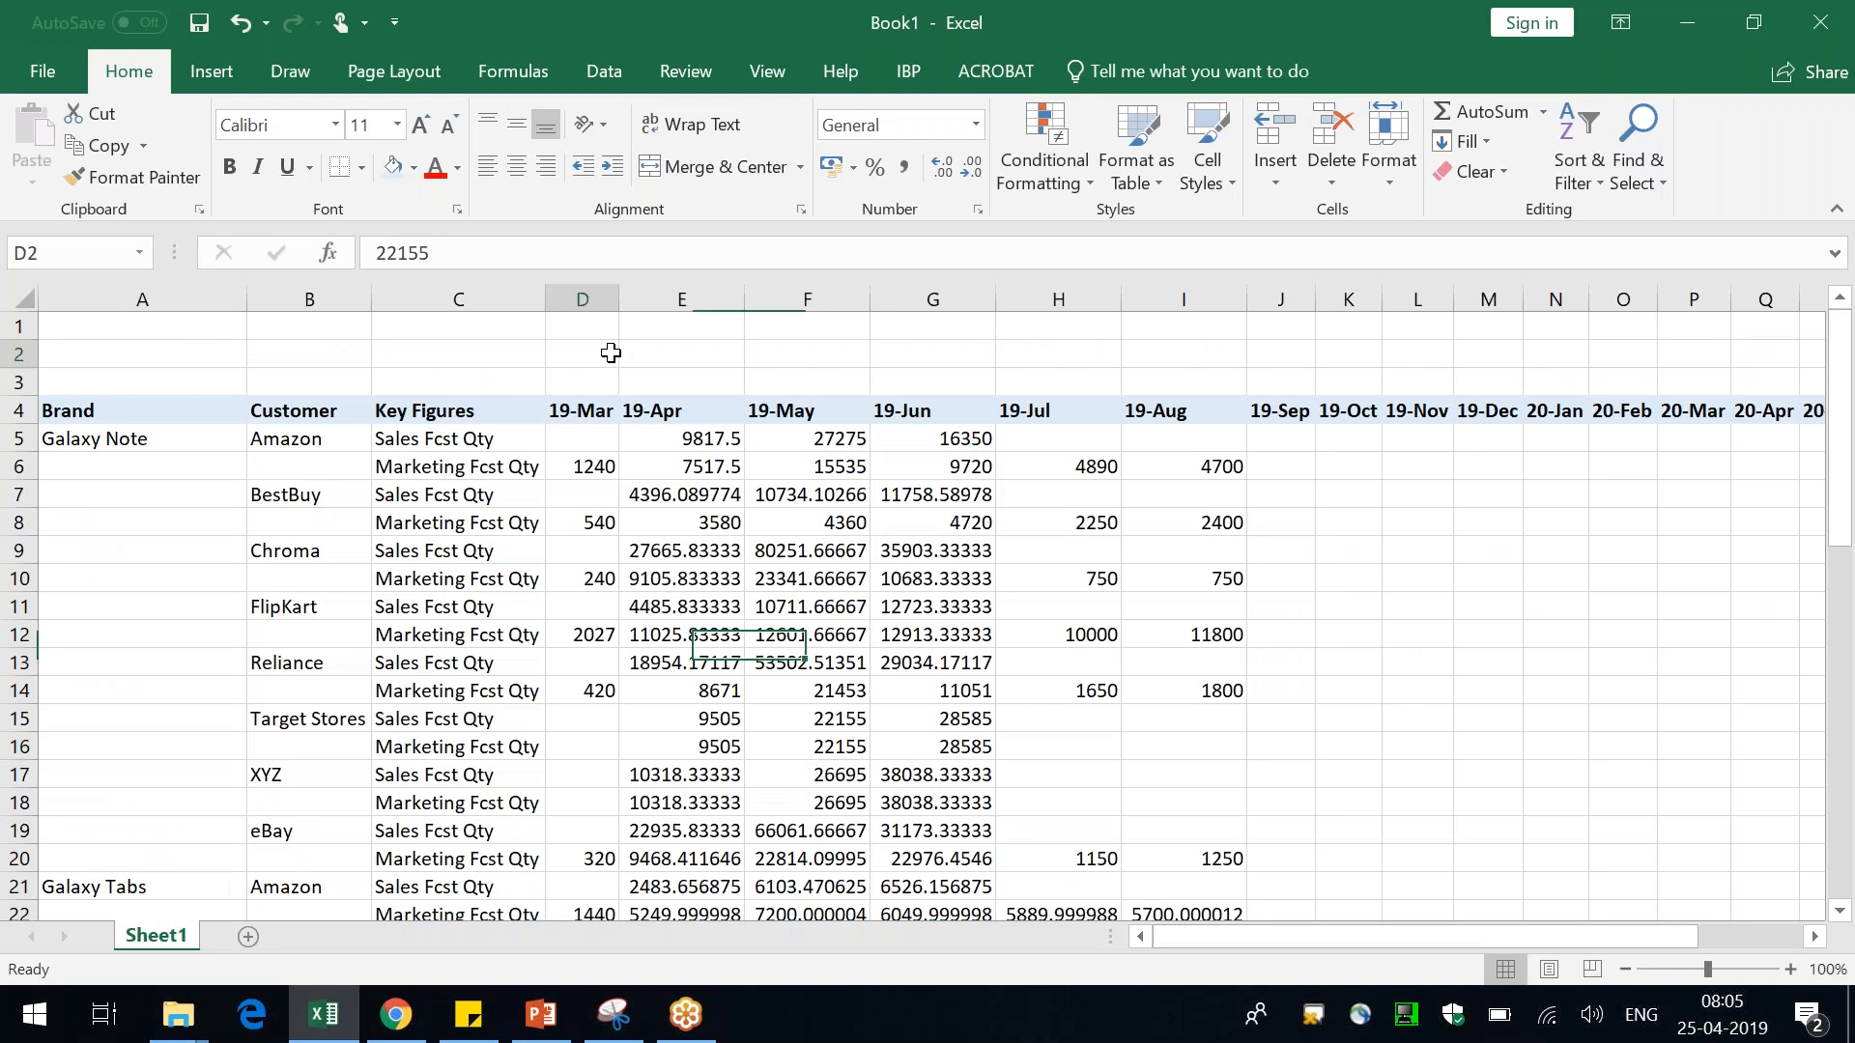
{"action": "left_click", "coordinate": [222, 83]}
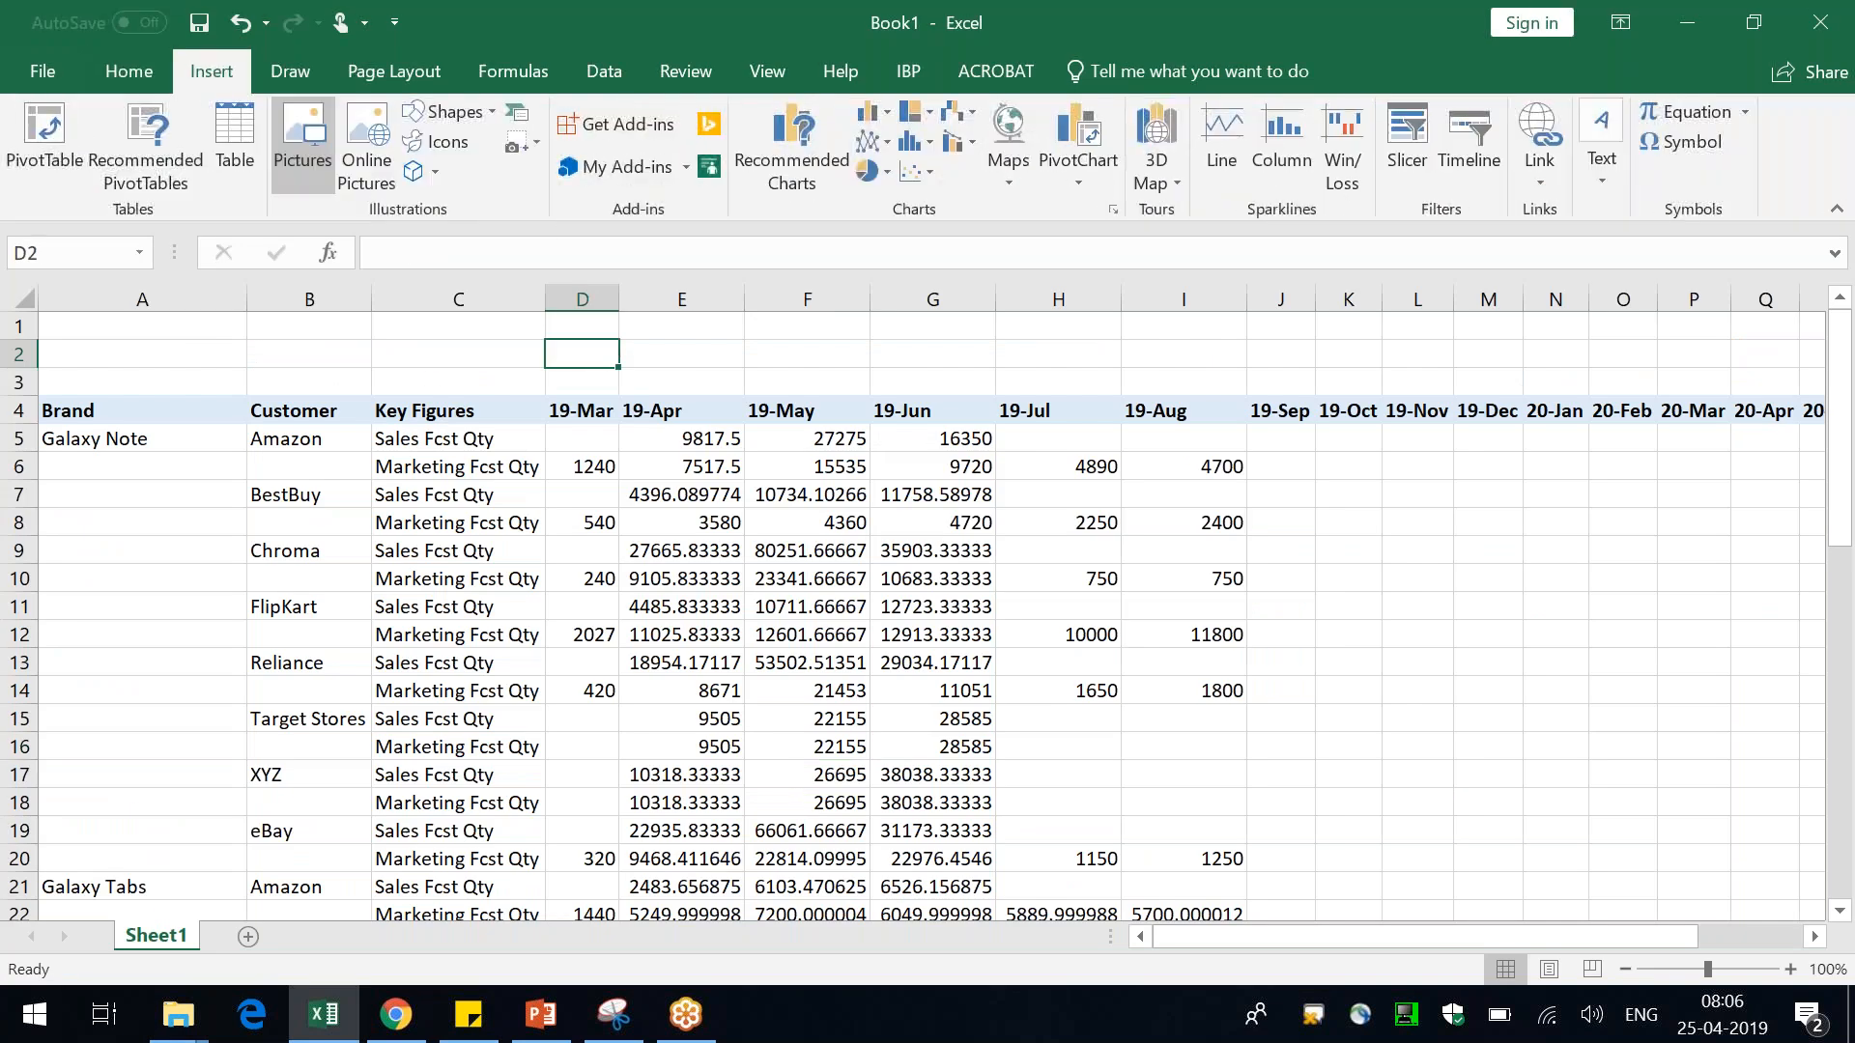
{"action": "left_click", "coordinate": [305, 127]}
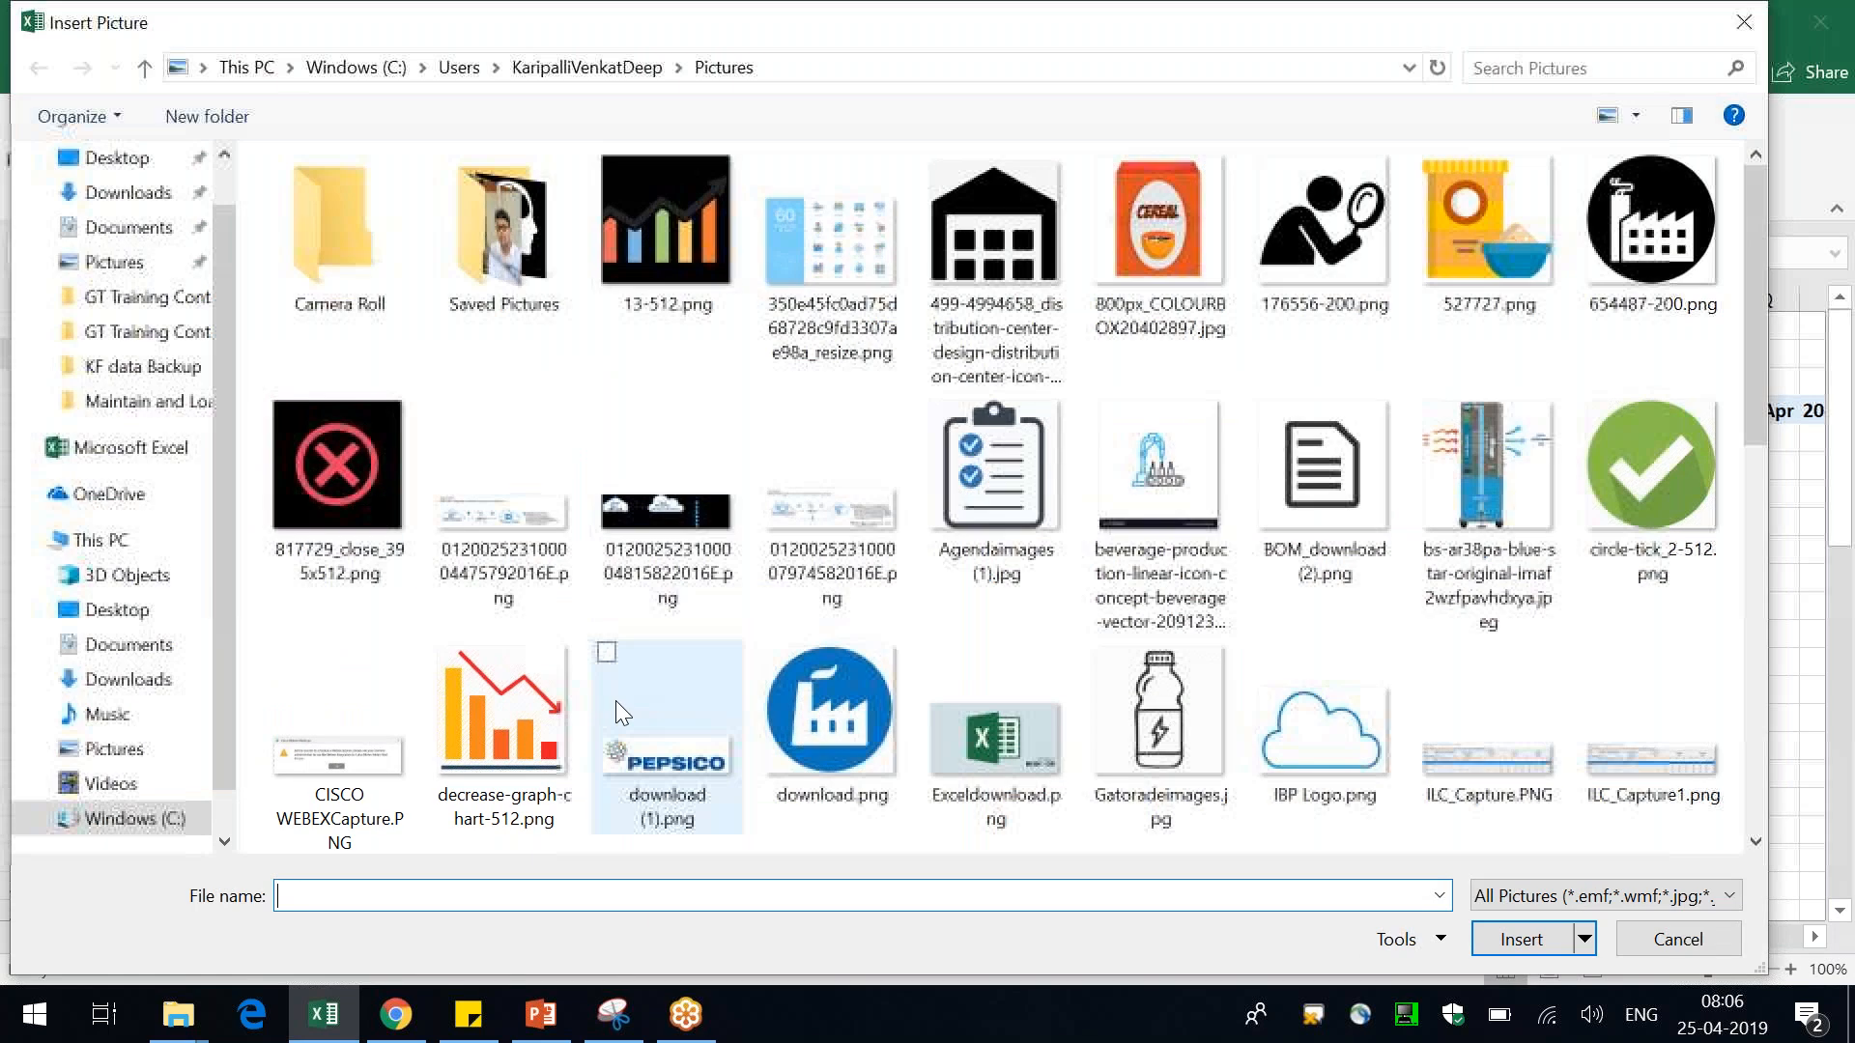
{"action": "scroll", "coordinate": [616, 700], "scroll_direction": "down", "scroll_amount": 5}
{"action": "left_click", "coordinate": [374, 524]}
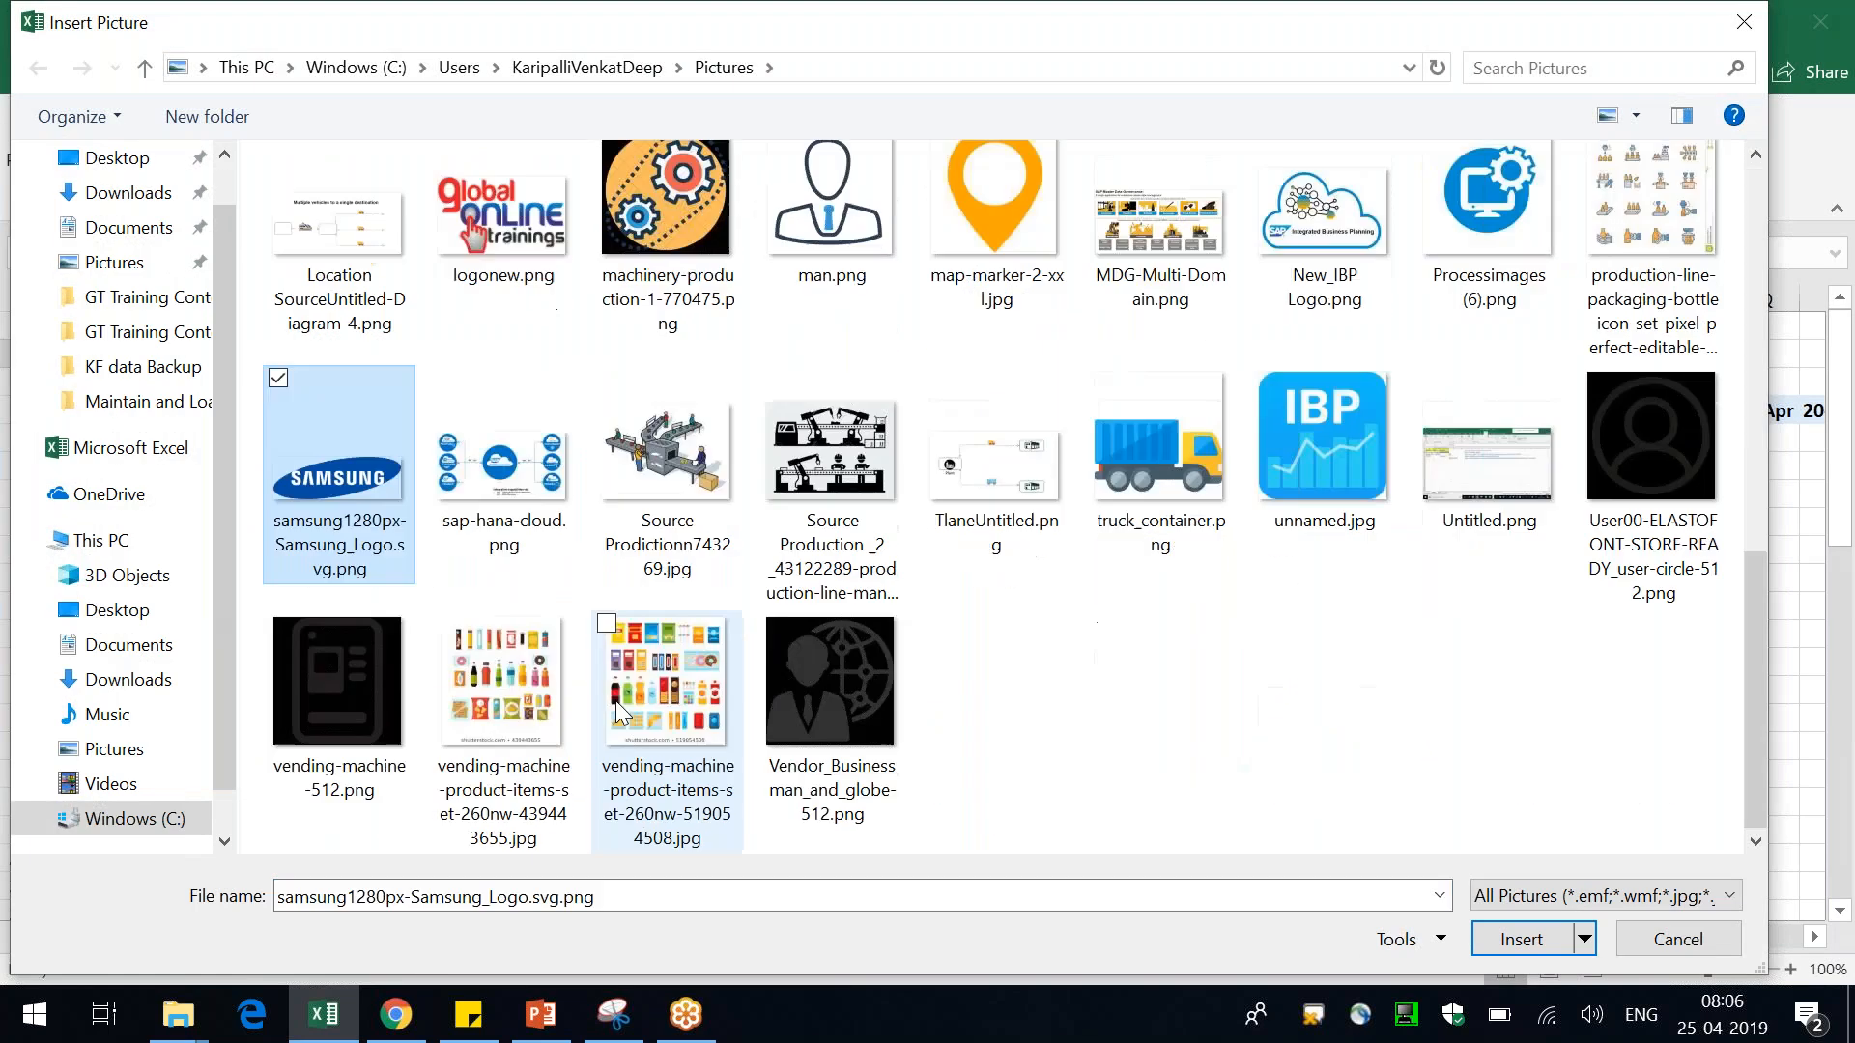
{"action": "double_click", "coordinate": [374, 524]}
Shrink the Samsung logo to about 2.96 × 0.98 cm and place it in the blank rows above Brand
{"action": "left_click_drag", "start_coordinate": [897, 612], "coordinate": [390, 610]}
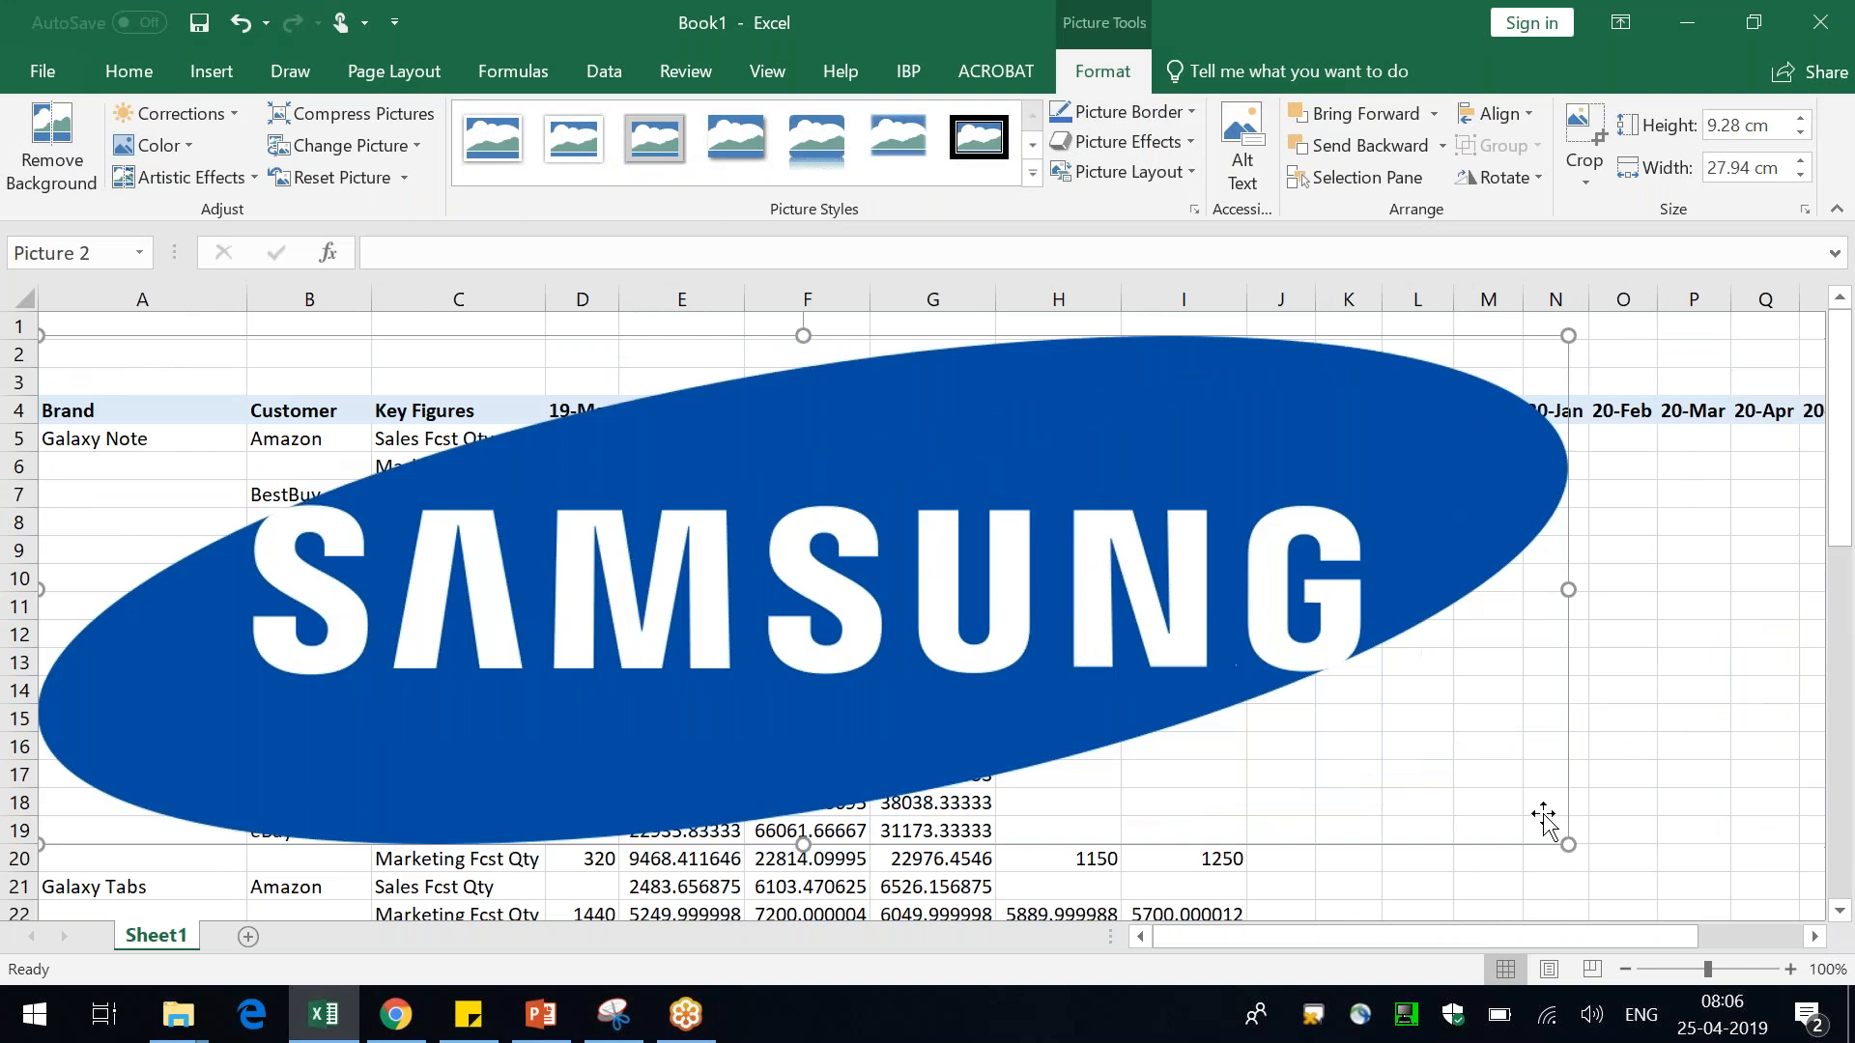
{"action": "left_click_drag", "start_coordinate": [1570, 847], "coordinate": [242, 384]}
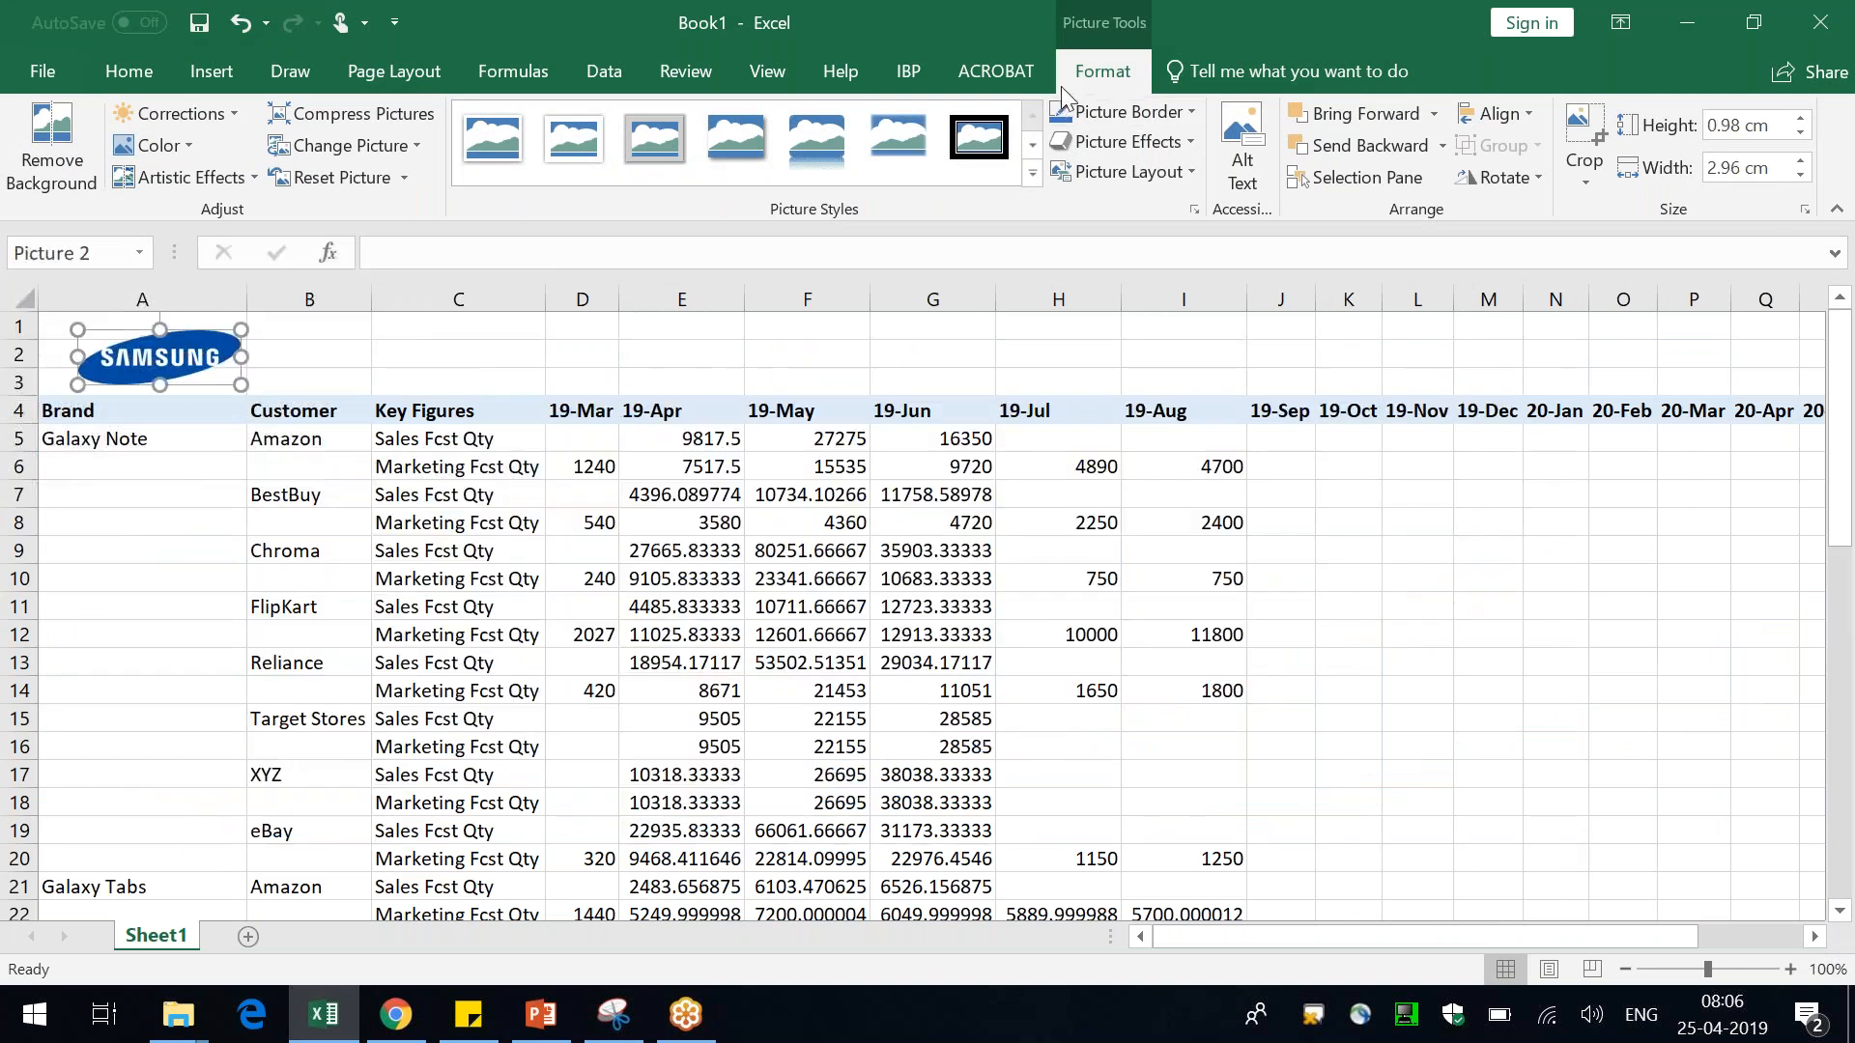
{"action": "left_click", "coordinate": [908, 71]}
{"action": "left_click", "coordinate": [628, 547]}
{"action": "left_click_drag", "start_coordinate": [159, 354], "coordinate": [186, 354]}
Merge and center cells C1:E3 and enter the title My Demand View
{"action": "left_click_drag", "start_coordinate": [466, 331], "coordinate": [740, 390]}
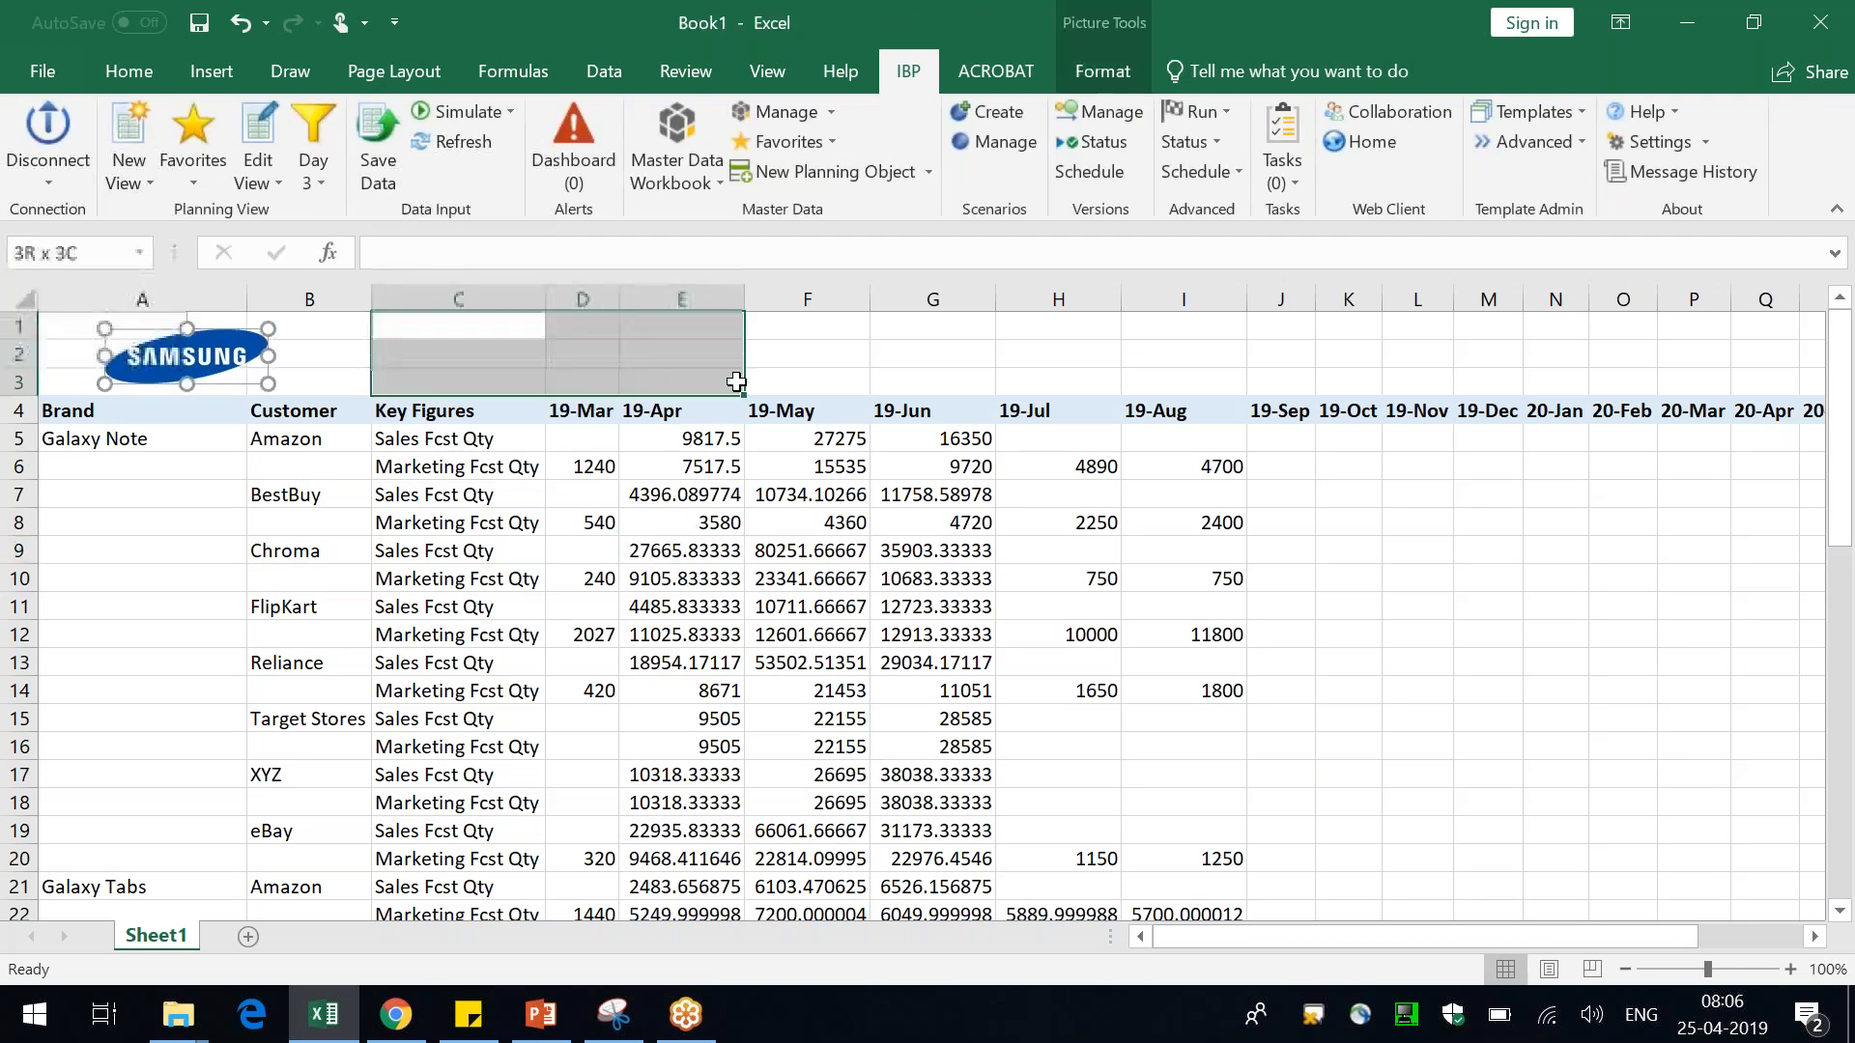
{"action": "left_click", "coordinate": [116, 66]}
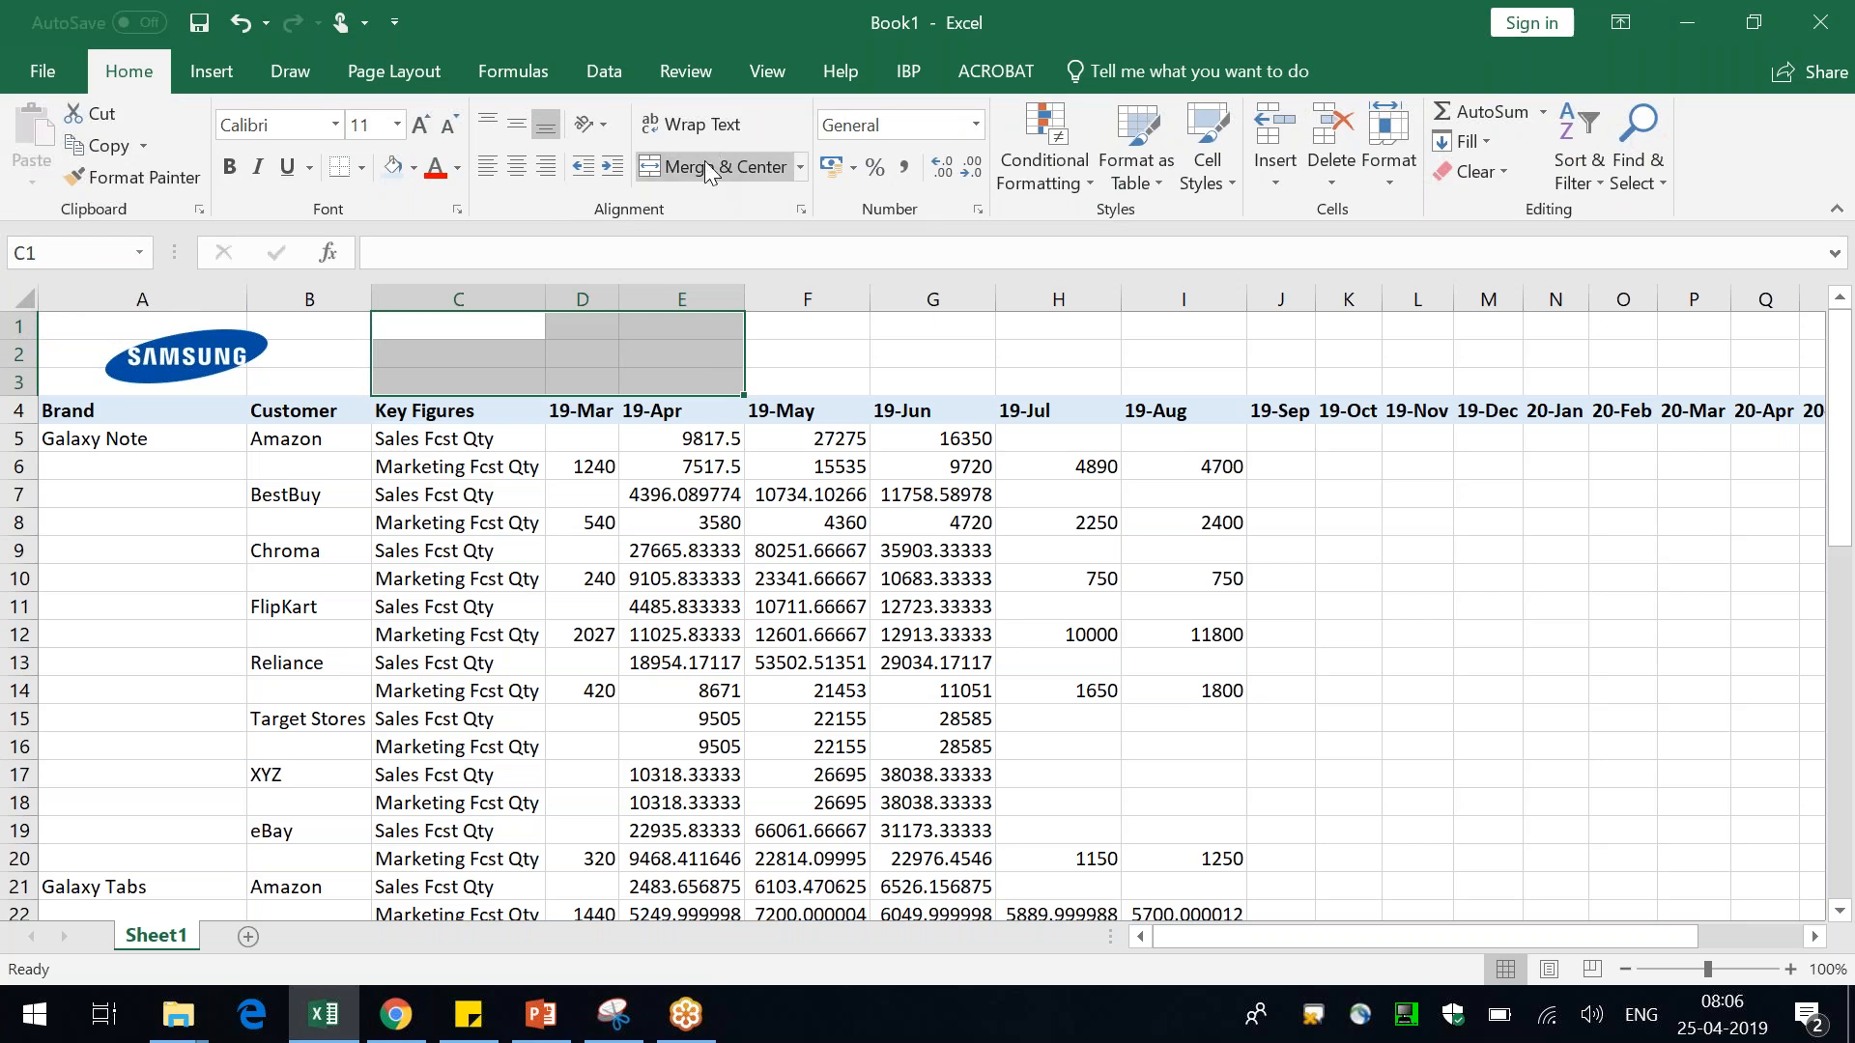
{"action": "left_click", "coordinate": [711, 166]}
{"action": "type", "text": "My"}
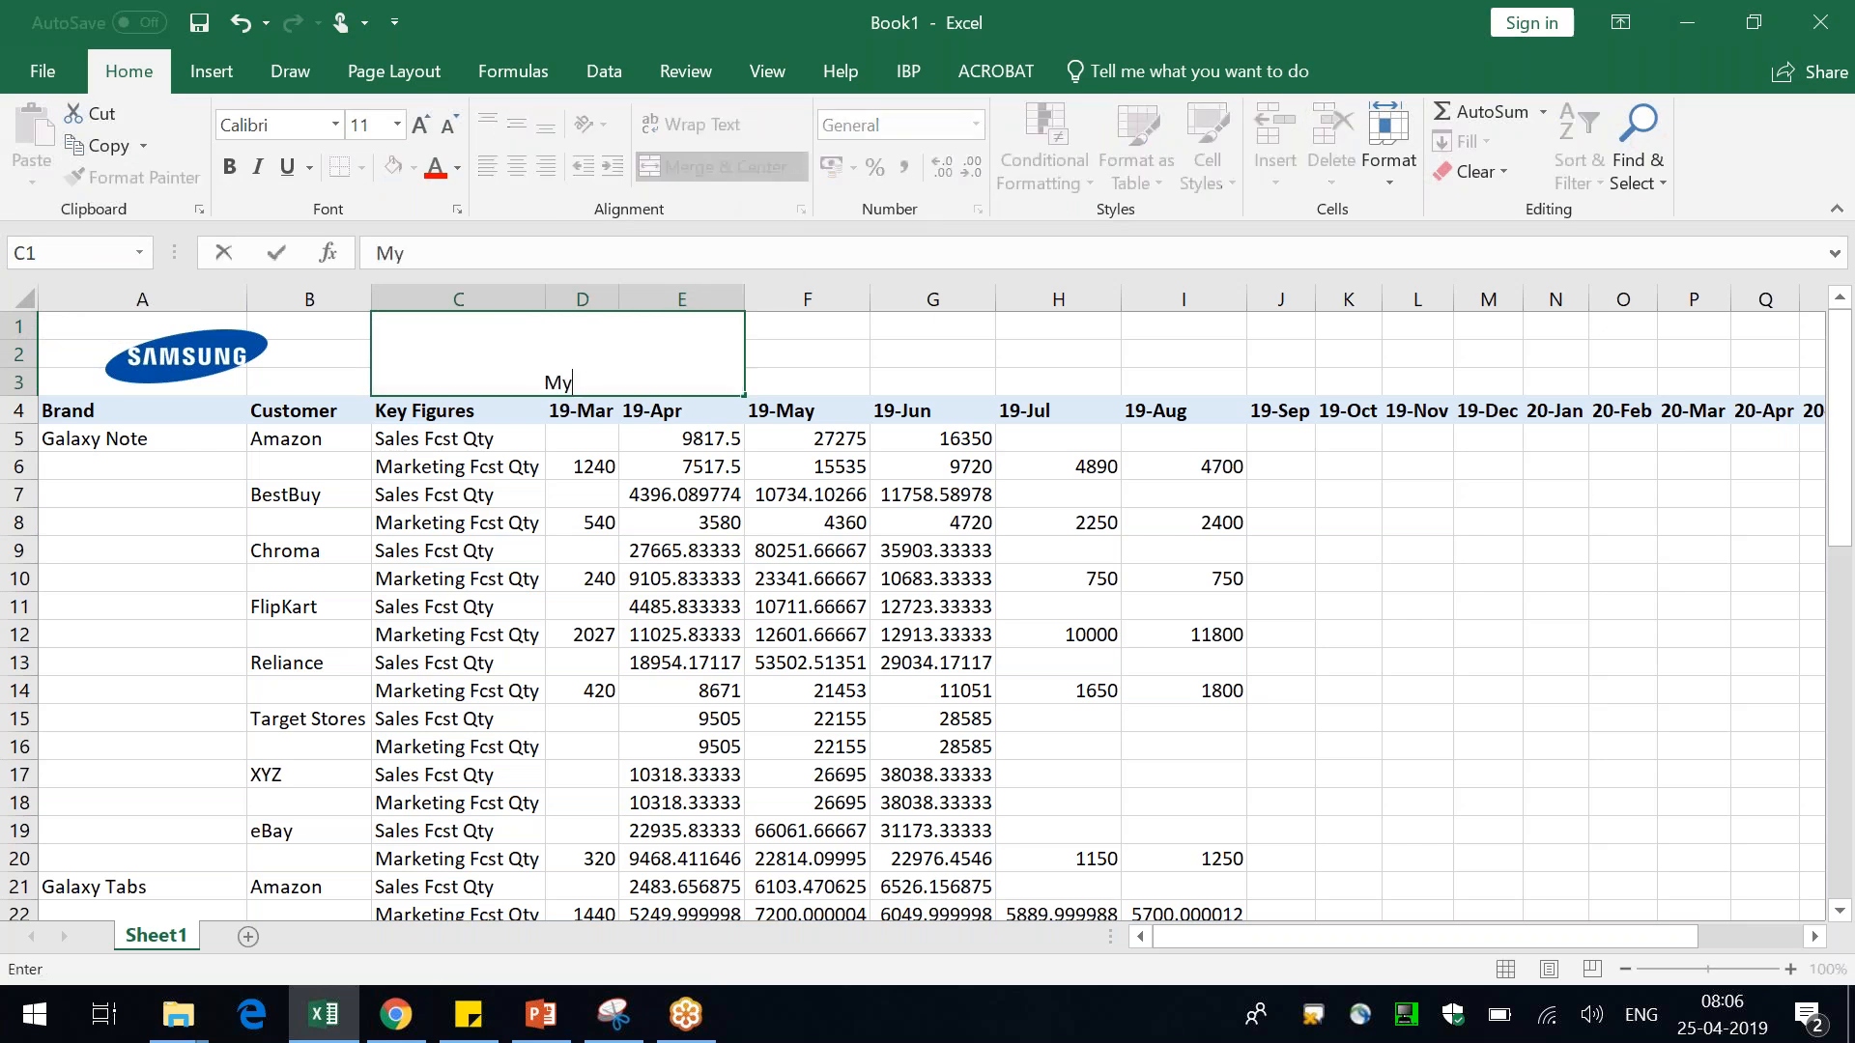
{"action": "type", "text": " Demand View"}
{"action": "key", "text": "Return"}
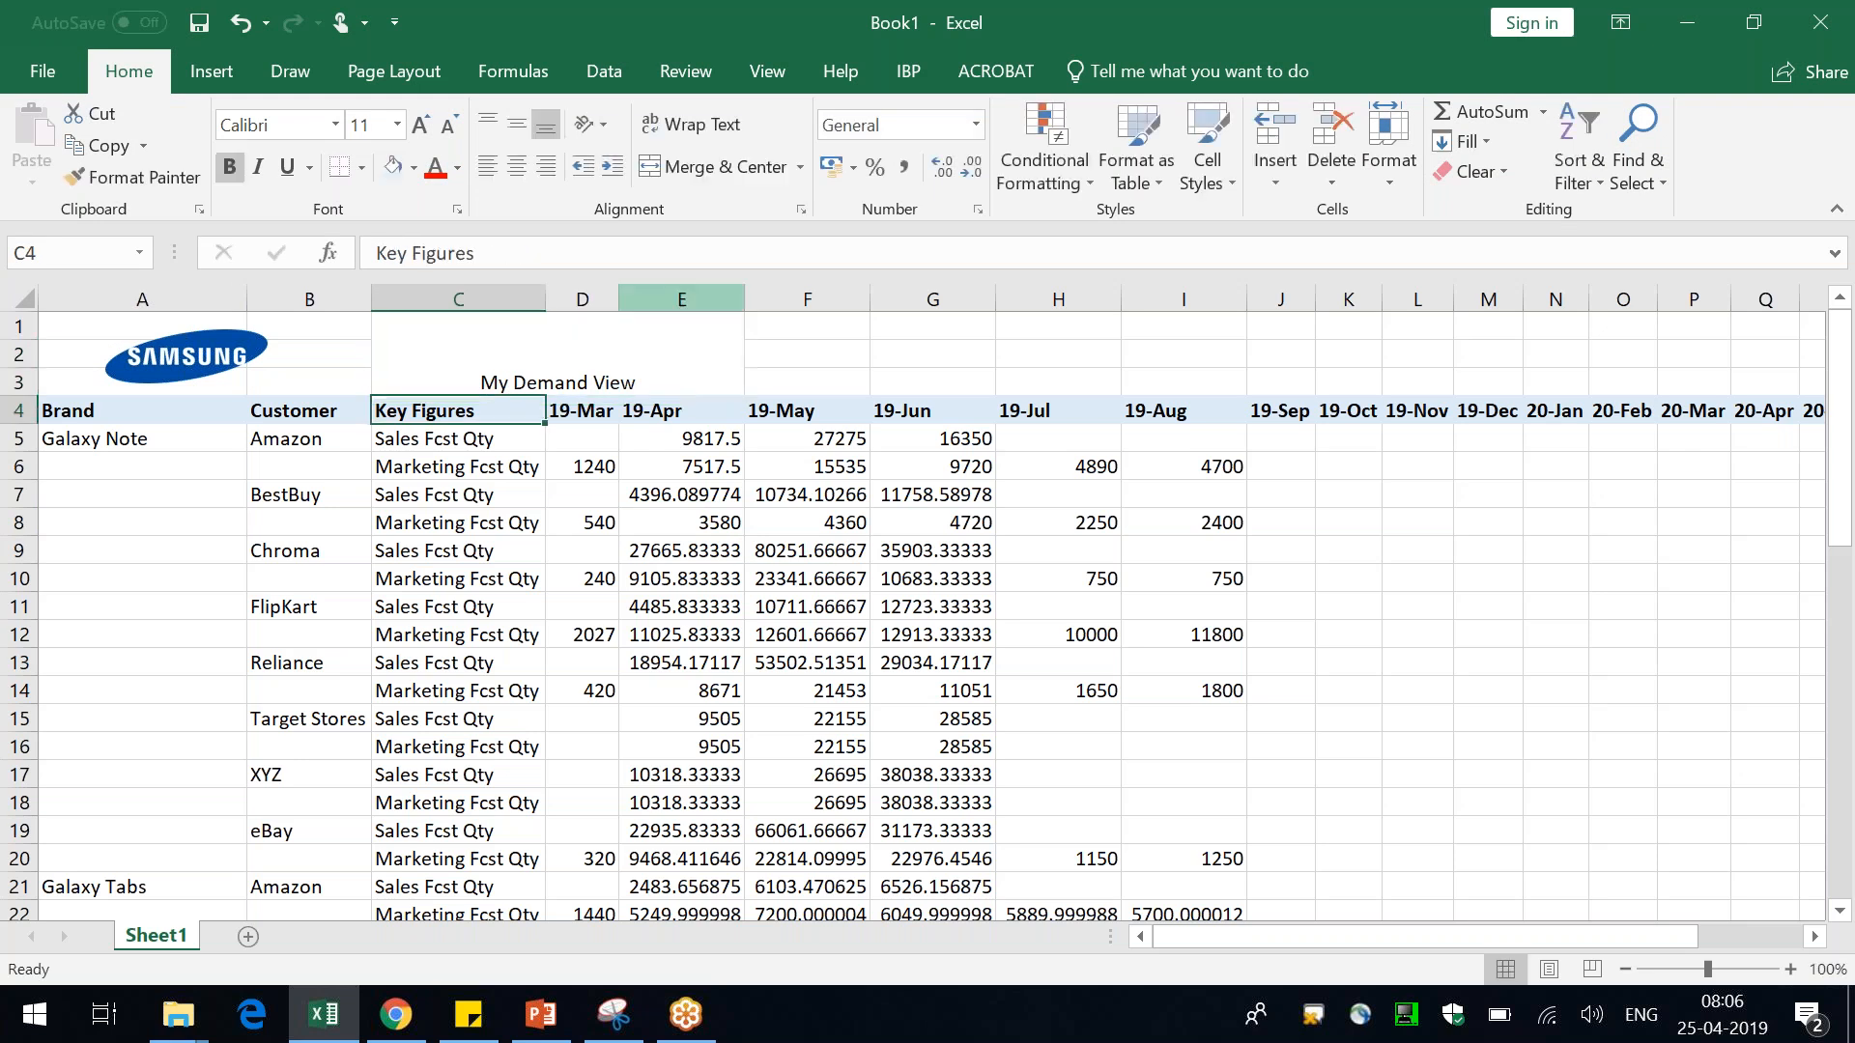
Center the title vertically, give it an orange fill and make it bold
{"action": "left_click", "coordinate": [594, 344]}
{"action": "left_click", "coordinate": [516, 124]}
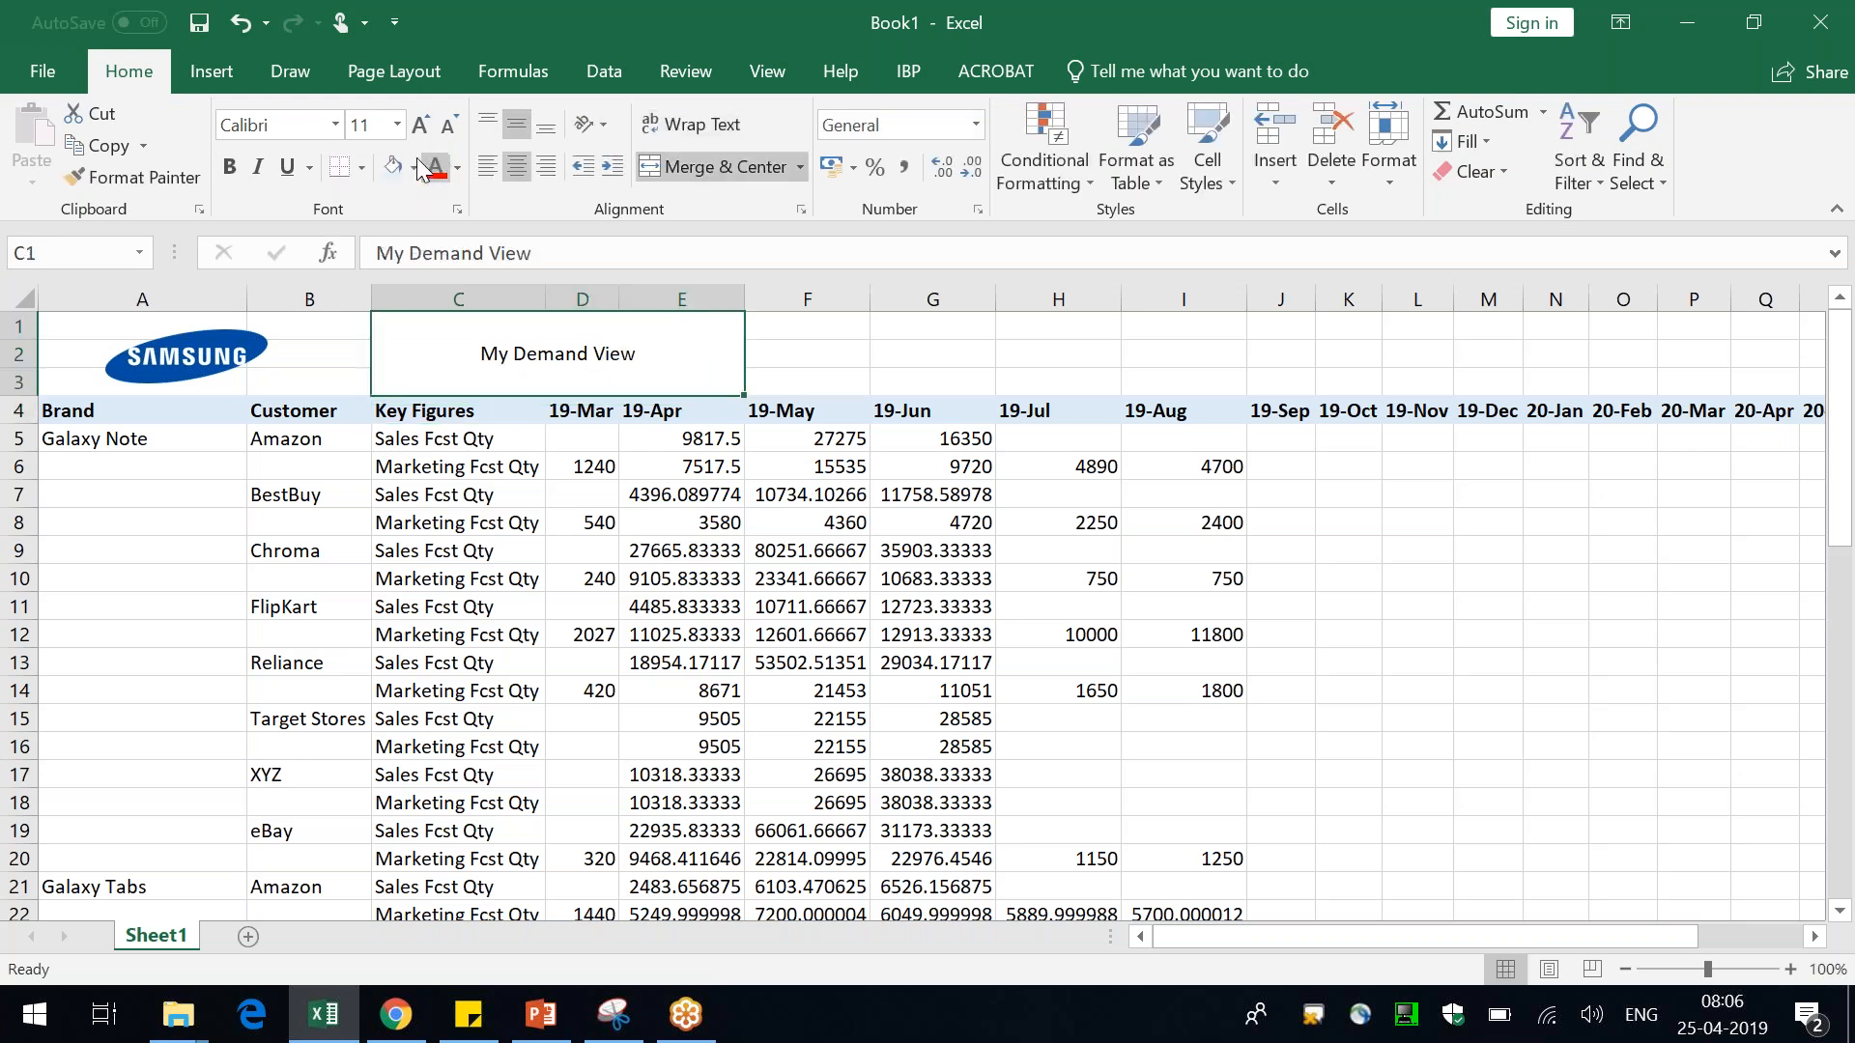
{"action": "left_click", "coordinate": [414, 167]}
{"action": "left_click", "coordinate": [500, 223]}
{"action": "key", "text": "ctrl+b"}
{"action": "left_click", "coordinate": [913, 69]}
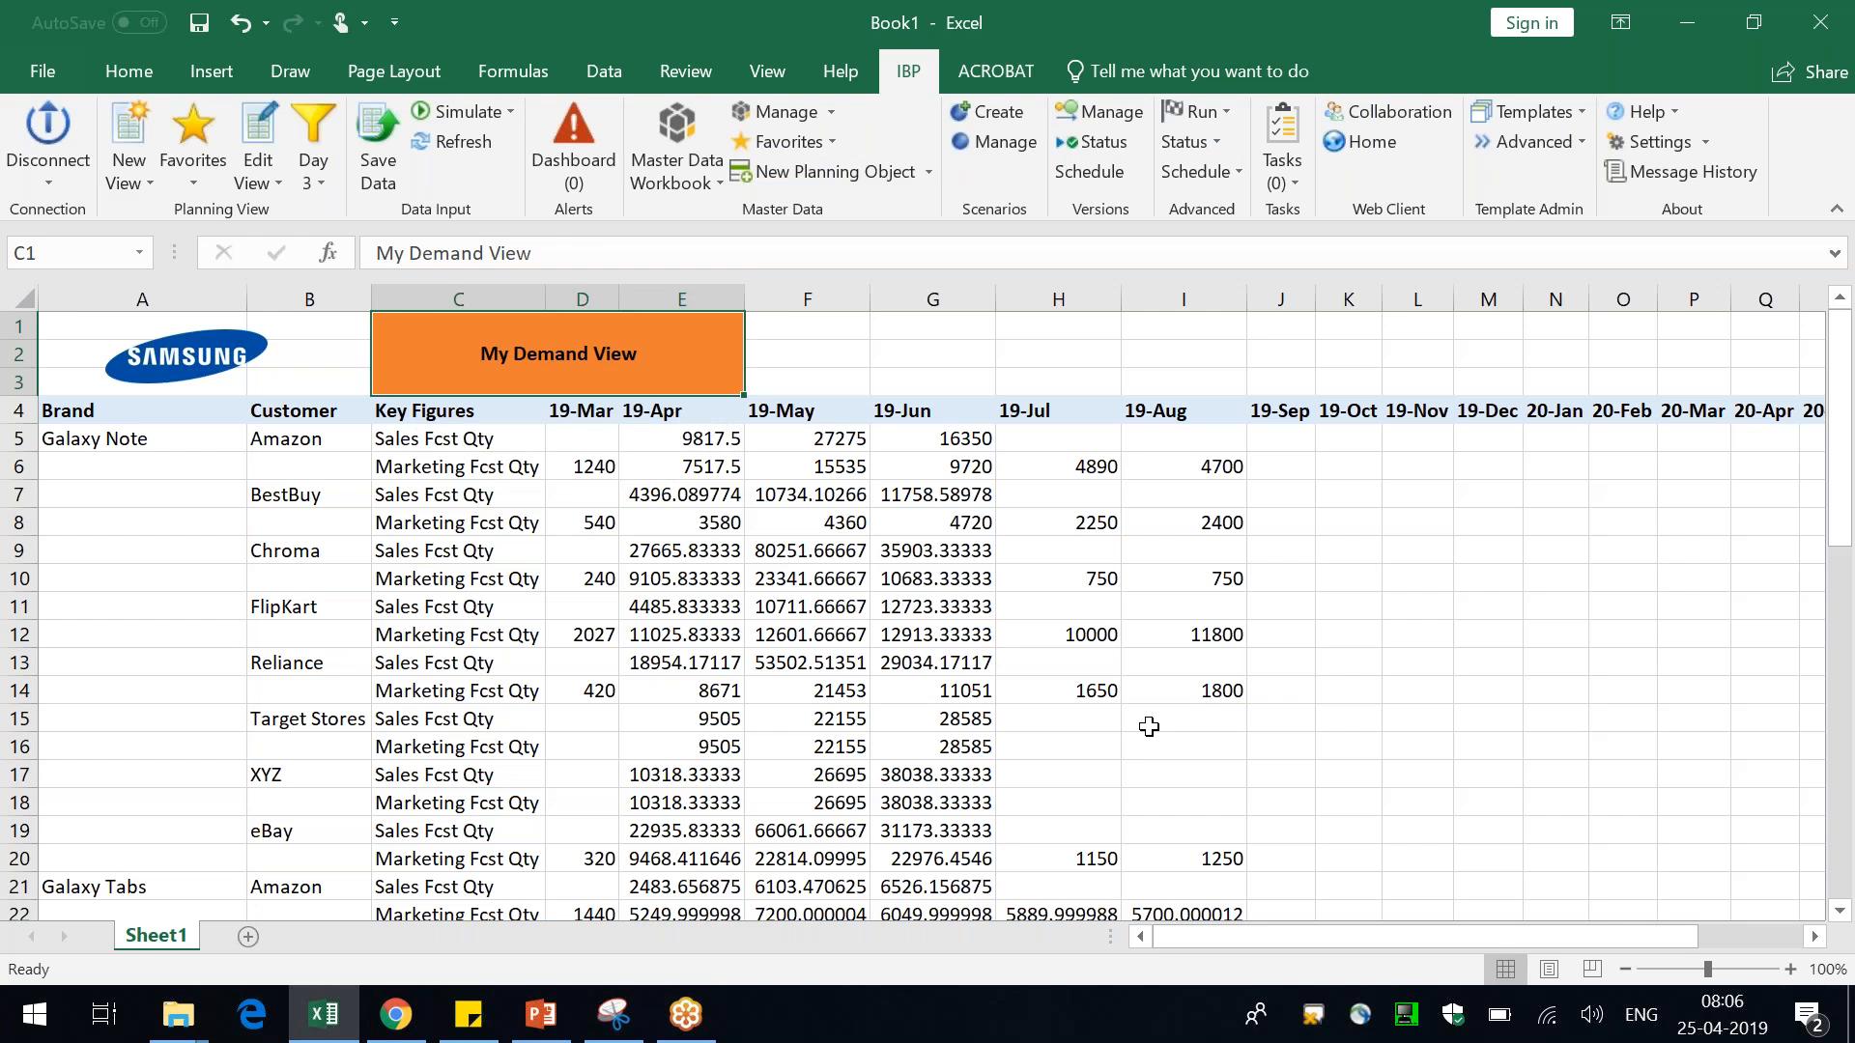
{"action": "left_click", "coordinate": [136, 186]}
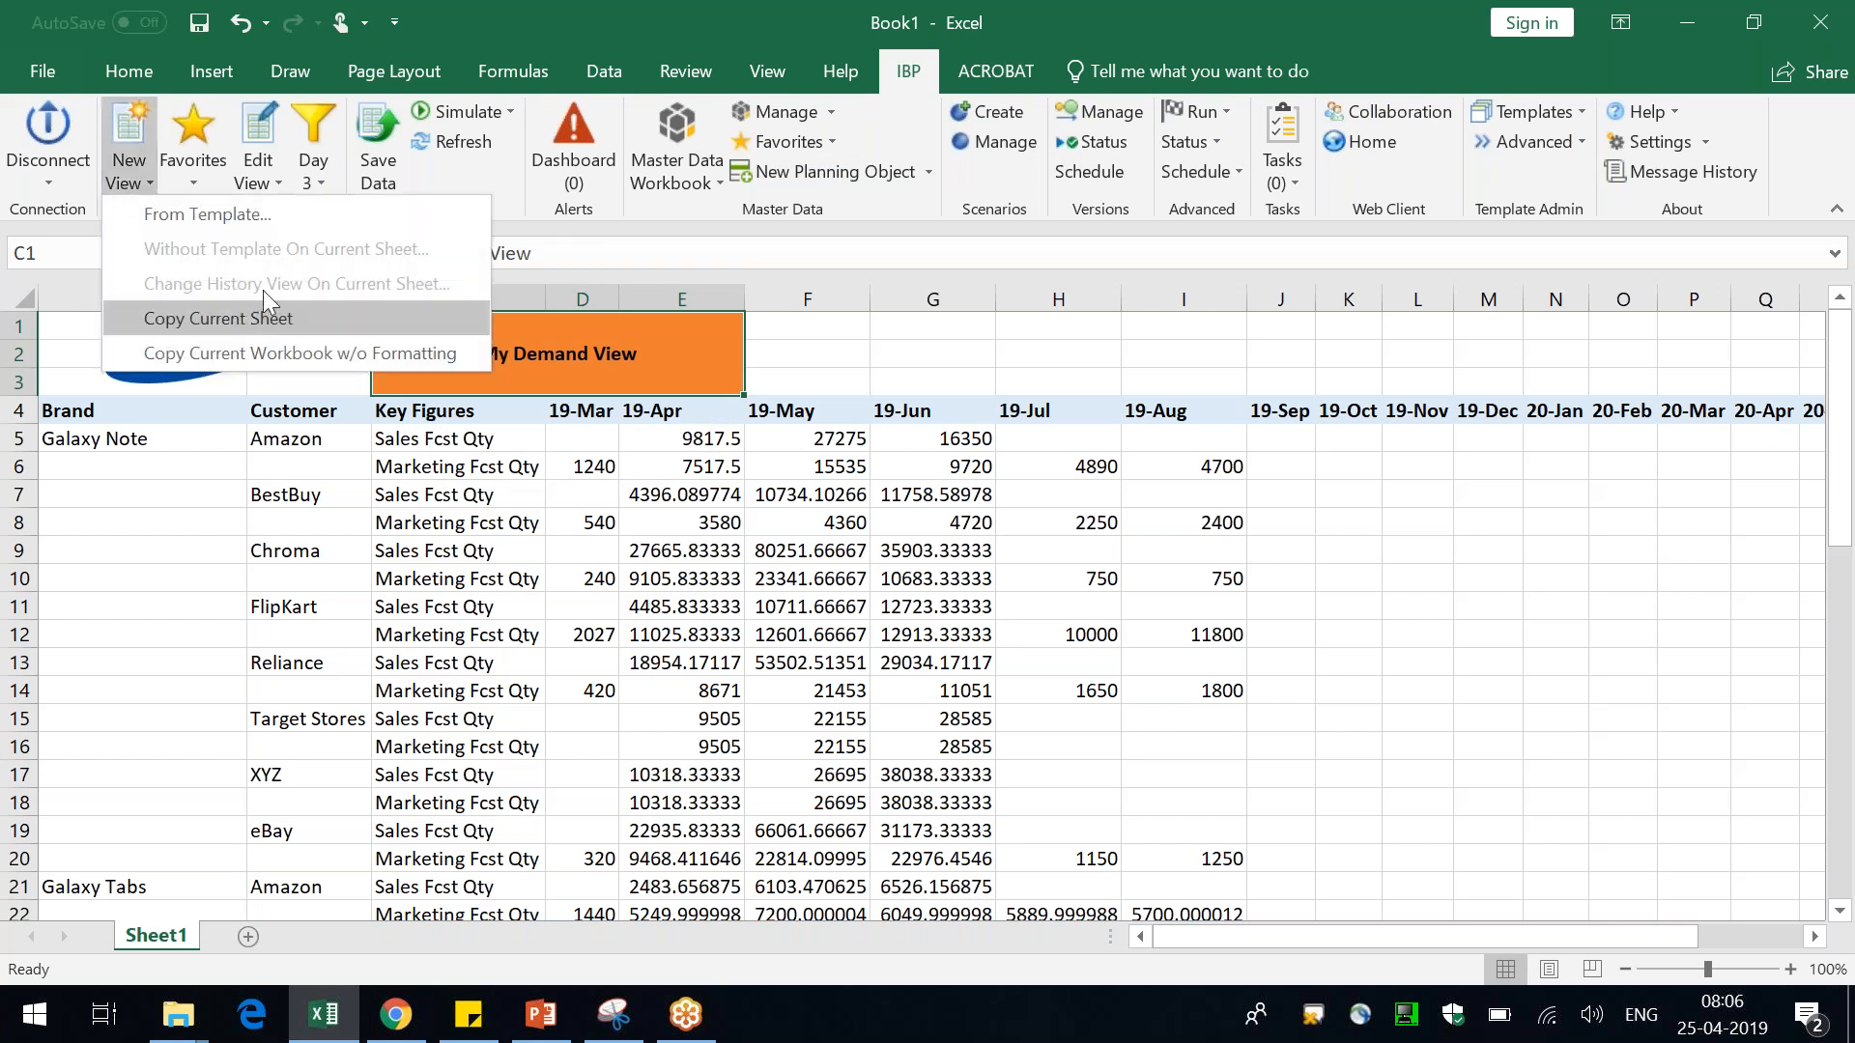
{"action": "left_click", "coordinate": [907, 317]}
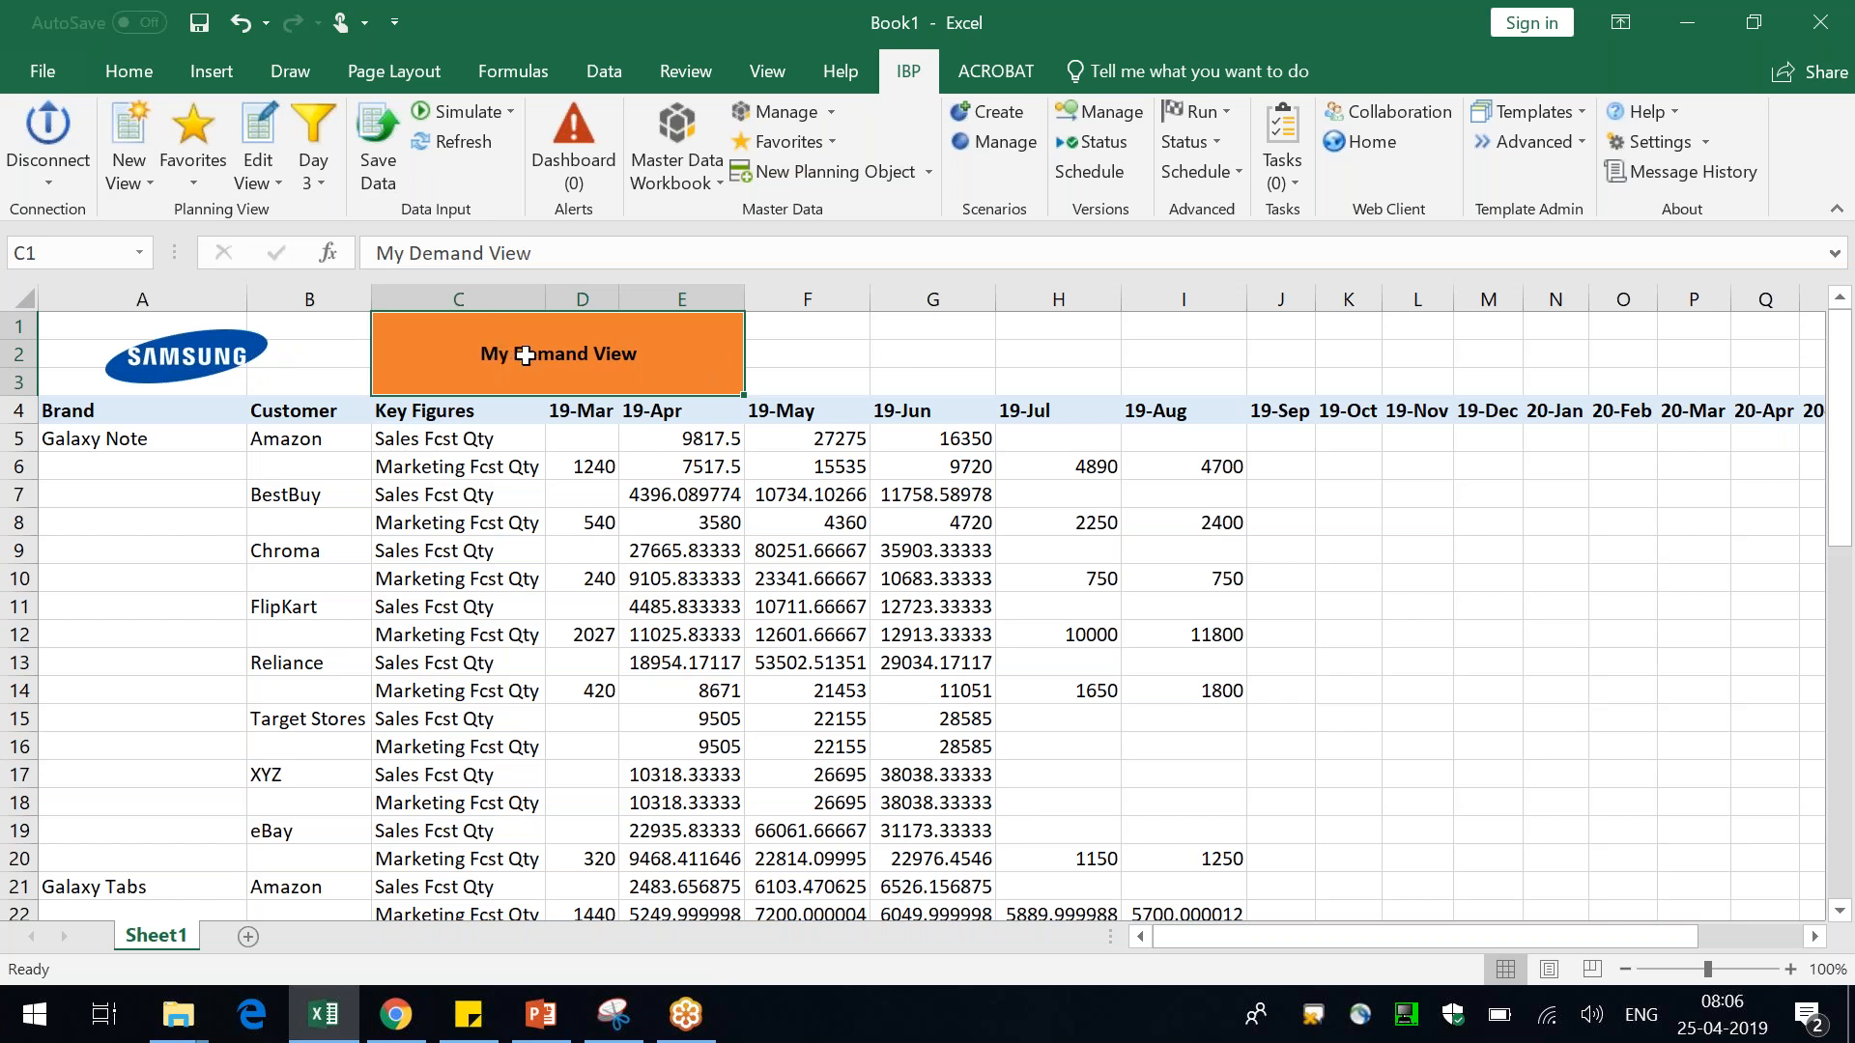
{"action": "left_click", "coordinate": [908, 355]}
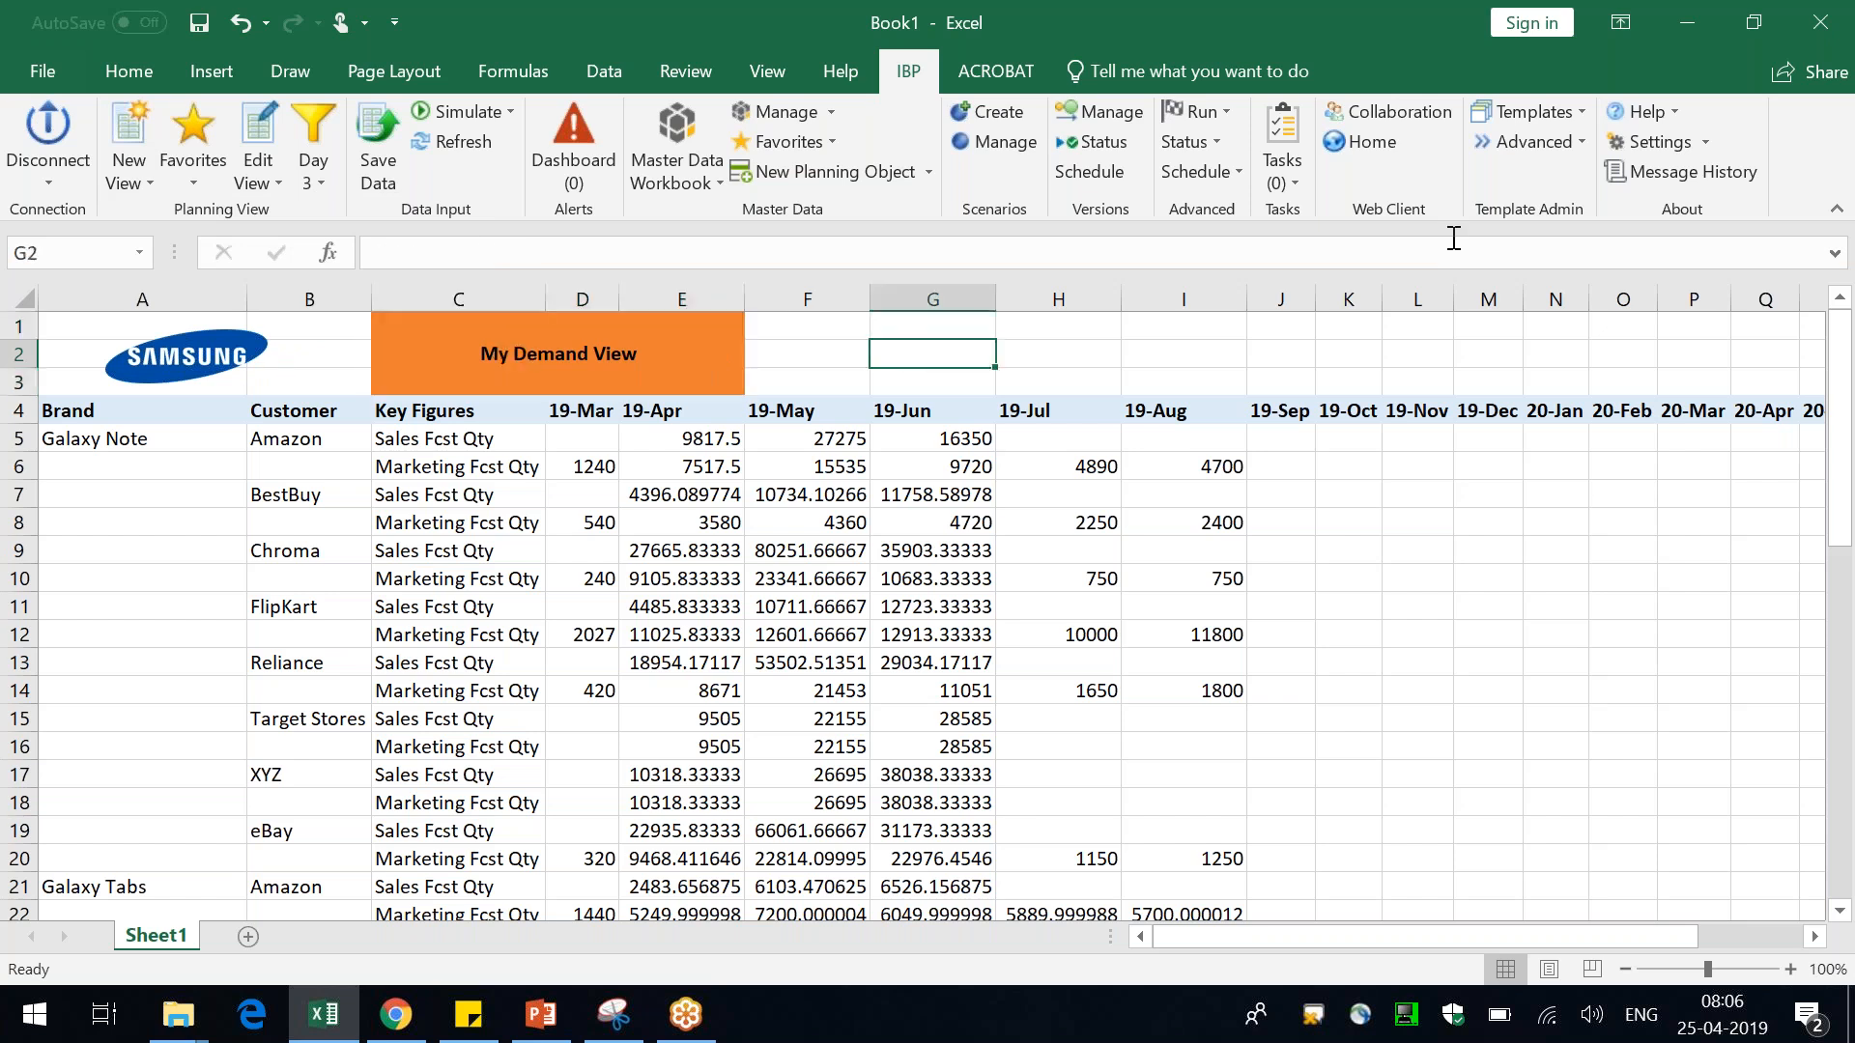
Save the current planning view as a new template named test Demand
{"action": "left_click", "coordinate": [1570, 110]}
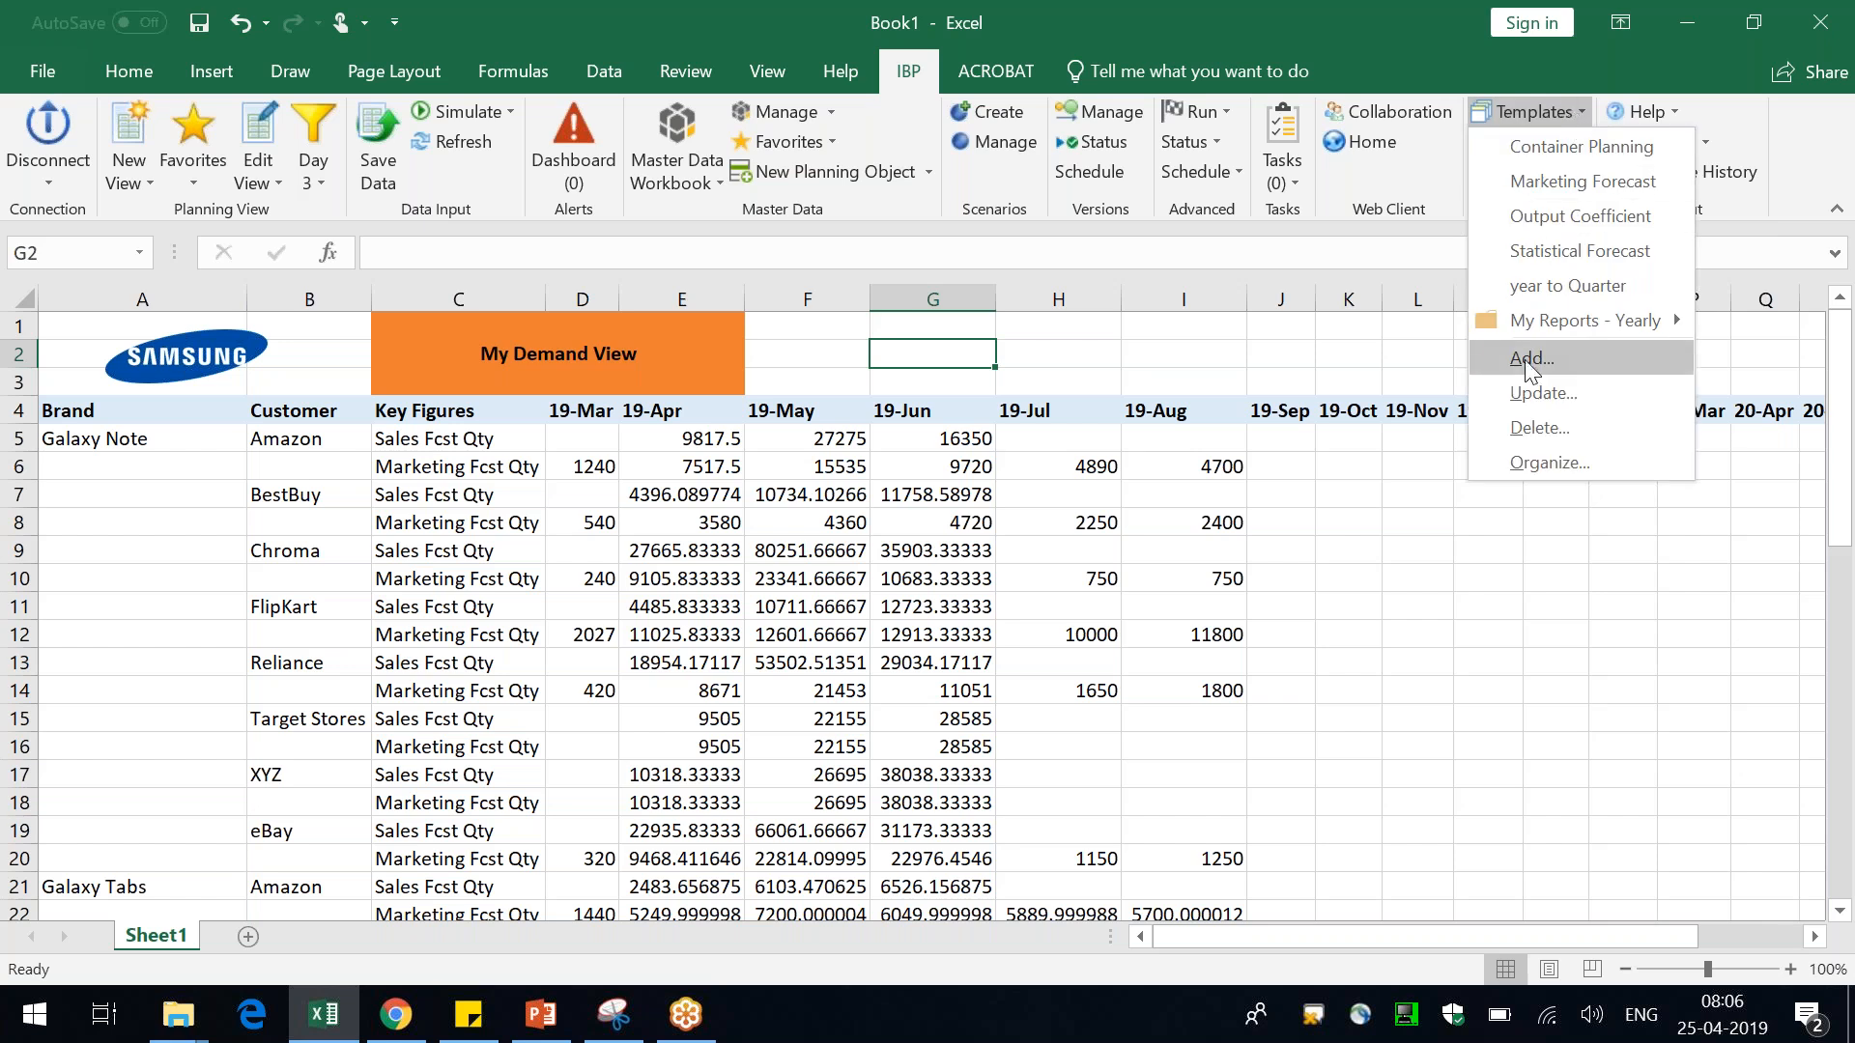
{"action": "left_click", "coordinate": [1530, 361]}
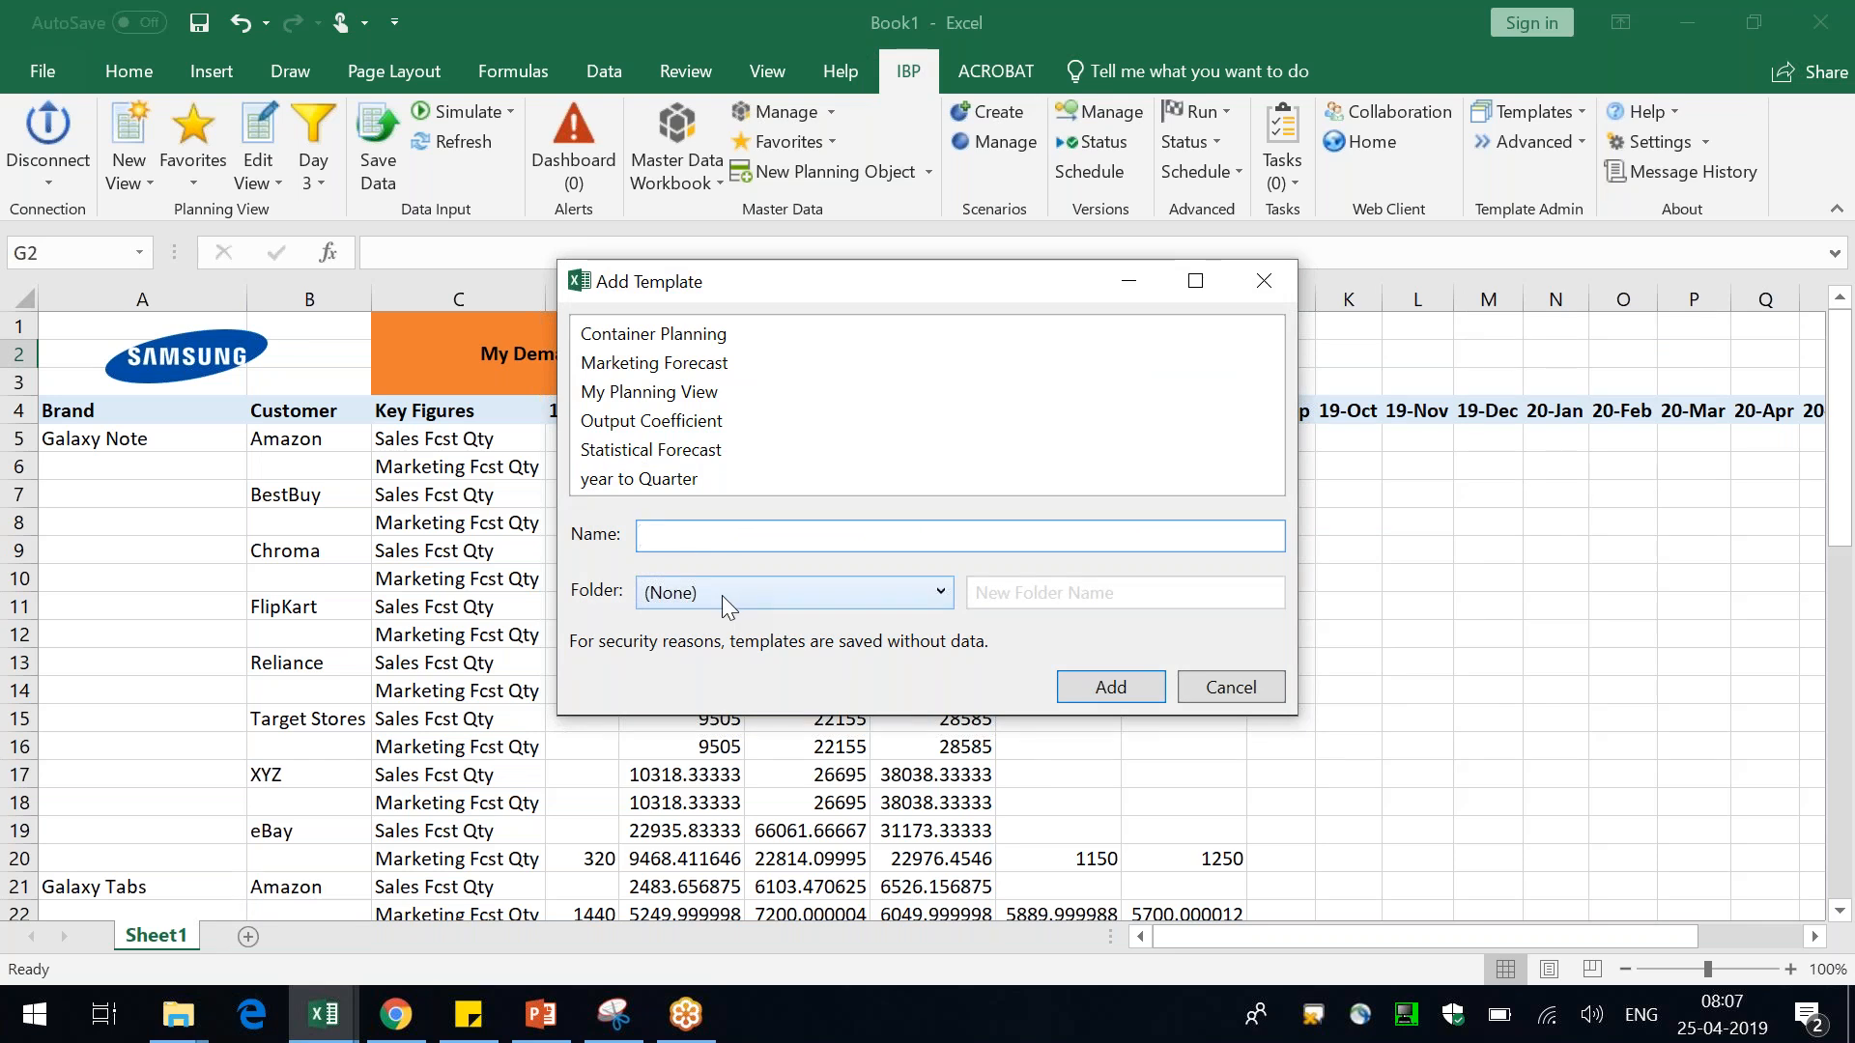
{"action": "type", "text": "test Demand"}
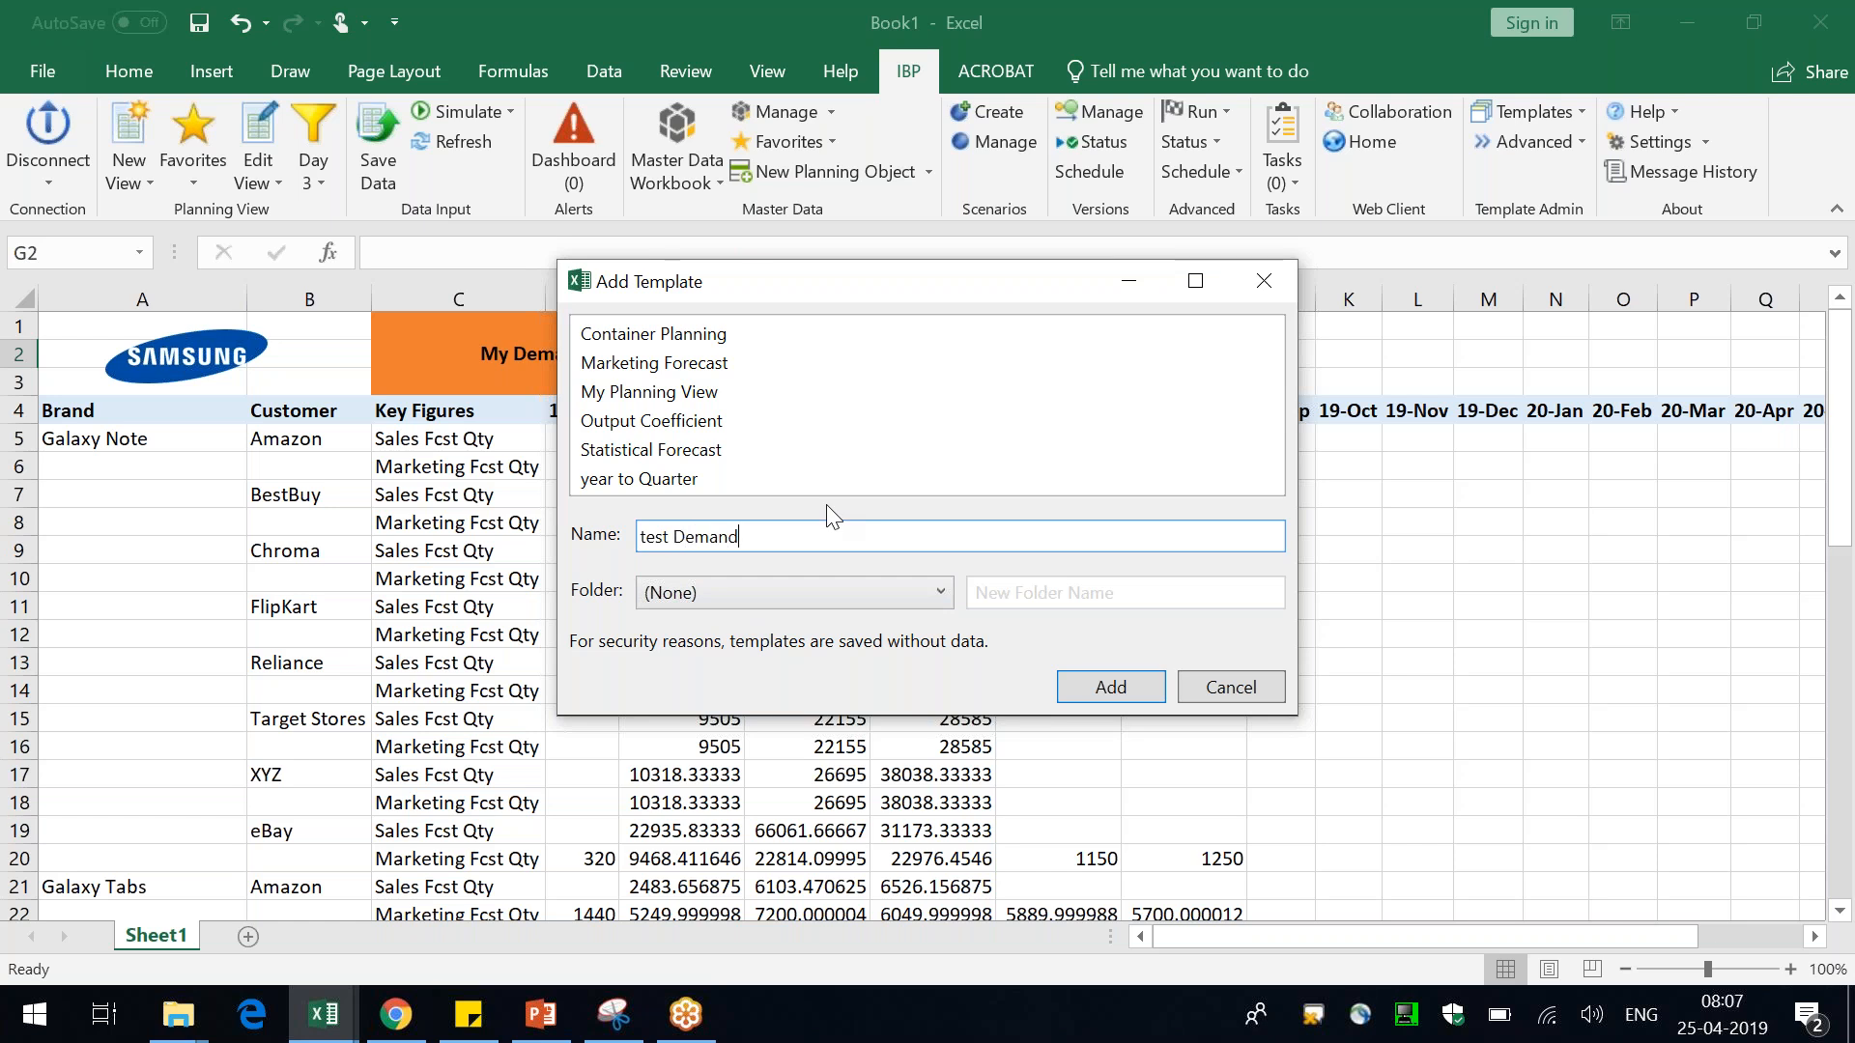
{"action": "left_click", "coordinate": [1127, 684]}
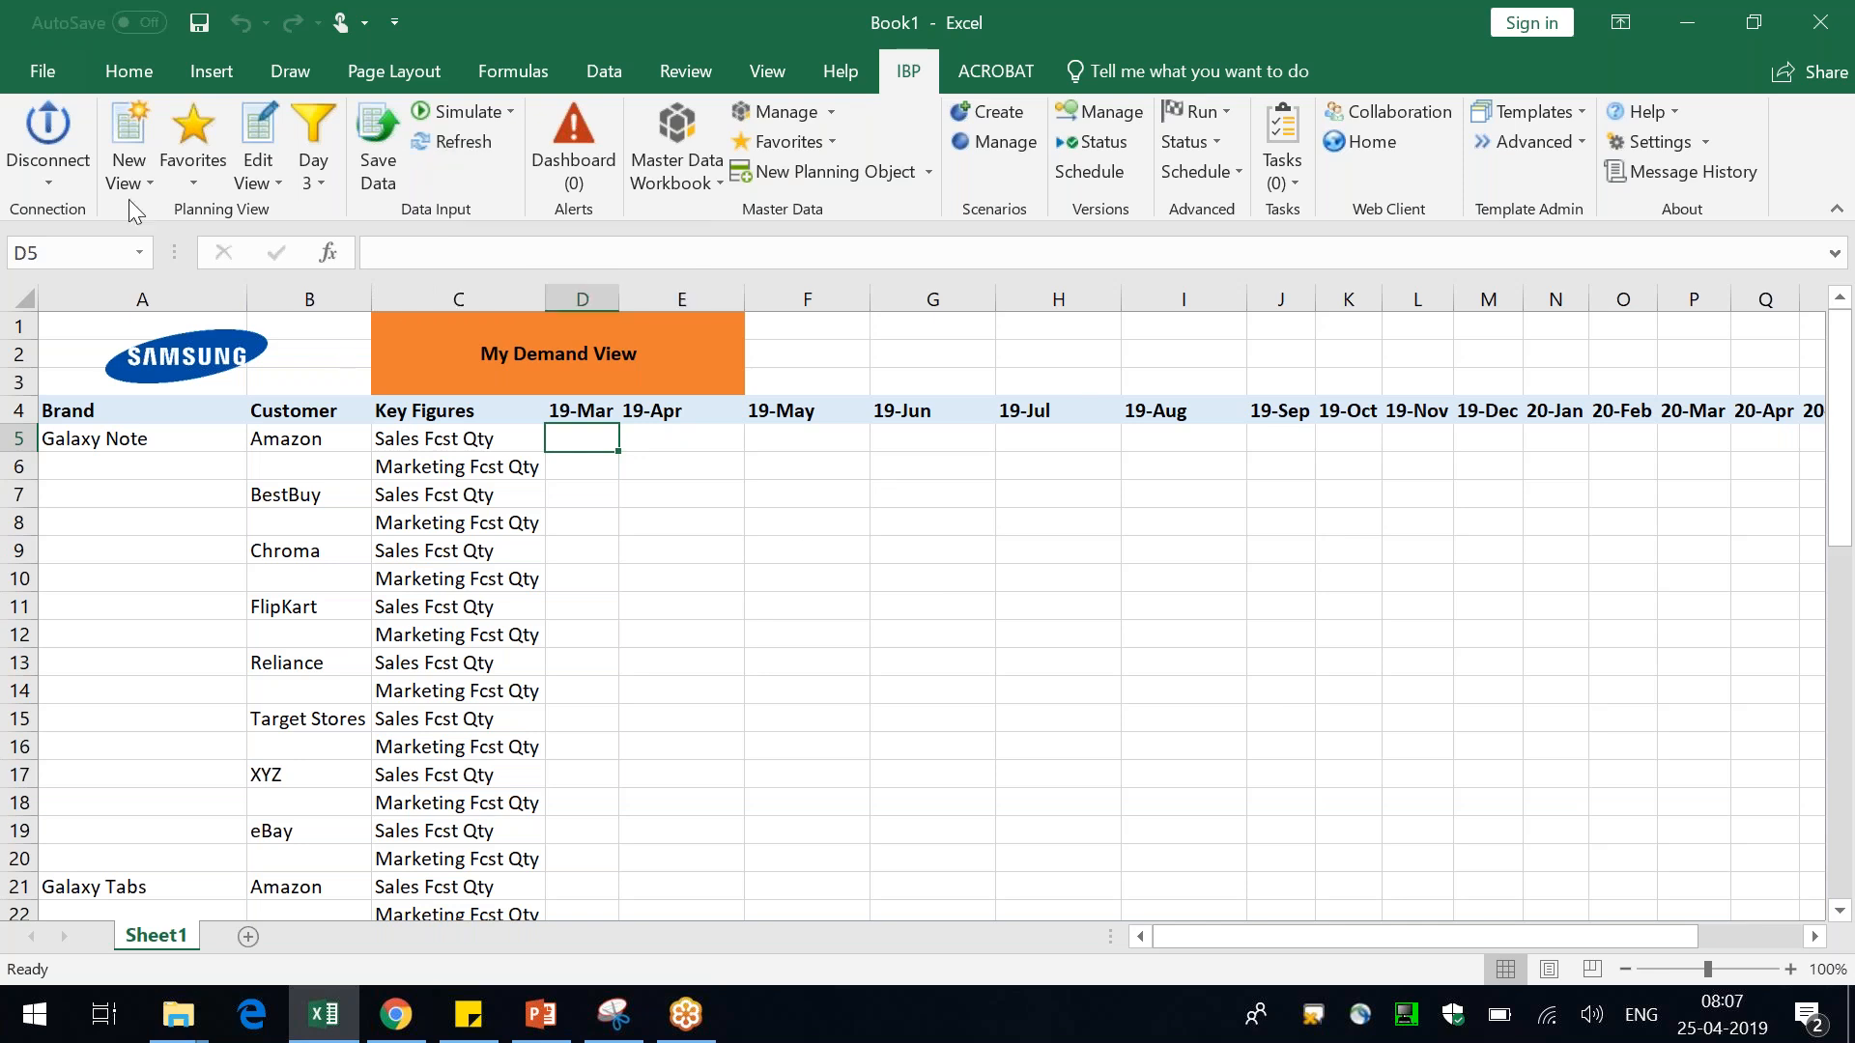
Close the workbook and start a new blank Excel workbook
{"action": "left_click", "coordinate": [53, 140]}
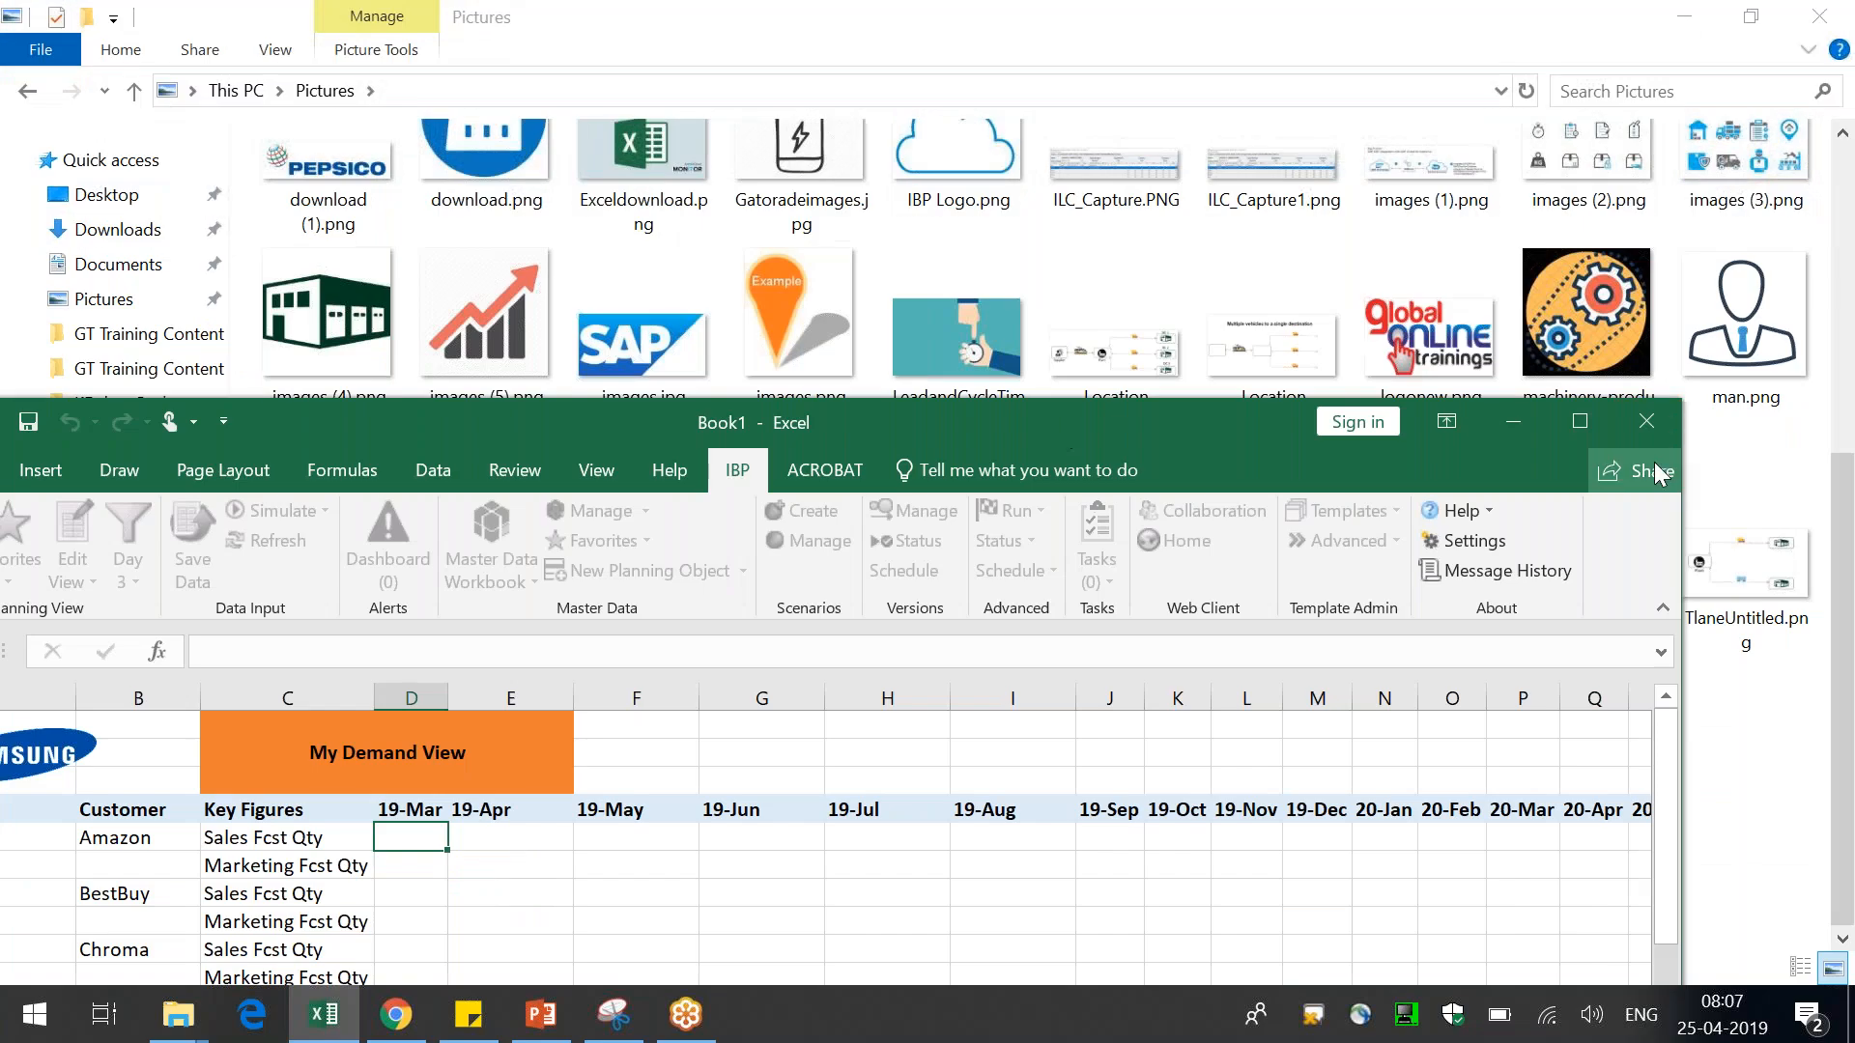
{"action": "key", "text": "alt+F4"}
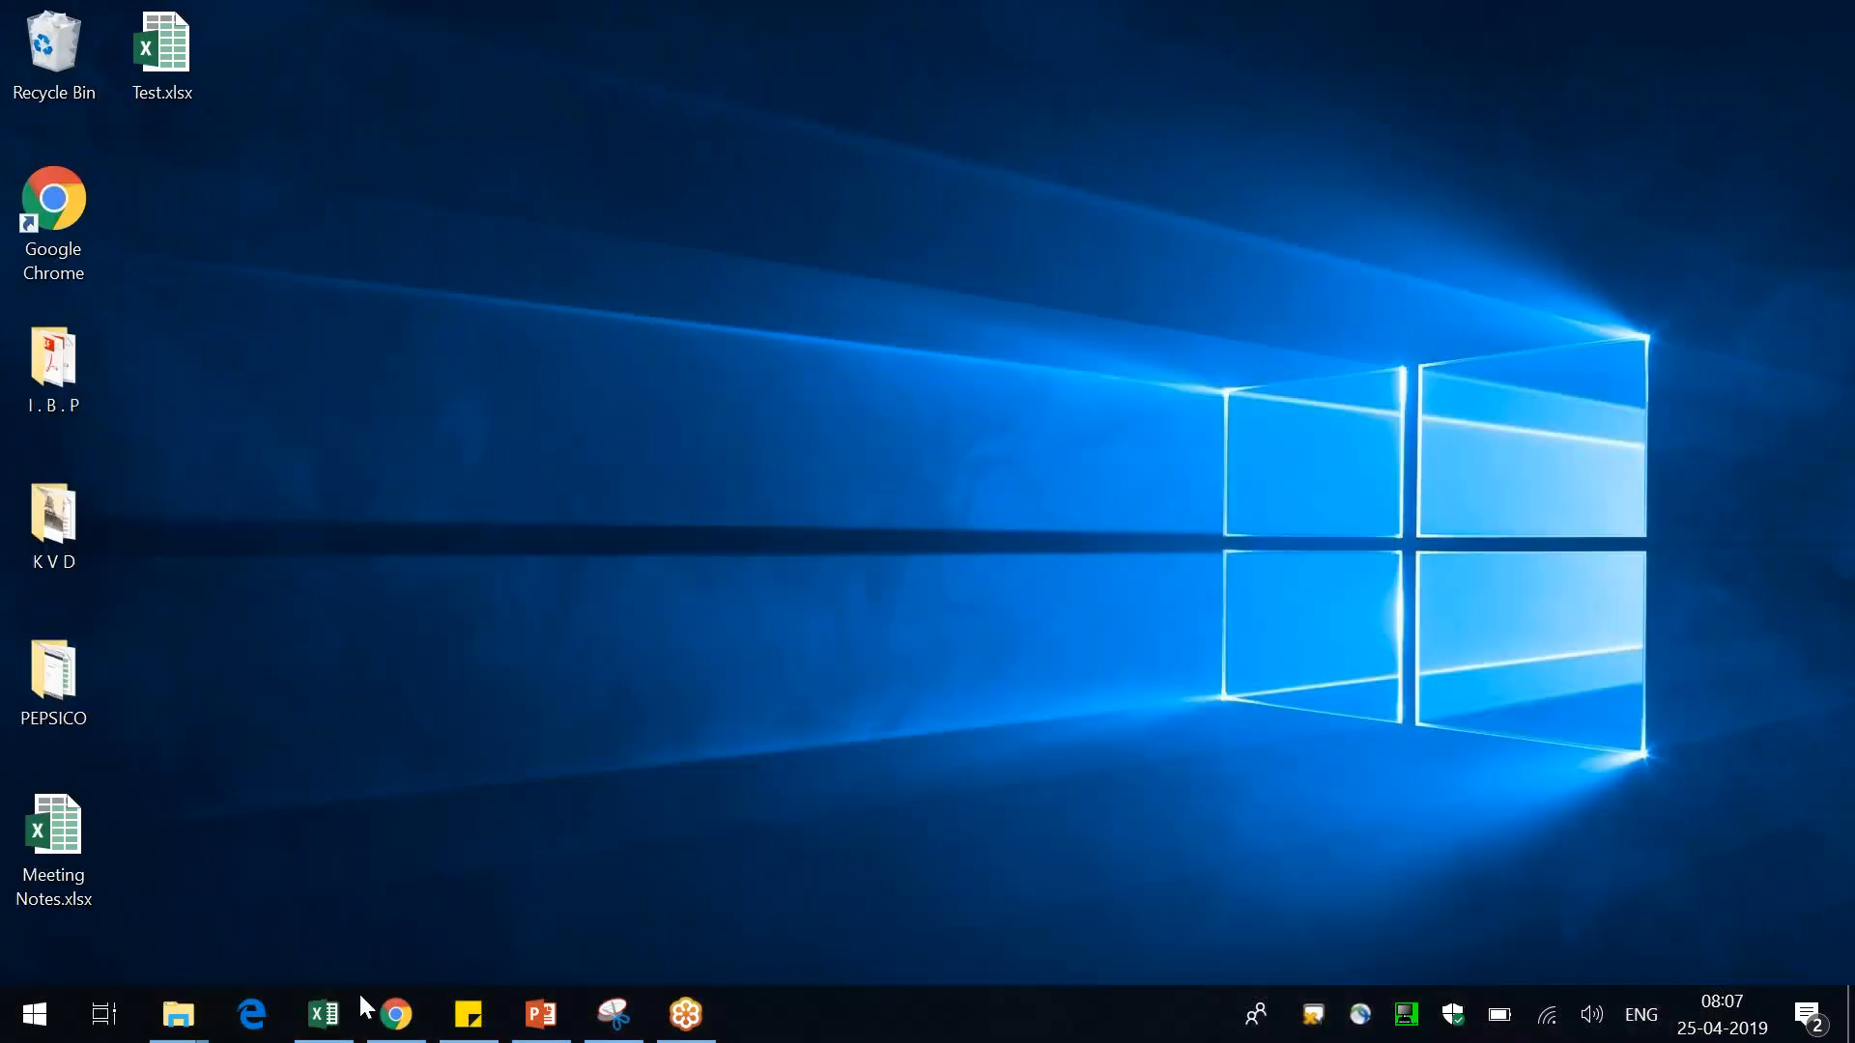
{"action": "left_click", "coordinate": [325, 1013]}
{"action": "left_click", "coordinate": [929, 541]}
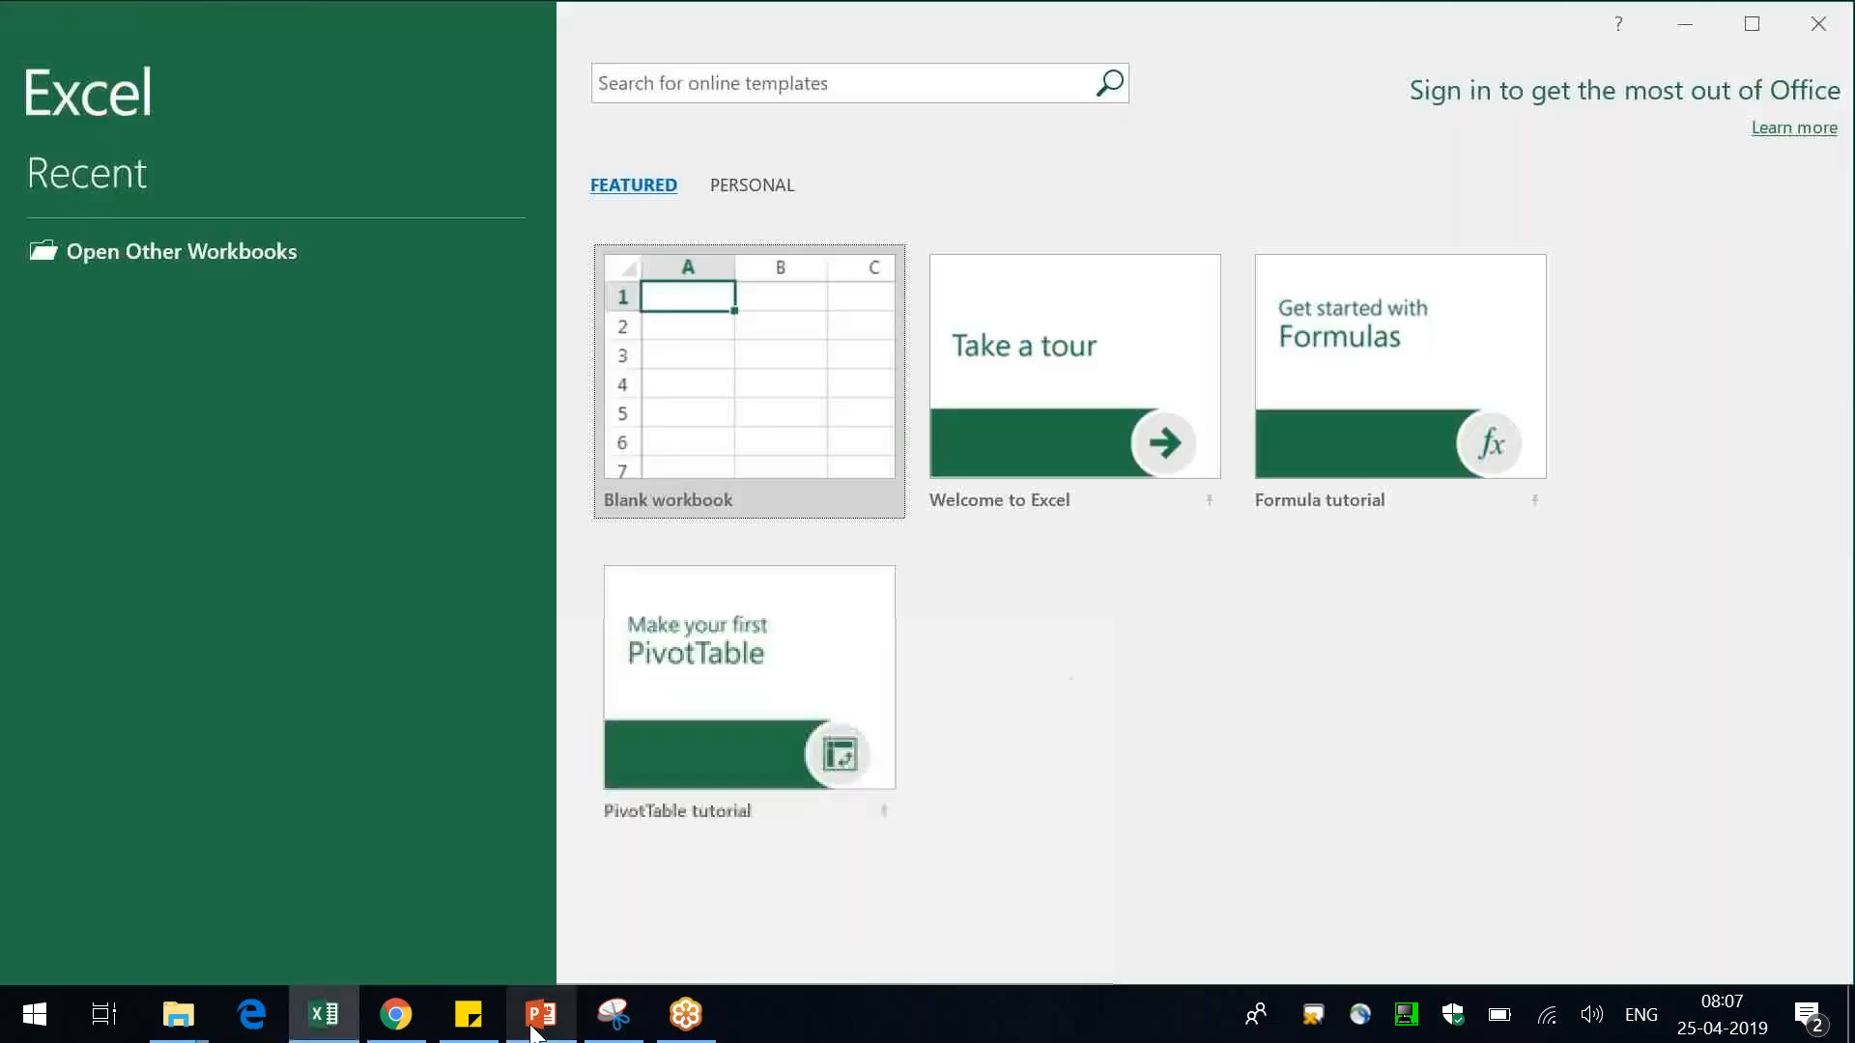
{"action": "left_click", "coordinate": [539, 1013]}
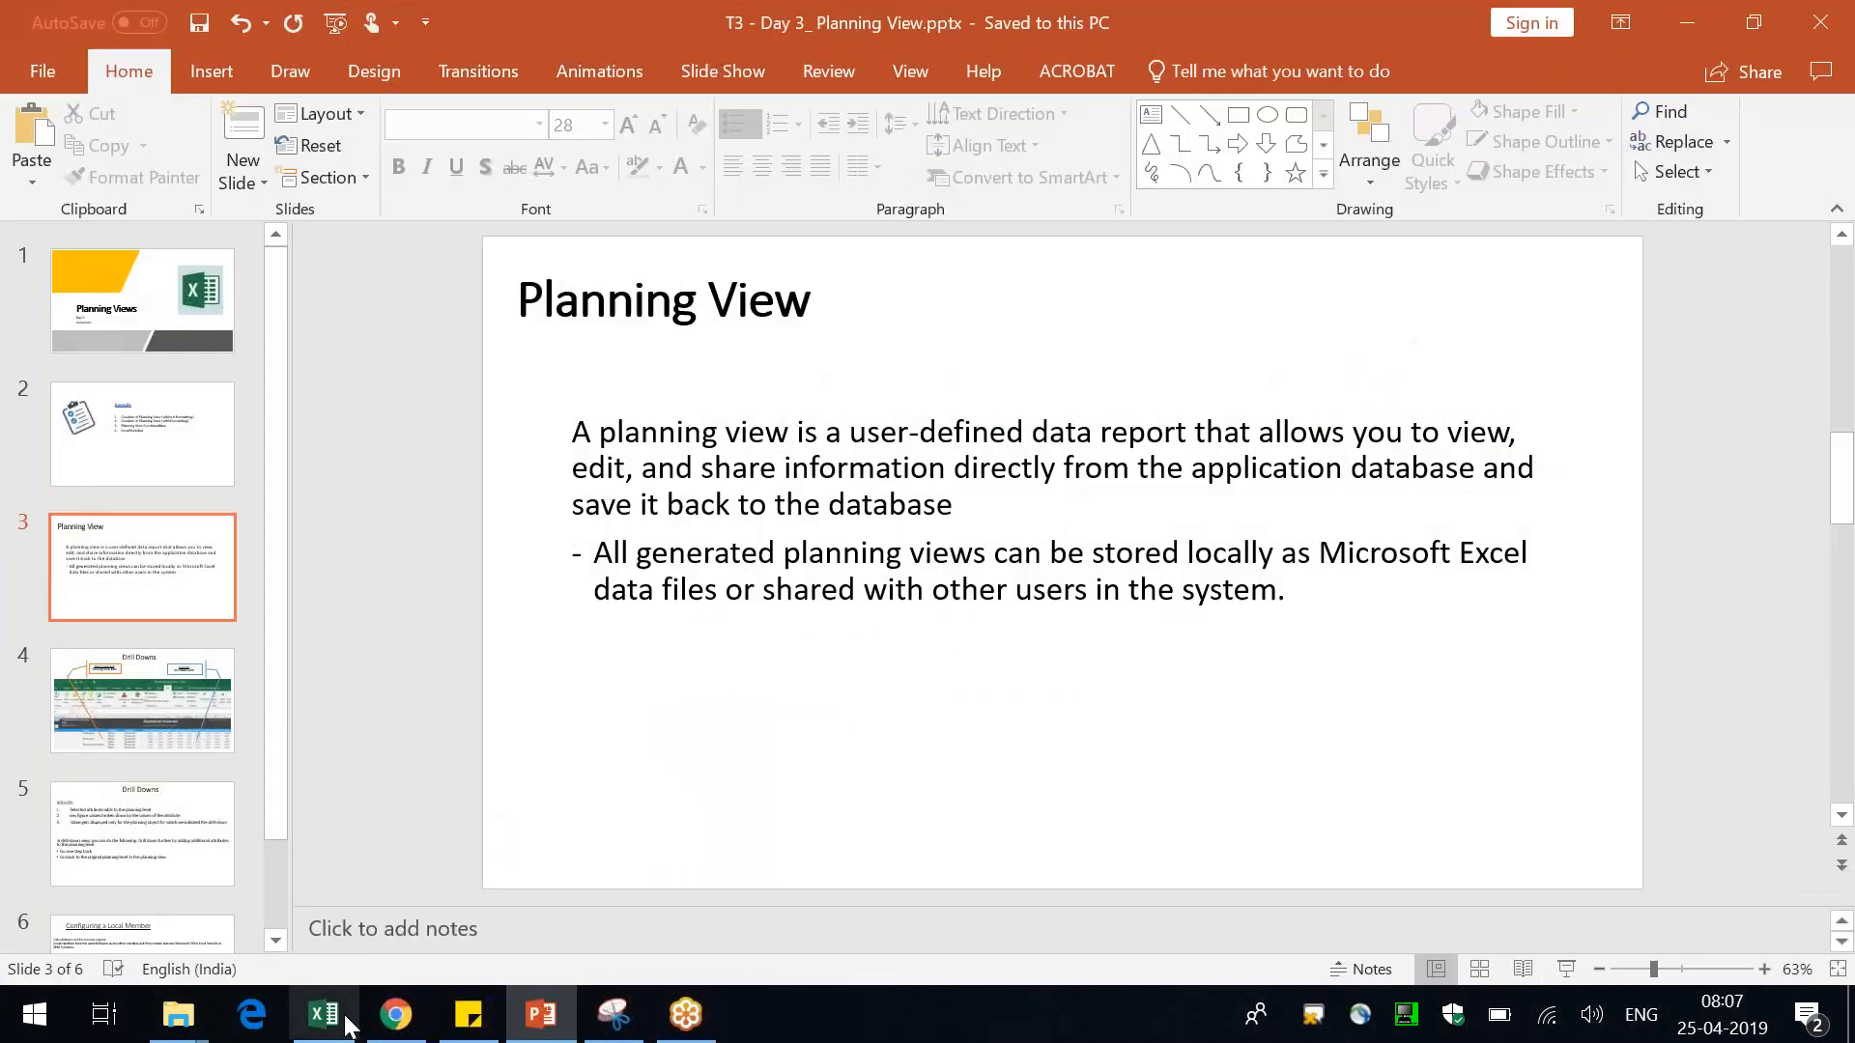
{"action": "left_click", "coordinate": [346, 1022]}
{"action": "left_click", "coordinate": [798, 520]}
{"action": "left_click", "coordinate": [827, 439]}
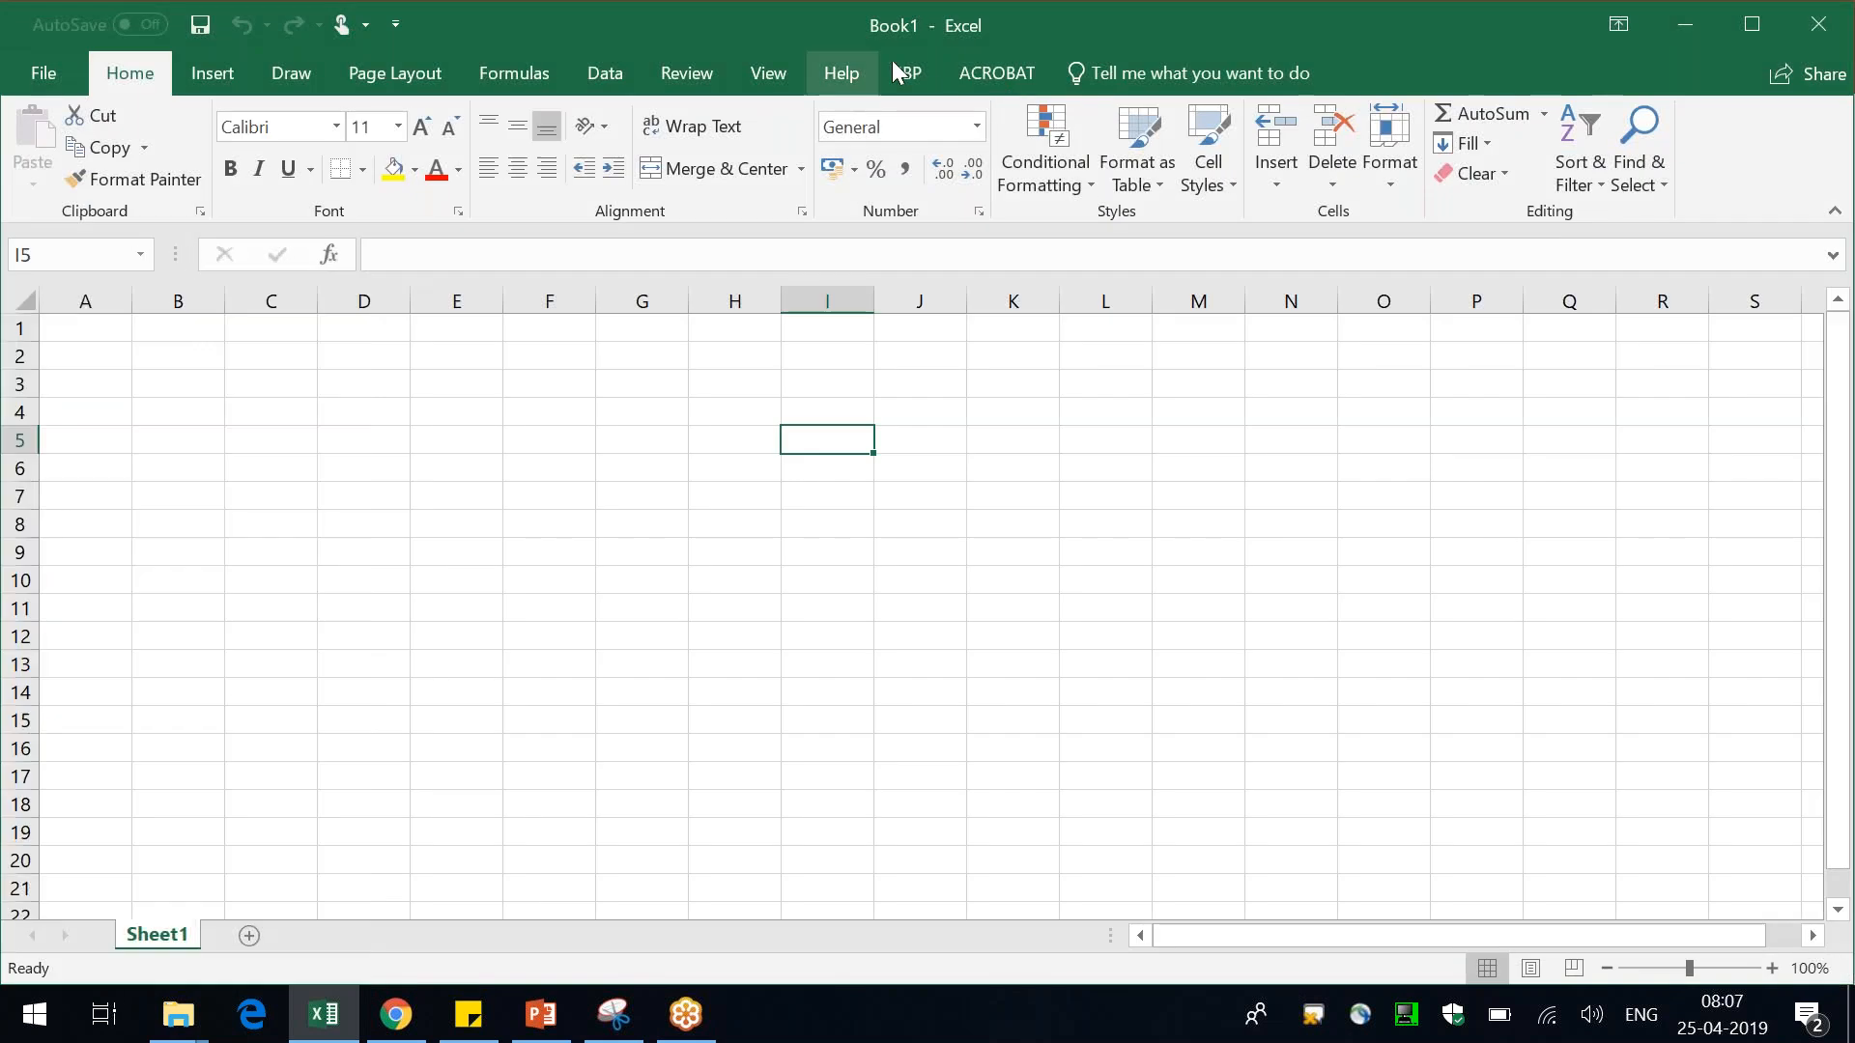
Log on to SAP IBP with the Configuration connection after checking its settings in the Connection Manager
{"action": "left_click", "coordinate": [900, 73]}
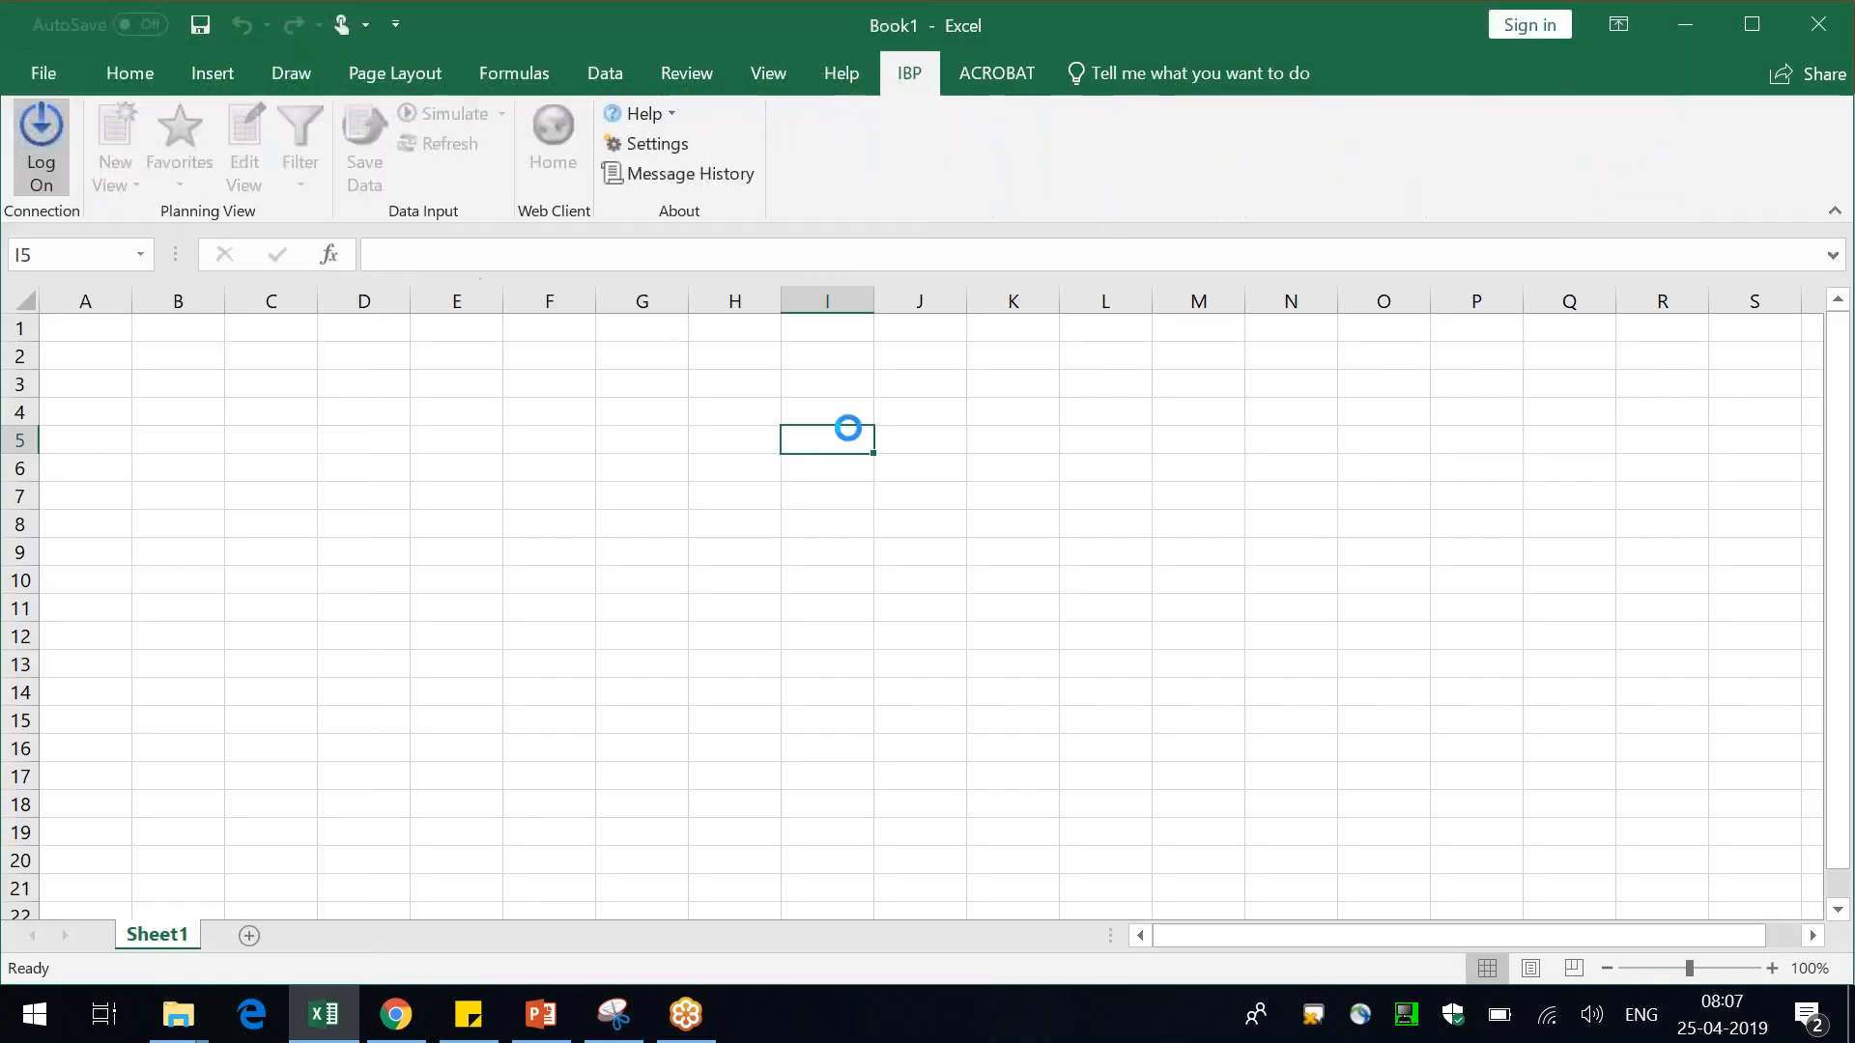
{"action": "left_click", "coordinate": [949, 484]}
{"action": "left_click", "coordinate": [870, 506]}
{"action": "left_click", "coordinate": [846, 692]}
{"action": "left_click", "coordinate": [1223, 480]}
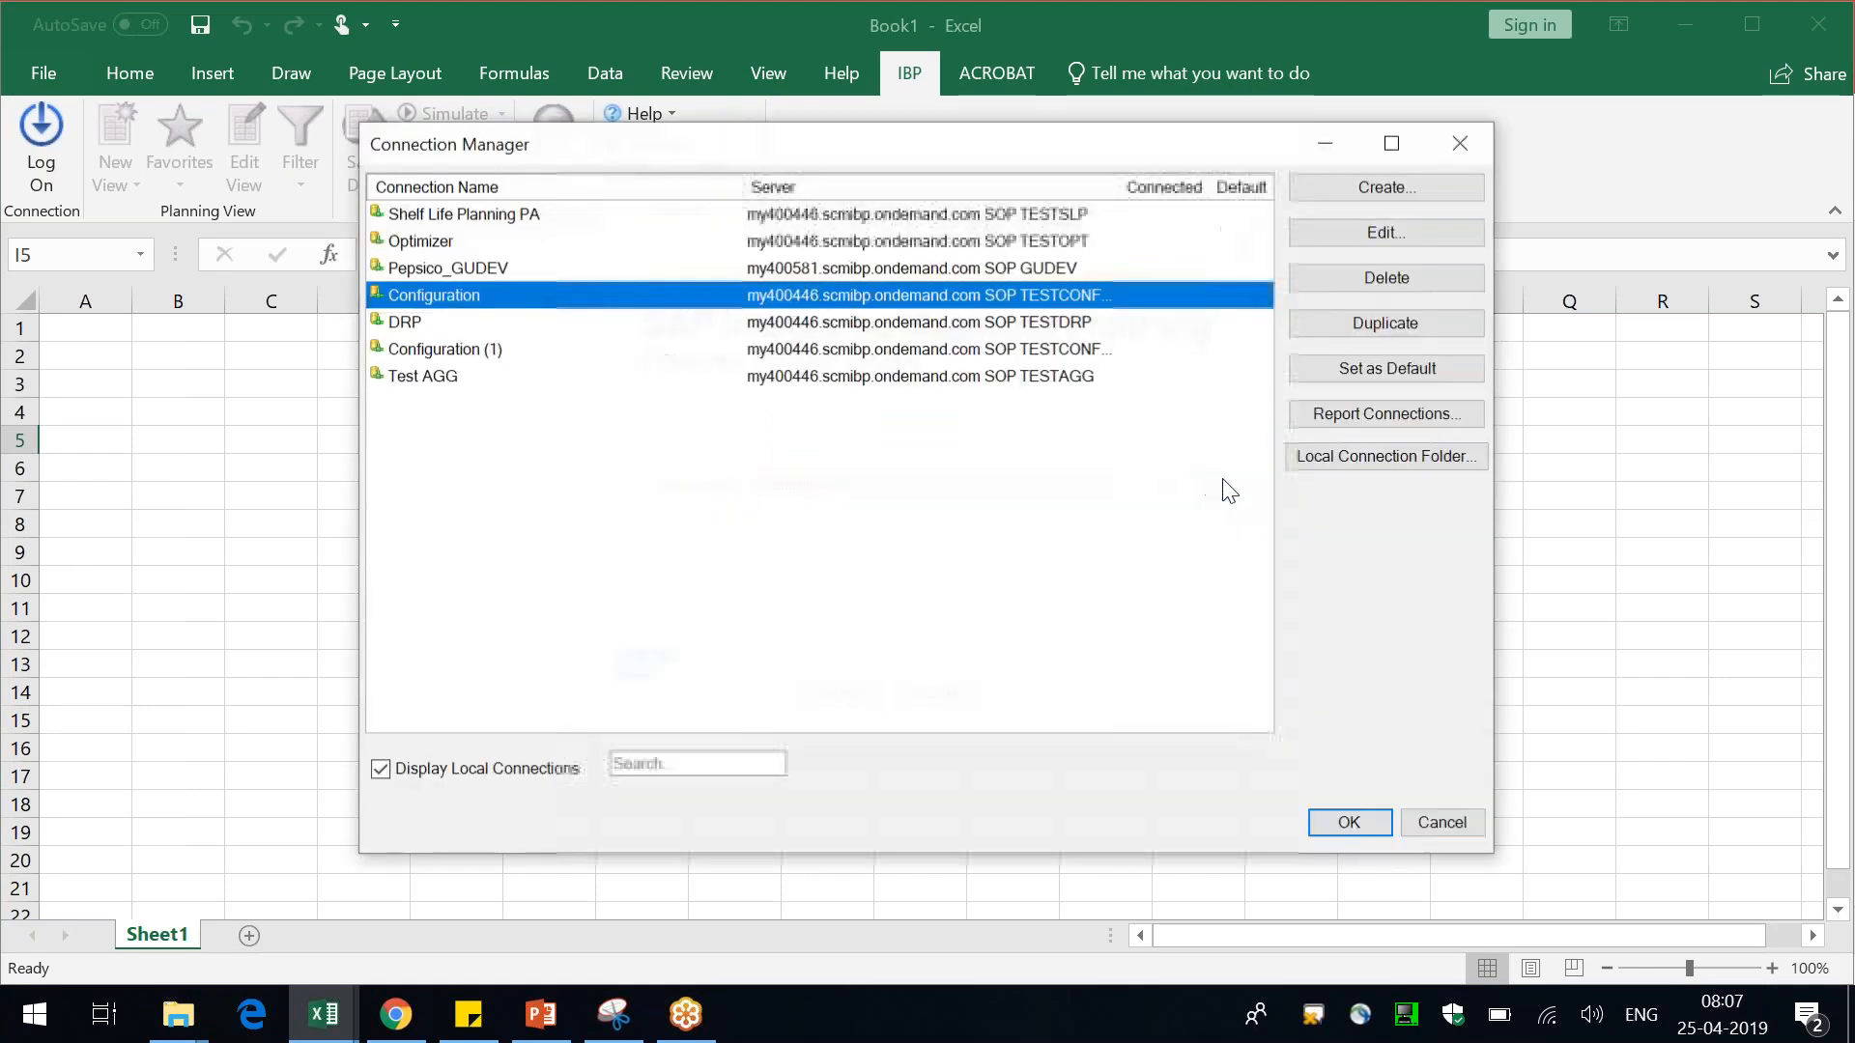
{"action": "left_click", "coordinate": [1399, 239]}
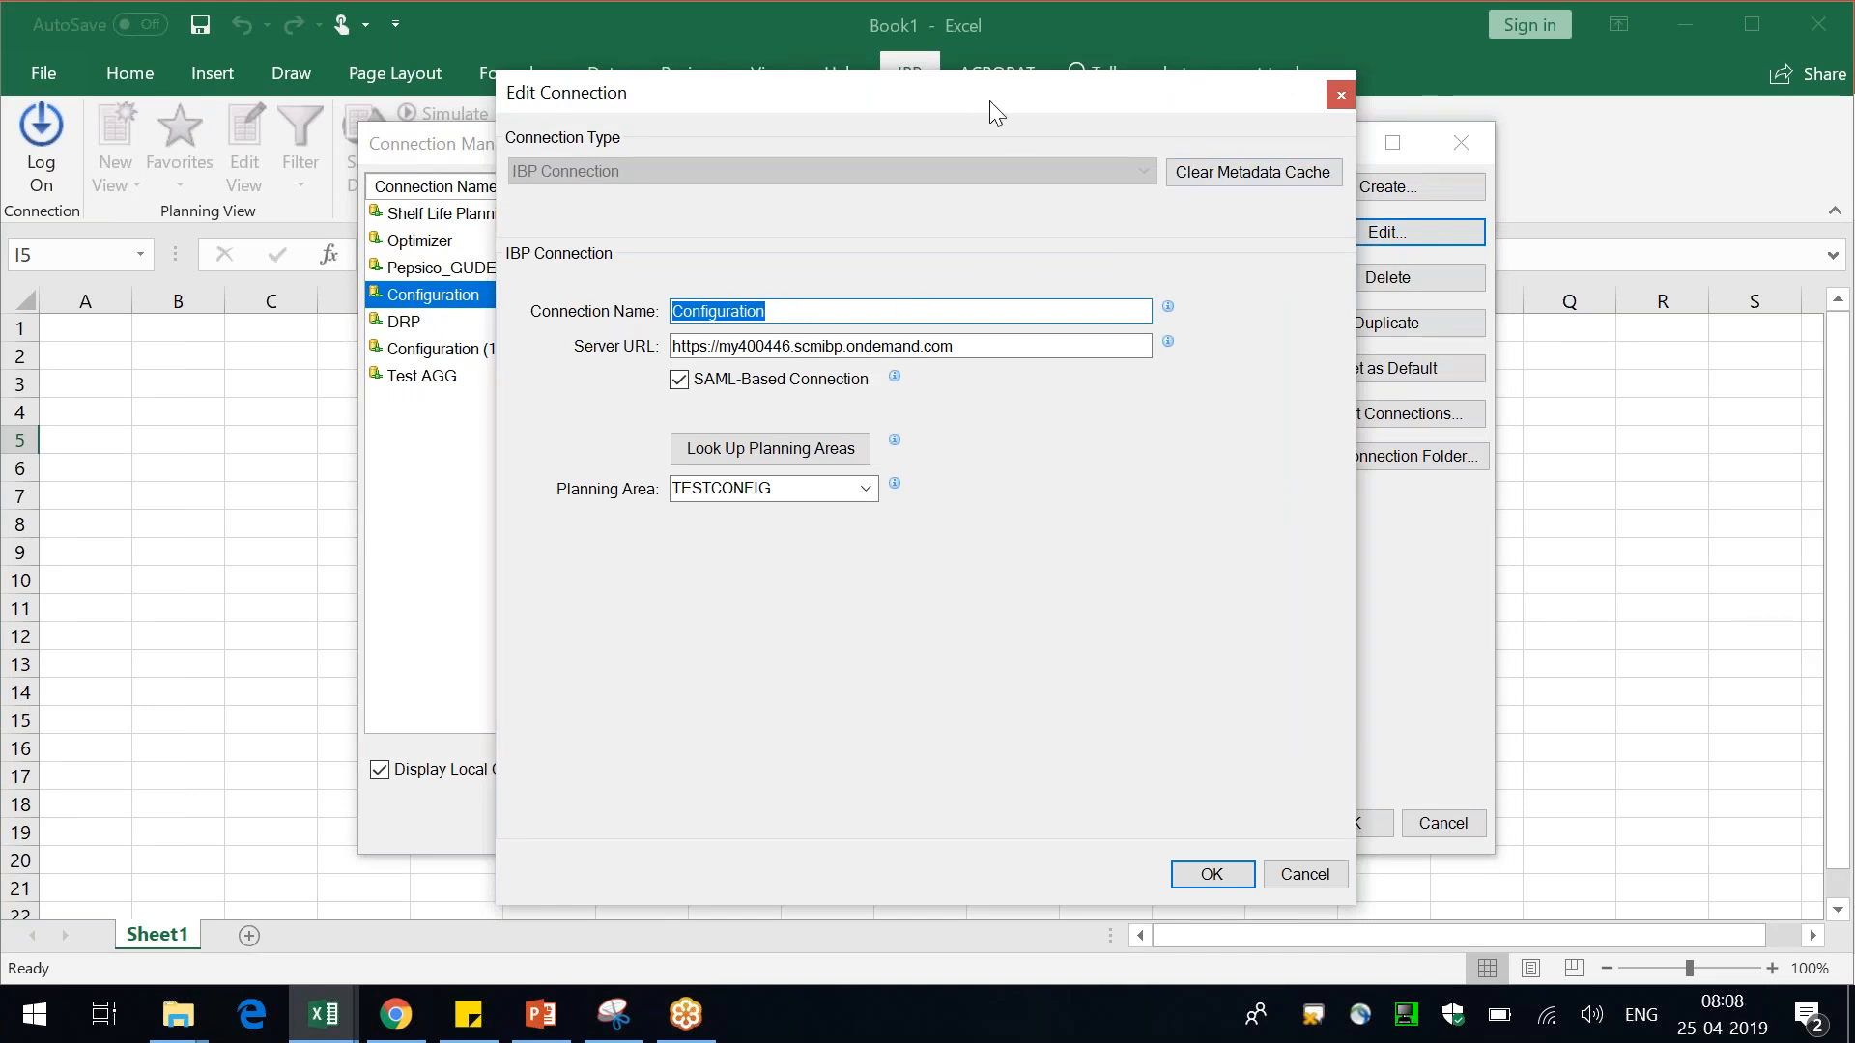
{"action": "left_click_drag", "start_coordinate": [976, 97], "coordinate": [900, 85]}
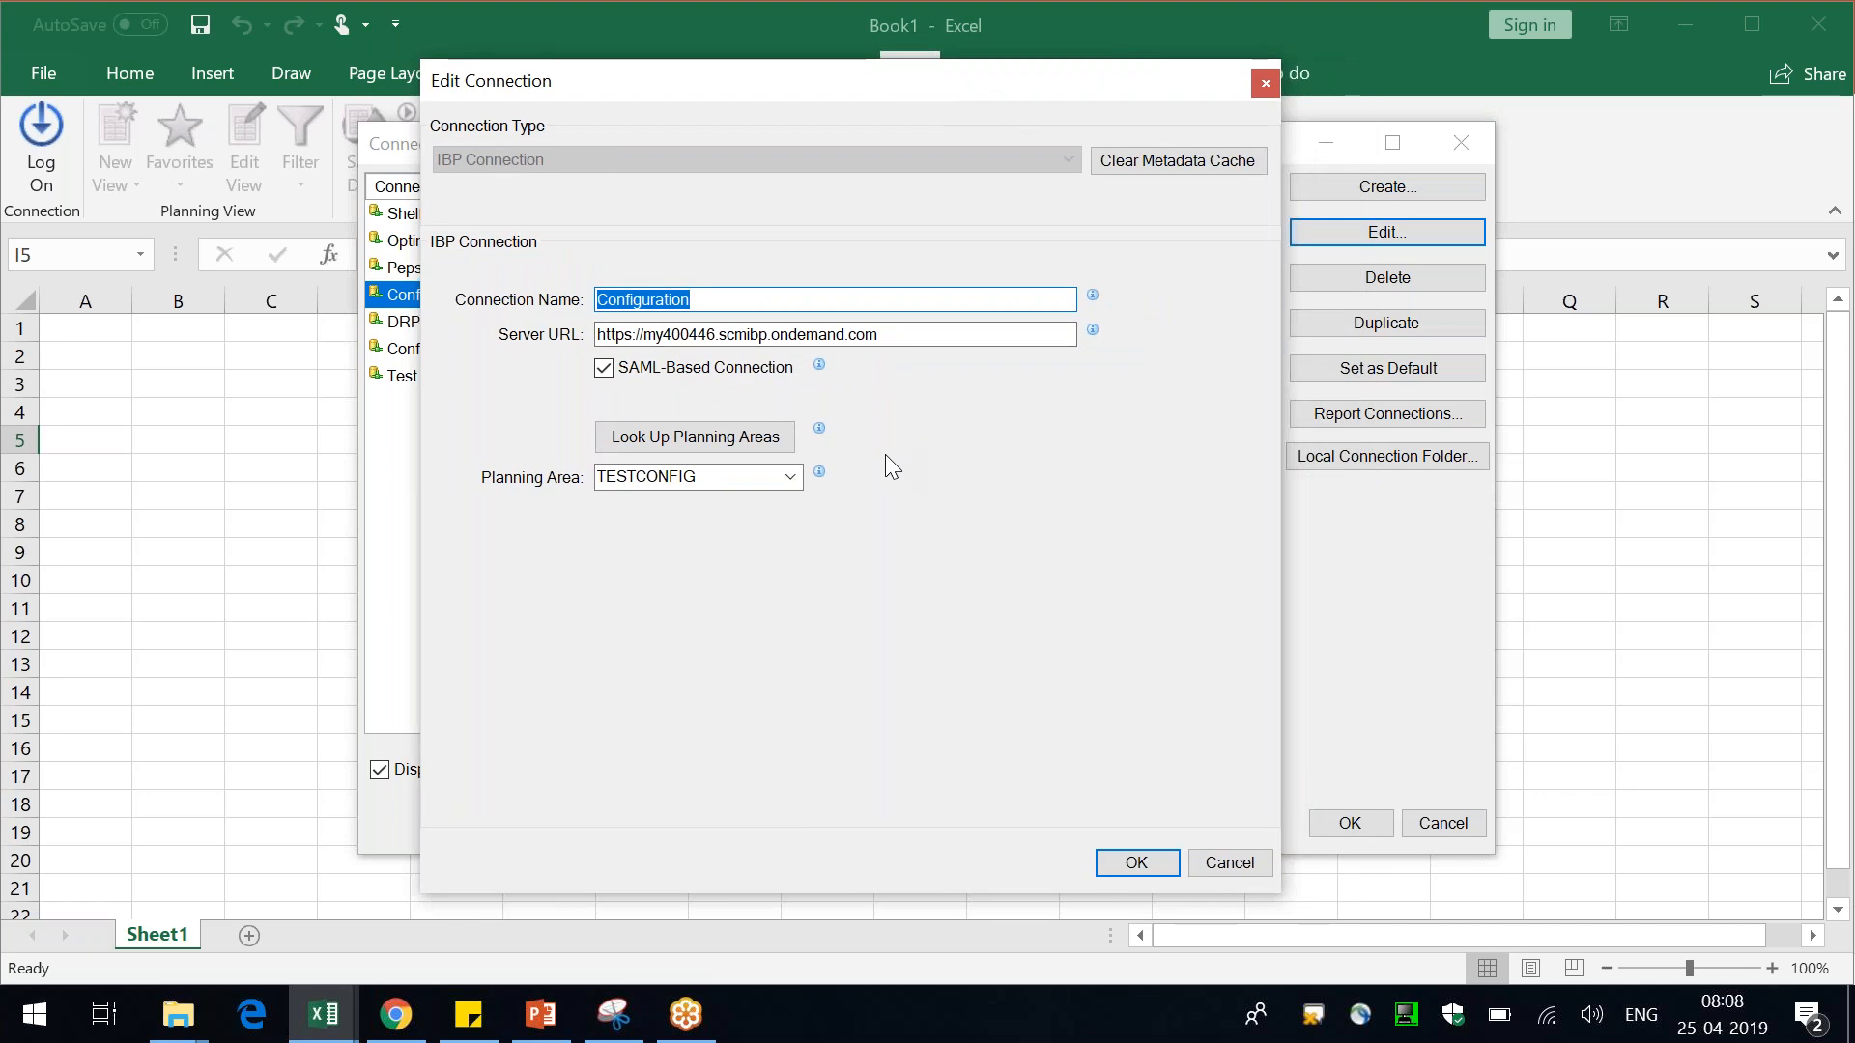
{"action": "left_click", "coordinate": [1167, 870]}
{"action": "left_click", "coordinate": [1375, 827]}
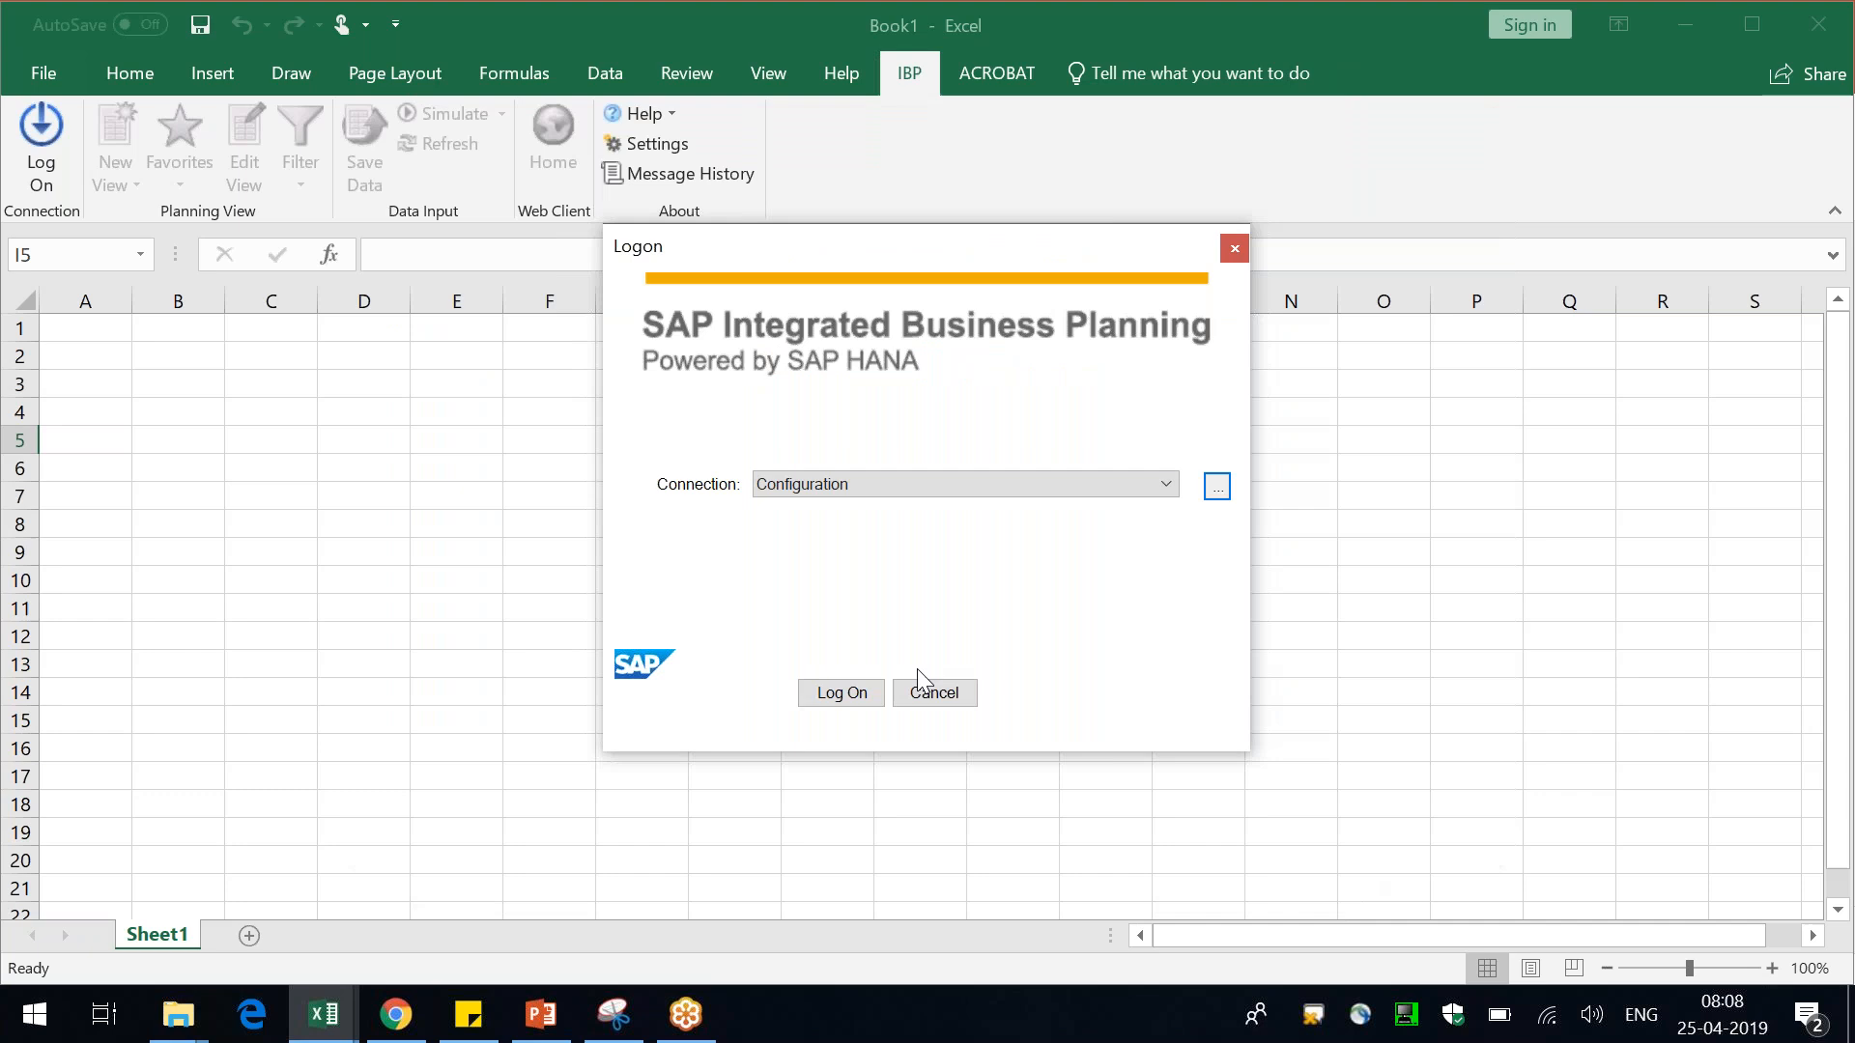
{"action": "left_click", "coordinate": [811, 701]}
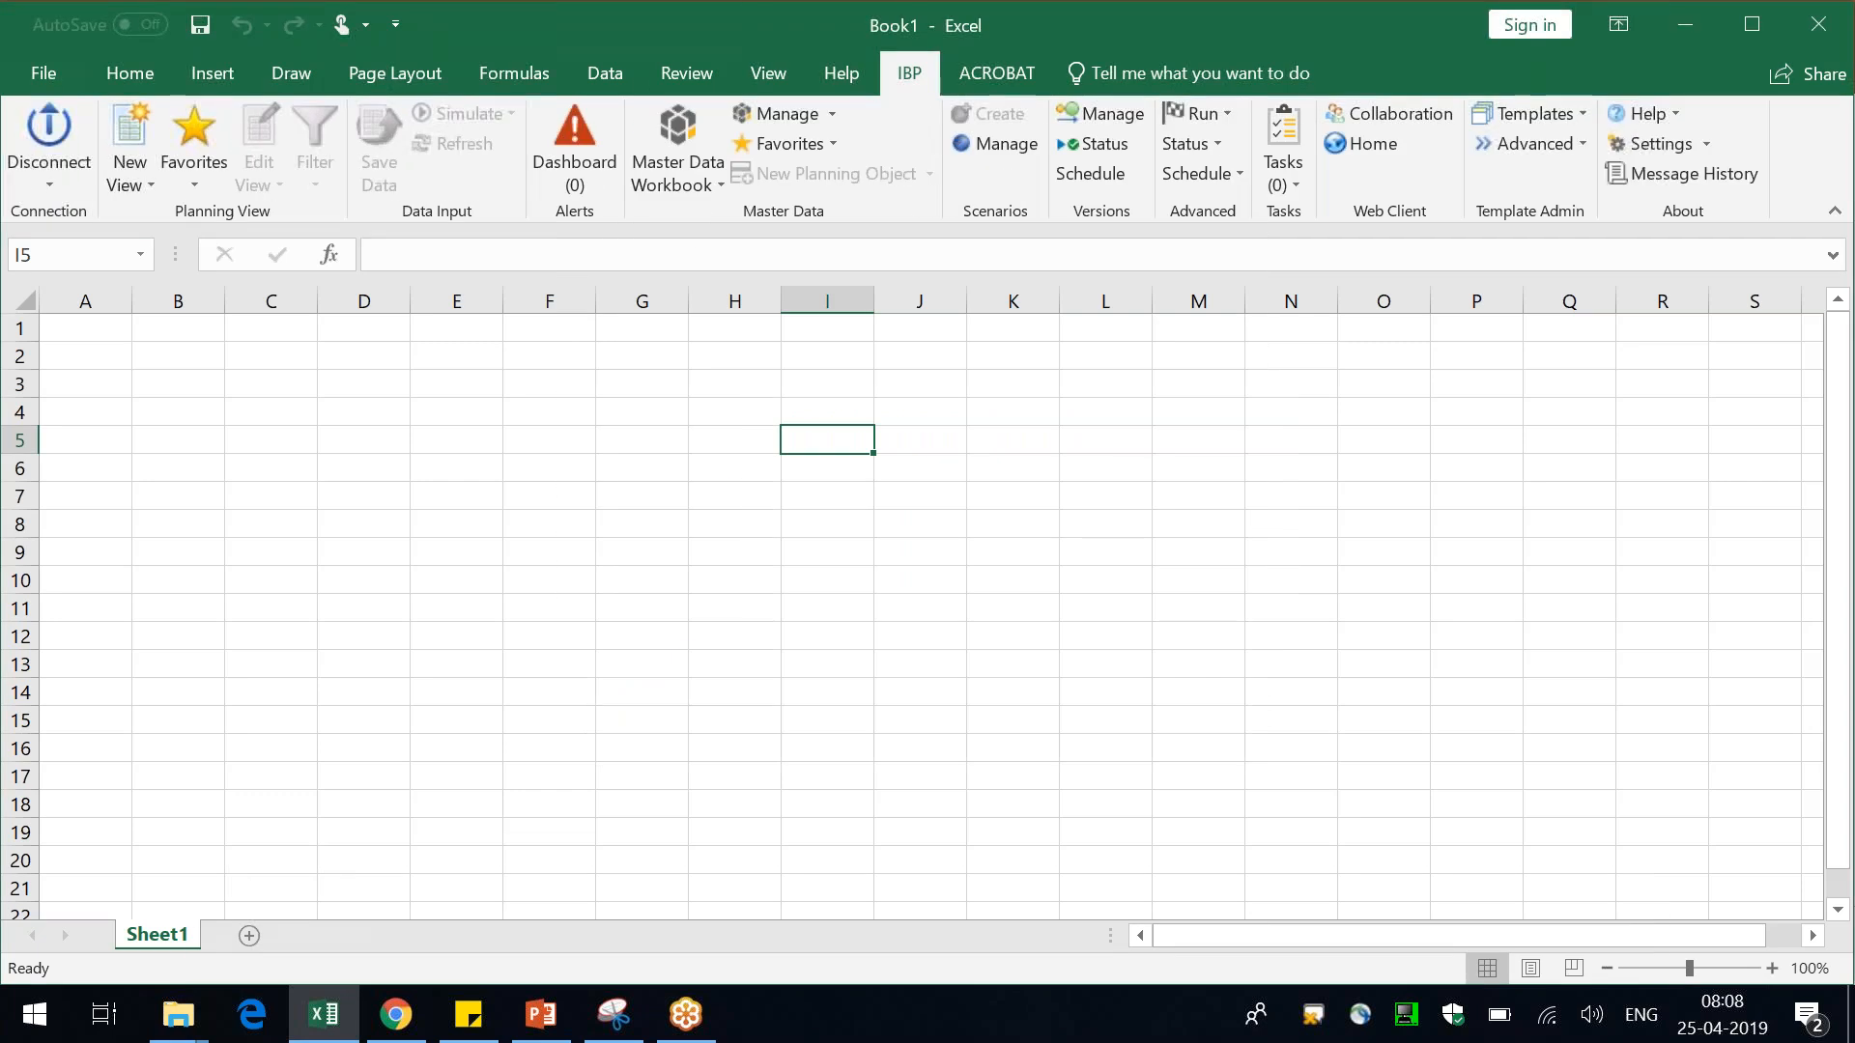
Create a new planning view from the test Demand template and proceed despite the missing filter
{"action": "left_click", "coordinate": [141, 176]}
{"action": "left_click", "coordinate": [189, 212]}
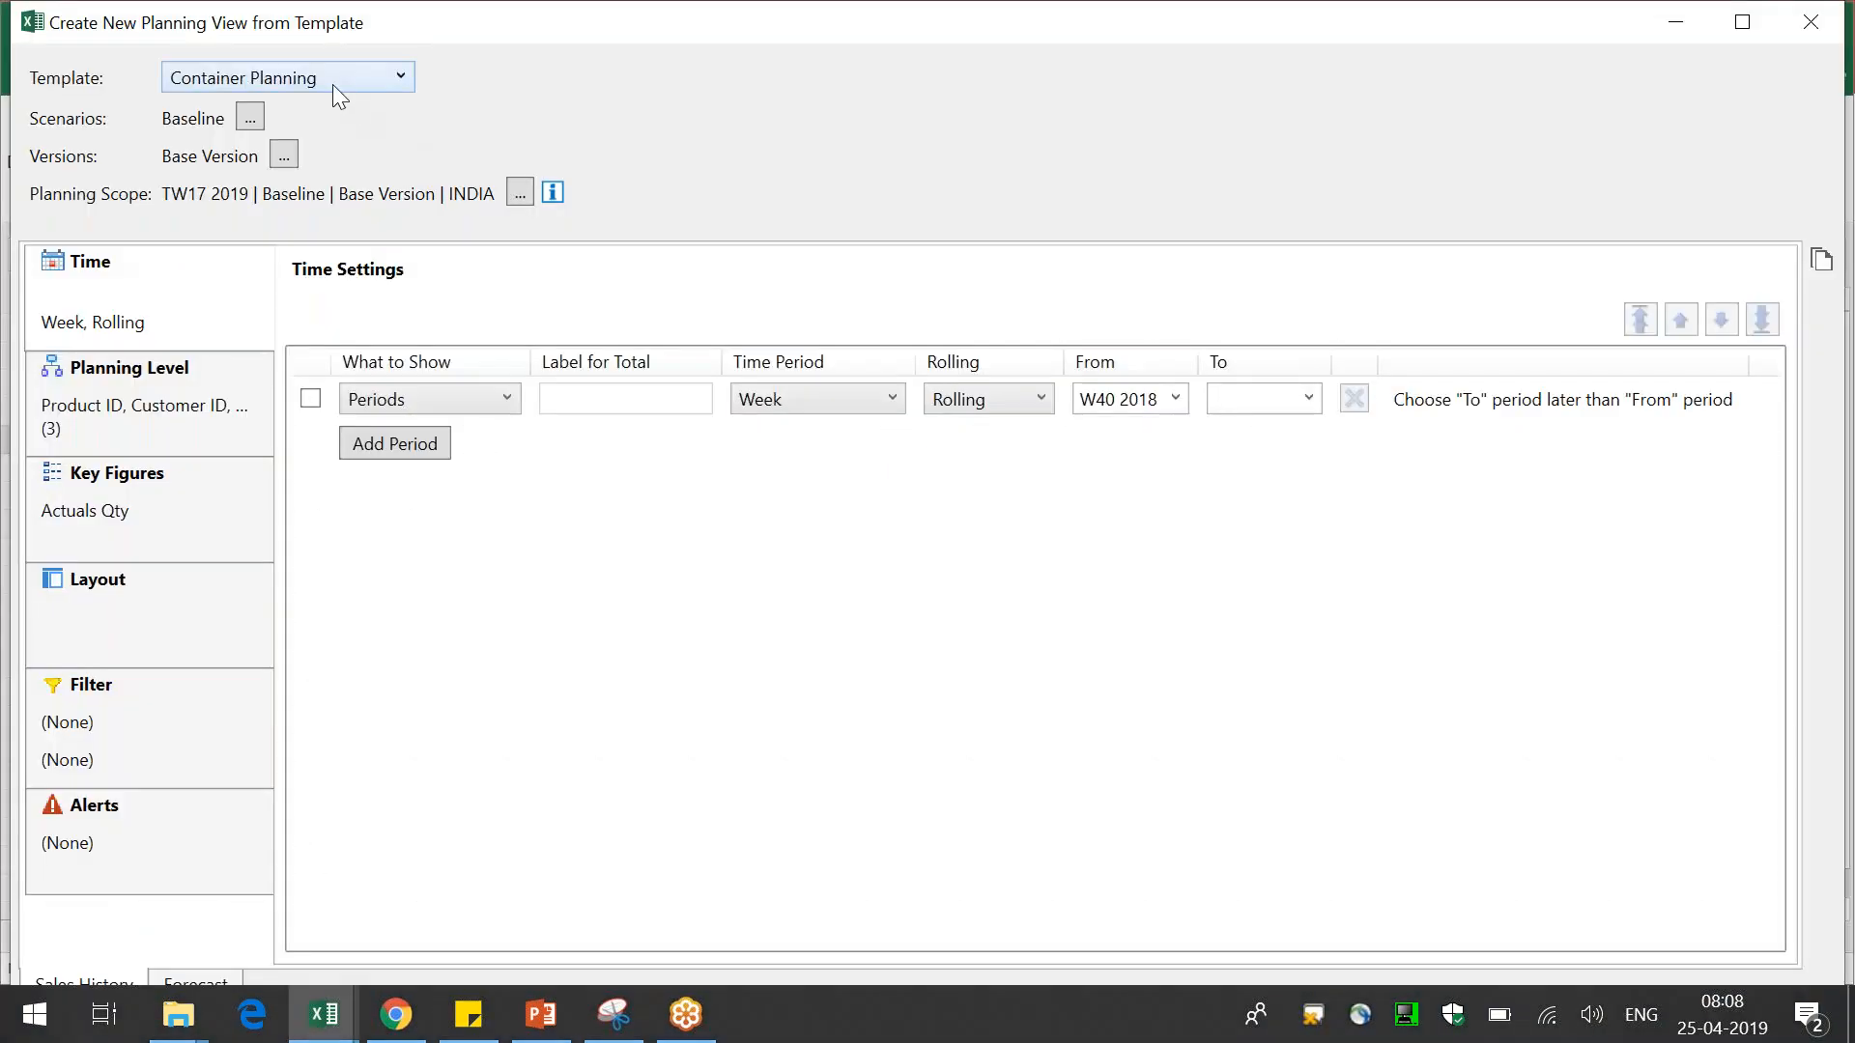
{"action": "left_click", "coordinate": [272, 85]}
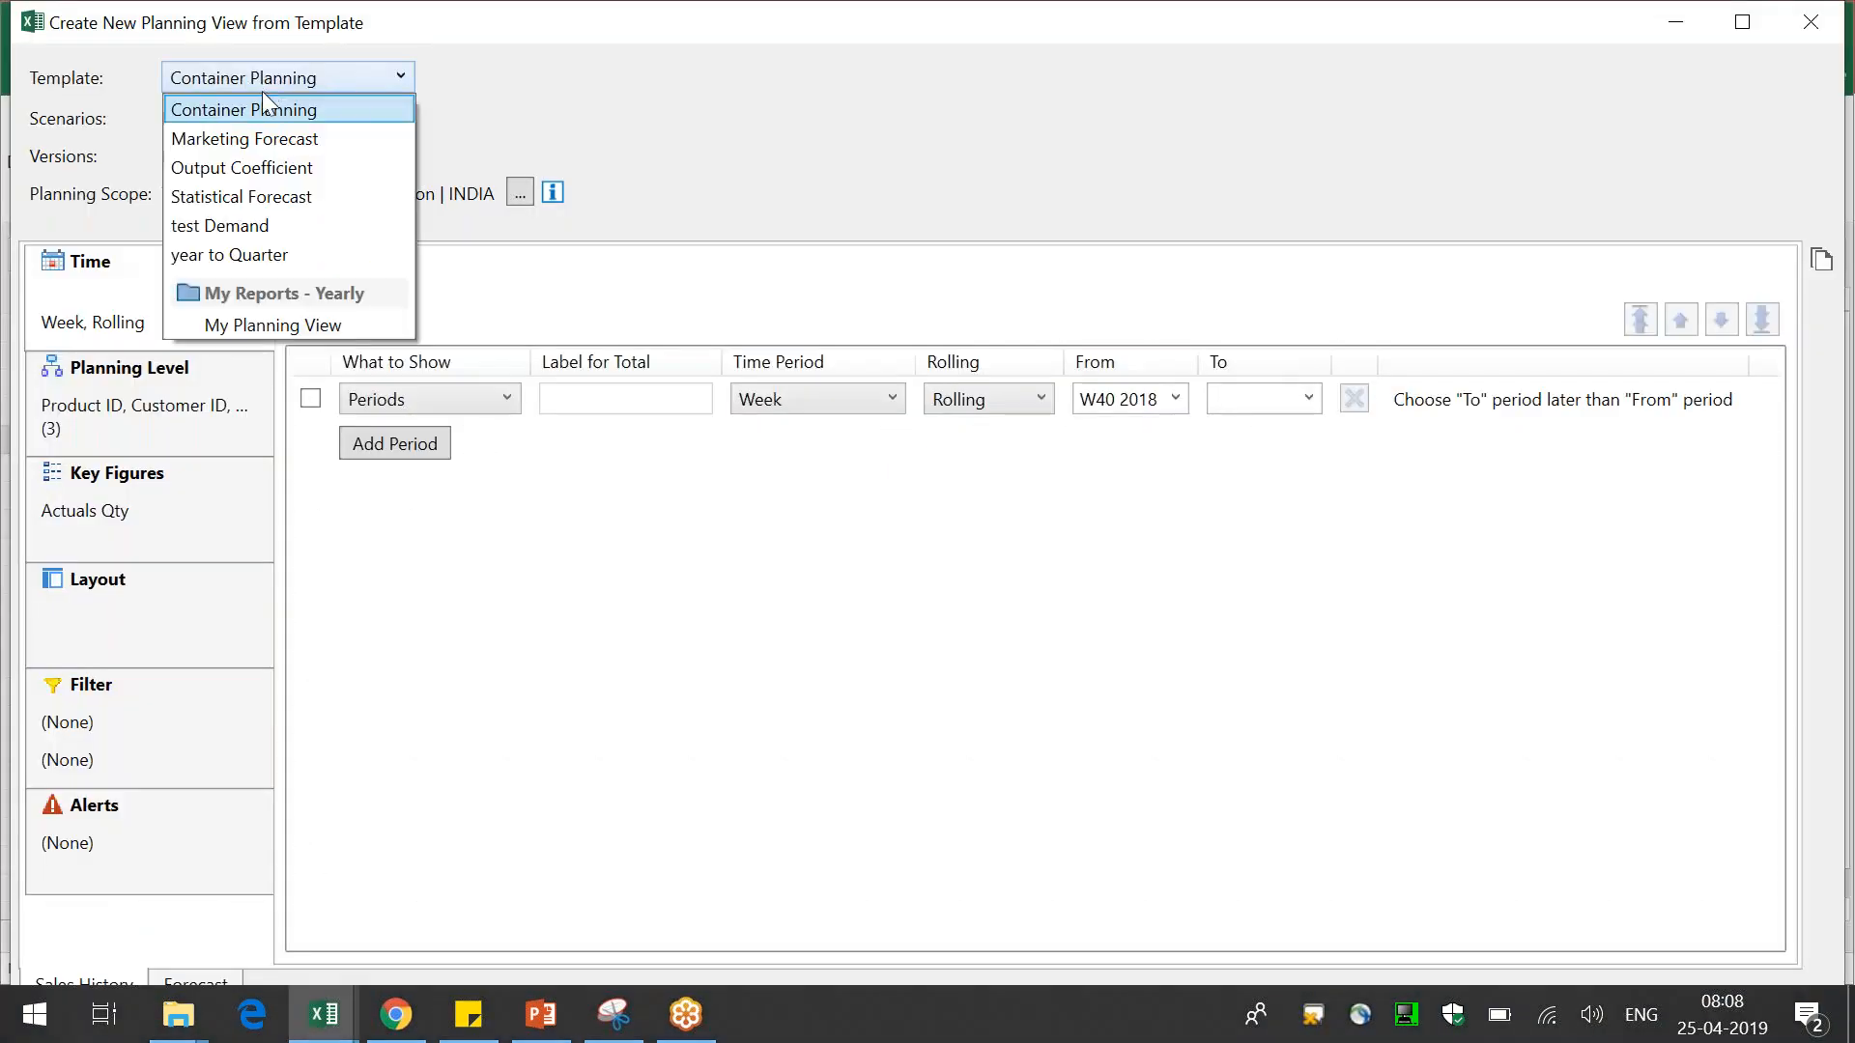
{"action": "left_click", "coordinate": [261, 229]}
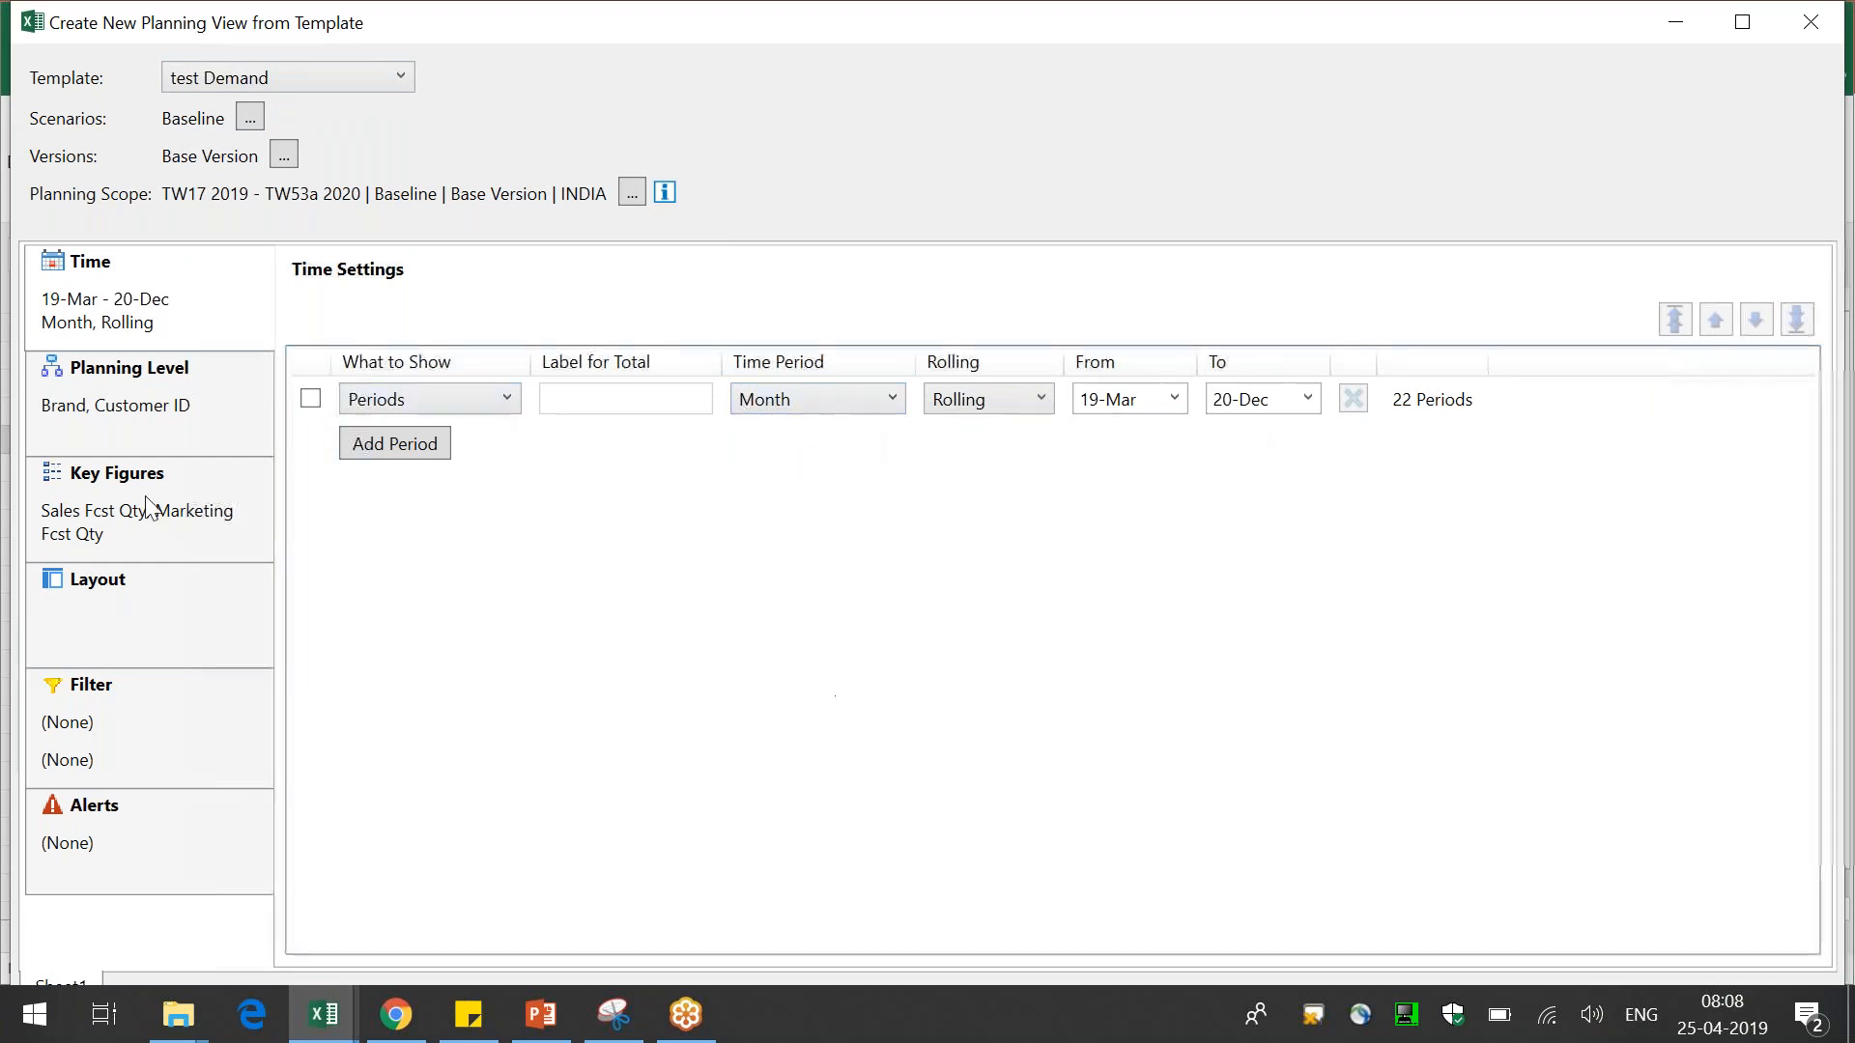
{"action": "double_click", "coordinate": [1031, 30]}
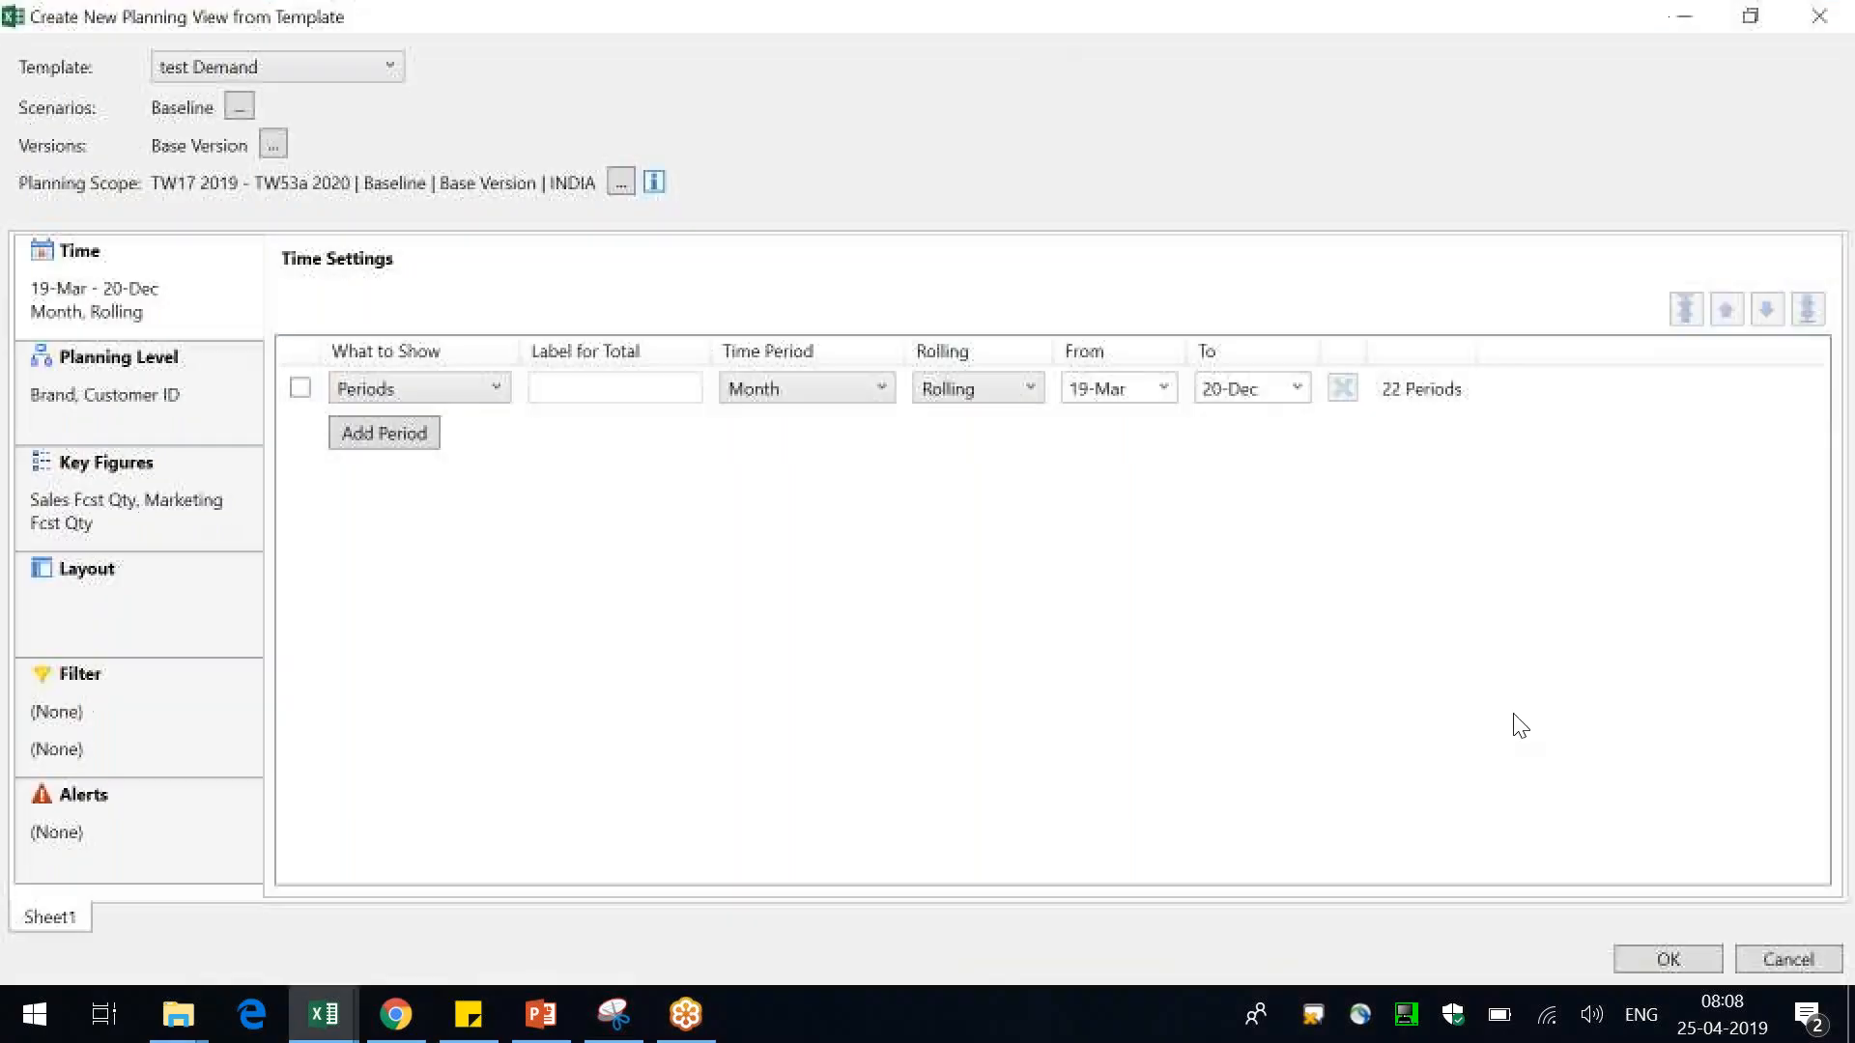
{"action": "left_click", "coordinate": [1687, 956]}
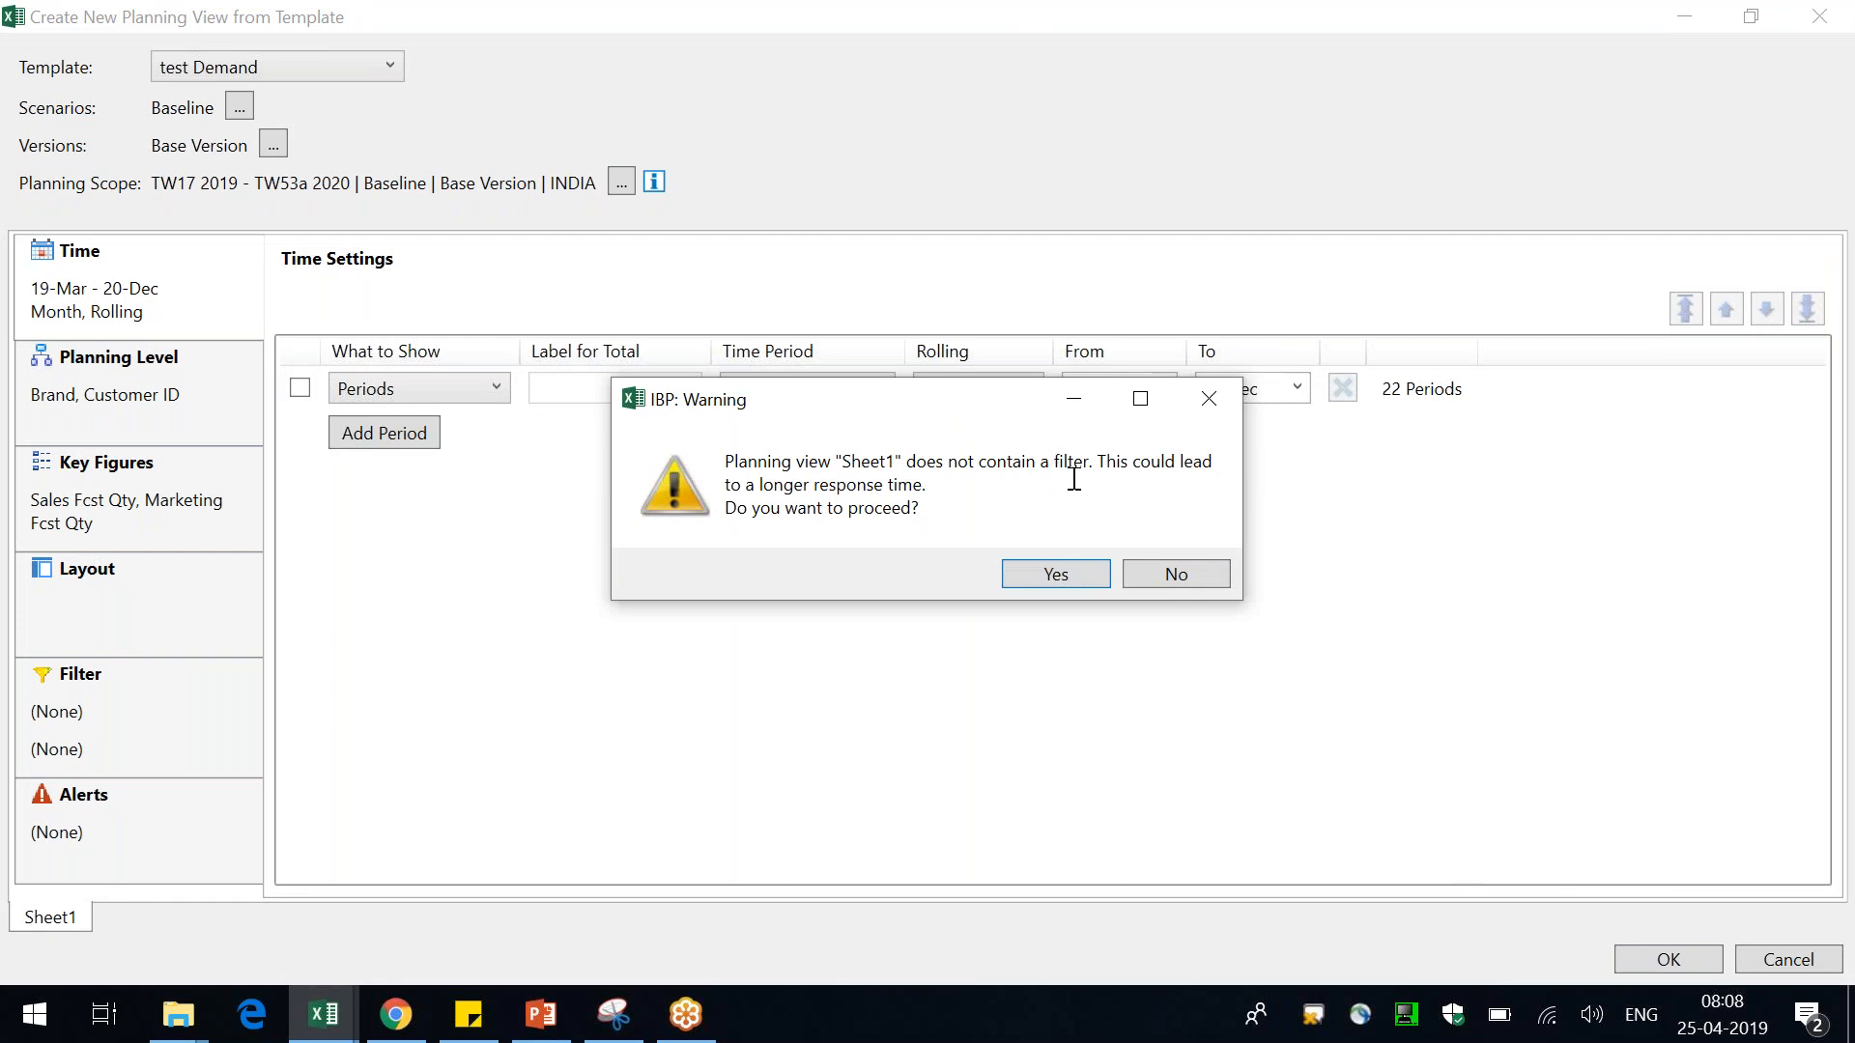
{"action": "left_click_drag", "start_coordinate": [1101, 463], "coordinate": [937, 502]}
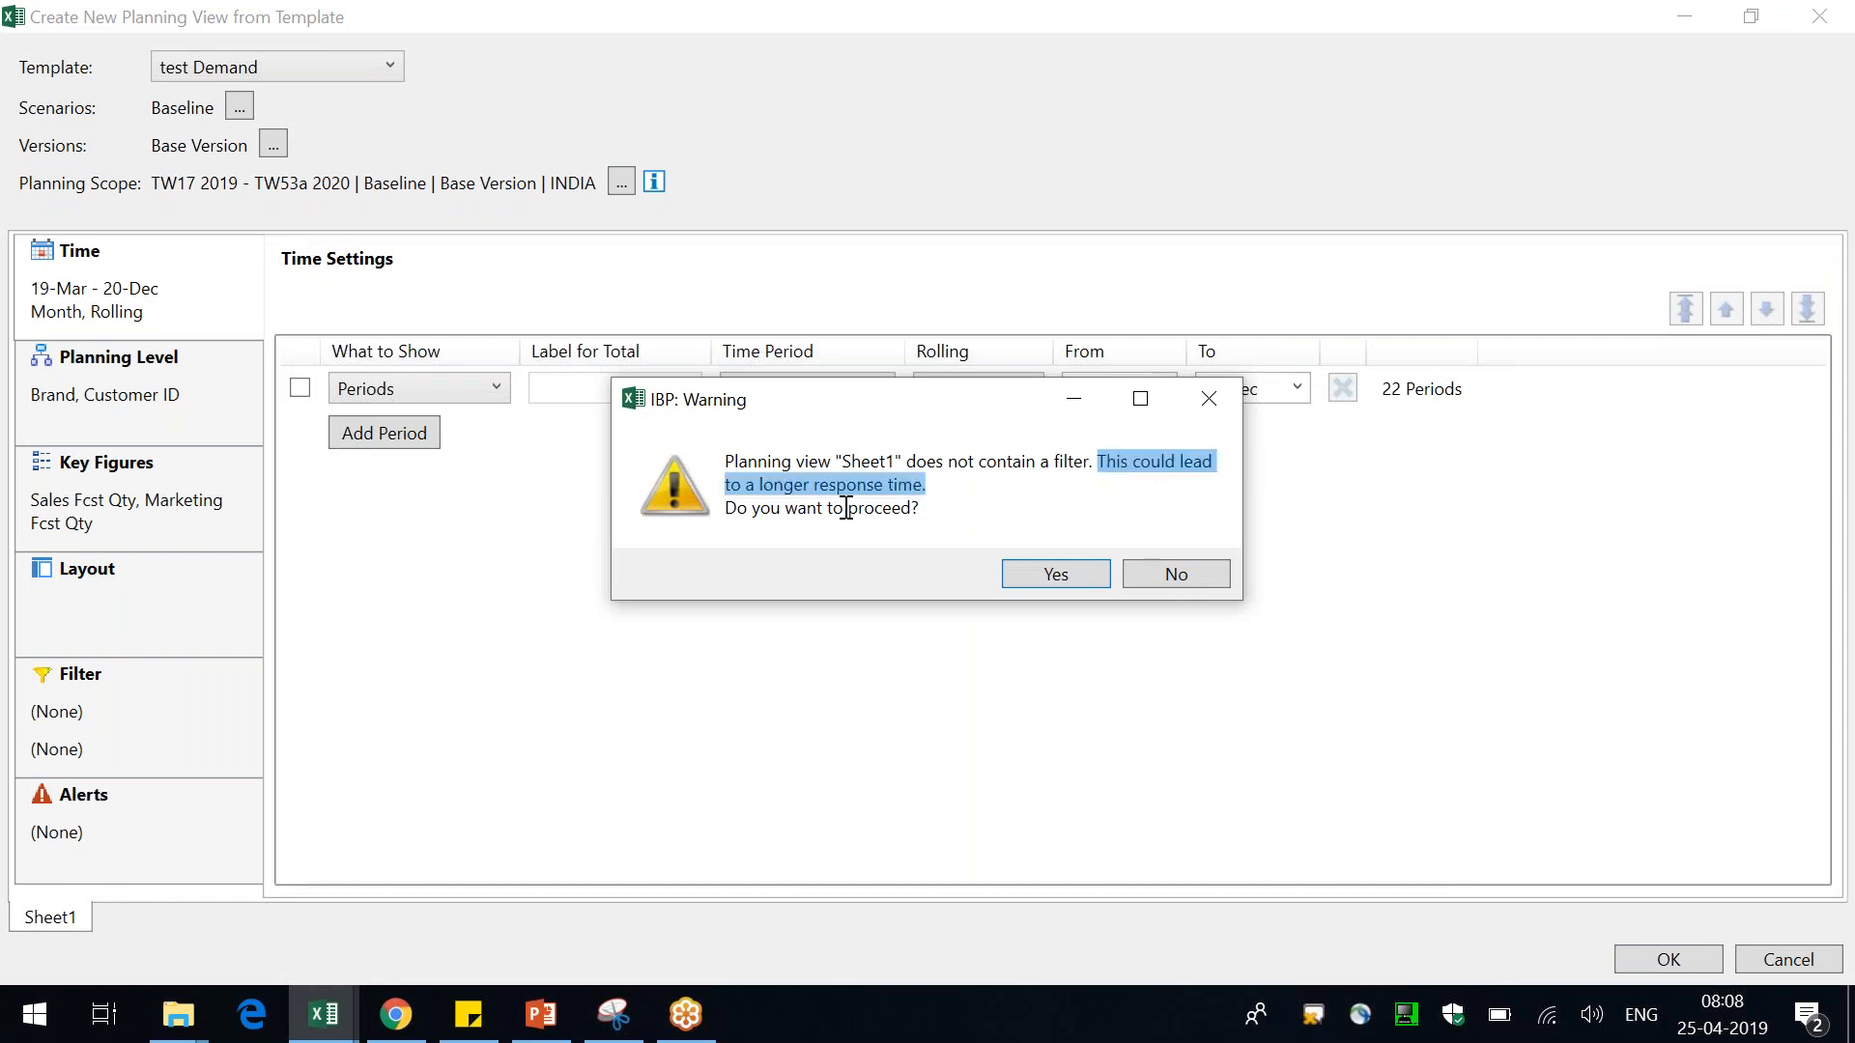
{"action": "left_click", "coordinate": [1056, 574]}
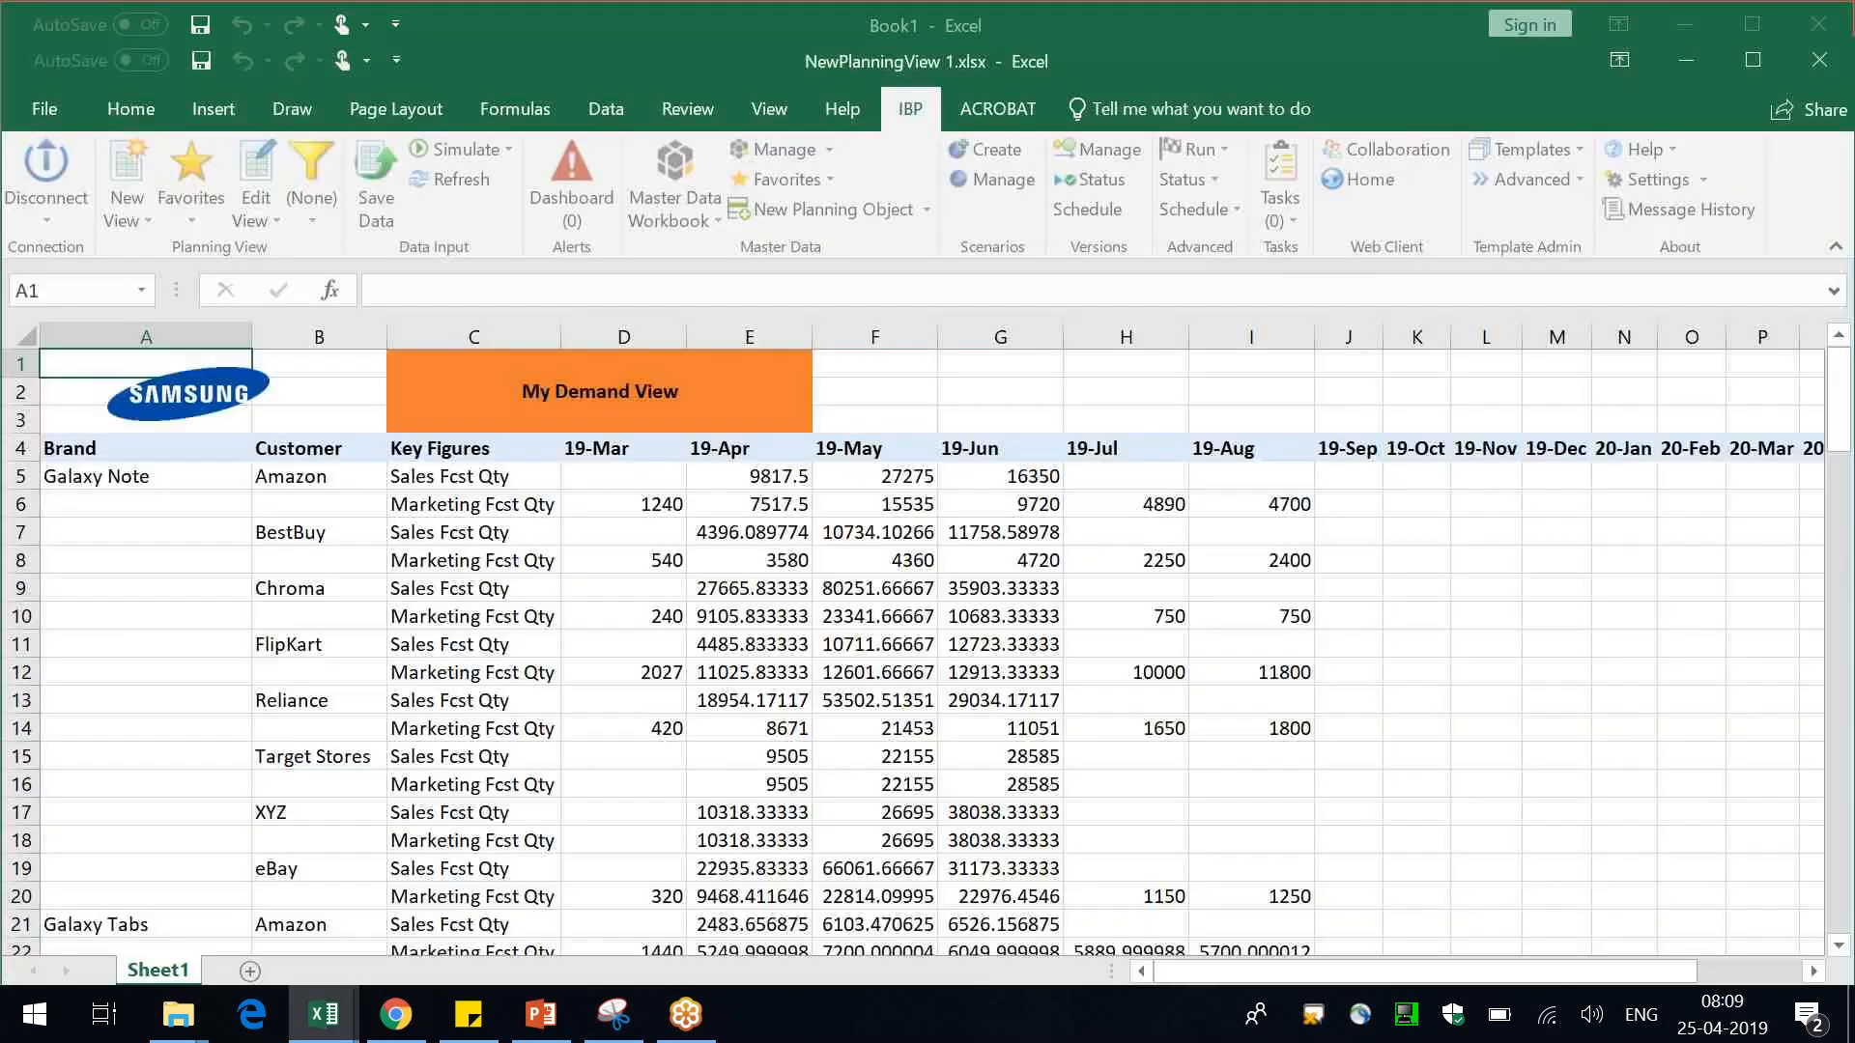
Edit the planning view and set the monthly periods to end at 19-Dec
{"action": "left_click", "coordinate": [923, 554]}
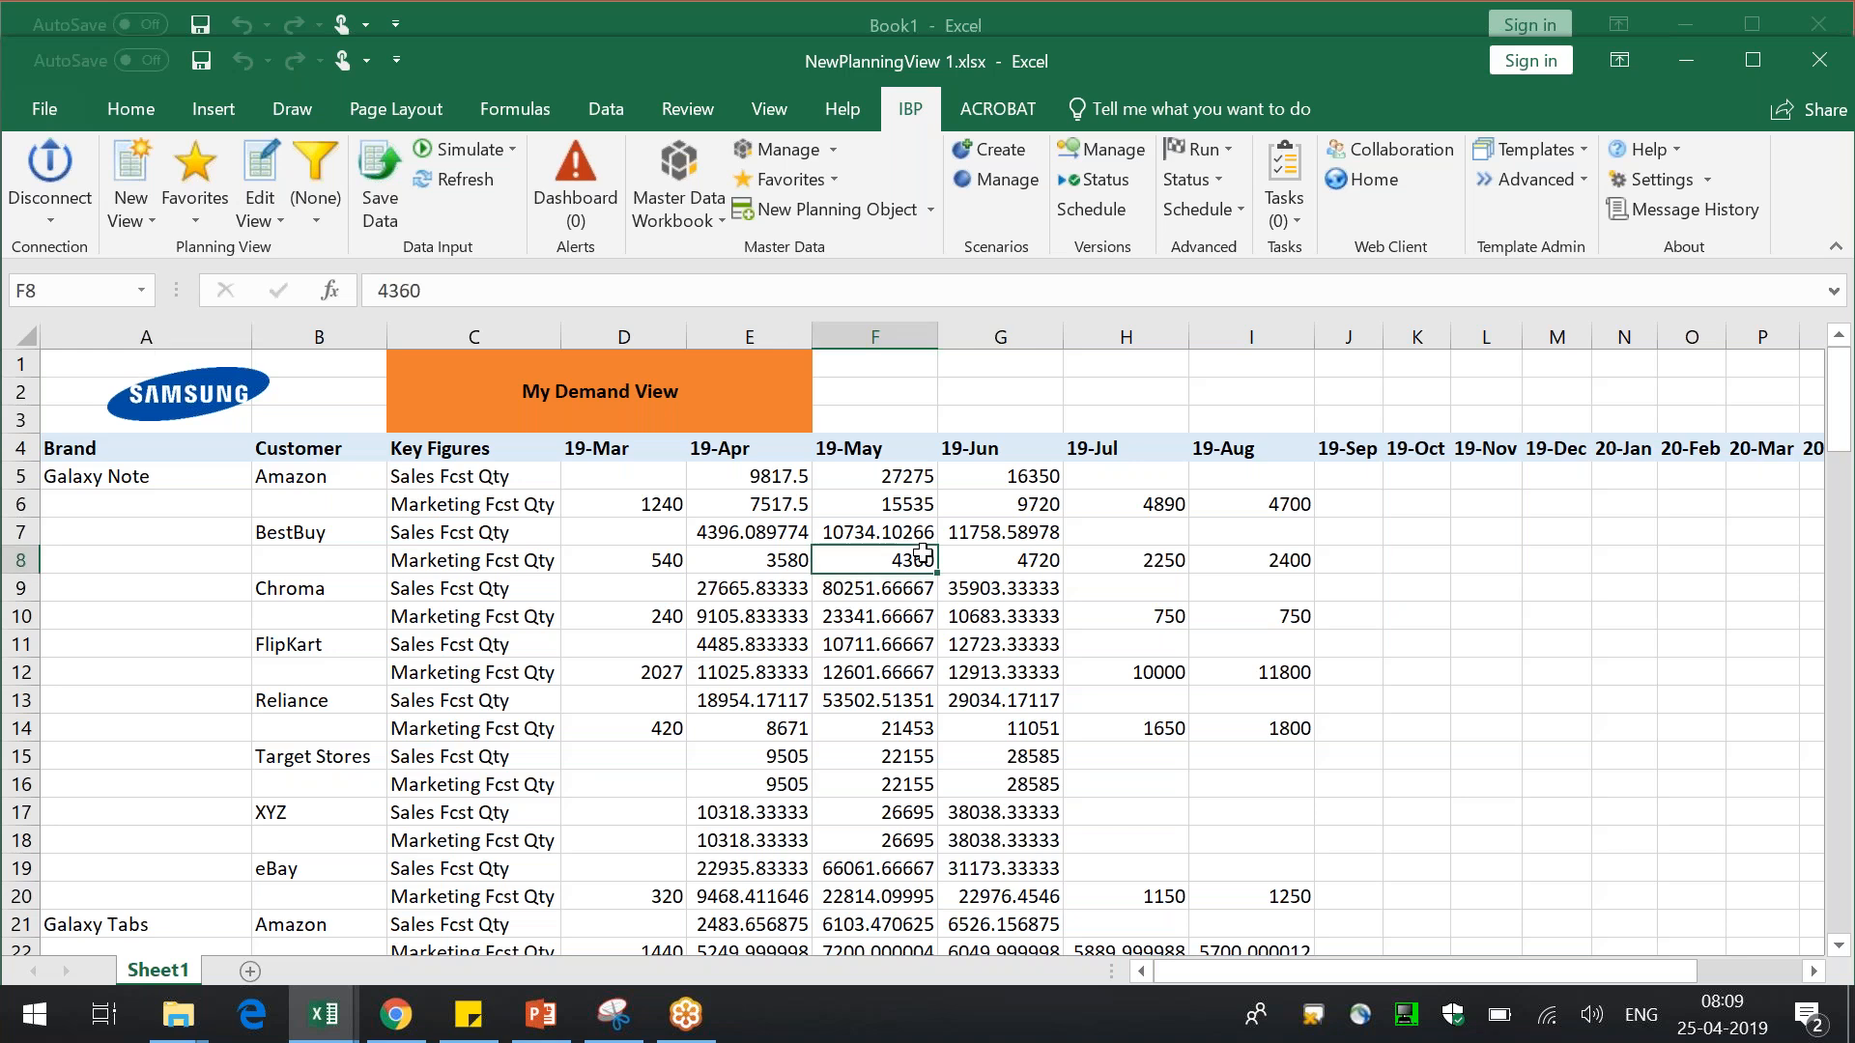
{"action": "double_click", "coordinate": [1202, 54]}
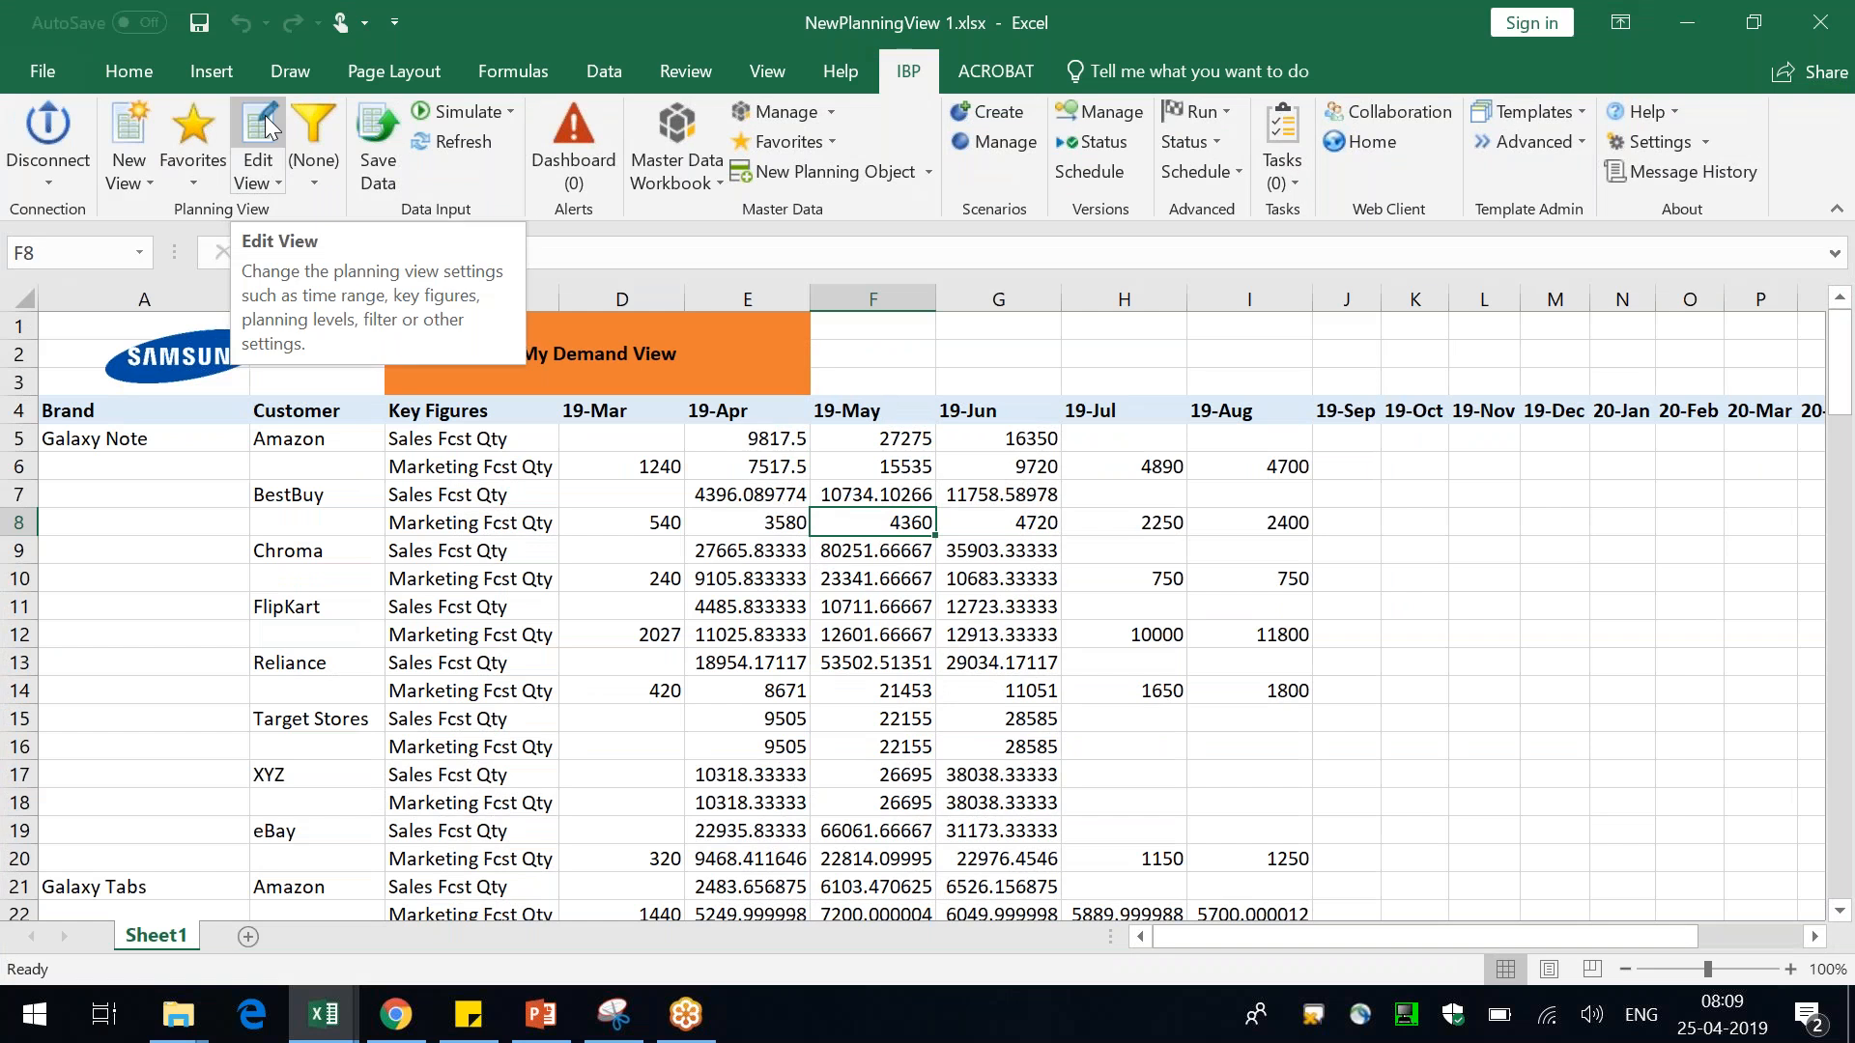
{"action": "left_click", "coordinate": [261, 130]}
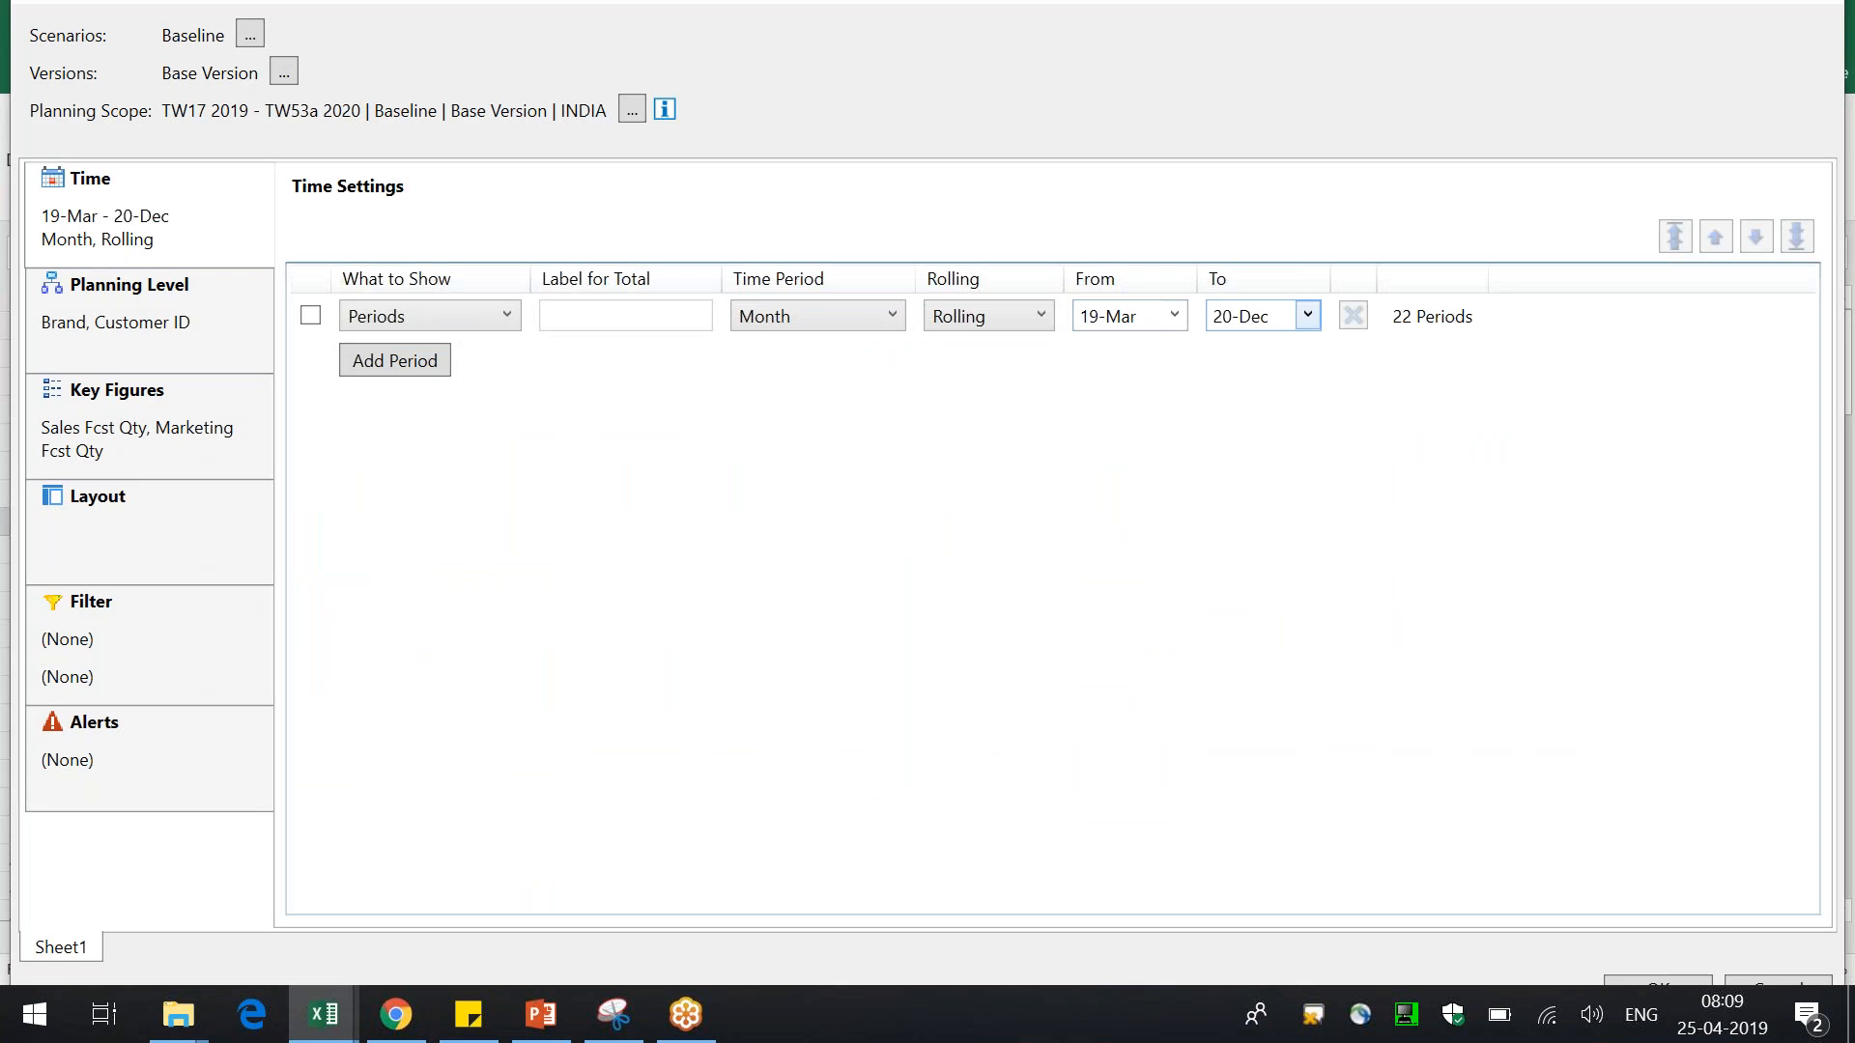
{"action": "left_click", "coordinate": [1307, 316]}
{"action": "left_click_drag", "start_coordinate": [1318, 600], "coordinate": [1320, 539]}
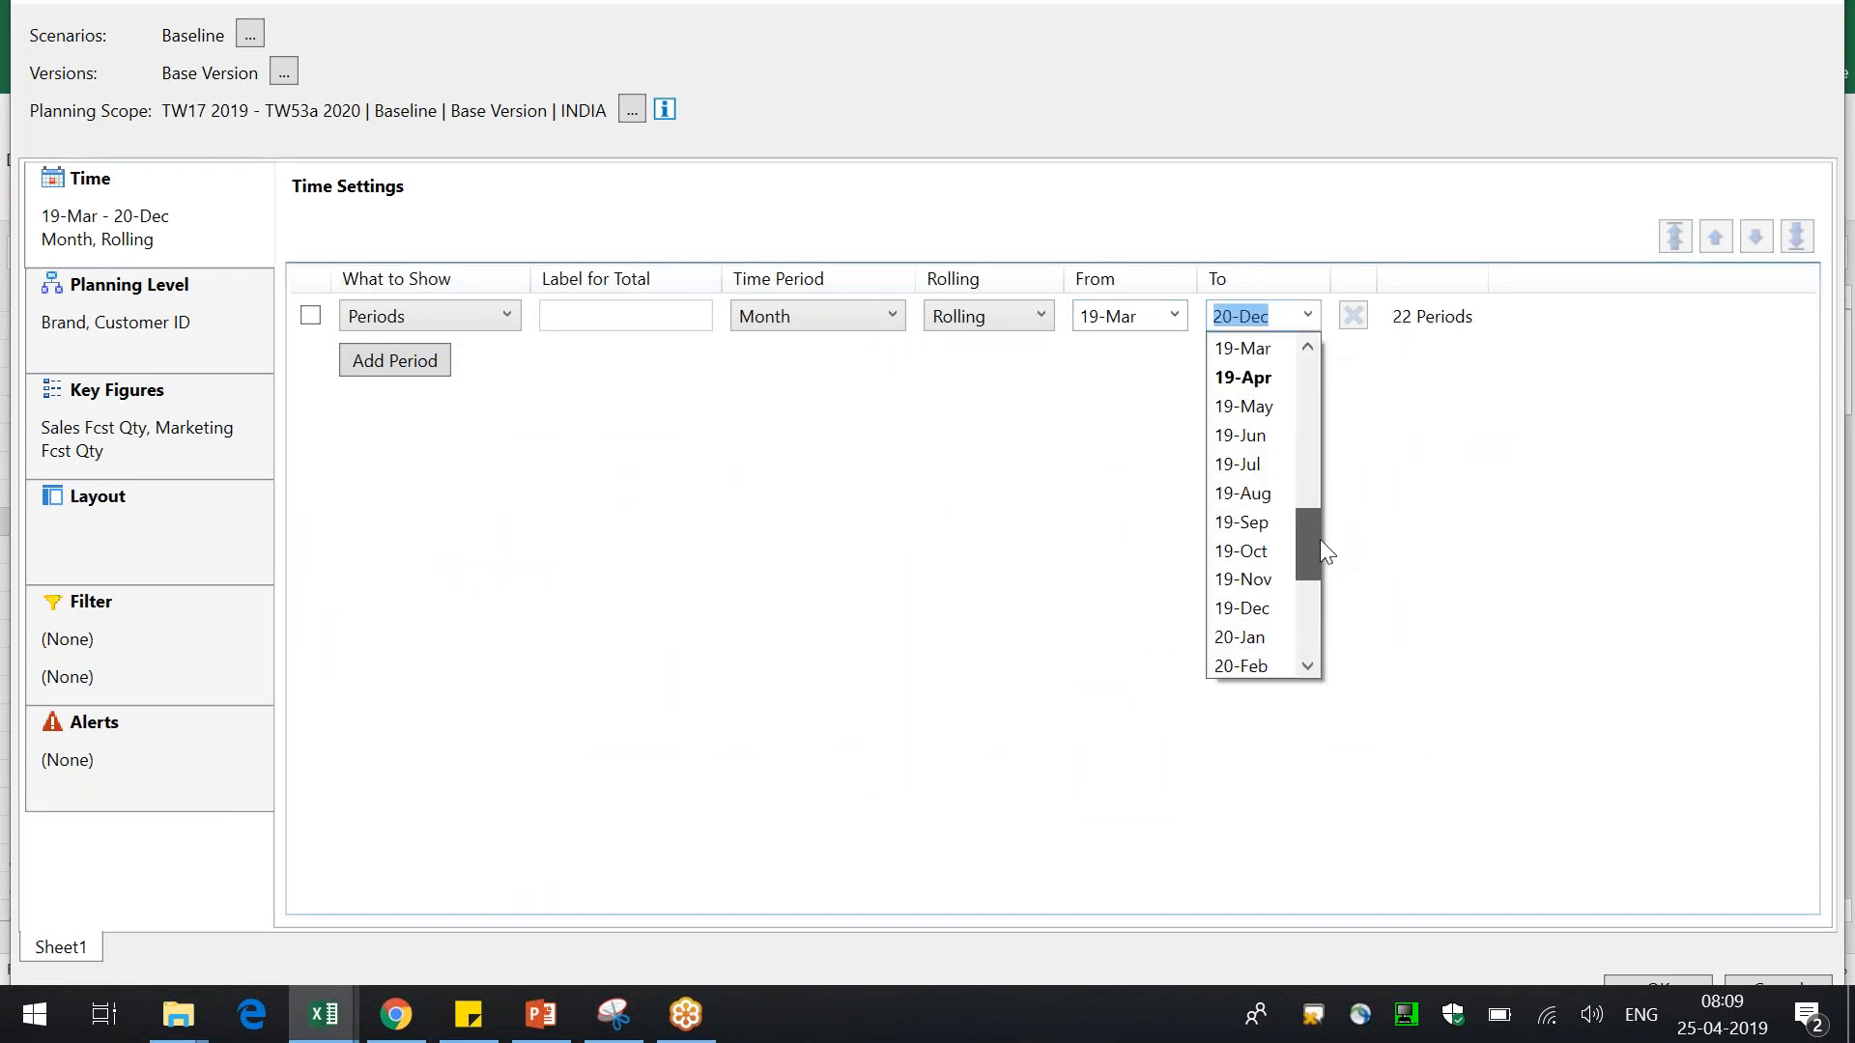
{"action": "left_click", "coordinate": [1279, 608]}
Add a rolling yearly period from 2019 to 2020 and apply the view without a filter
{"action": "left_click", "coordinate": [404, 367]}
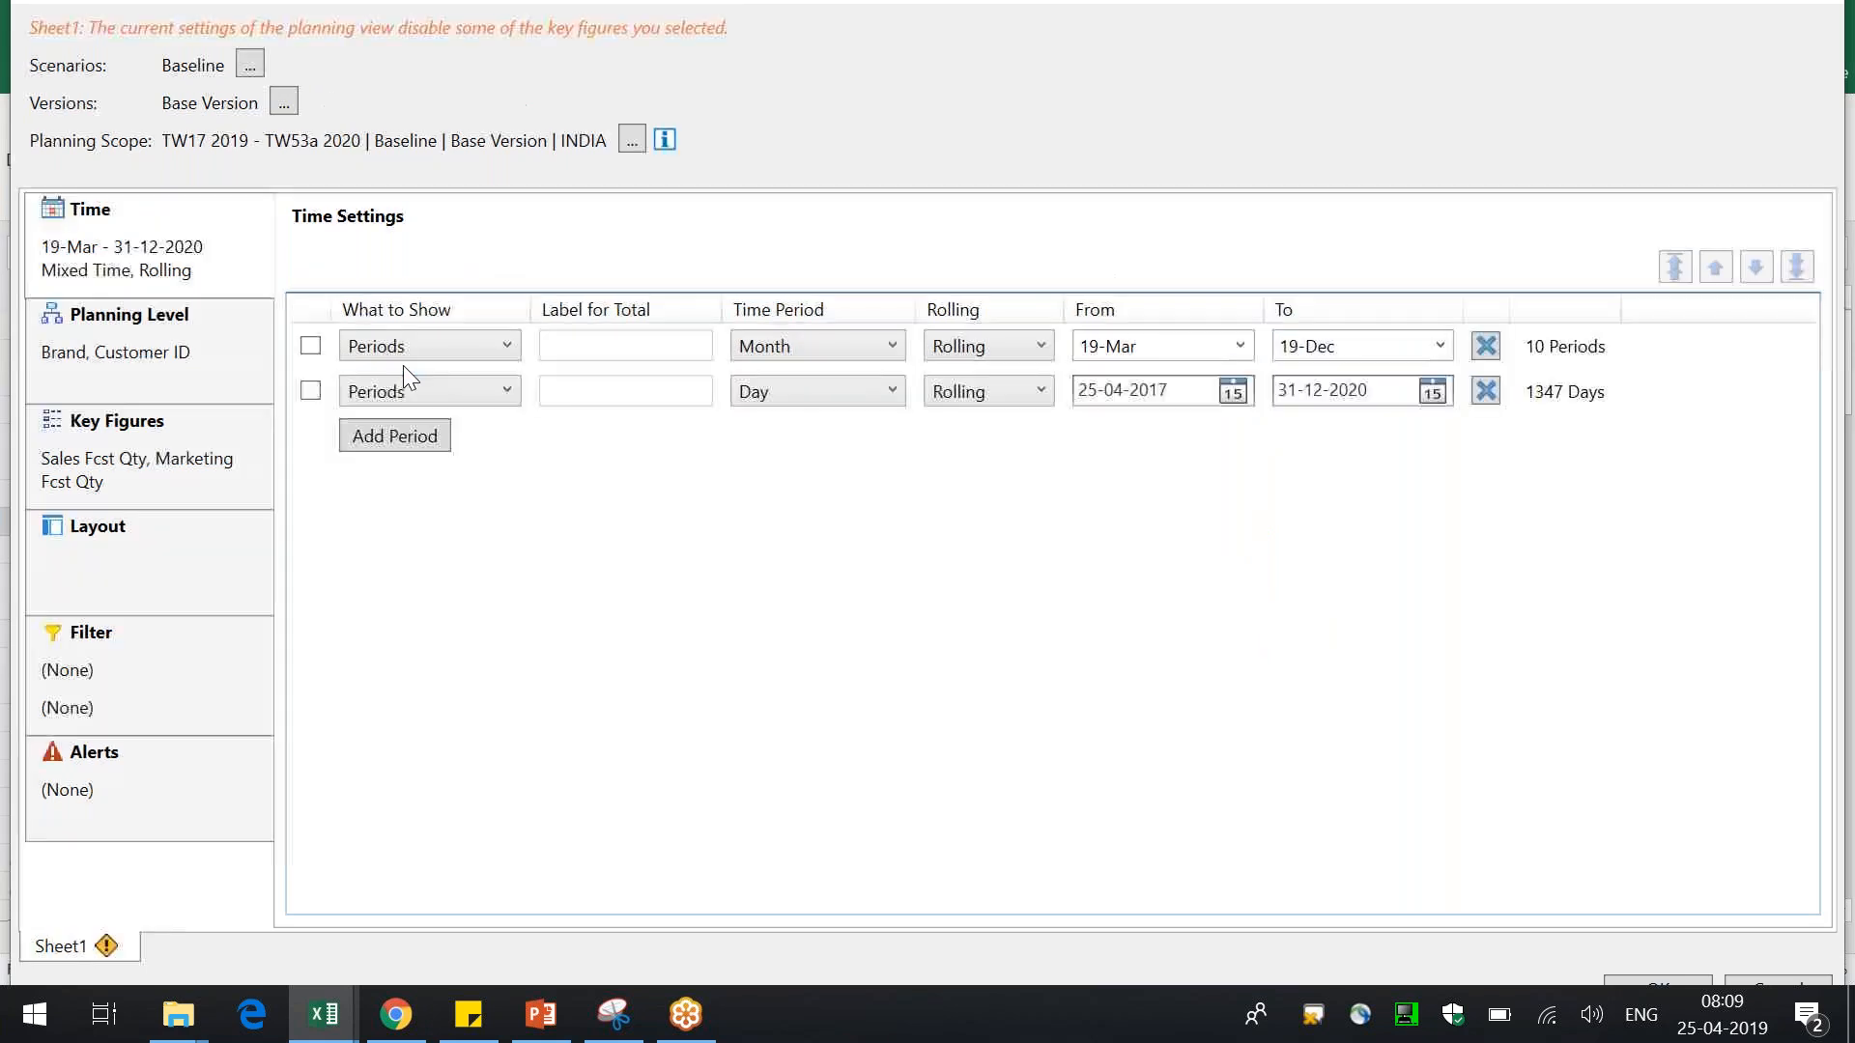
{"action": "left_click", "coordinate": [800, 398]}
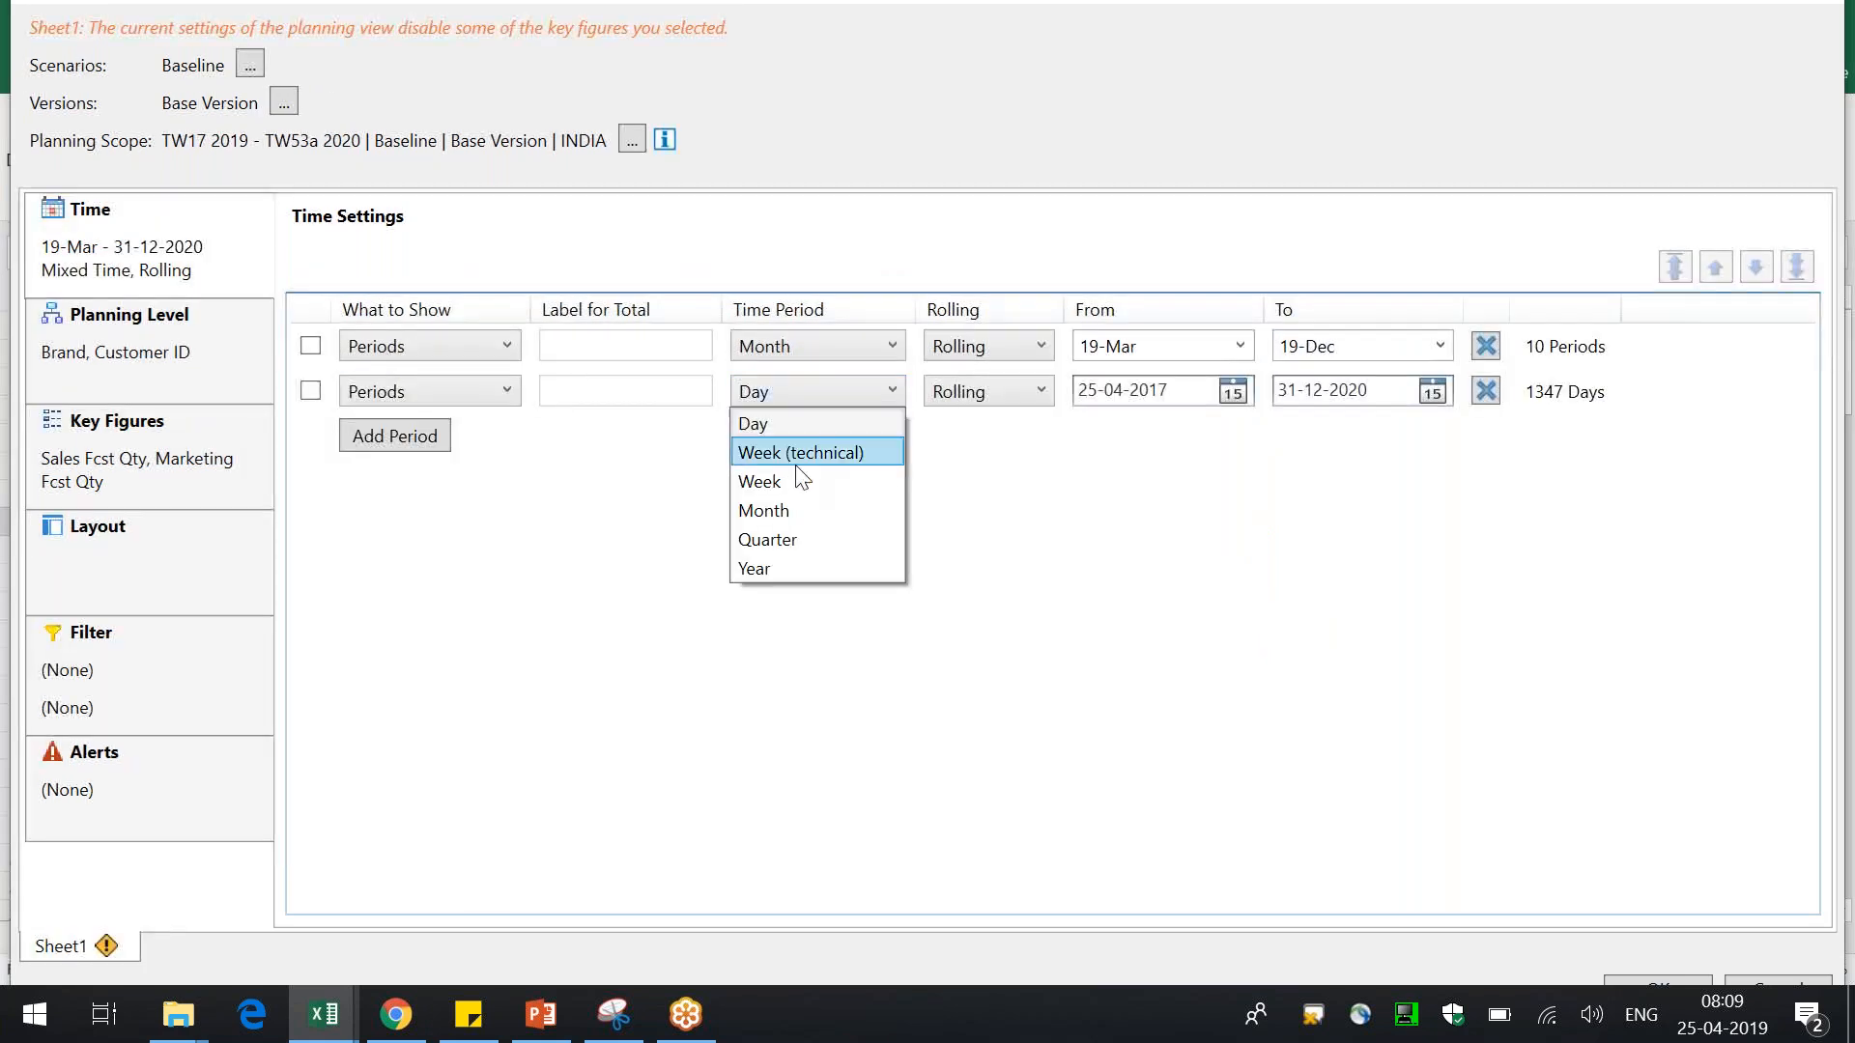
{"action": "left_click", "coordinate": [787, 569]}
{"action": "left_click", "coordinate": [1173, 360]}
{"action": "left_click", "coordinate": [1121, 454]}
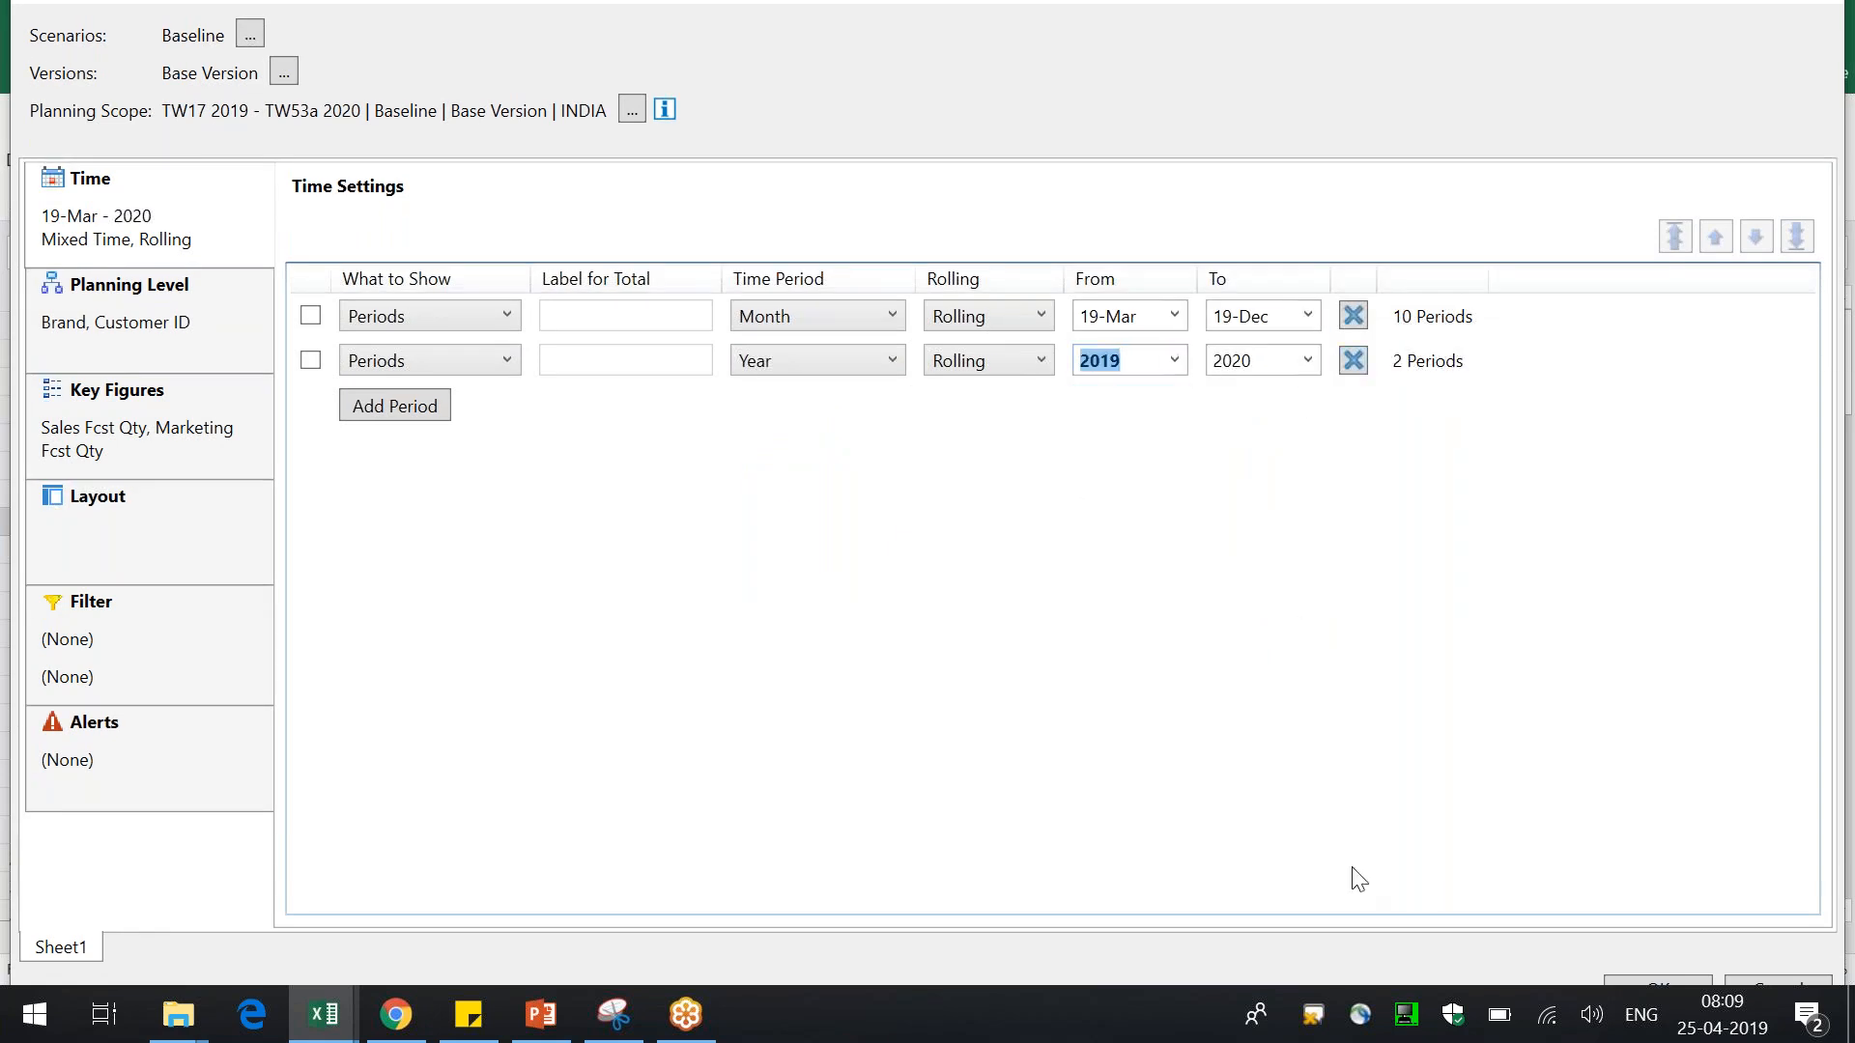
{"action": "left_click", "coordinate": [1621, 983]}
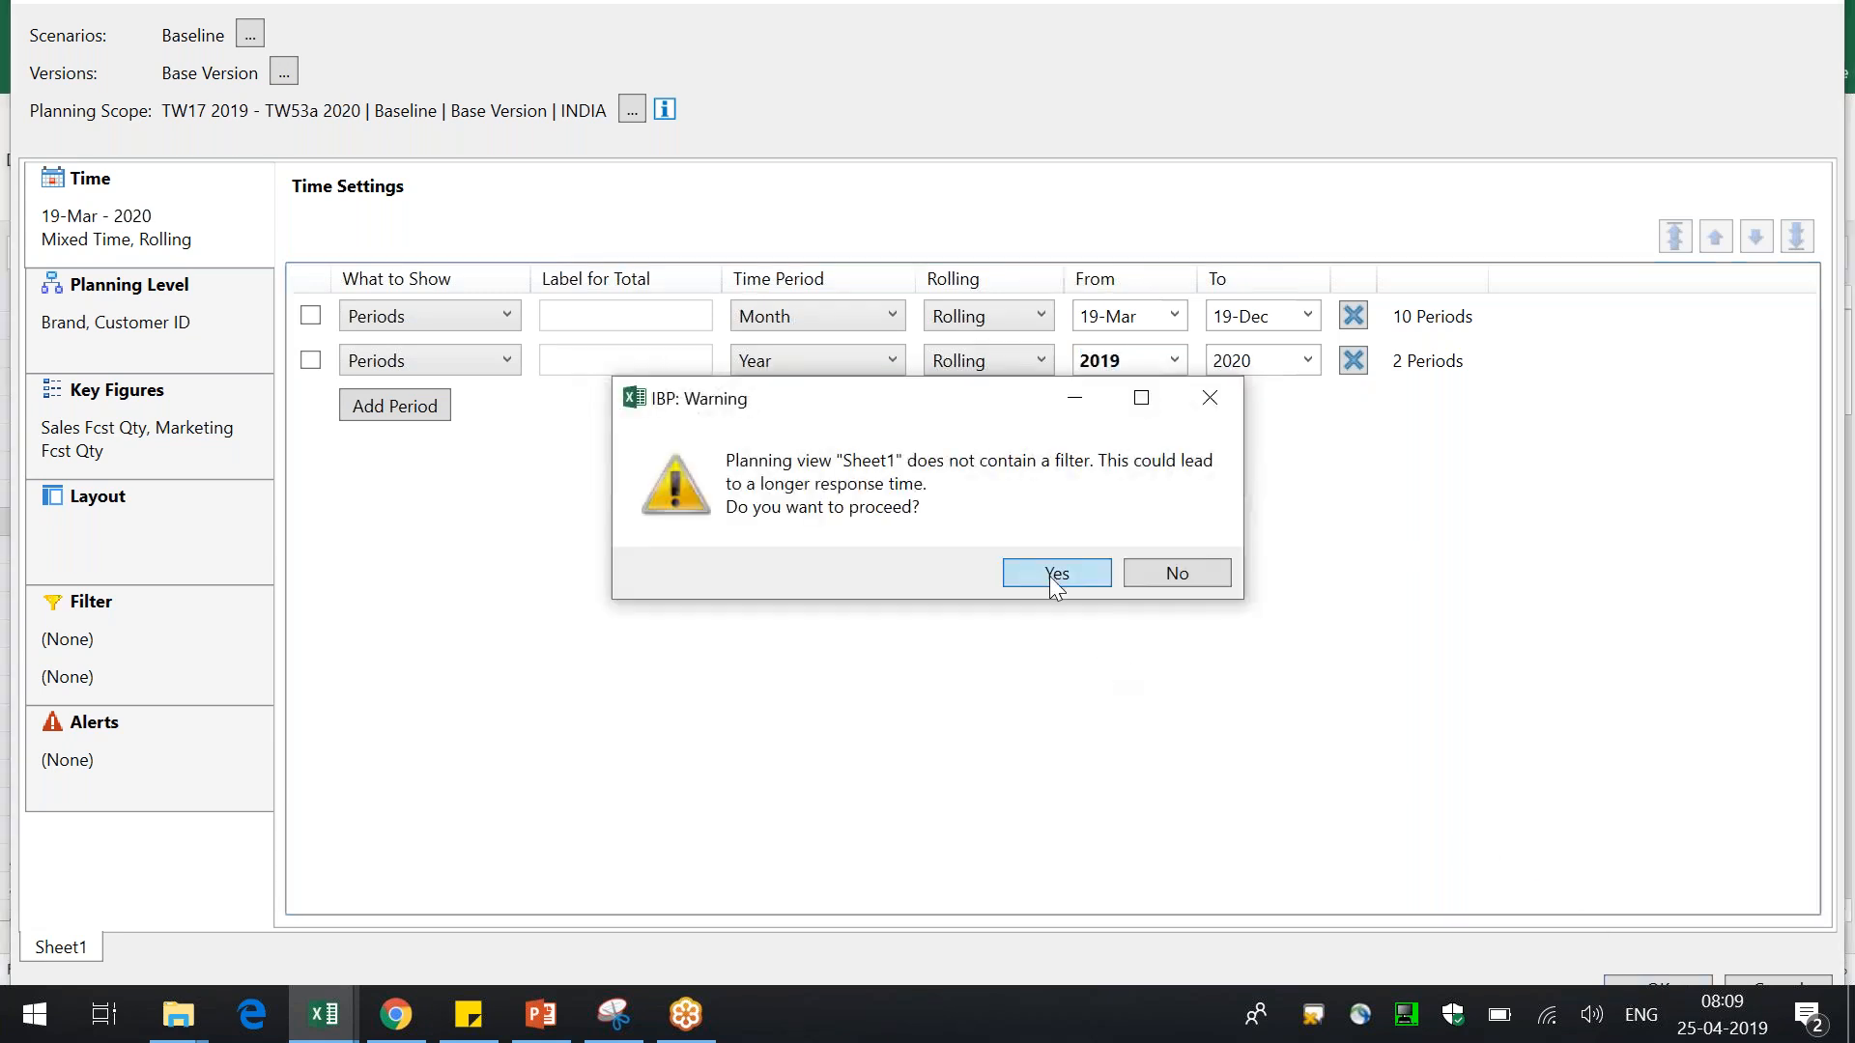
{"action": "left_click", "coordinate": [1052, 576]}
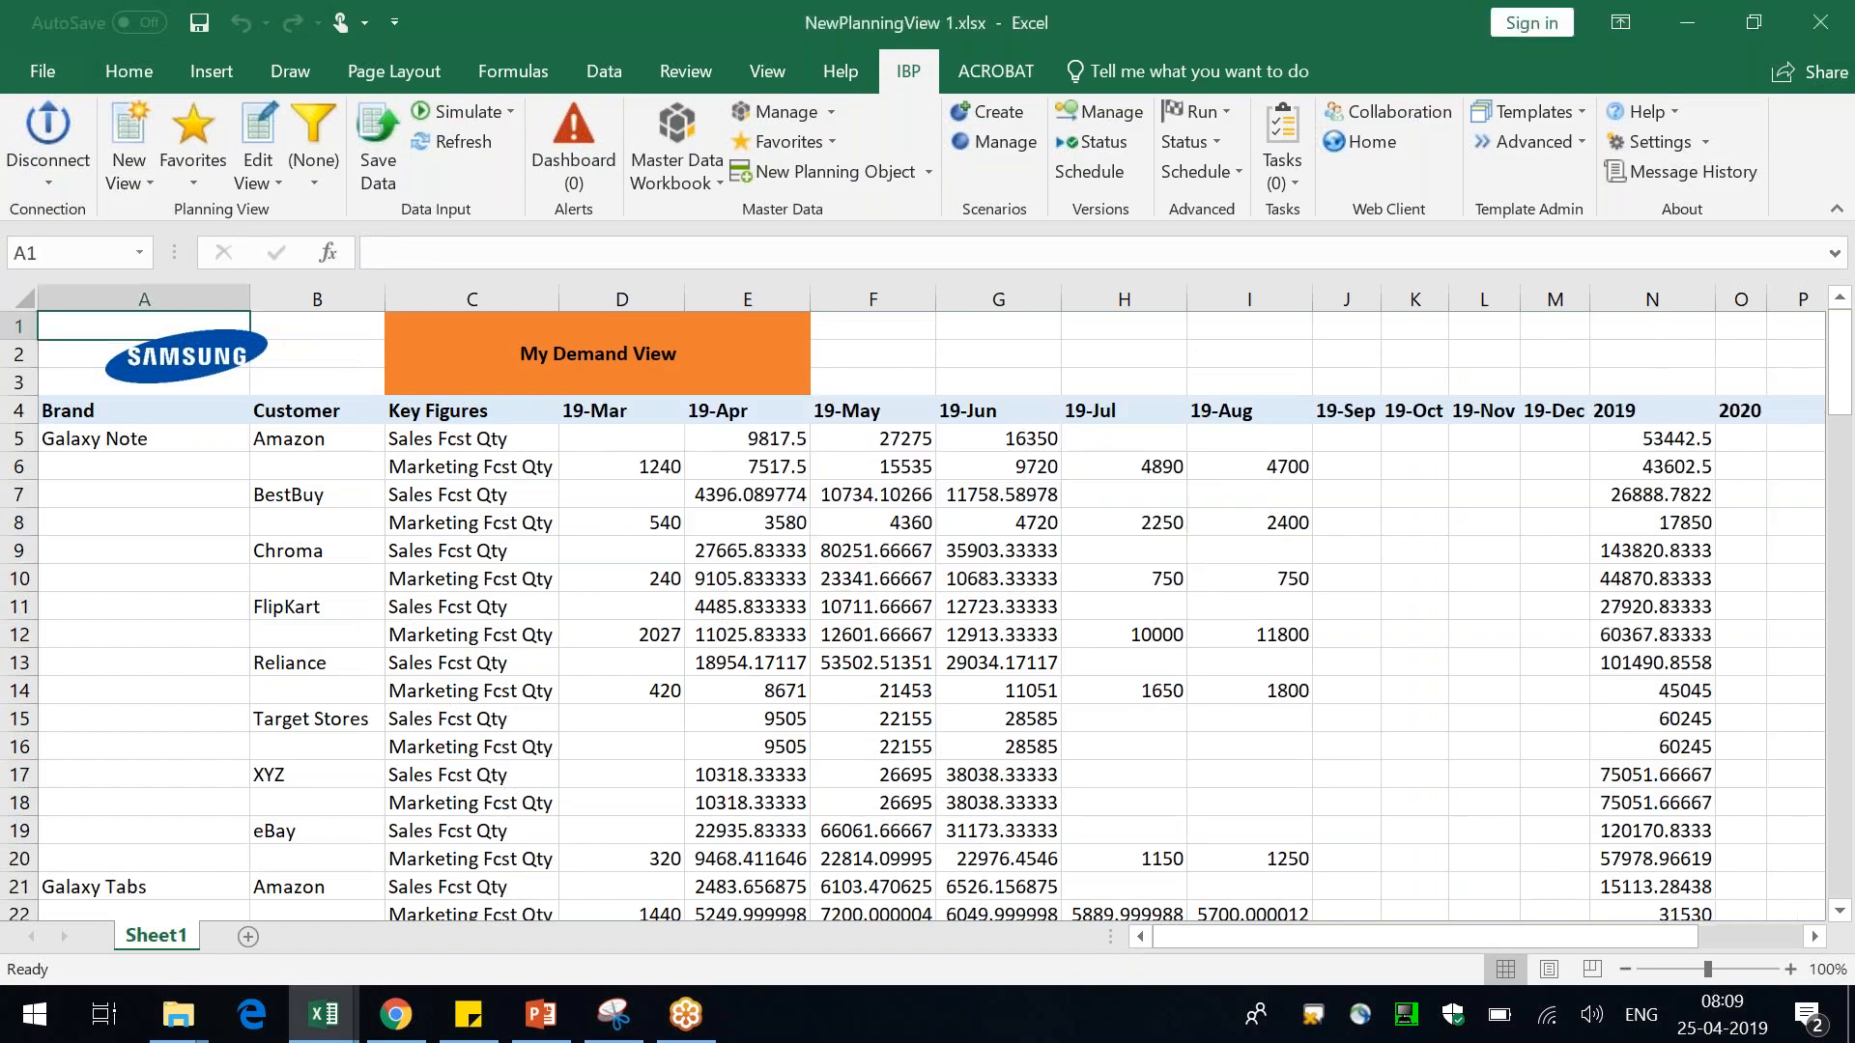
Widen the monthly columns 19-Sep through 19-Dec
{"action": "left_click_drag", "start_coordinate": [1555, 299], "coordinate": [619, 256]}
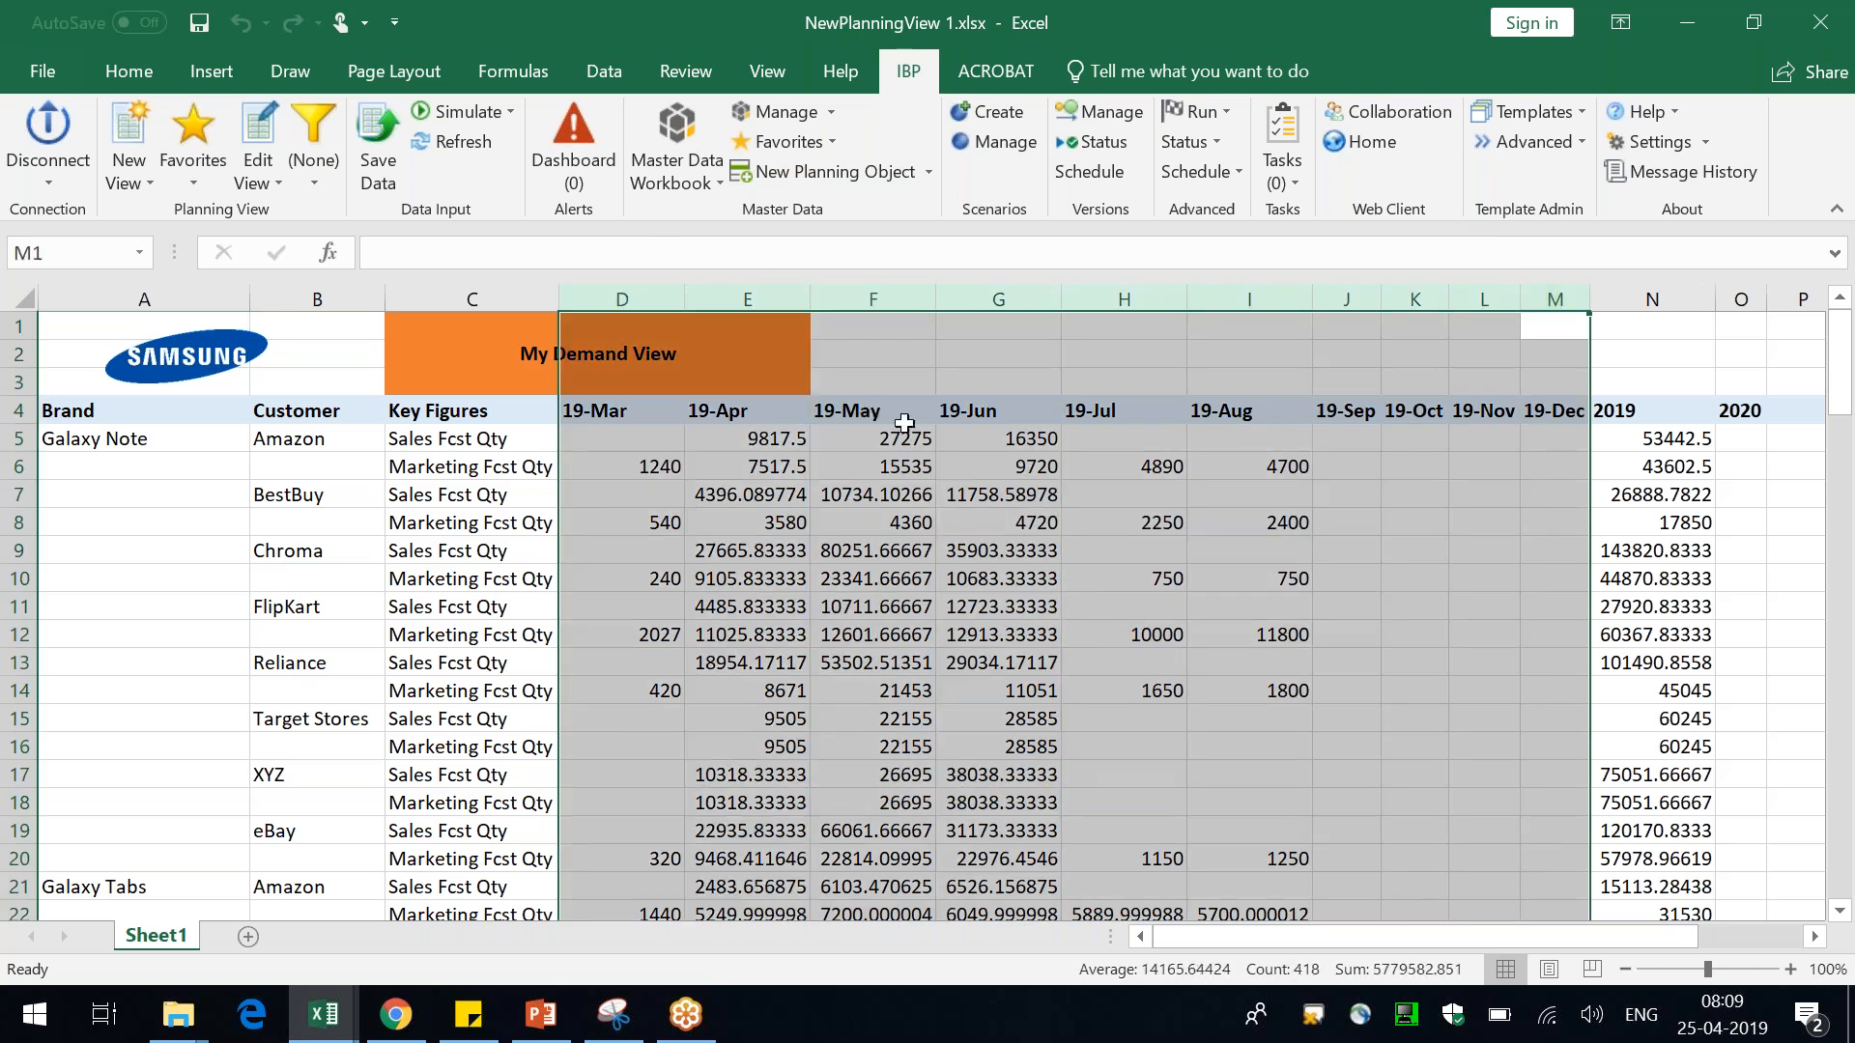
{"action": "left_click", "coordinate": [1217, 519]}
{"action": "left_click", "coordinate": [1676, 326]}
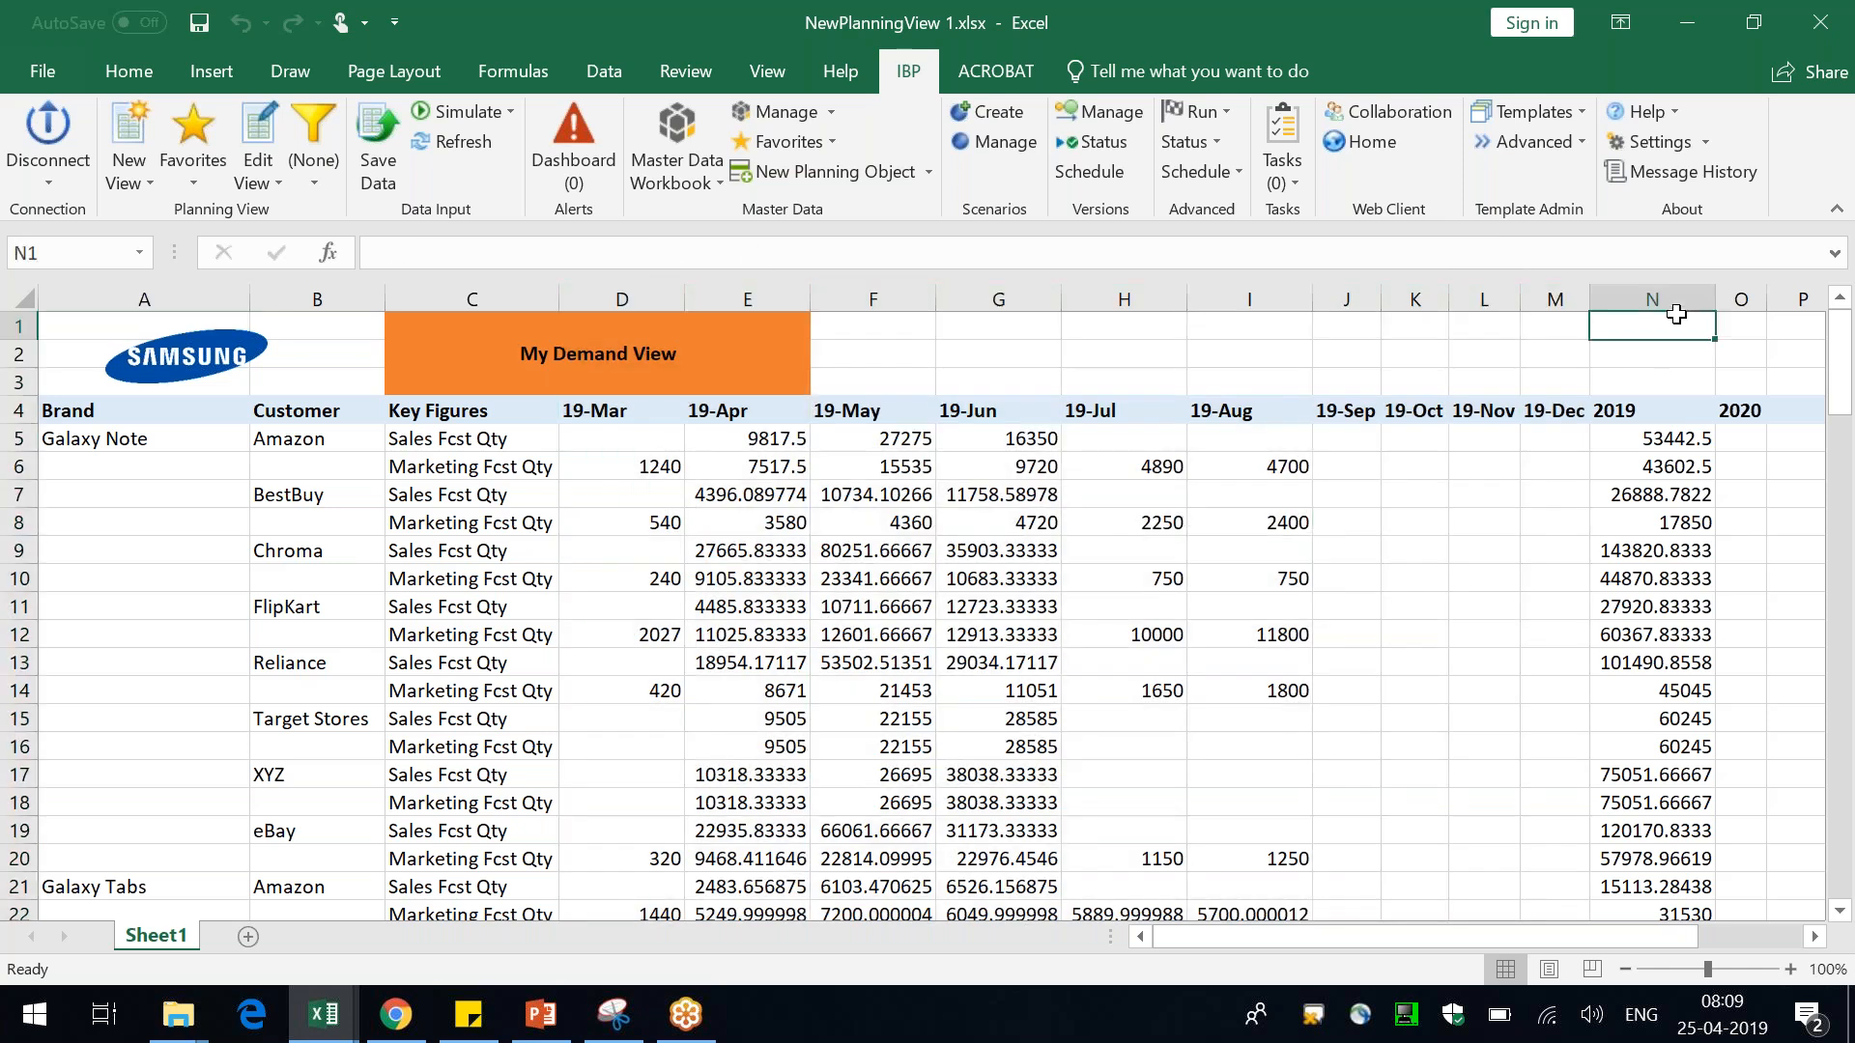
{"action": "left_click", "coordinate": [1679, 438]}
{"action": "left_click_drag", "start_coordinate": [1590, 298], "coordinate": [1400, 302]}
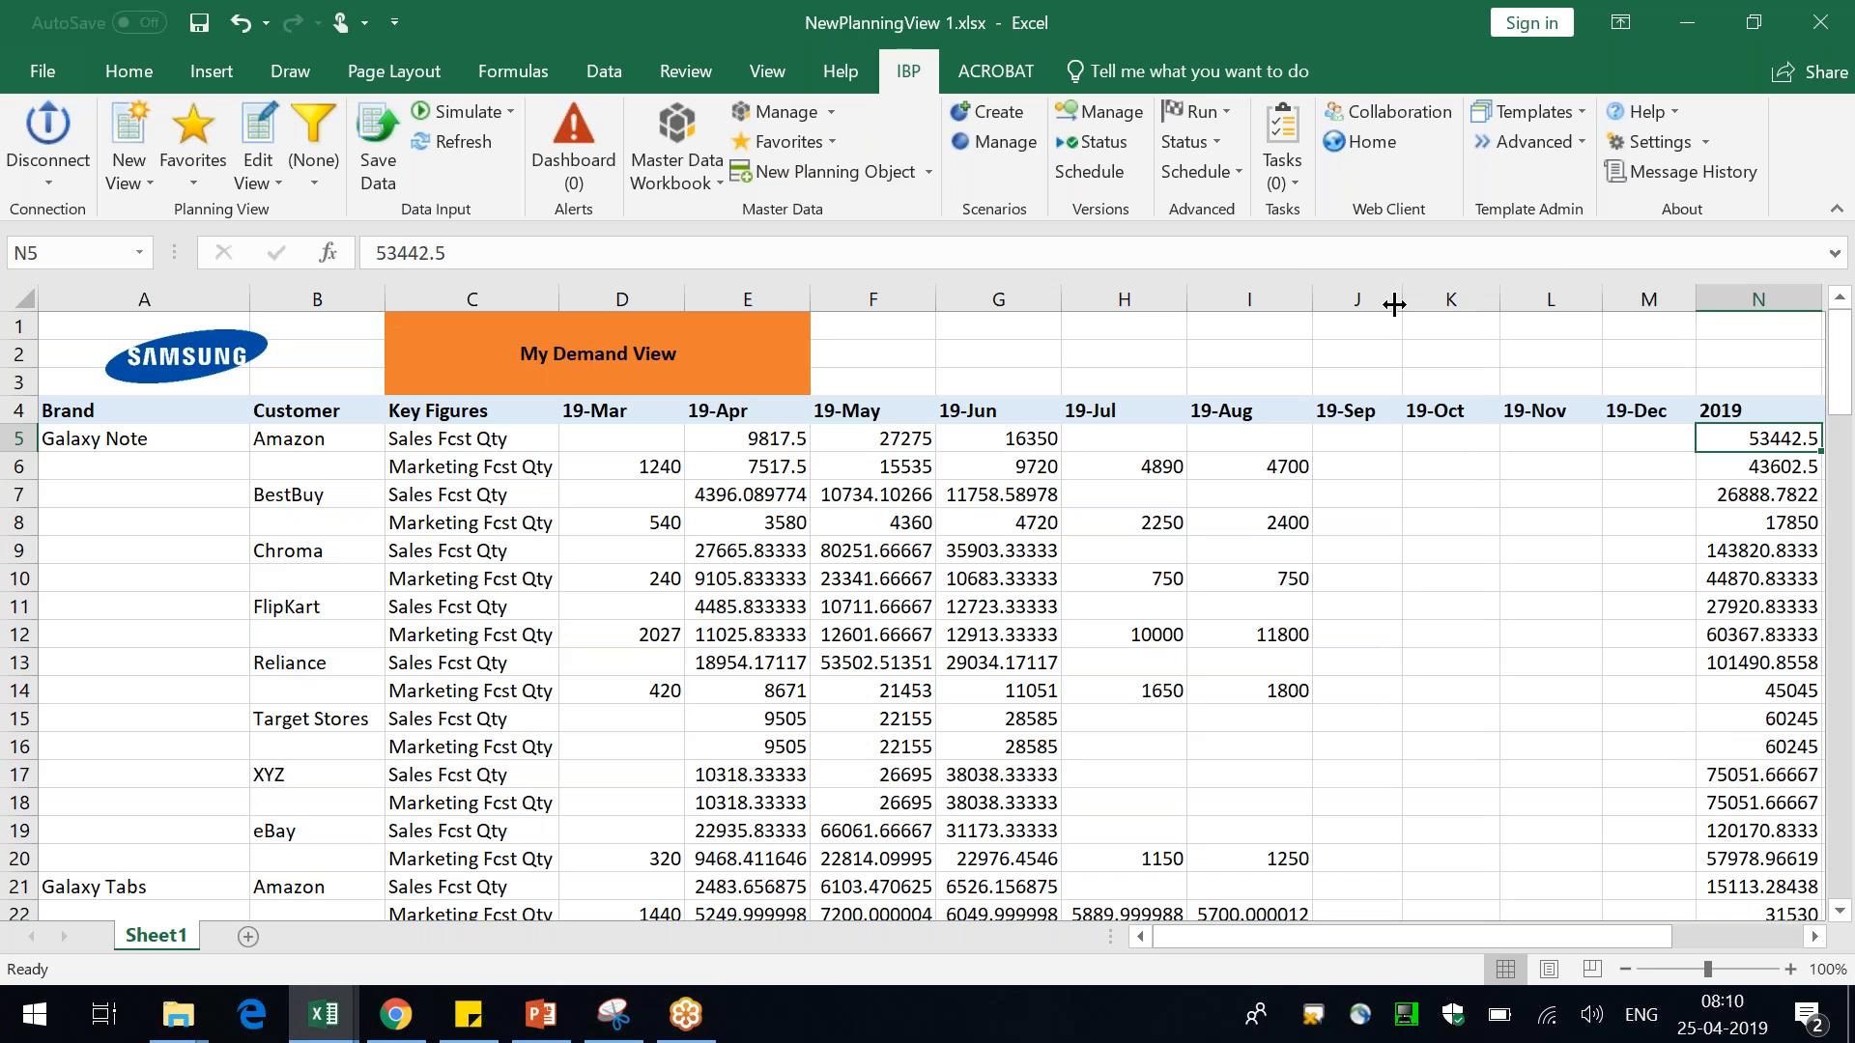
Create a new planning view by copying the current sheet
{"action": "left_click", "coordinate": [973, 355]}
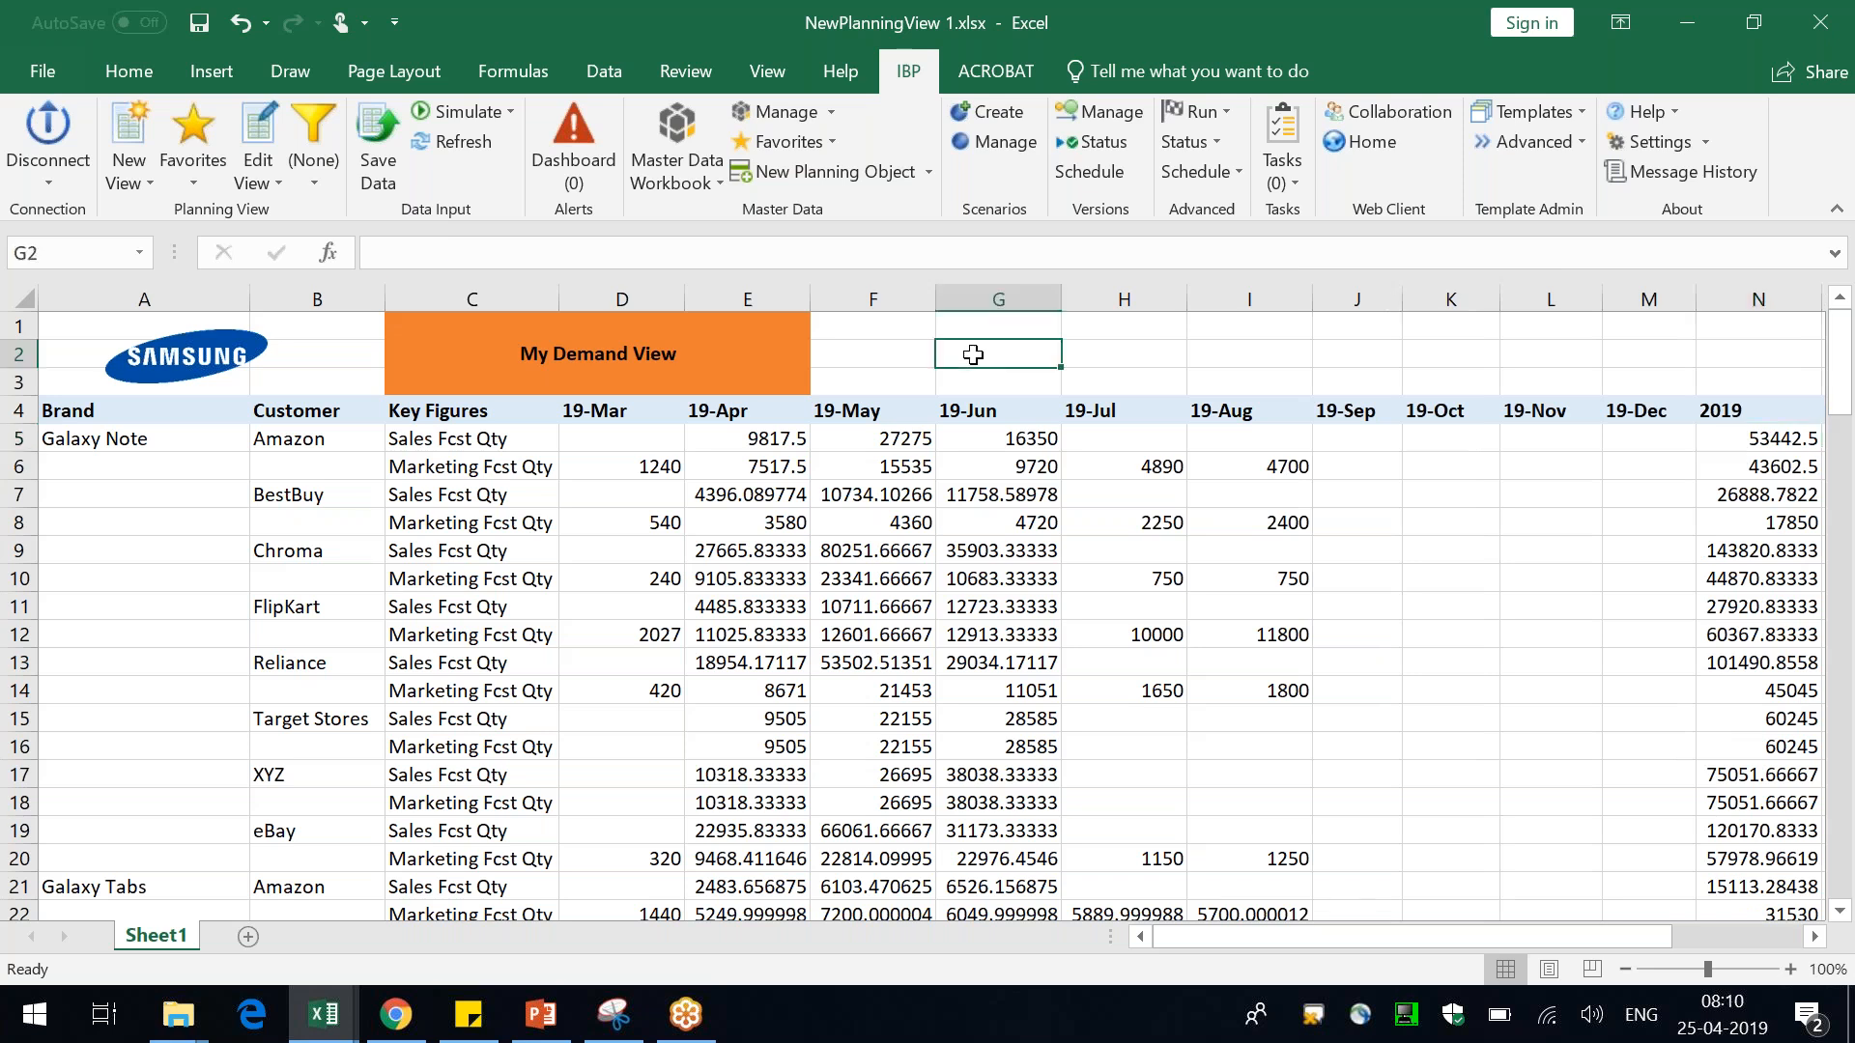
{"action": "key", "text": "ctrl+Home"}
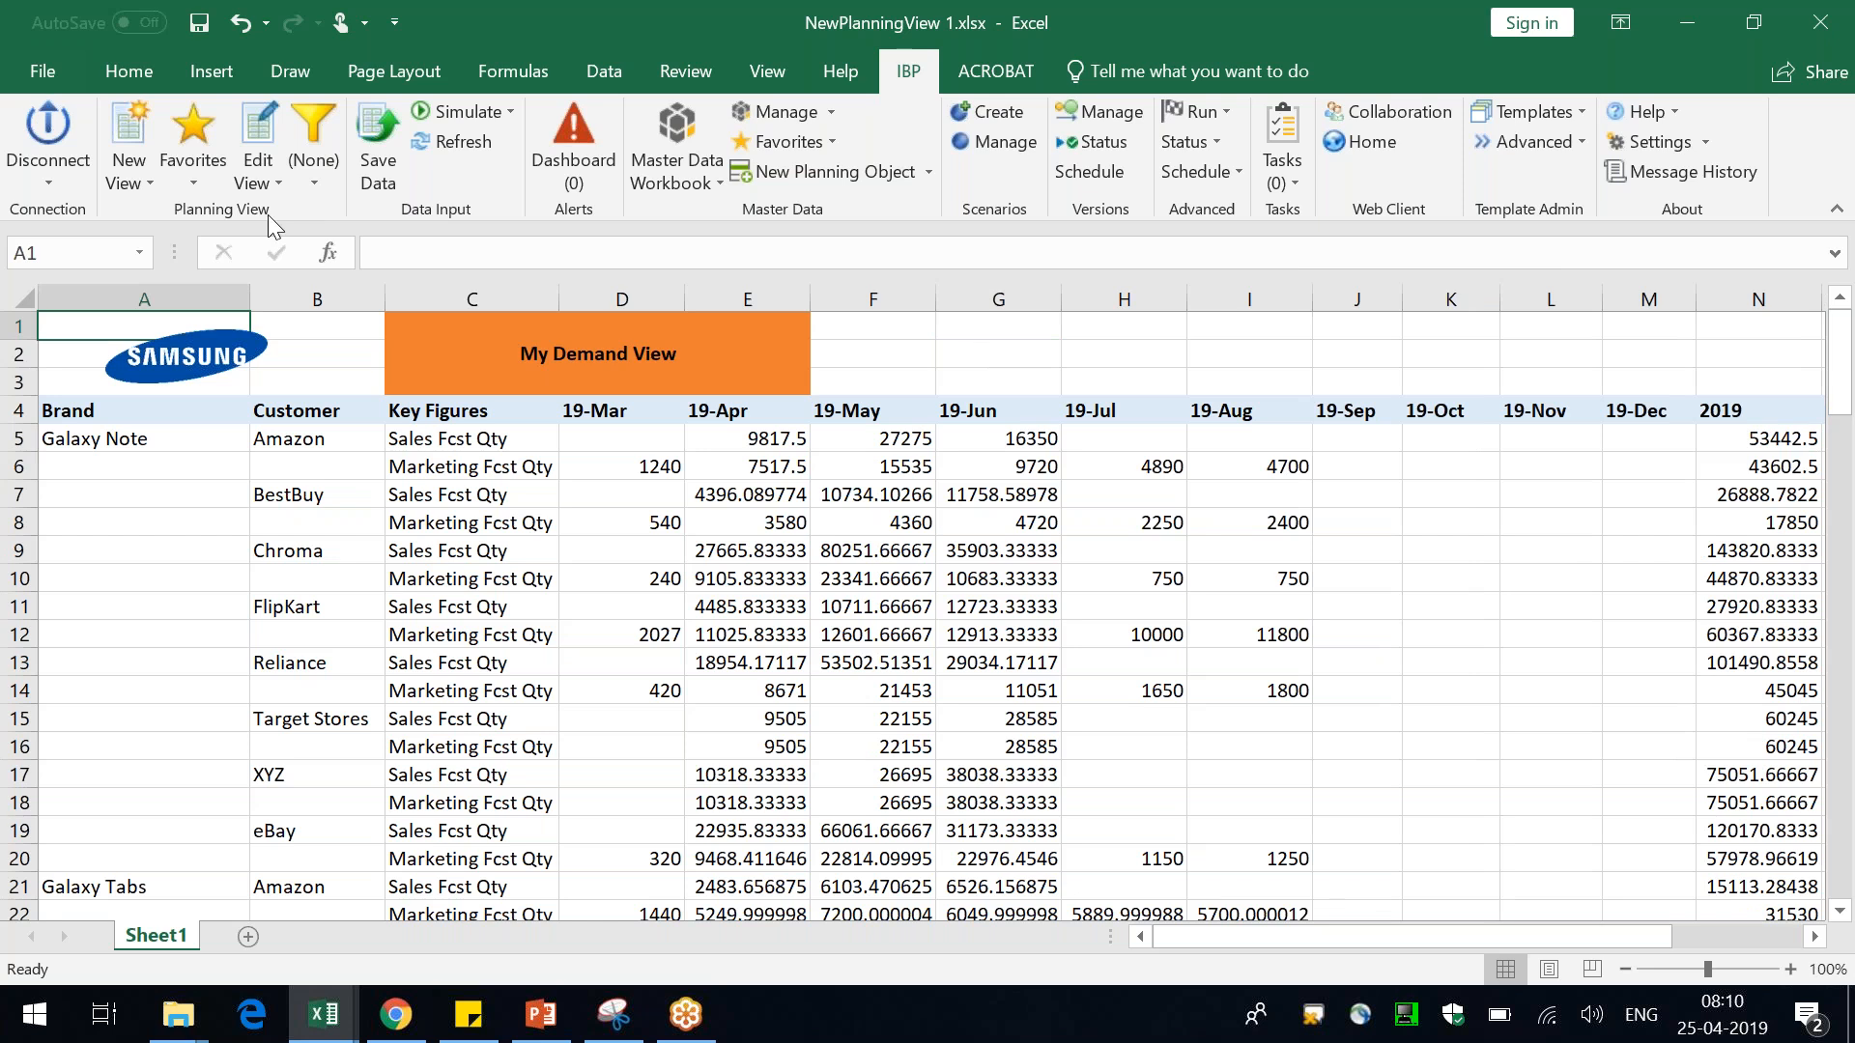
{"action": "left_click", "coordinate": [125, 186]}
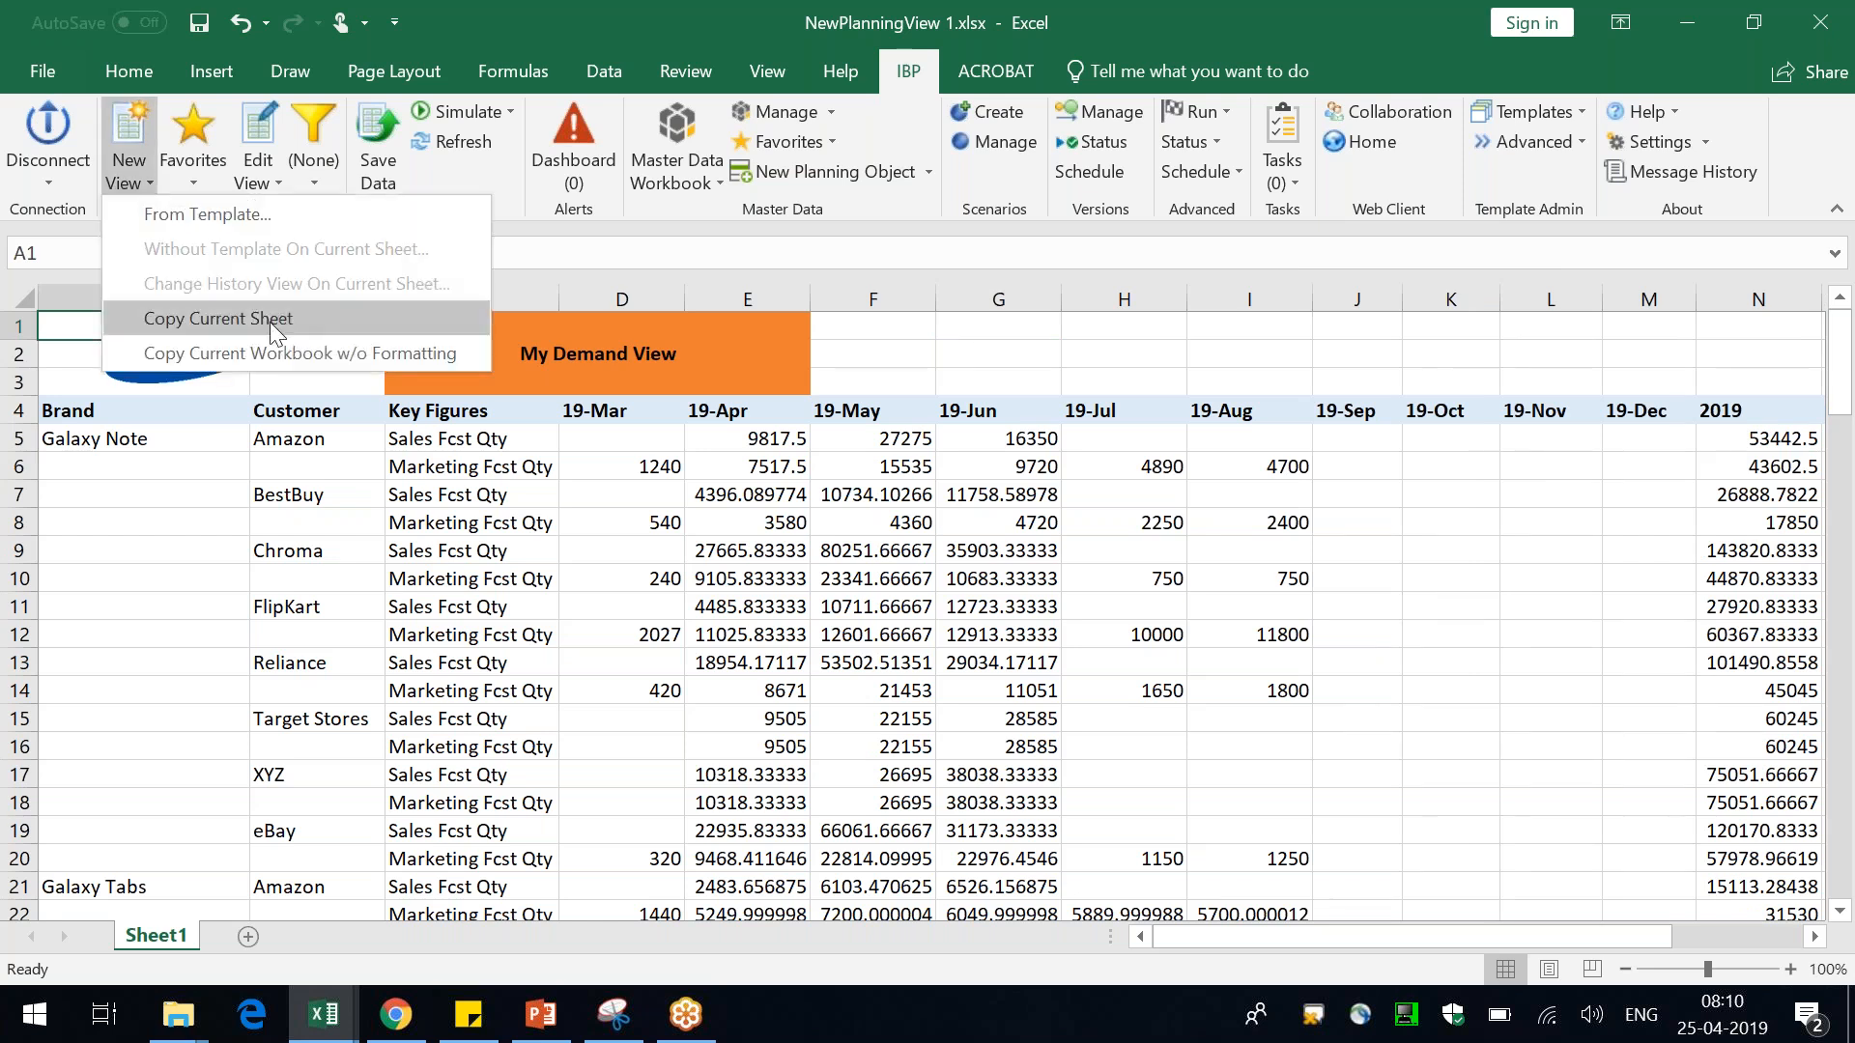
{"action": "left_click", "coordinate": [272, 322]}
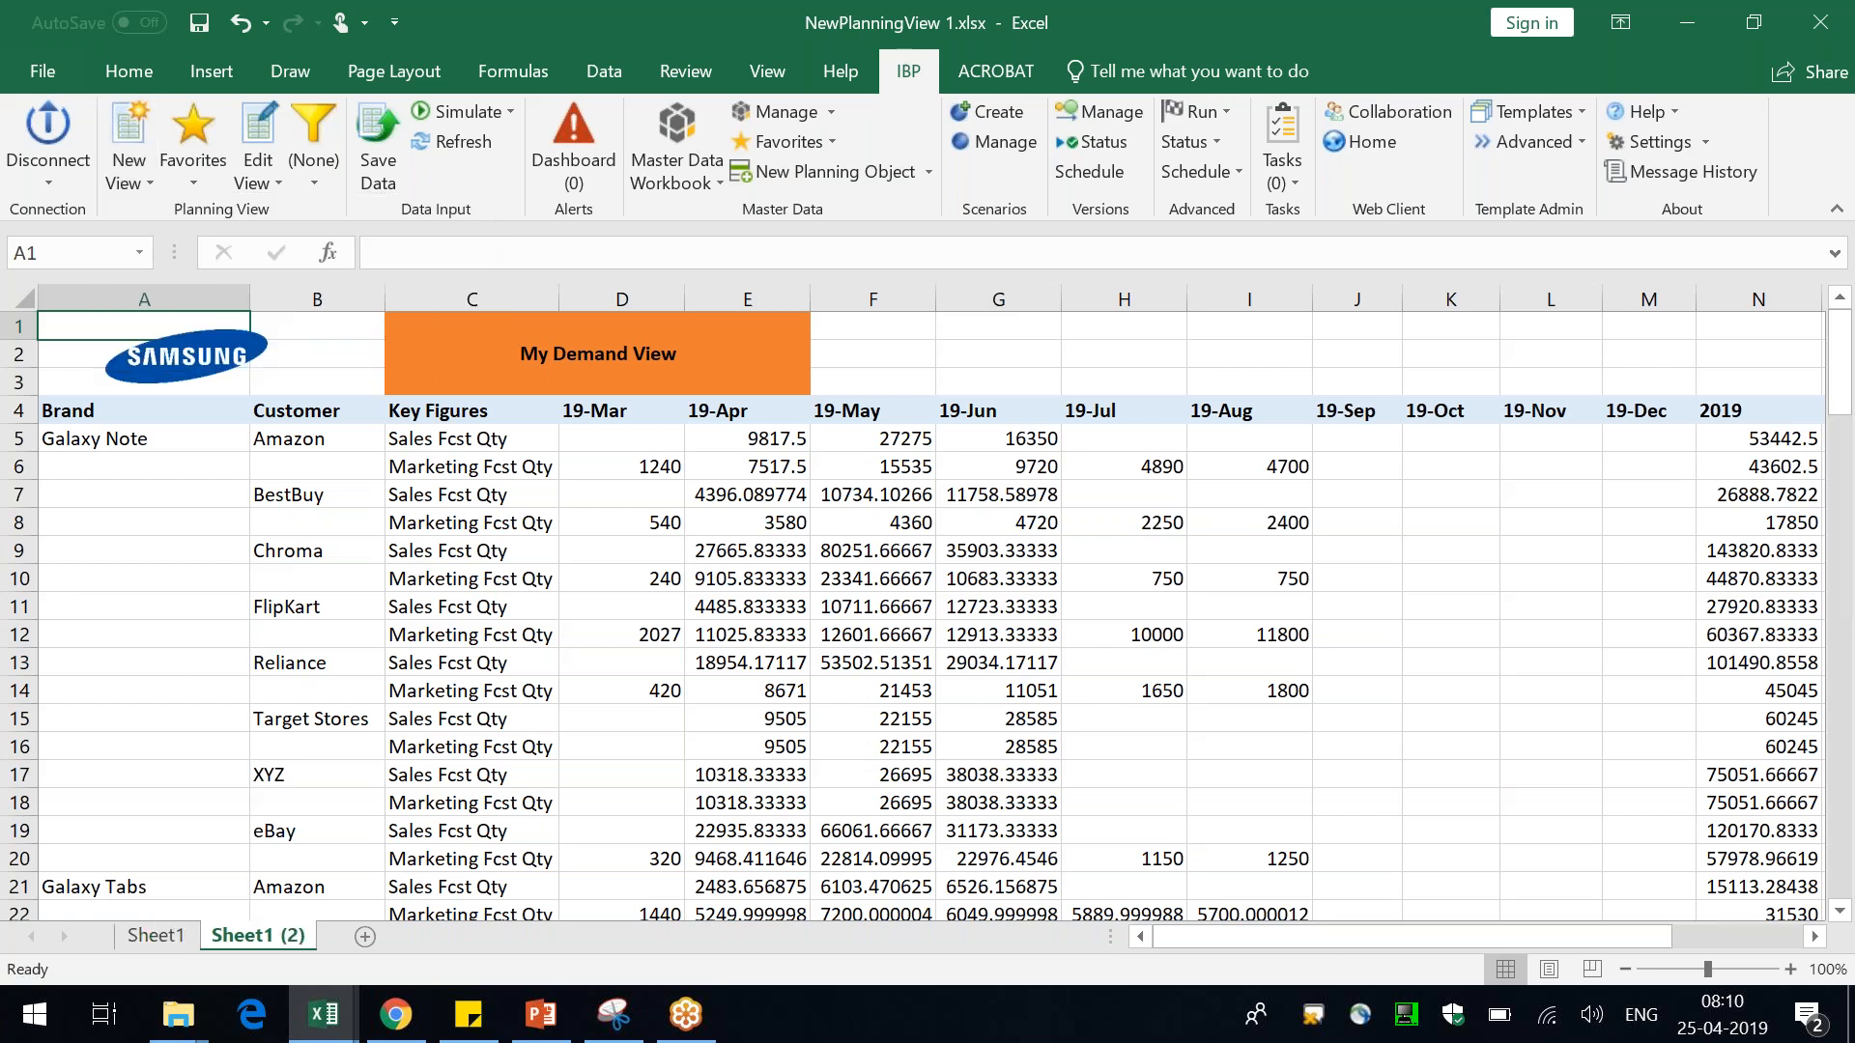
Rename the copied sheet SKU Demand and the original sheet Brand Demand
{"action": "double_click", "coordinate": [272, 937]}
{"action": "type", "text": "SKU Demand"}
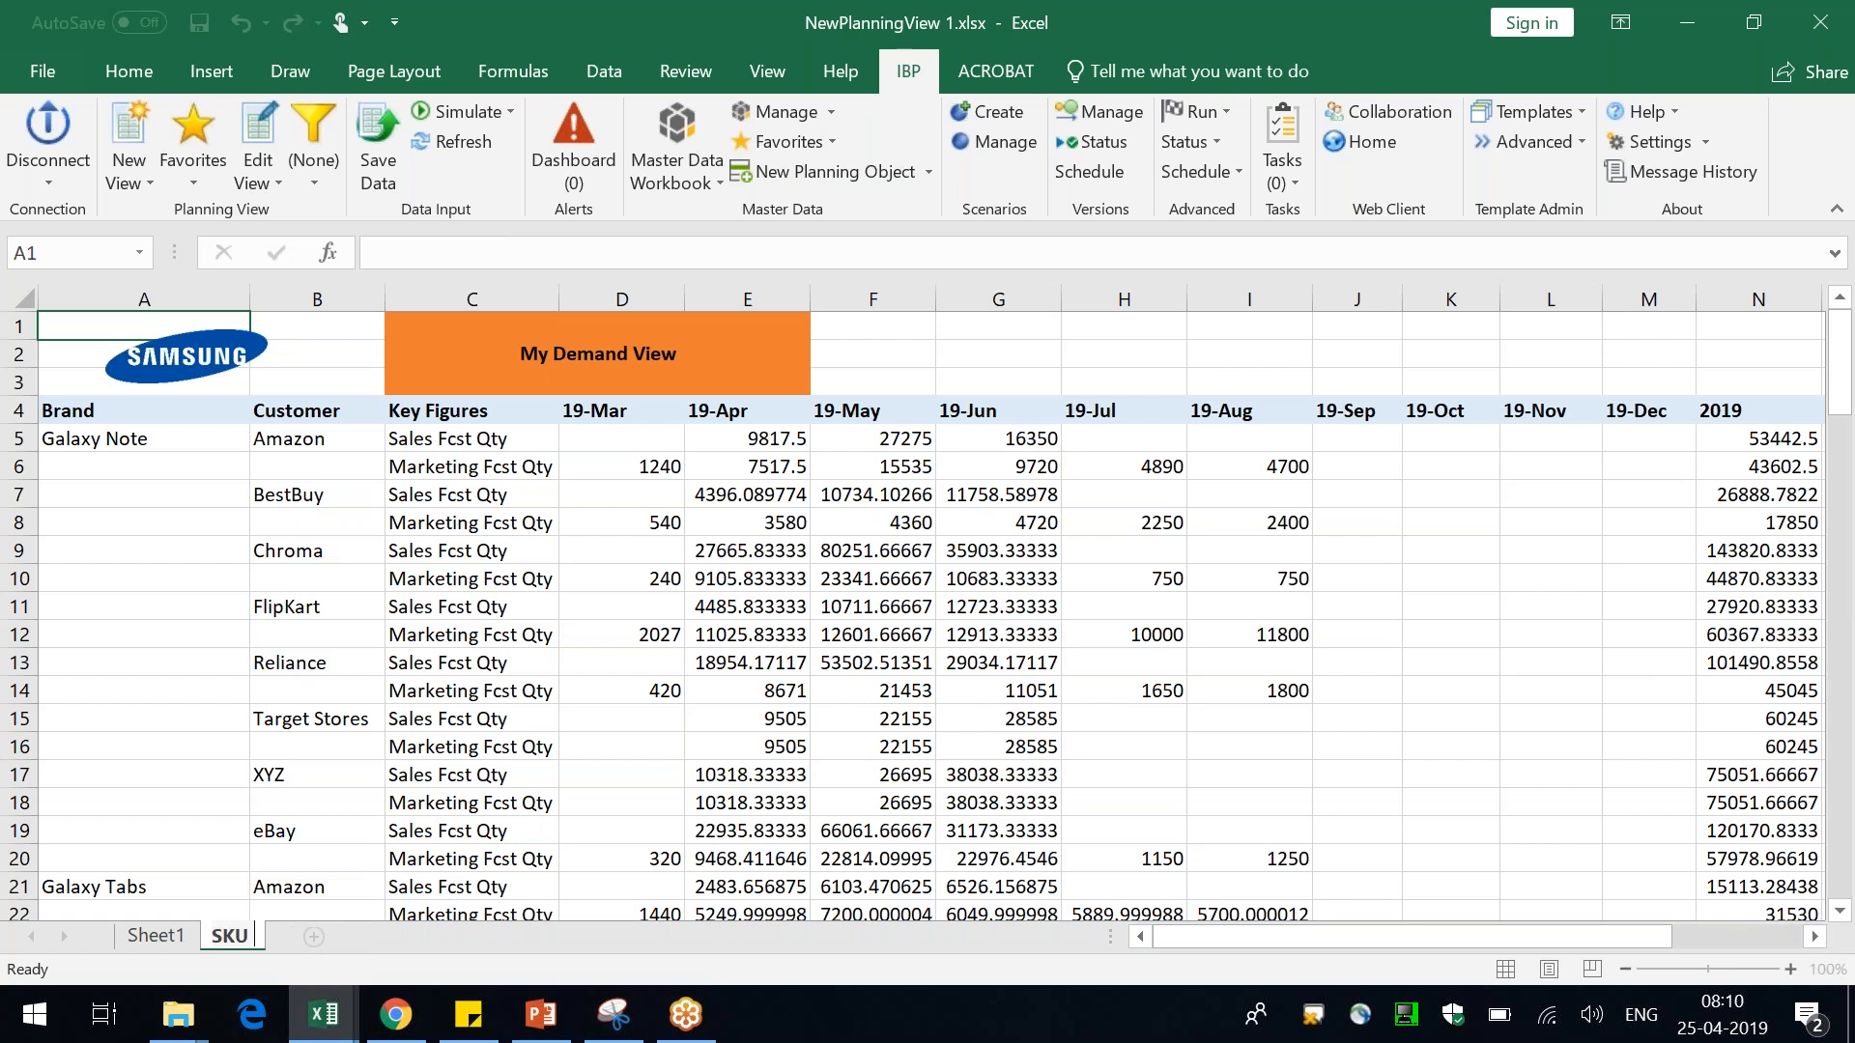
{"action": "left_click", "coordinate": [154, 936]}
{"action": "double_click", "coordinate": [155, 936]}
{"action": "type", "text": "Brand Demand"}
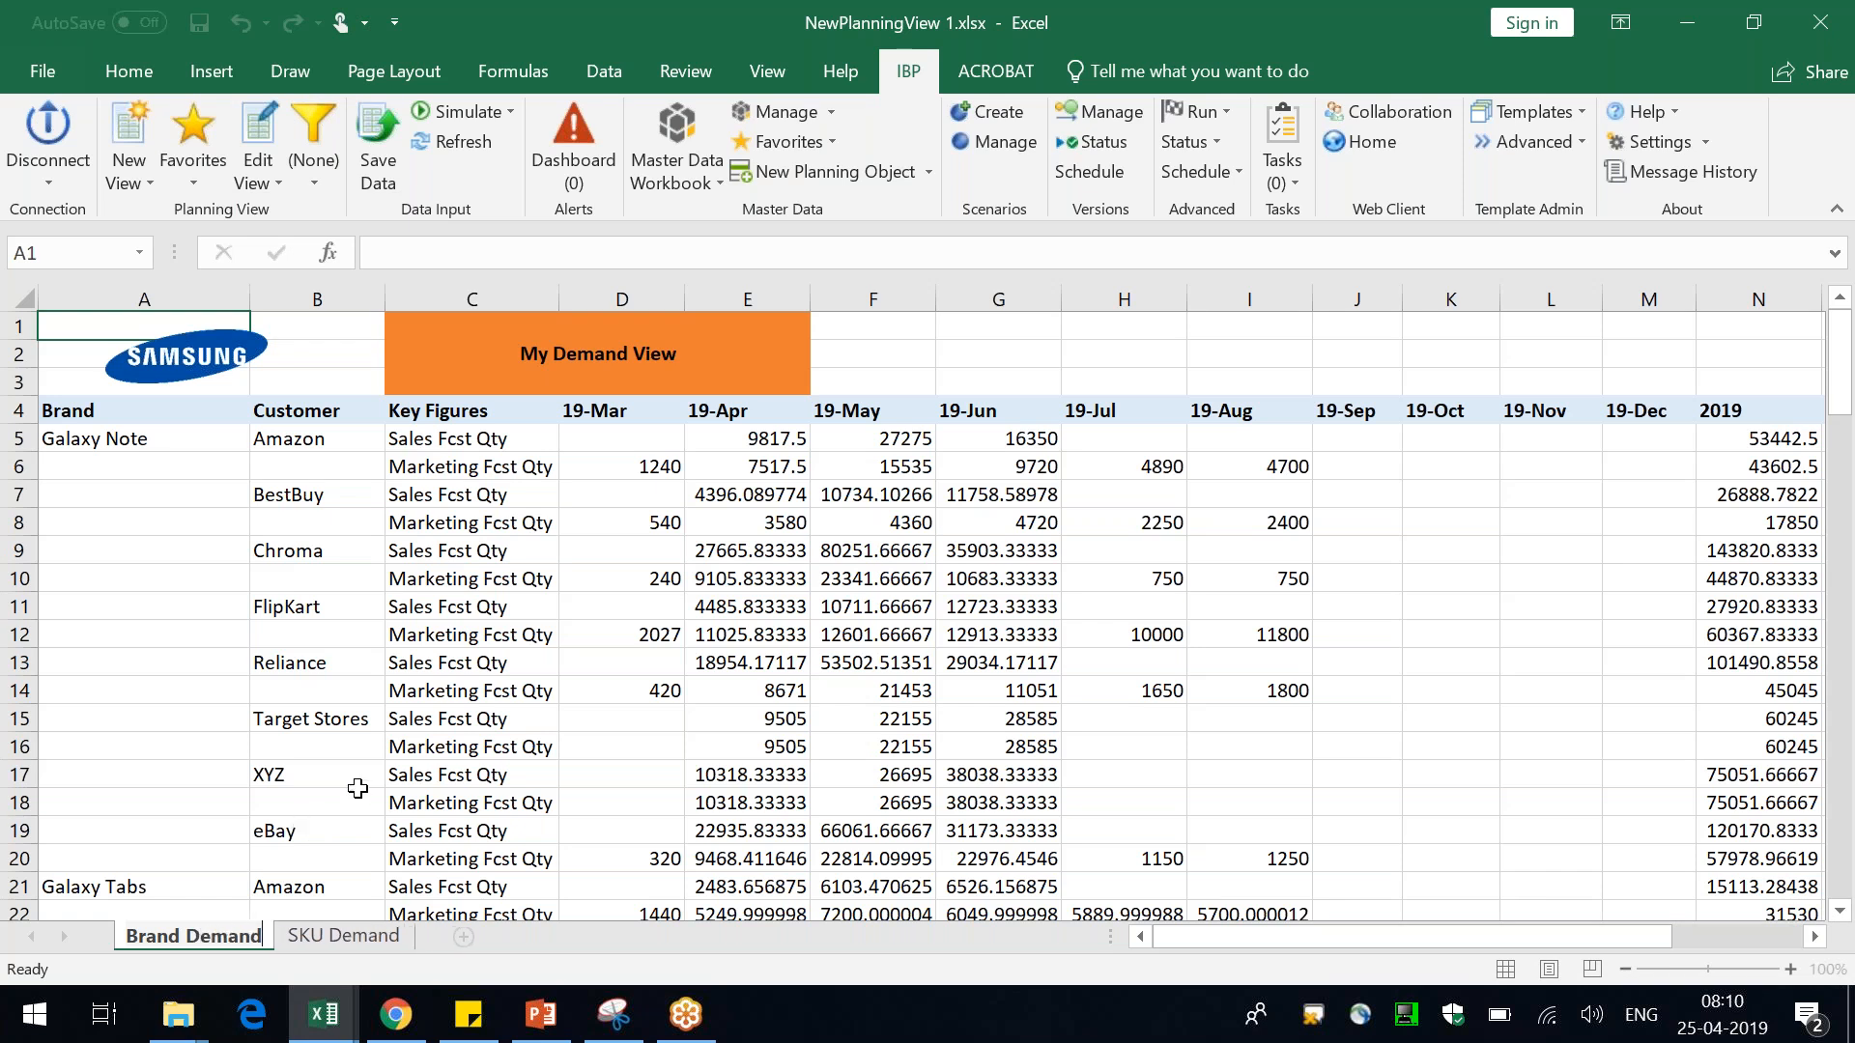
On the SKU Demand sheet, add the Product ID attribute after the Brand column
{"action": "left_click", "coordinate": [318, 803]}
{"action": "left_click", "coordinate": [343, 936]}
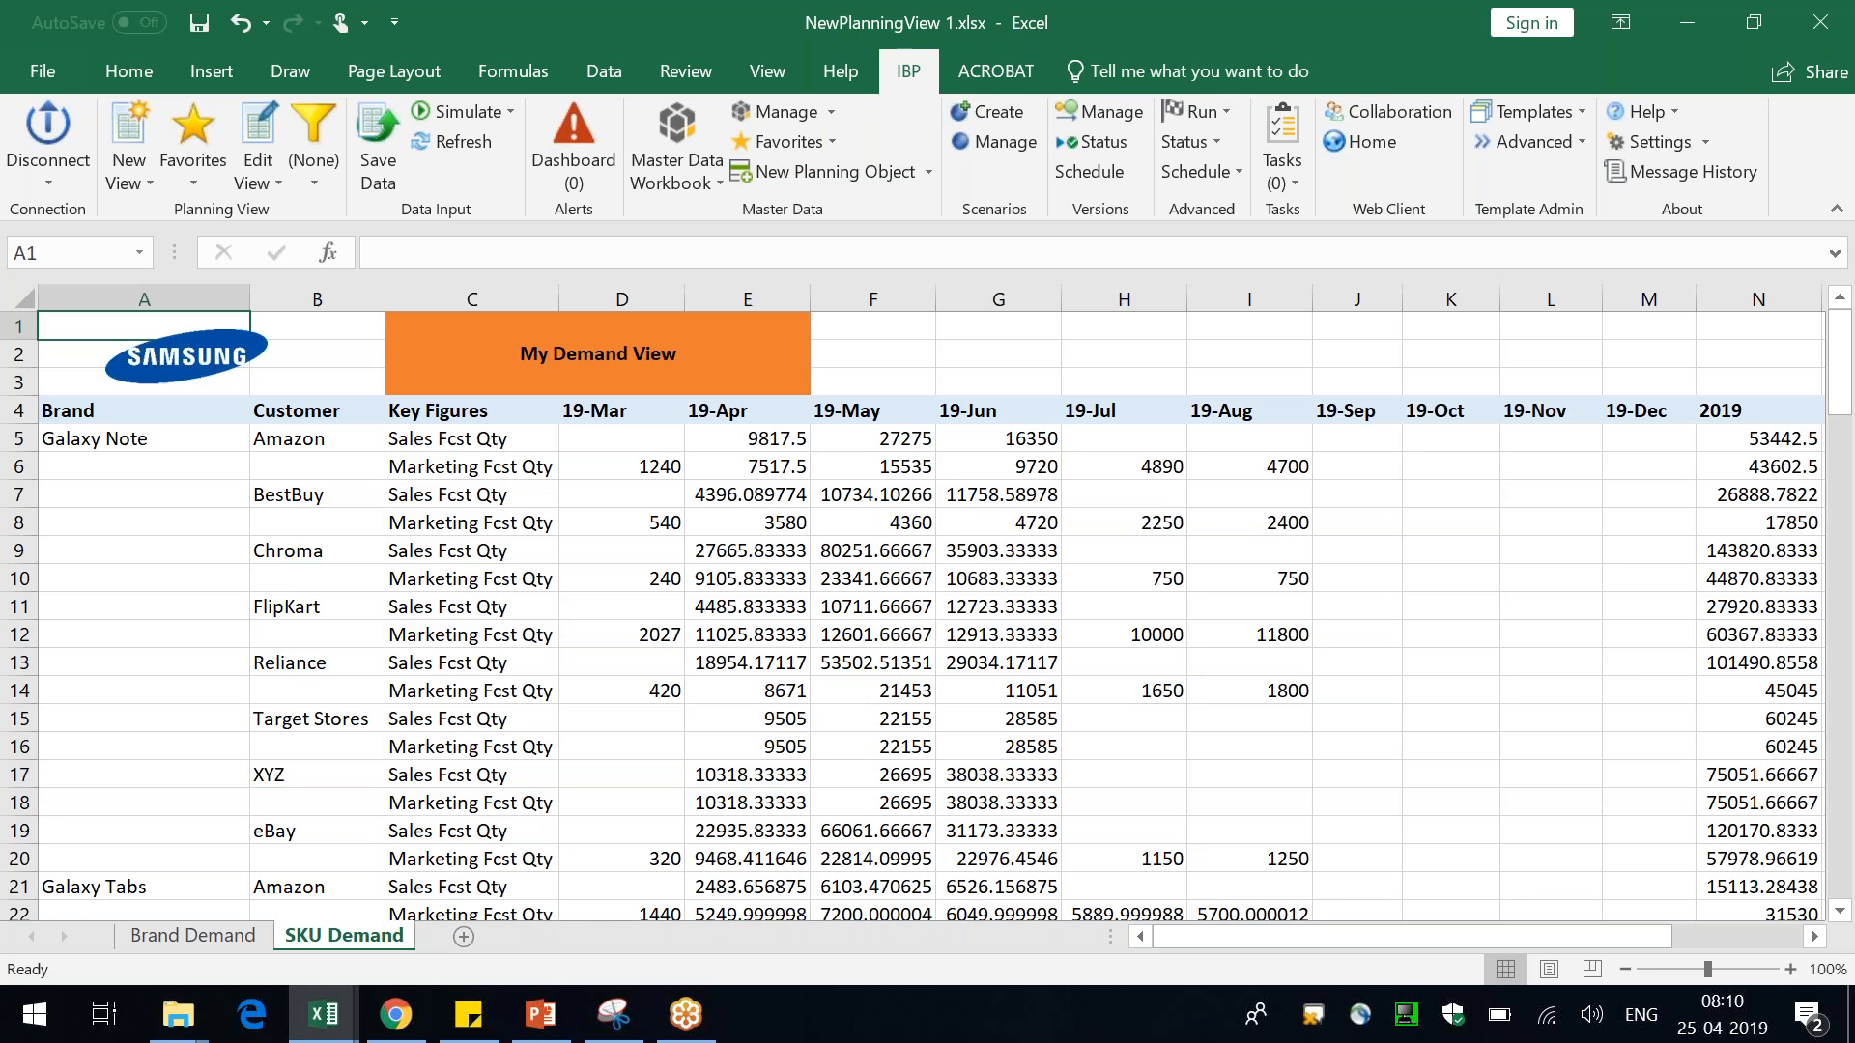
{"action": "left_click", "coordinate": [117, 435]}
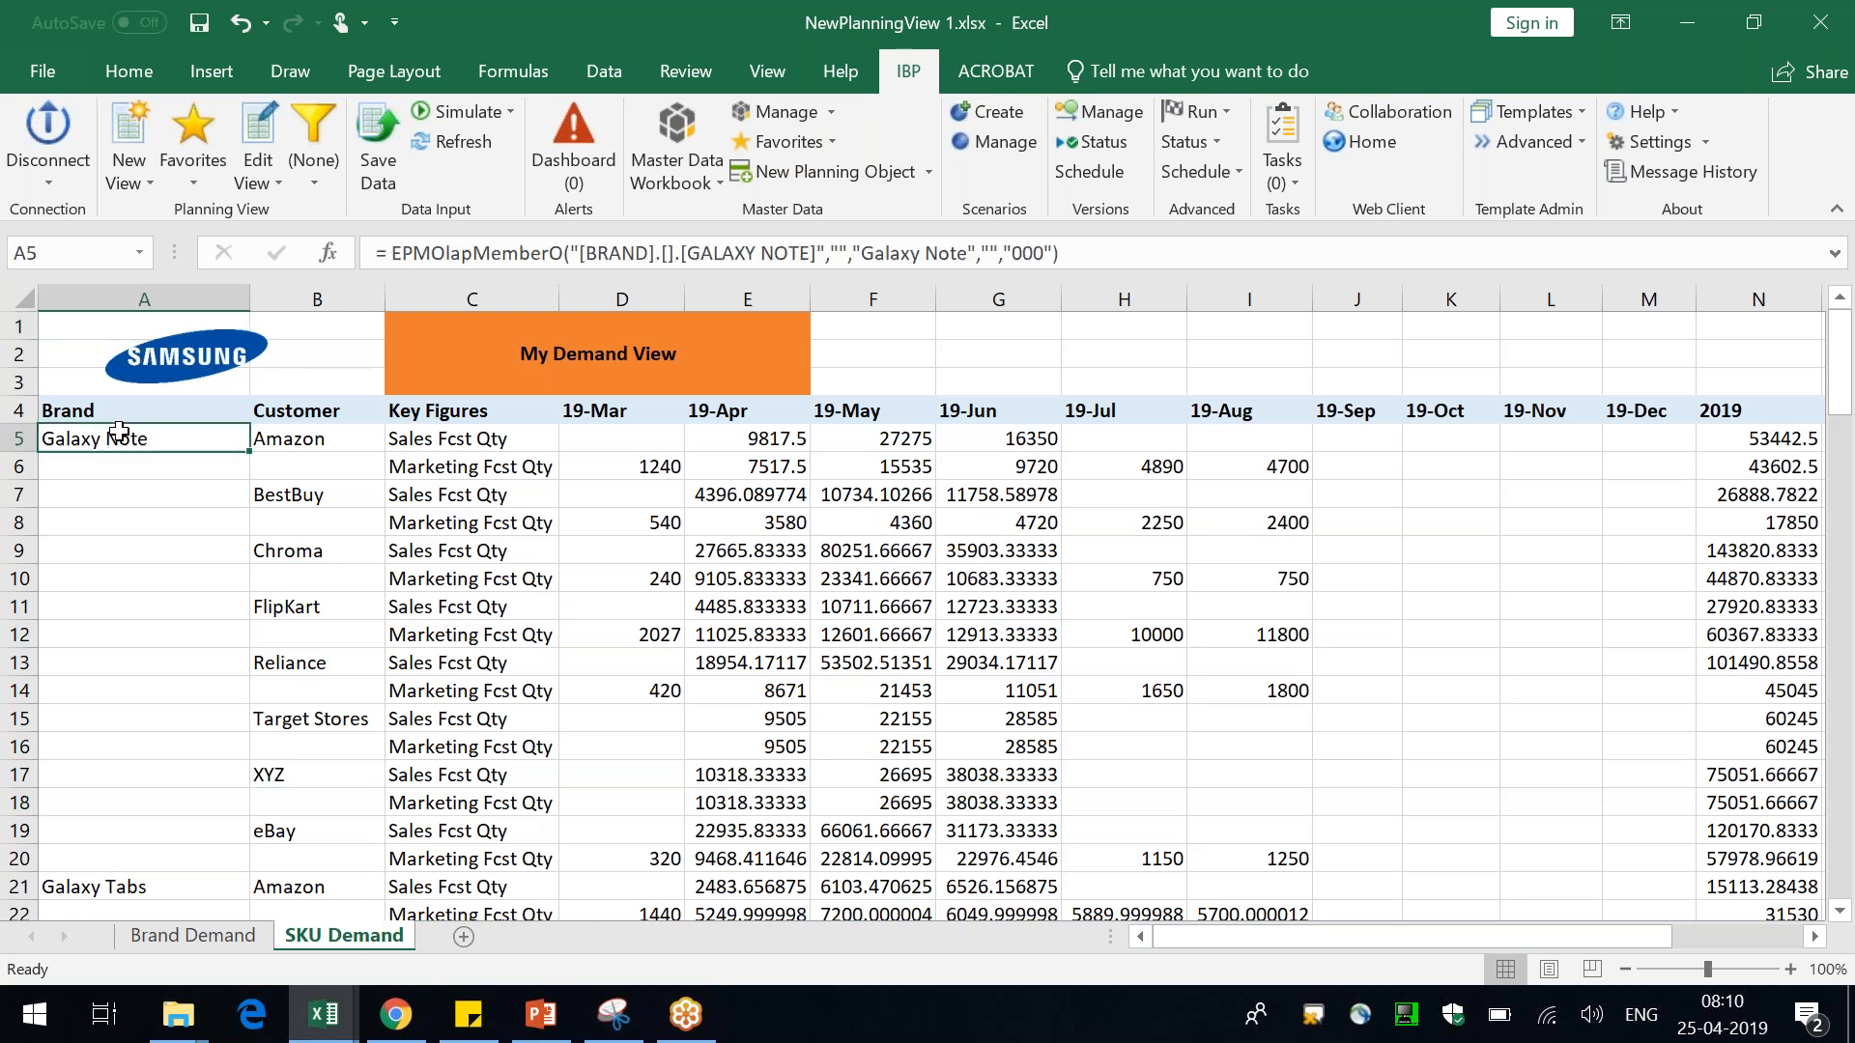
{"action": "right_click", "coordinate": [179, 433]}
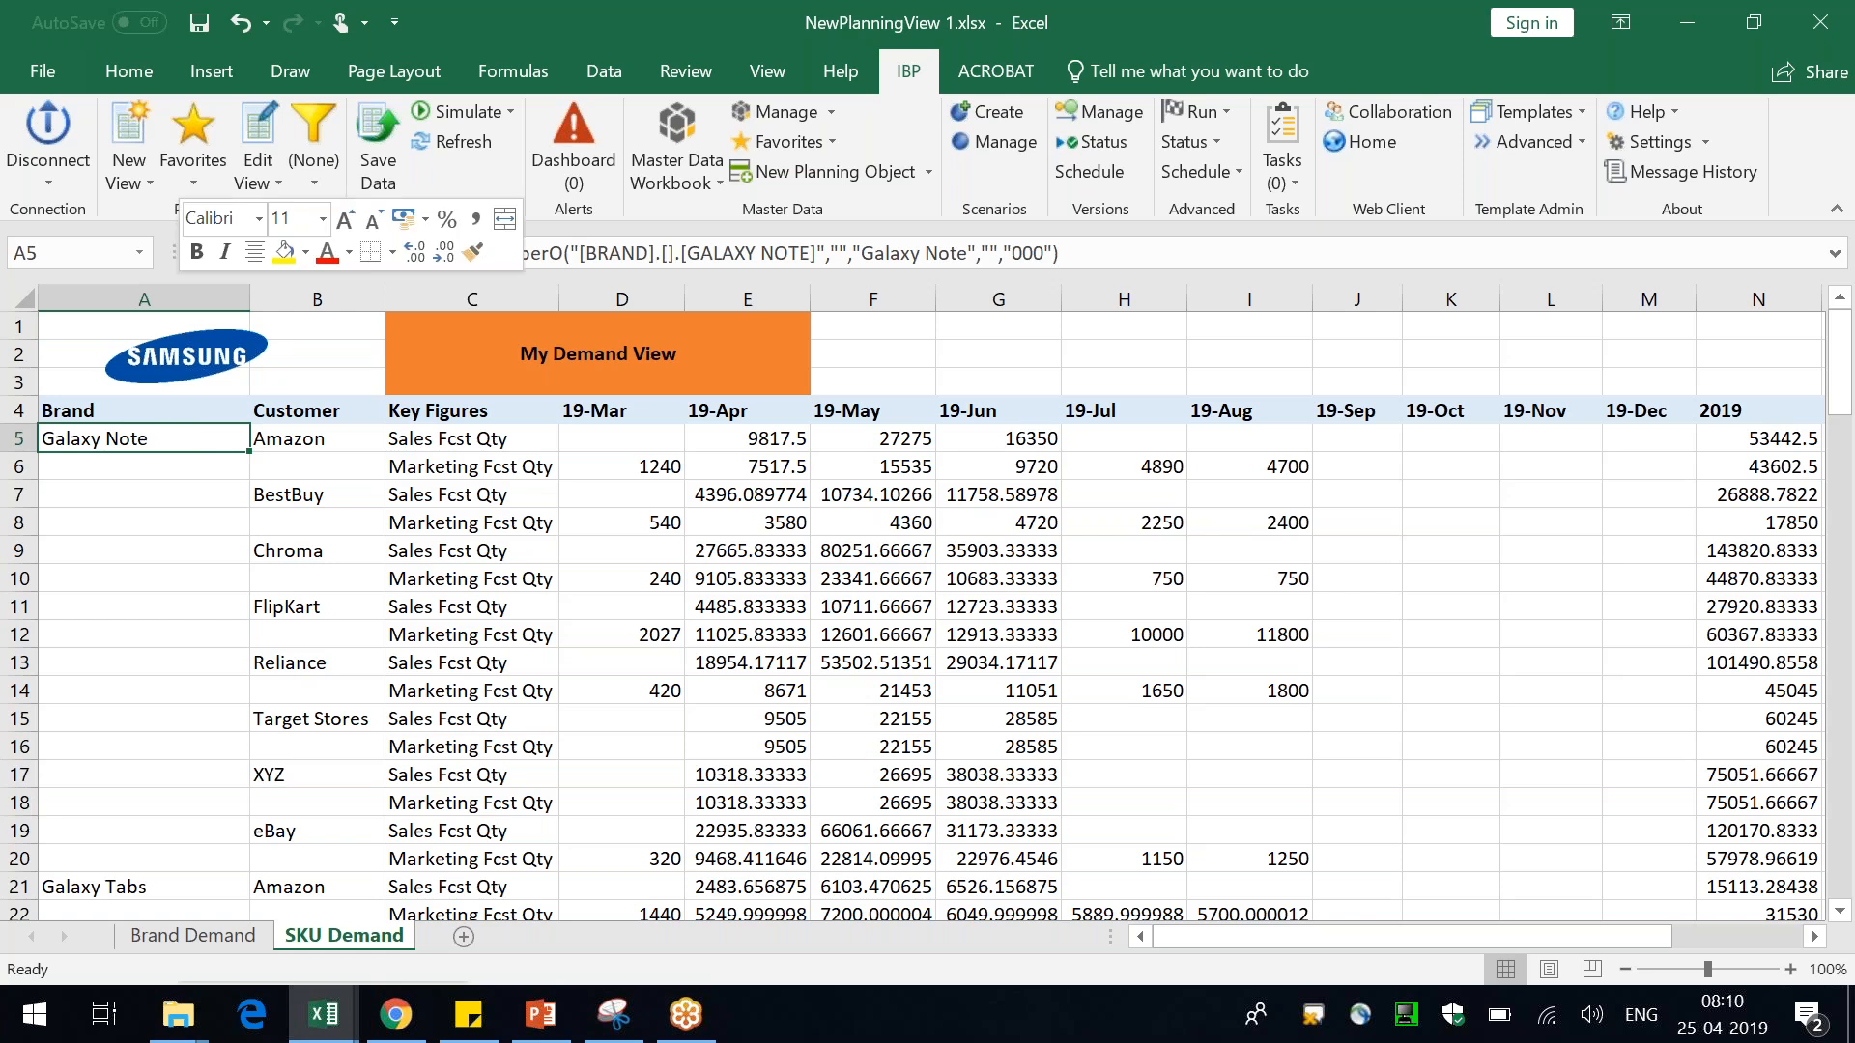
{"action": "mouse_move", "coordinate": [384, 317]}
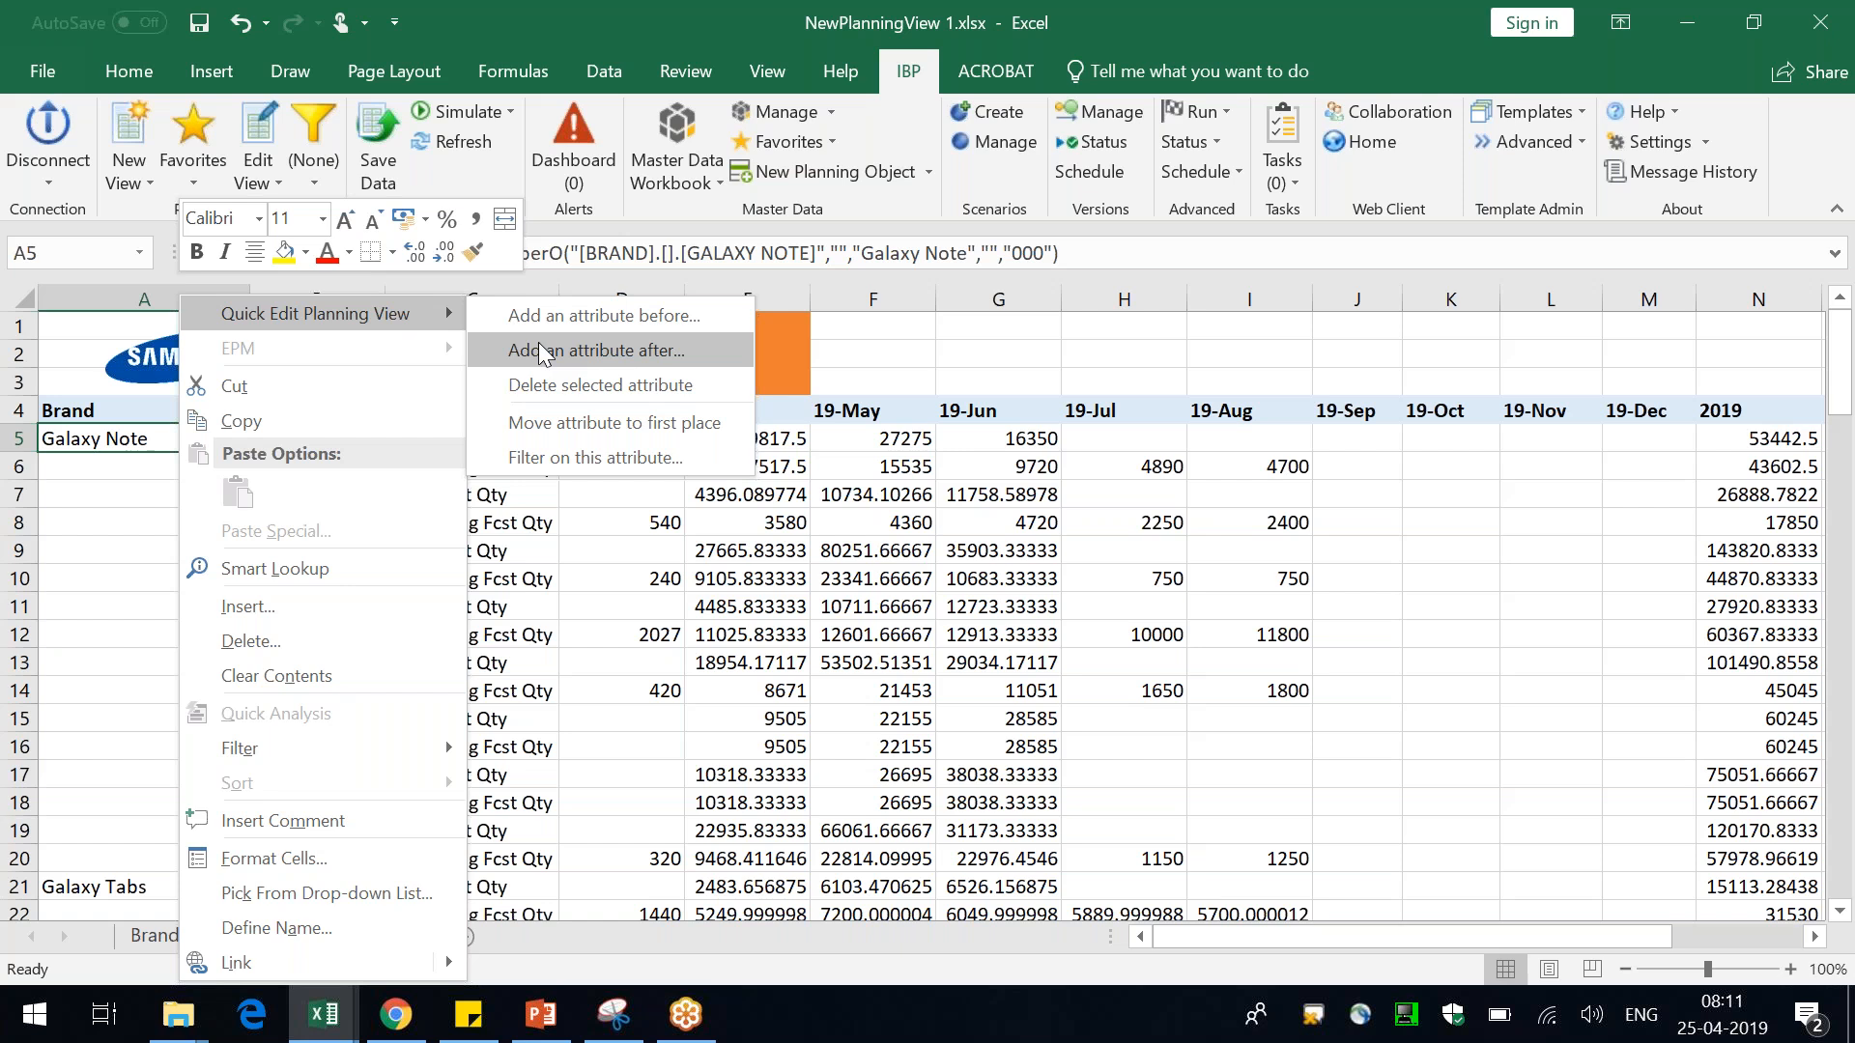
{"action": "left_click", "coordinate": [576, 351]}
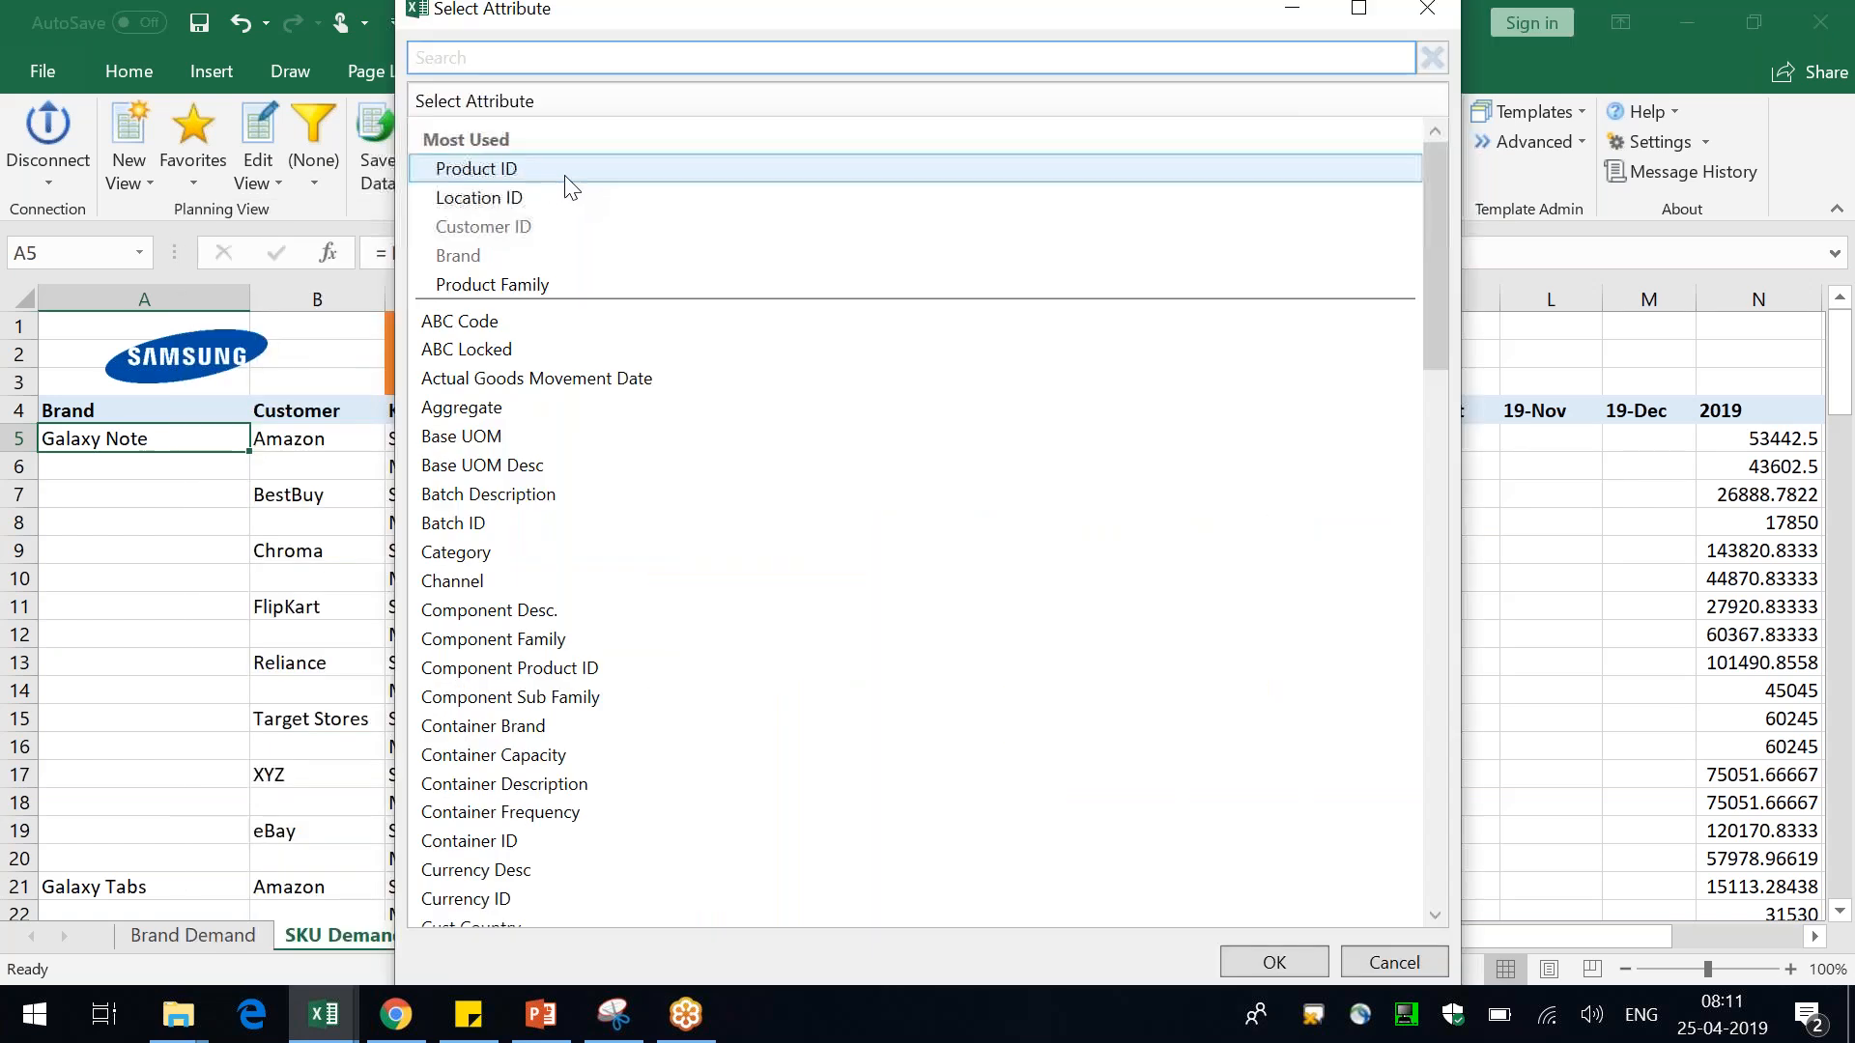
{"action": "left_click", "coordinate": [556, 174]}
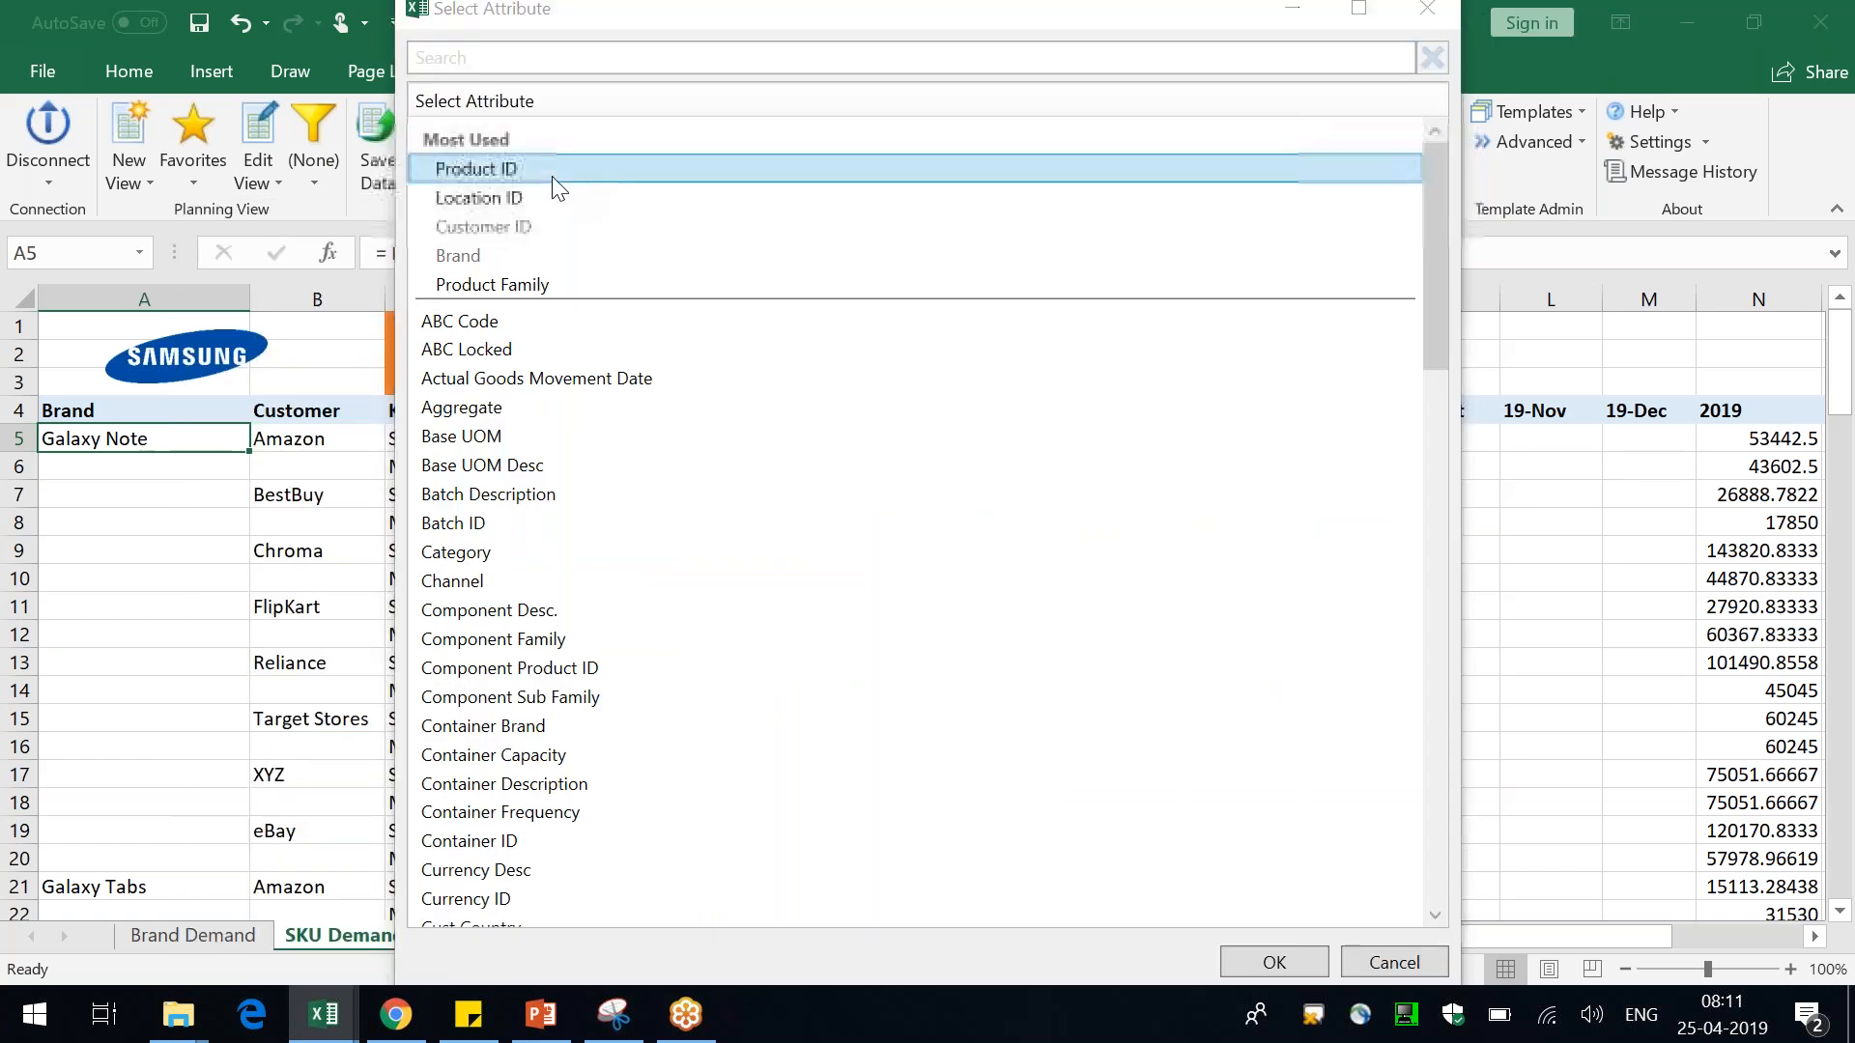
{"action": "double_click", "coordinate": [554, 177]}
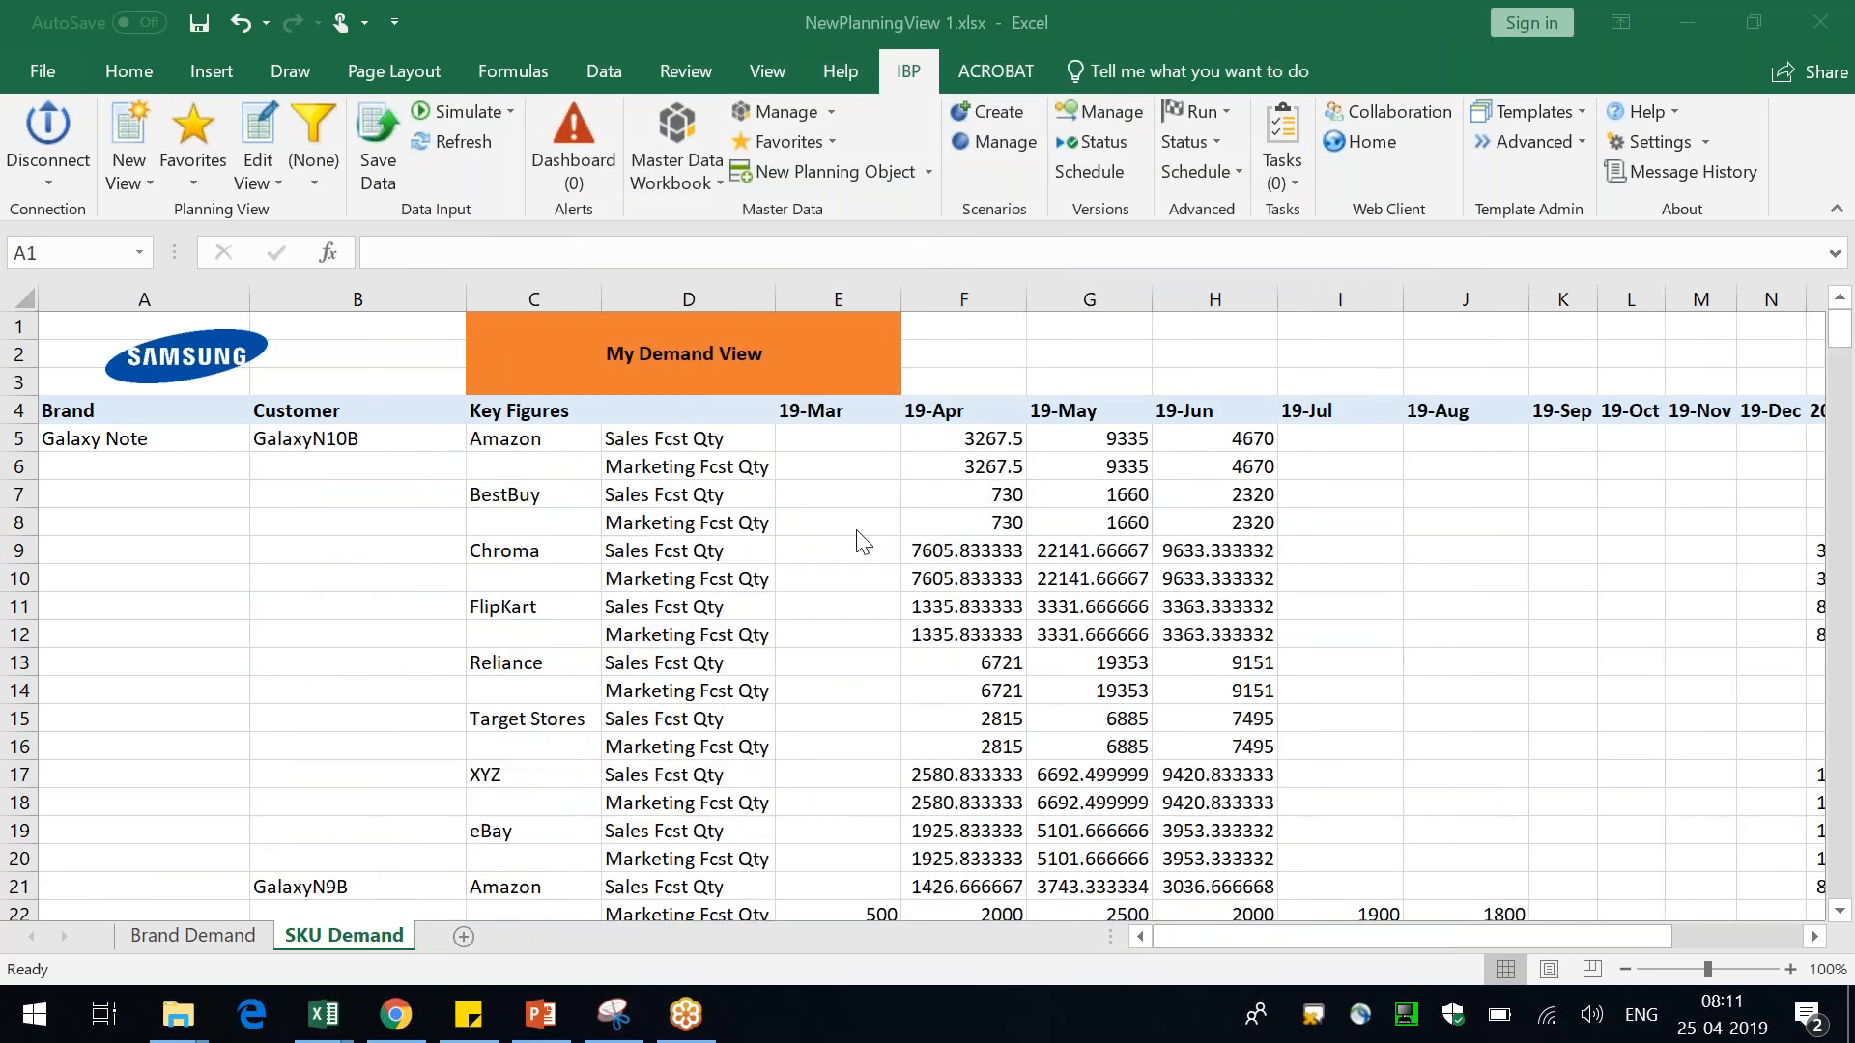
Clear the shifted Key Figures and Customer header labels in cells C4 and B4
{"action": "scroll", "coordinate": [628, 714], "scroll_direction": "down", "scroll_amount": 1}
{"action": "scroll", "coordinate": [628, 715], "scroll_direction": "up", "scroll_amount": 1}
{"action": "left_click", "coordinate": [549, 418]}
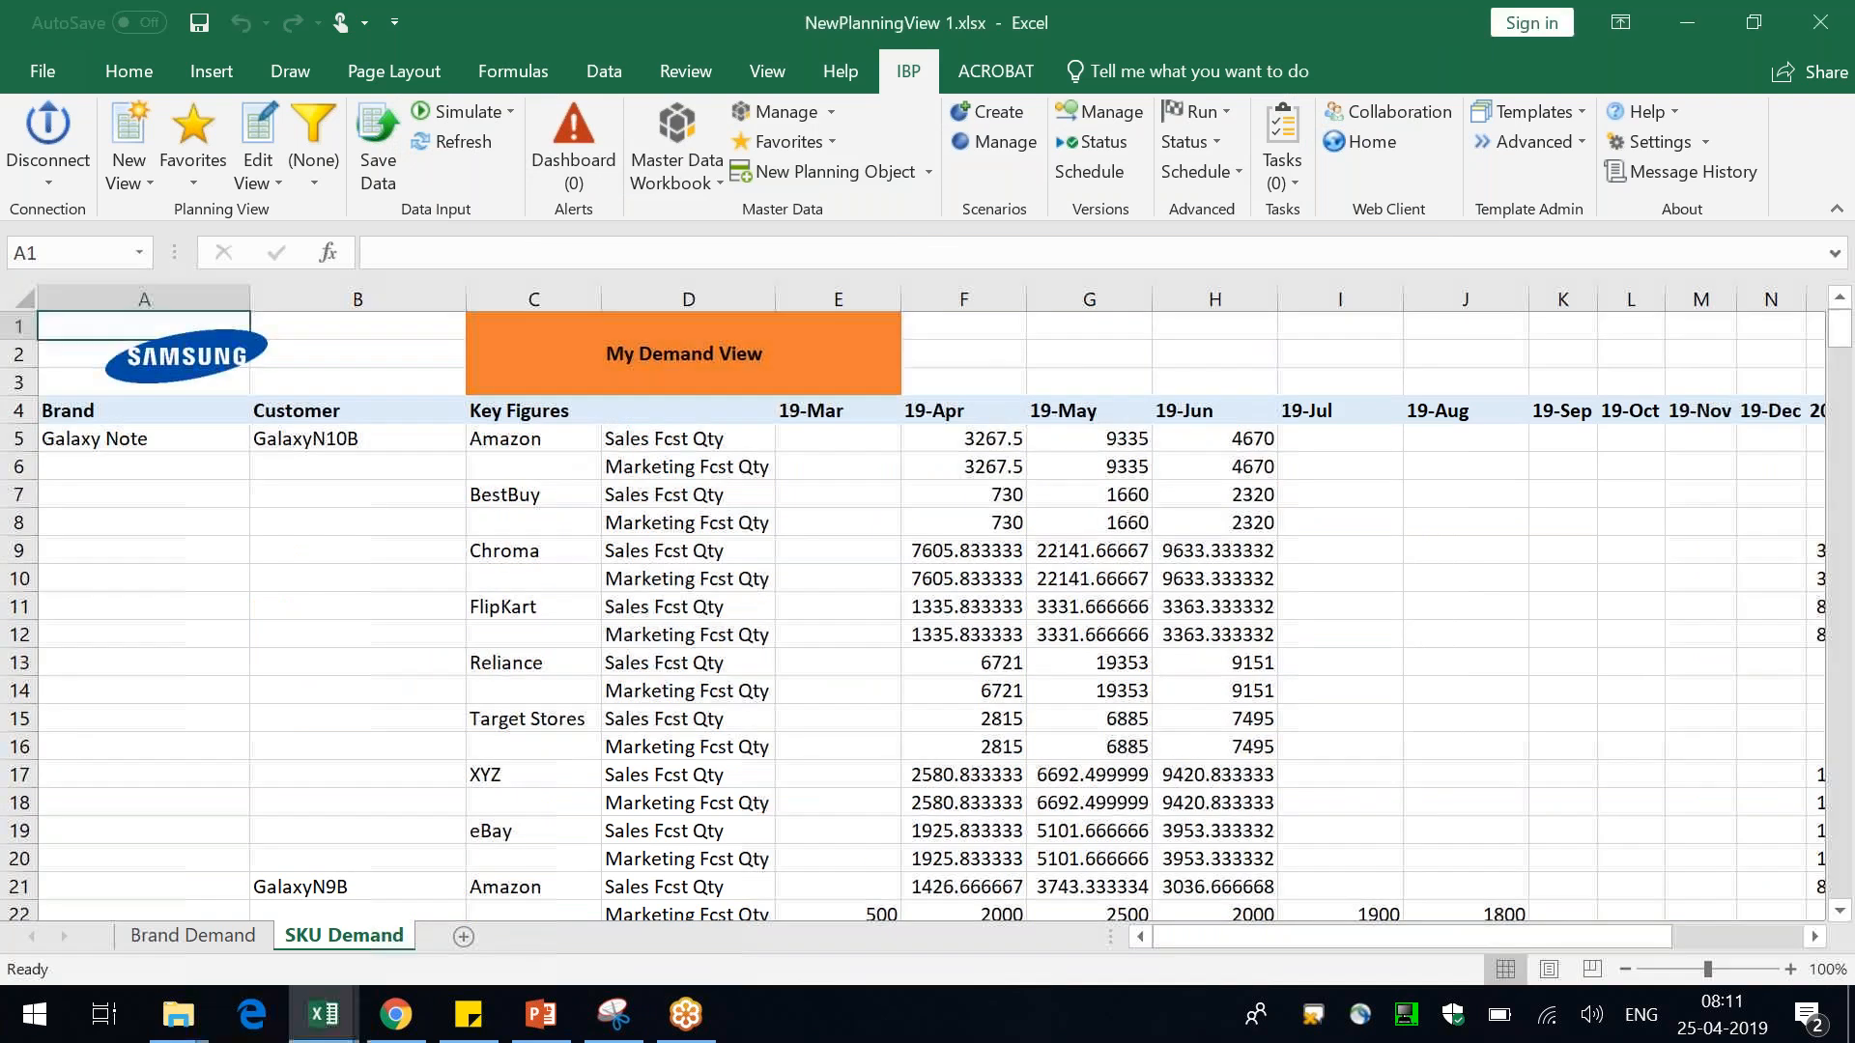
{"action": "key", "text": "Delete"}
{"action": "key", "text": "Left"}
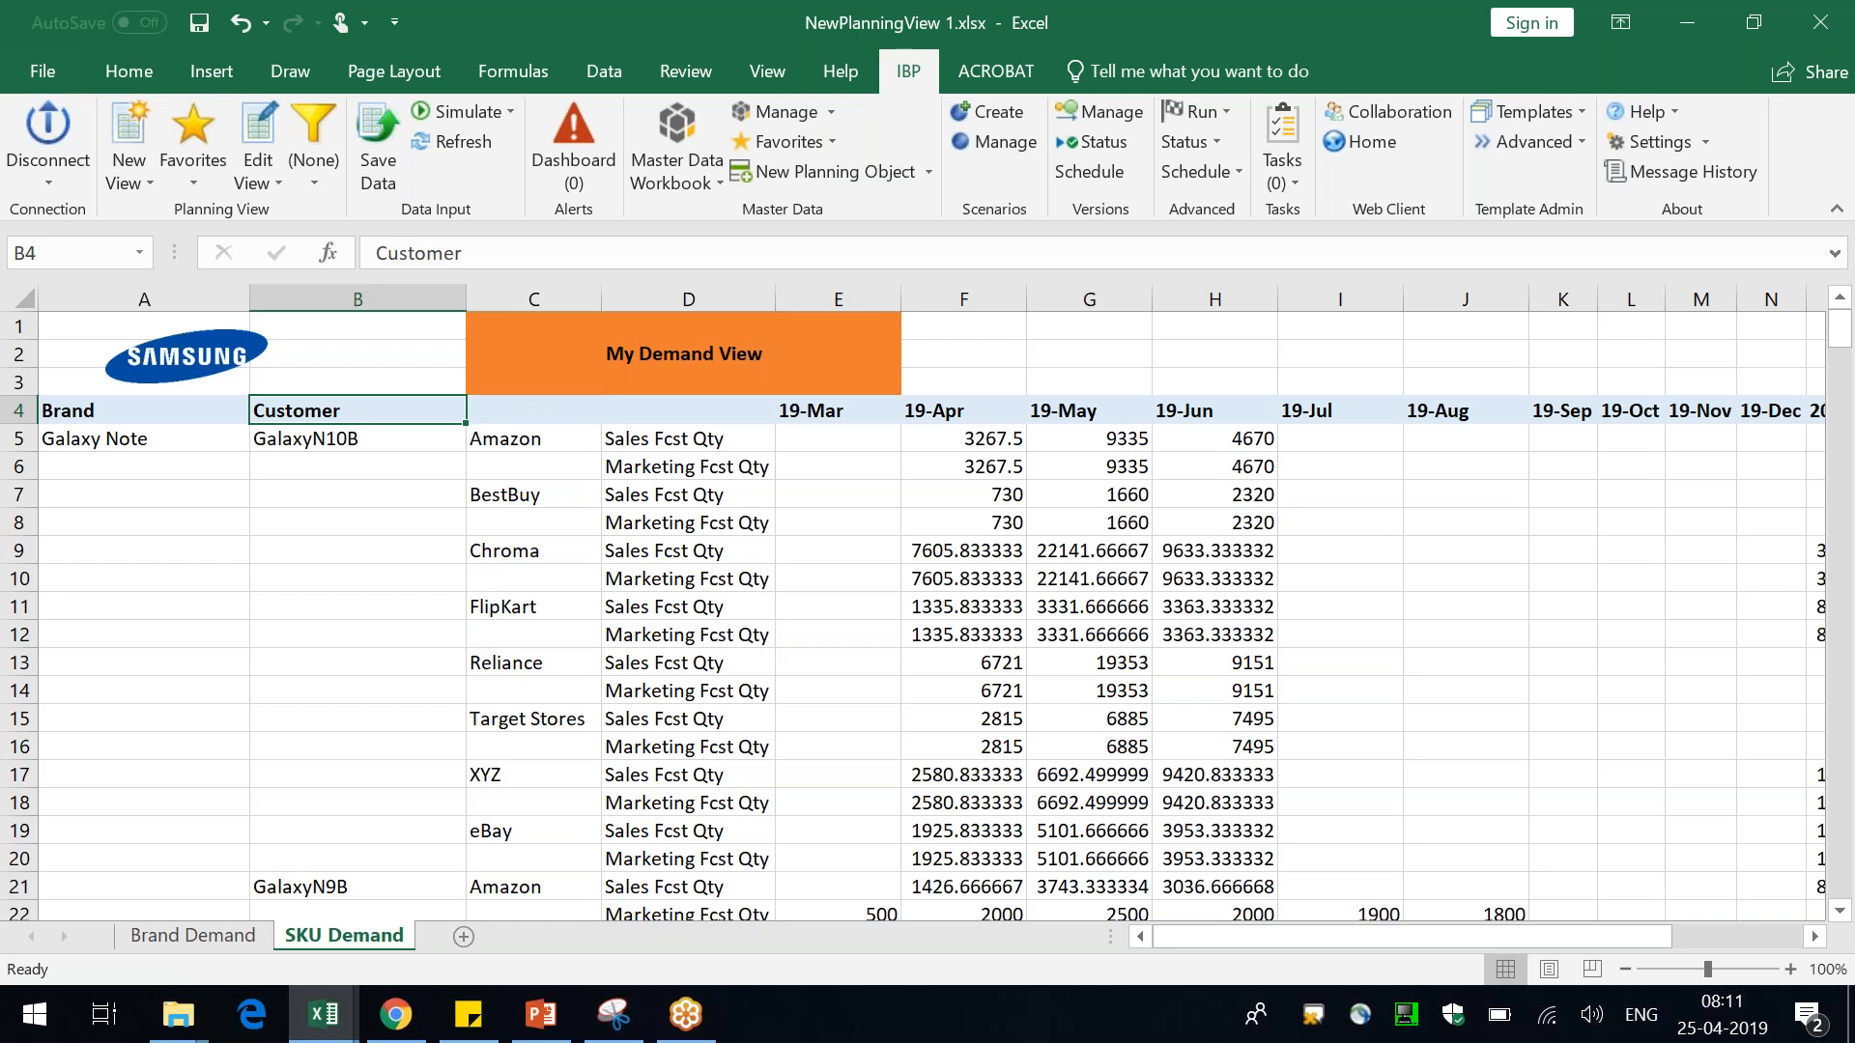
{"action": "key", "text": "Down"}
{"action": "key", "text": "Up"}
{"action": "key", "text": "Delete"}
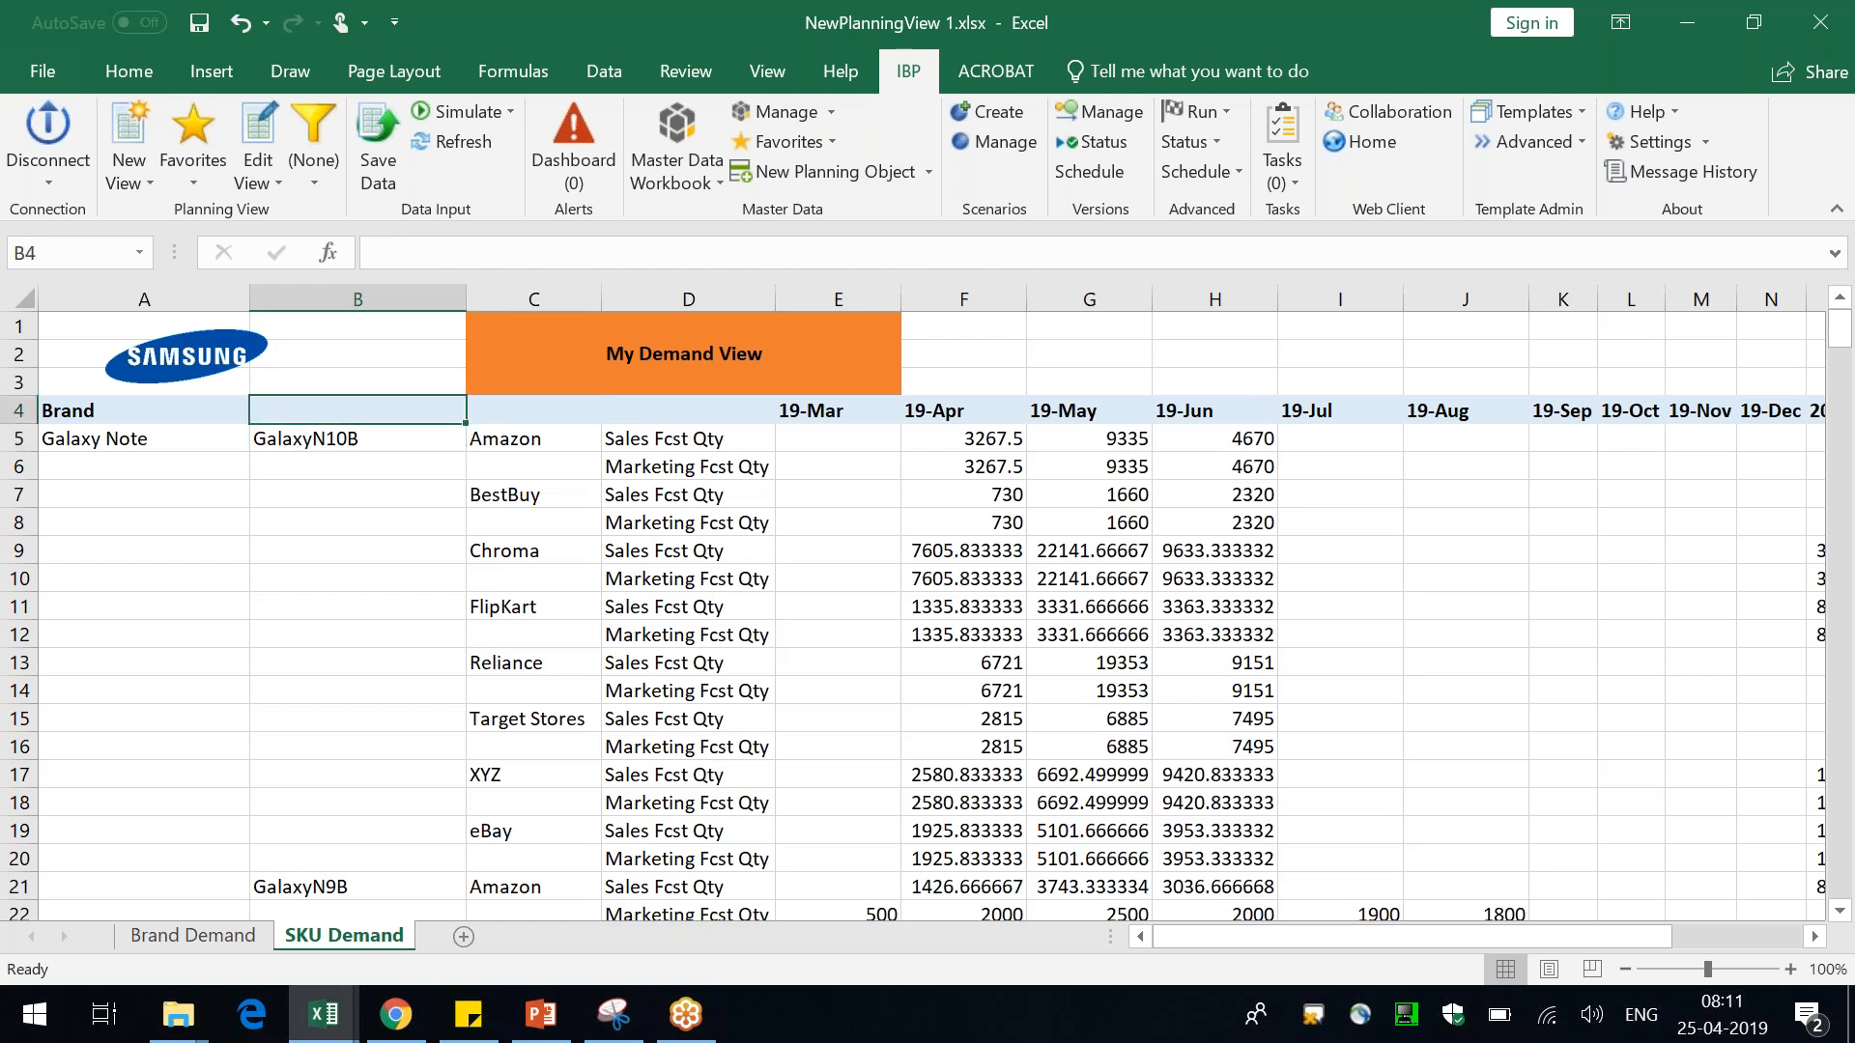
Examine the product IDs listed under each brand and customer on the SKU Demand sheet
{"action": "left_click", "coordinate": [177, 440]}
{"action": "left_click", "coordinate": [278, 441]}
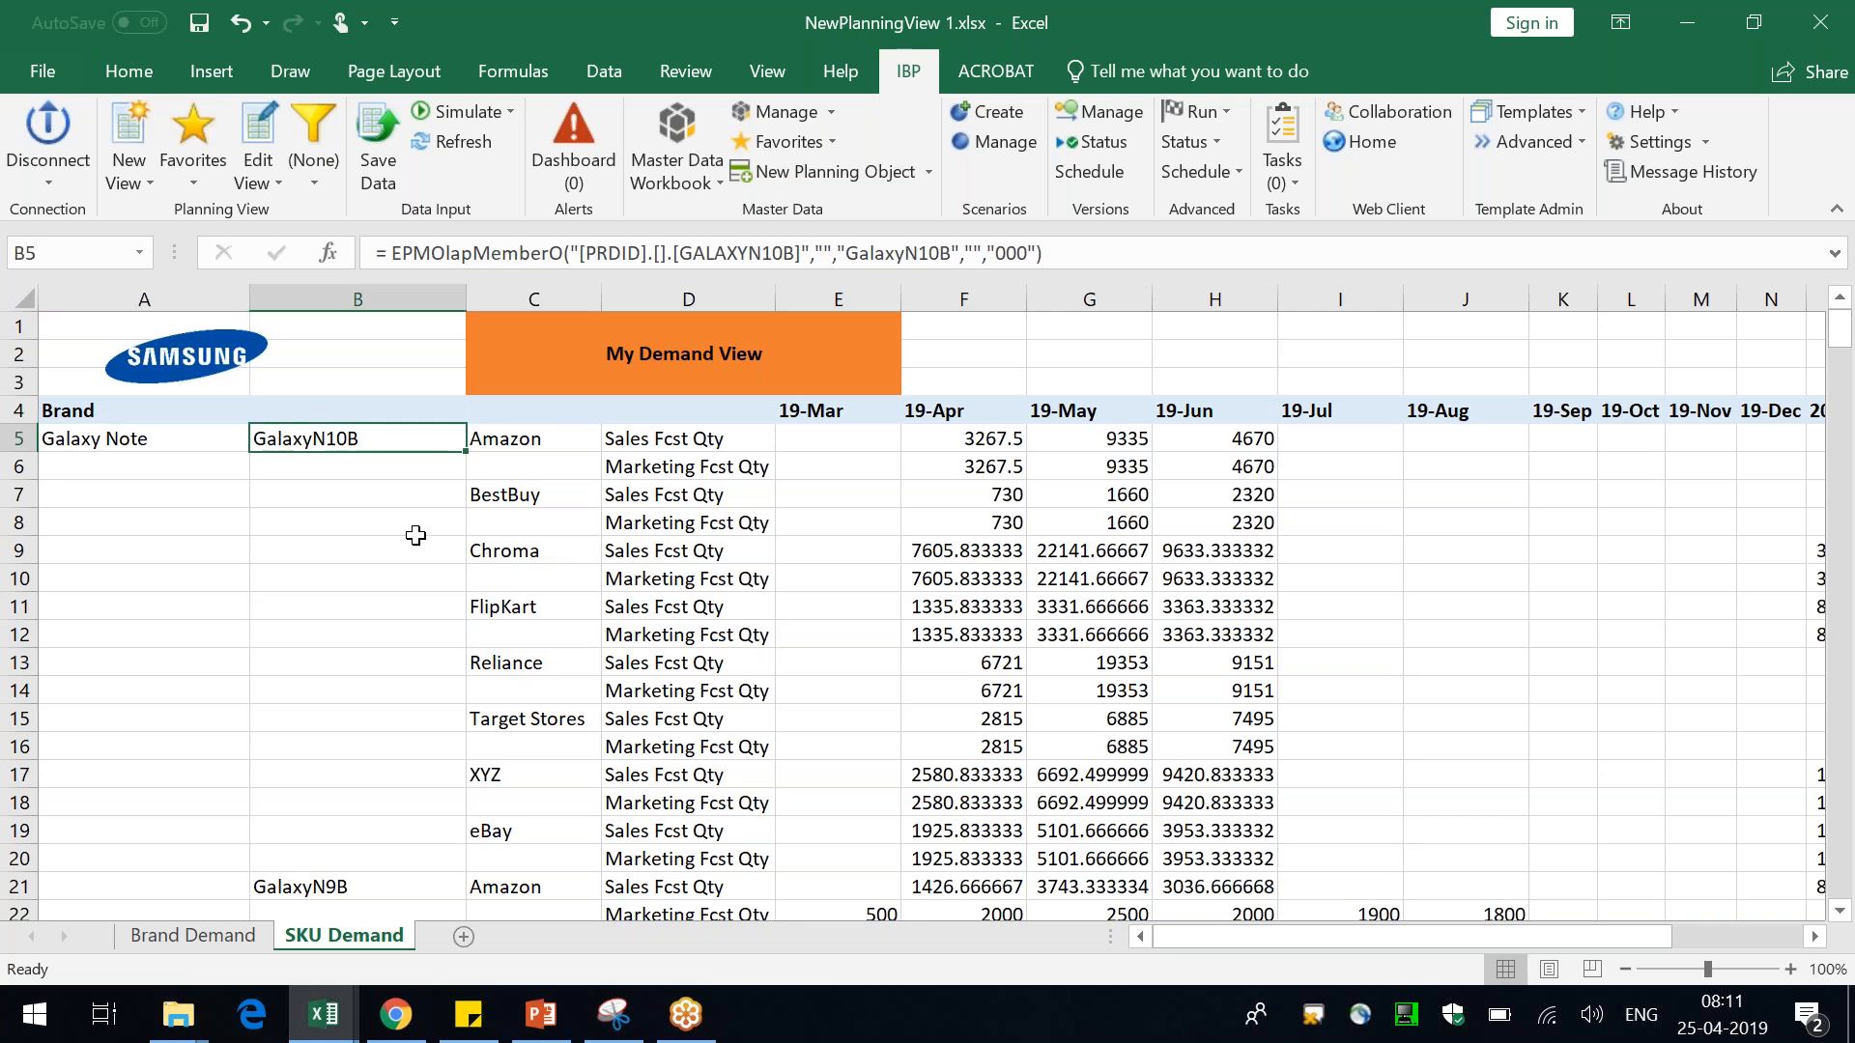
{"action": "scroll", "coordinate": [415, 537], "scroll_direction": "down", "scroll_amount": 1}
{"action": "left_click", "coordinate": [368, 801]}
{"action": "scroll", "coordinate": [928, 618], "scroll_direction": "down", "scroll_amount": 6}
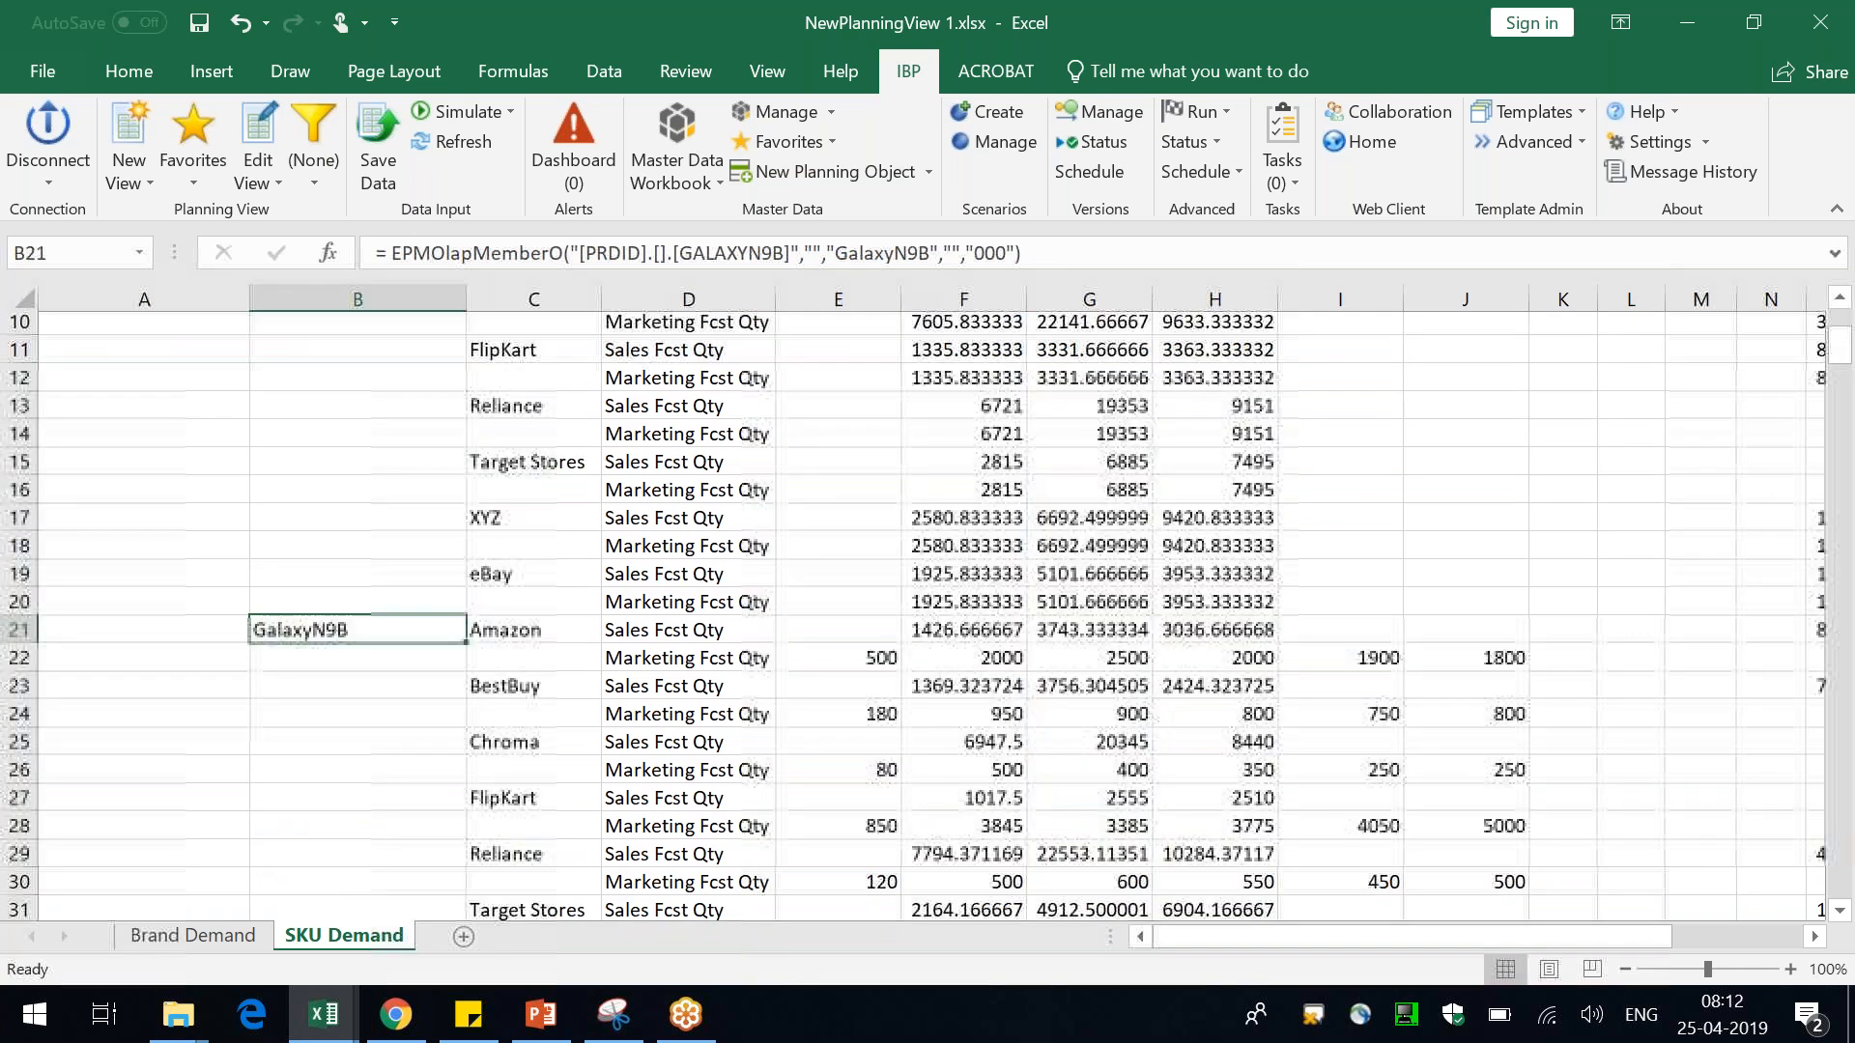
{"action": "scroll", "coordinate": [351, 779], "scroll_direction": "down", "scroll_amount": 1}
{"action": "left_click", "coordinate": [335, 748]}
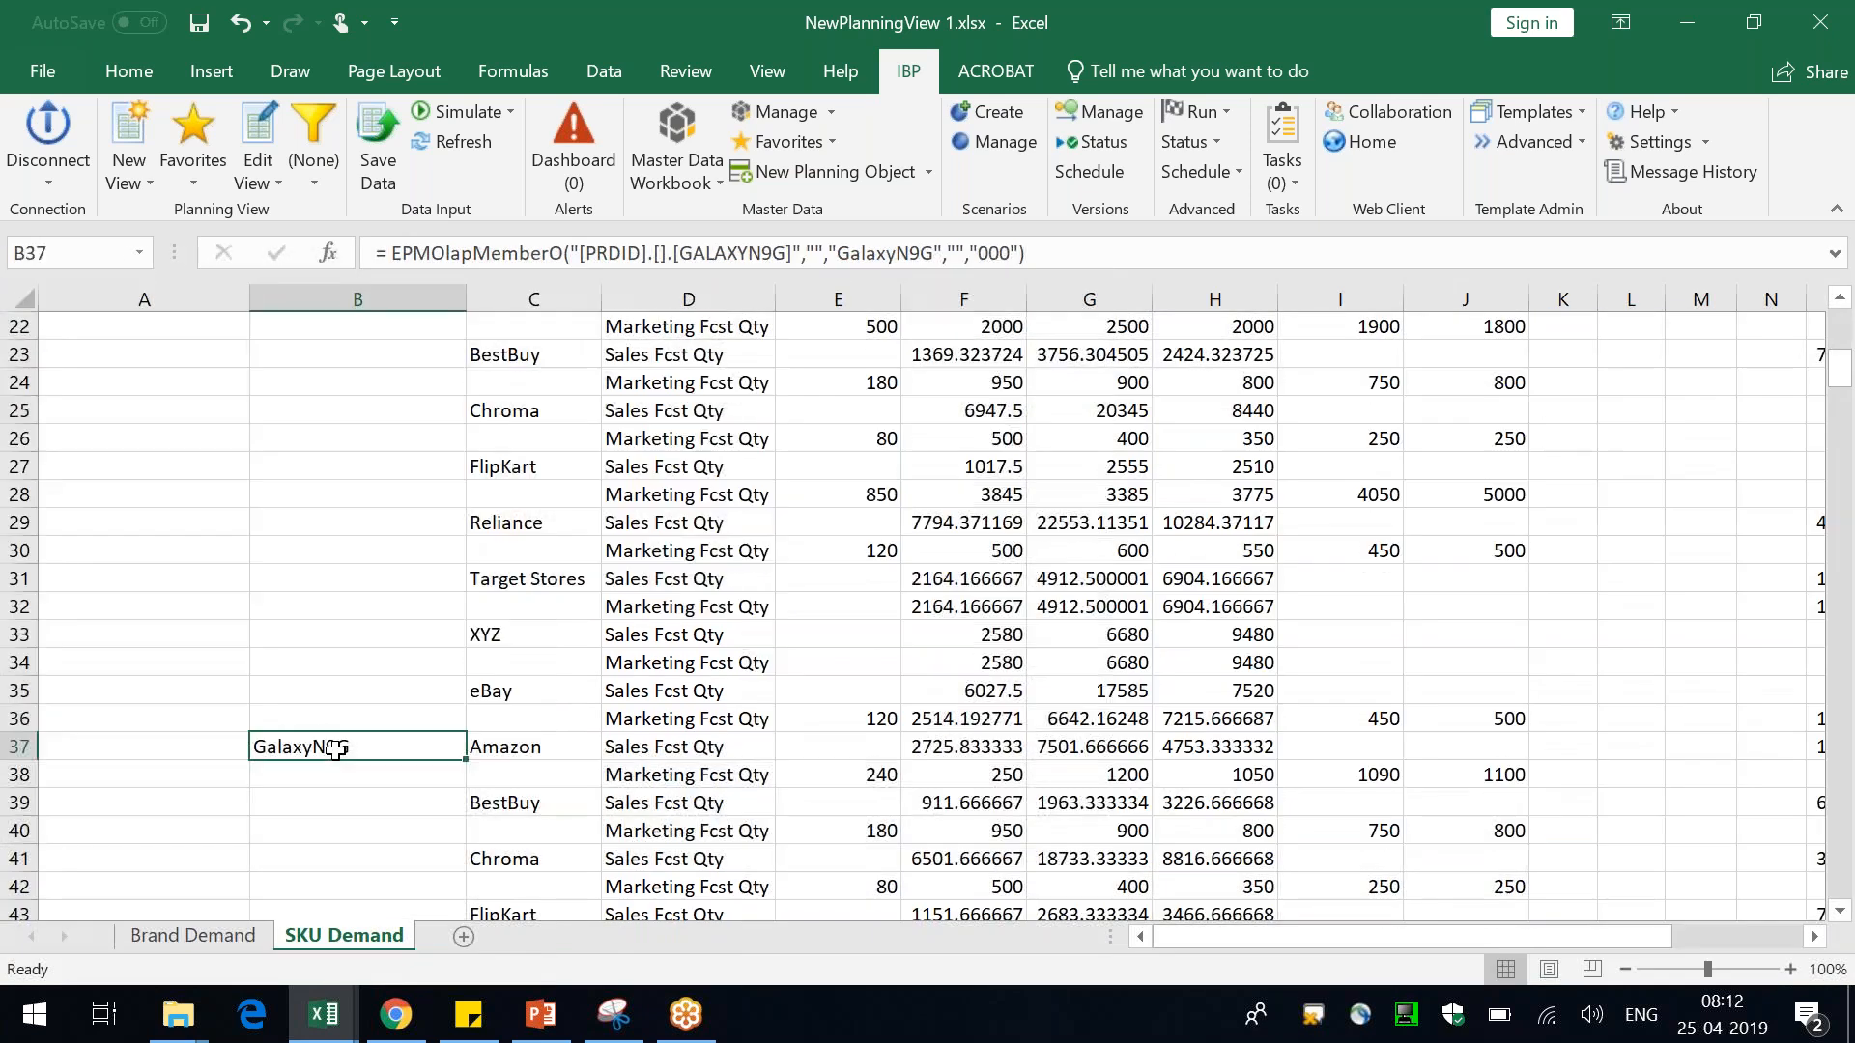
{"action": "scroll", "coordinate": [335, 748], "scroll_direction": "up", "scroll_amount": 7}
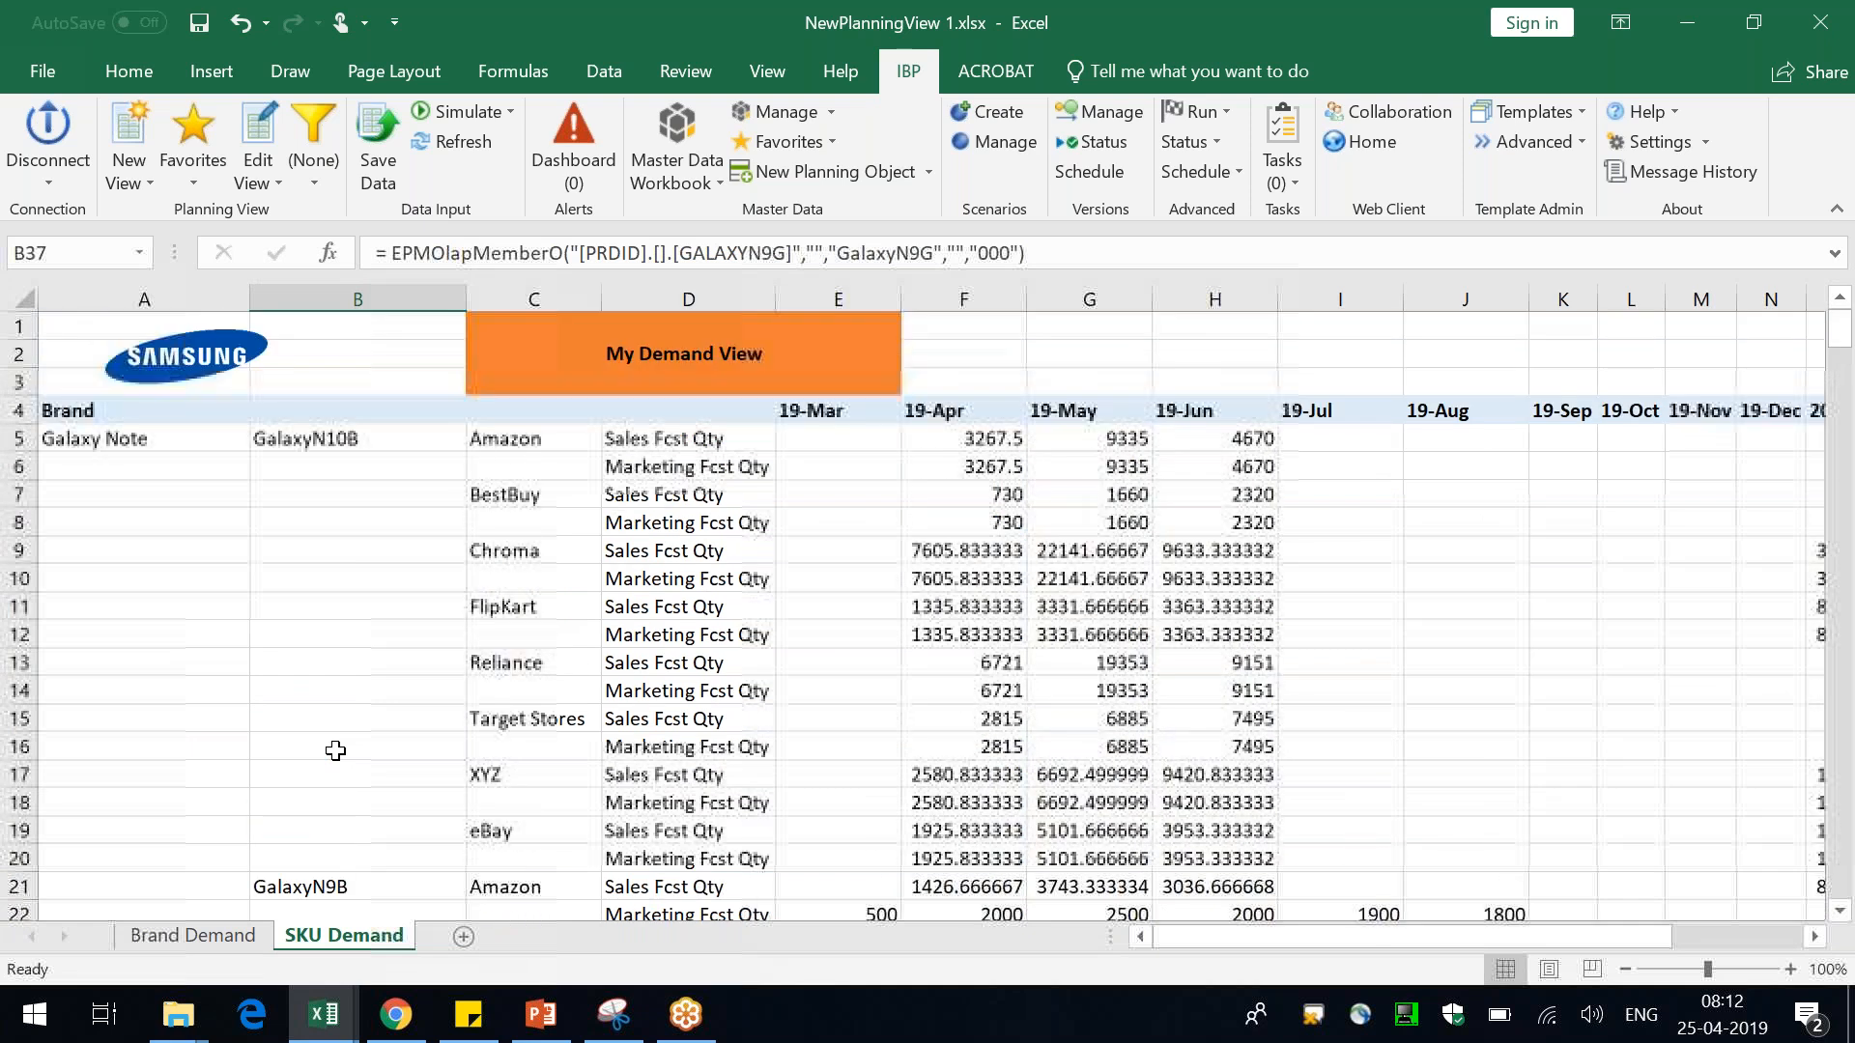
{"action": "left_click", "coordinate": [350, 401]}
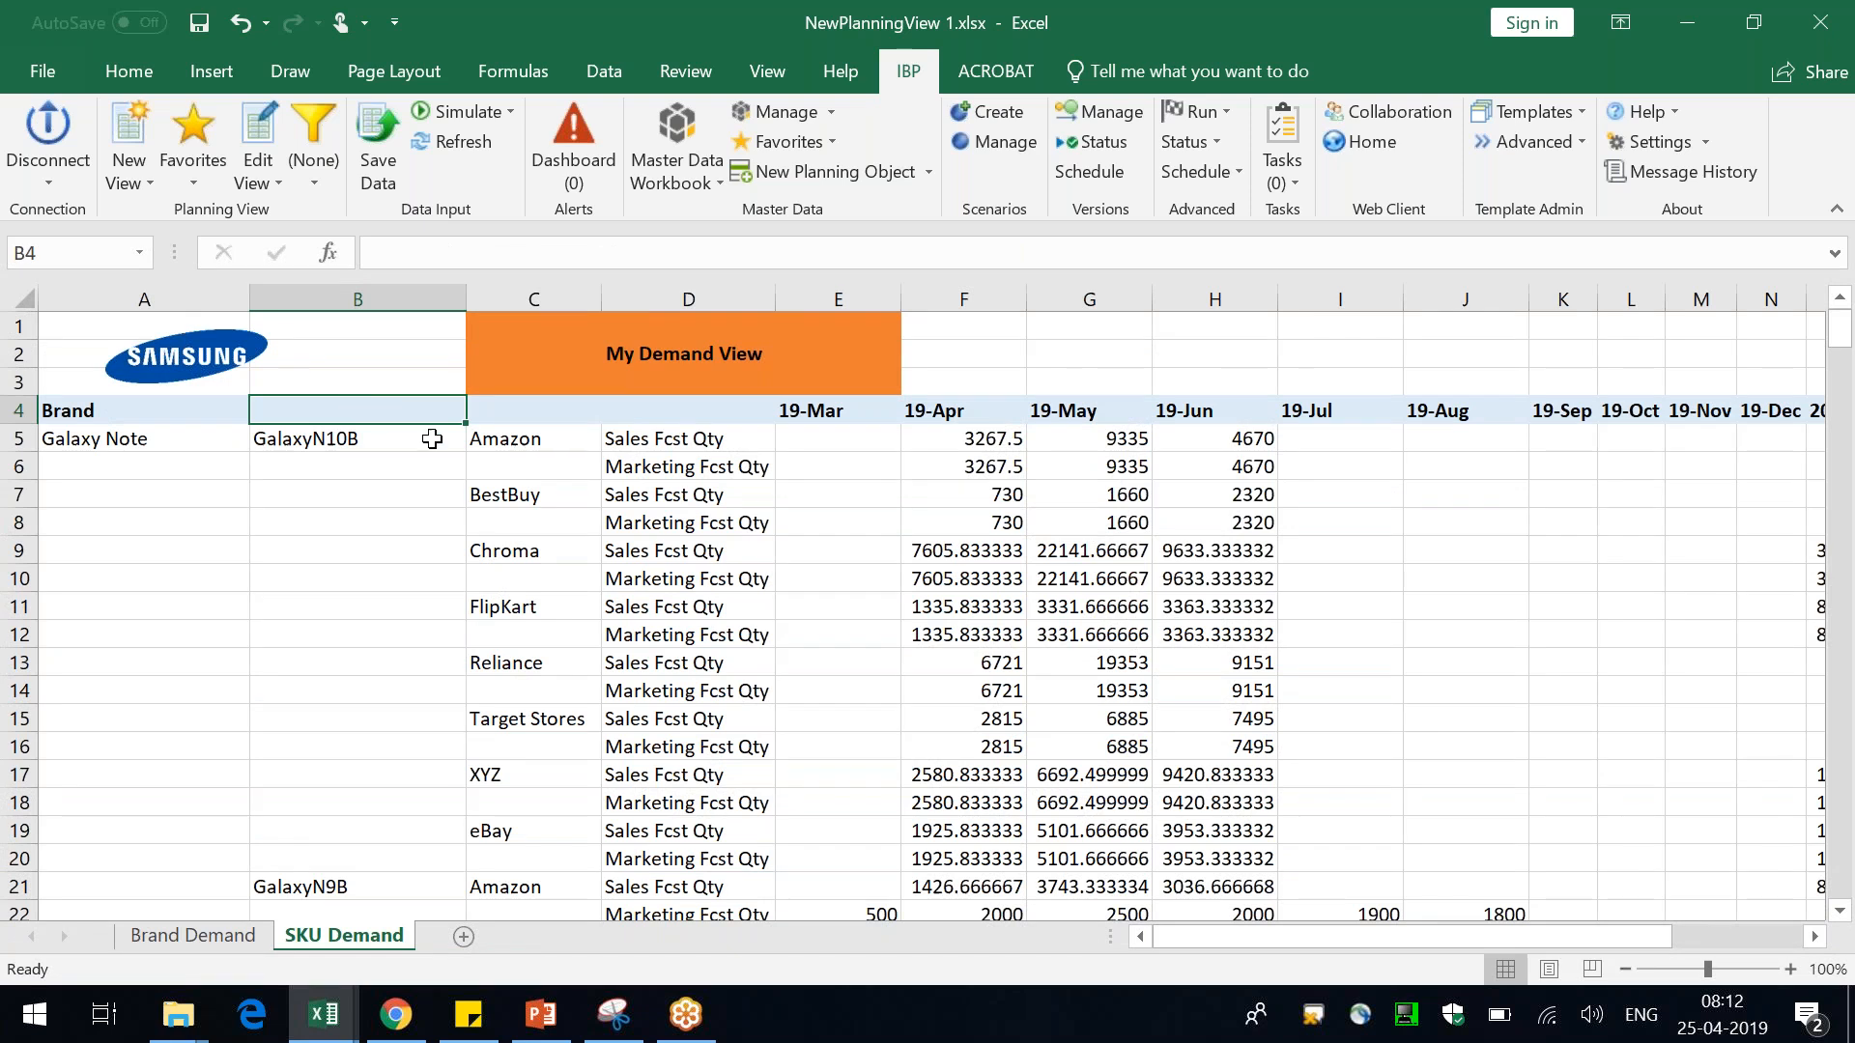
Edit the planning view to move the Customer ID attribute to the first position in the planning level, confirming the warning
{"action": "left_click", "coordinate": [523, 444]}
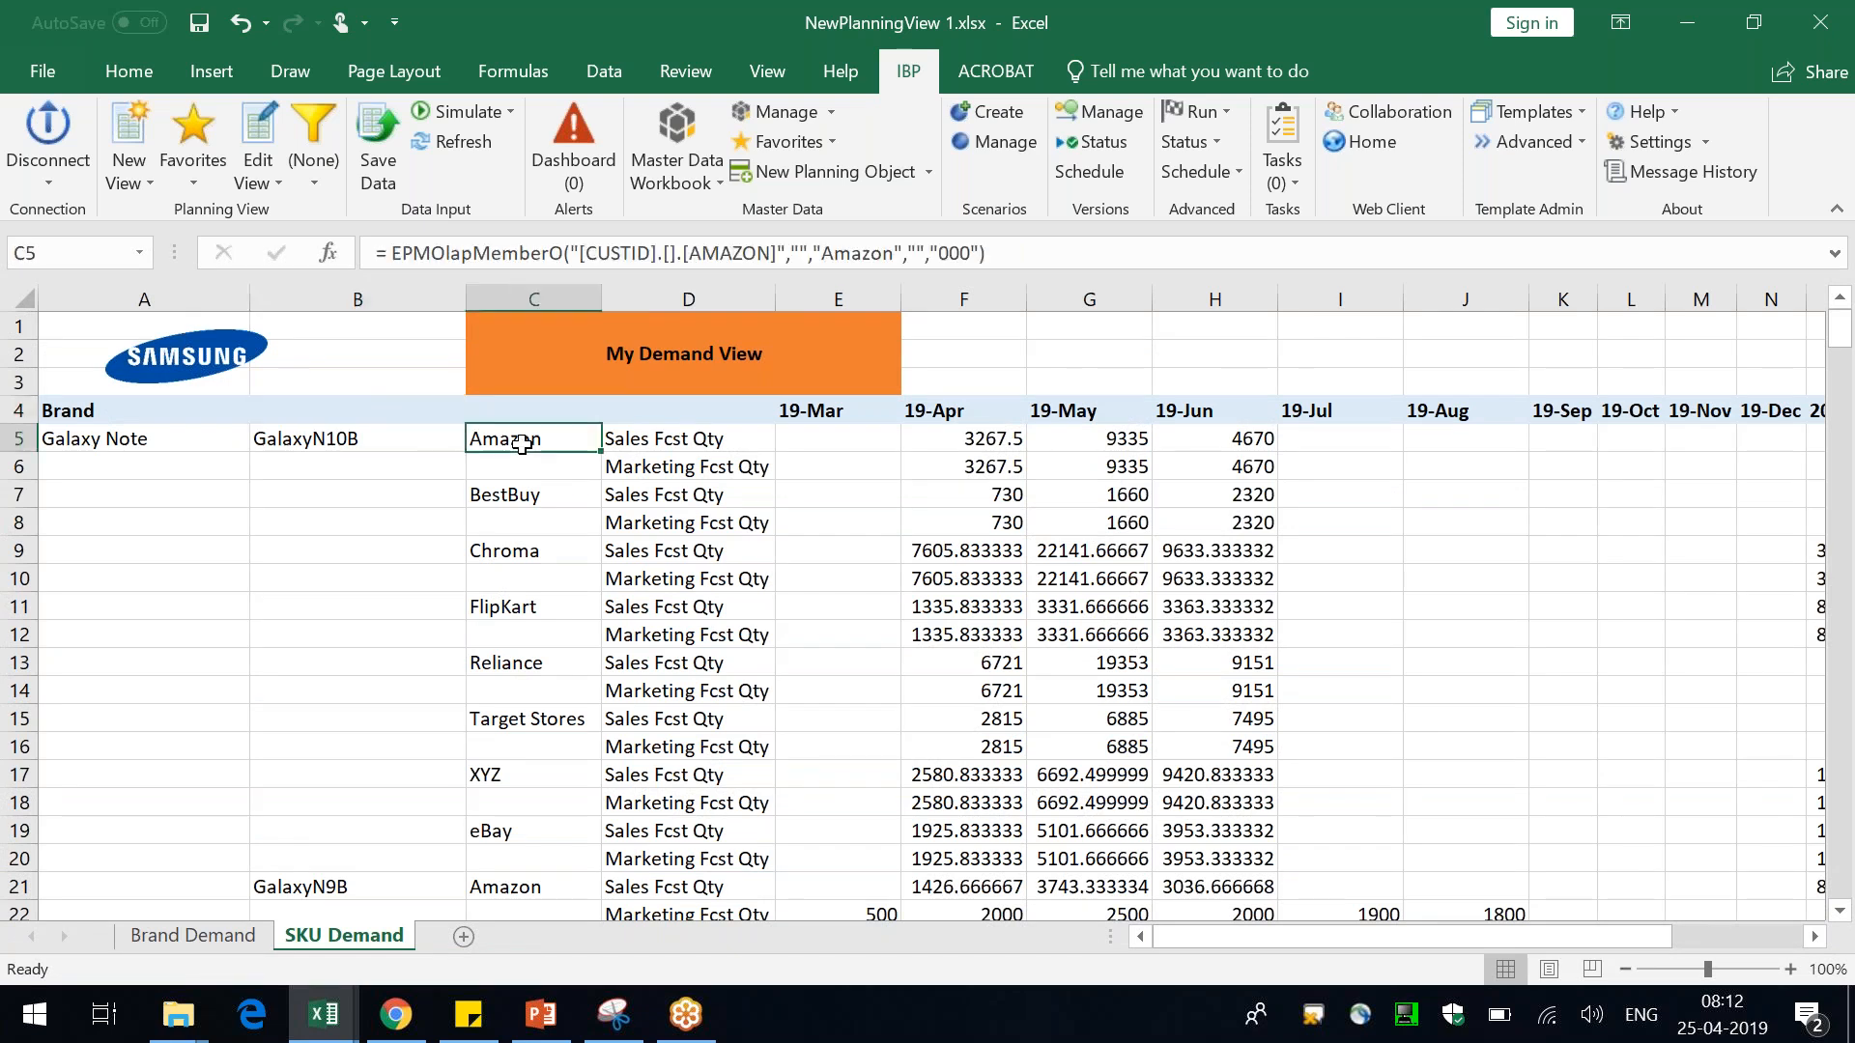
{"action": "right_click", "coordinate": [523, 444]}
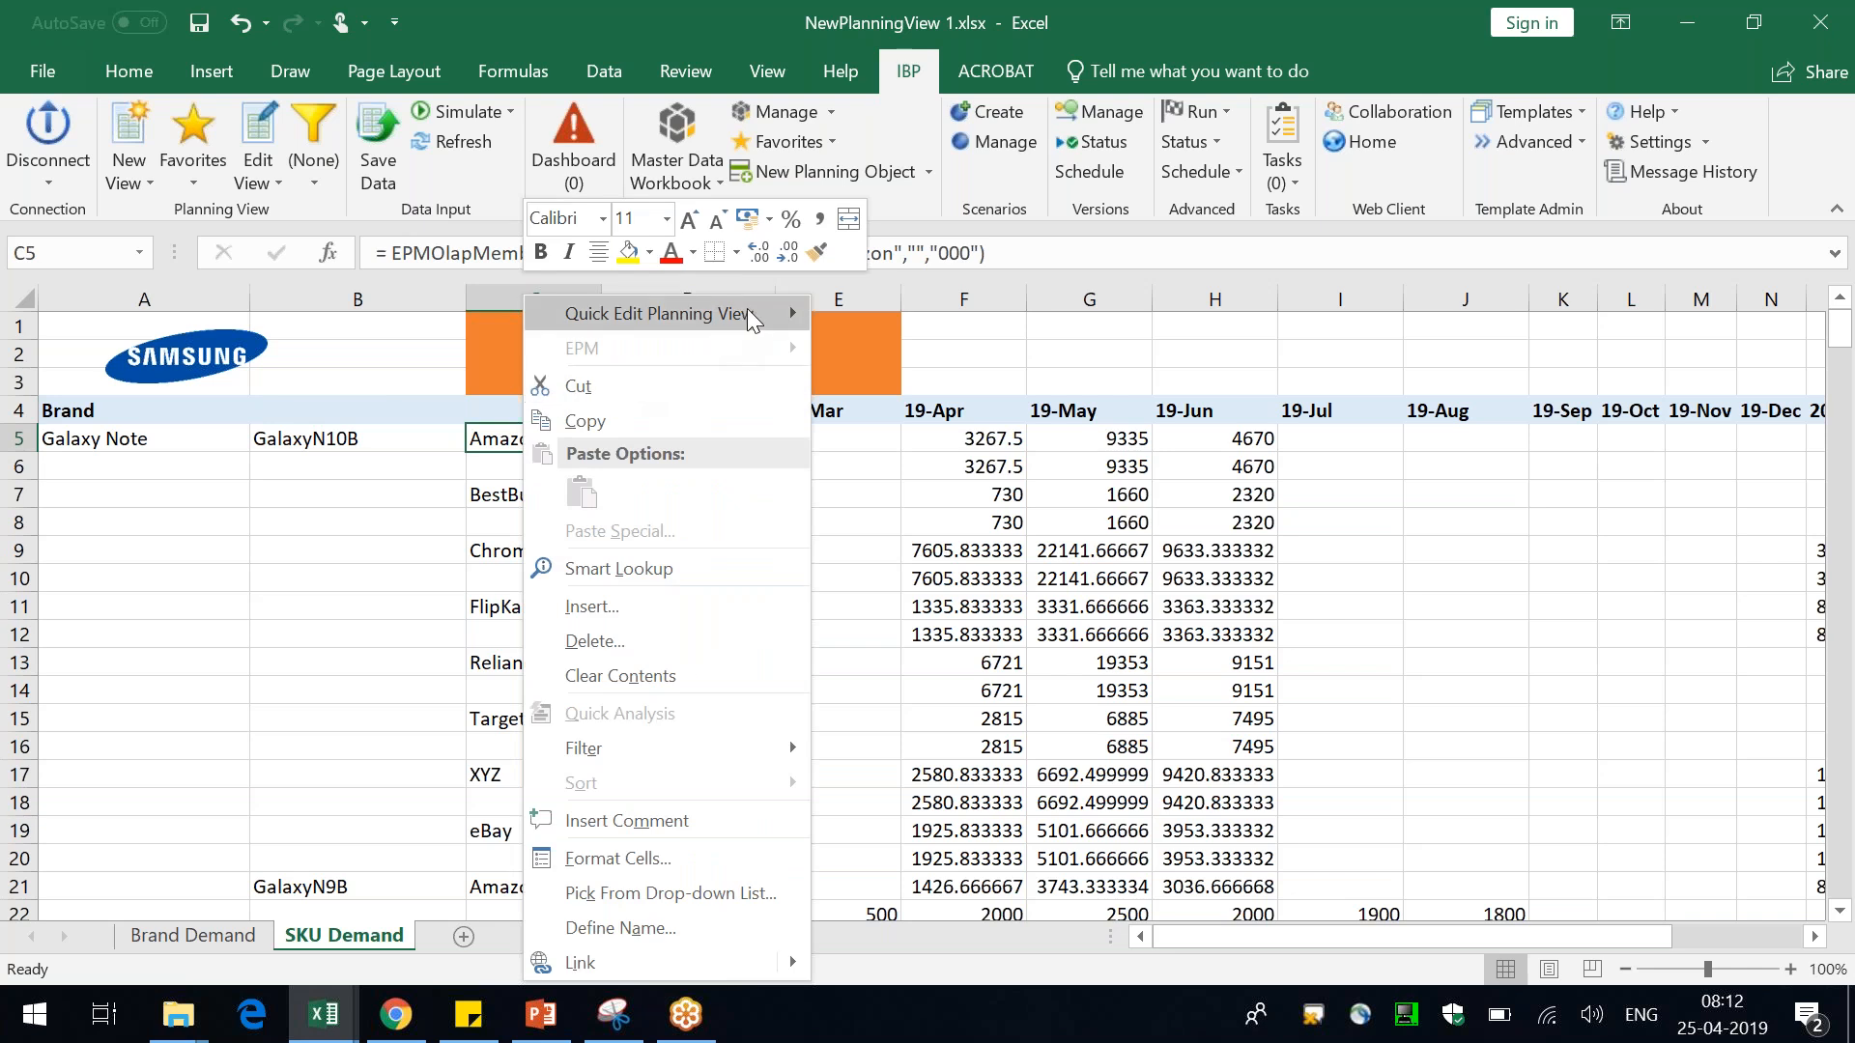
{"action": "mouse_move", "coordinate": [756, 307]}
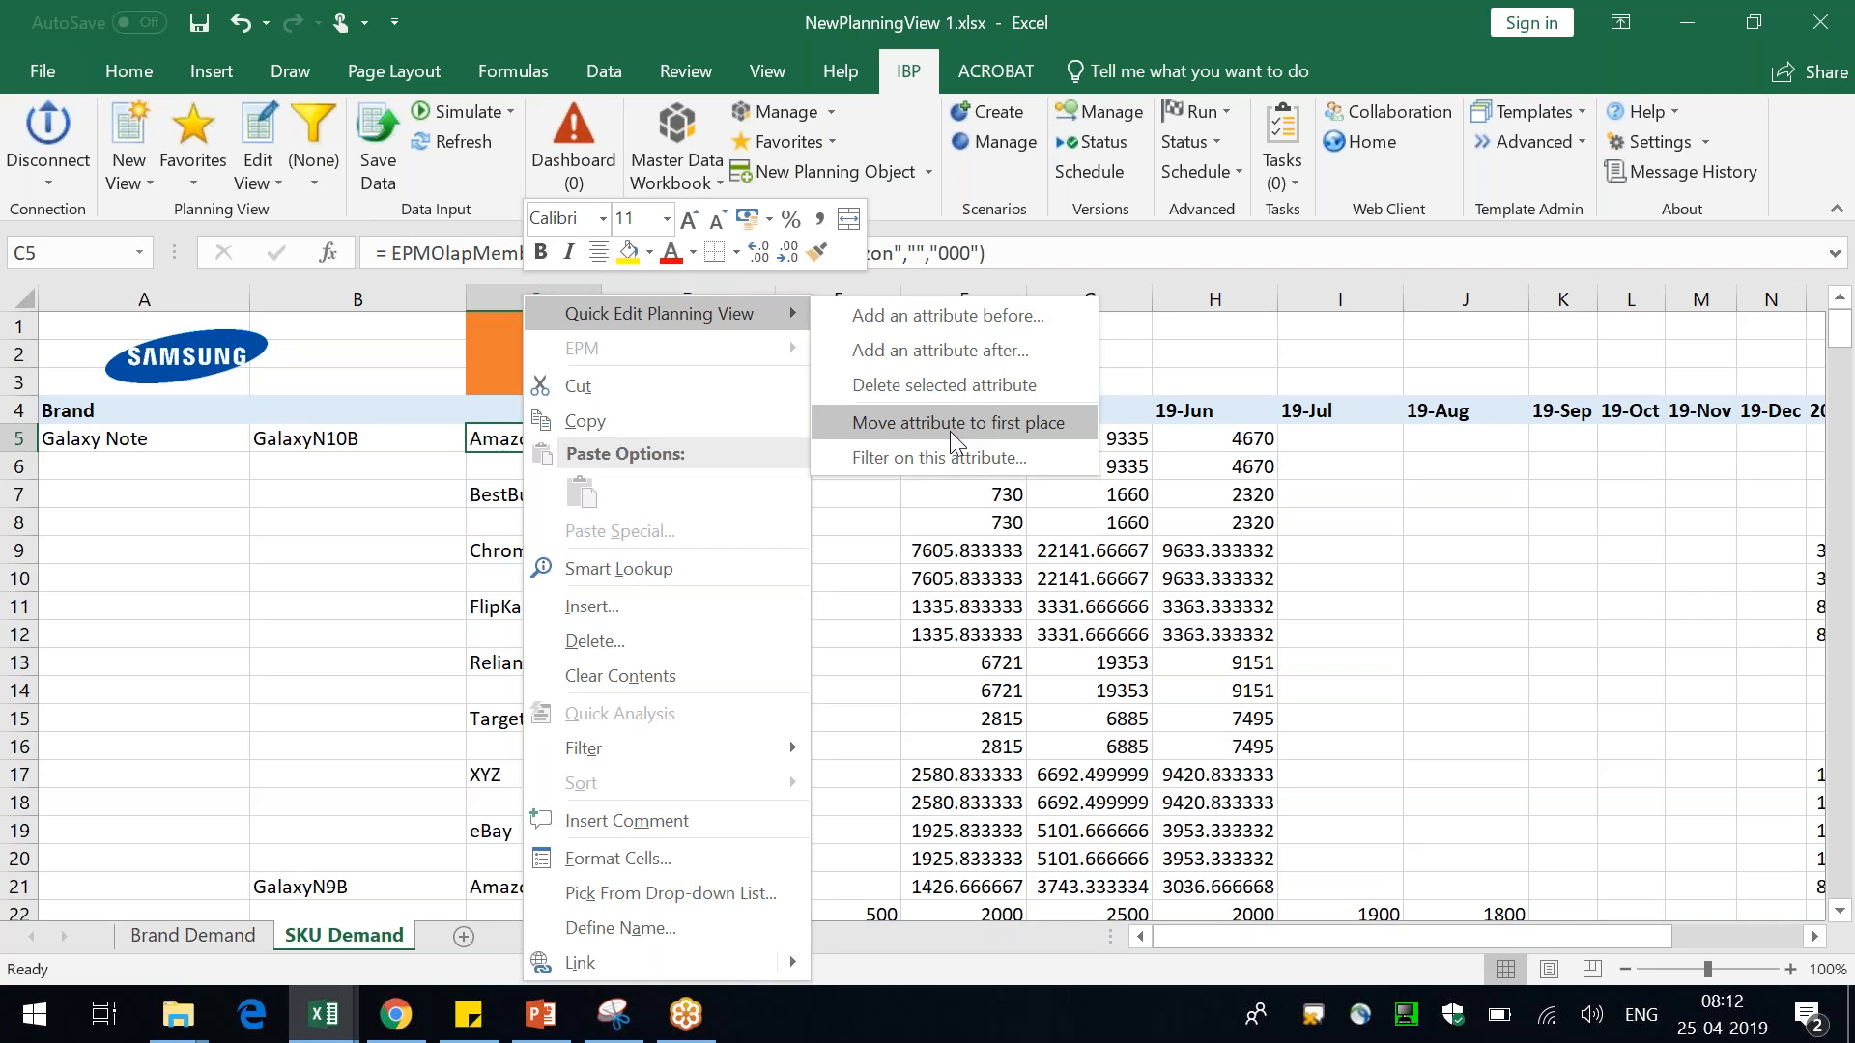
{"action": "left_click", "coordinate": [247, 124]}
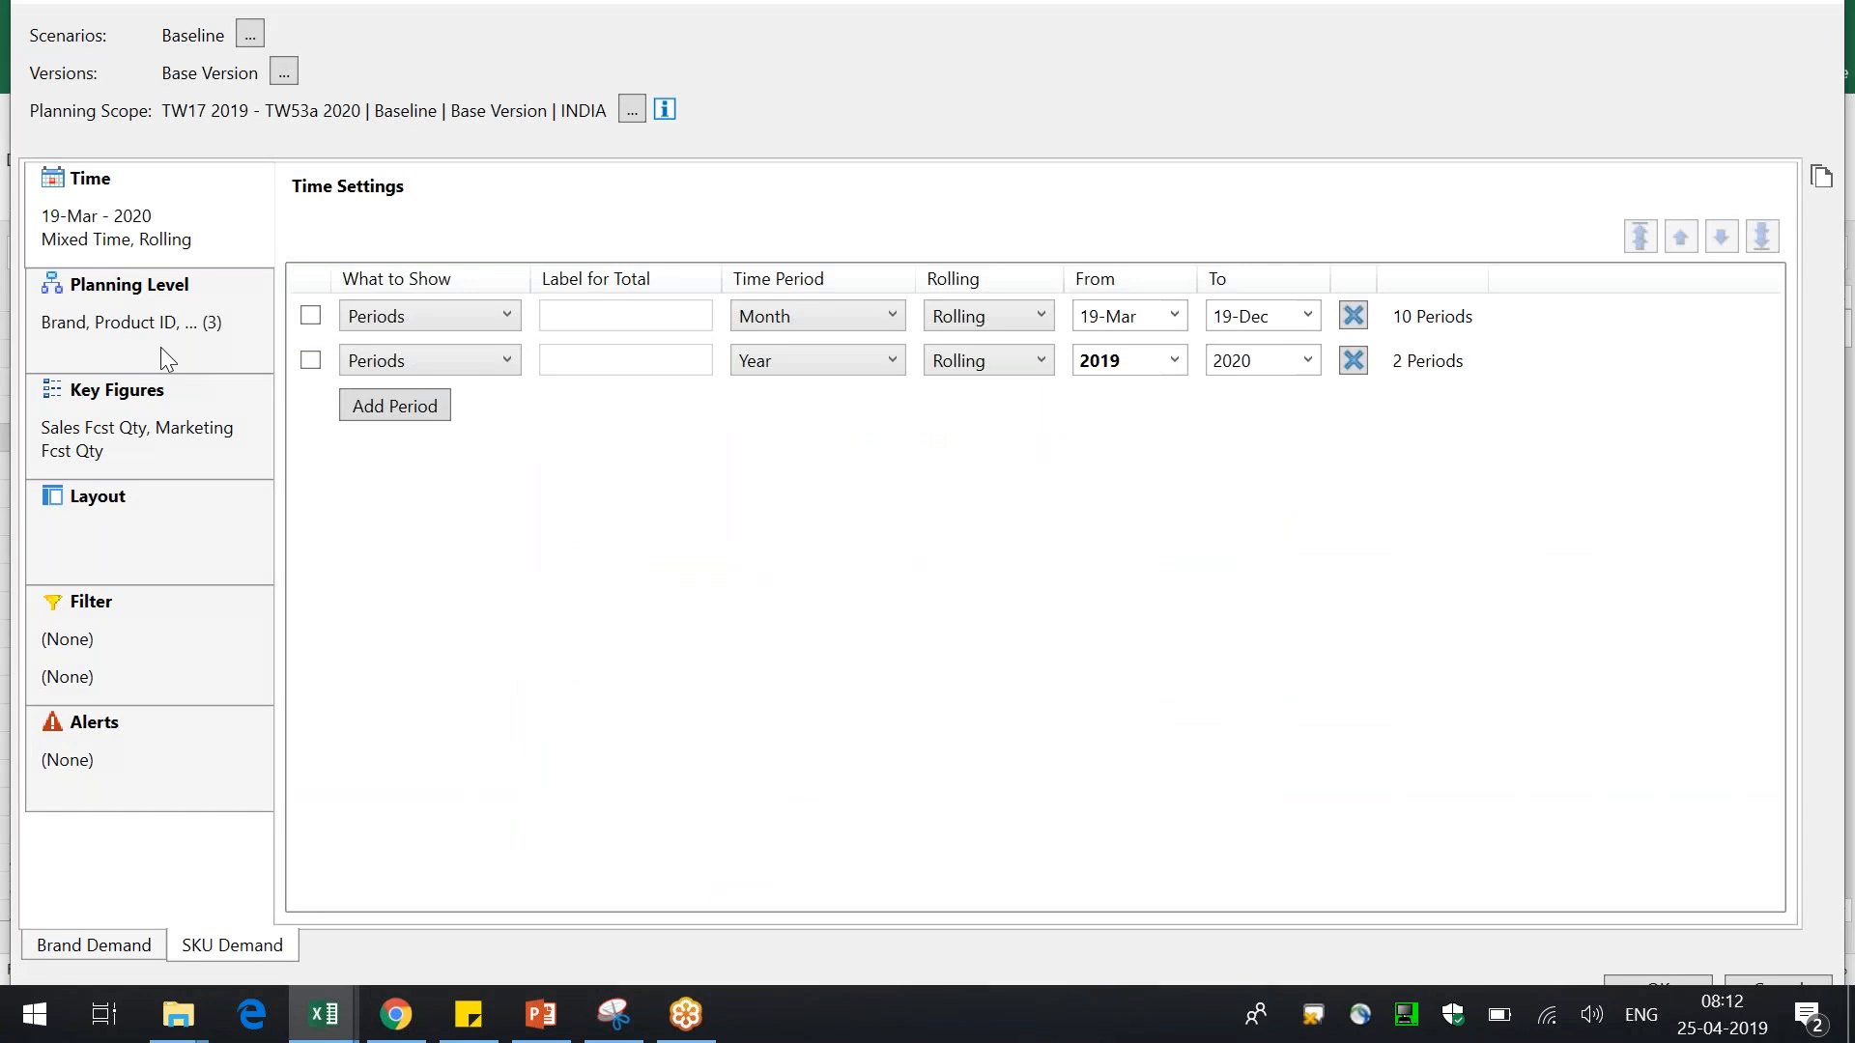
{"action": "left_click", "coordinate": [160, 346]}
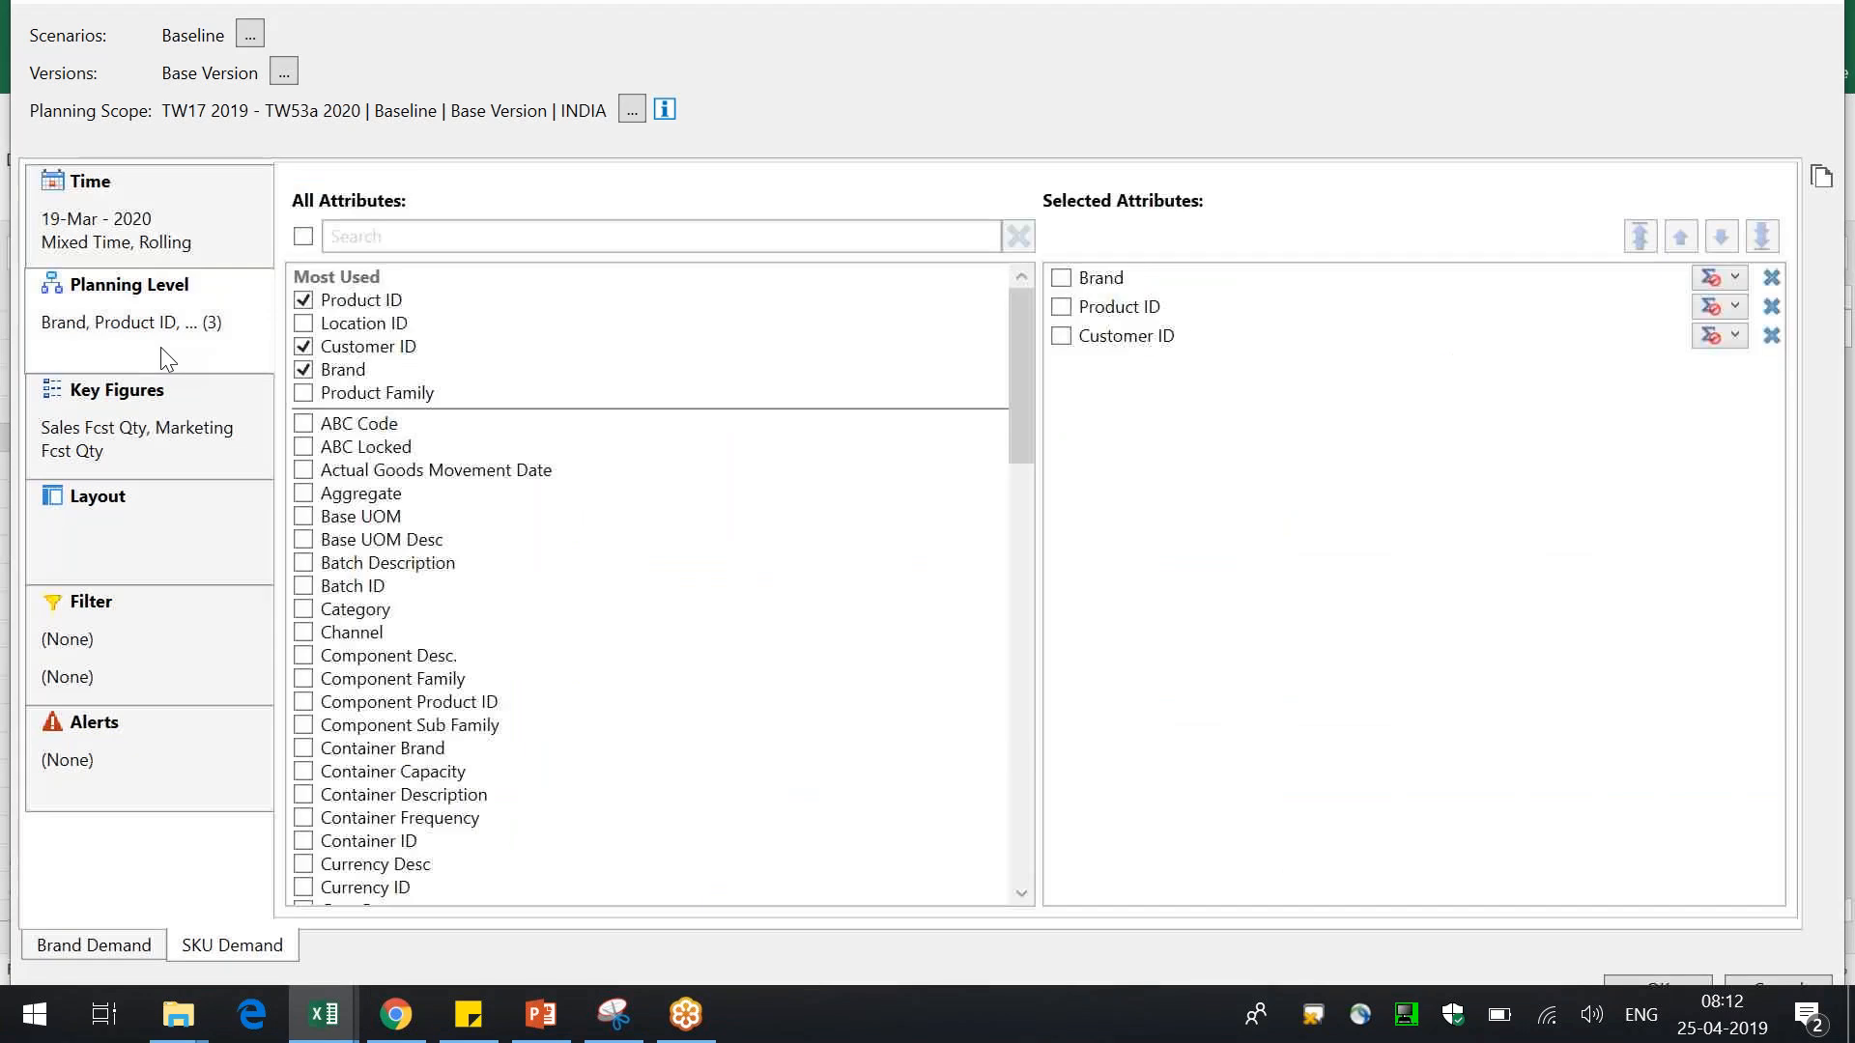
{"action": "left_click", "coordinate": [1128, 343]}
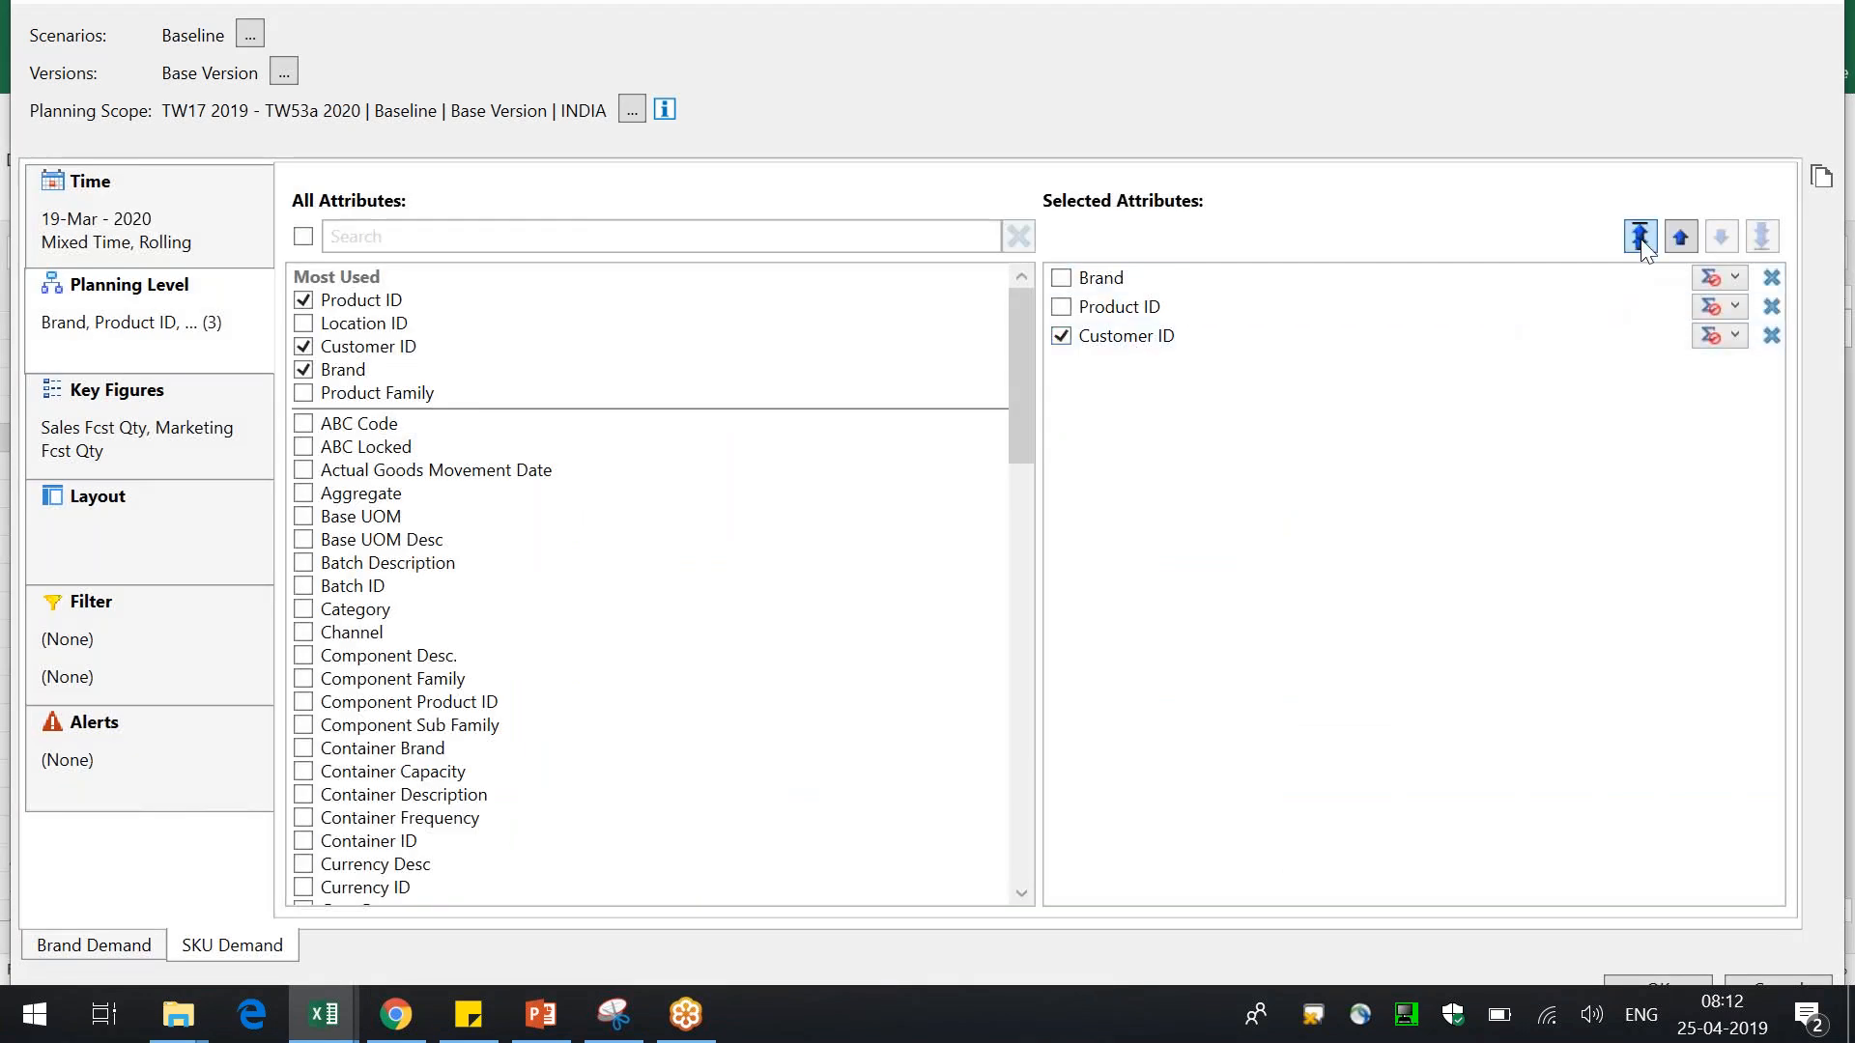
{"action": "left_click", "coordinate": [1640, 237]}
{"action": "left_click", "coordinate": [1654, 982]}
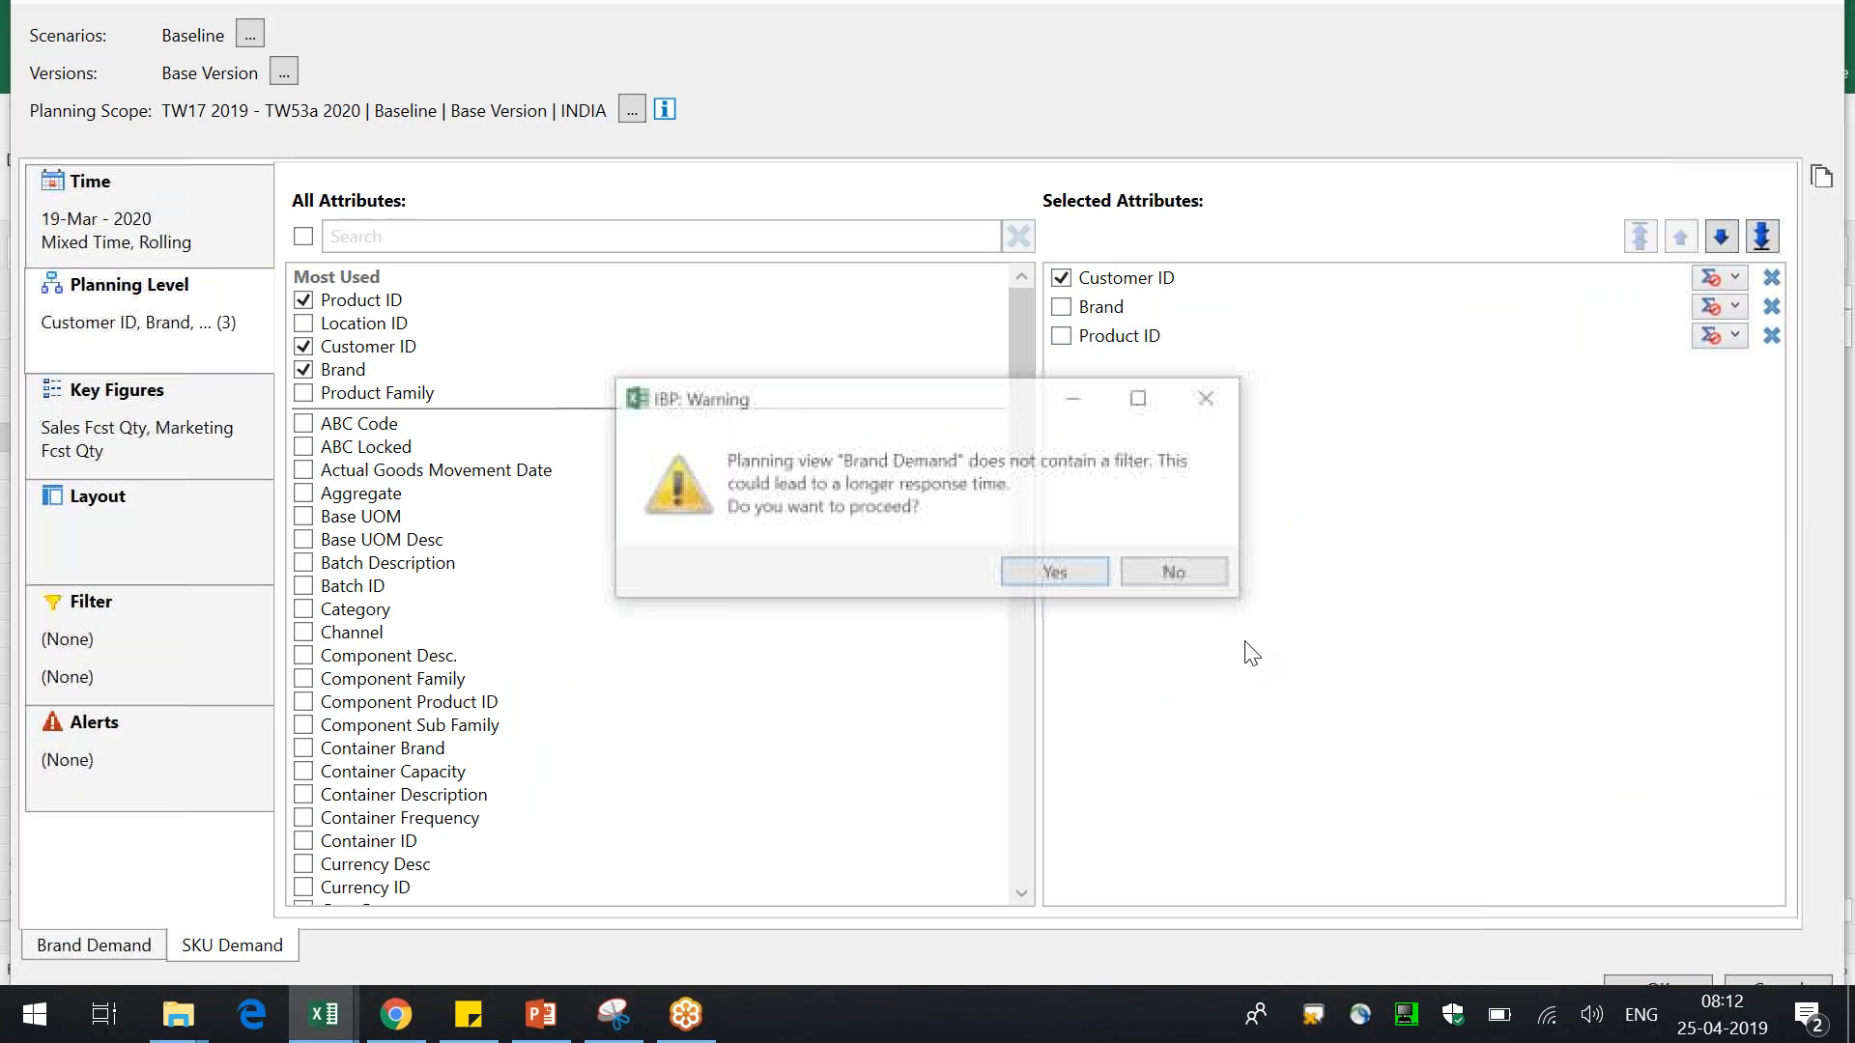
{"action": "left_click", "coordinate": [1071, 578]}
{"action": "left_click", "coordinate": [1070, 578]}
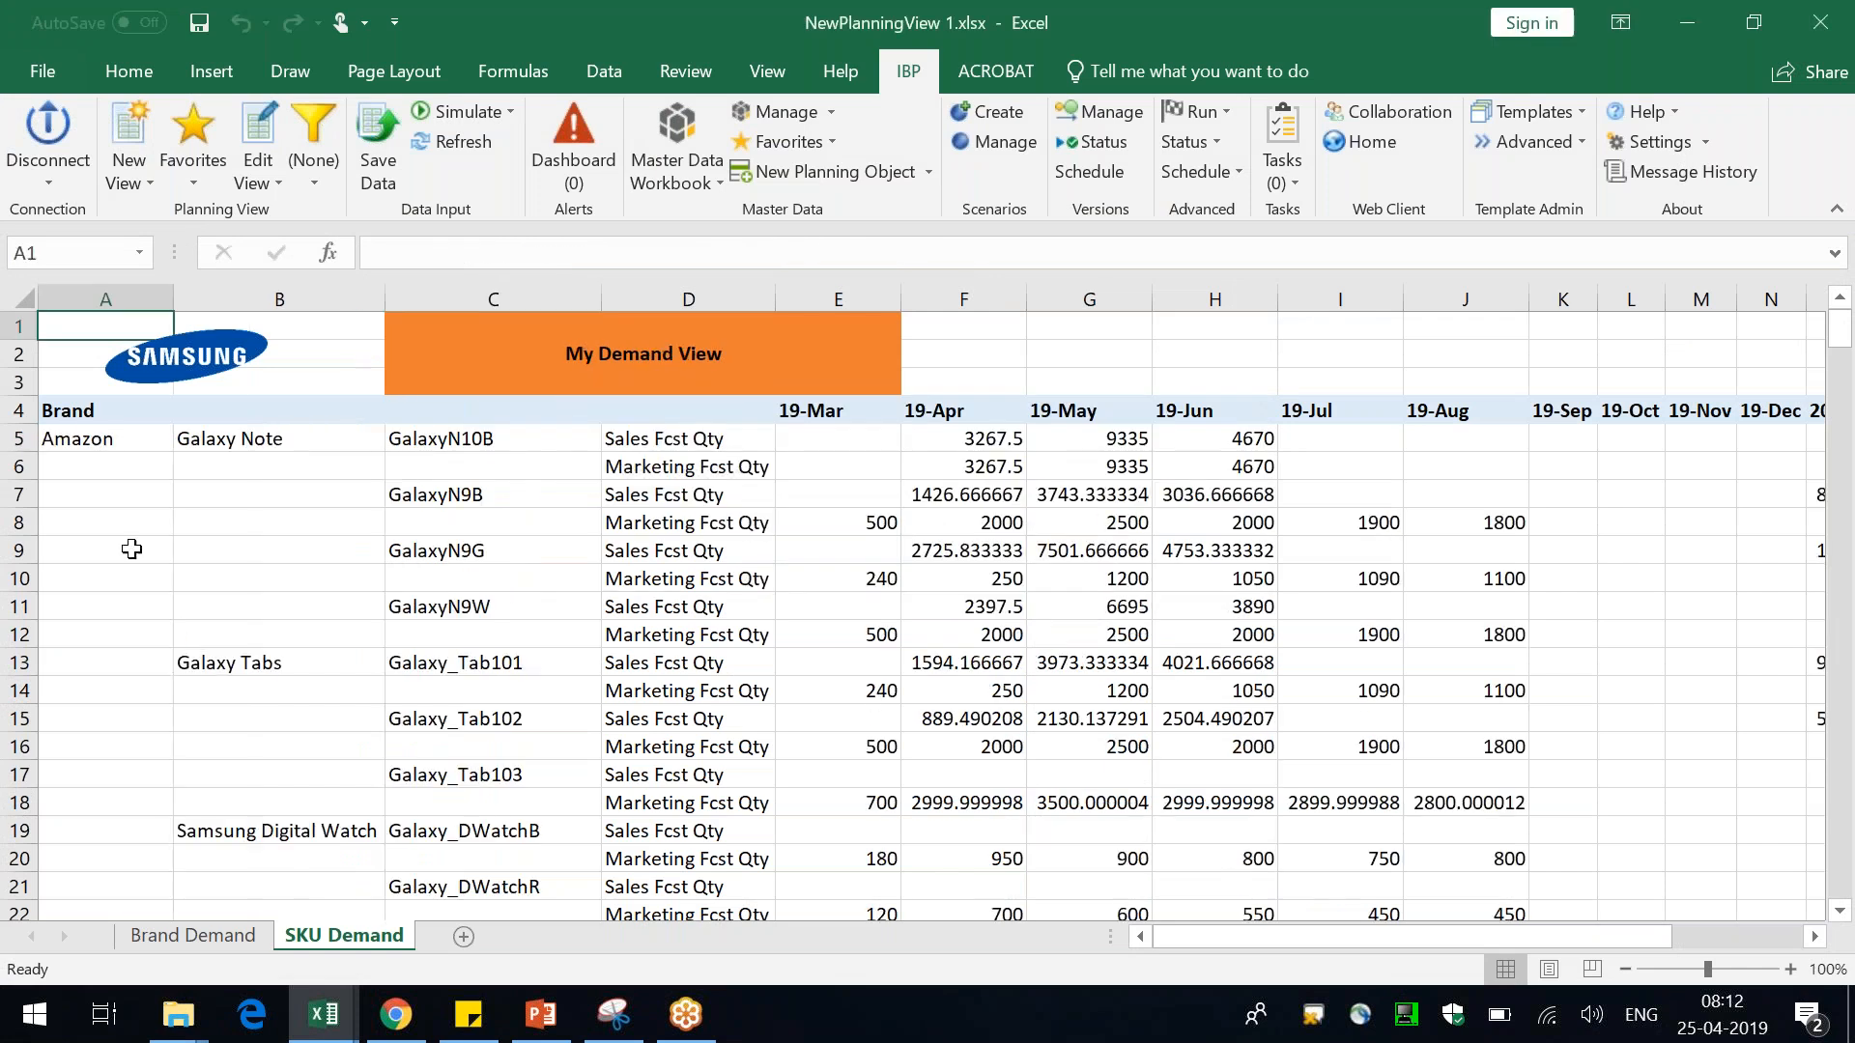
Clear the header label in cell A4
{"action": "left_click", "coordinate": [88, 417]}
{"action": "key", "text": "Delete"}
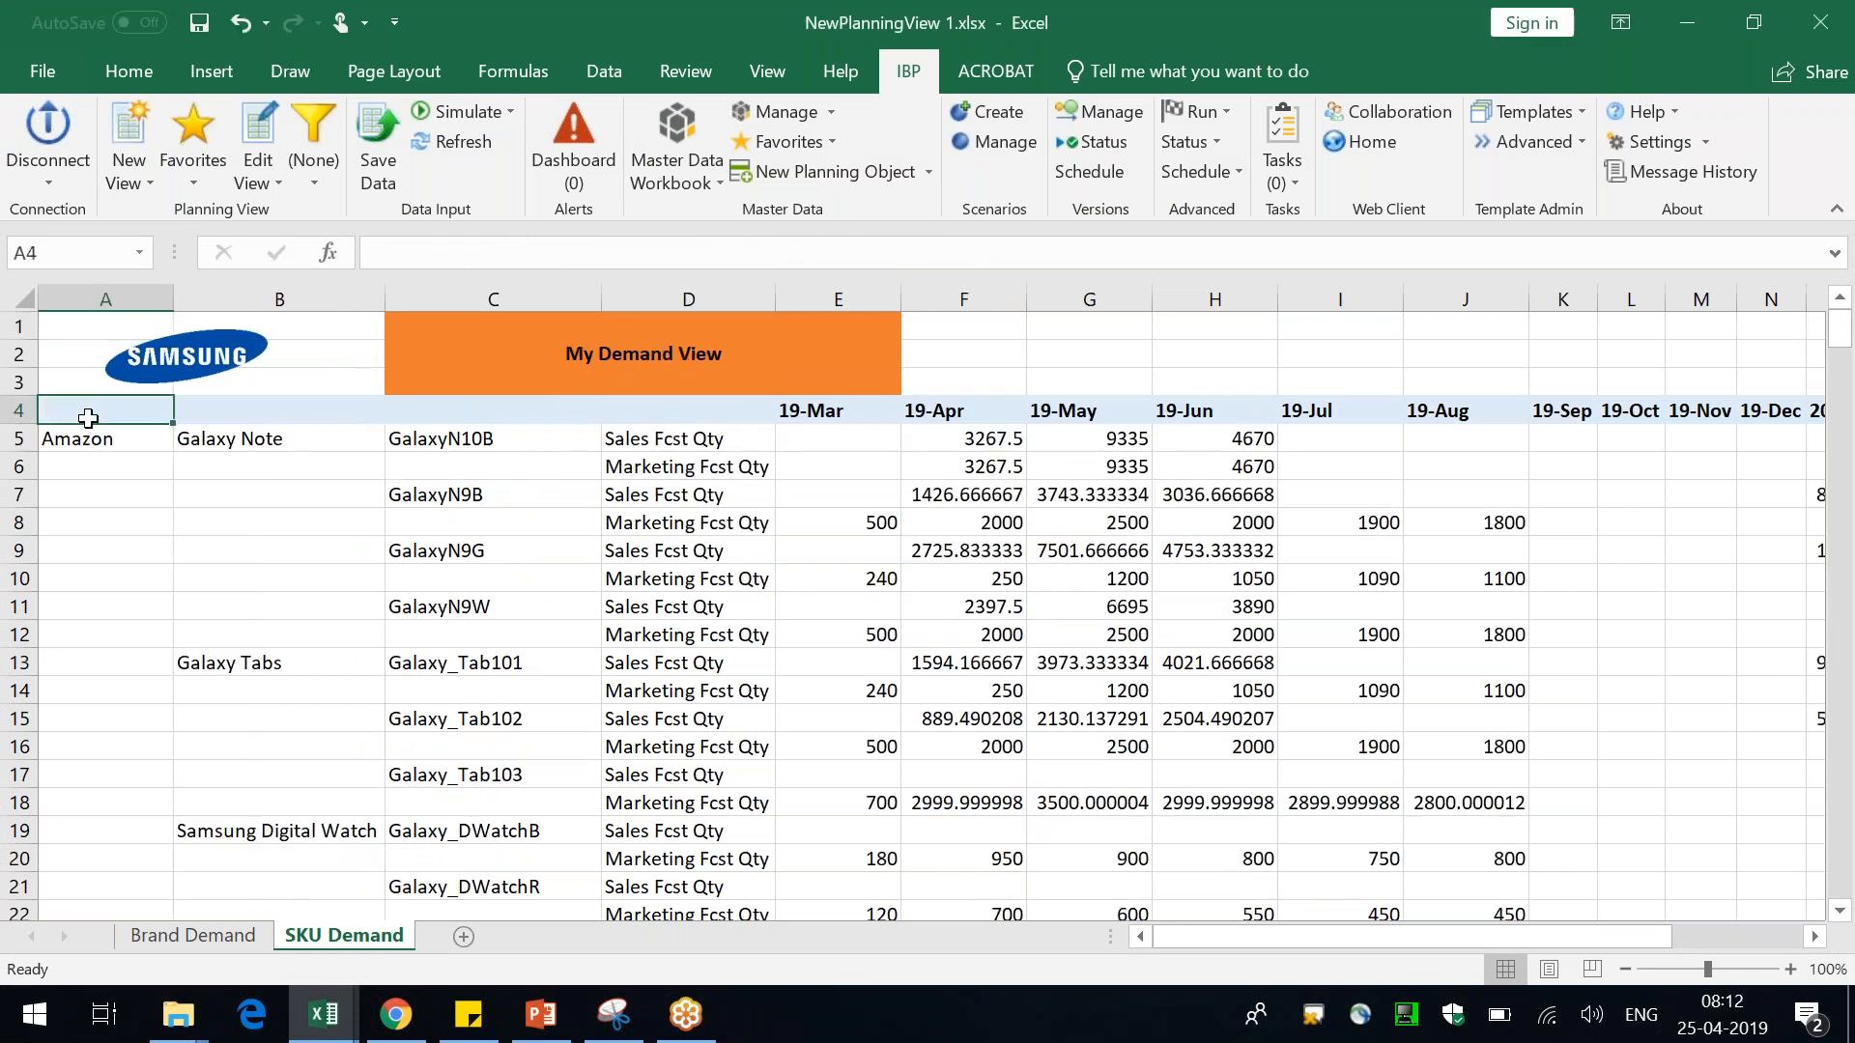
Review the reordered customer, brand and product columns down the SKU Demand sheet
{"action": "left_click", "coordinate": [106, 443]}
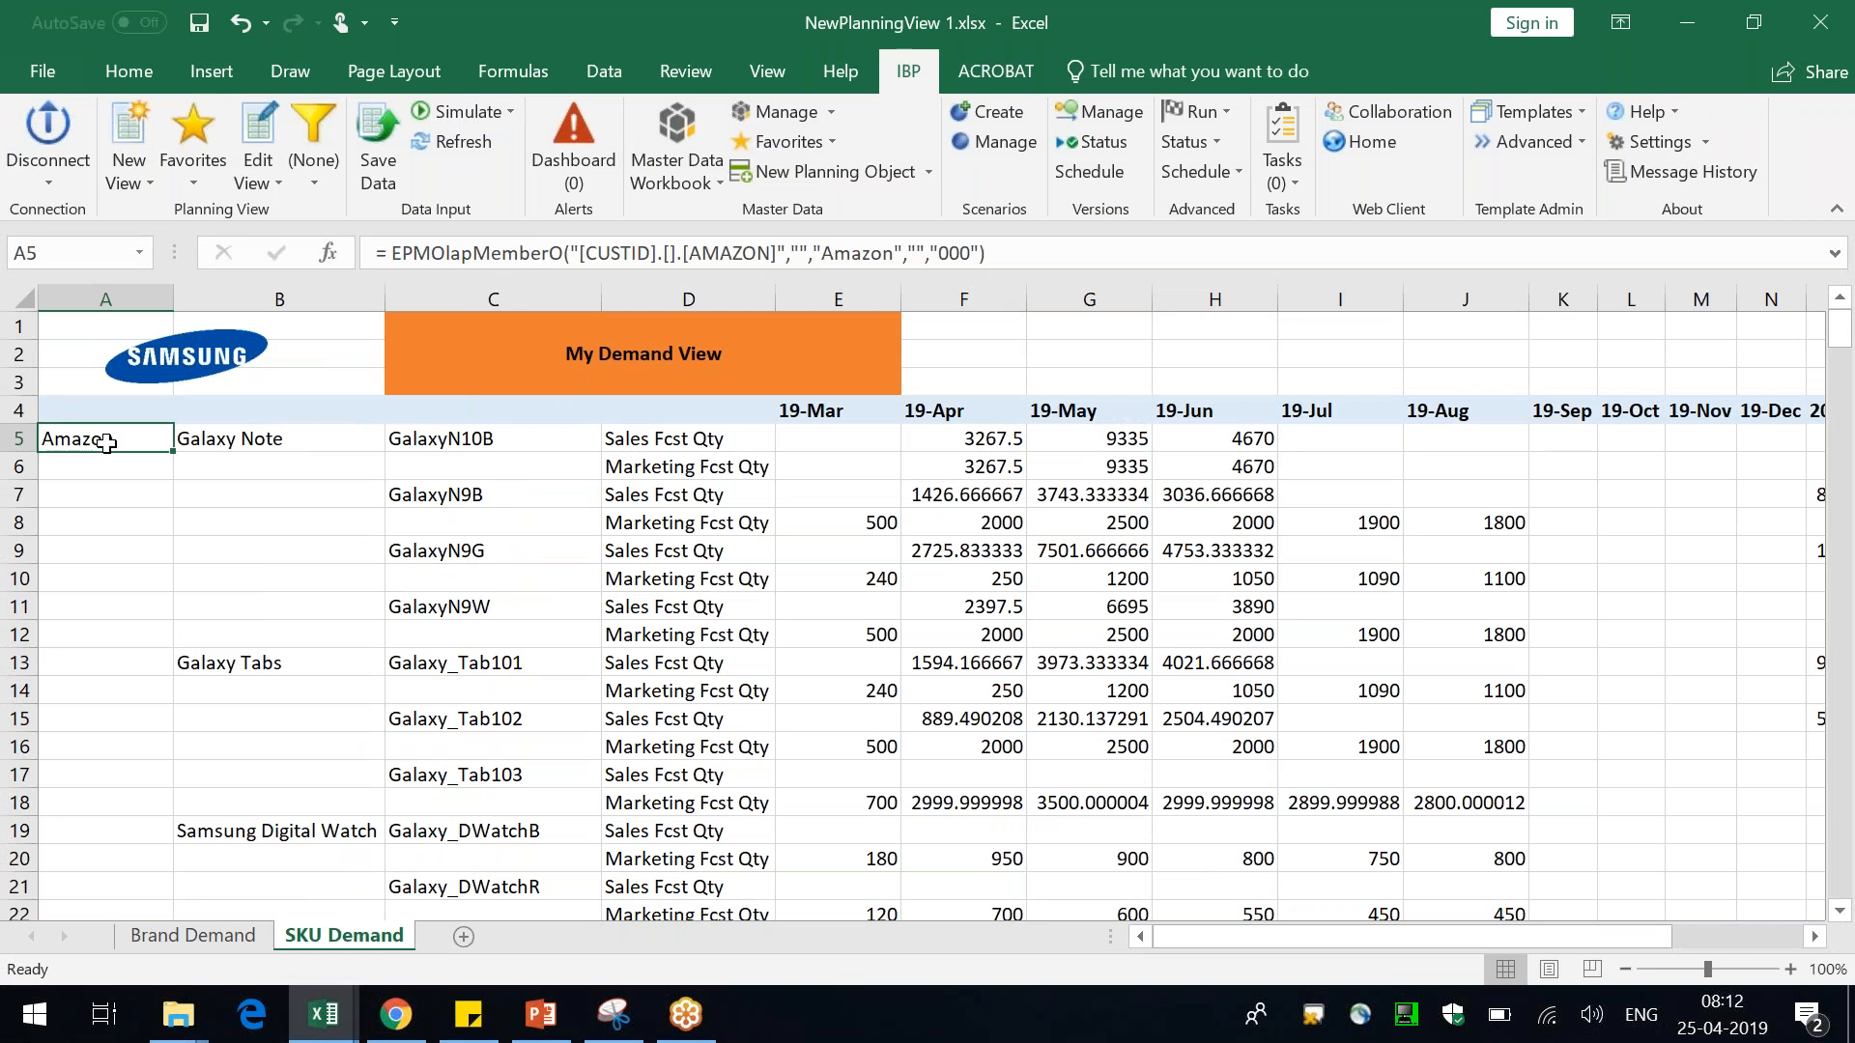
{"action": "left_click", "coordinate": [276, 438]}
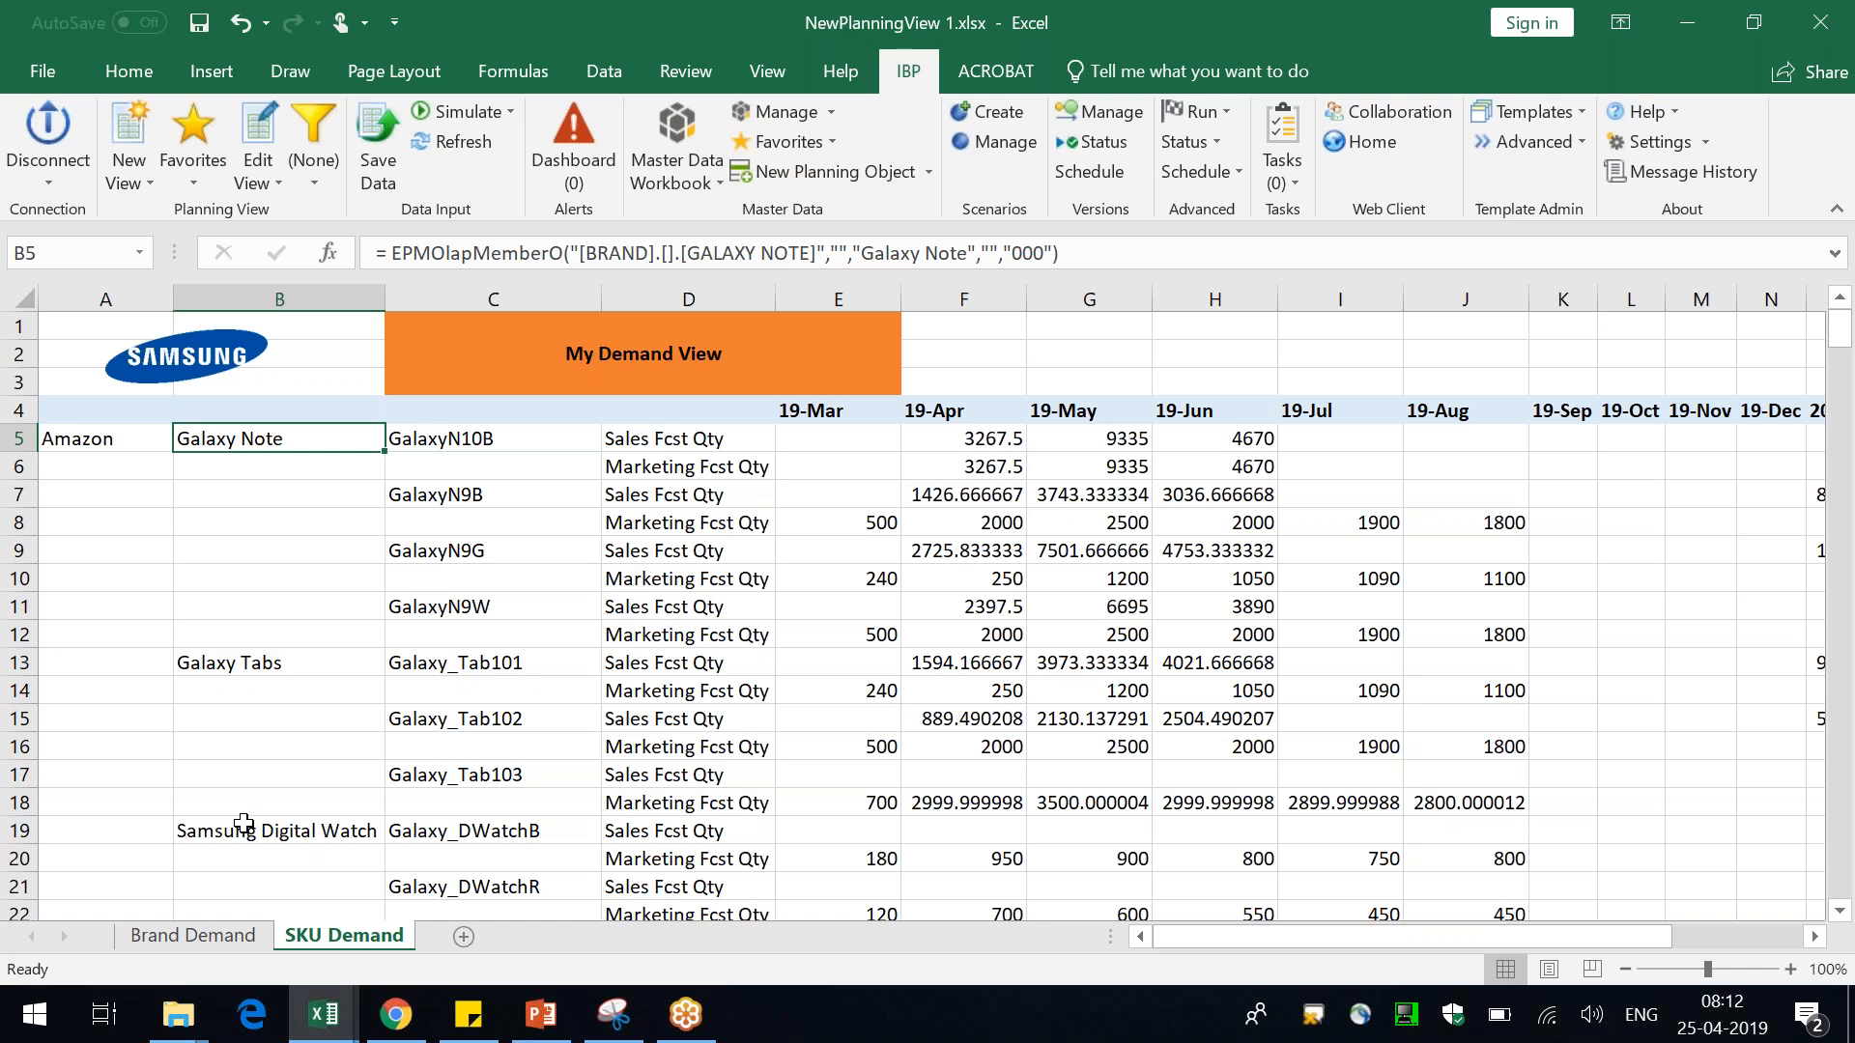
{"action": "scroll", "coordinate": [243, 823], "scroll_direction": "down", "scroll_amount": 3}
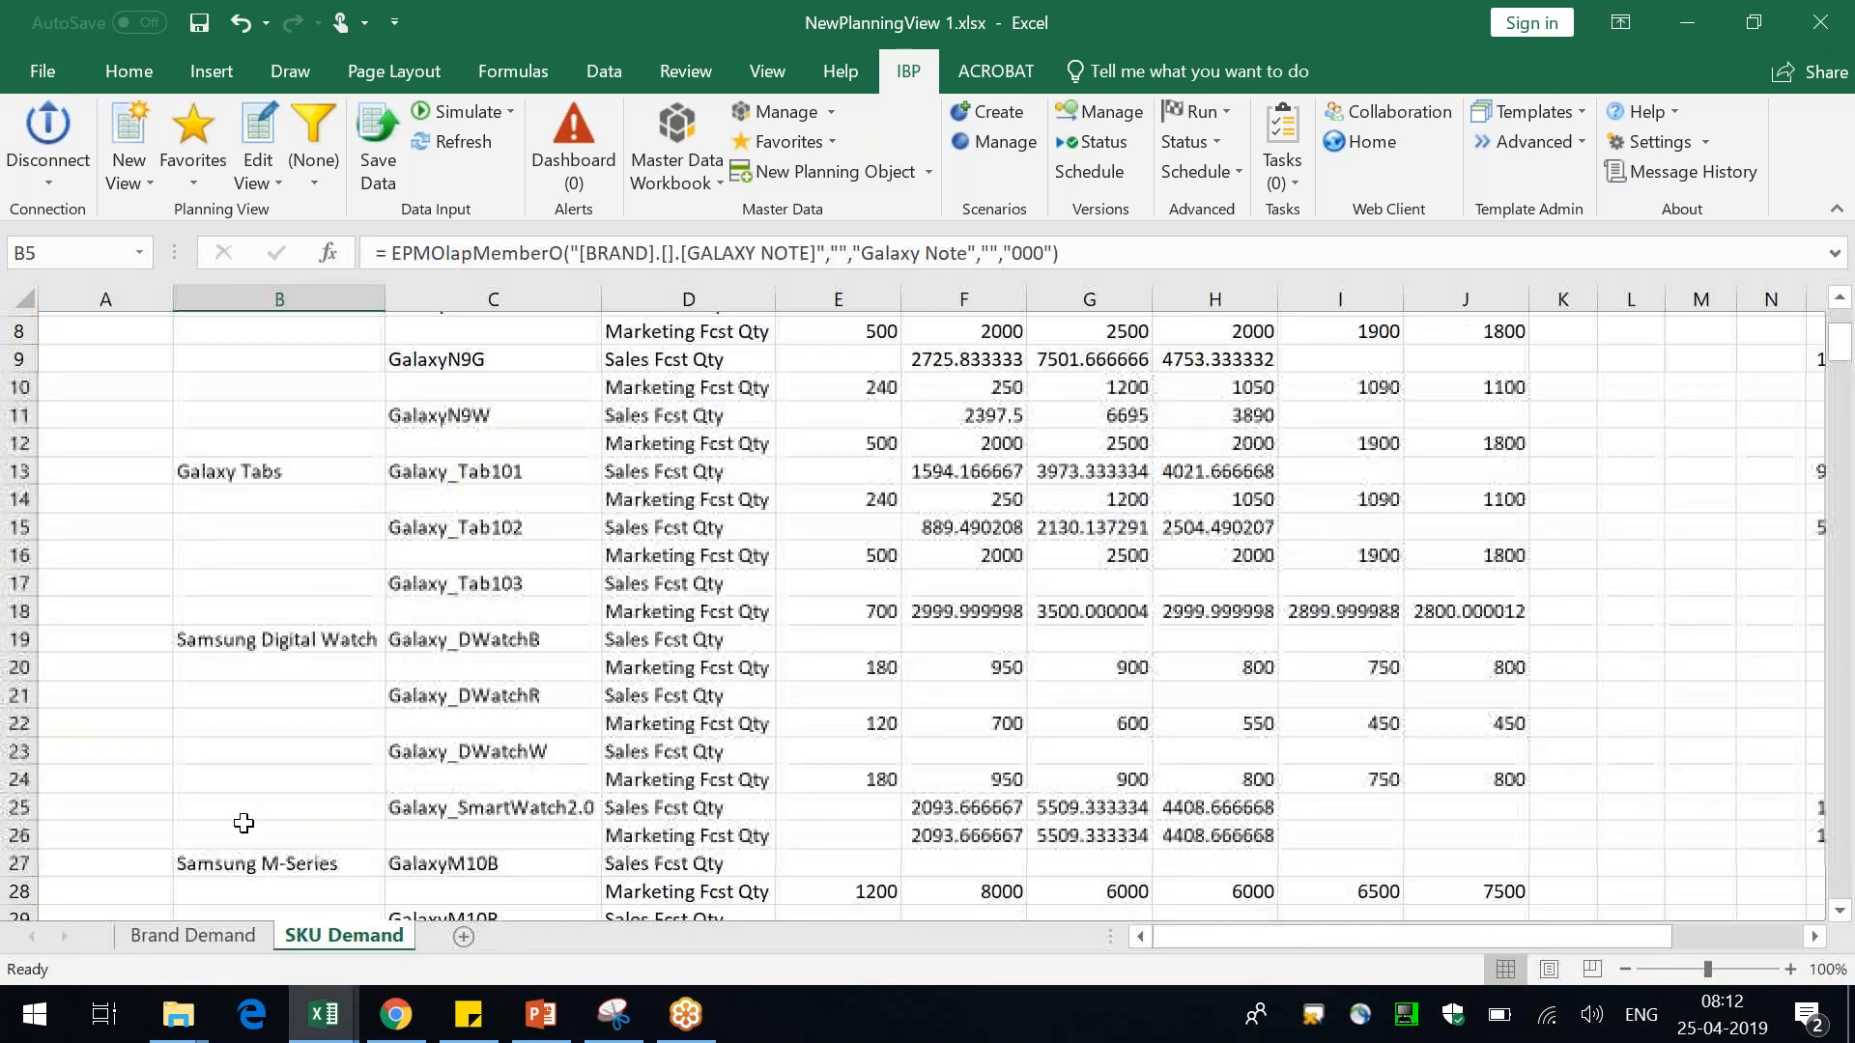
{"action": "scroll", "coordinate": [243, 823], "scroll_direction": "up", "scroll_amount": 2}
{"action": "scroll", "coordinate": [243, 822], "scroll_direction": "down", "scroll_amount": 5}
{"action": "scroll", "coordinate": [243, 822], "scroll_direction": "down", "scroll_amount": 2}
{"action": "scroll", "coordinate": [336, 574], "scroll_direction": "up", "scroll_amount": 3}
{"action": "left_click", "coordinate": [307, 462]}
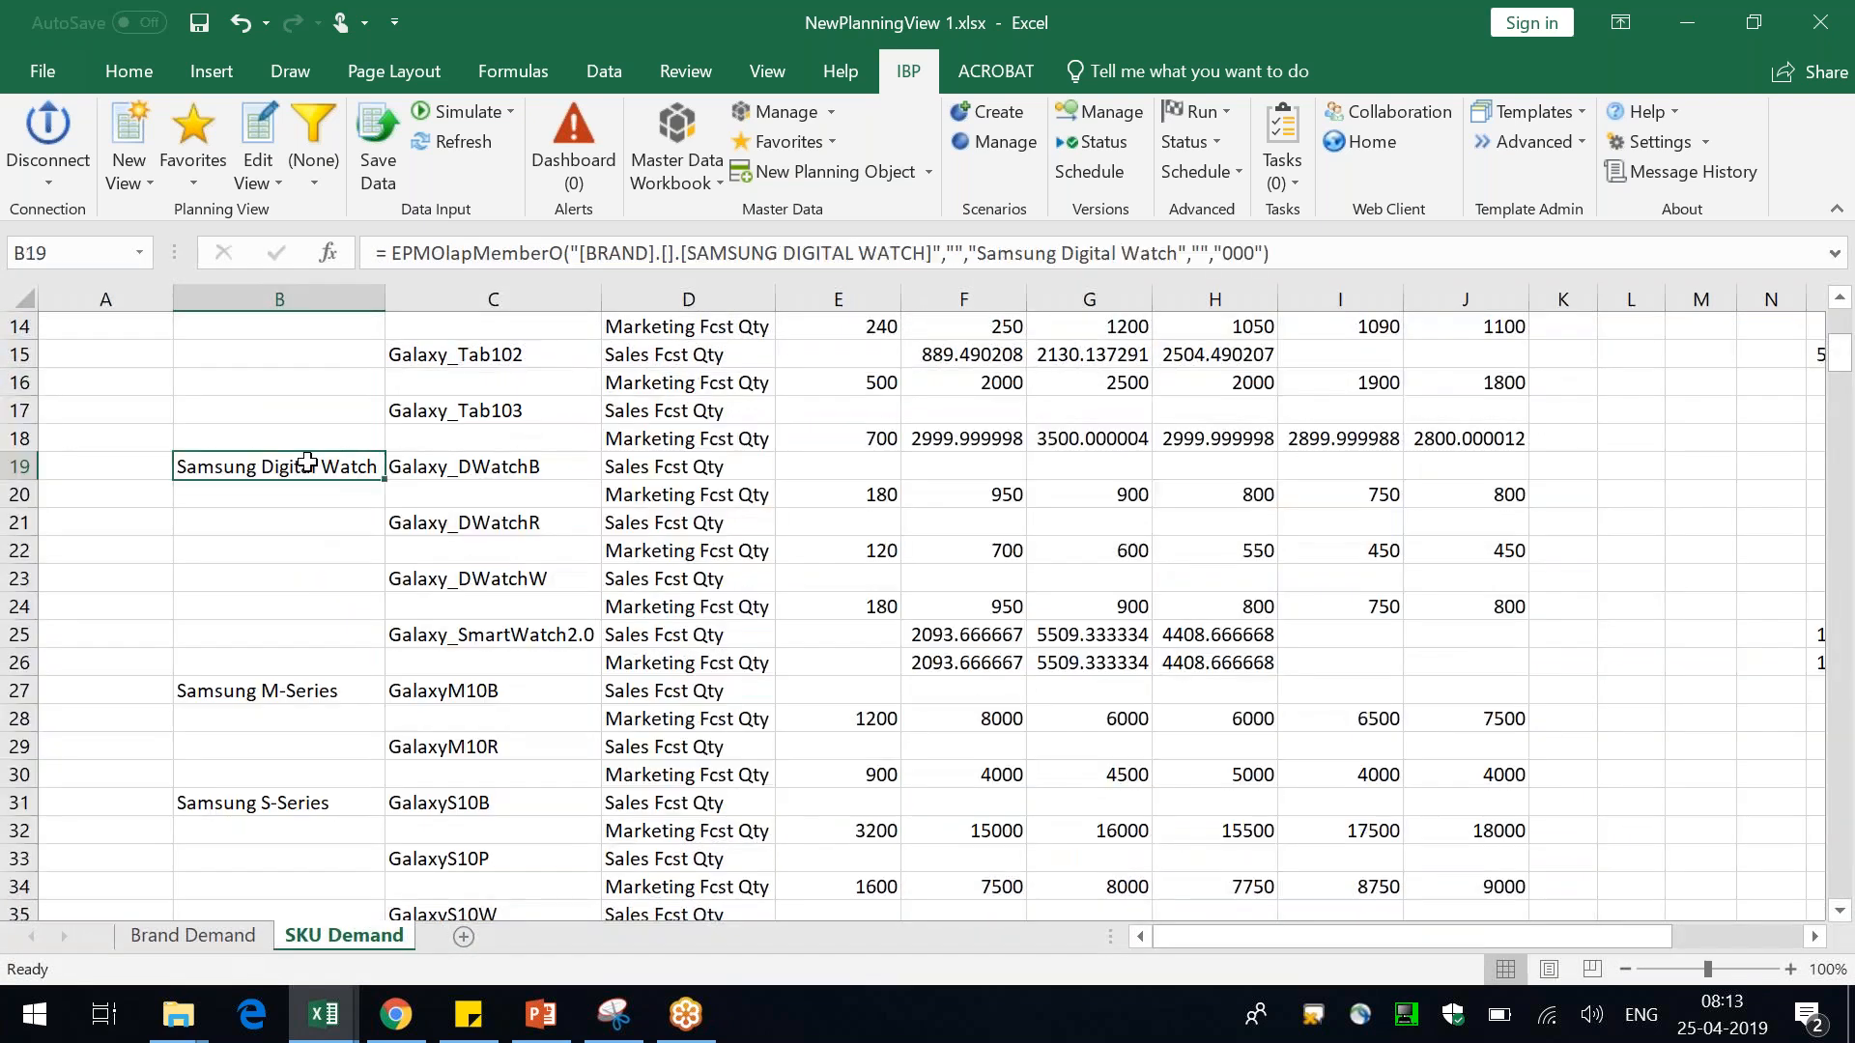
{"action": "scroll", "coordinate": [308, 463], "scroll_direction": "up", "scroll_amount": 5}
{"action": "left_click", "coordinate": [281, 435]}
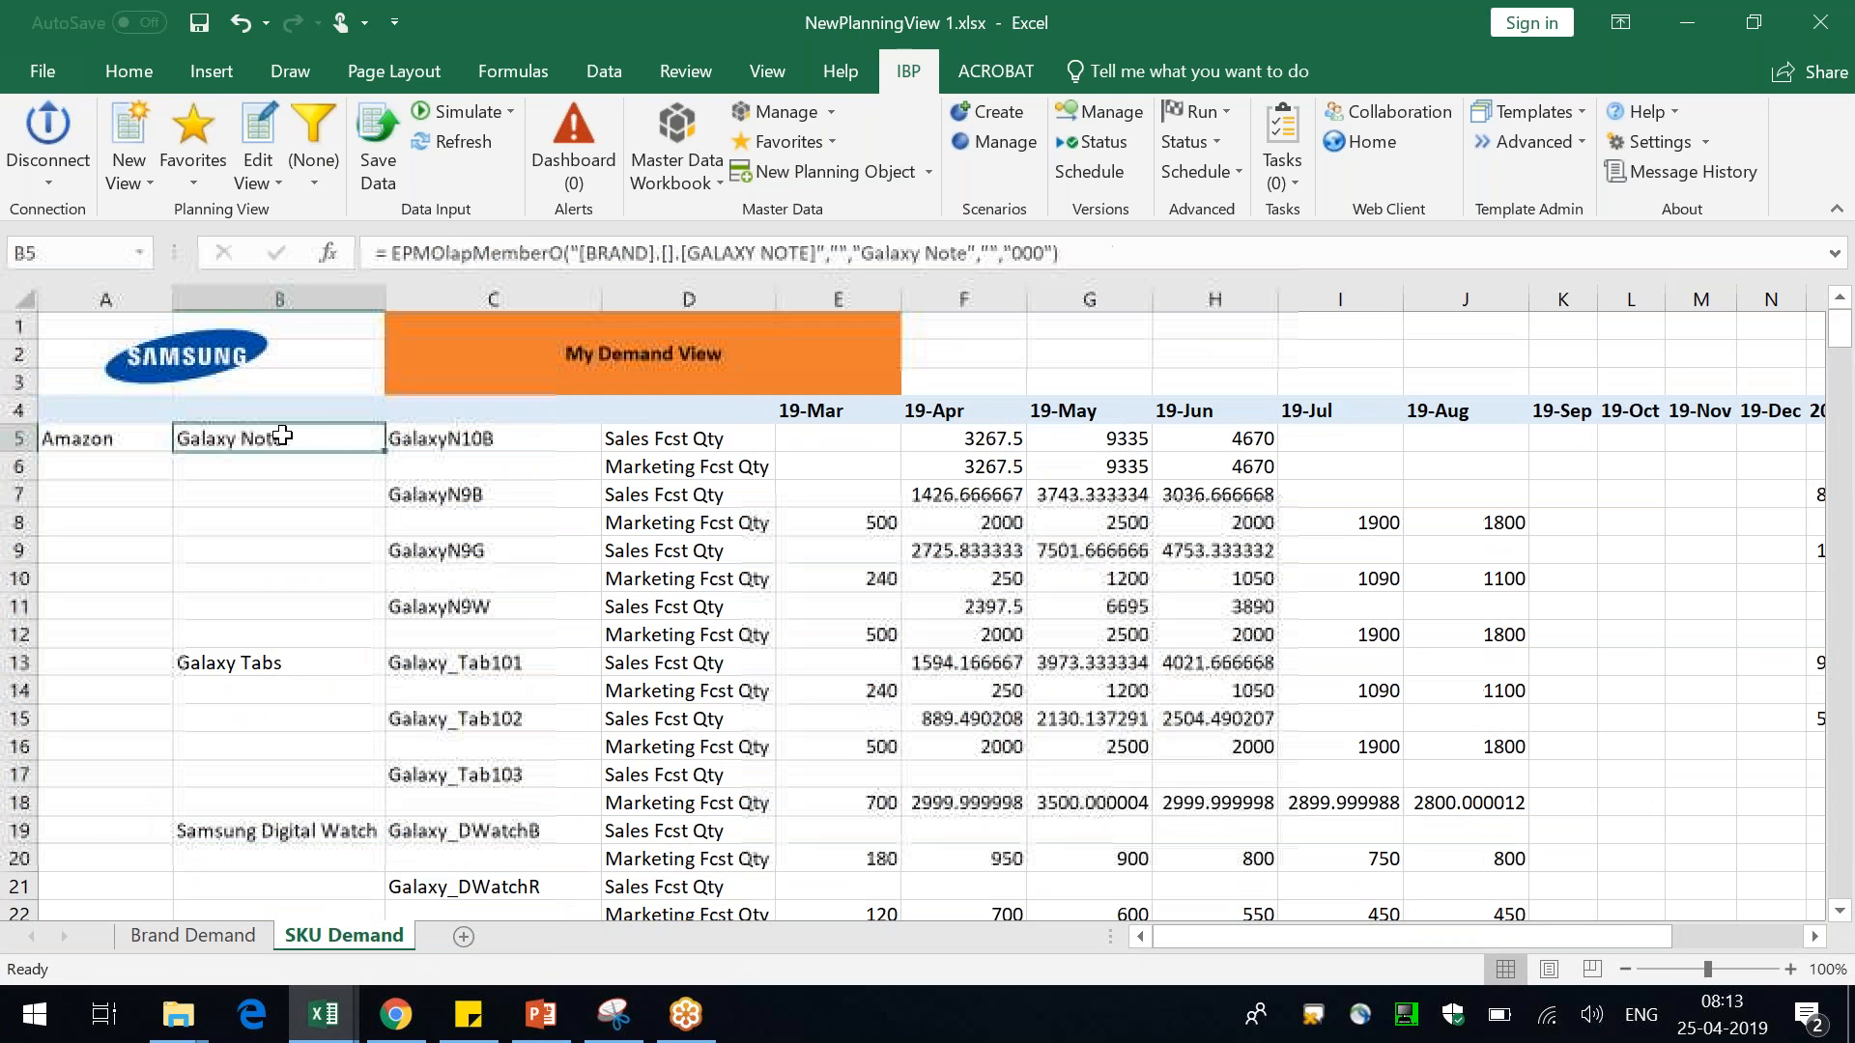
{"action": "left_click_drag", "start_coordinate": [402, 443], "coordinate": [463, 797]}
{"action": "left_click", "coordinate": [280, 664]}
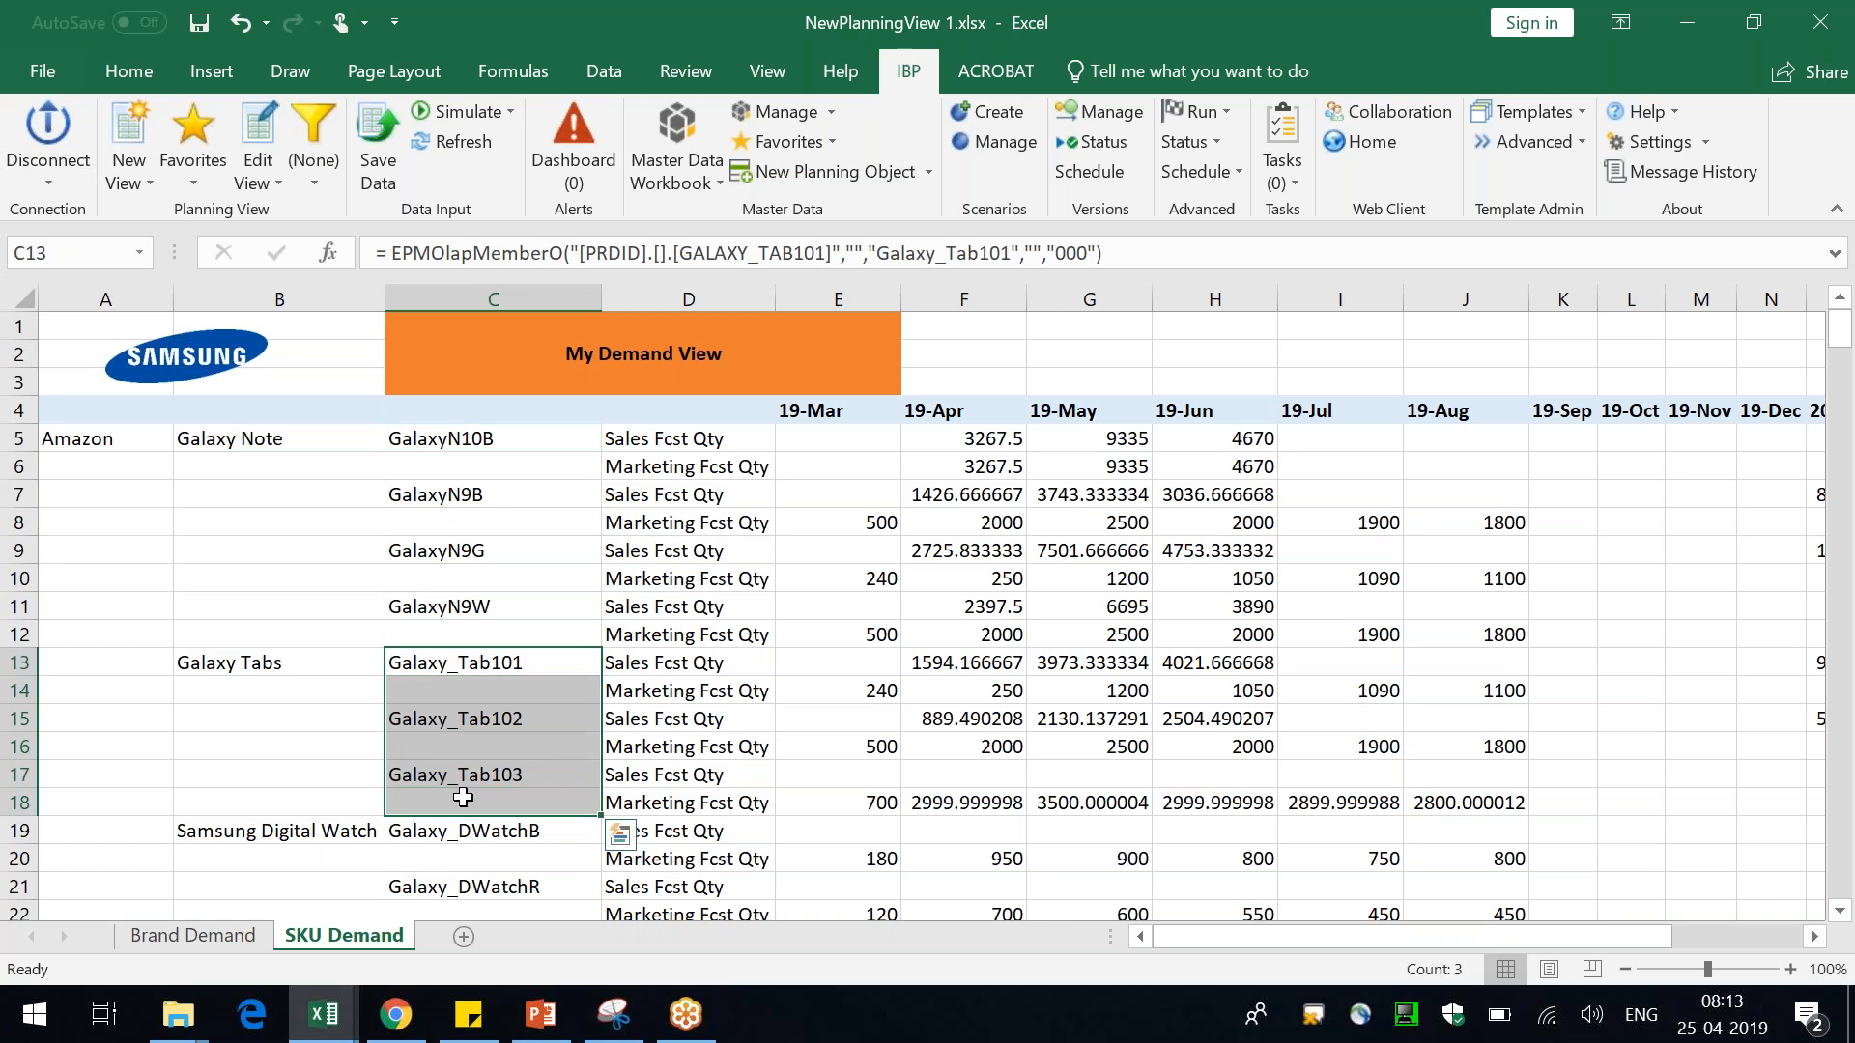
{"action": "scroll", "coordinate": [463, 797], "scroll_direction": "down", "scroll_amount": 9}
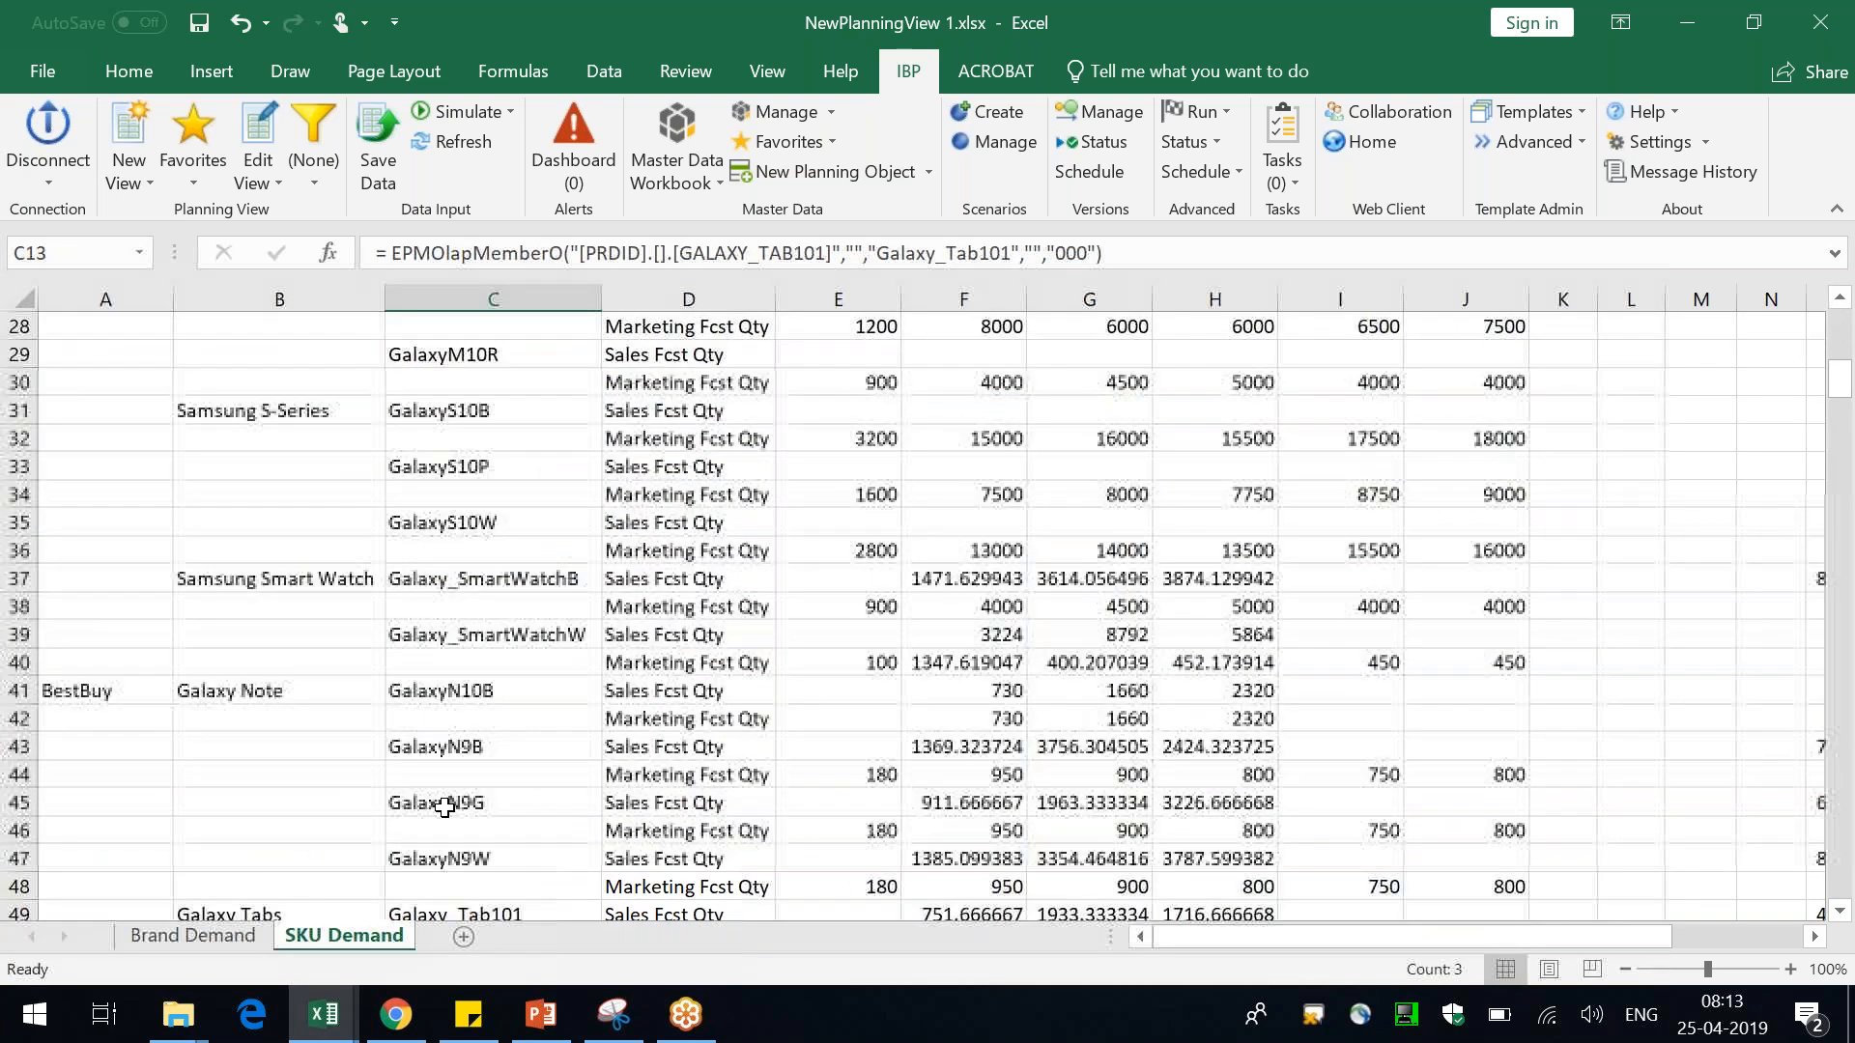
{"action": "scroll", "coordinate": [233, 731], "scroll_direction": "down", "scroll_amount": 3}
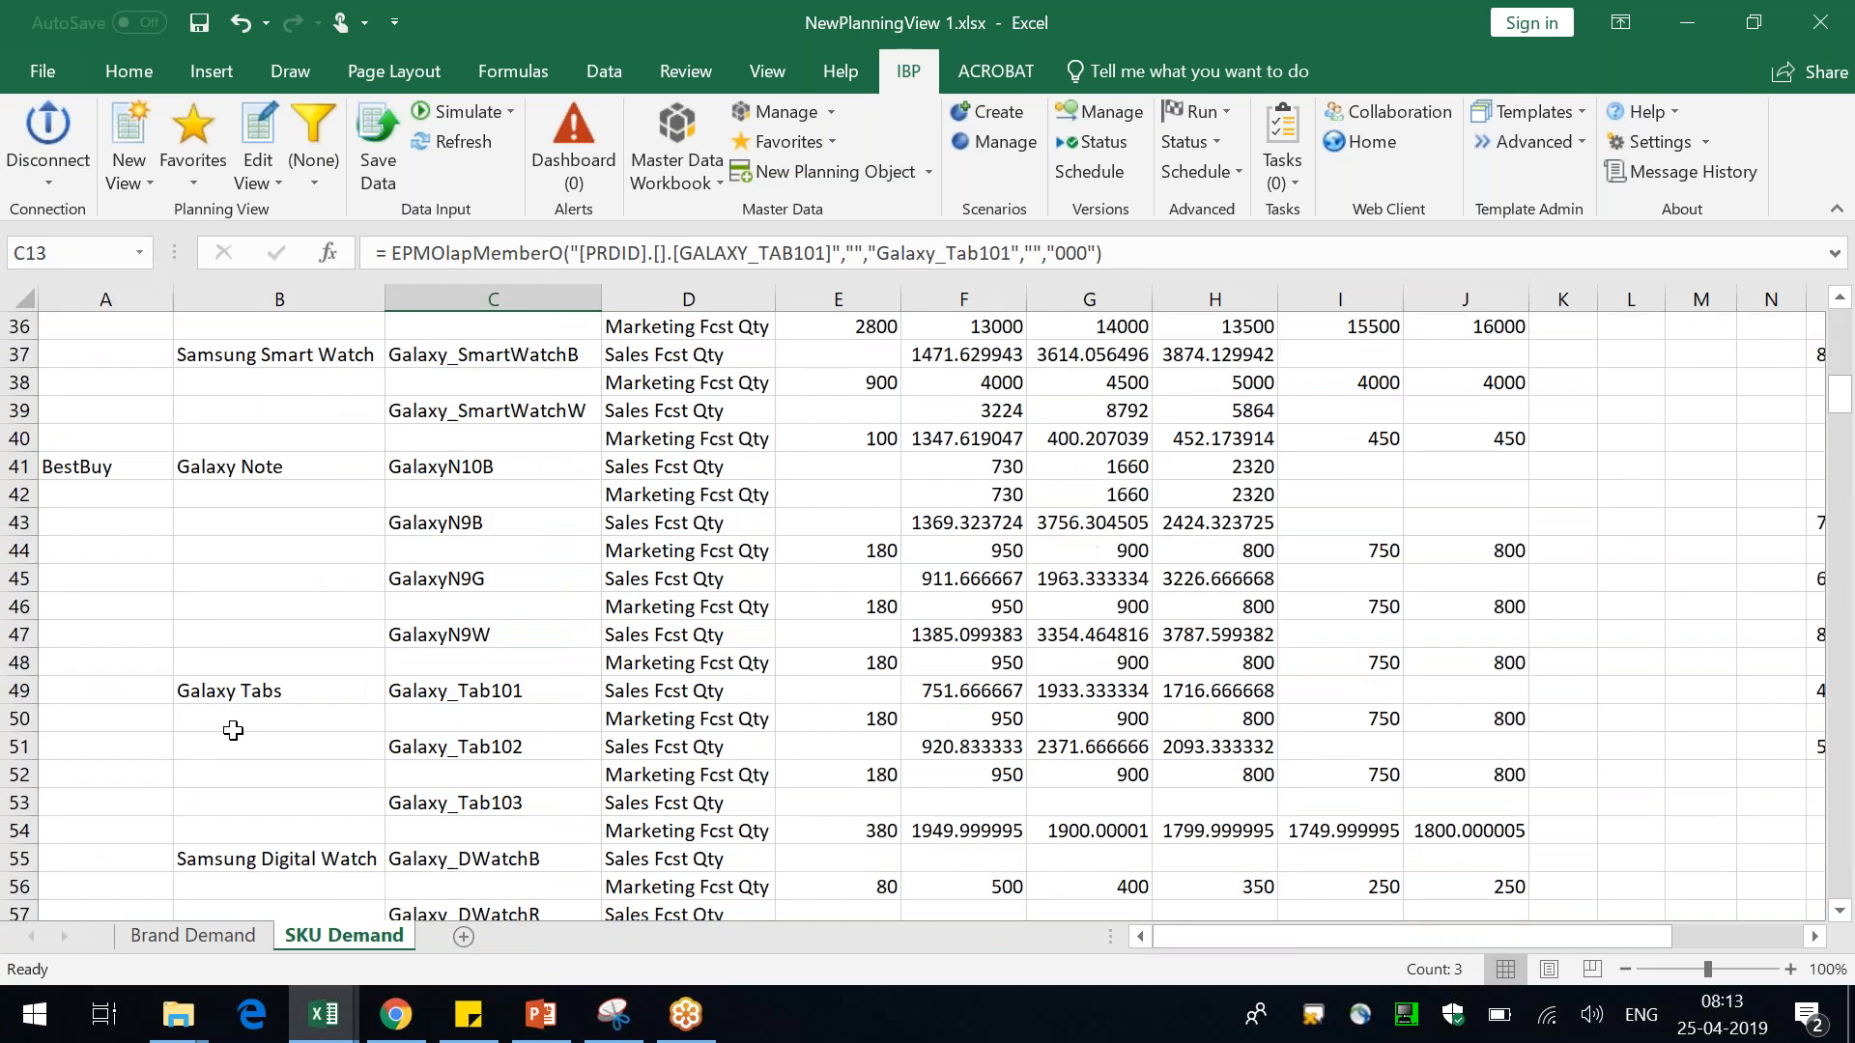
{"action": "key", "text": "ctrl+Home"}
{"action": "left_click", "coordinate": [319, 565]}
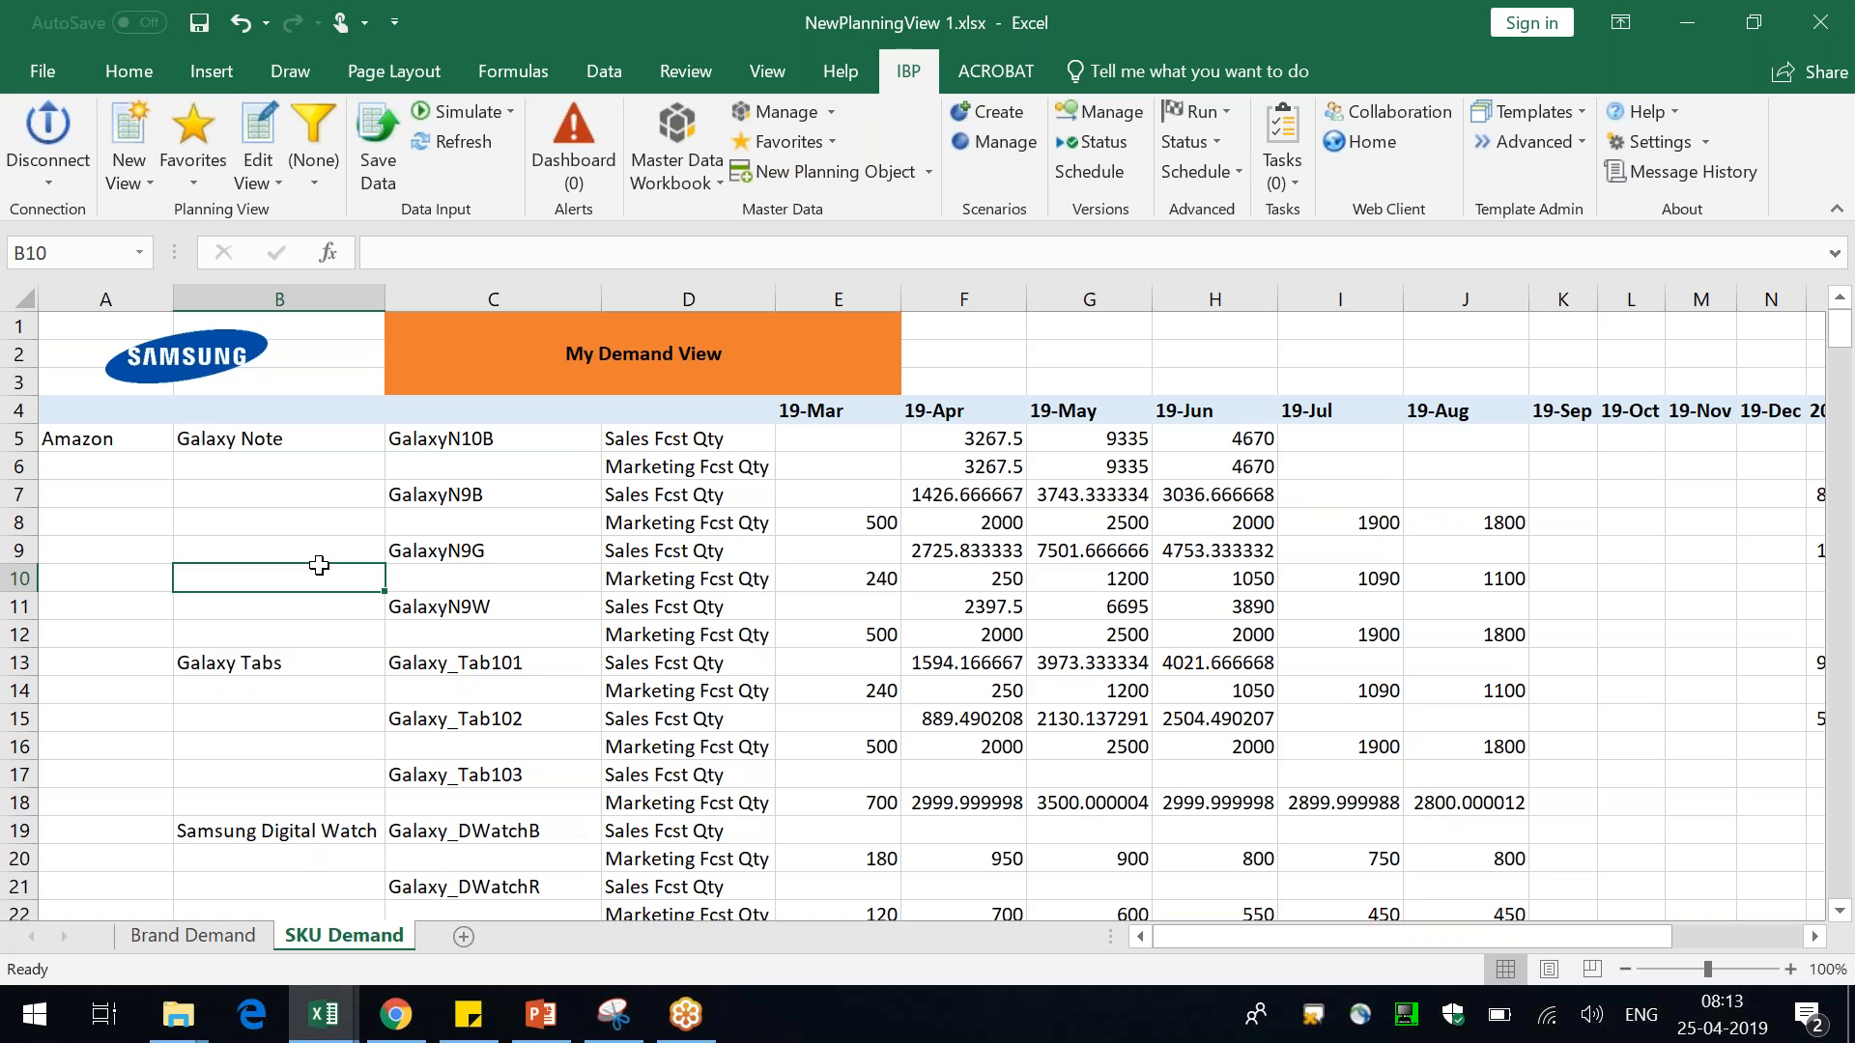
{"action": "left_click", "coordinate": [430, 466]}
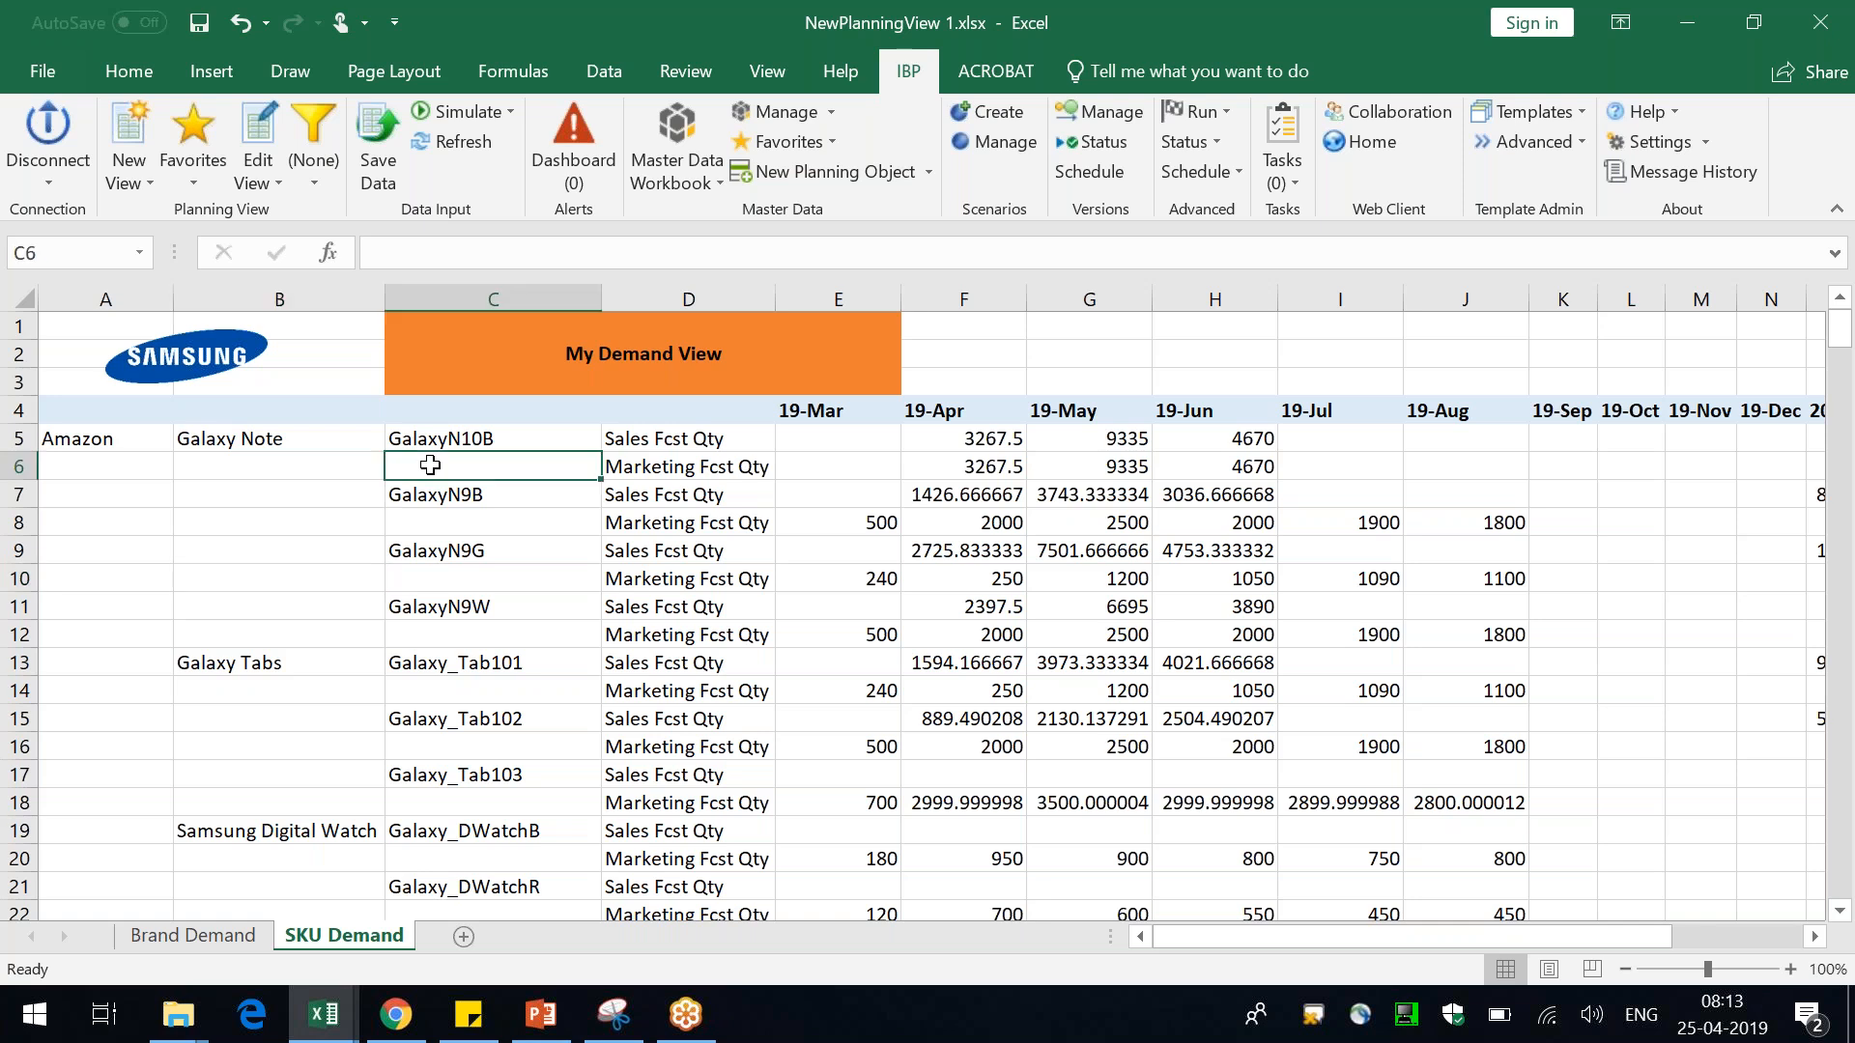
{"action": "left_click", "coordinate": [500, 437]}
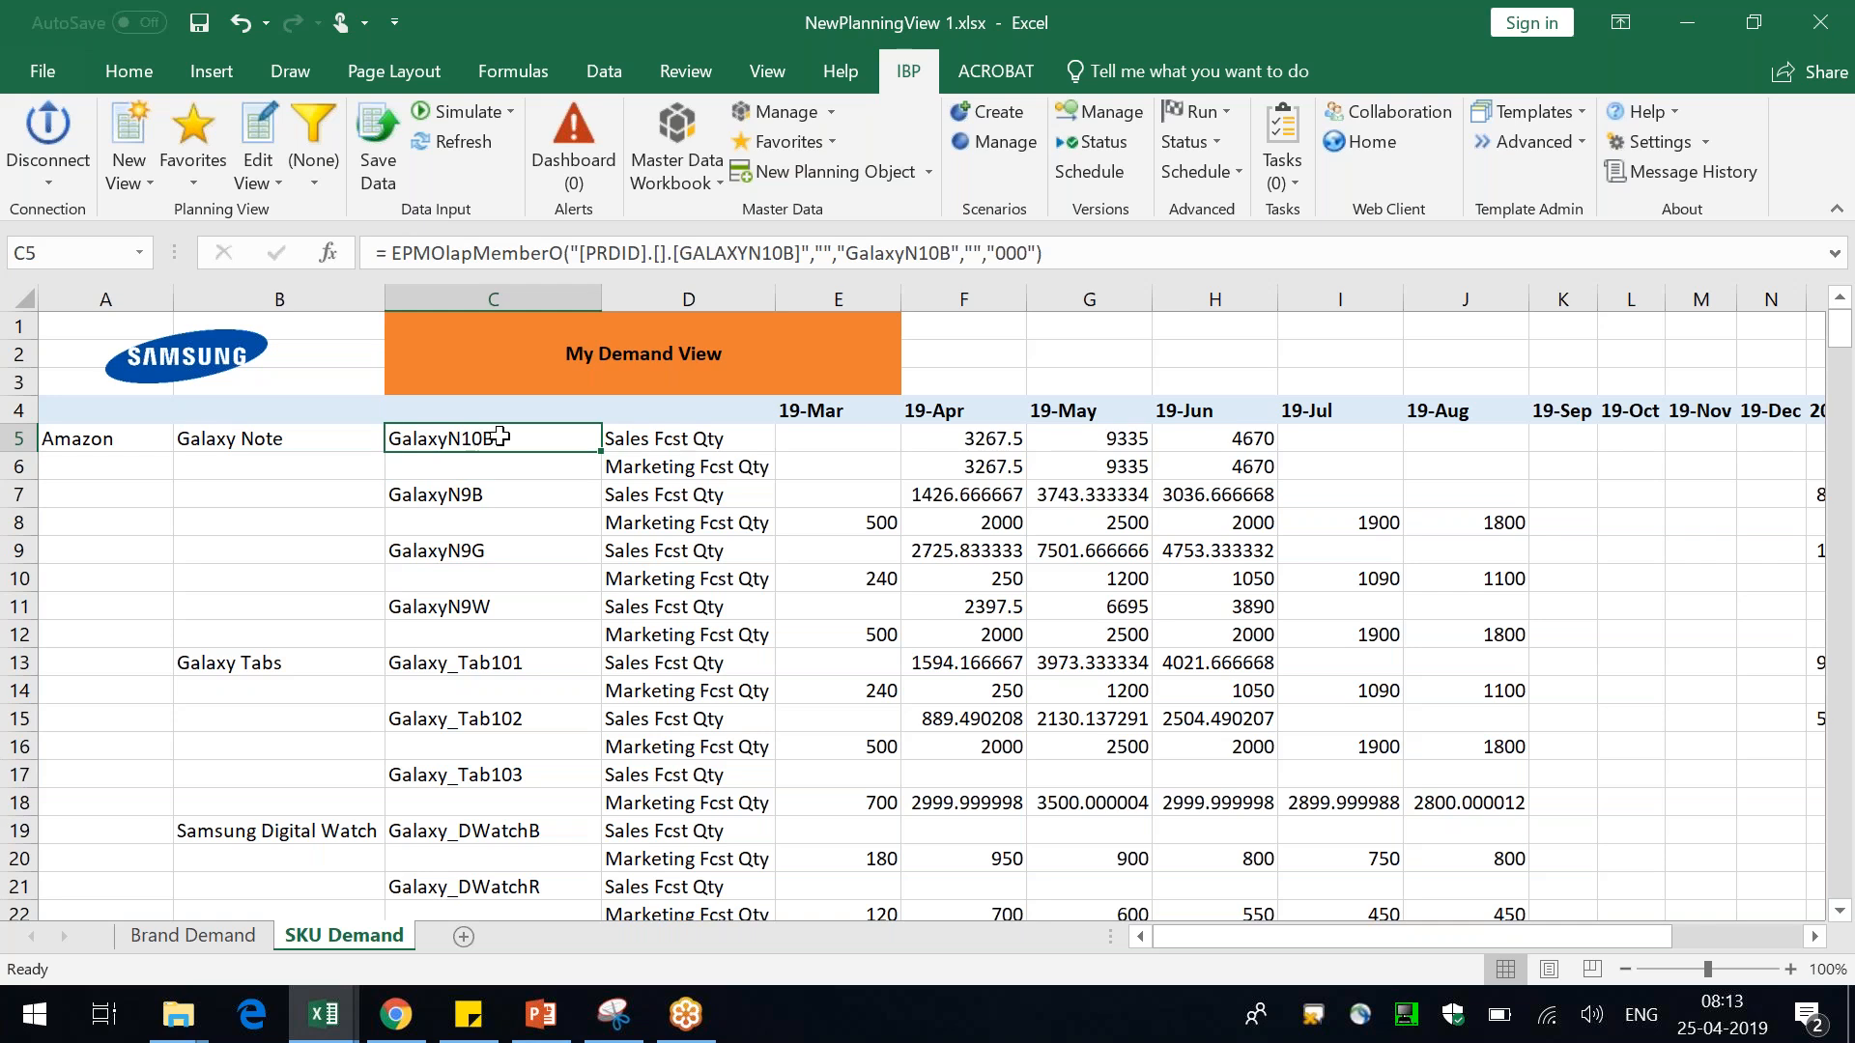
Label the column headers in A4 and B4 as Customer ID and Brand ID
{"action": "left_click", "coordinate": [88, 441]}
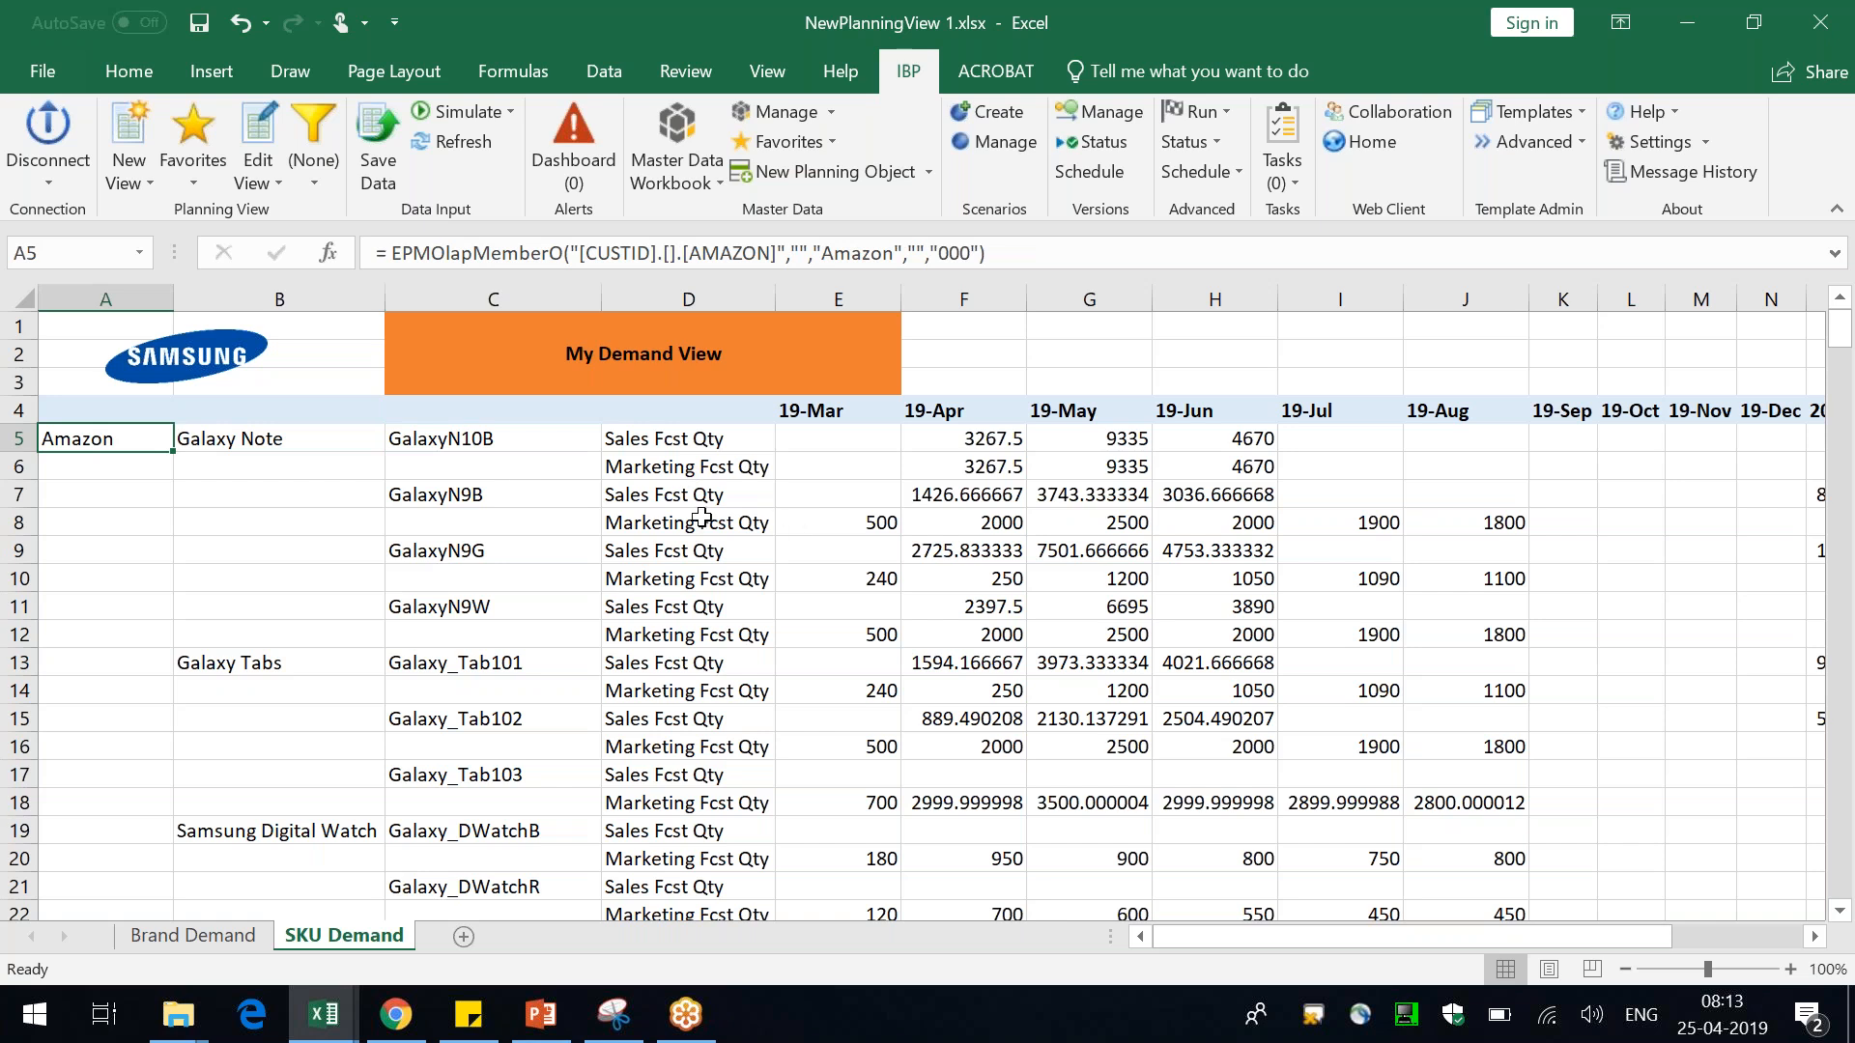
{"action": "key", "text": "Up"}
{"action": "type", "text": "Customer ID"}
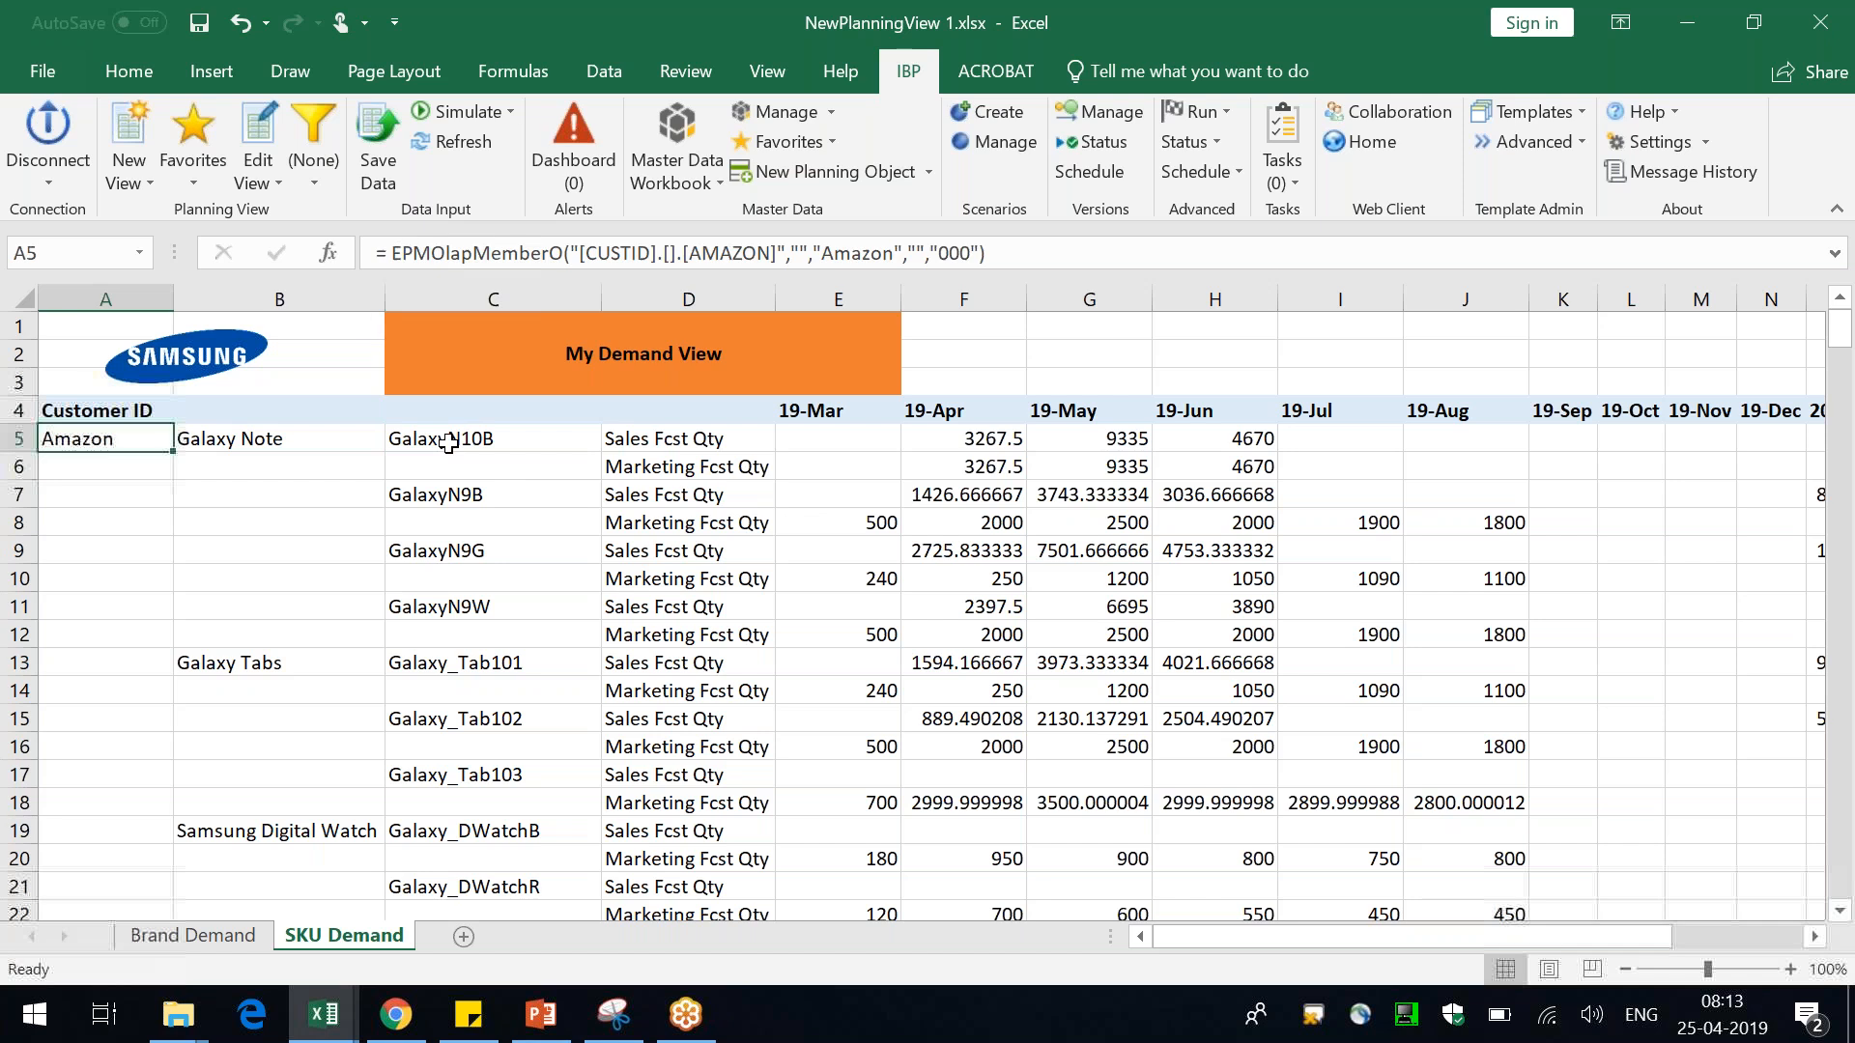
{"action": "key", "text": "Tab"}
{"action": "key", "text": "Down"}
{"action": "key", "text": "Up"}
{"action": "type", "text": "Brand ID"}
{"action": "key", "text": "Return"}
{"action": "key", "text": "Right"}
{"action": "key", "text": "Up"}
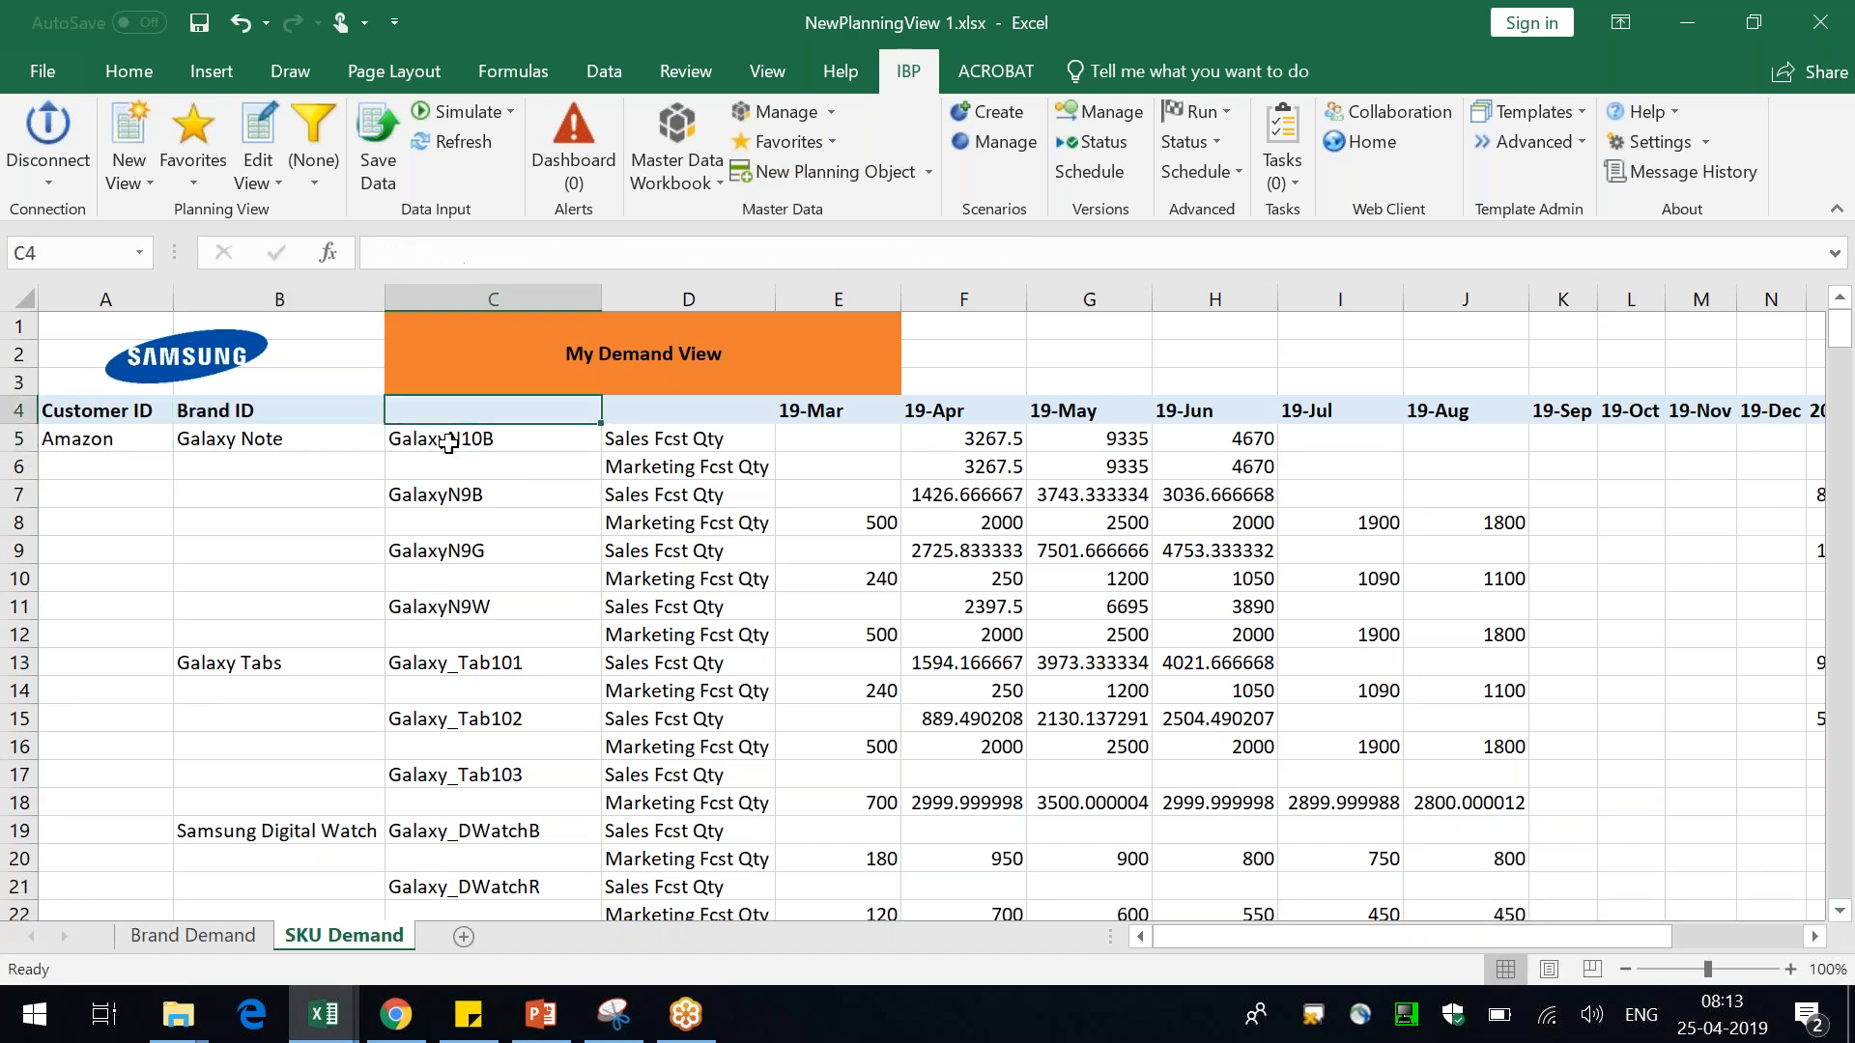
Label the column headers in C4 and D4 as Product ID and key Figures
{"action": "type", "text": "Product ID"}
{"action": "key", "text": "Return"}
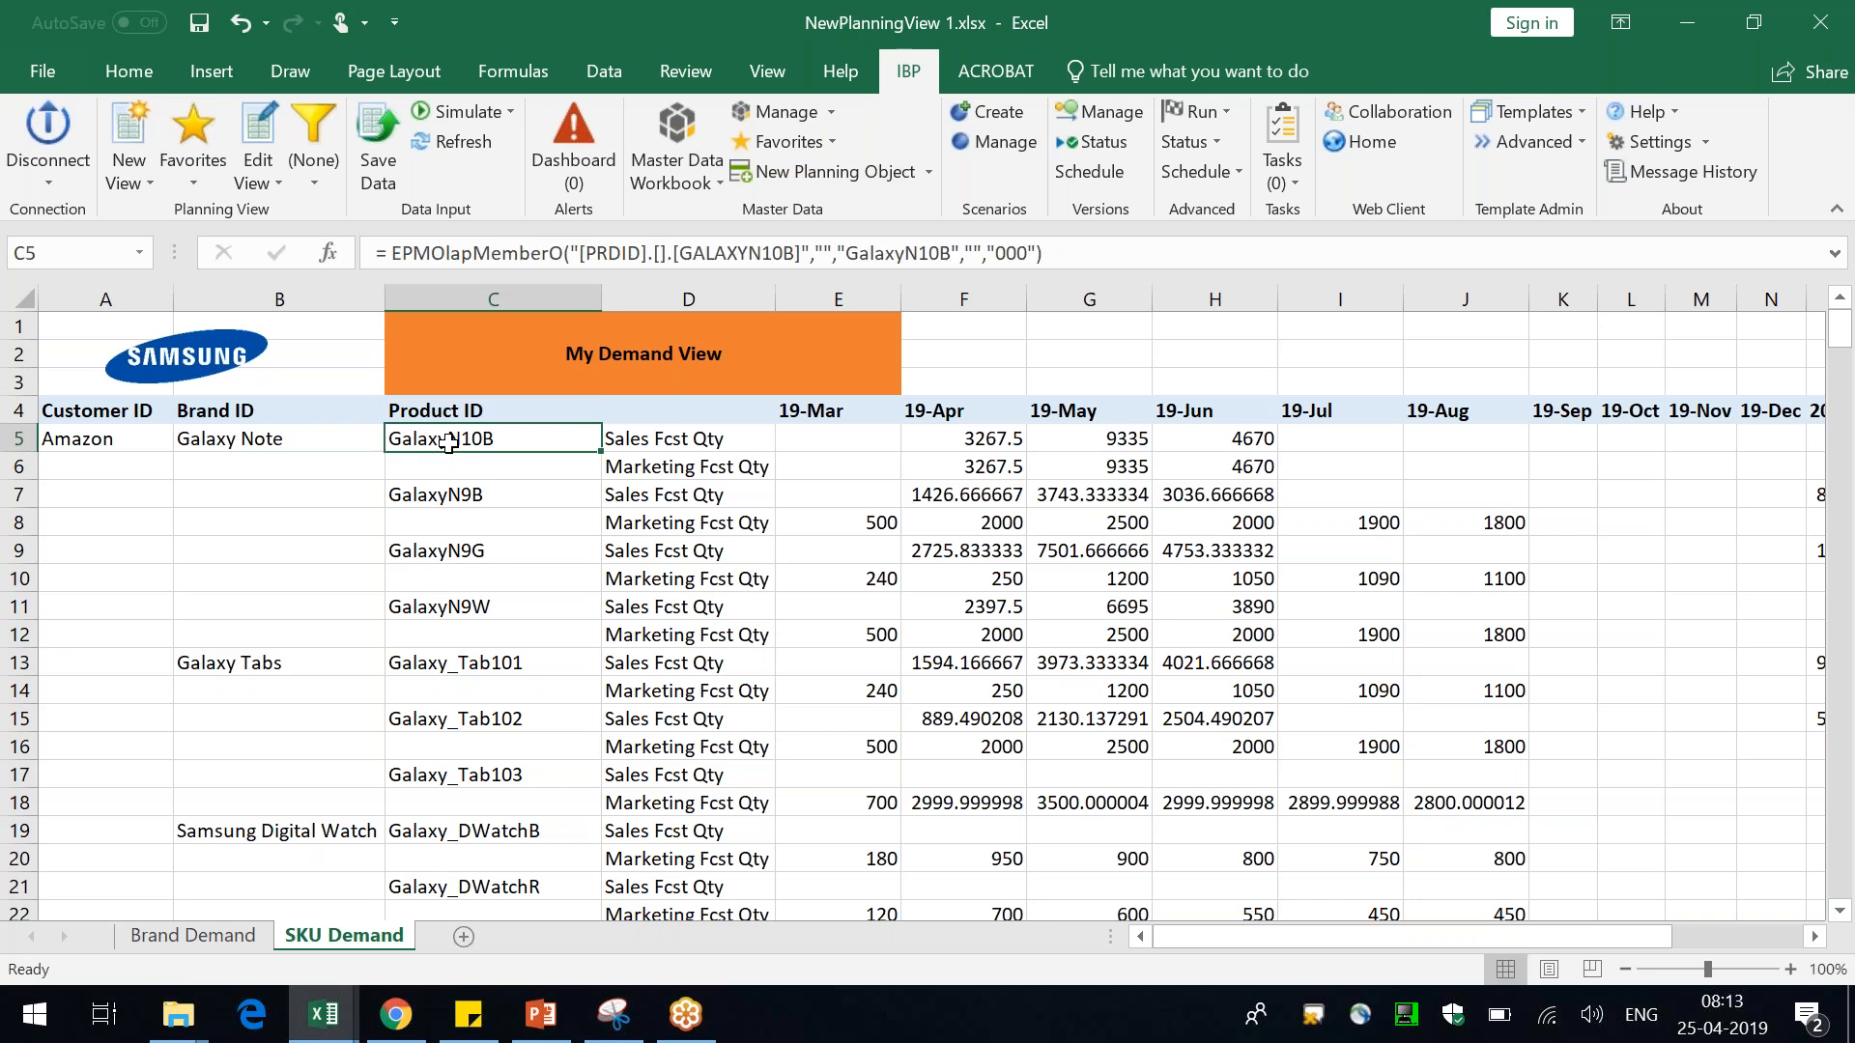
{"action": "key", "text": "Right"}
{"action": "key", "text": "Up"}
{"action": "key", "text": "Down"}
{"action": "key", "text": "Up"}
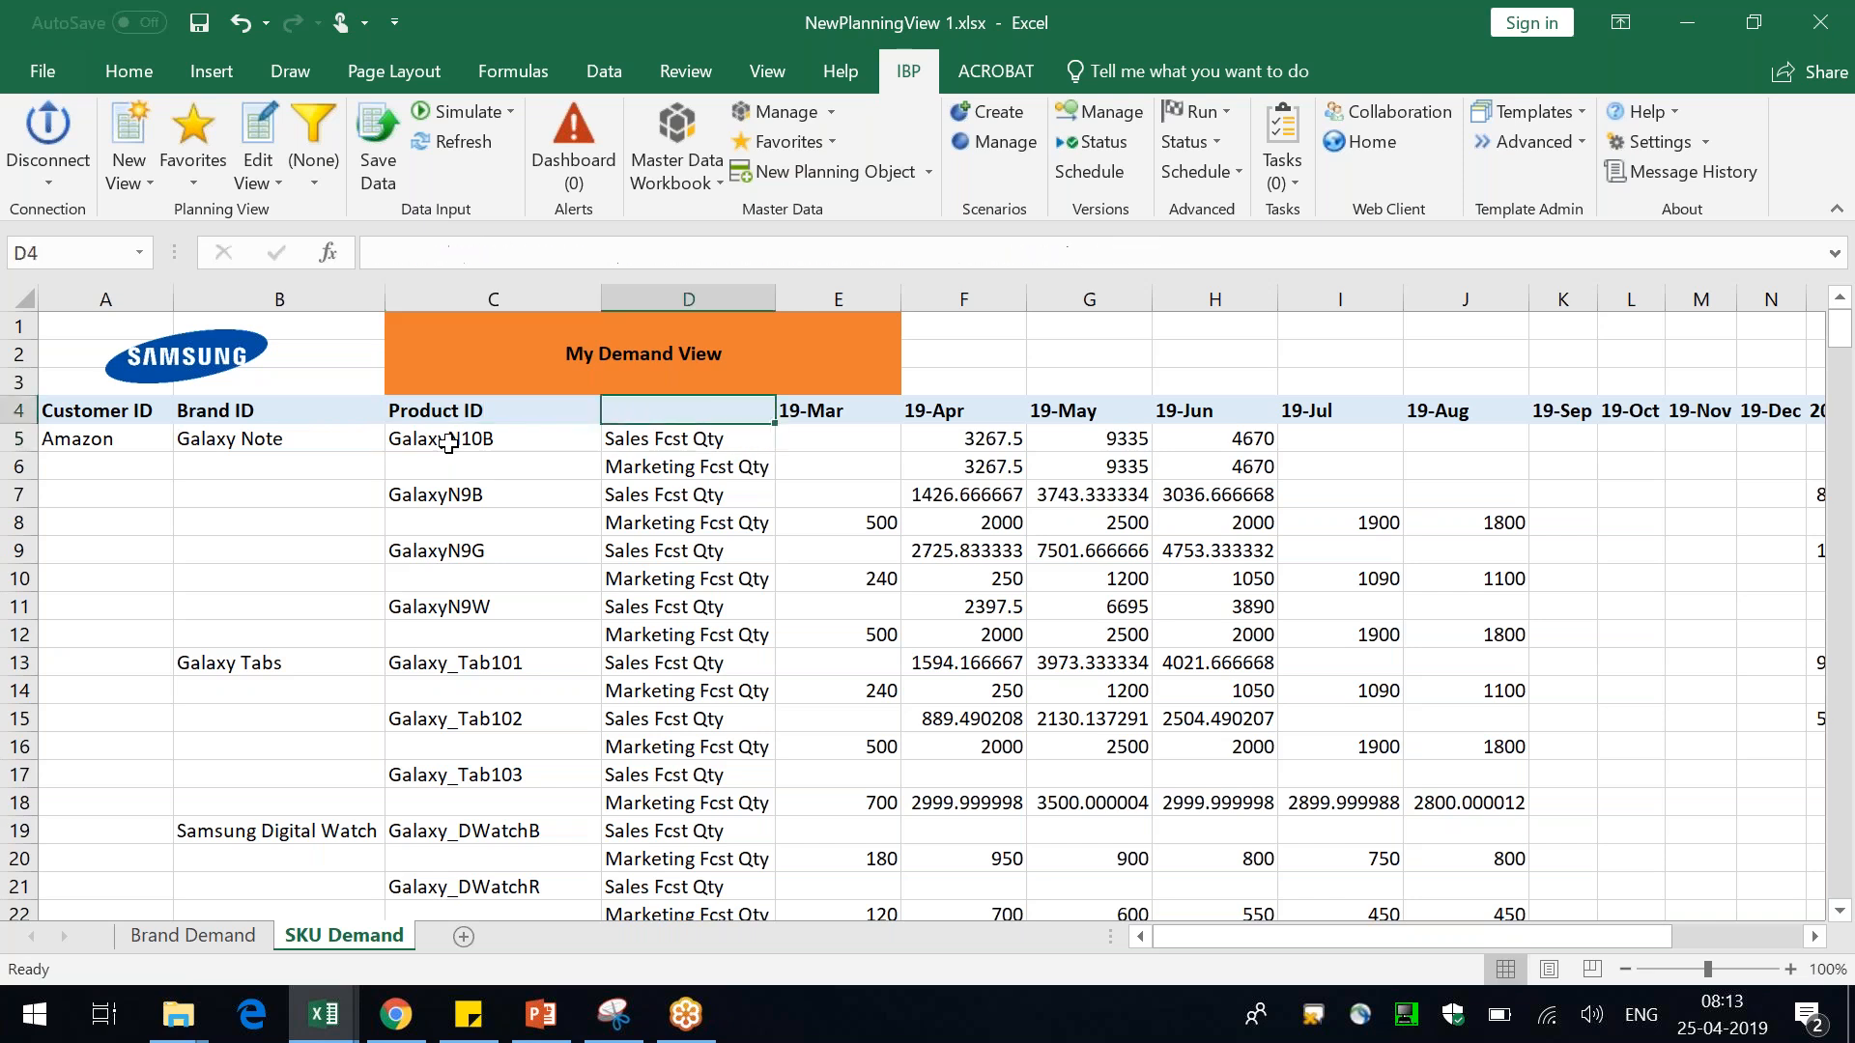
{"action": "type", "text": "key Fo"}
{"action": "key", "text": "BackSpace"}
{"action": "type", "text": "igures"}
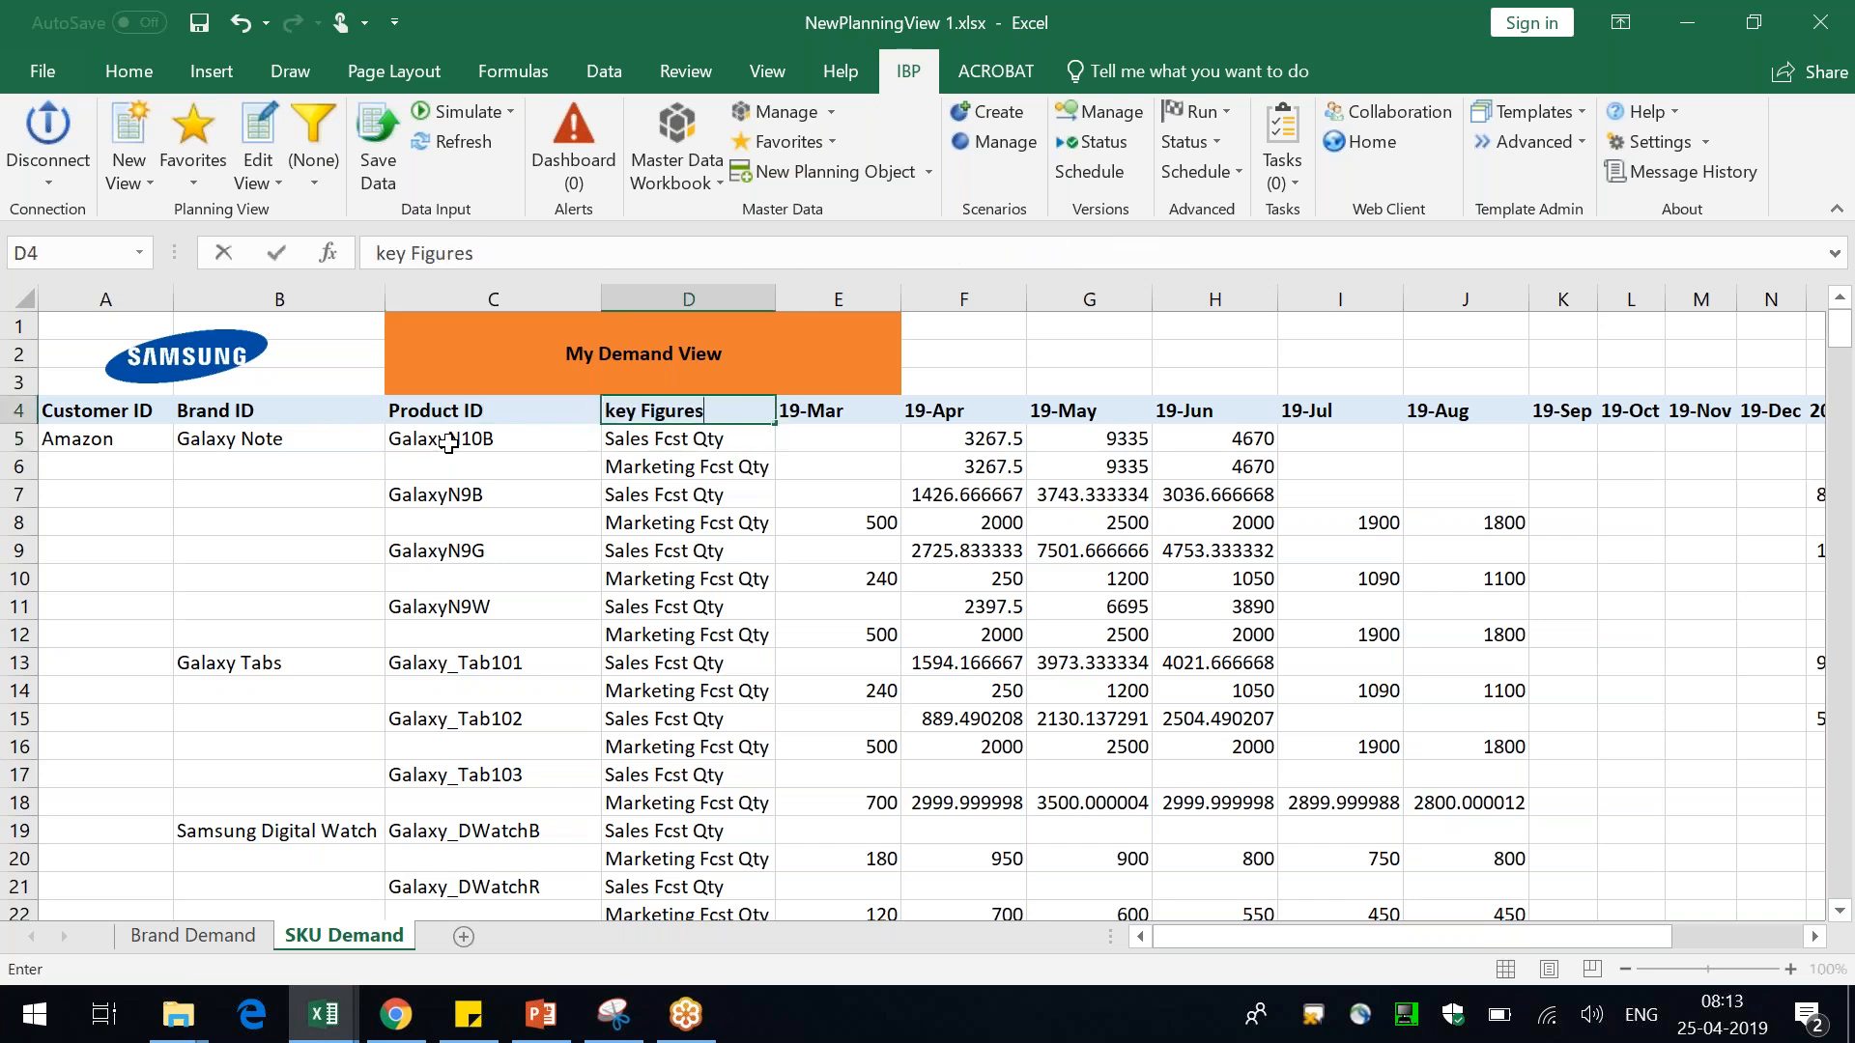
{"action": "key", "text": "Return"}
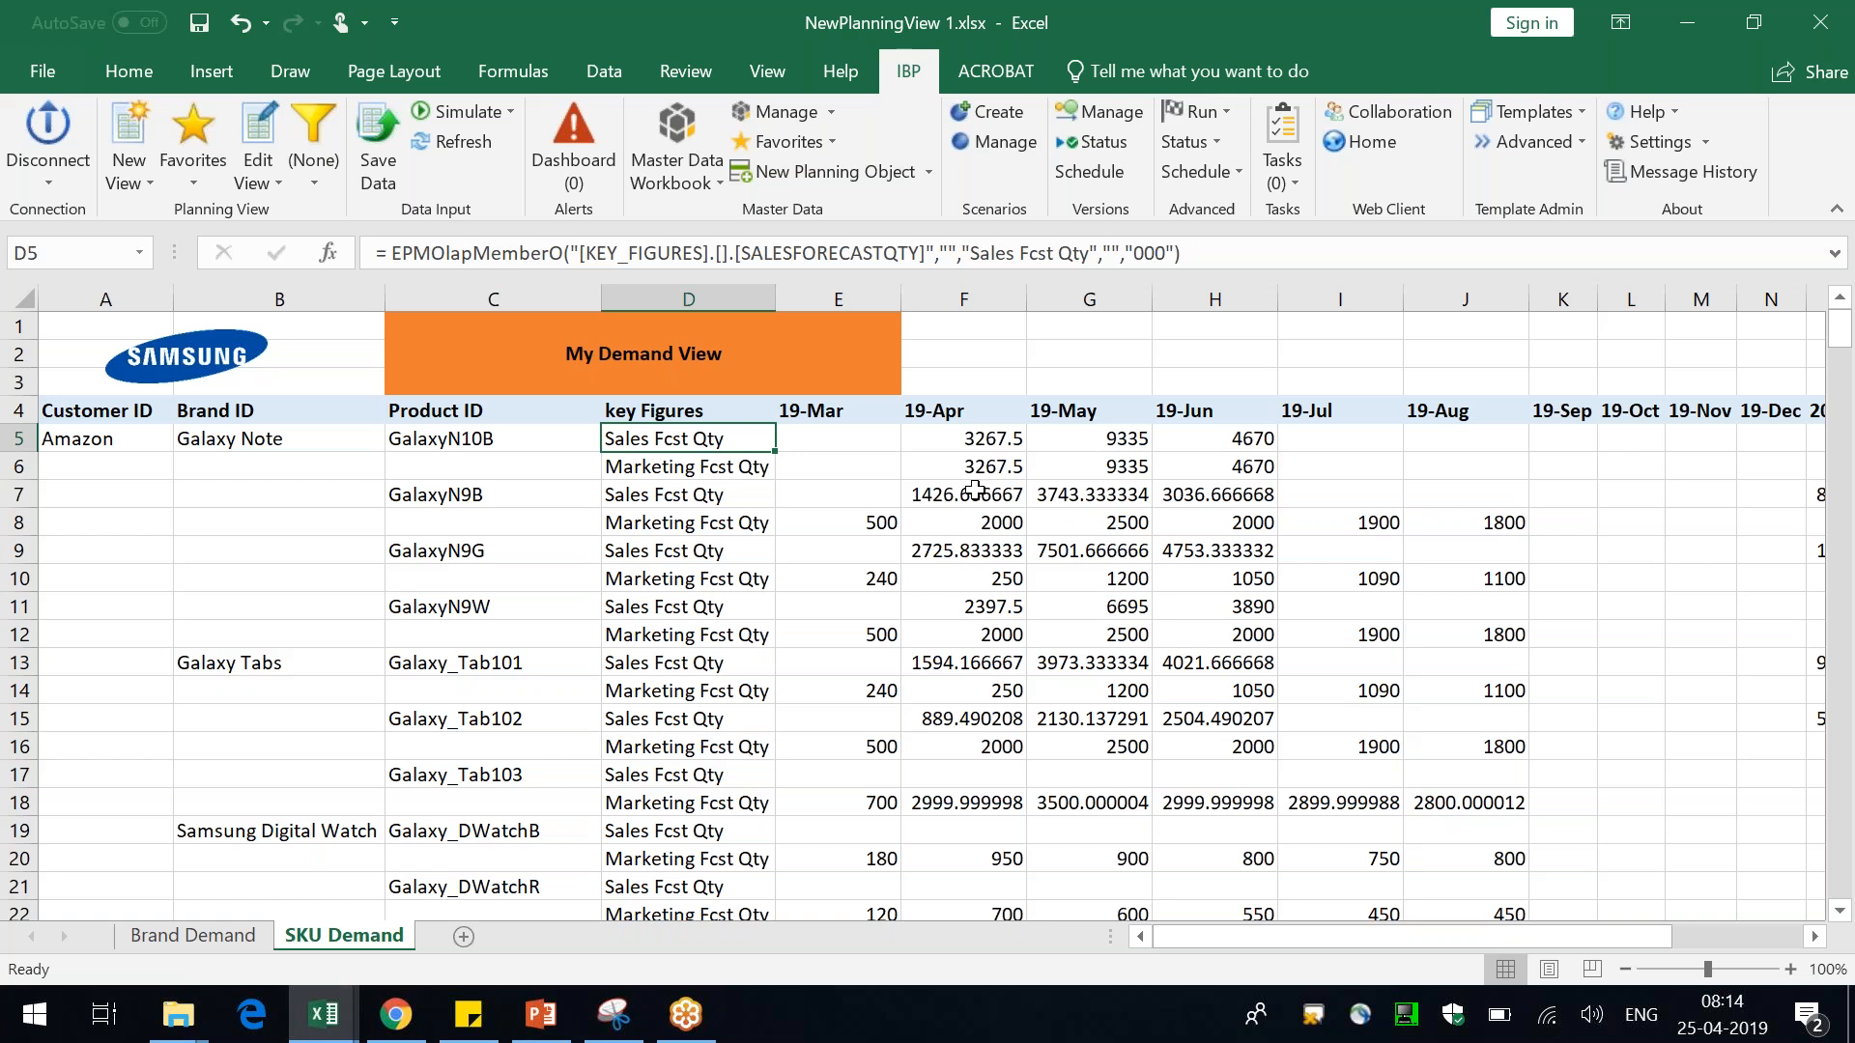
Attempt to update a planning view template with the current sheet
{"action": "left_click", "coordinate": [1573, 108]}
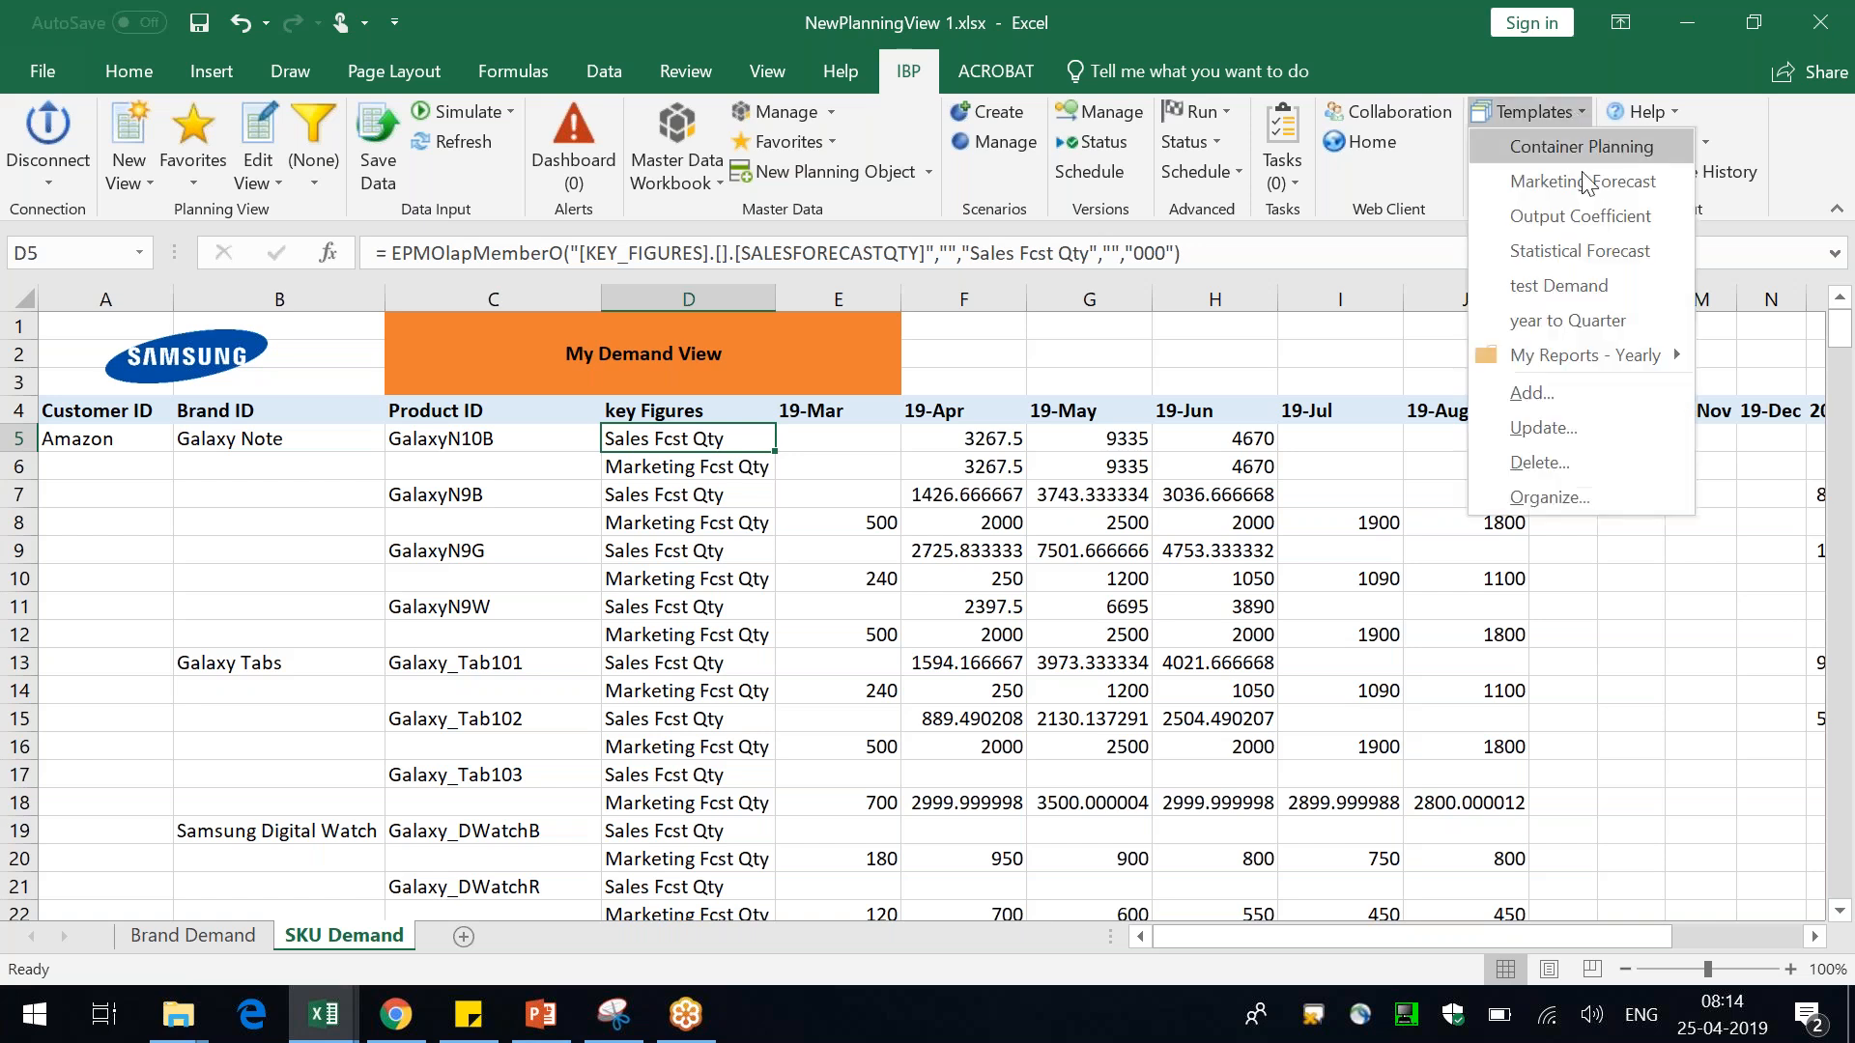
{"action": "left_click", "coordinate": [1558, 427]}
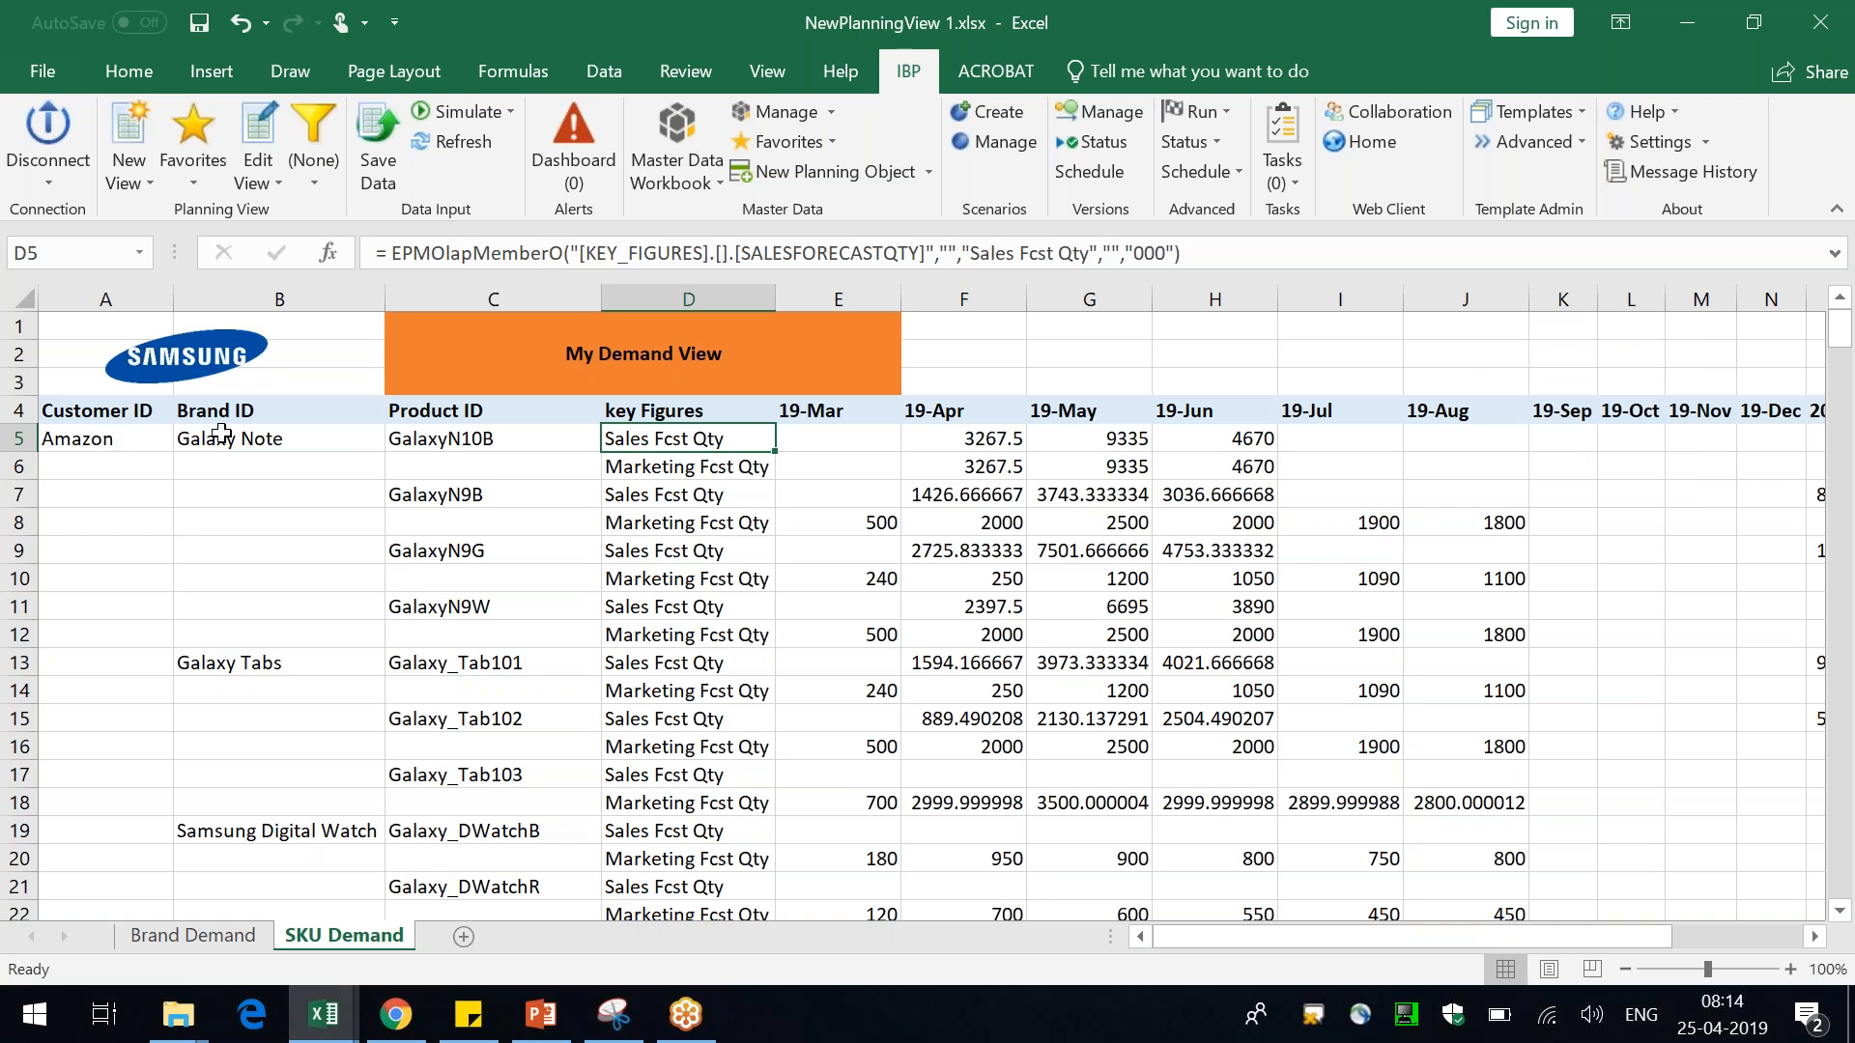
{"action": "left_click", "coordinate": [287, 441]}
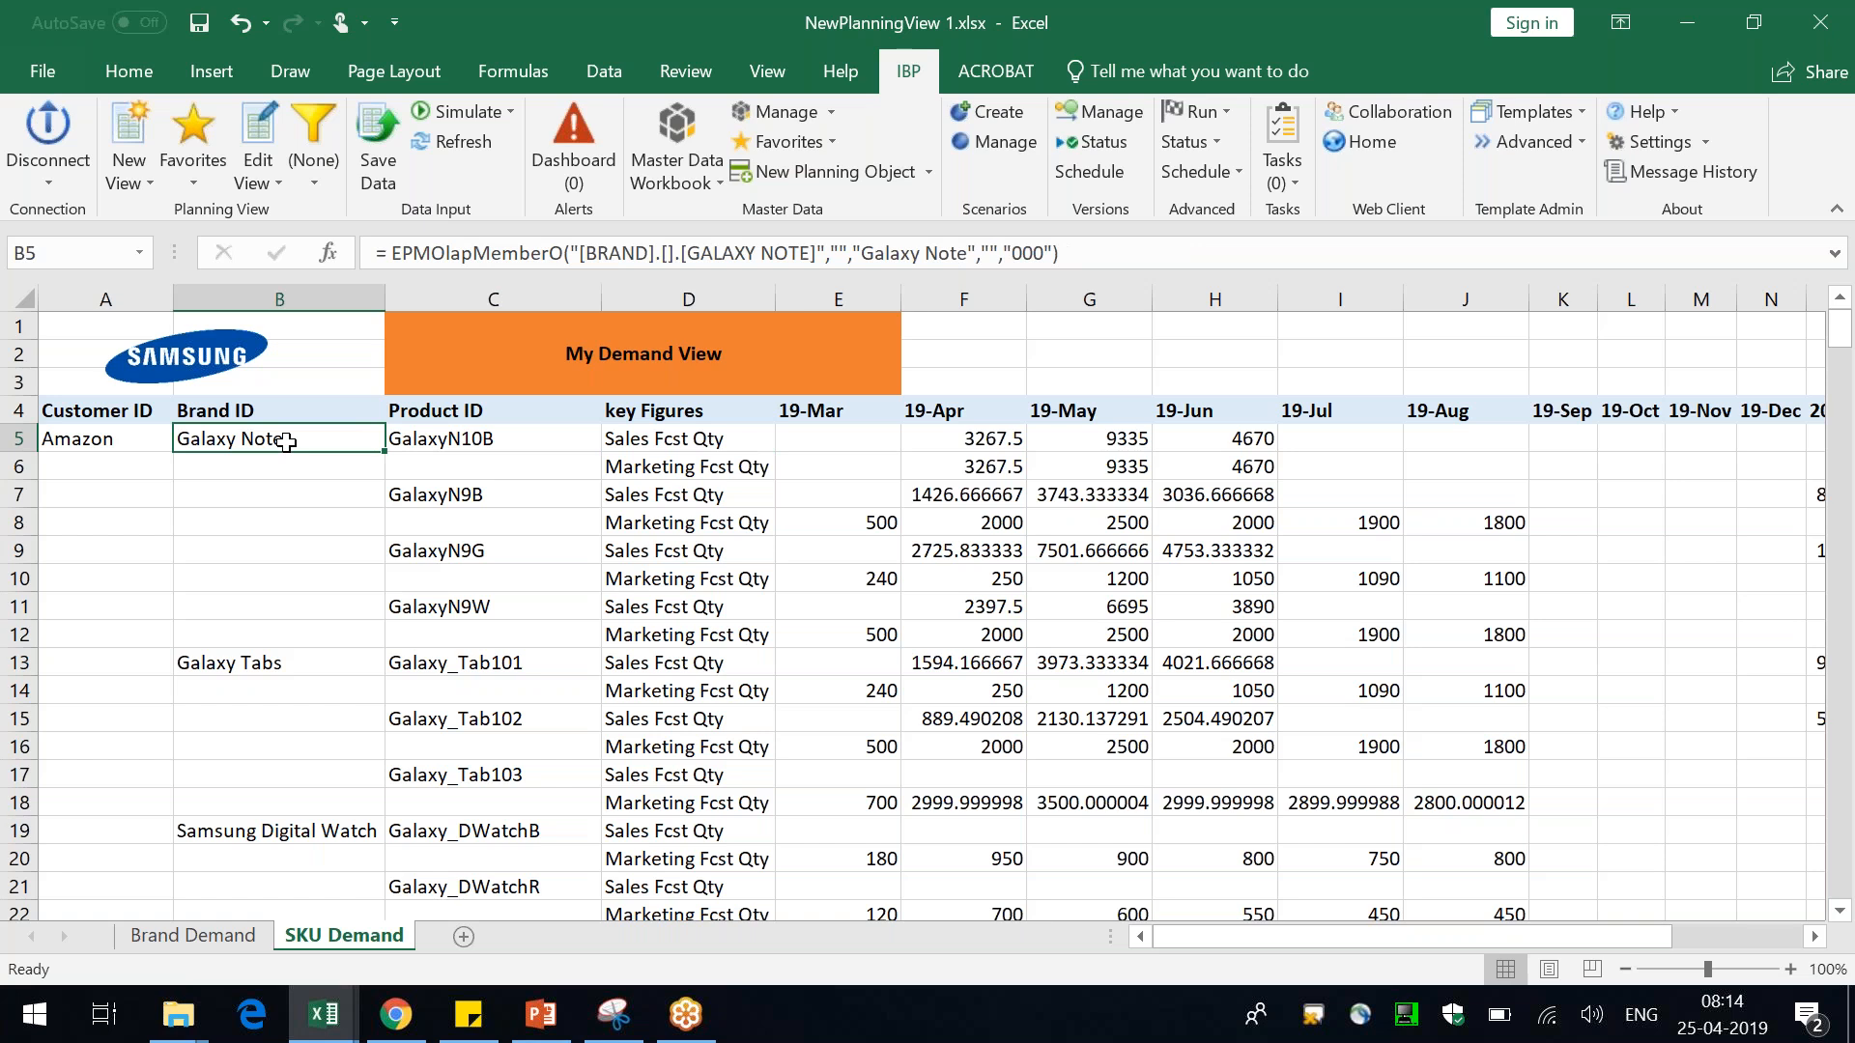
Filter the SKU Demand view on the Brand attribute to show only Galaxy Note, and check the filtered rows
{"action": "right_click", "coordinate": [287, 442]}
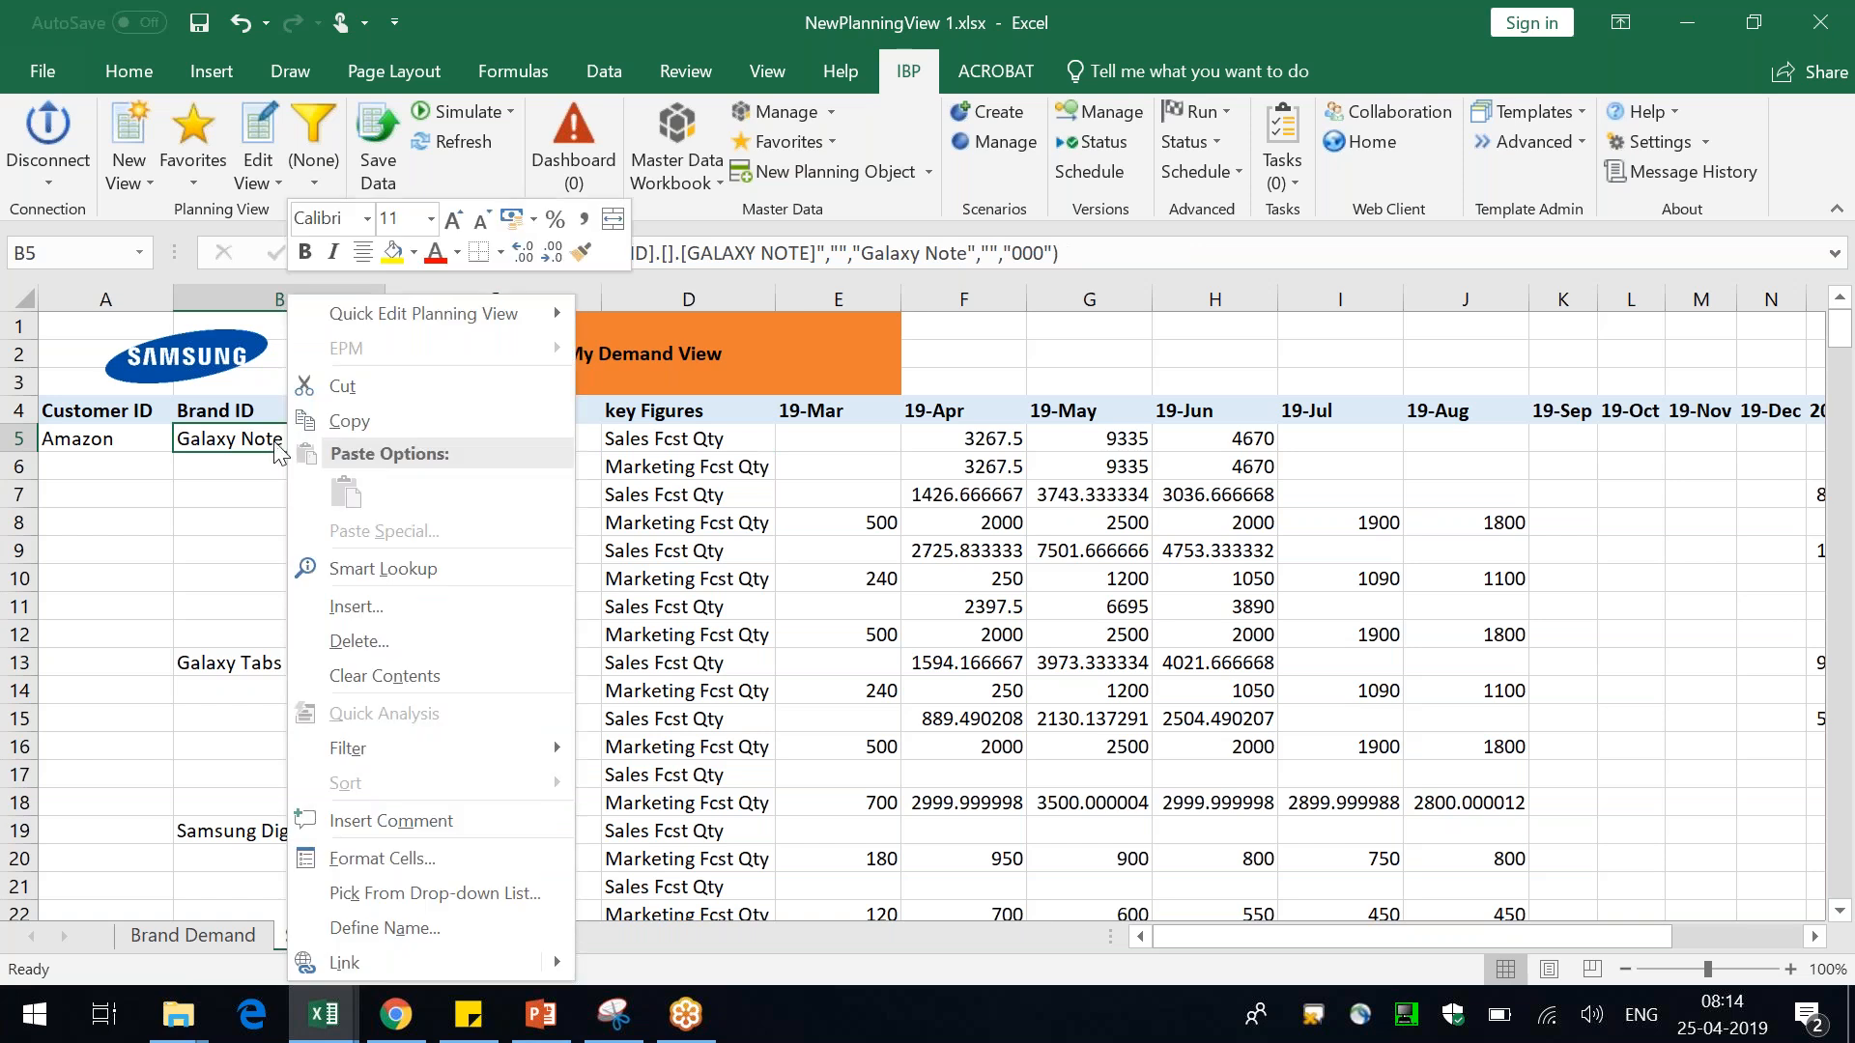
{"action": "mouse_move", "coordinate": [495, 313]}
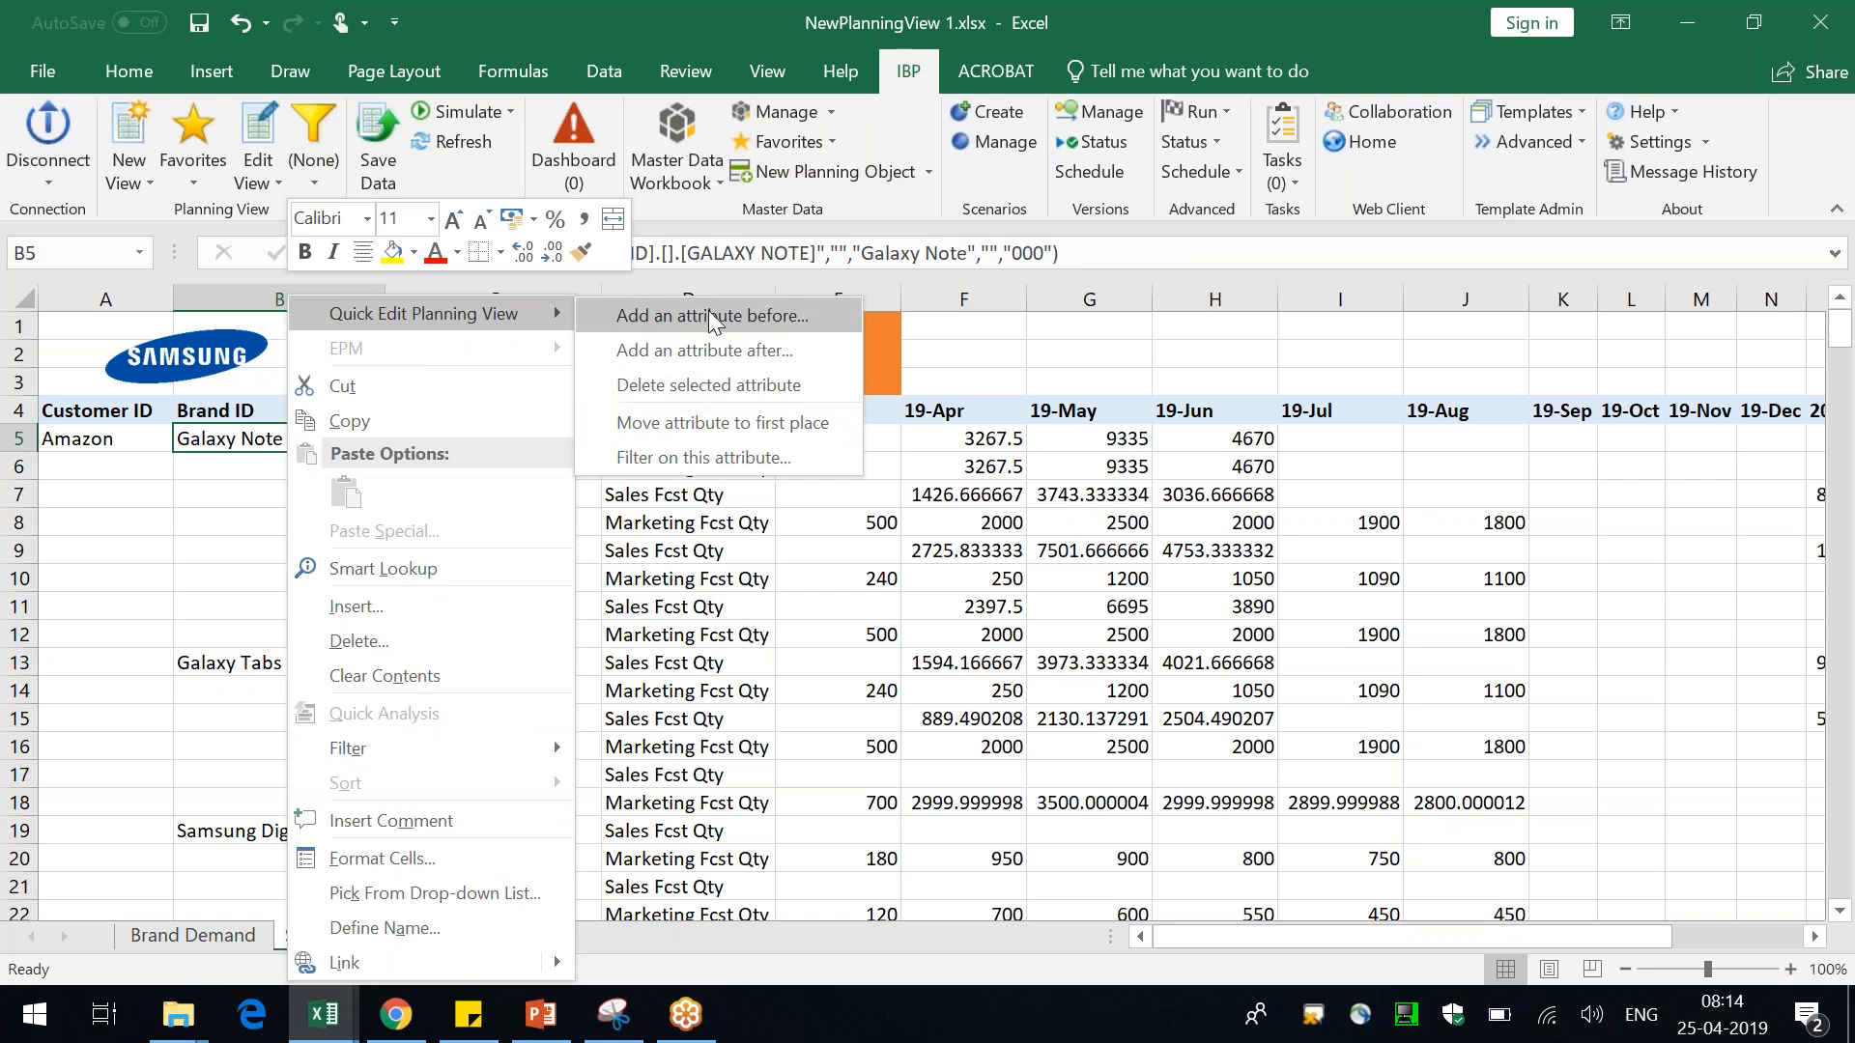
{"action": "left_click", "coordinate": [715, 456]}
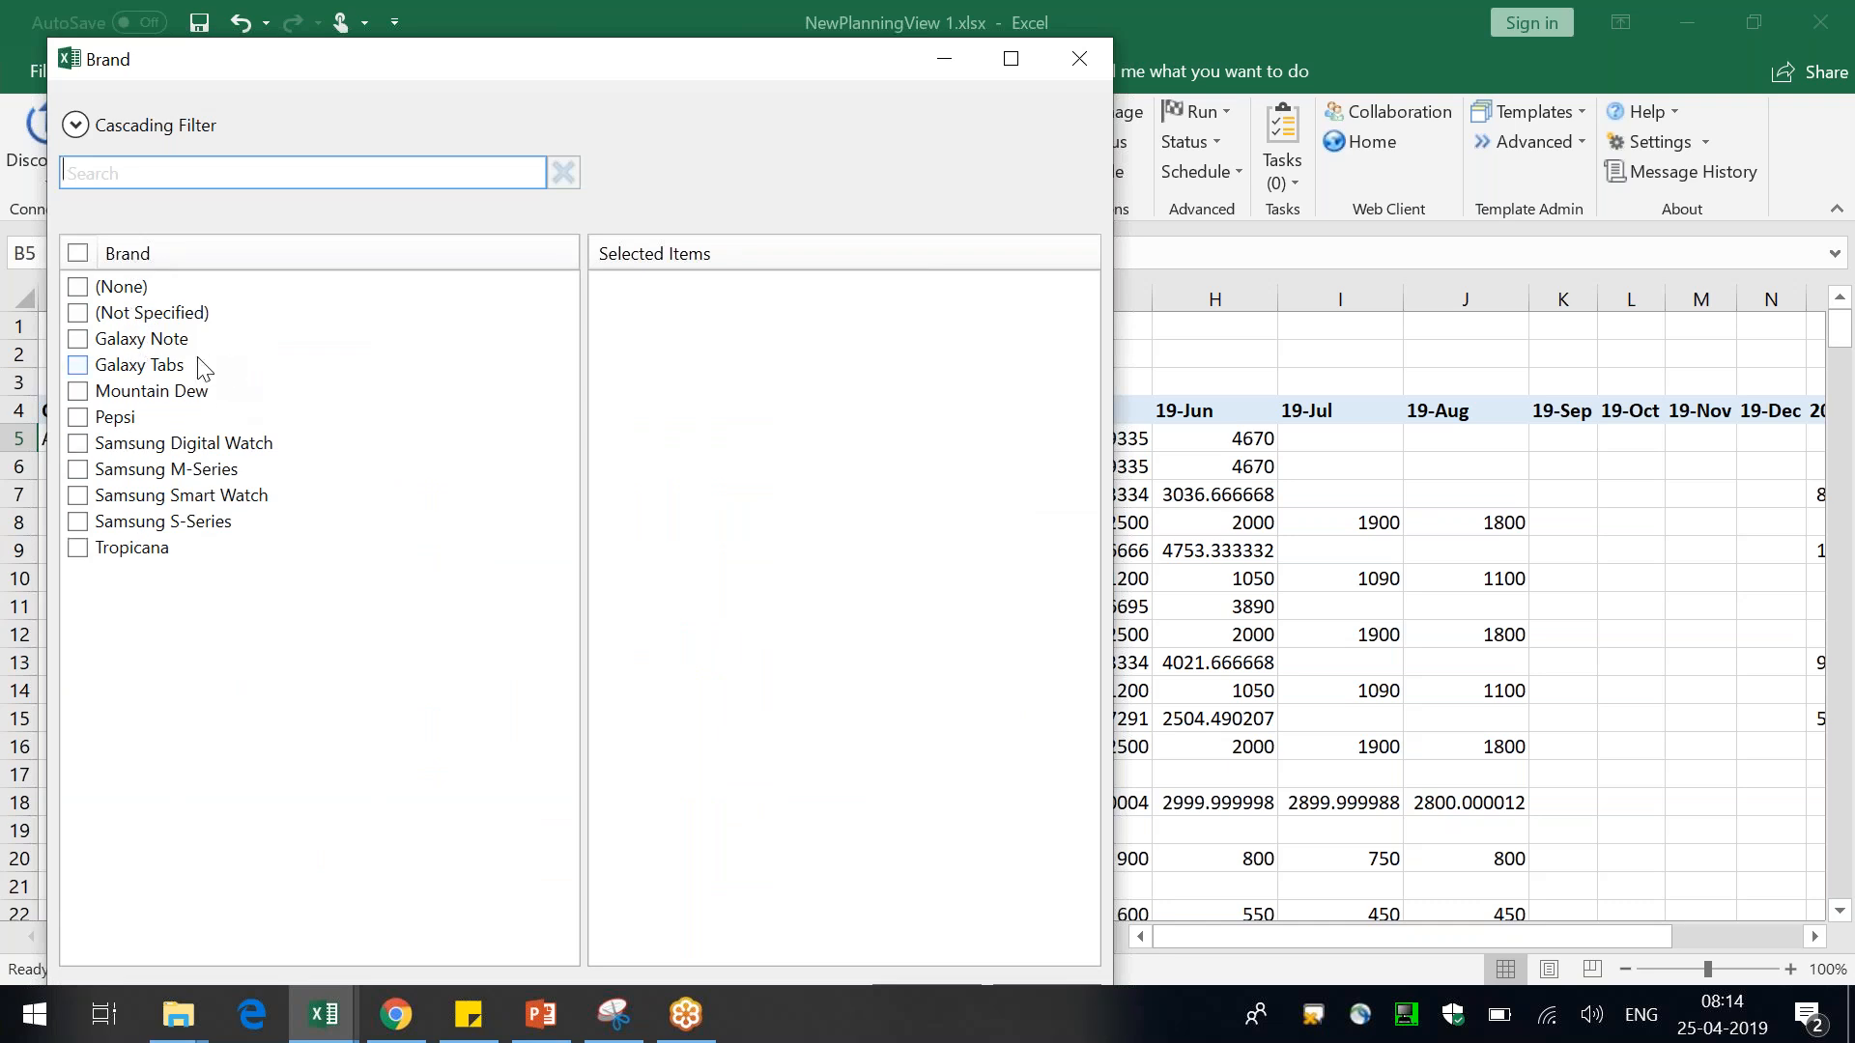
{"action": "left_click", "coordinate": [163, 348]}
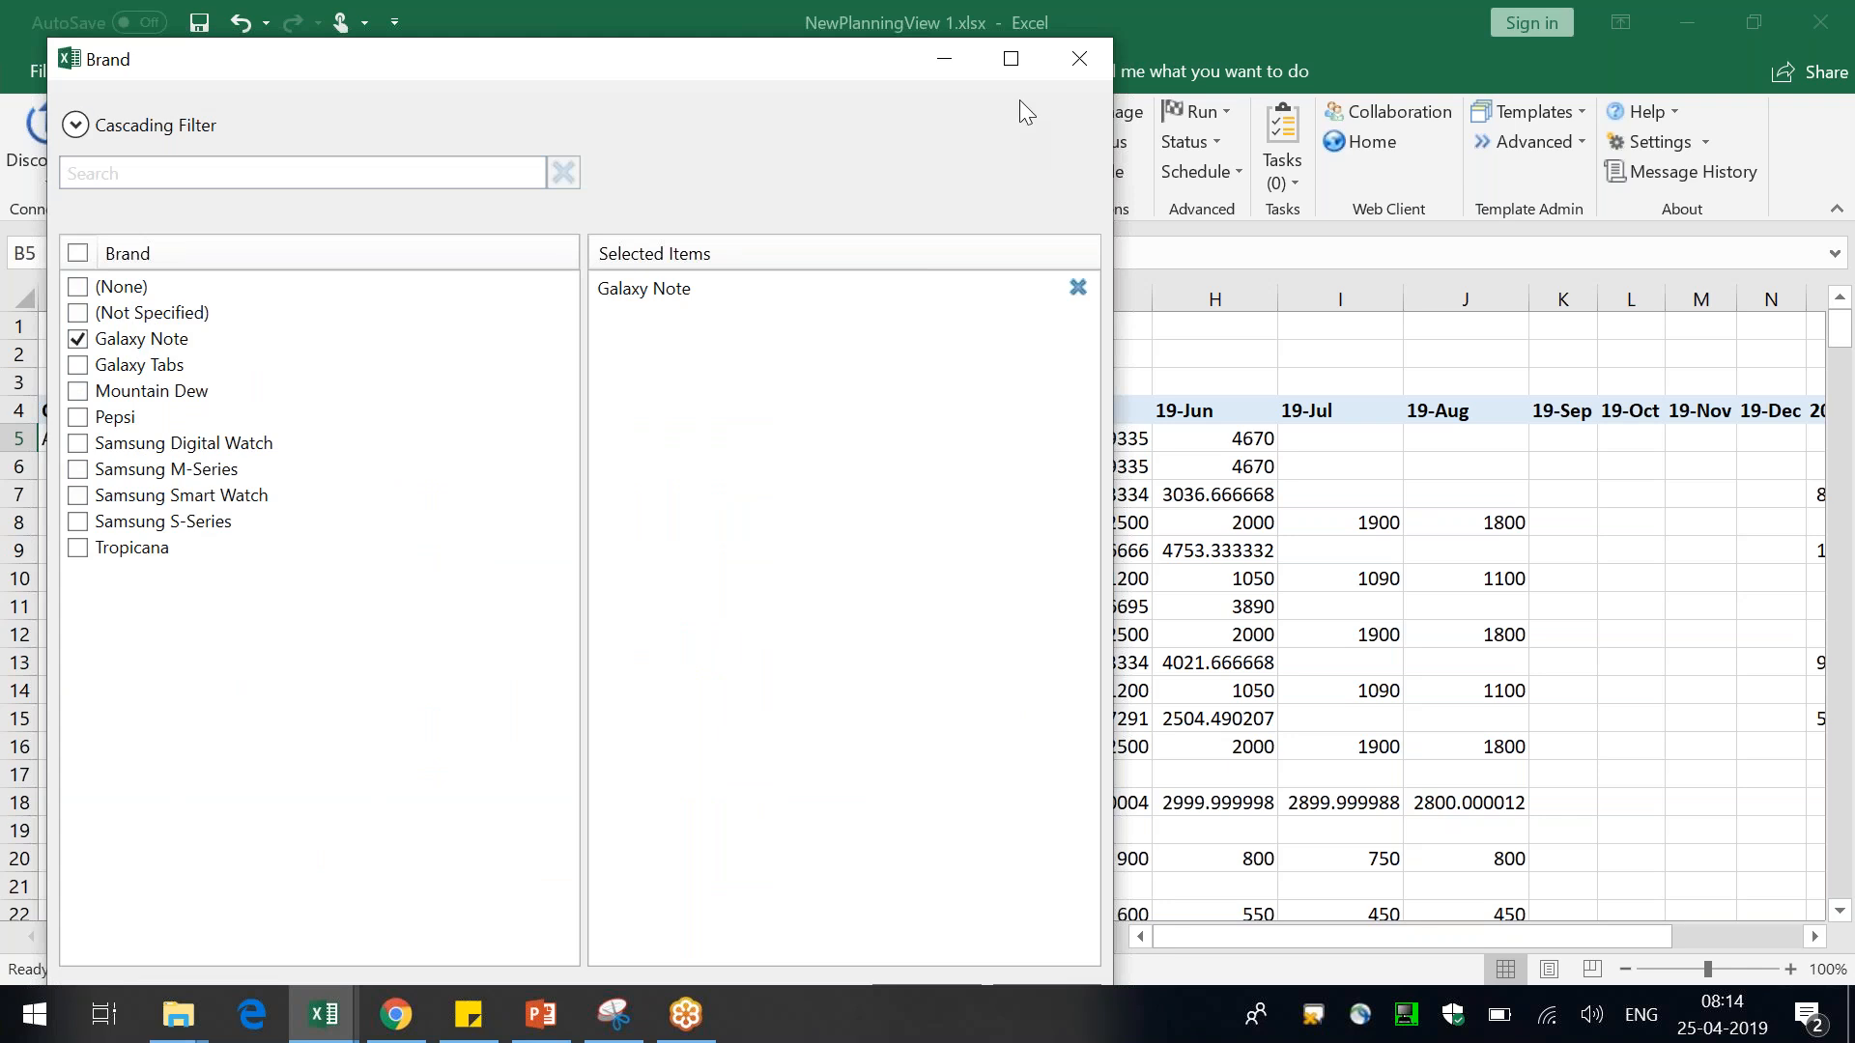
{"action": "left_click", "coordinate": [1010, 58]}
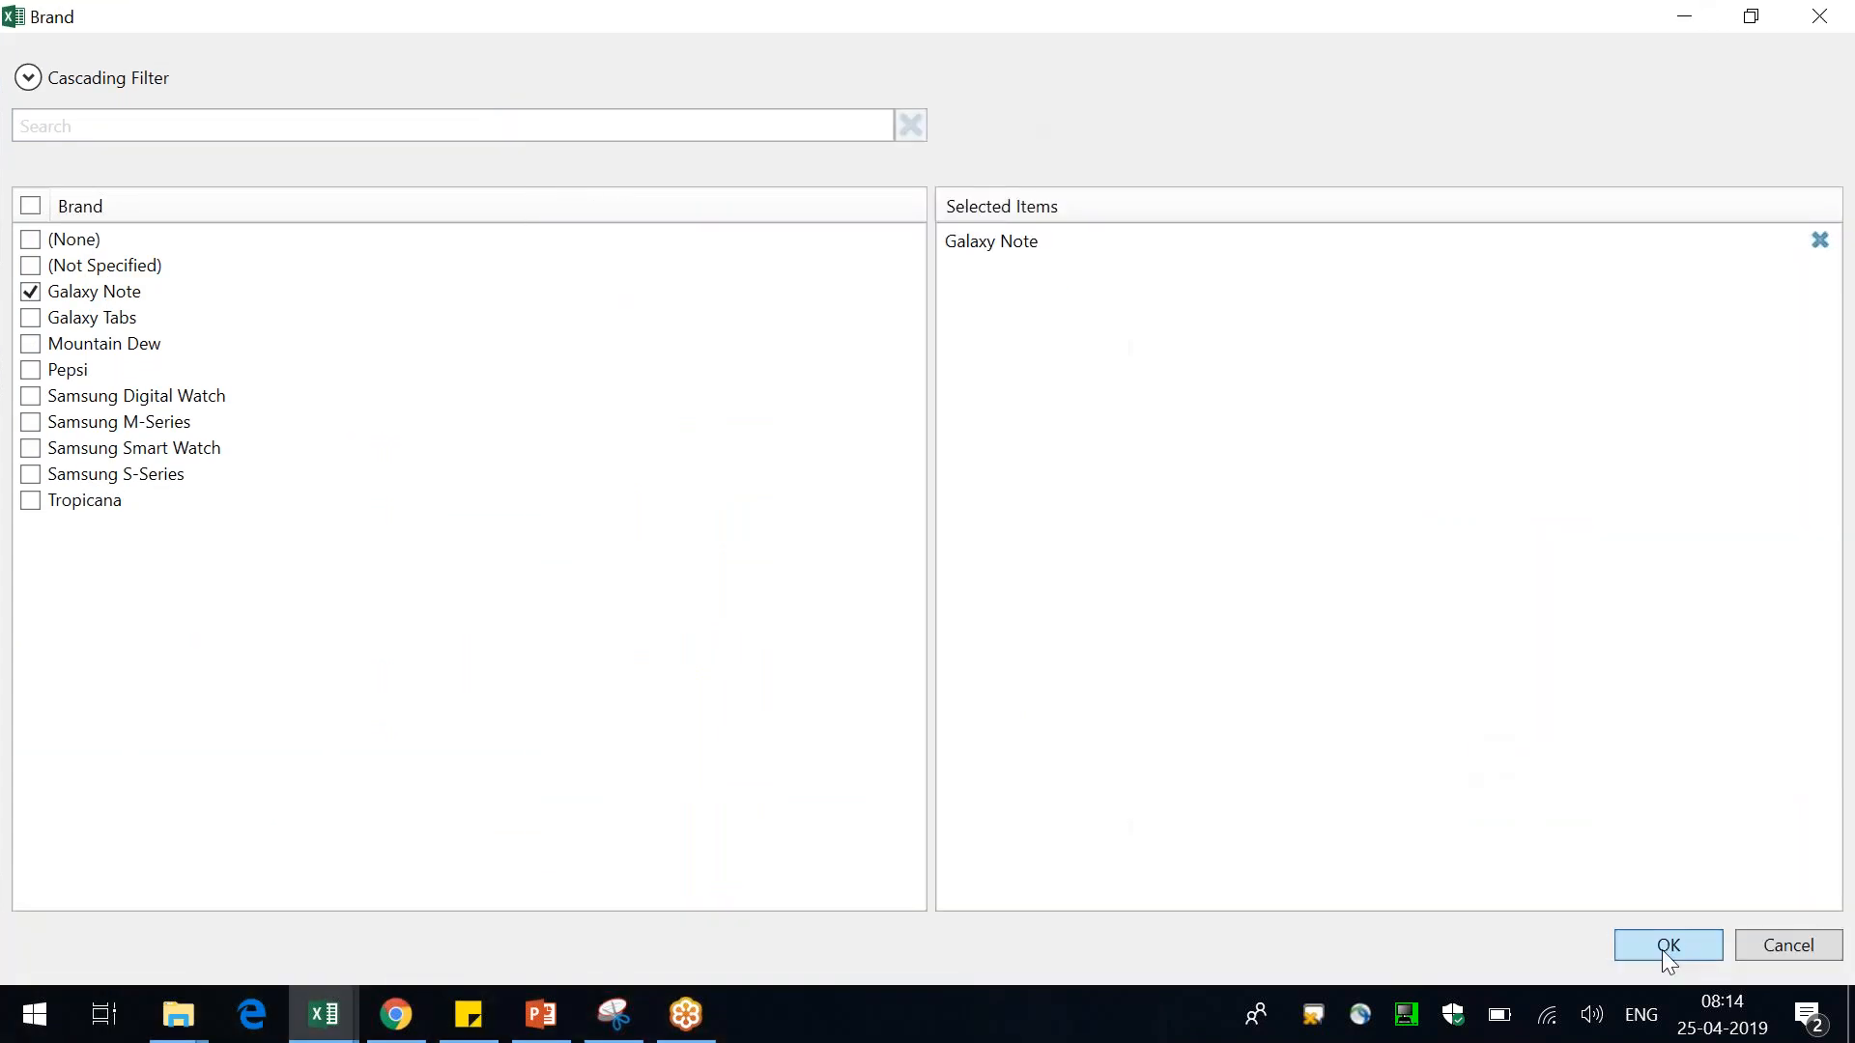
{"action": "left_click", "coordinate": [1662, 949]}
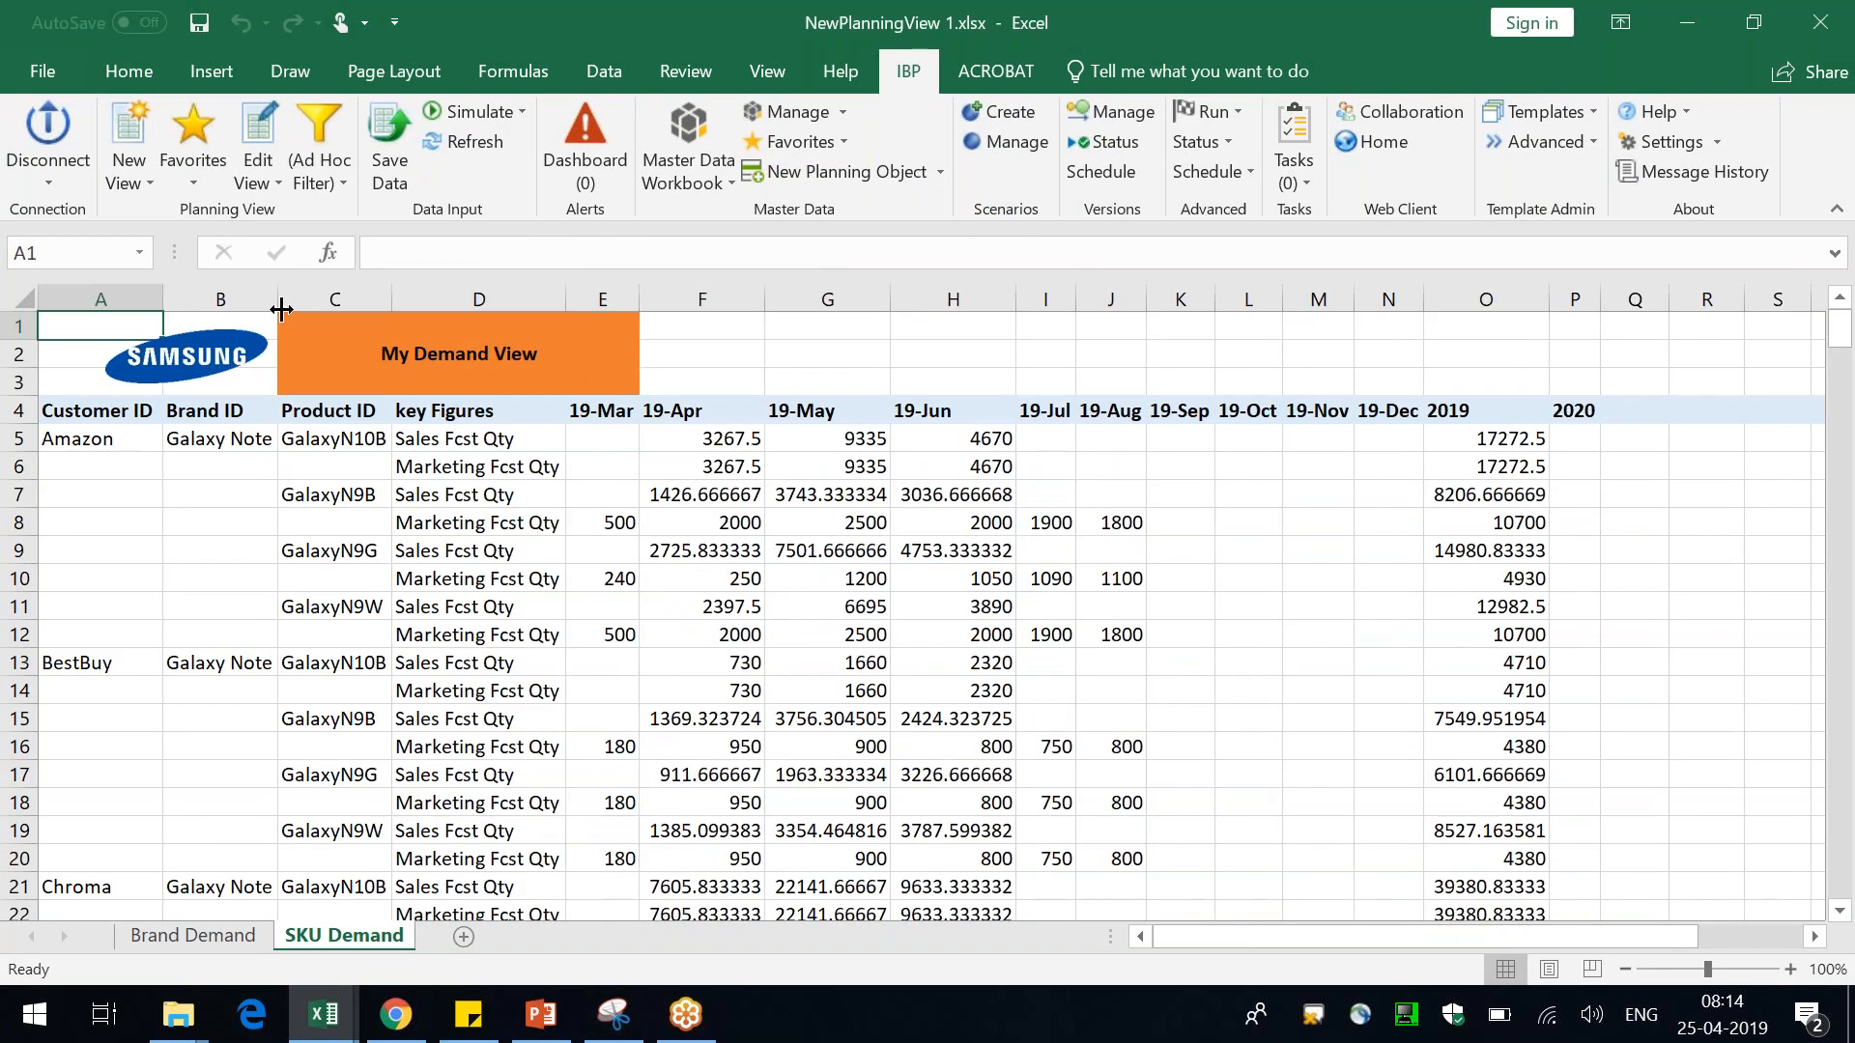
{"action": "left_click", "coordinate": [231, 447]}
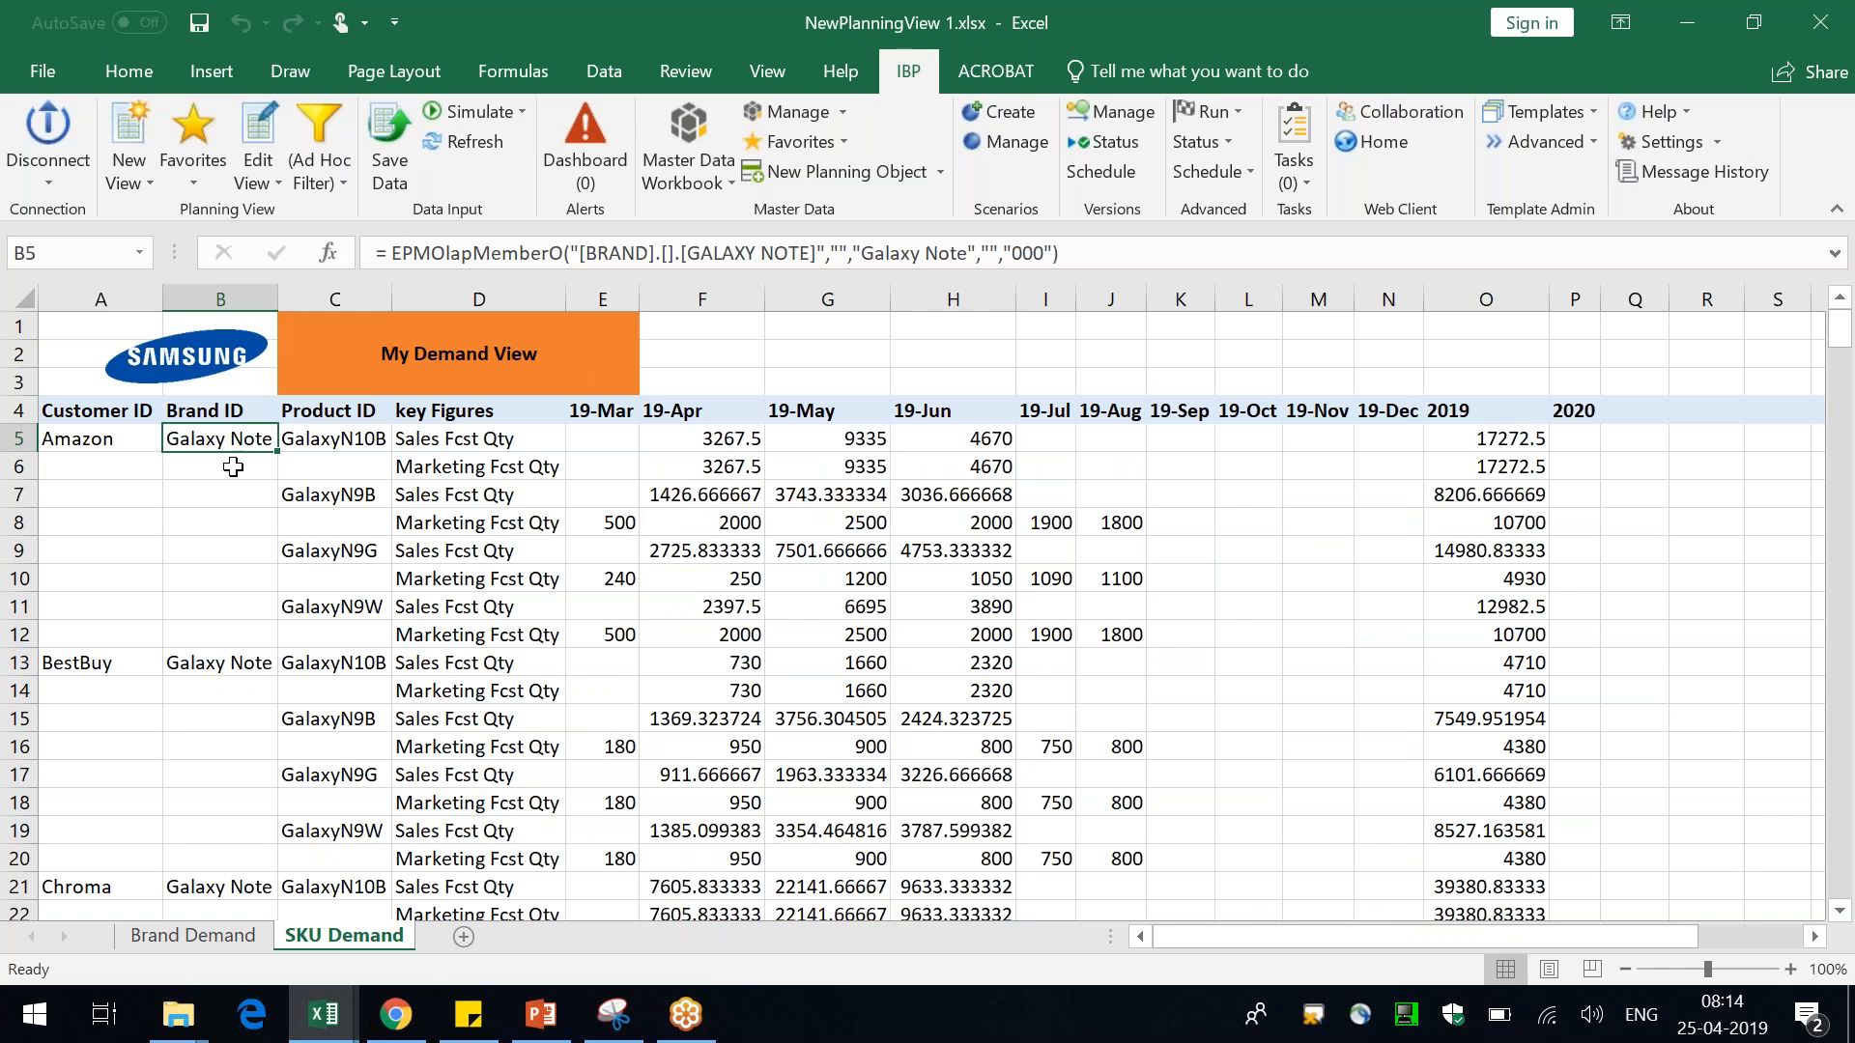
{"action": "left_click", "coordinate": [79, 669]}
{"action": "left_click", "coordinate": [196, 667]}
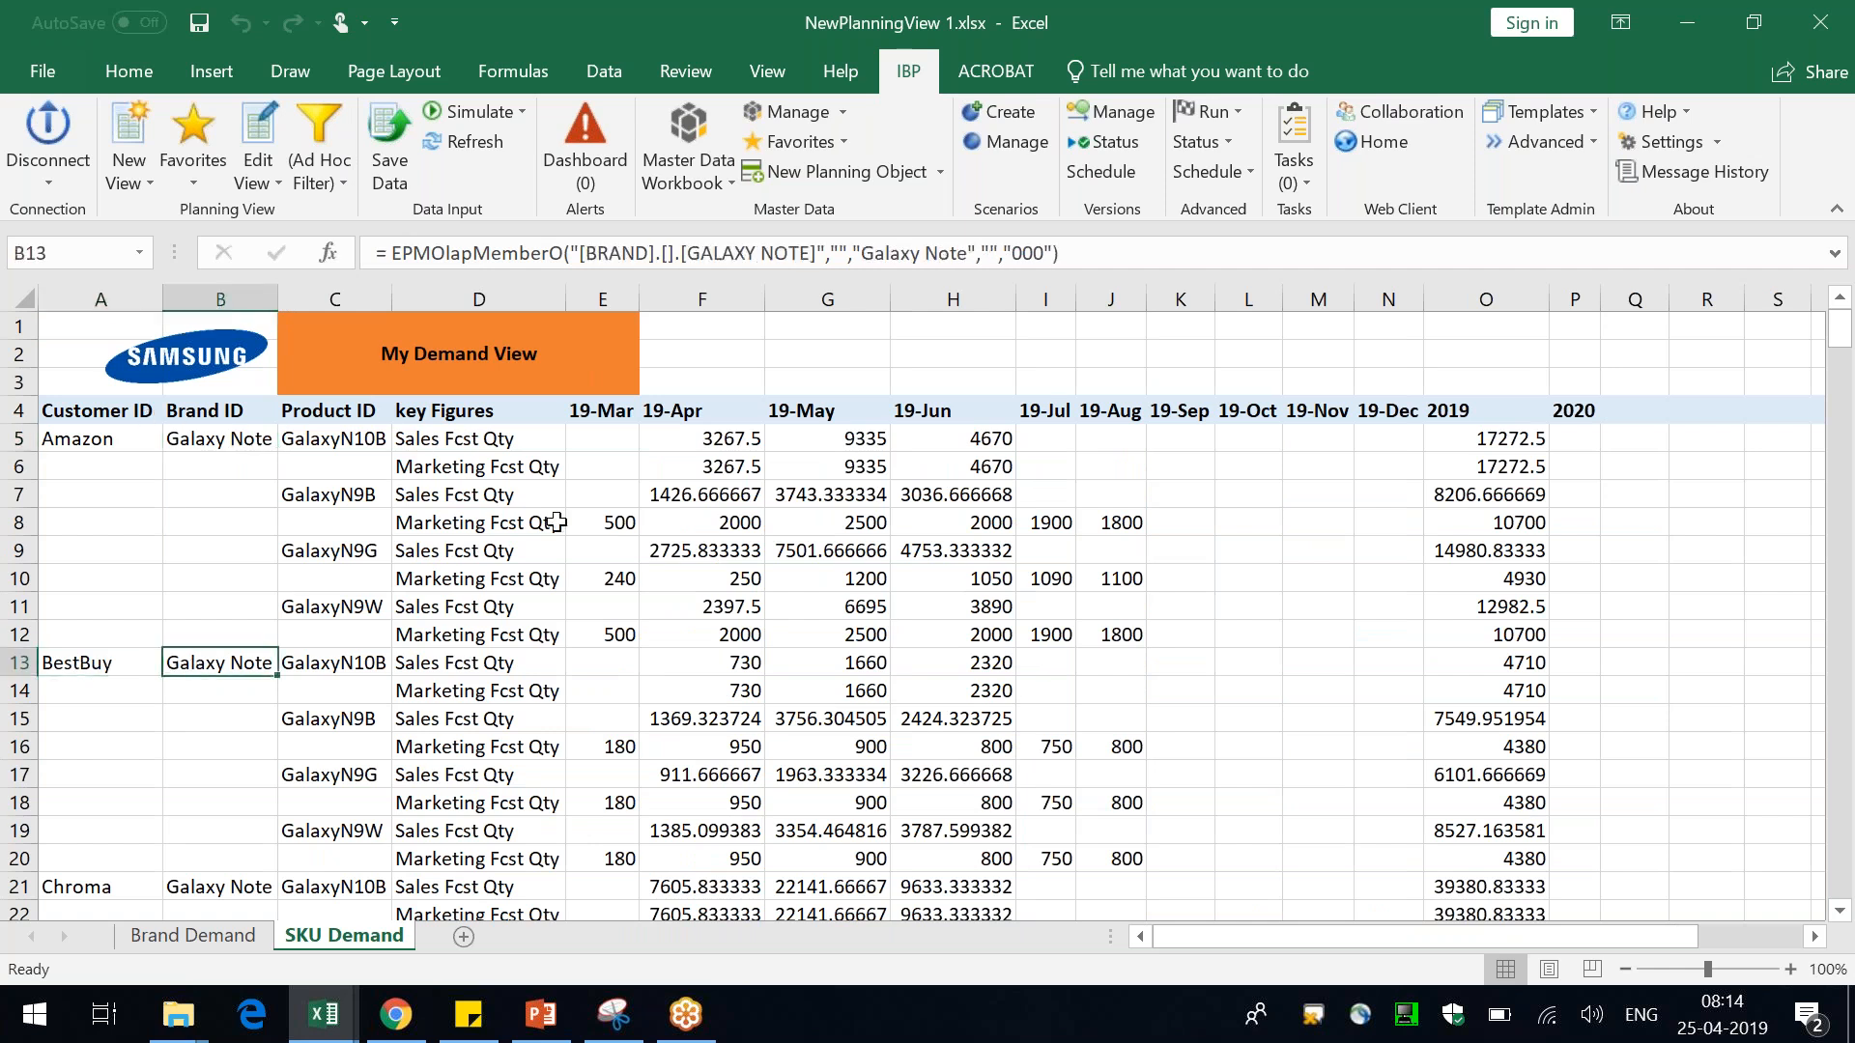
{"action": "scroll", "coordinate": [556, 522], "scroll_direction": "down", "scroll_amount": 7}
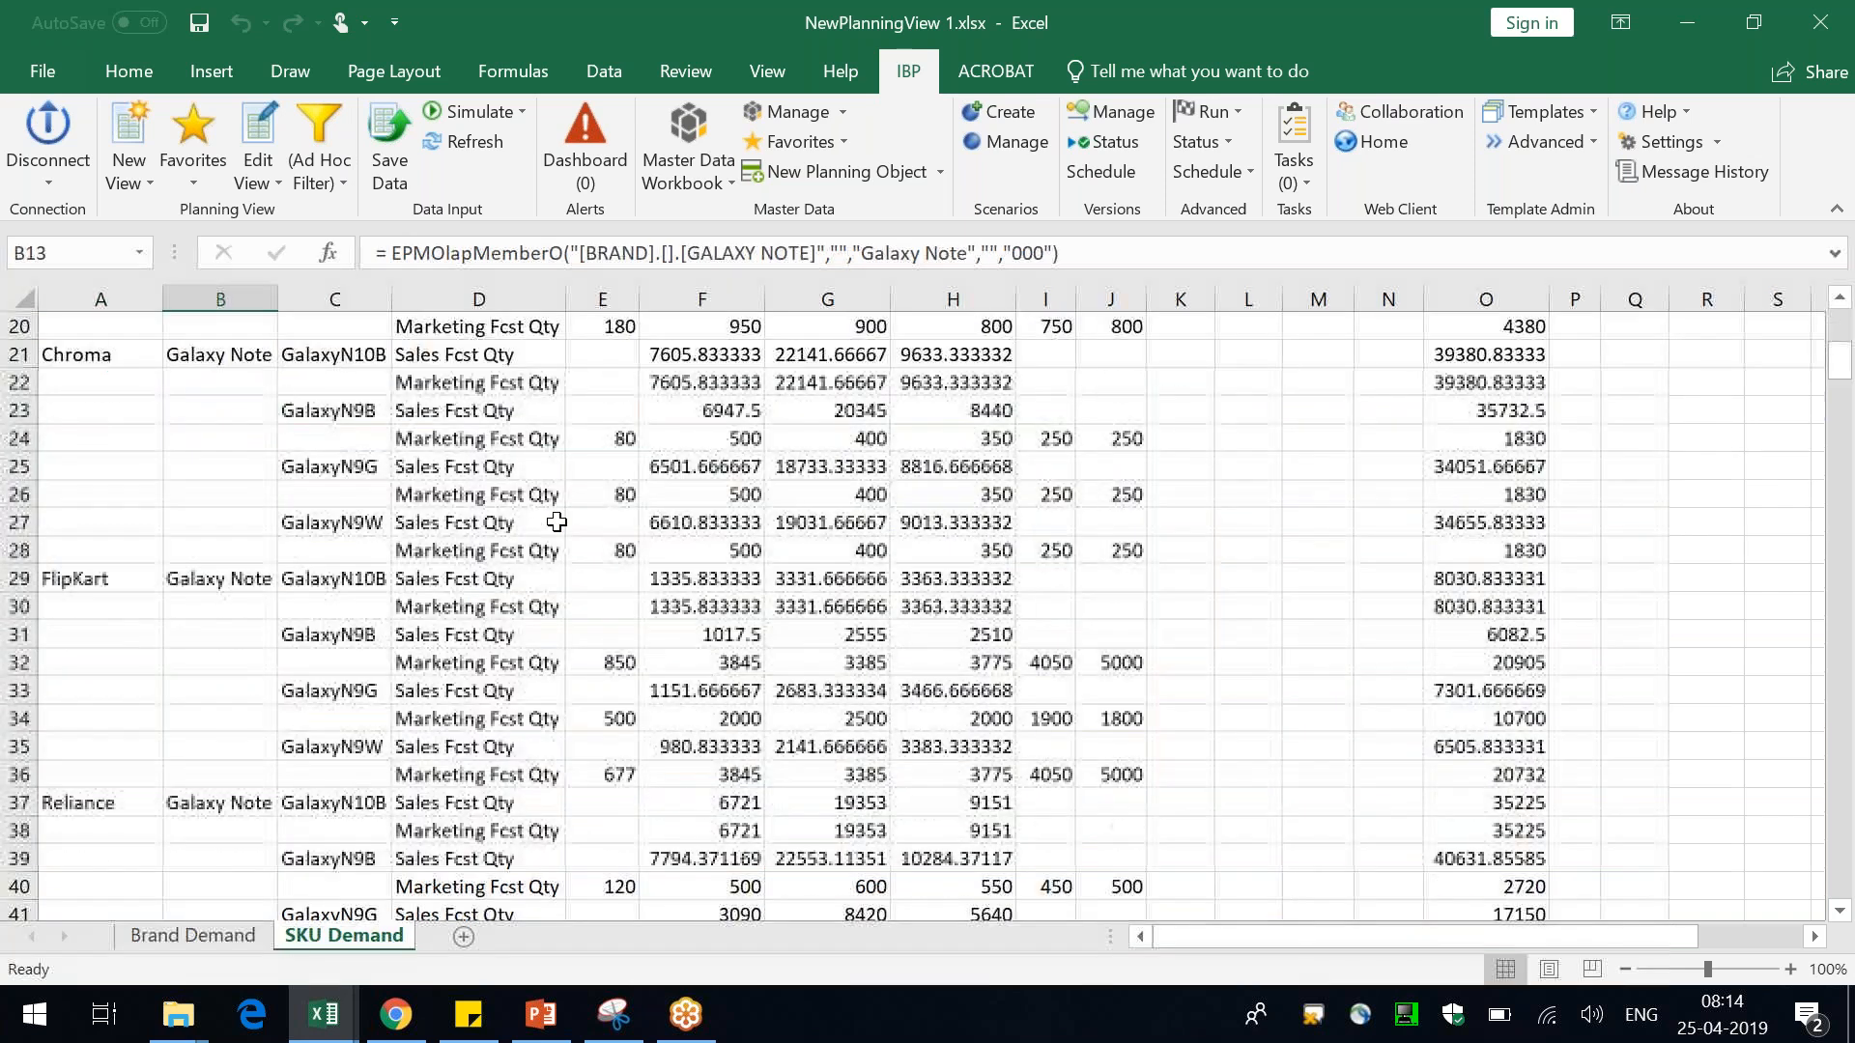
{"action": "scroll", "coordinate": [556, 521], "scroll_direction": "up", "scroll_amount": 7}
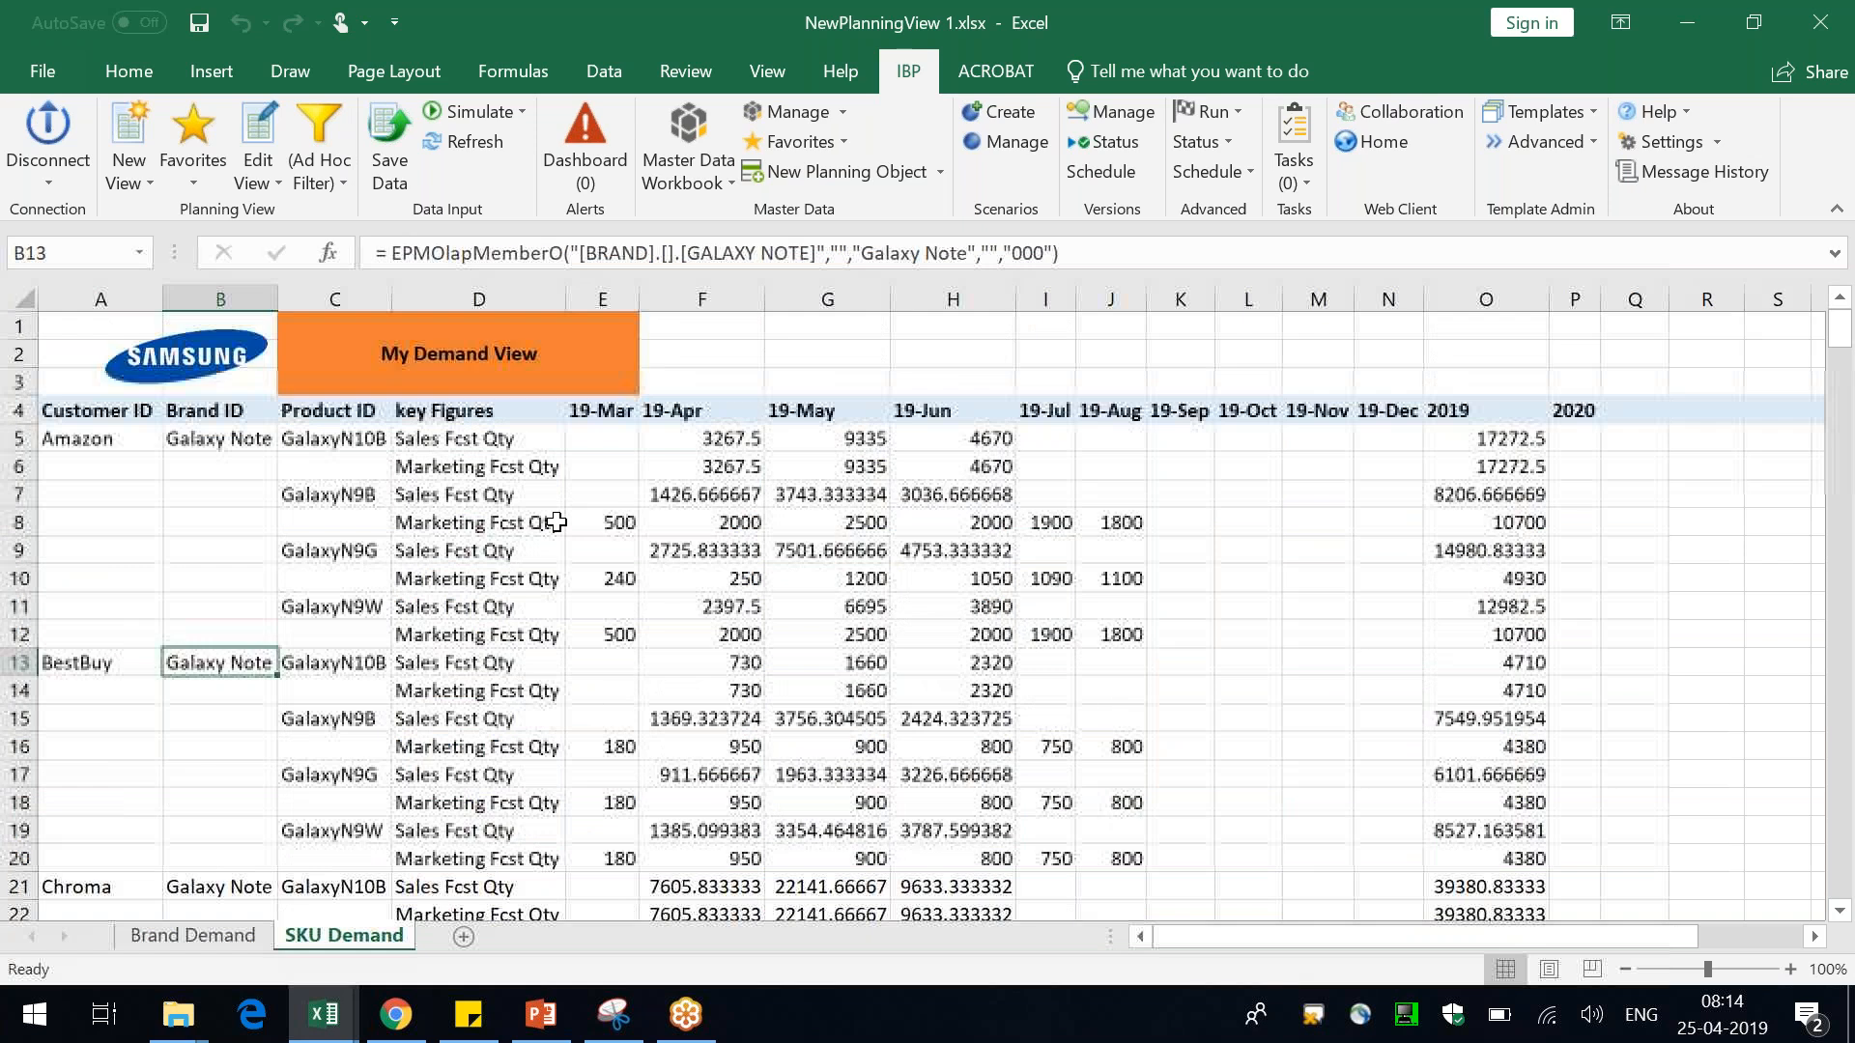
Rename the SKU Demand sheet as SKU Demand GNote
{"action": "double_click", "coordinate": [340, 941]}
{"action": "left_click", "coordinate": [340, 941]}
{"action": "key", "text": "Return"}
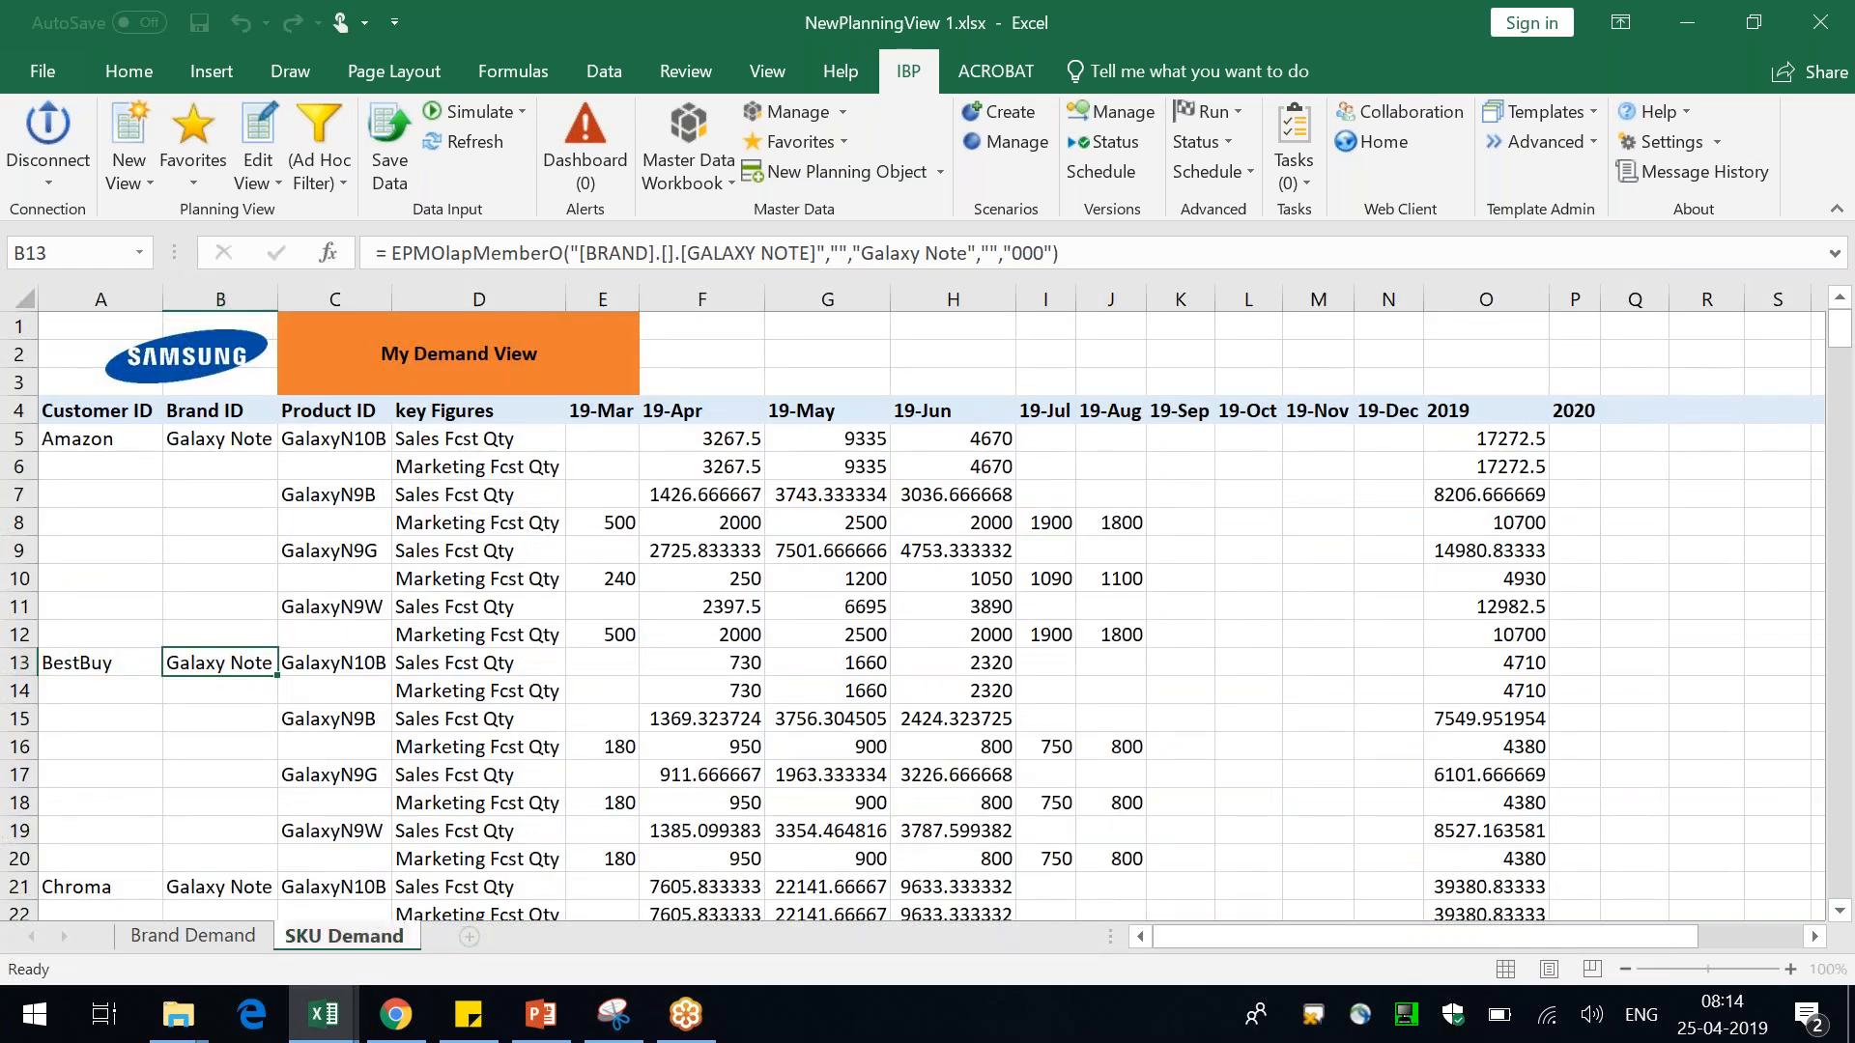
{"action": "type", "text": "GNote"}
{"action": "key", "text": "Return"}
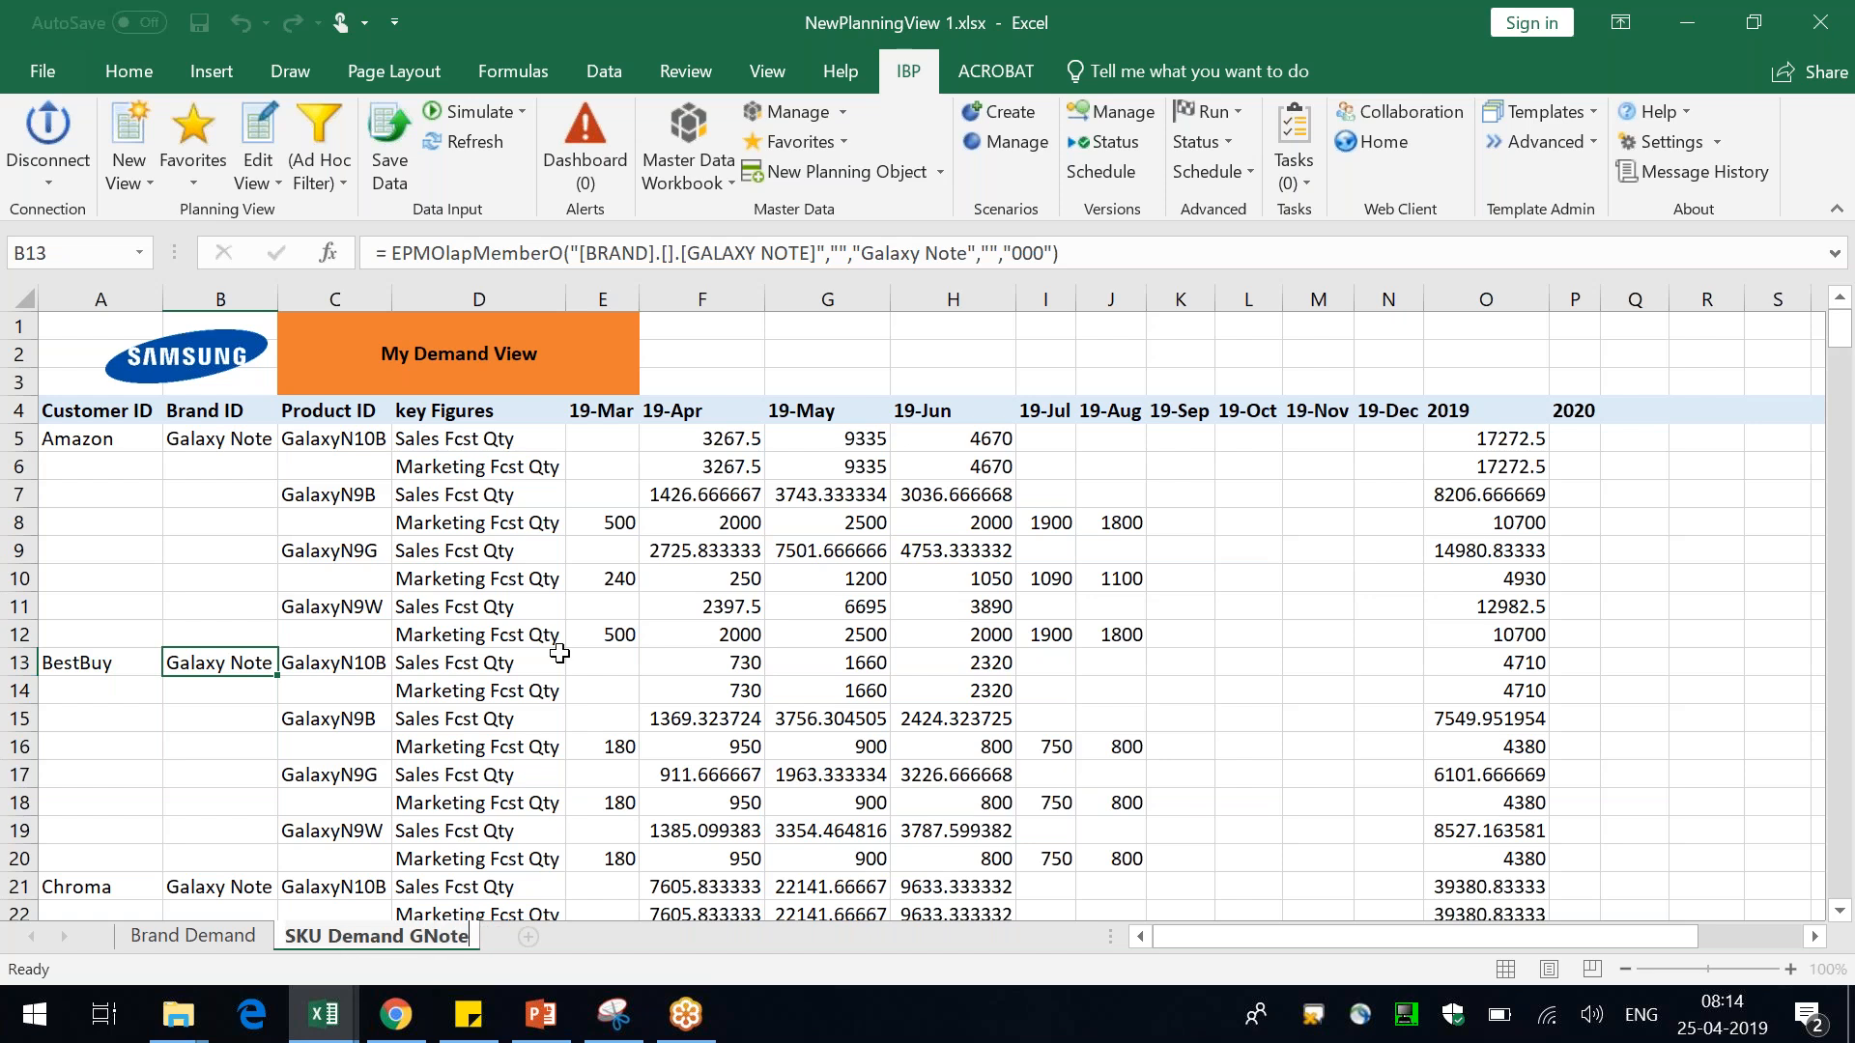
Create a new planning view from the Marketing Forecast template, proceeding without filters for Sales History and Forecast
{"action": "left_click", "coordinate": [560, 654]}
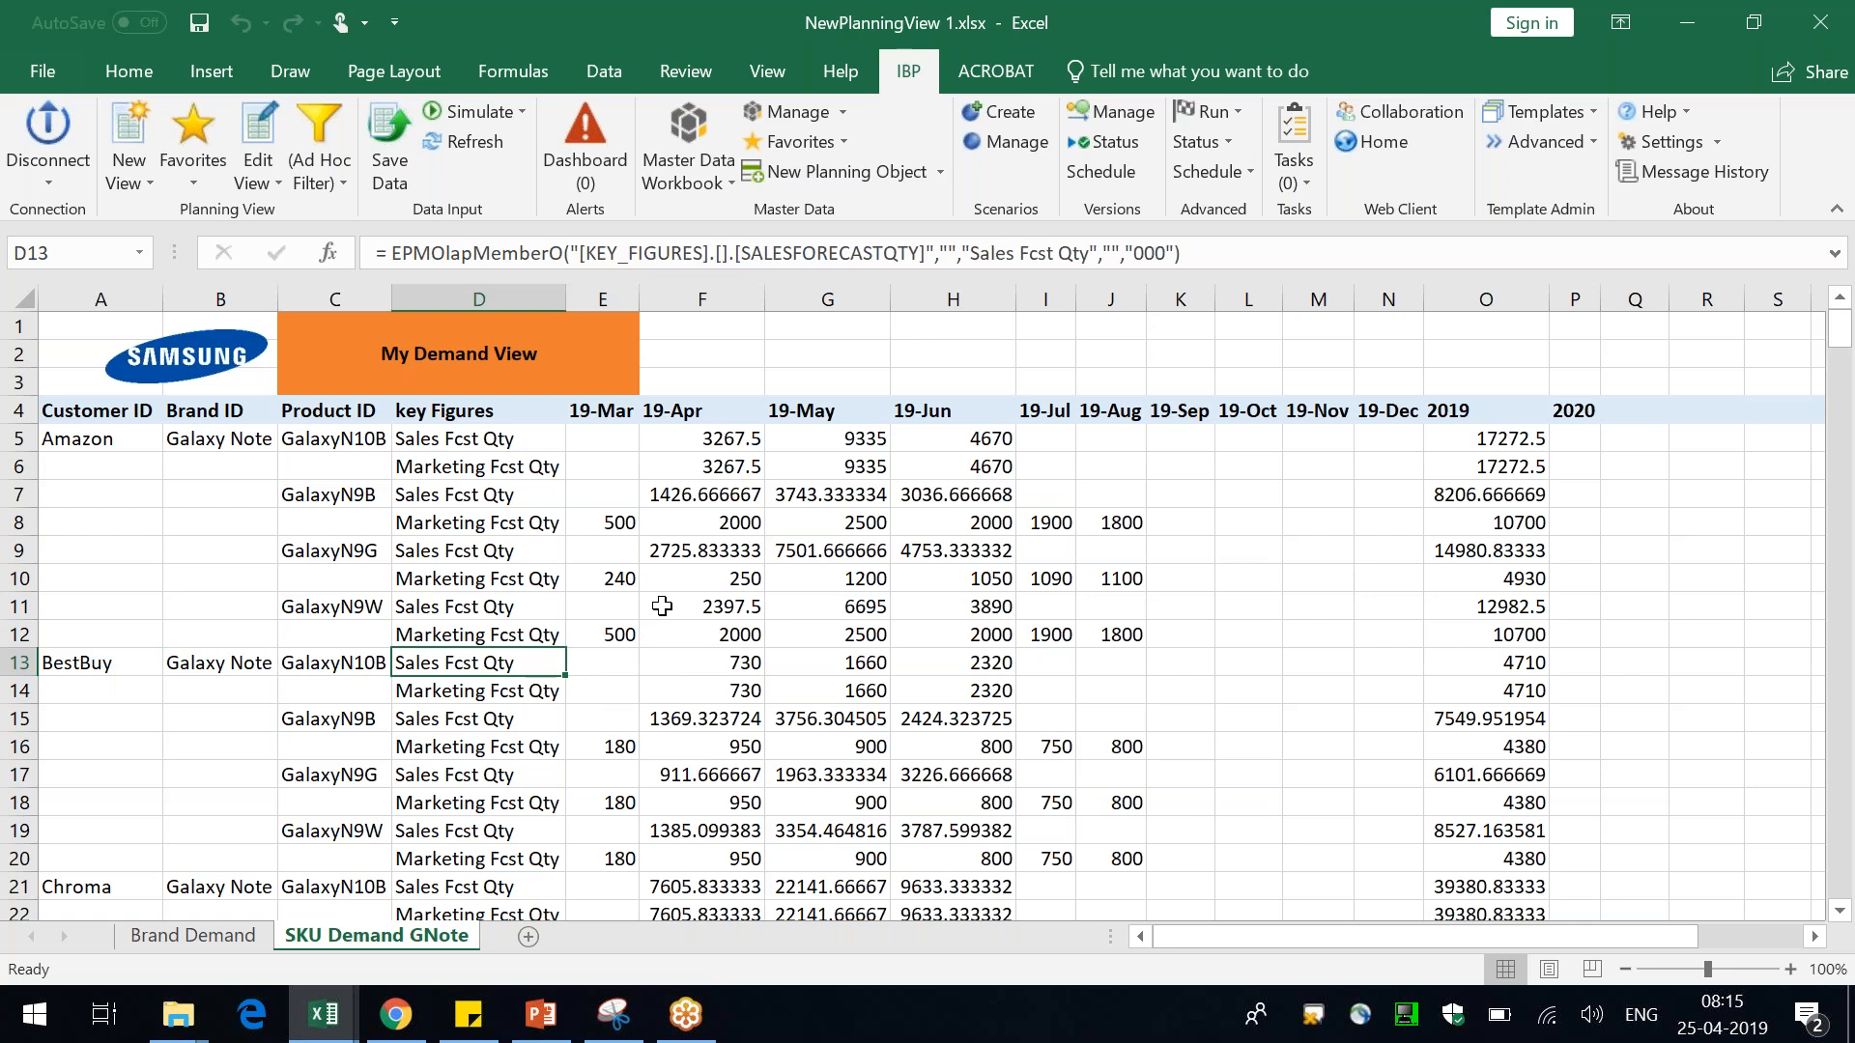
{"action": "left_click", "coordinate": [127, 178]}
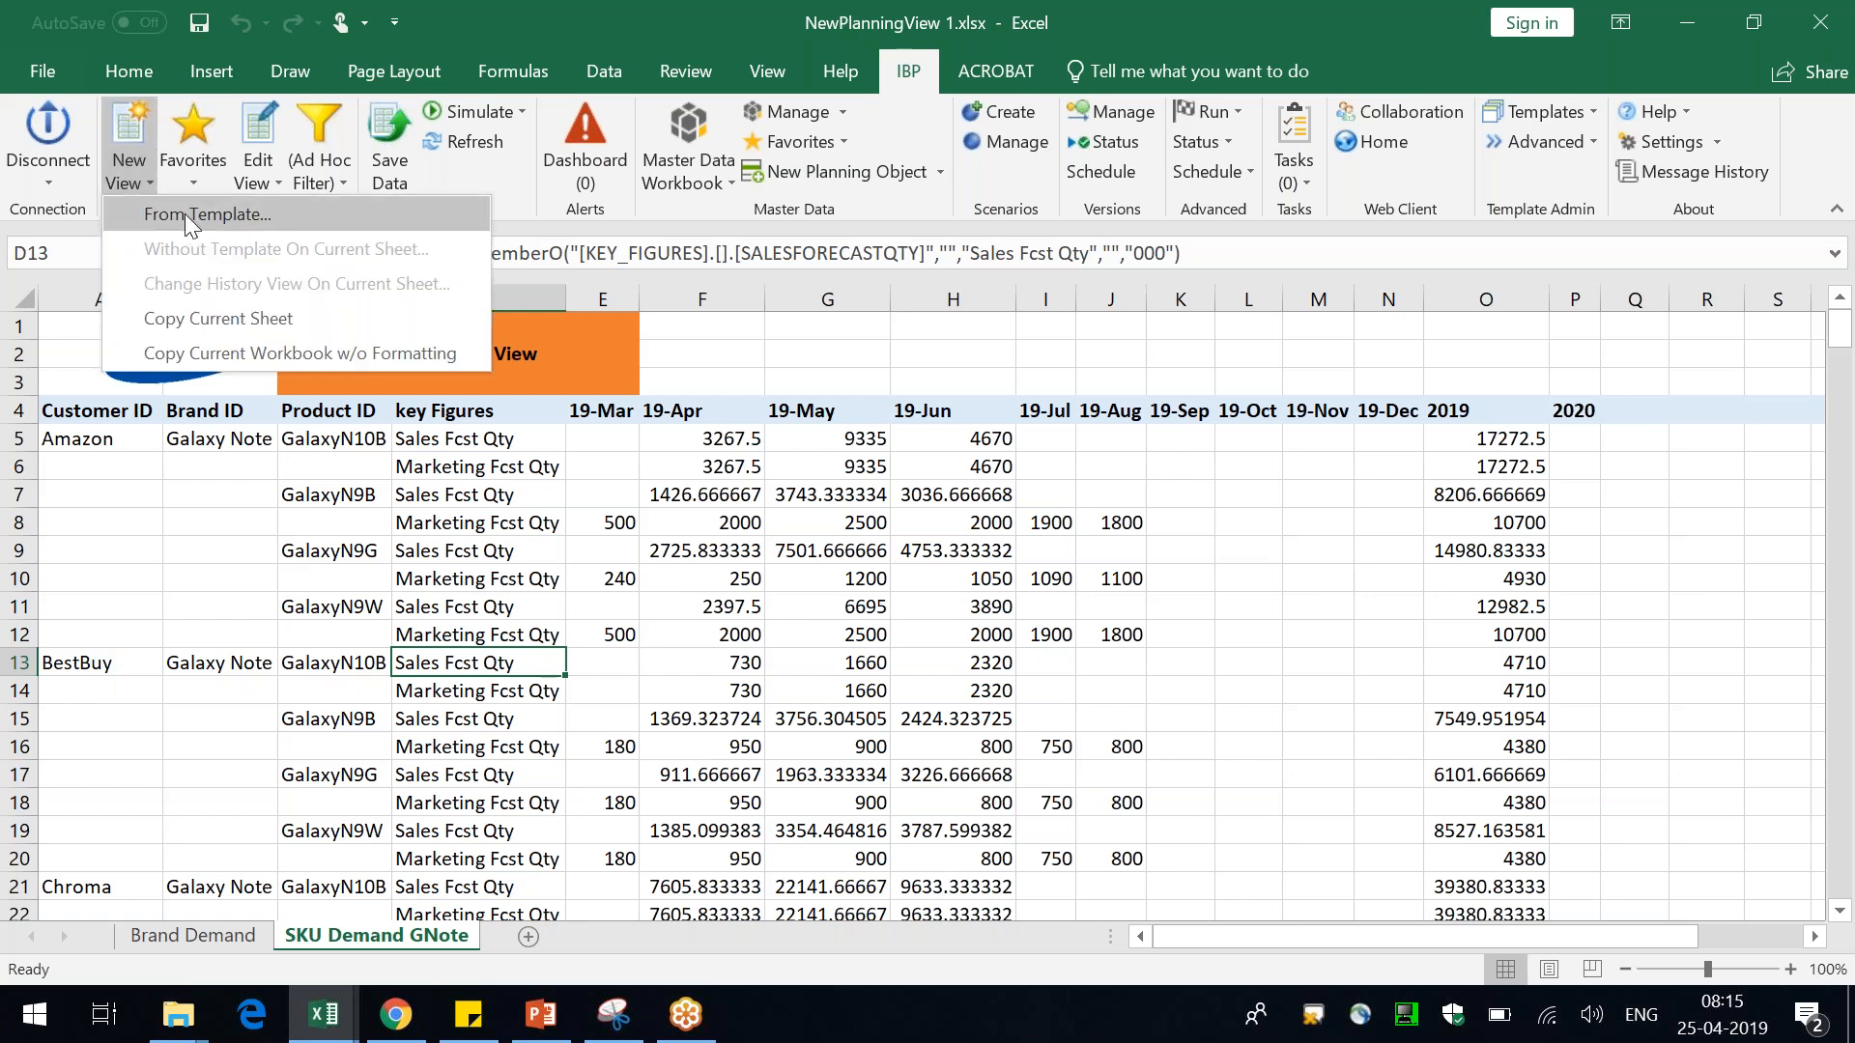
{"action": "left_click", "coordinate": [184, 213]}
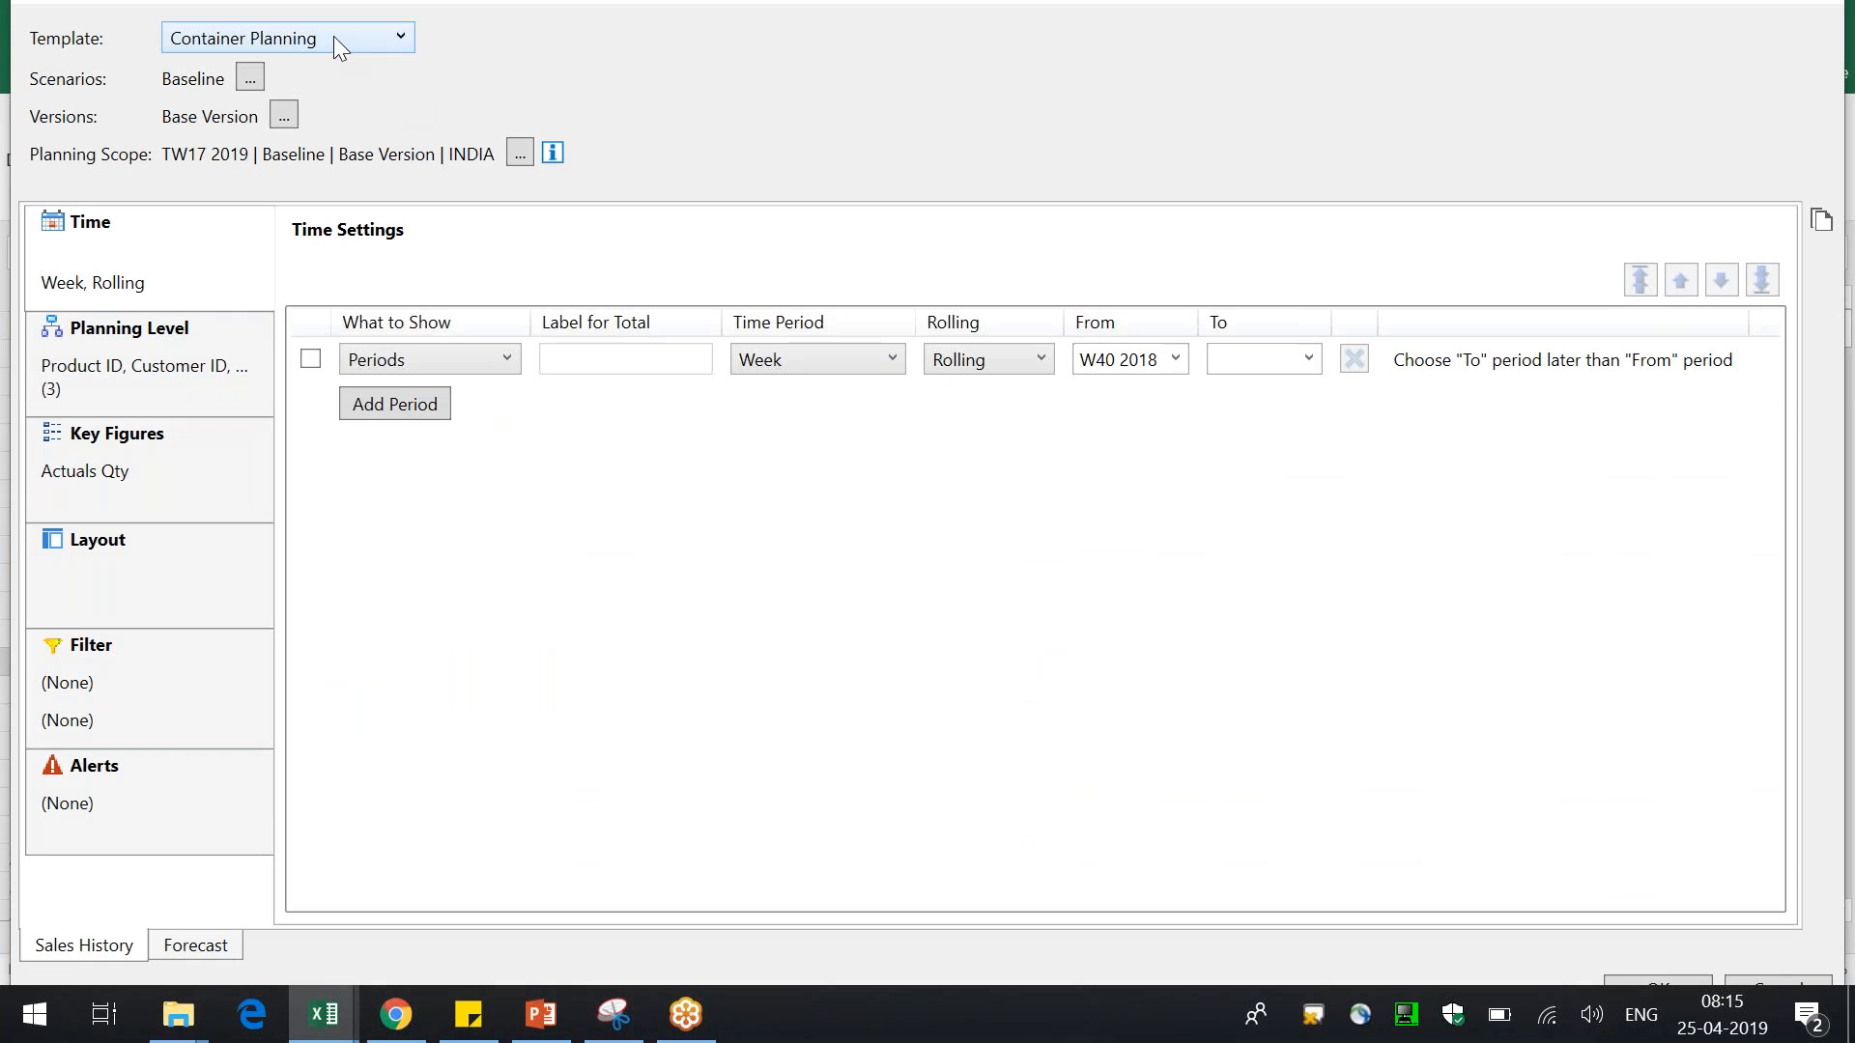
{"action": "left_click", "coordinate": [334, 36]}
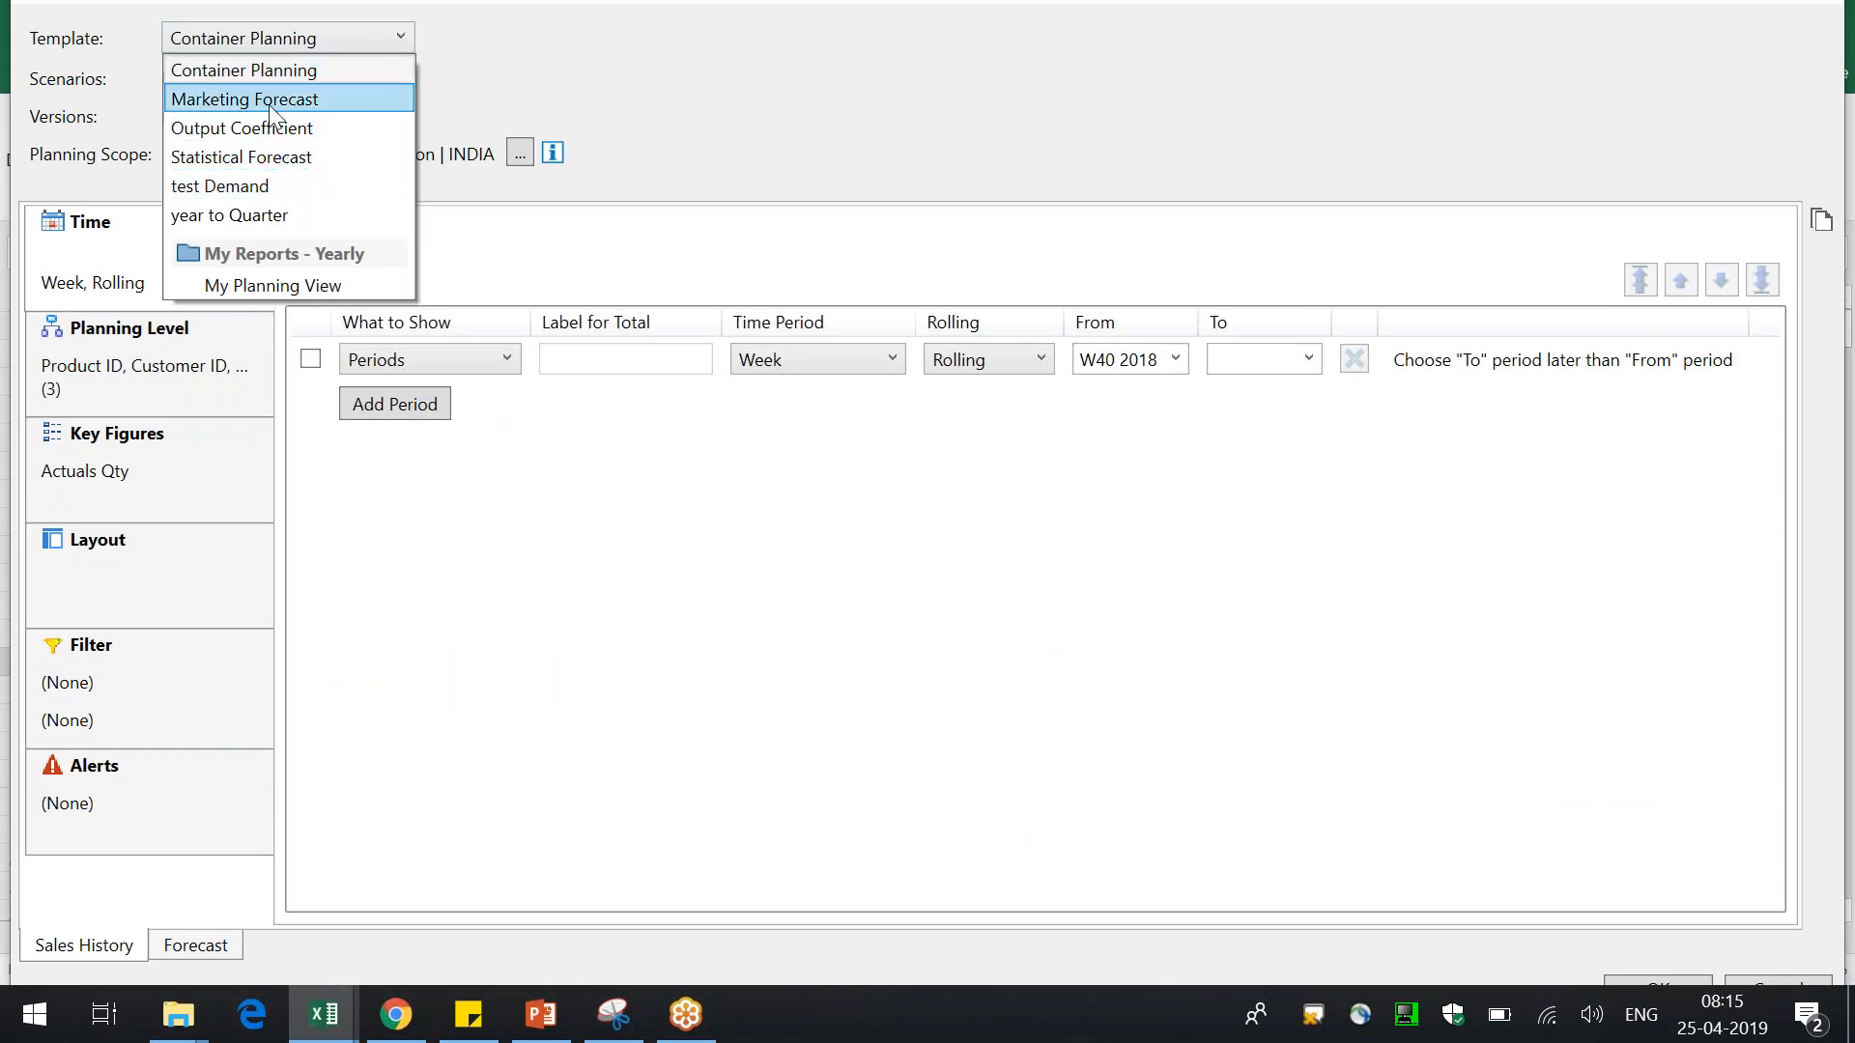
{"action": "left_click", "coordinate": [272, 104]}
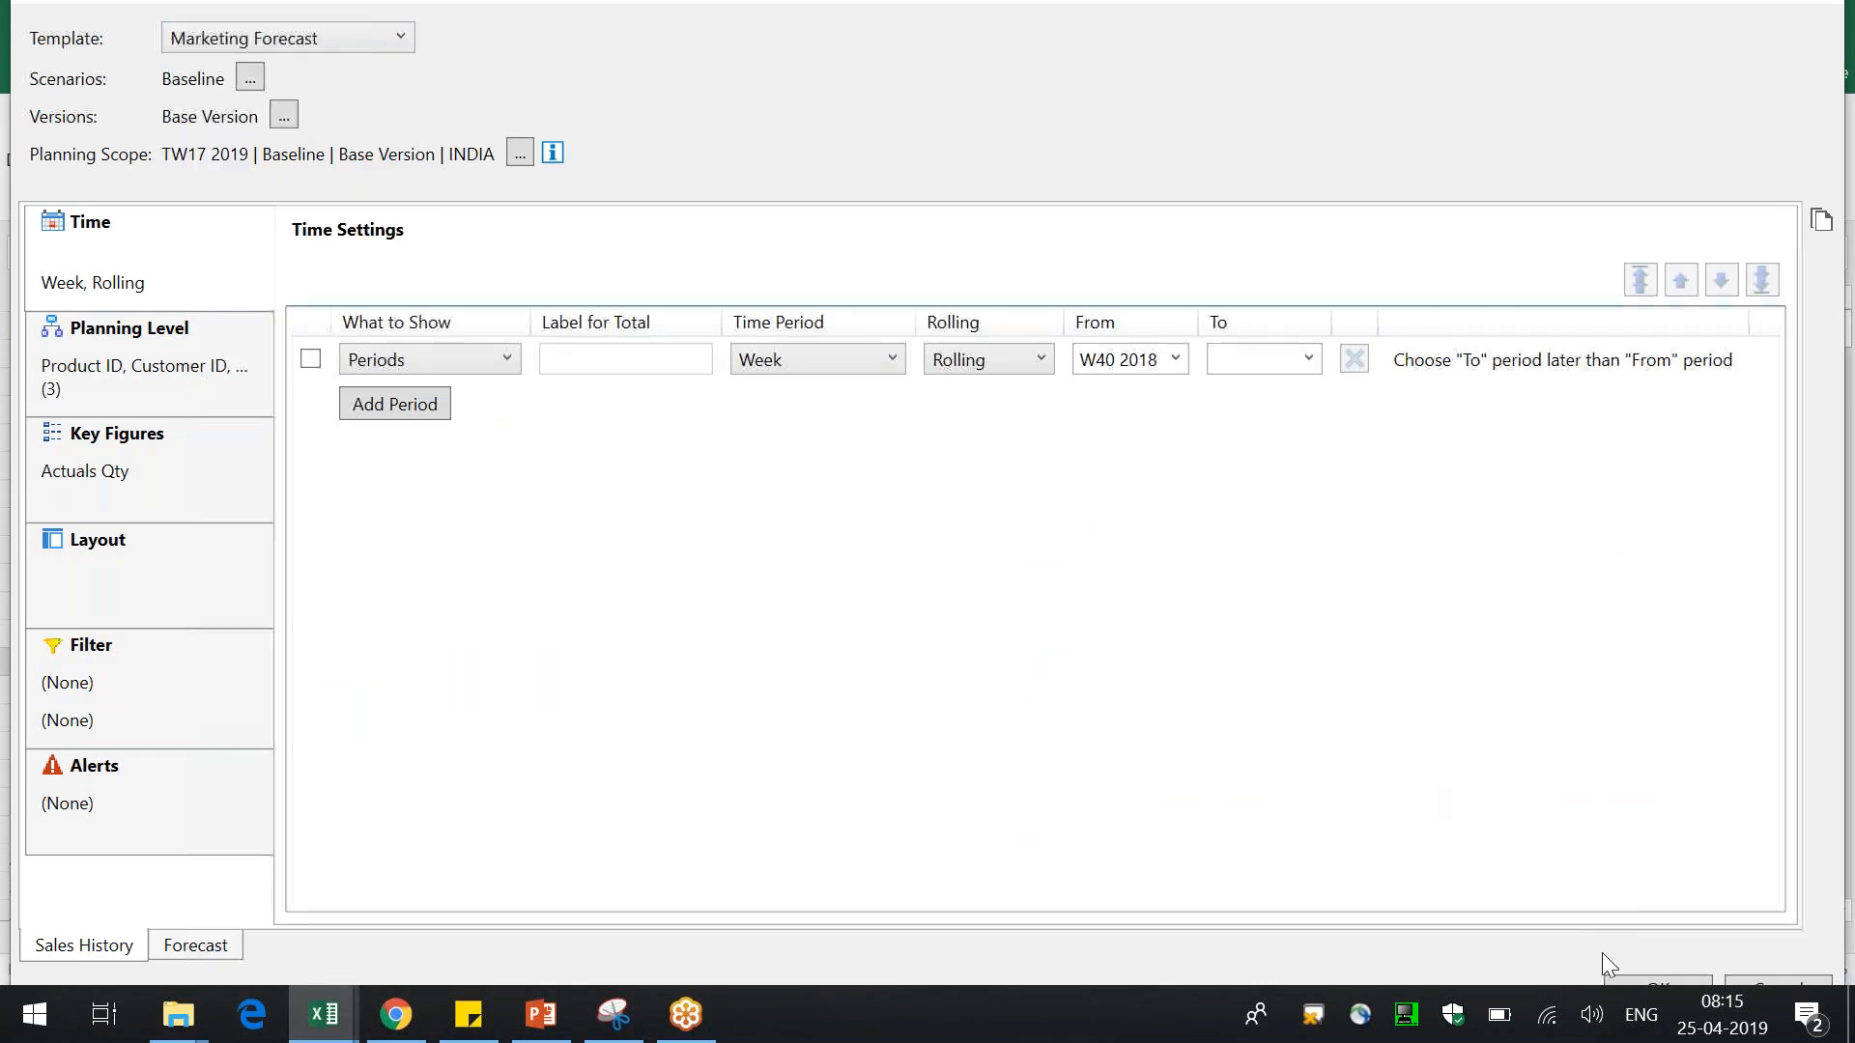
{"action": "left_click", "coordinate": [1635, 978]}
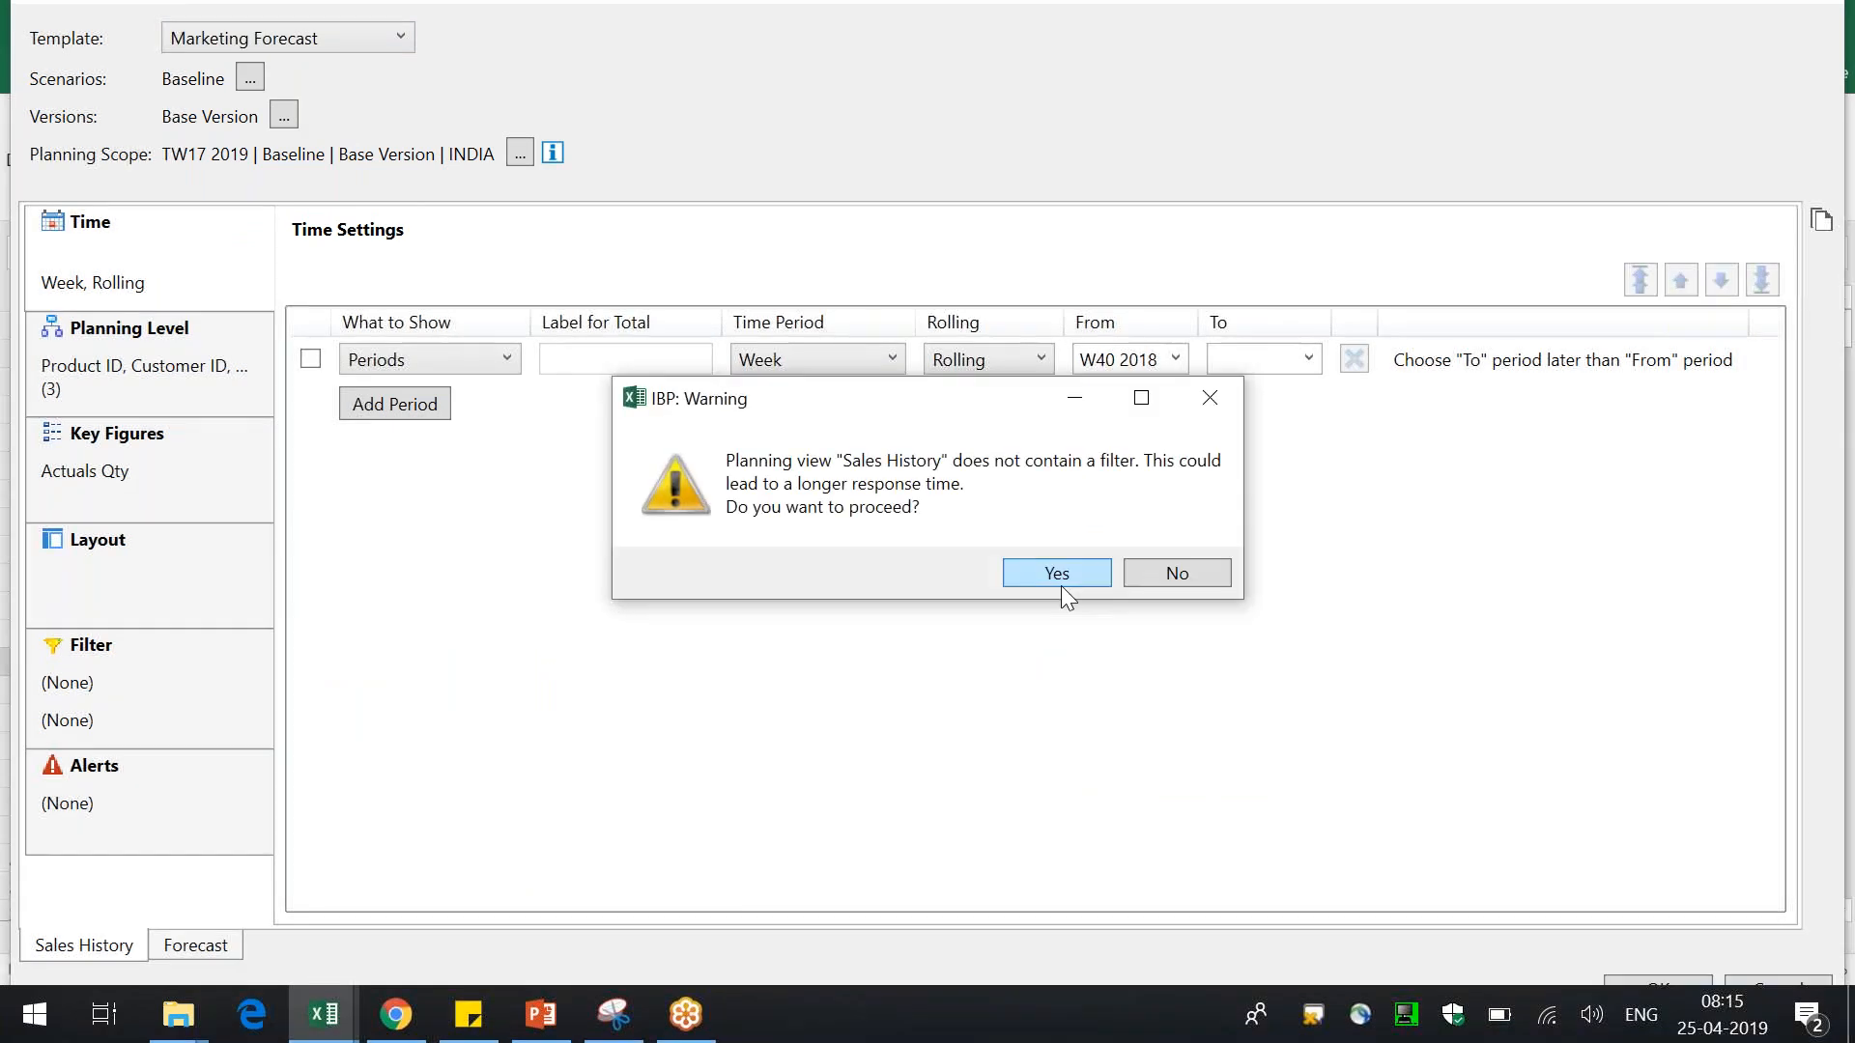
{"action": "left_click", "coordinate": [1060, 585]}
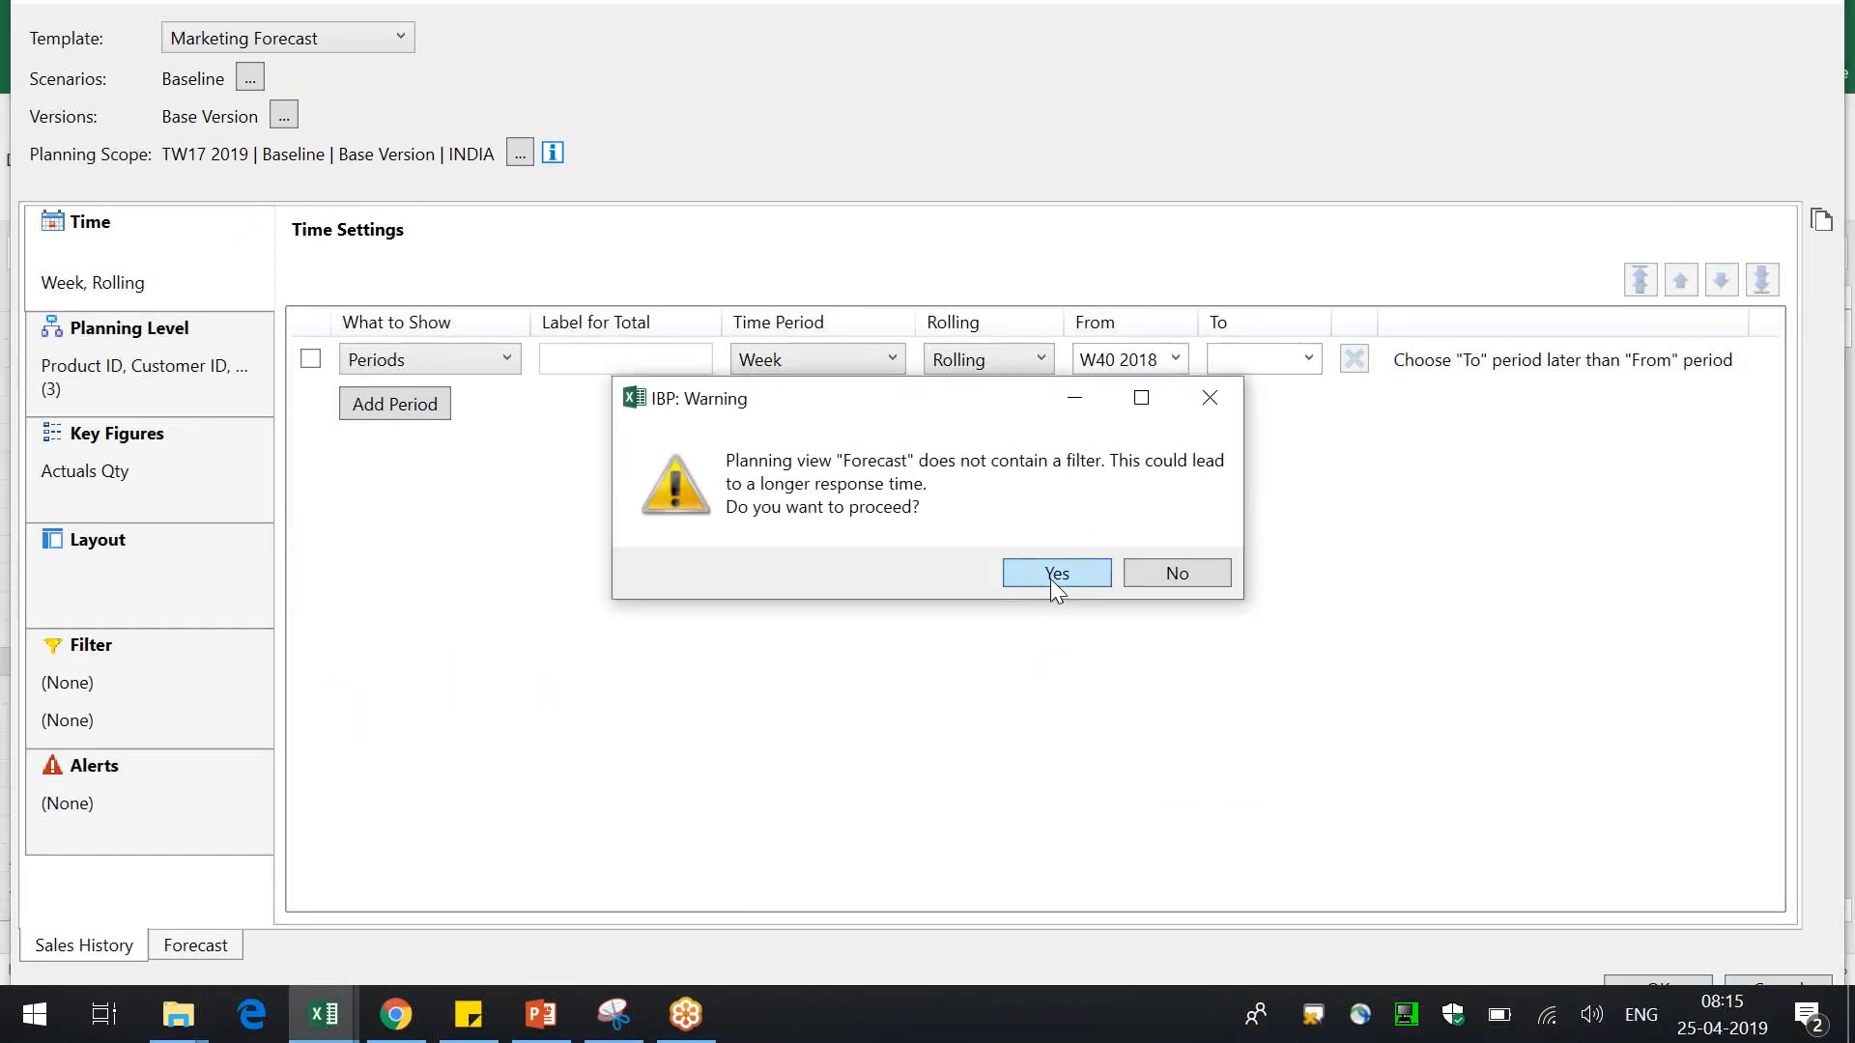
{"action": "left_click", "coordinate": [1053, 580]}
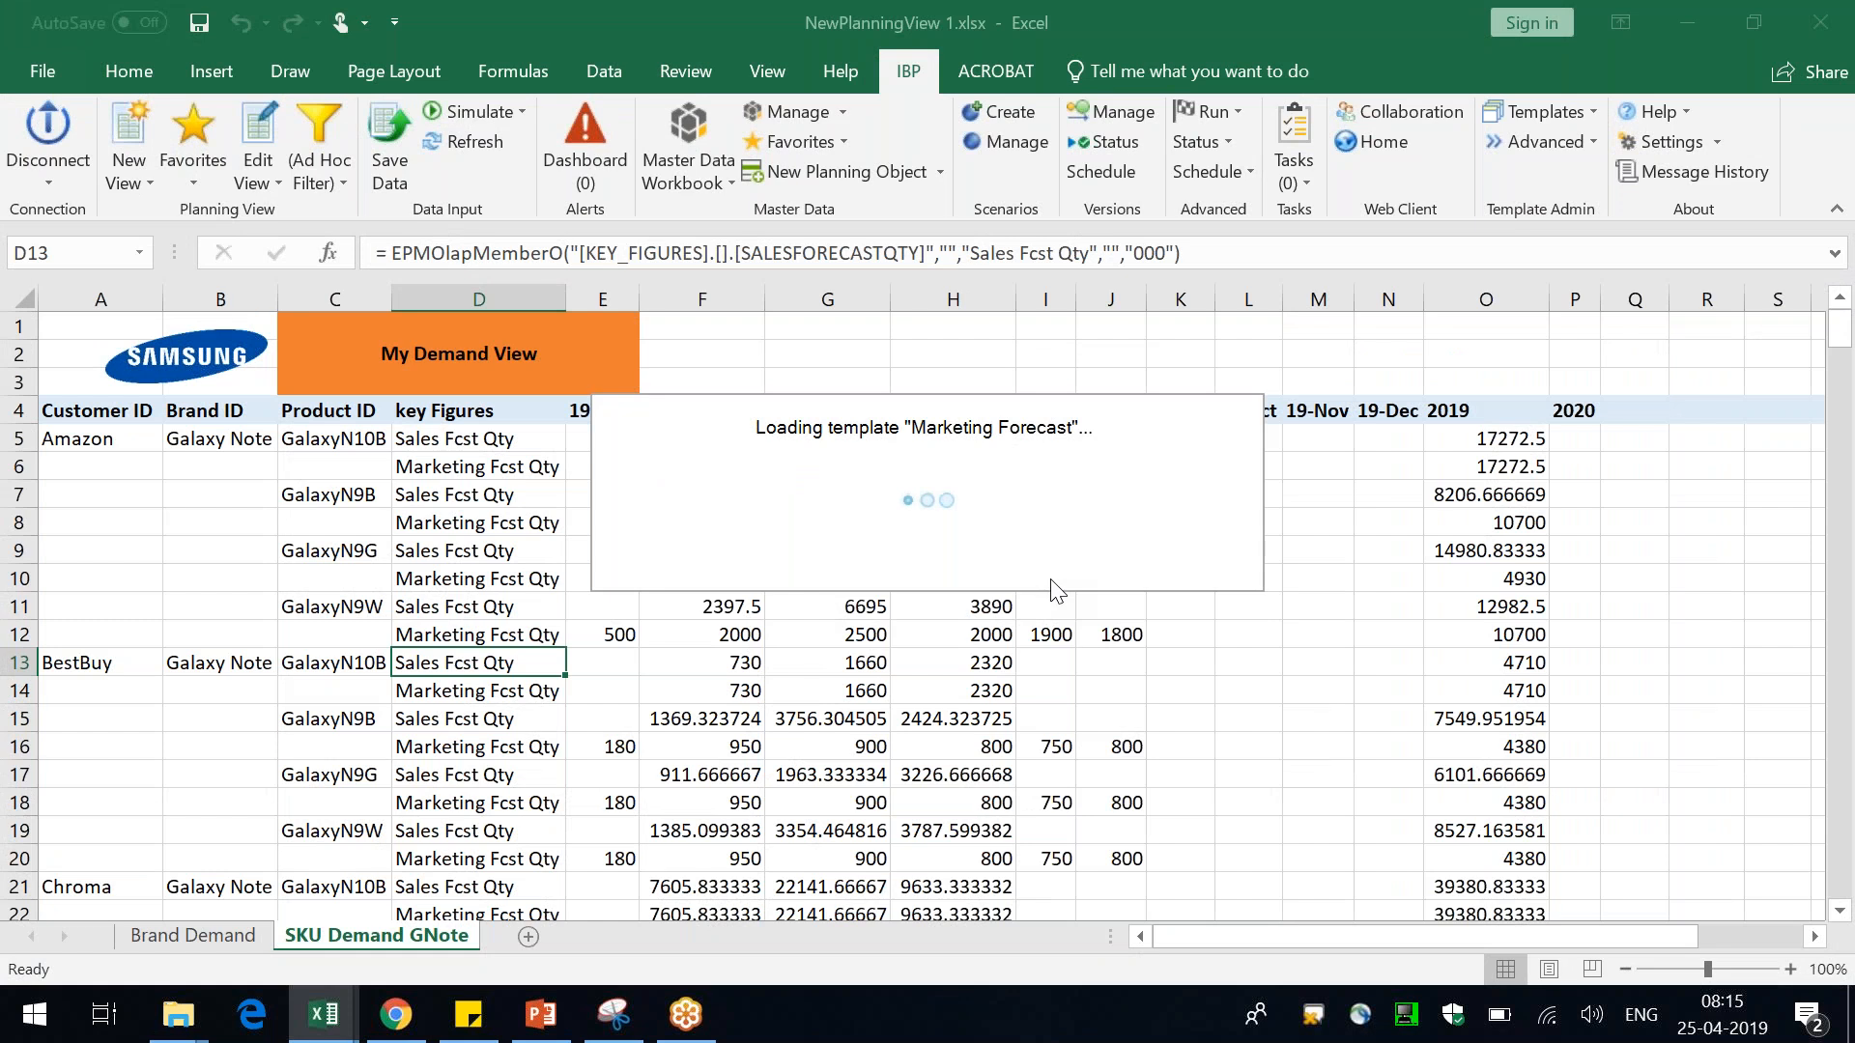
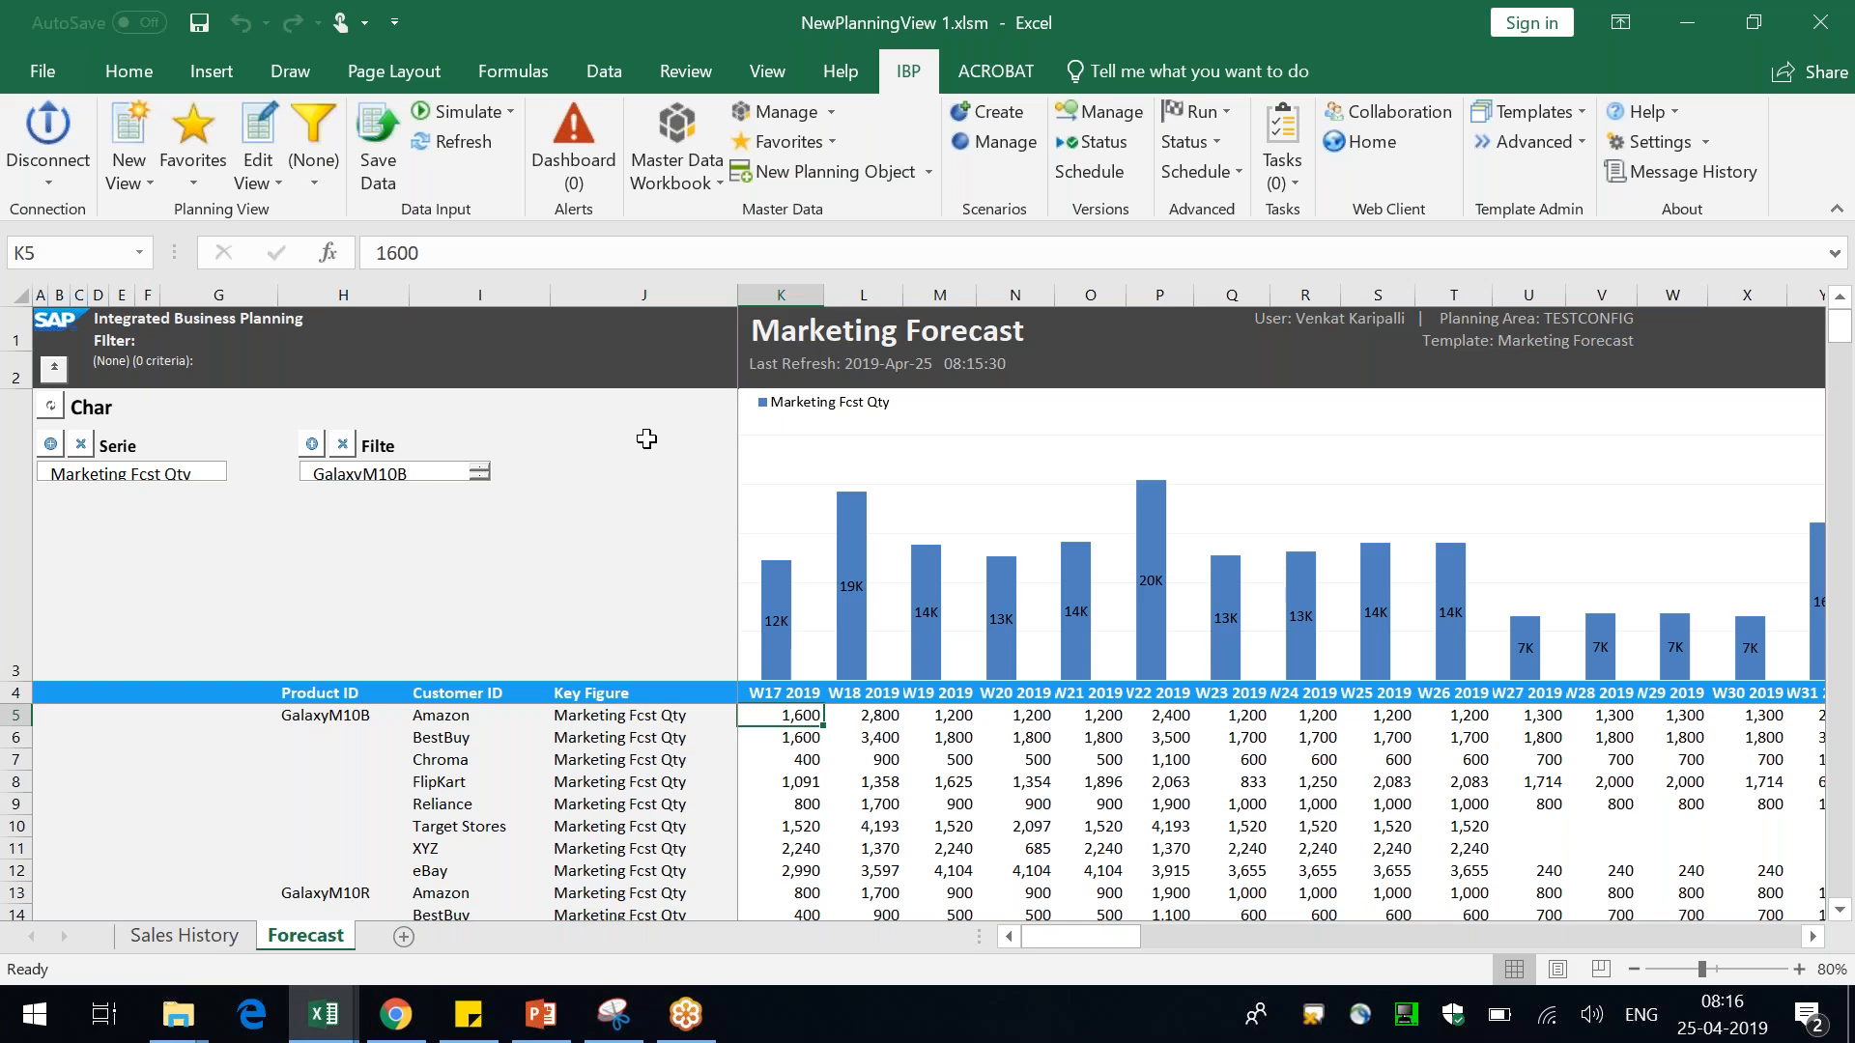
Examine the Marketing Forecast view's chart, filter controls, header rows and data cells
{"action": "left_click", "coordinate": [932, 454]}
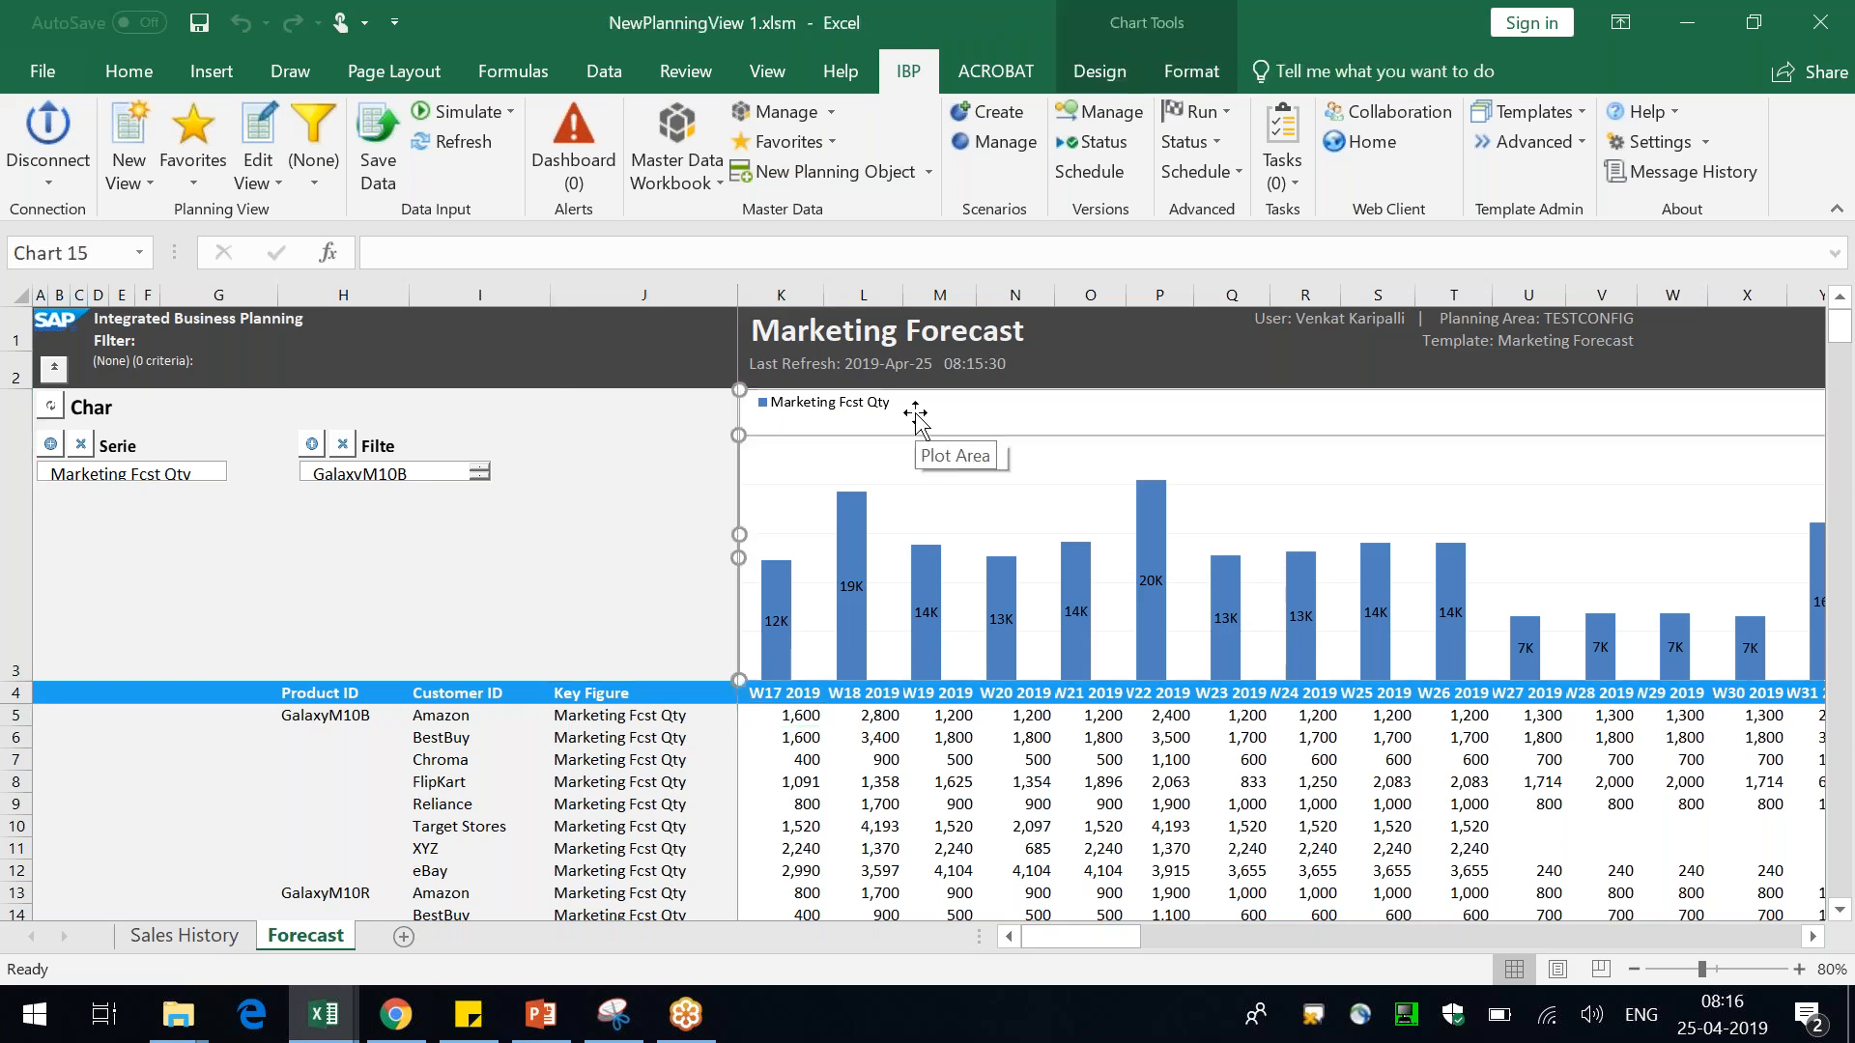
{"action": "left_click", "coordinate": [542, 490]}
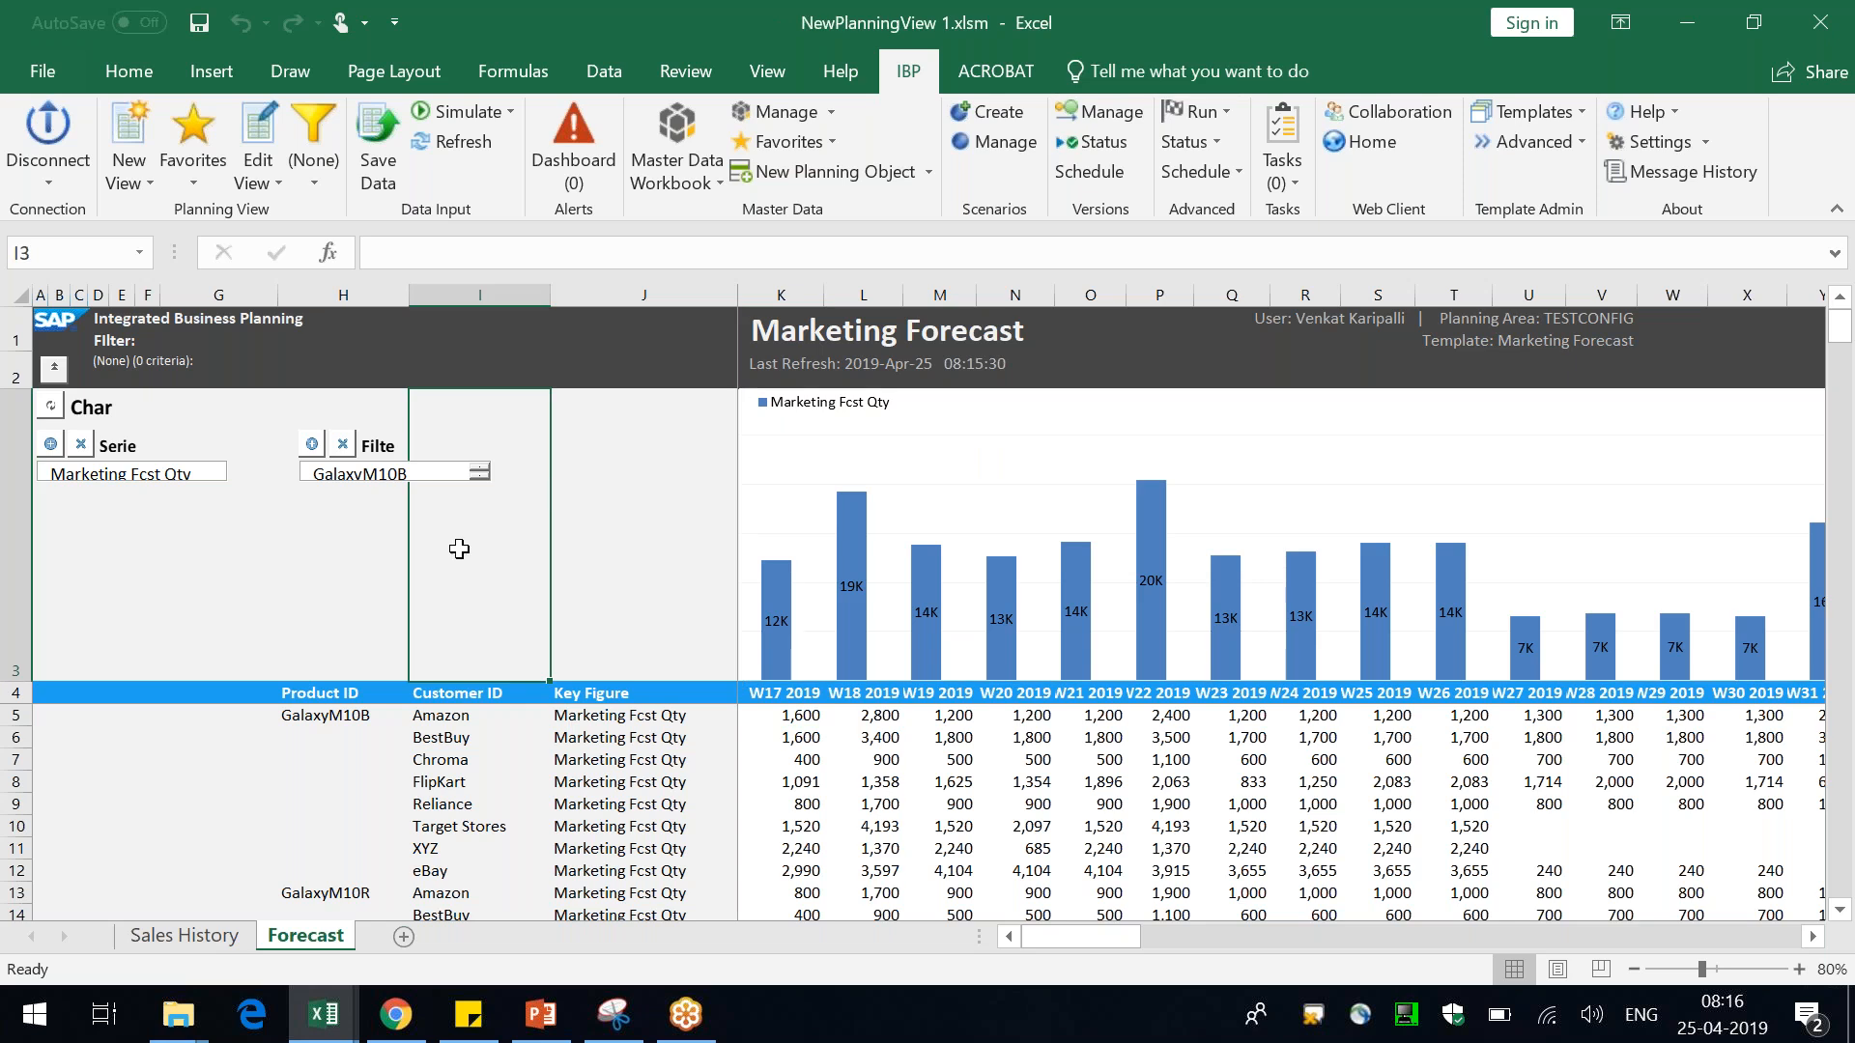
{"action": "left_click", "coordinate": [858, 438]}
{"action": "left_click_drag", "start_coordinate": [290, 692], "coordinate": [682, 915]}
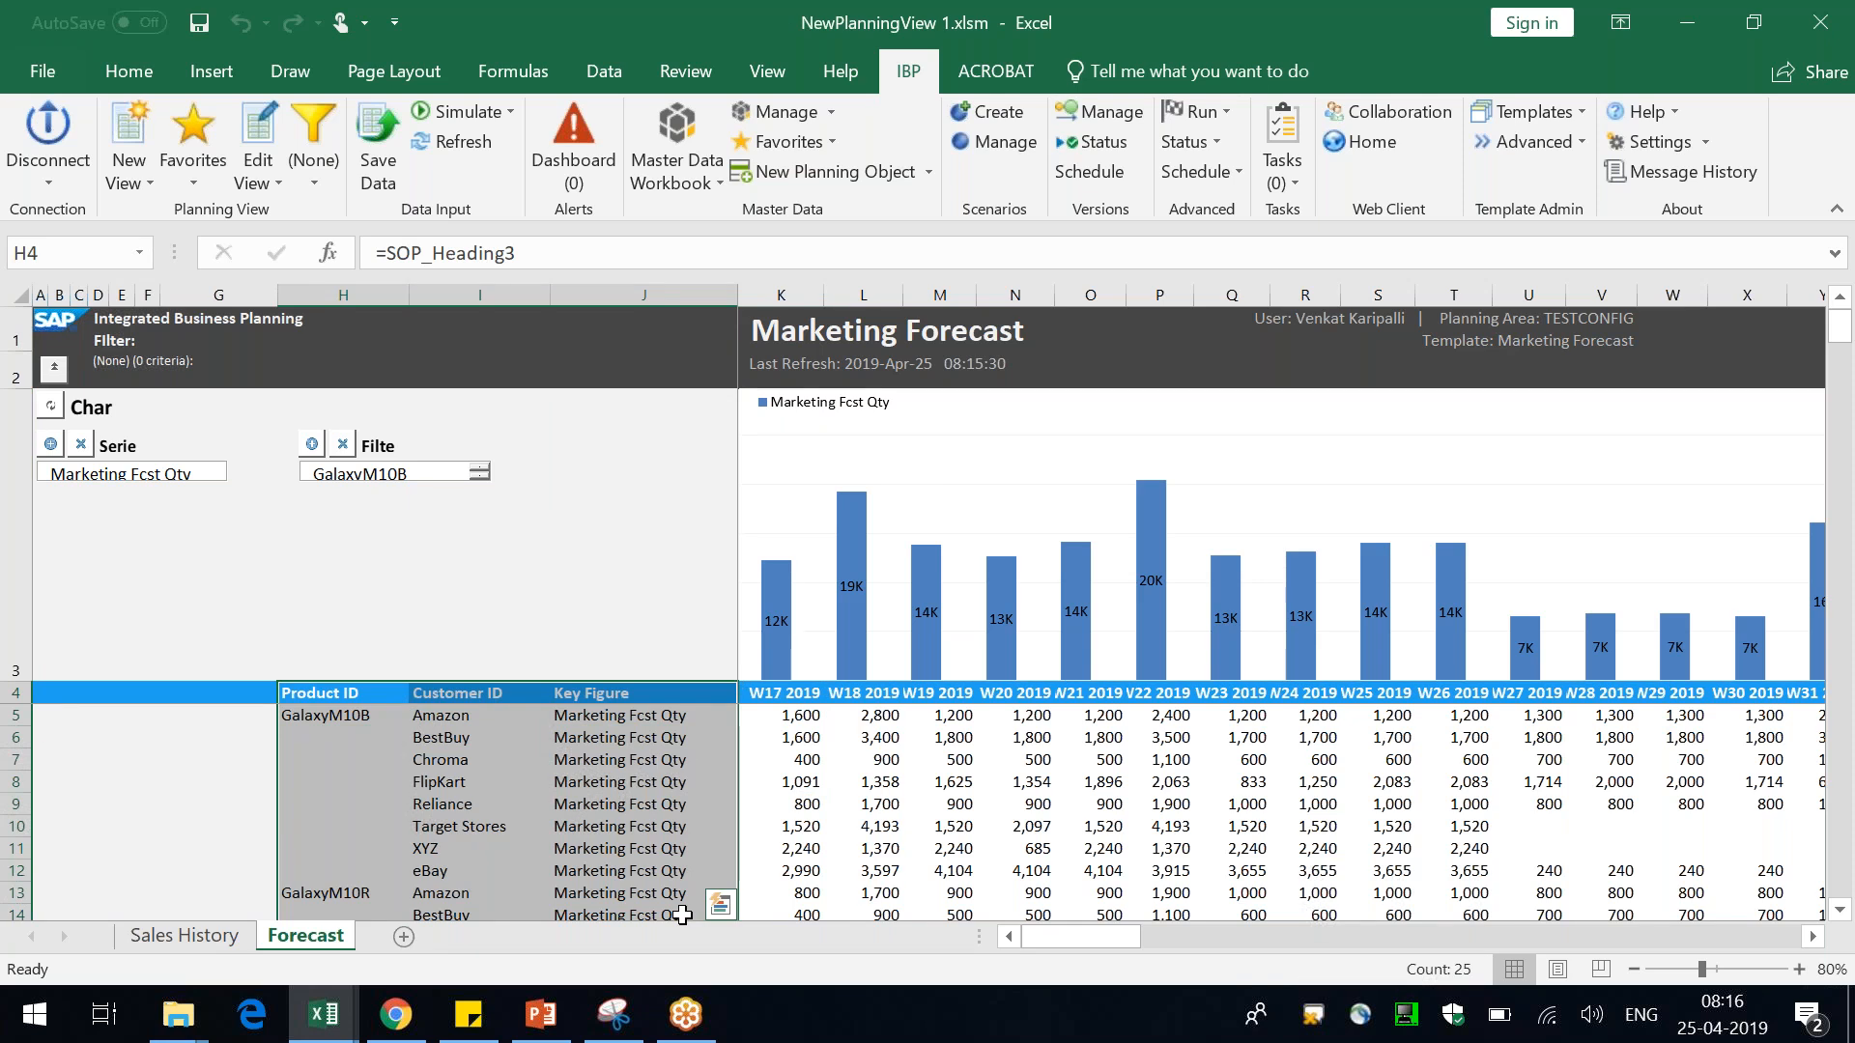
{"action": "left_click_drag", "start_coordinate": [808, 697], "coordinate": [1247, 829]}
{"action": "left_click", "coordinate": [1392, 840]}
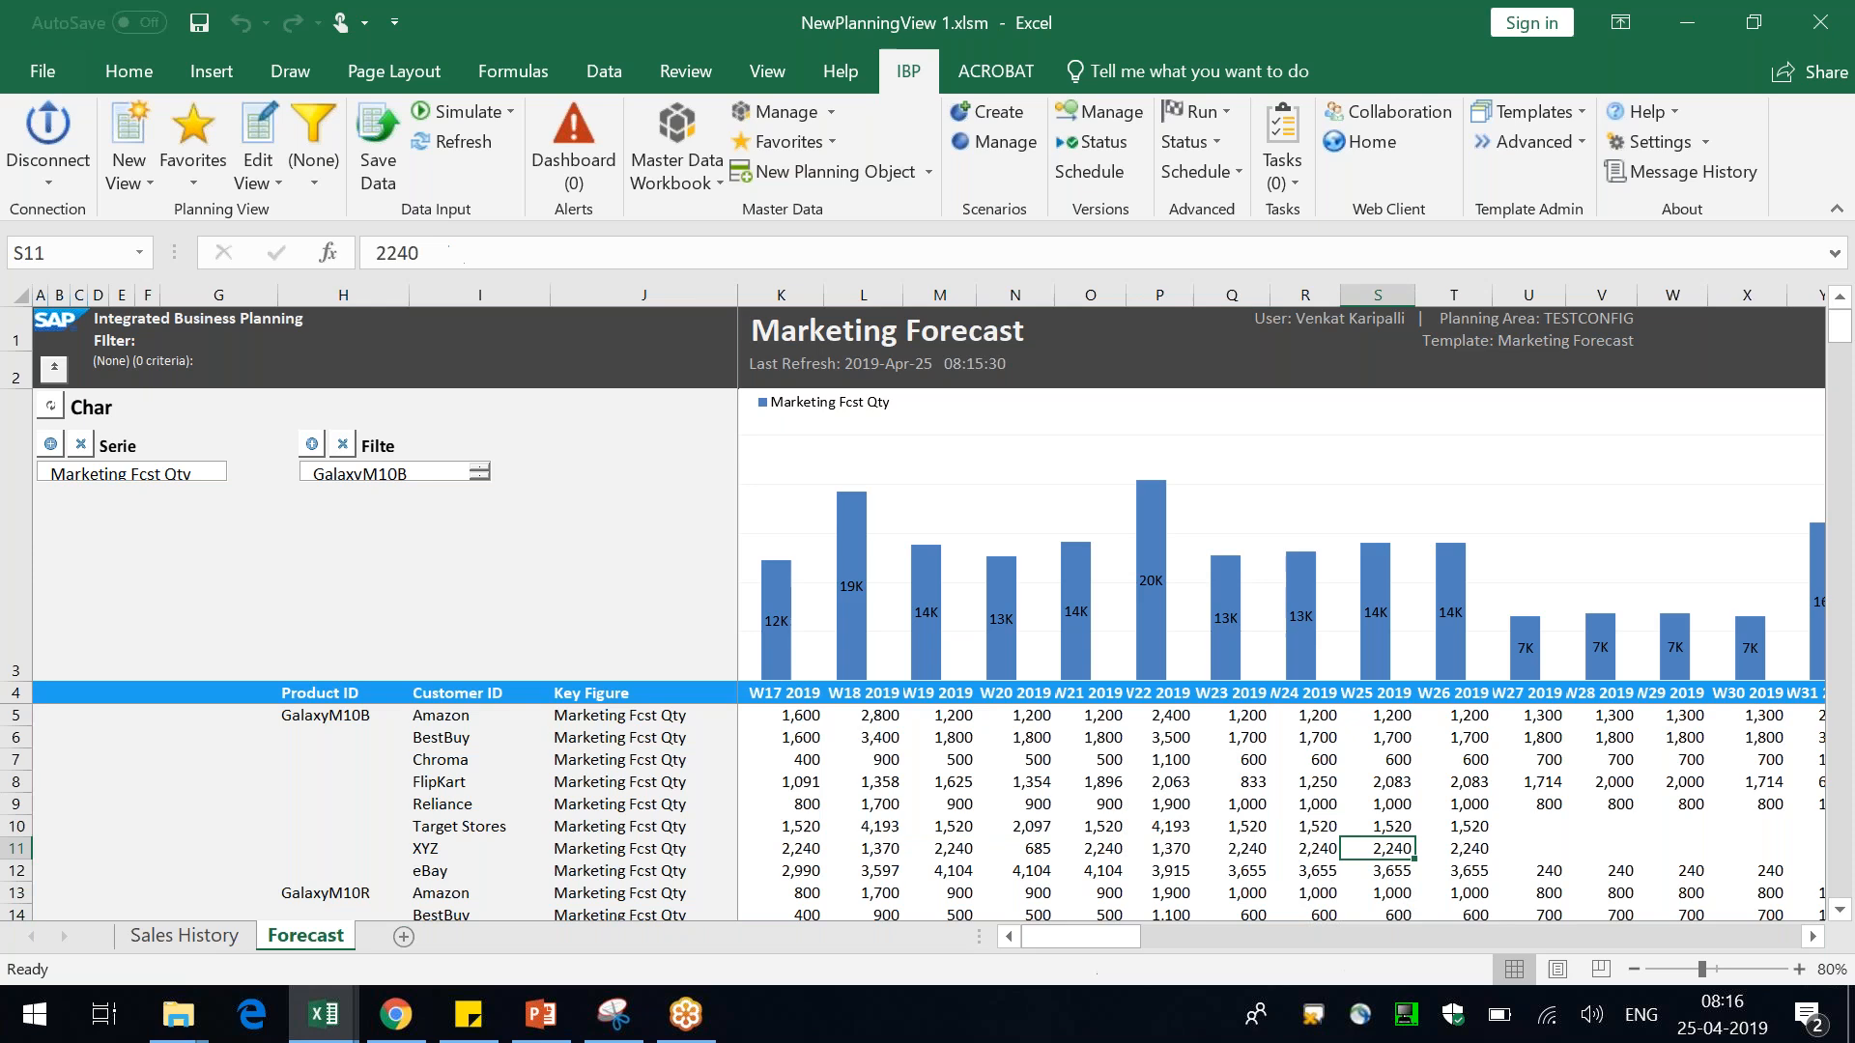
{"action": "left_click", "coordinate": [13, 683]}
{"action": "left_click", "coordinate": [18, 692]}
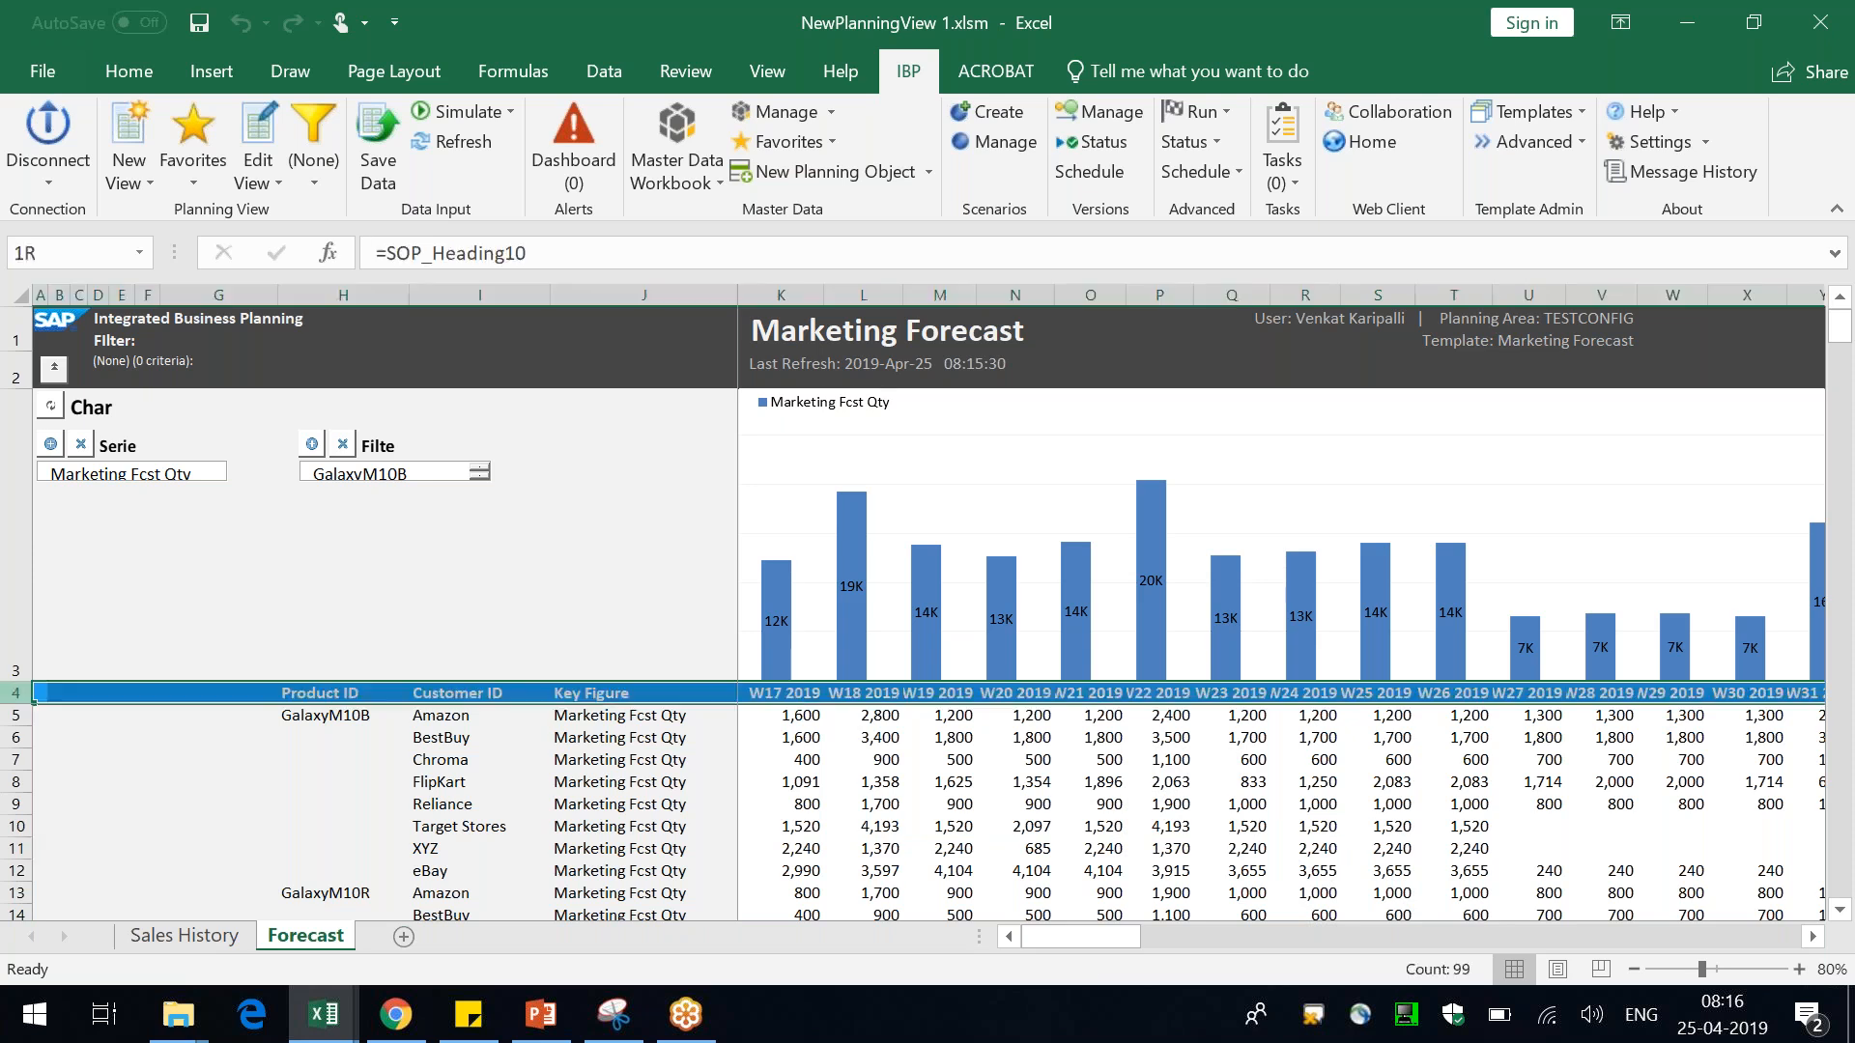
{"action": "left_click", "coordinate": [954, 543]}
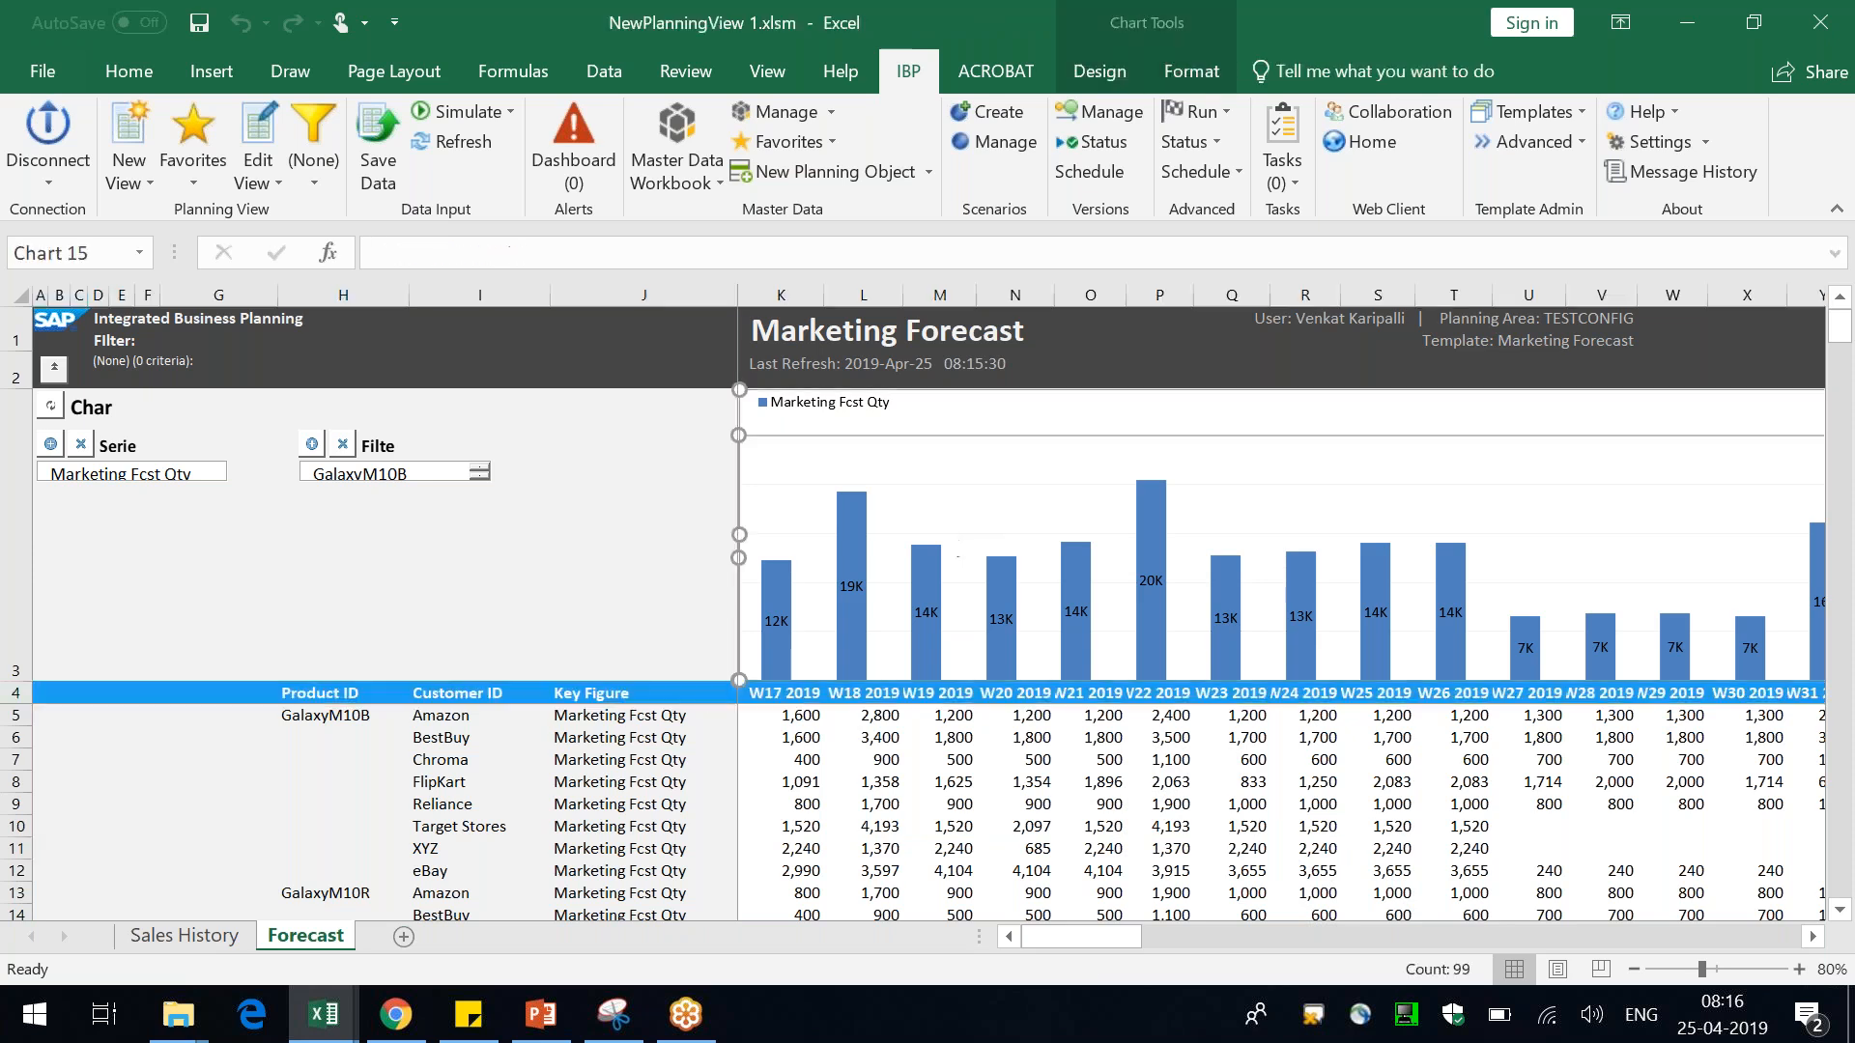
{"action": "left_click", "coordinate": [651, 464]}
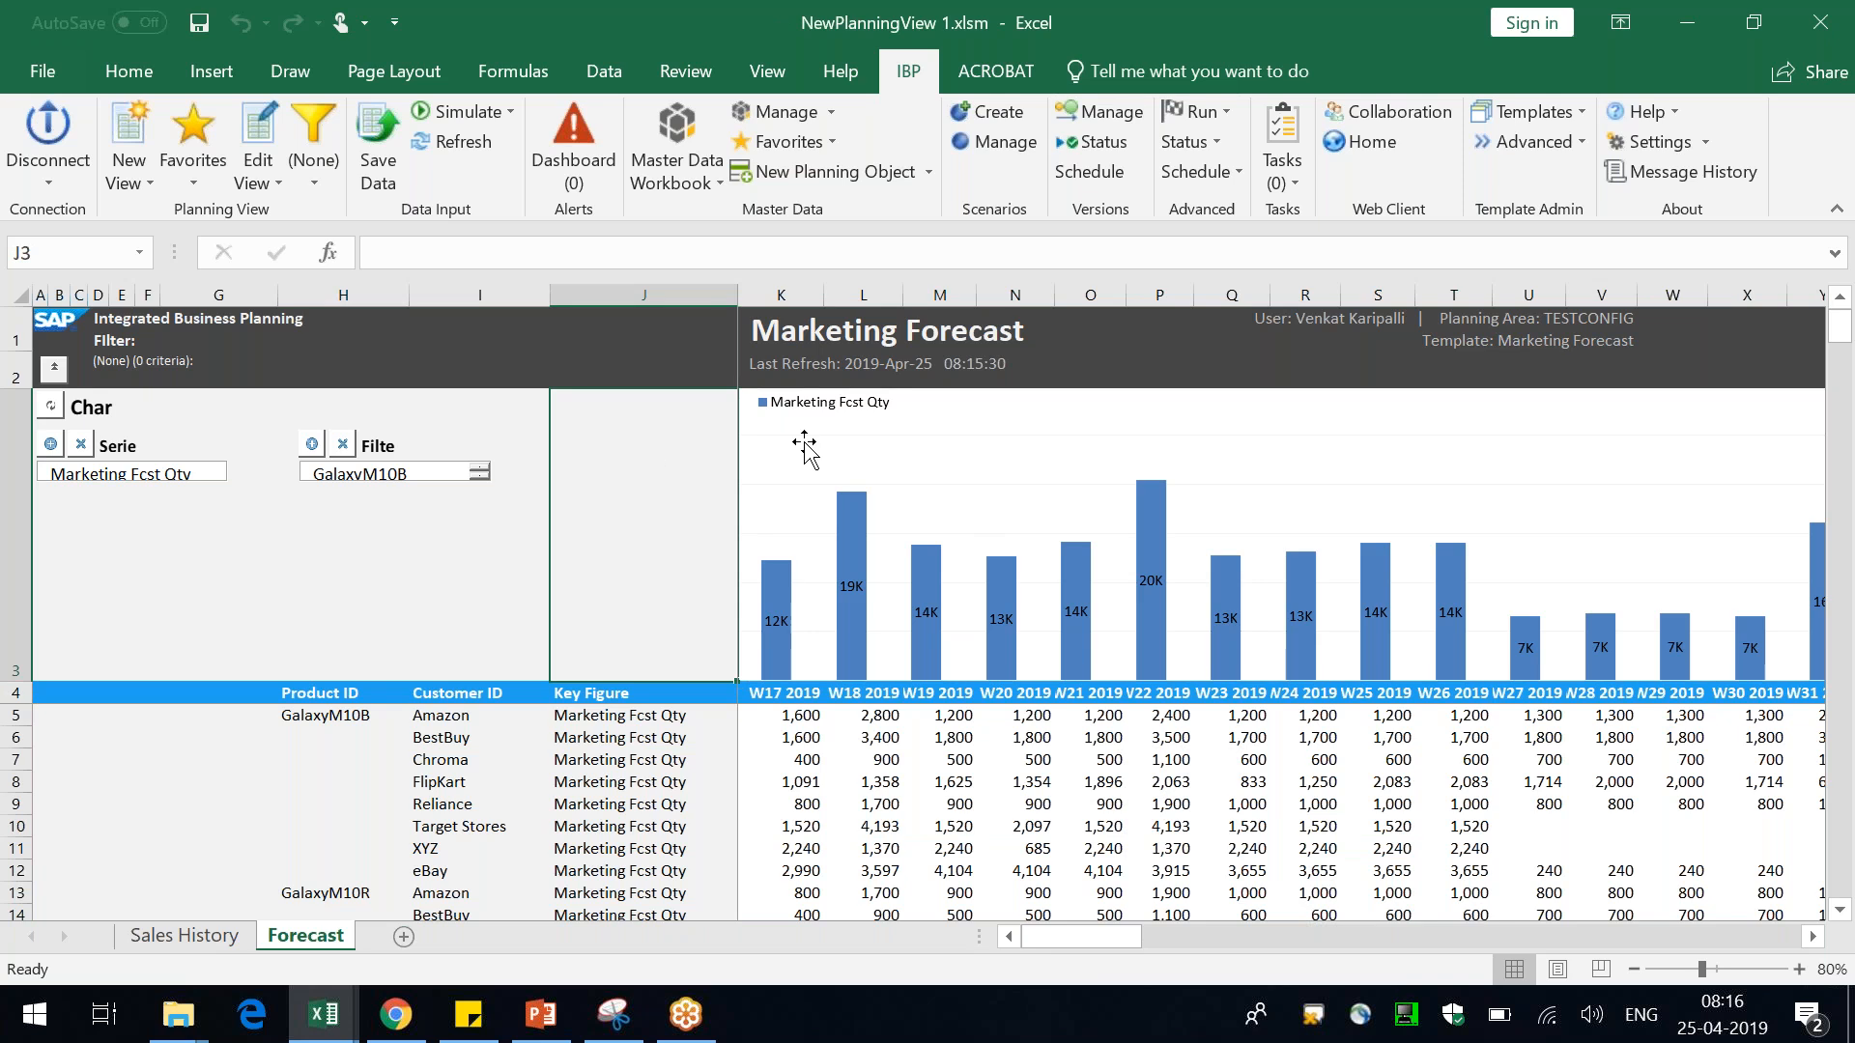
{"action": "left_click", "coordinate": [679, 319]}
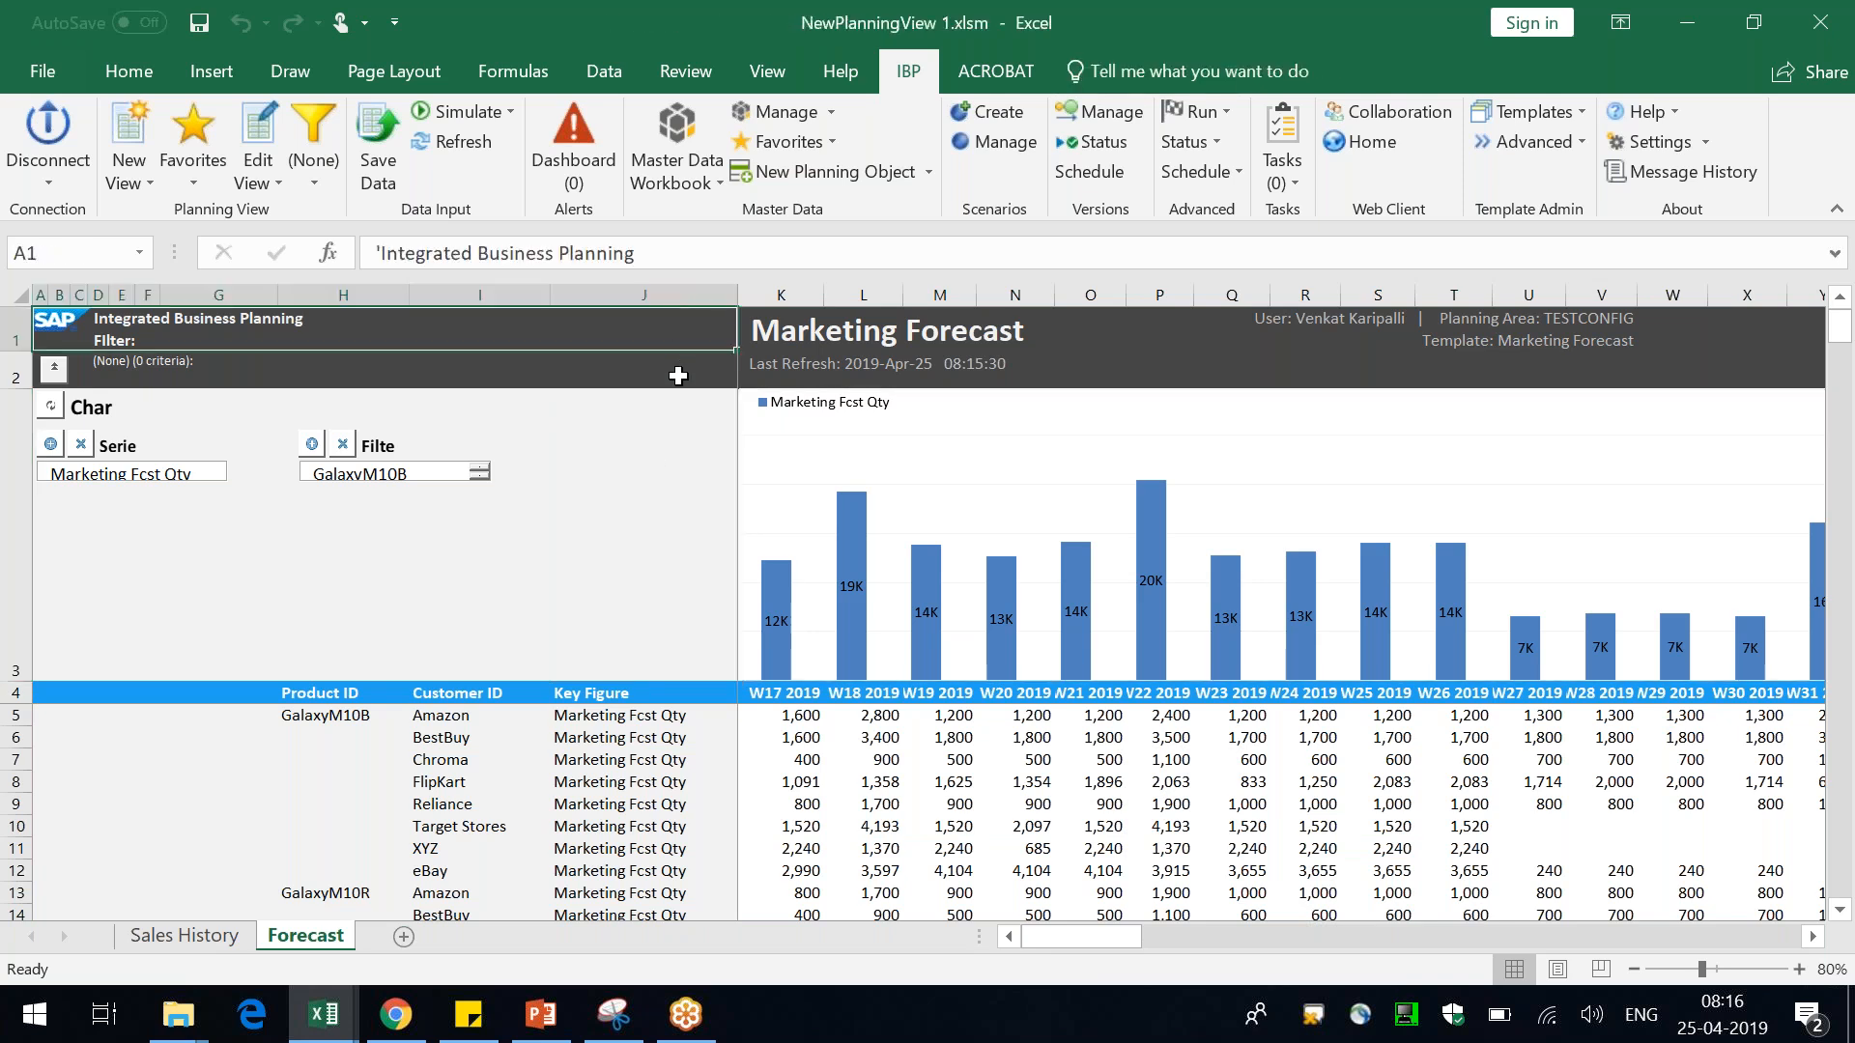
{"action": "left_click", "coordinate": [678, 375]}
{"action": "left_click", "coordinate": [845, 740]}
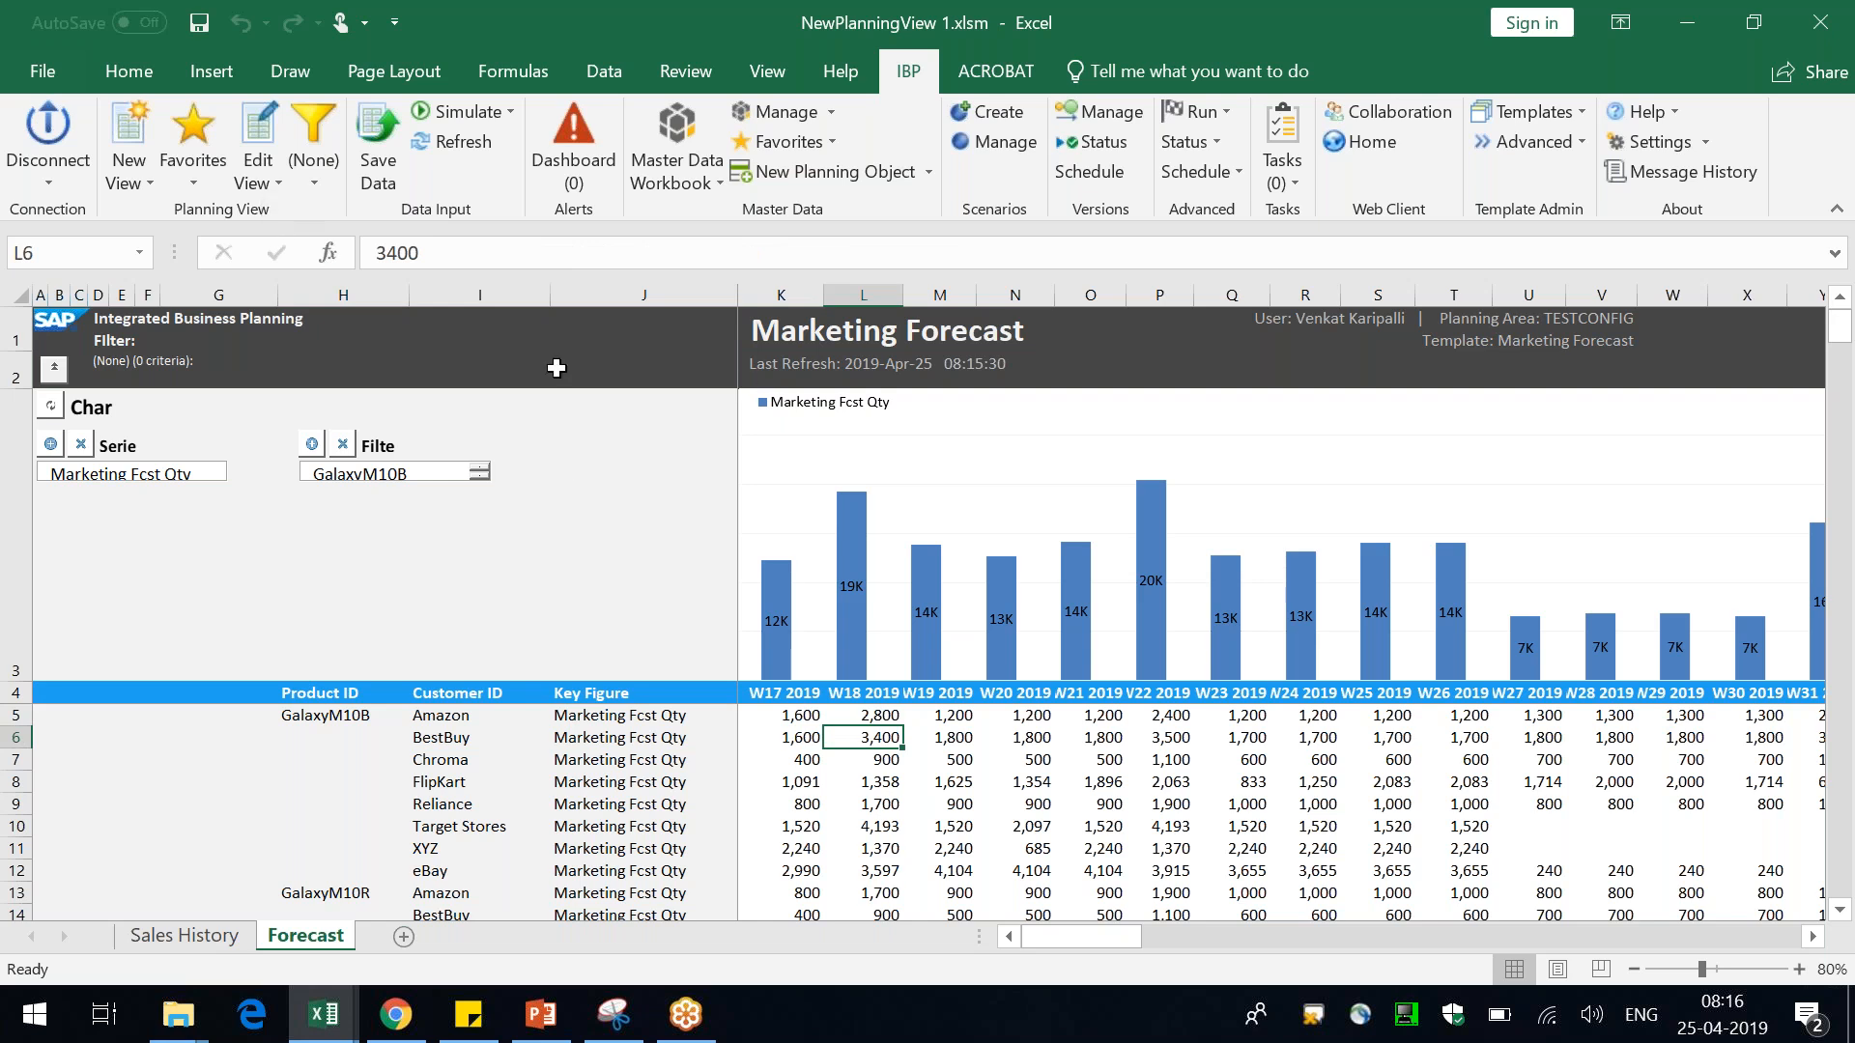
Open the view formatting sheet, return to the Forecast sheet, and toggle View Formats off again
{"action": "left_click", "coordinate": [277, 183]}
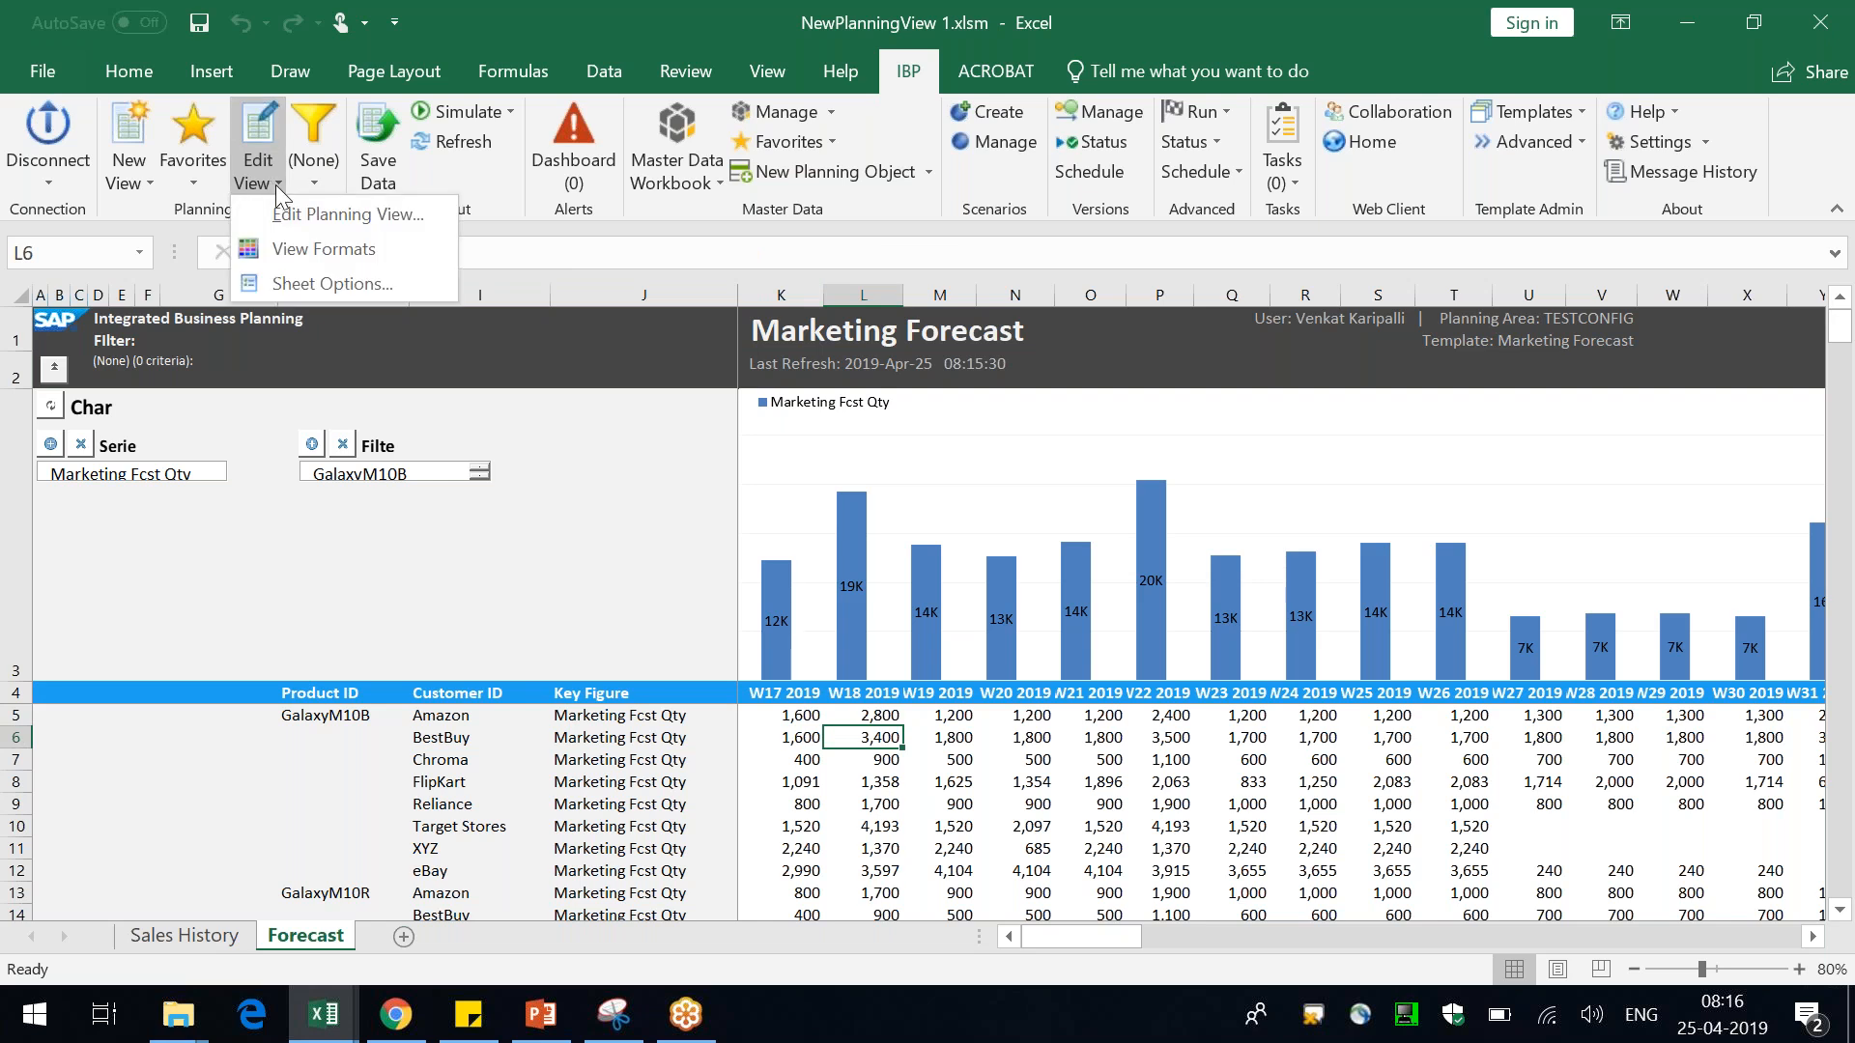
{"action": "left_click", "coordinate": [337, 251]}
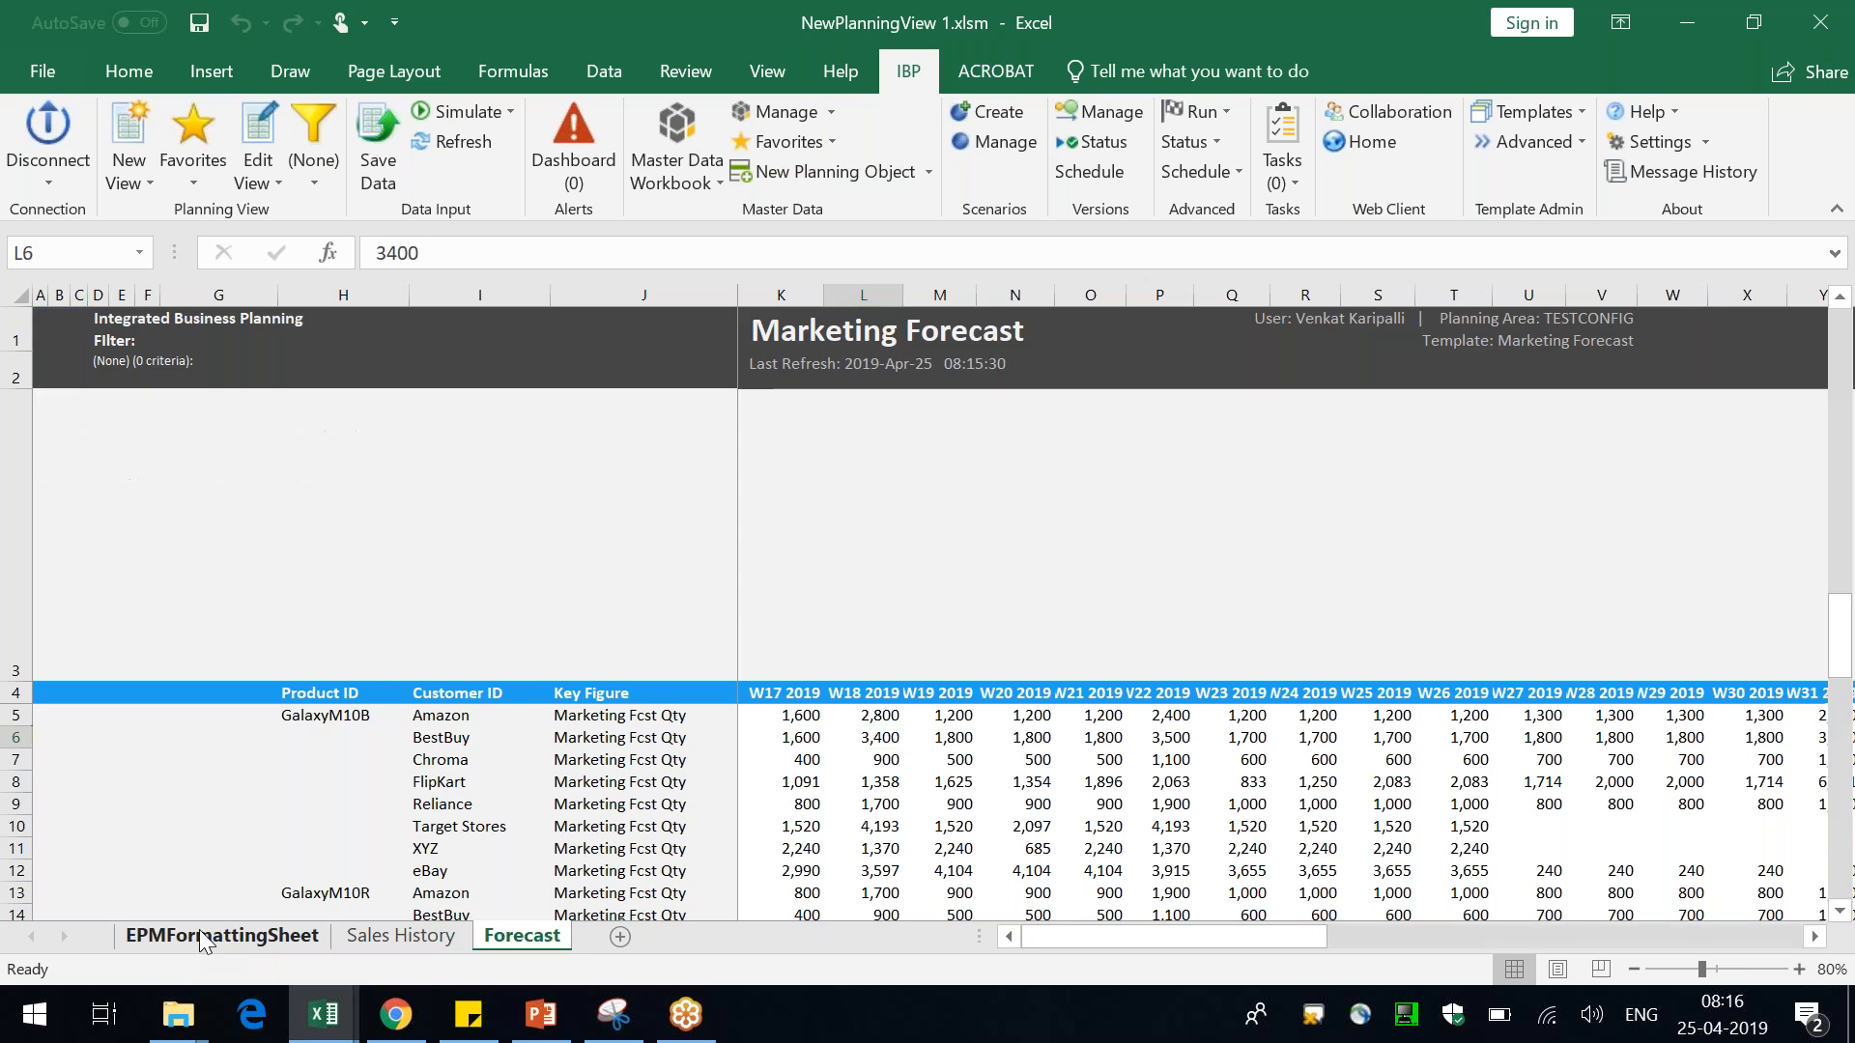
{"action": "left_click", "coordinate": [199, 933]}
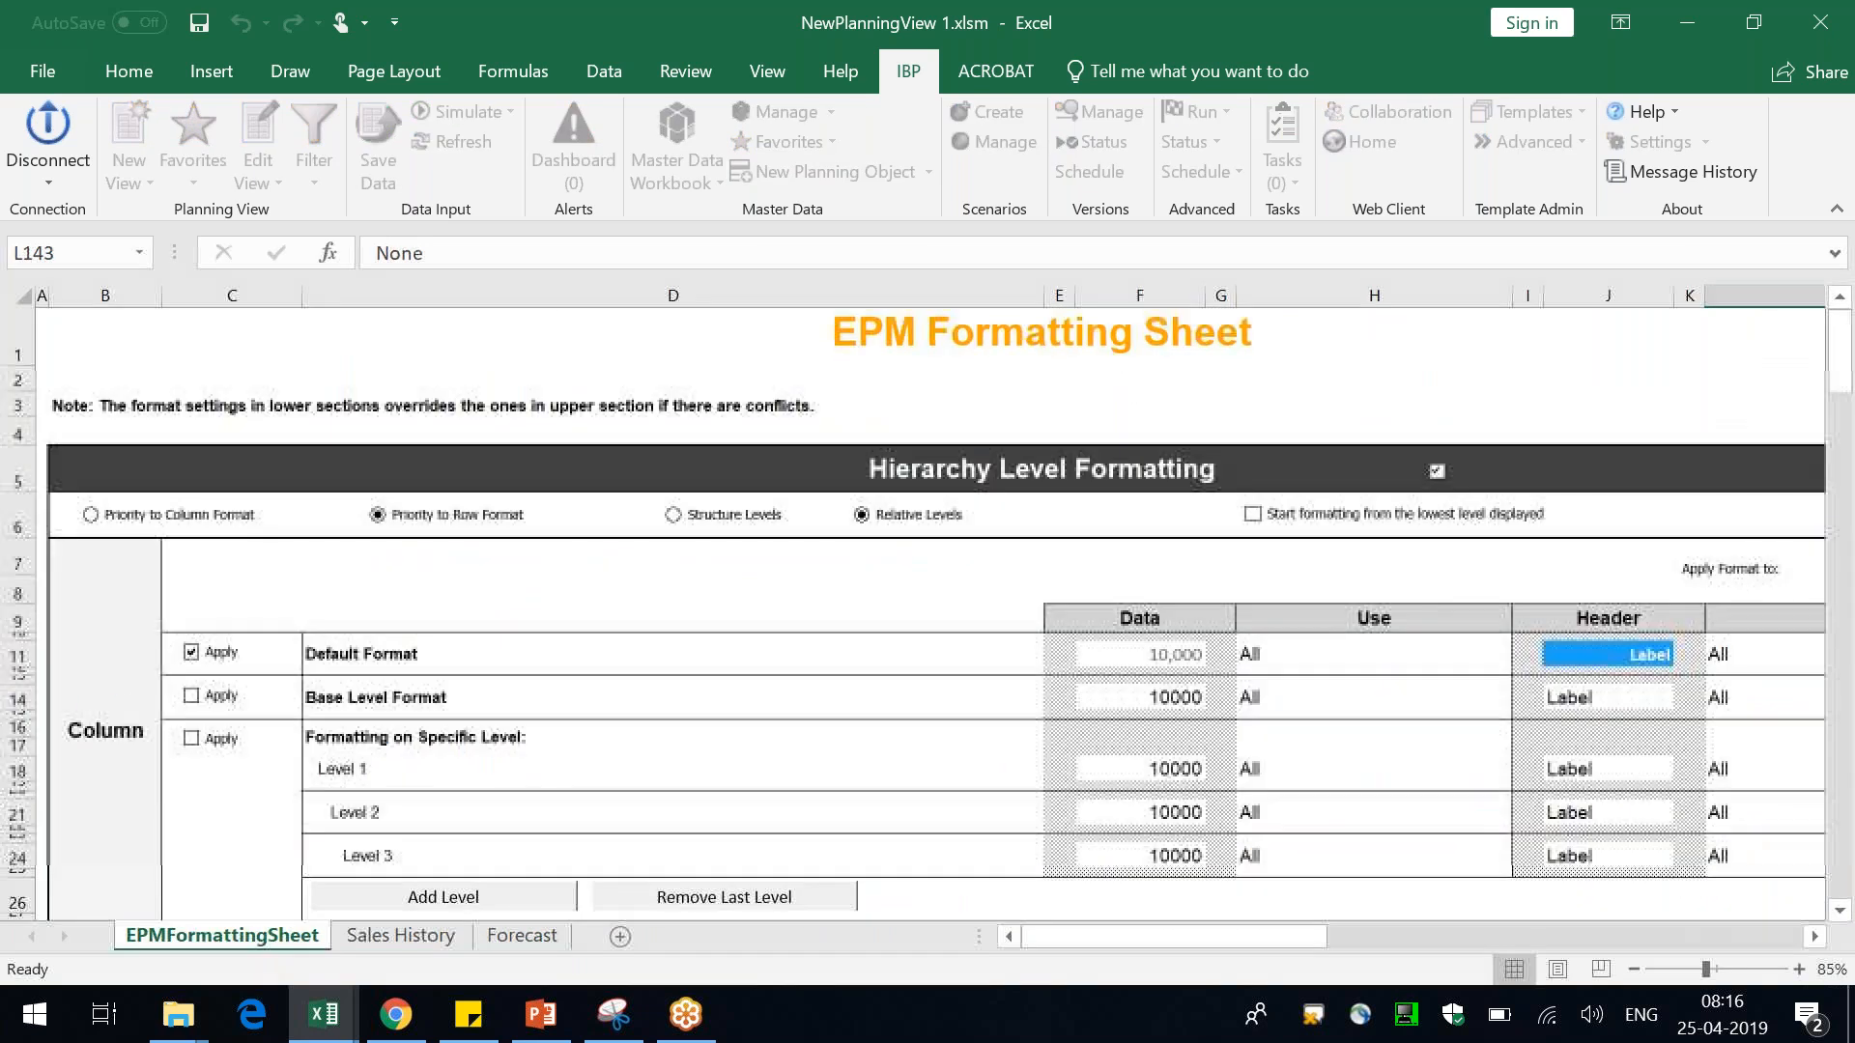
{"action": "left_click", "coordinate": [509, 937]}
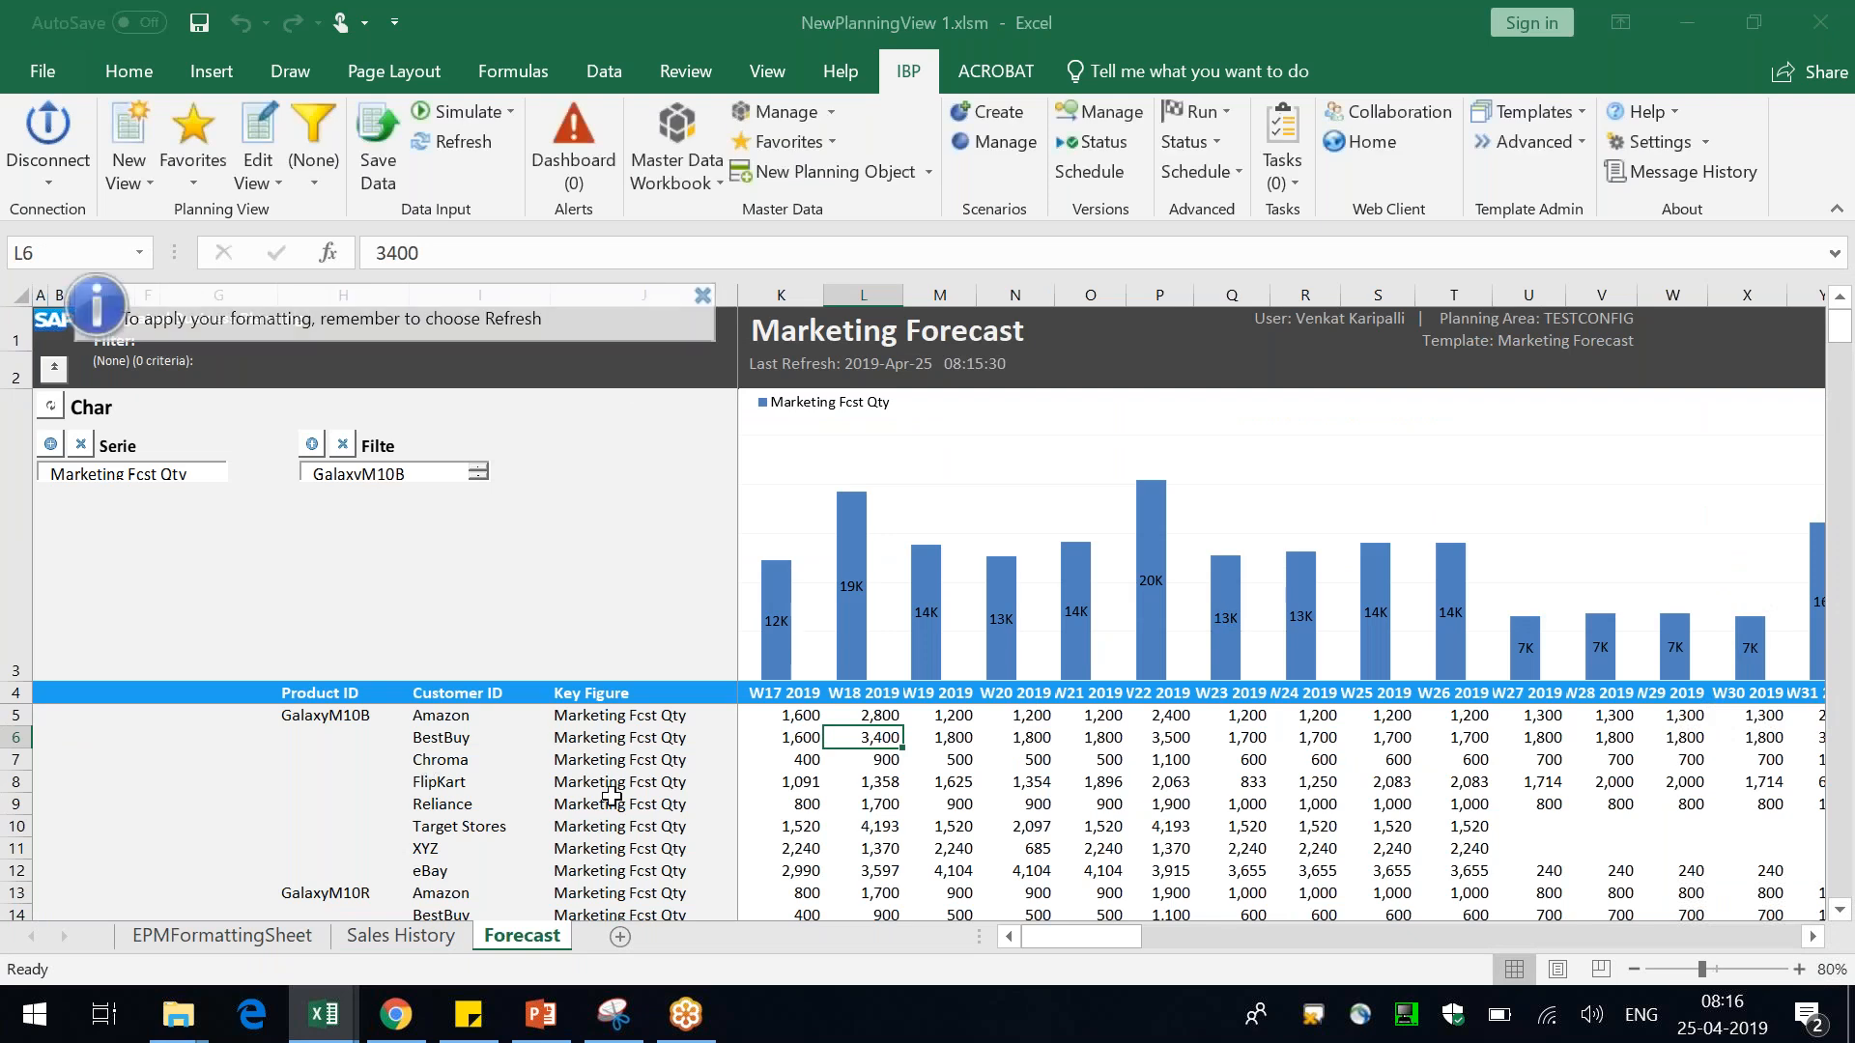
{"action": "left_click", "coordinate": [277, 186]}
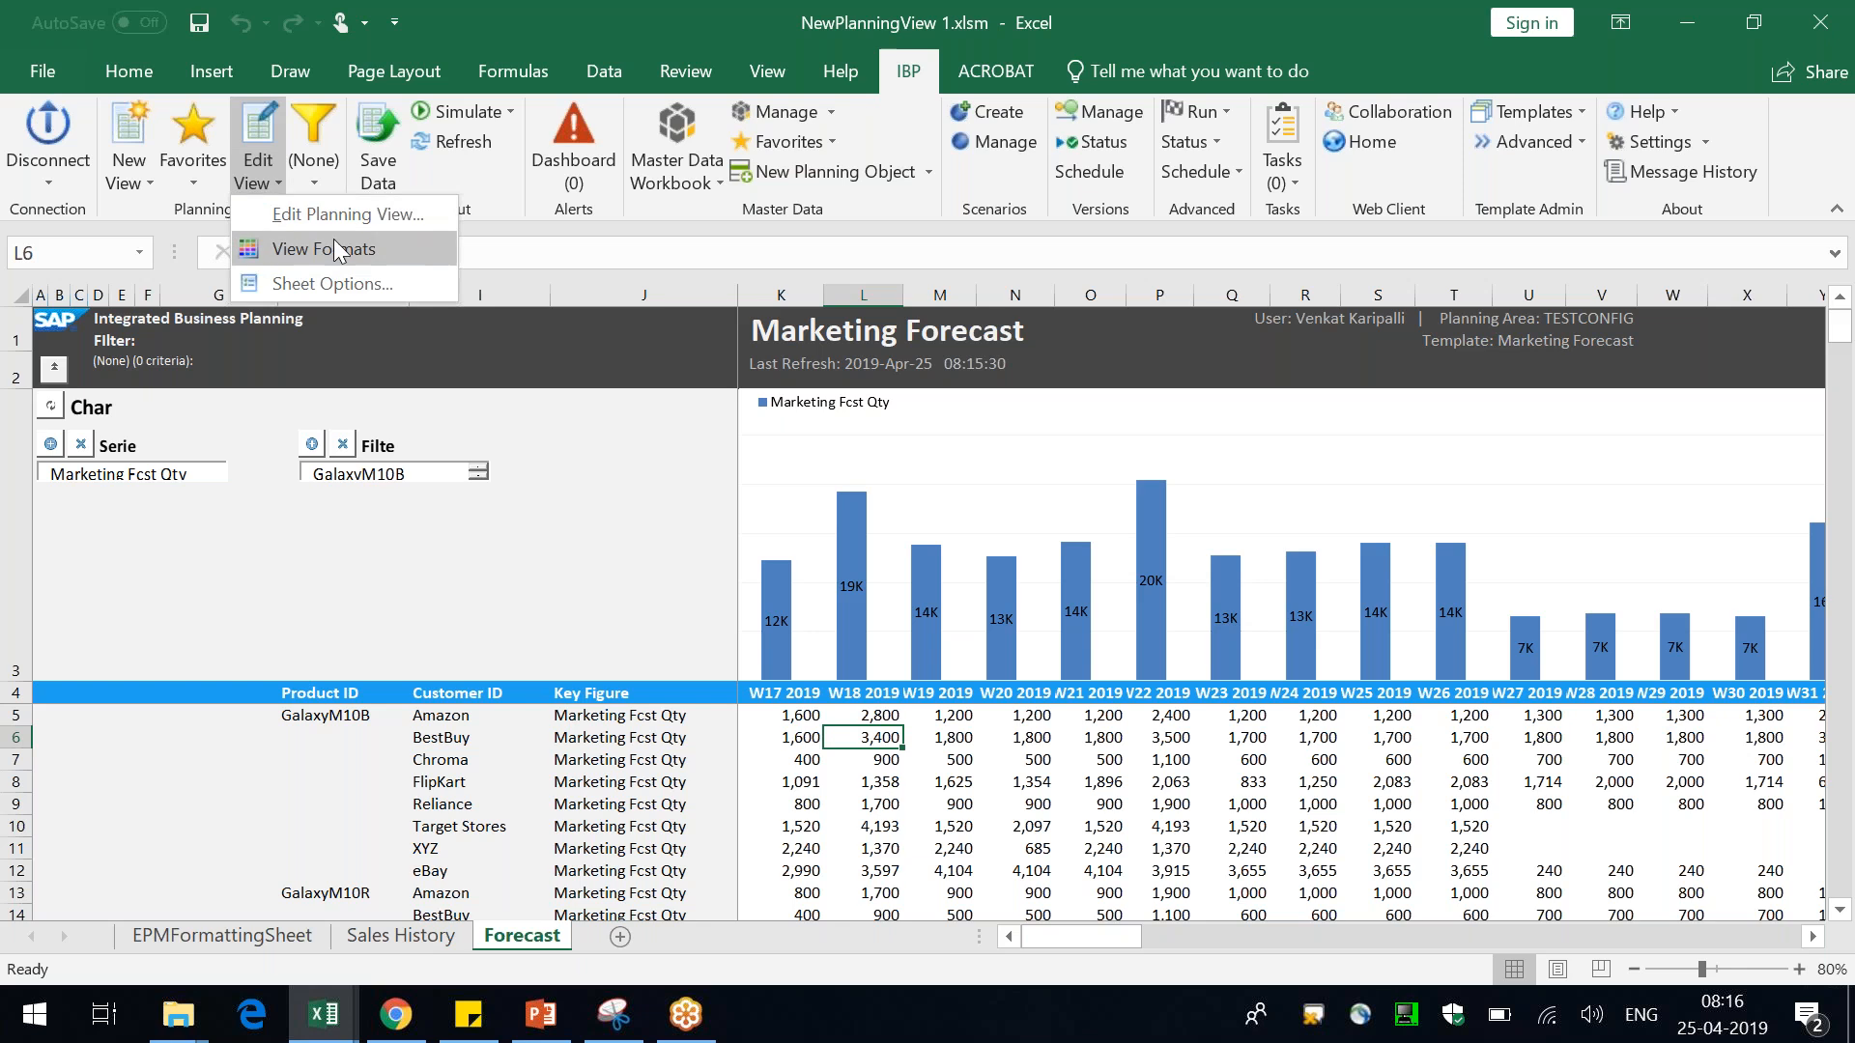
{"action": "left_click", "coordinate": [362, 251]}
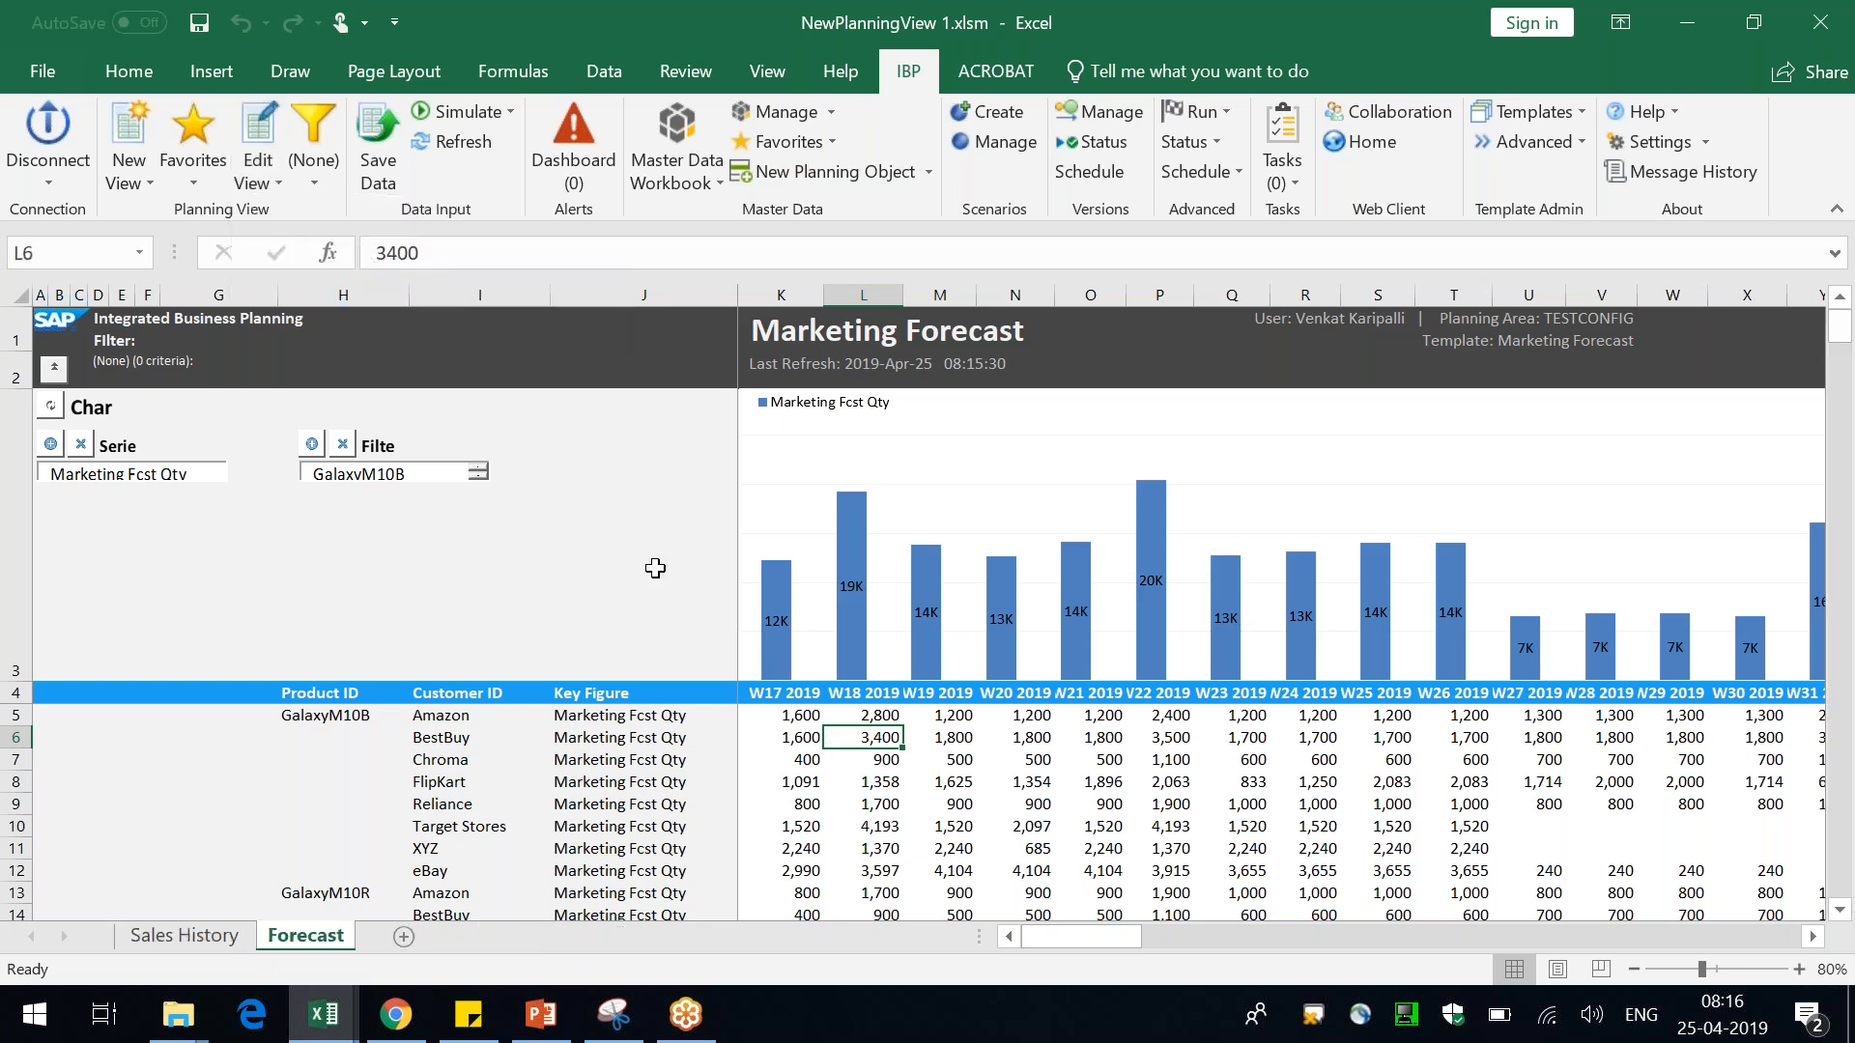
Change the Marketing Forecast chart type from columns to a line chart
{"action": "left_click", "coordinate": [1005, 430]}
{"action": "right_click", "coordinate": [1020, 437]}
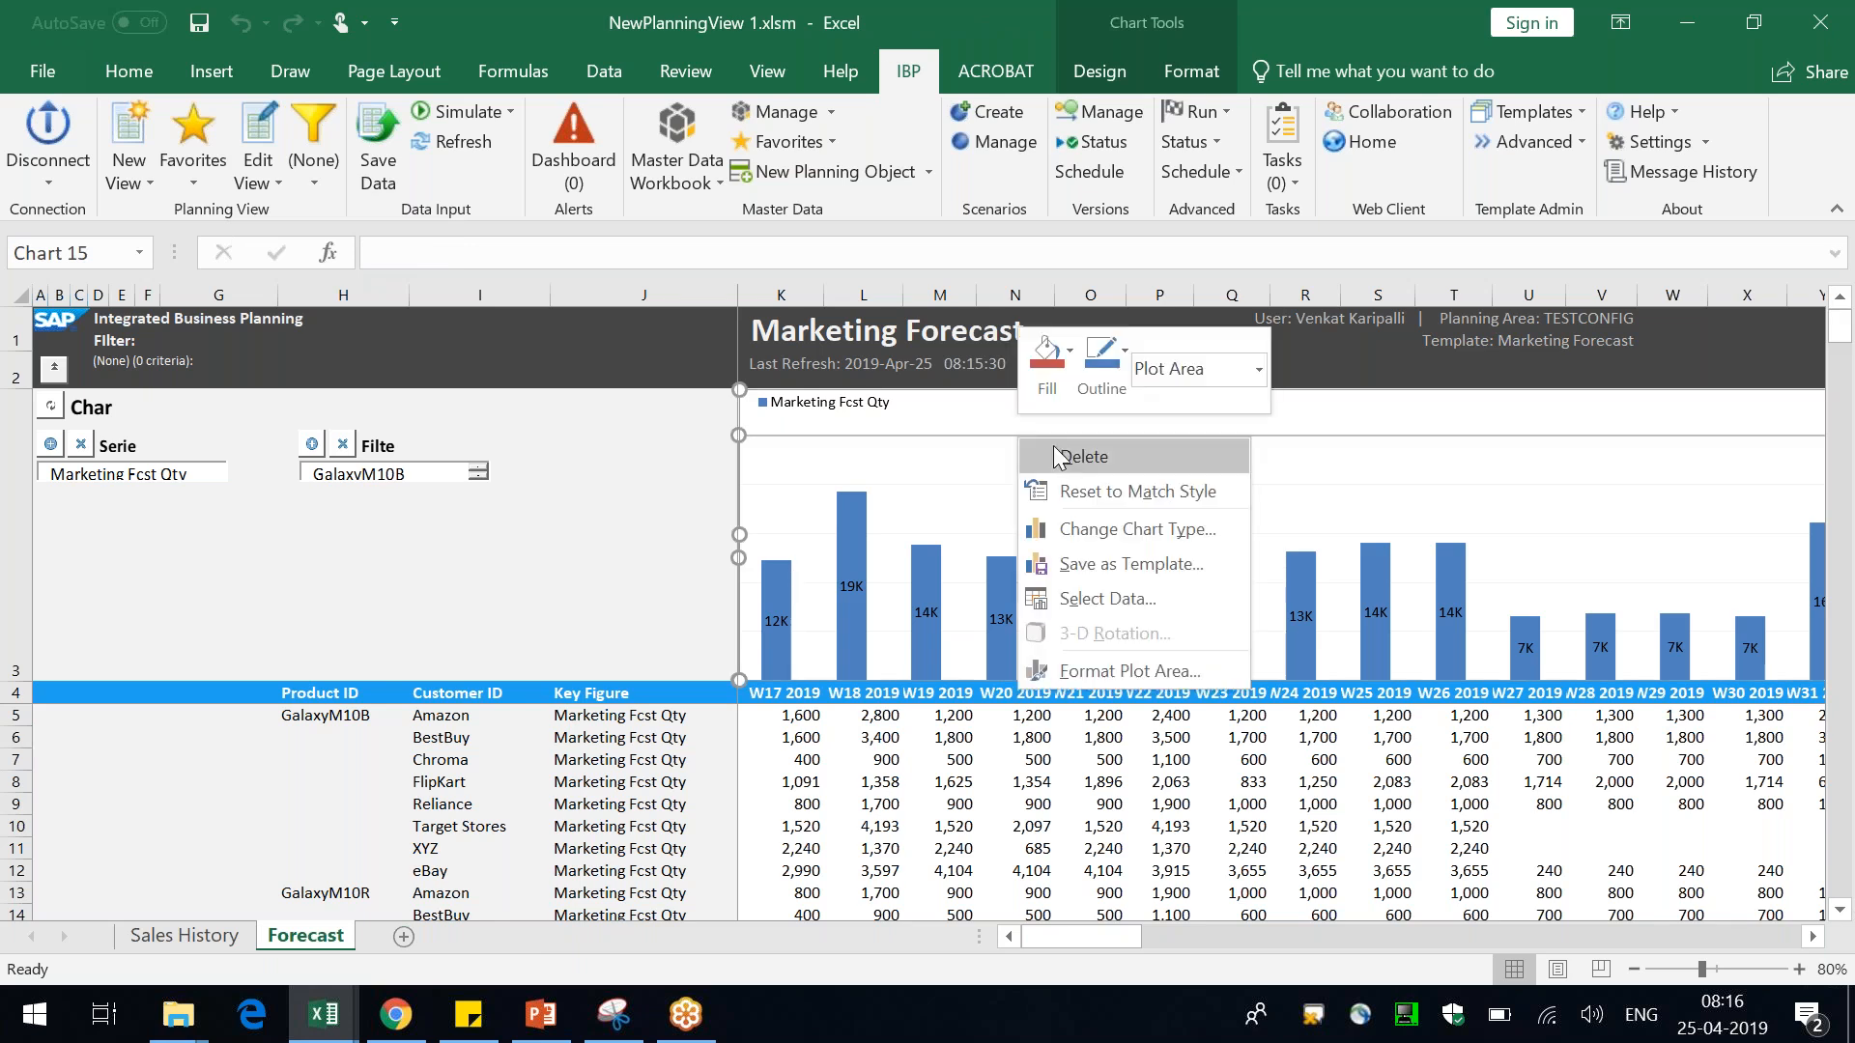
{"action": "left_click", "coordinate": [1157, 529]}
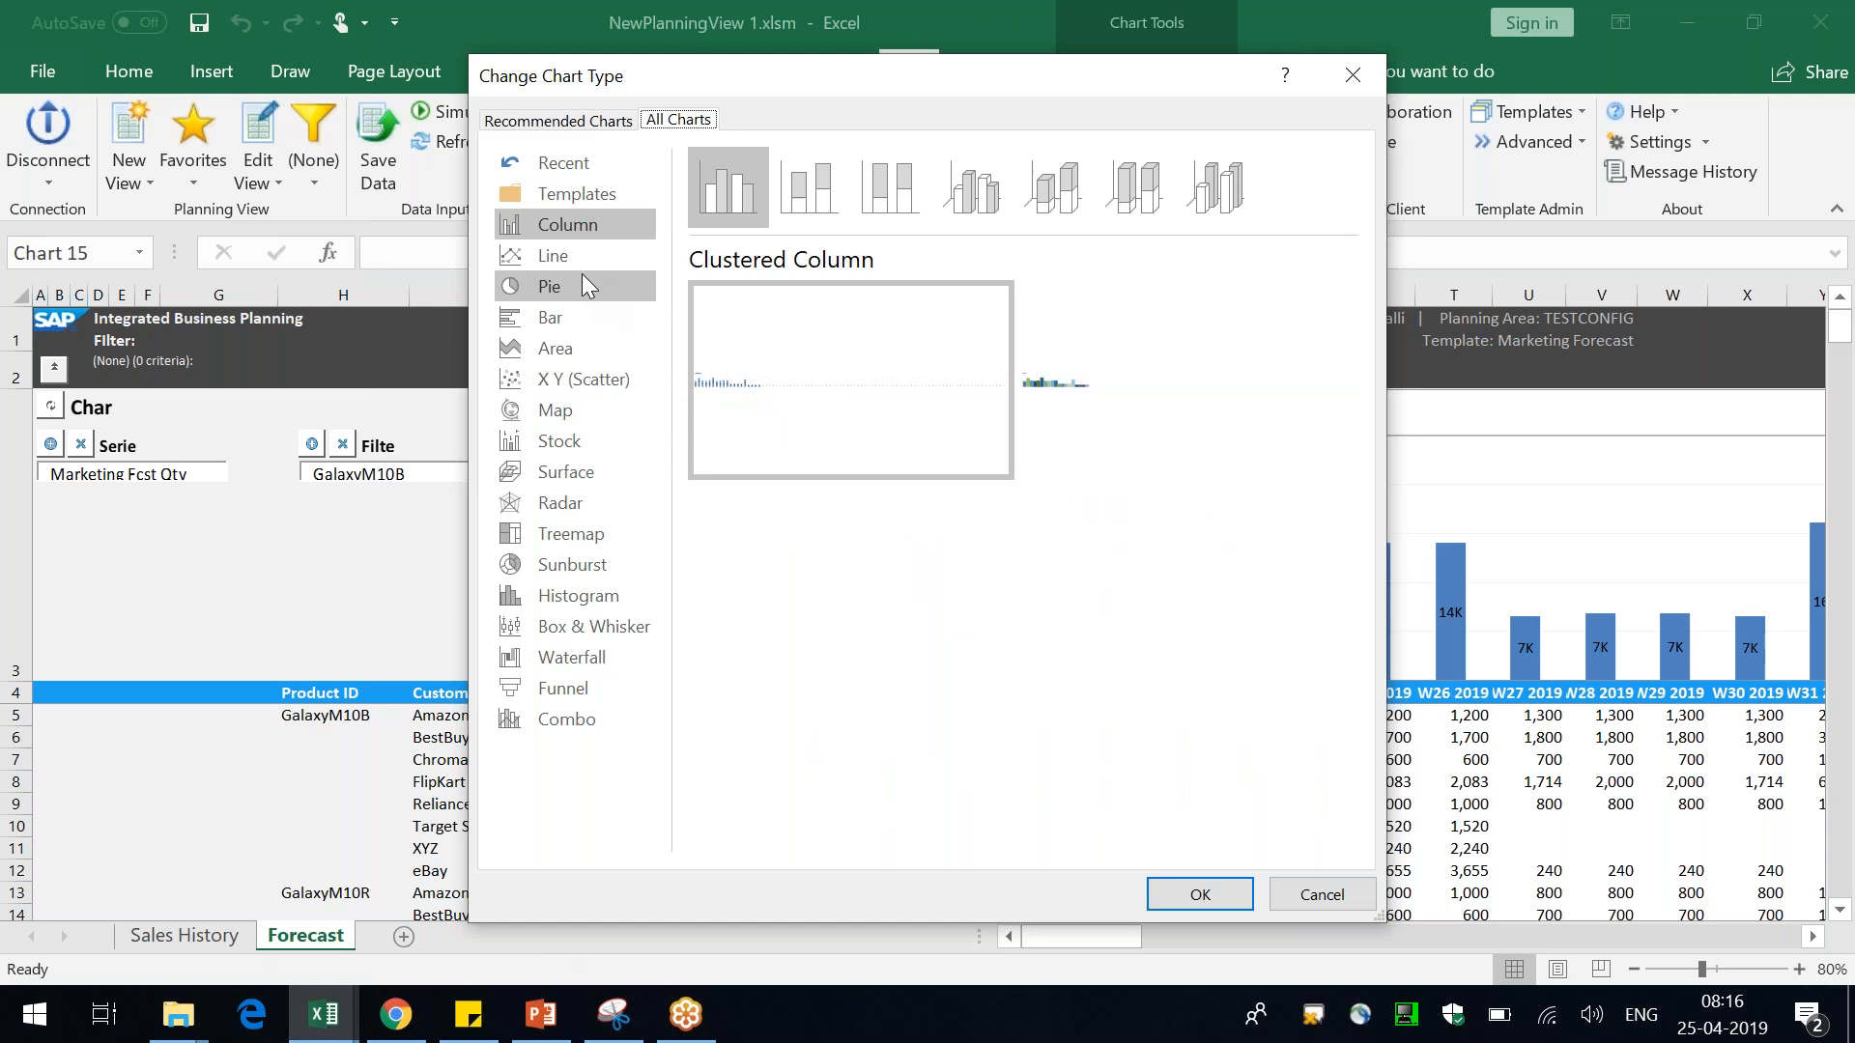
{"action": "left_click", "coordinate": [581, 278]}
{"action": "left_click", "coordinate": [587, 263]}
{"action": "left_click", "coordinate": [1200, 891]}
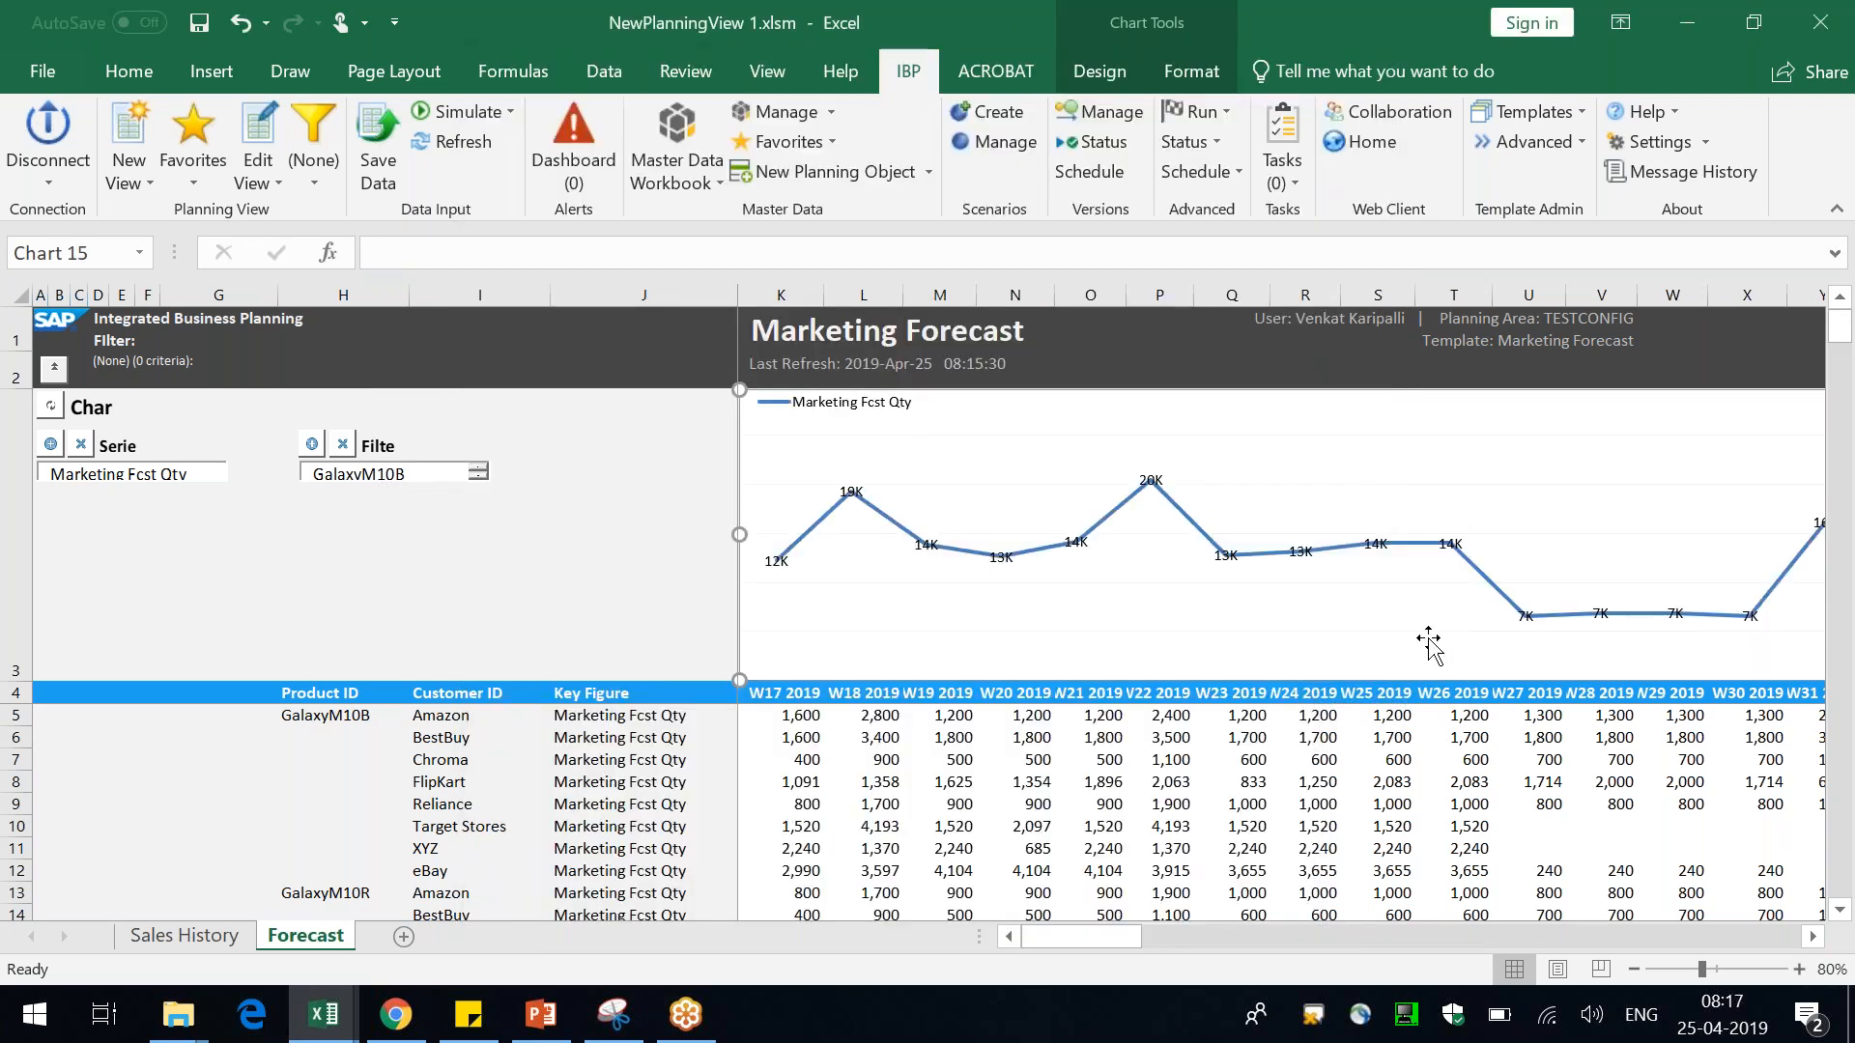
Set the outline colour of one data point's line segment in the chart to red
{"action": "left_click", "coordinate": [897, 534]}
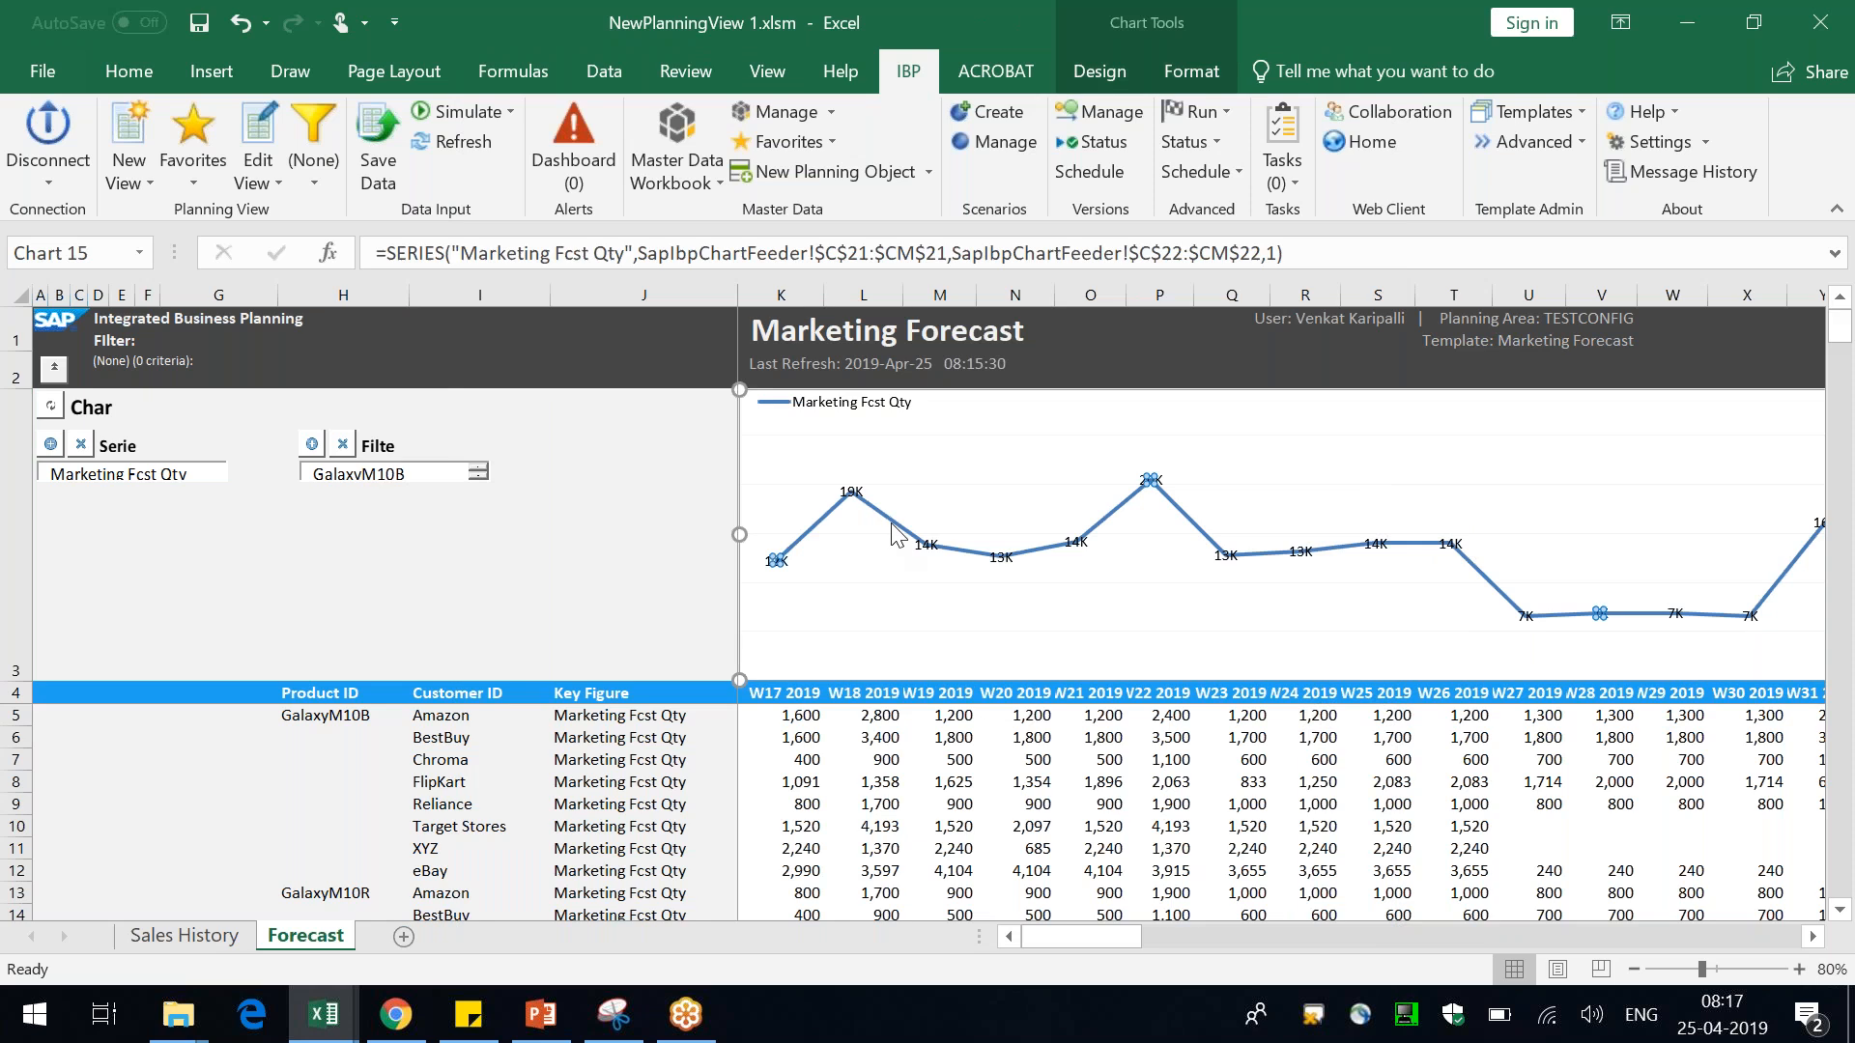
{"action": "right_click", "coordinate": [895, 522]}
{"action": "left_click", "coordinate": [939, 473]}
{"action": "left_click", "coordinate": [981, 442]}
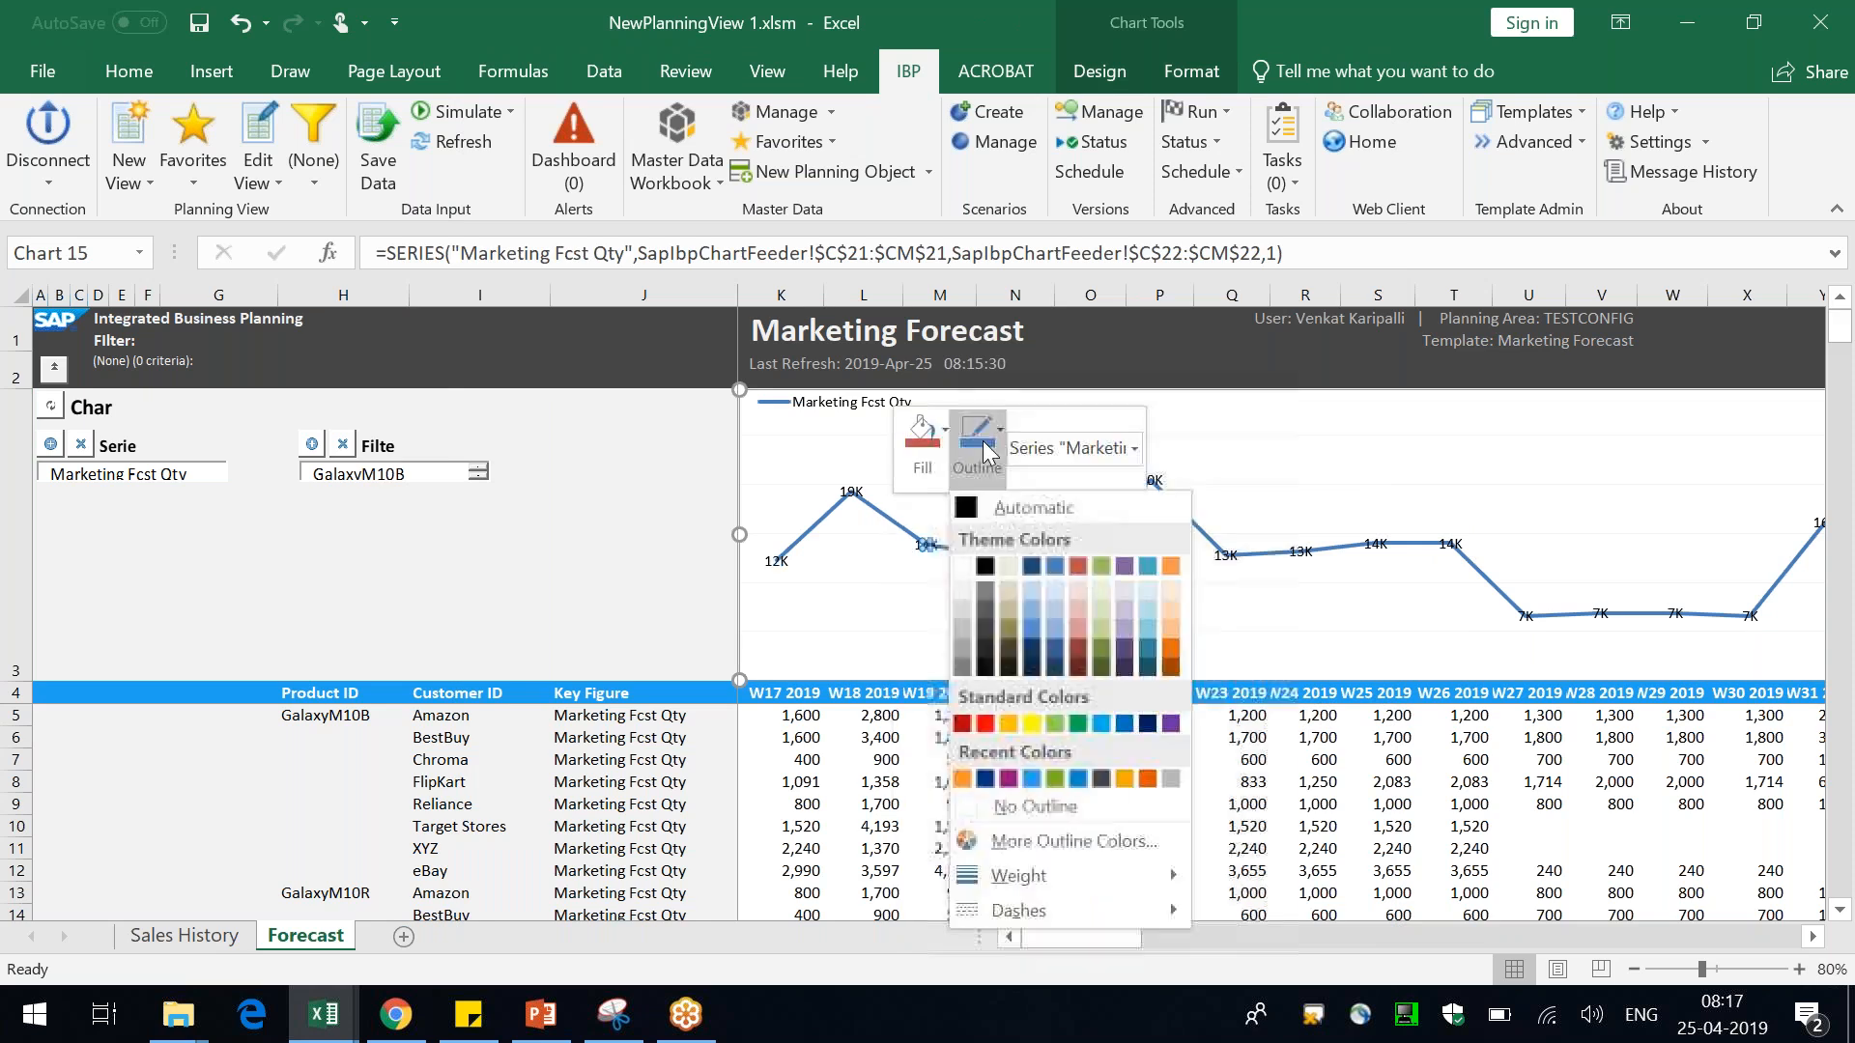
{"action": "left_click", "coordinate": [1081, 565]}
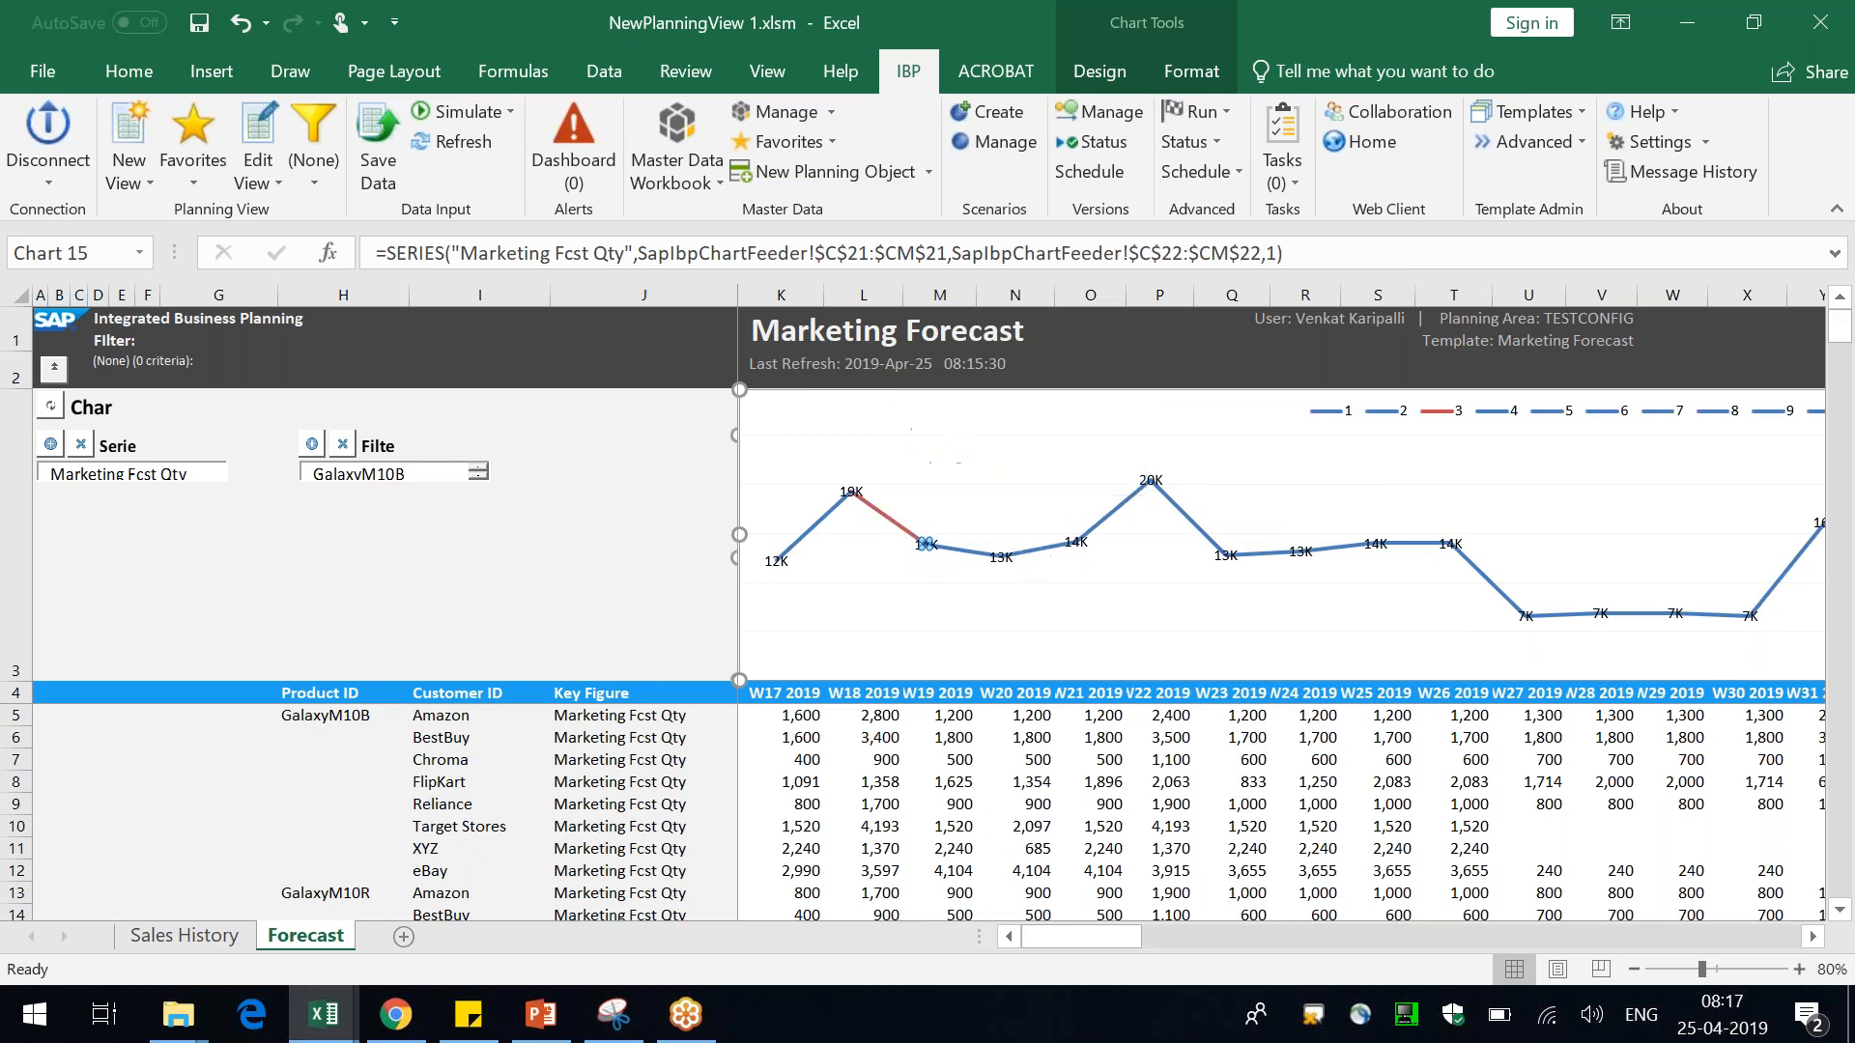
{"action": "left_click", "coordinate": [580, 519]}
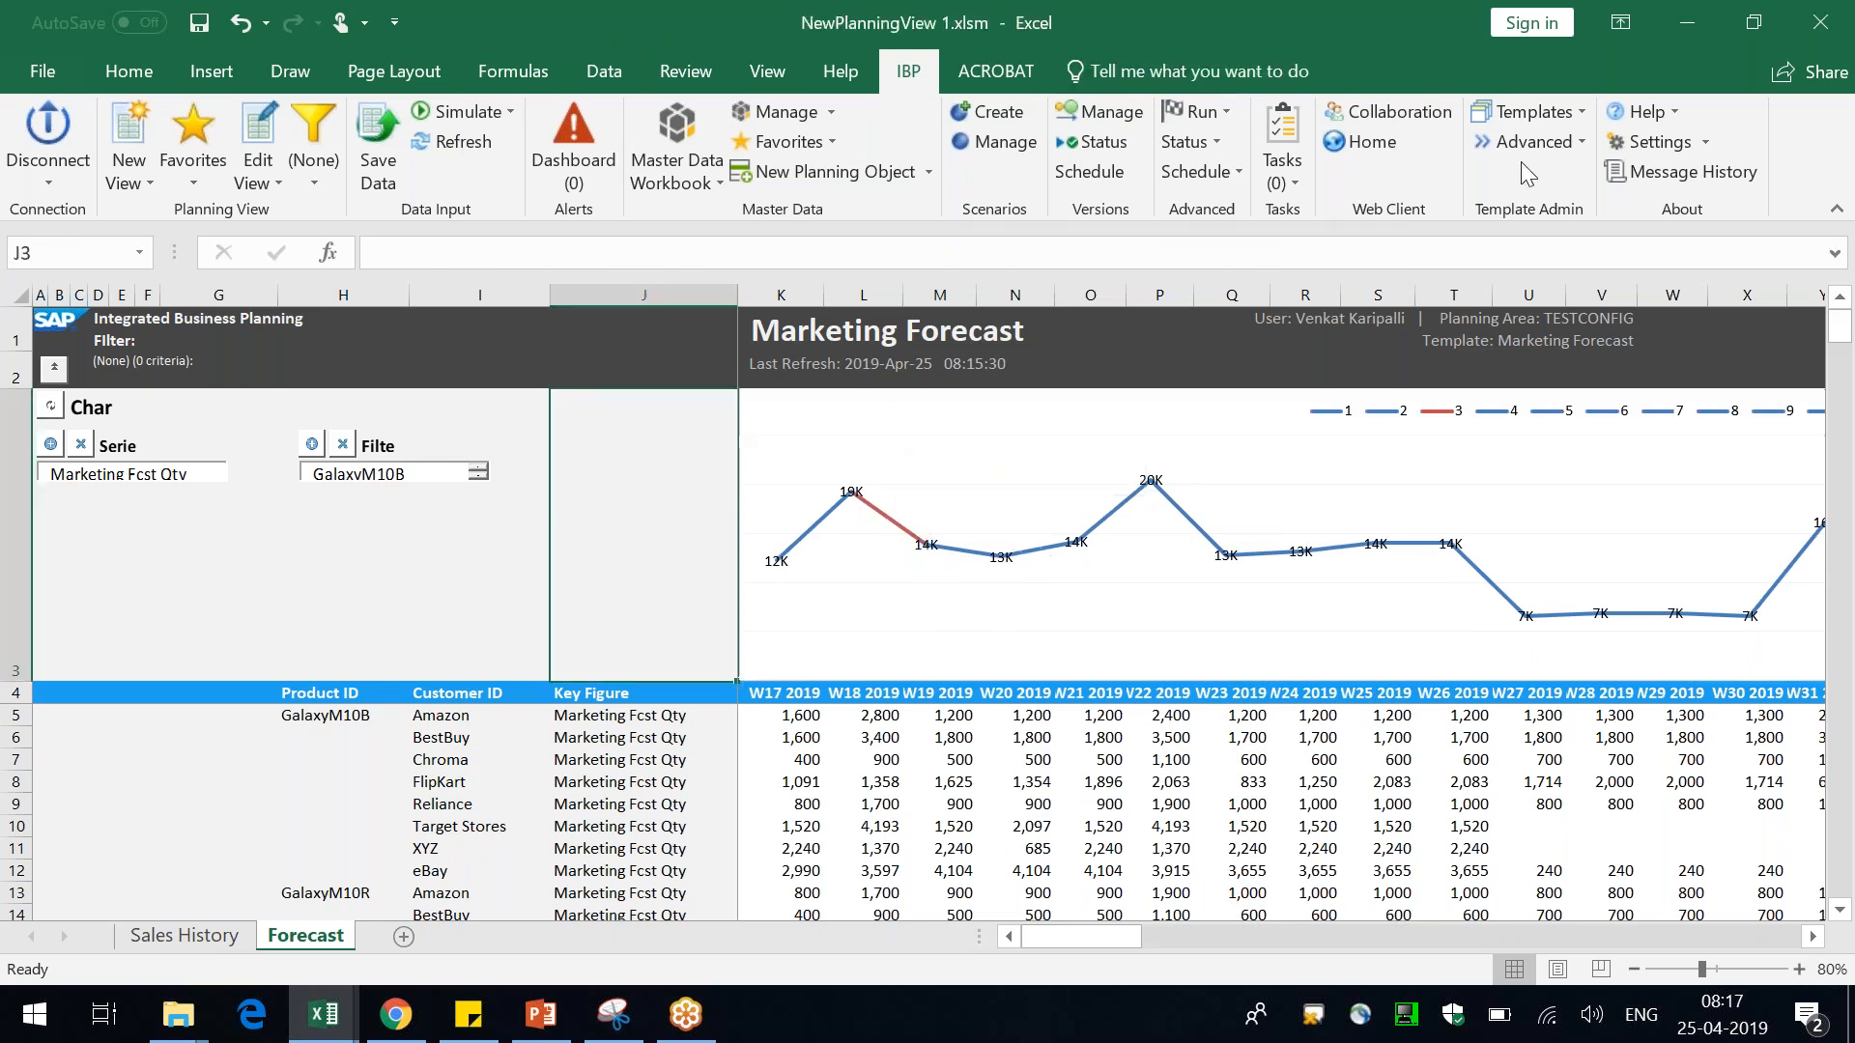
Attempt to update the planning view template with the current sheet
{"action": "left_click", "coordinate": [1565, 112]}
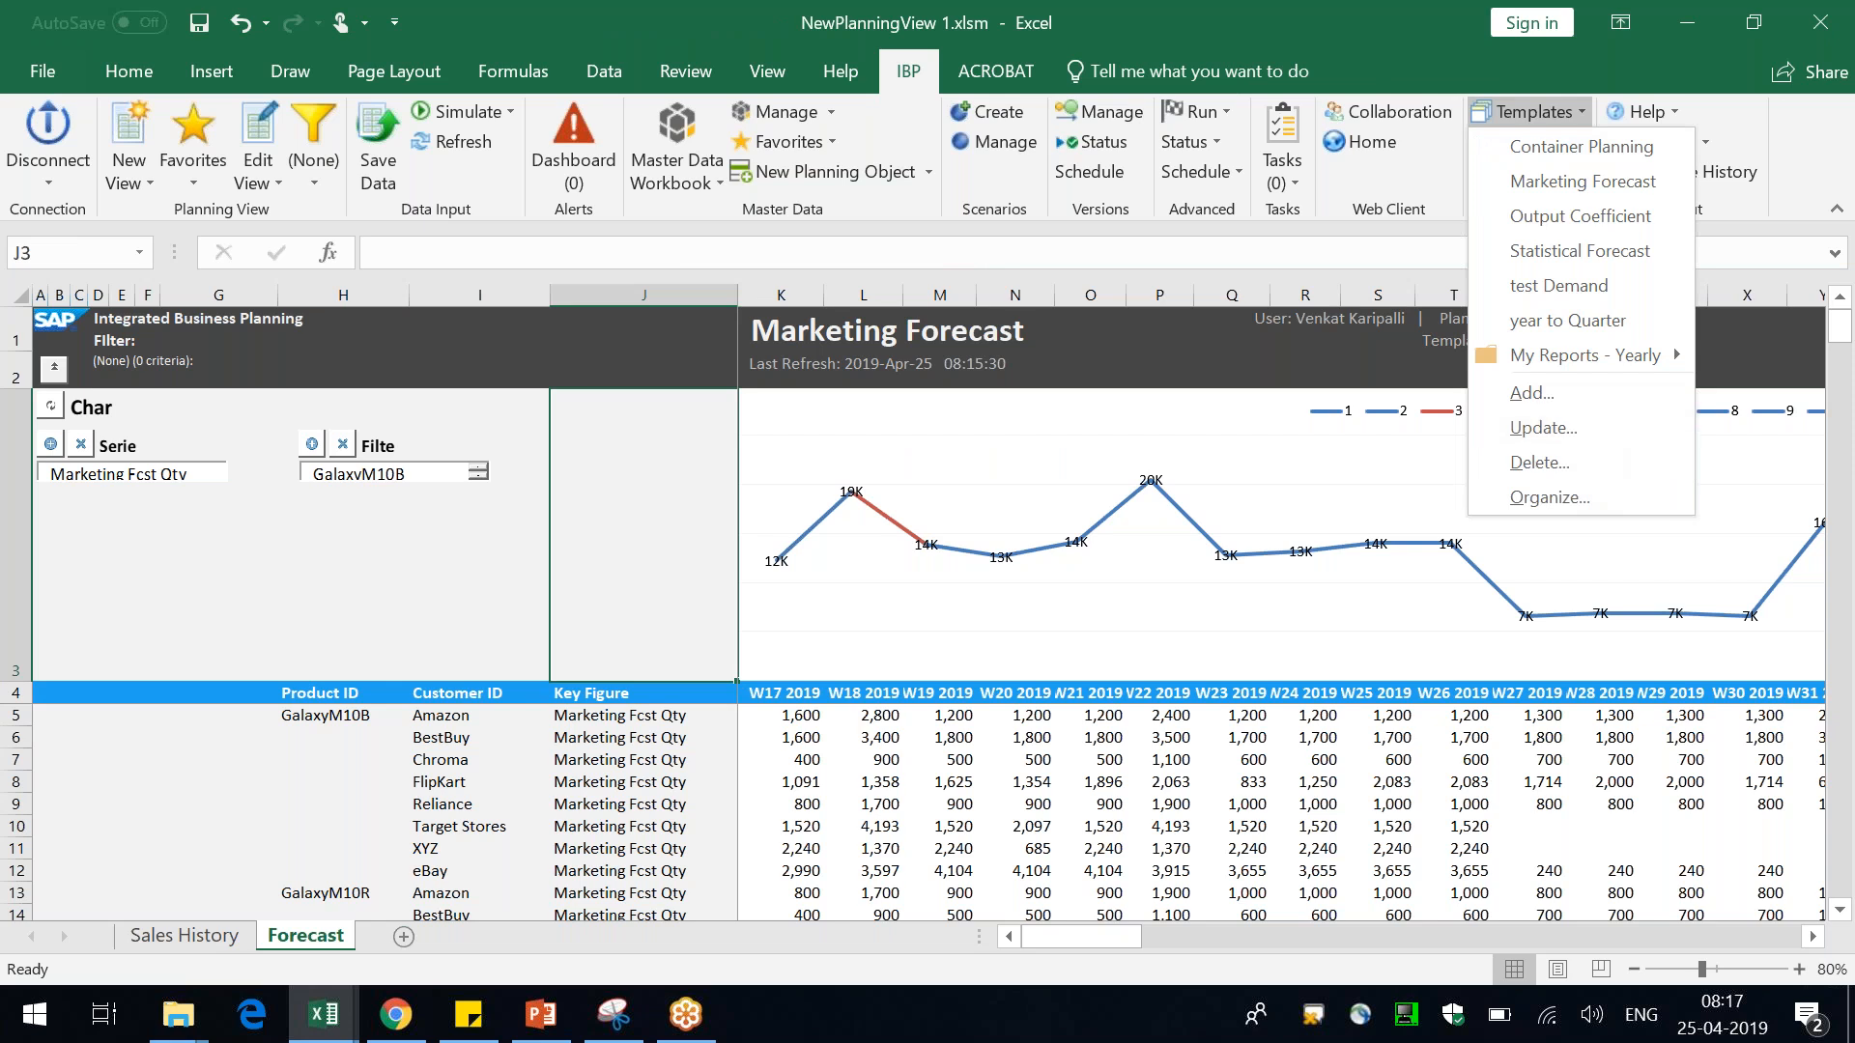
{"action": "left_click", "coordinate": [1584, 433]}
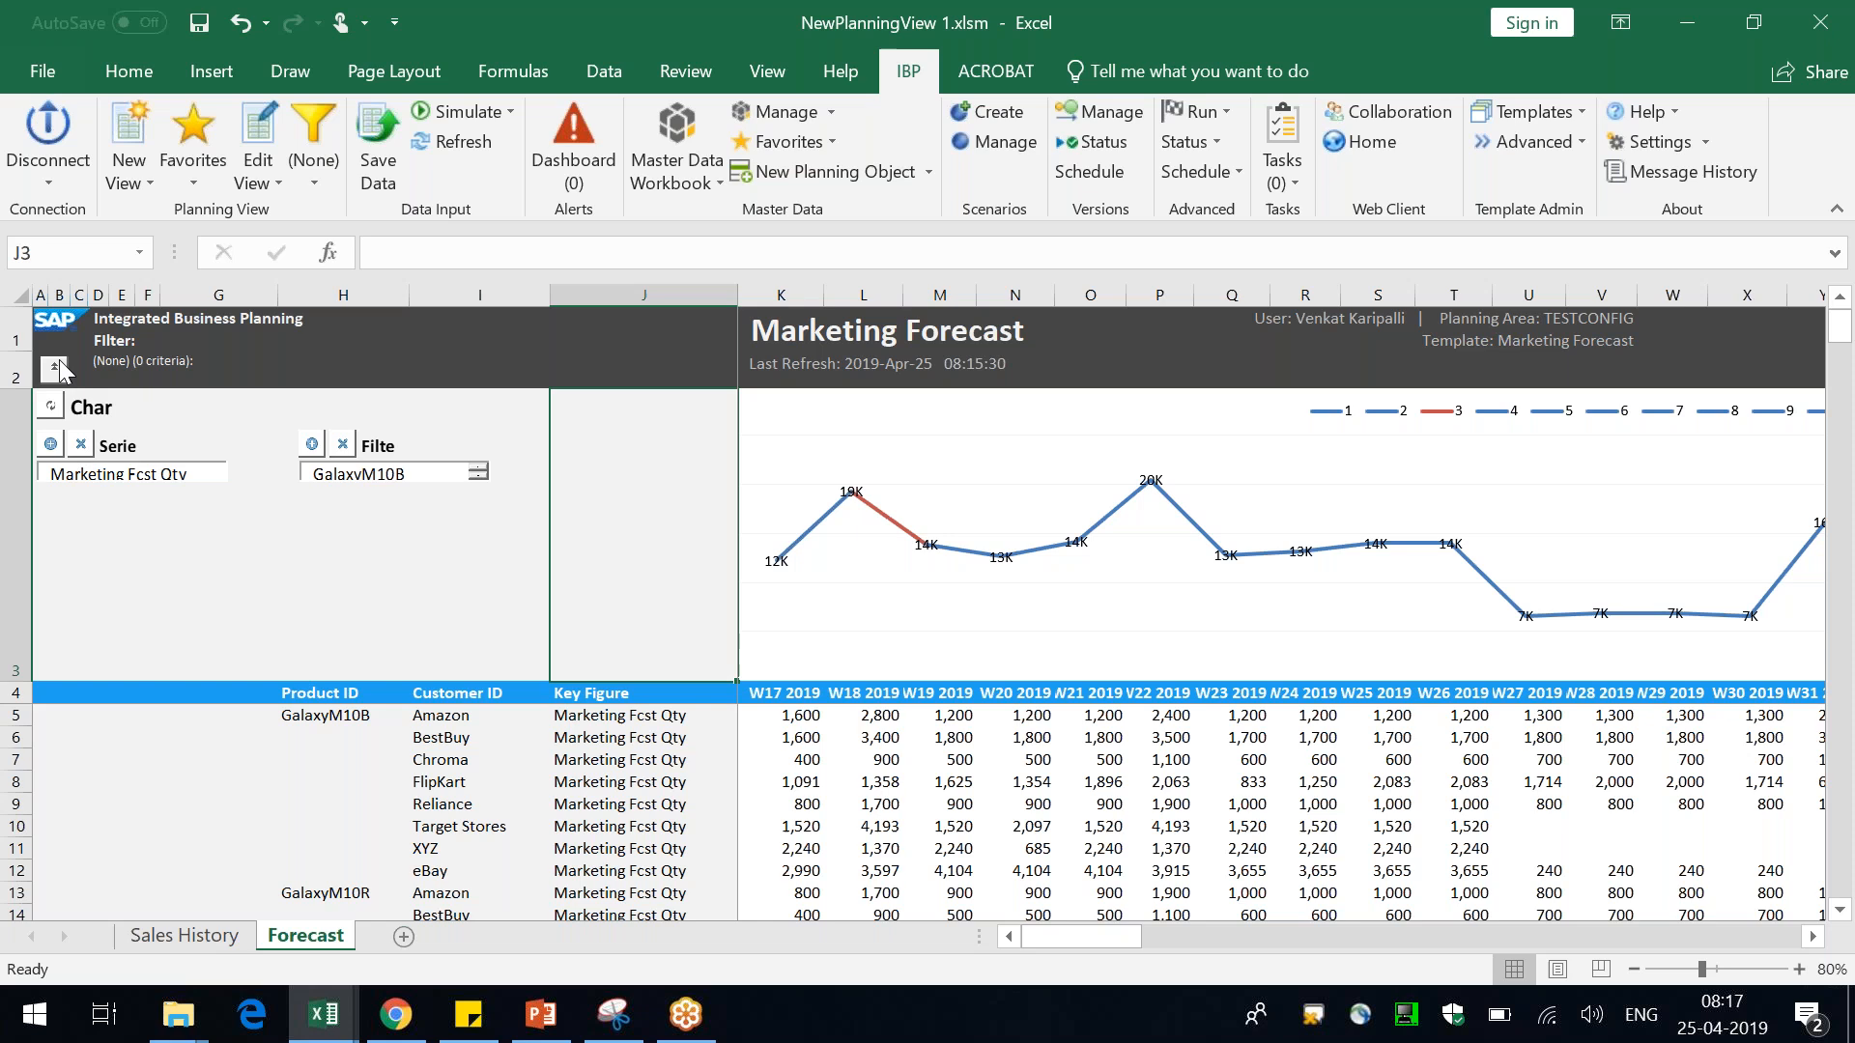
Collapse the chart area above the planning view table
{"action": "left_click", "coordinate": [16, 537]}
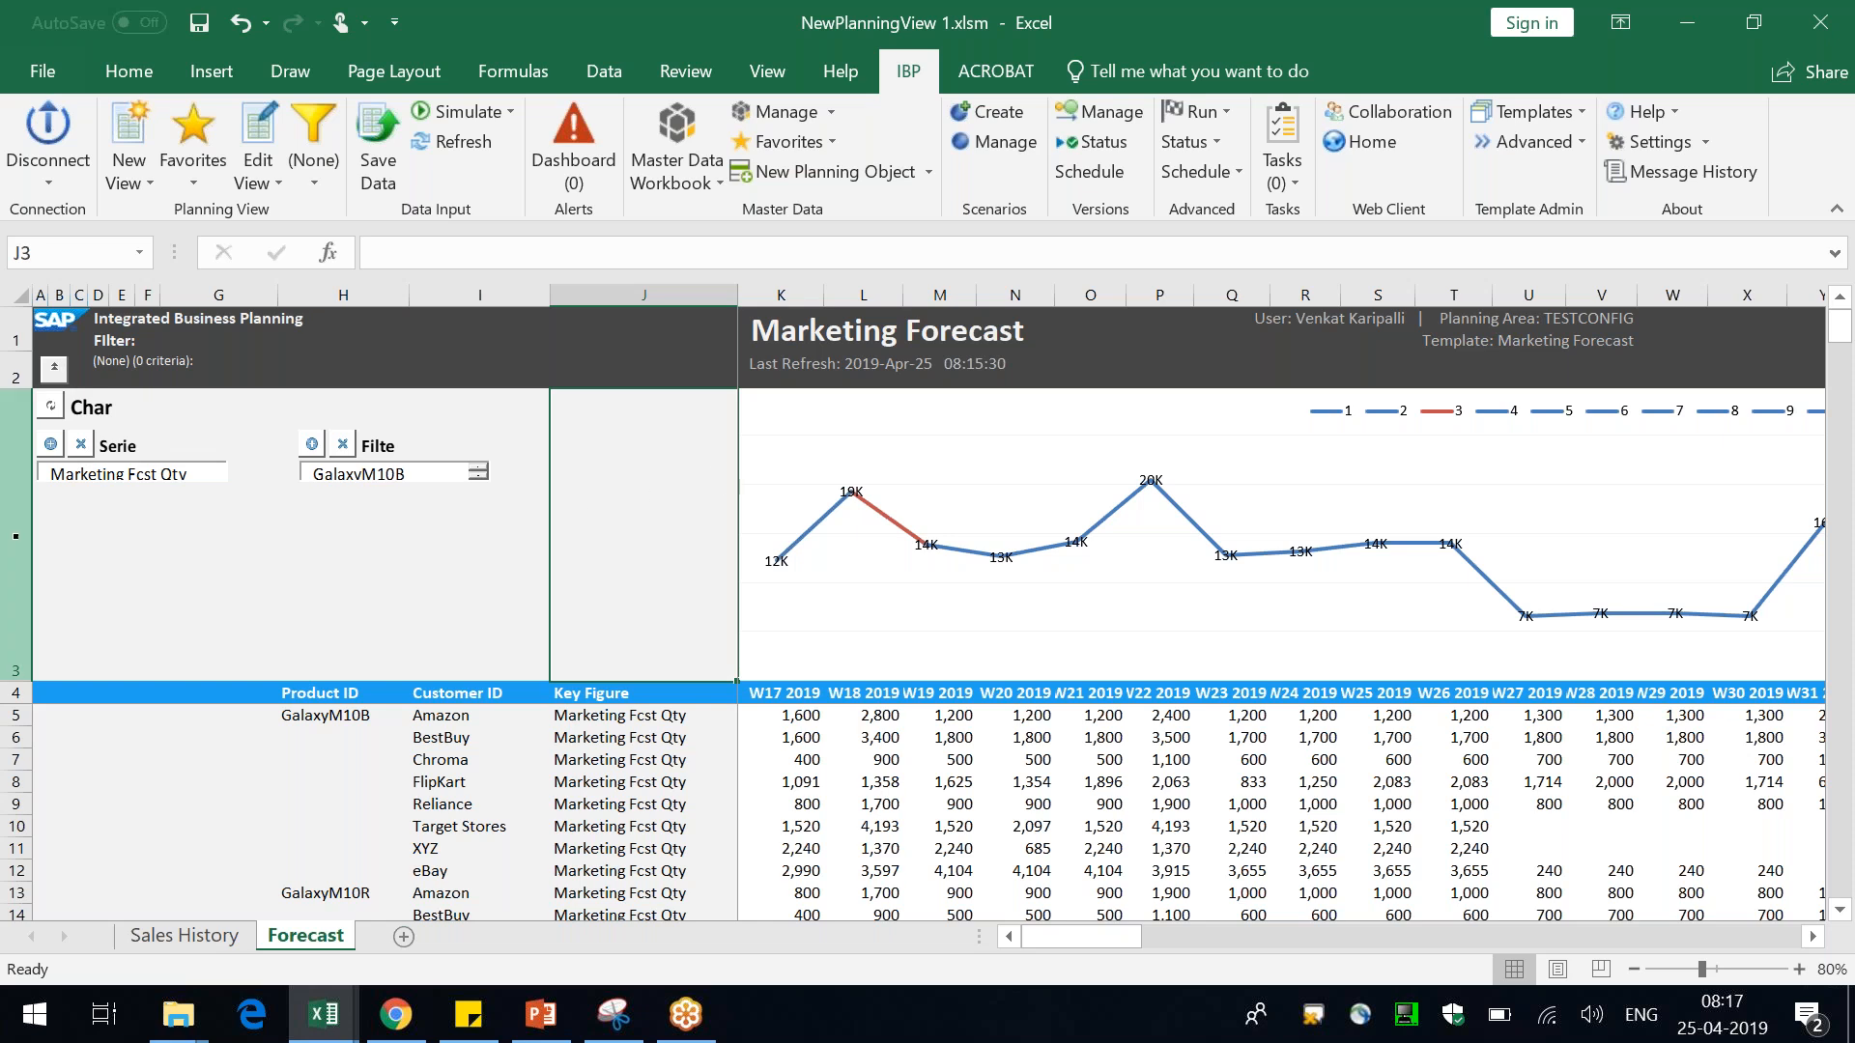
{"action": "left_click", "coordinate": [15, 537]}
{"action": "left_click", "coordinate": [56, 371]}
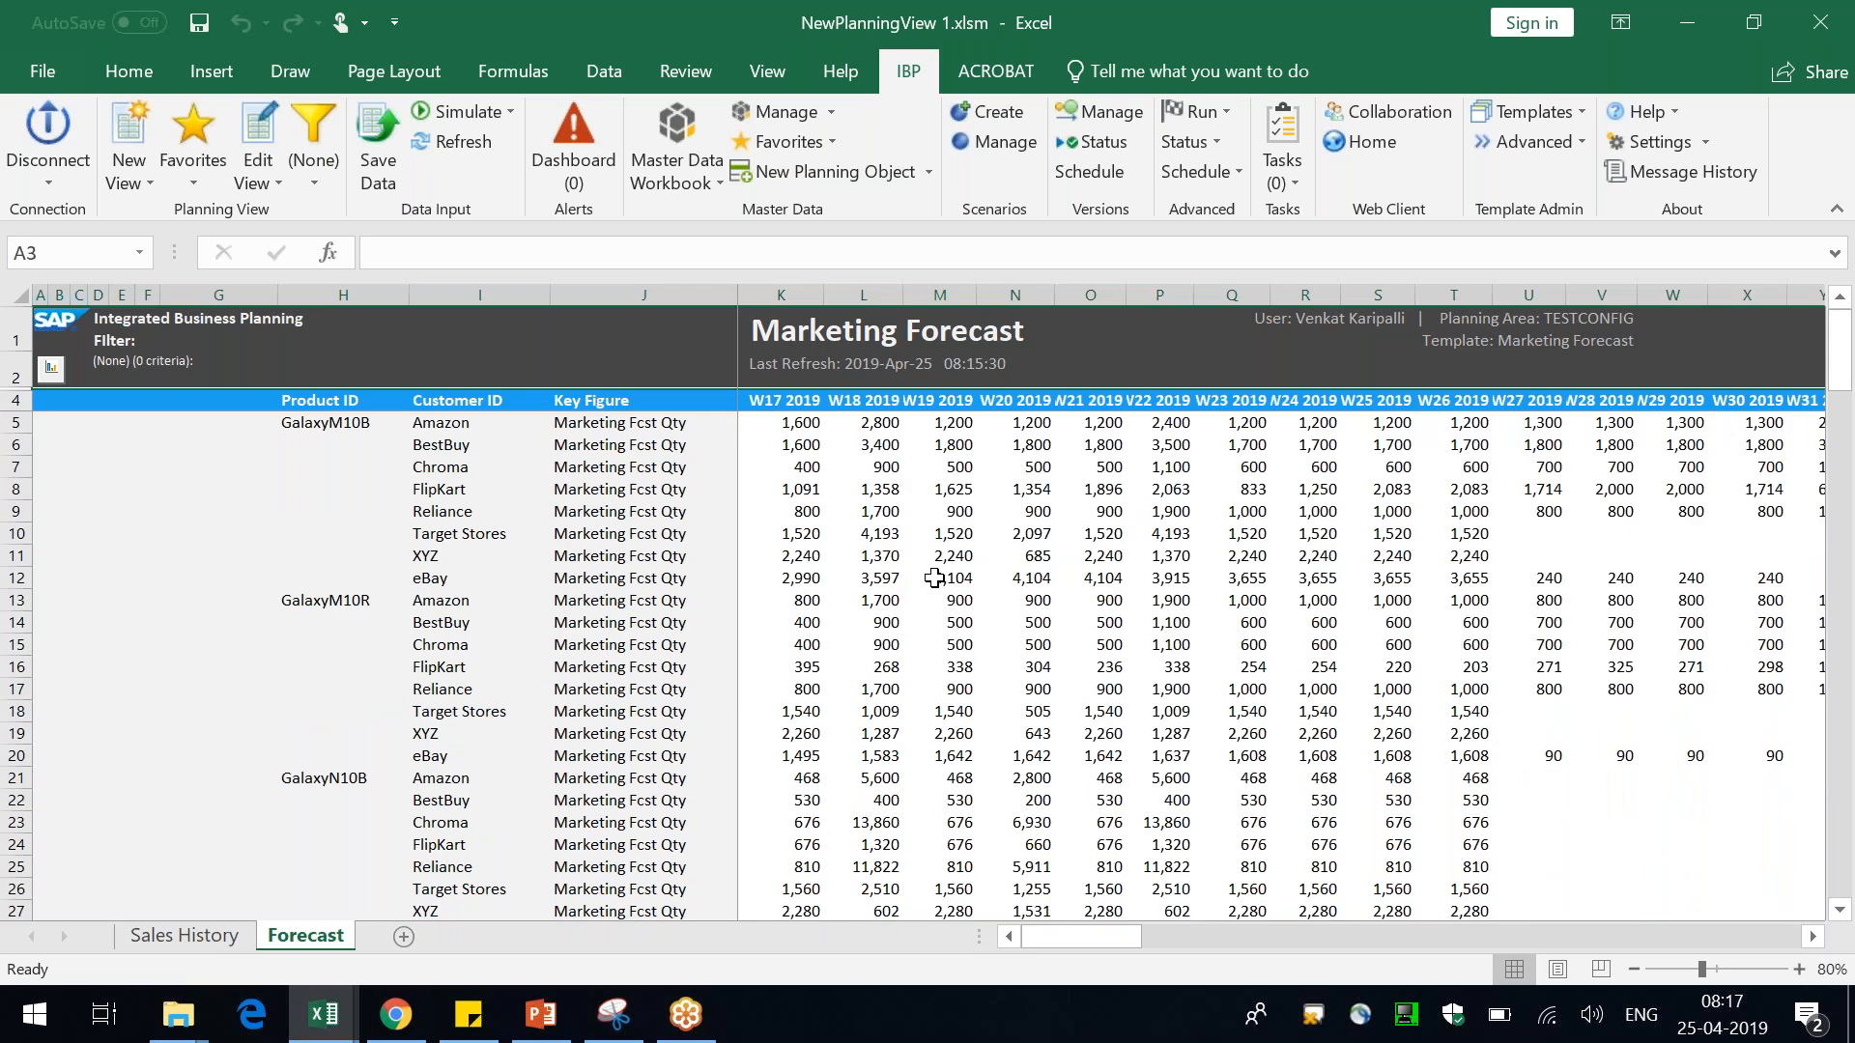
Delete the Product ID attribute from the planning view with Quick Edit Planning View
{"action": "left_click", "coordinate": [434, 420]}
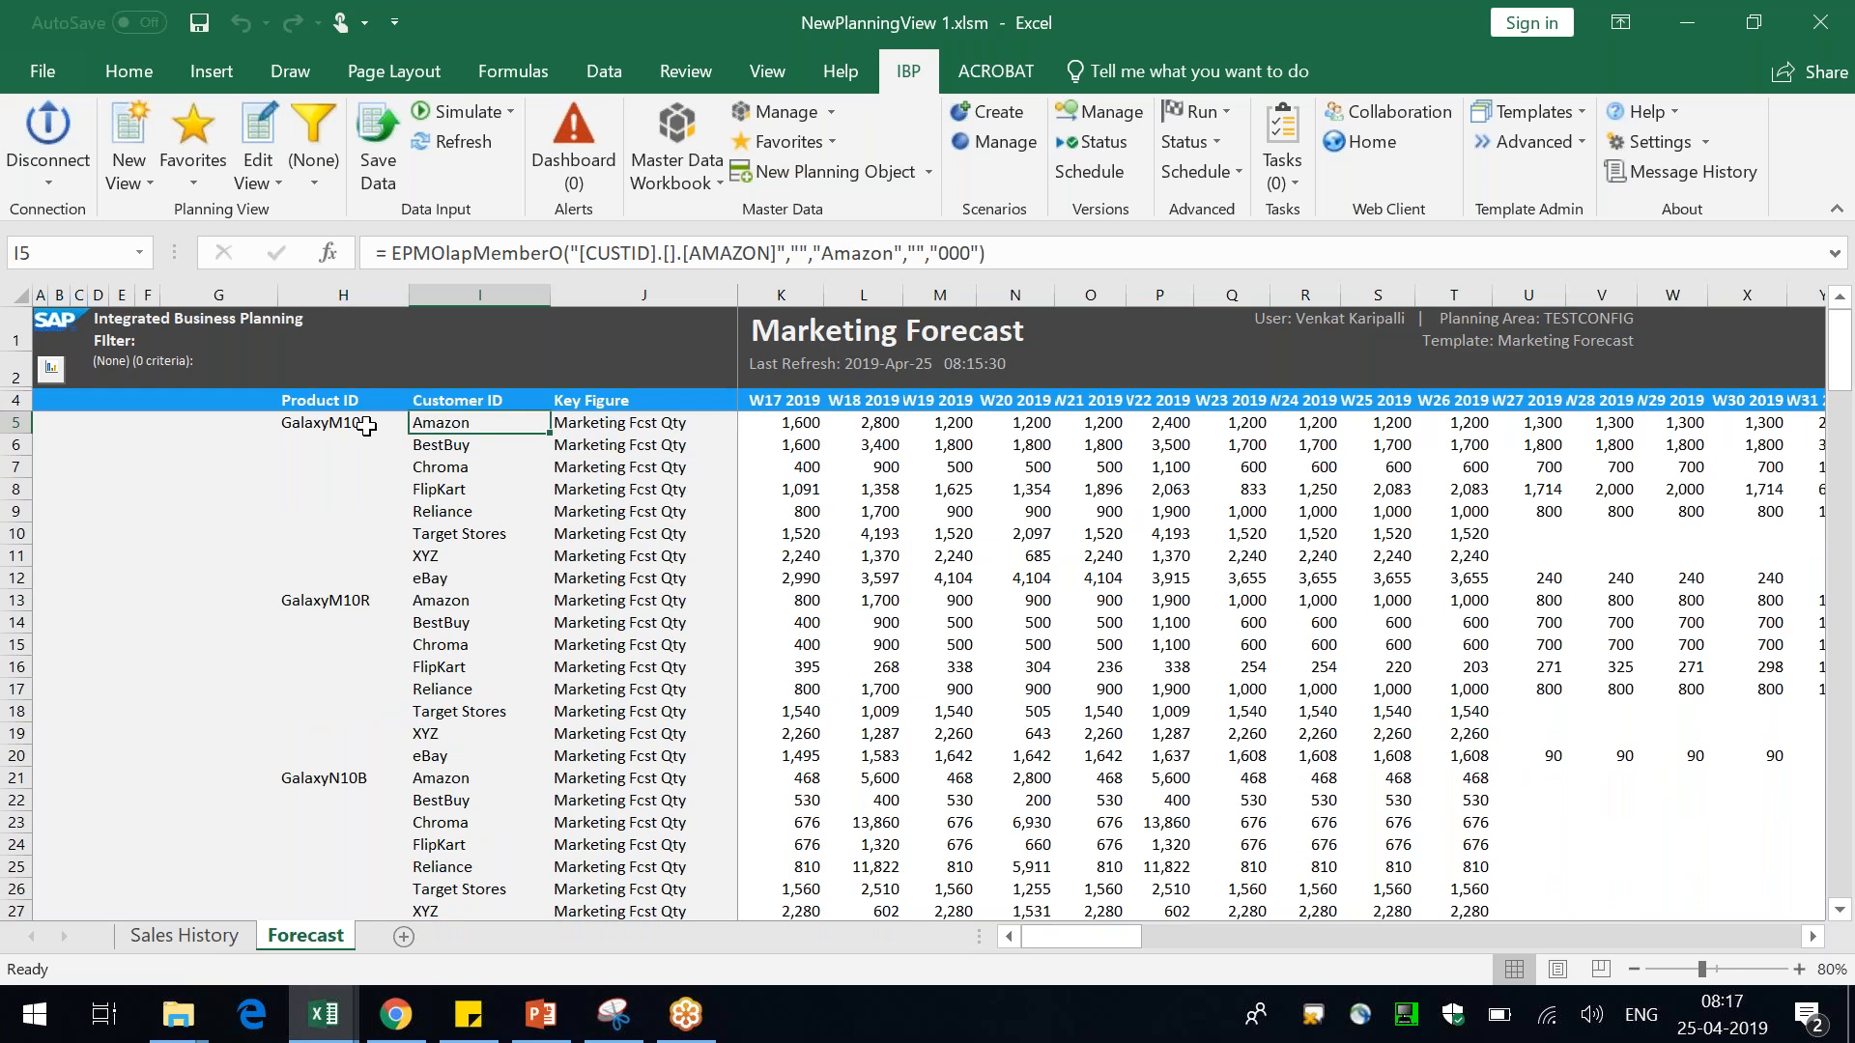
{"action": "left_click", "coordinate": [366, 426]}
{"action": "right_click", "coordinate": [367, 426]}
{"action": "mouse_move", "coordinate": [593, 311]}
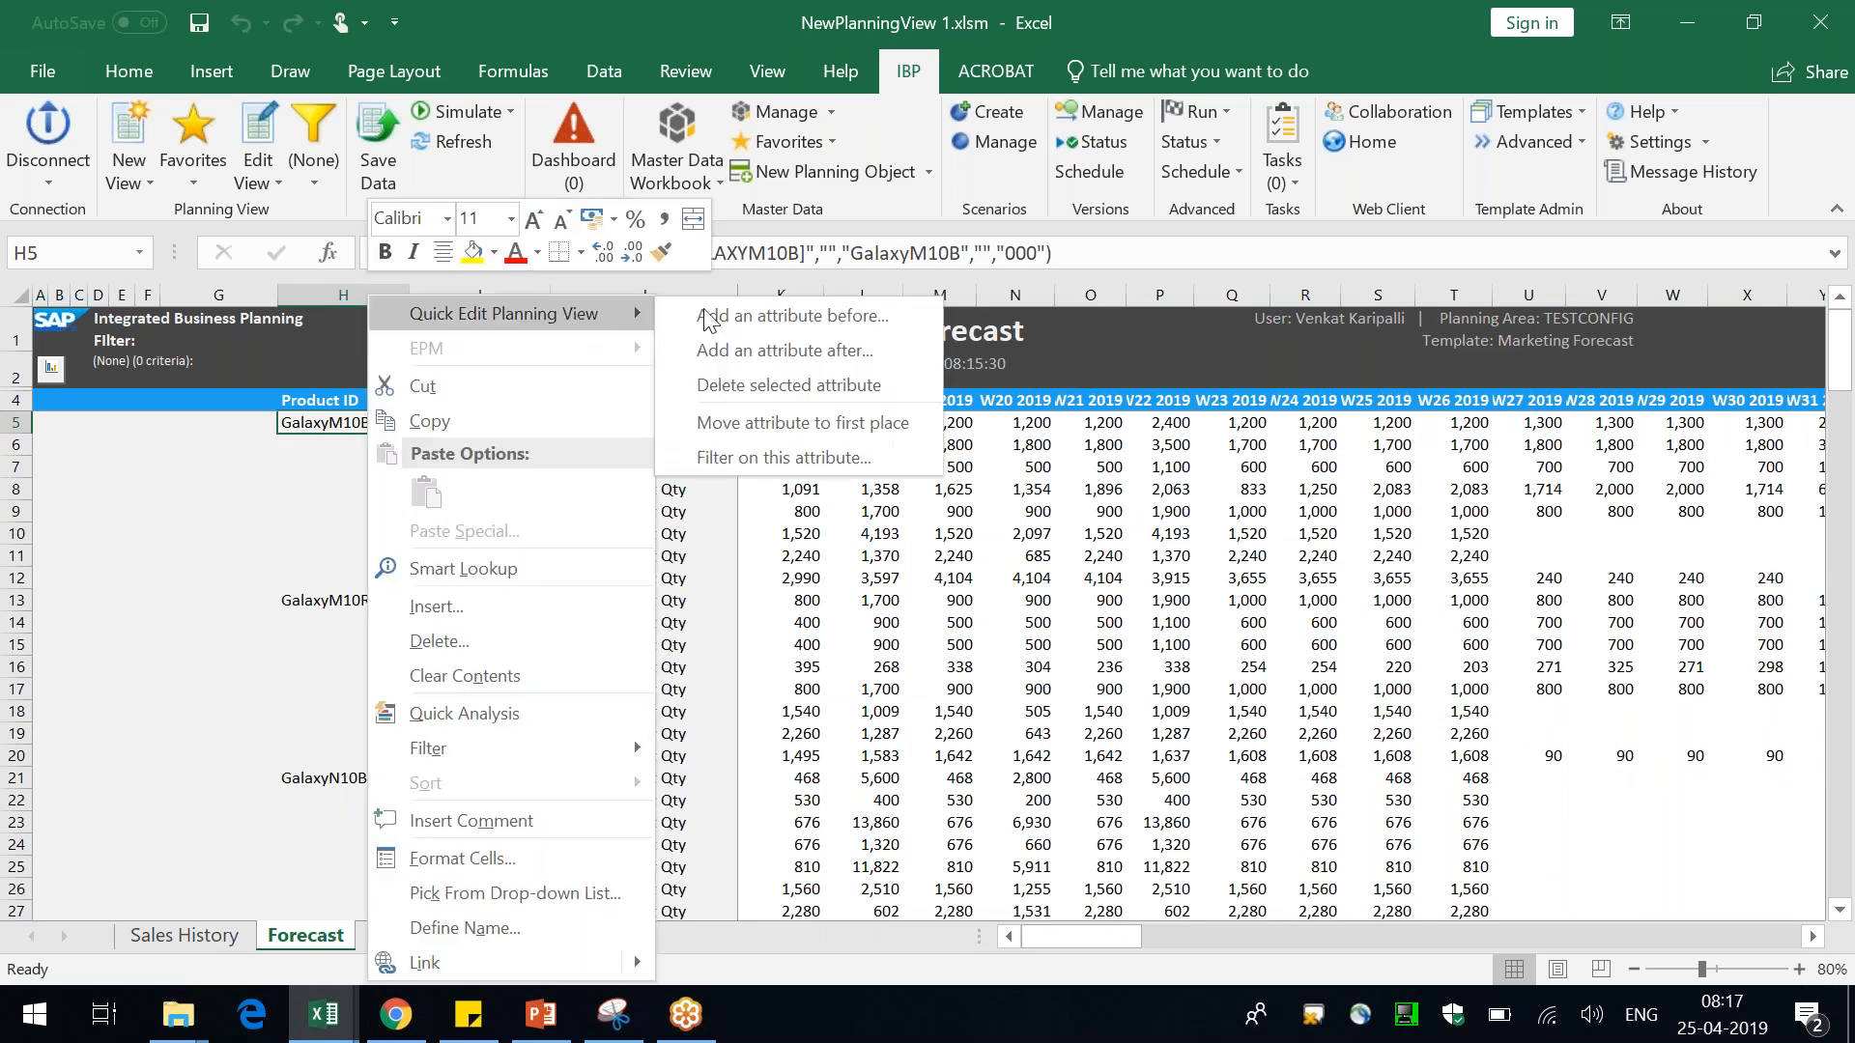
{"action": "left_click", "coordinate": [780, 386]}
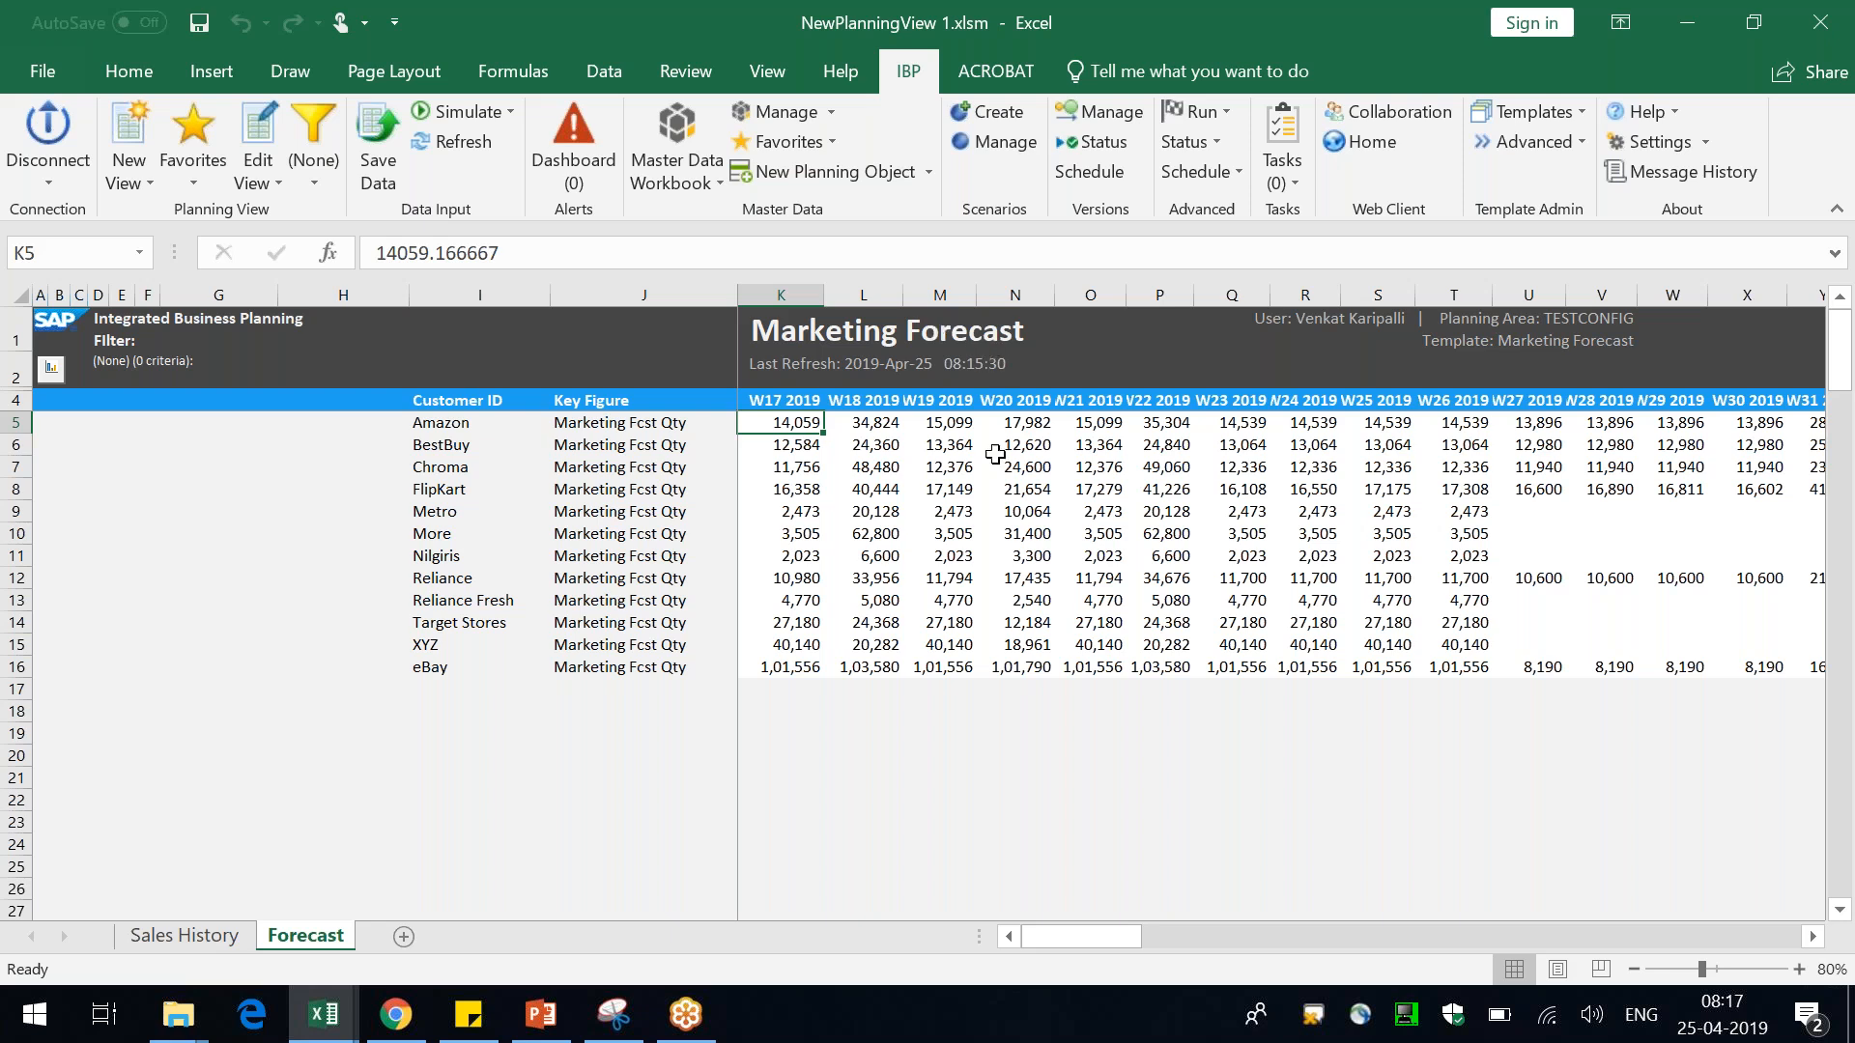
Switch to PowerPoint and select the Drill Downs slide of the presentation
{"action": "left_click", "coordinate": [1073, 639]}
{"action": "left_click", "coordinate": [945, 517]}
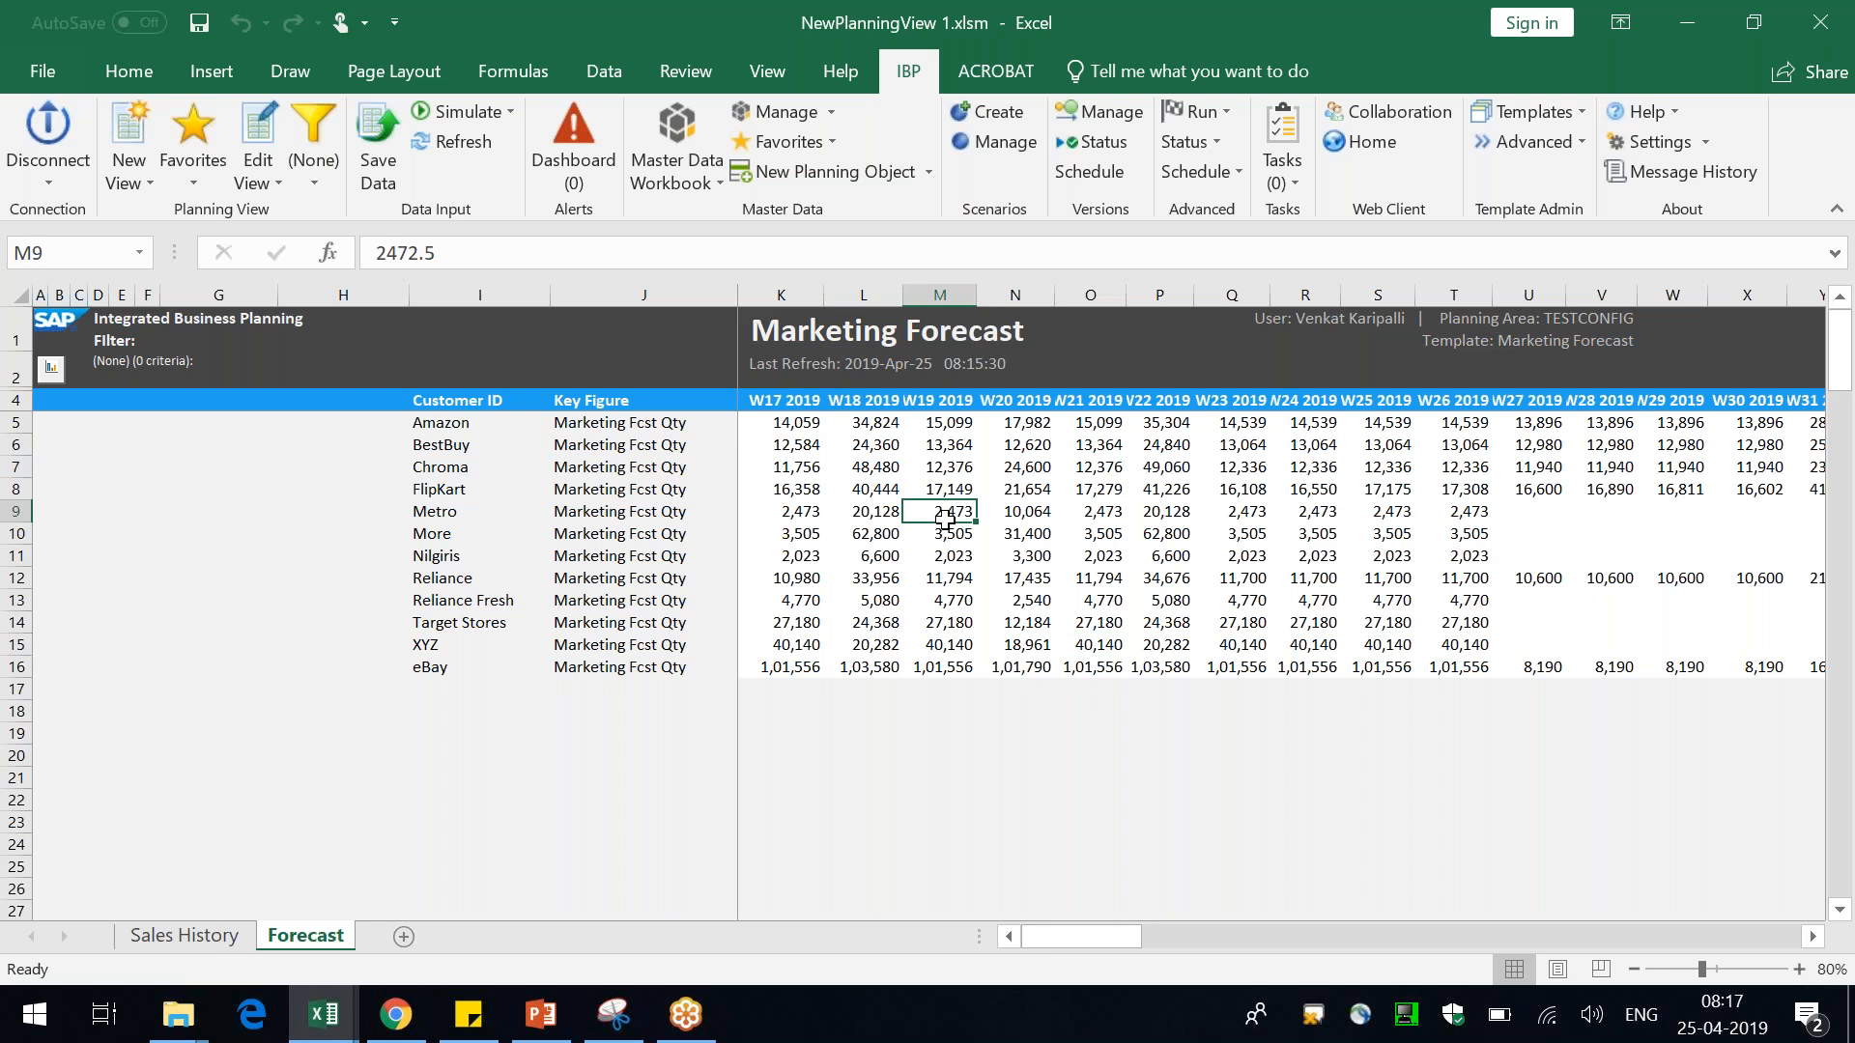
{"action": "key", "text": "alt+Tab"}
{"action": "key", "text": "alt+Tab"}
{"action": "key", "text": "alt+Tab"}
{"action": "left_click", "coordinate": [181, 688]}
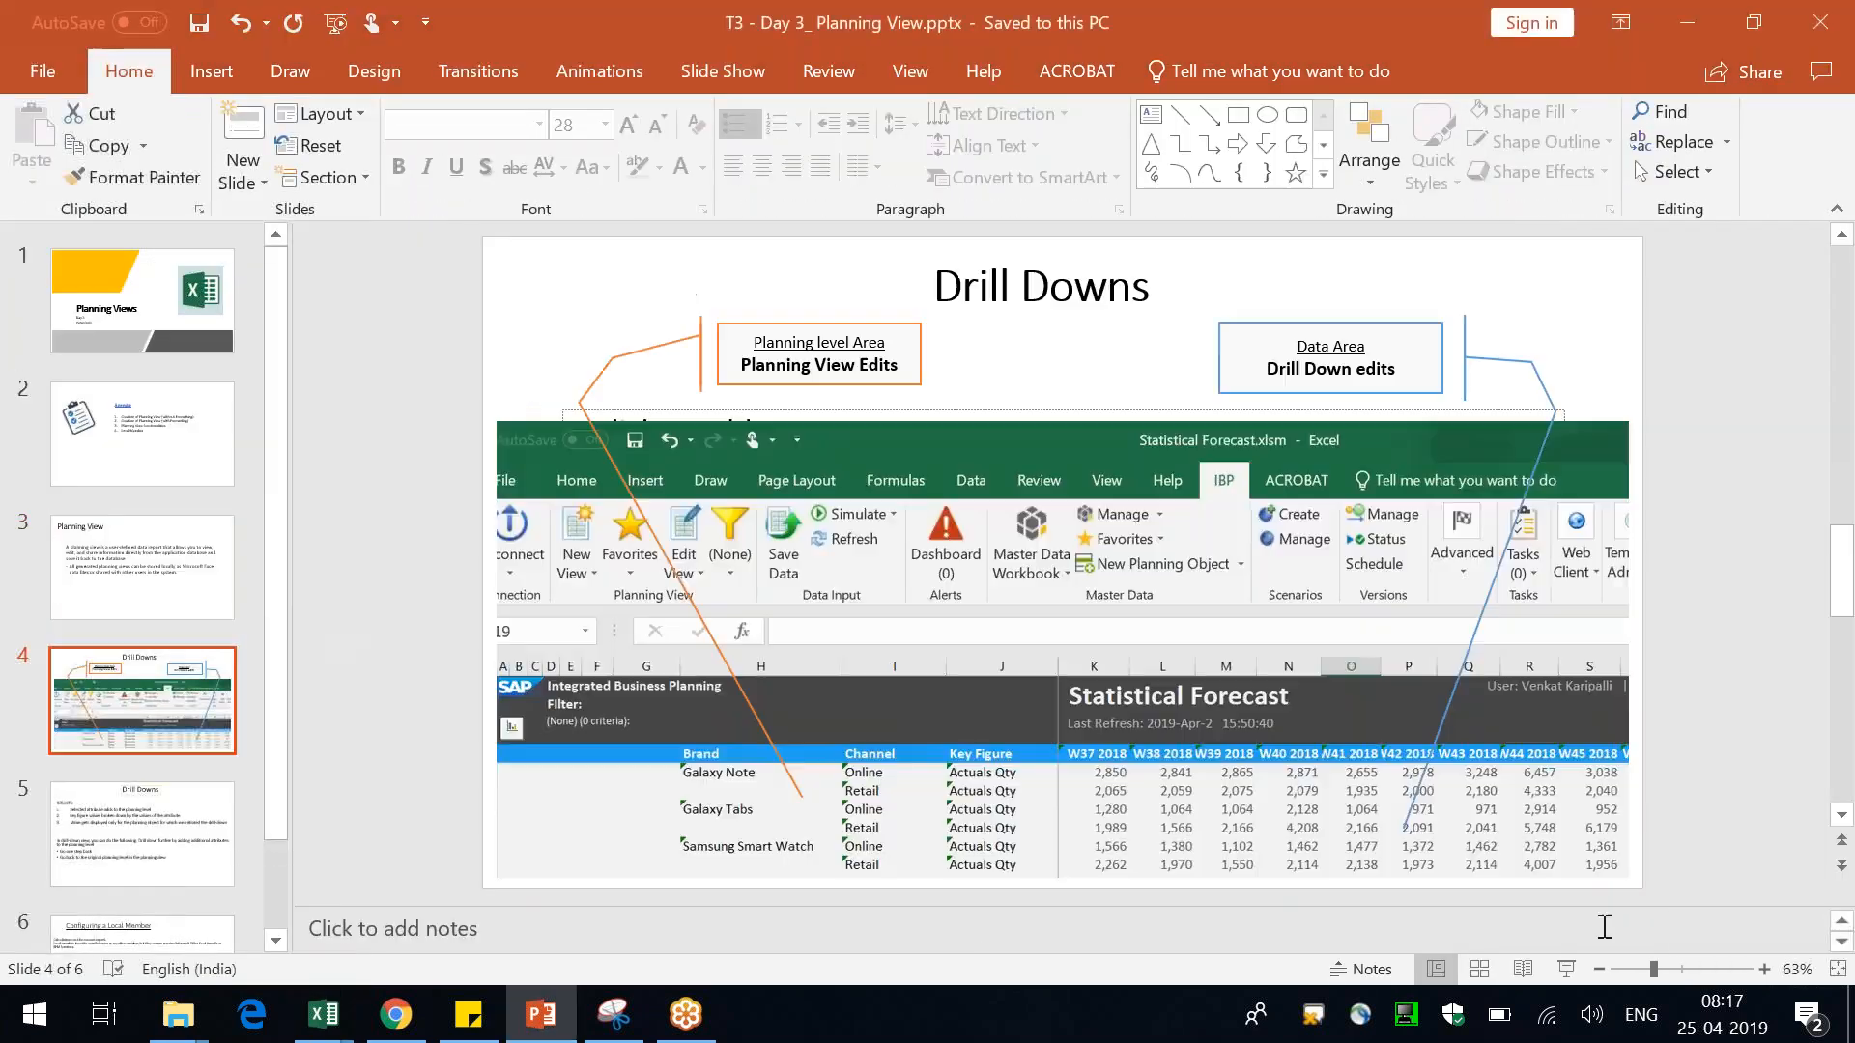
Start the slide show and circle the Brand, Channel and Key Figure planning level area with the pen
{"action": "left_click", "coordinate": [1567, 967]}
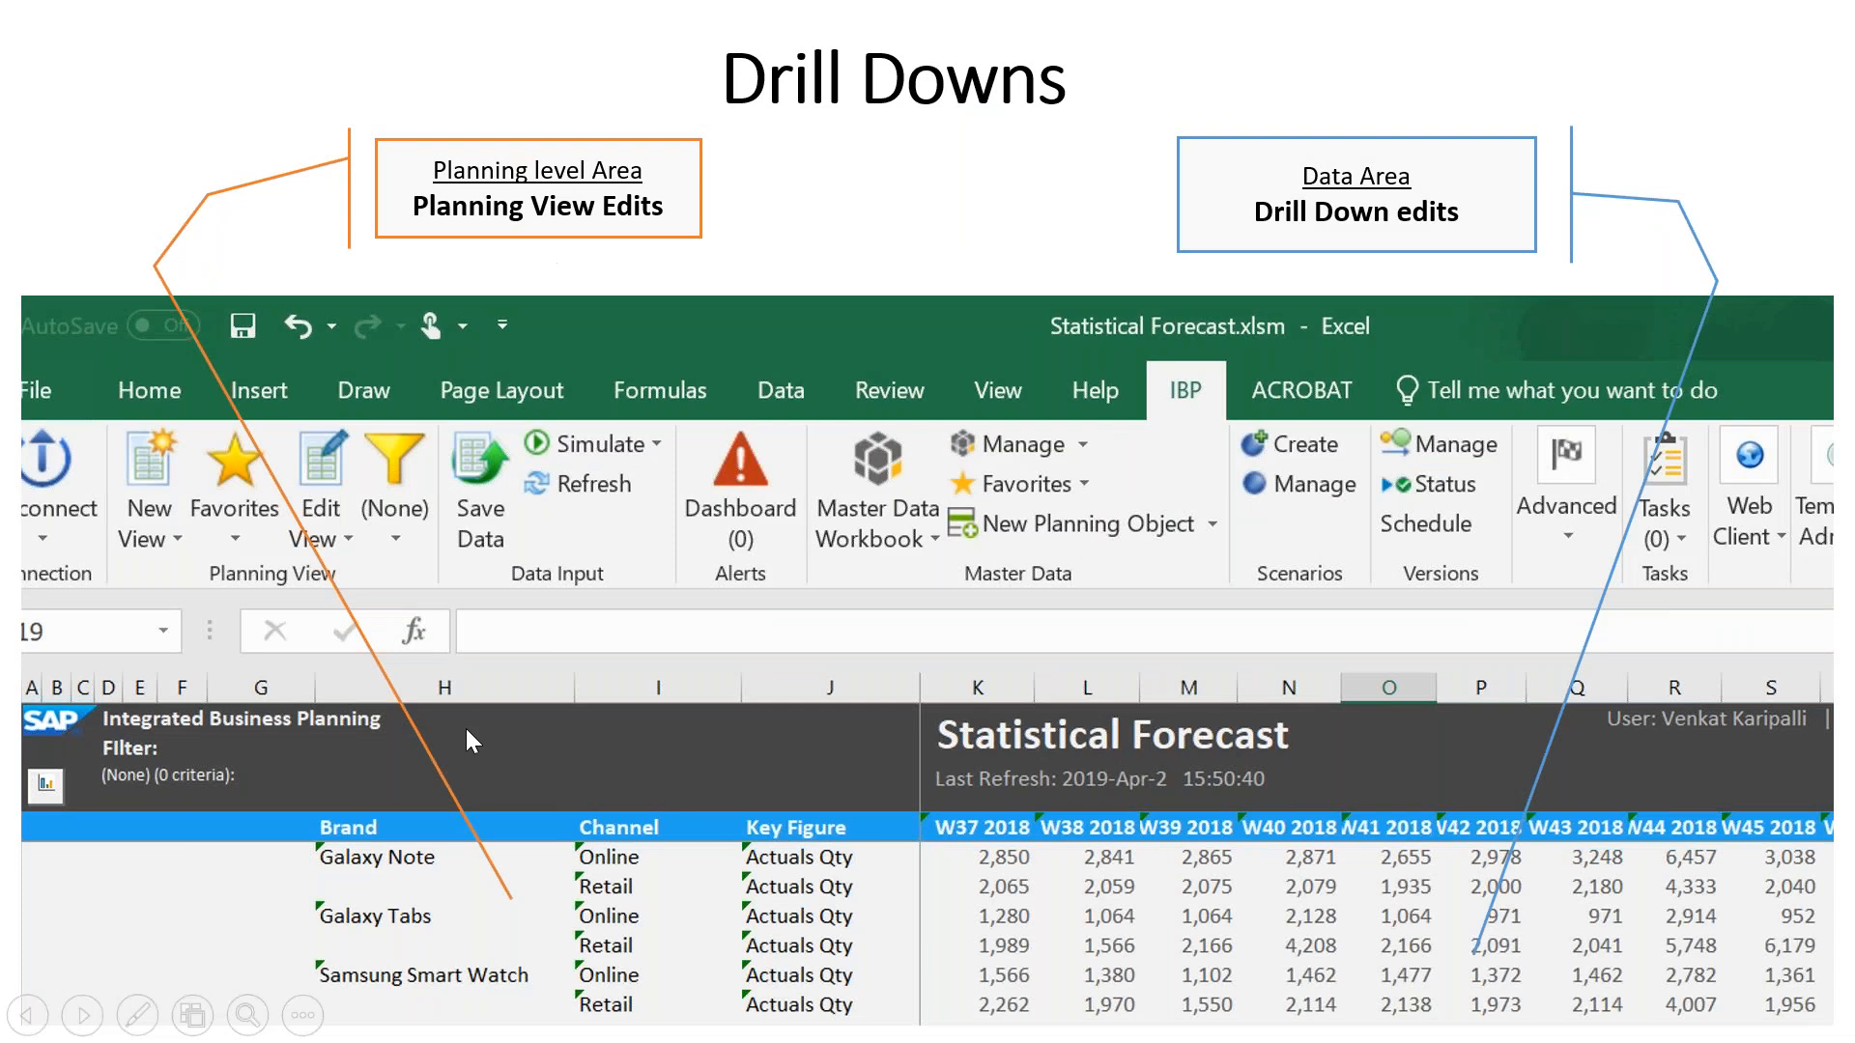
{"action": "right_click", "coordinate": [502, 831]}
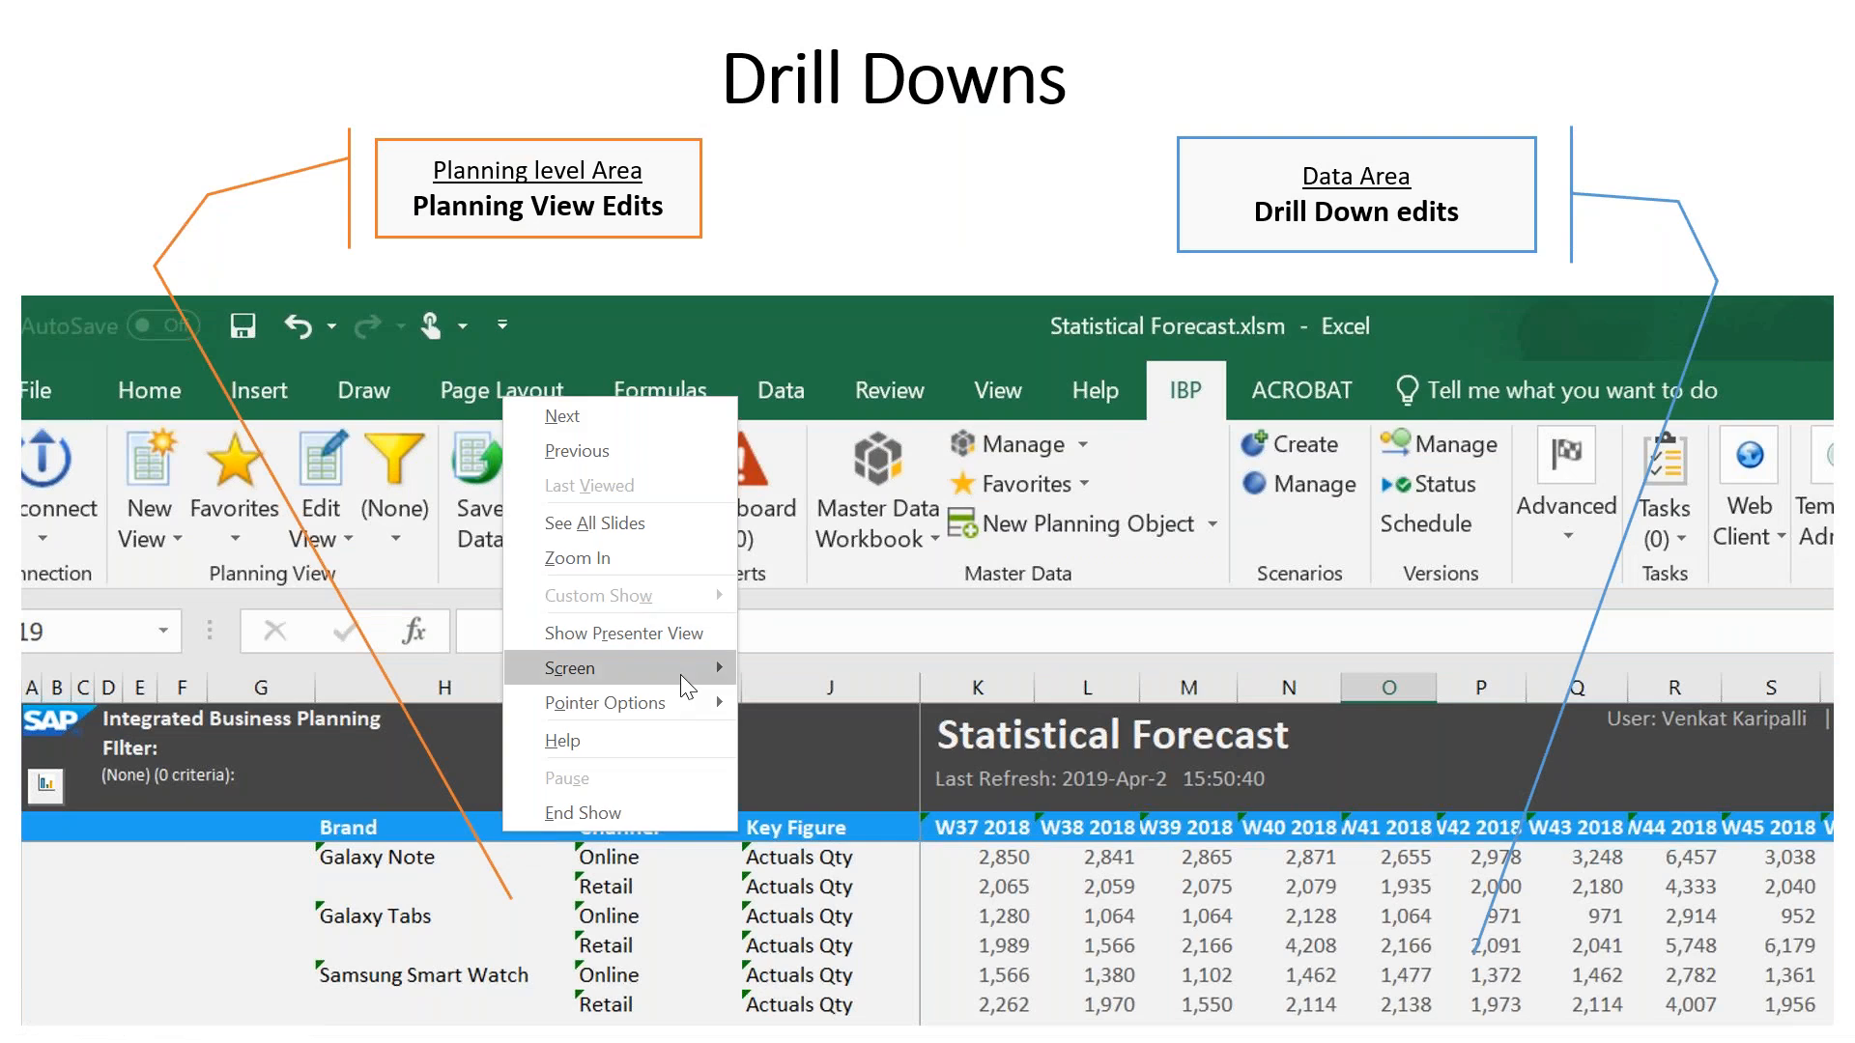
{"action": "mouse_move", "coordinate": [686, 711]}
{"action": "left_click", "coordinate": [817, 746]}
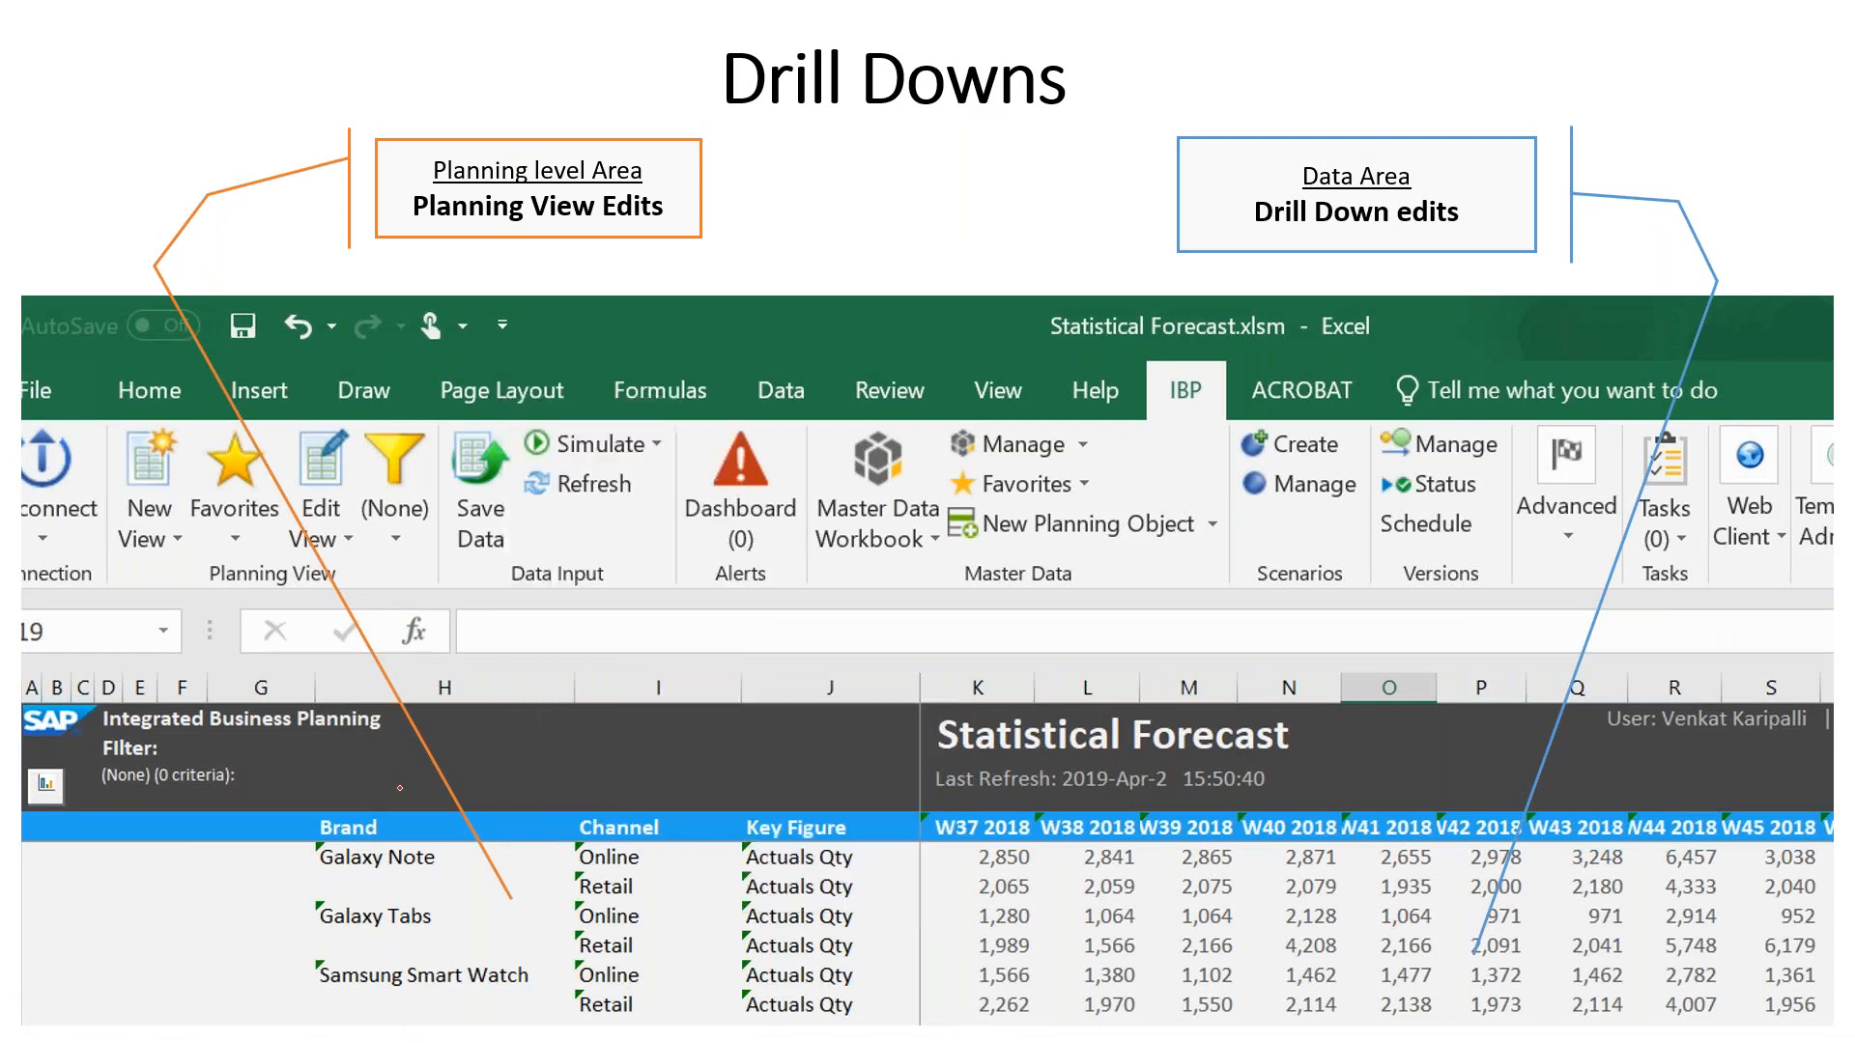
{"action": "mouse_move", "coordinate": [329, 792]}
{"action": "left_mouse_down"}
{"action": "mouse_move", "coordinate": [358, 1027]}
{"action": "mouse_move", "coordinate": [792, 1040]}
{"action": "mouse_move", "coordinate": [882, 950]}
{"action": "mouse_move", "coordinate": [886, 822]}
{"action": "mouse_move", "coordinate": [469, 769]}
{"action": "left_mouse_up"}
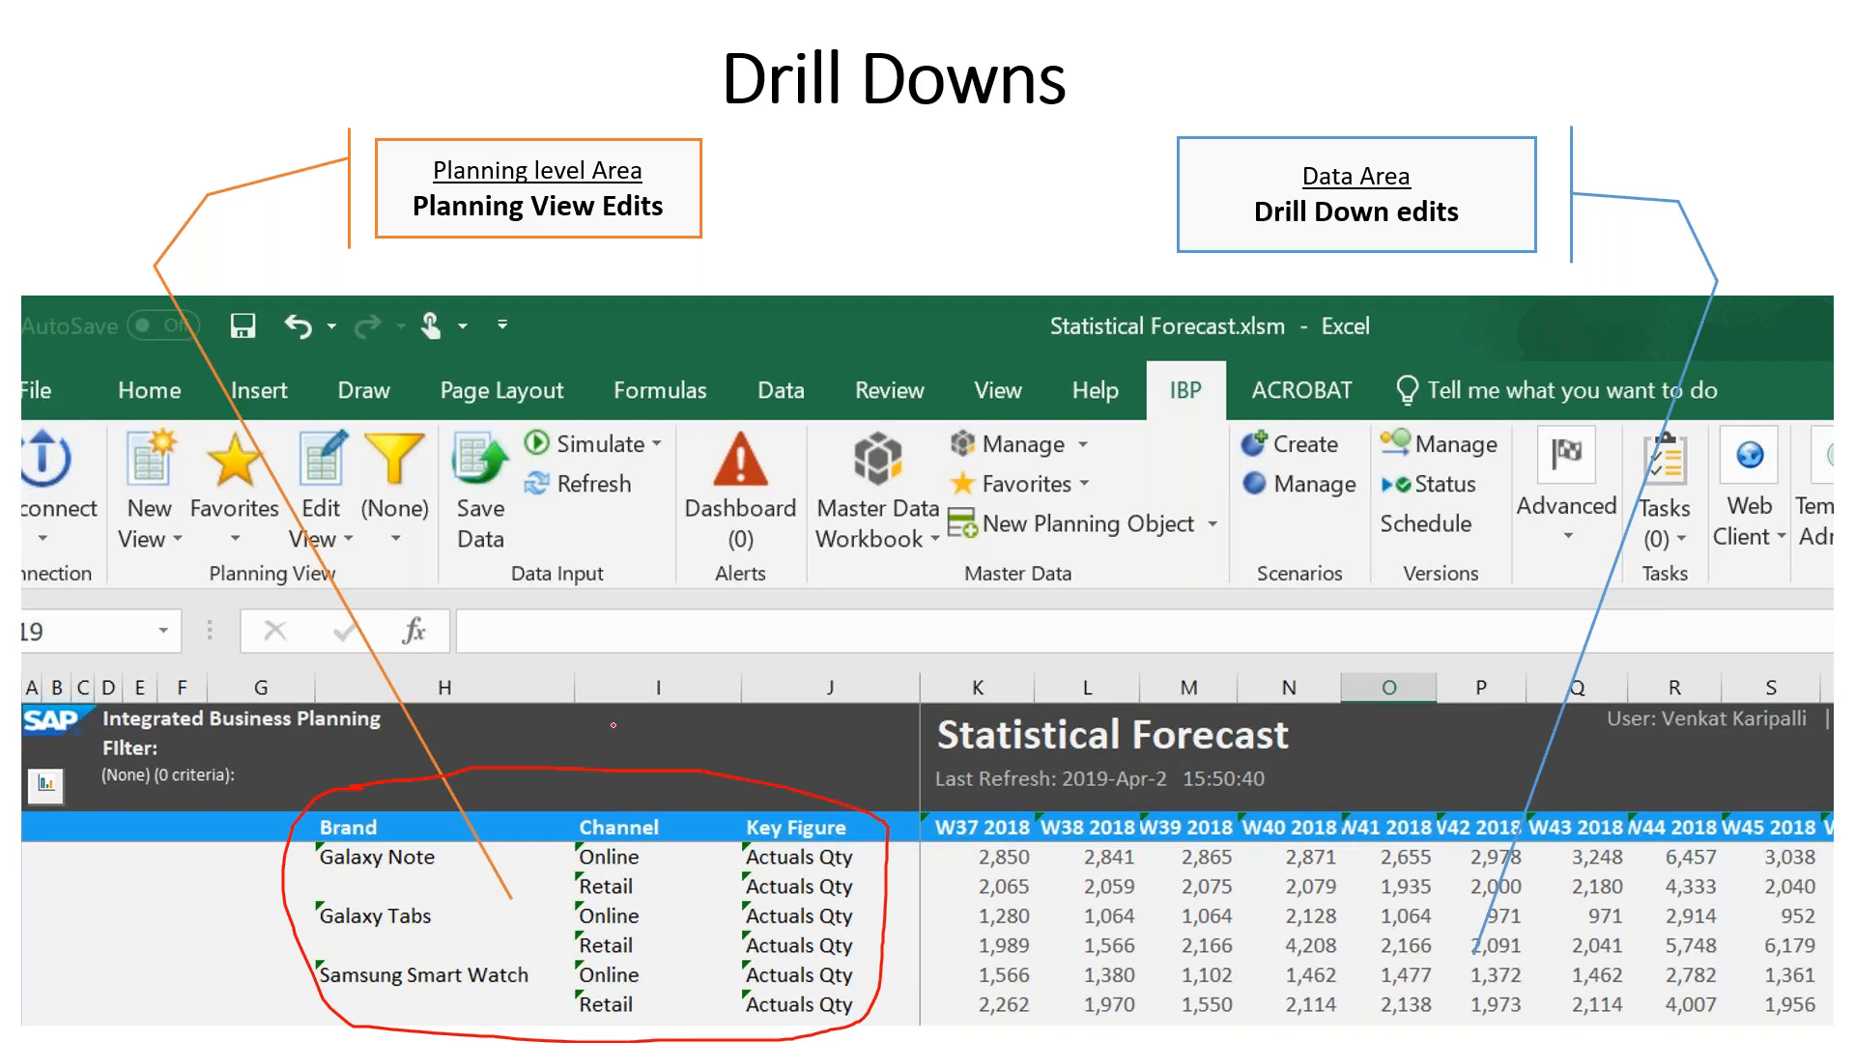
Annotate the data area with the pen and advance the slide show to the Drill Downs results slide, ending the show
{"action": "mouse_move", "coordinate": [965, 805]}
{"action": "left_mouse_down"}
{"action": "mouse_move", "coordinate": [945, 937]}
{"action": "mouse_move", "coordinate": [976, 1012]}
{"action": "left_mouse_up"}
{"action": "key", "text": "Right"}
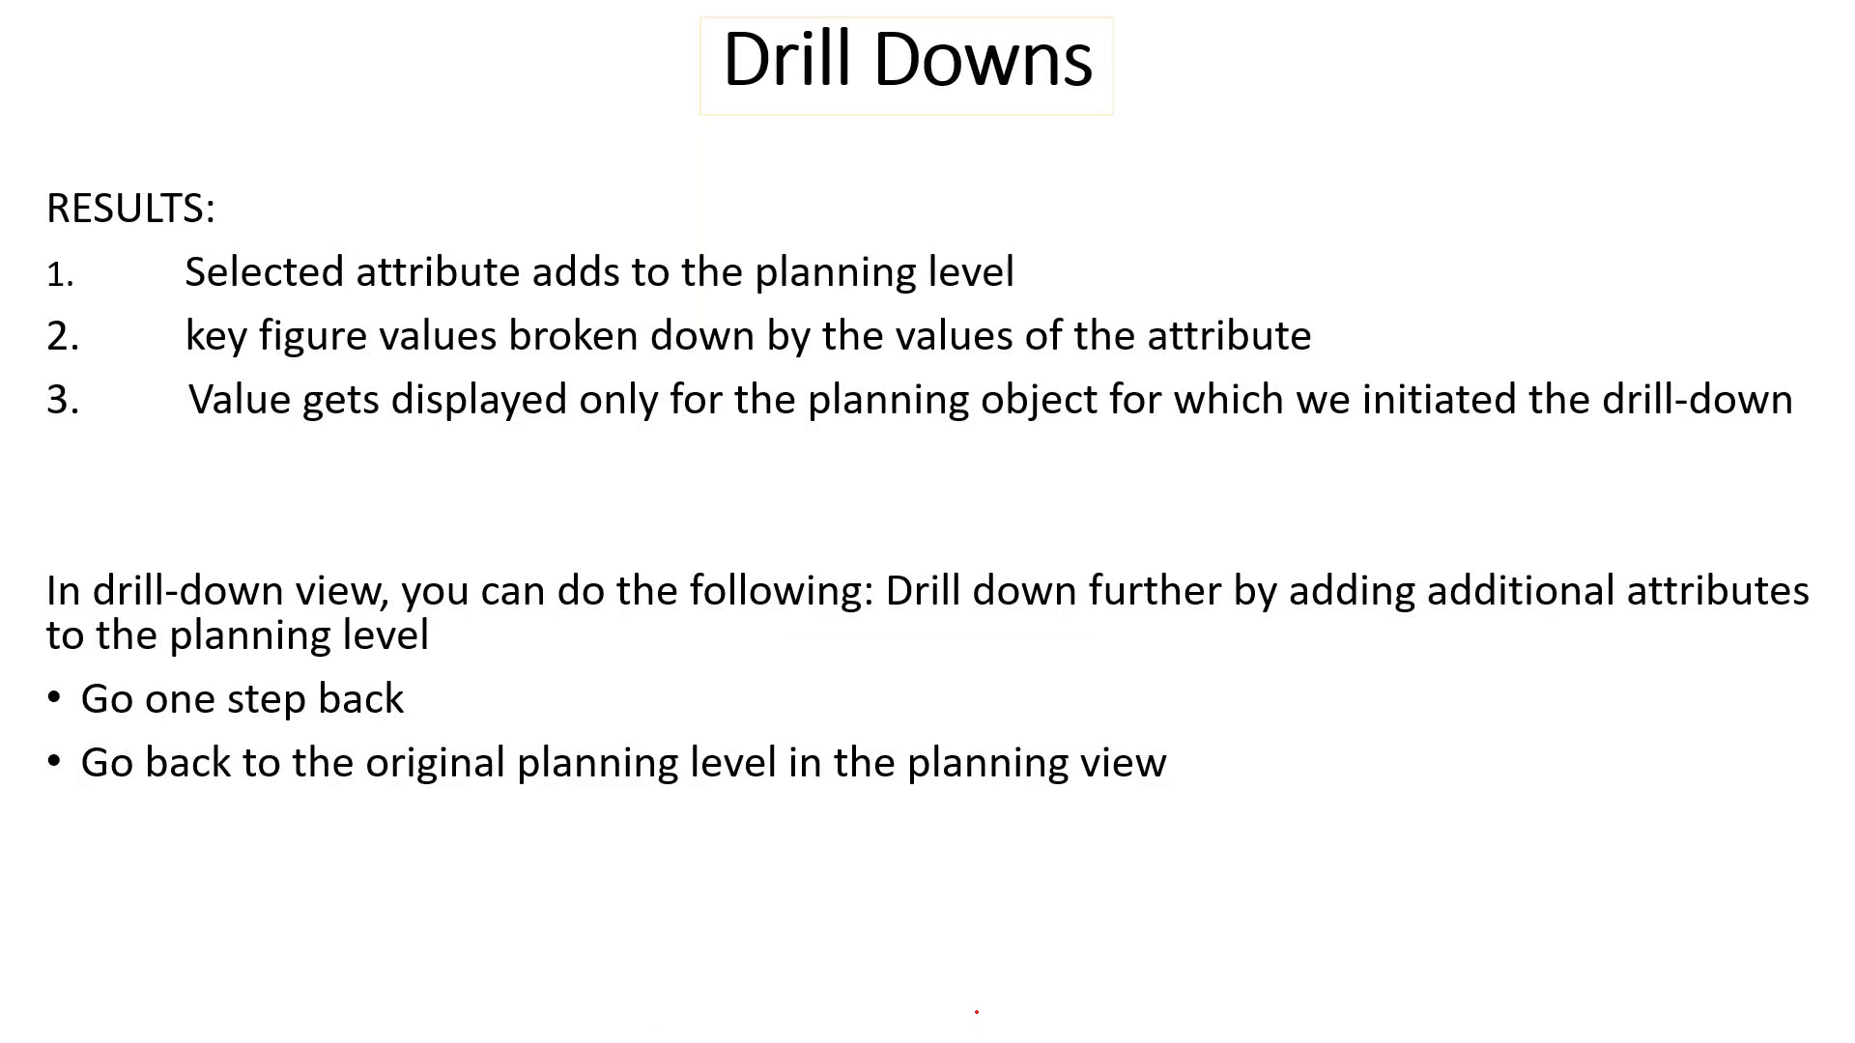
{"action": "key", "text": "Escape"}
{"action": "key", "text": "Tab"}
{"action": "key", "text": "Return"}
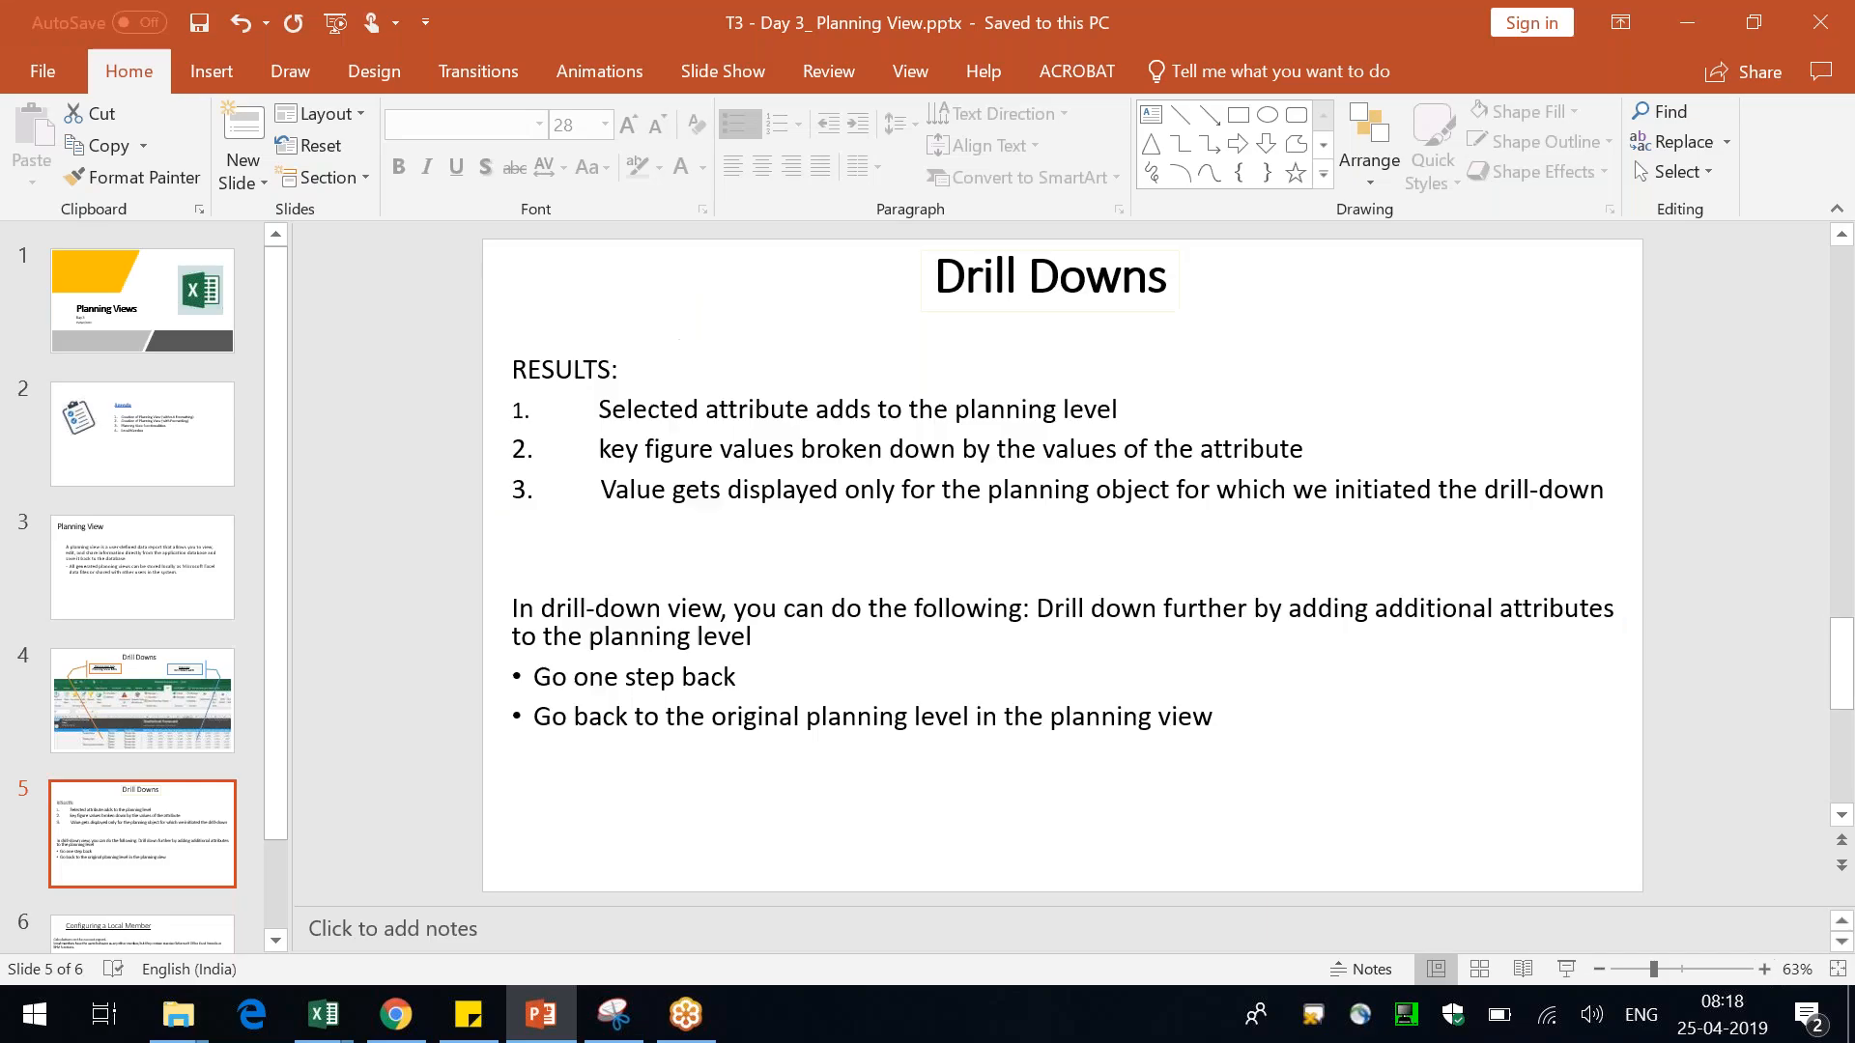
Switch to Excel and widen the W18 2019 column of the Marketing Forecast planning view
{"action": "key", "text": "alt+Tab"}
{"action": "left_click", "coordinate": [464, 425]}
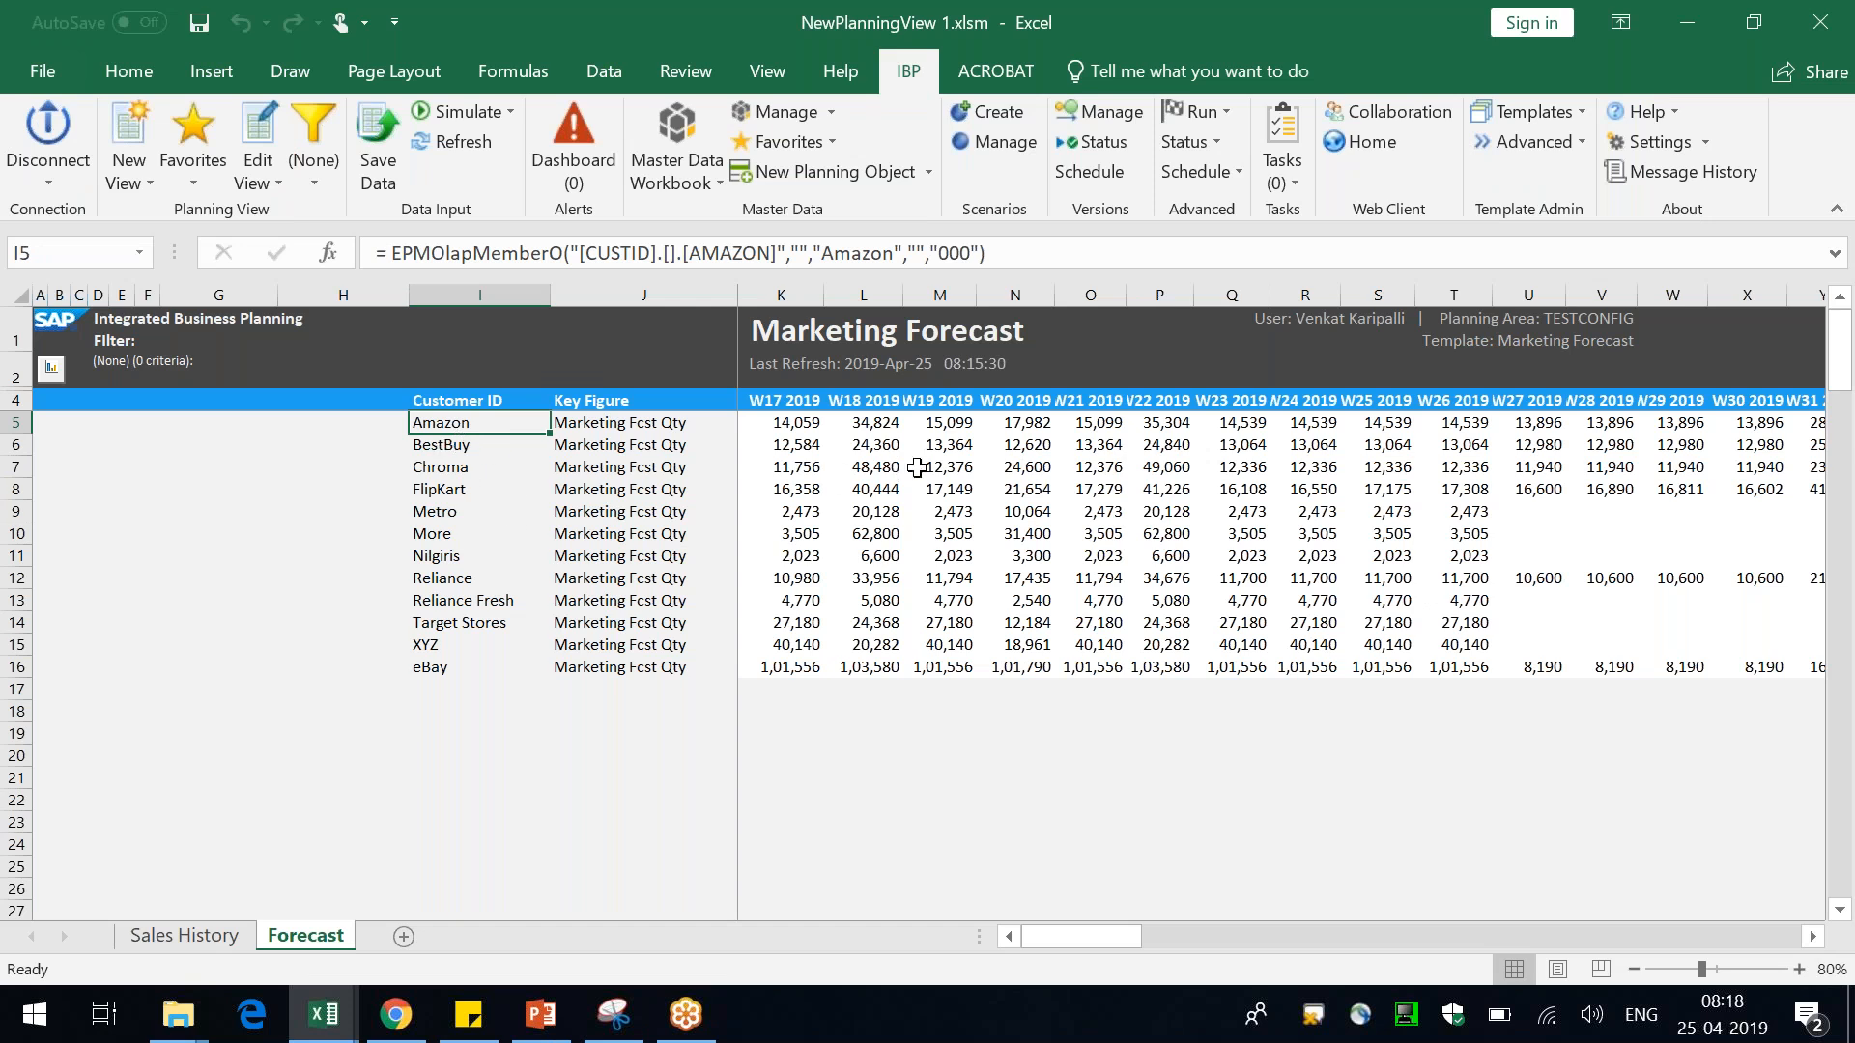
{"action": "left_click", "coordinate": [887, 425]}
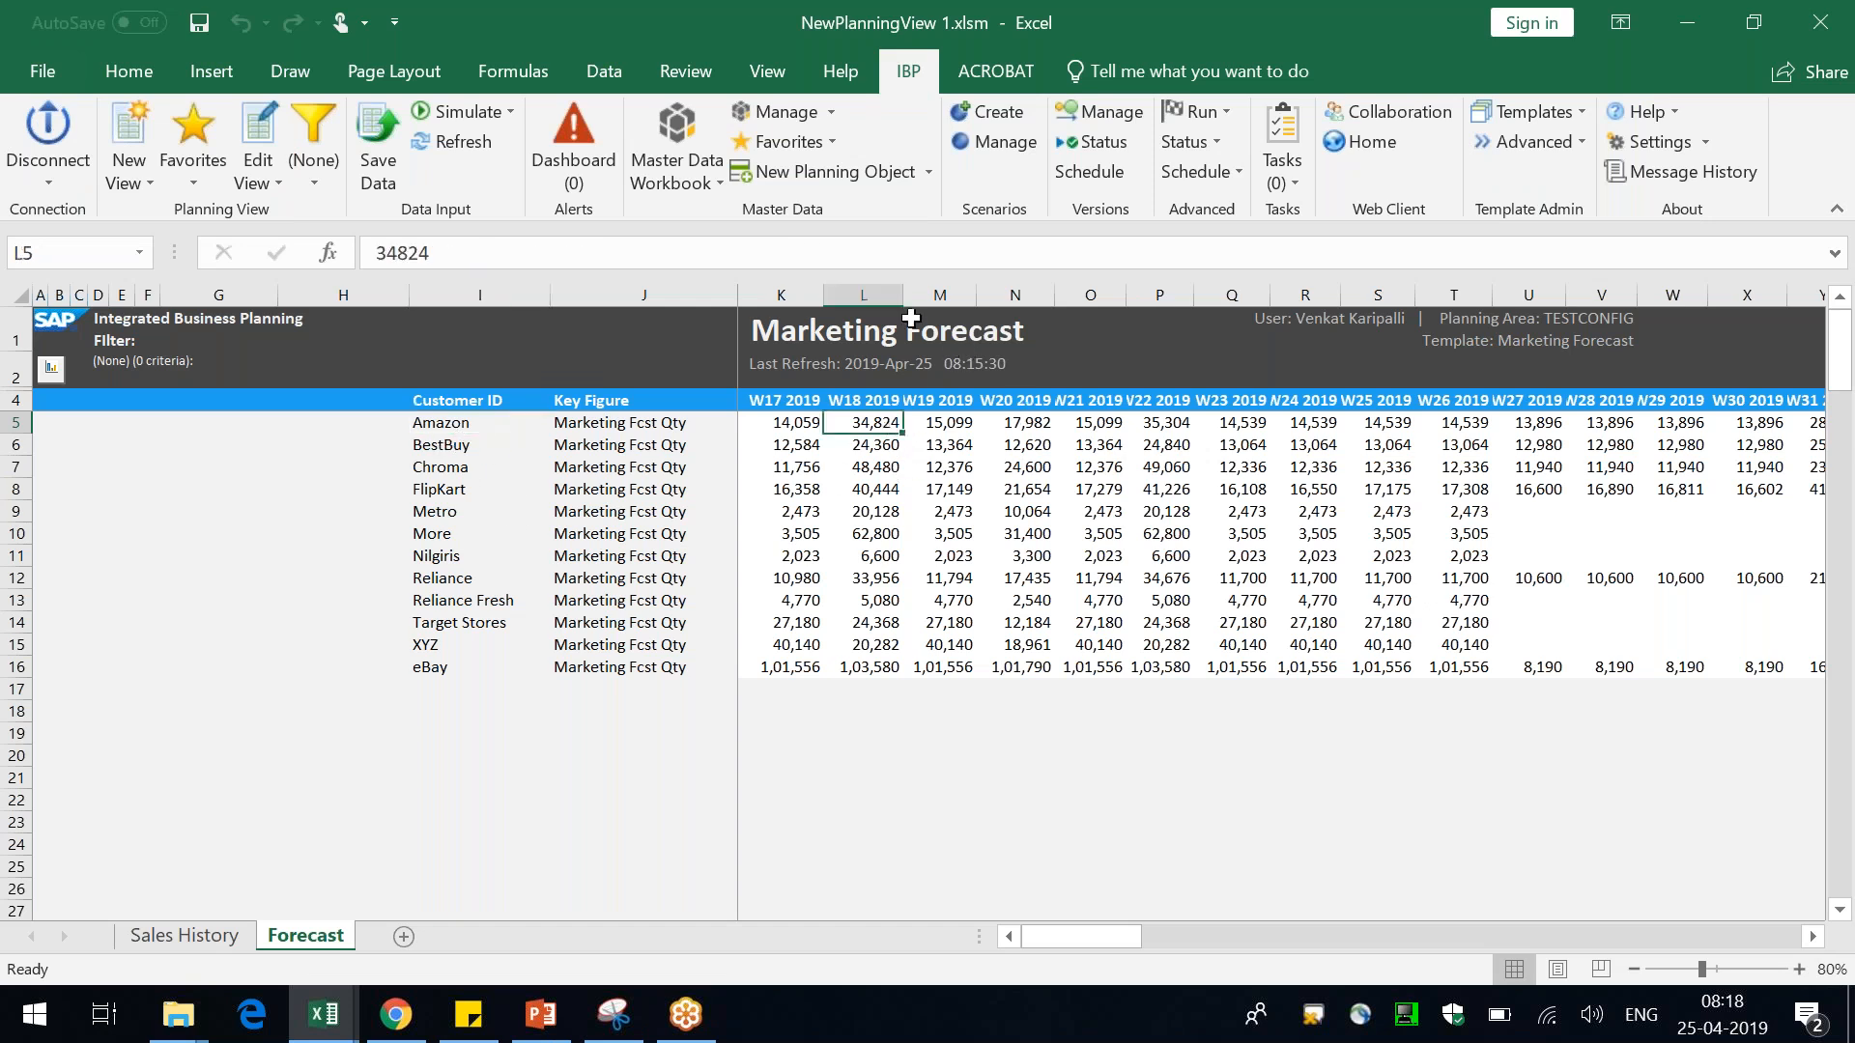
{"action": "left_click_drag", "start_coordinate": [906, 306], "coordinate": [930, 306]}
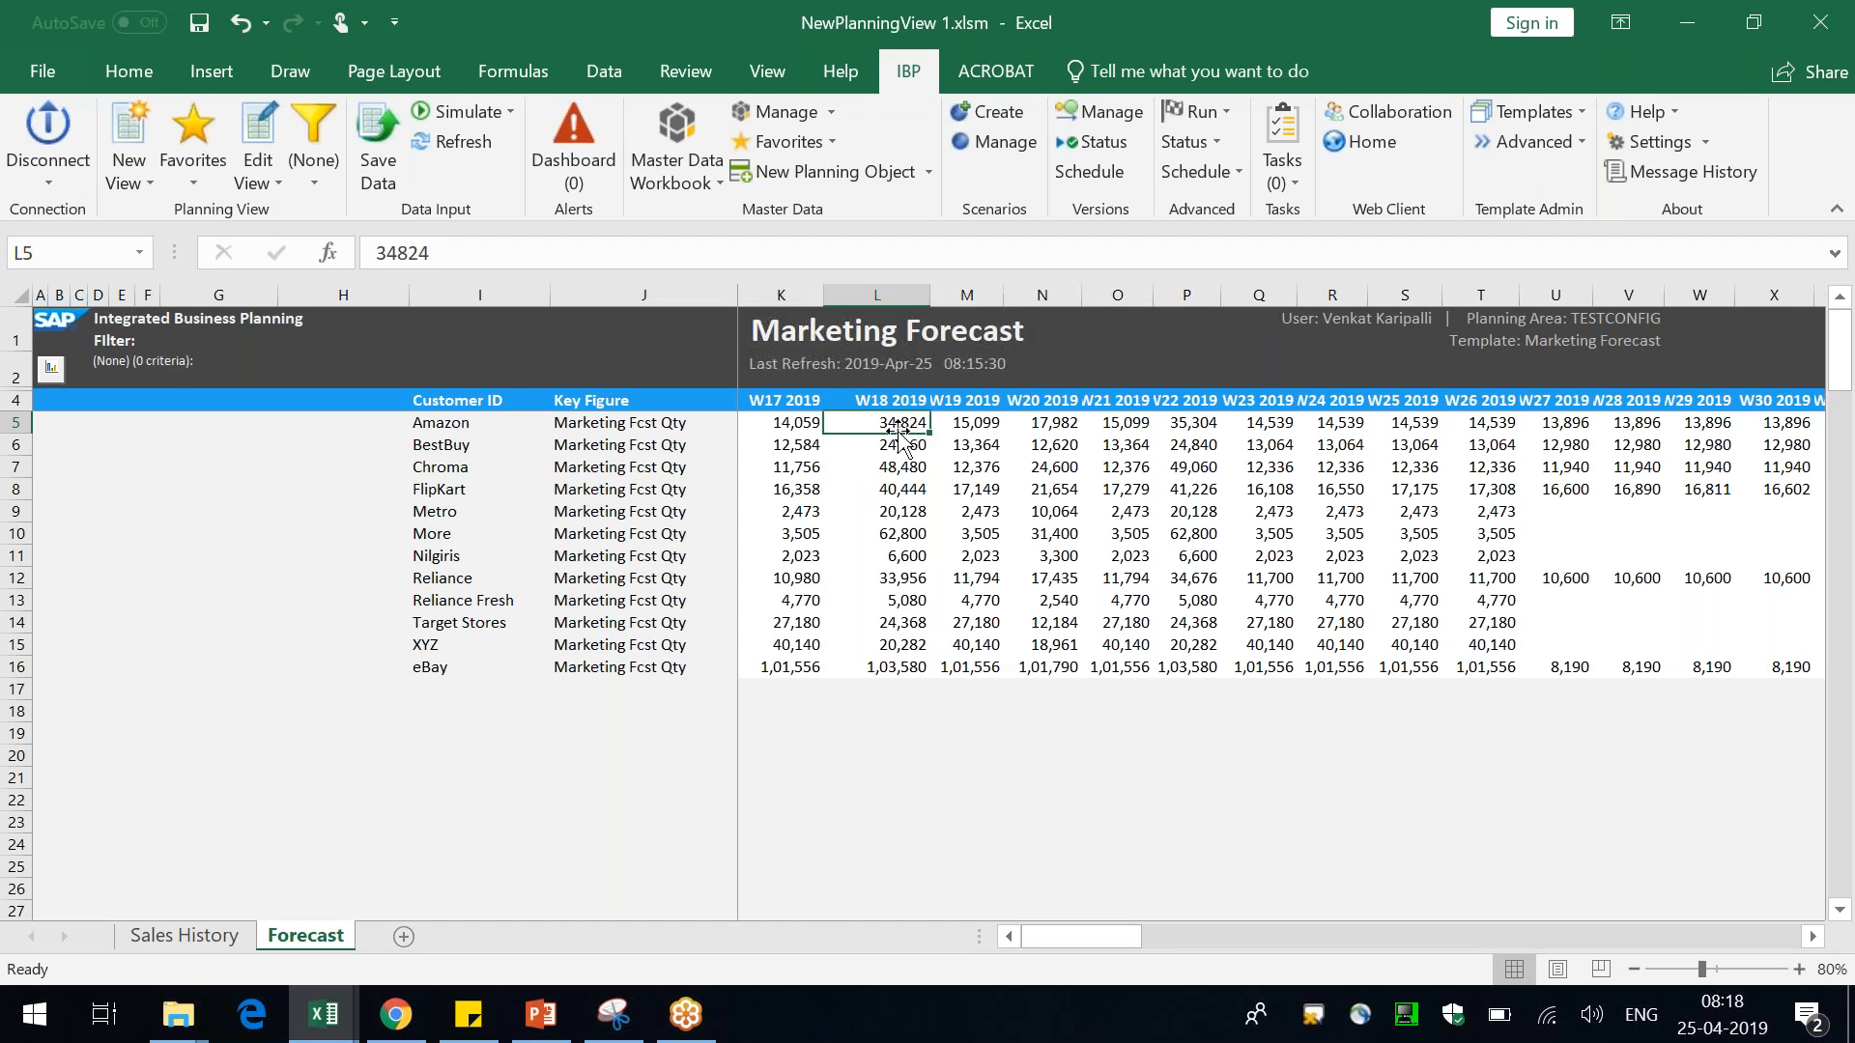
Drill down on Amazon's W18 2019 value by the Brand attribute
{"action": "right_click", "coordinate": [895, 423]}
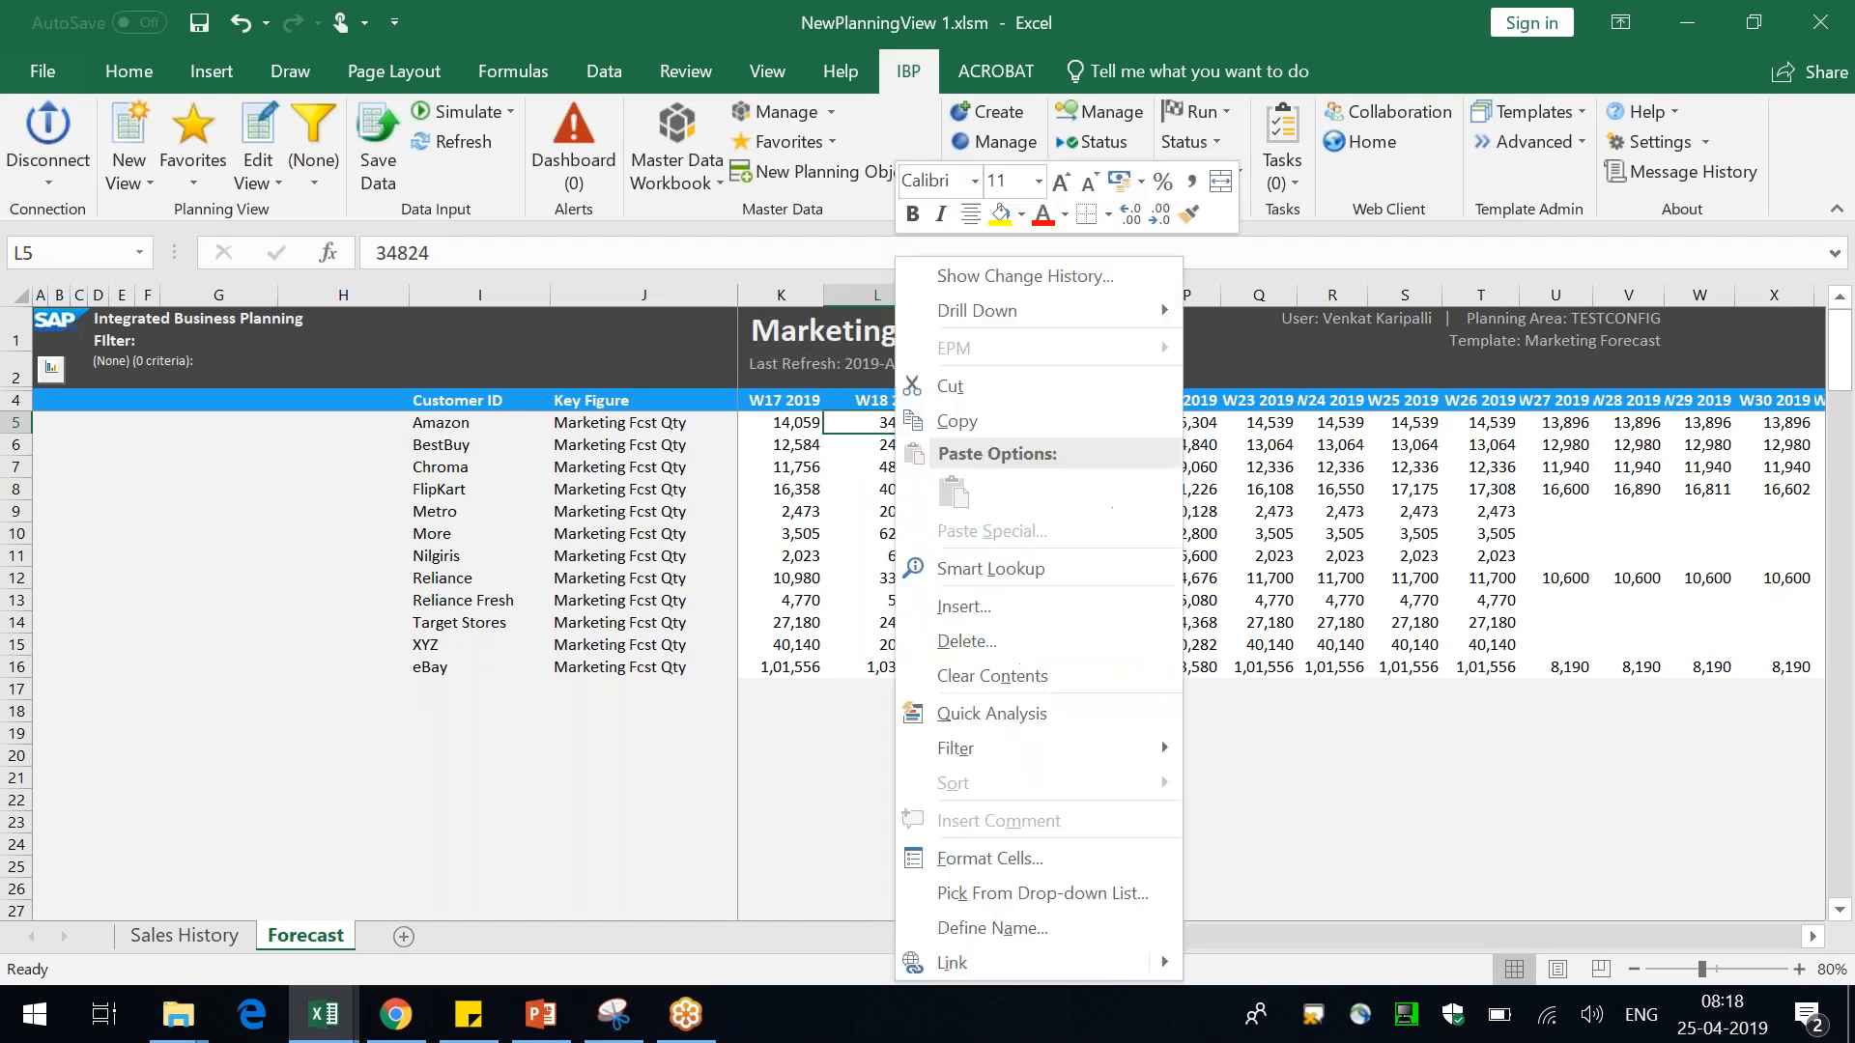
{"action": "mouse_move", "coordinate": [1039, 309]}
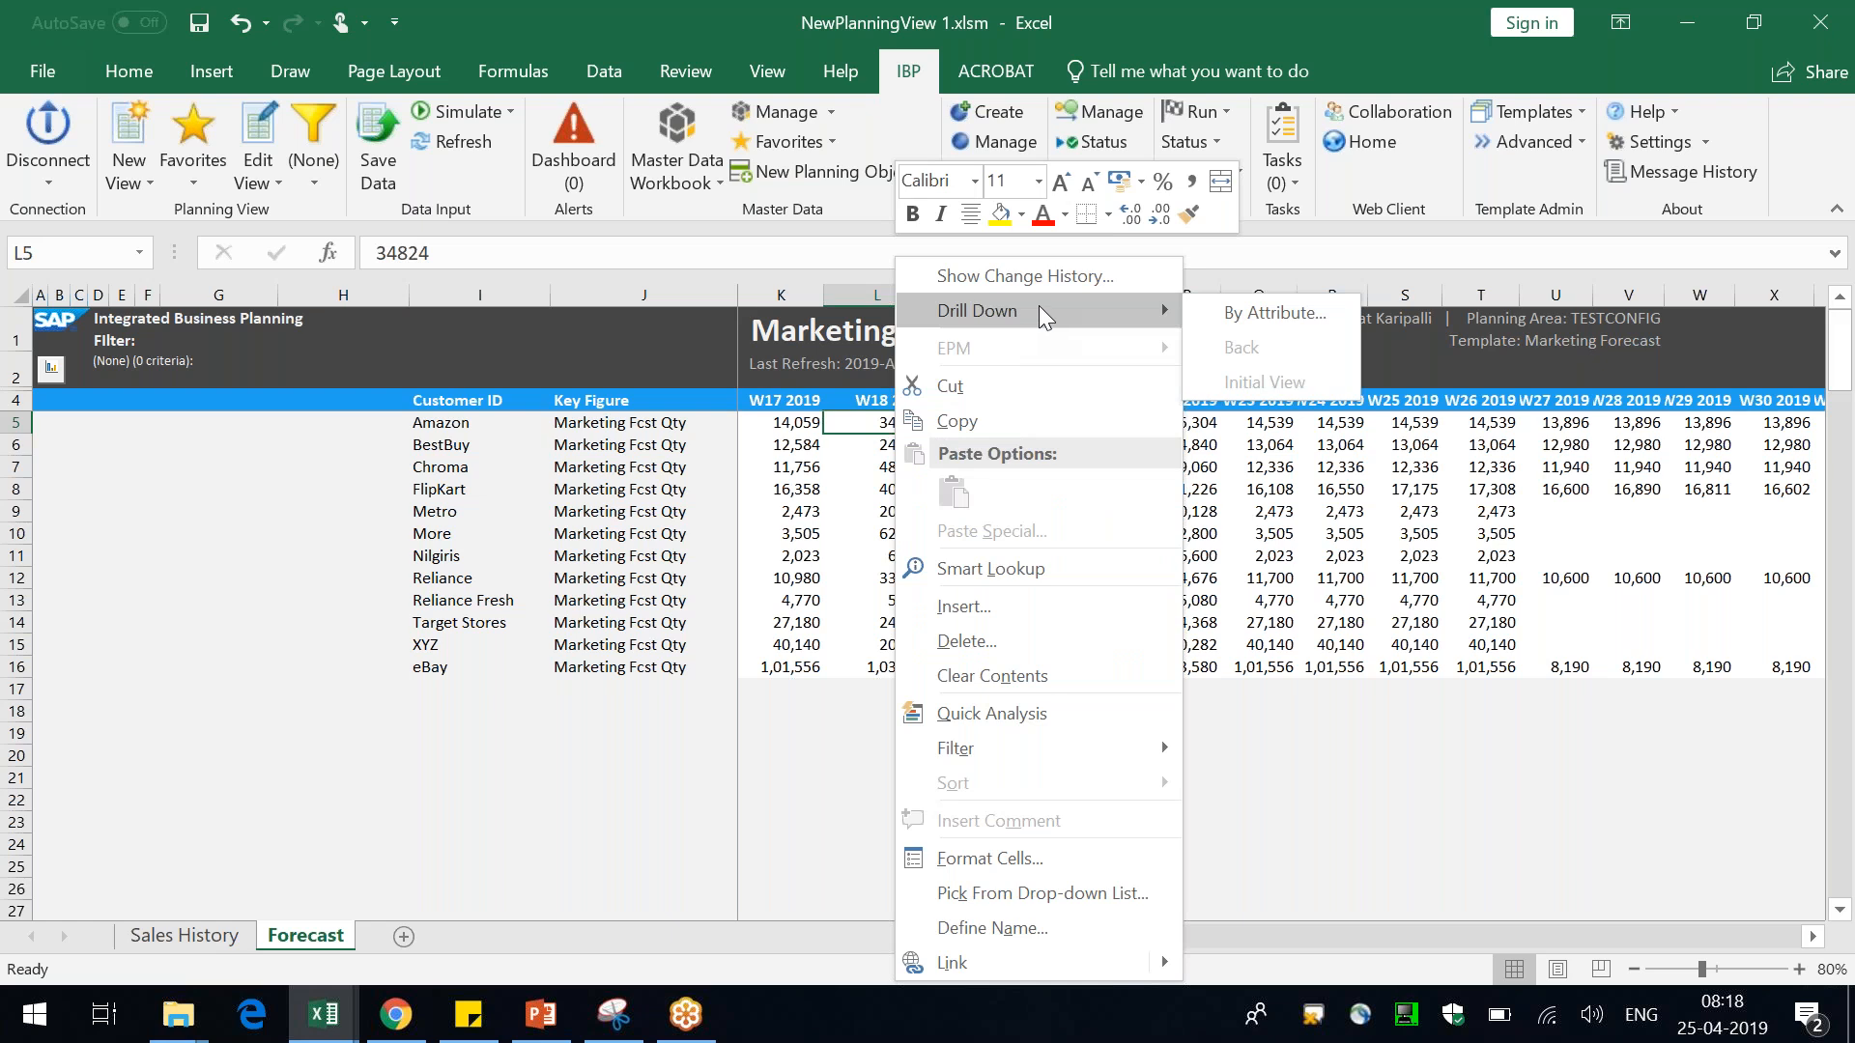
{"action": "left_click", "coordinate": [1281, 315]}
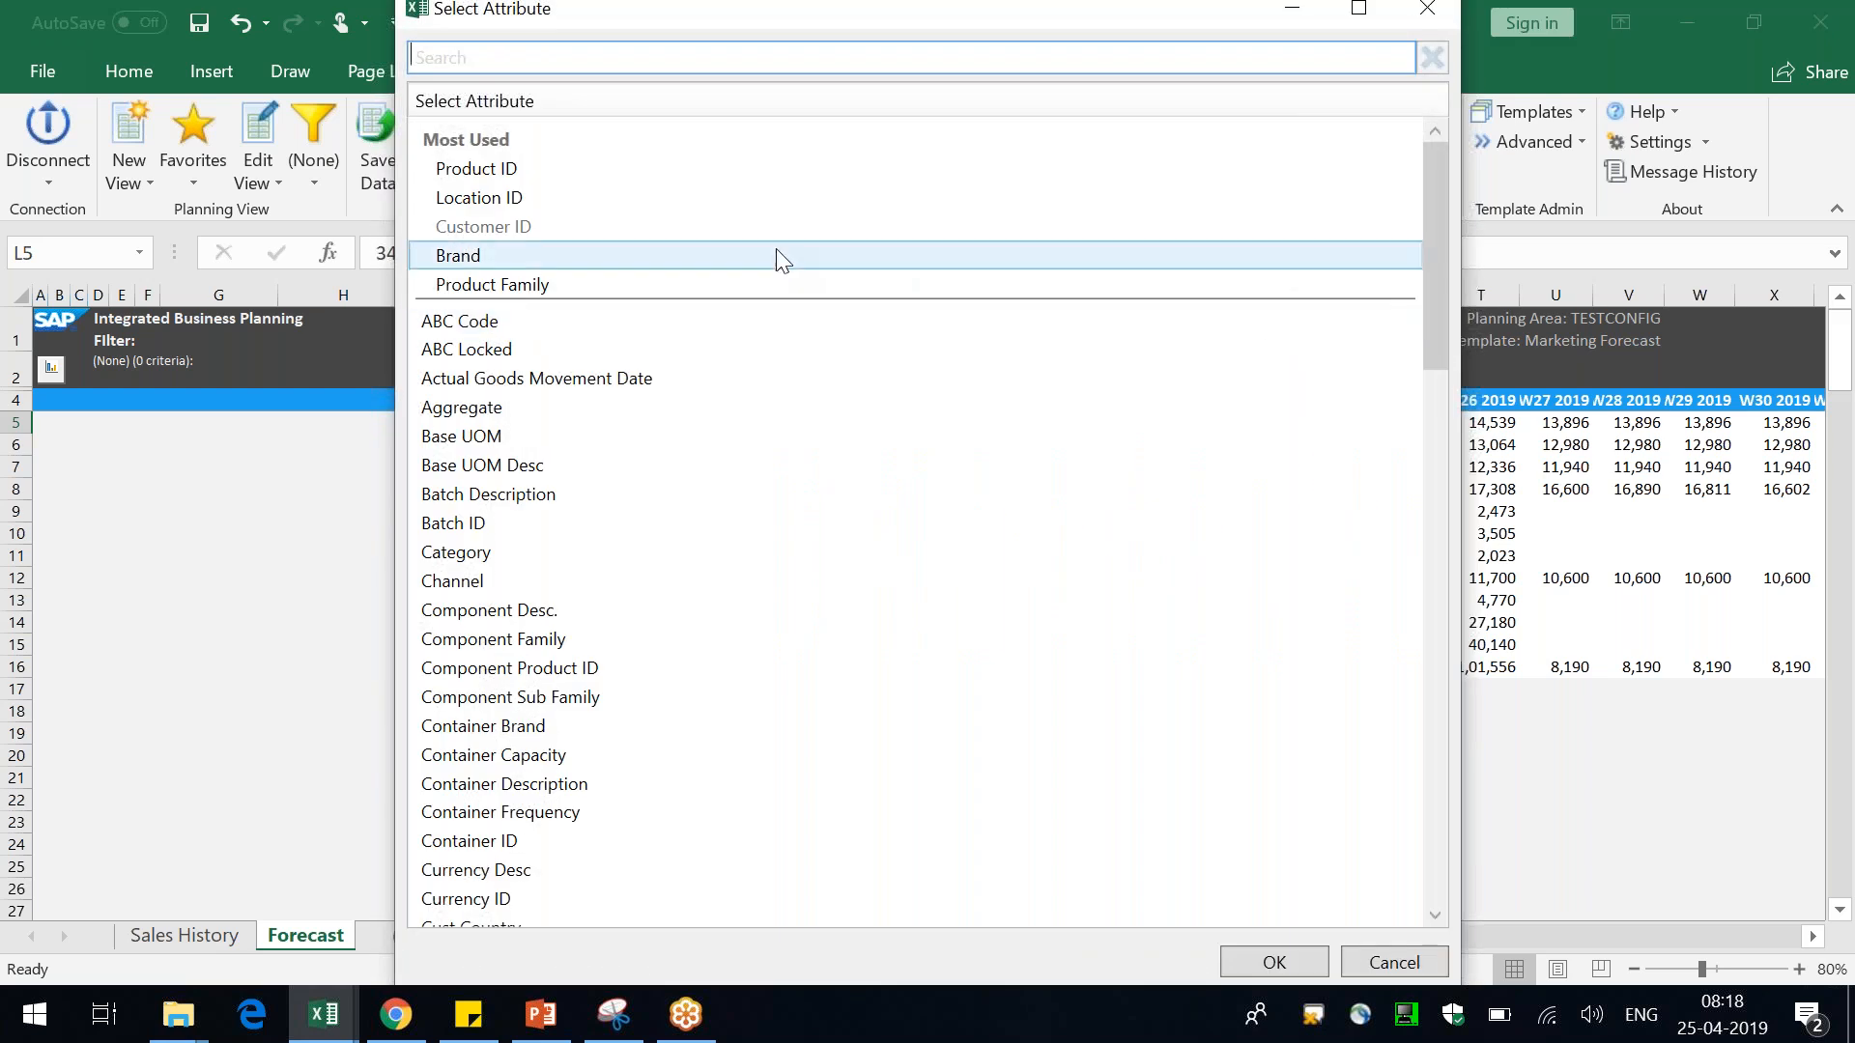
{"action": "double_click", "coordinate": [782, 257]}
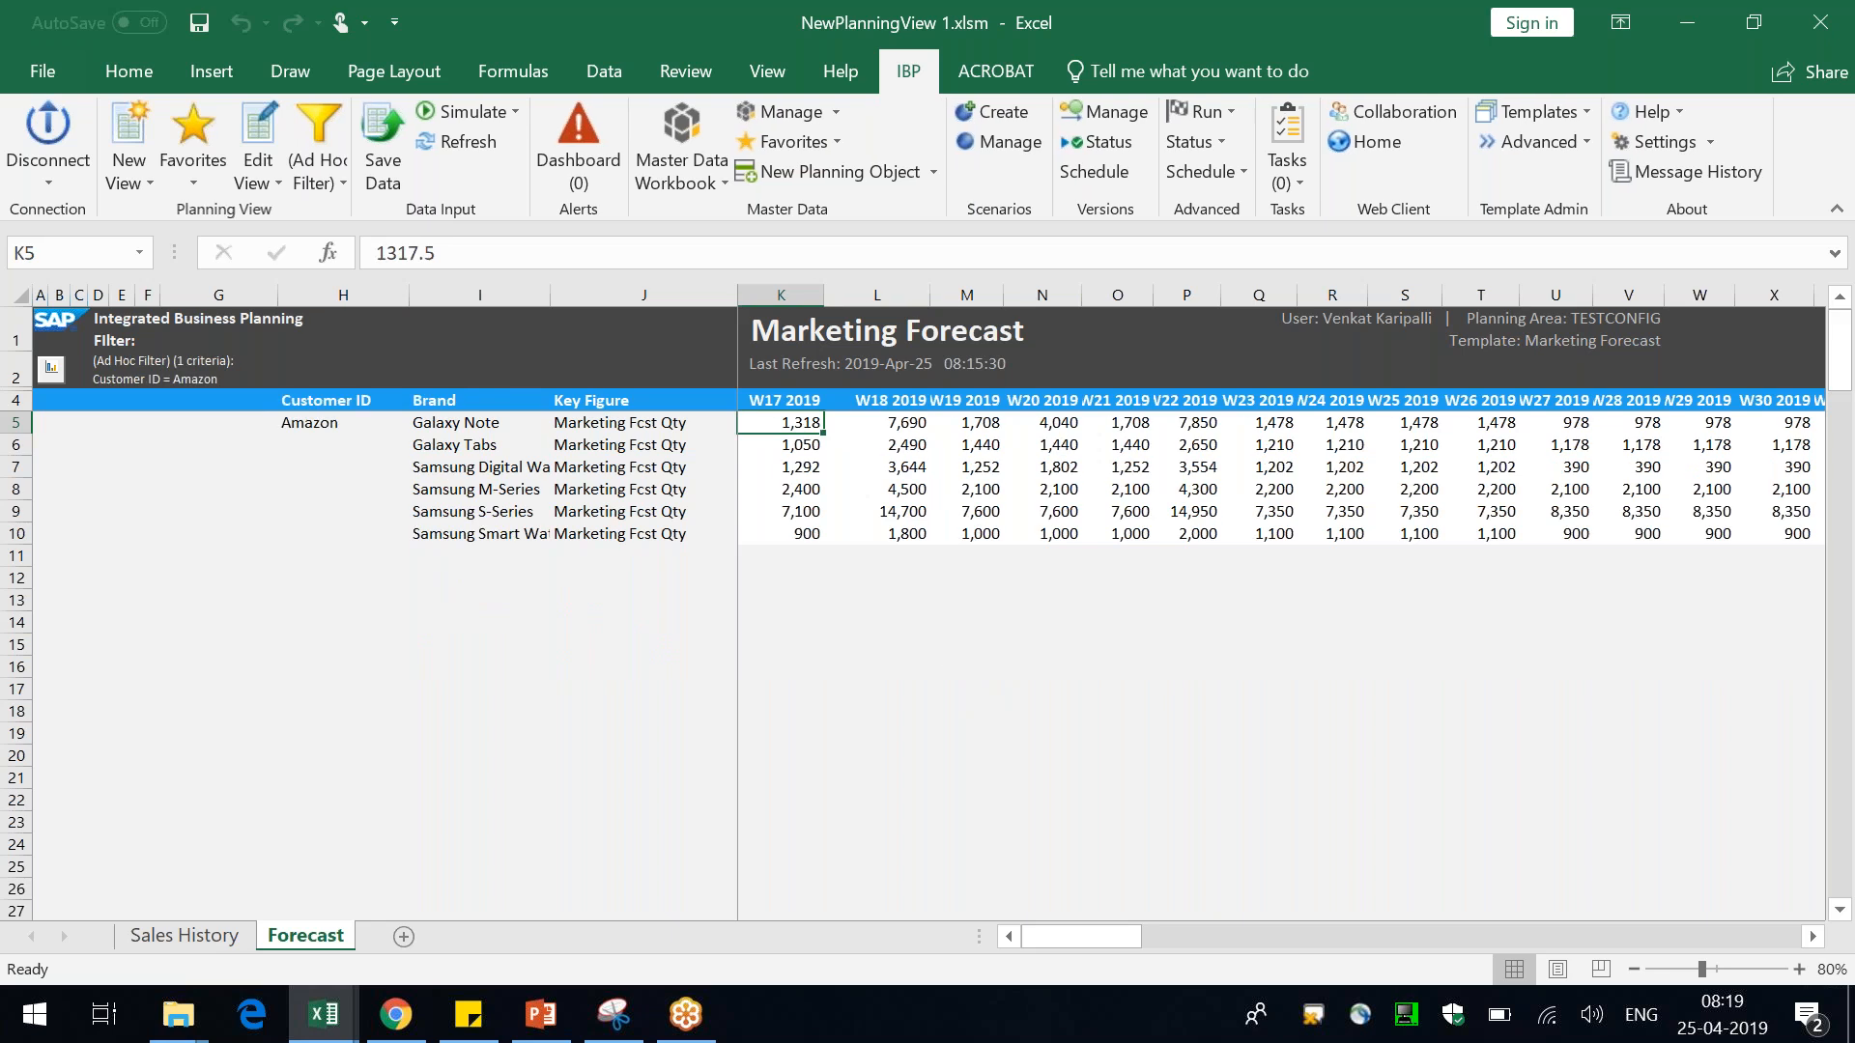
Widen the Brand column and review the brand rows of the drill-down
{"action": "left_click_drag", "start_coordinate": [551, 295], "coordinate": [589, 298]}
{"action": "left_click", "coordinate": [942, 427]}
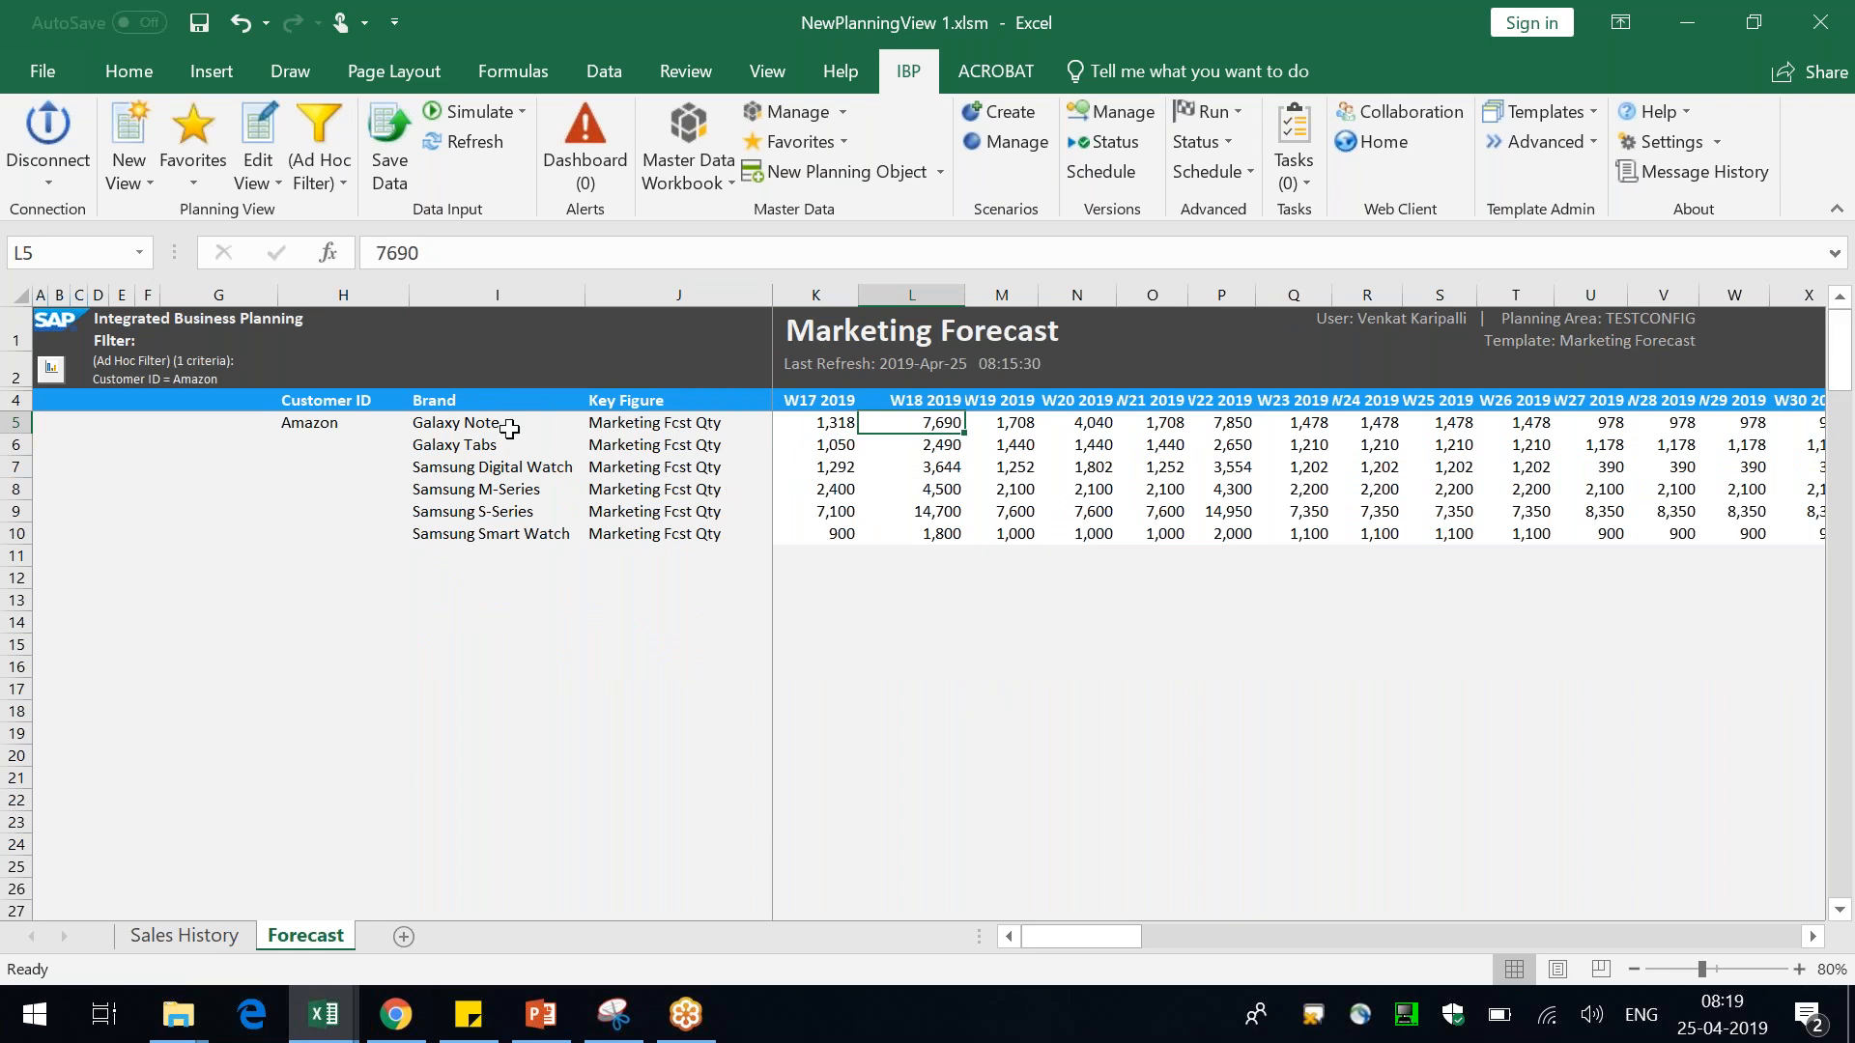
{"action": "left_click_drag", "start_coordinate": [509, 428], "coordinate": [500, 536]}
{"action": "left_click_drag", "start_coordinate": [587, 298], "coordinate": [624, 300]}
{"action": "left_click", "coordinate": [704, 572]}
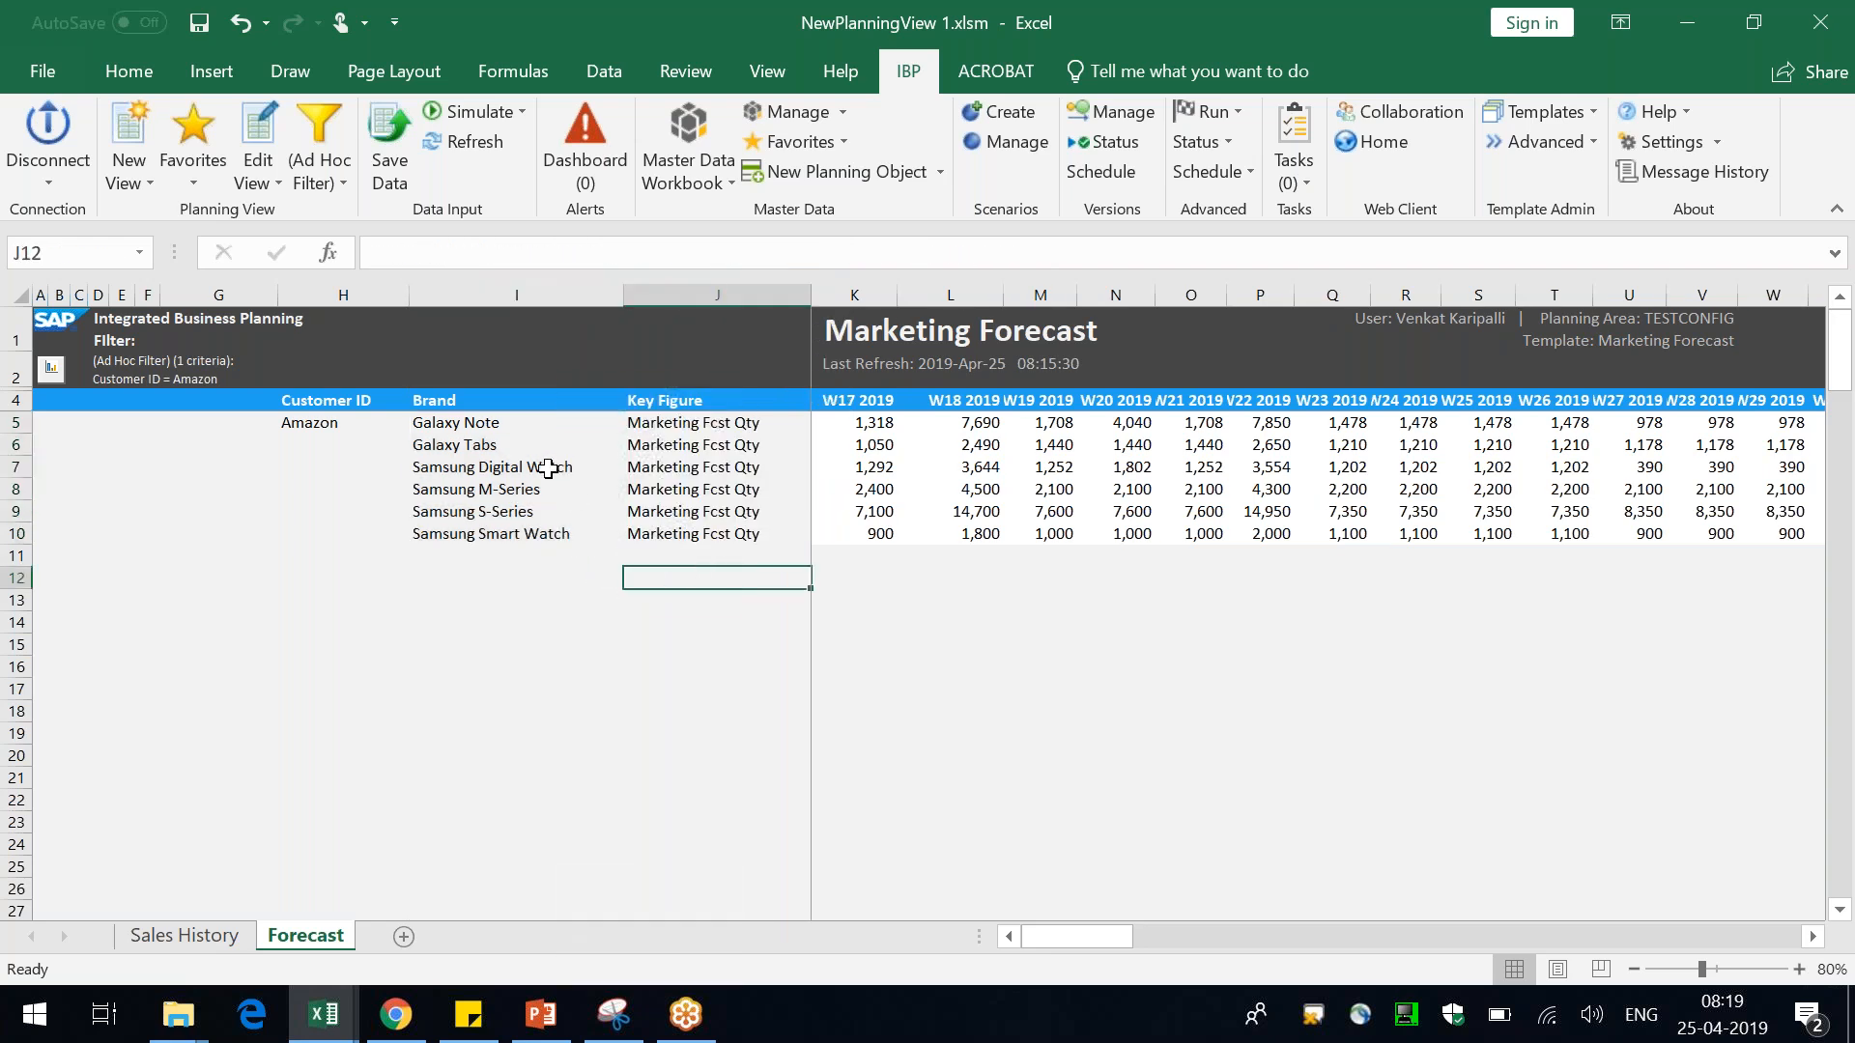
{"action": "left_click", "coordinate": [548, 467]}
{"action": "left_click", "coordinate": [980, 469]}
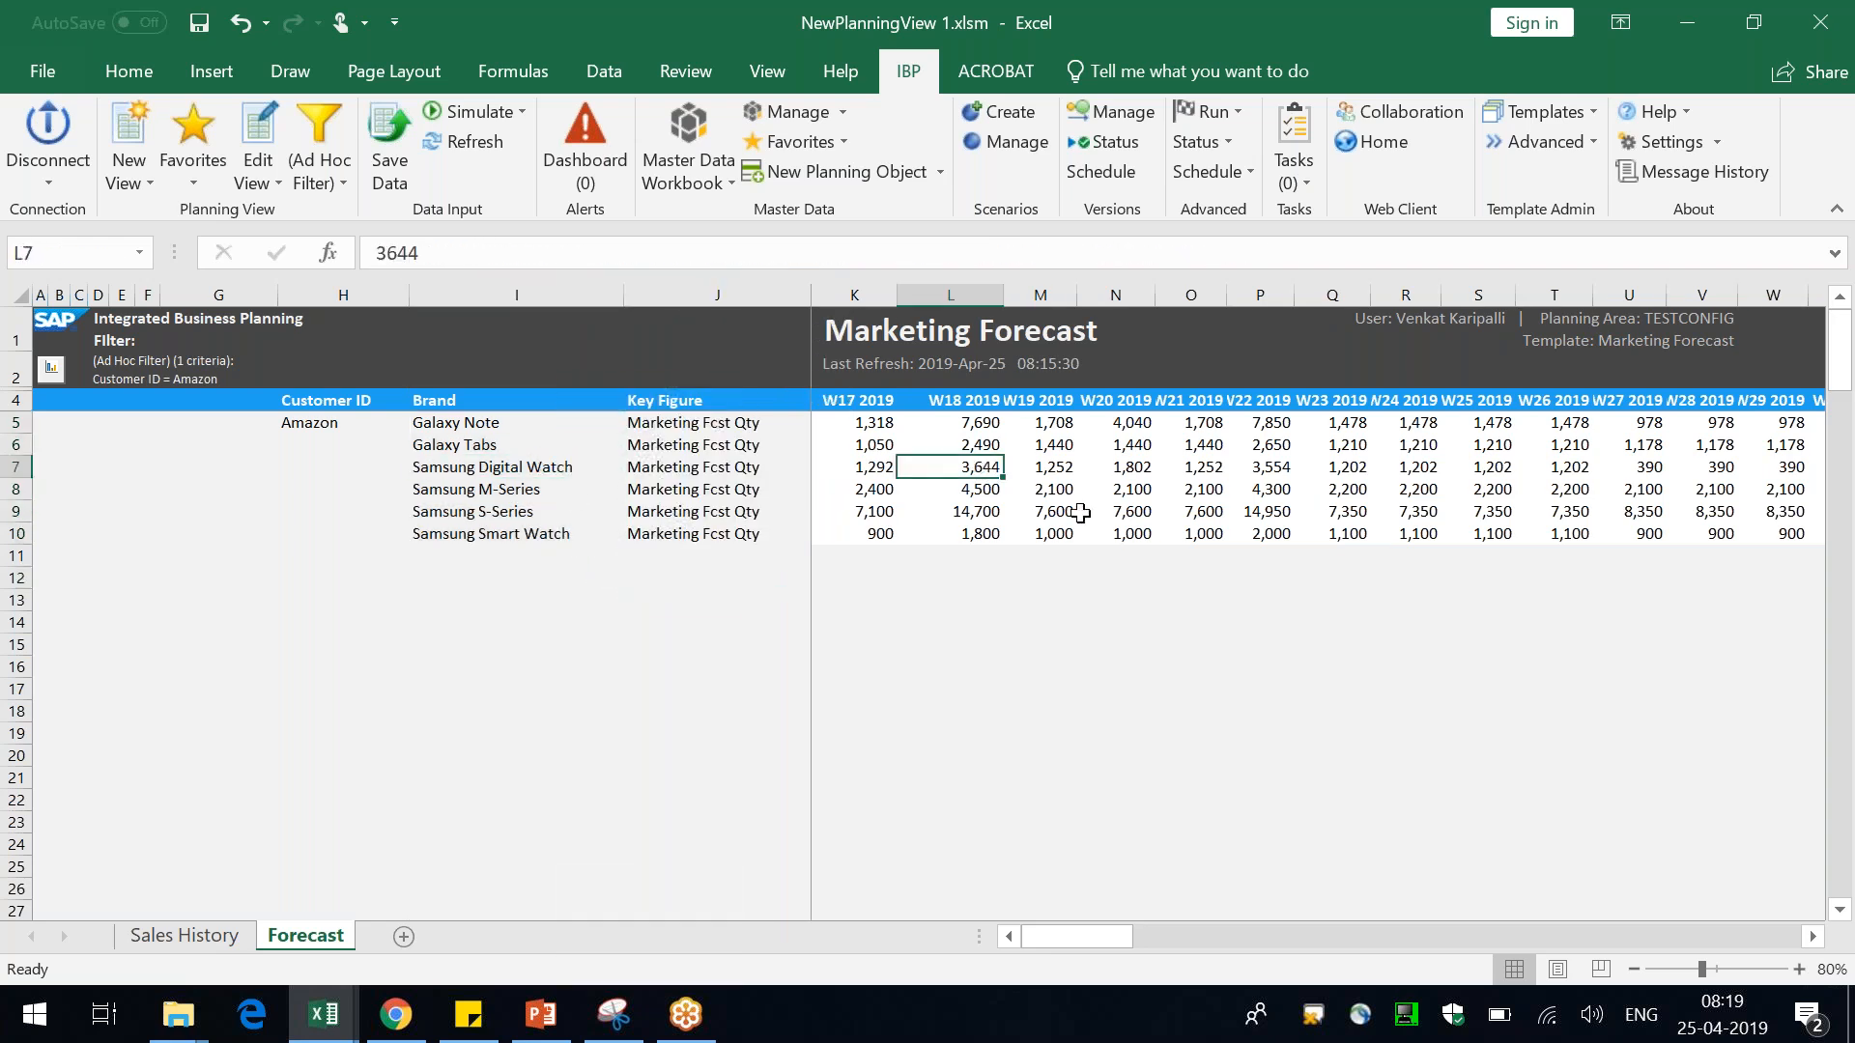
Drill down further on Samsung Digital Watch's W18 2019 value by the Product ID attribute
{"action": "right_click", "coordinate": [984, 470]}
{"action": "mouse_move", "coordinate": [1203, 308]}
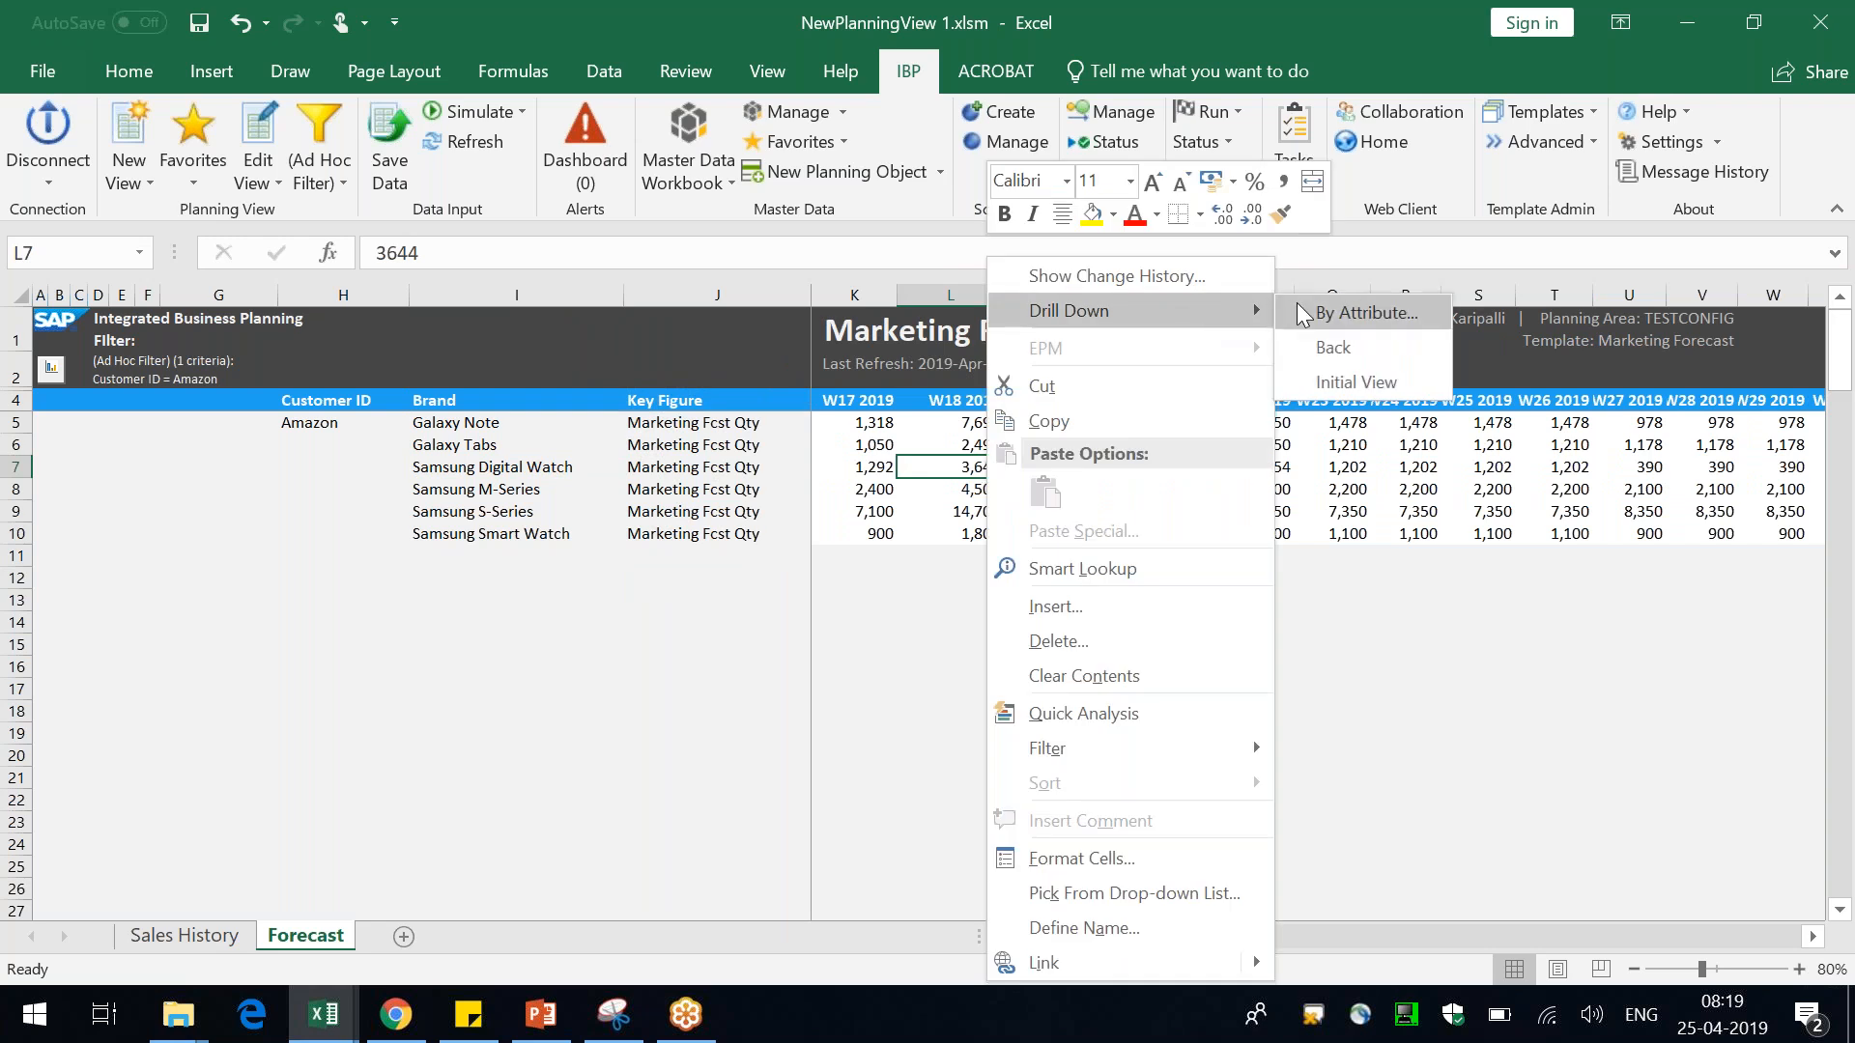
{"action": "left_click", "coordinate": [1329, 312]}
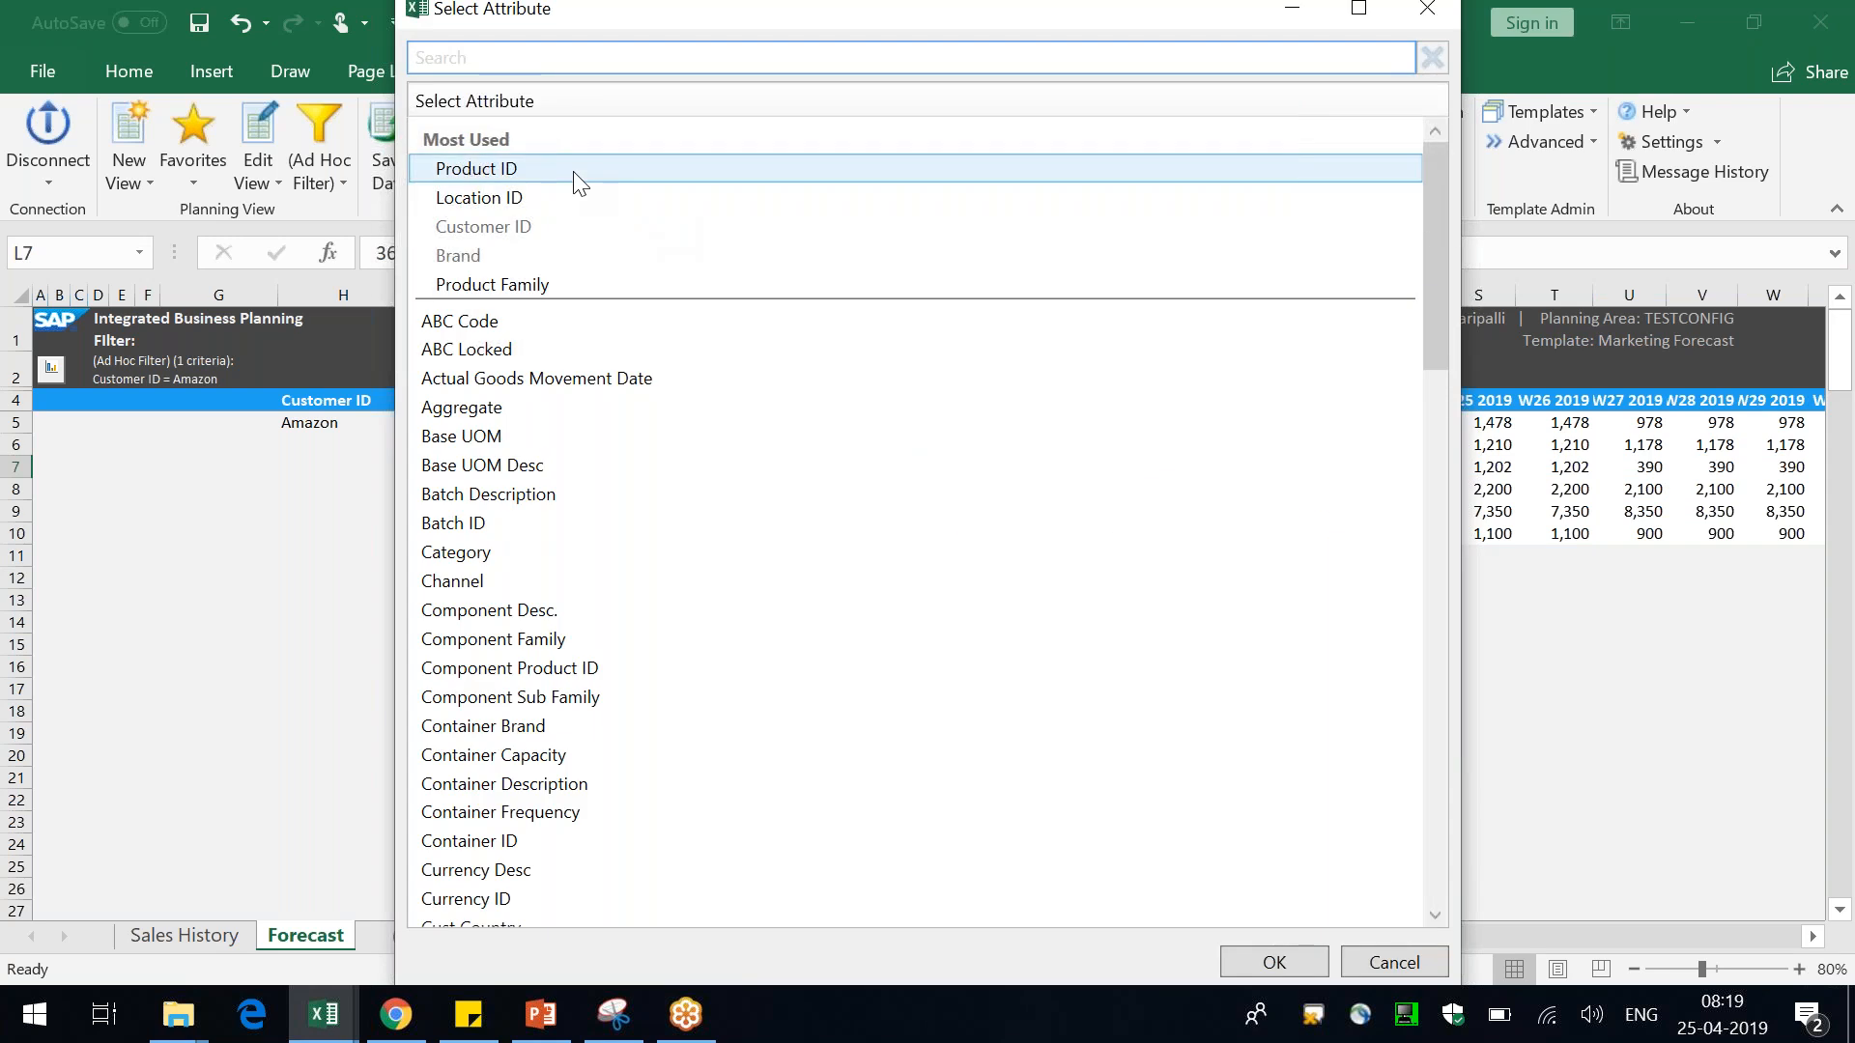
{"action": "left_click", "coordinate": [574, 176]}
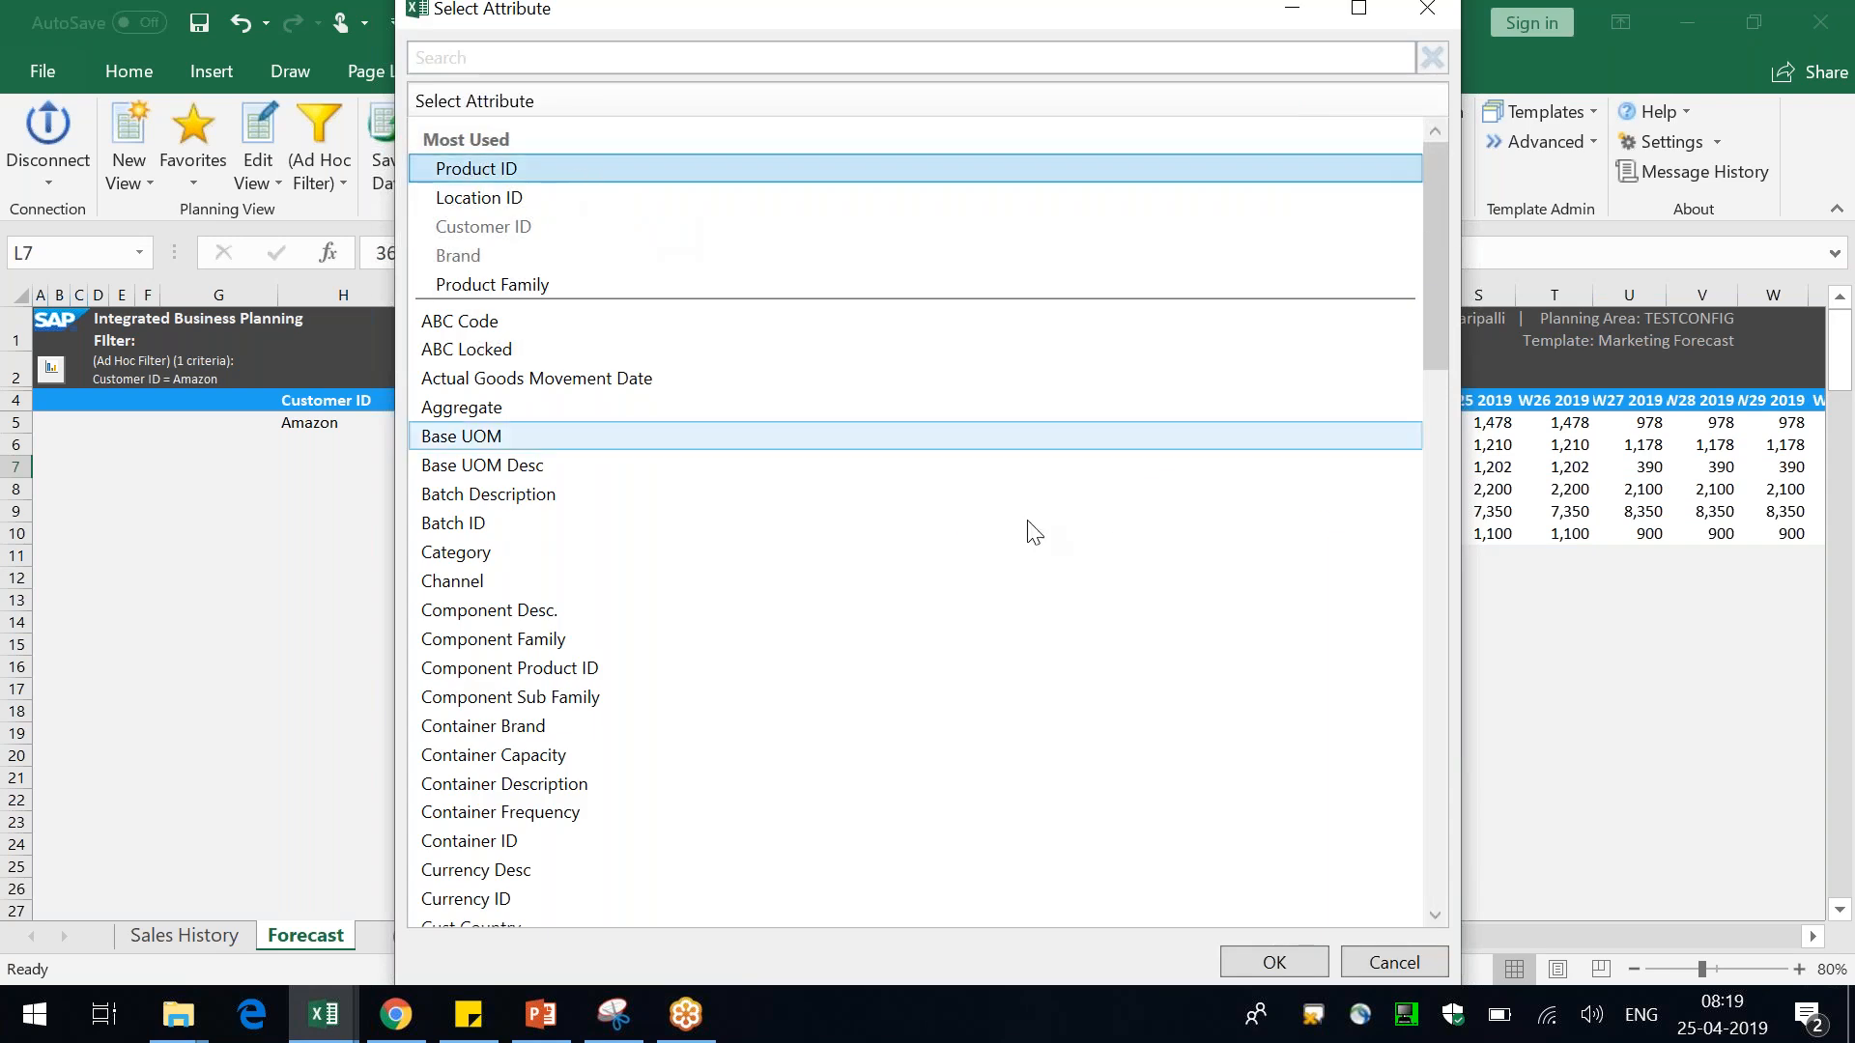
{"action": "left_click", "coordinate": [1273, 962]}
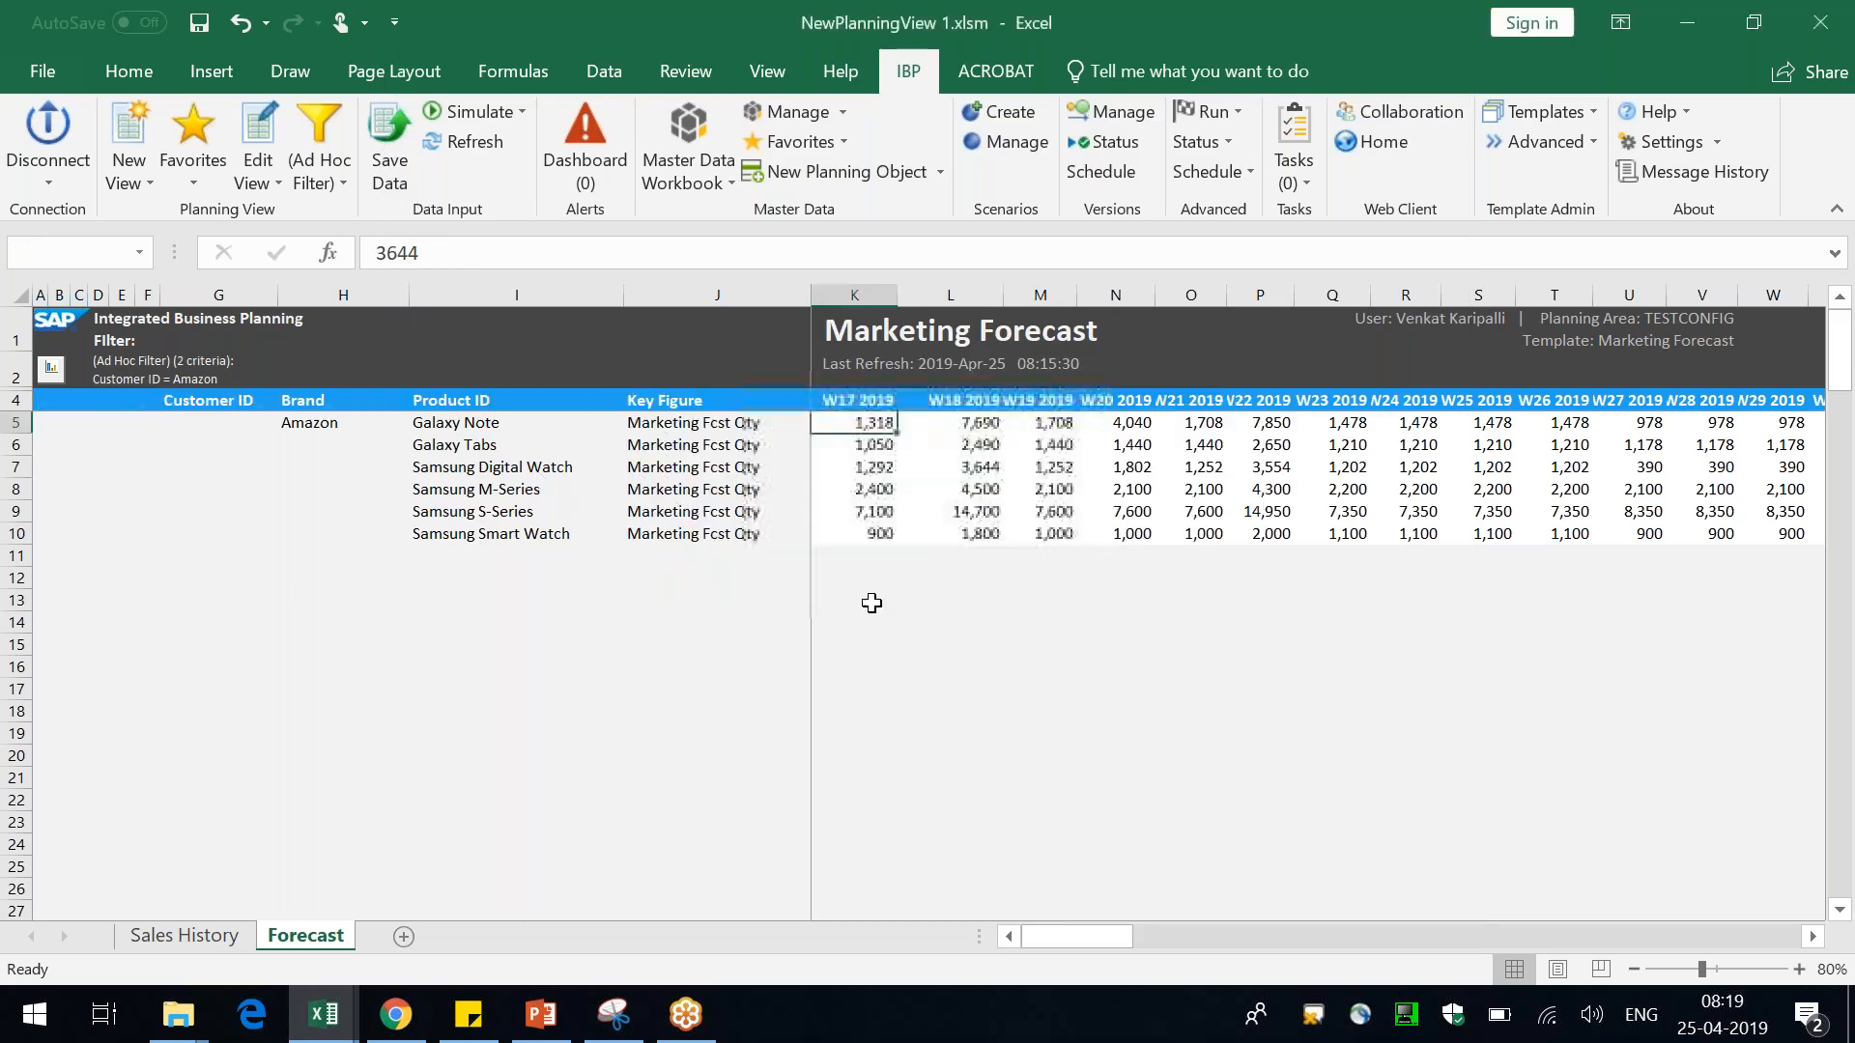
Autofit the Brand column and review the product rows and their weekly values
{"action": "double_click", "coordinate": [410, 295]}
{"action": "left_click", "coordinate": [317, 423]}
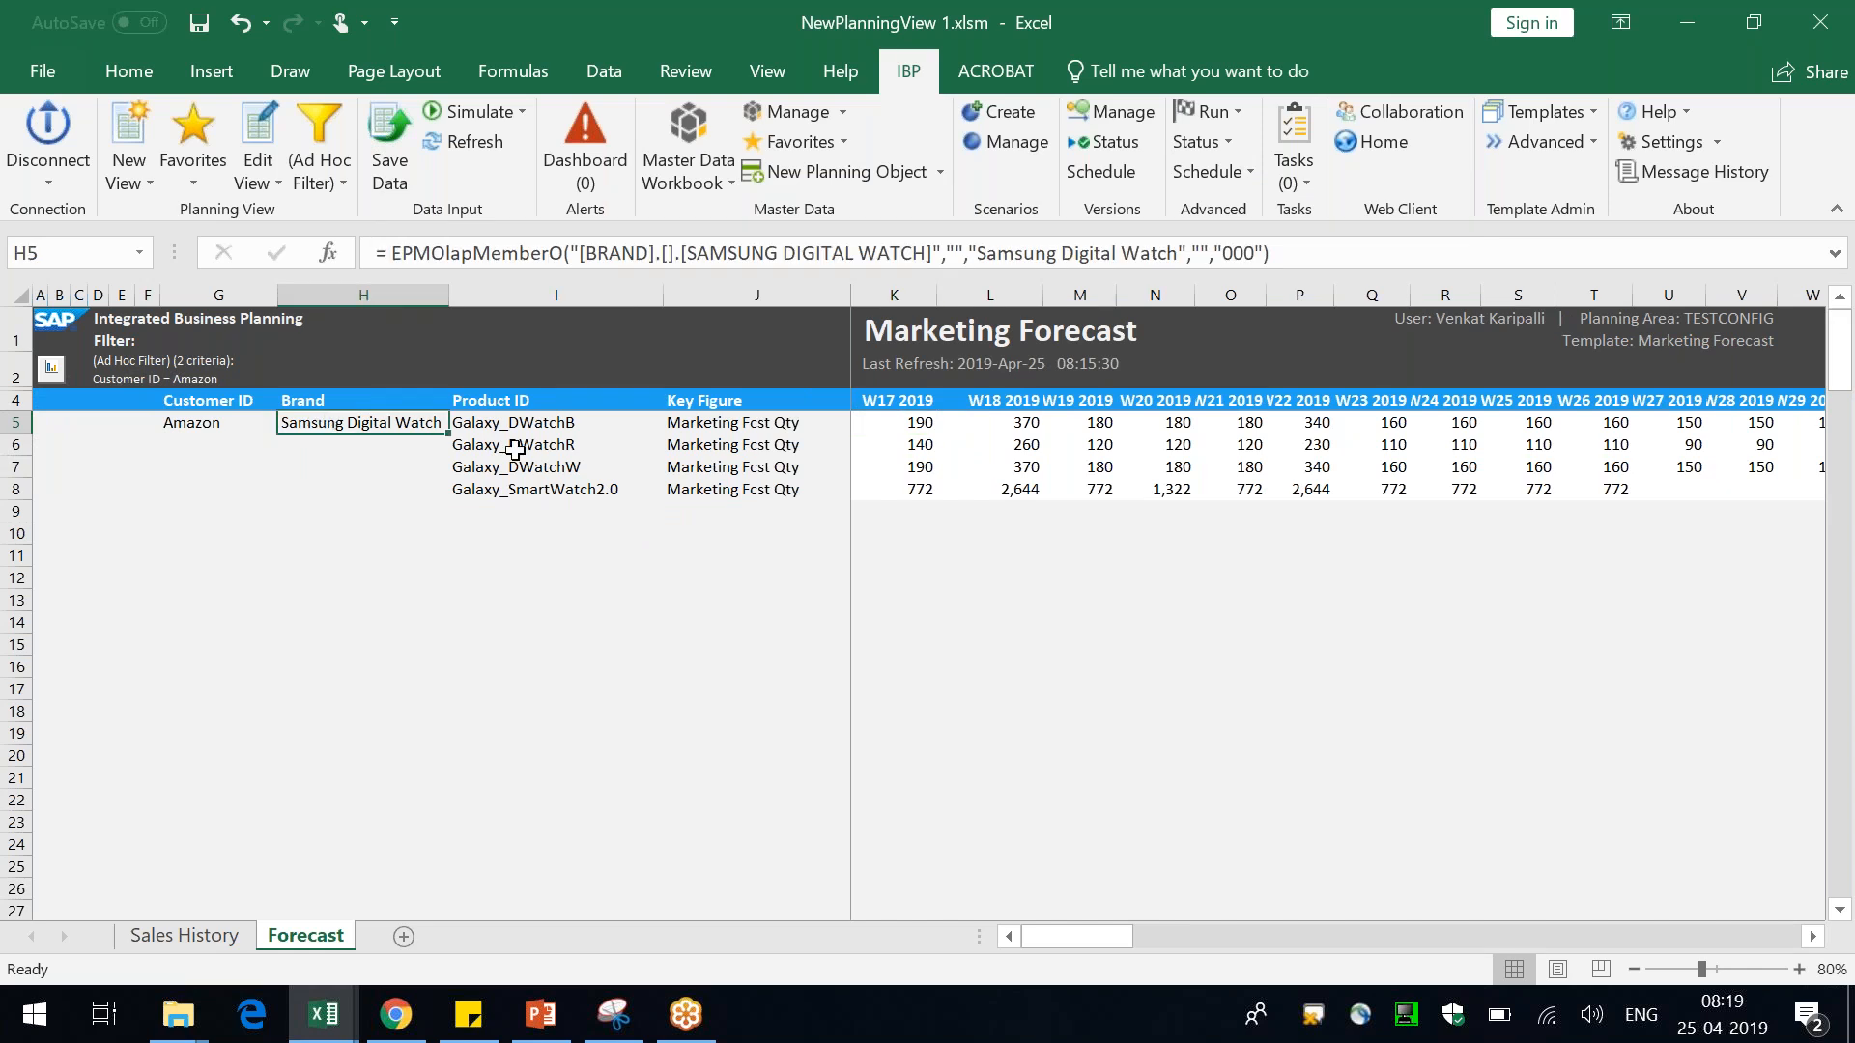
{"action": "left_click_drag", "start_coordinate": [555, 418], "coordinate": [565, 489]}
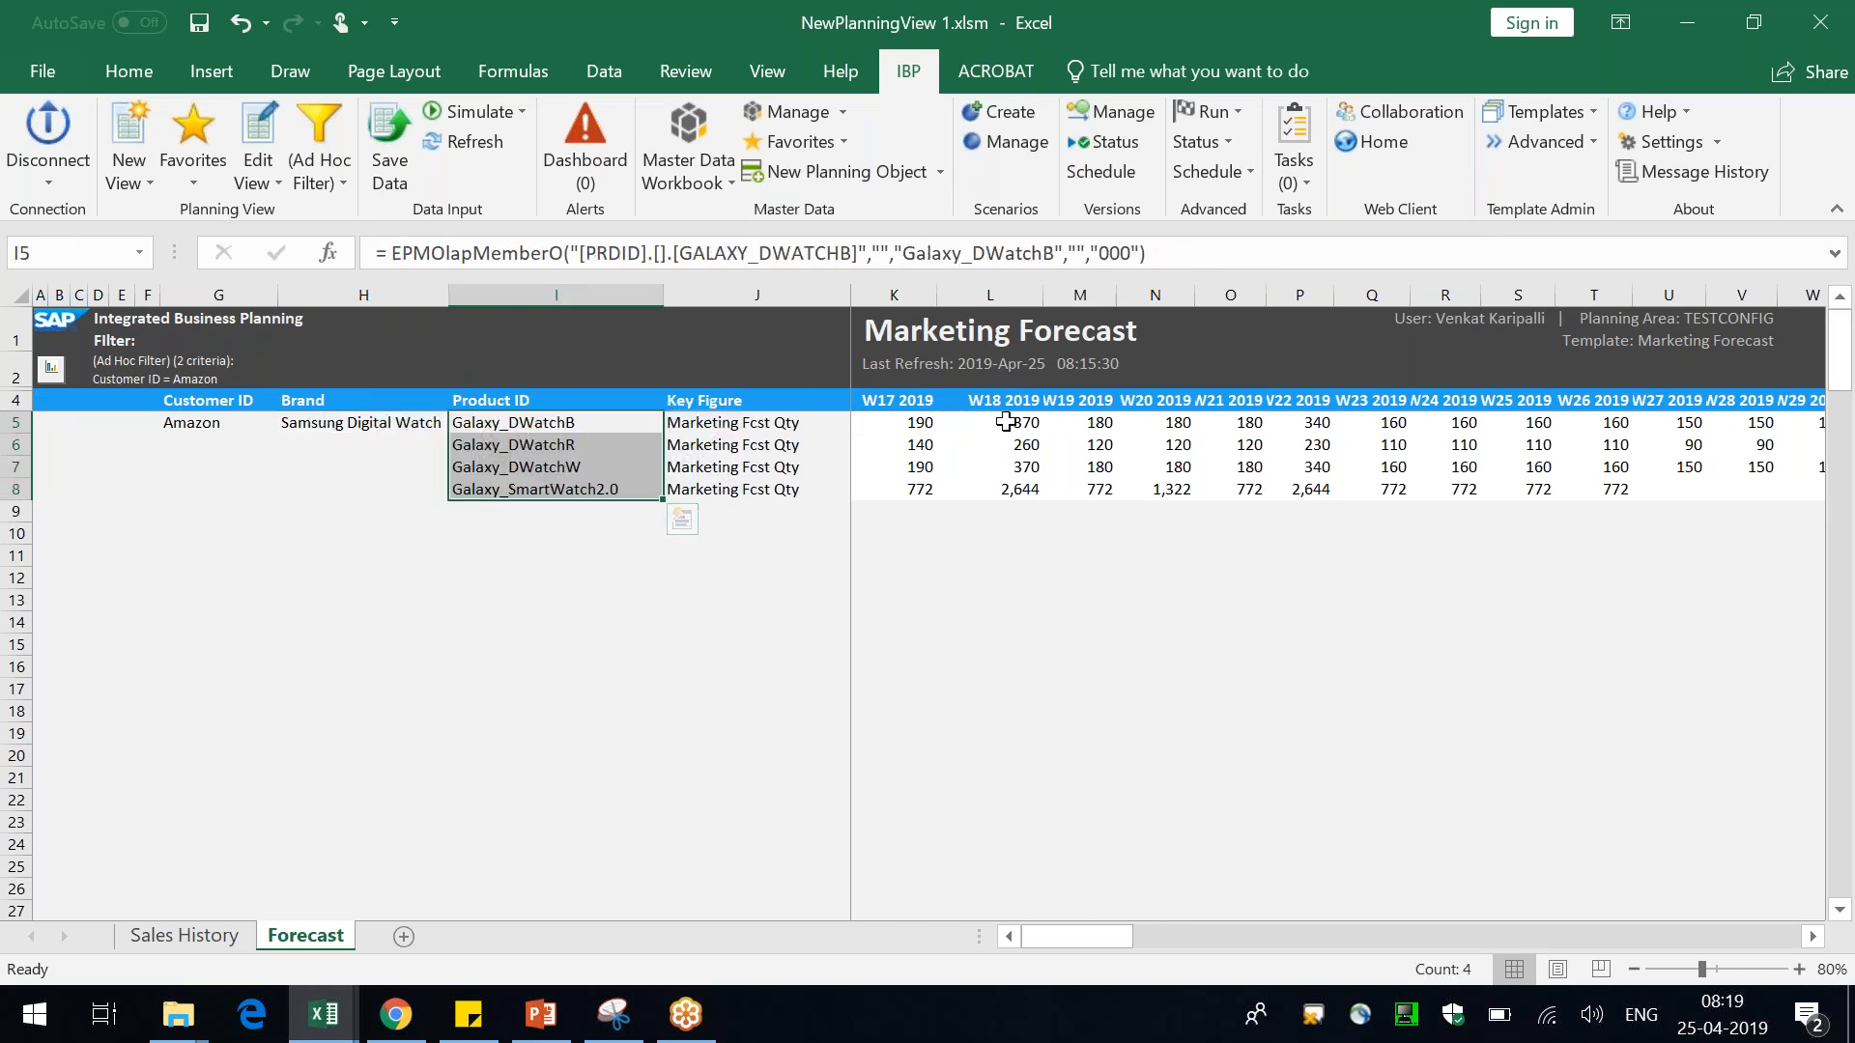
{"action": "left_click_drag", "start_coordinate": [1005, 419], "coordinate": [1014, 486]}
{"action": "left_click", "coordinate": [898, 669]}
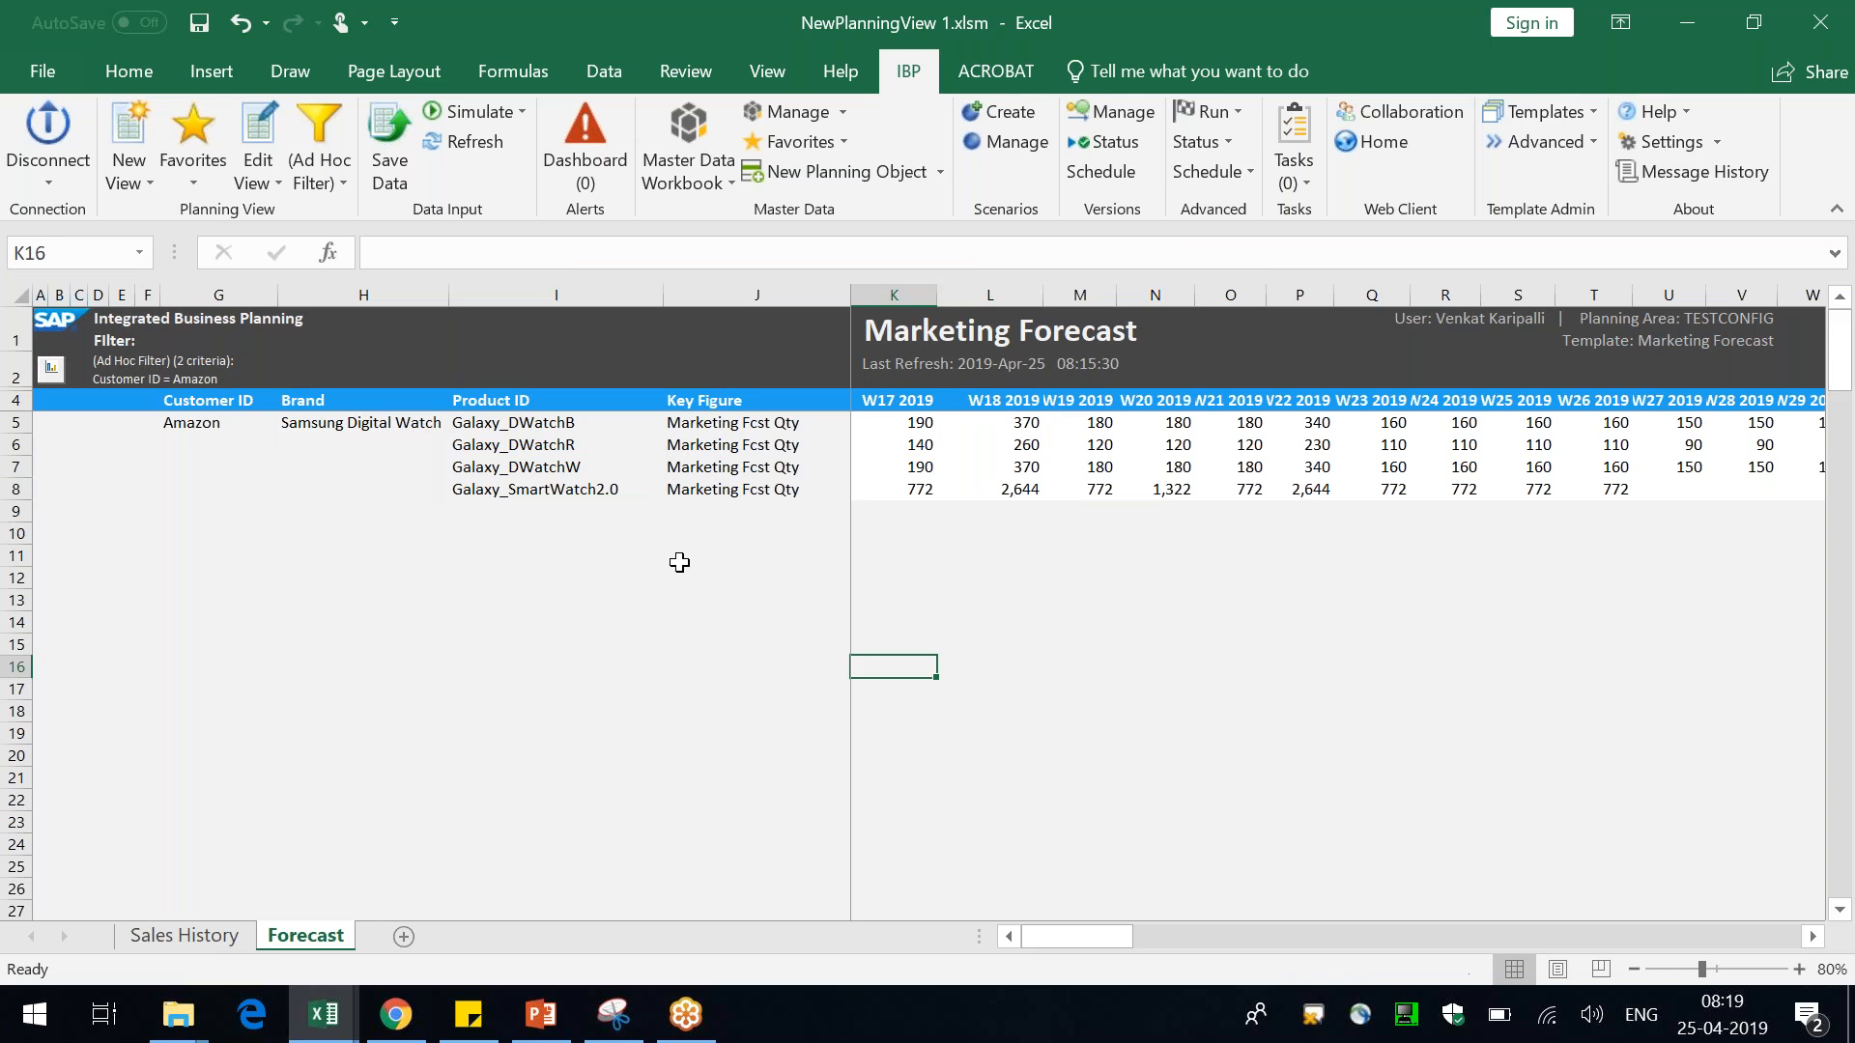
{"action": "left_click", "coordinate": [552, 490]}
{"action": "left_click", "coordinate": [1041, 497]}
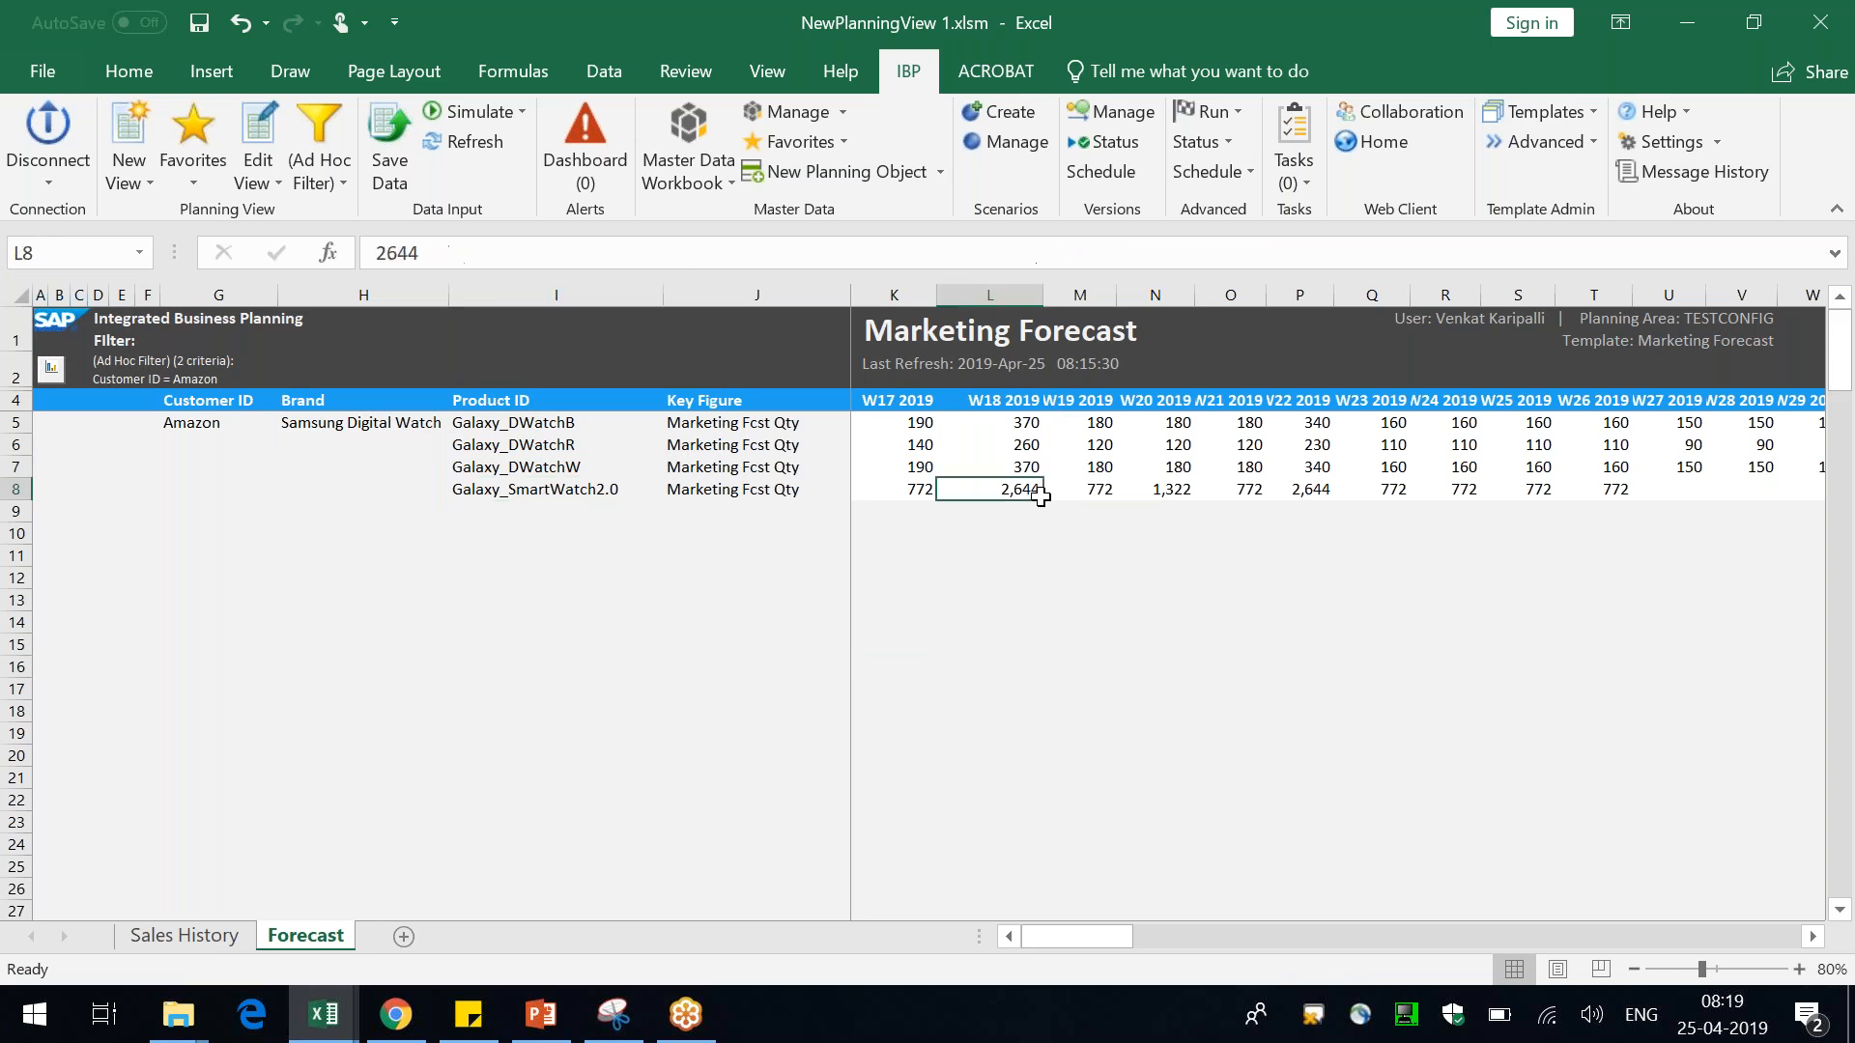
{"action": "left_click", "coordinate": [1027, 426]}
{"action": "left_click_drag", "start_coordinate": [1027, 441], "coordinate": [1027, 467]}
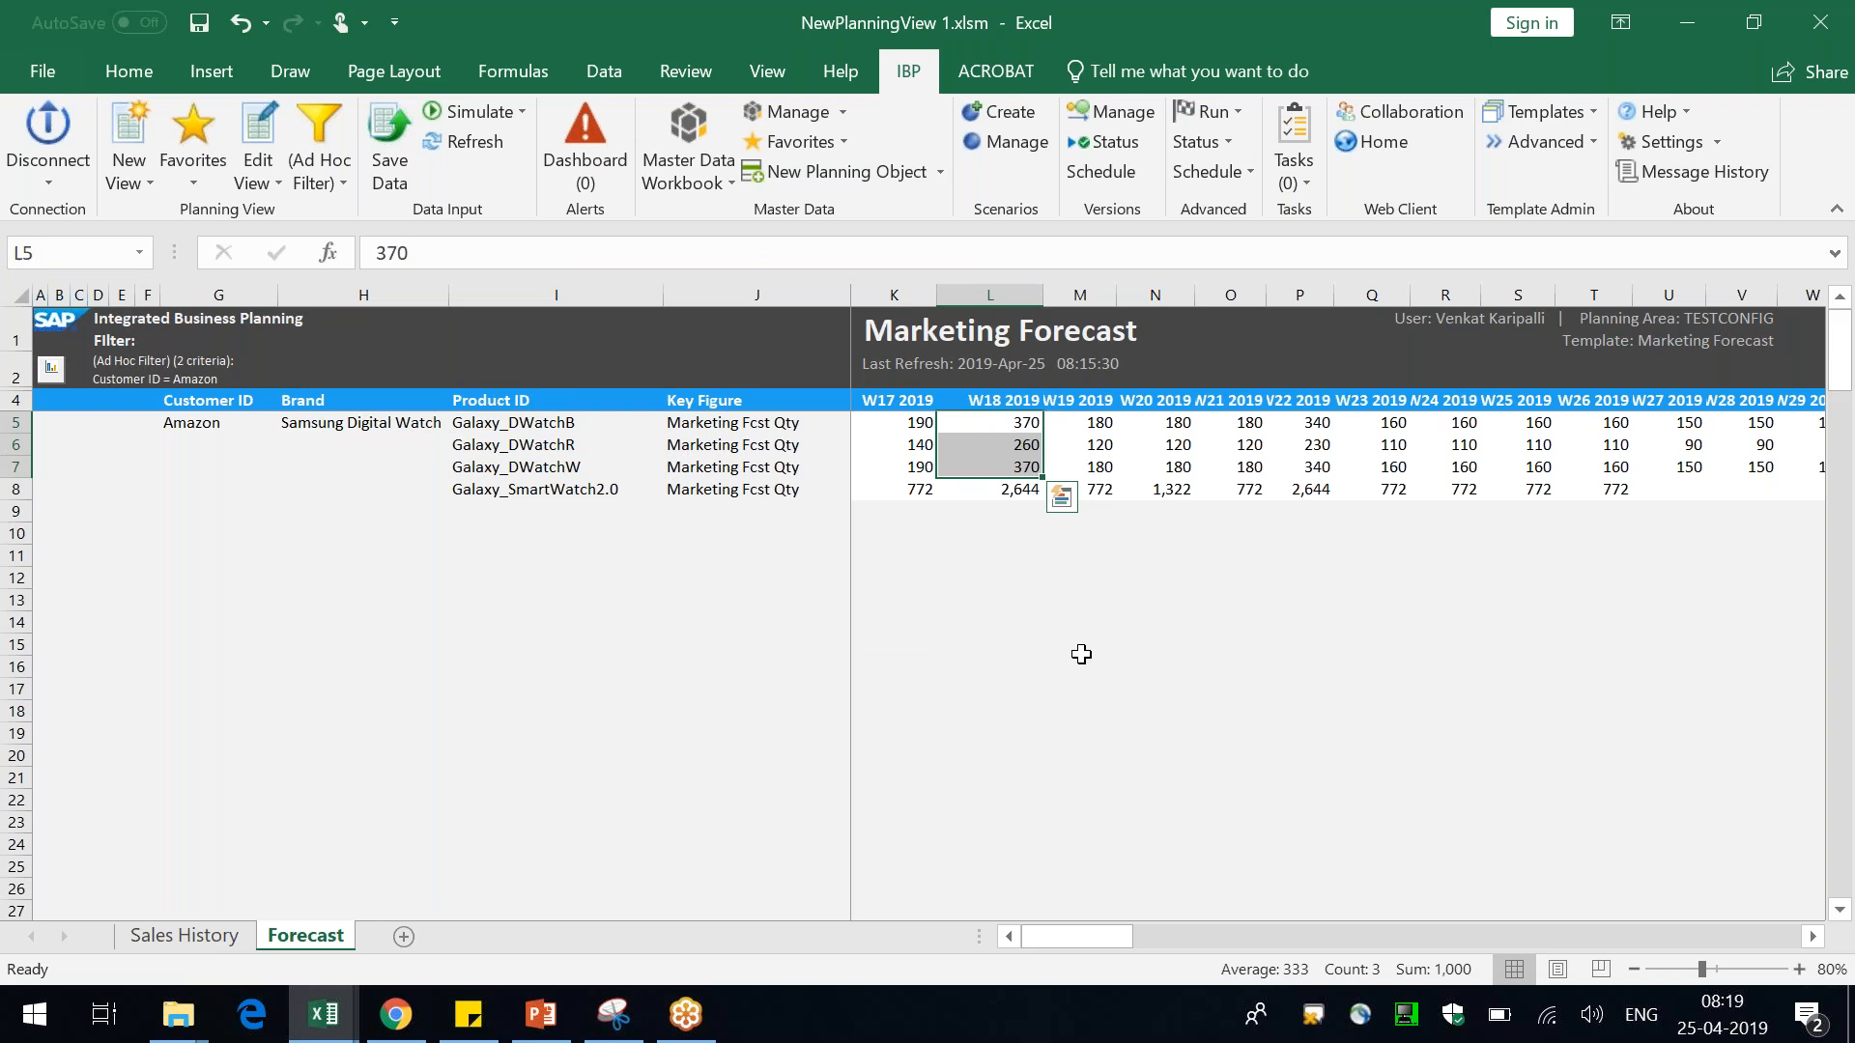
{"action": "left_click", "coordinate": [1001, 420]}
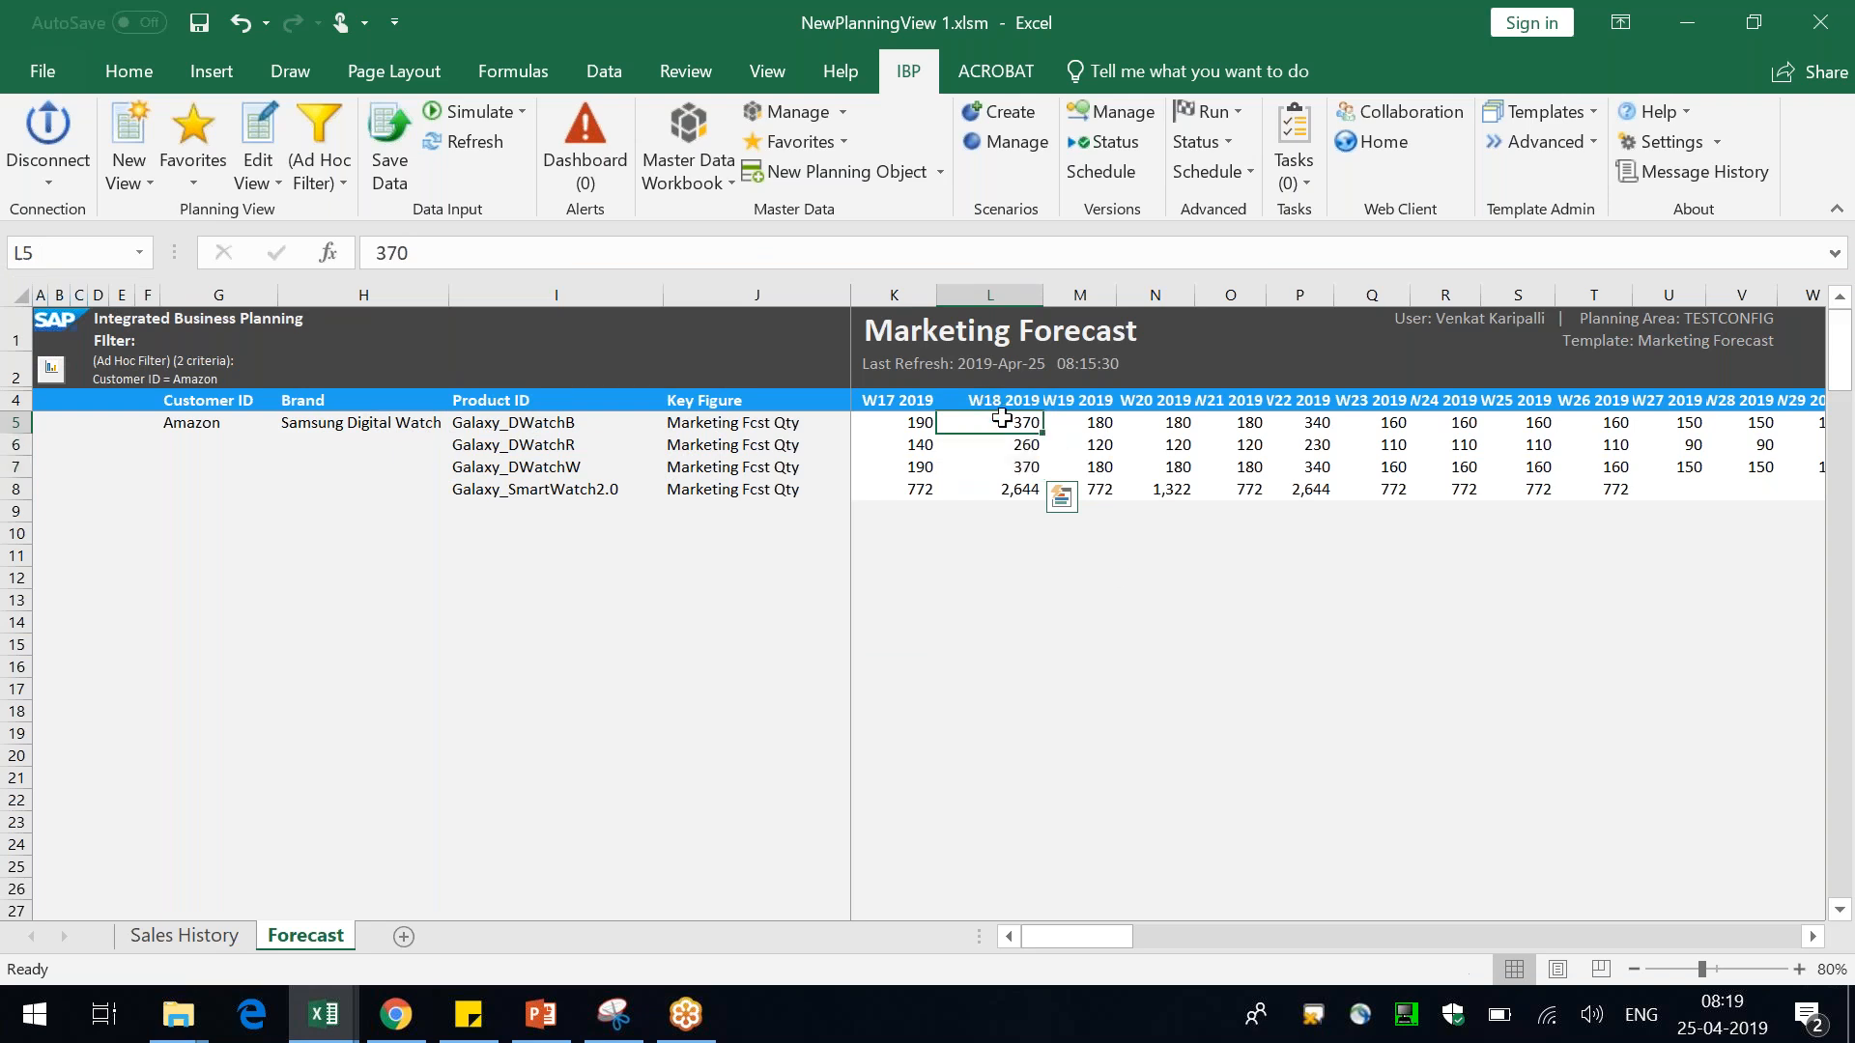
Return the drill-down to the initial view of the planning view
{"action": "right_click", "coordinate": [1001, 418]}
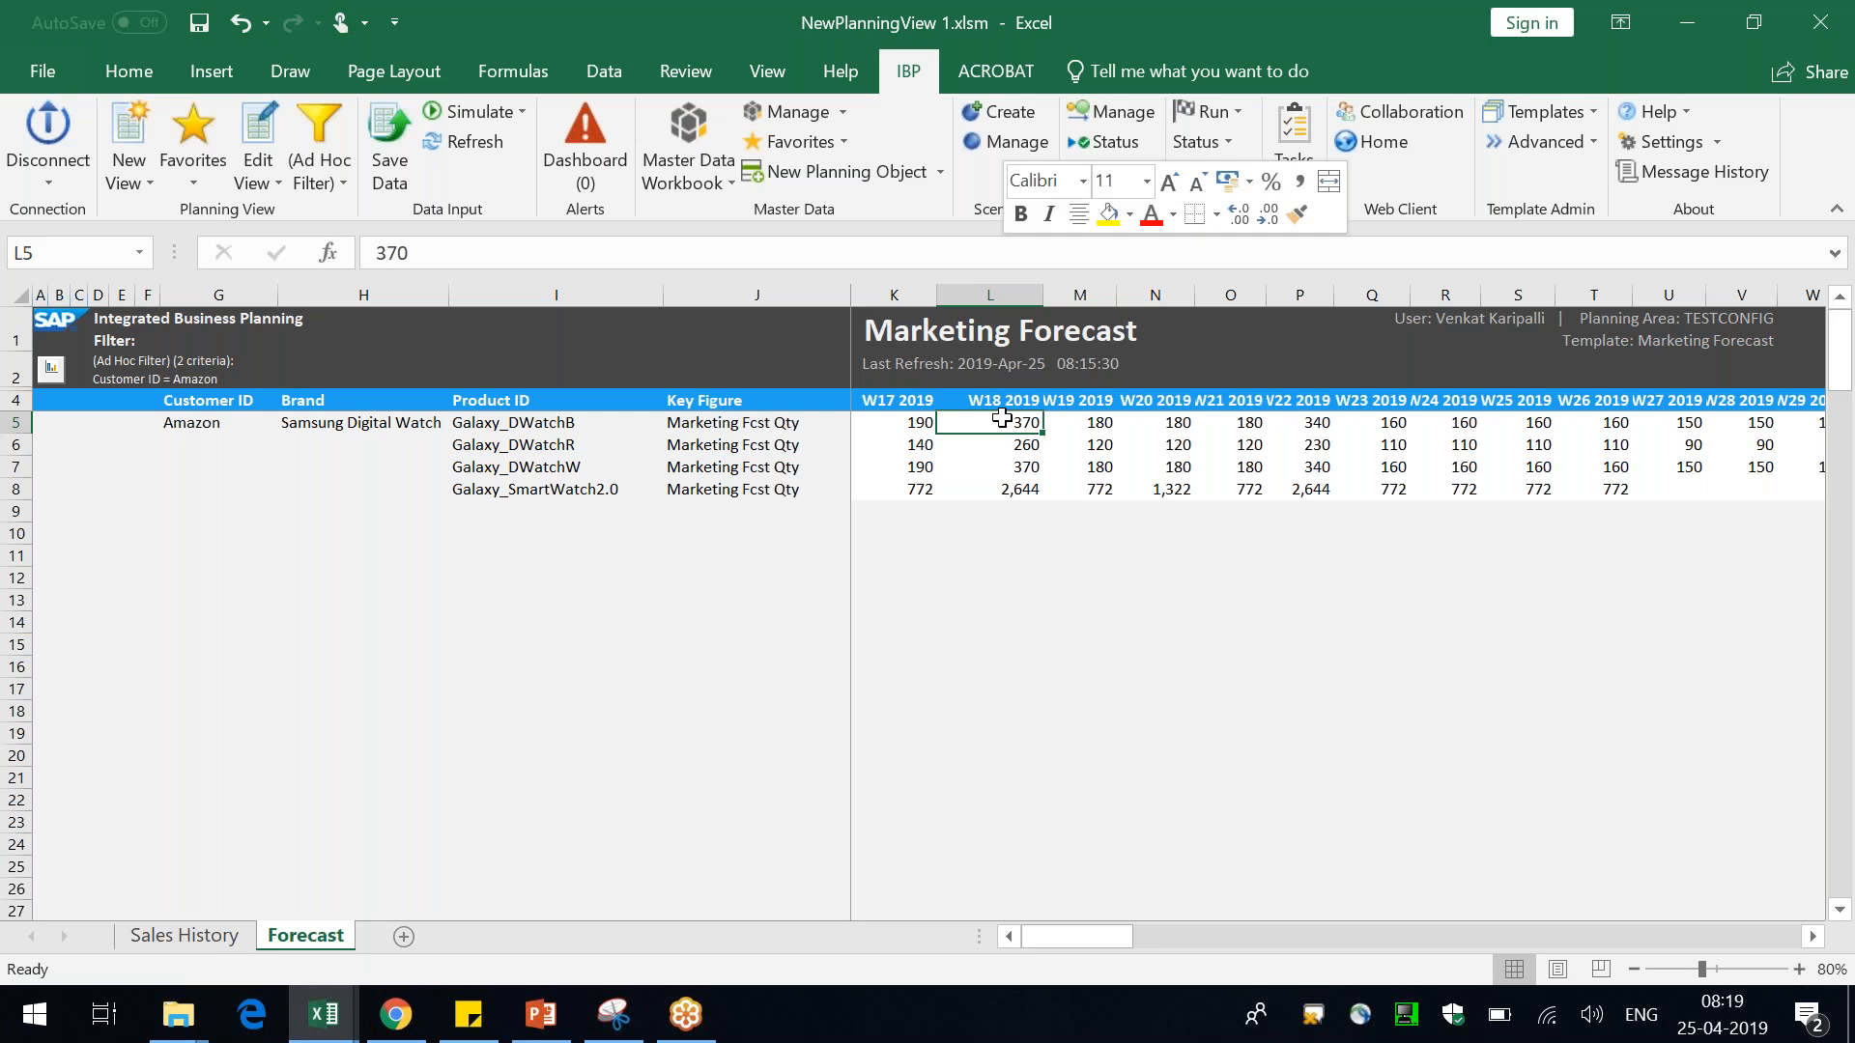
{"action": "mouse_move", "coordinate": [1274, 309]}
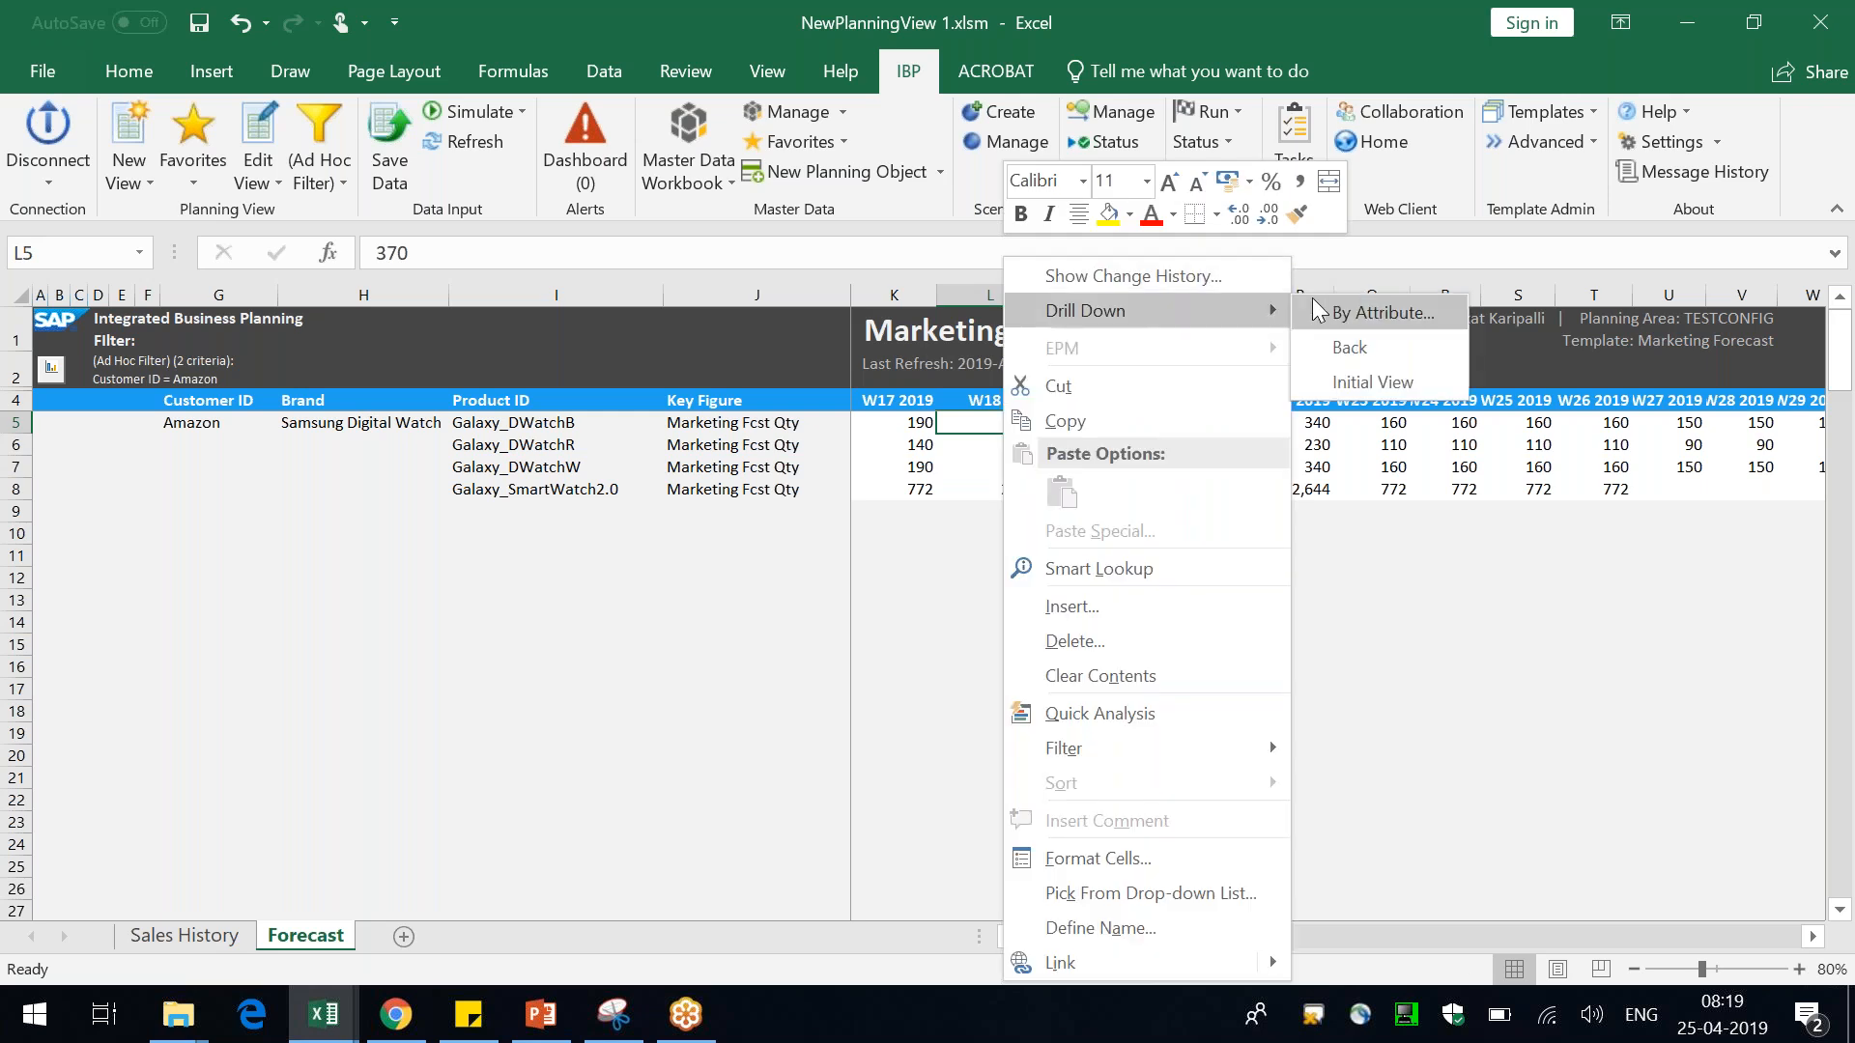
{"action": "left_click", "coordinate": [1388, 378]}
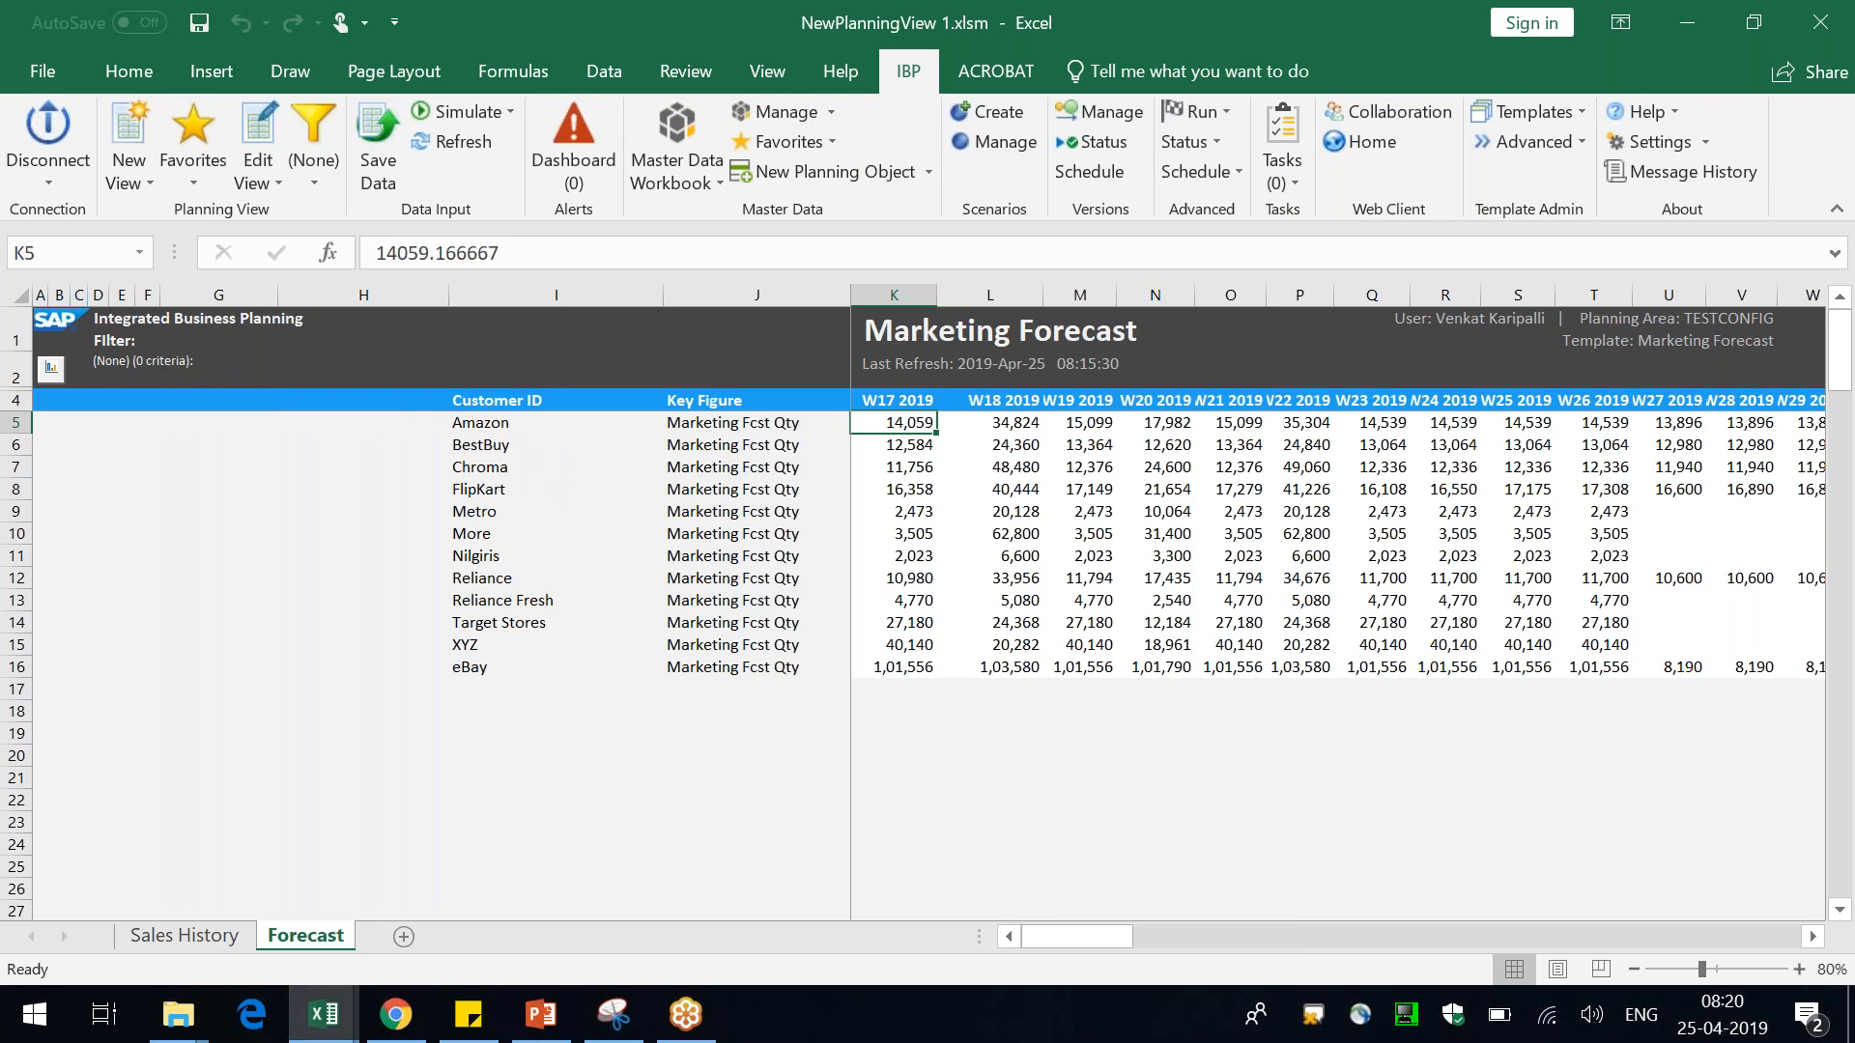
Switch to the presentation, start the slide show and mark the first drill-down result with the pen
{"action": "key", "text": "alt+Tab"}
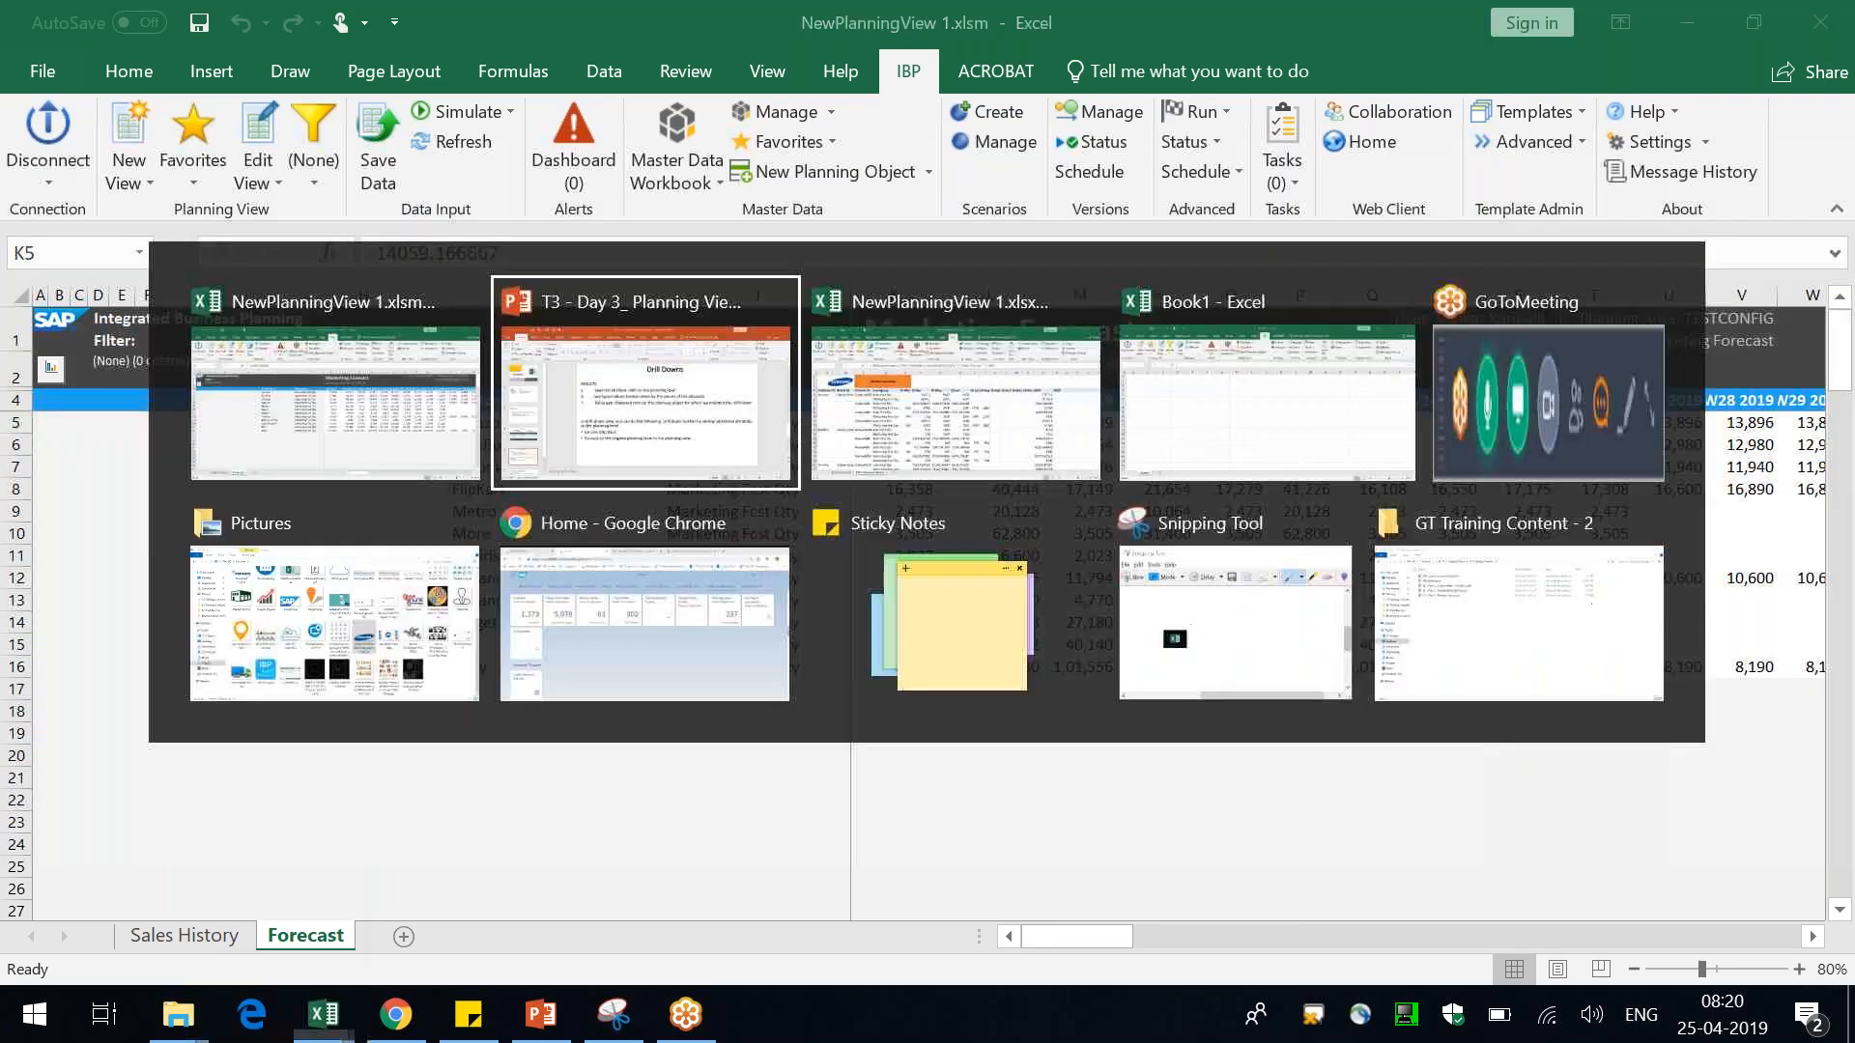
{"action": "left_click", "coordinate": [1567, 969]}
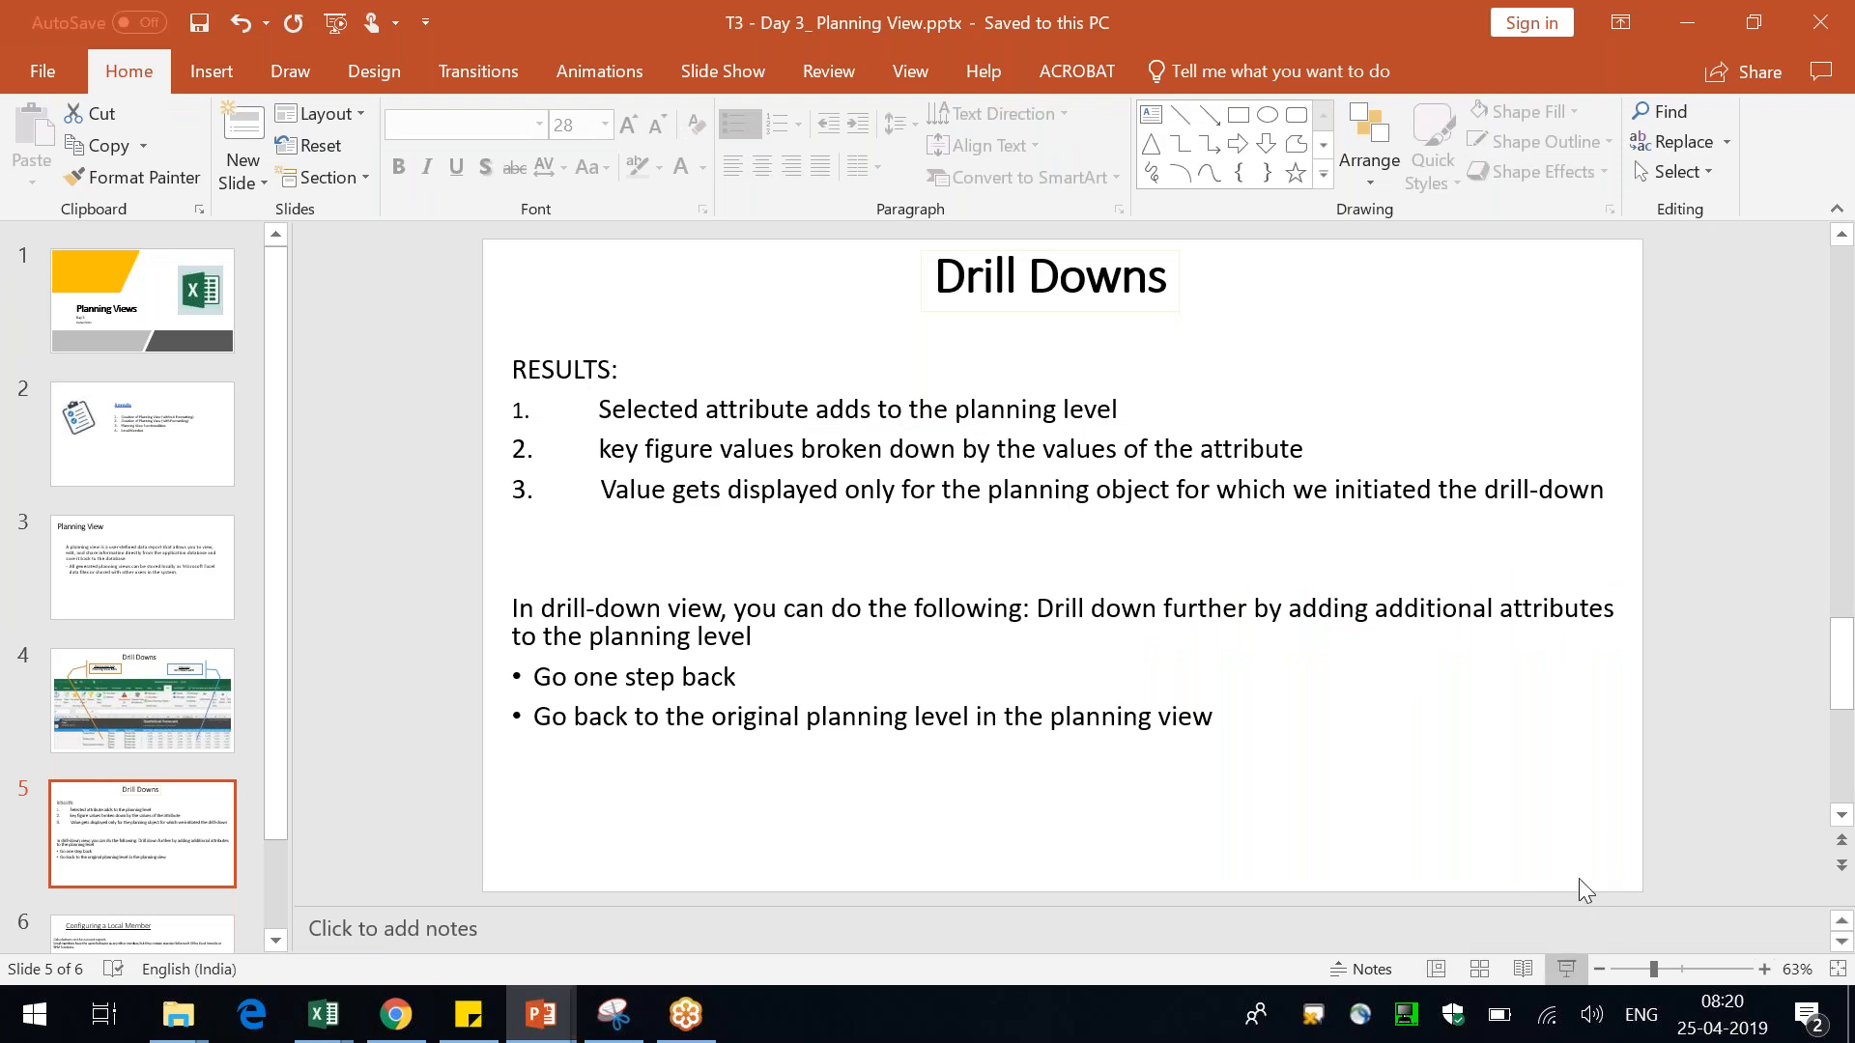
{"action": "right_click", "coordinate": [1330, 477]}
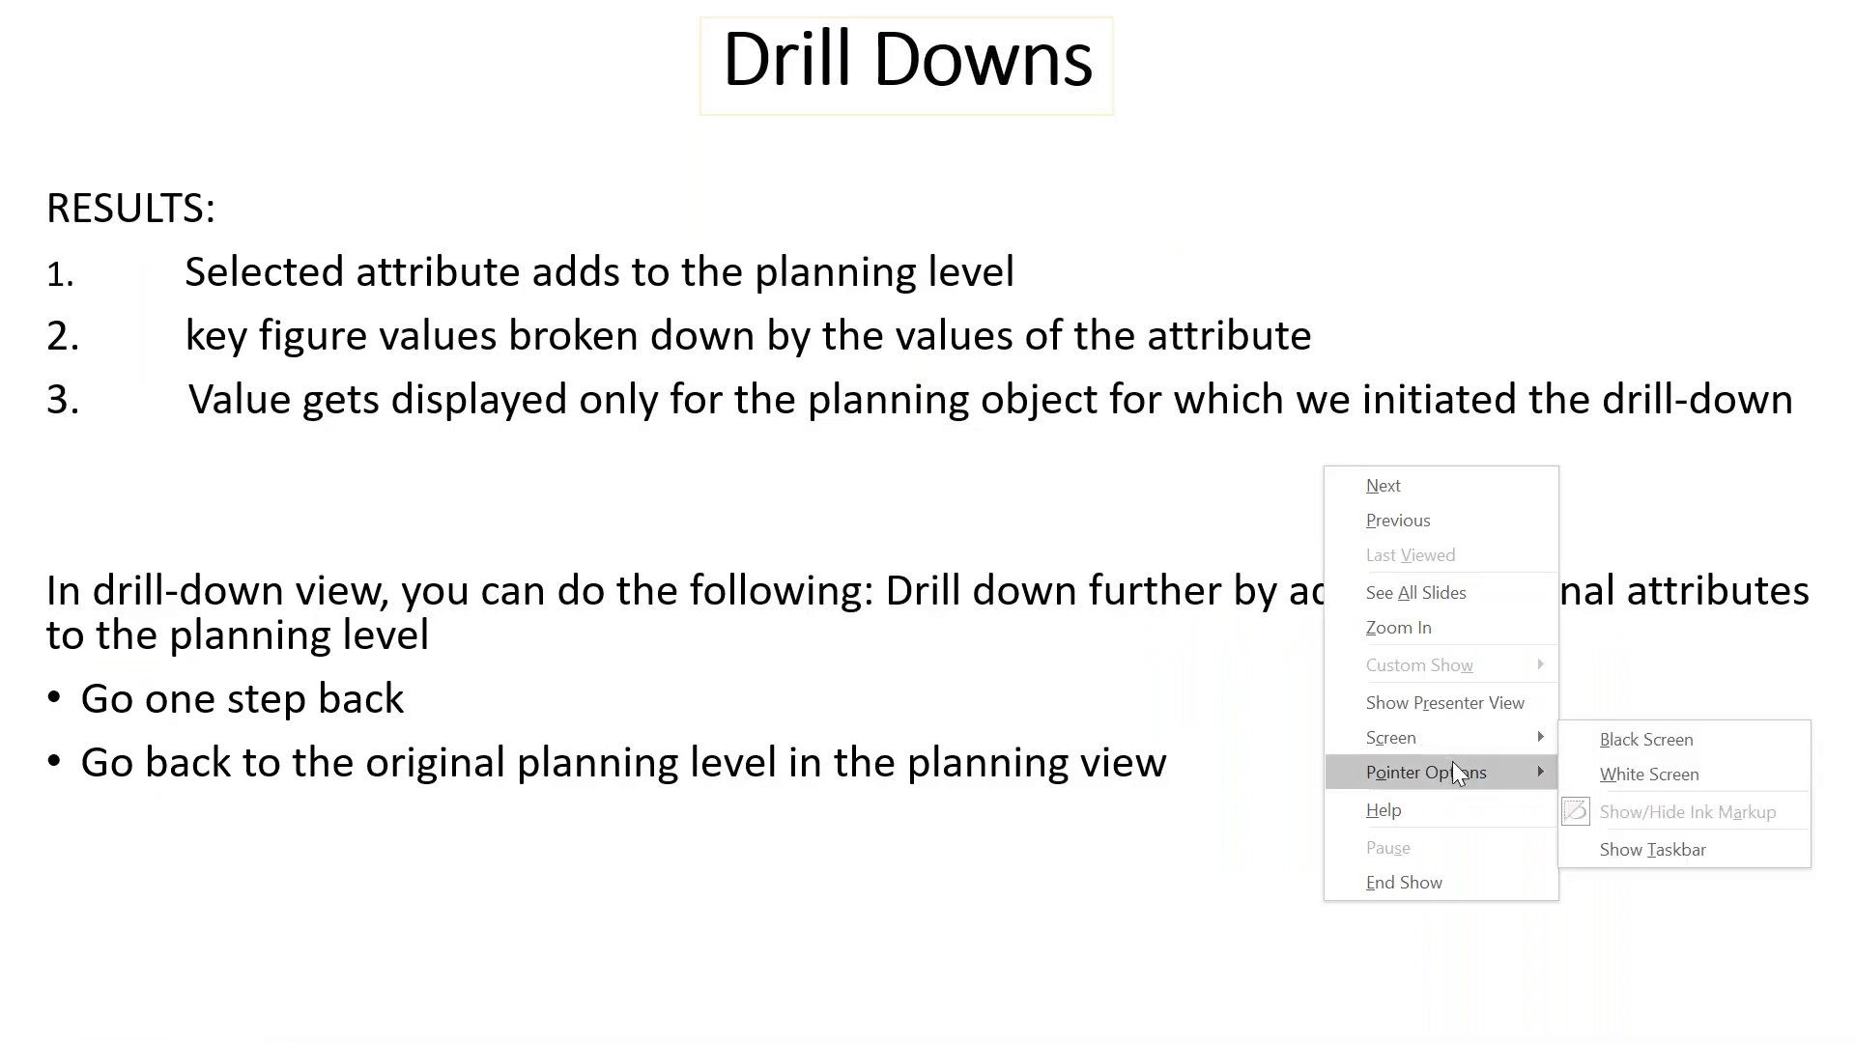
{"action": "mouse_move", "coordinate": [1452, 763]}
{"action": "left_click", "coordinate": [1618, 782]}
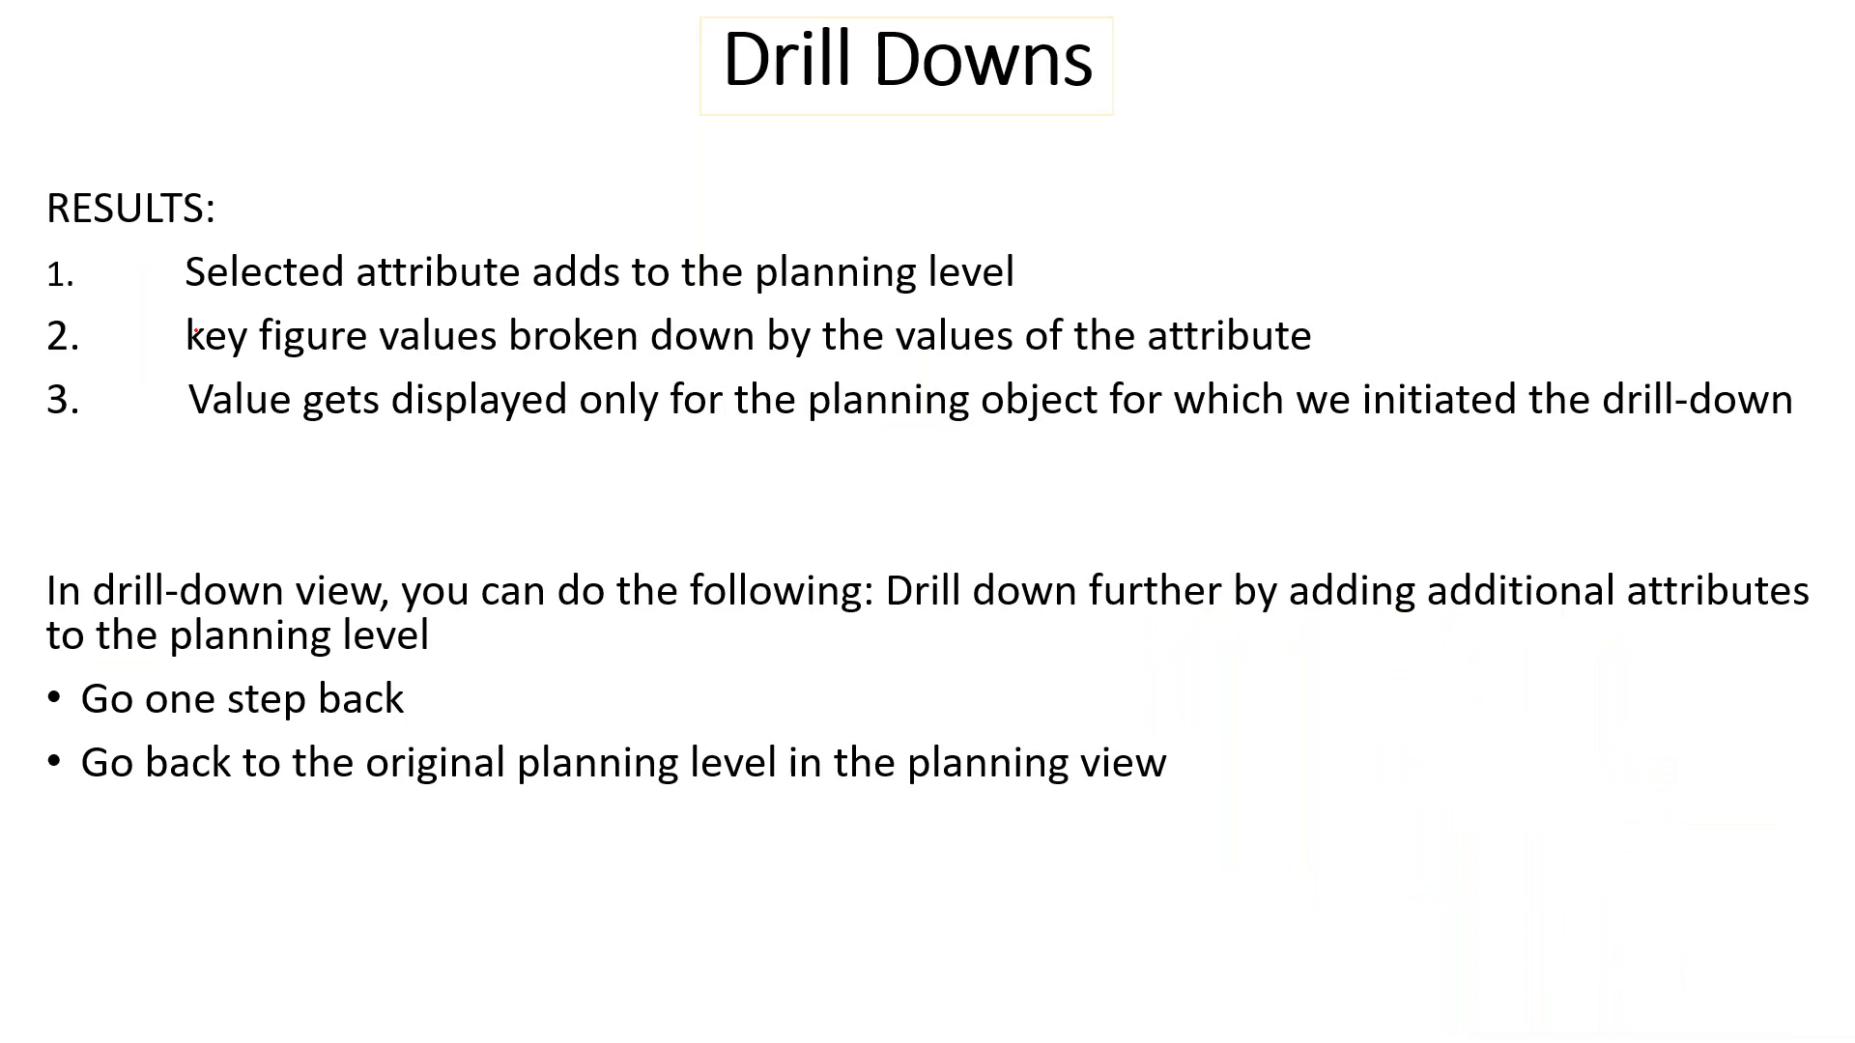
{"action": "left_click_drag", "start_coordinate": [370, 293], "coordinate": [528, 300]}
Switch to Excel and open the Quick Edit Planning View options for the Customer ID attribute
{"action": "key", "text": "alt+Tab"}
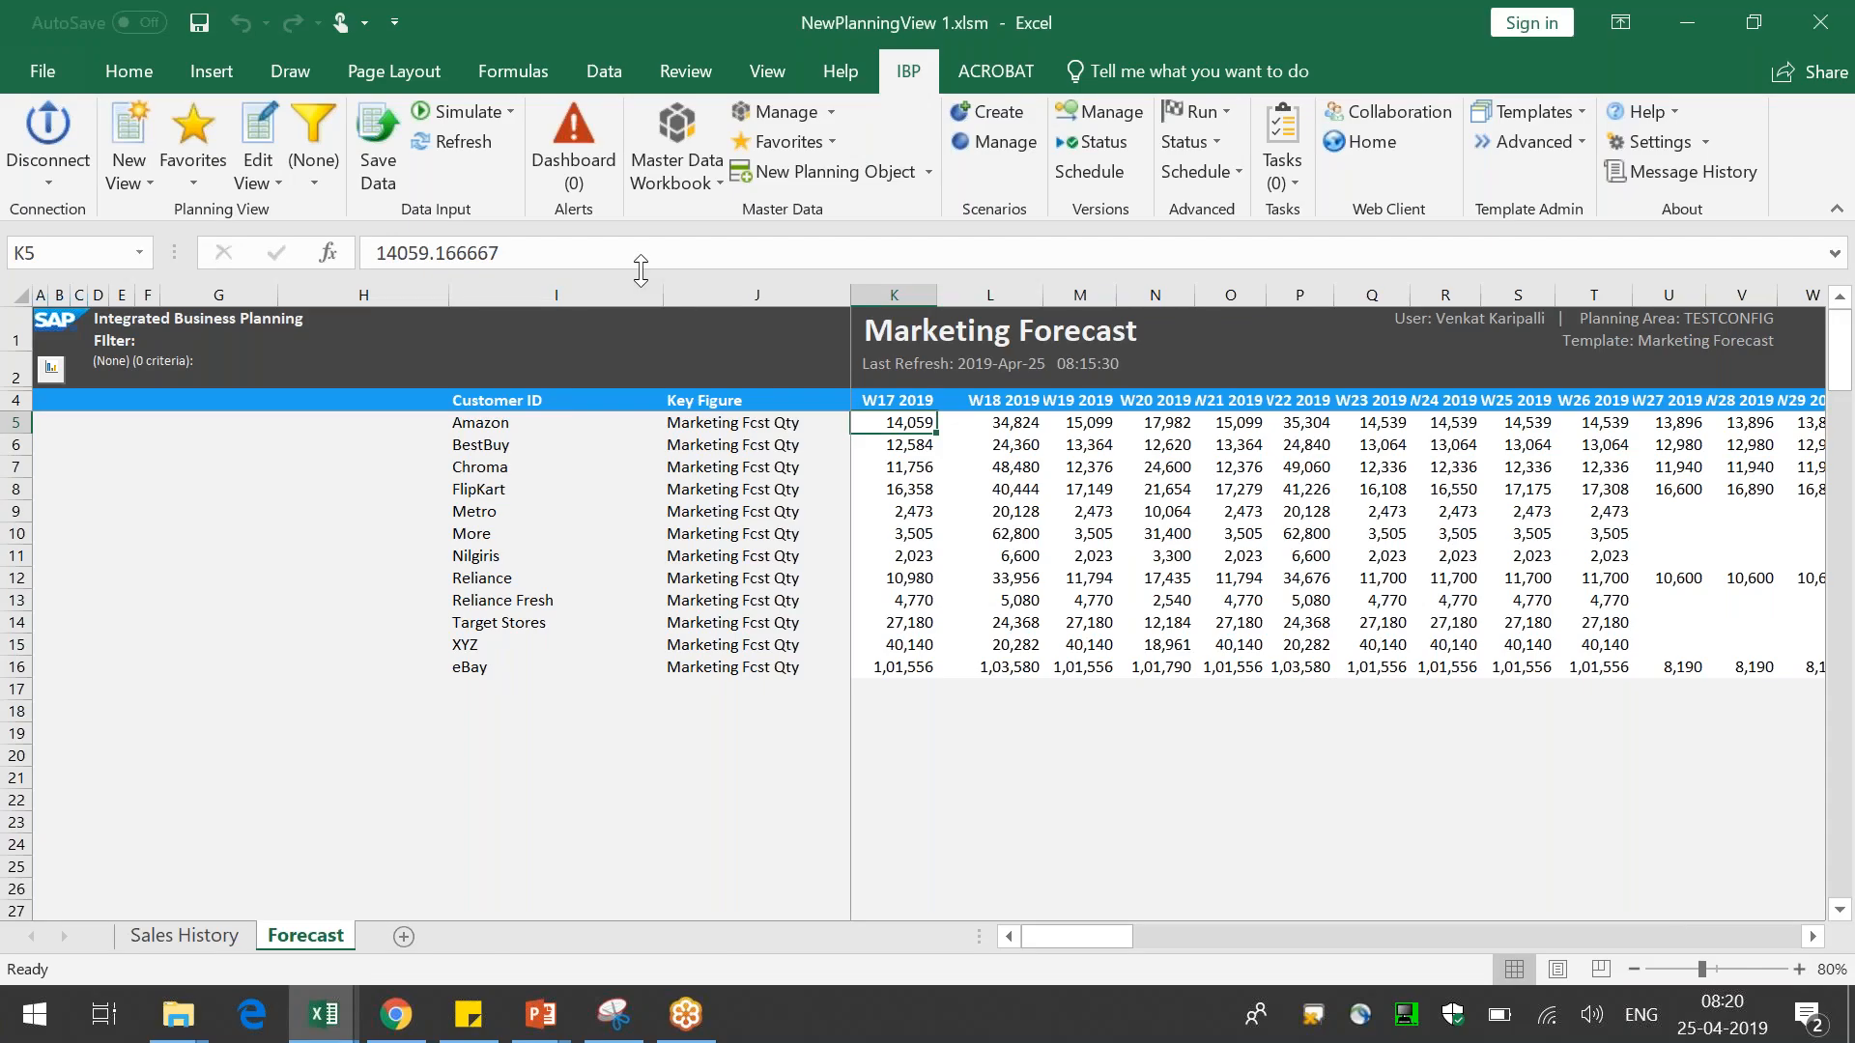
{"action": "left_click", "coordinate": [488, 426]}
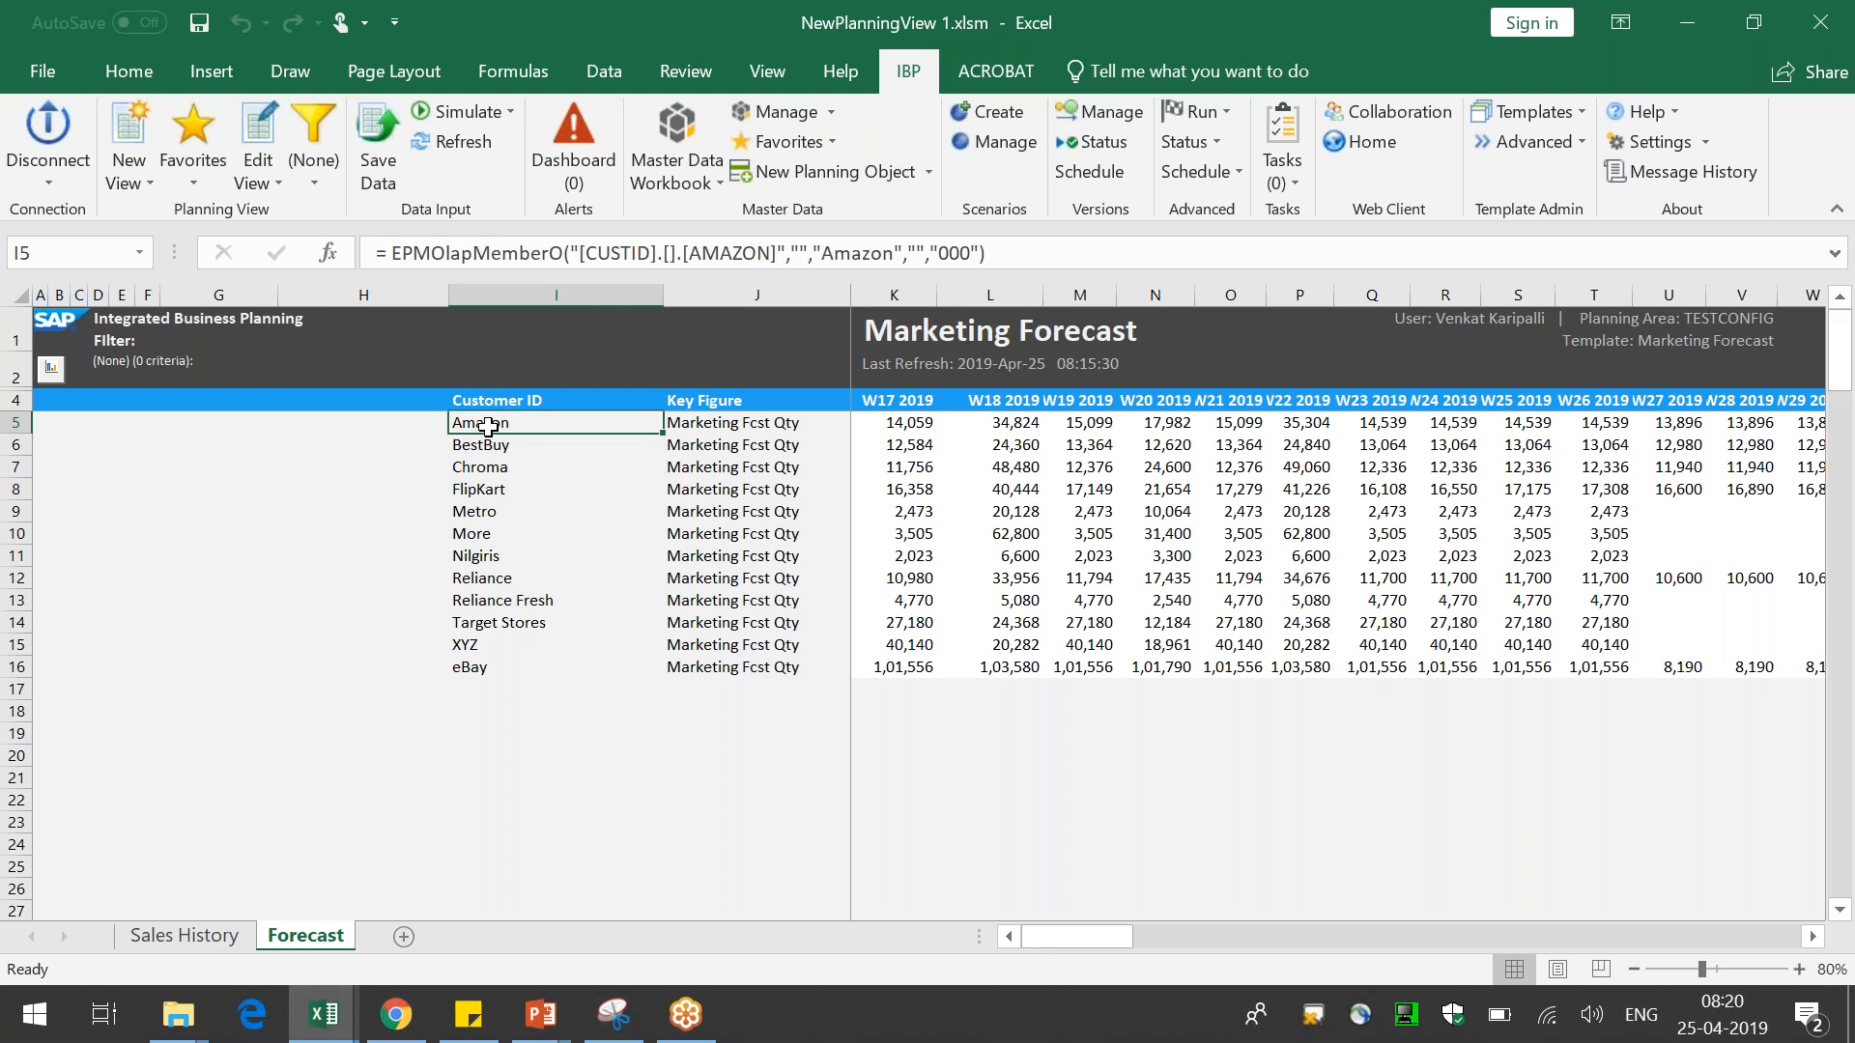
{"action": "right_click", "coordinate": [488, 426]}
{"action": "mouse_move", "coordinate": [663, 326]}
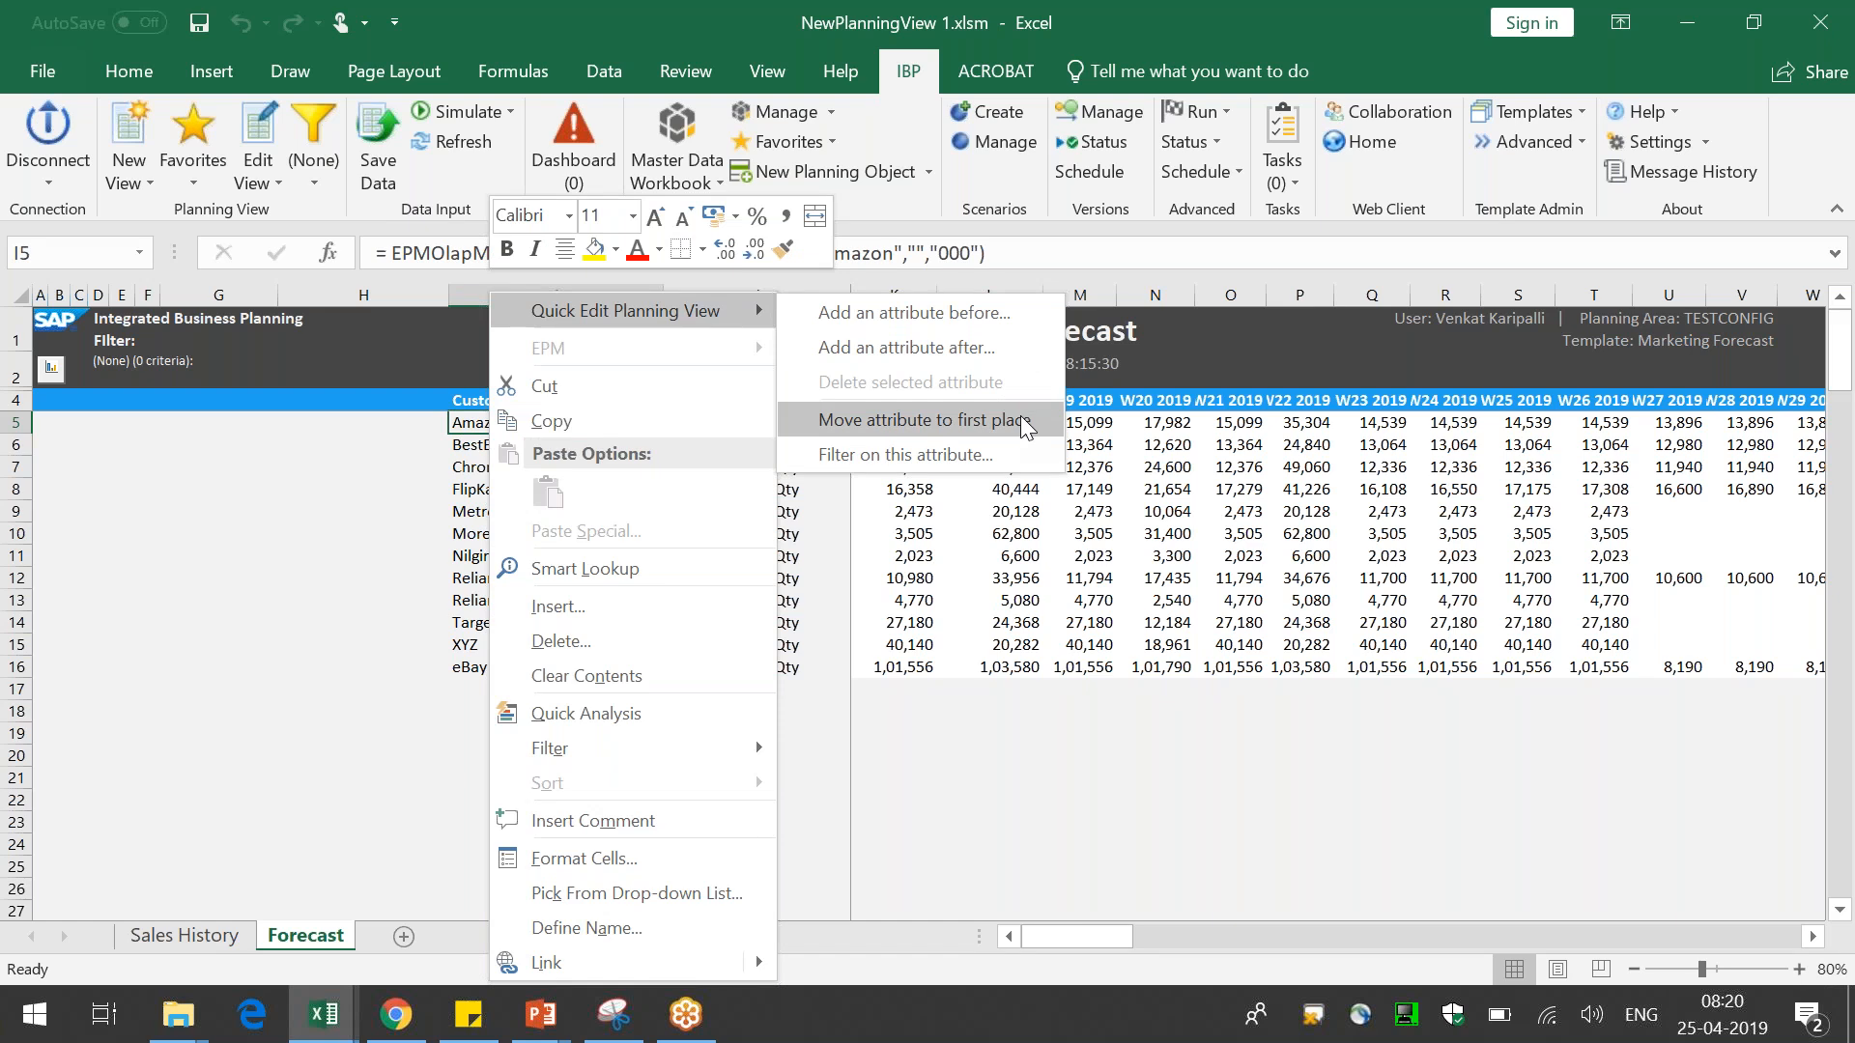
{"action": "left_click", "coordinate": [897, 600]}
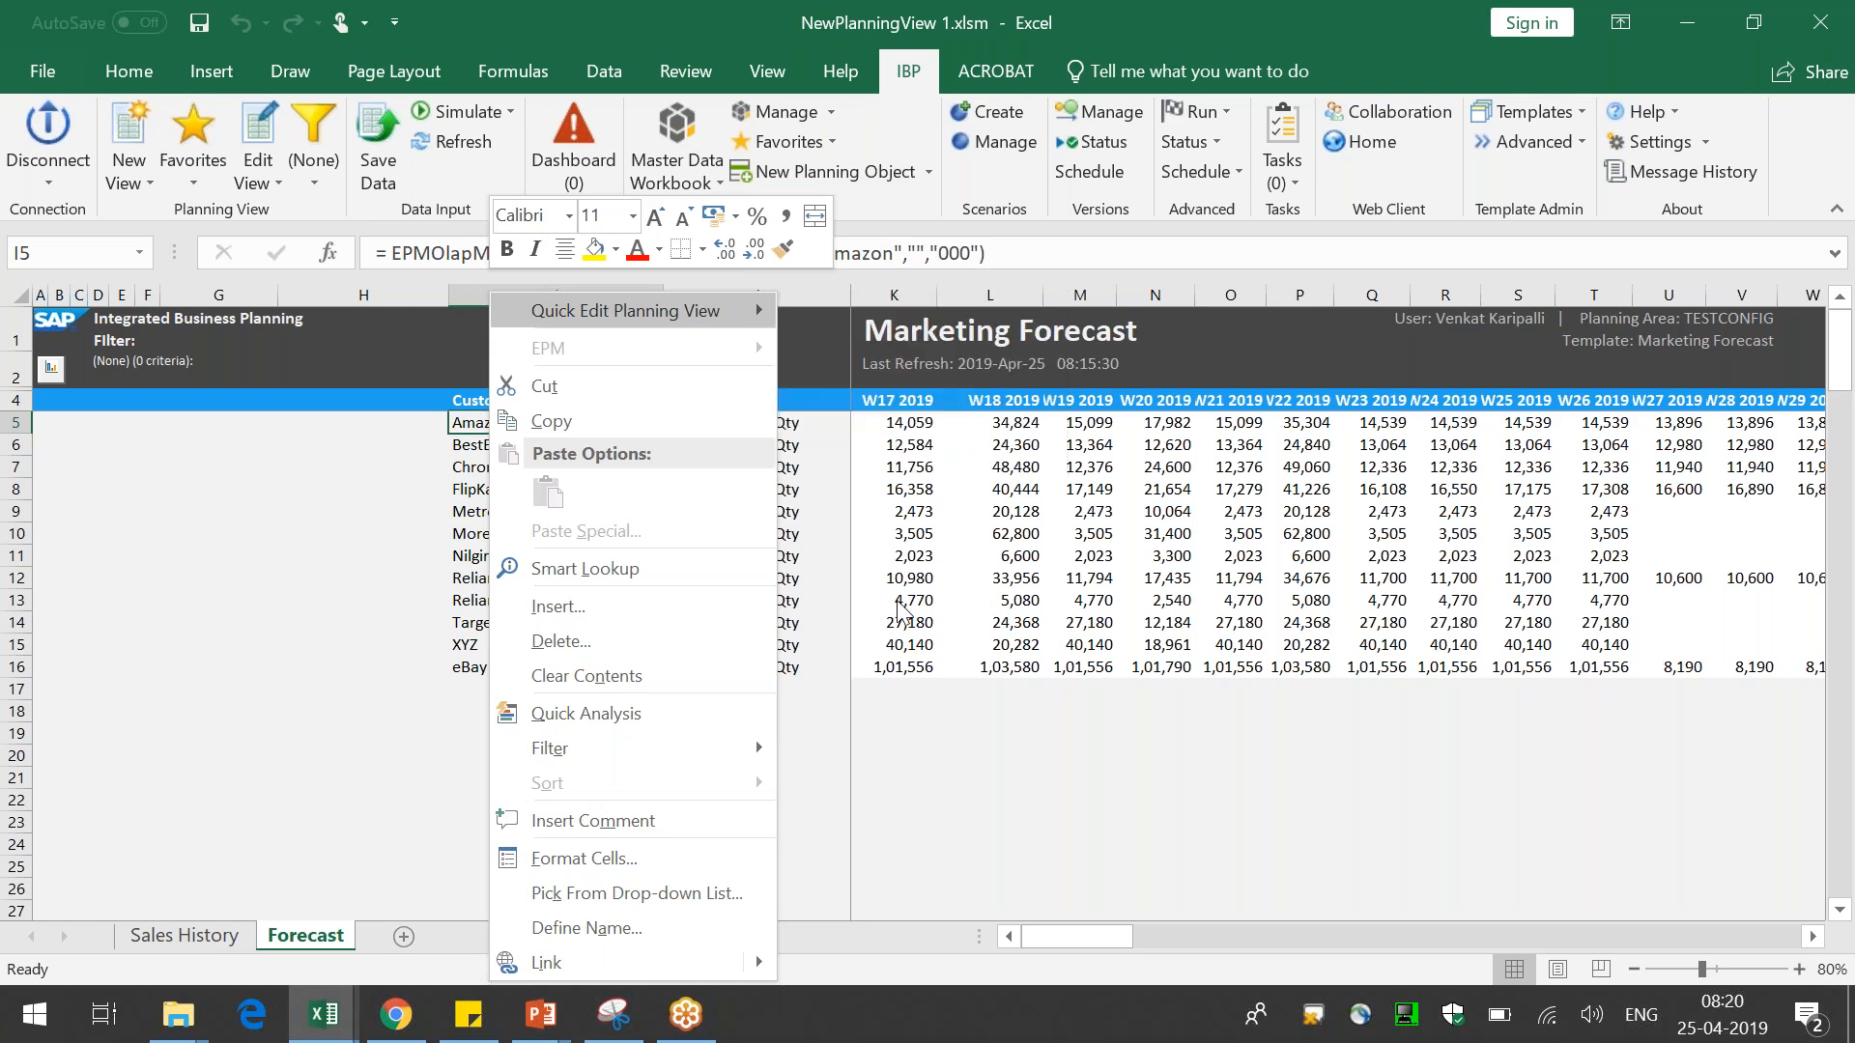
{"action": "left_click", "coordinate": [840, 577]}
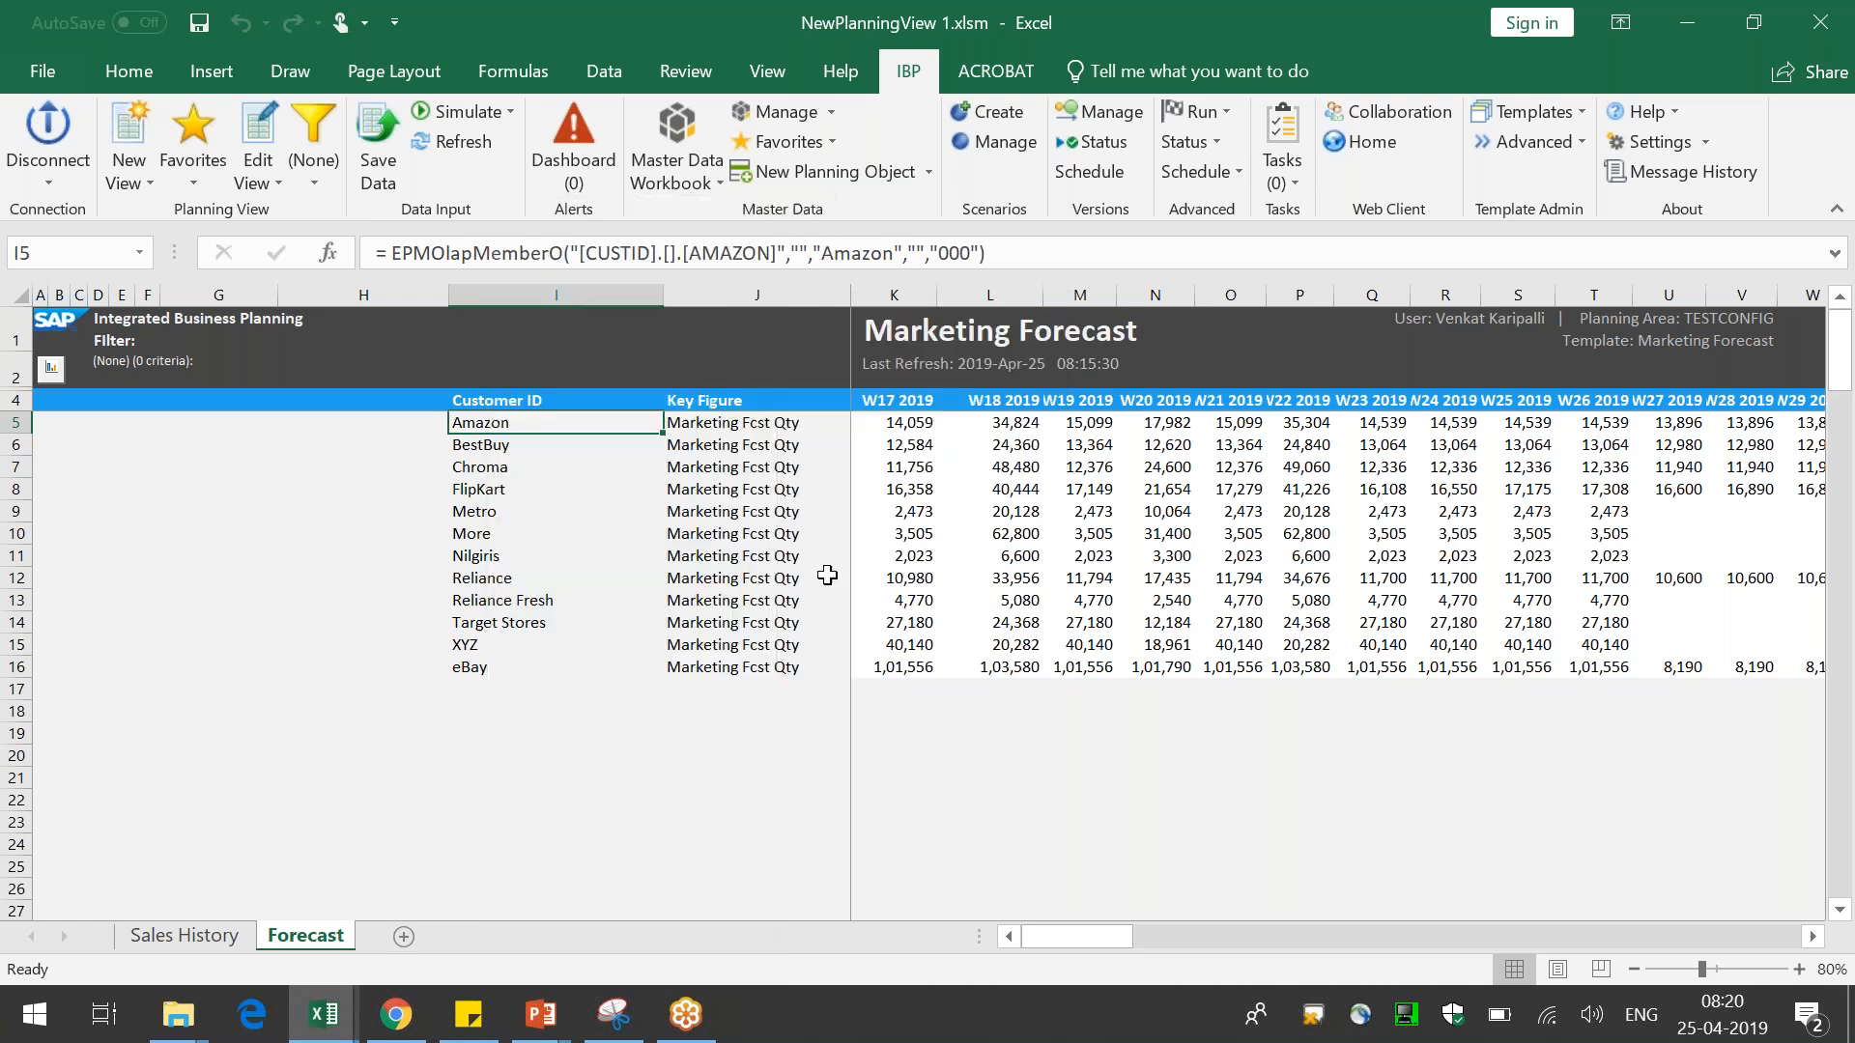
{"action": "left_click", "coordinate": [1190, 534]}
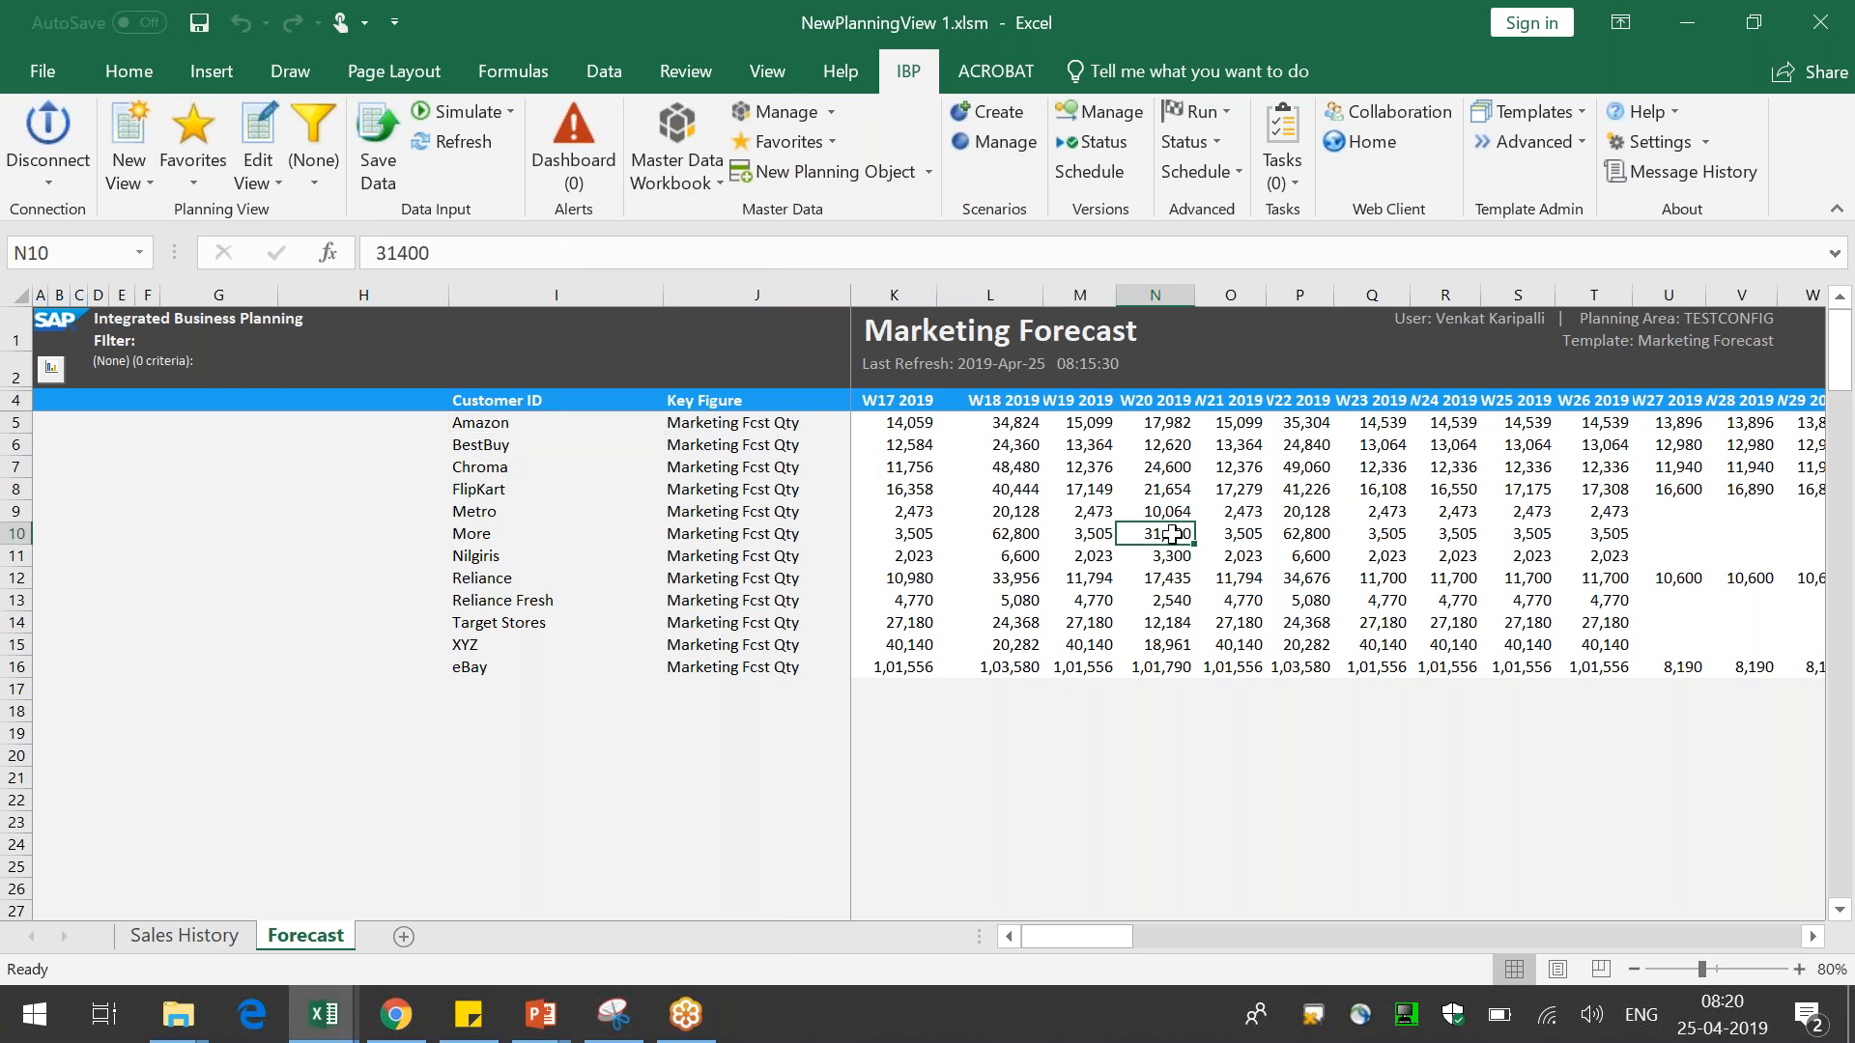
{"action": "right_click", "coordinate": [1162, 533]}
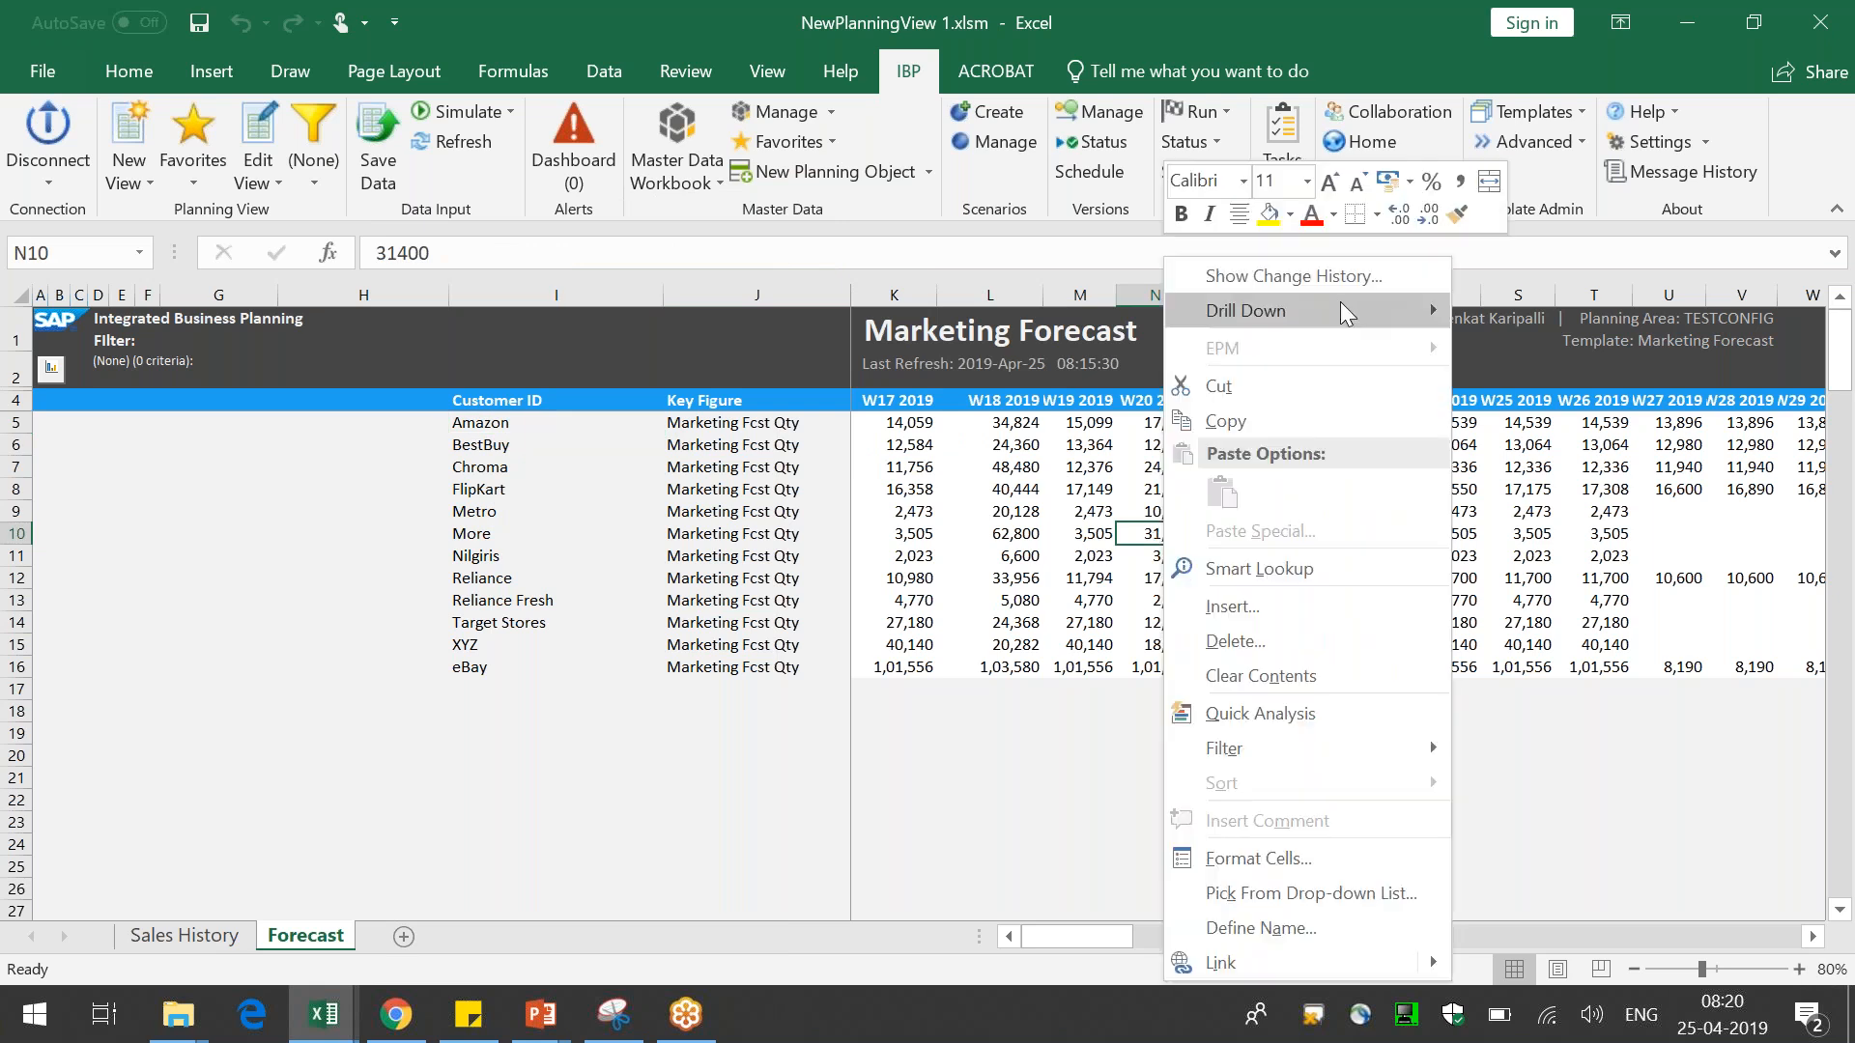
{"action": "mouse_move", "coordinate": [1341, 301]}
{"action": "left_click", "coordinate": [1027, 690]}
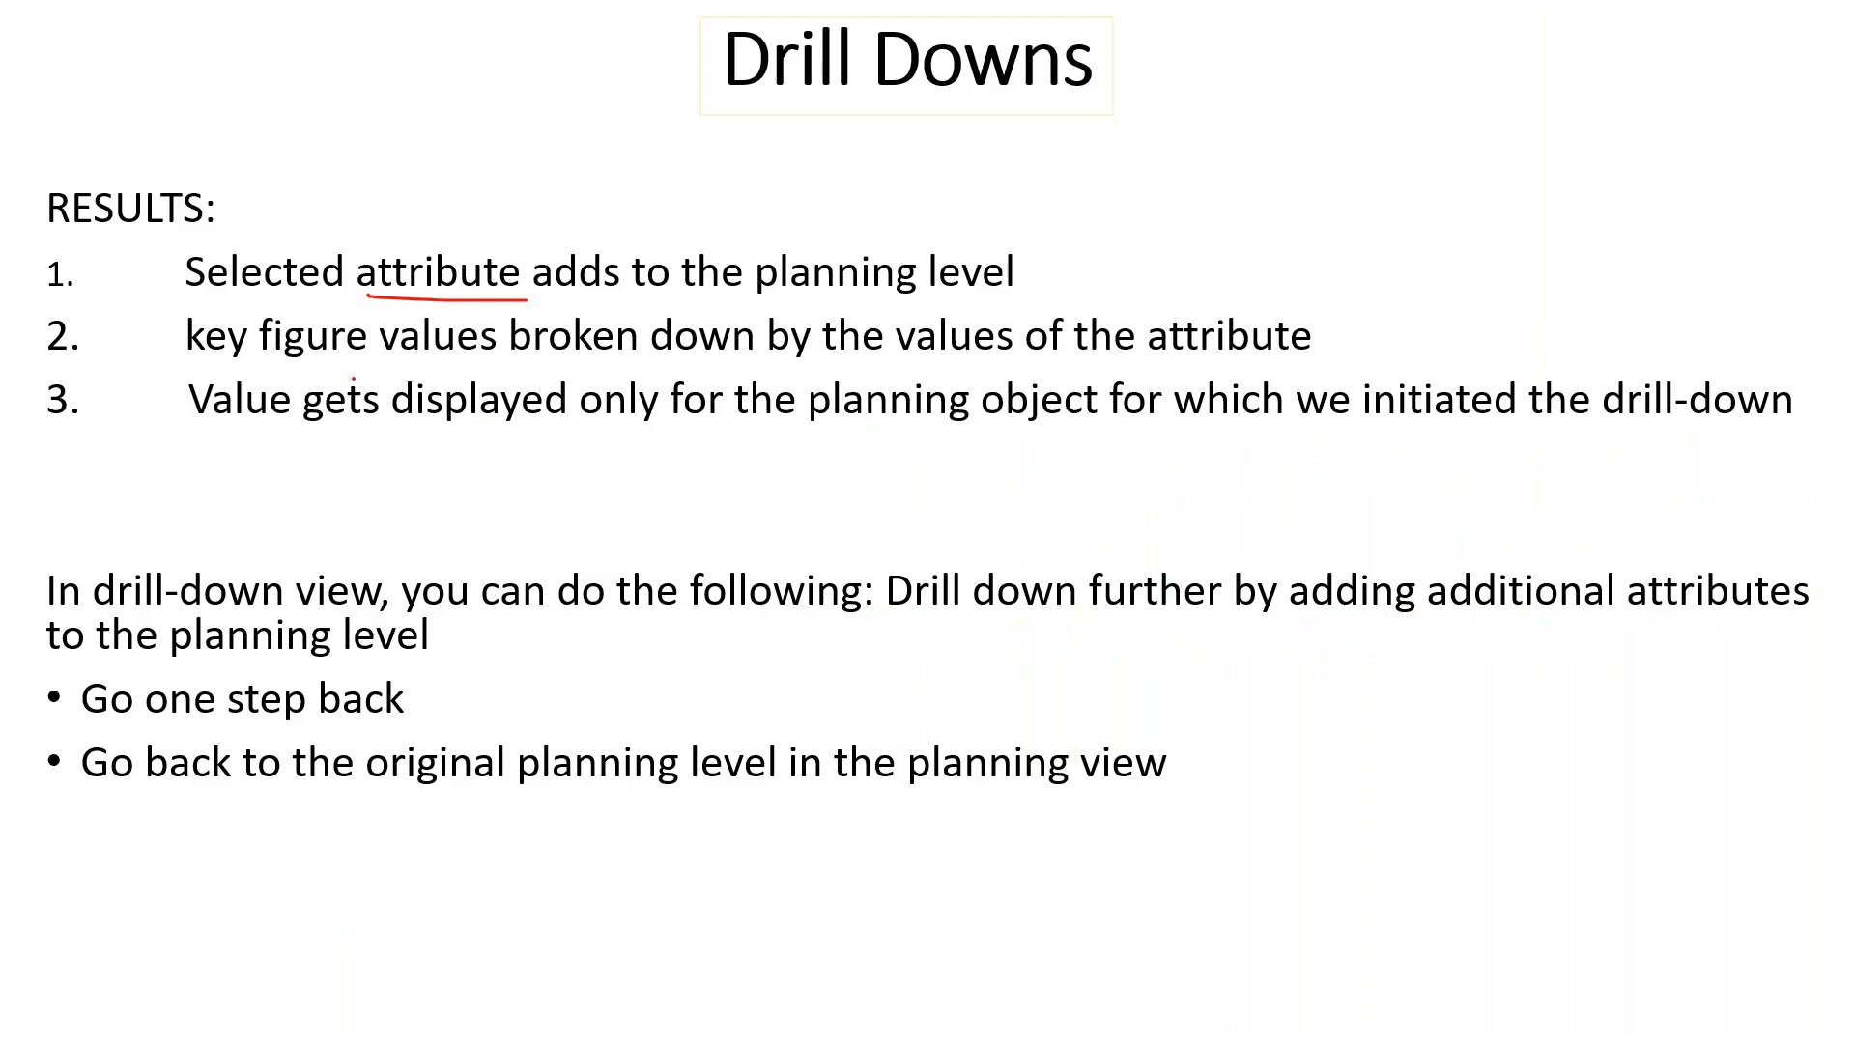
Underline the key figure values and attribute values points on the slide with the pen, then return to Excel
{"action": "left_click_drag", "start_coordinate": [225, 367], "coordinate": [410, 366]}
{"action": "left_click_drag", "start_coordinate": [918, 365], "coordinate": [1306, 371]}
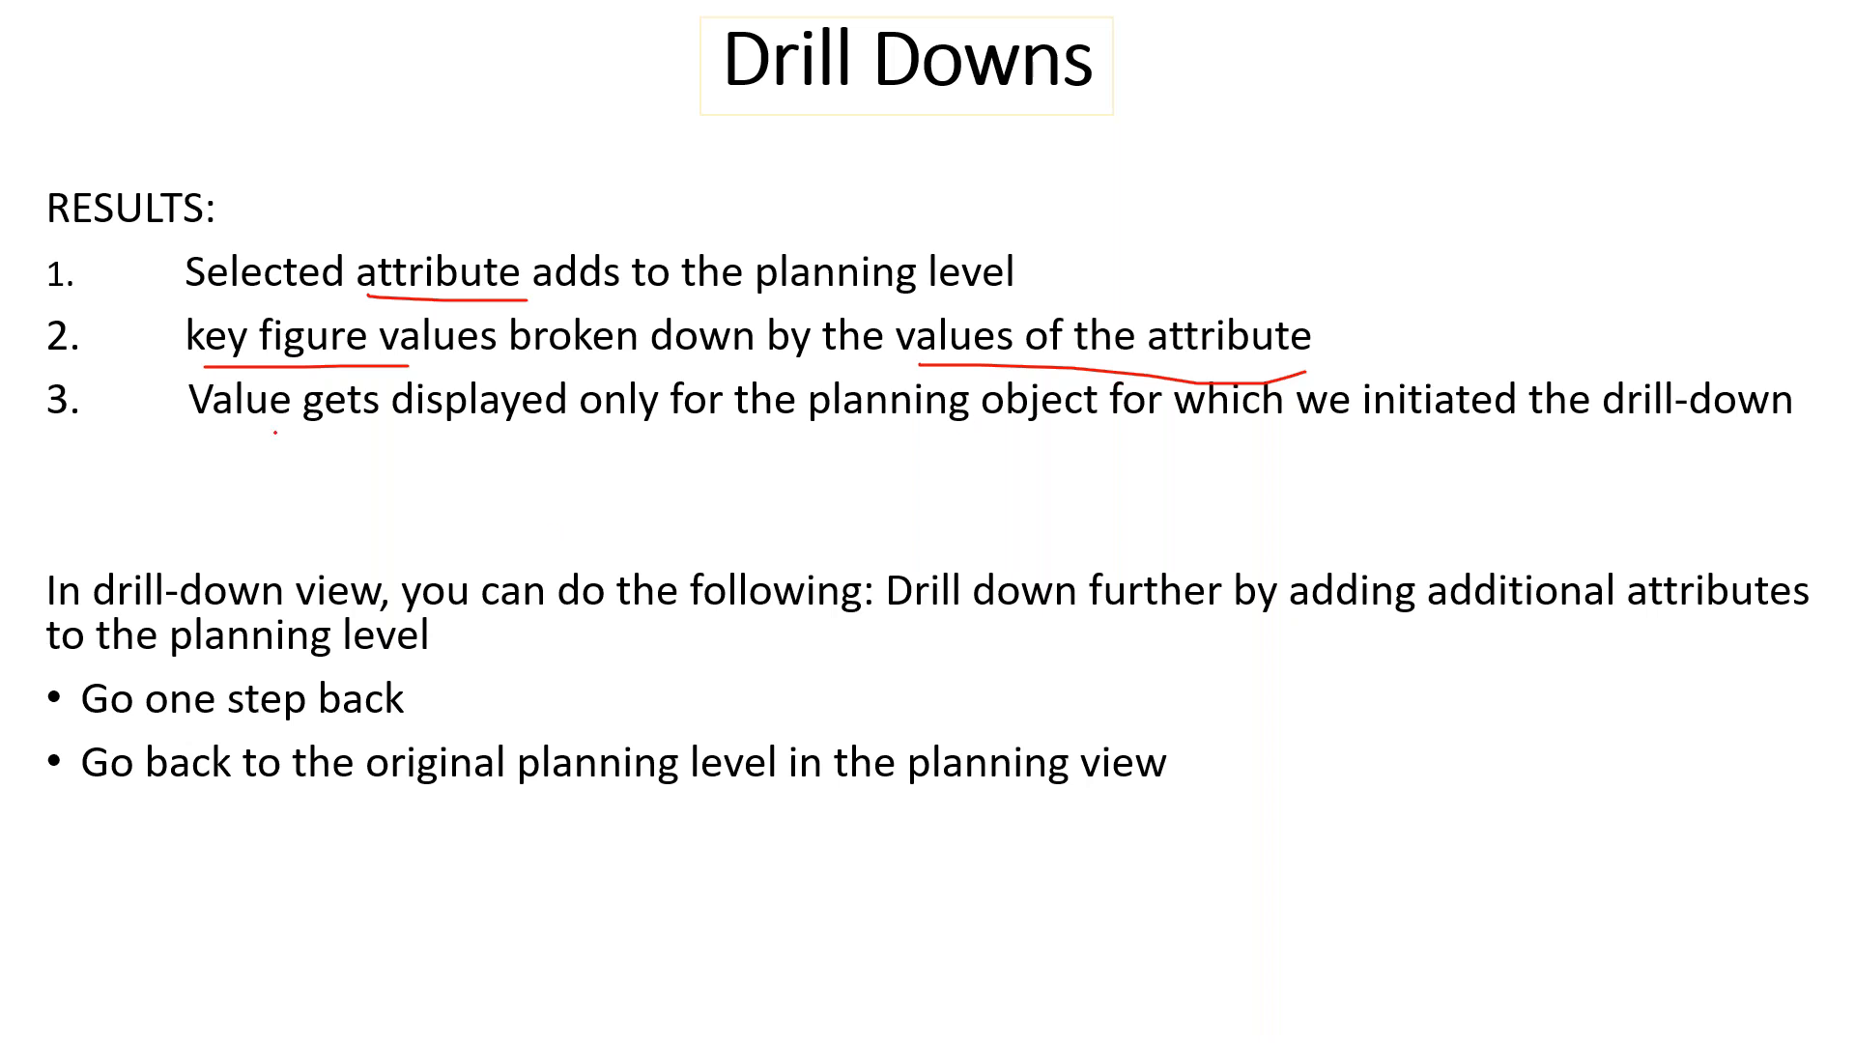
{"action": "left_click_drag", "start_coordinate": [202, 423], "coordinate": [455, 434]}
{"action": "mouse_move", "coordinate": [802, 423]}
{"action": "left_mouse_down"}
{"action": "mouse_move", "coordinate": [1420, 421]}
{"action": "mouse_move", "coordinate": [1604, 483]}
{"action": "mouse_move", "coordinate": [1729, 448]}
{"action": "left_mouse_up"}
{"action": "key", "text": "alt+Tab"}
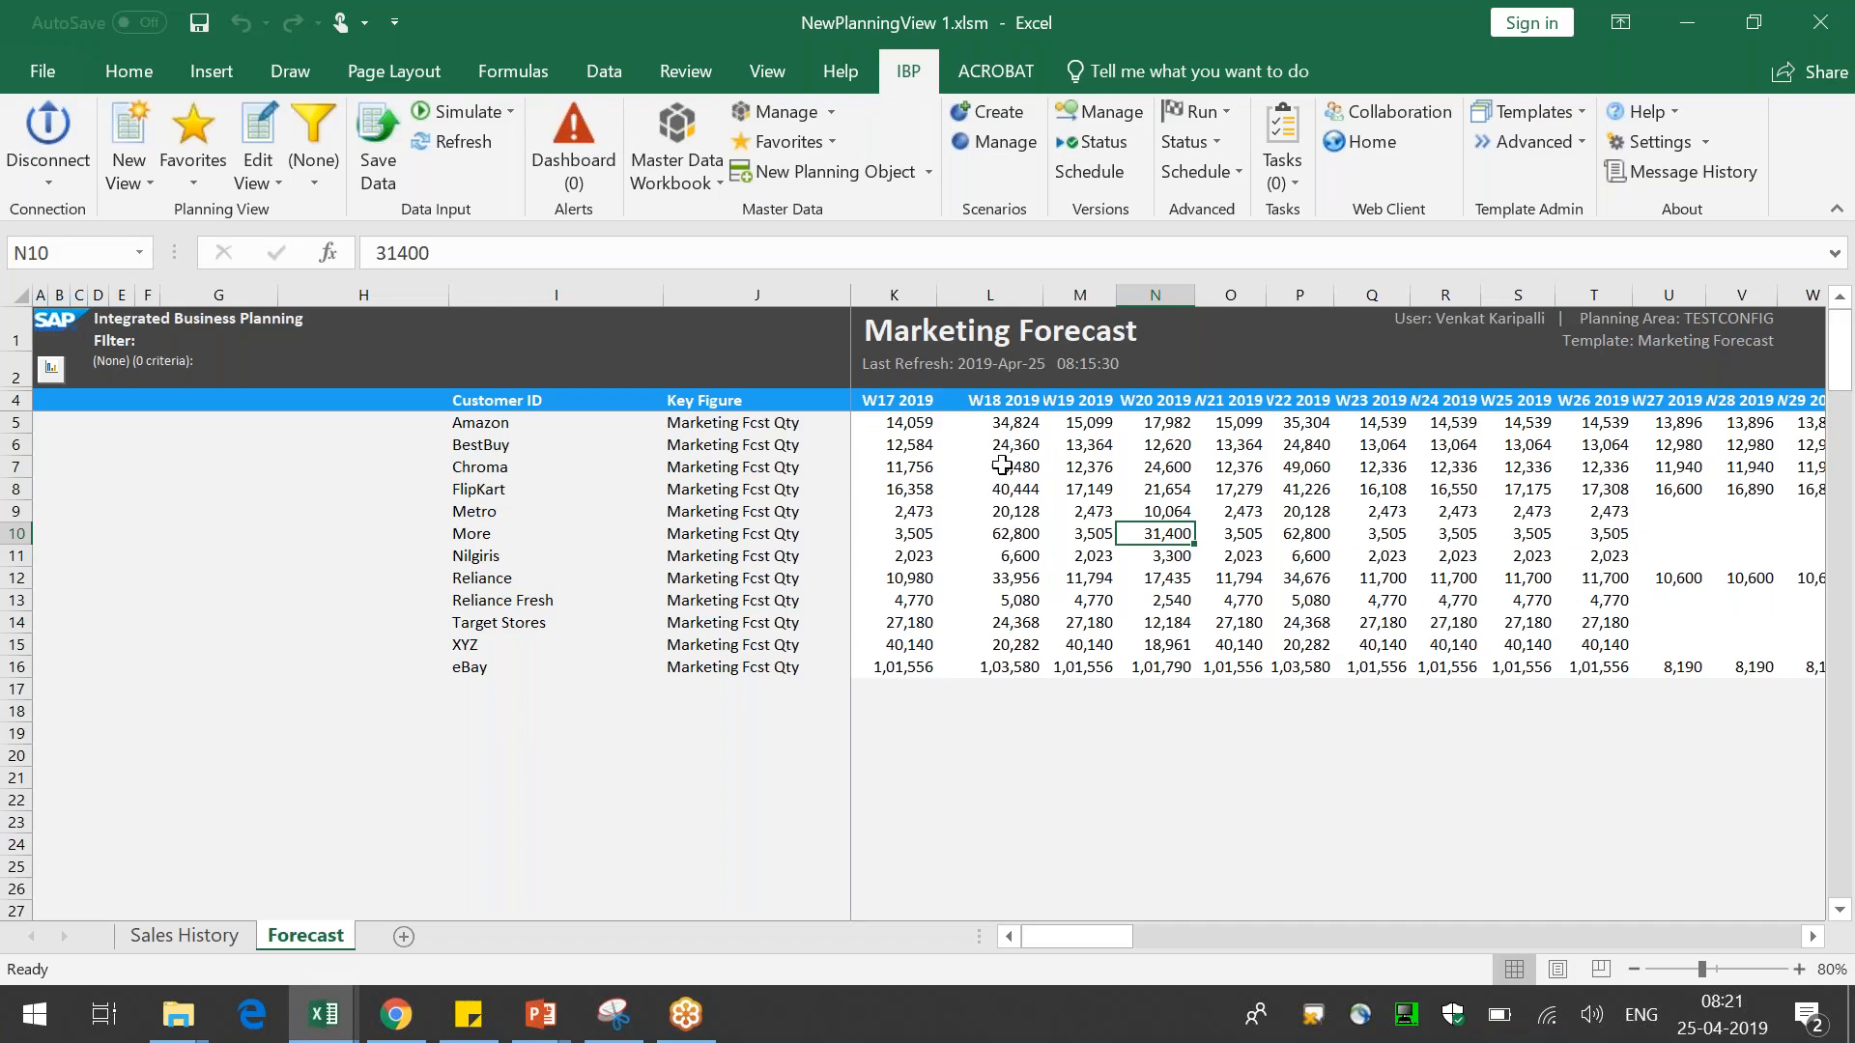
Drill down the eBay Marketing Fcst Qty row by the Brand attribute
{"action": "left_click", "coordinate": [676, 425]}
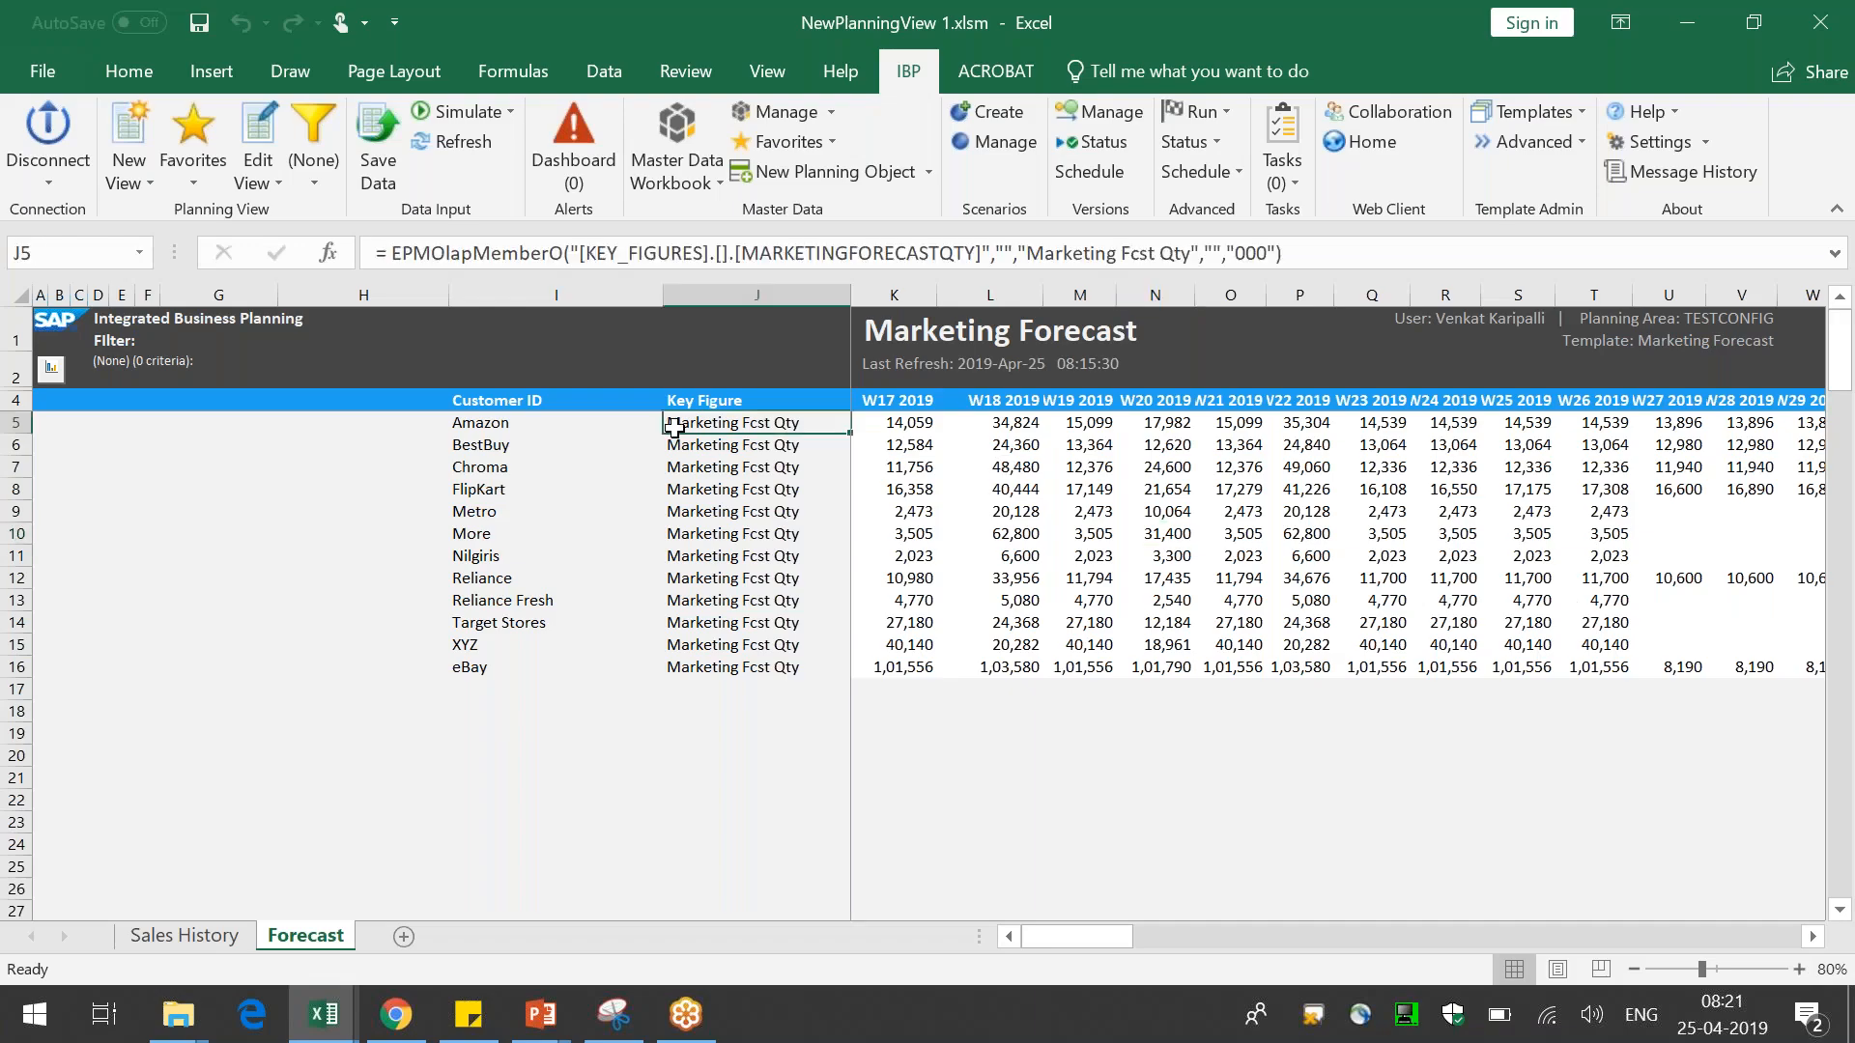
{"action": "left_click", "coordinate": [1150, 423]}
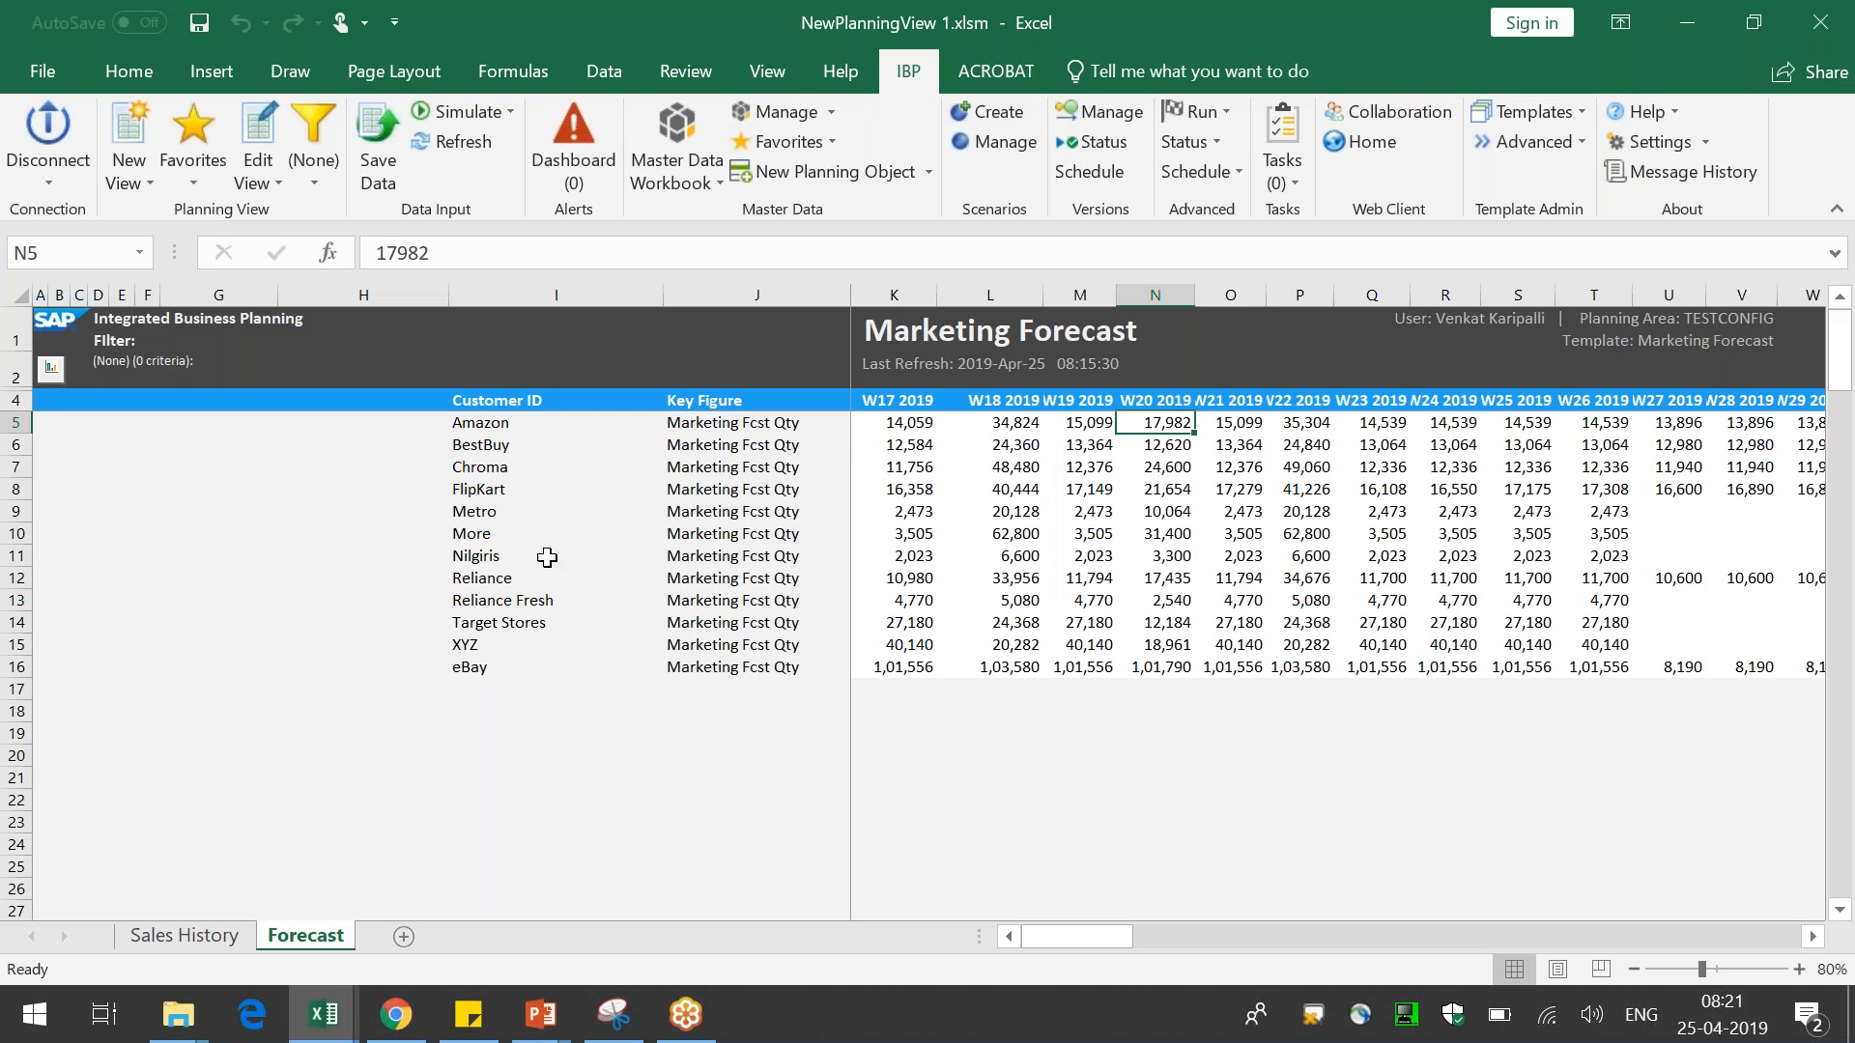
{"action": "left_click", "coordinate": [510, 444]}
{"action": "left_click", "coordinate": [514, 668]}
{"action": "left_click", "coordinate": [1018, 666]}
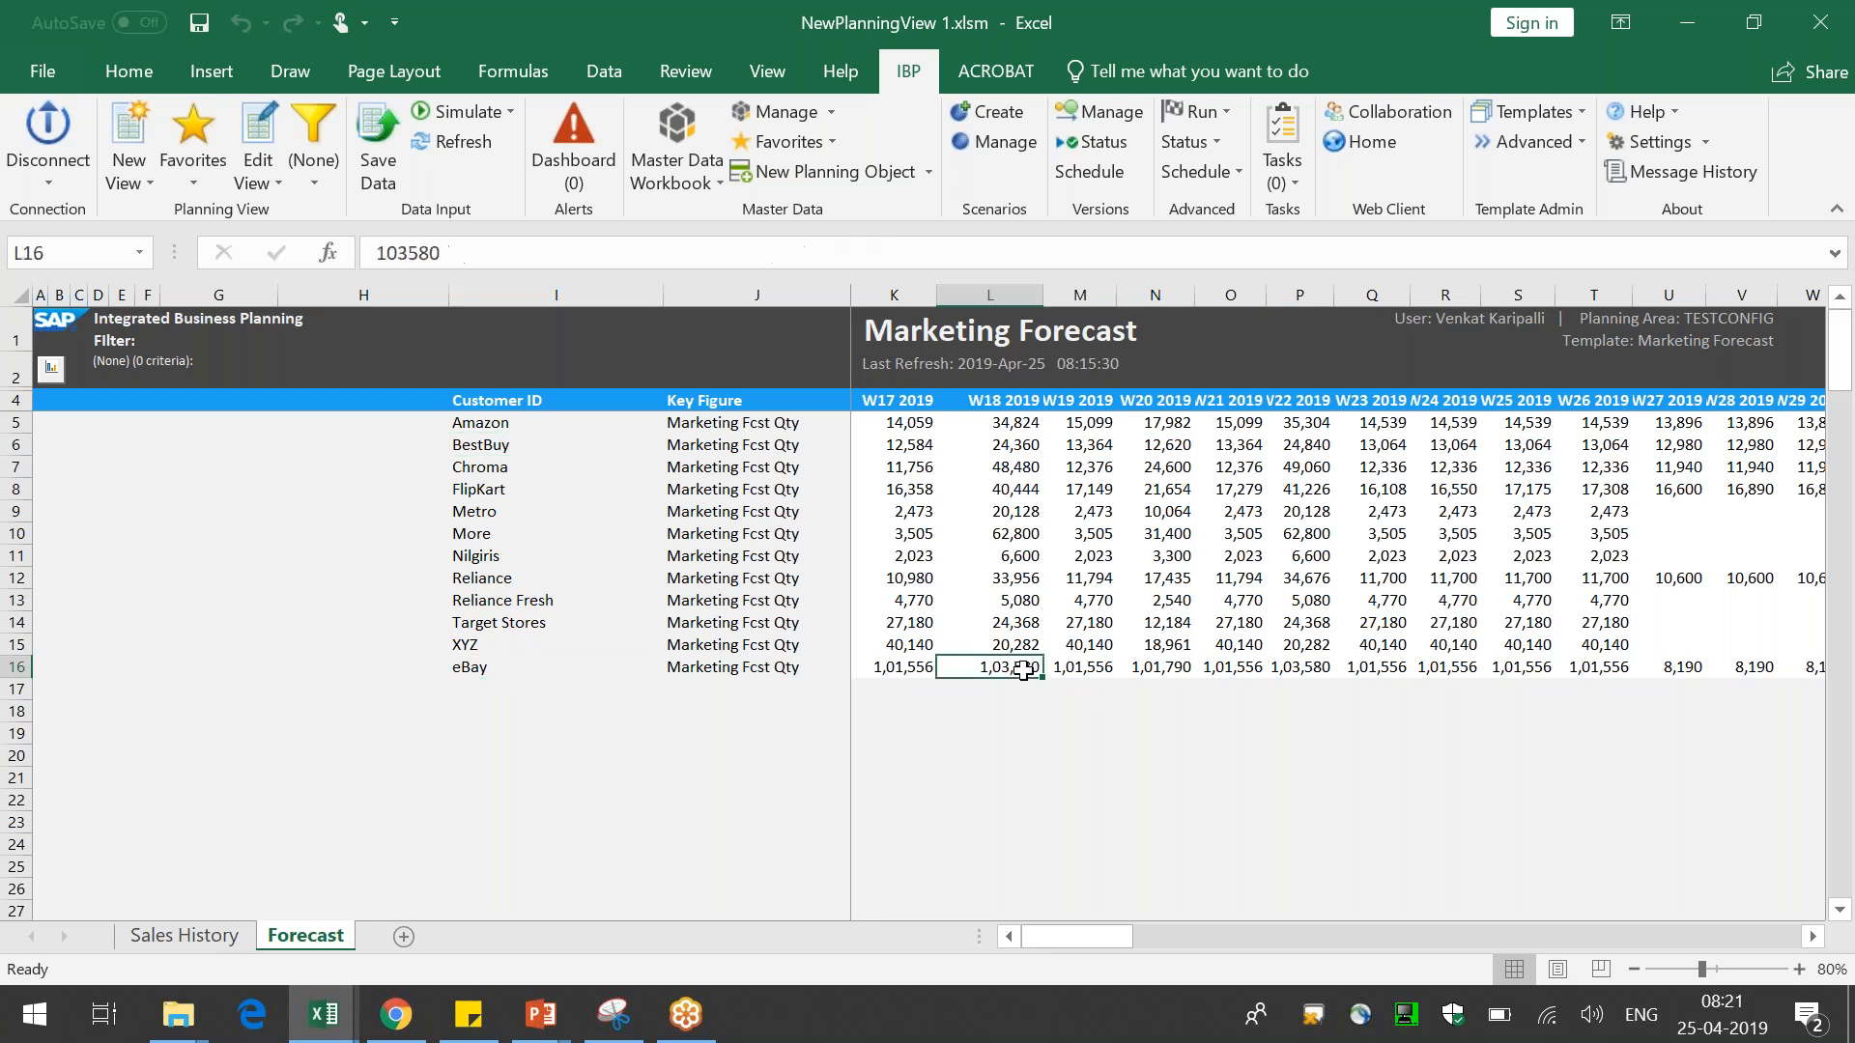
{"action": "right_click", "coordinate": [1018, 667]}
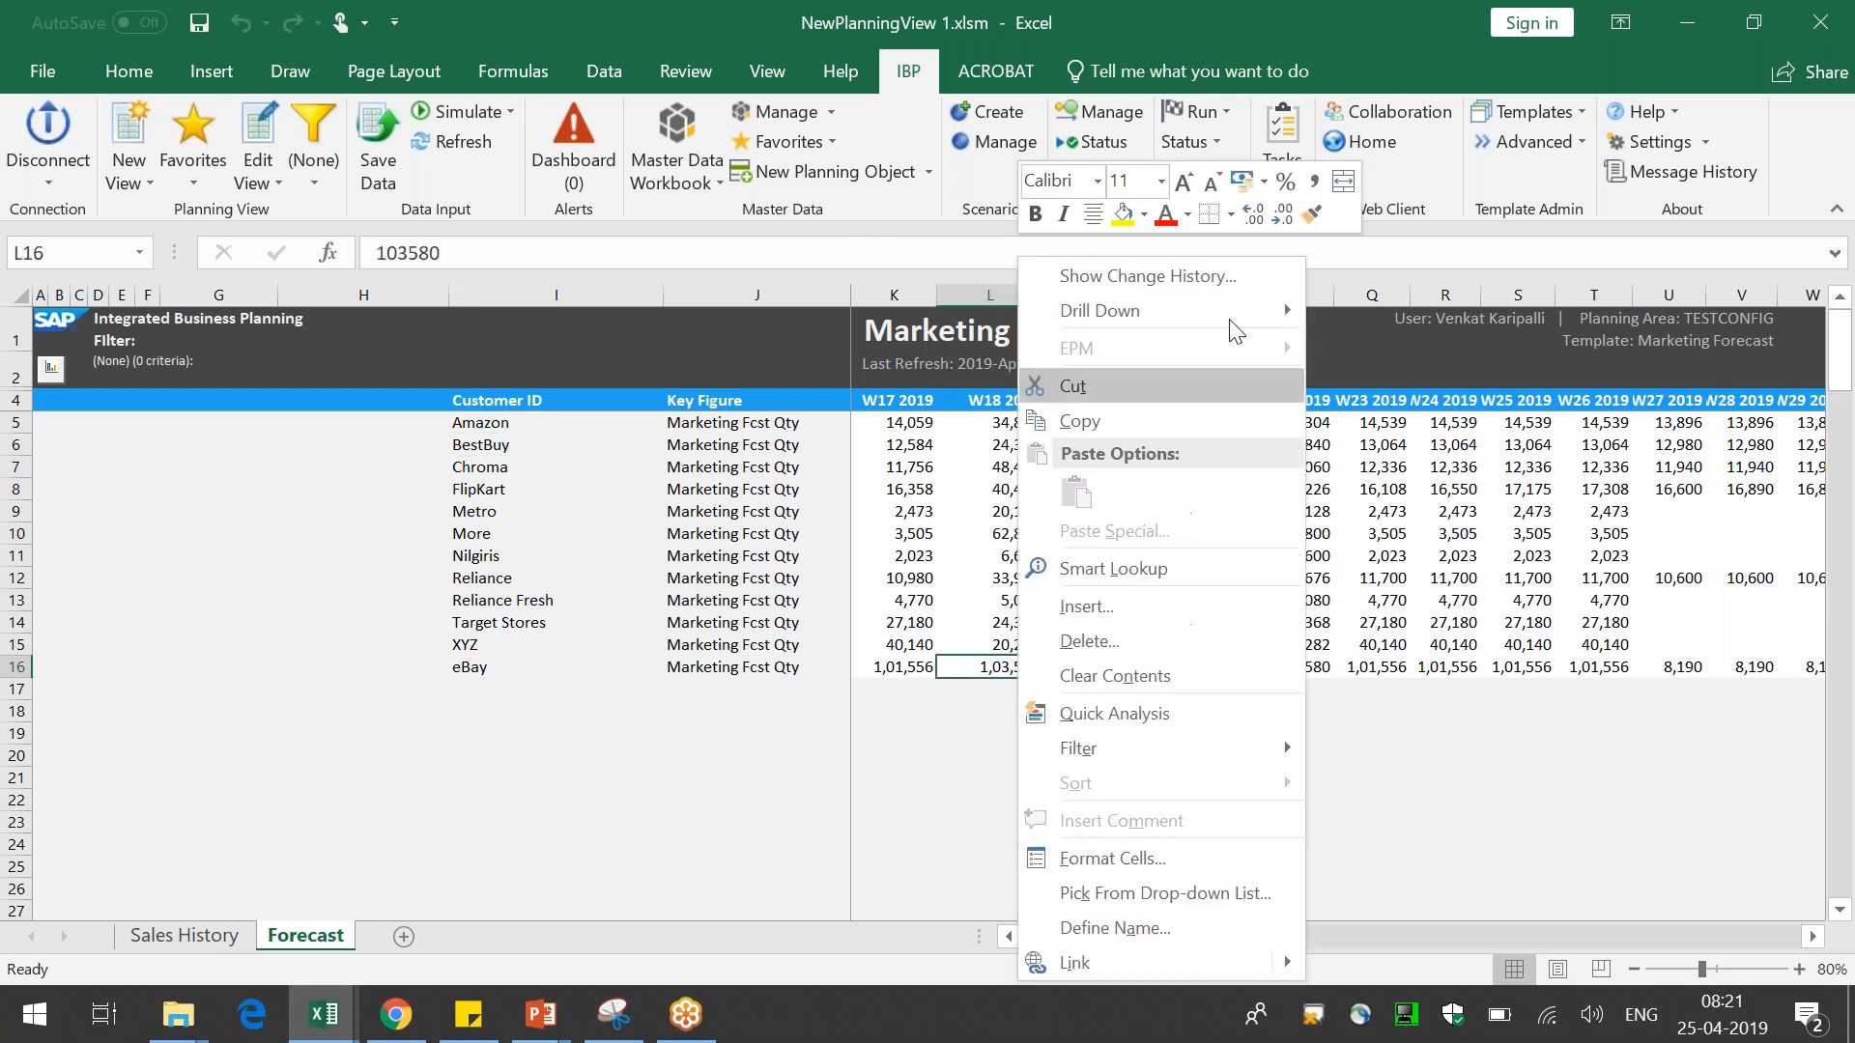
{"action": "mouse_move", "coordinate": [1247, 301]}
{"action": "left_click", "coordinate": [1358, 312]}
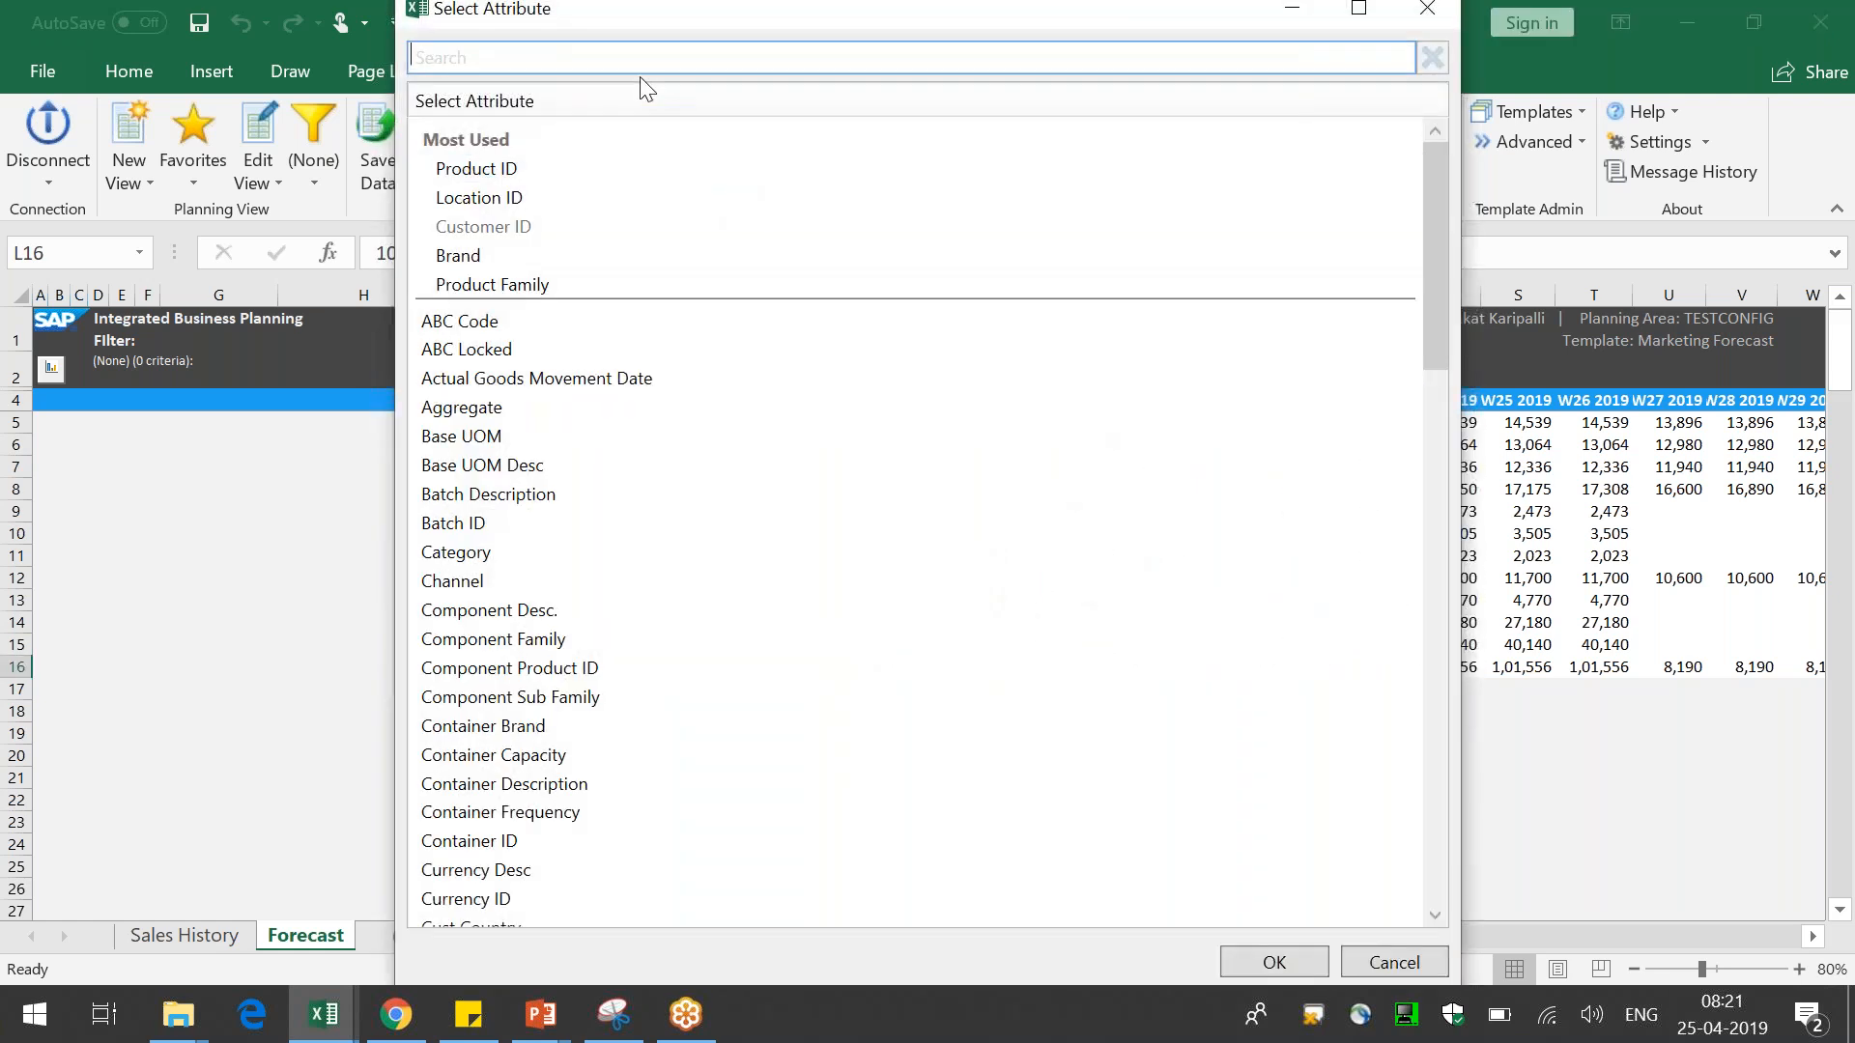
{"action": "double_click", "coordinate": [529, 257]}
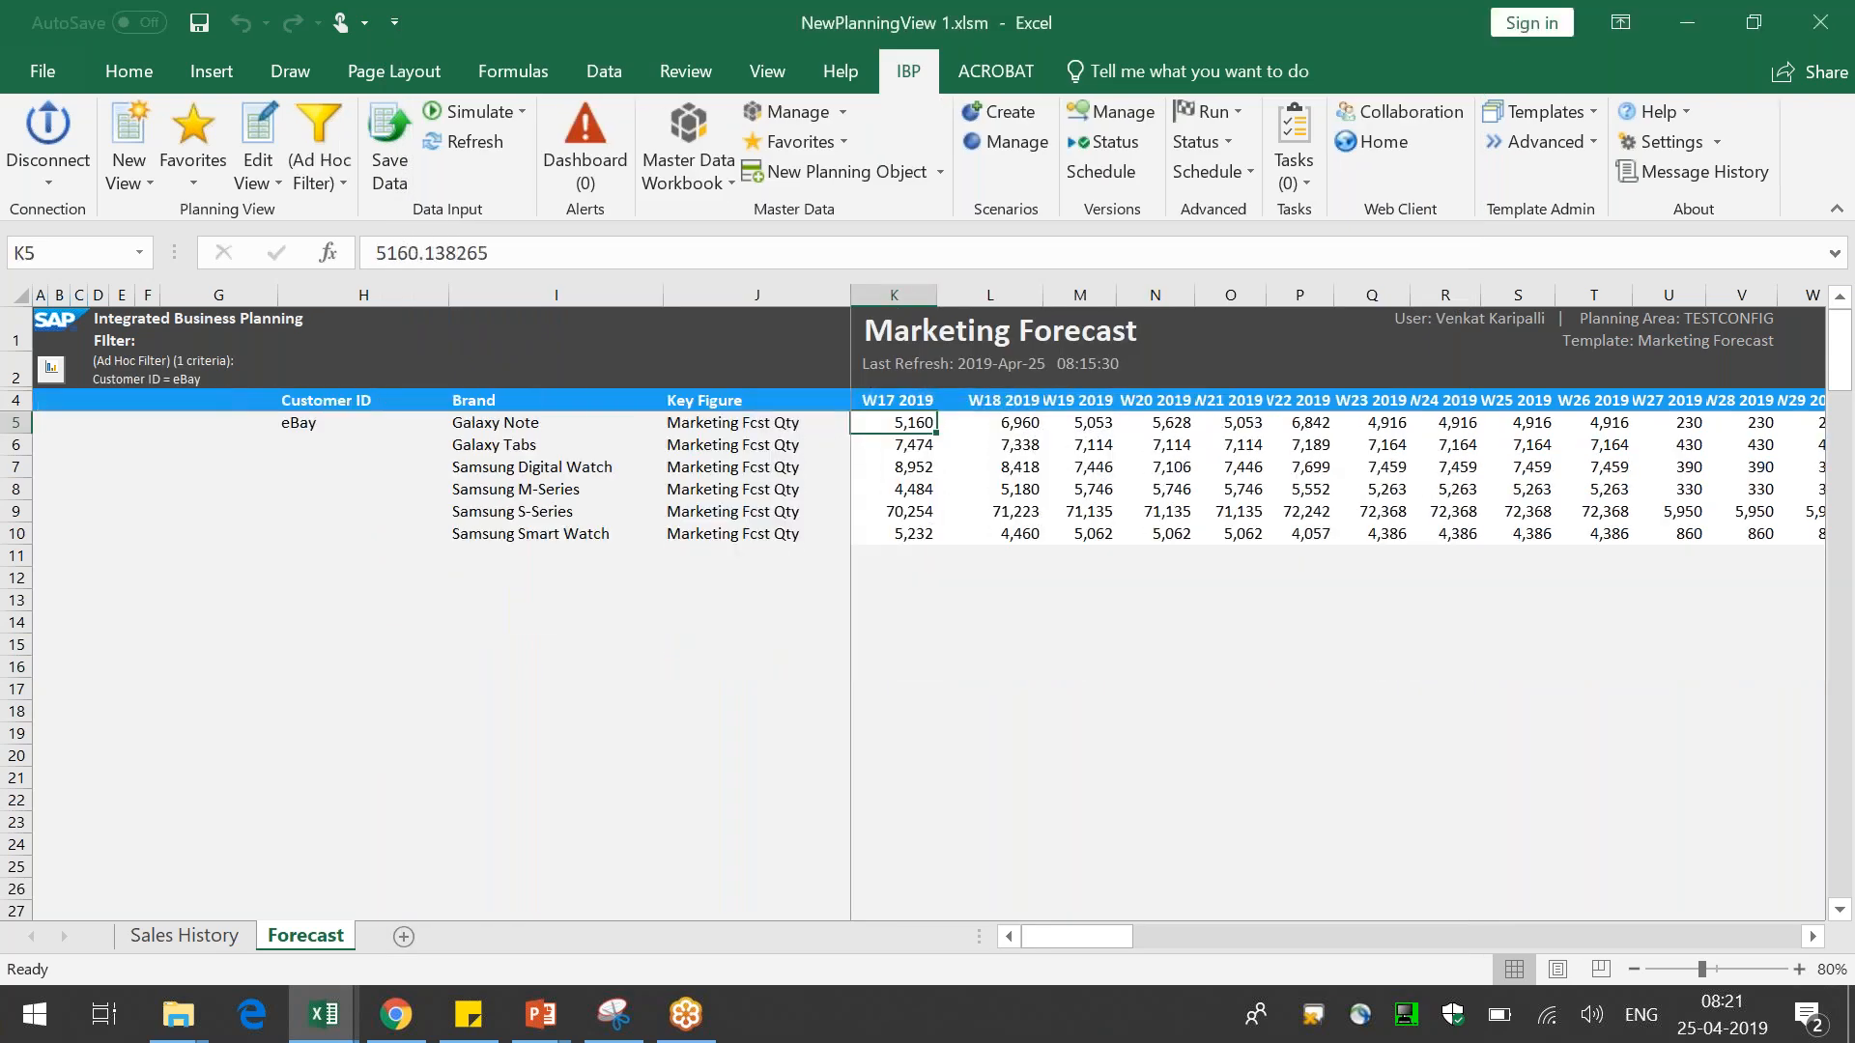
Drill down the Samsung Smart Watch row by the Product ID attribute and widen the Brand column
{"action": "left_click", "coordinate": [314, 423]}
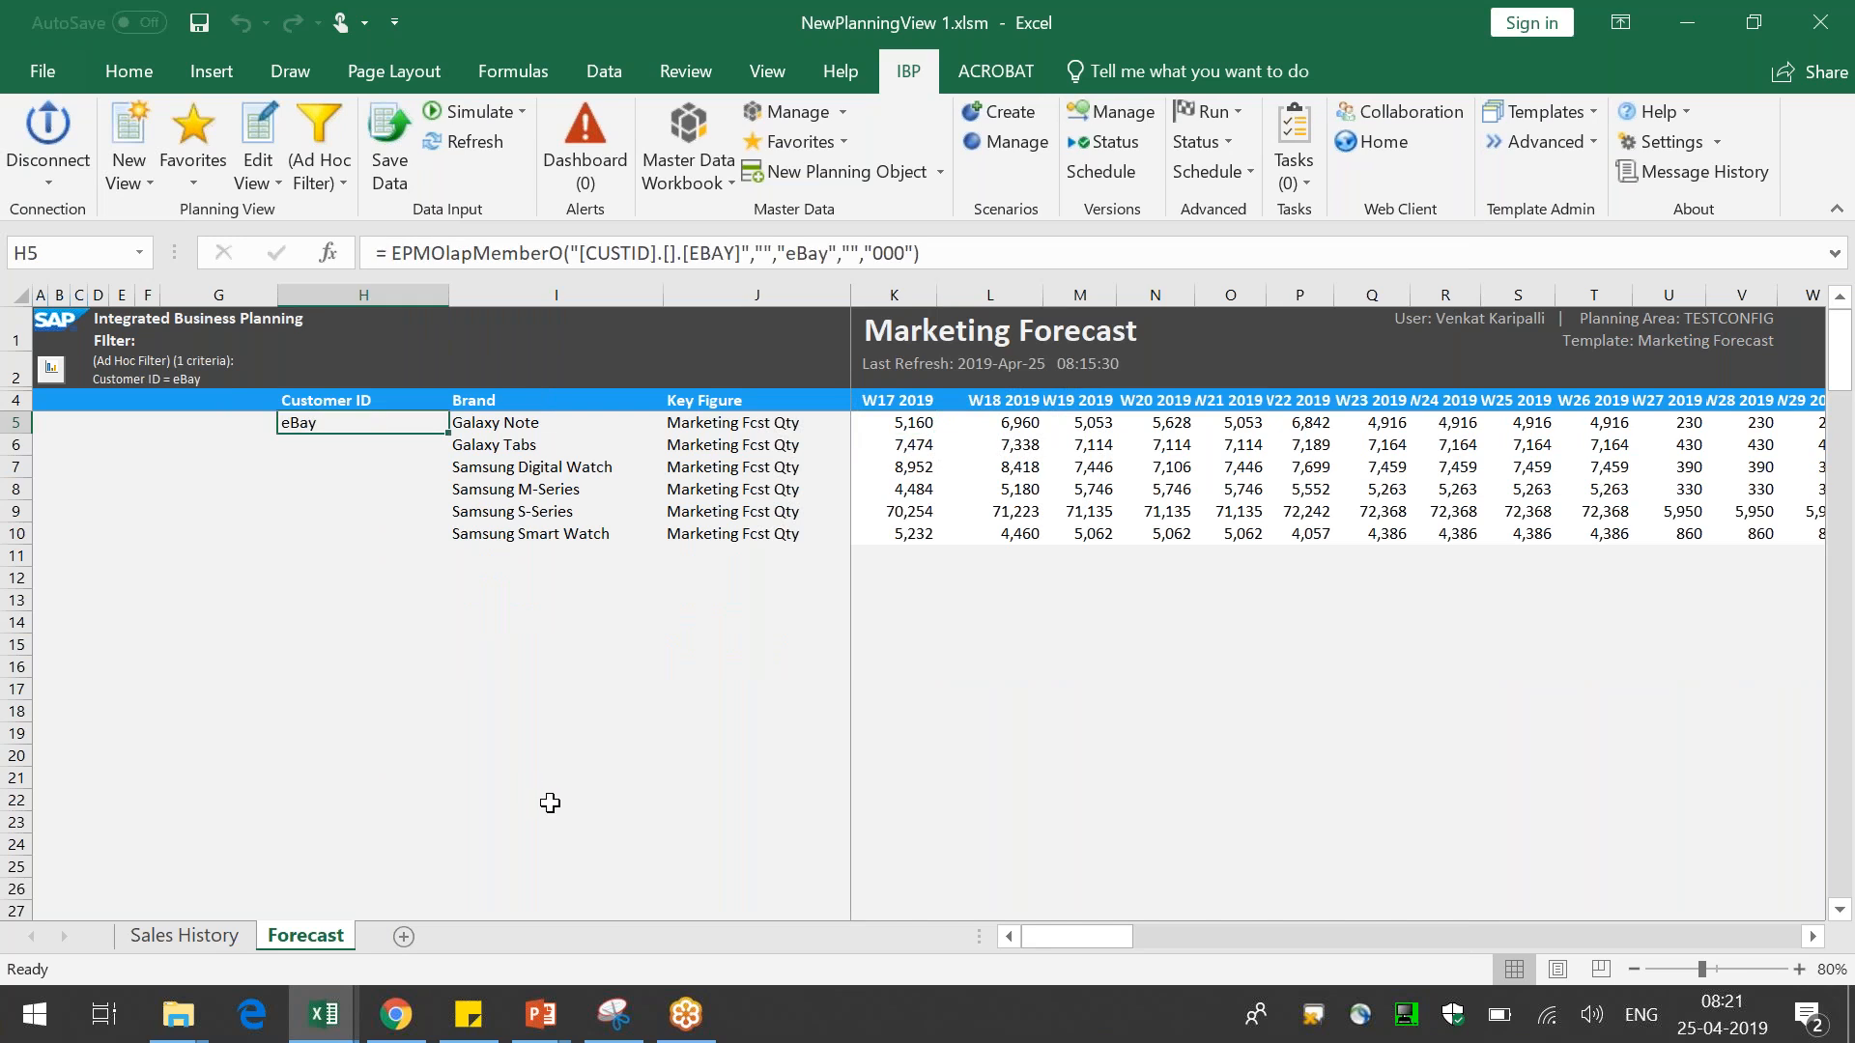
{"action": "left_click", "coordinate": [559, 515]}
{"action": "left_click", "coordinate": [605, 528]}
{"action": "left_click", "coordinate": [1087, 533]}
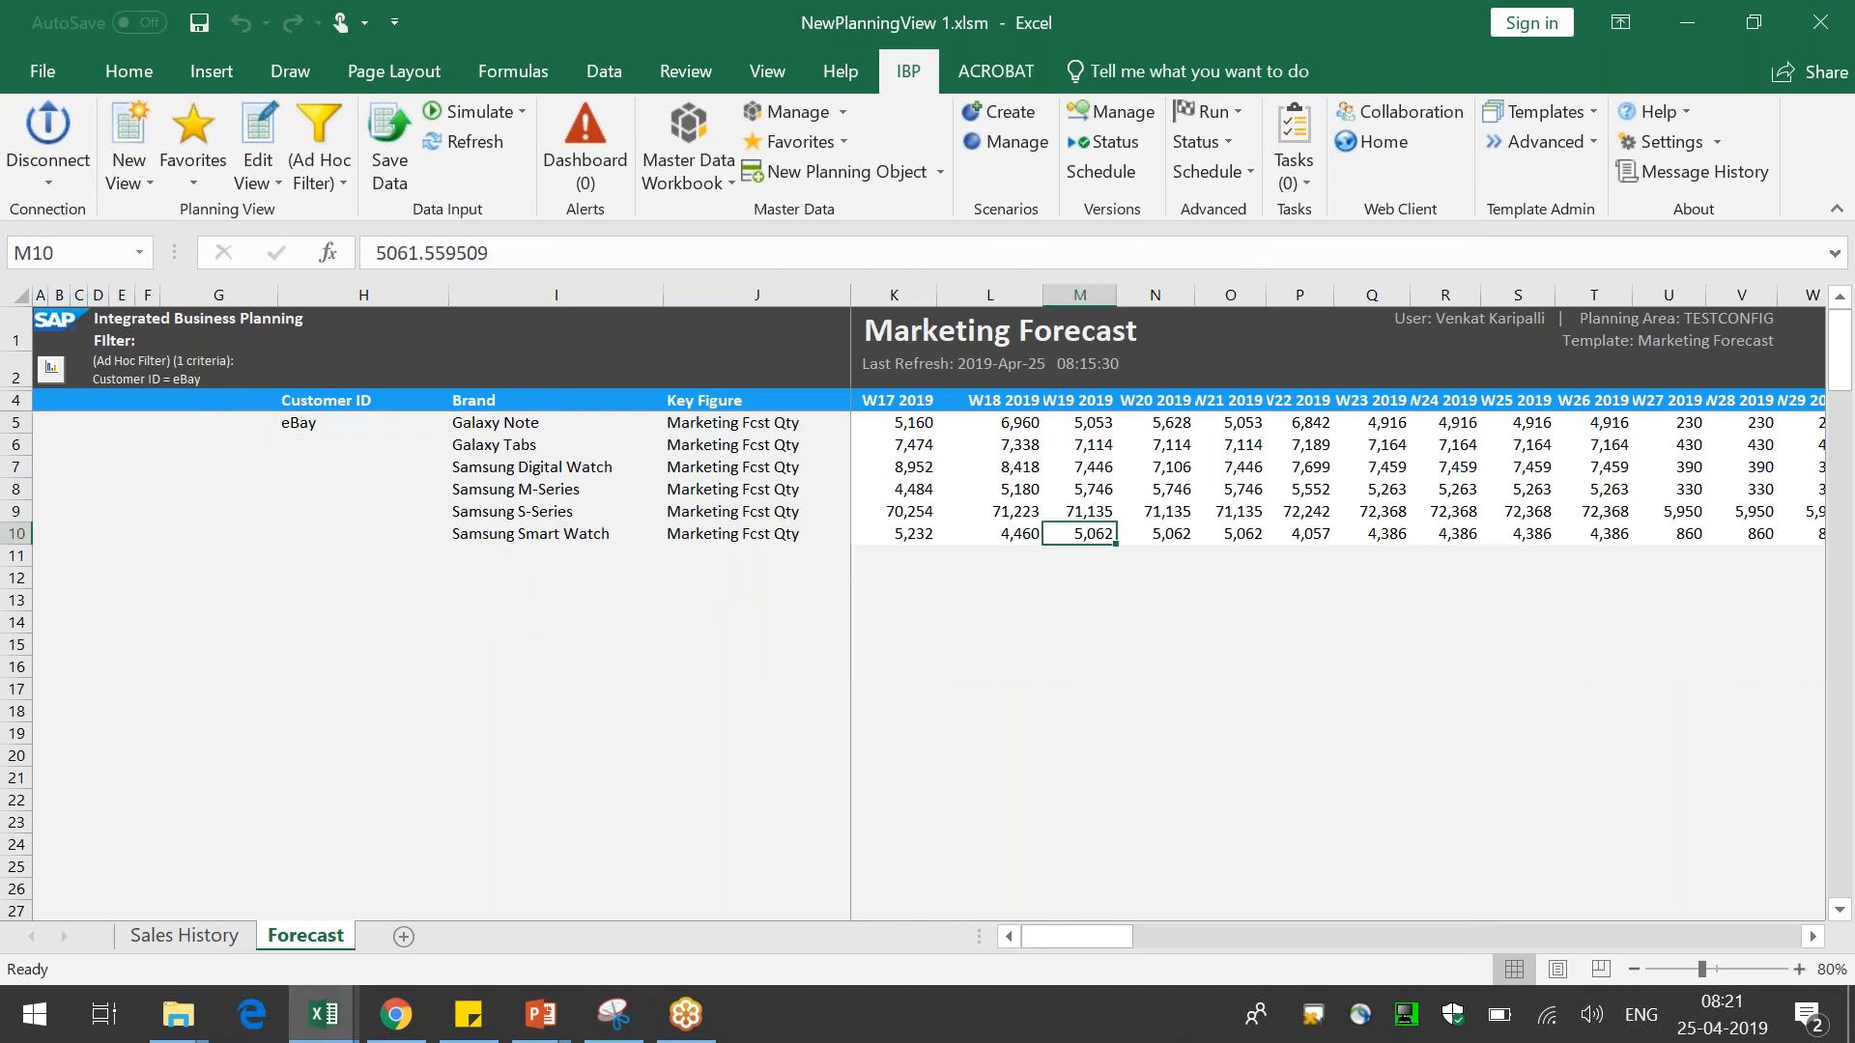
{"action": "right_click", "coordinate": [1103, 530]}
{"action": "mouse_move", "coordinate": [1256, 310]}
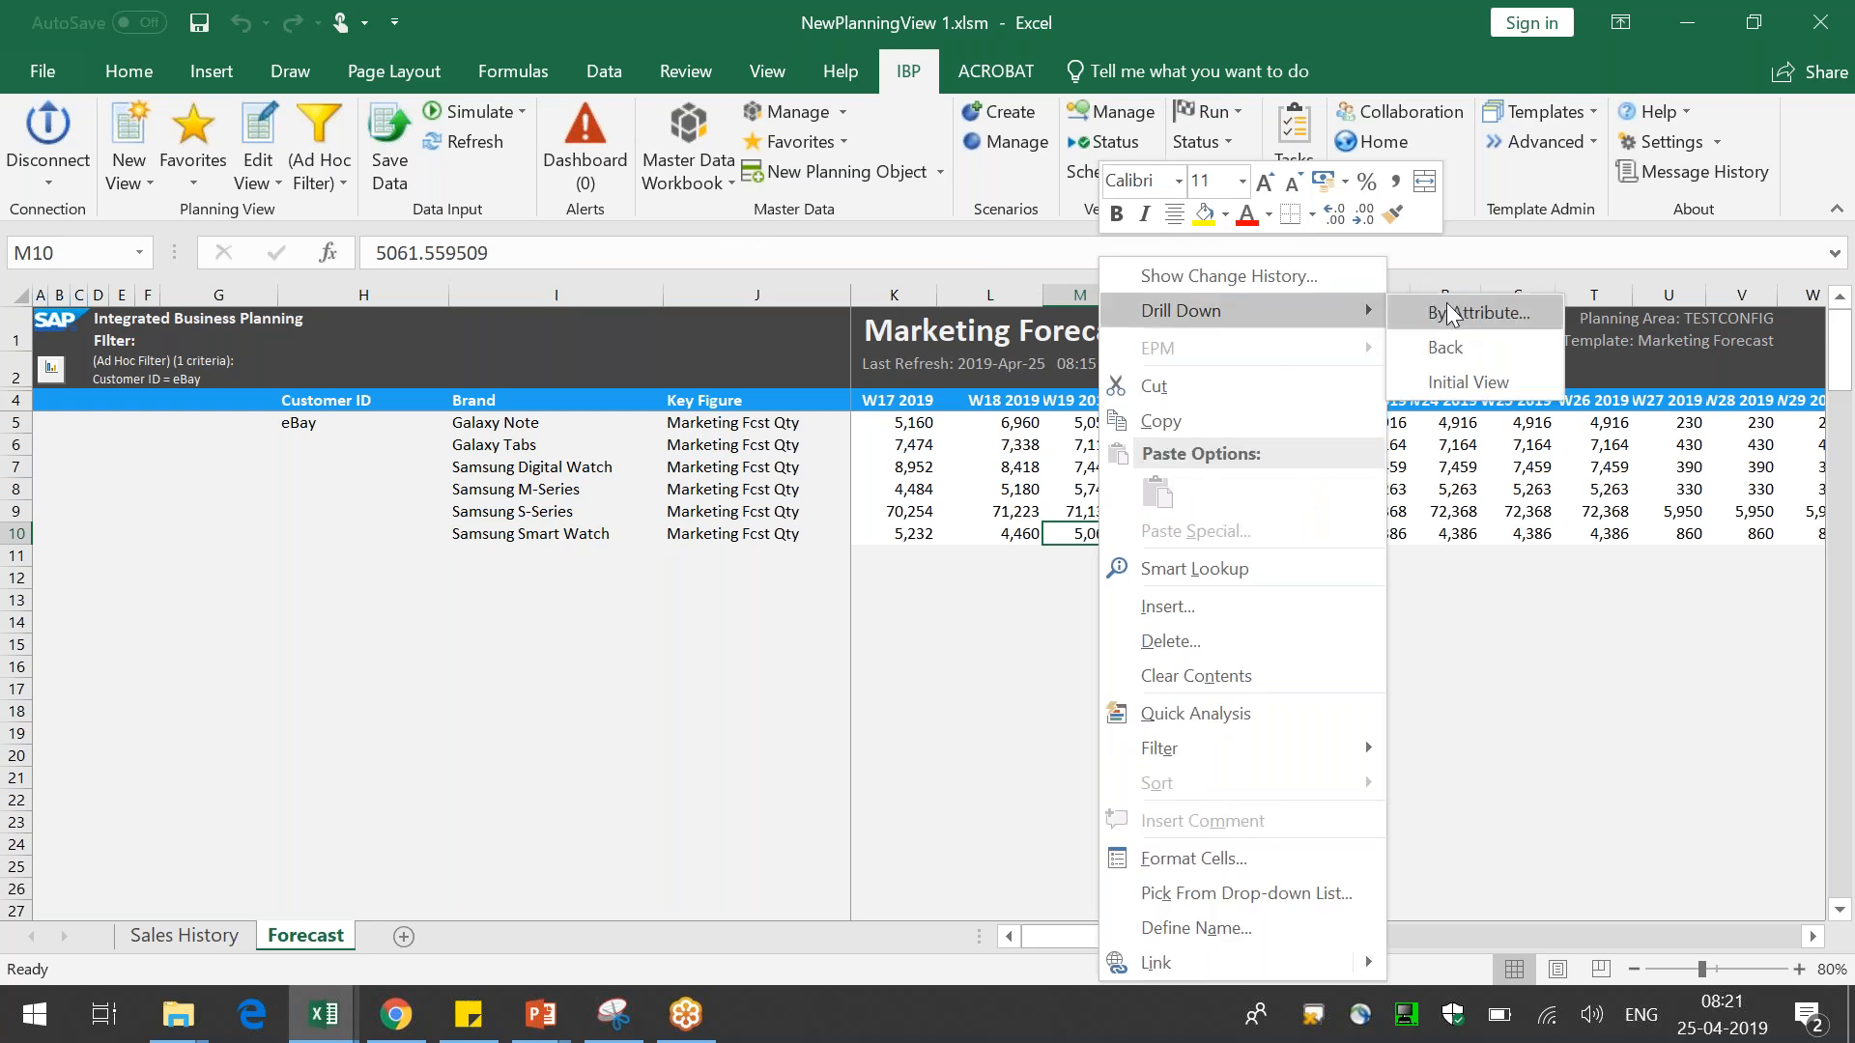
{"action": "left_click", "coordinate": [1463, 321]}
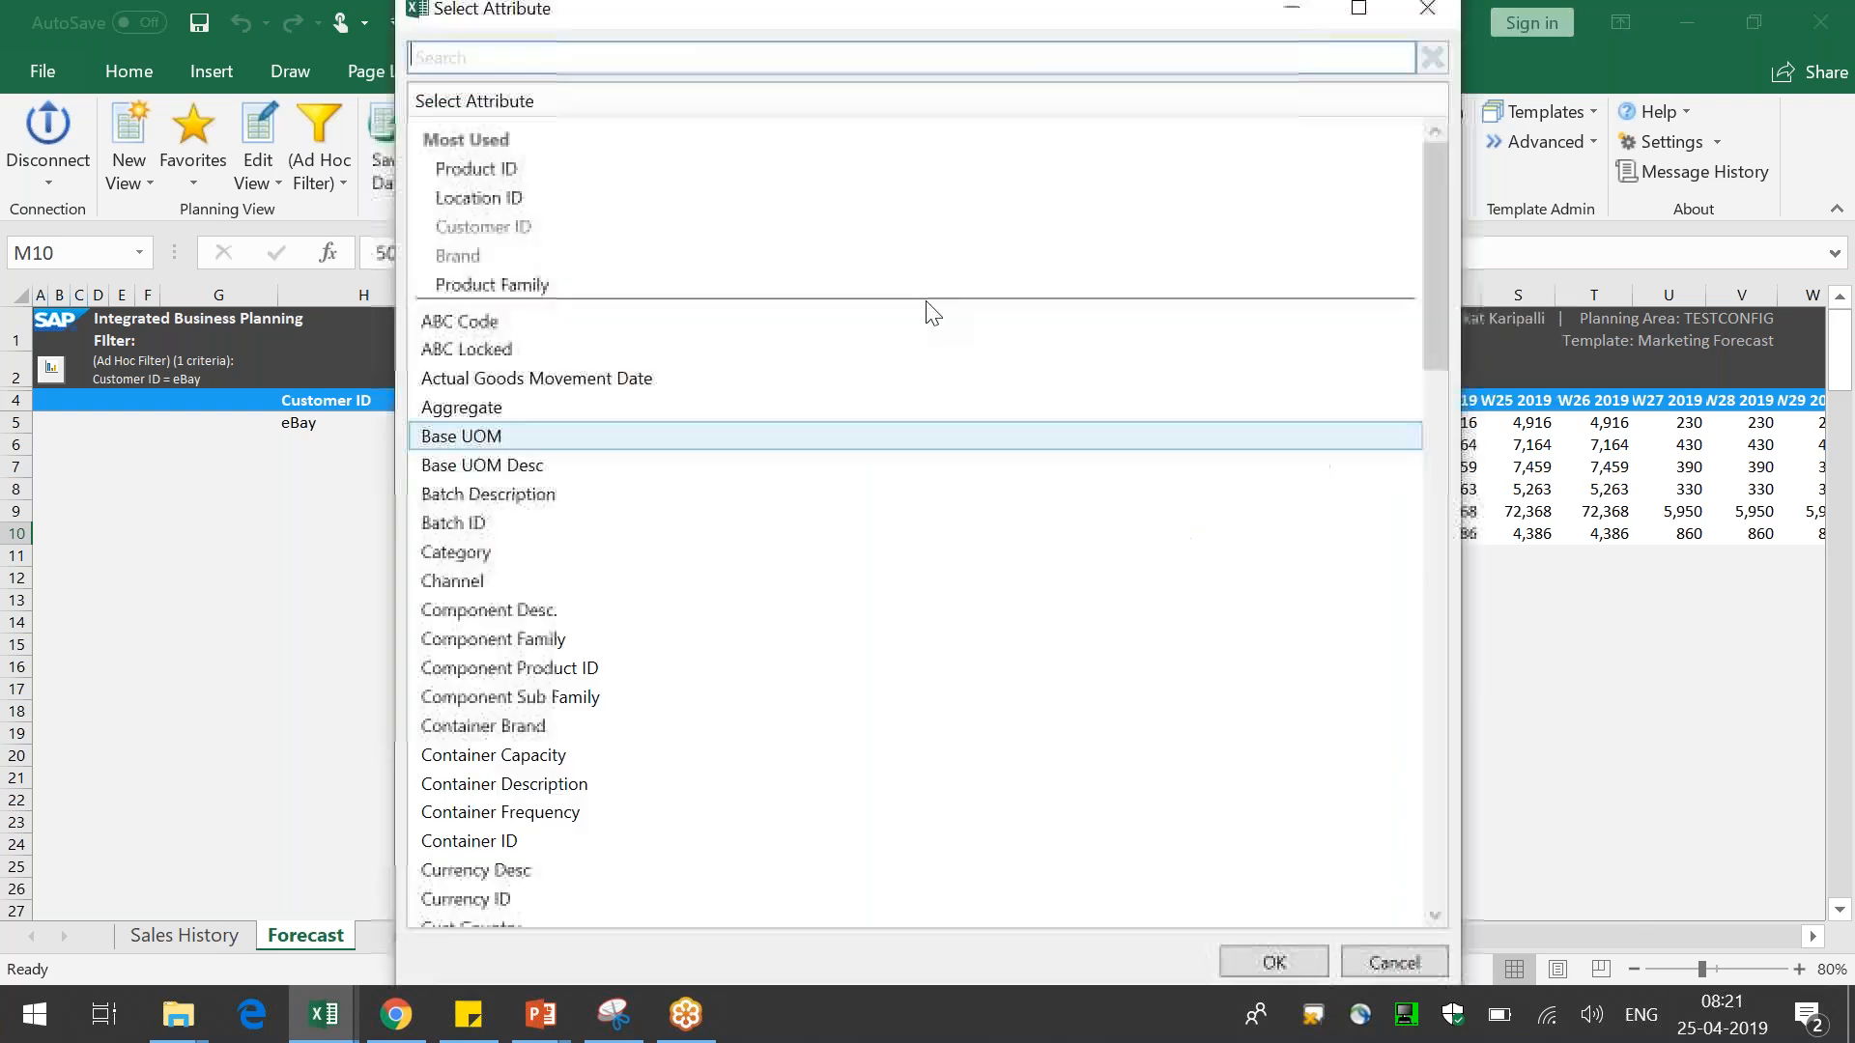
{"action": "double_click", "coordinate": [676, 175]}
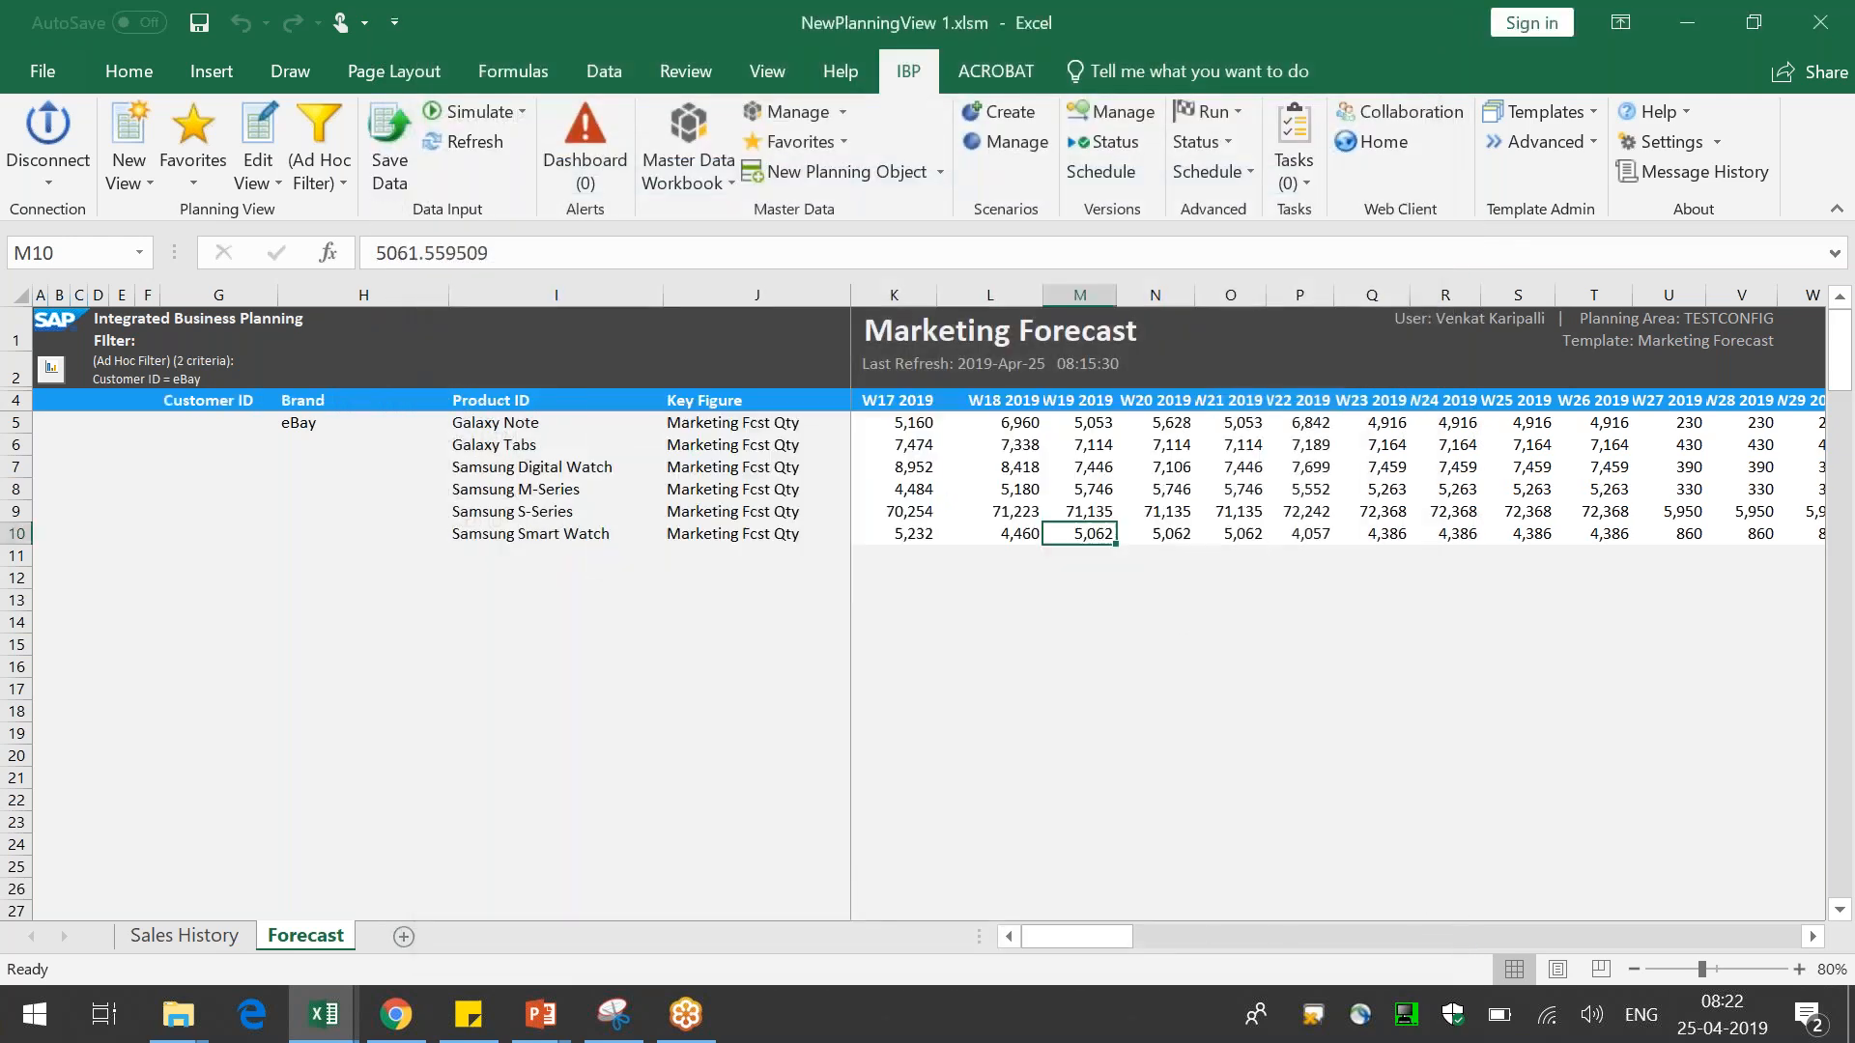
{"action": "left_click_drag", "start_coordinate": [449, 293], "coordinate": [473, 293]}
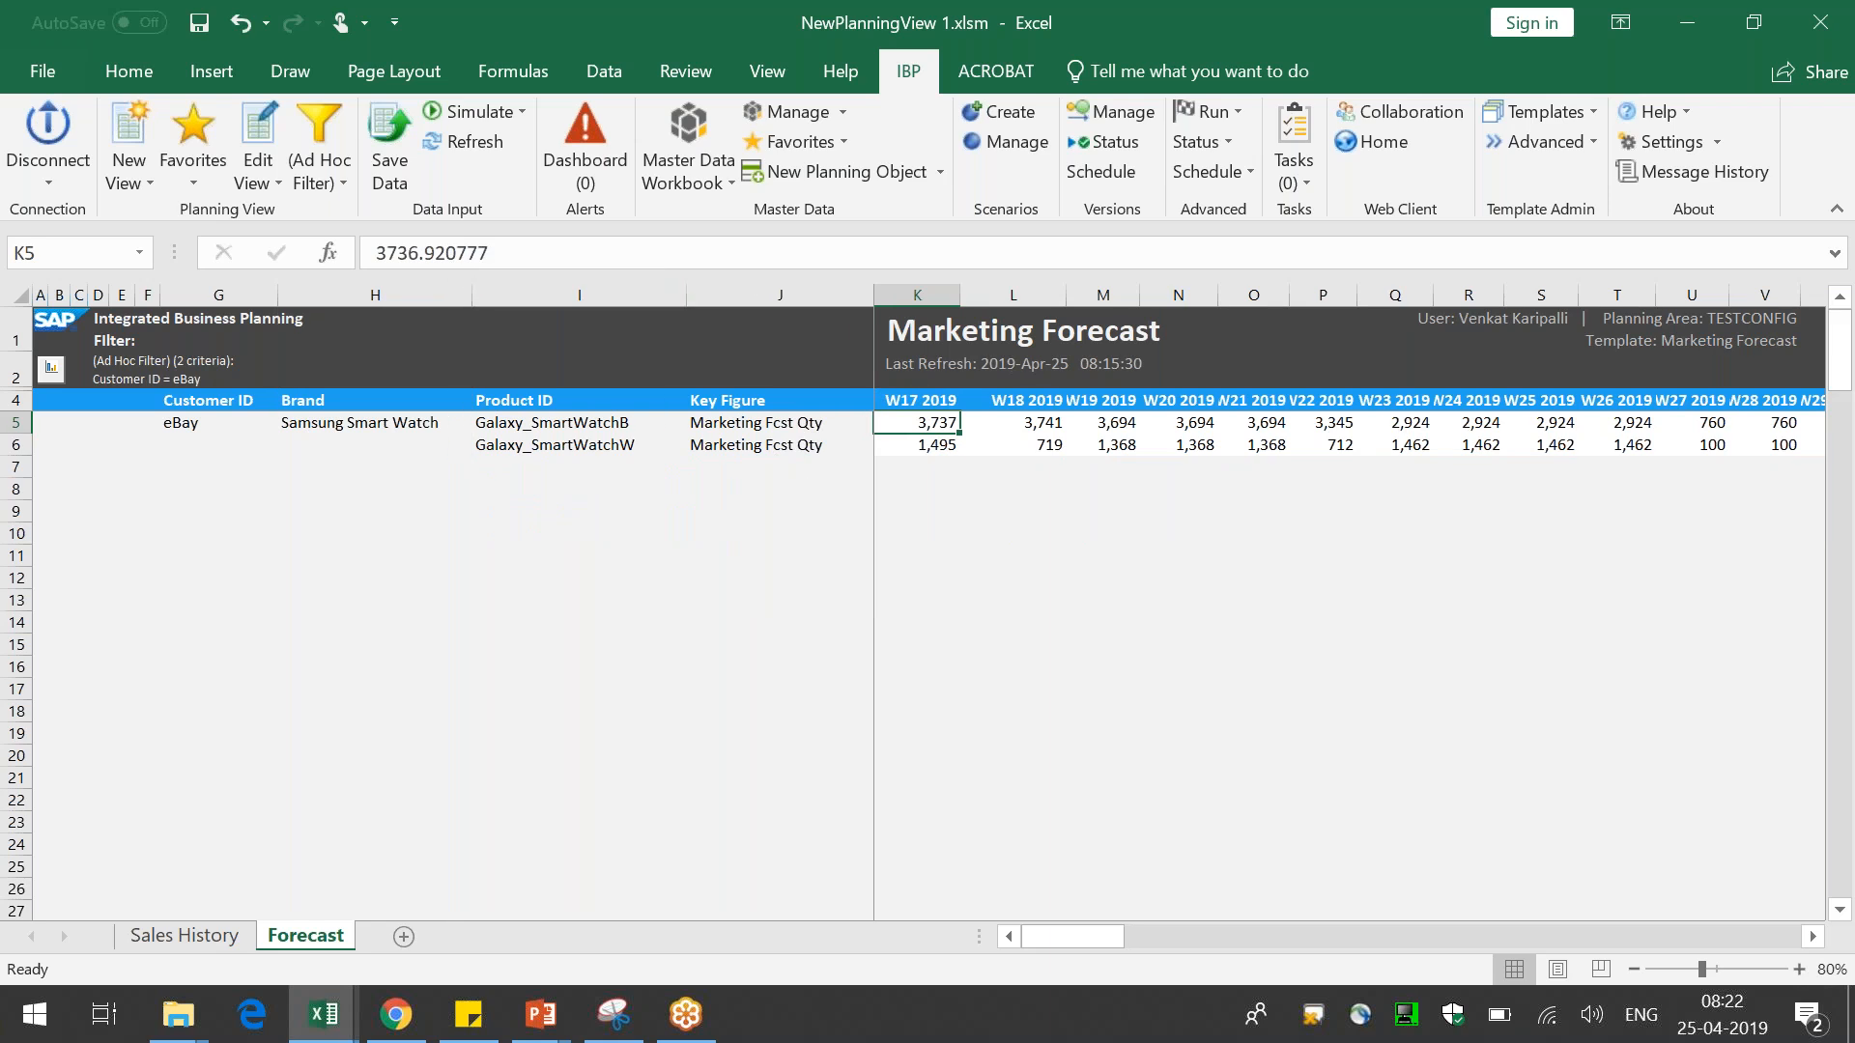
Mark the third drill-down result point on the slide with the pen, exit the slide show and return to Excel
{"action": "left_click", "coordinate": [1115, 611]}
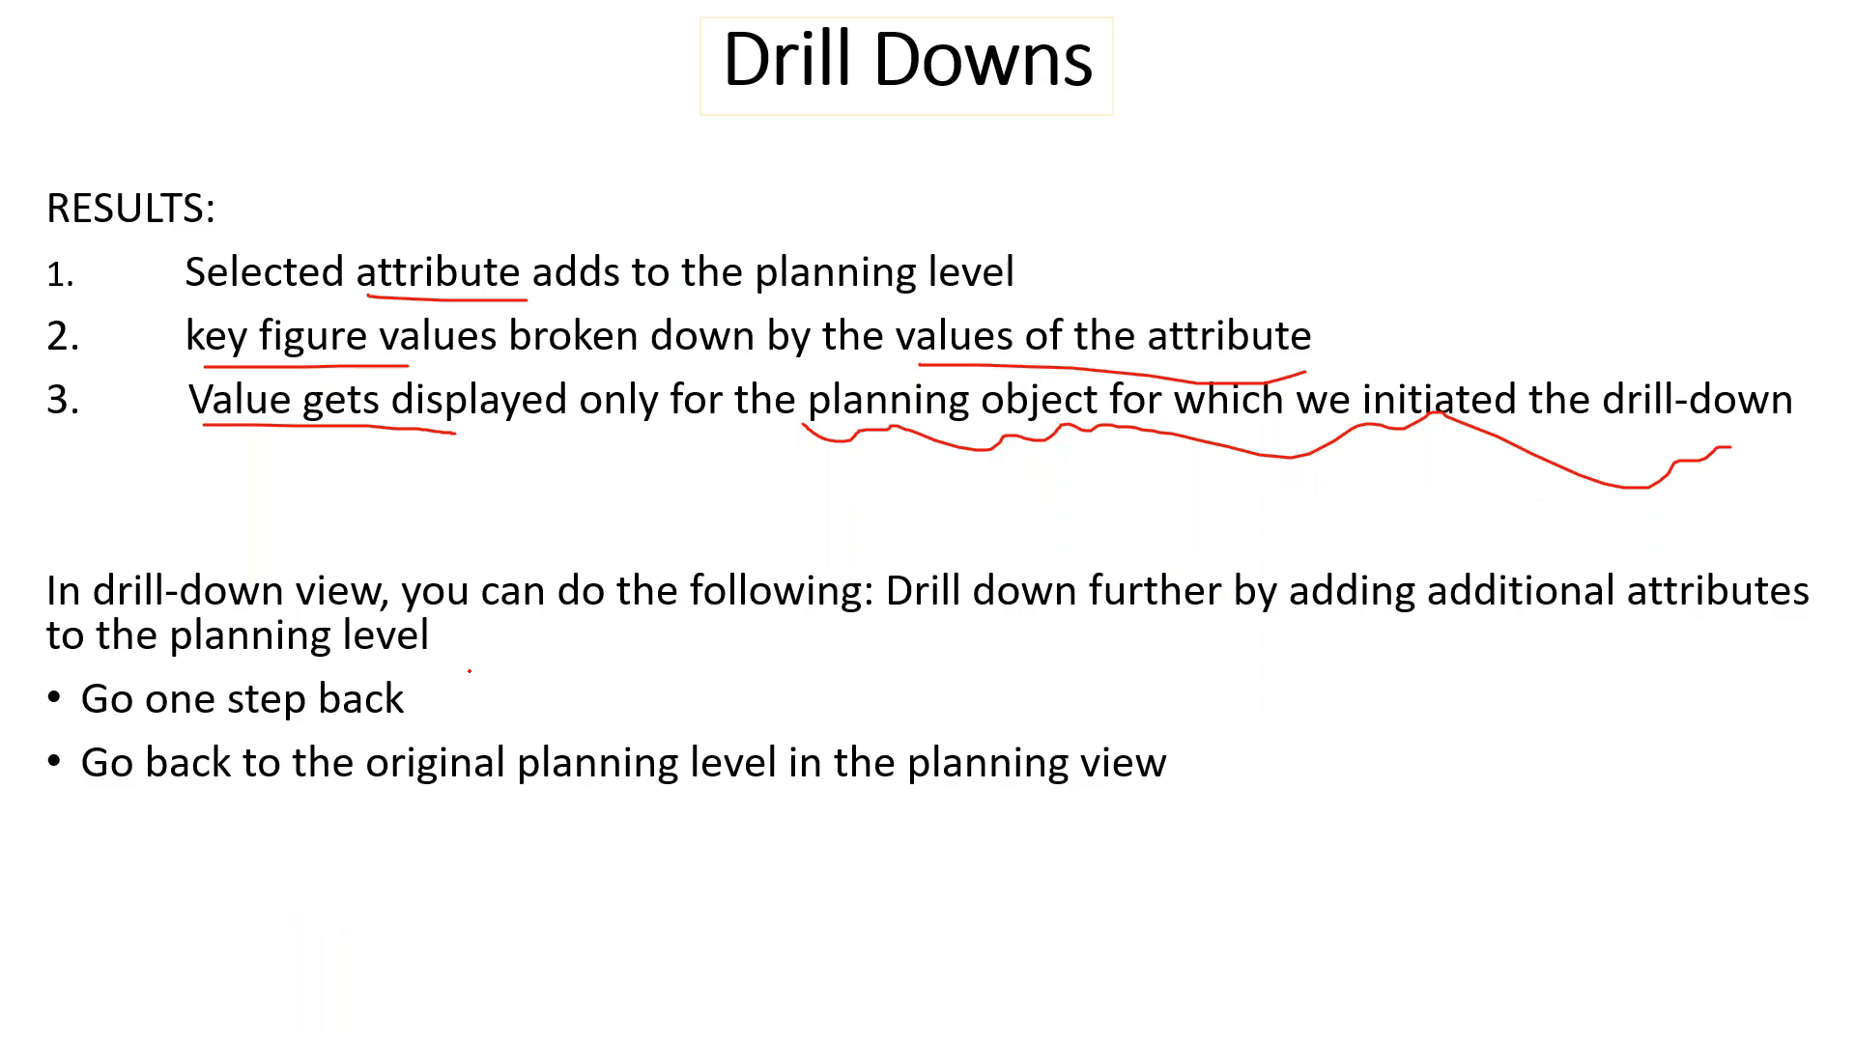
{"action": "left_click_drag", "start_coordinate": [466, 724], "coordinate": [499, 706]}
{"action": "left_click_drag", "start_coordinate": [1183, 771], "coordinate": [1252, 734]}
{"action": "key", "text": "Escape"}
{"action": "key", "text": "Right"}
{"action": "key", "text": "Return"}
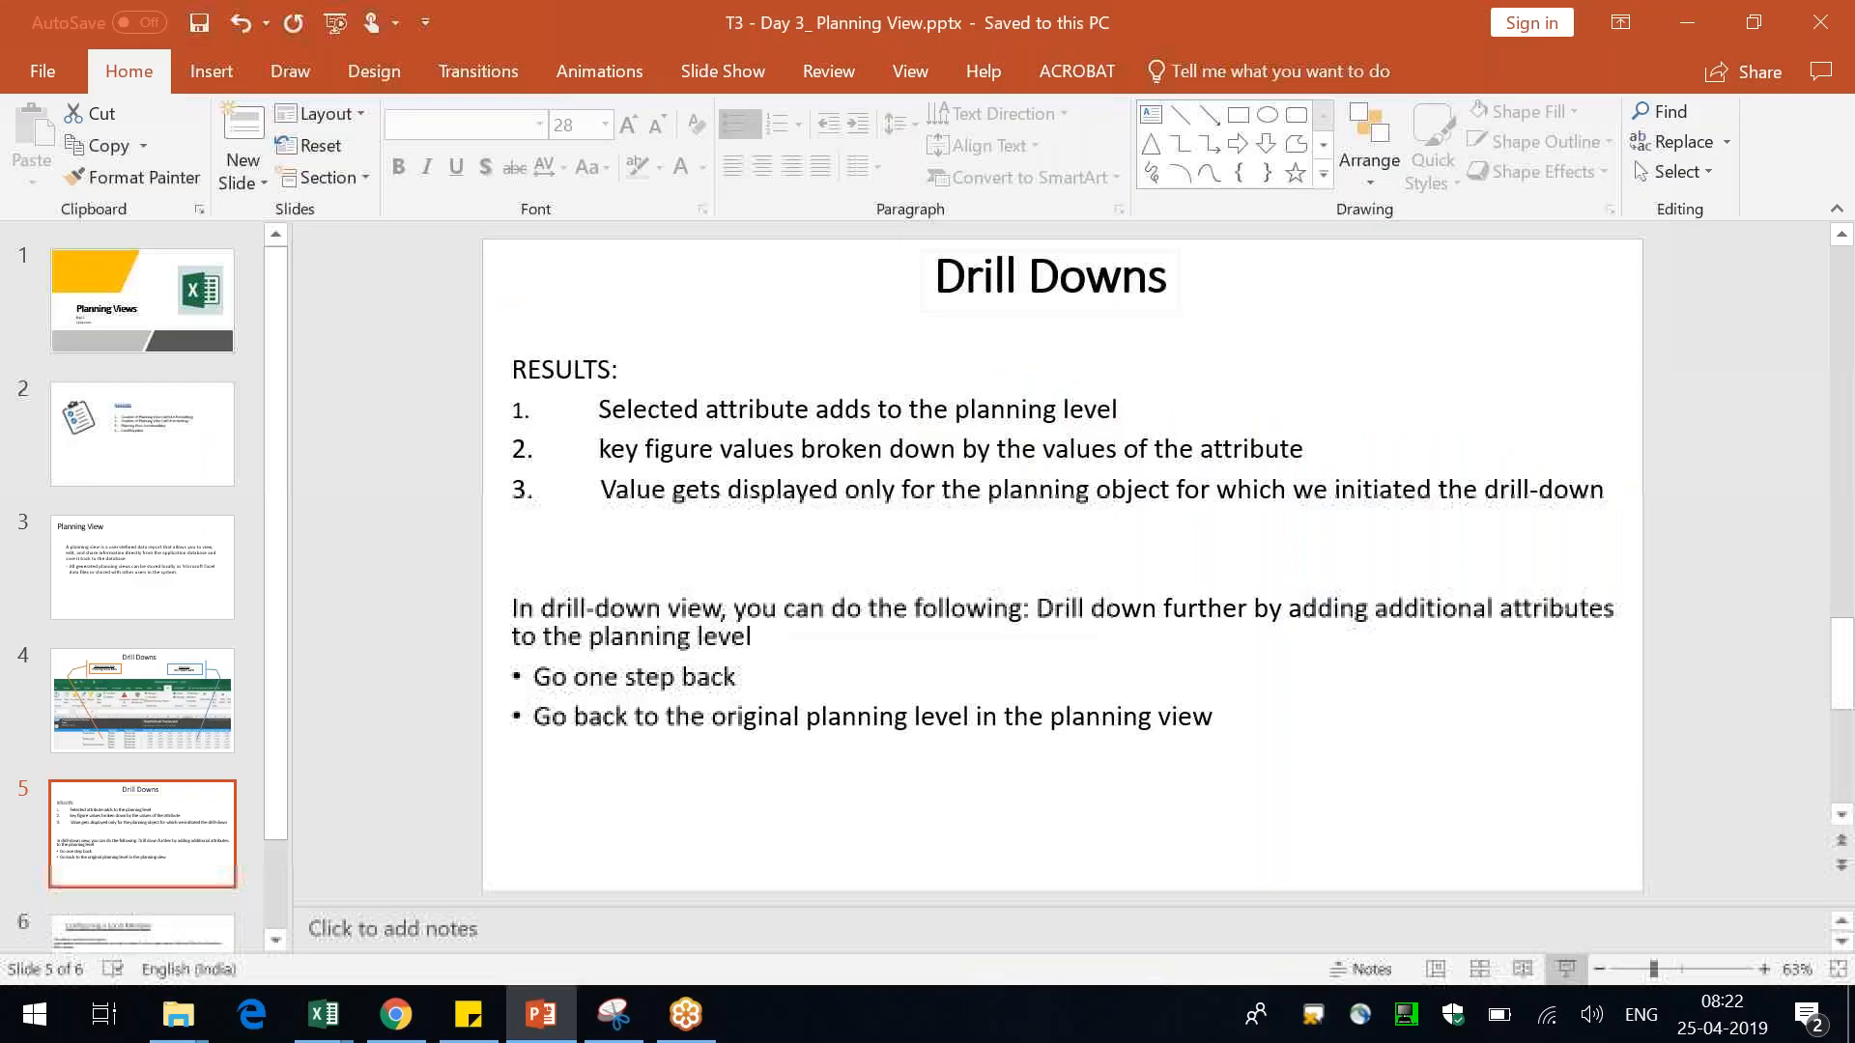
{"action": "key", "text": "alt+Tab"}
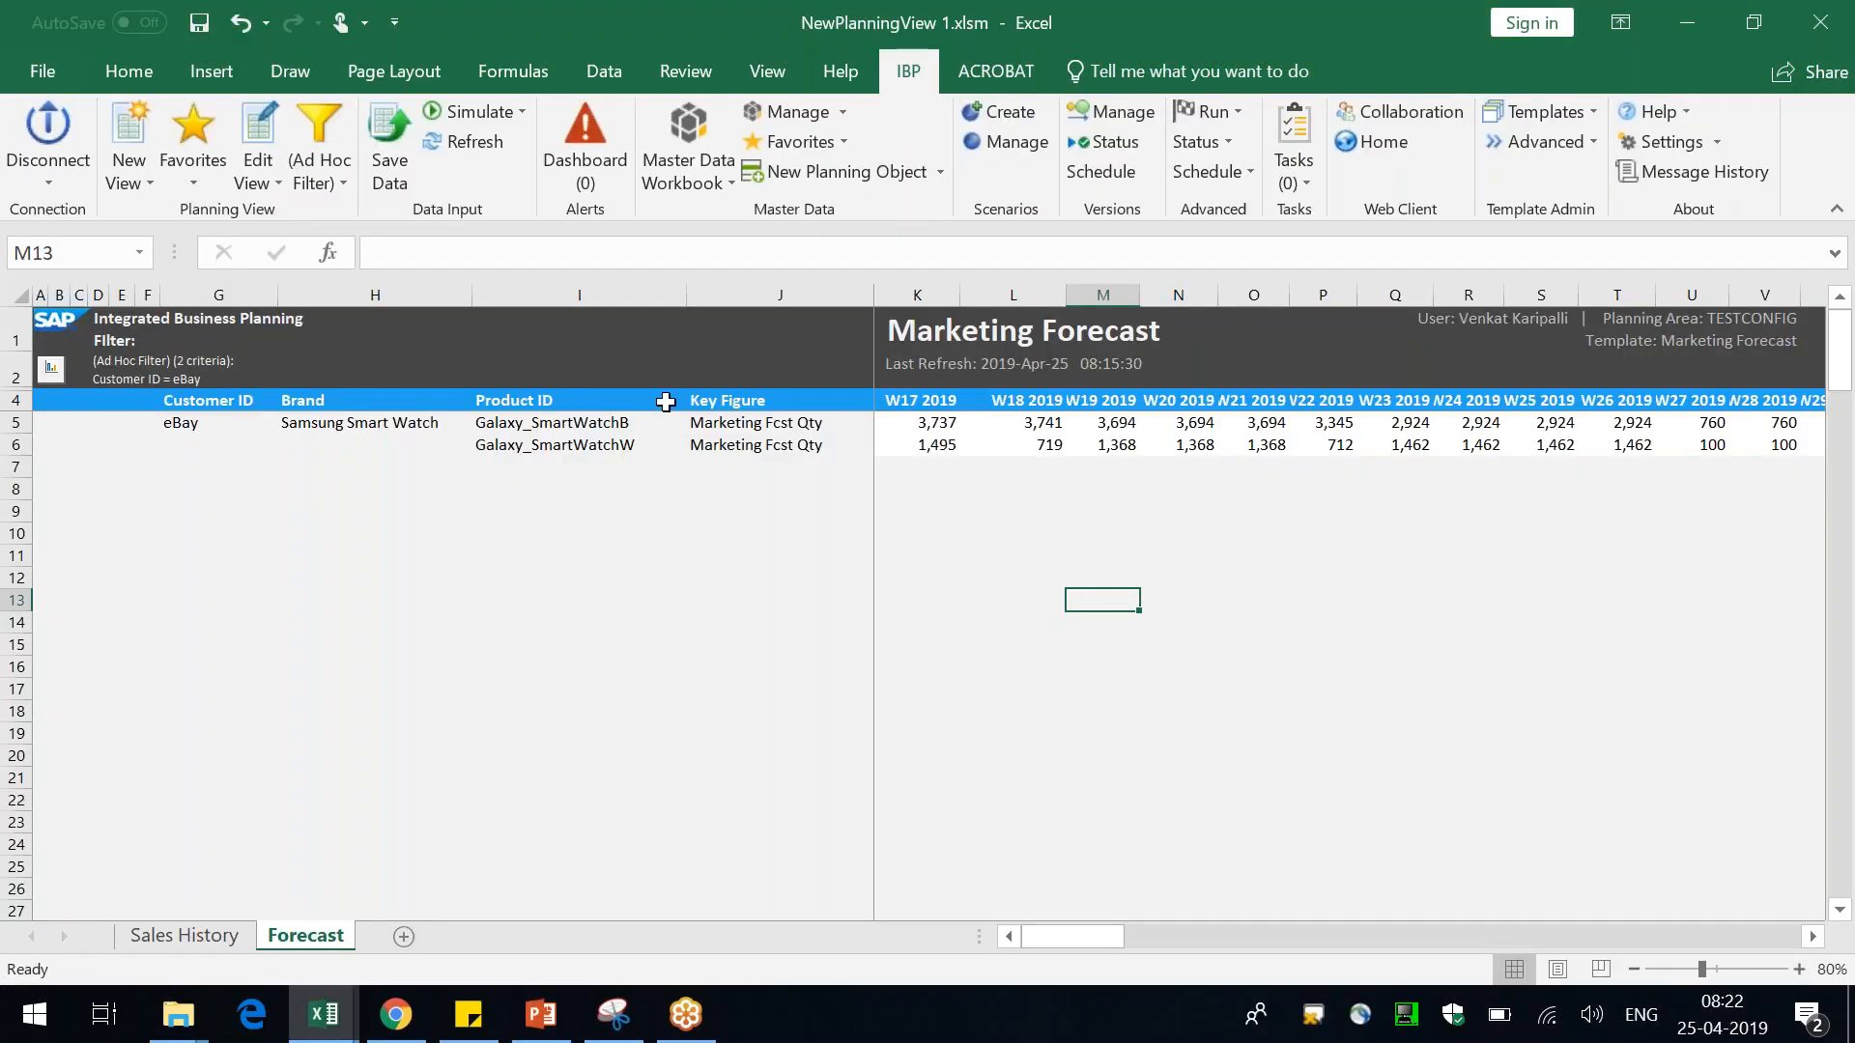
Return the drill-down to the initial view of the planning view
{"action": "left_click", "coordinate": [954, 444]}
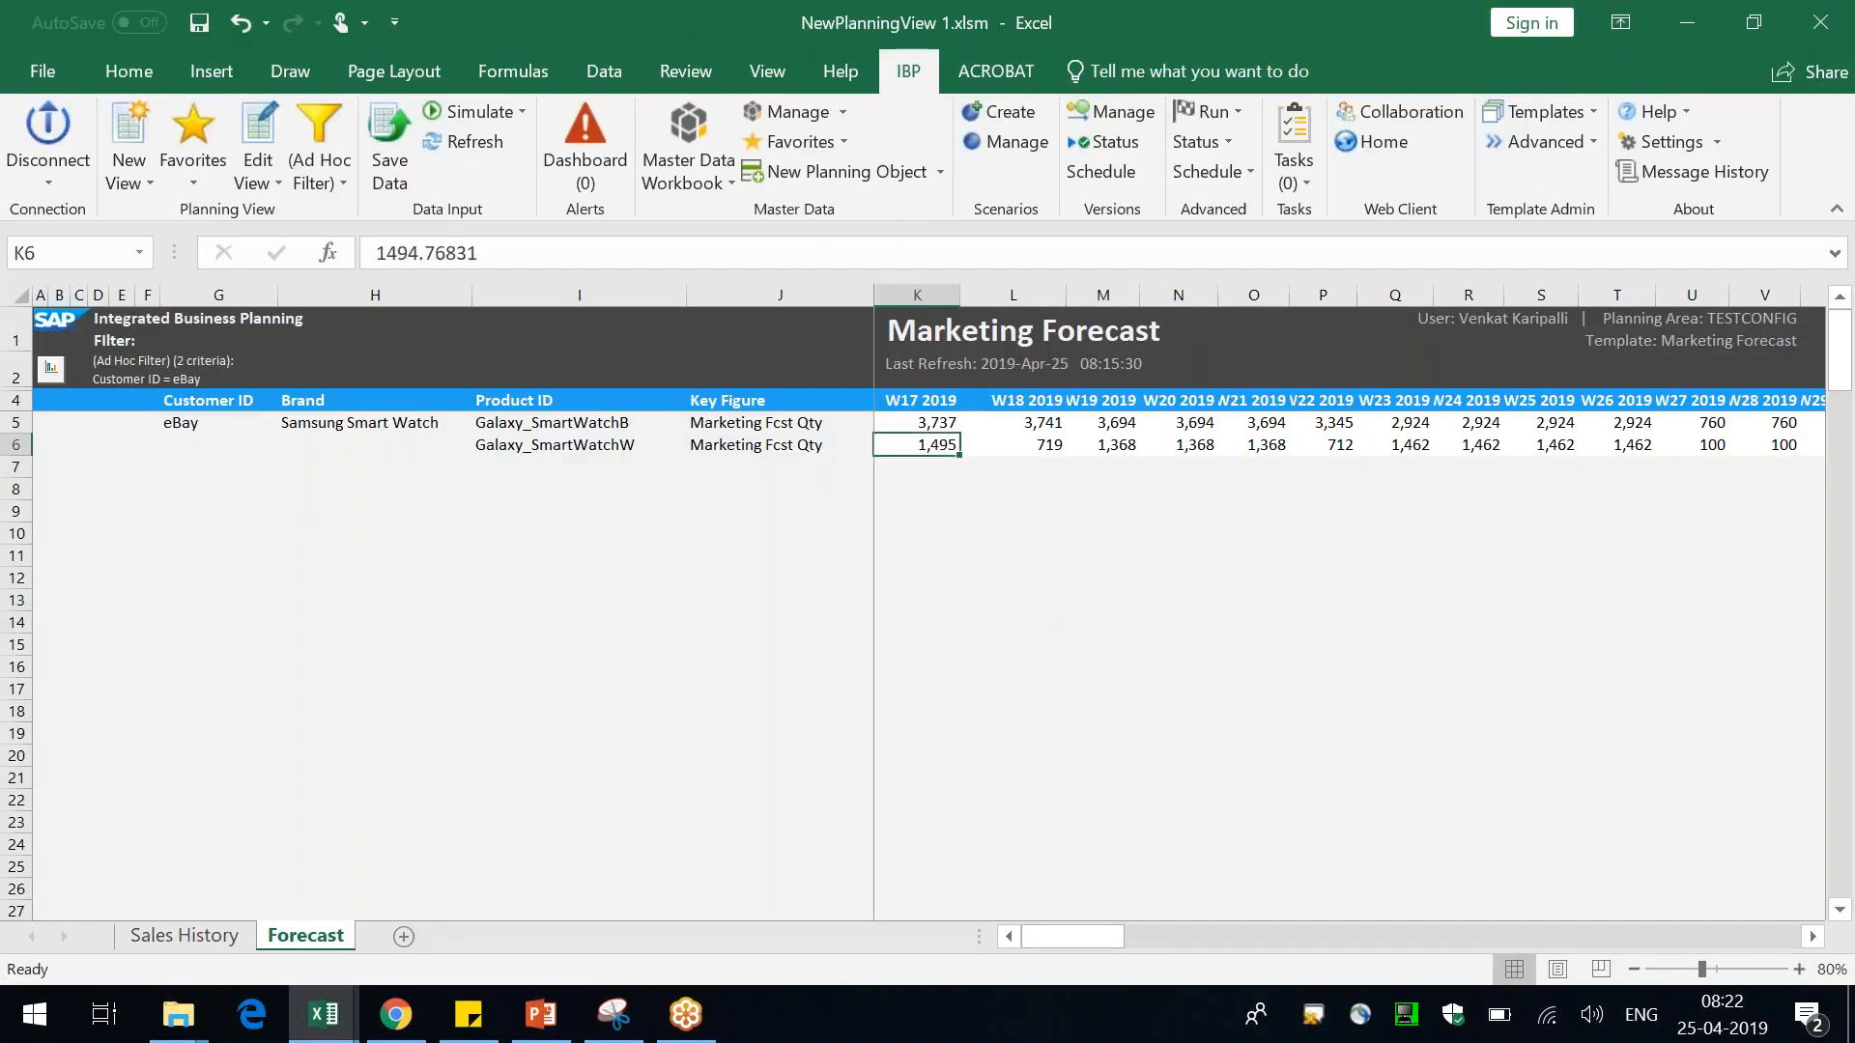
{"action": "right_click", "coordinate": [945, 445]}
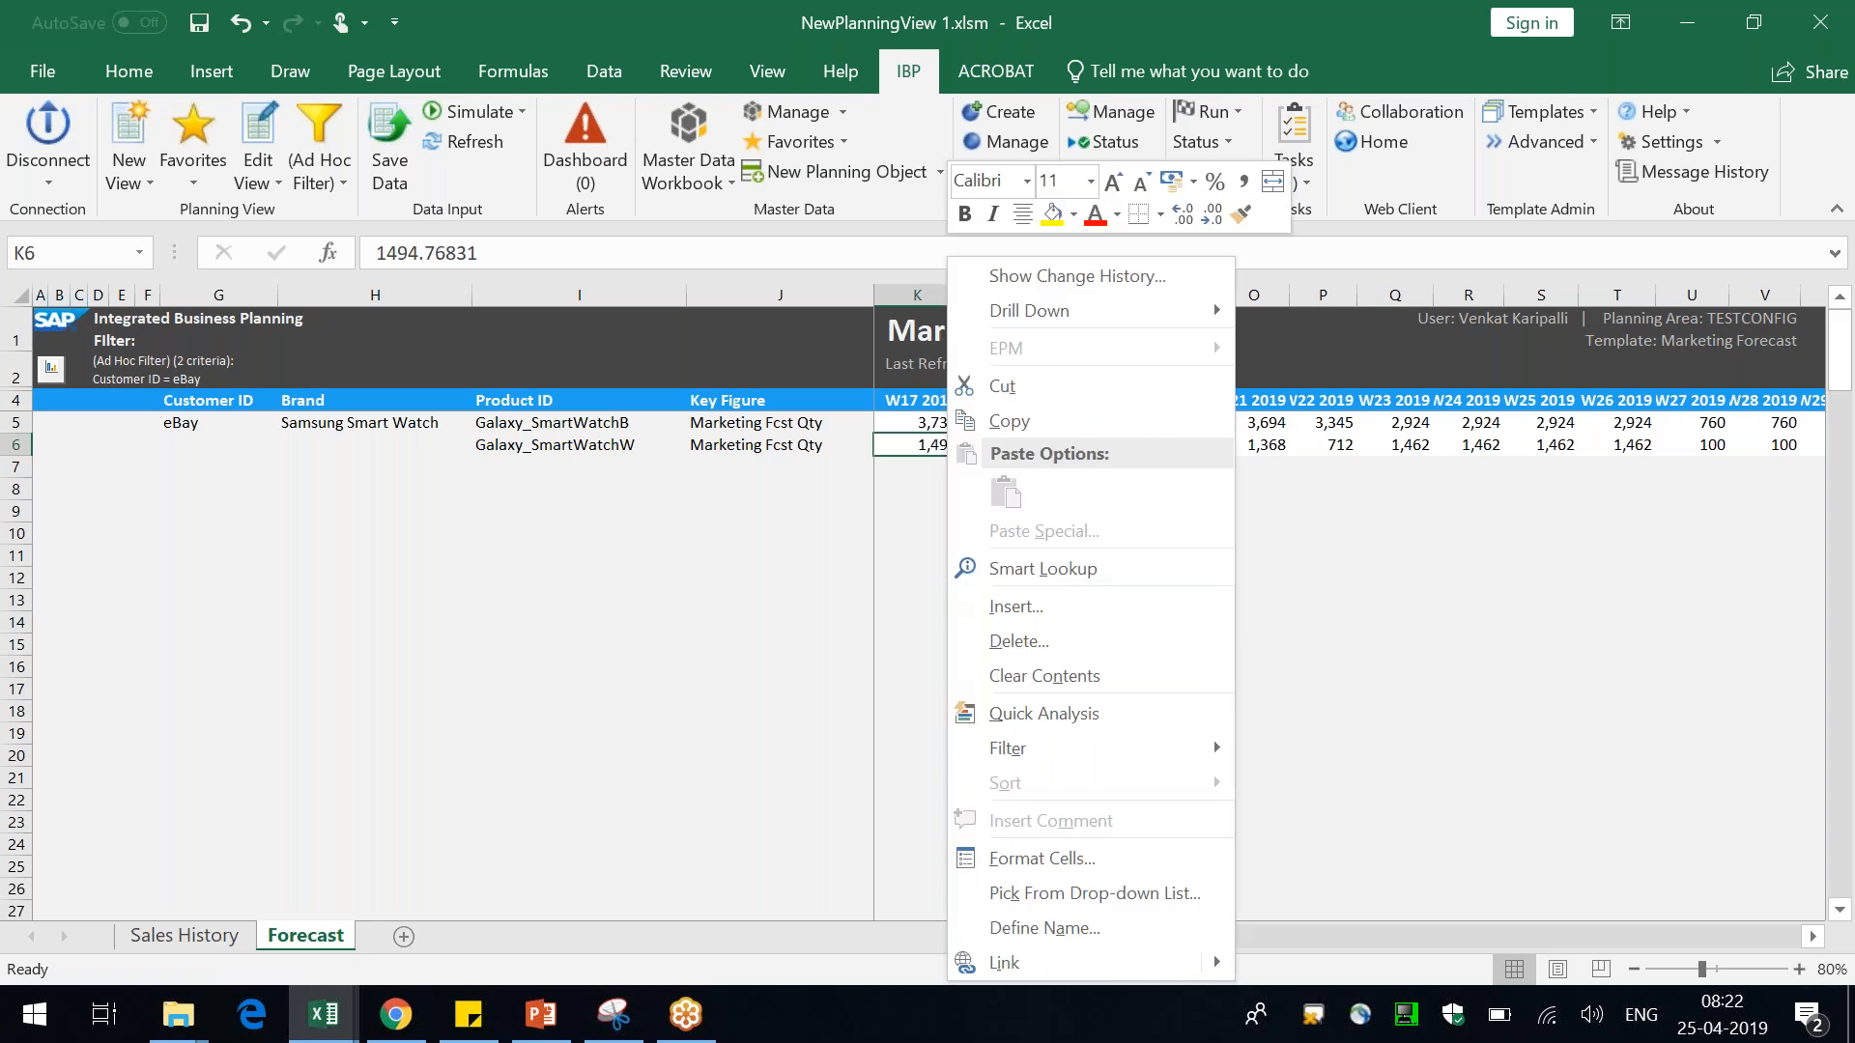
{"action": "mouse_move", "coordinate": [1138, 301]}
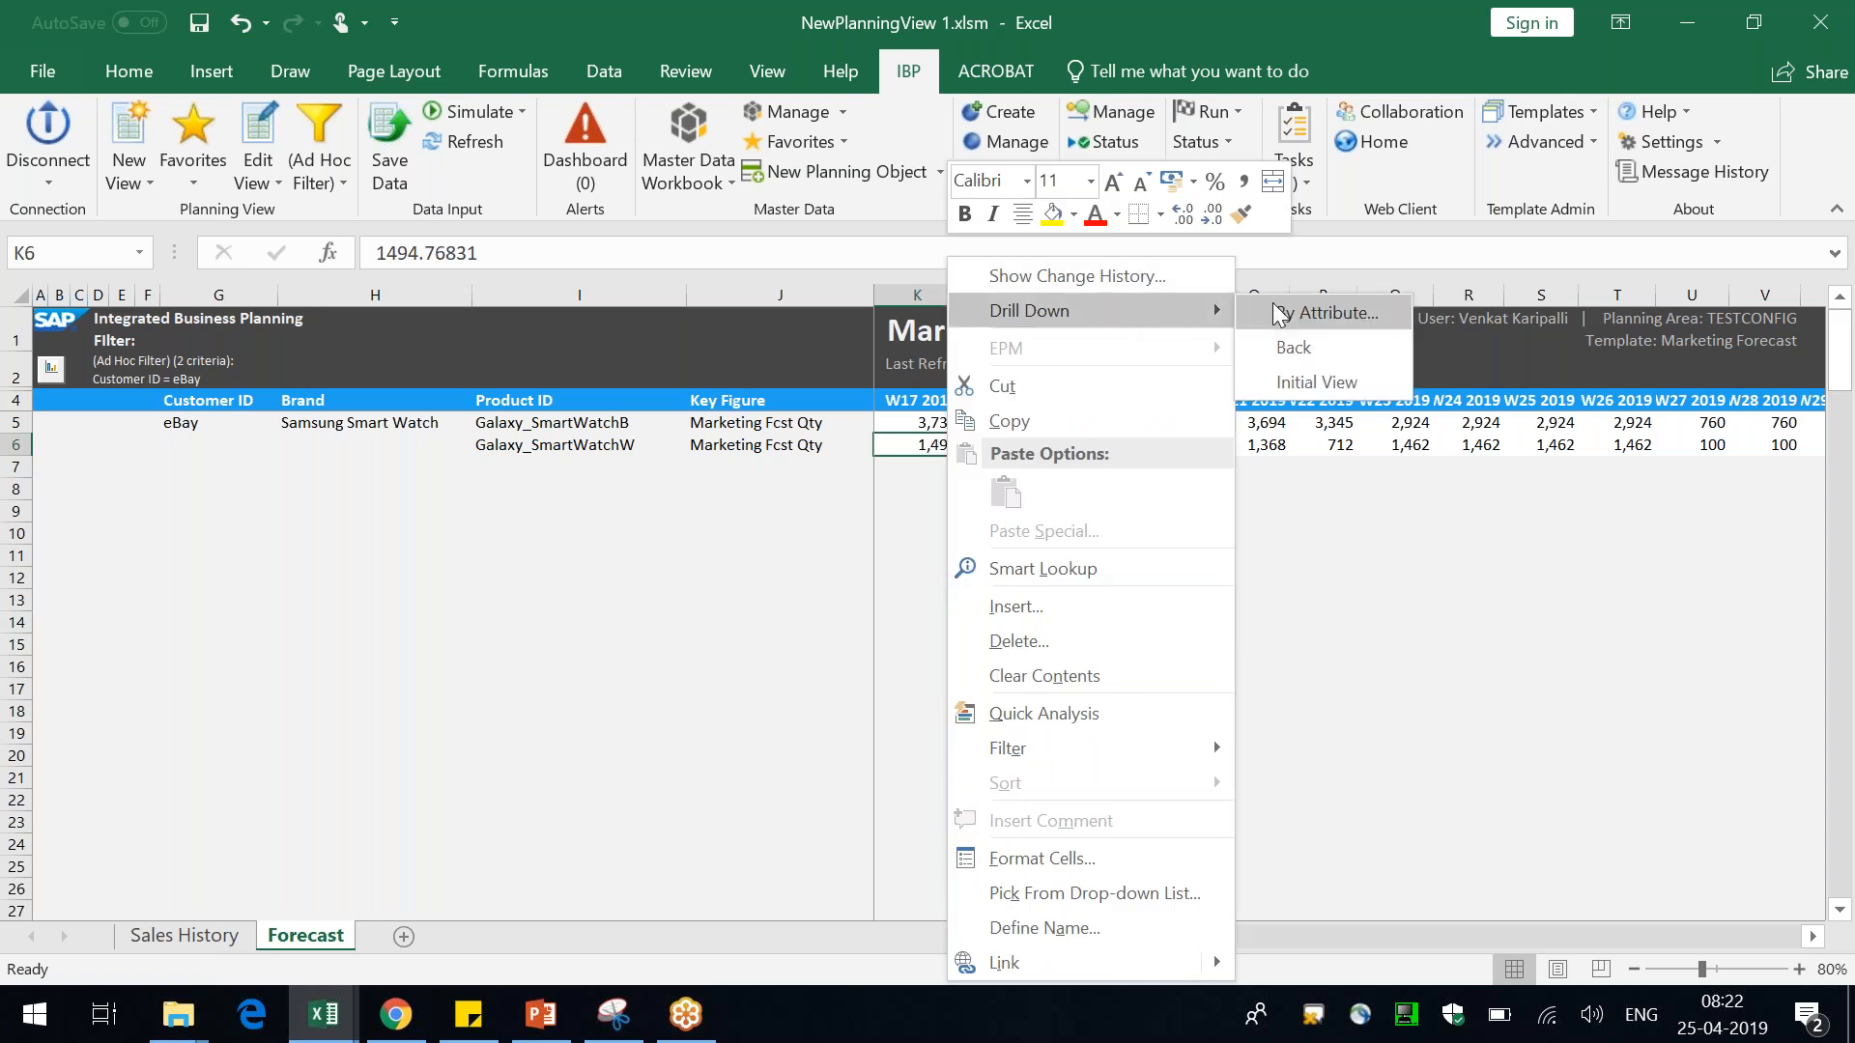
{"action": "left_click", "coordinate": [1319, 382]}
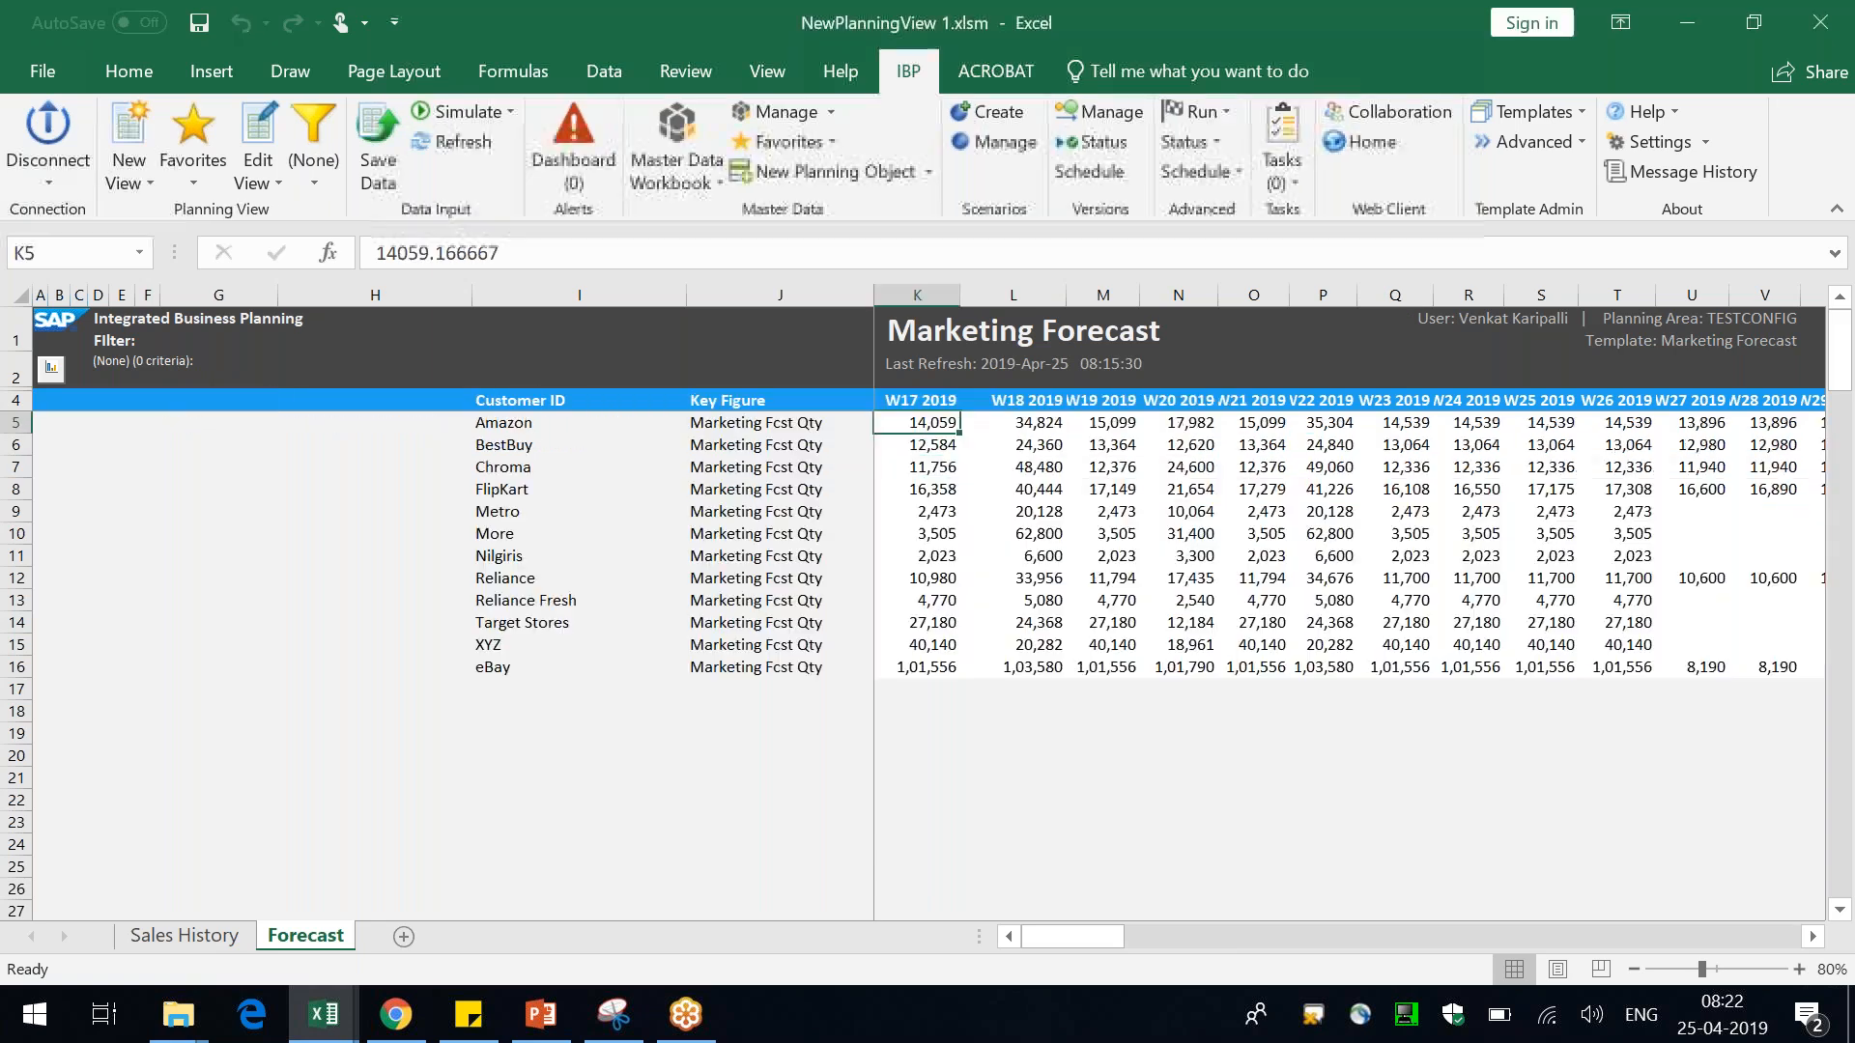
Review the options in the Favorites menu without choosing any
{"action": "left_click", "coordinate": [186, 182]}
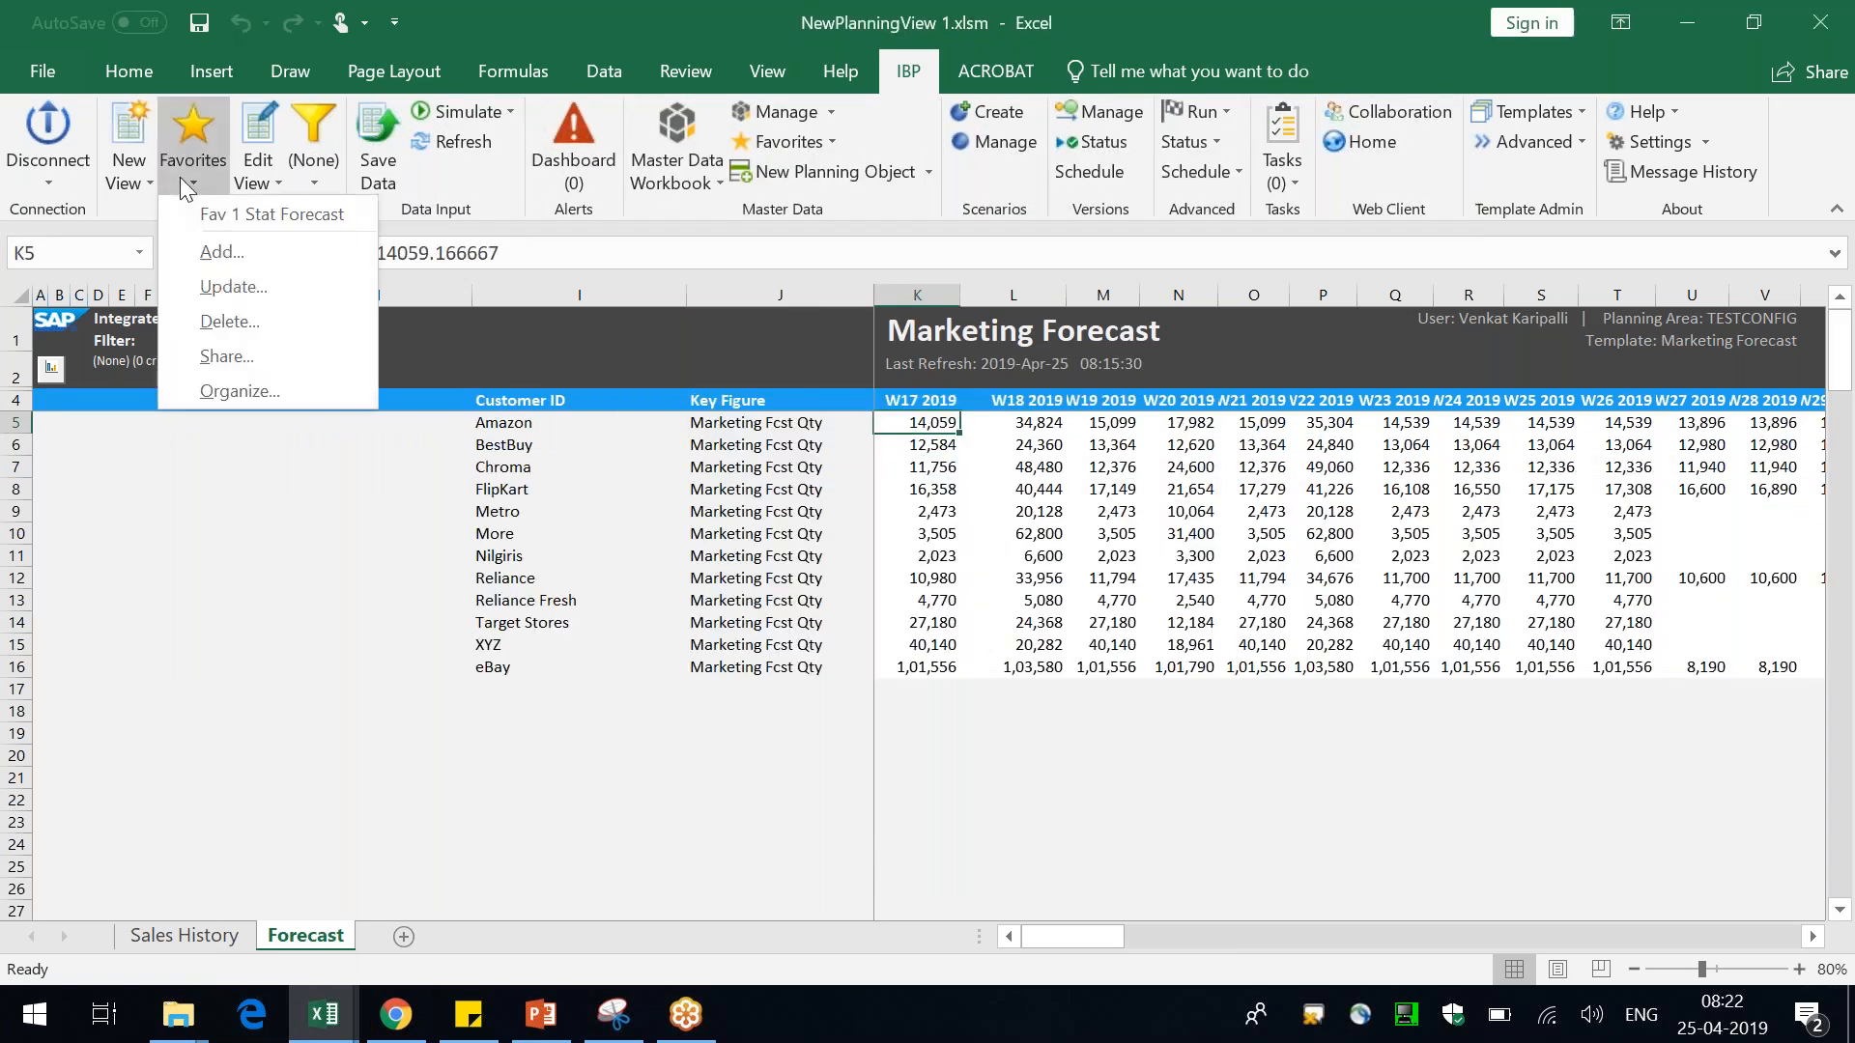
{"action": "left_click", "coordinate": [514, 535]}
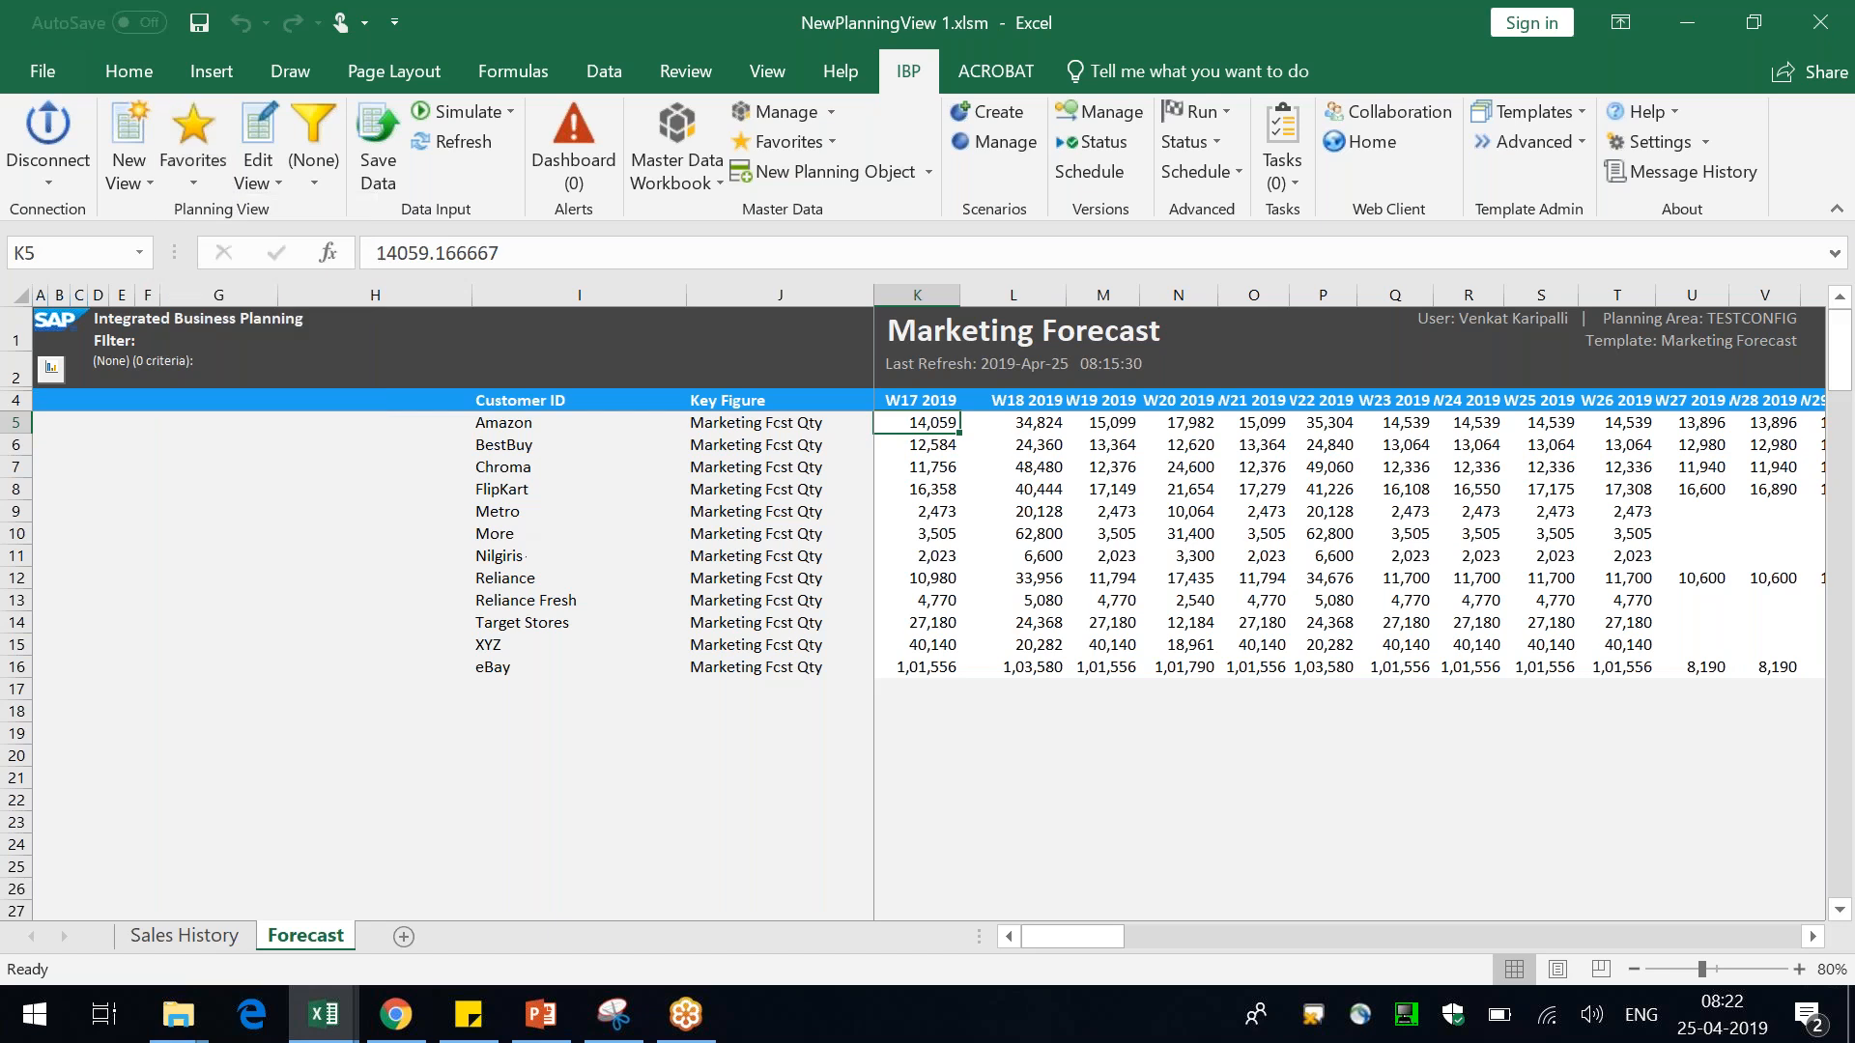
{"action": "left_click", "coordinate": [200, 189]}
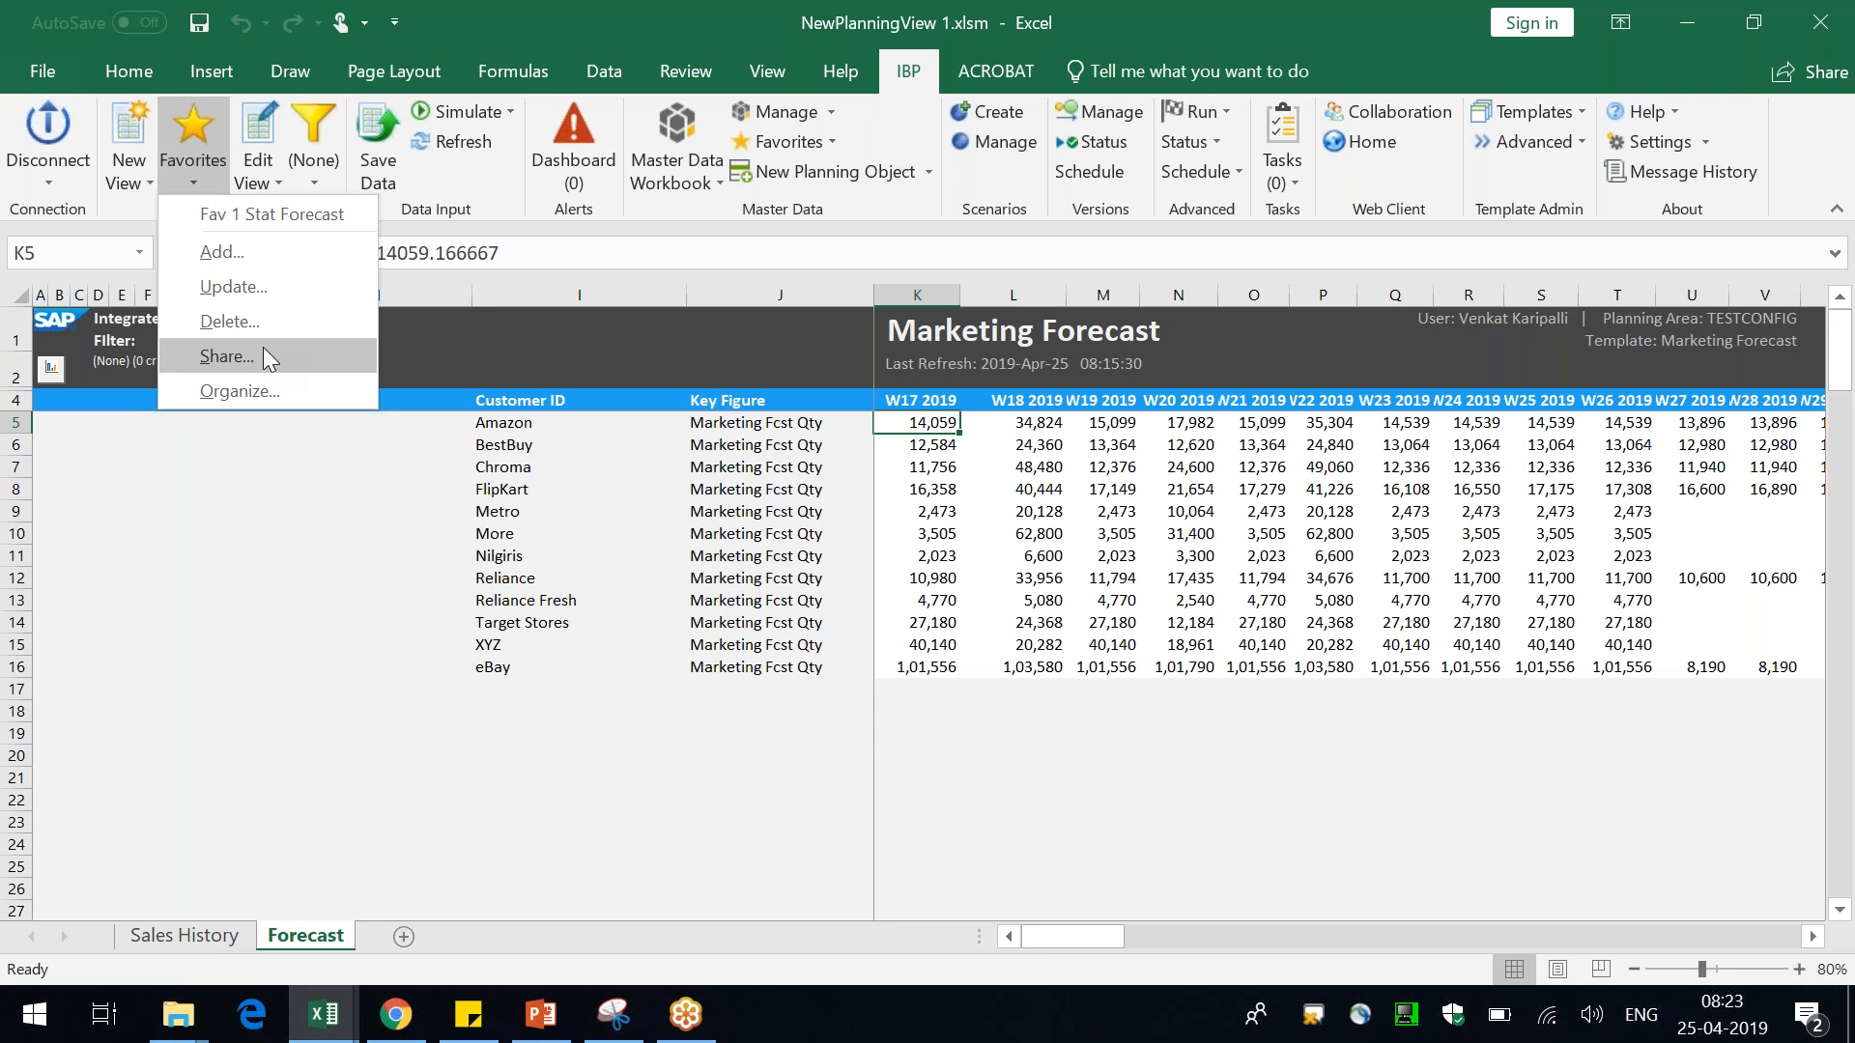
{"action": "key", "text": "Escape"}
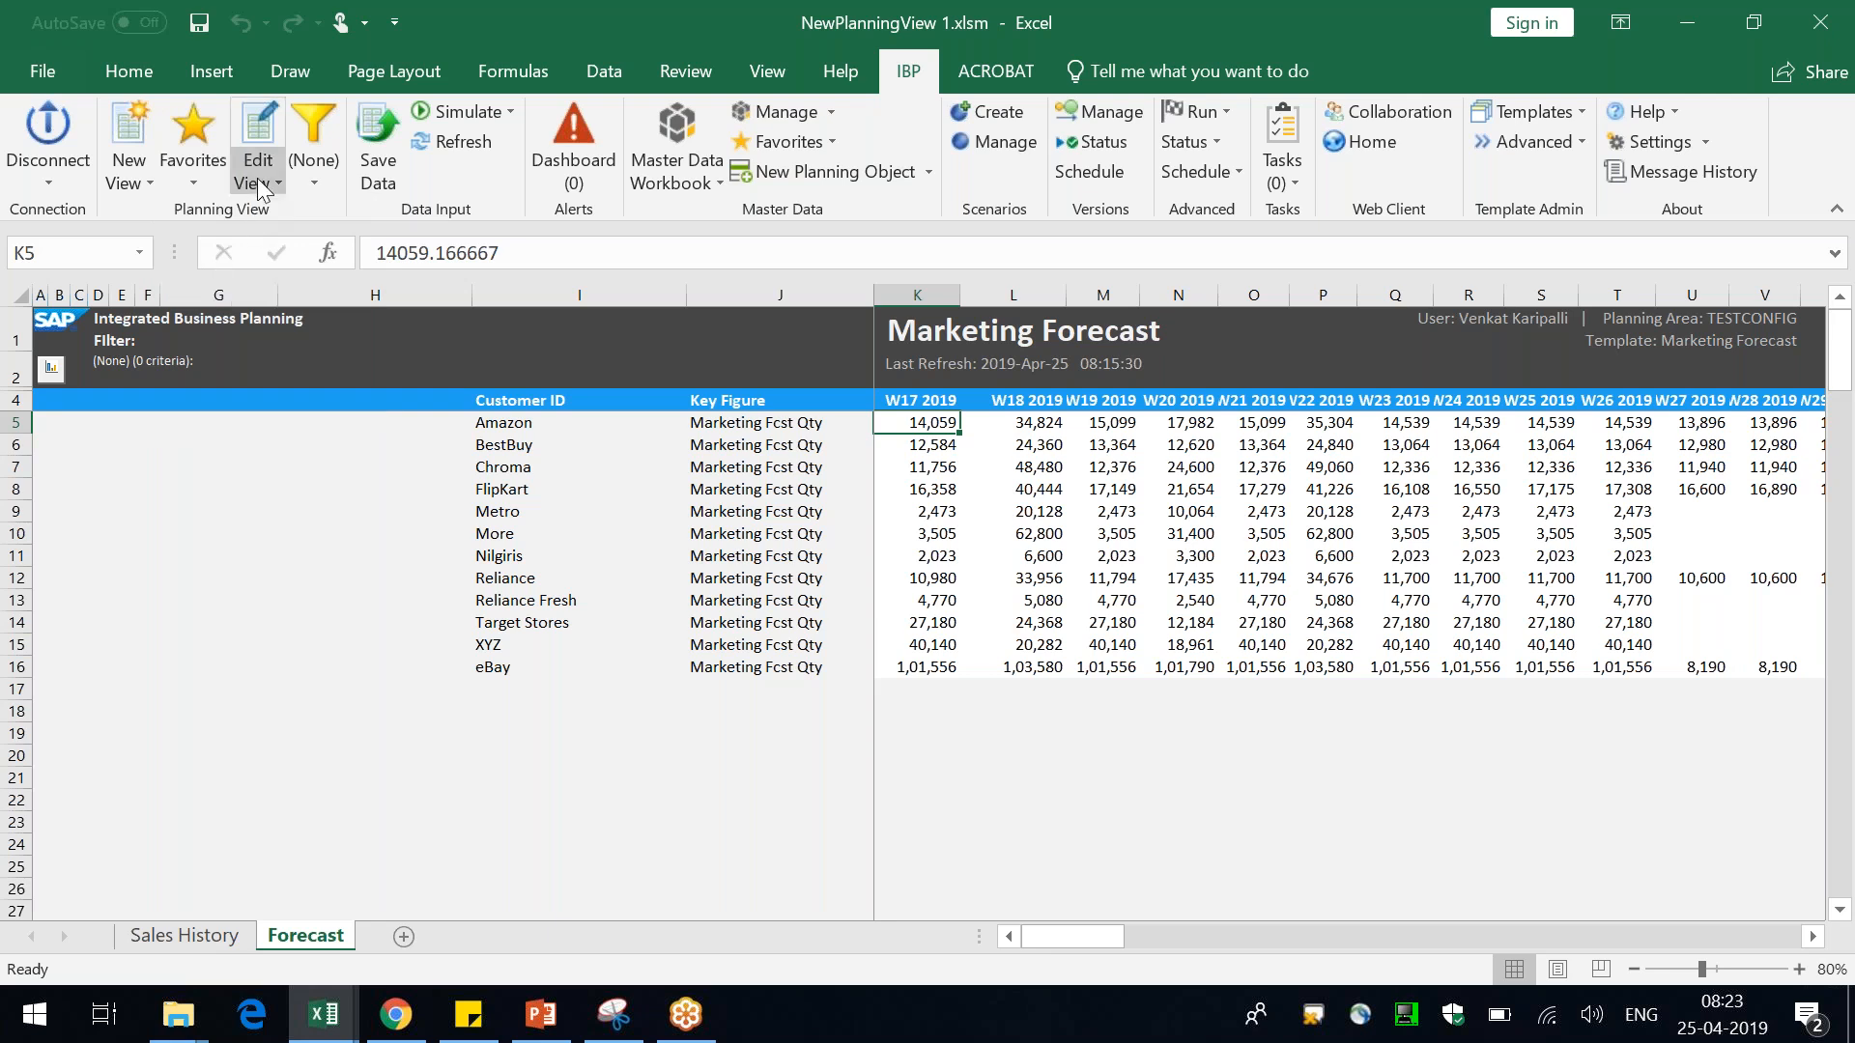
Narrow the Customer ID column to fit the customer names
{"action": "left_click", "coordinate": [530, 425]}
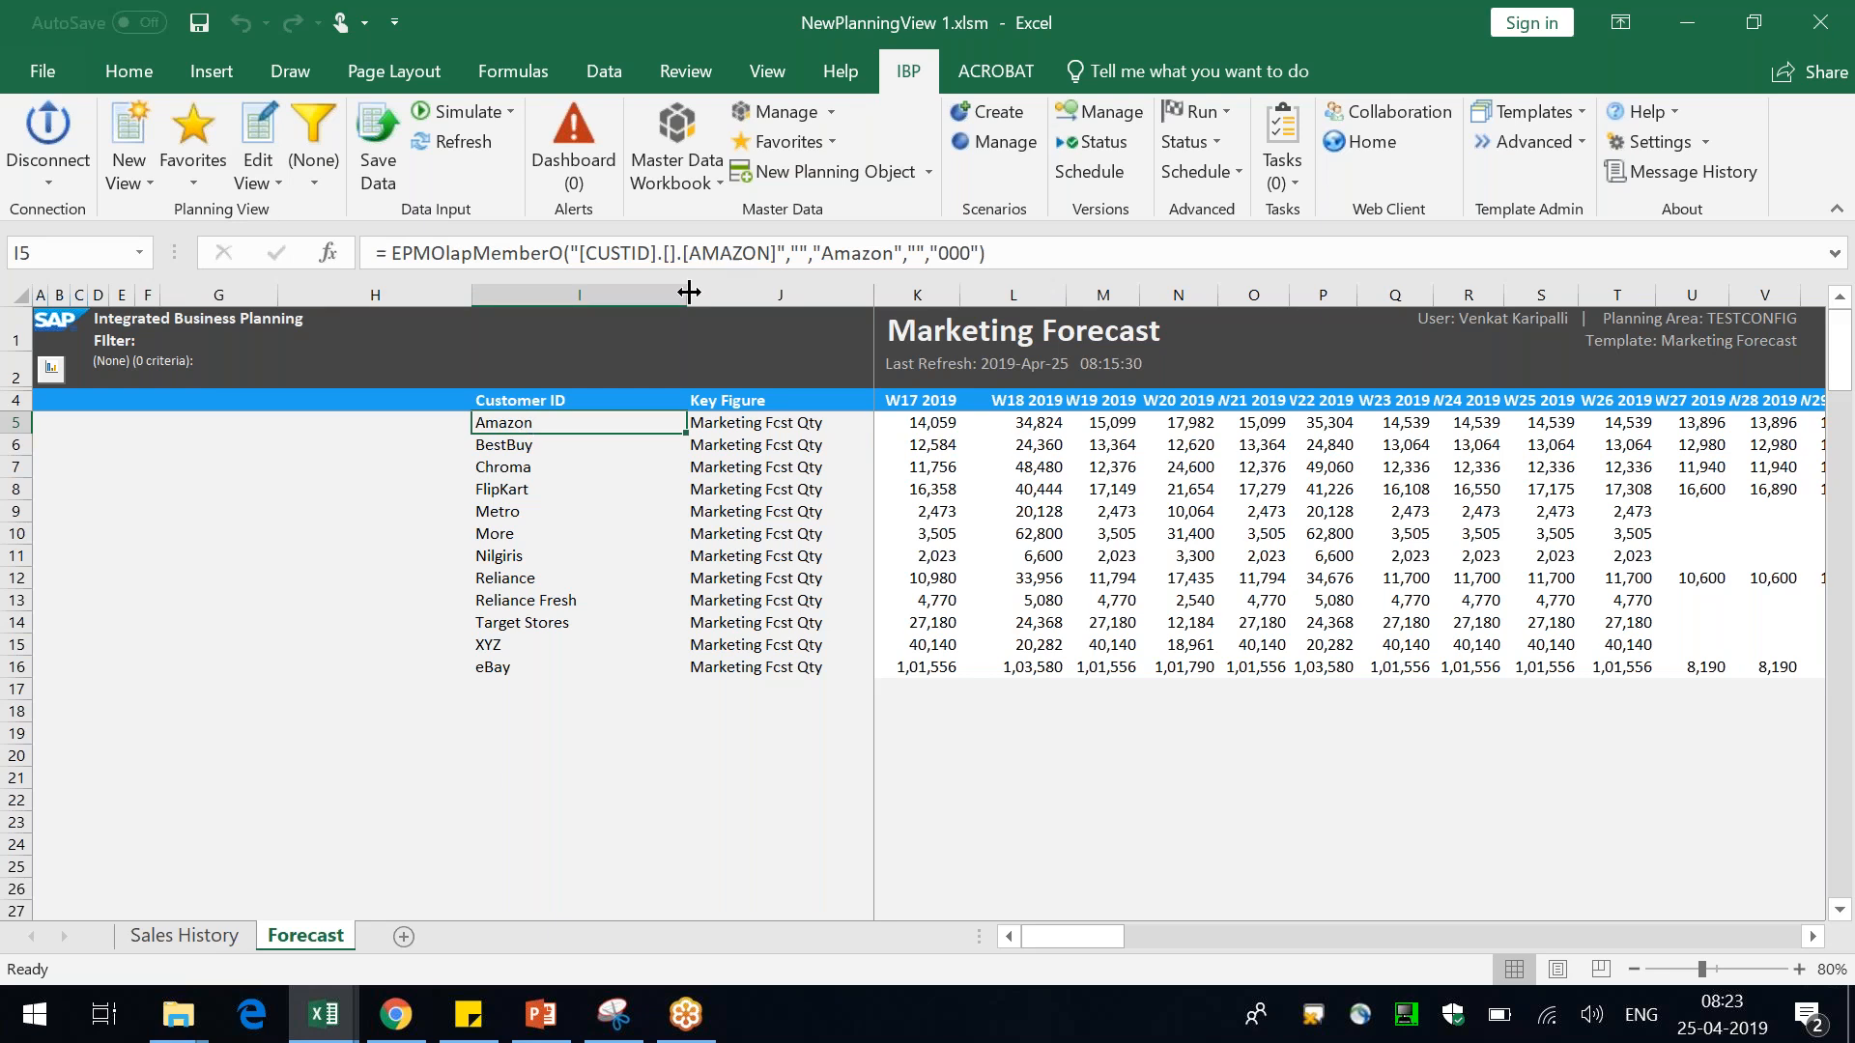
{"action": "left_click_drag", "start_coordinate": [685, 295], "coordinate": [622, 300]}
{"action": "left_click_drag", "start_coordinate": [622, 300], "coordinate": [623, 300]}
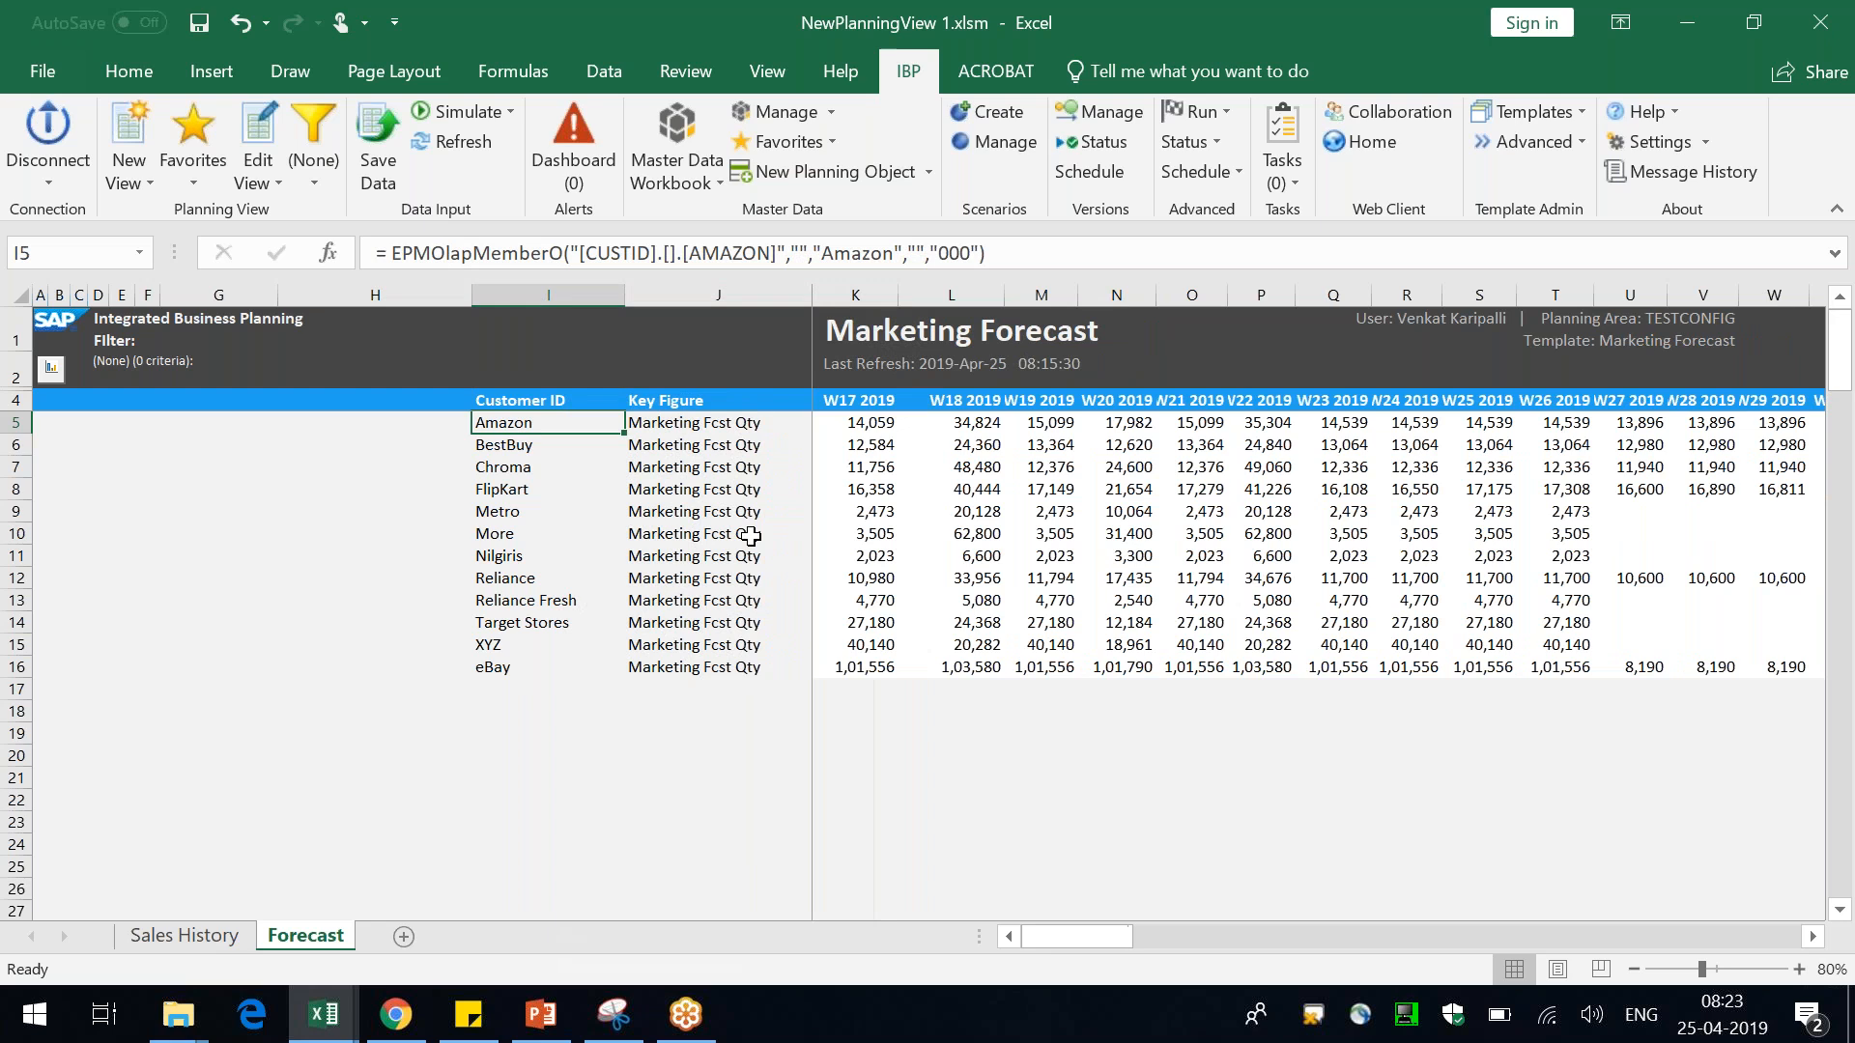
{"action": "left_click", "coordinate": [752, 534]}
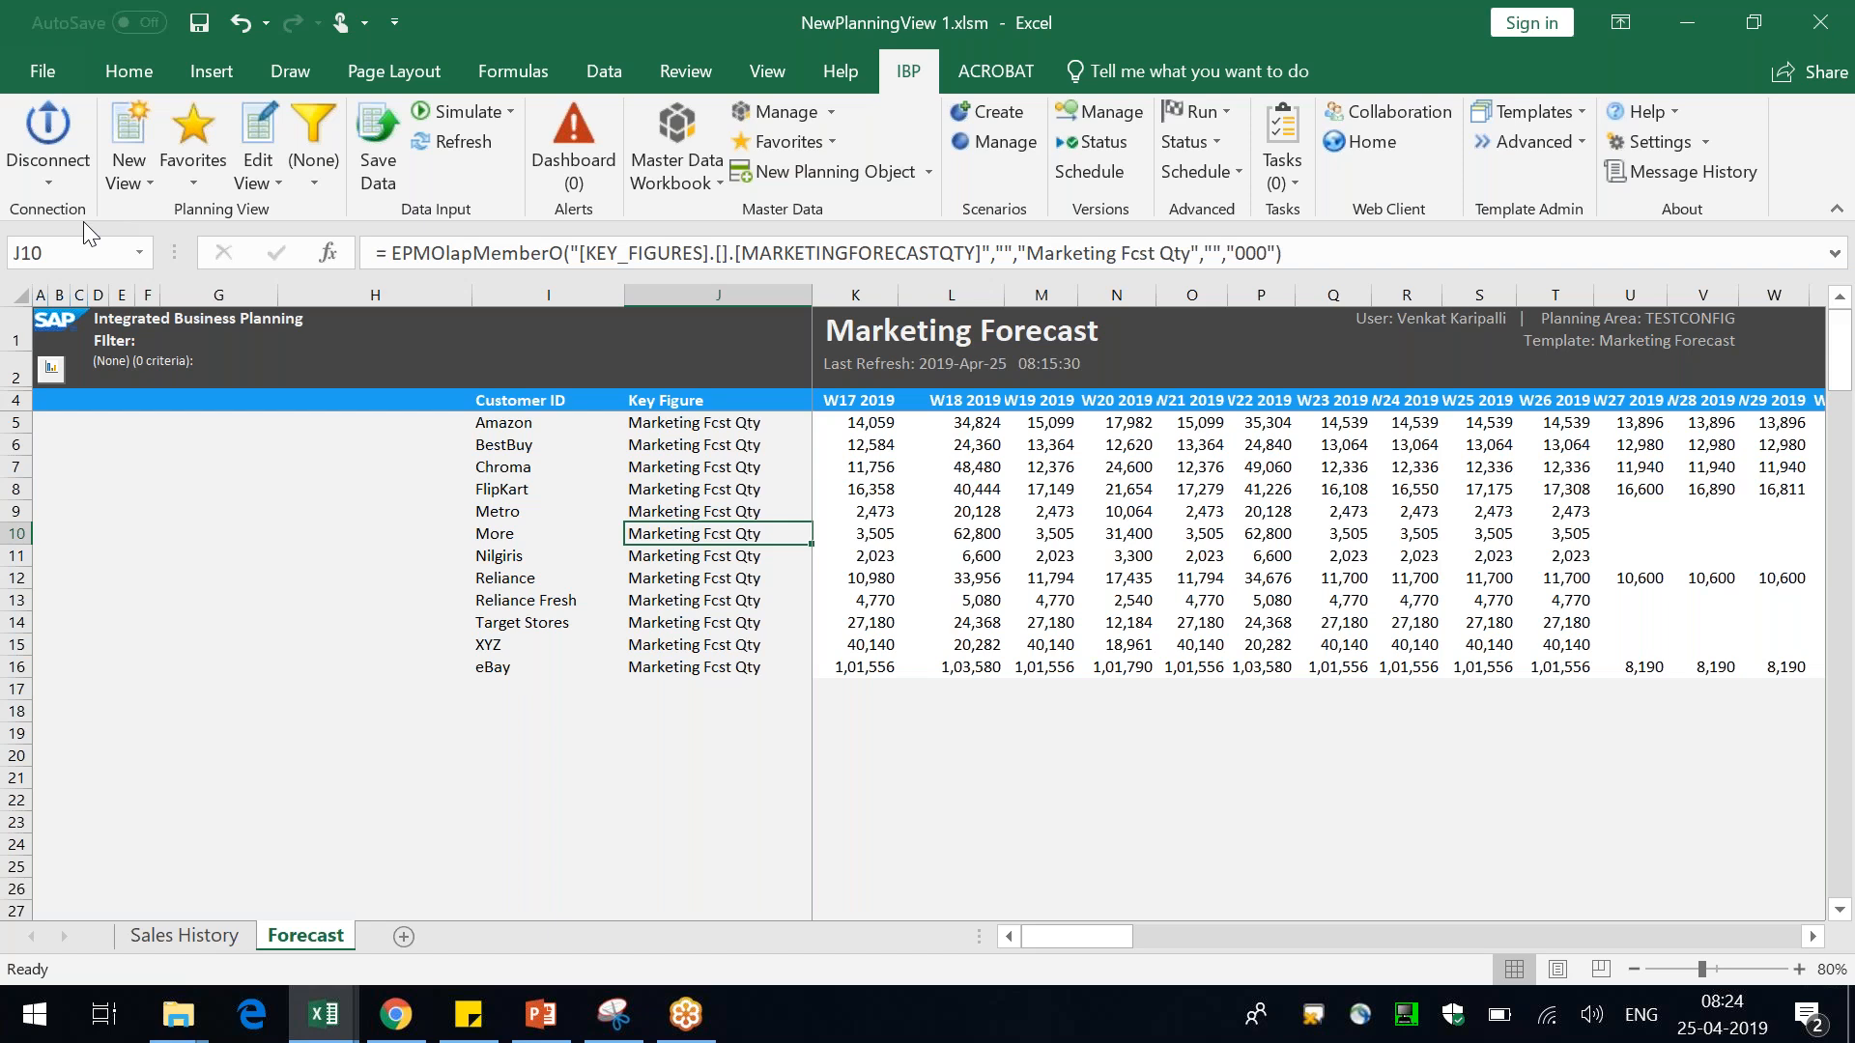
Drill down the customer rows by the Product ID attribute, starting from the Amazon cell
{"action": "key", "text": "Right"}
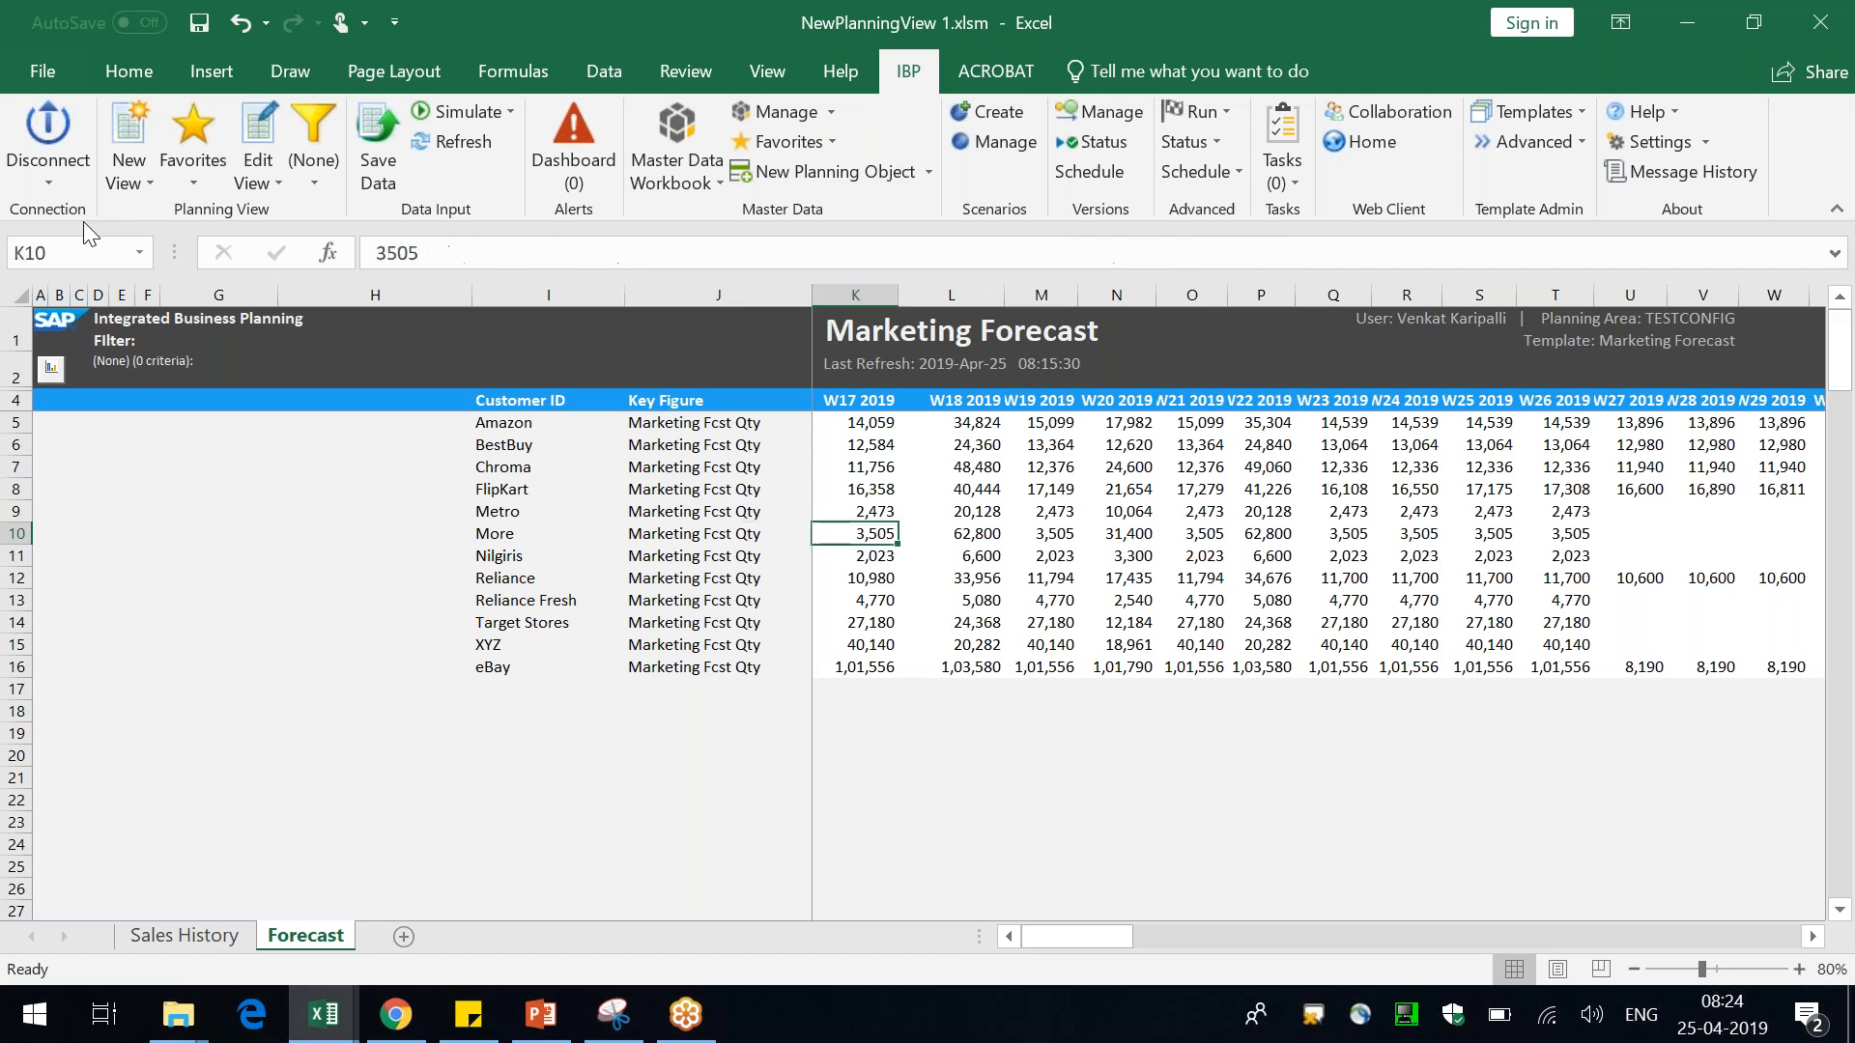
{"action": "key", "text": "ctrl+Home"}
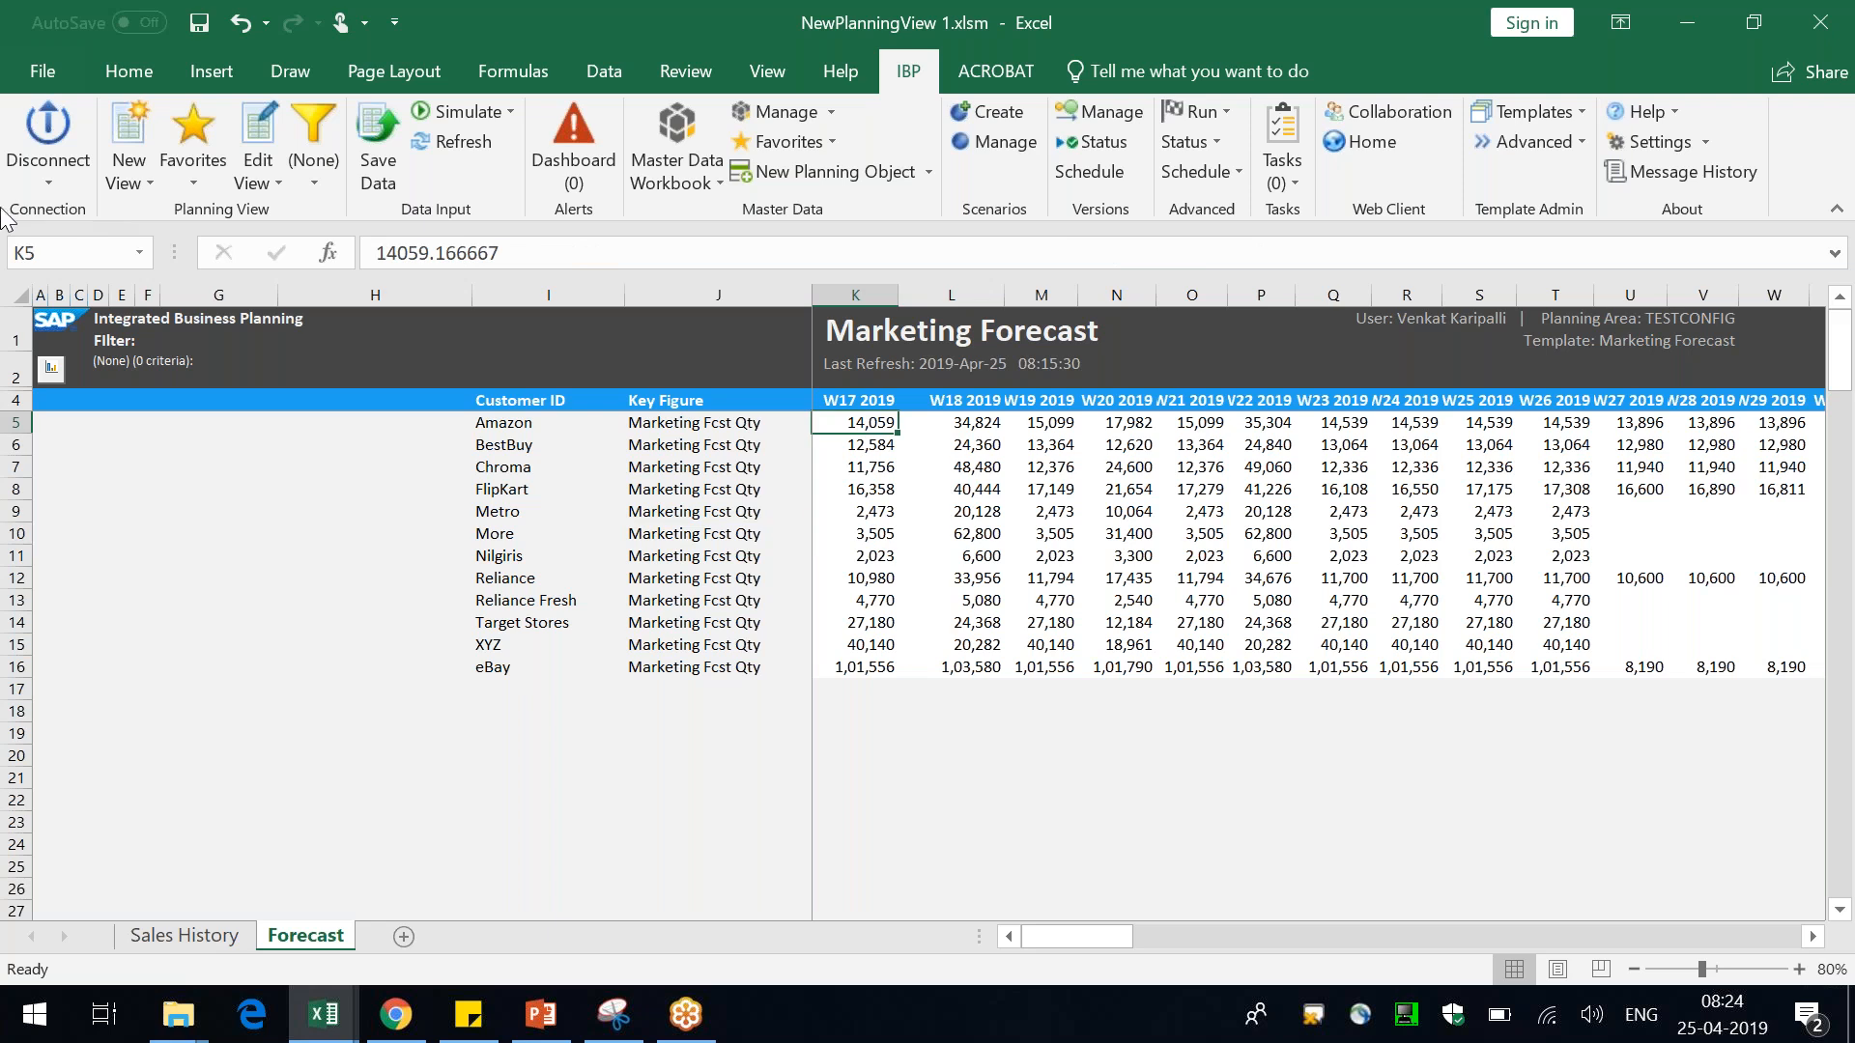
{"action": "left_click", "coordinate": [567, 427]}
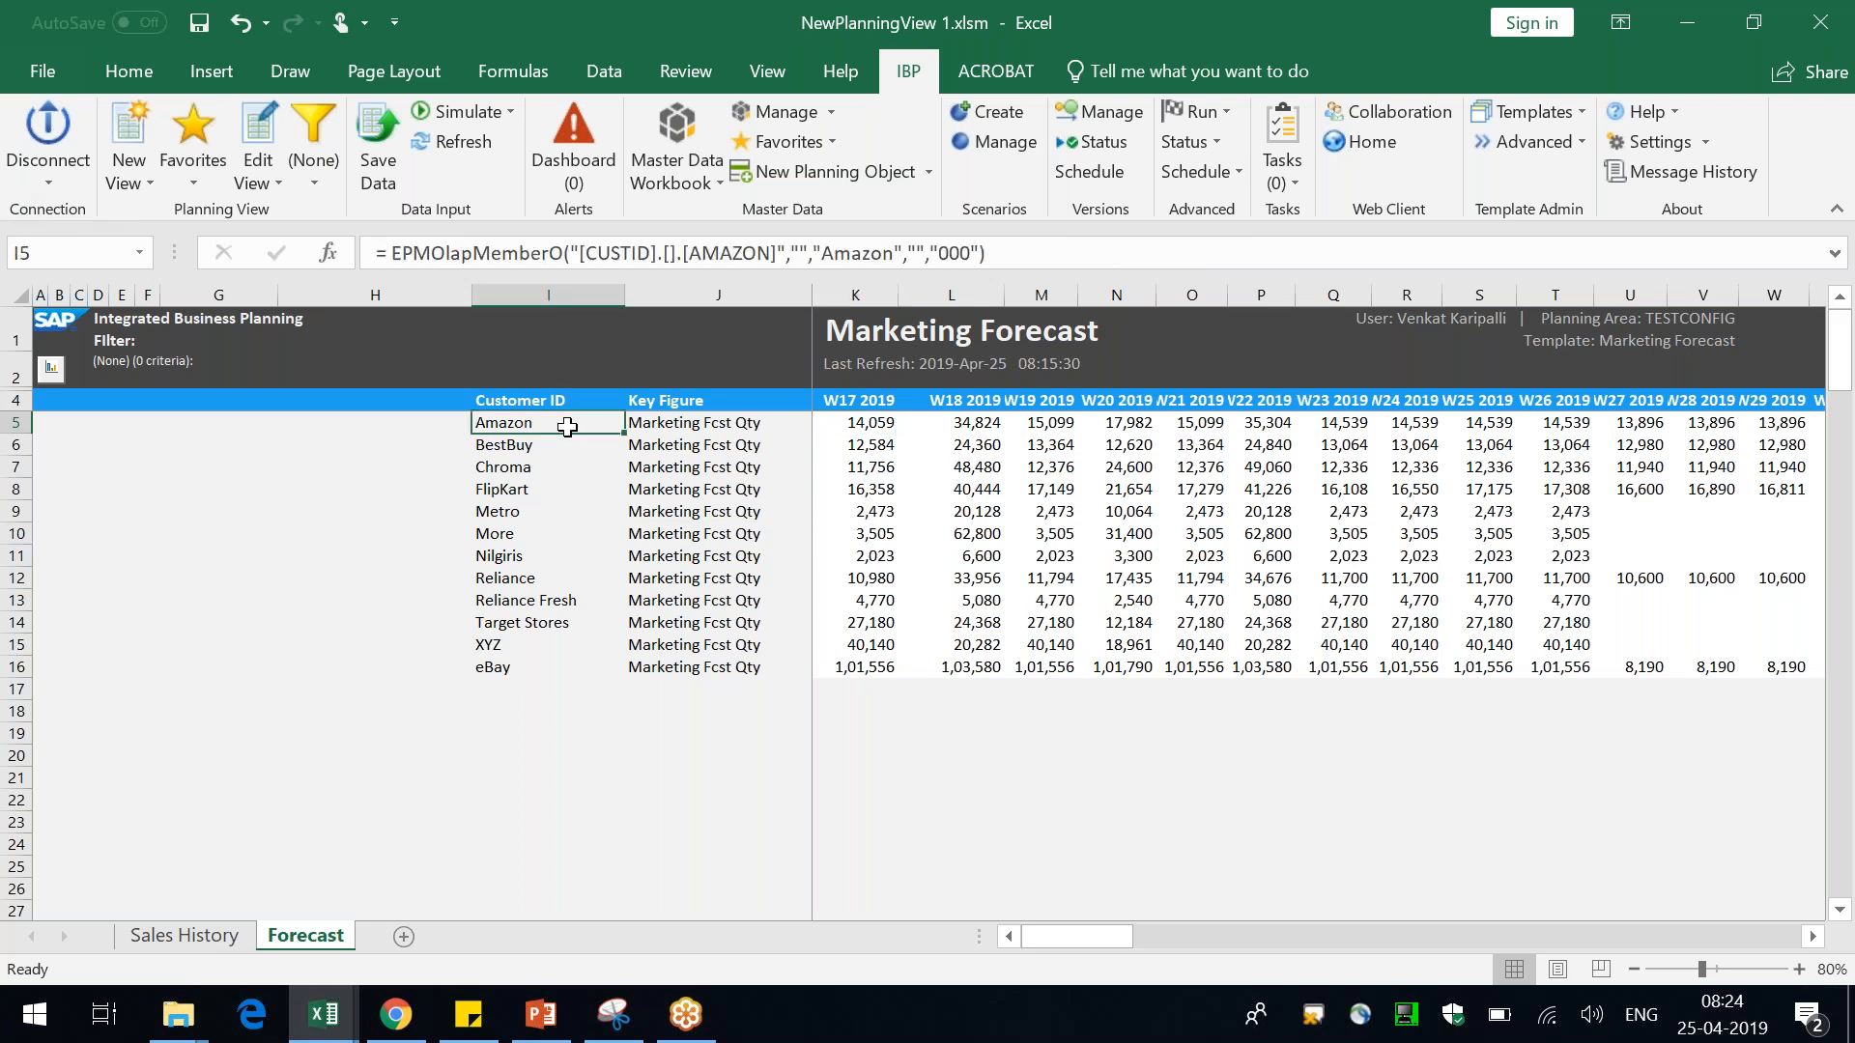
{"action": "right_click", "coordinate": [567, 427]}
{"action": "mouse_move", "coordinate": [790, 298]}
{"action": "left_click", "coordinate": [1030, 350]}
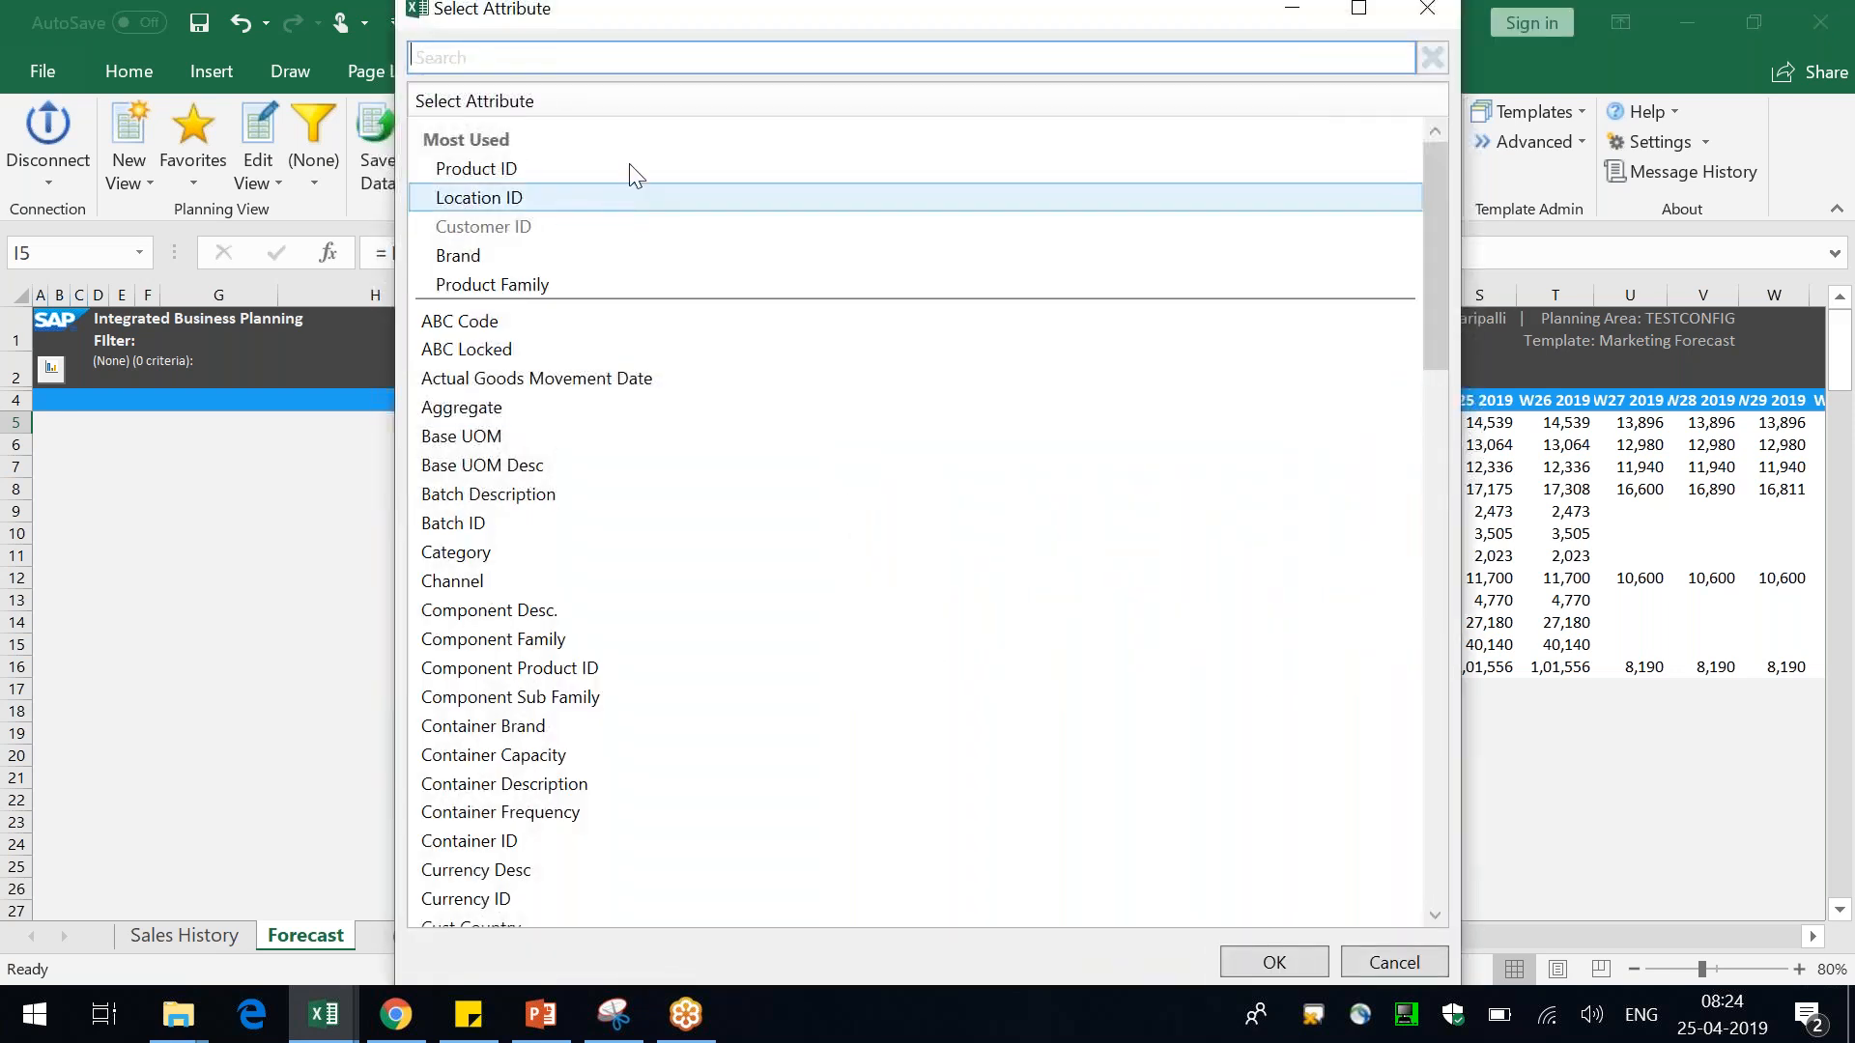
{"action": "double_click", "coordinate": [642, 164]}
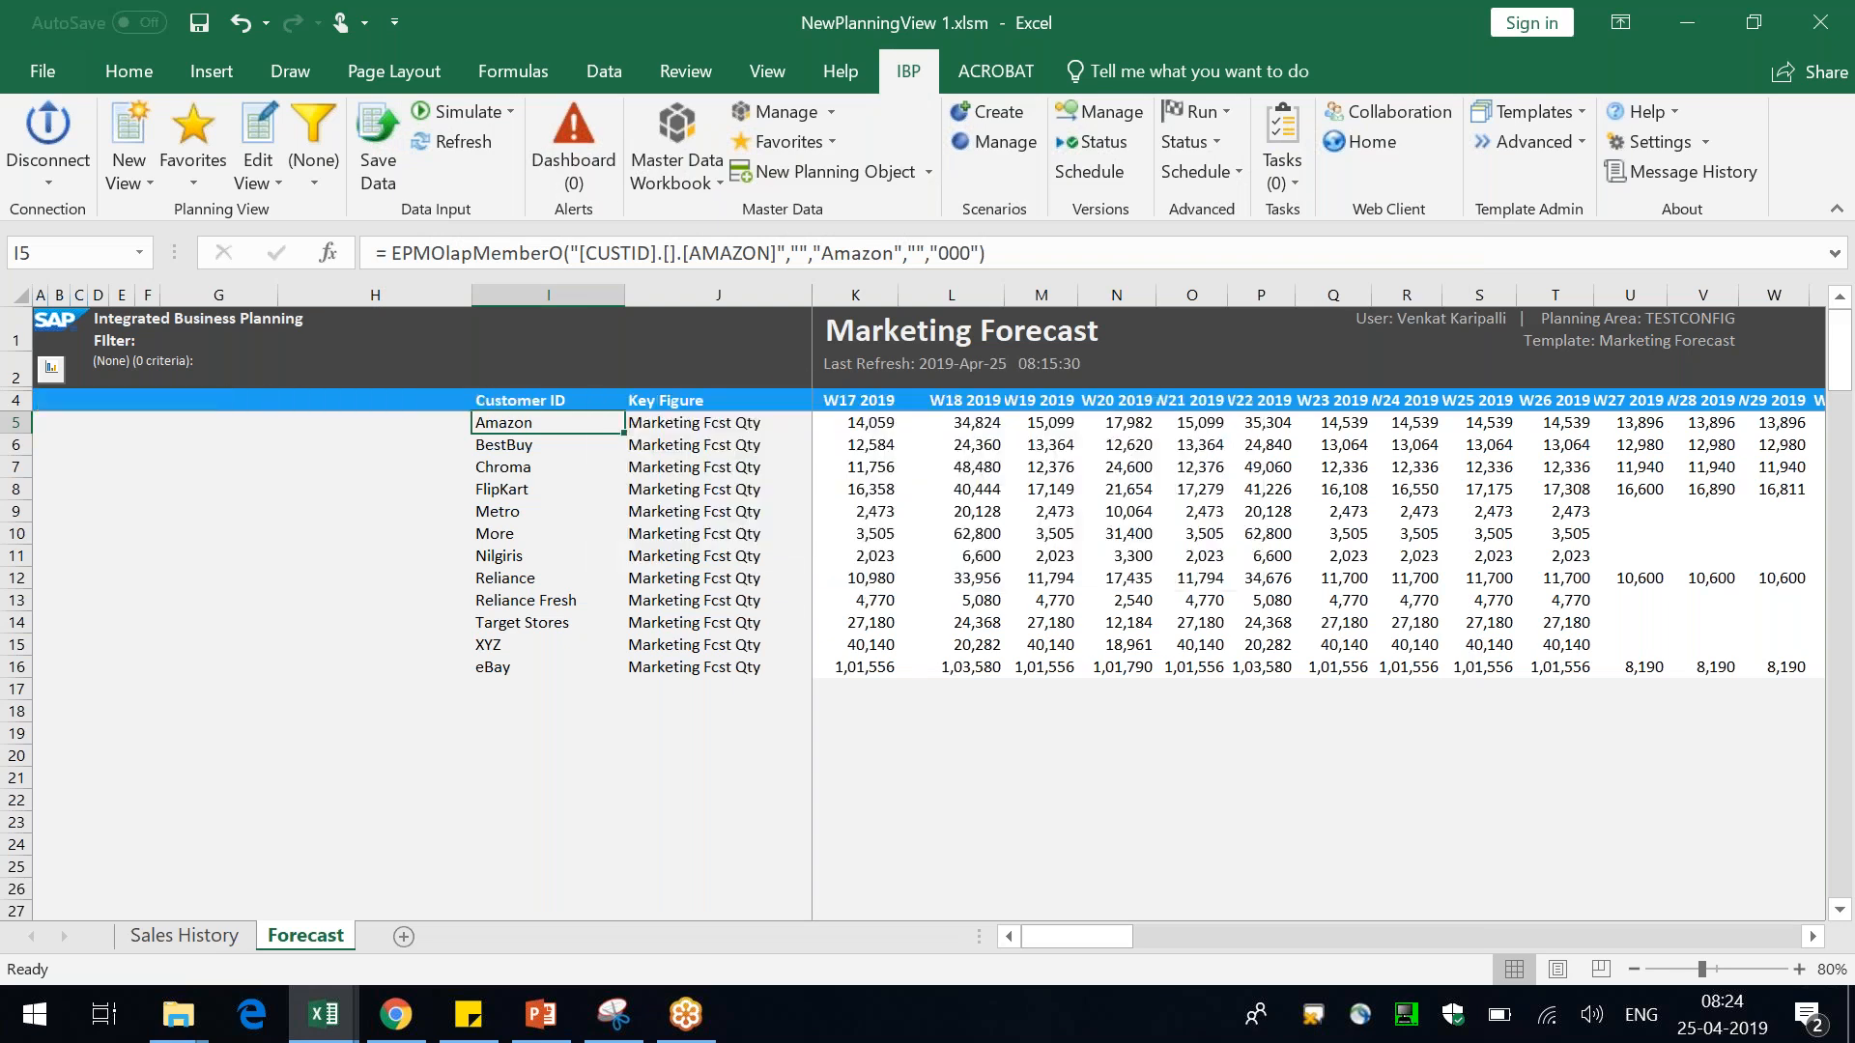
Apply the Day 3 filter to the planning view and widen the Product ID column
{"action": "left_click", "coordinate": [305, 163]}
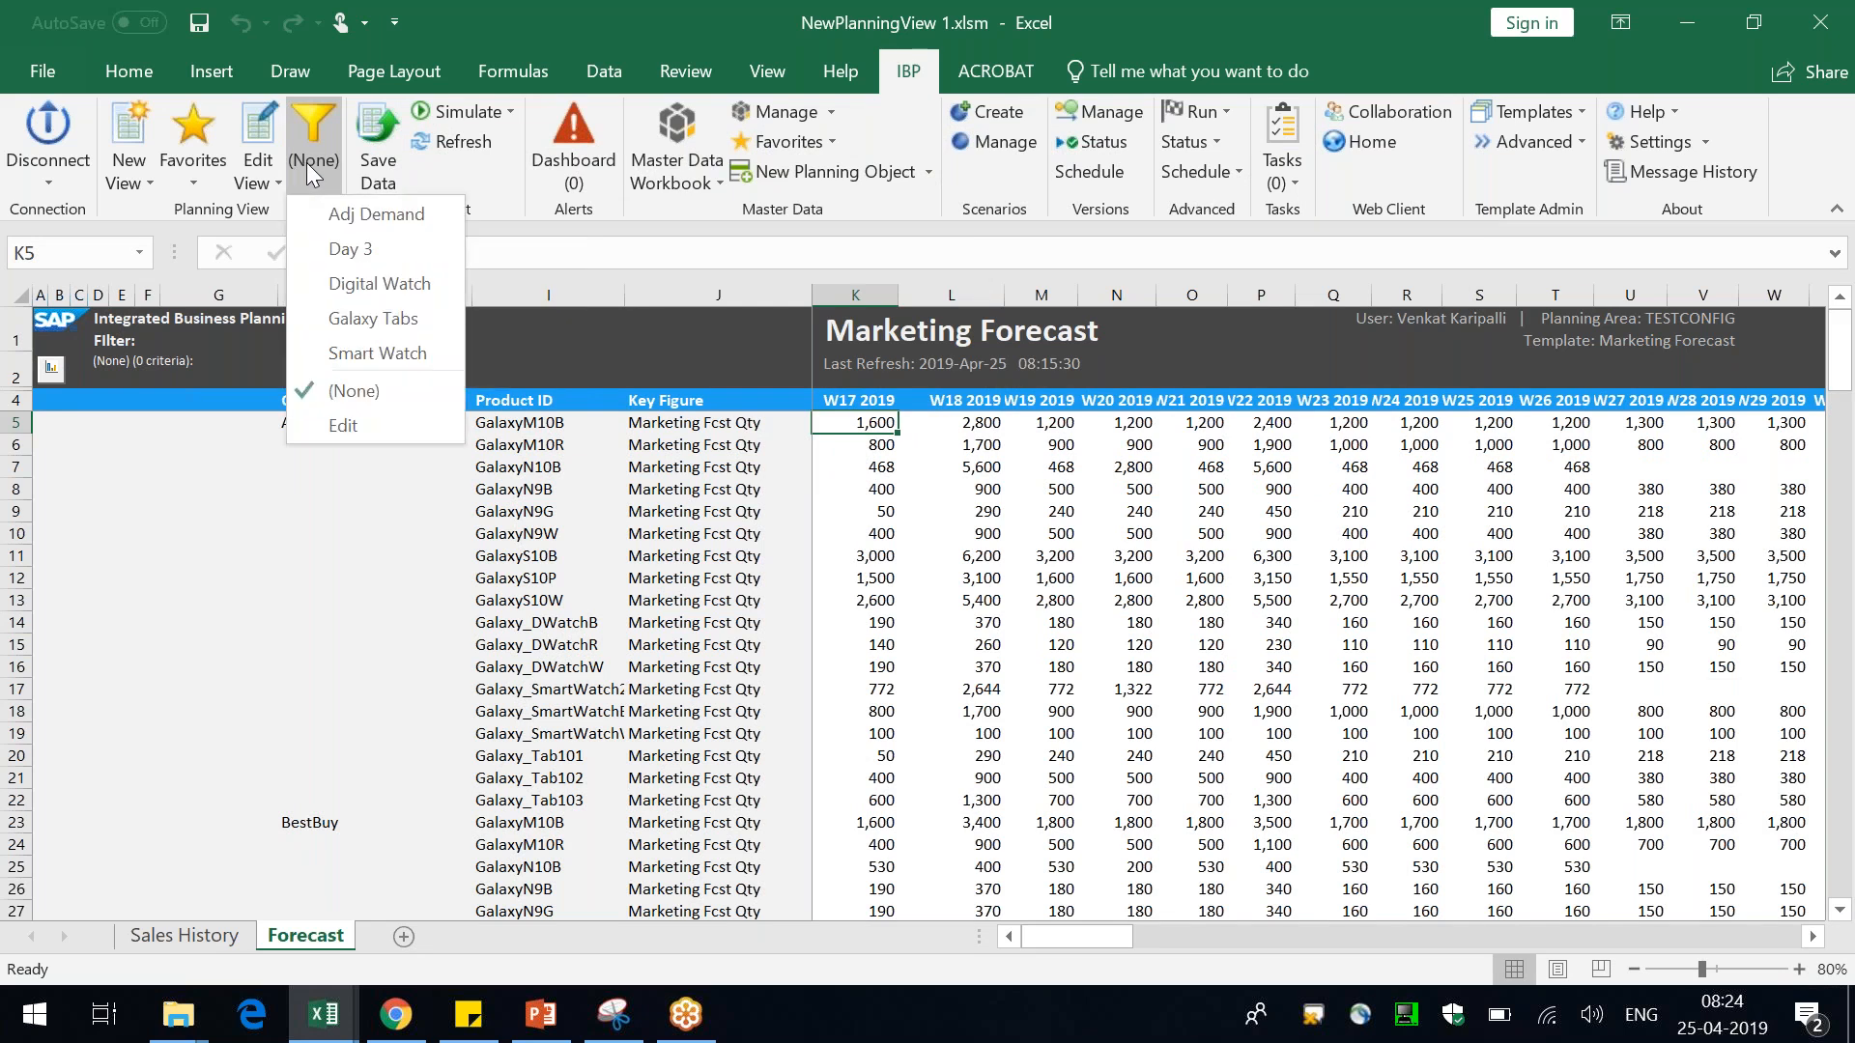
{"action": "left_click", "coordinate": [395, 257]}
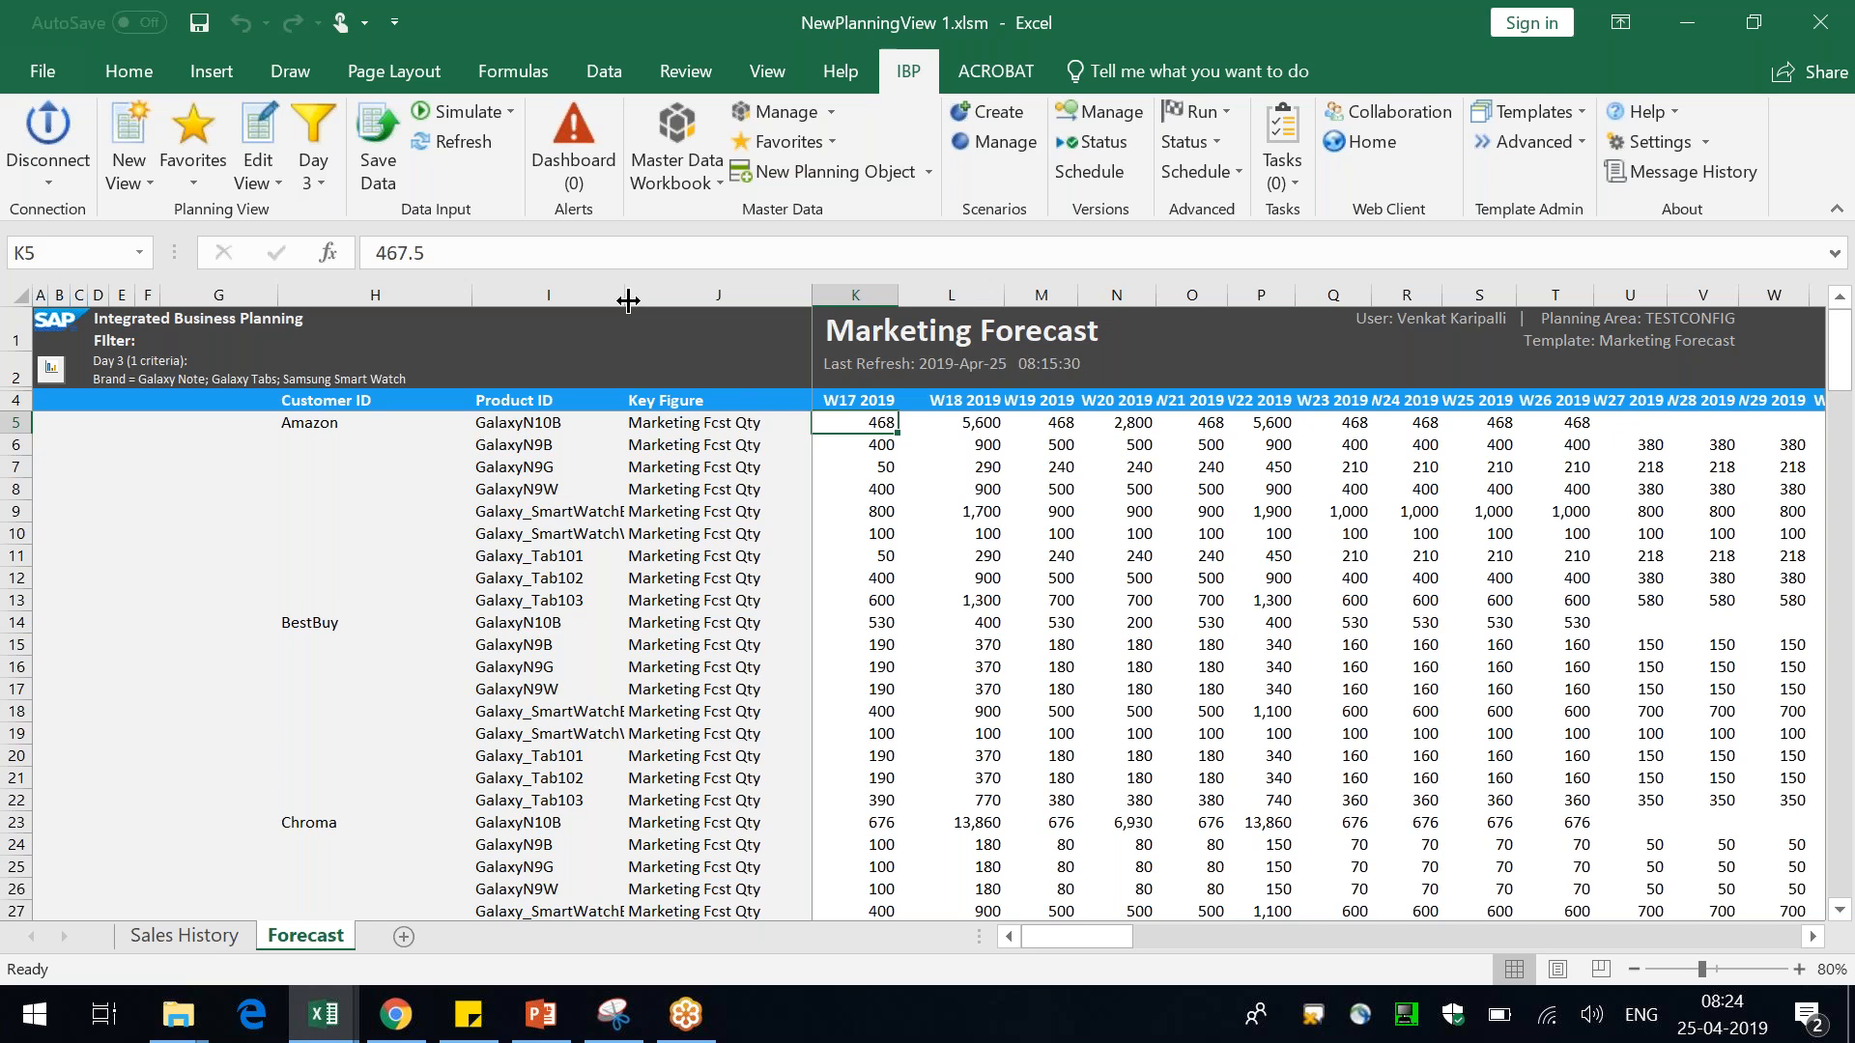
{"action": "left_click_drag", "start_coordinate": [628, 301], "coordinate": [644, 301]}
{"action": "left_click_drag", "start_coordinate": [556, 600], "coordinate": [566, 396]}
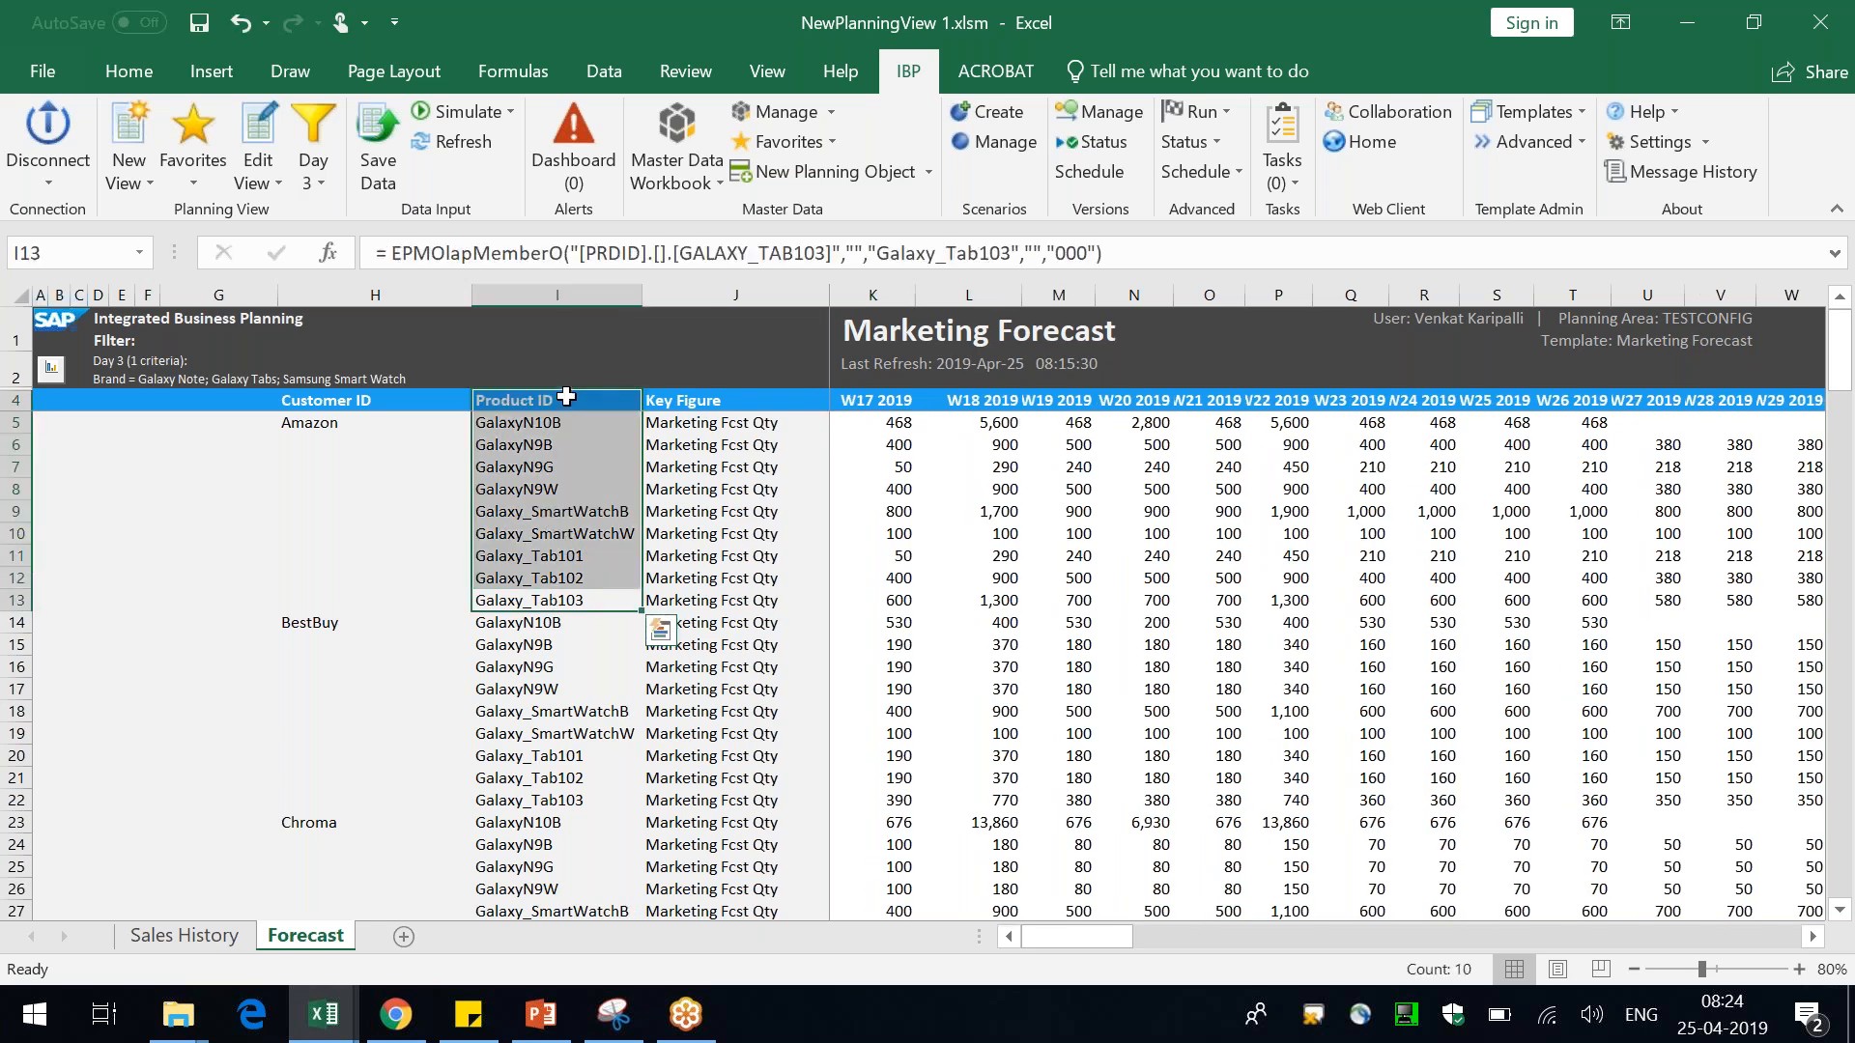
{"action": "left_click", "coordinate": [256, 570]}
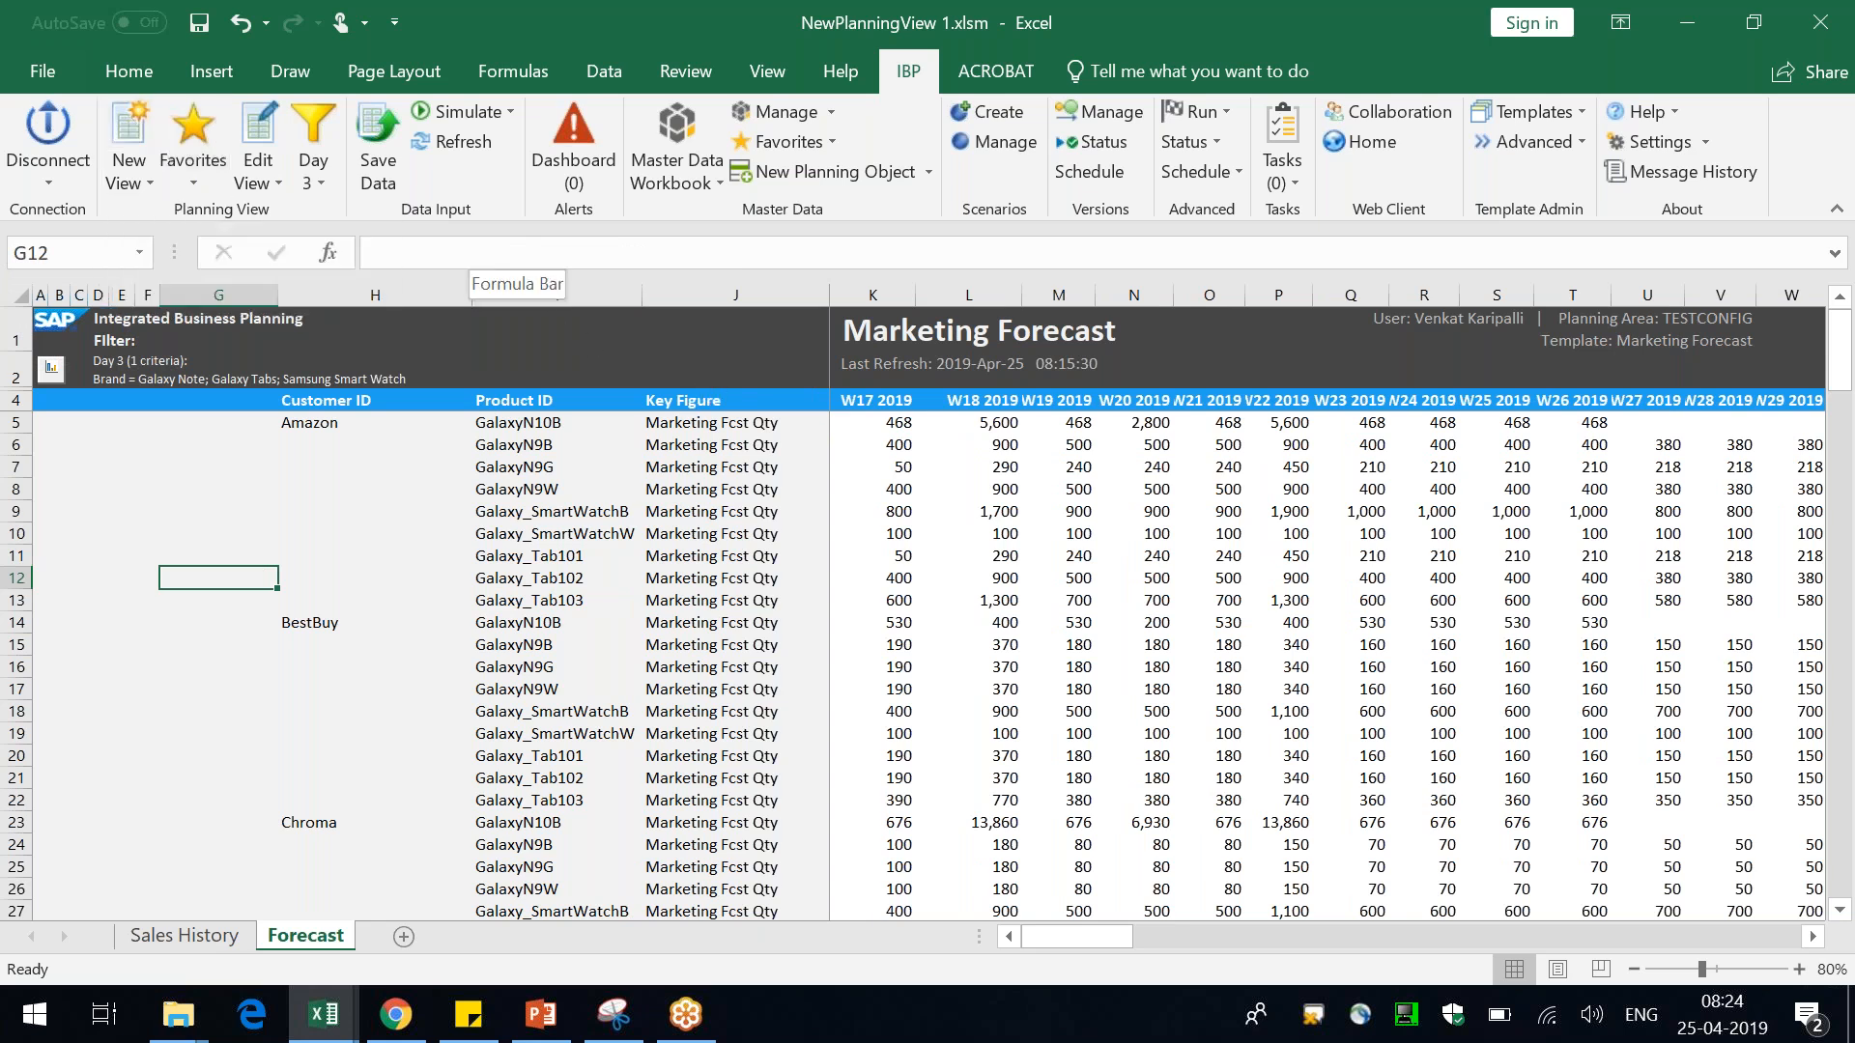
Set the W18 2019 Marketing Fcst Qty for Amazon GalaxyN10B to 11111
{"action": "left_click", "coordinate": [746, 423]}
{"action": "left_click", "coordinate": [998, 426]}
{"action": "left_click_drag", "start_coordinate": [1021, 295], "coordinate": [1093, 295]}
{"action": "double_click", "coordinate": [1014, 424]}
{"action": "type", "text": "11111"}
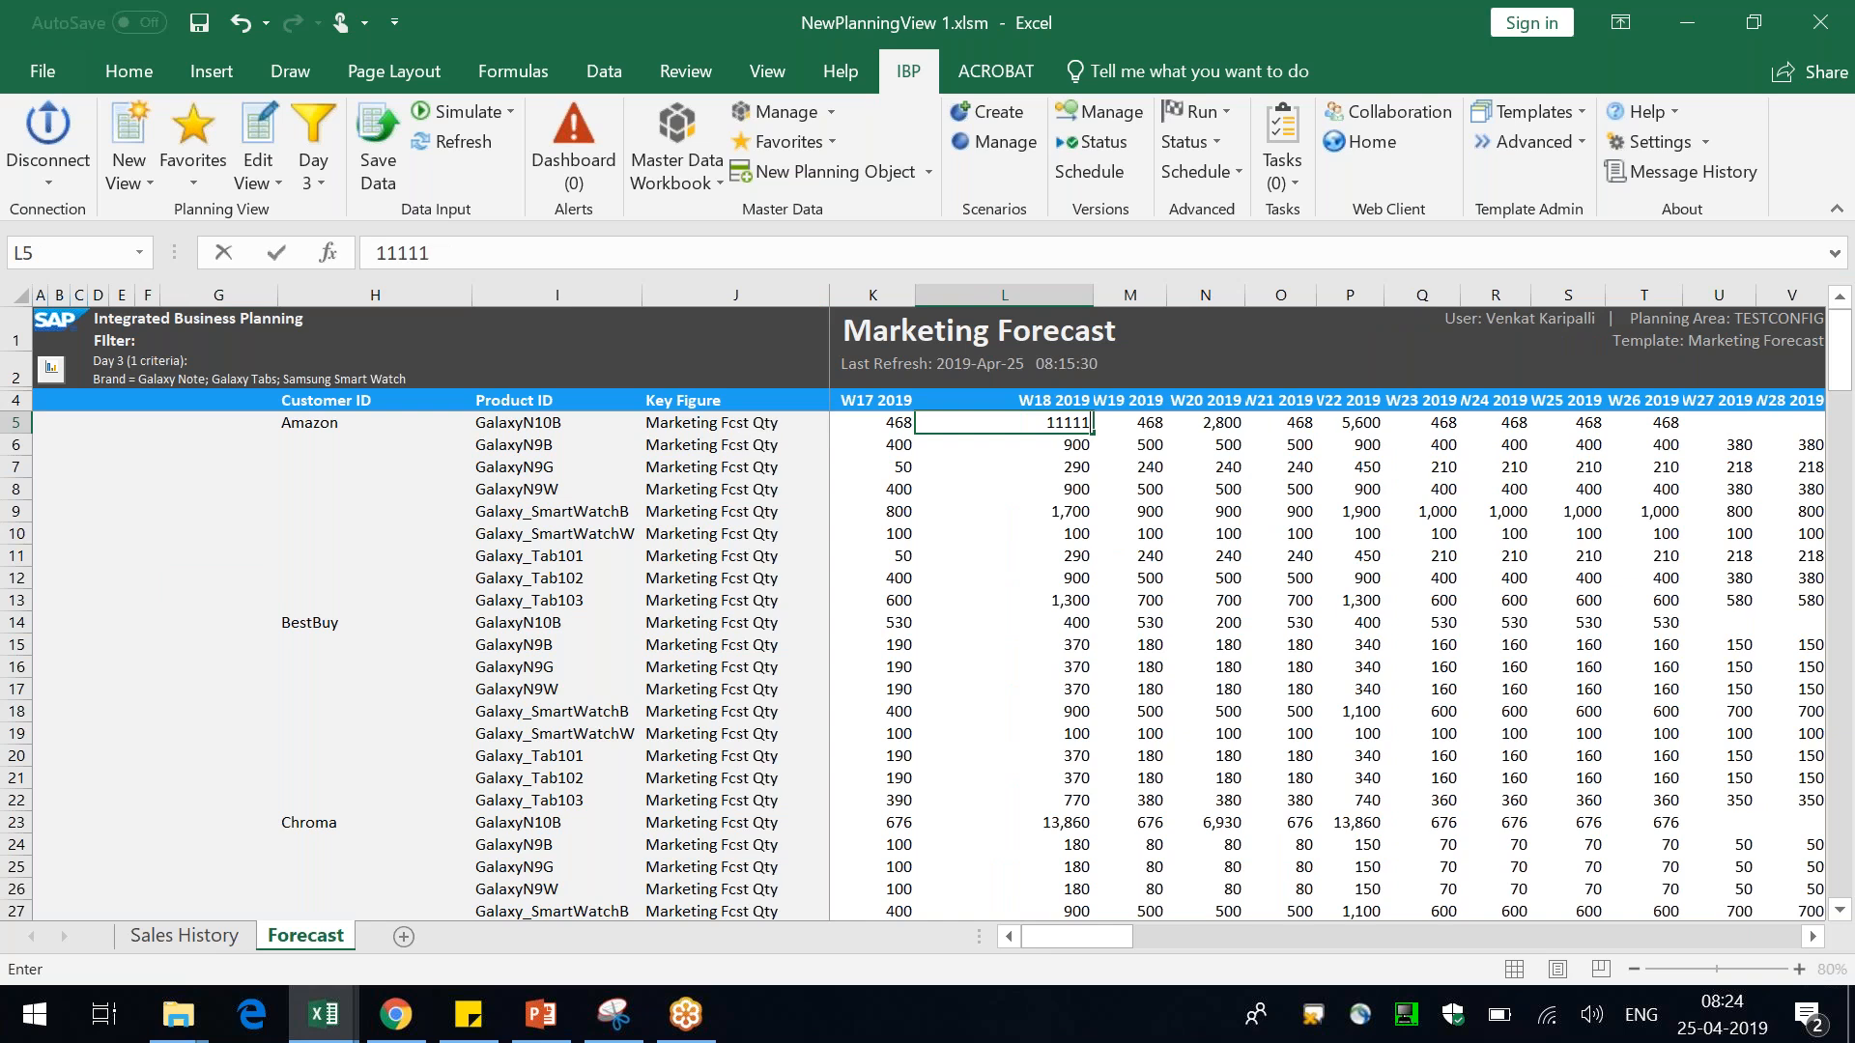
{"action": "key", "text": "Return"}
{"action": "left_click_drag", "start_coordinate": [1097, 306], "coordinate": [1020, 300]}
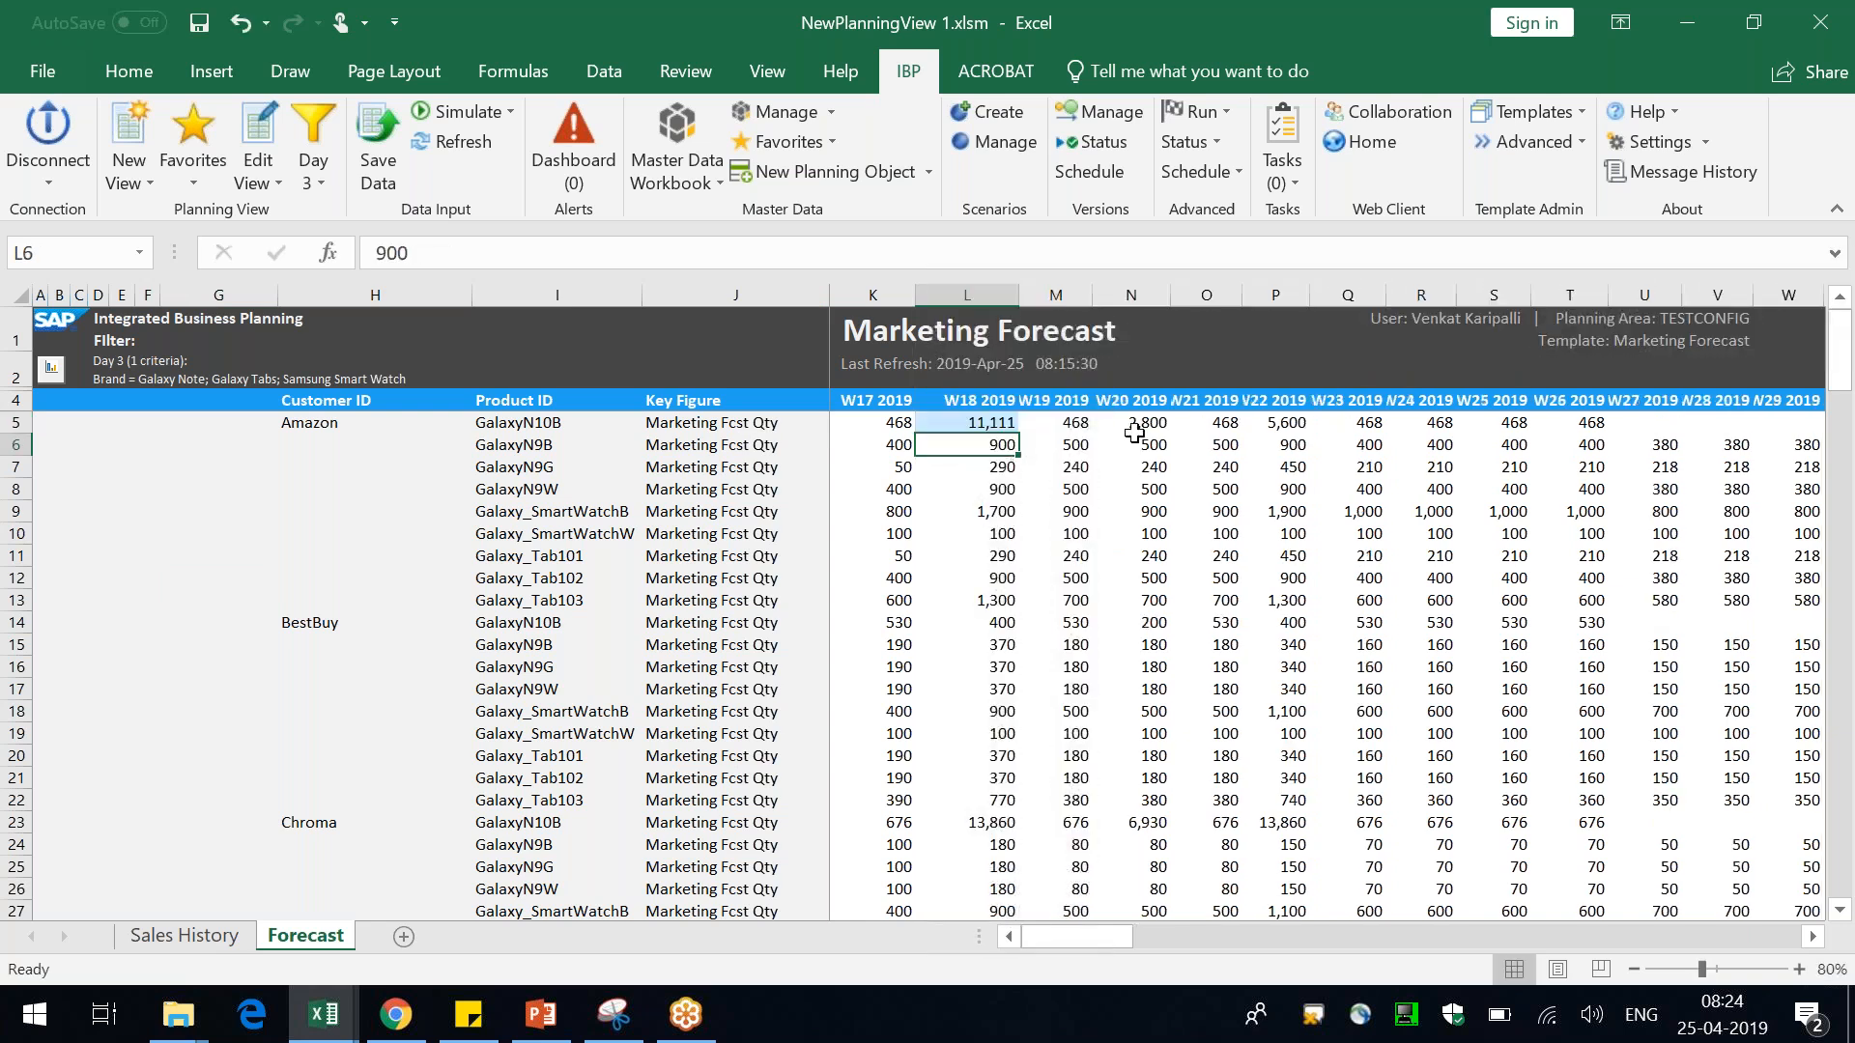
Refresh the planning view, confirming that unsaved changes are discarded
{"action": "left_click", "coordinate": [1041, 416]}
{"action": "left_click", "coordinate": [999, 417]}
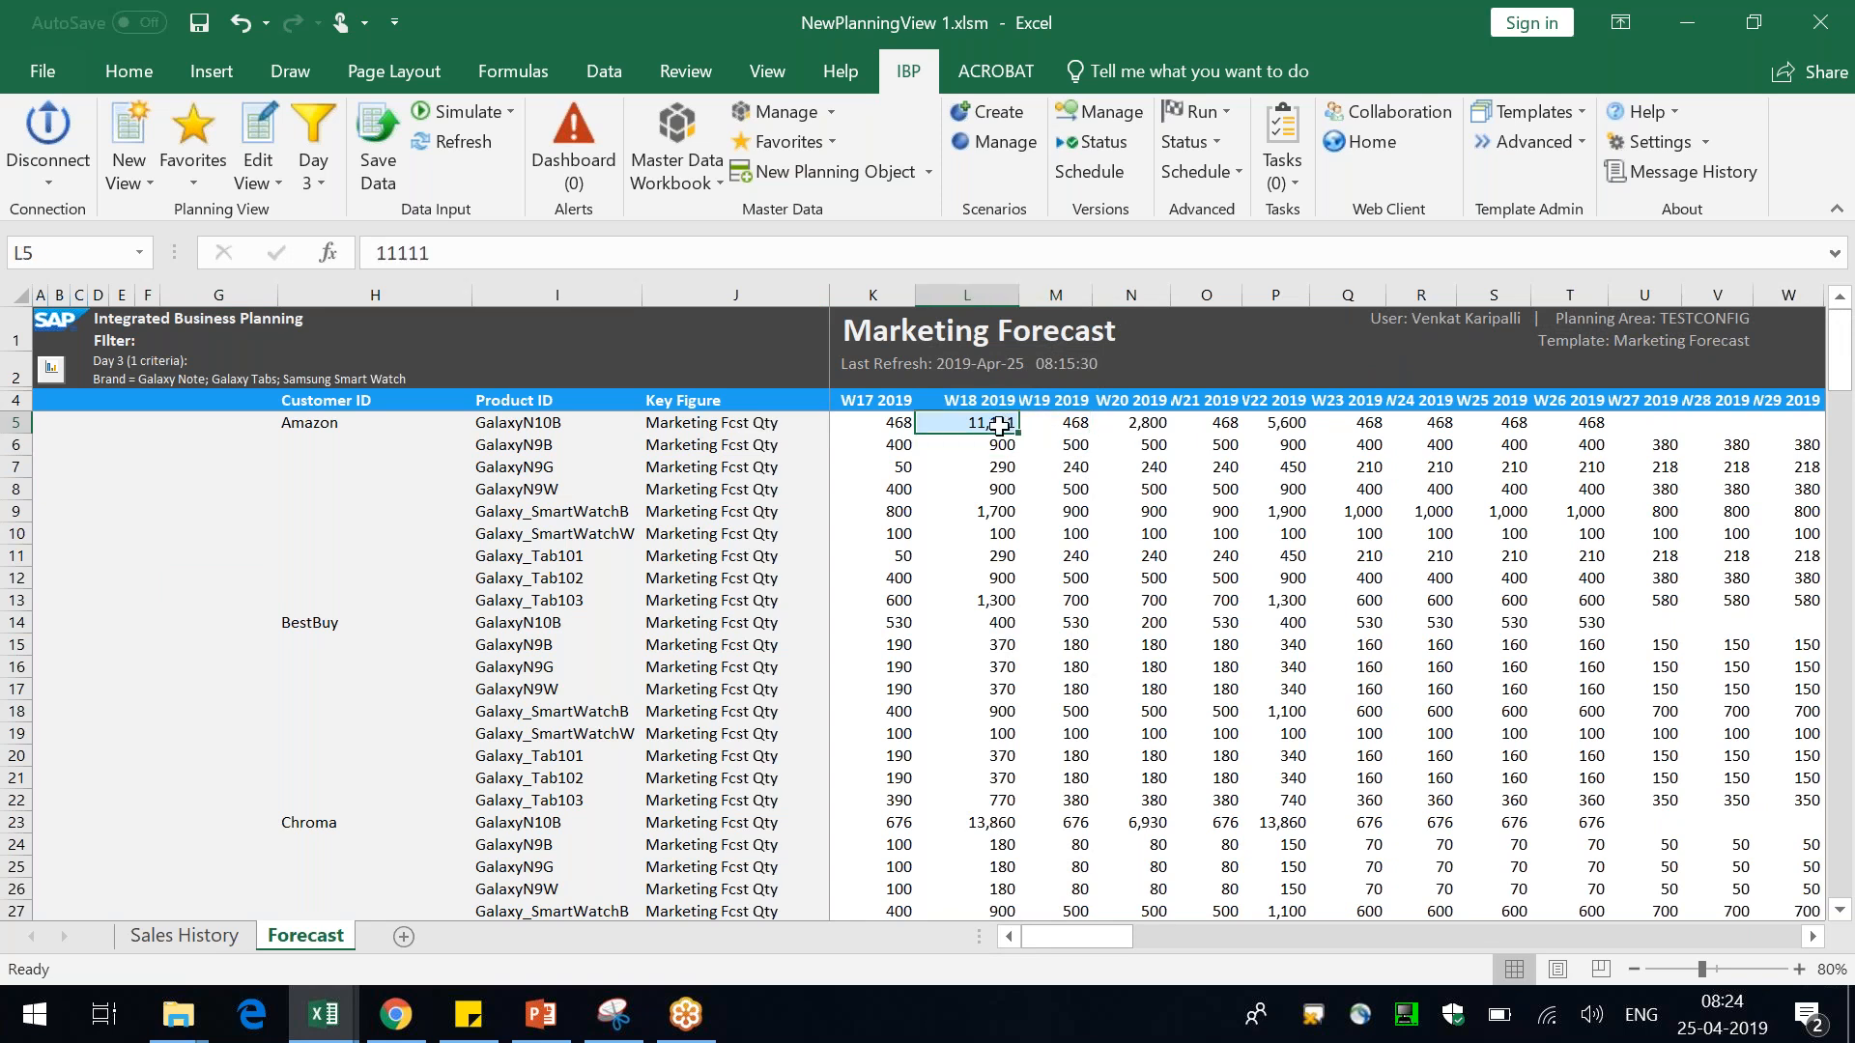
{"action": "left_click", "coordinate": [452, 142]}
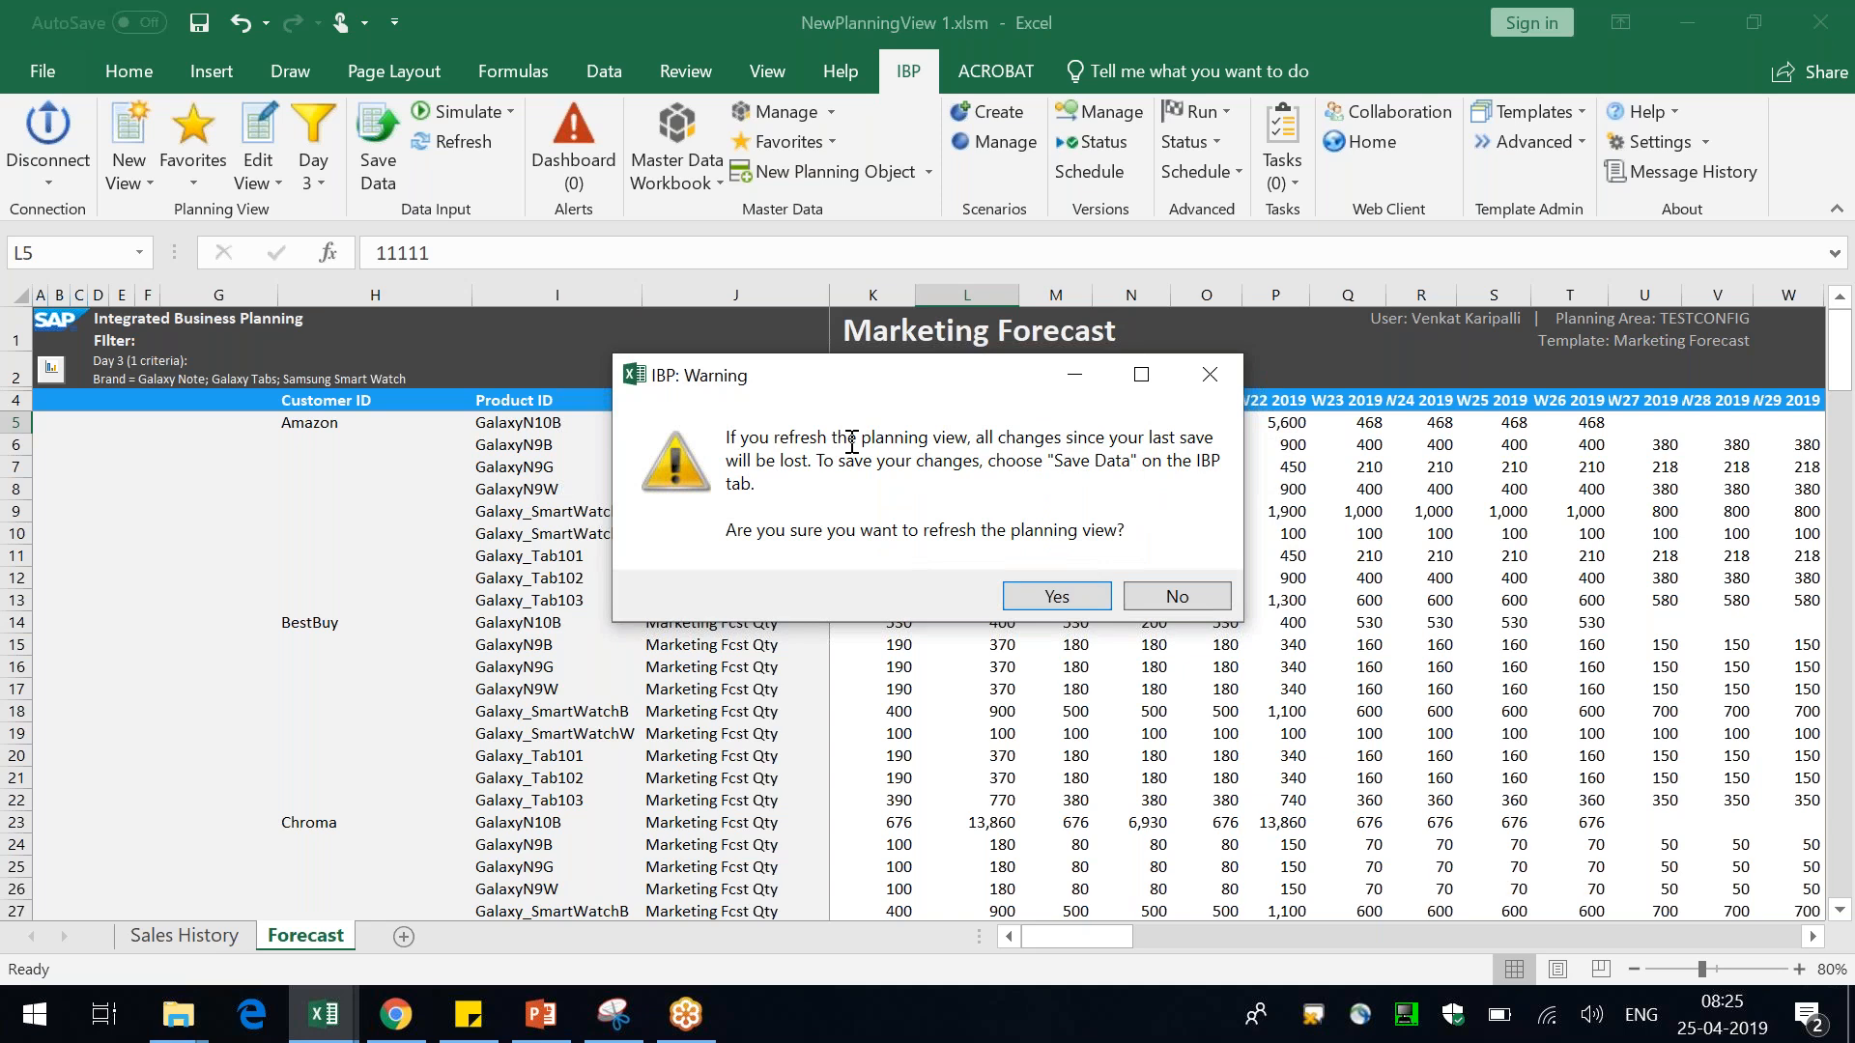
{"action": "left_click_drag", "start_coordinate": [831, 437], "coordinate": [887, 440]}
{"action": "left_click_drag", "start_coordinate": [803, 465], "coordinate": [758, 462]}
{"action": "left_click", "coordinate": [1058, 594]}
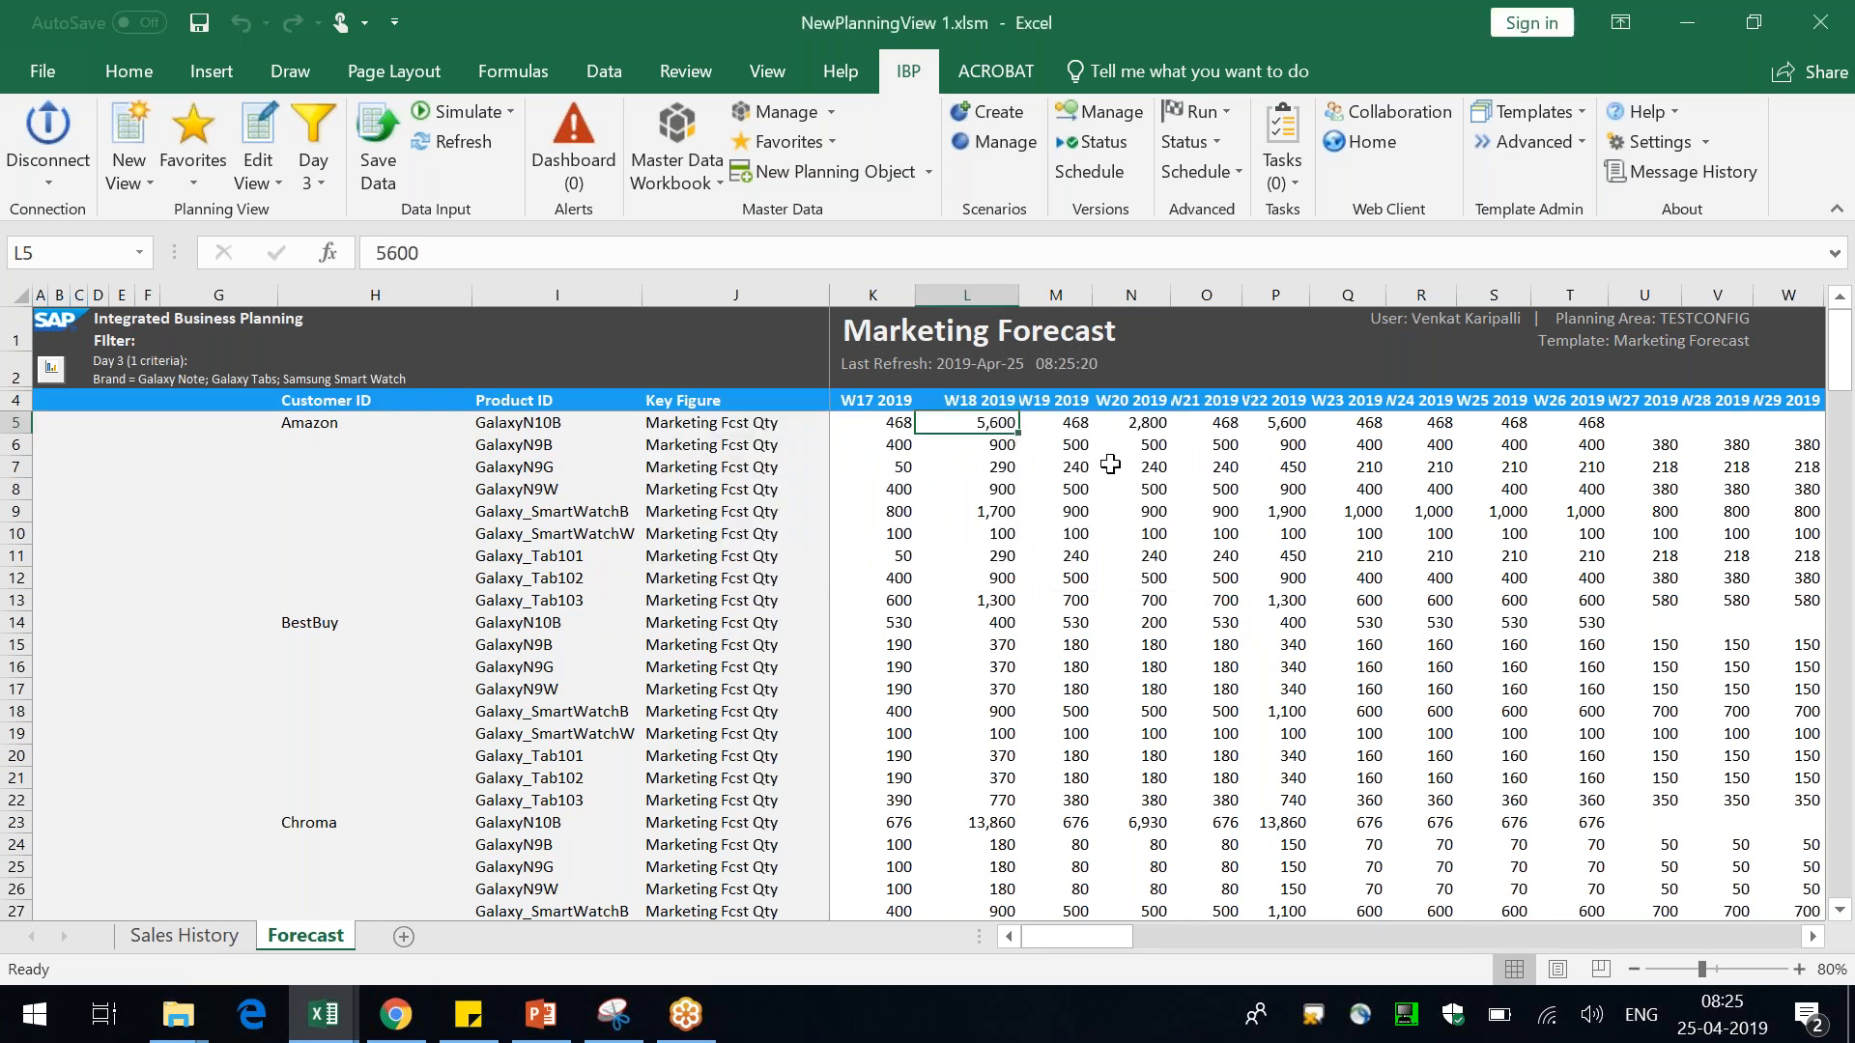
Set the W18 2019 Marketing Fcst Qty for Amazon GalaxyN10B to 1111
{"action": "type", "text": "1111"}
{"action": "key", "text": "Return"}
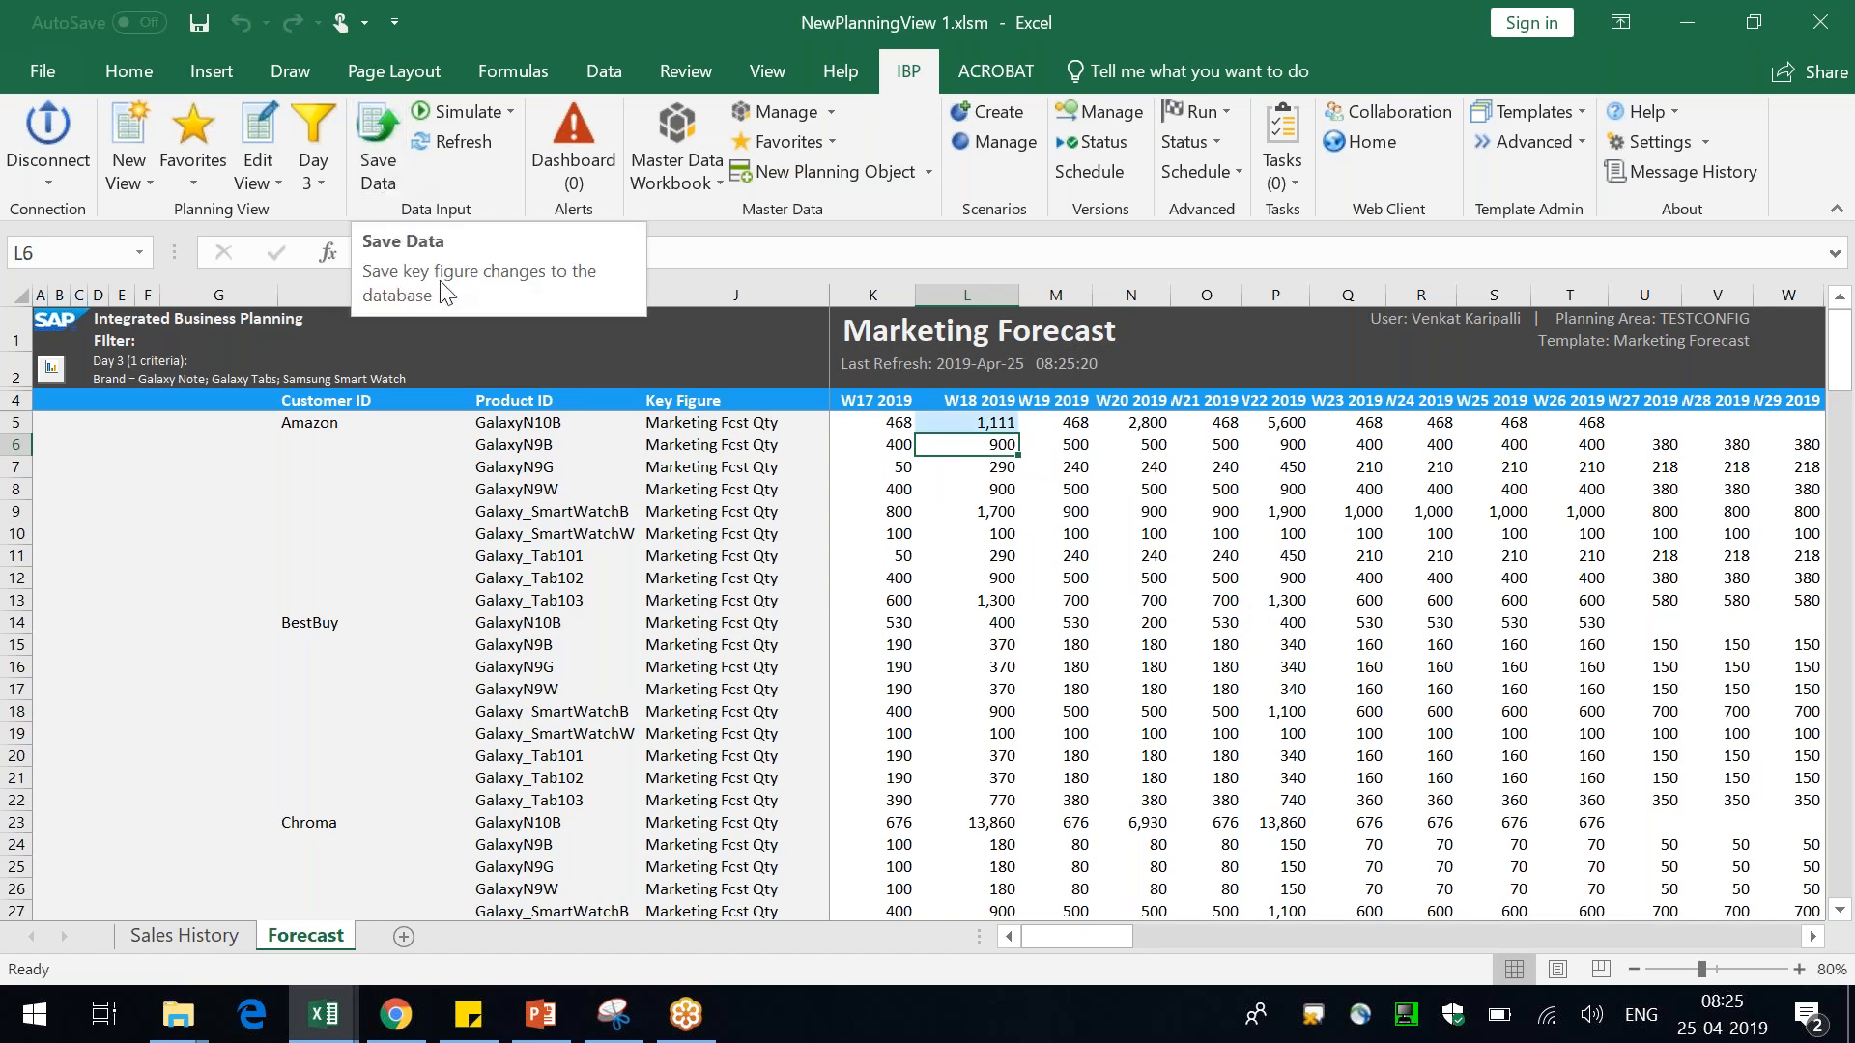
Save data with reason code Customer Input and comment "Recieved an input from Demand Team, Adjusting W18, 2019"
{"action": "left_click", "coordinate": [385, 136]}
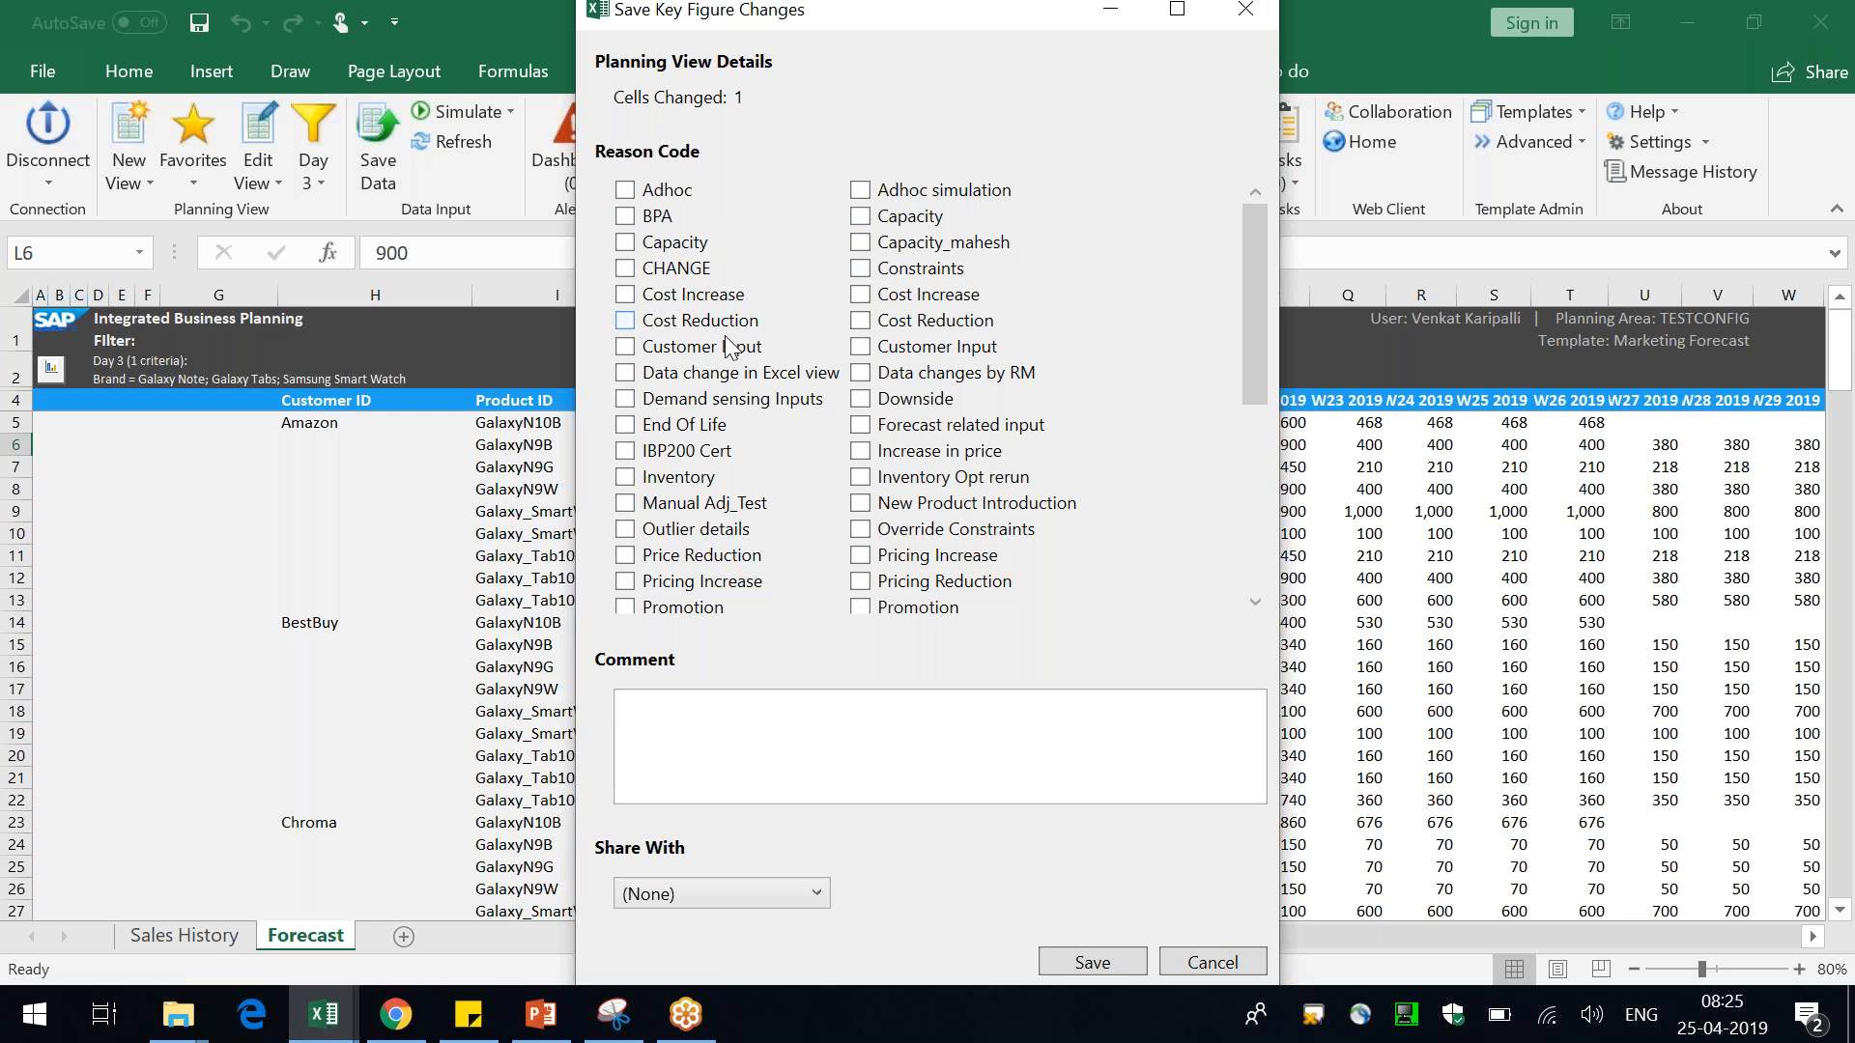
{"action": "left_click", "coordinate": [708, 349]}
{"action": "left_click", "coordinate": [810, 747]}
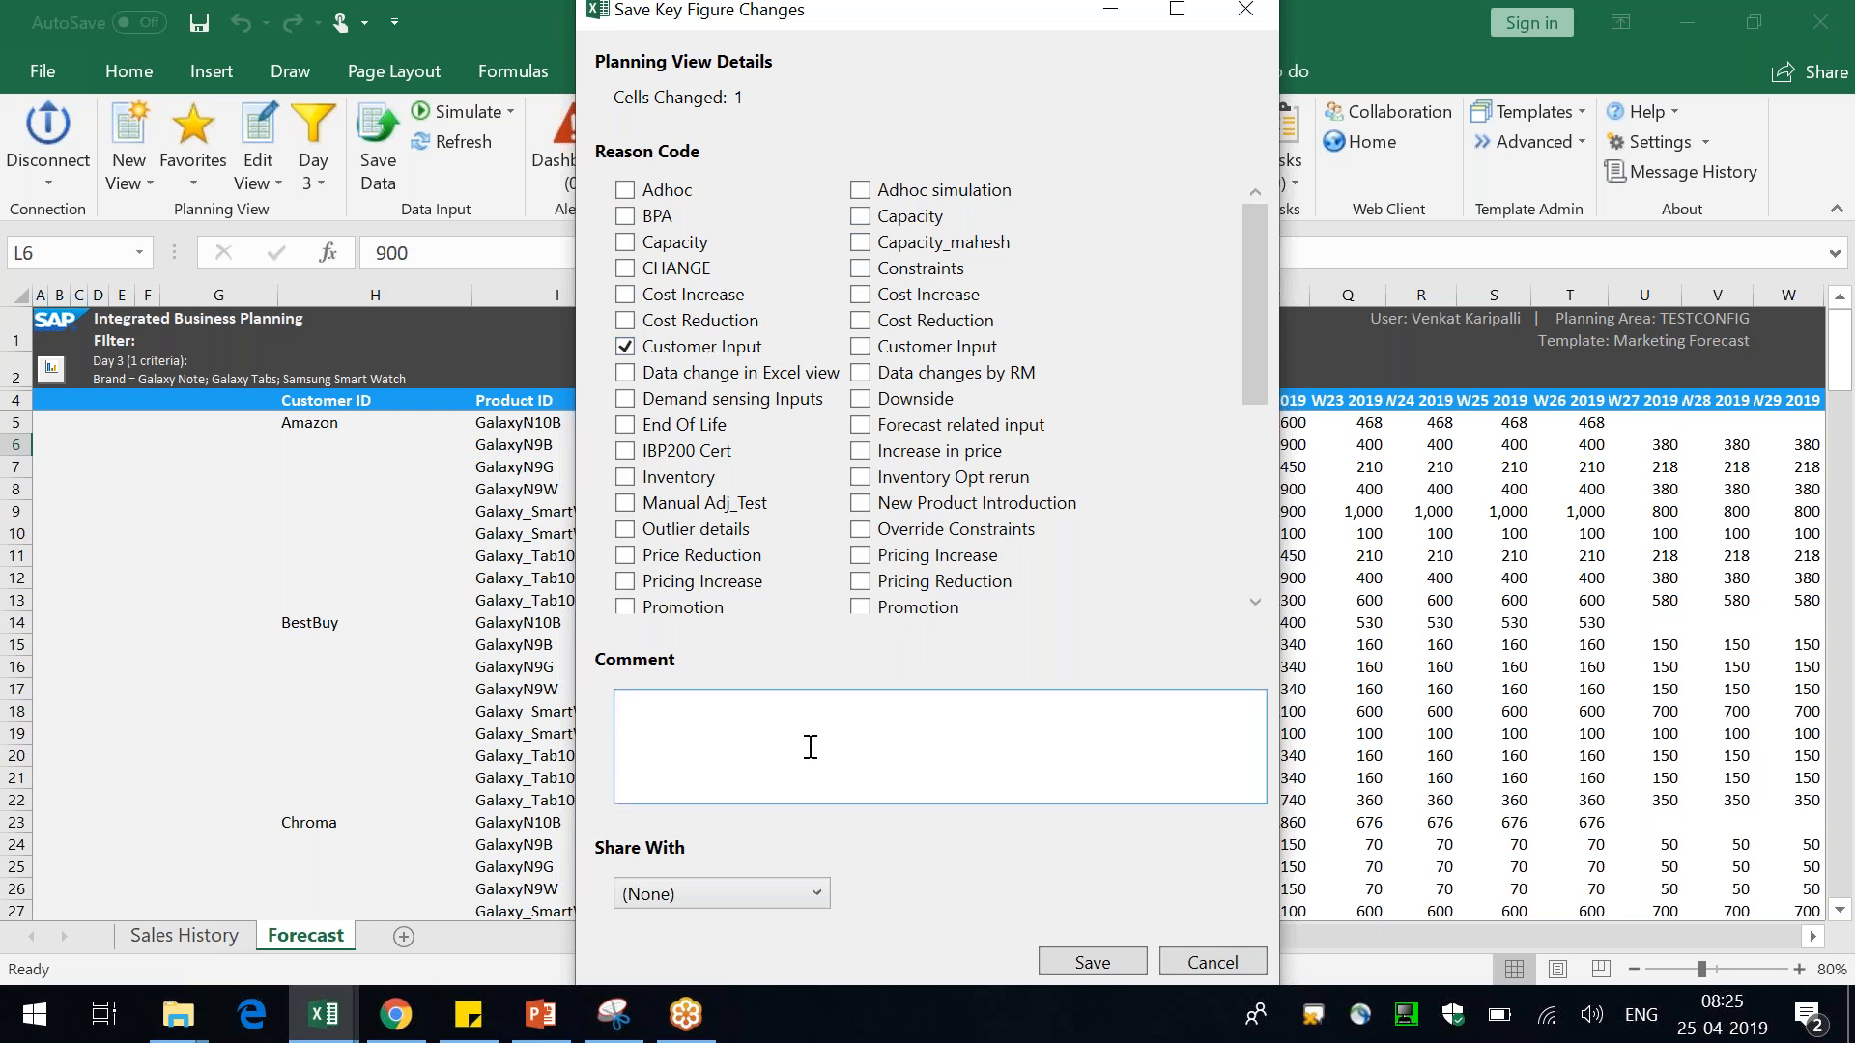
{"action": "type", "text": "Recieved an input from Demand Team"}
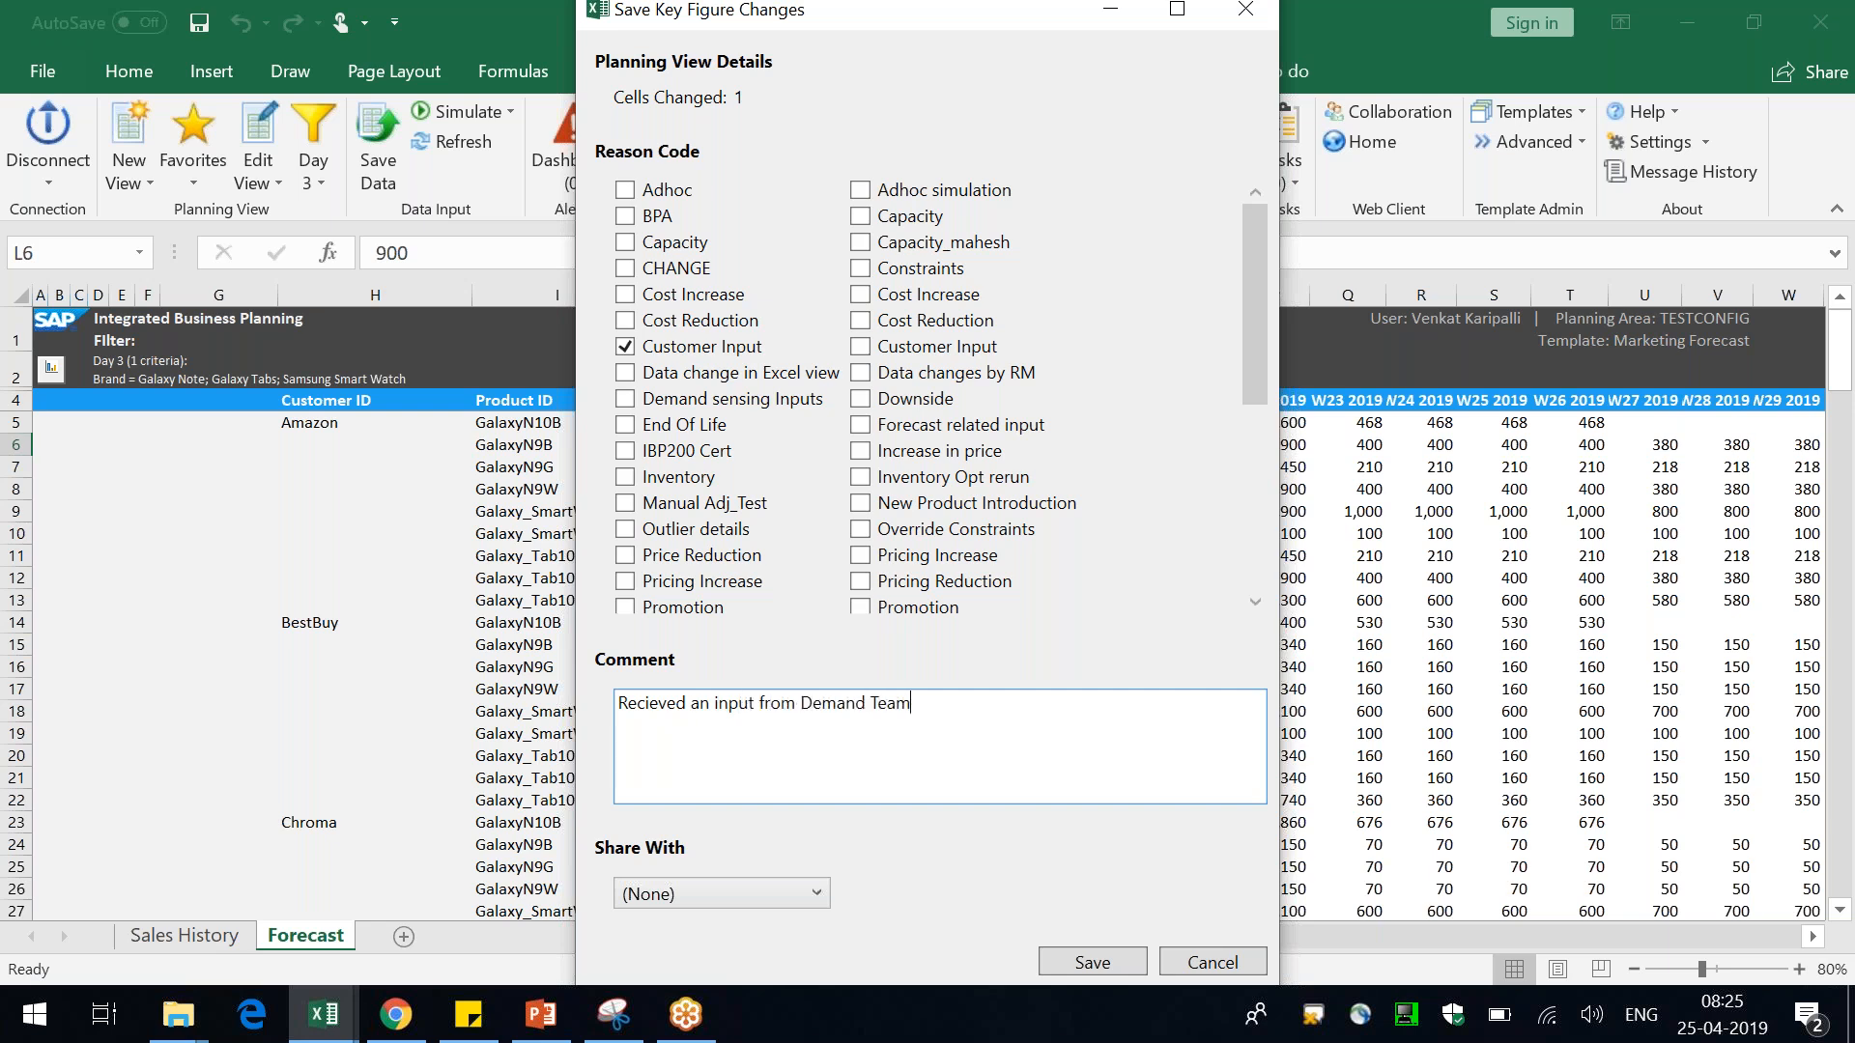
{"action": "type", "text": ", Adjusting W18, 2019"}
Keep Share With as (None) and confirm saving the key figure changes
{"action": "left_click", "coordinate": [711, 902]}
{"action": "left_click", "coordinate": [759, 861]}
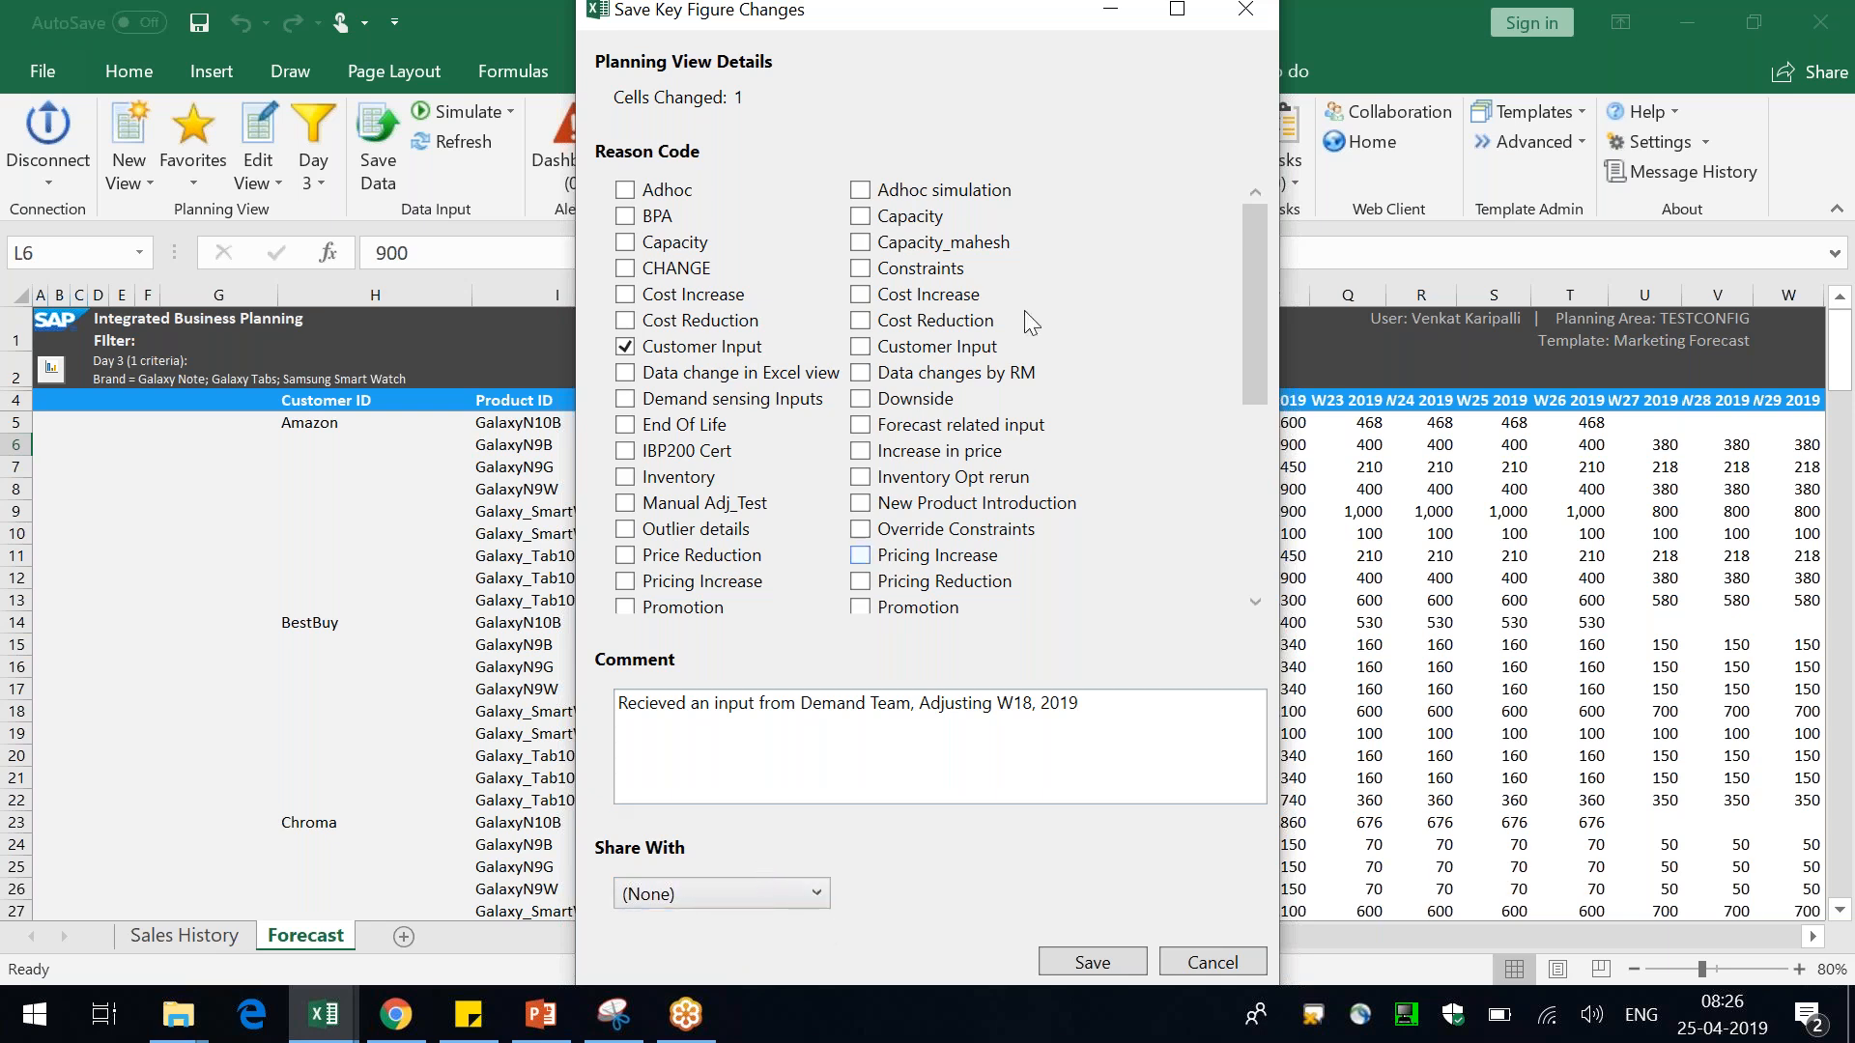
{"action": "left_click_drag", "start_coordinate": [954, 11], "coordinate": [954, 257]}
{"action": "left_click_drag", "start_coordinate": [1258, 299], "coordinate": [1296, 585]}
{"action": "left_click", "coordinate": [1307, 640]}
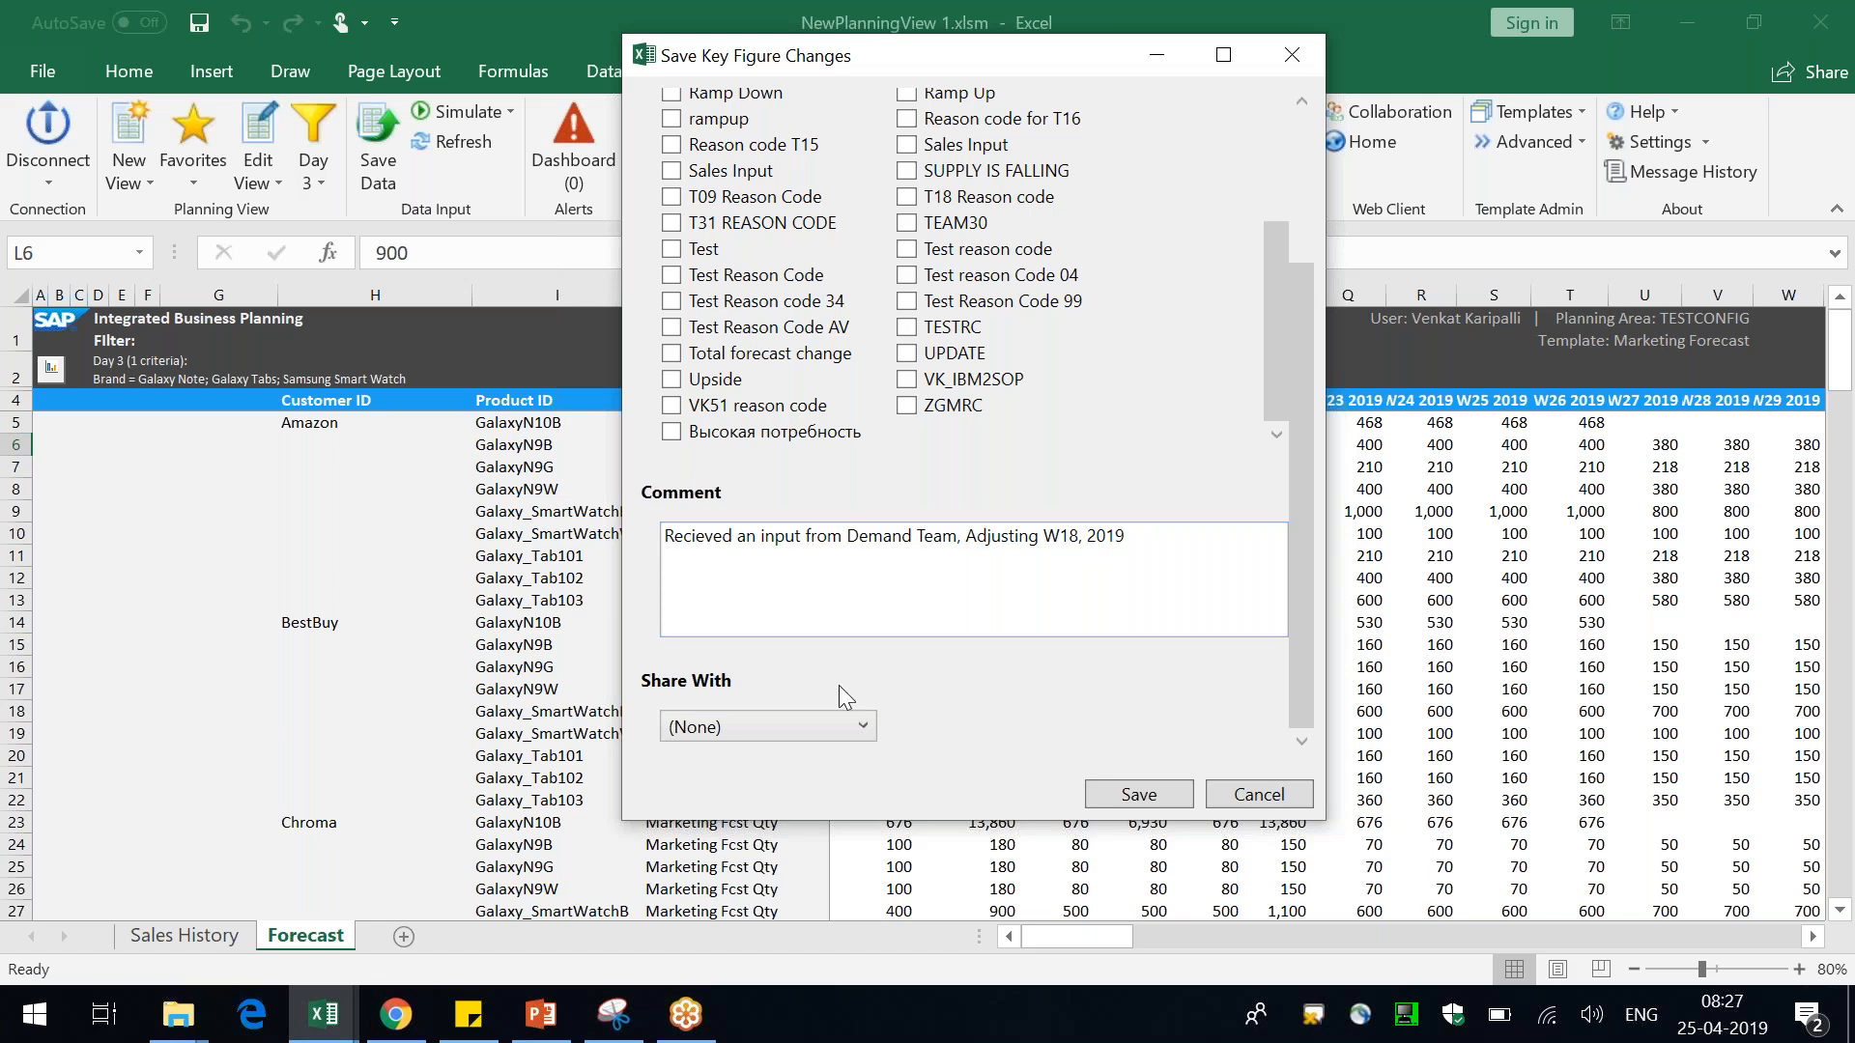
{"action": "left_click", "coordinate": [767, 725]}
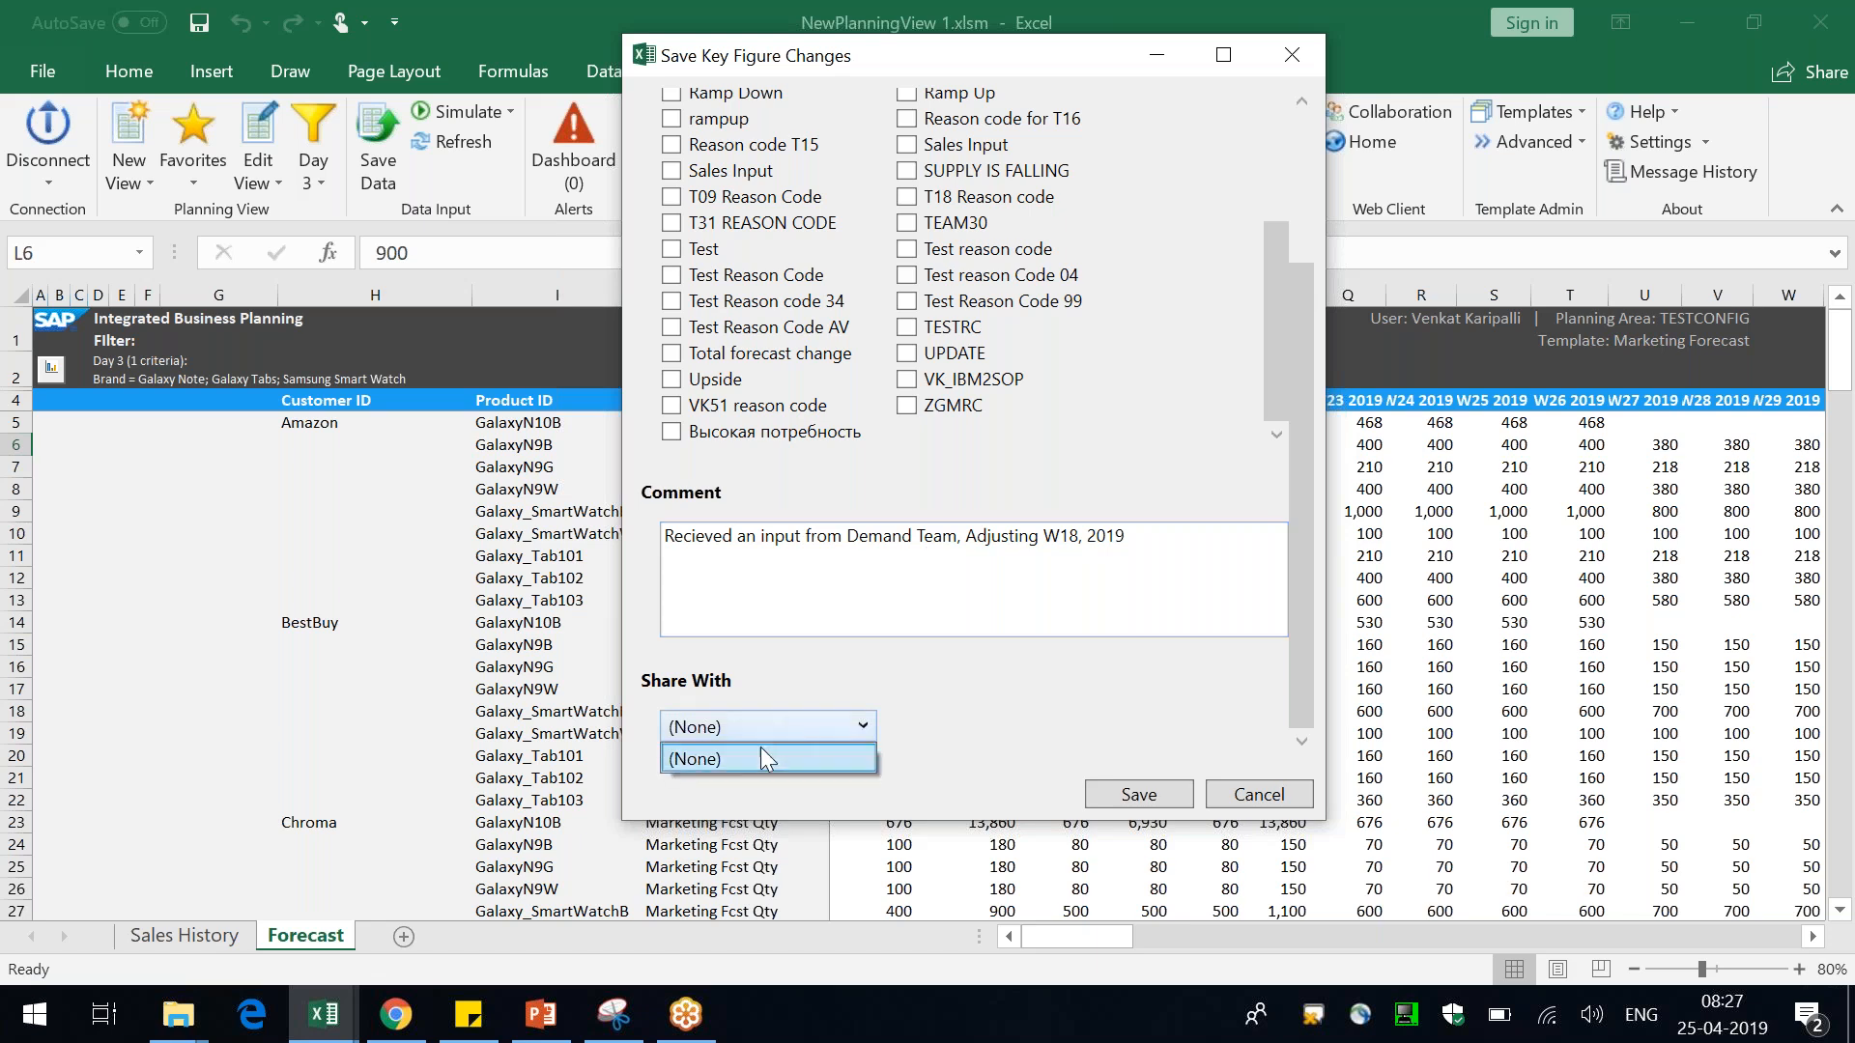
{"action": "left_click", "coordinate": [957, 657]}
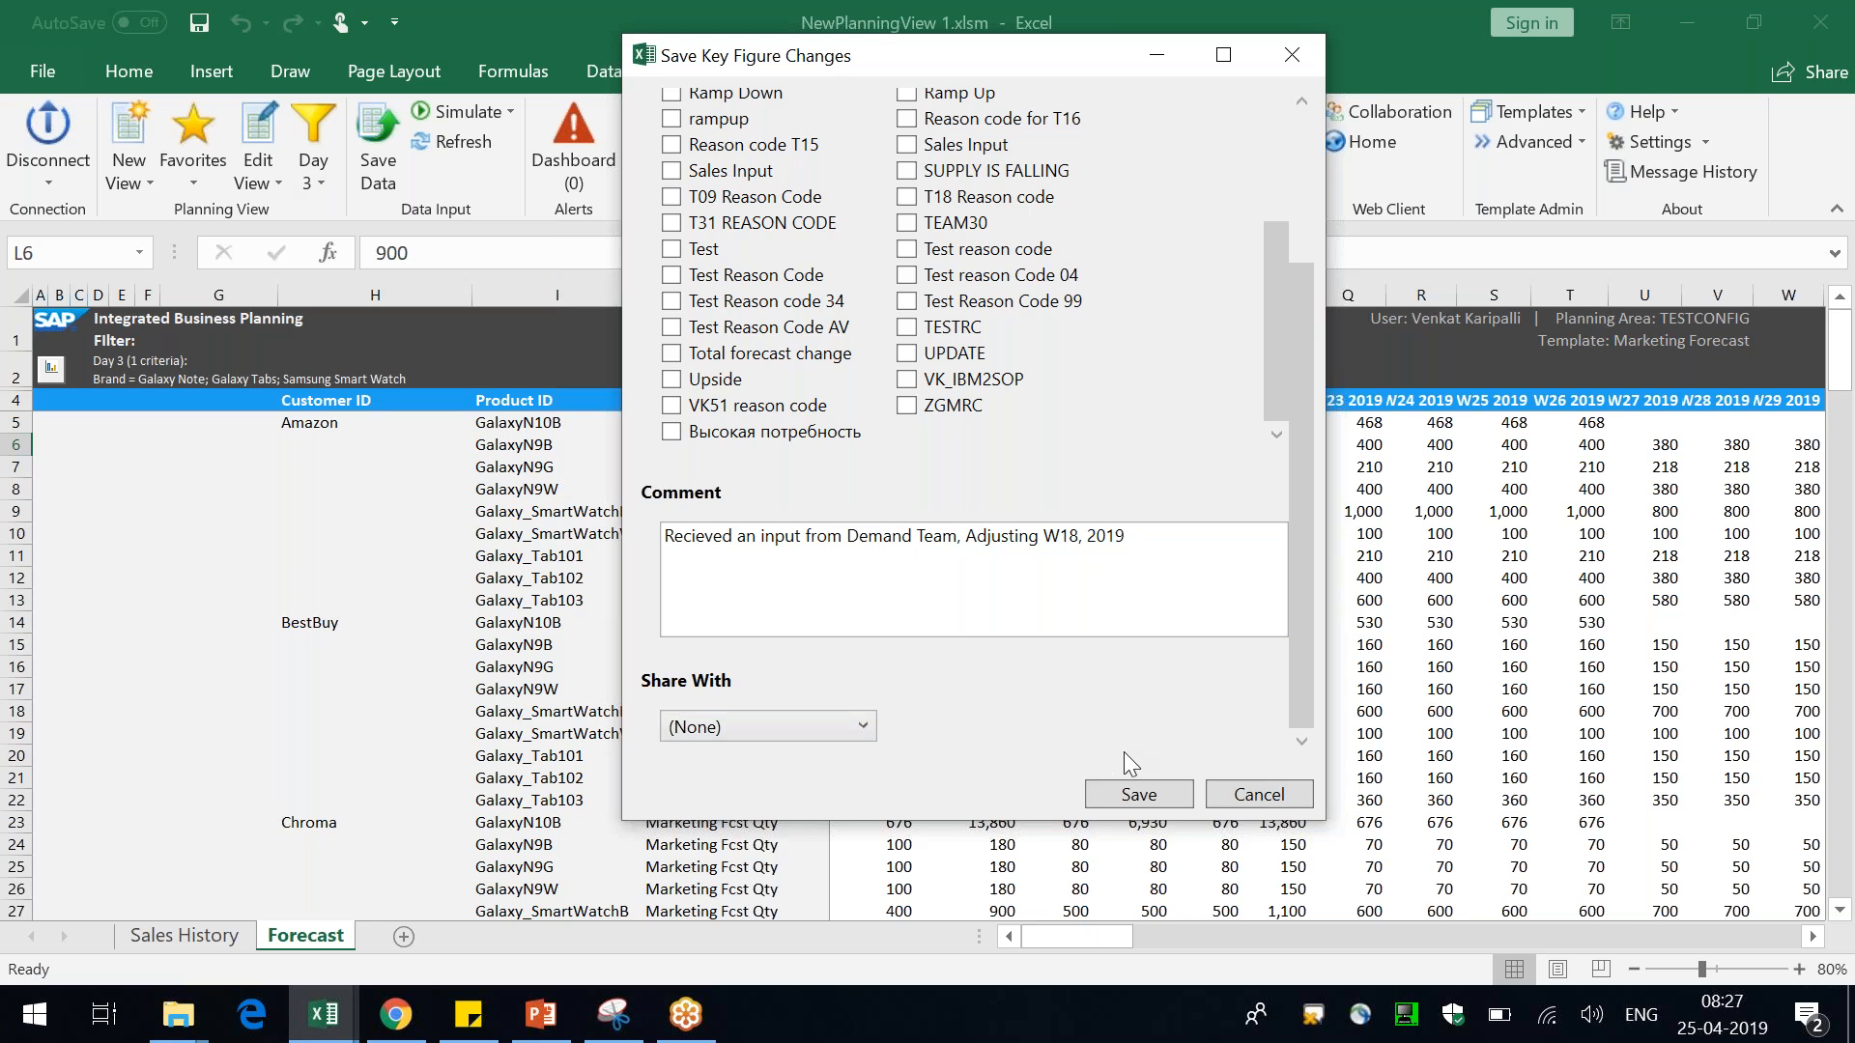
{"action": "scroll", "coordinate": [1131, 670], "scroll_direction": "up", "scroll_amount": 2}
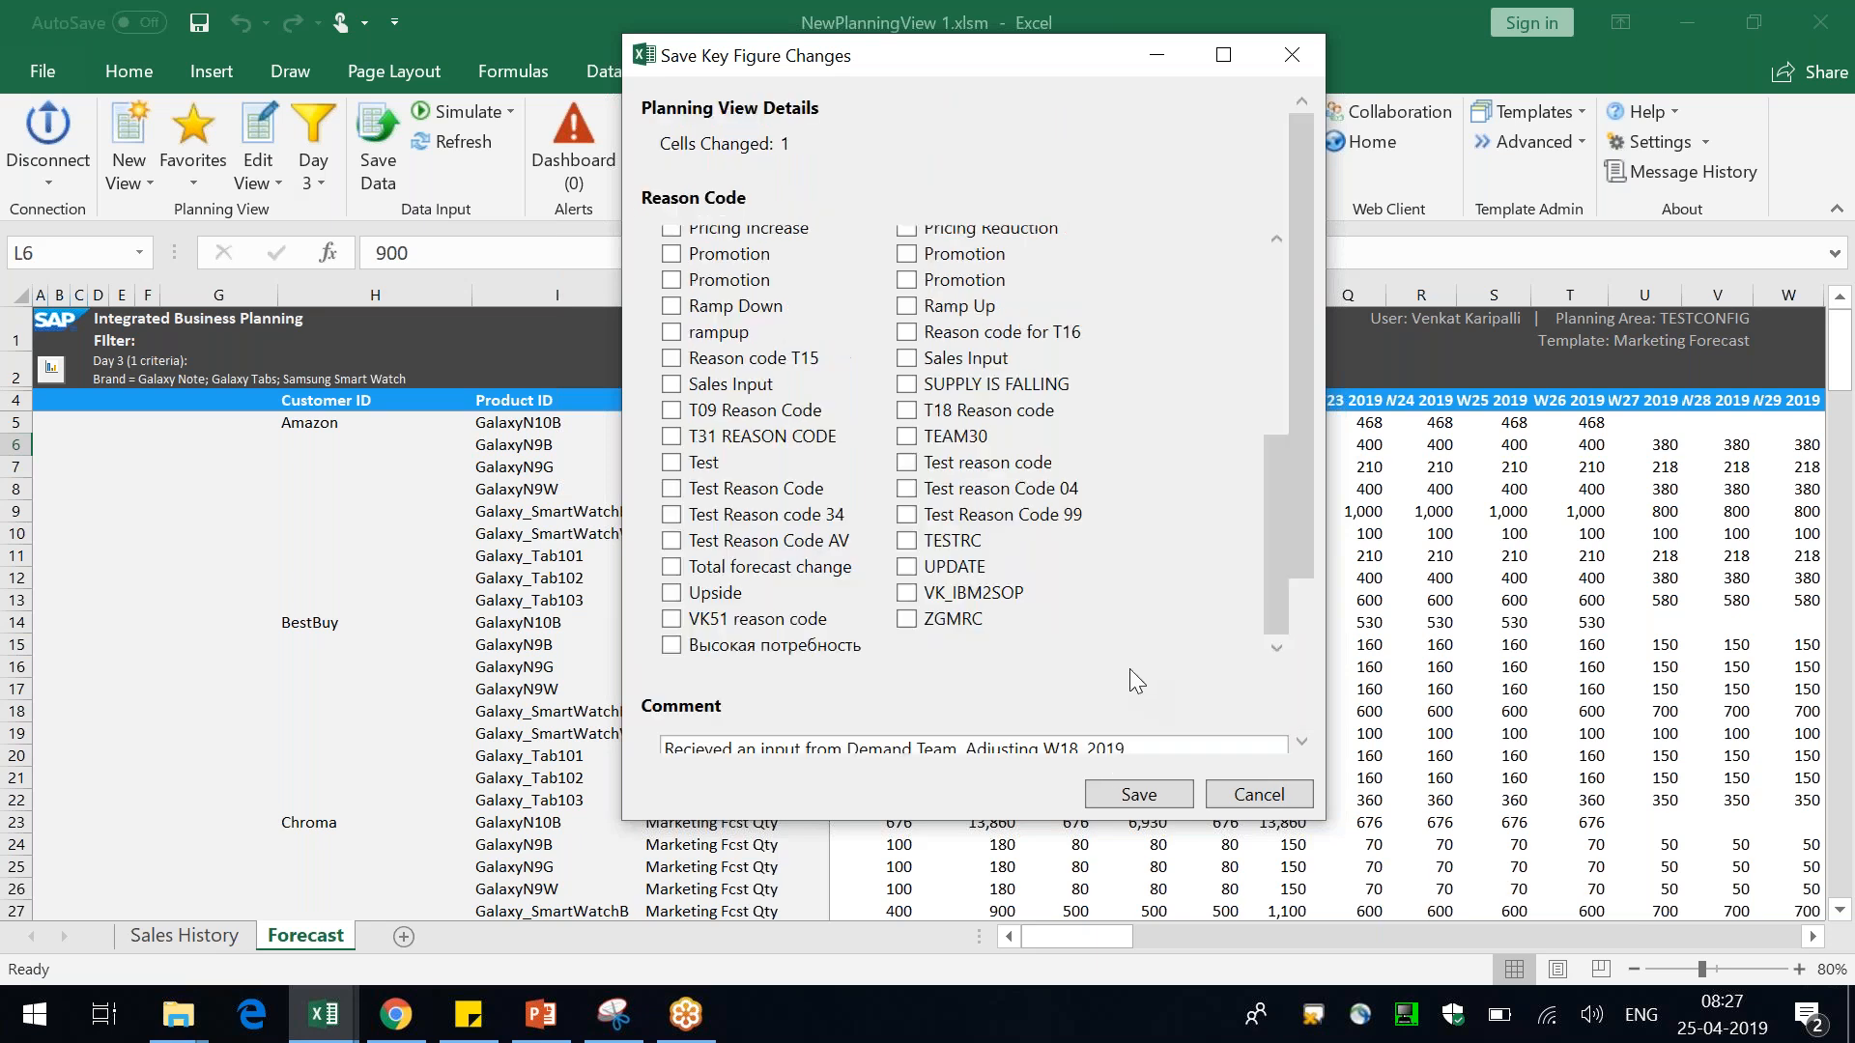
{"action": "left_click", "coordinate": [1150, 796]}
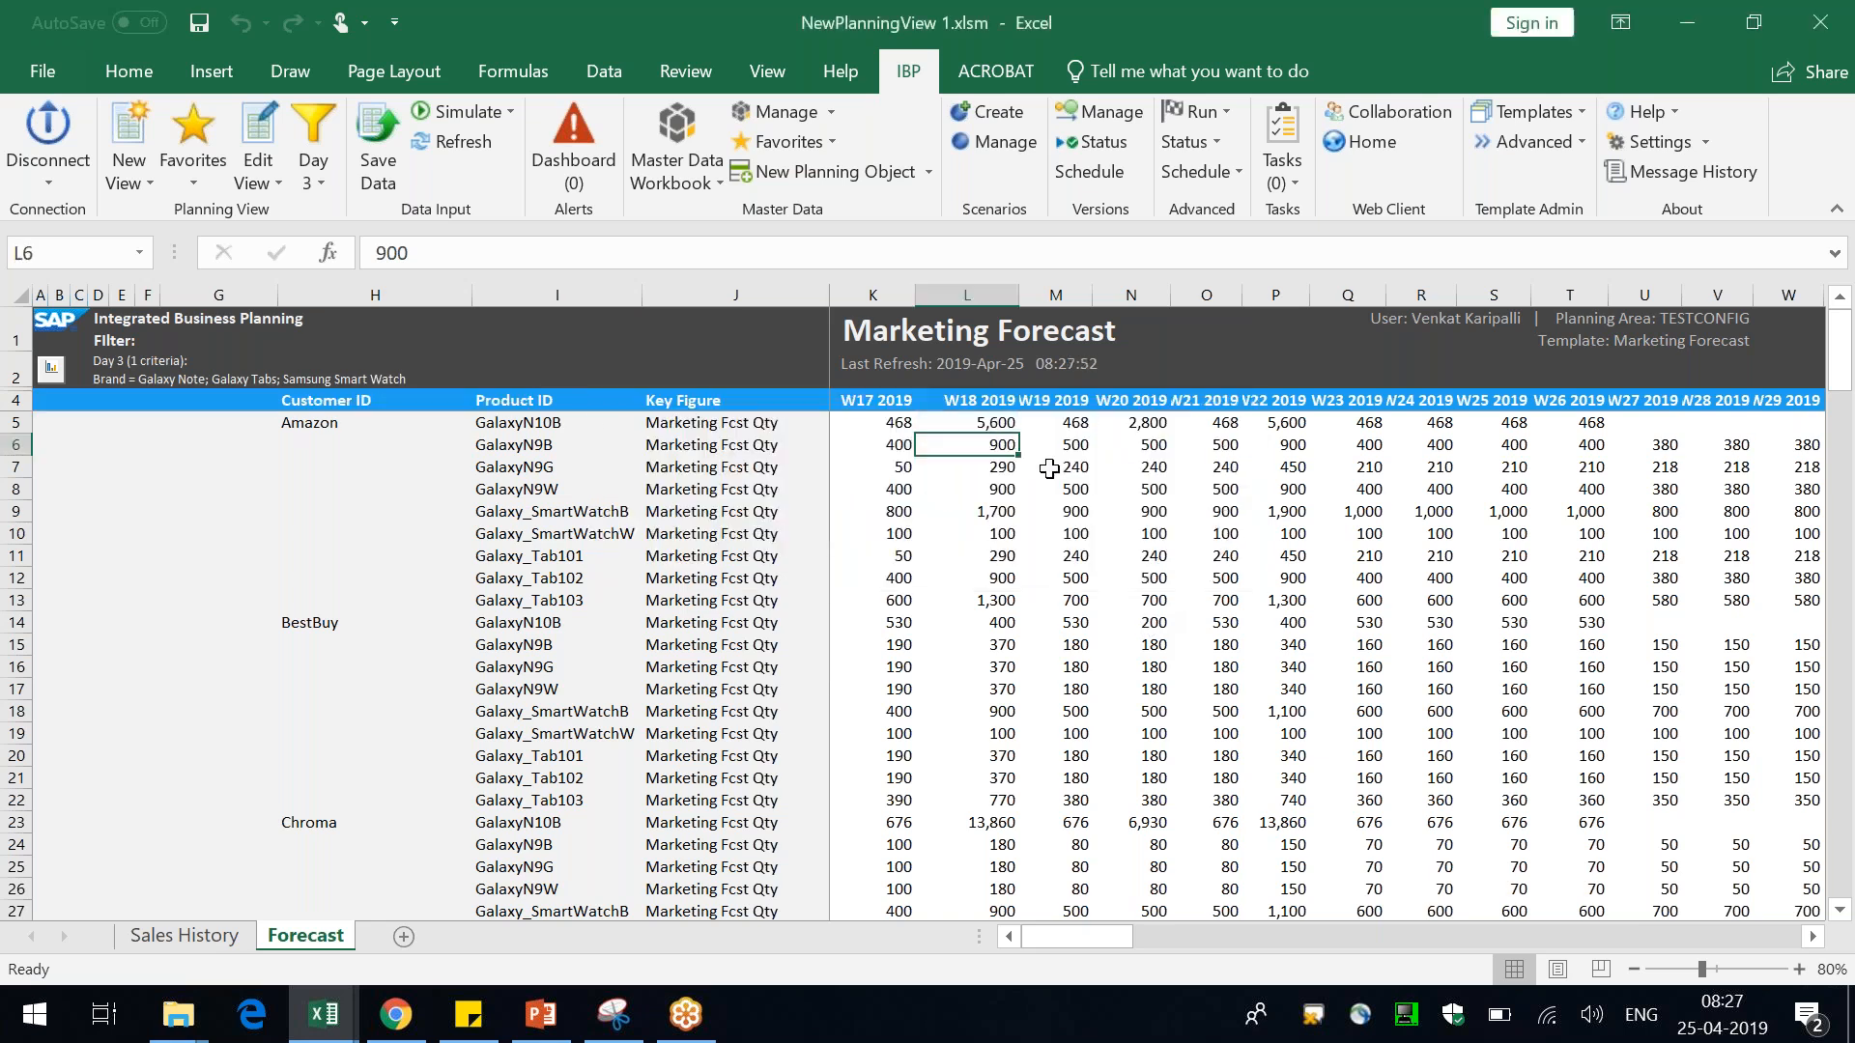
Enter 1111 again for Amazon GalaxyN10B in W18 2019 and save the data
{"action": "left_click", "coordinate": [1006, 417]}
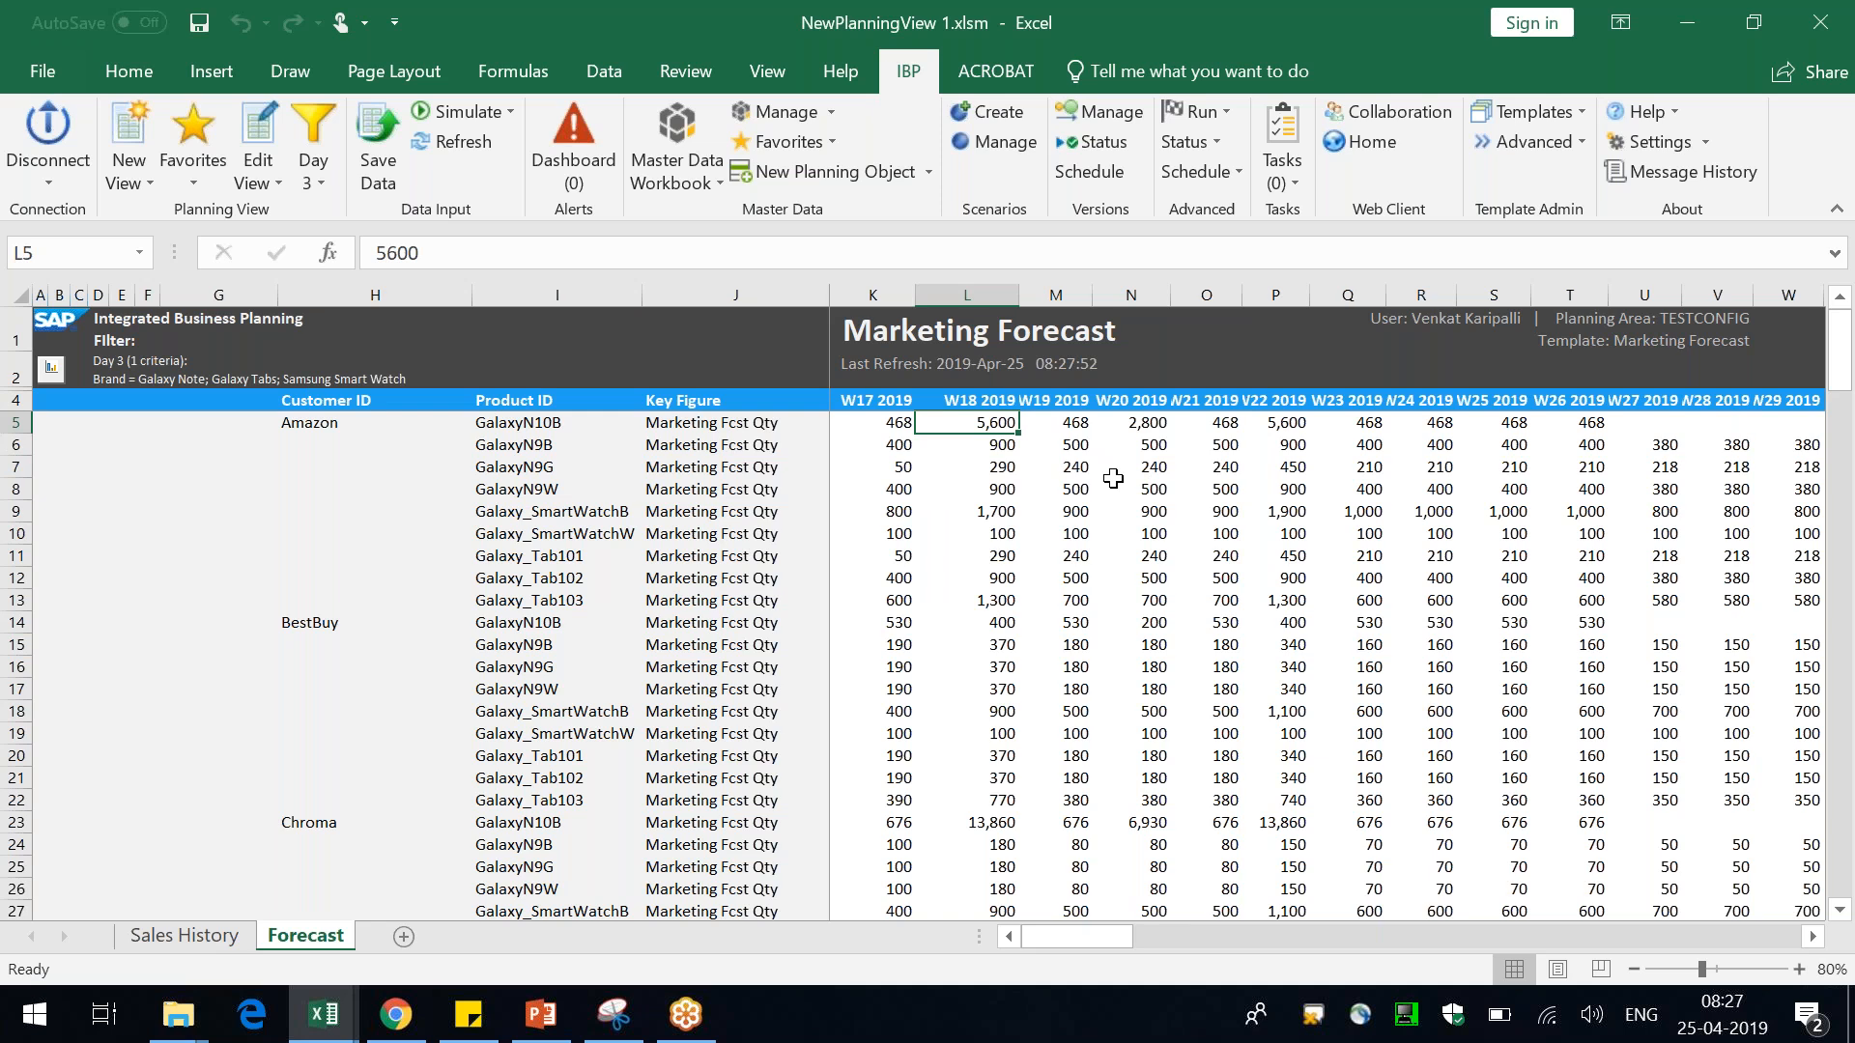
{"action": "type", "text": "1111"}
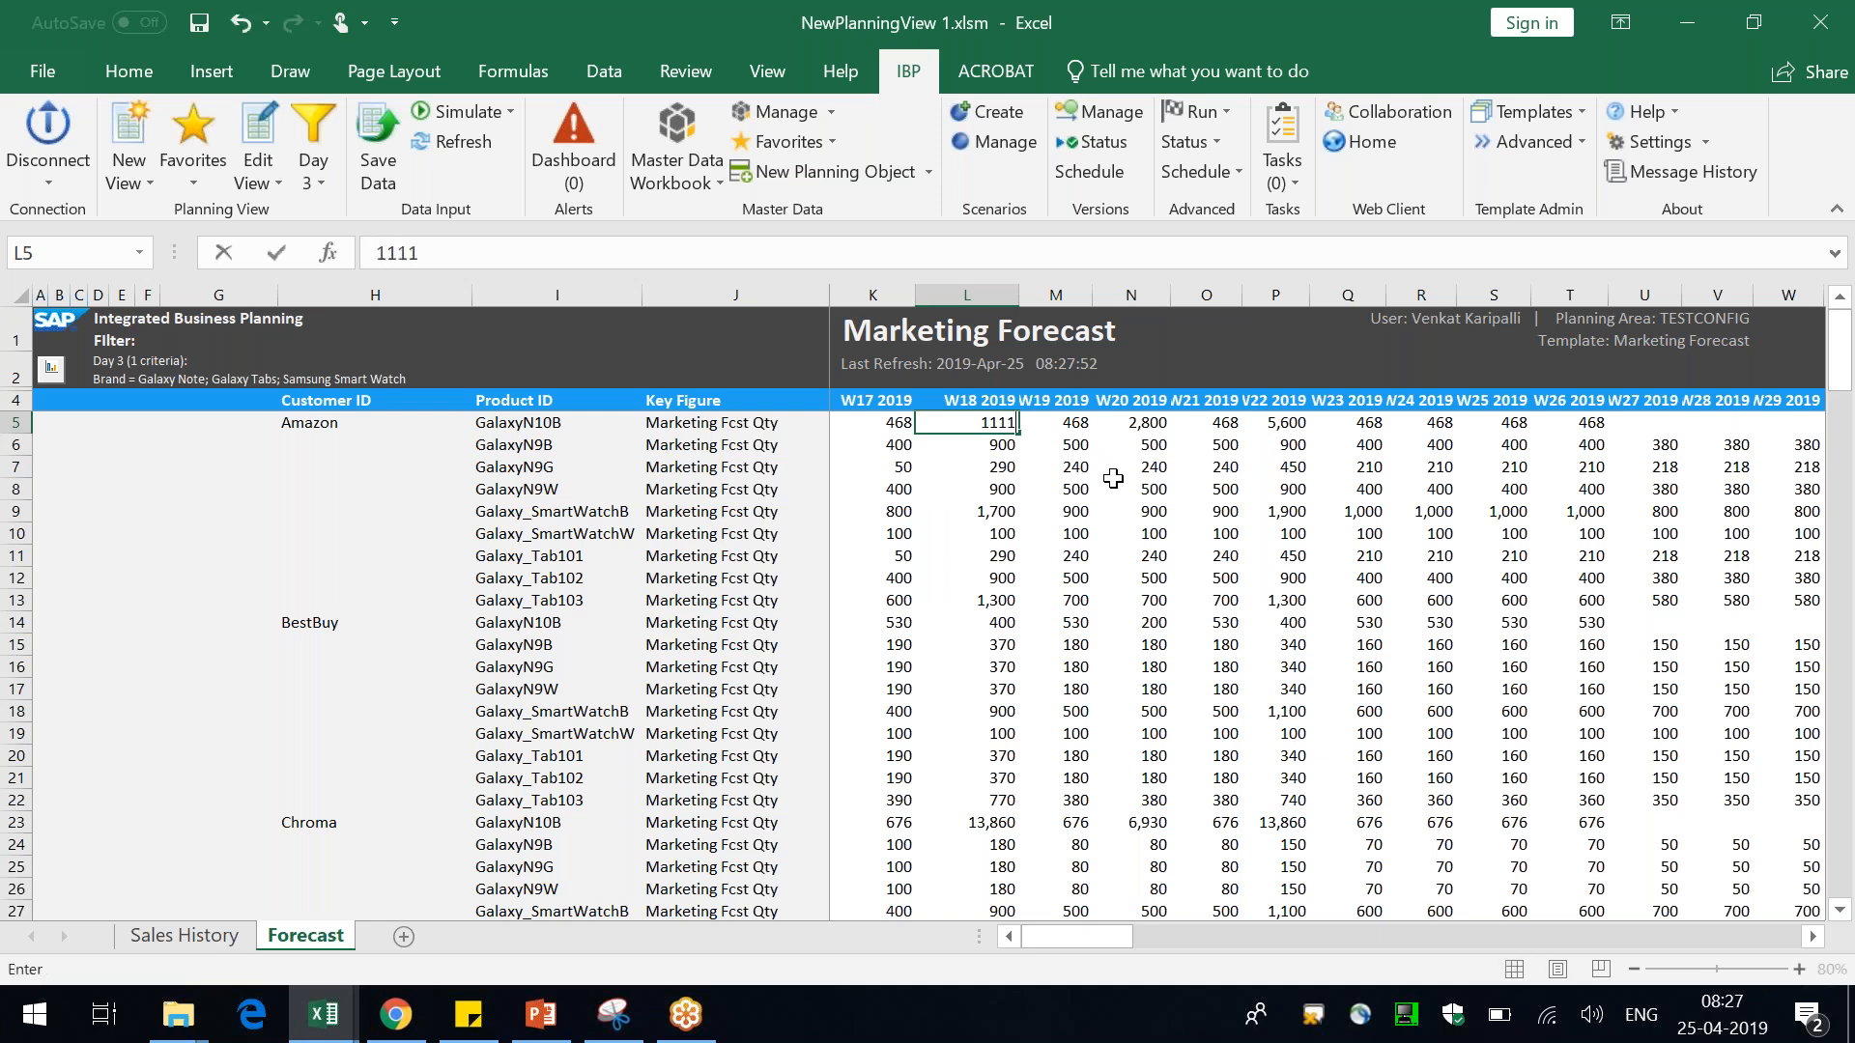
{"action": "key", "text": "Return"}
{"action": "left_click", "coordinate": [368, 122]}
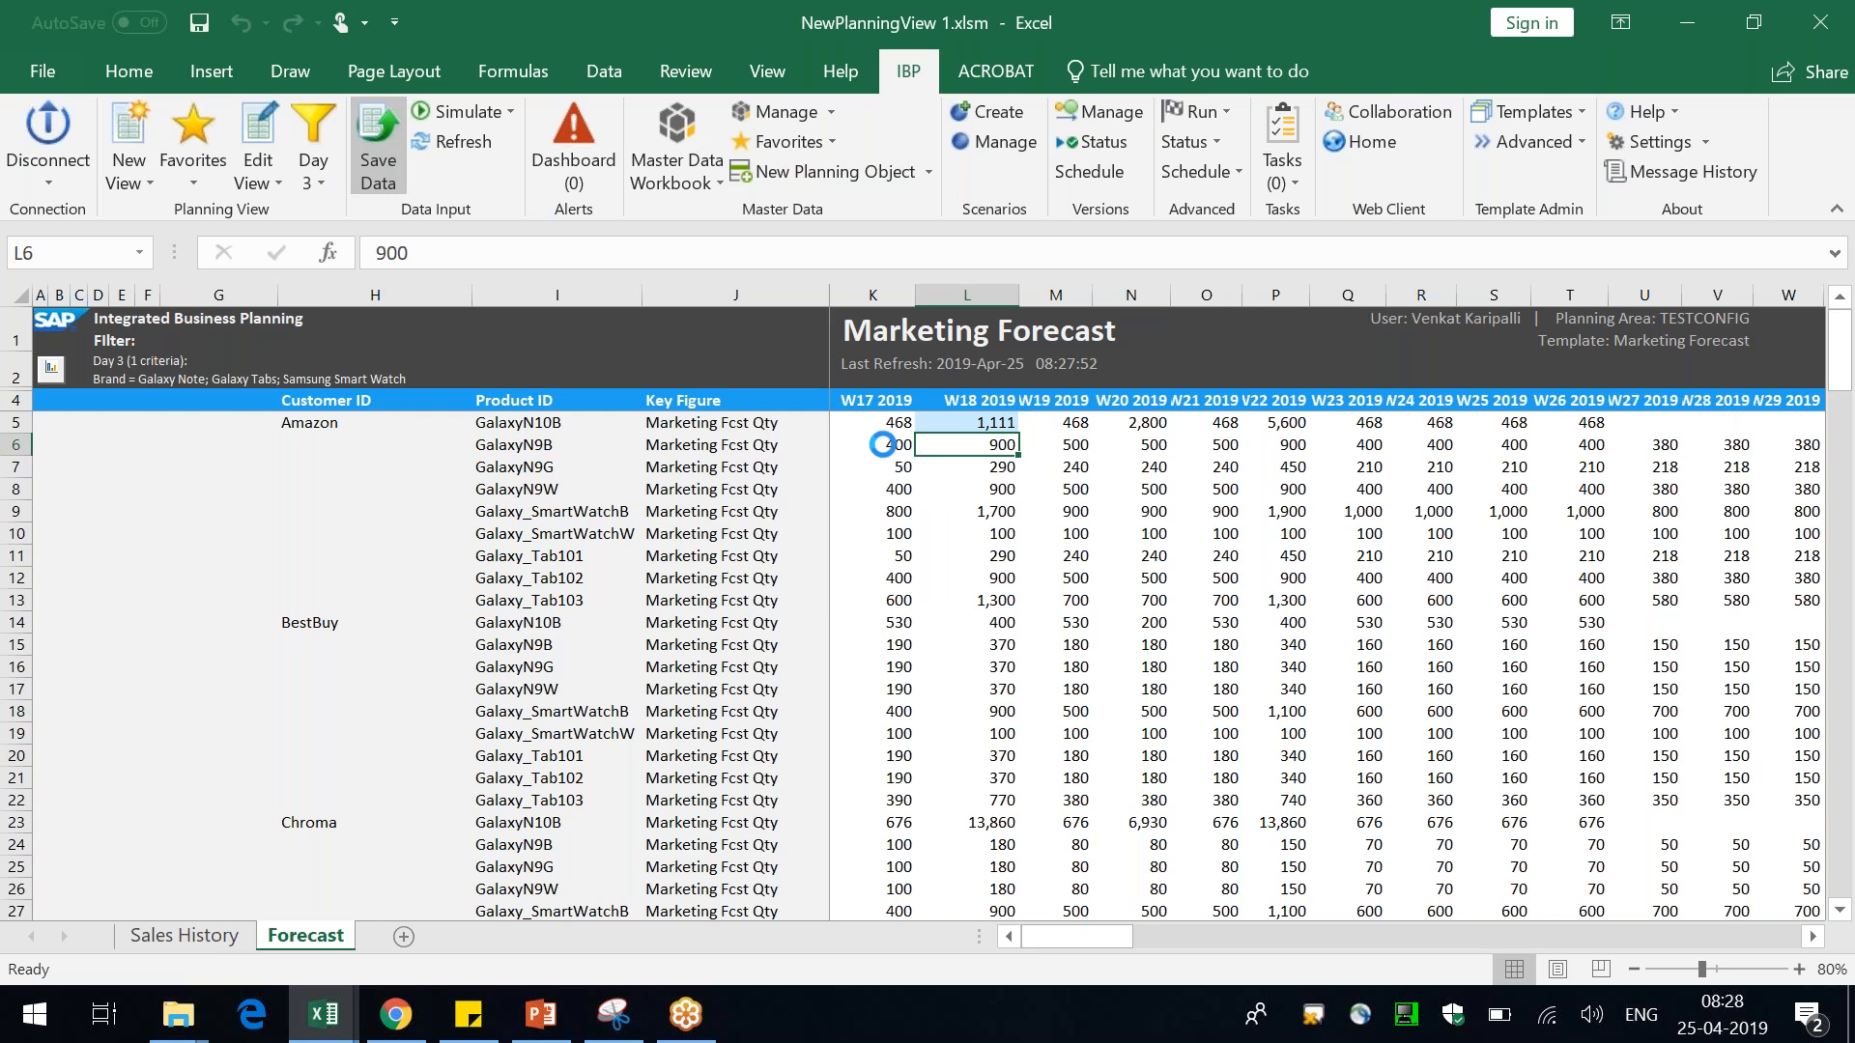
{"action": "left_click", "coordinate": [1092, 962]}
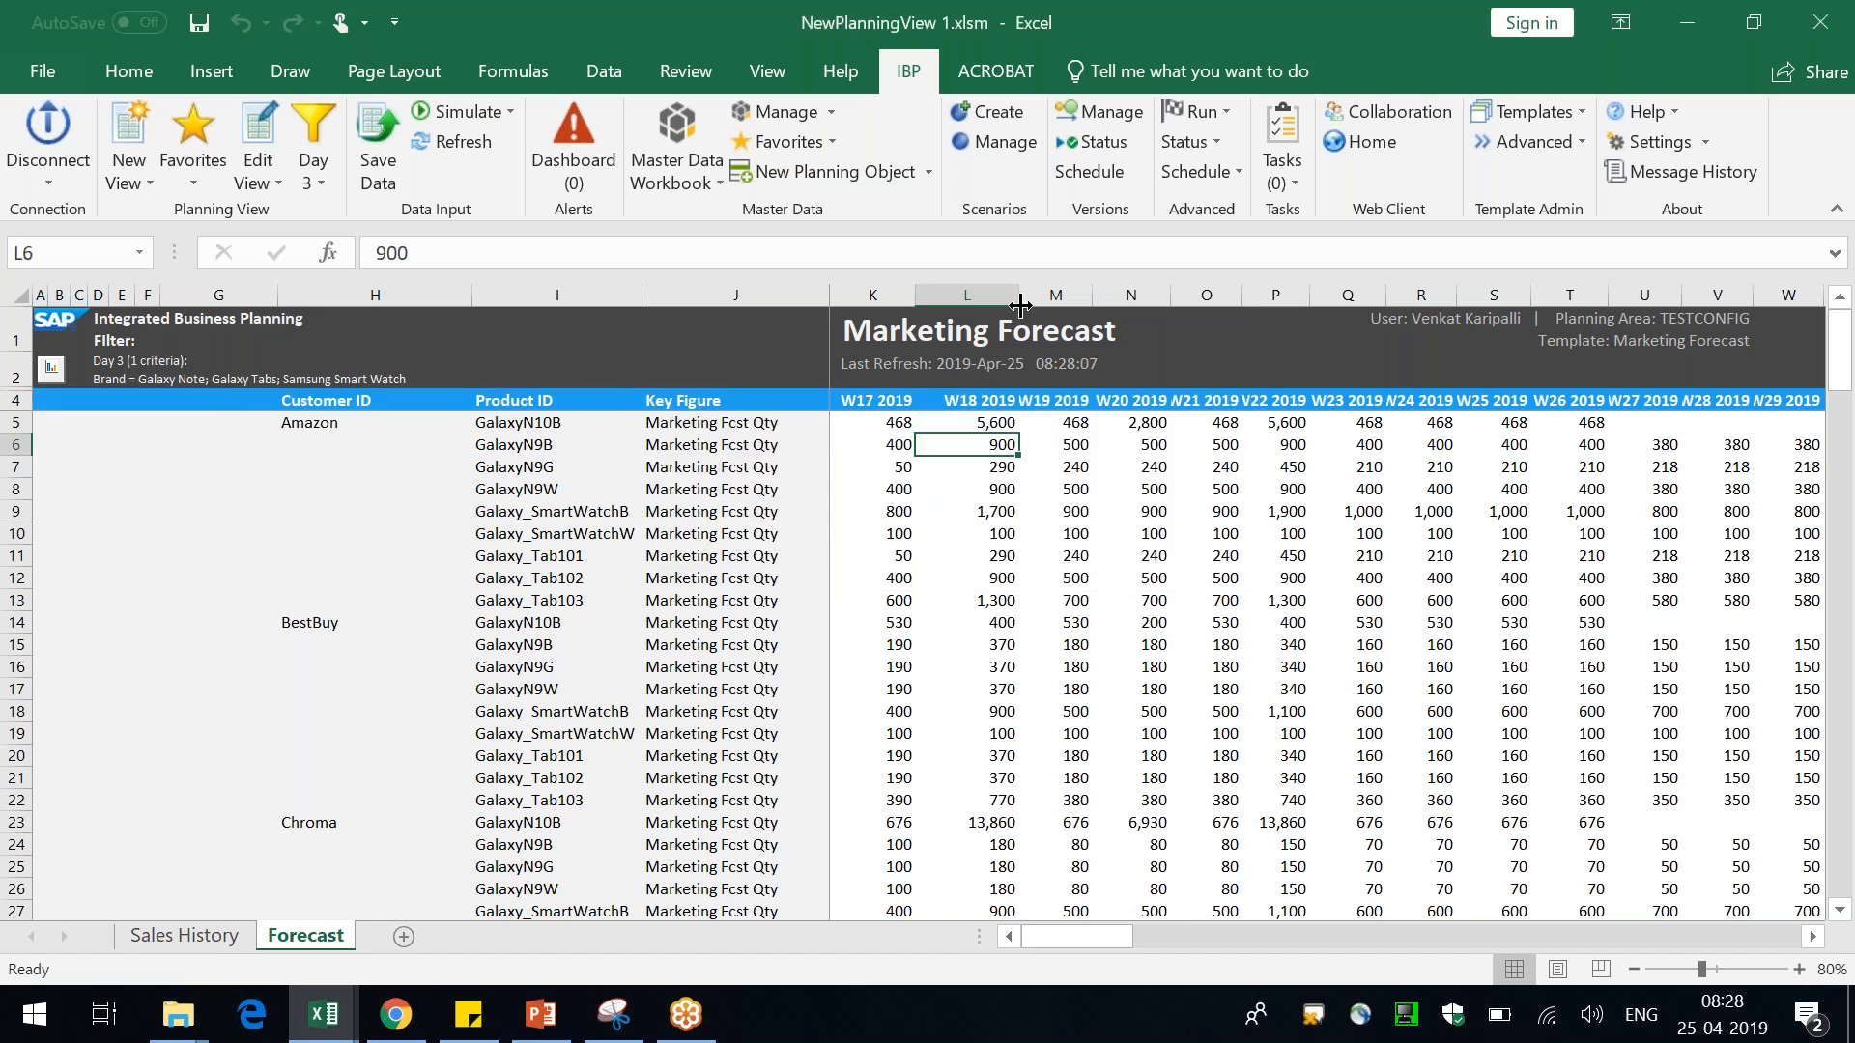
Inspect the Amazon GalaxyN10B row's product, key figure and W18 2019 cells
{"action": "left_click", "coordinate": [553, 430]}
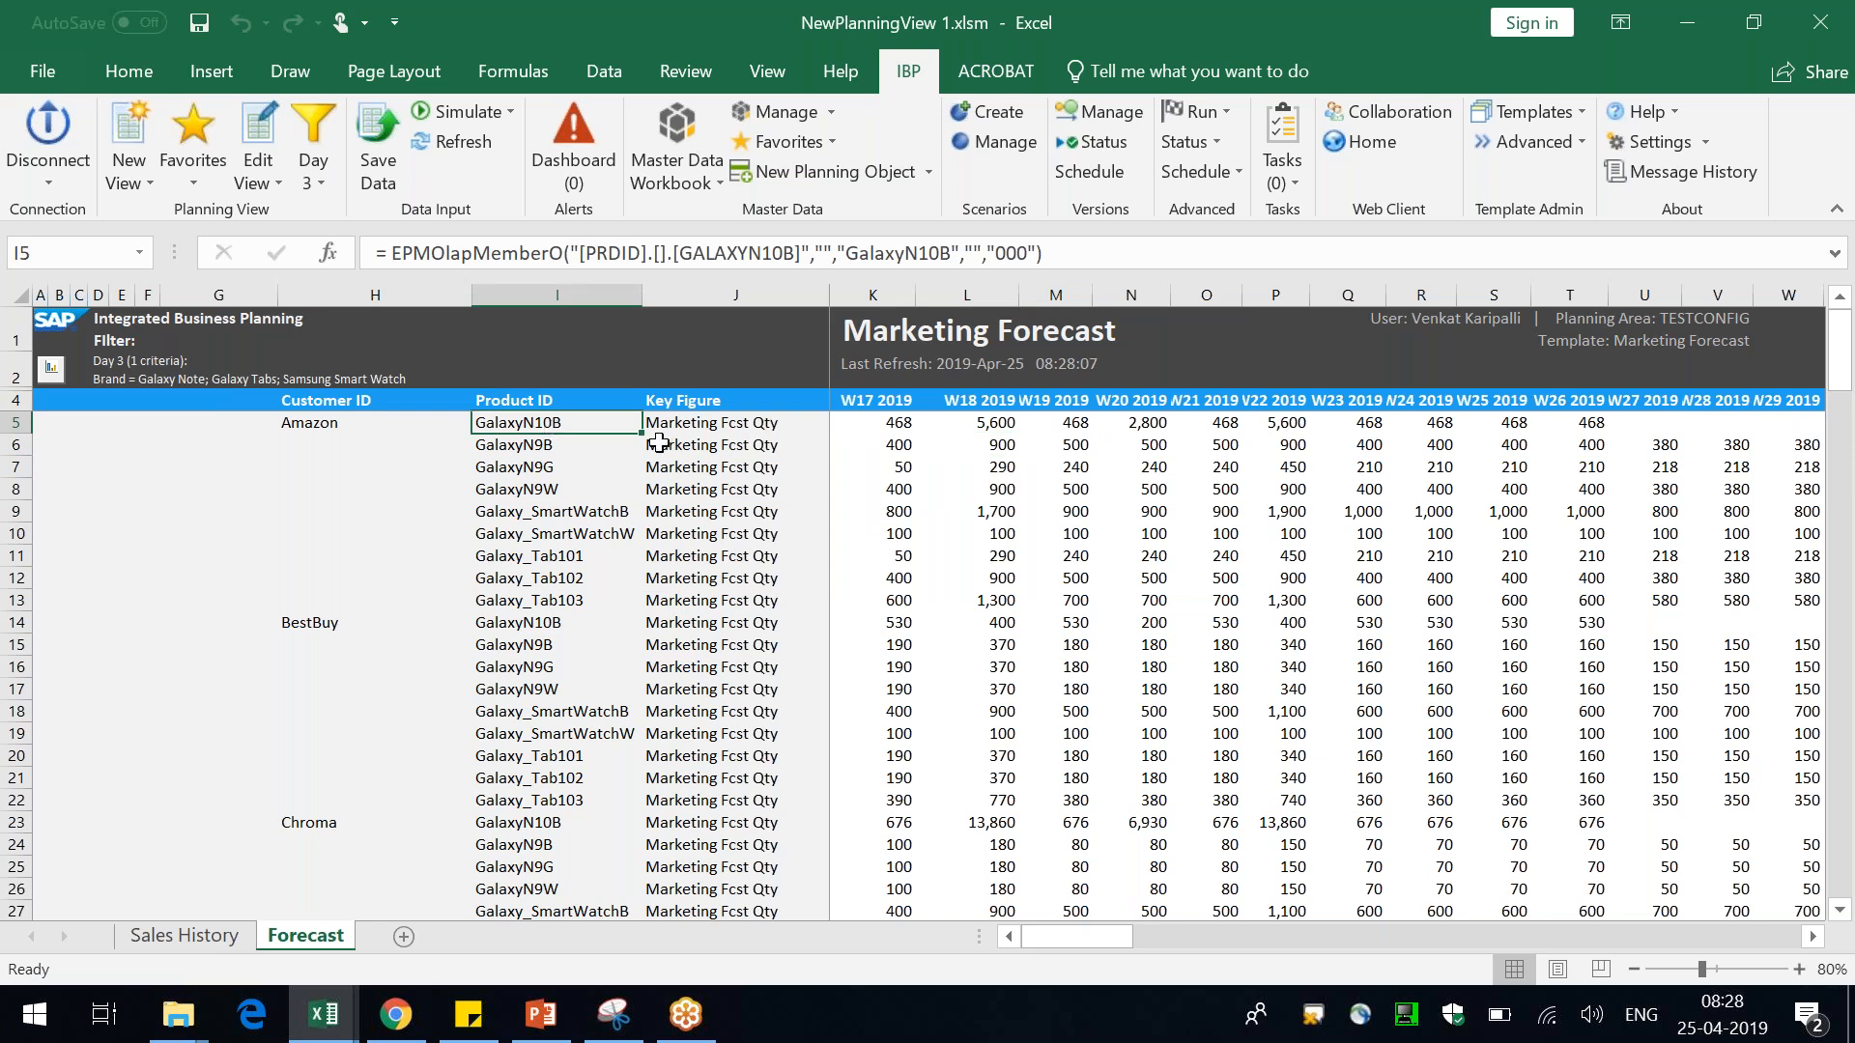
{"action": "left_click", "coordinate": [686, 427]}
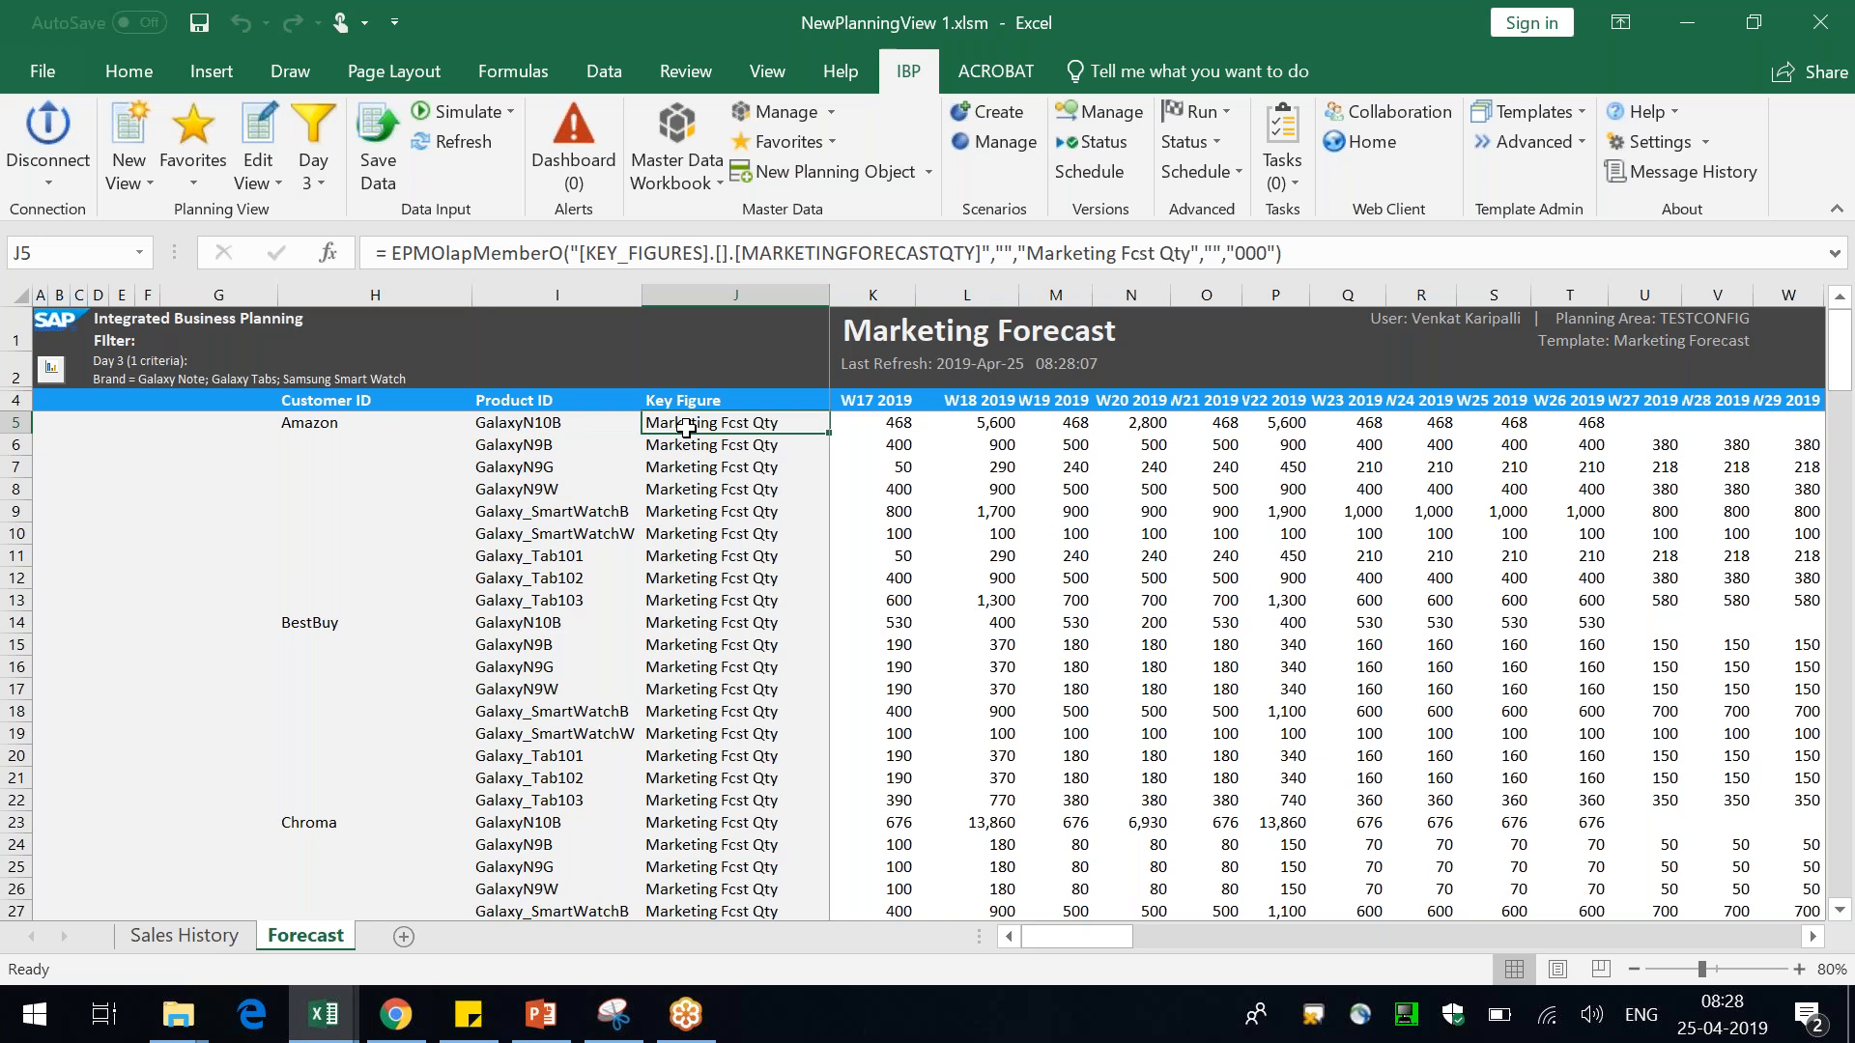
{"action": "left_click", "coordinate": [975, 428]}
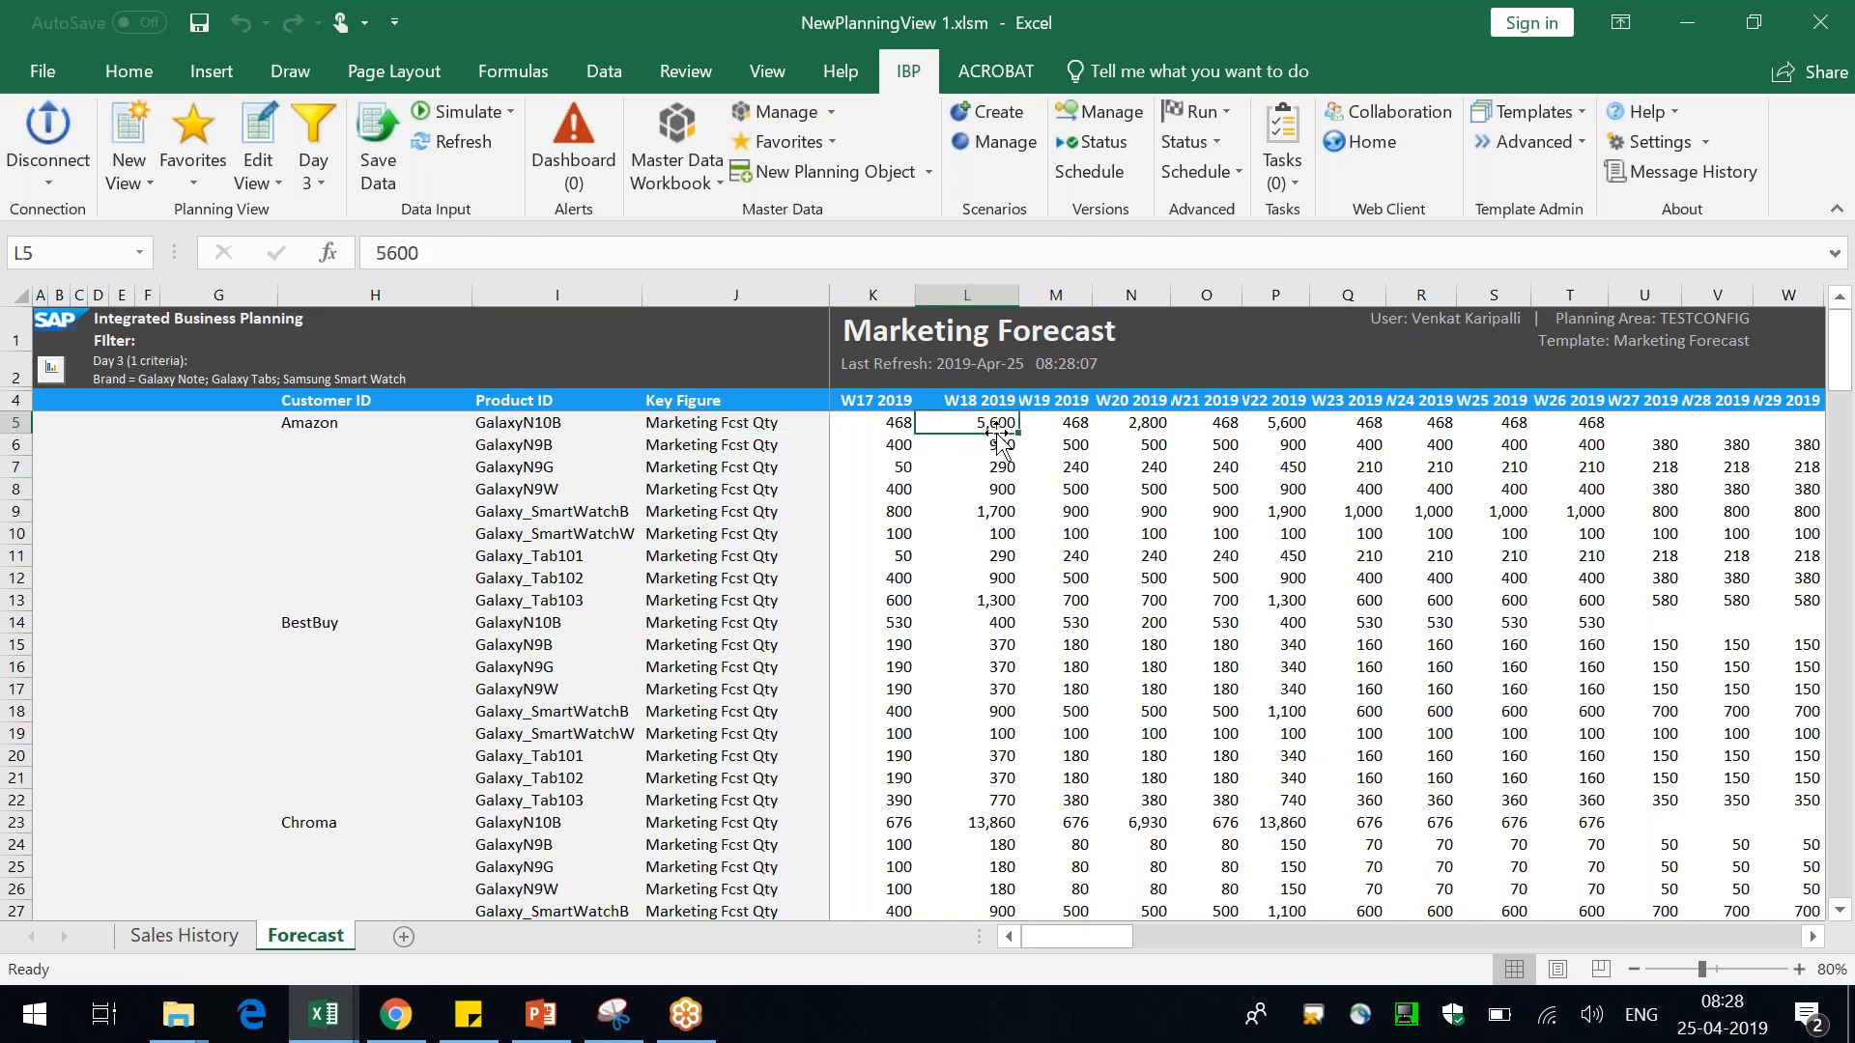
{"action": "left_click", "coordinate": [551, 426]}
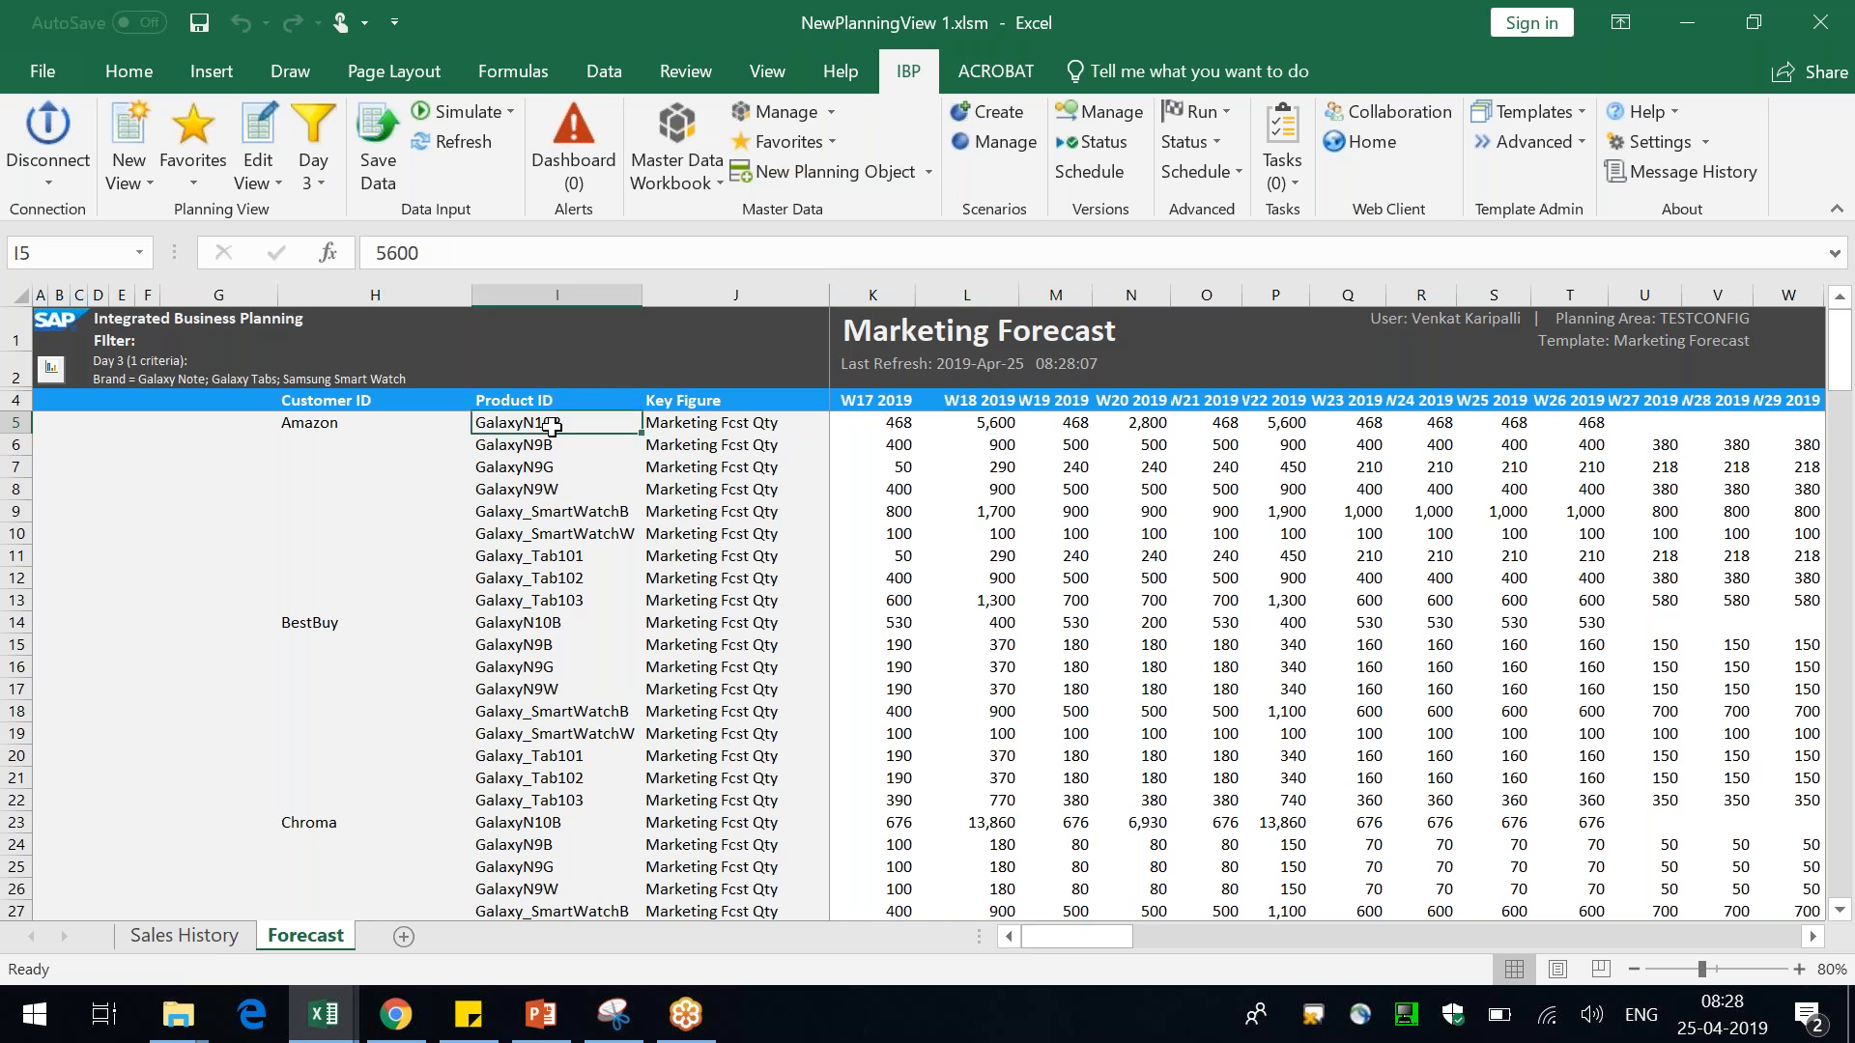
{"action": "left_click", "coordinate": [983, 431]}
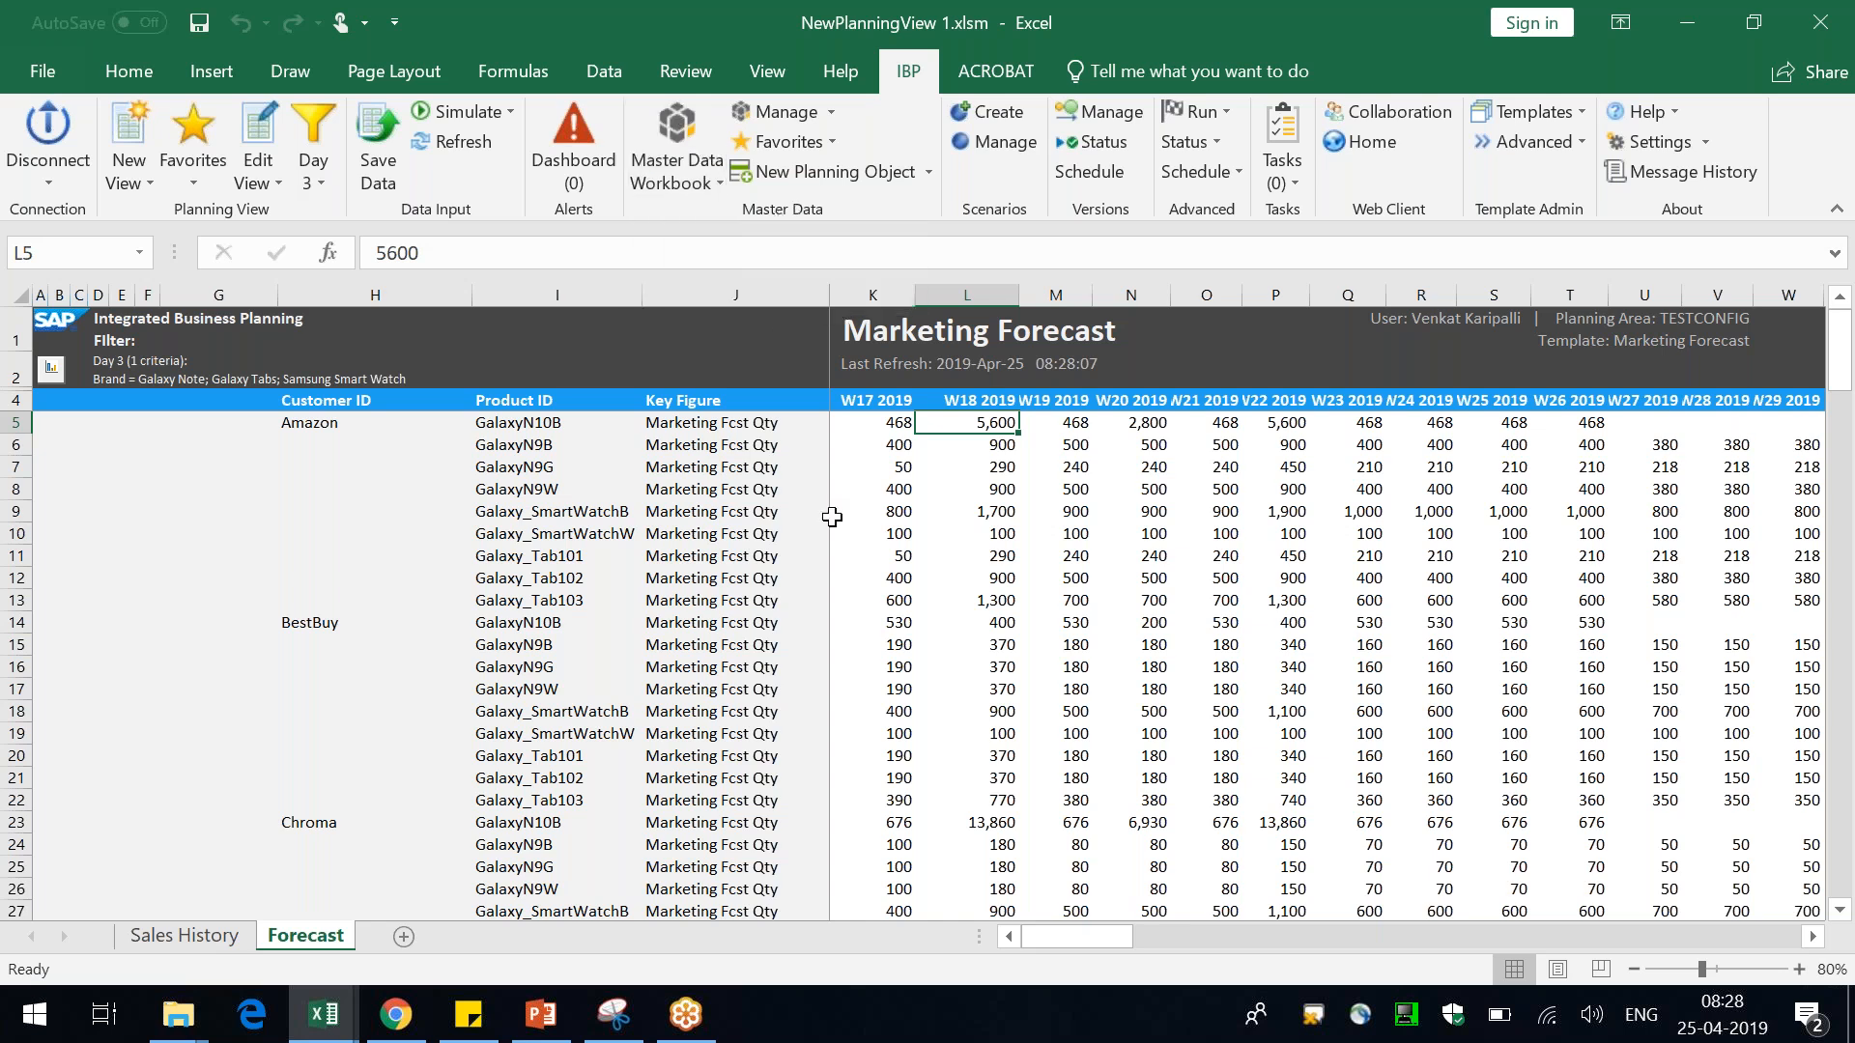
Switch to the browser and open the IBP Configuration app from the Model Configuration tiles
{"action": "left_click", "coordinate": [411, 1014]}
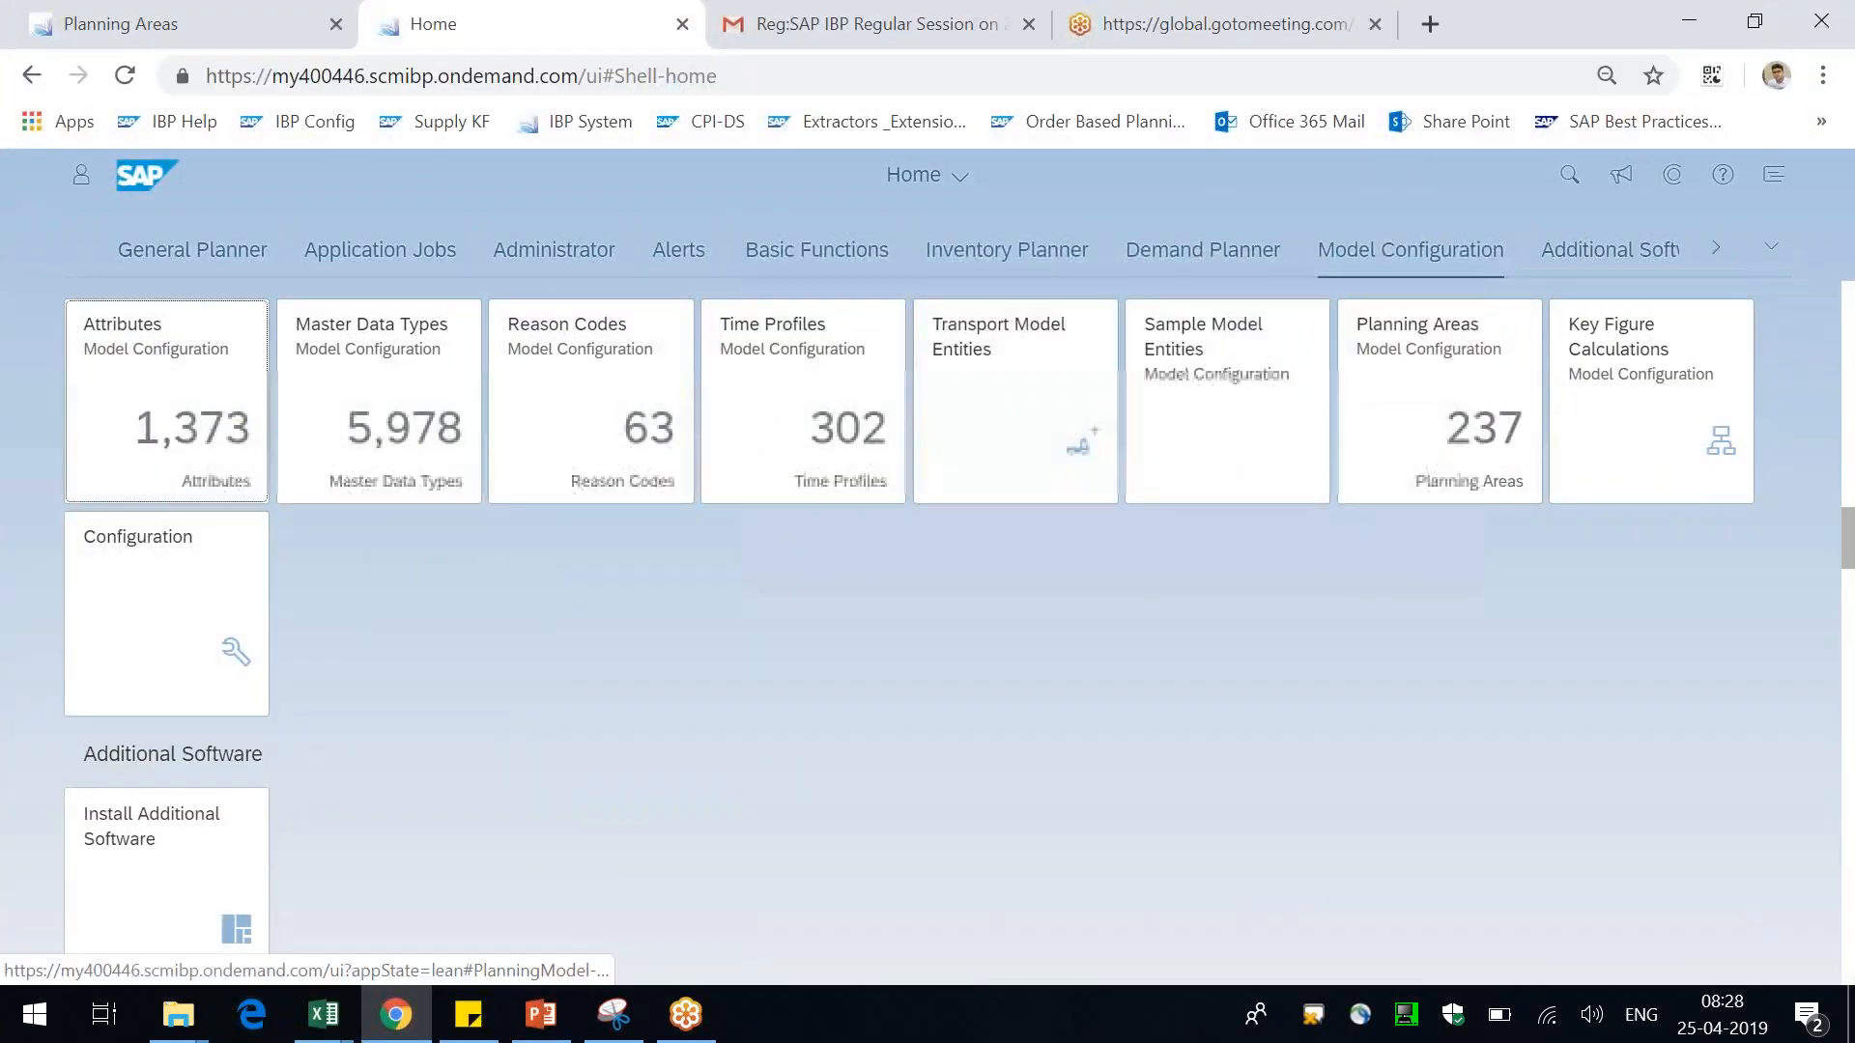
{"action": "left_click", "coordinate": [167, 614]}
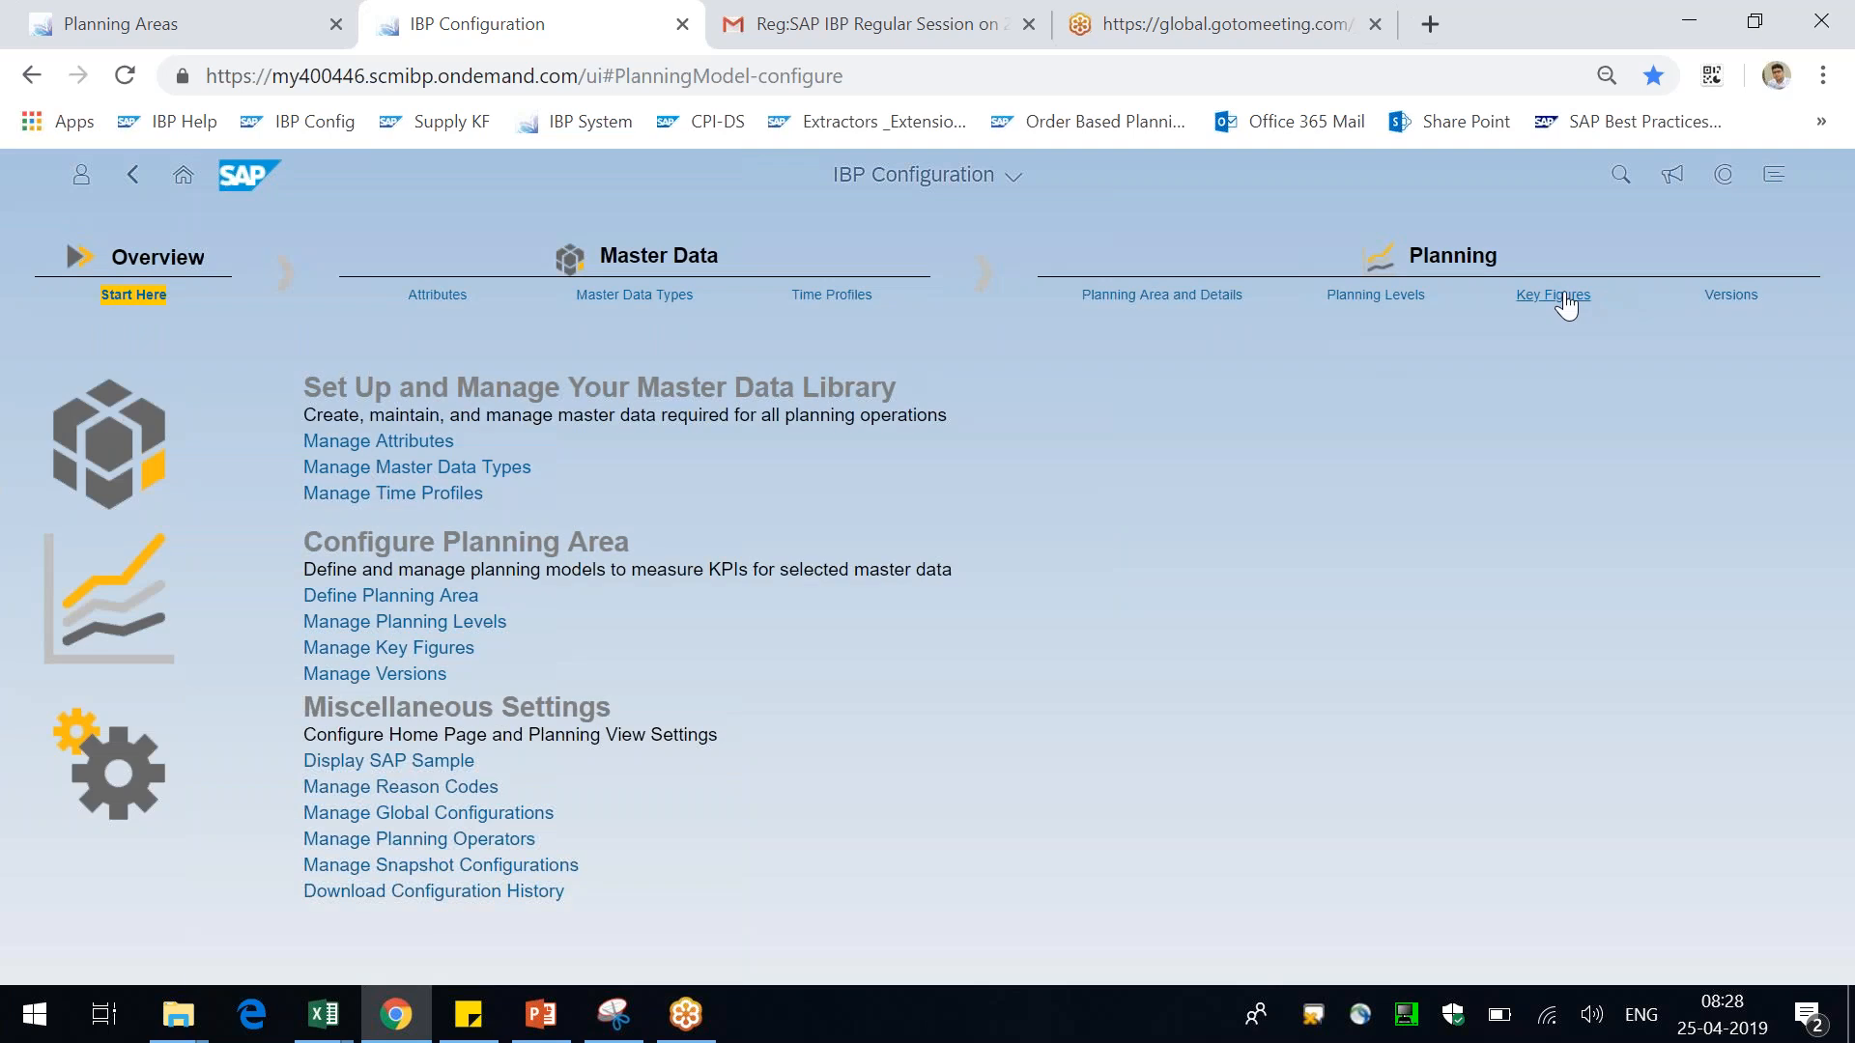
Open the Key Figures configuration for the TESTCONFIG planning area
{"action": "left_click", "coordinate": [1564, 298]}
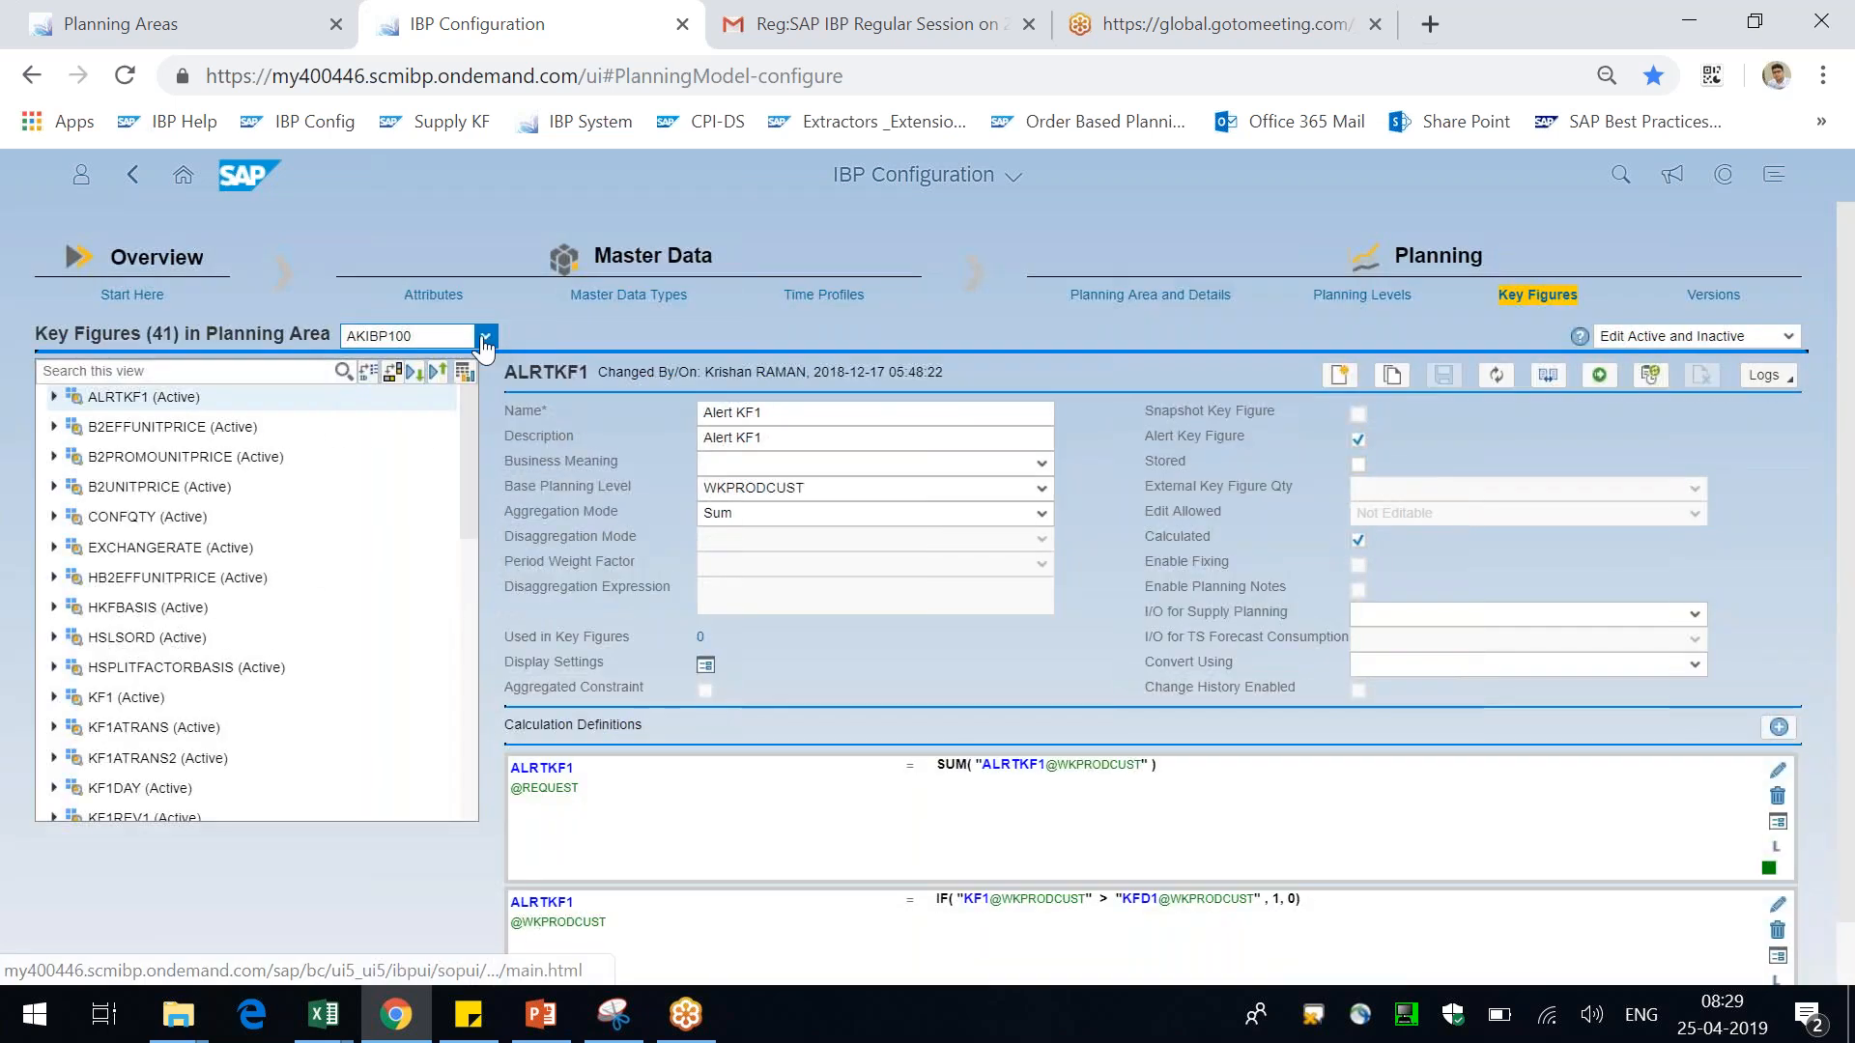
{"action": "left_click", "coordinate": [485, 336]}
{"action": "type", "text": "TESTCONFIG"}
{"action": "key", "text": "Return"}
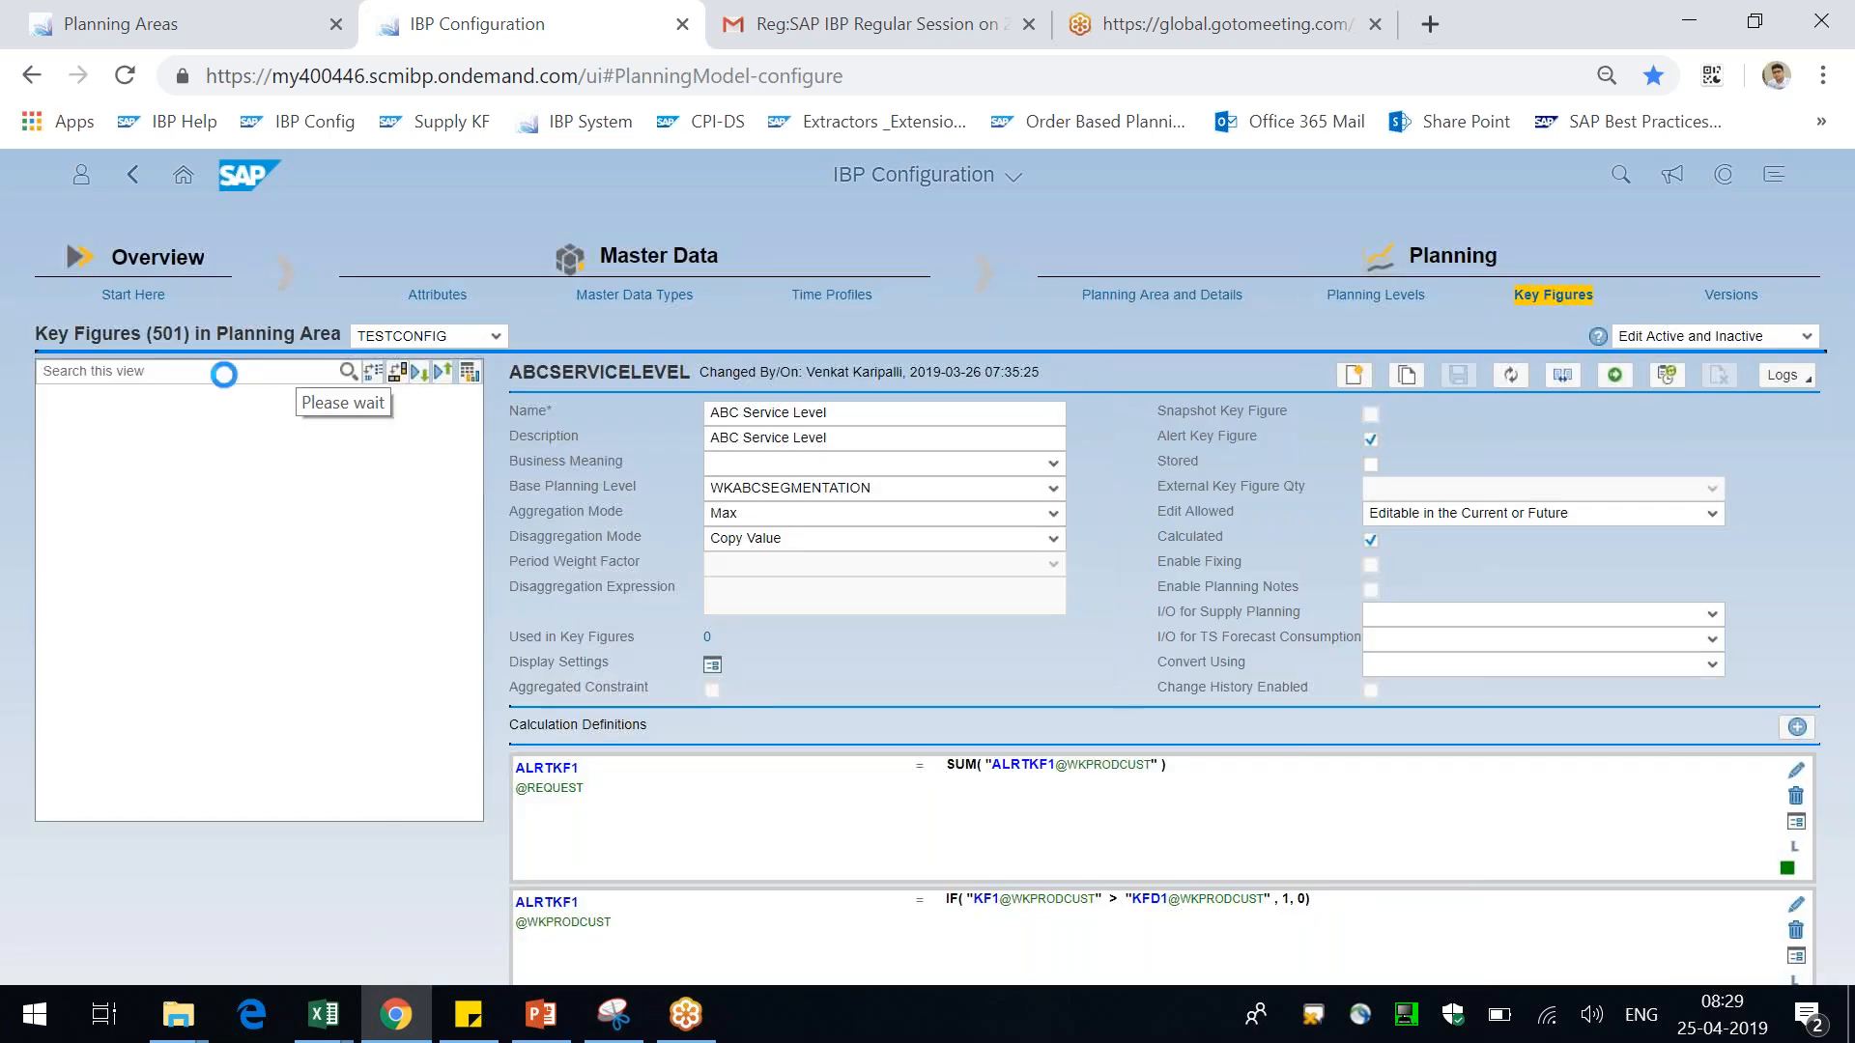
Search the key figures for marketing and open MARKETINGFORECASTQTY
{"action": "left_click", "coordinate": [208, 372]}
{"action": "type", "text": "marketing"}
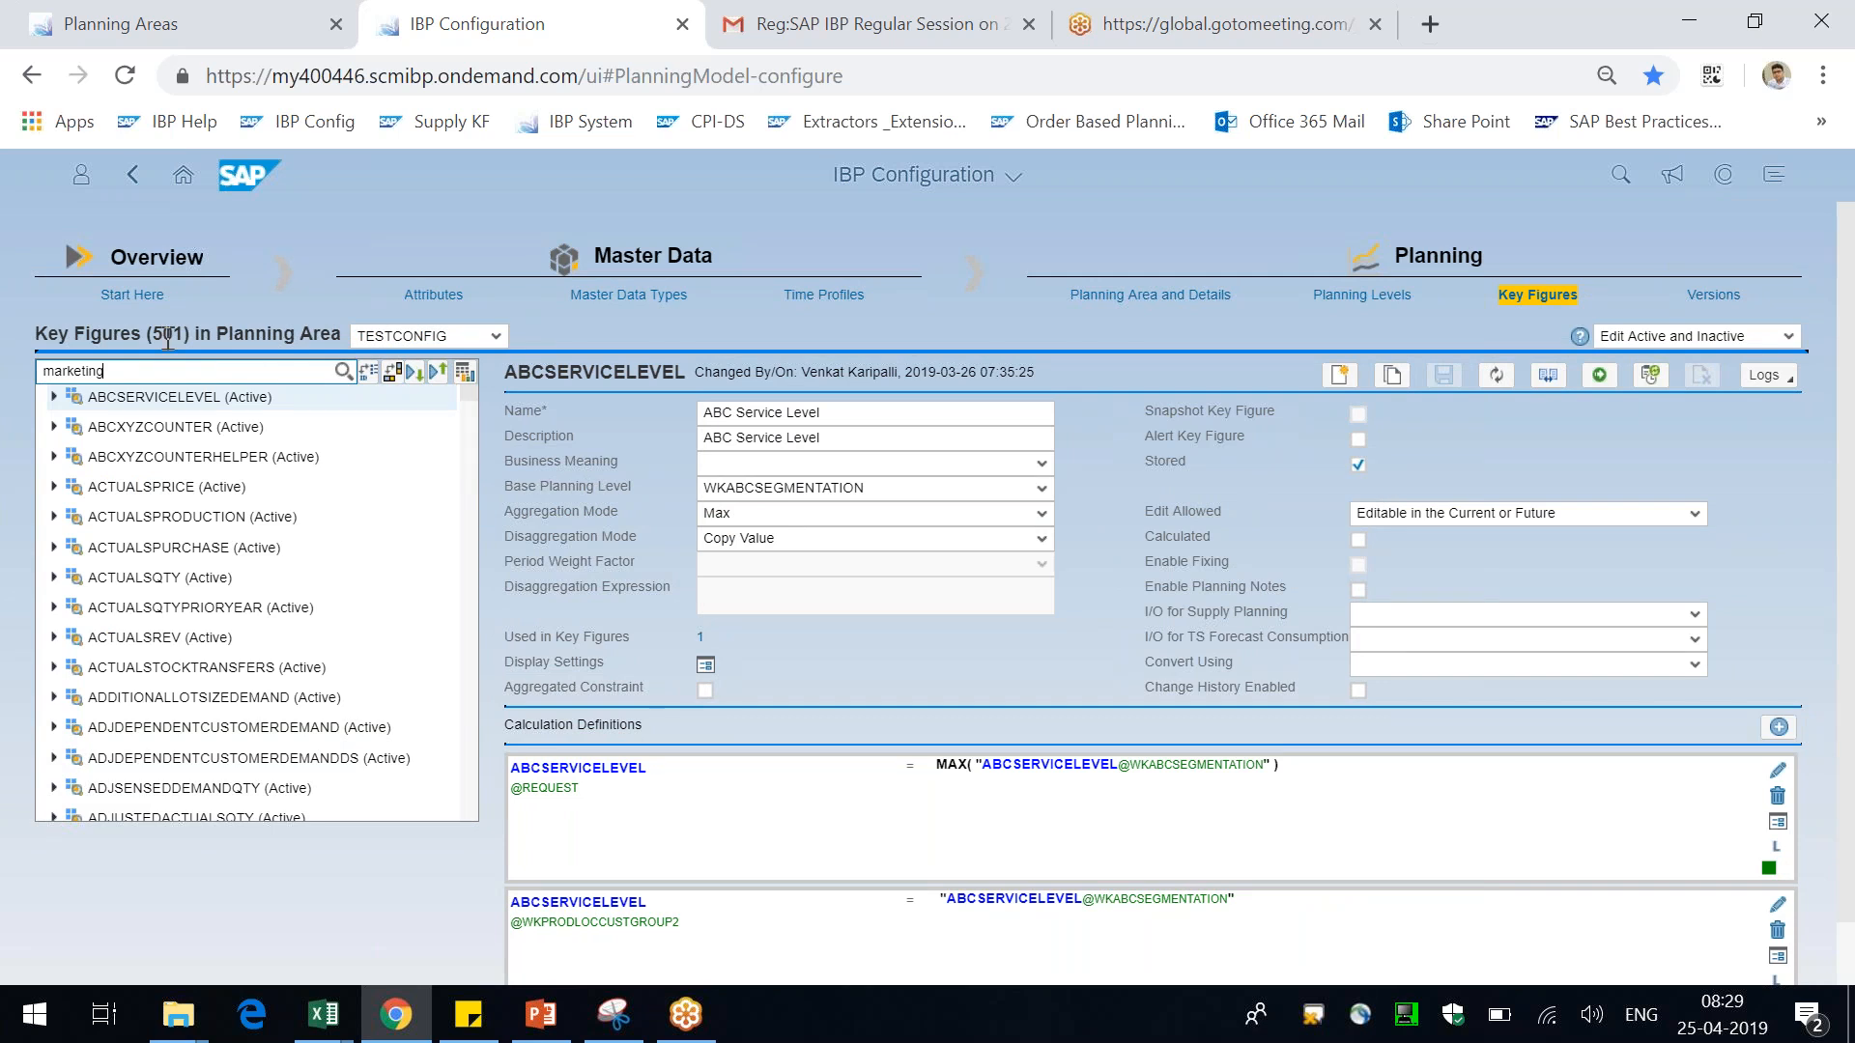
{"action": "key", "text": "Return"}
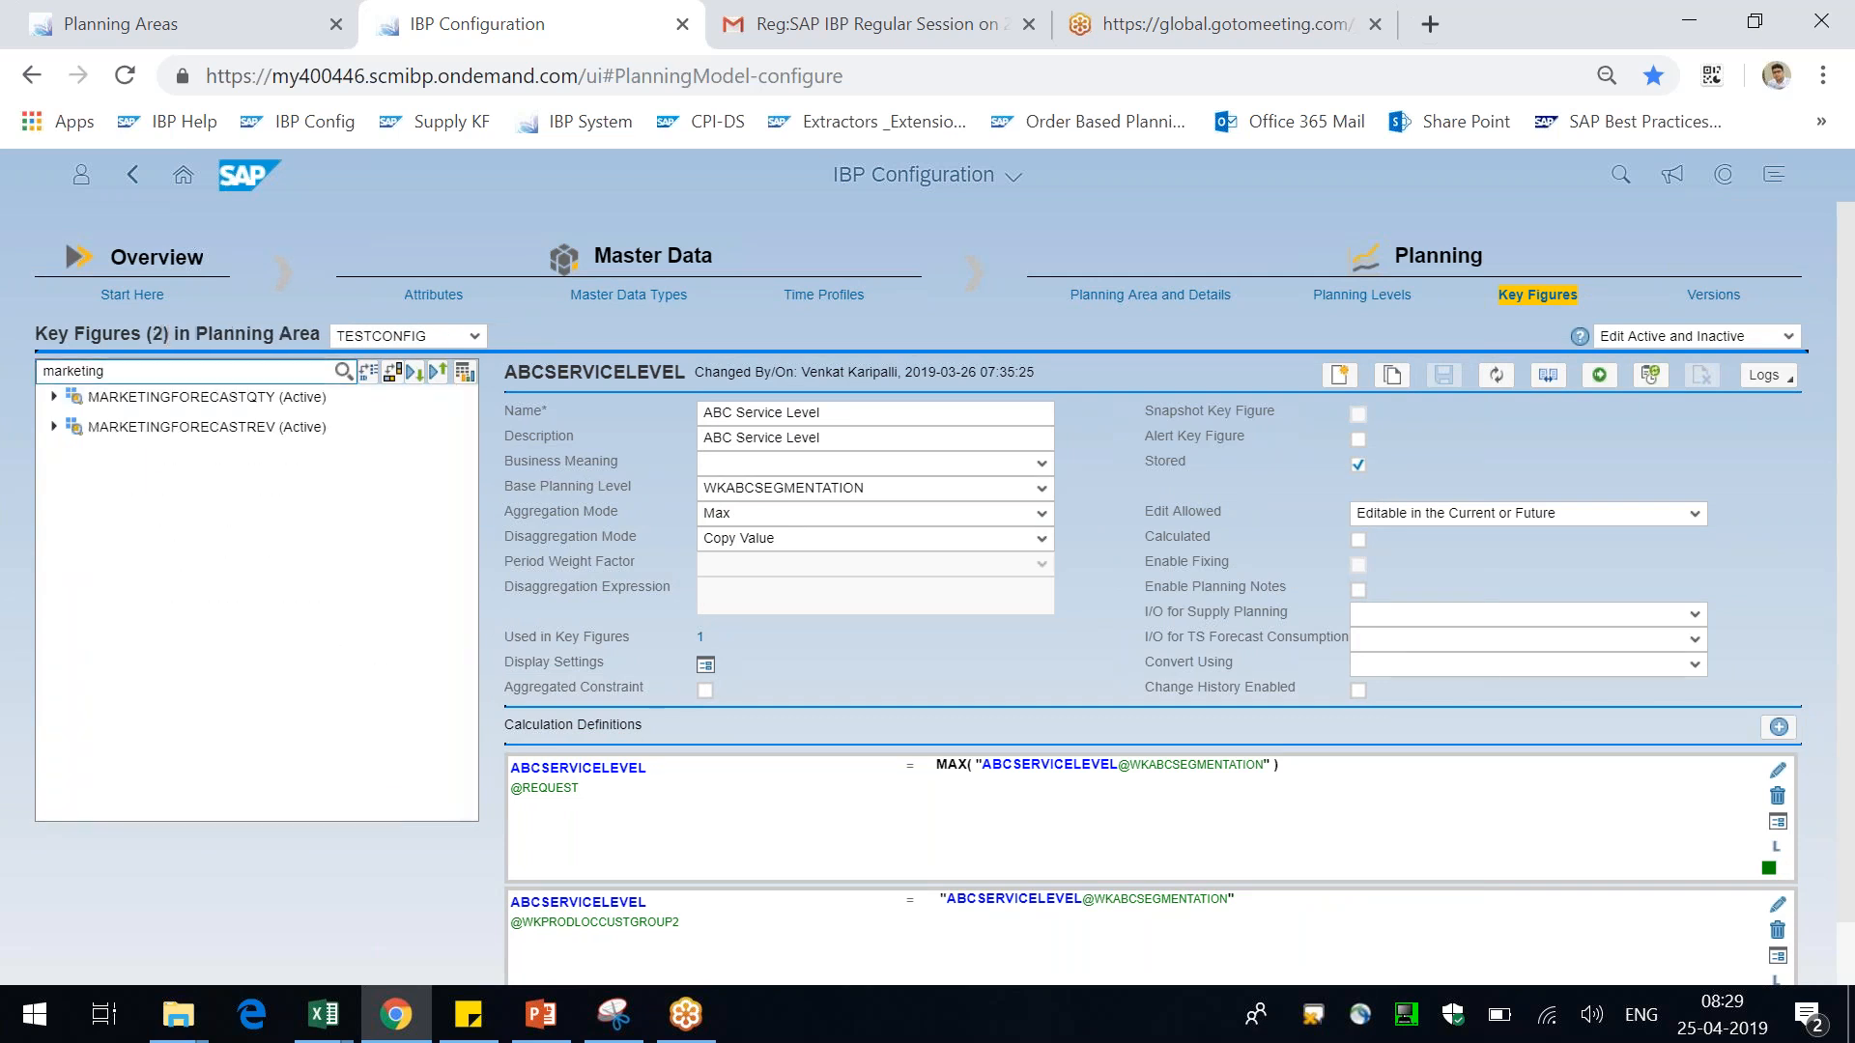
{"action": "left_click", "coordinate": [123, 404]}
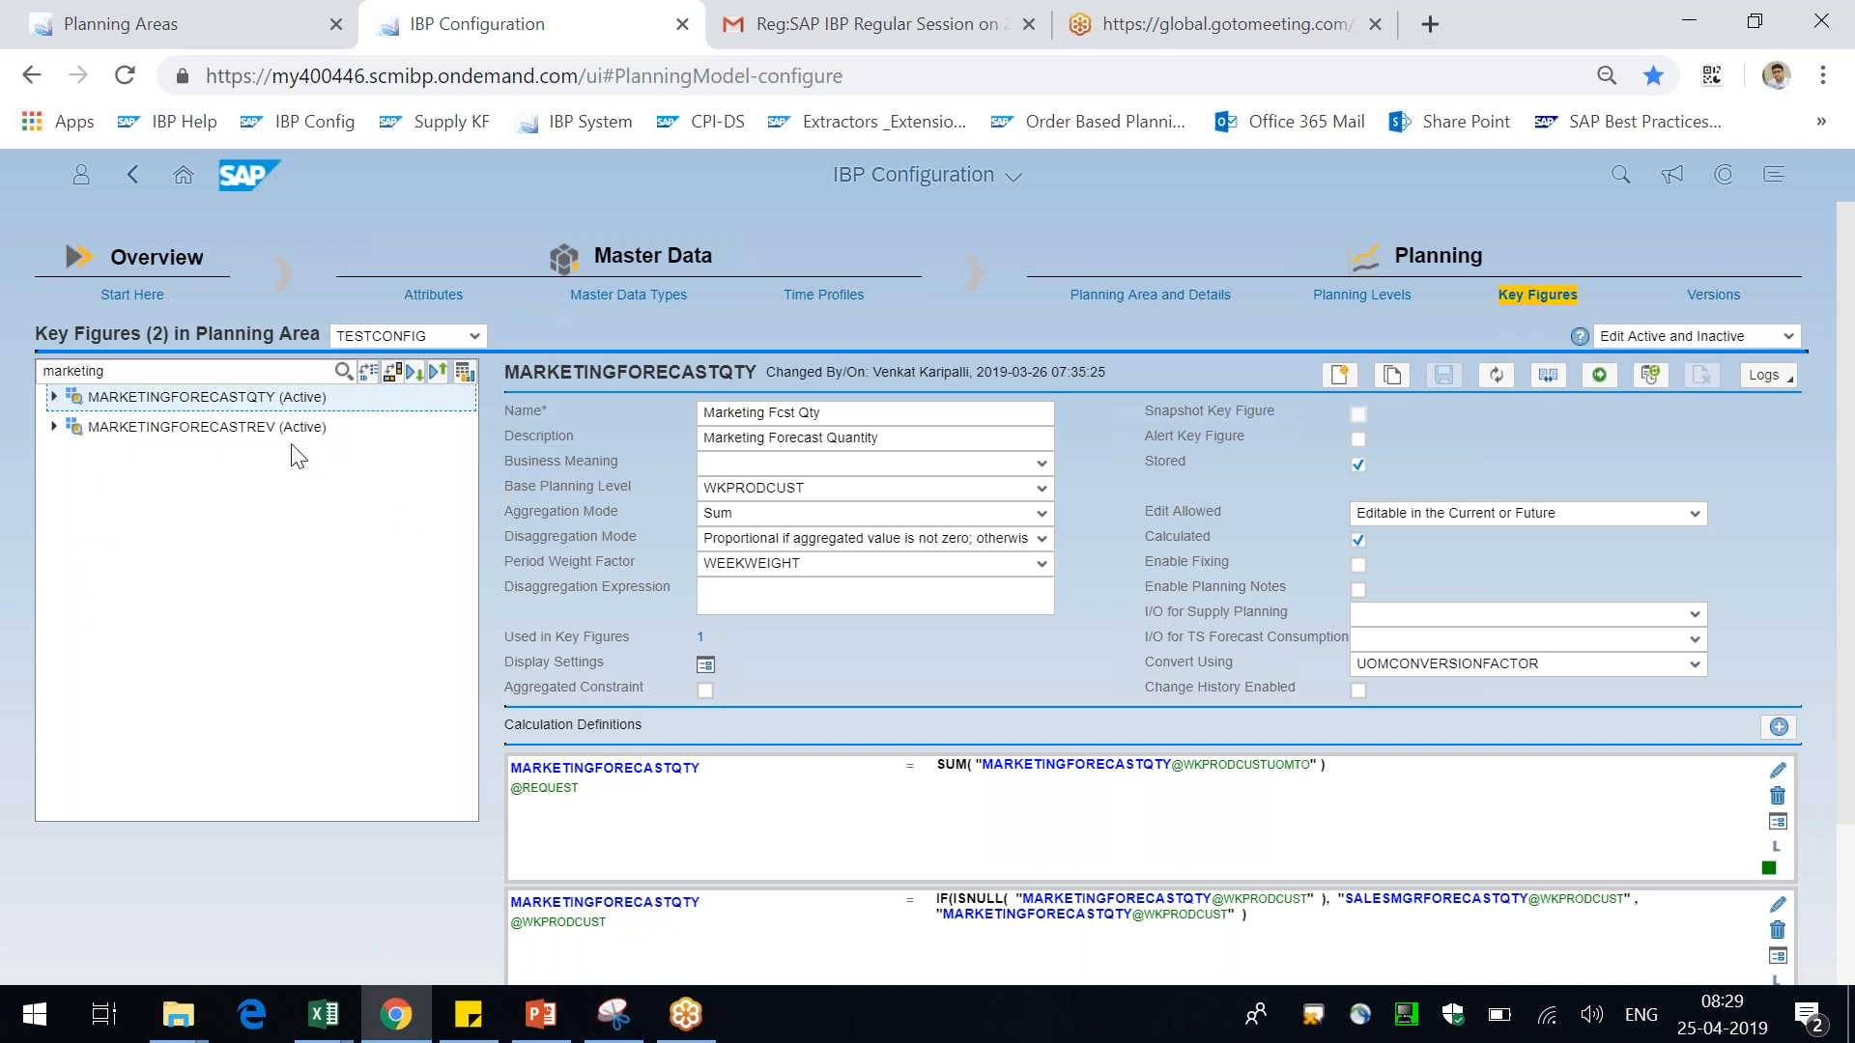
Examine MARKETINGFORECASTQTY's settings and the formulas in its calculation definitions
{"action": "left_click_drag", "start_coordinate": [1155, 514], "coordinate": [1181, 512]}
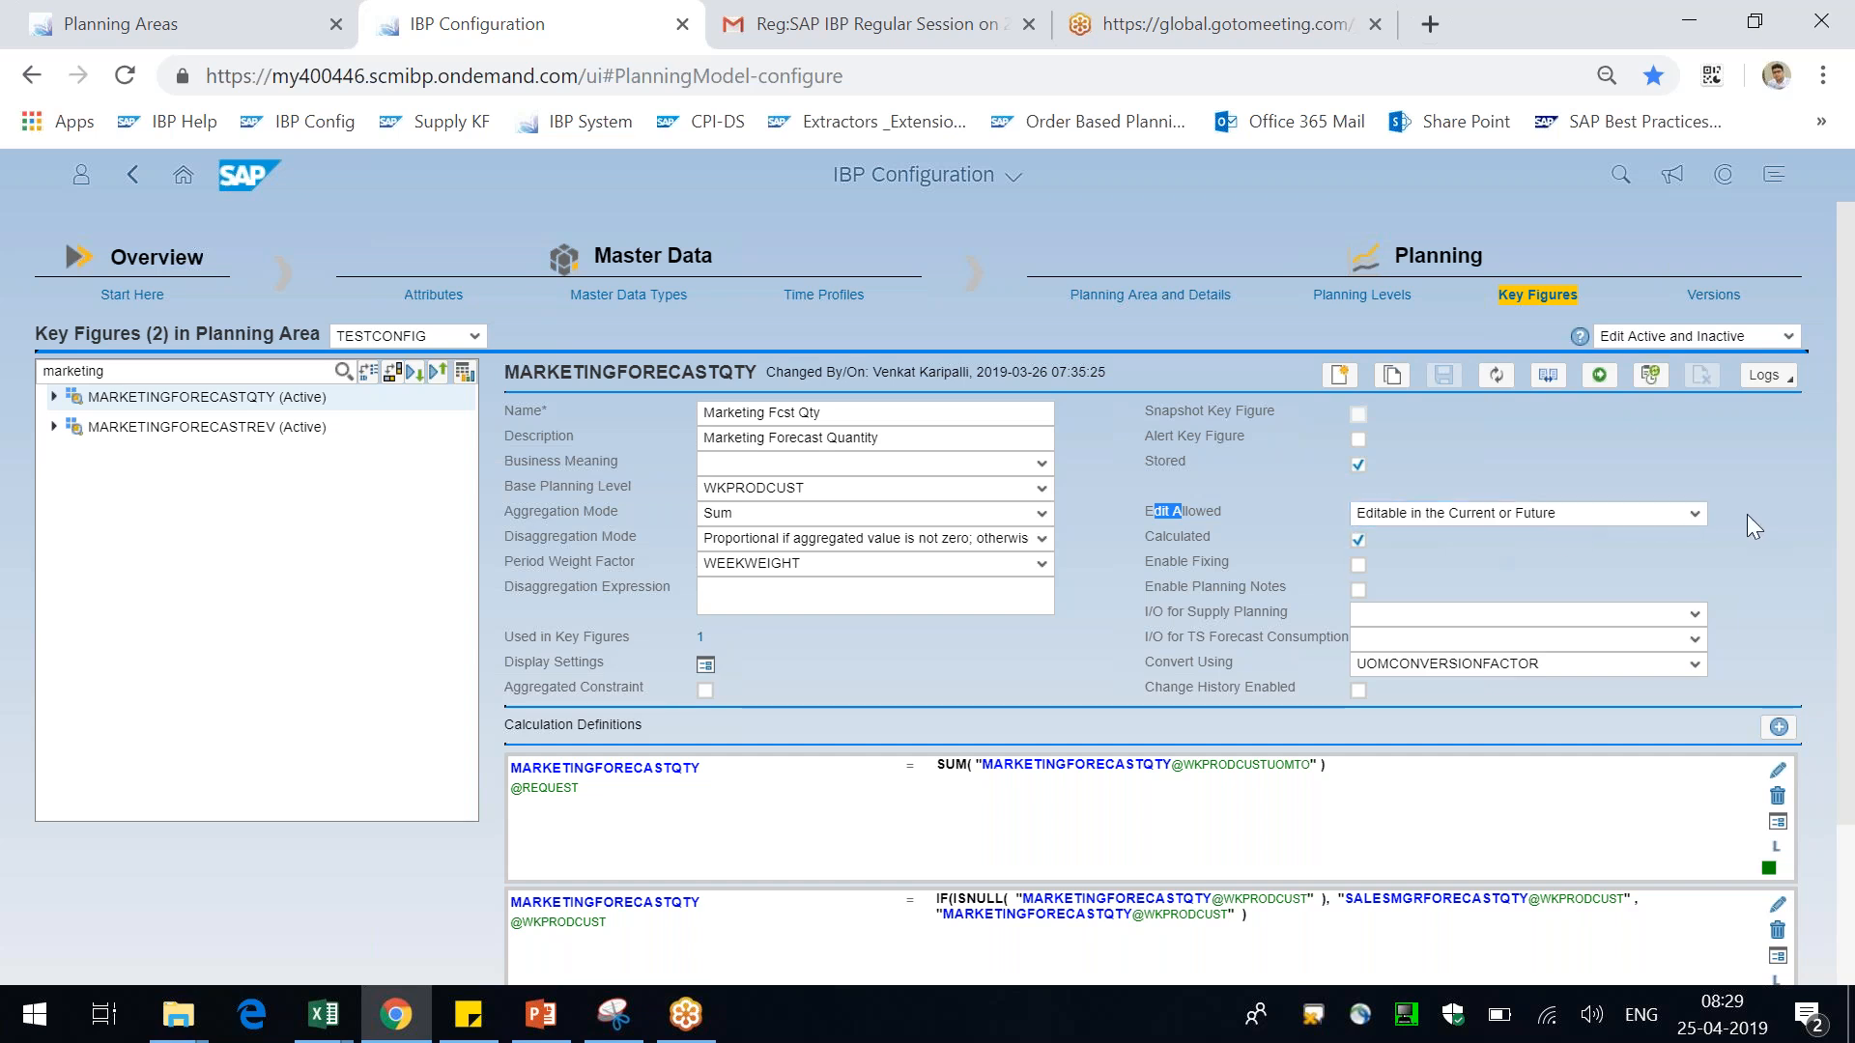
{"action": "scroll", "coordinate": [1747, 514], "scroll_direction": "down", "scroll_amount": 1}
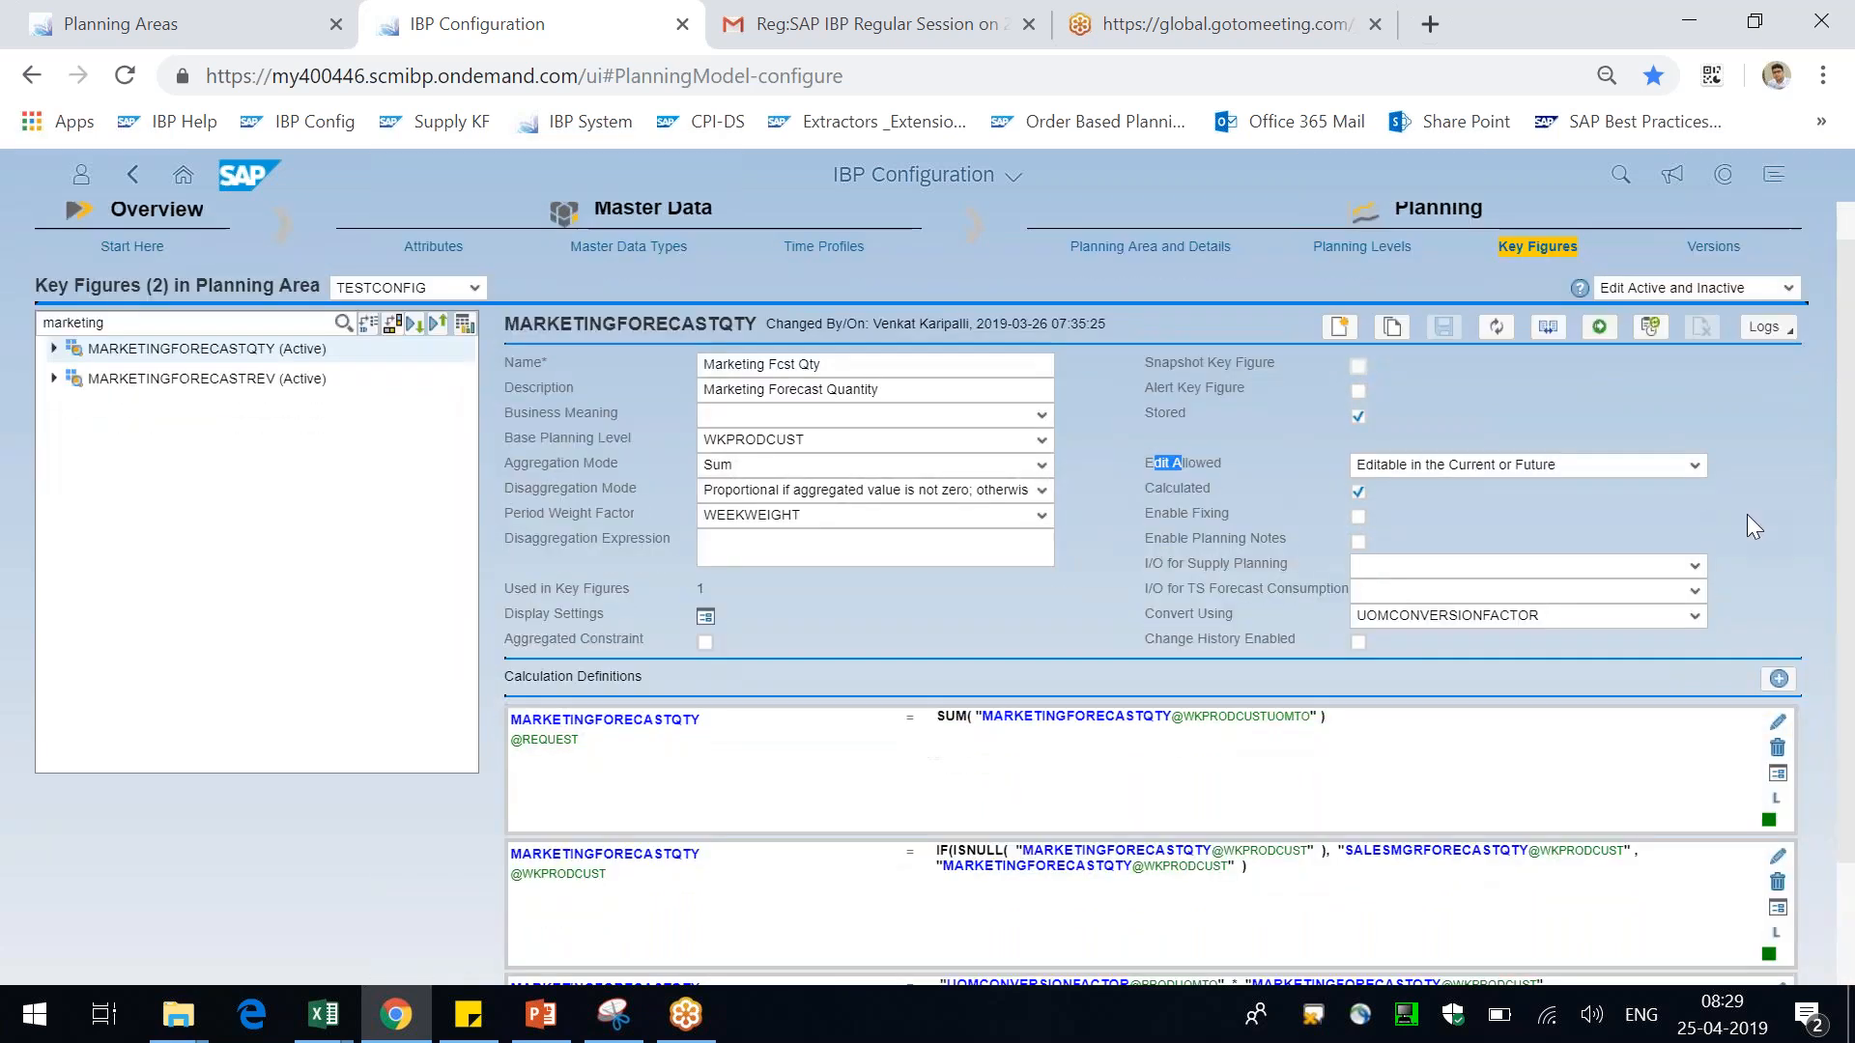
{"action": "scroll", "coordinate": [1748, 516], "scroll_direction": "down", "scroll_amount": 2}
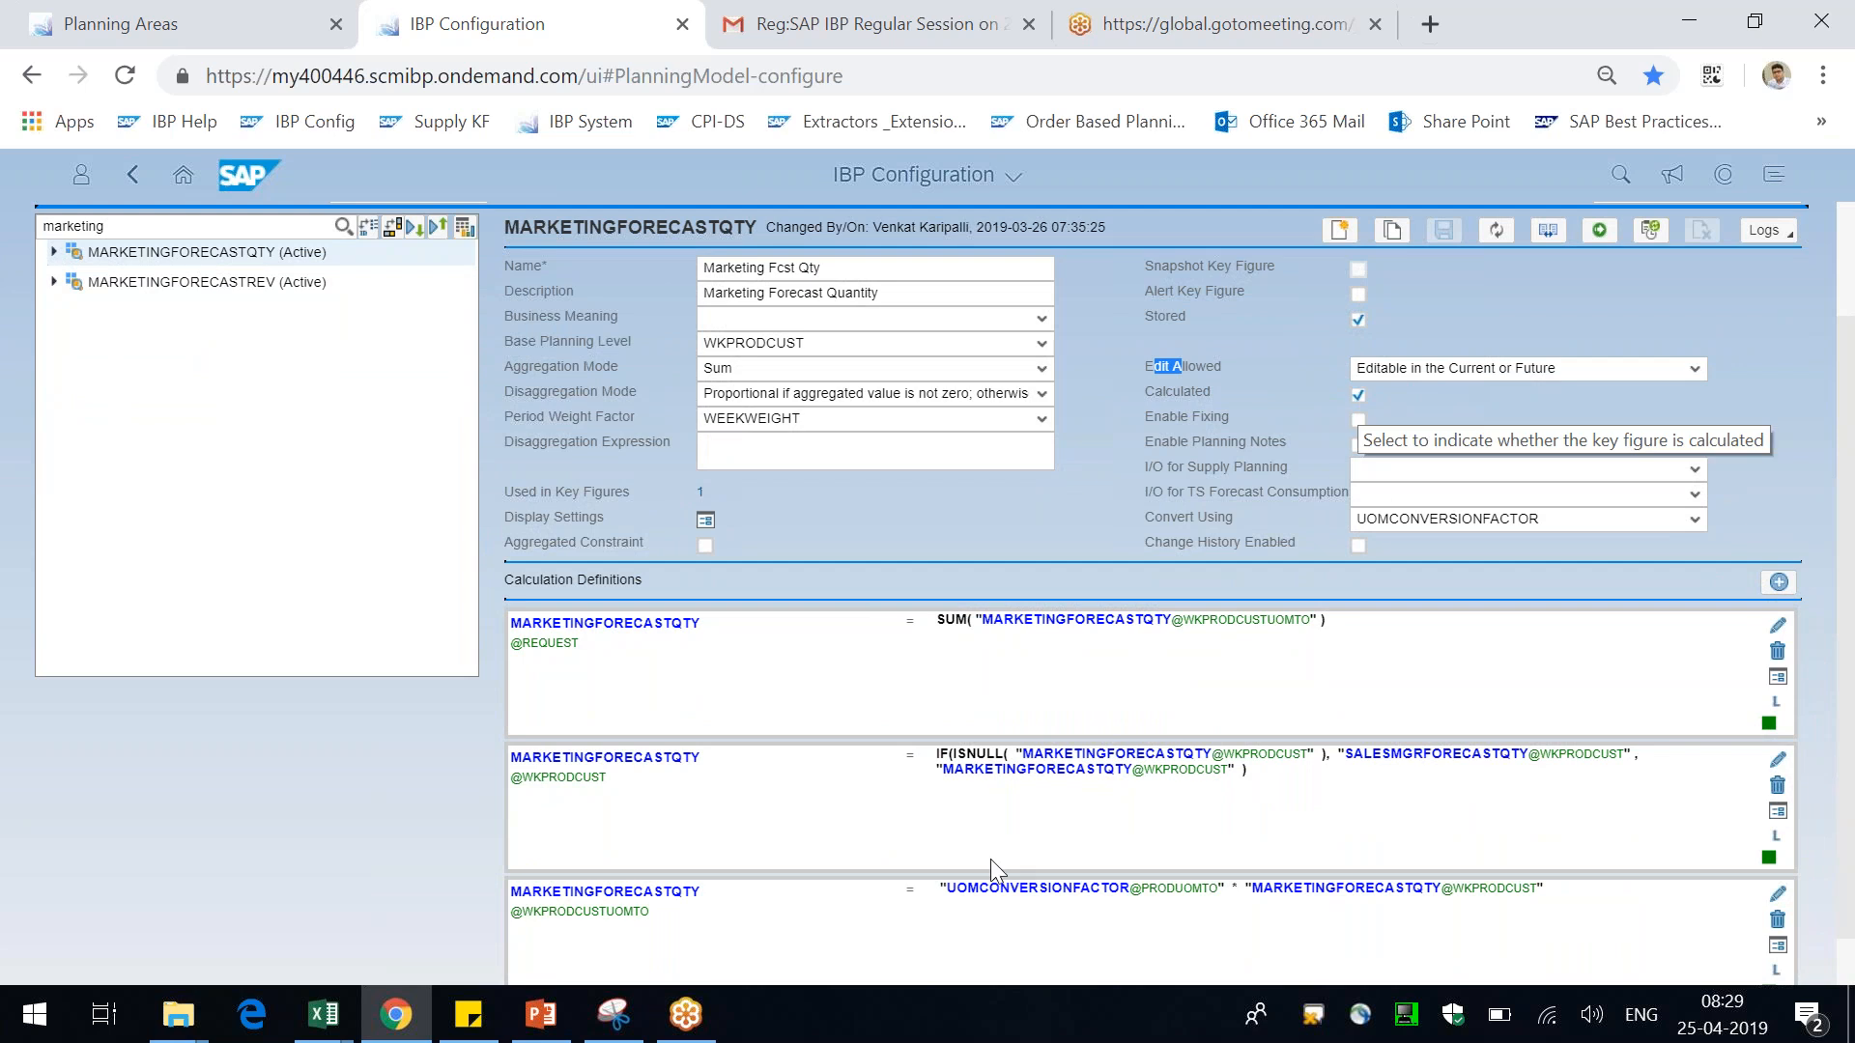
{"action": "left_click", "coordinate": [1271, 782]}
{"action": "left_click_drag", "start_coordinate": [1063, 790], "coordinate": [934, 758]}
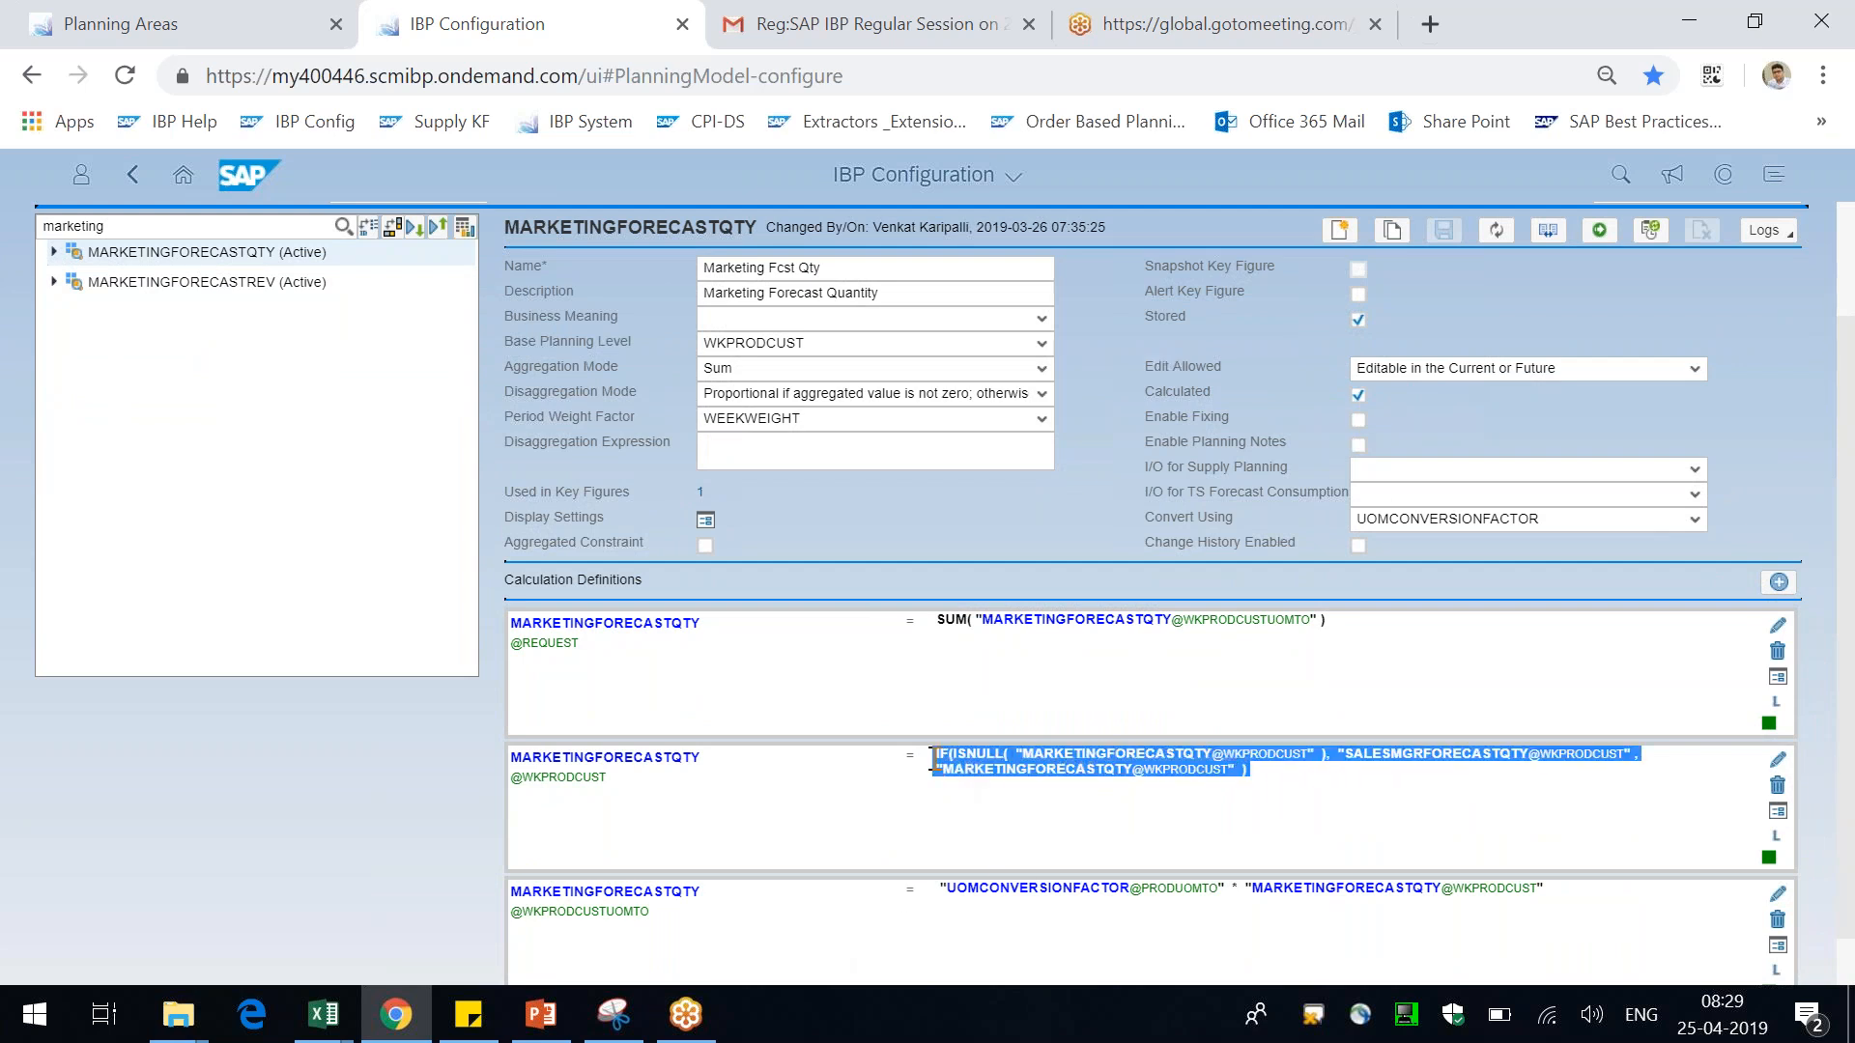
{"action": "left_click", "coordinate": [397, 868]}
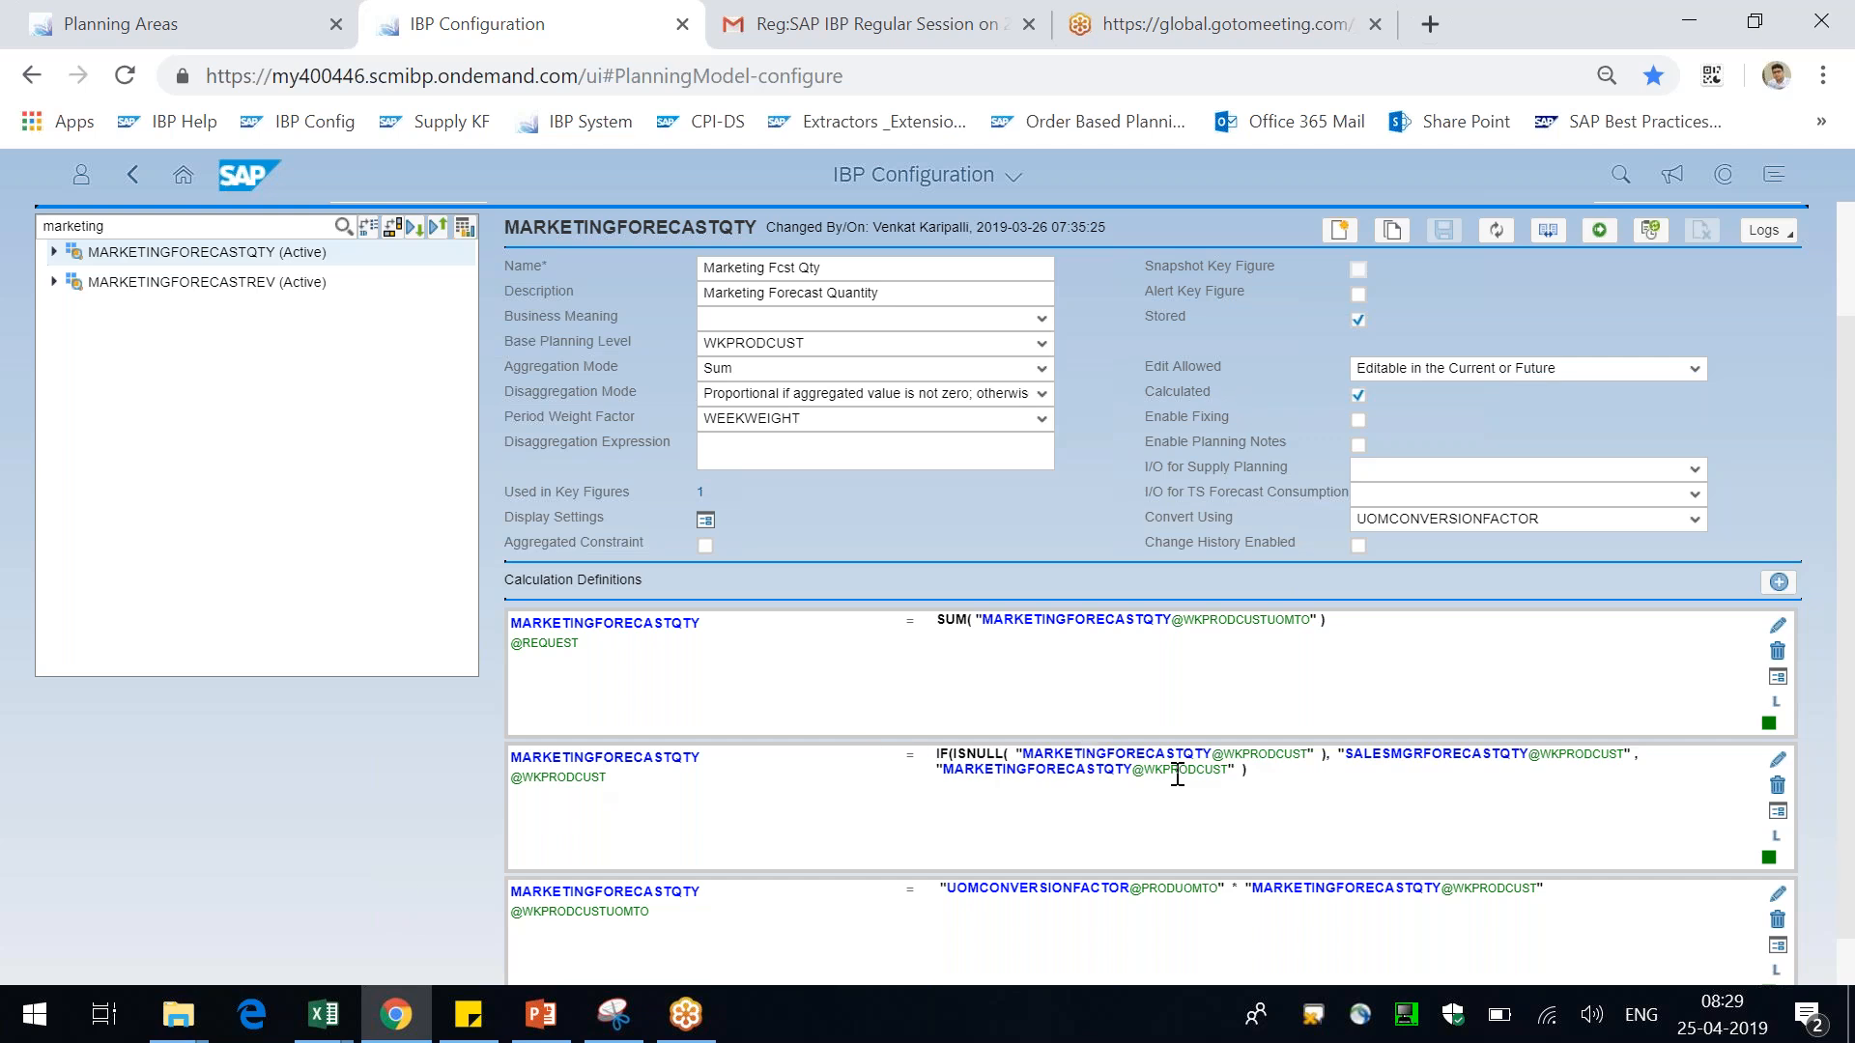
{"action": "left_click_drag", "start_coordinate": [1297, 775], "coordinate": [934, 755]}
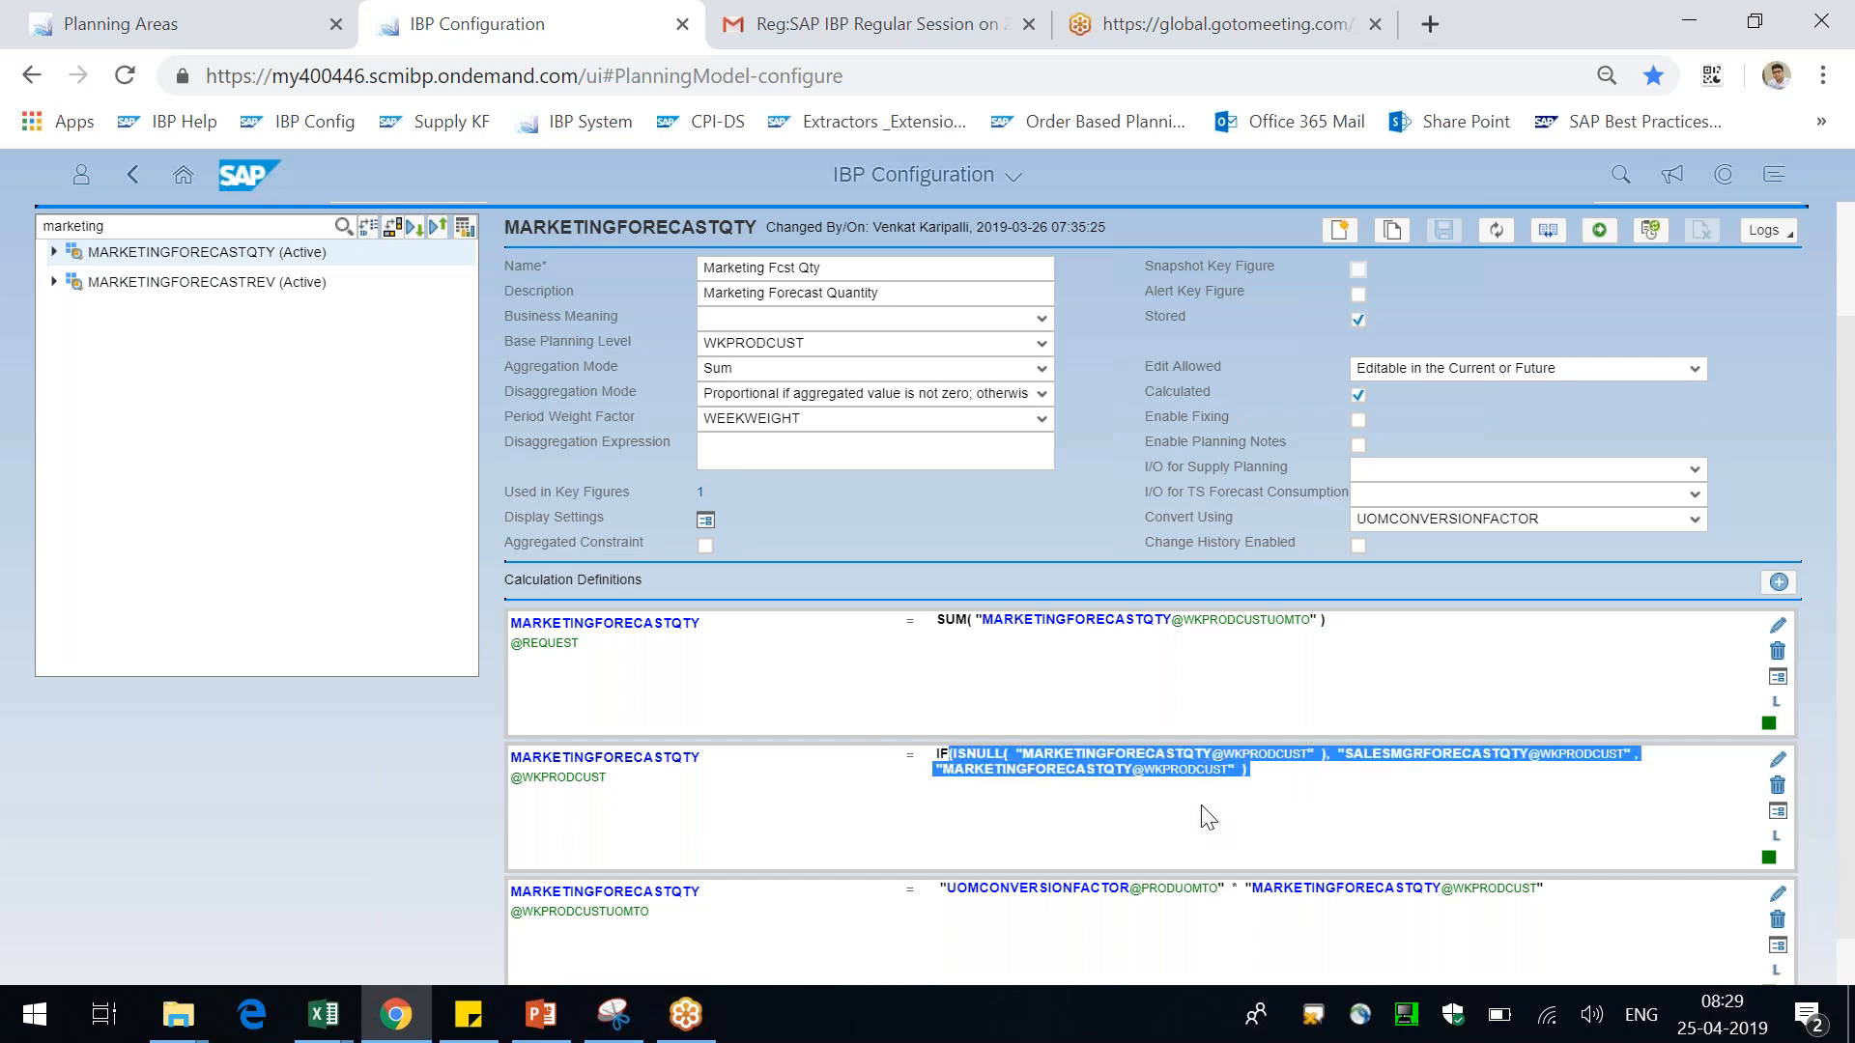
{"action": "left_click", "coordinate": [1156, 806]}
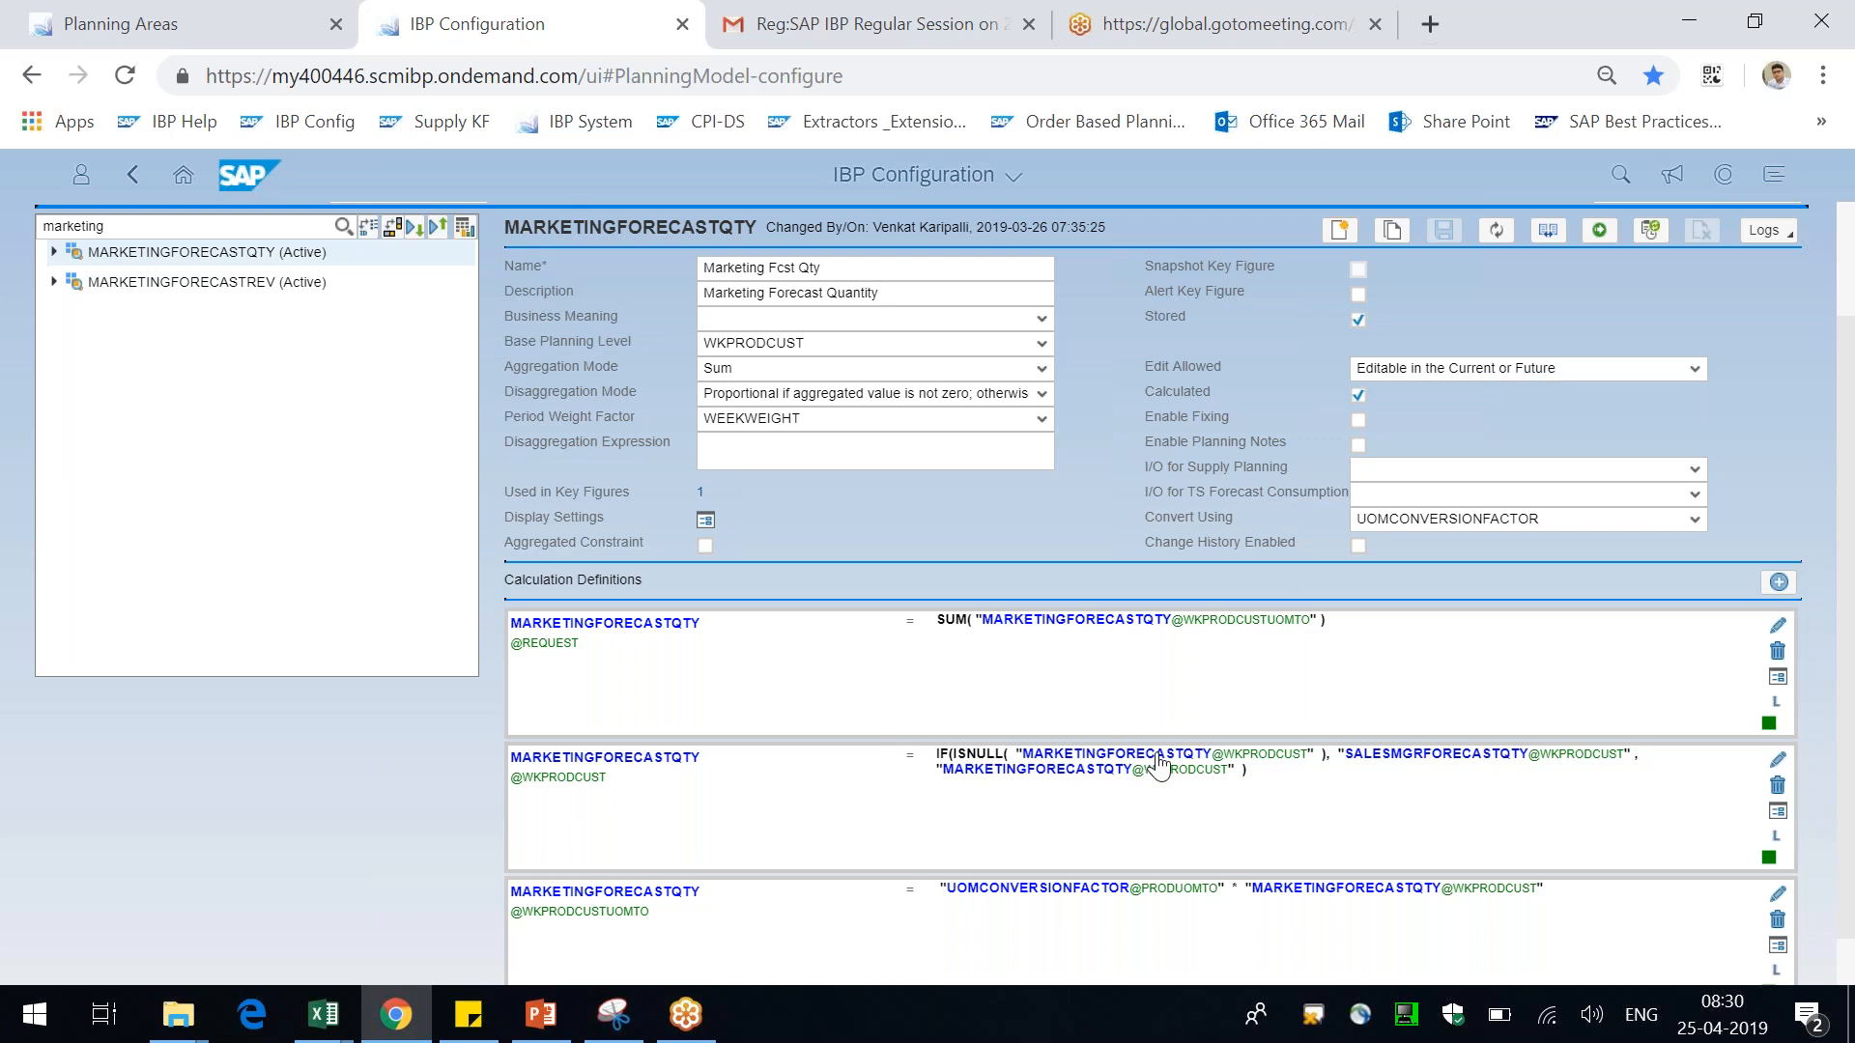
{"action": "left_click_drag", "start_coordinate": [966, 754], "coordinate": [988, 755]}
{"action": "left_click_drag", "start_coordinate": [1340, 755], "coordinate": [1509, 763]}
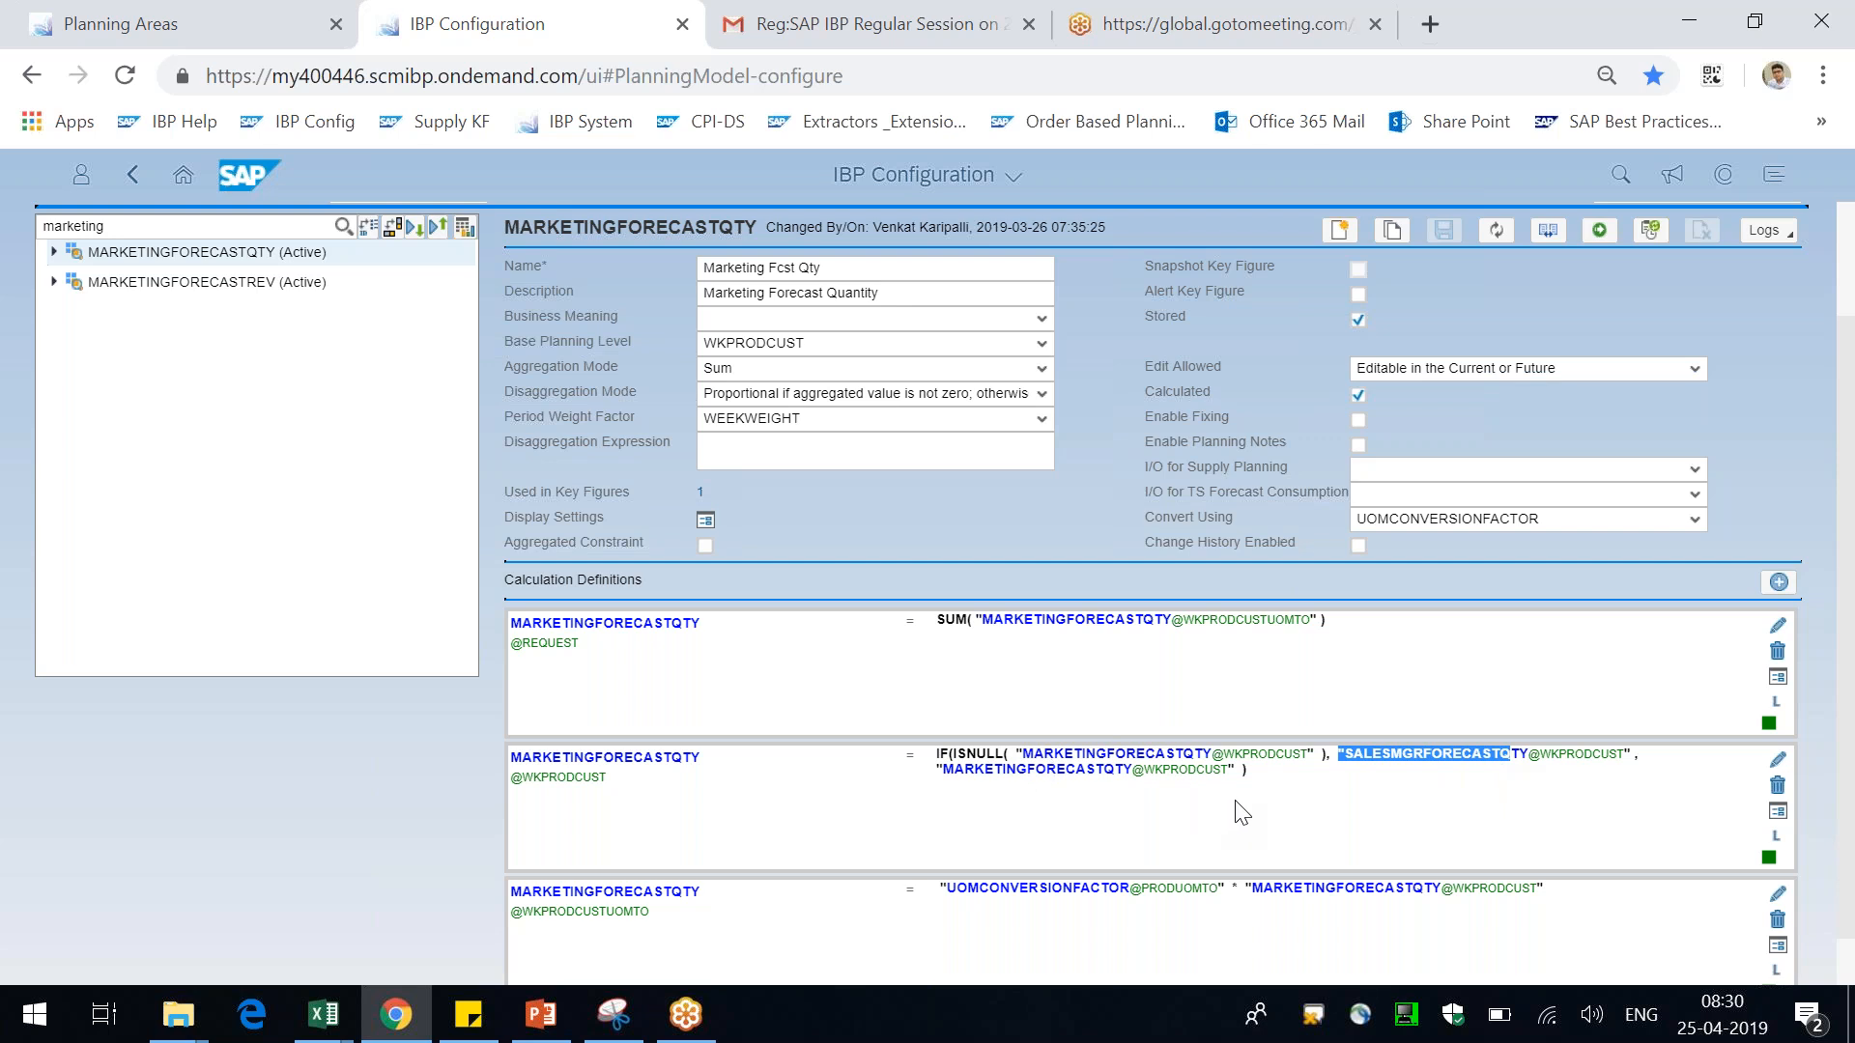
{"action": "left_click", "coordinate": [1215, 794]}
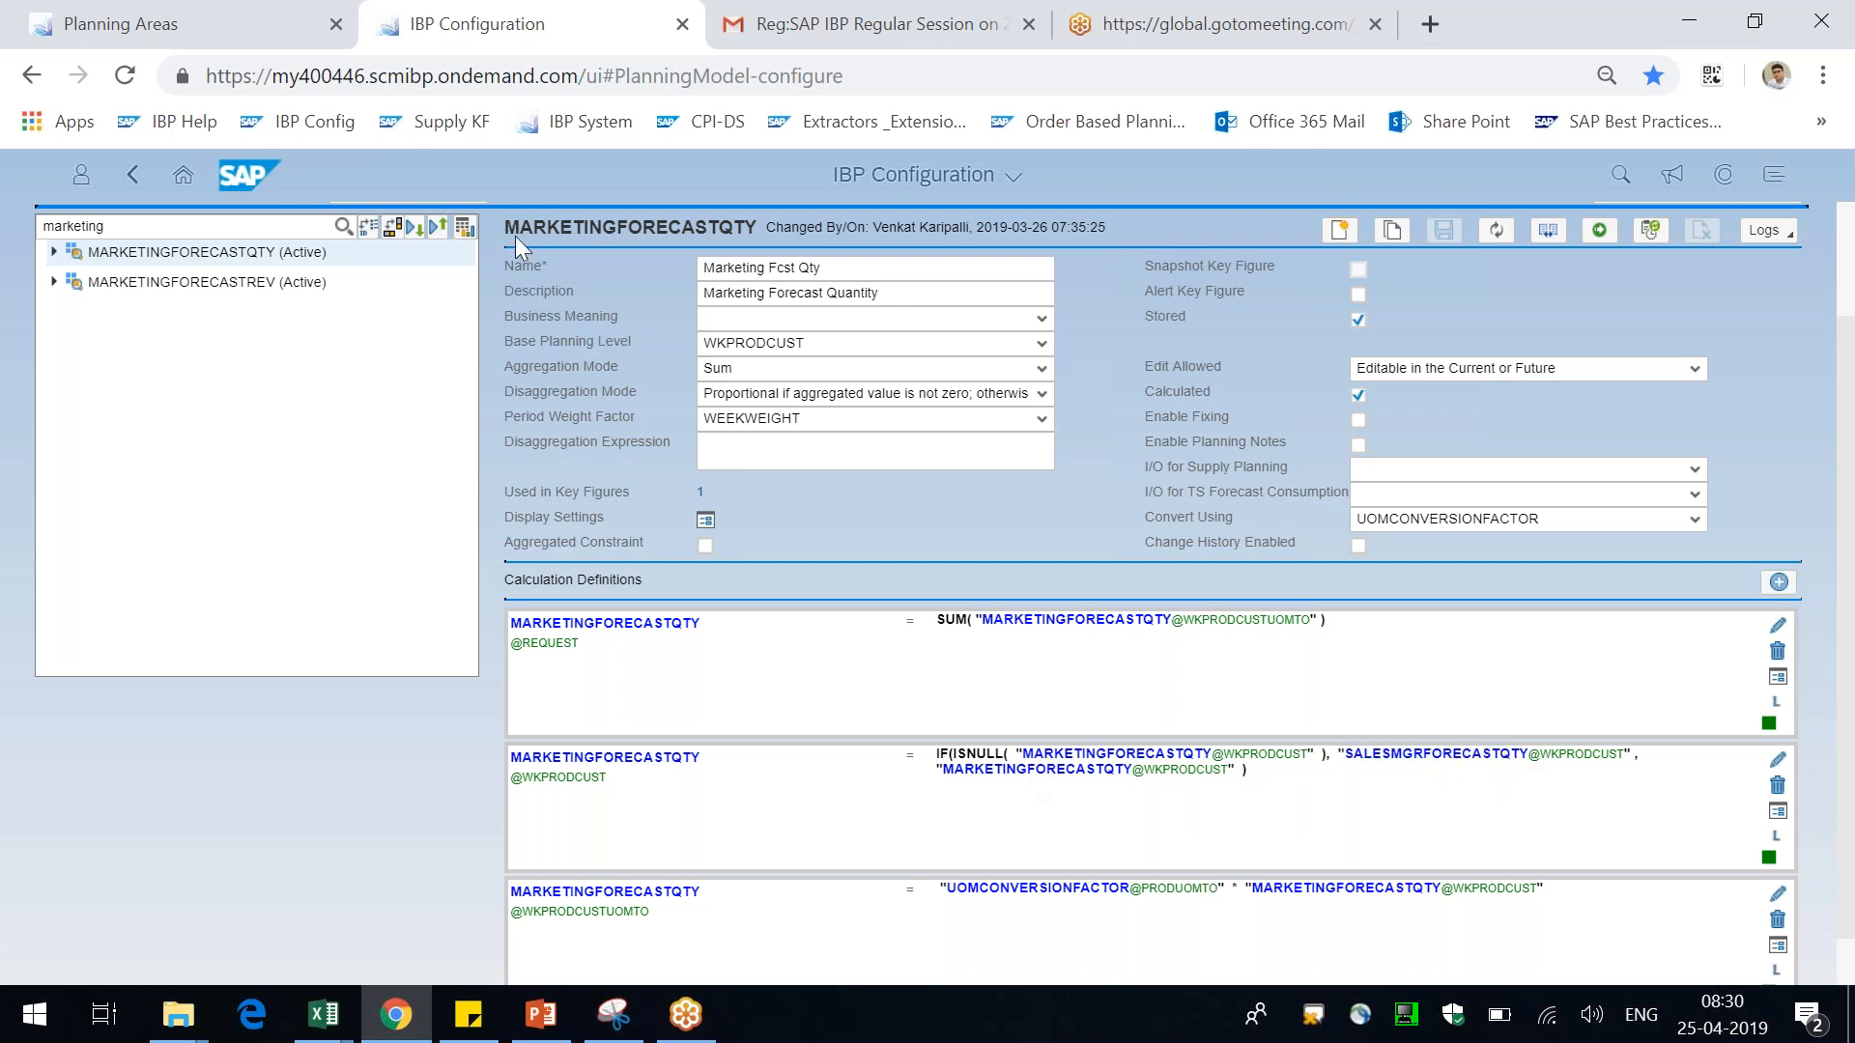
Display MARKETINGFORECASTQTY's calculation graph, enlarge it, and close the enlarged view
{"action": "left_click", "coordinate": [468, 232]}
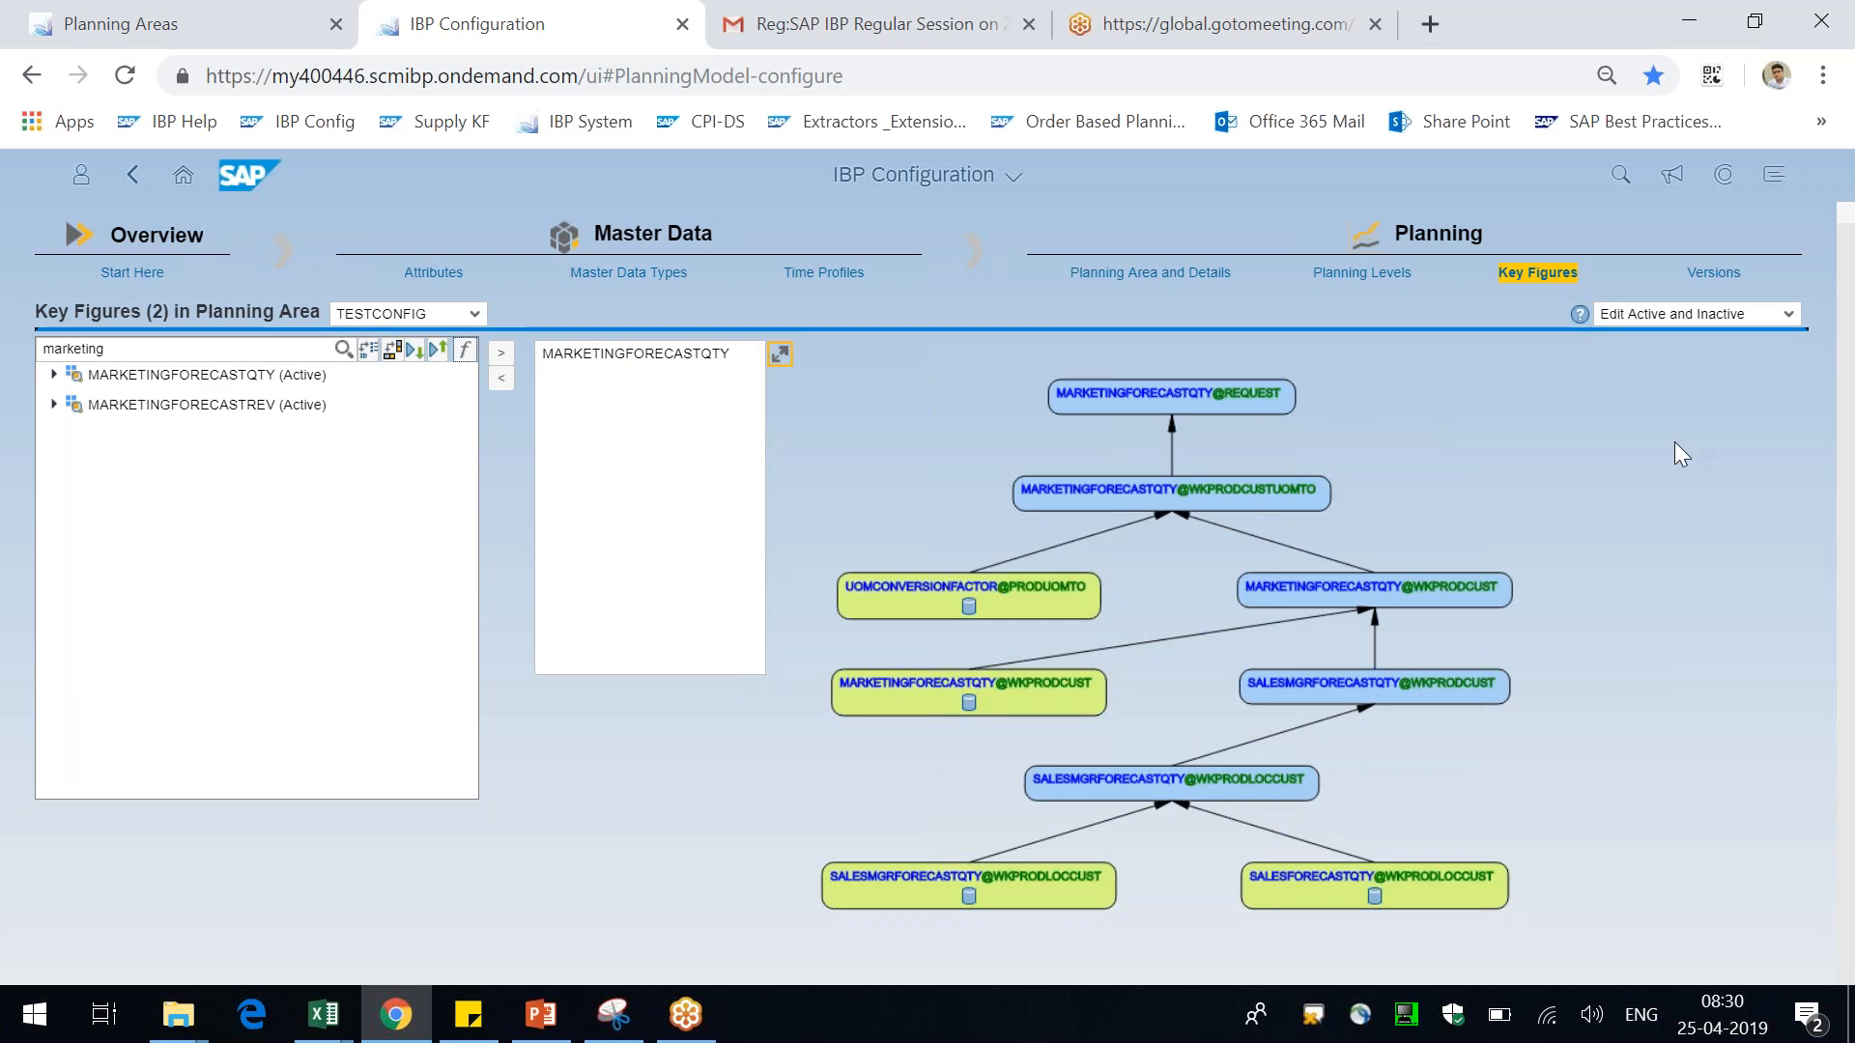
{"action": "scroll", "coordinate": [1675, 446], "scroll_direction": "up", "scroll_amount": 1}
{"action": "left_click", "coordinate": [740, 361]}
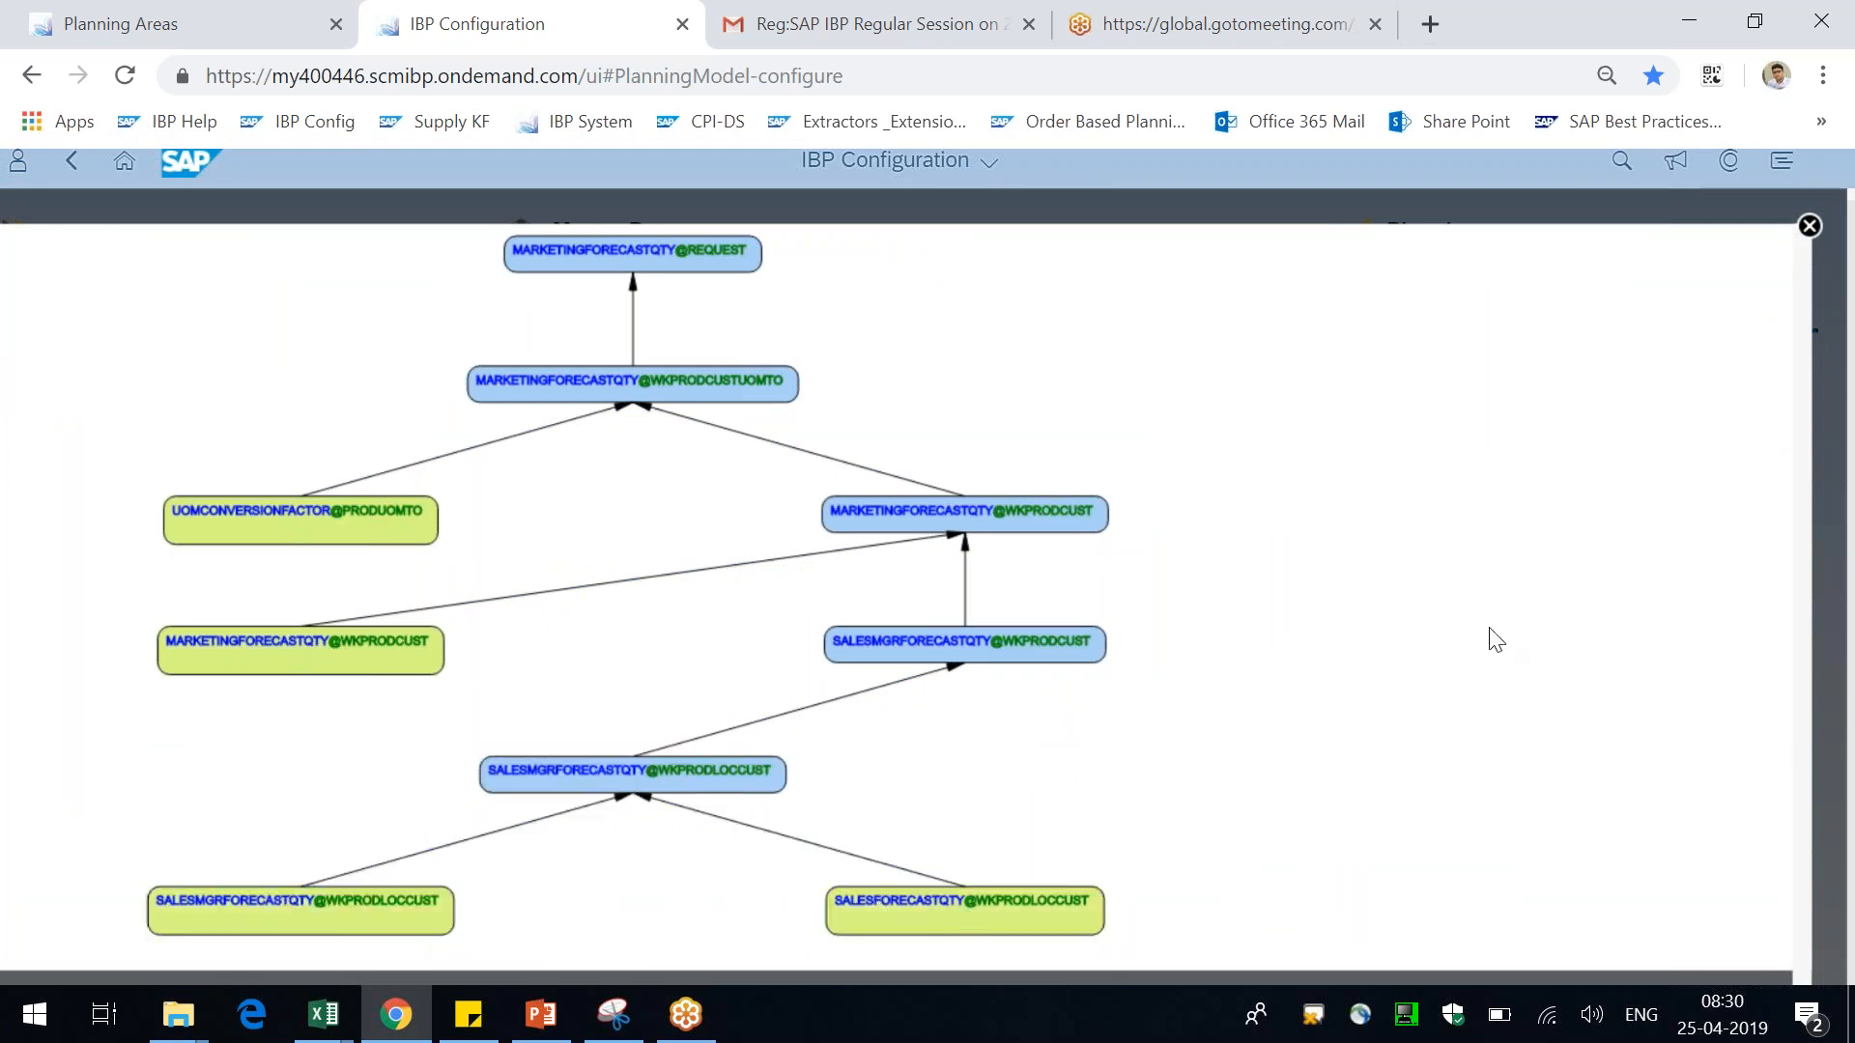
{"action": "left_click", "coordinate": [1810, 229]}
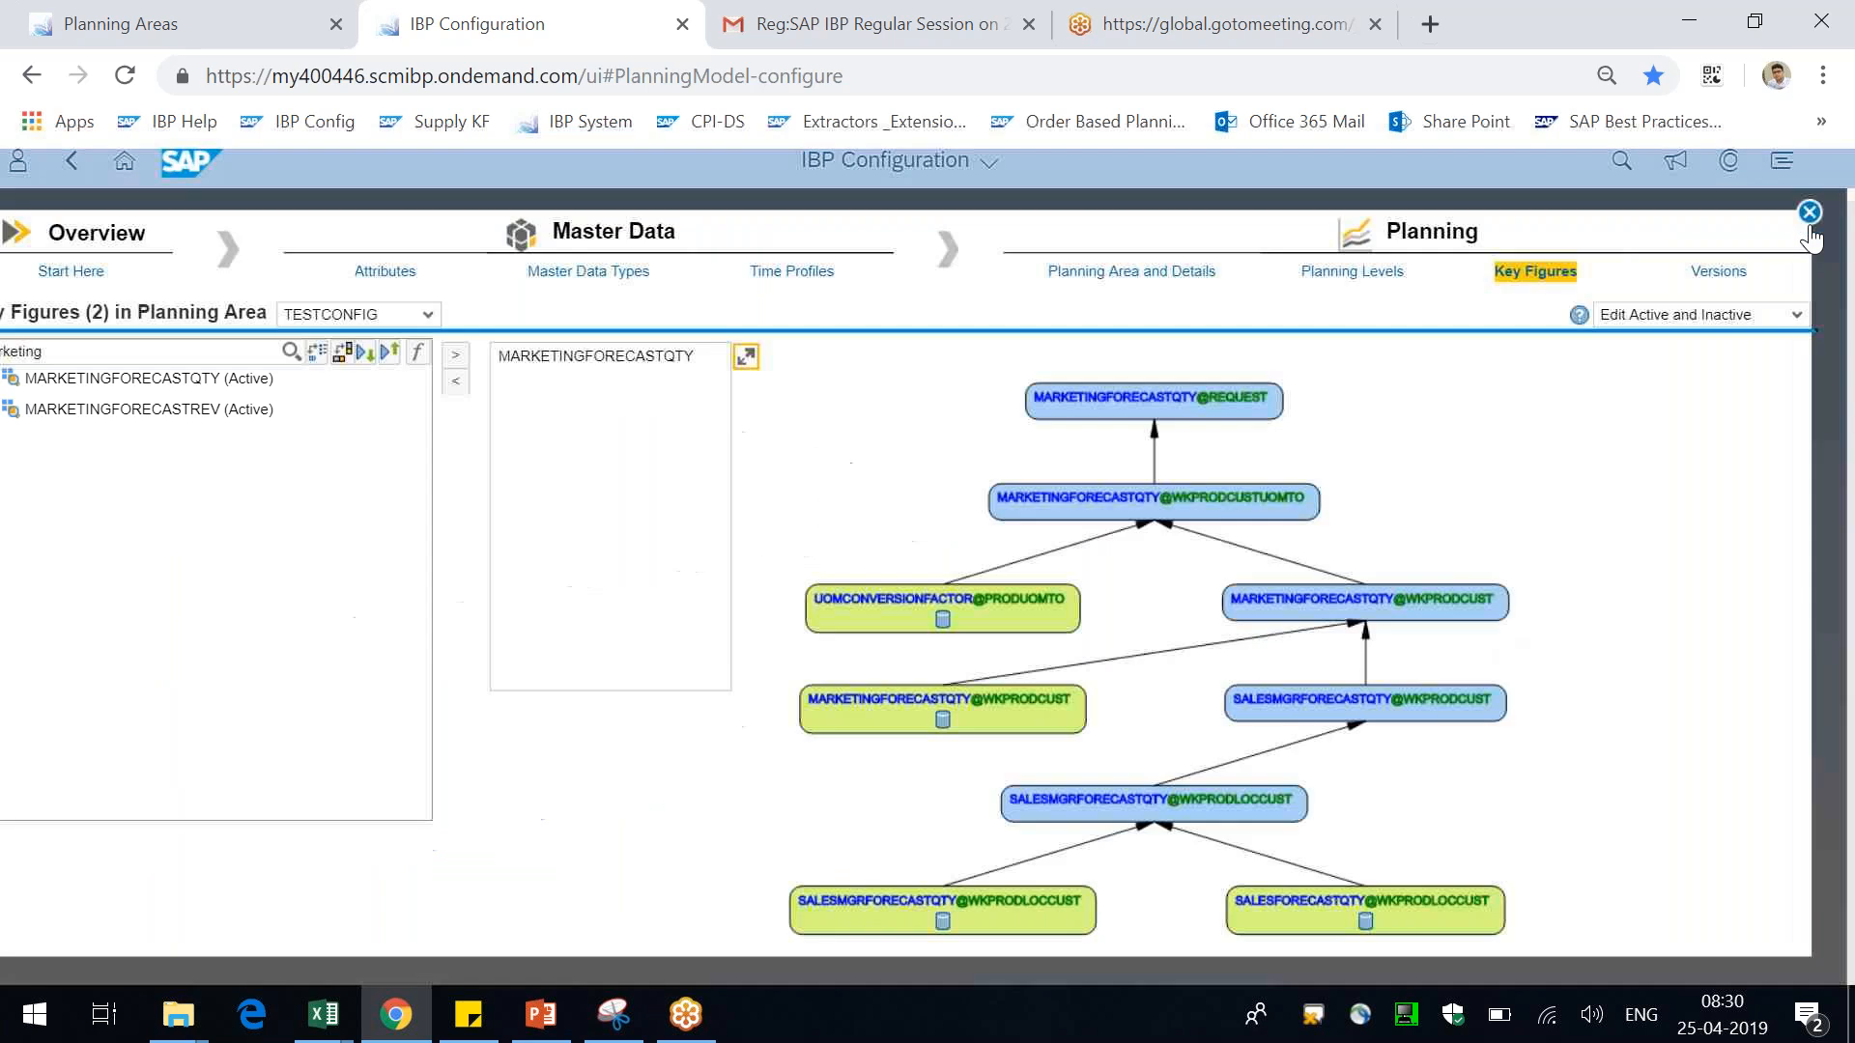
Return to the key figure details and set the browser zoom to 80%
{"action": "left_click", "coordinate": [418, 354]}
{"action": "left_click", "coordinate": [748, 359]}
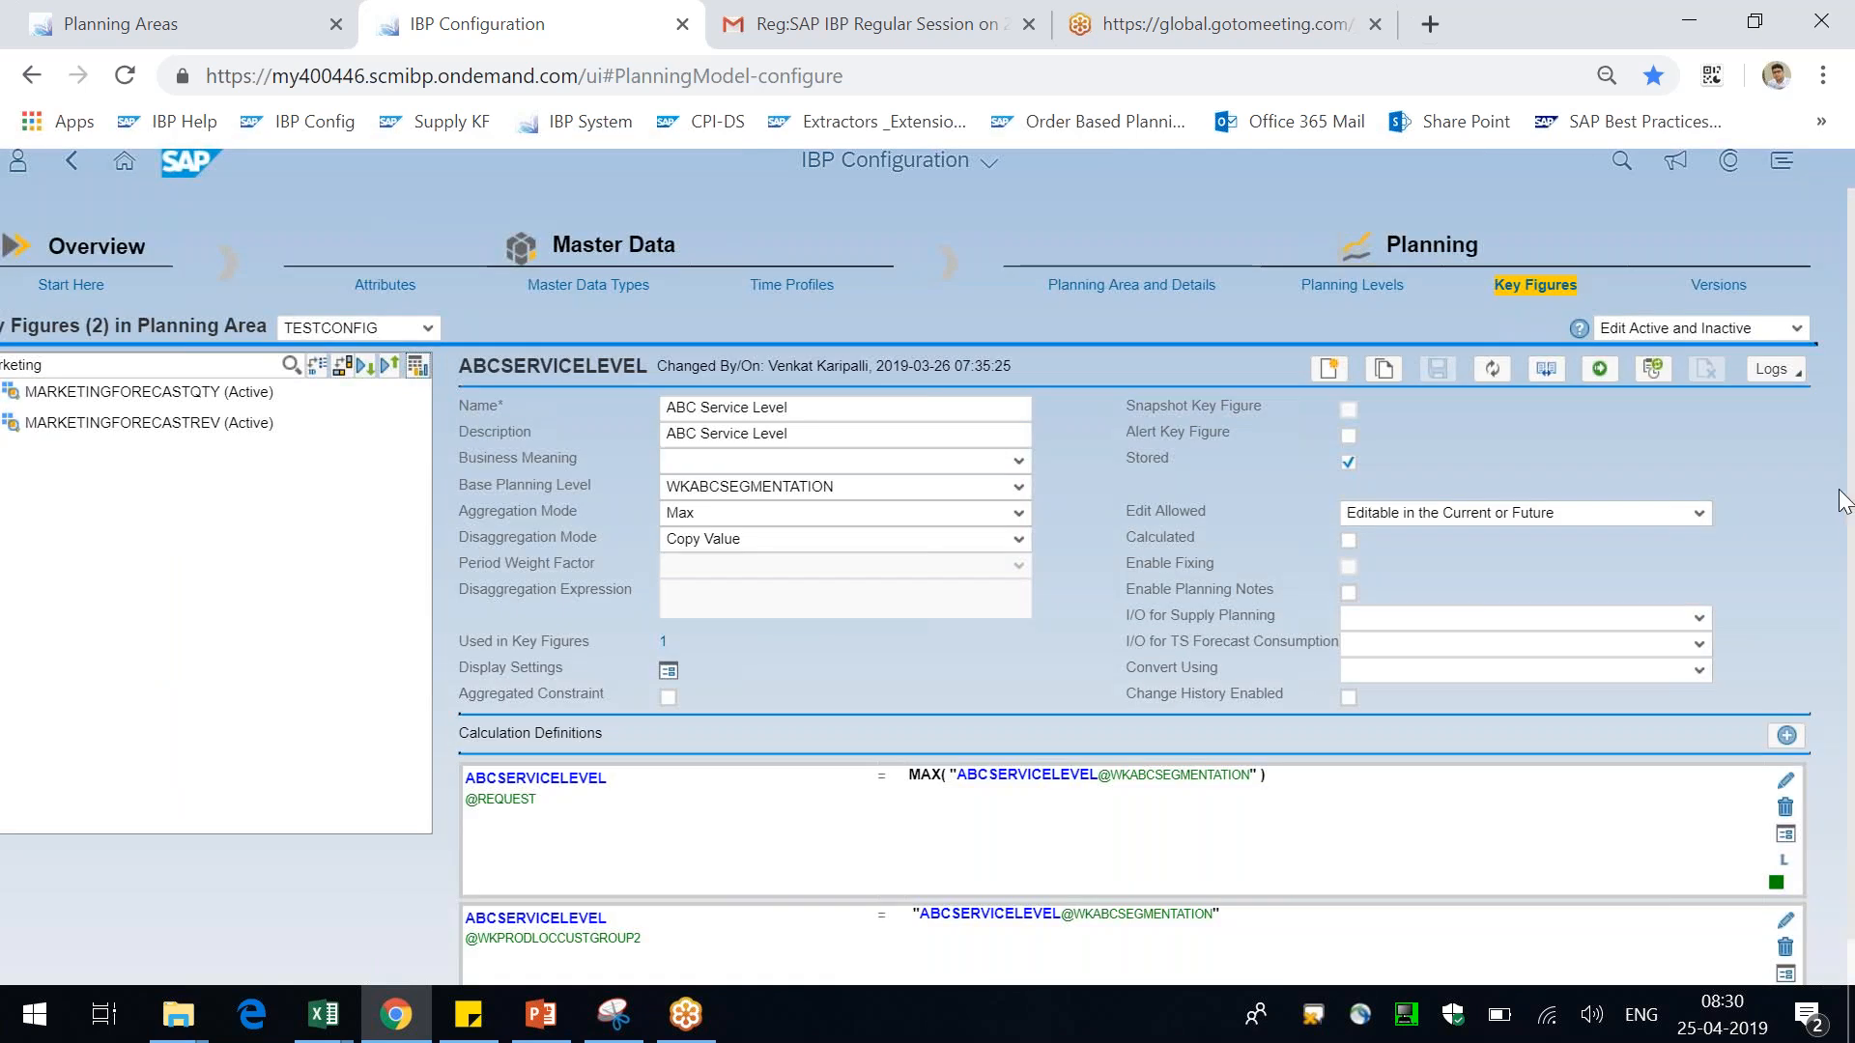
{"action": "key", "text": "ctrl+plus"}
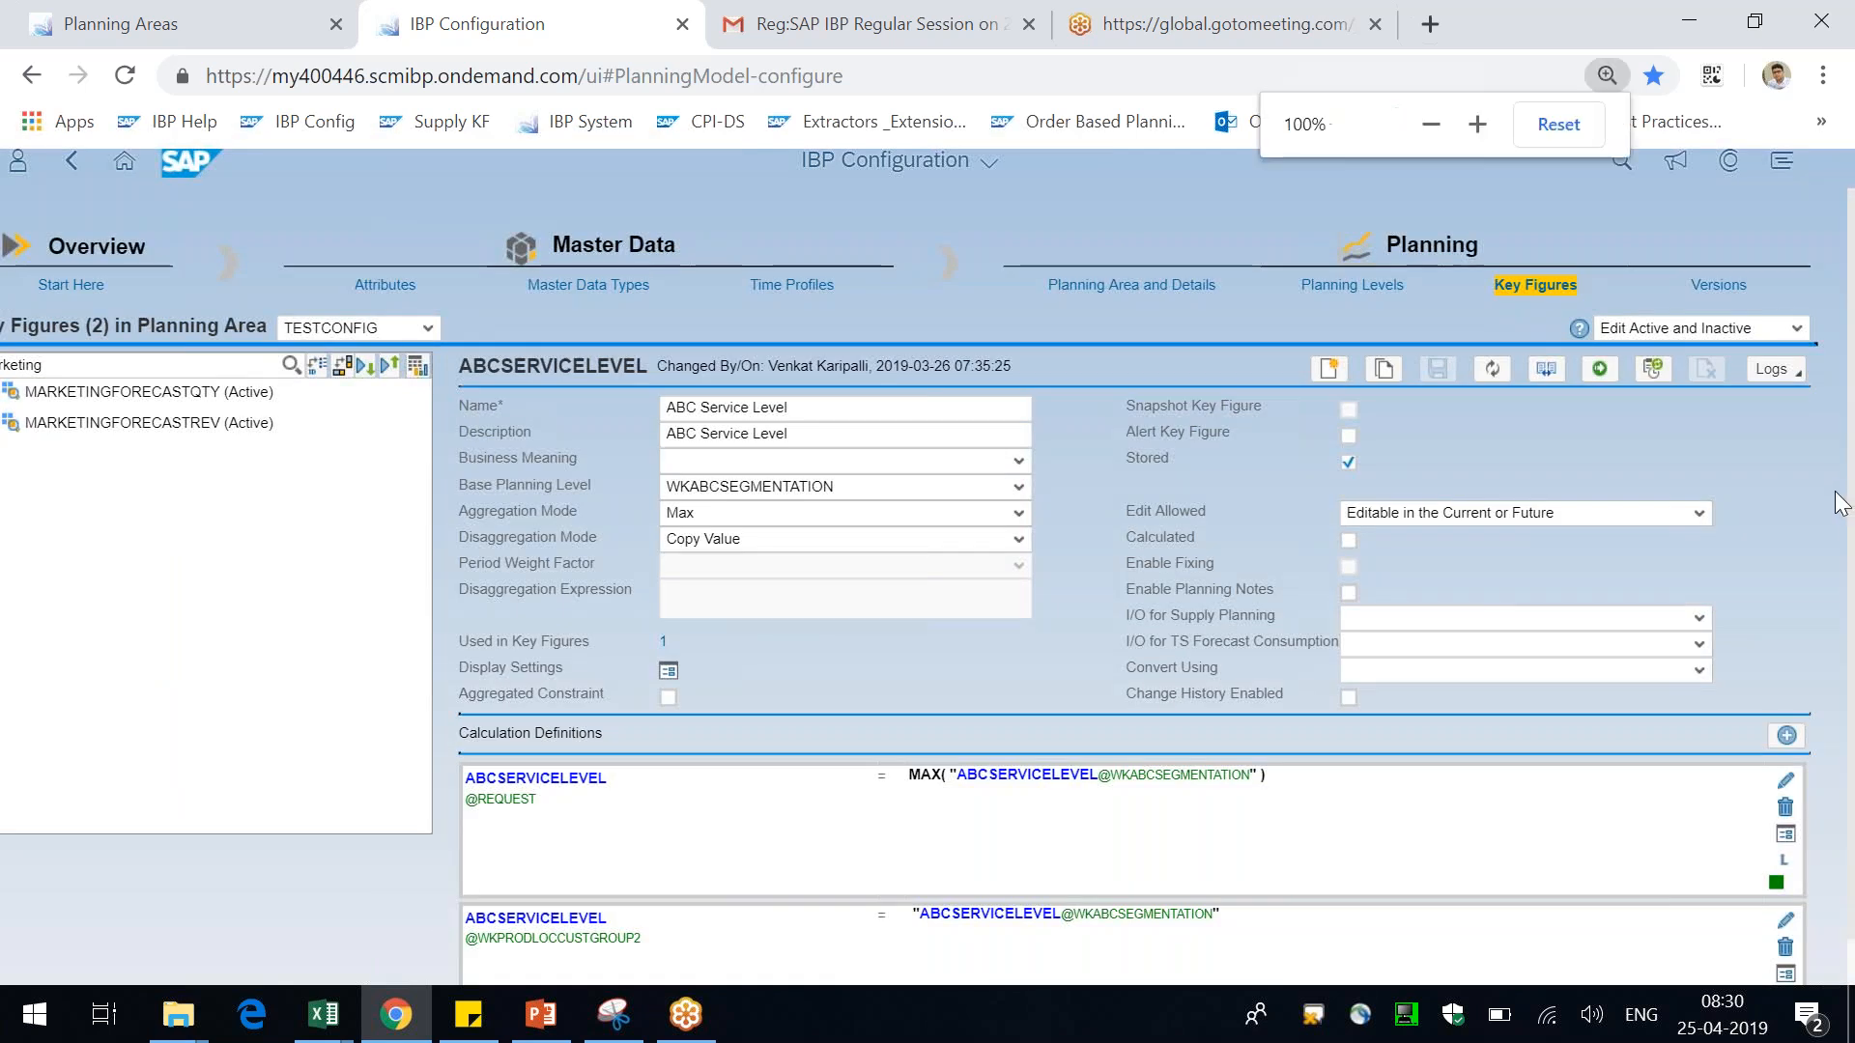
{"action": "left_click", "coordinate": [1822, 75]}
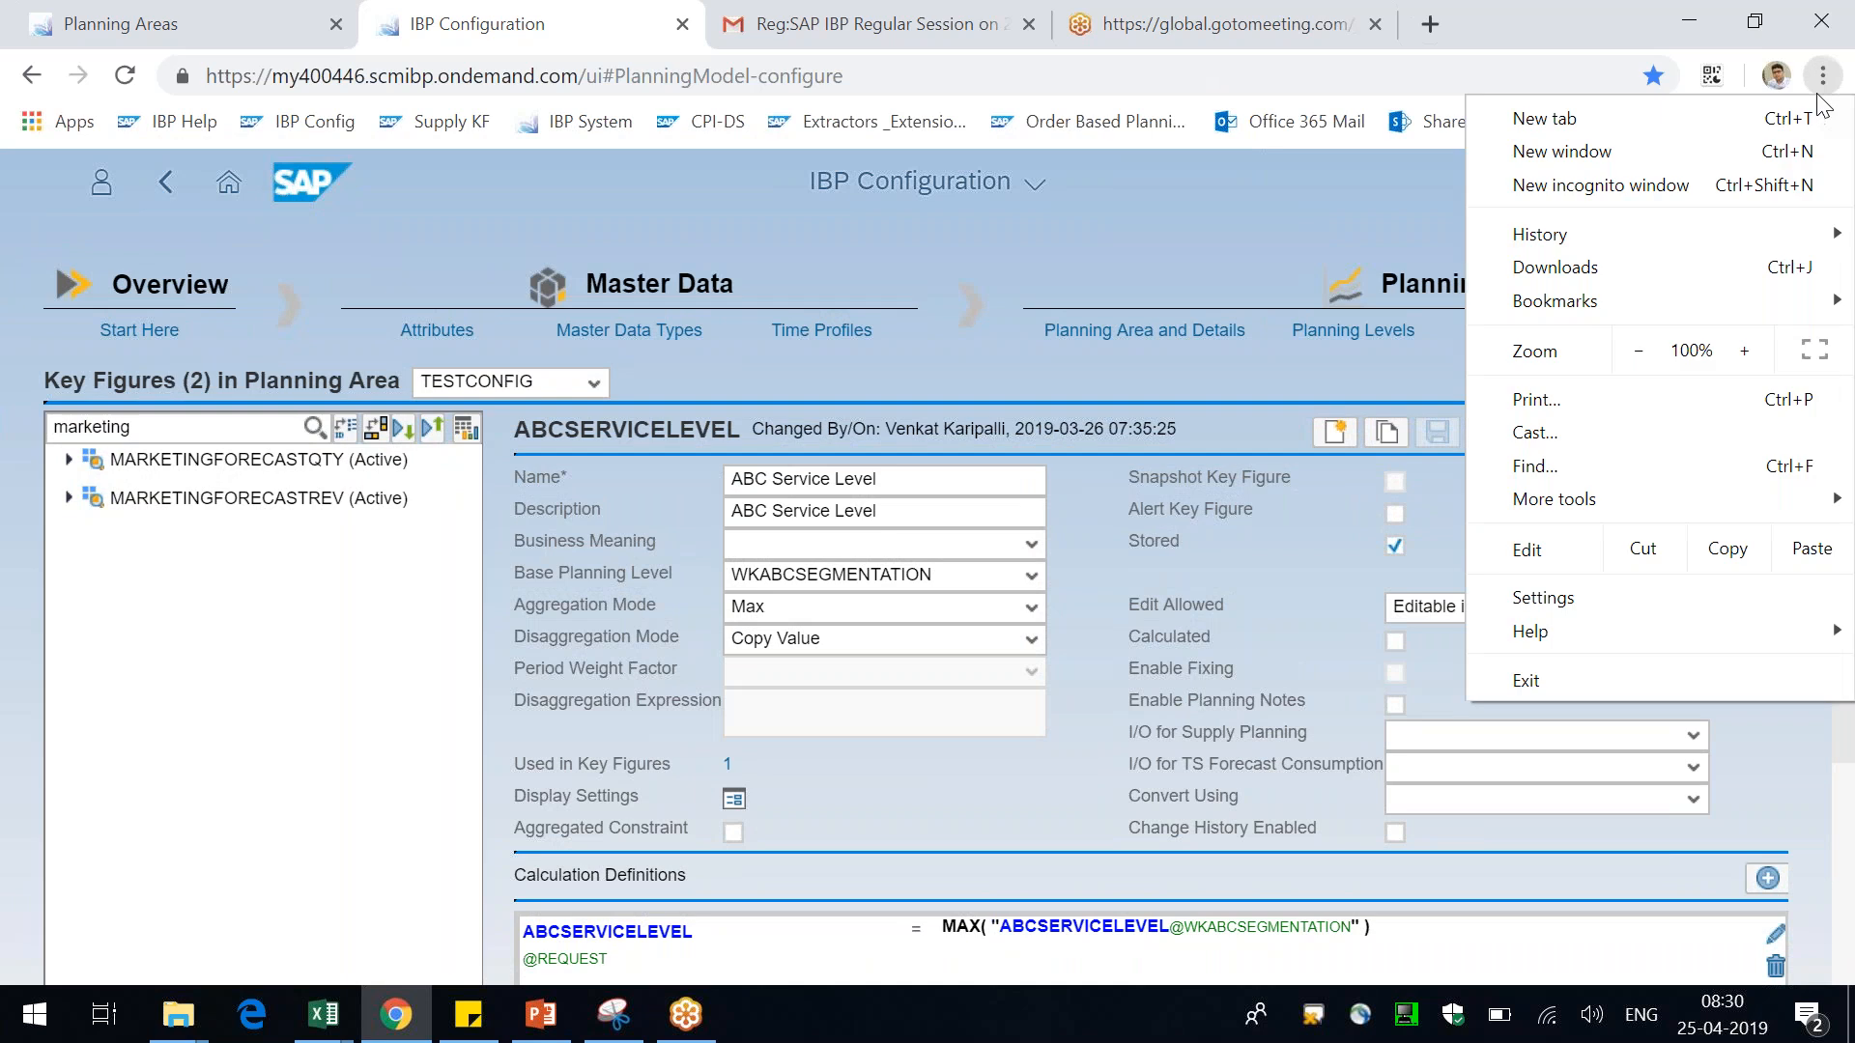
{"action": "left_click", "coordinate": [1656, 366]}
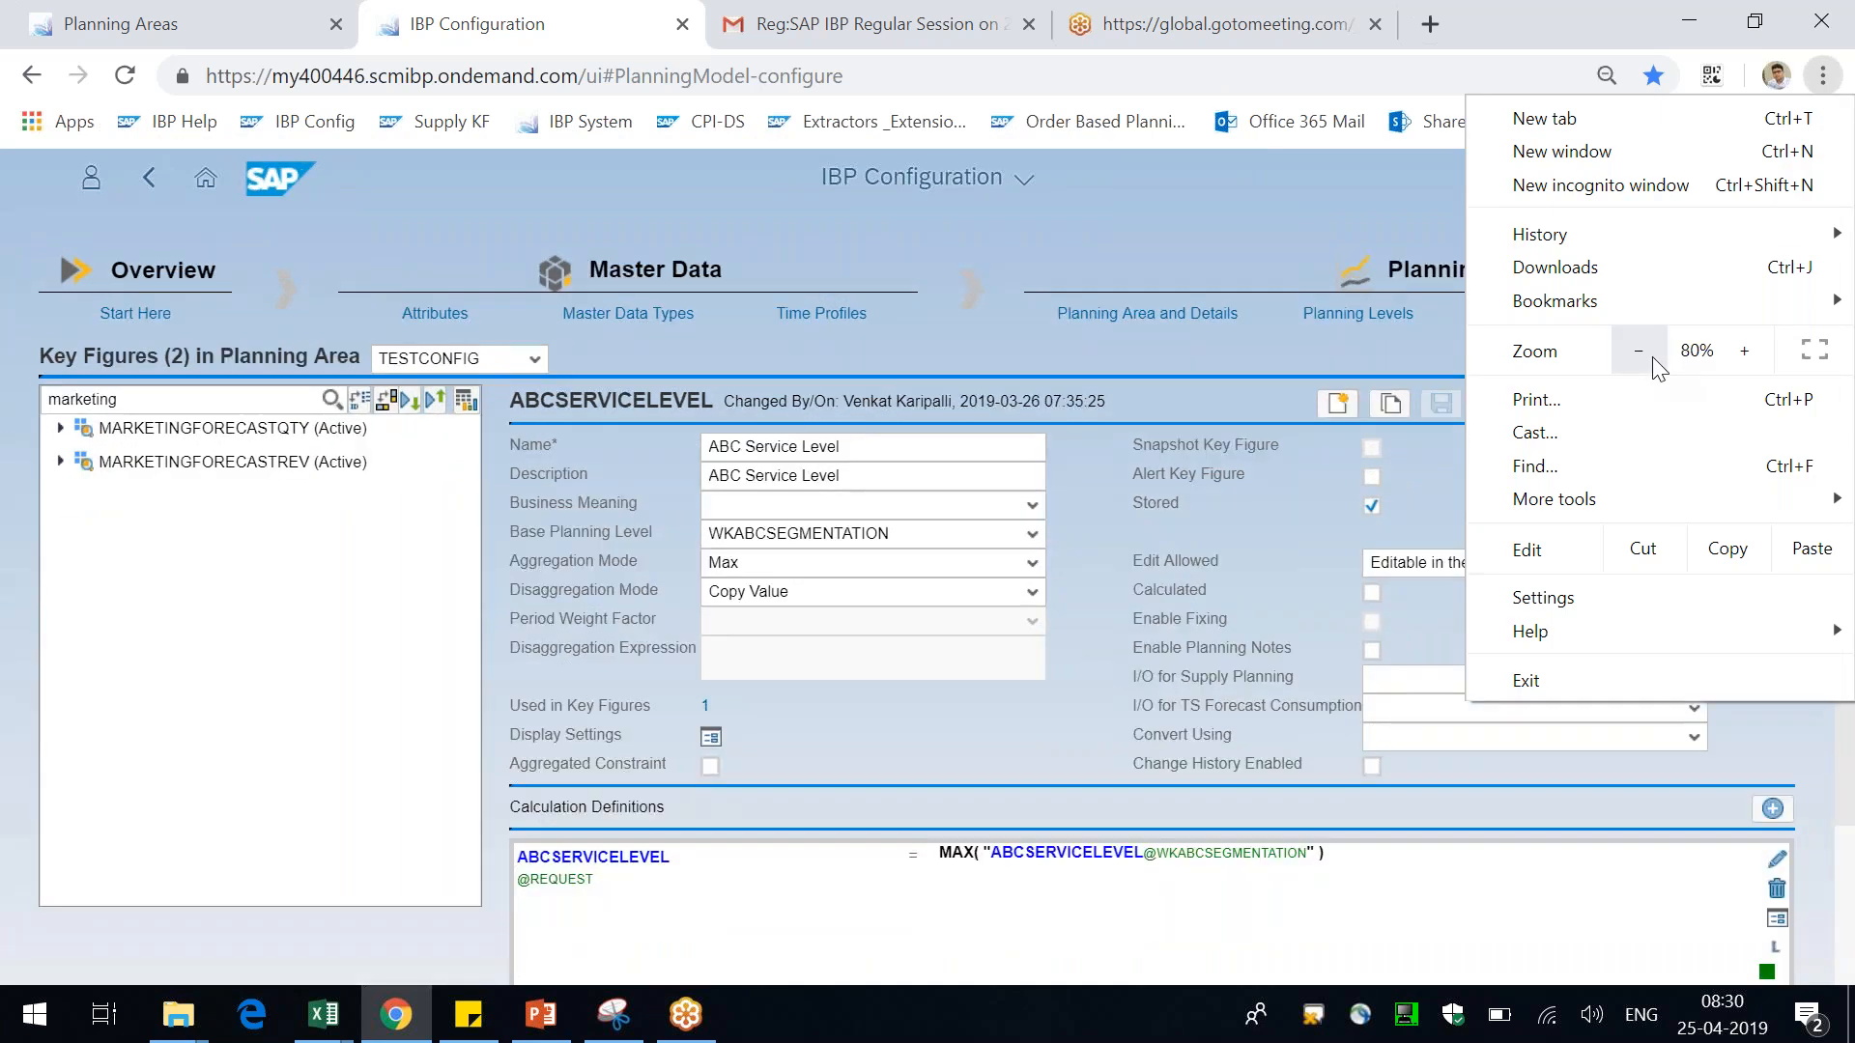
{"action": "left_click", "coordinate": [1658, 367]}
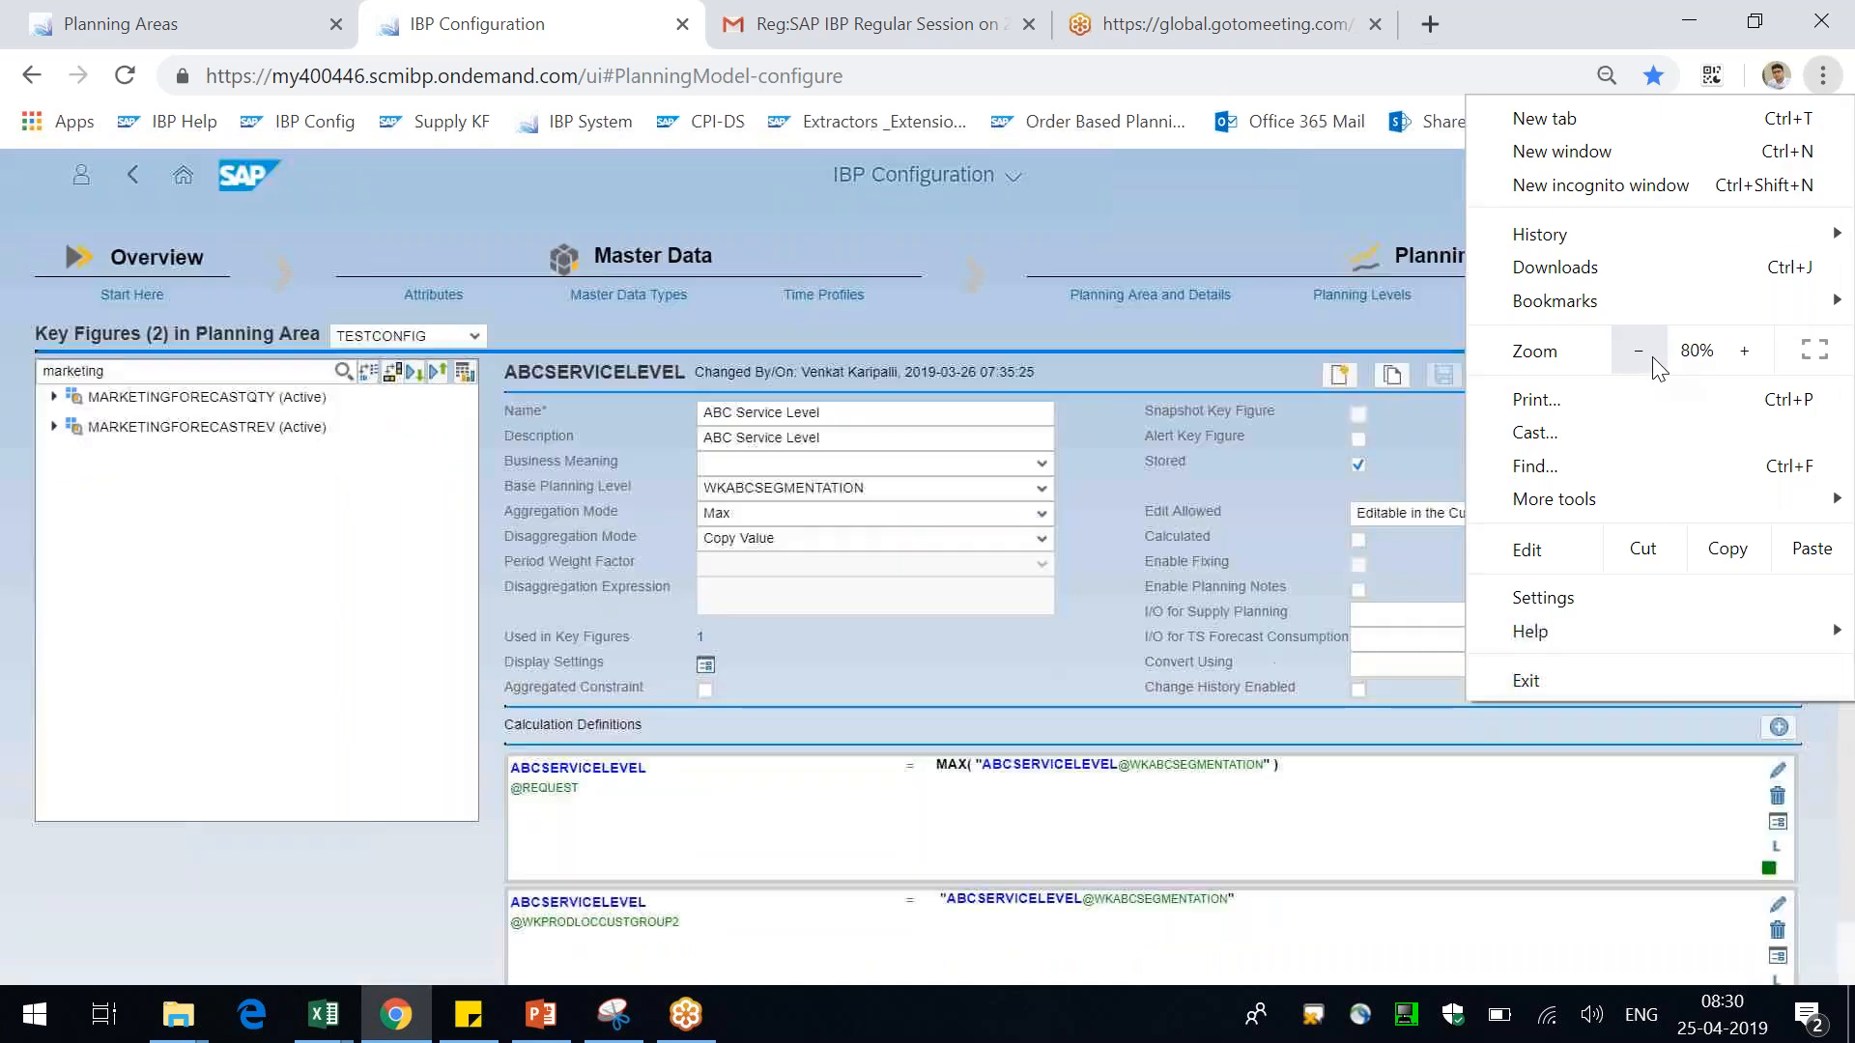
{"action": "left_click", "coordinate": [1813, 737]}
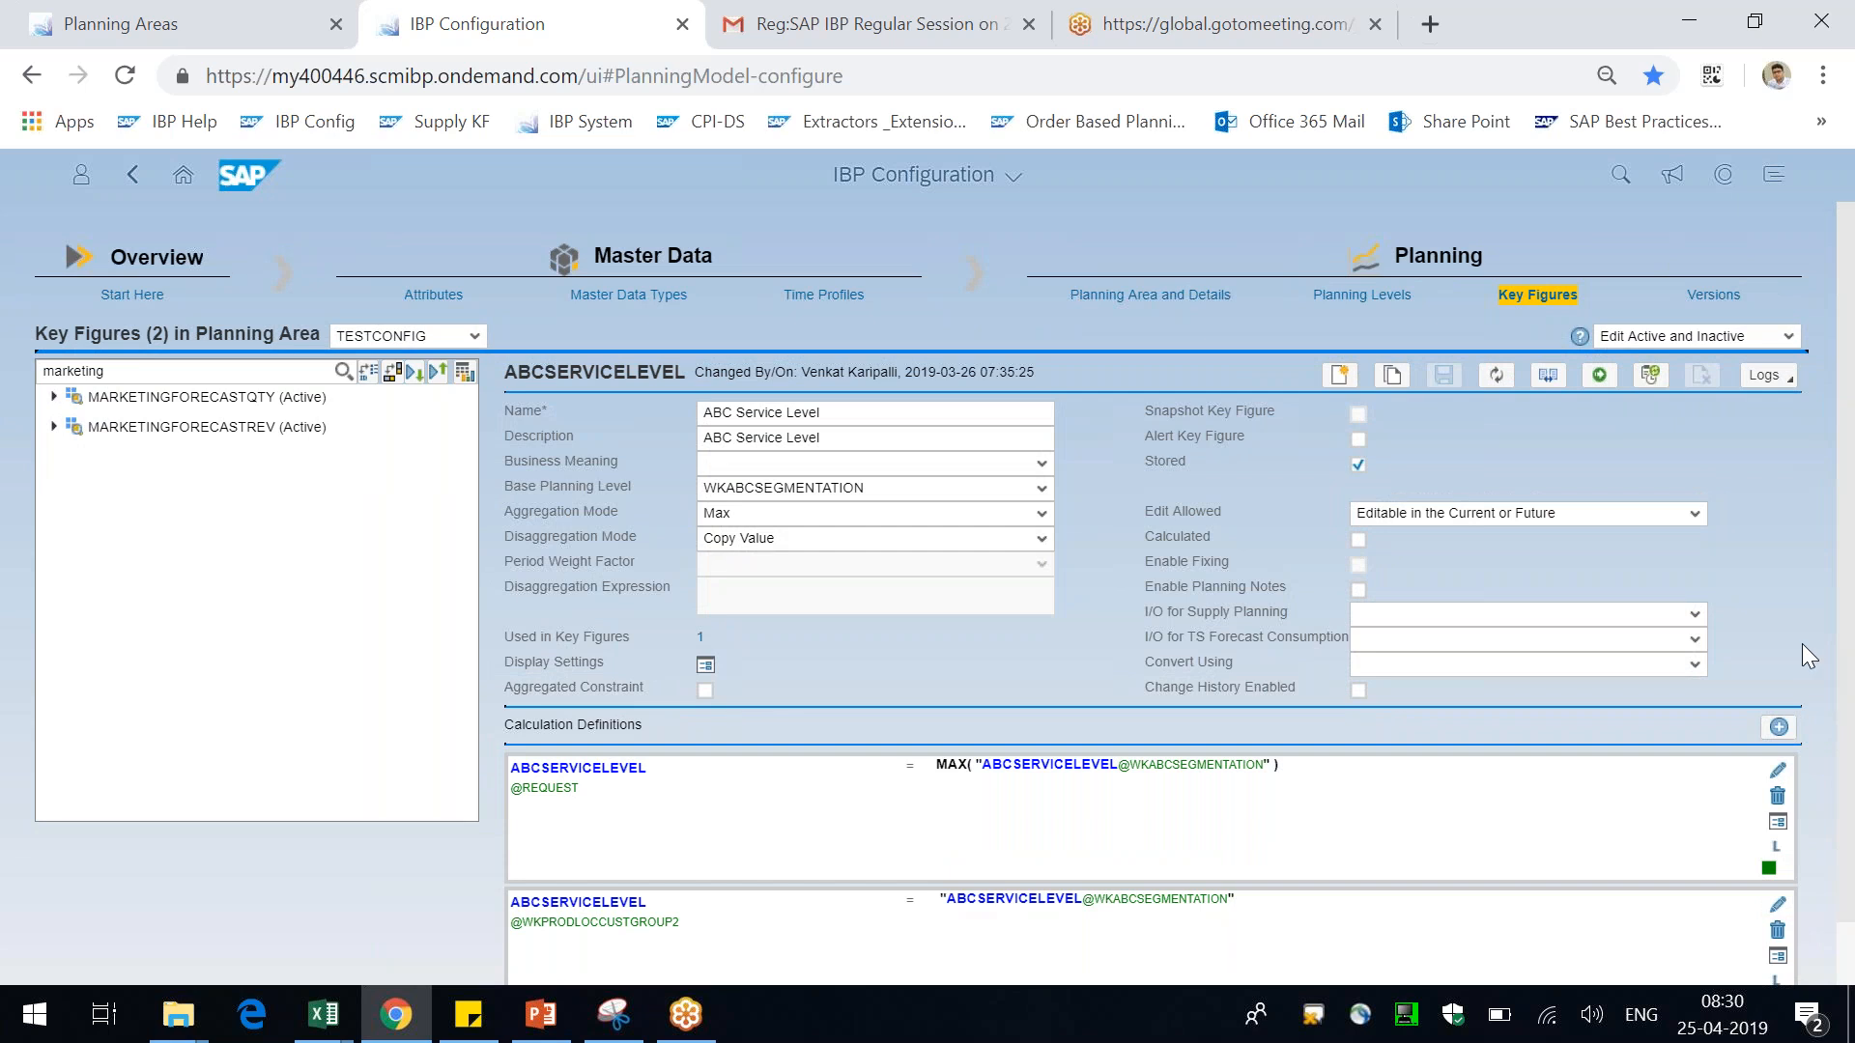
{"action": "left_click", "coordinate": [1338, 391]}
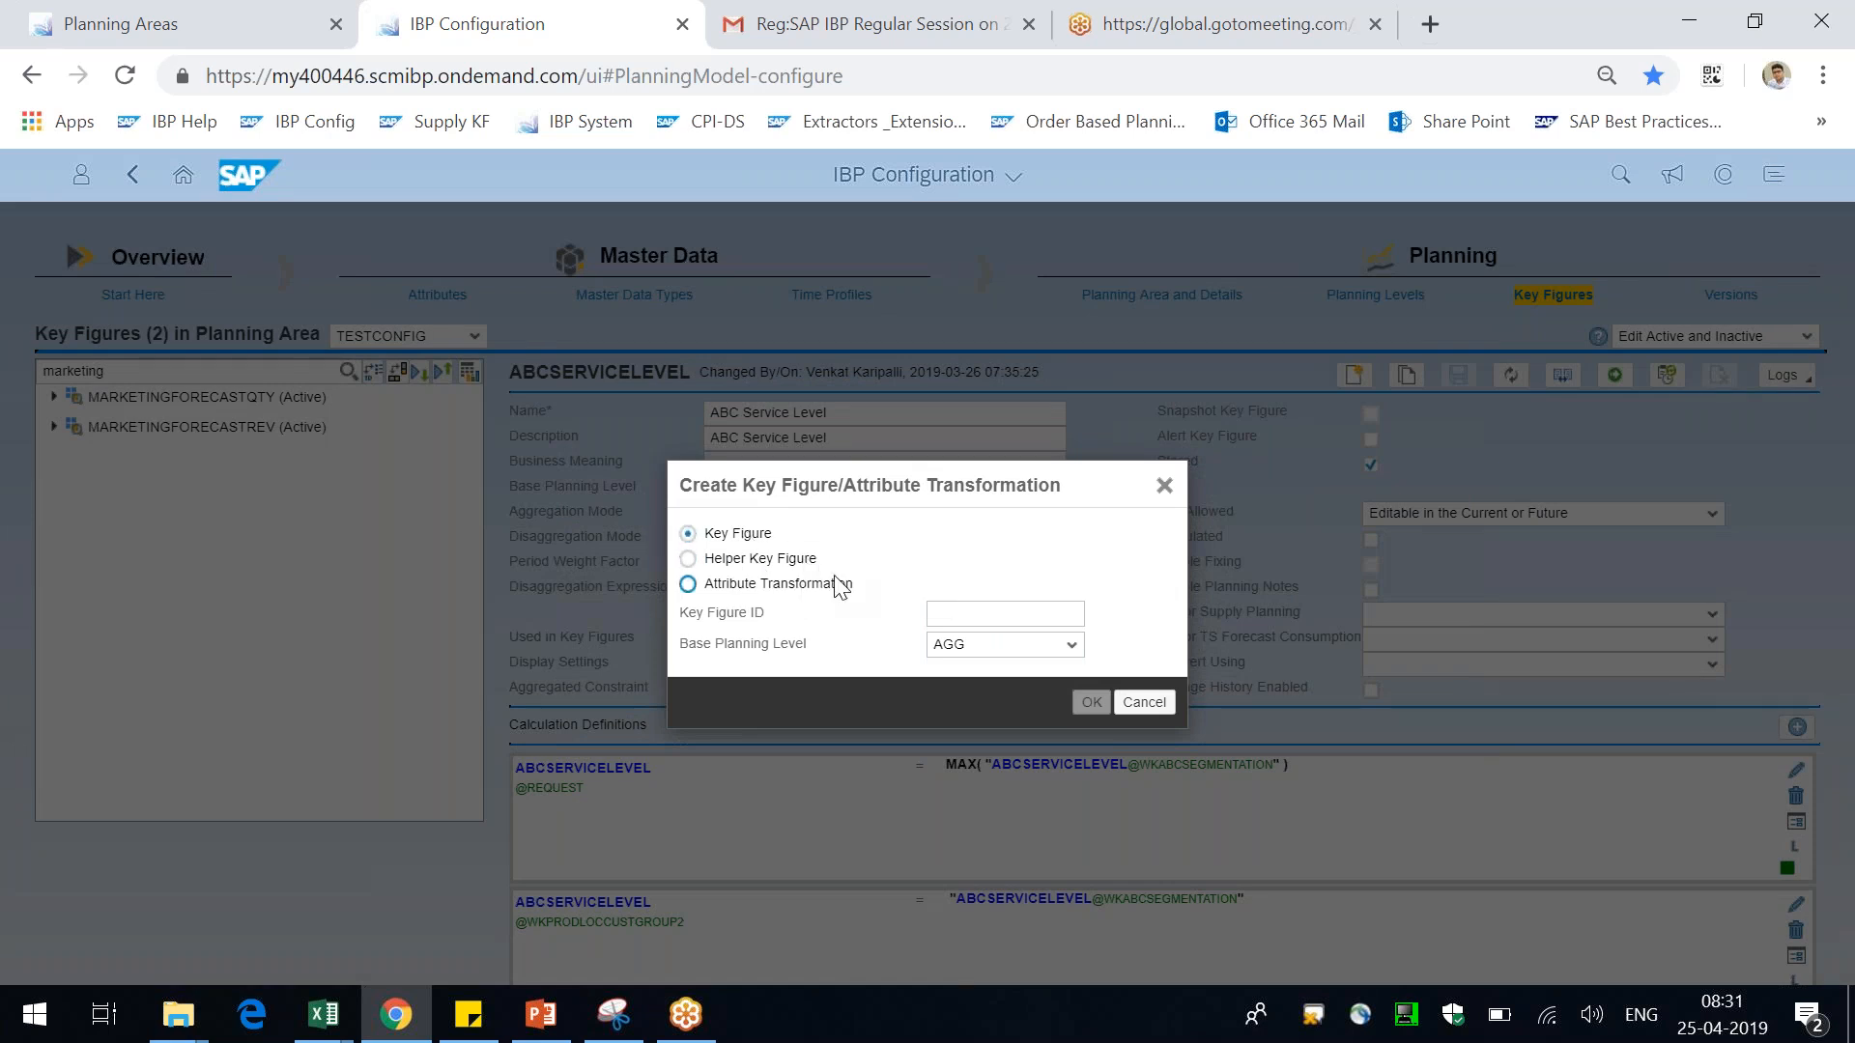
{"action": "left_click", "coordinate": [1023, 614]}
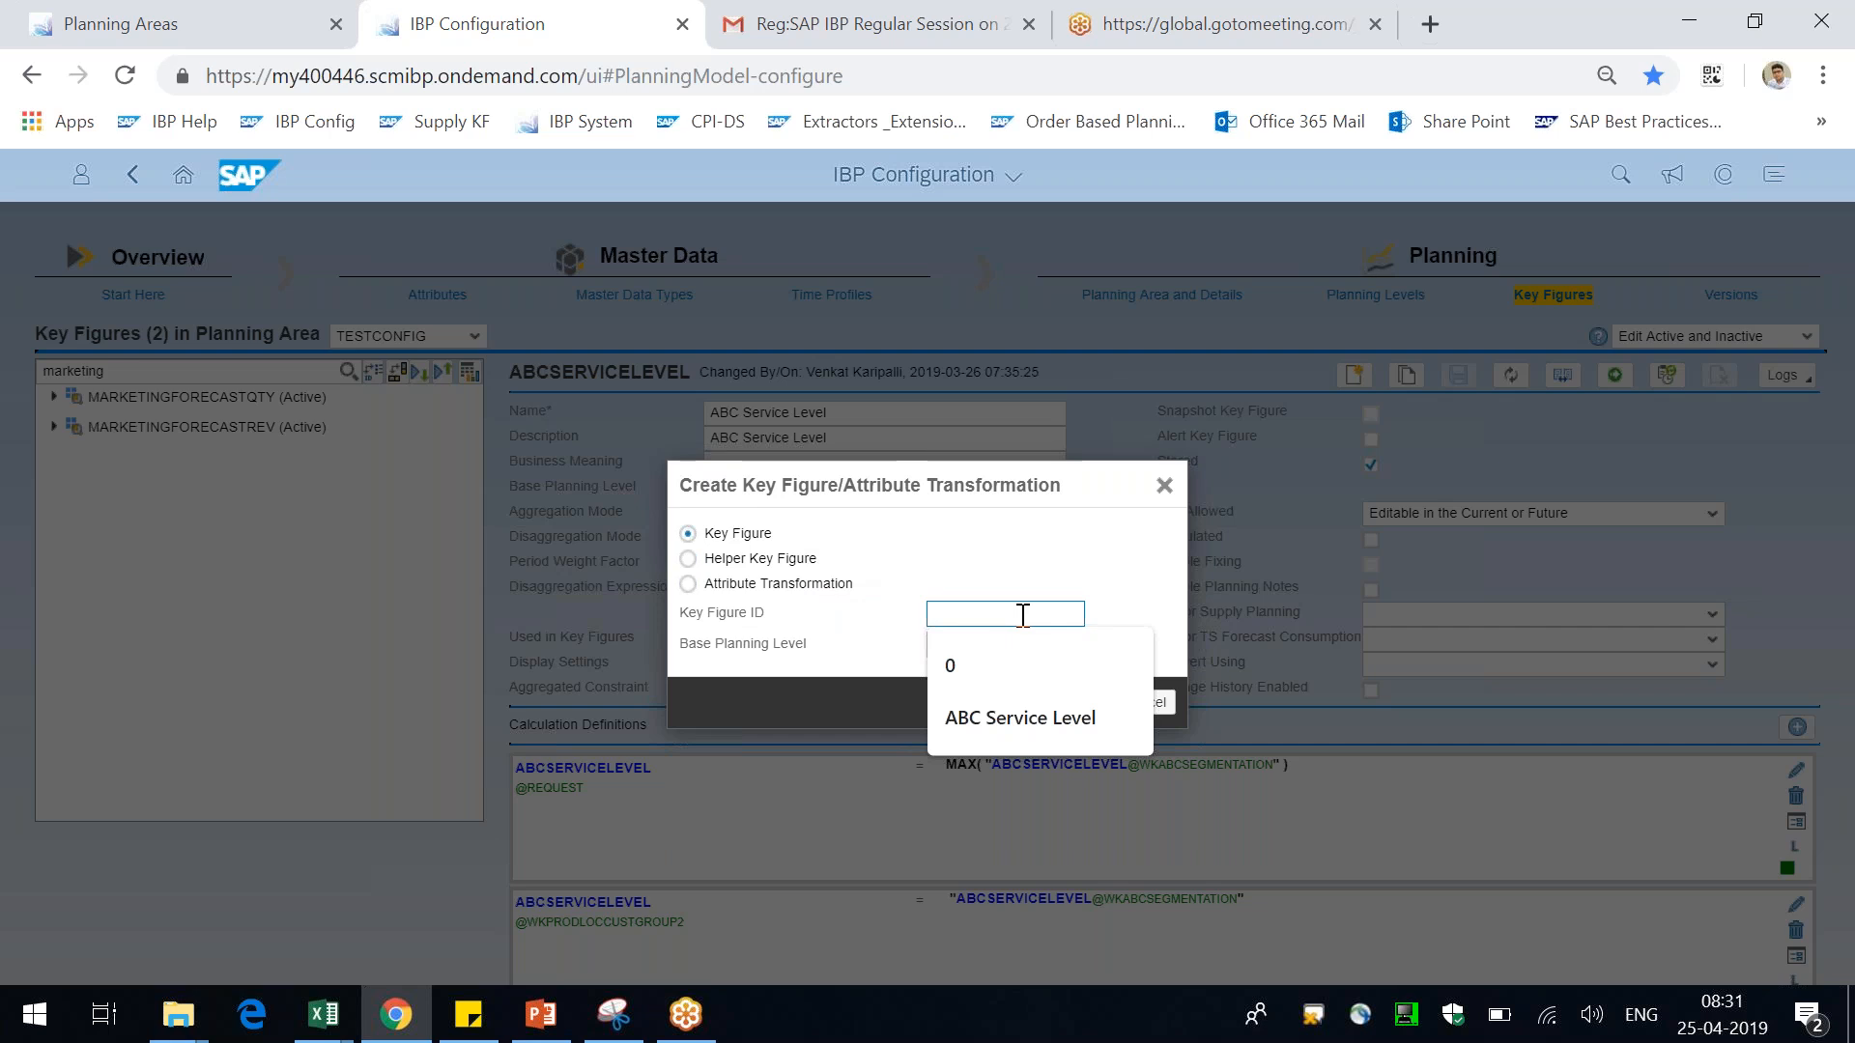
{"action": "left_click", "coordinate": [1090, 552]}
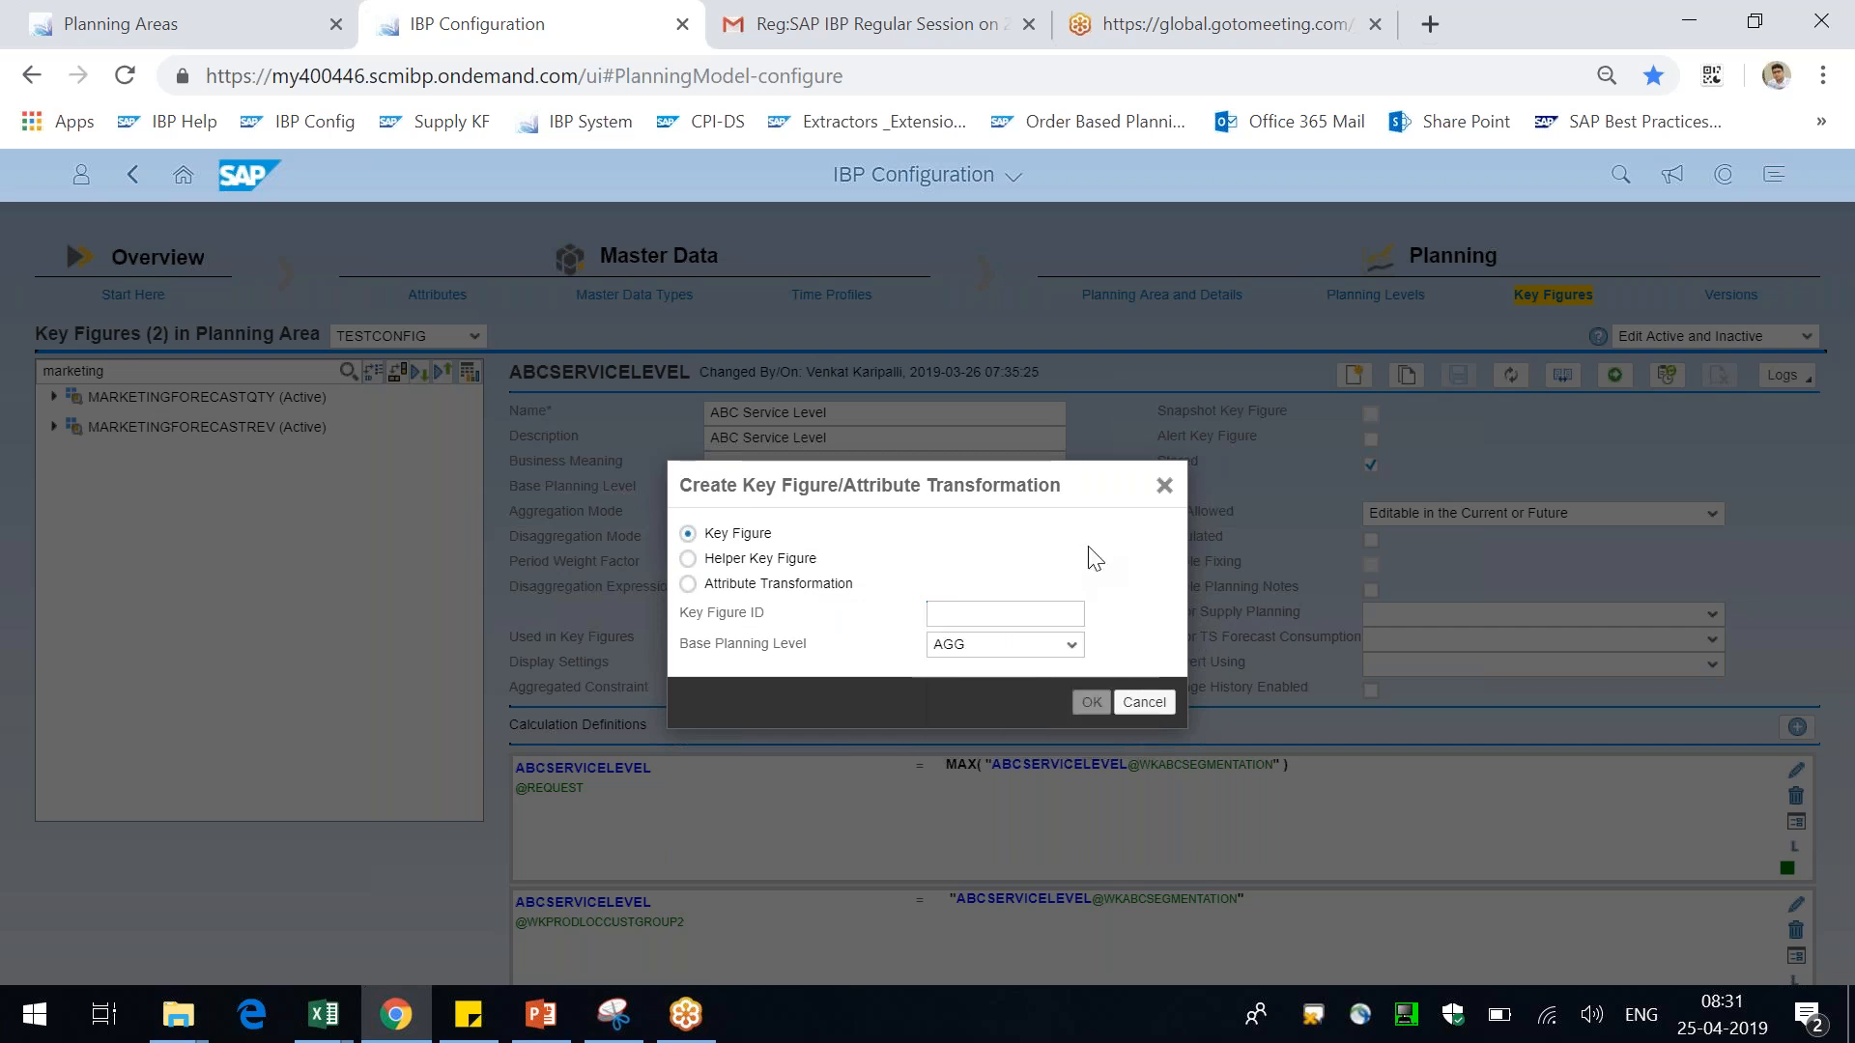
{"action": "left_click", "coordinate": [1139, 706]}
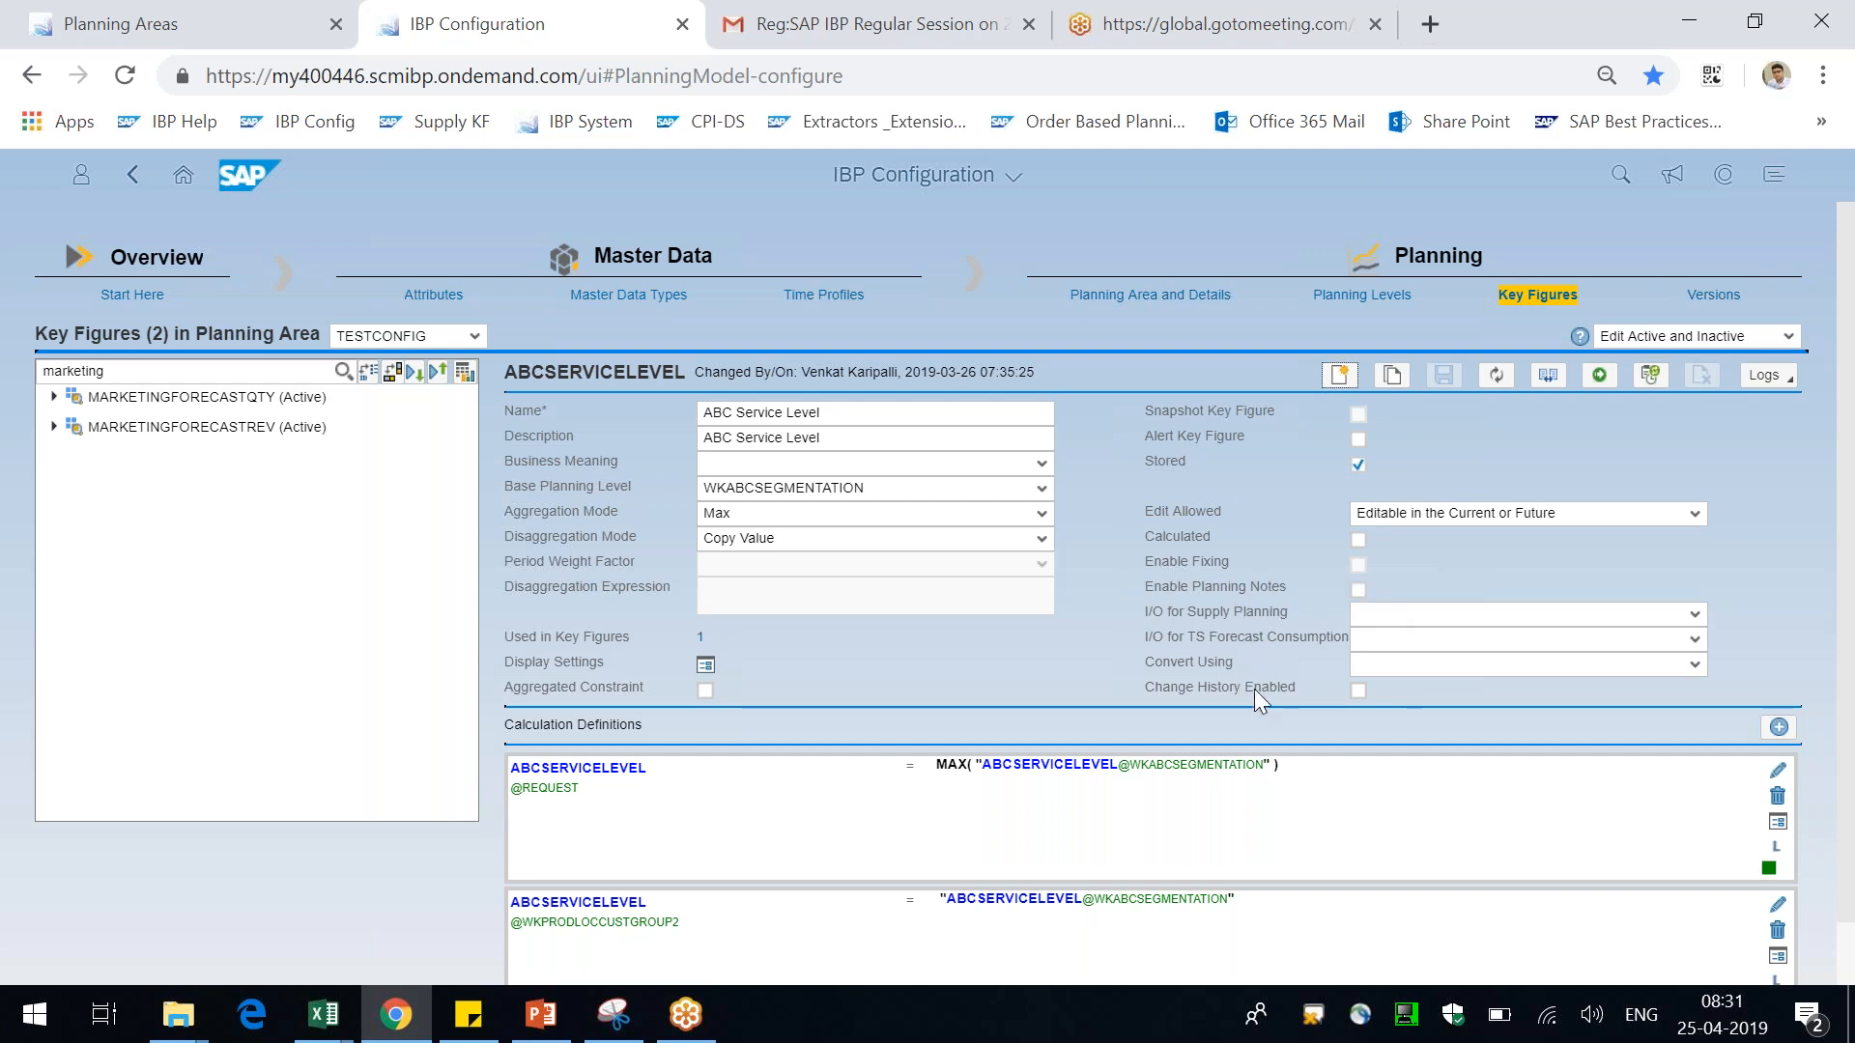
Reopen MARKETINGFORECASTQTY's calculation definitions and compare them with the Marketing Forecast planning view in Excel
{"action": "scroll", "coordinate": [1254, 688], "scroll_direction": "down", "scroll_amount": 1}
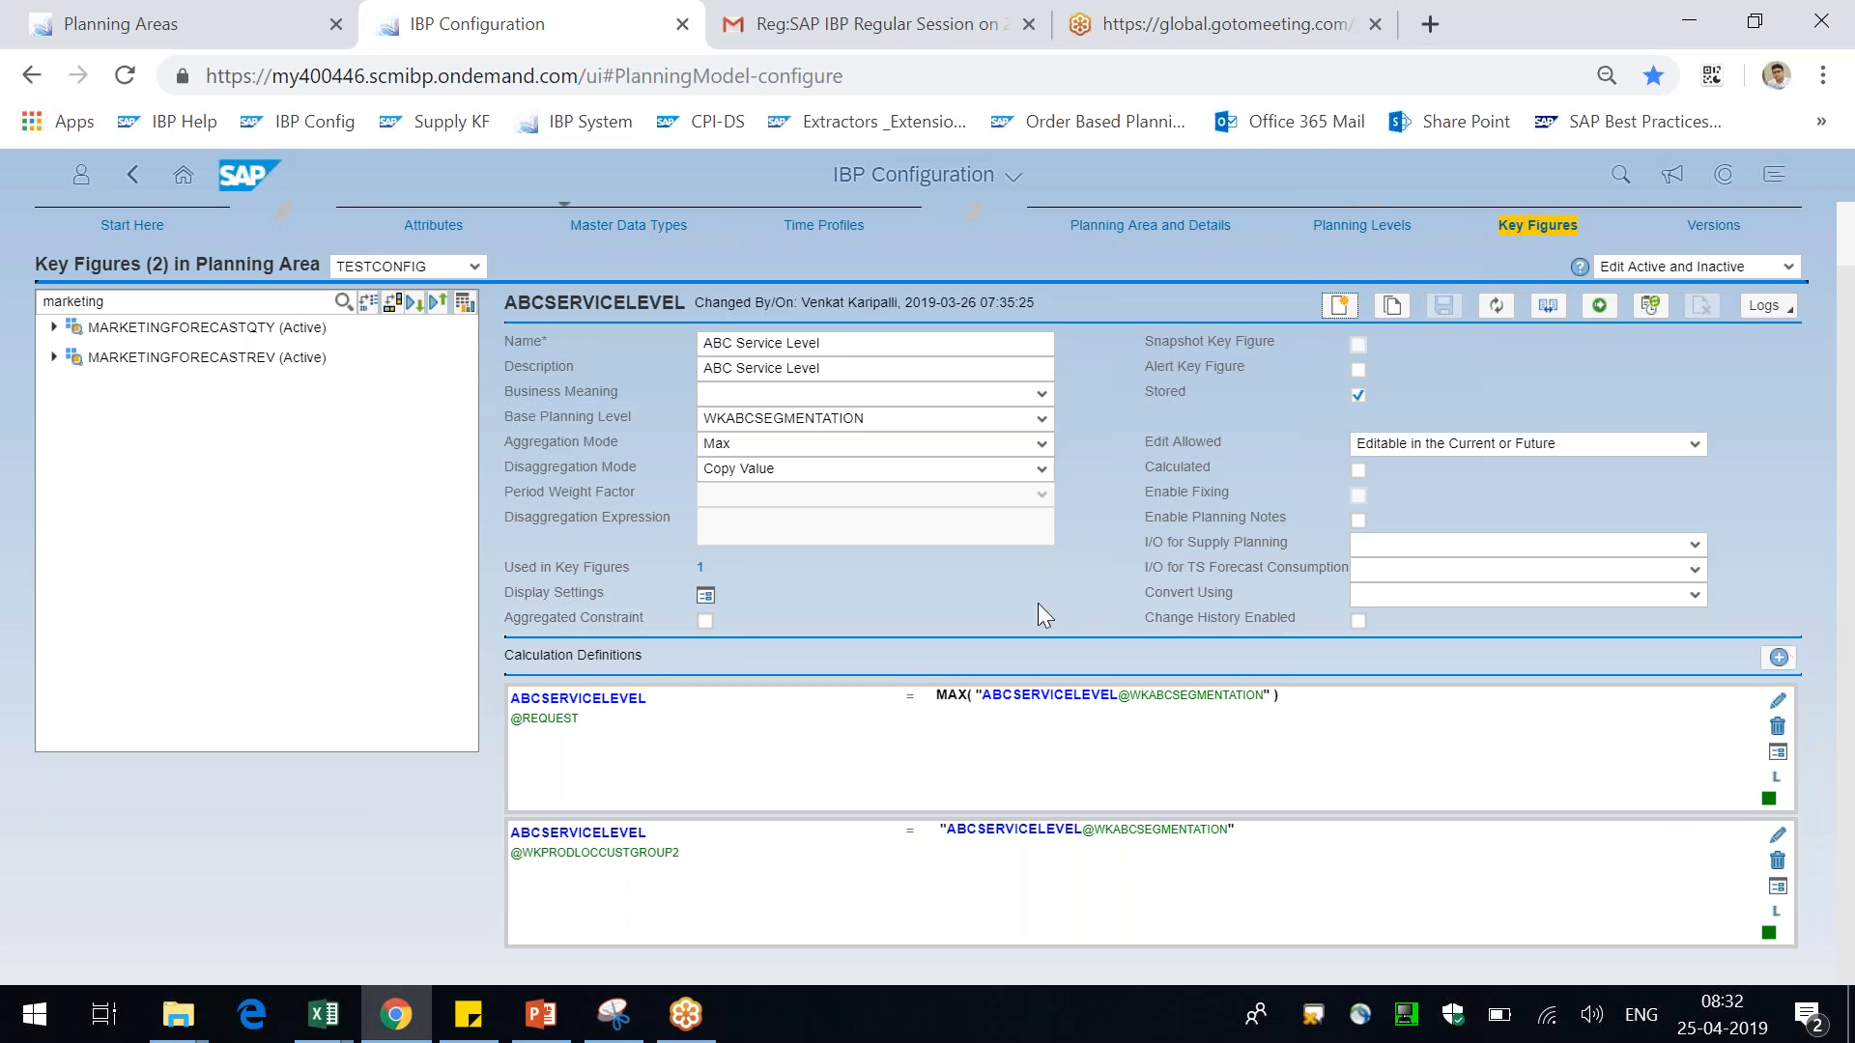
{"action": "left_click", "coordinate": [284, 331]}
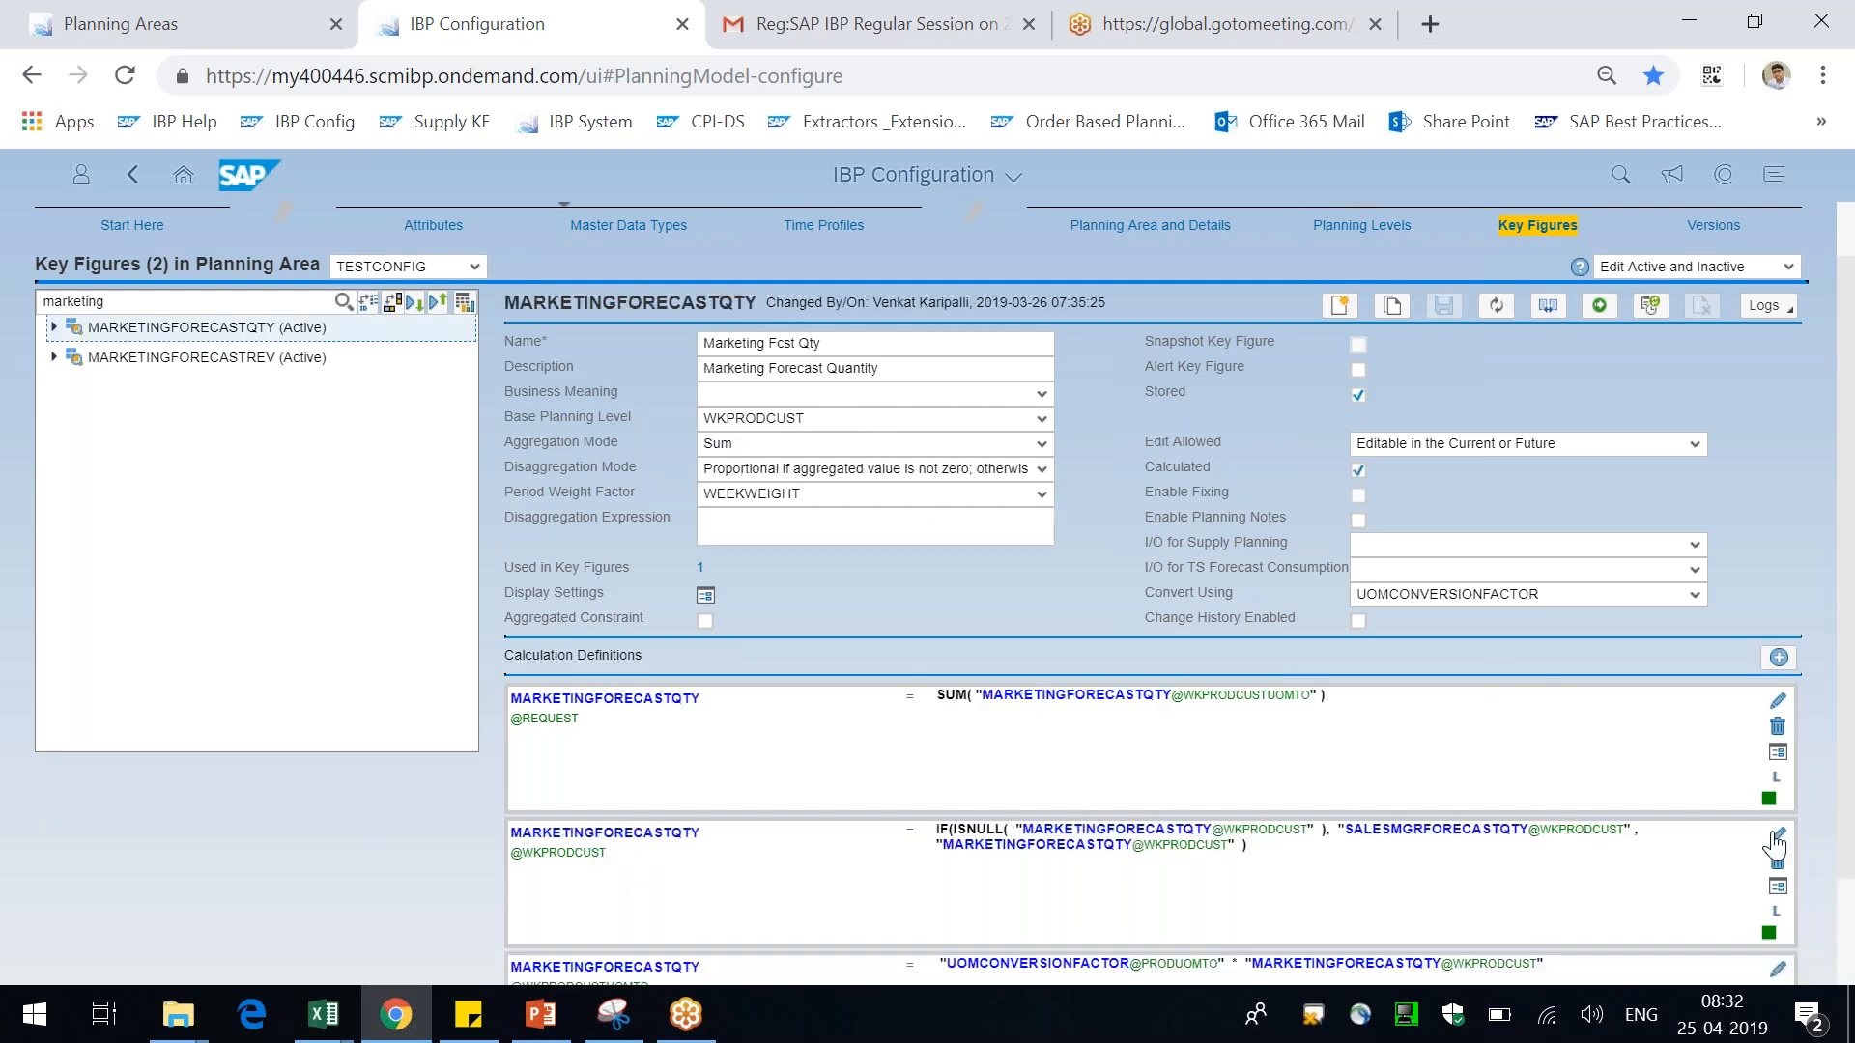
{"action": "scroll", "coordinate": [1777, 843], "scroll_direction": "down", "scroll_amount": 2}
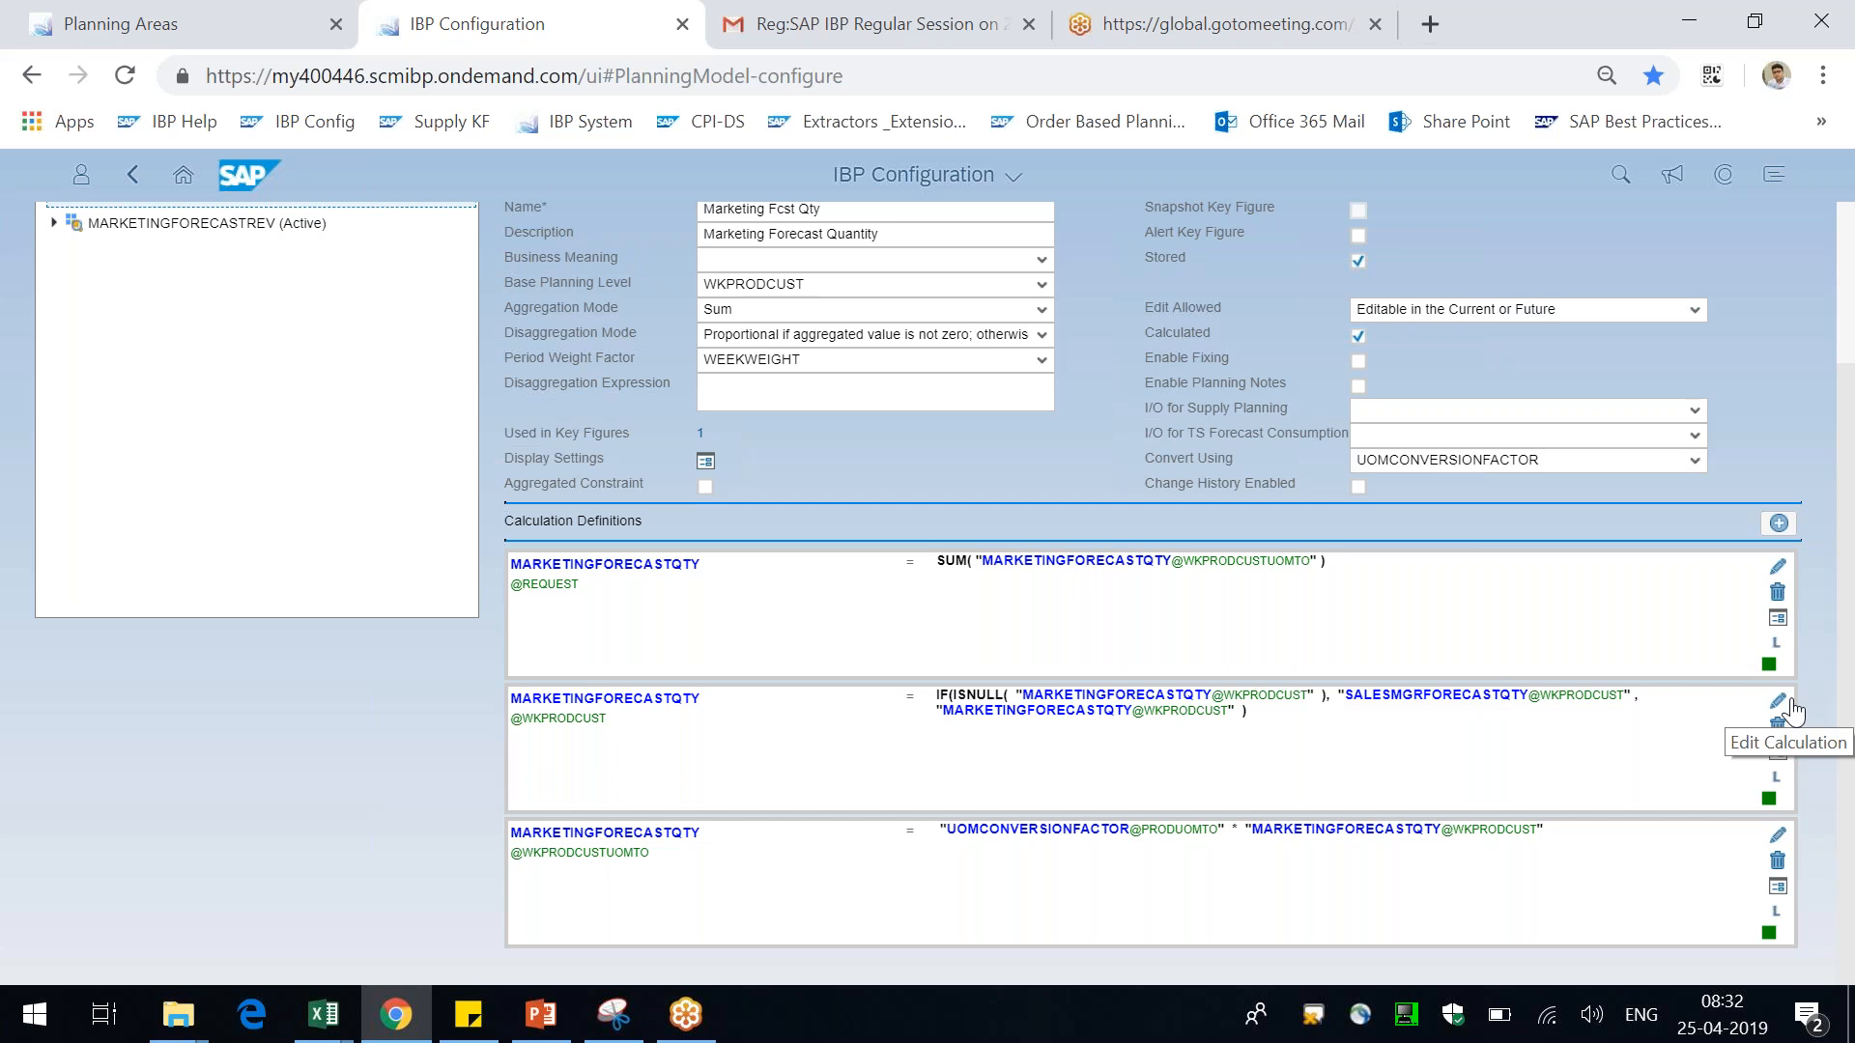
{"action": "key", "text": "alt+Tab"}
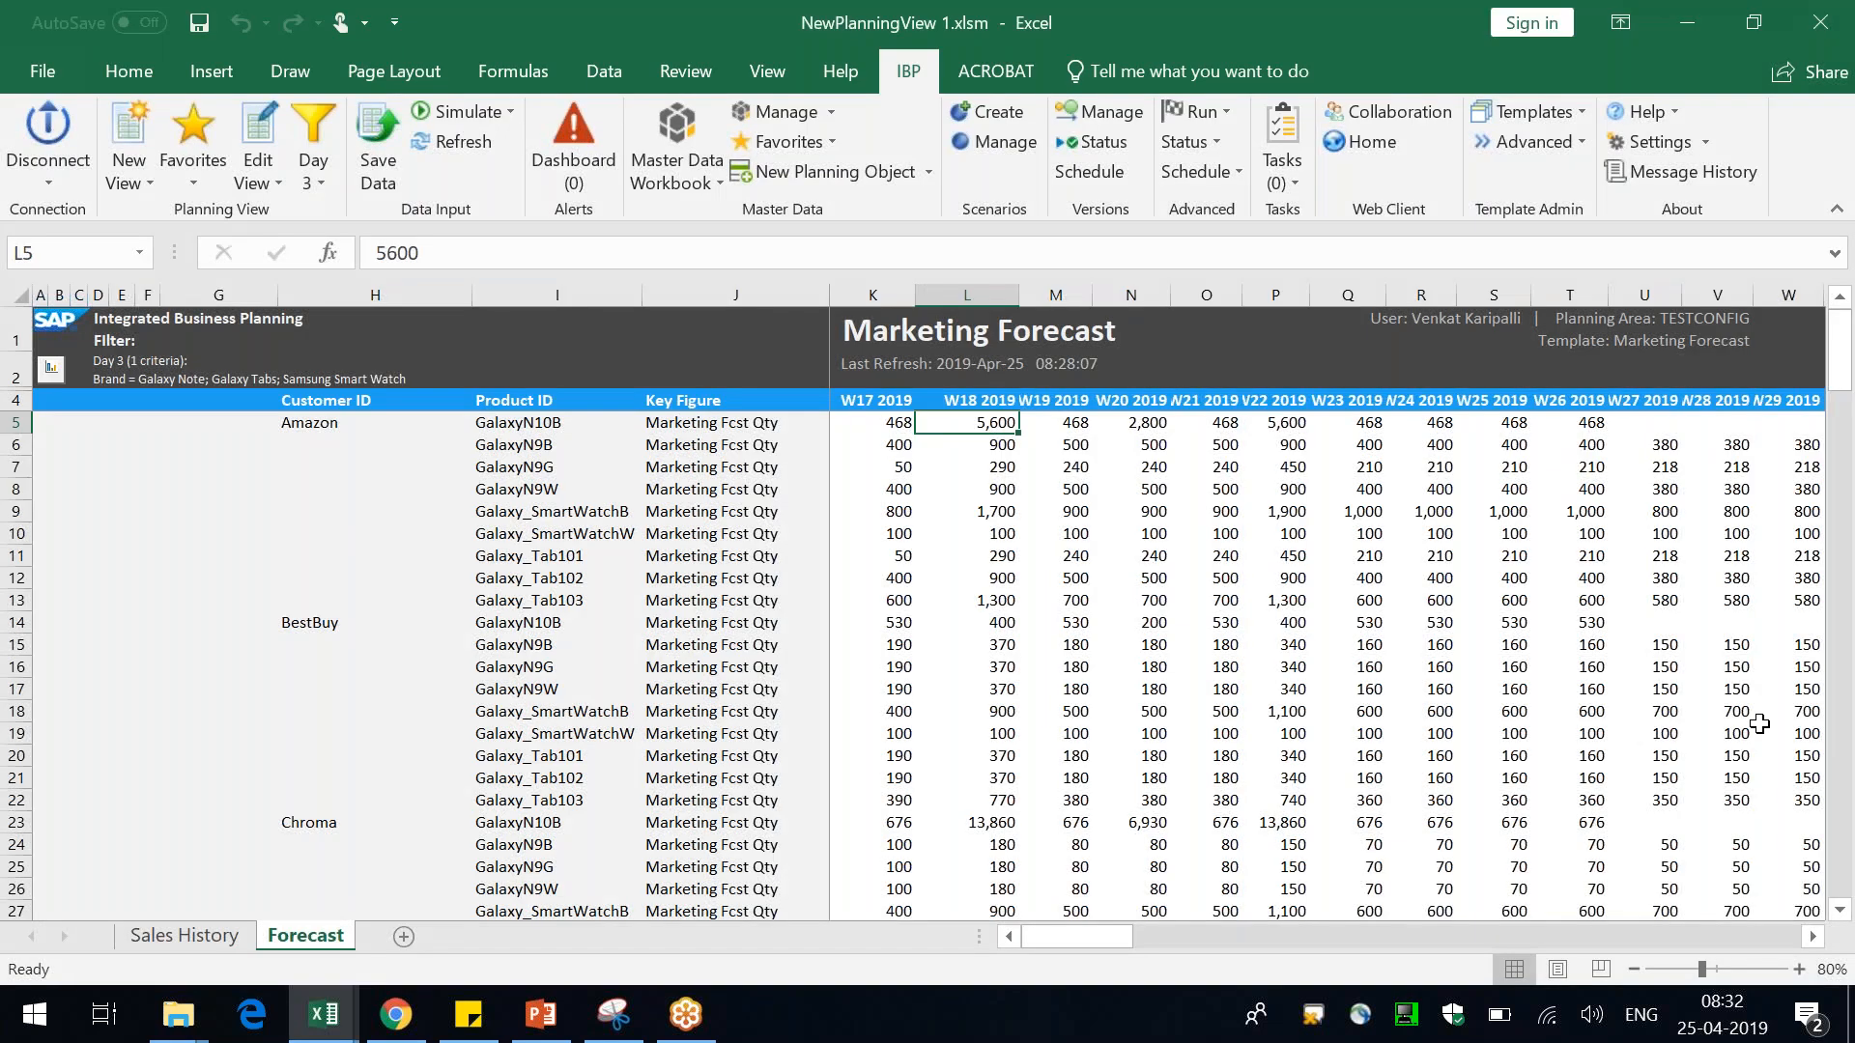
{"action": "key", "text": "alt+Tab"}
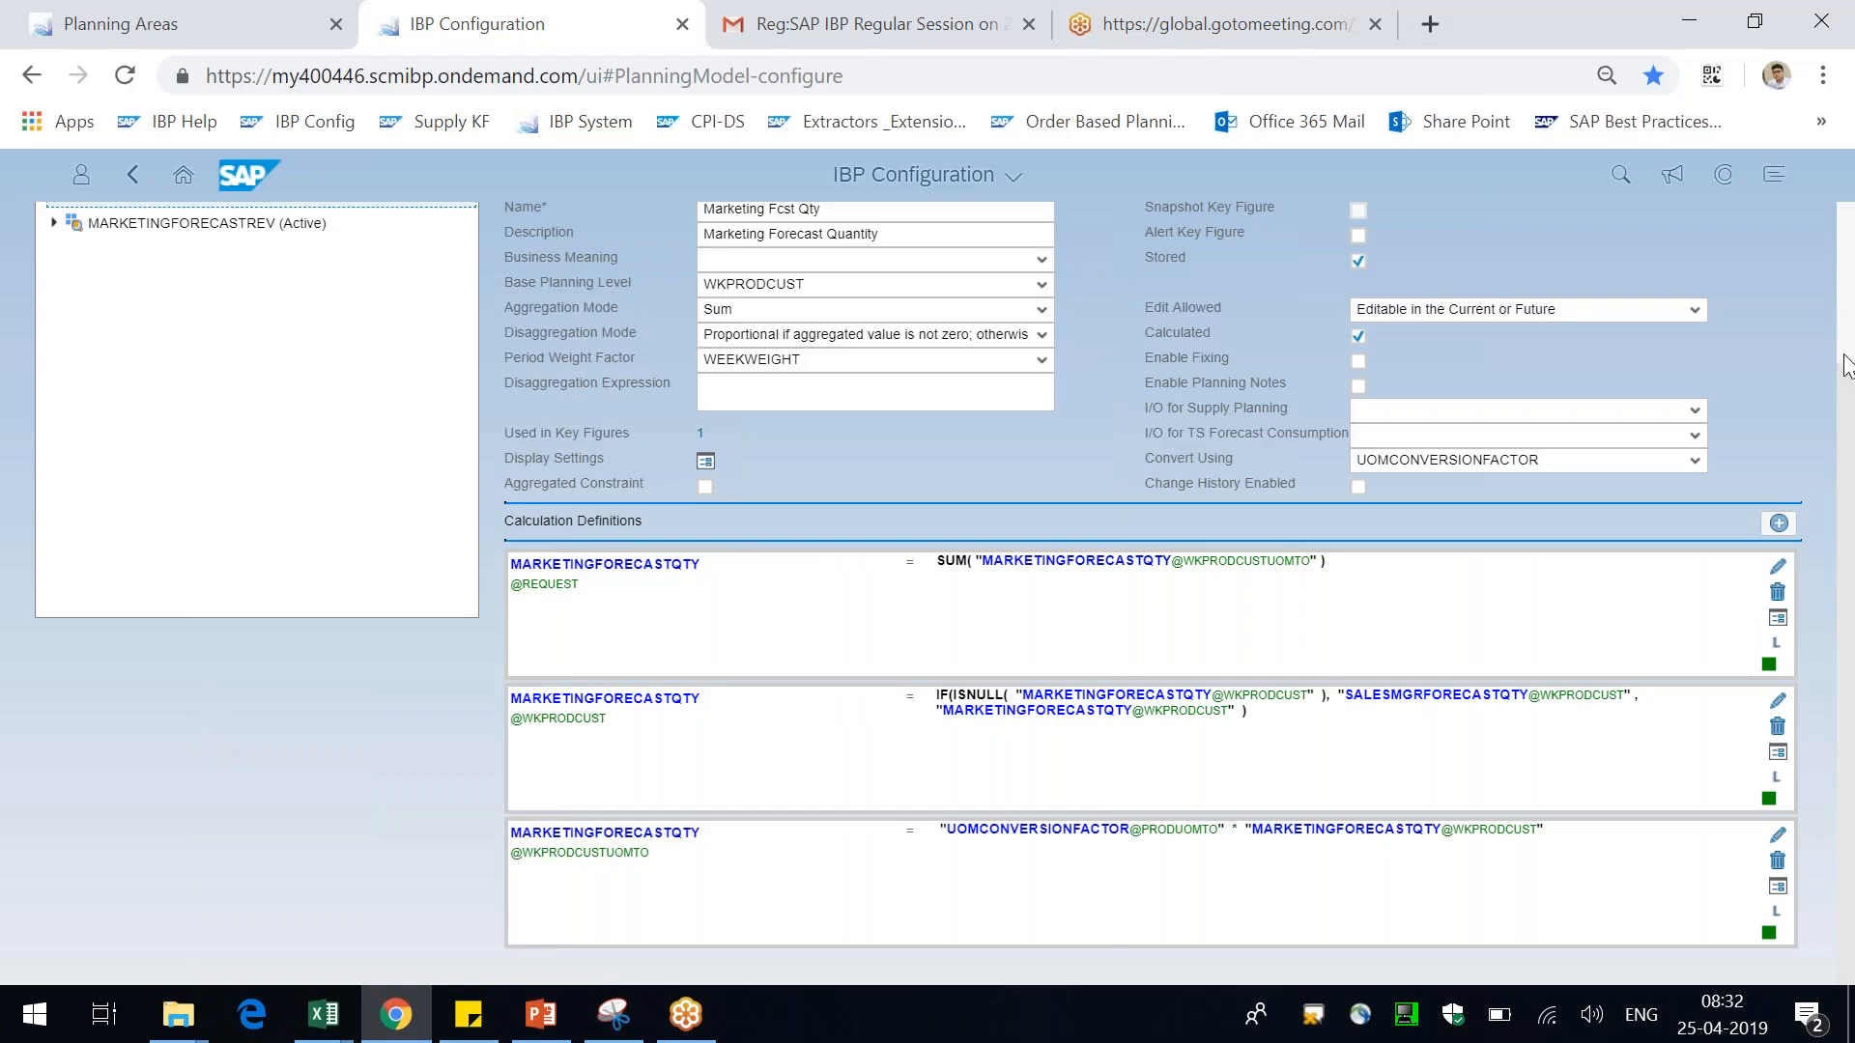
{"action": "scroll", "coordinate": [1843, 365], "scroll_direction": "up", "scroll_amount": 3}
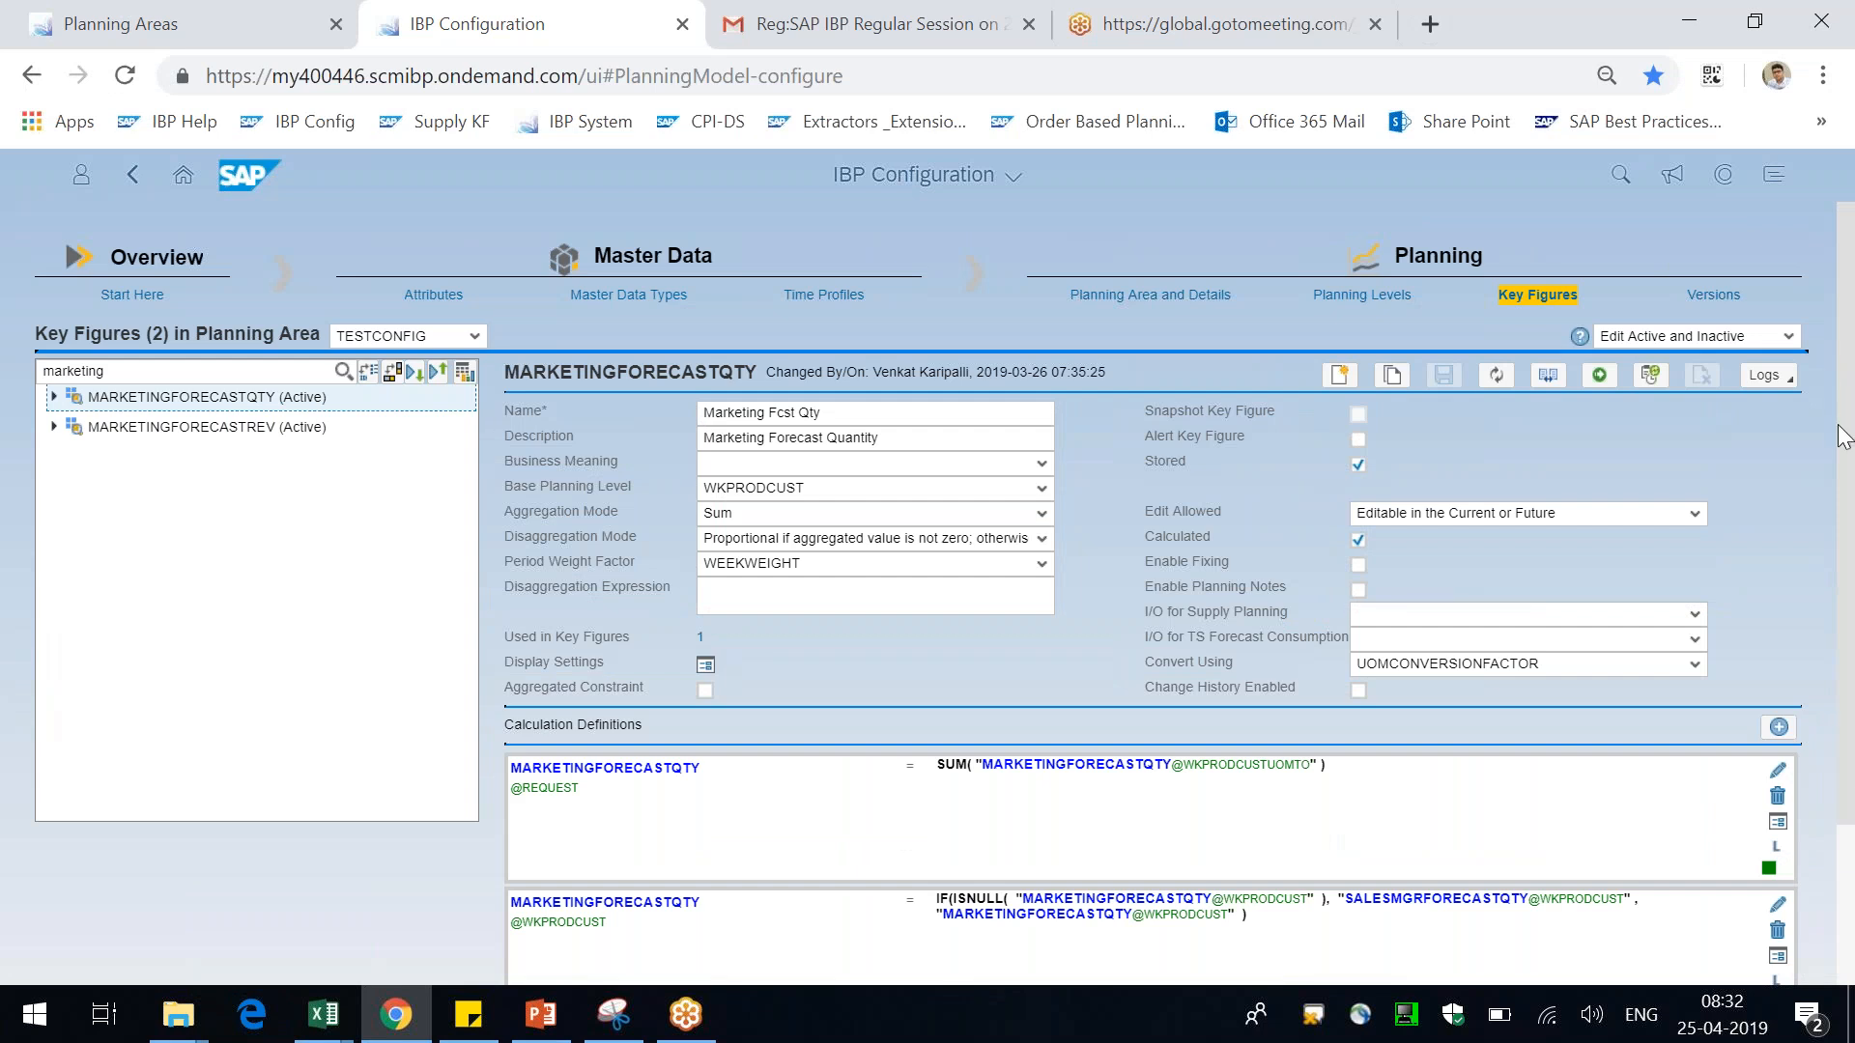
{"action": "scroll", "coordinate": [1836, 492], "scroll_direction": "down", "scroll_amount": 1}
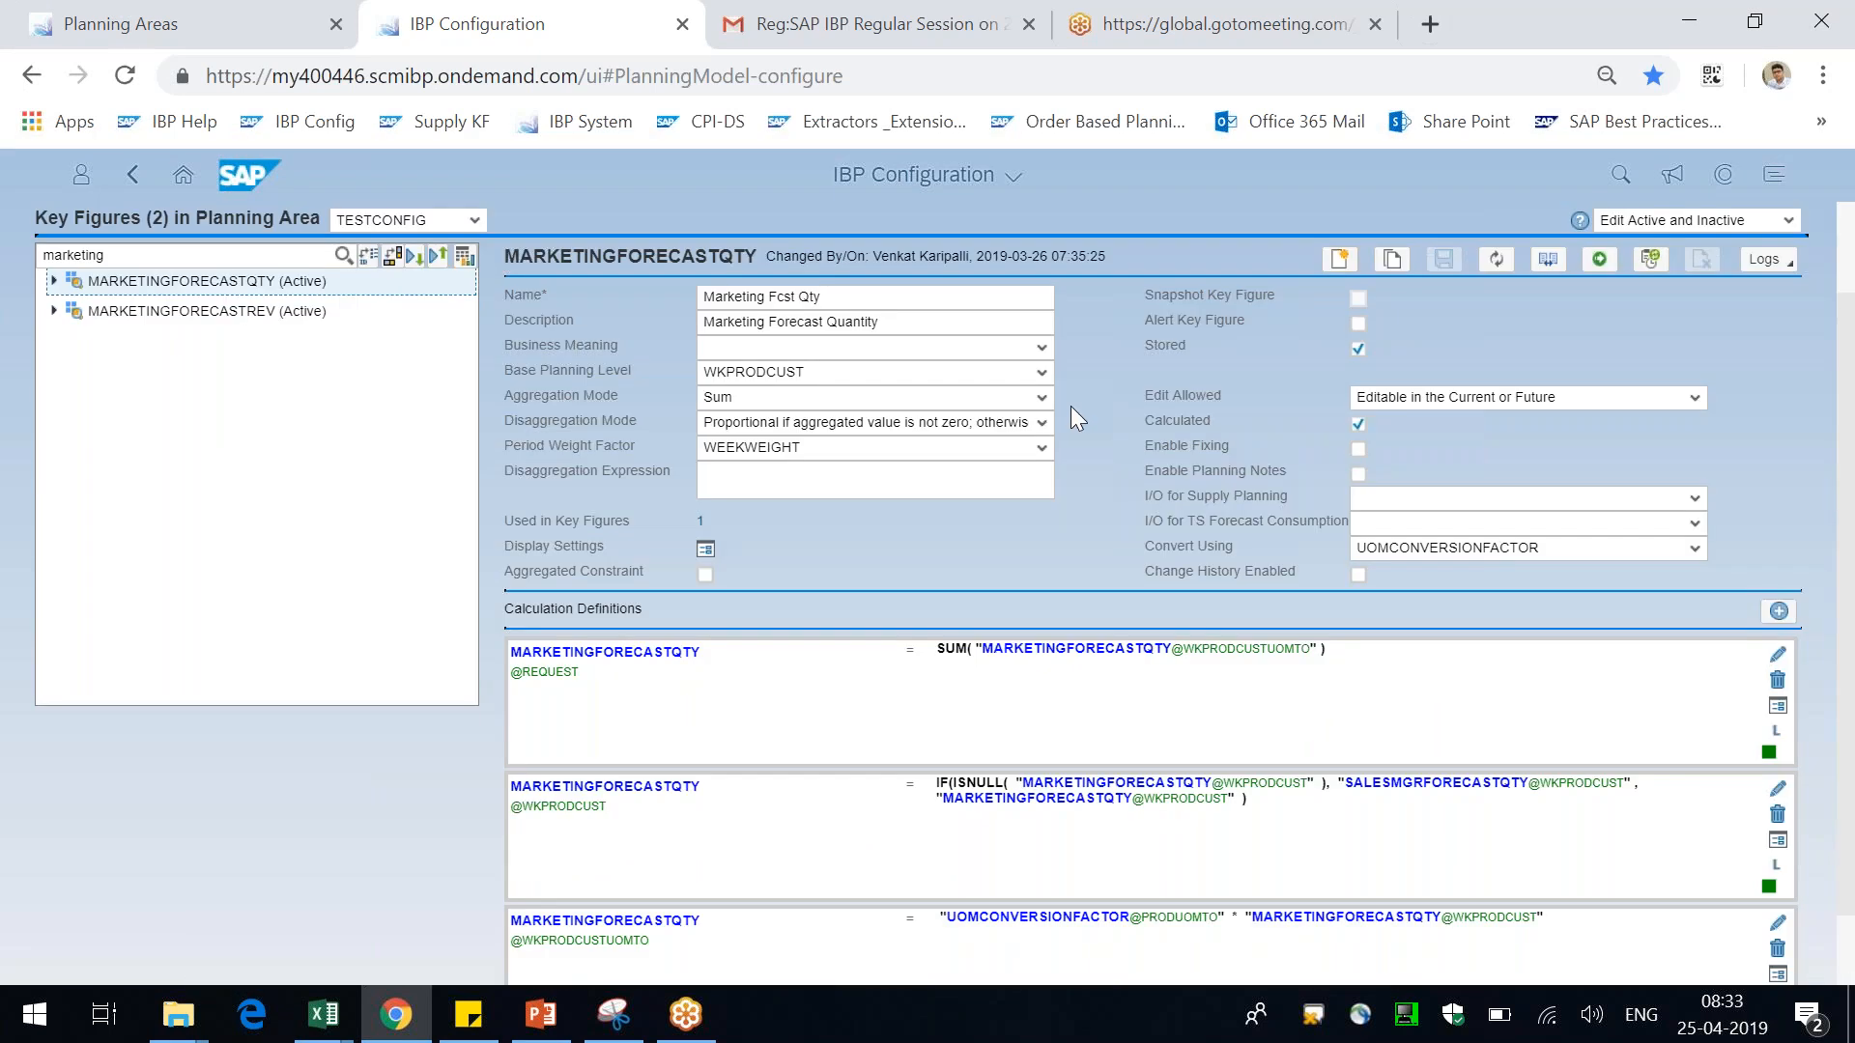
{"action": "key", "text": "alt+Tab"}
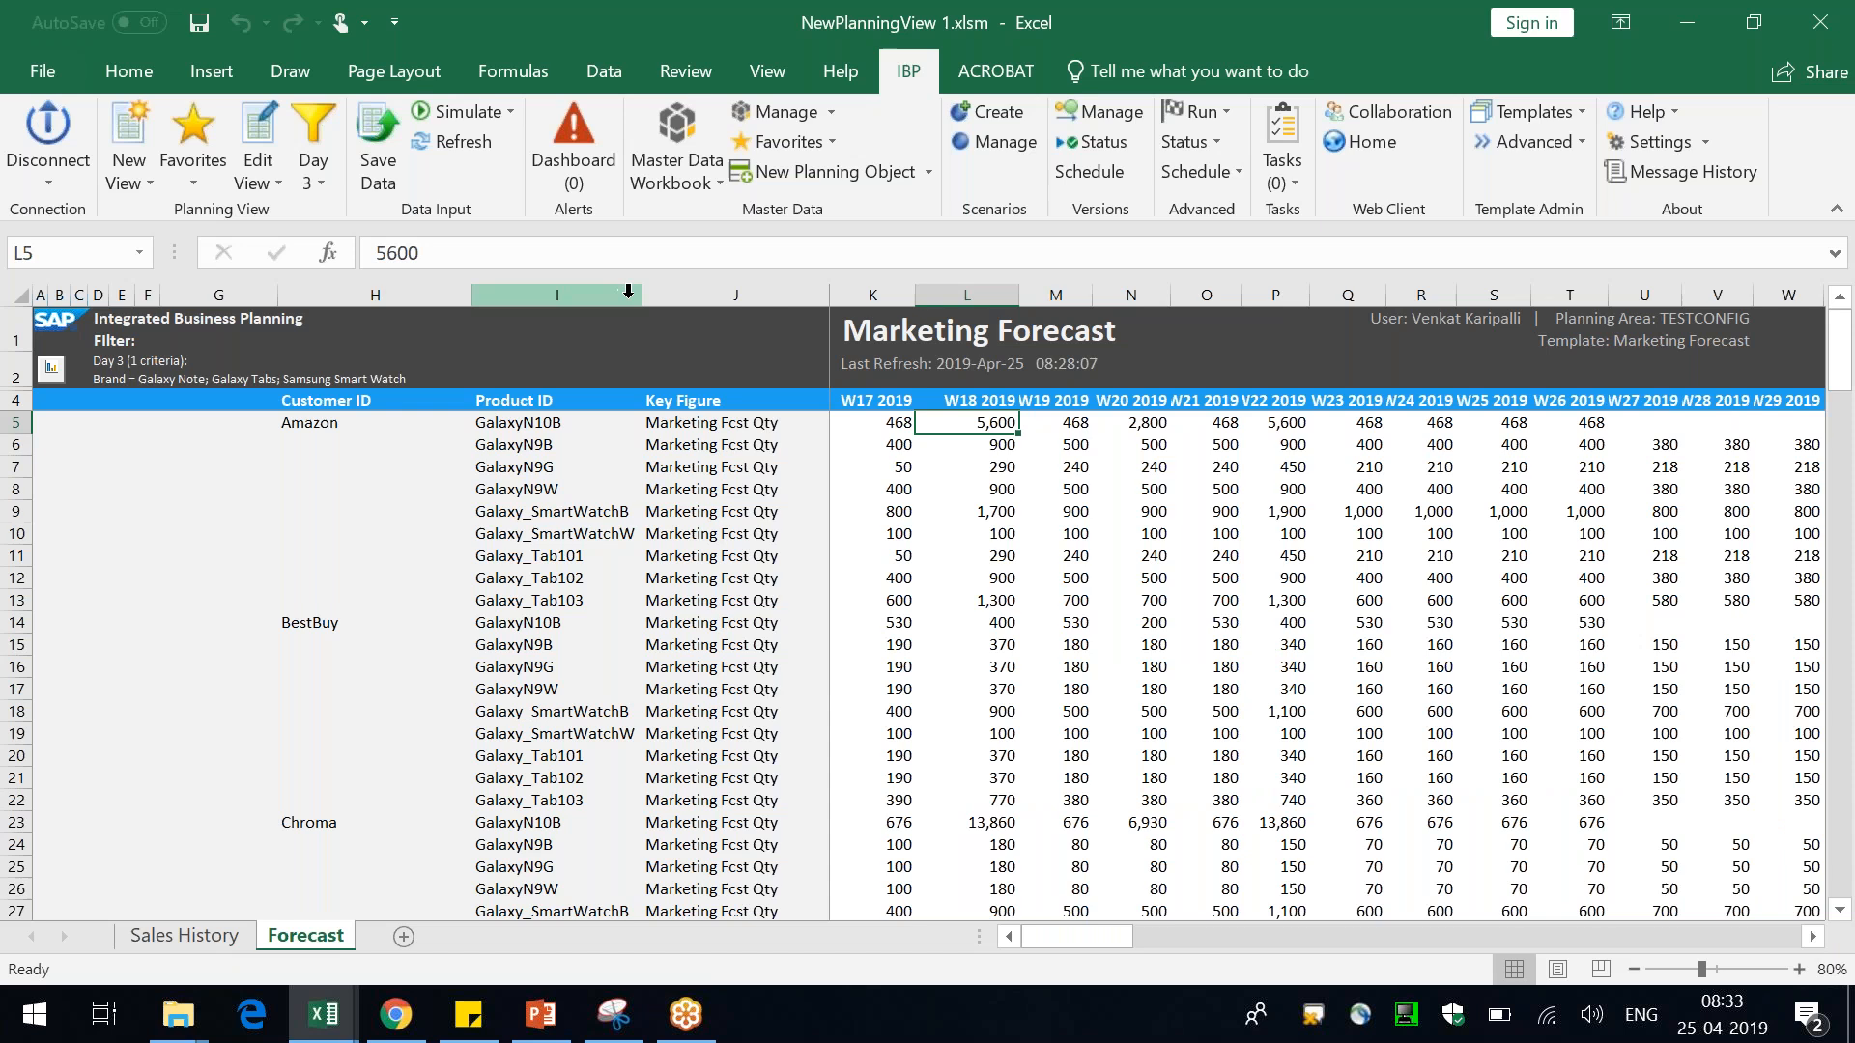
Widen the Product ID column in the Marketing Forecast planning view
{"action": "left_click_drag", "start_coordinate": [642, 295], "coordinate": [678, 295]}
{"action": "left_click", "coordinate": [992, 447]}
{"action": "left_click", "coordinate": [1037, 418]}
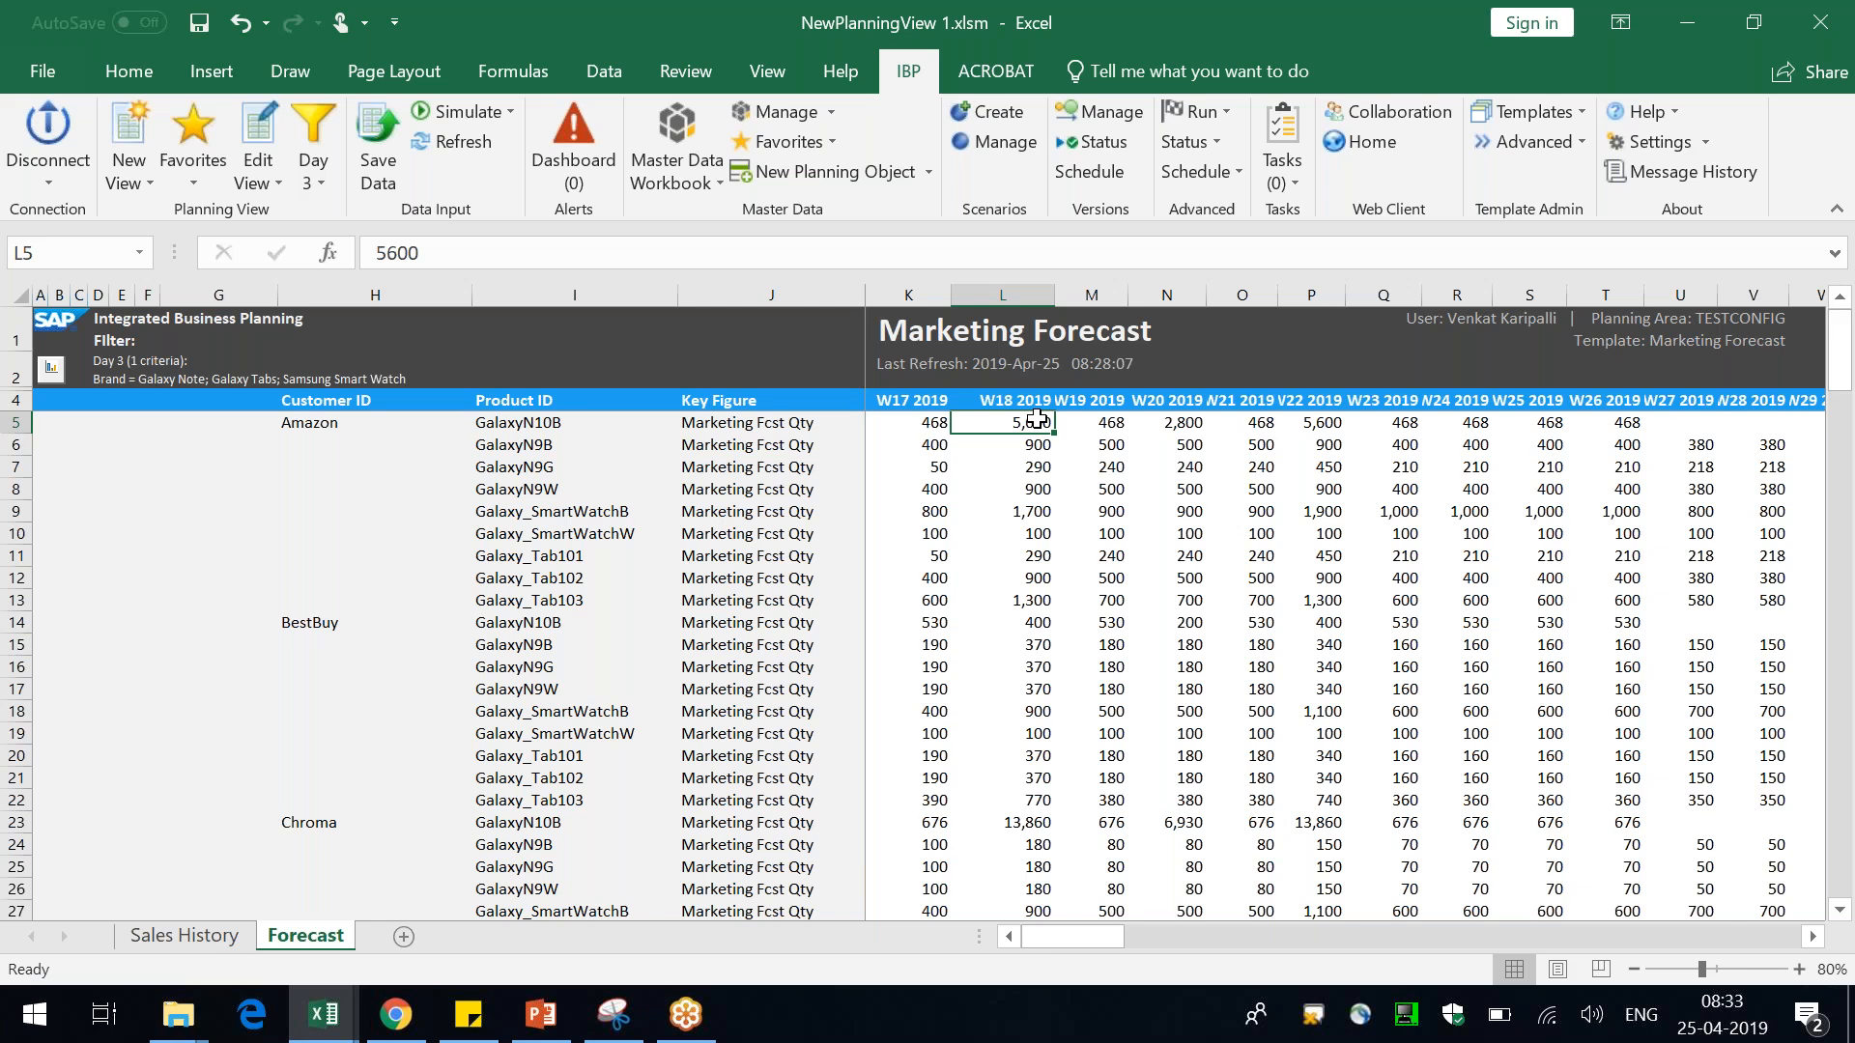
Open single master data maintenance and choose the Product master data type
{"action": "left_click", "coordinate": [324, 1013]}
{"action": "left_click", "coordinate": [213, 889]}
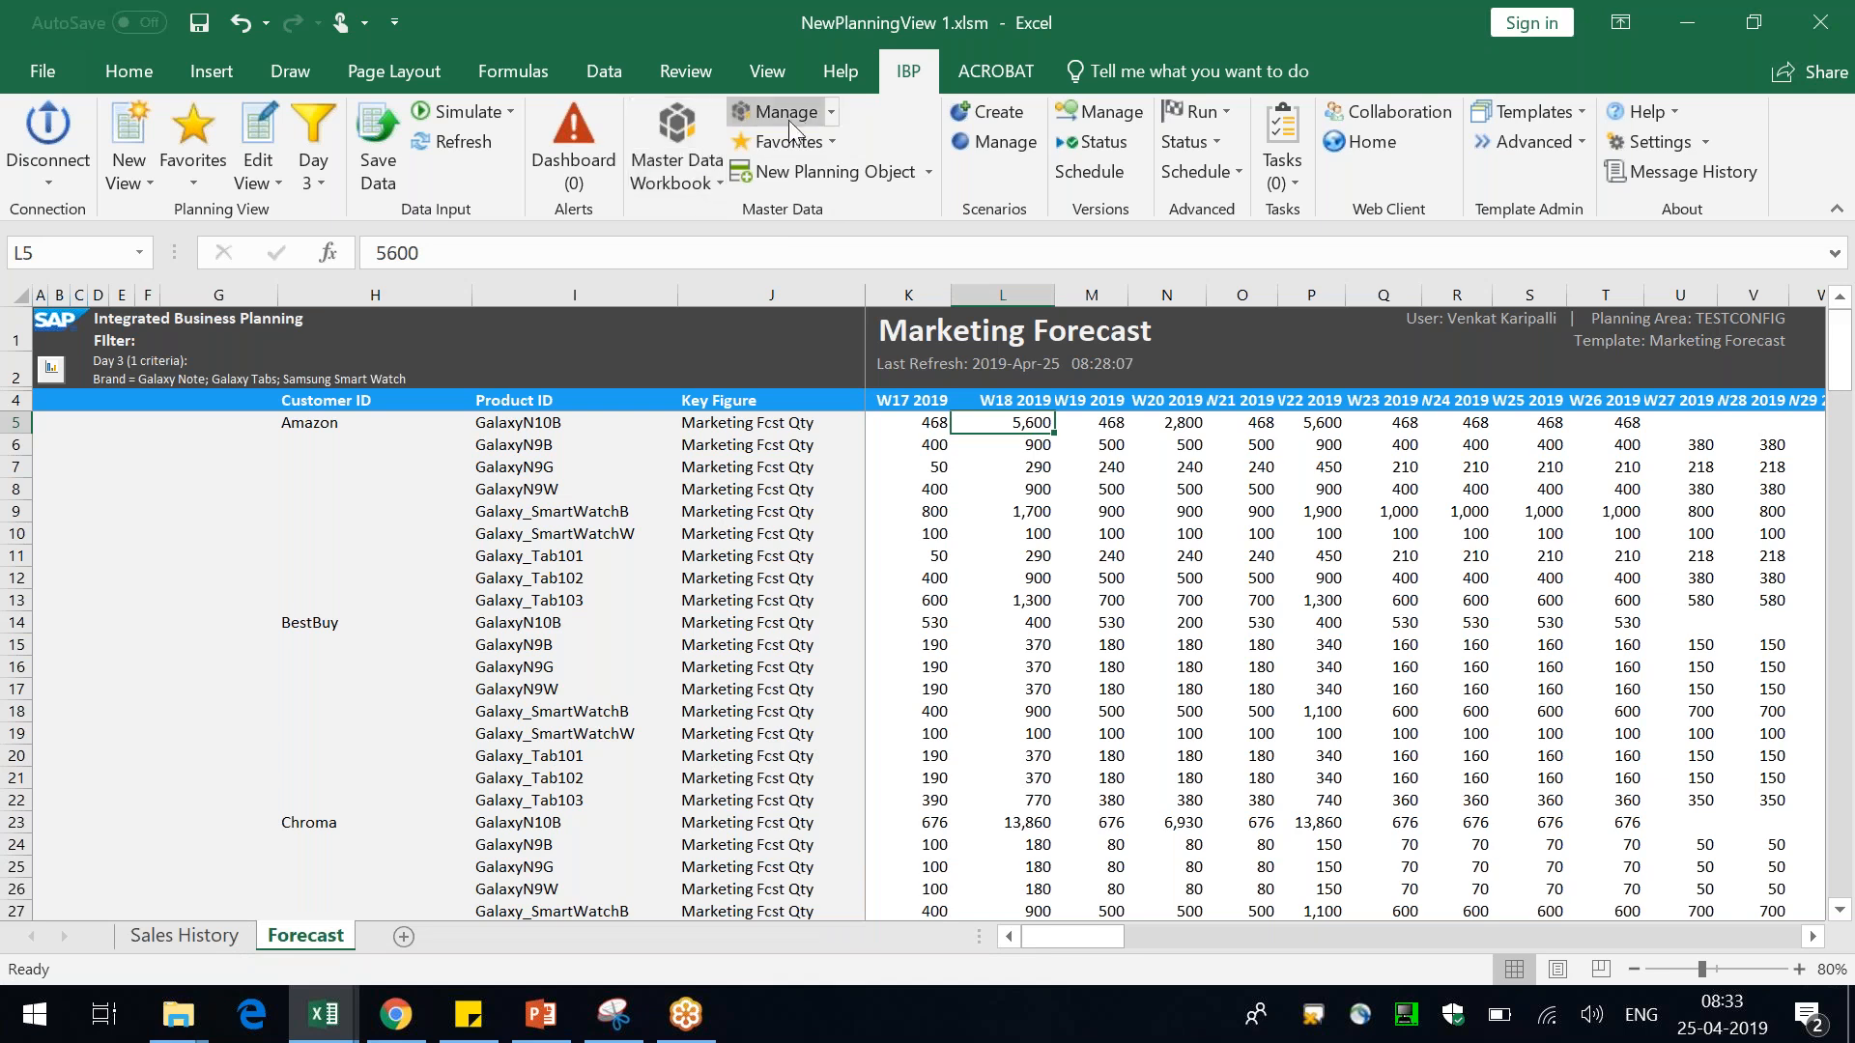
{"action": "left_click", "coordinate": [833, 112]}
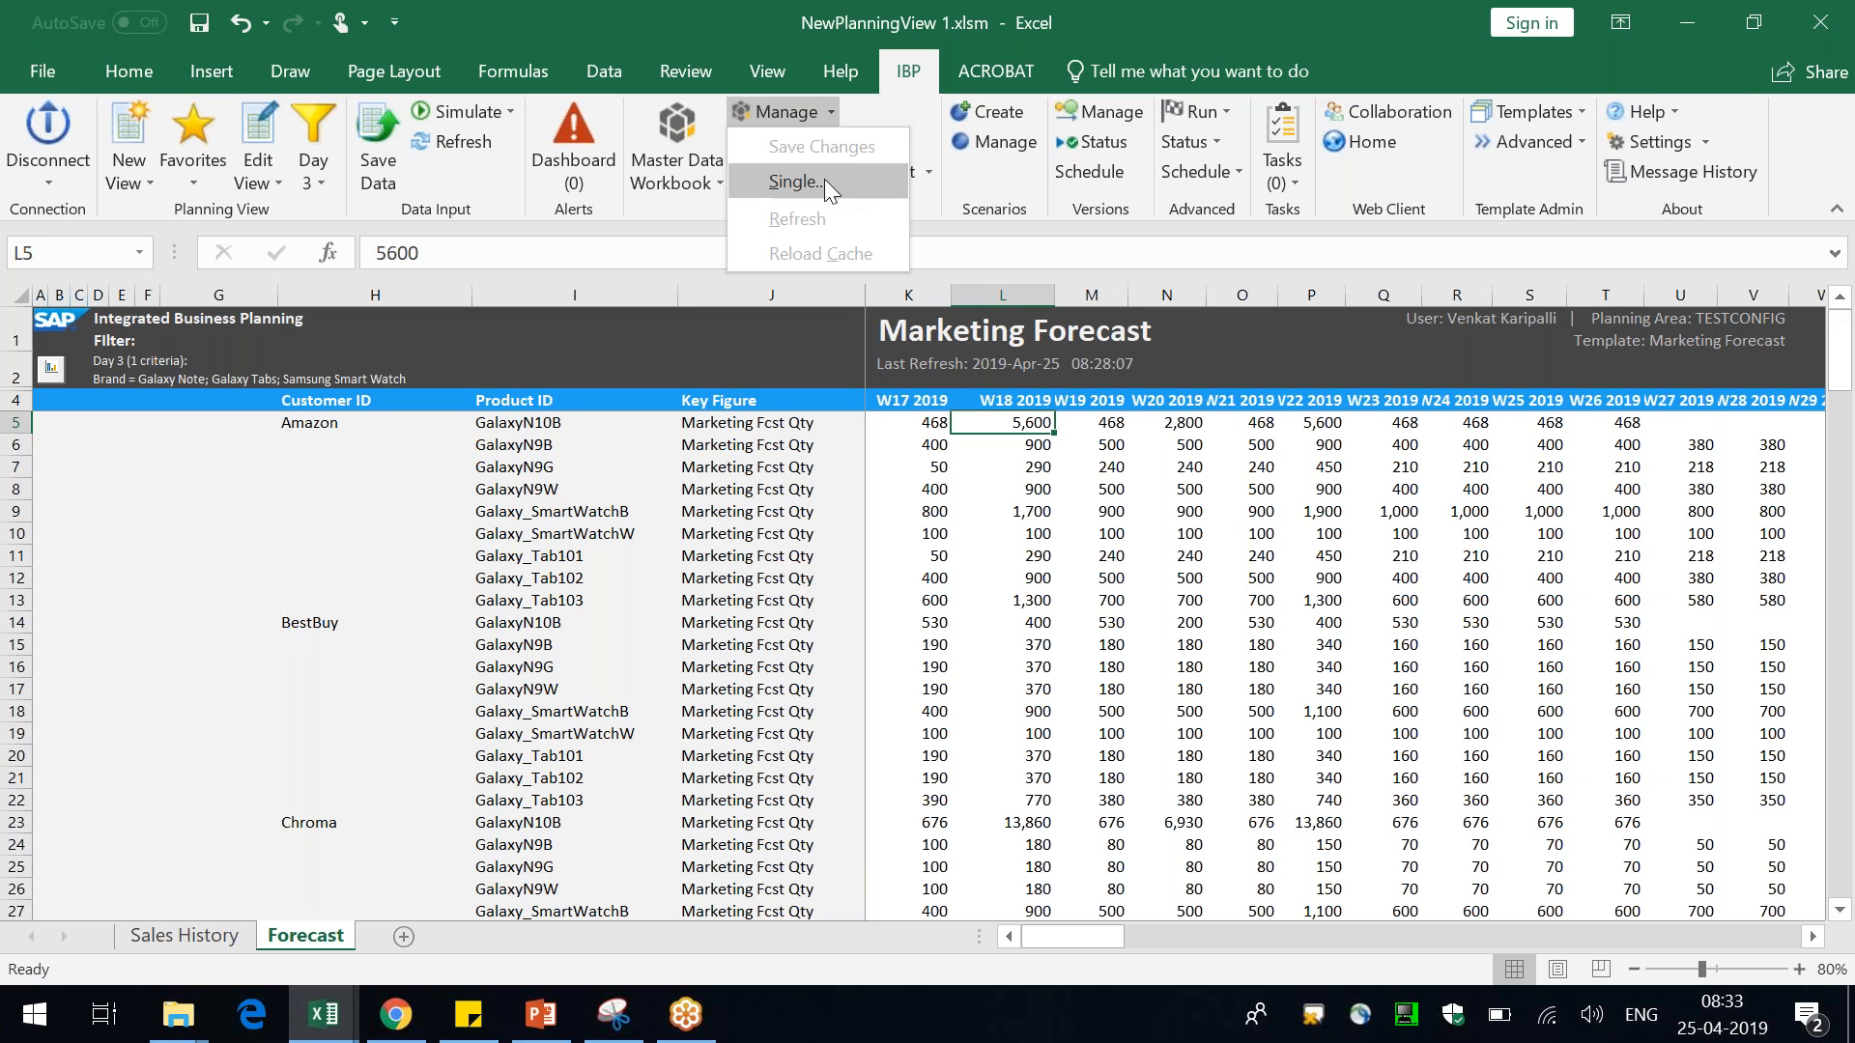
{"action": "left_click", "coordinate": [798, 181]}
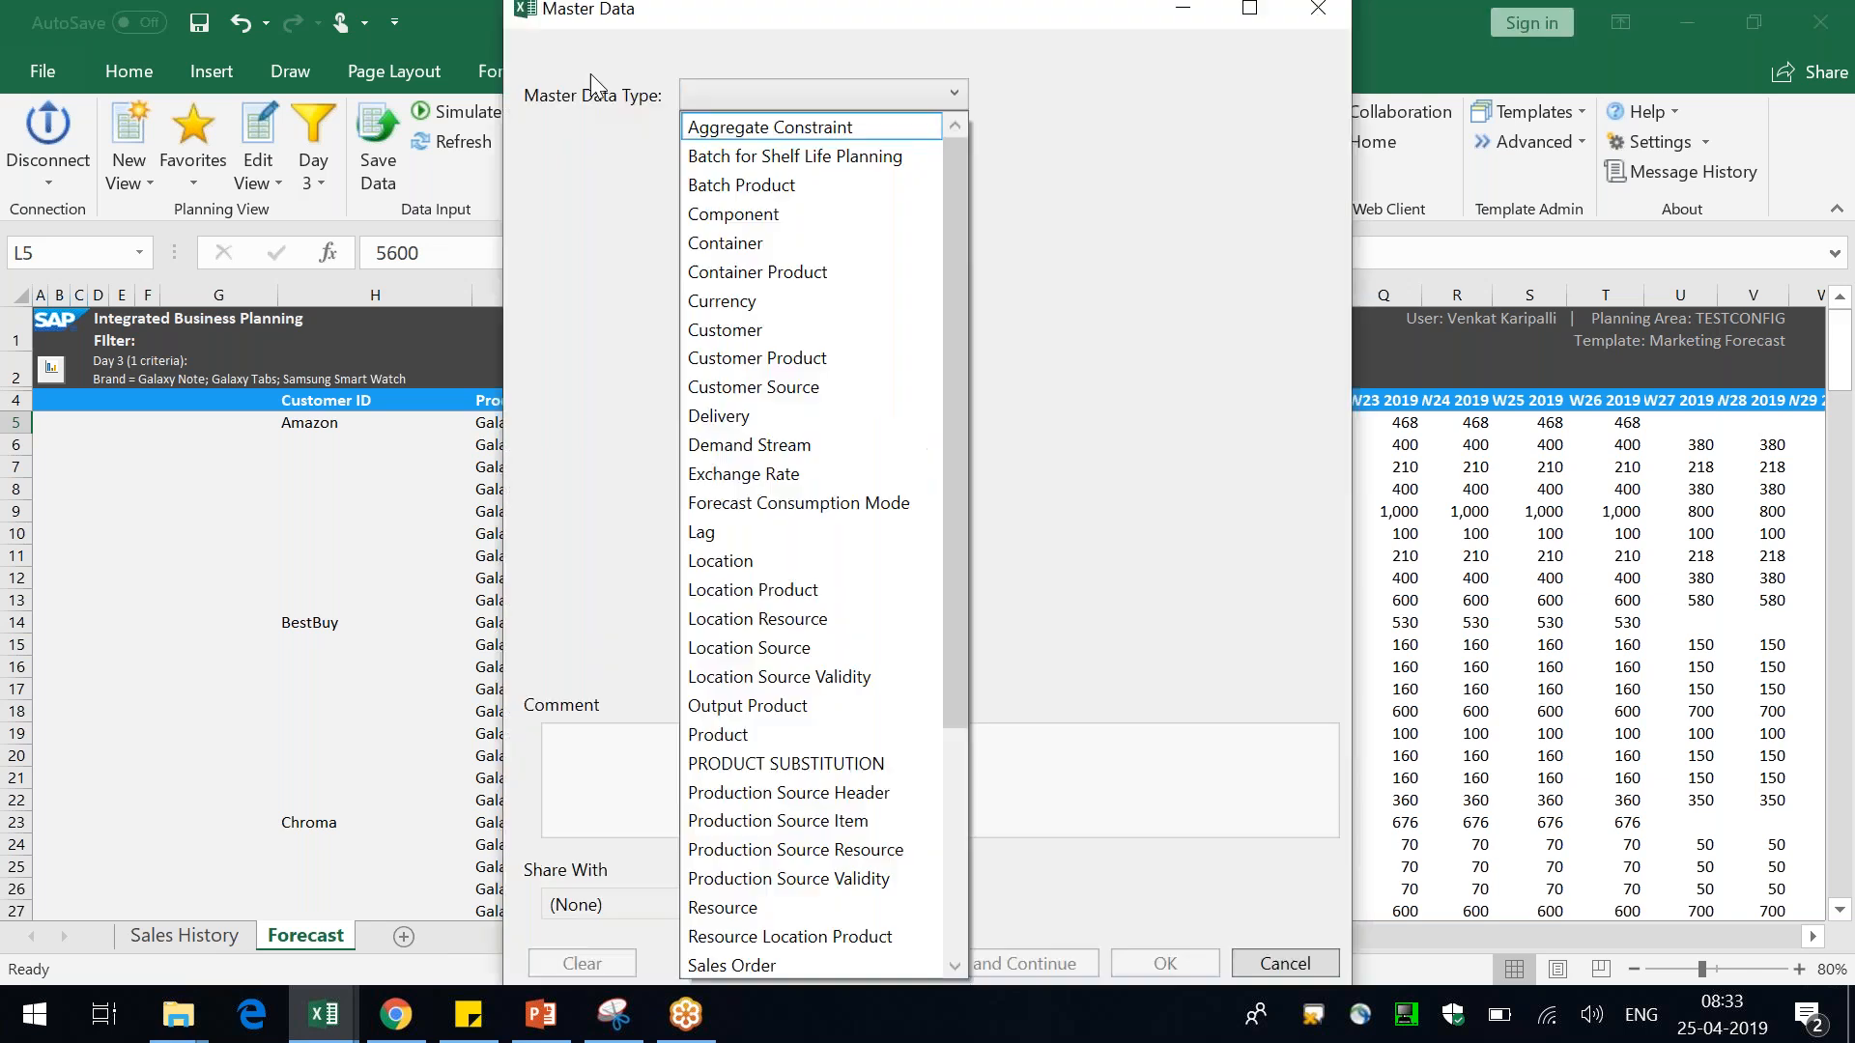
{"action": "left_click", "coordinate": [1269, 8]}
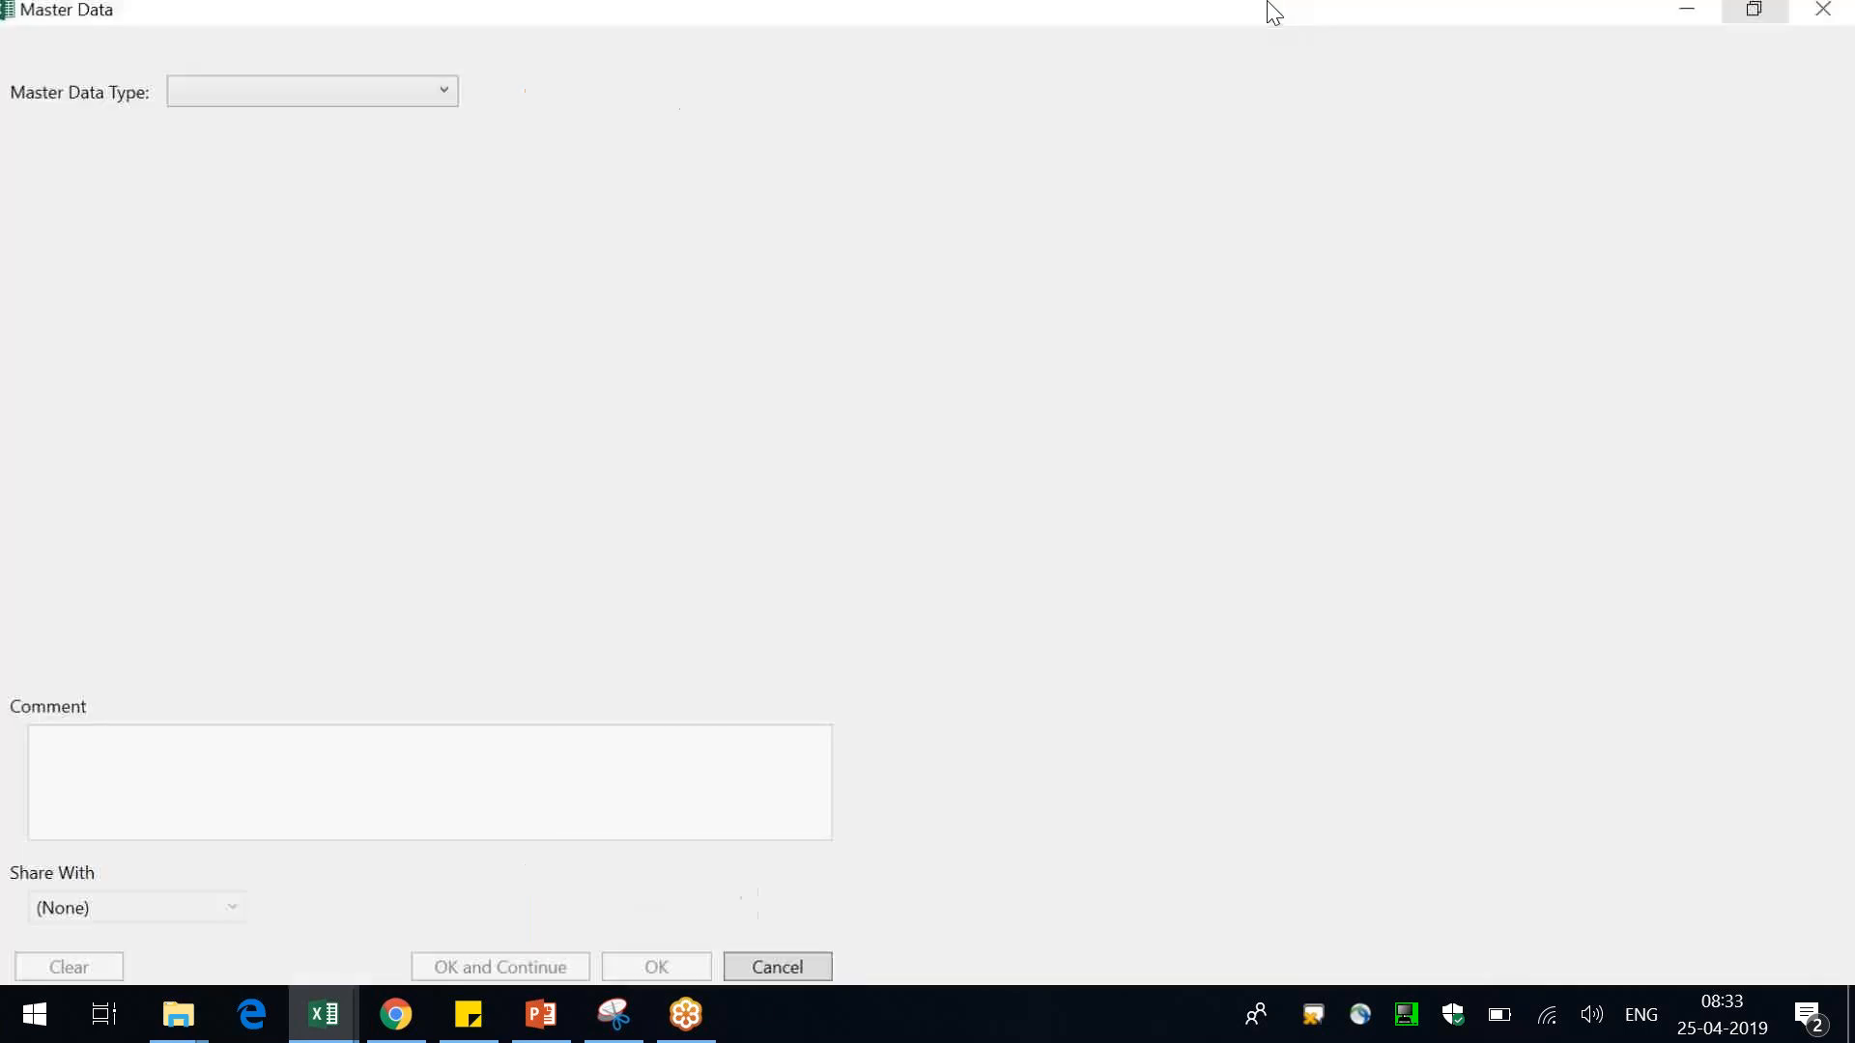
{"action": "left_click", "coordinate": [198, 104]}
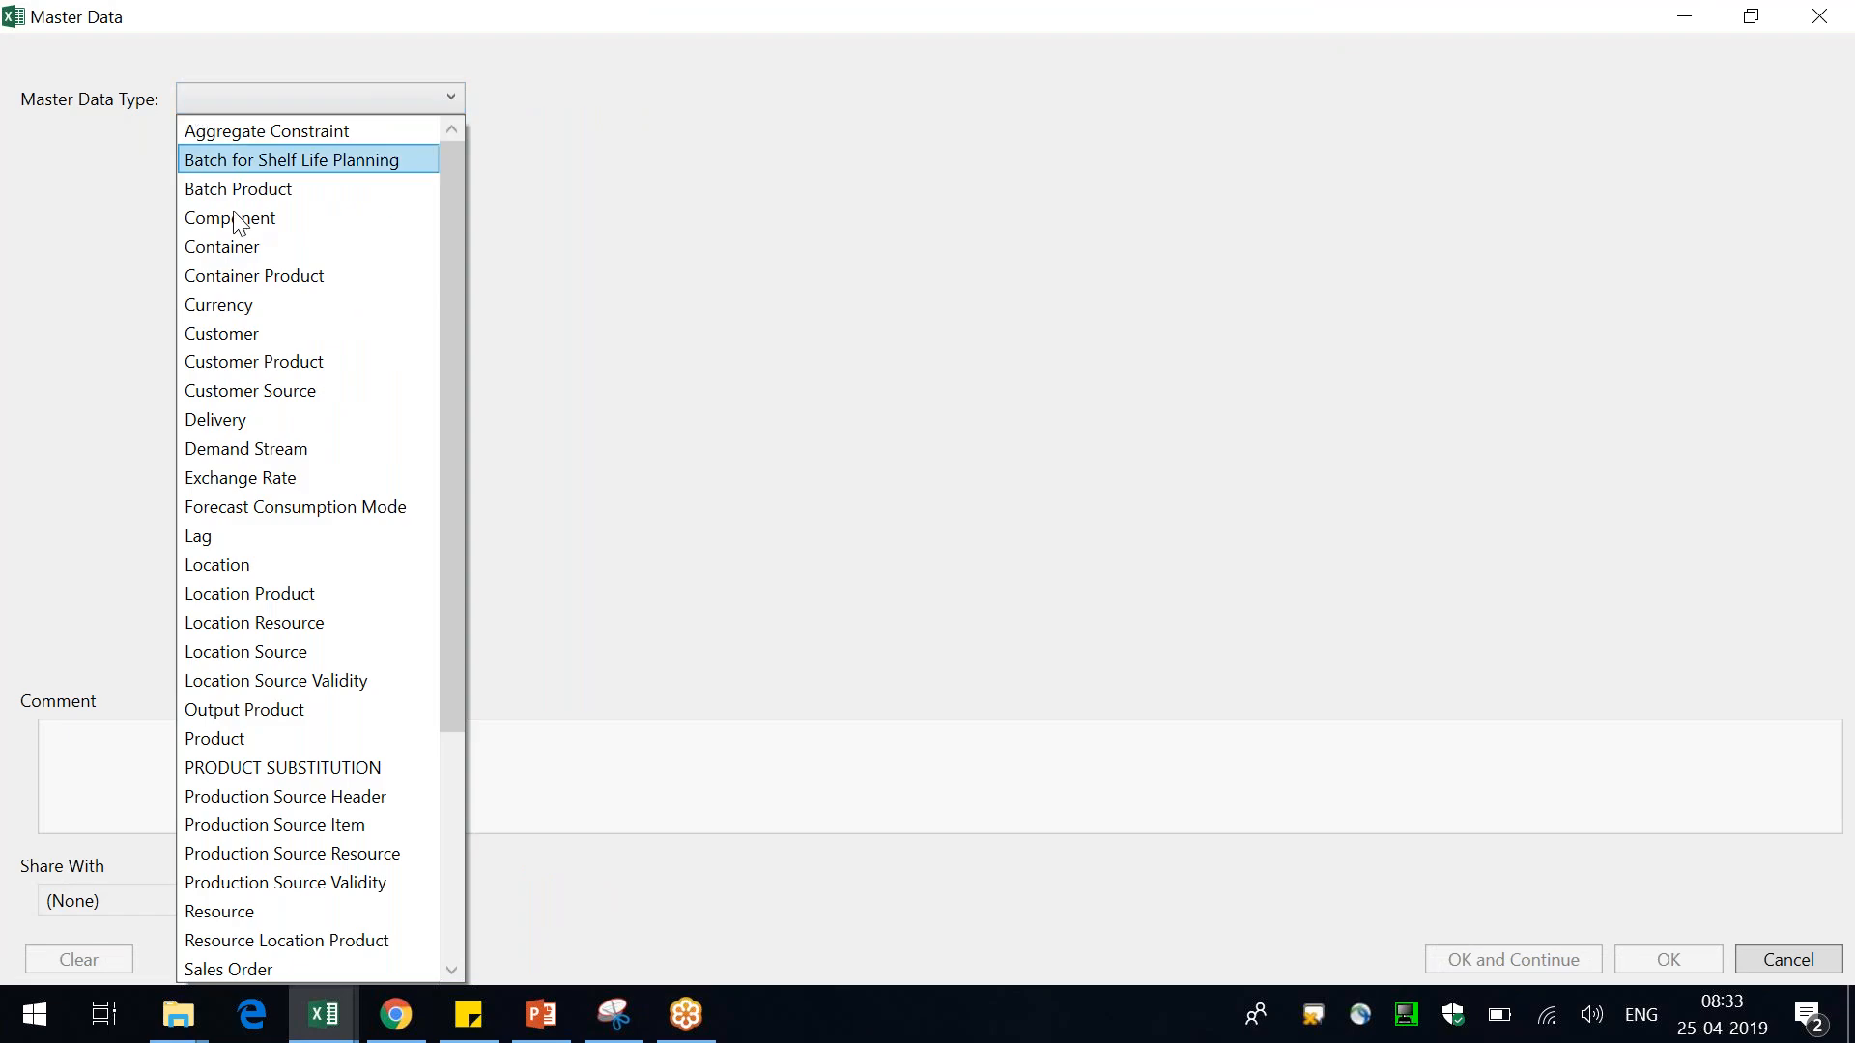
{"action": "left_click", "coordinate": [262, 739]}
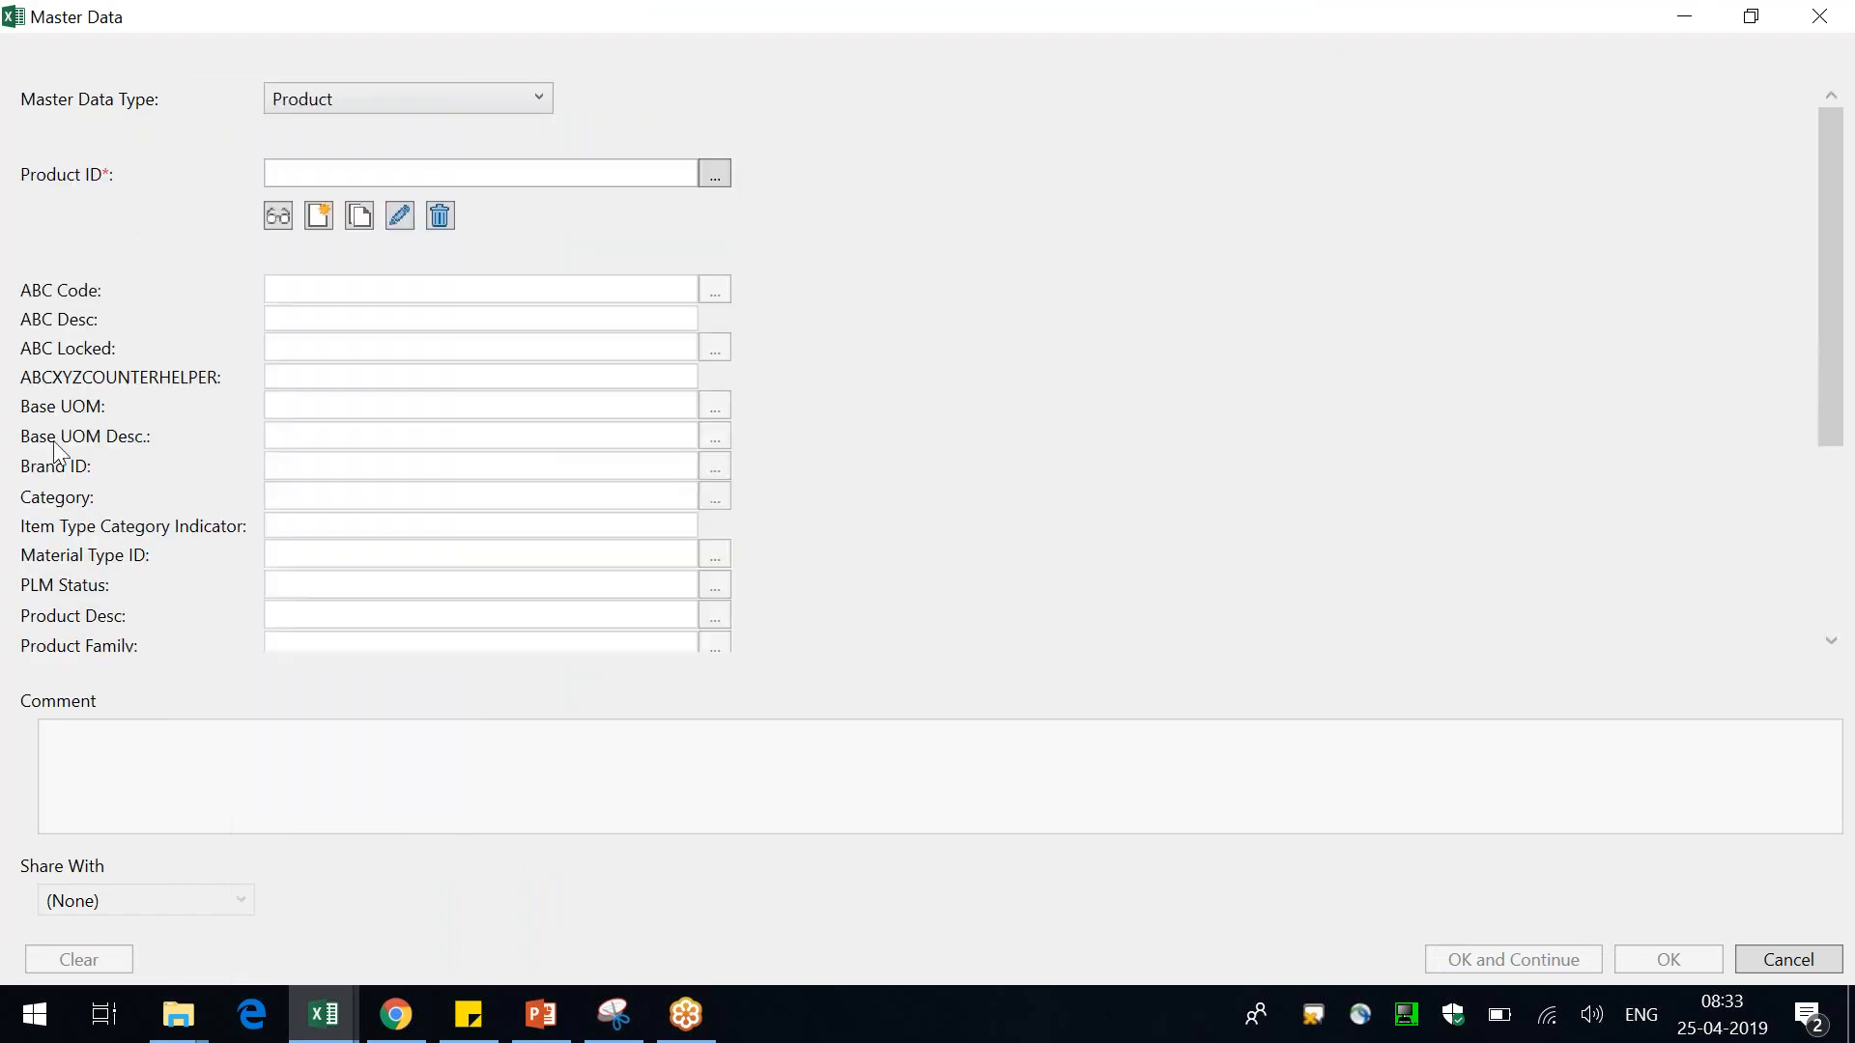
Display the master data record for product Galaxy_DWatchB
{"action": "scroll", "coordinate": [54, 441], "scroll_direction": "down", "scroll_amount": 3}
{"action": "scroll", "coordinate": [54, 440], "scroll_direction": "up", "scroll_amount": 5}
{"action": "left_click", "coordinate": [715, 174]}
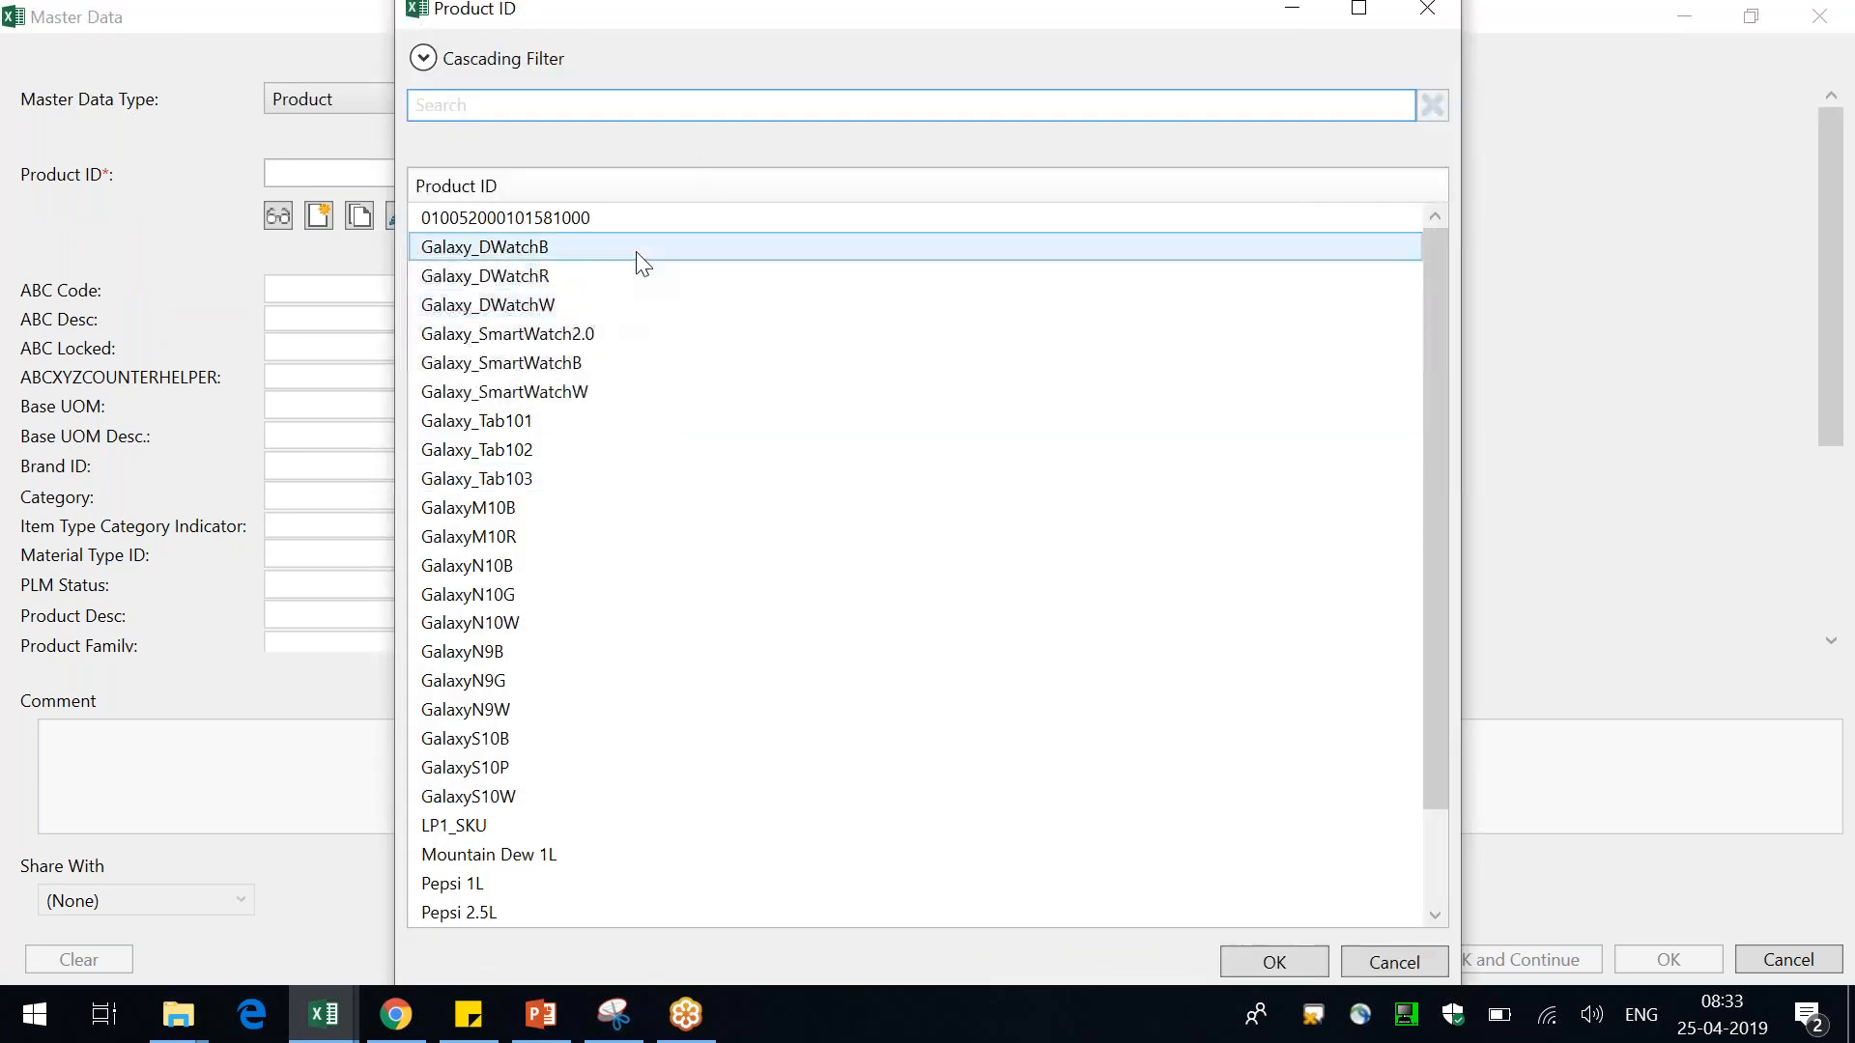
{"action": "double_click", "coordinate": [531, 254]}
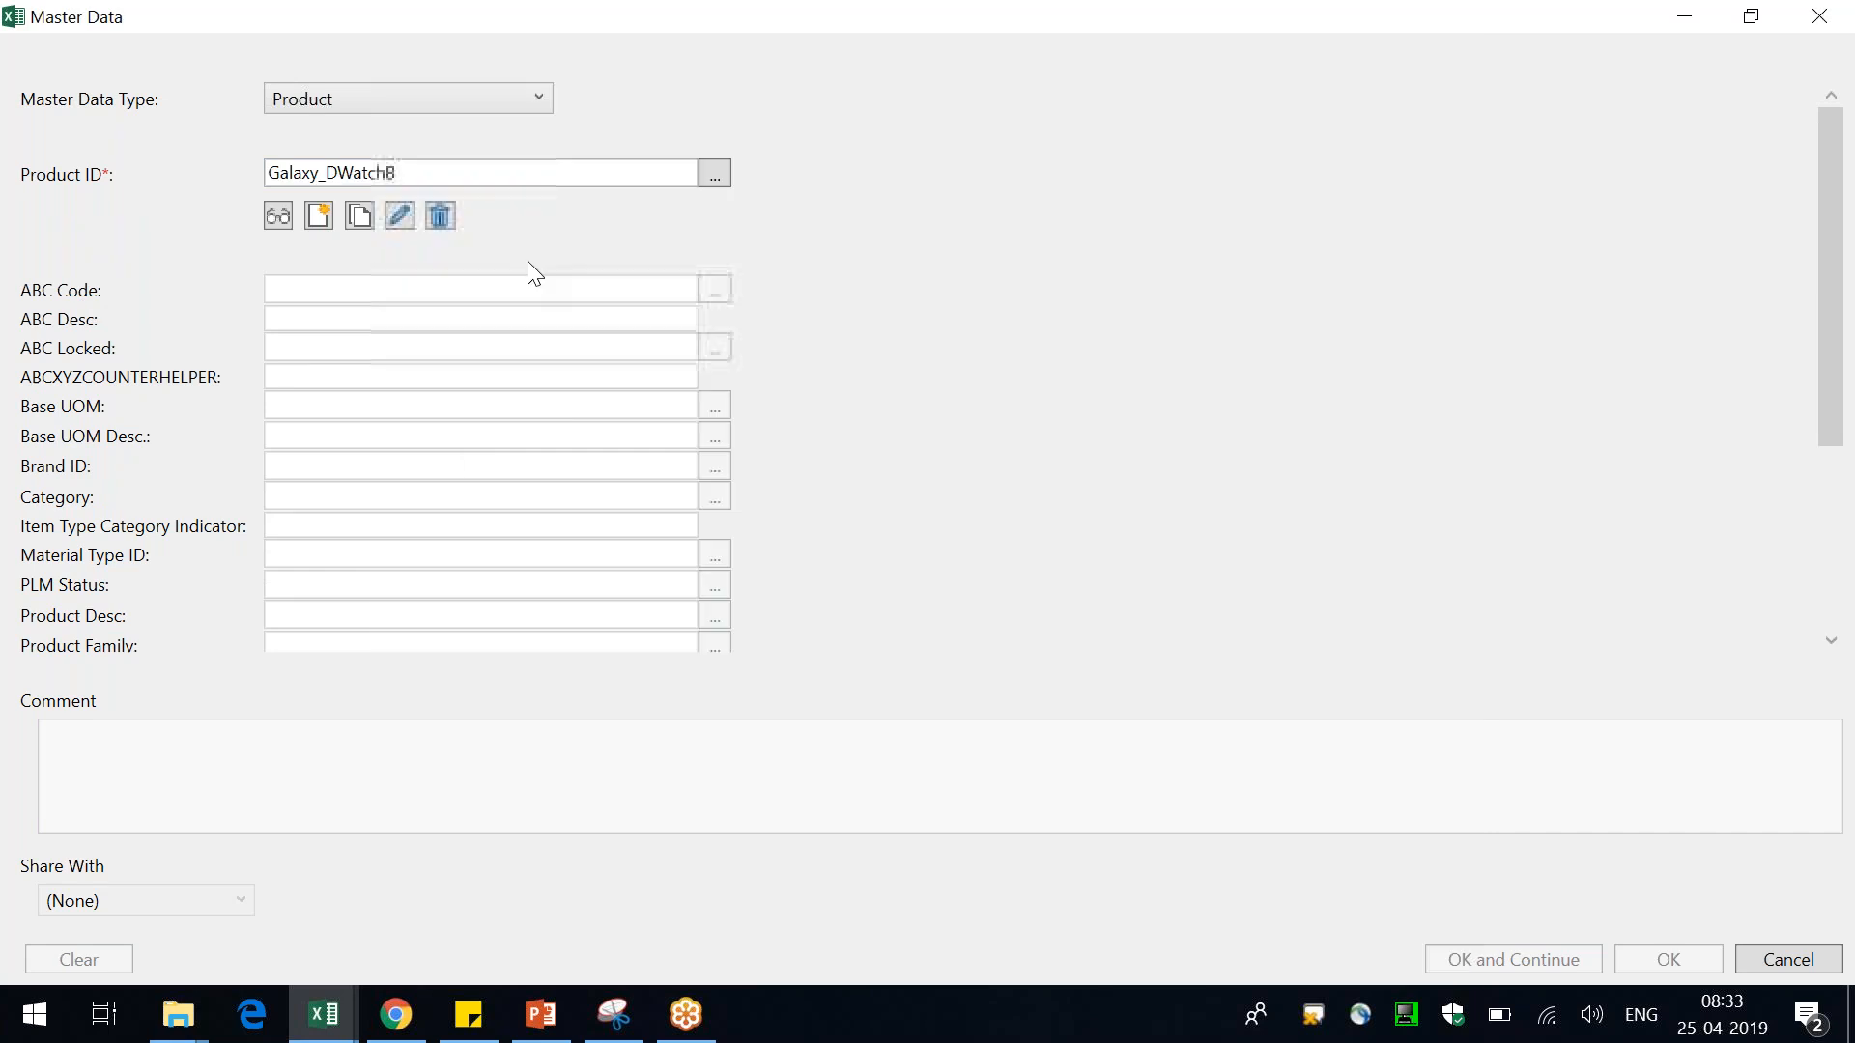
{"action": "left_click", "coordinate": [279, 218]}
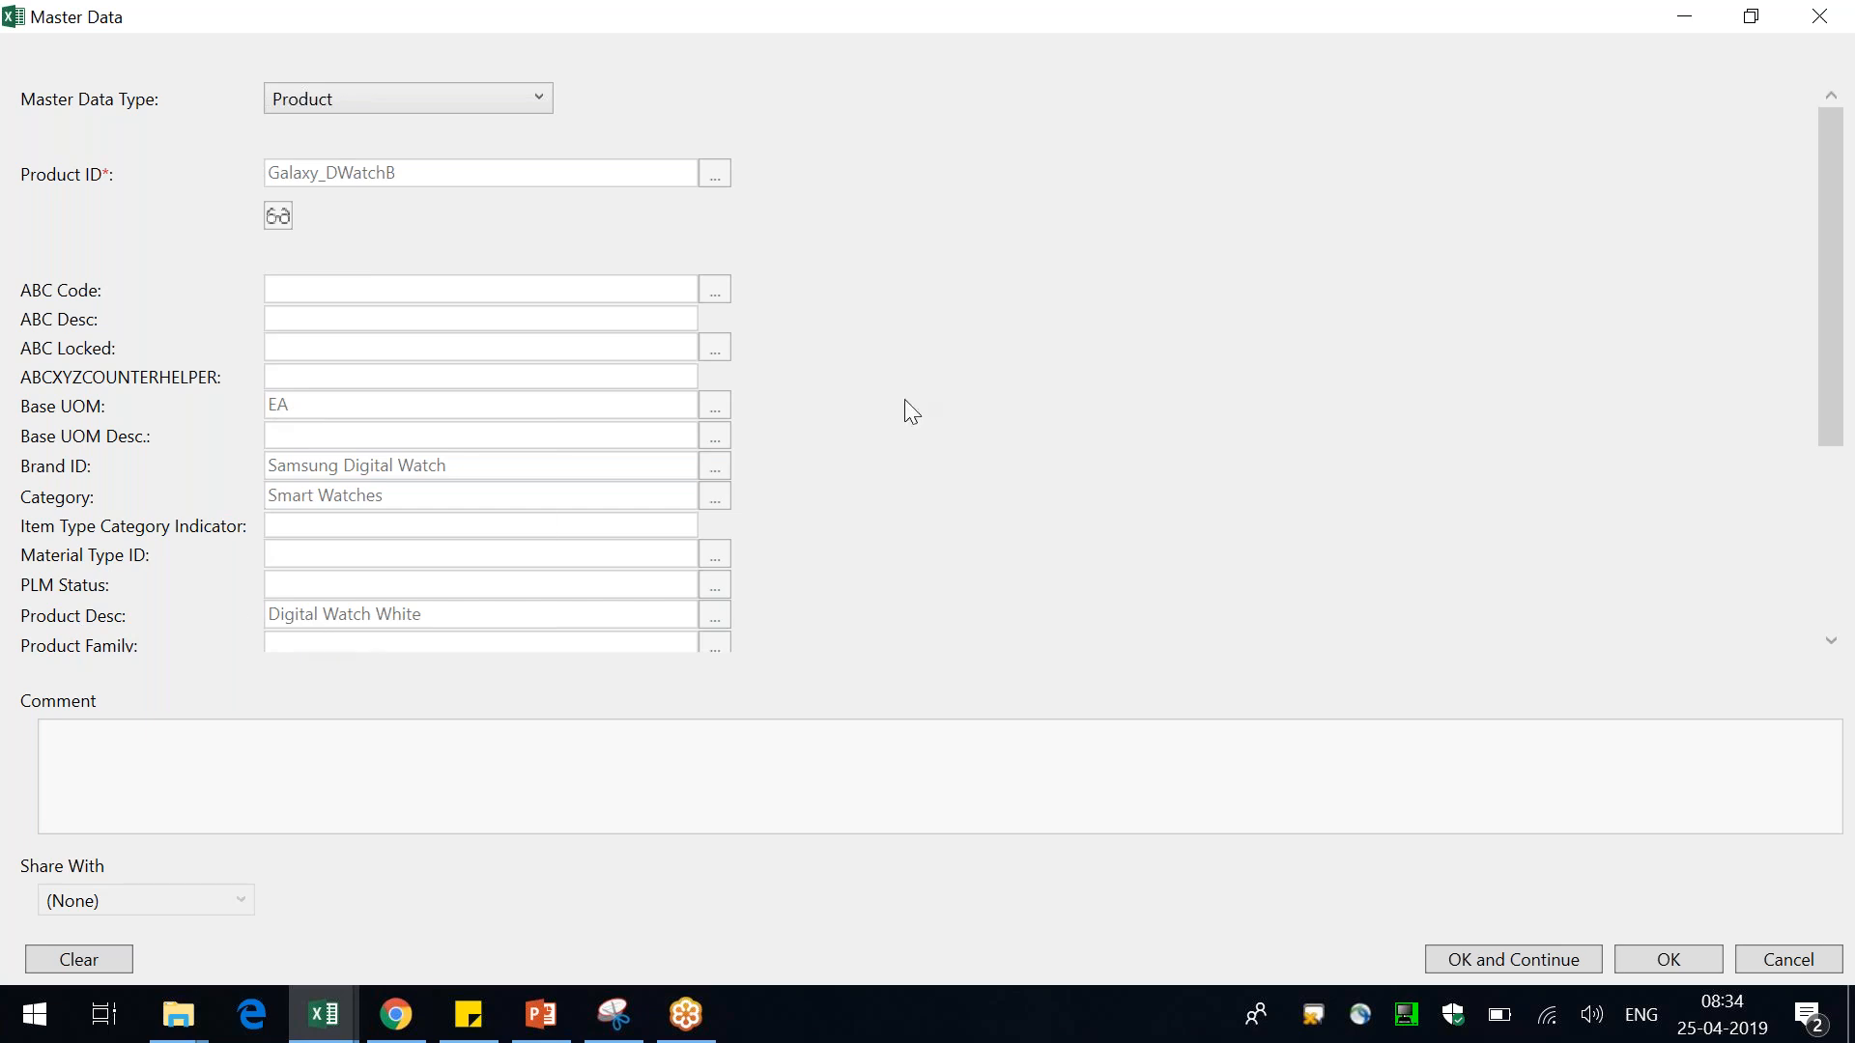
Browse the list of master data types and close the master data dialog
{"action": "scroll", "coordinate": [904, 398], "scroll_direction": "down", "scroll_amount": 3}
{"action": "scroll", "coordinate": [904, 398], "scroll_direction": "up", "scroll_amount": 3}
{"action": "left_click", "coordinate": [543, 97]}
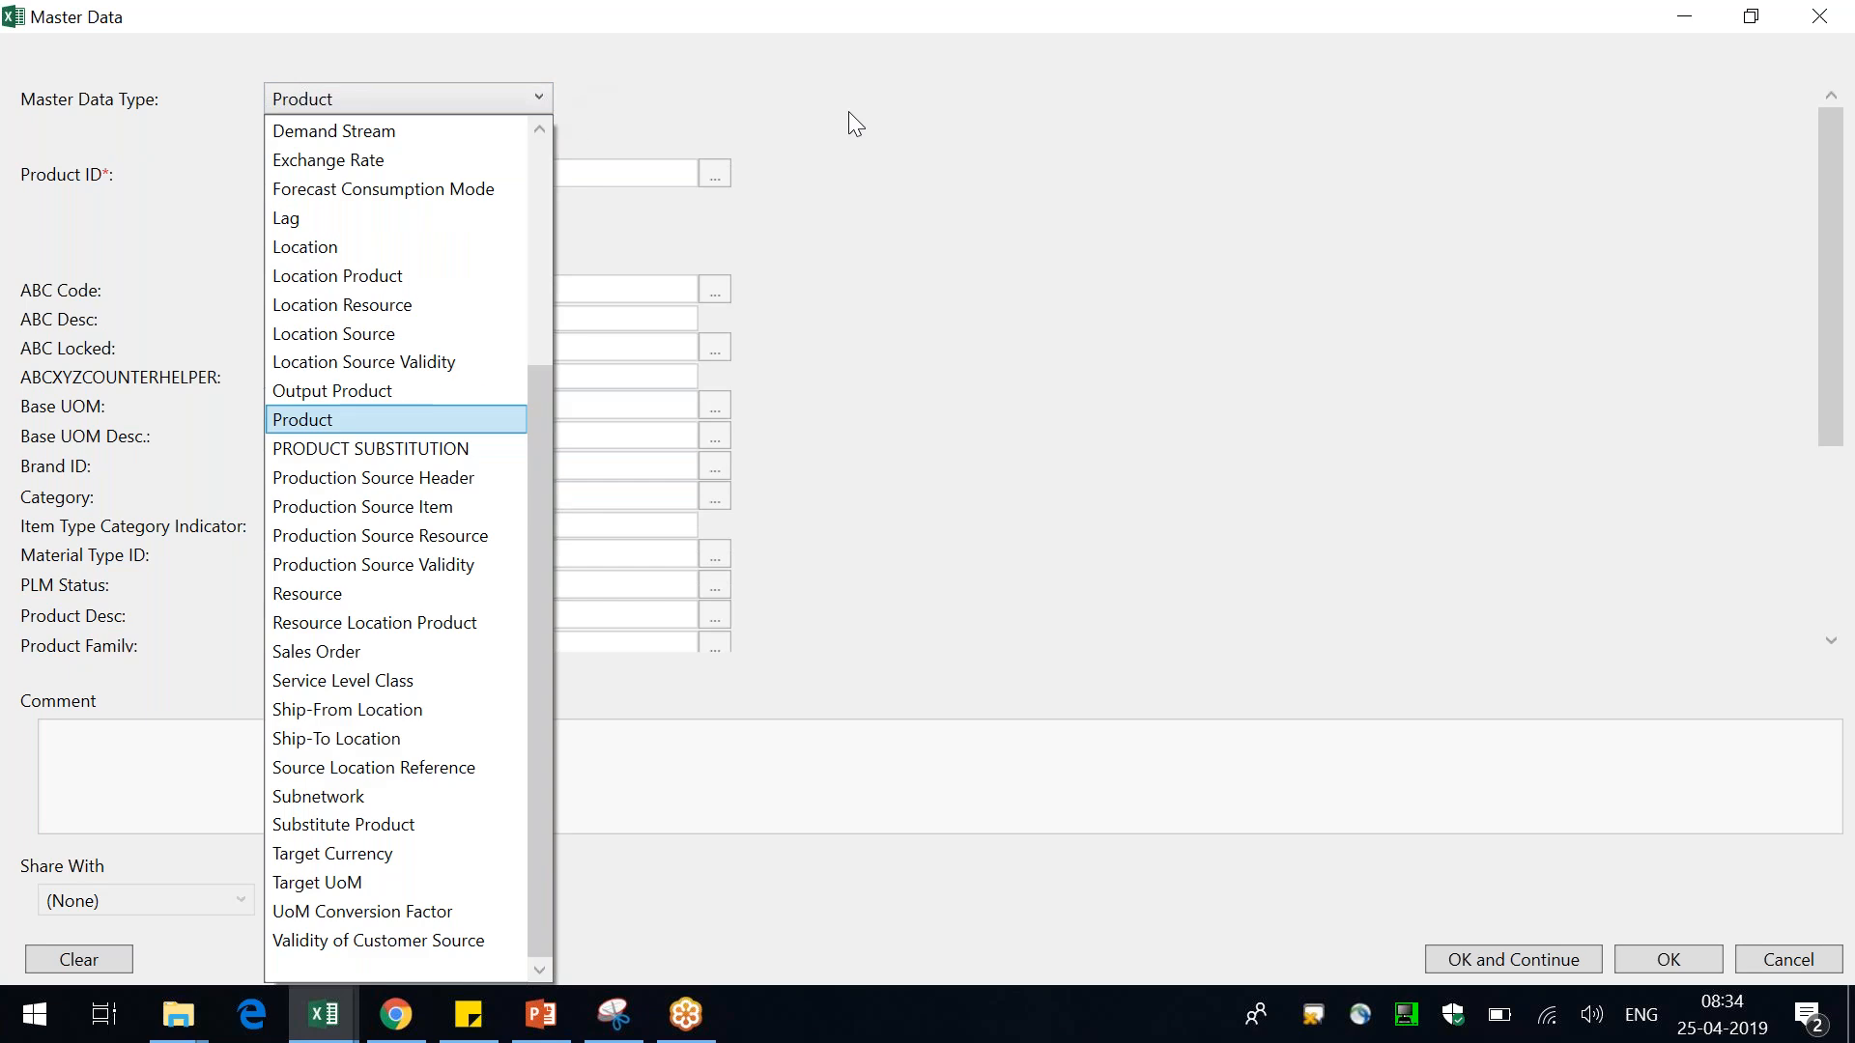
{"action": "left_click", "coordinate": [1208, 355]}
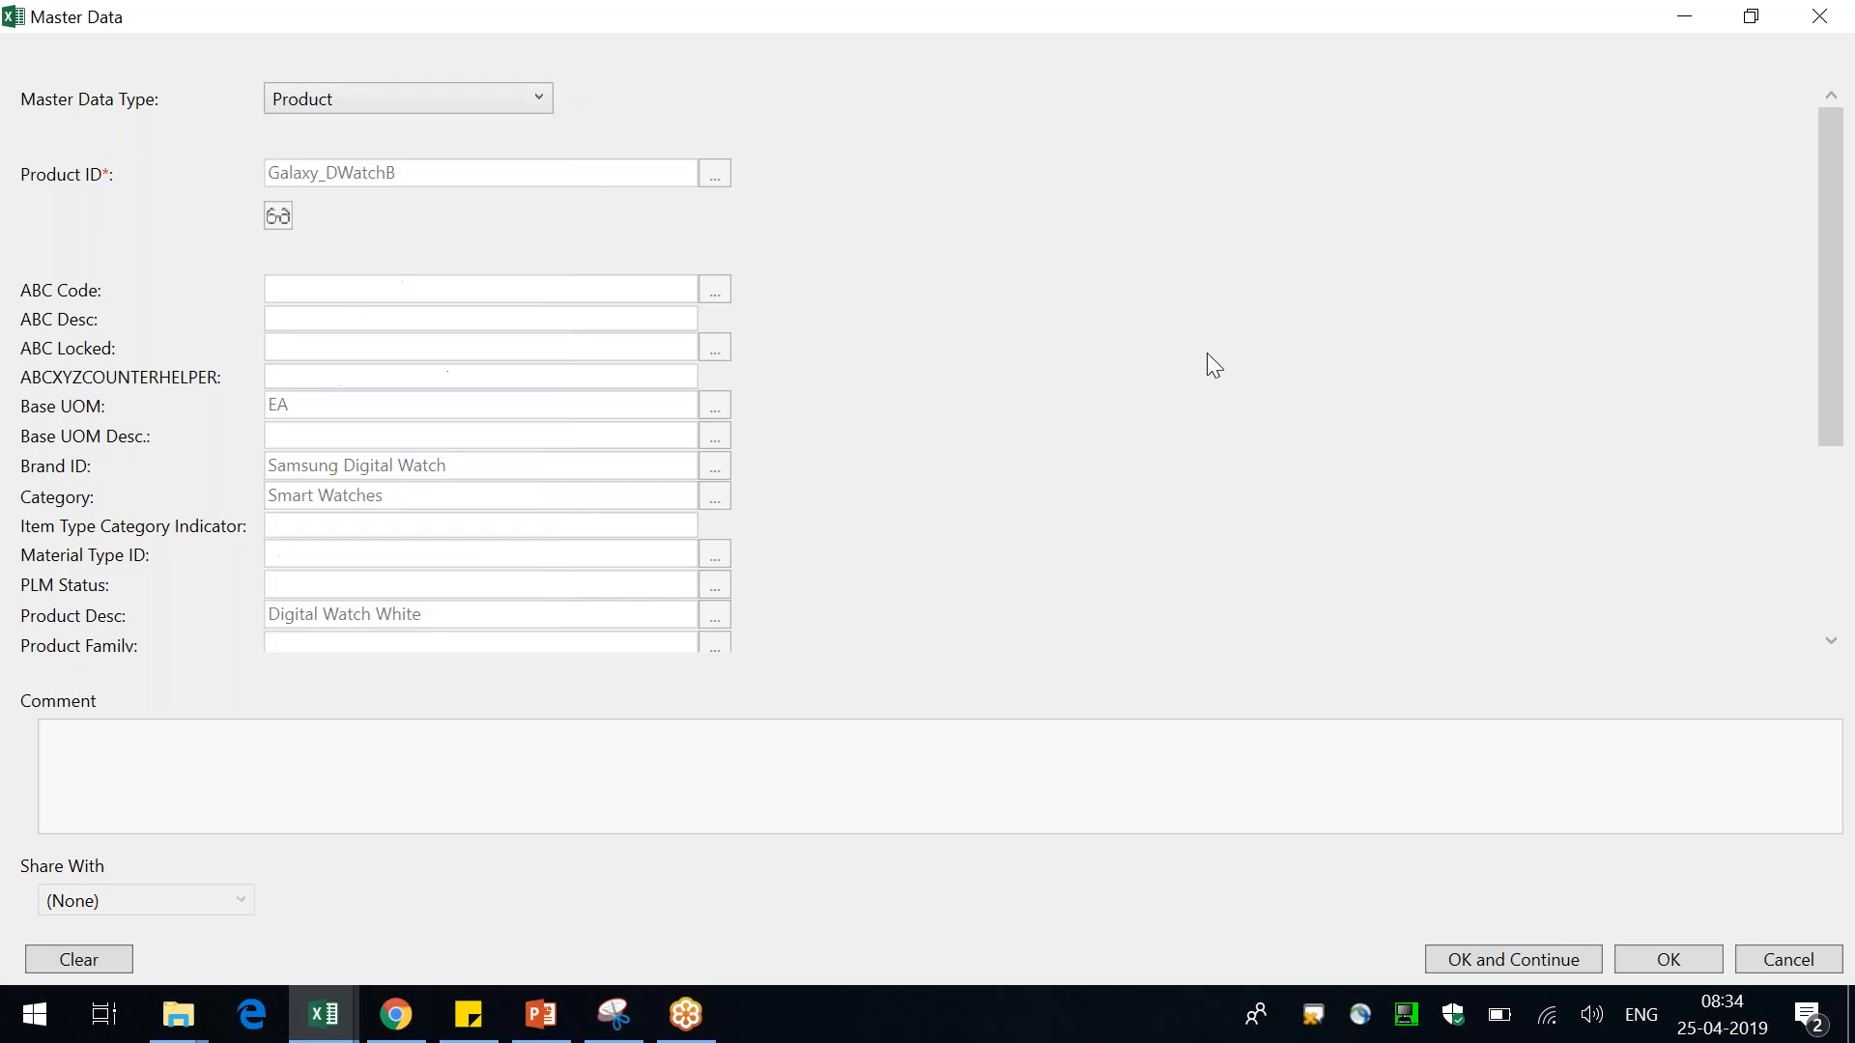
{"action": "left_click", "coordinate": [1800, 966]}
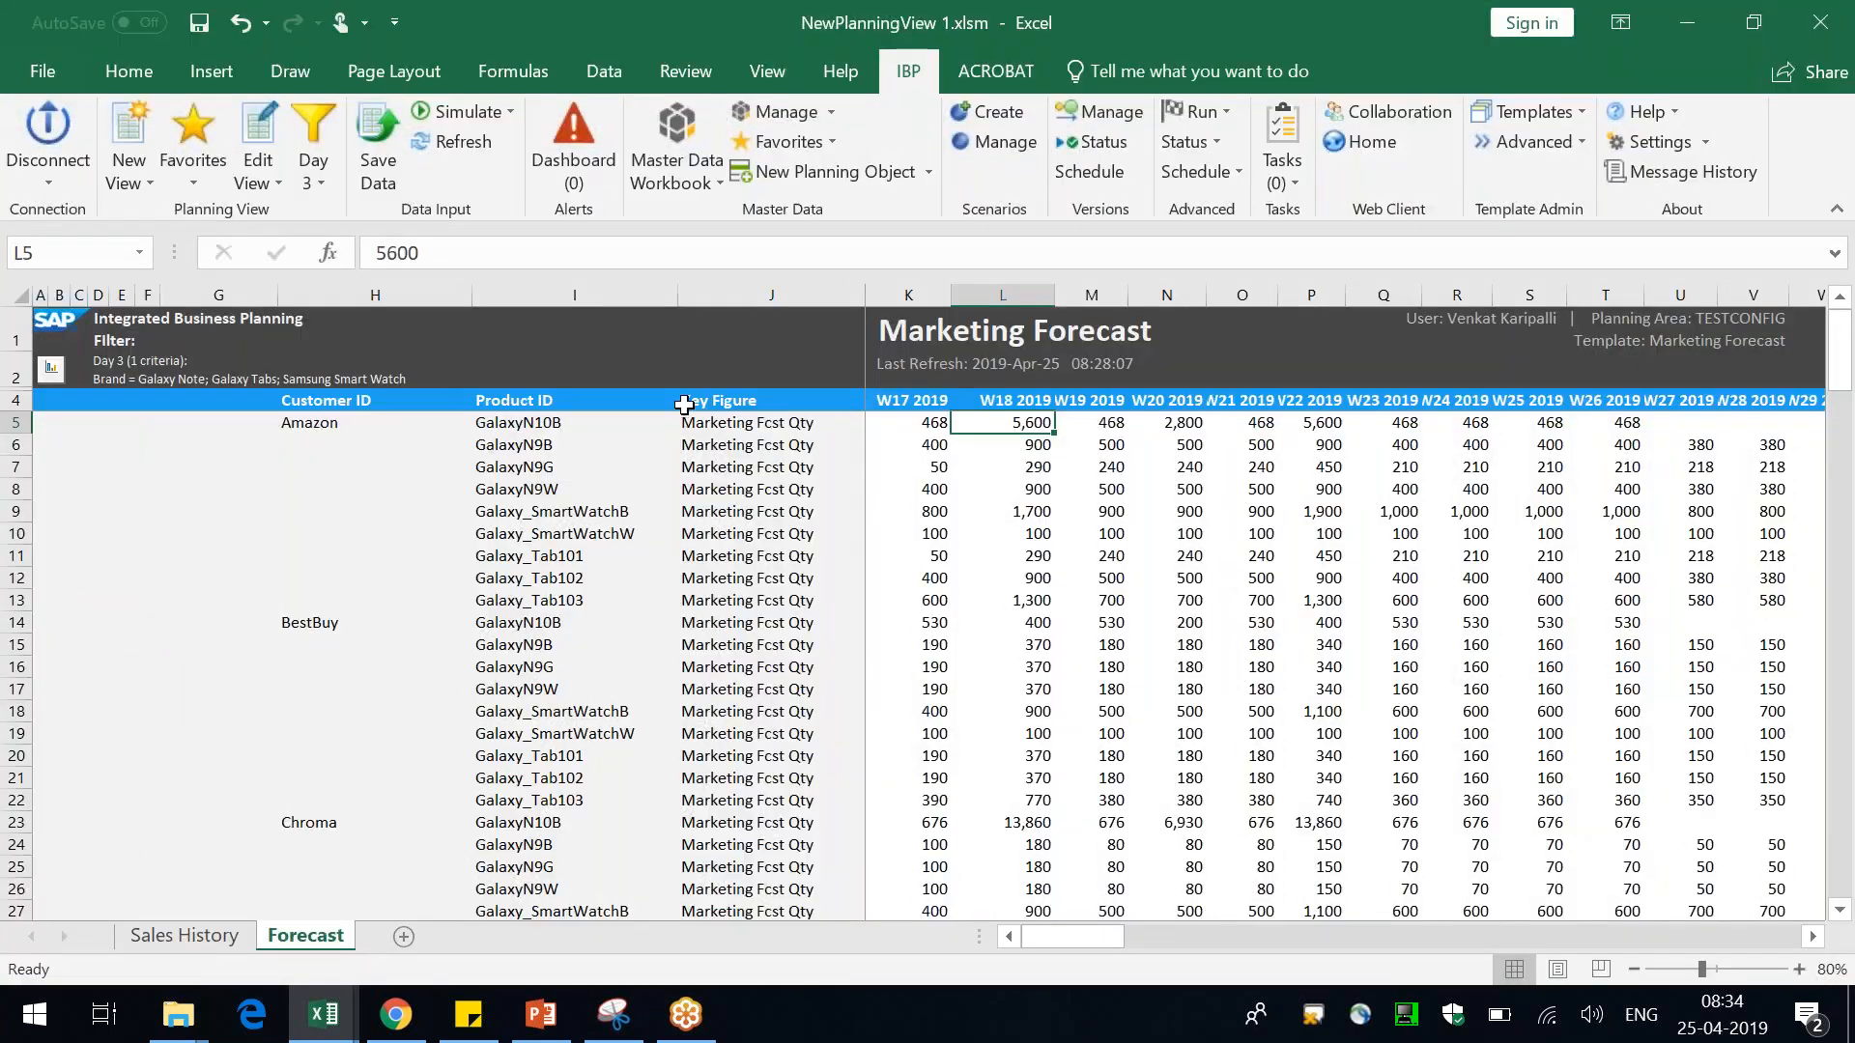
Start a new master data workbook and apply the Day 3 common filter
{"action": "left_click", "coordinate": [667, 114]}
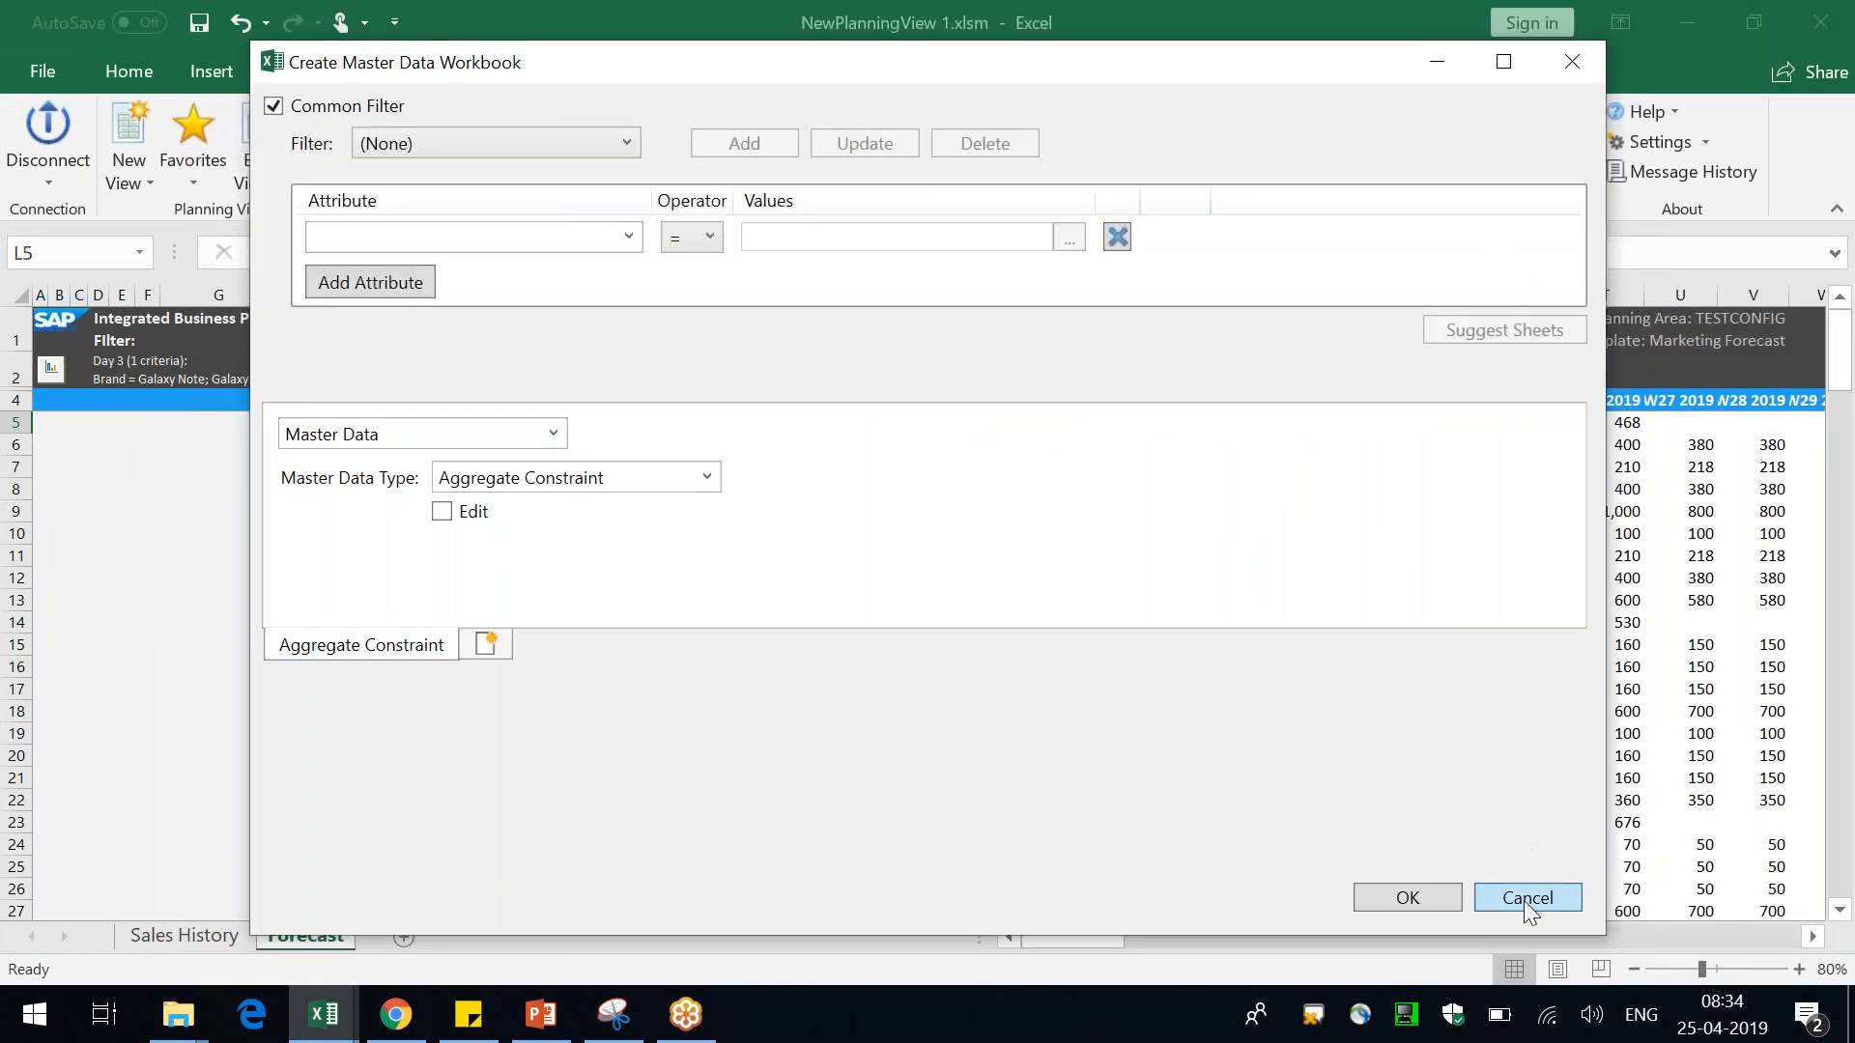
{"action": "left_click", "coordinate": [1526, 898]}
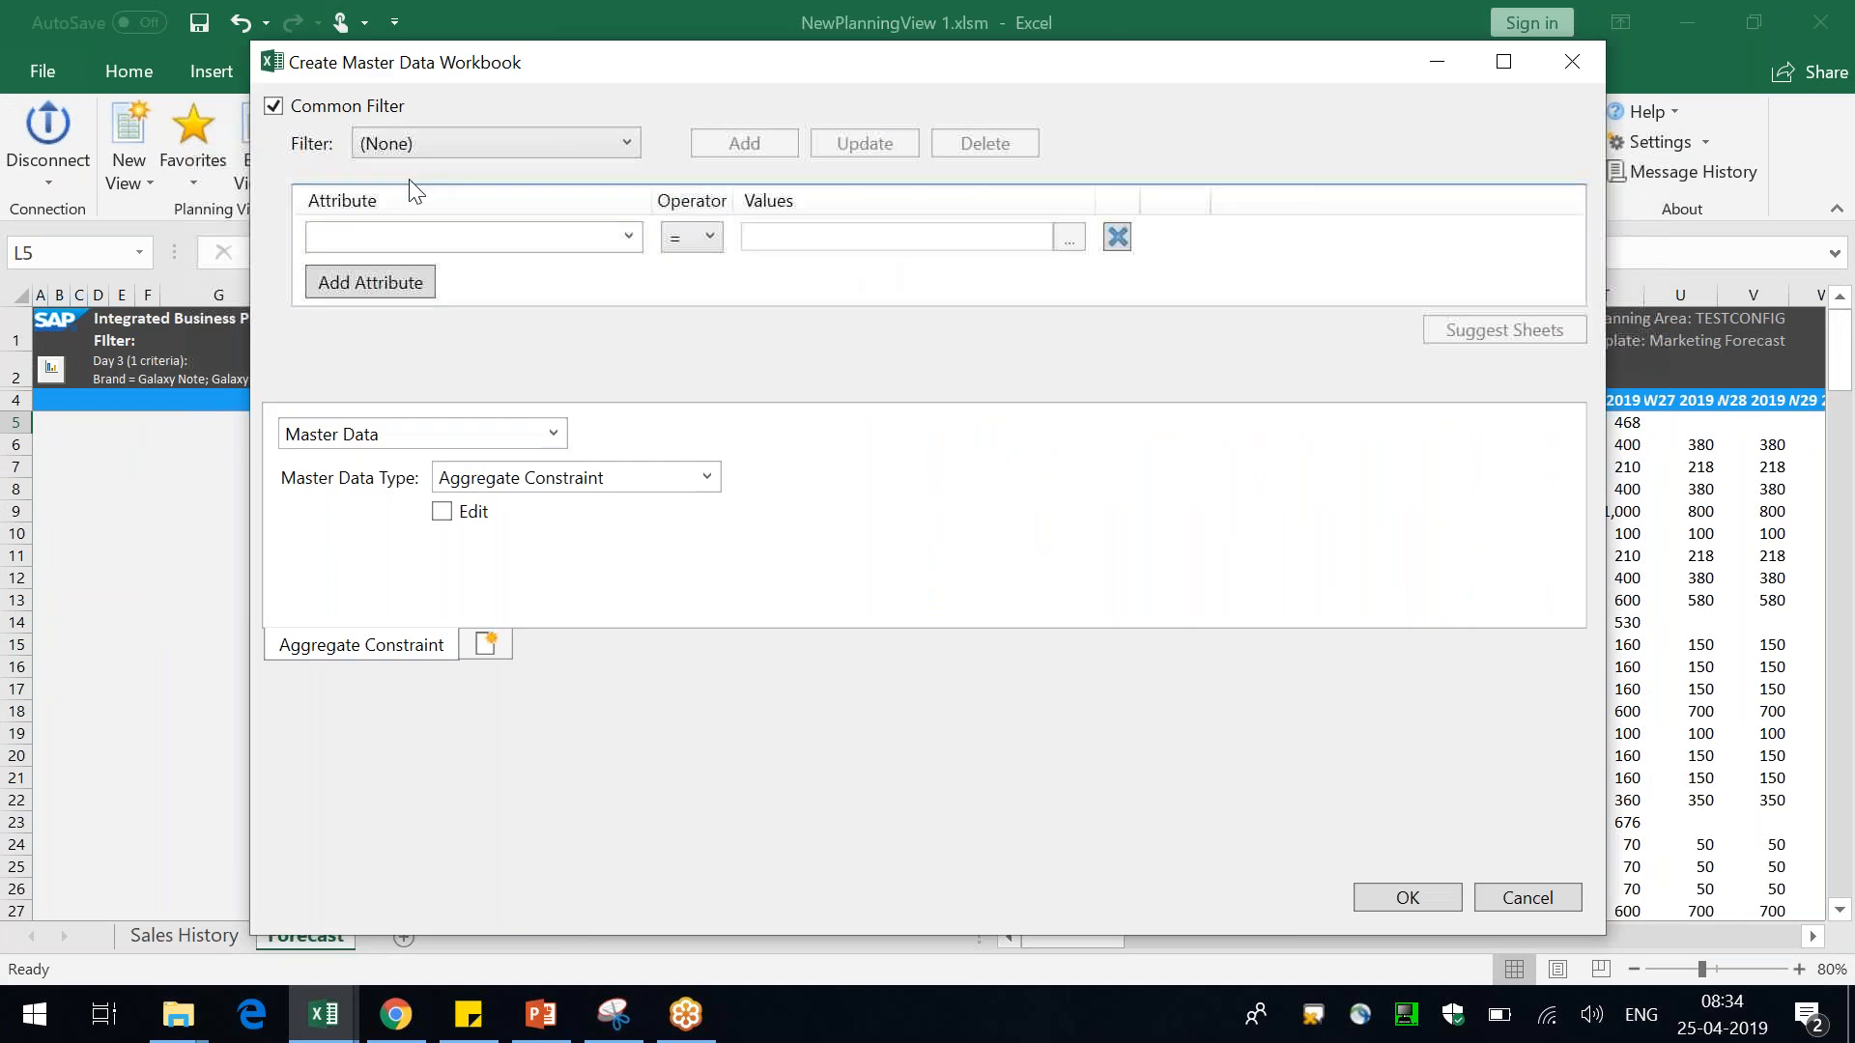
{"action": "left_click", "coordinate": [435, 150]}
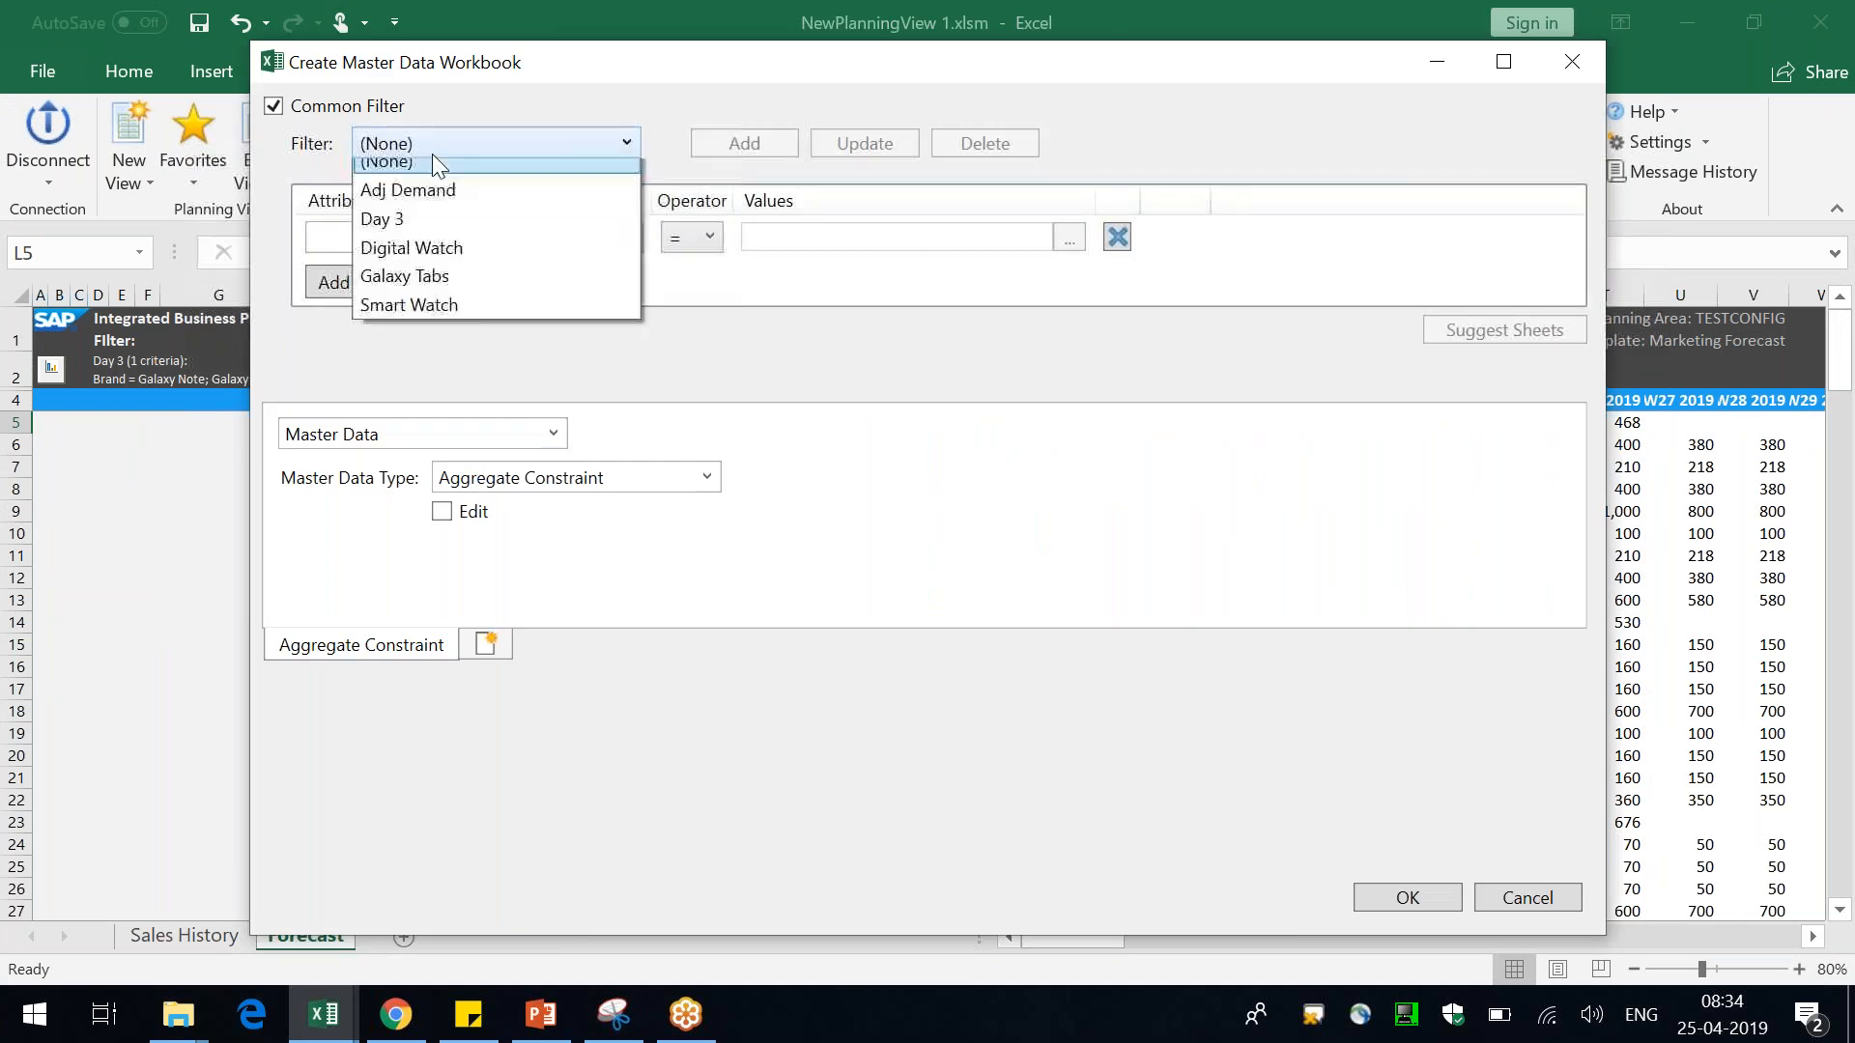
{"action": "left_click", "coordinate": [404, 235]}
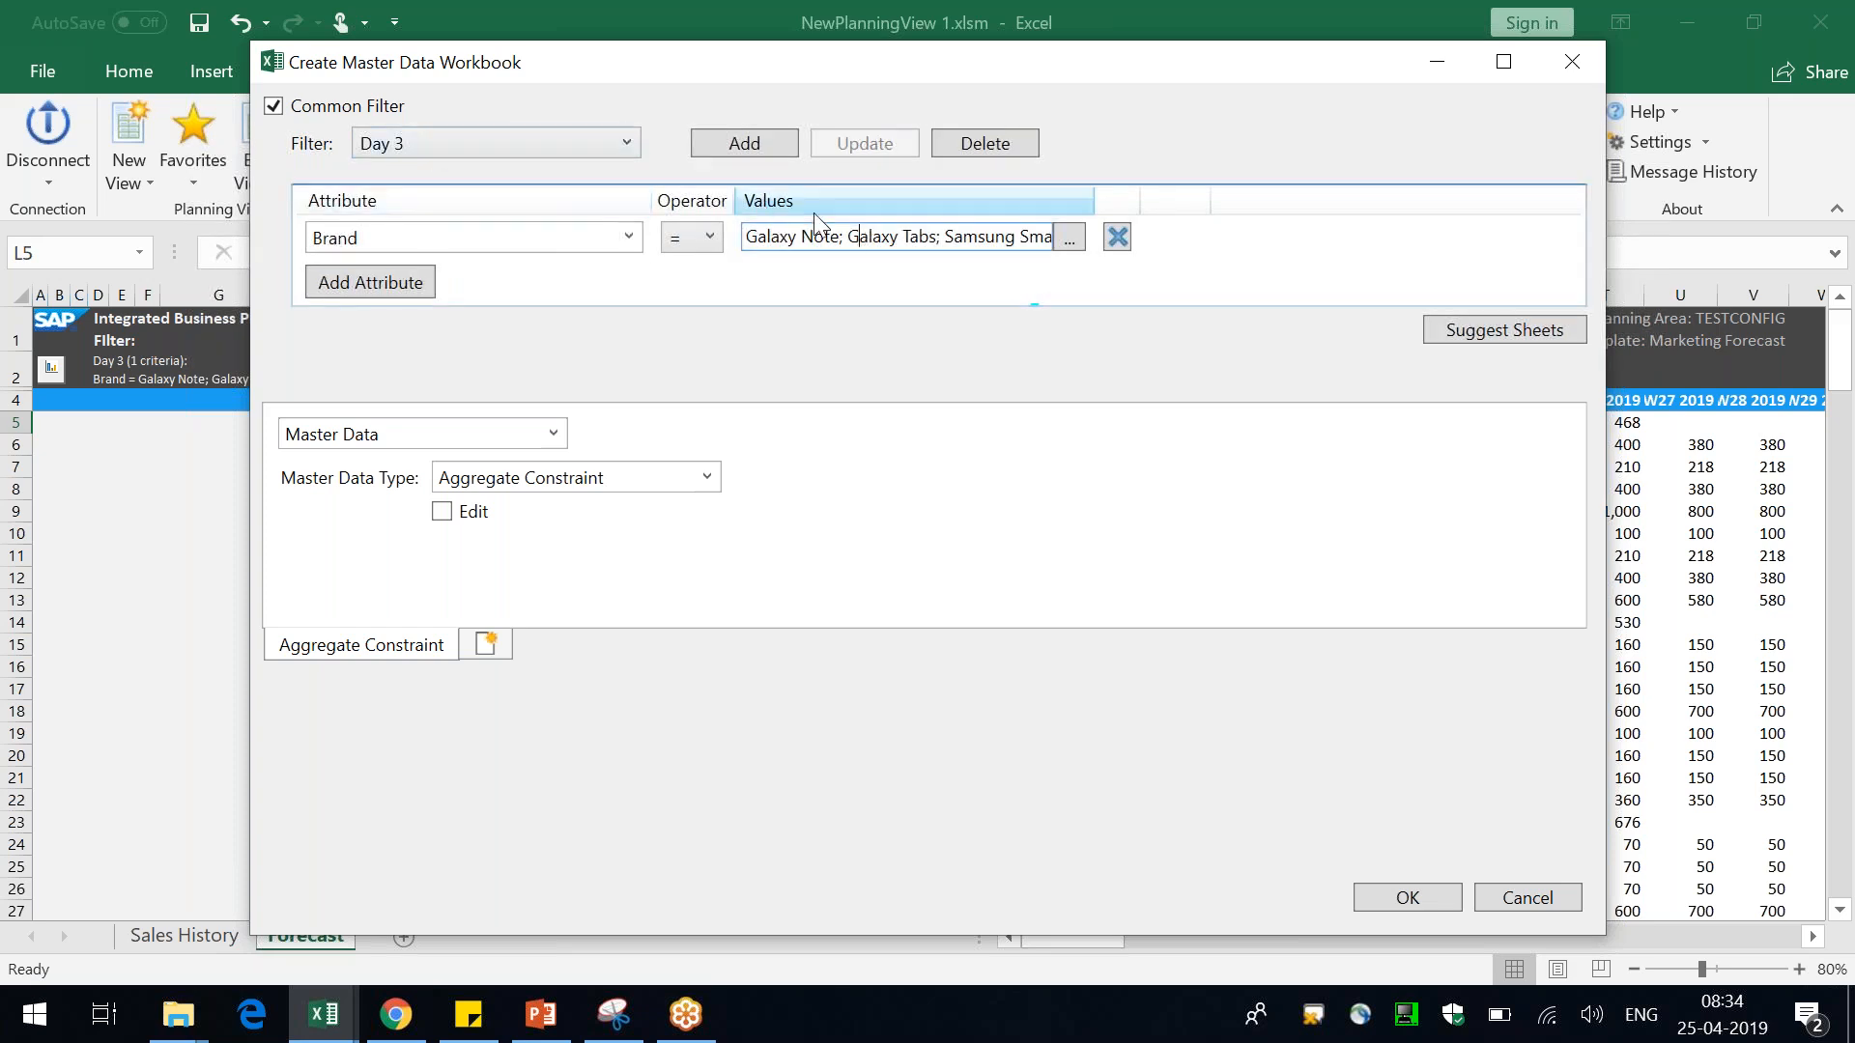
{"action": "left_click_drag", "start_coordinate": [841, 236], "coordinate": [766, 239]}
{"action": "left_click", "coordinate": [943, 236]}
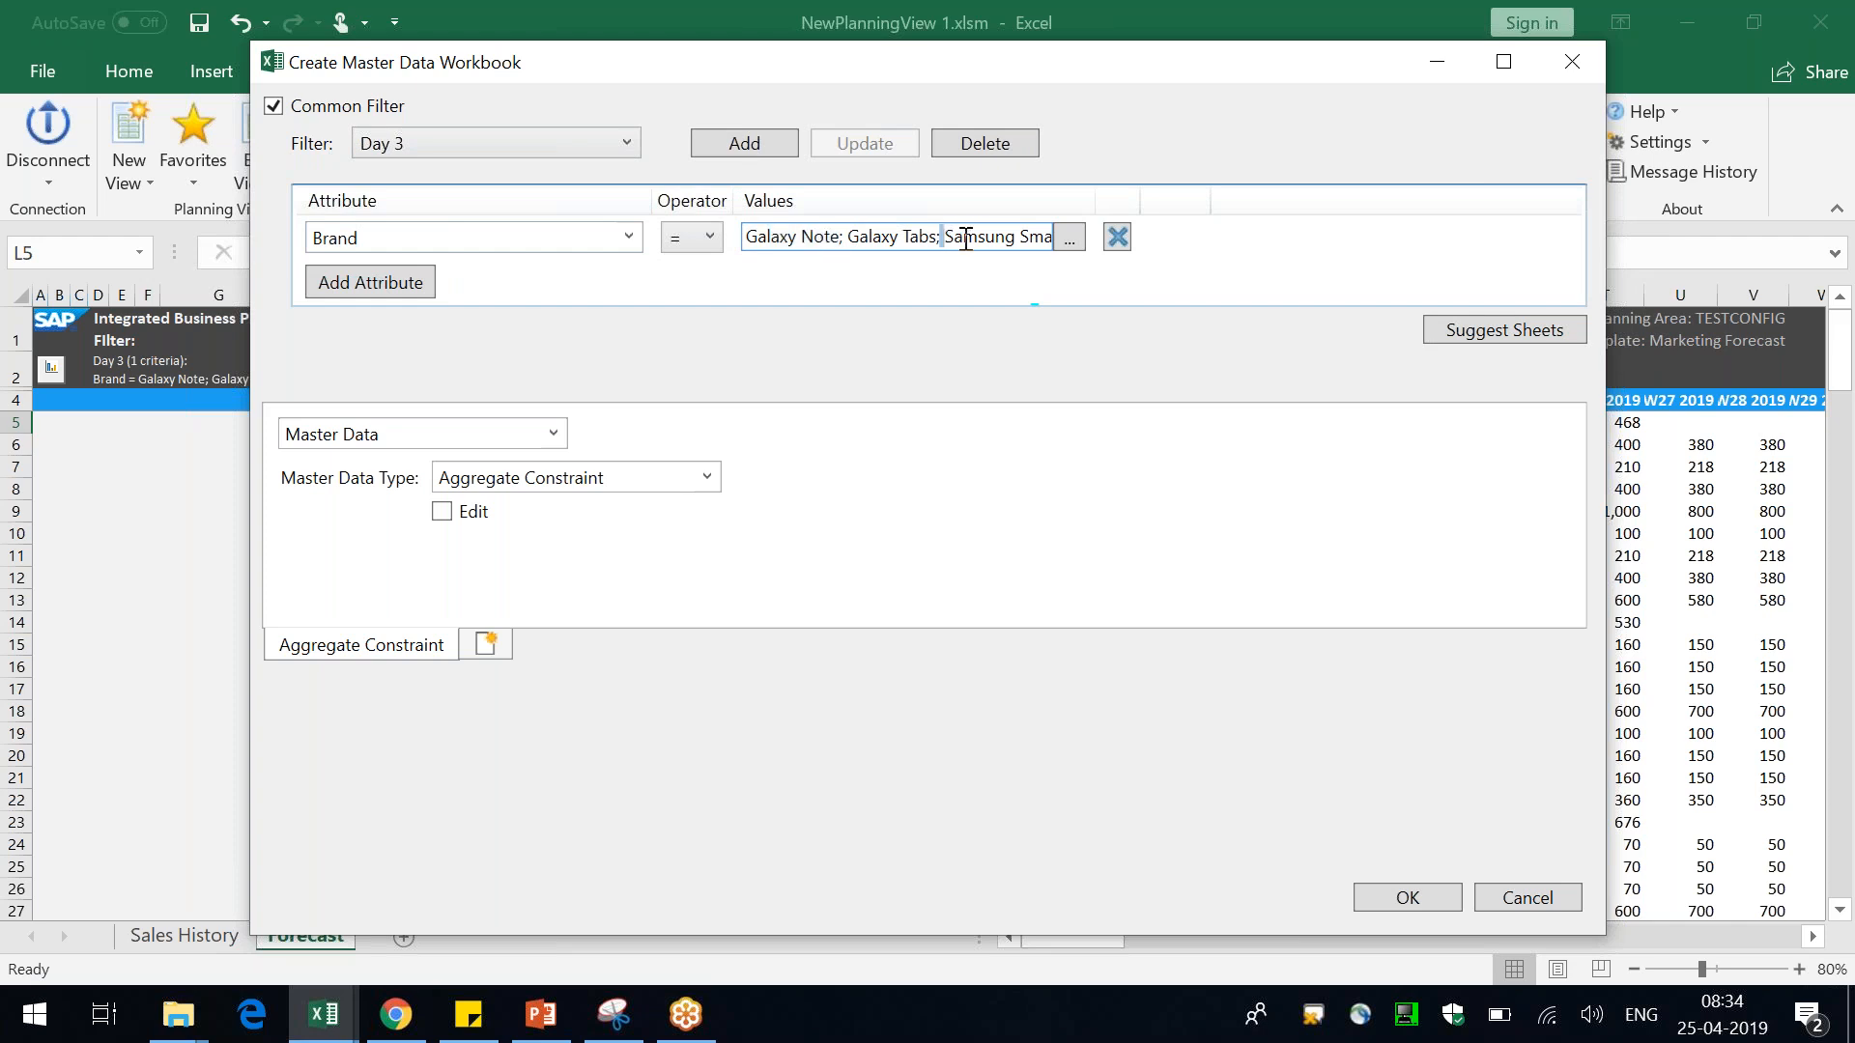
Add Product and Customer Product master data sheets and create the workbook
{"action": "left_click", "coordinate": [708, 478]}
{"action": "type", "text": "Product"}
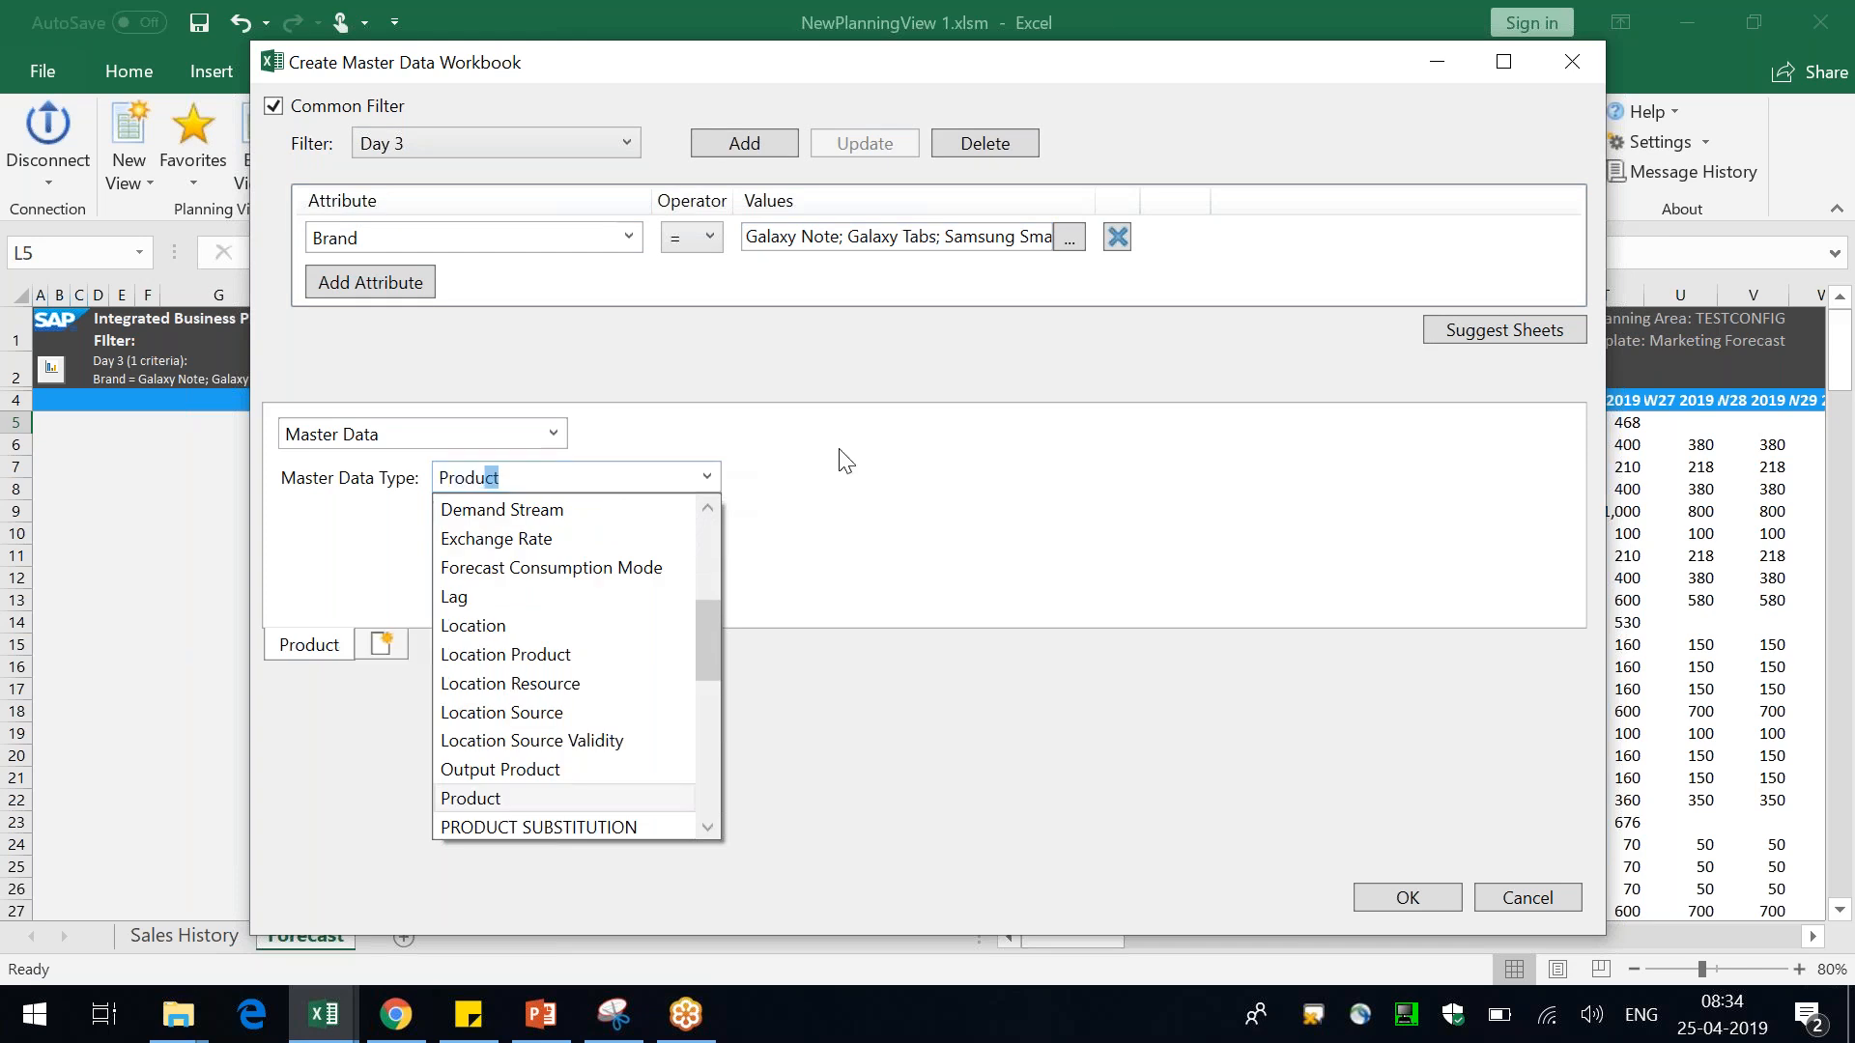
{"action": "left_click", "coordinate": [857, 461]}
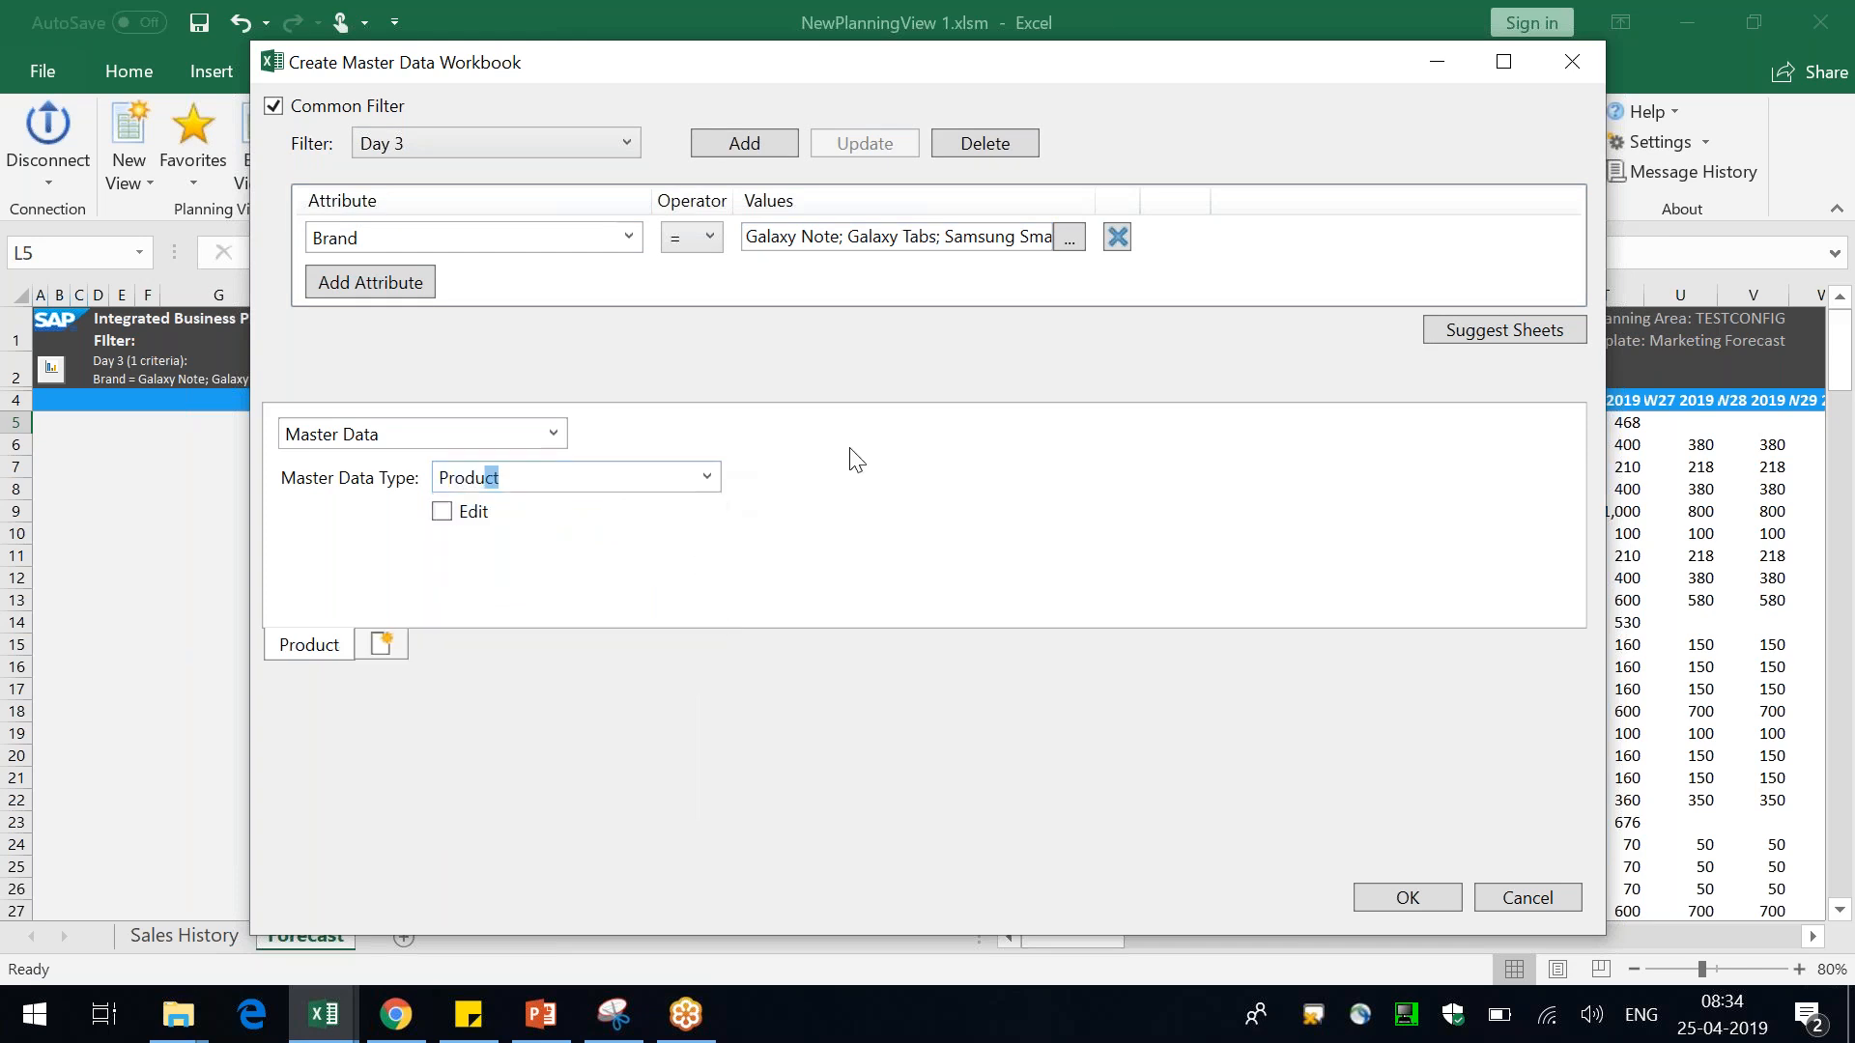
{"action": "left_click", "coordinate": [381, 644]}
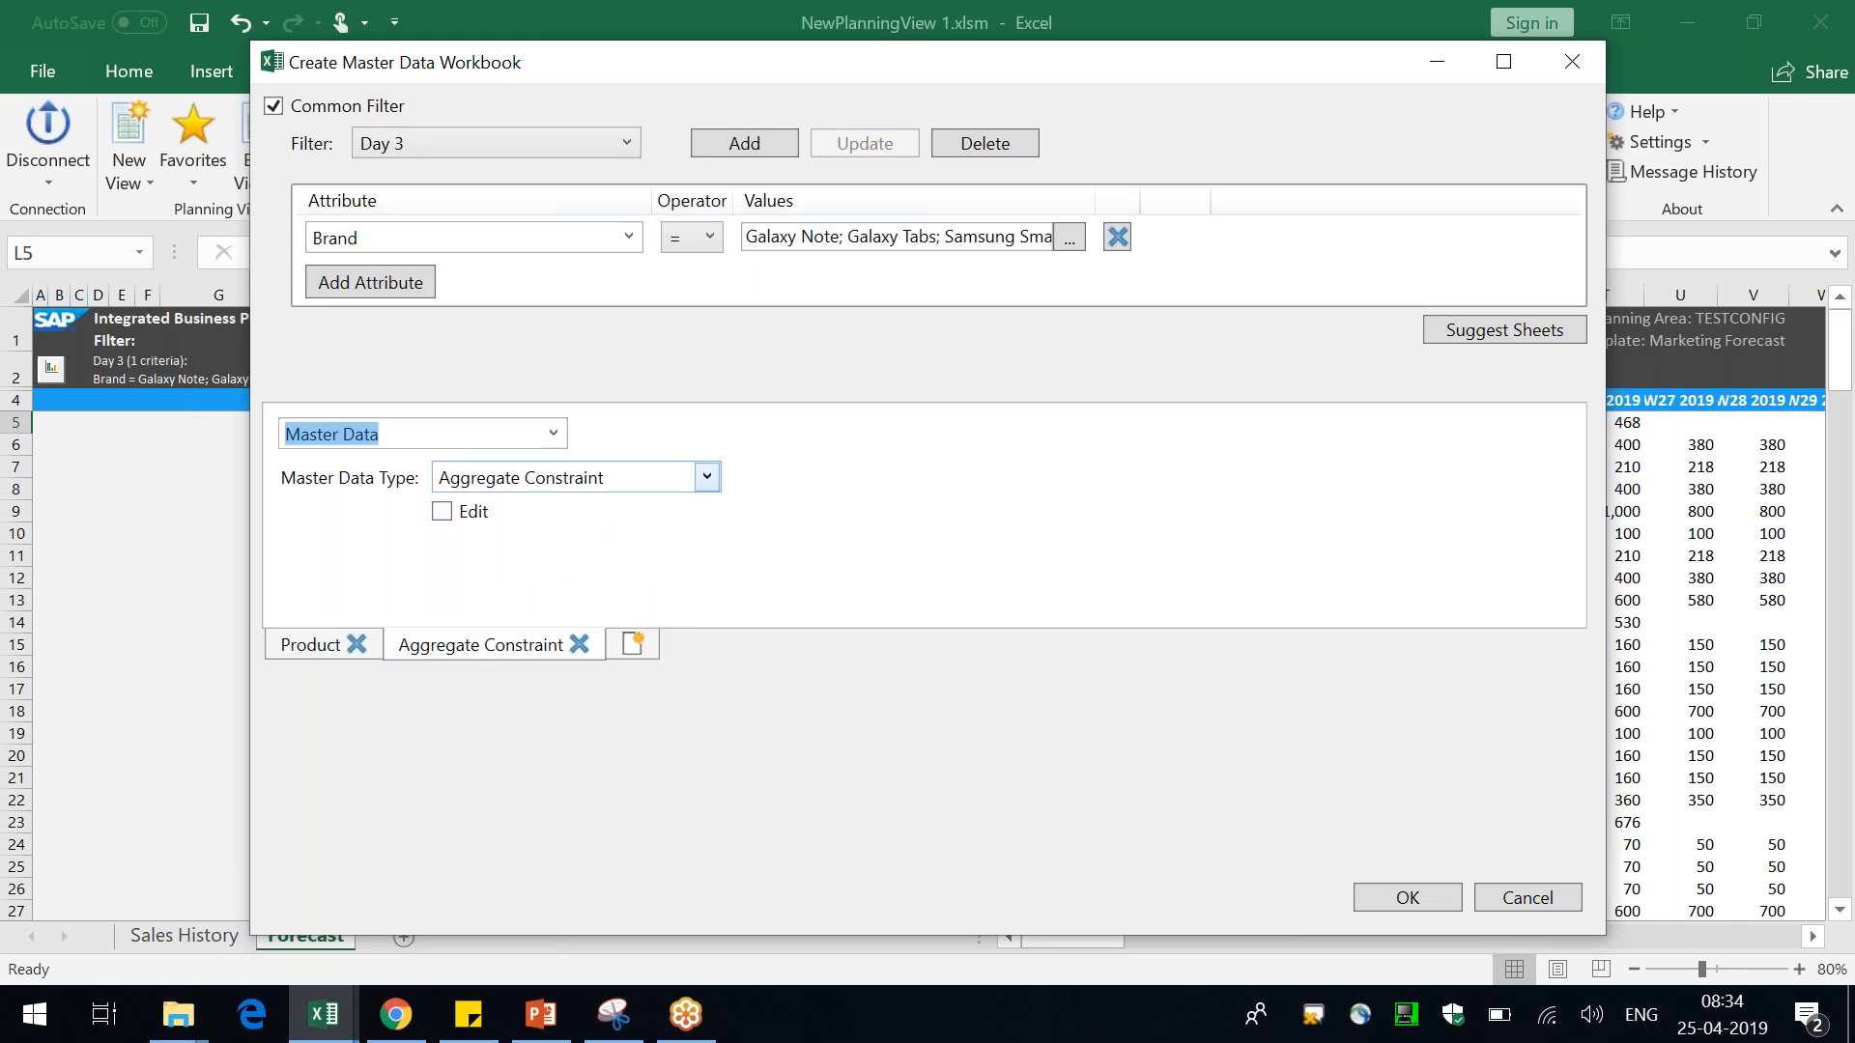
{"action": "left_click", "coordinate": [611, 480]}
{"action": "type", "text": "Customer Product"}
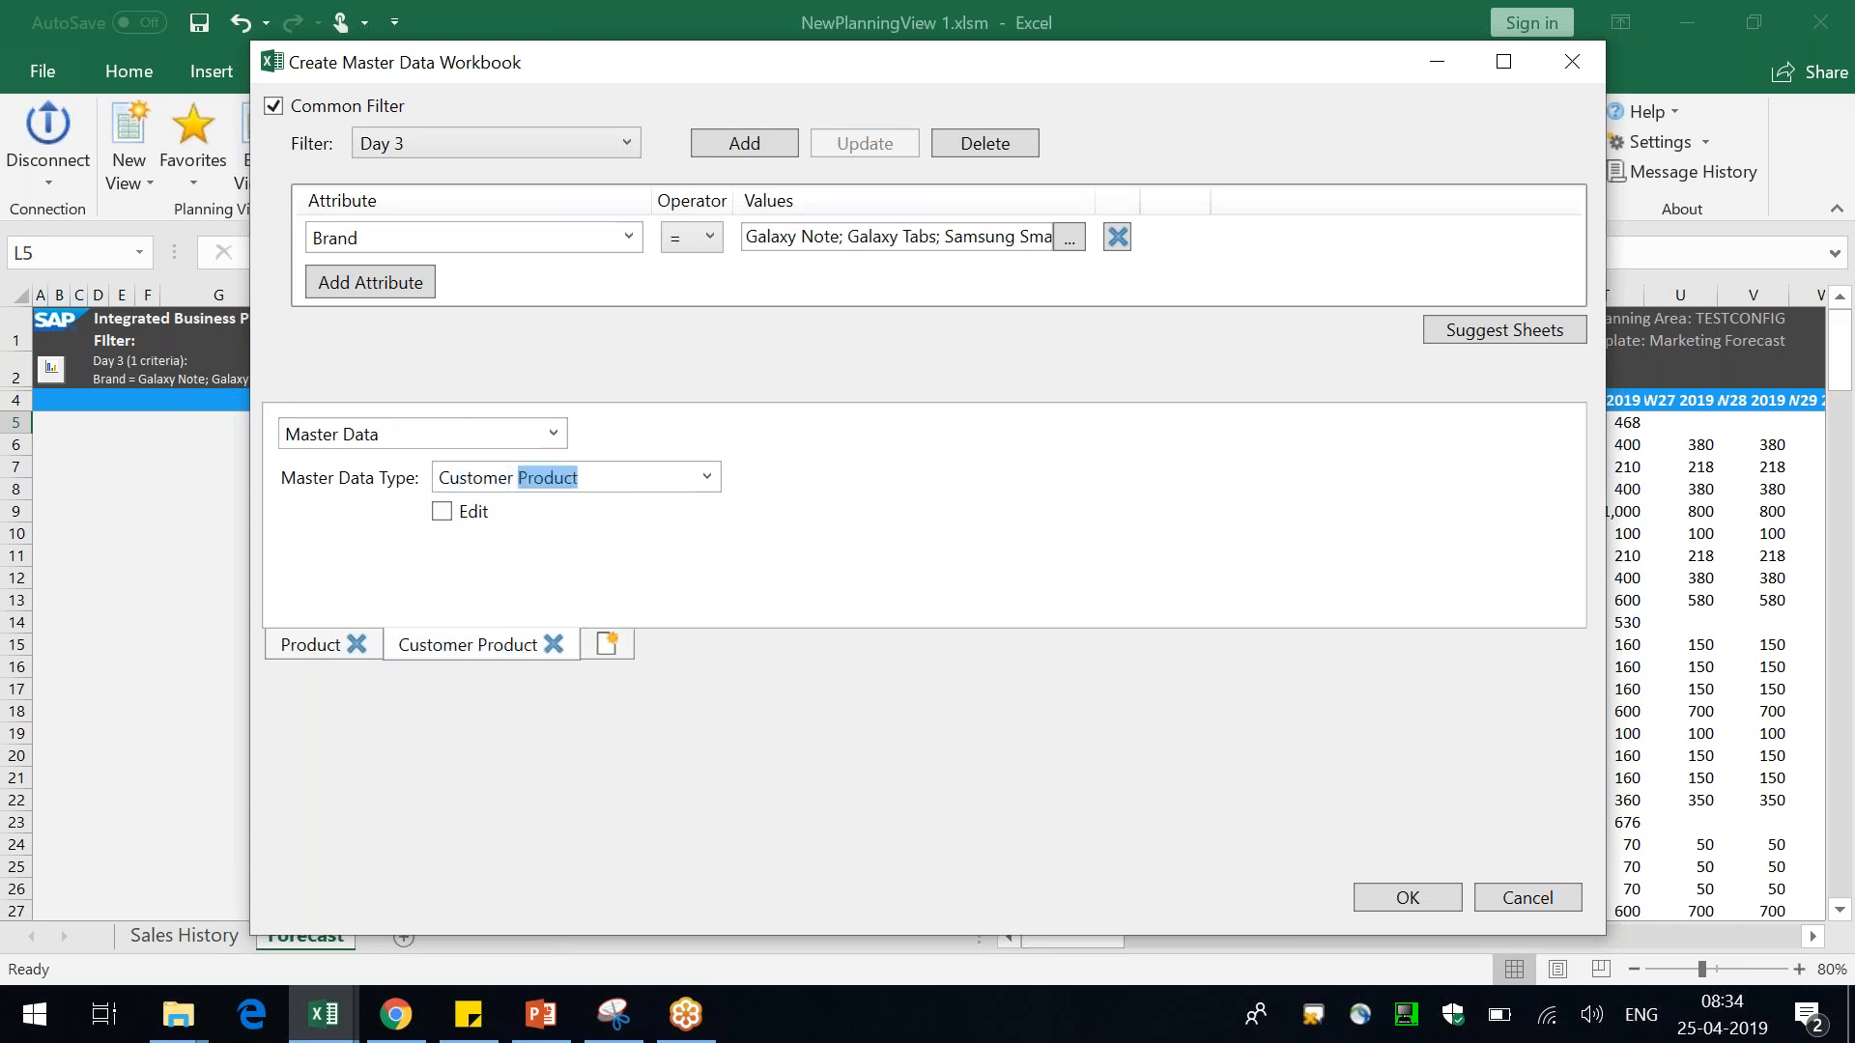
{"action": "left_click", "coordinate": [972, 528]}
{"action": "left_click", "coordinate": [1407, 896]}
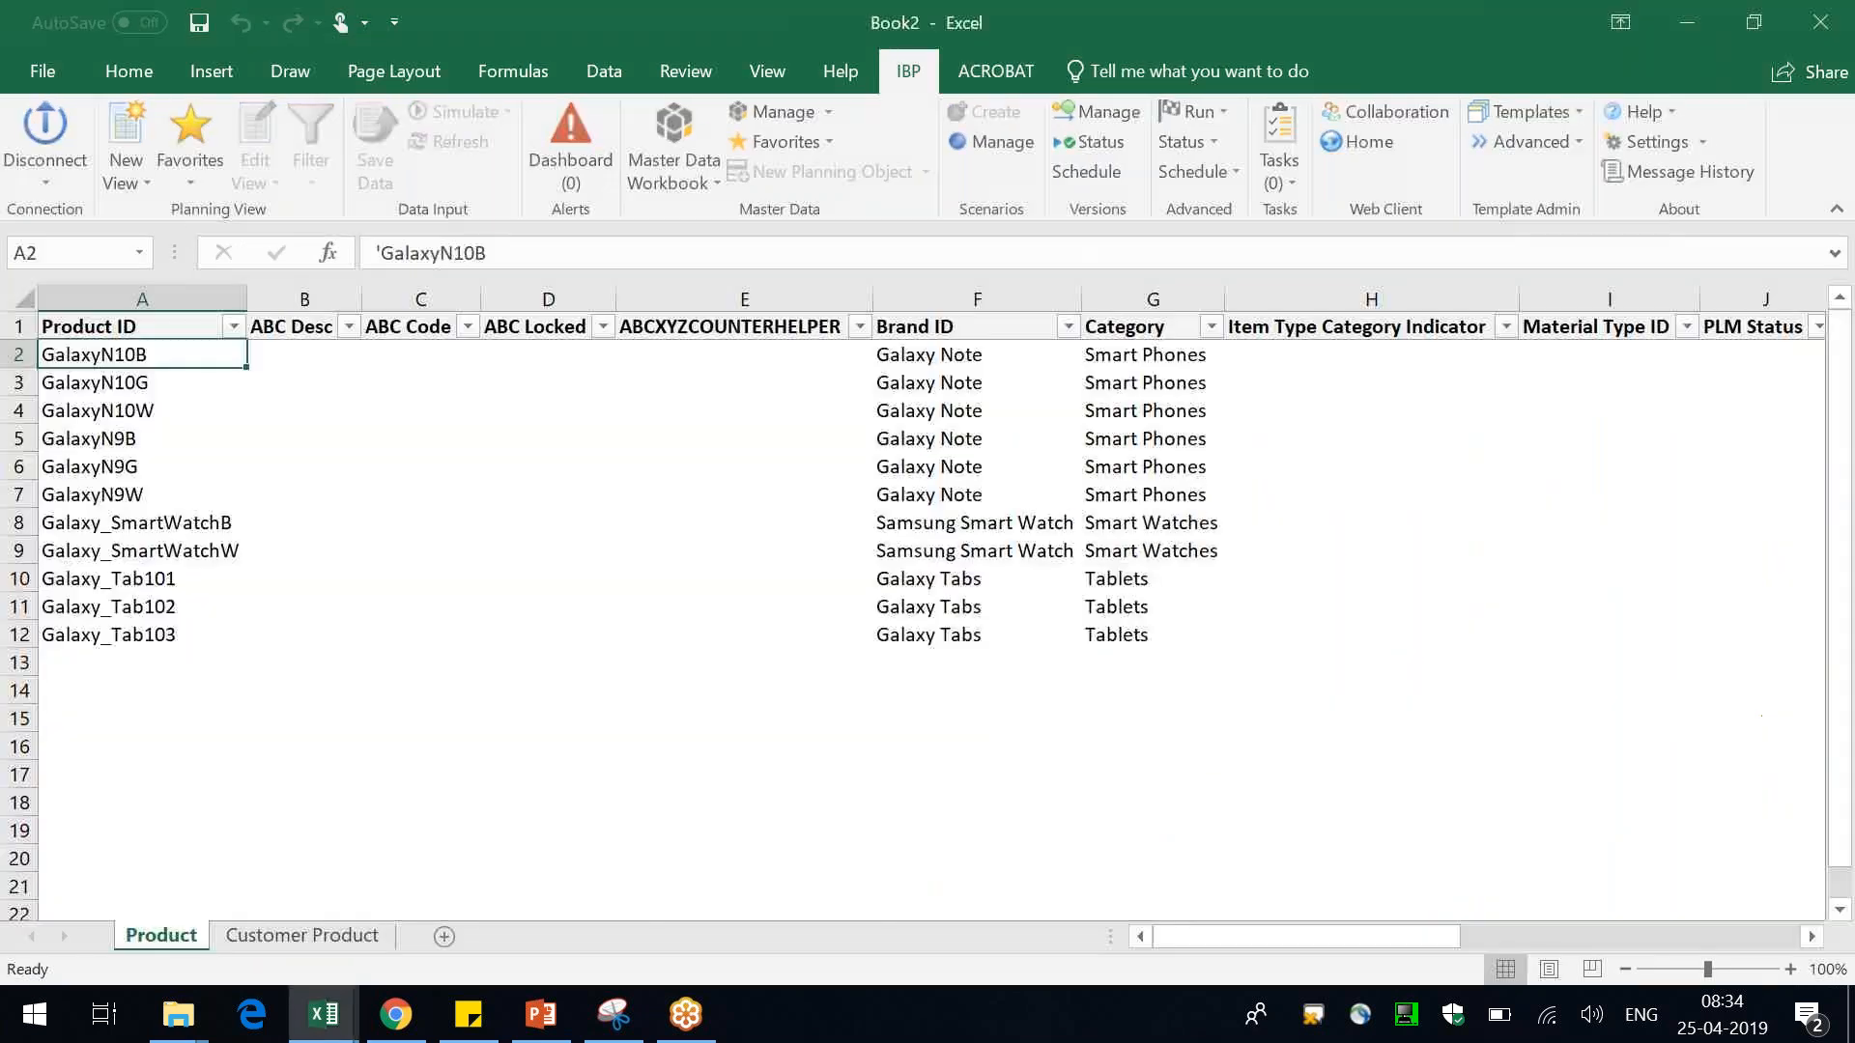
Review the downloaded product master data, including product IDs, brands and categories
{"action": "left_click", "coordinate": [136, 298]}
{"action": "left_click", "coordinate": [187, 467]}
{"action": "left_click", "coordinate": [157, 350]}
{"action": "left_click", "coordinate": [161, 385]}
{"action": "left_click", "coordinate": [160, 420]}
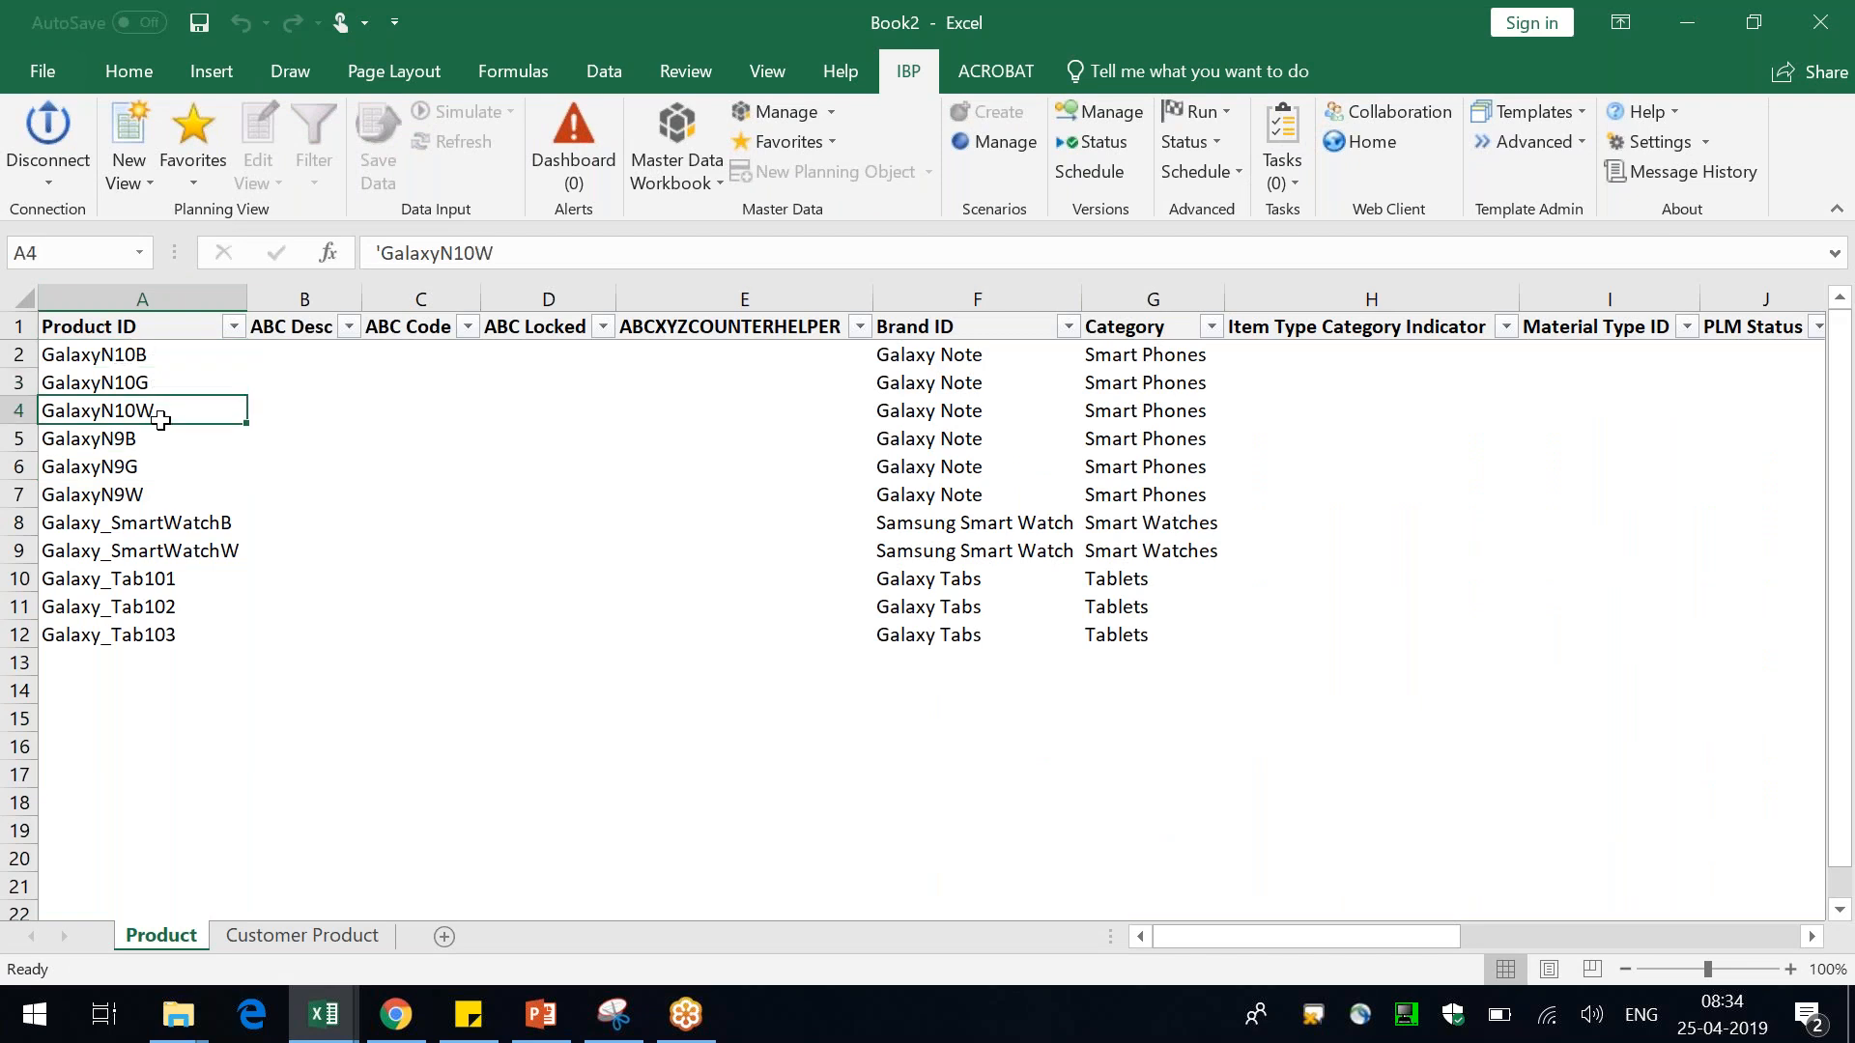
{"action": "left_click_drag", "start_coordinate": [134, 618], "coordinate": [136, 410]}
{"action": "left_click_drag", "start_coordinate": [908, 359], "coordinate": [935, 633]}
{"action": "left_click_drag", "start_coordinate": [1030, 526], "coordinate": [952, 606]}
{"action": "left_click_drag", "start_coordinate": [1149, 355], "coordinate": [1132, 663]}
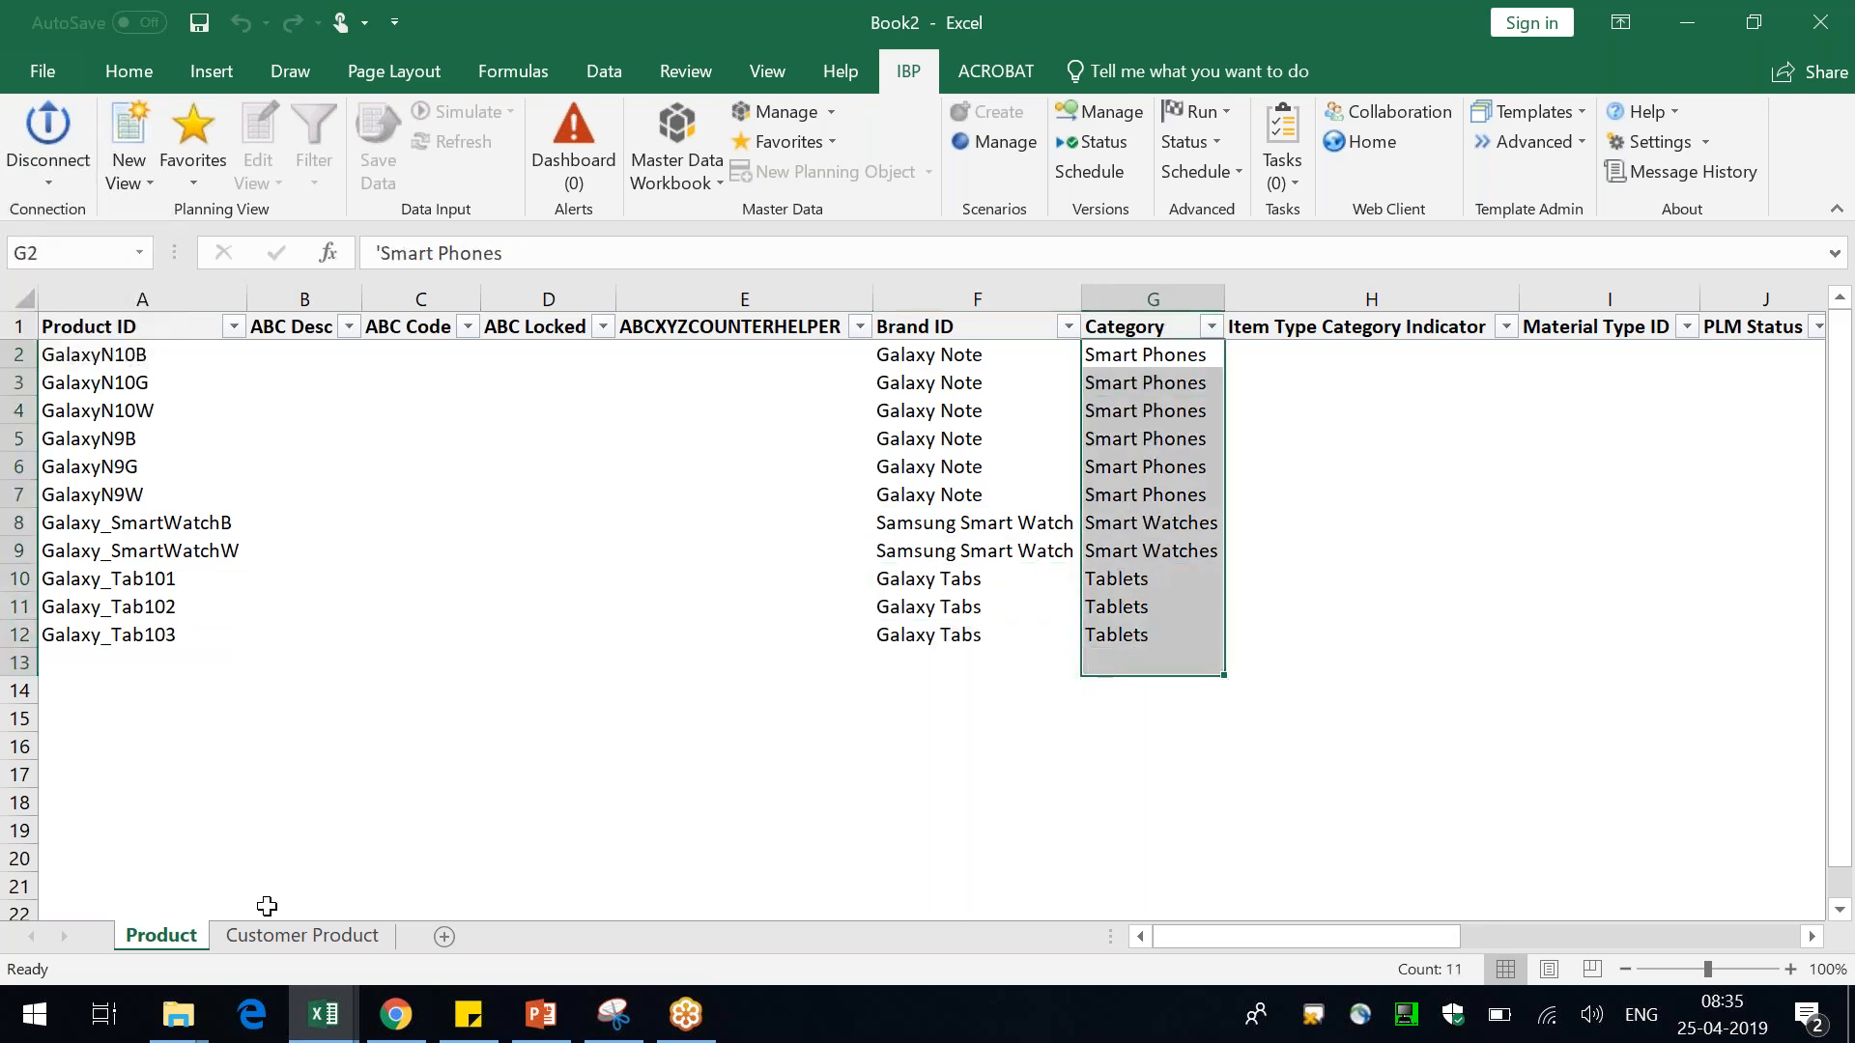
Filter the Customer Product sheet to show only the eBay customer
{"action": "left_click", "coordinate": [274, 937]}
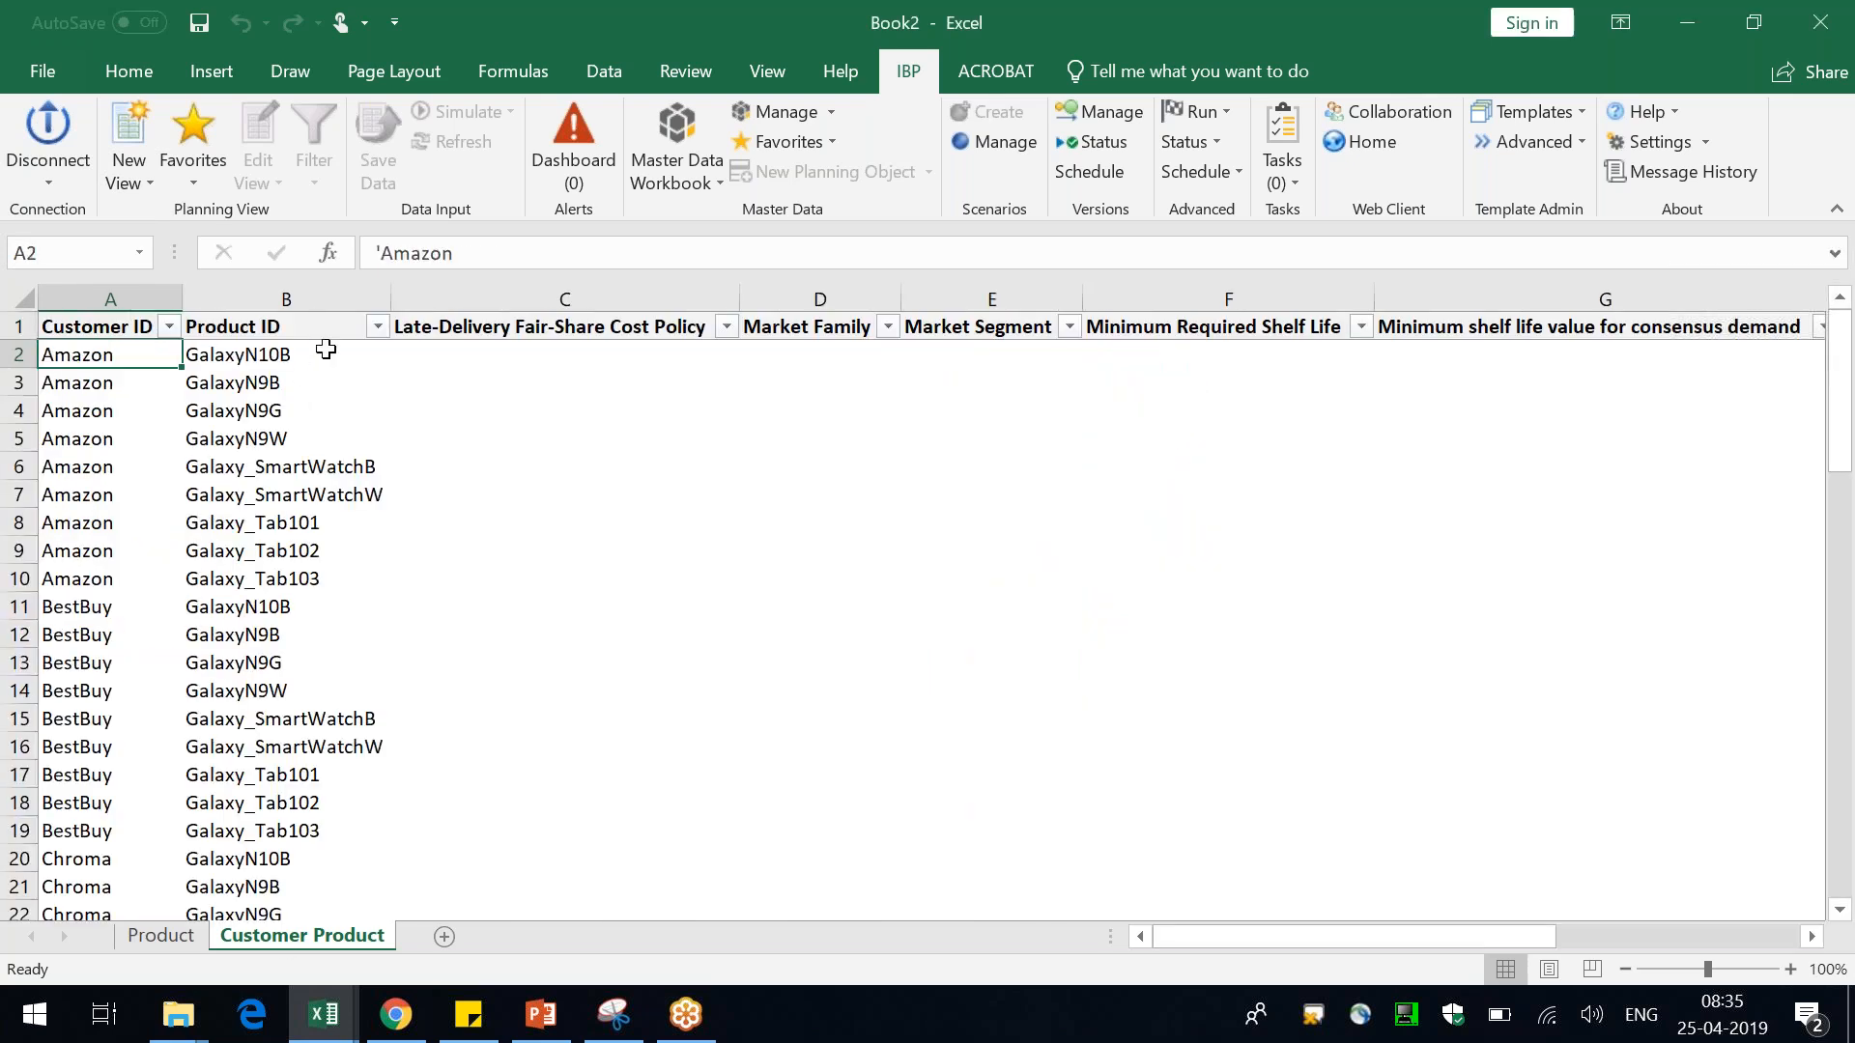
{"action": "left_click", "coordinate": [169, 327]}
{"action": "left_click", "coordinate": [106, 607]}
{"action": "left_click", "coordinate": [109, 676]}
{"action": "left_click", "coordinate": [104, 700]}
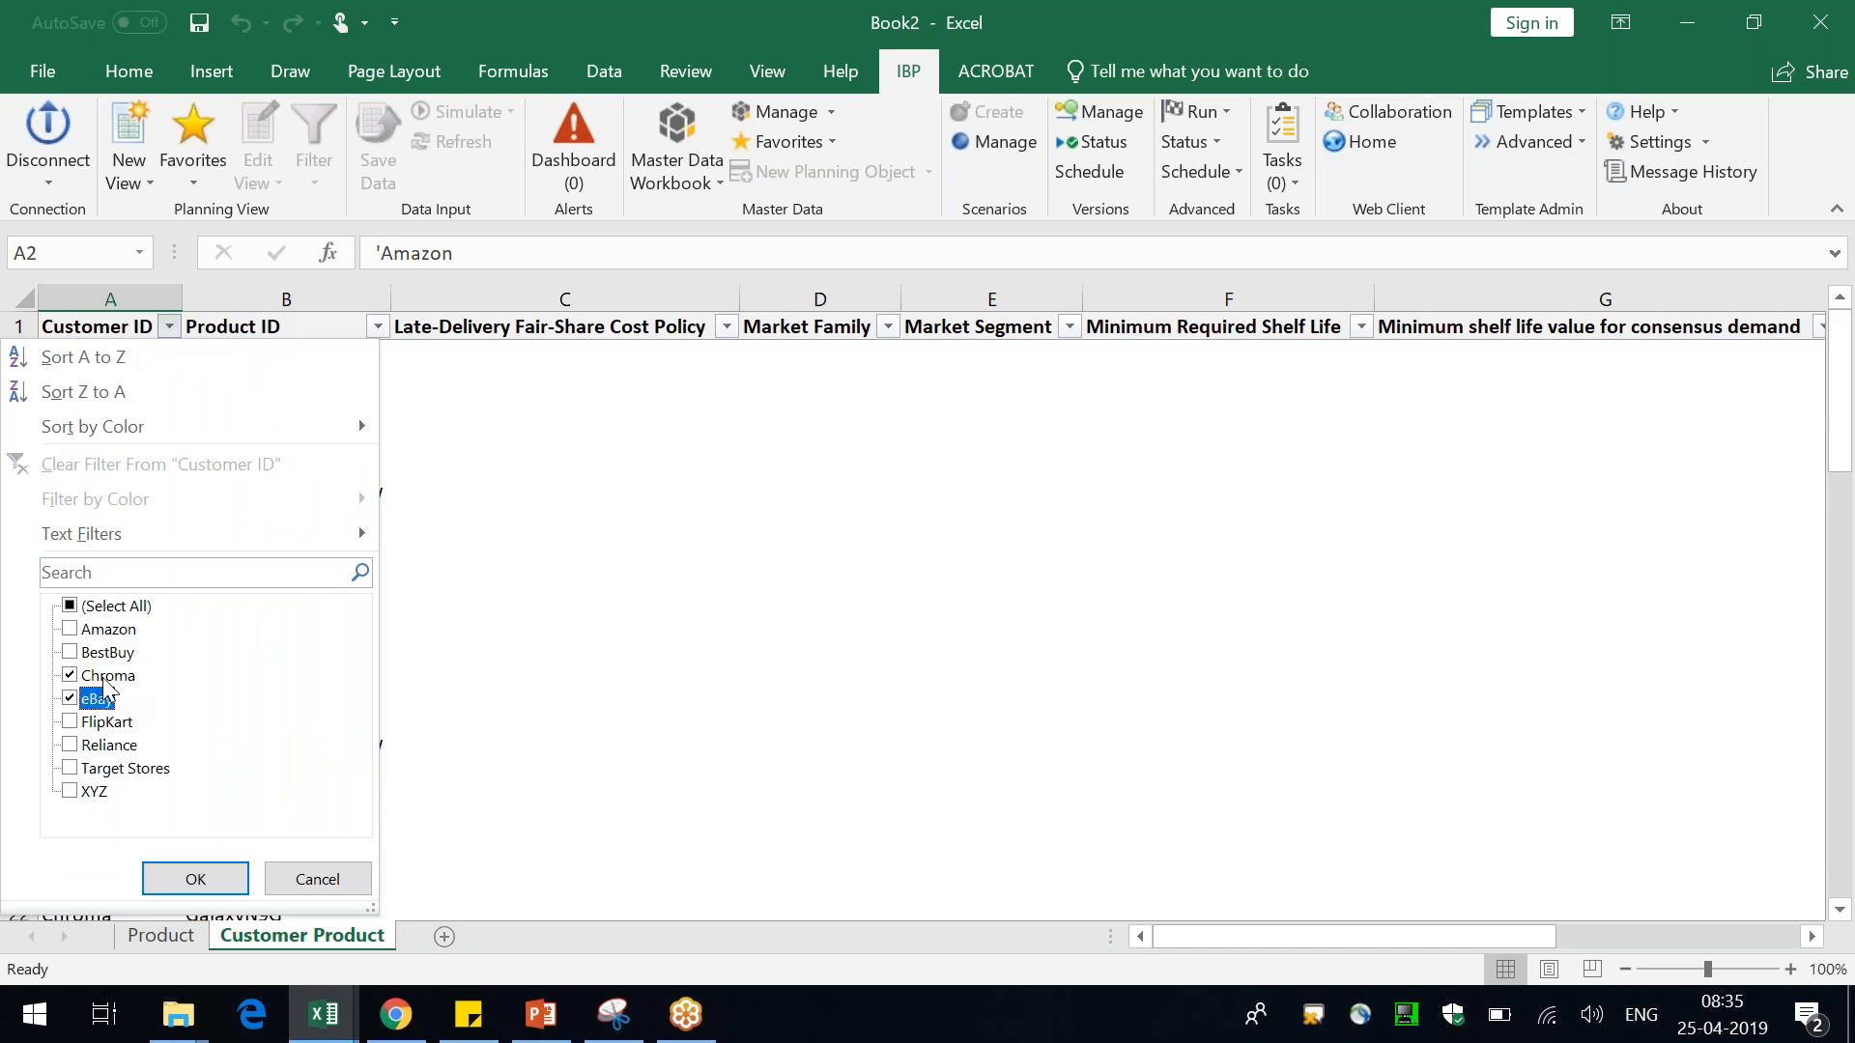
{"action": "left_click", "coordinate": [75, 676]}
{"action": "left_click", "coordinate": [75, 677]}
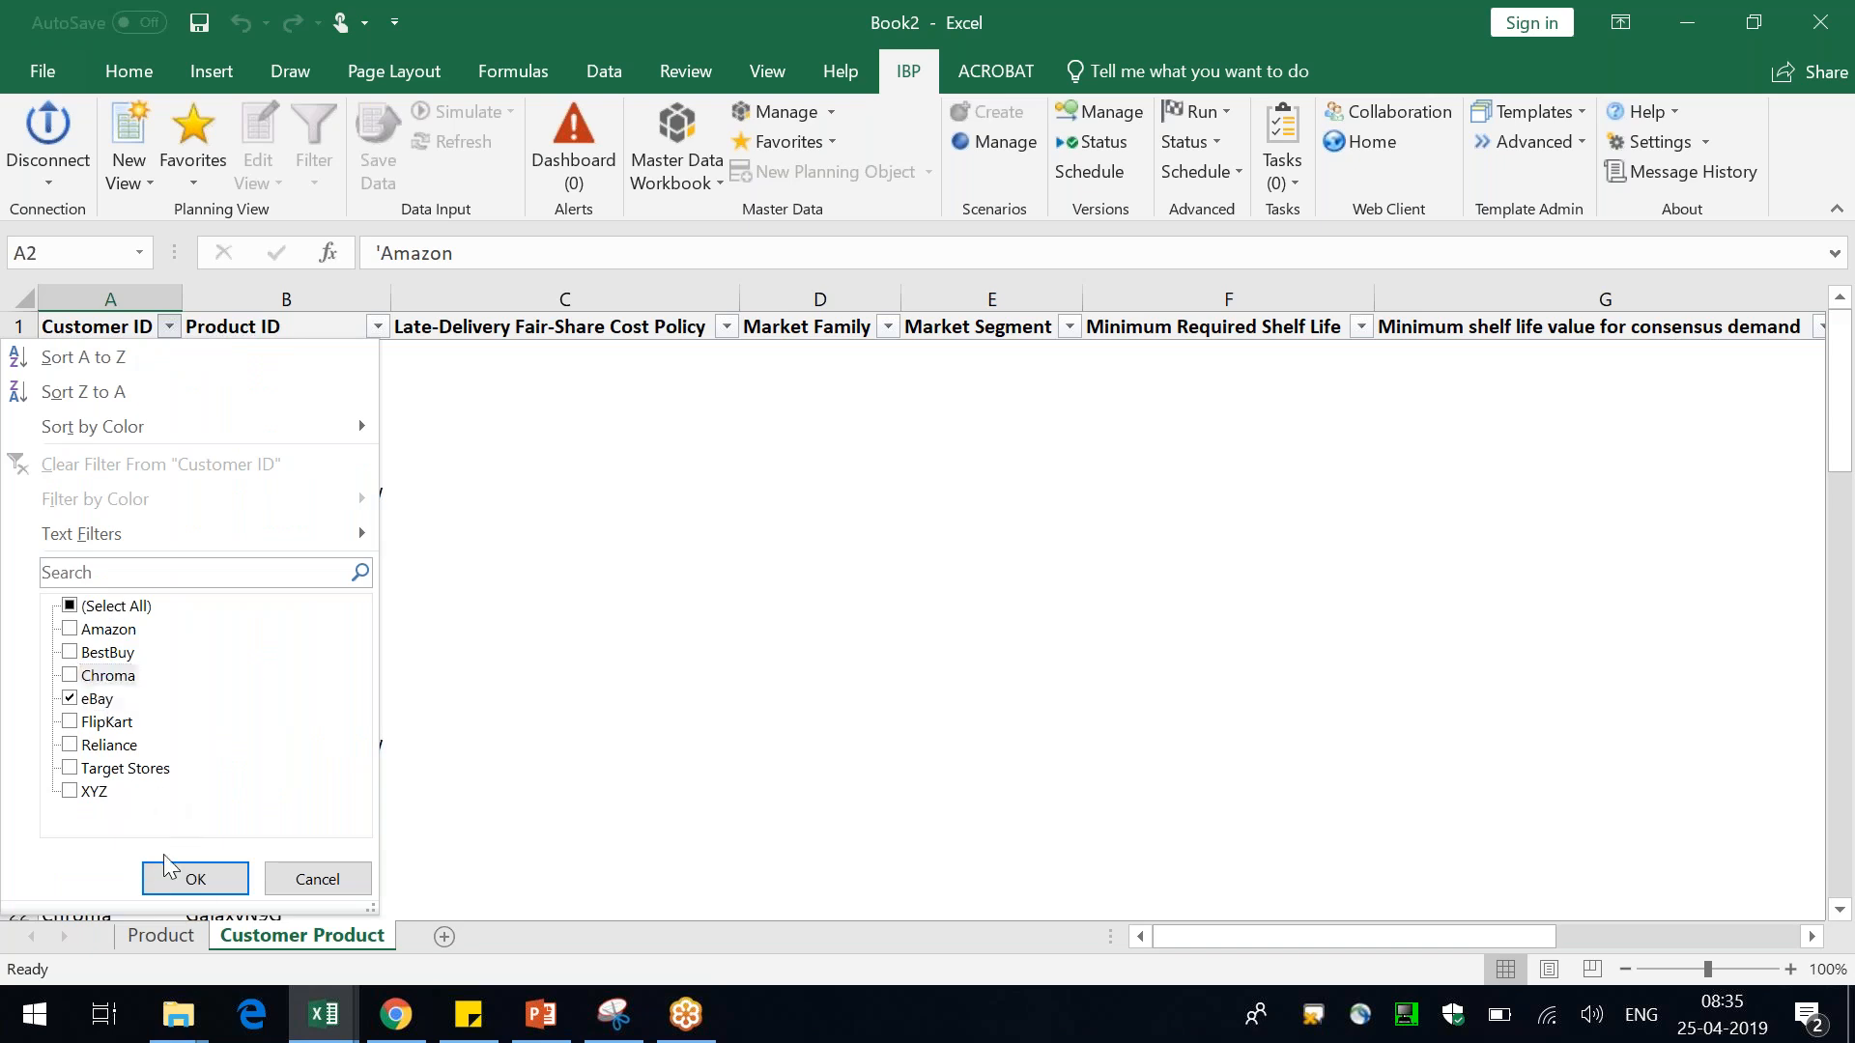
{"action": "left_click", "coordinate": [194, 878]}
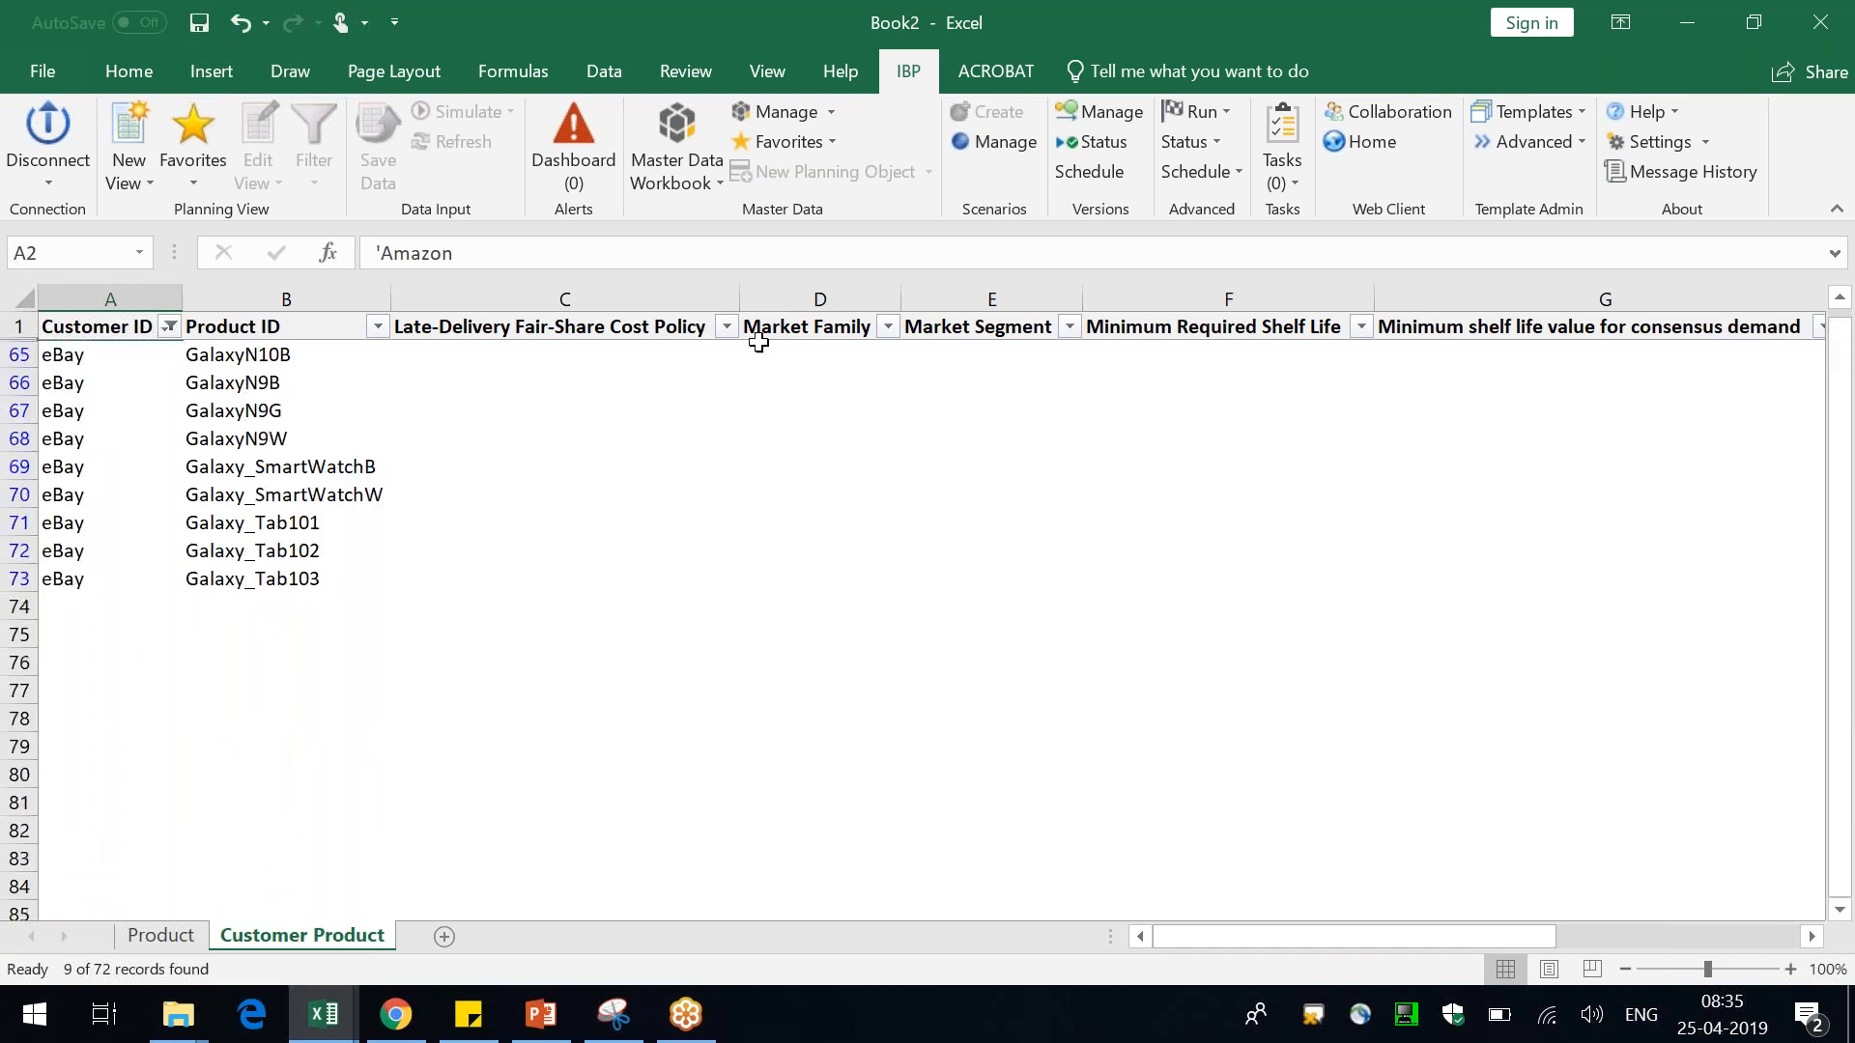
Switch the master data workbook to edit mode for the Customer Product sheet
{"action": "left_click", "coordinate": [676, 130]}
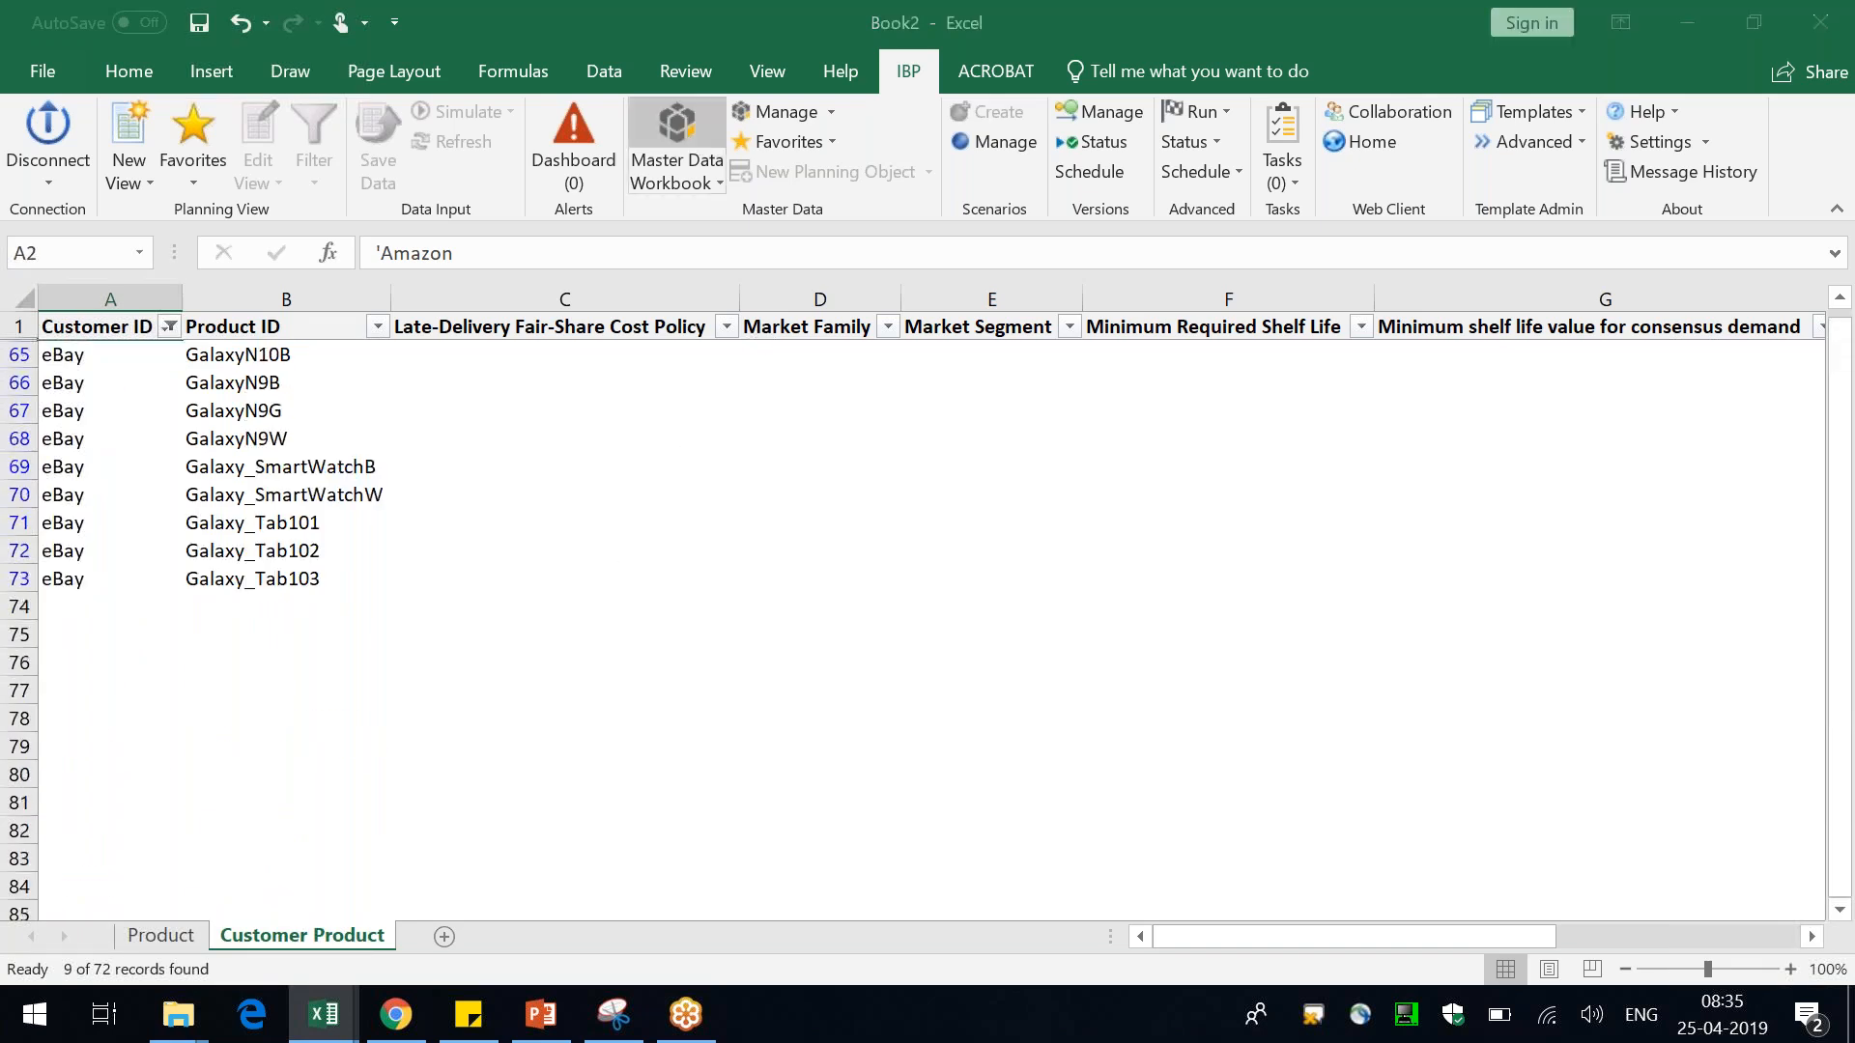
{"action": "left_click", "coordinate": [465, 518]}
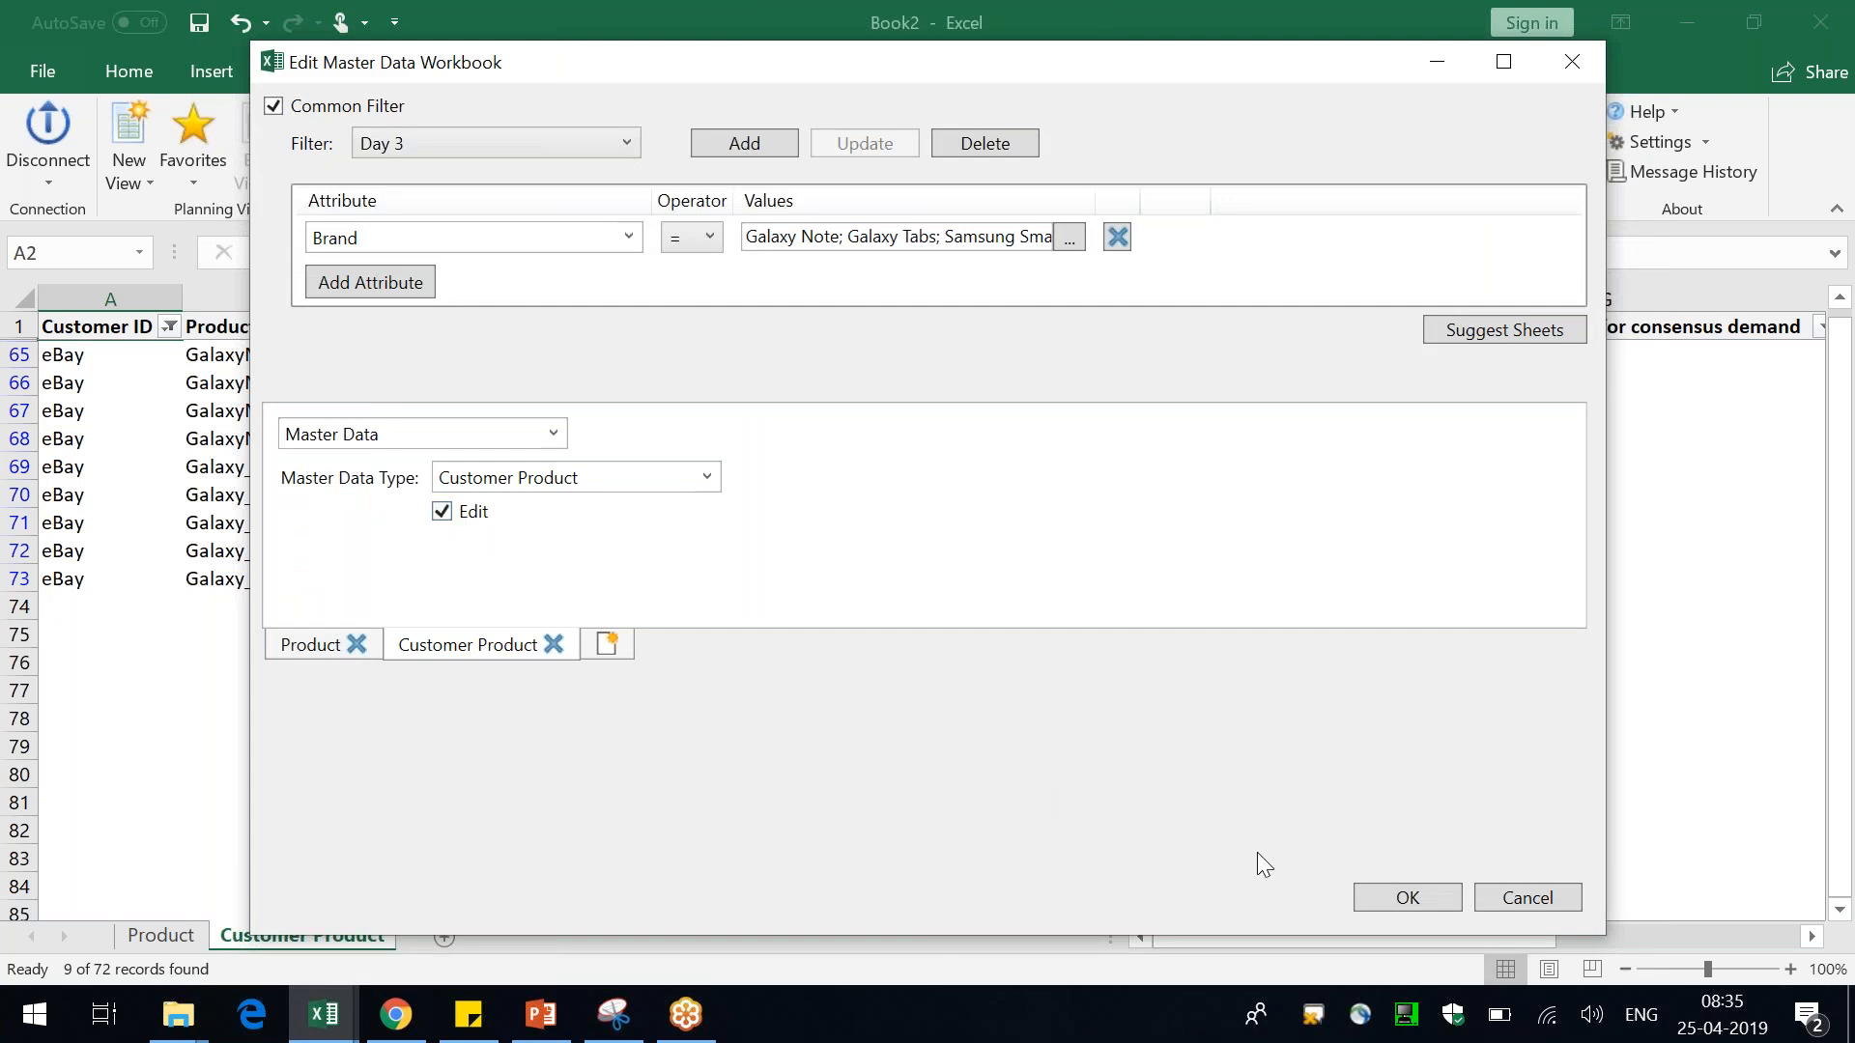
{"action": "left_click", "coordinate": [1405, 897]}
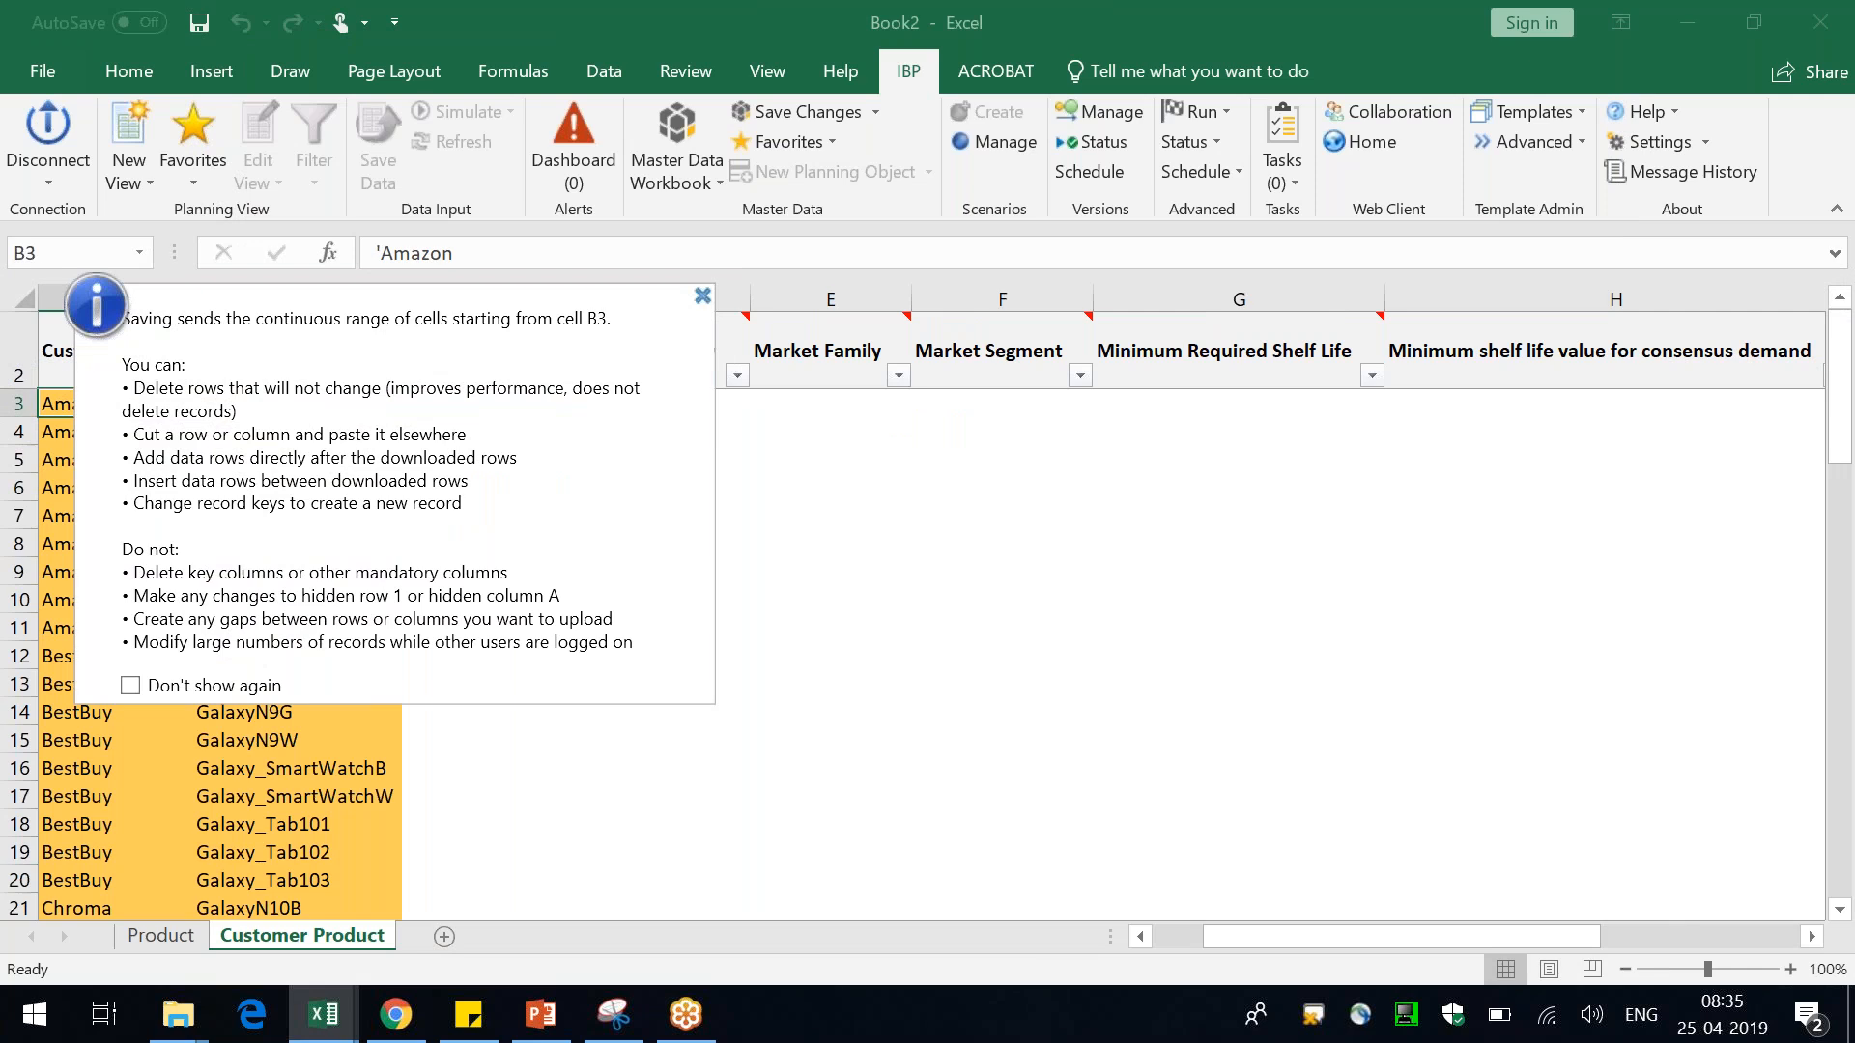
Add a new Customer Product row with customer ID amazon below the existing records
{"action": "left_click", "coordinate": [702, 299]}
{"action": "key", "text": "Down"}
{"action": "key", "text": "Down"}
{"action": "key", "text": "Down"}
{"action": "key", "text": "Down"}
{"action": "key", "text": "Up"}
{"action": "key", "text": "Up"}
{"action": "key", "text": "Up"}
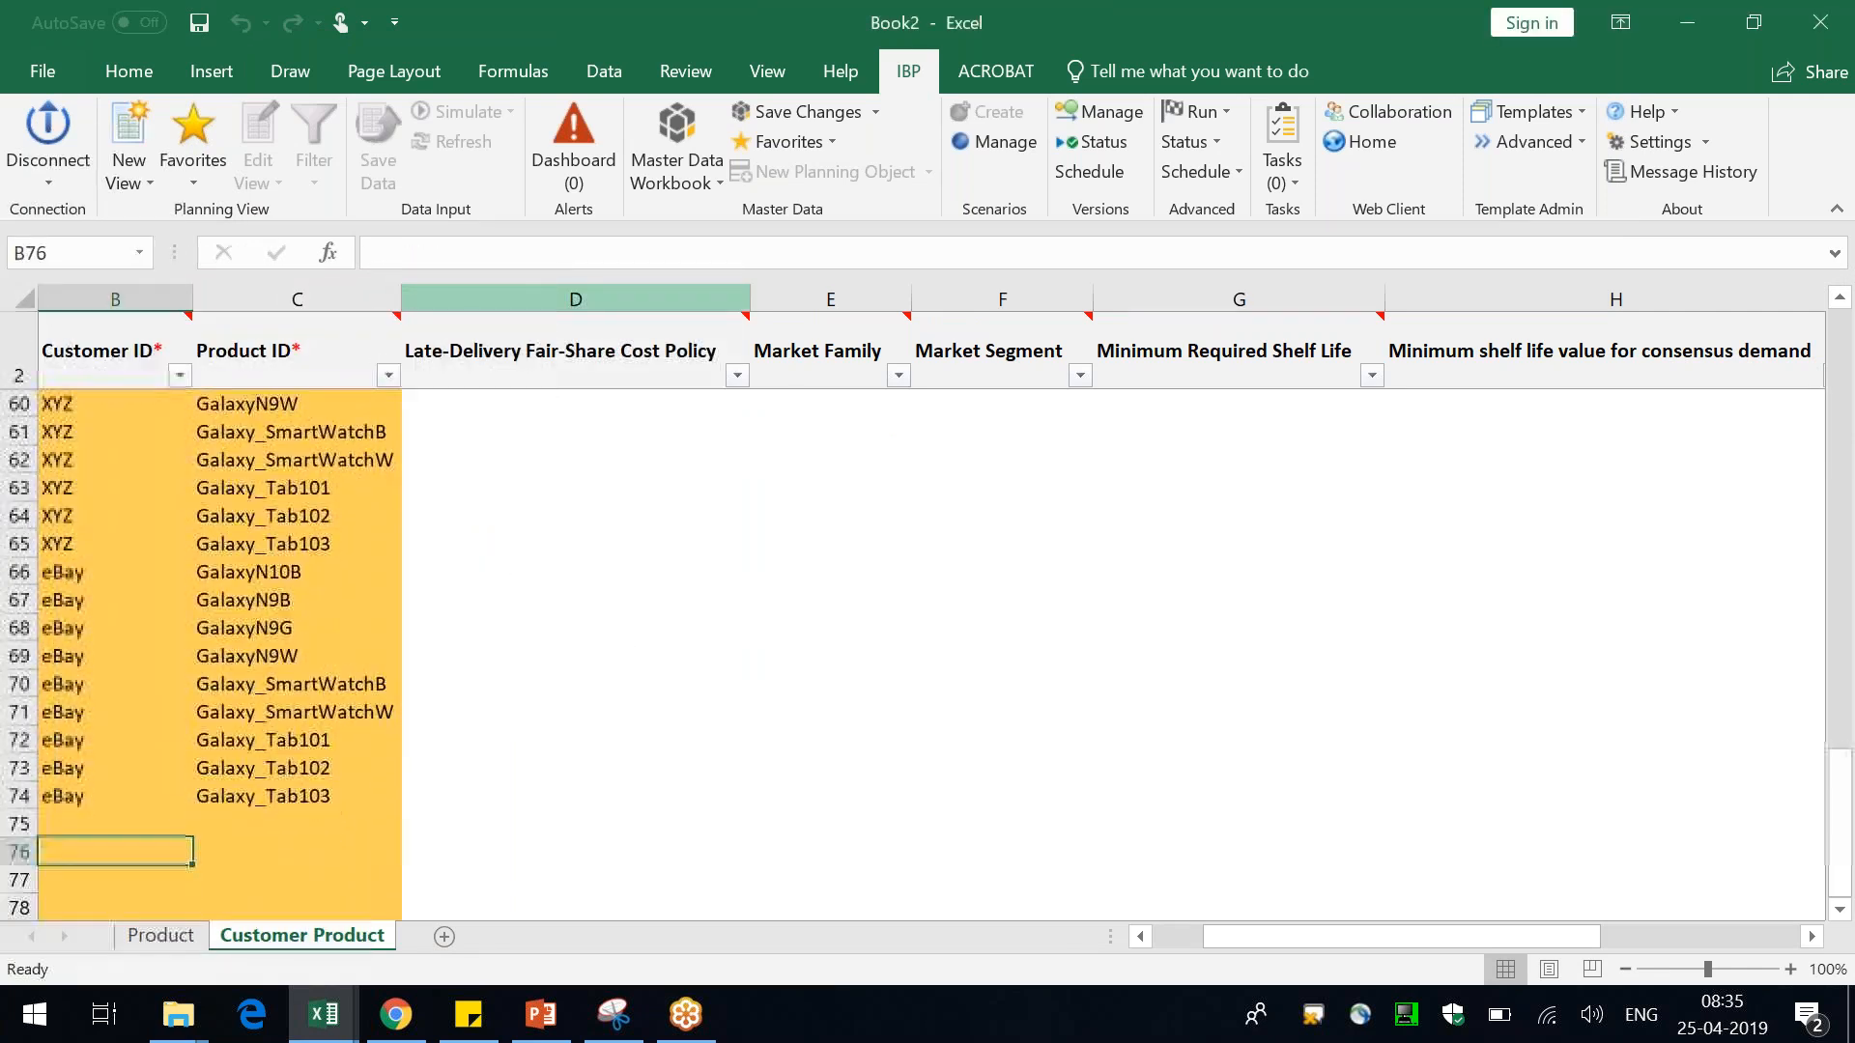
{"action": "type", "text": "amazon"}
{"action": "key", "text": "Return"}
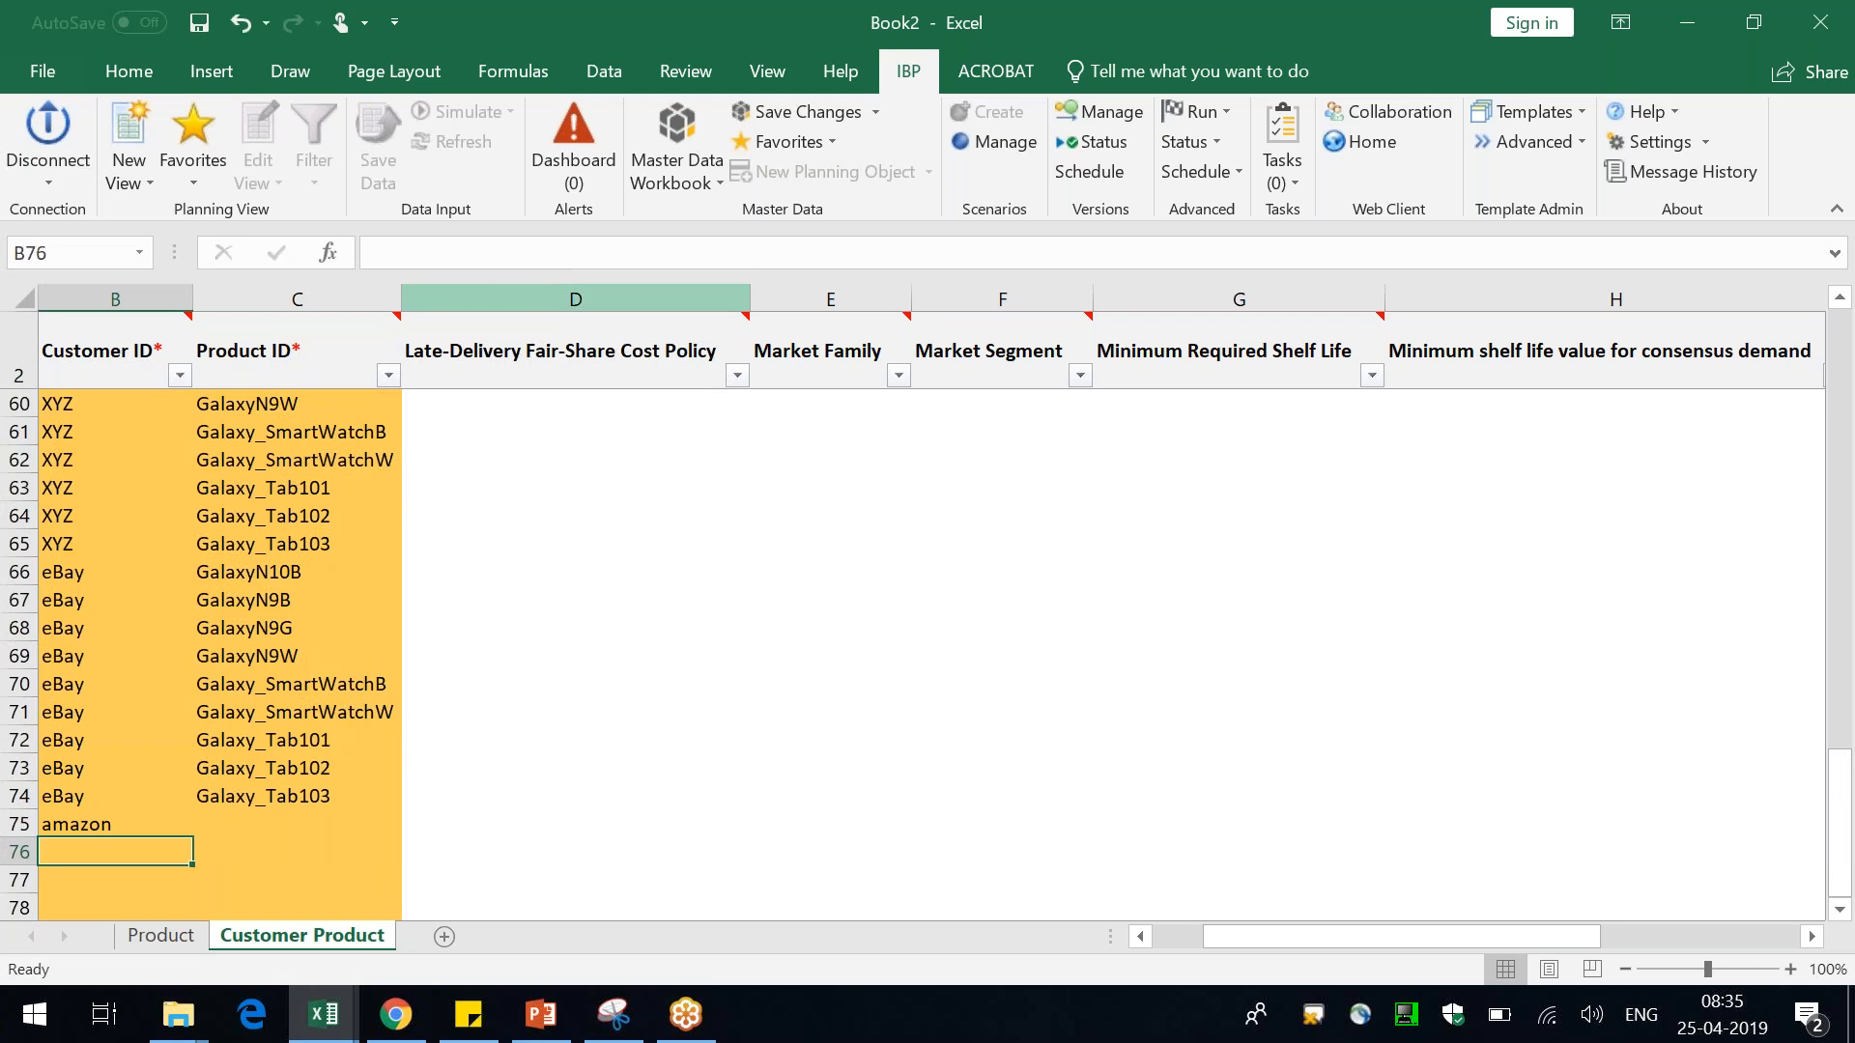
Enter samsung wrist watch 2.0 as the Product ID of the new amazon row and fit the column width
{"action": "key", "text": "Right"}
{"action": "key", "text": "Up"}
{"action": "type", "text": "sam"}
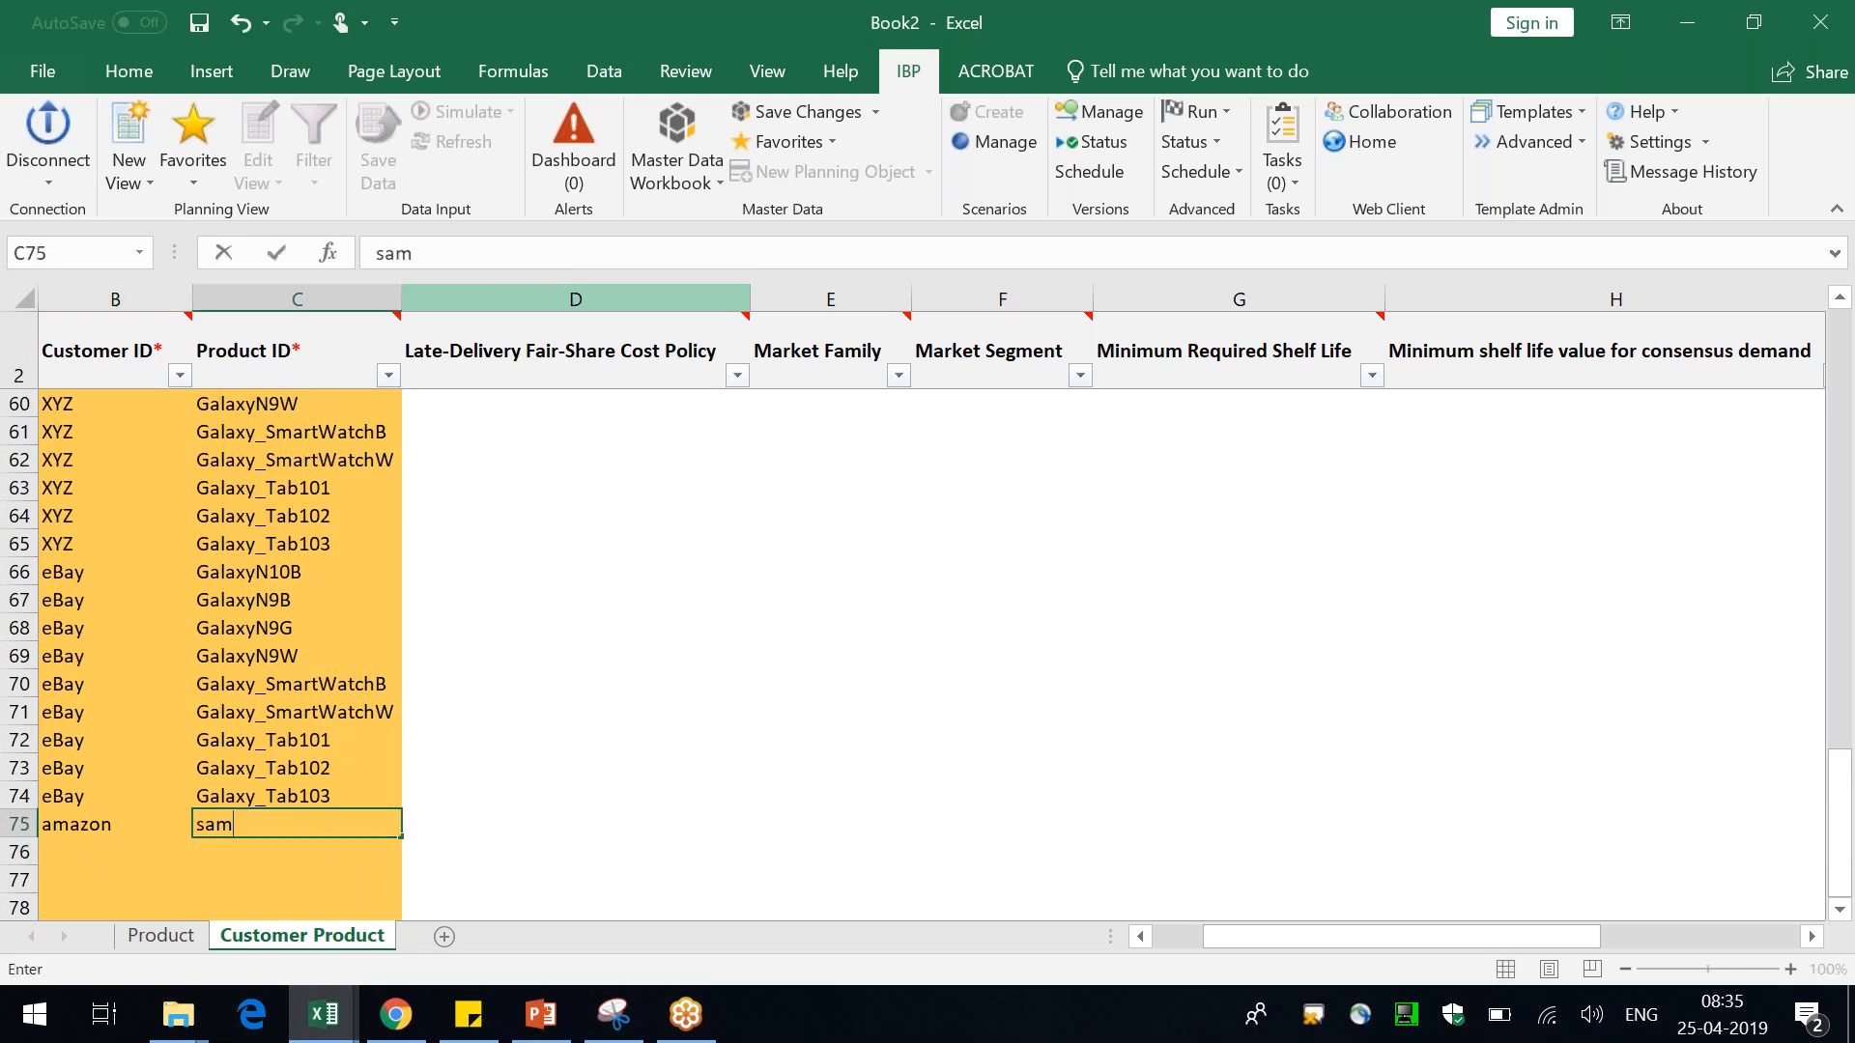
{"action": "type", "text": "sun weist"}
{"action": "key", "text": "BackSpace"}
{"action": "key", "text": "BackSpace"}
{"action": "key", "text": "BackSpace"}
{"action": "key", "text": "BackSpace"}
{"action": "type", "text": "rist watch 2.0"}
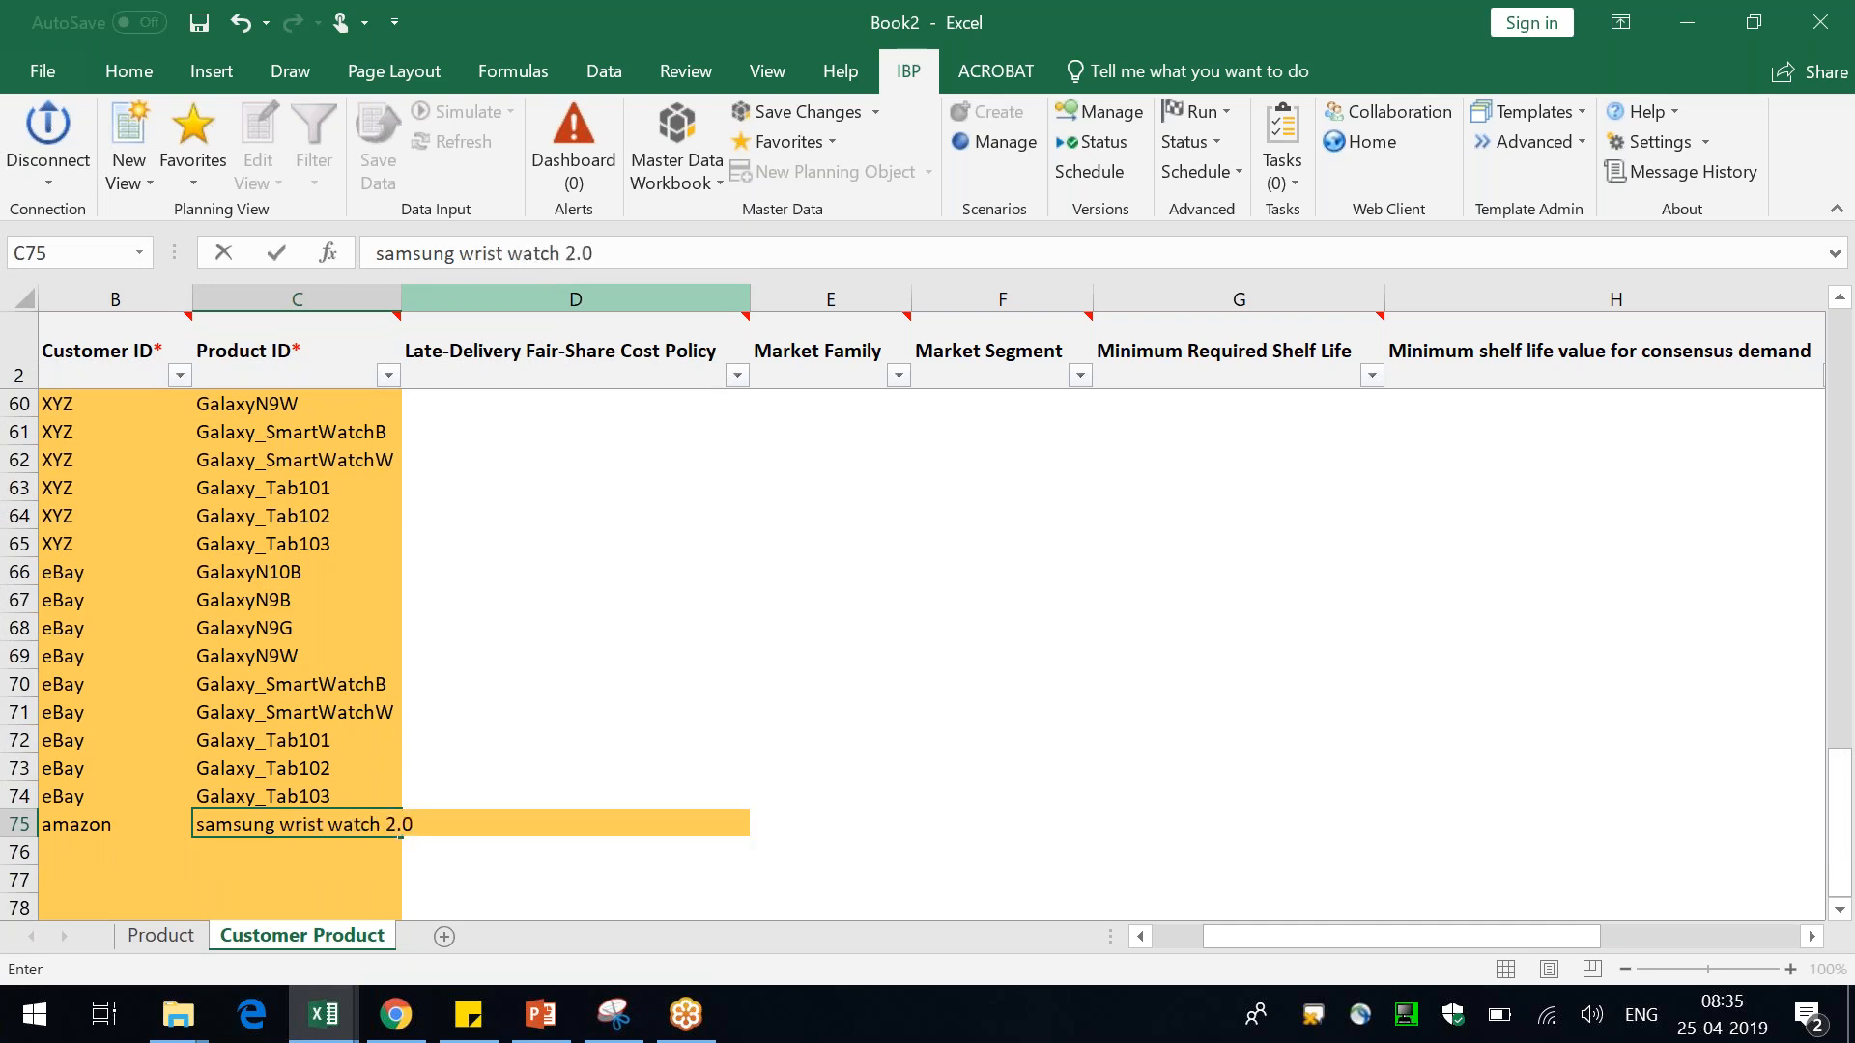
{"action": "key", "text": "Return"}
{"action": "double_click", "coordinate": [402, 299]}
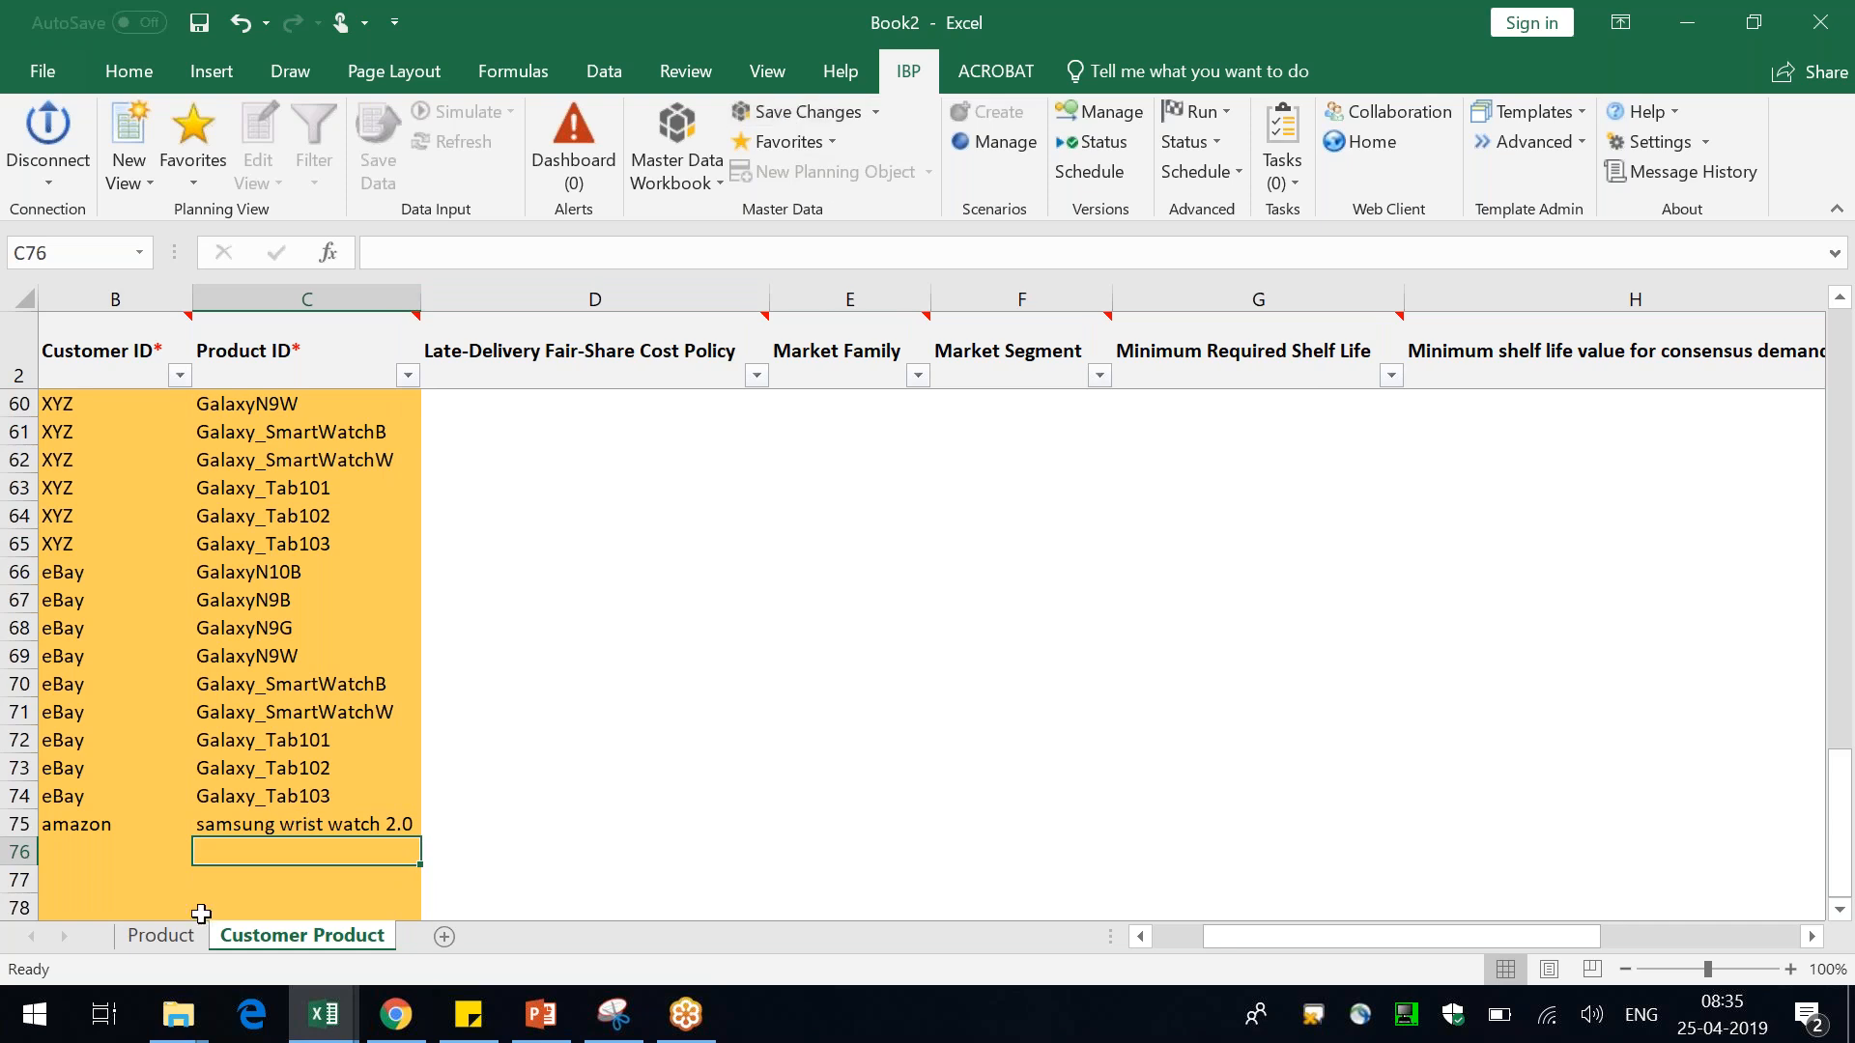
Look over the product list on the Product sheet, then return to the Customer Product sheet
{"action": "left_click", "coordinate": [163, 947]}
{"action": "left_click", "coordinate": [687, 604]}
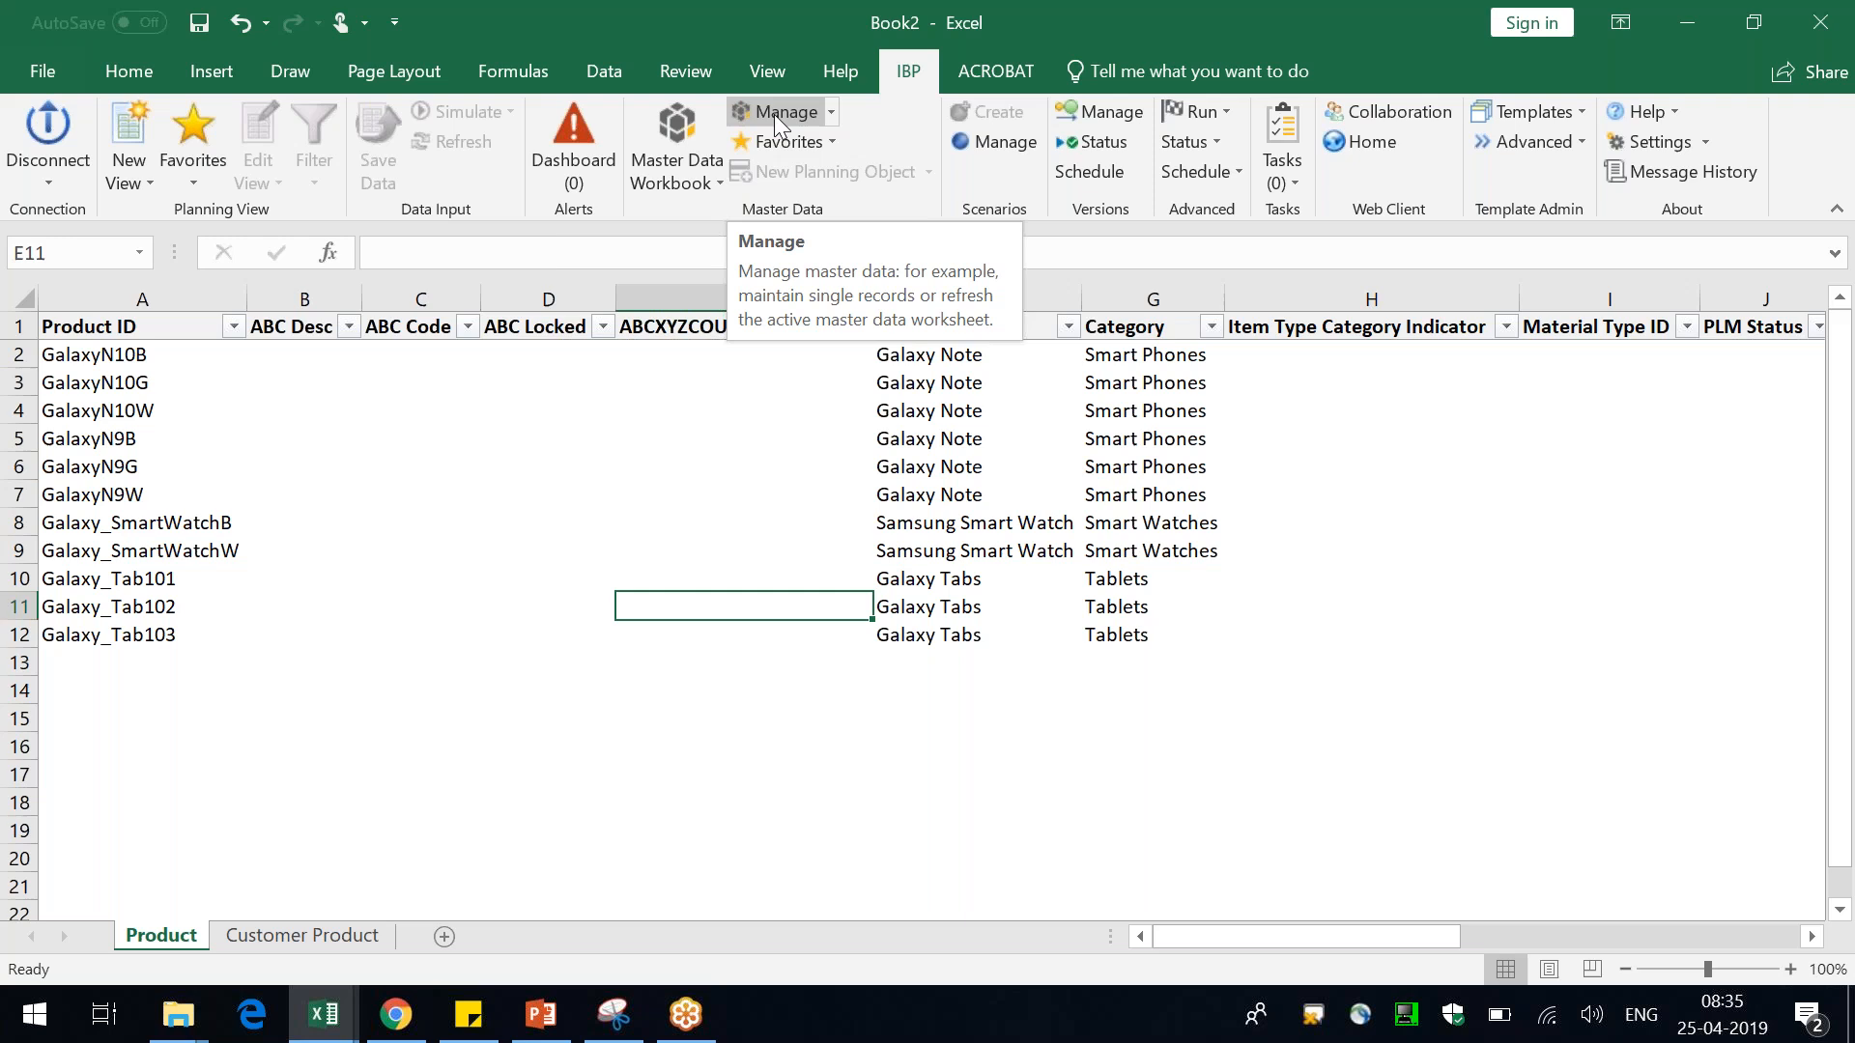
{"action": "left_click", "coordinate": [705, 525]}
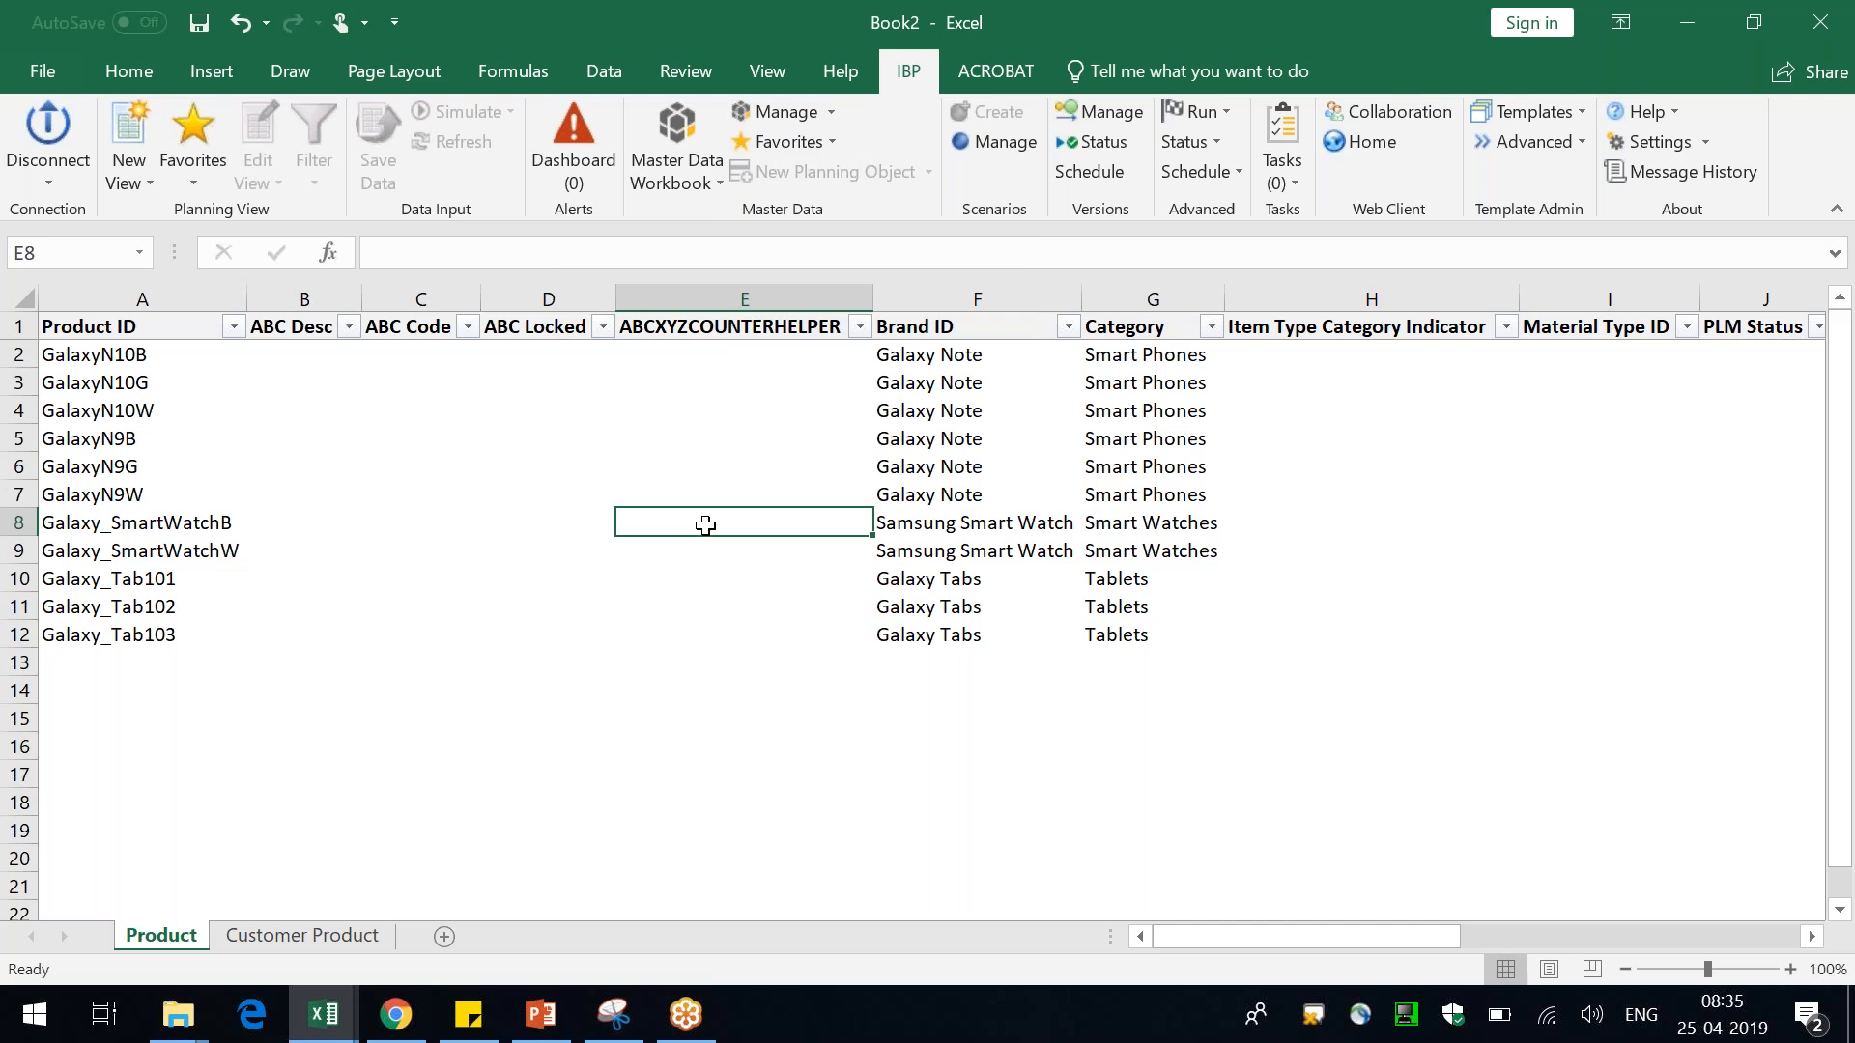
{"action": "left_click", "coordinate": [305, 943]}
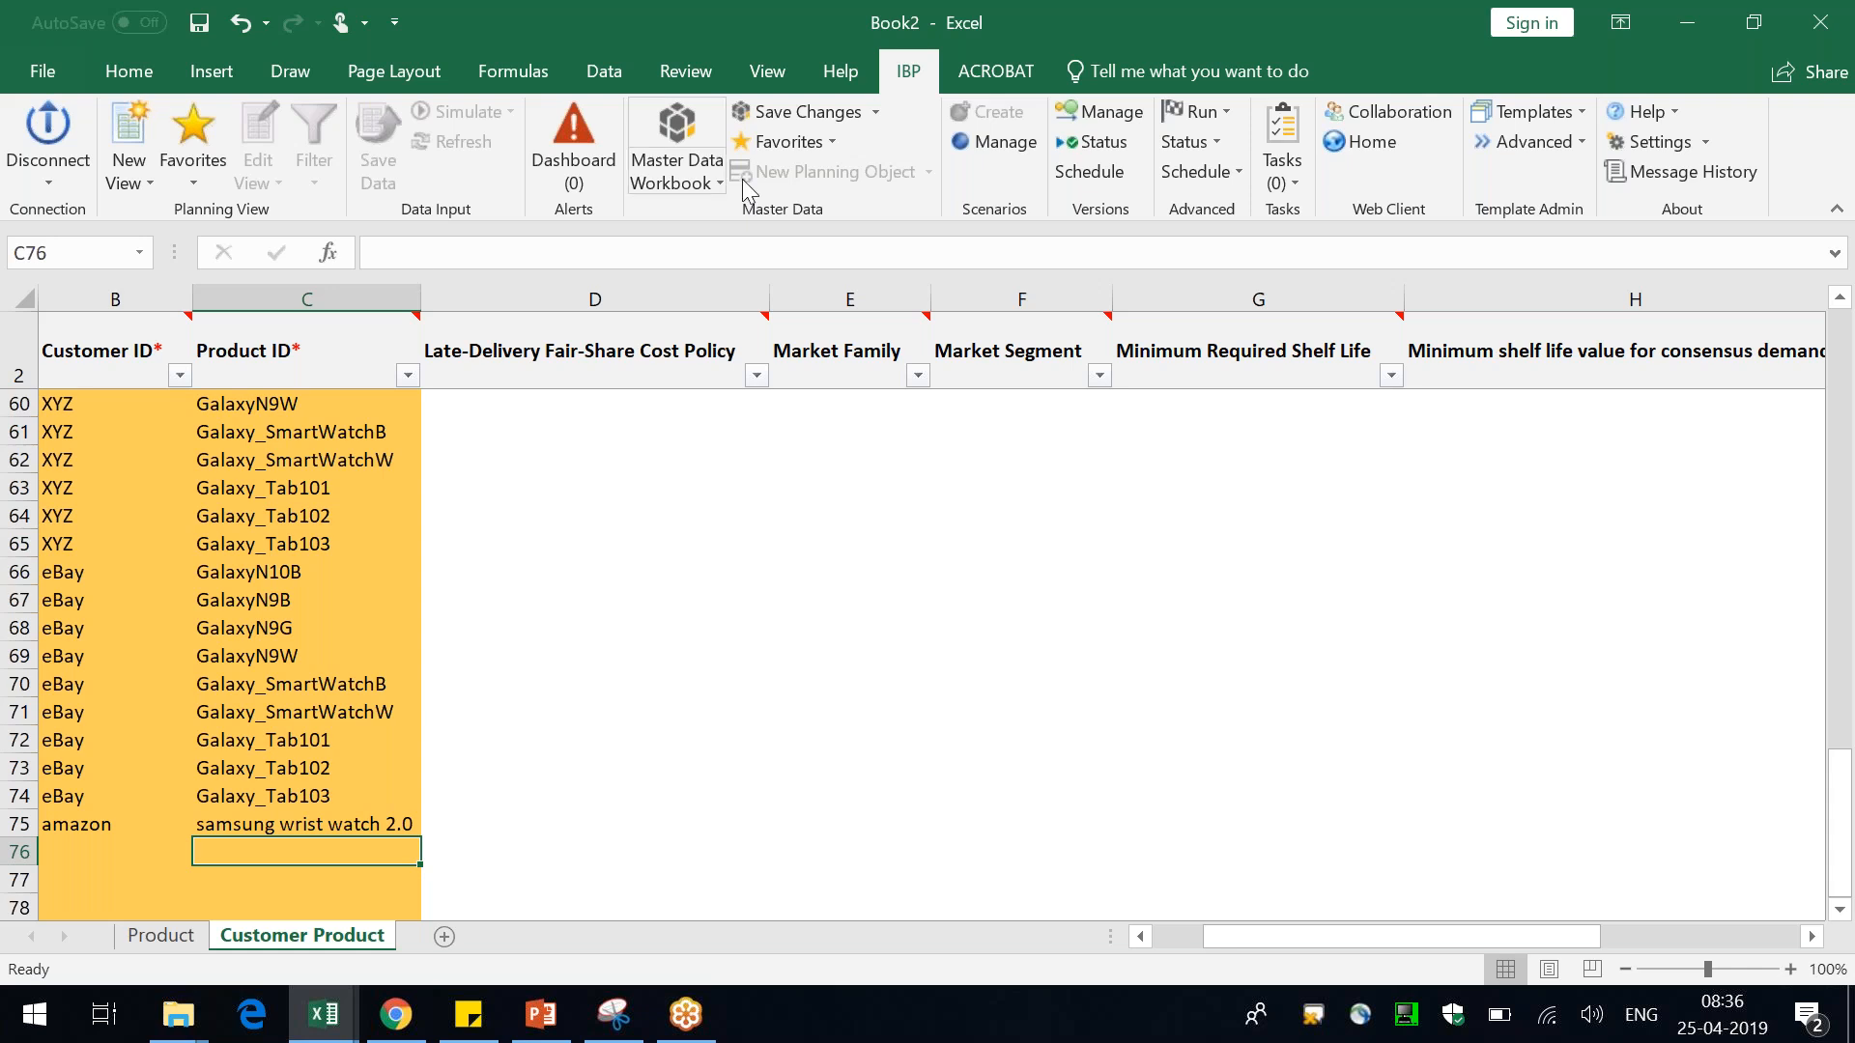
Try to save the new Customer Product record to IBP and dismiss the error
{"action": "left_click", "coordinate": [784, 120]}
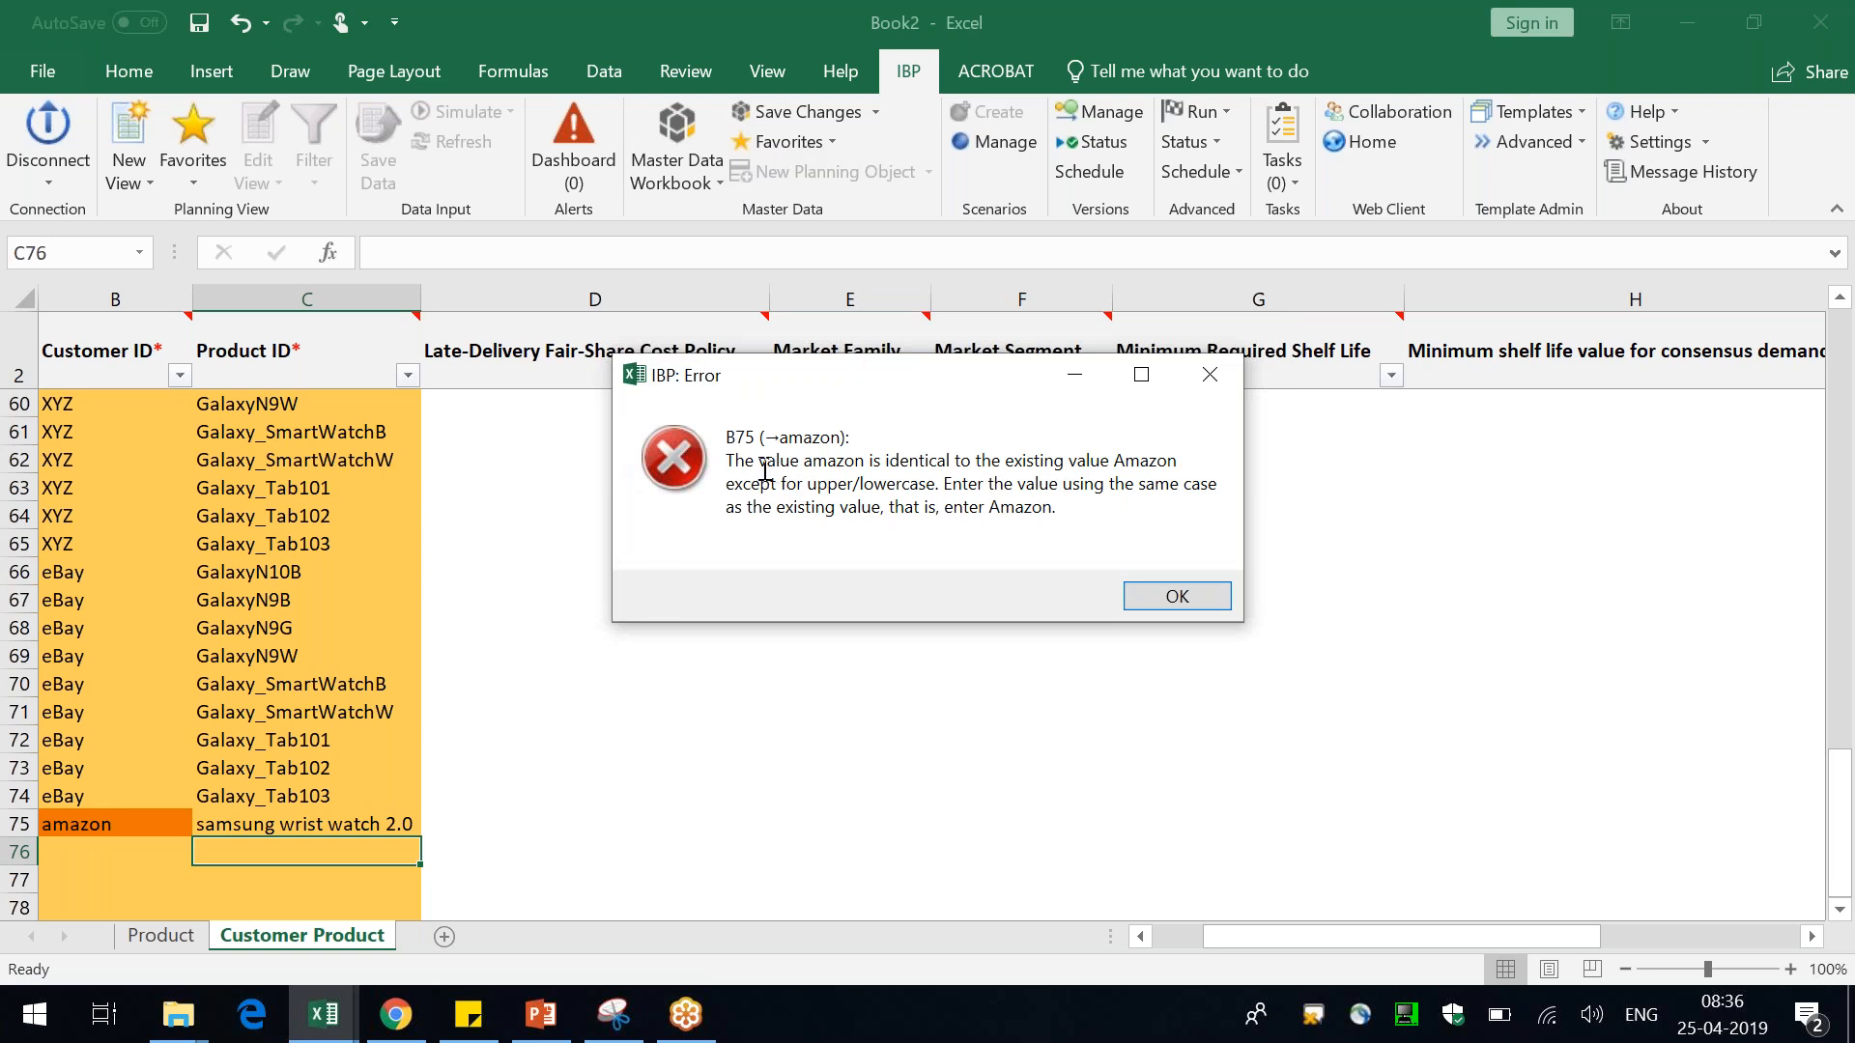
{"action": "left_click_drag", "start_coordinate": [759, 460], "coordinate": [838, 456]}
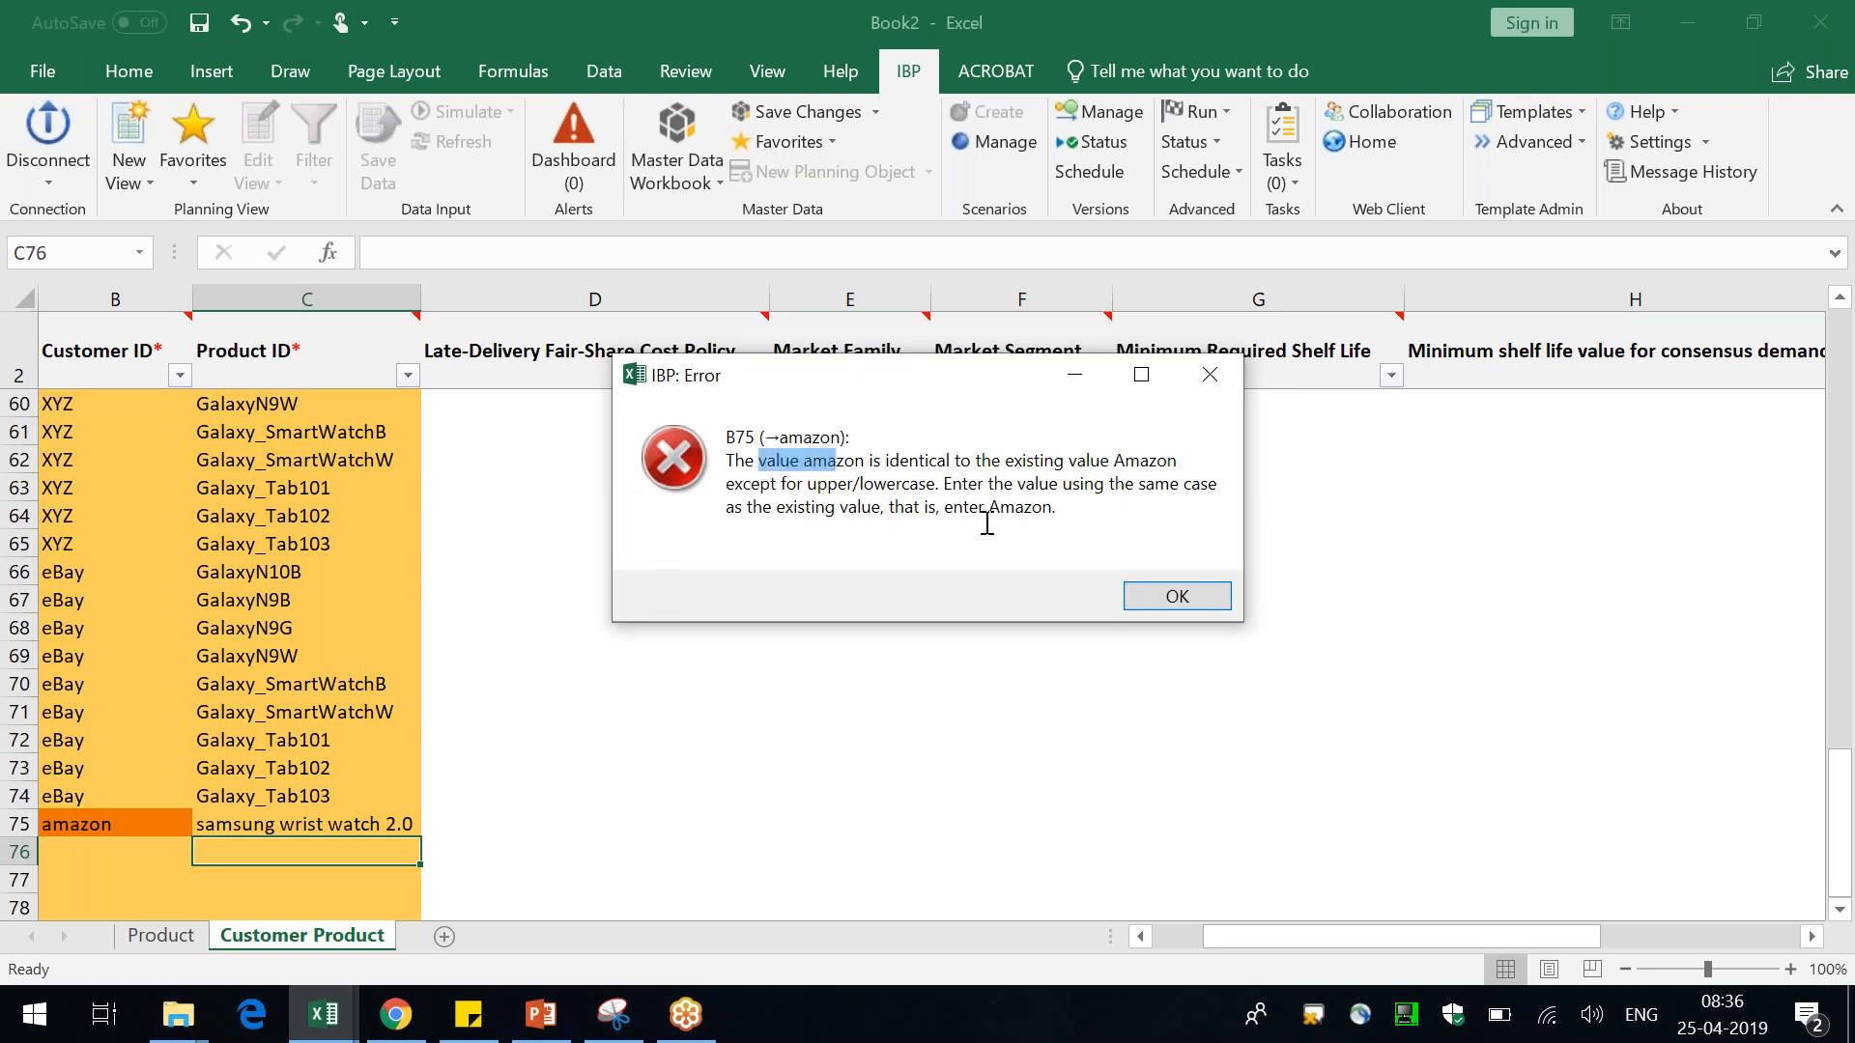
{"action": "left_click_drag", "start_coordinate": [933, 492], "coordinate": [849, 491]}
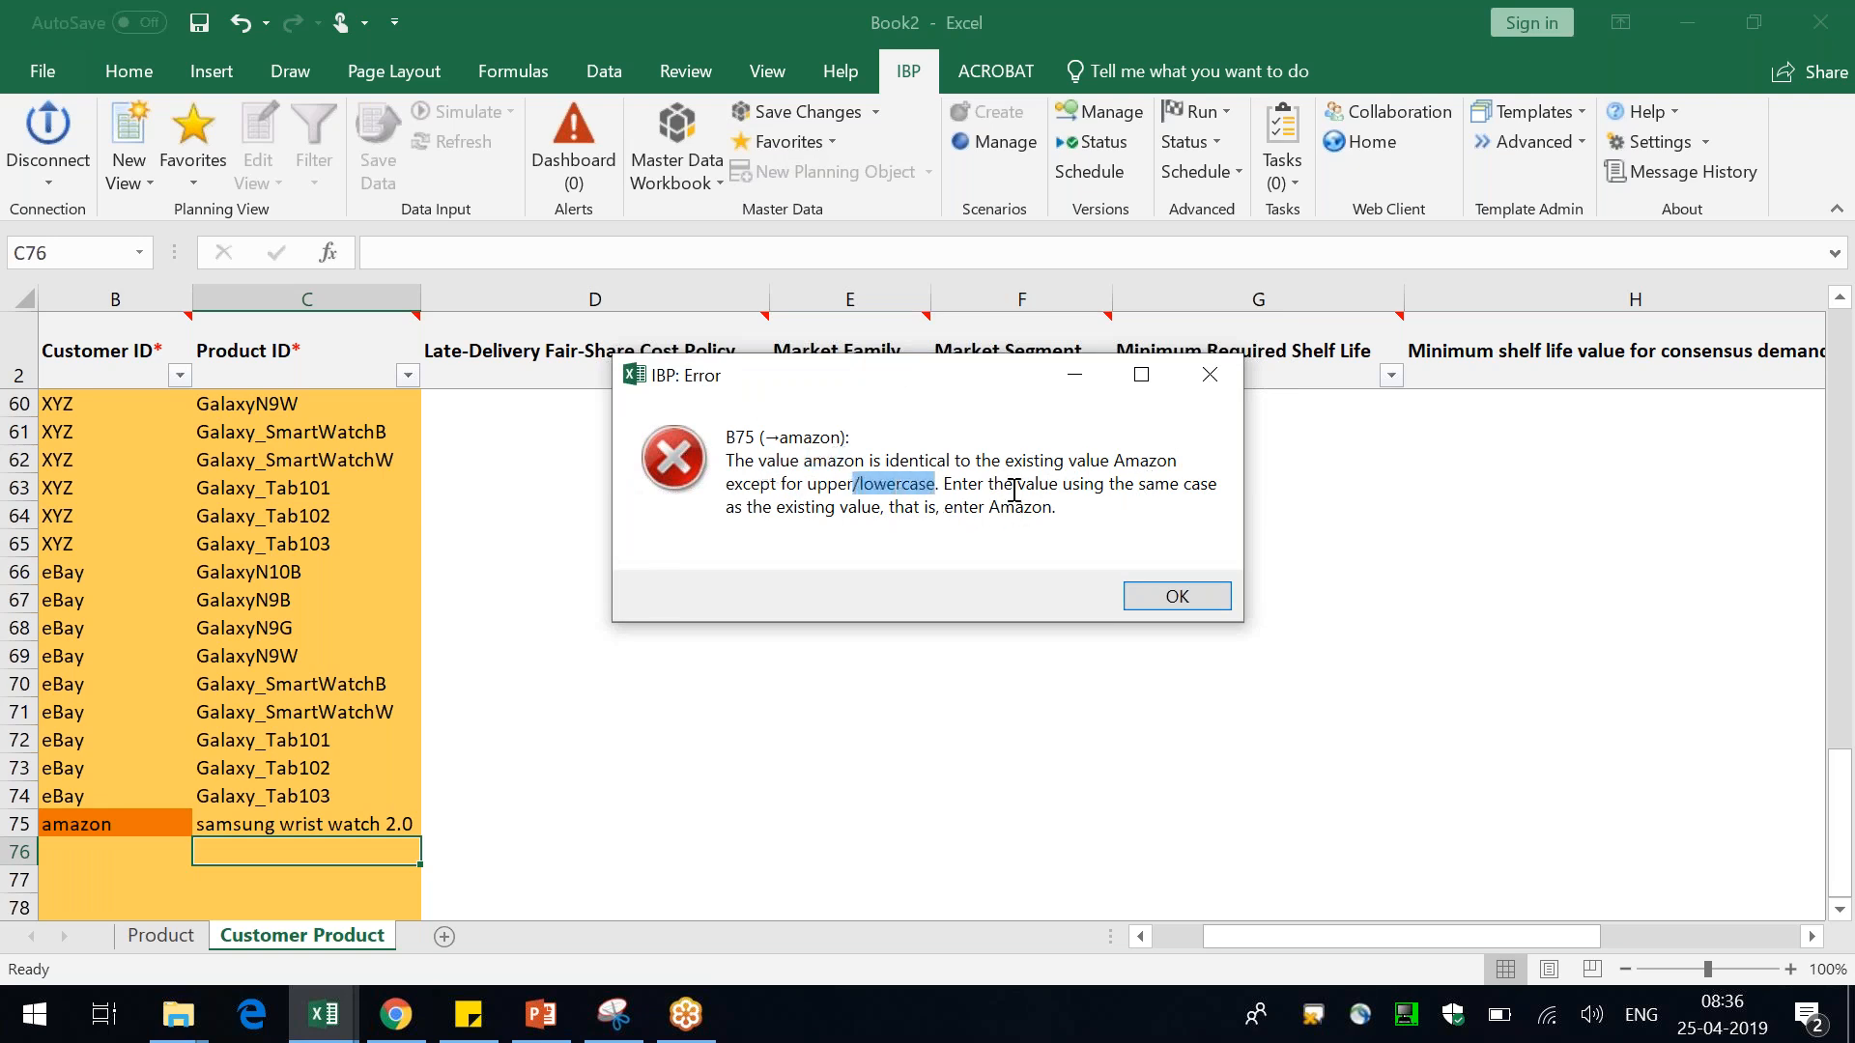
{"action": "left_click_drag", "start_coordinate": [1014, 491], "coordinate": [1064, 496]}
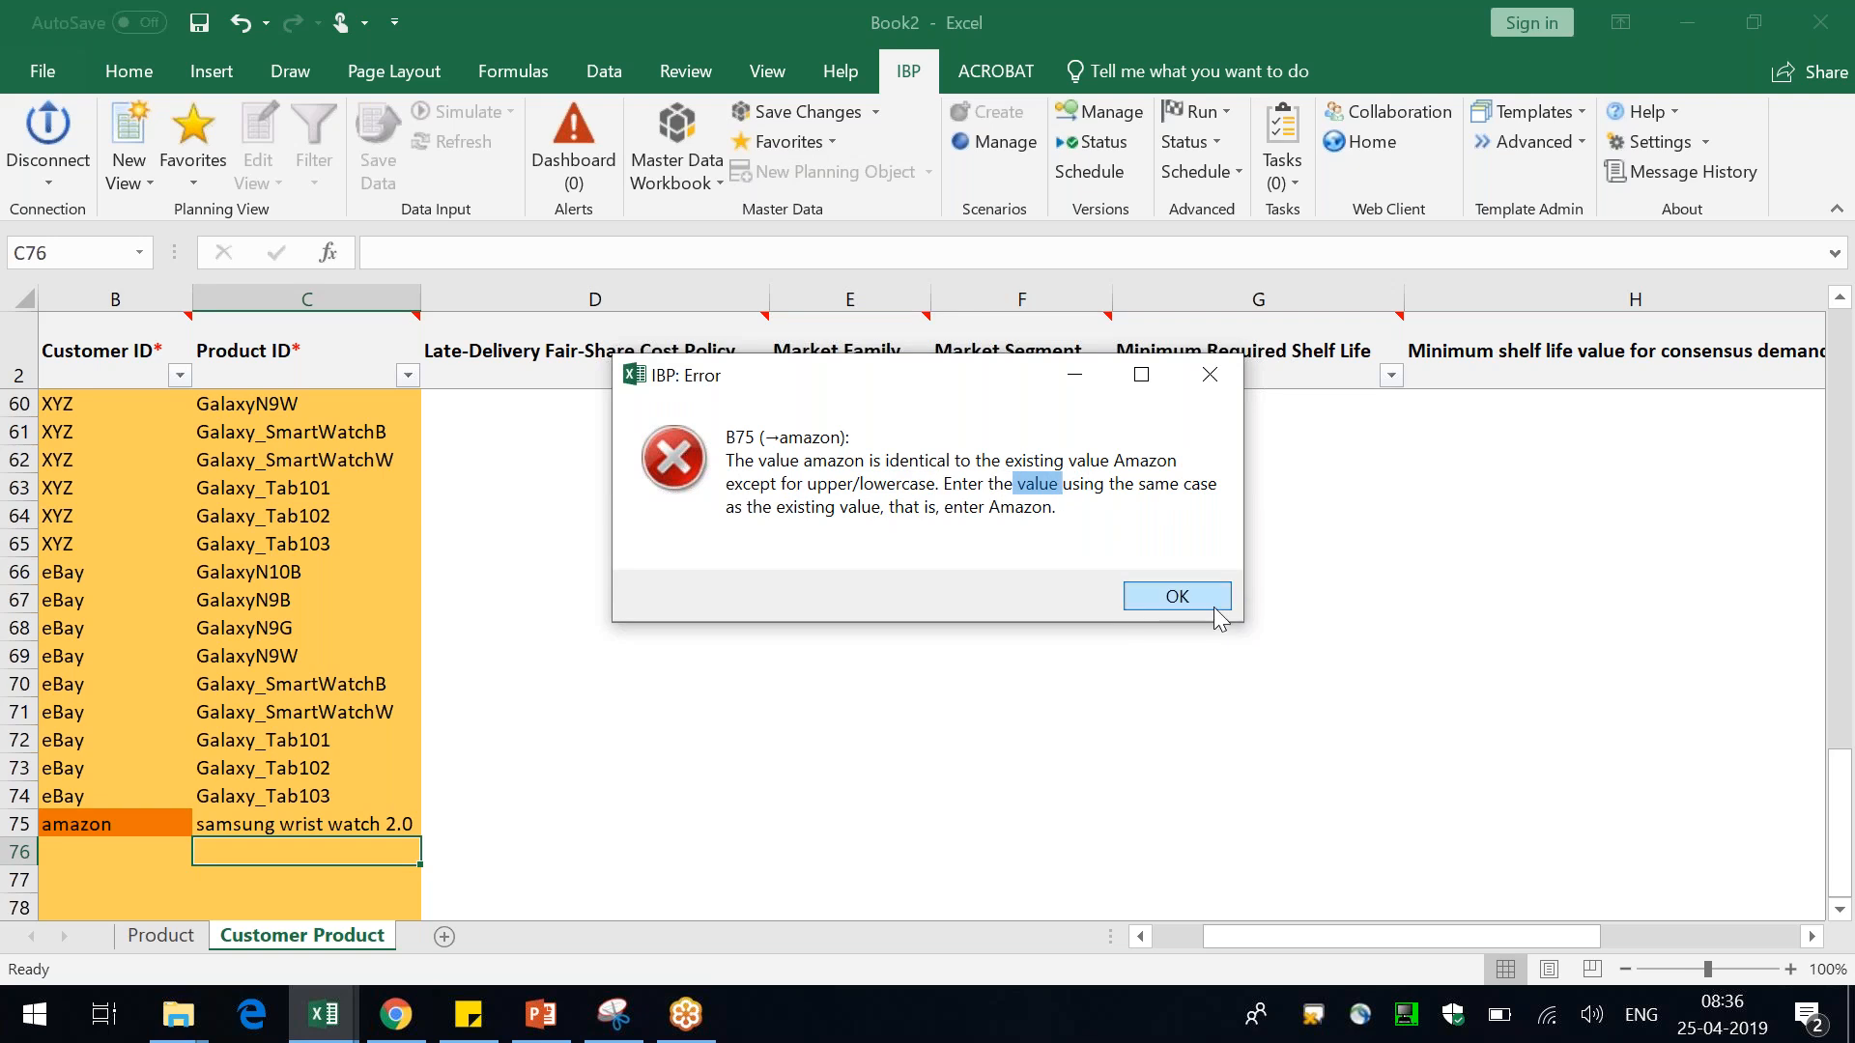
{"action": "left_click", "coordinate": [1176, 596]}
Change the new row's Customer ID to Amazon
{"action": "key", "text": "Left"}
{"action": "key", "text": "Up"}
{"action": "type", "text": "Amazon"}
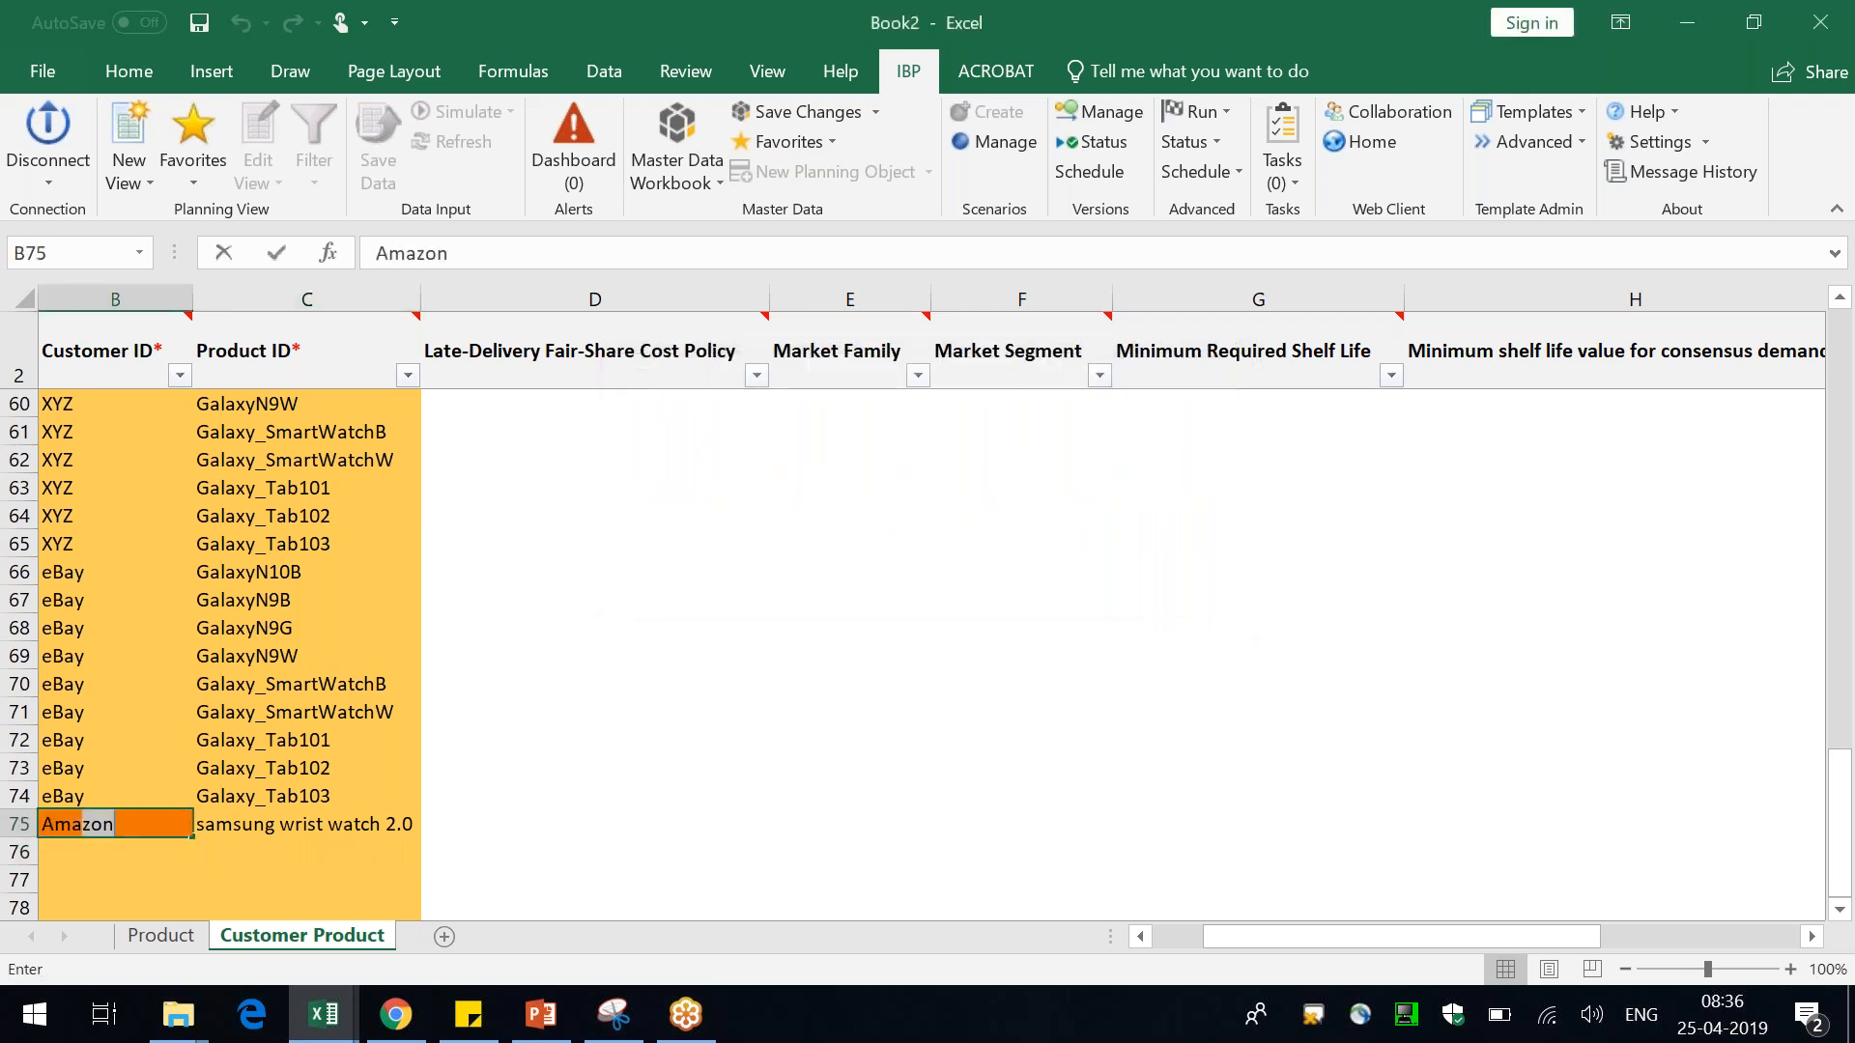
{"action": "key", "text": "Return"}
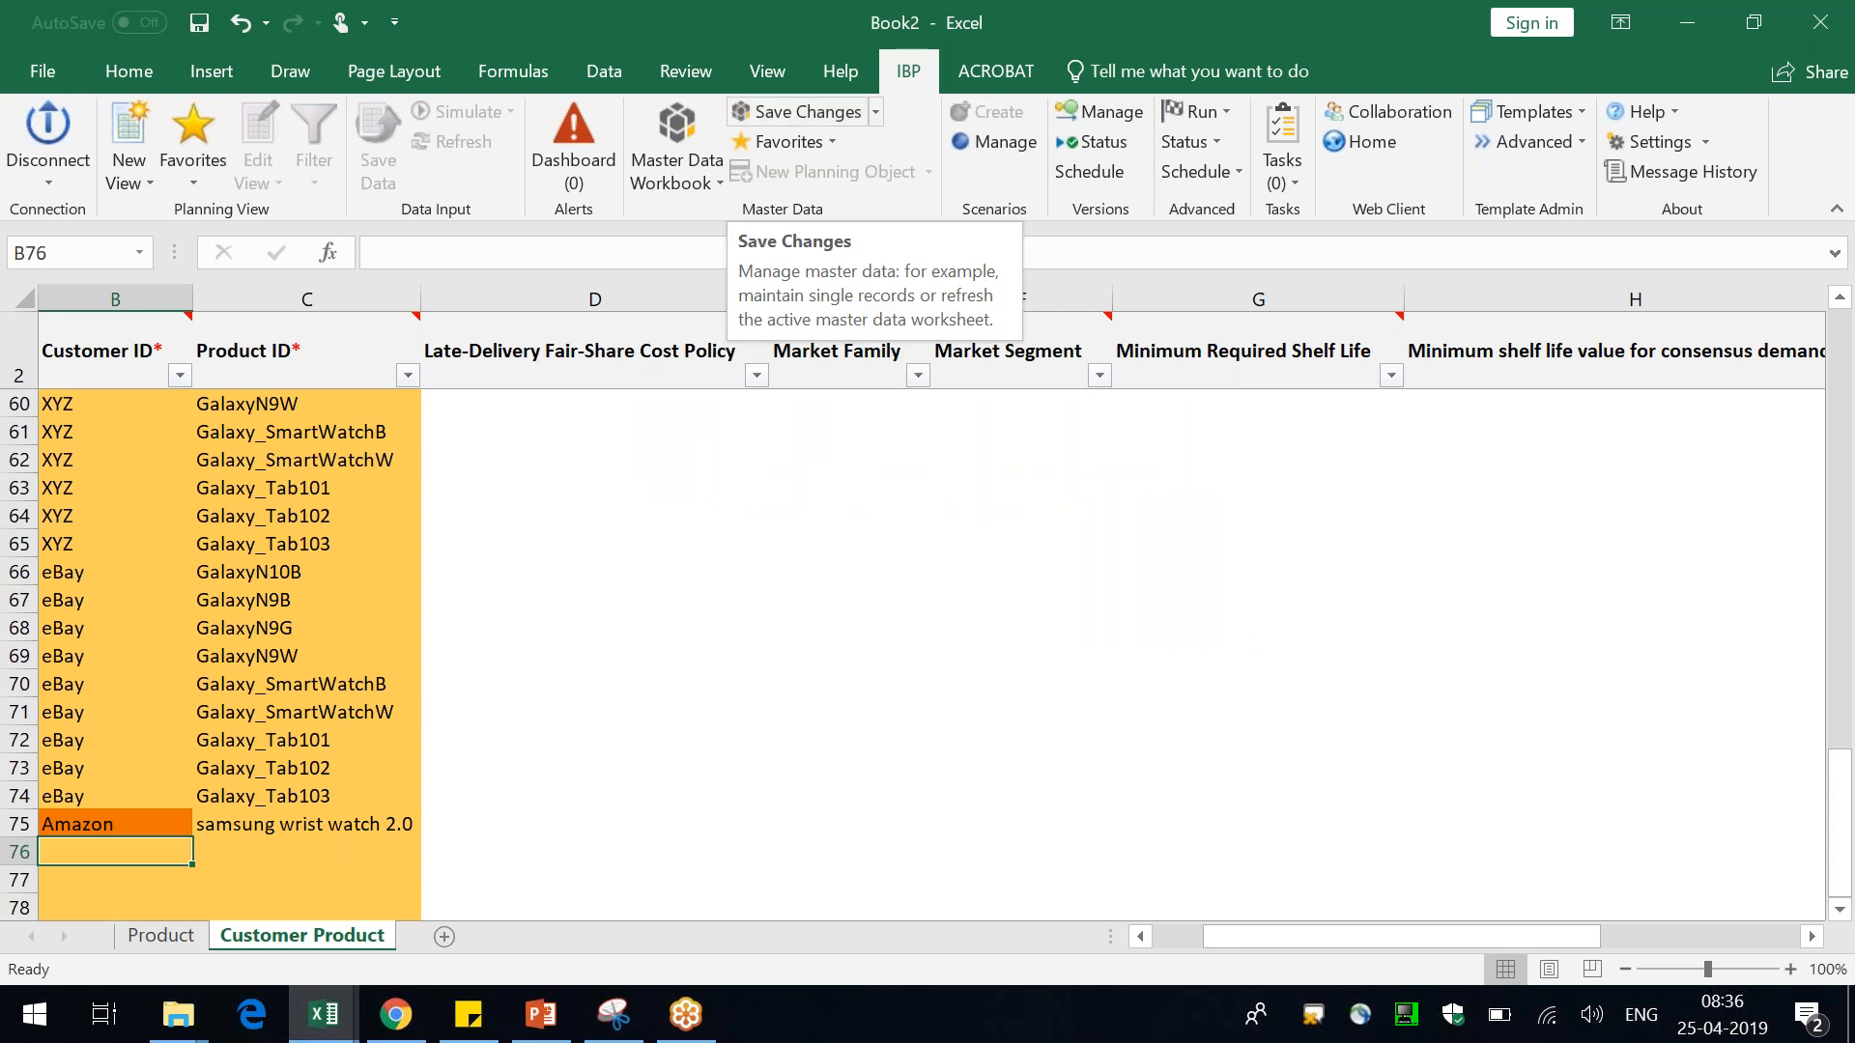
Save the master data changes without a comment or sharing
{"action": "left_click", "coordinate": [311, 833]}
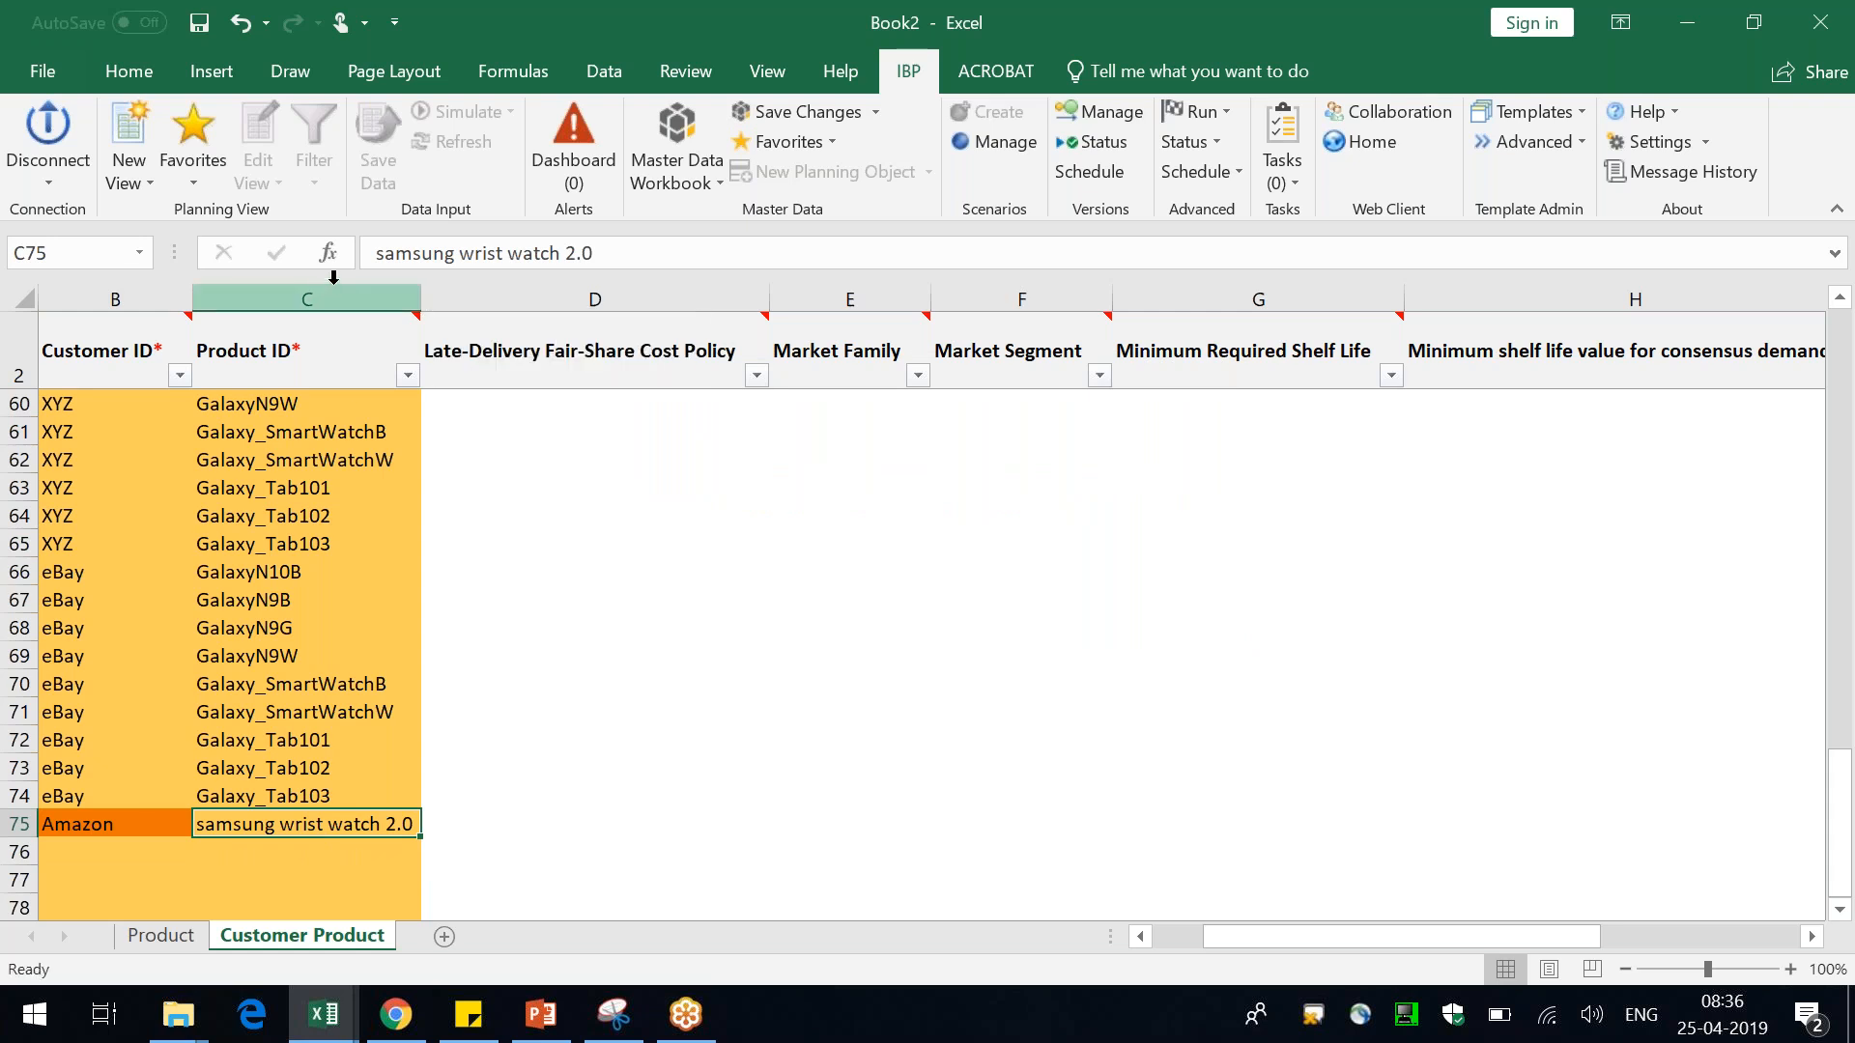
{"action": "left_click", "coordinate": [802, 113]}
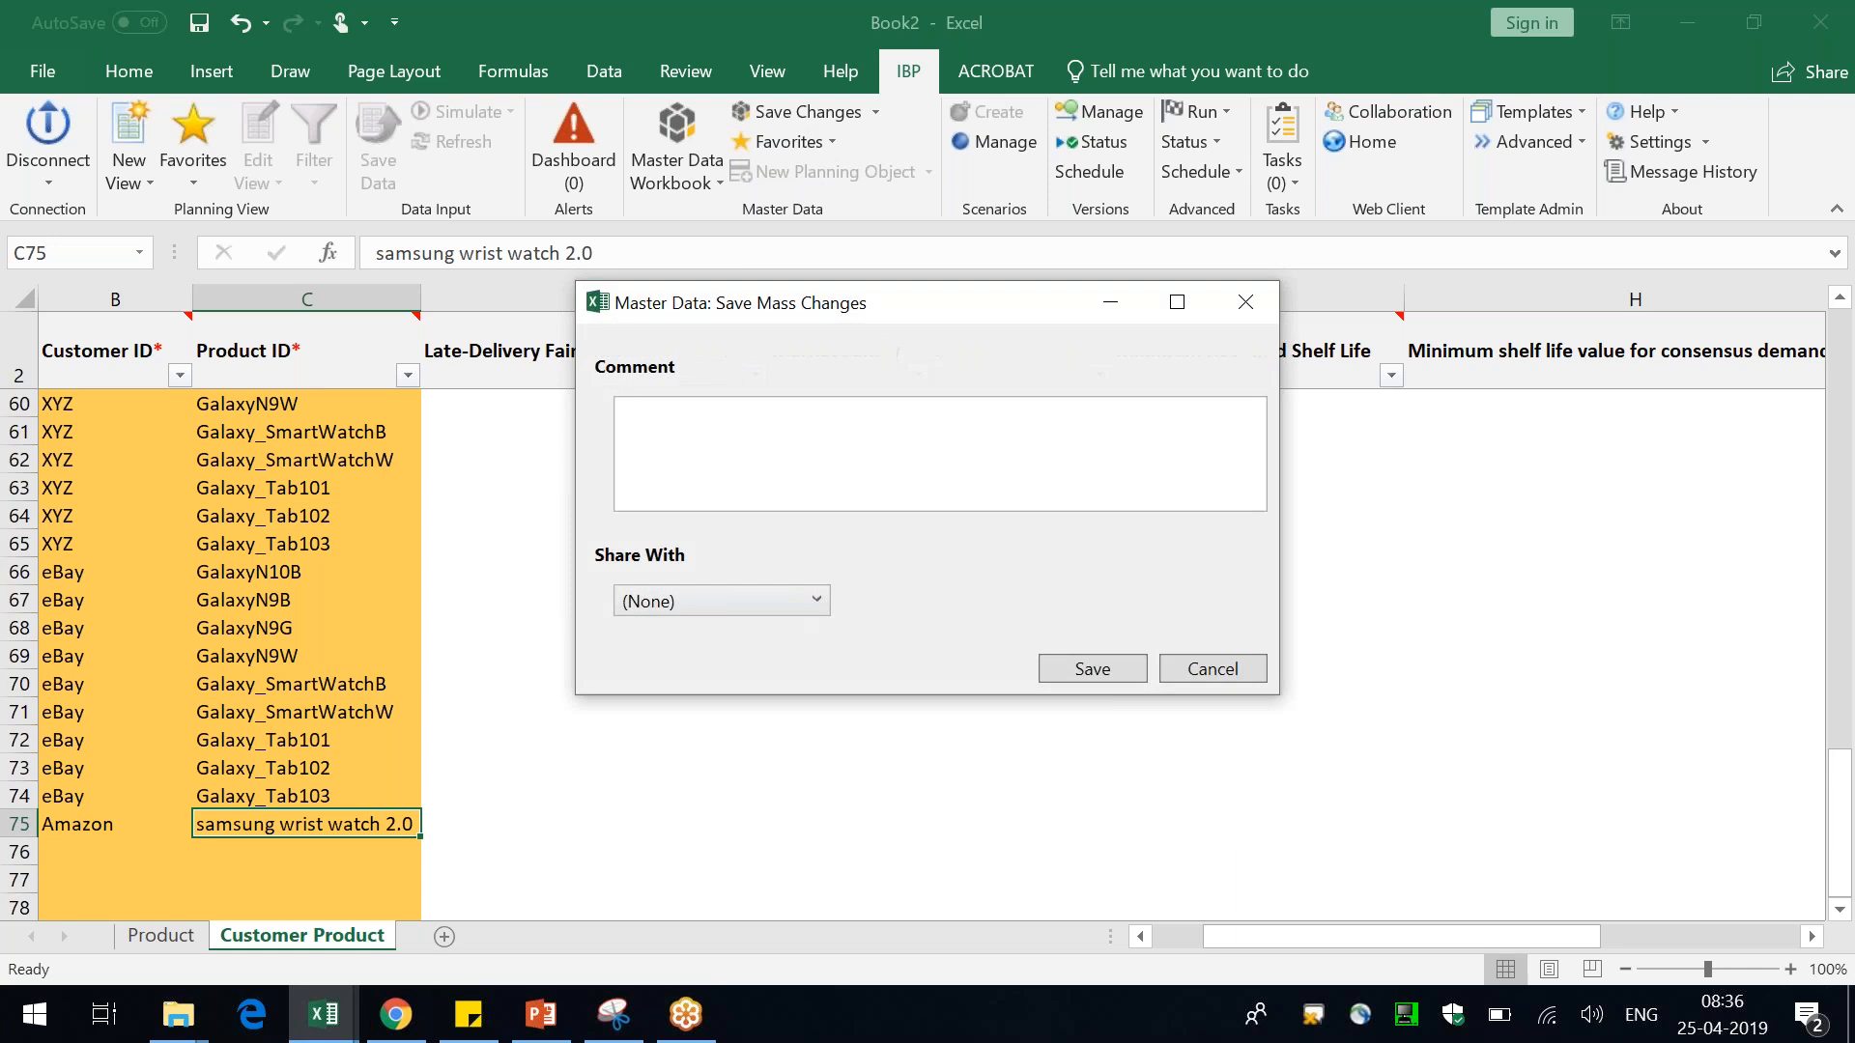
{"action": "left_click", "coordinate": [1089, 667]}
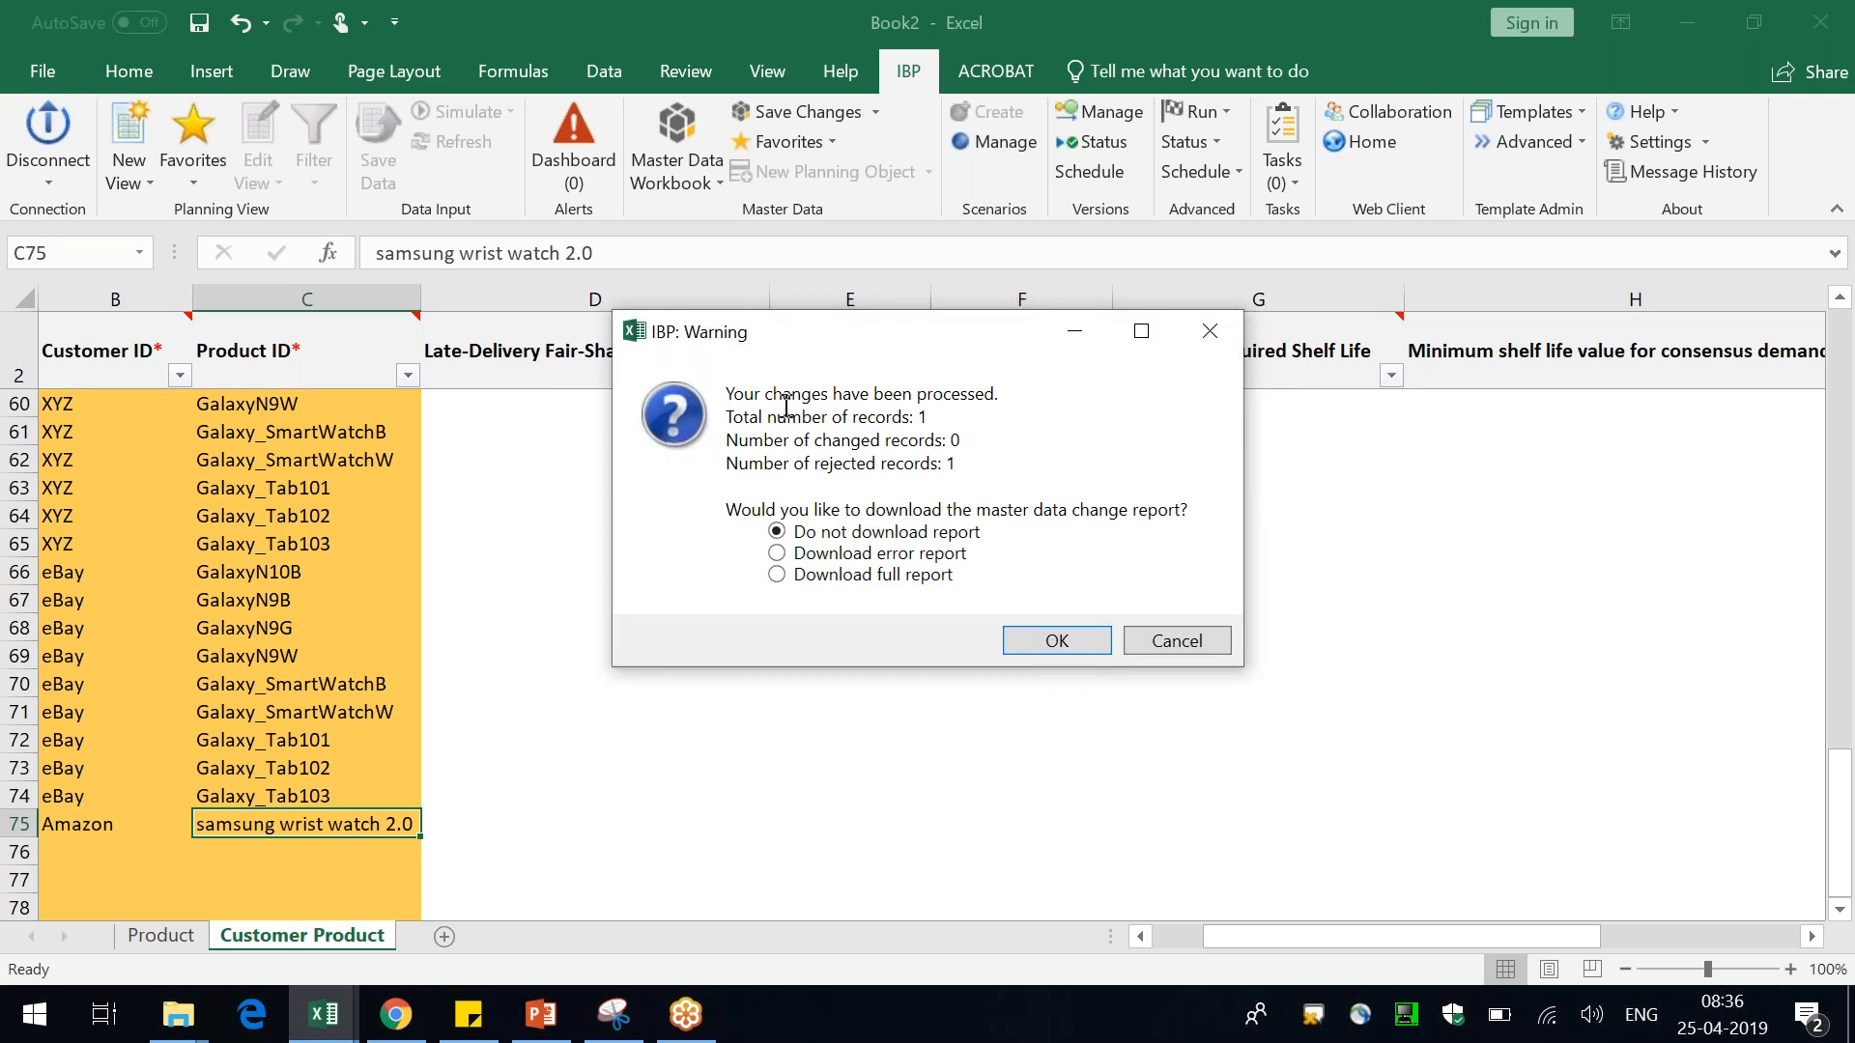
Choose to download the error report for the processed master data changes
{"action": "left_click_drag", "start_coordinate": [762, 399], "coordinate": [1000, 397]}
{"action": "left_click_drag", "start_coordinate": [735, 421], "coordinate": [917, 419]}
{"action": "left_click_drag", "start_coordinate": [843, 441], "coordinate": [956, 442]}
{"action": "double_click", "coordinate": [954, 441]}
{"action": "left_click_drag", "start_coordinate": [816, 503], "coordinate": [1132, 505]}
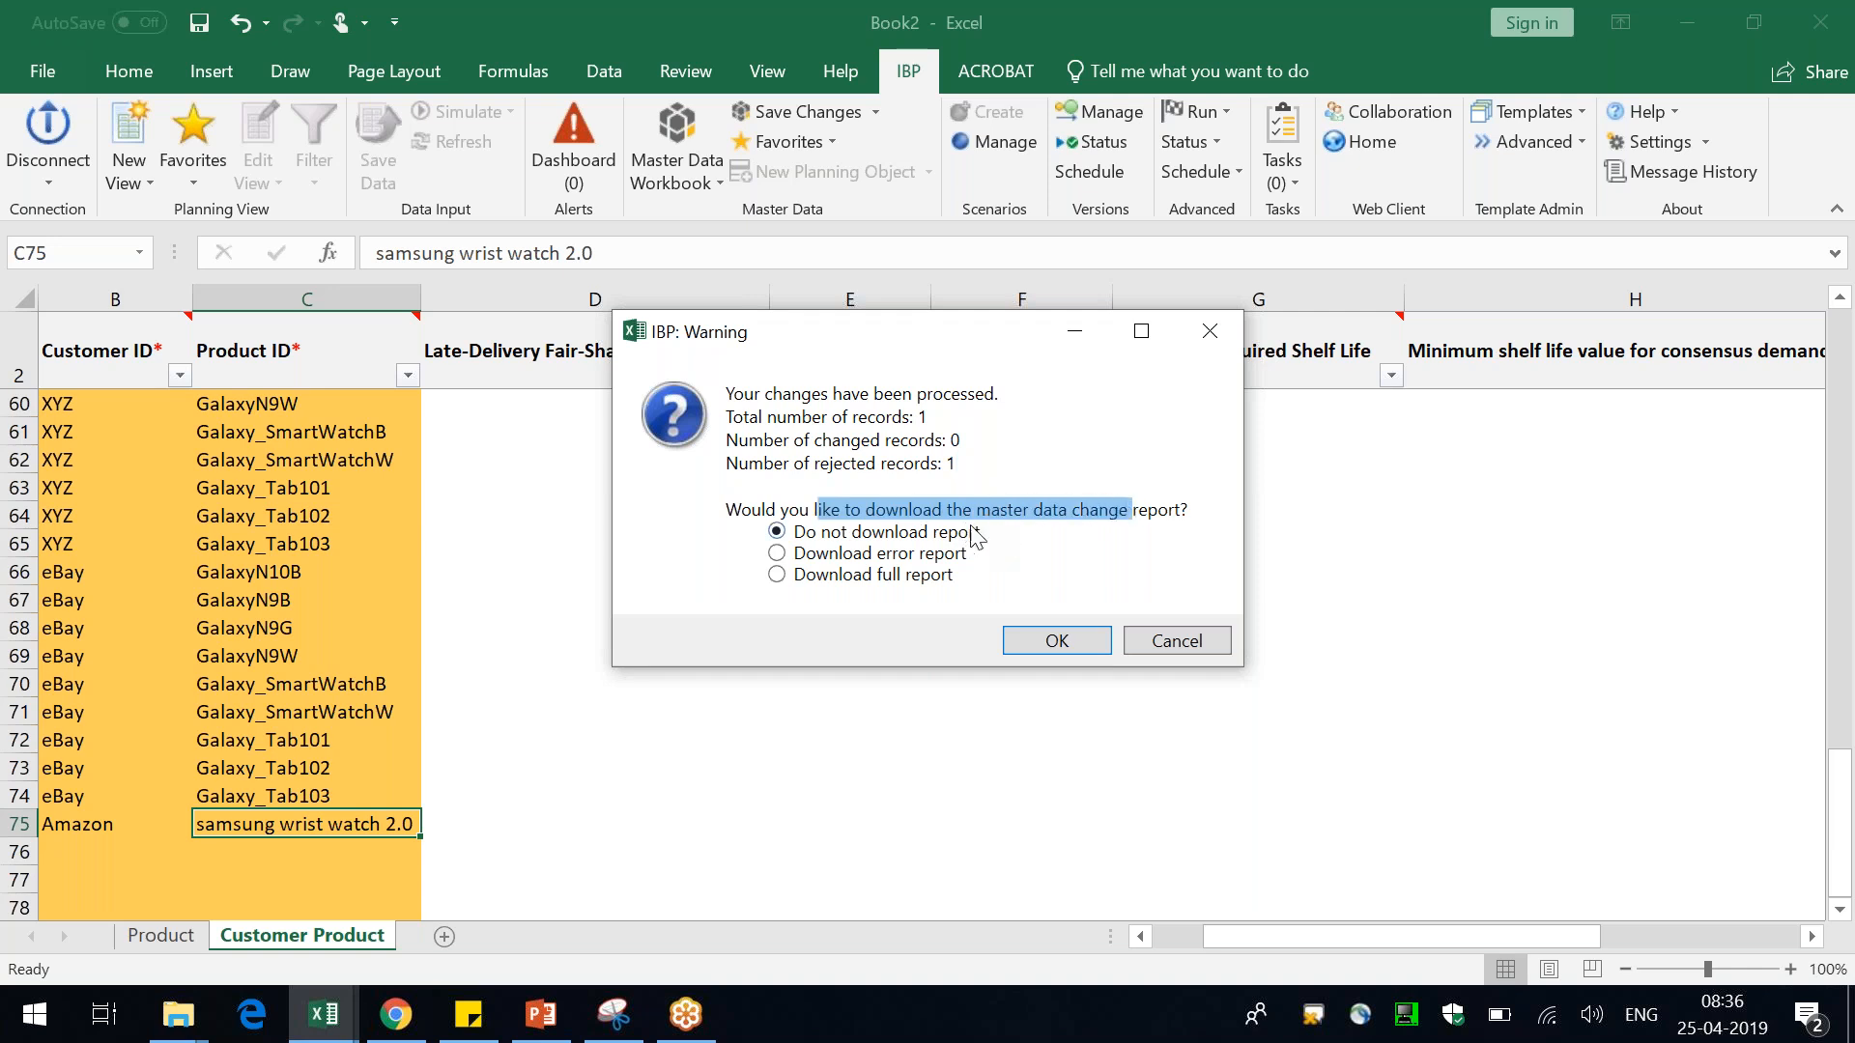
{"action": "left_click", "coordinate": [908, 557]}
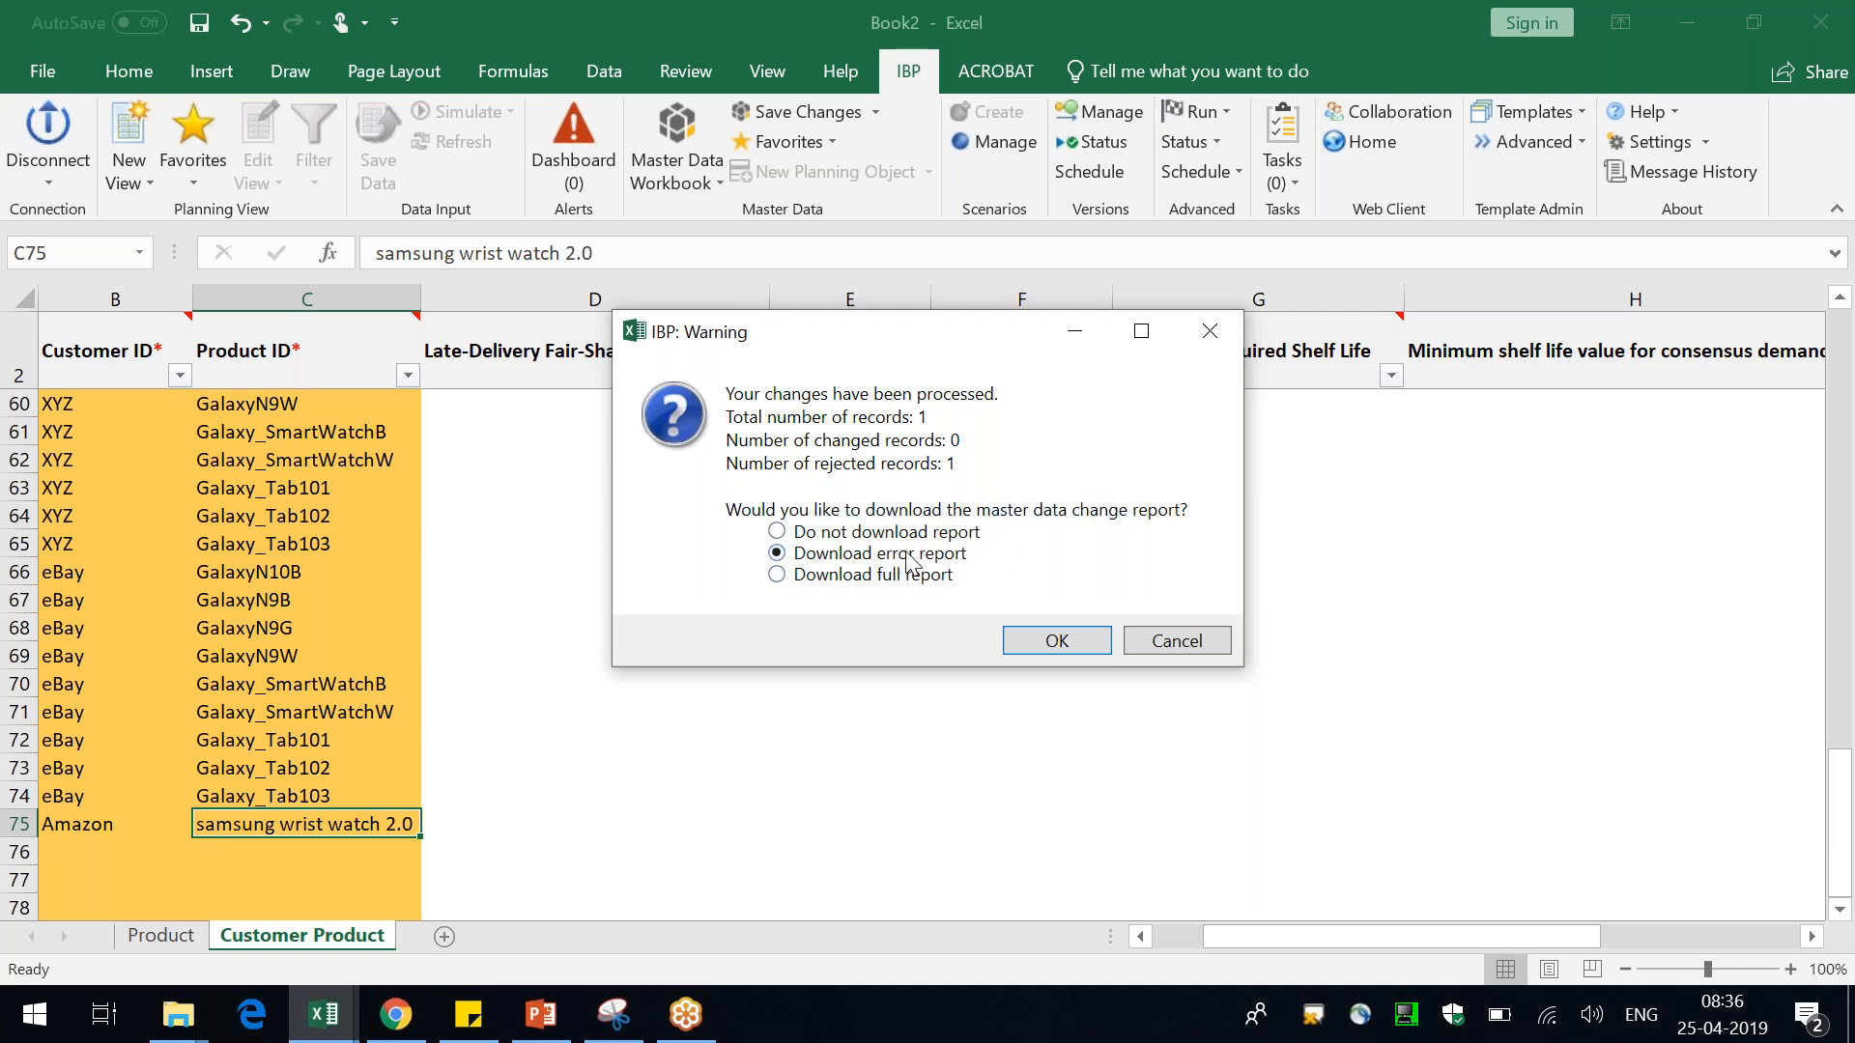
{"action": "left_click", "coordinate": [1056, 641]}
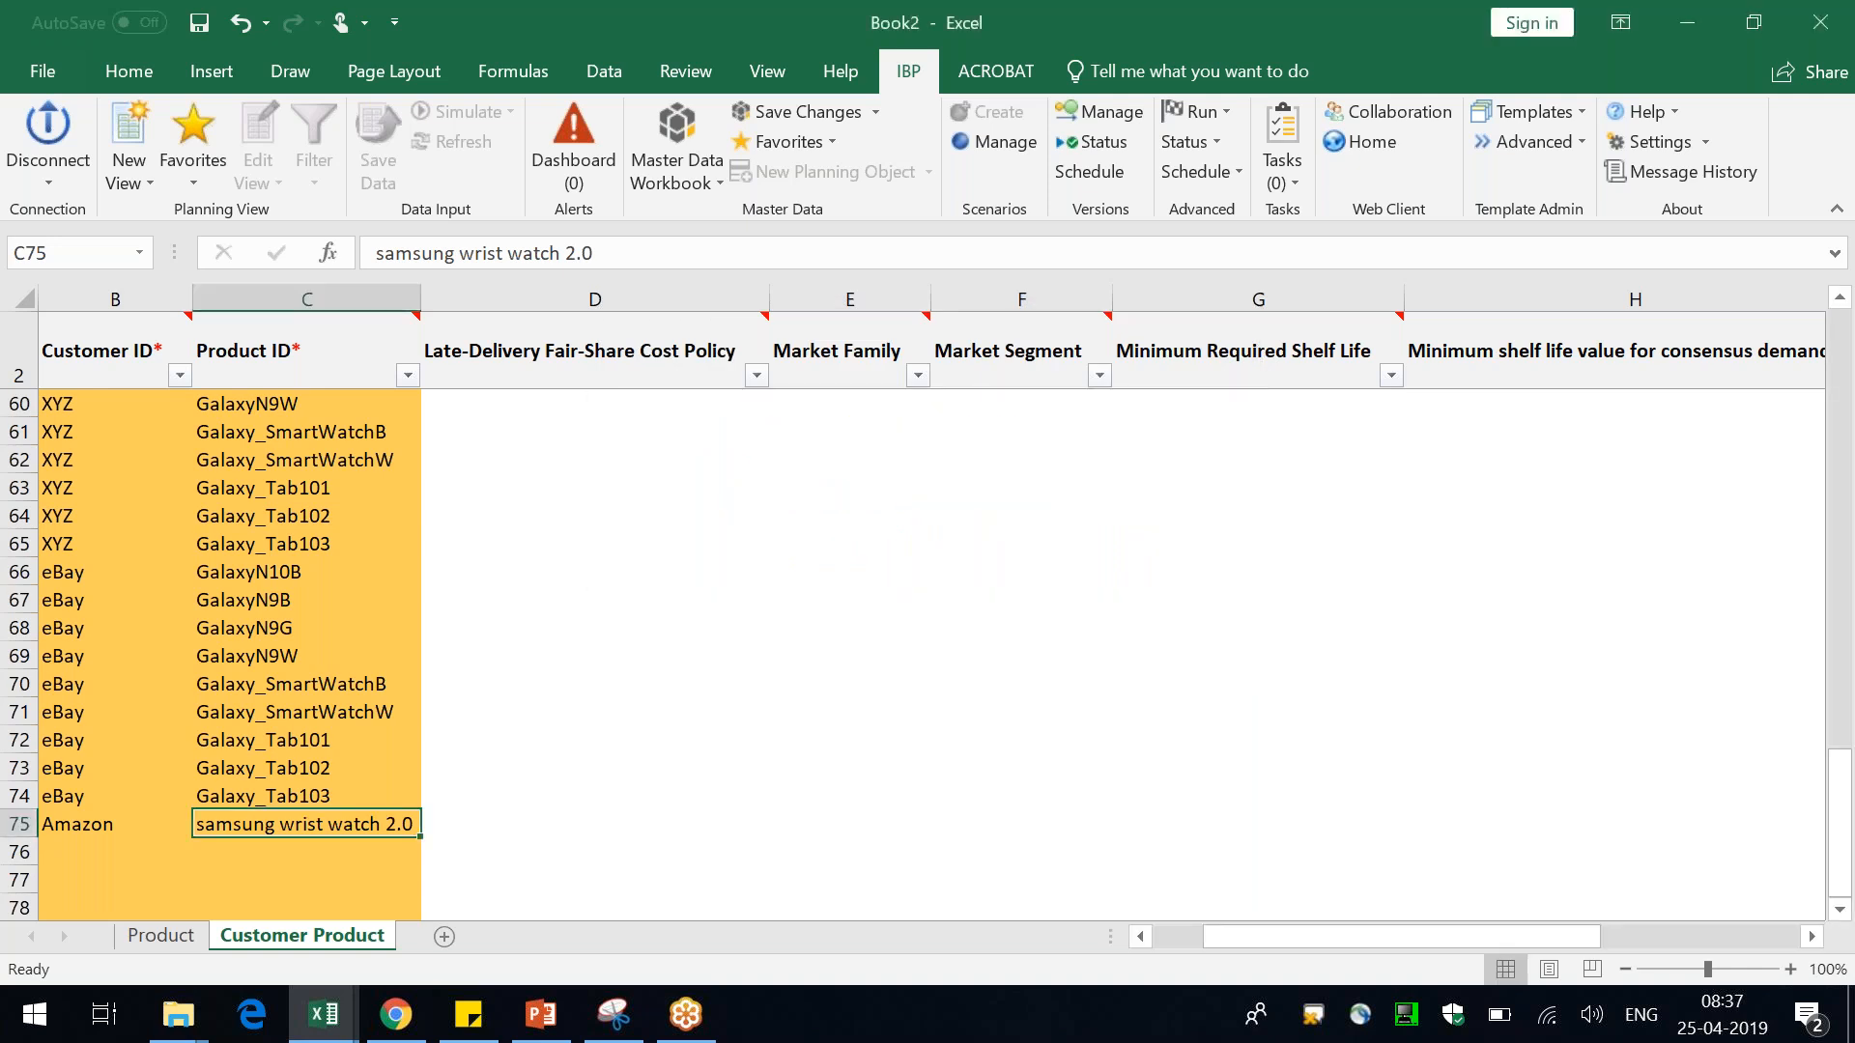
Examine the messages in the downloaded error report, including severity, message text and message variables
{"action": "left_click_drag", "start_coordinate": [122, 367], "coordinate": [126, 439]}
{"action": "left_click", "coordinate": [562, 416]}
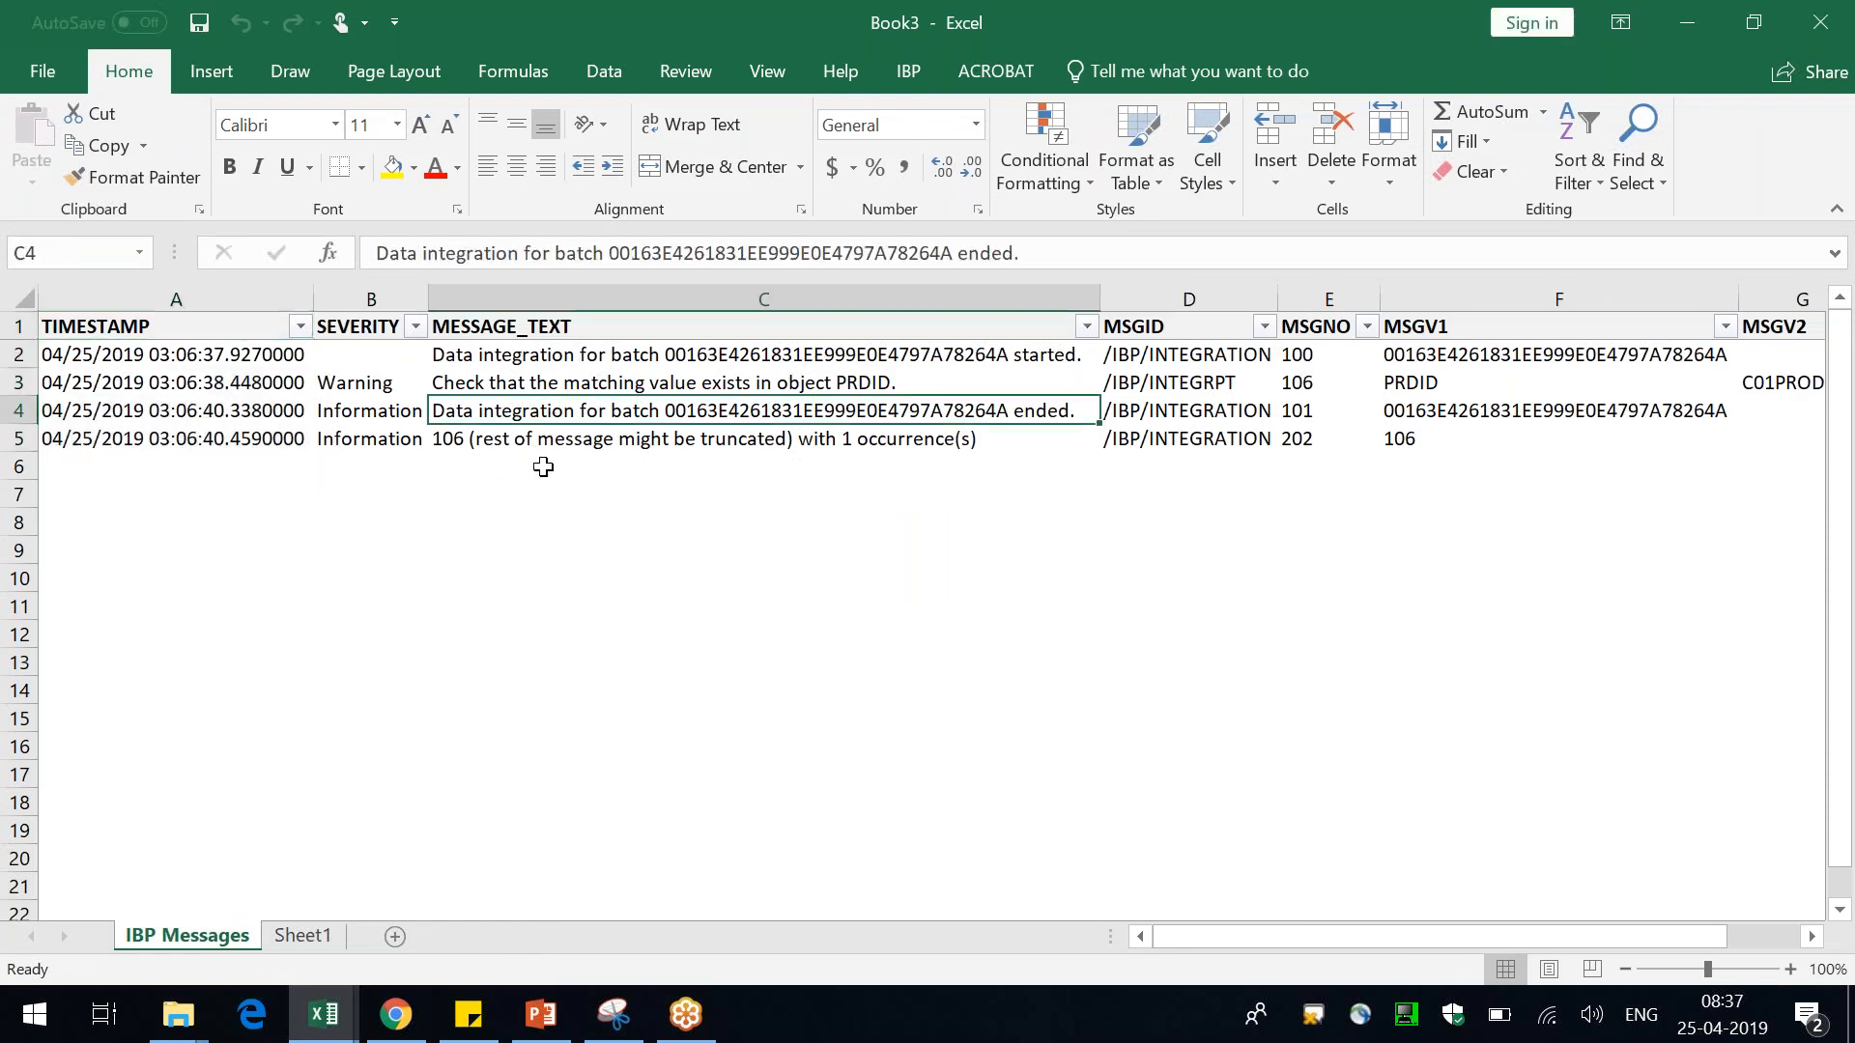
{"action": "key", "text": "Right"}
{"action": "key", "text": "Left"}
{"action": "key", "text": "Up"}
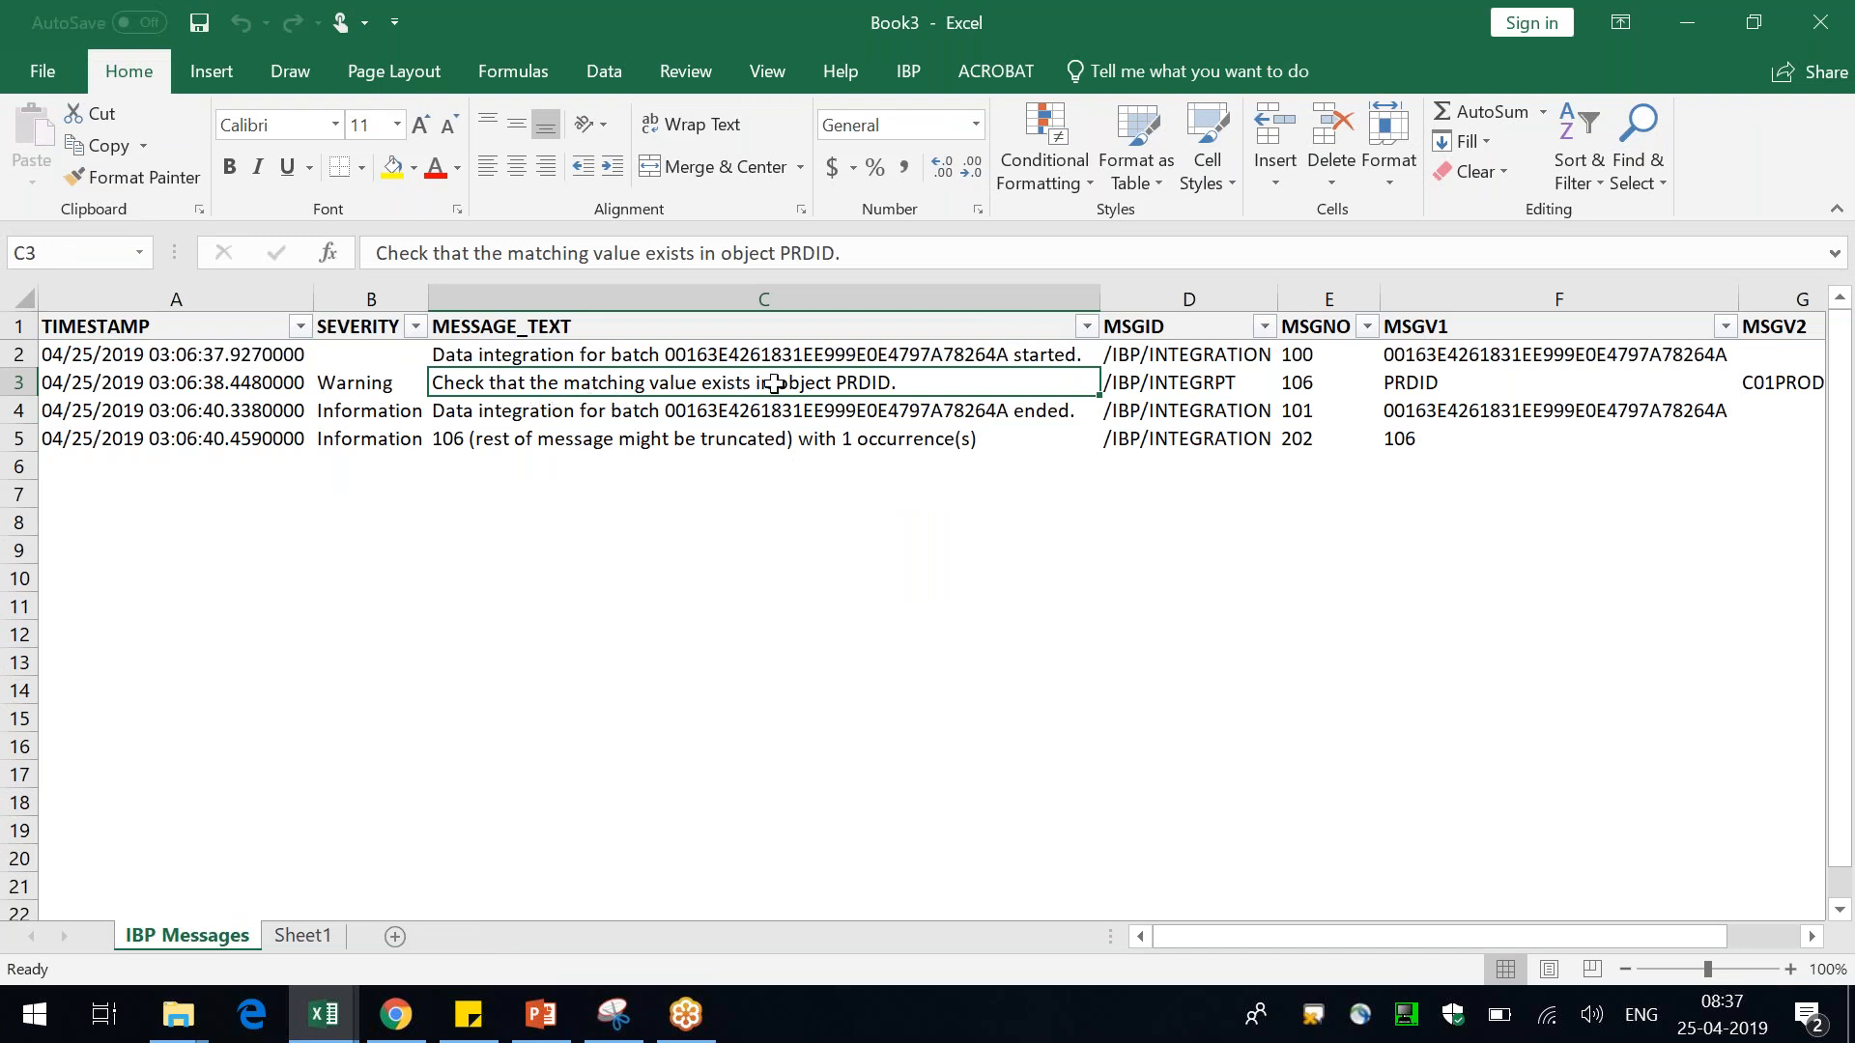
{"action": "key", "text": "Right"}
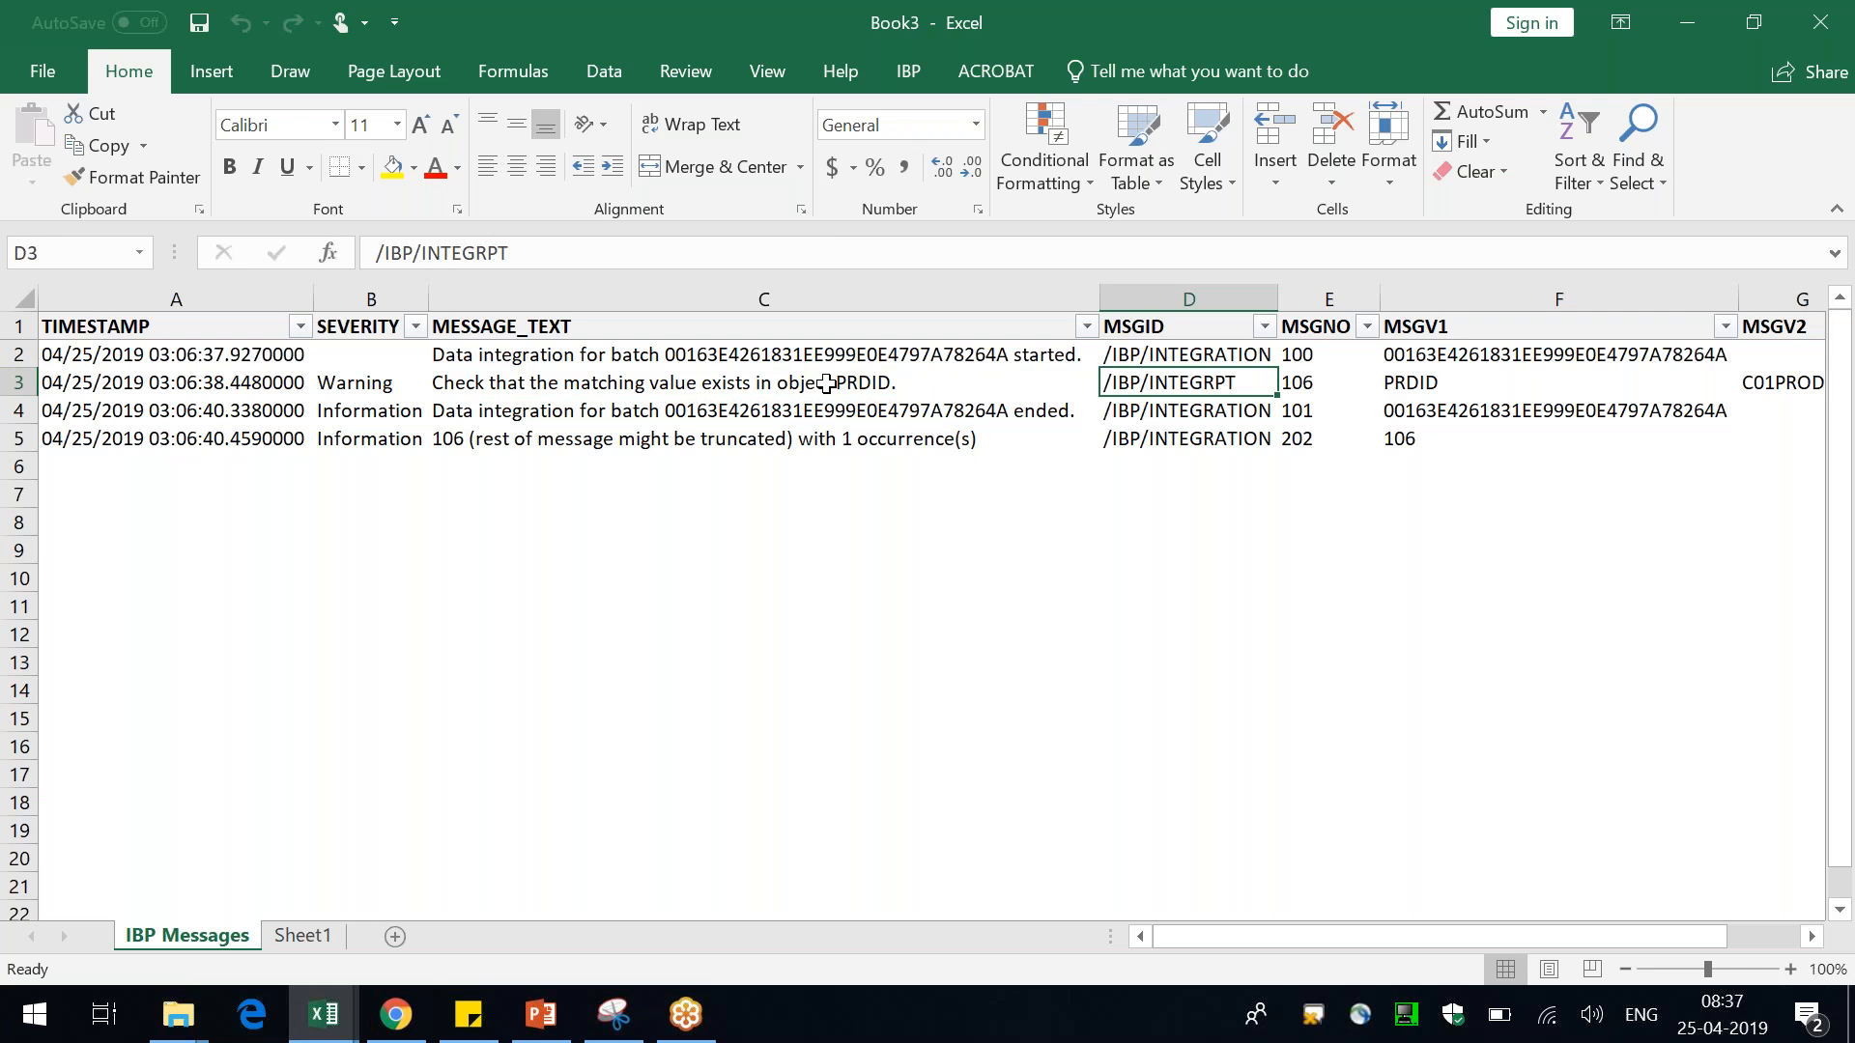
{"action": "key", "text": "Right"}
{"action": "key", "text": "Right"}
{"action": "key", "text": "Right"}
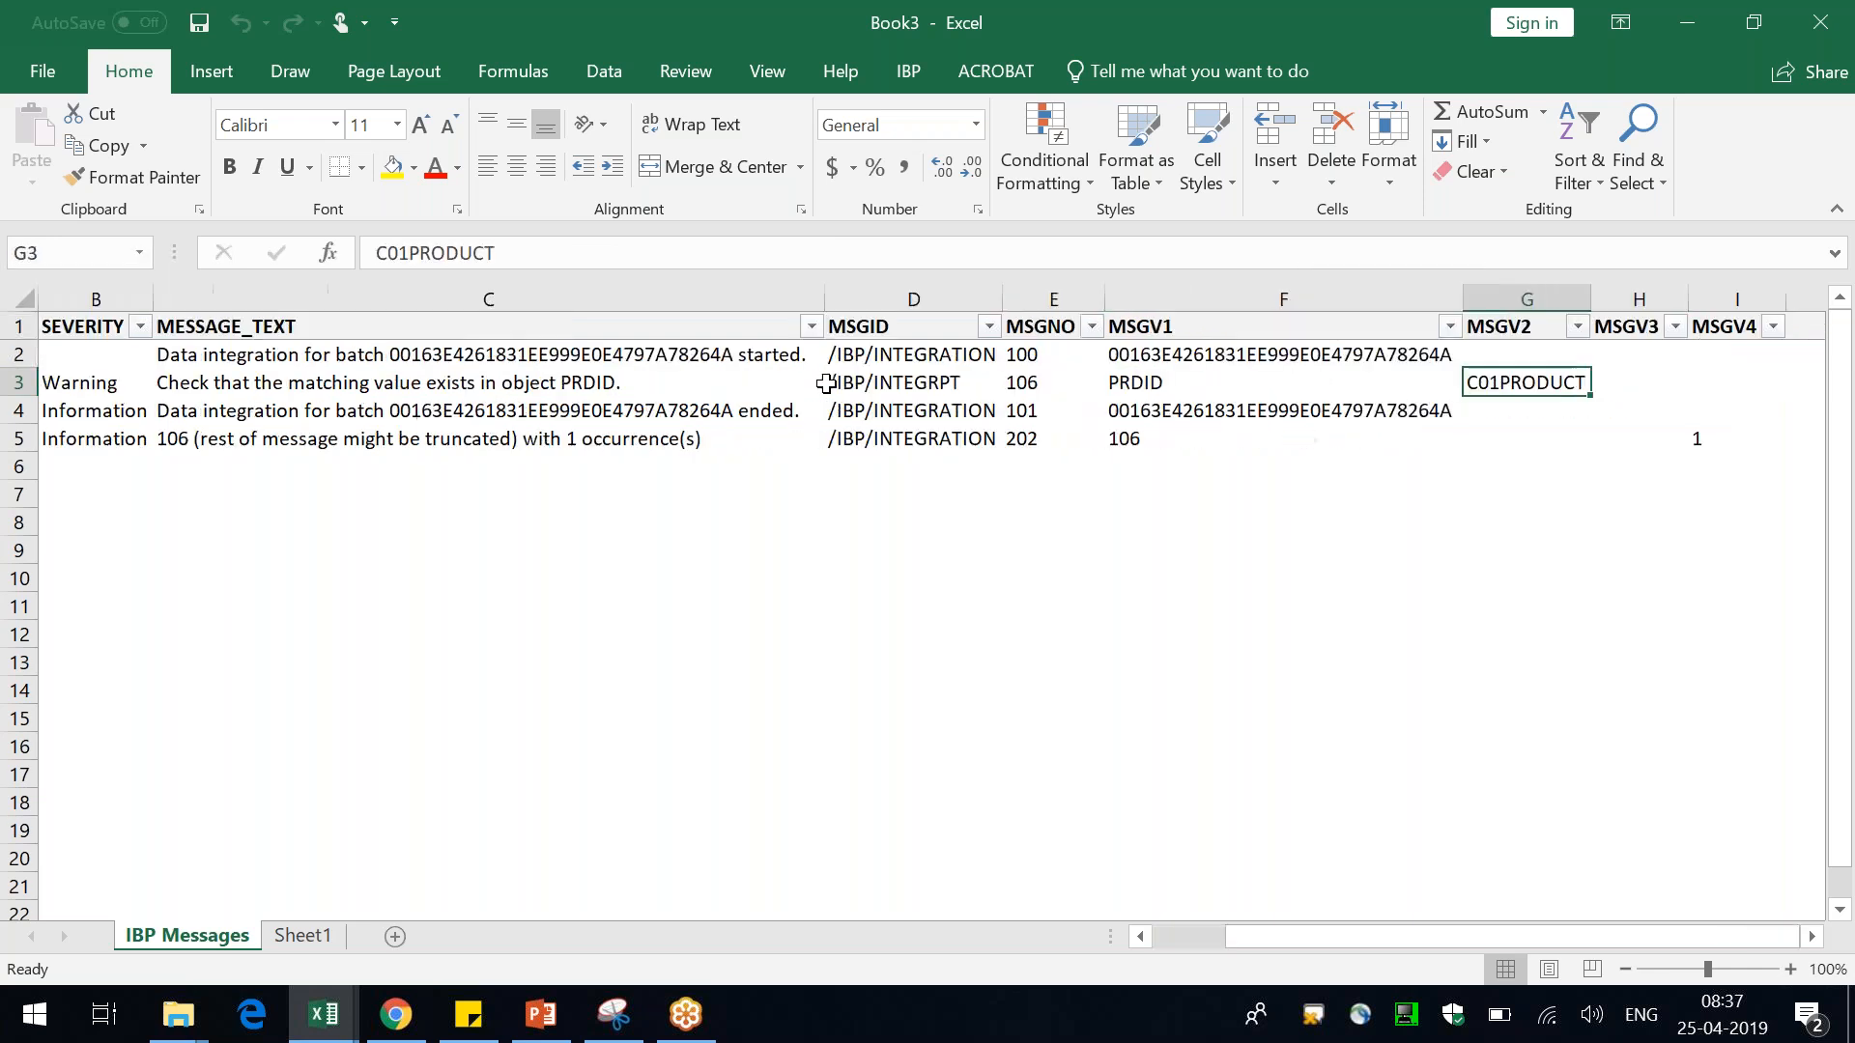
{"action": "key", "text": "Down"}
{"action": "key", "text": "Down"}
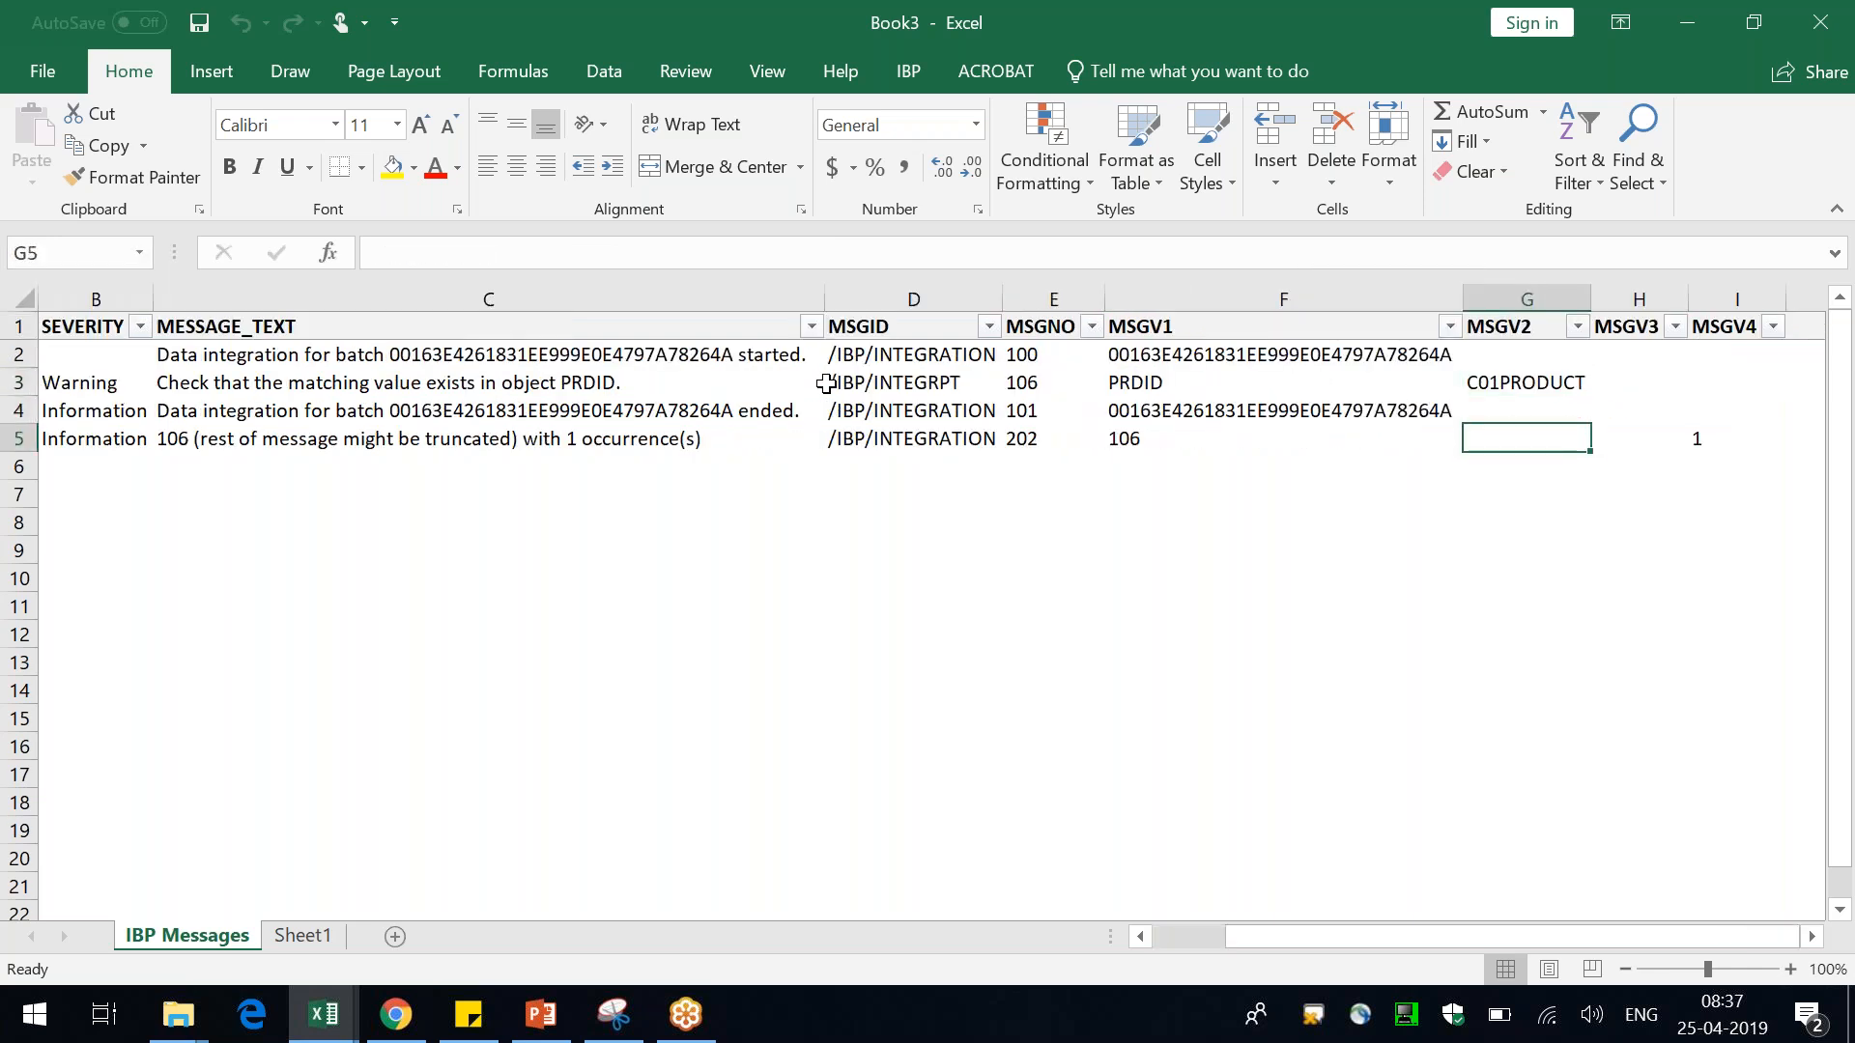
{"action": "key", "text": "ctrl+Home"}
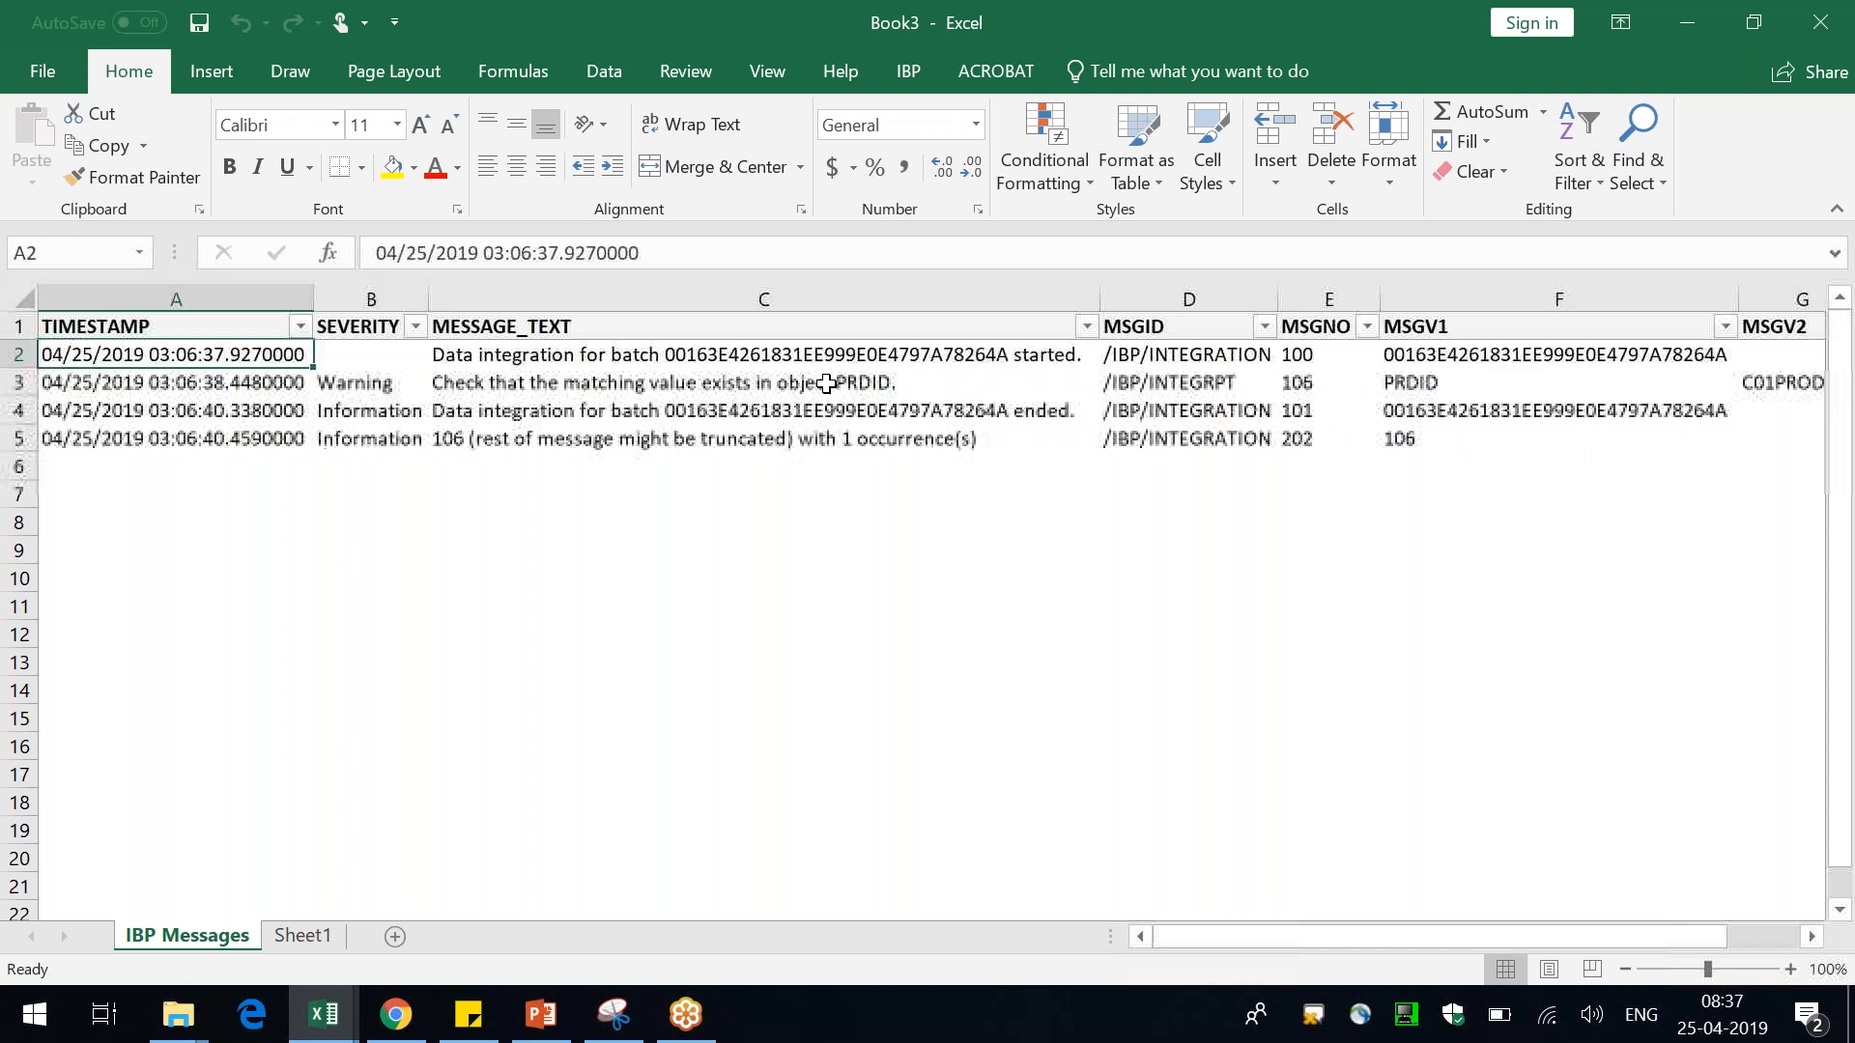
Close the error report workbook without saving it
{"action": "double_click", "coordinate": [1223, 21]}
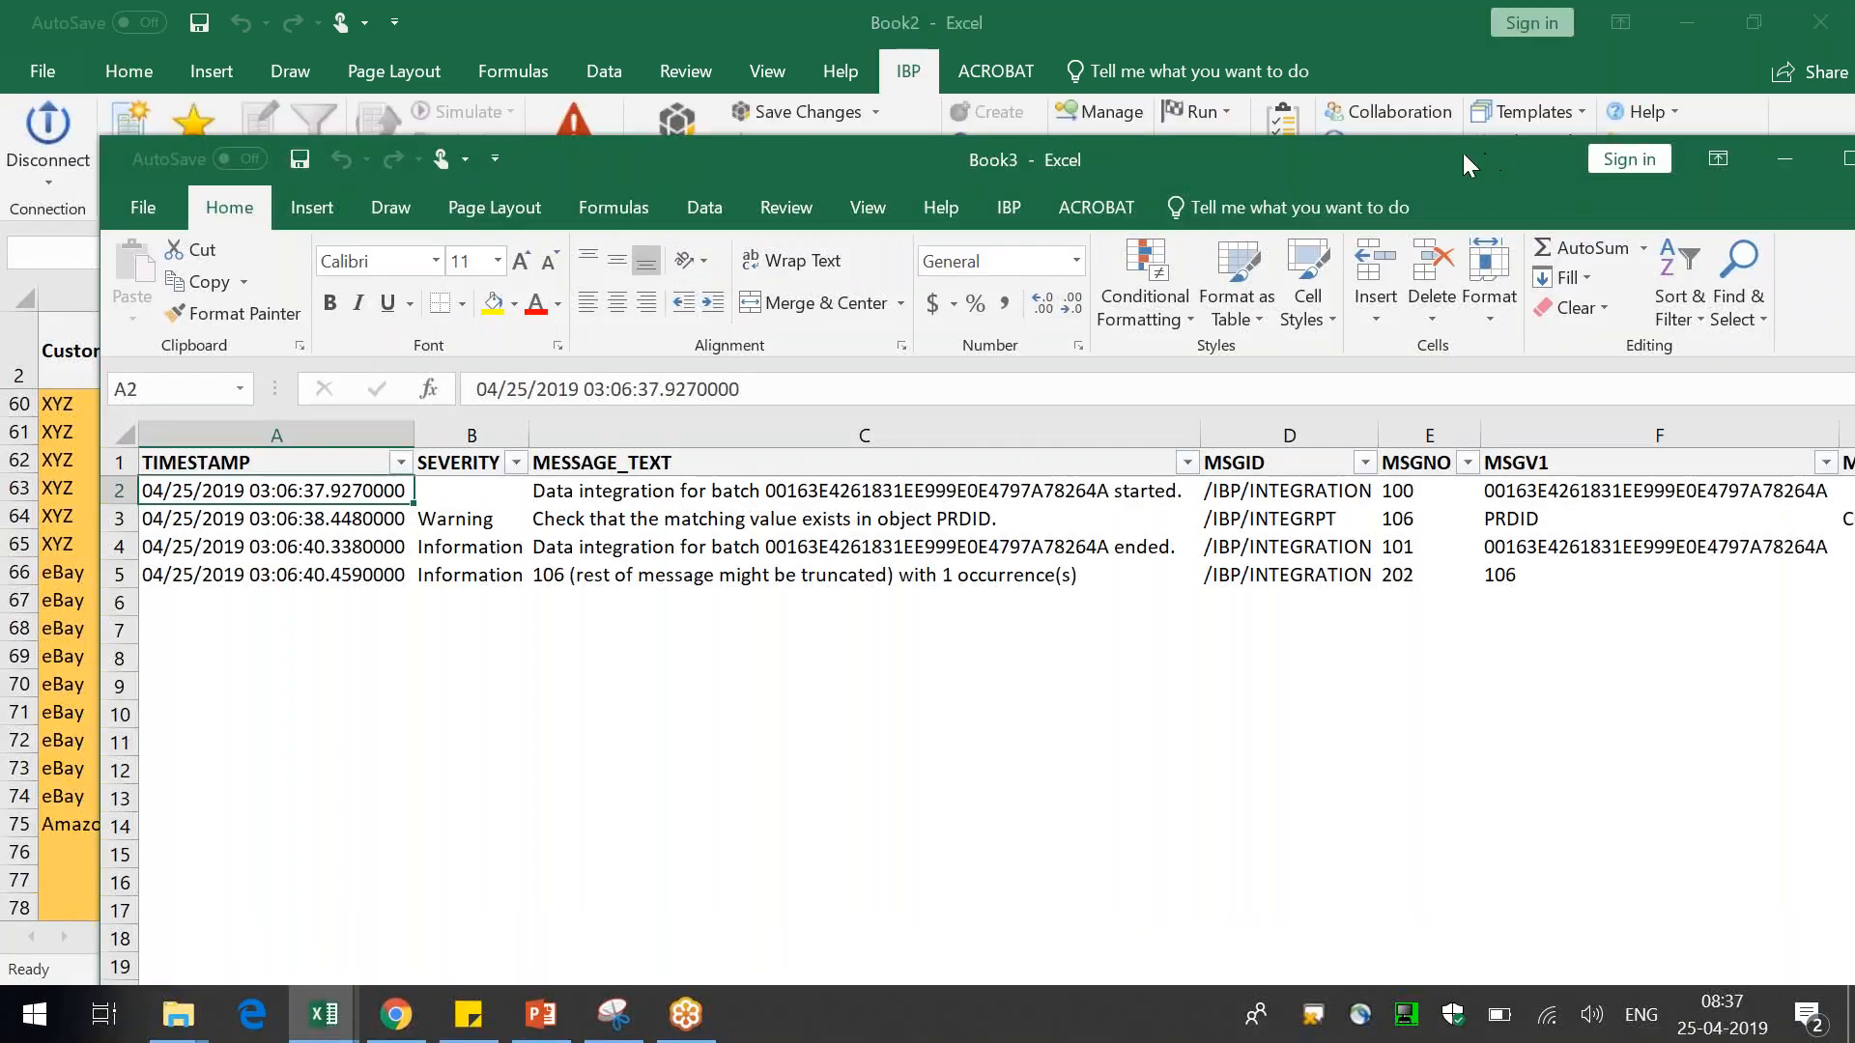
{"action": "left_click_drag", "start_coordinate": [1318, 187], "coordinate": [1143, 223]}
{"action": "key", "text": "alt+F4"}
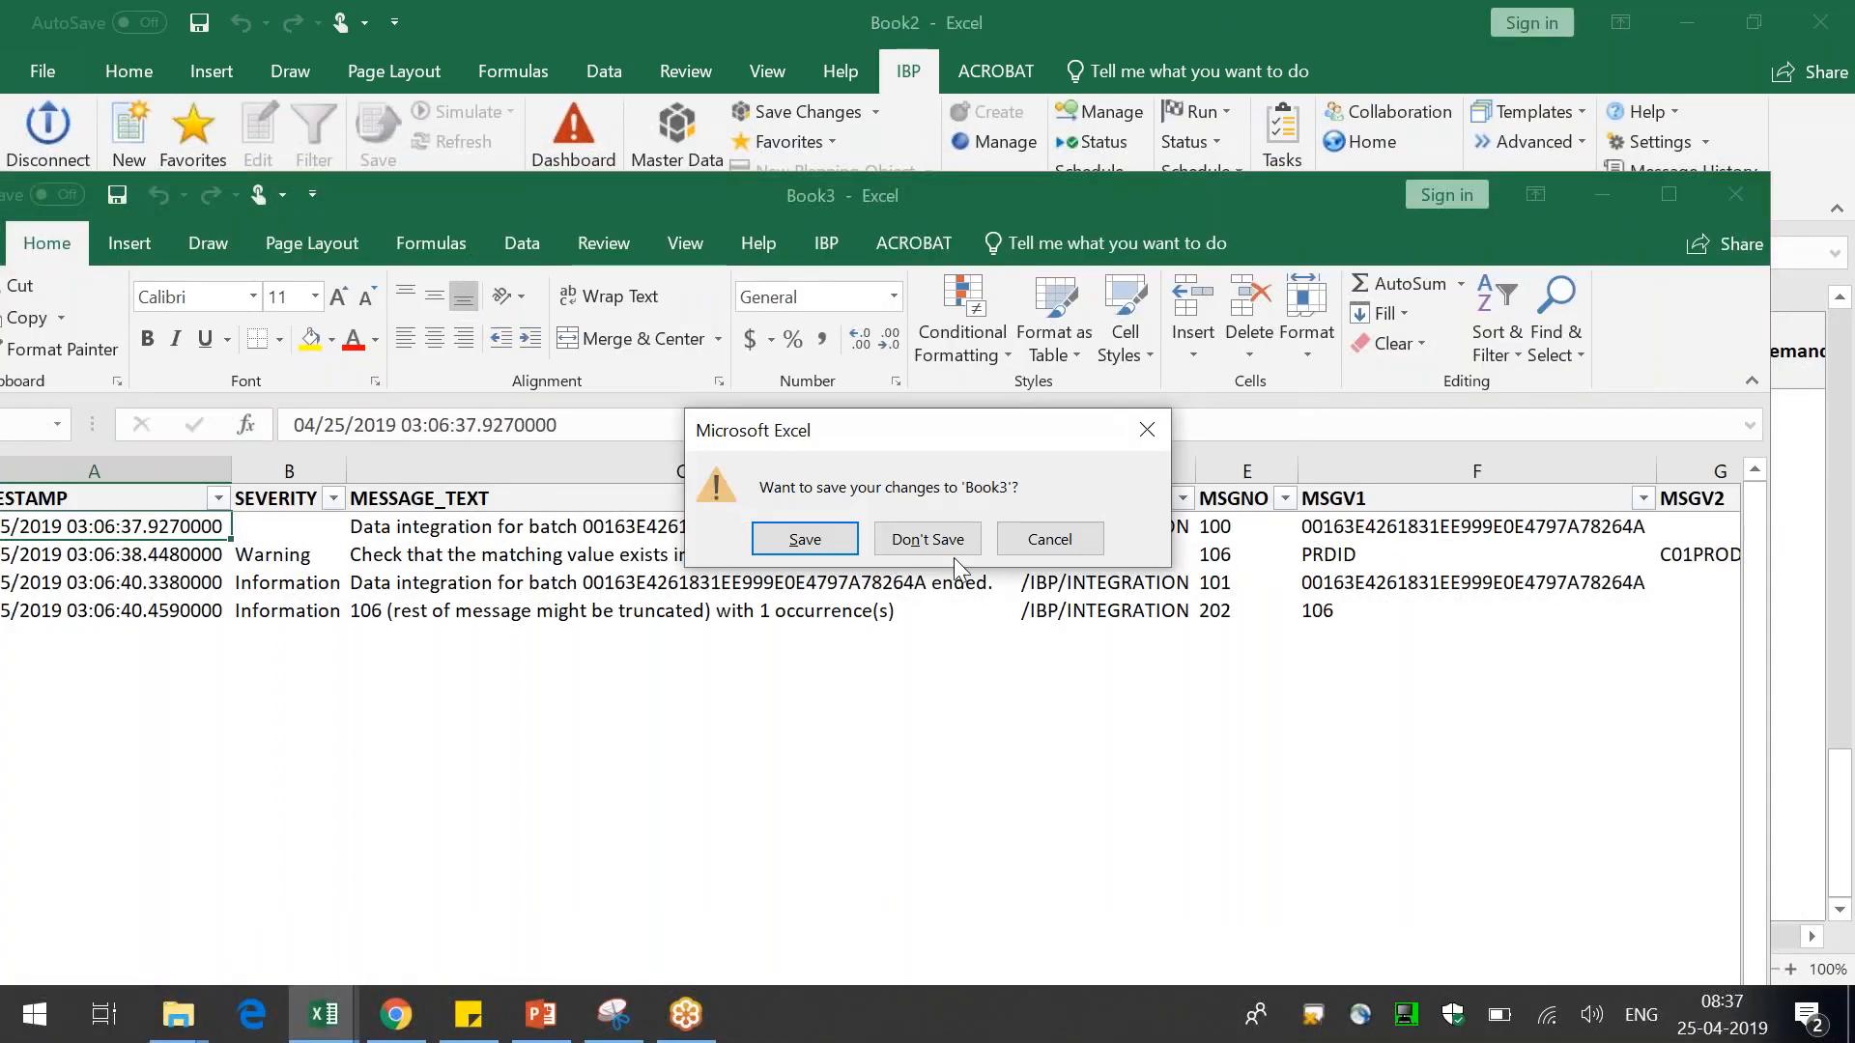
{"action": "left_click", "coordinate": [920, 539]}
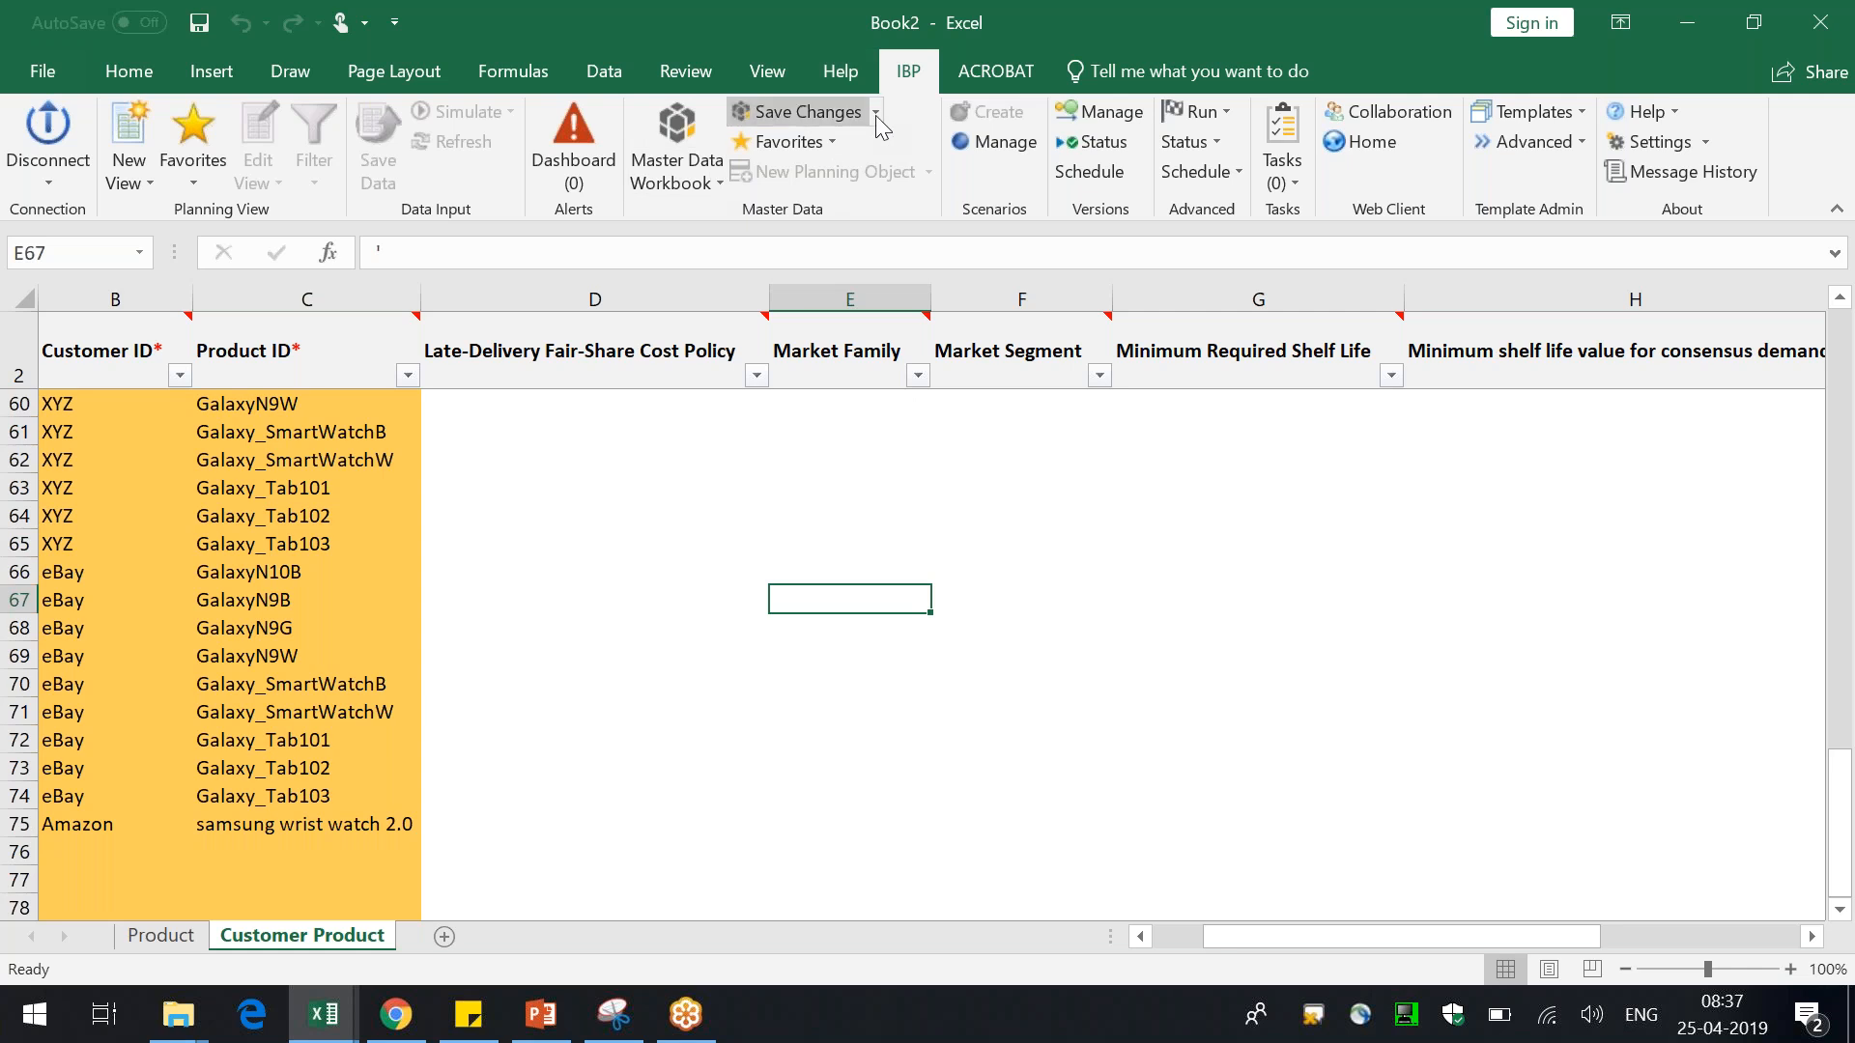
Edit the master data workbook to add a Location Product sheet
{"action": "left_click", "coordinate": [639, 623]}
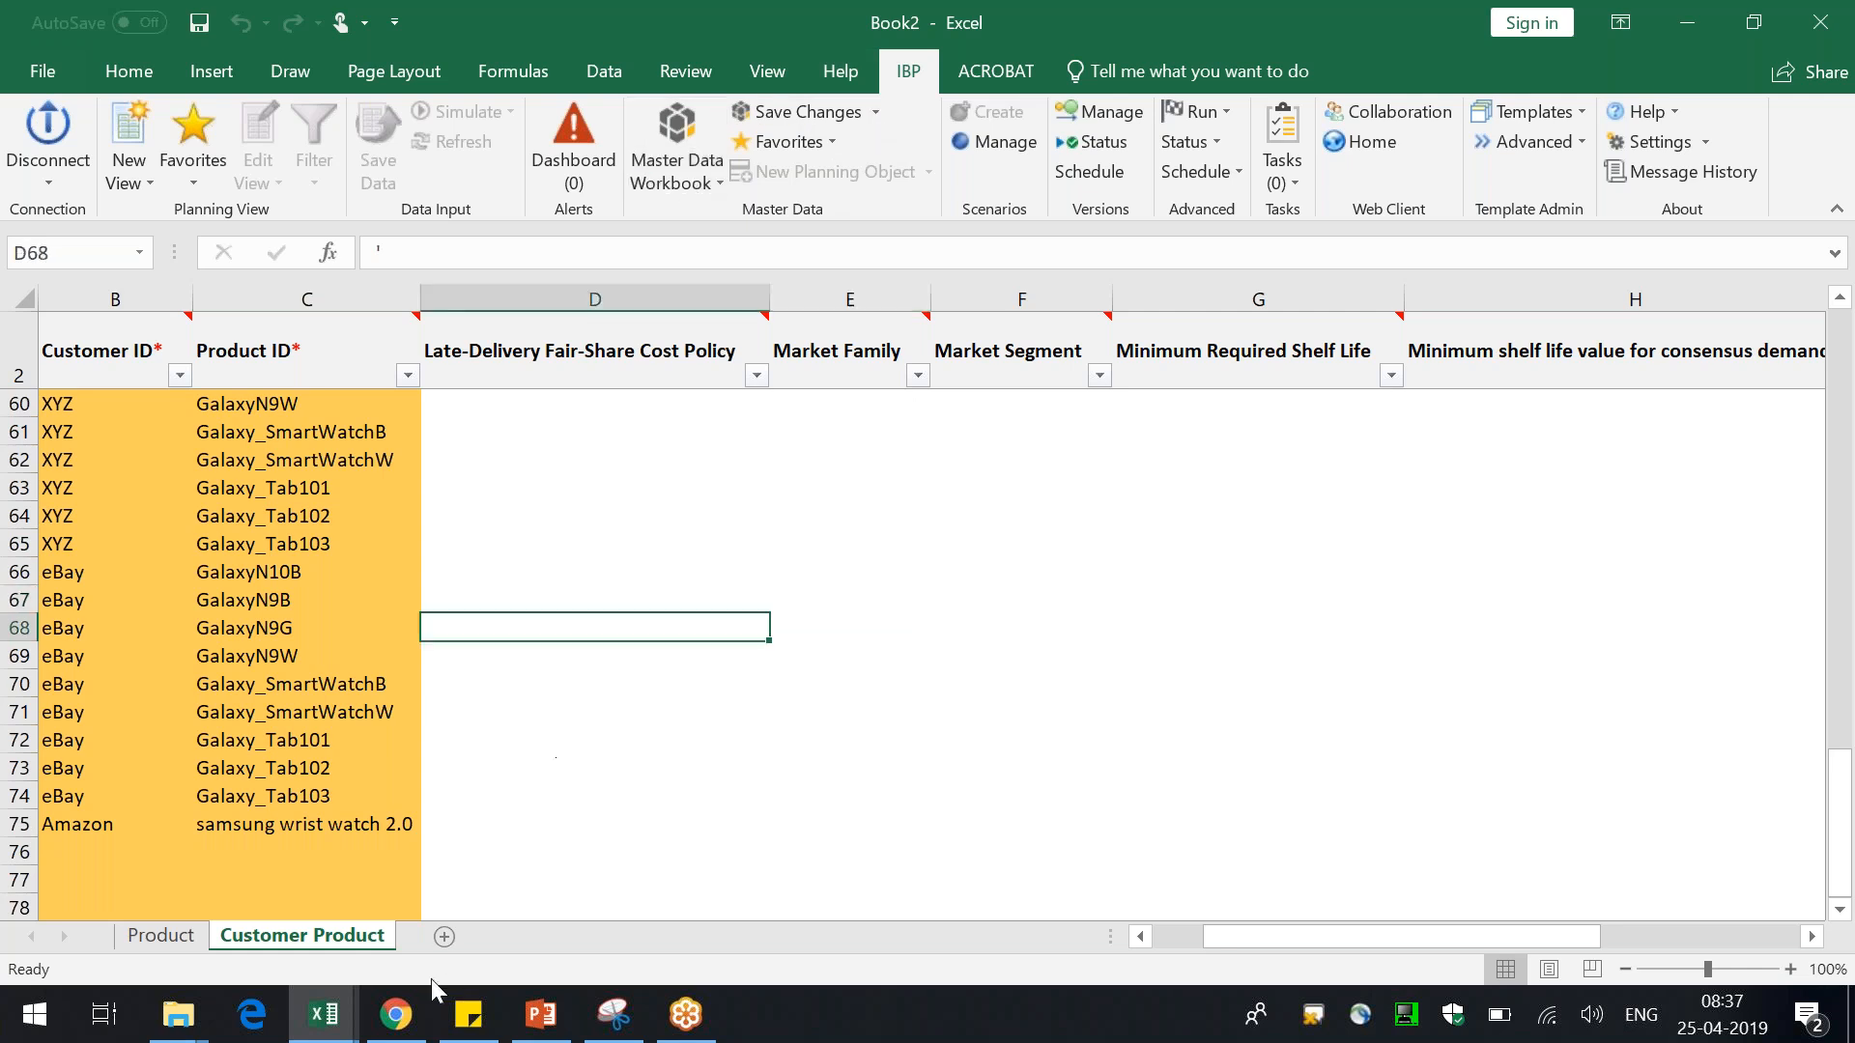
{"action": "left_click", "coordinate": [676, 126]}
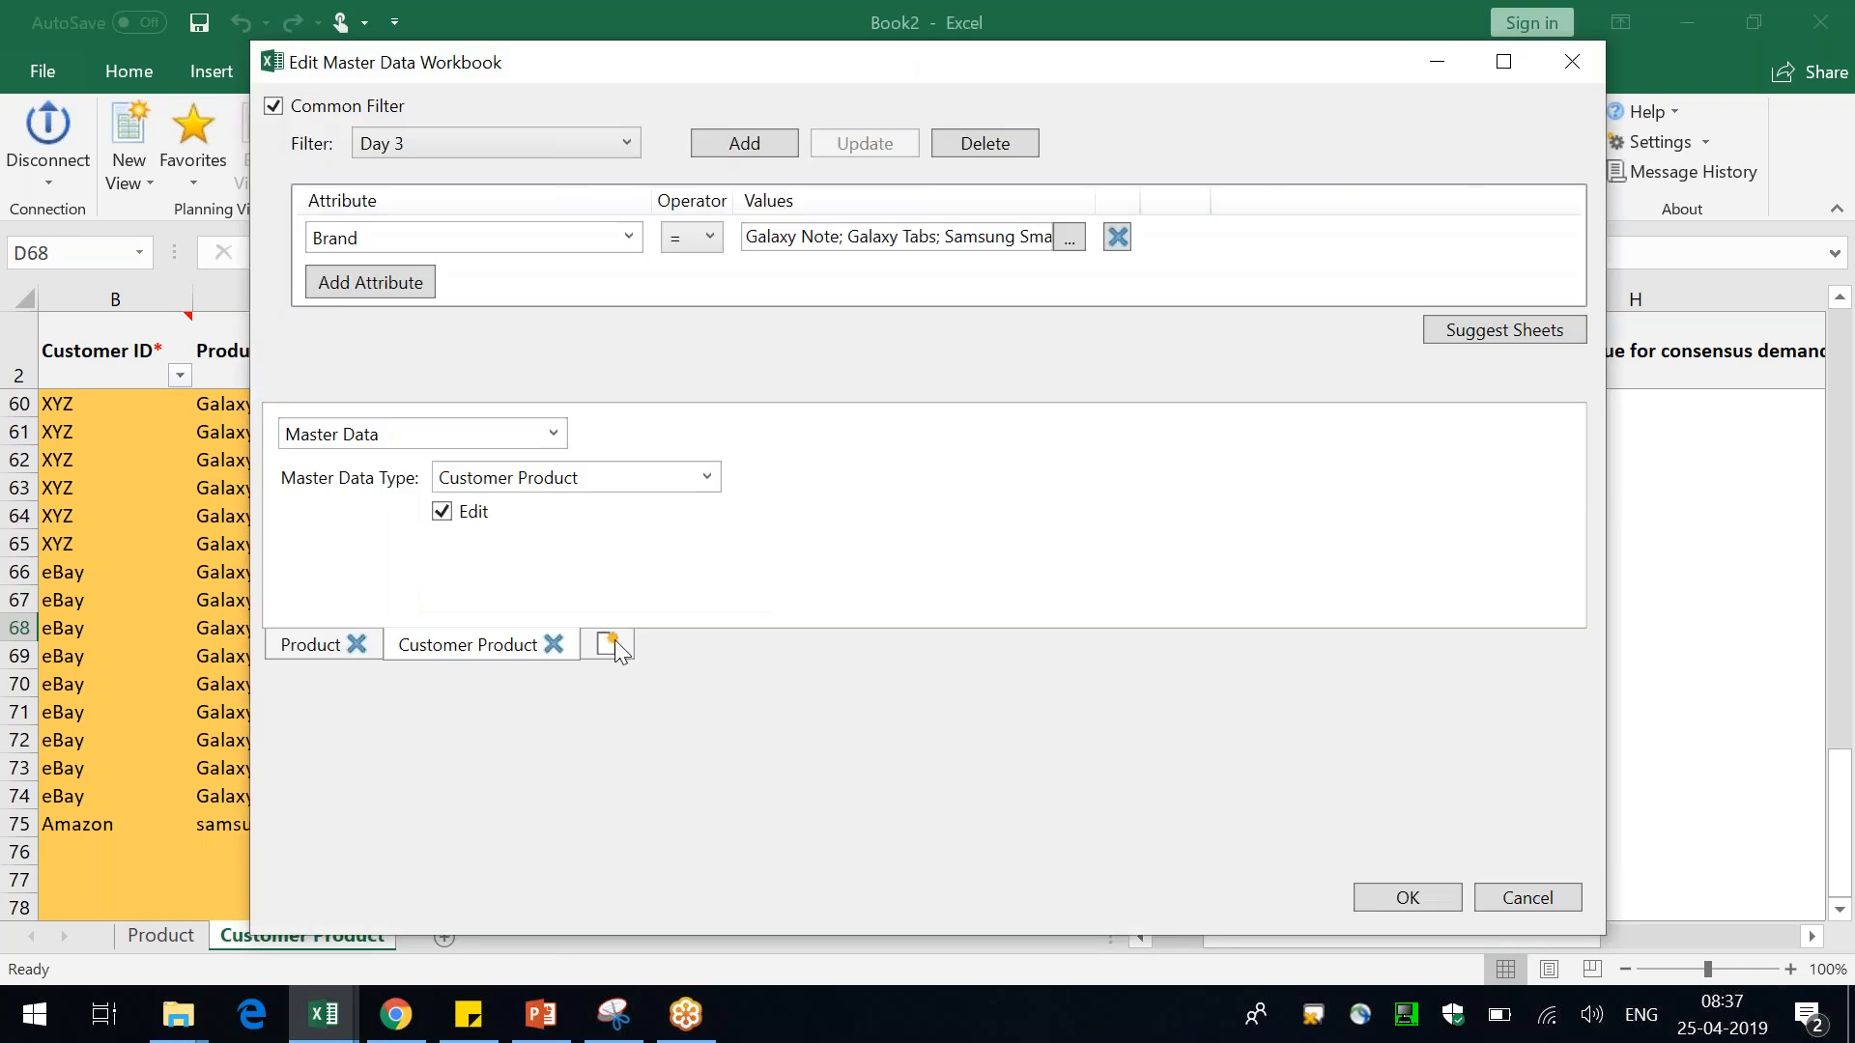
{"action": "left_click", "coordinate": [614, 639]}
{"action": "left_click", "coordinate": [707, 476]}
{"action": "type", "text": "Location"}
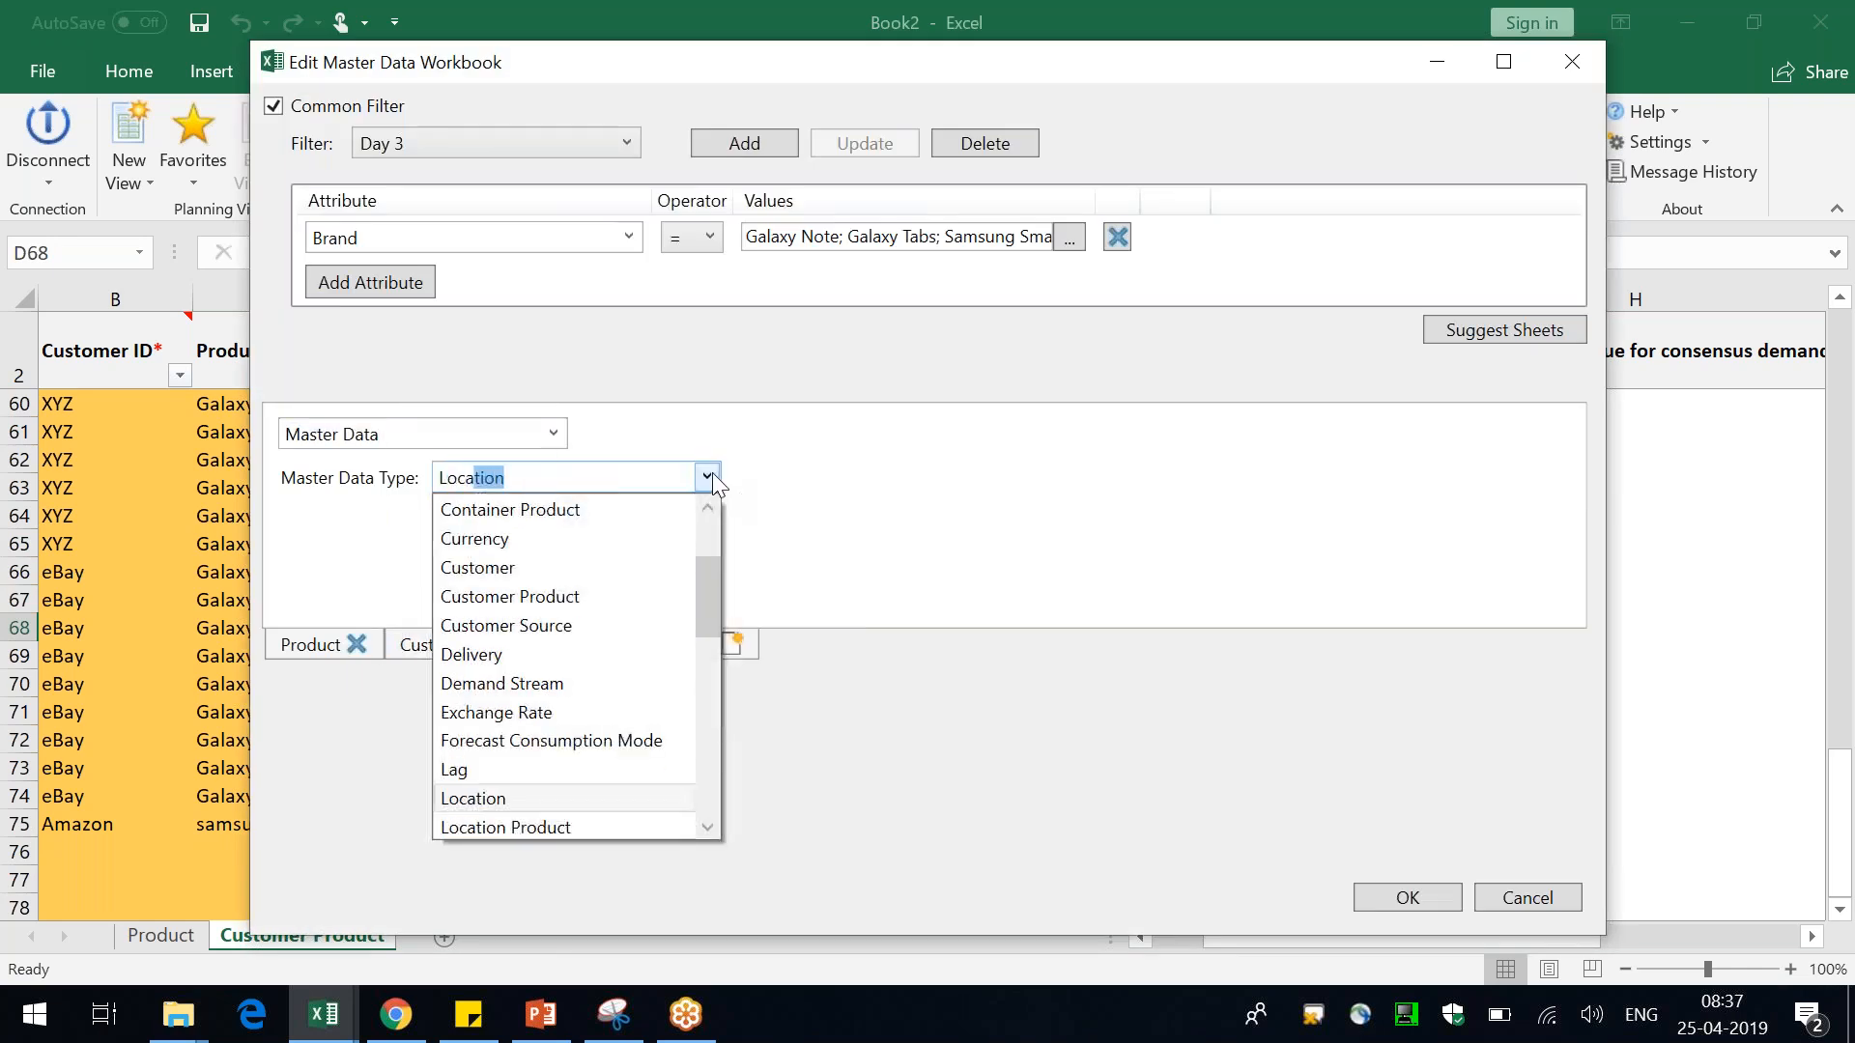
{"action": "type", "text": " Product"}
{"action": "left_click", "coordinate": [959, 478]}
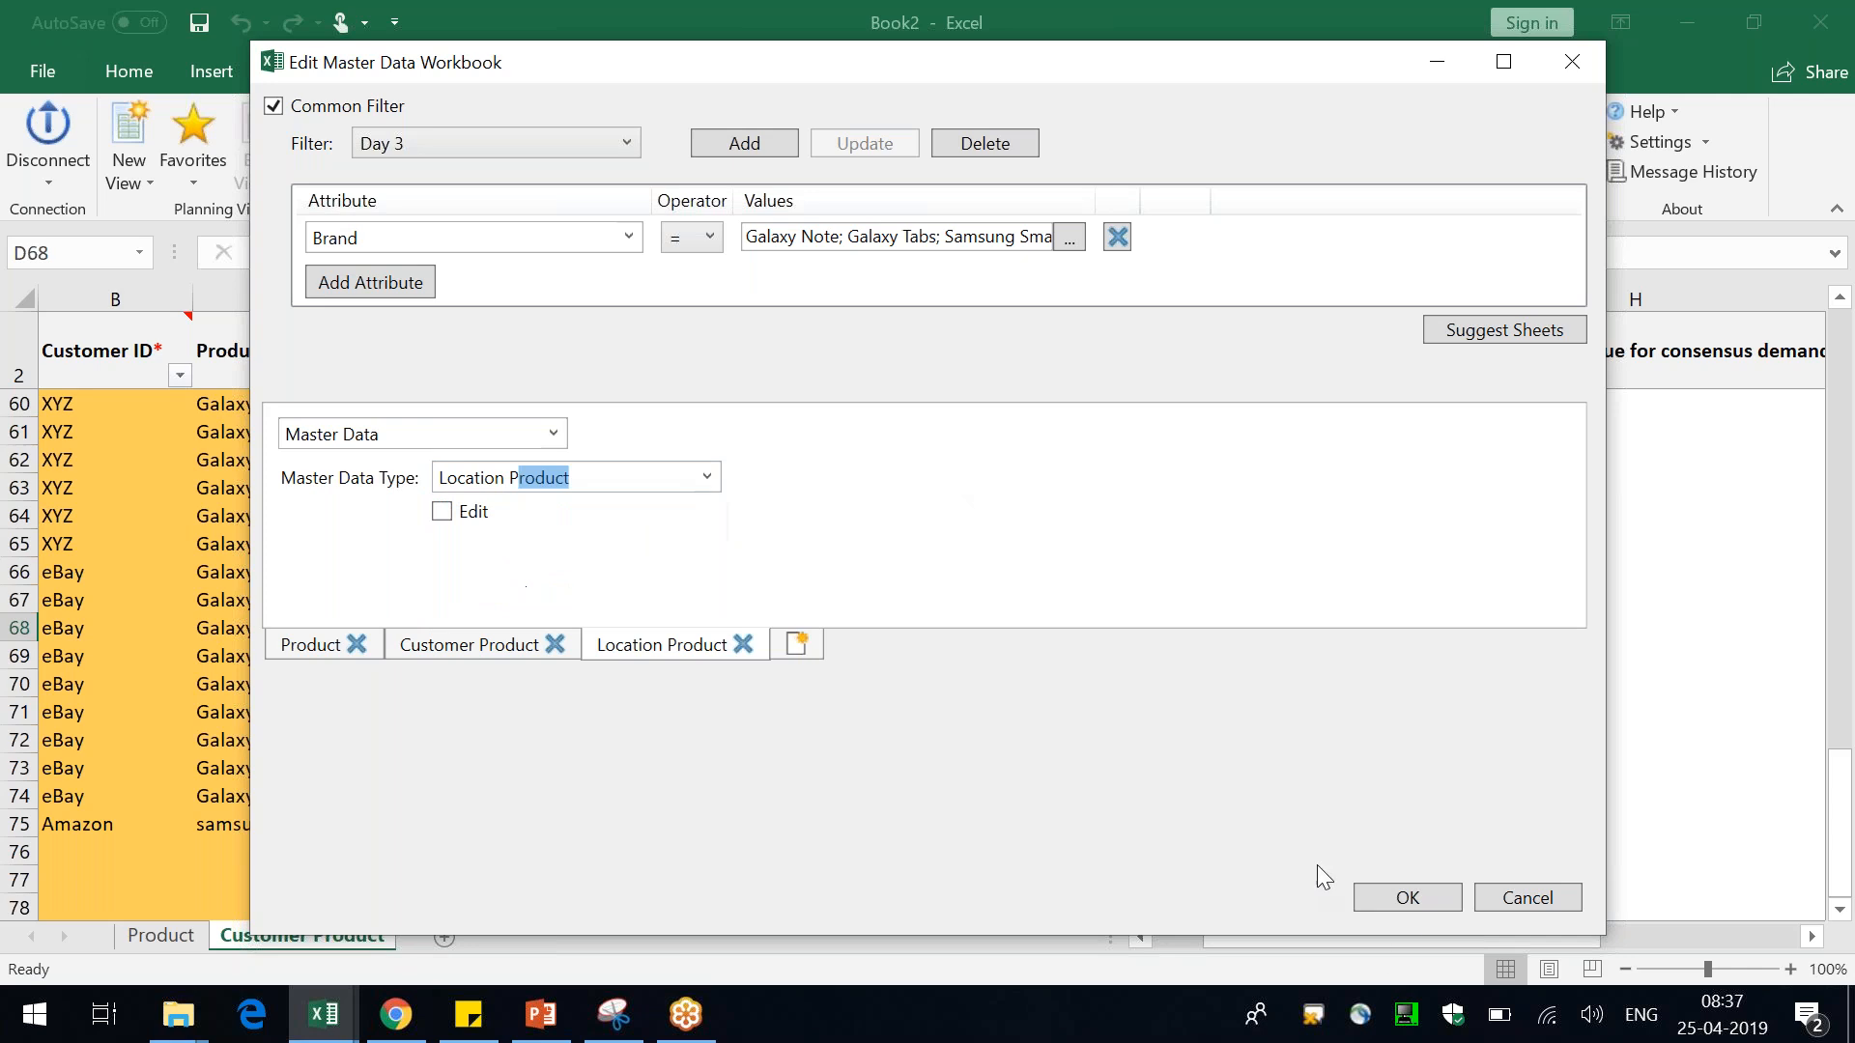
{"action": "left_click", "coordinate": [1400, 899]}
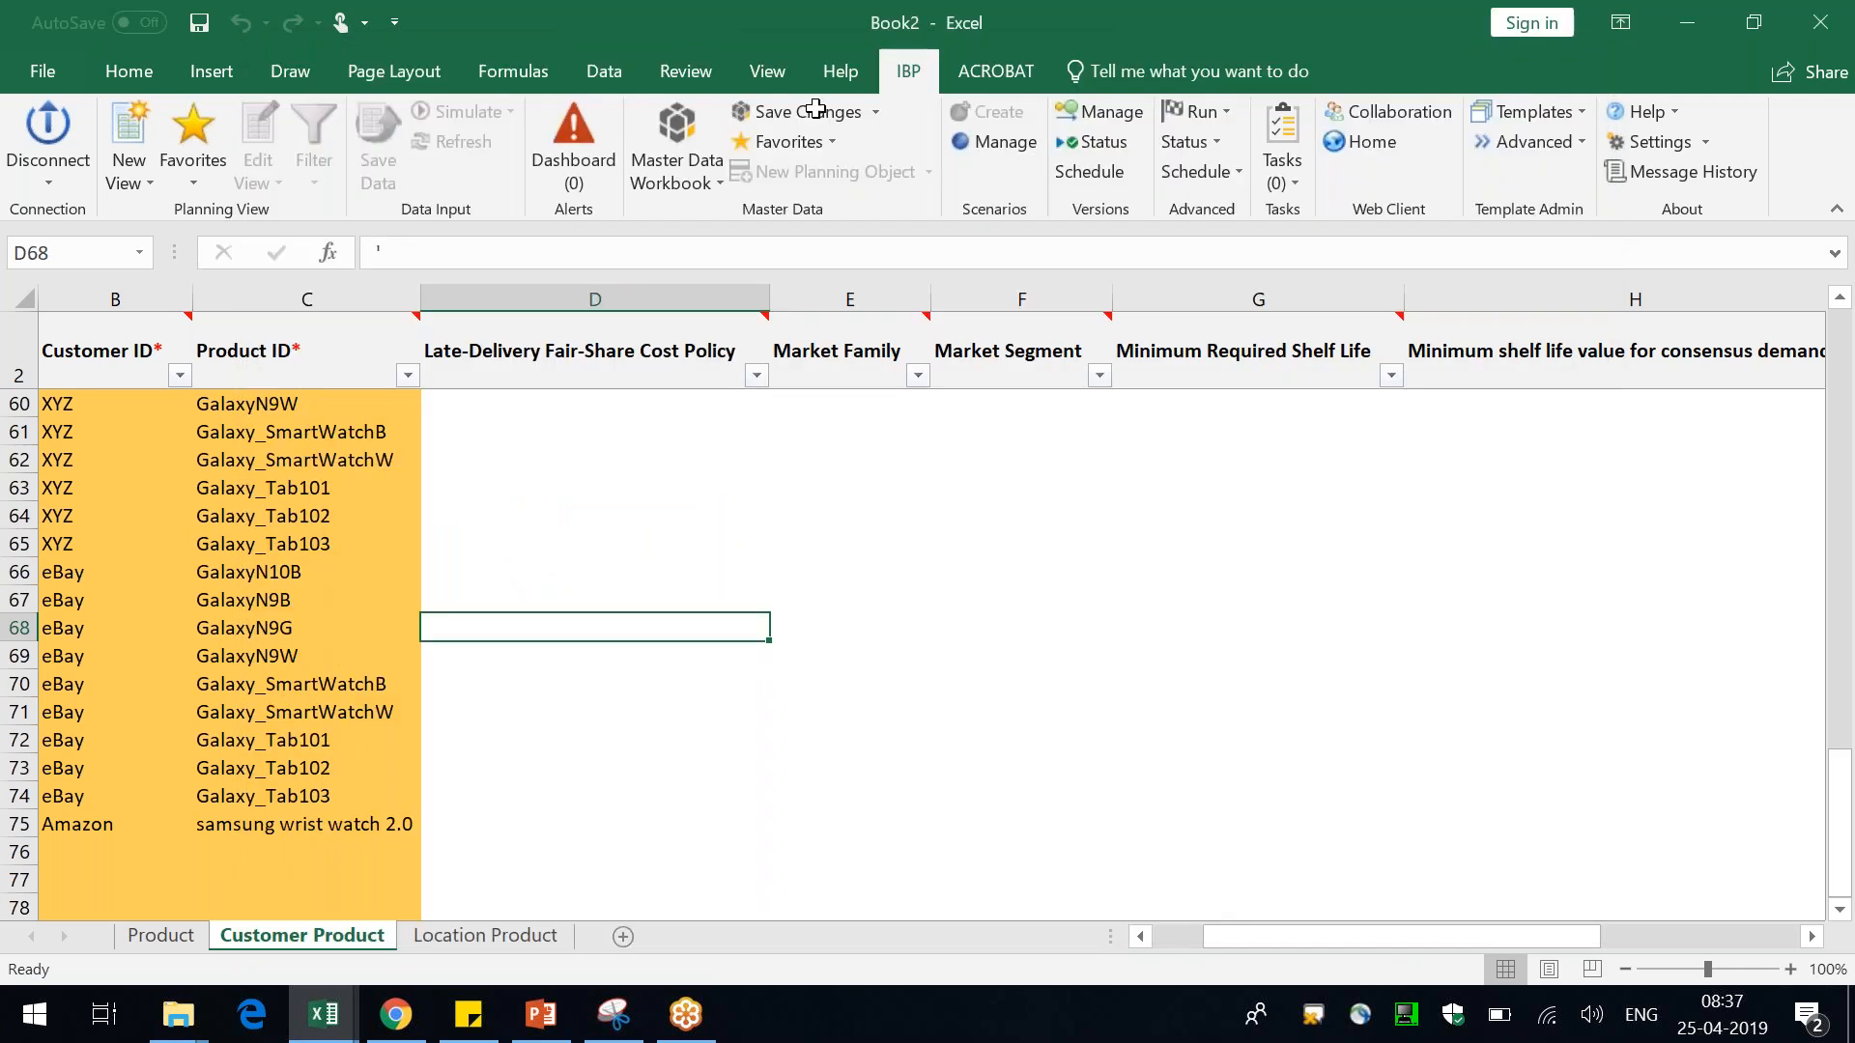
Save the current master data setup as a favorite named Demand Master data
{"action": "left_click", "coordinate": [836, 137]}
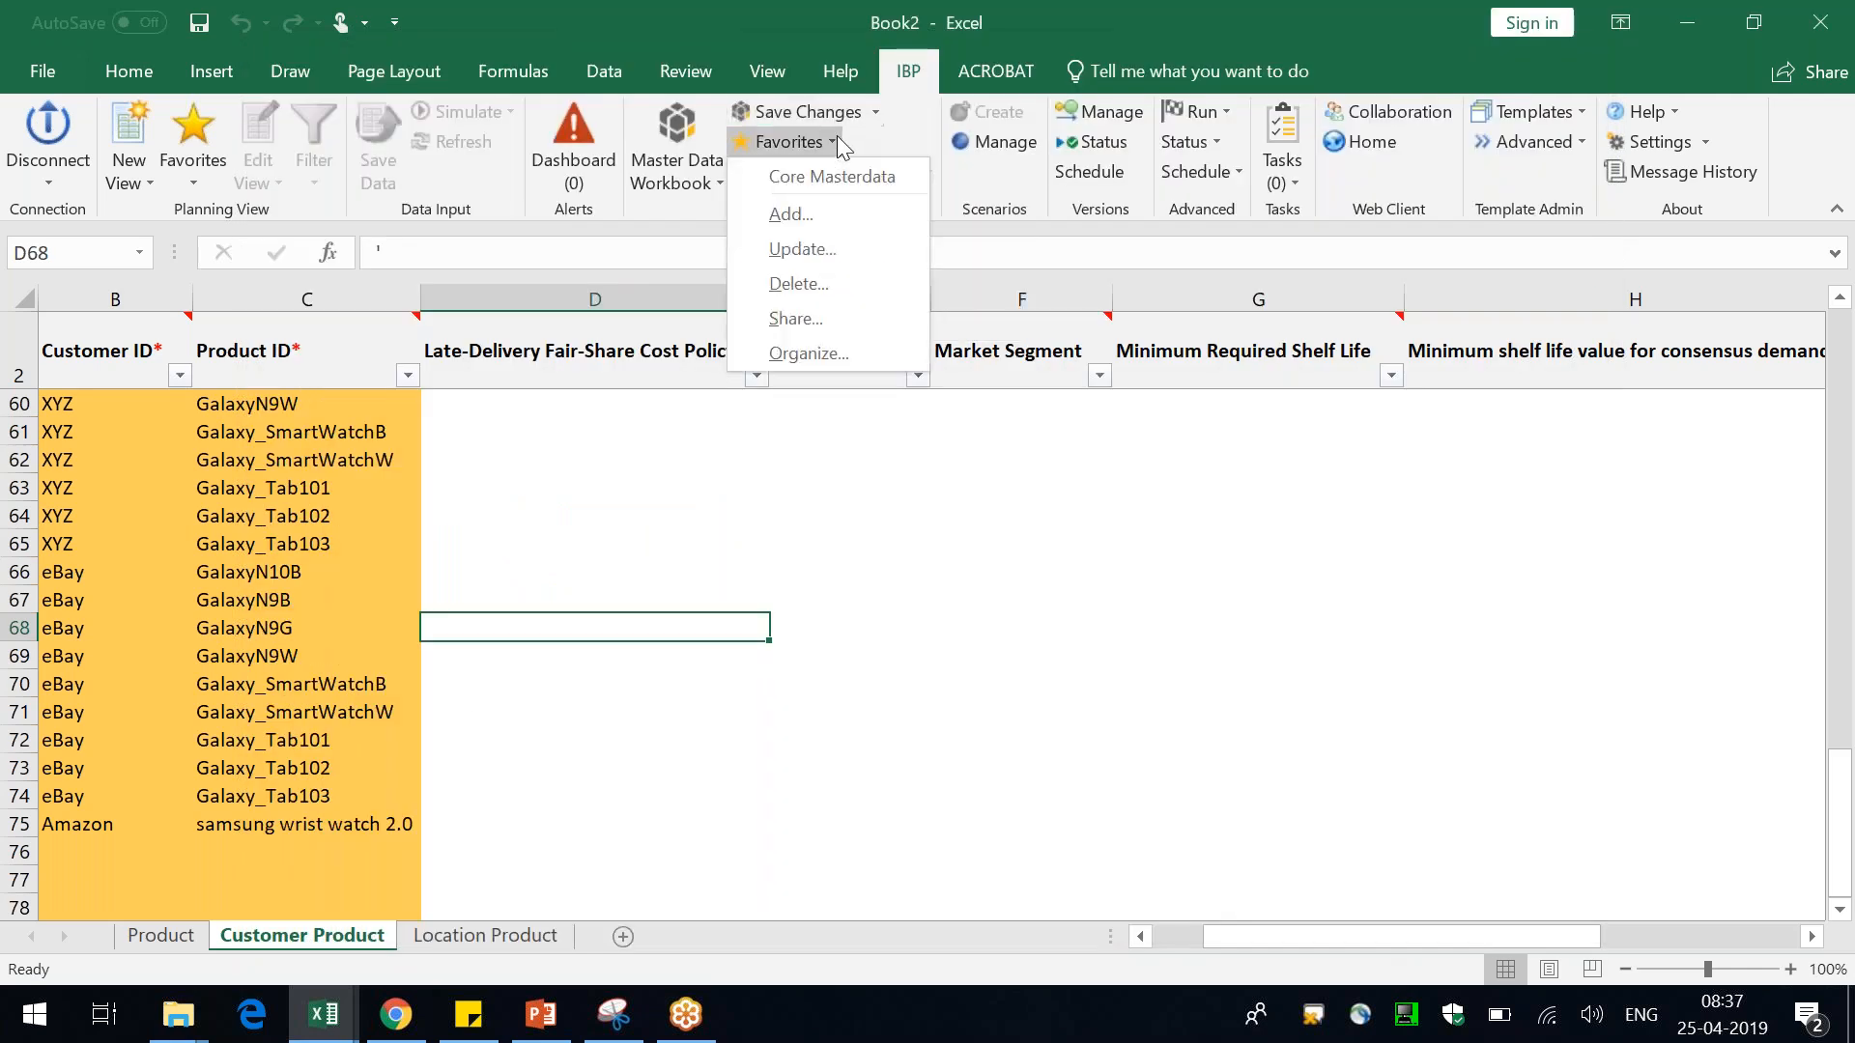
{"action": "left_click", "coordinate": [821, 213]}
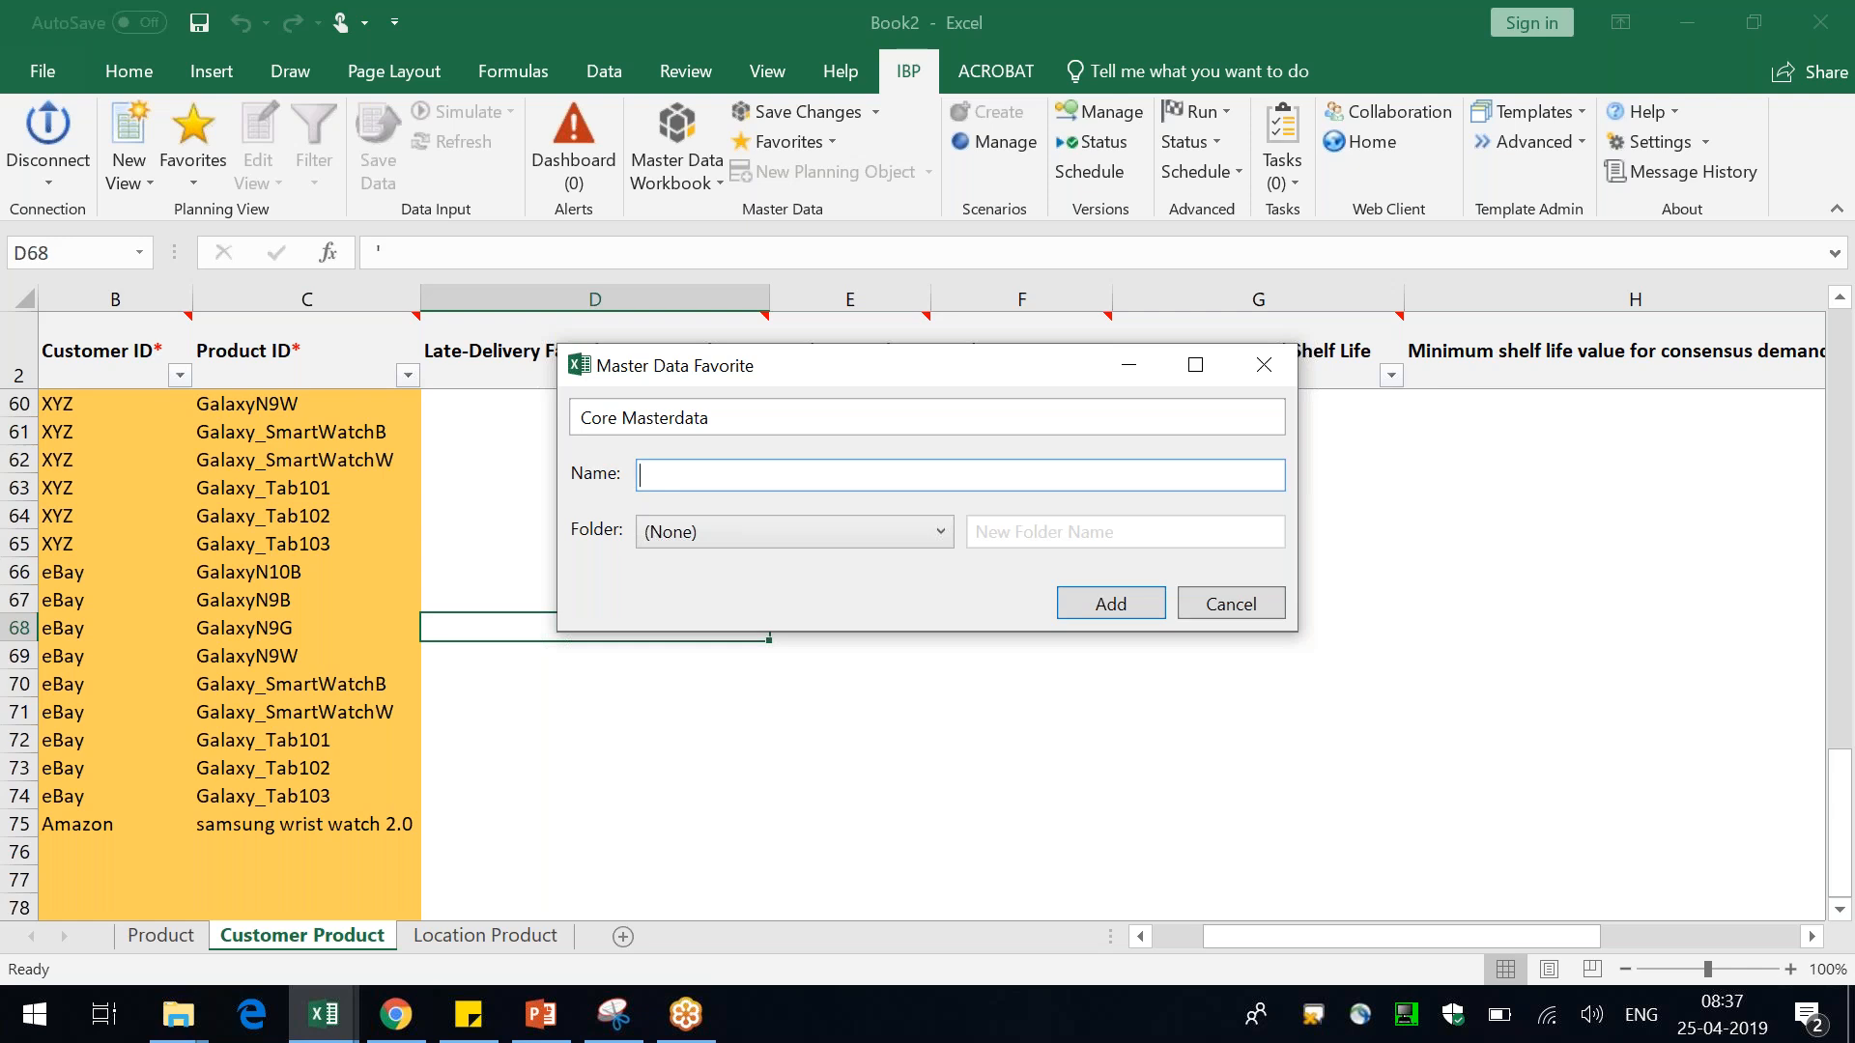
{"action": "type", "text": "Demand Master data"}
{"action": "left_click", "coordinate": [1103, 610]}
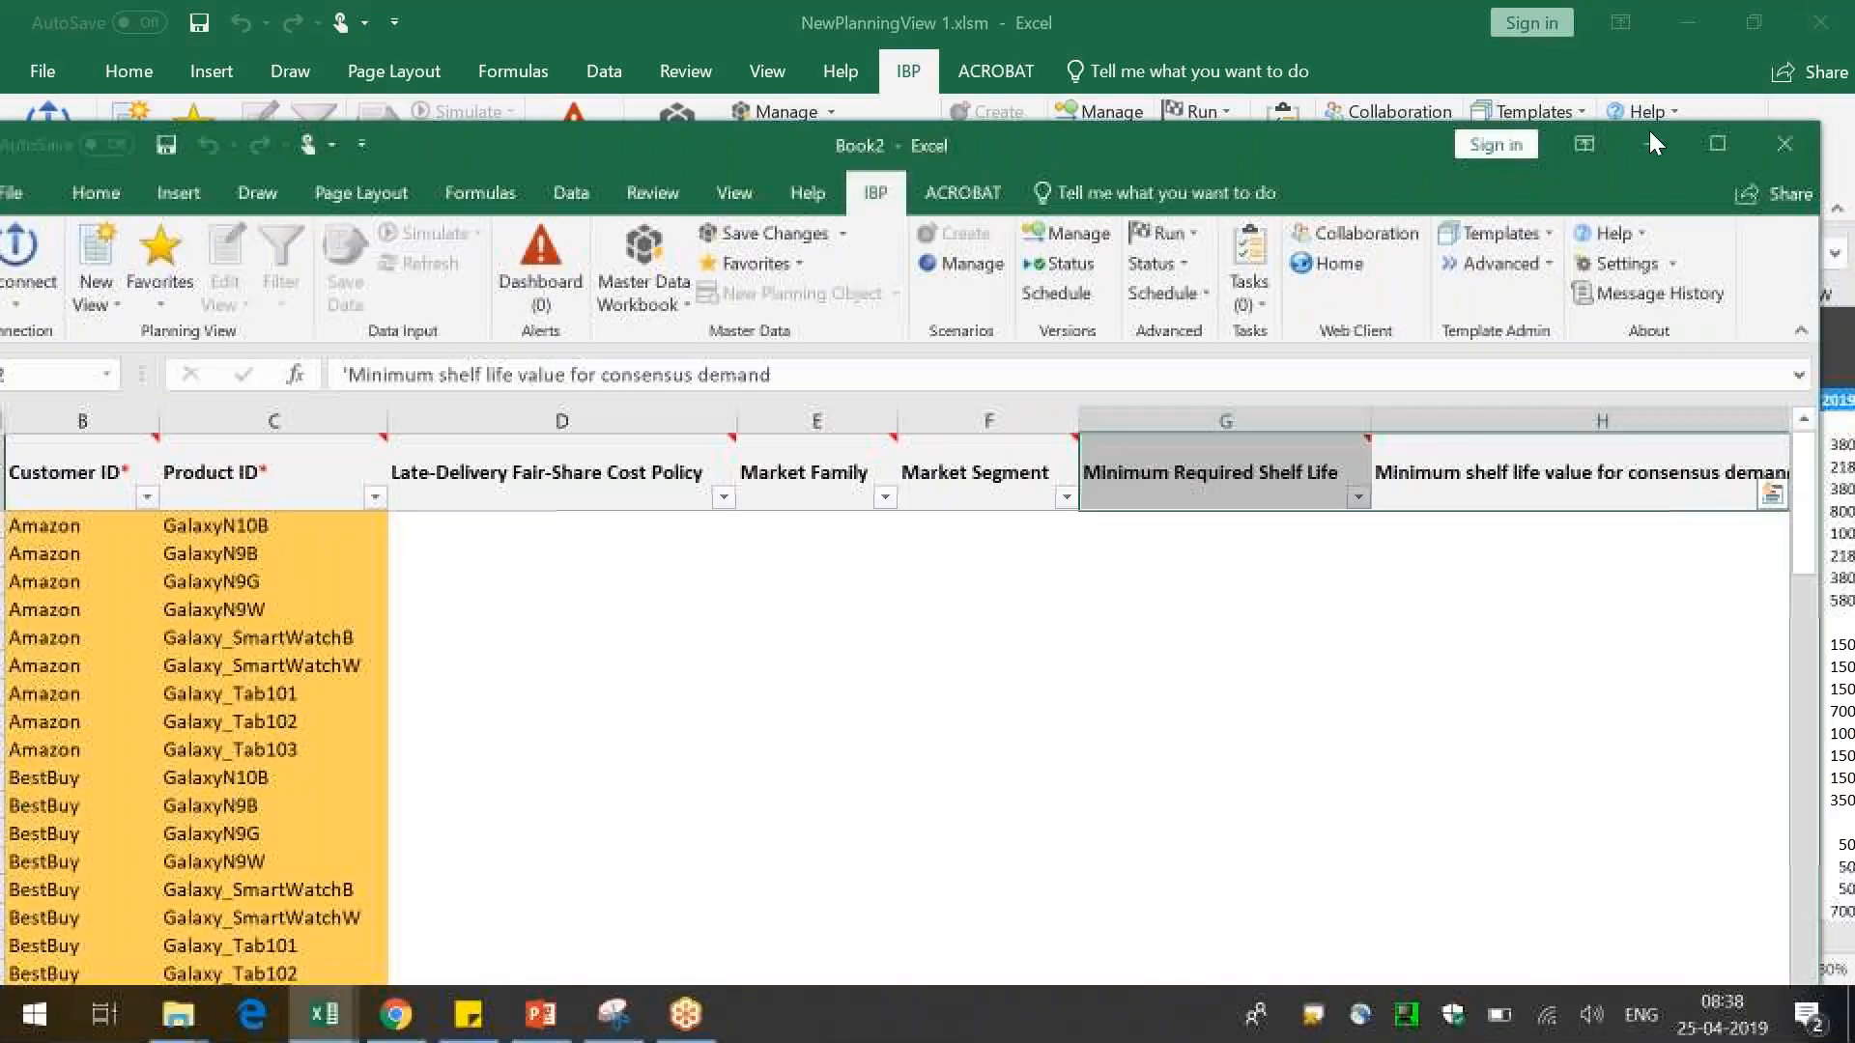
Close the Book2 master data workbook without saving its changes
{"action": "left_click", "coordinate": [1783, 143]}
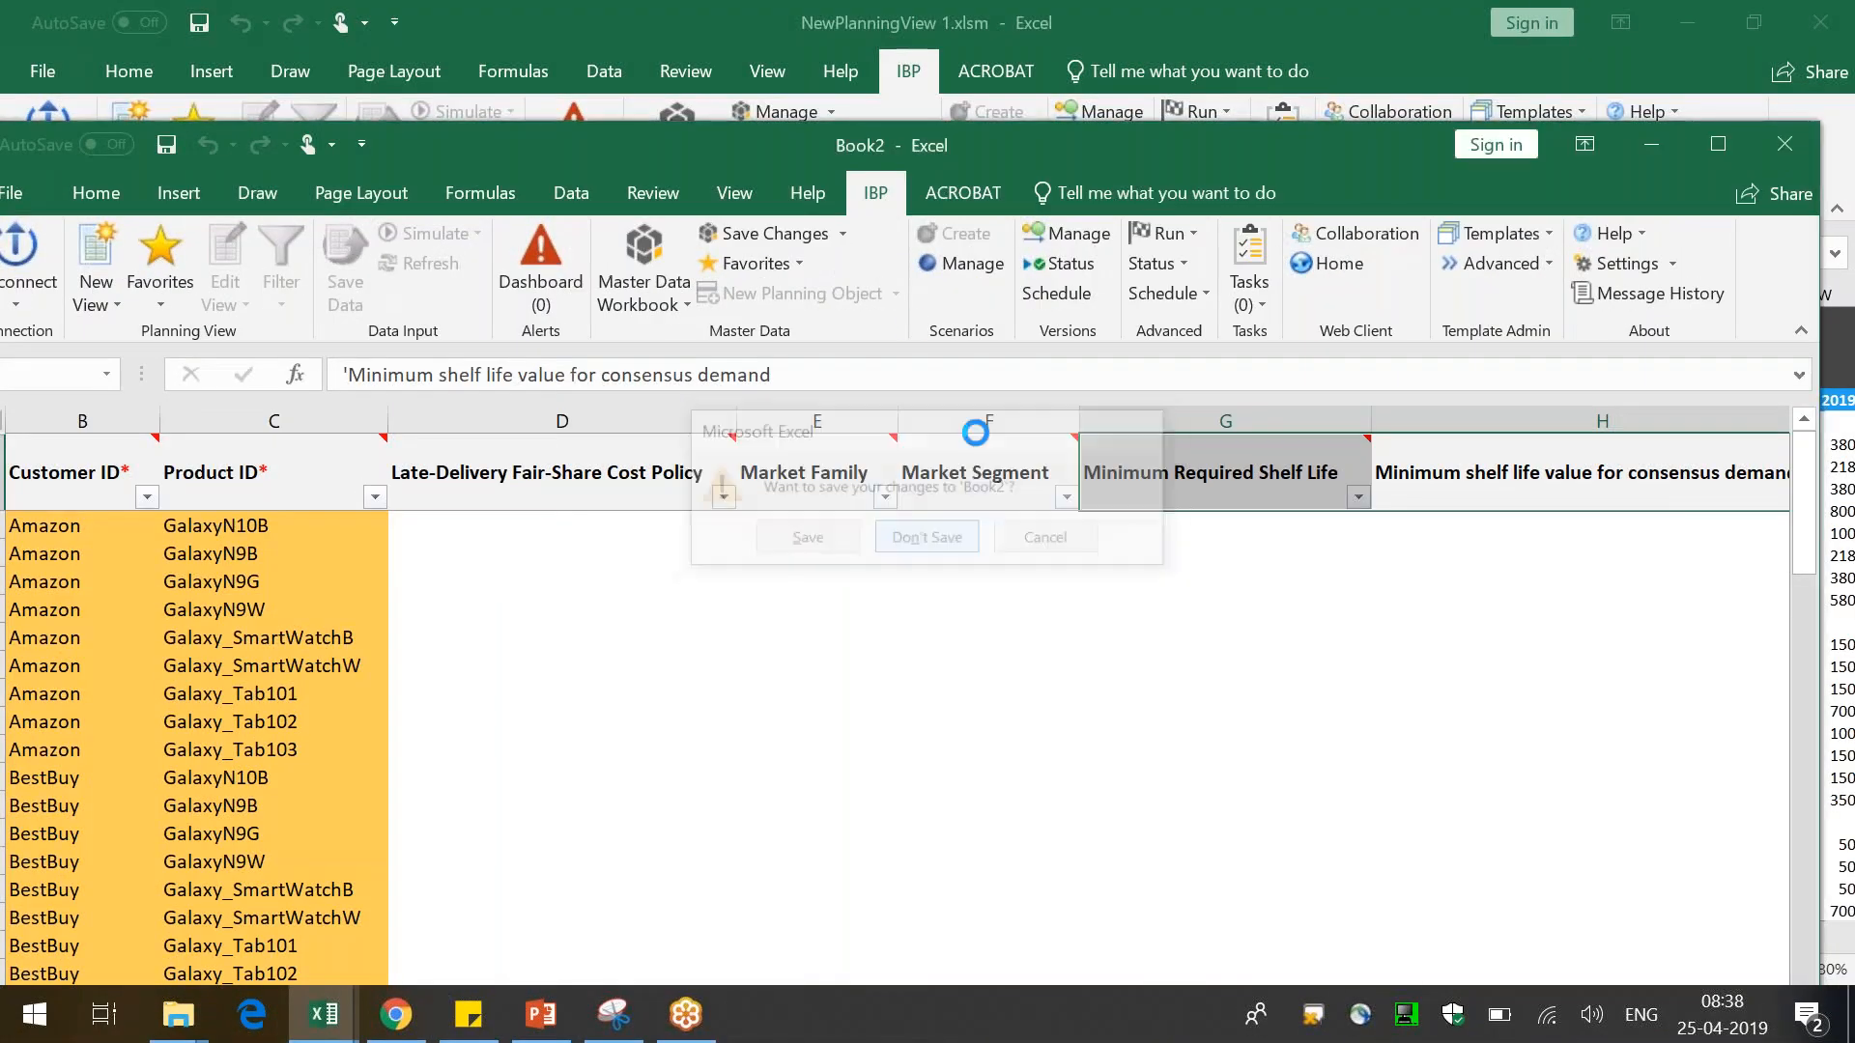
{"action": "left_click", "coordinate": [919, 539]}
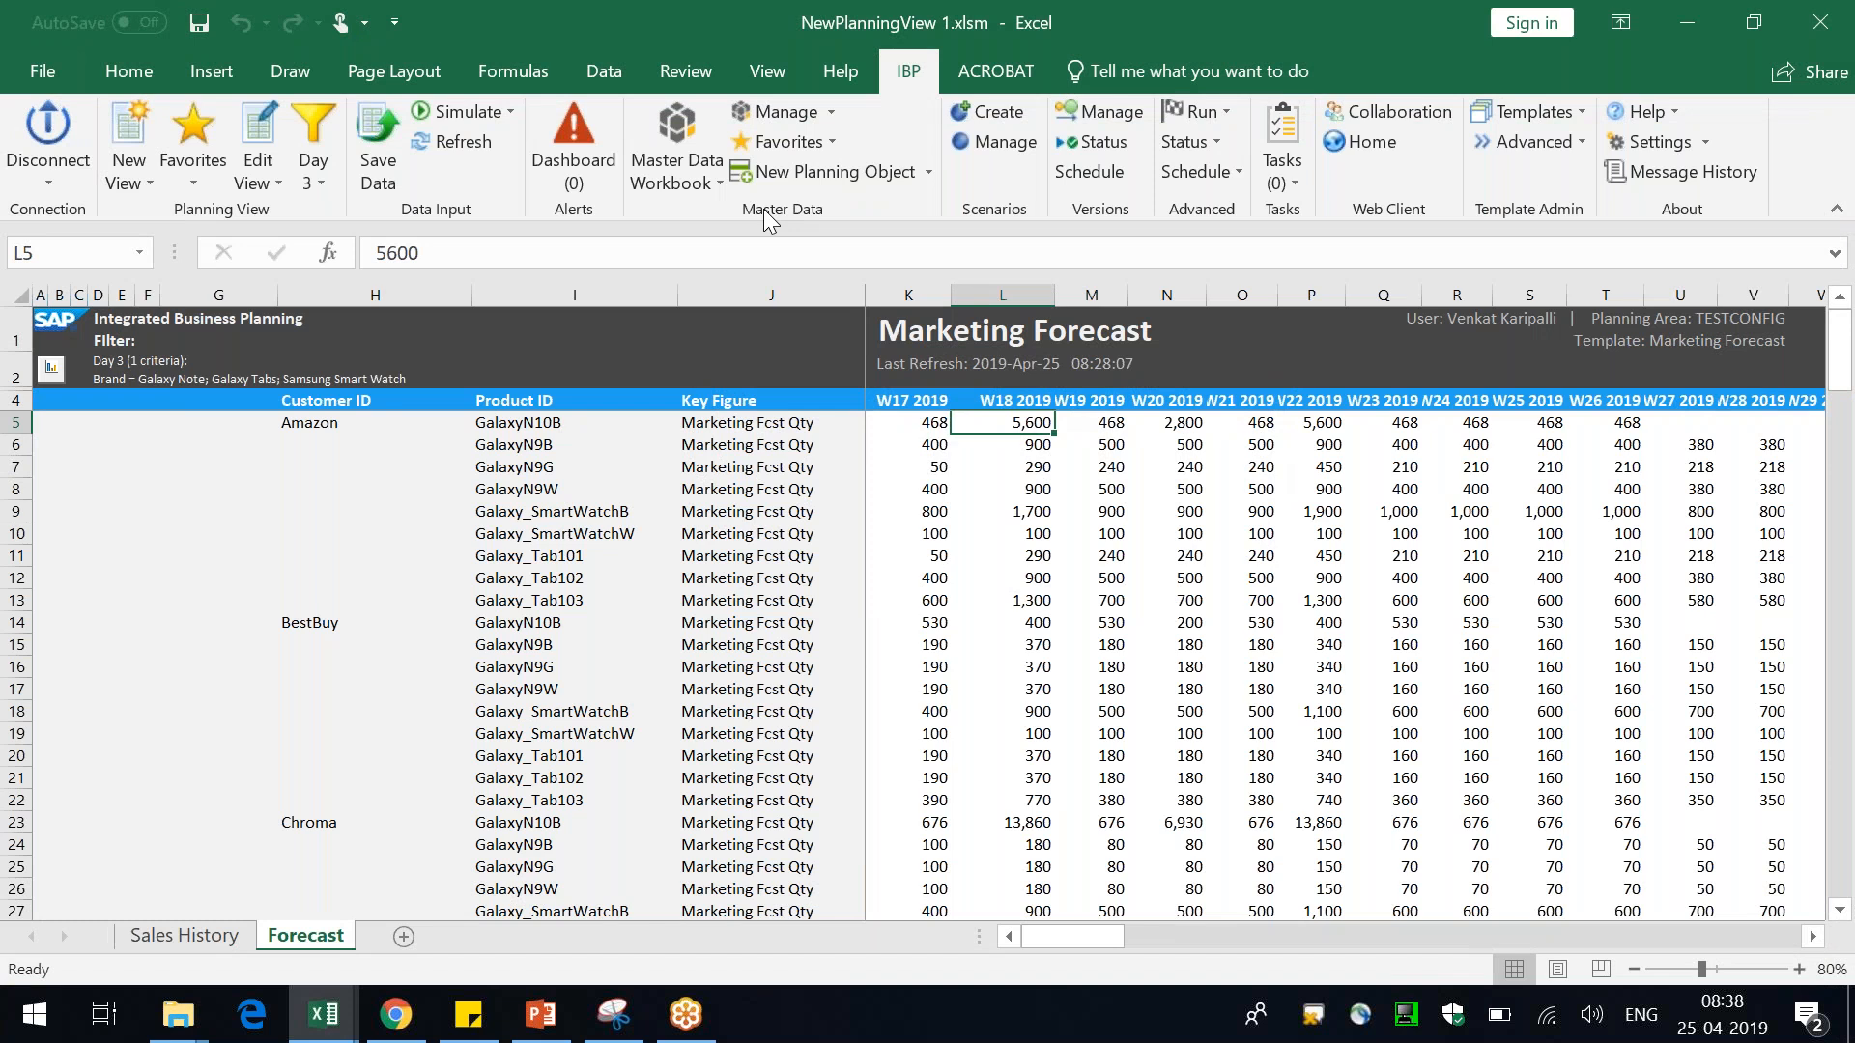
Open the Demand Master data favorite and switch to its Customer Product sheet
{"action": "left_click", "coordinate": [831, 138]}
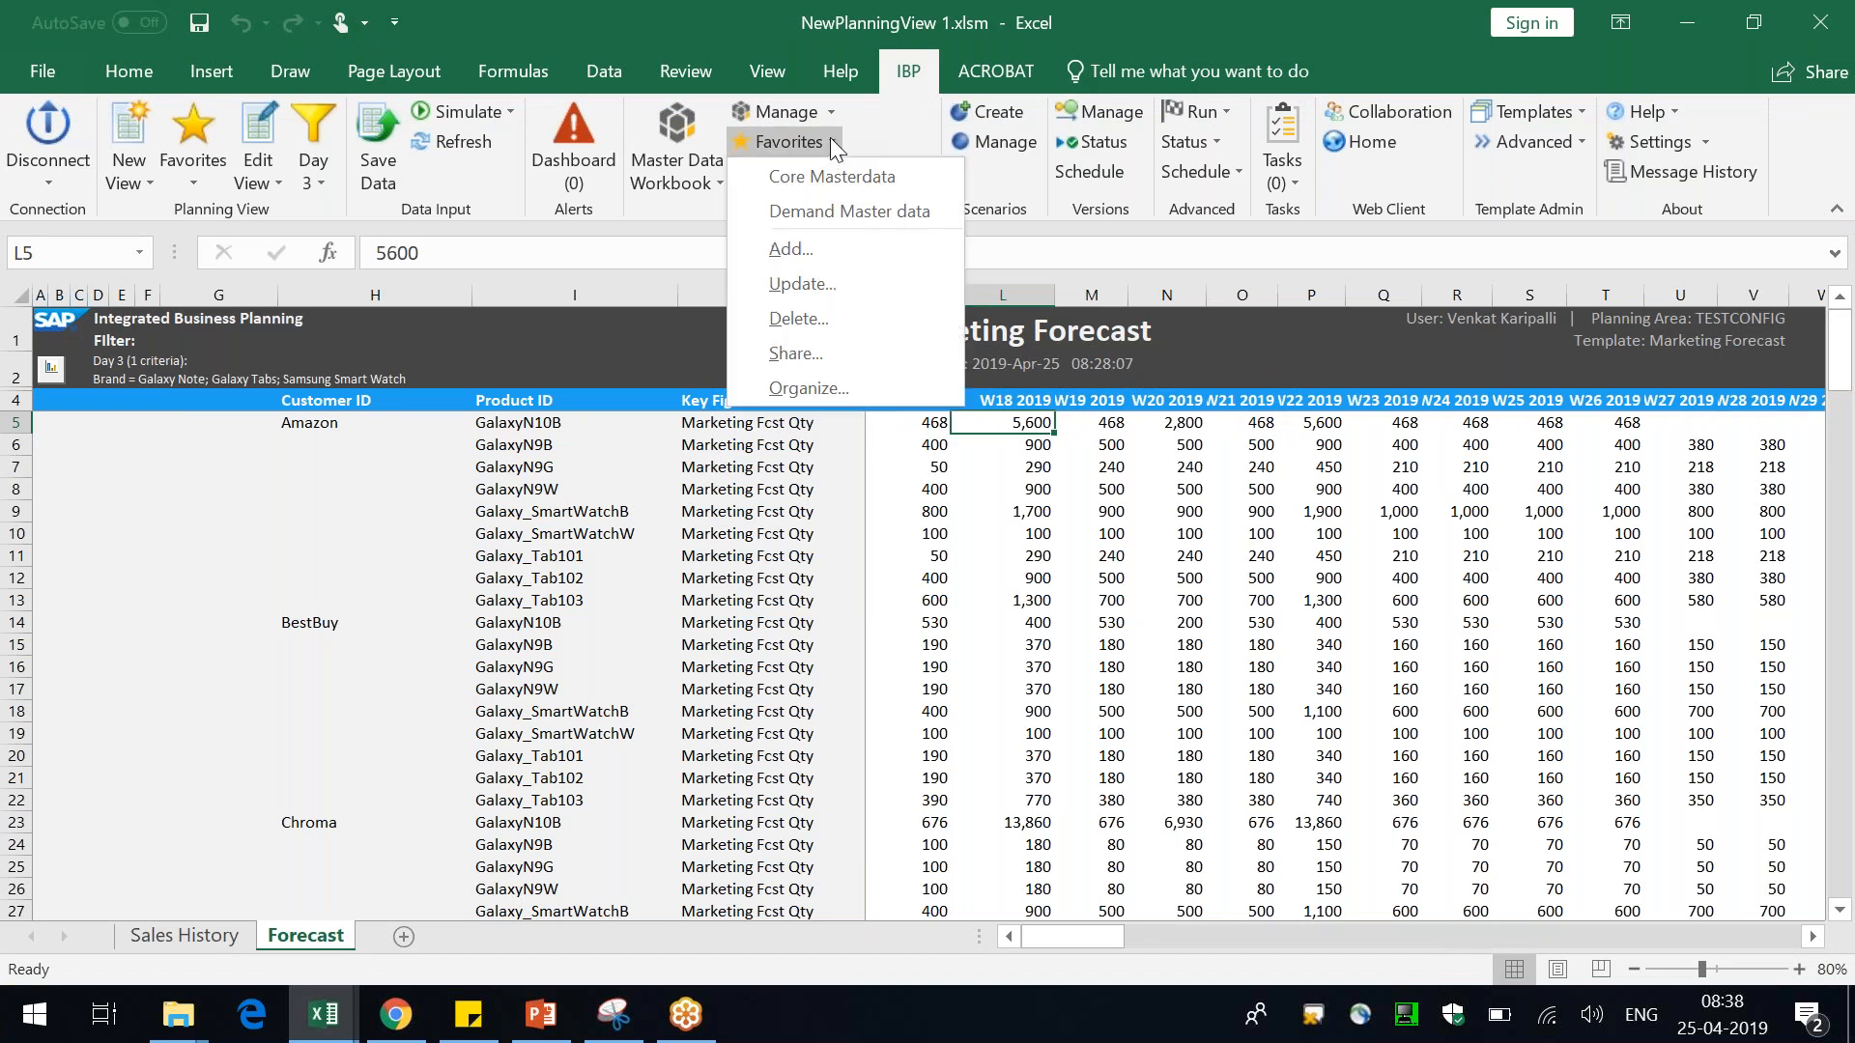
{"action": "left_click", "coordinate": [861, 211]}
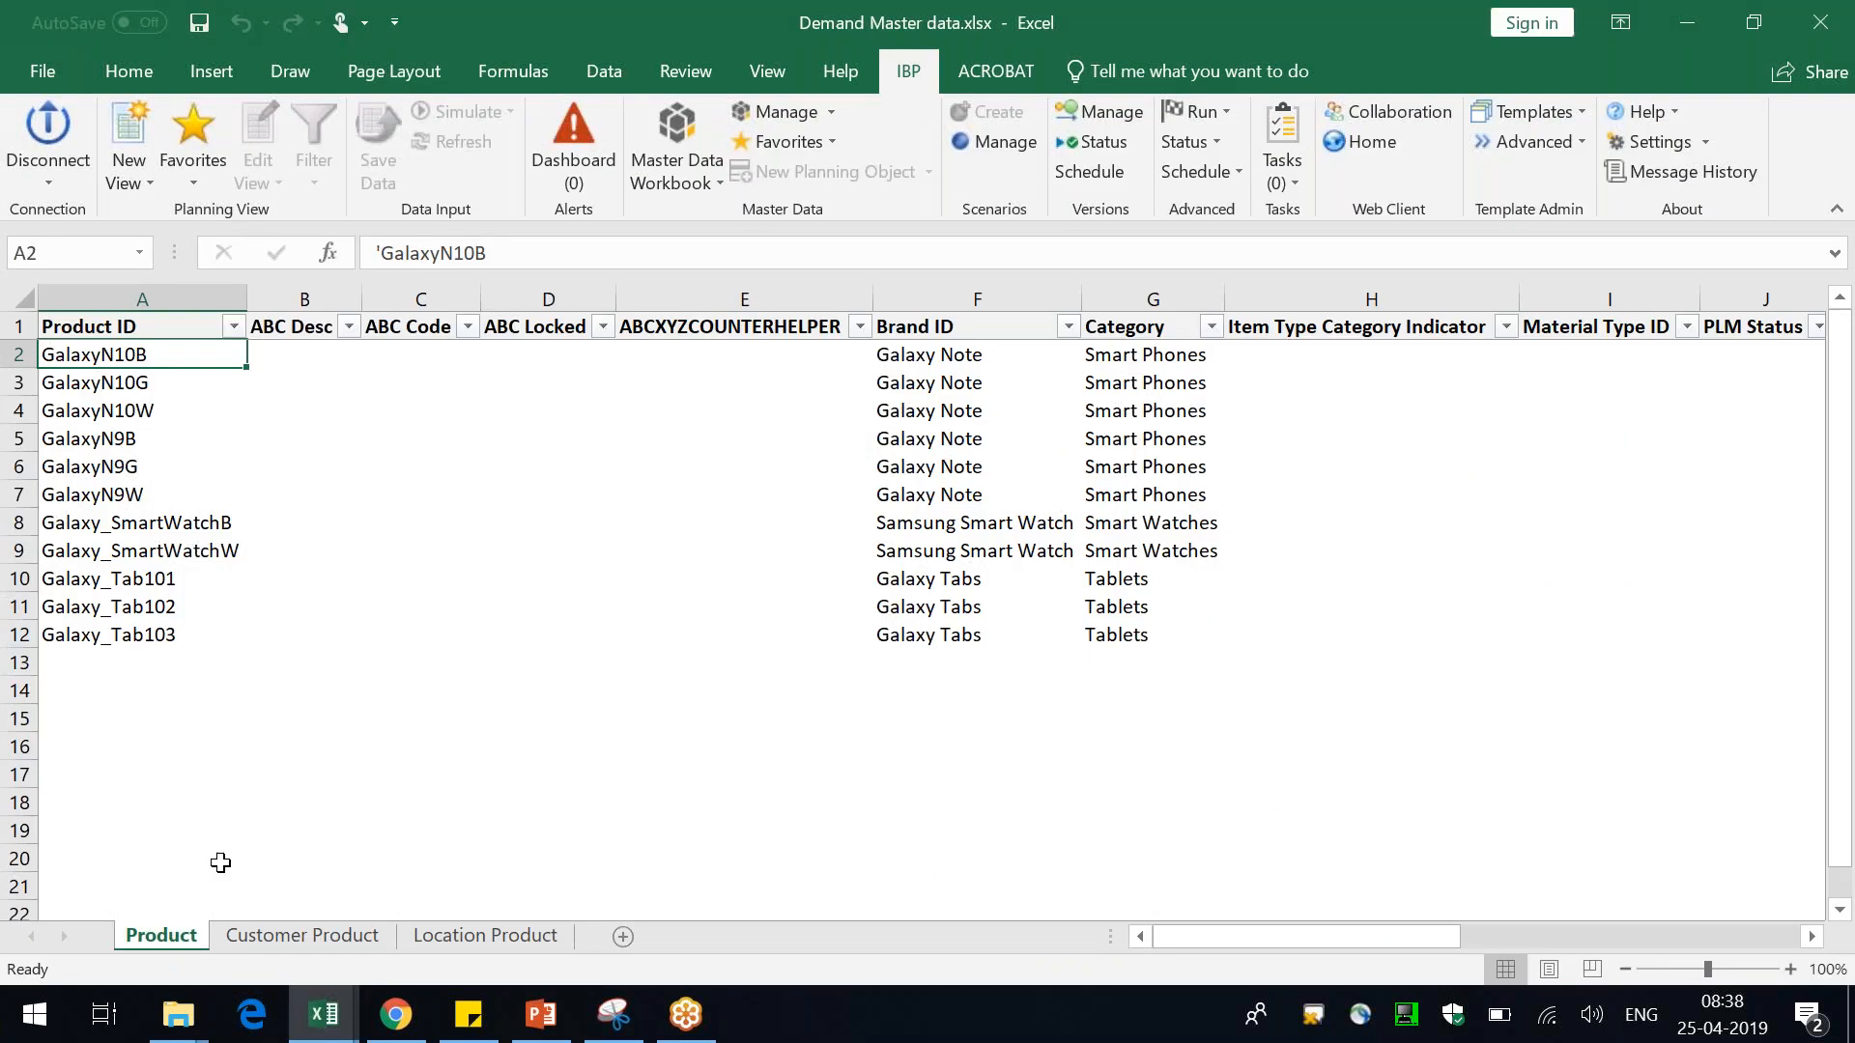
{"action": "left_click", "coordinate": [277, 933]}
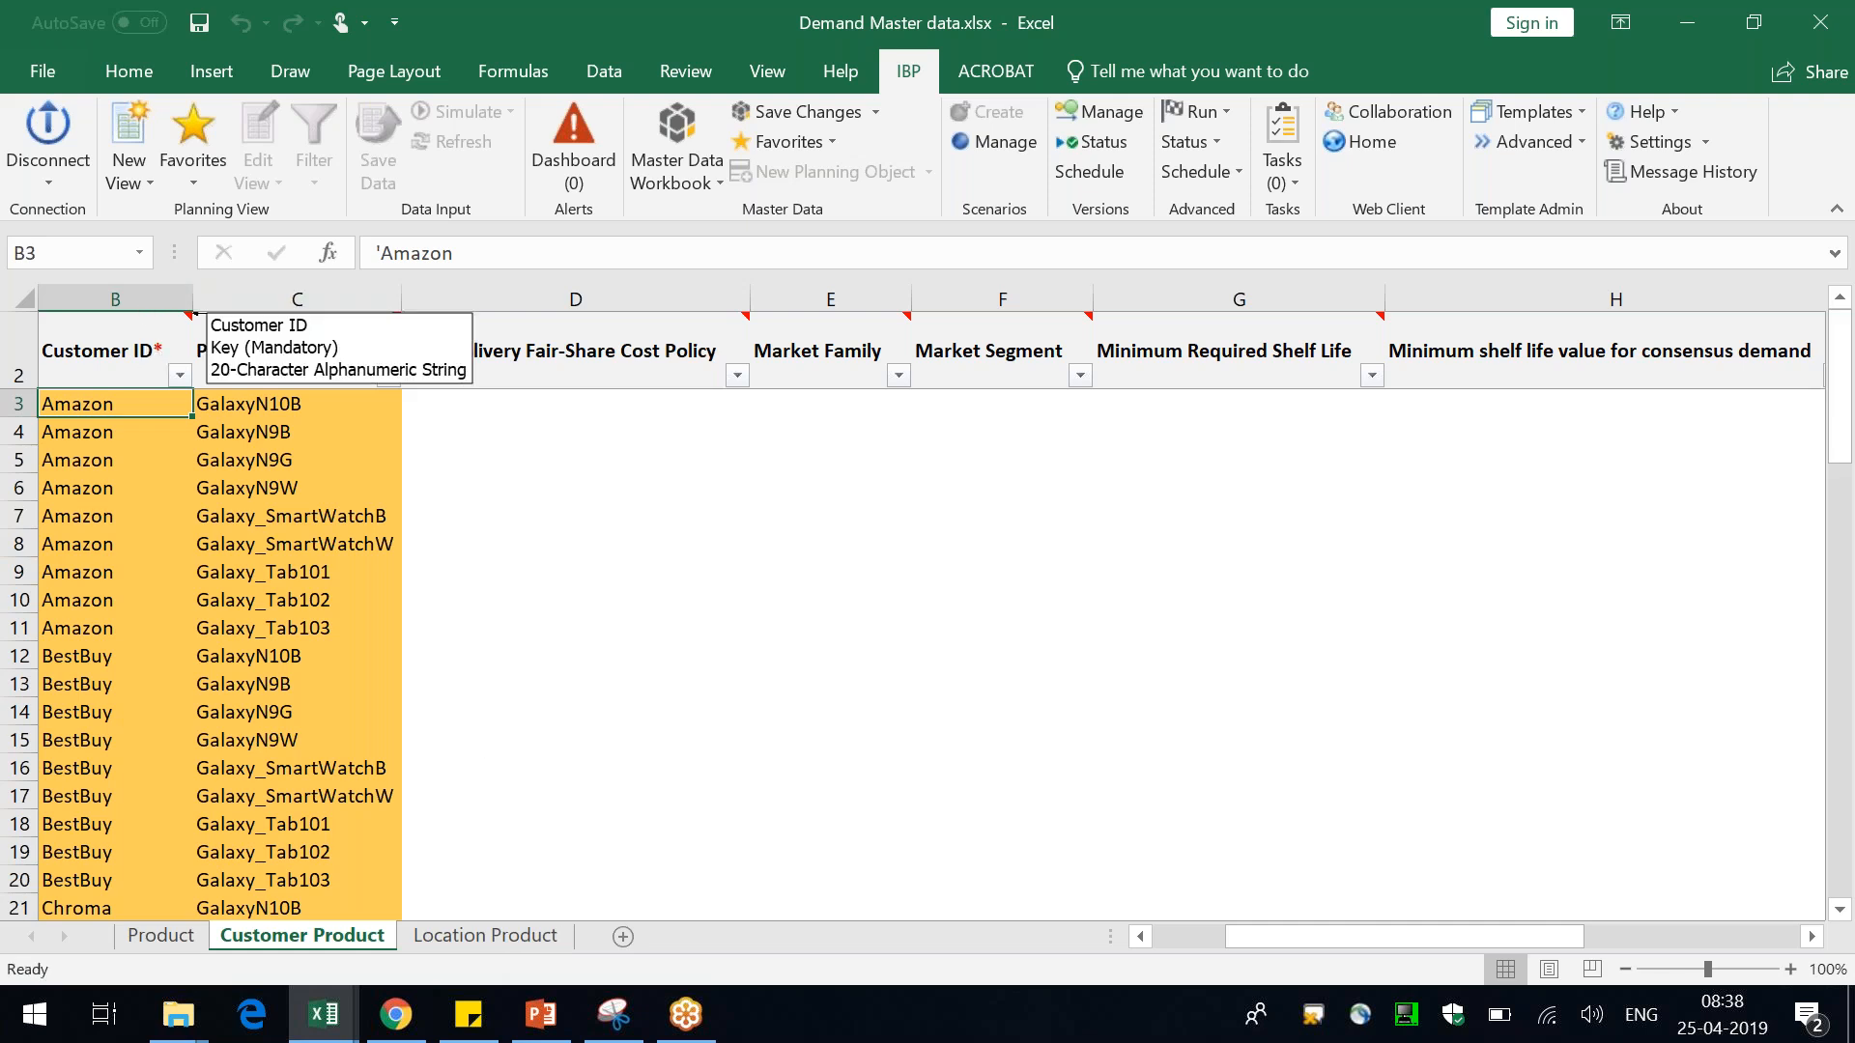
Examine the Customer Product and Location Product sheets loaded from the favorite
{"action": "left_click_drag", "start_coordinate": [174, 298], "coordinate": [227, 301]}
{"action": "left_click", "coordinate": [227, 477]}
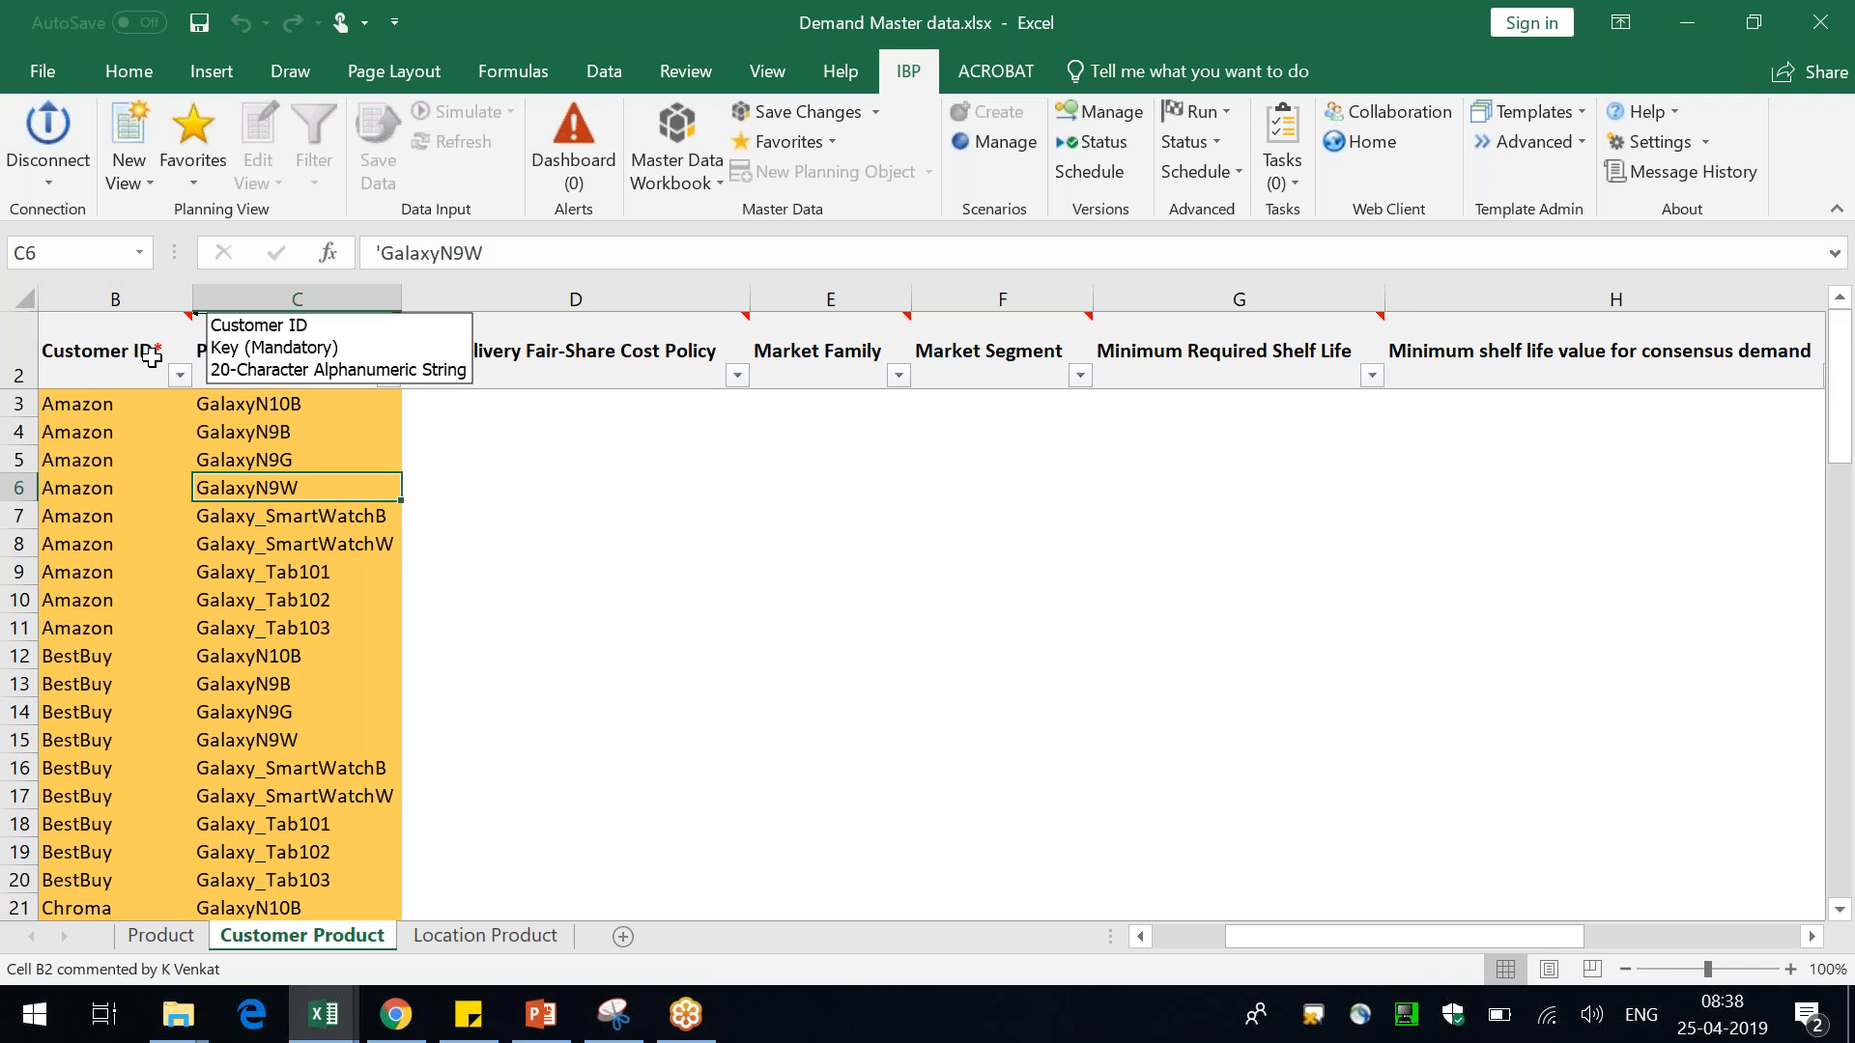
{"action": "left_click", "coordinate": [526, 477]}
{"action": "key", "text": "Right"}
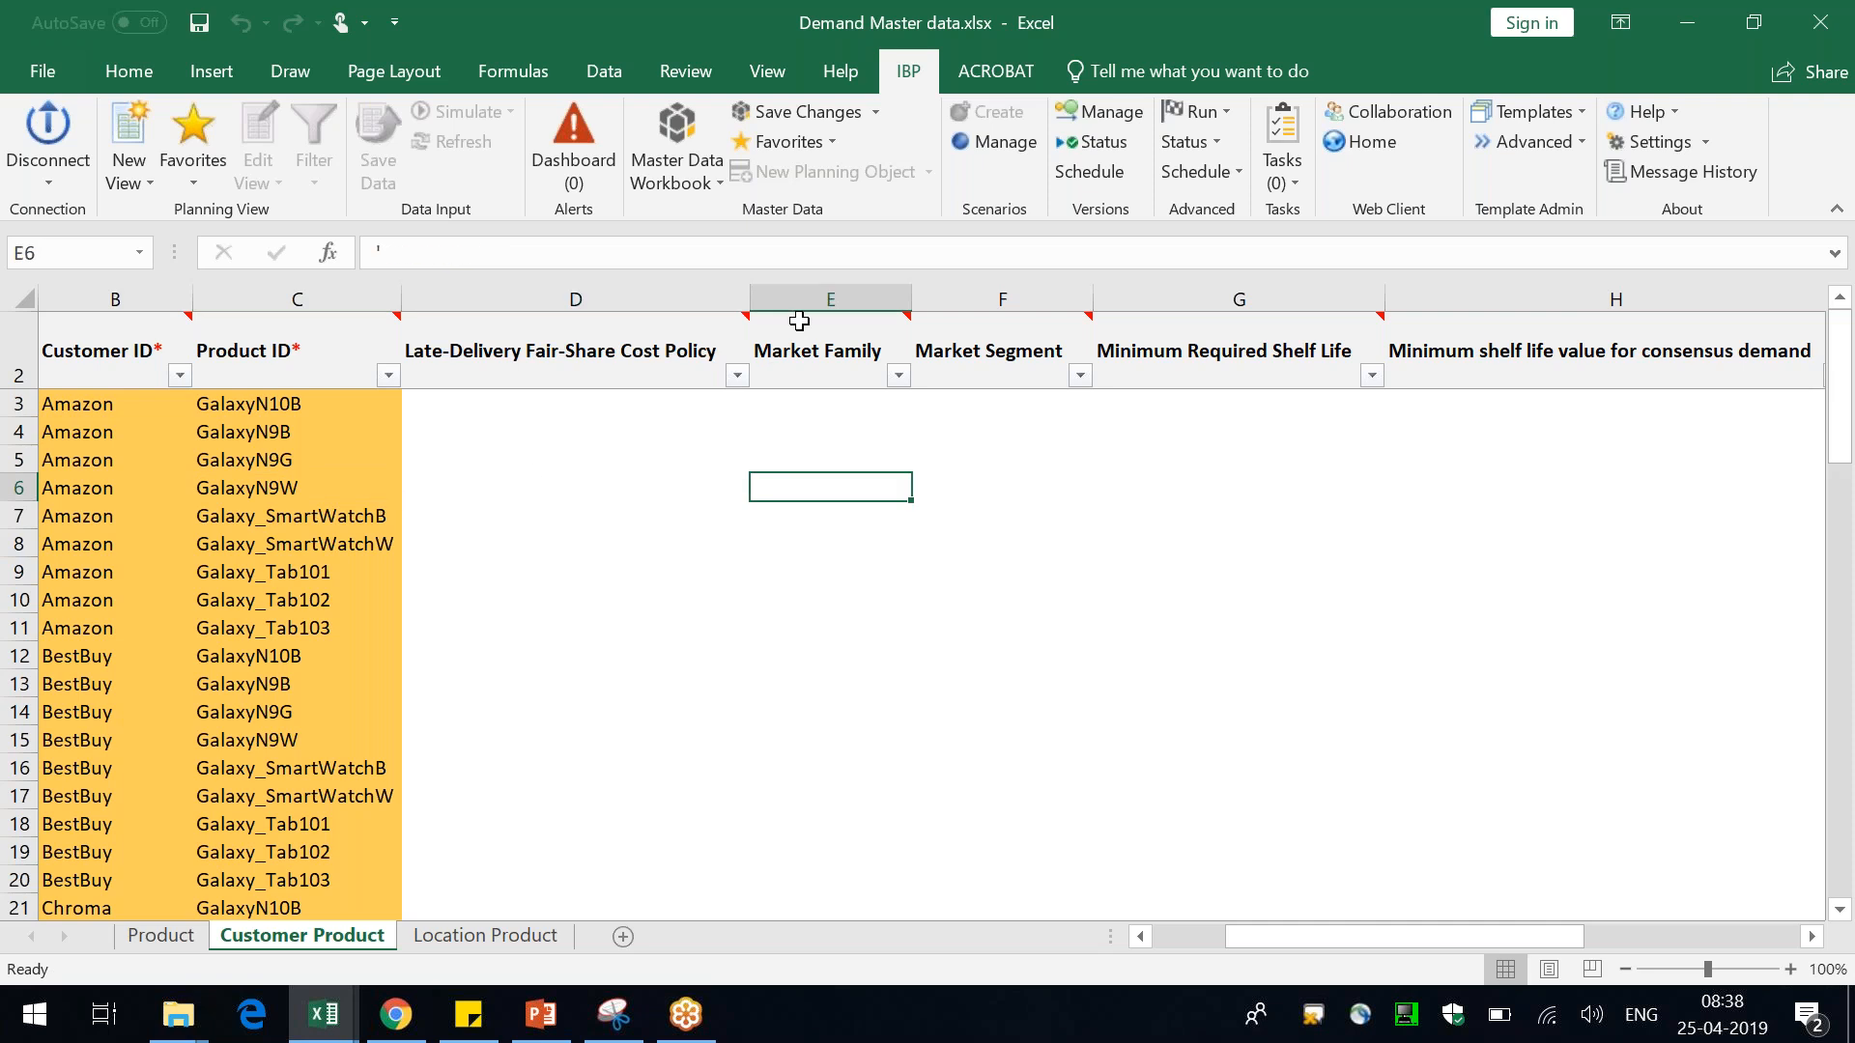
{"action": "key", "text": "Right"}
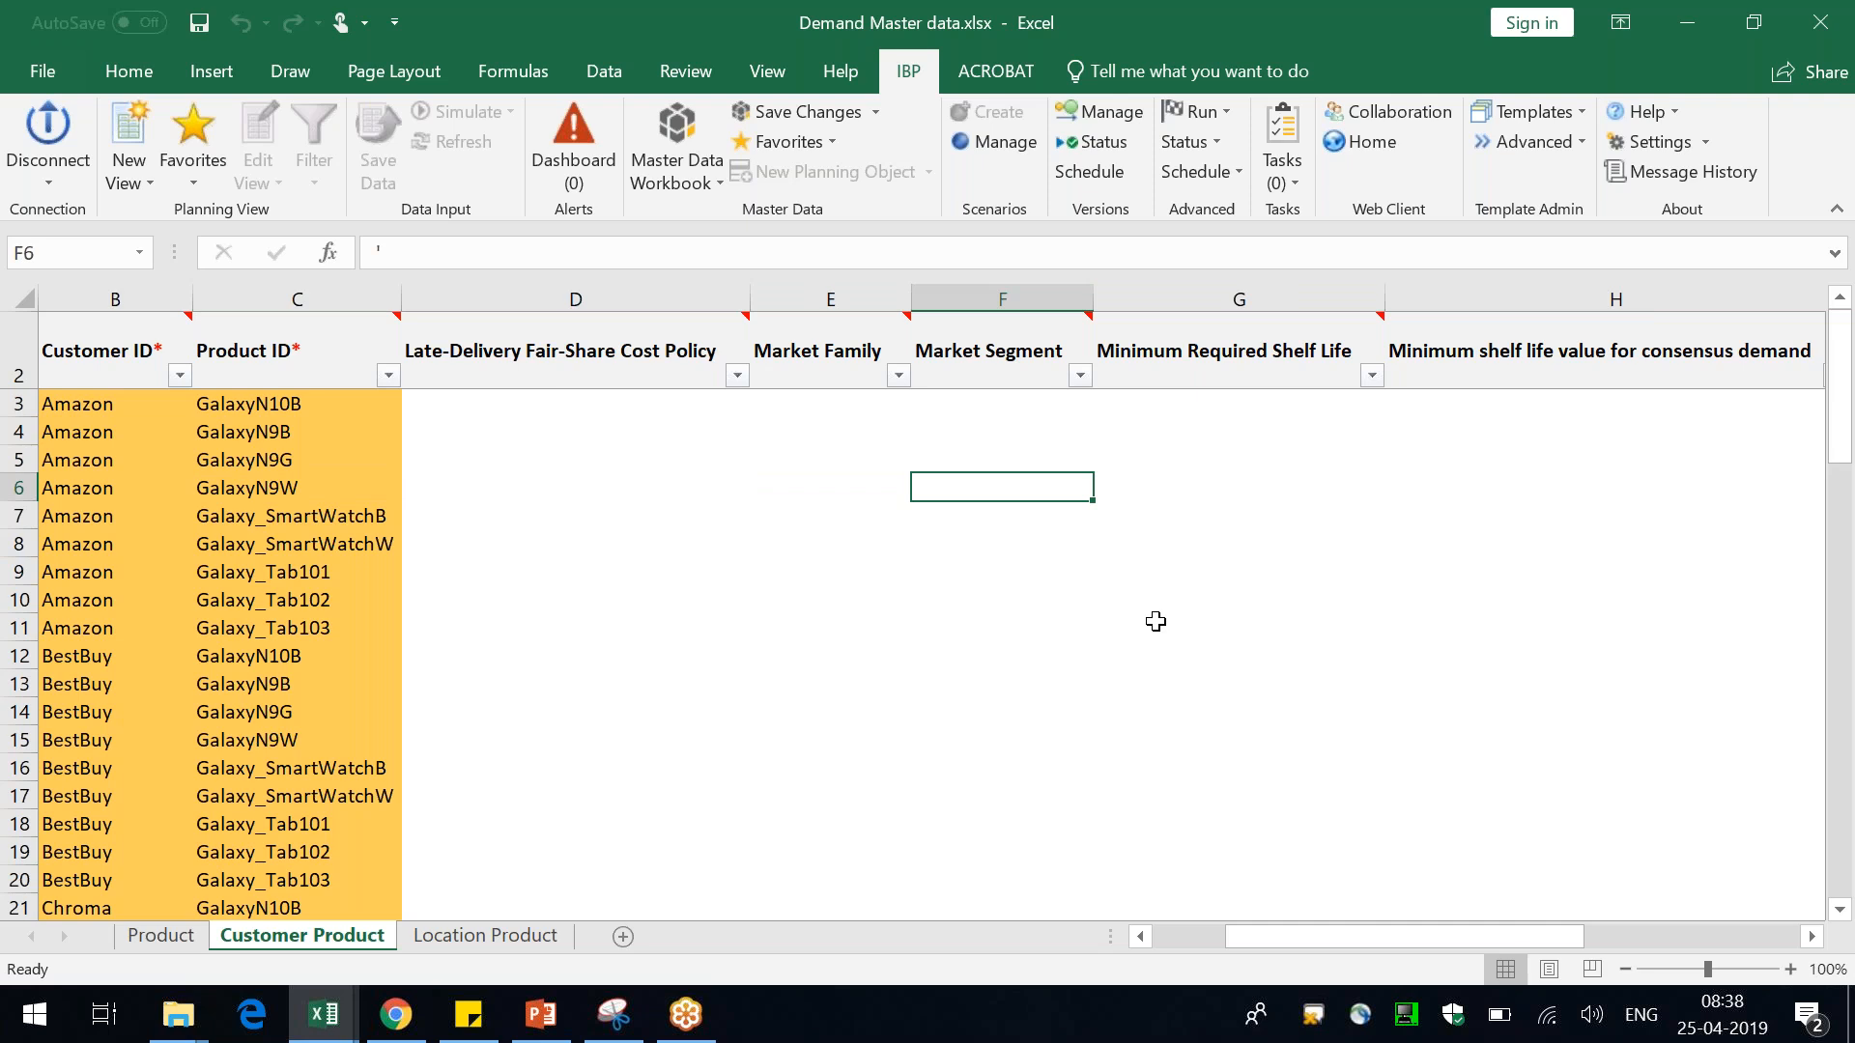
{"action": "key", "text": "ctrl+Home"}
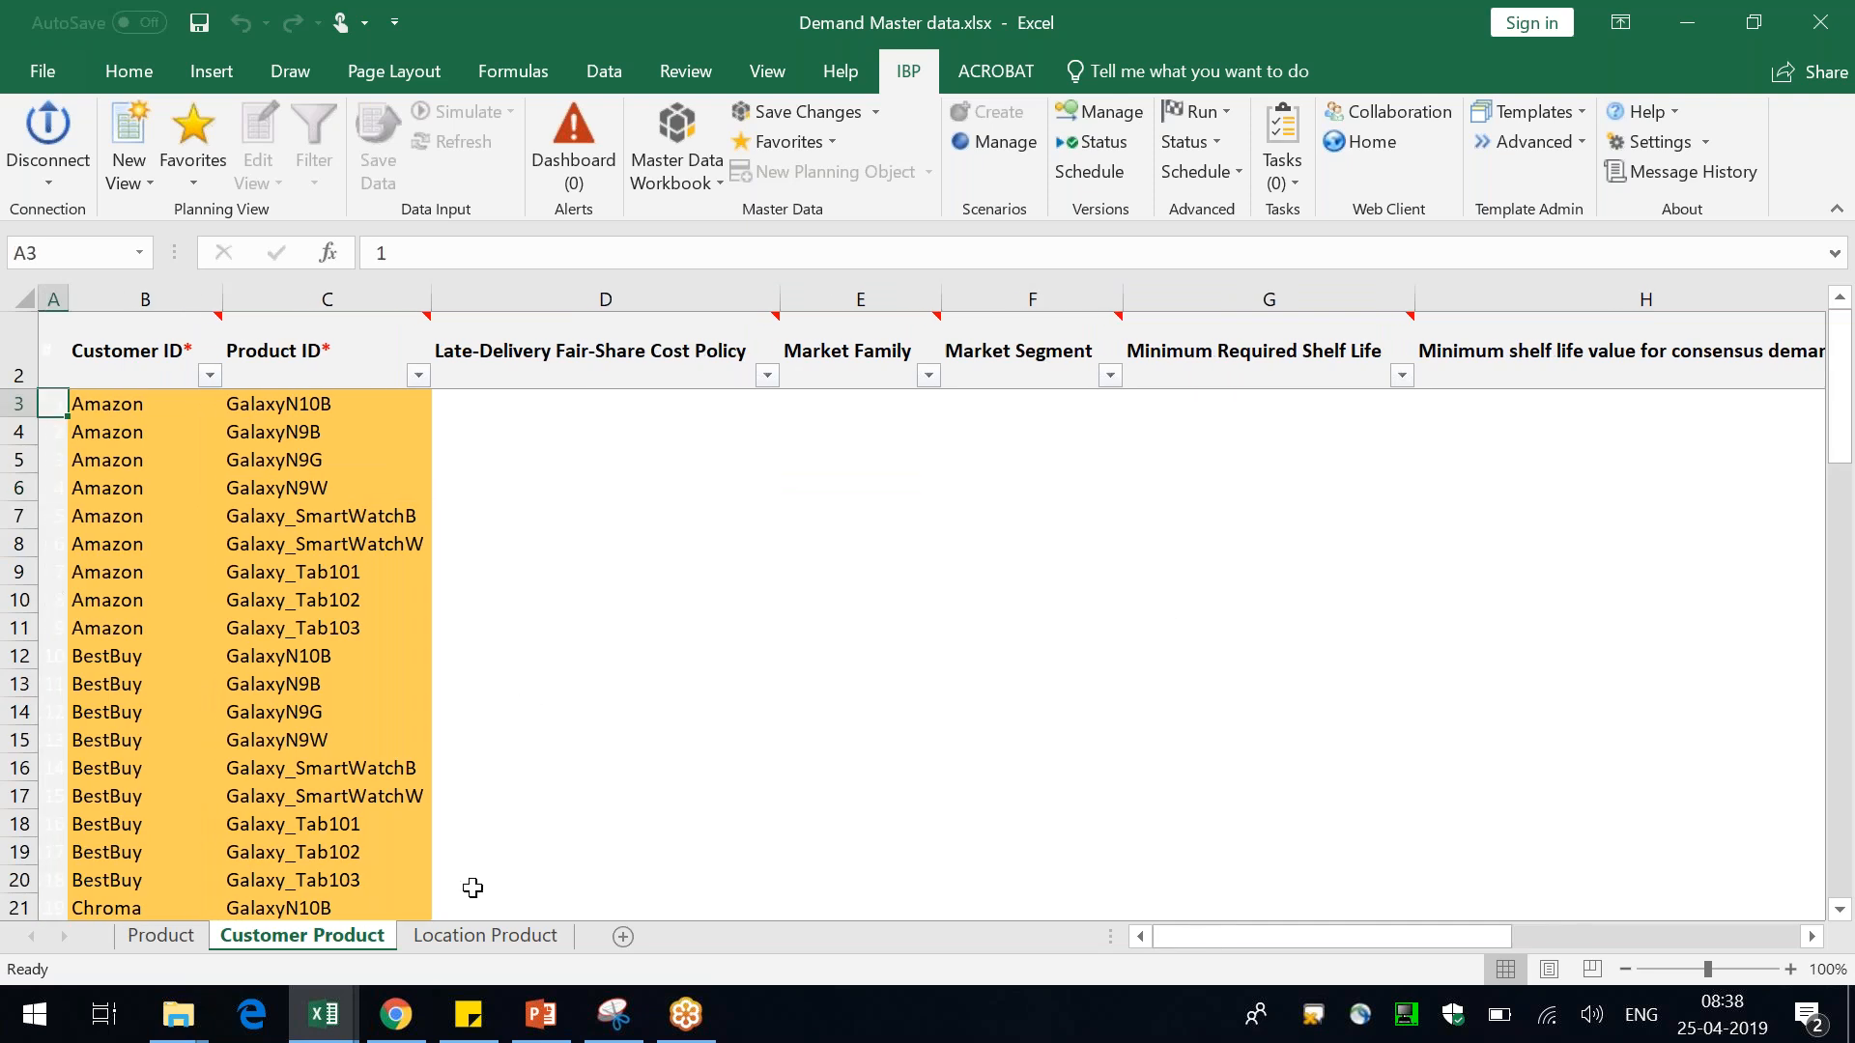
{"action": "left_click", "coordinate": [487, 936]}
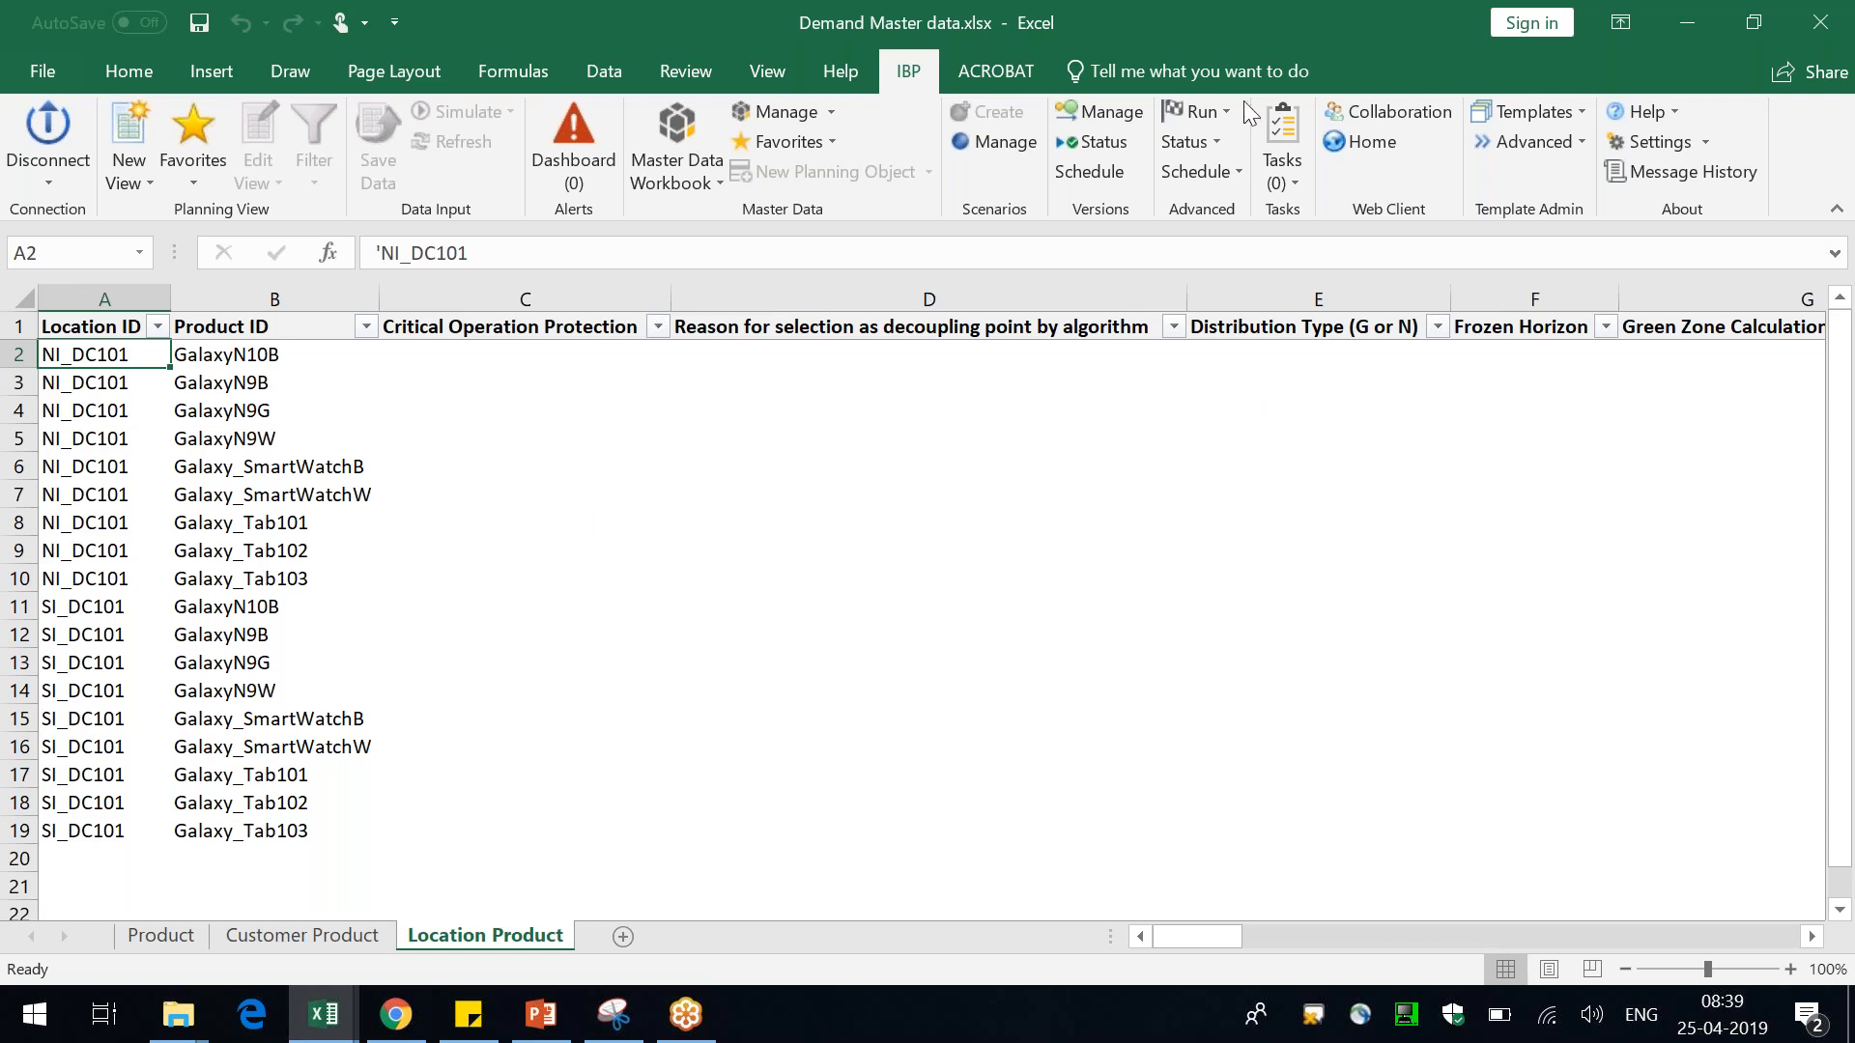
Return to the NewPlanningView planning view workbook with the Marketing Forecast sheet
{"action": "left_click_drag", "start_coordinate": [1203, 6], "coordinate": [1113, 233]}
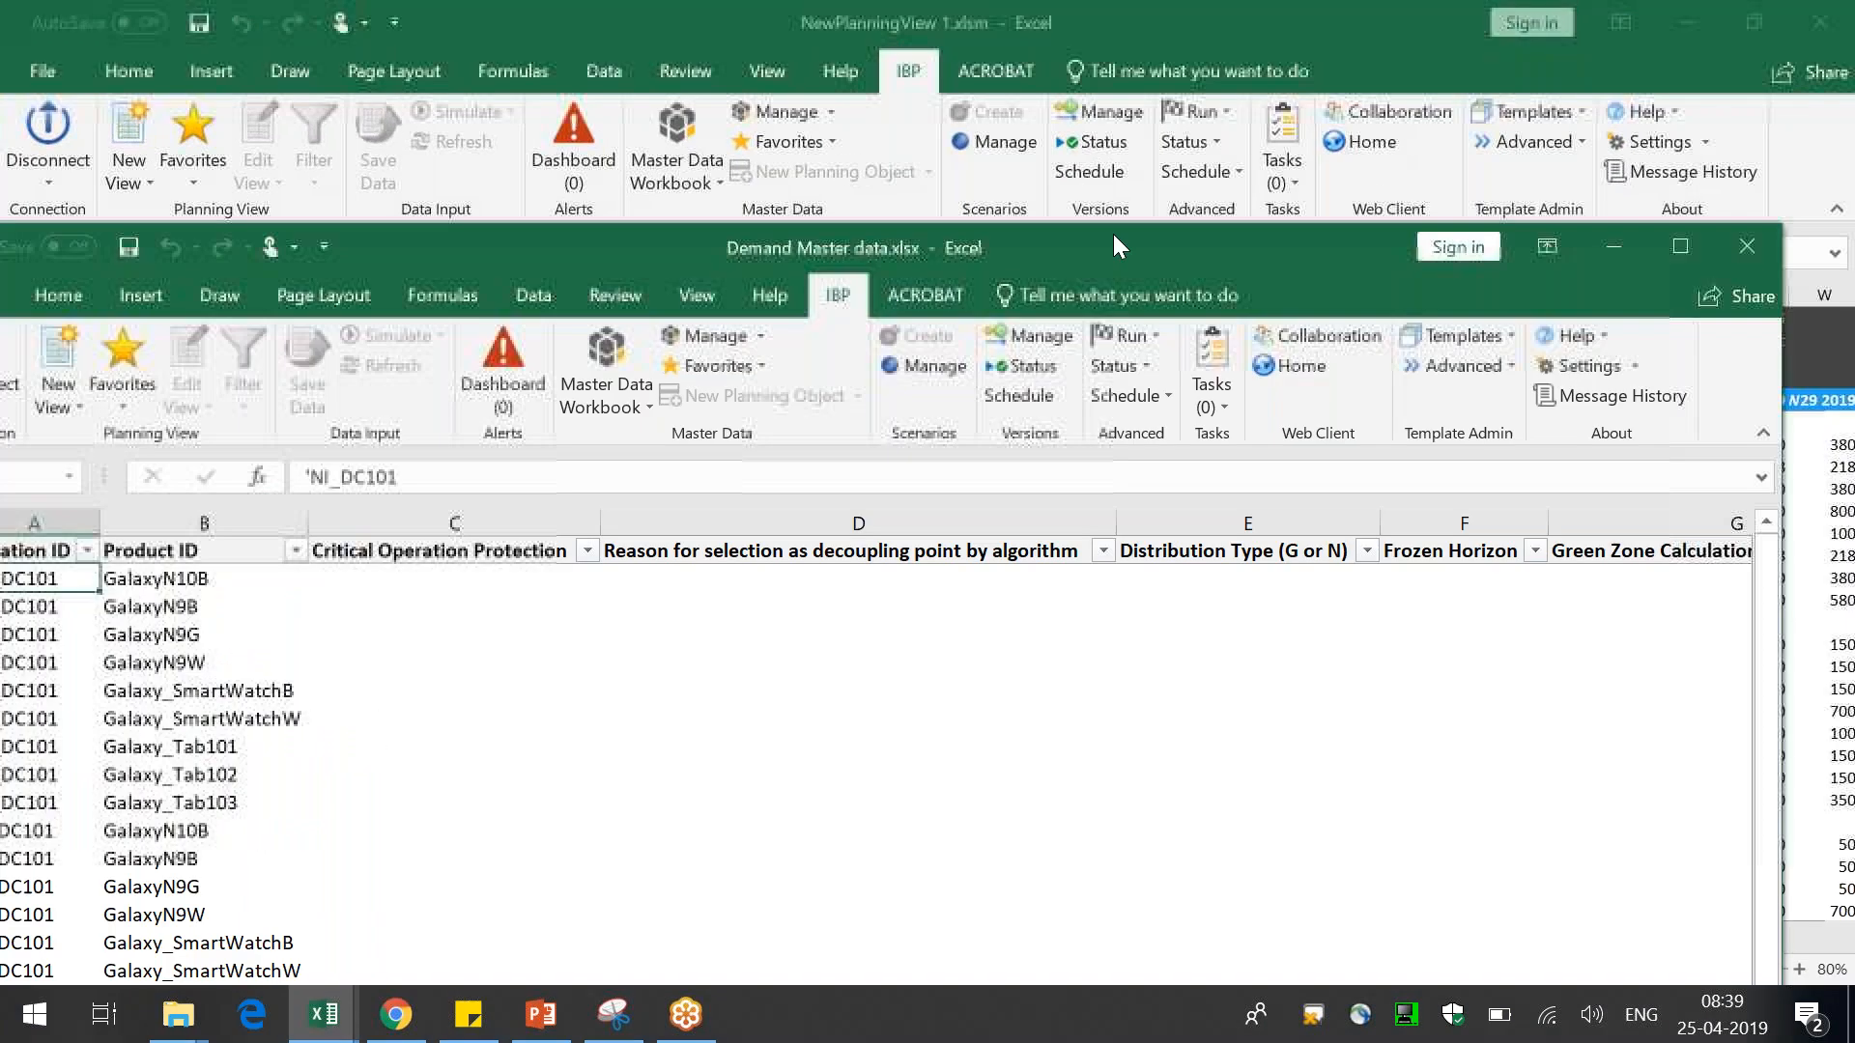
{"action": "left_click", "coordinate": [931, 540]}
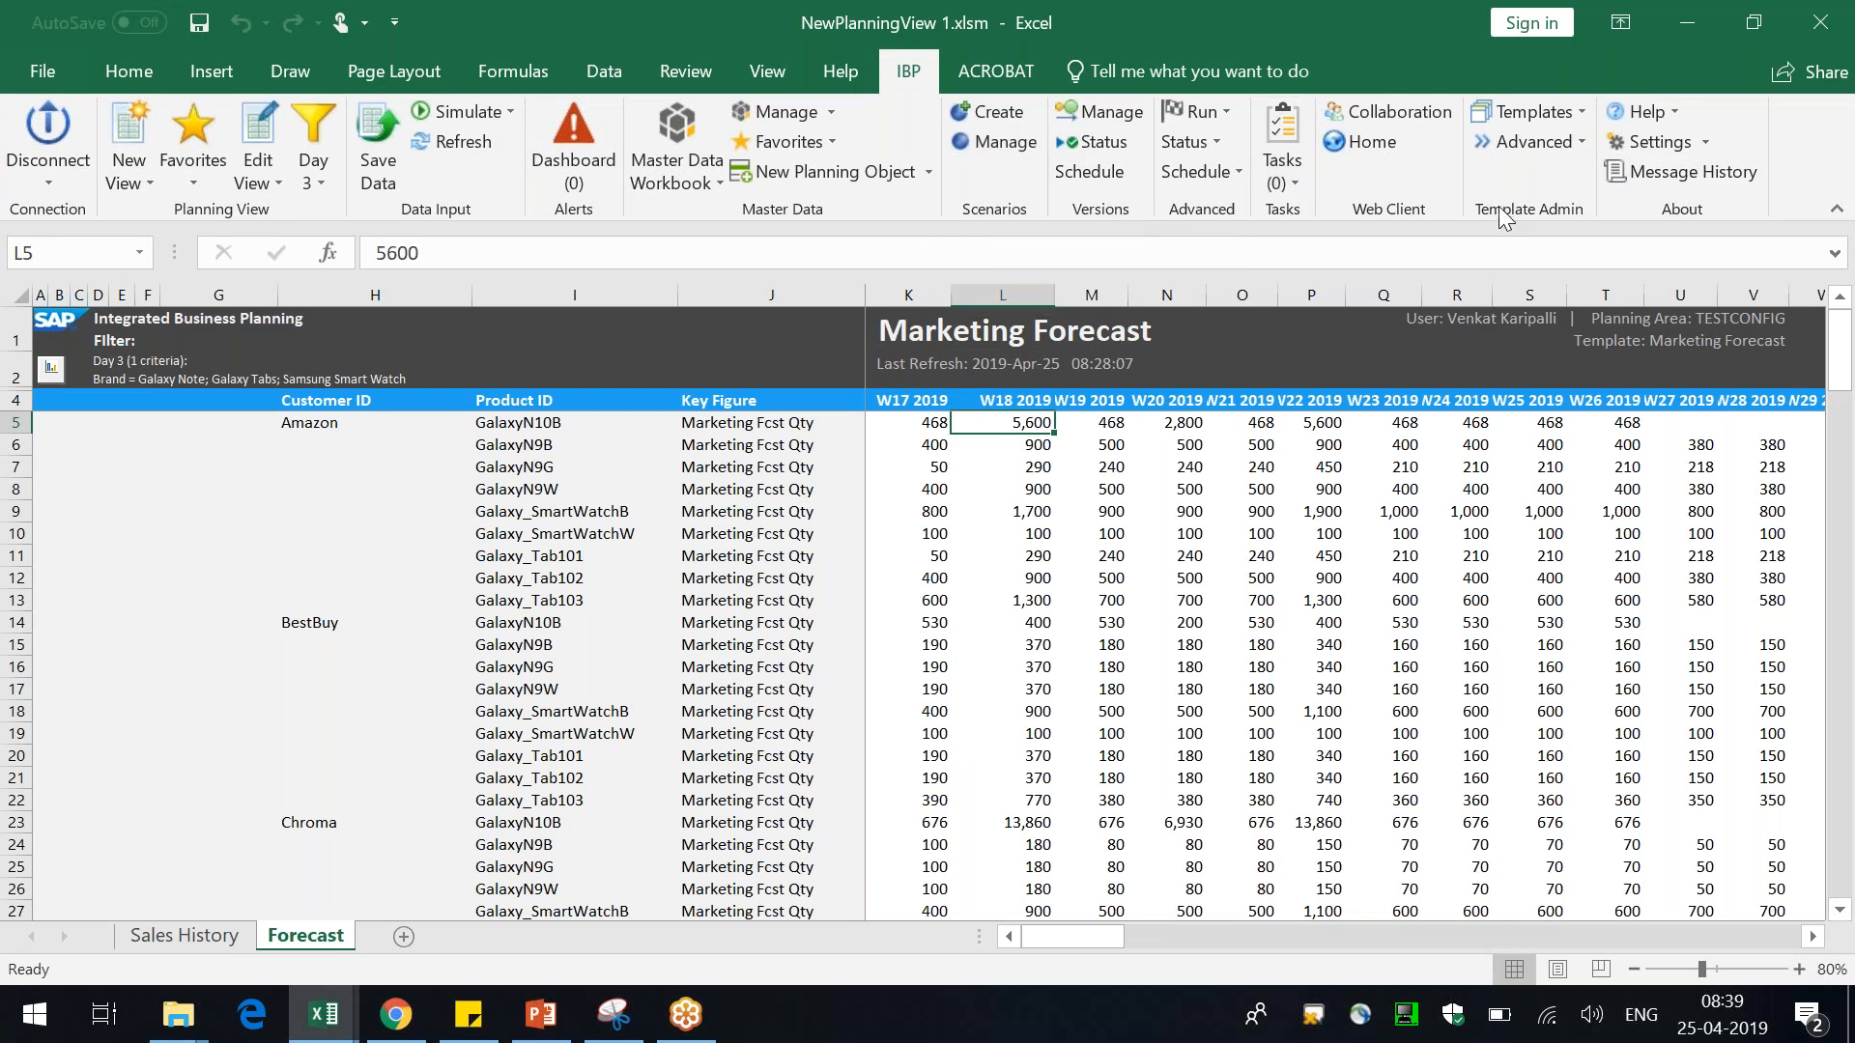
{"action": "left_click", "coordinate": [820, 580]}
{"action": "left_click", "coordinate": [785, 486]}
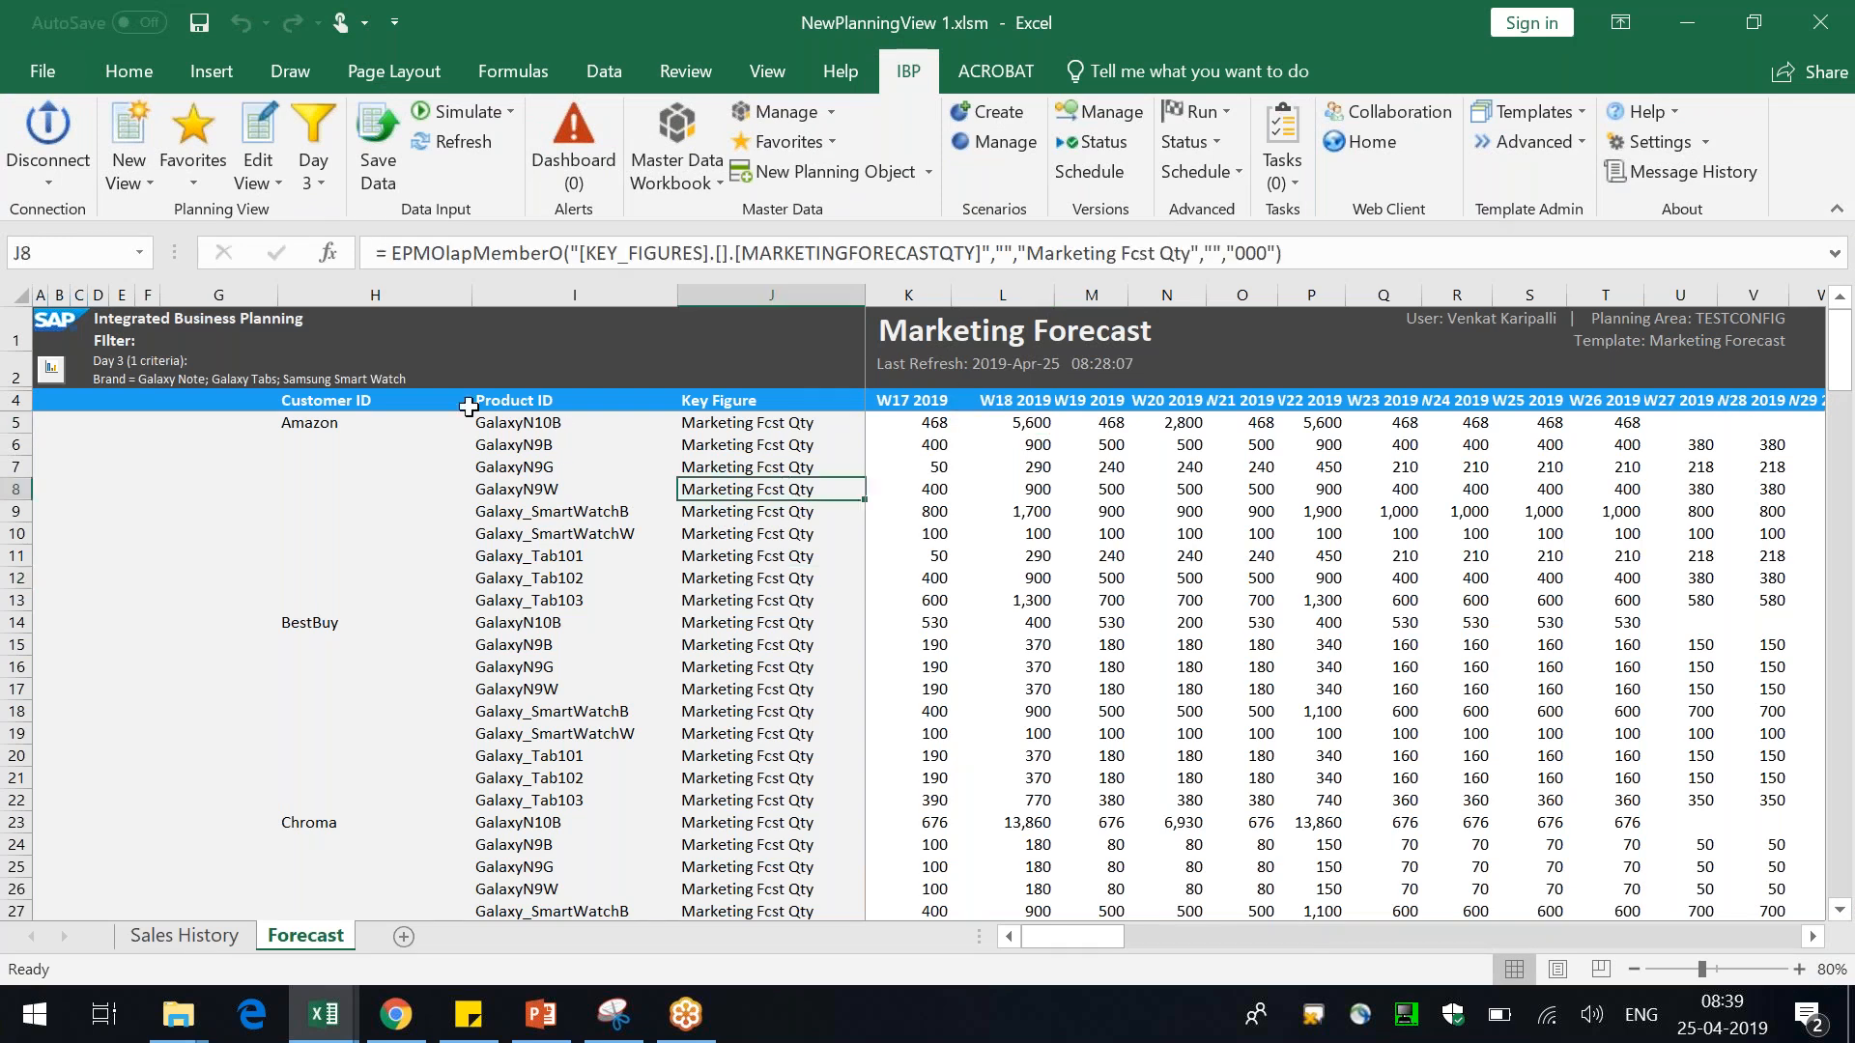
{"action": "key", "text": "alt+Tab"}
{"action": "key", "text": "alt+Tab"}
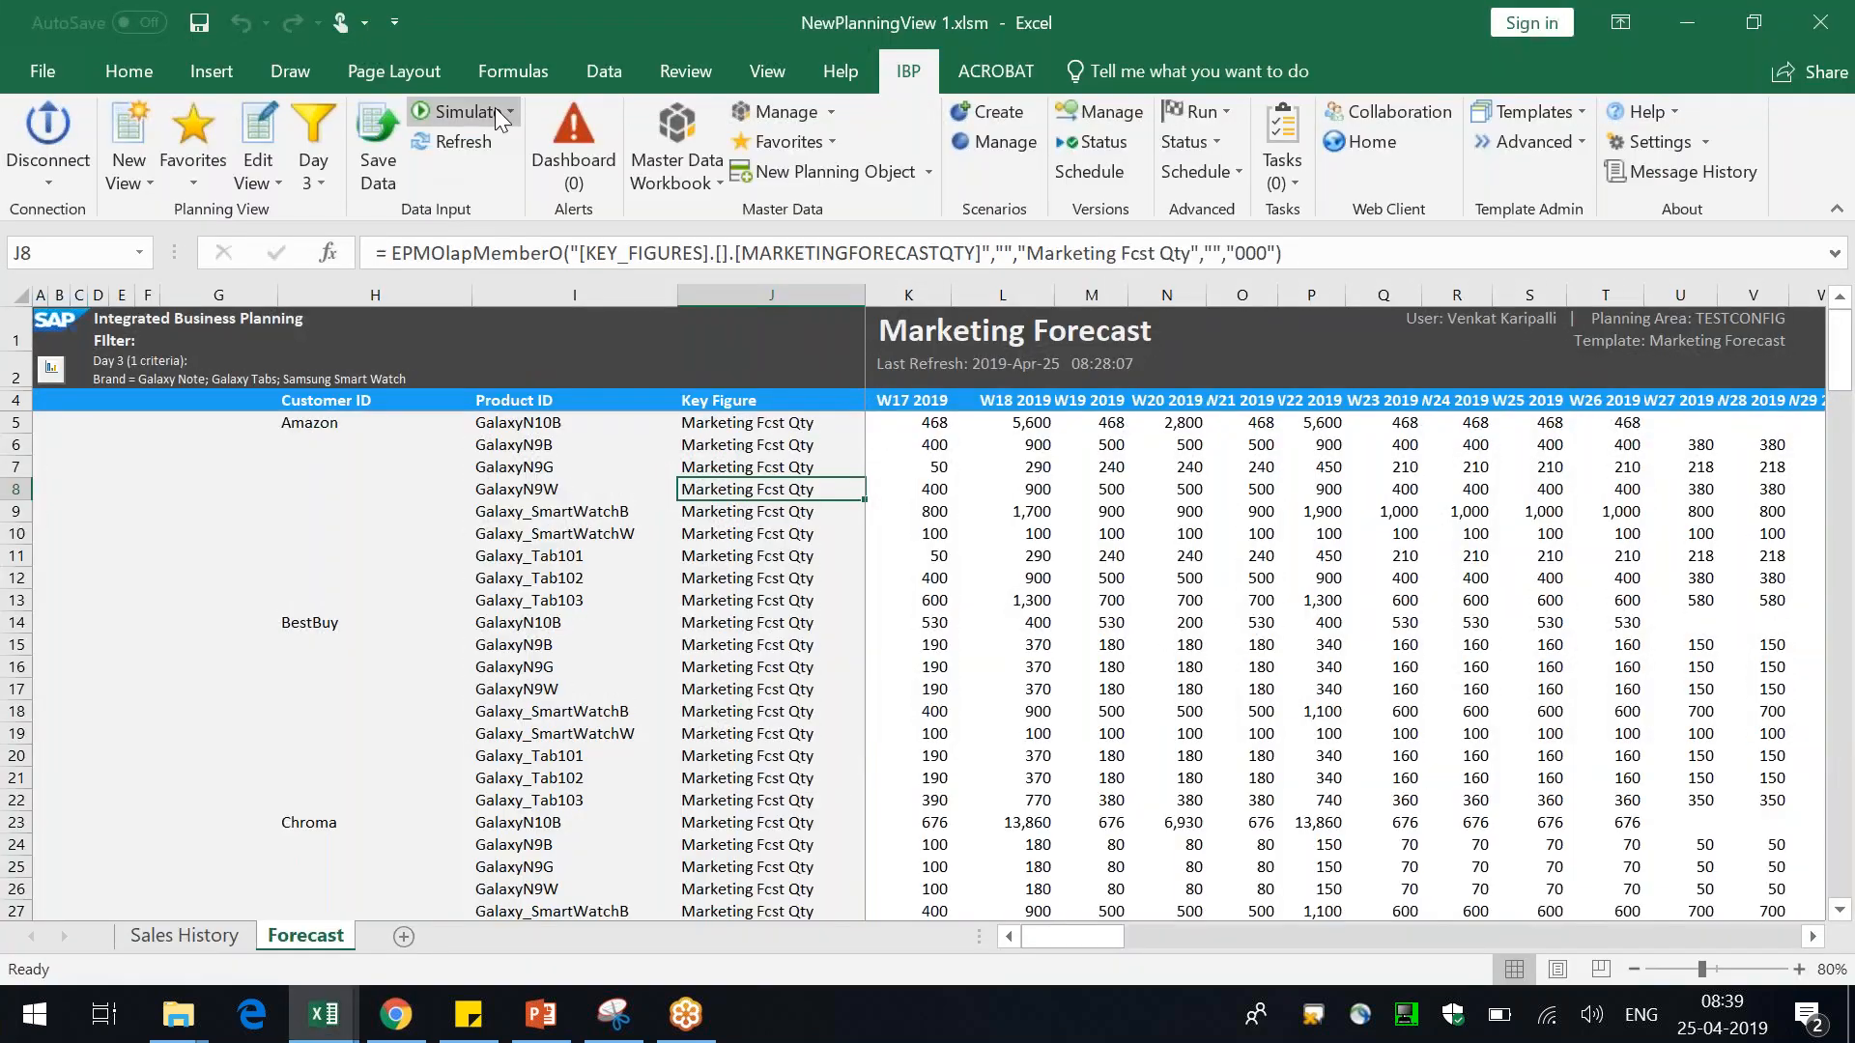
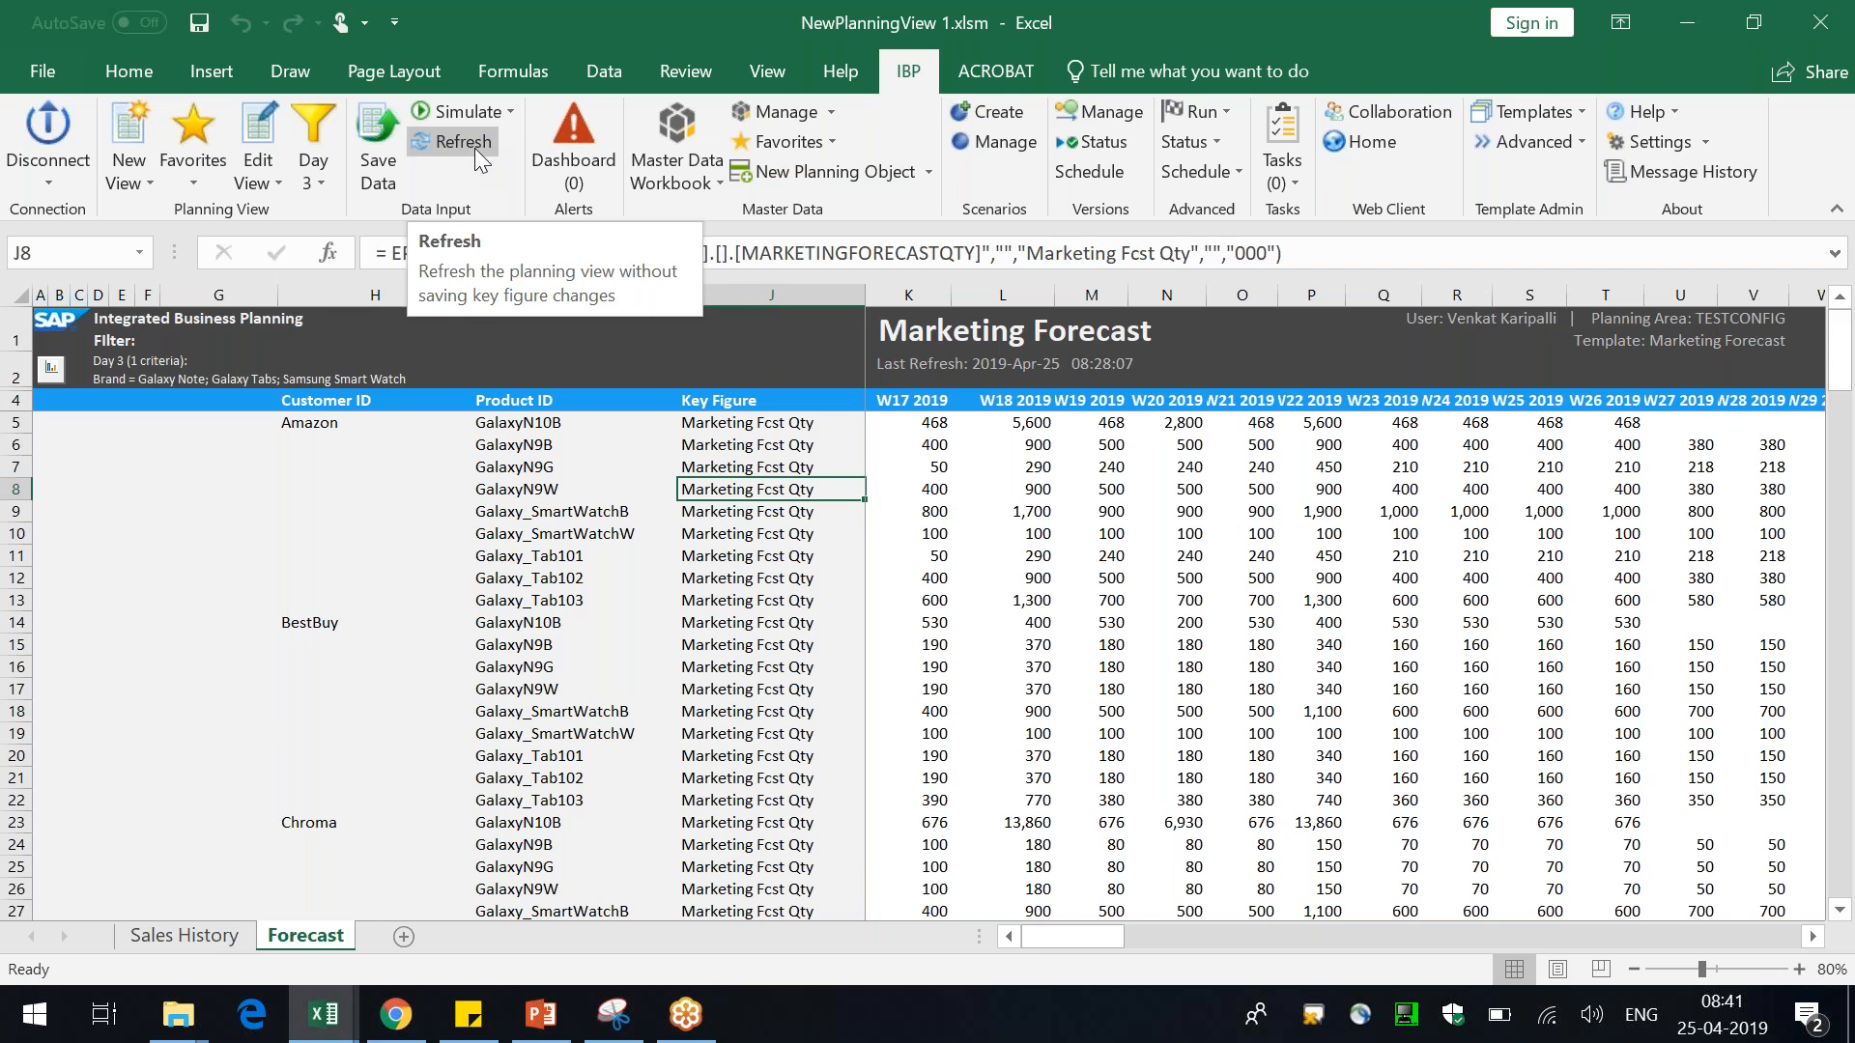
{"action": "left_click", "coordinate": [761, 715]}
{"action": "key", "text": "ctrl+Home"}
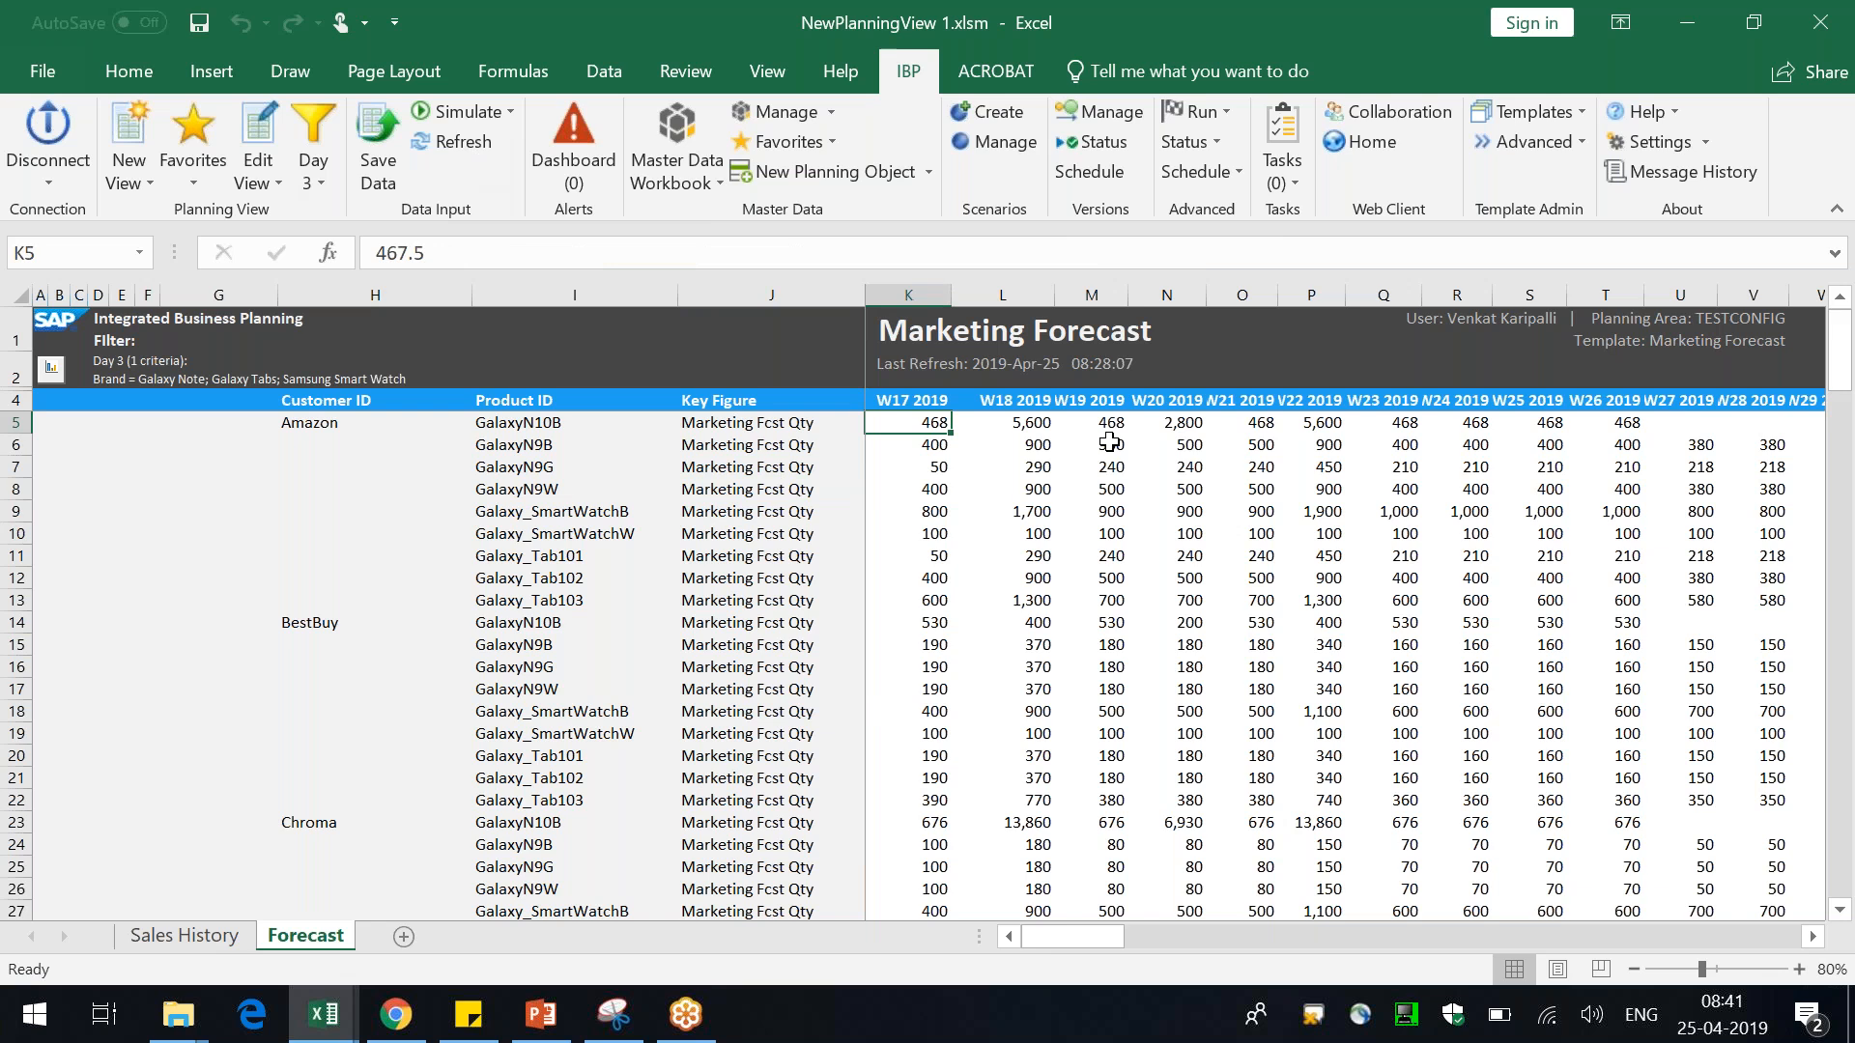
{"action": "left_click", "coordinate": [1383, 470]}
{"action": "key", "text": "ctrl+Home"}
Switch to the browser and open the Manage Forecast Models app from the IBP launchpad home page
{"action": "left_click", "coordinate": [396, 1014]}
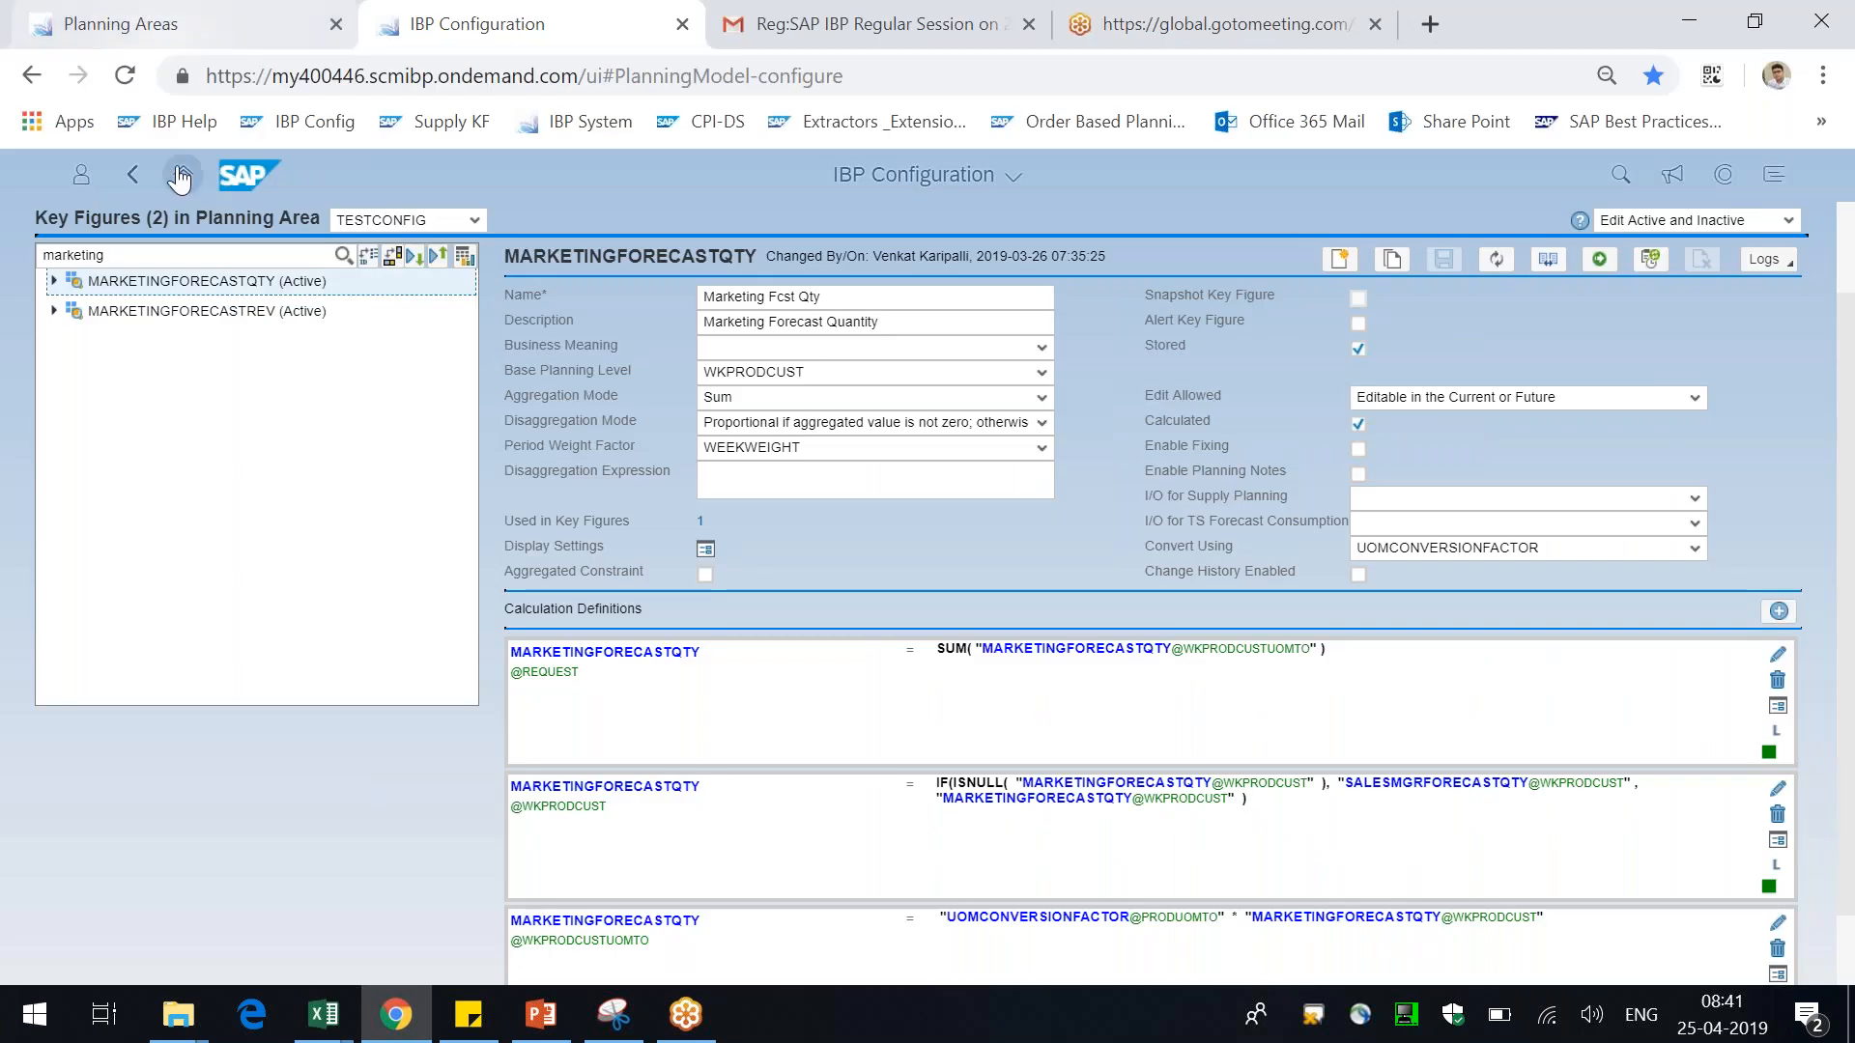
{"action": "left_click", "coordinate": [183, 175]}
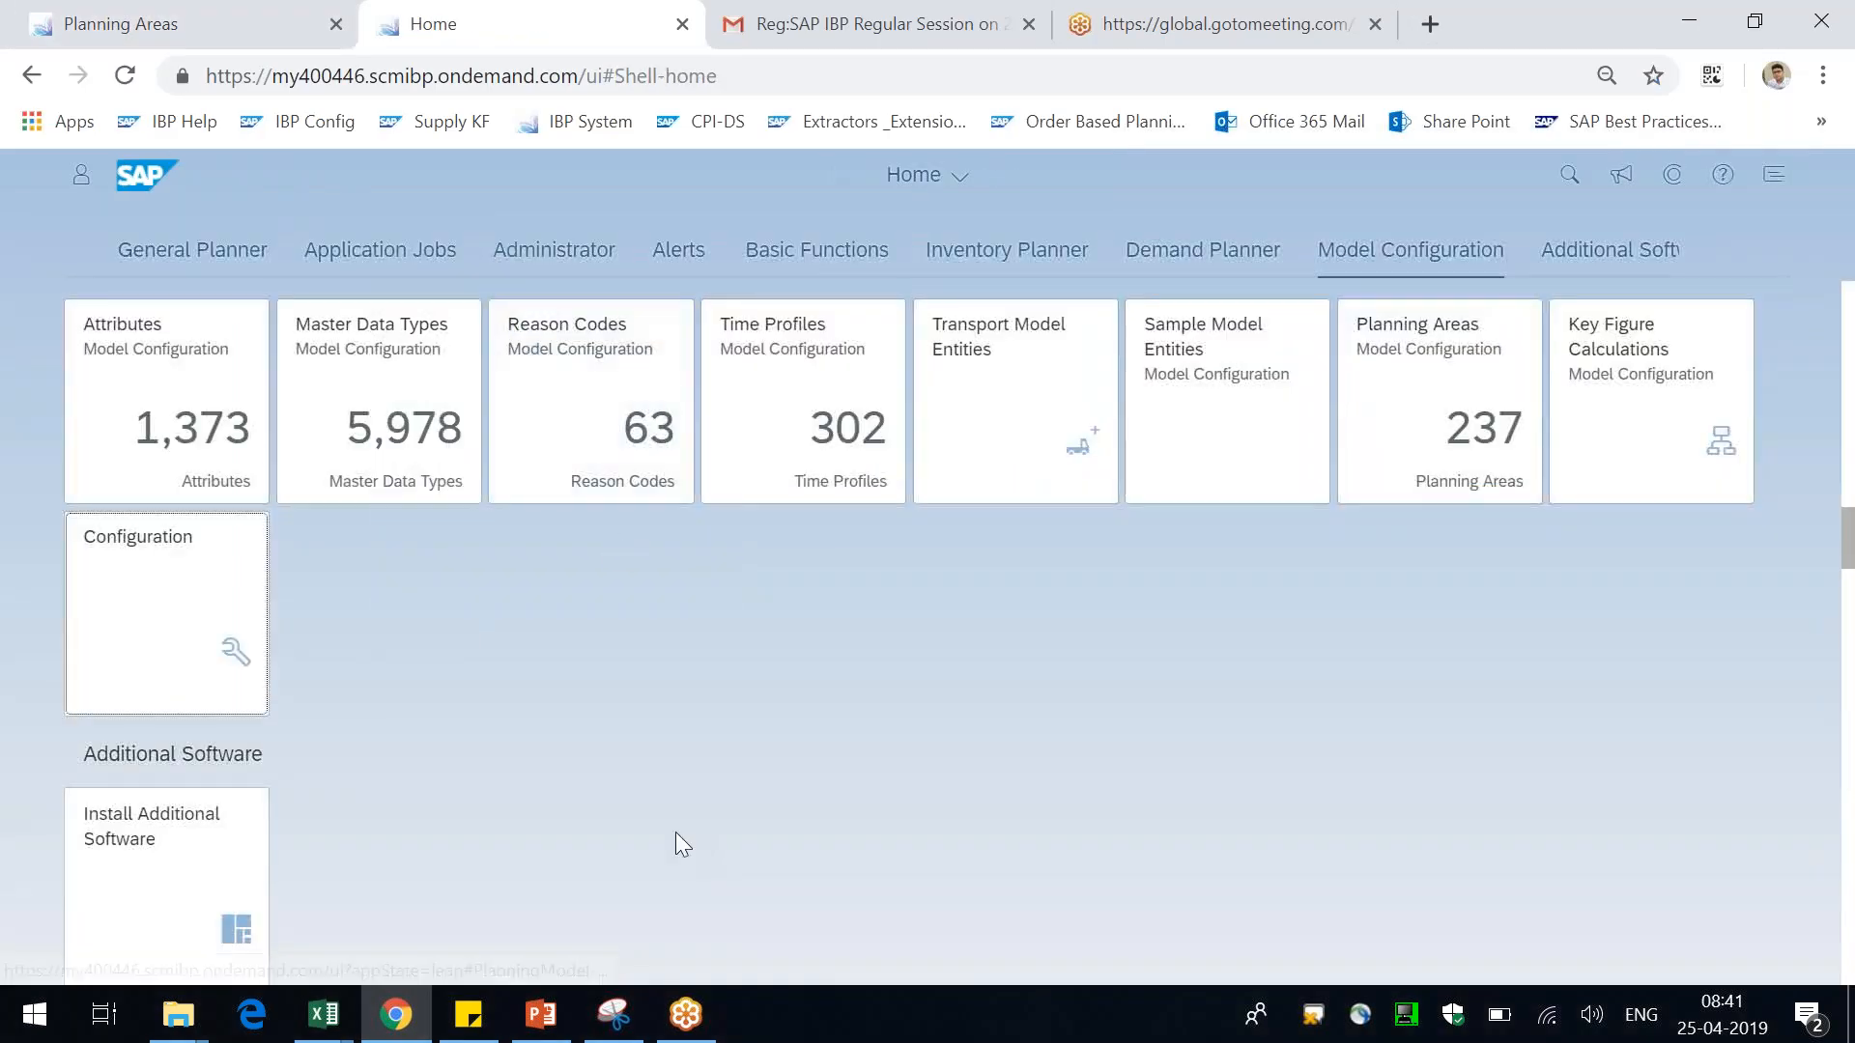
{"action": "left_click", "coordinate": [1160, 275]}
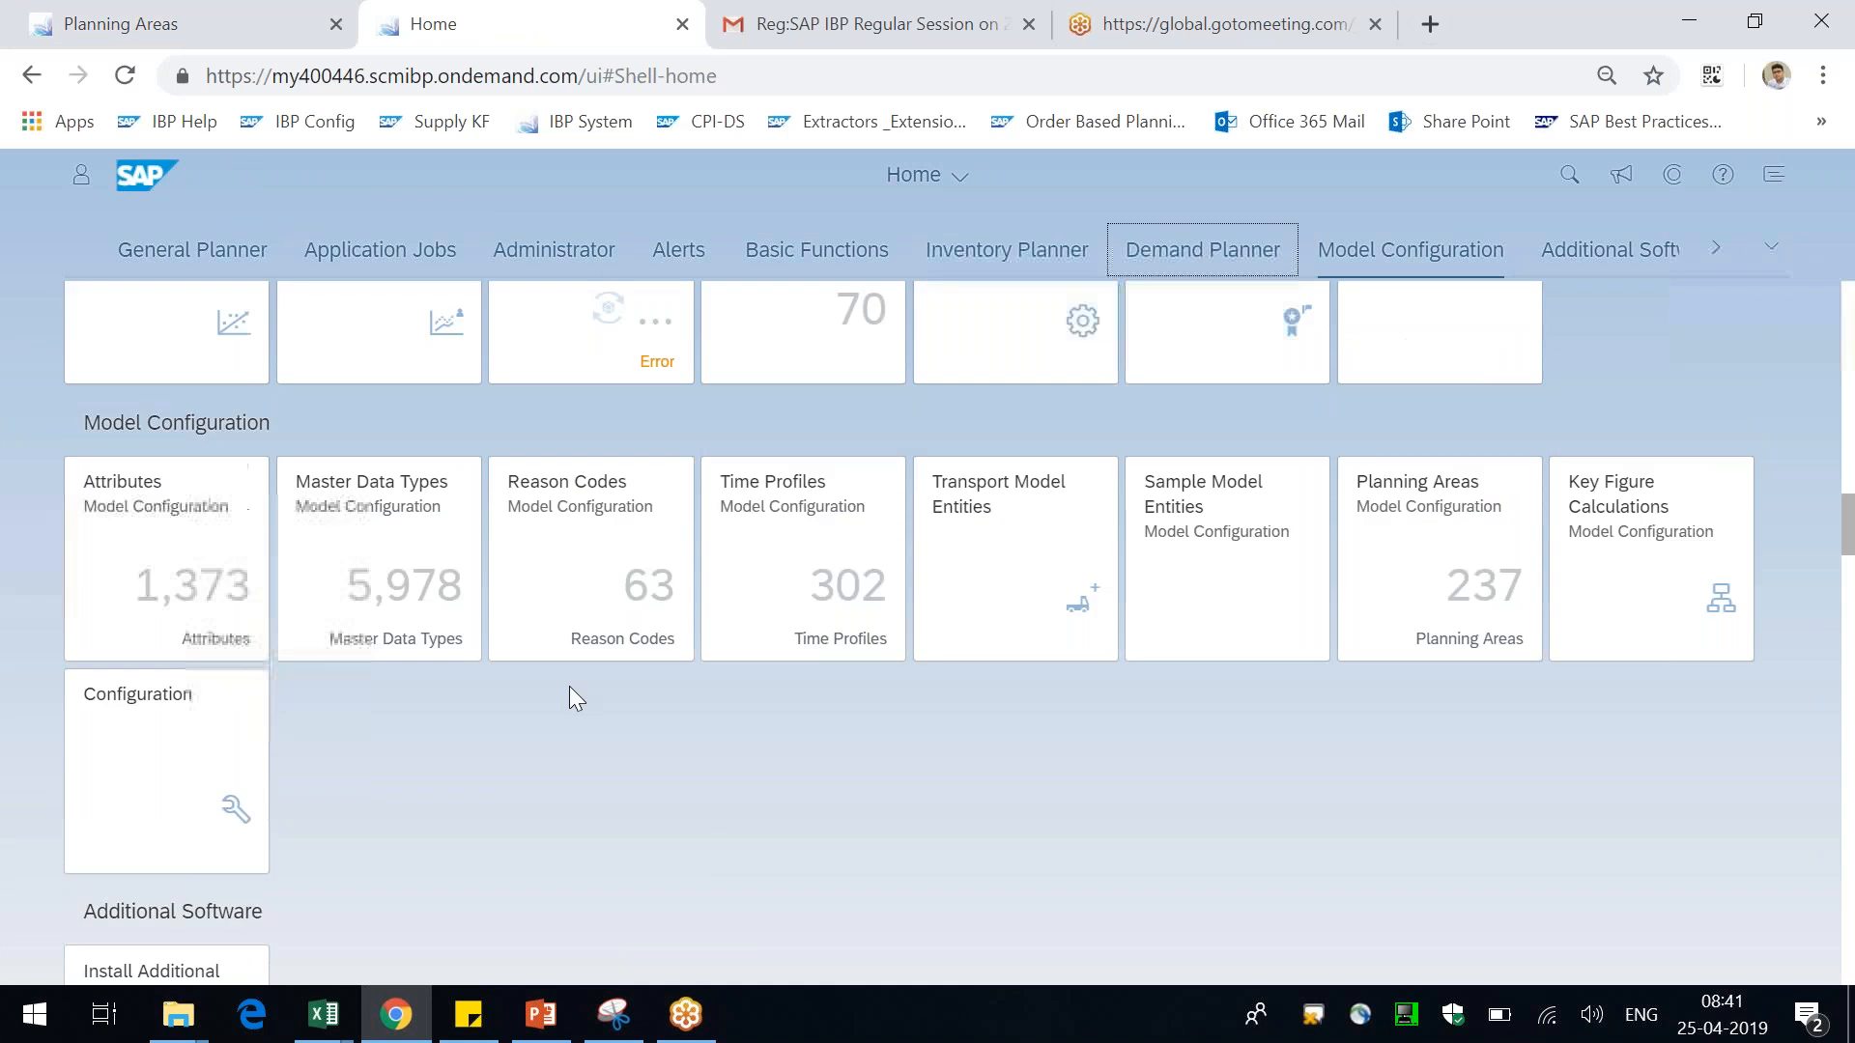
{"action": "left_click", "coordinate": [166, 480]}
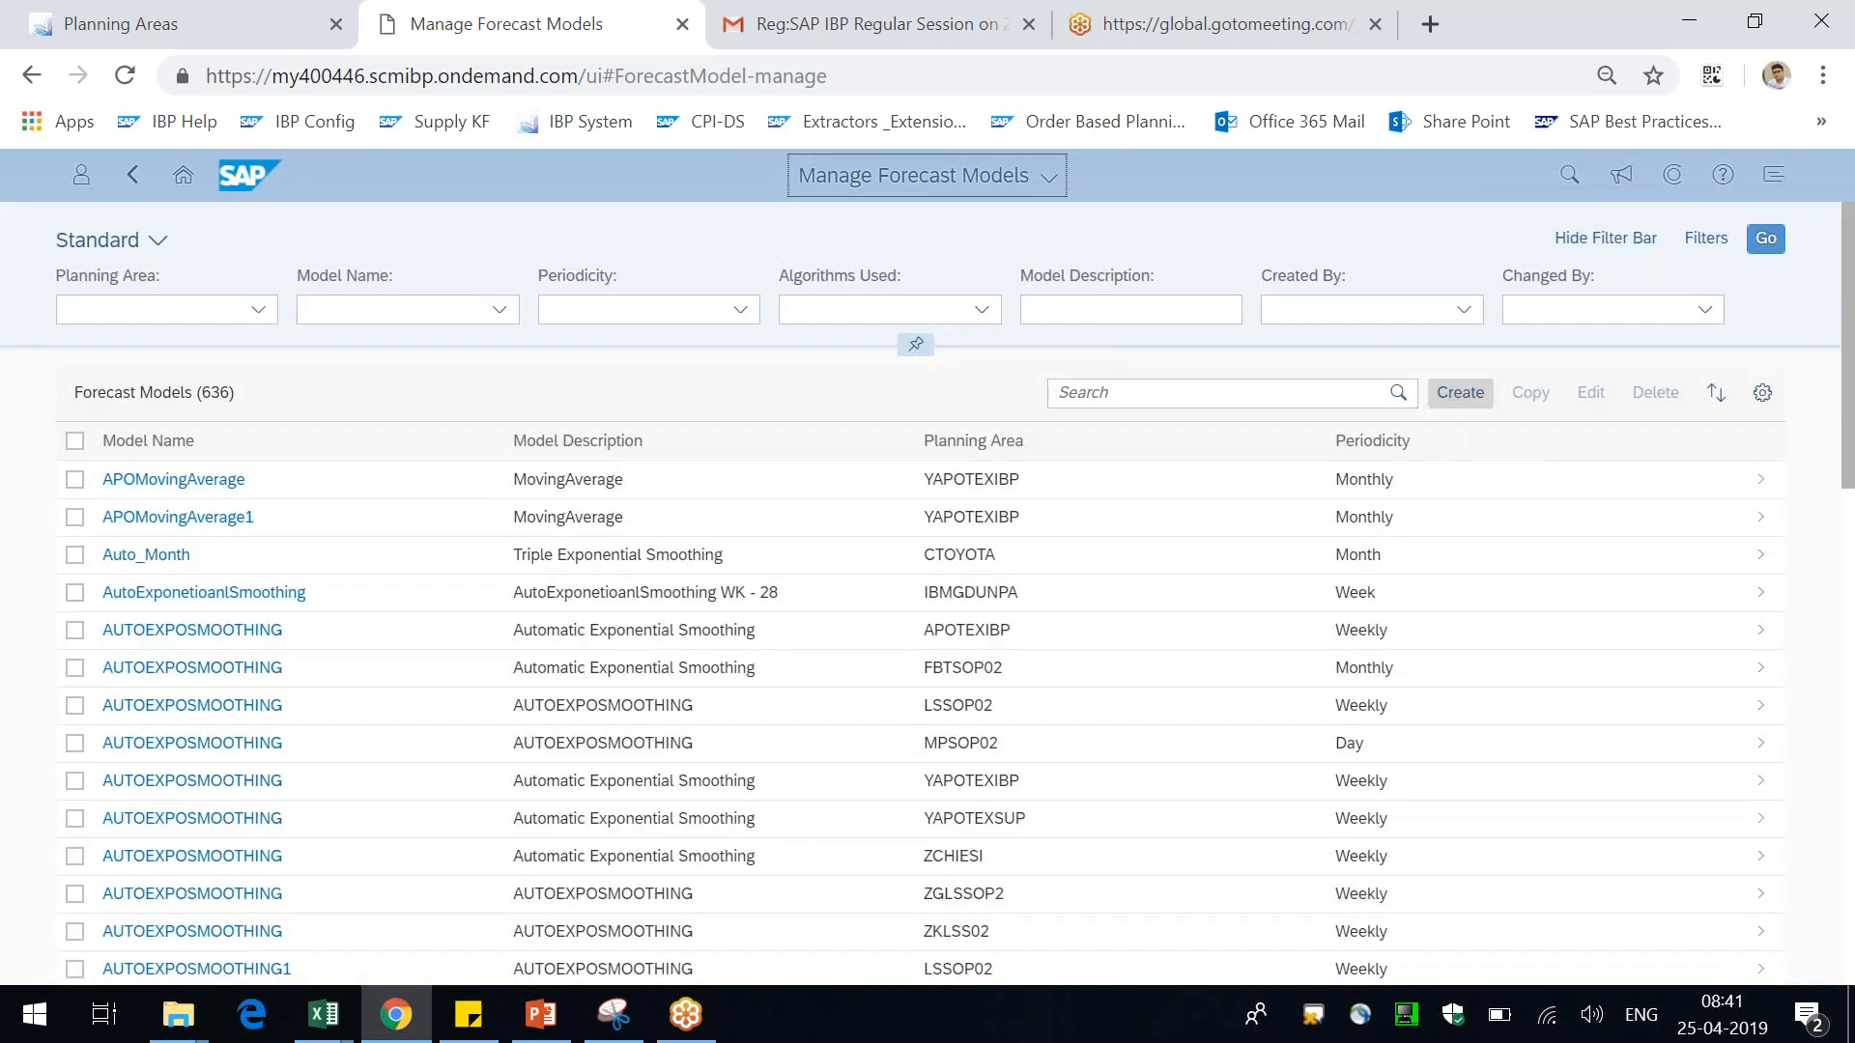
Start creating a new forecast model for the TESTCONFIG planning area
{"action": "left_click", "coordinate": [1460, 392]}
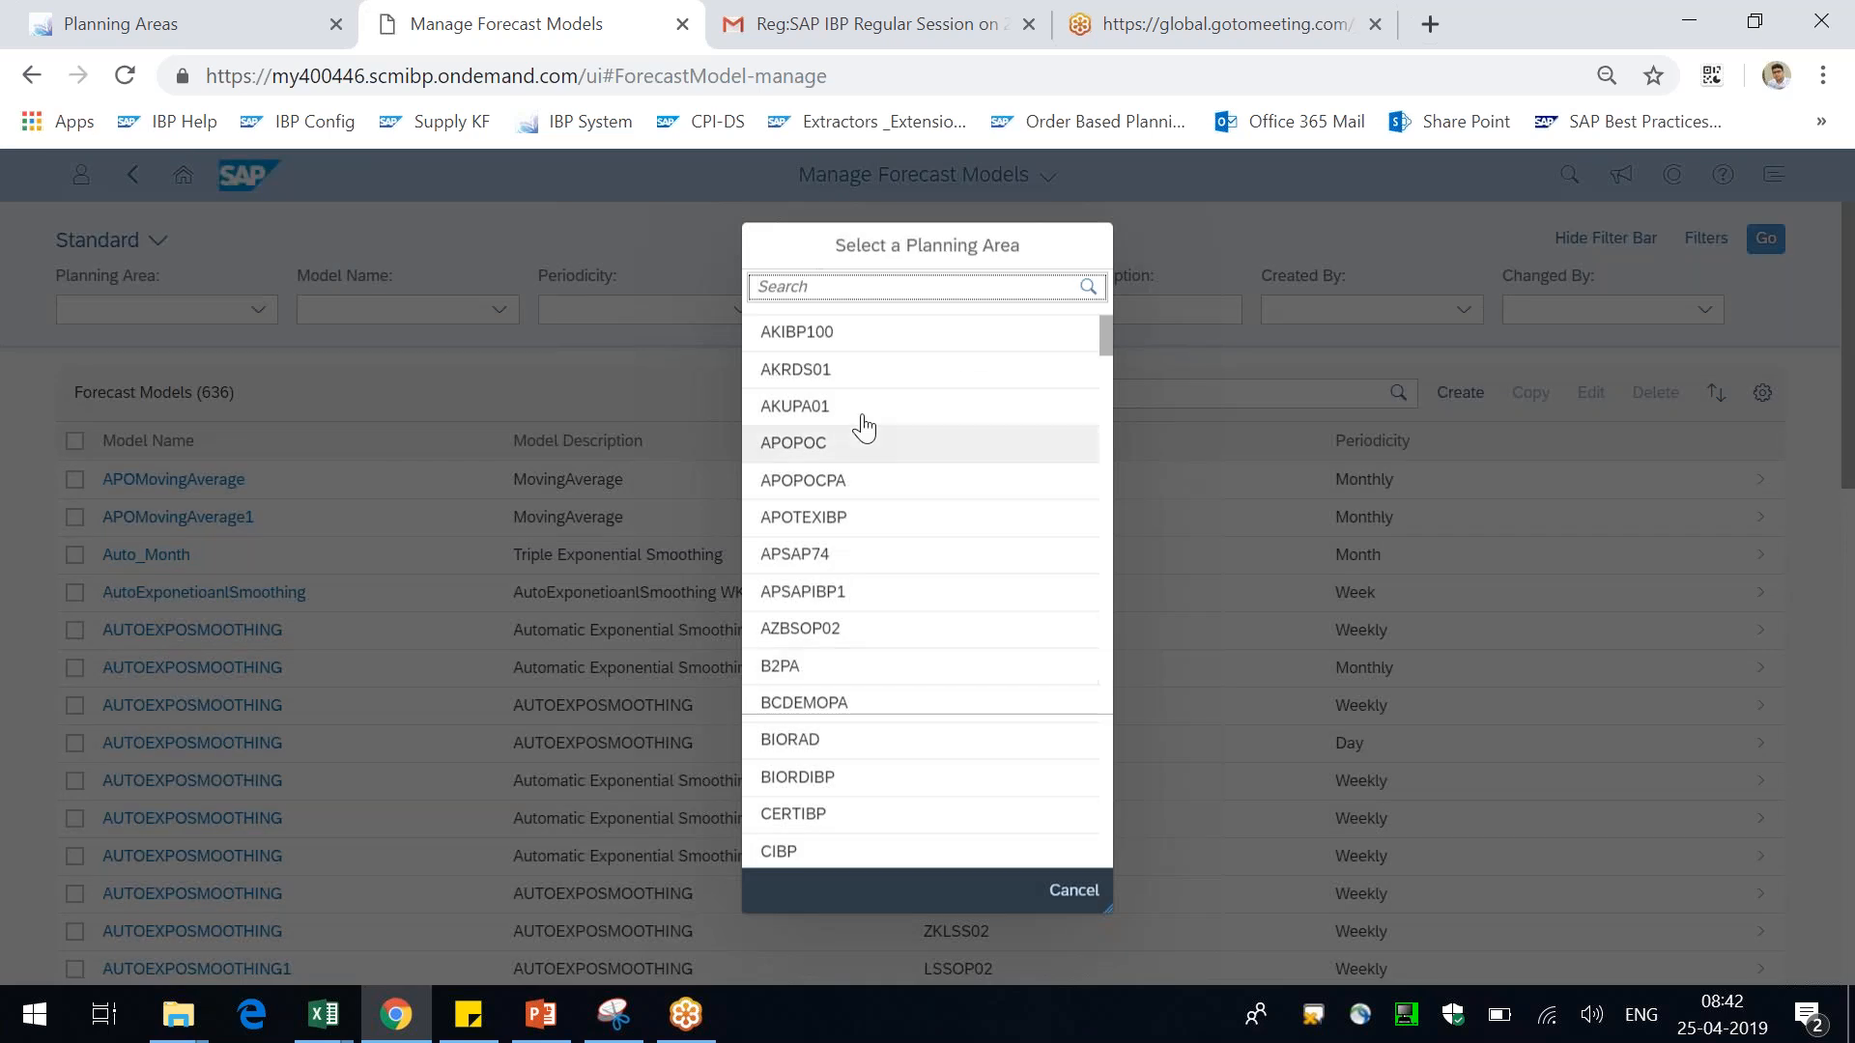
{"action": "type", "text": "testco"}
{"action": "left_click", "coordinate": [841, 340]}
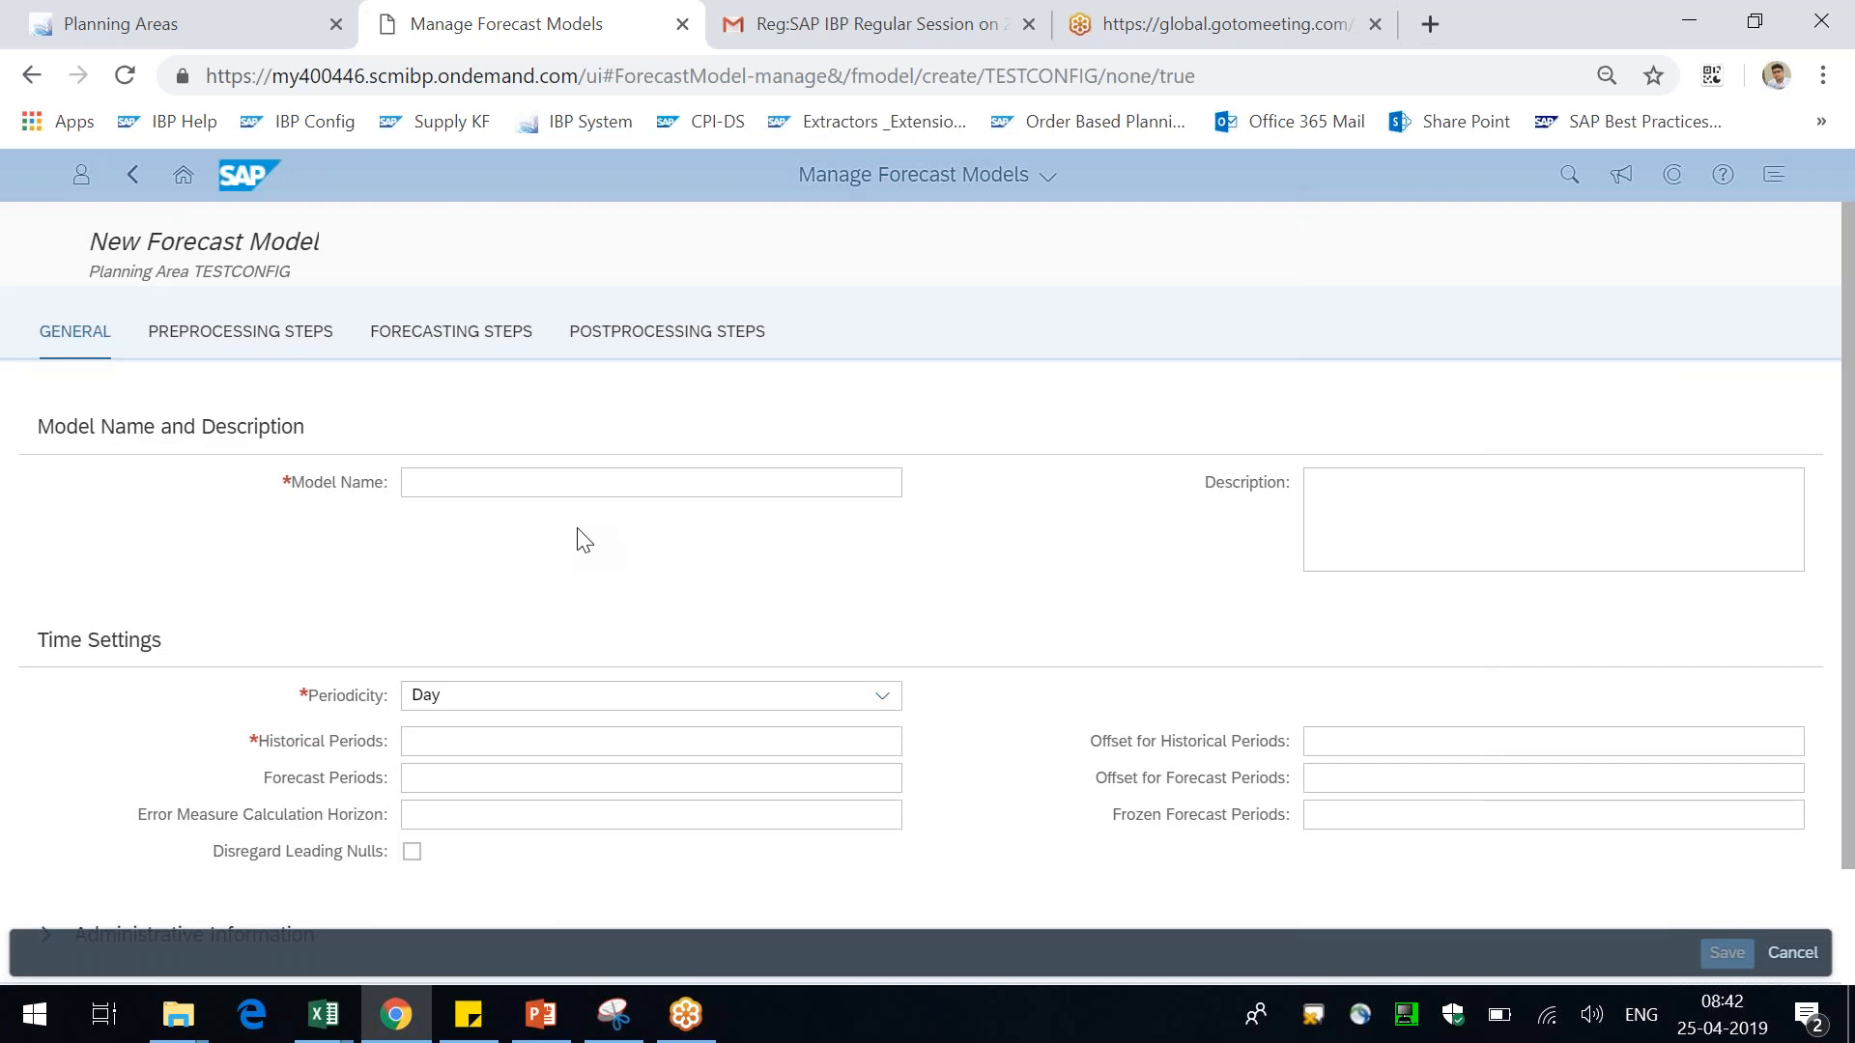
On the forecasting steps, set the main input for forecasting steps to Actual Stock Transfers
{"action": "left_click", "coordinate": [454, 702]}
{"action": "left_click", "coordinate": [455, 704]}
{"action": "left_click", "coordinate": [510, 354]}
{"action": "left_click", "coordinate": [447, 481]}
{"action": "left_click_drag", "start_coordinate": [181, 483], "coordinate": [304, 460]}
{"action": "left_click", "coordinate": [522, 480]}
{"action": "type", "text": "sales"}
{"action": "key", "text": "BackSpace"}
{"action": "key", "text": "BackSpace"}
{"action": "key", "text": "BackSpace"}
{"action": "key", "text": "BackSpace"}
{"action": "key", "text": "BackSpace"}
{"action": "type", "text": "actu"}
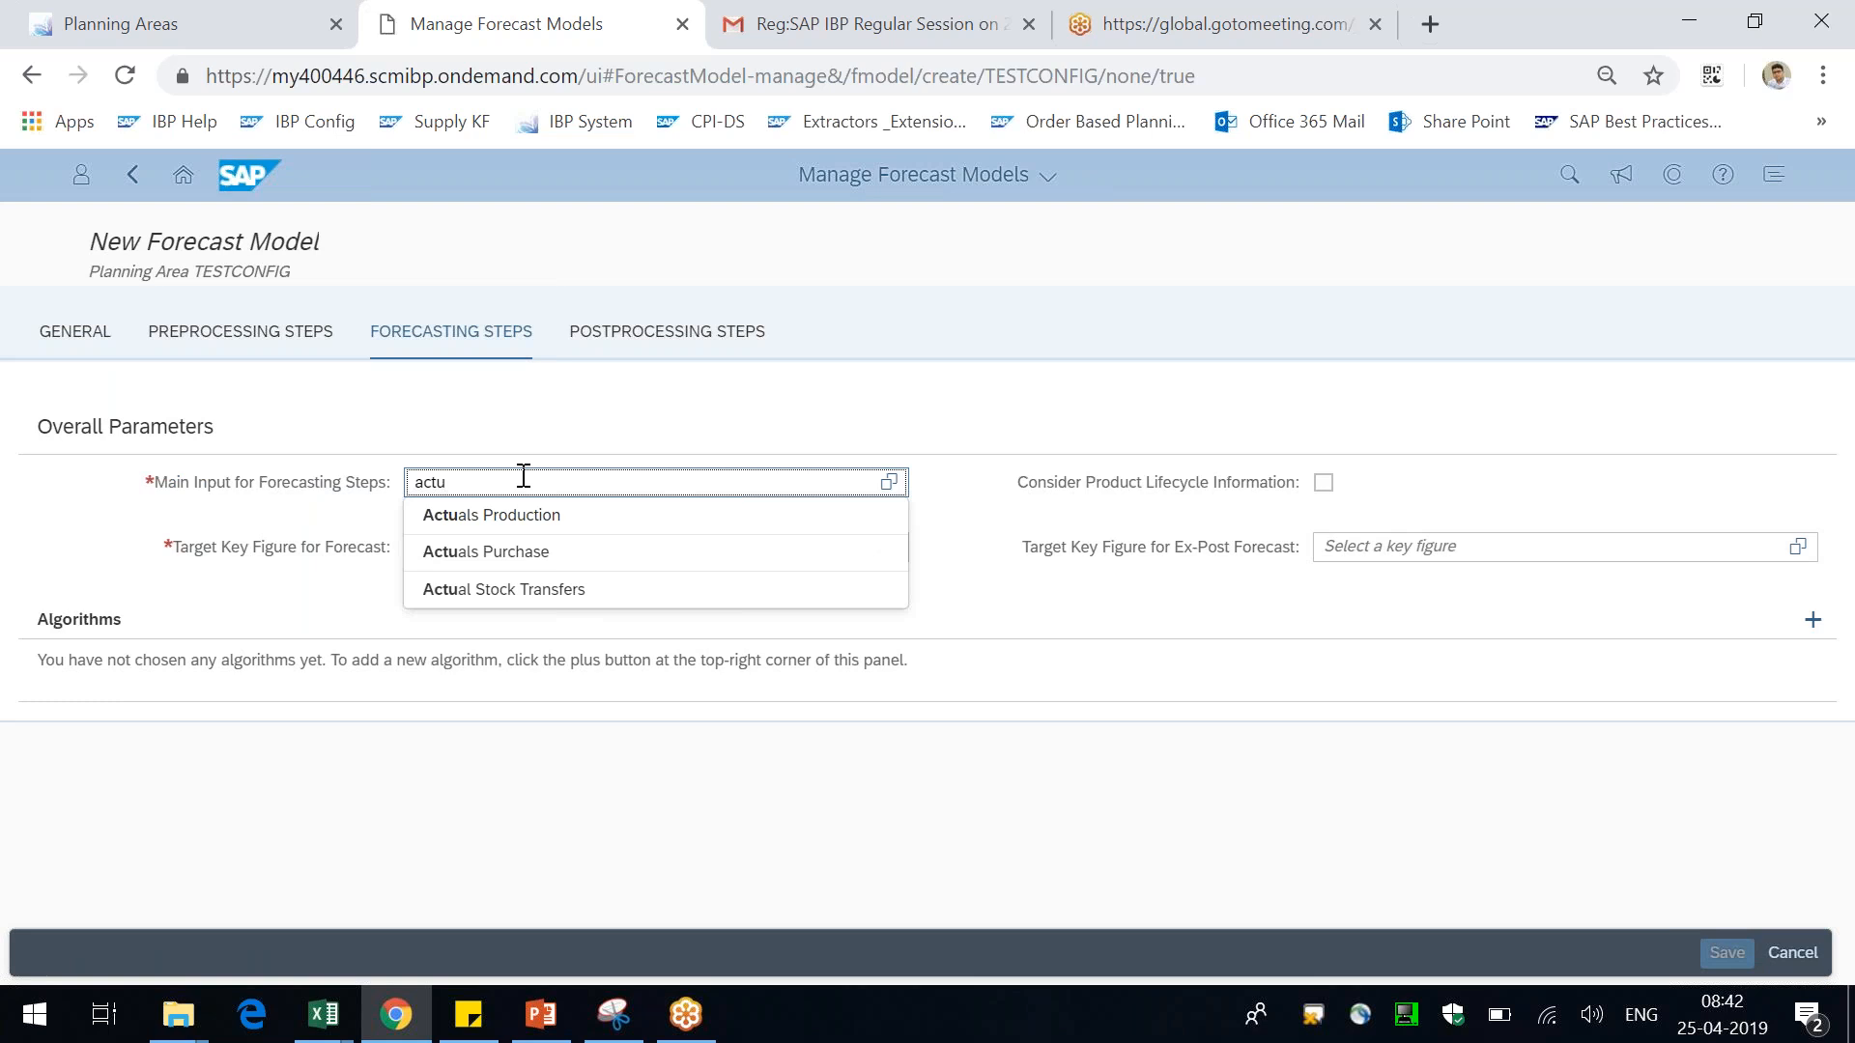
{"action": "left_click", "coordinate": [577, 589]}
Try to set the target key figure for forecast by searching key figure names, leaving ma entered
{"action": "left_click", "coordinate": [568, 546]}
{"action": "type", "text": "sta"}
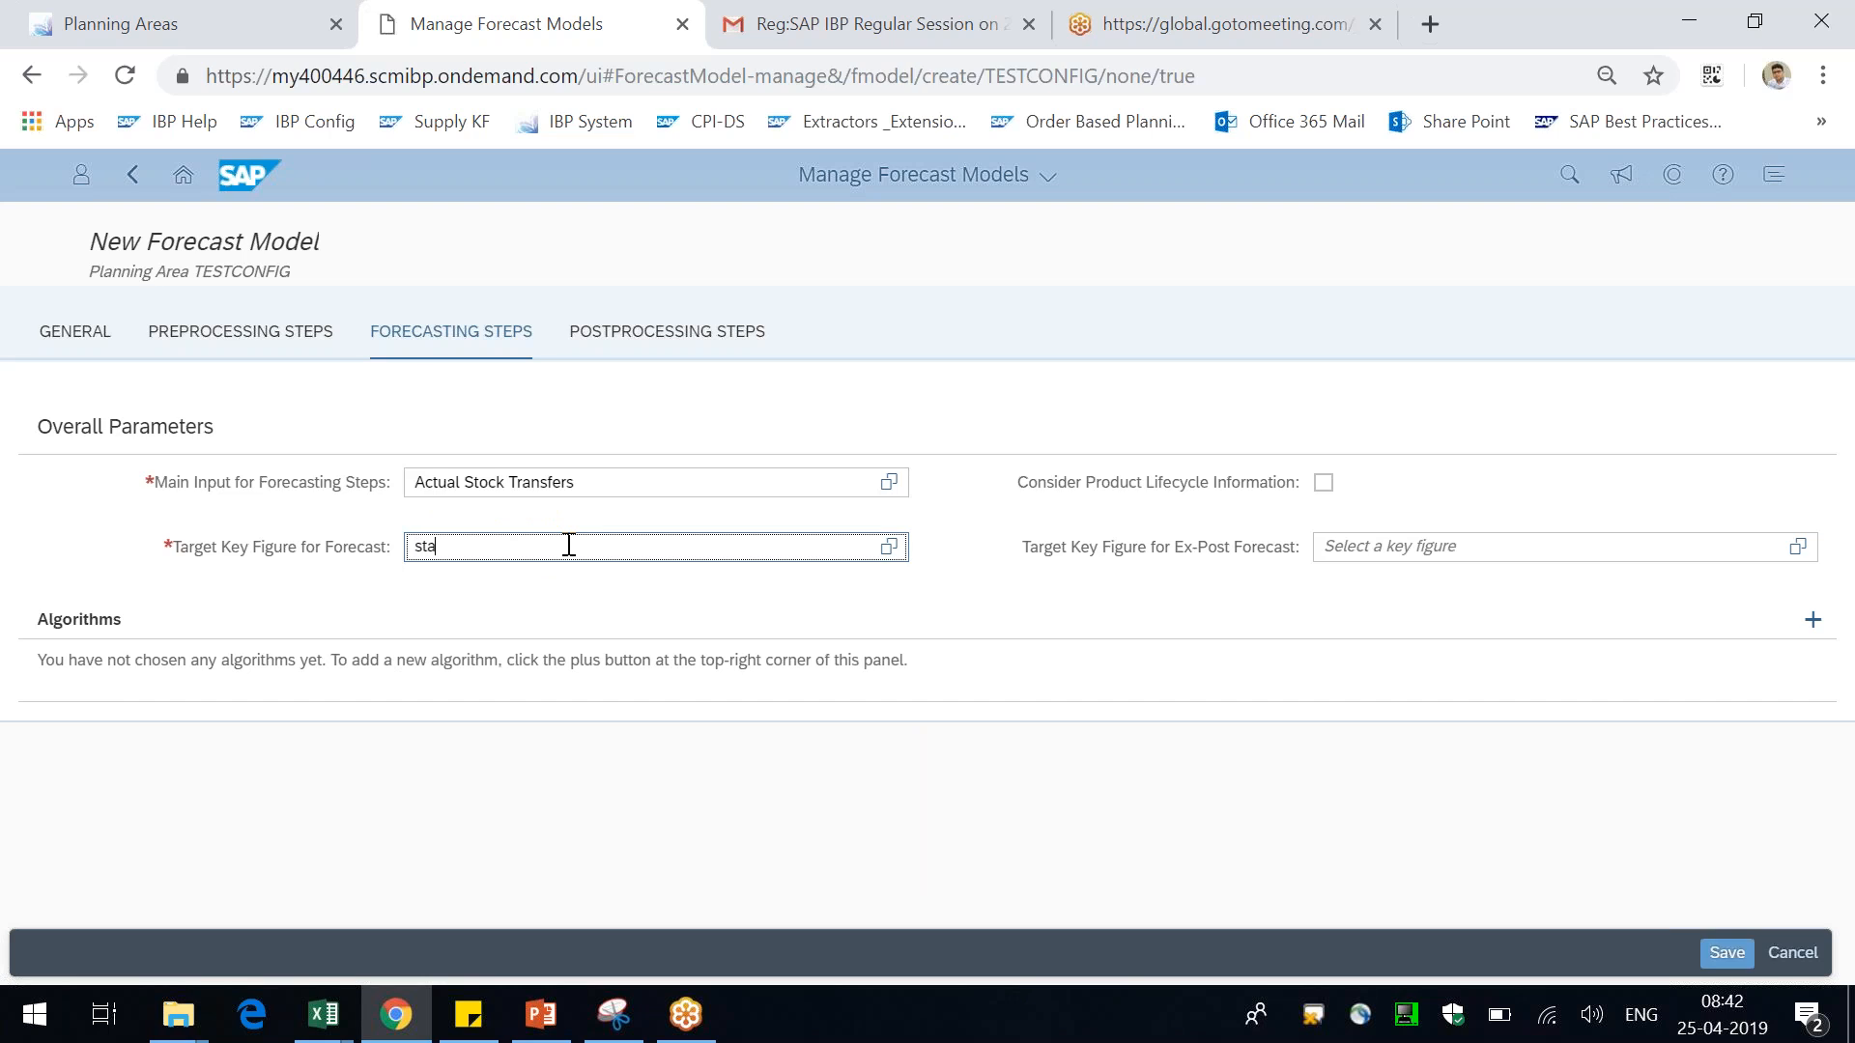
{"action": "key", "text": "BackSpace"}
{"action": "key", "text": "BackSpace"}
{"action": "type", "text": "ales"}
{"action": "key", "text": "BackSpace"}
{"action": "key", "text": "BackSpace"}
{"action": "key", "text": "BackSpace"}
{"action": "key", "text": "BackSpace"}
{"action": "key", "text": "BackSpace"}
{"action": "type", "text": "for"}
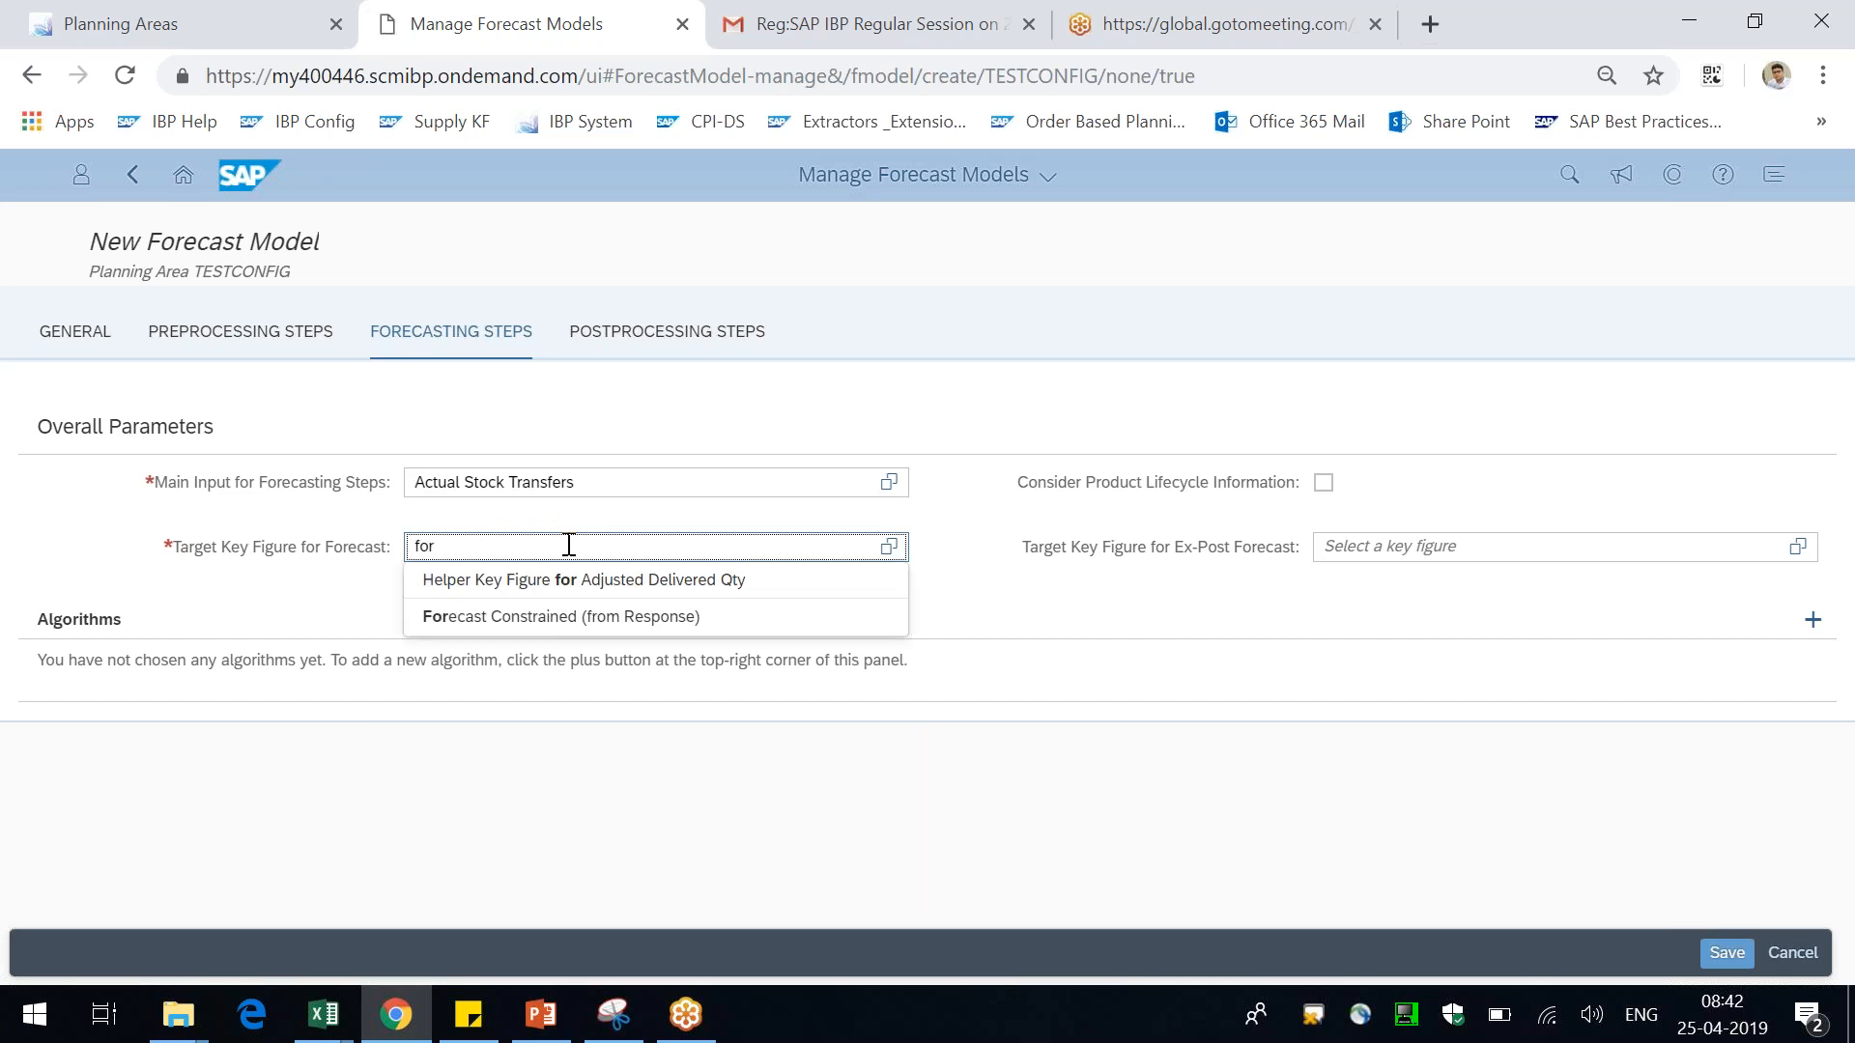
{"action": "key", "text": "BackSpace"}
{"action": "key", "text": "BackSpace"}
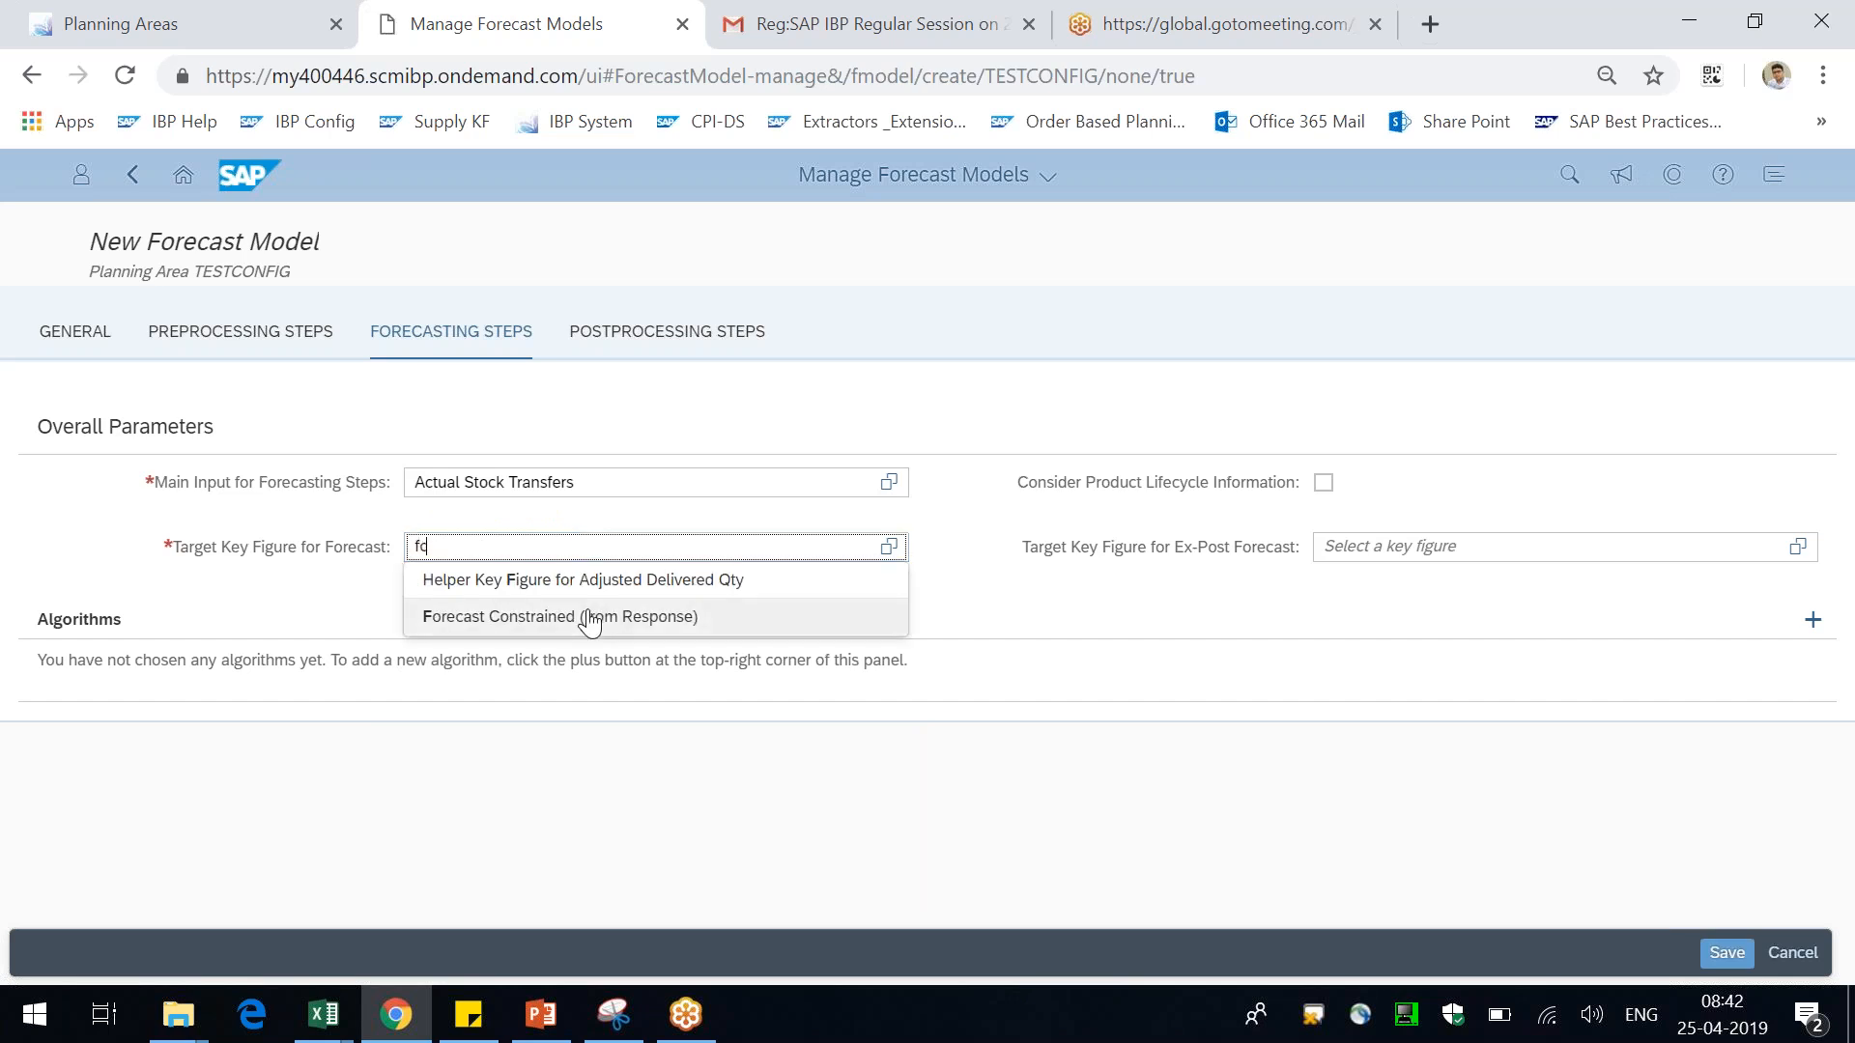
{"action": "type", "text": "c"}
{"action": "key", "text": "BackSpace"}
{"action": "key", "text": "BackSpace"}
{"action": "type", "text": "ma"}
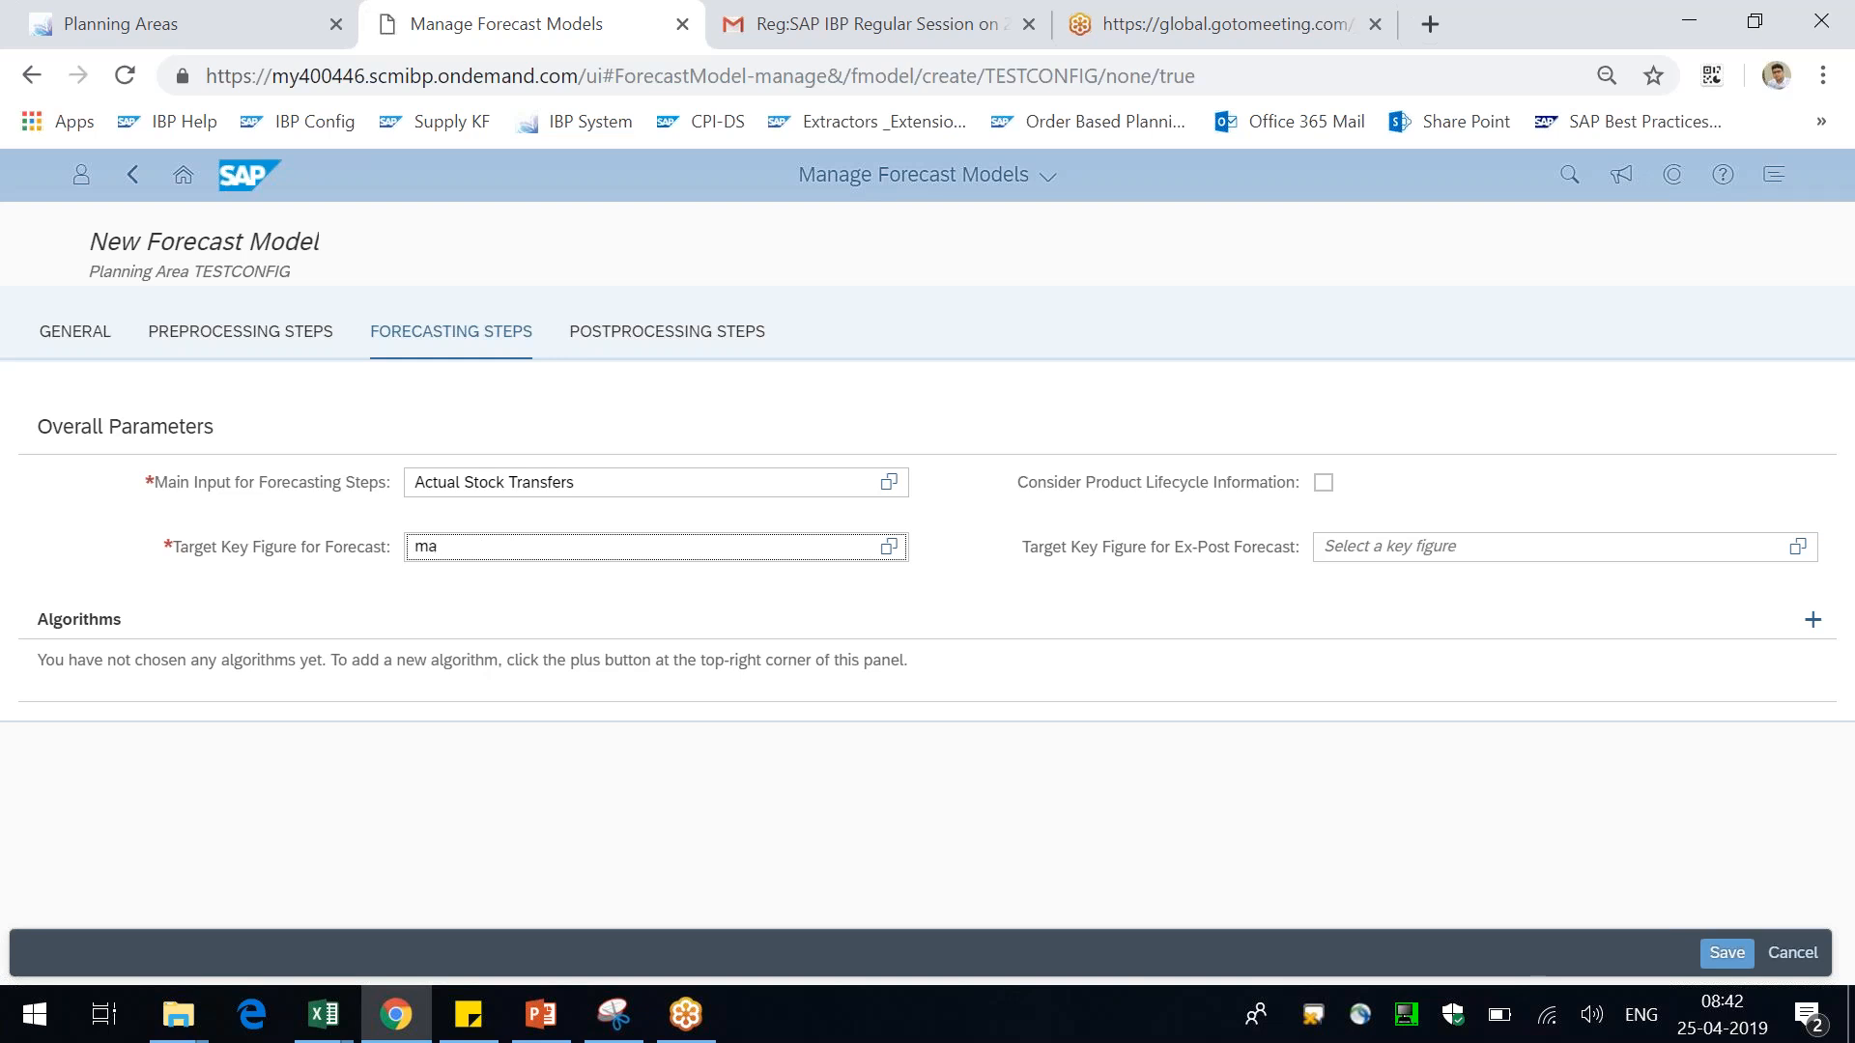
Add the Double Exponential Smoothing algorithm to the forecast model
{"action": "left_click", "coordinate": [1817, 628]}
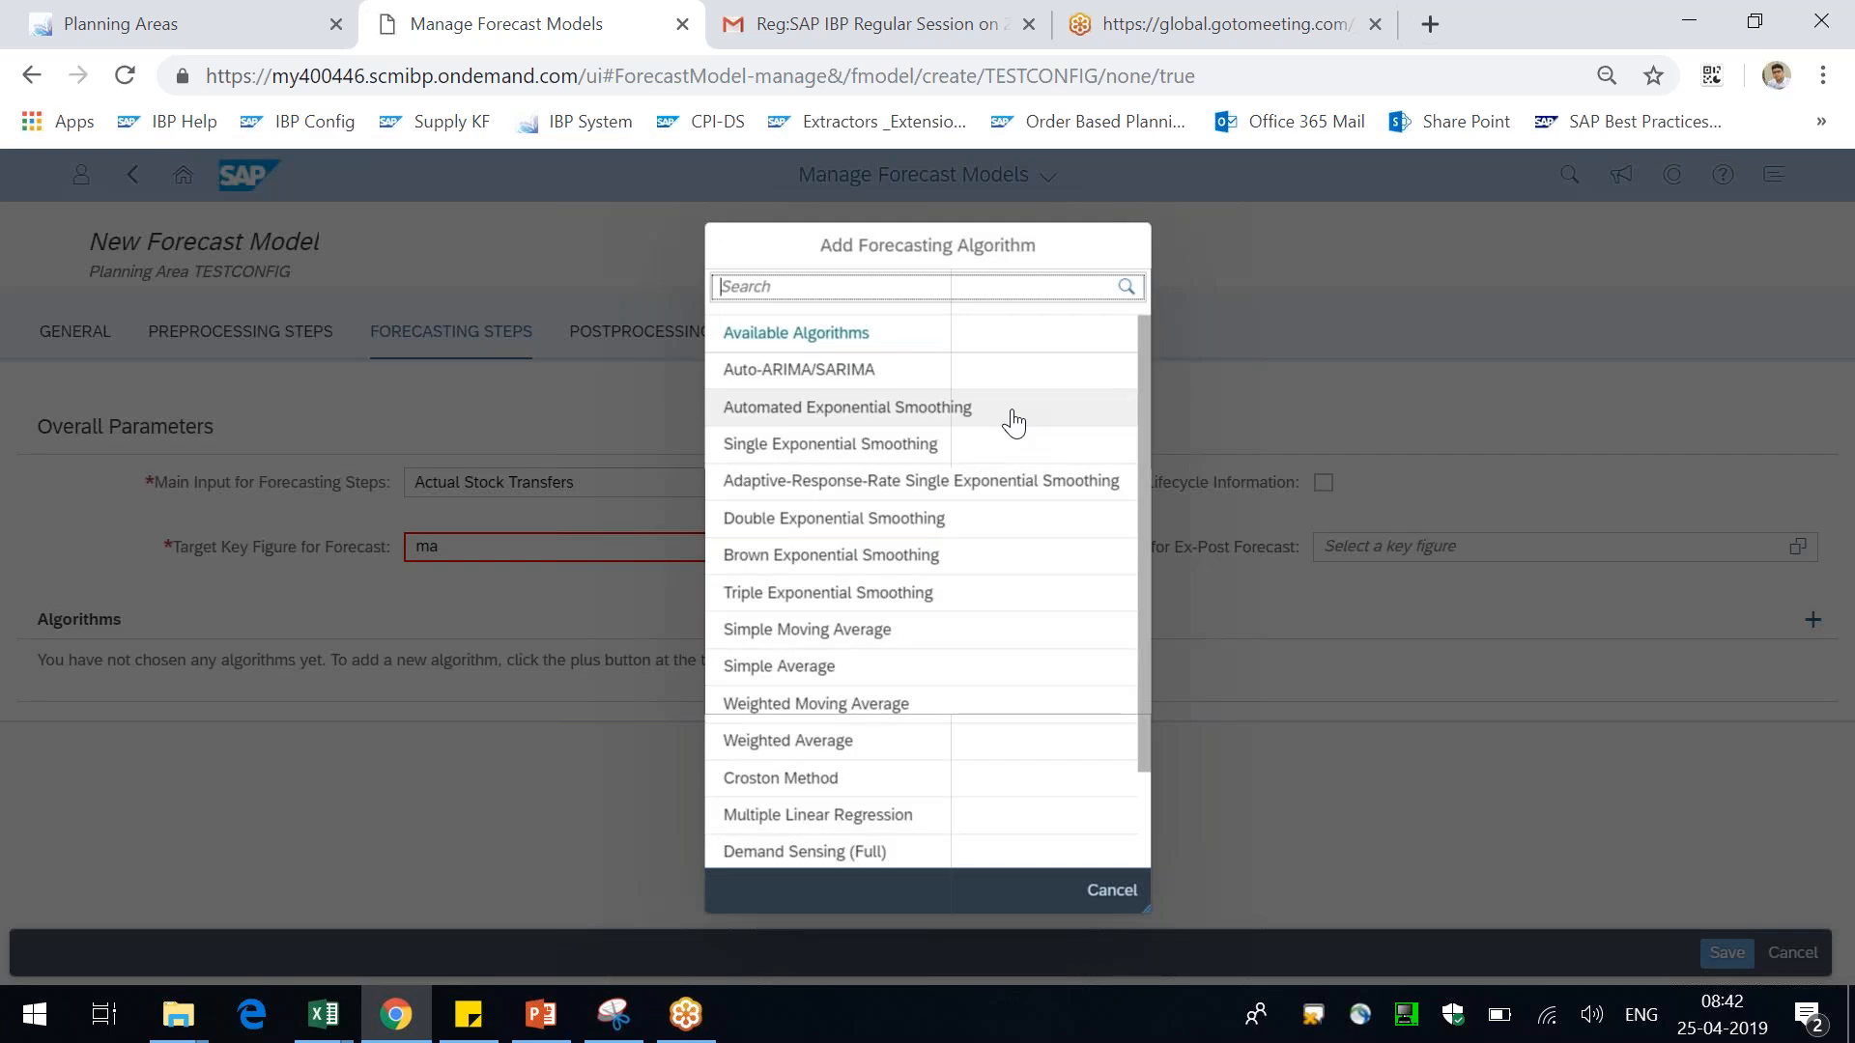
{"action": "left_click", "coordinate": [906, 526]}
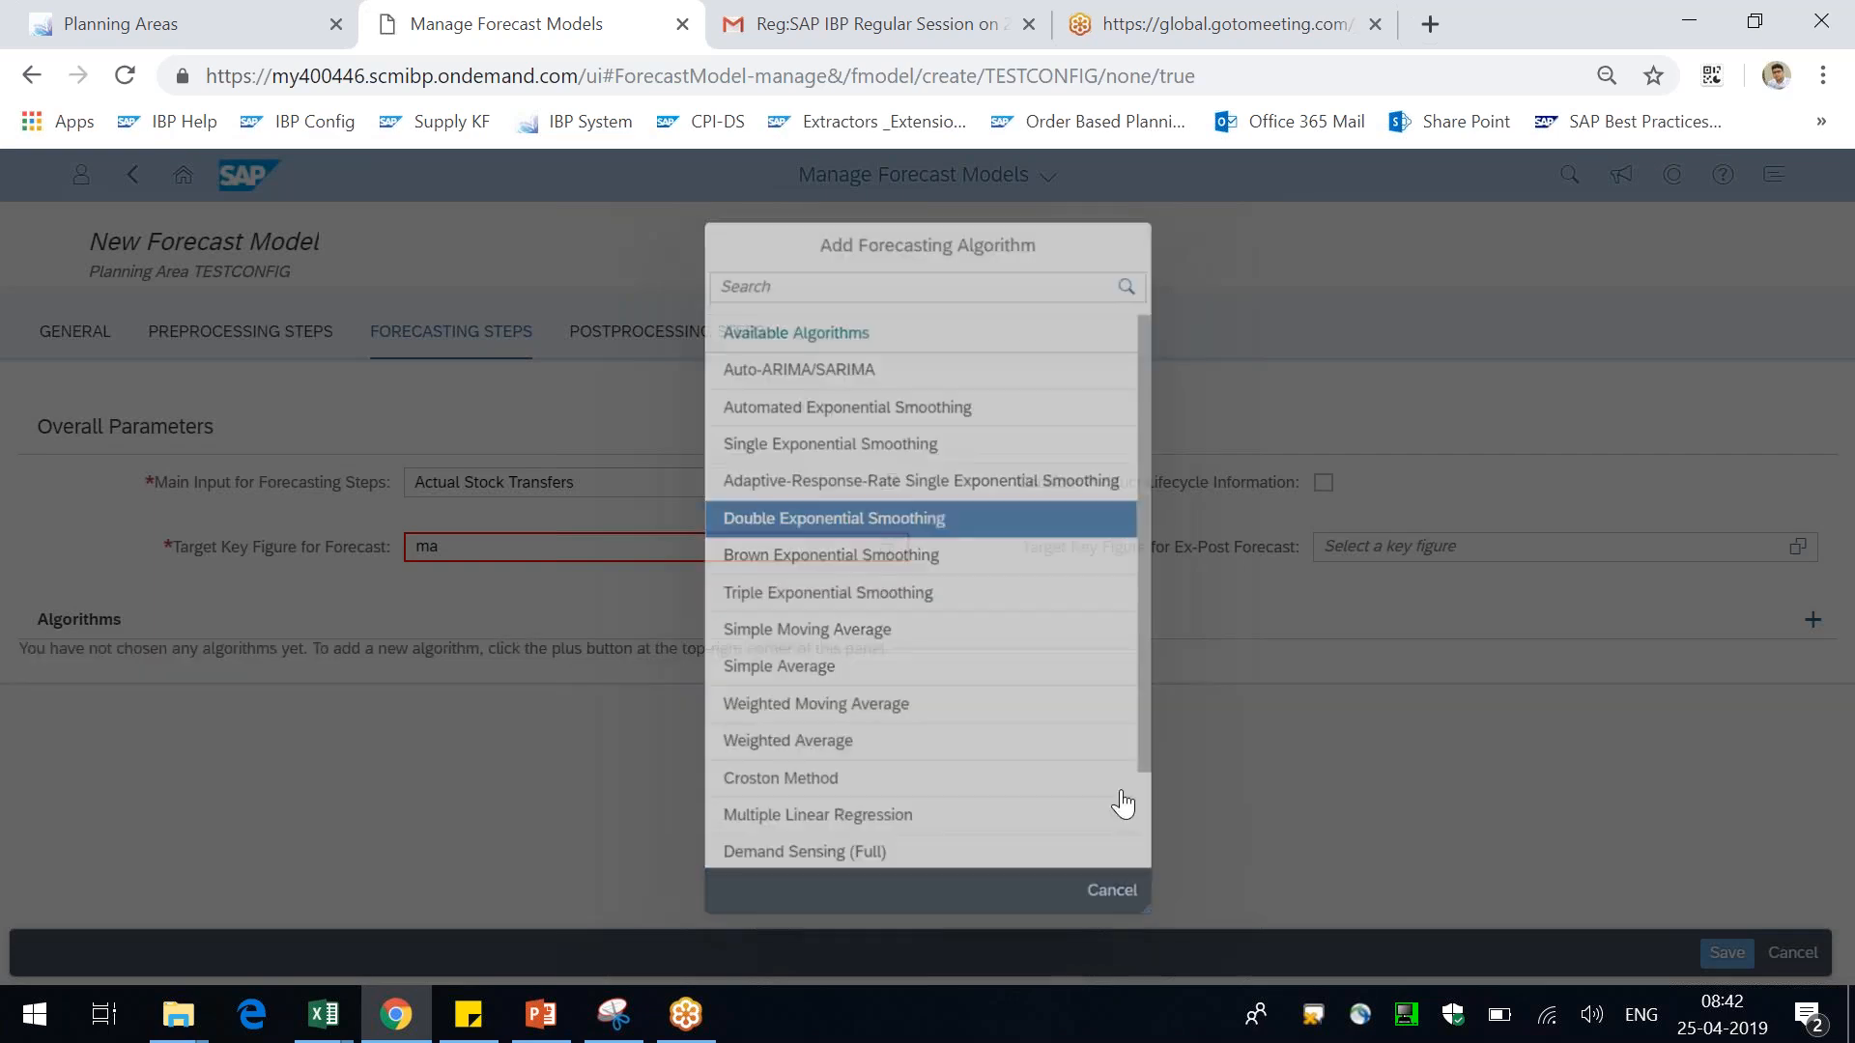
{"action": "scroll", "coordinate": [699, 731], "scroll_direction": "down", "scroll_amount": 1}
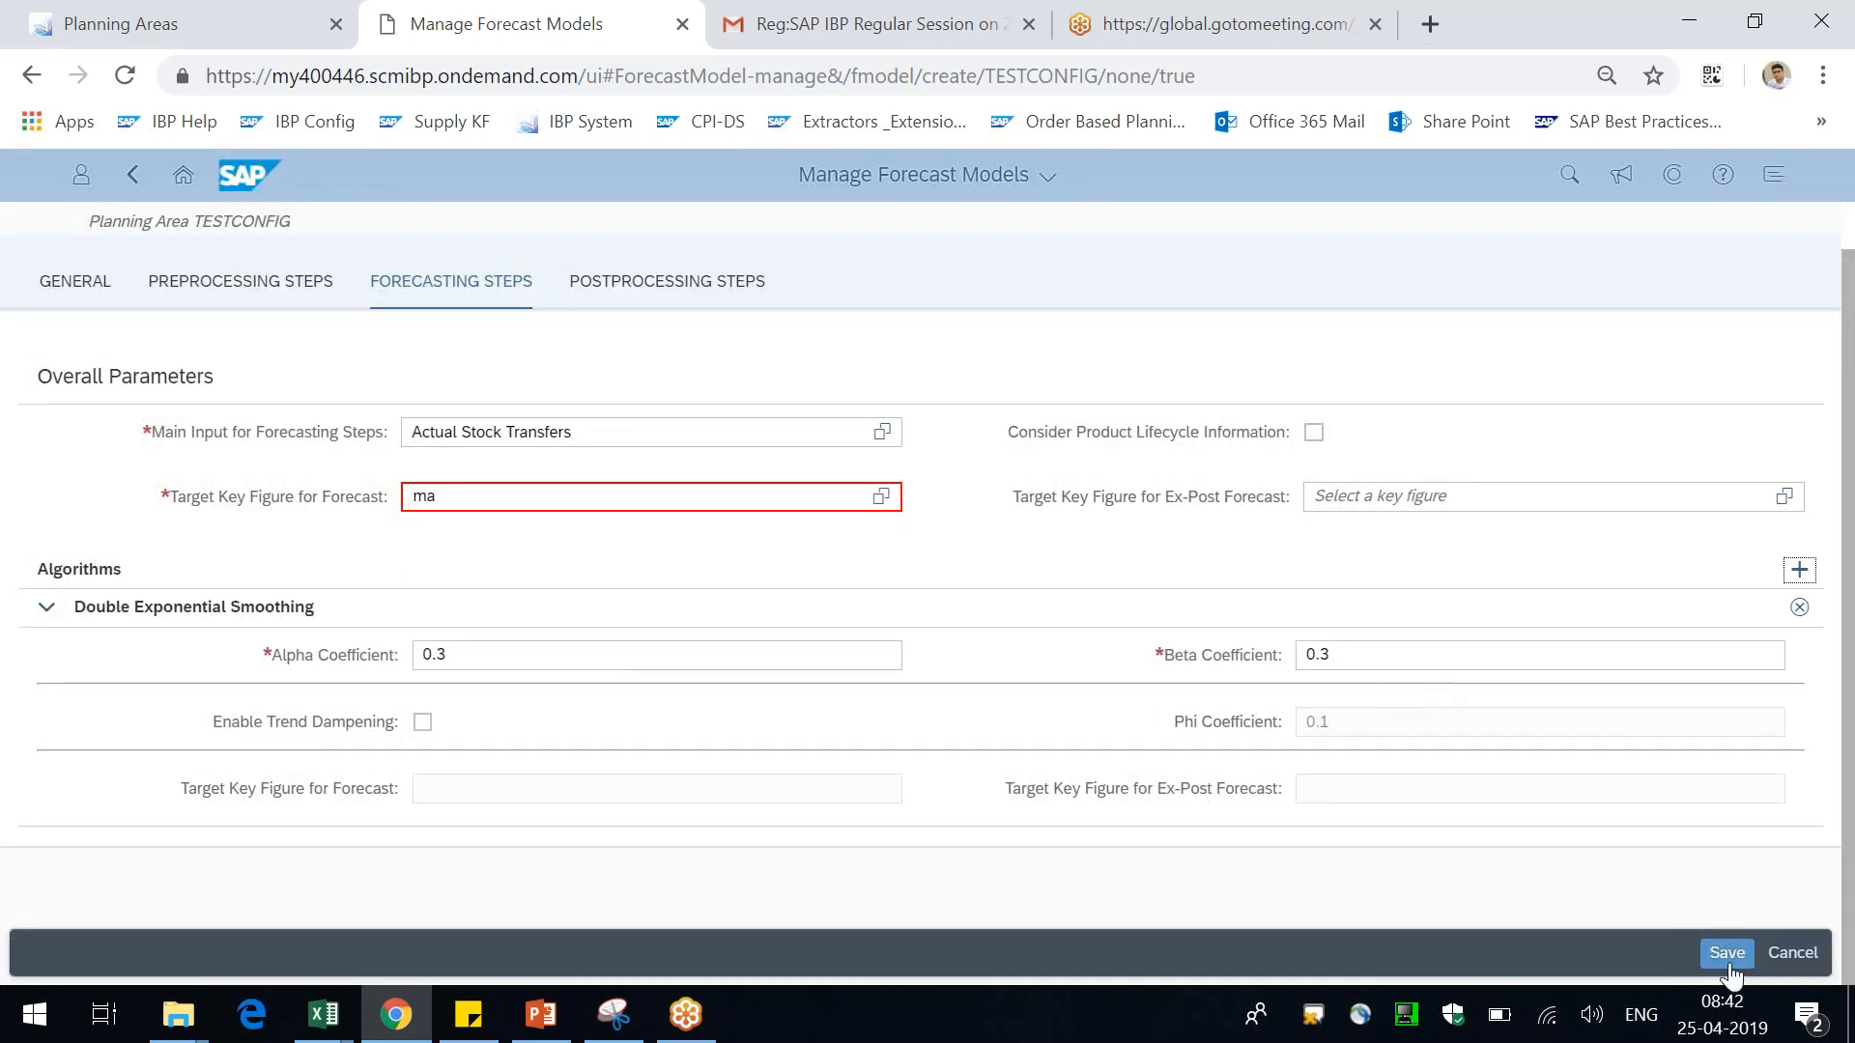
Switch to the planning view workbook and open a one-time statistical forecasting run
{"action": "key", "text": "alt+Tab"}
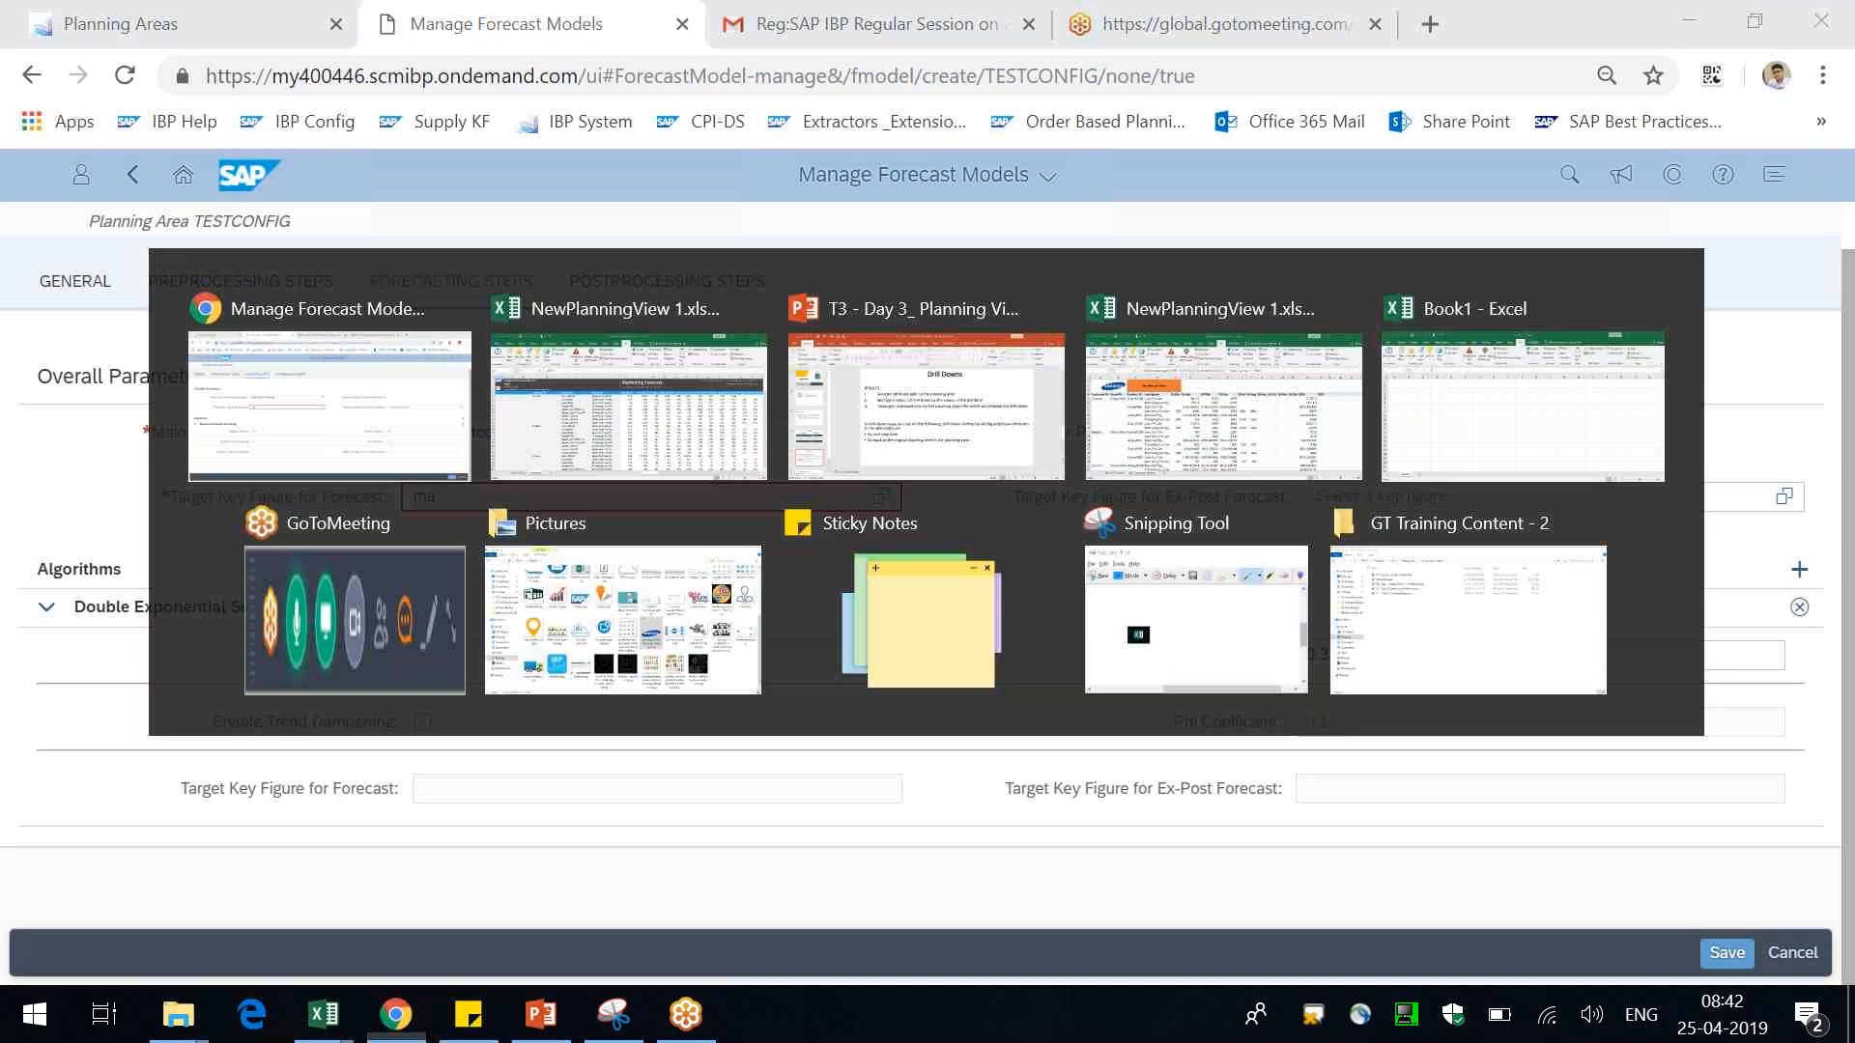
{"action": "key", "text": "alt+Tab"}
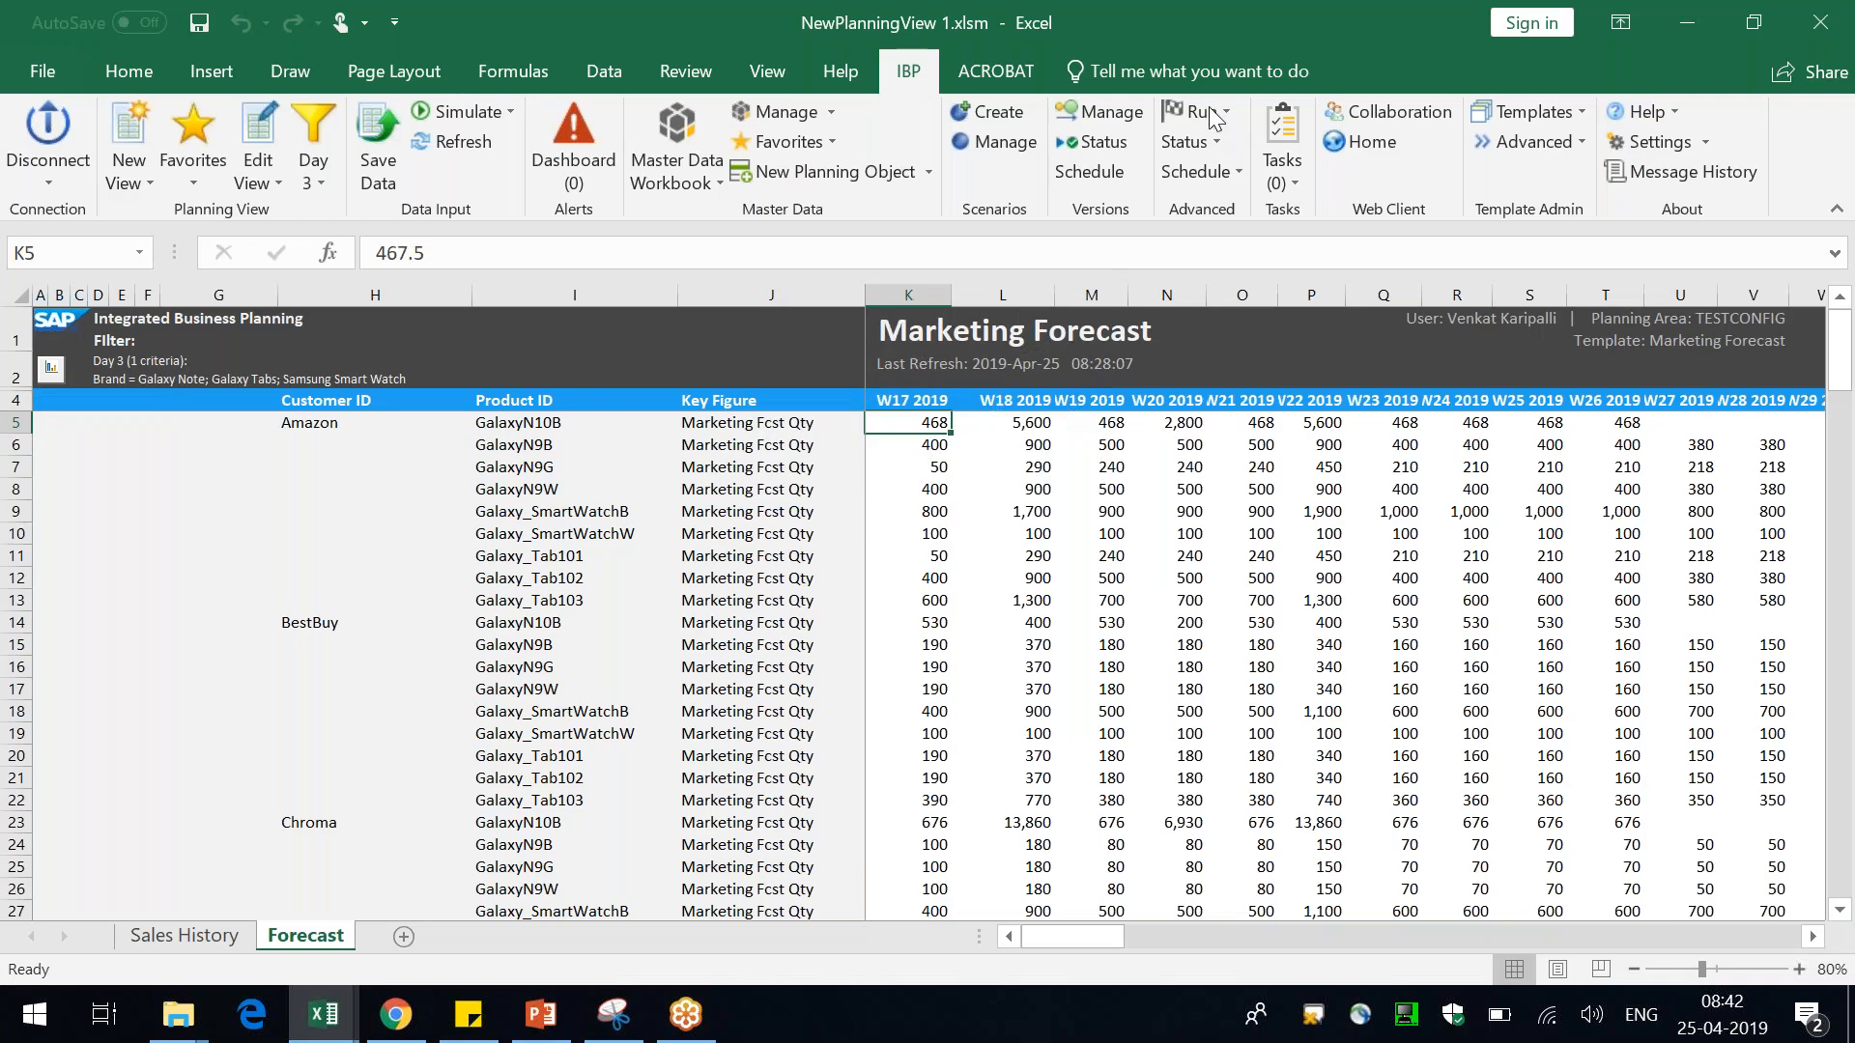
{"action": "left_click", "coordinate": [1208, 108]}
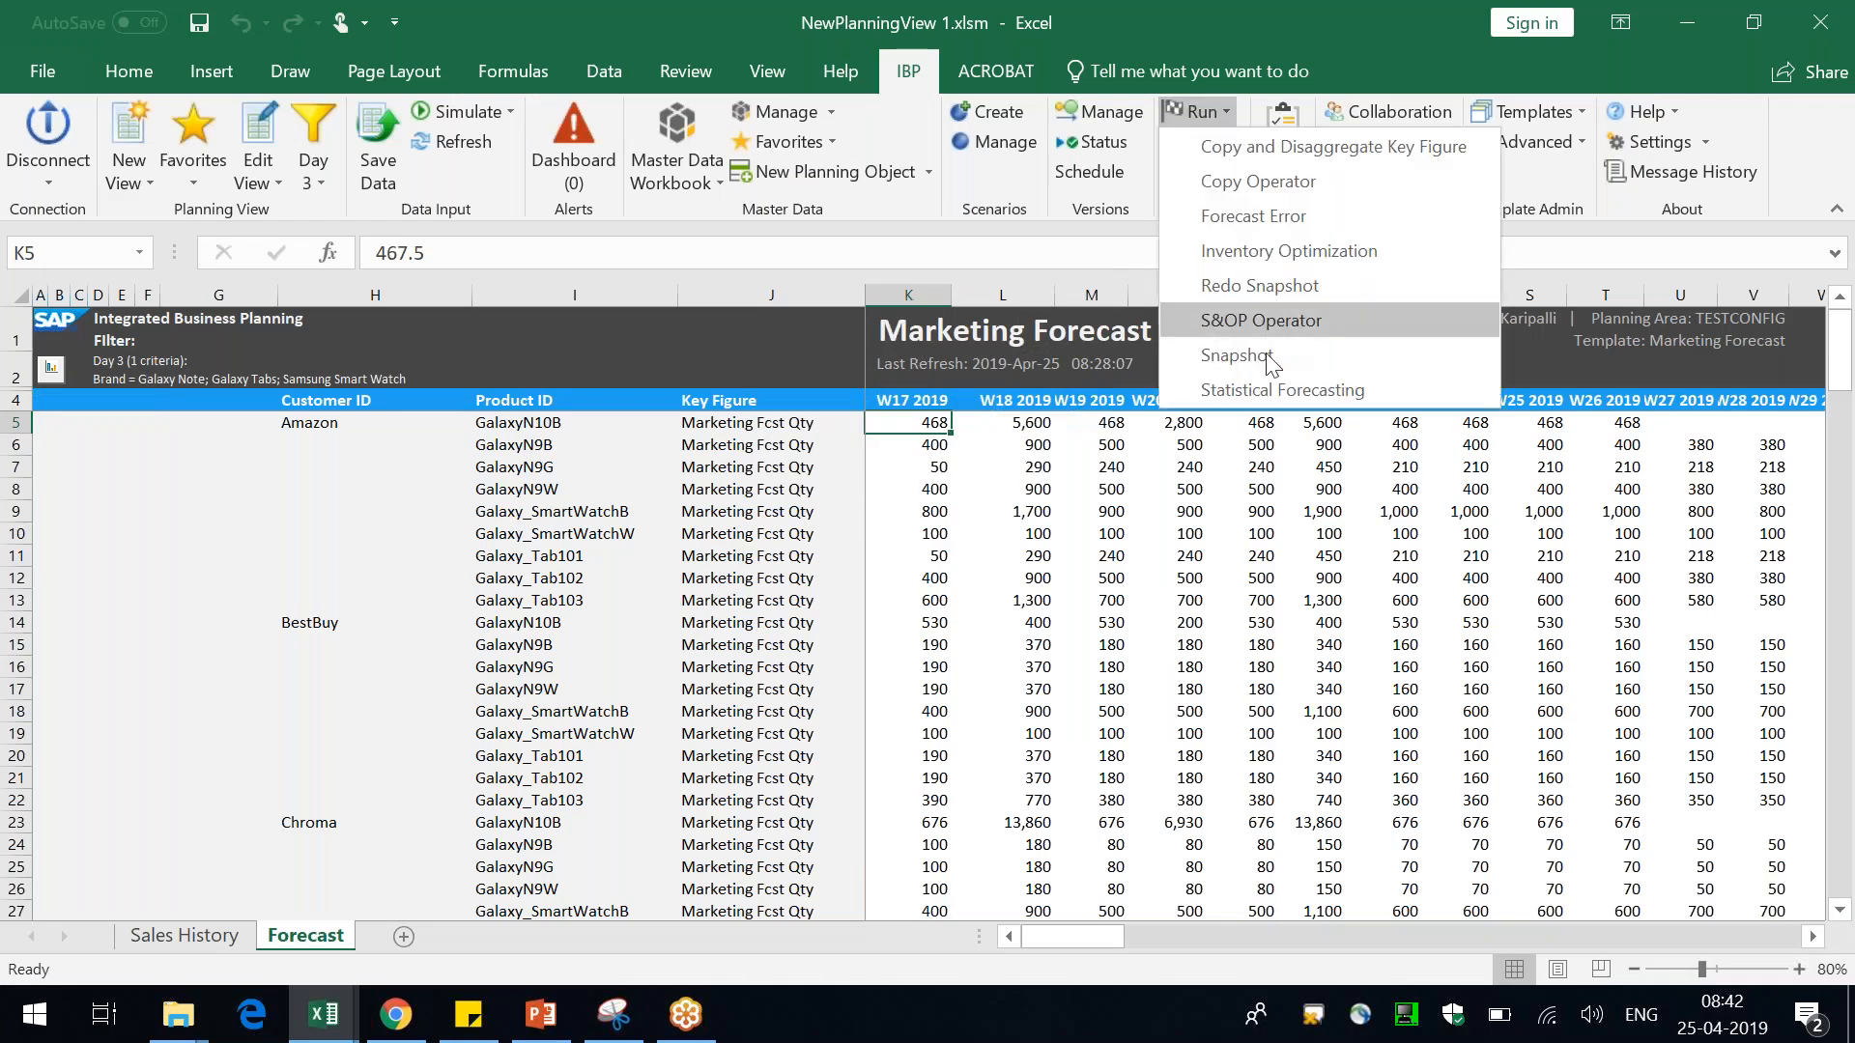
{"action": "left_click", "coordinate": [1273, 388]}
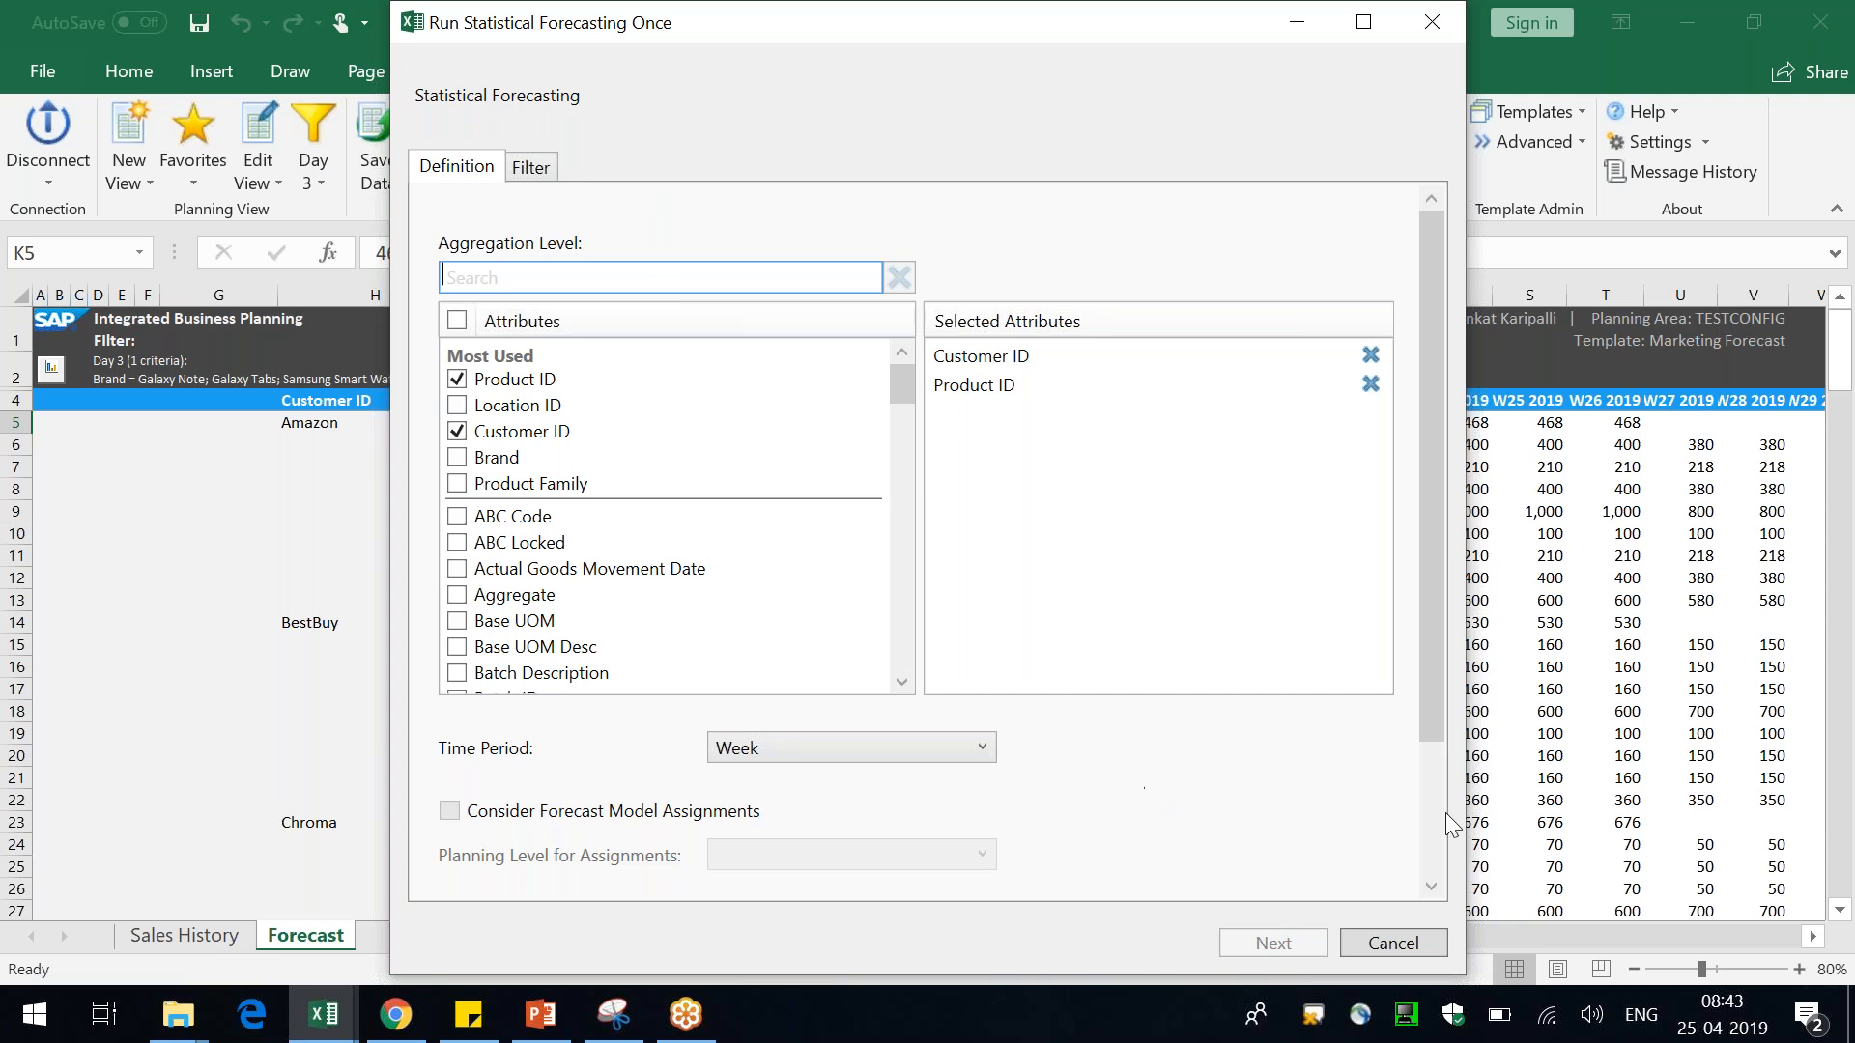
Set the run to use the TripleExponentialSmoothing model and CS unit of measure, proceed, then cancel it
{"action": "left_click", "coordinate": [1430, 831]}
{"action": "left_click", "coordinate": [849, 756]}
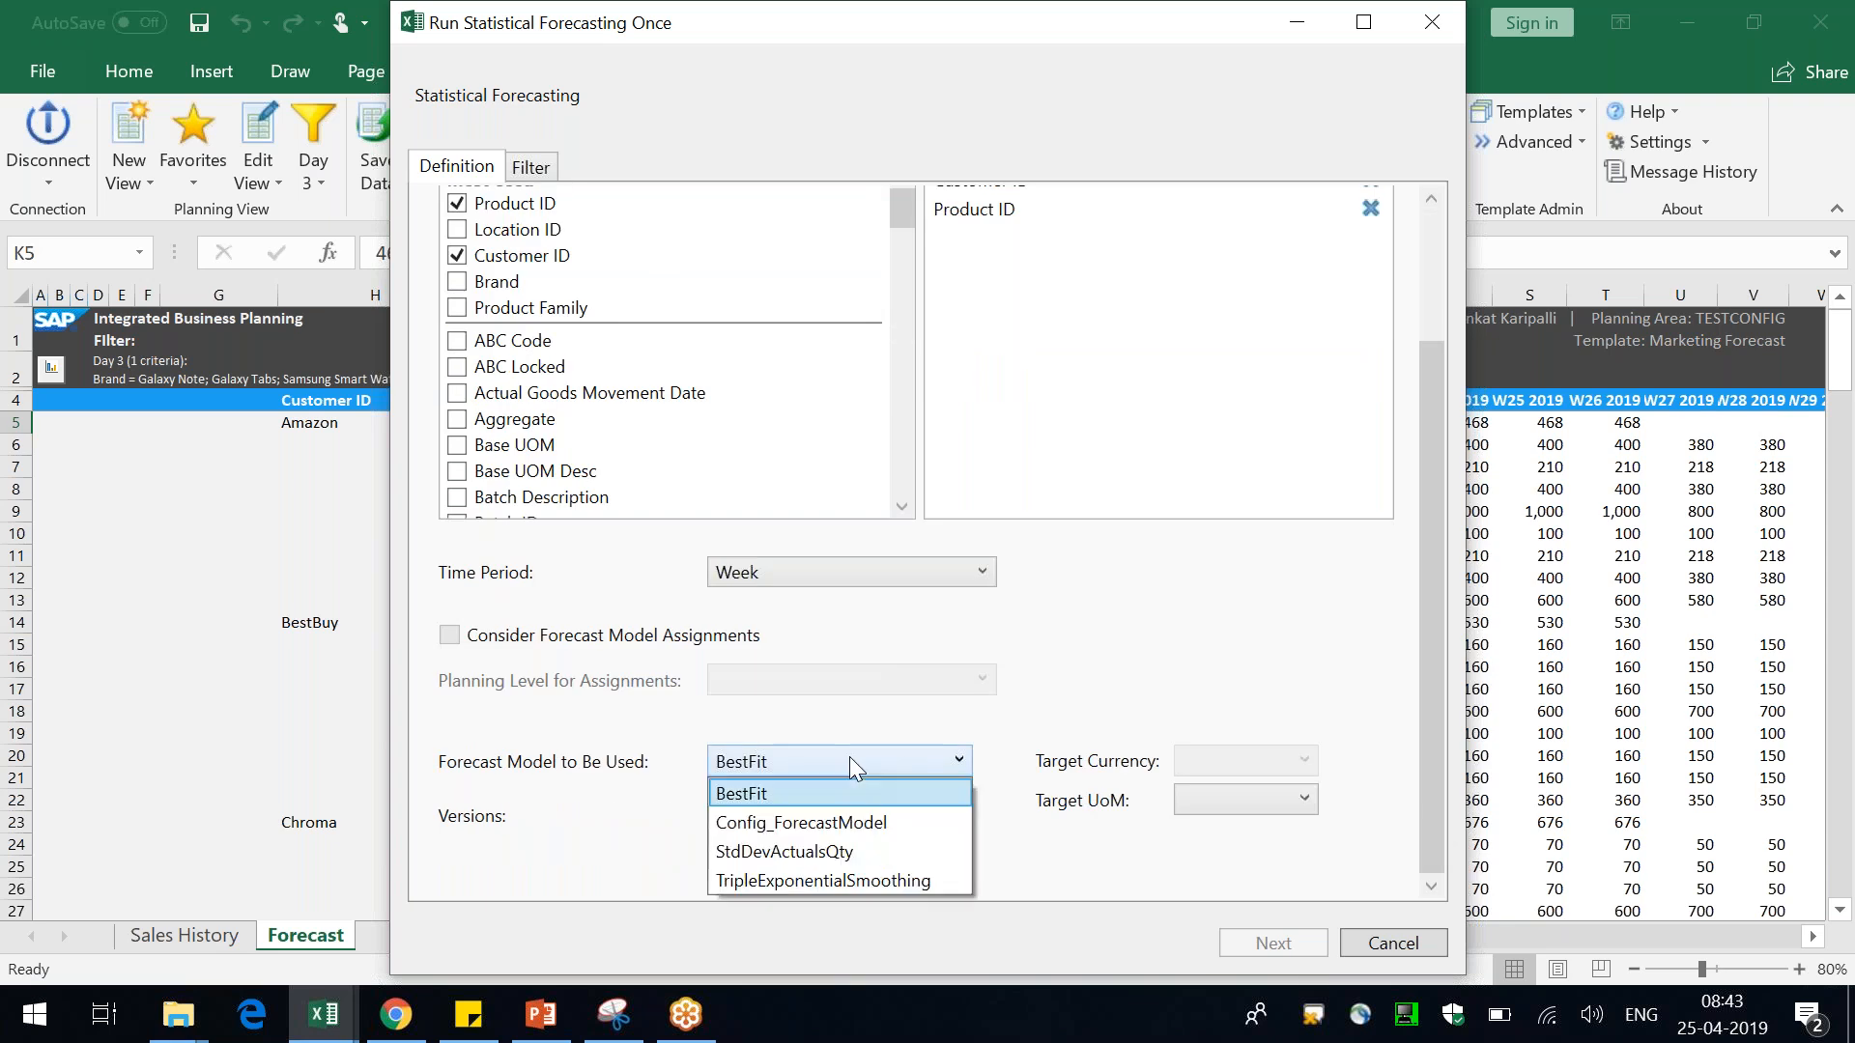
{"action": "left_click", "coordinate": [804, 878]}
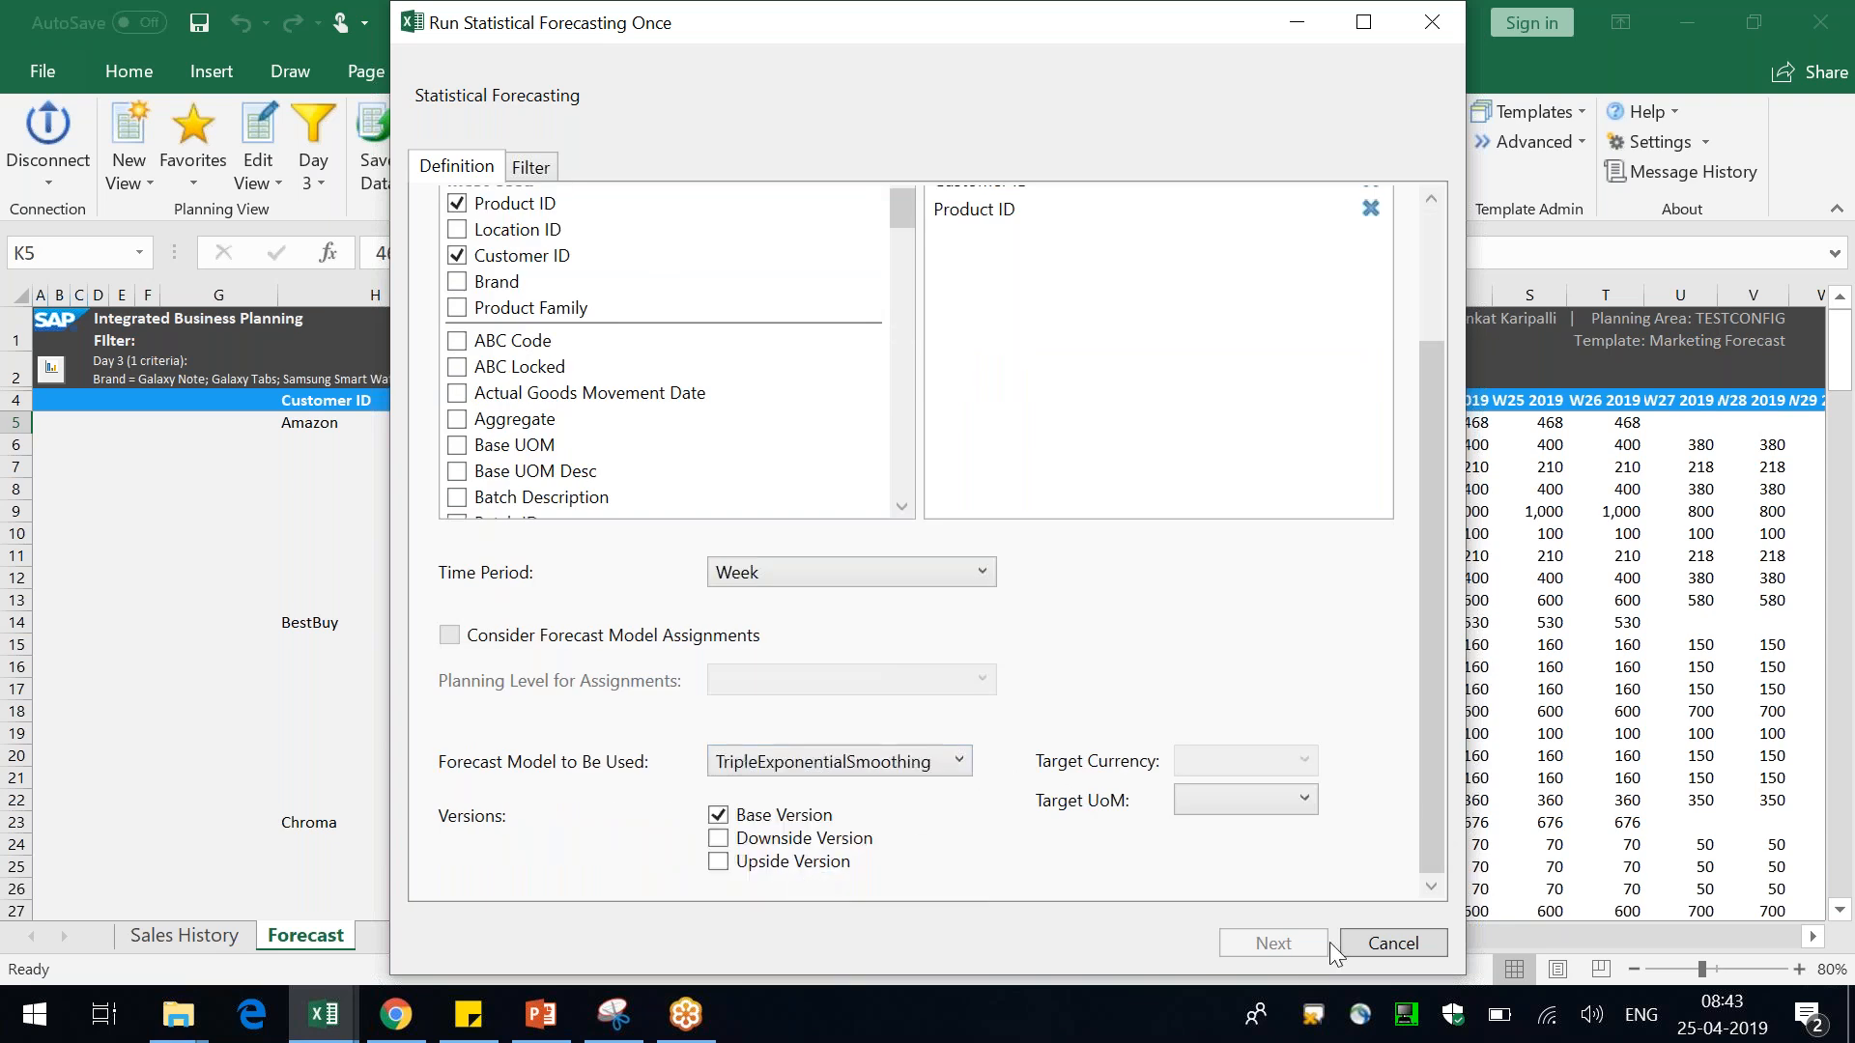
{"action": "left_click", "coordinate": [1248, 807]}
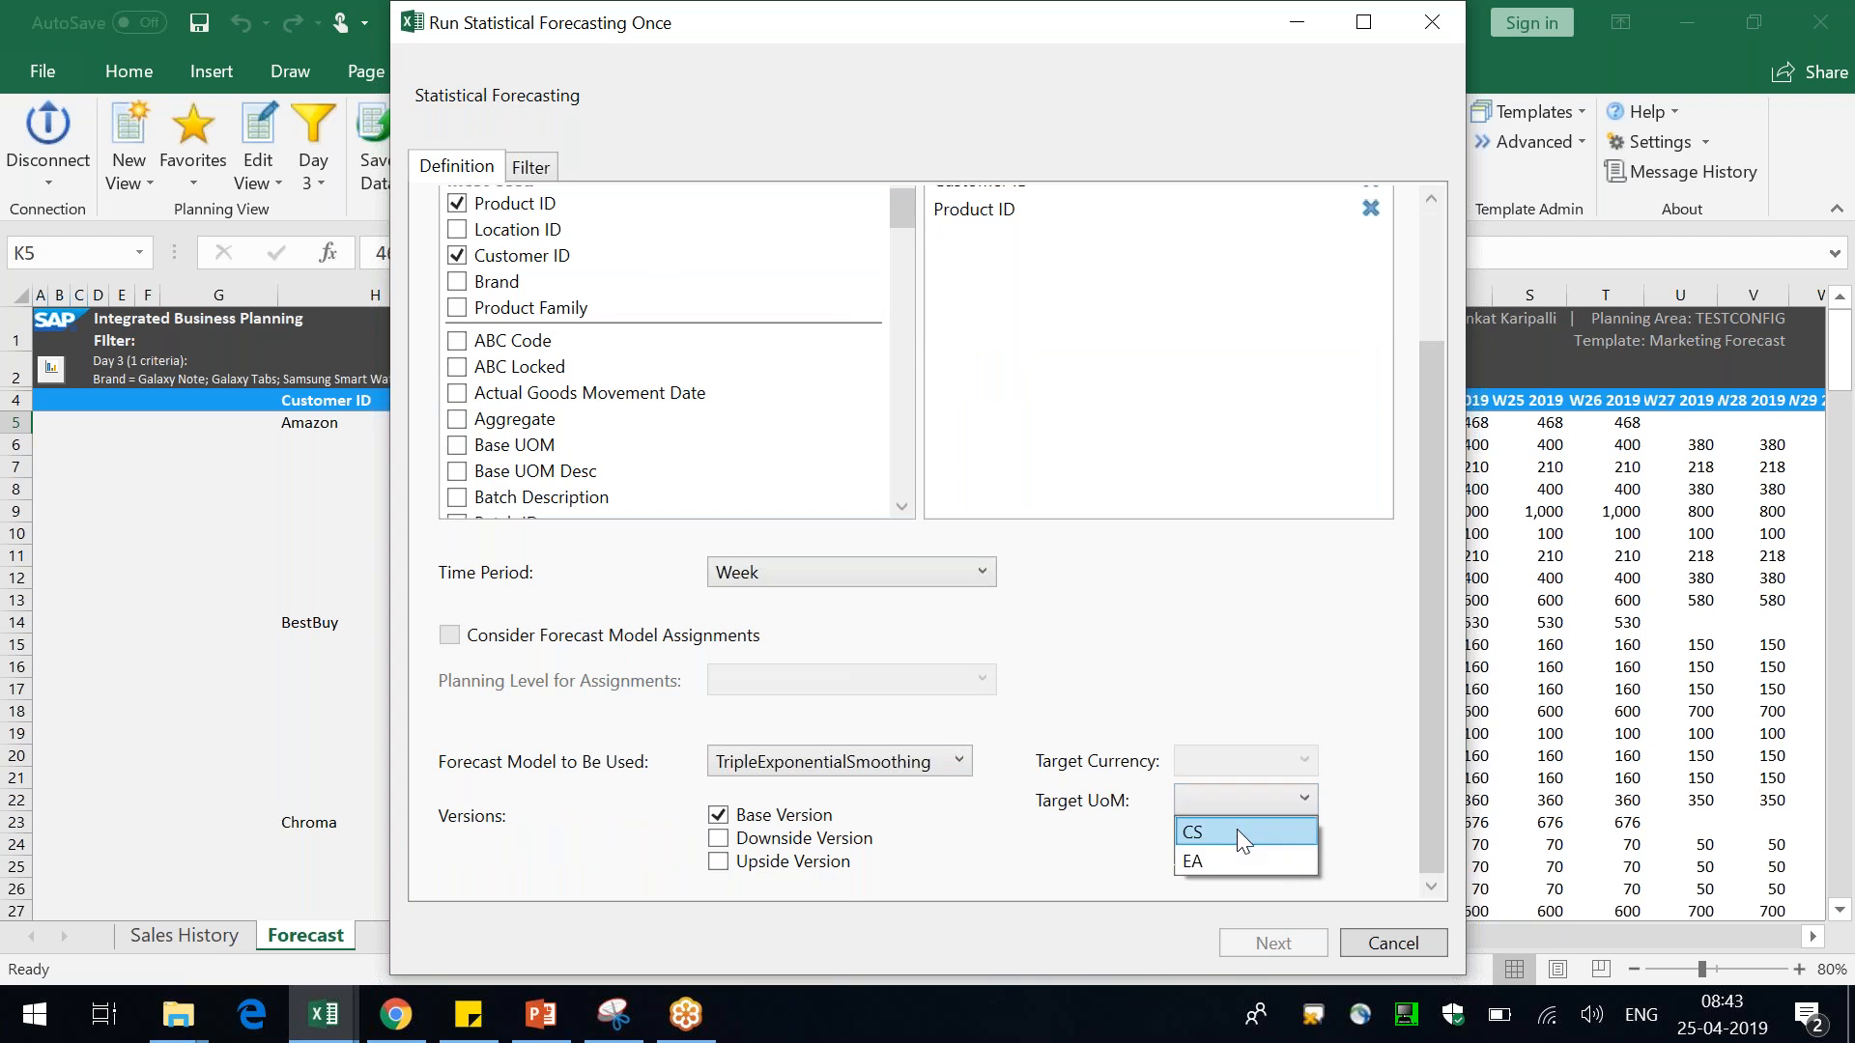
{"action": "left_click", "coordinate": [1236, 823]}
{"action": "left_click", "coordinate": [1266, 936]}
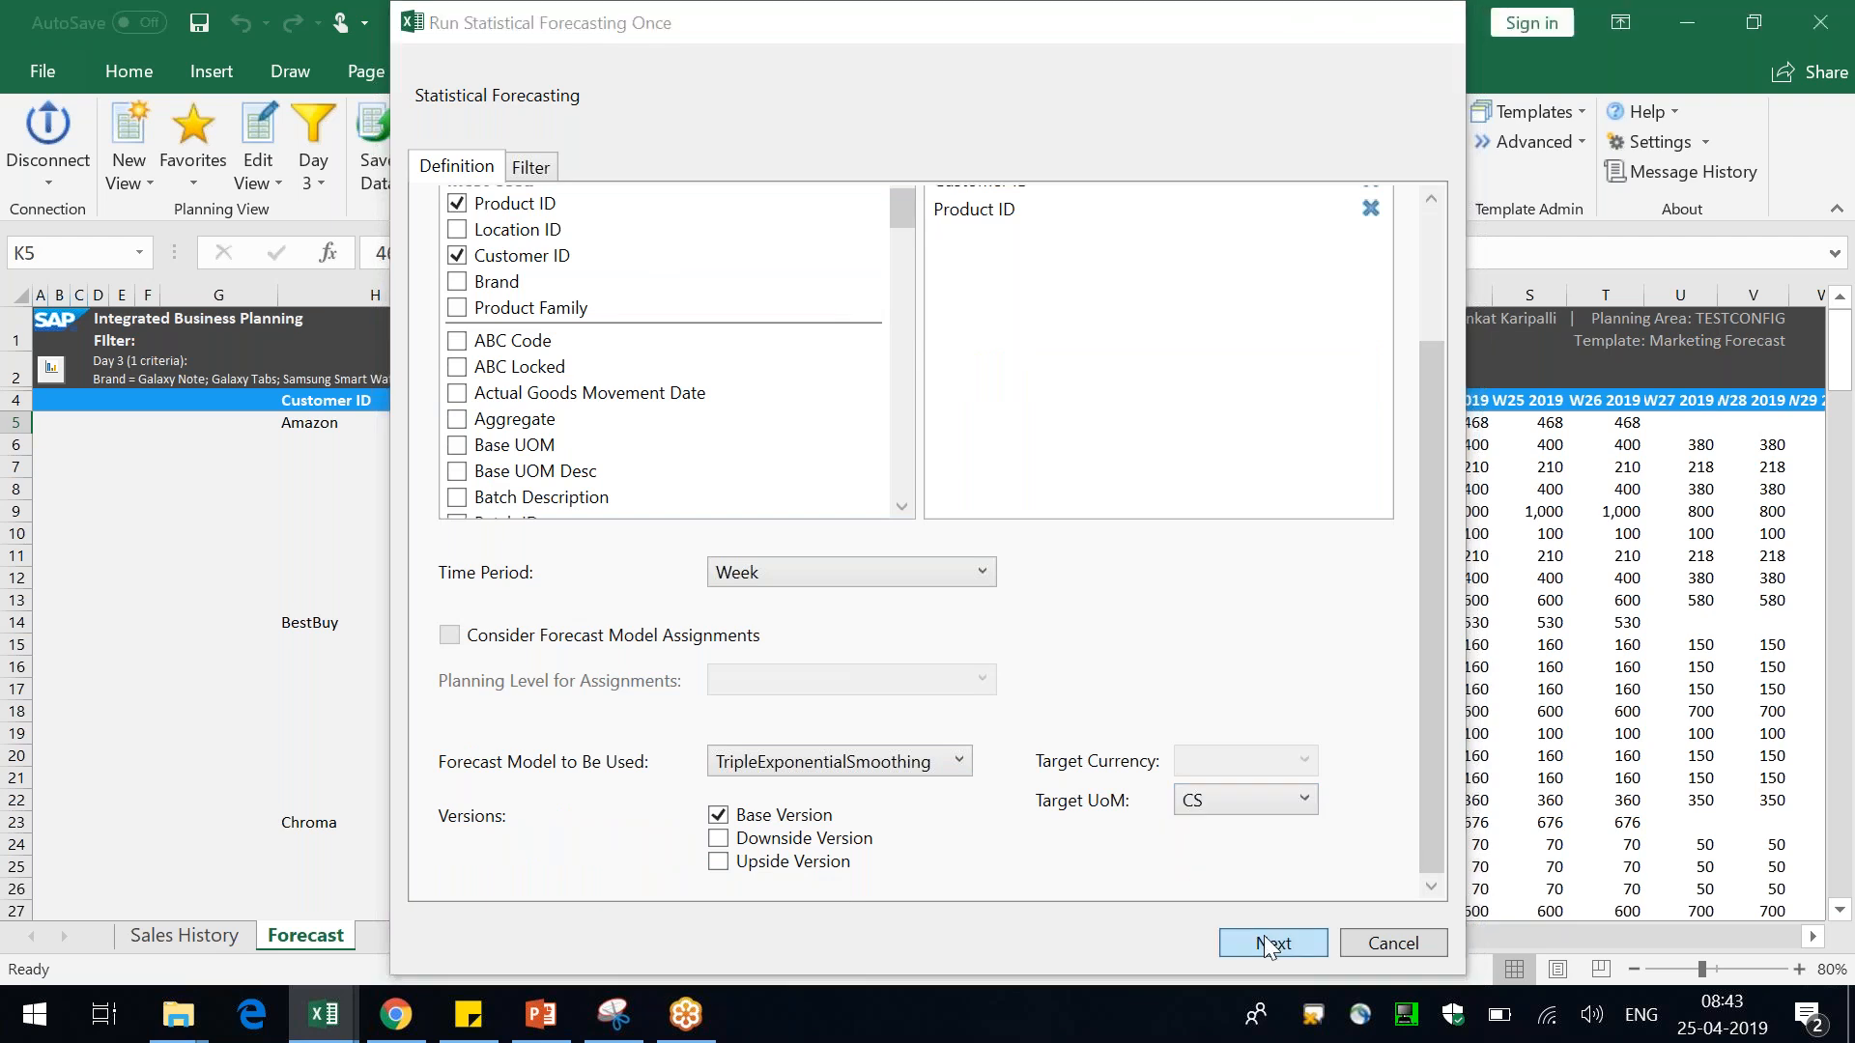
{"action": "left_click", "coordinate": [739, 697]}
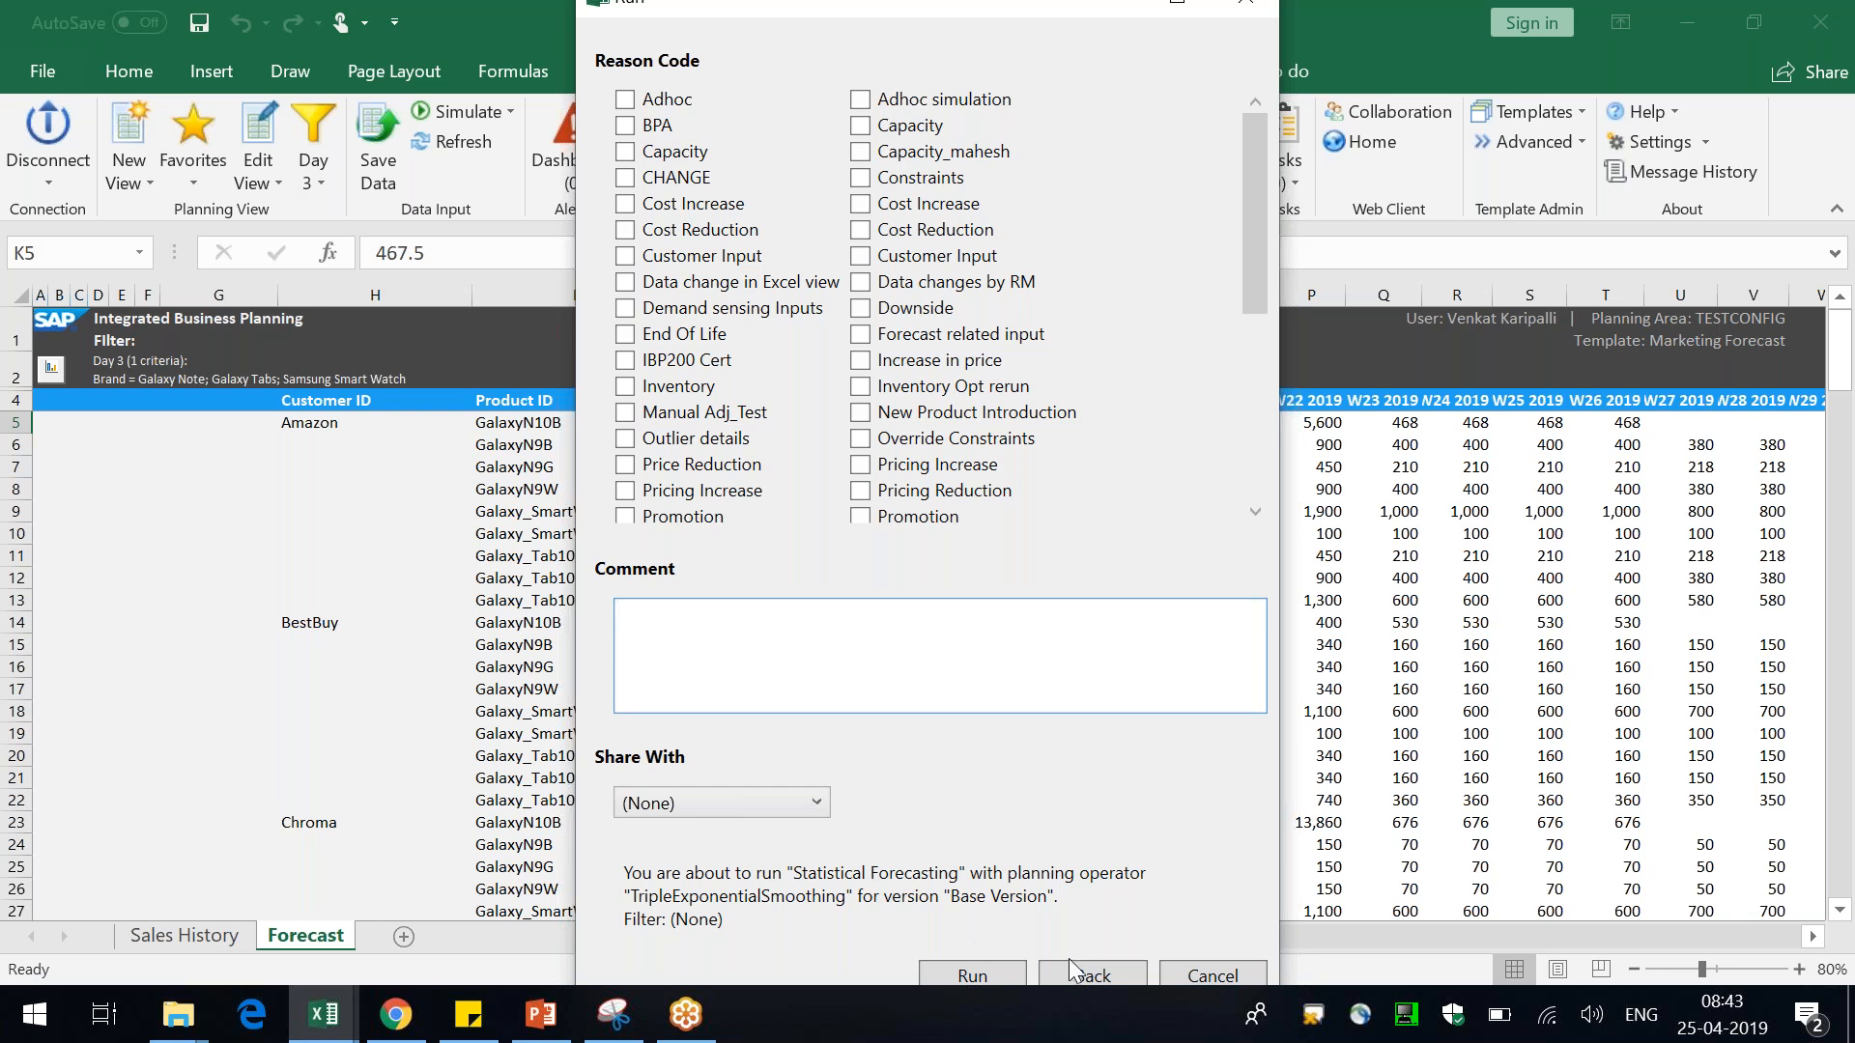
{"action": "left_click", "coordinate": [1210, 975]}
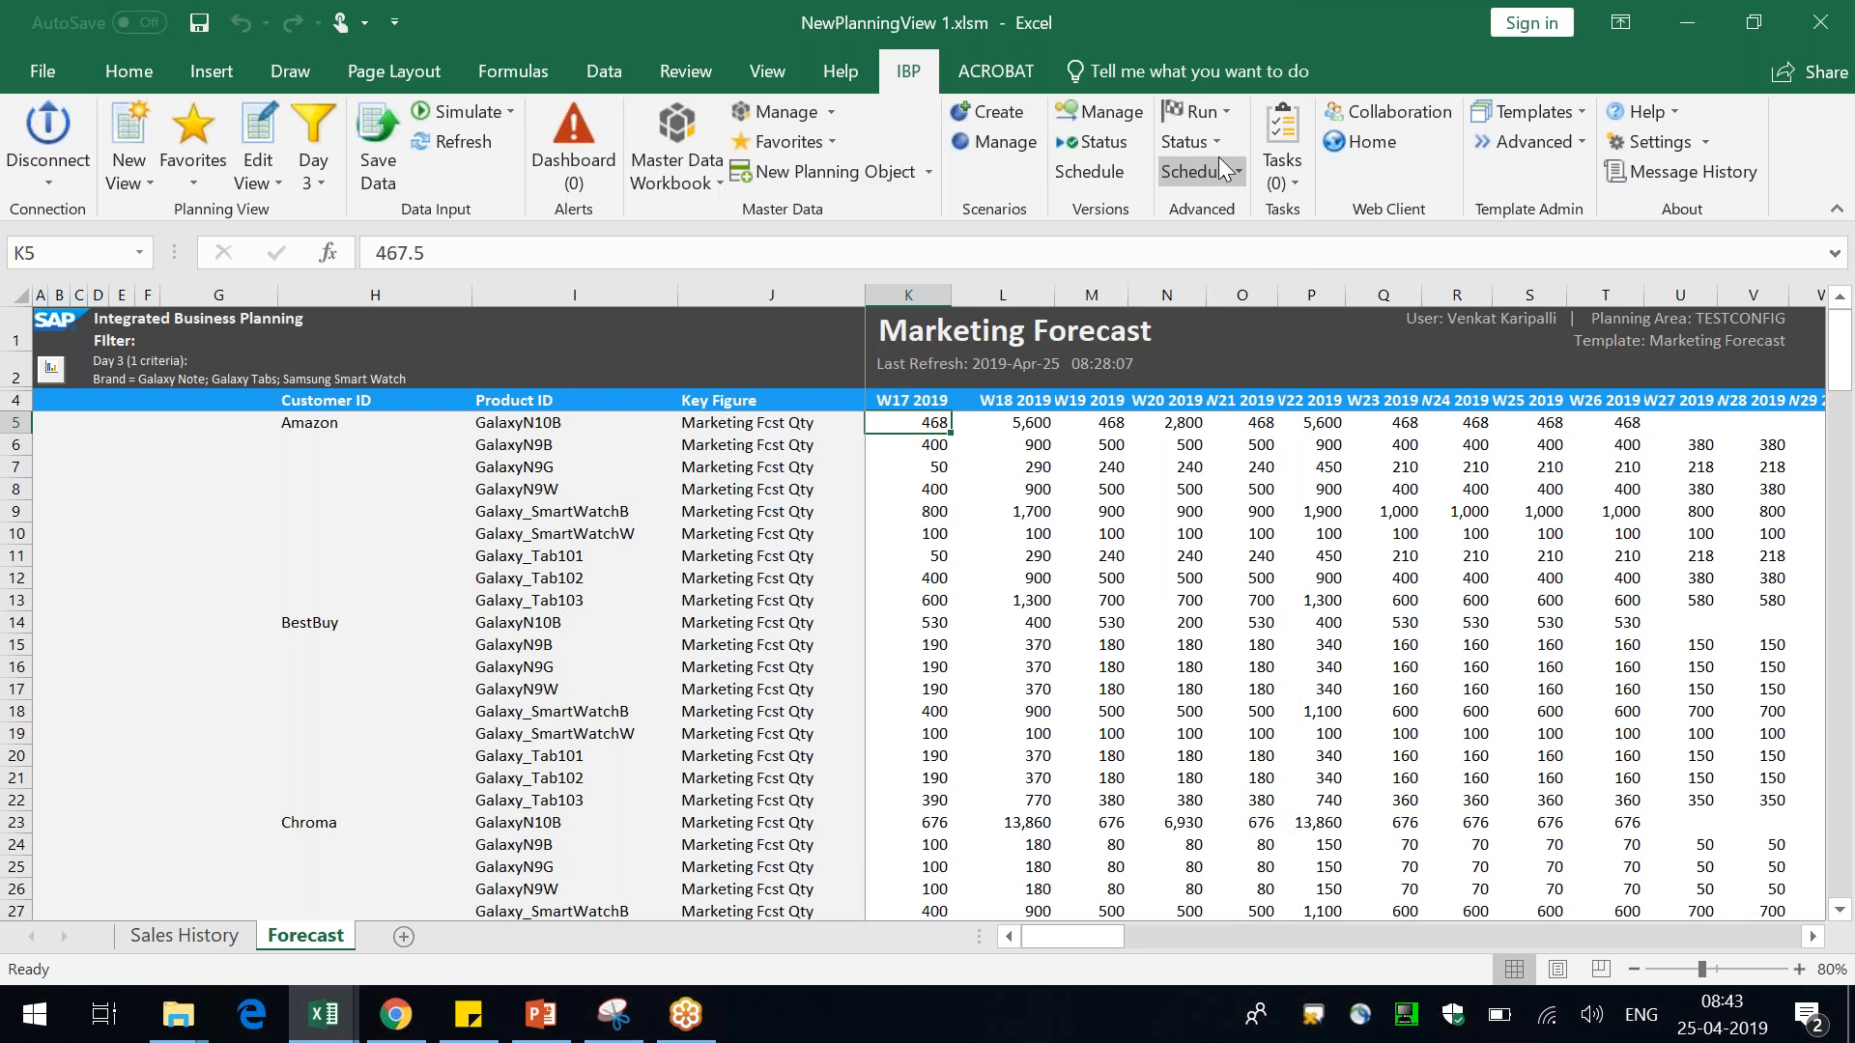
Check the status list of statistical forecasting jobs and a job's business log, then close it
{"action": "left_click", "coordinate": [1221, 158]}
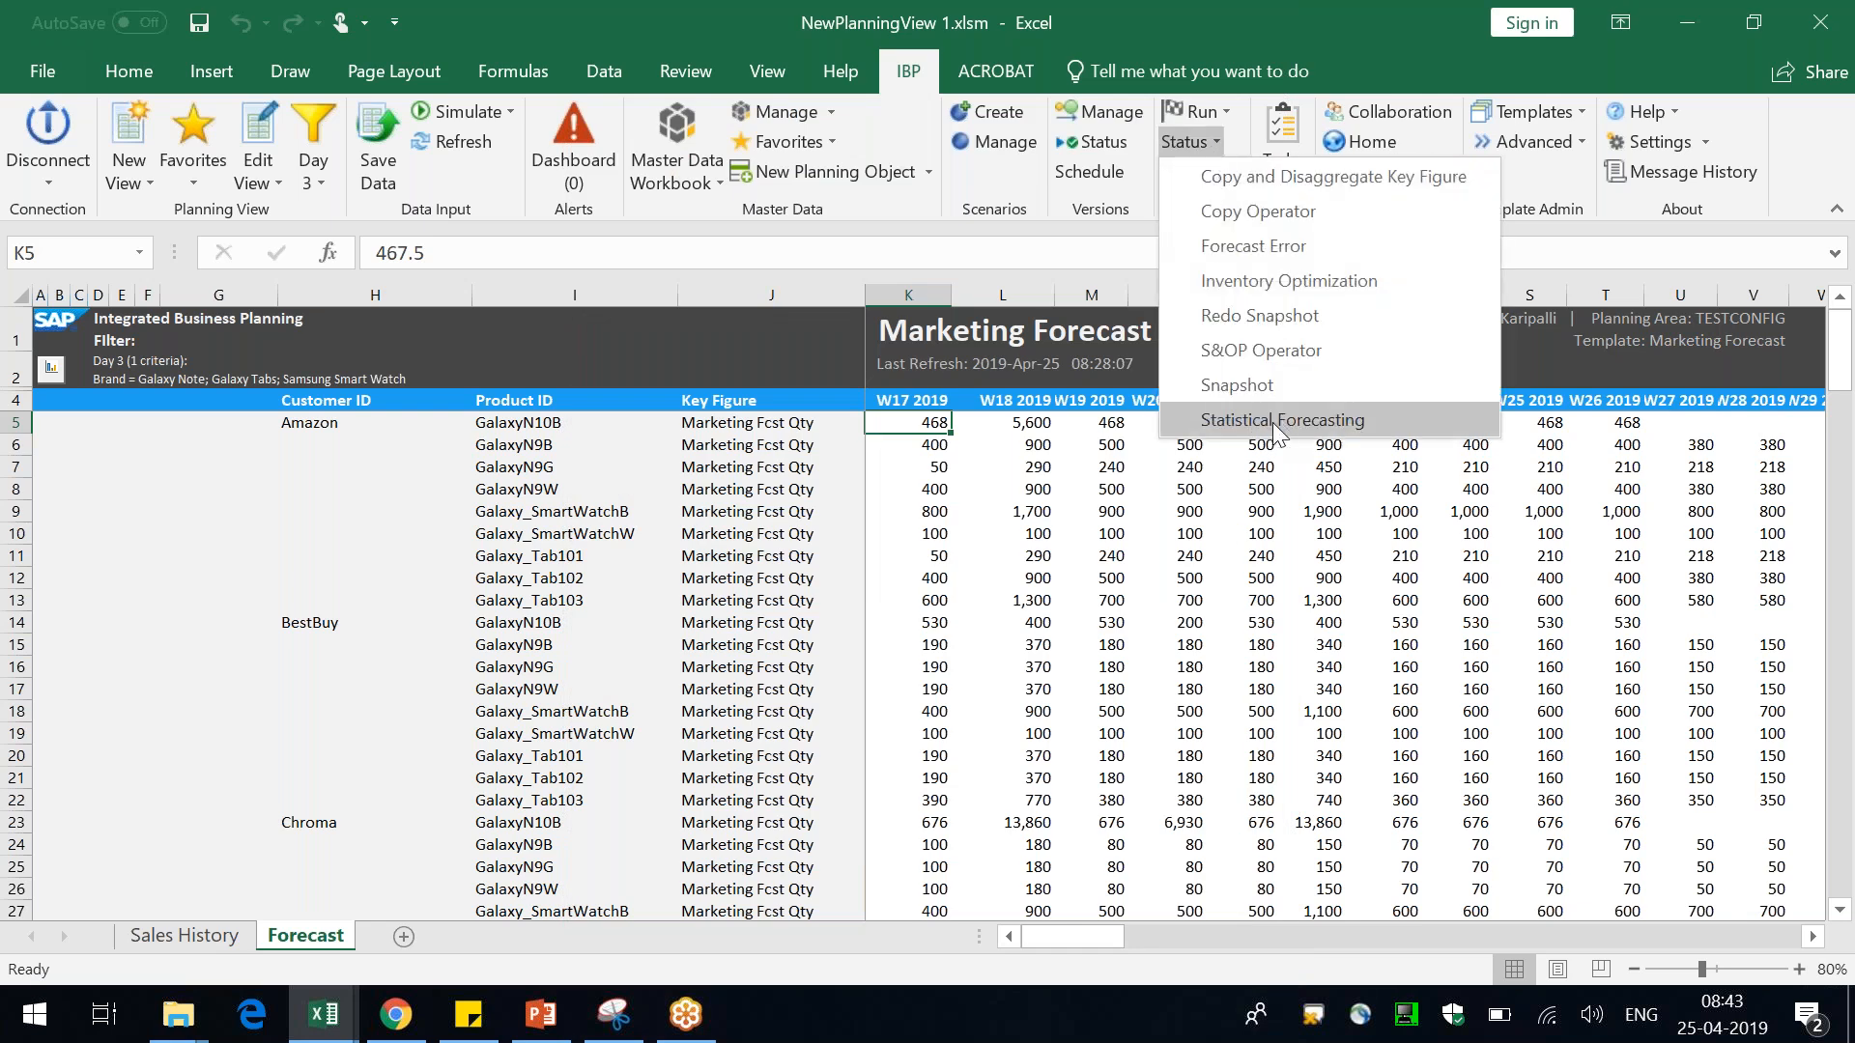
{"action": "left_click", "coordinate": [1268, 421]}
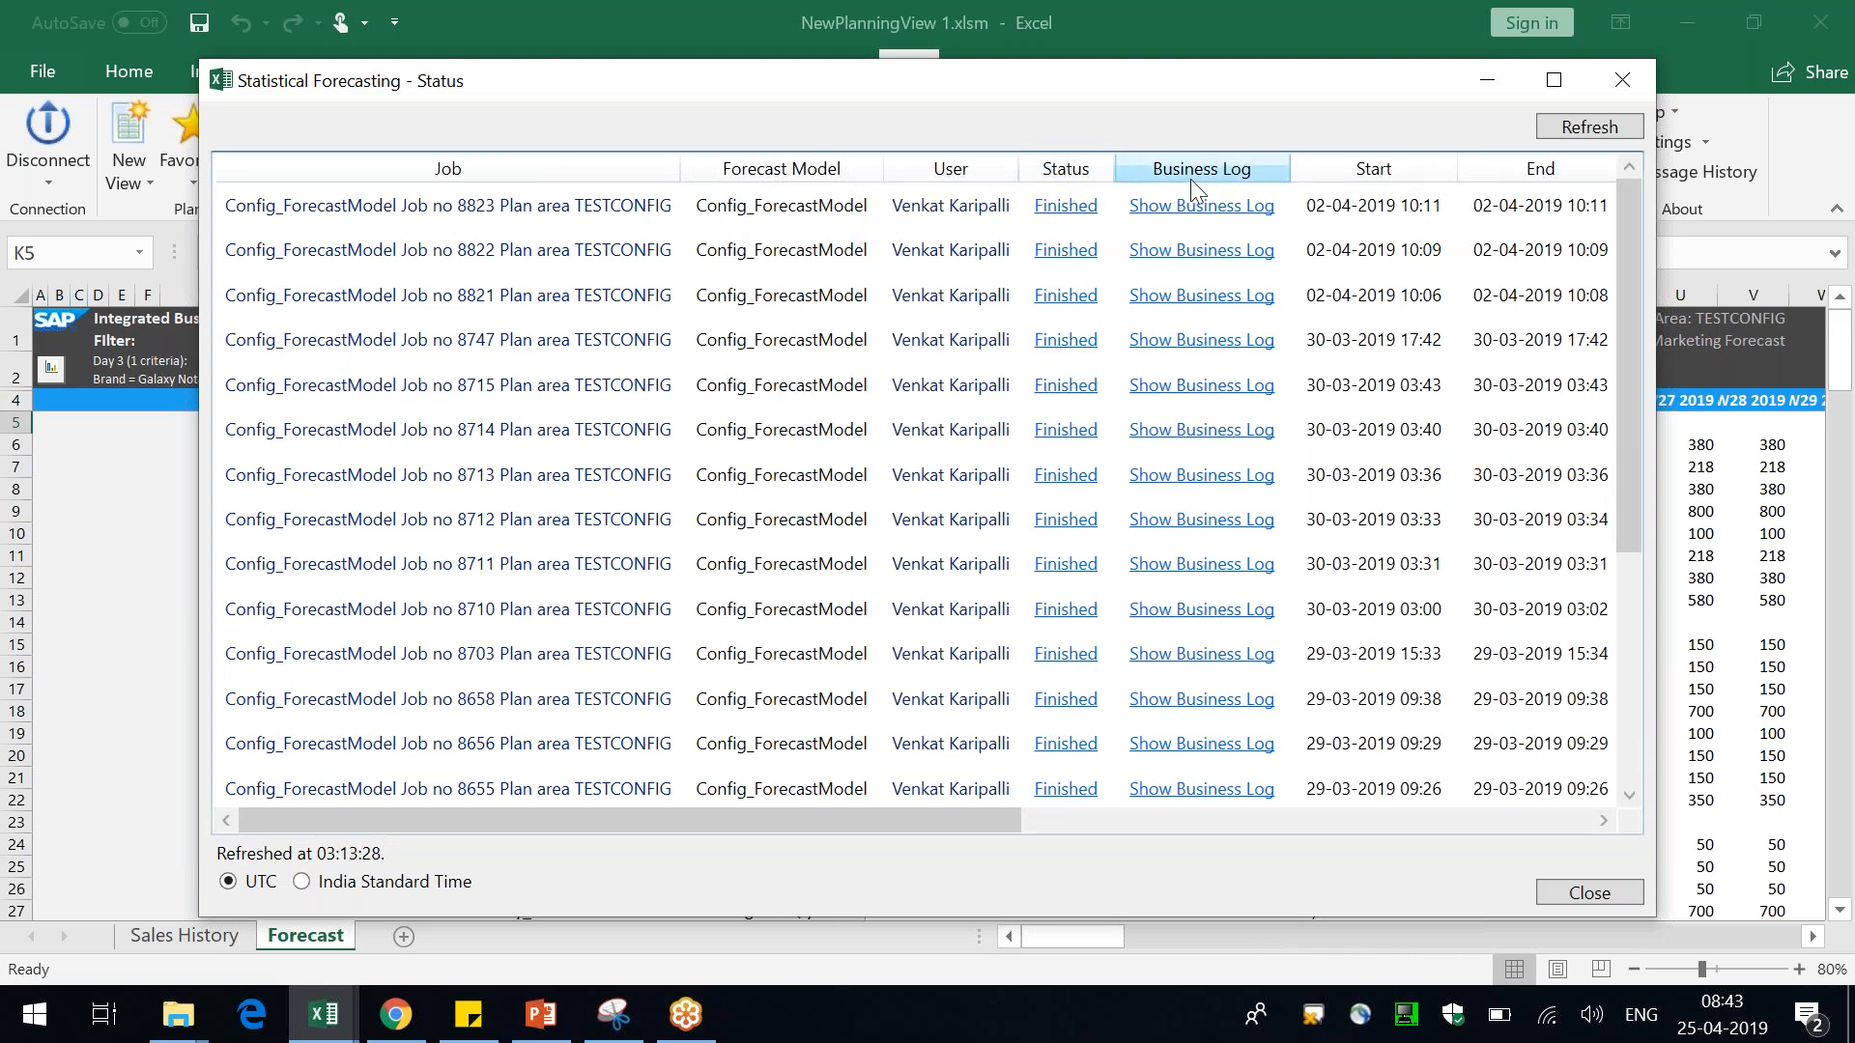
{"action": "left_click", "coordinate": [1209, 213]}
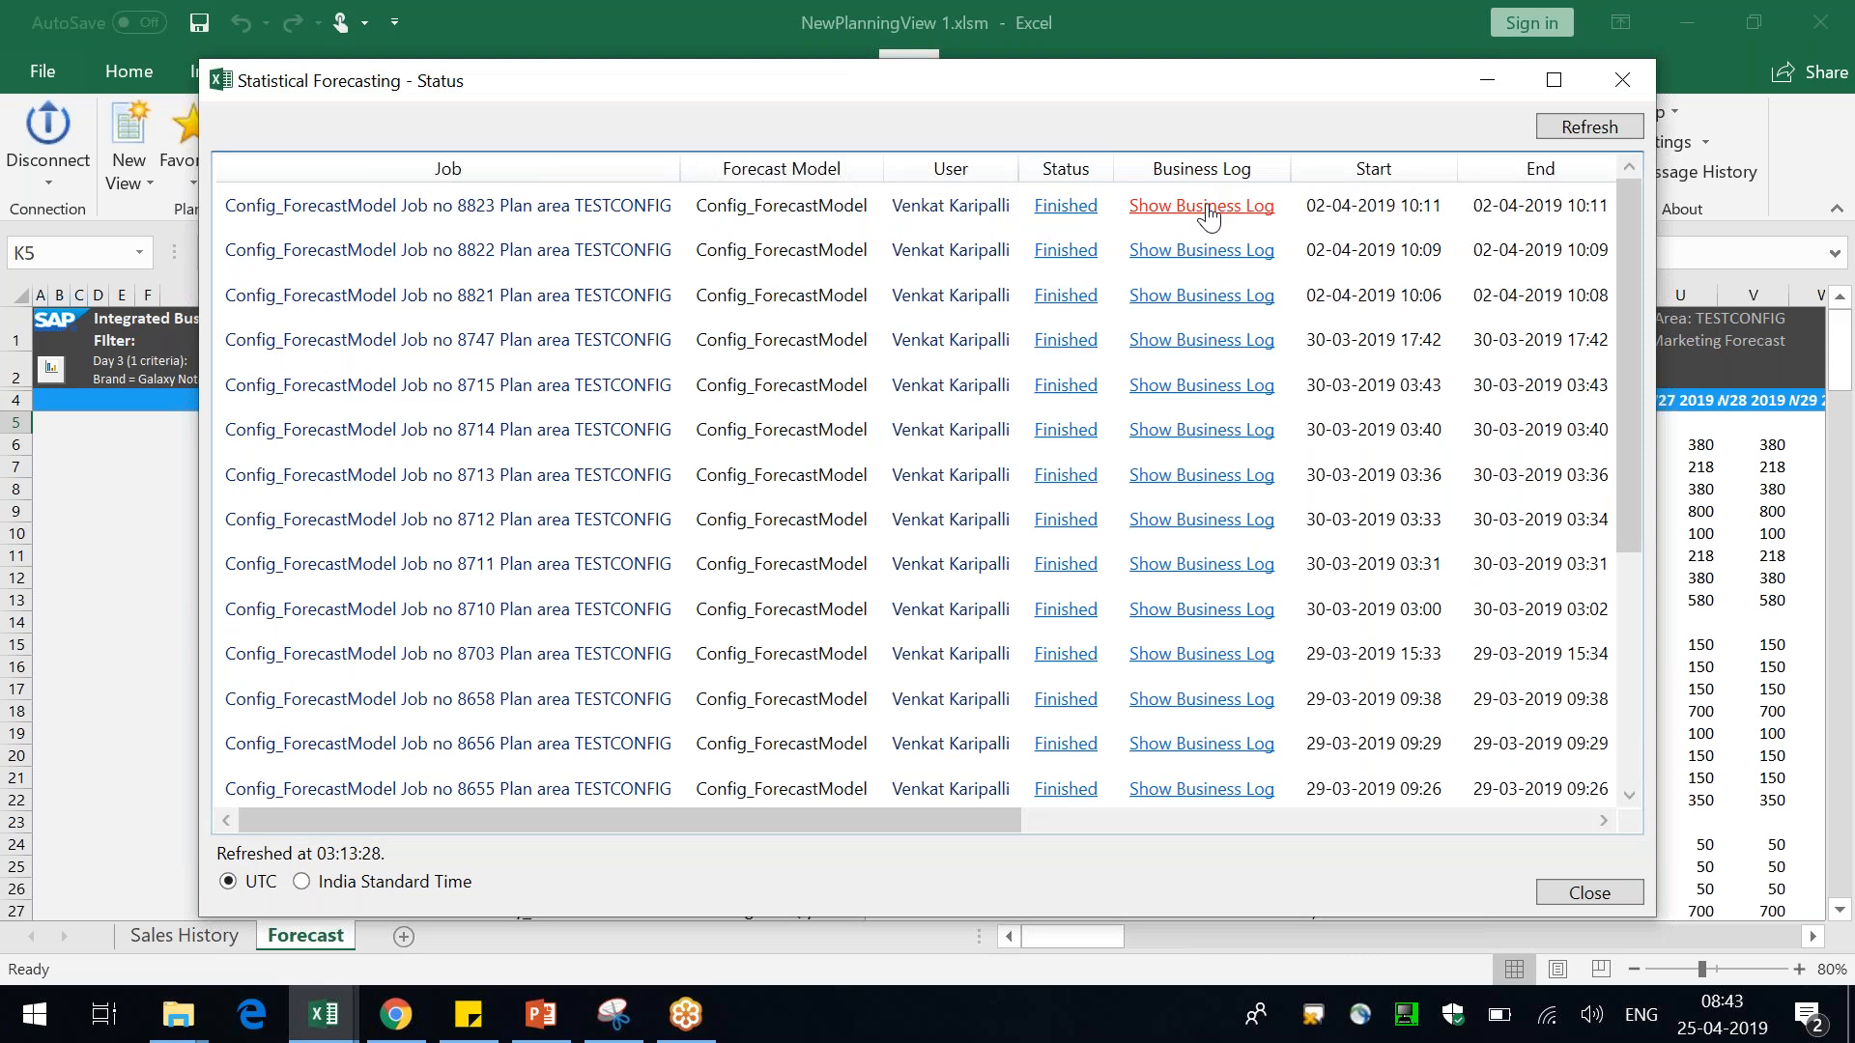
{"action": "left_click", "coordinate": [1590, 894]}
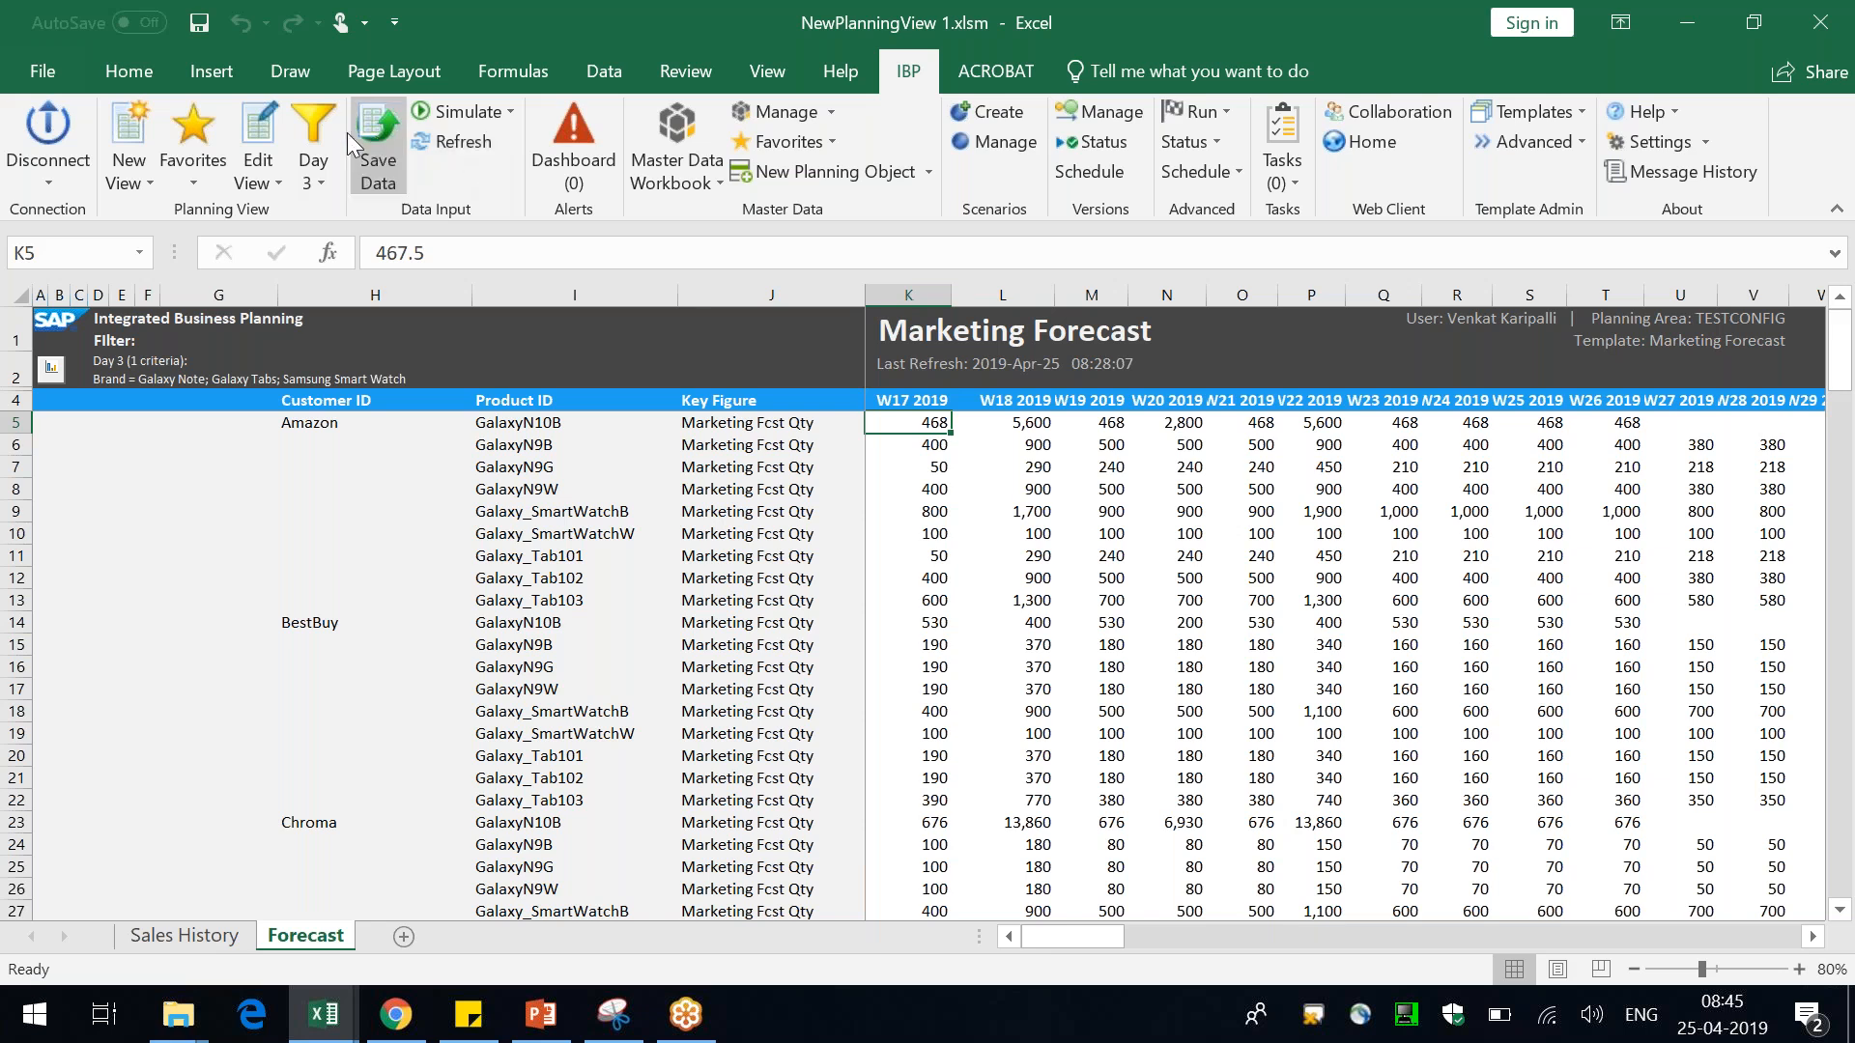
Edit the planning view to add the Sales Fcst Qty key figure and proceed despite the filter warning
{"action": "left_click", "coordinate": [258, 131]}
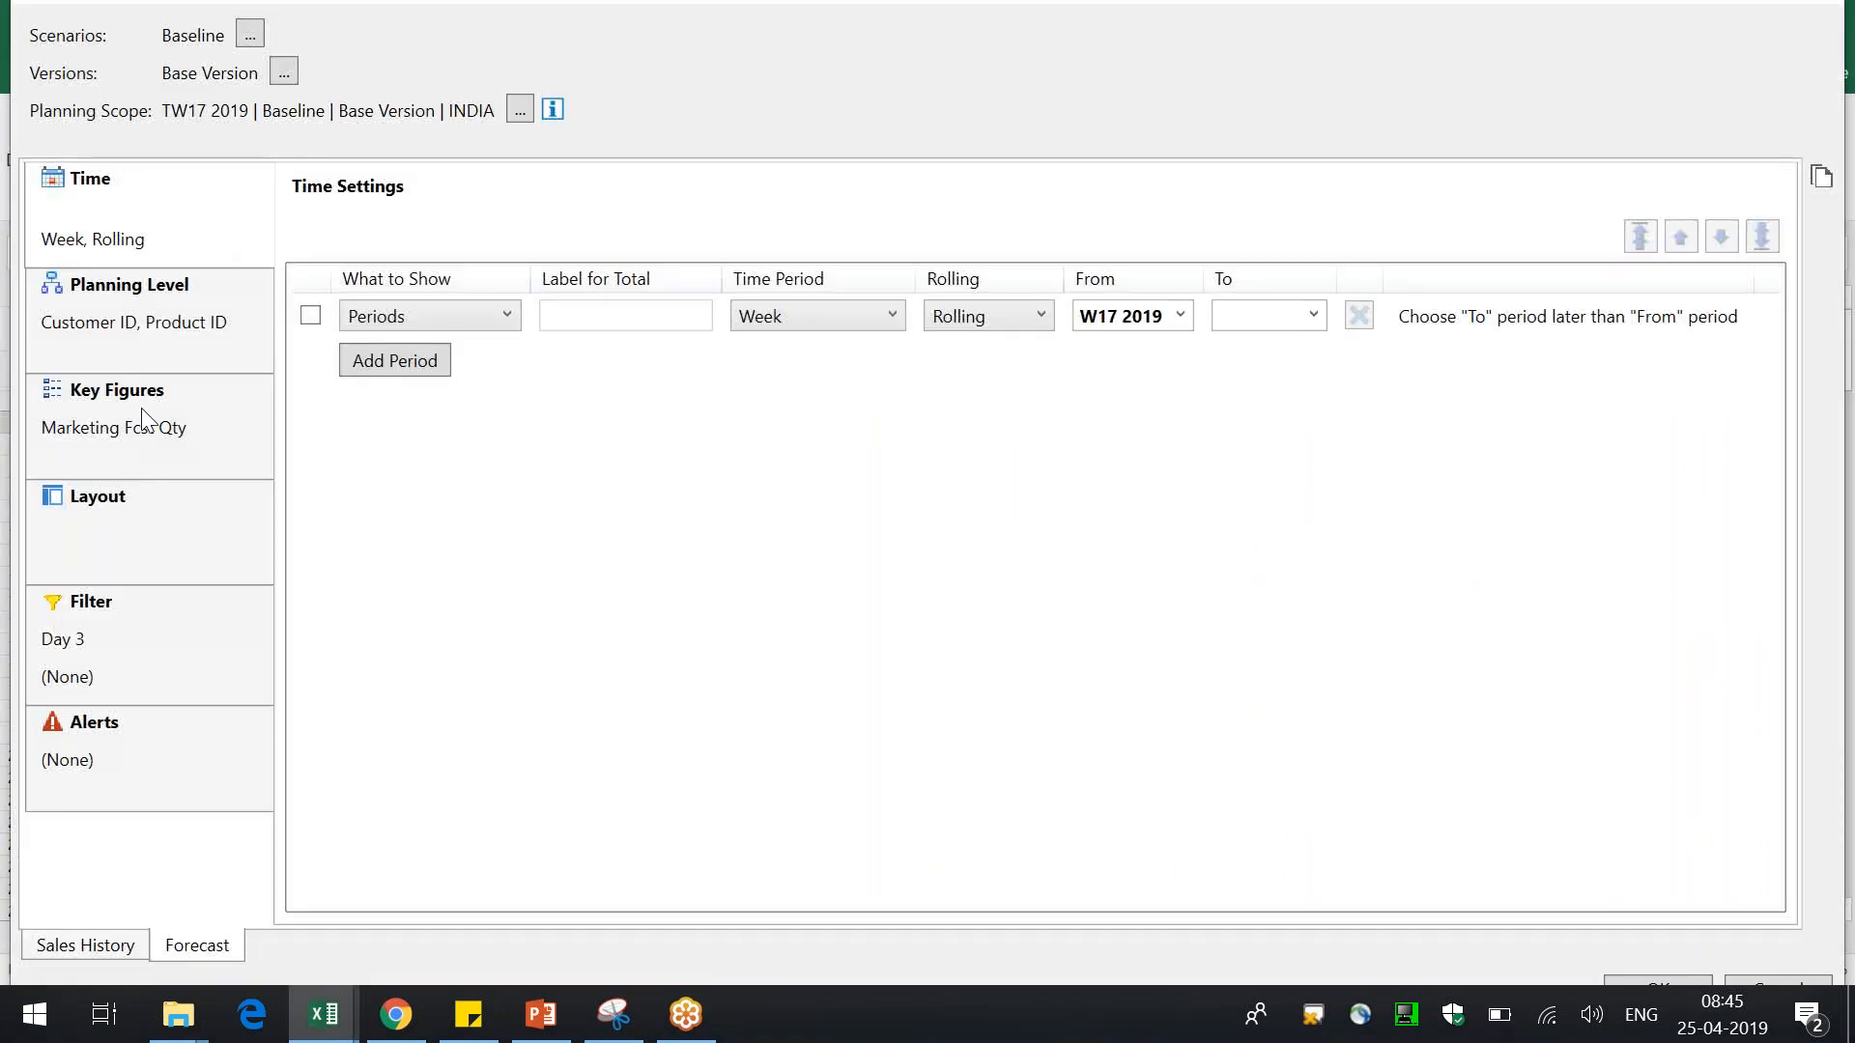
{"action": "left_click", "coordinate": [142, 417]}
{"action": "left_click", "coordinate": [459, 242]}
{"action": "type", "text": "sales"}
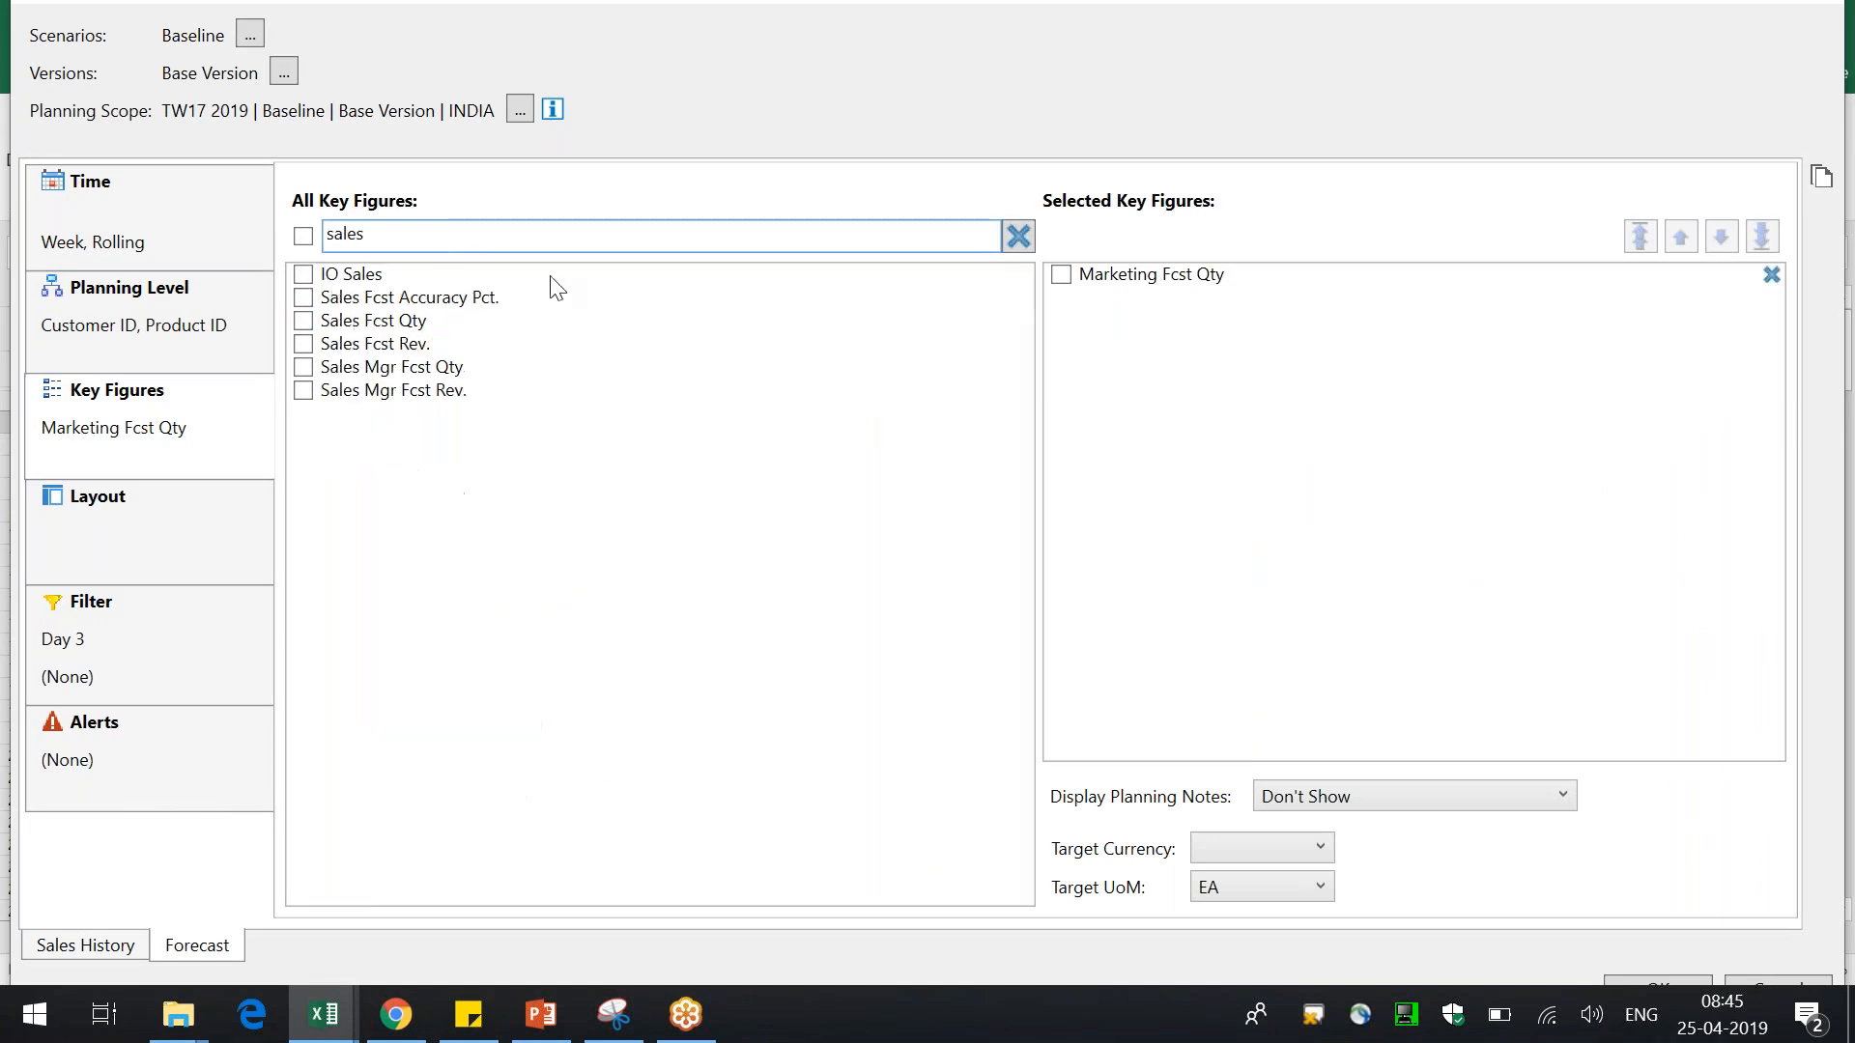
{"action": "left_click", "coordinate": [303, 320]}
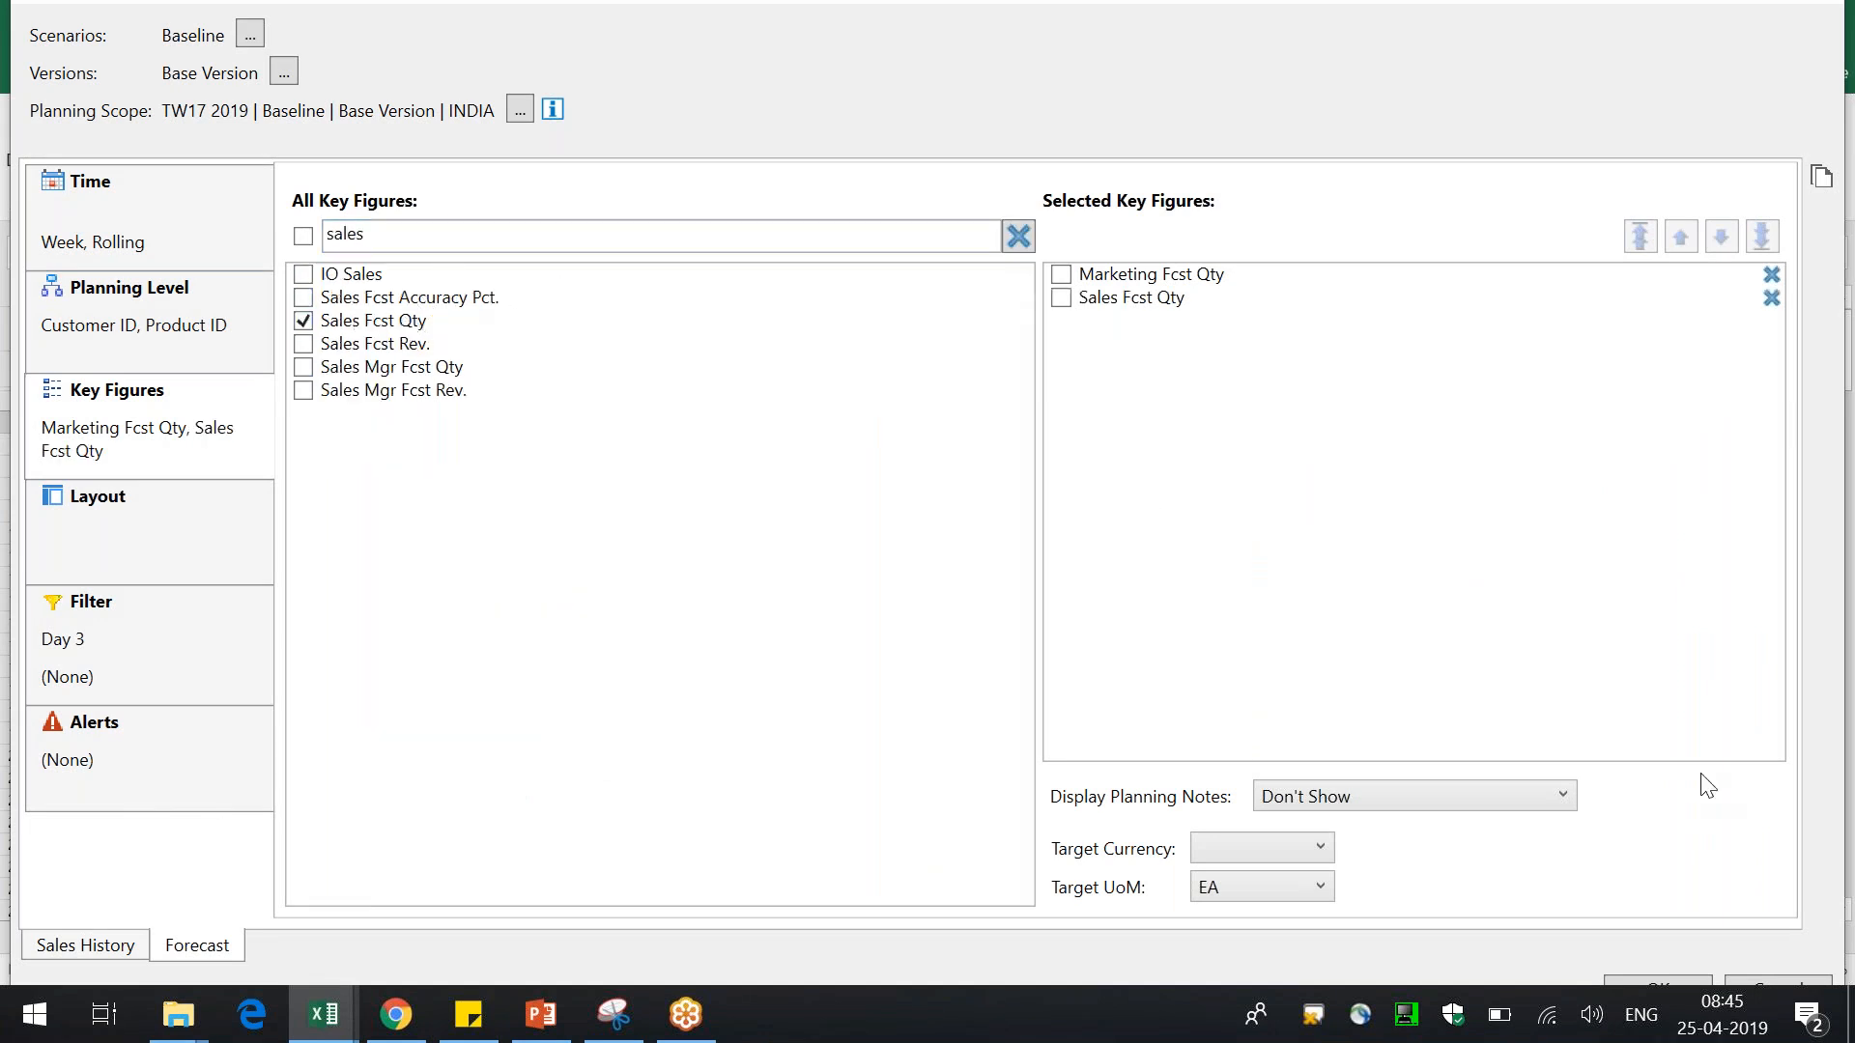
{"action": "left_click", "coordinate": [1660, 981]}
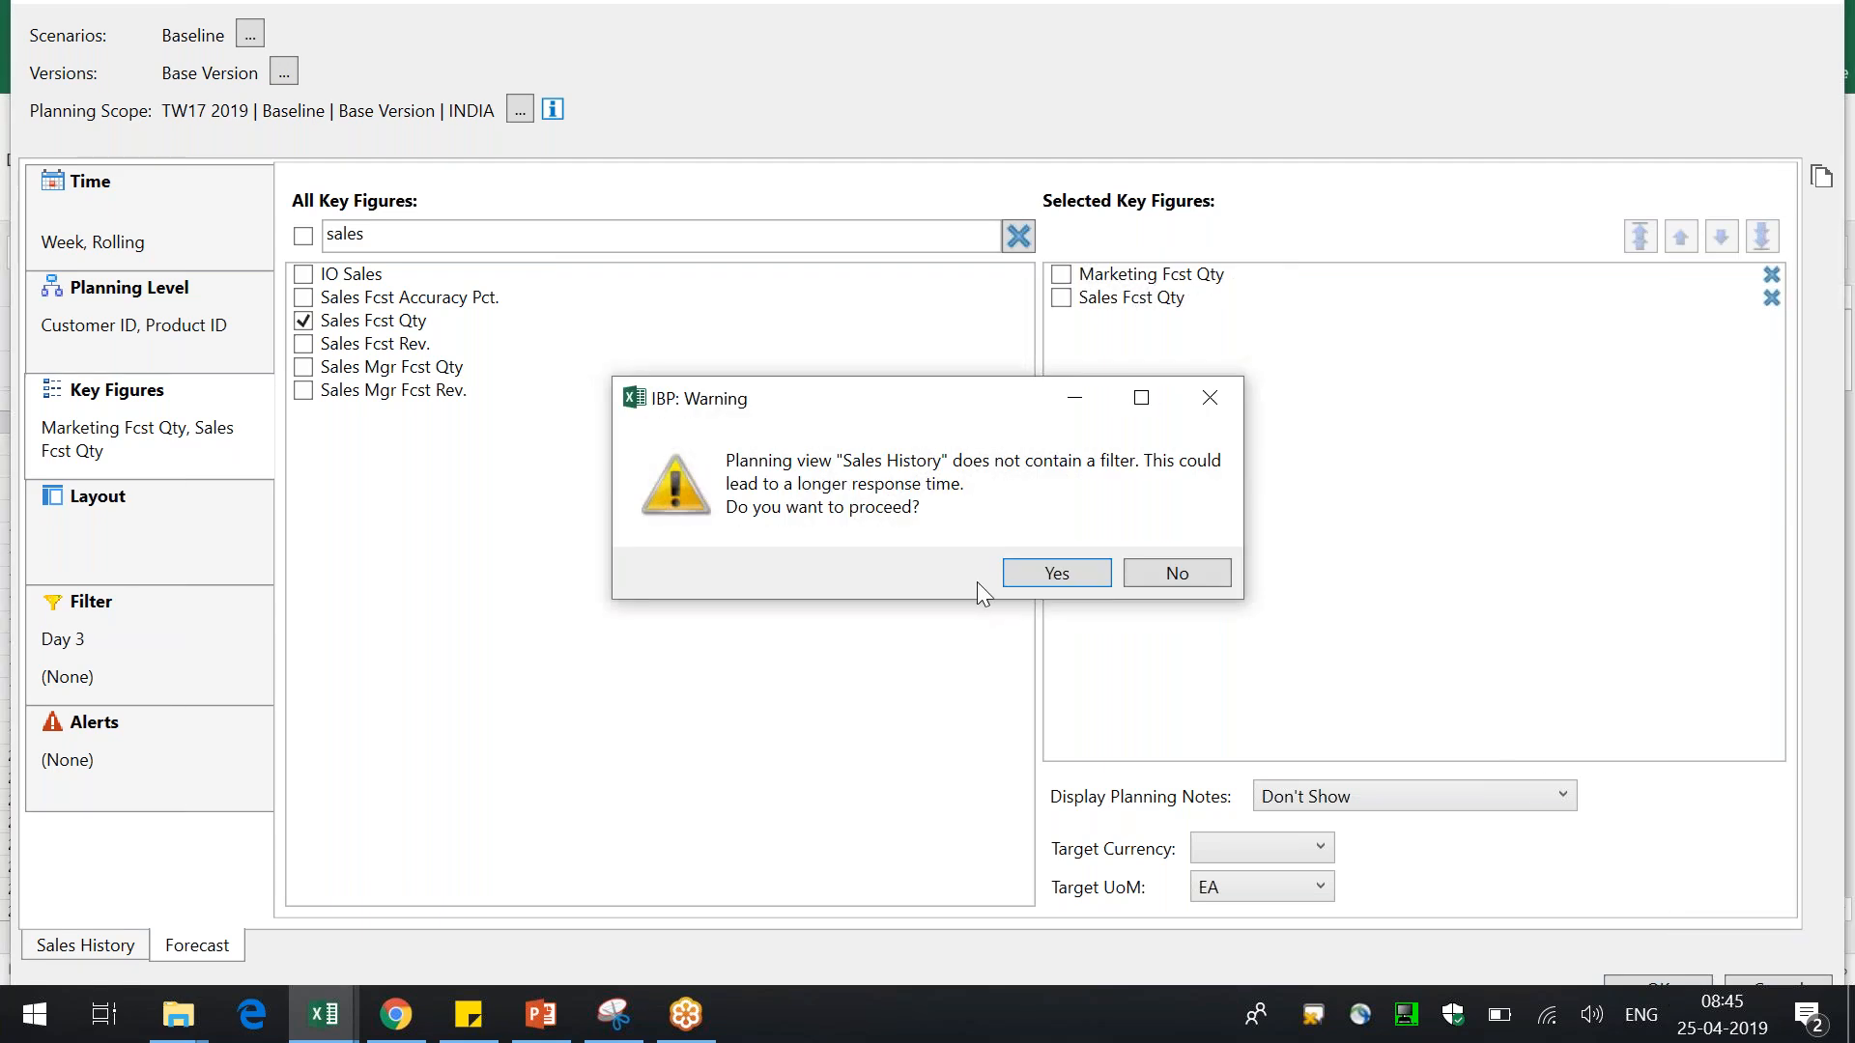
{"action": "left_click", "coordinate": [1053, 572]}
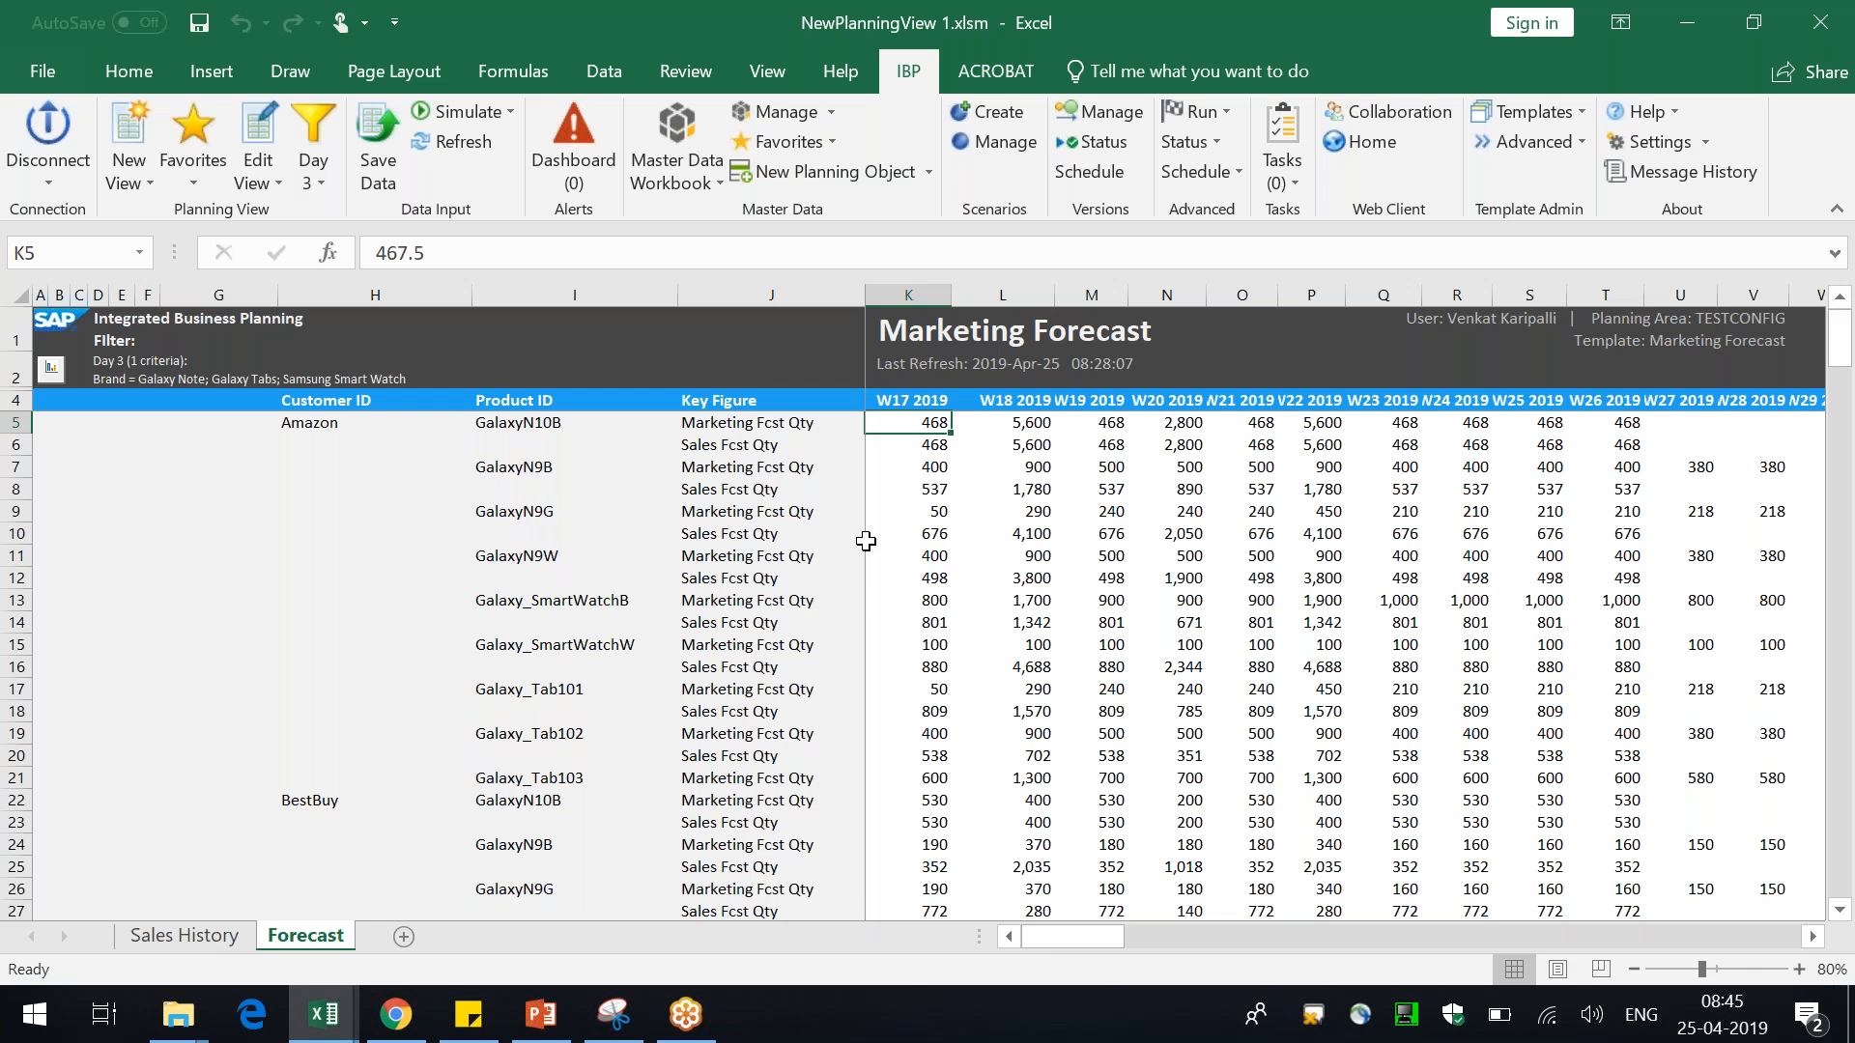
{"action": "left_click", "coordinate": [793, 477]}
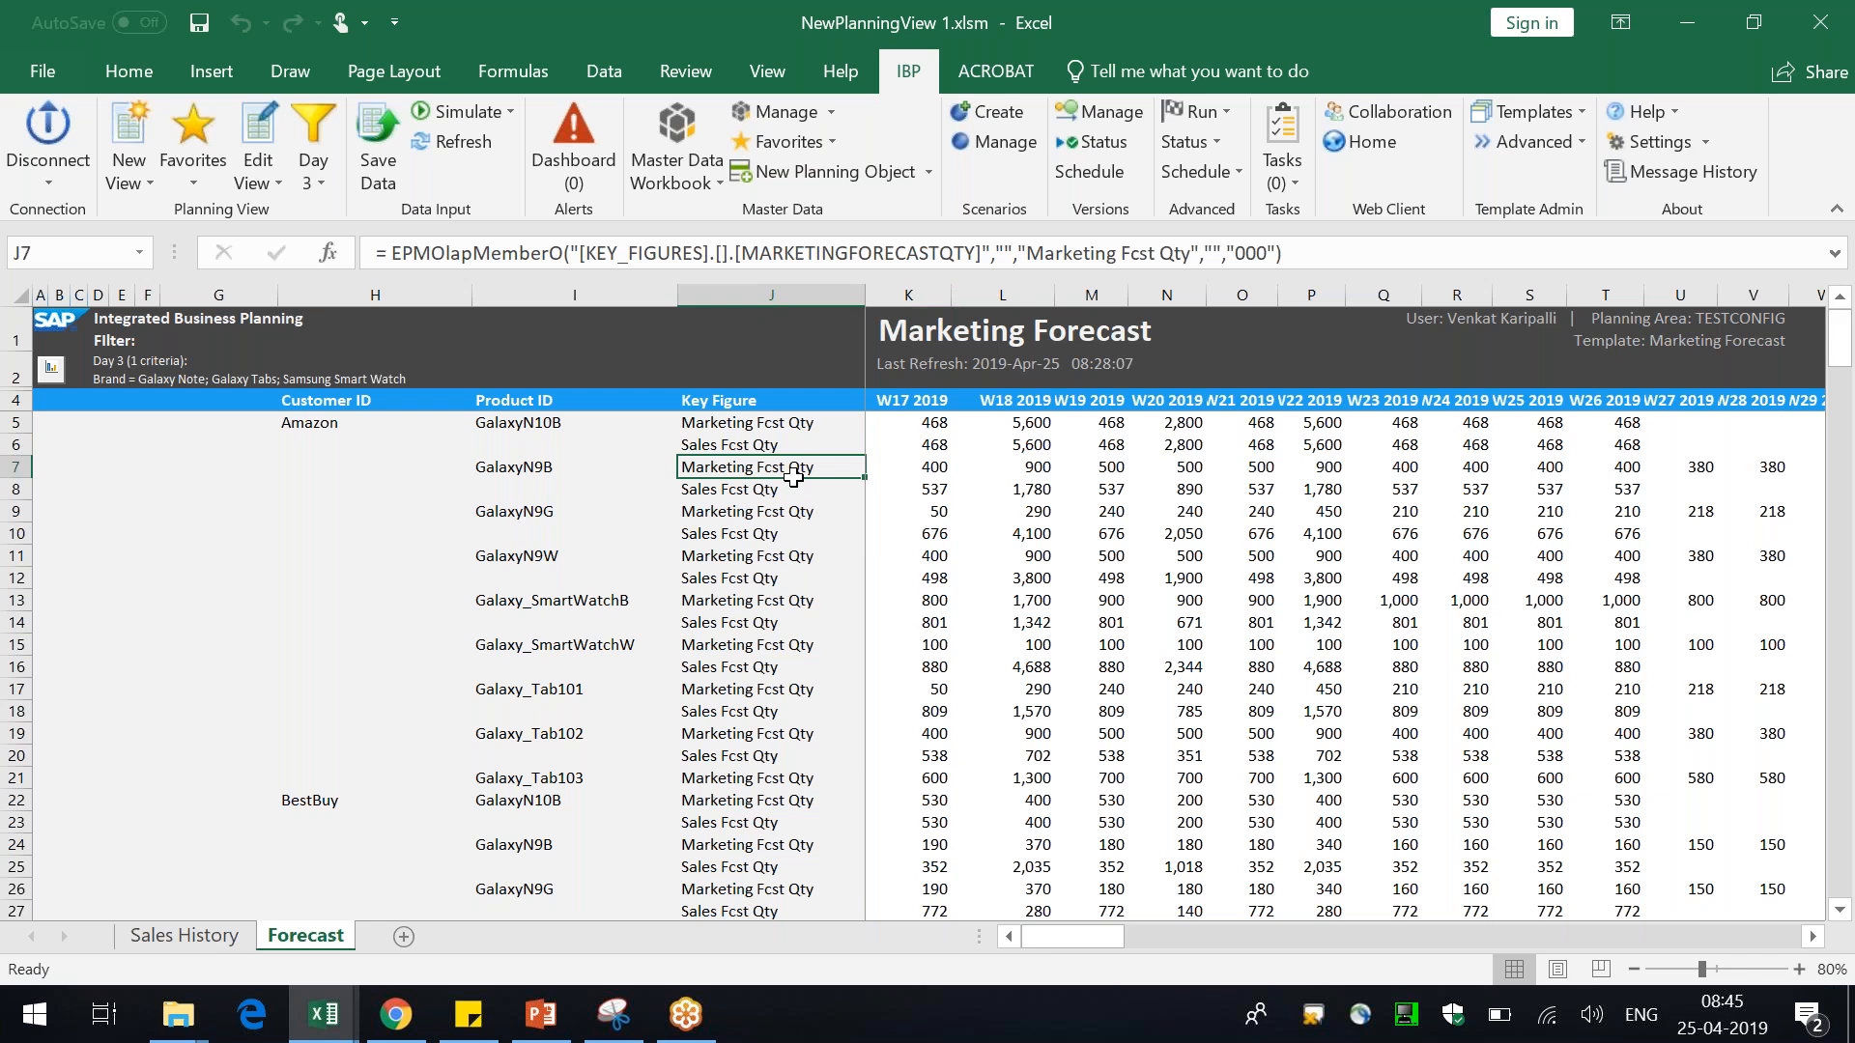
{"action": "key", "text": "alt+Tab"}
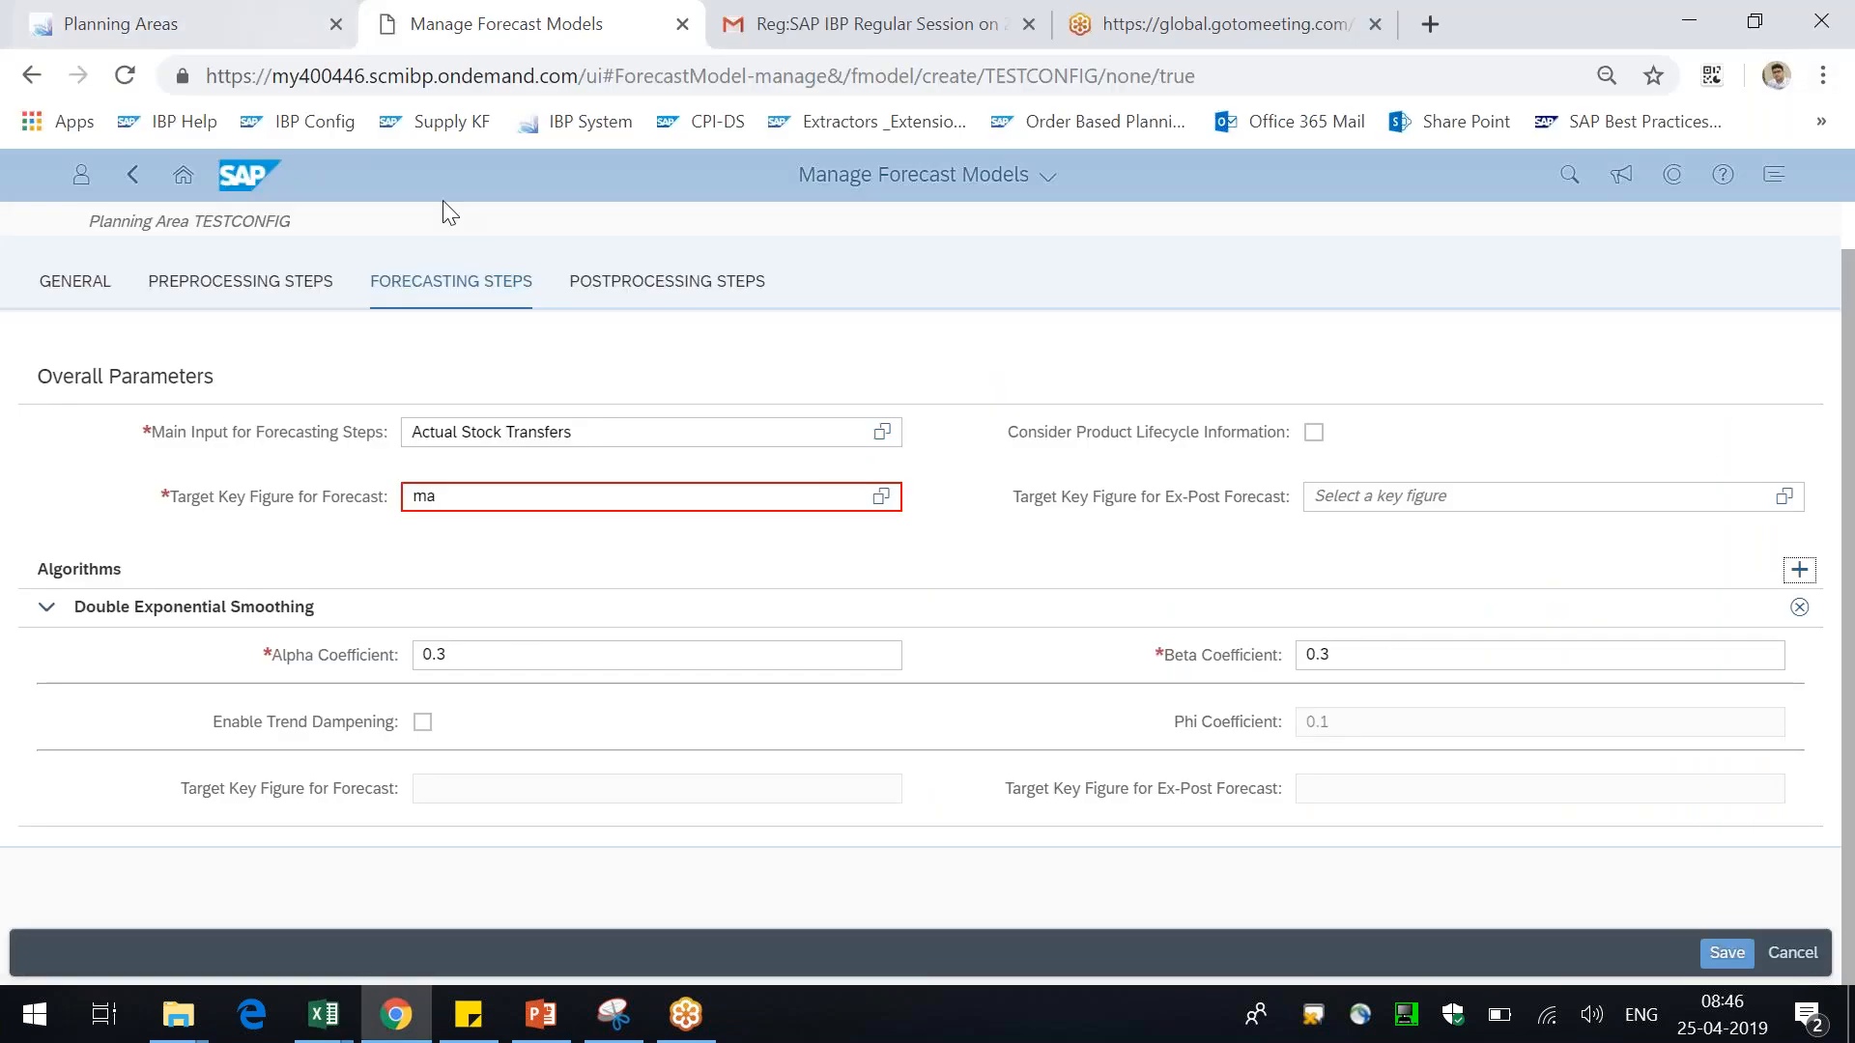
{"action": "key", "text": "alt+Tab"}
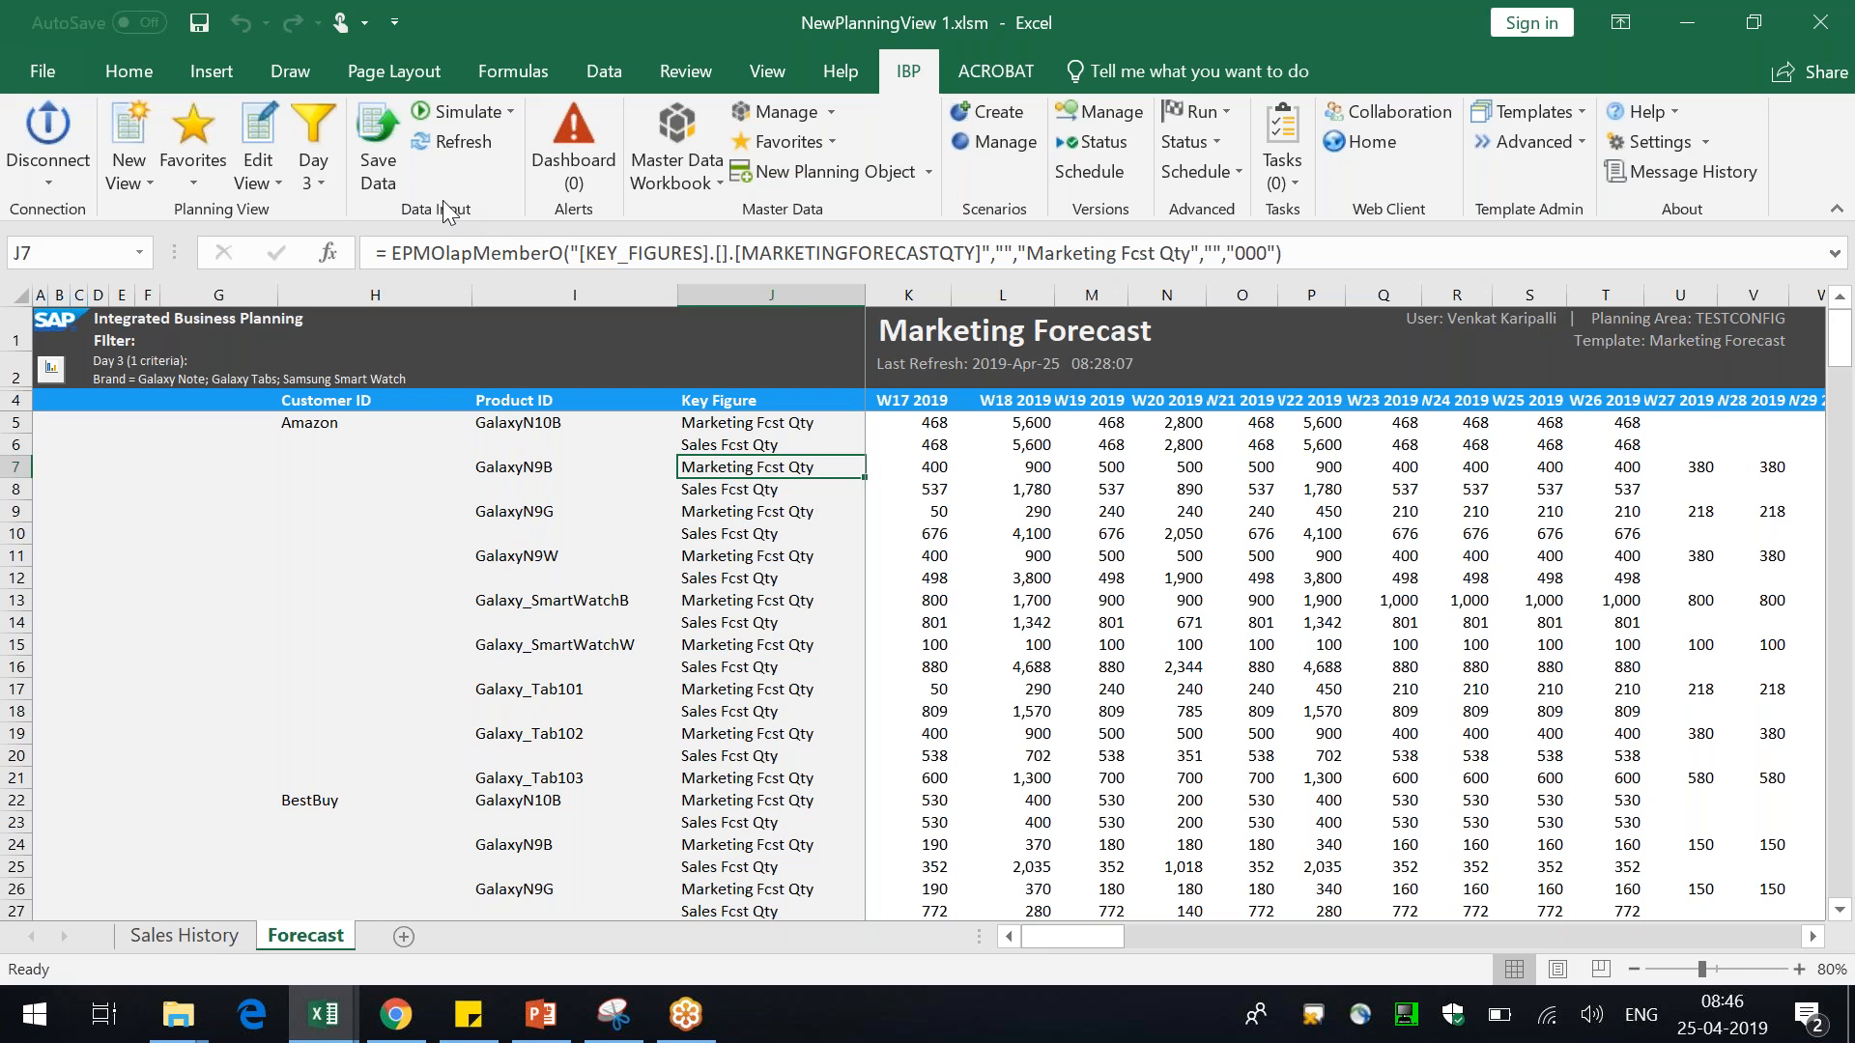
Review the Configuring a Local Member slide in the training presentation
{"action": "left_click", "coordinate": [538, 1036]}
{"action": "scroll", "coordinate": [155, 815], "scroll_direction": "down", "scroll_amount": 2}
{"action": "left_click", "coordinate": [159, 855]}
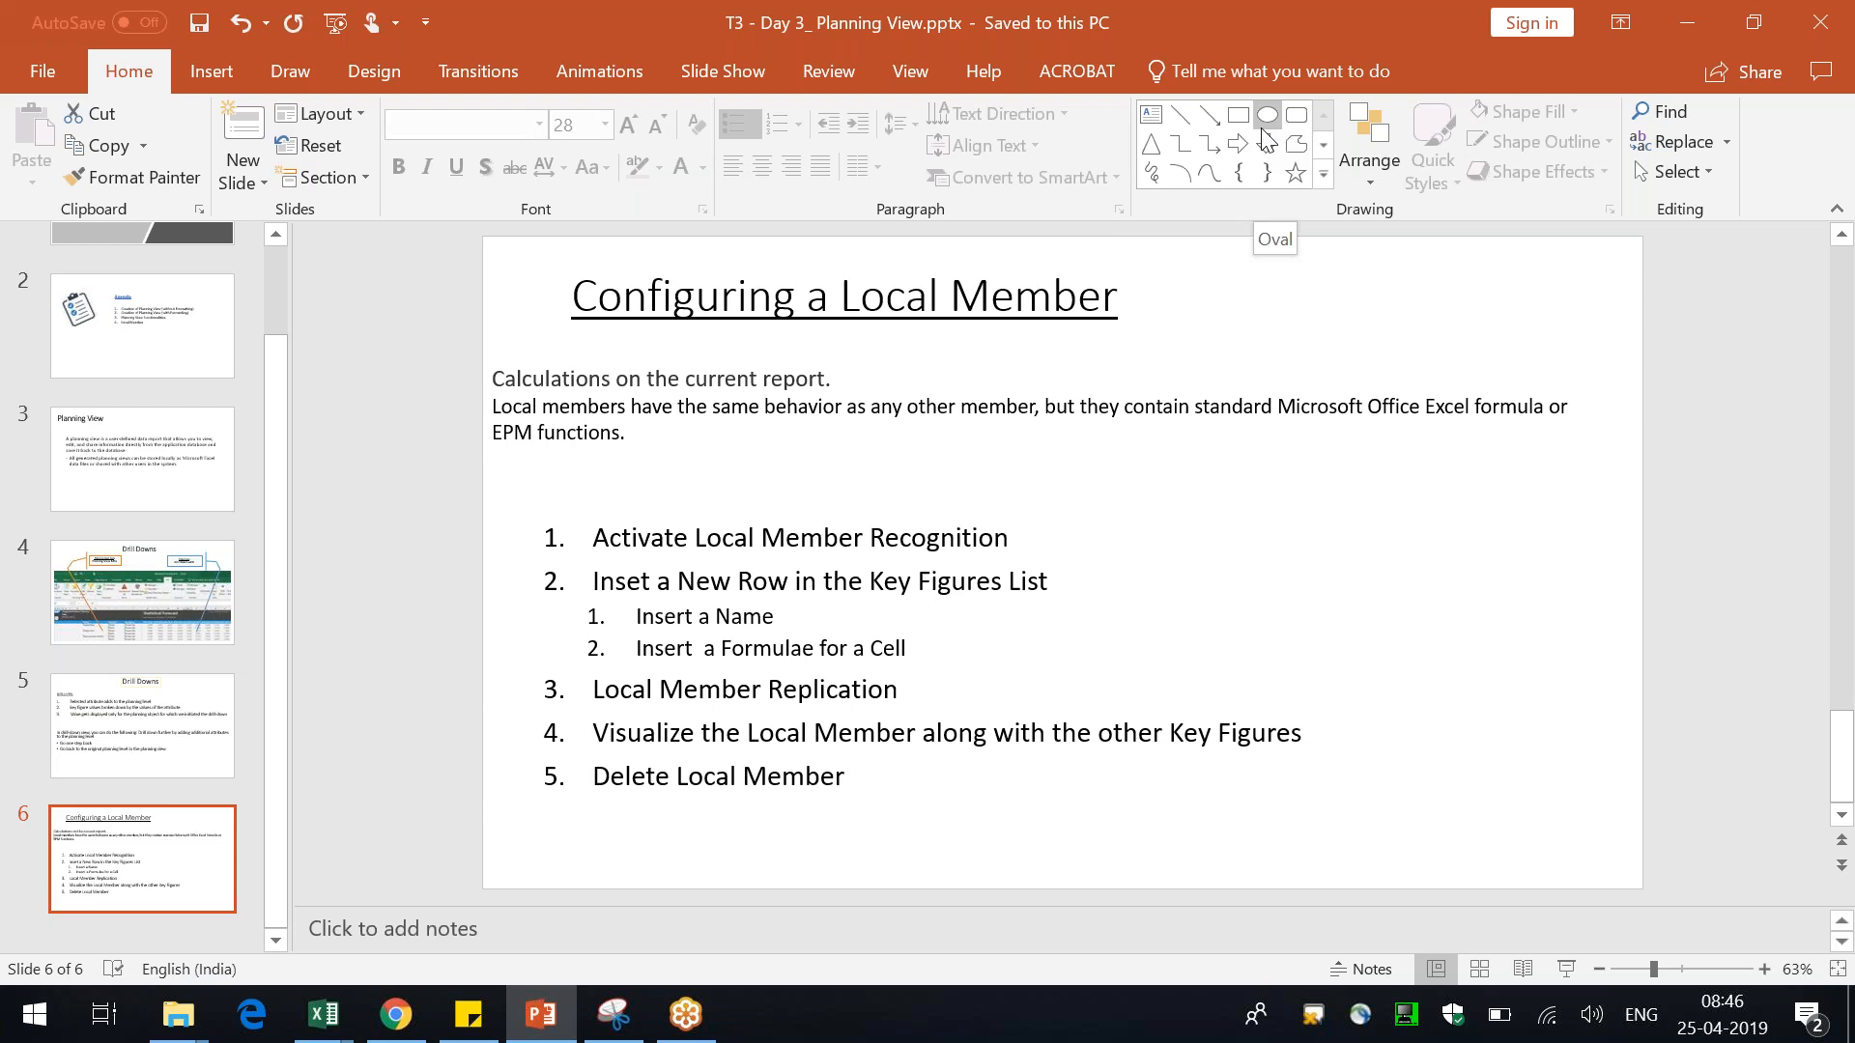
{"action": "left_click", "coordinate": [342, 592]}
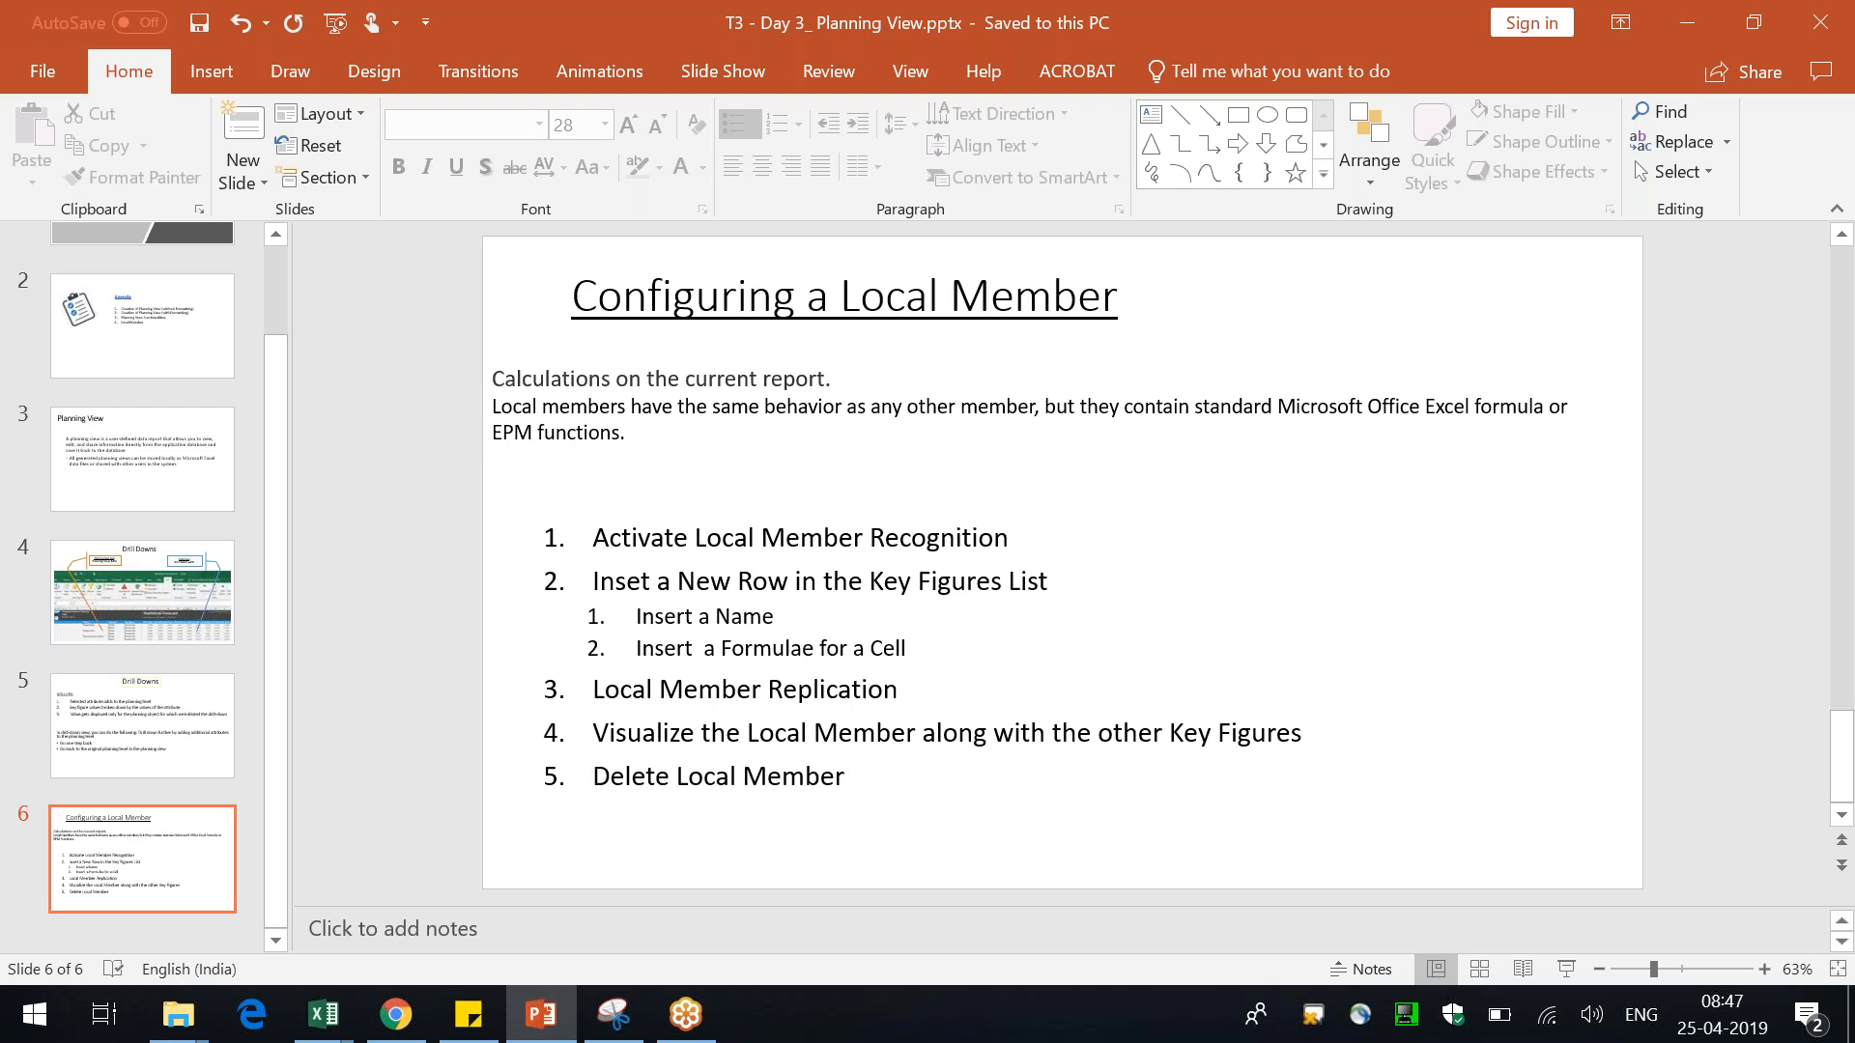
{"action": "key", "text": "alt+Tab"}
{"action": "left_click", "coordinate": [535, 467]}
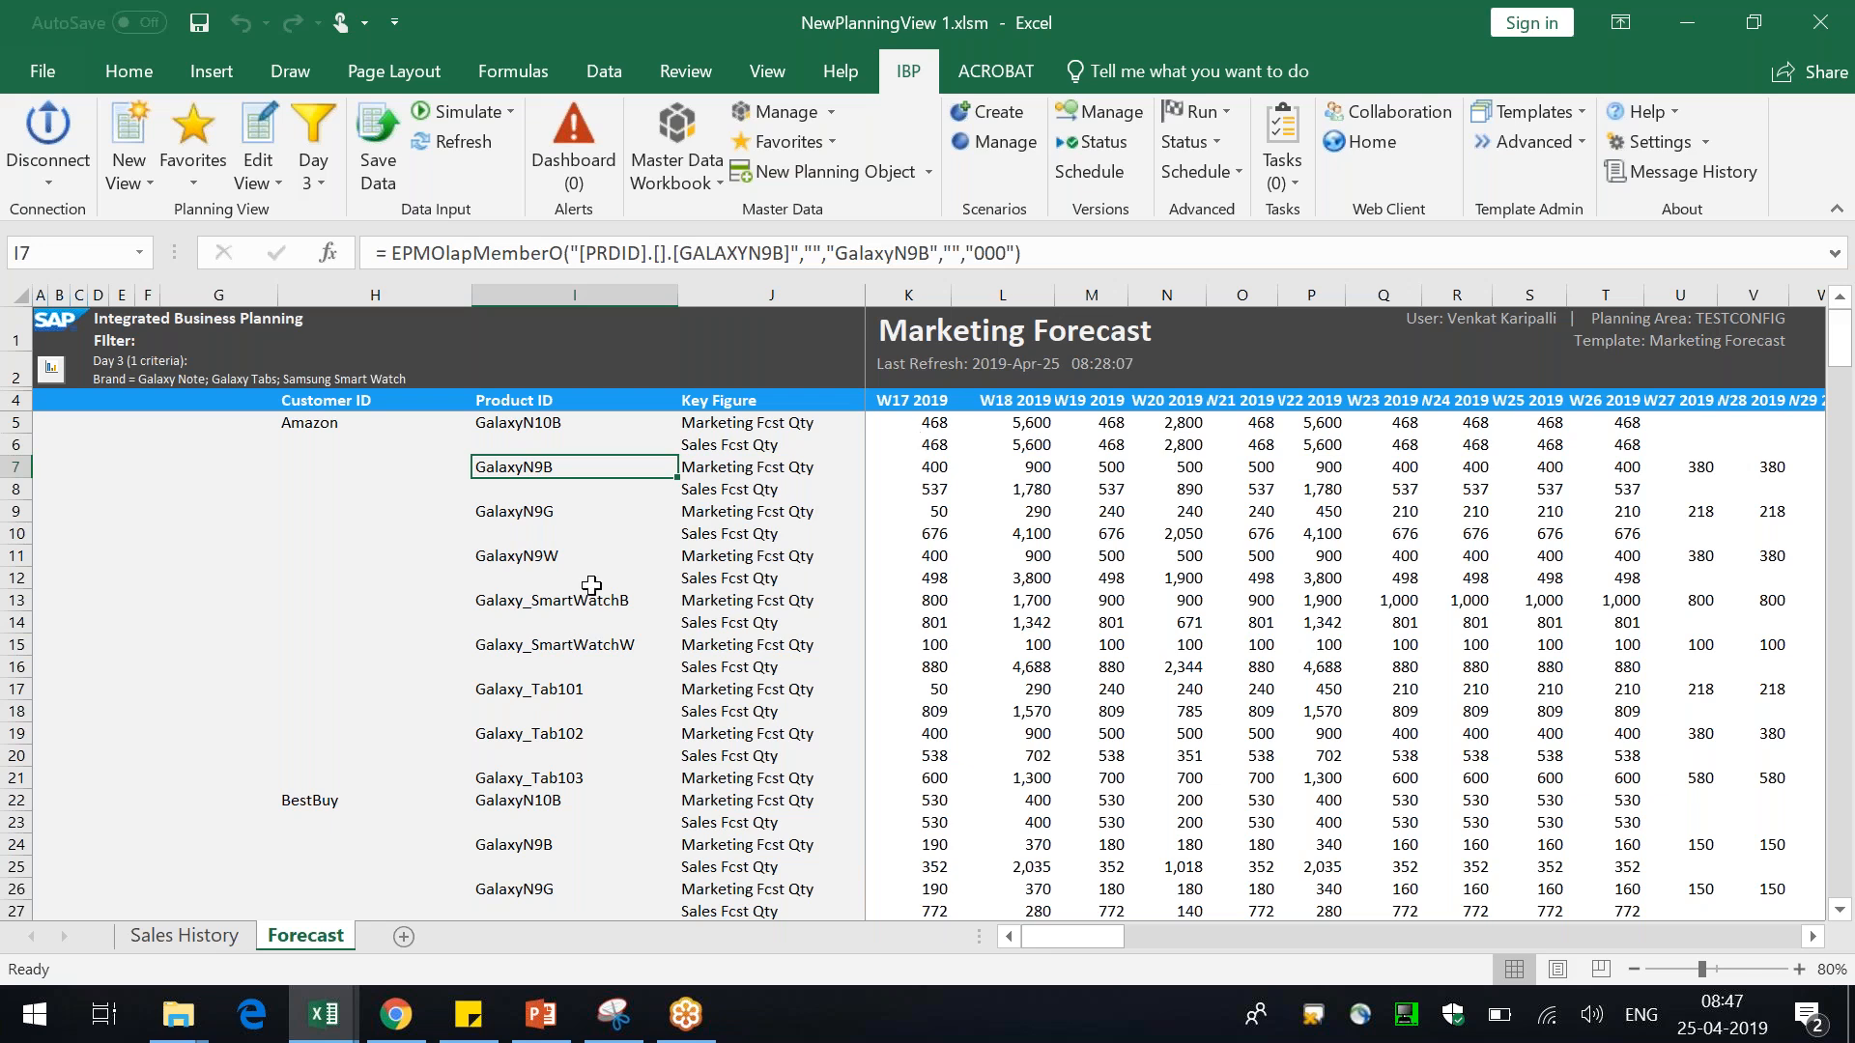
{"action": "left_click", "coordinate": [184, 935]}
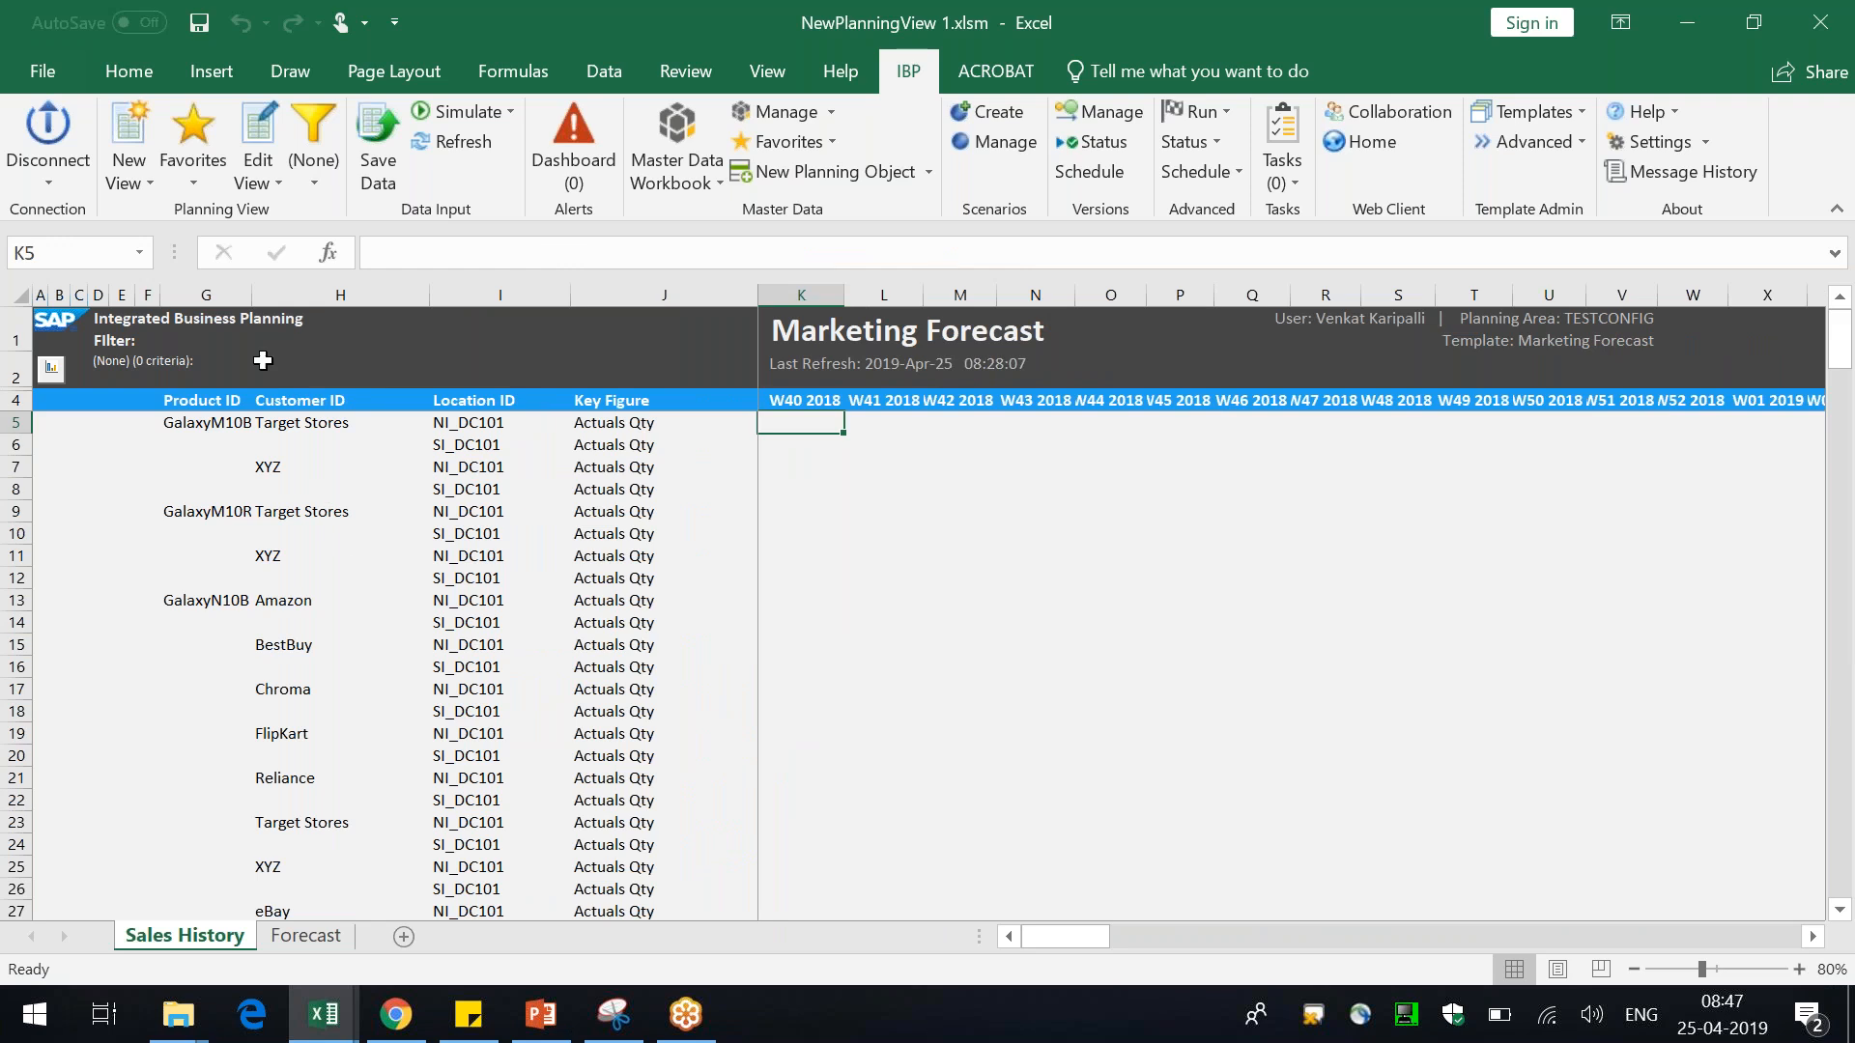
{"action": "left_click_drag", "start_coordinate": [252, 295], "coordinate": [336, 294]}
{"action": "left_click", "coordinate": [305, 936]}
{"action": "left_click", "coordinate": [773, 467]}
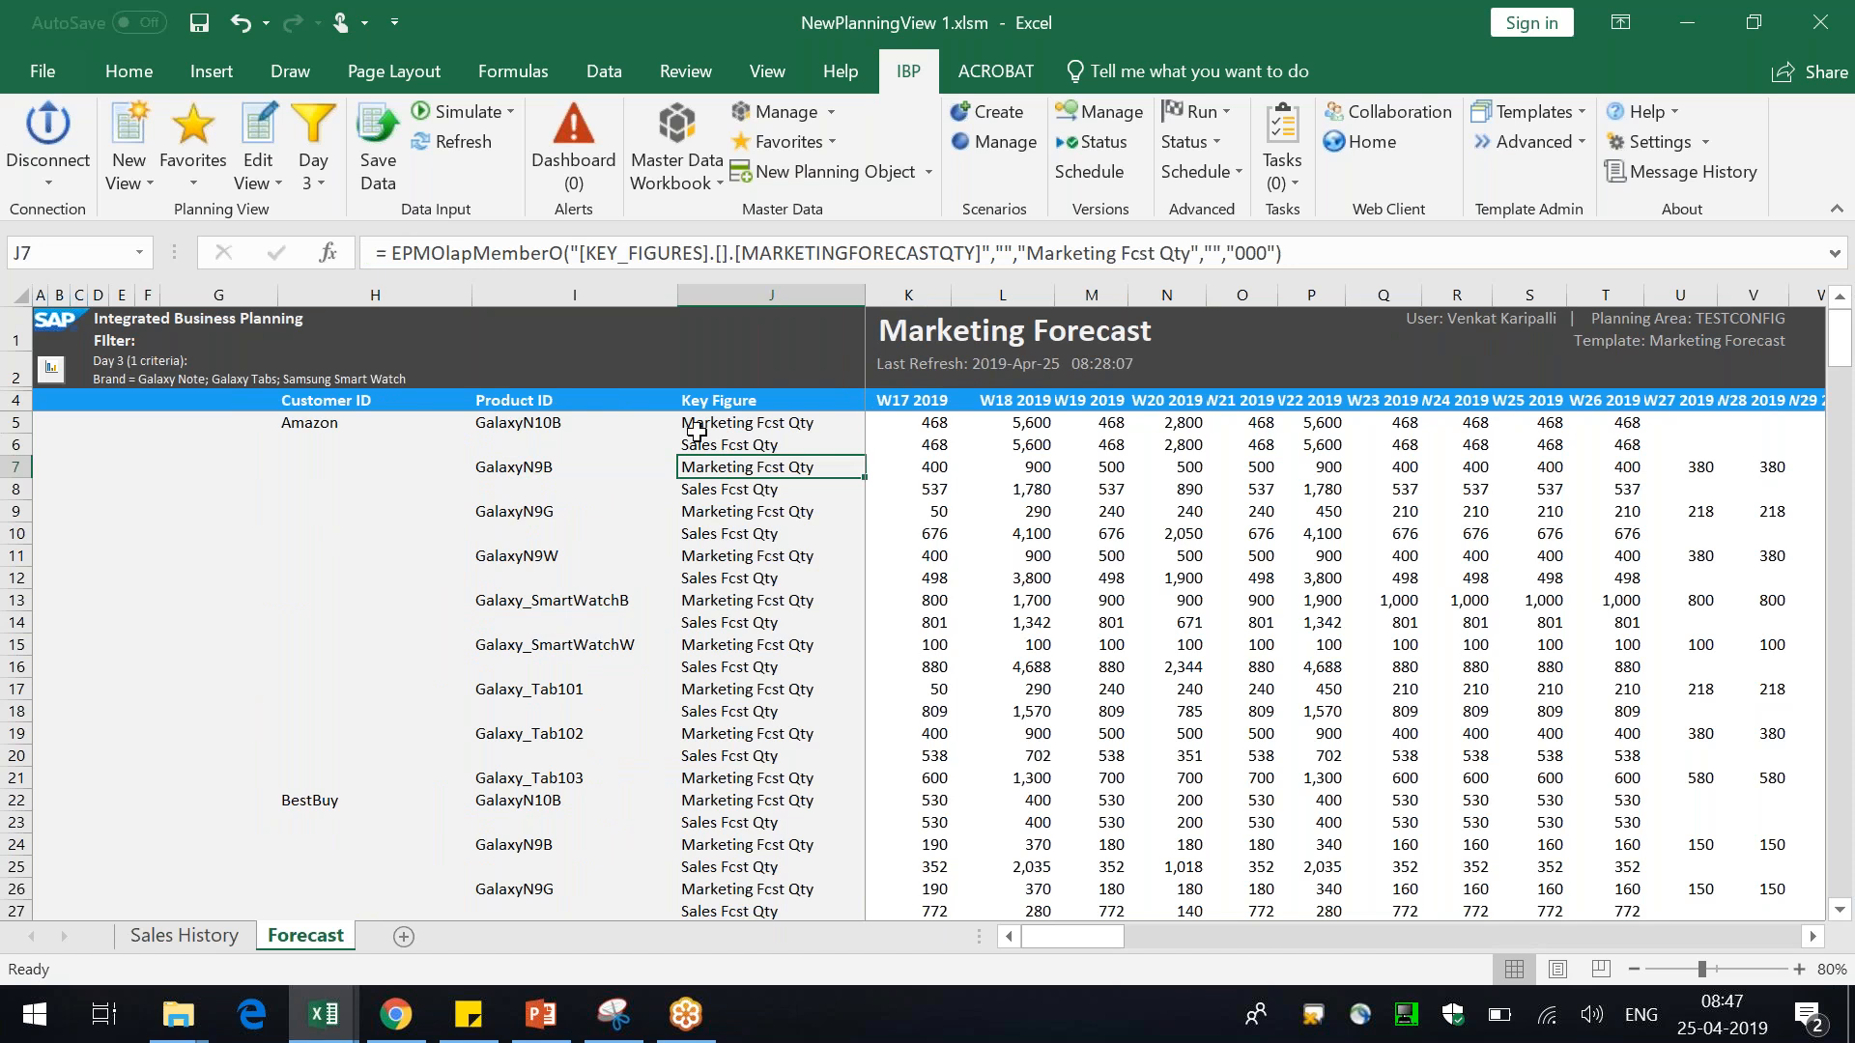
Activate Local Member Recognition in the planning view's sheet options and apply
{"action": "left_click", "coordinate": [257, 172]}
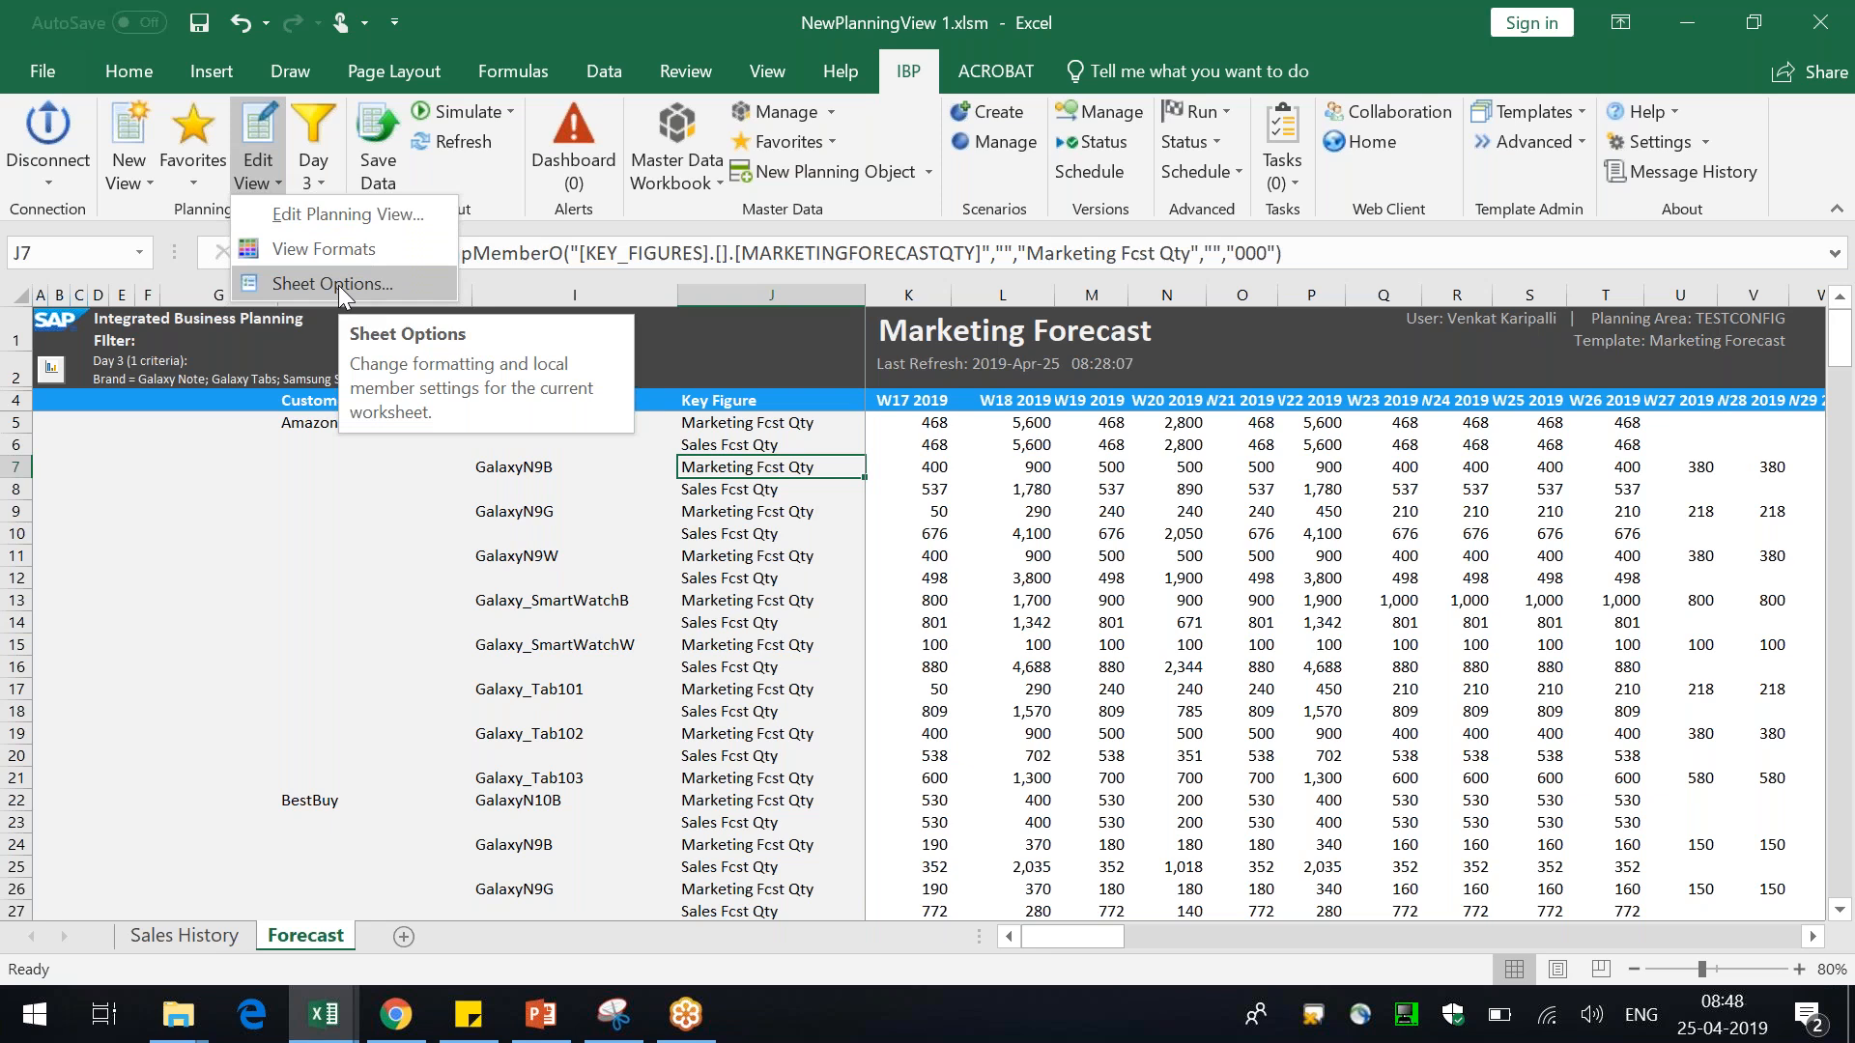
{"action": "left_click", "coordinate": [338, 286]}
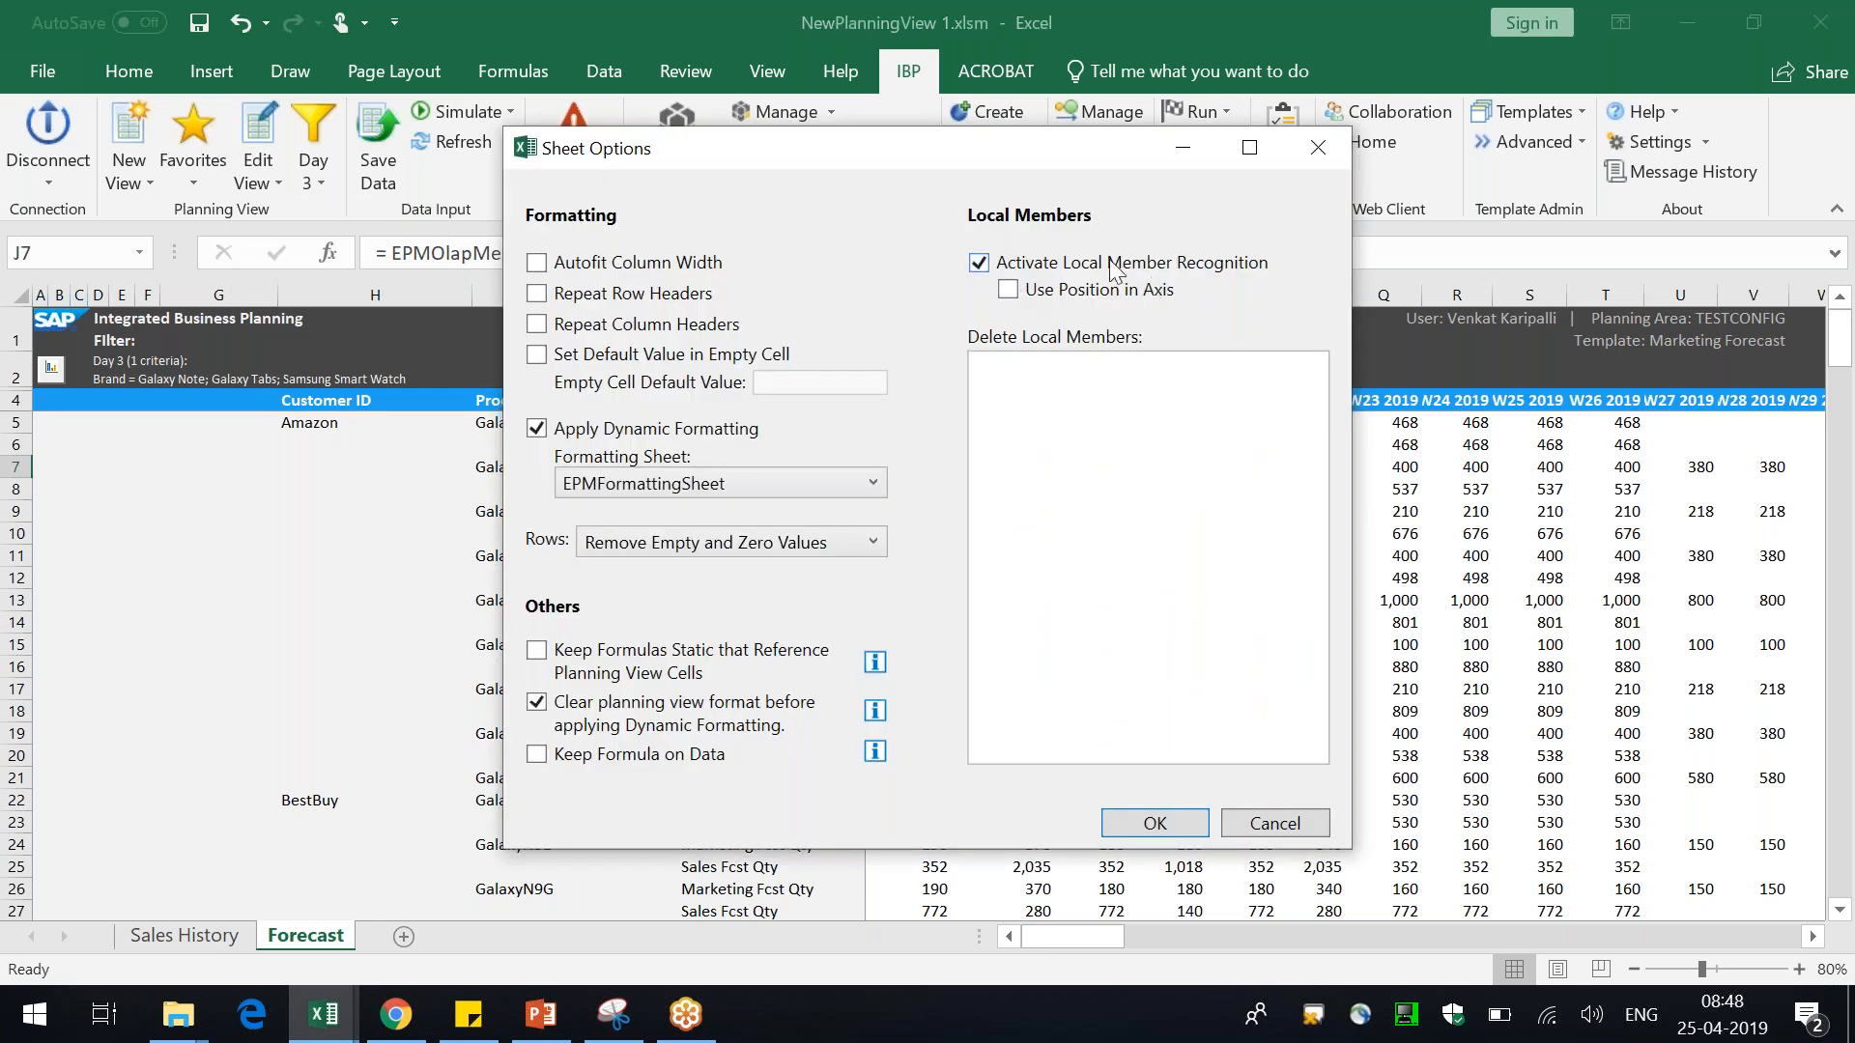
{"action": "left_click", "coordinate": [1055, 267]}
{"action": "left_click", "coordinate": [1023, 262]}
{"action": "left_click", "coordinate": [1164, 826]}
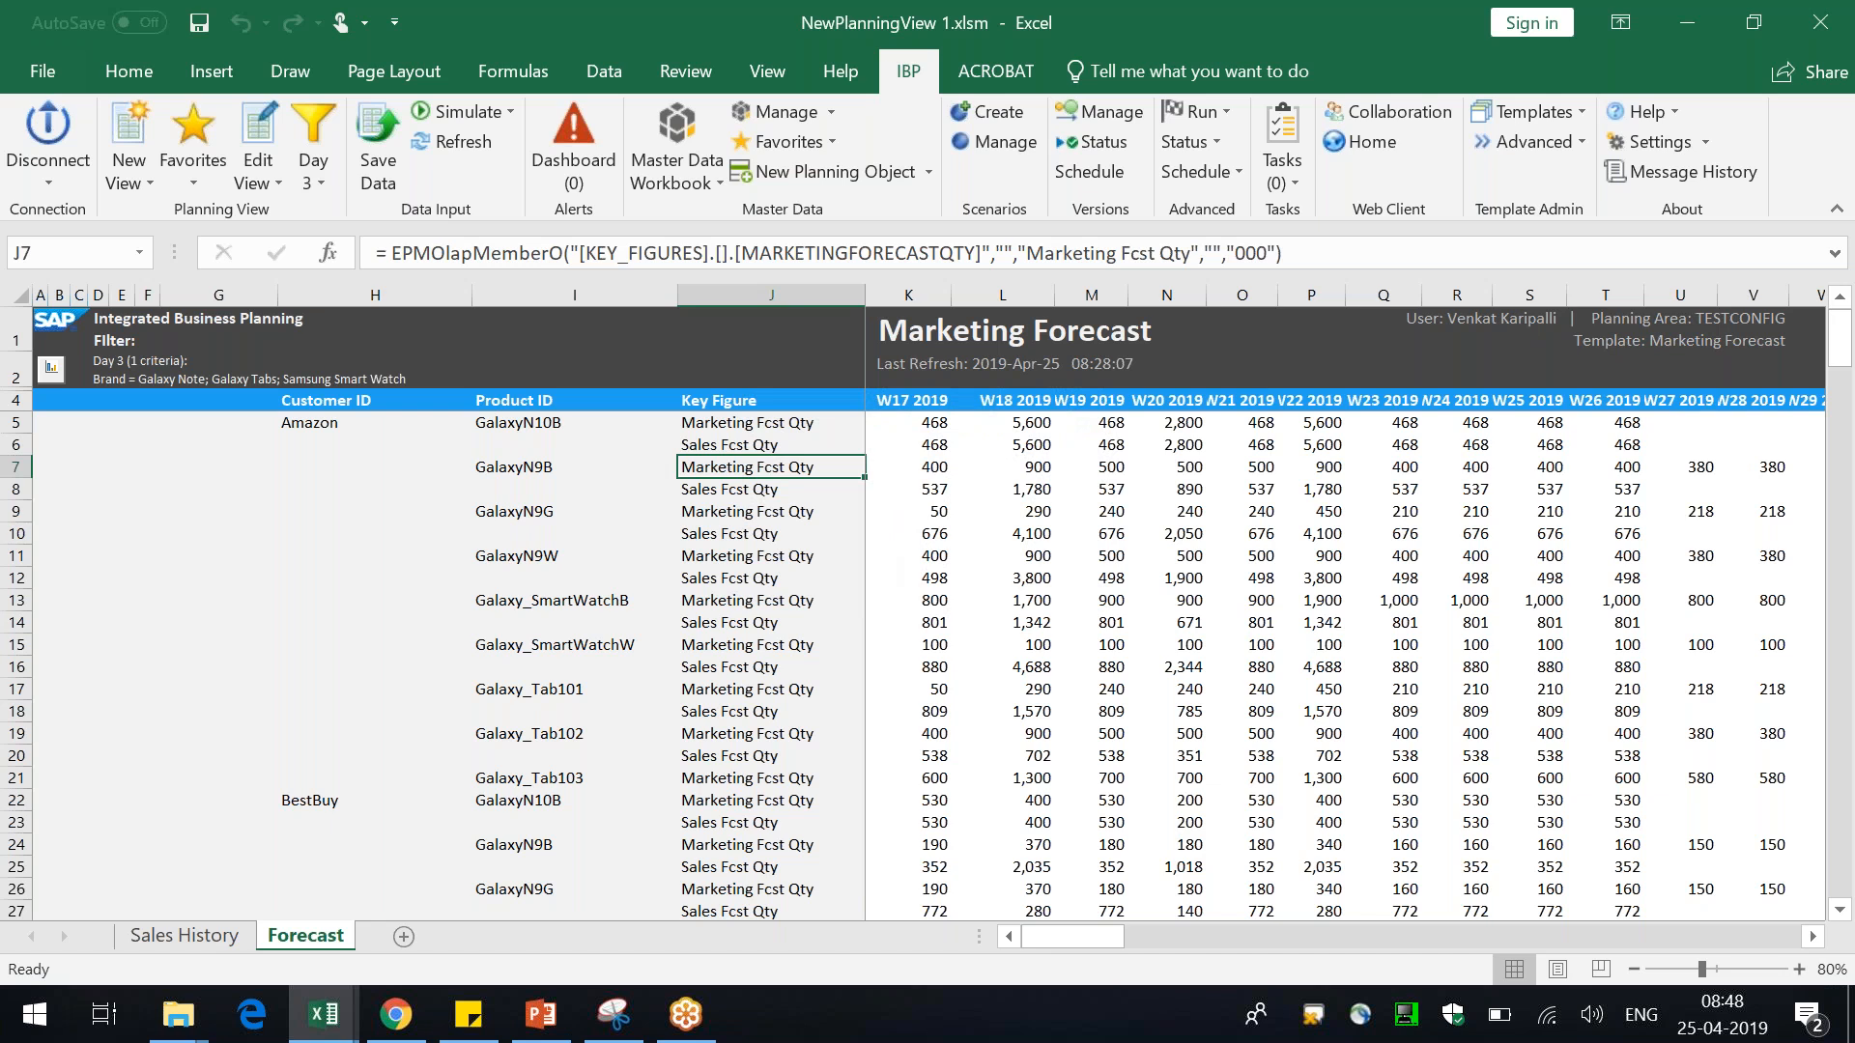
Insert a blank row below Amazon GalaxyN10B's Sales Fcst Qty row in the key figures list
{"action": "left_click", "coordinate": [19, 466]}
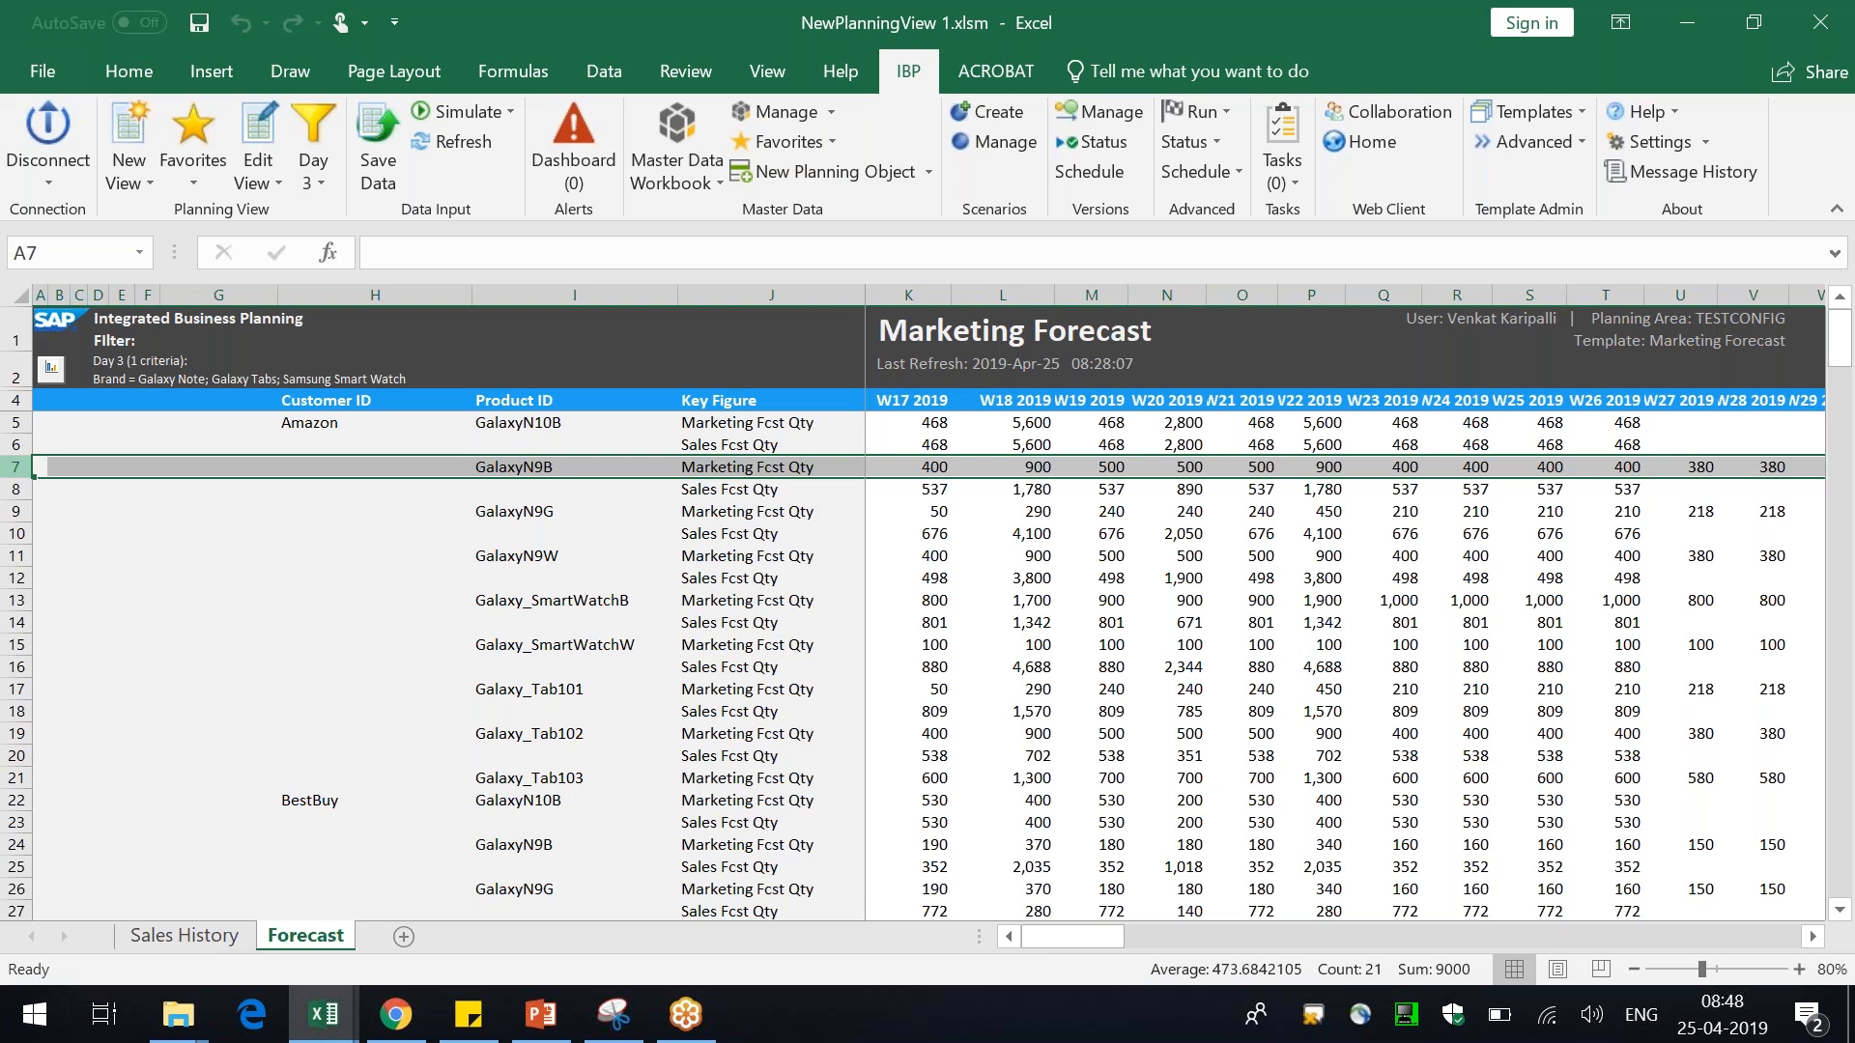
{"action": "right_click", "coordinate": [27, 467]}
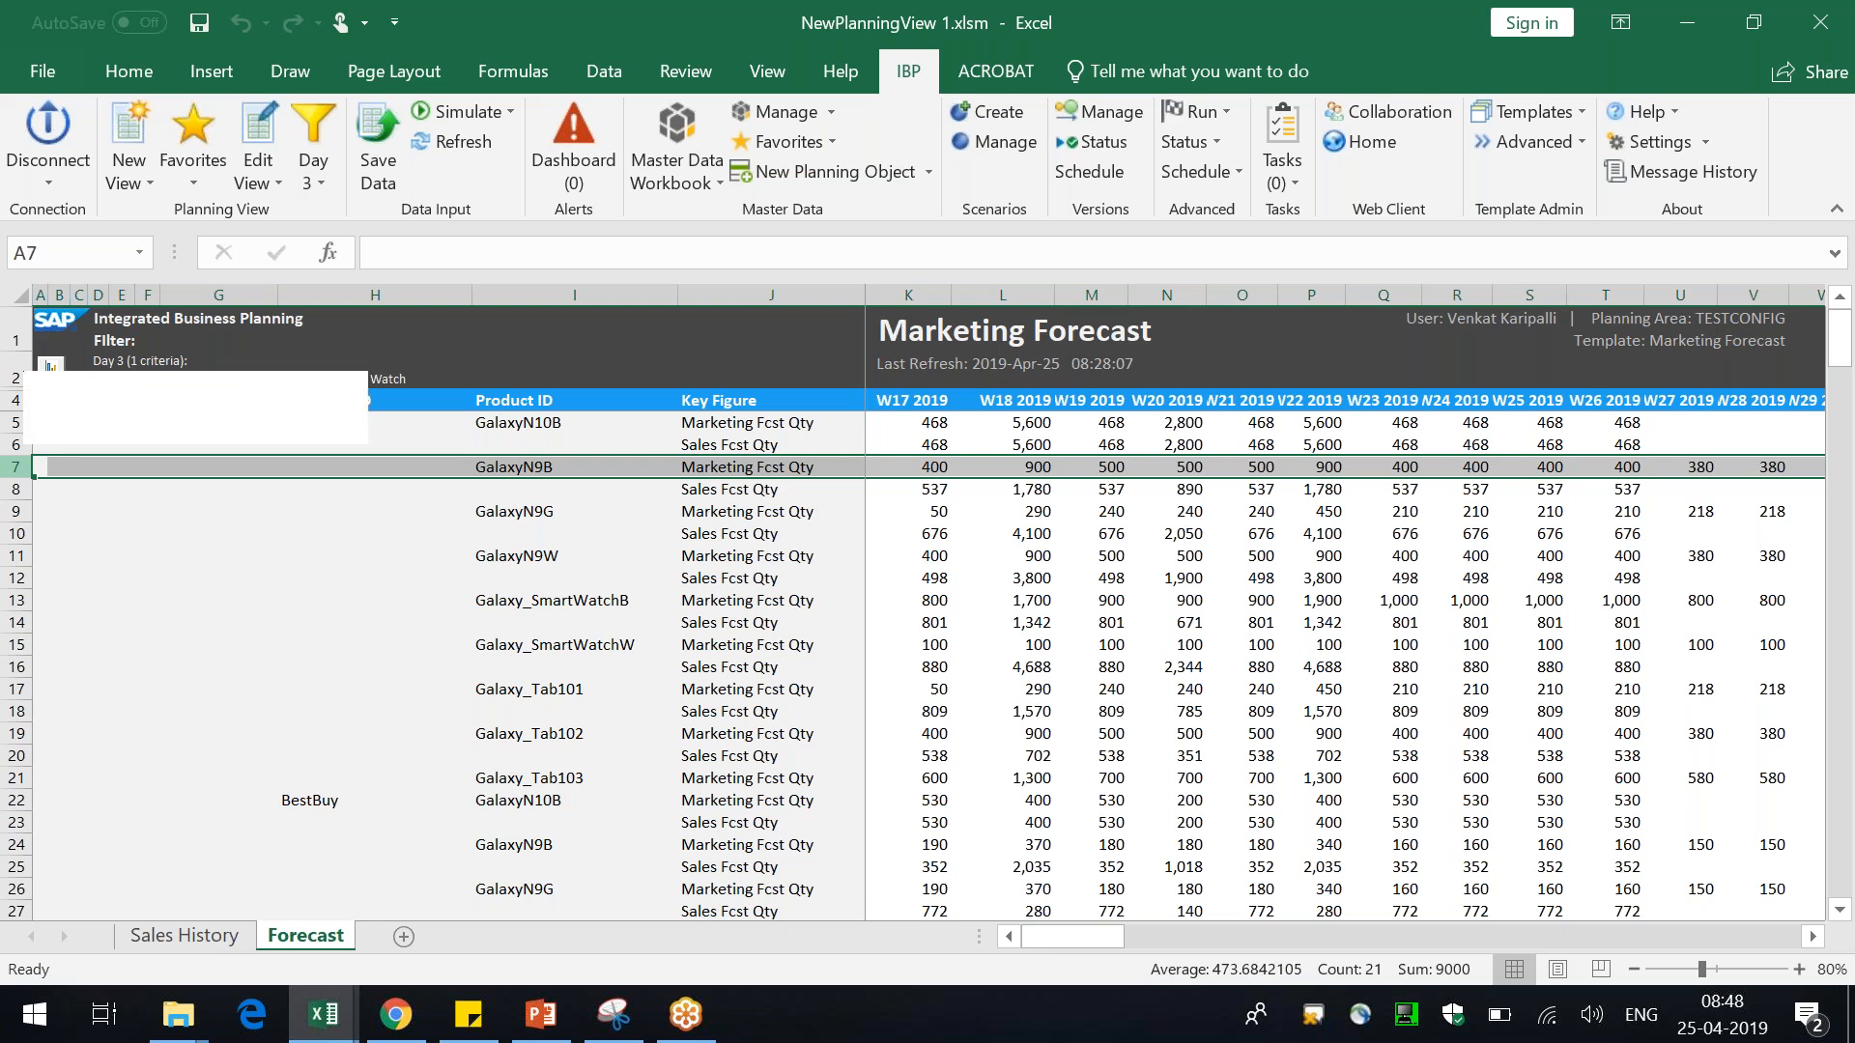
{"action": "left_click", "coordinate": [97, 669]}
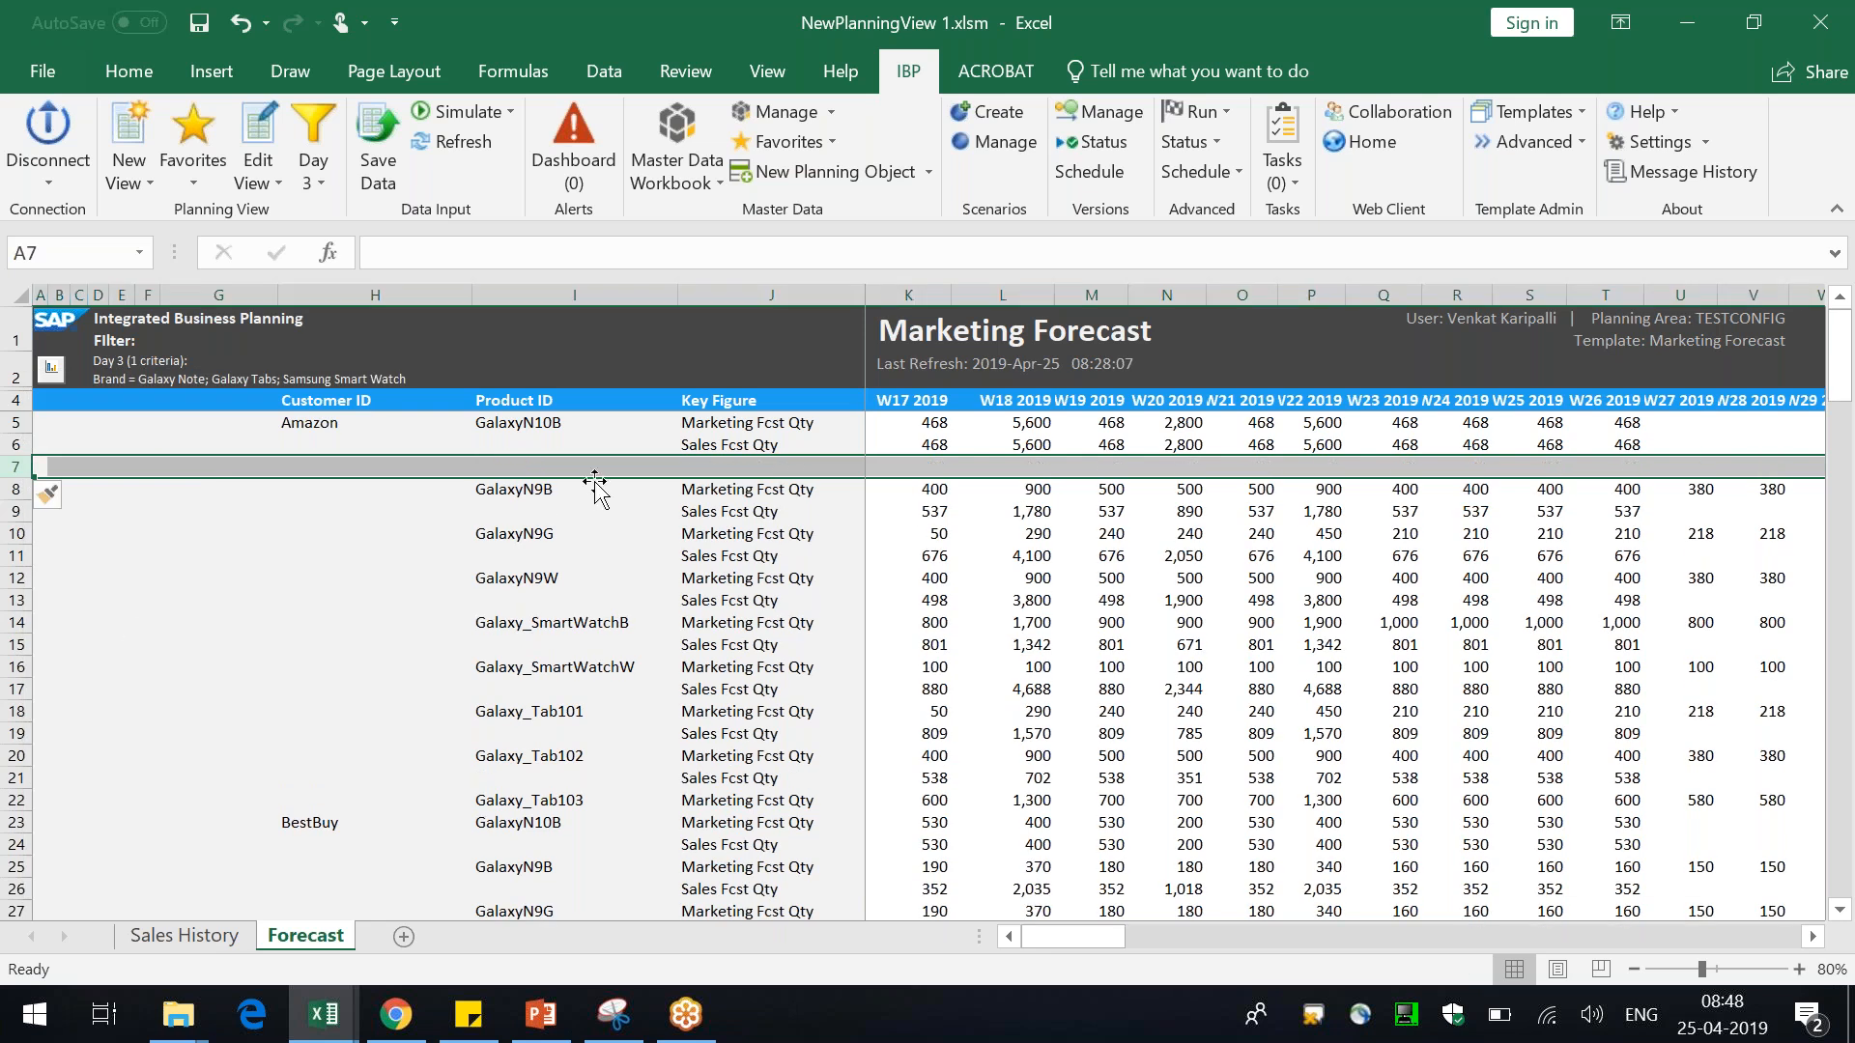
Name the new row's key figure my Final Forecast
{"action": "left_click", "coordinate": [678, 460]}
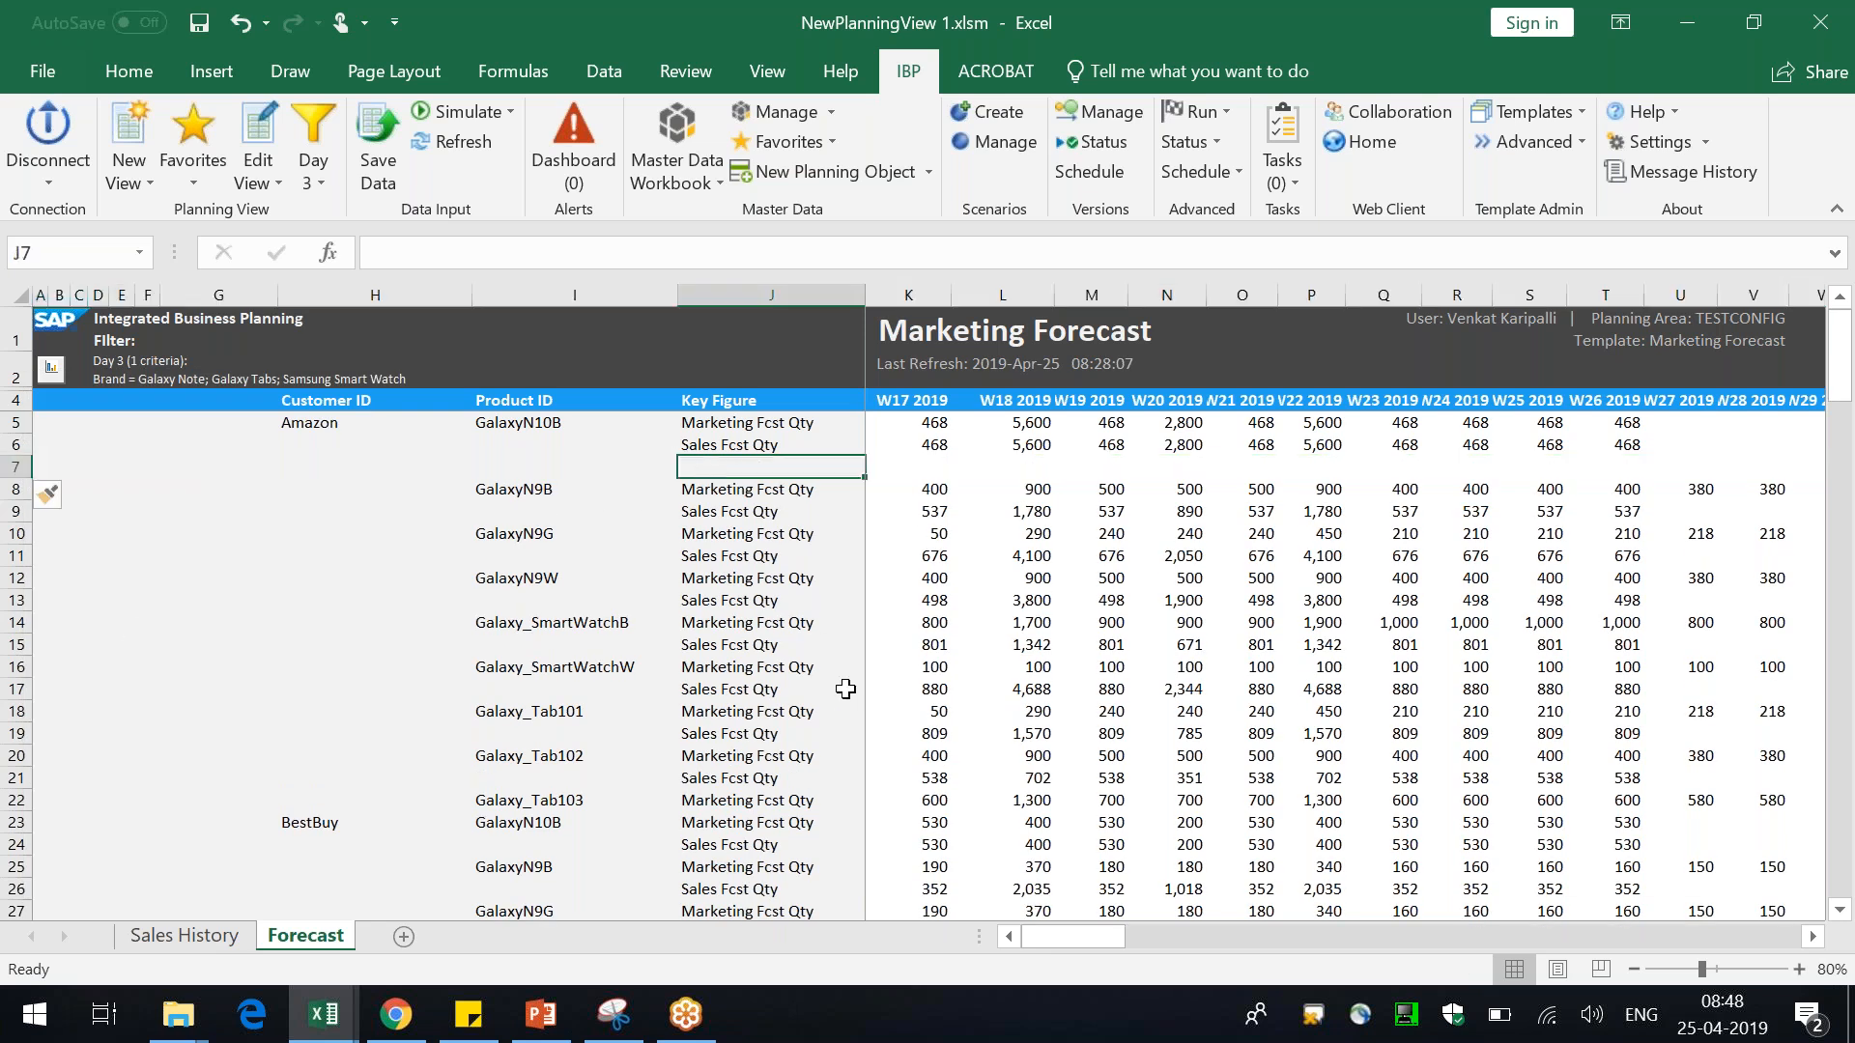
{"action": "type", "text": "my Final "}
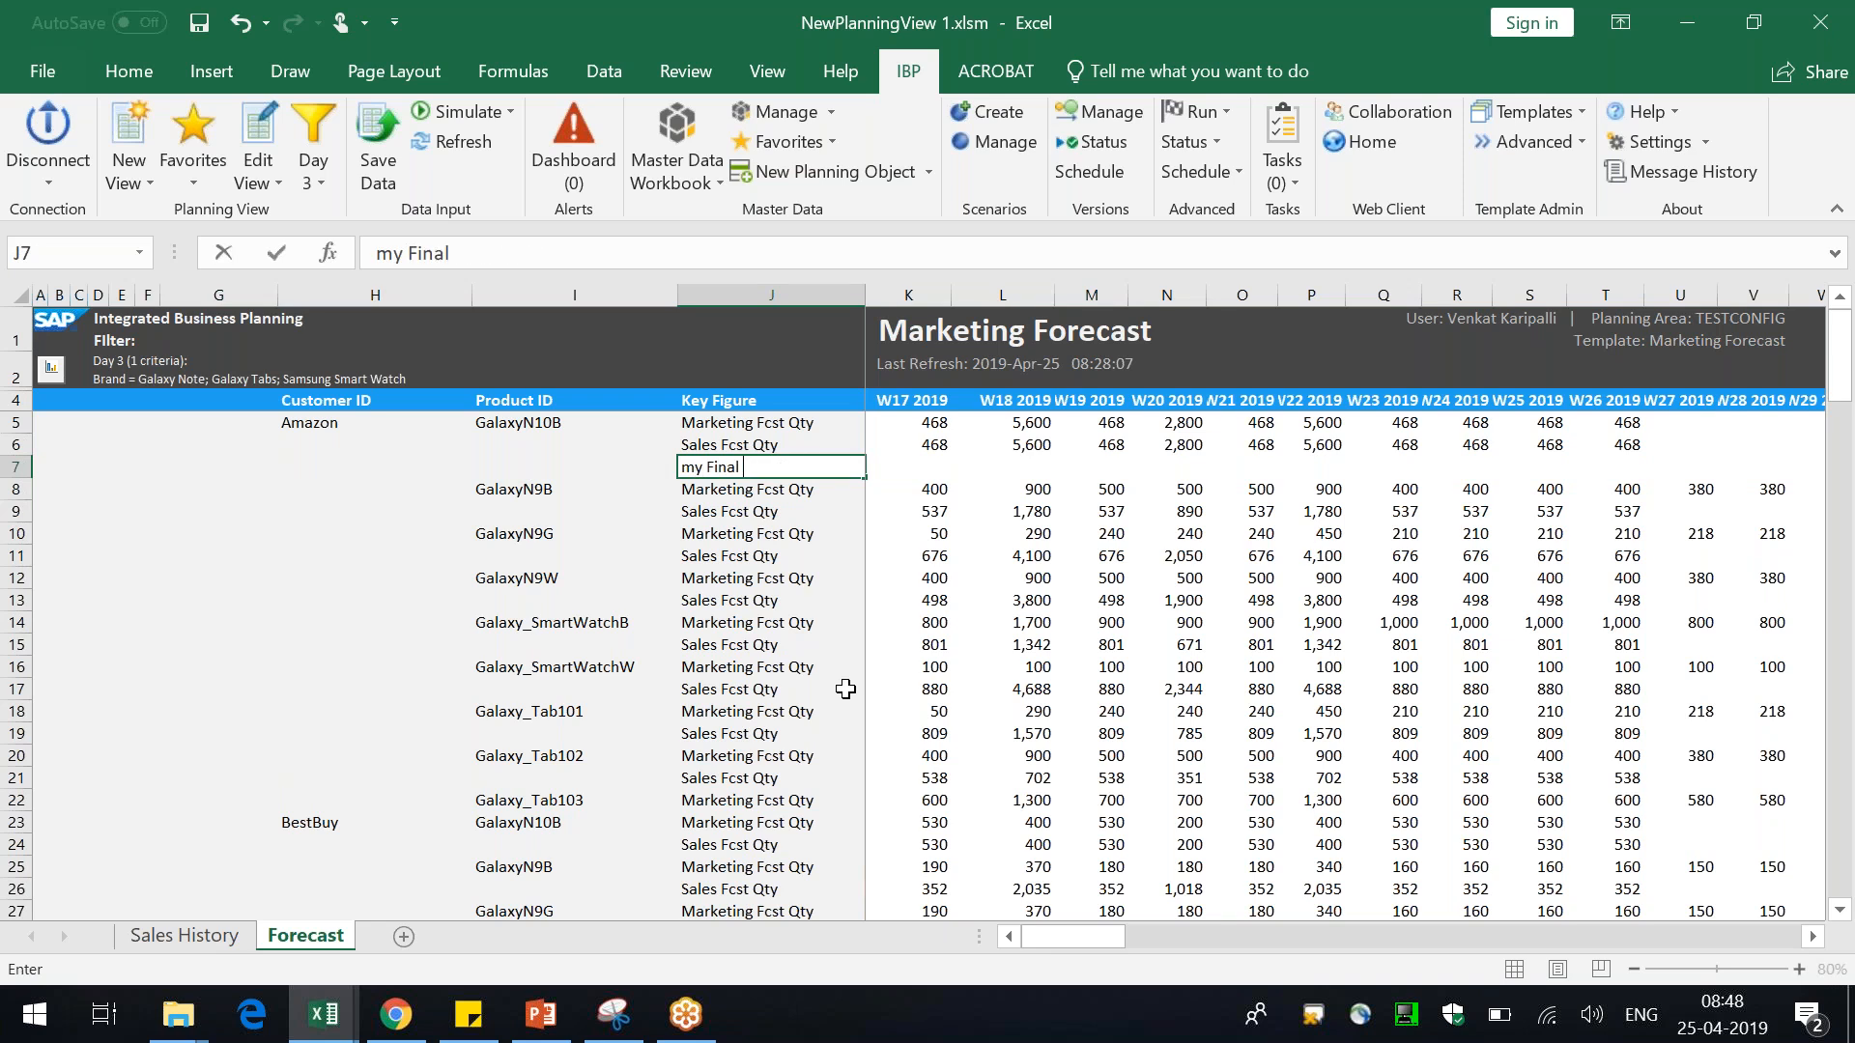
{"action": "type", "text": "FOrecast"}
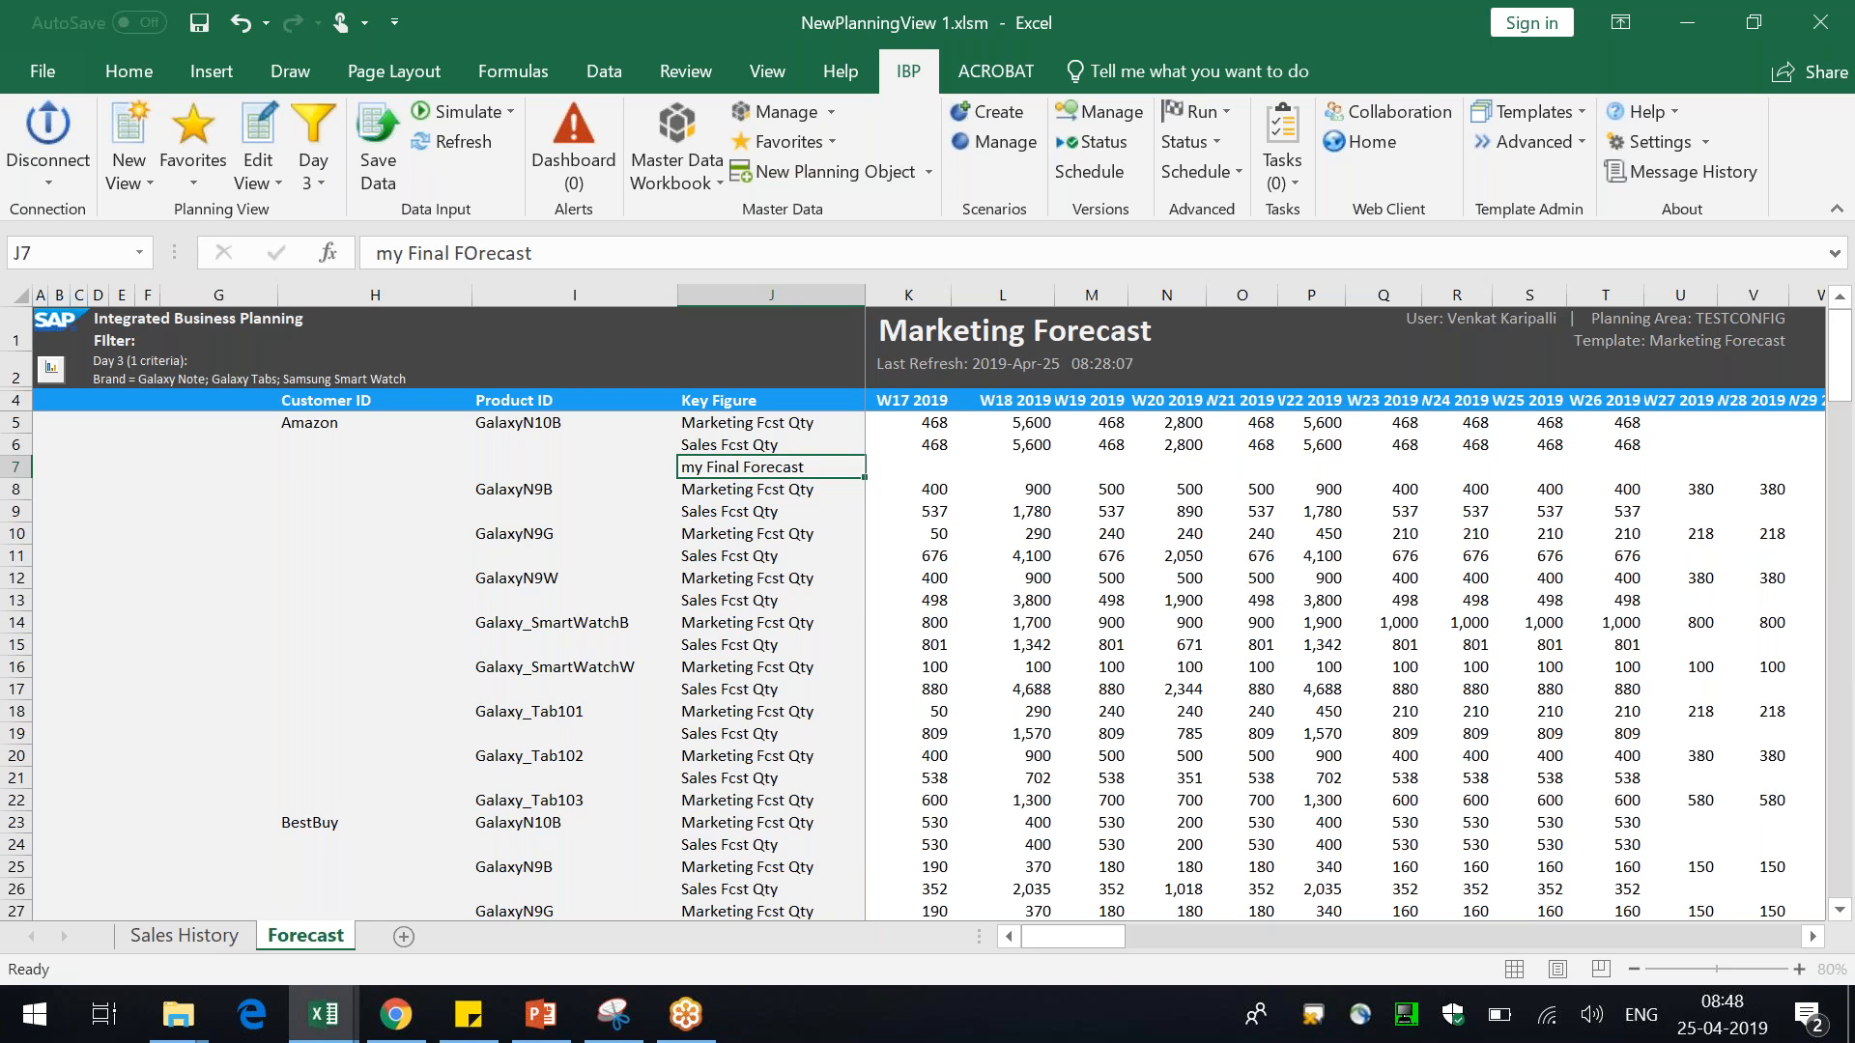
{"action": "key", "text": "Return"}
Enter a formula in the W17 2019 cell adding the Marketing Fcst Qty and Sales Fcst Qty values above it
{"action": "left_click", "coordinate": [904, 466]}
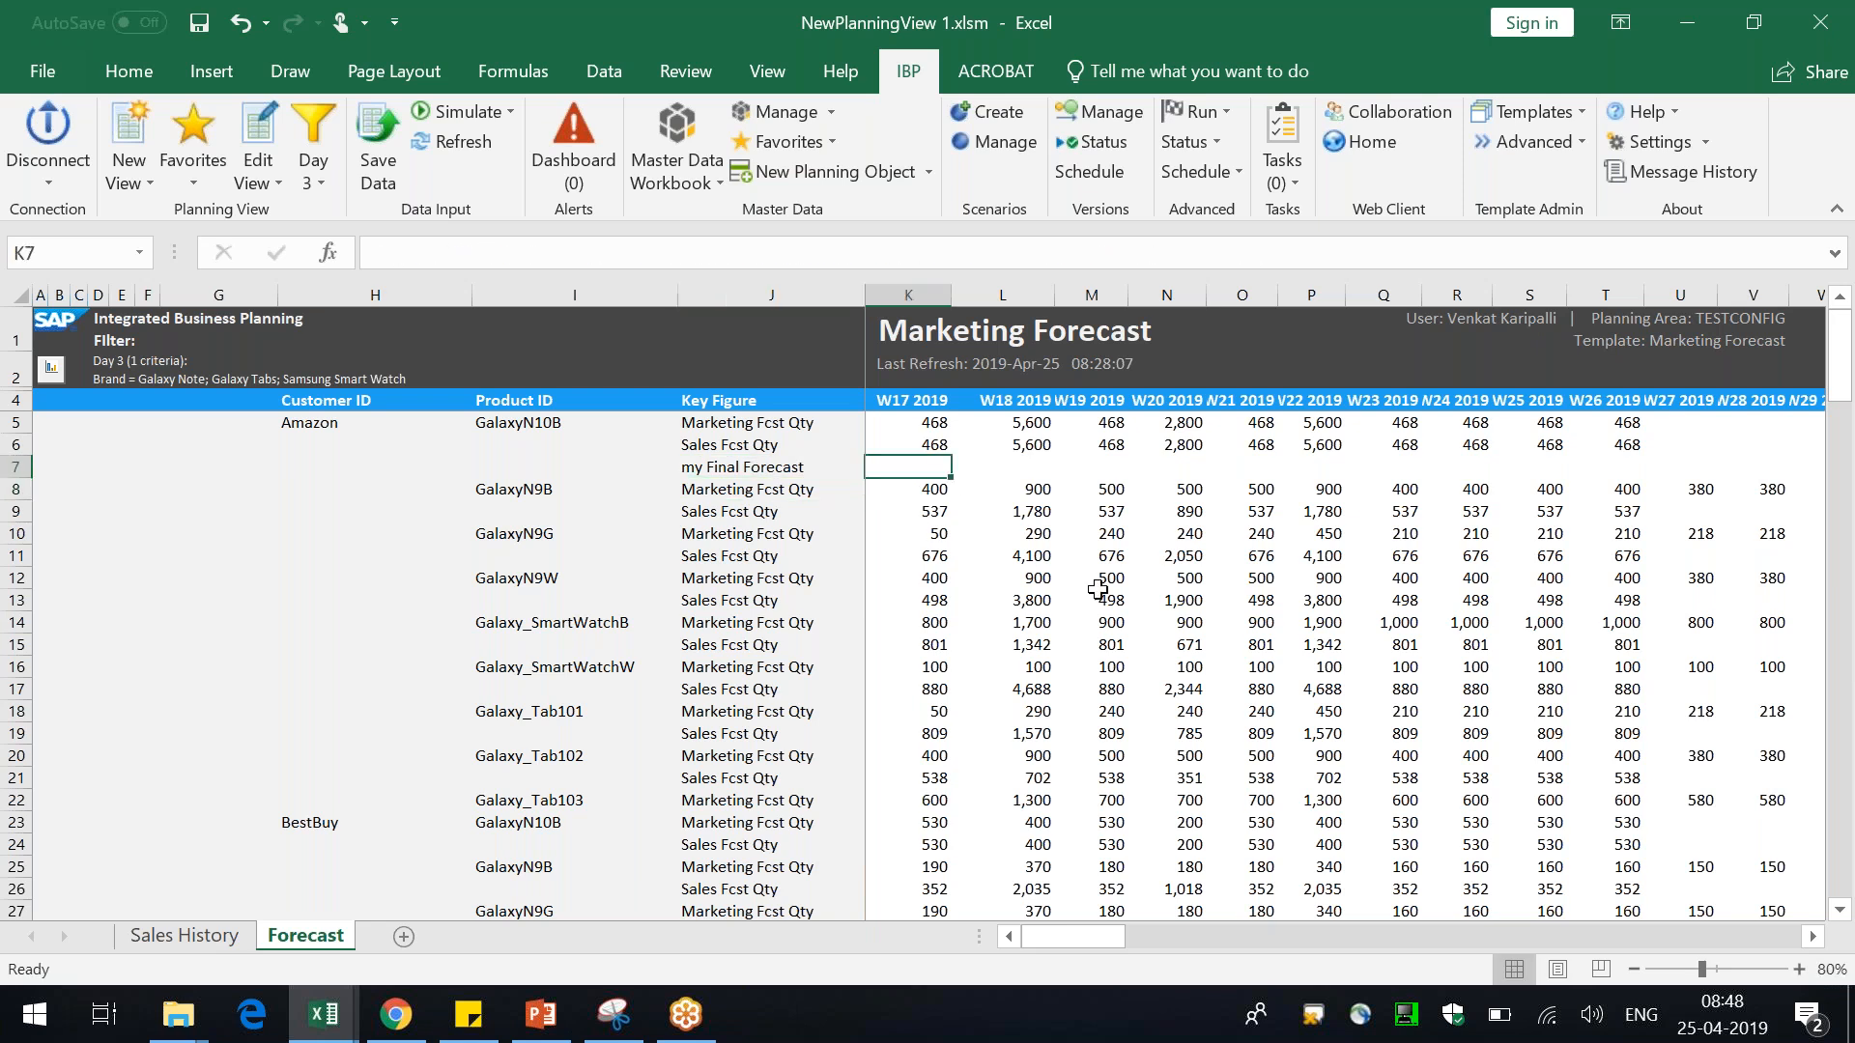
{"action": "type", "text": "="}
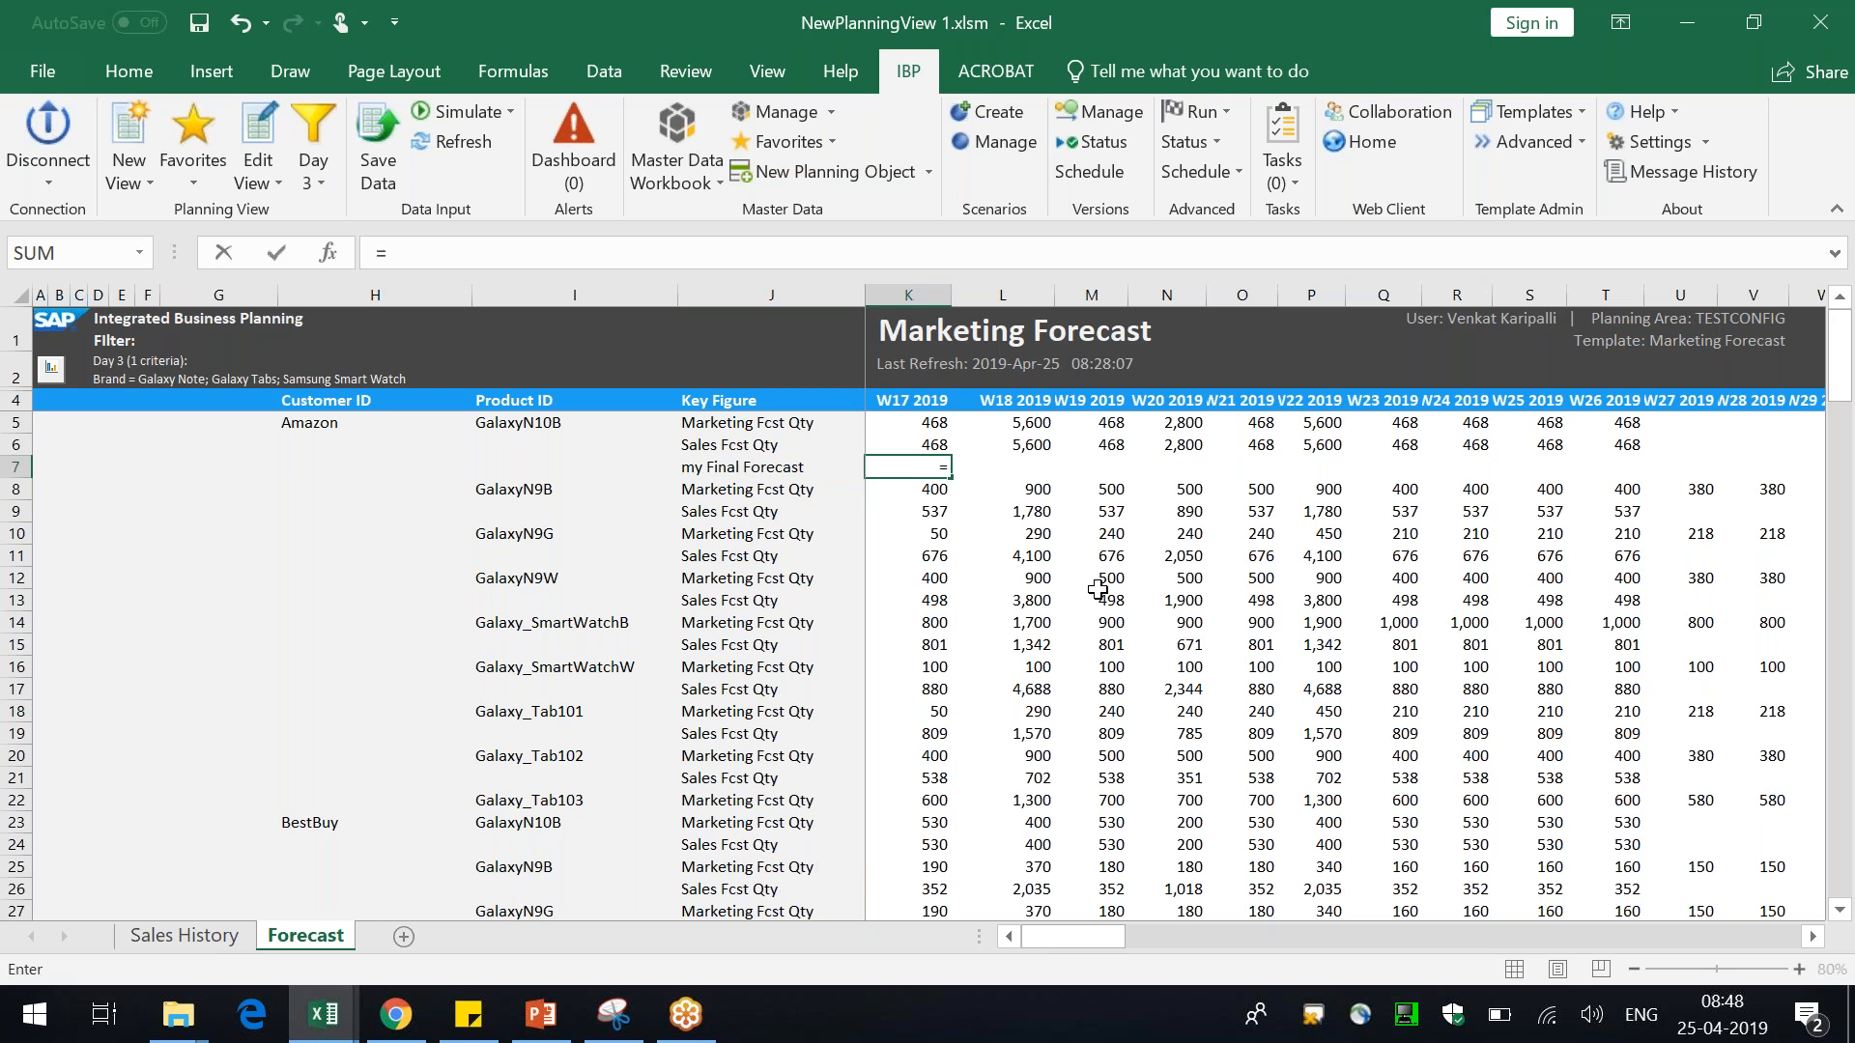
{"action": "left_click", "coordinate": [934, 426]}
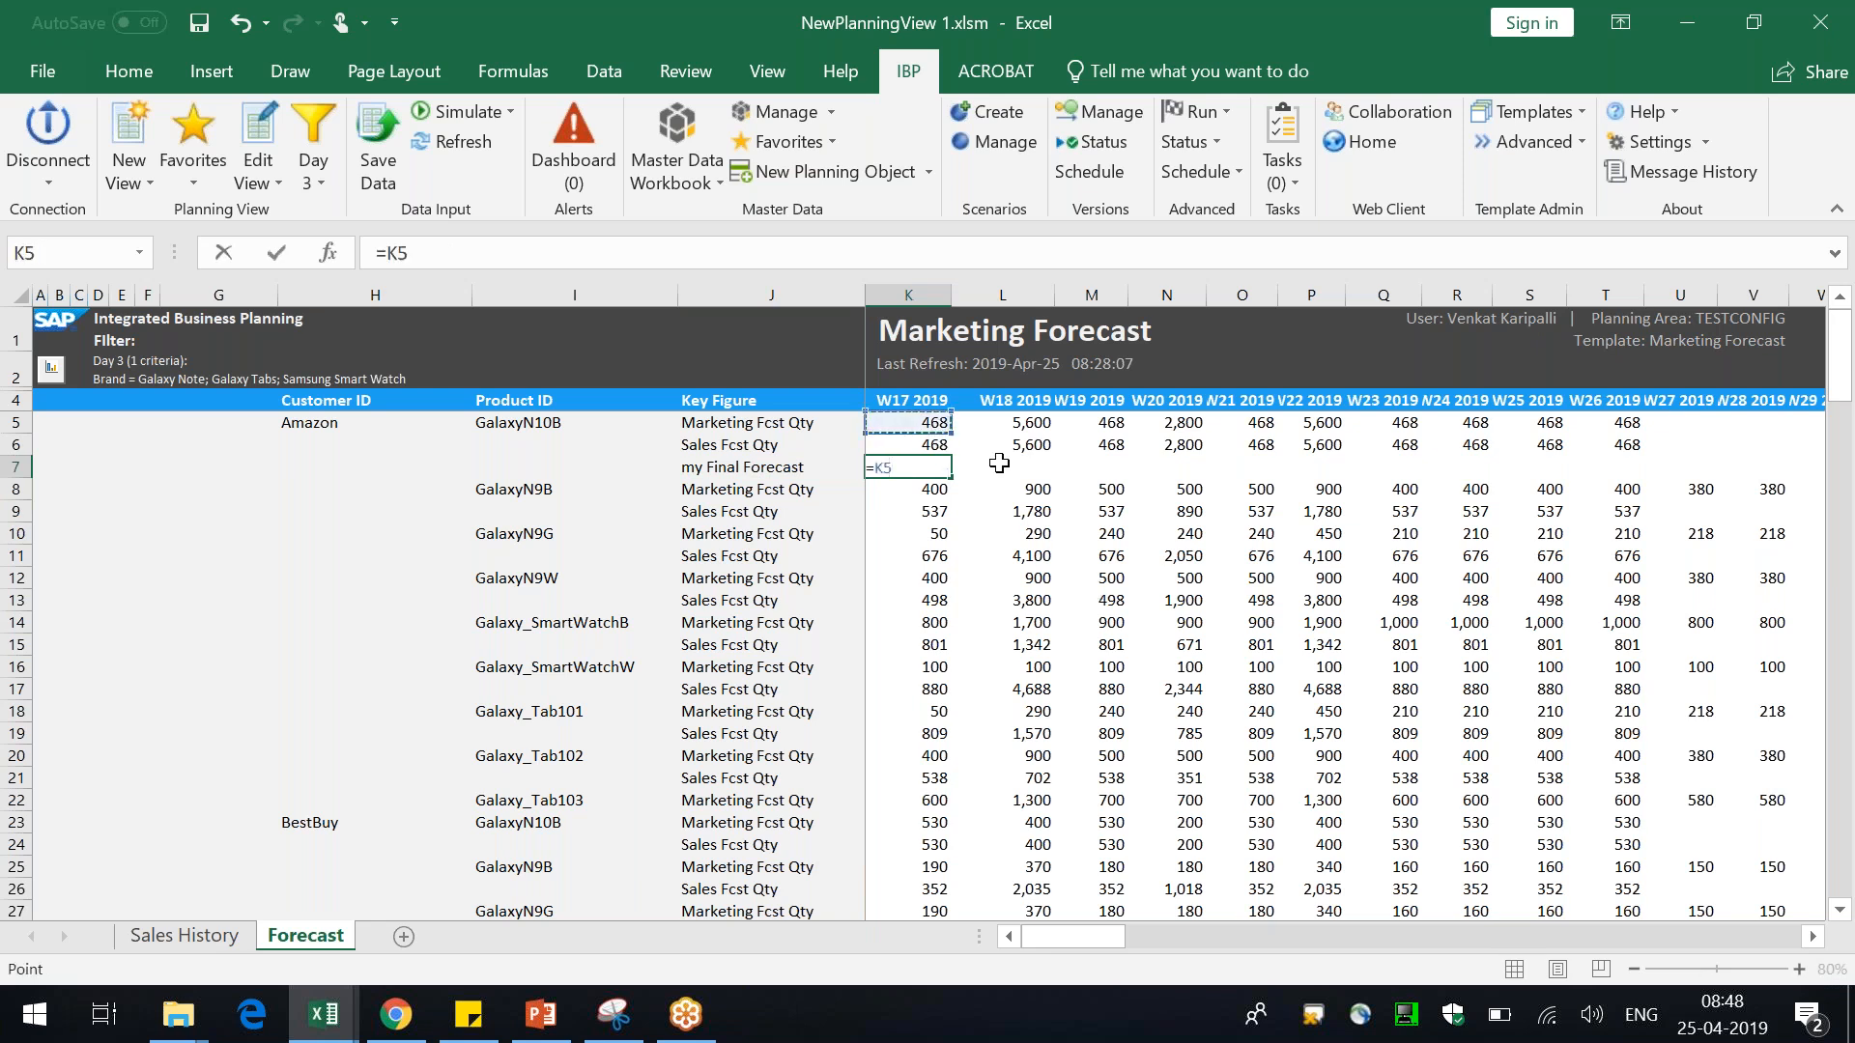
{"action": "type", "text": "+"}
{"action": "left_click", "coordinate": [930, 447]}
{"action": "key", "text": "Return"}
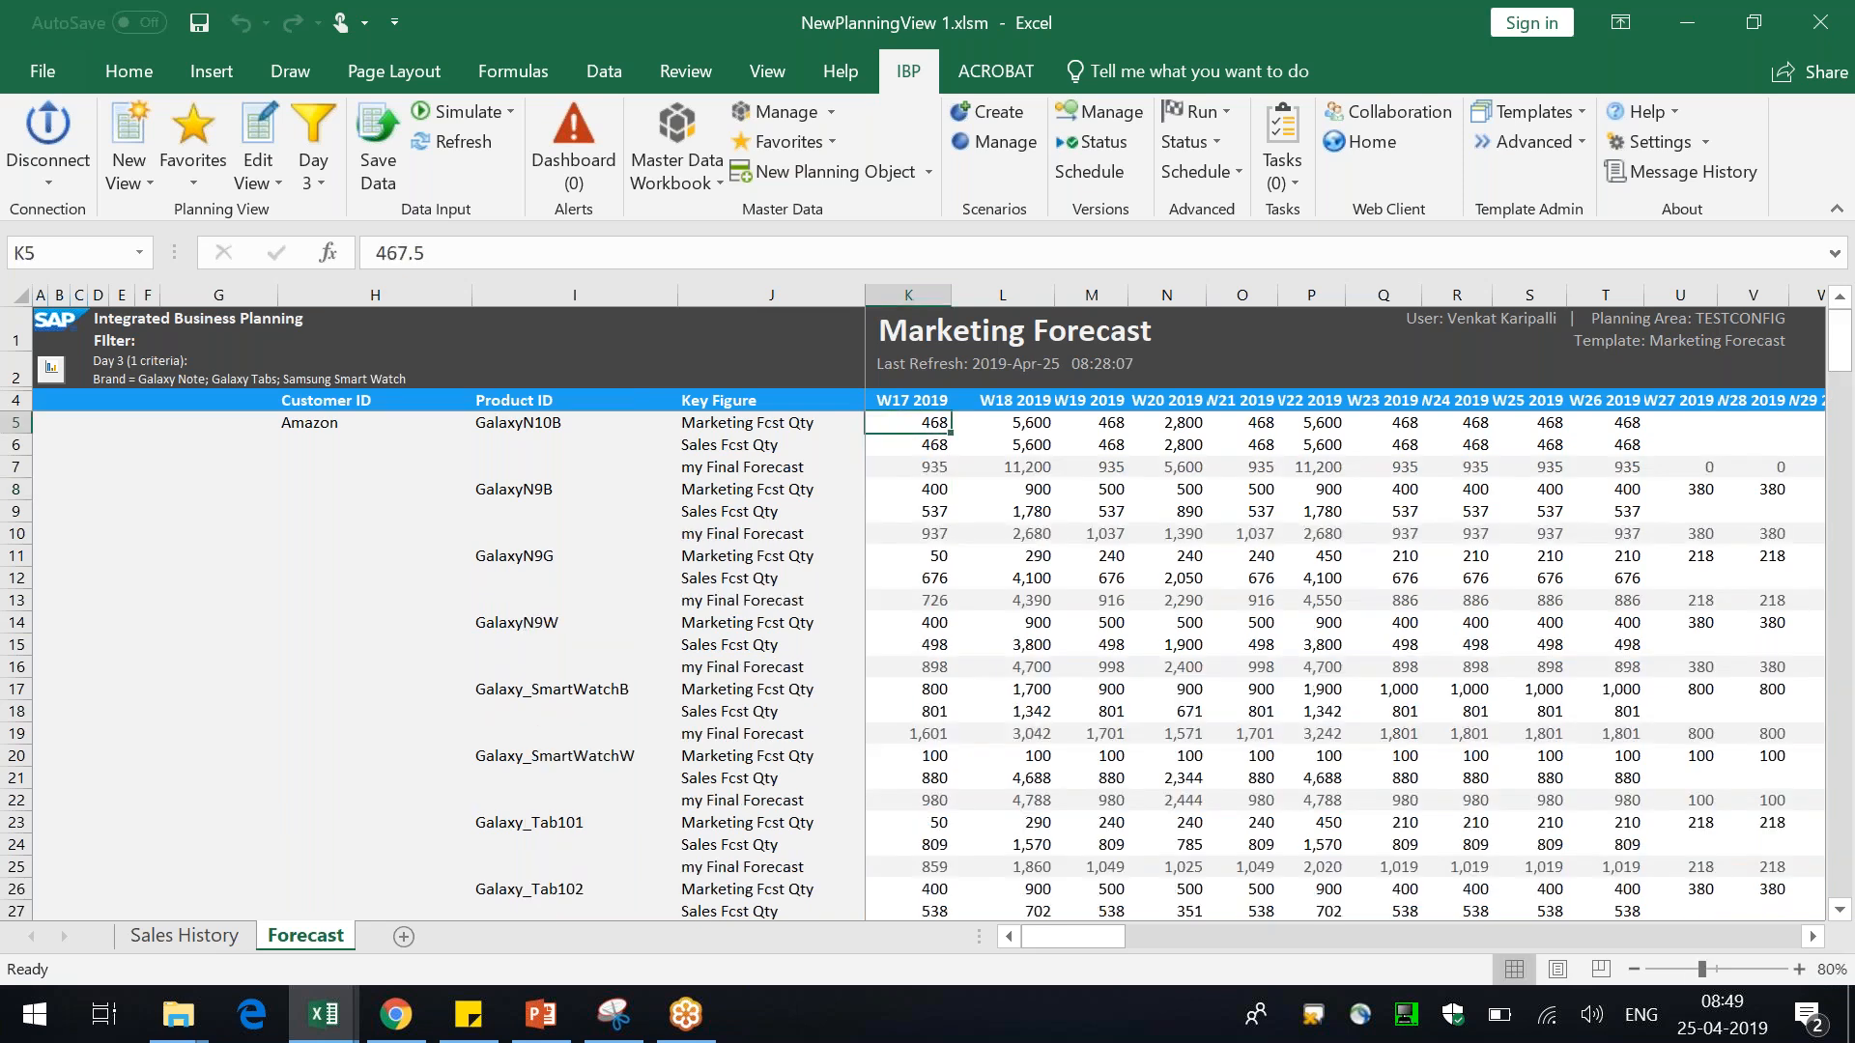
Inspect how the my Final Forecast local member is replicated for other products and customers
{"action": "left_click", "coordinate": [787, 468]}
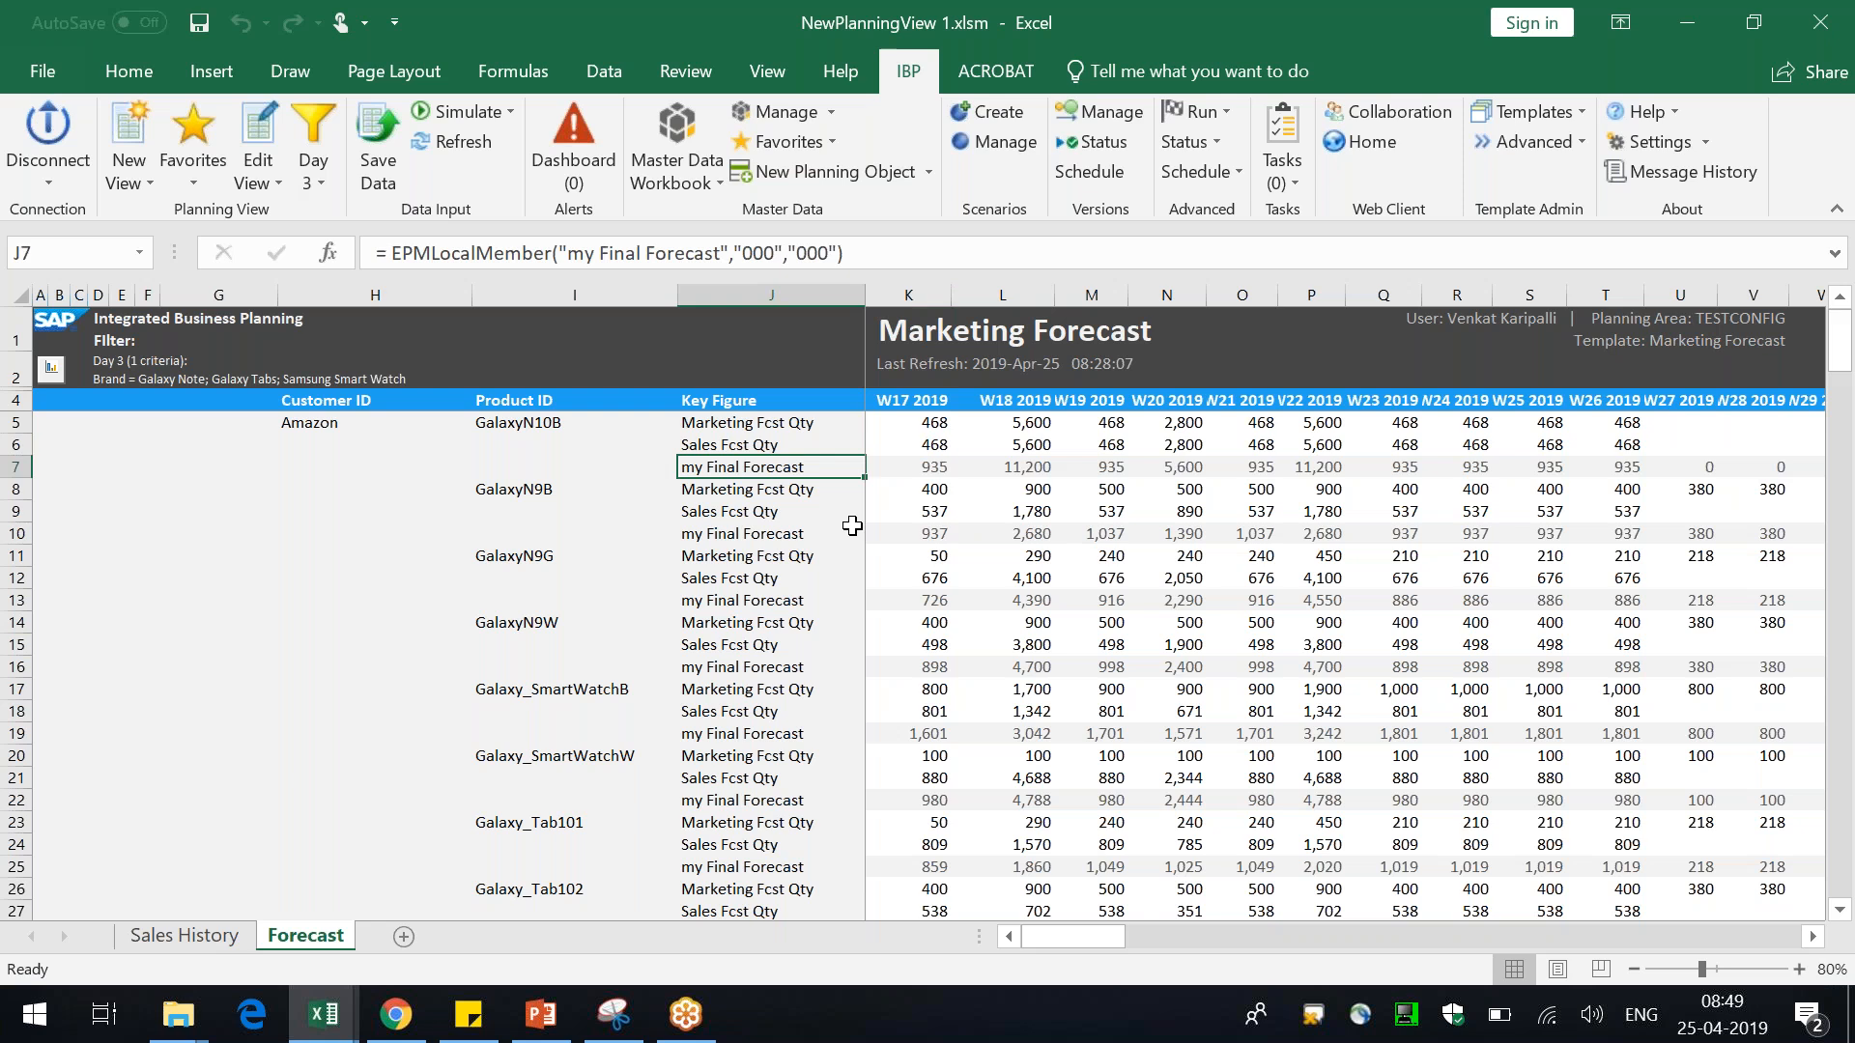
{"action": "left_click", "coordinate": [315, 423]}
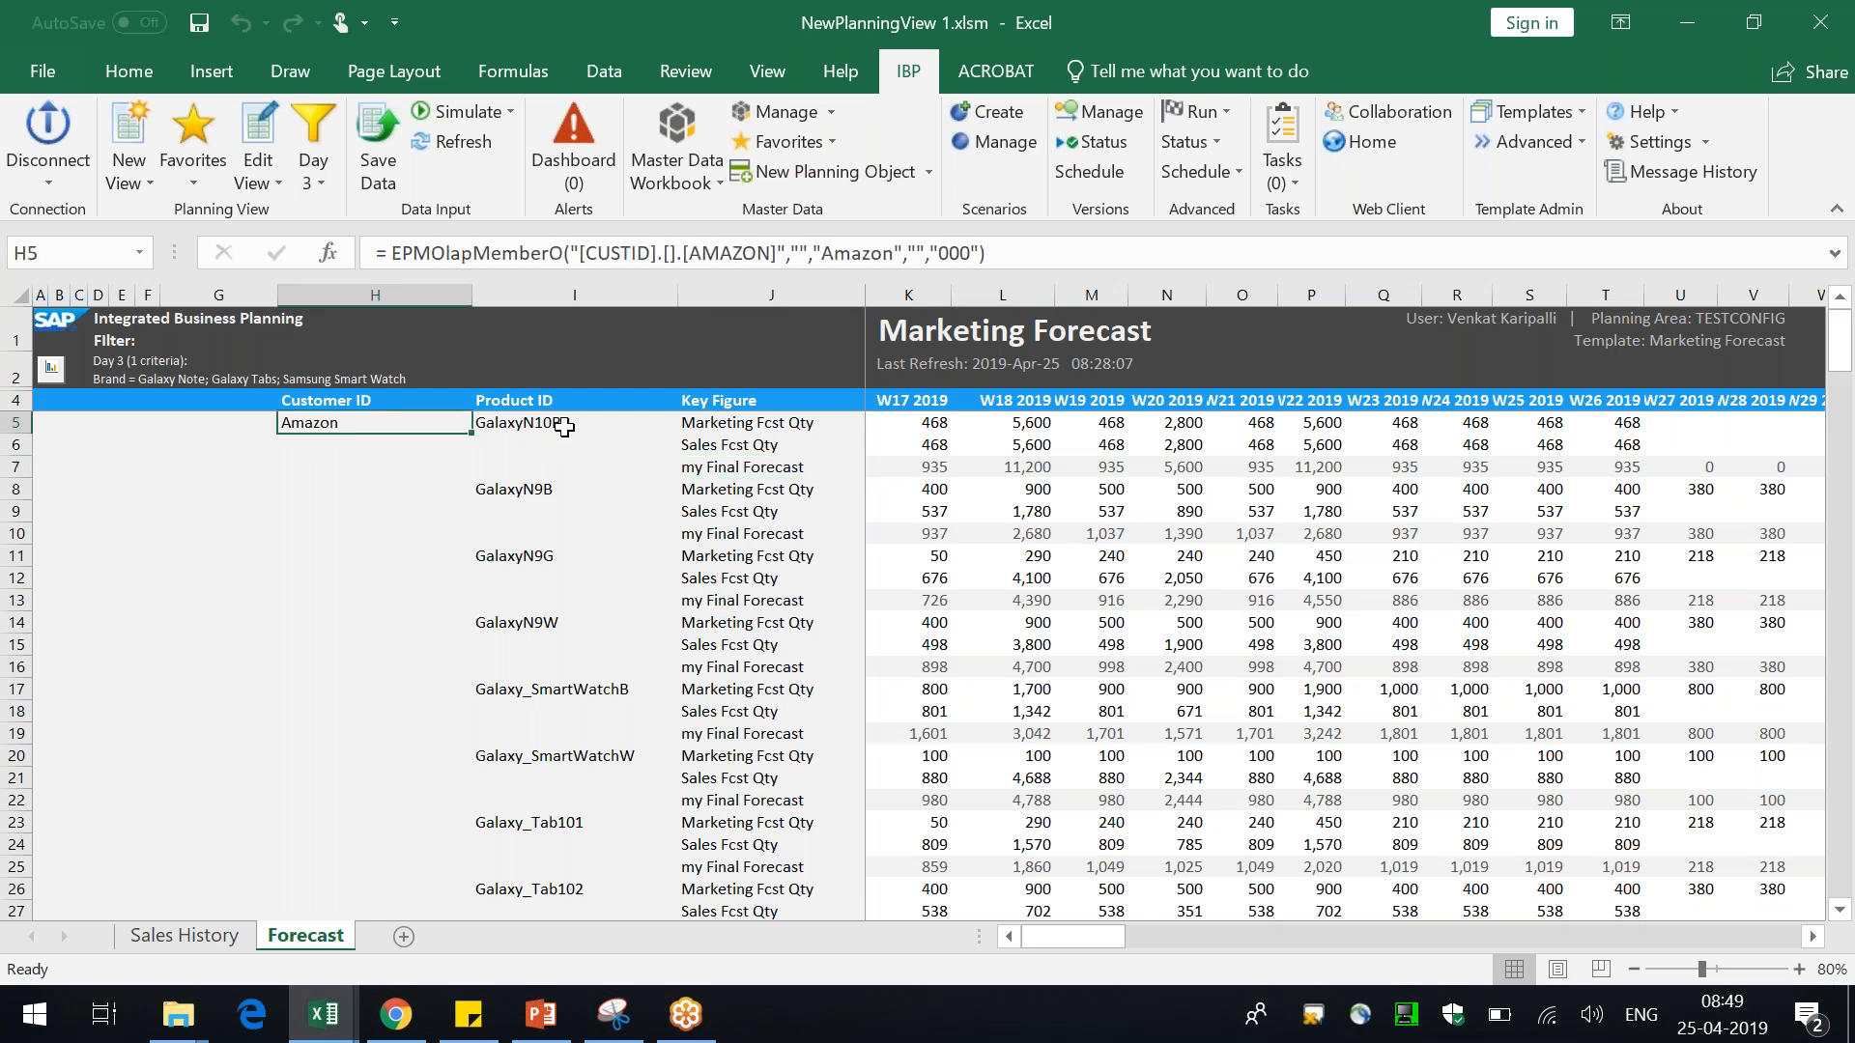
{"action": "left_click", "coordinate": [564, 426]}
{"action": "left_click", "coordinate": [721, 470]}
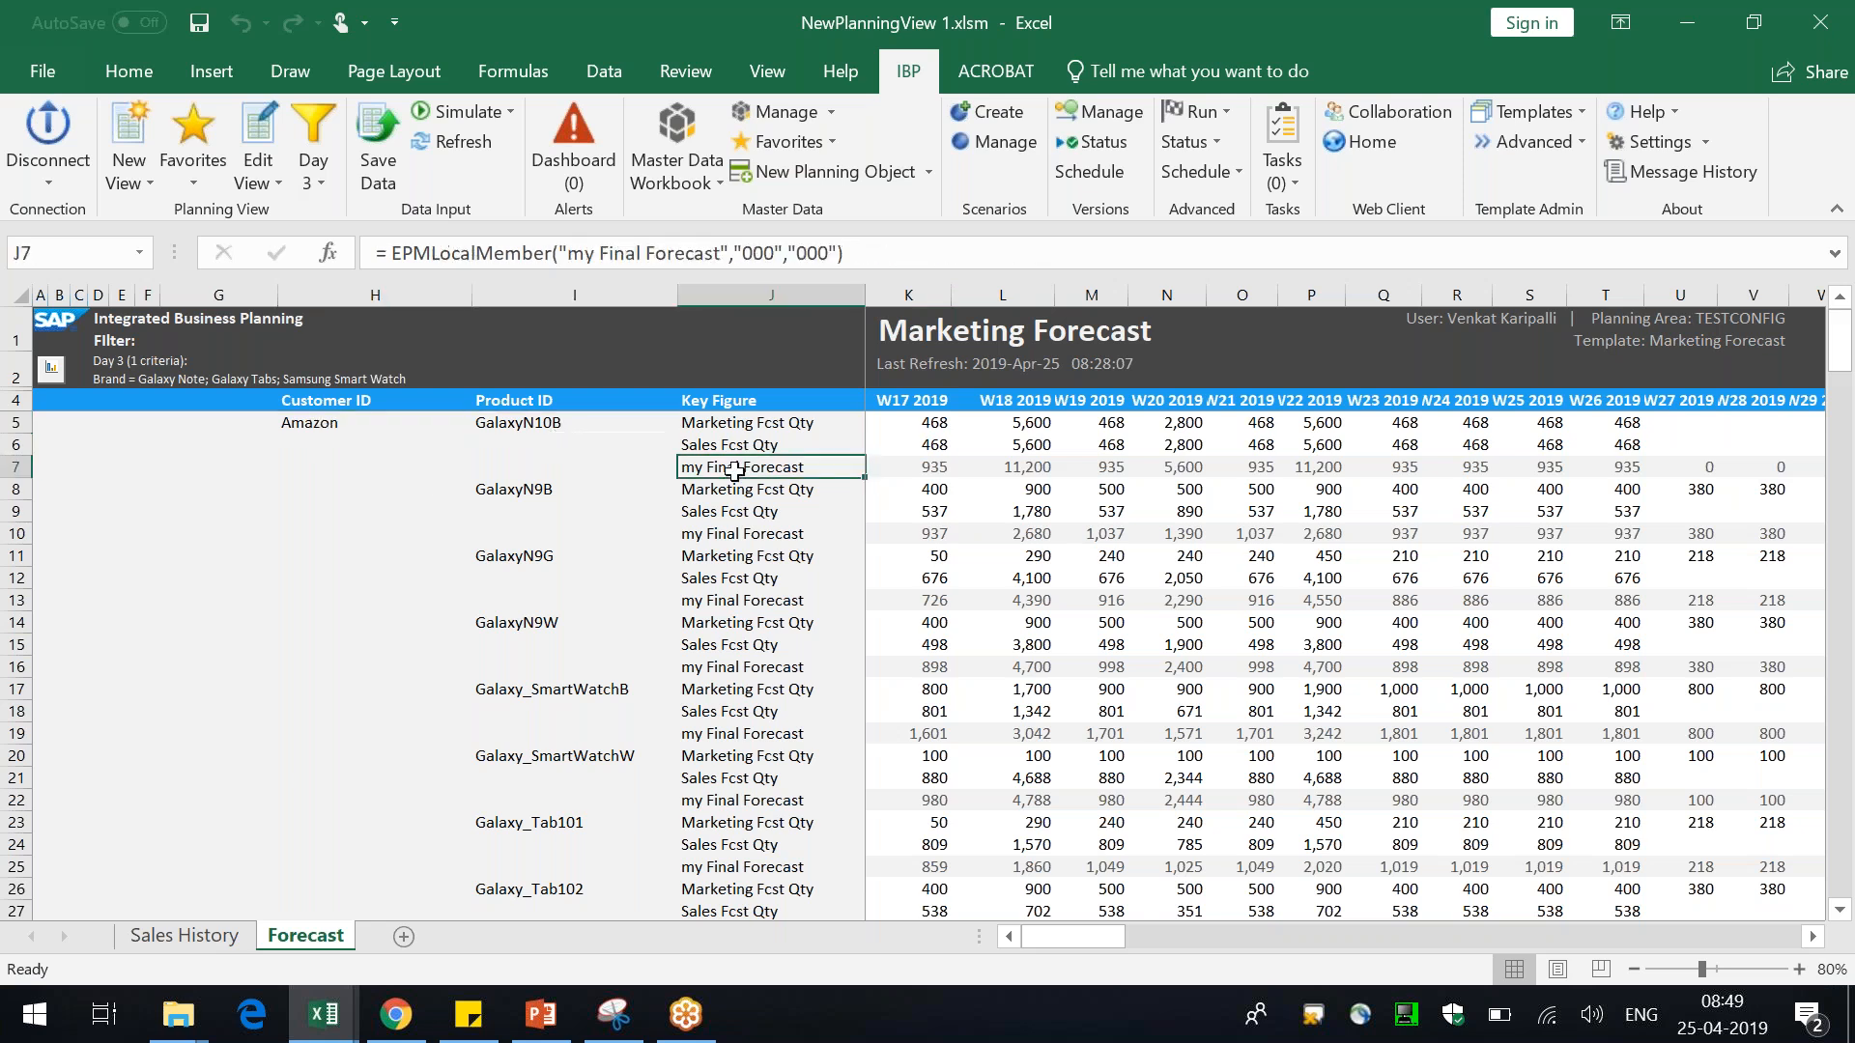
{"action": "left_click", "coordinate": [546, 500]}
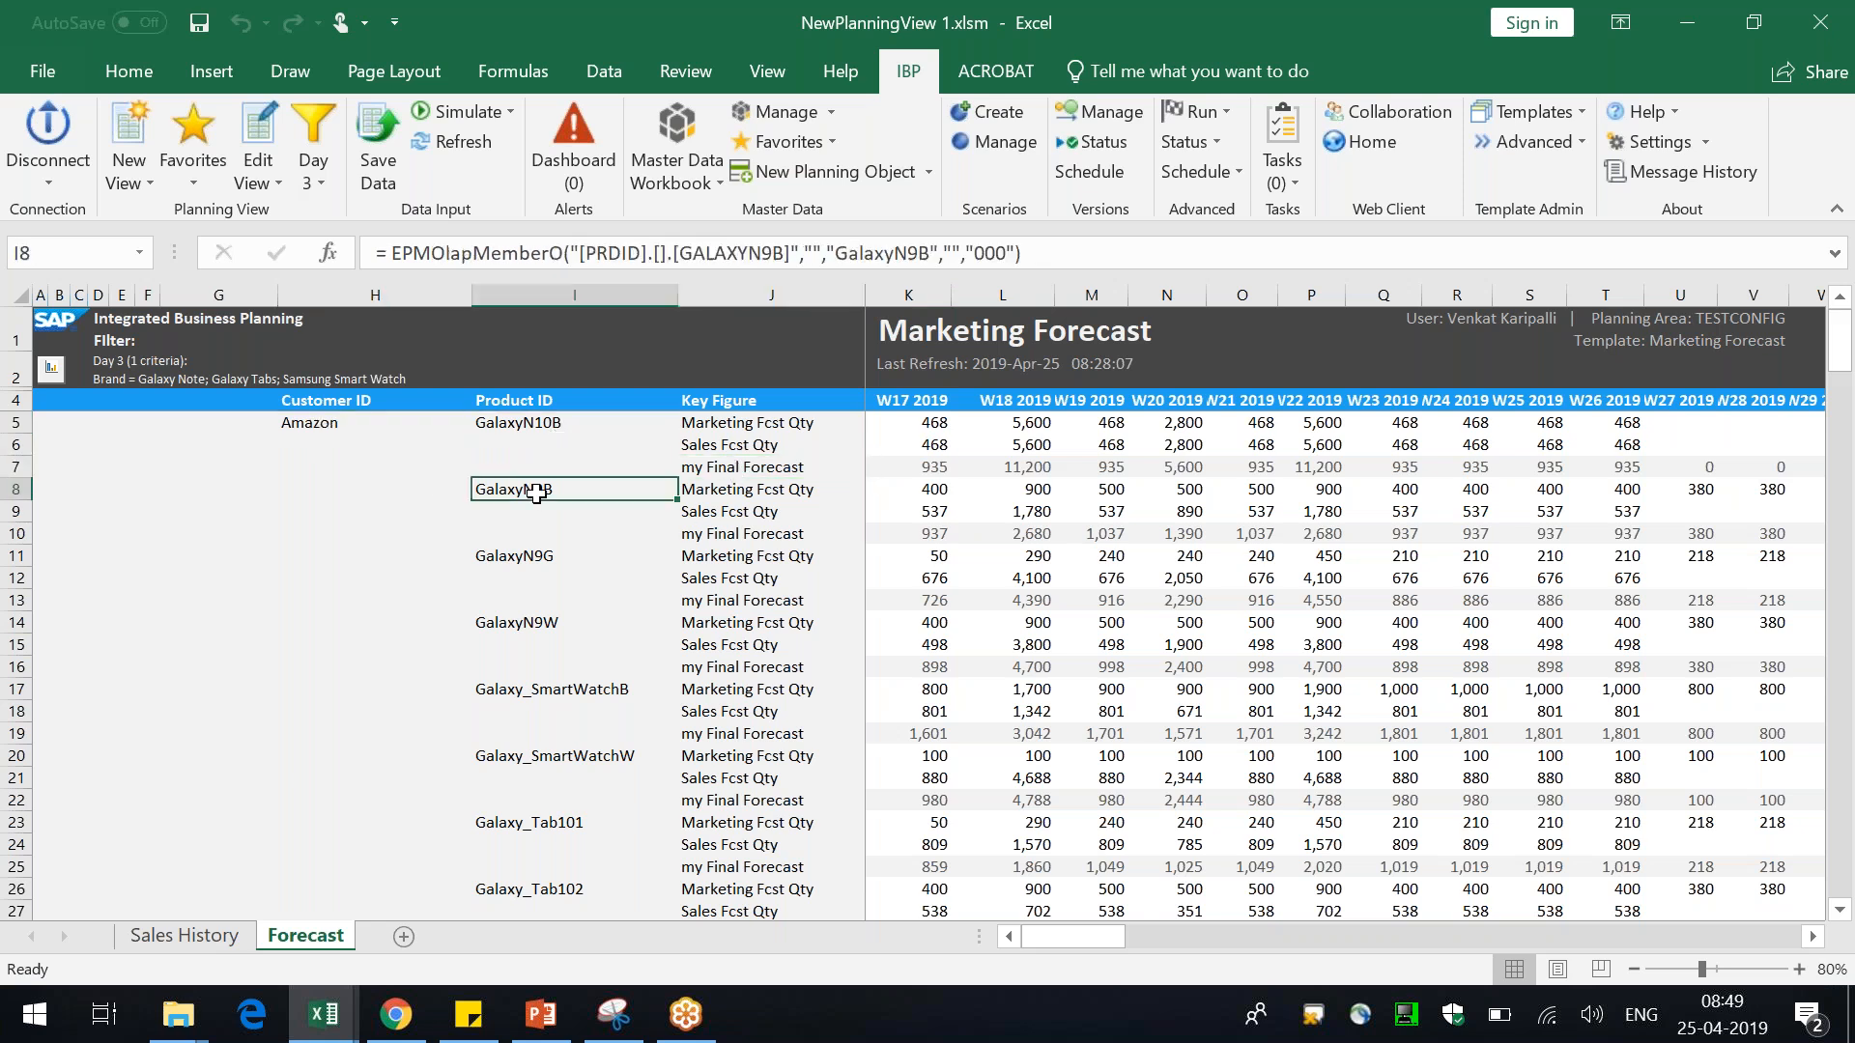
{"action": "left_click", "coordinate": [765, 537]}
{"action": "scroll", "coordinate": [608, 650], "scroll_direction": "down", "scroll_amount": 10}
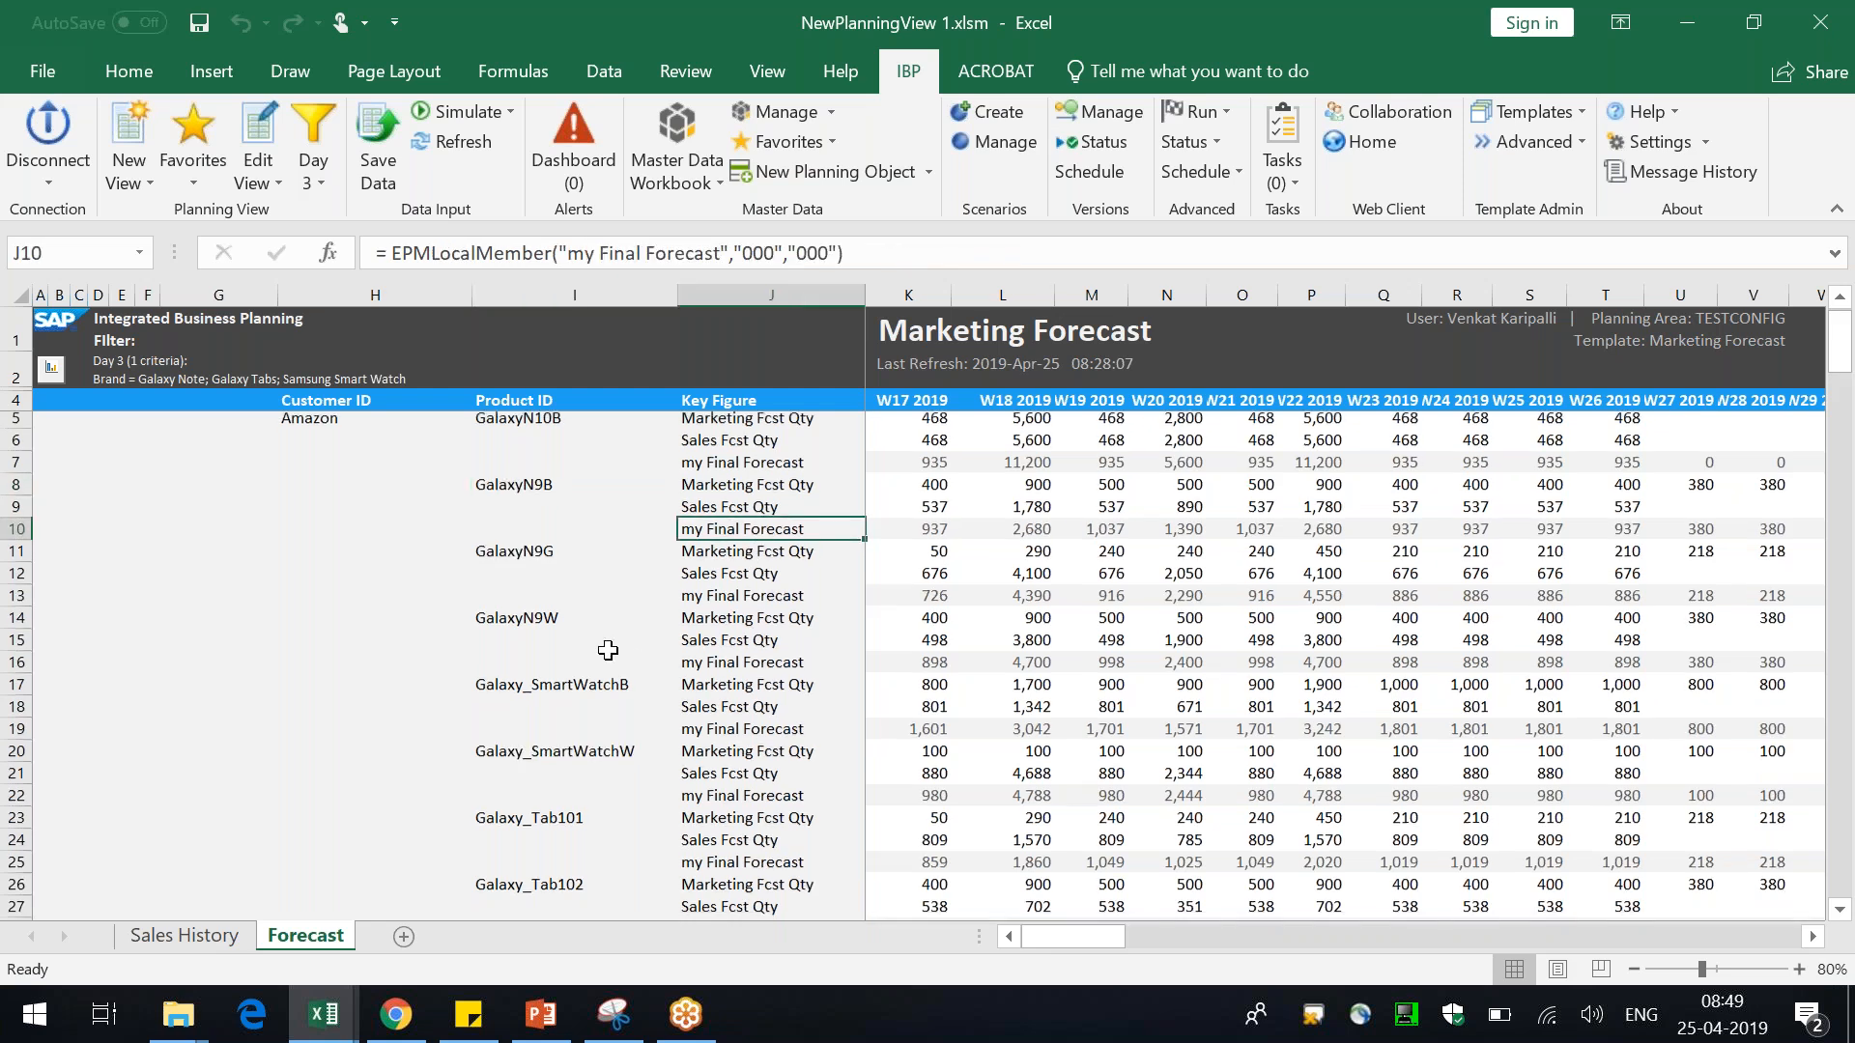
{"action": "scroll", "coordinate": [607, 650], "scroll_direction": "down", "scroll_amount": 14}
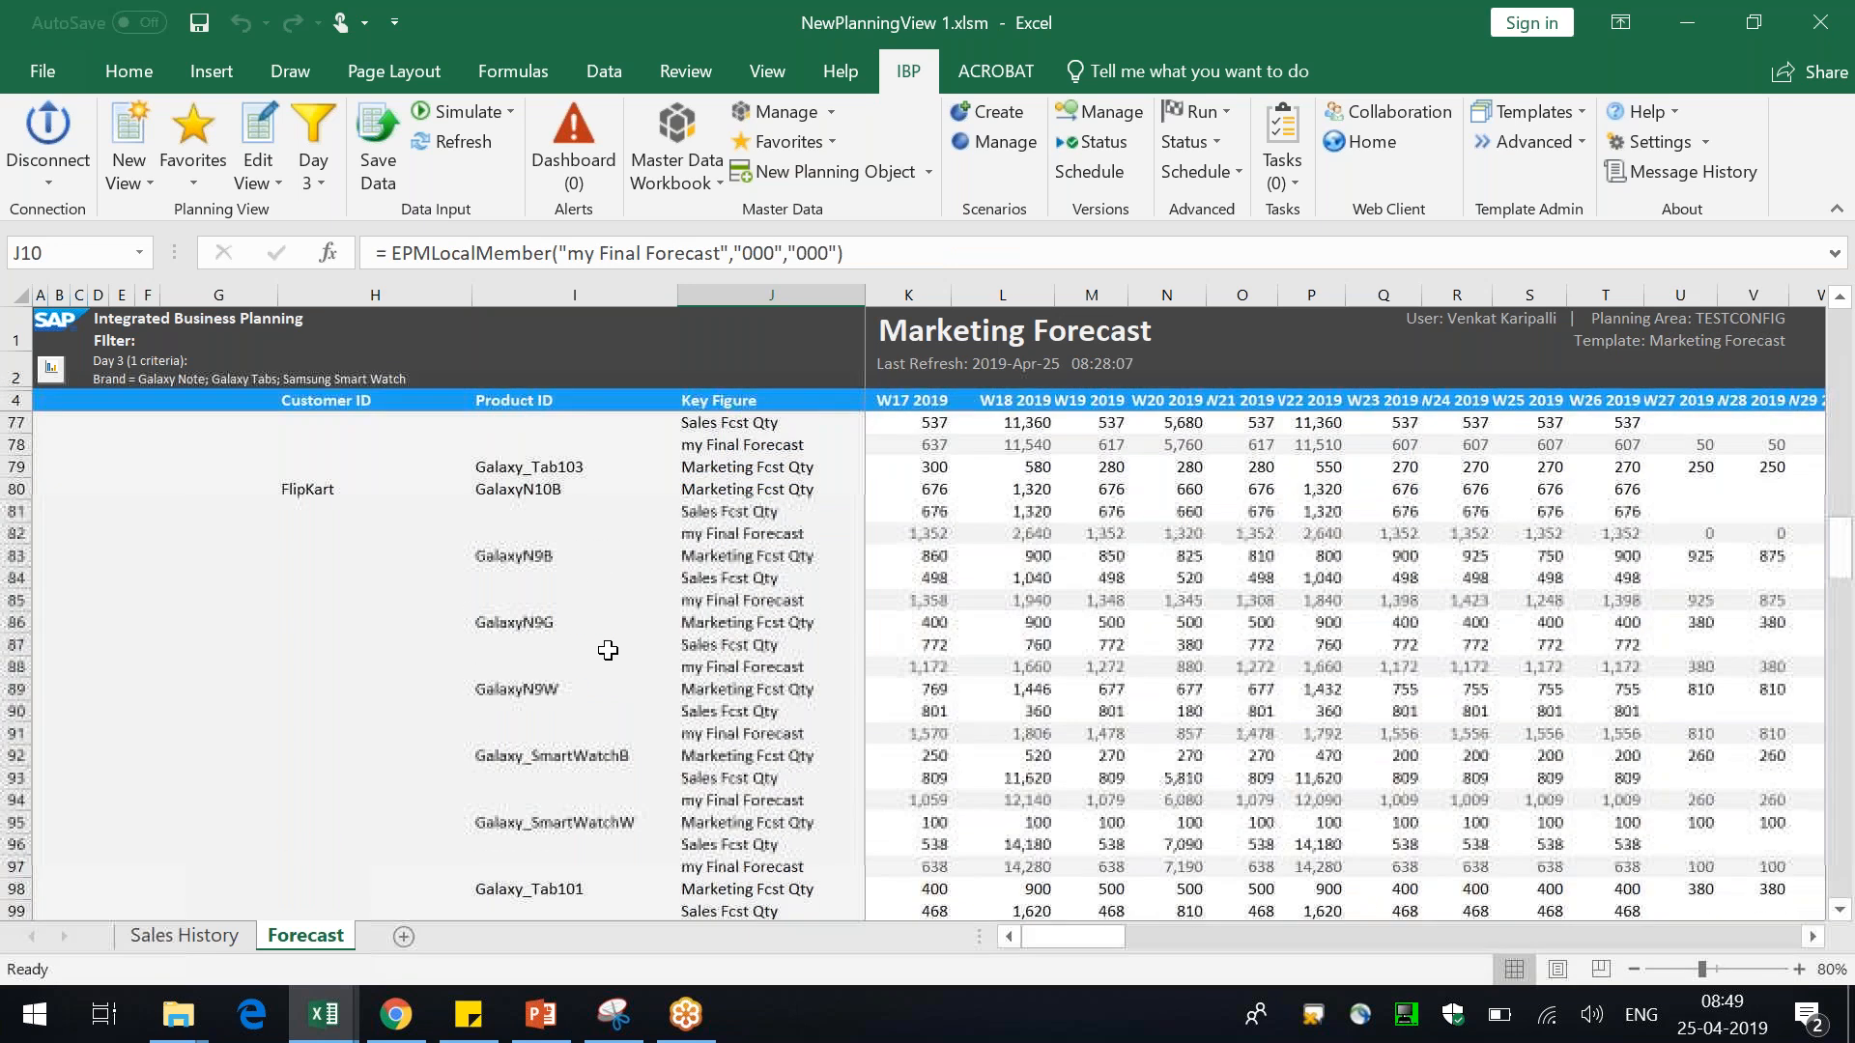
{"action": "scroll", "coordinate": [608, 650], "scroll_direction": "down", "scroll_amount": 1}
{"action": "key", "text": "ctrl+Home"}
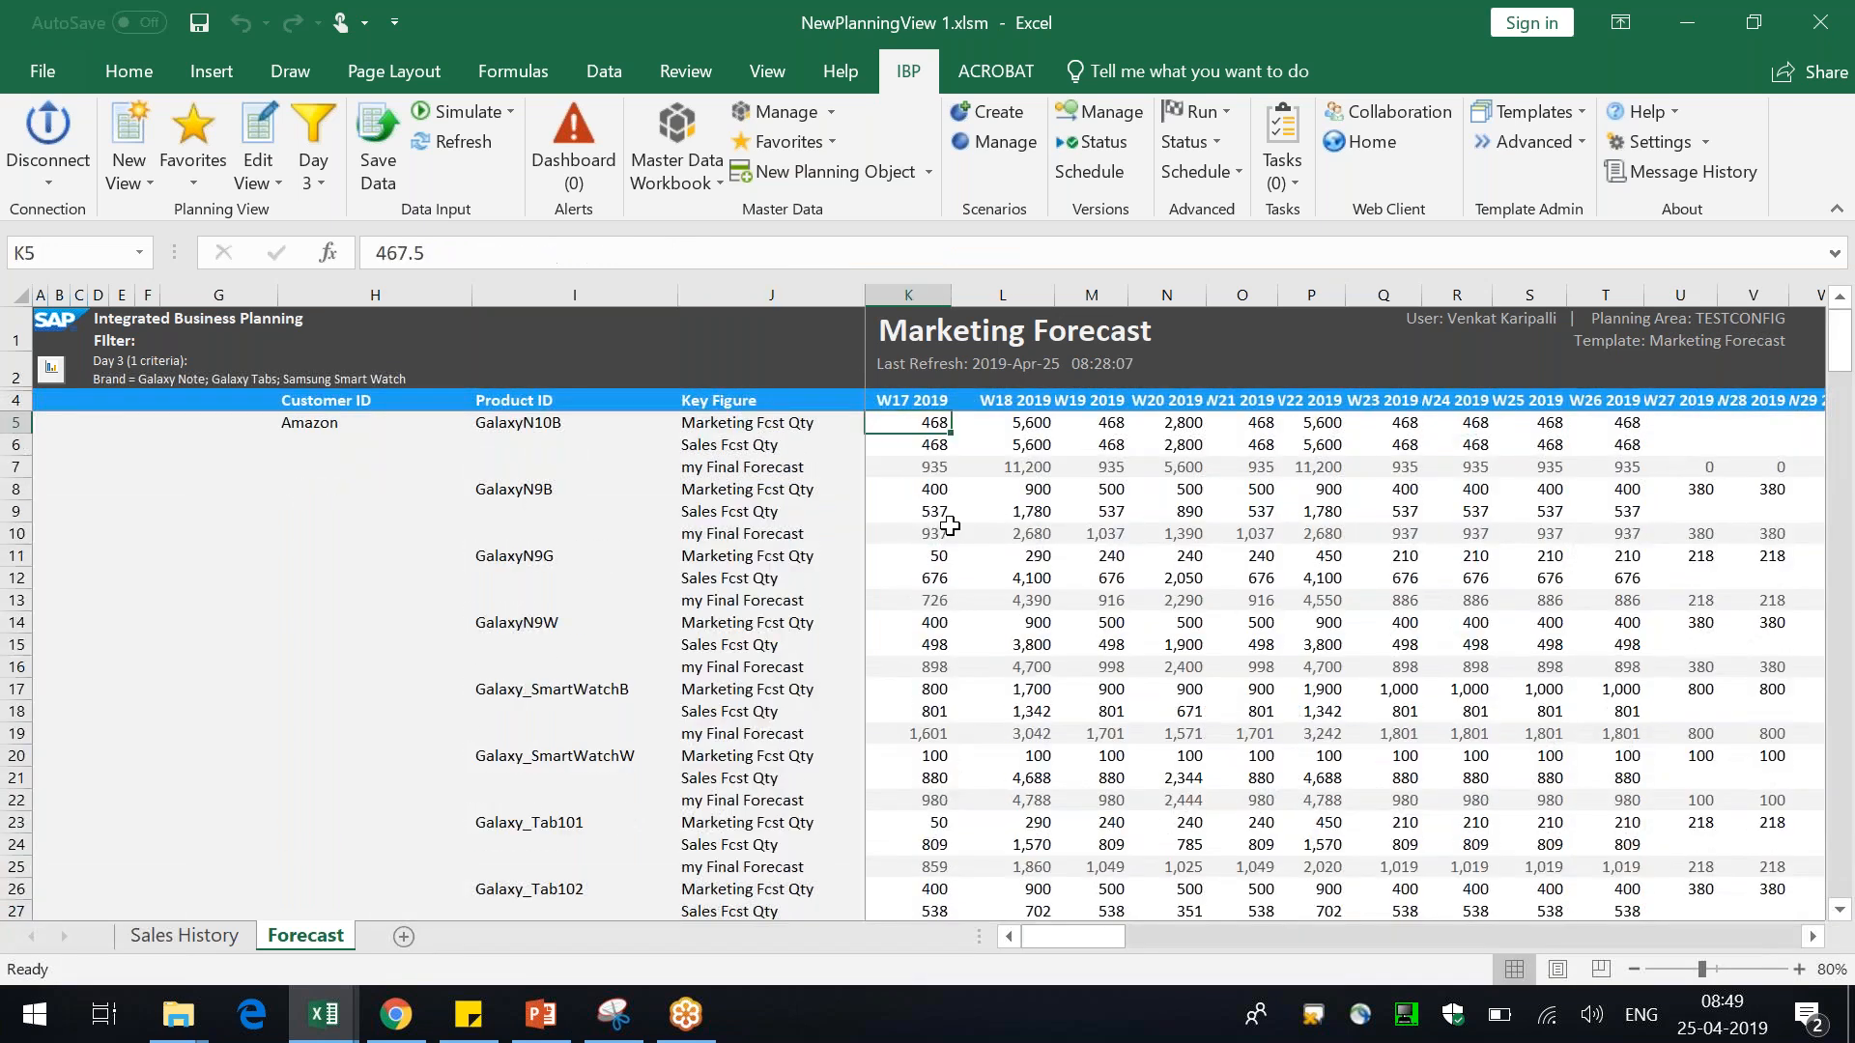
Inspect the my Final Forecast formulas across the week columns and rows
{"action": "left_click", "coordinate": [902, 470]}
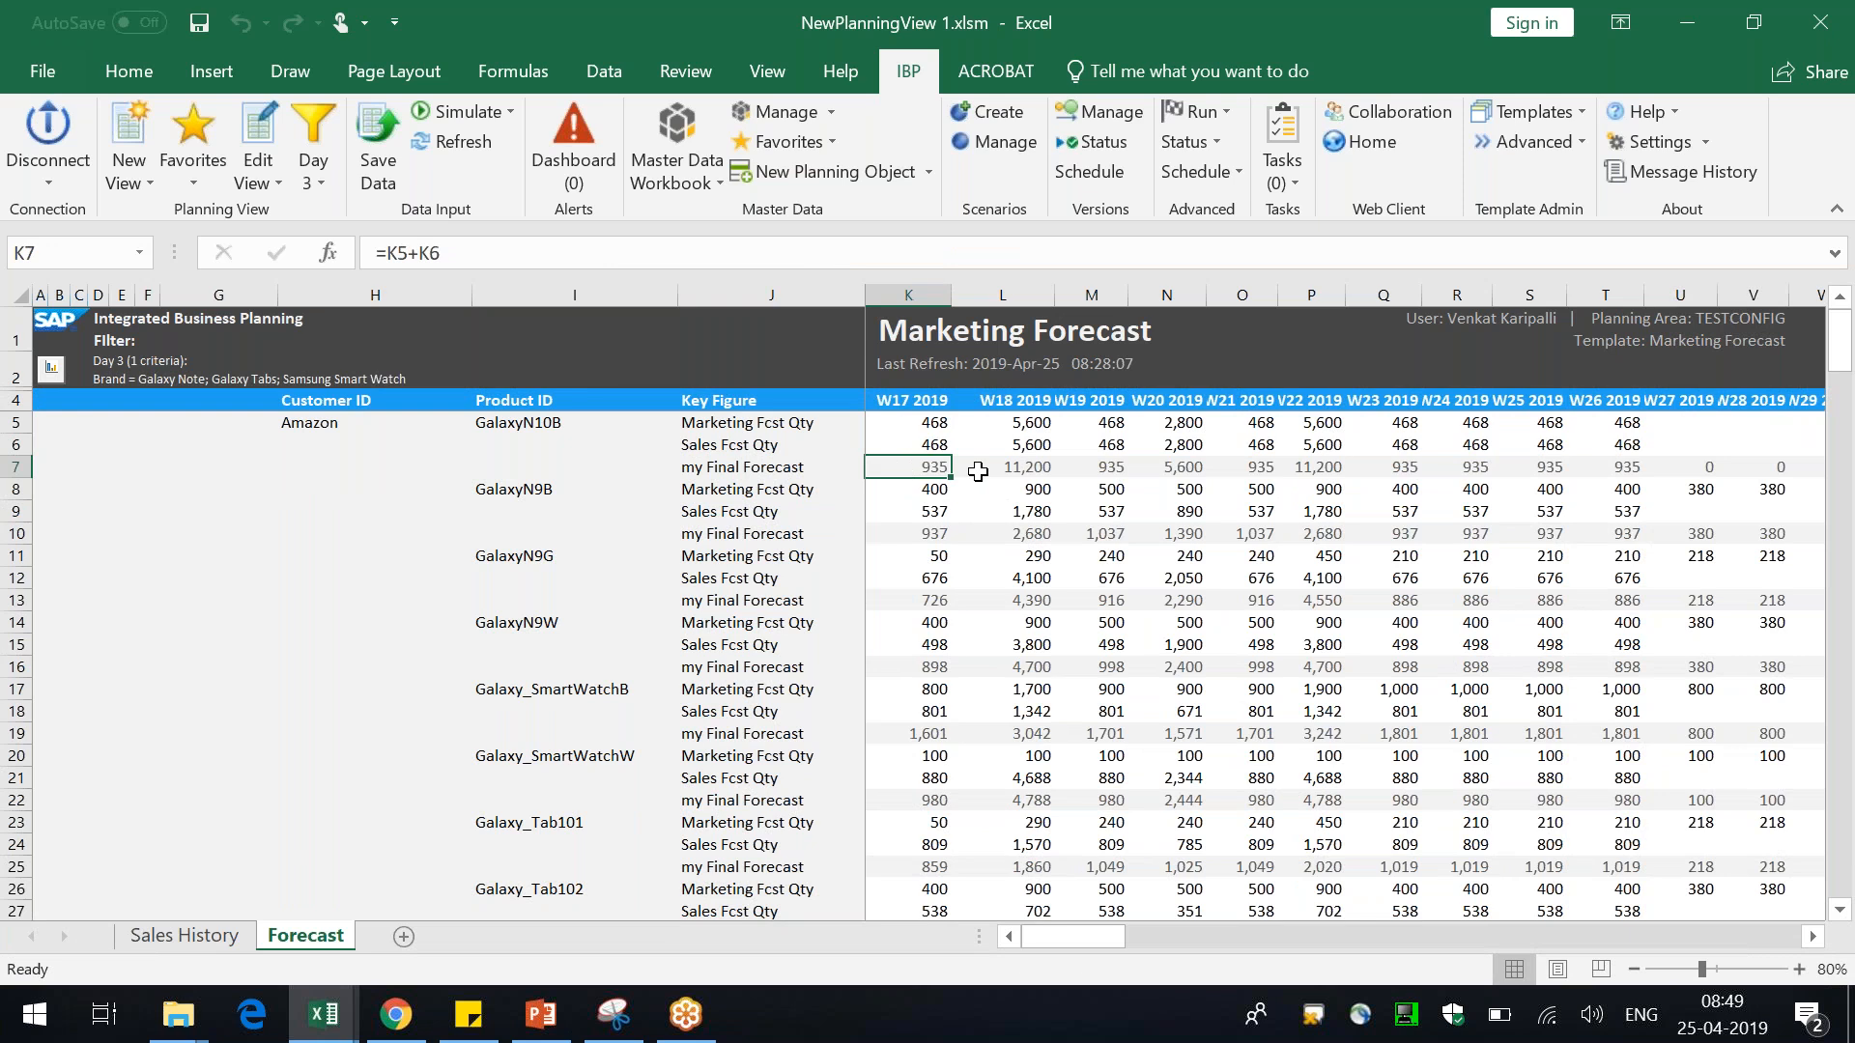
{"action": "key", "text": "Right"}
{"action": "key", "text": "Right"}
{"action": "key", "text": "Right"}
{"action": "key", "text": "Right"}
{"action": "key", "text": "Right"}
{"action": "key", "text": "Right"}
{"action": "key", "text": "Right"}
{"action": "key", "text": "Right"}
{"action": "key", "text": "Right"}
{"action": "key", "text": "Right"}
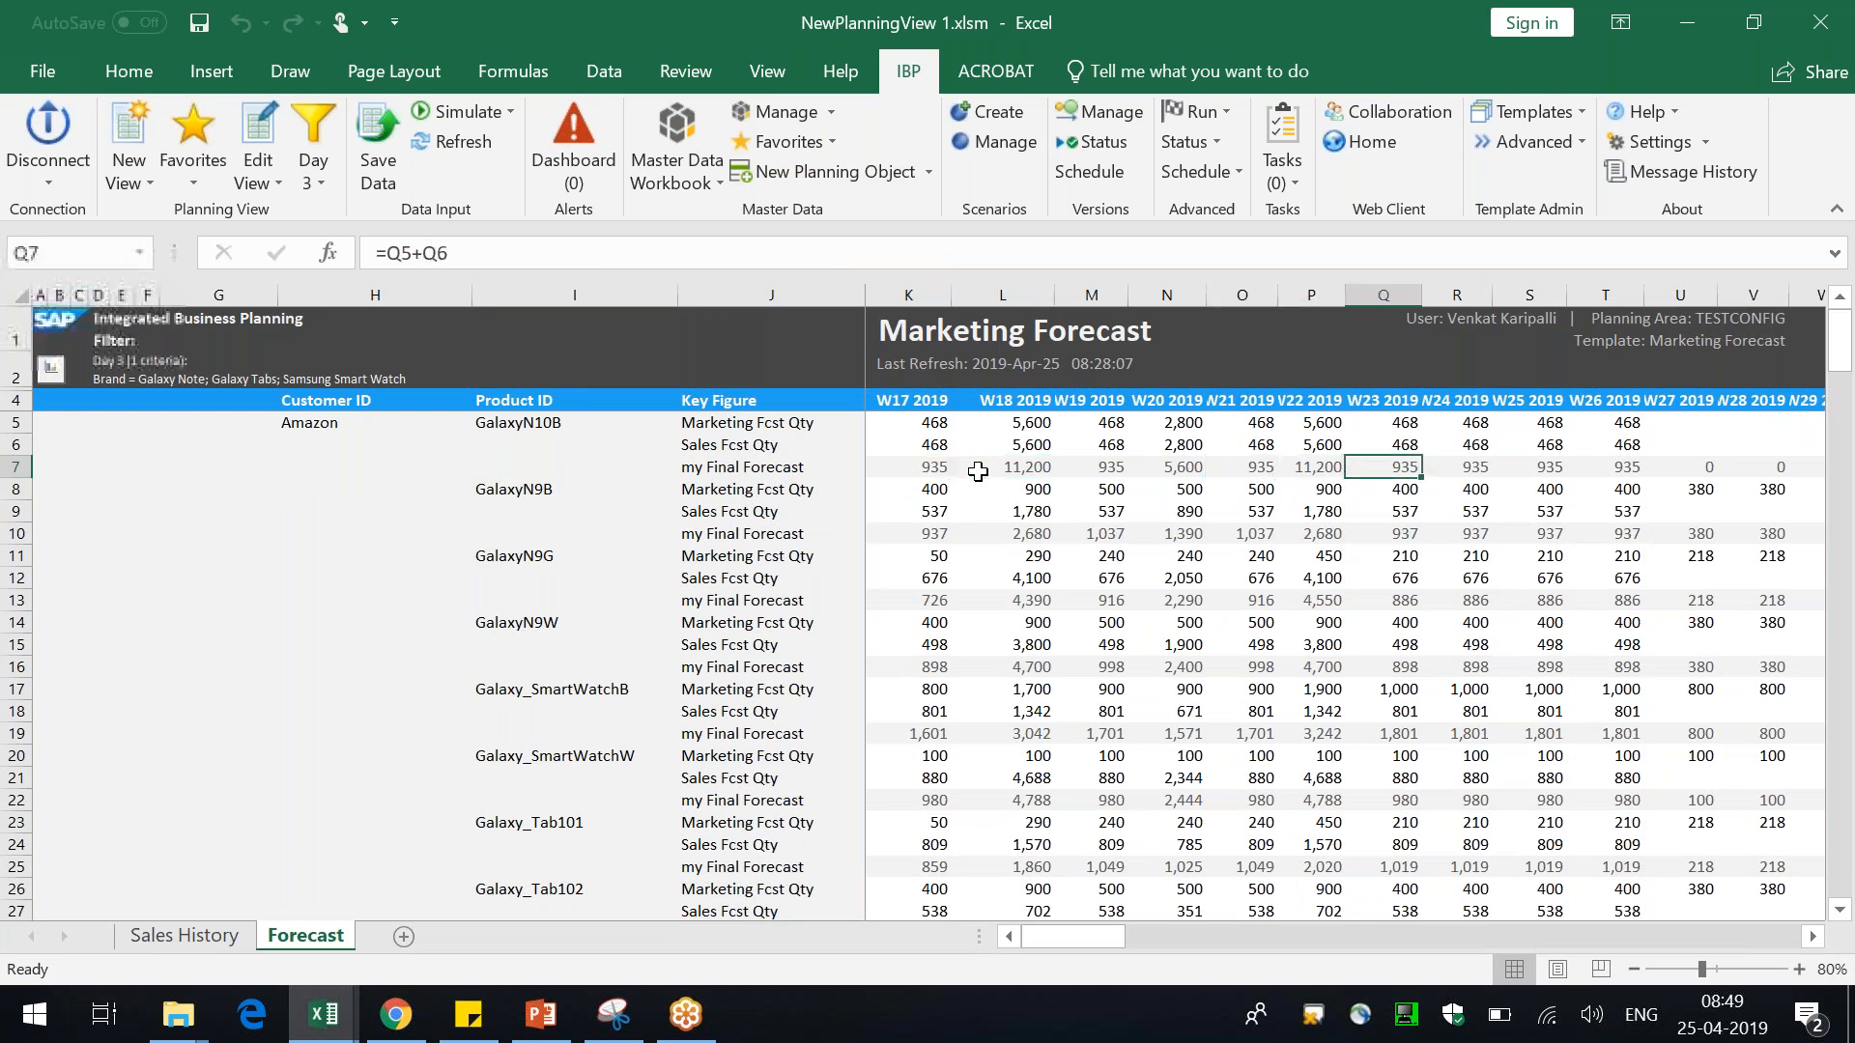
{"action": "key", "text": "Right"}
{"action": "key", "text": "Right"}
{"action": "key", "text": "Right"}
{"action": "key", "text": "Right"}
{"action": "key", "text": "Right"}
{"action": "key", "text": "Right"}
{"action": "key", "text": "Right"}
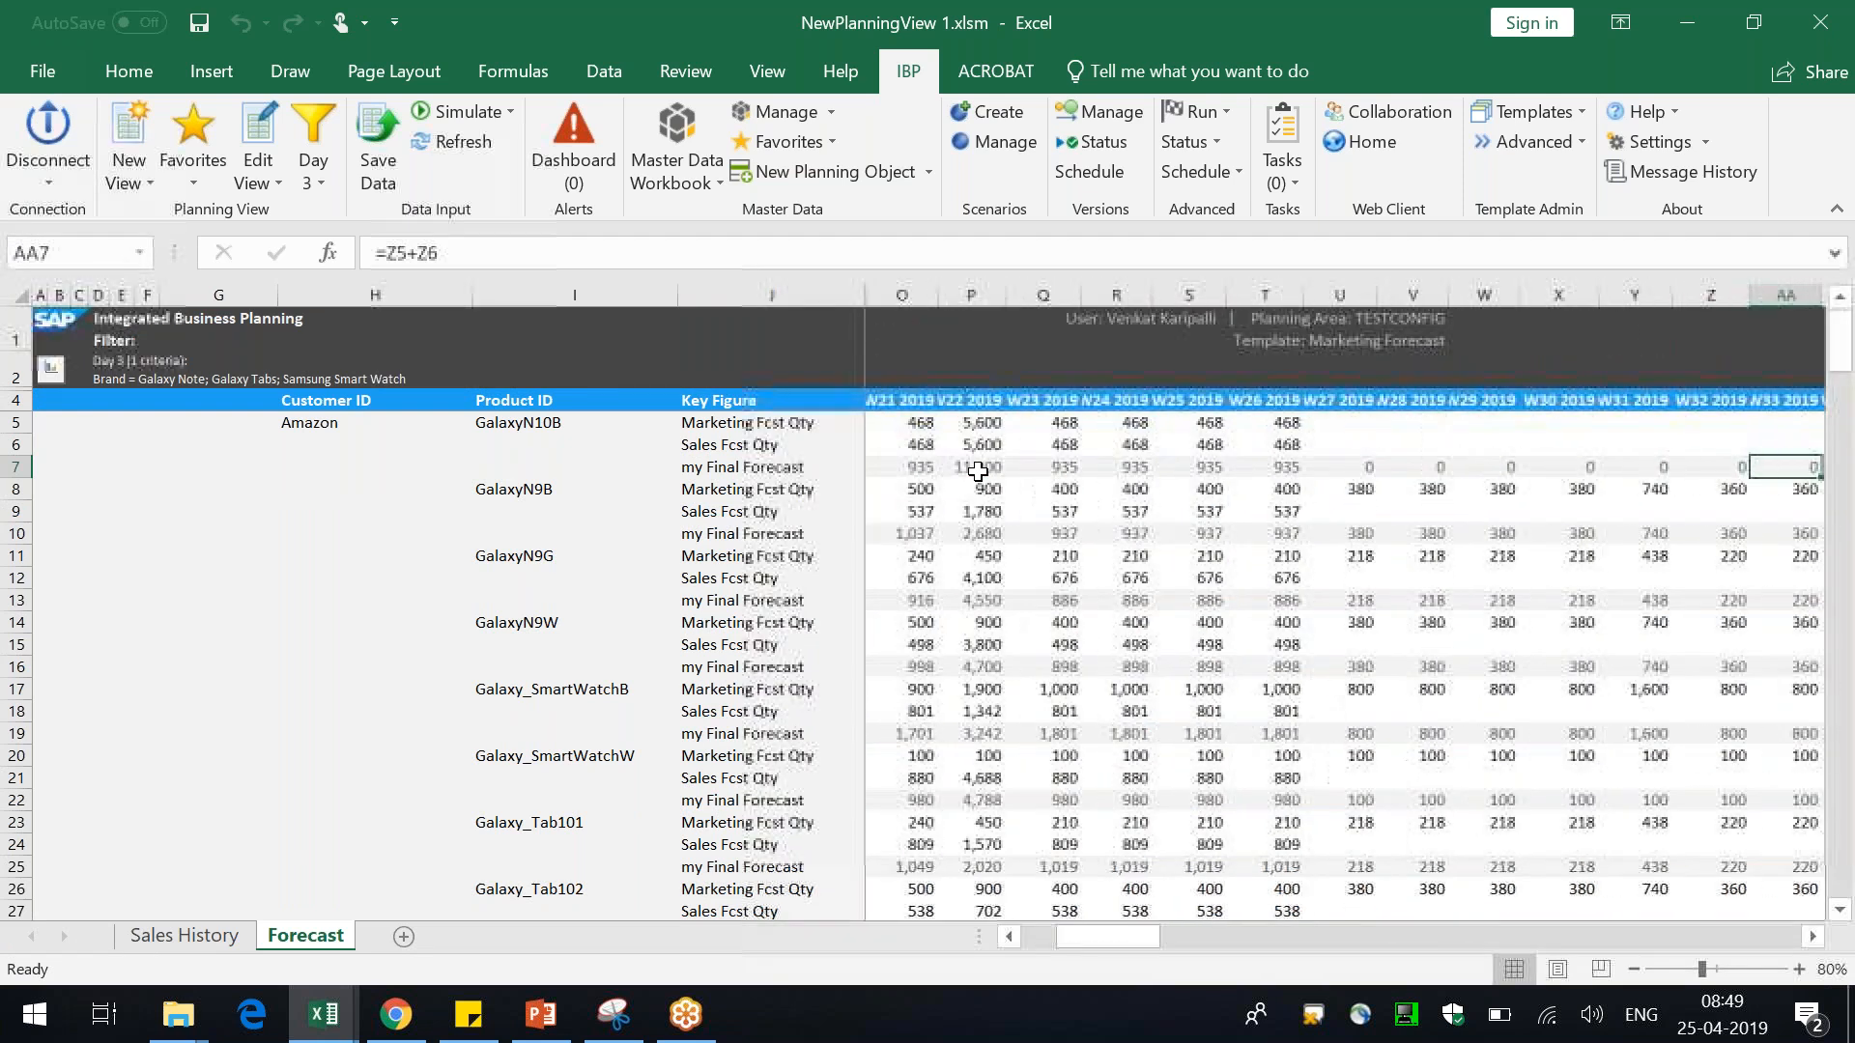
{"action": "key", "text": "Right"}
{"action": "key", "text": "Down"}
{"action": "key", "text": "Down"}
{"action": "key", "text": "Down"}
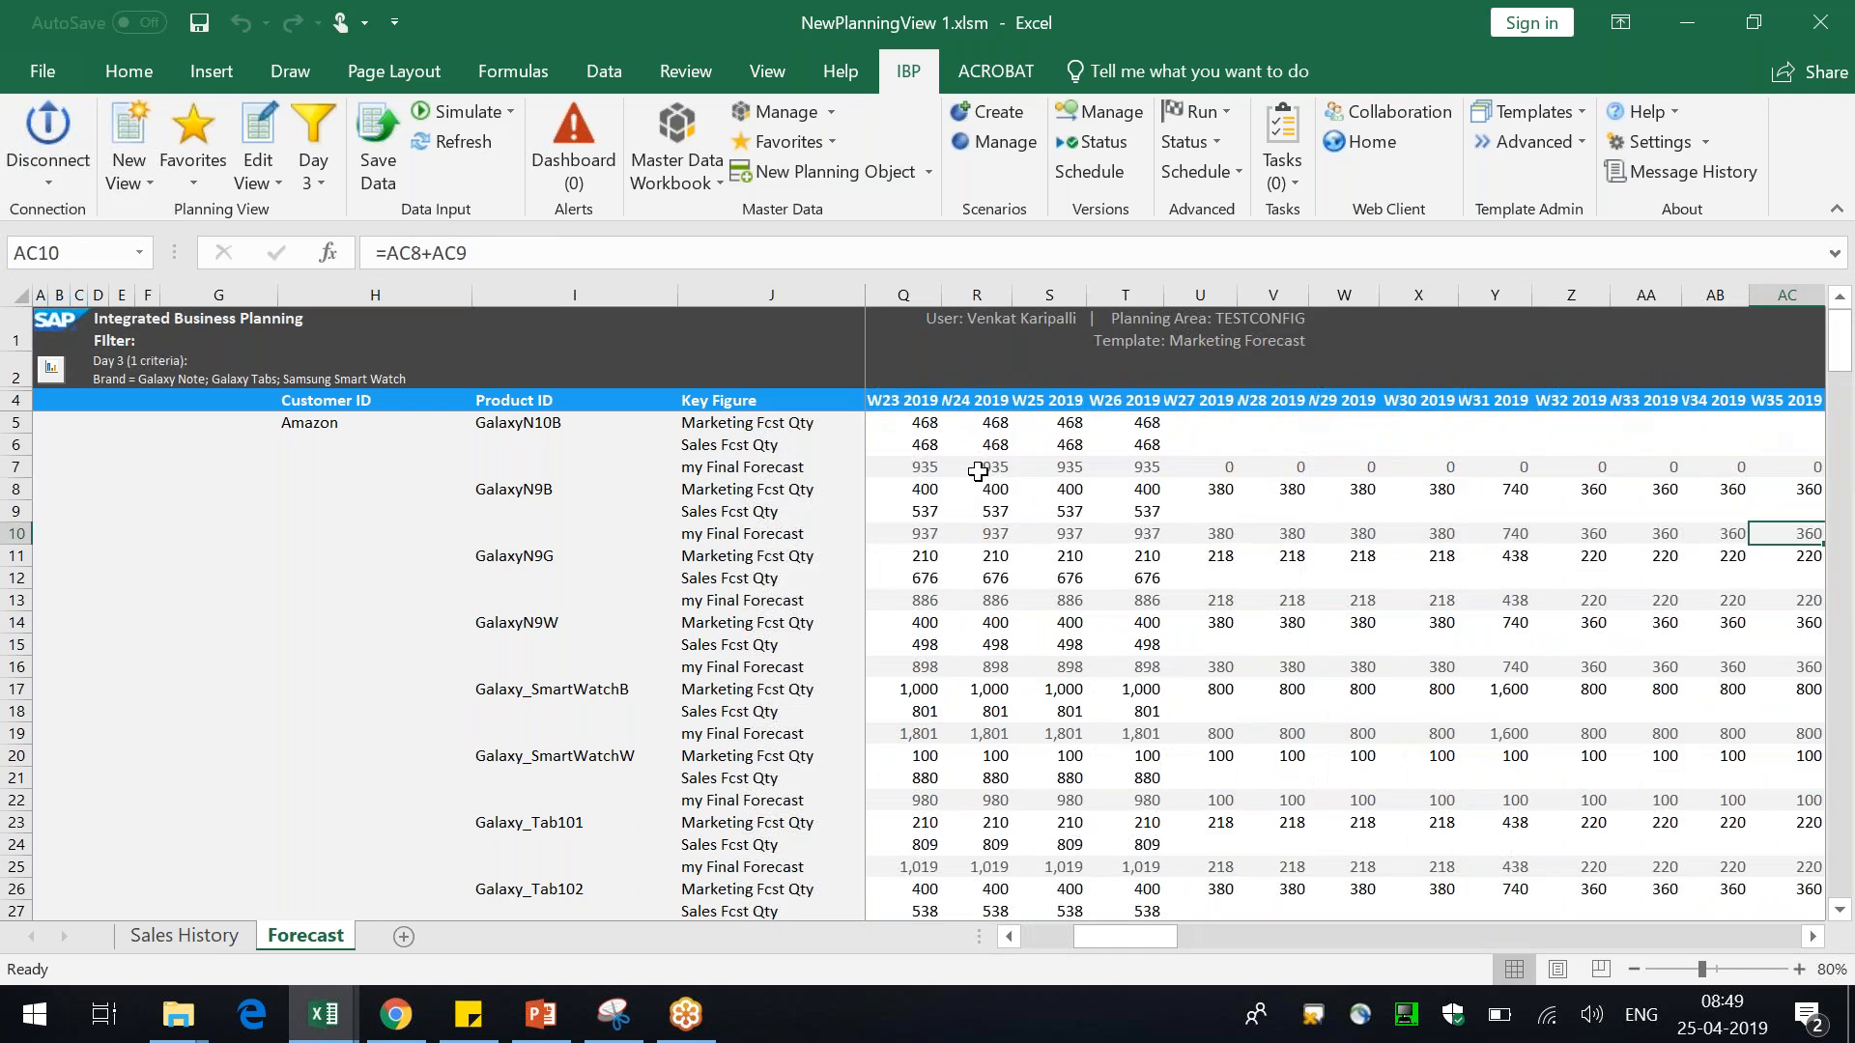
{"action": "key", "text": "shift+Up"}
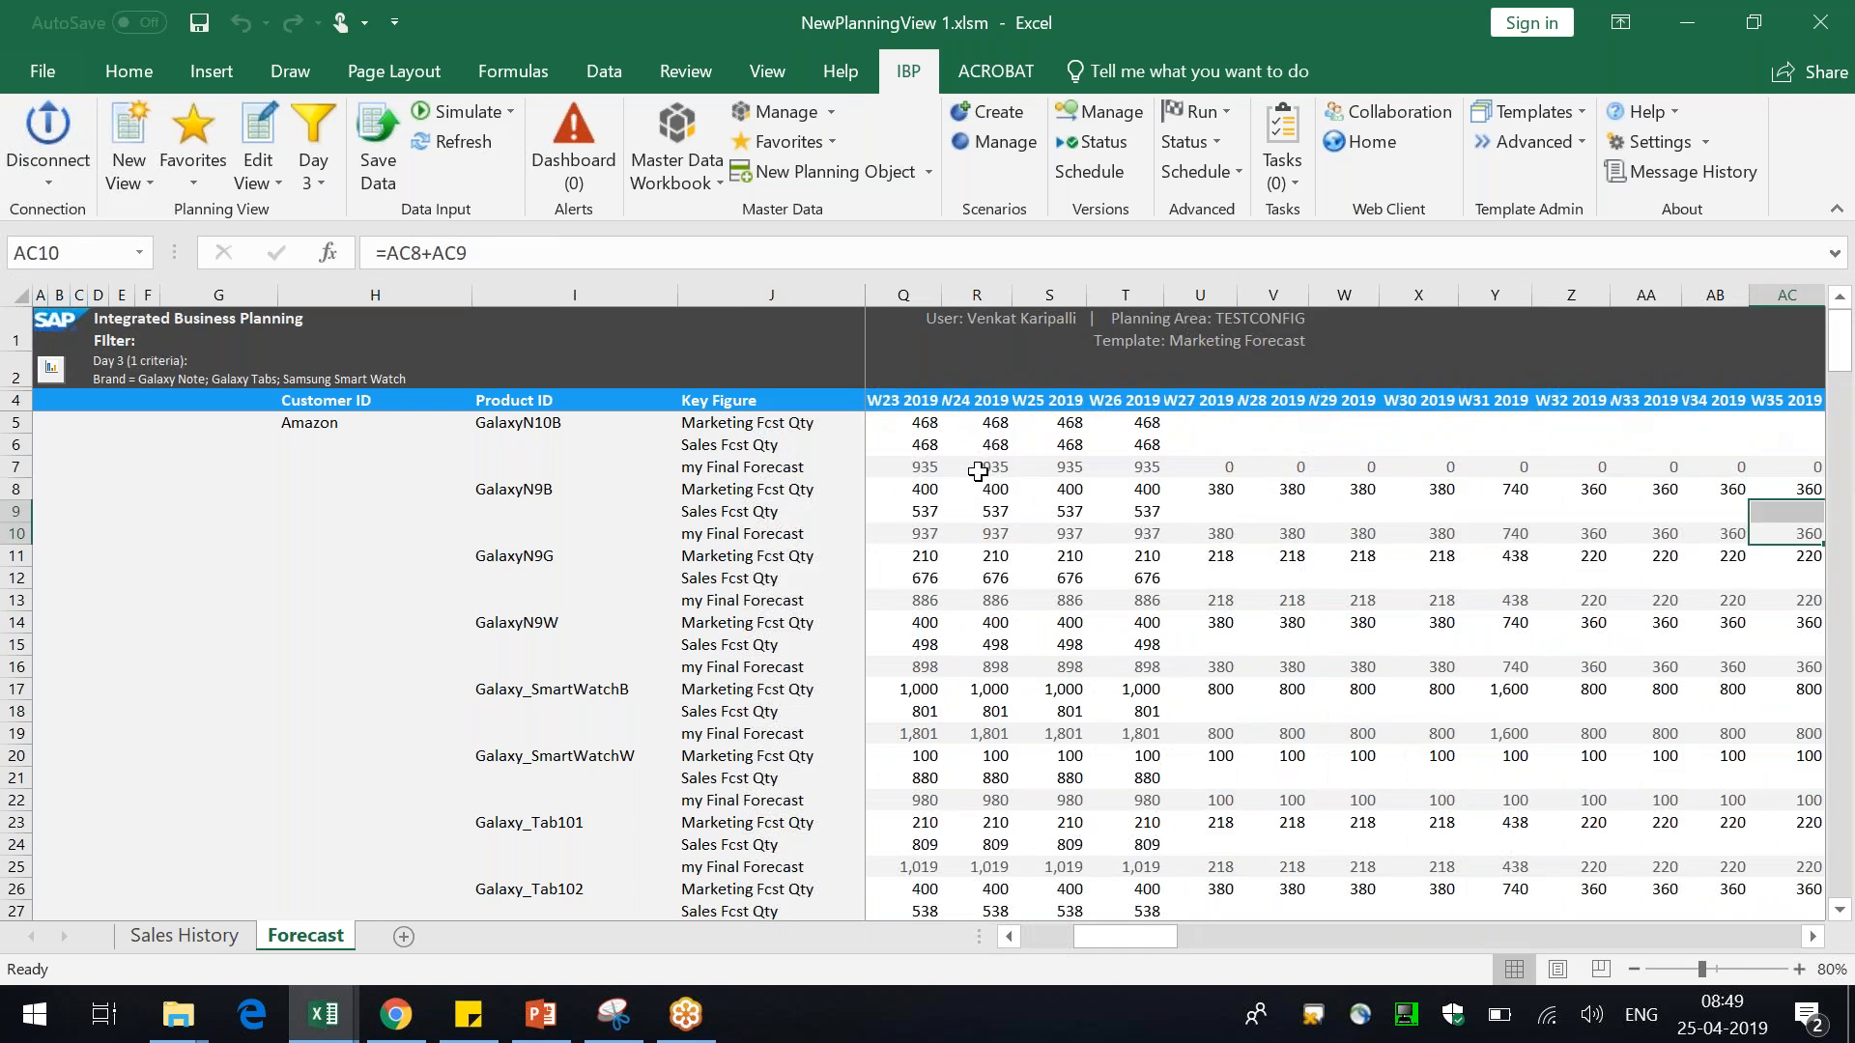
{"action": "key", "text": "ctrl+Home"}
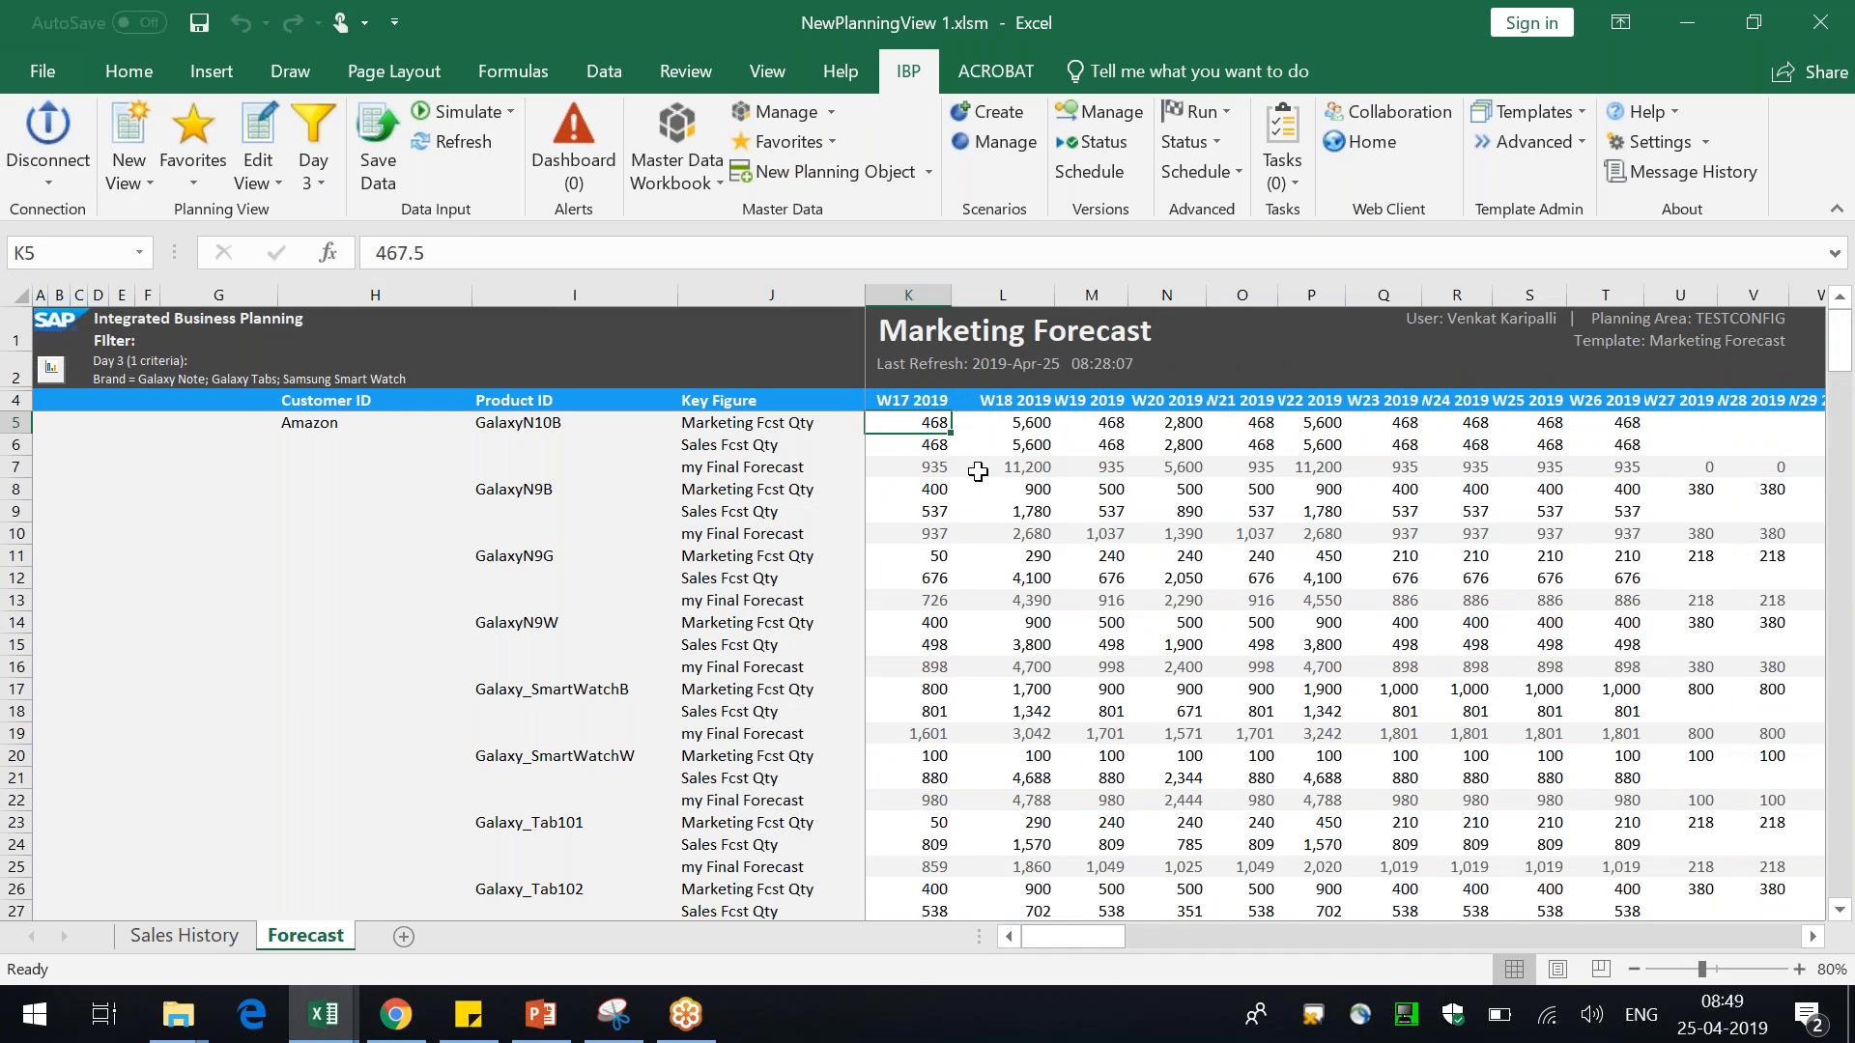
{"action": "left_click", "coordinate": [942, 471]}
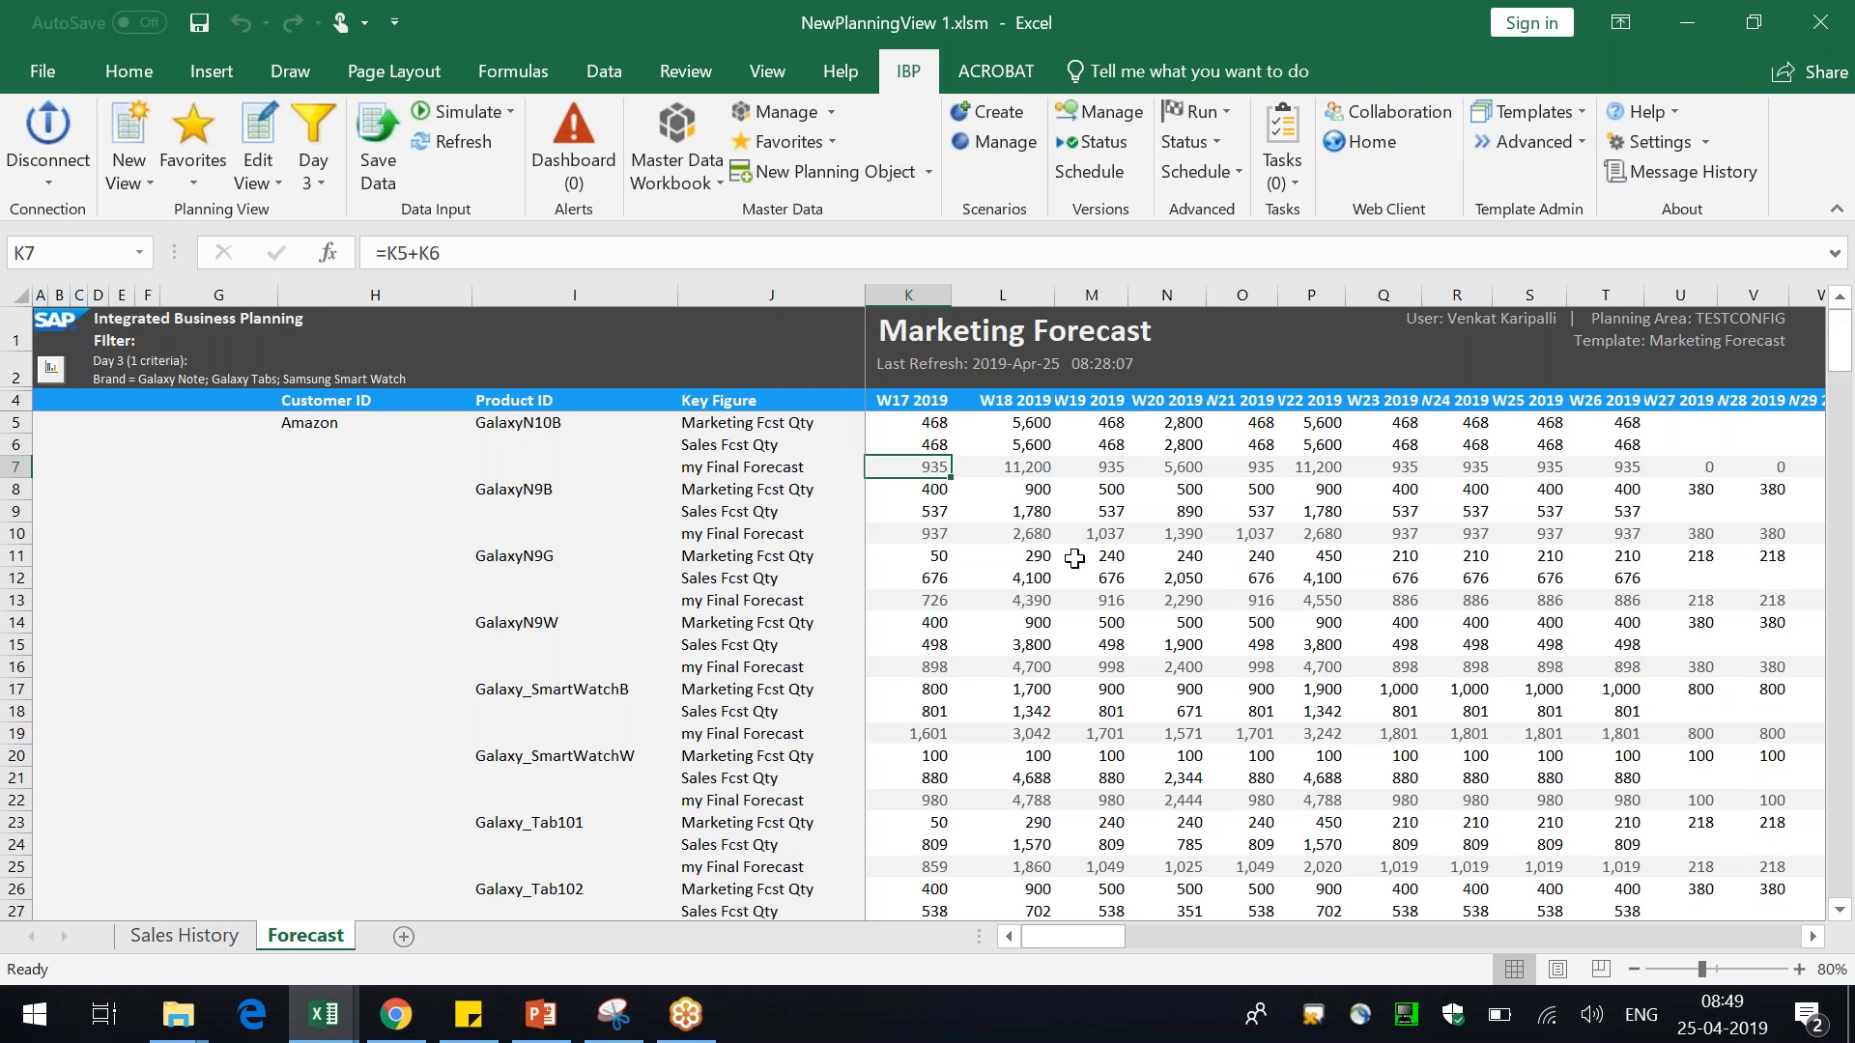
{"action": "left_click", "coordinate": [820, 465]}
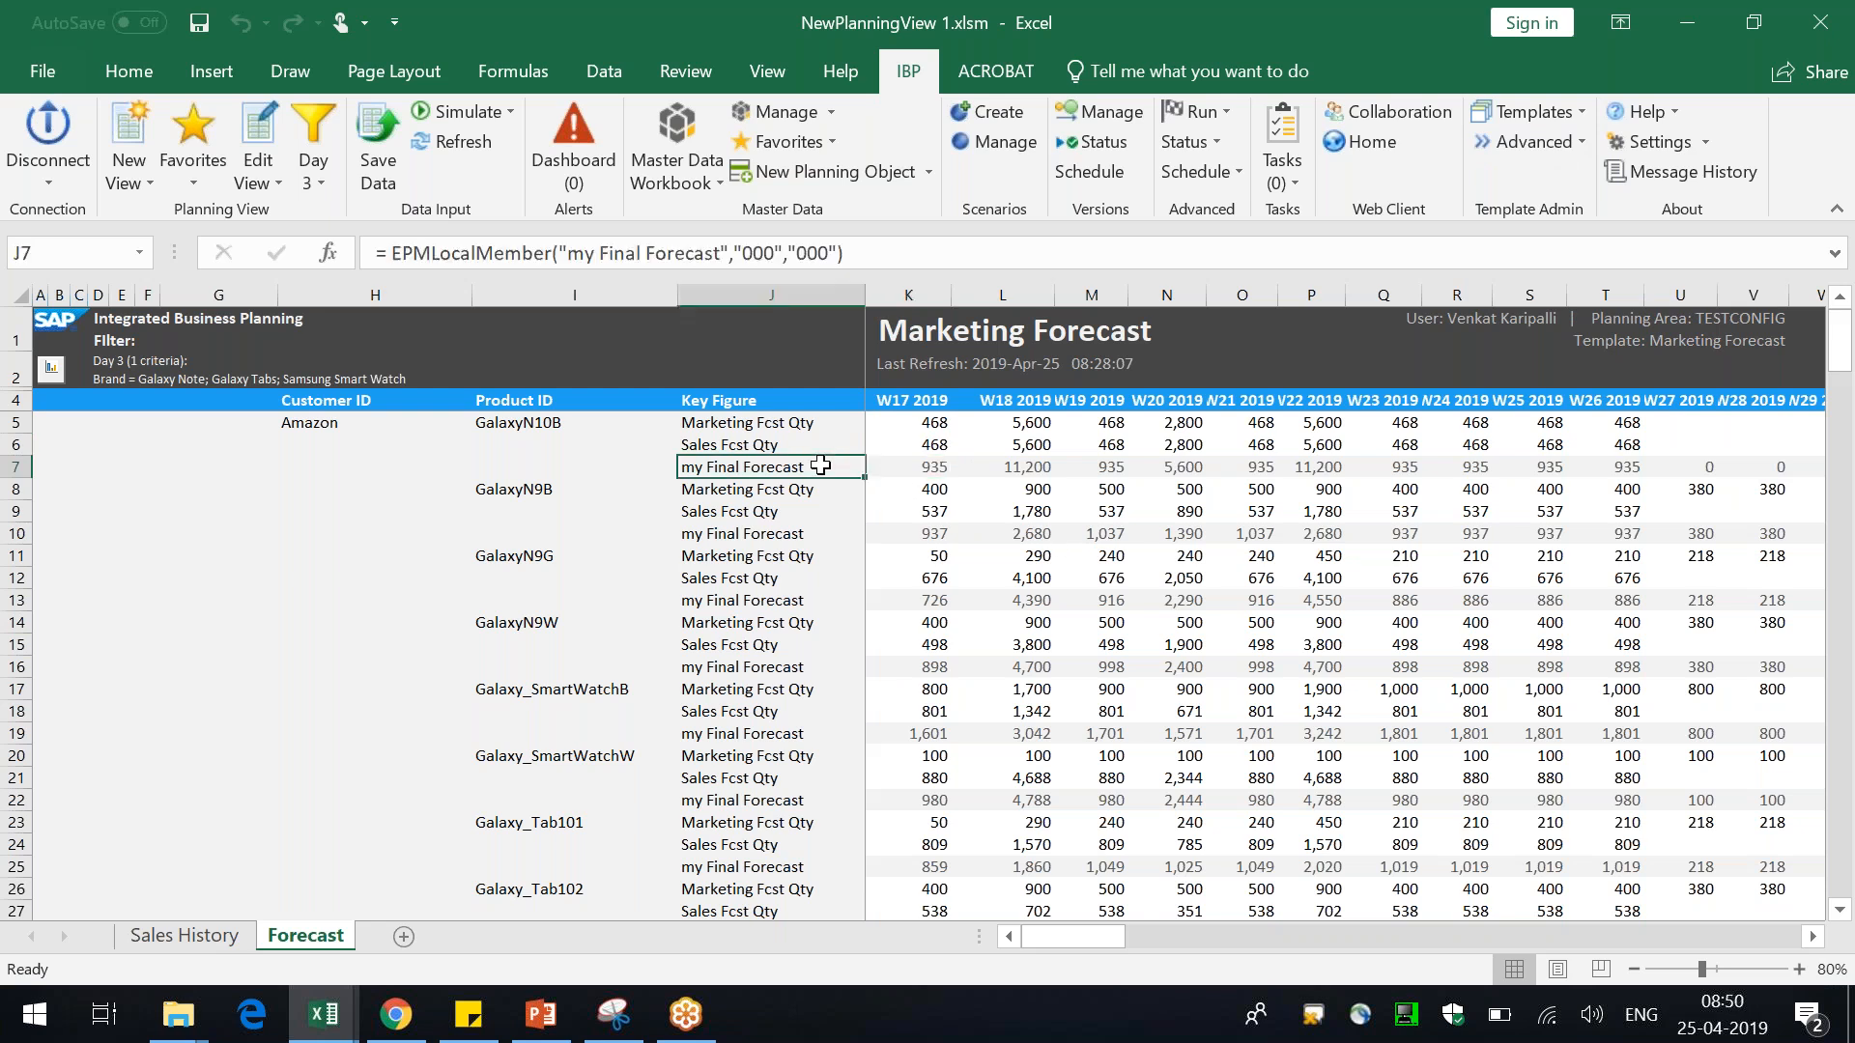
Compare the my Final Forecast key figure cell with the formulas in its W17 and W18 2019 cells
{"action": "left_click", "coordinate": [928, 465]}
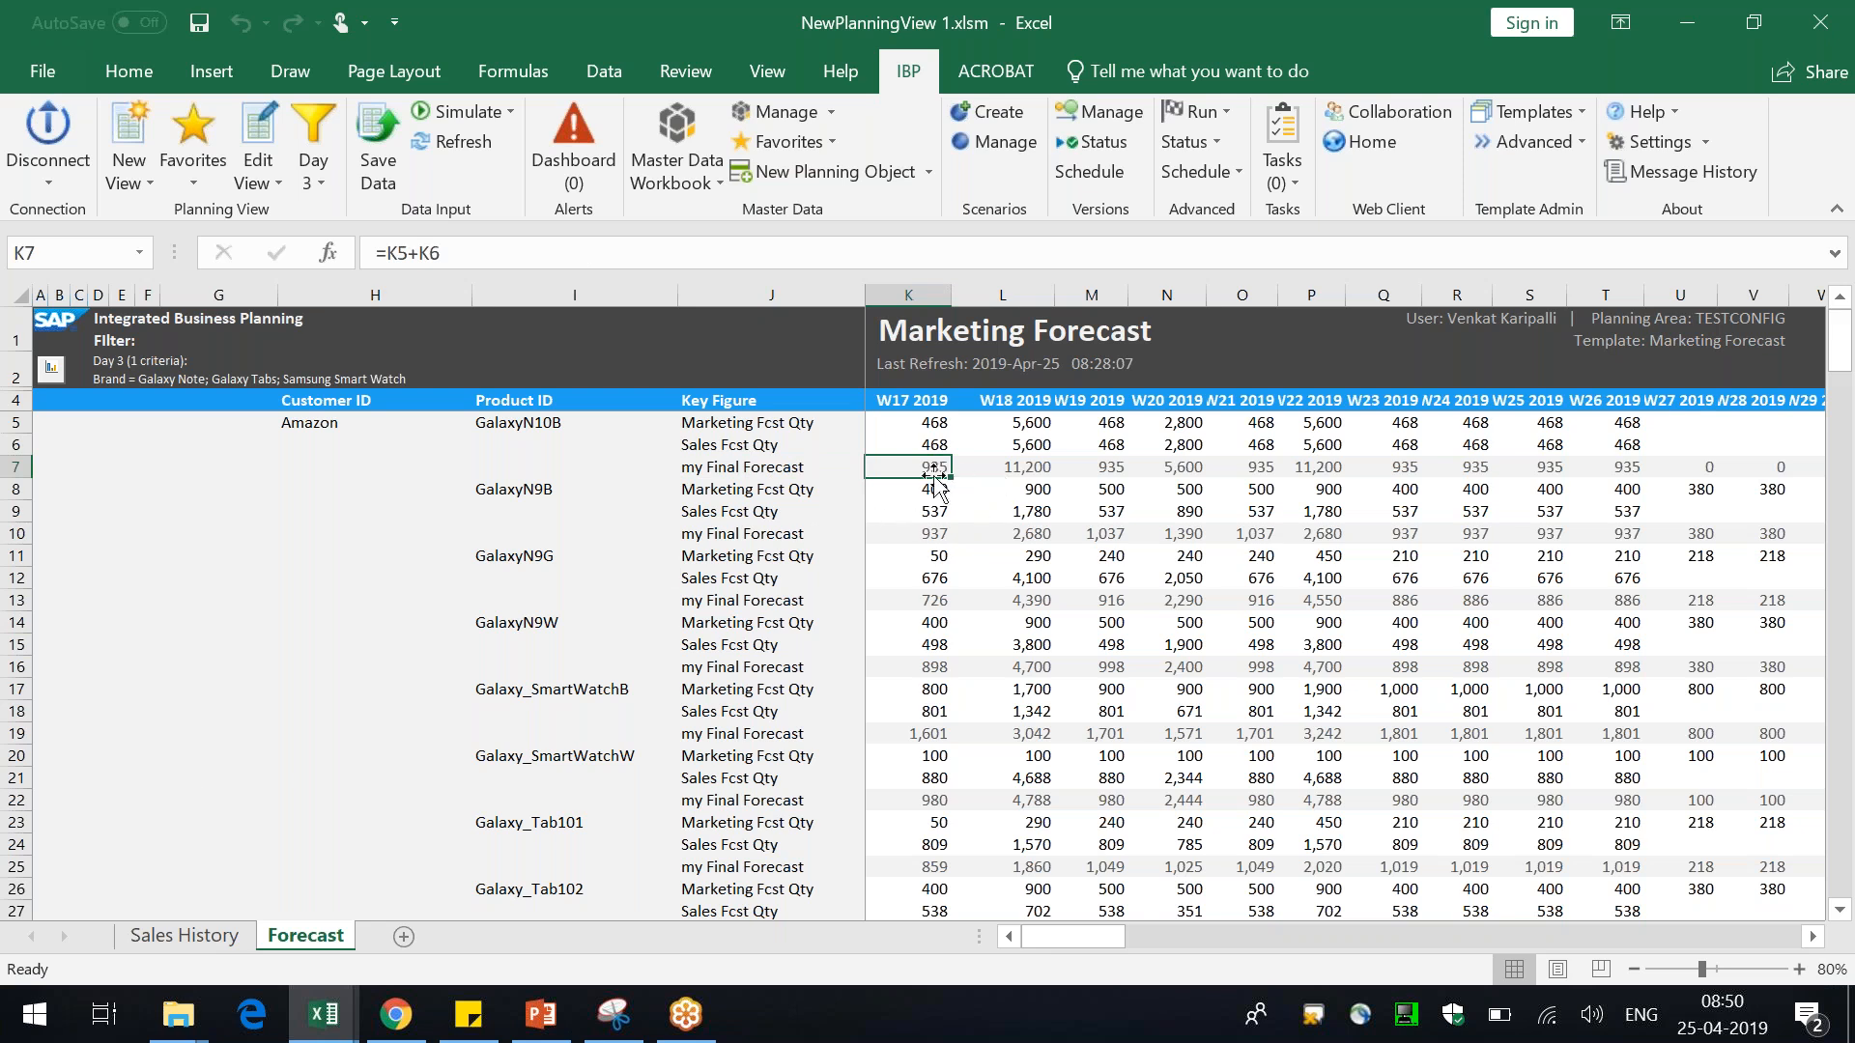
{"action": "left_click", "coordinate": [989, 472]}
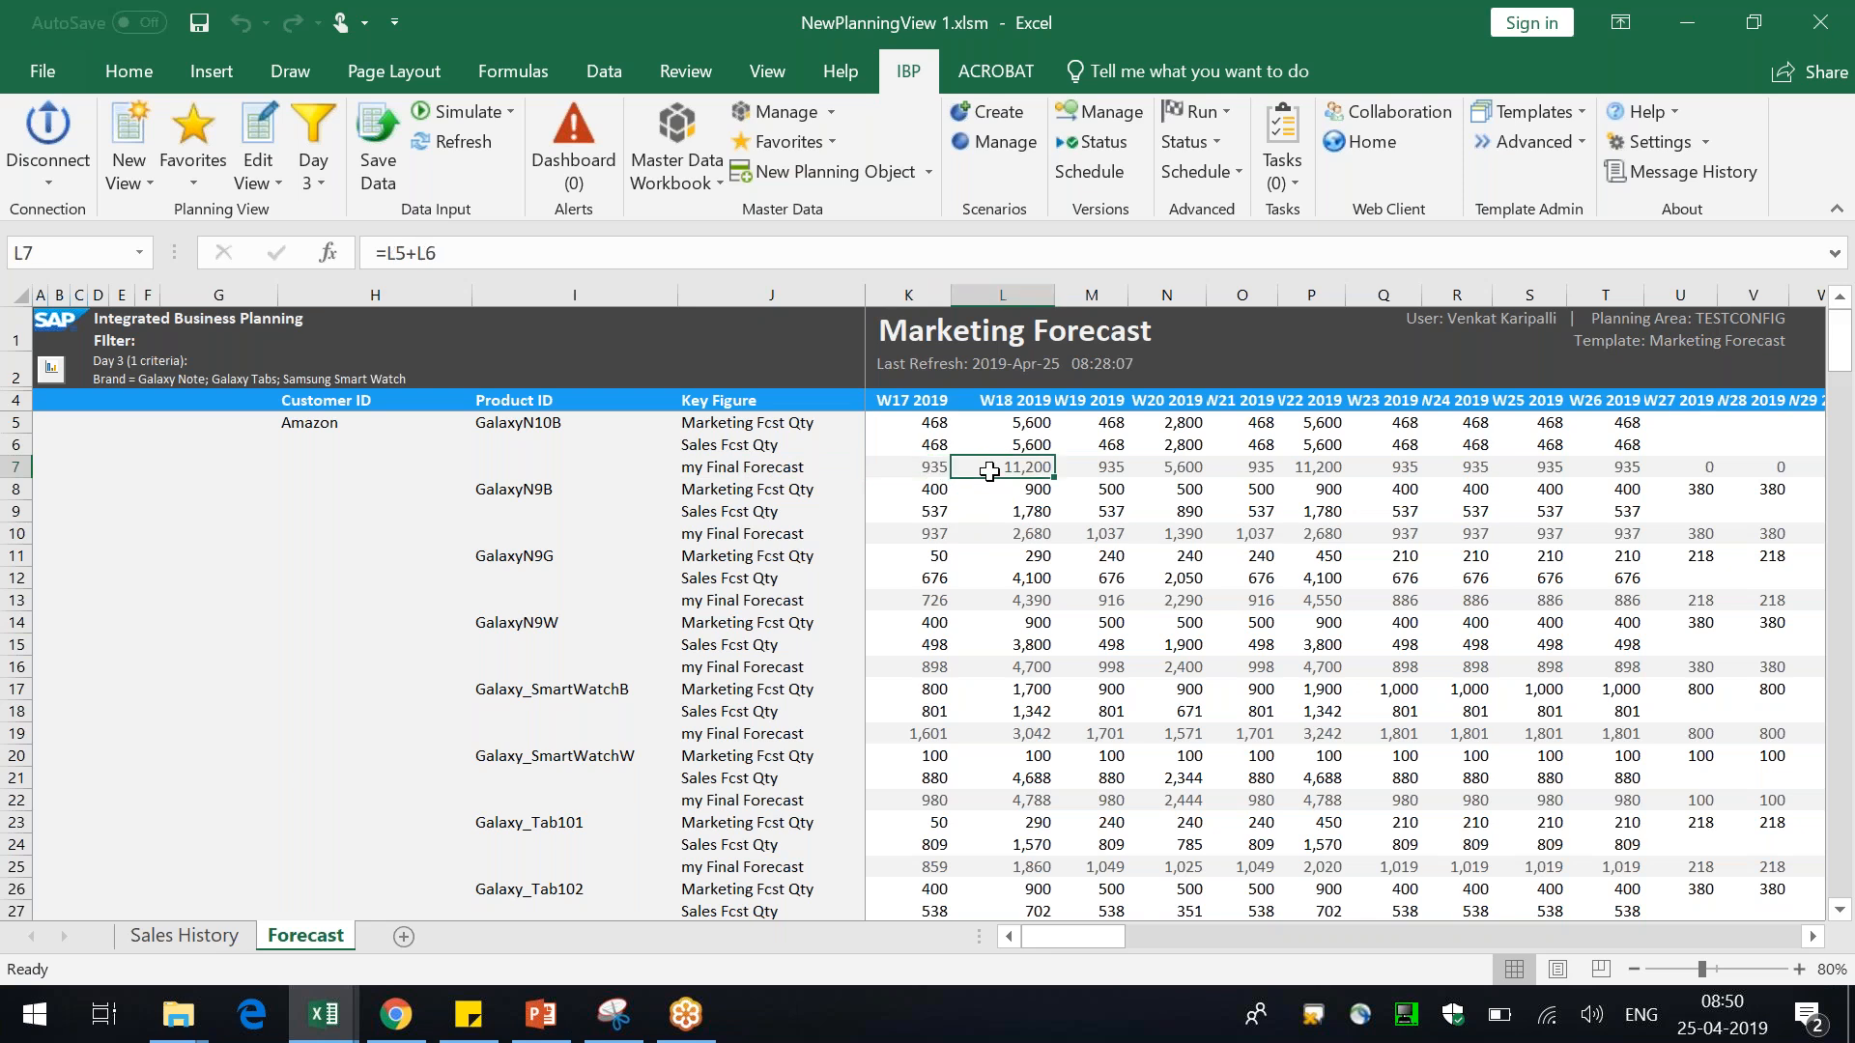
{"action": "left_click", "coordinate": [929, 471]}
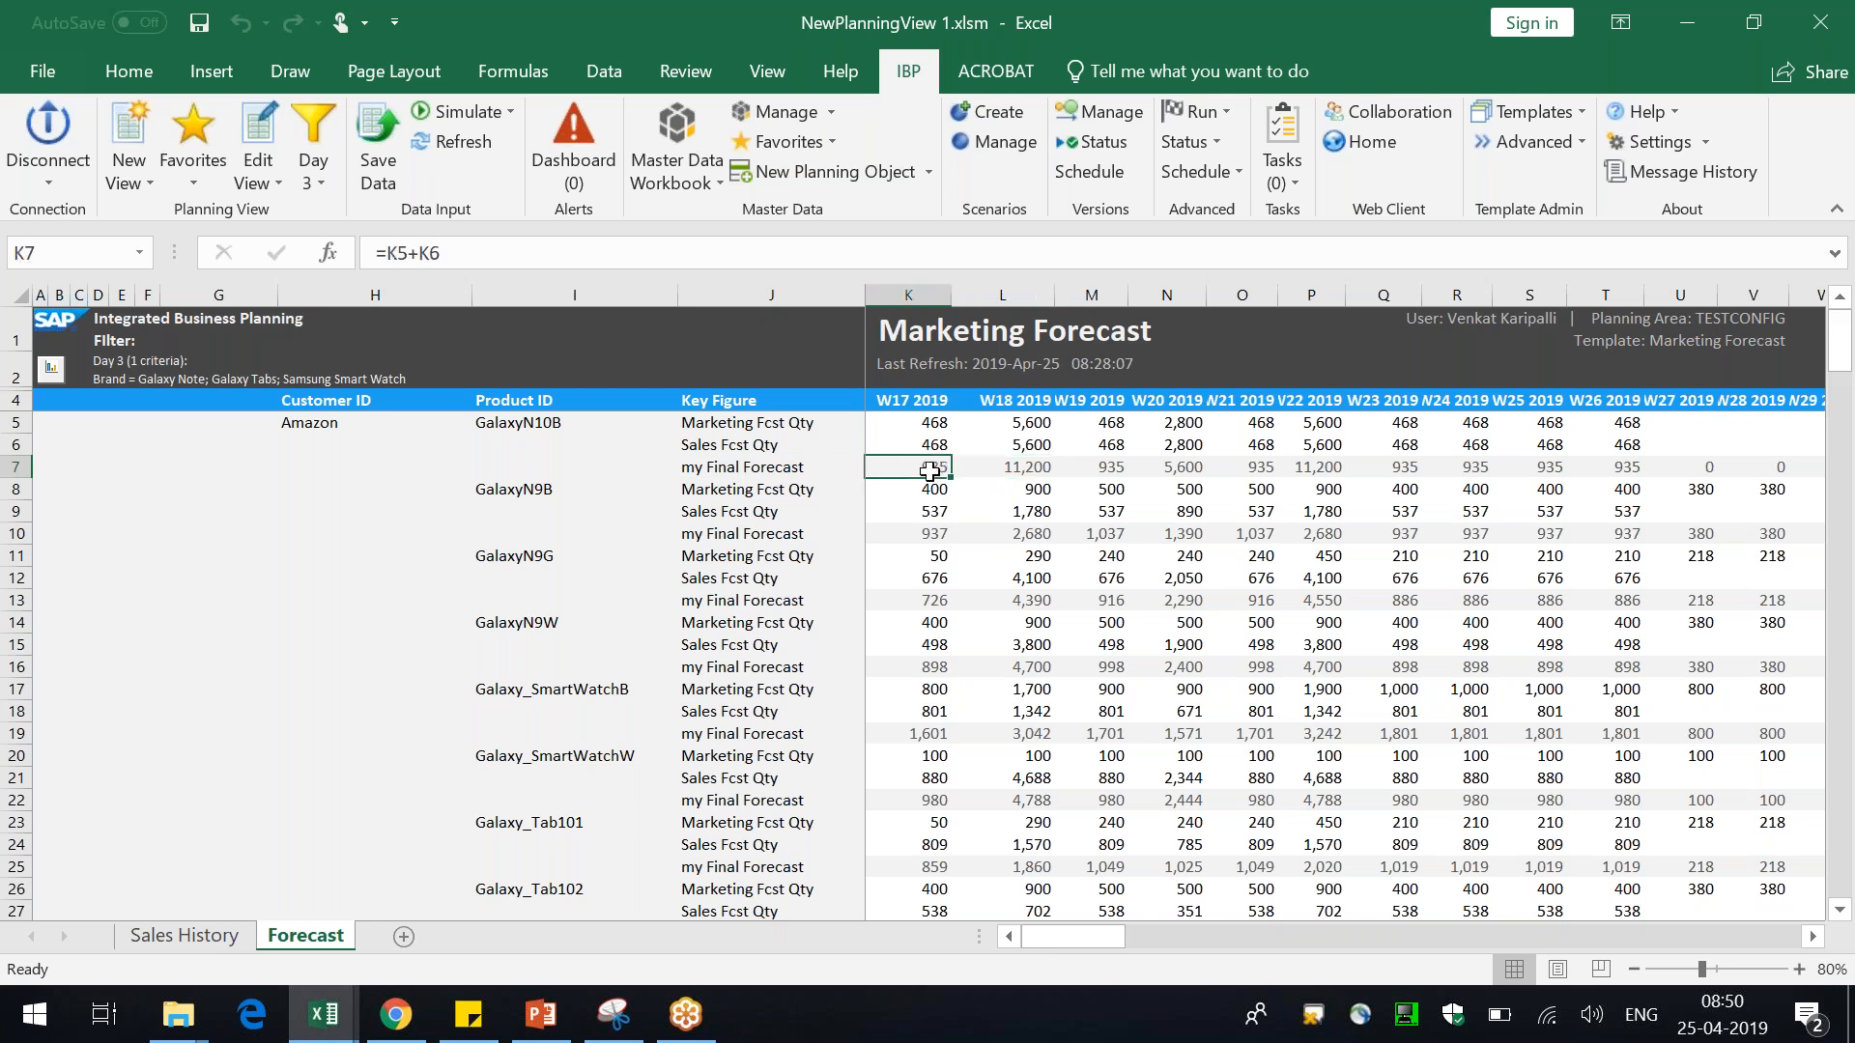
{"action": "key", "text": "Left"}
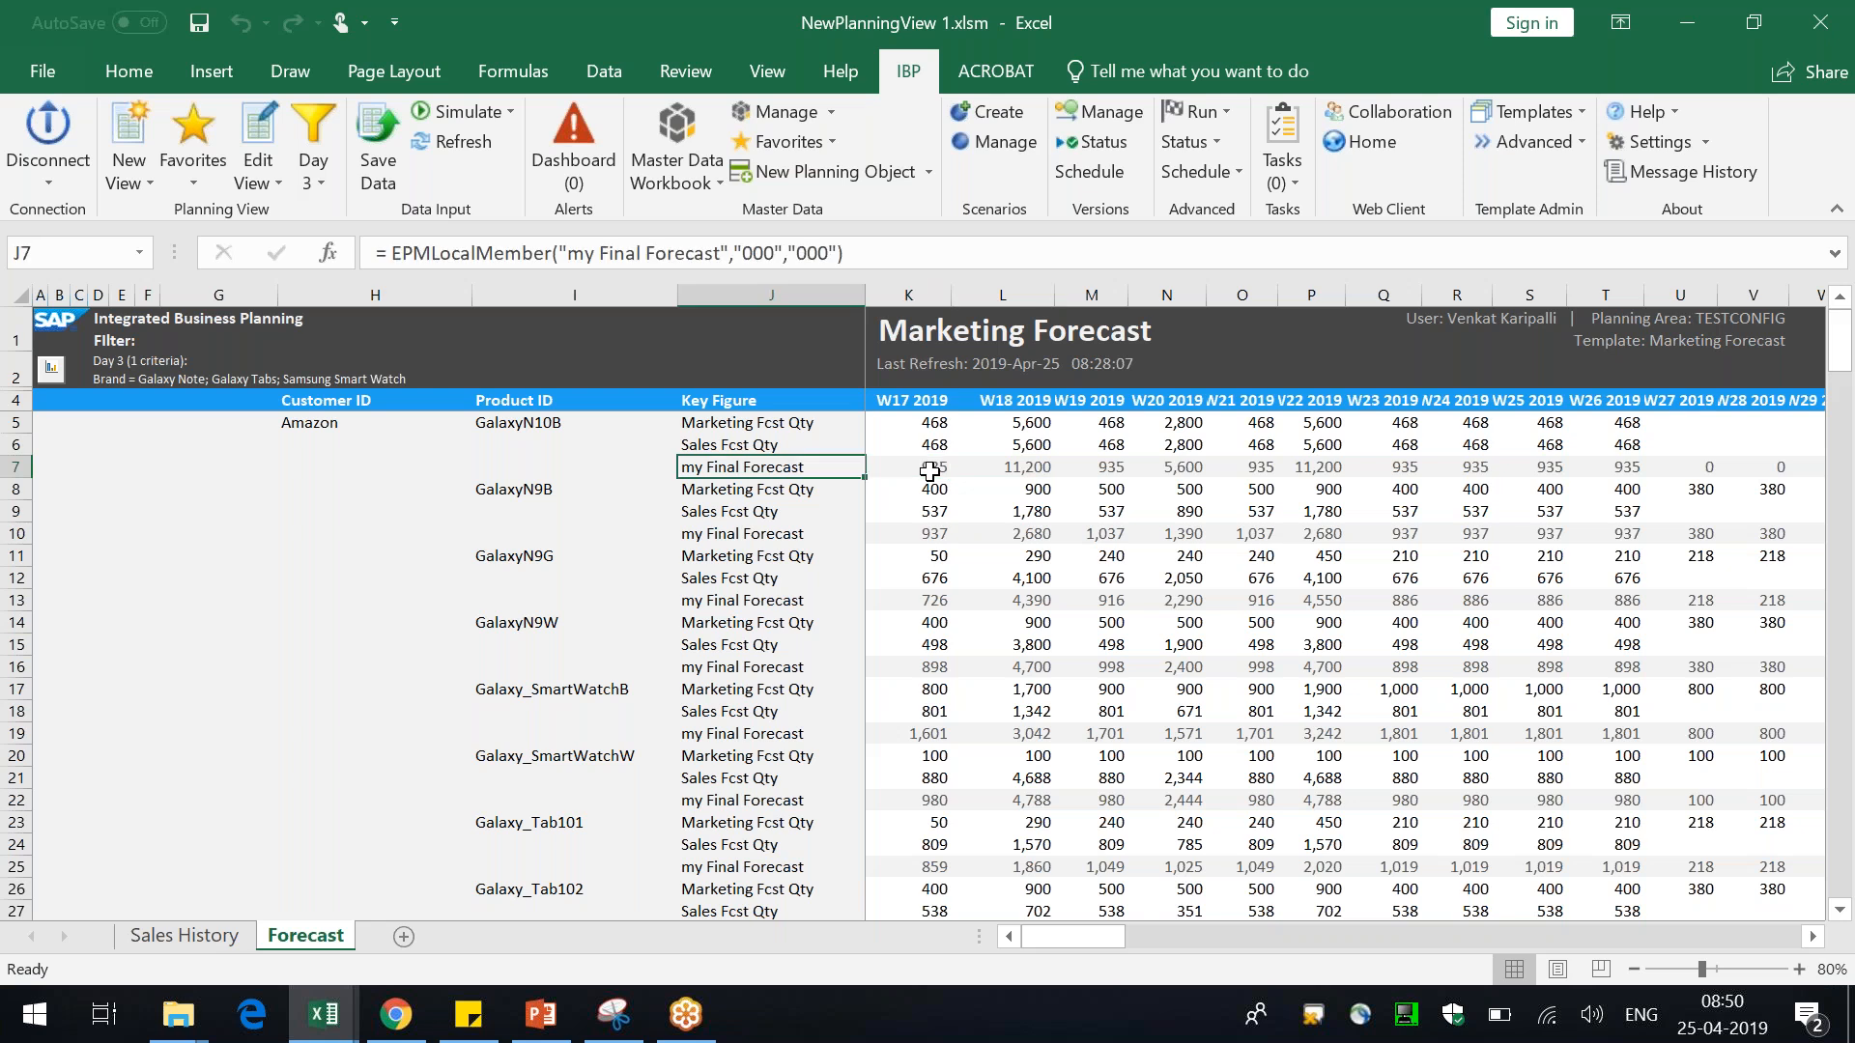
{"action": "left_click", "coordinate": [929, 471]}
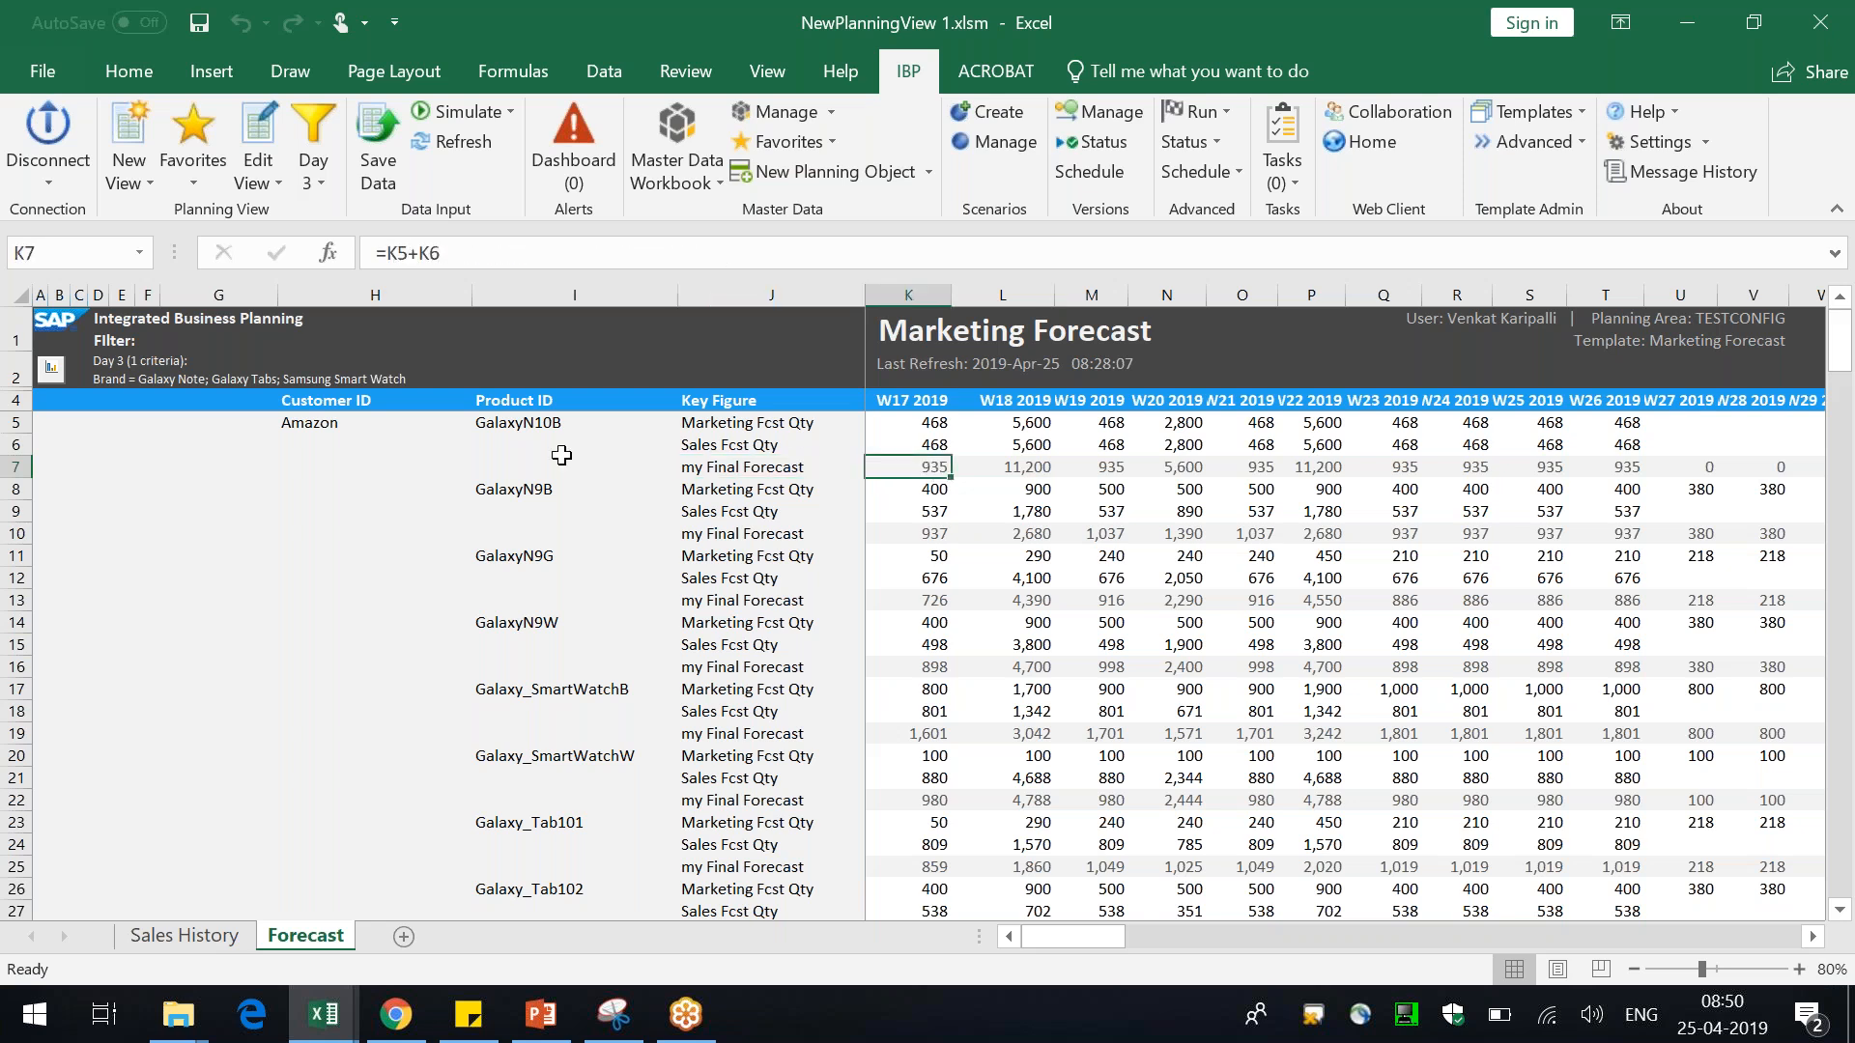
Narrow the Customer ID column slightly
{"action": "left_click", "coordinate": [259, 183]}
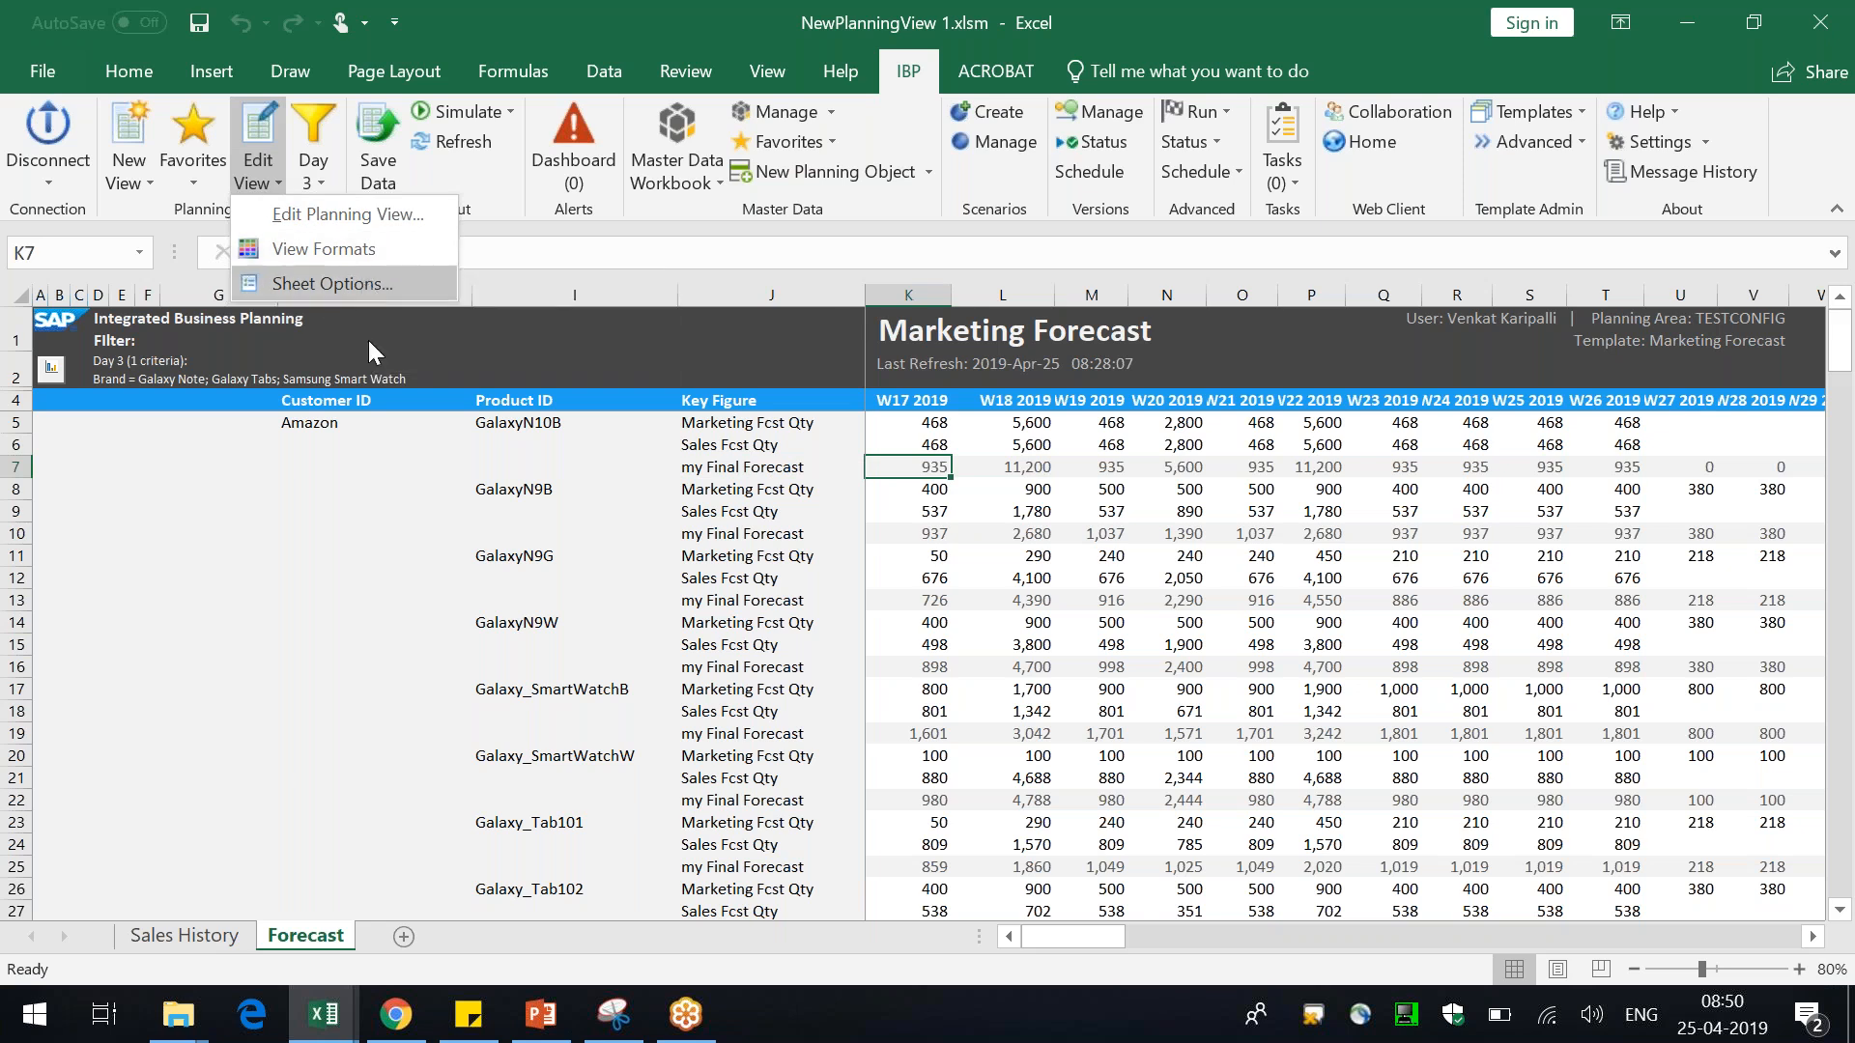
{"action": "left_click", "coordinate": [425, 623]}
{"action": "left_click_drag", "start_coordinate": [469, 299], "coordinate": [436, 298]}
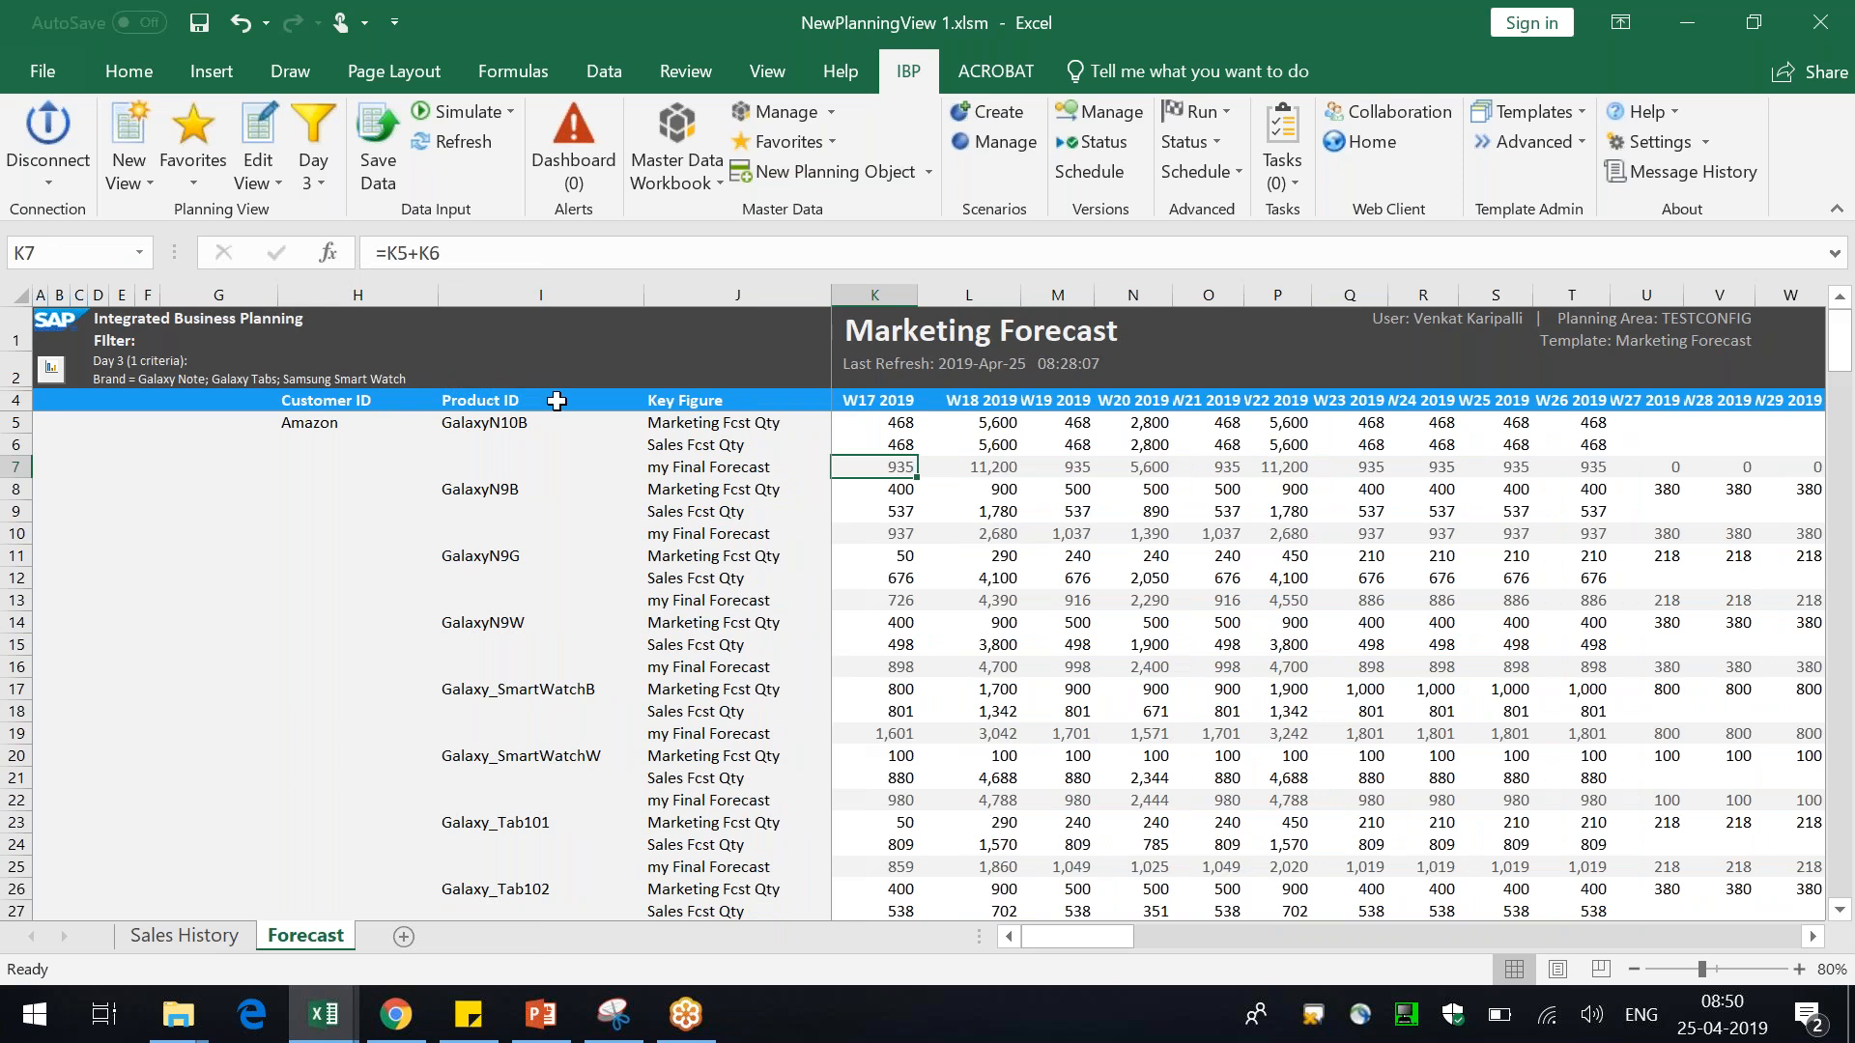
Open the Sheet Options to review the local members available for deletion, then close it
{"action": "left_click", "coordinate": [266, 177]}
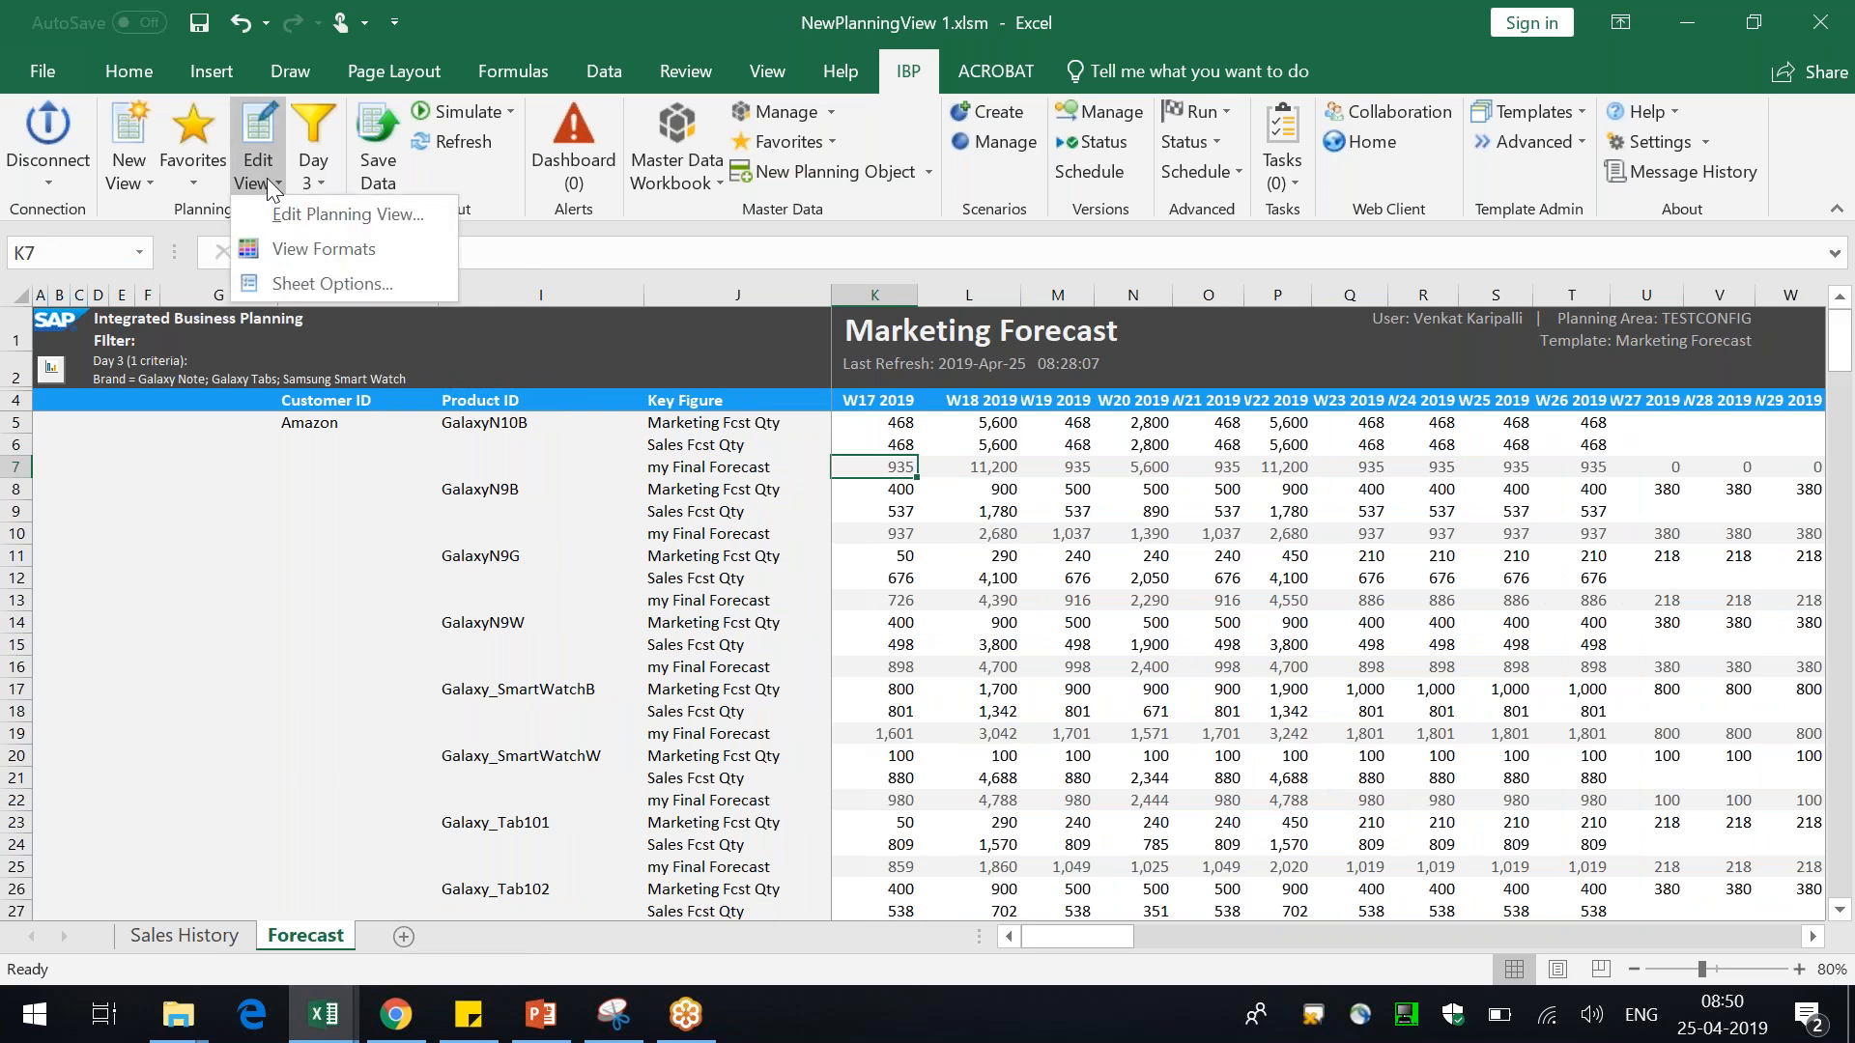
{"action": "left_click", "coordinate": [354, 292]}
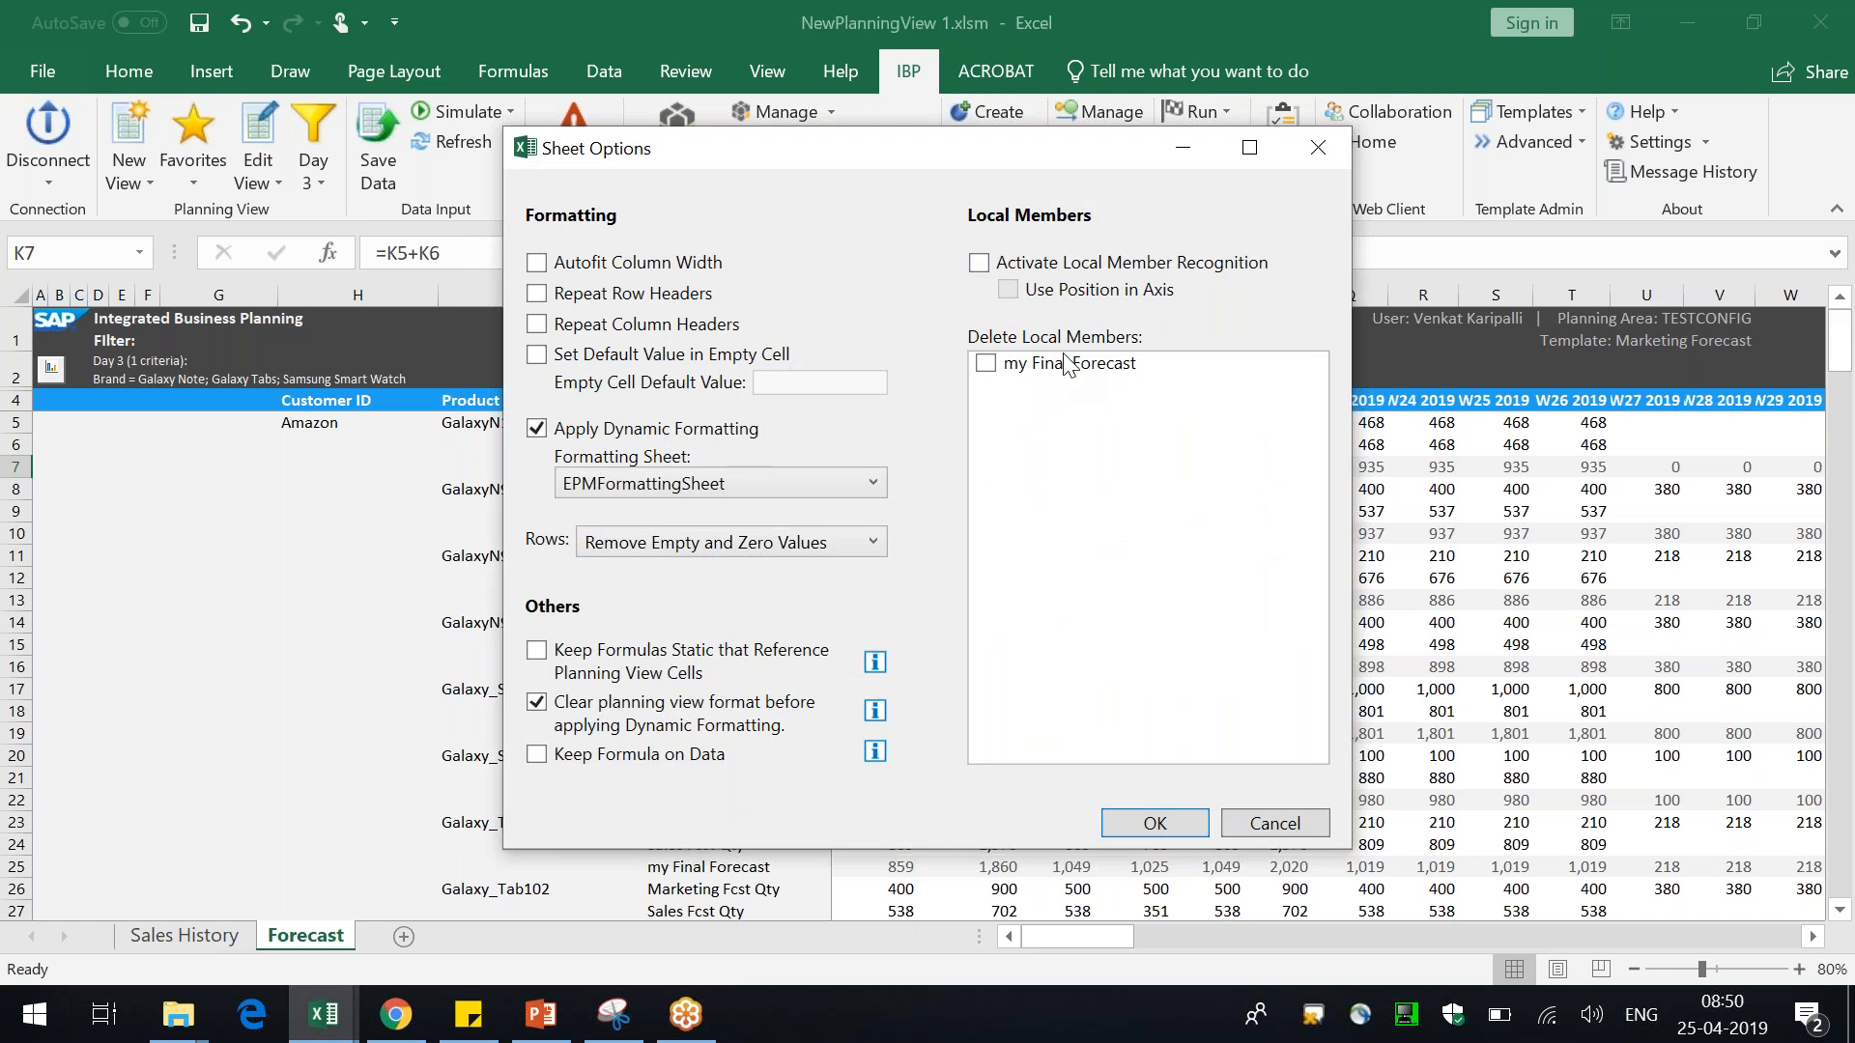
{"action": "left_click", "coordinate": [1167, 826]}
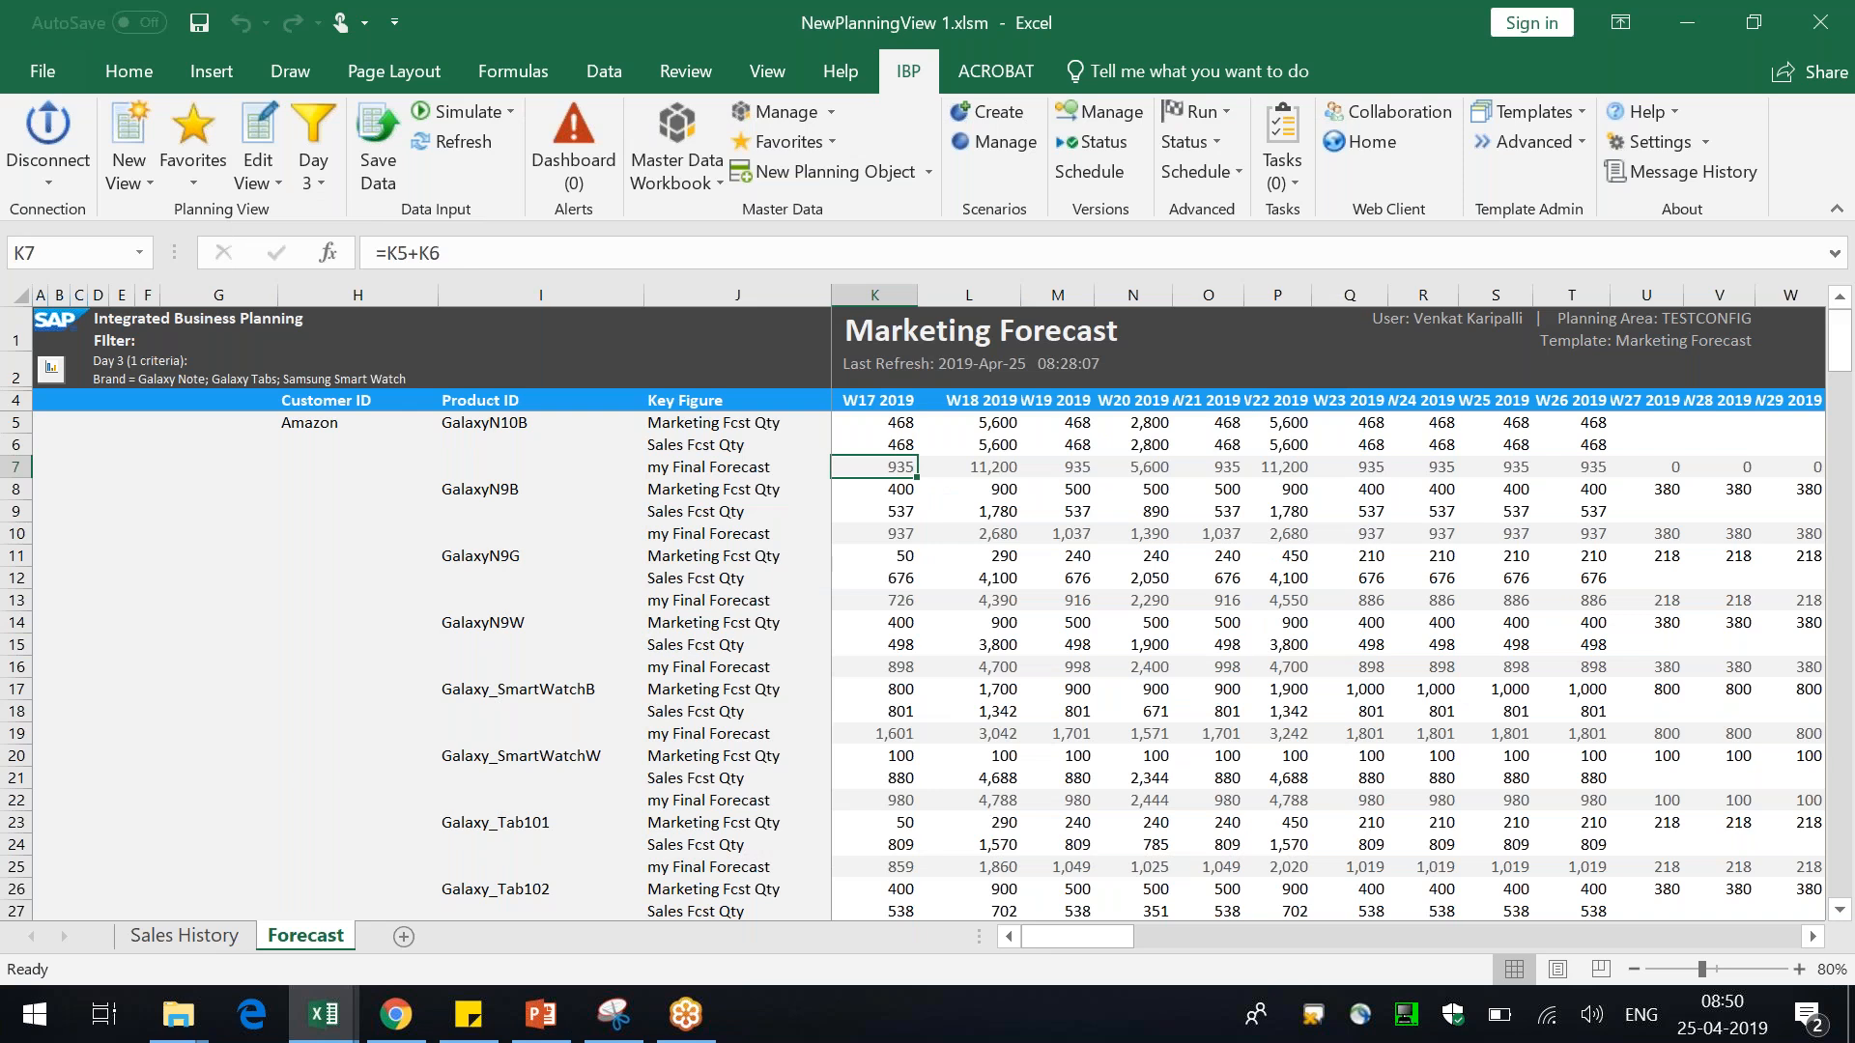
Refresh the view and delete the my Final Forecast local member through Sheet Options
{"action": "left_click", "coordinate": [457, 142]}
{"action": "left_click", "coordinate": [253, 182]}
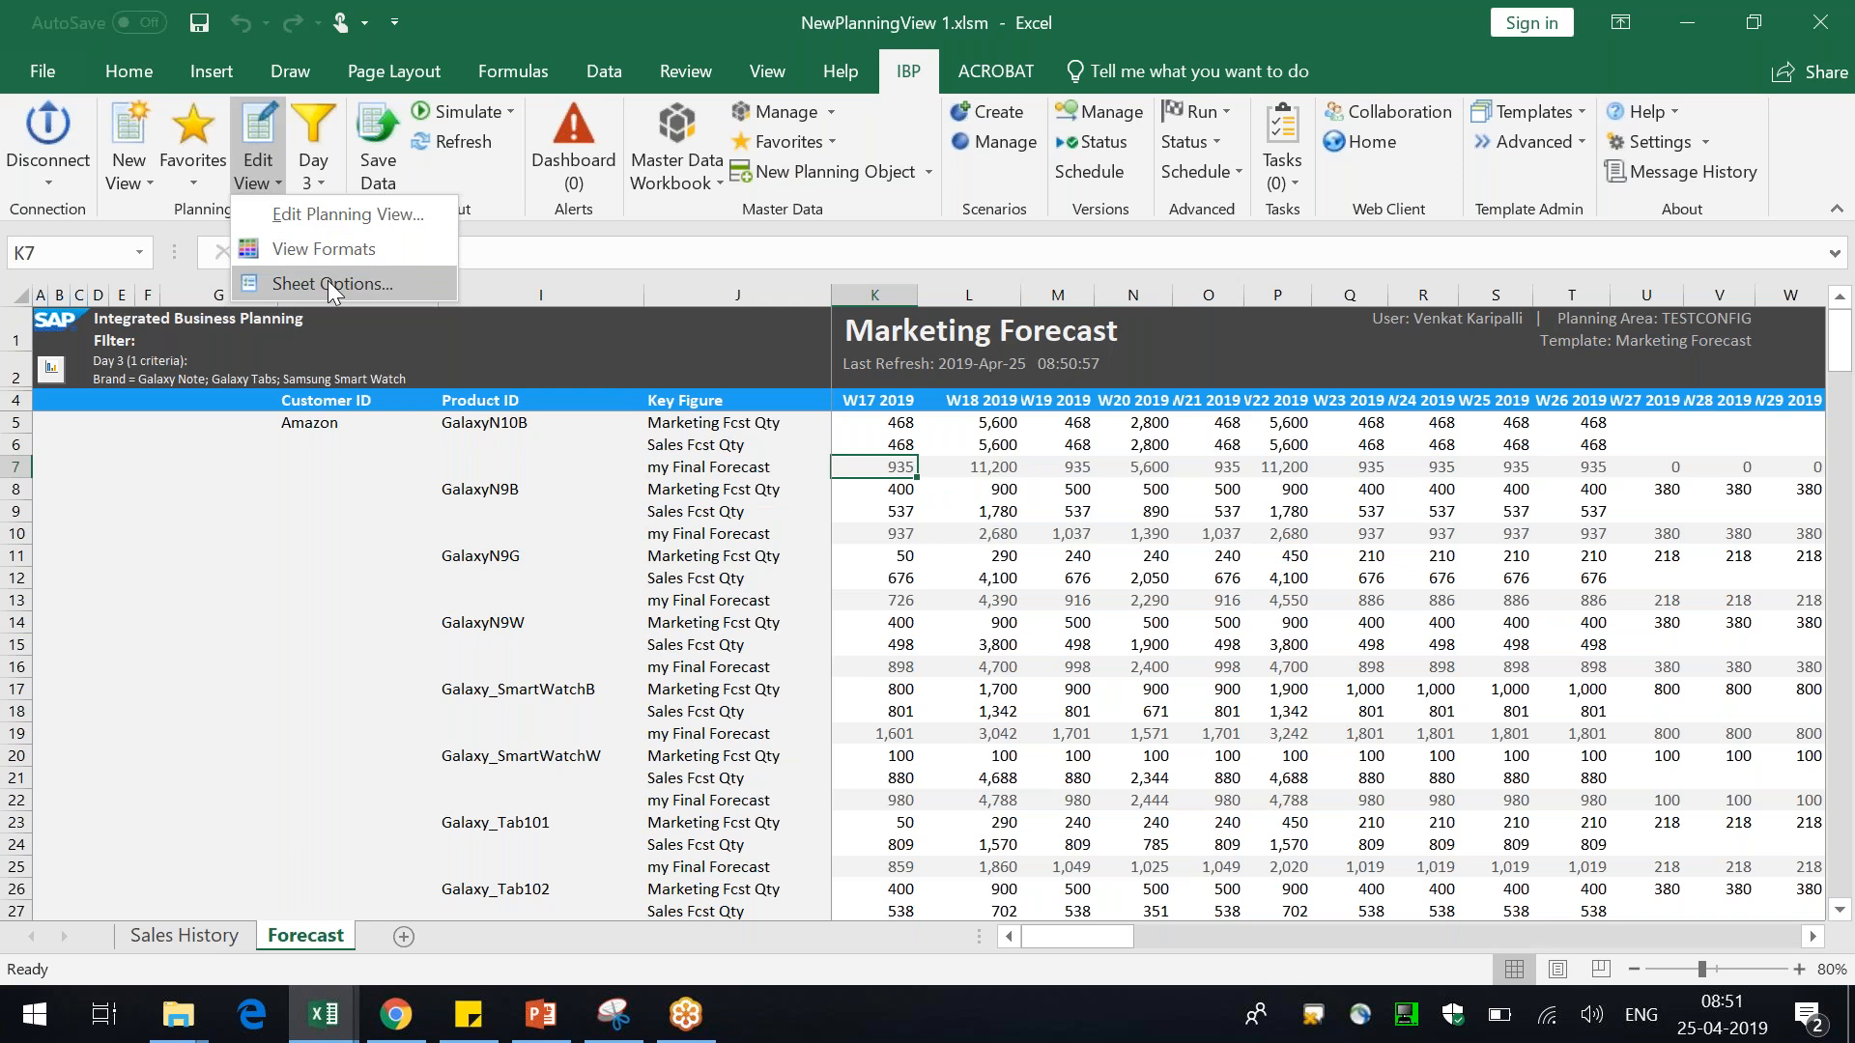
{"action": "left_click", "coordinate": [328, 282]}
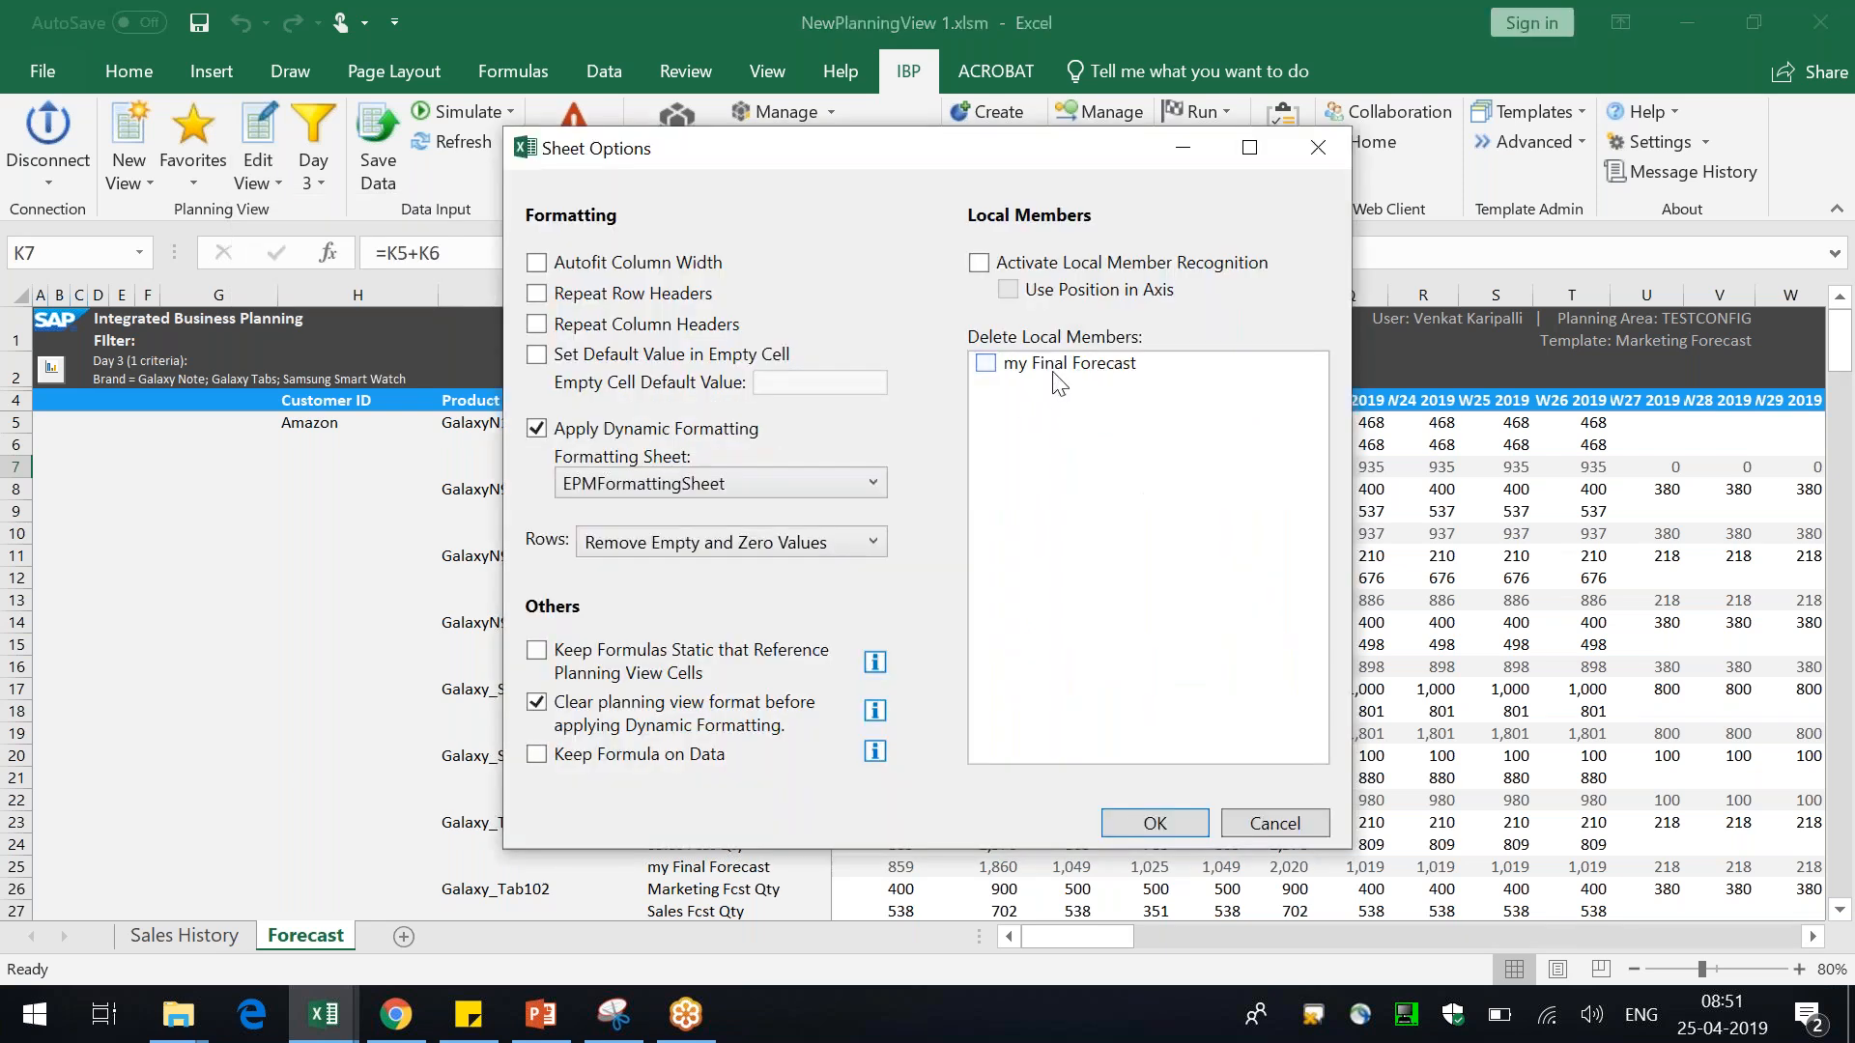
{"action": "left_click", "coordinate": [1055, 369]}
{"action": "left_click", "coordinate": [1149, 823]}
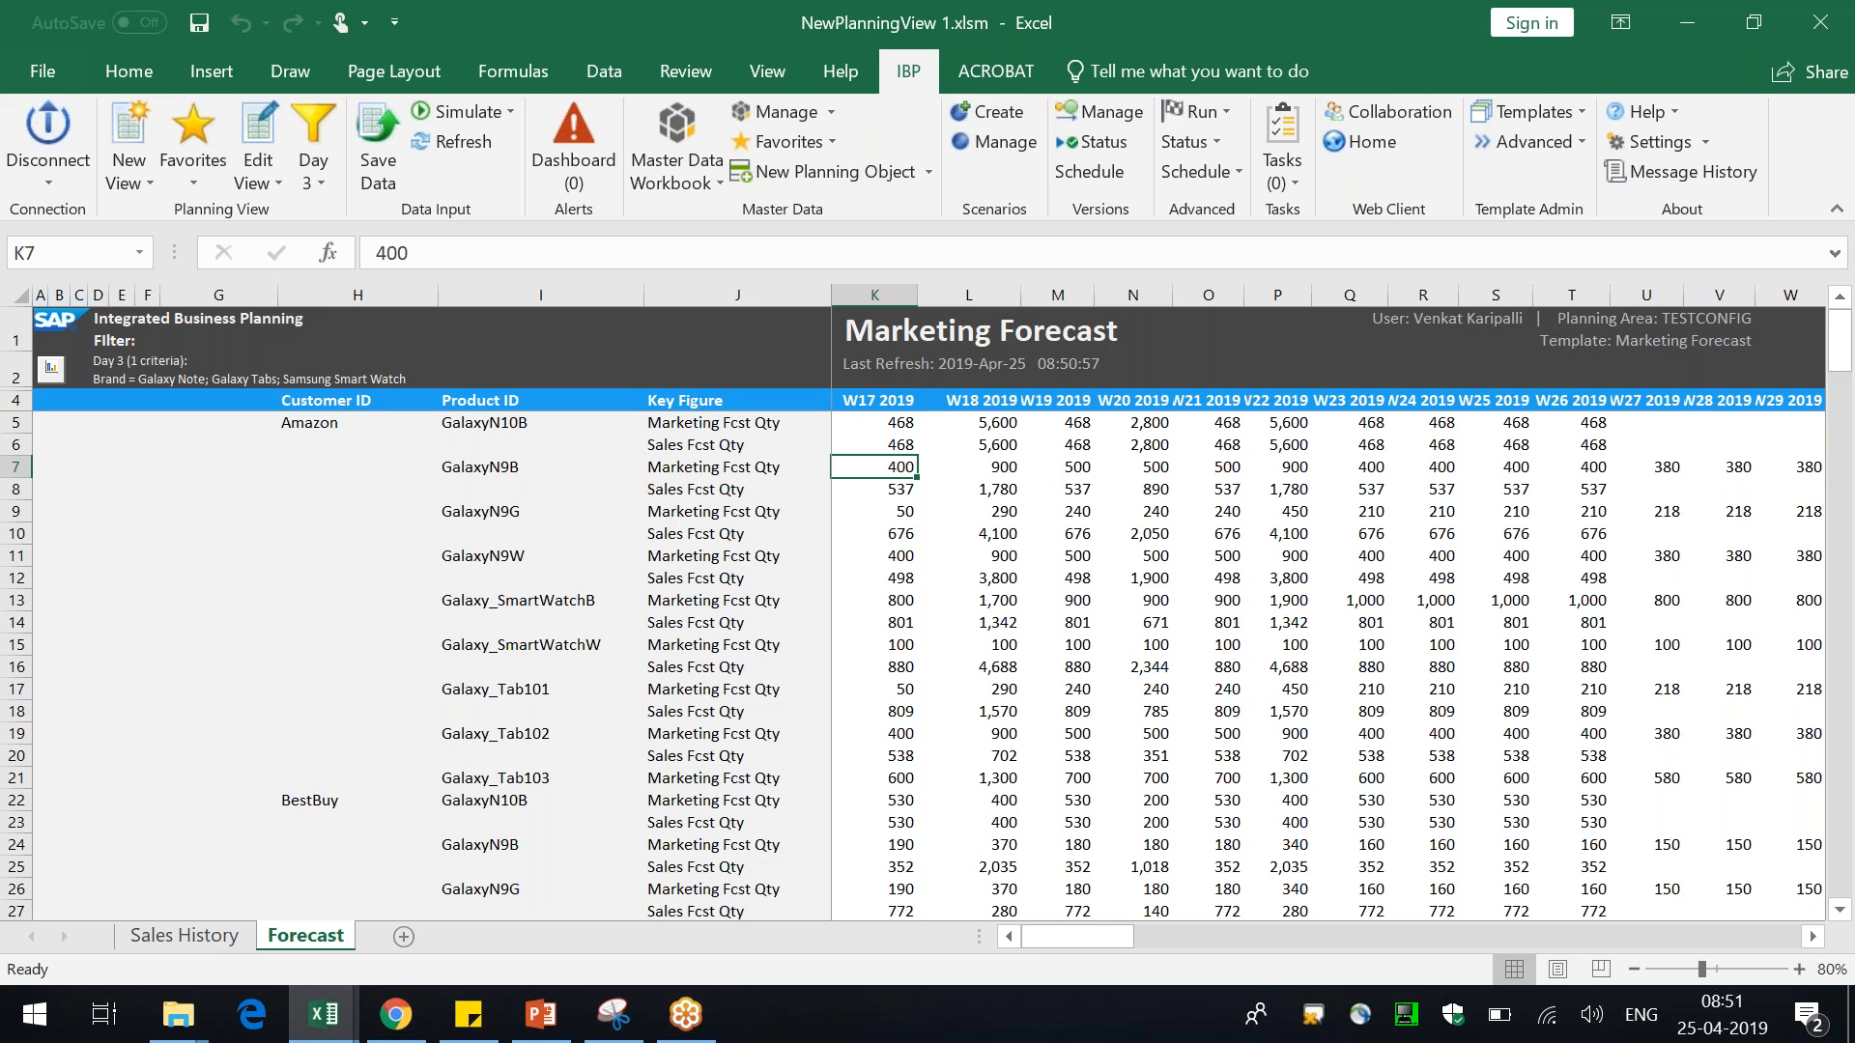
Review the slide's local member steps and inspect the remaining key figure cells in the sheet
{"action": "key", "text": "alt+Tab"}
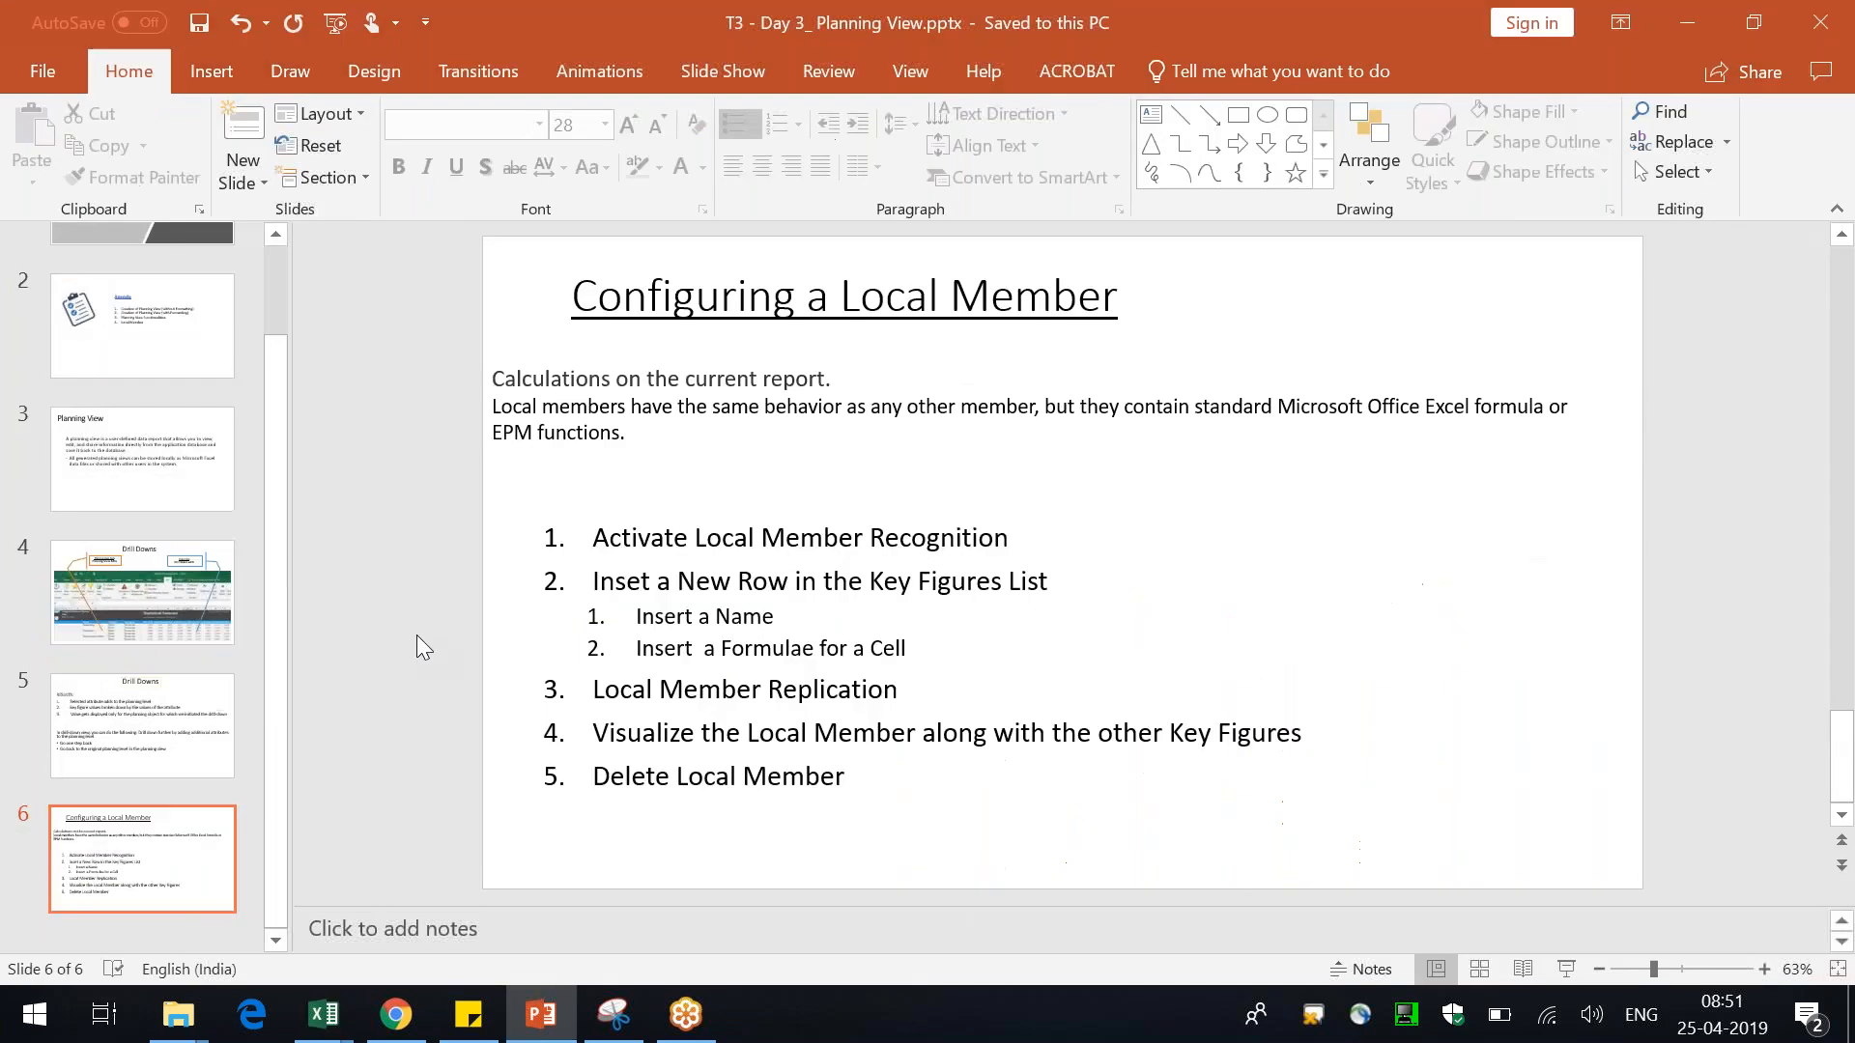
{"action": "key", "text": "alt+Tab"}
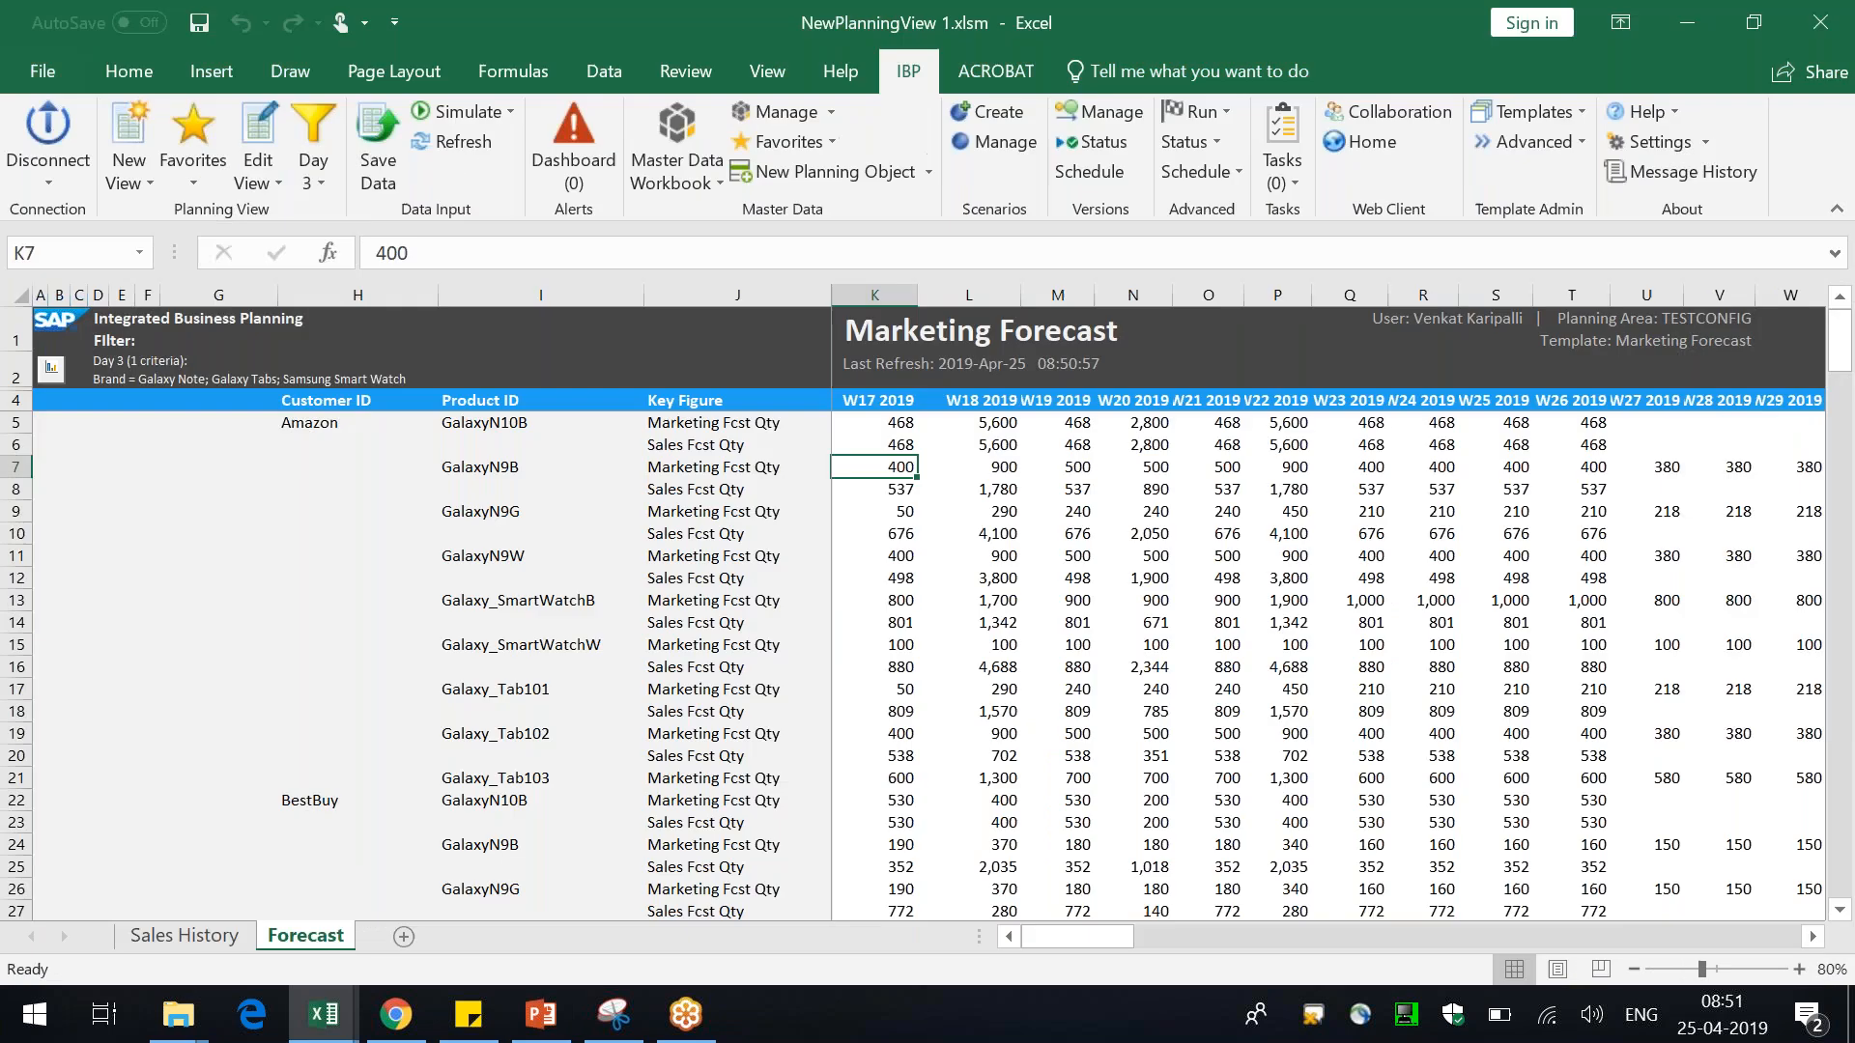
{"action": "left_click", "coordinate": [667, 464]}
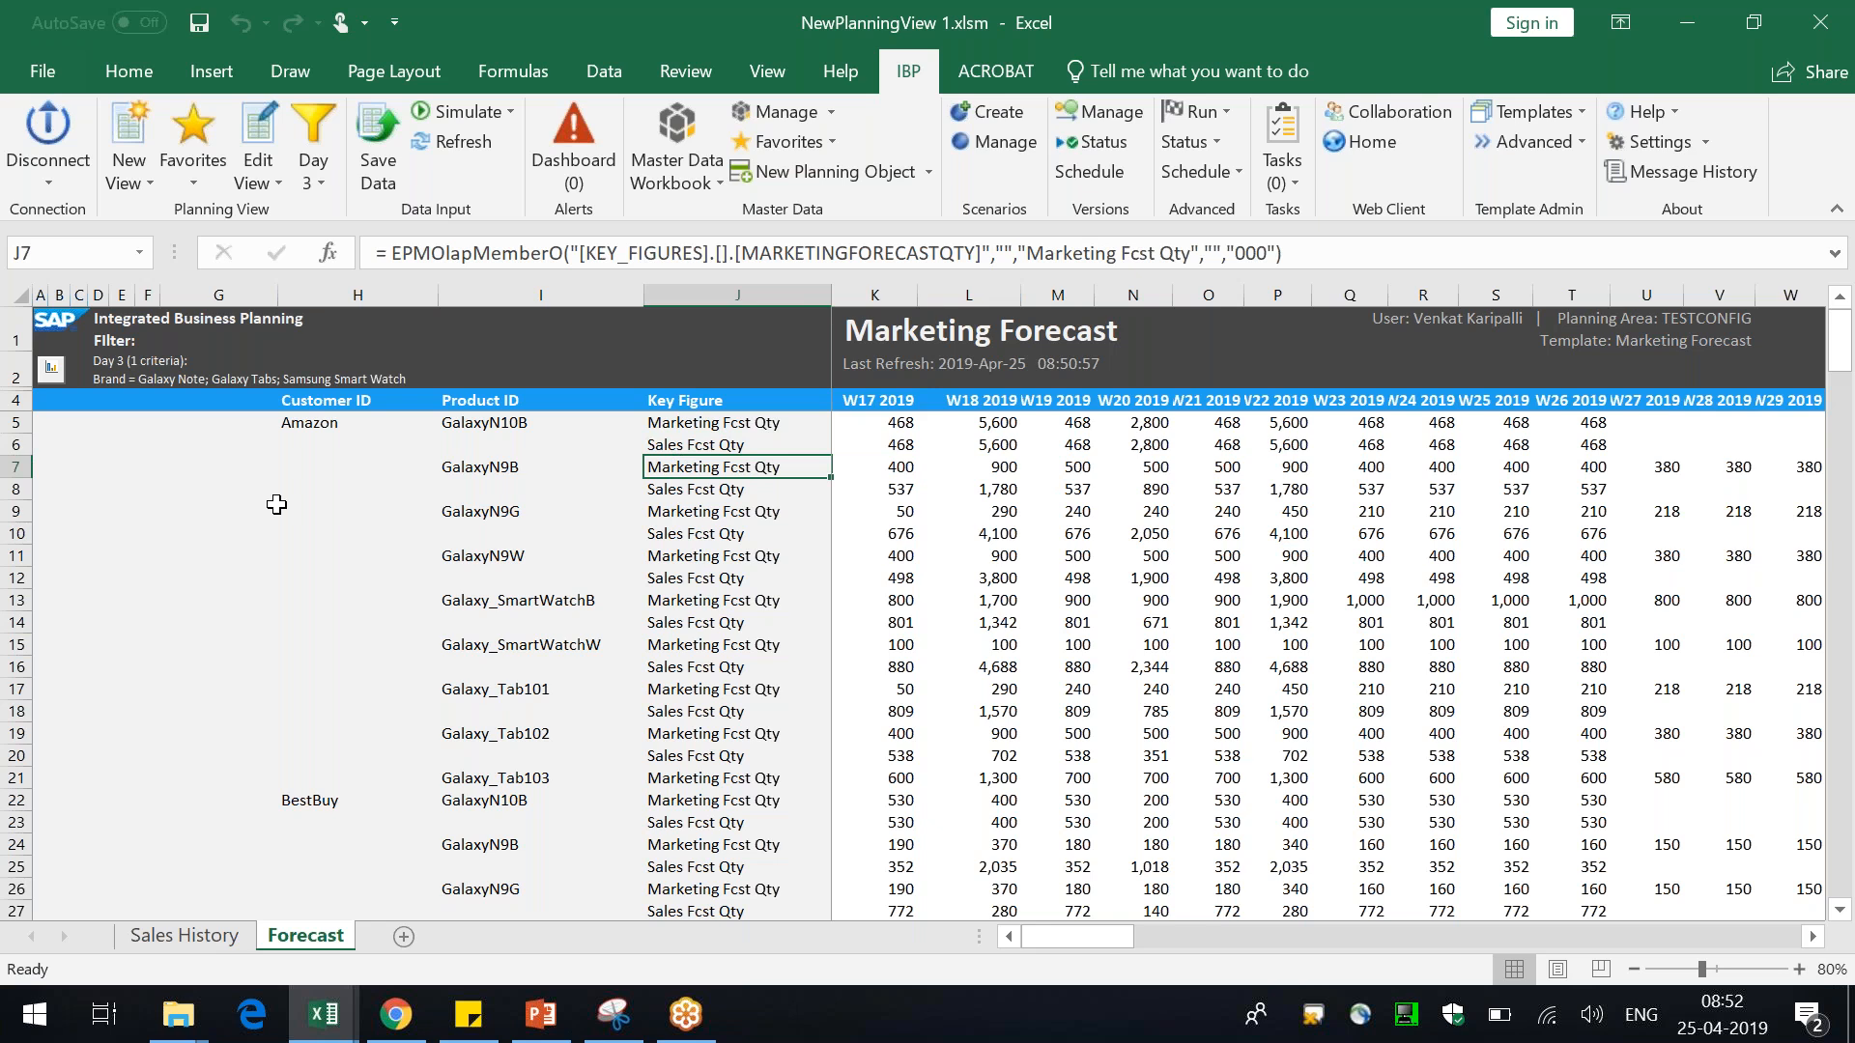
{"action": "left_click", "coordinate": [357, 534]}
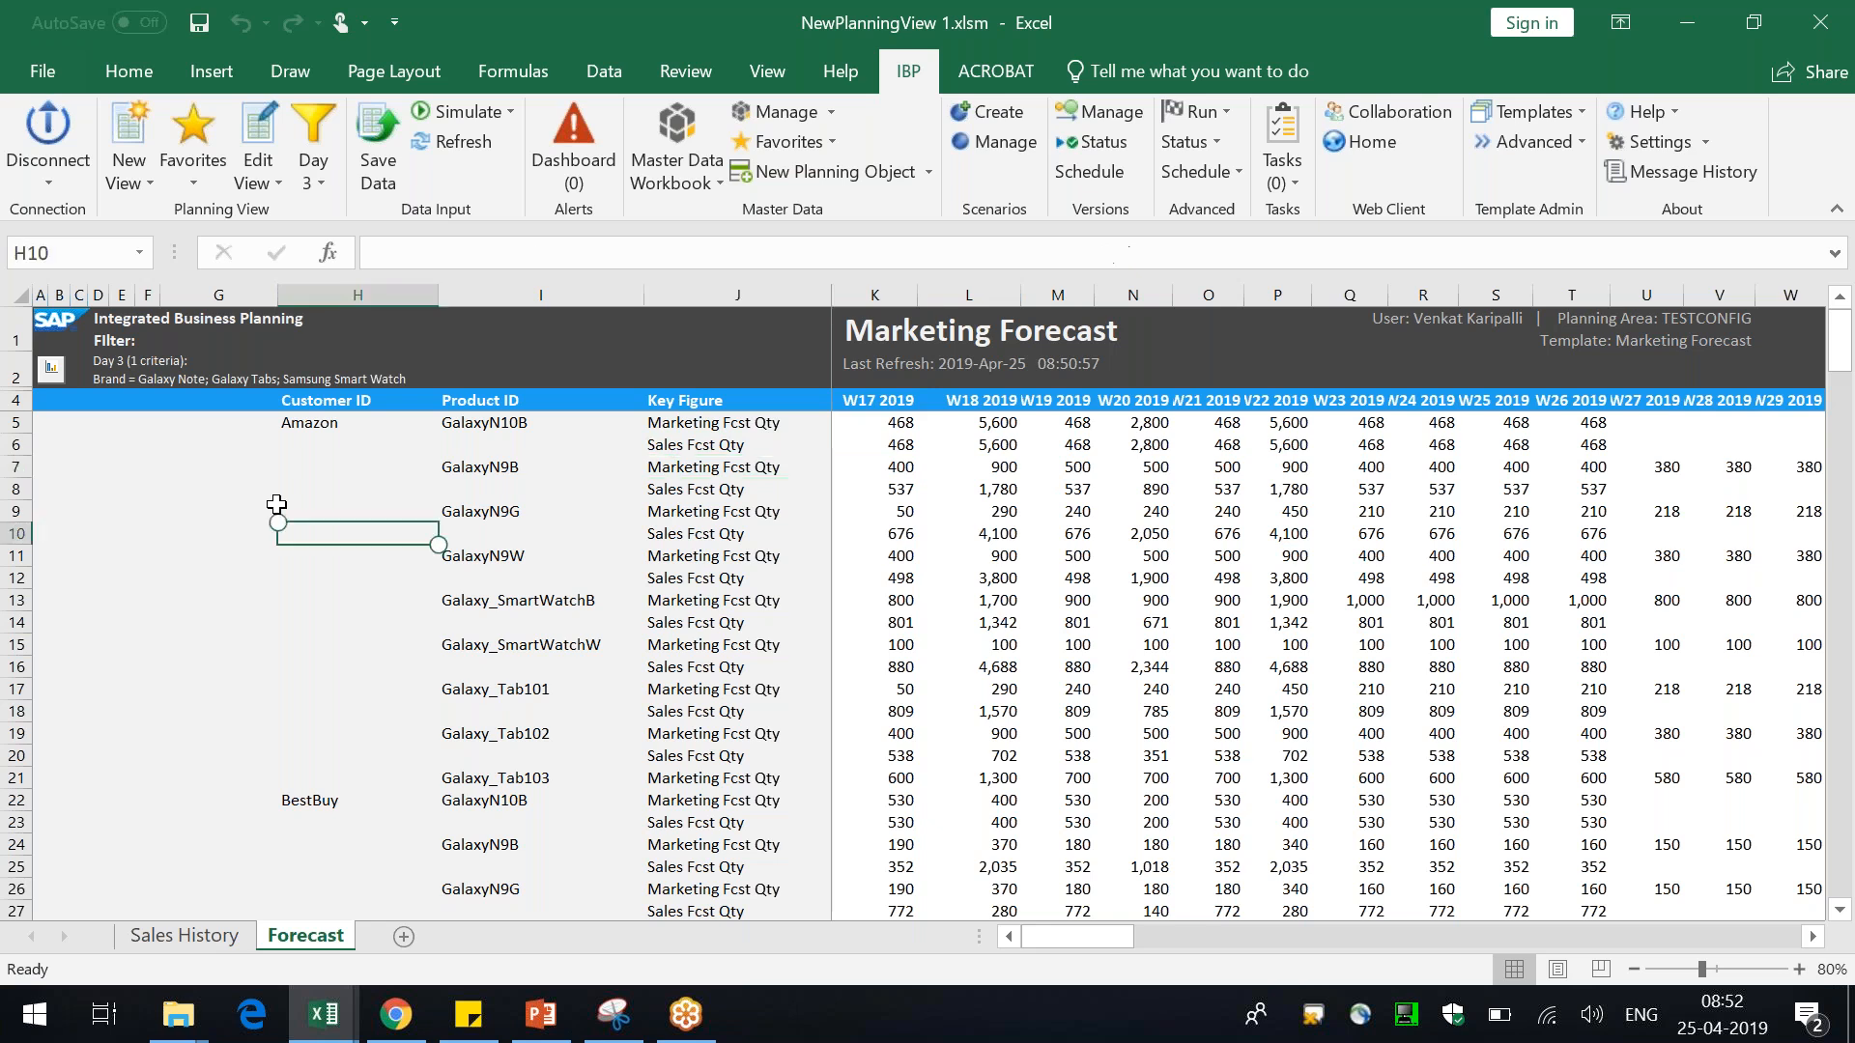
{"action": "left_click", "coordinate": [507, 494]}
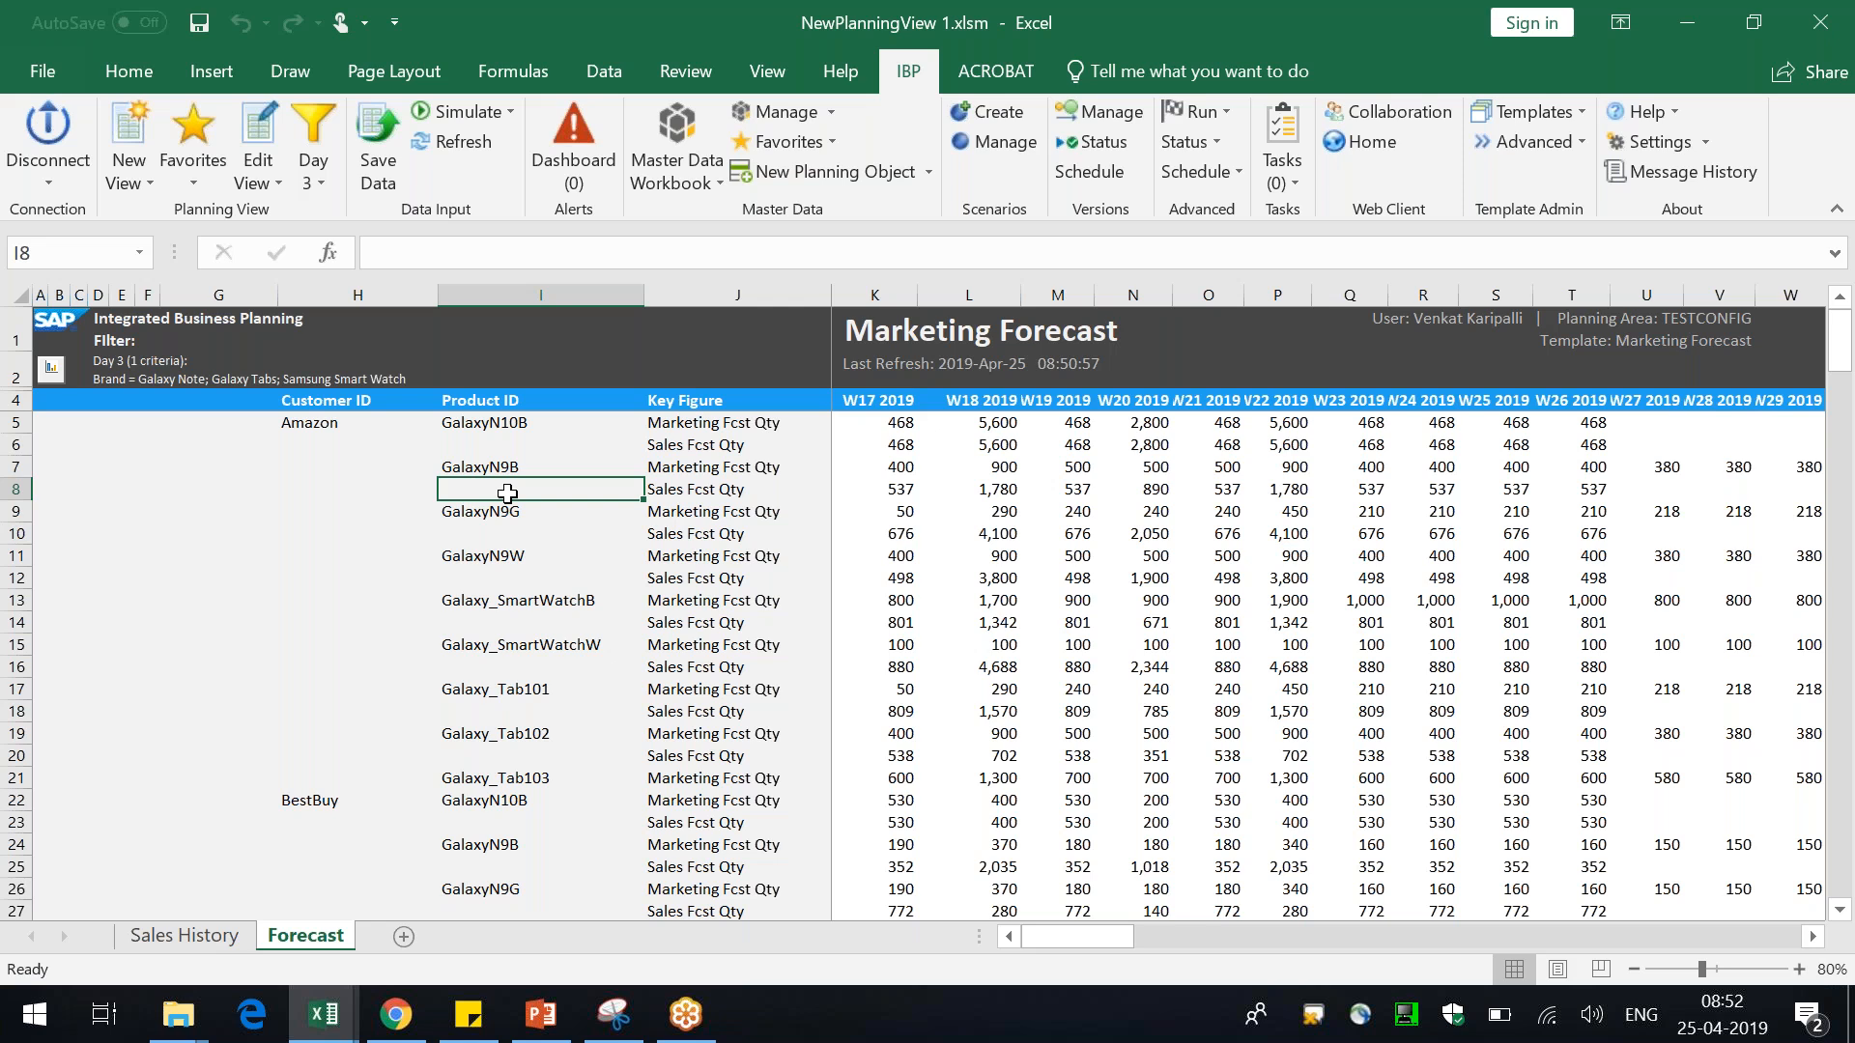
{"action": "left_click_drag", "start_coordinate": [883, 422], "coordinate": [883, 436]}
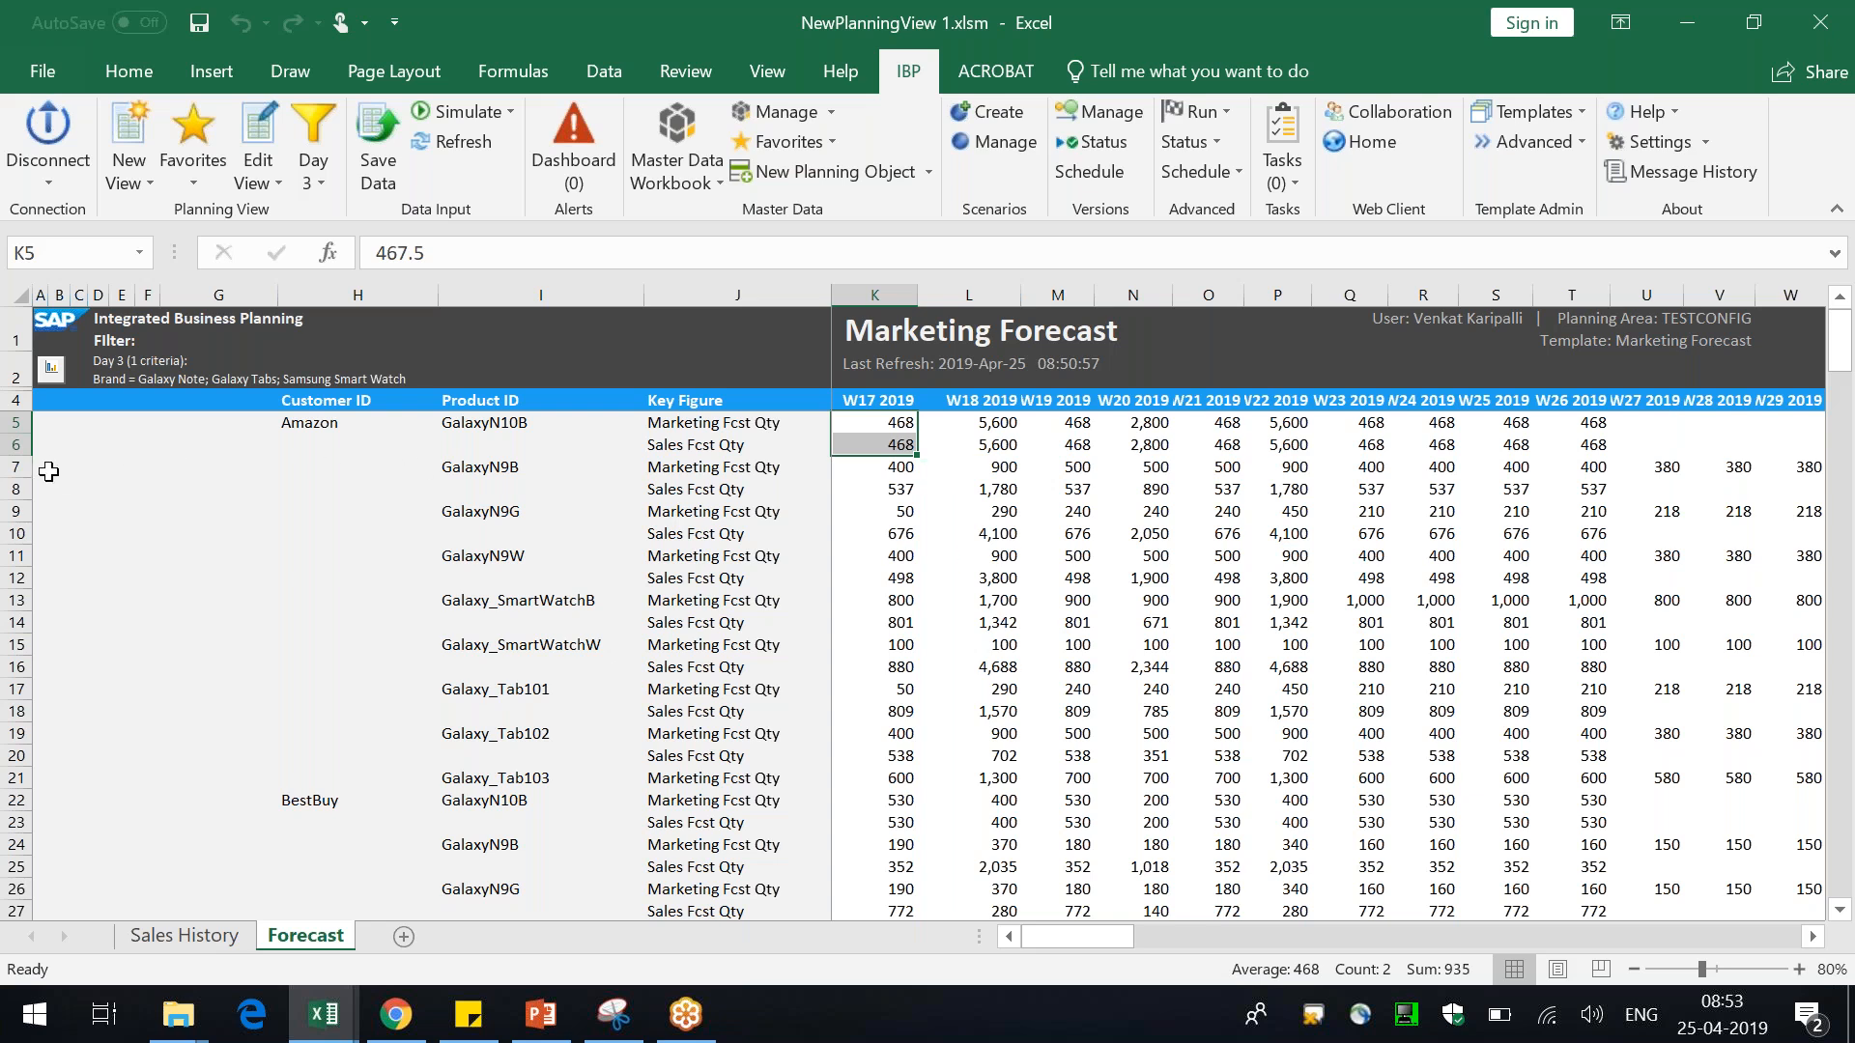
Insert a blank row at row 7 below GalaxyN10B's Sales Fcst Qty, keeping local member recognition active
{"action": "left_click", "coordinate": [19, 467]}
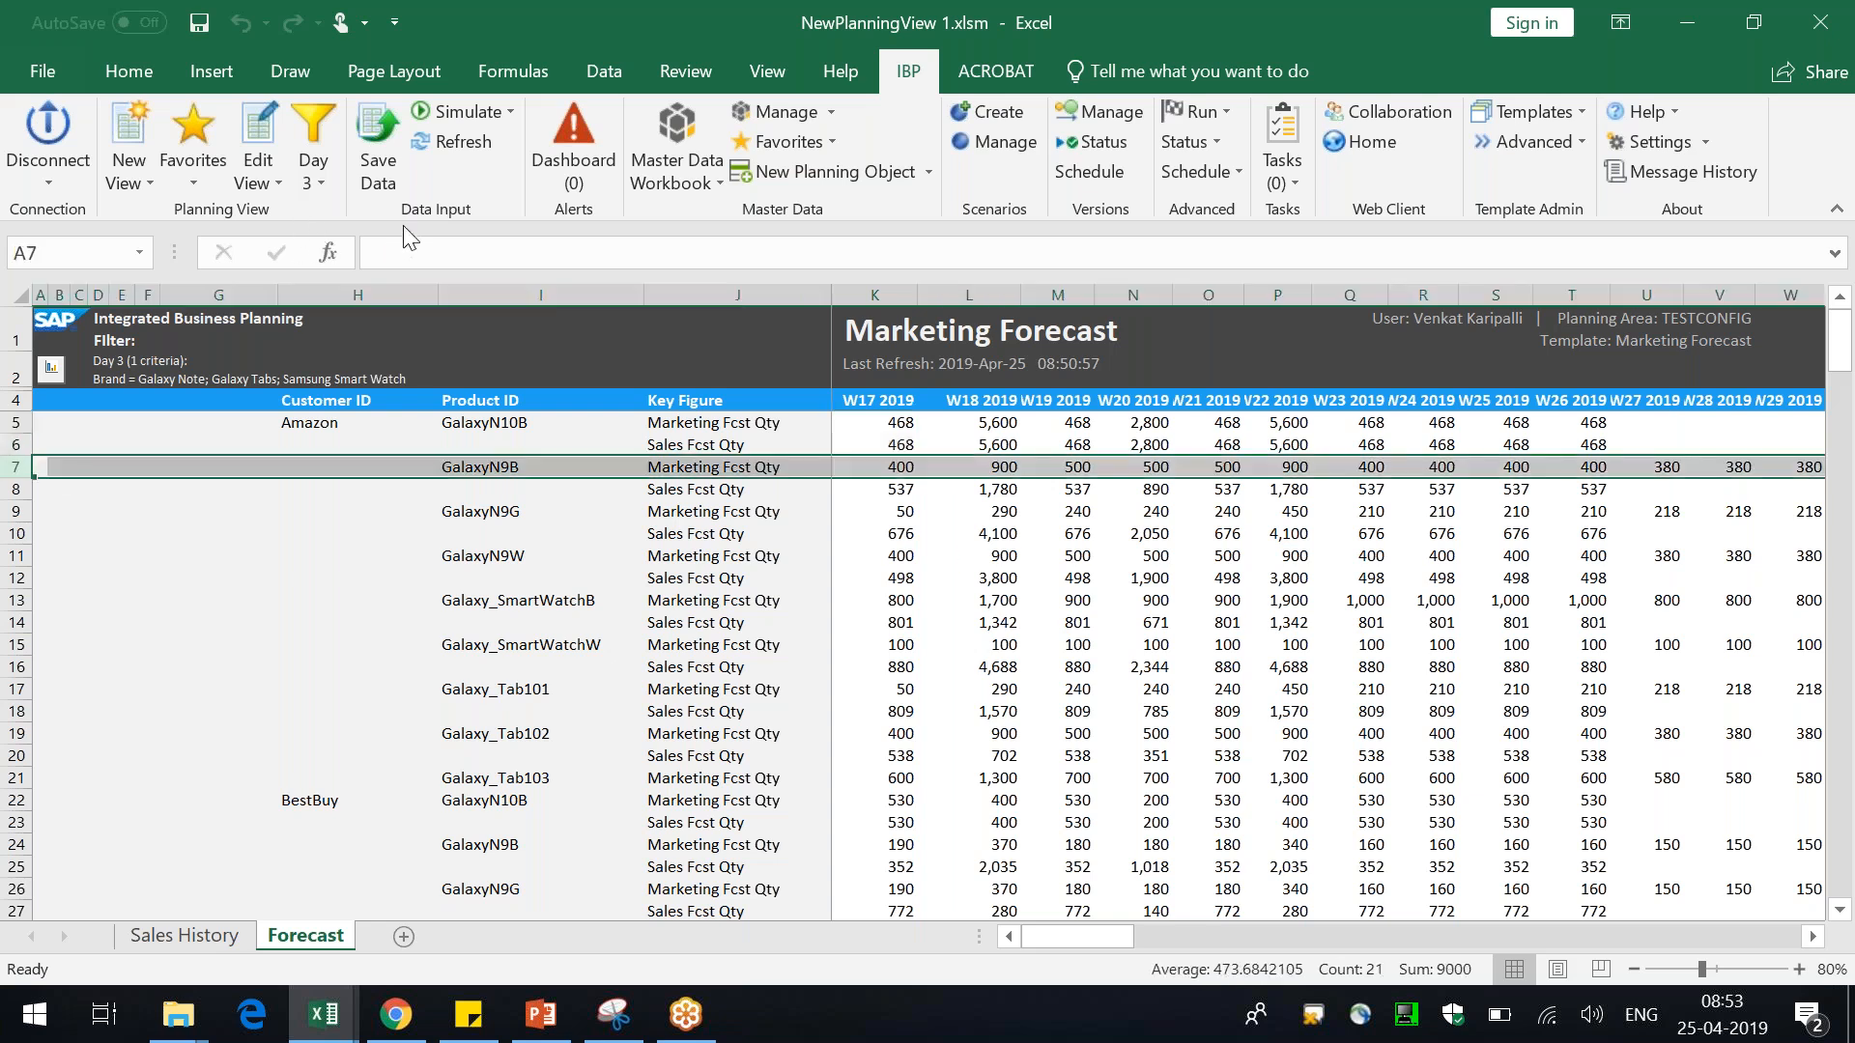
{"action": "left_click", "coordinate": [260, 184]}
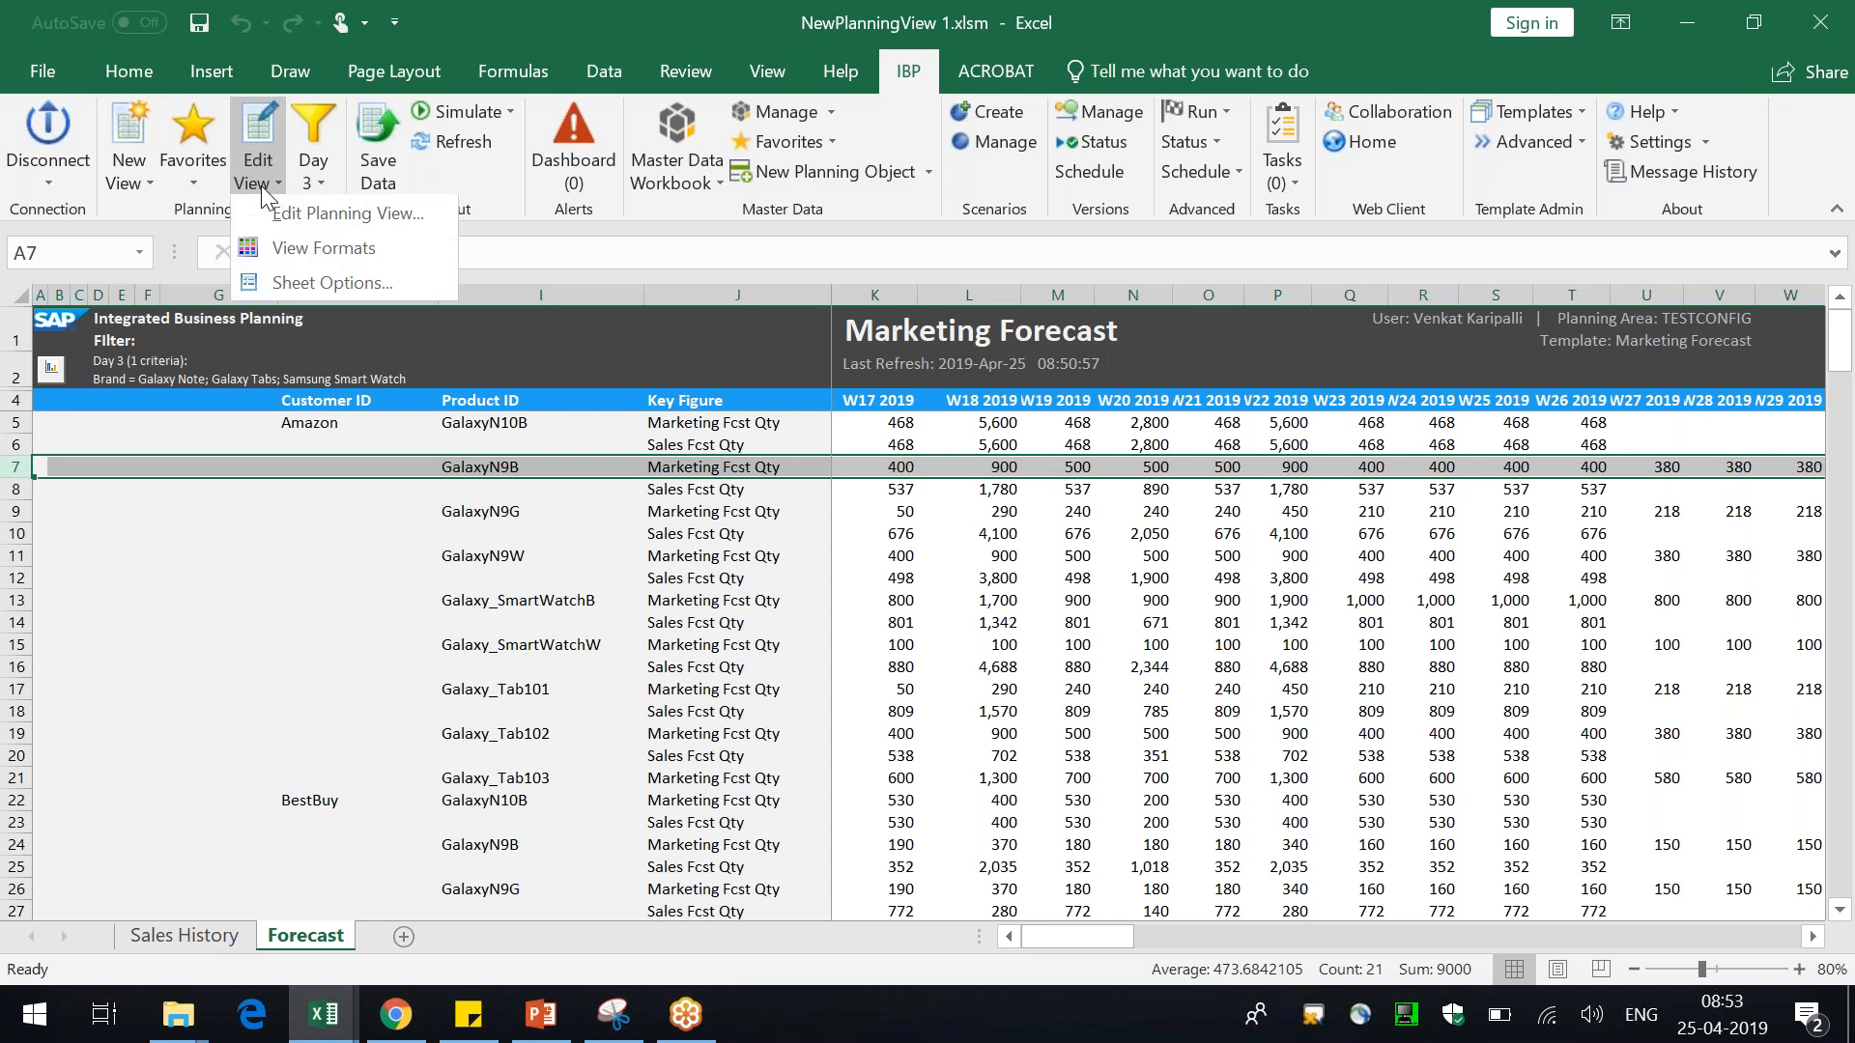
{"action": "left_click", "coordinate": [326, 283]}
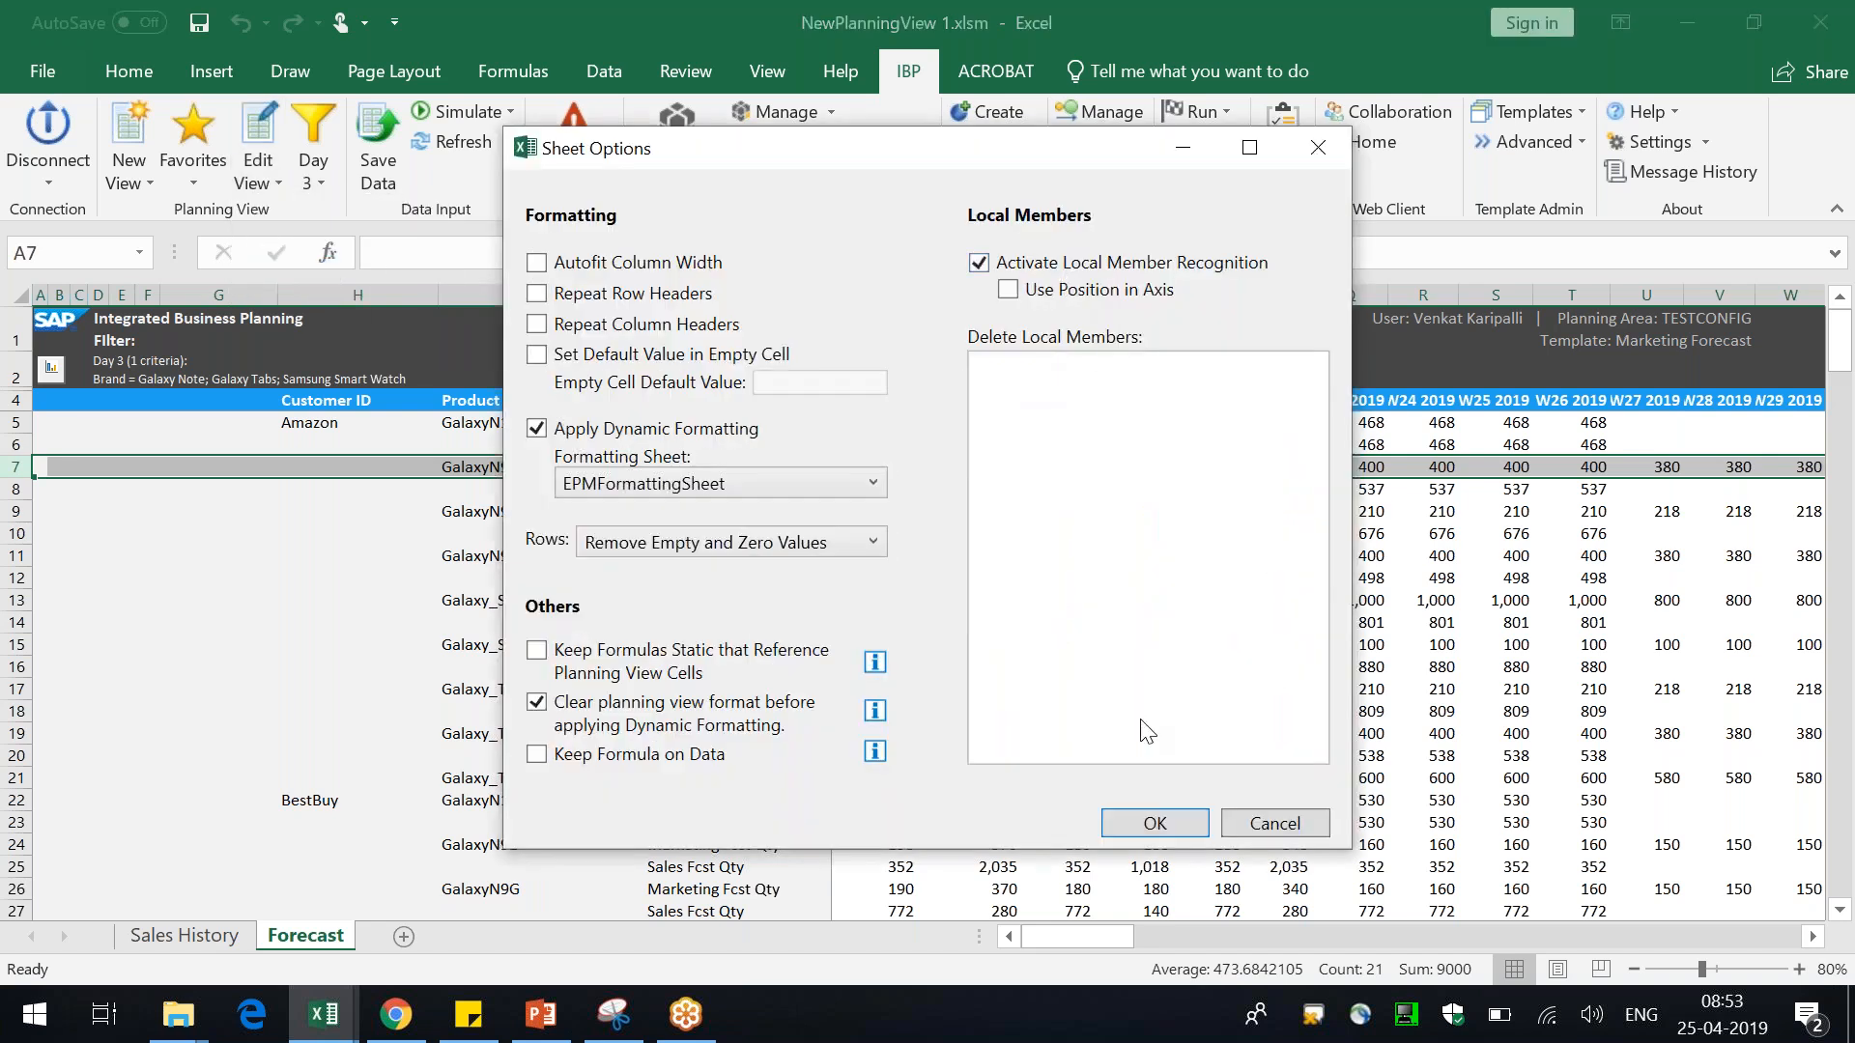
{"action": "left_click", "coordinate": [1156, 824]}
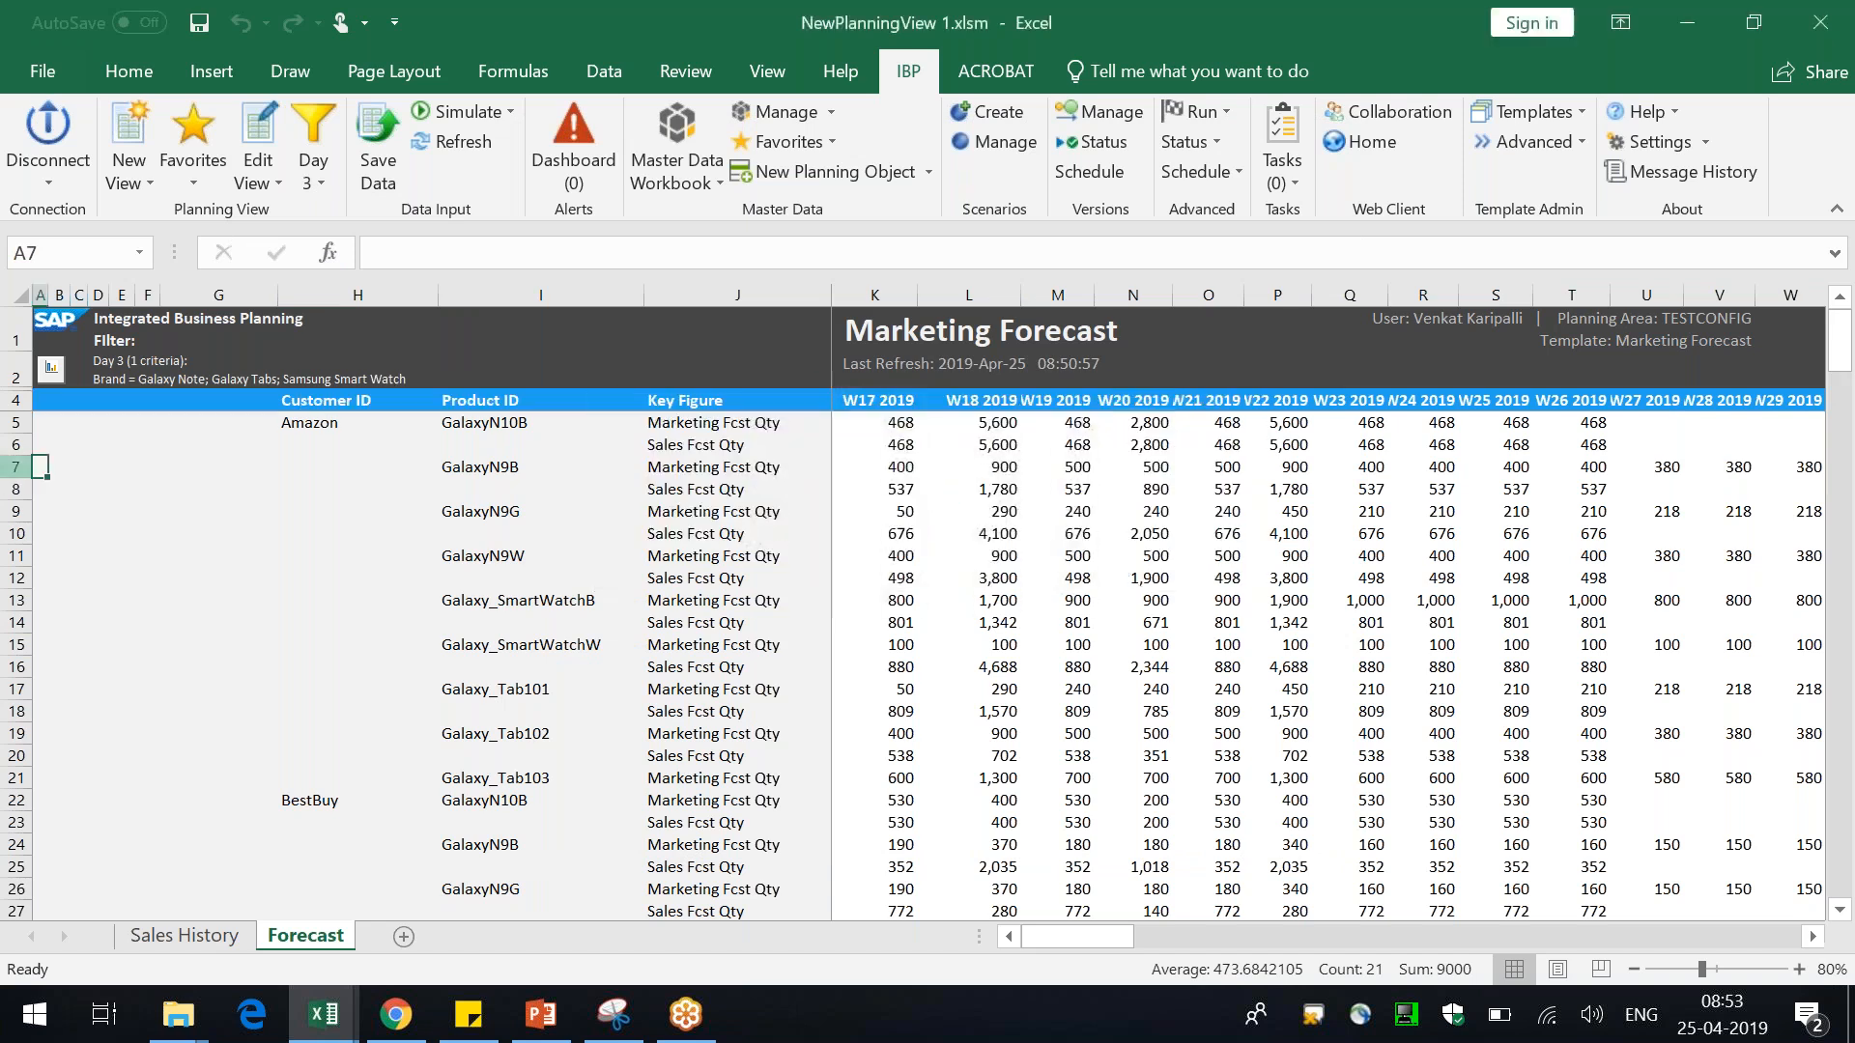
{"action": "right_click", "coordinate": [19, 468]}
{"action": "left_click", "coordinate": [58, 662]}
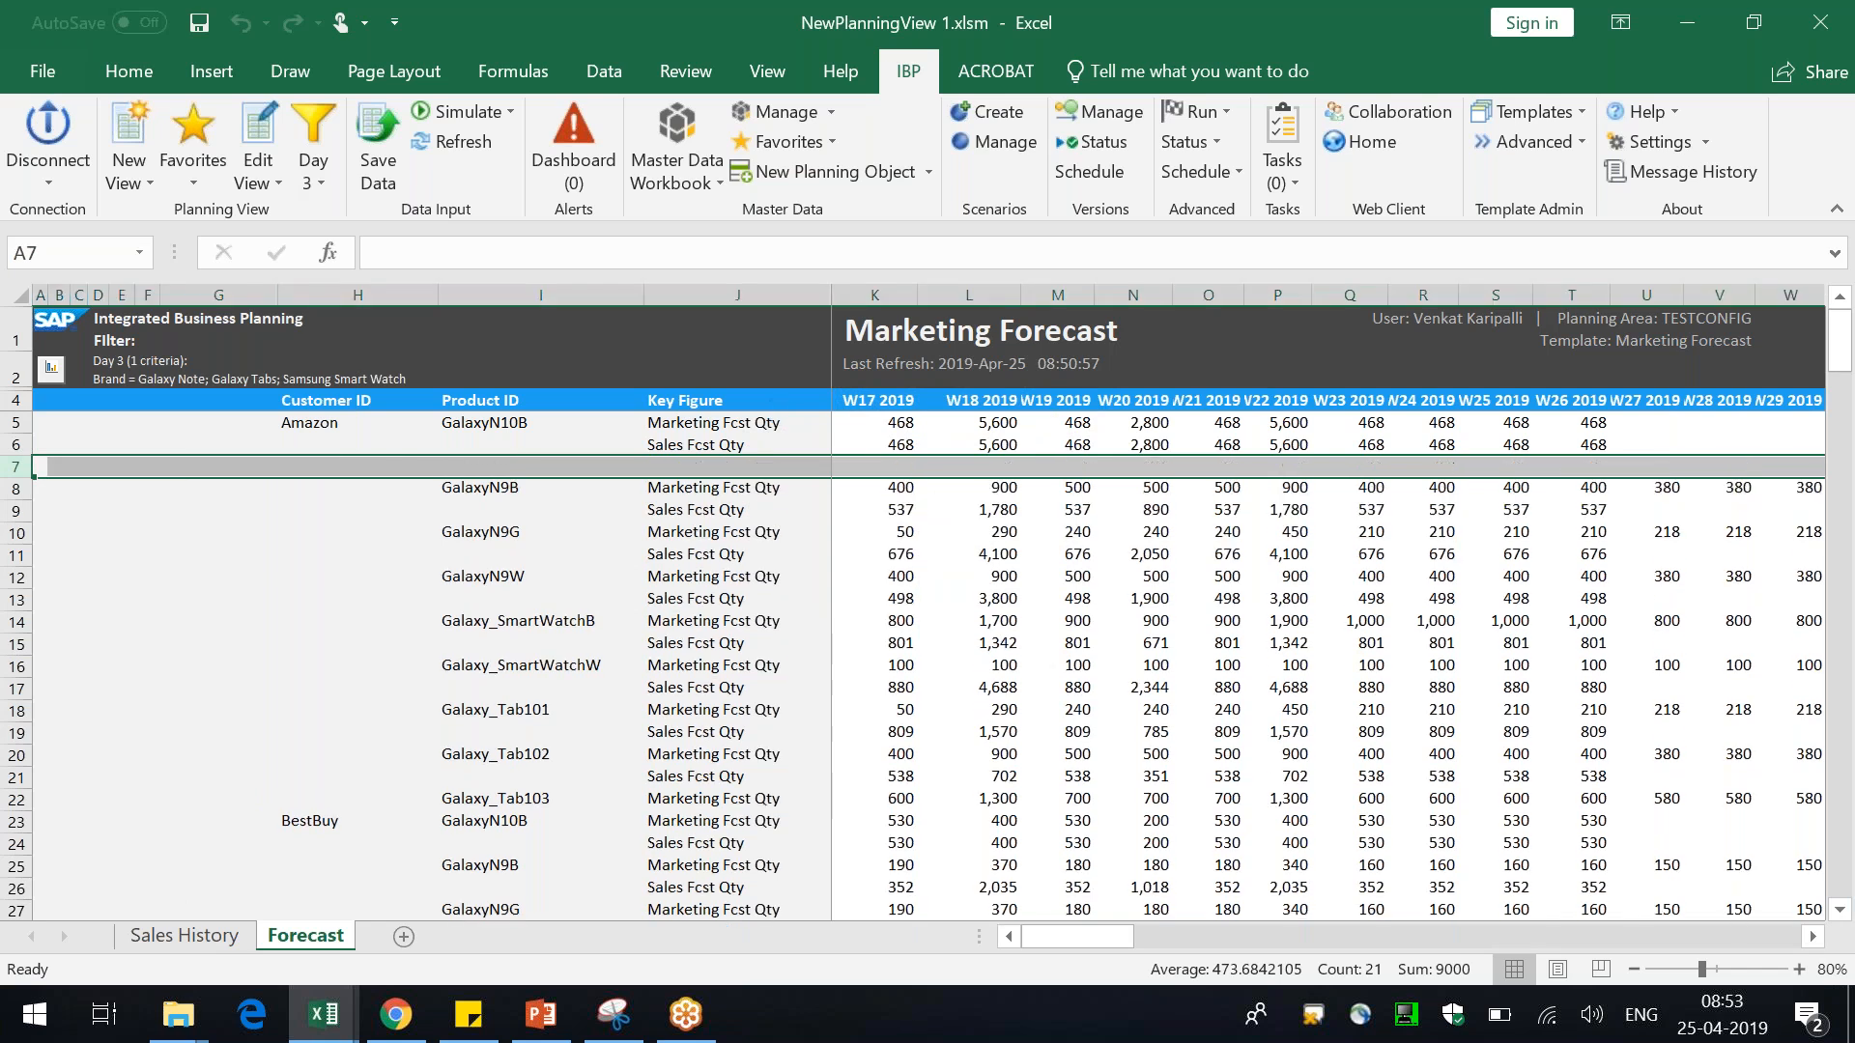
Name the new row's key figure my Local Final Forecast
{"action": "left_click", "coordinate": [745, 469]}
{"action": "type", "text": "my Local Final Forecast"}
{"action": "key", "text": "Return"}
{"action": "key", "text": "Right"}
{"action": "key", "text": "Up"}
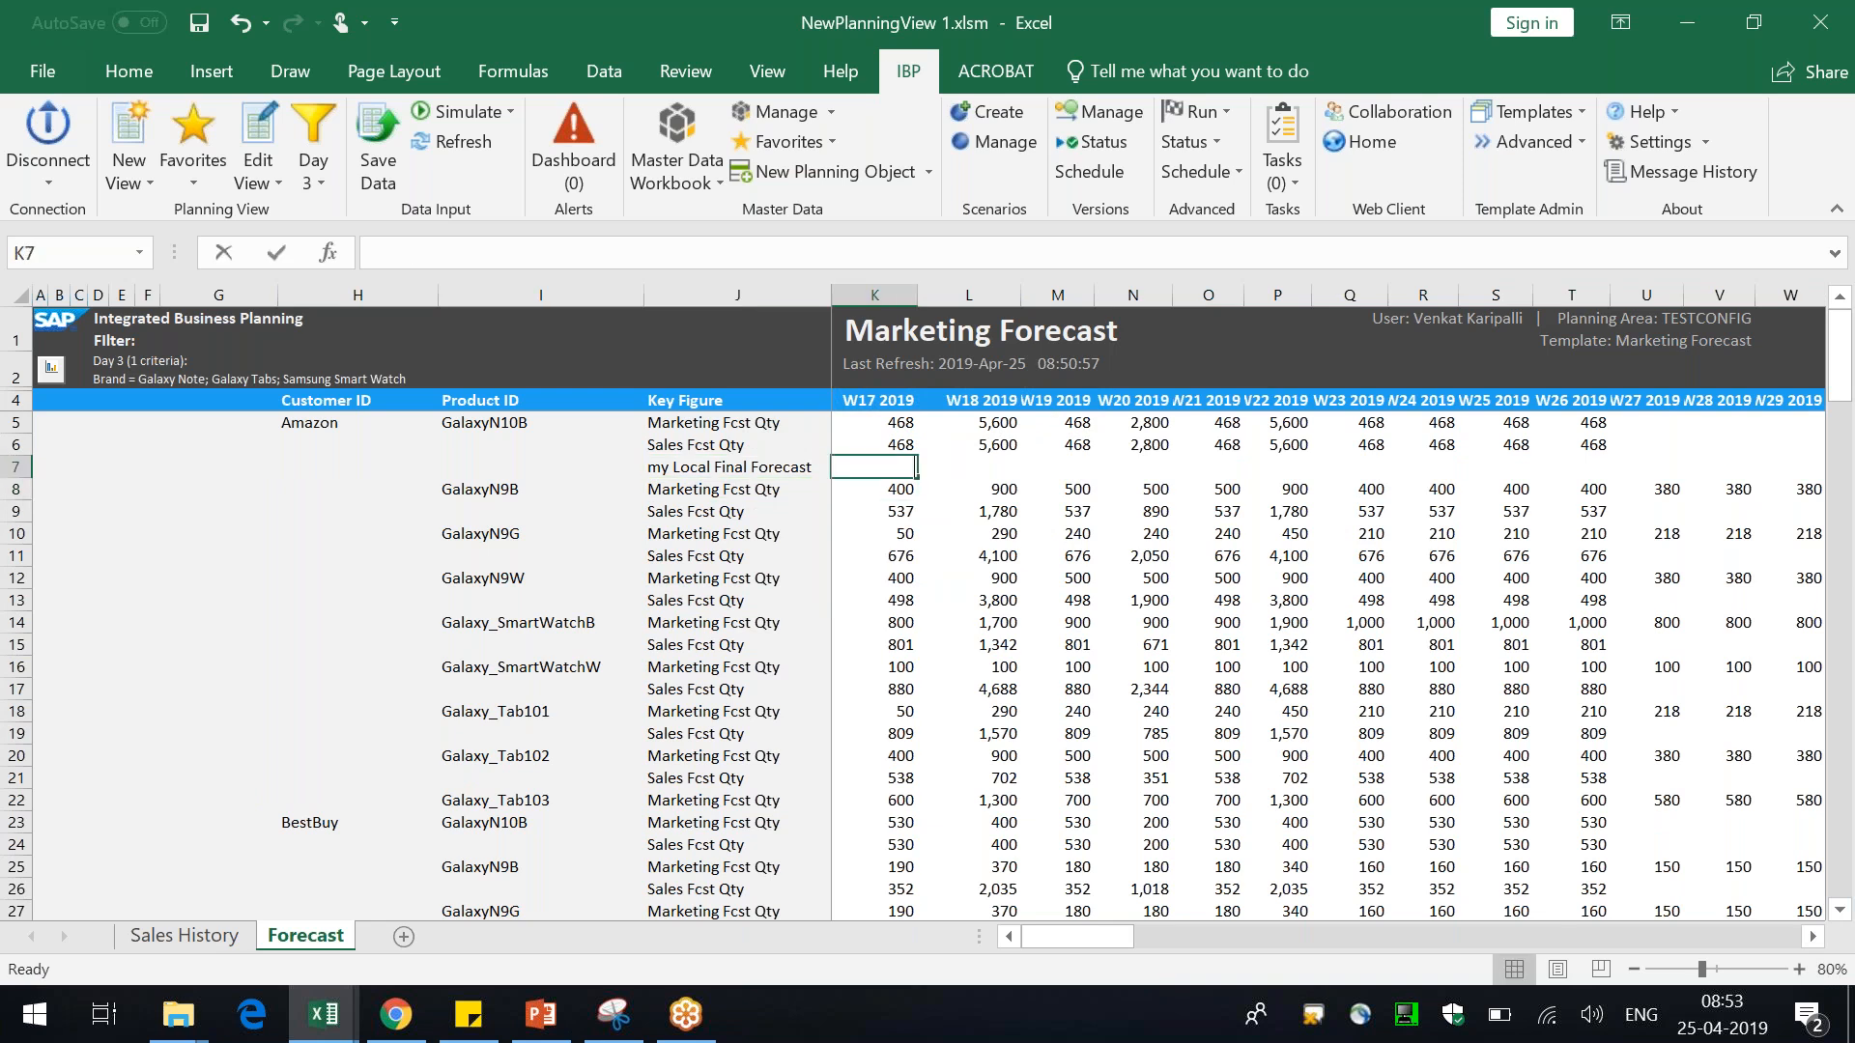
Enter =K5+K6 in the new row's W17 2019 cell to sum the two forecast quantities above
{"action": "type", "text": "="}
{"action": "left_click", "coordinate": [858, 426]}
{"action": "type", "text": "+"}
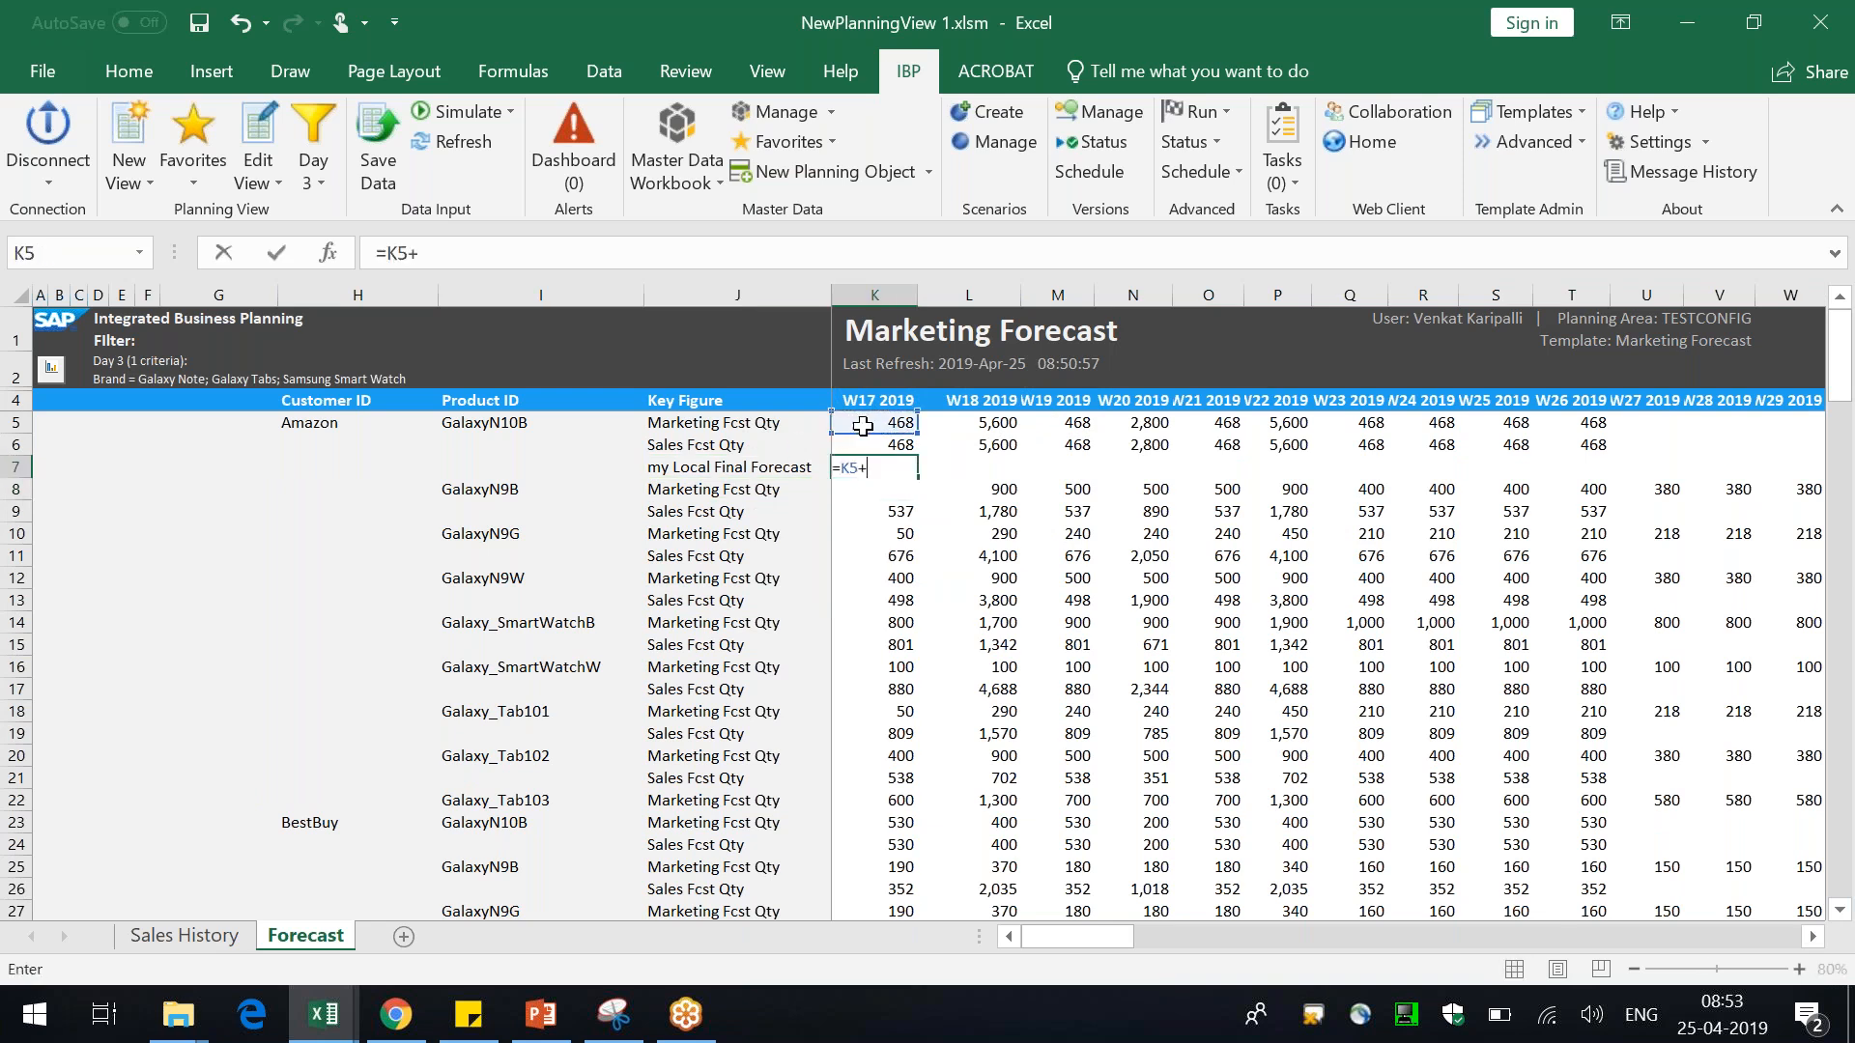
{"action": "left_click", "coordinate": [875, 444]}
{"action": "key", "text": "Return"}
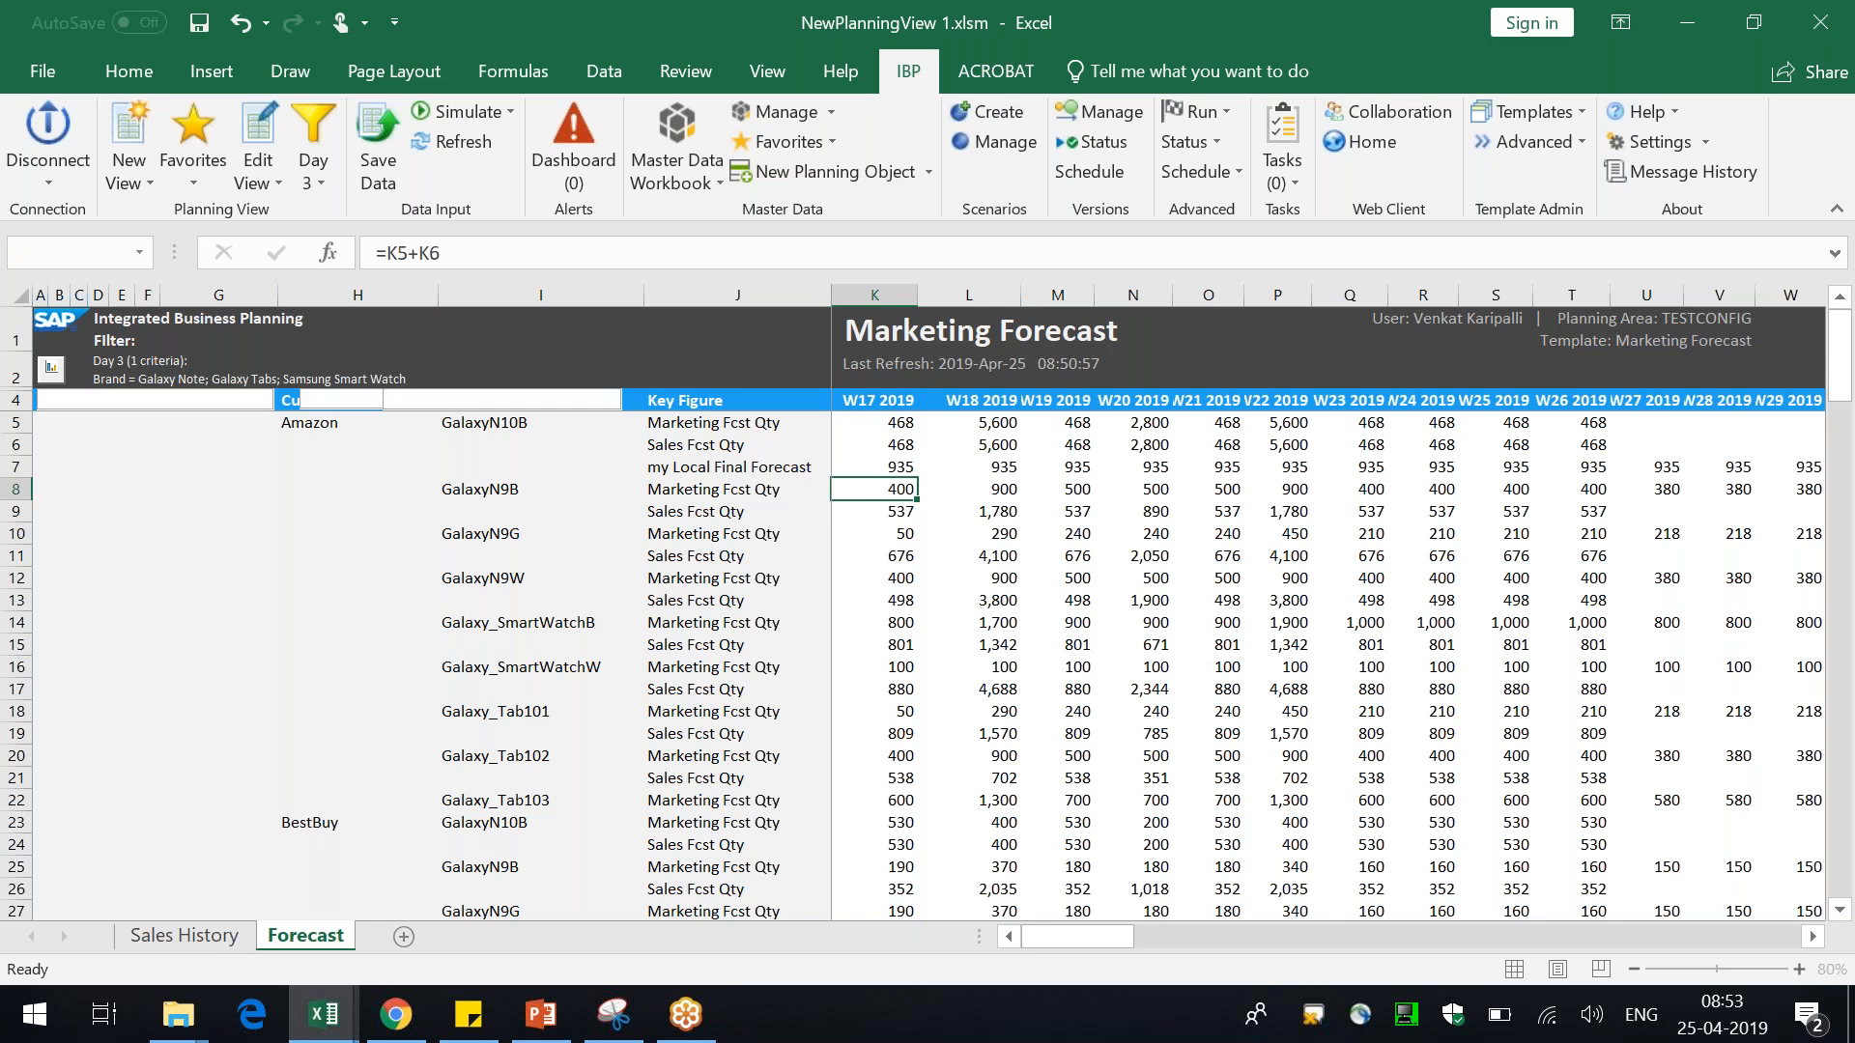
Set GalaxyN10B's W17 2019 Marketing Fcst Qty and Sales Fcst Qty to 11,111 each
{"action": "type", "text": "11,111"}
{"action": "key", "text": "Return"}
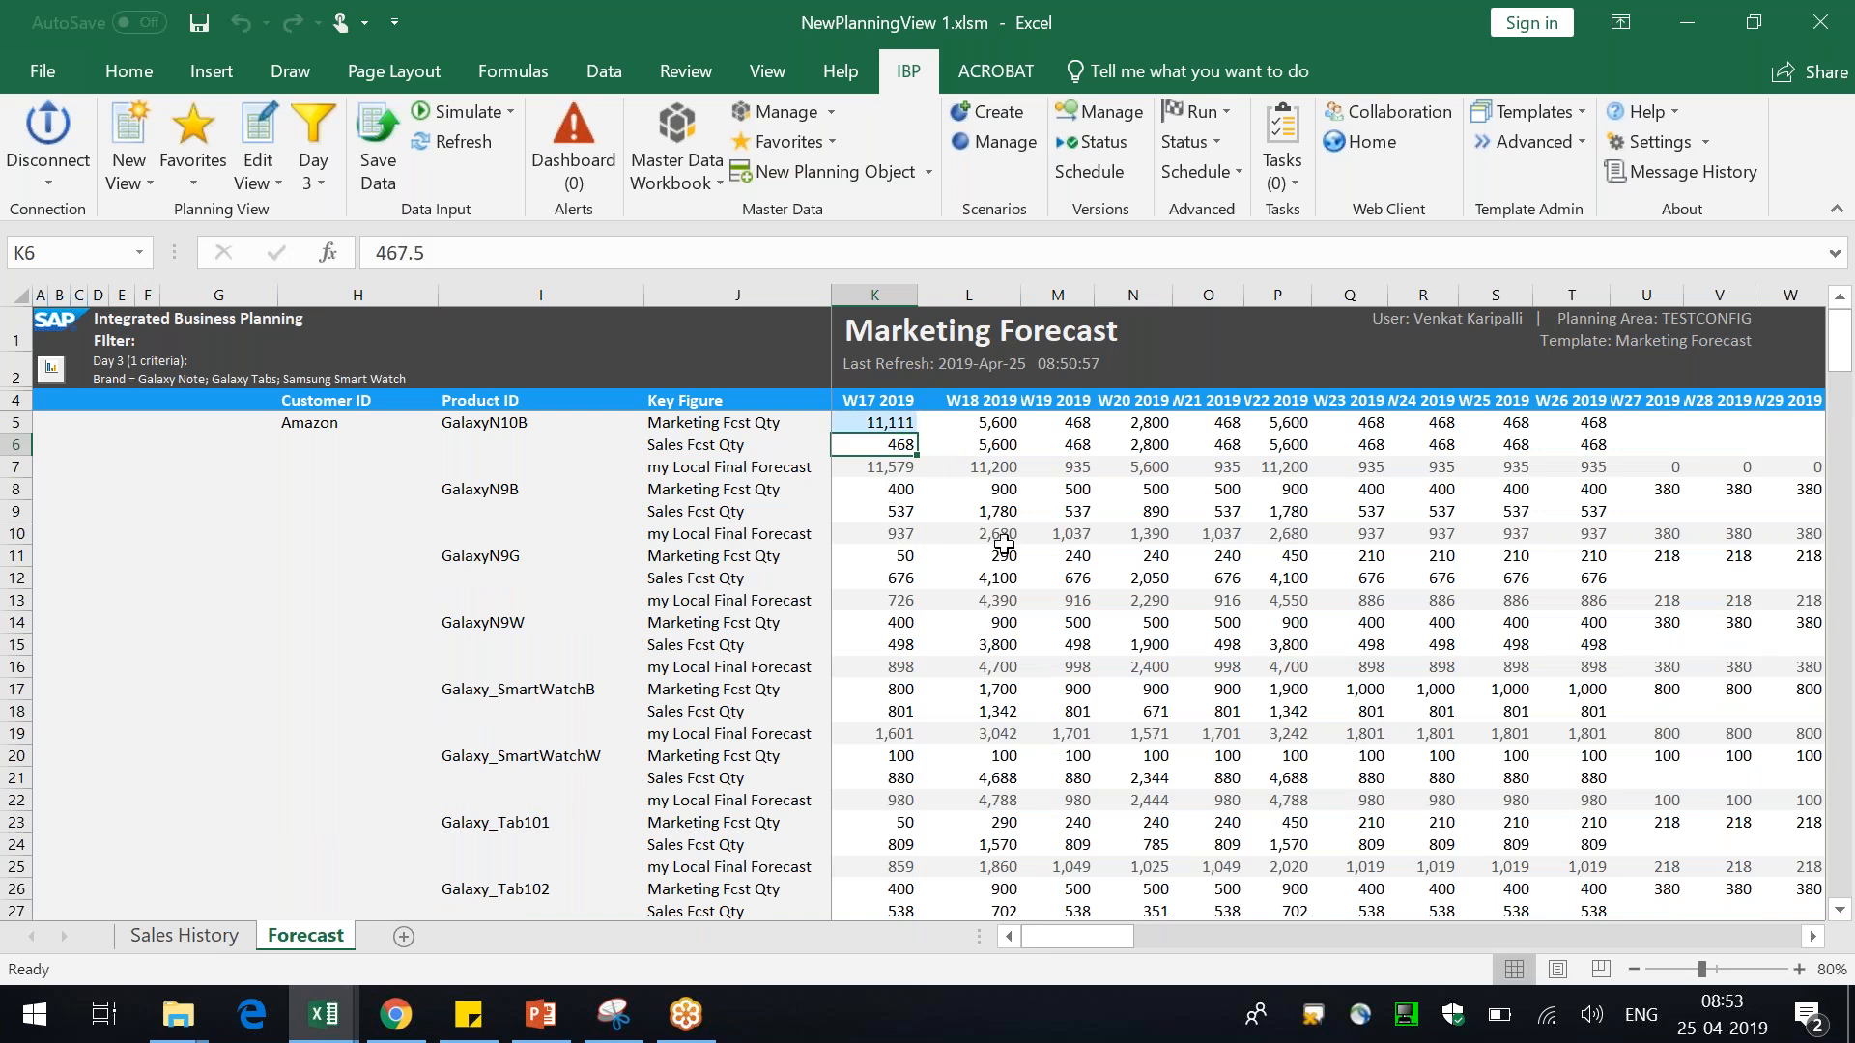
{"action": "type", "text": "11111"}
{"action": "key", "text": "Return"}
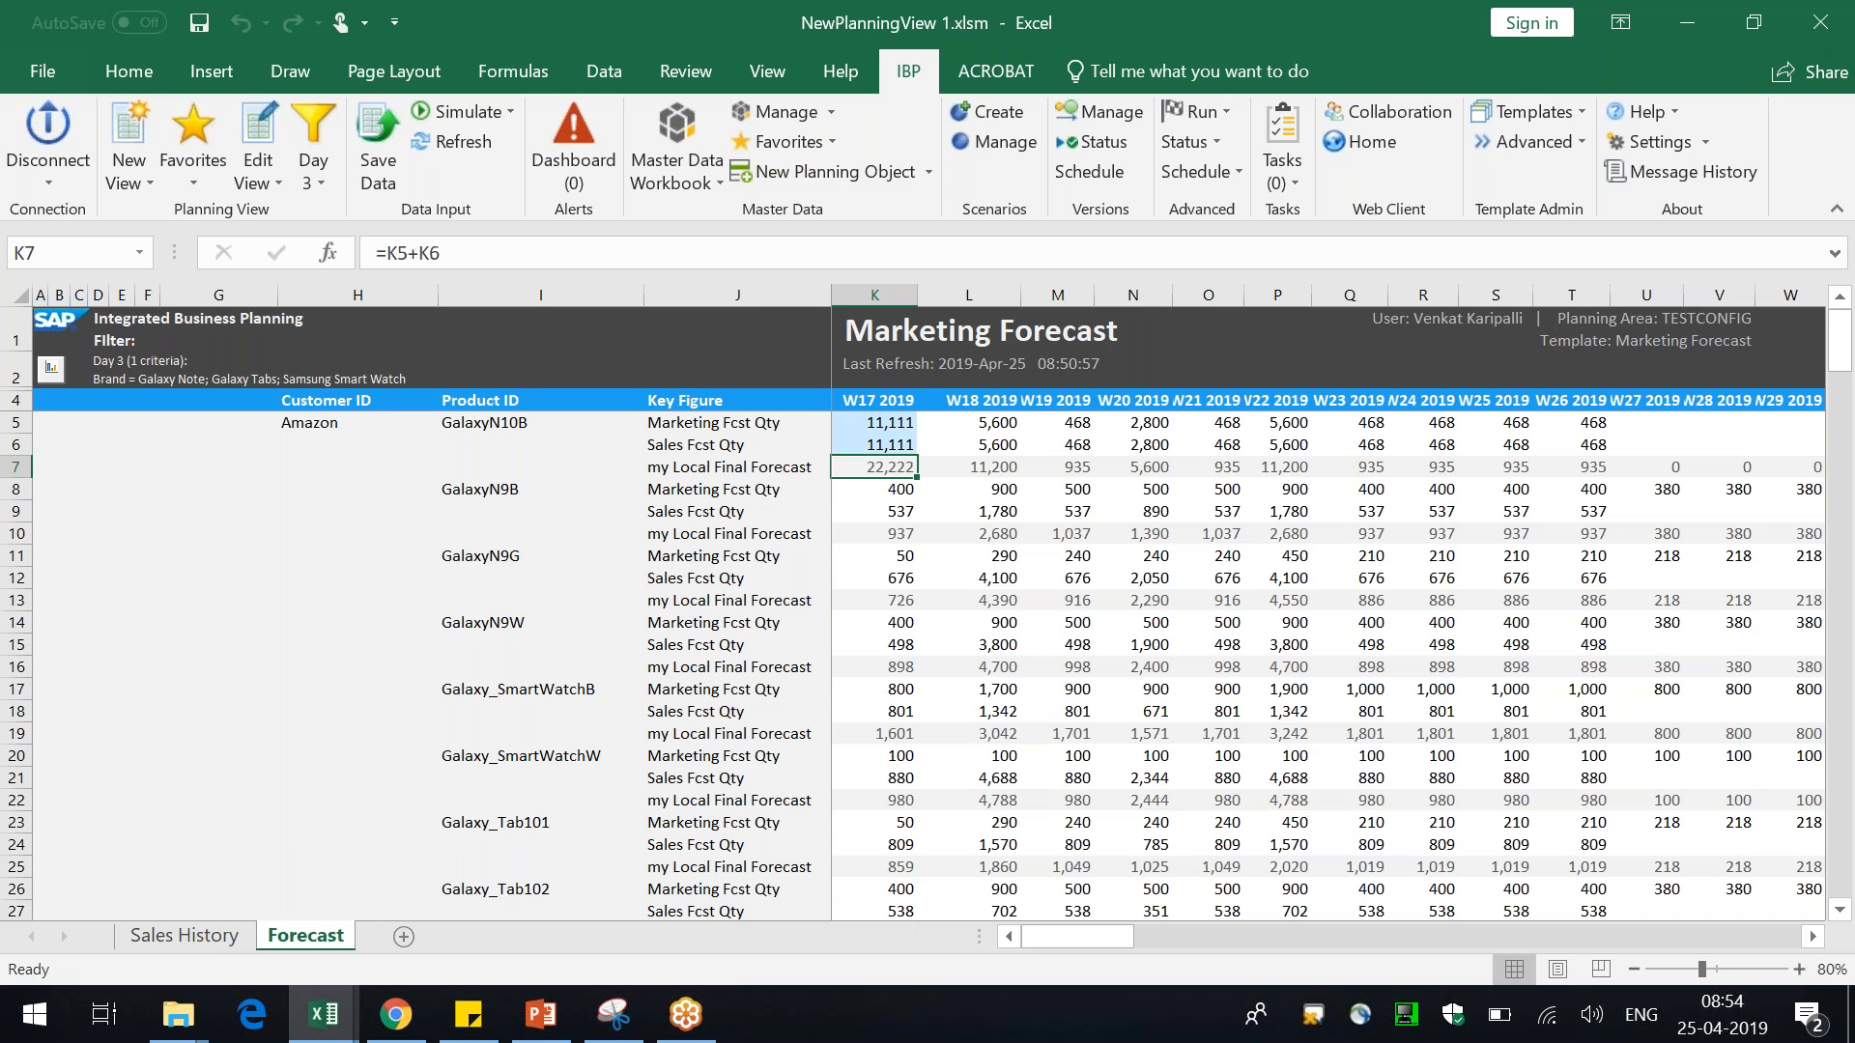
Switch to PowerPoint and start the slide show of the Configuring a Local Member slide with the pen
{"action": "key", "text": "alt+Tab"}
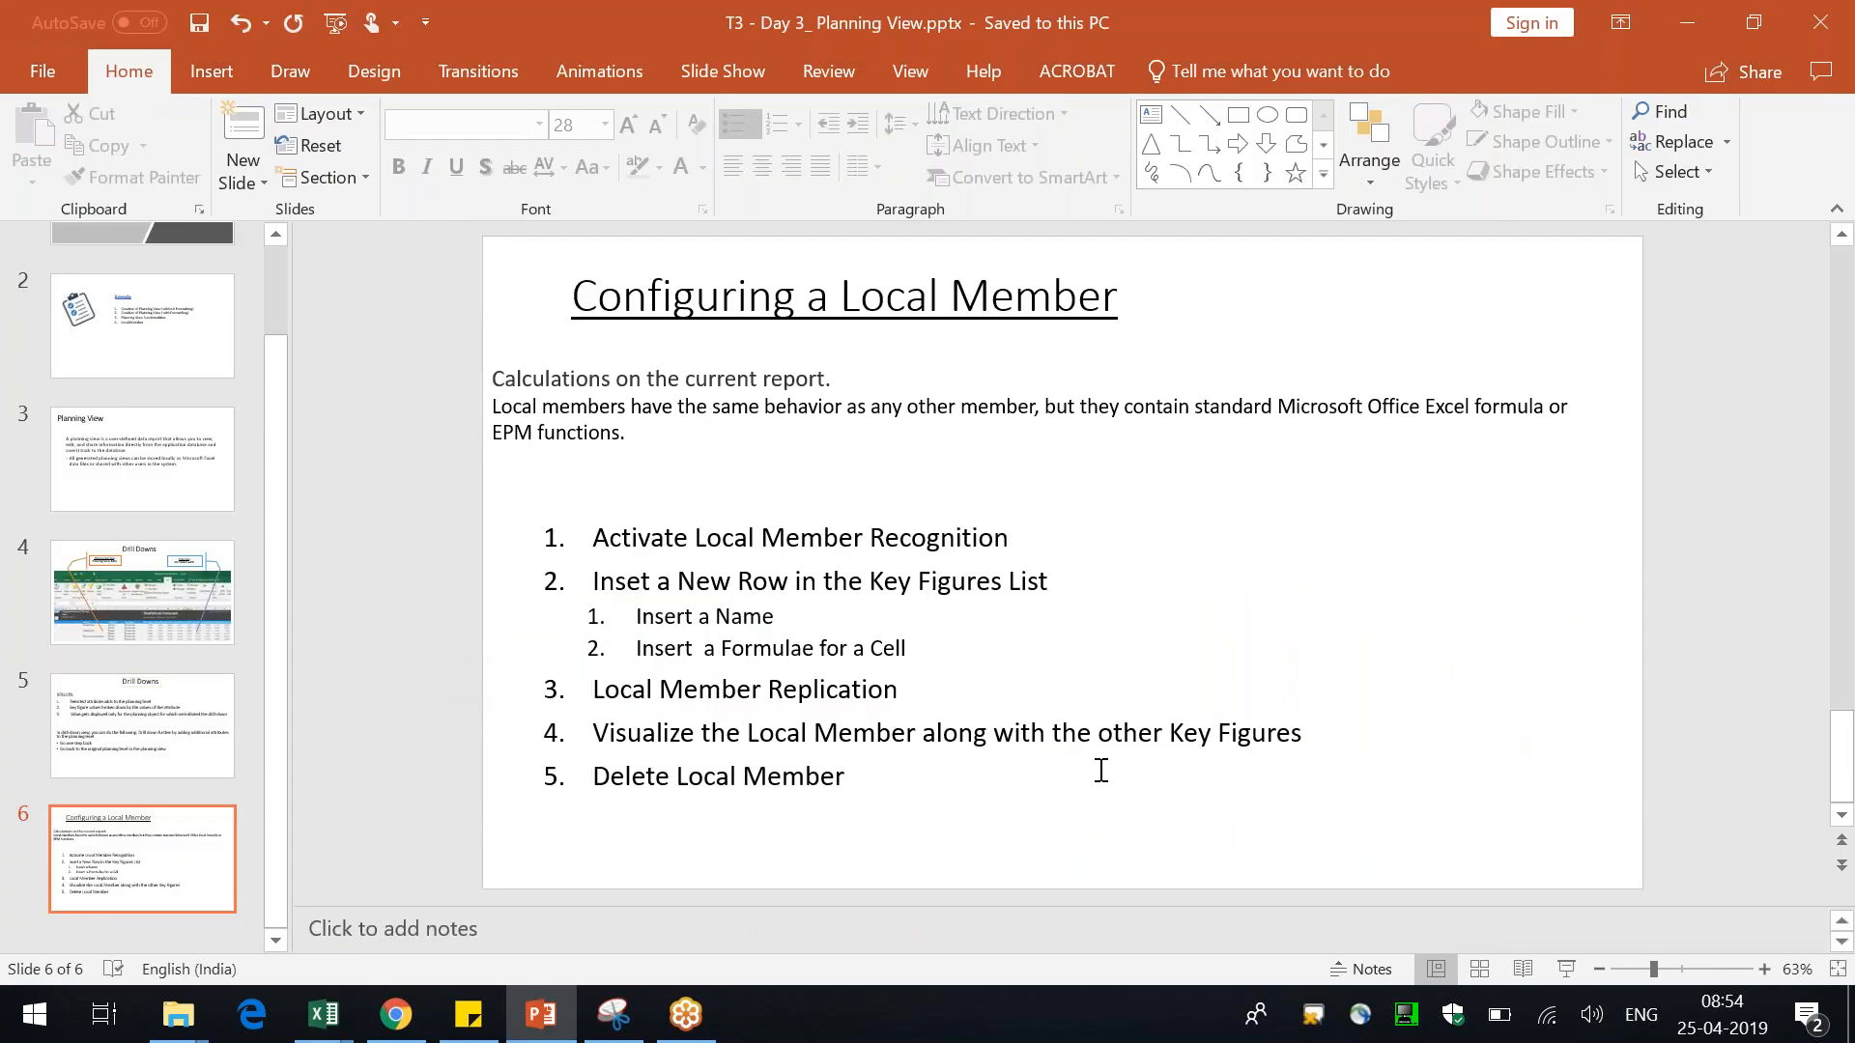
{"action": "left_click", "coordinate": [1575, 964]}
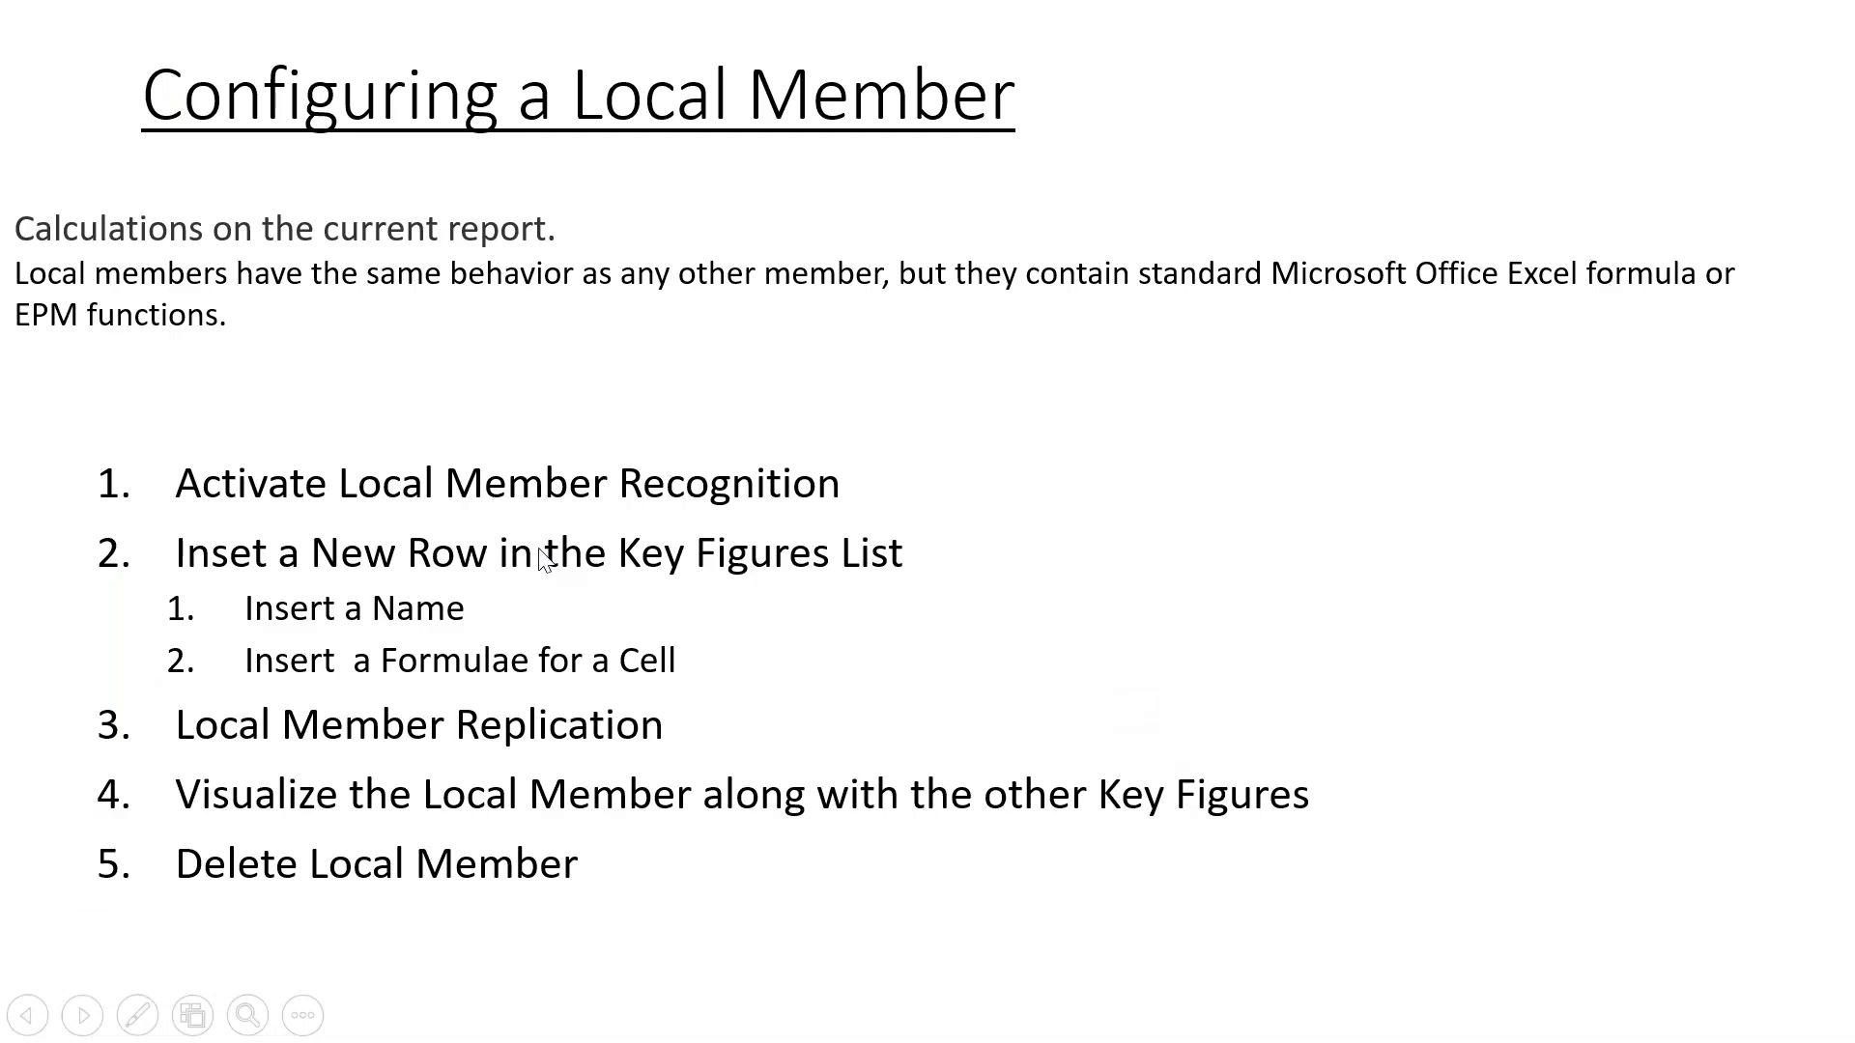
{"action": "right_click", "coordinate": [541, 551]}
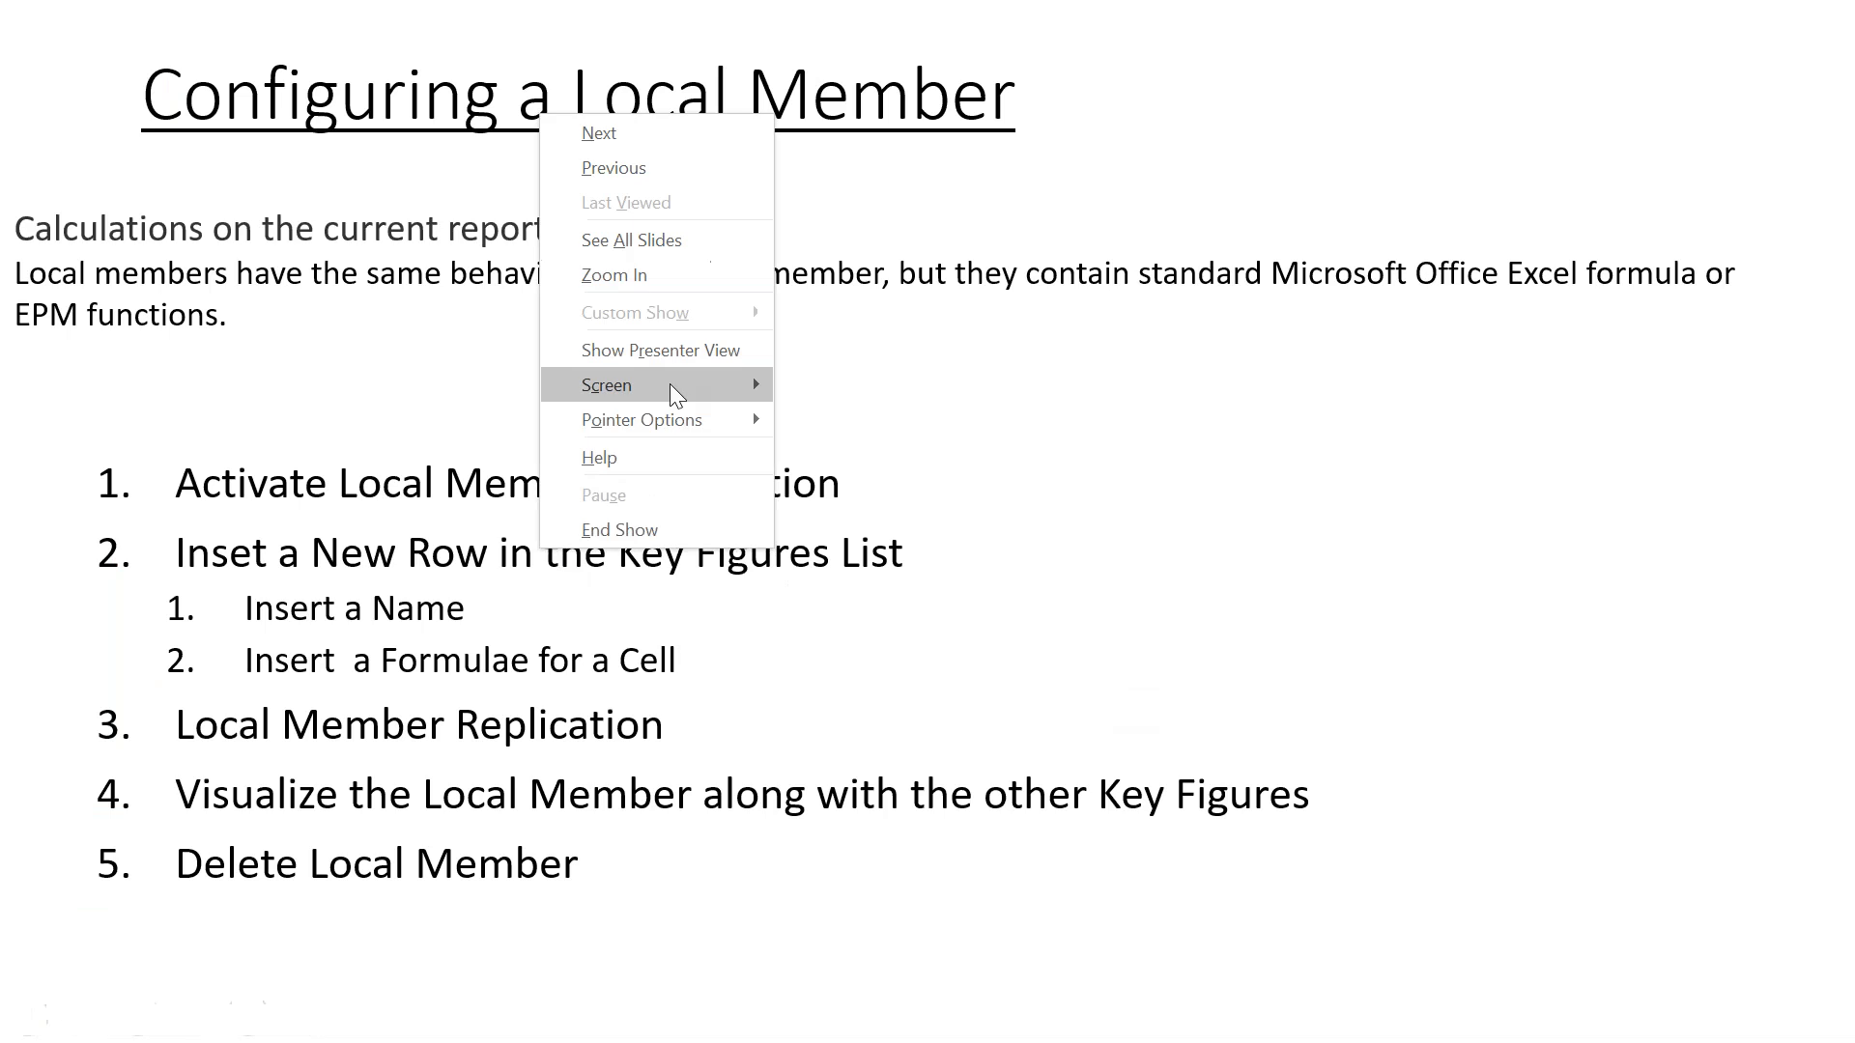
{"action": "mouse_move", "coordinate": [676, 415]}
{"action": "left_click", "coordinate": [841, 456]}
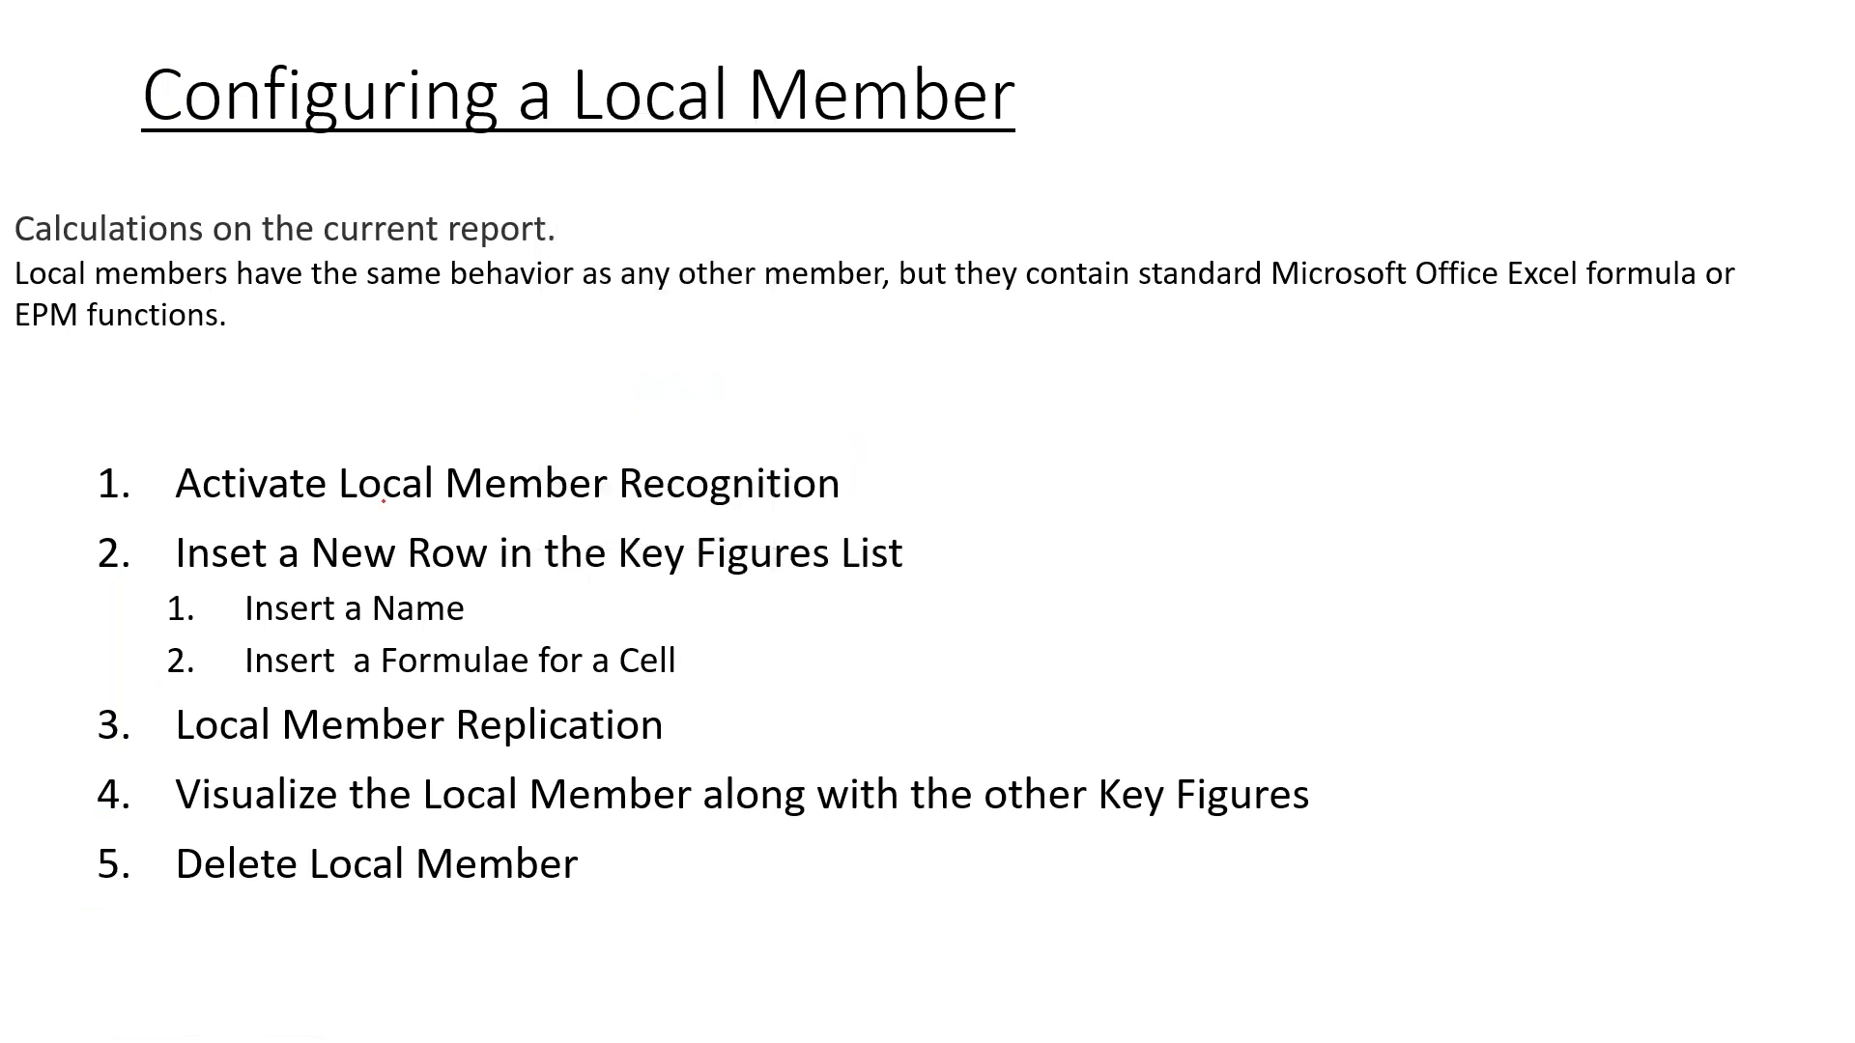
Annotate the slide, circling step 1, ticking step 2 and its sub-items, and underlining step 3
{"action": "mouse_move", "coordinate": [180, 460]}
{"action": "left_mouse_down"}
{"action": "mouse_move", "coordinate": [188, 517]}
{"action": "mouse_move", "coordinate": [304, 523]}
{"action": "mouse_move", "coordinate": [785, 513]}
{"action": "mouse_move", "coordinate": [854, 475]}
{"action": "mouse_move", "coordinate": [664, 433]}
{"action": "mouse_move", "coordinate": [615, 452]}
{"action": "mouse_move", "coordinate": [625, 499]}
{"action": "left_mouse_up"}
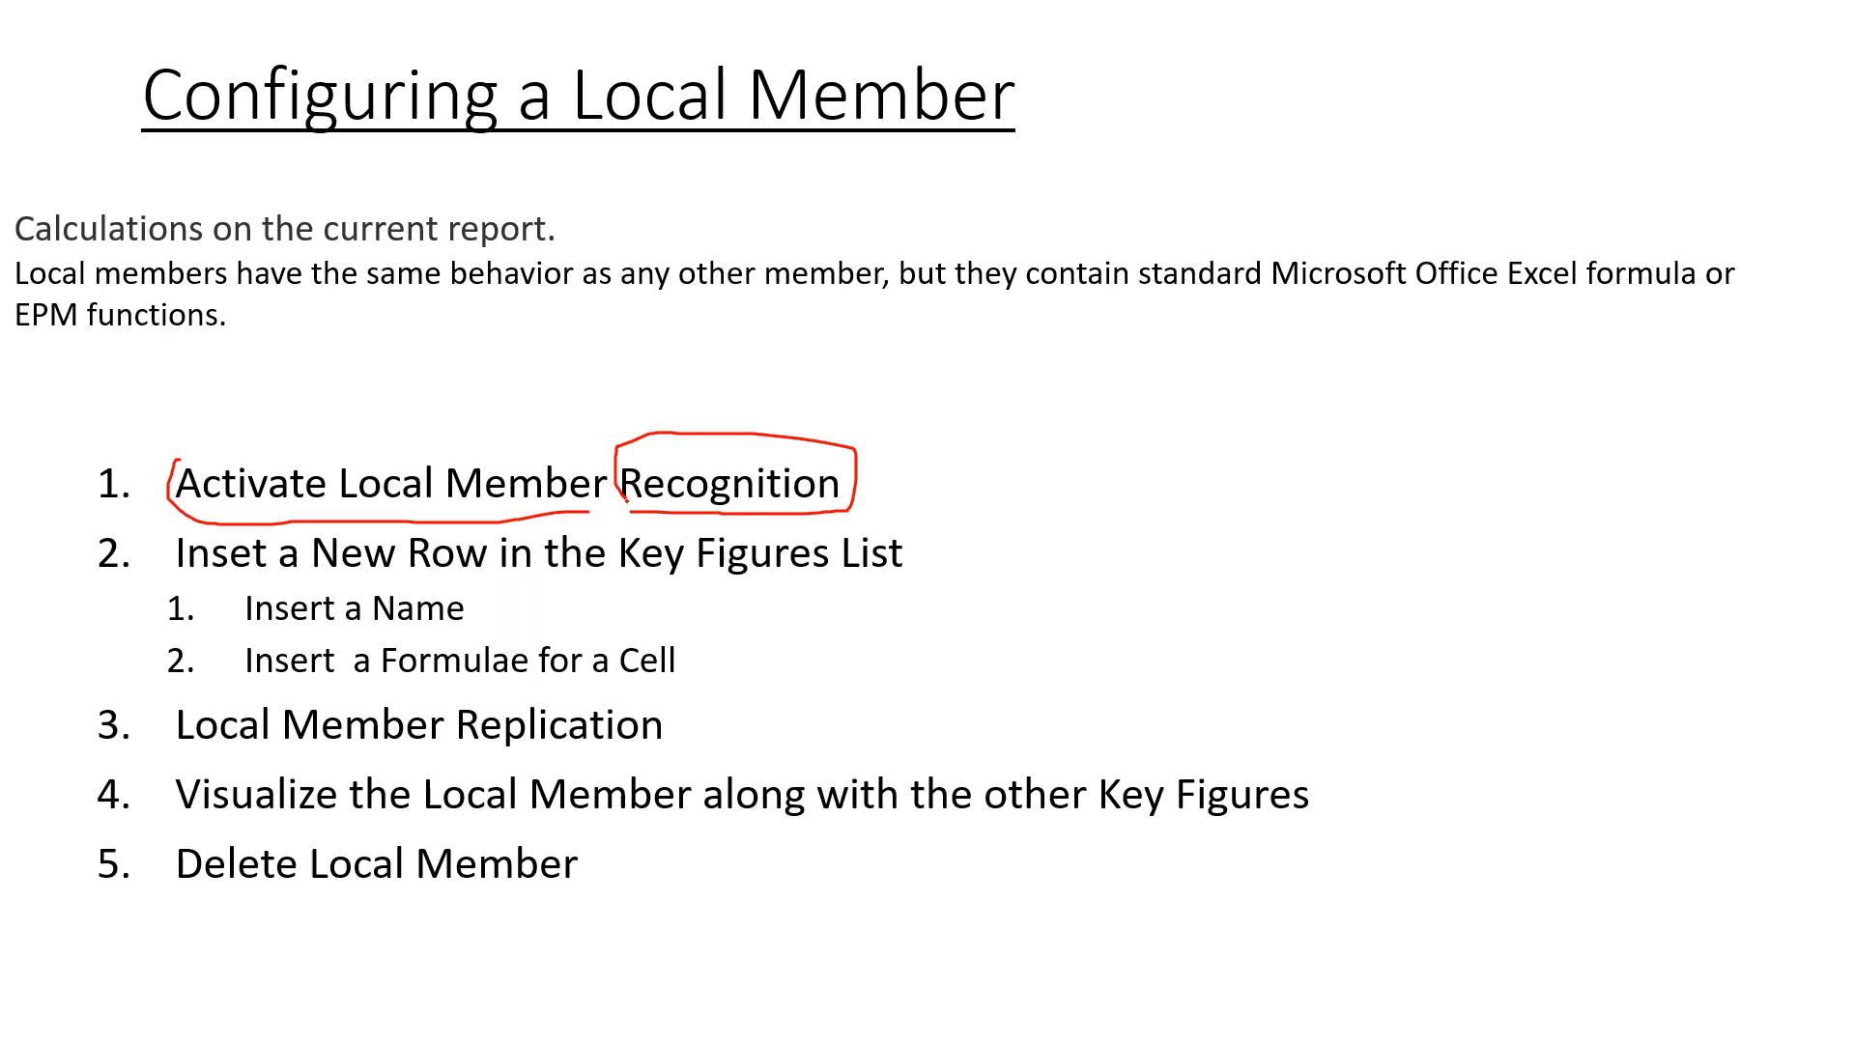
{"action": "left_click_drag", "start_coordinate": [74, 558], "coordinate": [122, 549]}
{"action": "left_click_drag", "start_coordinate": [158, 614], "coordinate": [206, 598]}
{"action": "left_click_drag", "start_coordinate": [148, 662], "coordinate": [200, 656]}
{"action": "mouse_move", "coordinate": [322, 719]}
{"action": "left_mouse_down"}
{"action": "mouse_move", "coordinate": [384, 753]}
{"action": "mouse_move", "coordinate": [682, 757]}
{"action": "mouse_move", "coordinate": [692, 712]}
{"action": "left_mouse_up"}
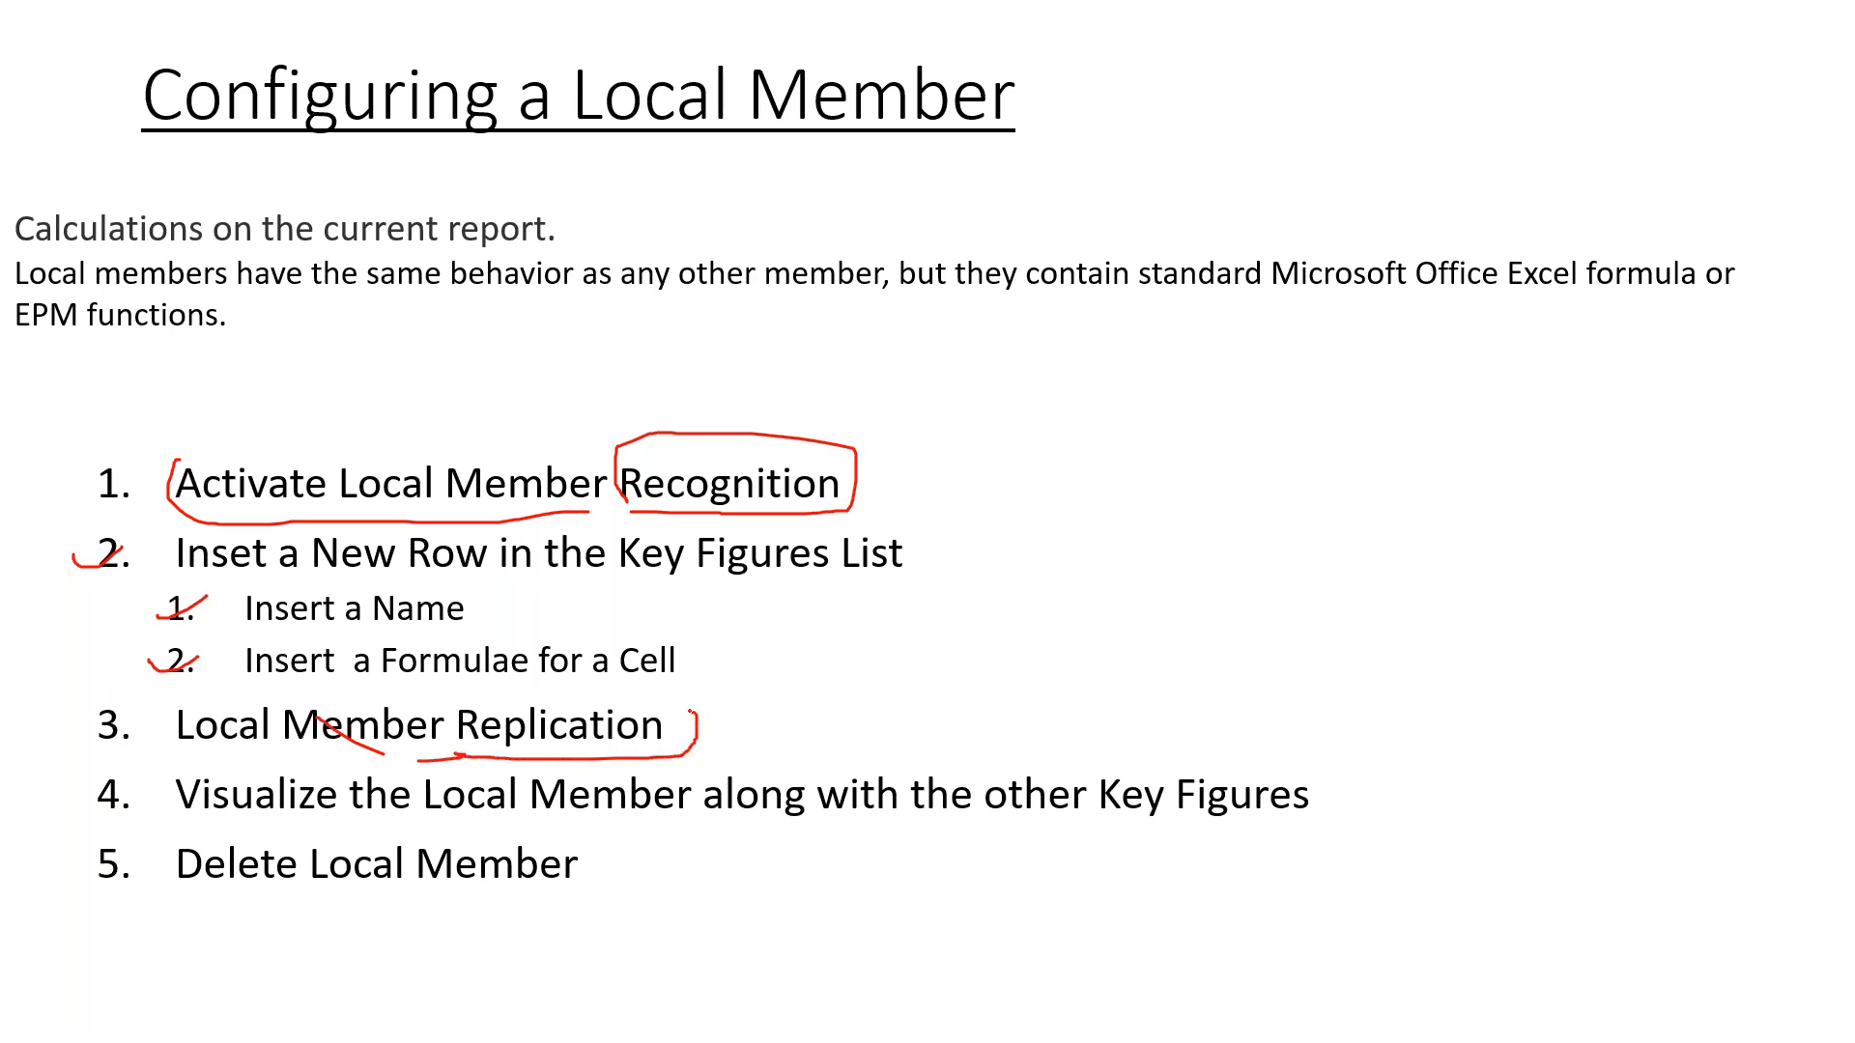
Underline the Local Member wording in steps 4 and 5 on the slide and expand the report's chart section
{"action": "left_click_drag", "start_coordinate": [422, 824], "coordinate": [556, 828]}
{"action": "key", "text": "alt+Tab"}
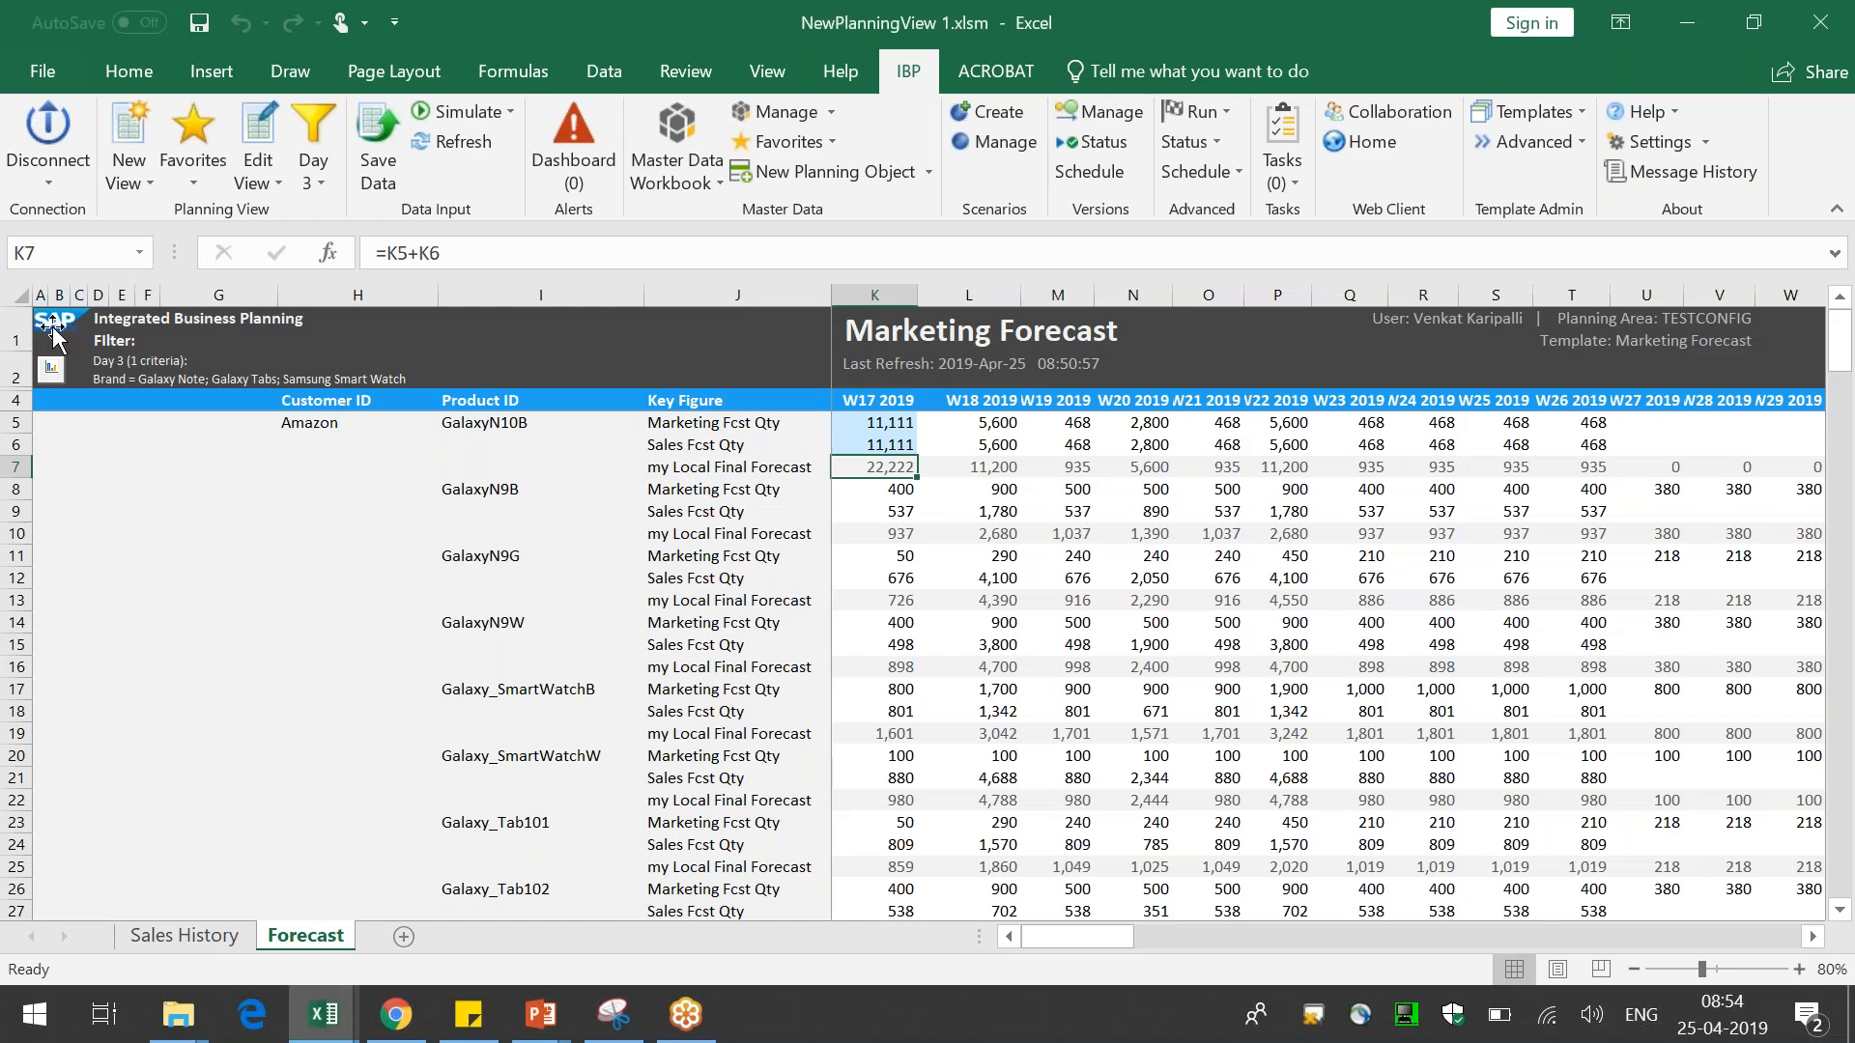
{"action": "left_click", "coordinate": [51, 372]}
{"action": "key", "text": "alt+Tab"}
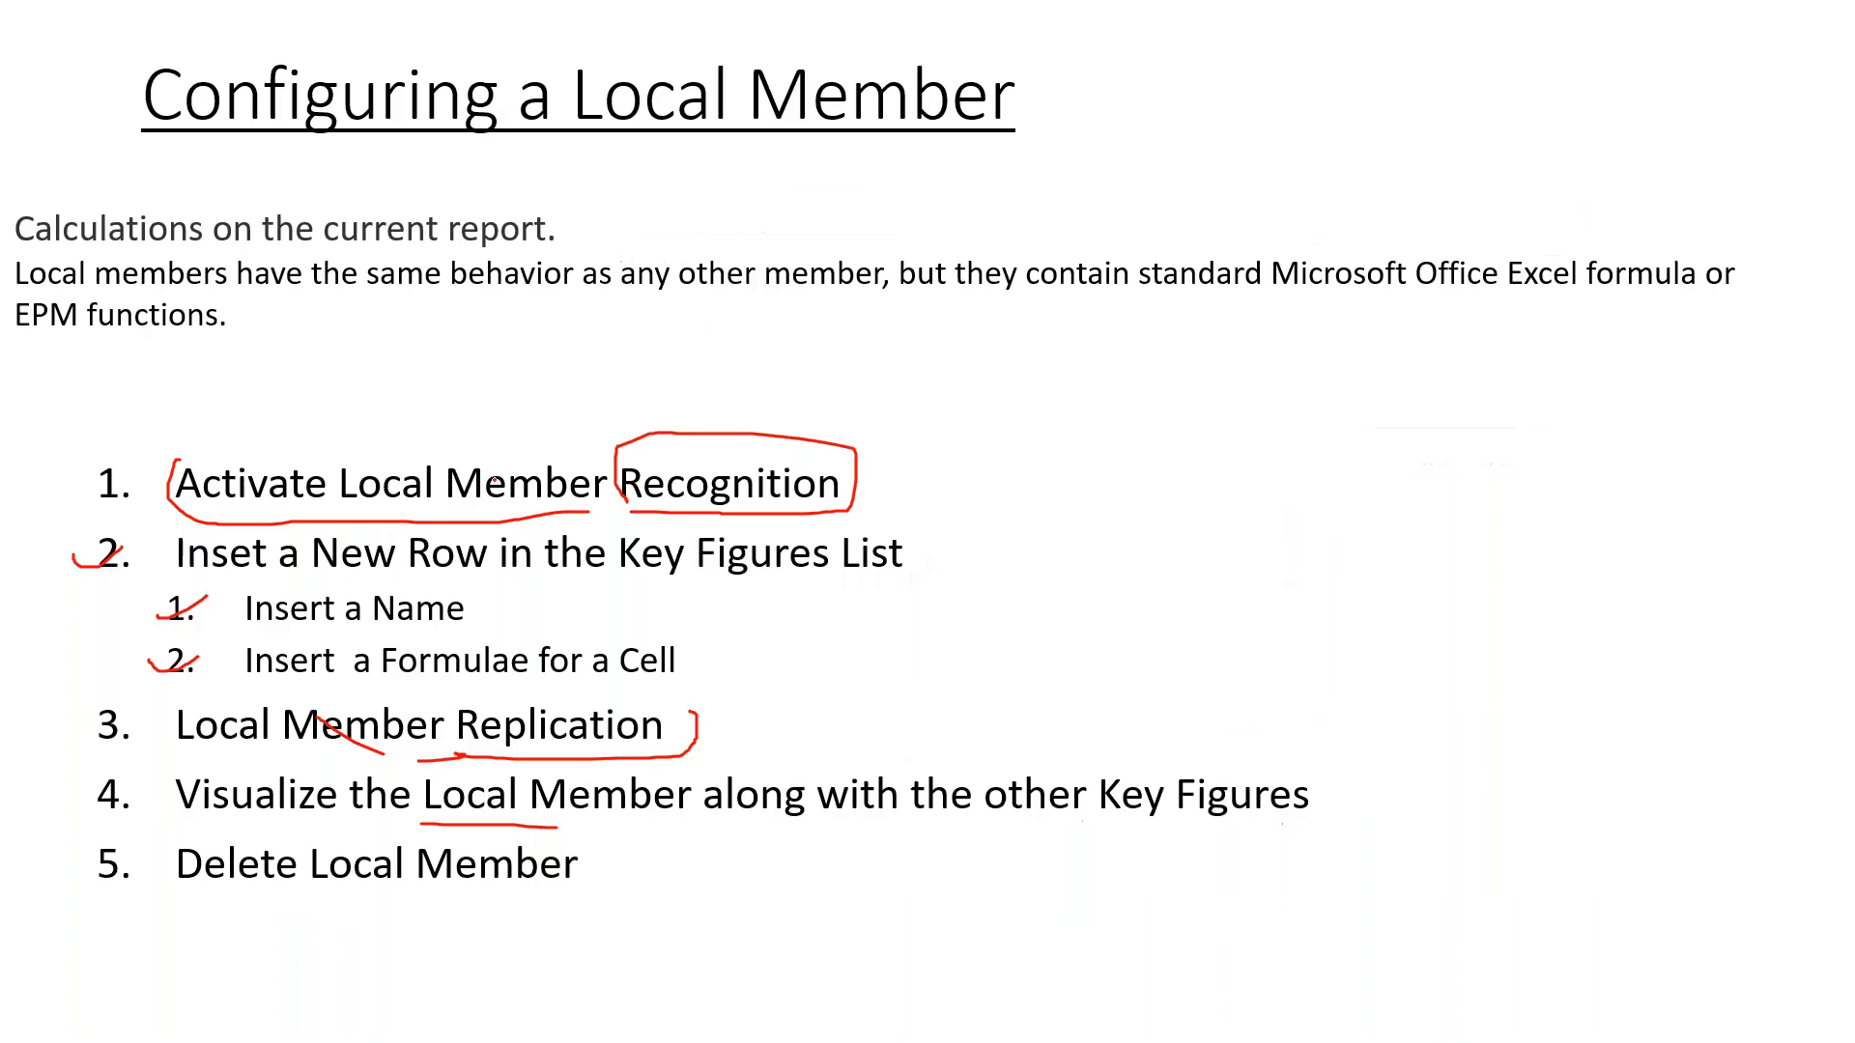
{"action": "left_click_drag", "start_coordinate": [225, 890], "coordinate": [496, 864]}
{"action": "key", "text": "alt+Tab"}
Set the chart's series to the my Local Final Forecast row in place of Marketing Fcst Qty
{"action": "left_click", "coordinate": [344, 446]}
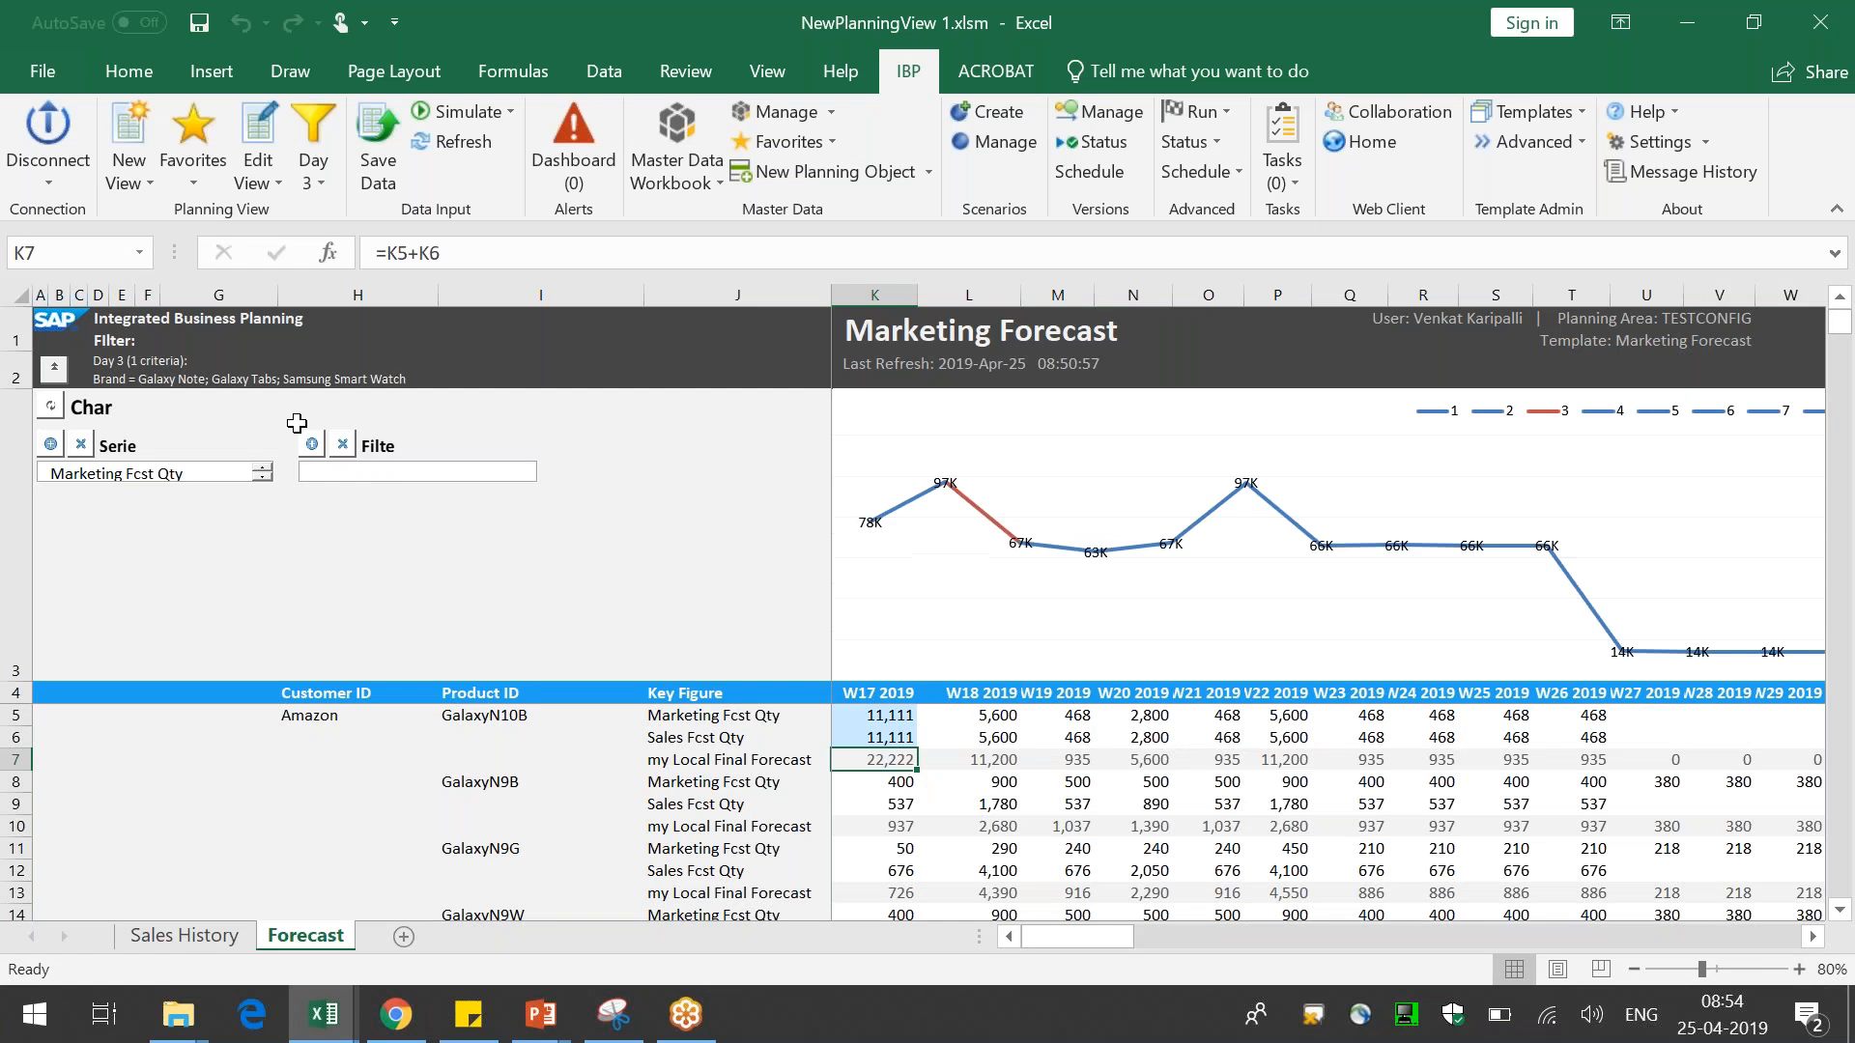
{"action": "left_click", "coordinate": [718, 763]}
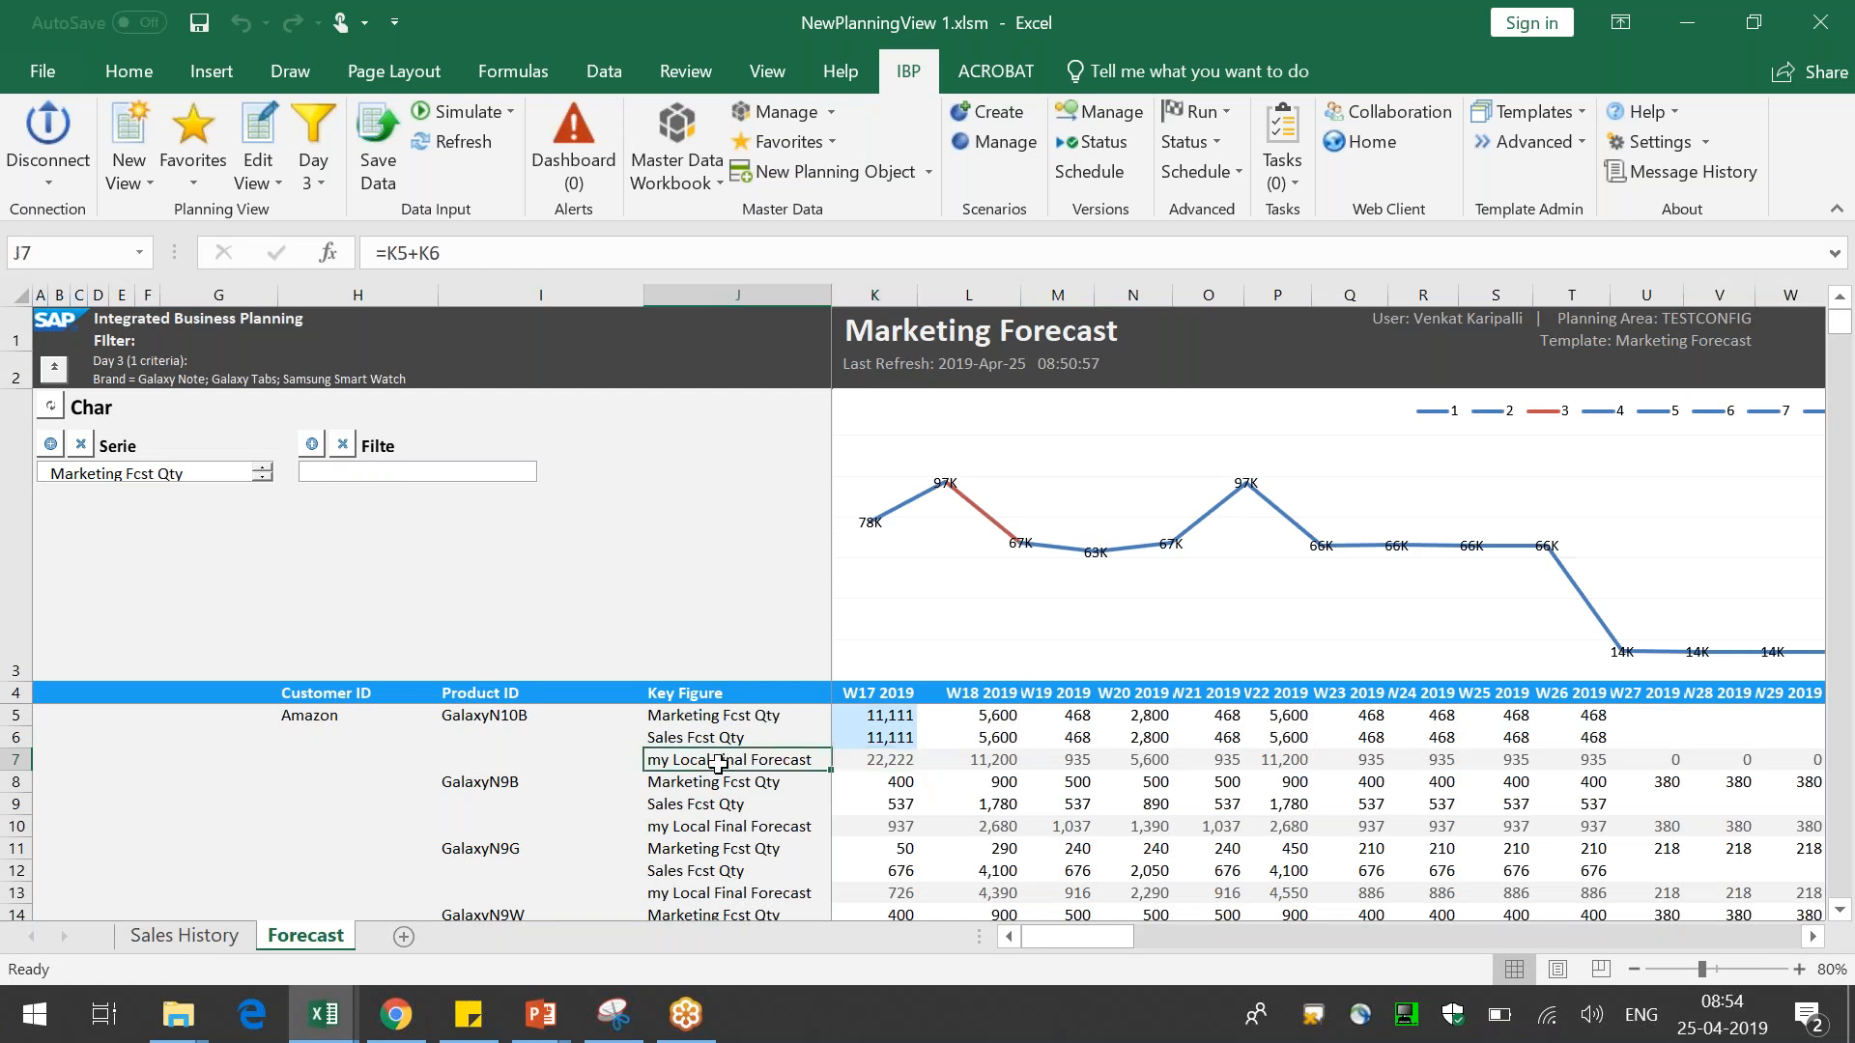
{"action": "left_click", "coordinate": [51, 445]}
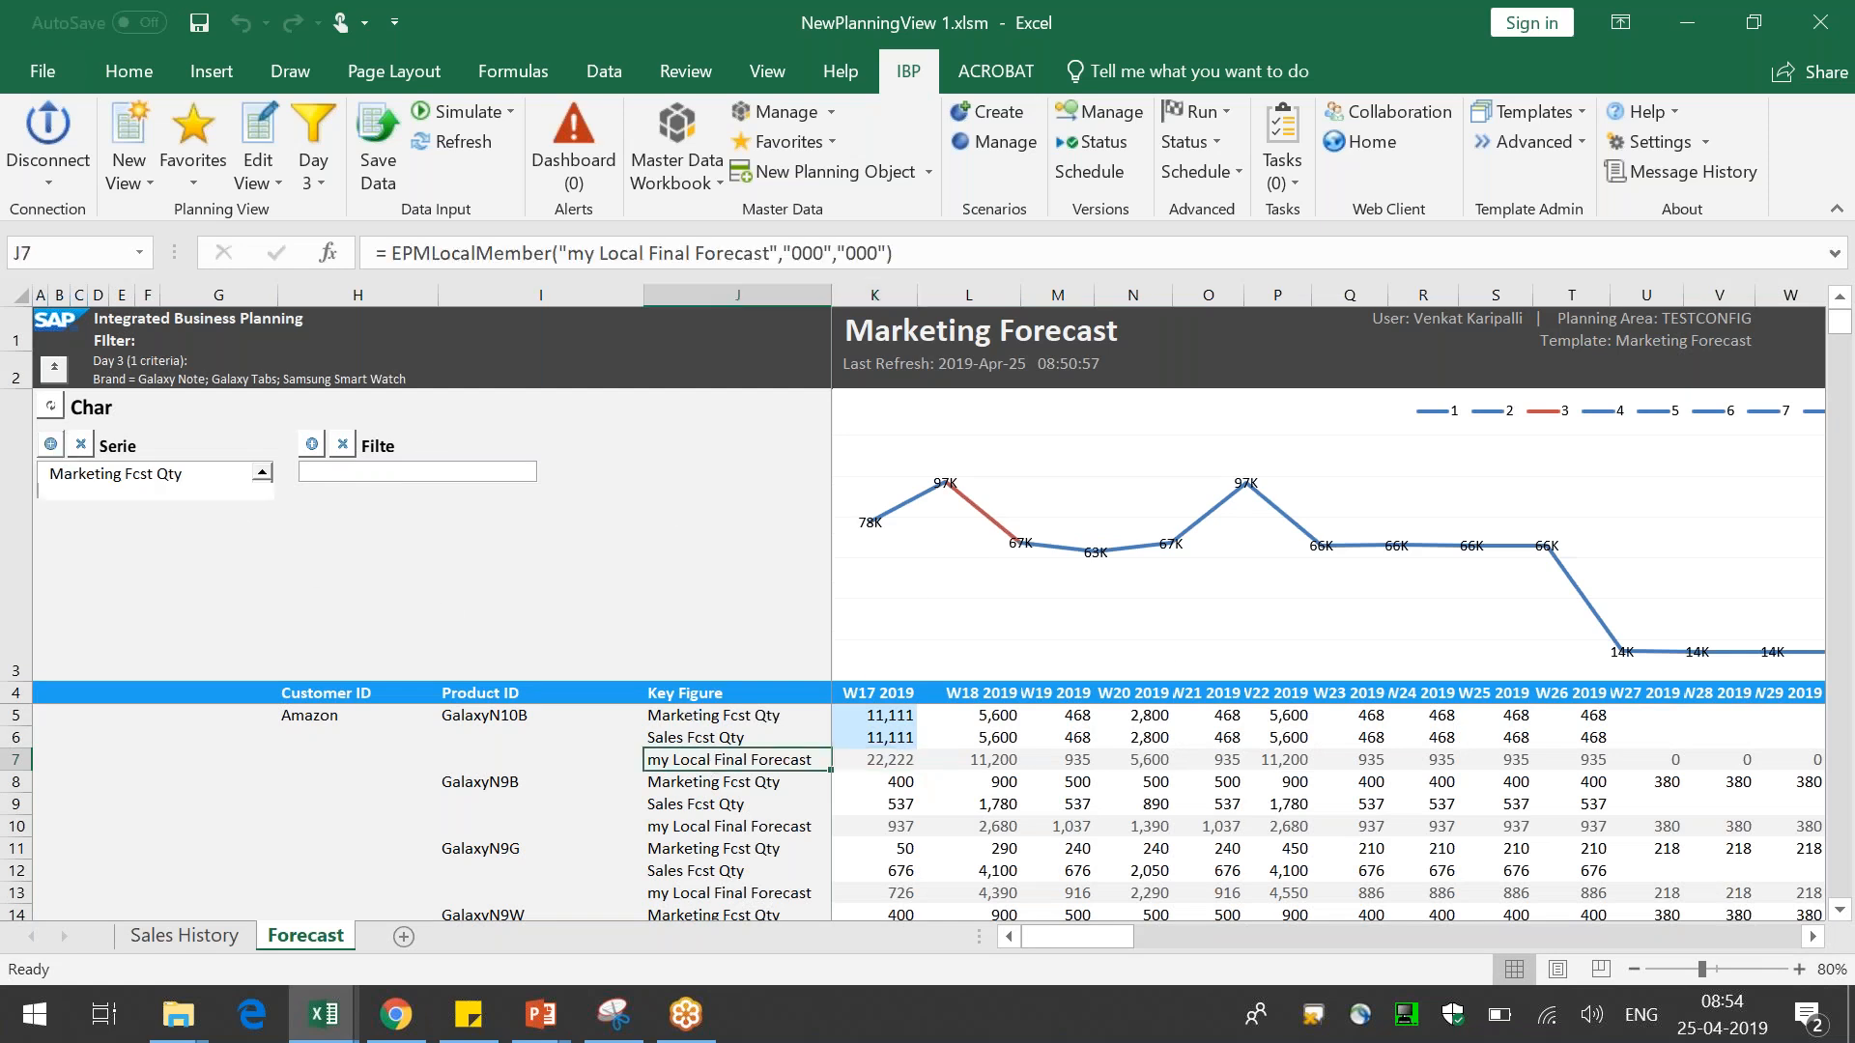
{"action": "left_click", "coordinate": [93, 471]}
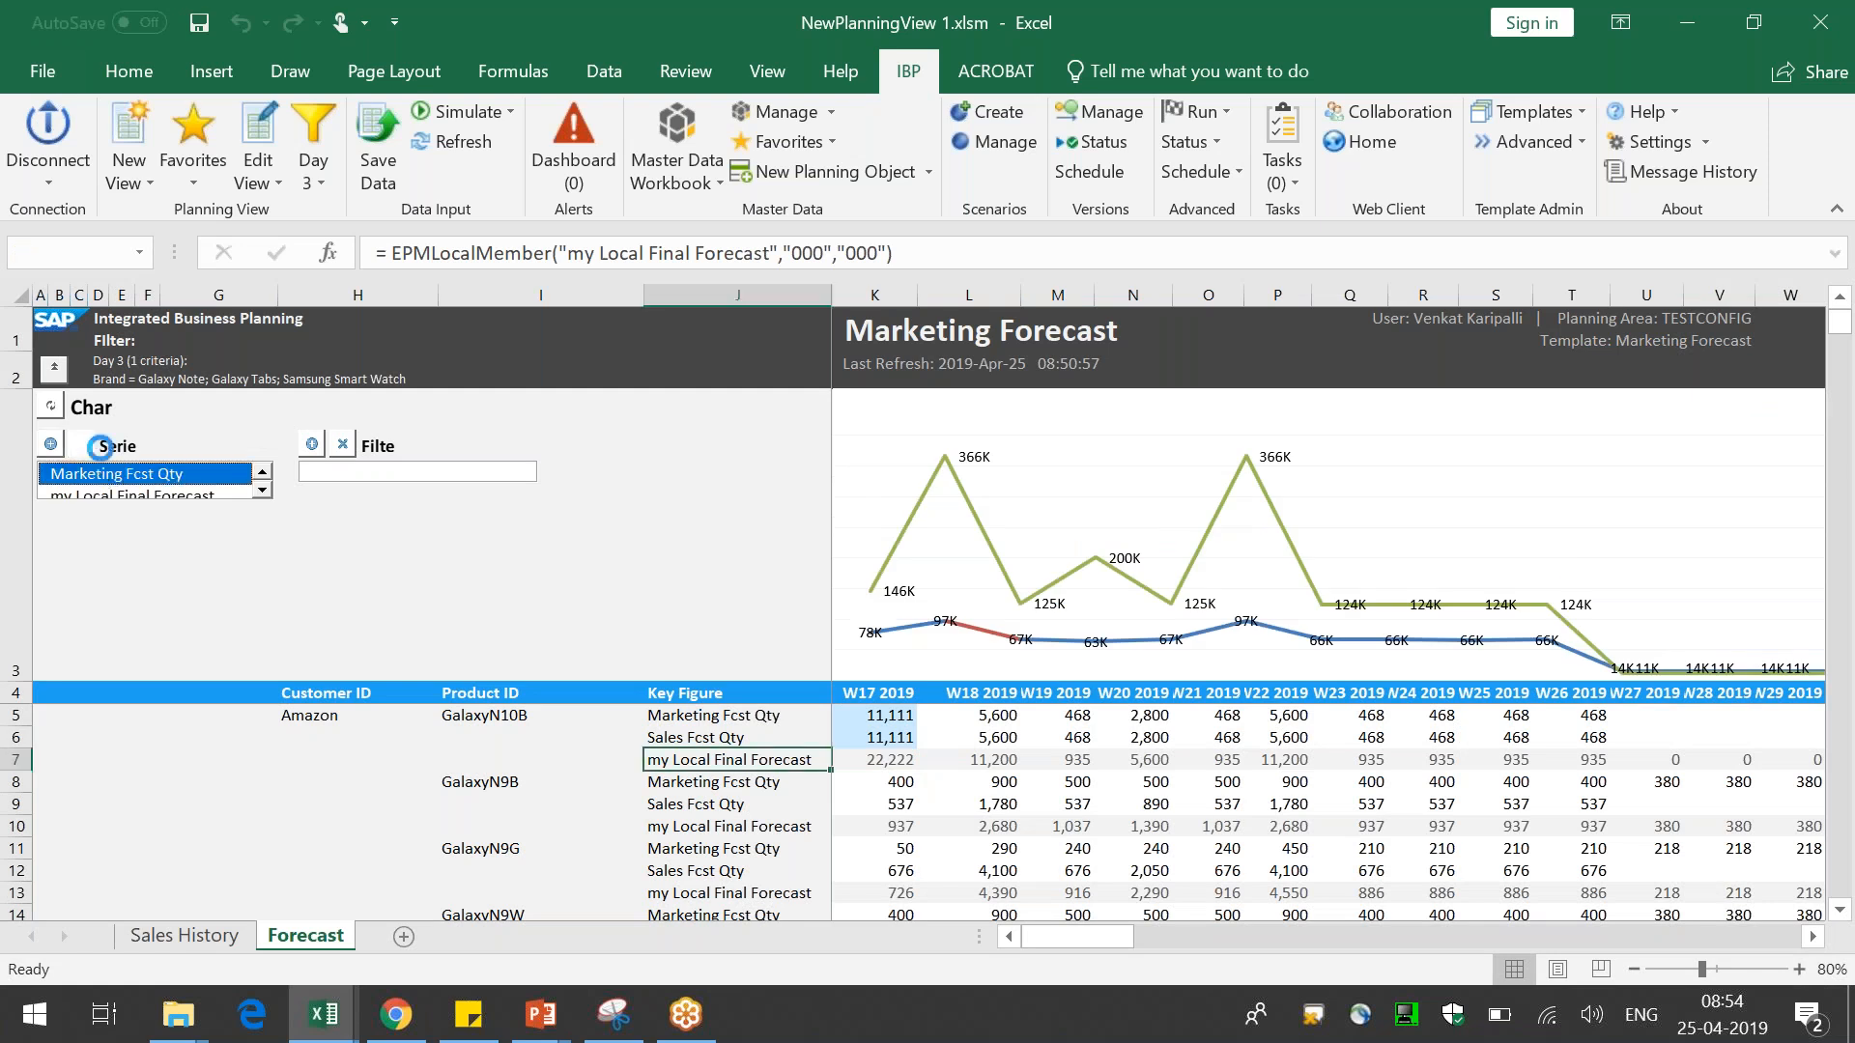
{"action": "left_click", "coordinate": [80, 444]}
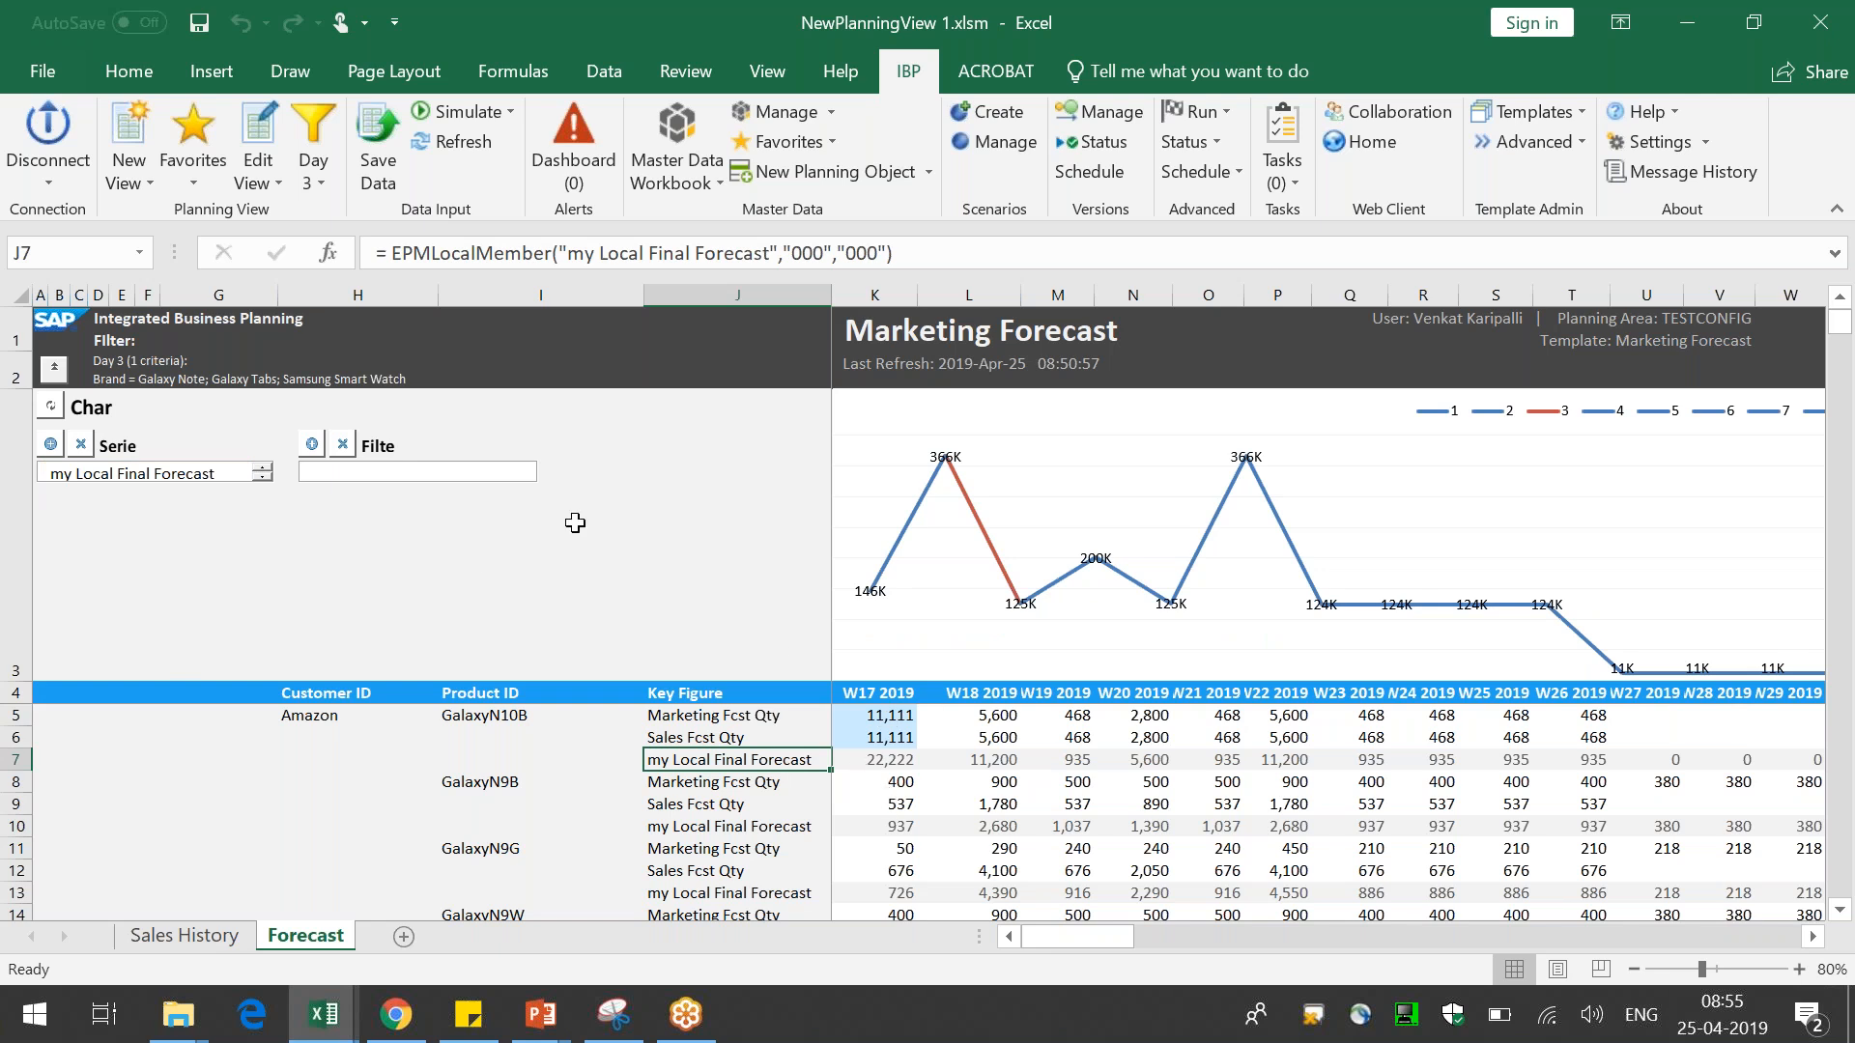
Filter the chart to product GalaxyN10B and change it to a clustered column chart
{"action": "left_click", "coordinate": [492, 714]}
{"action": "left_click", "coordinate": [312, 444]}
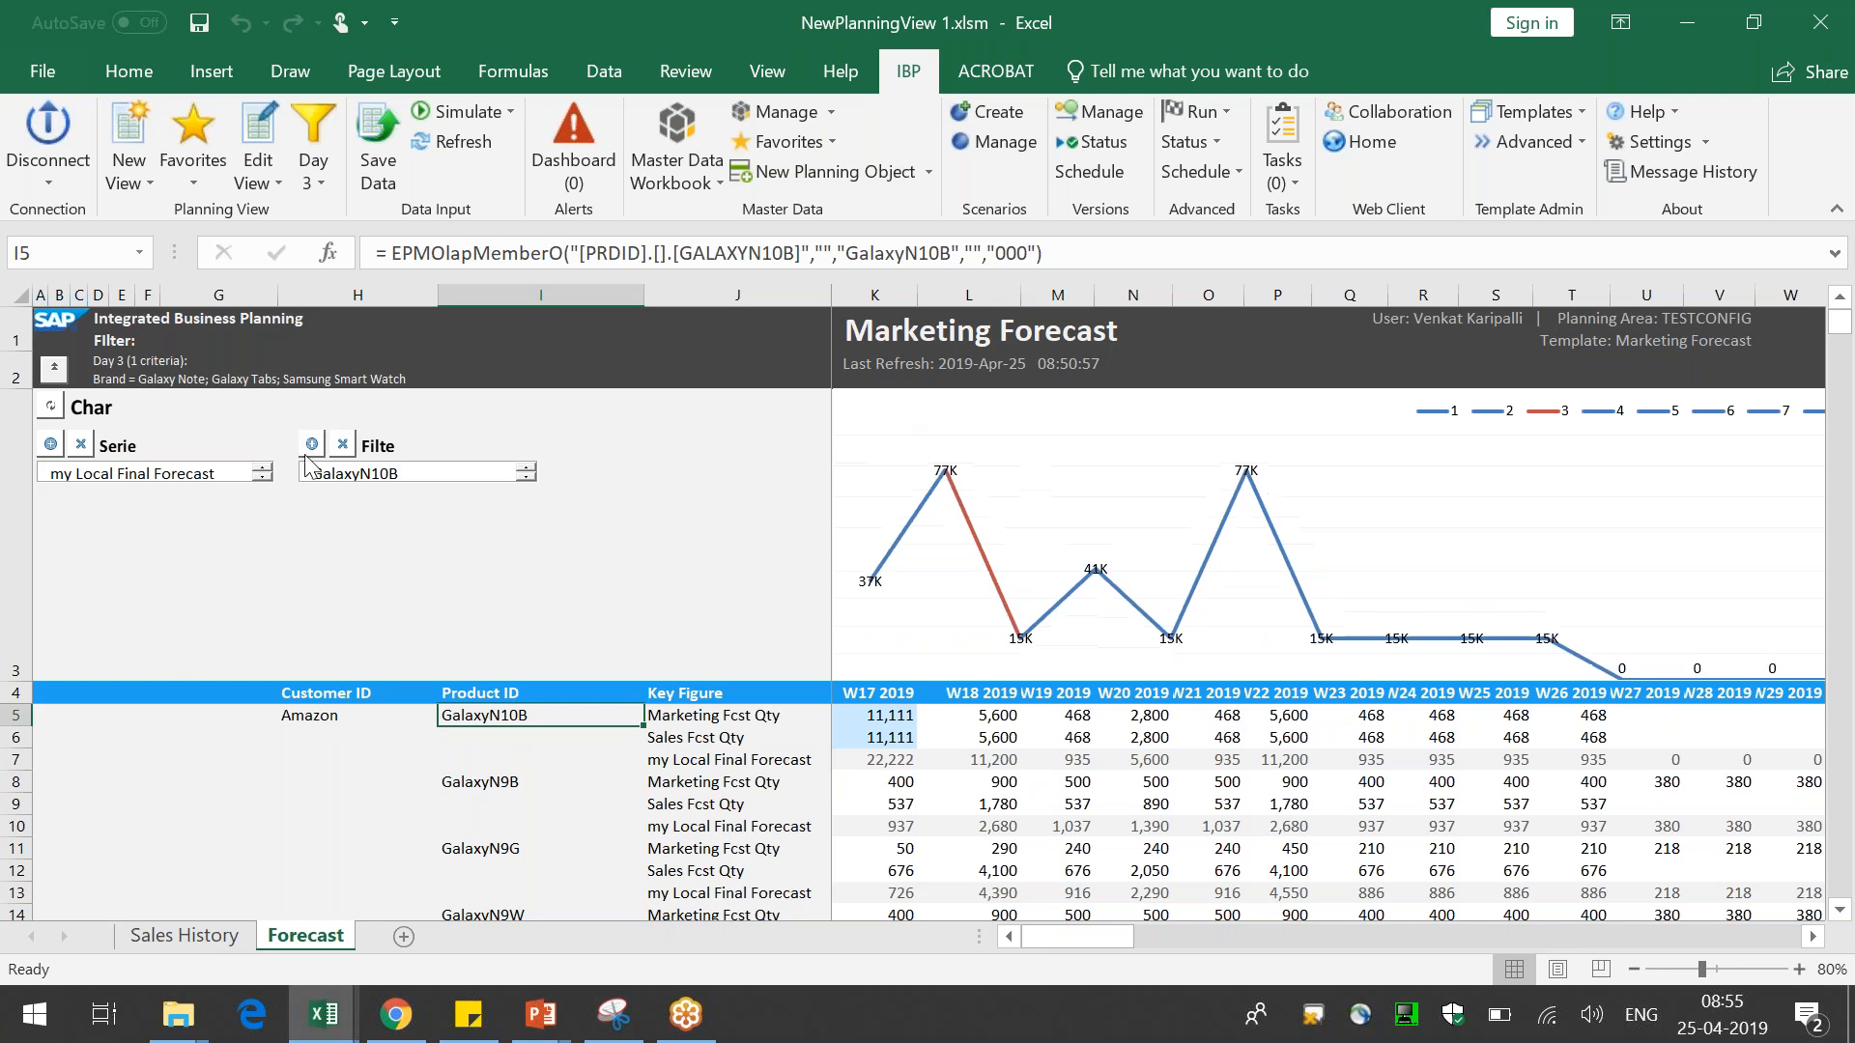
{"action": "right_click", "coordinate": [1070, 503]}
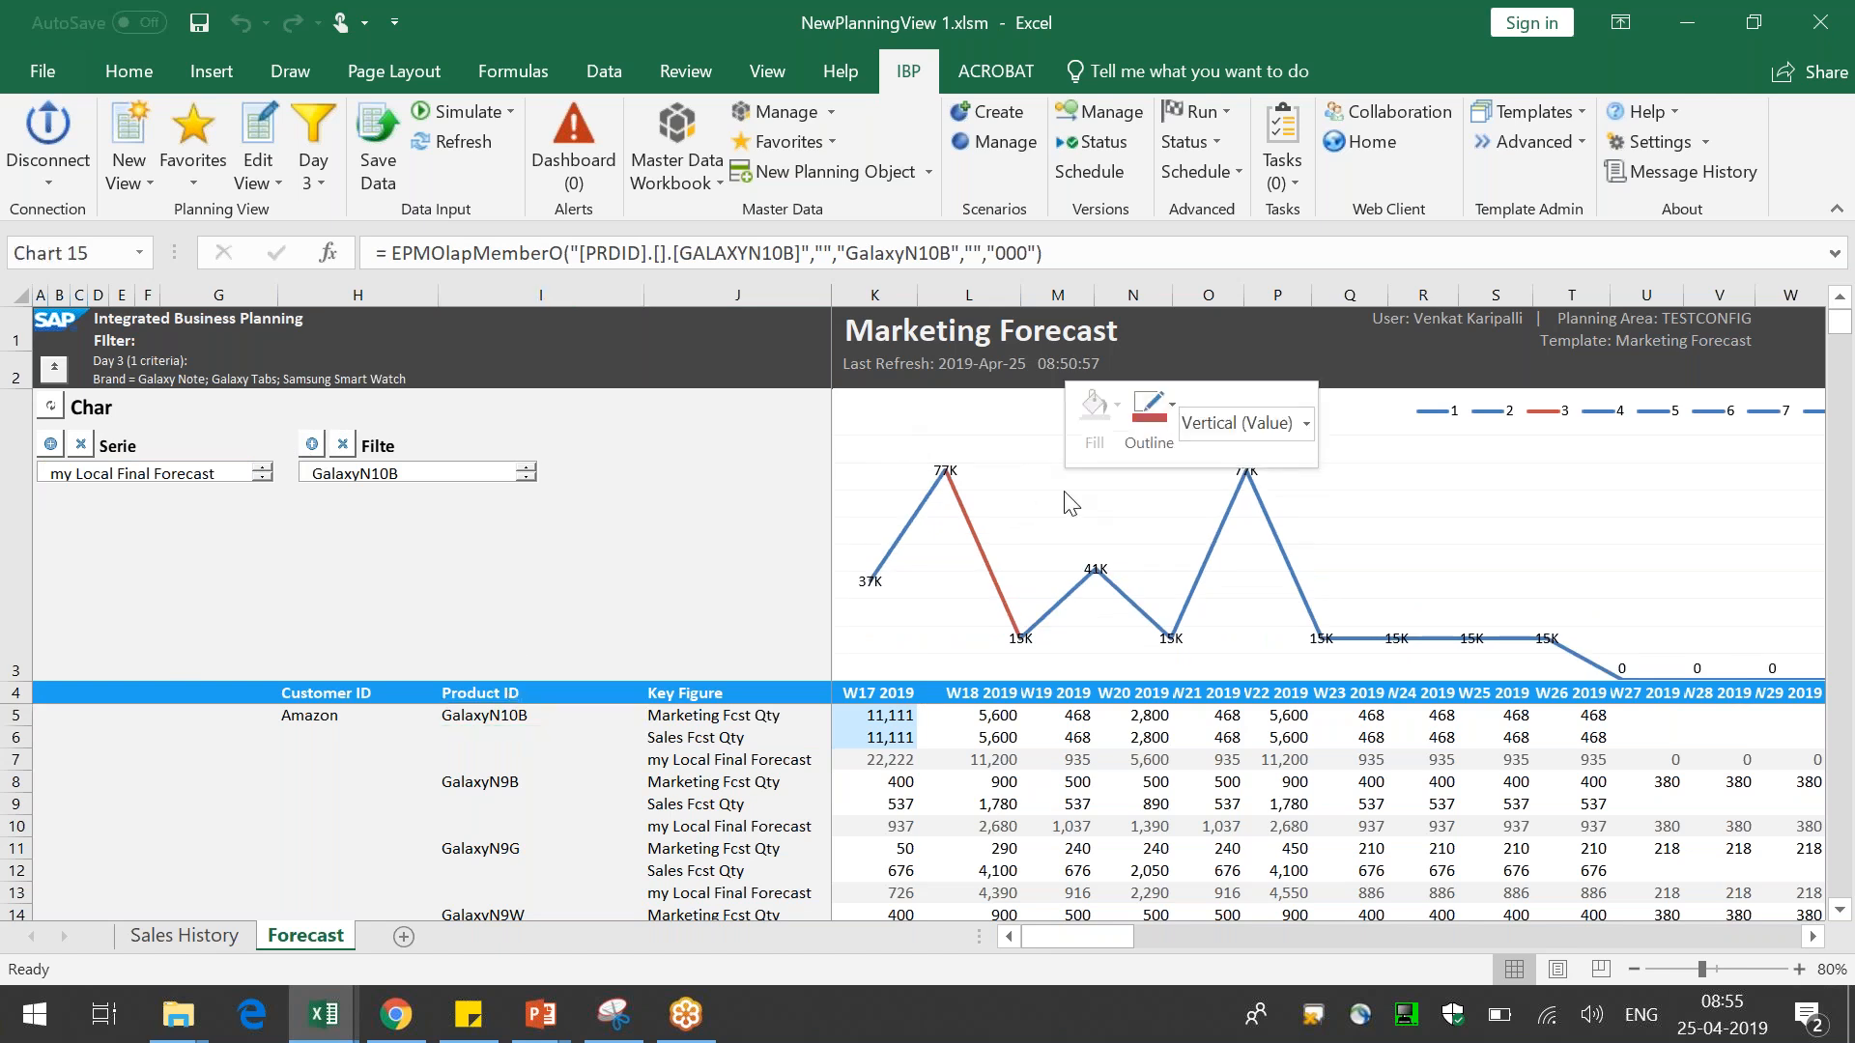
{"action": "left_click", "coordinate": [1174, 584]}
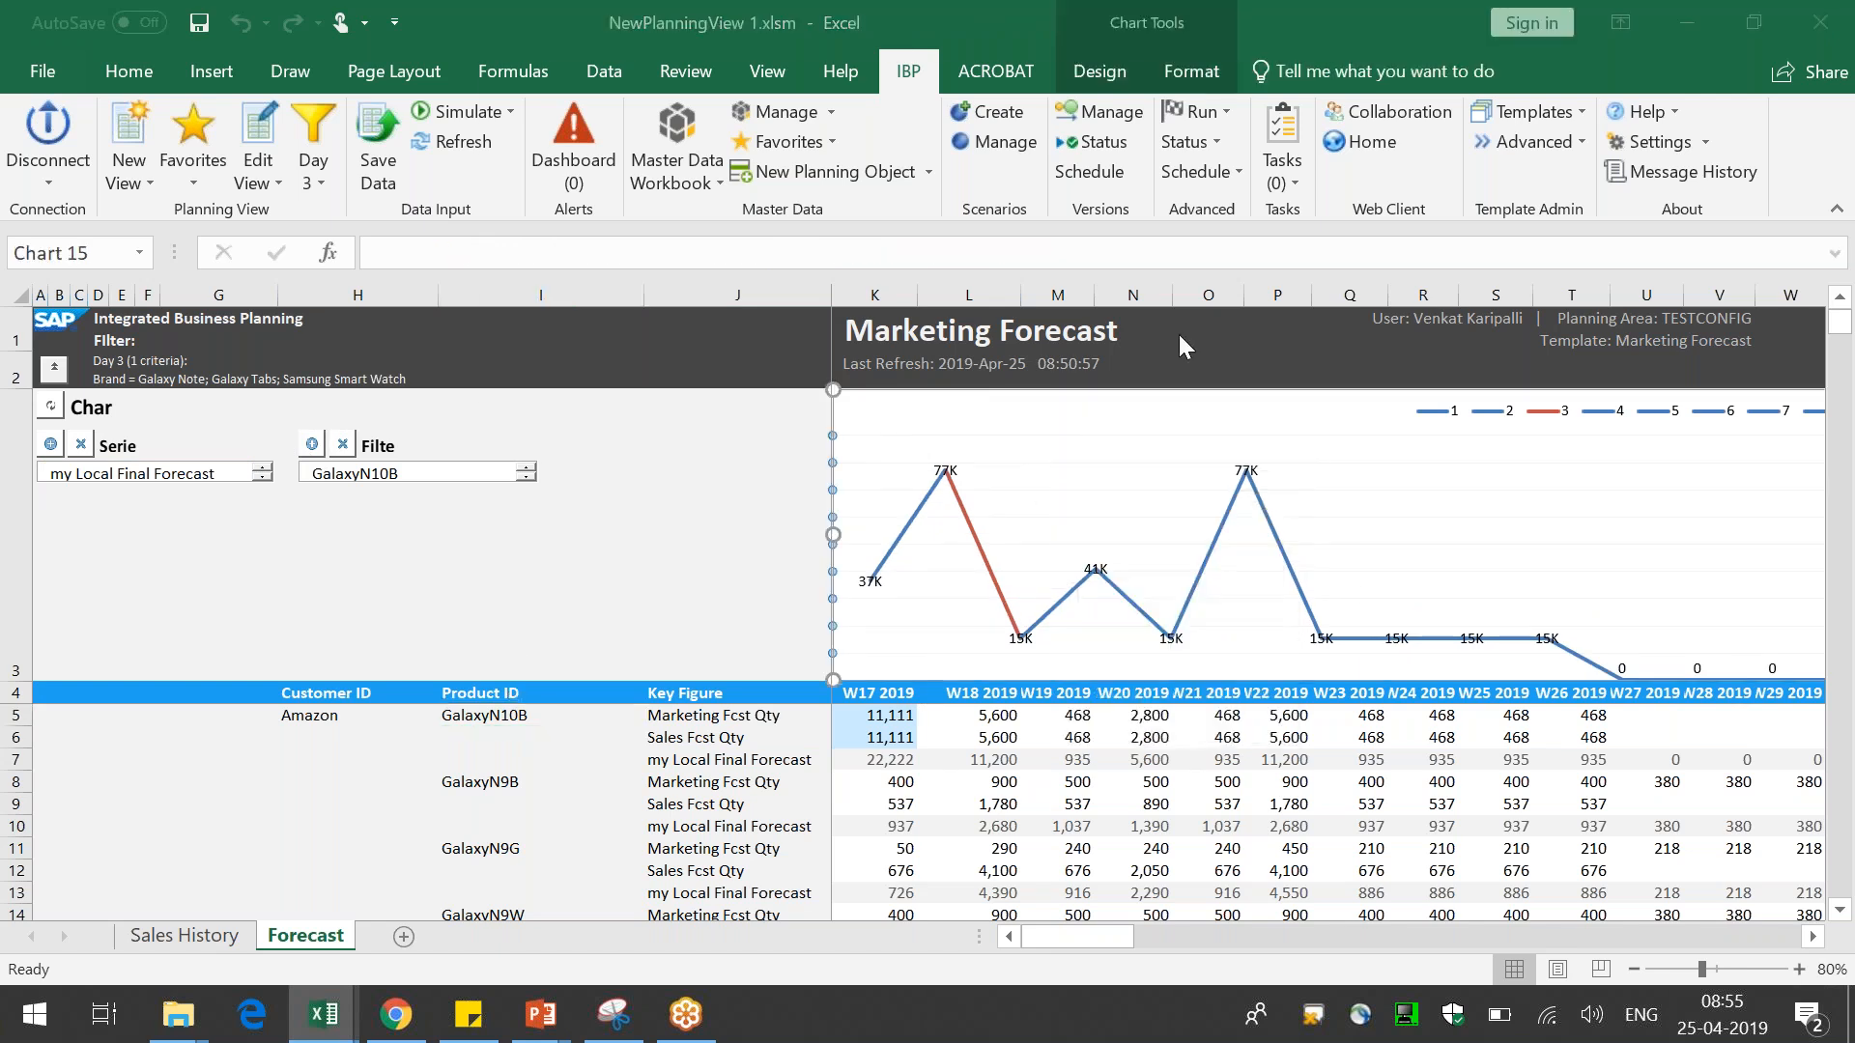
{"action": "left_click", "coordinate": [568, 224]}
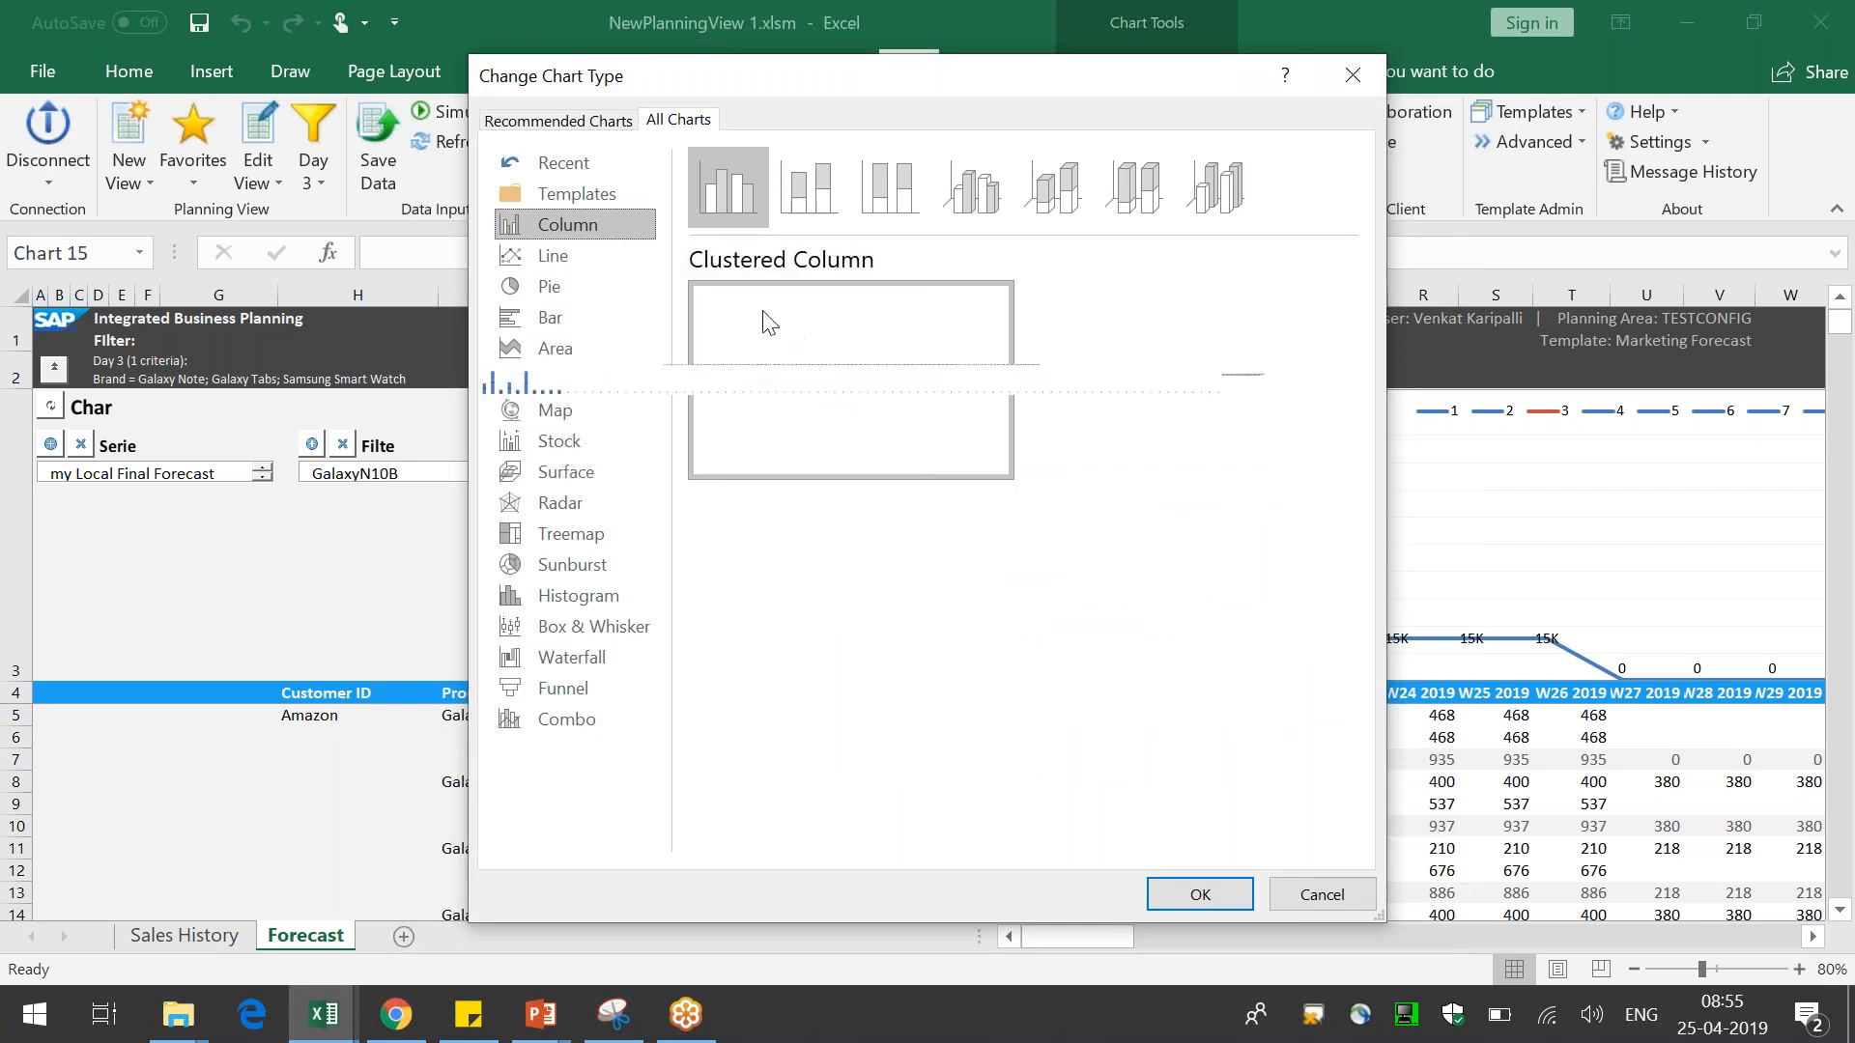
{"action": "left_click", "coordinate": [1201, 895]}
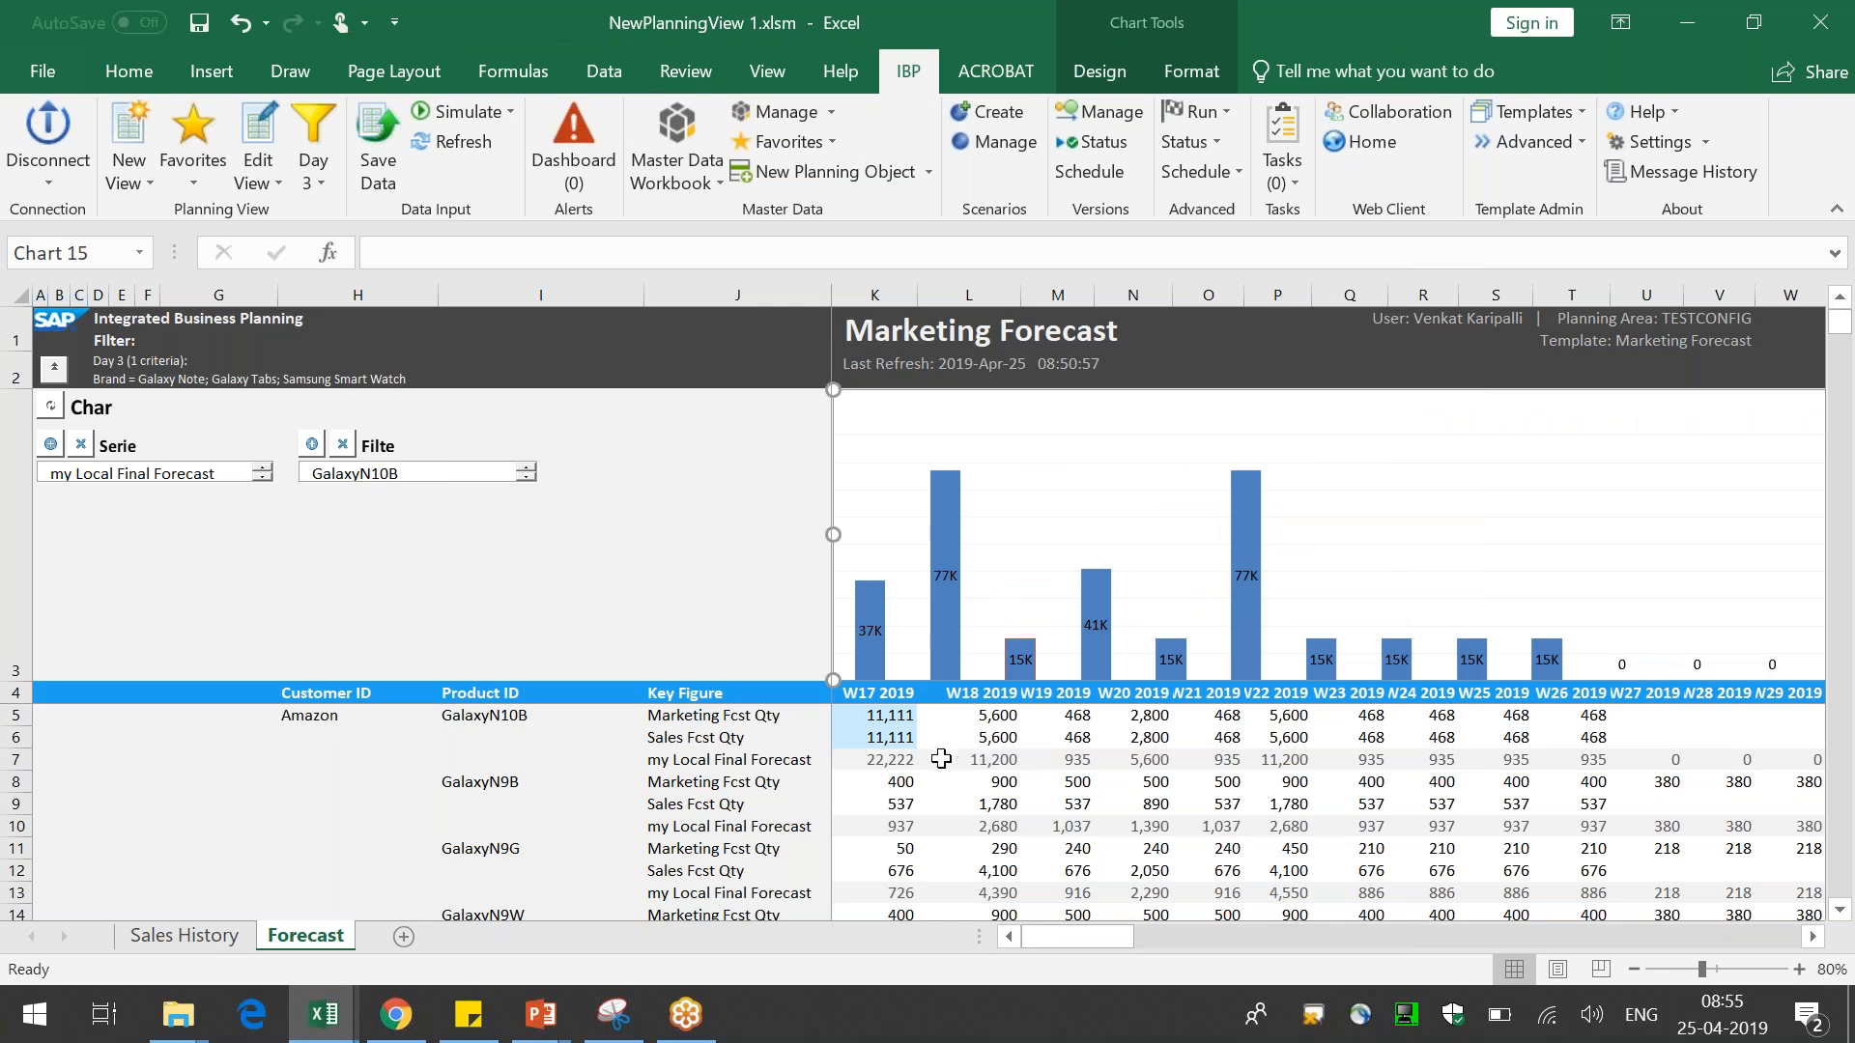
Replace the chart filter with customer Amazon combined with product GalaxyN10B
{"action": "left_click", "coordinate": [343, 445]}
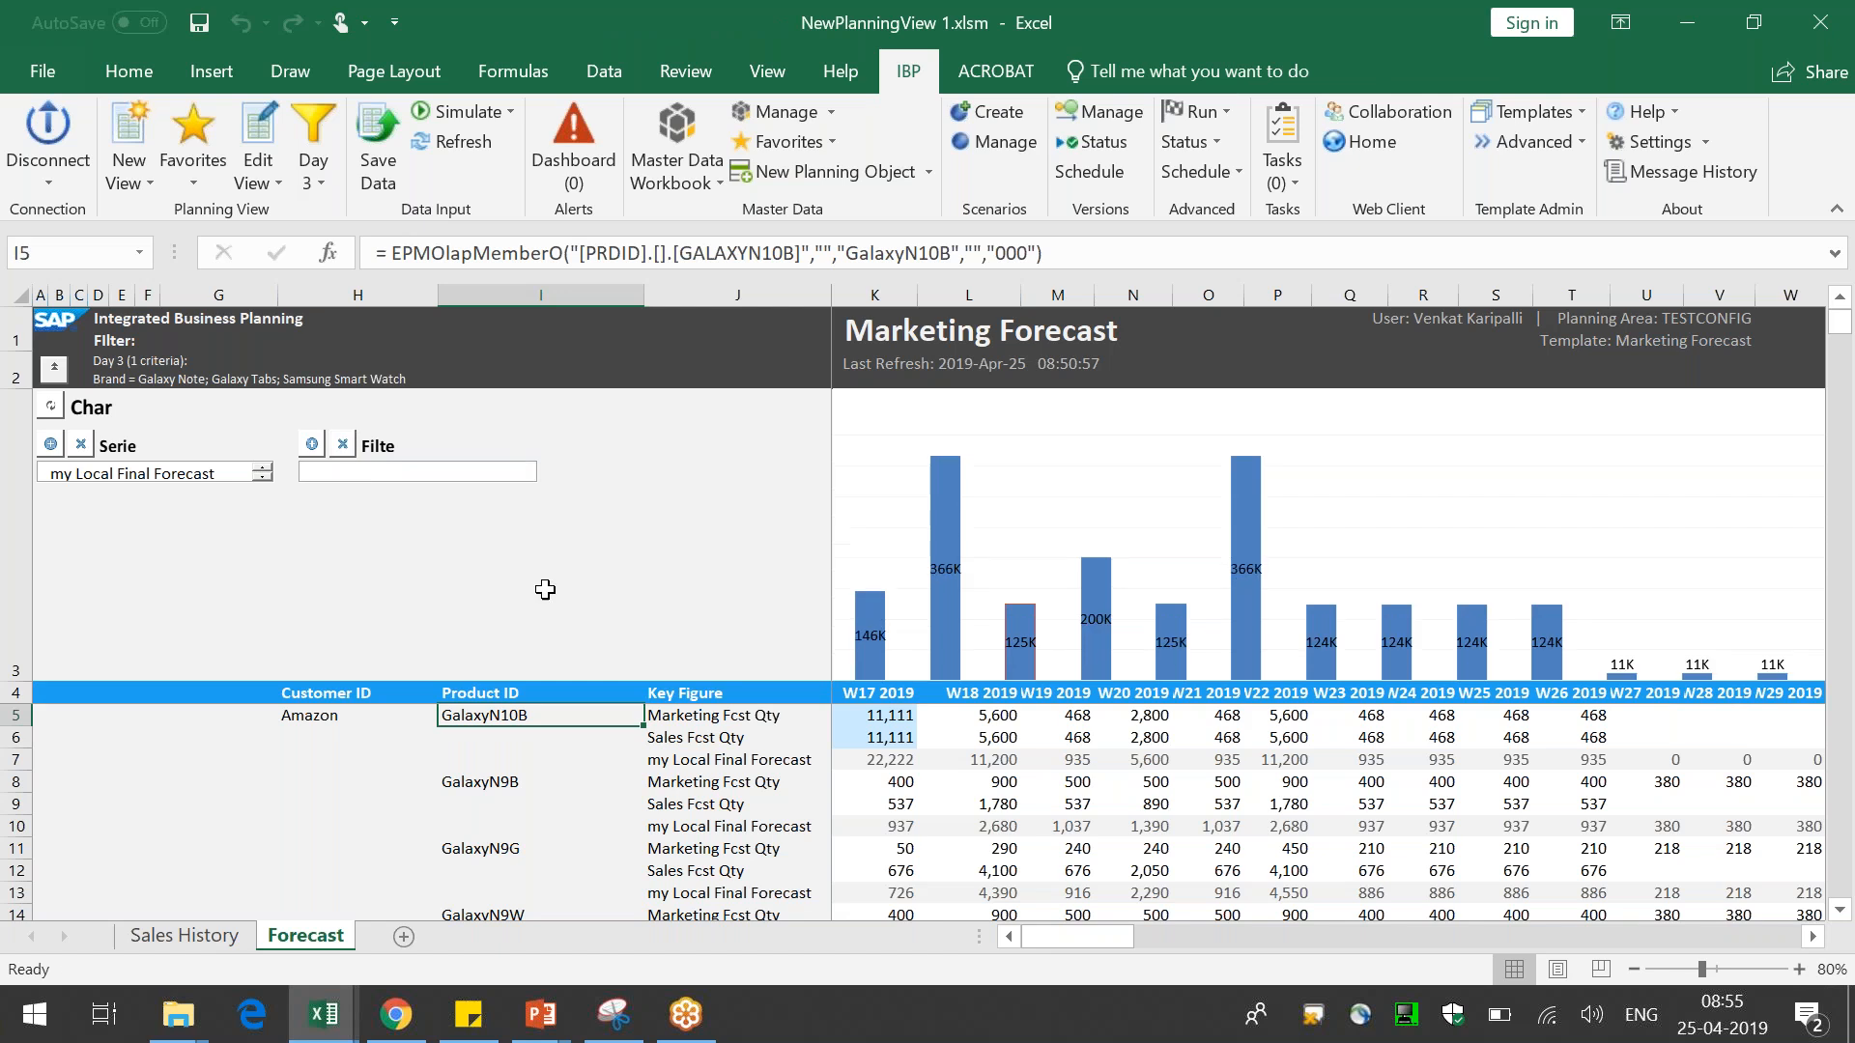
{"action": "left_click", "coordinate": [327, 717]}
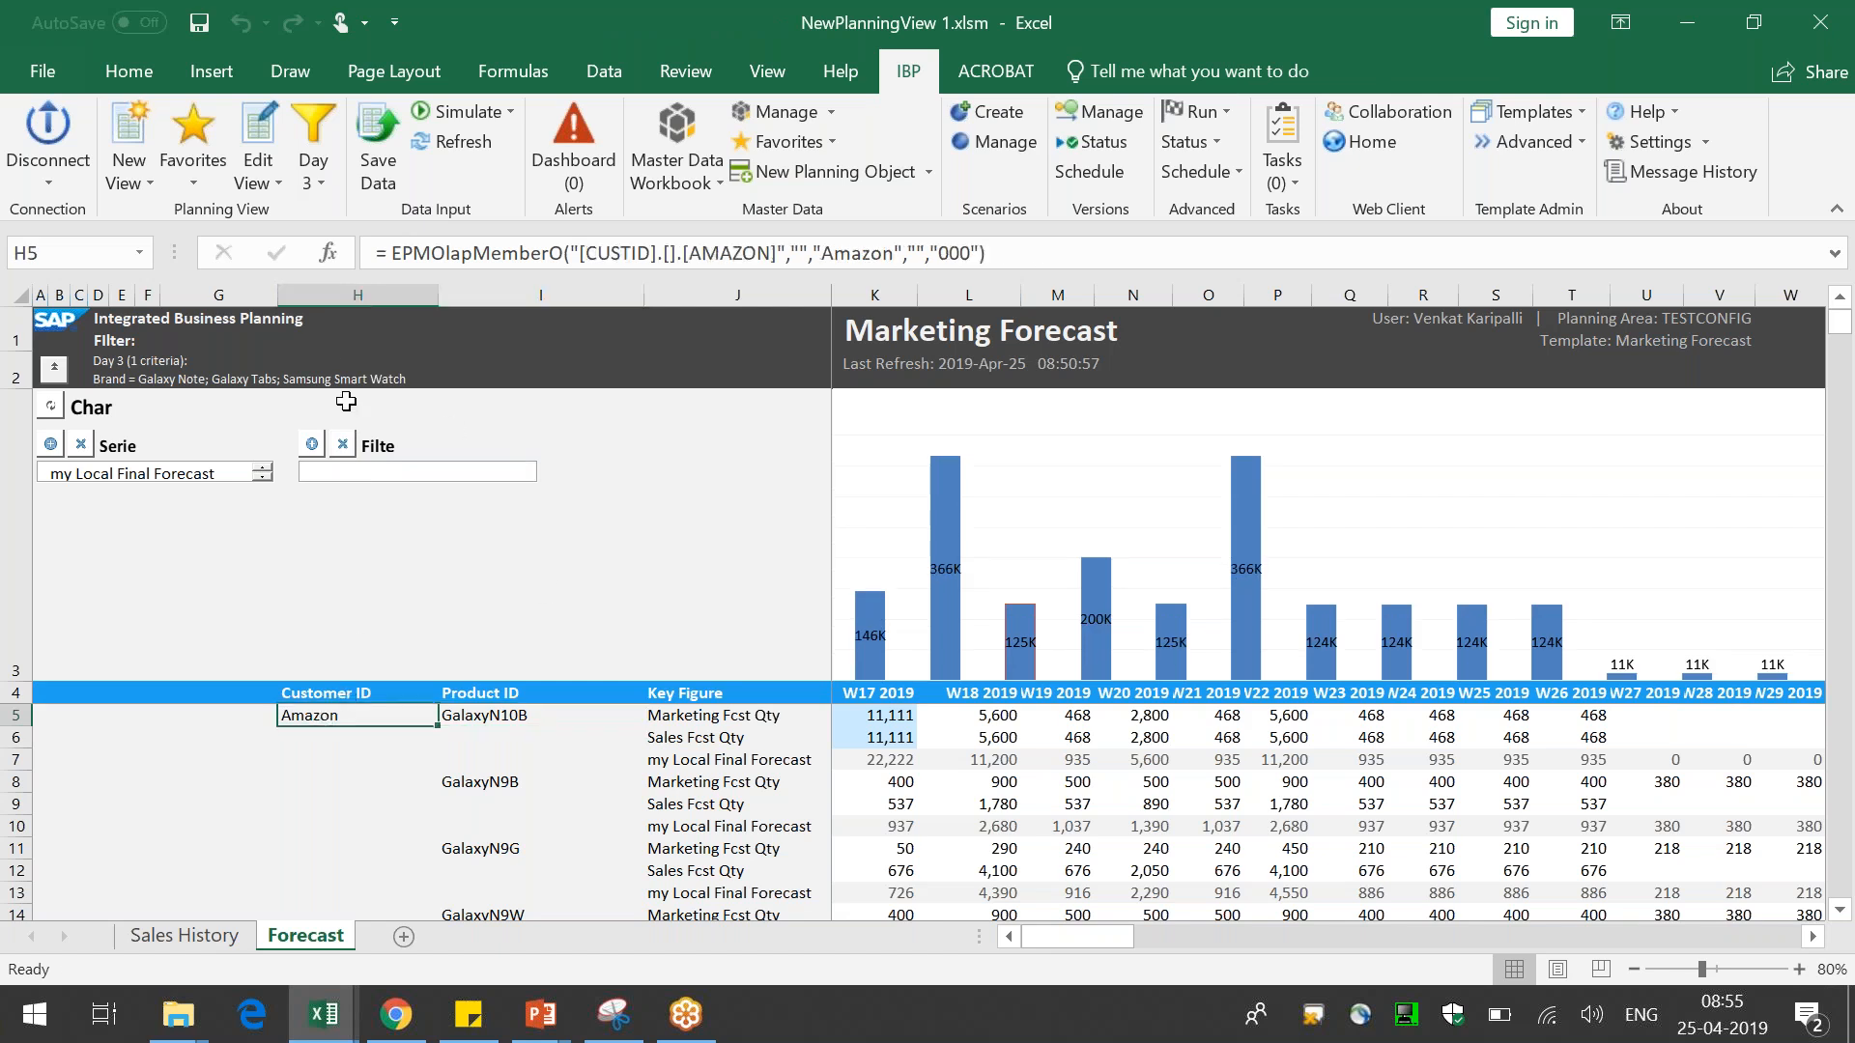
{"action": "left_click", "coordinate": [312, 445]}
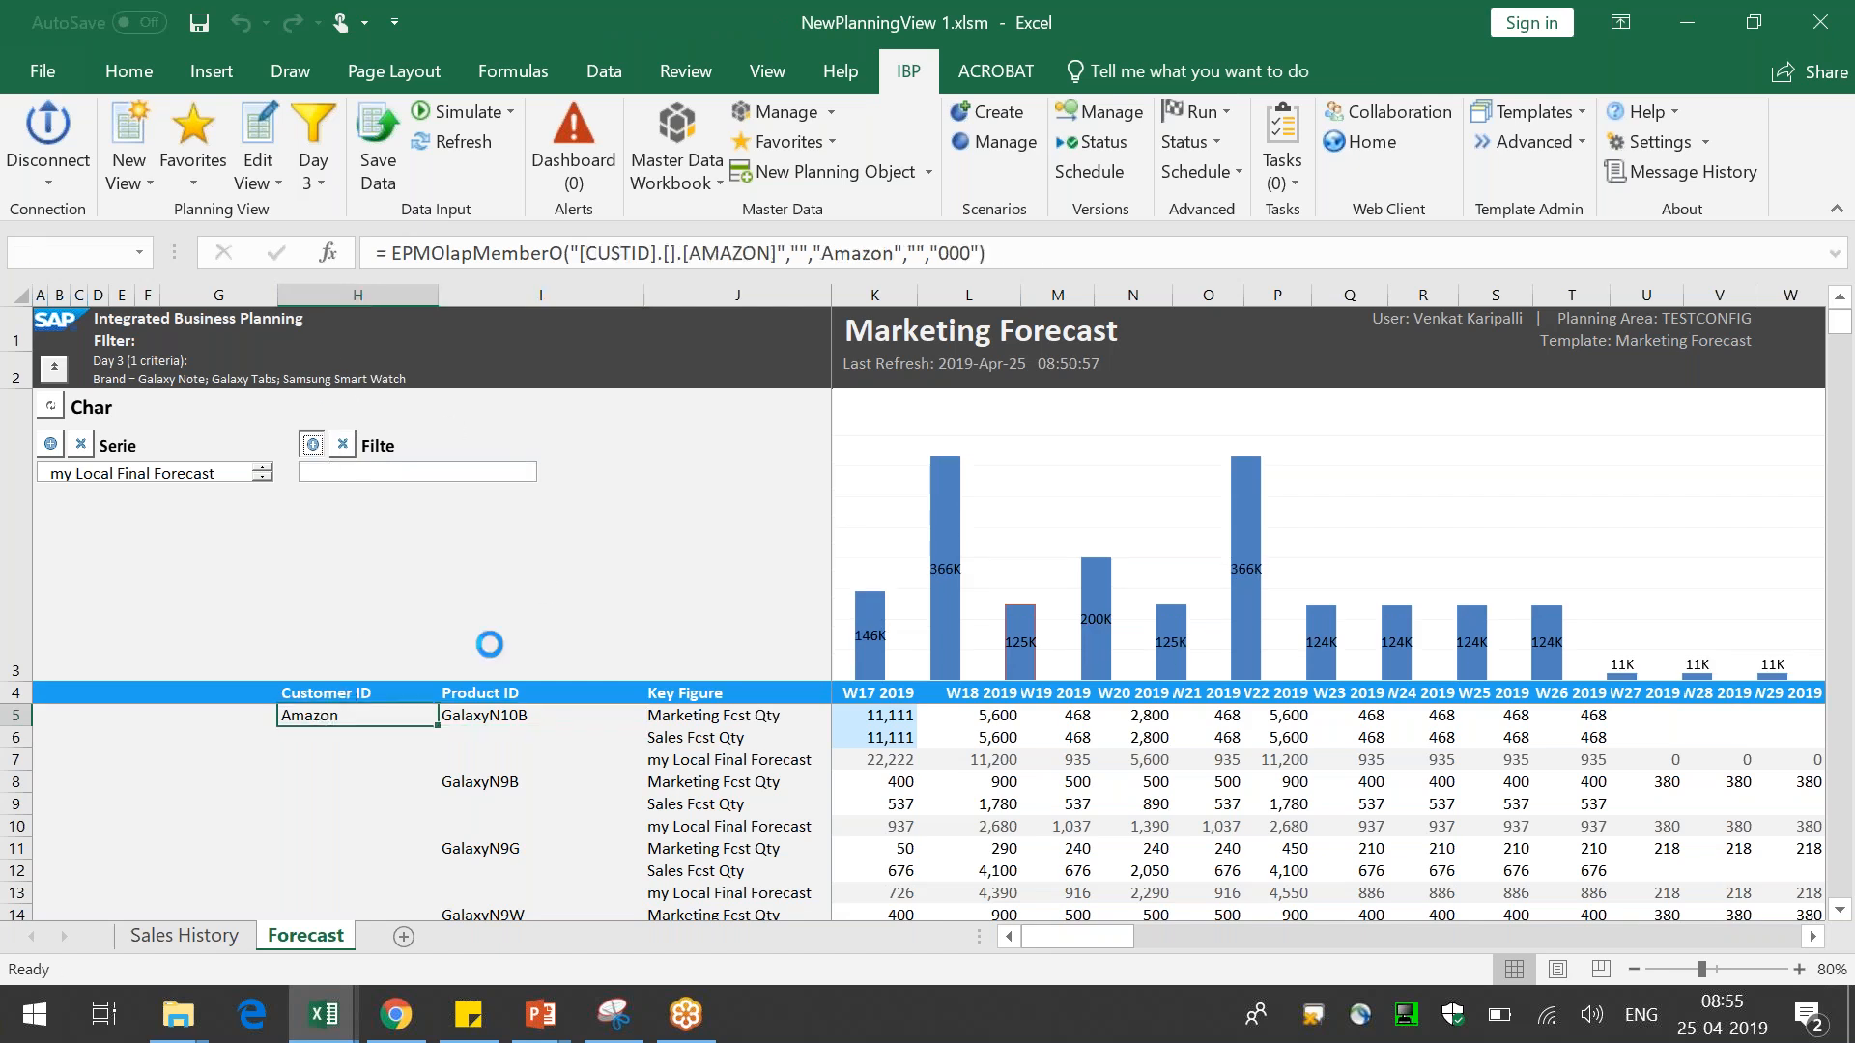
{"action": "left_click", "coordinate": [498, 720]}
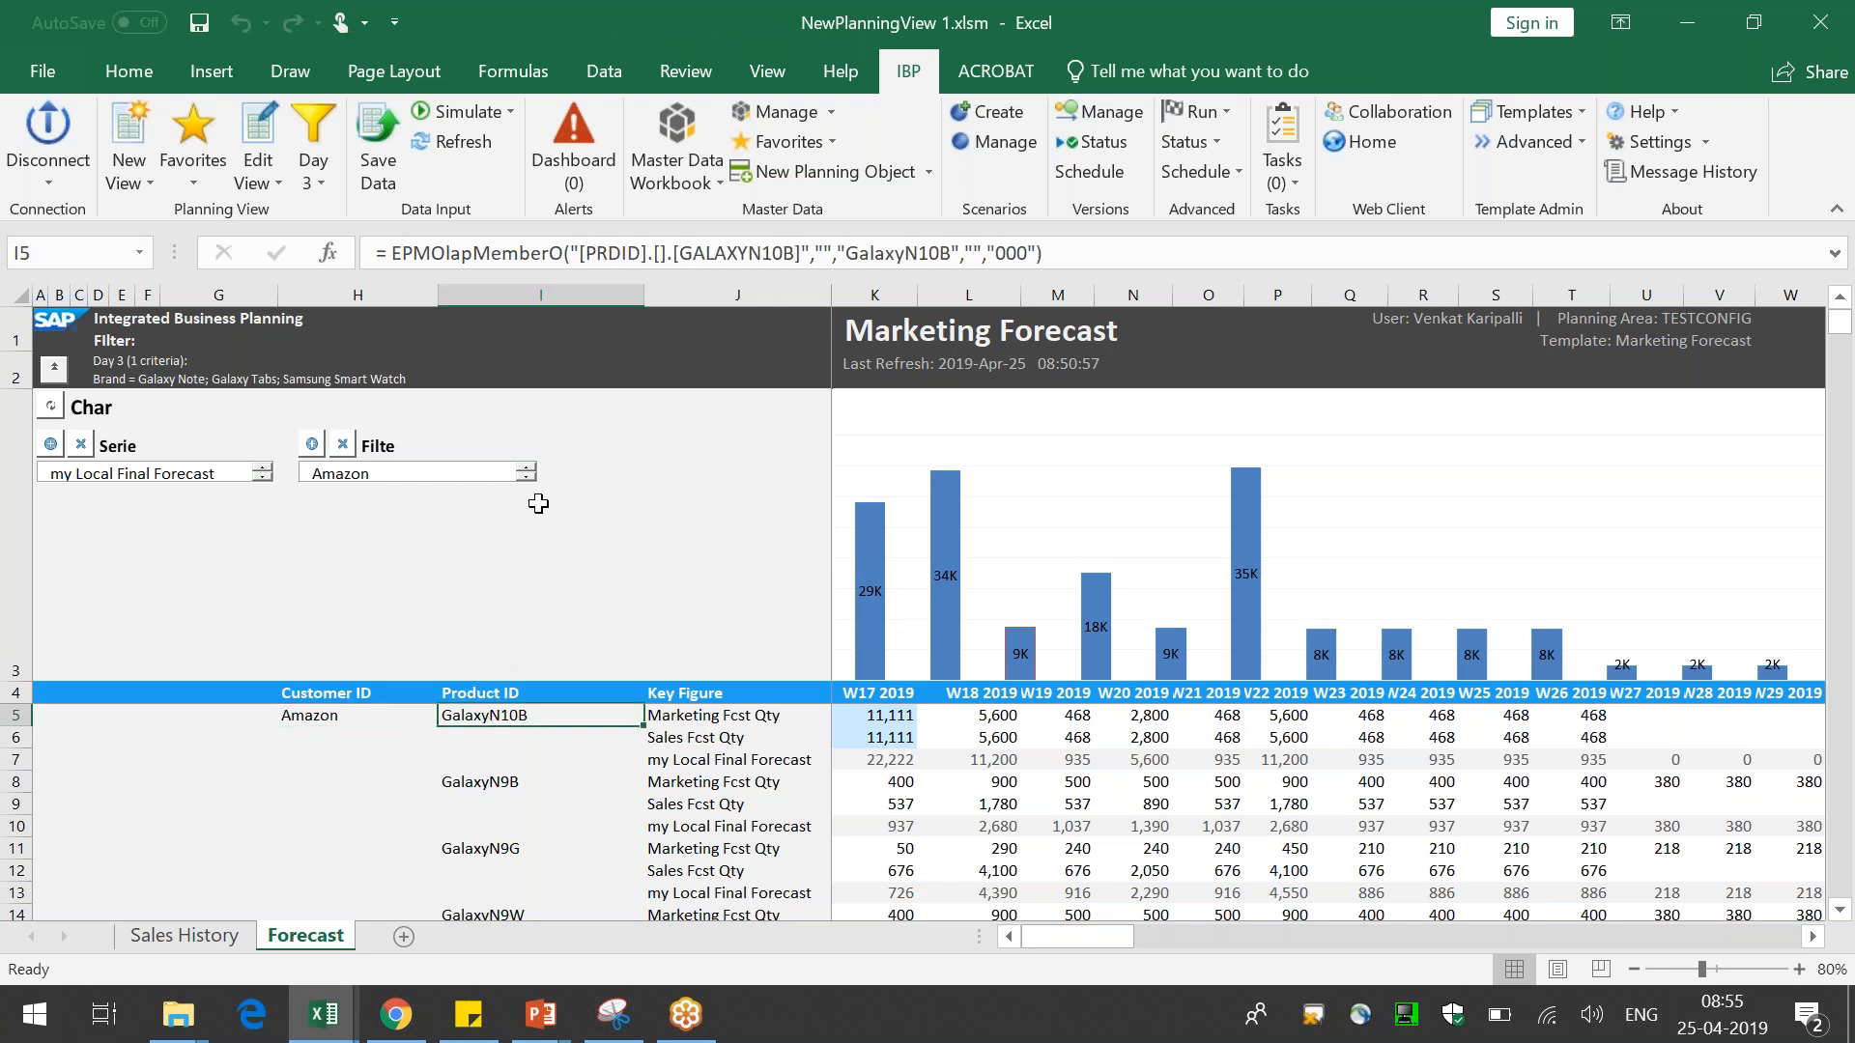
{"action": "left_click", "coordinate": [312, 445]}
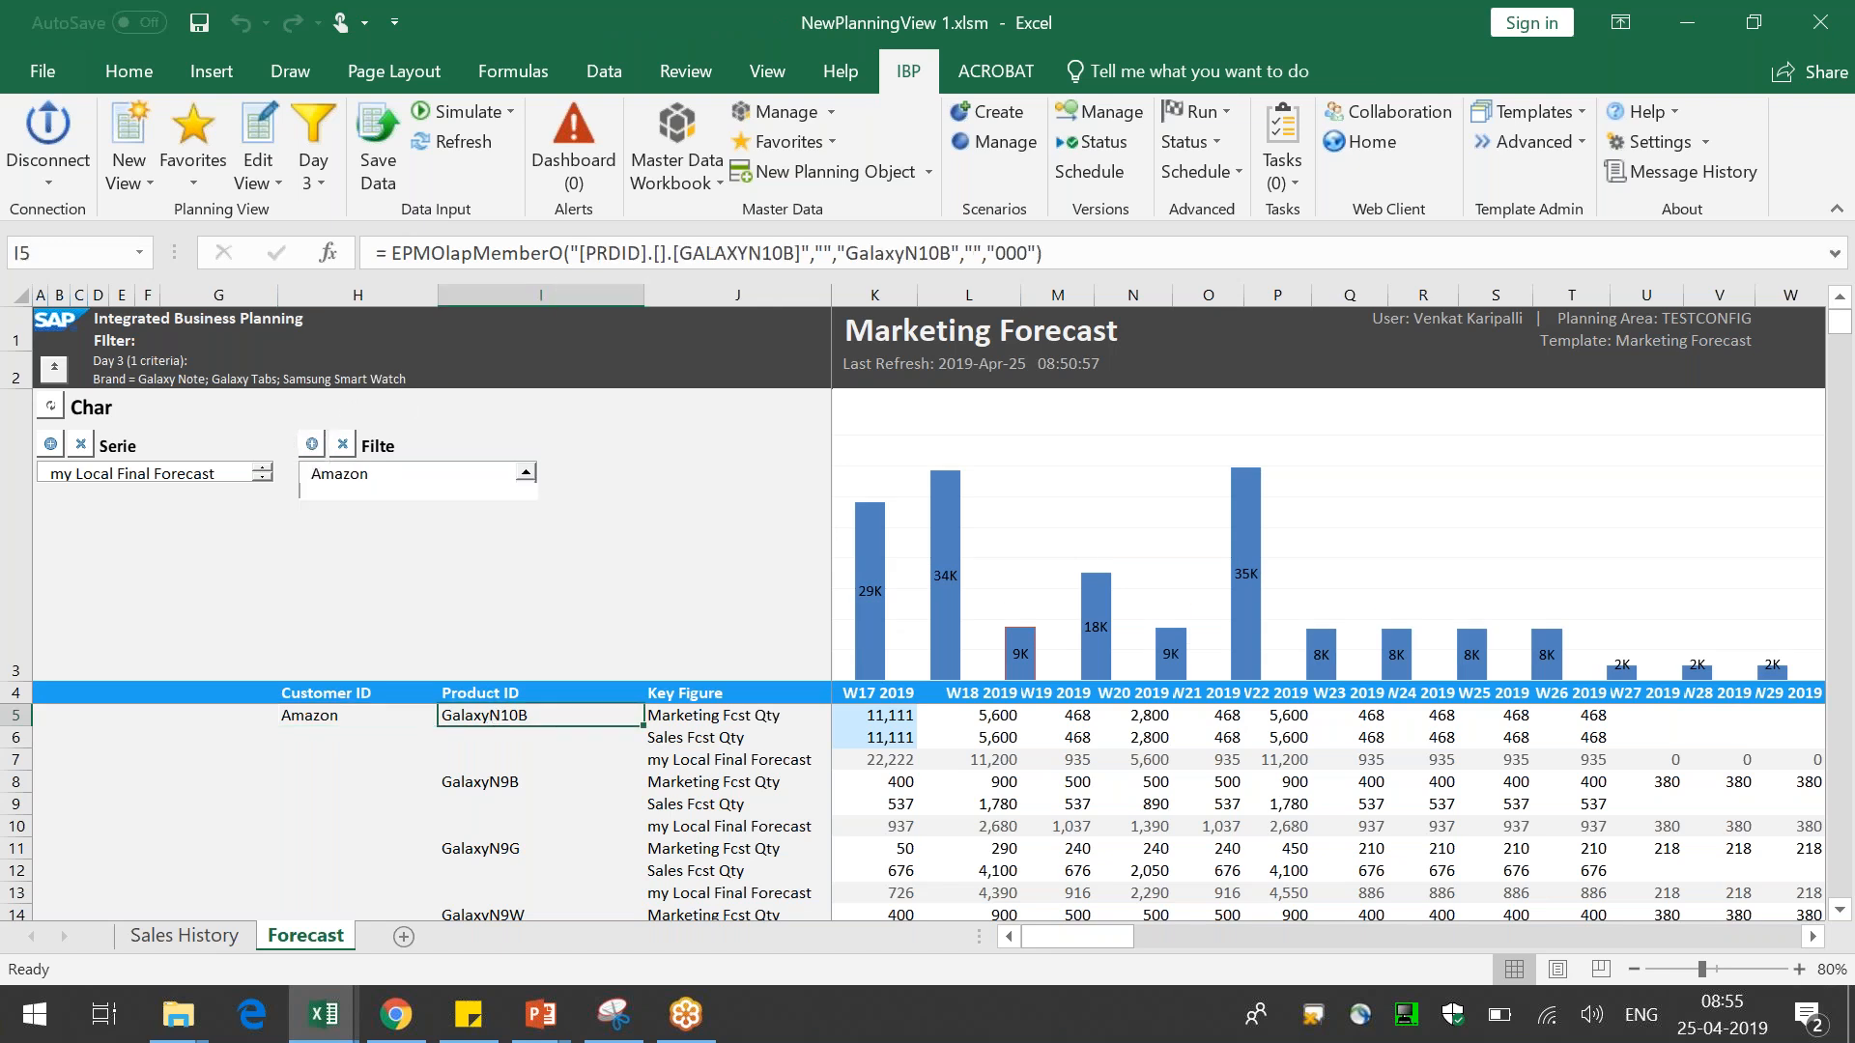
{"action": "left_click", "coordinate": [886, 760]}
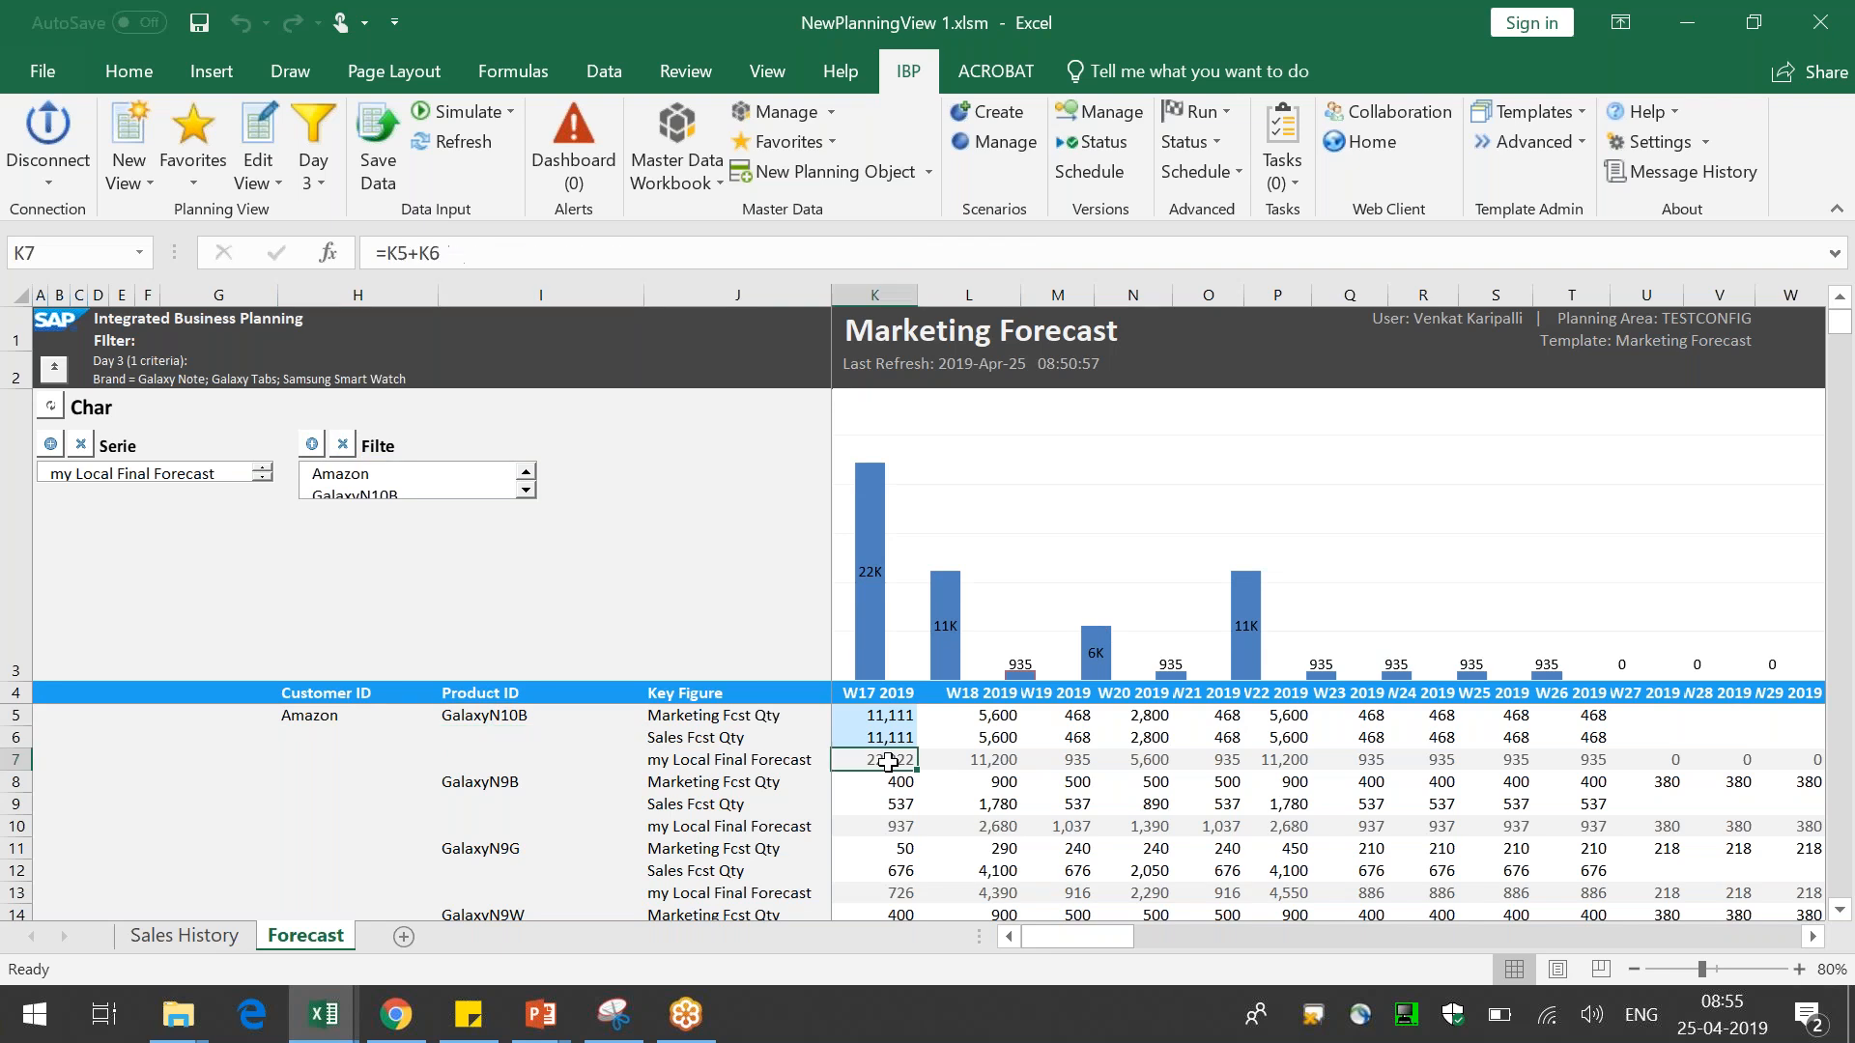
Switch to the T3 - Day 3_ Planning View presentation in PowerPoint
{"action": "left_click", "coordinate": [867, 637]}
{"action": "left_click", "coordinate": [744, 626]}
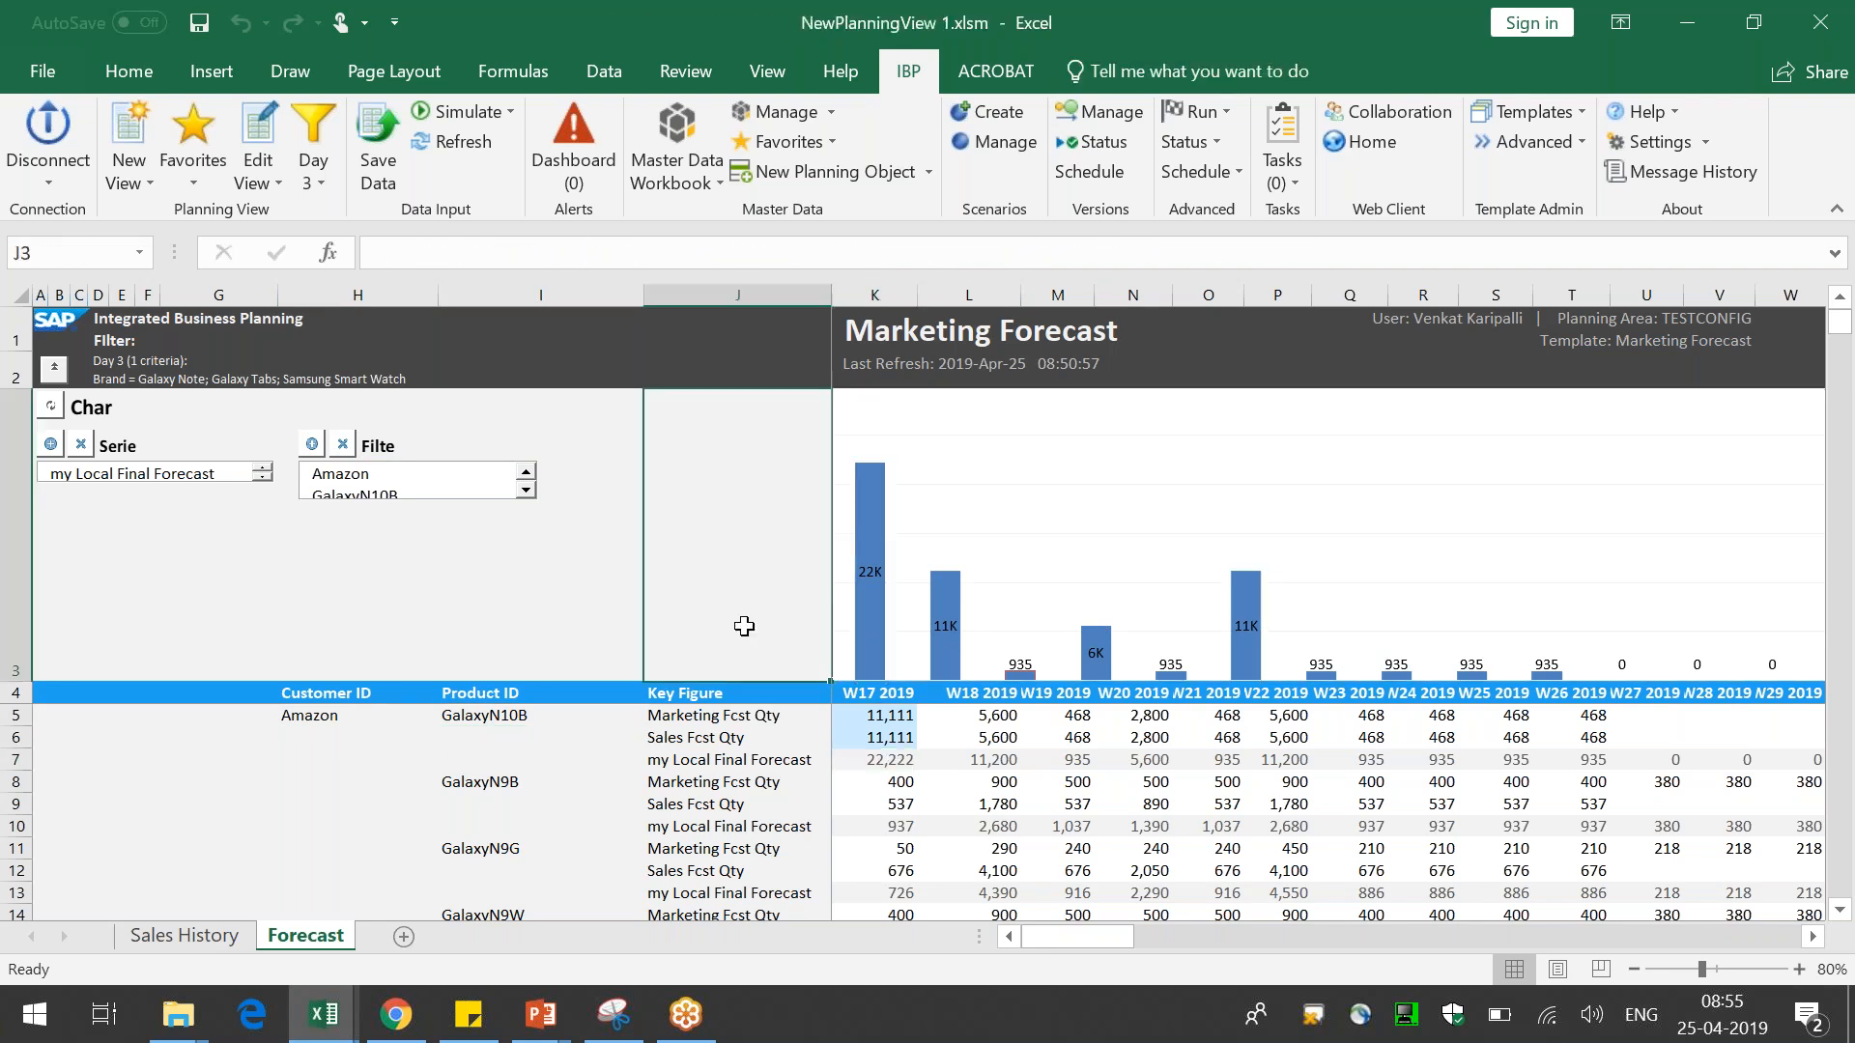
{"action": "left_click", "coordinate": [318, 556]}
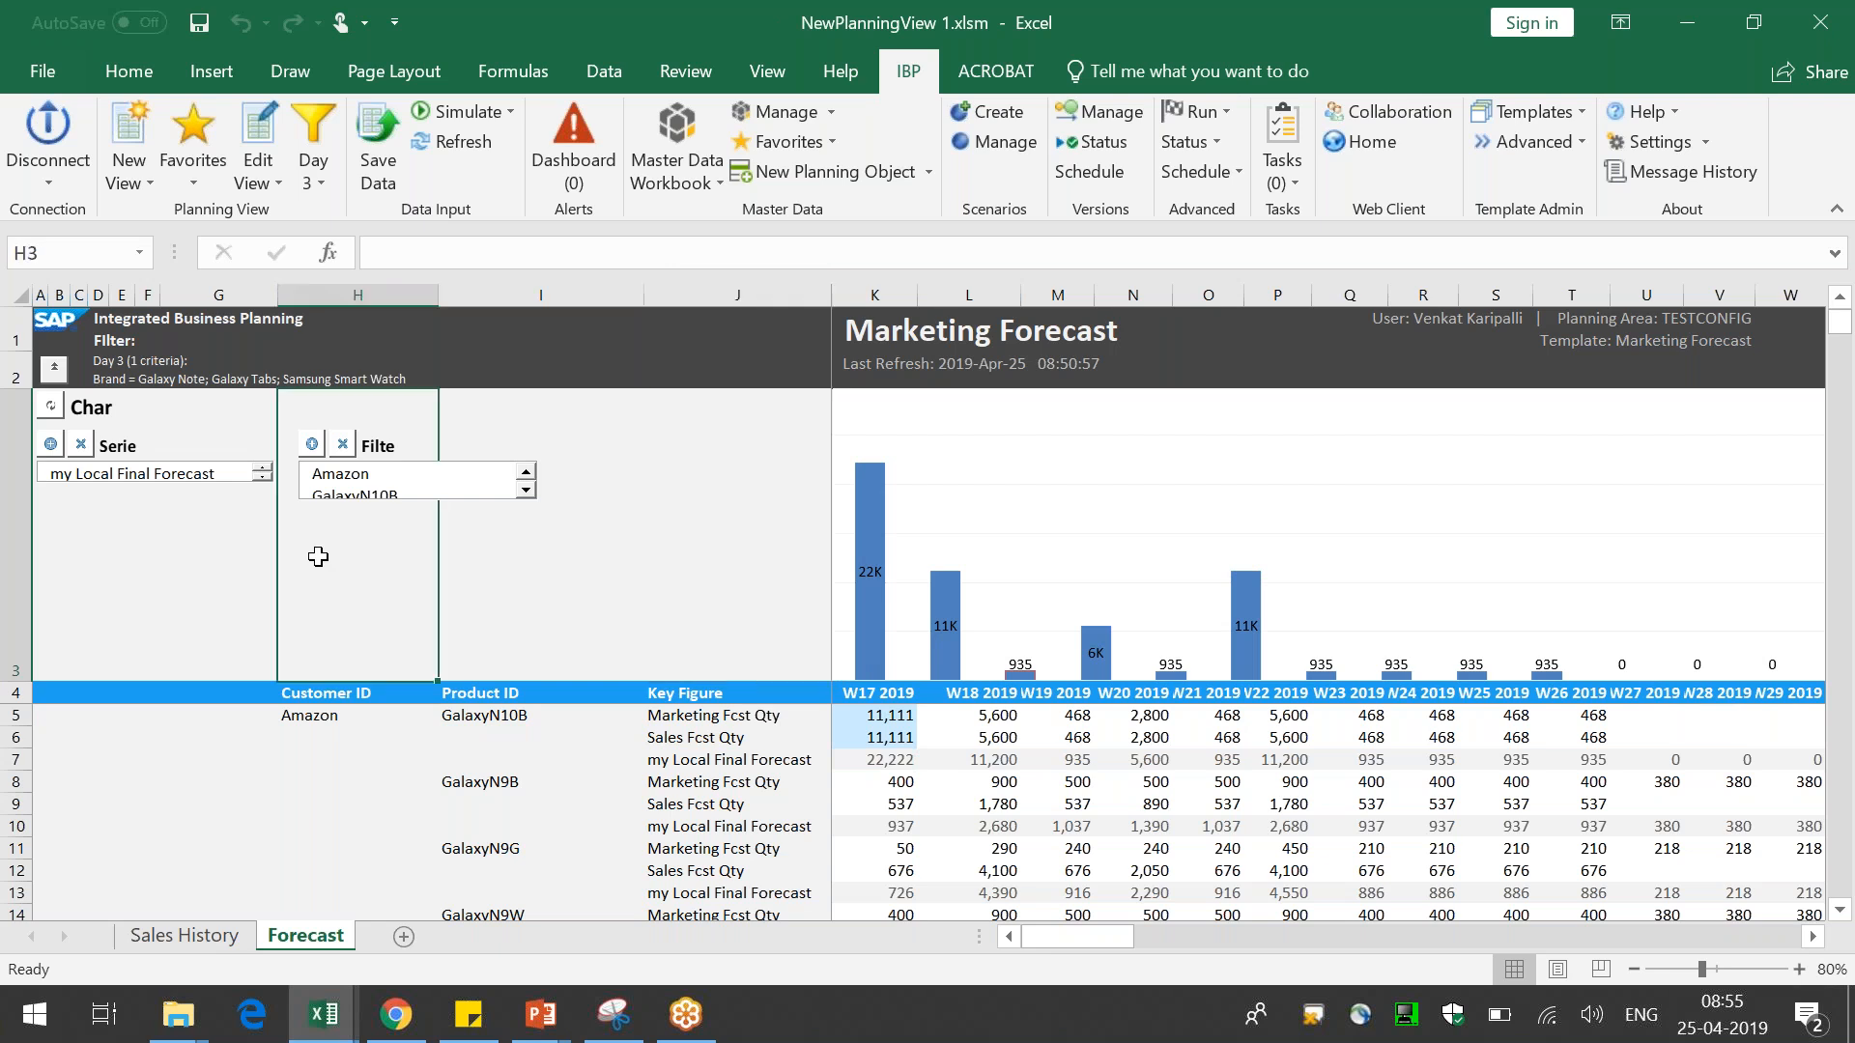
{"action": "key", "text": "alt+Tab"}
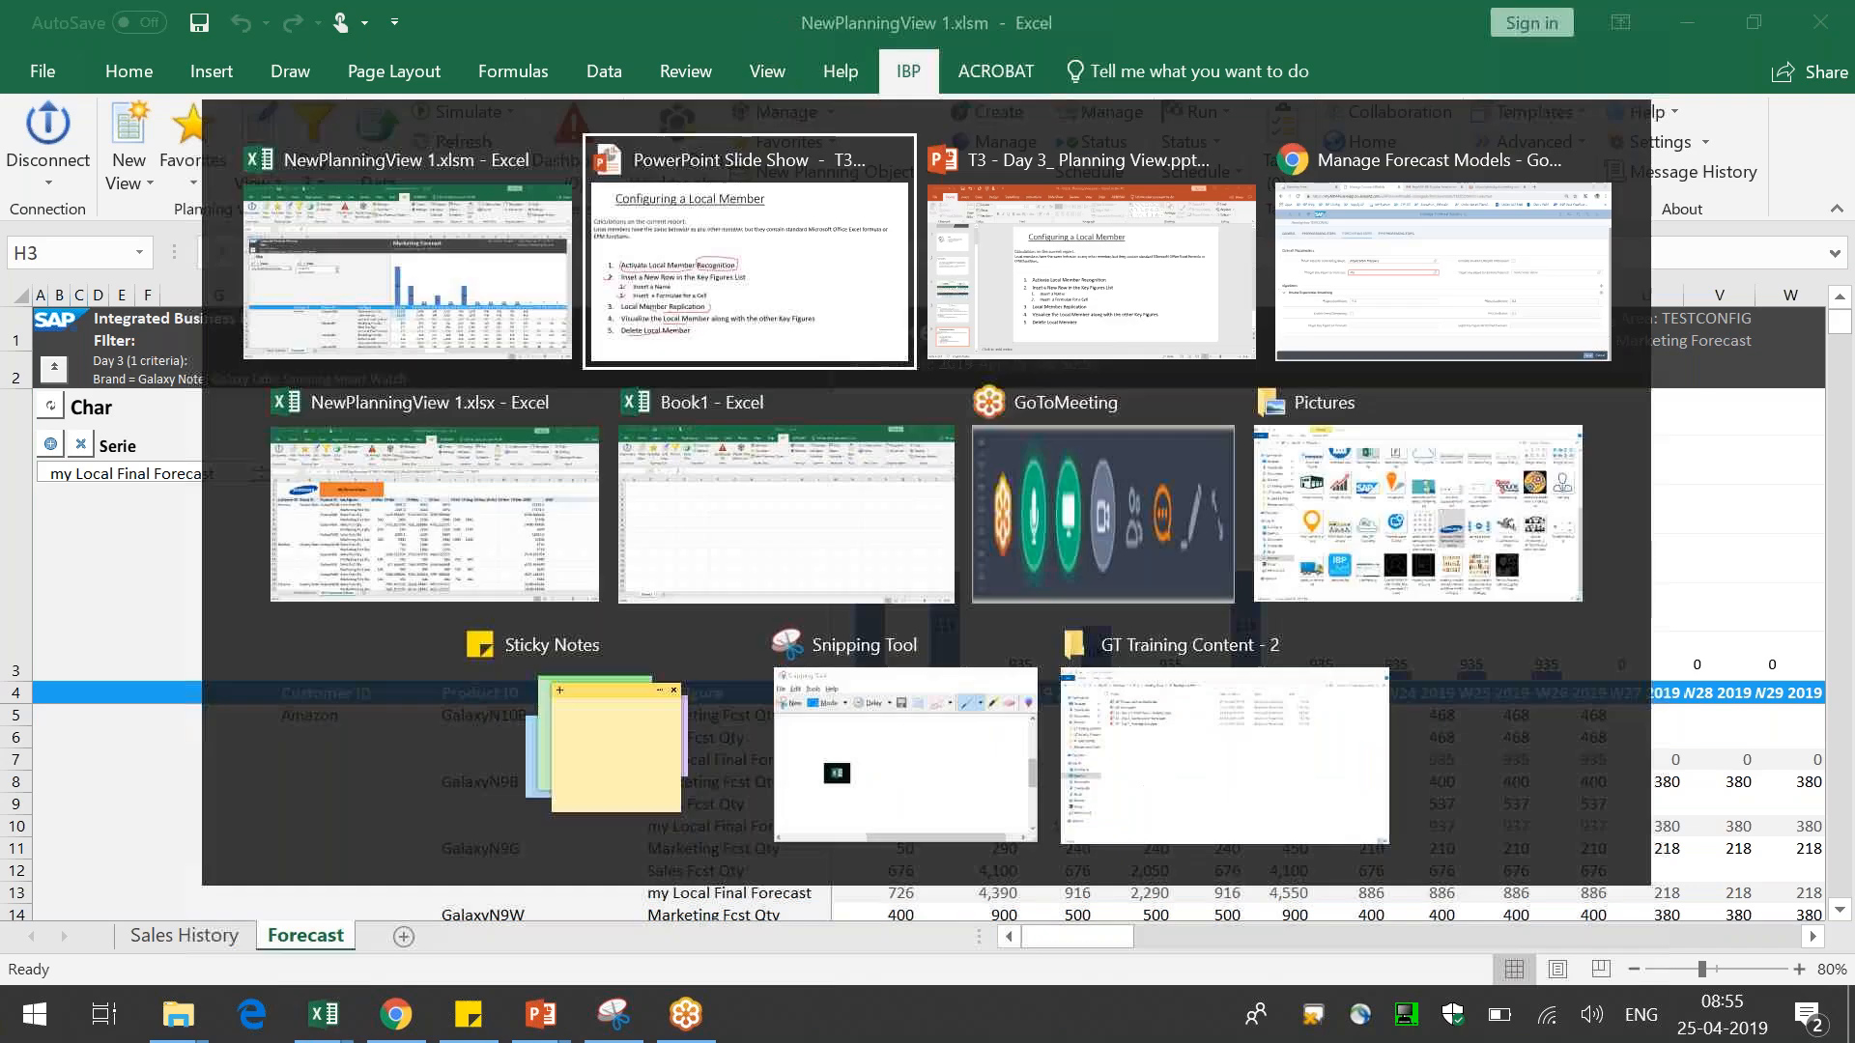
{"action": "key", "text": "Return"}
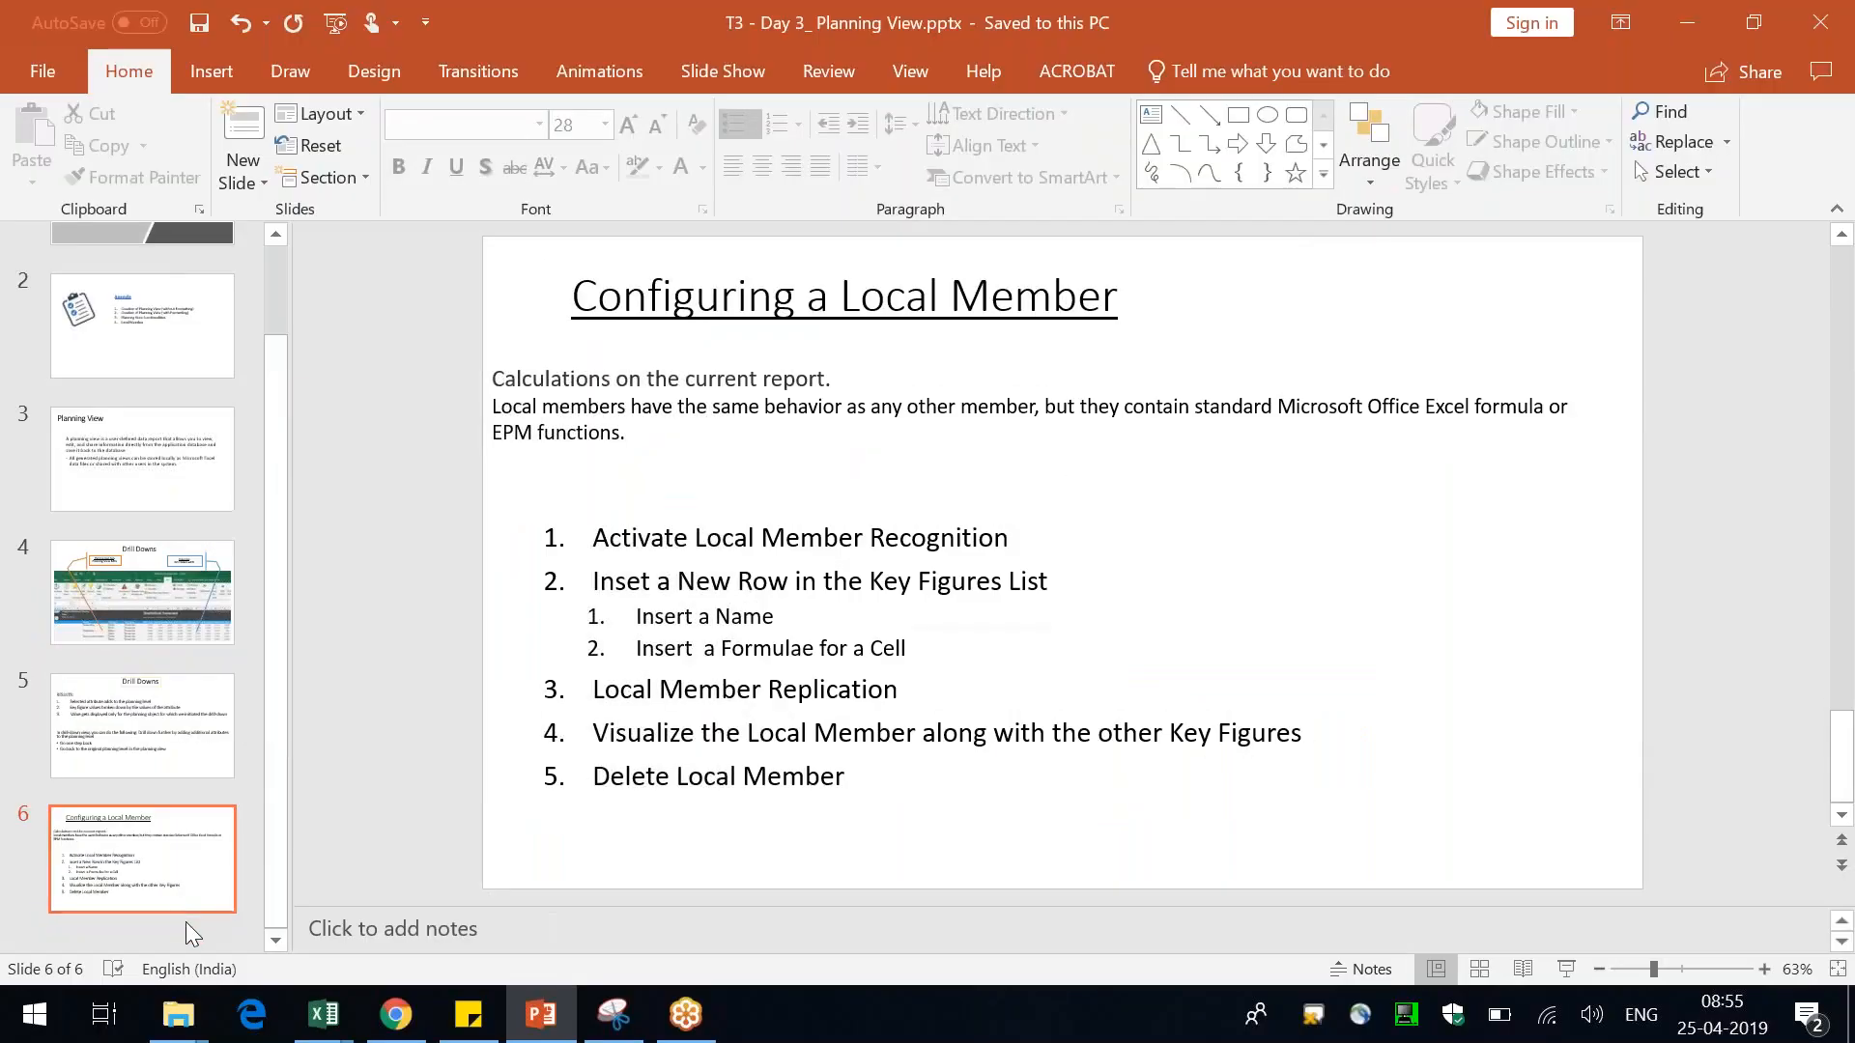